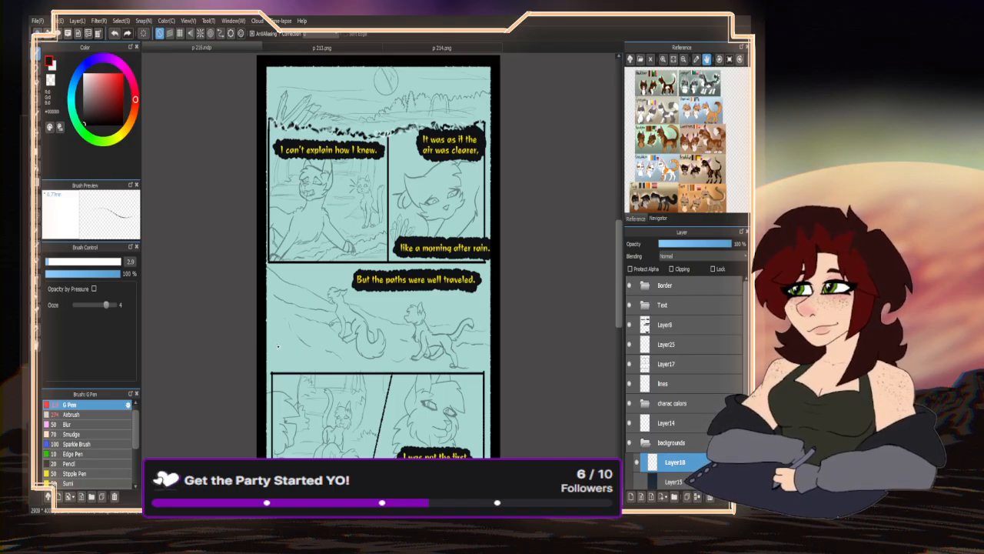
- Set the G Pen brush size to 3.6
{"action": "left_click", "coordinate": [57, 262]}
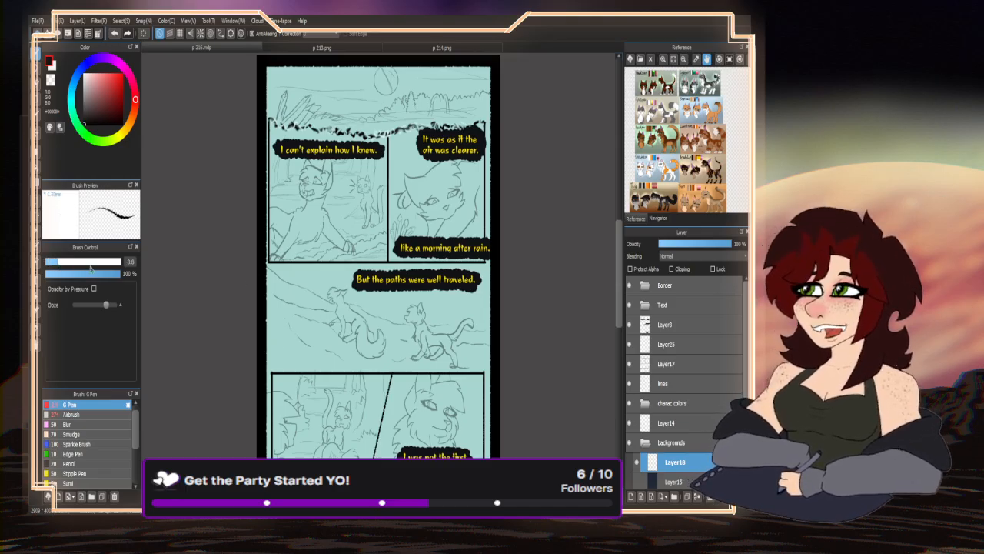
{"action": "left_click", "coordinate": [55, 264]}
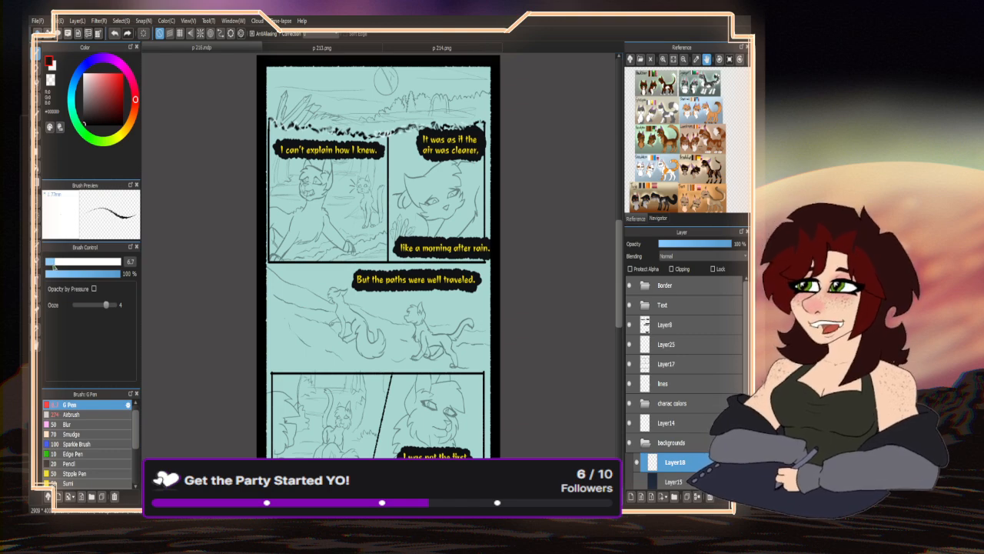
{"action": "scroll", "coordinate": [280, 305], "scroll_direction": "up", "scroll_amount": 2}
{"action": "scroll", "coordinate": [254, 324], "scroll_direction": "up", "scroll_amount": 3}
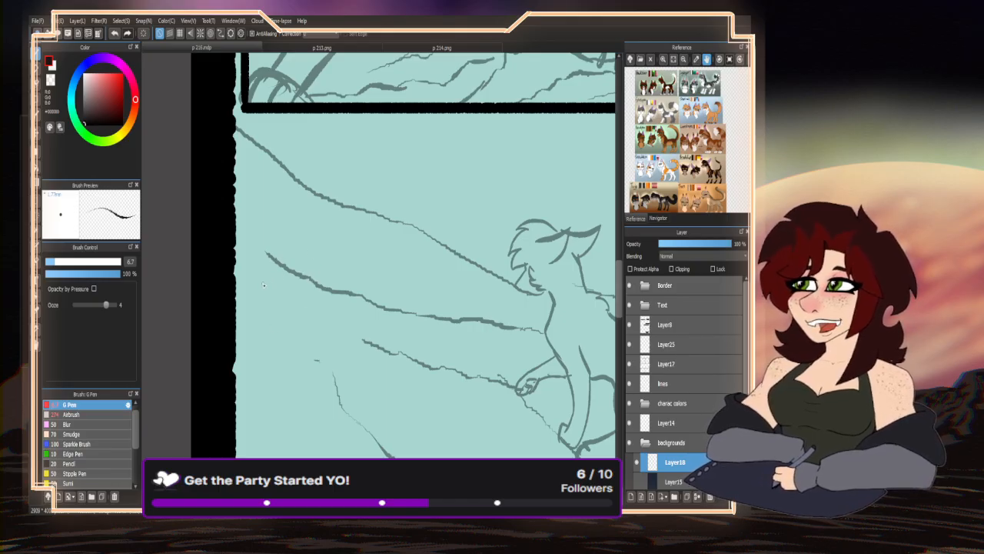
{"action": "left_click", "coordinate": [51, 262]}
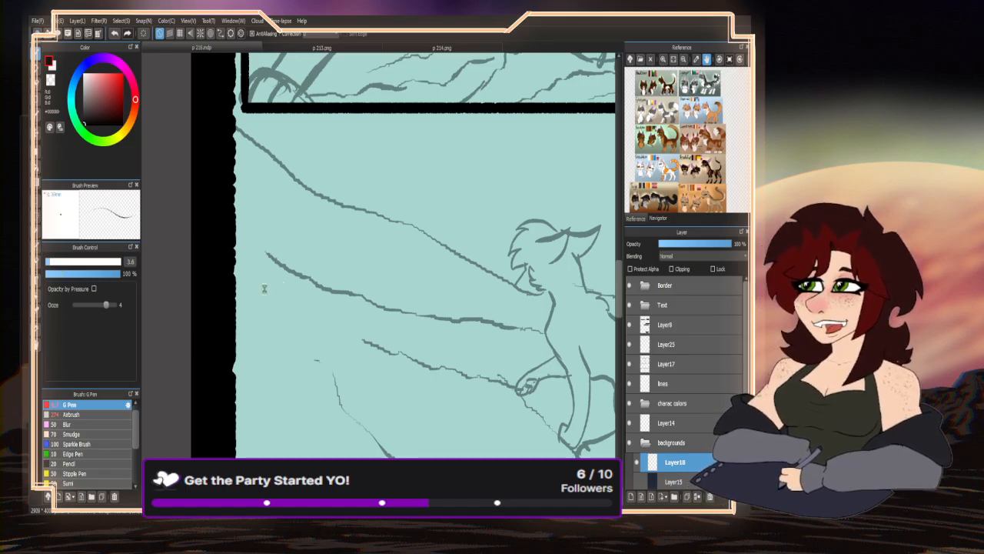
- Mirror the canvas view and ink the hillside and ground lines around the two walking cats in the "But the paths were well traveled." panel
{"action": "scroll", "coordinate": [262, 292], "scroll_direction": "down", "scroll_amount": 5}
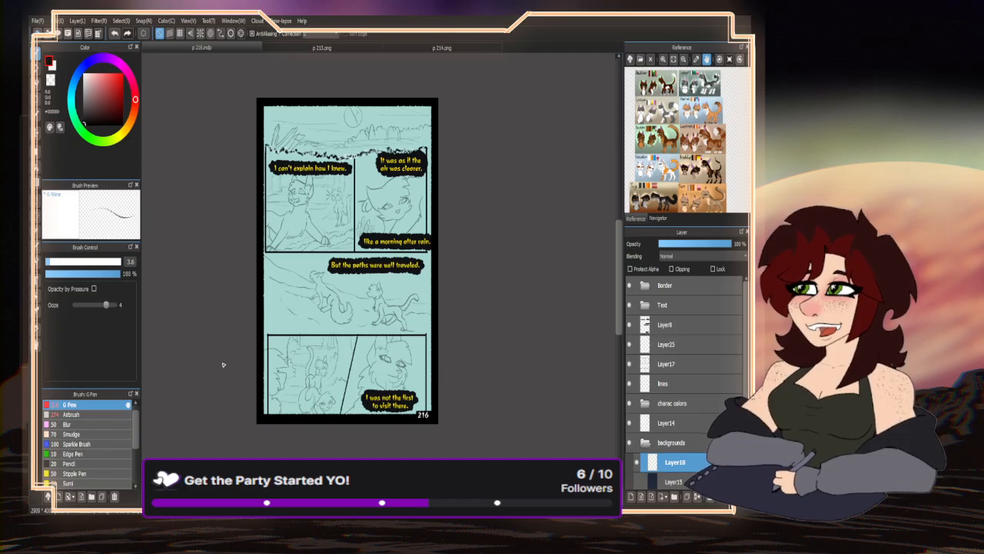
{"action": "scroll", "coordinate": [344, 333], "scroll_direction": "up", "scroll_amount": 4}
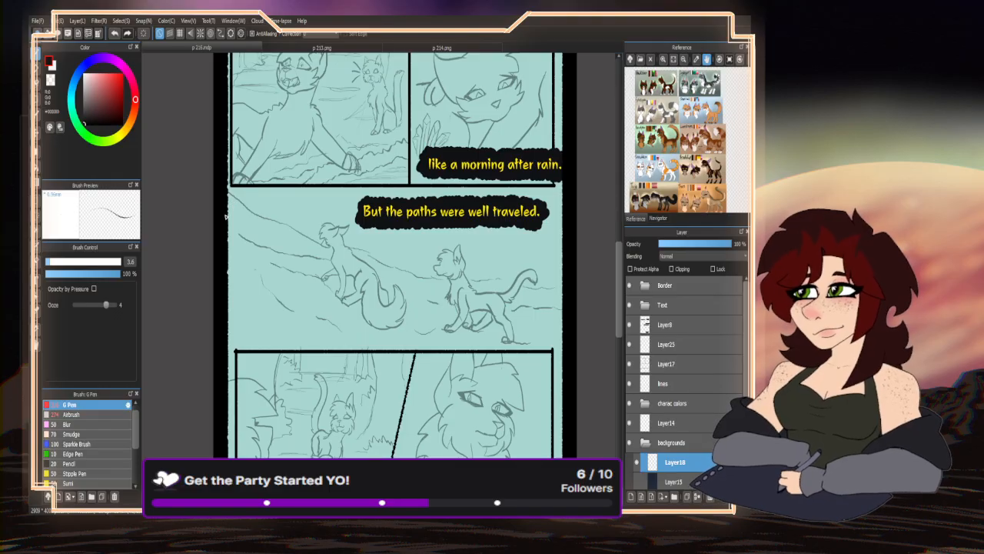
{"action": "key", "text": "h"}
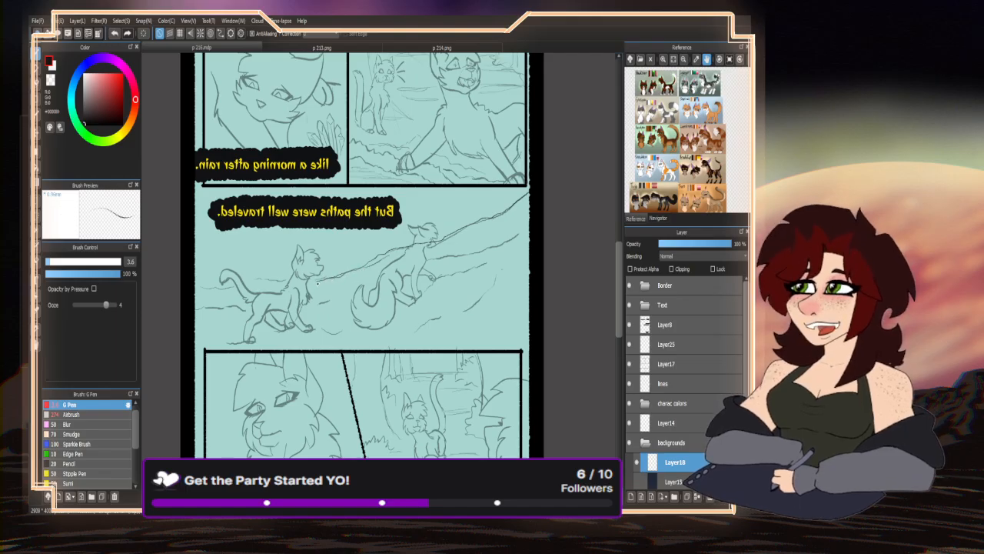
{"action": "left_click_drag", "start_coordinate": [305, 285], "coordinate": [194, 297]}
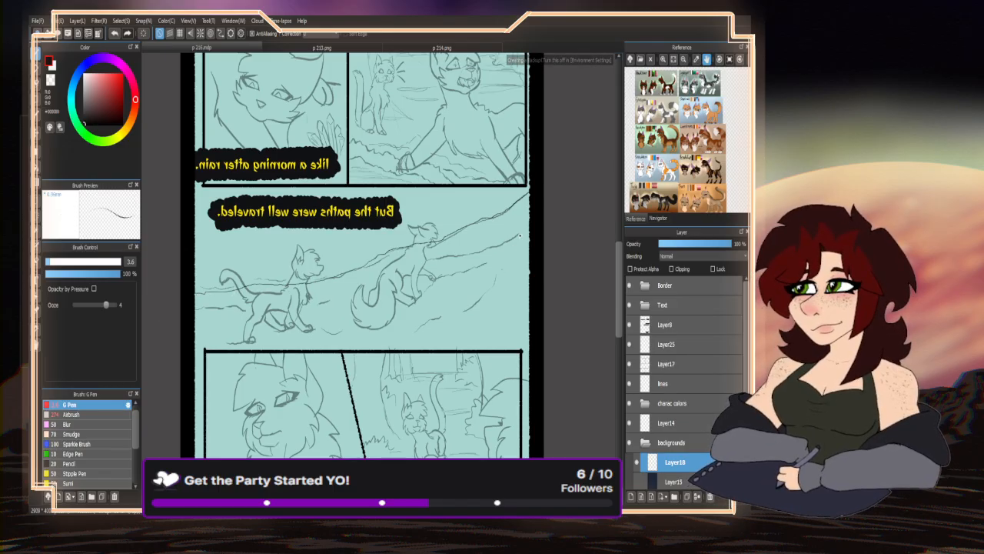
{"action": "left_click_drag", "start_coordinate": [511, 239], "coordinate": [492, 246]}
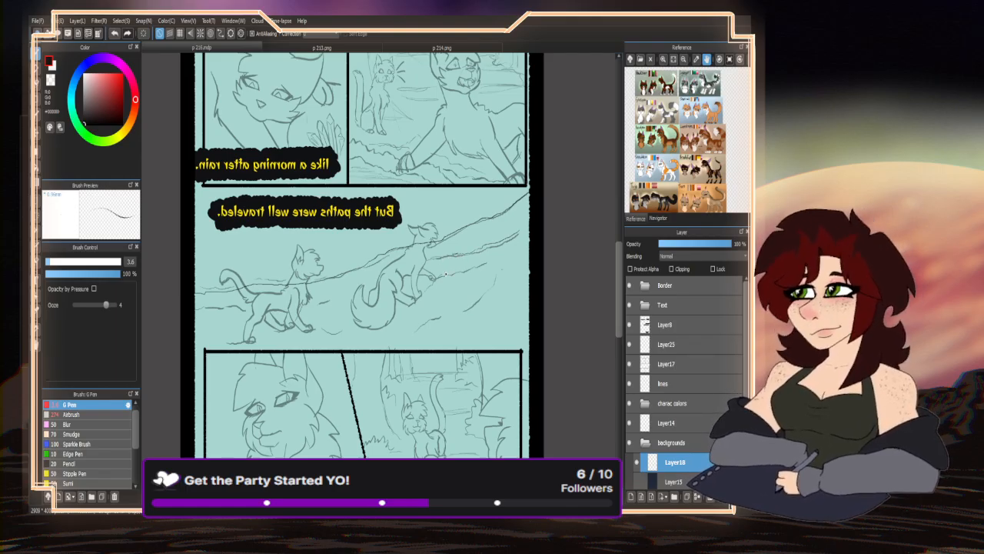
{"action": "left_click_drag", "start_coordinate": [439, 281], "coordinate": [492, 265]}
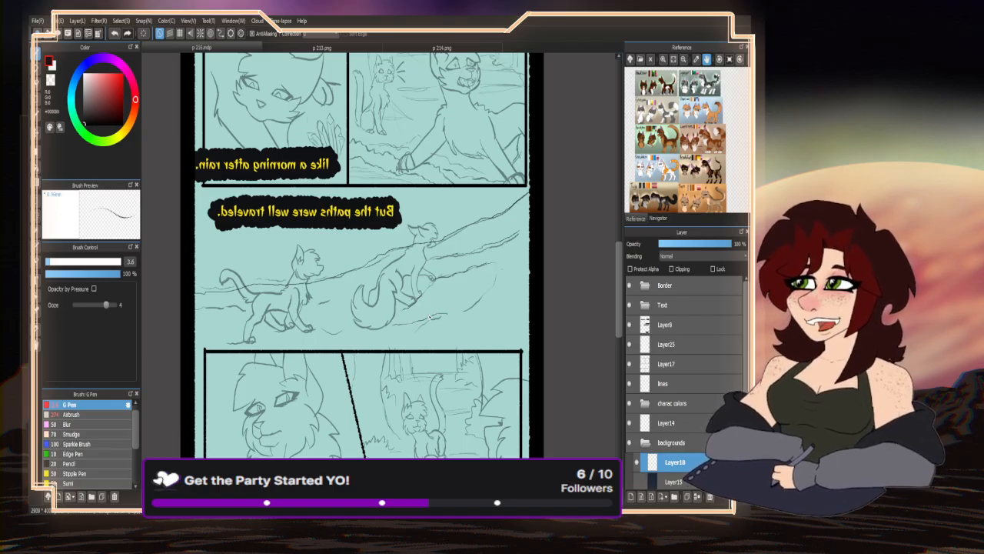
{"action": "left_click_drag", "start_coordinate": [448, 296], "coordinate": [513, 274]}
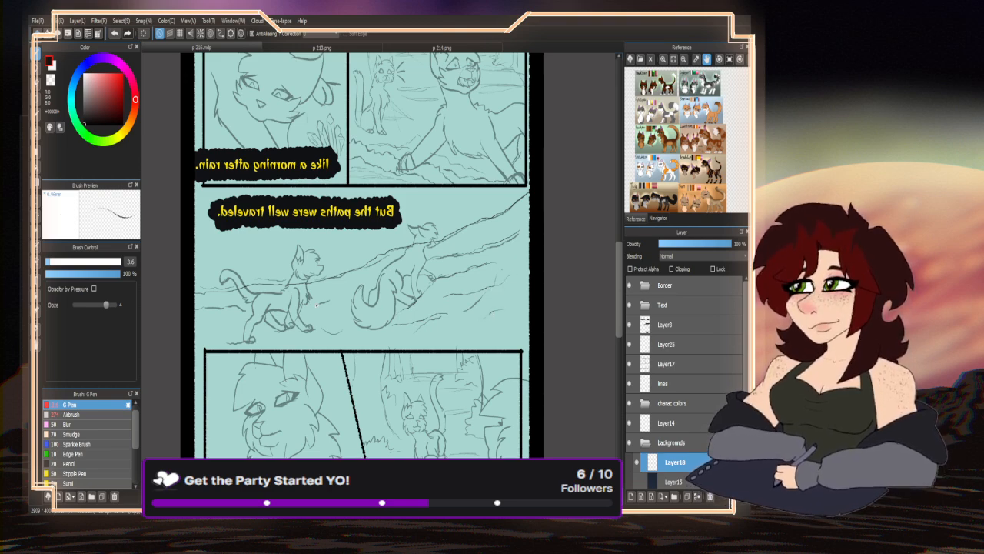
{"action": "left_click_drag", "start_coordinate": [331, 328], "coordinate": [286, 336]}
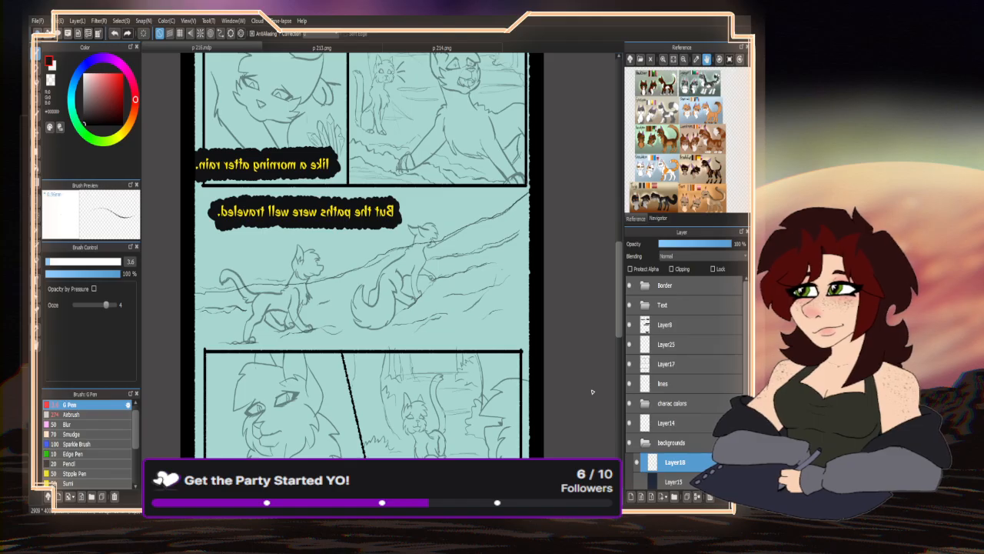
- Hide the sketch layer to check the inked background lines on their own, and show it again
{"action": "scroll", "coordinate": [634, 382], "scroll_direction": "down", "scroll_amount": 3}
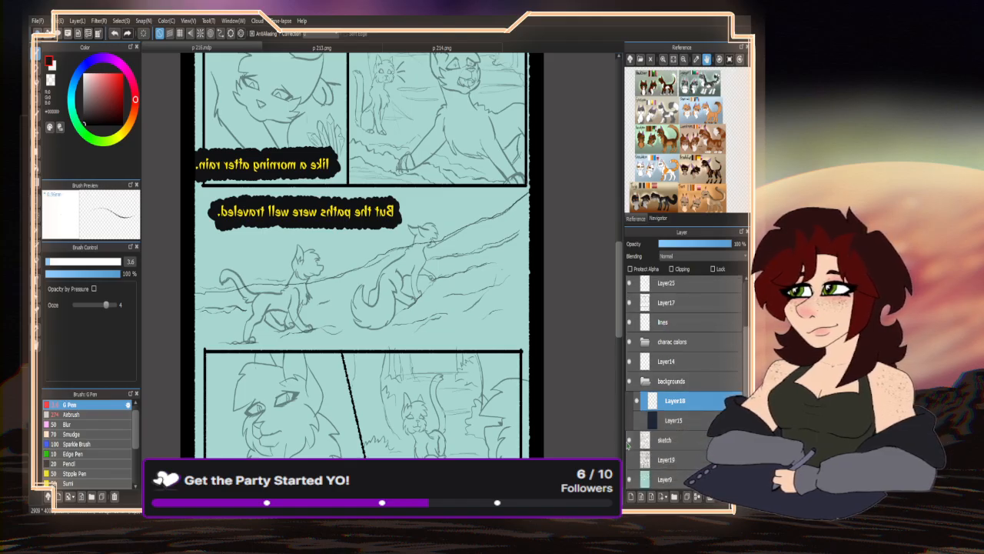
{"action": "left_click", "coordinate": [629, 440]}
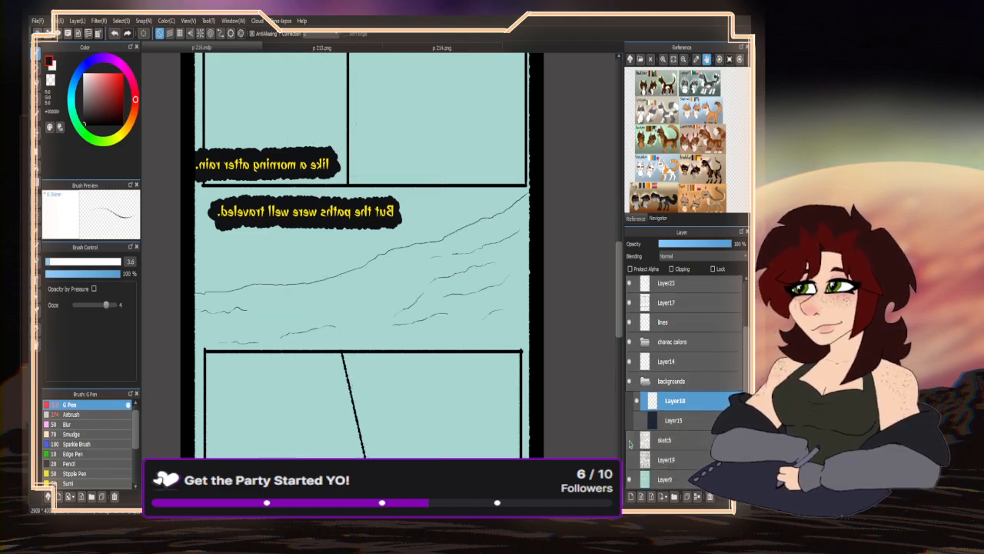
{"action": "left_click", "coordinate": [629, 440]}
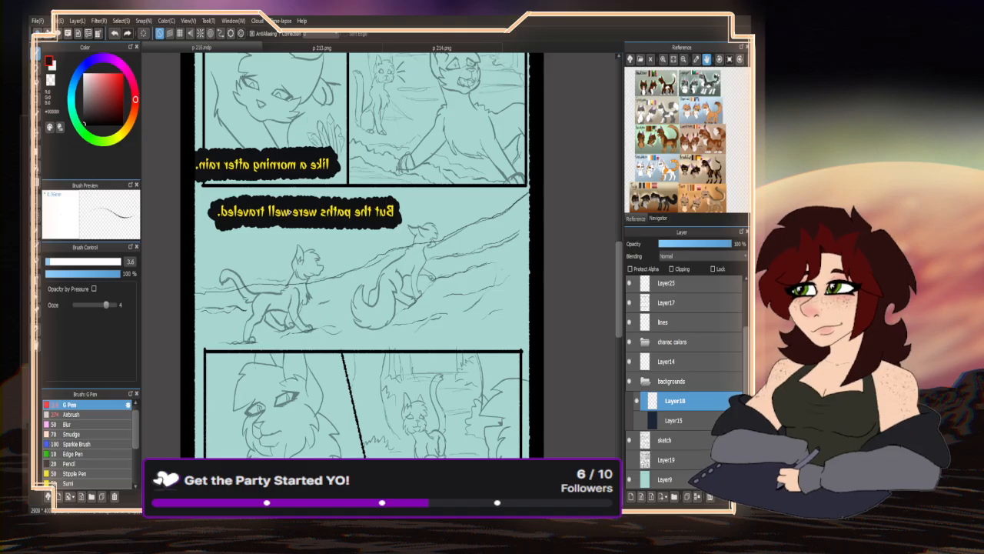
- Unmirror the view and ink background ground lines and the left-hand tree trunks in the "I can't explain how I knew." panel
{"action": "scroll", "coordinate": [292, 286], "scroll_direction": "down", "scroll_amount": 5}
{"action": "key", "text": "h"}
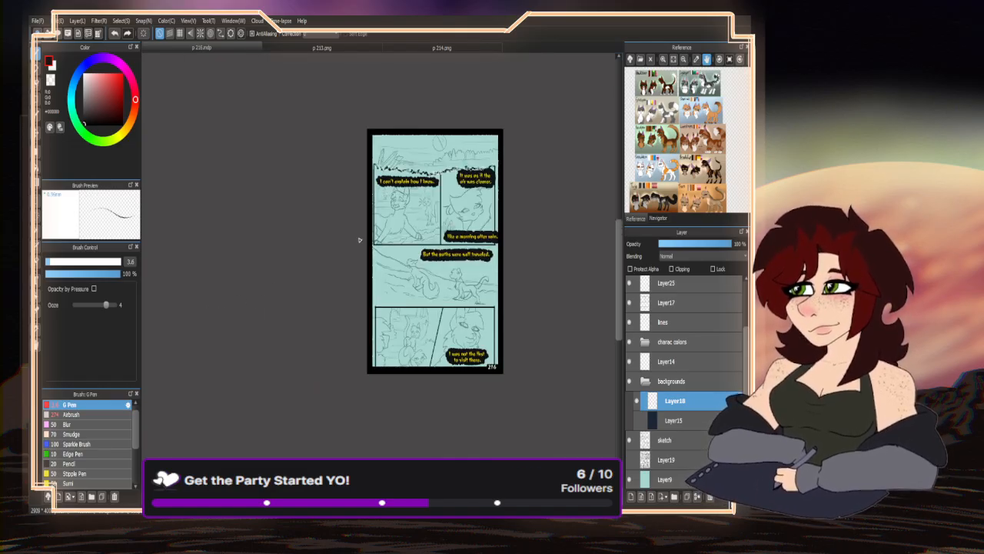
{"action": "scroll", "coordinate": [429, 197], "scroll_direction": "up", "scroll_amount": 4}
{"action": "scroll", "coordinate": [342, 213], "scroll_direction": "up", "scroll_amount": 2}
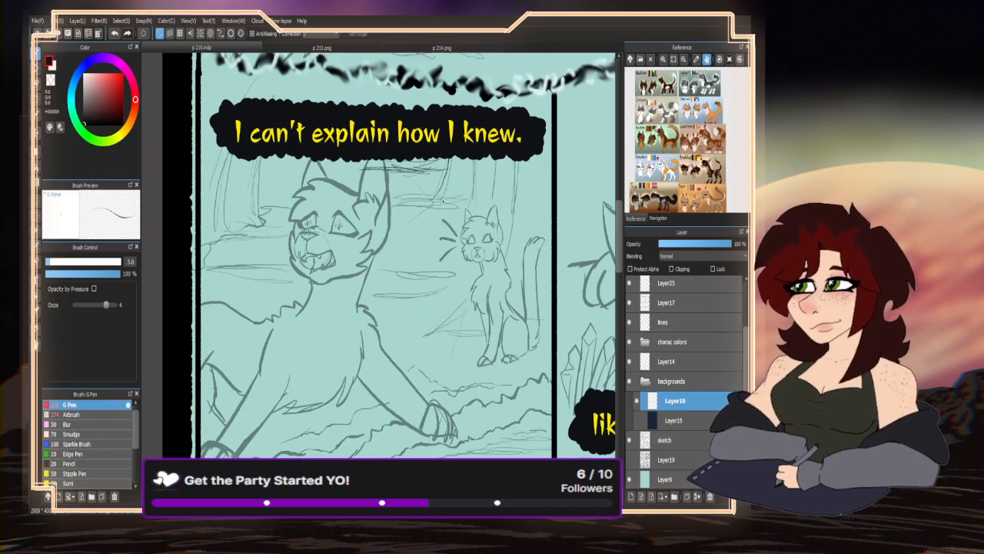
{"action": "mouse_move", "coordinate": [442, 200]}
{"action": "left_mouse_down"}
{"action": "mouse_move", "coordinate": [388, 204]}
{"action": "mouse_move", "coordinate": [456, 212]}
{"action": "mouse_move", "coordinate": [377, 212]}
{"action": "left_mouse_up"}
{"action": "left_click_drag", "start_coordinate": [429, 225], "coordinate": [415, 226]}
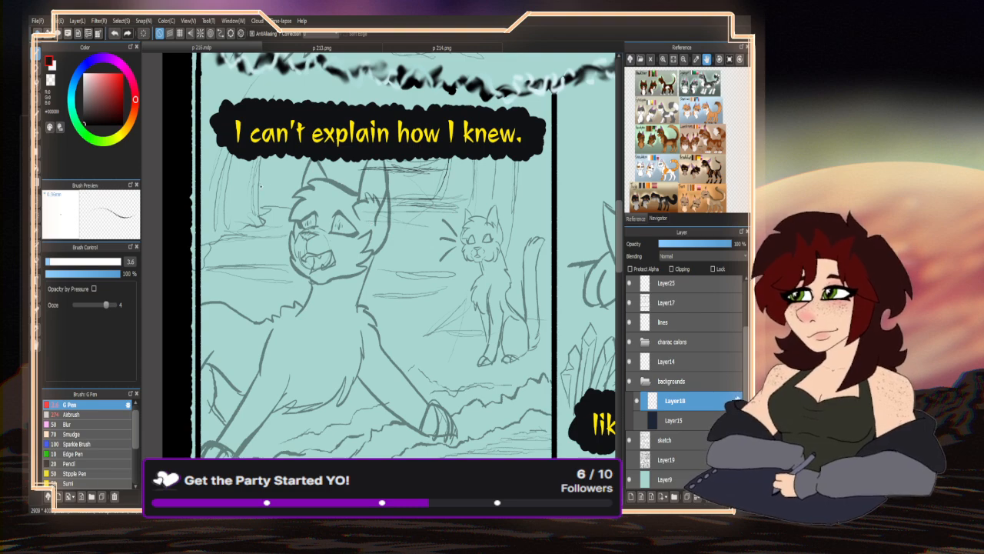
{"action": "mouse_move", "coordinate": [261, 152]}
{"action": "left_mouse_down"}
{"action": "mouse_move", "coordinate": [258, 186]}
{"action": "mouse_move", "coordinate": [280, 224]}
{"action": "mouse_move", "coordinate": [239, 236]}
{"action": "mouse_move", "coordinate": [226, 204]}
{"action": "mouse_move", "coordinate": [233, 150]}
{"action": "left_mouse_up"}
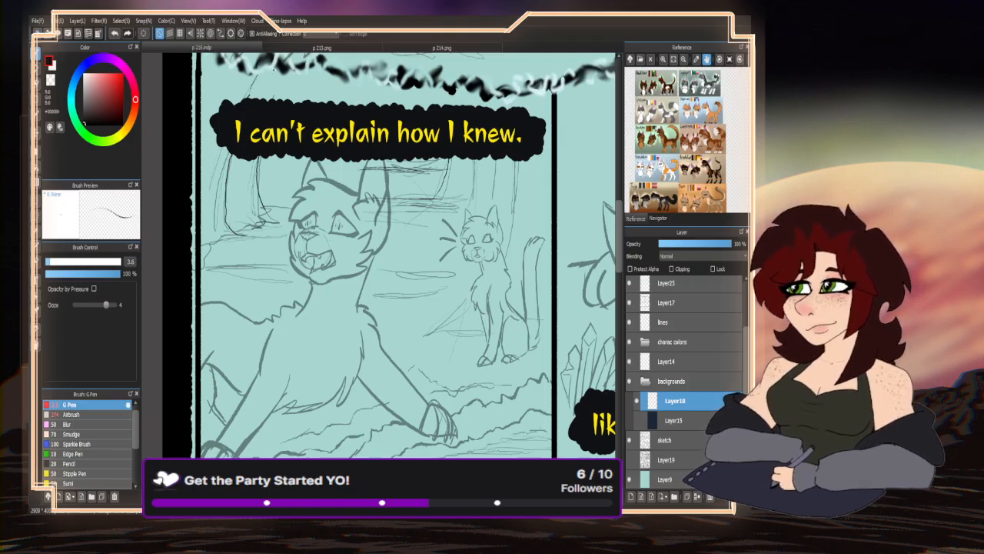
{"action": "left_click_drag", "start_coordinate": [204, 228], "coordinate": [224, 87]}
{"action": "mouse_move", "coordinate": [239, 187]}
{"action": "left_mouse_down"}
{"action": "mouse_move", "coordinate": [259, 228]}
{"action": "mouse_move", "coordinate": [248, 180]}
{"action": "left_mouse_up"}
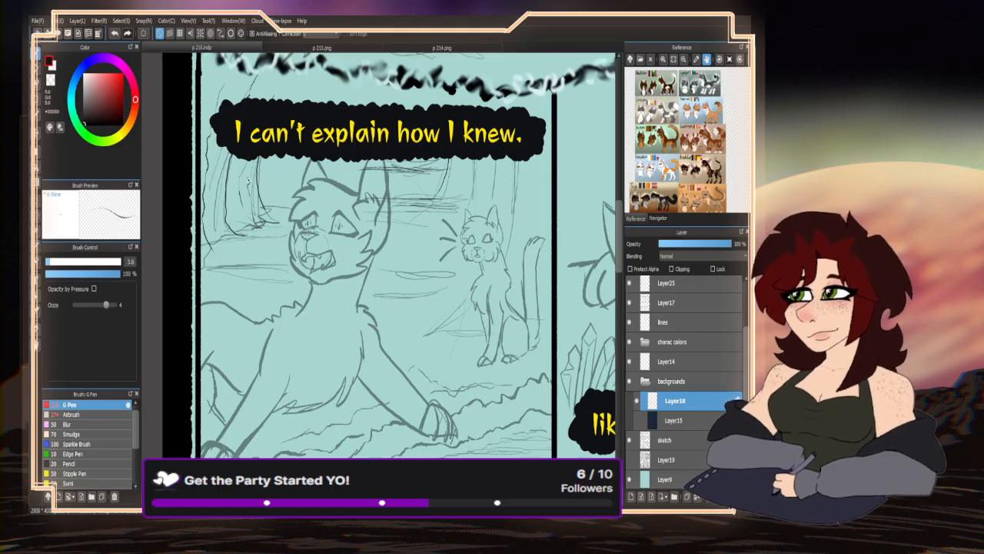
- Lower the sketch layer's opacity to 21% and make Layer18 in the backgrounds folder active again
{"action": "left_click", "coordinate": [665, 440]}
{"action": "left_click_drag", "start_coordinate": [689, 243], "coordinate": [674, 243]}
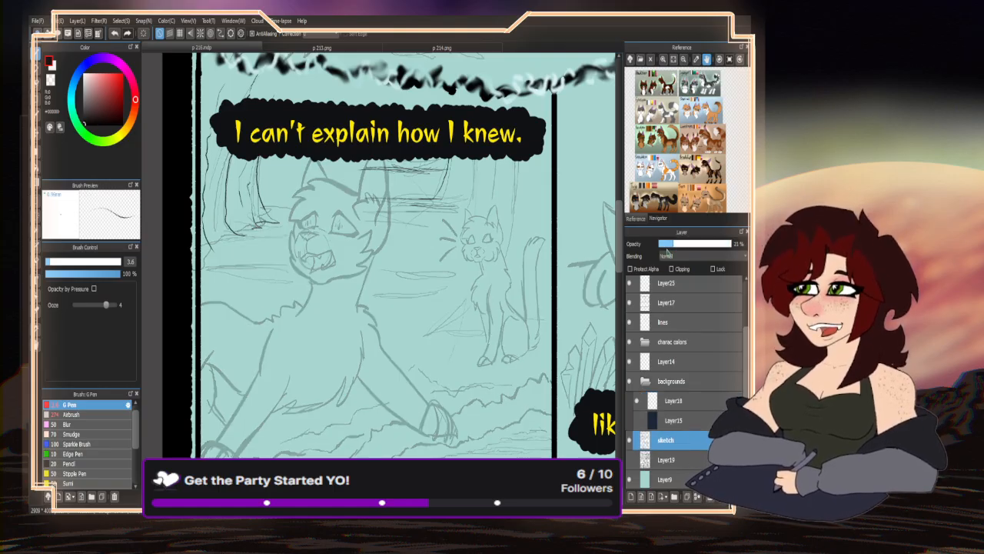
{"action": "left_click", "coordinate": [673, 400]}
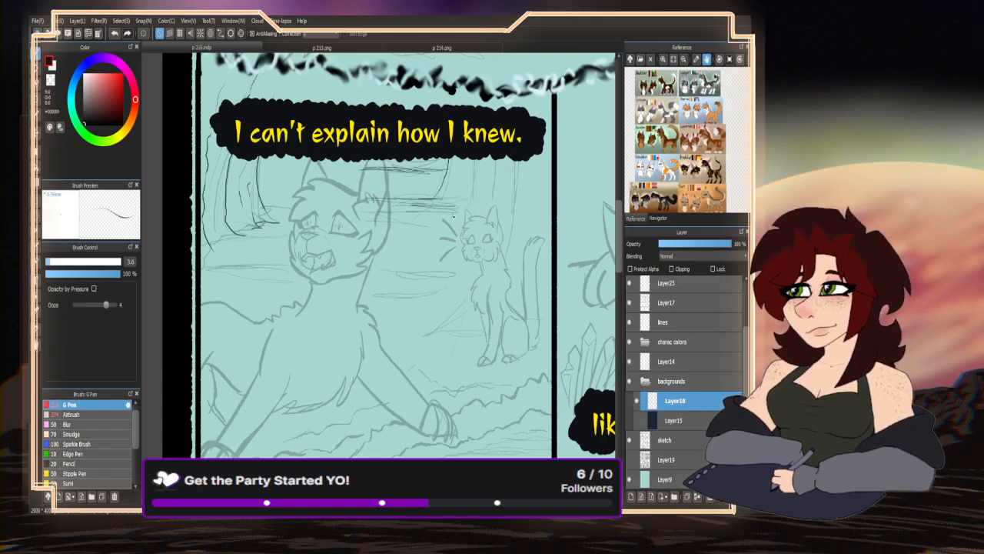
- Ink the tree trunk outlines around the small seated cat, erase the stray tip at the trunk's base, and draw the ground line there
{"action": "mouse_move", "coordinate": [453, 217]}
{"action": "left_mouse_down"}
{"action": "mouse_move", "coordinate": [477, 144]}
{"action": "mouse_move", "coordinate": [494, 144]}
{"action": "mouse_move", "coordinate": [490, 195]}
{"action": "left_mouse_up"}
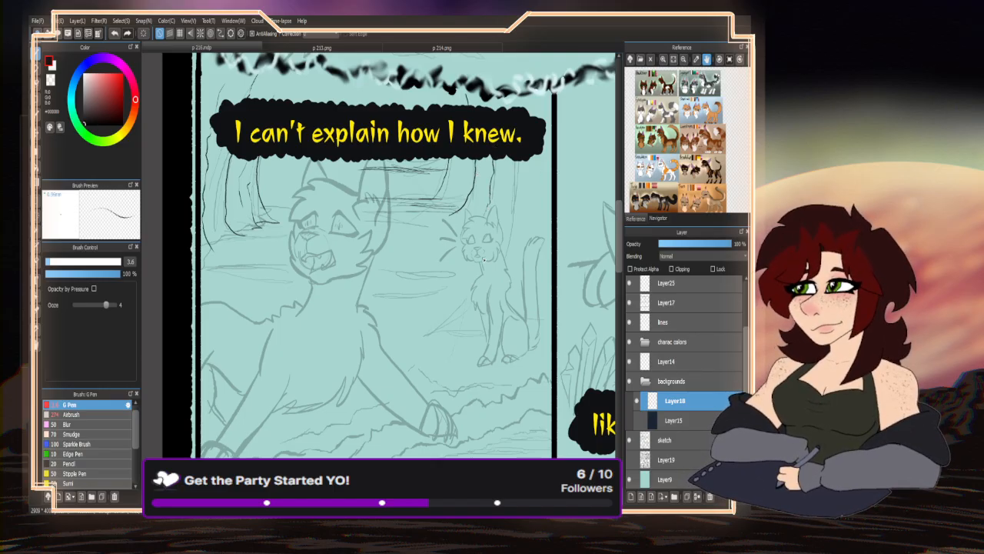
{"action": "mouse_move", "coordinate": [453, 332]}
{"action": "left_mouse_down"}
{"action": "mouse_move", "coordinate": [421, 332]}
{"action": "mouse_move", "coordinate": [465, 305]}
{"action": "mouse_move", "coordinate": [505, 242]}
{"action": "mouse_move", "coordinate": [516, 154]}
{"action": "left_mouse_up"}
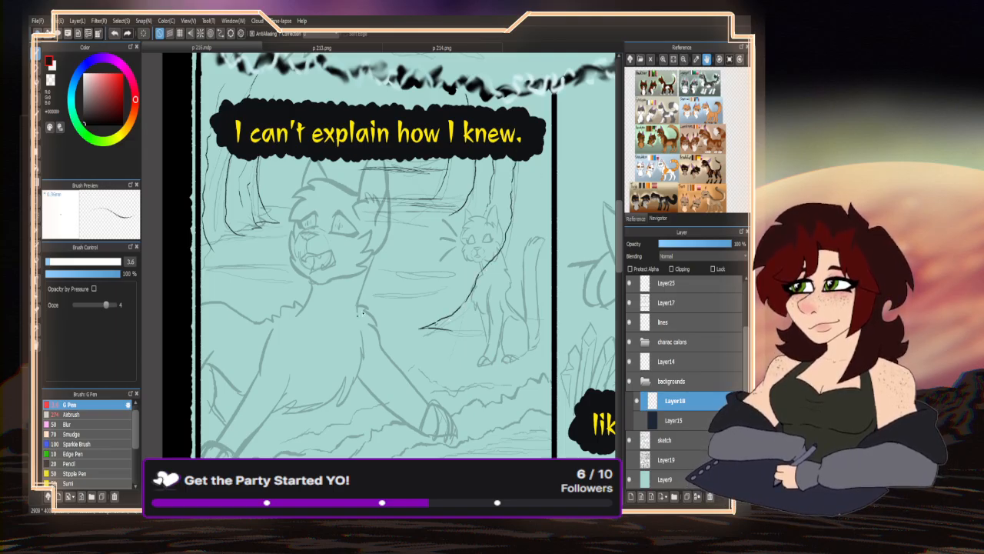
{"action": "key", "text": "c"}
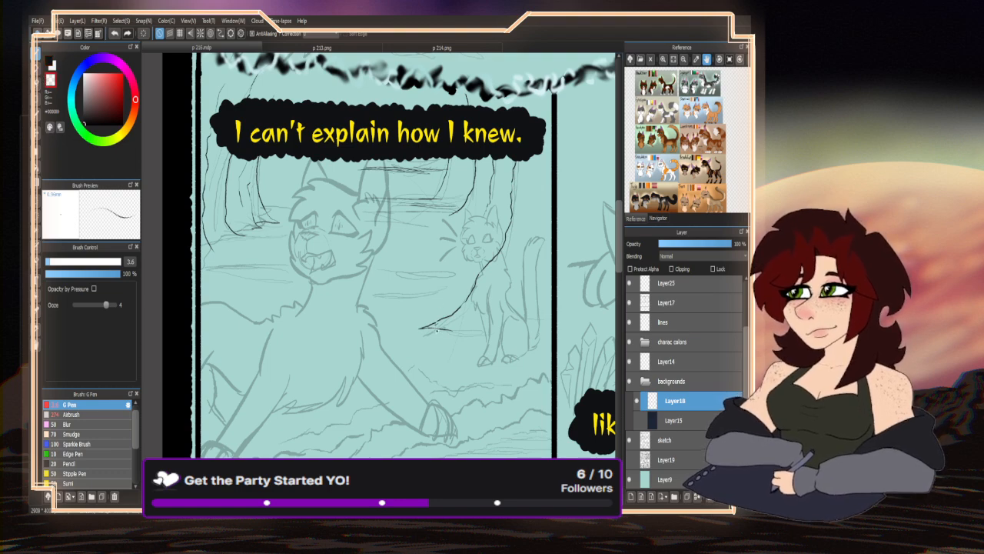
{"action": "mouse_move", "coordinate": [435, 331]}
{"action": "left_mouse_down"}
{"action": "mouse_move", "coordinate": [422, 328]}
{"action": "mouse_move", "coordinate": [461, 333]}
{"action": "mouse_move", "coordinate": [381, 334]}
{"action": "left_mouse_up"}
{"action": "key", "text": "c"}
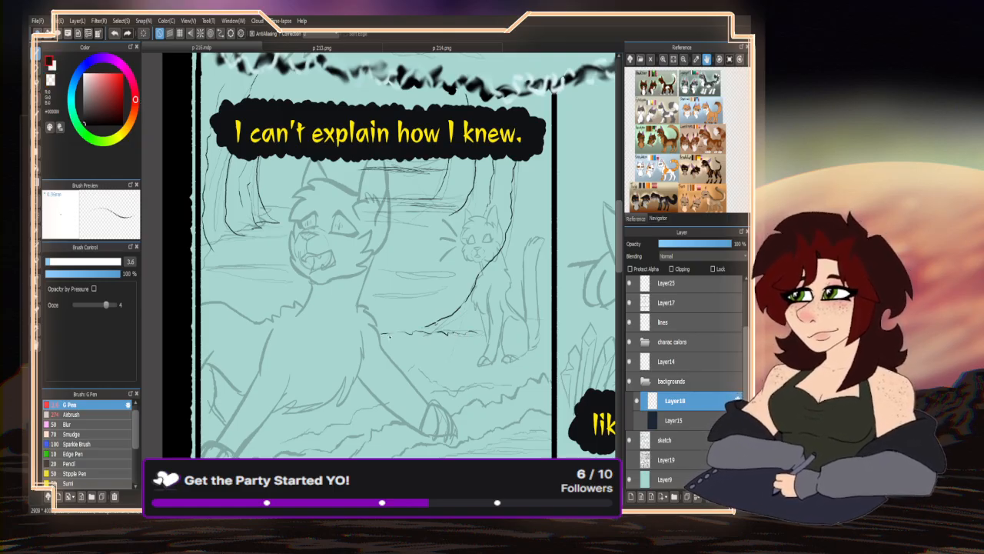
- Ink short horizontal ground lines below the seated cat, beside the left tree roots, and in the gap between the two cats
{"action": "left_click_drag", "start_coordinate": [507, 380], "coordinate": [450, 381]}
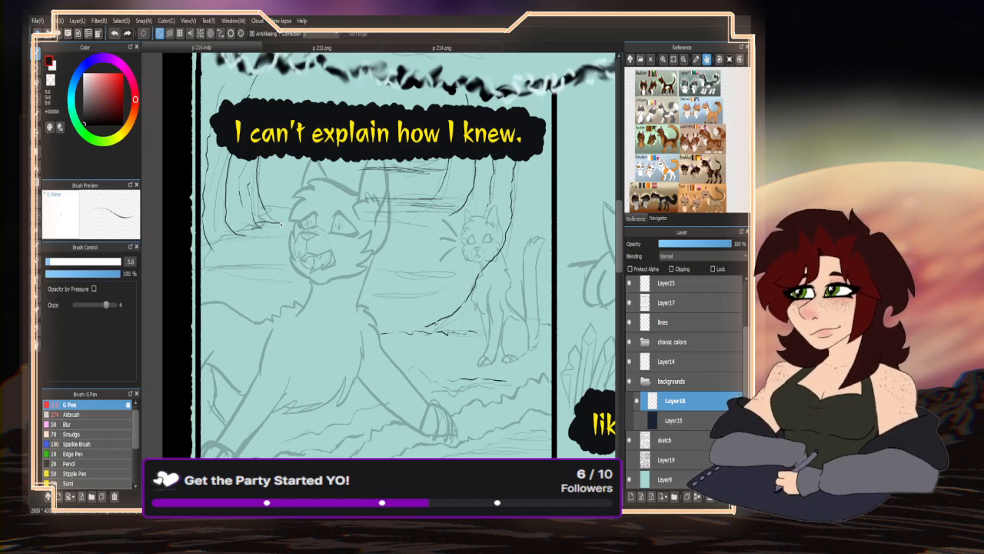
{"action": "left_click_drag", "start_coordinate": [270, 209], "coordinate": [305, 212]}
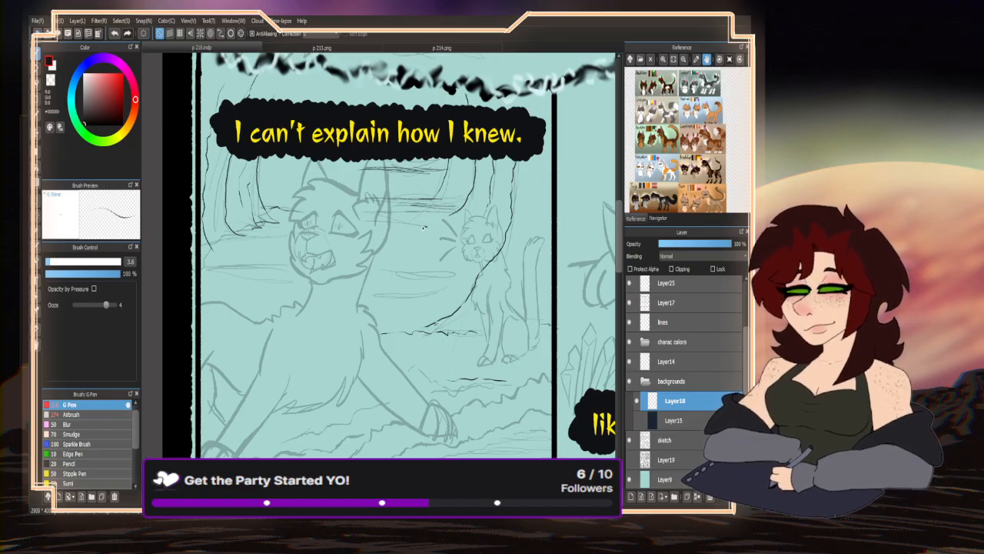
{"action": "left_click_drag", "start_coordinate": [423, 227], "coordinate": [374, 232]}
{"action": "left_click_drag", "start_coordinate": [438, 270], "coordinate": [358, 268]}
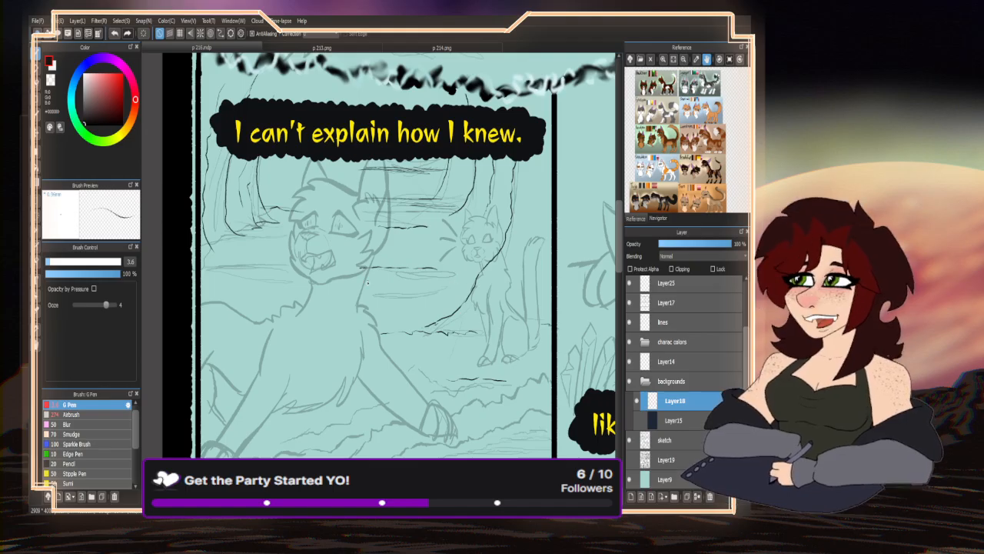
- Check the finished page p 213.png for reference, and add more horizontal ground strokes on both sides of the large cat's head on page 216
{"action": "left_click", "coordinate": [305, 46]}
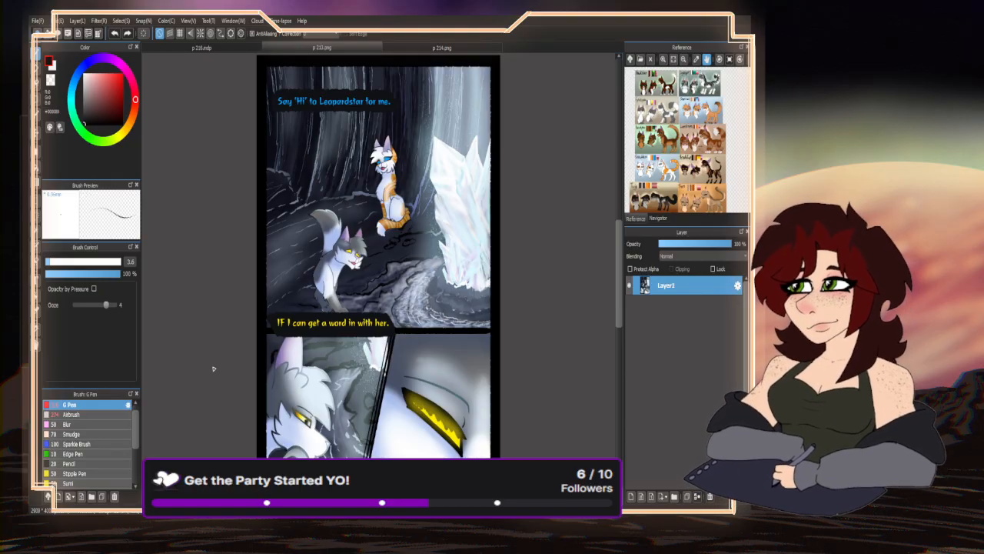
{"action": "left_click", "coordinate": [202, 47]}
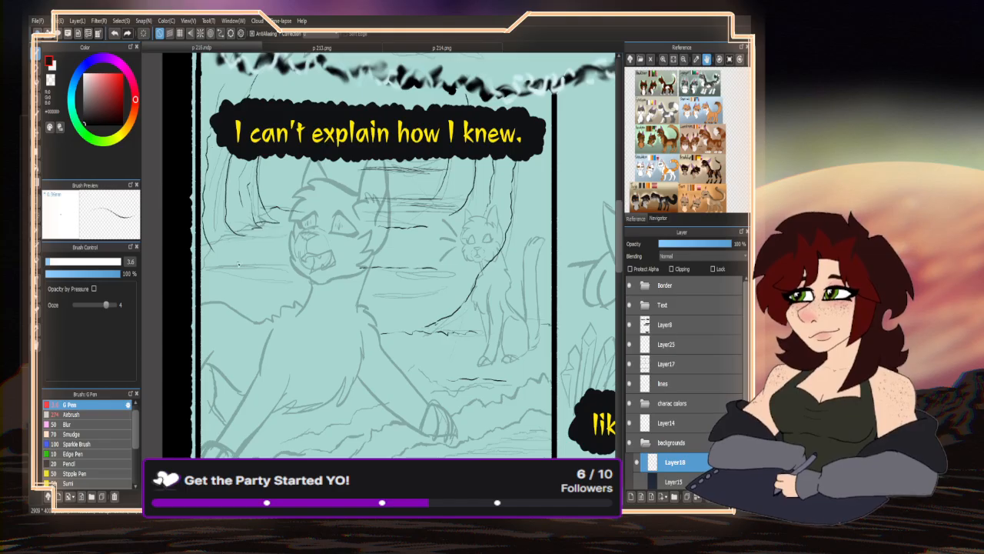
{"action": "left_click_drag", "start_coordinate": [211, 269], "coordinate": [301, 267]}
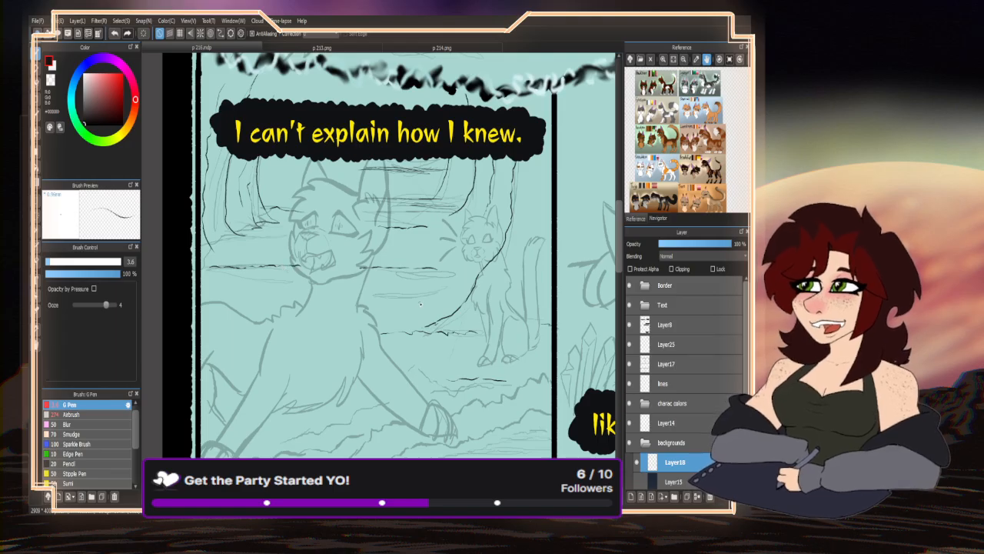
{"action": "left_click_drag", "start_coordinate": [421, 303], "coordinate": [367, 301]}
{"action": "left_click_drag", "start_coordinate": [434, 286], "coordinate": [413, 287]}
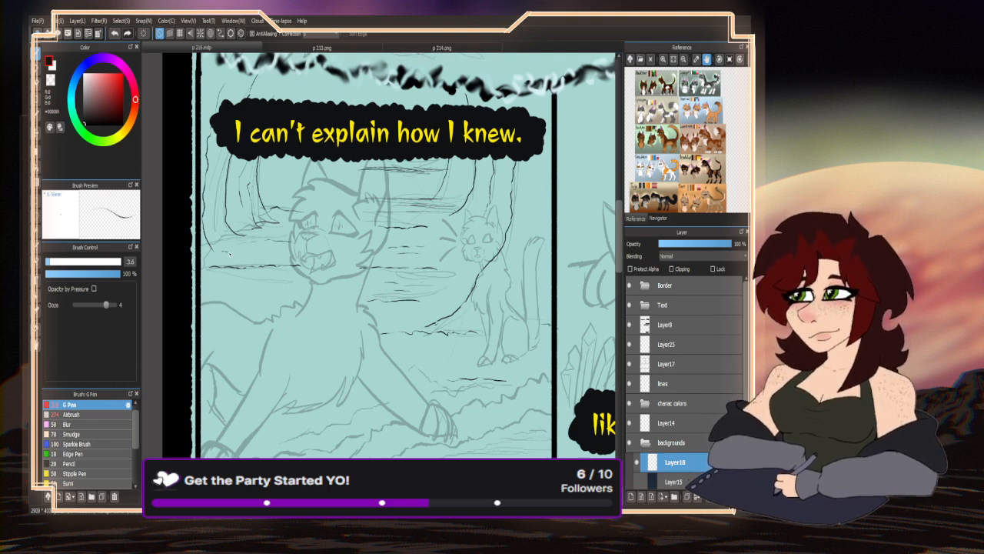
{"action": "mouse_move", "coordinate": [229, 252]}
{"action": "left_mouse_down"}
{"action": "mouse_move", "coordinate": [304, 256]}
{"action": "mouse_move", "coordinate": [297, 226]}
{"action": "left_mouse_up"}
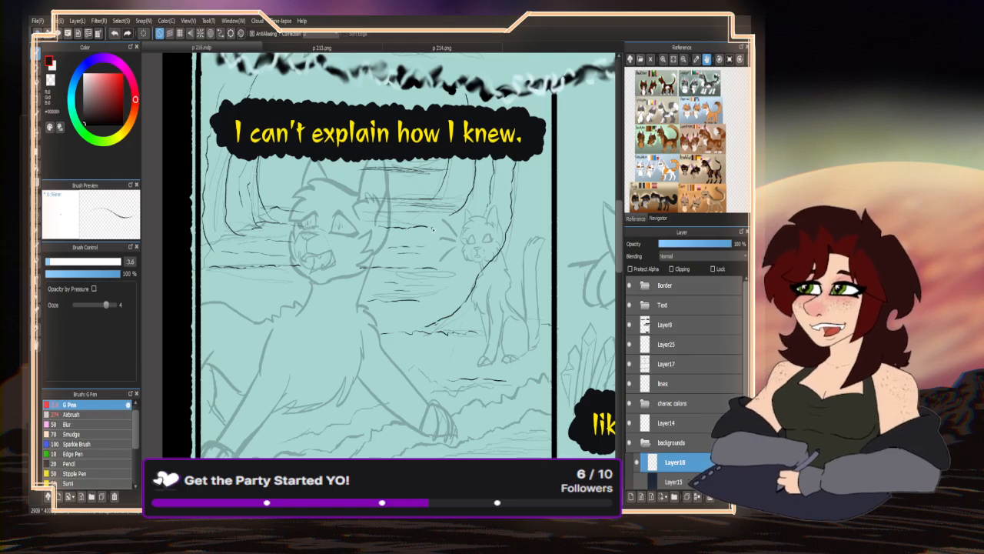
{"action": "left_click_drag", "start_coordinate": [380, 184], "coordinate": [428, 186]}
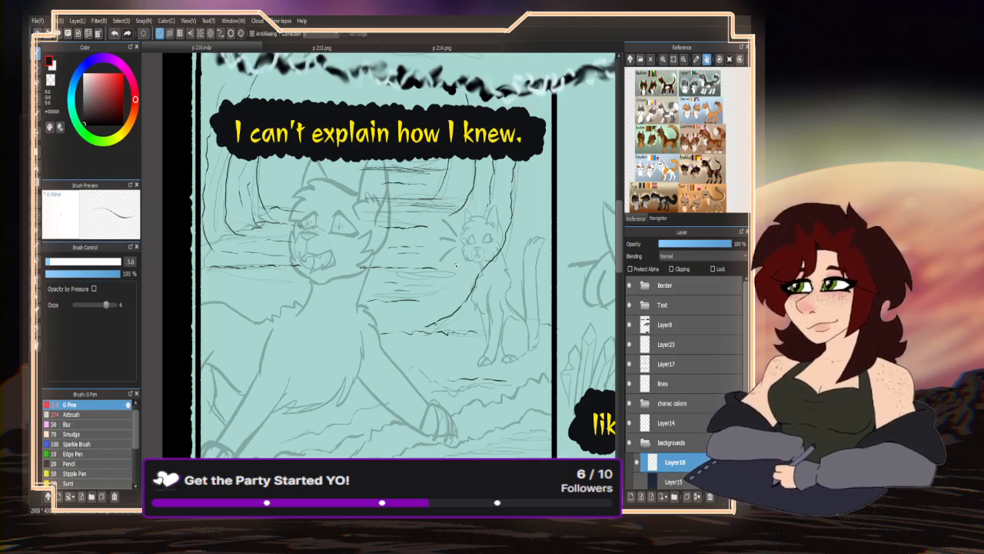
- Ink short horizontal ground lines beside and below the small cat's head and left of the large cat's neck
{"action": "left_click_drag", "start_coordinate": [477, 254], "coordinate": [429, 254]}
{"action": "left_click_drag", "start_coordinate": [476, 231], "coordinate": [436, 235]}
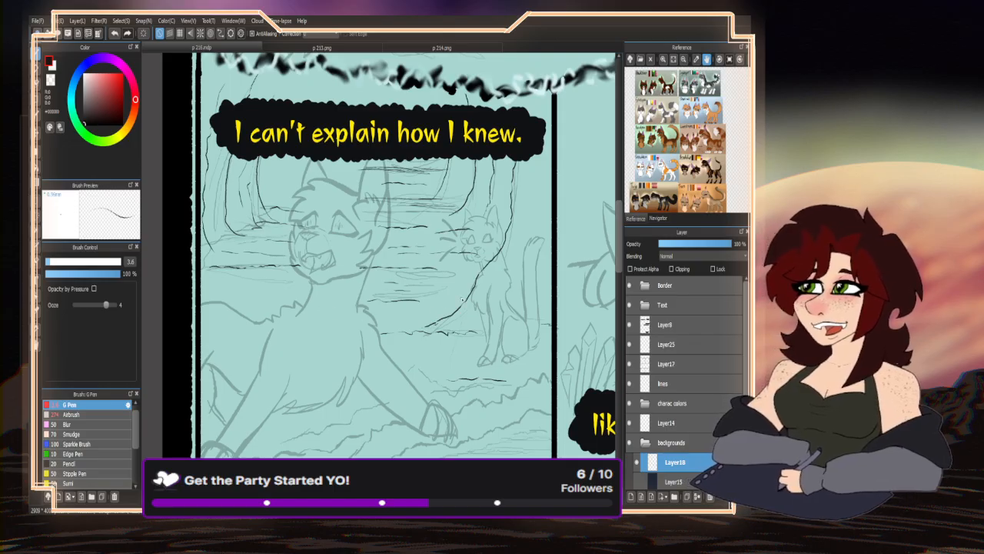
{"action": "left_click_drag", "start_coordinate": [469, 298], "coordinate": [432, 300]}
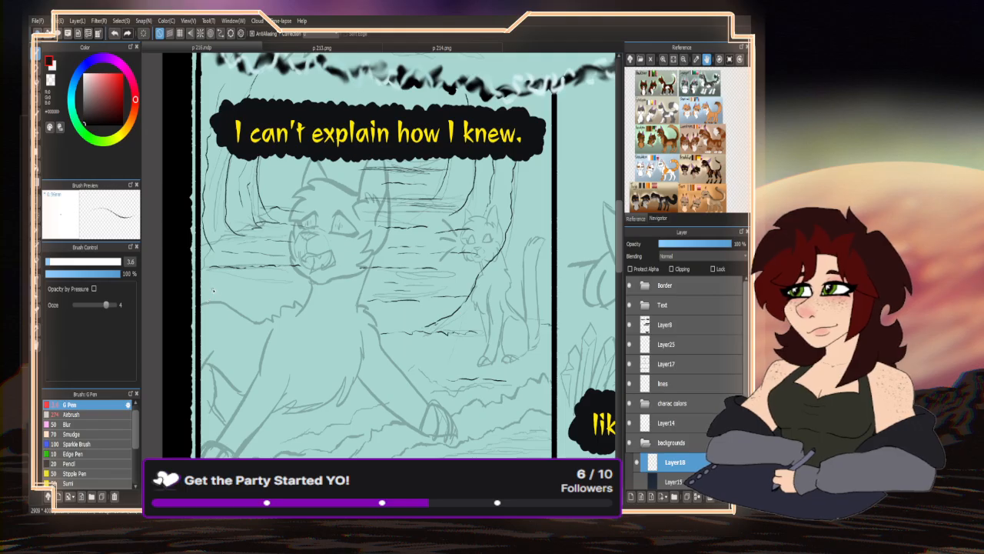
{"action": "mouse_move", "coordinate": [213, 290]}
{"action": "left_mouse_down"}
{"action": "mouse_move", "coordinate": [246, 286]}
{"action": "mouse_move", "coordinate": [246, 300]}
{"action": "left_mouse_up"}
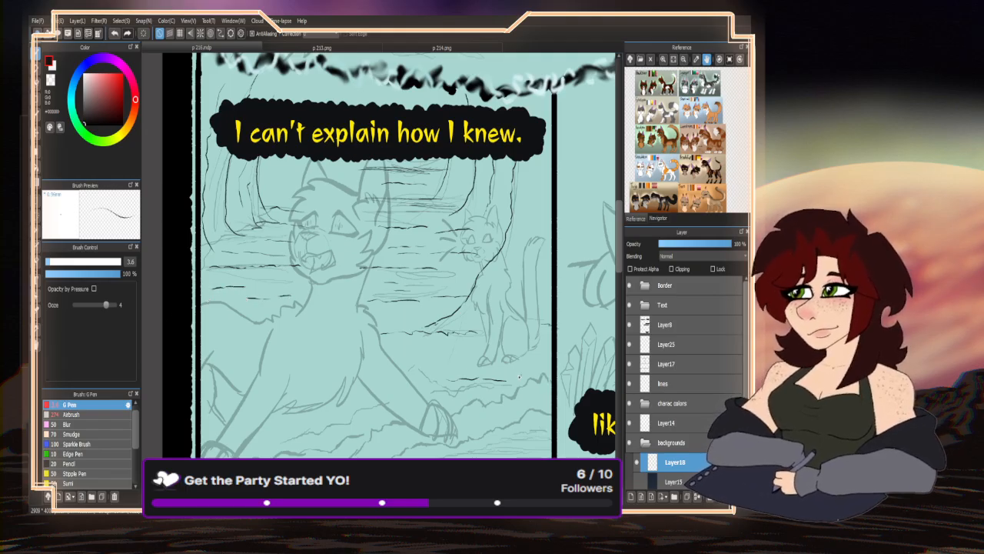
- Set the brush size to 6.9 and ink the jagged upper rock ridge from the panel's right border to the large cat's front paw
{"action": "left_click_drag", "start_coordinate": [52, 262], "coordinate": [55, 262]}
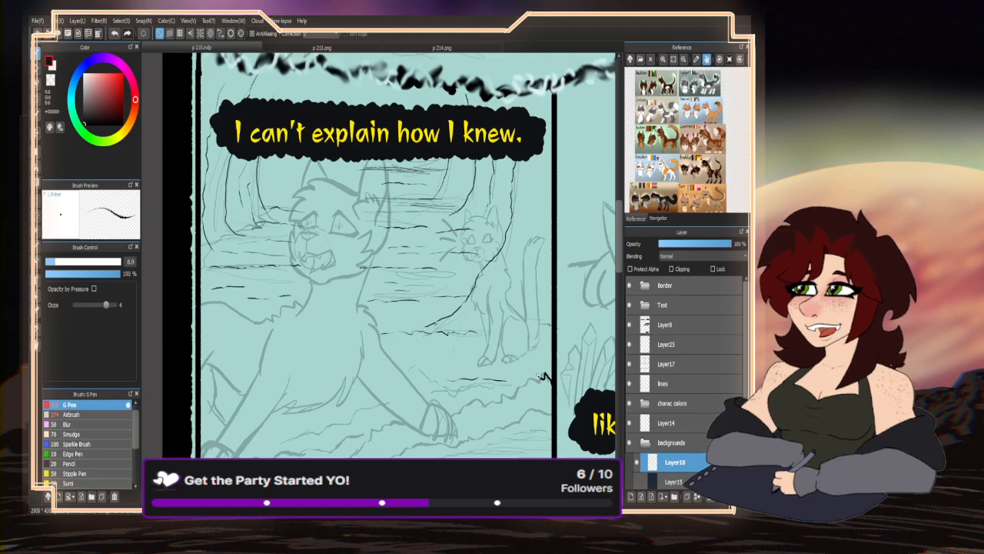
{"action": "mouse_move", "coordinate": [541, 377]}
{"action": "left_mouse_down"}
{"action": "mouse_move", "coordinate": [517, 382]}
{"action": "mouse_move", "coordinate": [483, 413]}
{"action": "left_mouse_up"}
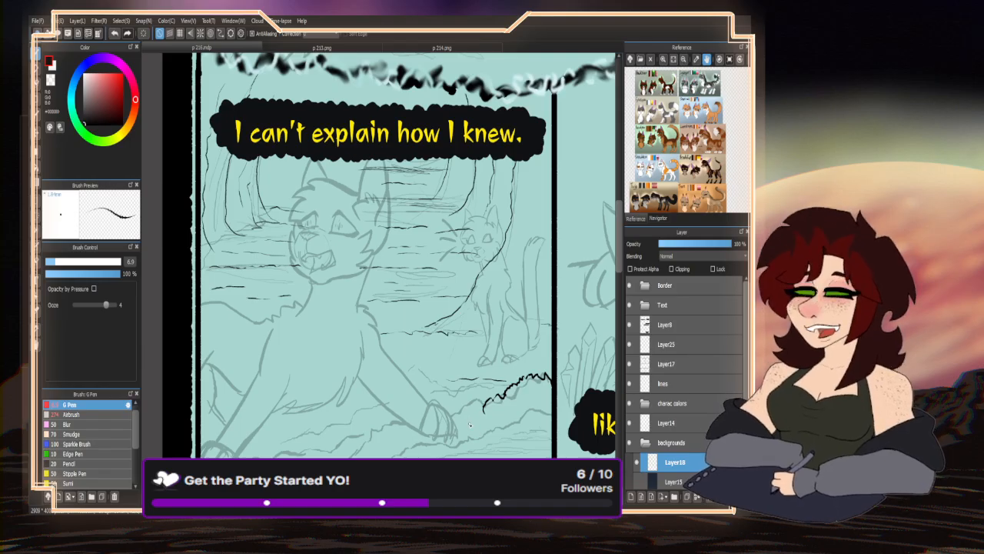
{"action": "scroll", "coordinate": [470, 424], "scroll_direction": "up", "scroll_amount": 2}
{"action": "mouse_move", "coordinate": [501, 380]}
{"action": "left_mouse_down"}
{"action": "mouse_move", "coordinate": [461, 364]}
{"action": "mouse_move", "coordinate": [420, 407]}
{"action": "mouse_move", "coordinate": [397, 416]}
{"action": "left_mouse_up"}
{"action": "scroll", "coordinate": [427, 266], "scroll_direction": "down", "scroll_amount": 2}
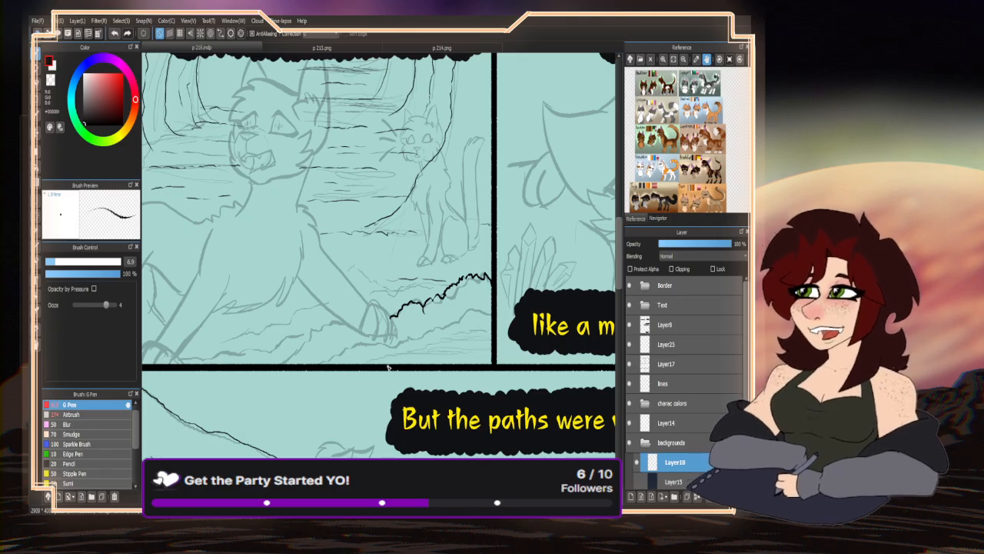
- Ink the lower rock ridge from the right border to the panel's bottom edge, plus the ridge section left of the large cat's paw
{"action": "scroll", "coordinate": [413, 343], "scroll_direction": "up", "scroll_amount": 2}
{"action": "mouse_move", "coordinate": [531, 299]}
{"action": "left_mouse_down"}
{"action": "mouse_move", "coordinate": [488, 294]}
{"action": "mouse_move", "coordinate": [388, 349]}
{"action": "mouse_move", "coordinate": [341, 347]}
{"action": "mouse_move", "coordinate": [302, 375]}
{"action": "left_mouse_up"}
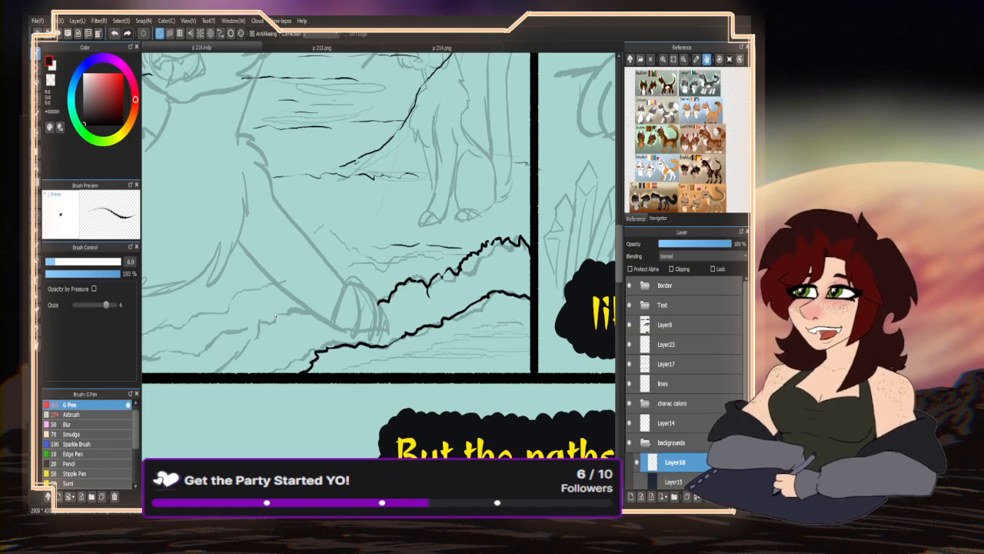
{"action": "mouse_move", "coordinate": [312, 310]}
{"action": "left_mouse_down"}
{"action": "mouse_move", "coordinate": [271, 319]}
{"action": "mouse_move", "coordinate": [211, 373]}
{"action": "left_mouse_up"}
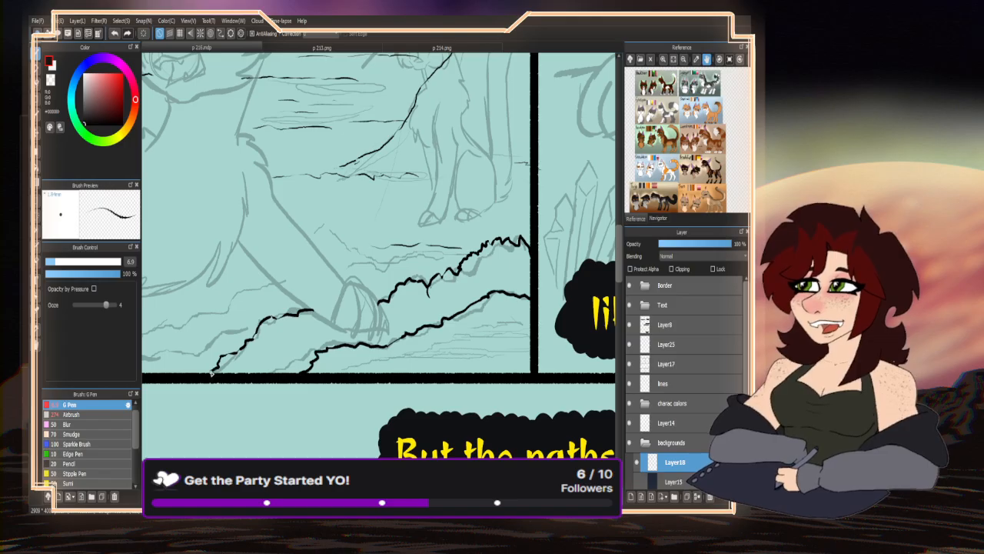
{"action": "scroll", "coordinate": [366, 312], "scroll_direction": "down", "scroll_amount": 4}
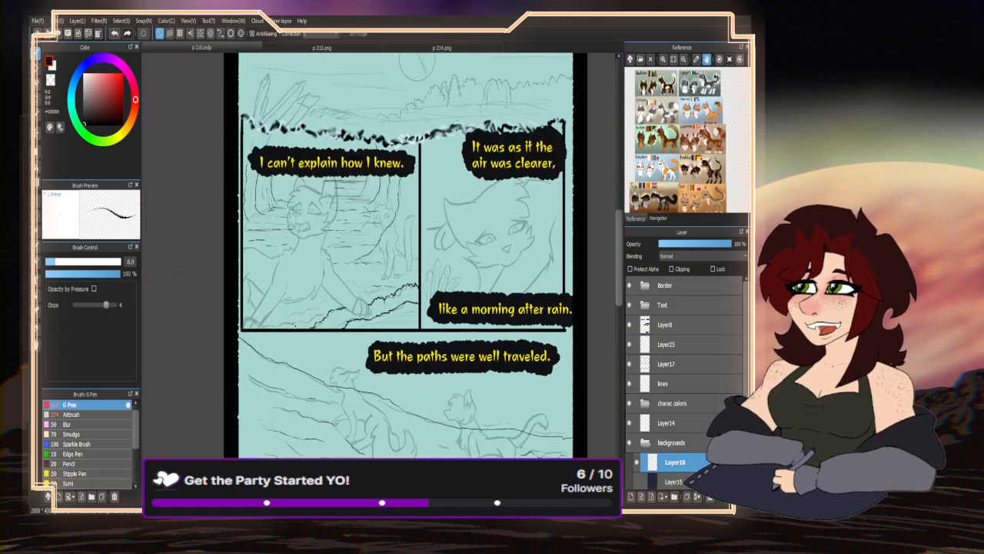
- Ink another jagged ridge line behind the large cat's front leg, continuing it down to the panel's bottom border
{"action": "scroll", "coordinate": [294, 327], "scroll_direction": "up", "scroll_amount": 2}
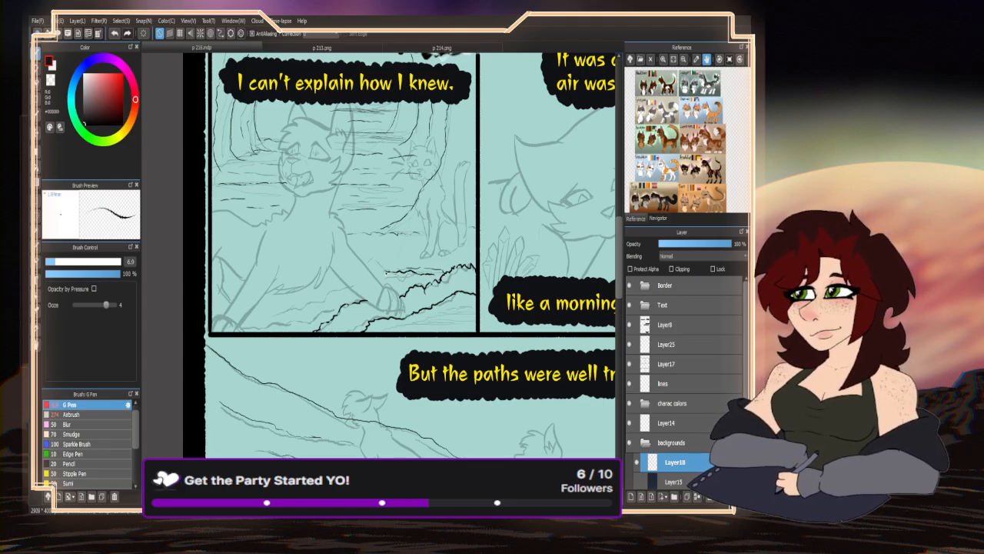
{"action": "left_click_drag", "start_coordinate": [386, 271], "coordinate": [298, 312]}
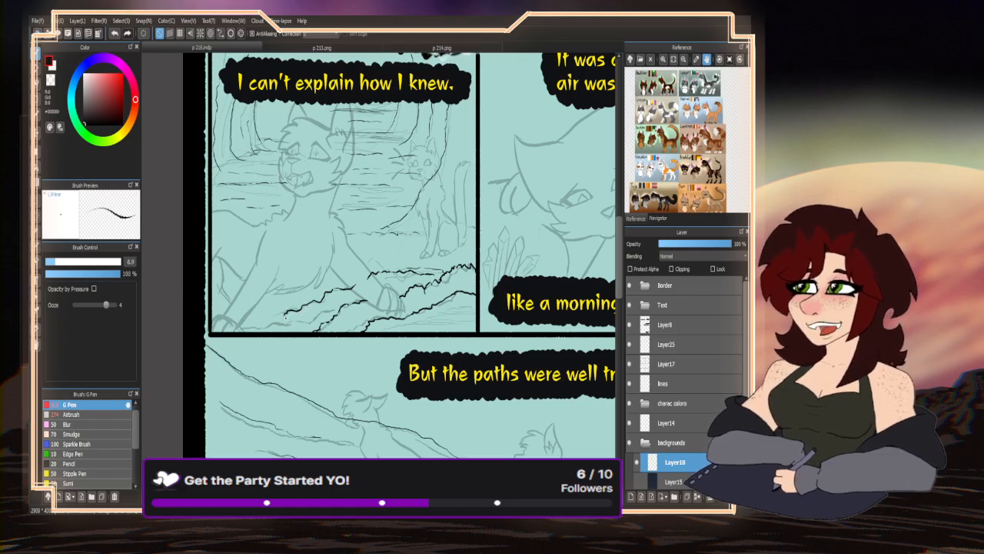
{"action": "left_click_drag", "start_coordinate": [279, 319], "coordinate": [248, 333]}
{"action": "scroll", "coordinate": [311, 324], "scroll_direction": "down", "scroll_amount": 3}
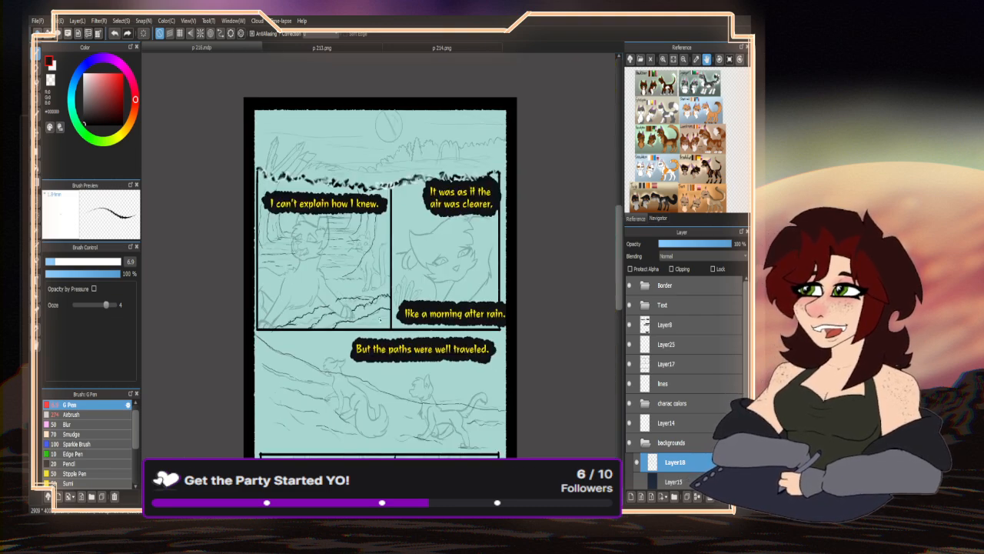
- Examine the rock and ground linework on p 213.png for reference and return to page 216
{"action": "scroll", "coordinate": [372, 295], "scroll_direction": "up", "scroll_amount": 3}
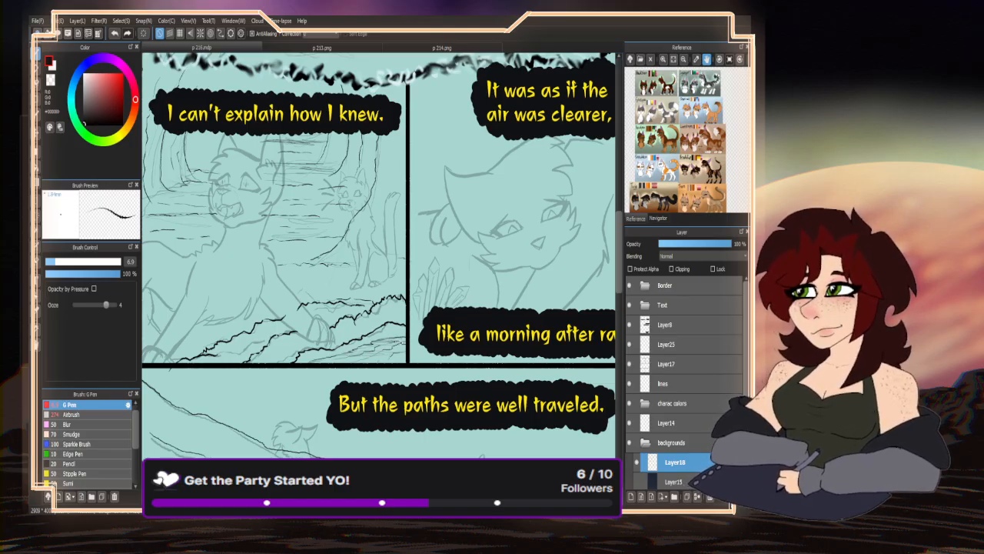
{"action": "scroll", "coordinate": [427, 301], "scroll_direction": "down", "scroll_amount": 3}
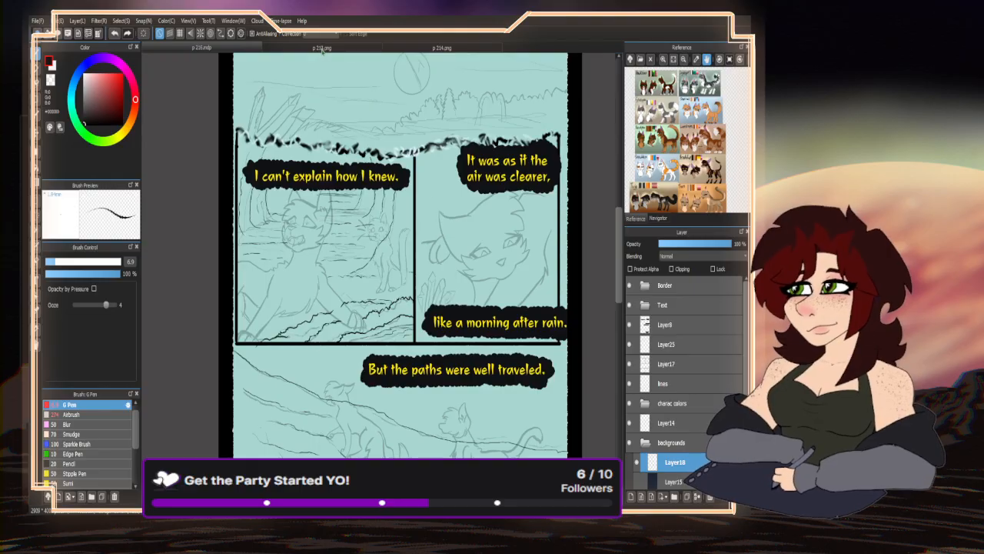
{"action": "left_click", "coordinate": [321, 48]}
{"action": "scroll", "coordinate": [422, 309], "scroll_direction": "up", "scroll_amount": 5}
{"action": "scroll", "coordinate": [398, 314], "scroll_direction": "down", "scroll_amount": 2}
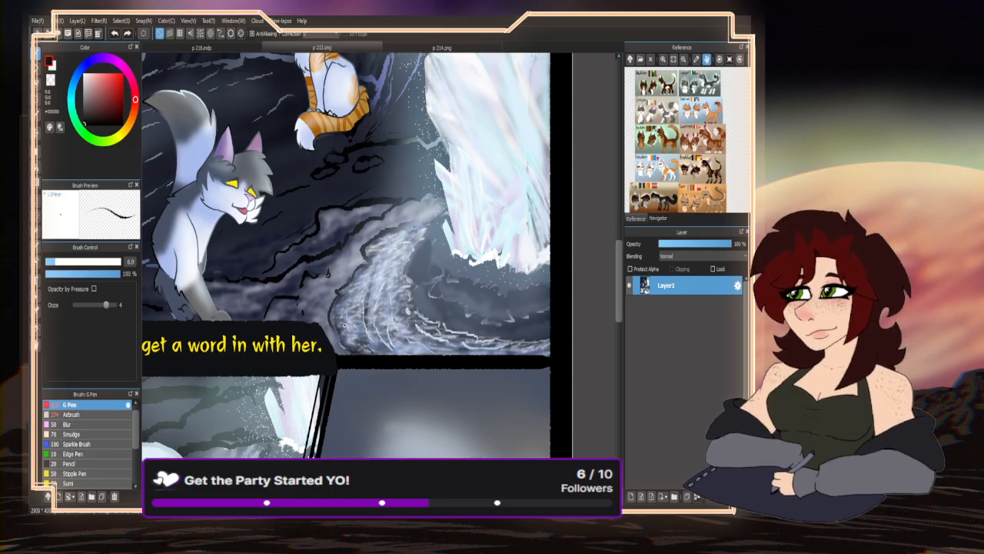
{"action": "scroll", "coordinate": [395, 306], "scroll_direction": "down", "scroll_amount": 4}
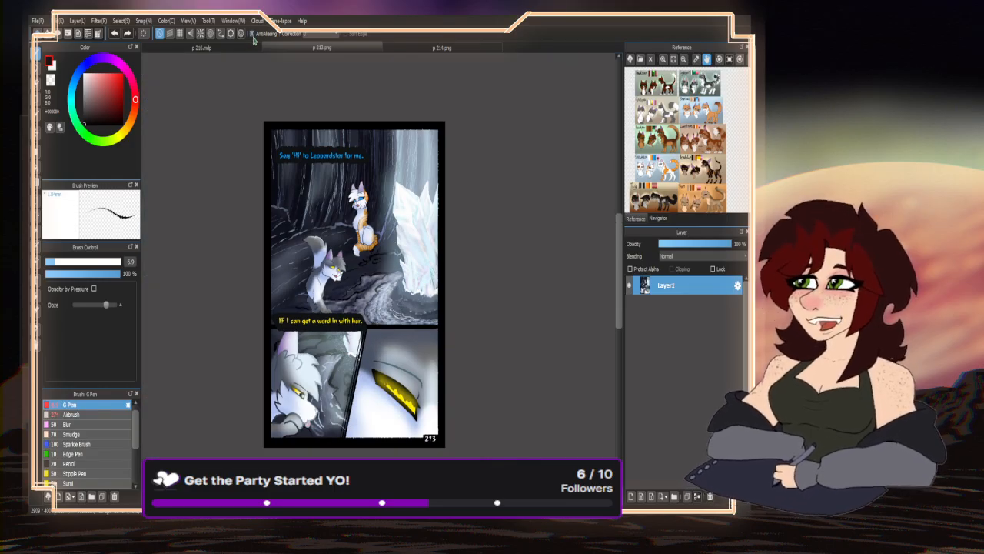
{"action": "left_click", "coordinate": [253, 48]}
- Erase the upper ridge between the front paw and the panel's right border, and re-ink it with a slightly larger brush
{"action": "scroll", "coordinate": [396, 307], "scroll_direction": "up", "scroll_amount": 4}
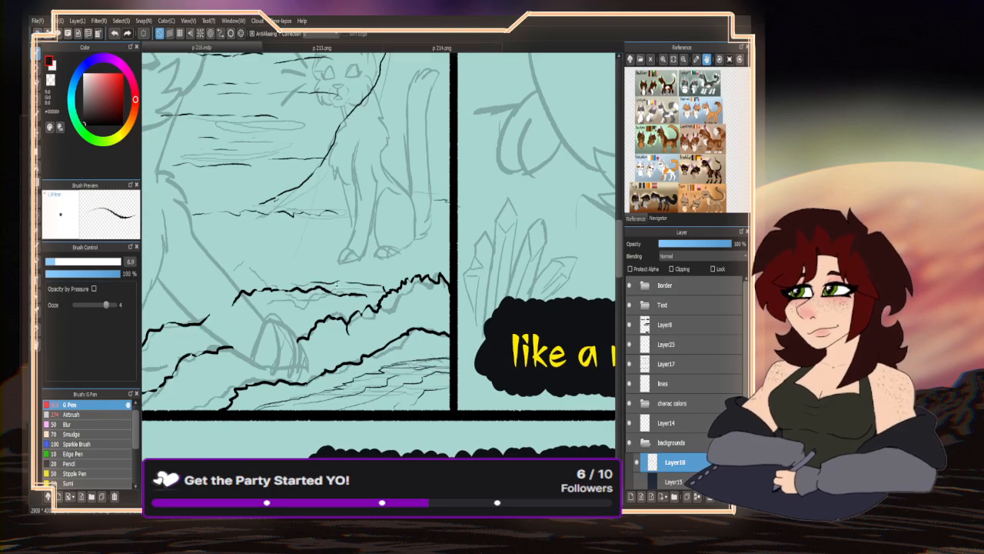
{"action": "left_click", "coordinate": [117, 262]}
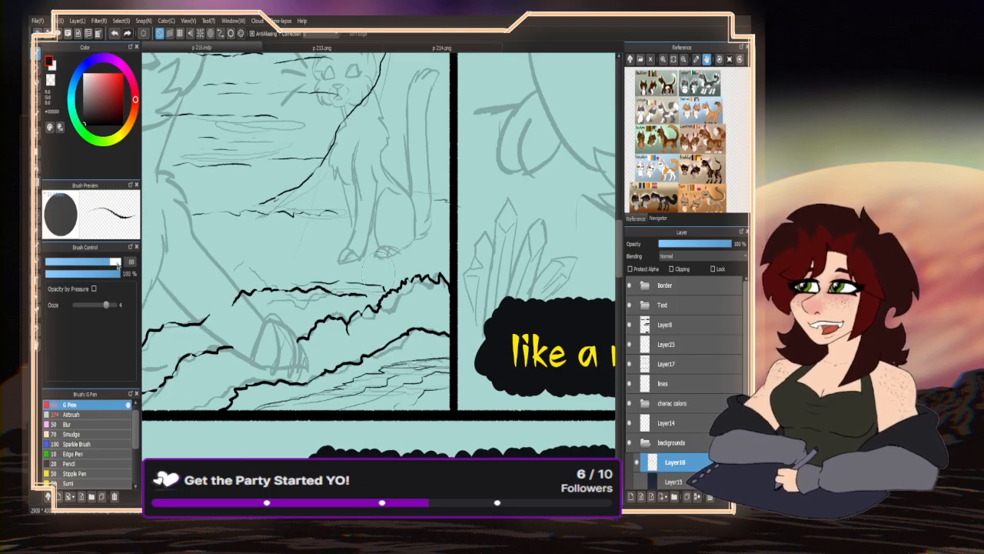
{"action": "left_click", "coordinate": [52, 262]}
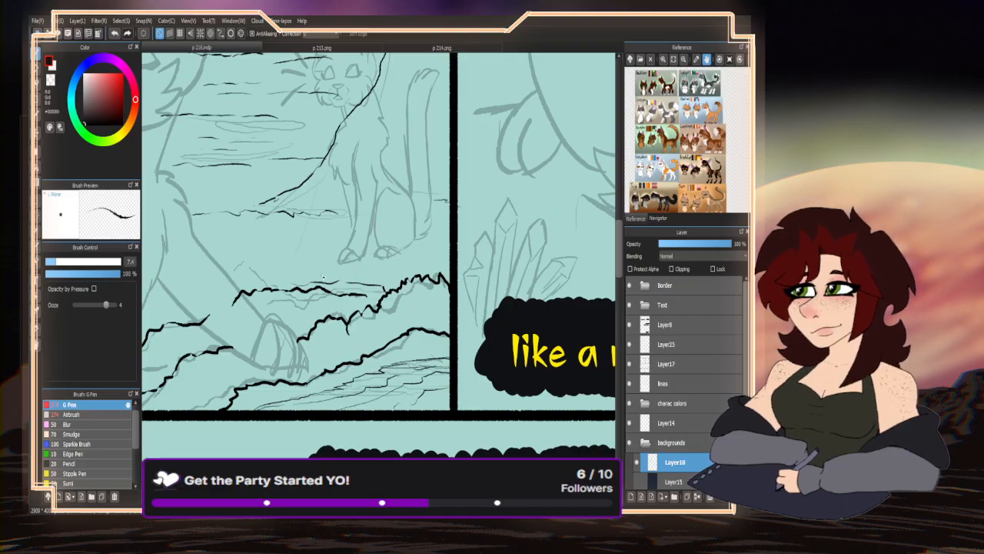
{"action": "left_click", "coordinate": [37, 83]}
{"action": "mouse_move", "coordinate": [356, 309]}
{"action": "left_mouse_down"}
{"action": "mouse_move", "coordinate": [419, 311]}
{"action": "mouse_move", "coordinate": [331, 308]}
{"action": "left_mouse_up"}
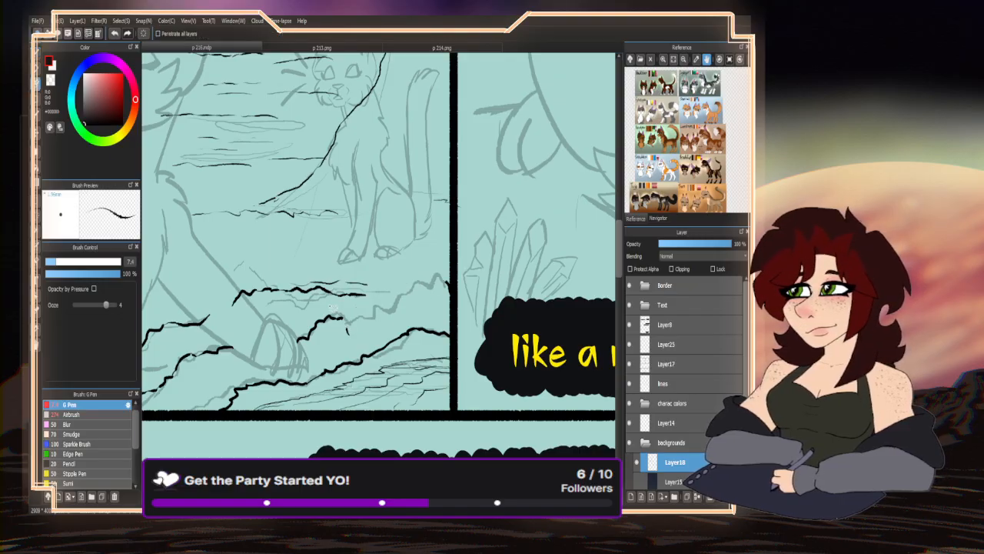
{"action": "left_click", "coordinate": [39, 68]}
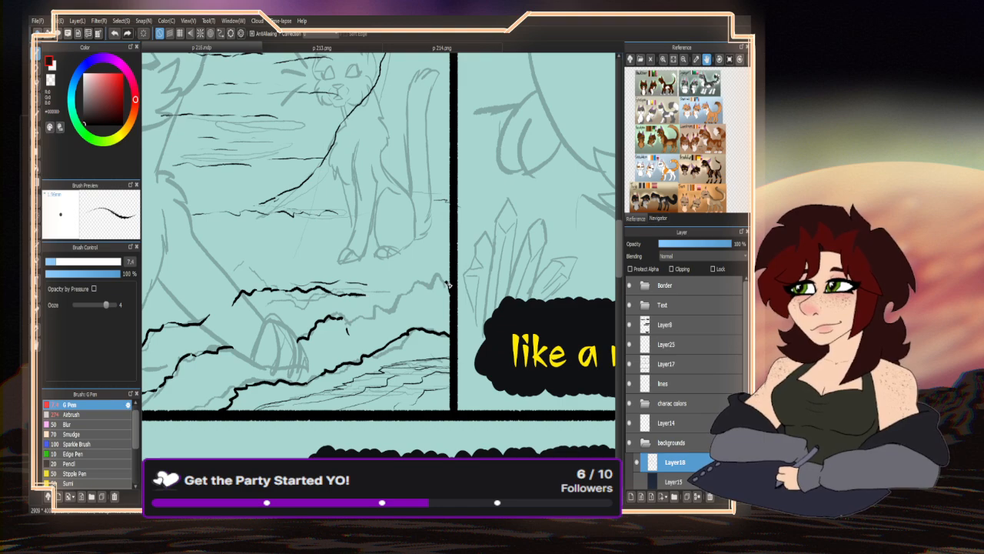
{"action": "mouse_move", "coordinate": [450, 285]}
{"action": "left_mouse_down"}
{"action": "mouse_move", "coordinate": [415, 283]}
{"action": "mouse_move", "coordinate": [392, 307]}
{"action": "mouse_move", "coordinate": [339, 321]}
{"action": "mouse_move", "coordinate": [374, 292]}
{"action": "mouse_move", "coordinate": [402, 289]}
{"action": "left_mouse_up"}
{"action": "scroll", "coordinate": [400, 285], "scroll_direction": "down", "scroll_amount": 5}
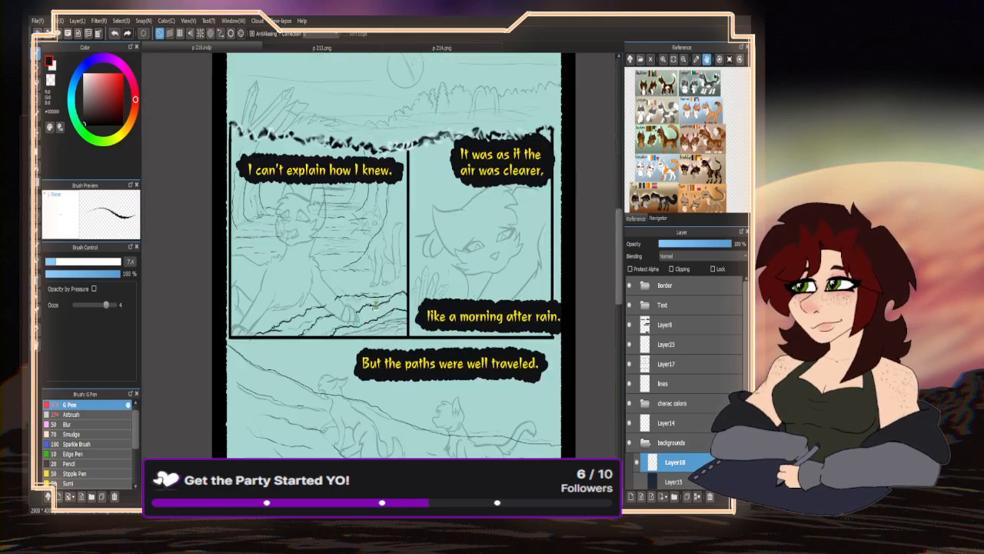
- Hide the sketch layer to check the inked background lines on their own, and show it again
{"action": "scroll", "coordinate": [637, 453], "scroll_direction": "down", "scroll_amount": 3}
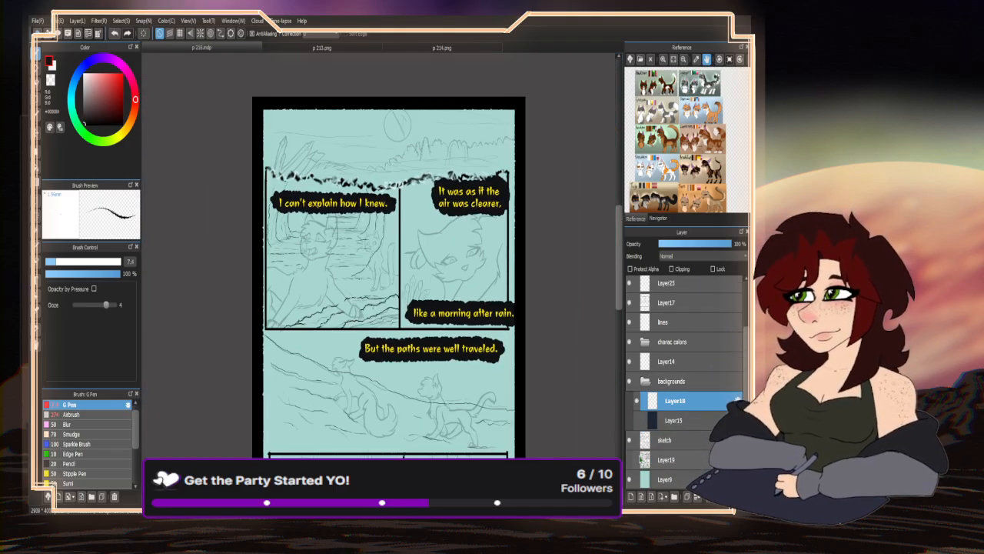
{"action": "left_click", "coordinate": [629, 439]}
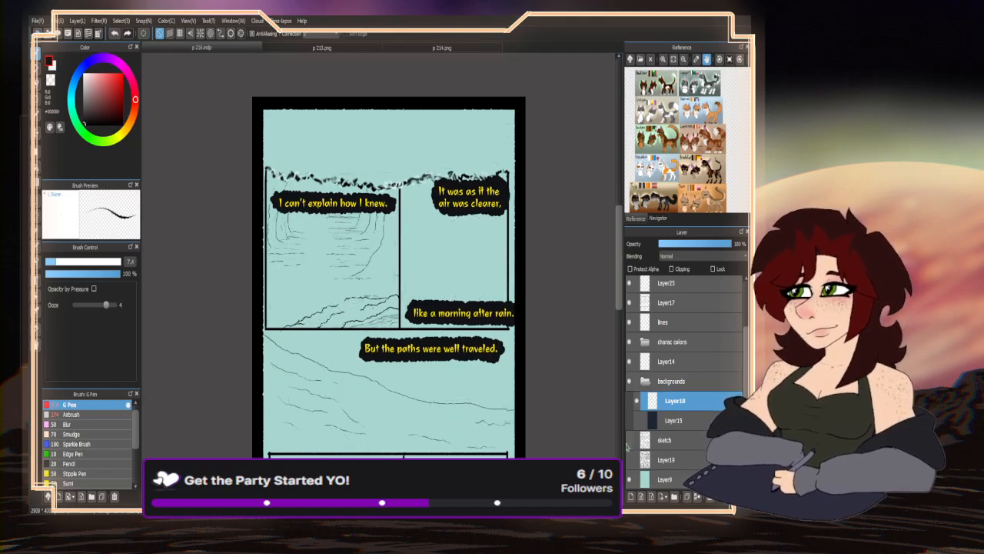
{"action": "left_click", "coordinate": [628, 441]}
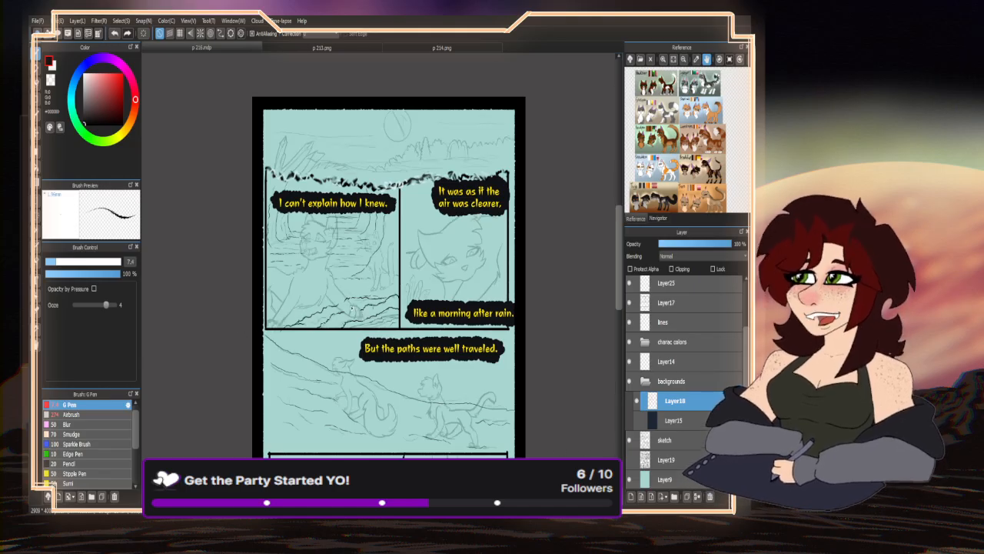
- Ink the distant treeline inward from the right edge of the top panel, reducing the brush size to 3.6 for its farther part
{"action": "scroll", "coordinate": [285, 346], "scroll_direction": "down", "scroll_amount": 3}
{"action": "scroll", "coordinate": [300, 357], "scroll_direction": "up", "scroll_amount": 4}
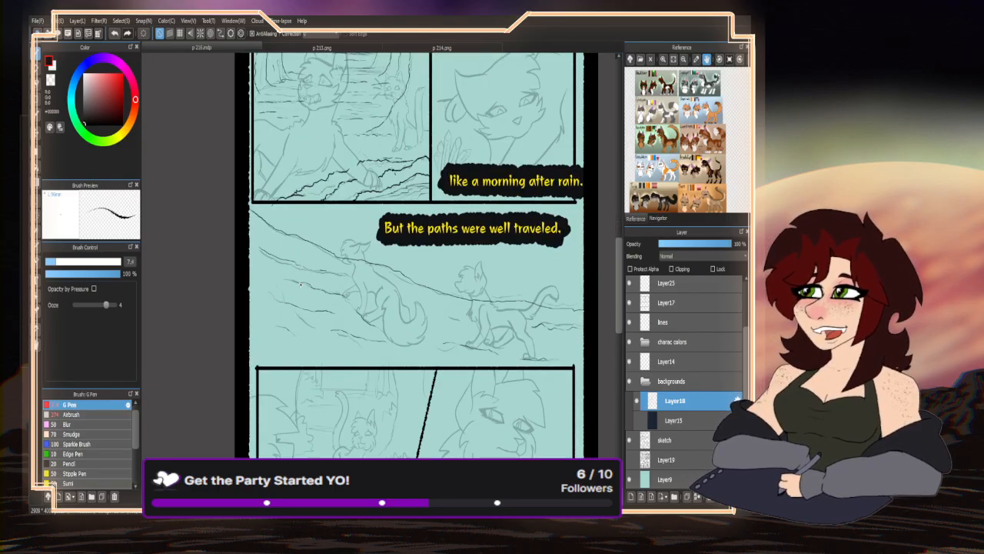
{"action": "scroll", "coordinate": [300, 285], "scroll_direction": "down", "scroll_amount": 3}
{"action": "scroll", "coordinate": [421, 206], "scroll_direction": "up", "scroll_amount": 4}
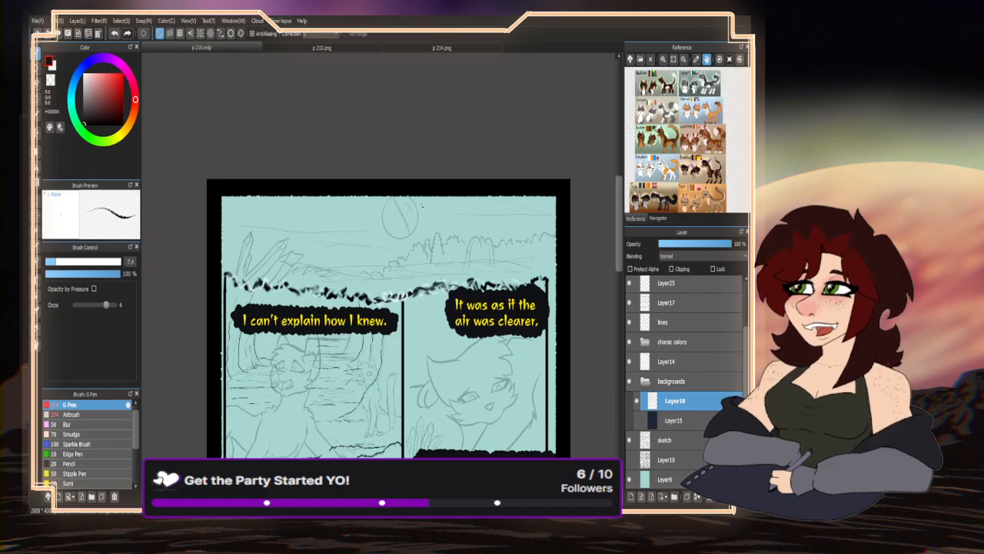
{"action": "scroll", "coordinate": [421, 205], "scroll_direction": "up", "scroll_amount": 2}
{"action": "scroll", "coordinate": [390, 239], "scroll_direction": "down", "scroll_amount": 4}
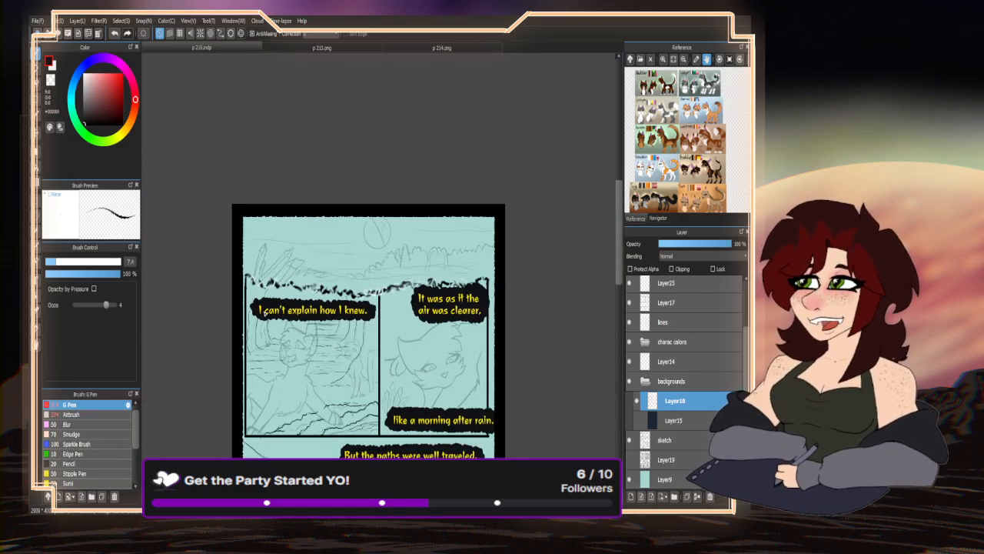
{"action": "scroll", "coordinate": [513, 248], "scroll_direction": "up", "scroll_amount": 5}
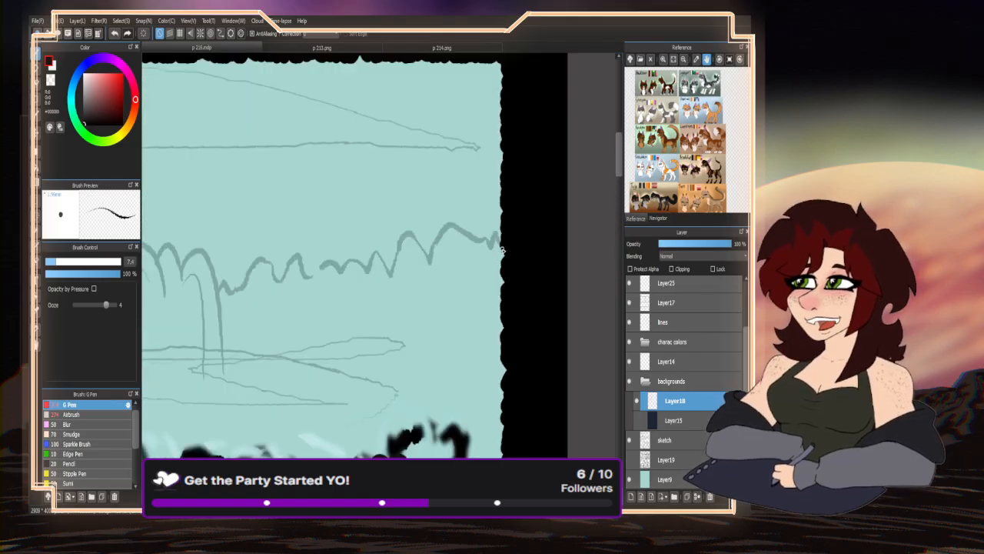
{"action": "mouse_move", "coordinate": [488, 236]}
{"action": "left_mouse_down"}
{"action": "mouse_move", "coordinate": [473, 247]}
{"action": "mouse_move", "coordinate": [459, 231]}
{"action": "mouse_move", "coordinate": [418, 269]}
{"action": "mouse_move", "coordinate": [426, 233]}
{"action": "mouse_move", "coordinate": [409, 229]}
{"action": "mouse_move", "coordinate": [352, 268]}
{"action": "mouse_move", "coordinate": [331, 269]}
{"action": "mouse_move", "coordinate": [306, 250]}
{"action": "mouse_move", "coordinate": [251, 261]}
{"action": "mouse_move", "coordinate": [220, 291]}
{"action": "left_mouse_up"}
{"action": "left_click", "coordinate": [79, 260]}
{"action": "scroll", "coordinate": [310, 265], "scroll_direction": "up", "scroll_amount": 1}
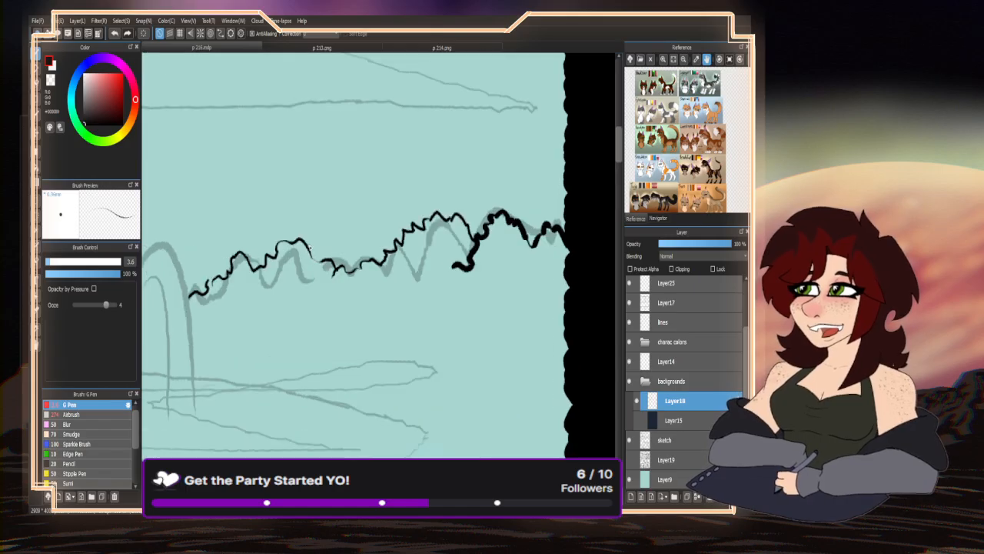
{"action": "scroll", "coordinate": [412, 260], "scroll_direction": "down", "scroll_amount": 5}
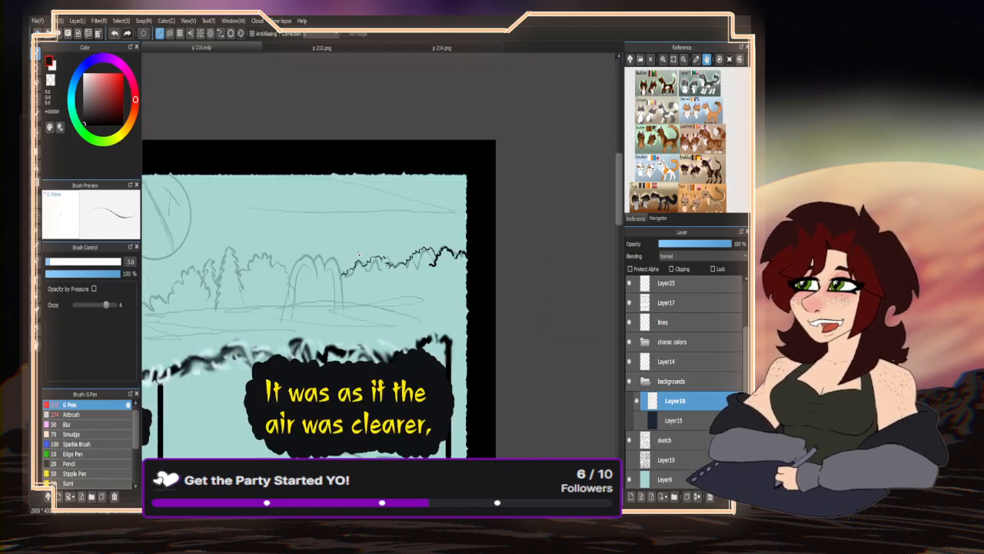
- Switch to p 214.png and examine how the tree trunks, ground and foliage are lined in the forest panel
{"action": "left_click", "coordinate": [406, 47]}
{"action": "scroll", "coordinate": [338, 374], "scroll_direction": "down", "scroll_amount": 5}
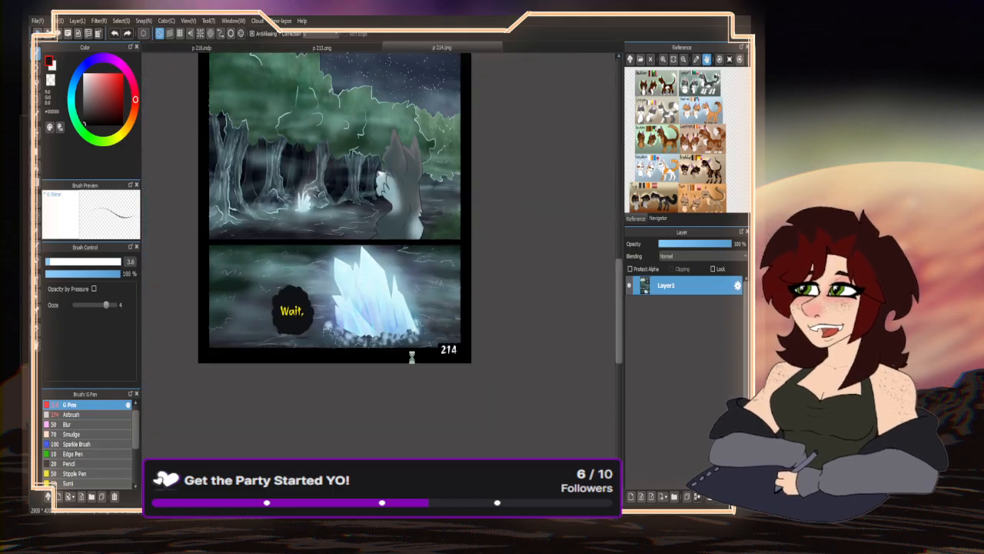
{"action": "scroll", "coordinate": [339, 375], "scroll_direction": "up", "scroll_amount": 2}
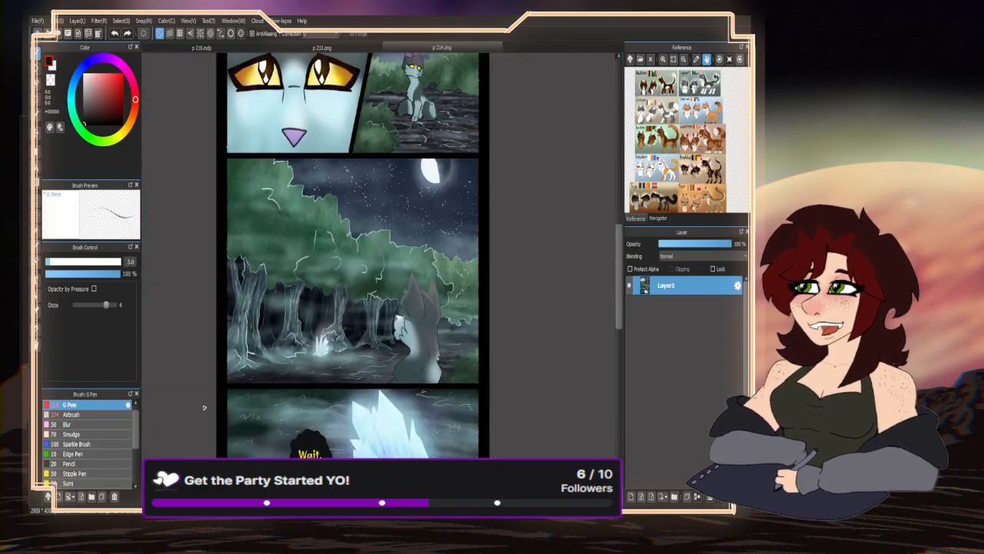
{"action": "scroll", "coordinate": [270, 304], "scroll_direction": "up", "scroll_amount": 6}
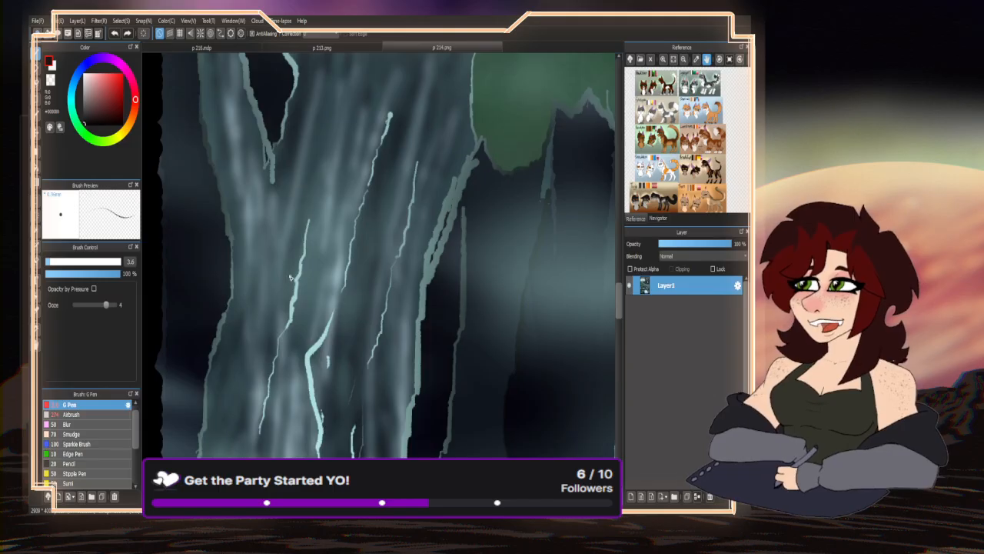
{"action": "scroll", "coordinate": [259, 295], "scroll_direction": "down", "scroll_amount": 3}
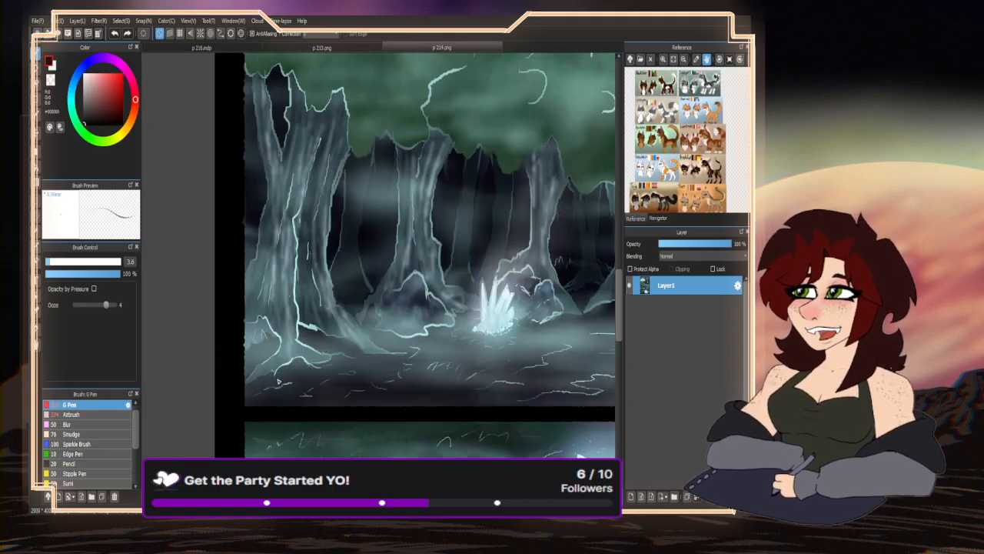
{"action": "scroll", "coordinate": [259, 304], "scroll_direction": "down", "scroll_amount": 2}
{"action": "scroll", "coordinate": [251, 311], "scroll_direction": "down", "scroll_amount": 3}
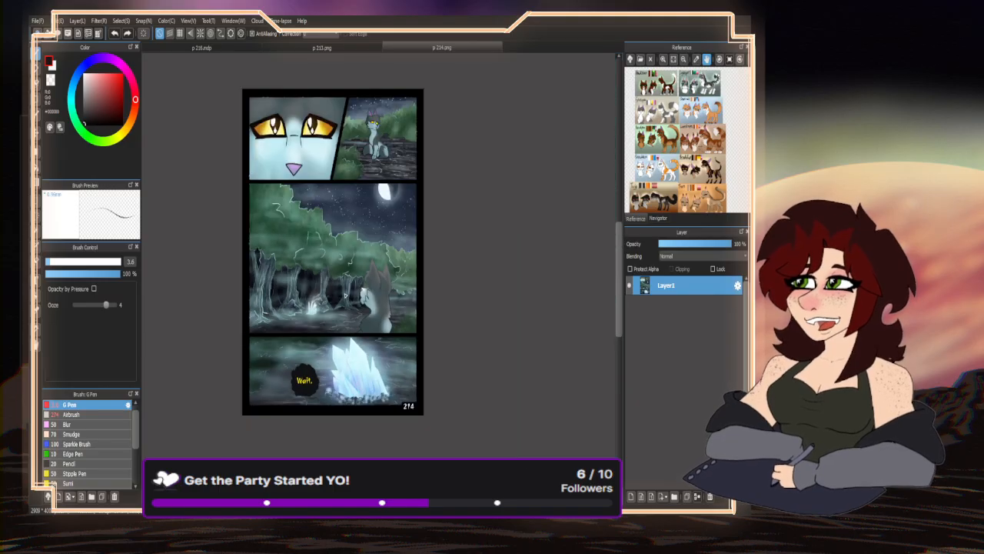
{"action": "scroll", "coordinate": [293, 275], "scroll_direction": "up", "scroll_amount": 3}
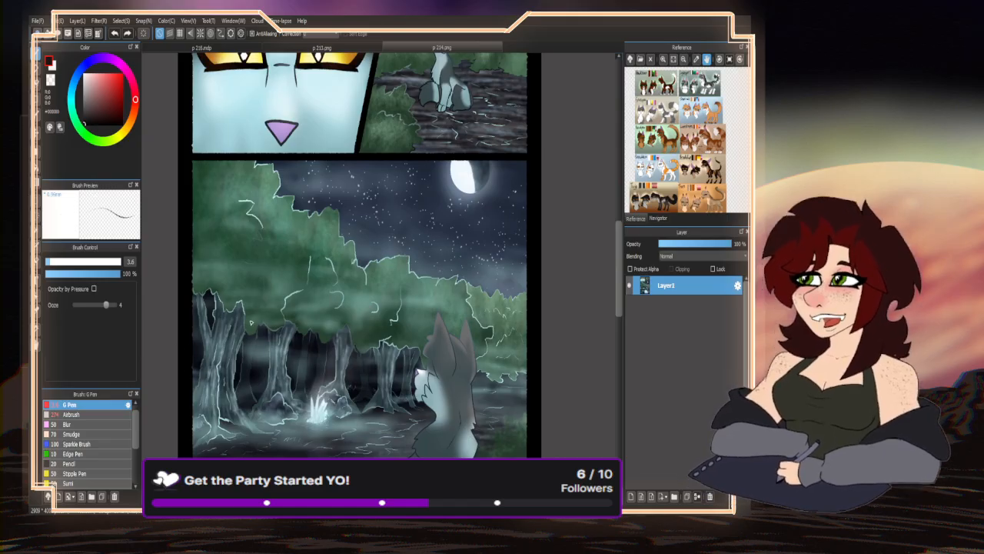
{"action": "scroll", "coordinate": [237, 229], "scroll_direction": "up", "scroll_amount": 3}
{"action": "scroll", "coordinate": [236, 229], "scroll_direction": "up", "scroll_amount": 2}
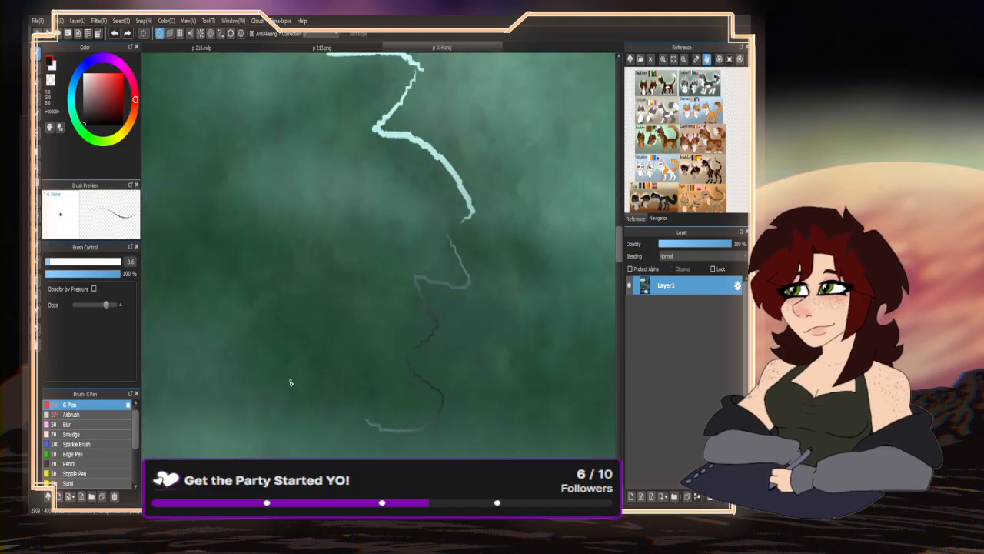
{"action": "scroll", "coordinate": [244, 336], "scroll_direction": "down", "scroll_amount": 4}
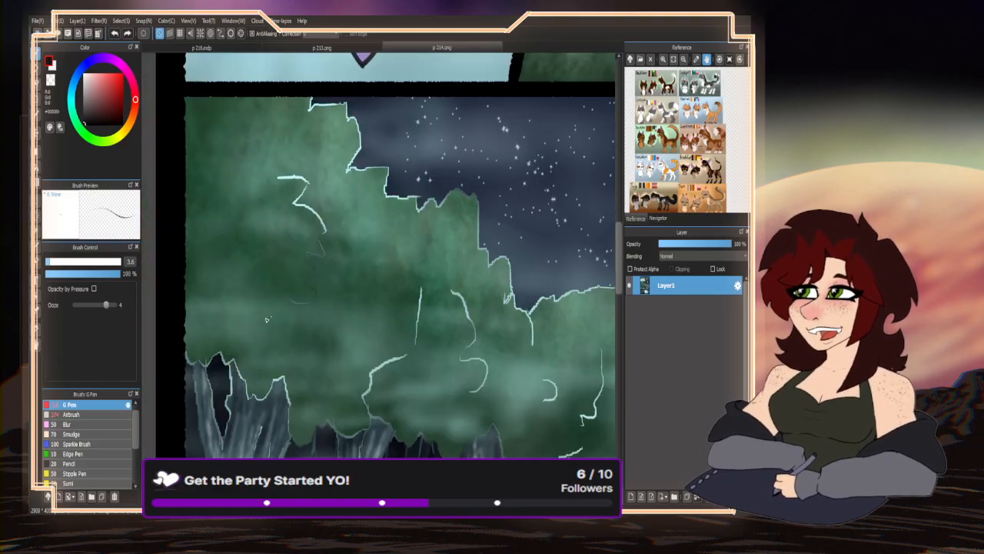
{"action": "scroll", "coordinate": [338, 292], "scroll_direction": "down", "scroll_amount": 5}
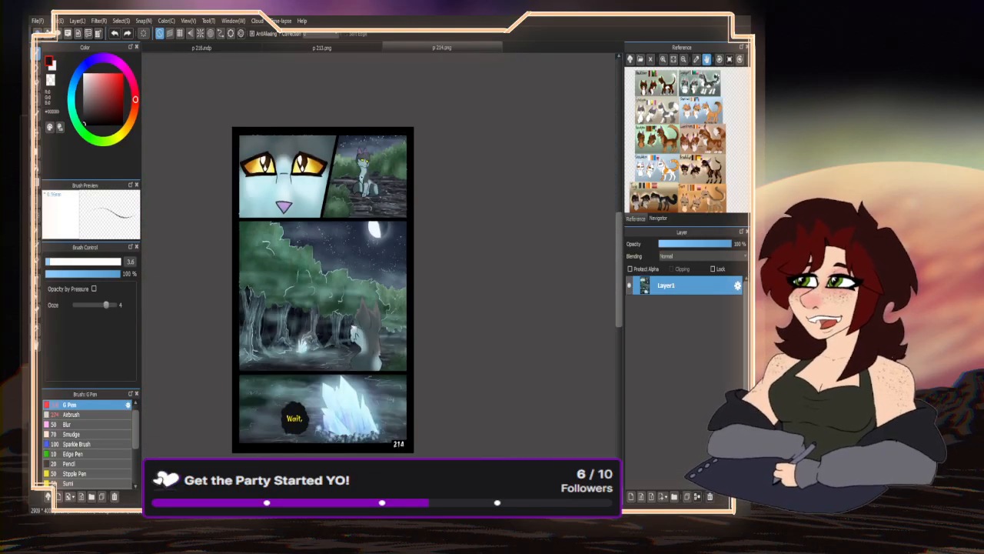
- Examine the bushes and ground linework around the cats on p 214.png and return to page 216
{"action": "scroll", "coordinate": [370, 152], "scroll_direction": "up", "scroll_amount": 4}
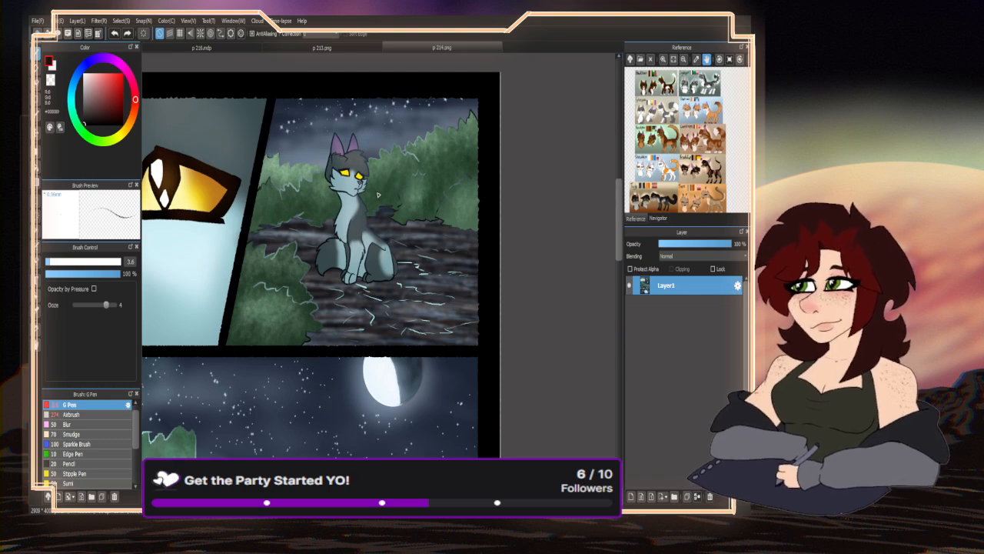
{"action": "scroll", "coordinate": [313, 402], "scroll_direction": "down", "scroll_amount": 4}
{"action": "scroll", "coordinate": [314, 402], "scroll_direction": "up", "scroll_amount": 2}
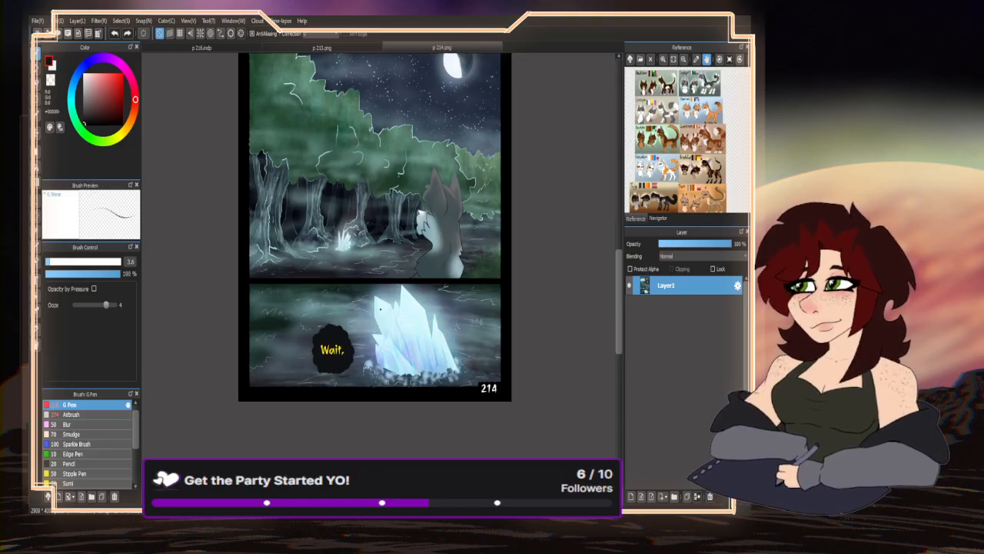
{"action": "scroll", "coordinate": [507, 257], "scroll_direction": "up", "scroll_amount": 3}
{"action": "scroll", "coordinate": [456, 296], "scroll_direction": "up", "scroll_amount": 1}
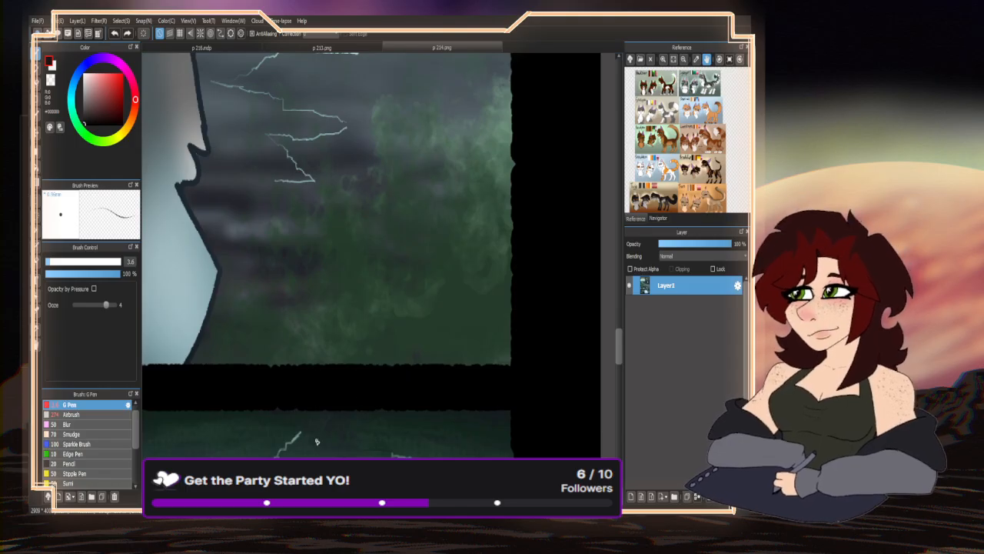
{"action": "scroll", "coordinate": [388, 346], "scroll_direction": "down", "scroll_amount": 3}
{"action": "scroll", "coordinate": [389, 346], "scroll_direction": "down", "scroll_amount": 2}
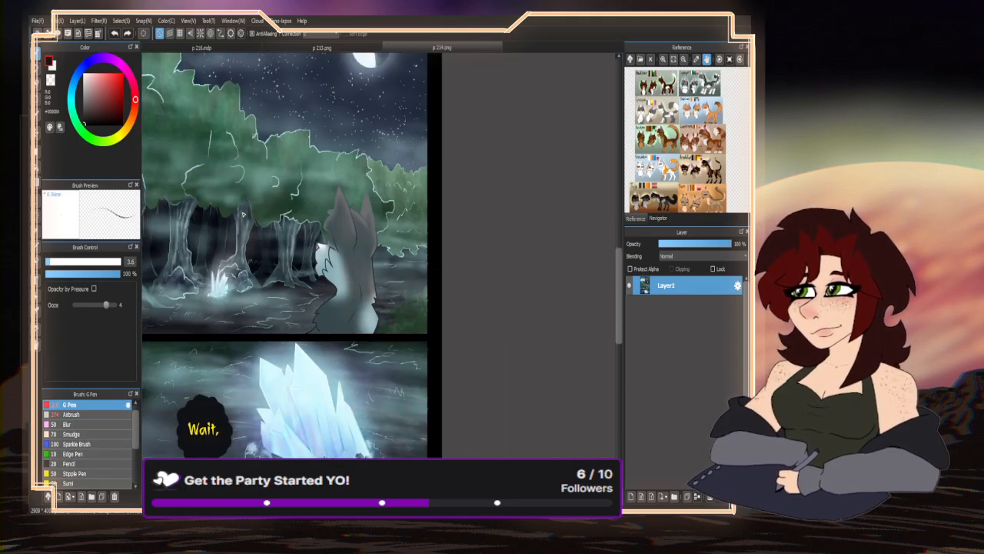
{"action": "left_click", "coordinate": [202, 48]}
- Ink the arched crown and hanging fronds of the willow at the end of the treeline in the top panel
{"action": "scroll", "coordinate": [307, 291], "scroll_direction": "up", "scroll_amount": 4}
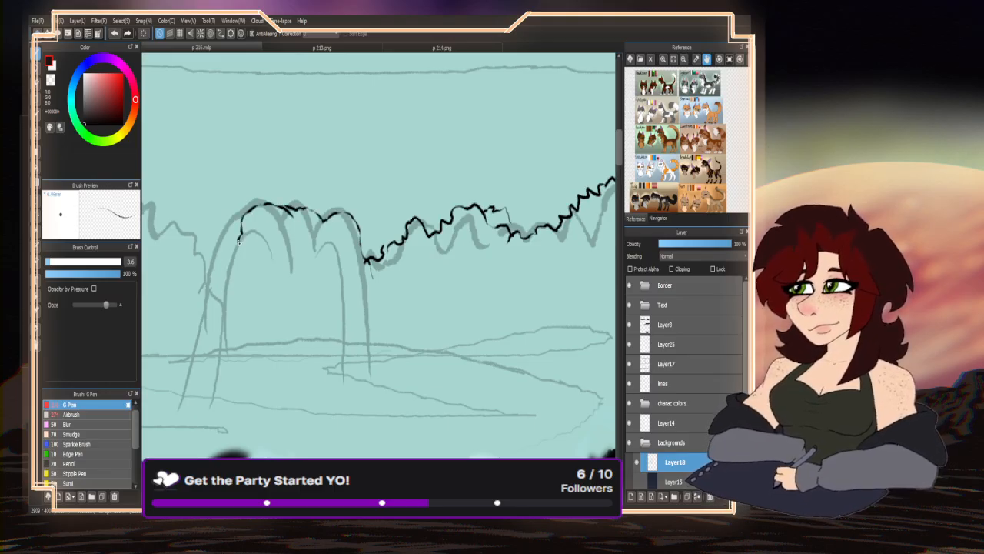
{"action": "scroll", "coordinate": [469, 284], "scroll_direction": "down", "scroll_amount": 2}
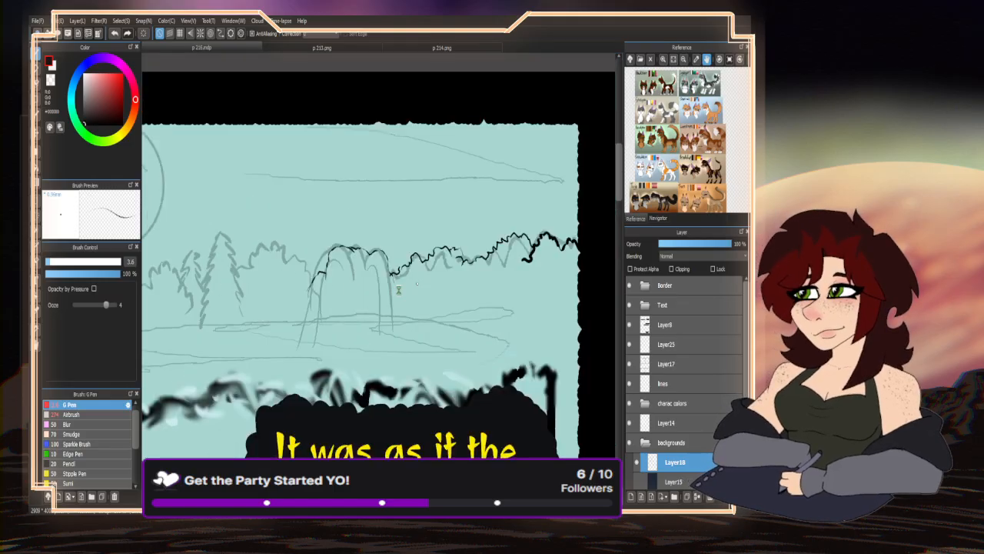
{"action": "scroll", "coordinate": [354, 269], "scroll_direction": "up", "scroll_amount": 2}
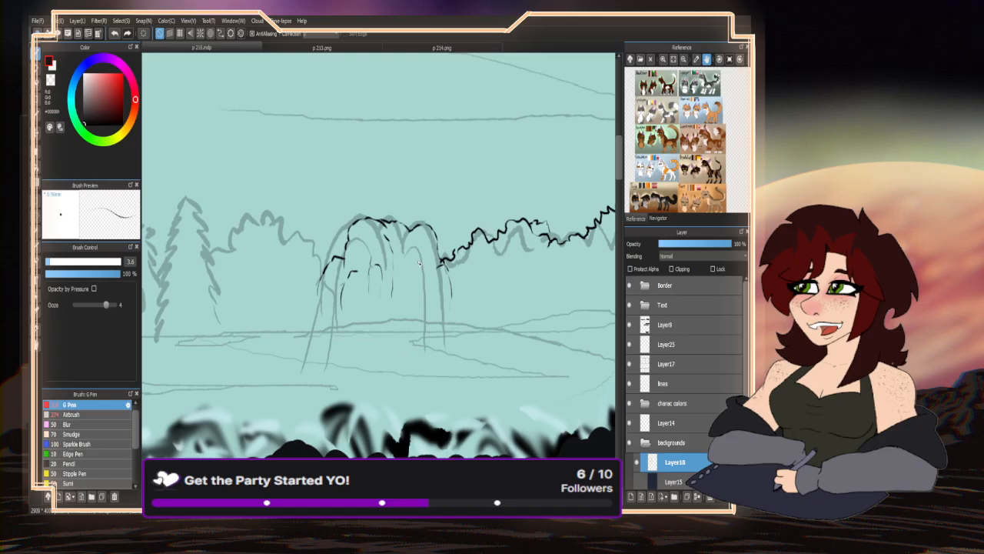
{"action": "scroll", "coordinate": [404, 344], "scroll_direction": "down", "scroll_amount": 3}
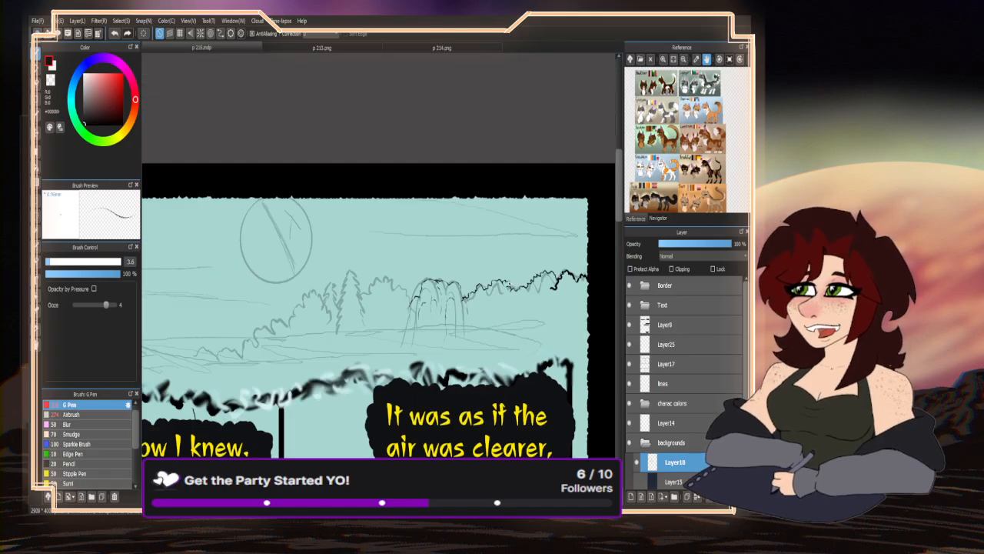
- Ink the scalloped outline of the bush left of the willow and add short foliage marks inside it and below the treeline
{"action": "scroll", "coordinate": [417, 305], "scroll_direction": "up", "scroll_amount": 4}
{"action": "mouse_move", "coordinate": [418, 305]}
{"action": "left_mouse_down"}
{"action": "mouse_move", "coordinate": [406, 268]}
{"action": "mouse_move", "coordinate": [393, 272]}
{"action": "mouse_move", "coordinate": [384, 247]}
{"action": "mouse_move", "coordinate": [355, 233]}
{"action": "mouse_move", "coordinate": [342, 251]}
{"action": "mouse_move", "coordinate": [321, 205]}
{"action": "mouse_move", "coordinate": [289, 196]}
{"action": "mouse_move", "coordinate": [286, 218]}
{"action": "mouse_move", "coordinate": [258, 206]}
{"action": "mouse_move", "coordinate": [224, 246]}
{"action": "mouse_move", "coordinate": [226, 270]}
{"action": "mouse_move", "coordinate": [211, 264]}
{"action": "mouse_move", "coordinate": [192, 279]}
{"action": "left_mouse_up"}
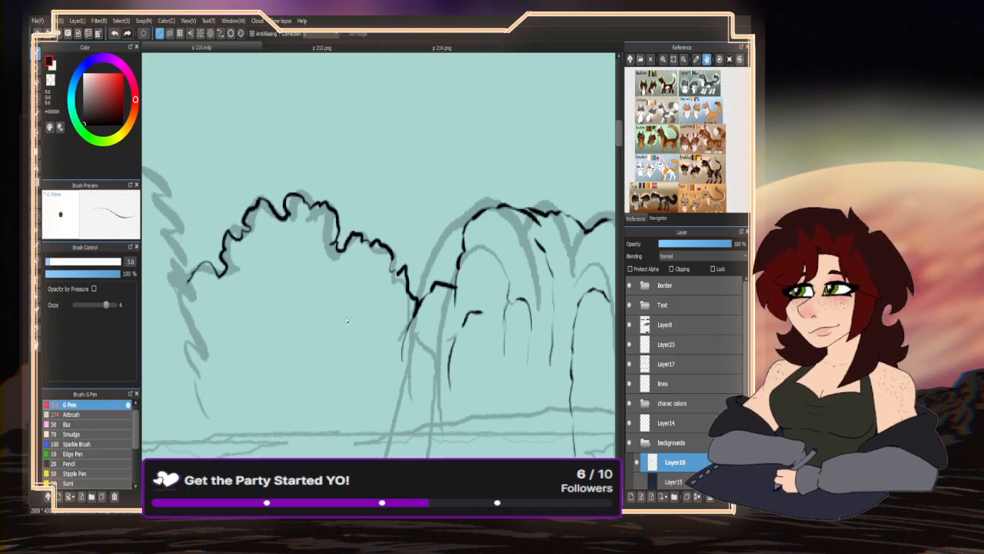
{"action": "mouse_move", "coordinate": [348, 321]}
{"action": "left_mouse_down"}
{"action": "mouse_move", "coordinate": [317, 297]}
{"action": "mouse_move", "coordinate": [288, 314]}
{"action": "mouse_move", "coordinate": [280, 343]}
{"action": "left_mouse_up"}
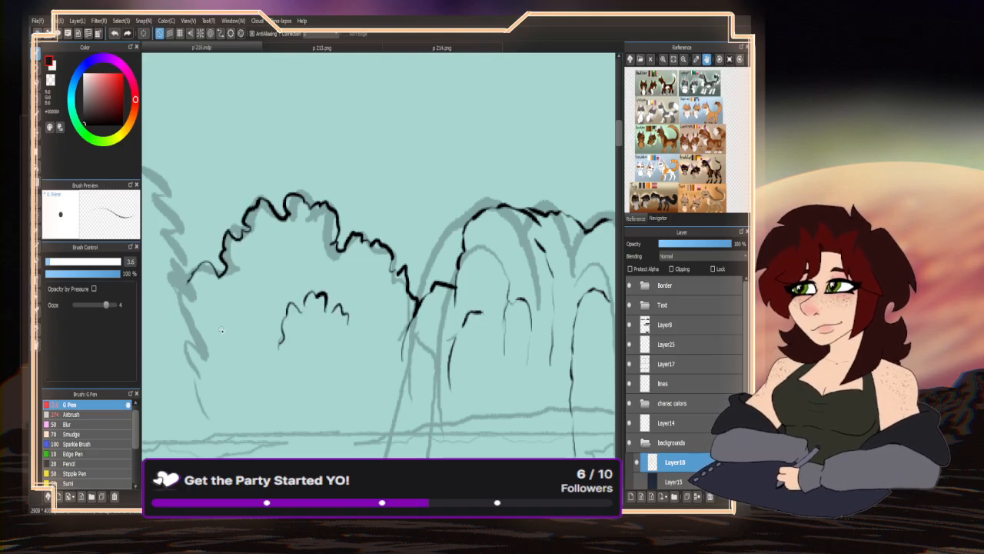
{"action": "left_click_drag", "start_coordinate": [221, 329], "coordinate": [263, 329]}
{"action": "left_click_drag", "start_coordinate": [348, 361], "coordinate": [386, 351]}
{"action": "scroll", "coordinate": [200, 283], "scroll_direction": "down", "scroll_amount": 3}
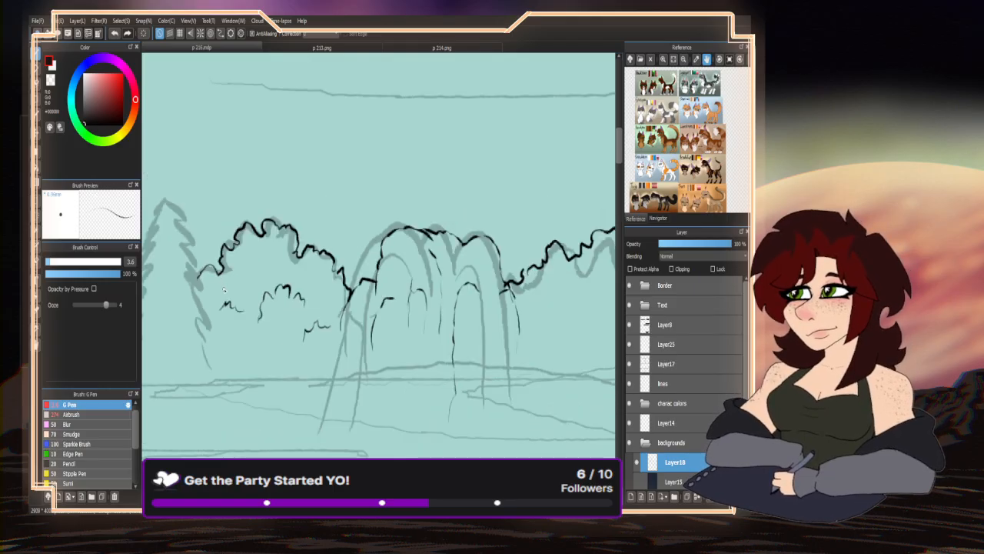
{"action": "scroll", "coordinate": [493, 288], "scroll_direction": "up", "scroll_amount": 1}
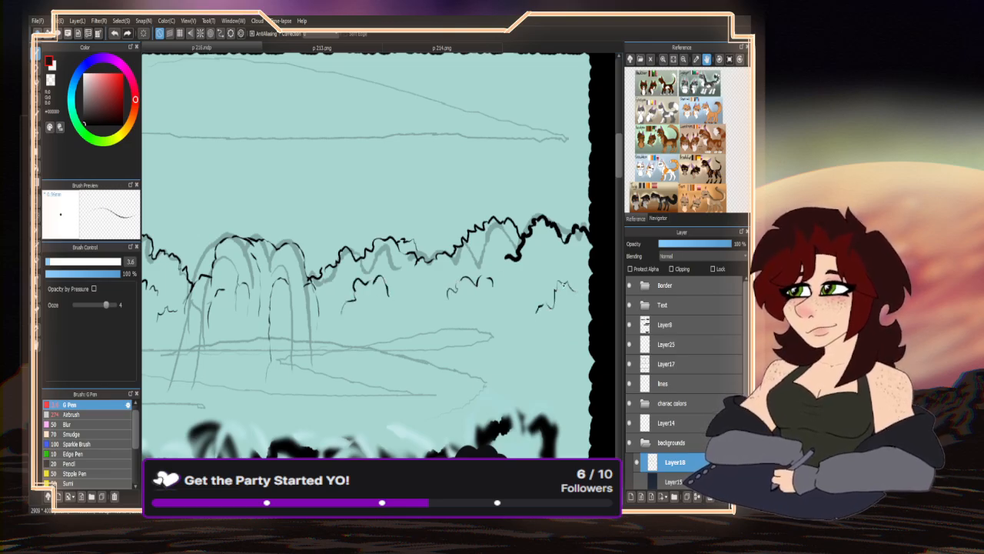
- Erase part of the thick treeline stroke near the right border of the top panel using the transparent color
{"action": "key", "text": "c"}
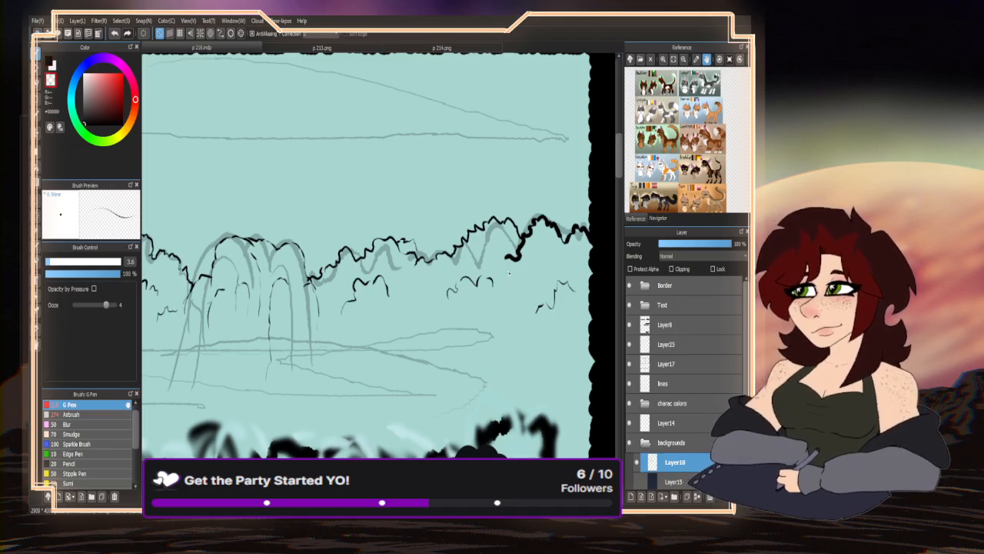
{"action": "scroll", "coordinate": [511, 277], "scroll_direction": "up", "scroll_amount": 3}
{"action": "mouse_move", "coordinate": [545, 198]}
{"action": "left_mouse_down"}
{"action": "mouse_move", "coordinate": [516, 246]}
{"action": "mouse_move", "coordinate": [521, 286]}
{"action": "mouse_move", "coordinate": [537, 213]}
{"action": "mouse_move", "coordinate": [498, 304]}
{"action": "mouse_move", "coordinate": [450, 294]}
{"action": "mouse_move", "coordinate": [493, 275]}
{"action": "mouse_move", "coordinate": [463, 273]}
{"action": "mouse_move", "coordinate": [498, 284]}
{"action": "mouse_move", "coordinate": [522, 243]}
{"action": "left_mouse_up"}
{"action": "scroll", "coordinate": [486, 249], "scroll_direction": "down", "scroll_amount": 5}
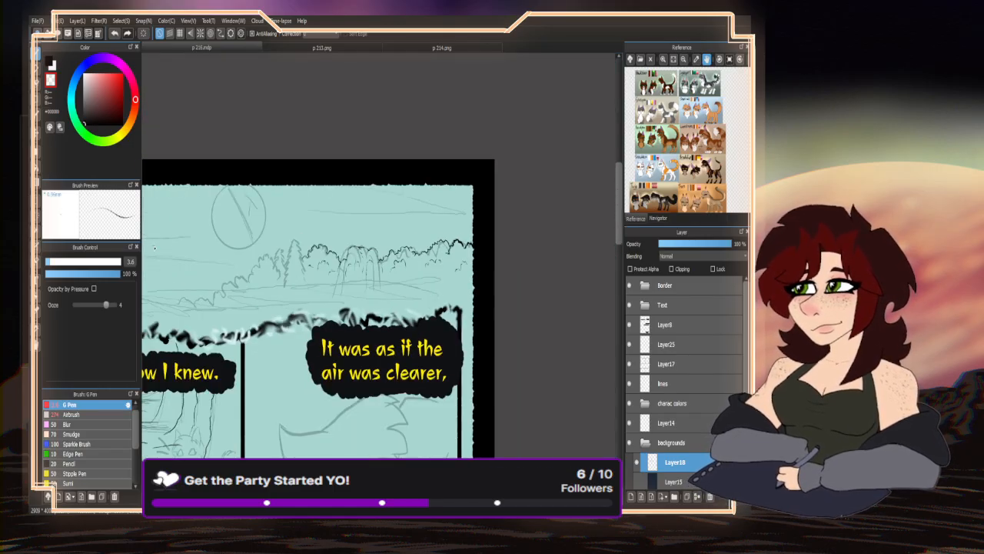
- Ink the upper left edge of the tall pine in black with jagged needle strokes from its tip downward
{"action": "key", "text": "x"}
{"action": "scroll", "coordinate": [336, 181], "scroll_direction": "up", "scroll_amount": 5}
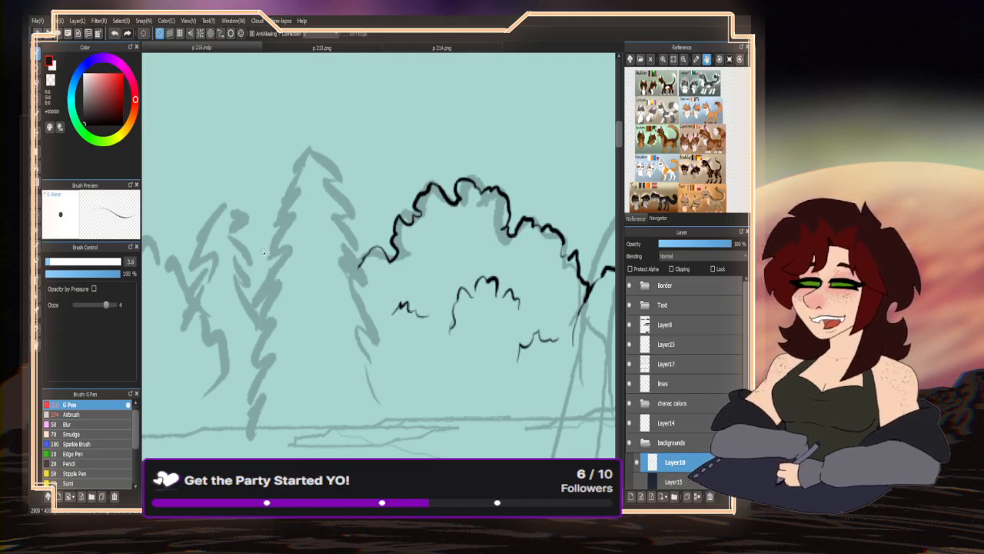
{"action": "scroll", "coordinate": [299, 162], "scroll_direction": "up", "scroll_amount": 1}
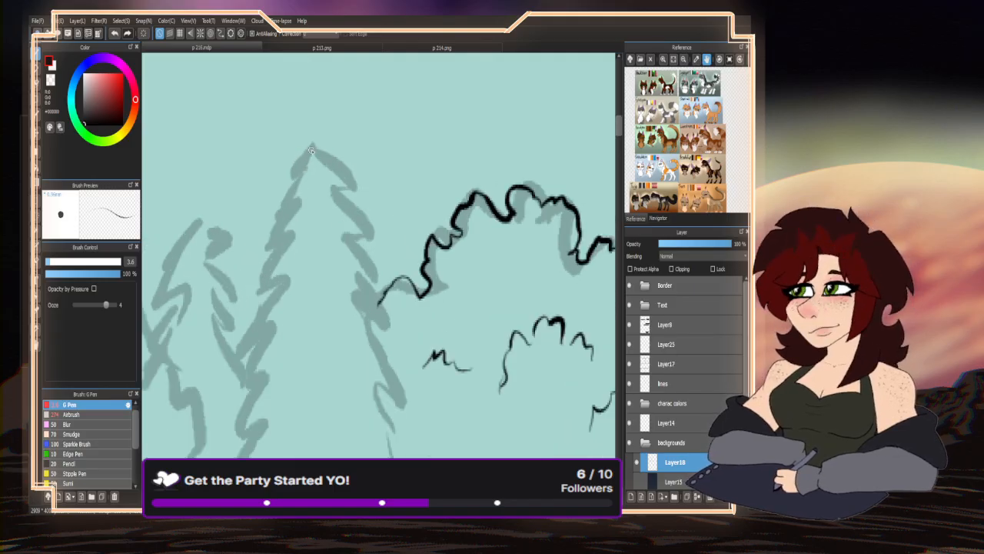
{"action": "mouse_move", "coordinate": [314, 145]}
{"action": "left_mouse_down"}
{"action": "mouse_move", "coordinate": [277, 190]}
{"action": "mouse_move", "coordinate": [276, 211]}
{"action": "left_mouse_up"}
{"action": "left_click_drag", "start_coordinate": [289, 193], "coordinate": [265, 232]}
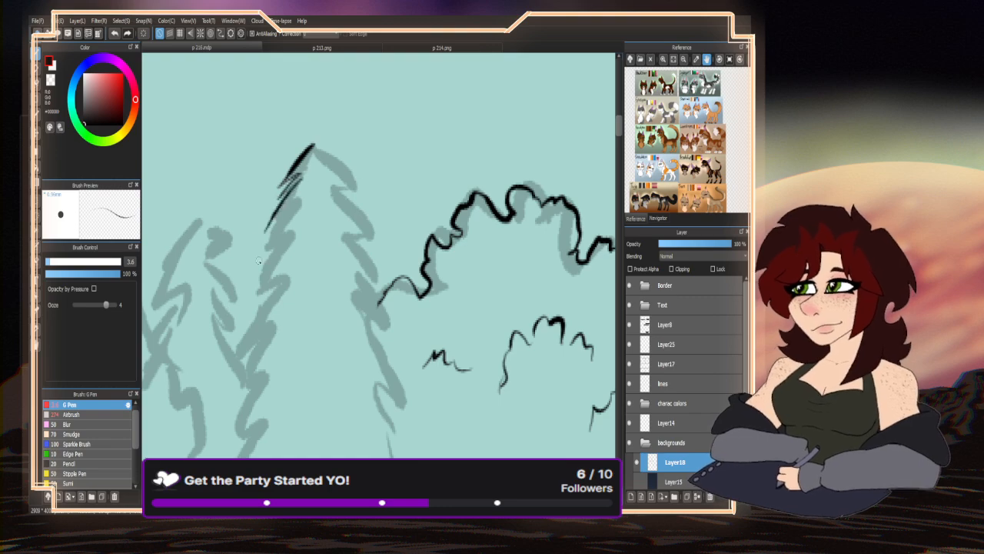
{"action": "mouse_move", "coordinate": [290, 198]}
{"action": "left_mouse_down"}
{"action": "mouse_move", "coordinate": [250, 255]}
{"action": "mouse_move", "coordinate": [274, 254]}
{"action": "mouse_move", "coordinate": [244, 293]}
{"action": "left_mouse_up"}
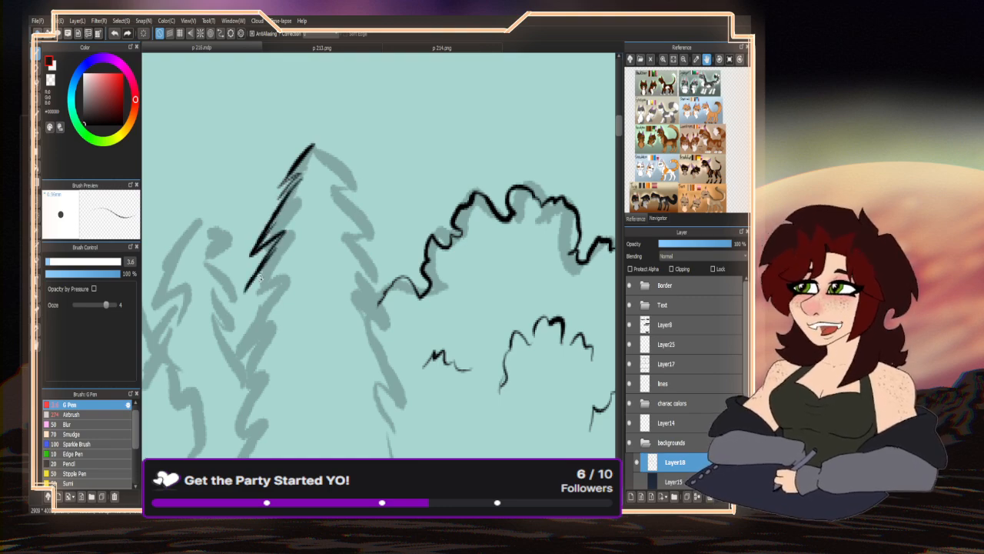
{"action": "mouse_move", "coordinate": [289, 266]}
{"action": "left_mouse_down"}
{"action": "mouse_move", "coordinate": [242, 304]}
{"action": "mouse_move", "coordinate": [219, 411]}
{"action": "mouse_move", "coordinate": [228, 421]}
{"action": "left_mouse_up"}
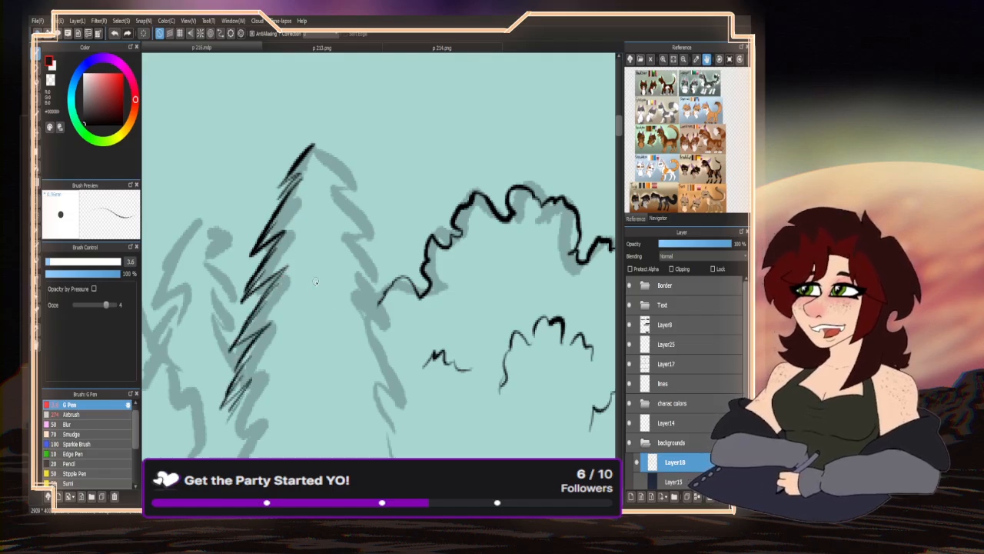
- Continue the jagged needle strokes along the pine's lower left side down to the ground line
{"action": "scroll", "coordinate": [315, 282], "scroll_direction": "down", "scroll_amount": 5}
{"action": "scroll", "coordinate": [315, 283], "scroll_direction": "up", "scroll_amount": 5}
{"action": "left_click_drag", "start_coordinate": [328, 266], "coordinate": [280, 338]}
{"action": "left_click_drag", "start_coordinate": [363, 252], "coordinate": [317, 309]}
{"action": "left_click_drag", "start_coordinate": [330, 291], "coordinate": [271, 367]}
{"action": "mouse_move", "coordinate": [332, 318]}
{"action": "left_mouse_down"}
{"action": "mouse_move", "coordinate": [285, 355]}
{"action": "mouse_move", "coordinate": [307, 355]}
{"action": "left_mouse_up"}
{"action": "mouse_move", "coordinate": [324, 334]}
{"action": "left_mouse_down"}
{"action": "mouse_move", "coordinate": [289, 384]}
{"action": "mouse_move", "coordinate": [288, 409]}
{"action": "left_mouse_up"}
- Ink the pine's right edge with jagged needle strokes from the tip down to the base
{"action": "scroll", "coordinate": [289, 399], "scroll_direction": "down", "scroll_amount": 5}
{"action": "scroll", "coordinate": [300, 236], "scroll_direction": "up", "scroll_amount": 5}
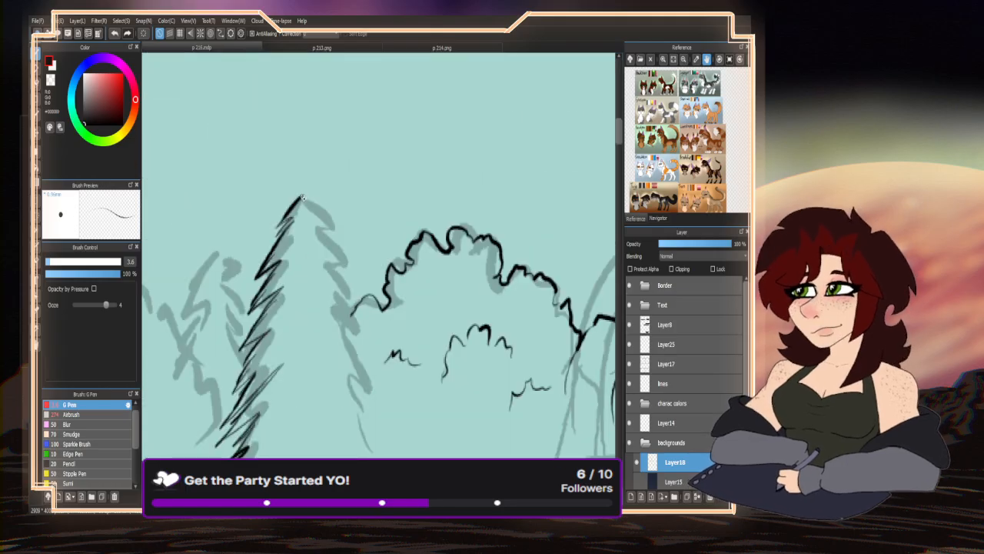
{"action": "mouse_move", "coordinate": [302, 197]}
{"action": "left_mouse_down"}
{"action": "mouse_move", "coordinate": [340, 254]}
{"action": "mouse_move", "coordinate": [330, 254]}
{"action": "mouse_move", "coordinate": [350, 284]}
{"action": "mouse_move", "coordinate": [375, 370]}
{"action": "left_mouse_up"}
{"action": "mouse_move", "coordinate": [341, 337]}
{"action": "left_mouse_down"}
{"action": "mouse_move", "coordinate": [384, 429]}
{"action": "mouse_move", "coordinate": [386, 457]}
{"action": "left_mouse_up"}
{"action": "left_click_drag", "start_coordinate": [363, 443], "coordinate": [393, 458]}
- Clean up stray strokes along the pine's right edge and at its base using the transparent color
{"action": "key", "text": "x"}
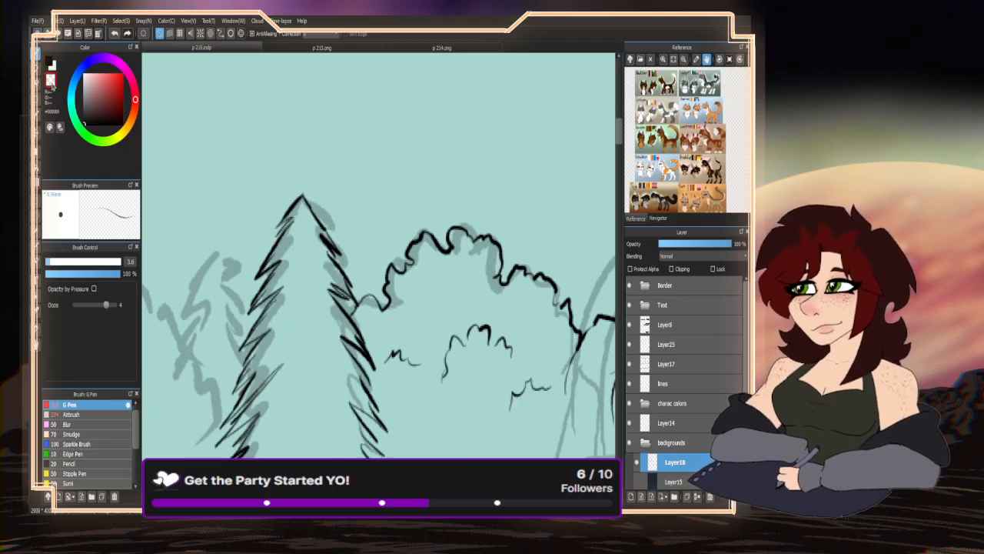
{"action": "scroll", "coordinate": [377, 358], "scroll_direction": "up", "scroll_amount": 8}
{"action": "scroll", "coordinate": [338, 303], "scroll_direction": "down", "scroll_amount": 6}
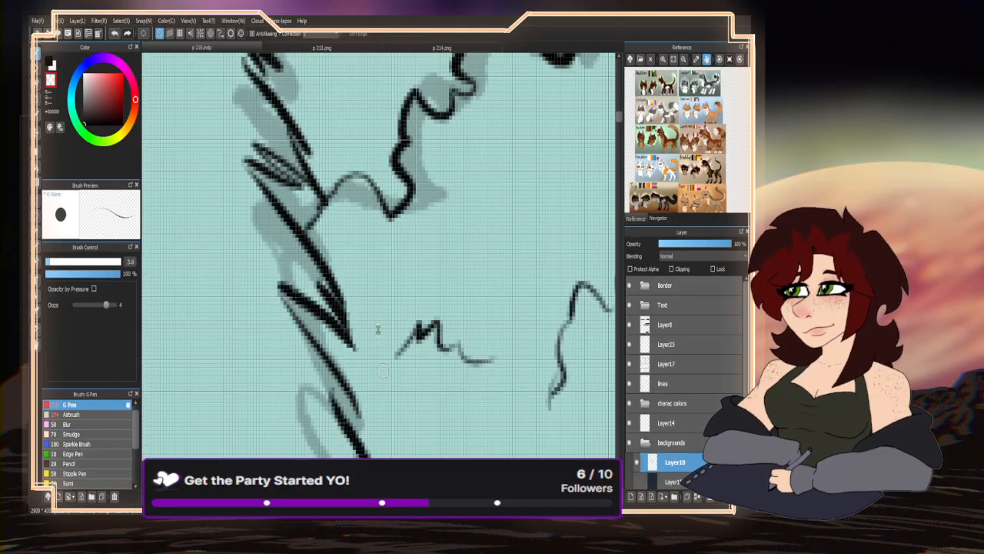
{"action": "scroll", "coordinate": [330, 273], "scroll_direction": "up", "scroll_amount": 4}
{"action": "scroll", "coordinate": [295, 198], "scroll_direction": "down", "scroll_amount": 8}
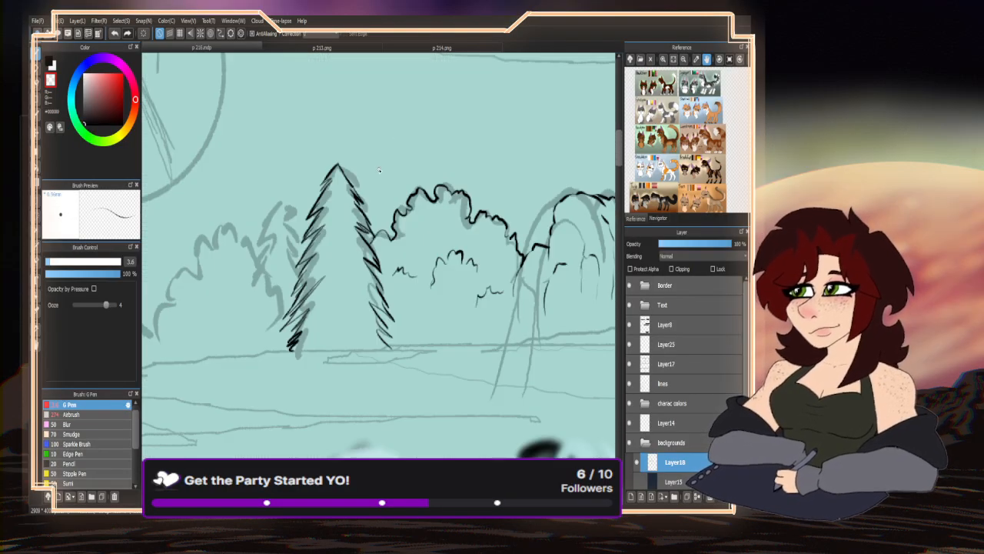
{"action": "scroll", "coordinate": [349, 239], "scroll_direction": "up", "scroll_amount": 5}
{"action": "left_click_drag", "start_coordinate": [319, 258], "coordinate": [359, 216]}
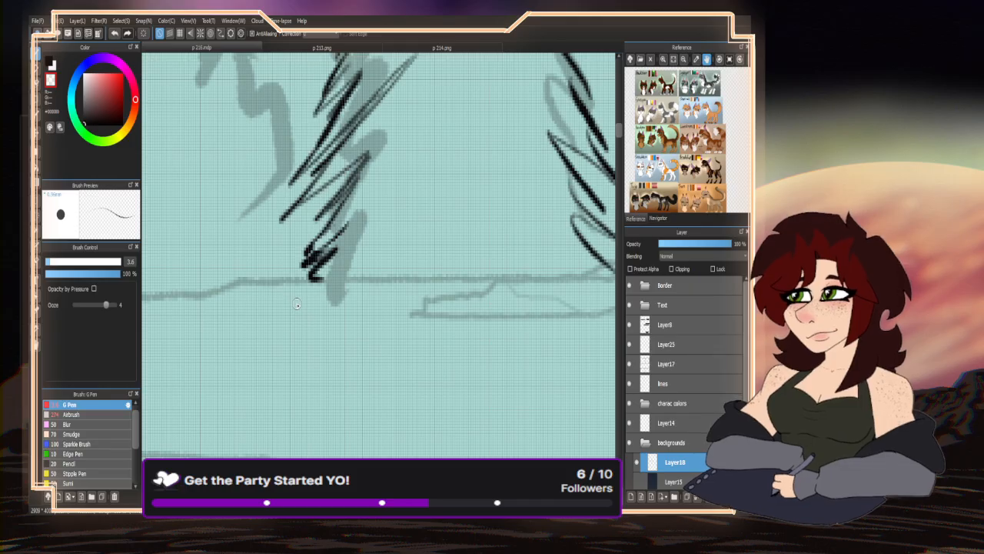
{"action": "scroll", "coordinate": [306, 296], "scroll_direction": "down", "scroll_amount": 5}
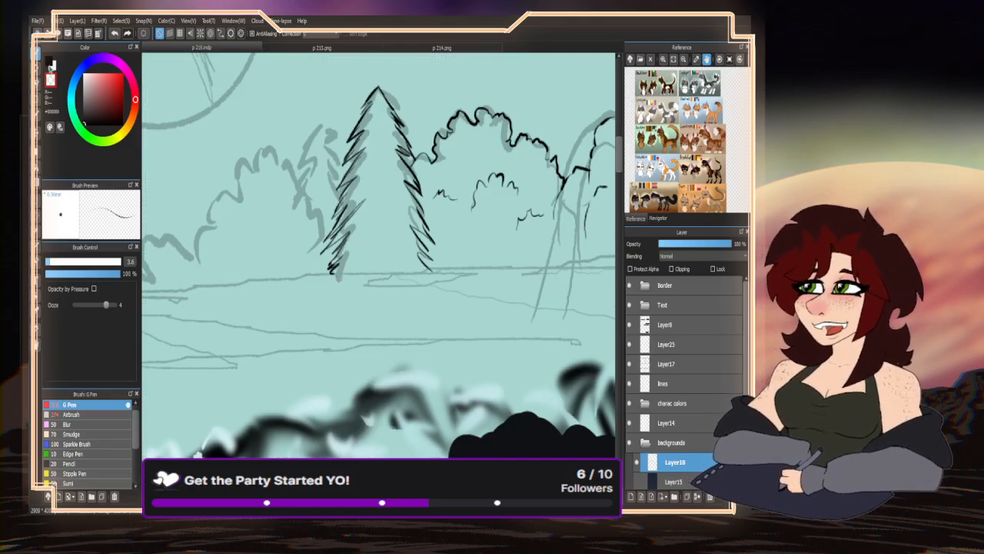
- Ink the right edge of the smaller pine in black with jagged needle strokes down to the tall pine
{"action": "key", "text": "x"}
{"action": "scroll", "coordinate": [327, 137], "scroll_direction": "up", "scroll_amount": 5}
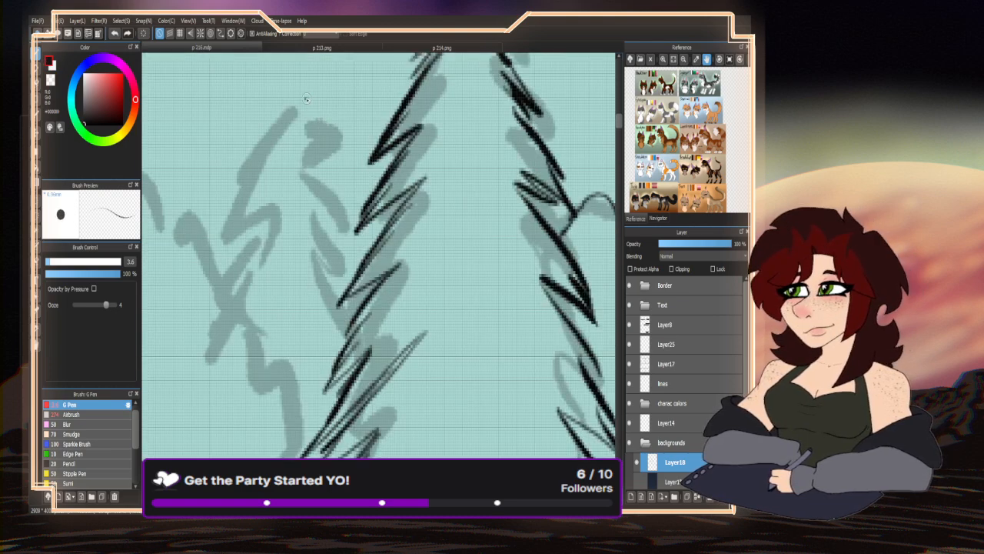
{"action": "mouse_move", "coordinate": [306, 98]}
{"action": "left_mouse_down"}
{"action": "mouse_move", "coordinate": [336, 139]}
{"action": "mouse_move", "coordinate": [333, 157]}
{"action": "mouse_move", "coordinate": [321, 159]}
{"action": "mouse_move", "coordinate": [369, 258]}
{"action": "left_mouse_up"}
{"action": "scroll", "coordinate": [415, 252], "scroll_direction": "down", "scroll_amount": 5}
{"action": "scroll", "coordinate": [352, 175], "scroll_direction": "up", "scroll_amount": 3}
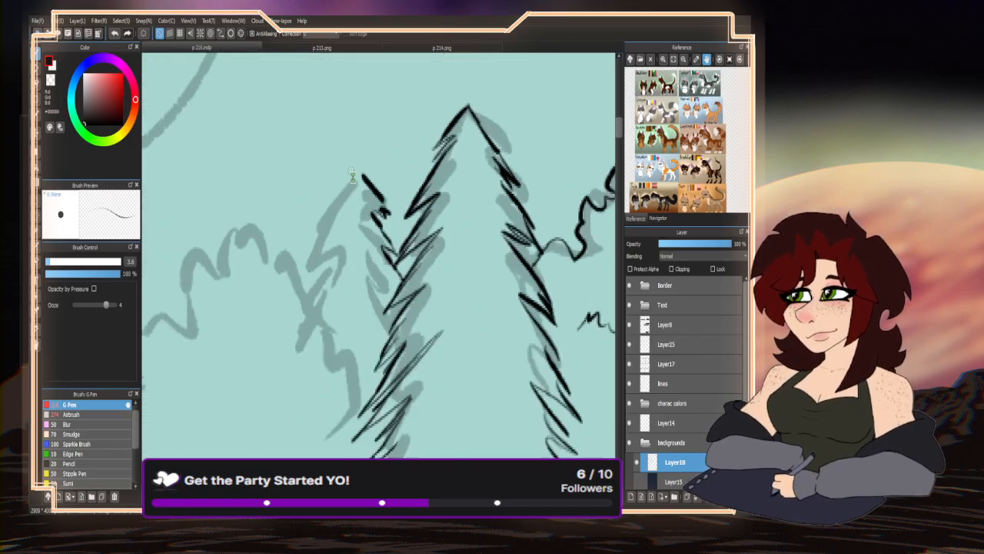
- Ink the smaller pine's tip and its left edge with jagged needle strokes down toward the base
{"action": "scroll", "coordinate": [353, 175], "scroll_direction": "up", "scroll_amount": 2}
{"action": "mouse_move", "coordinate": [384, 180]}
{"action": "left_mouse_down"}
{"action": "mouse_move", "coordinate": [356, 90]}
{"action": "mouse_move", "coordinate": [338, 183]}
{"action": "mouse_move", "coordinate": [286, 301]}
{"action": "mouse_move", "coordinate": [289, 343]}
{"action": "mouse_move", "coordinate": [308, 361]}
{"action": "mouse_move", "coordinate": [265, 431]}
{"action": "left_mouse_up"}
{"action": "scroll", "coordinate": [327, 249], "scroll_direction": "down", "scroll_amount": 2}
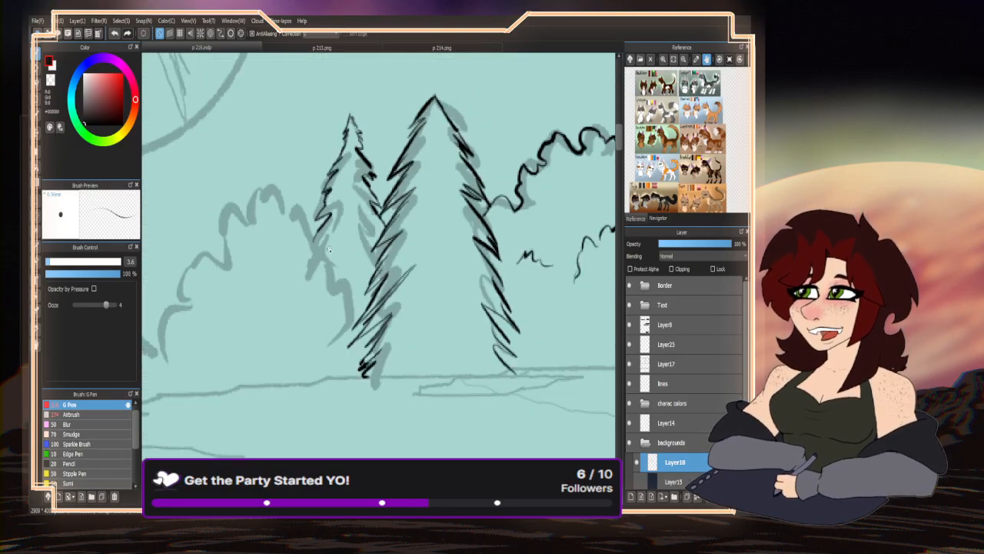
{"action": "scroll", "coordinate": [327, 248], "scroll_direction": "up", "scroll_amount": 2}
{"action": "mouse_move", "coordinate": [323, 223]}
{"action": "left_mouse_down"}
{"action": "mouse_move", "coordinate": [296, 261]}
{"action": "mouse_move", "coordinate": [331, 283]}
{"action": "mouse_move", "coordinate": [317, 367]}
{"action": "left_mouse_up"}
{"action": "scroll", "coordinate": [327, 307], "scroll_direction": "down", "scroll_amount": 4}
{"action": "scroll", "coordinate": [390, 268], "scroll_direction": "up", "scroll_amount": 2}
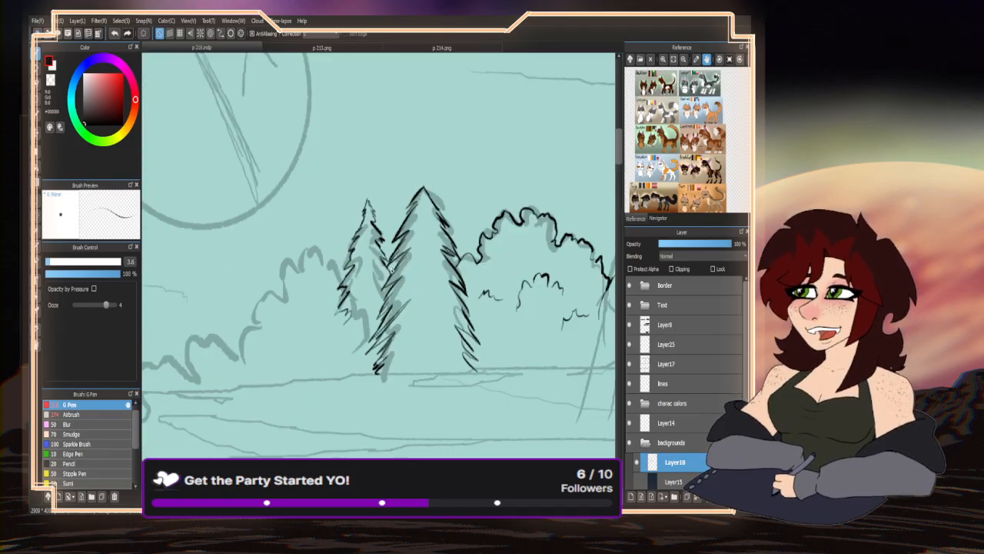
- Add a light row of zigzag needle marks inside the upper part of the tall pine
{"action": "scroll", "coordinate": [391, 268], "scroll_direction": "up", "scroll_amount": 2}
{"action": "left_click_drag", "start_coordinate": [432, 252], "coordinate": [475, 242]}
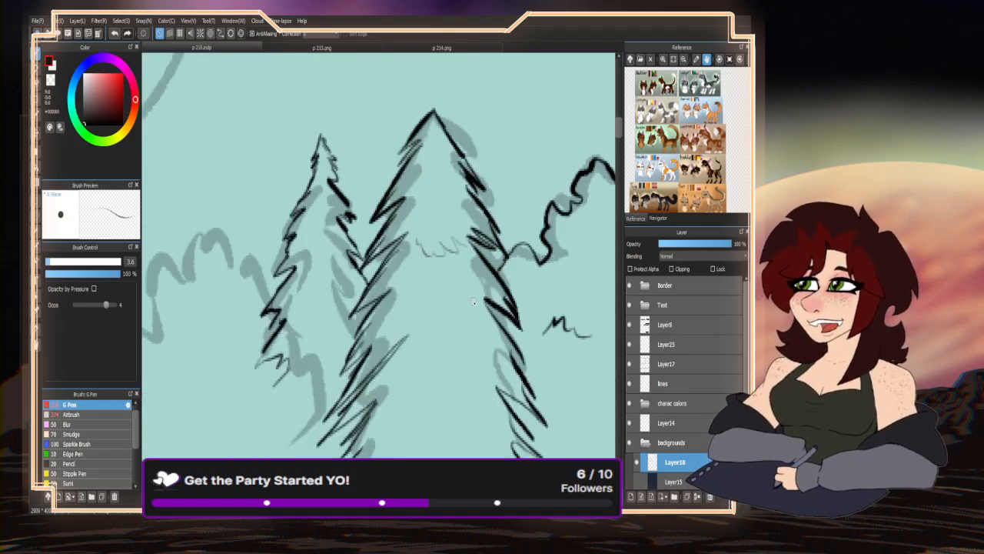
{"action": "scroll", "coordinate": [425, 338], "scroll_direction": "down", "scroll_amount": 3}
- Ink the scalloped top of the bush left of the smaller pine and add a foliage squiggle inside it
{"action": "scroll", "coordinate": [425, 256], "scroll_direction": "up", "scroll_amount": 3}
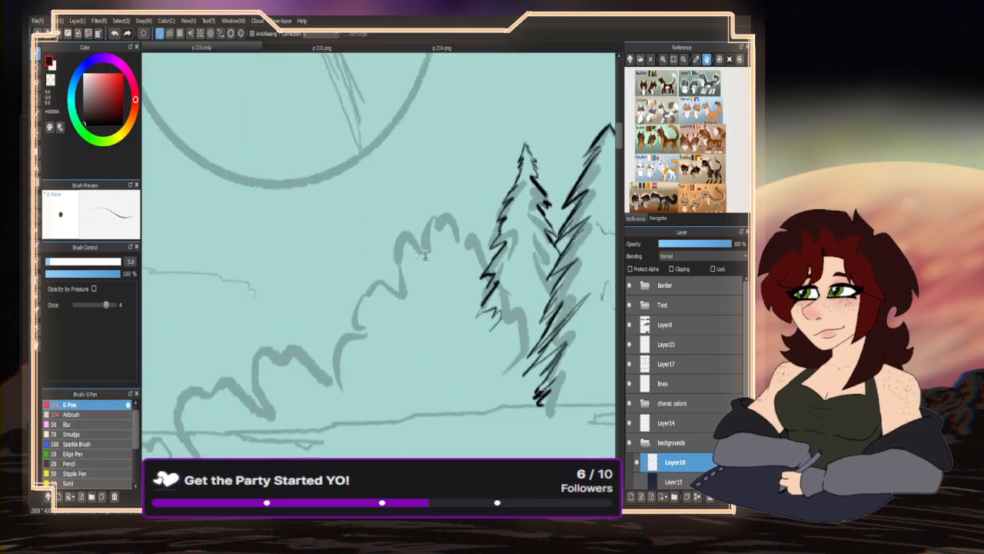
{"action": "scroll", "coordinate": [425, 256], "scroll_direction": "up", "scroll_amount": 1}
{"action": "mouse_move", "coordinate": [520, 256]}
{"action": "left_mouse_down"}
{"action": "mouse_move", "coordinate": [492, 224]}
{"action": "mouse_move", "coordinate": [481, 234]}
{"action": "mouse_move", "coordinate": [469, 205]}
{"action": "mouse_move", "coordinate": [432, 211]}
{"action": "mouse_move", "coordinate": [421, 251]}
{"action": "mouse_move", "coordinate": [396, 217]}
{"action": "mouse_move", "coordinate": [354, 363]}
{"action": "left_mouse_up"}
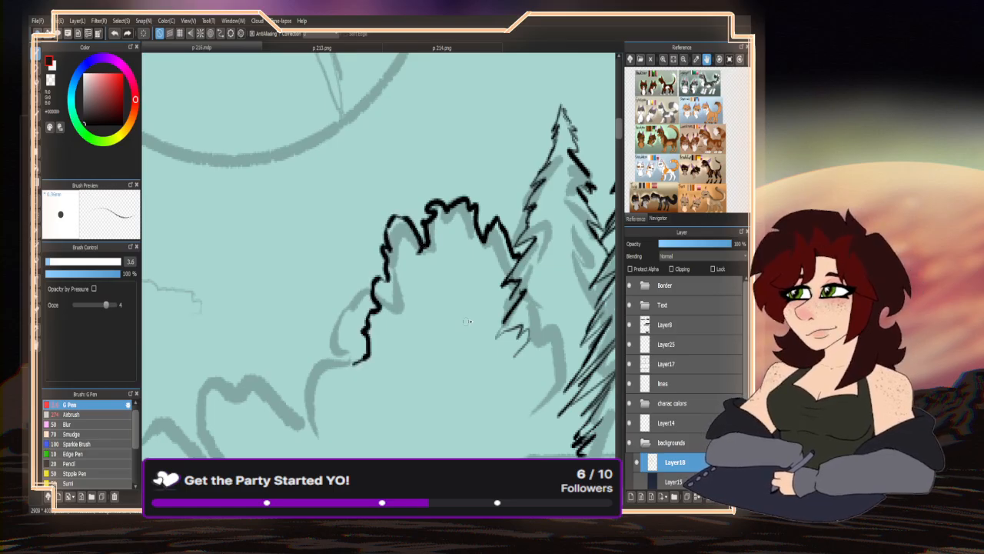
{"action": "mouse_move", "coordinate": [482, 312]}
{"action": "left_mouse_down"}
{"action": "mouse_move", "coordinate": [448, 307]}
{"action": "mouse_move", "coordinate": [420, 377]}
{"action": "left_mouse_up"}
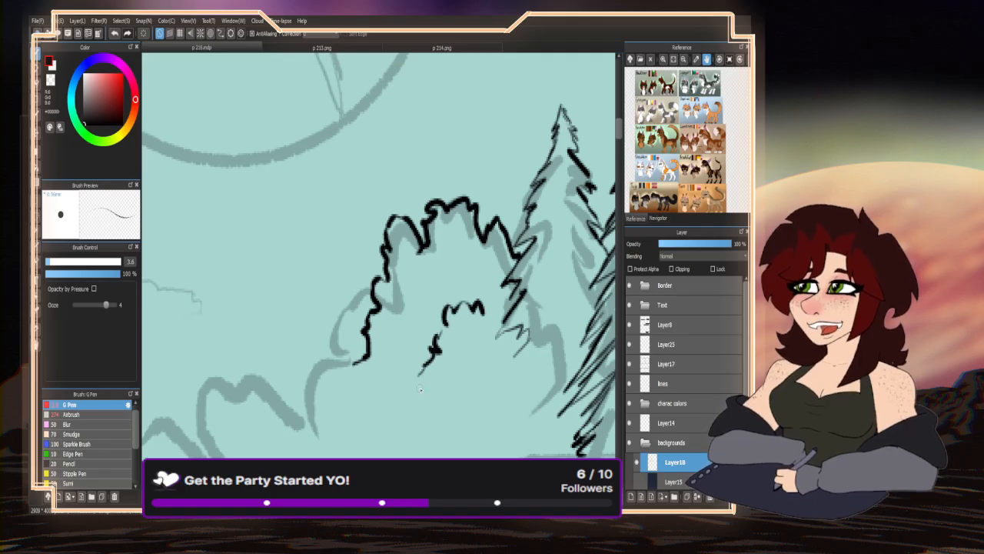
- Continue the bush outline down its left slope and add a second foliage squiggle near its base
{"action": "mouse_move", "coordinate": [375, 290]}
{"action": "left_mouse_down"}
{"action": "mouse_move", "coordinate": [329, 332]}
{"action": "mouse_move", "coordinate": [324, 368]}
{"action": "mouse_move", "coordinate": [244, 444]}
{"action": "left_mouse_up"}
{"action": "scroll", "coordinate": [347, 377], "scroll_direction": "down", "scroll_amount": 2}
{"action": "mouse_move", "coordinate": [322, 397]}
{"action": "left_mouse_down"}
{"action": "mouse_move", "coordinate": [348, 379]}
{"action": "mouse_move", "coordinate": [365, 359]}
{"action": "mouse_move", "coordinate": [406, 369]}
{"action": "left_mouse_up"}
{"action": "scroll", "coordinate": [428, 245], "scroll_direction": "down", "scroll_amount": 3}
{"action": "scroll", "coordinate": [364, 300], "scroll_direction": "up", "scroll_amount": 3}
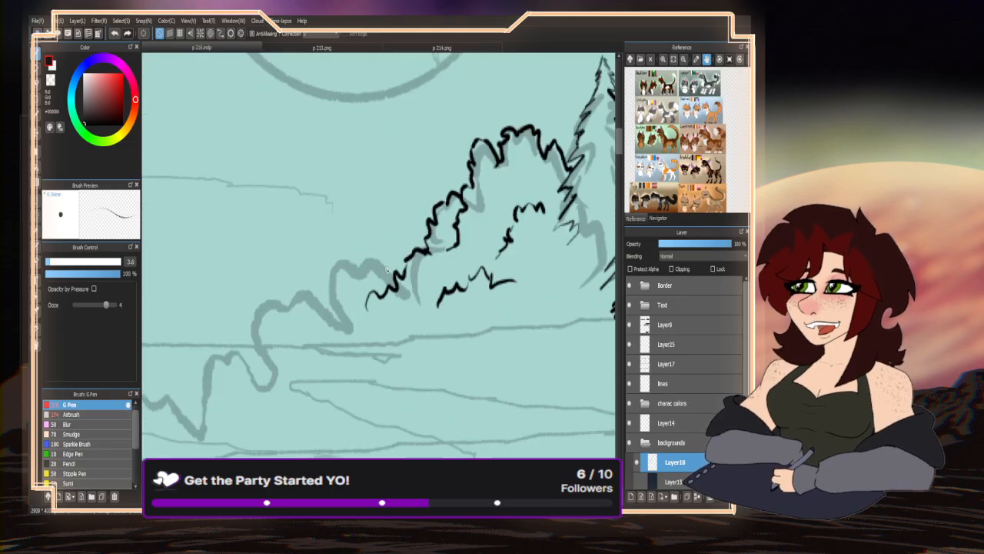
- Extend the wavy bush outline leftward over the low bushes to the far end of the treeline
{"action": "mouse_move", "coordinate": [402, 253]}
{"action": "left_mouse_down"}
{"action": "mouse_move", "coordinate": [363, 240]}
{"action": "mouse_move", "coordinate": [336, 265]}
{"action": "mouse_move", "coordinate": [310, 311]}
{"action": "mouse_move", "coordinate": [325, 298]}
{"action": "mouse_move", "coordinate": [315, 284]}
{"action": "mouse_move", "coordinate": [290, 283]}
{"action": "mouse_move", "coordinate": [285, 302]}
{"action": "mouse_move", "coordinate": [260, 303]}
{"action": "mouse_move", "coordinate": [250, 315]}
{"action": "mouse_move", "coordinate": [241, 369]}
{"action": "left_mouse_up"}
{"action": "scroll", "coordinate": [287, 350], "scroll_direction": "down", "scroll_amount": 4}
{"action": "scroll", "coordinate": [413, 239], "scroll_direction": "up", "scroll_amount": 3}
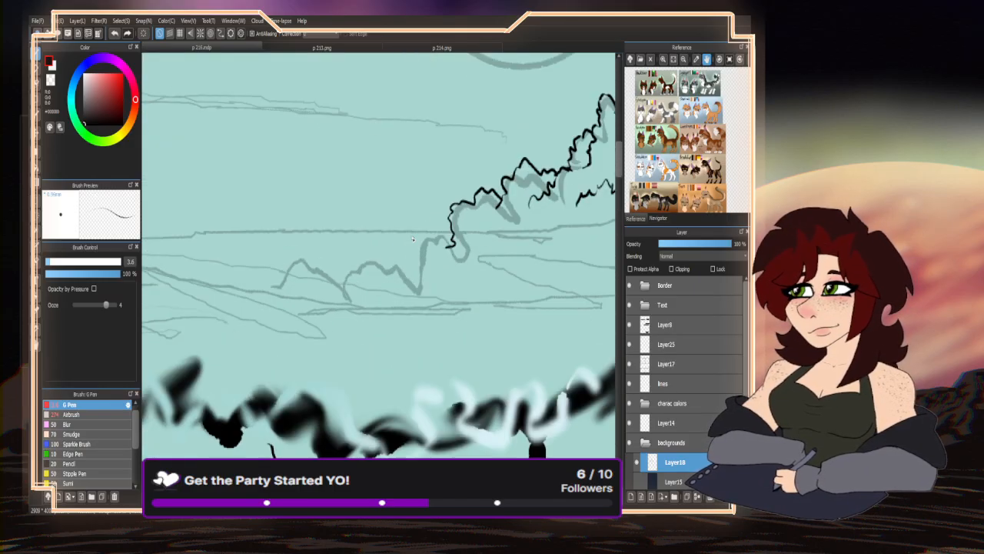
{"action": "left_click_drag", "start_coordinate": [451, 221], "coordinate": [423, 228]}
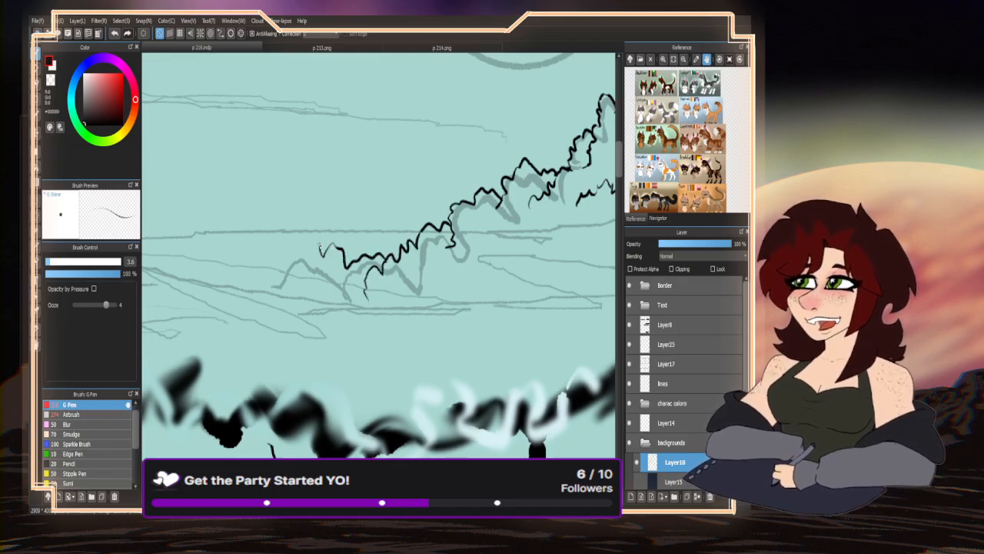
{"action": "left_click_drag", "start_coordinate": [322, 250], "coordinate": [301, 254]}
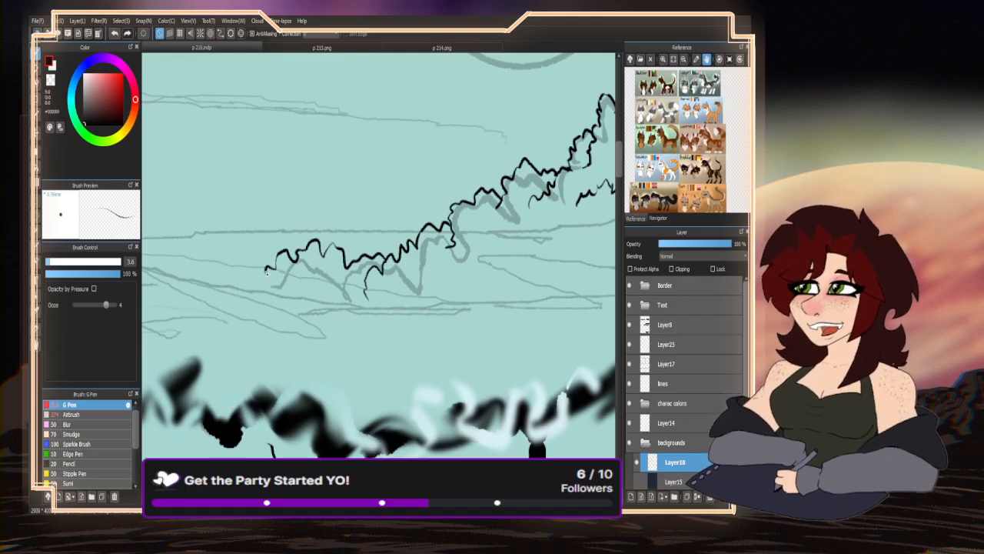
{"action": "scroll", "coordinate": [265, 308], "scroll_direction": "down", "scroll_amount": 3}
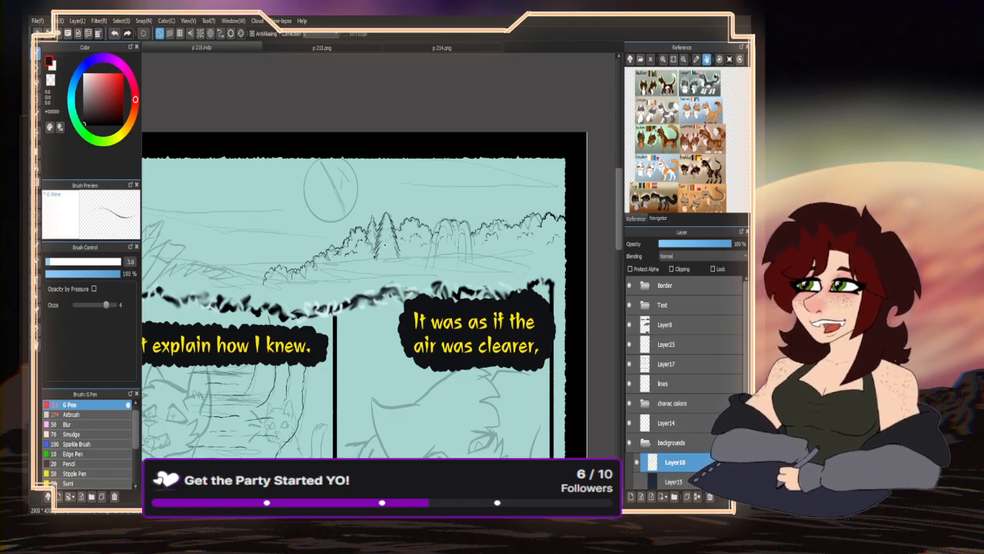
{"action": "scroll", "coordinate": [388, 248], "scroll_direction": "down", "scroll_amount": 2}
- Try to ink the leftmost crystal's upper left edge with a straight line using a thinner G Pen
{"action": "scroll", "coordinate": [234, 254], "scroll_direction": "up", "scroll_amount": 3}
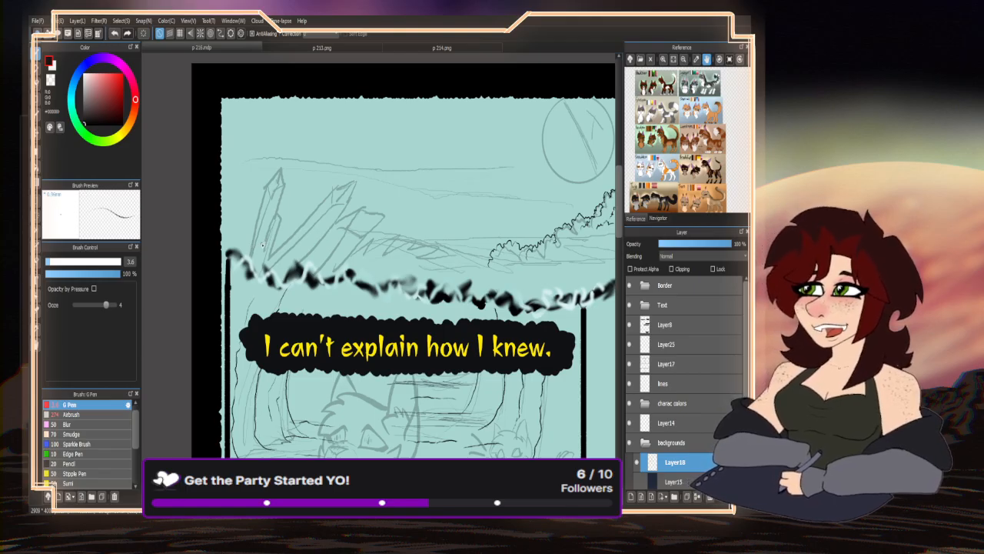
{"action": "scroll", "coordinate": [294, 198], "scroll_direction": "up", "scroll_amount": 2}
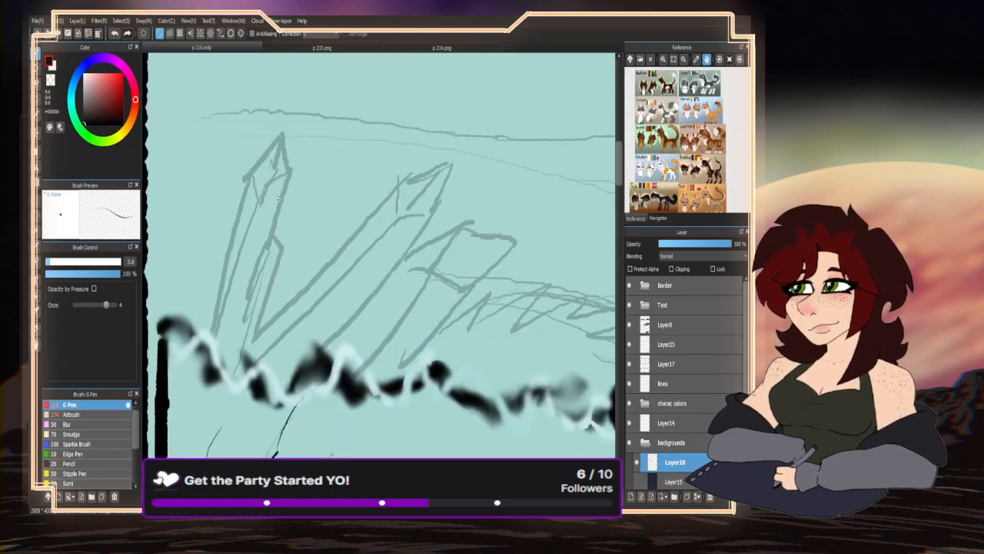
{"action": "left_click_drag", "start_coordinate": [71, 260], "coordinate": [49, 264]}
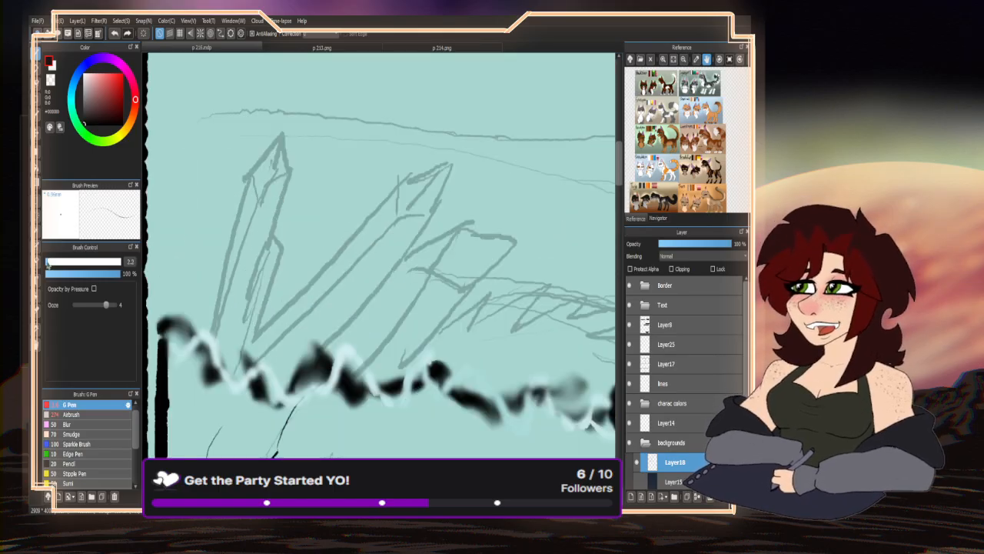
{"action": "left_click", "coordinate": [37, 100]}
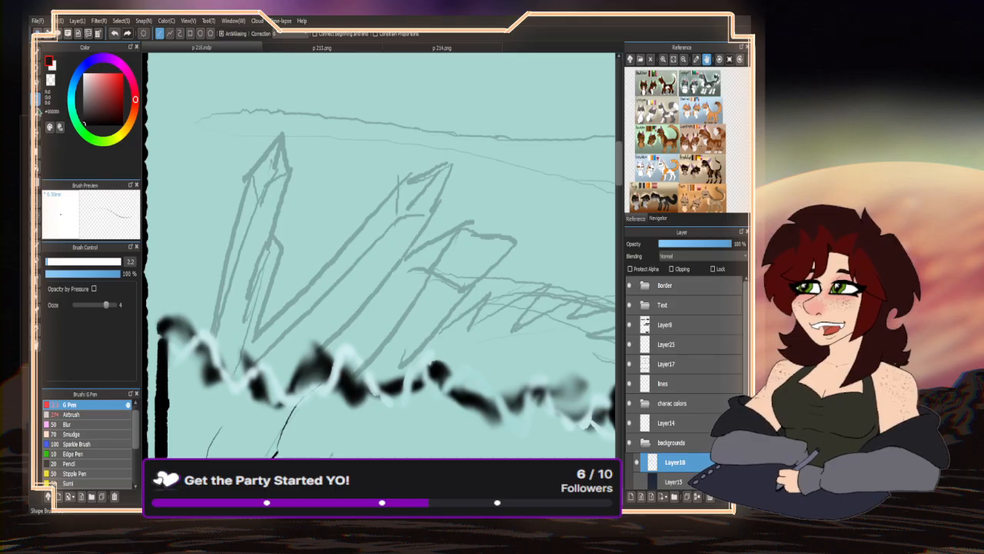
{"action": "left_click_drag", "start_coordinate": [283, 138], "coordinate": [239, 178]}
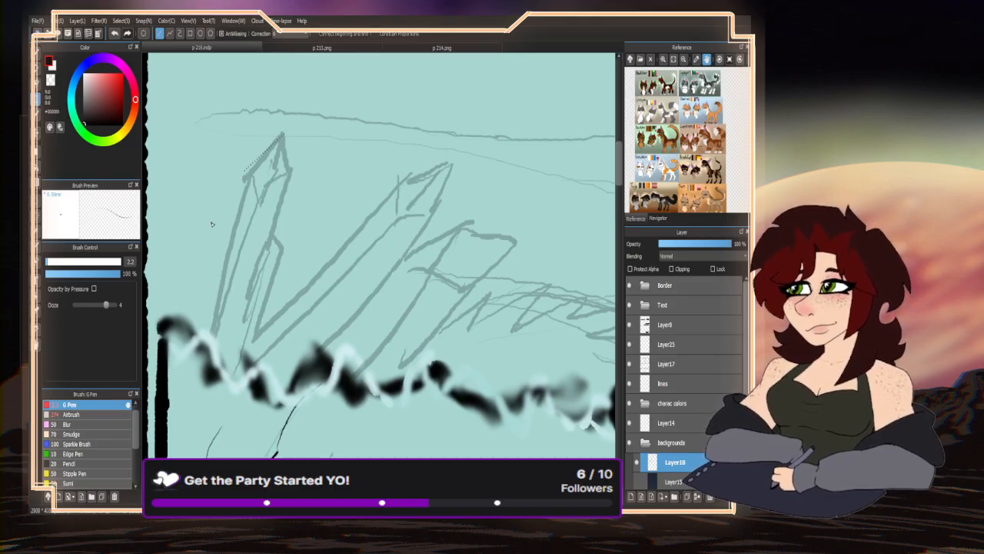
- Examine the edges of the crystals on finished page 214, then return to page 216
{"action": "left_click", "coordinate": [407, 46]}
{"action": "scroll", "coordinate": [282, 429], "scroll_direction": "up", "scroll_amount": 6}
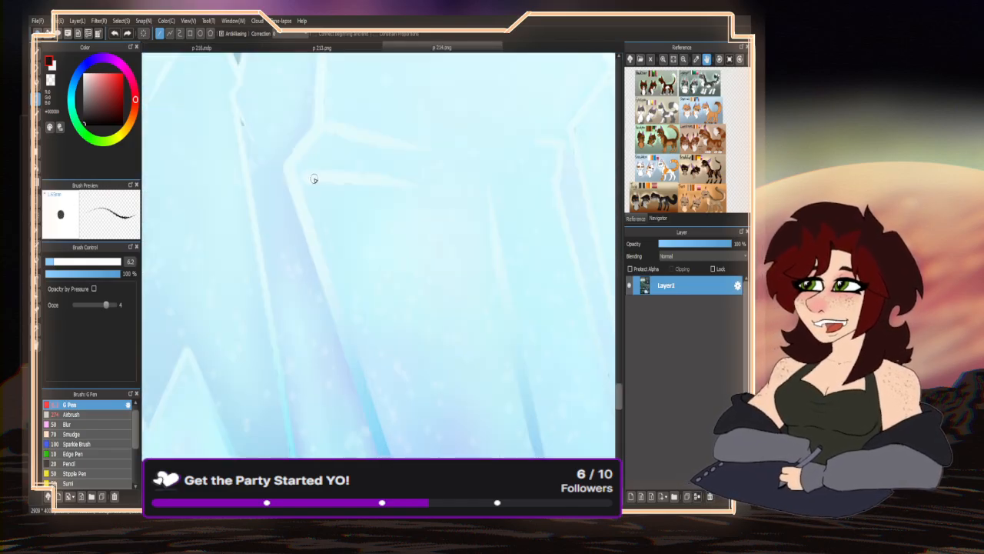
{"action": "scroll", "coordinate": [298, 224], "scroll_direction": "down", "scroll_amount": 3}
{"action": "scroll", "coordinate": [305, 239], "scroll_direction": "down", "scroll_amount": 3}
{"action": "scroll", "coordinate": [296, 166], "scroll_direction": "up", "scroll_amount": 6}
{"action": "scroll", "coordinate": [299, 154], "scroll_direction": "down", "scroll_amount": 3}
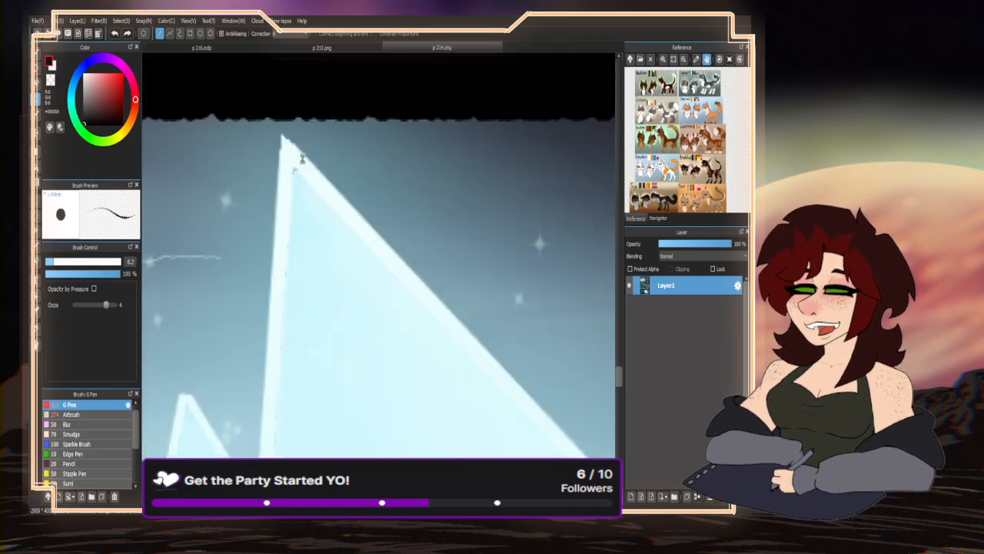
{"action": "left_click", "coordinate": [196, 48]}
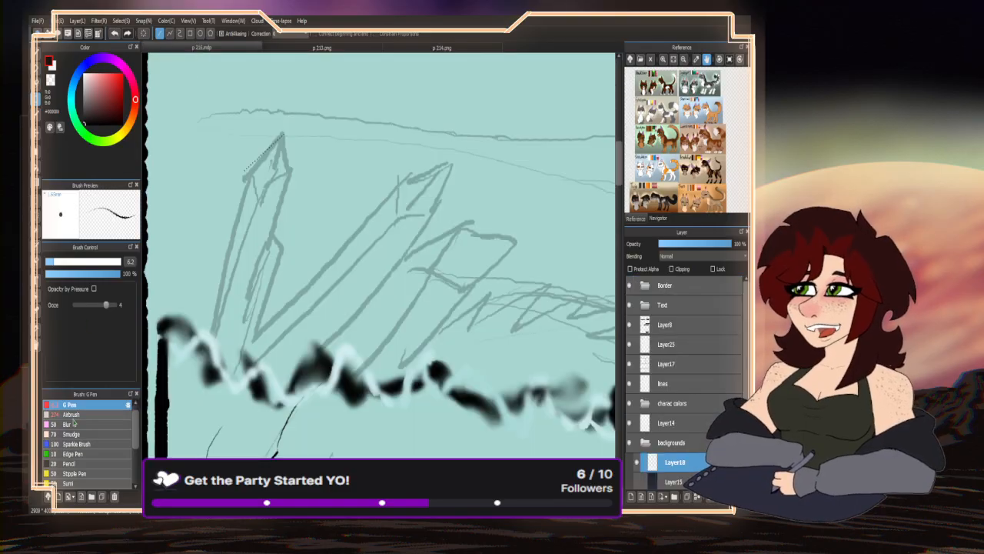
- Undo the straight crystal line and set up freehand drawing with the Pen brush at size 3.4
{"action": "scroll", "coordinate": [80, 419], "scroll_direction": "up", "scroll_amount": 1}
{"action": "left_click", "coordinate": [73, 405]}
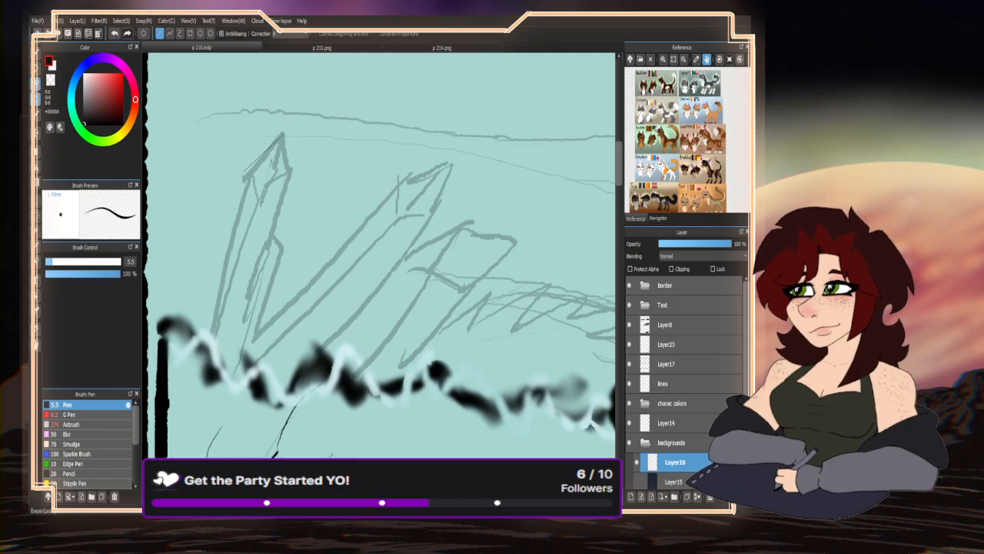
{"action": "key", "text": "ctrl+z"}
{"action": "left_click", "coordinate": [36, 54]}
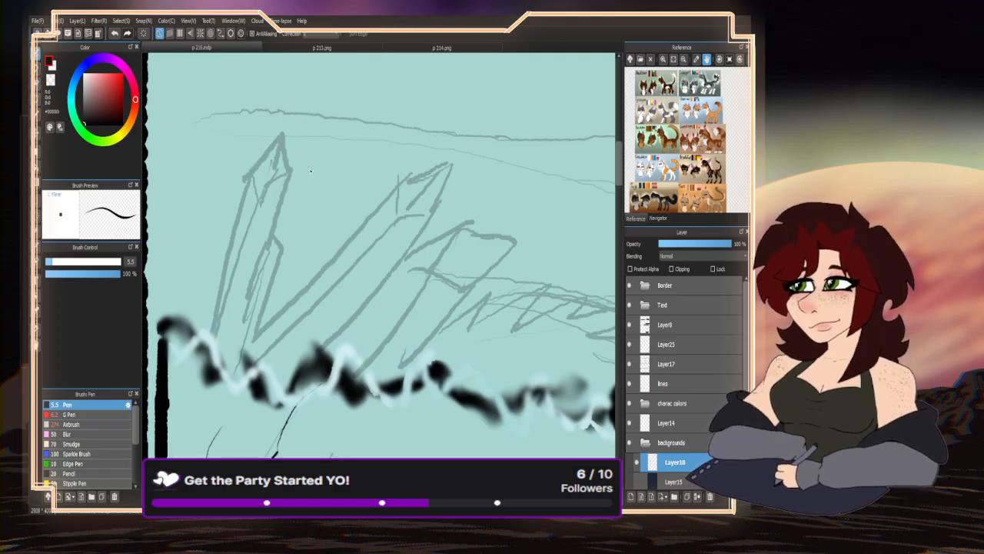
{"action": "scroll", "coordinate": [280, 146], "scroll_direction": "up", "scroll_amount": 4}
{"action": "left_click_drag", "start_coordinate": [52, 262], "coordinate": [50, 262]}
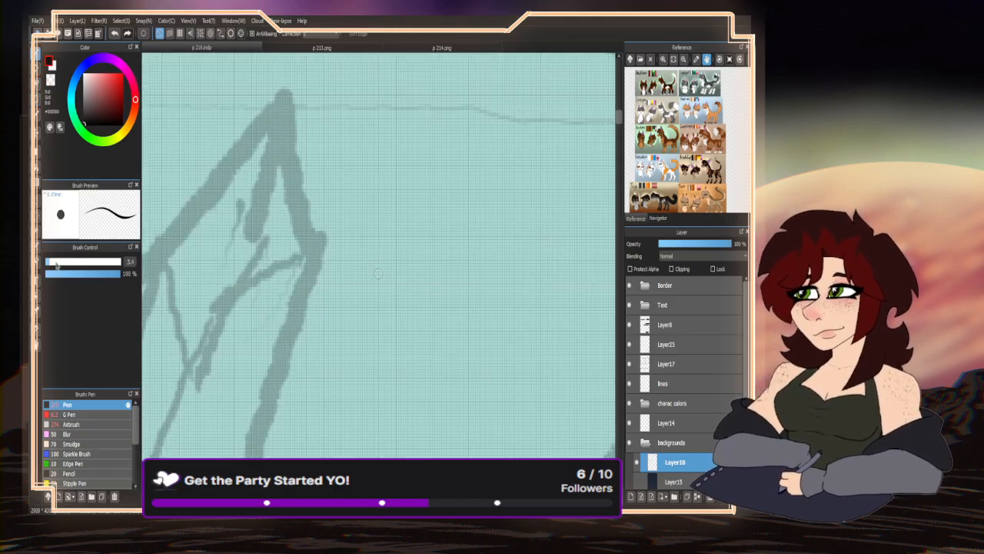
- Ink the leftmost crystal's pointed tip and its long left edge down to the panel border in black
{"action": "left_click_drag", "start_coordinate": [286, 88], "coordinate": [285, 129]}
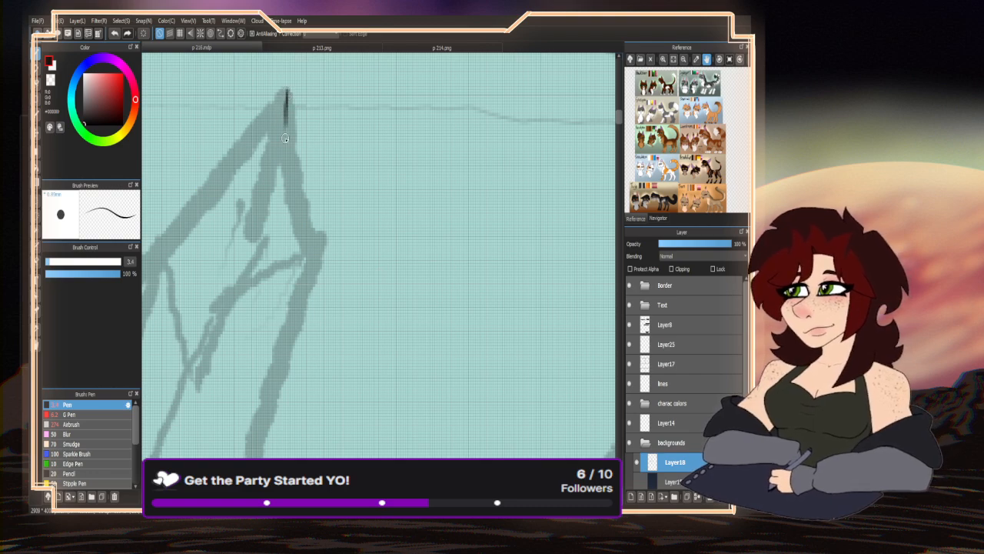
{"action": "mouse_move", "coordinate": [287, 94]}
{"action": "left_mouse_down"}
{"action": "mouse_move", "coordinate": [285, 150]}
{"action": "mouse_move", "coordinate": [320, 267]}
{"action": "left_mouse_up"}
{"action": "left_click", "coordinate": [36, 100]}
{"action": "scroll", "coordinate": [332, 182], "scroll_direction": "down", "scroll_amount": 1}
{"action": "scroll", "coordinate": [331, 181], "scroll_direction": "down", "scroll_amount": 2}
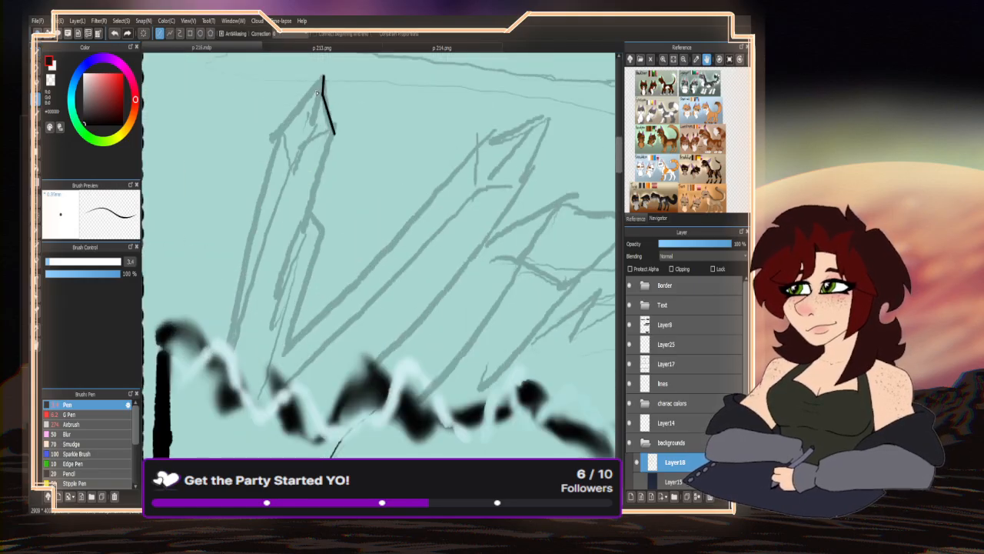
{"action": "mouse_move", "coordinate": [322, 74]}
{"action": "left_mouse_down"}
{"action": "mouse_move", "coordinate": [271, 131]}
{"action": "mouse_move", "coordinate": [272, 146]}
{"action": "left_mouse_up"}
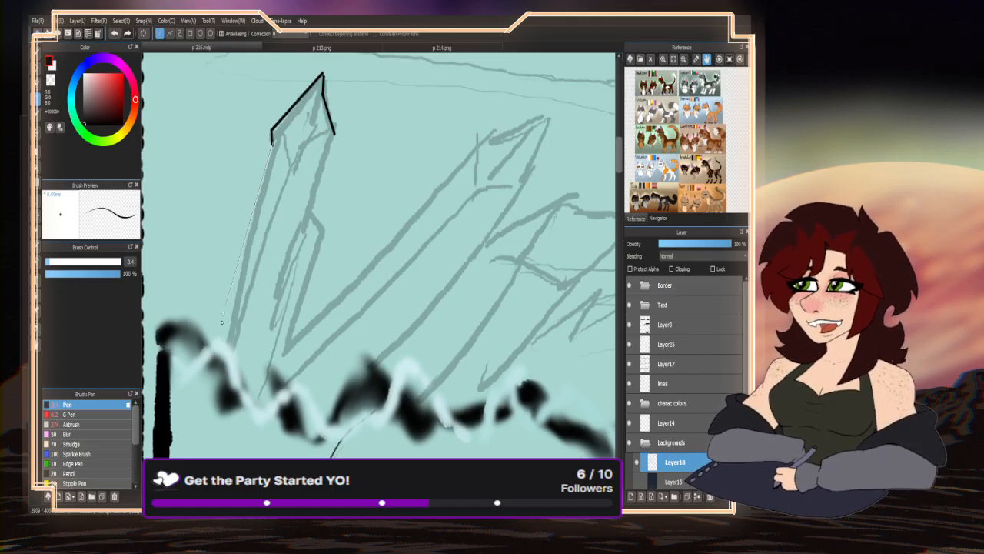
{"action": "left_click", "coordinate": [209, 343], "text": "shift"}
- Ink the leftmost crystal's right edge with straight lines and add the tip of the small crystal beside it
{"action": "left_click_drag", "start_coordinate": [334, 133], "coordinate": [300, 250]}
{"action": "scroll", "coordinate": [313, 216], "scroll_direction": "up", "scroll_amount": 5}
{"action": "left_click_drag", "start_coordinate": [318, 214], "coordinate": [375, 301]}
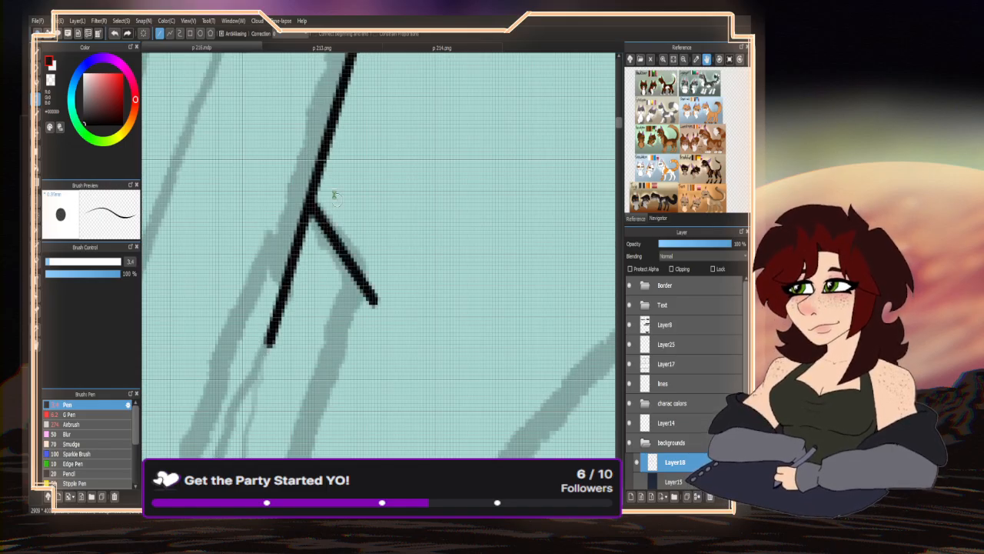
{"action": "scroll", "coordinate": [328, 244], "scroll_direction": "down", "scroll_amount": 5}
{"action": "scroll", "coordinate": [328, 244], "scroll_direction": "up", "scroll_amount": 2}
{"action": "left_click", "coordinate": [326, 244], "text": "shift"}
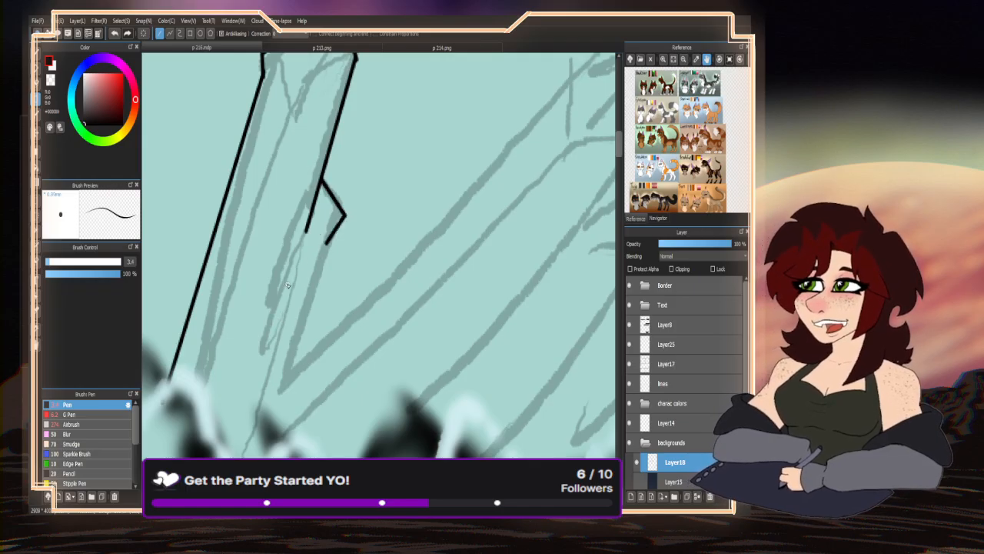
{"action": "scroll", "coordinate": [322, 241], "scroll_direction": "down", "scroll_amount": 3}
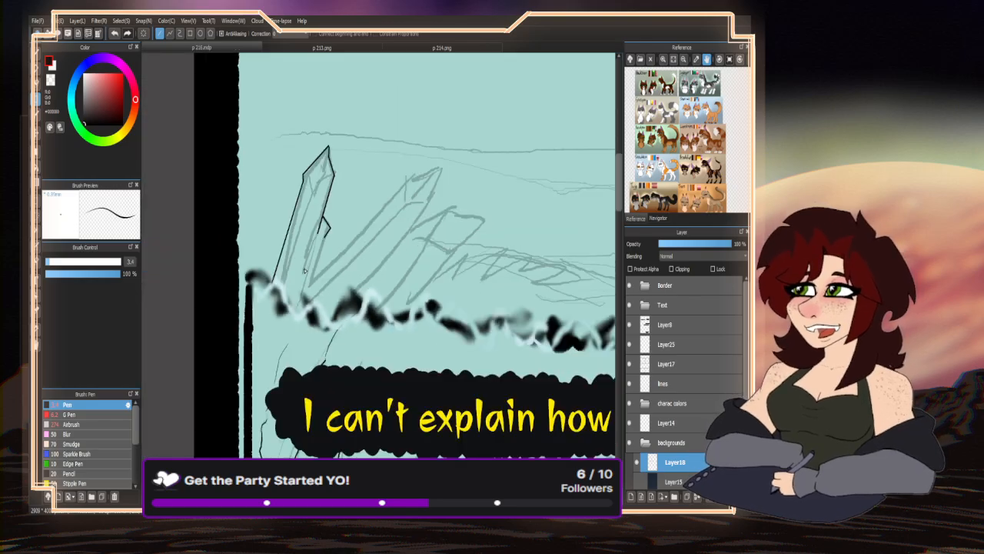
- Check finished pages 213 and 214 and examine how their crystal clusters are shaped and rendered
{"action": "left_click", "coordinate": [326, 47]}
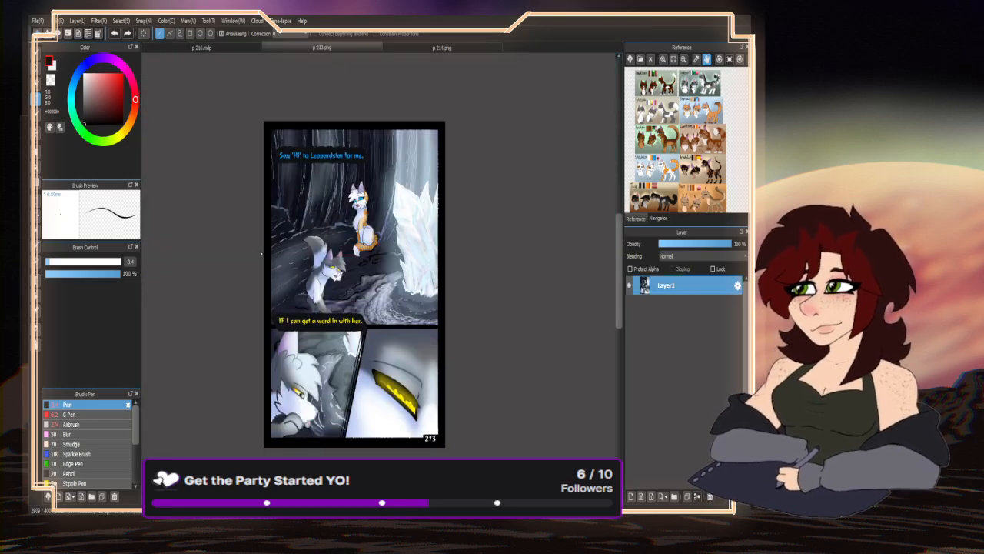
{"action": "left_click", "coordinate": [397, 49]}
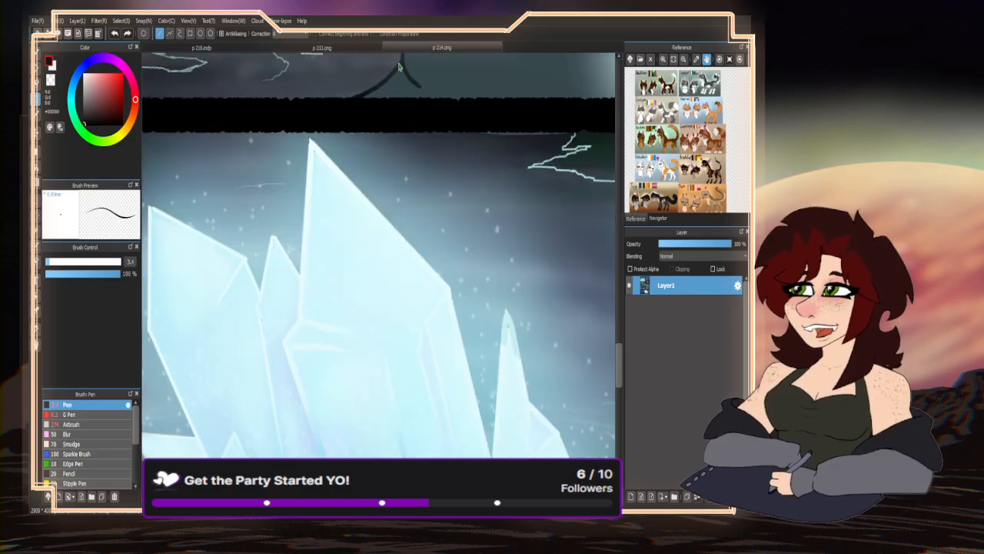
{"action": "scroll", "coordinate": [375, 207], "scroll_direction": "down", "scroll_amount": 5}
{"action": "scroll", "coordinate": [337, 233], "scroll_direction": "up", "scroll_amount": 3}
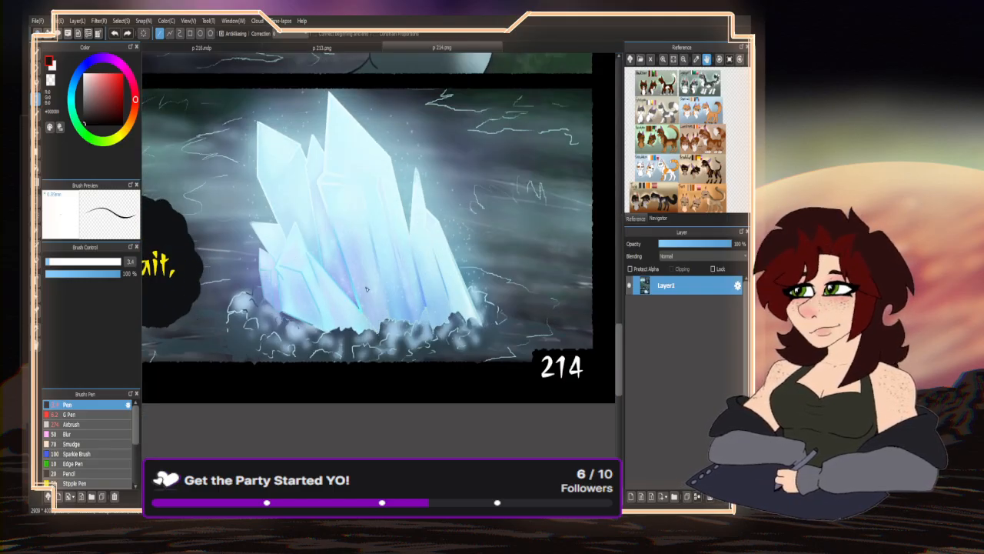
{"action": "scroll", "coordinate": [367, 289], "scroll_direction": "down", "scroll_amount": 4}
{"action": "scroll", "coordinate": [358, 219], "scroll_direction": "up", "scroll_amount": 4}
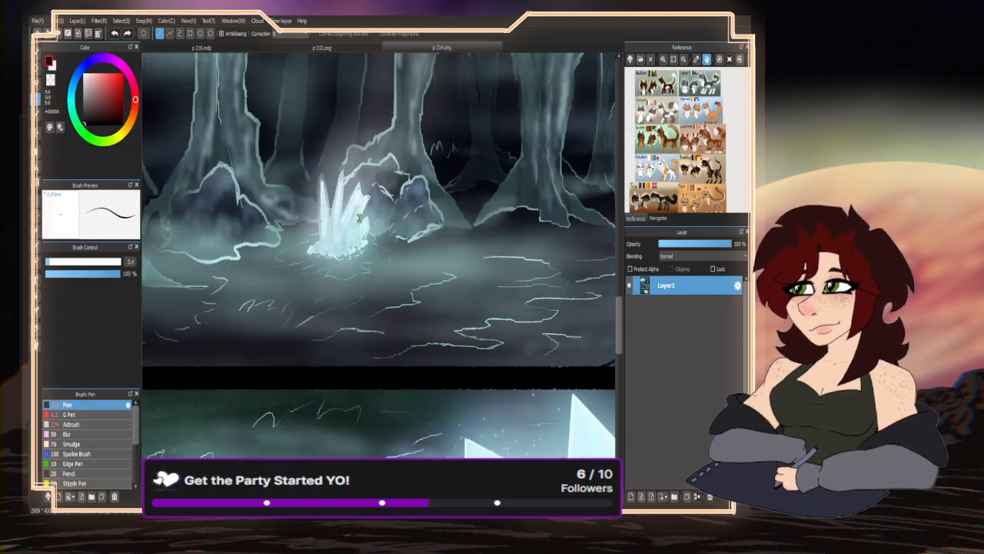
{"action": "scroll", "coordinate": [358, 218], "scroll_direction": "up", "scroll_amount": 2}
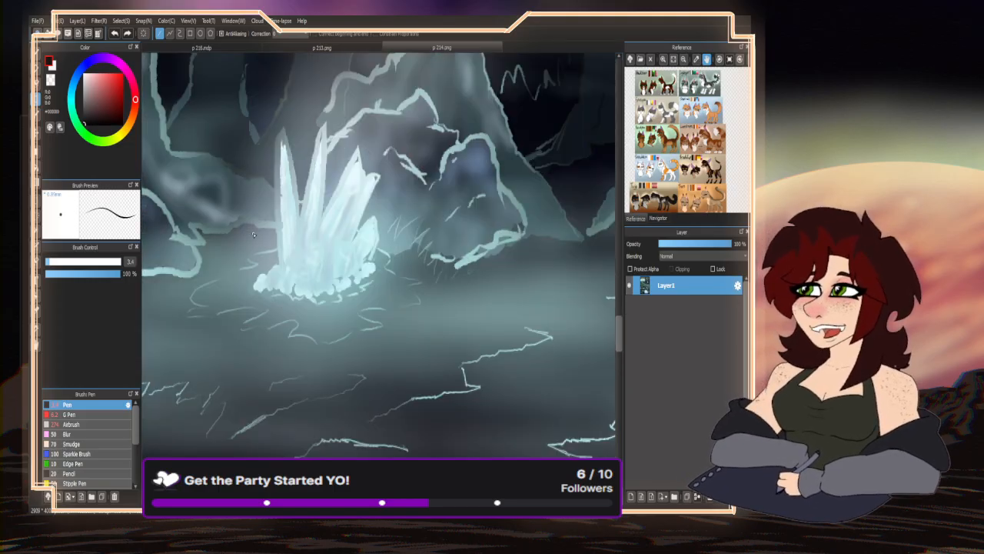
- Return to page 216 and ink the angular outline of the second crystal's tip in black with straight lines
{"action": "scroll", "coordinate": [256, 231], "scroll_direction": "down", "scroll_amount": 4}
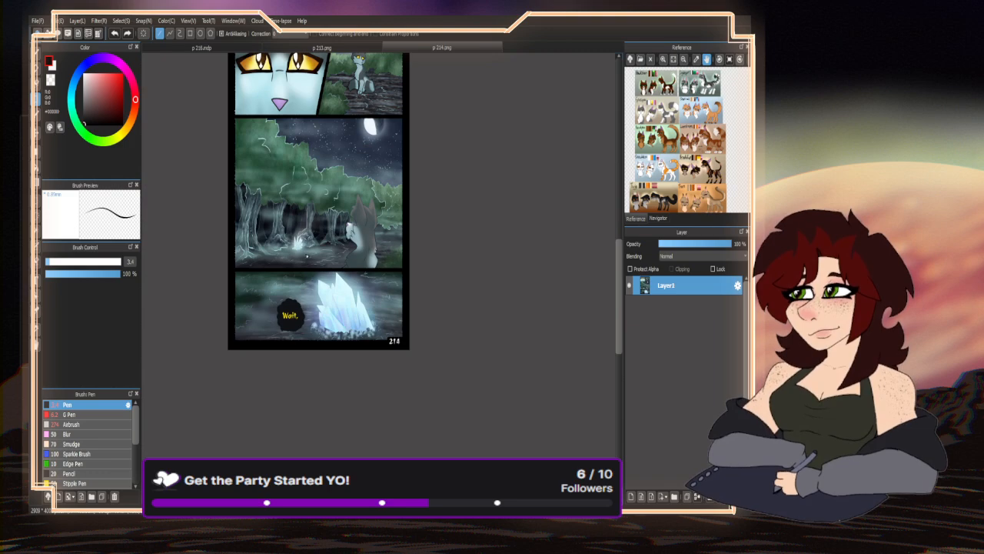
{"action": "scroll", "coordinate": [348, 184], "scroll_direction": "up", "scroll_amount": 2}
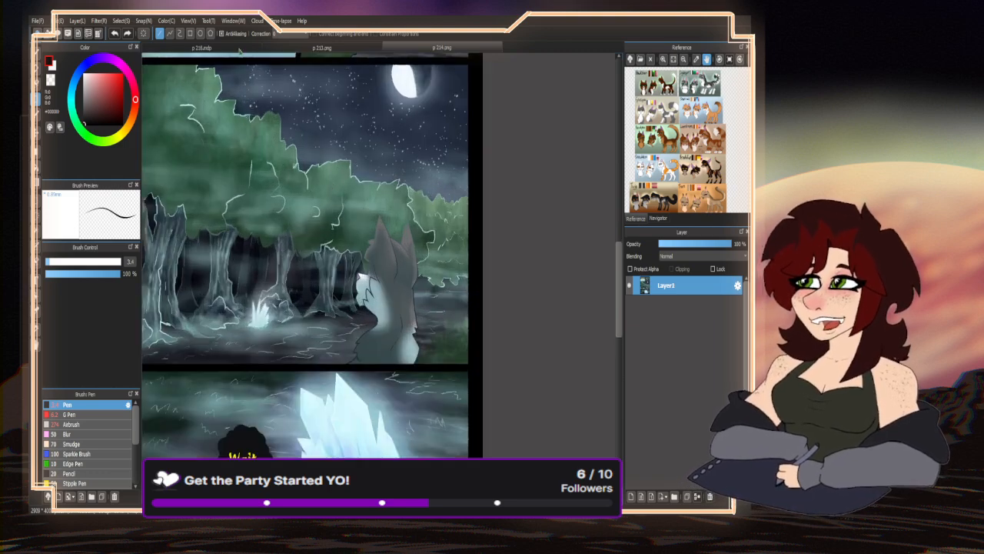
{"action": "left_click", "coordinate": [240, 49]}
{"action": "scroll", "coordinate": [323, 234], "scroll_direction": "up", "scroll_amount": 3}
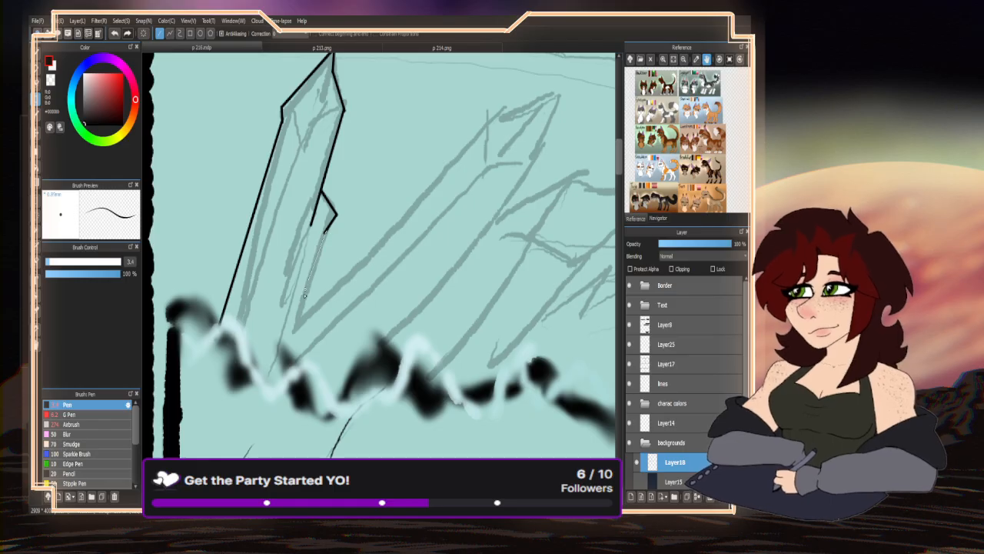
{"action": "scroll", "coordinate": [292, 284], "scroll_direction": "down", "scroll_amount": 2}
{"action": "scroll", "coordinate": [513, 124], "scroll_direction": "up", "scroll_amount": 4}
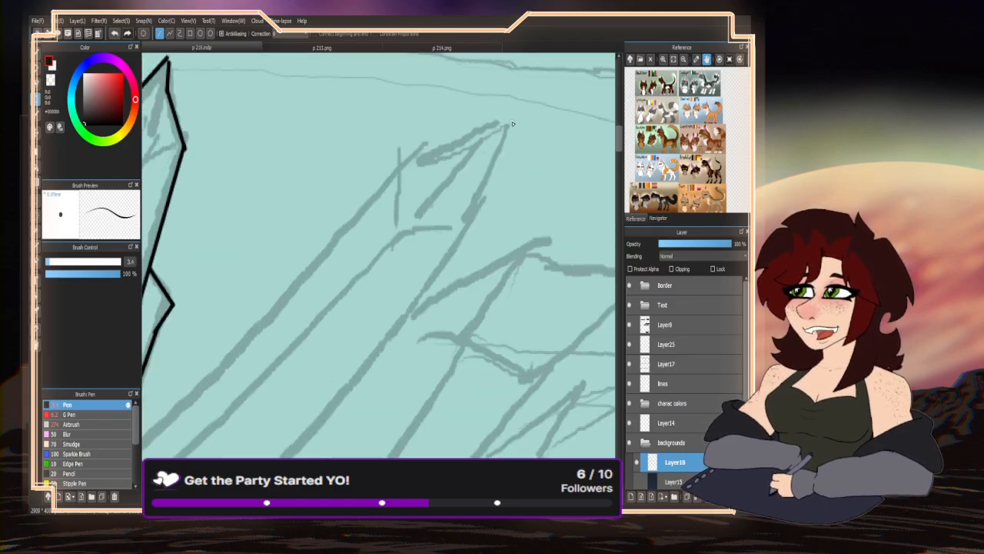
{"action": "mouse_move", "coordinate": [513, 123]}
{"action": "left_mouse_down"}
{"action": "mouse_move", "coordinate": [382, 149]}
{"action": "mouse_move", "coordinate": [376, 173]}
{"action": "left_mouse_up"}
{"action": "mouse_move", "coordinate": [497, 192]}
{"action": "left_mouse_down"}
{"action": "mouse_move", "coordinate": [478, 246]}
{"action": "mouse_move", "coordinate": [450, 249]}
{"action": "left_mouse_up"}
{"action": "scroll", "coordinate": [461, 198], "scroll_direction": "down", "scroll_amount": 2}
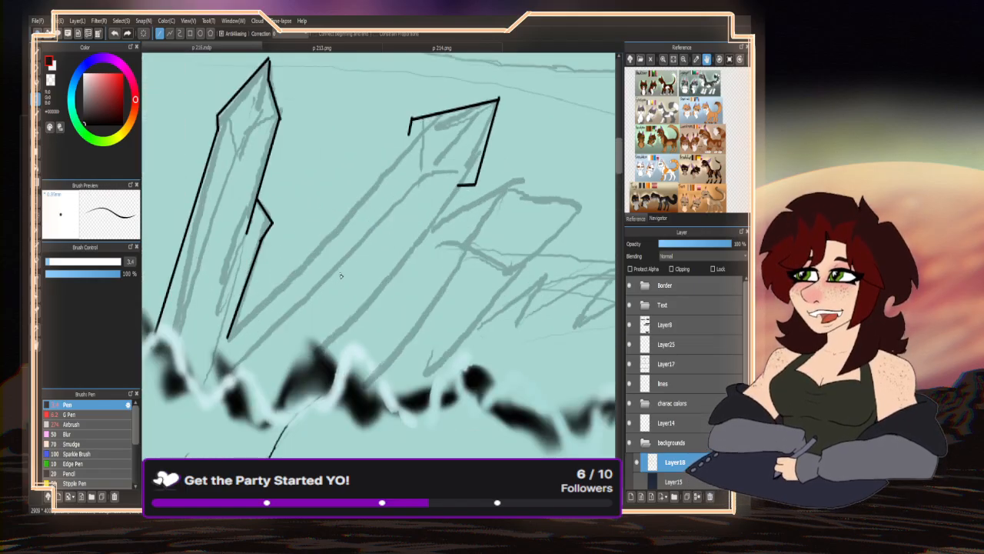
- Erase the short horizontal stroke at the base of the second crystal's tip using the transparent colour
{"action": "left_click", "coordinate": [50, 80]}
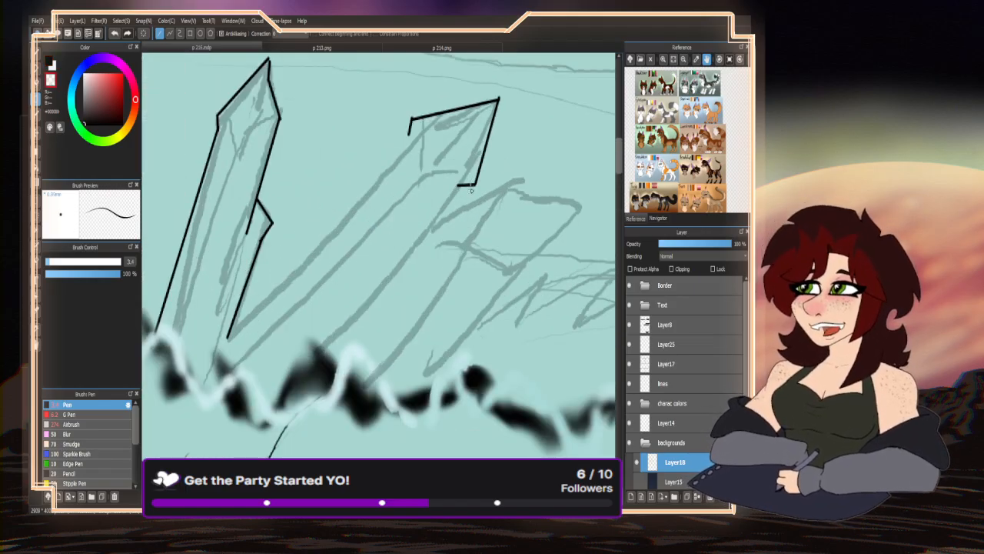
{"action": "left_click", "coordinate": [36, 83]}
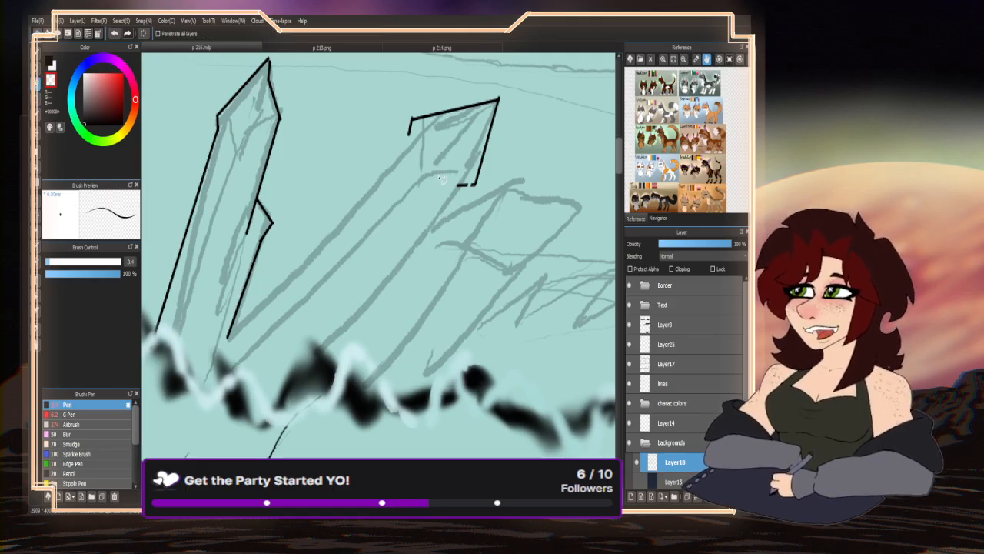
{"action": "scroll", "coordinate": [458, 172], "scroll_direction": "up", "scroll_amount": 3}
{"action": "left_click_drag", "start_coordinate": [518, 220], "coordinate": [448, 268]}
{"action": "left_click", "coordinate": [36, 54]}
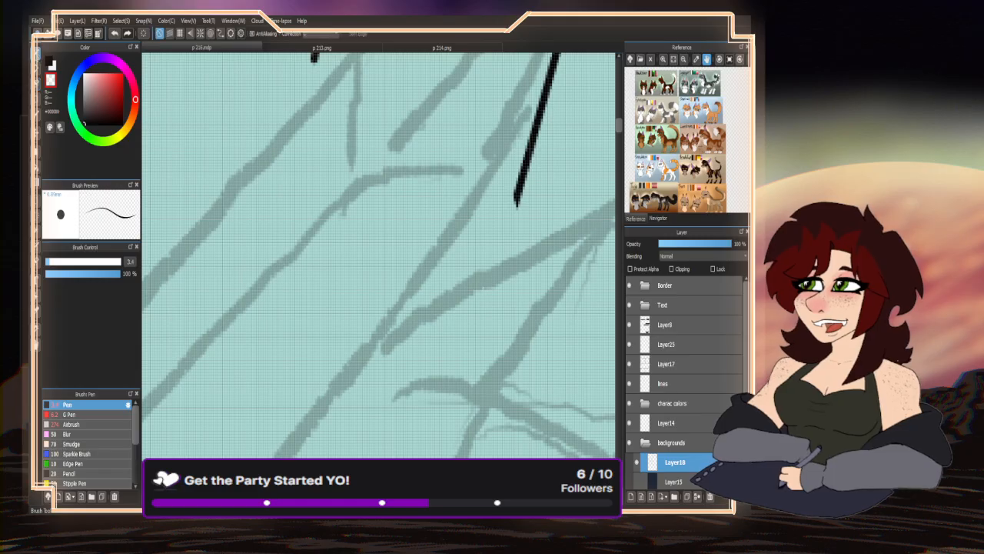
- Ink the second crystal's long right edge in black as a straight line from the tip's base to the panel border
{"action": "left_click", "coordinate": [50, 61]}
{"action": "scroll", "coordinate": [338, 171], "scroll_direction": "down", "scroll_amount": 3}
{"action": "left_click_drag", "start_coordinate": [397, 182], "coordinate": [239, 356]}
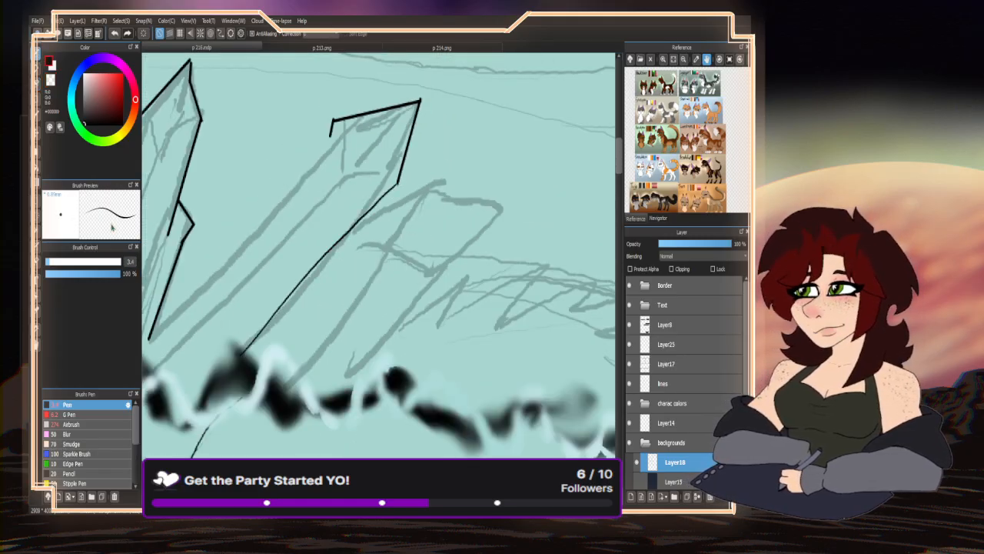
{"action": "key", "text": "ctrl+z"}
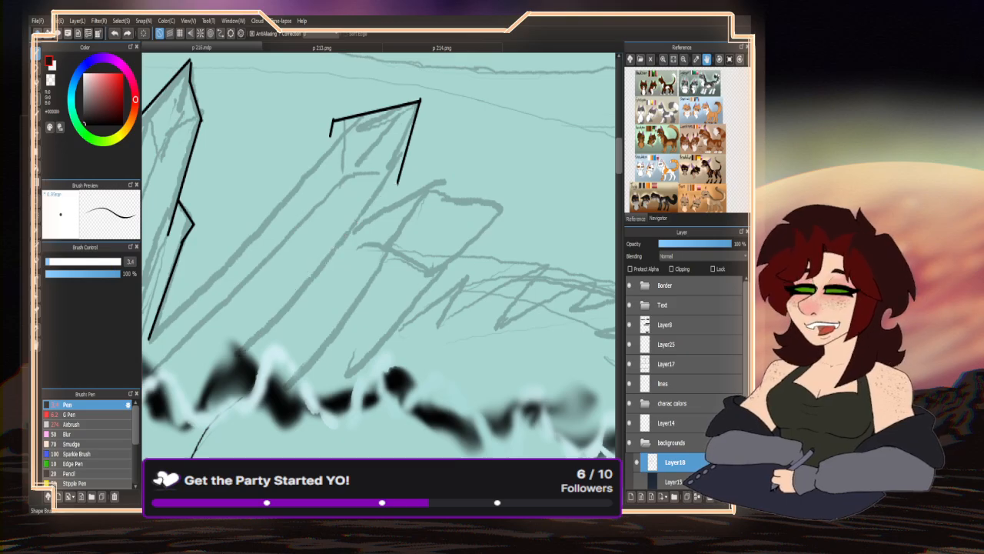
{"action": "left_click_drag", "start_coordinate": [397, 183], "coordinate": [233, 369]}
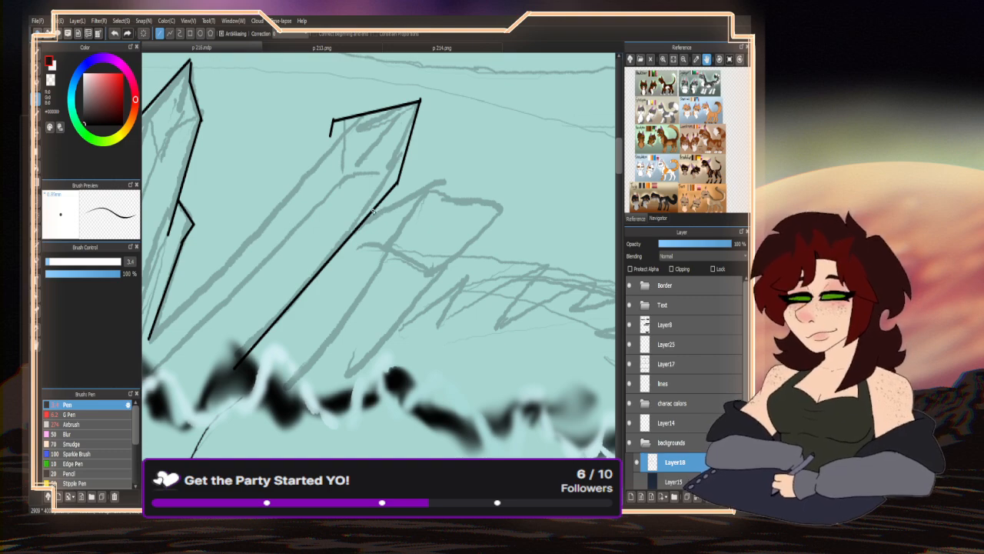
- Ink the third crystal's angular top and right edge down to the panel border, including its inner facet lines
{"action": "left_click_drag", "start_coordinate": [435, 191], "coordinate": [511, 213]}
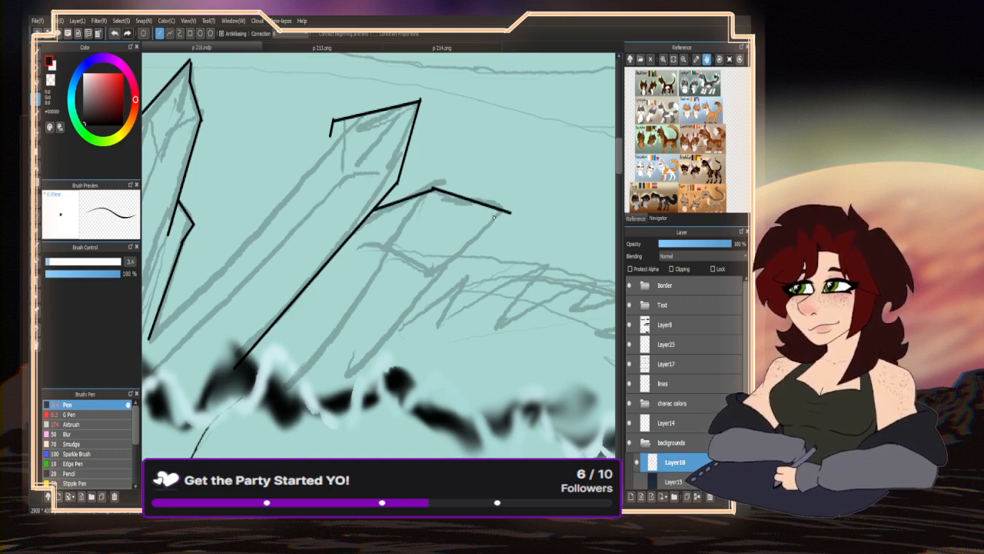
{"action": "left_click_drag", "start_coordinate": [441, 286], "coordinate": [509, 213]}
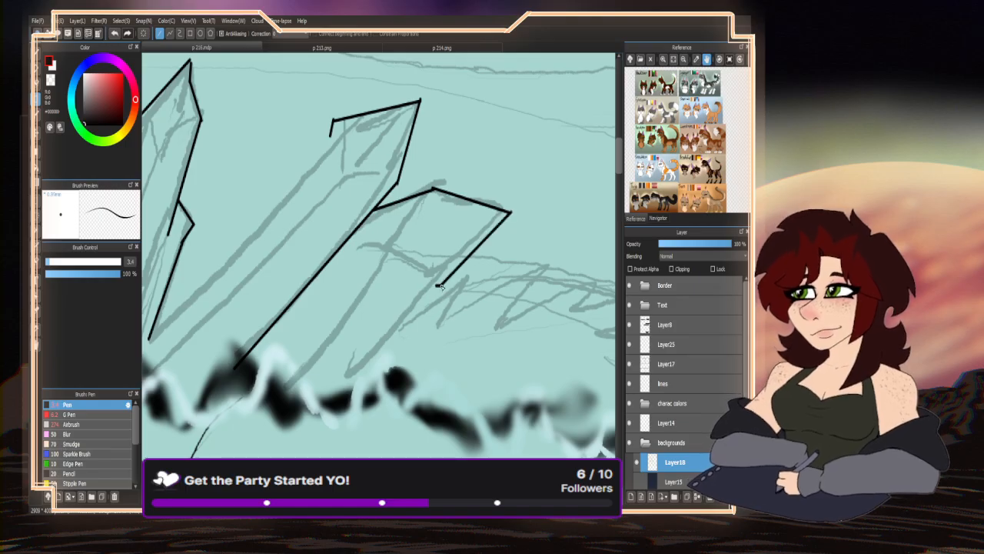
{"action": "left_click_drag", "start_coordinate": [437, 286], "coordinate": [327, 397]}
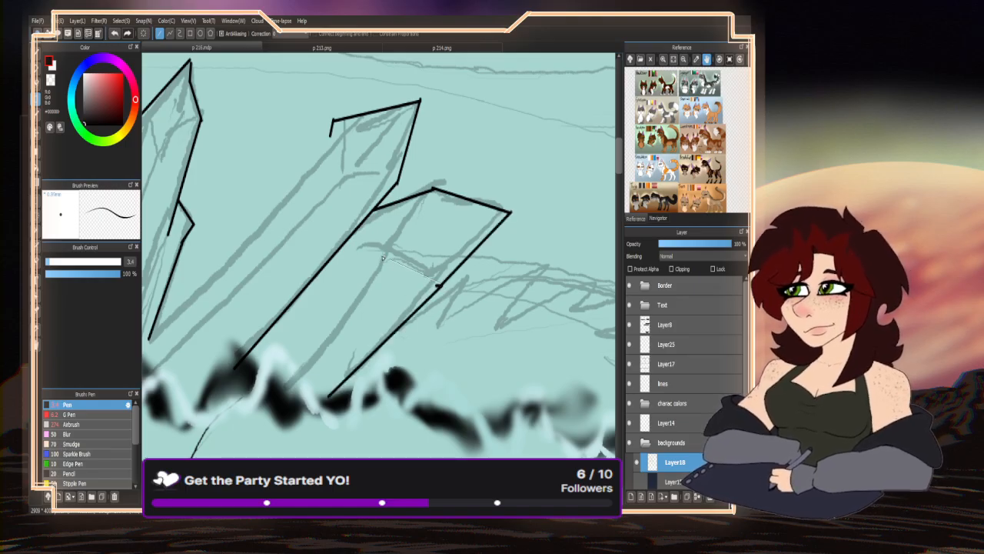
{"action": "left_click_drag", "start_coordinate": [382, 258], "coordinate": [439, 284]}
{"action": "left_click_drag", "start_coordinate": [430, 196], "coordinate": [382, 249]}
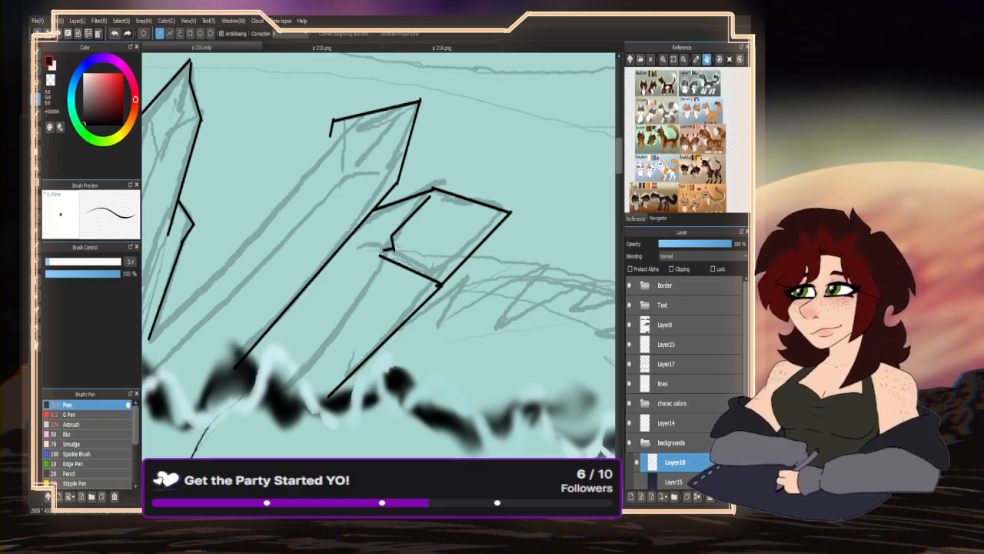
{"action": "left_click_drag", "start_coordinate": [305, 352], "coordinate": [291, 364]}
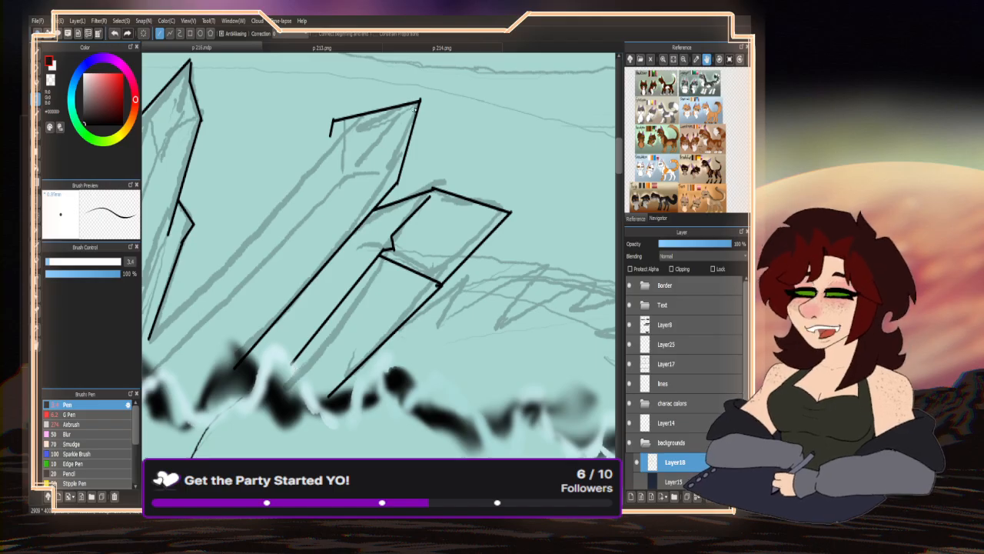
- Ink the facet lines inside the second crystal's tip and its long straight left edge down to the first crystal's base
{"action": "left_click_drag", "start_coordinate": [419, 102], "coordinate": [389, 117]}
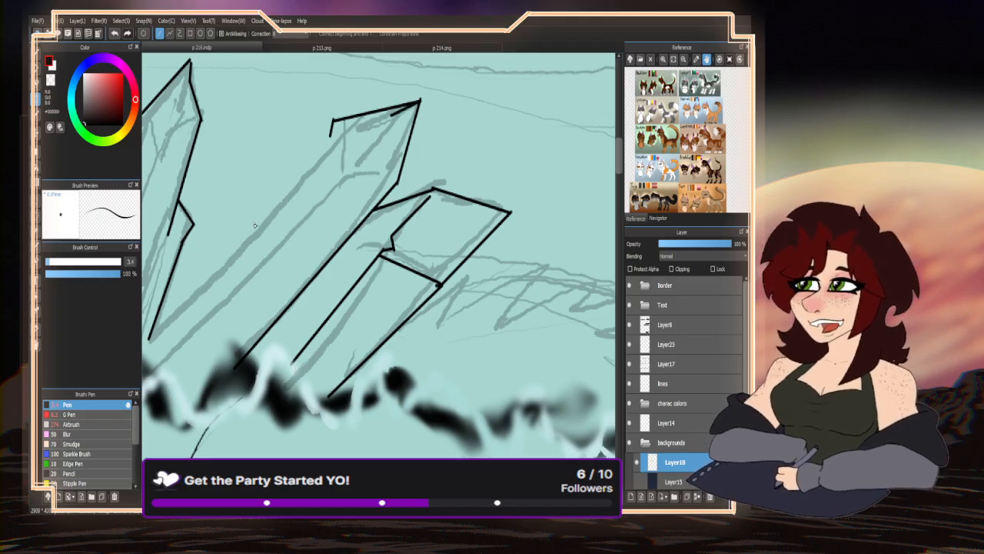
{"action": "key", "text": "ctrl+z"}
{"action": "left_click_drag", "start_coordinate": [332, 137], "coordinate": [347, 180]}
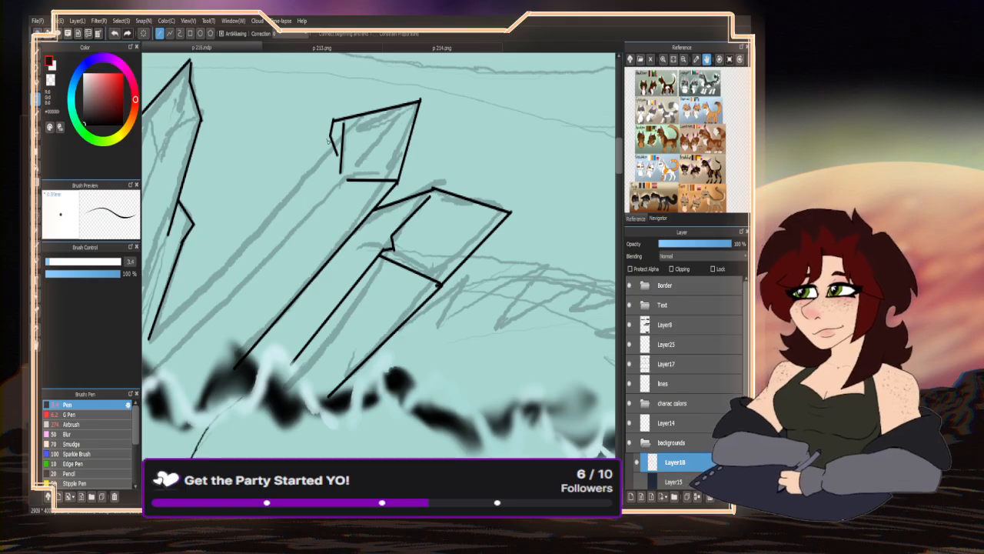
{"action": "left_click", "coordinate": [127, 361], "text": "shift"}
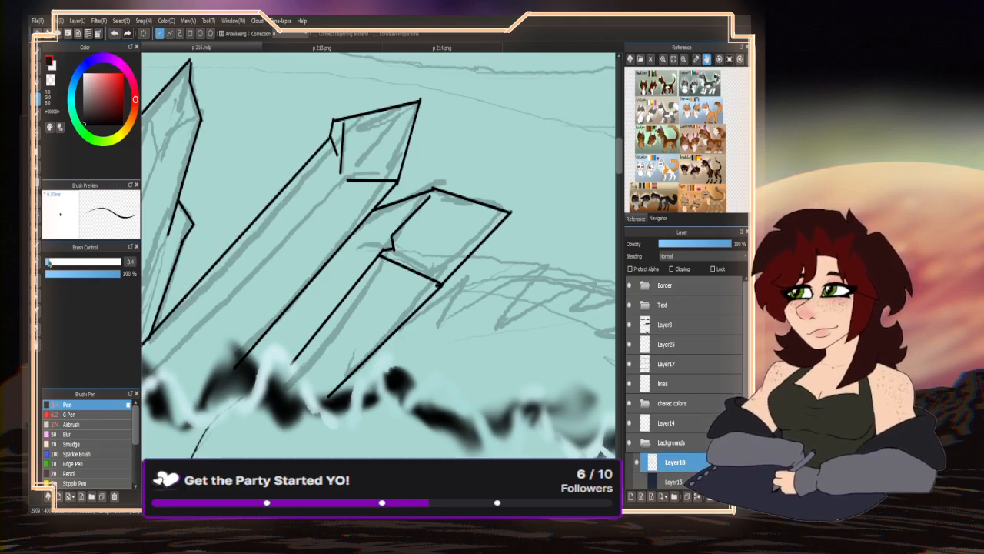
- Set the Pen size to 1.2 and ink thin inner ridge and facet lines on the second and leftmost crystals
{"action": "left_click_drag", "start_coordinate": [49, 263], "coordinate": [71, 263]}
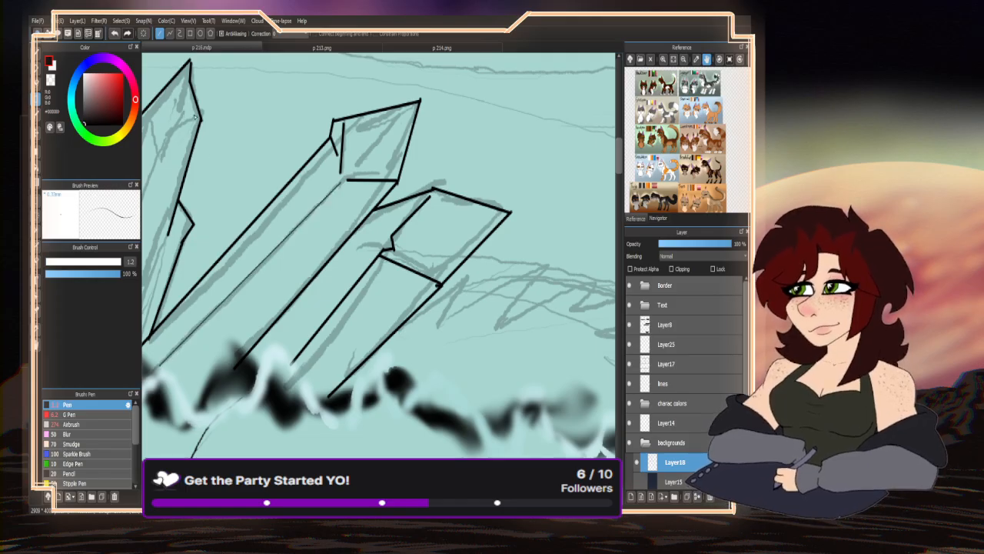
{"action": "left_click_drag", "start_coordinate": [196, 117], "coordinate": [163, 136]}
{"action": "left_click_drag", "start_coordinate": [184, 85], "coordinate": [165, 131]}
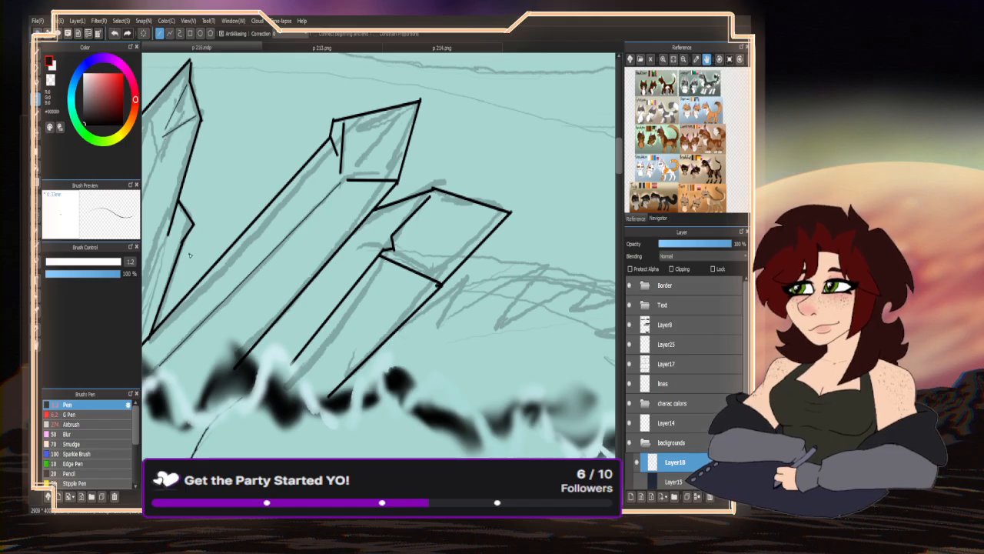
{"action": "scroll", "coordinate": [321, 209], "scroll_direction": "down", "scroll_amount": 5}
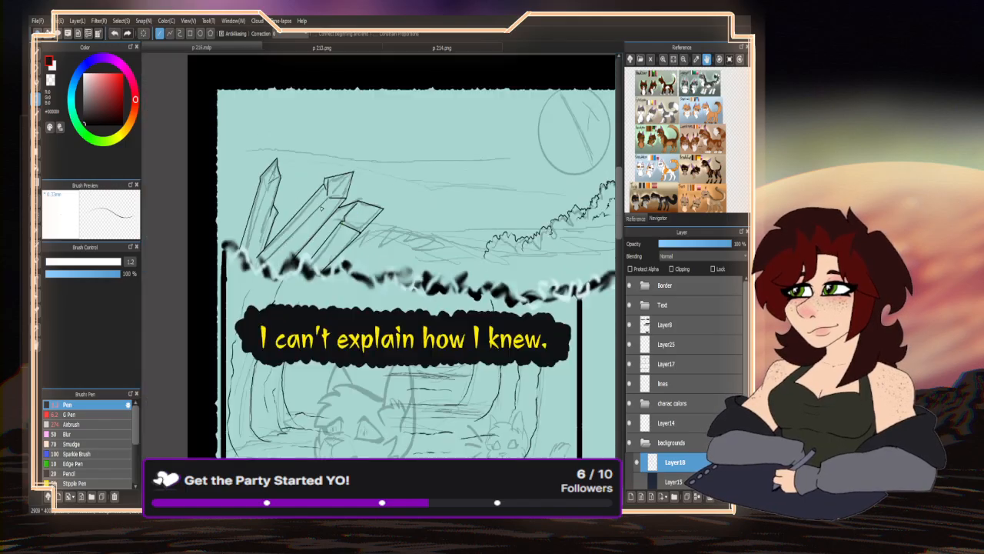
{"action": "scroll", "coordinate": [264, 208], "scroll_direction": "up", "scroll_amount": 5}
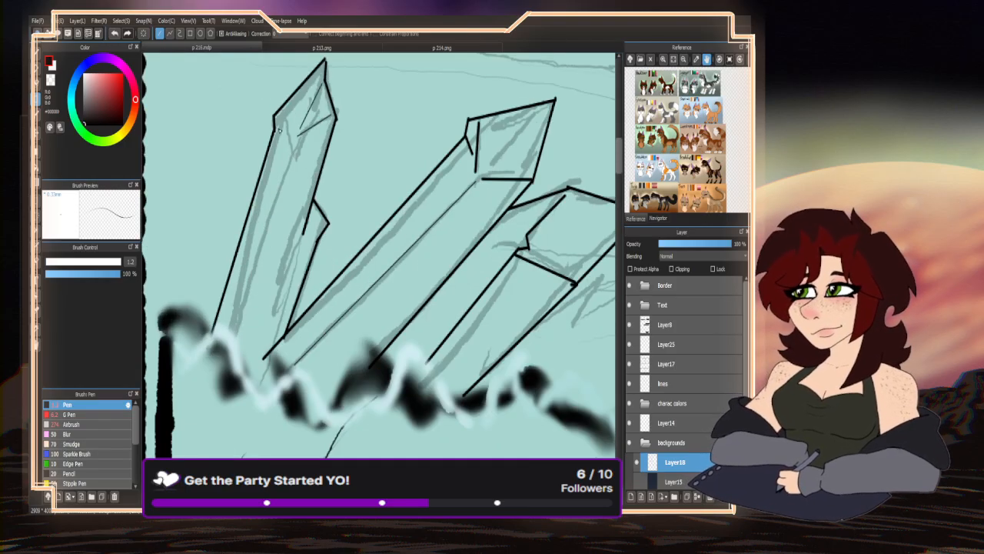
{"action": "mouse_move", "coordinate": [279, 130]}
{"action": "left_mouse_down"}
{"action": "mouse_move", "coordinate": [287, 181]}
{"action": "mouse_move", "coordinate": [298, 144]}
{"action": "mouse_move", "coordinate": [233, 332]}
{"action": "left_mouse_up"}
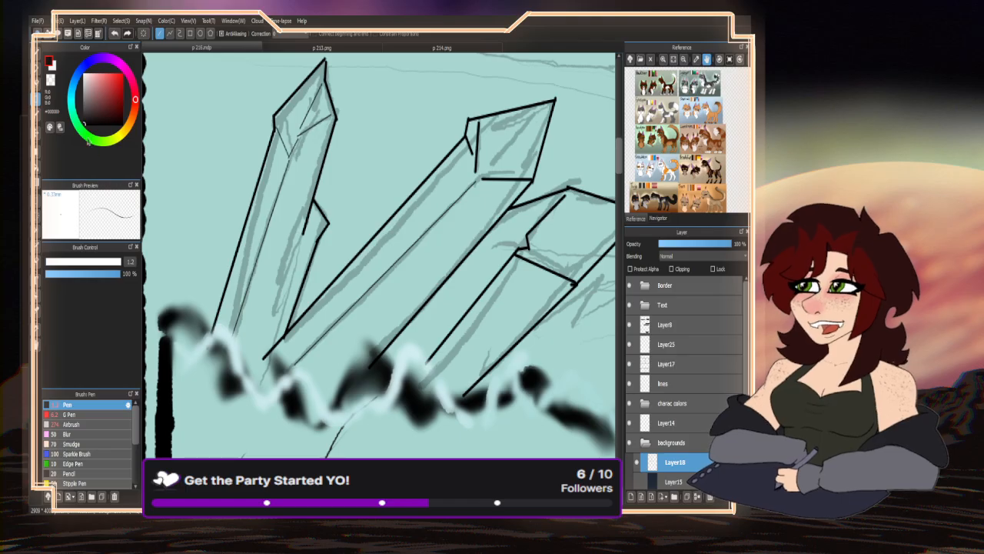
- Clean up the leftmost crystal's line ends, tip and base junction by erasing with the transparent colour at size 1.2
{"action": "left_click", "coordinate": [50, 80]}
{"action": "left_click", "coordinate": [36, 55]}
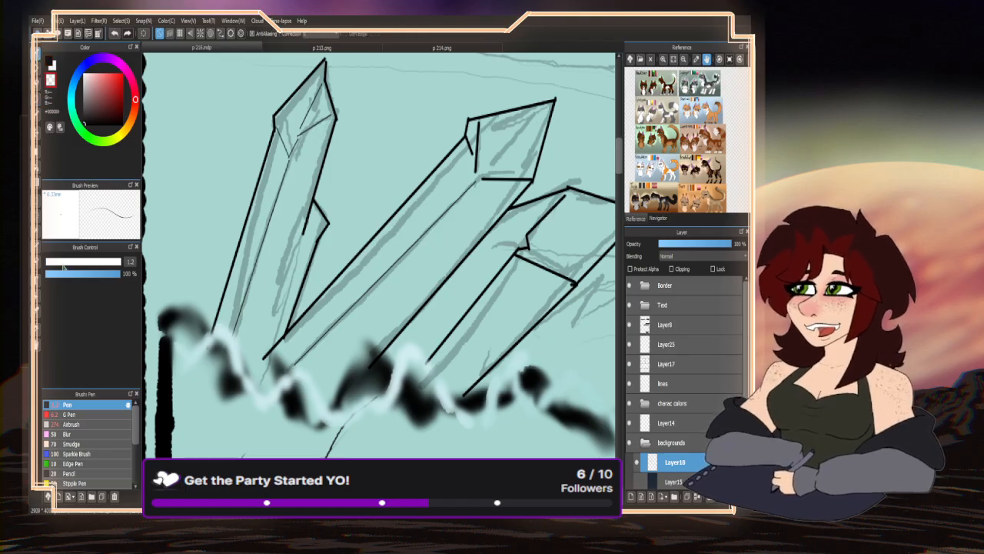
{"action": "scroll", "coordinate": [312, 232], "scroll_direction": "up", "scroll_amount": 5}
{"action": "left_click_drag", "start_coordinate": [316, 143], "coordinate": [292, 257]}
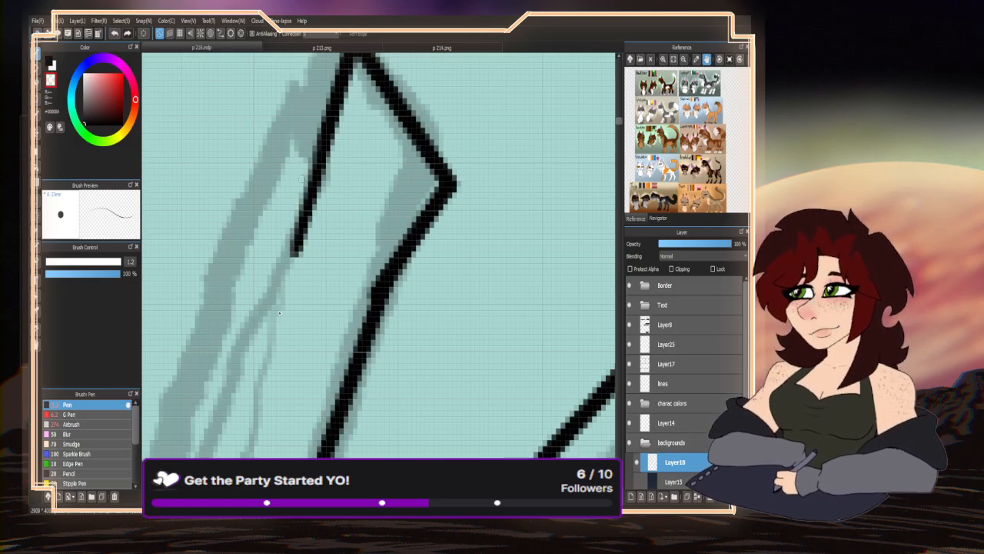
{"action": "scroll", "coordinate": [278, 310], "scroll_direction": "down", "scroll_amount": 6}
{"action": "scroll", "coordinate": [278, 311], "scroll_direction": "up", "scroll_amount": 5}
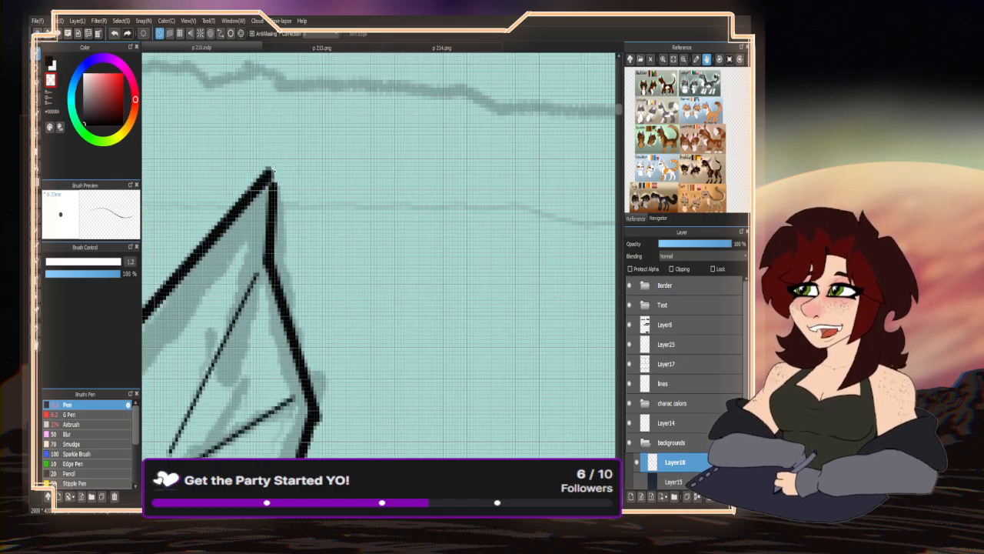
{"action": "scroll", "coordinate": [312, 307], "scroll_direction": "down", "scroll_amount": 6}
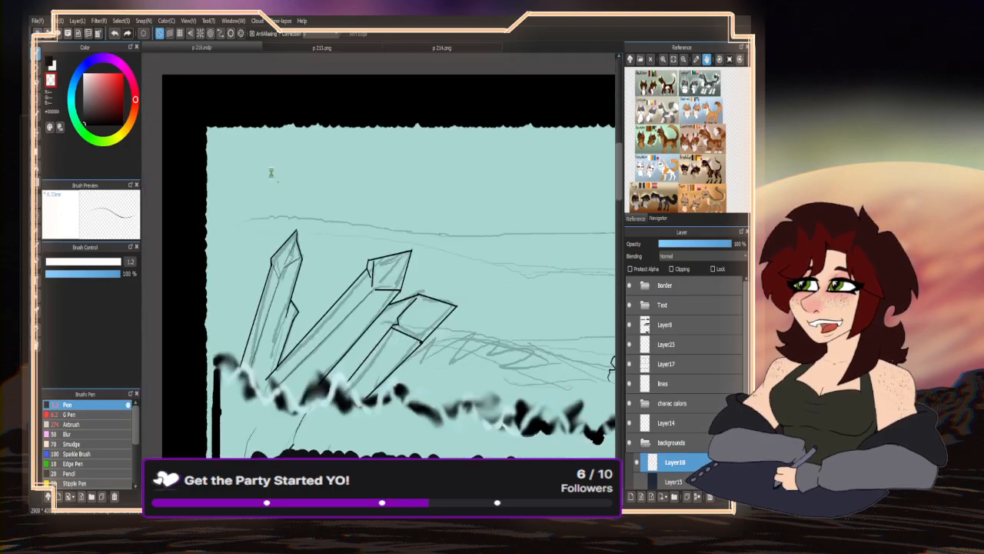
{"action": "scroll", "coordinate": [310, 286], "scroll_direction": "up", "scroll_amount": 6}
{"action": "scroll", "coordinate": [358, 139], "scroll_direction": "down", "scroll_amount": 2}
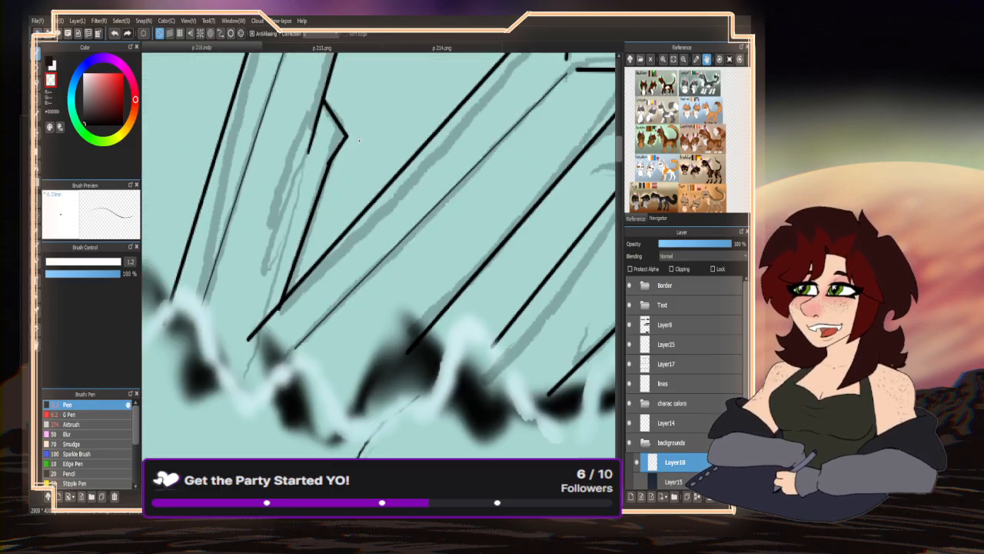
{"action": "scroll", "coordinate": [261, 347], "scroll_direction": "up", "scroll_amount": 1}
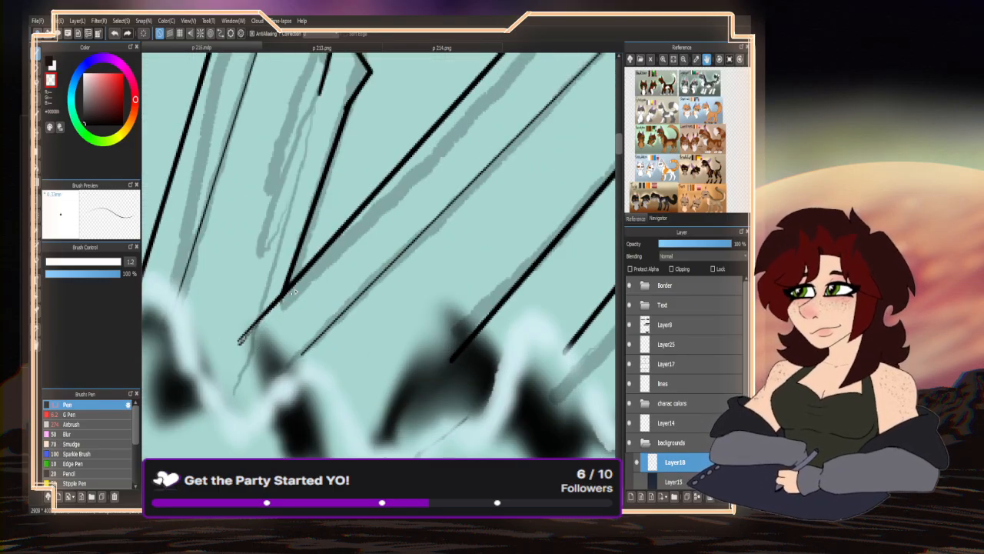
{"action": "scroll", "coordinate": [231, 352], "scroll_direction": "down", "scroll_amount": 2}
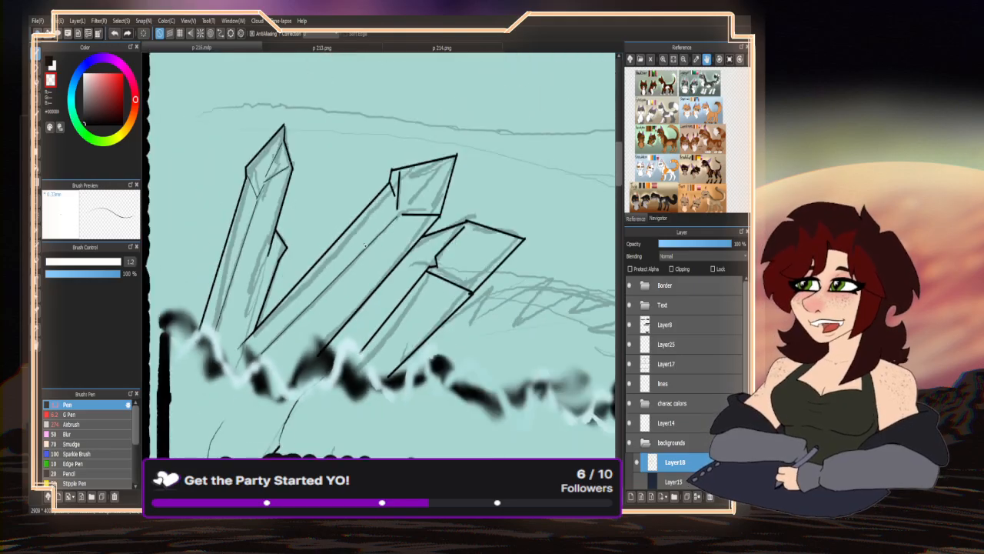
- Thin the inner facet lines on the second crystal's tip and trim its stray corner ends by erasing with the transparent colour at size 1.2
{"action": "scroll", "coordinate": [460, 164], "scroll_direction": "up", "scroll_amount": 2}
{"action": "key", "text": "ctrl+z"}
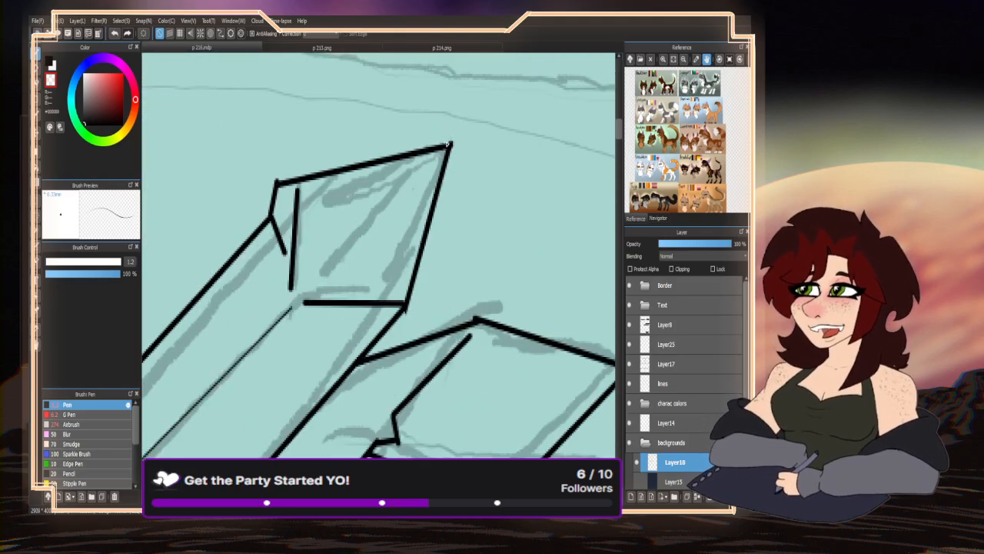
{"action": "scroll", "coordinate": [271, 215], "scroll_direction": "up", "scroll_amount": 2}
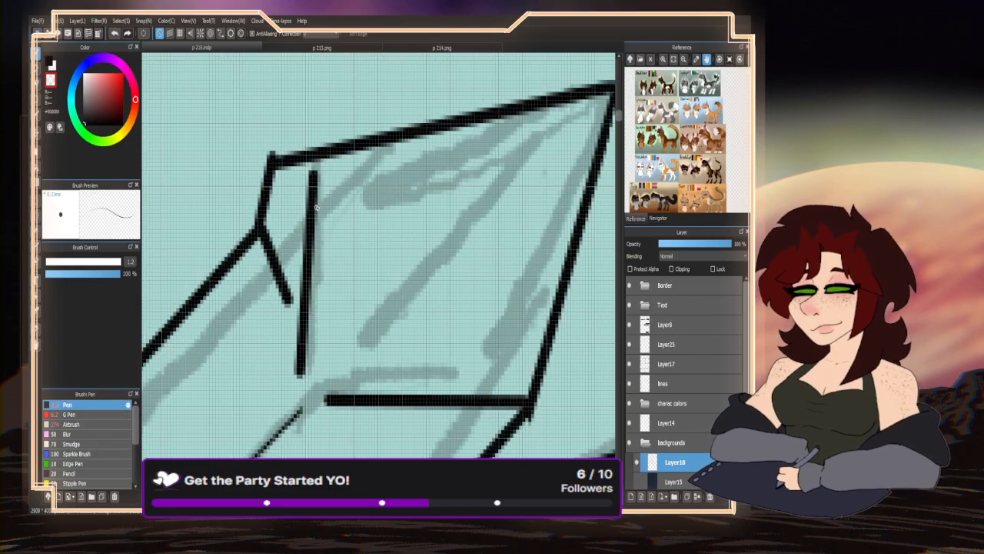
{"action": "mouse_move", "coordinate": [273, 247]}
{"action": "left_mouse_down"}
{"action": "mouse_move", "coordinate": [267, 220]}
{"action": "mouse_move", "coordinate": [290, 298]}
{"action": "mouse_move", "coordinate": [268, 235]}
{"action": "left_mouse_up"}
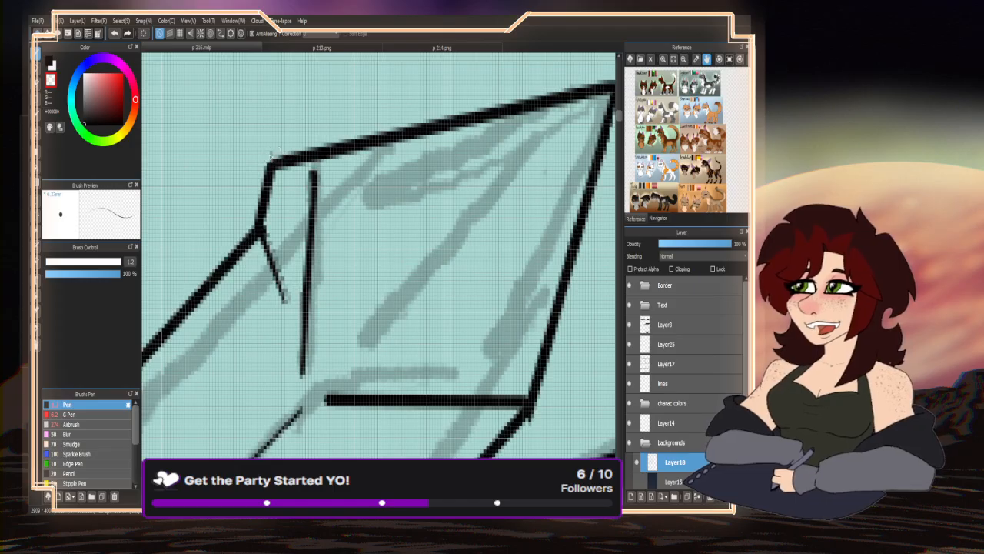
{"action": "scroll", "coordinate": [277, 156], "scroll_direction": "down", "scroll_amount": 2}
{"action": "scroll", "coordinate": [322, 235], "scroll_direction": "up", "scroll_amount": 2}
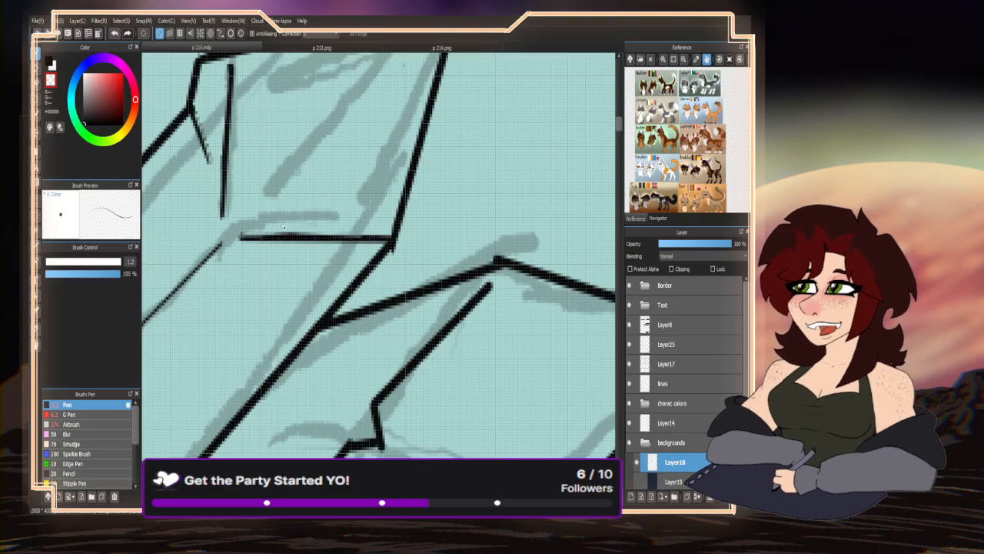
{"action": "scroll", "coordinate": [321, 173], "scroll_direction": "down", "scroll_amount": 2}
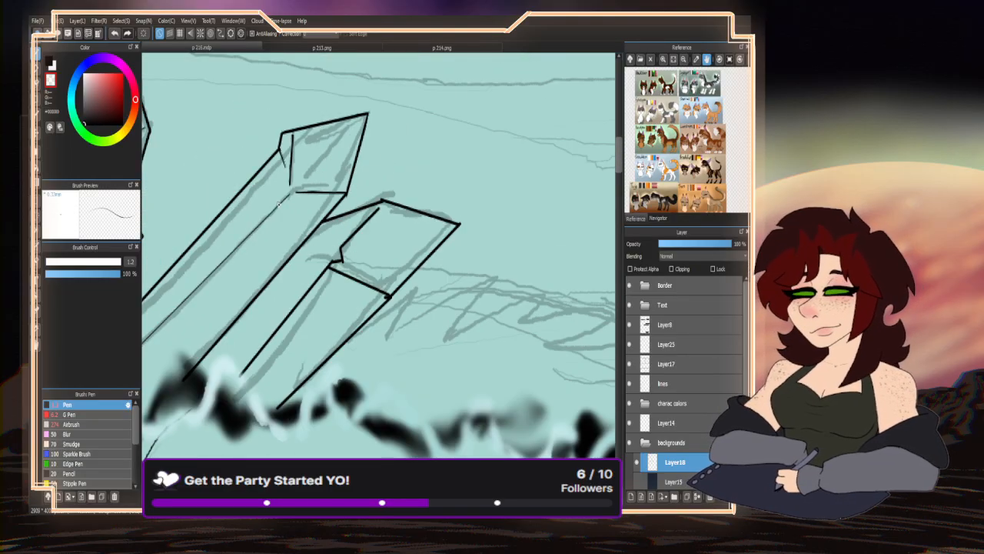
- Erase the stray line ends at the third crystal's notch and facet corners, and taper its upper facet line
{"action": "scroll", "coordinate": [337, 269], "scroll_direction": "up", "scroll_amount": 3}
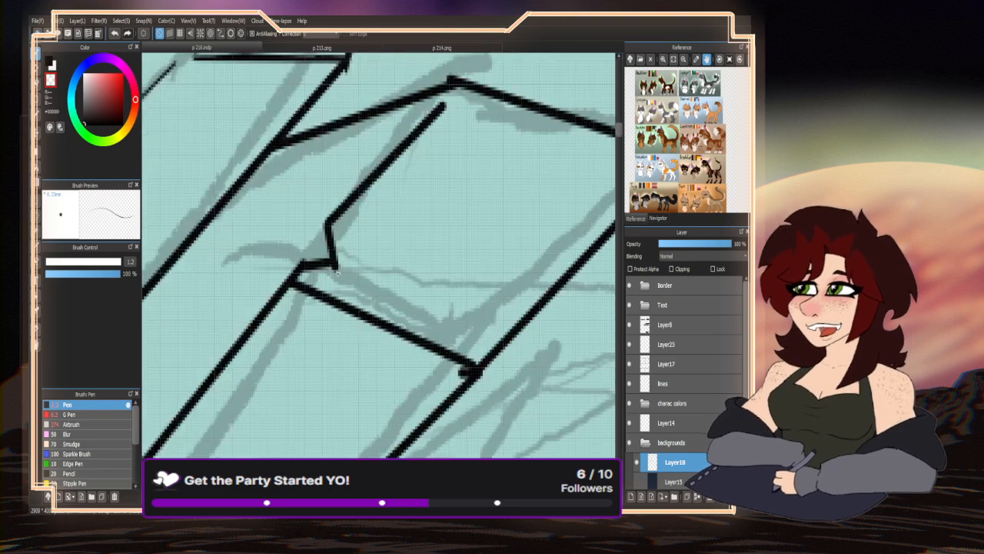
{"action": "scroll", "coordinate": [311, 271], "scroll_direction": "up", "scroll_amount": 2}
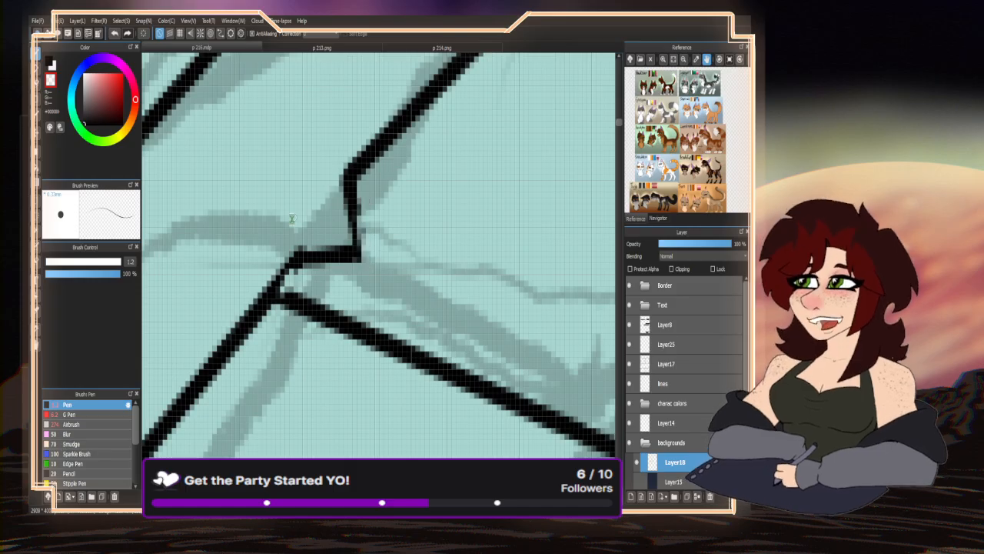
{"action": "scroll", "coordinate": [292, 219], "scroll_direction": "down", "scroll_amount": 4}
{"action": "scroll", "coordinate": [348, 153], "scroll_direction": "up", "scroll_amount": 2}
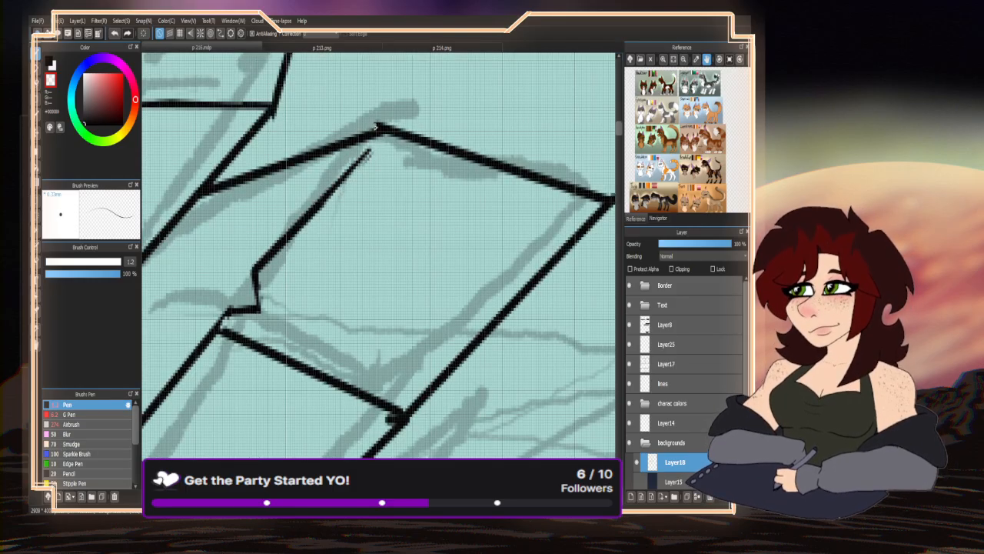
{"action": "scroll", "coordinate": [395, 413], "scroll_direction": "up", "scroll_amount": 2}
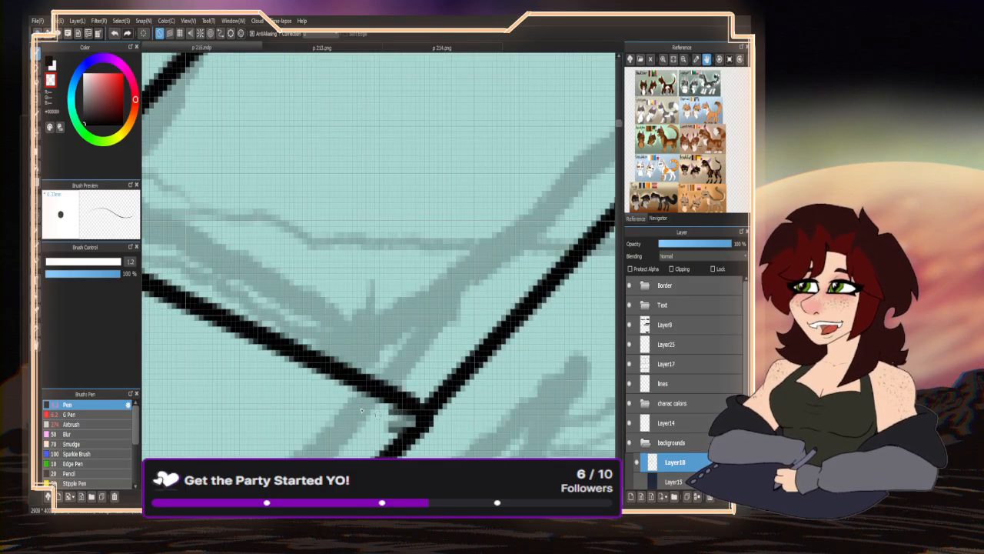
{"action": "scroll", "coordinate": [395, 412], "scroll_direction": "down", "scroll_amount": 3}
{"action": "scroll", "coordinate": [313, 323], "scroll_direction": "up", "scroll_amount": 2}
{"action": "scroll", "coordinate": [313, 323], "scroll_direction": "up", "scroll_amount": 1}
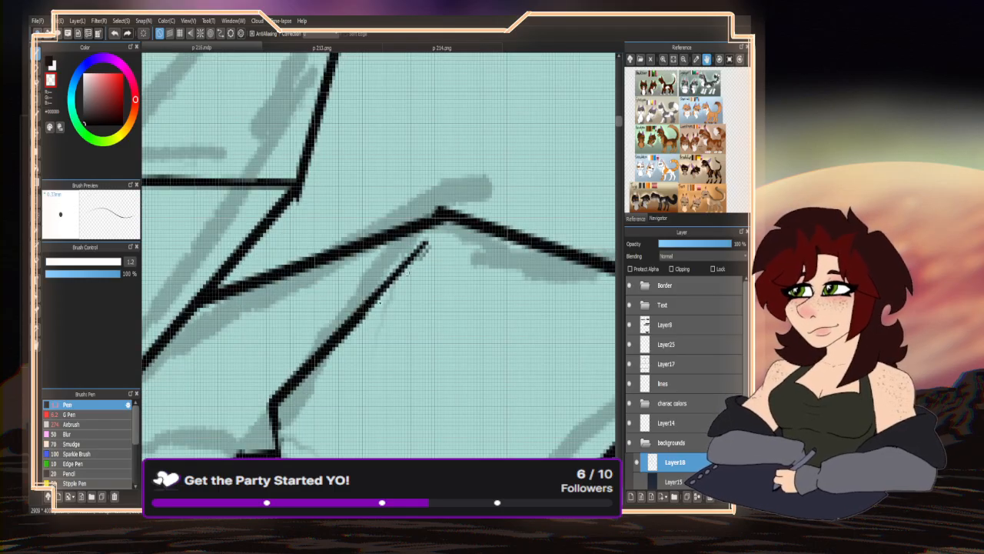
{"action": "scroll", "coordinate": [363, 157], "scroll_direction": "down", "scroll_amount": 4}
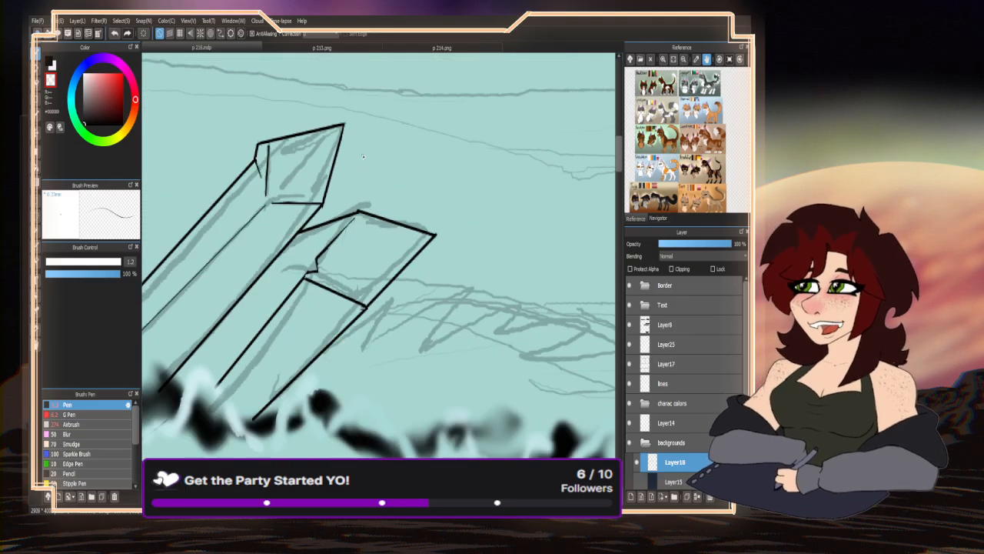
{"action": "scroll", "coordinate": [425, 237], "scroll_direction": "up", "scroll_amount": 5}
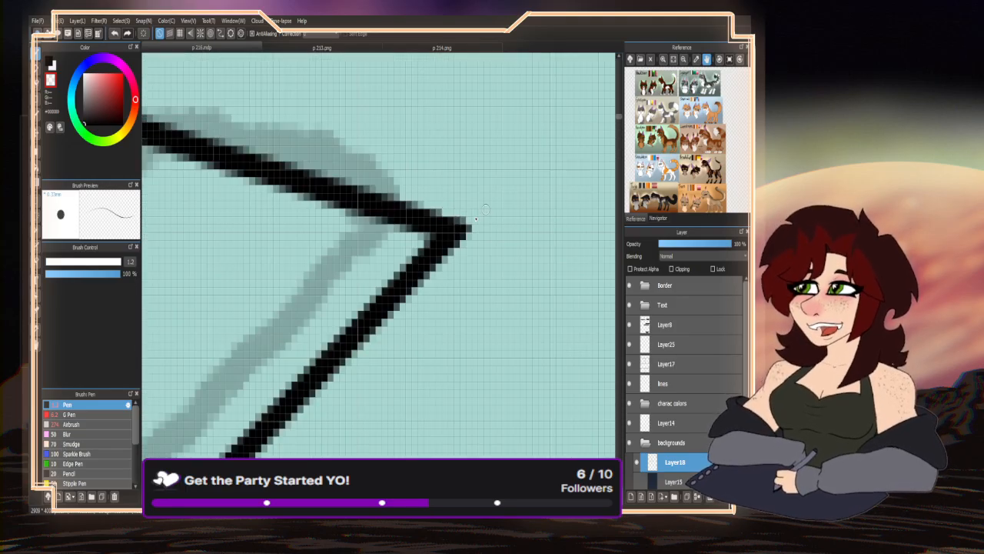
{"action": "scroll", "coordinate": [475, 219], "scroll_direction": "down", "scroll_amount": 5}
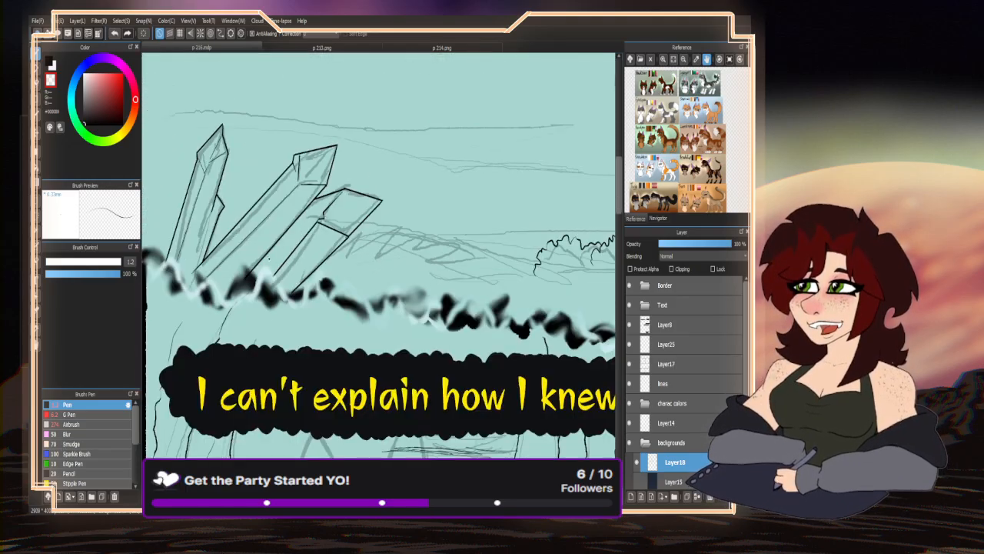
- Ink a short cross line and a thin inner edge on the small shard beside the leftmost crystal in black
{"action": "scroll", "coordinate": [376, 254], "scroll_direction": "down", "scroll_amount": 4}
{"action": "scroll", "coordinate": [308, 231], "scroll_direction": "up", "scroll_amount": 6}
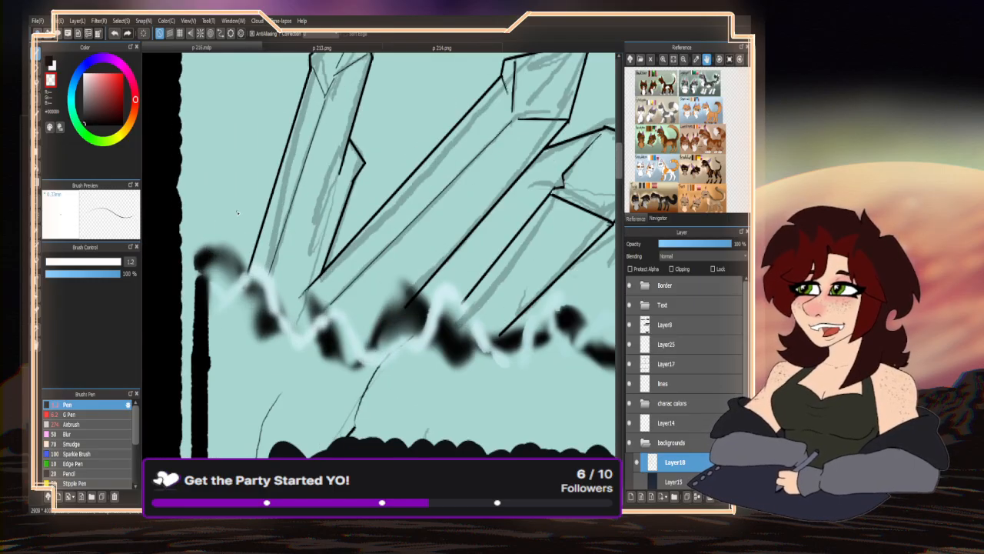
{"action": "left_click", "coordinate": [51, 63]}
{"action": "scroll", "coordinate": [323, 192], "scroll_direction": "up", "scroll_amount": 5}
{"action": "left_click_drag", "start_coordinate": [280, 176], "coordinate": [328, 191]}
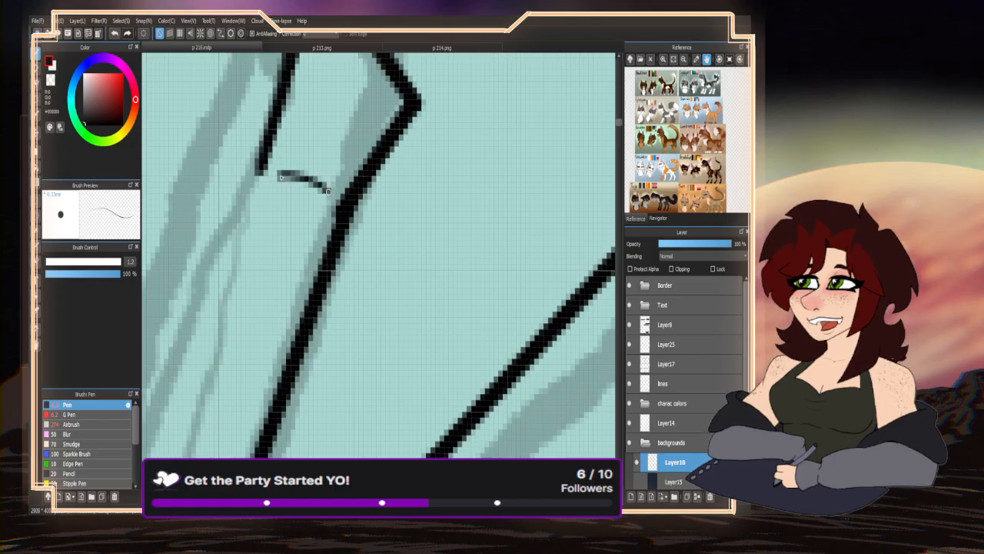
{"action": "scroll", "coordinate": [329, 189], "scroll_direction": "down", "scroll_amount": 3}
{"action": "left_click_drag", "start_coordinate": [332, 156], "coordinate": [304, 239]}
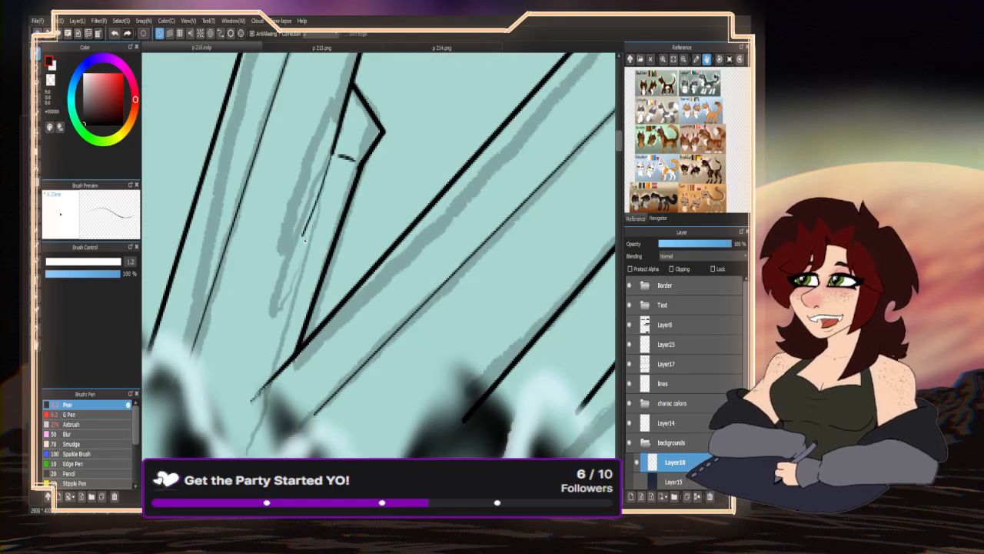
{"action": "scroll", "coordinate": [330, 231], "scroll_direction": "down", "scroll_amount": 3}
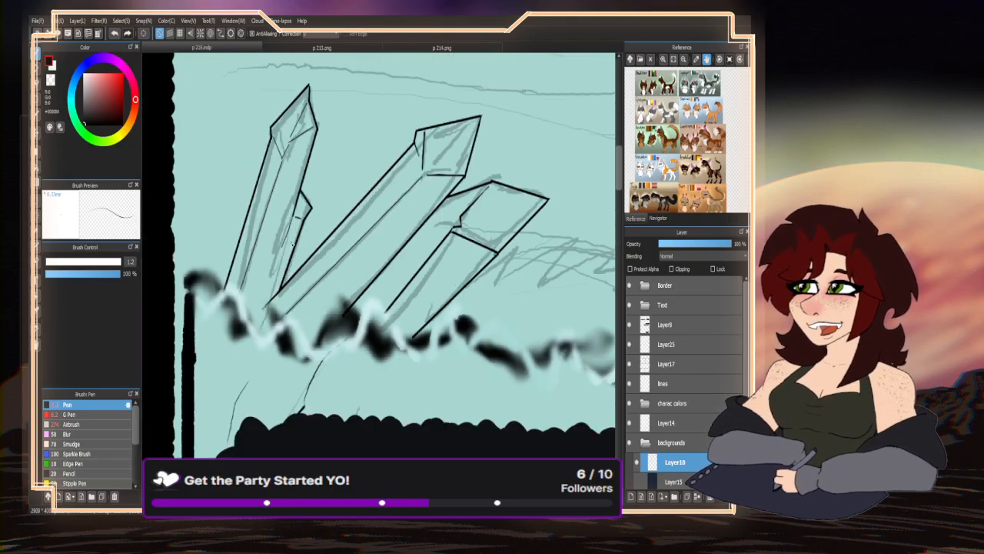
{"action": "scroll", "coordinate": [280, 248], "scroll_direction": "up", "scroll_amount": 3}
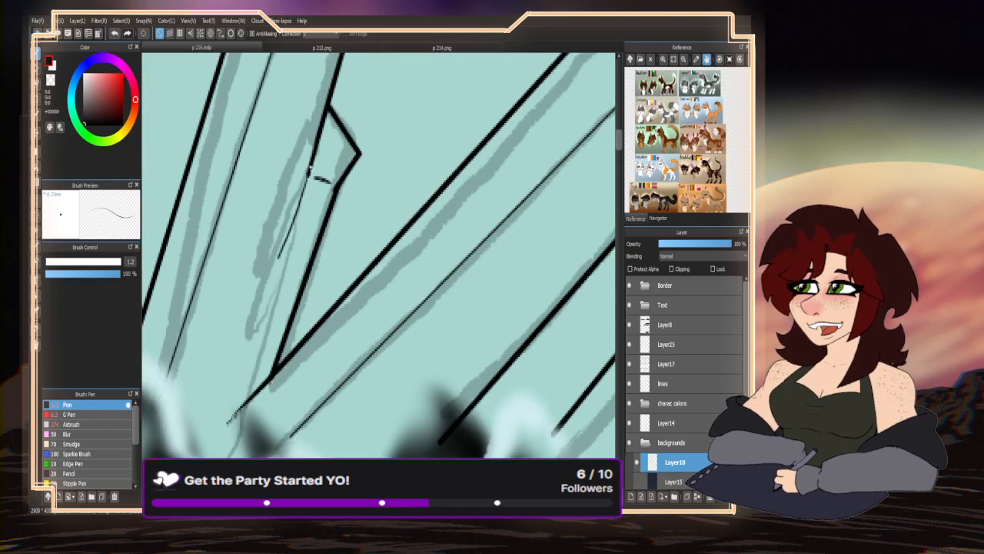
{"action": "left_click_drag", "start_coordinate": [309, 172], "coordinate": [262, 326]}
- Erase the doubled inner edge of the small shard and redraw it as a single thin line down towards the crystal's base
{"action": "left_click", "coordinate": [50, 80]}
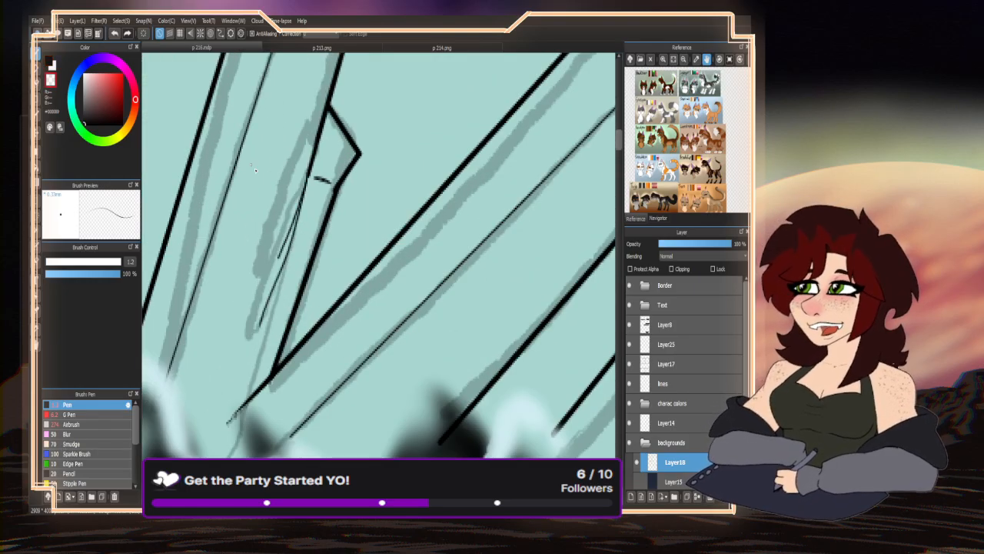
{"action": "mouse_move", "coordinate": [302, 198]}
{"action": "left_mouse_down"}
{"action": "mouse_move", "coordinate": [261, 326]}
{"action": "mouse_move", "coordinate": [280, 275]}
{"action": "left_mouse_up"}
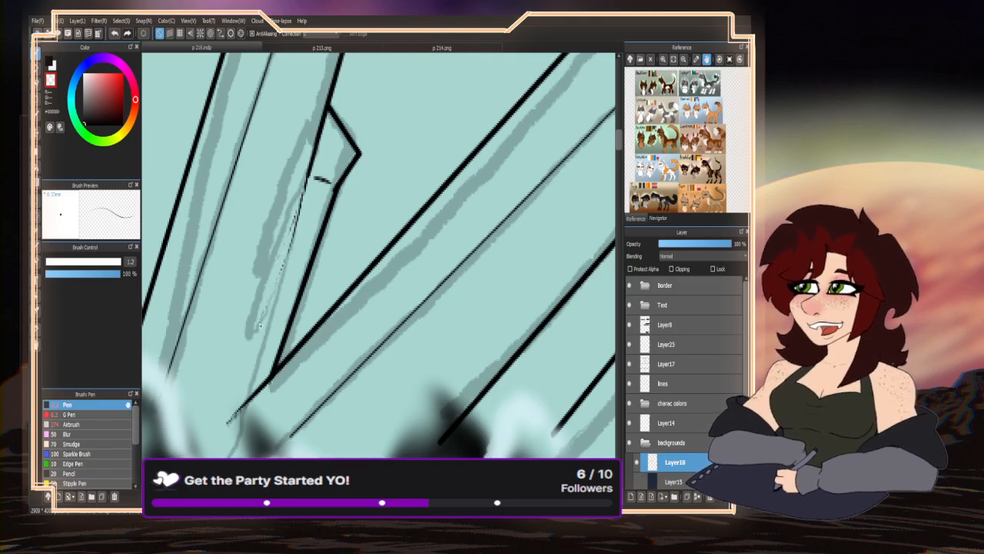
{"action": "left_click", "coordinate": [51, 64]}
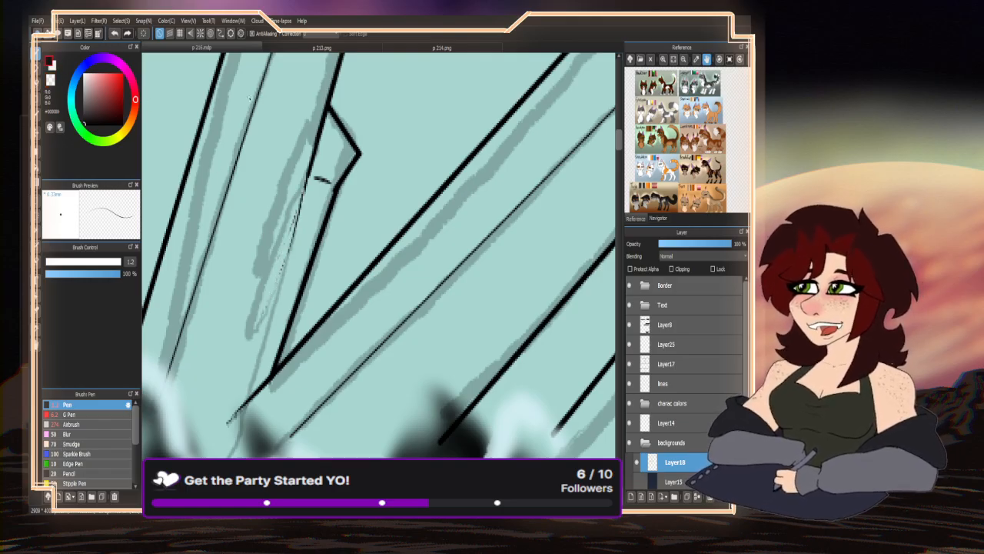
{"action": "mouse_move", "coordinate": [315, 143]}
{"action": "left_mouse_down"}
{"action": "mouse_move", "coordinate": [286, 271]}
{"action": "mouse_move", "coordinate": [270, 330]}
{"action": "left_mouse_up"}
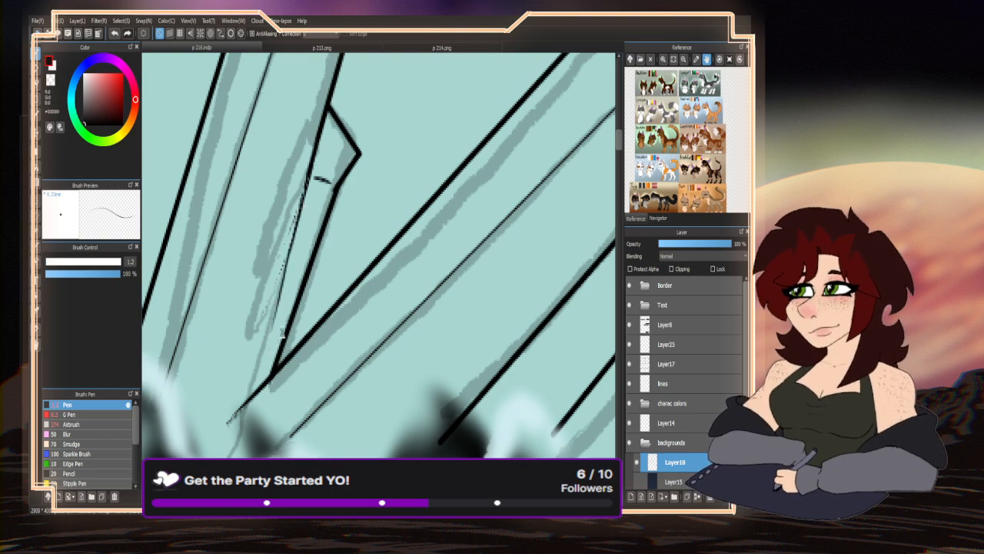
- Review the inked crystals on the whole panel and compare them with the crystals on finished pages 213 and 214
{"action": "scroll", "coordinate": [328, 276], "scroll_direction": "down", "scroll_amount": 3}
{"action": "scroll", "coordinate": [410, 270], "scroll_direction": "down", "scroll_amount": 2}
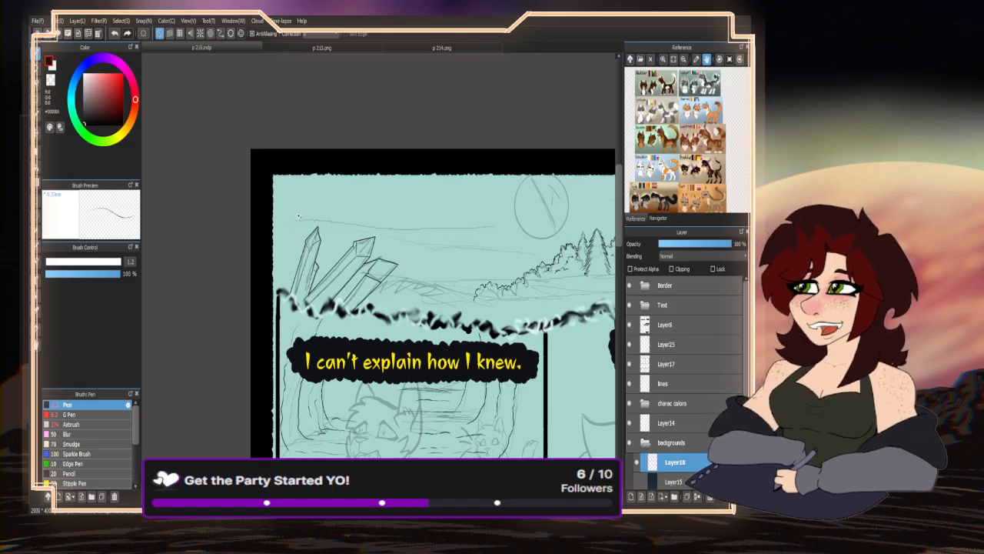
{"action": "scroll", "coordinate": [363, 307], "scroll_direction": "up", "scroll_amount": 3}
{"action": "scroll", "coordinate": [635, 469], "scroll_direction": "down", "scroll_amount": 3}
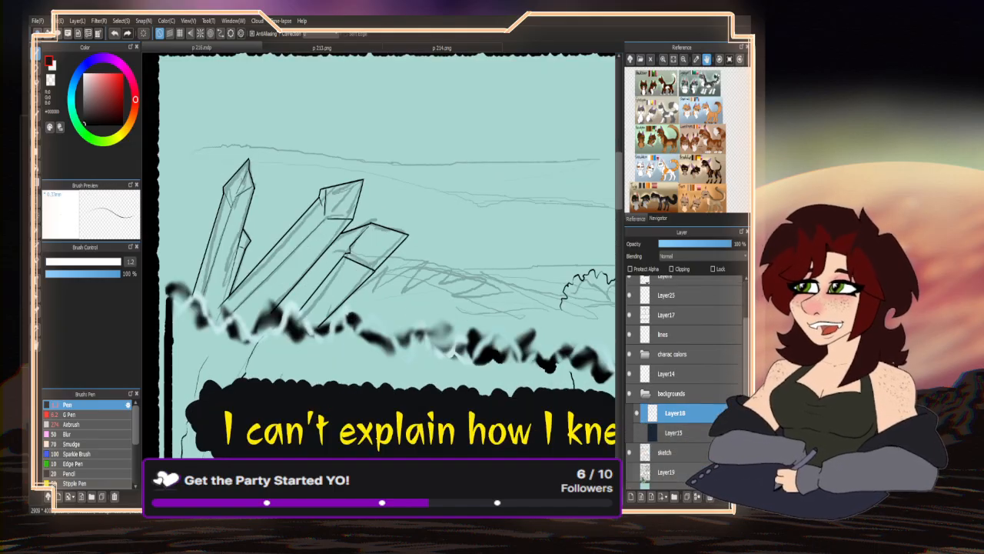
{"action": "left_click", "coordinate": [631, 440]}
{"action": "left_click", "coordinate": [631, 441]}
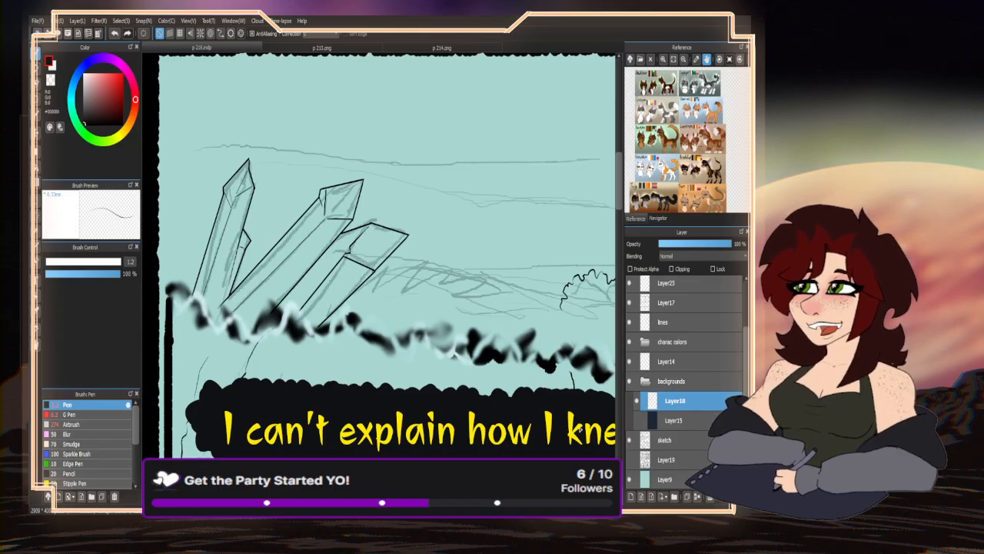
{"action": "scroll", "coordinate": [268, 283], "scroll_direction": "down", "scroll_amount": 2}
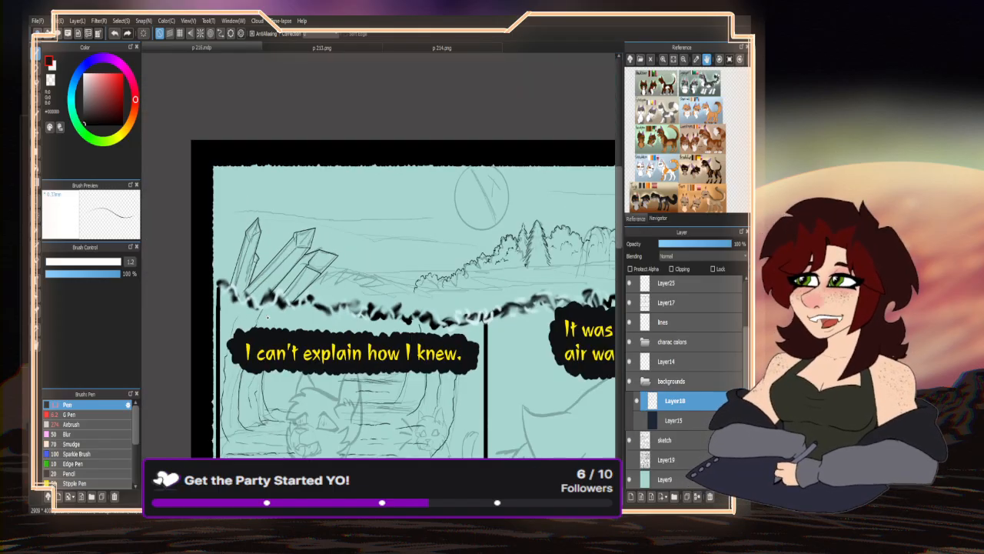
{"action": "left_click", "coordinate": [321, 49]}
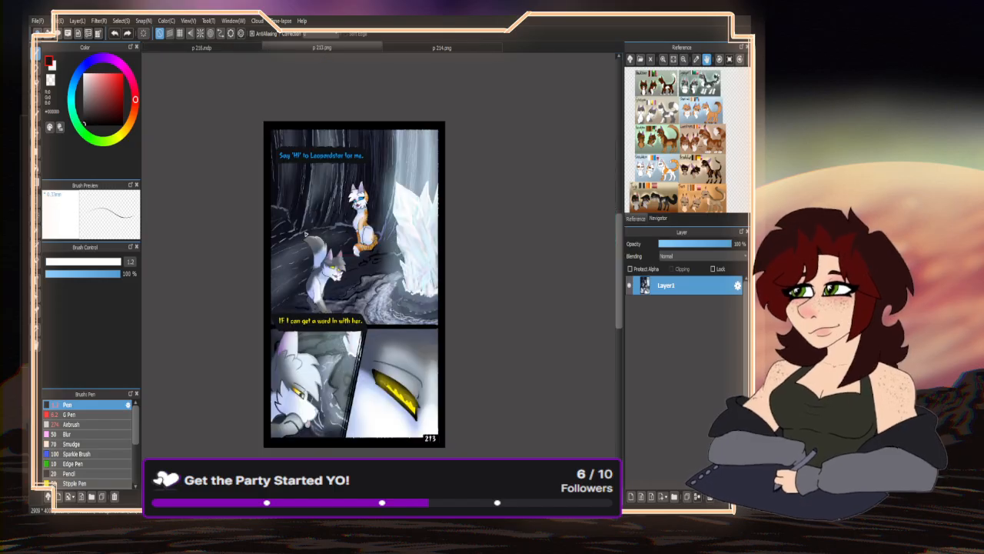
{"action": "left_click", "coordinate": [409, 49]}
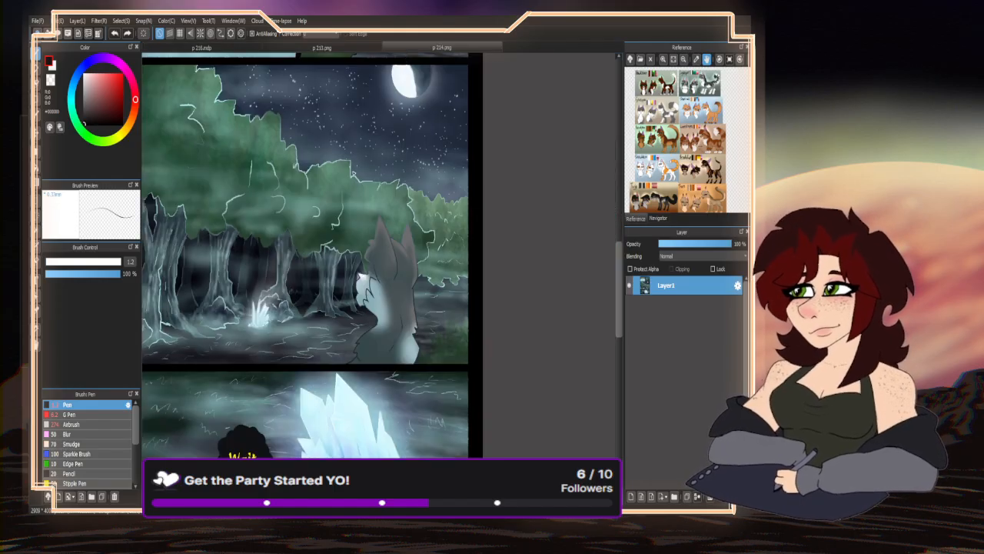
{"action": "left_click", "coordinate": [201, 47]}
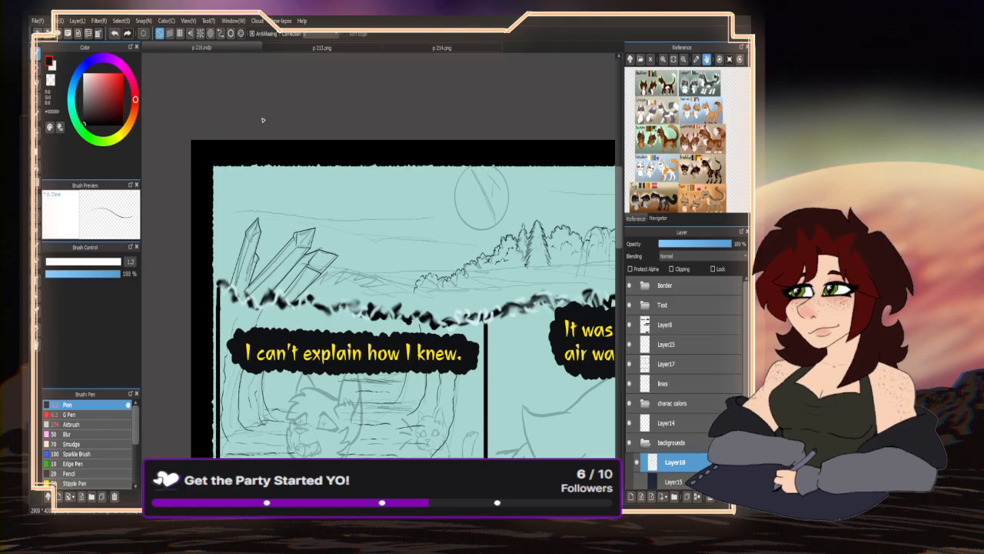
{"action": "scroll", "coordinate": [255, 229], "scroll_direction": "up", "scroll_amount": 2}
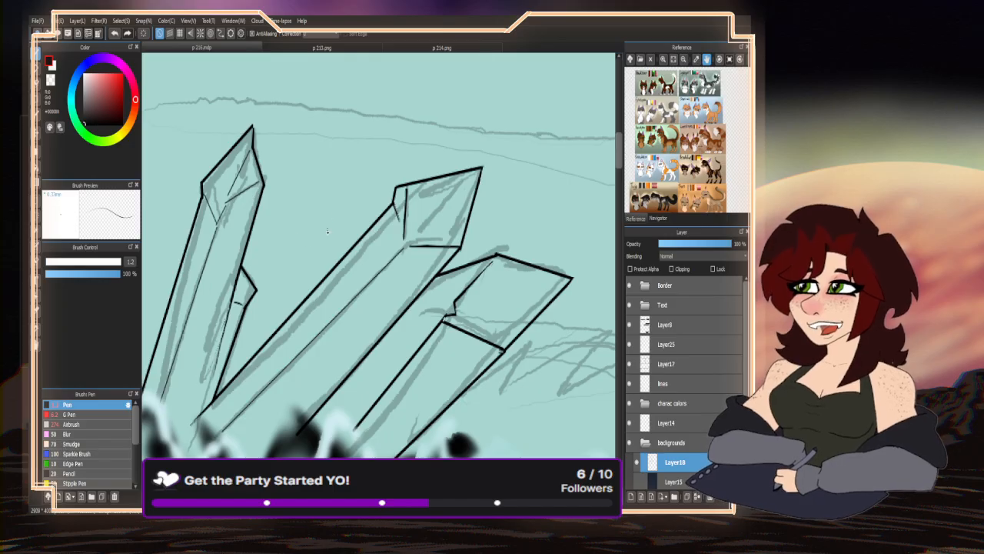
{"action": "mouse_move", "coordinate": [247, 249]}
{"action": "left_mouse_down"}
{"action": "mouse_move", "coordinate": [287, 213]}
{"action": "mouse_move", "coordinate": [295, 226]}
{"action": "mouse_move", "coordinate": [326, 219]}
{"action": "mouse_move", "coordinate": [331, 237]}
{"action": "mouse_move", "coordinate": [266, 268]}
{"action": "mouse_move", "coordinate": [305, 283]}
{"action": "left_mouse_up"}
{"action": "key", "text": "ctrl+z"}
{"action": "key", "text": "ctrl+z"}
{"action": "key", "text": "ctrl+z"}
{"action": "key", "text": "ctrl+z"}
{"action": "key", "text": "ctrl+z"}
{"action": "key", "text": "ctrl+z"}
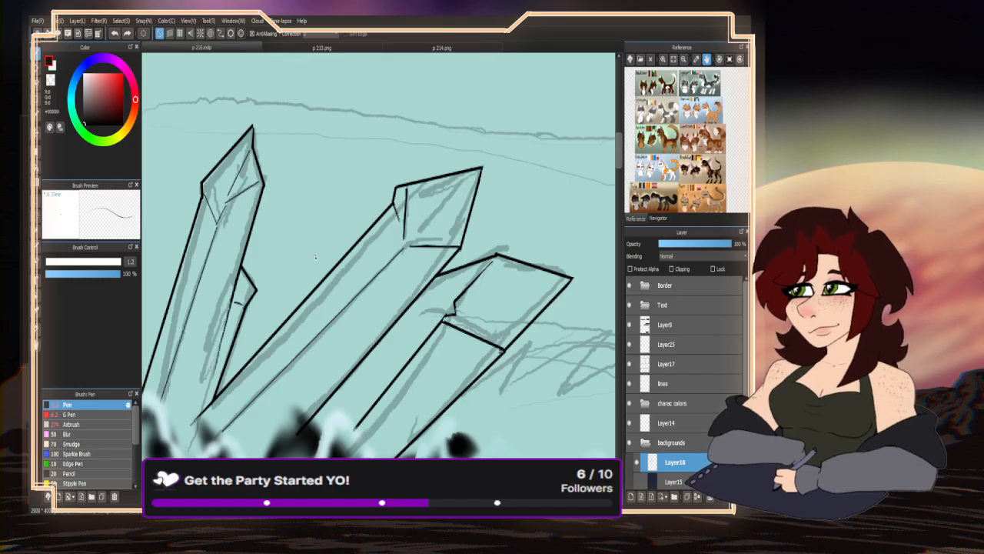
- Hide the sketch layer to check the background line art on its own around the treeline
{"action": "scroll", "coordinate": [321, 268], "scroll_direction": "down", "scroll_amount": 6}
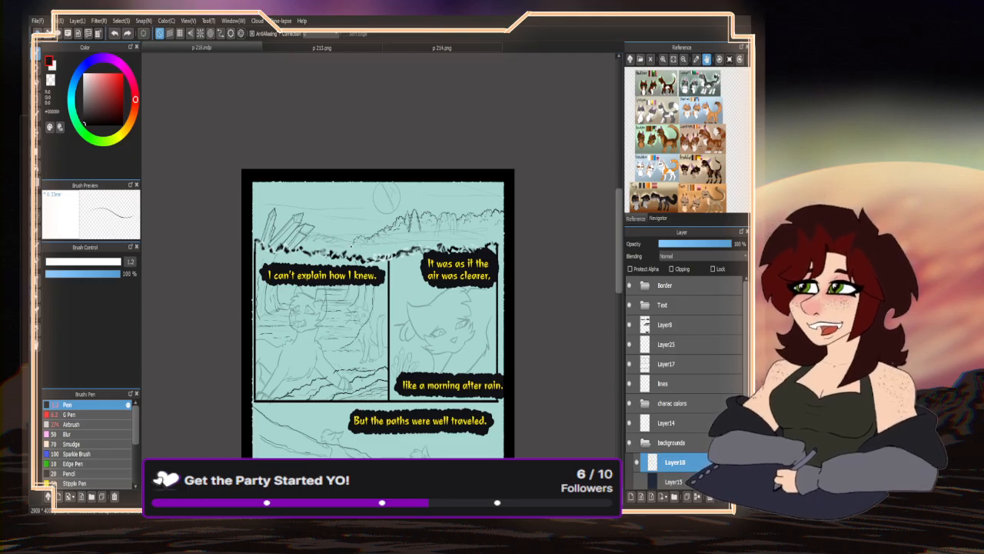
{"action": "scroll", "coordinate": [648, 482], "scroll_direction": "down", "scroll_amount": 3}
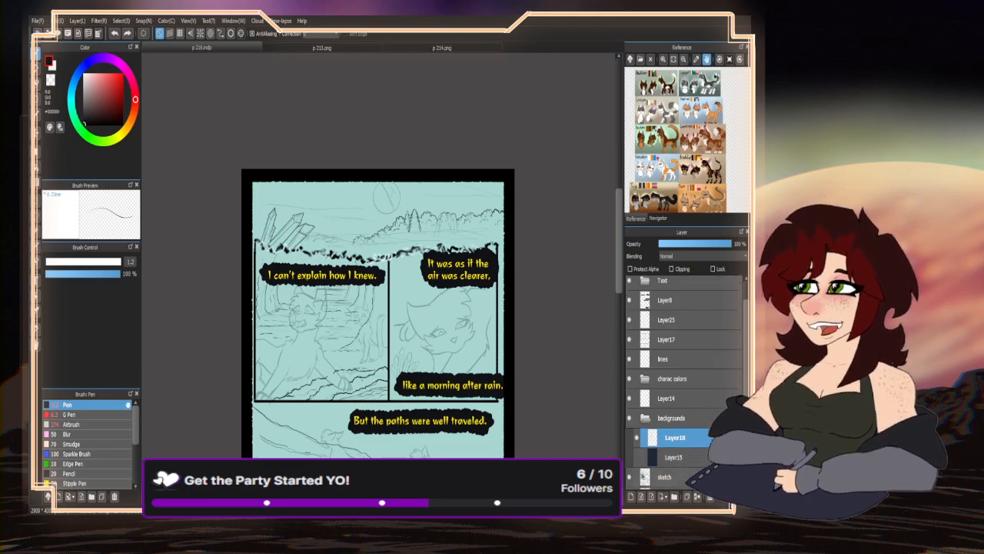
{"action": "left_click", "coordinate": [630, 439]}
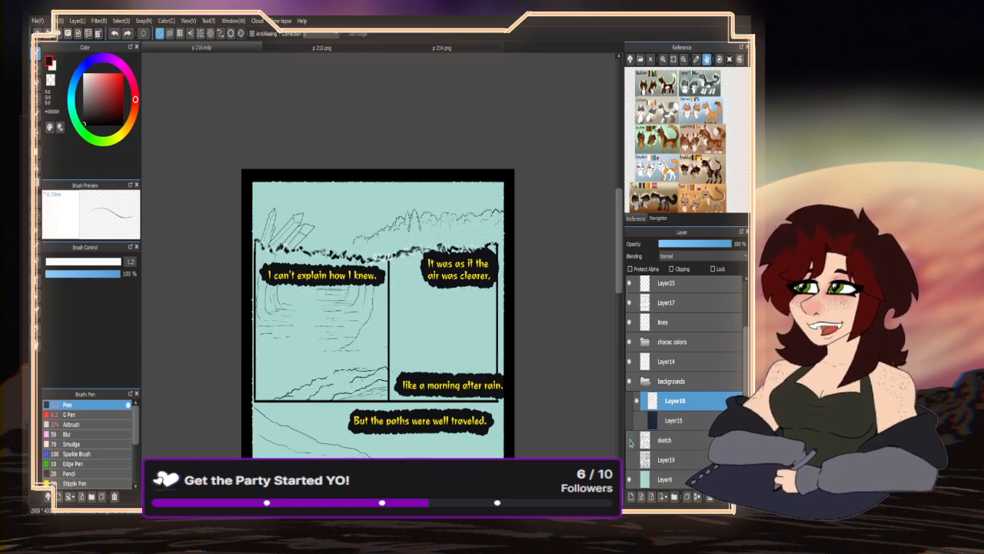
{"action": "scroll", "coordinate": [415, 235], "scroll_direction": "up", "scroll_amount": 2}
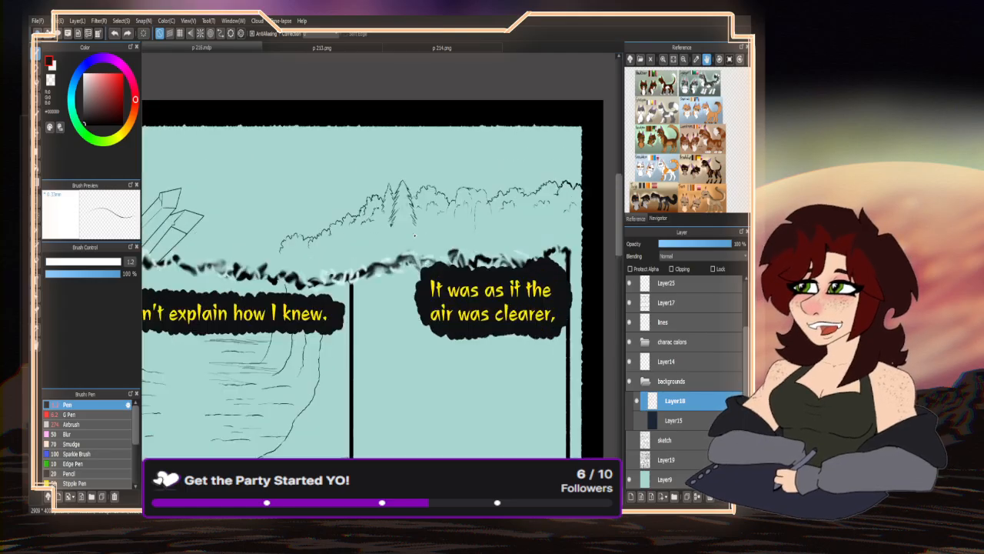
- Toggle the dark blue fill of Layer15 on and off to check the background line art against it
{"action": "scroll", "coordinate": [414, 235], "scroll_direction": "up", "scroll_amount": 3}
{"action": "scroll", "coordinate": [414, 235], "scroll_direction": "down", "scroll_amount": 3}
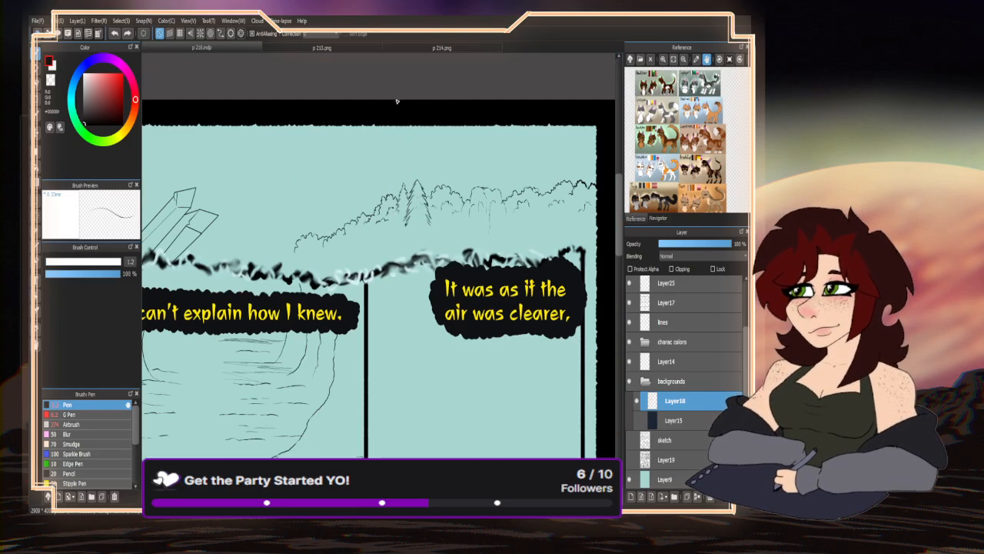
{"action": "left_click", "coordinate": [636, 420]}
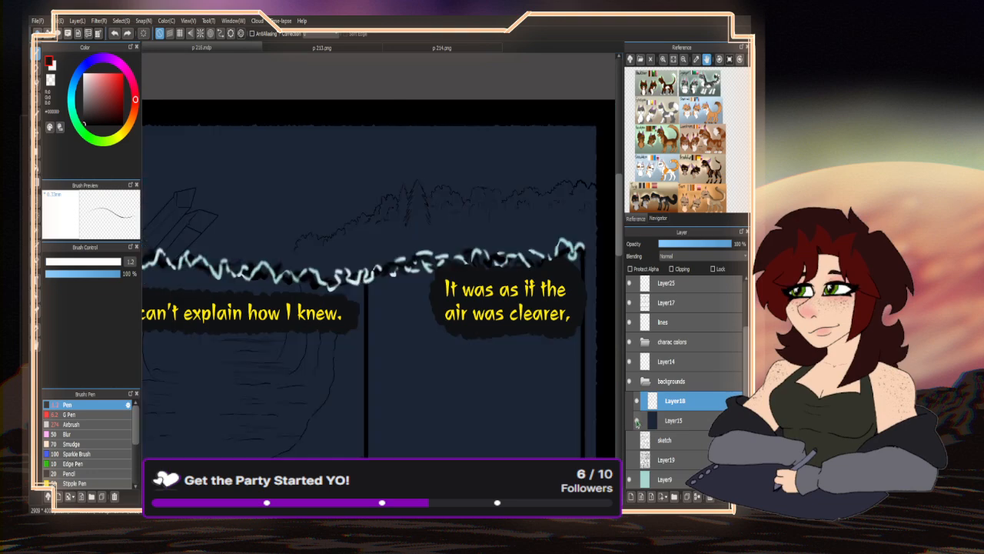
{"action": "left_click", "coordinate": [637, 420]}
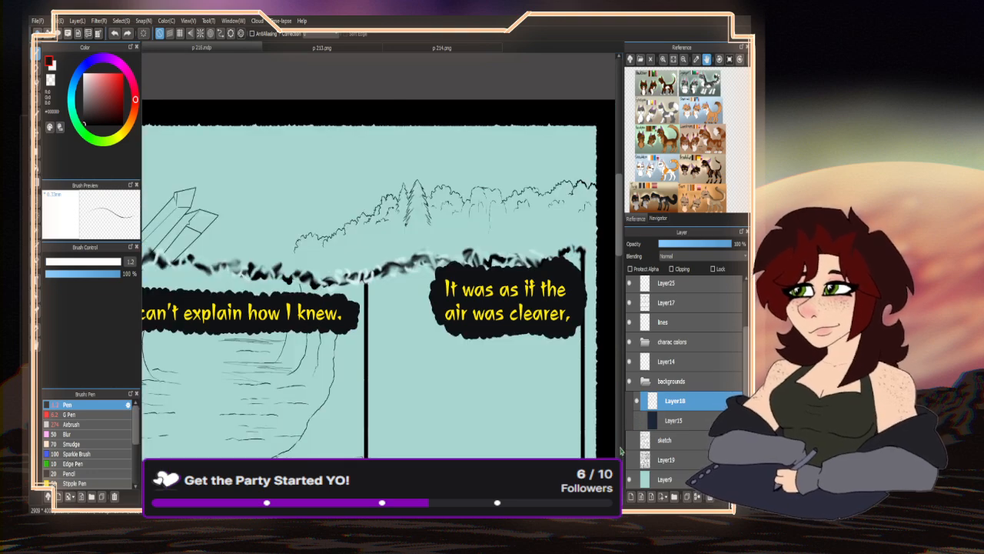
- Show the sketch layer again and ink the sketched circle in the sky as a clean black outline, using an ellipse snap guide
{"action": "left_click", "coordinate": [629, 440]}
{"action": "scroll", "coordinate": [268, 232], "scroll_direction": "up", "scroll_amount": 2}
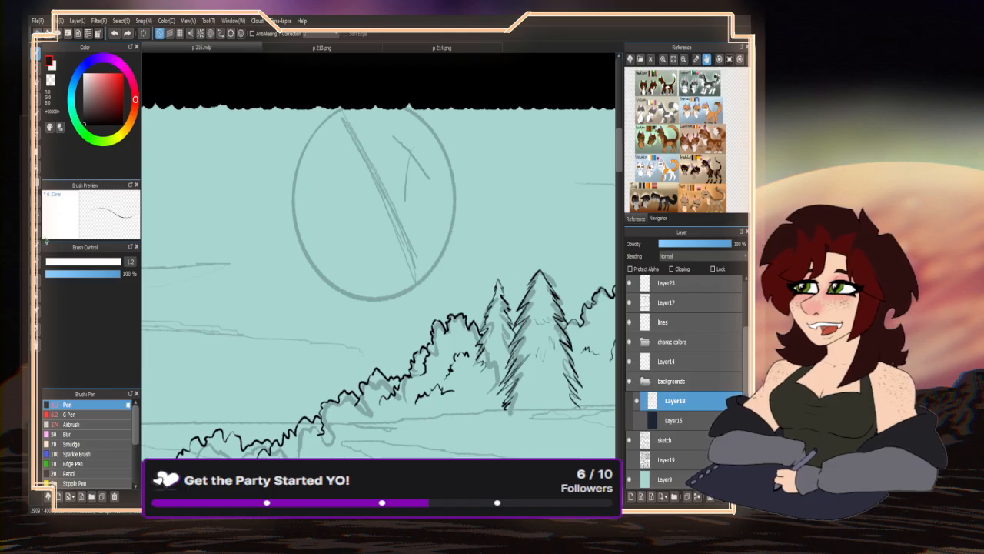
{"action": "left_click", "coordinate": [231, 33]}
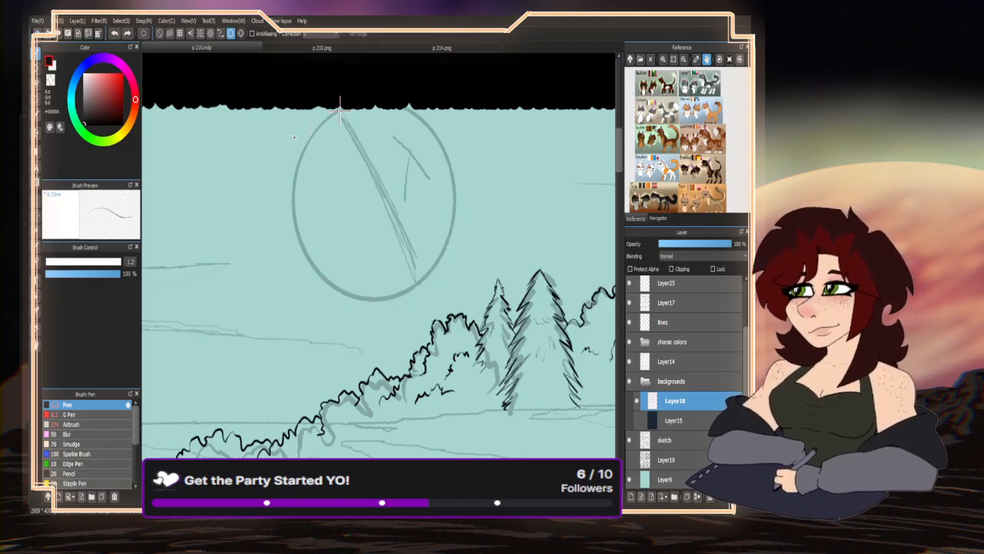
{"action": "mouse_move", "coordinate": [339, 105]}
{"action": "left_mouse_down"}
{"action": "mouse_move", "coordinate": [298, 199]}
{"action": "mouse_move", "coordinate": [456, 302]}
{"action": "left_mouse_up"}
{"action": "left_click_drag", "start_coordinate": [380, 93], "coordinate": [376, 90]}
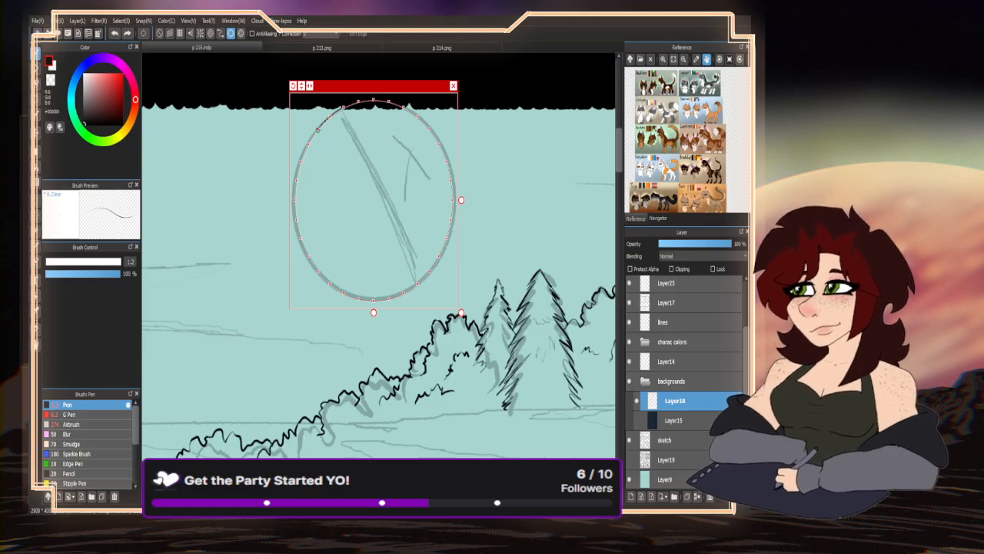
{"action": "mouse_move", "coordinate": [318, 130]}
{"action": "left_mouse_down"}
{"action": "mouse_move", "coordinate": [286, 217]}
{"action": "mouse_move", "coordinate": [309, 271]}
{"action": "mouse_move", "coordinate": [366, 294]}
{"action": "mouse_move", "coordinate": [420, 285]}
{"action": "mouse_move", "coordinate": [456, 227]}
{"action": "mouse_move", "coordinate": [429, 127]}
{"action": "left_mouse_up"}
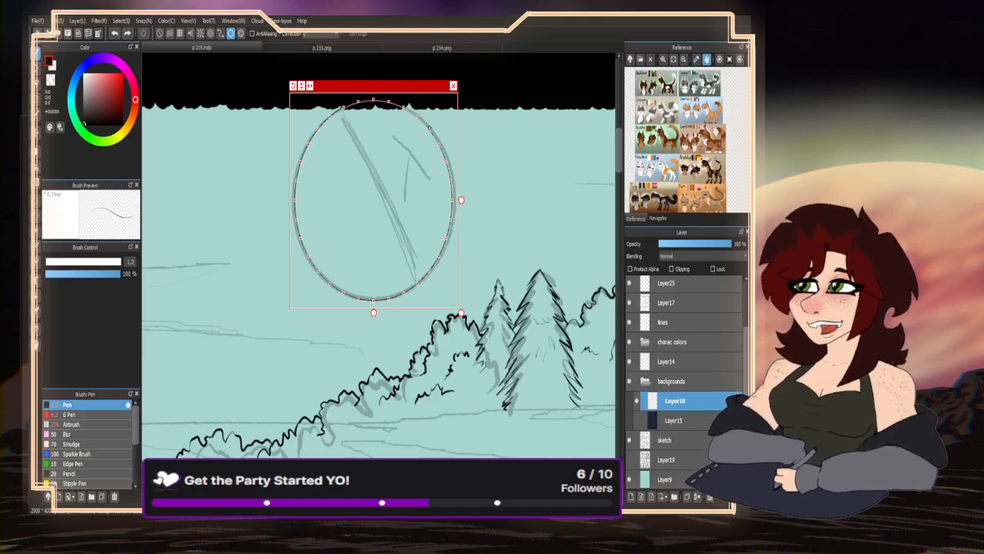
{"action": "left_click", "coordinate": [453, 86]}
- Check the inked sky circle with the sketch layer hidden and shown, and review the whole page
{"action": "scroll", "coordinate": [384, 199], "scroll_direction": "down", "scroll_amount": 3}
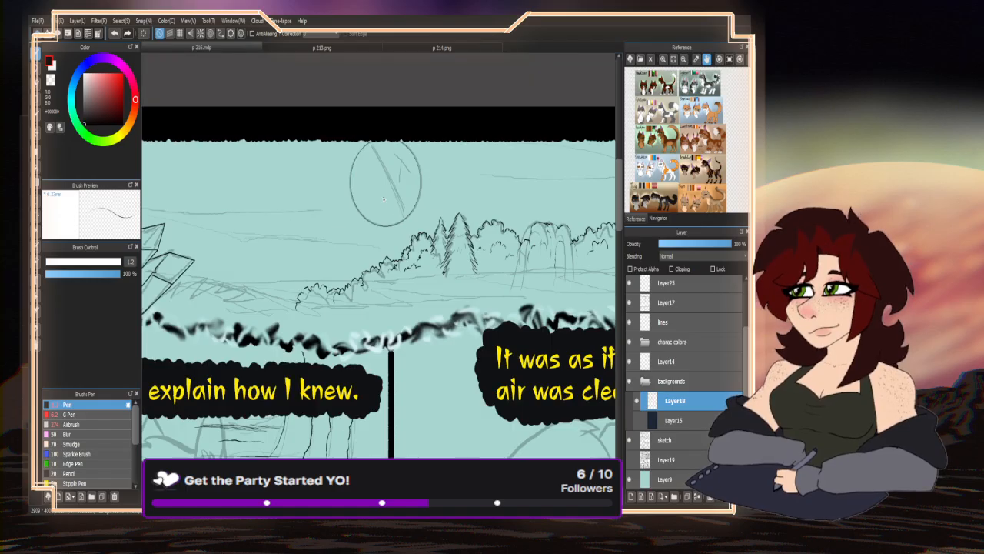
{"action": "left_click", "coordinate": [630, 440]}
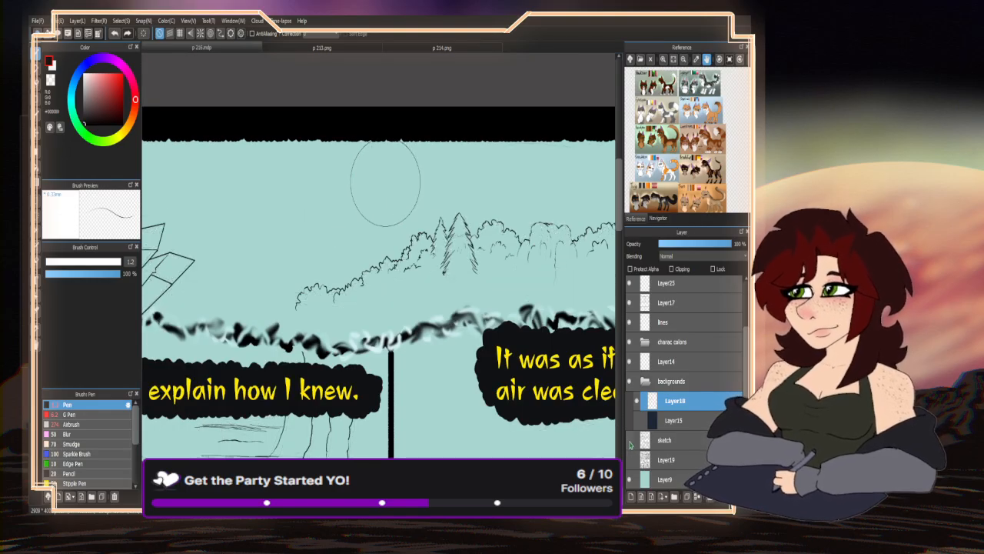
{"action": "left_click", "coordinate": [629, 440]}
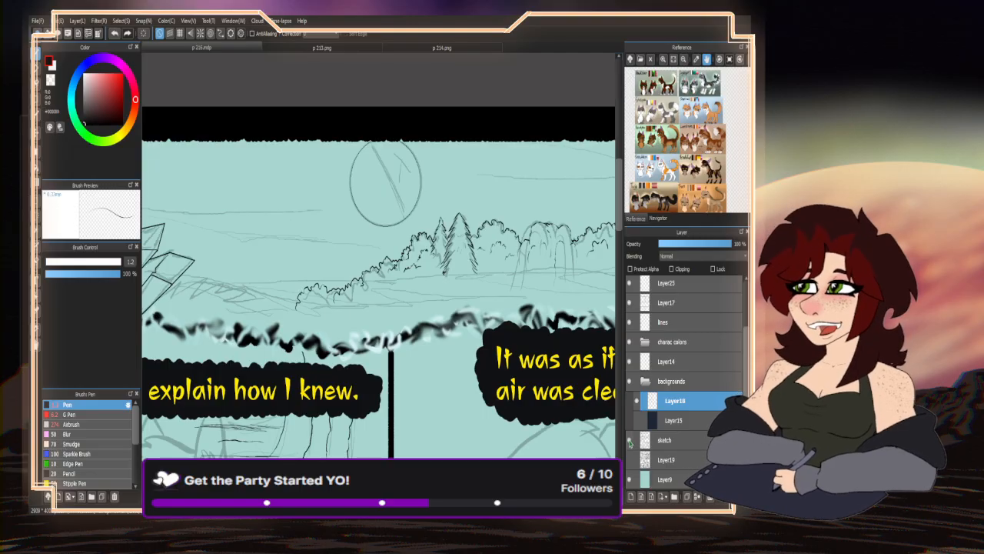
{"action": "scroll", "coordinate": [432, 203], "scroll_direction": "down", "scroll_amount": 4}
{"action": "scroll", "coordinate": [353, 233], "scroll_direction": "down", "scroll_amount": 1}
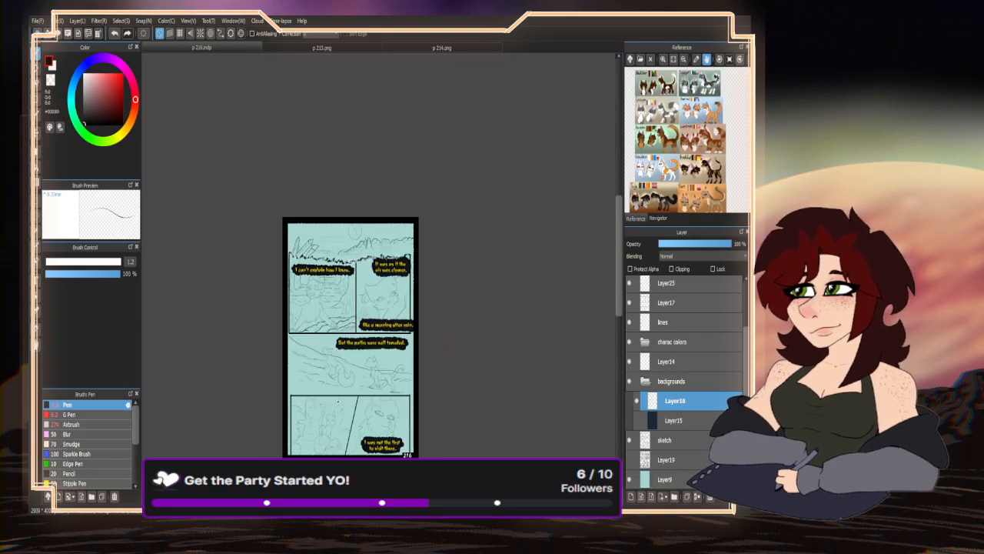
{"action": "scroll", "coordinate": [338, 392], "scroll_direction": "up", "scroll_amount": 3}
{"action": "scroll", "coordinate": [381, 237], "scroll_direction": "down", "scroll_amount": 2}
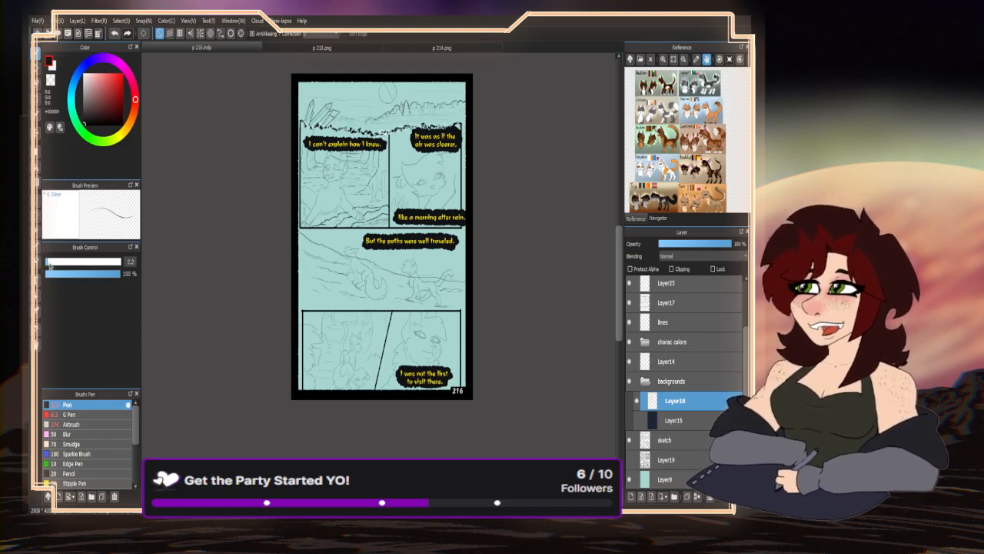
- Increase the pen size slightly and compare the line work on page 216 with finished page 213
{"action": "left_click_drag", "start_coordinate": [48, 262], "coordinate": [52, 264]}
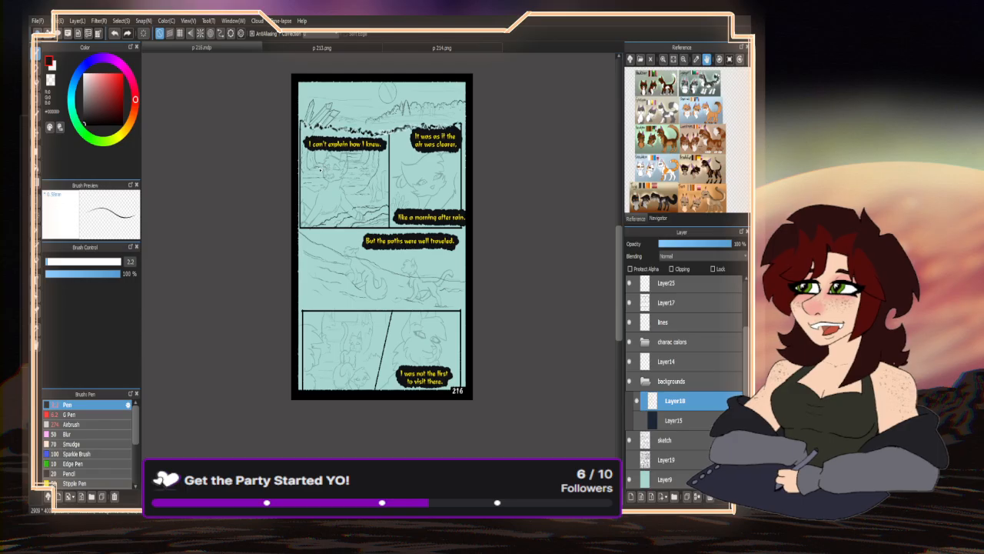
{"action": "scroll", "coordinate": [336, 170], "scroll_direction": "up", "scroll_amount": 4}
{"action": "scroll", "coordinate": [295, 70], "scroll_direction": "up", "scroll_amount": 3}
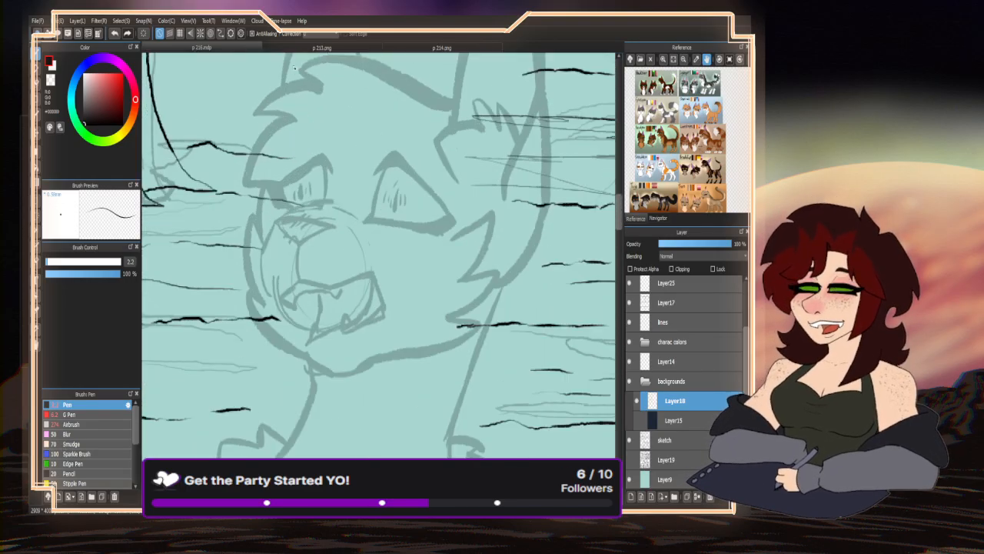
{"action": "left_click", "coordinate": [300, 51]}
{"action": "scroll", "coordinate": [302, 305], "scroll_direction": "up", "scroll_amount": 5}
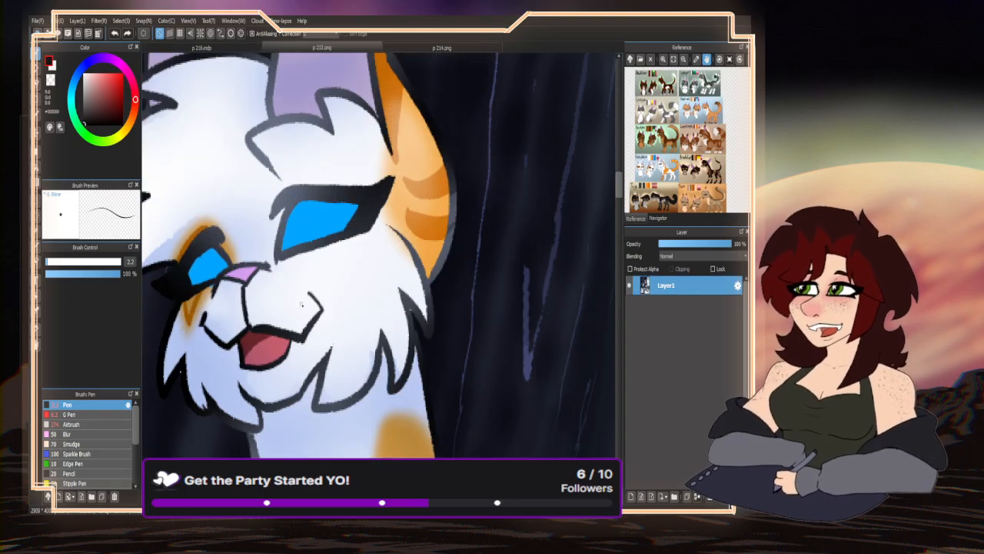
{"action": "scroll", "coordinate": [302, 304], "scroll_direction": "down", "scroll_amount": 5}
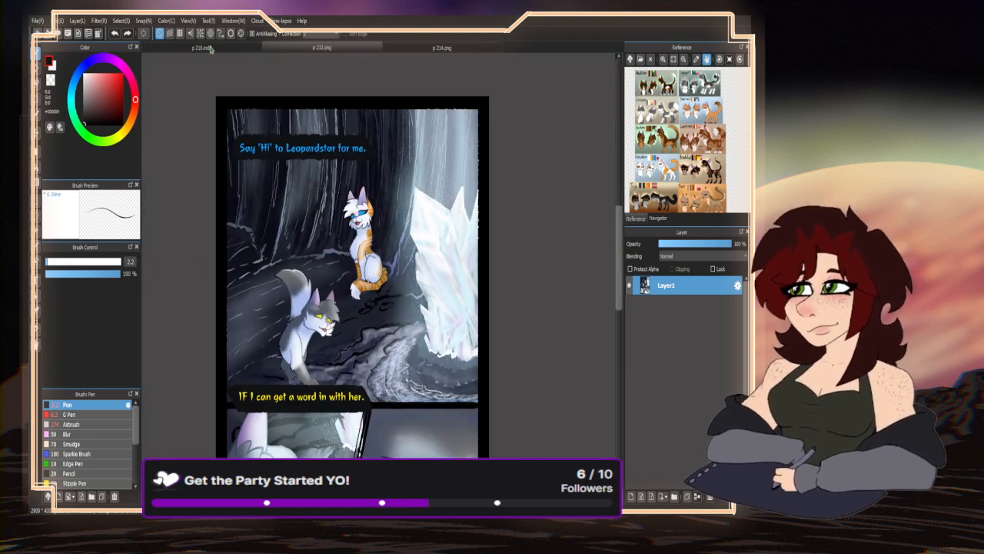
{"action": "left_click", "coordinate": [202, 48]}
{"action": "scroll", "coordinate": [308, 188], "scroll_direction": "down", "scroll_amount": 3}
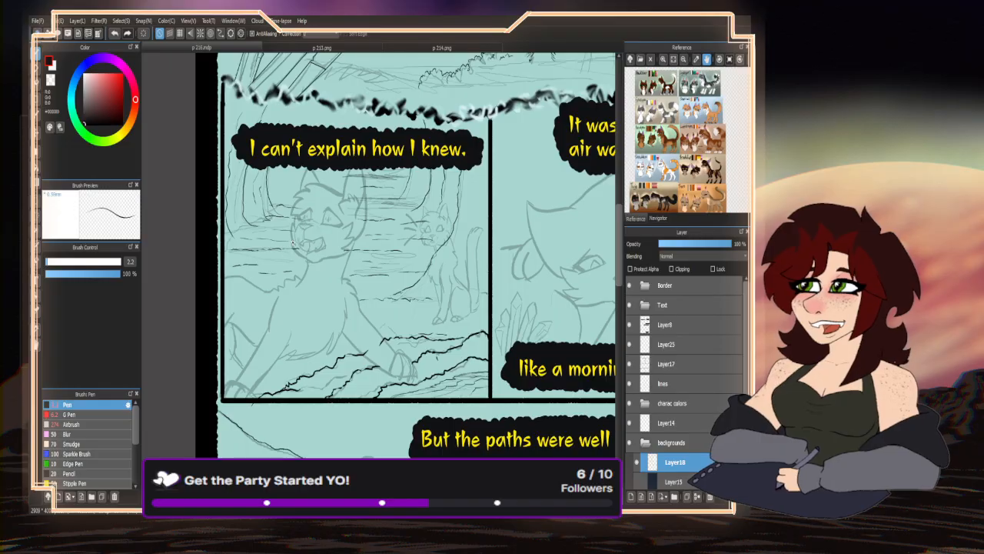
- Ink the thin background line beside the slanted divider in the page's lower-left panel in black
{"action": "scroll", "coordinate": [264, 283], "scroll_direction": "down", "scroll_amount": 4}
{"action": "scroll", "coordinate": [278, 428], "scroll_direction": "up", "scroll_amount": 5}
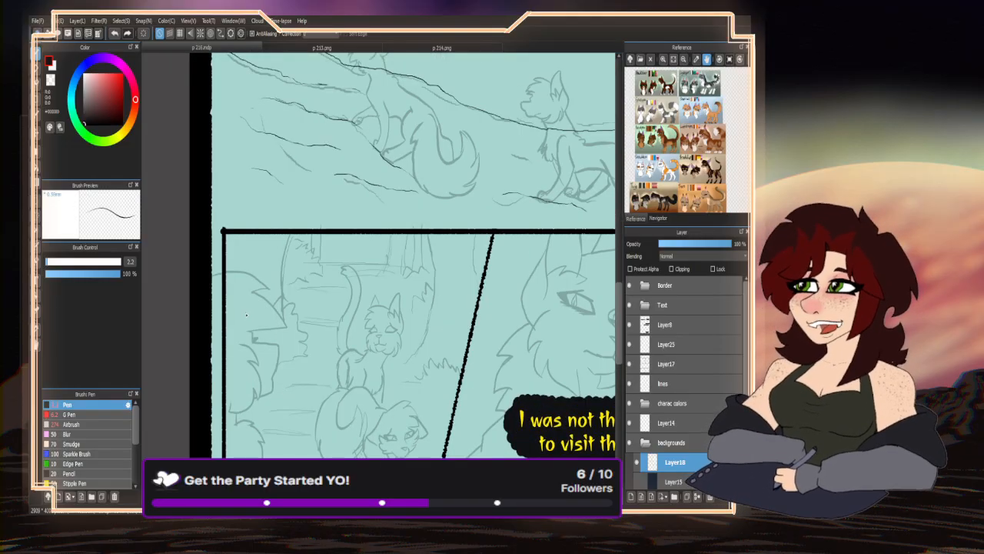
{"action": "scroll", "coordinate": [246, 313], "scroll_direction": "down", "scroll_amount": 3}
{"action": "scroll", "coordinate": [401, 189], "scroll_direction": "up", "scroll_amount": 7}
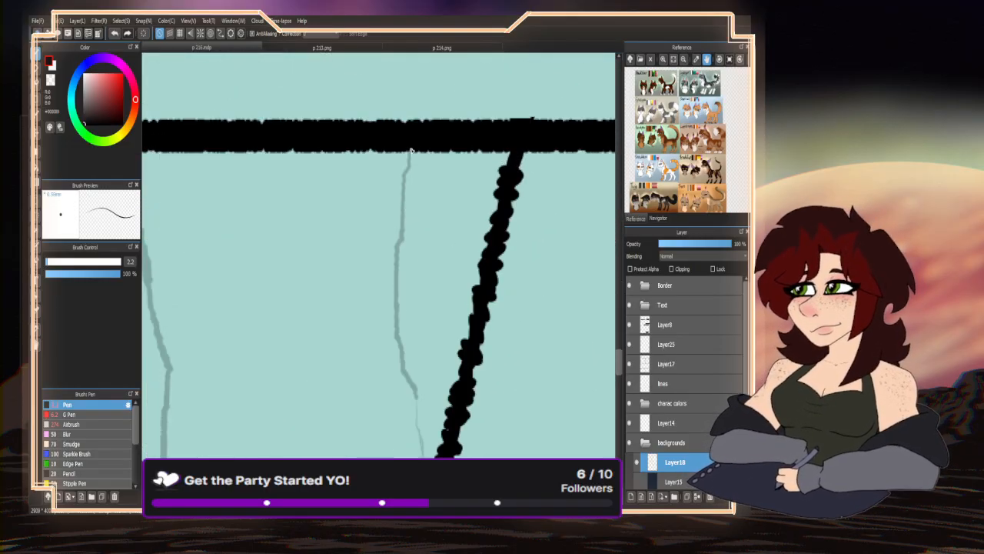
{"action": "mouse_move", "coordinate": [412, 151]}
{"action": "left_mouse_down"}
{"action": "mouse_move", "coordinate": [395, 282]}
{"action": "mouse_move", "coordinate": [424, 457]}
{"action": "left_mouse_up"}
{"action": "scroll", "coordinate": [430, 133], "scroll_direction": "down", "scroll_amount": 3}
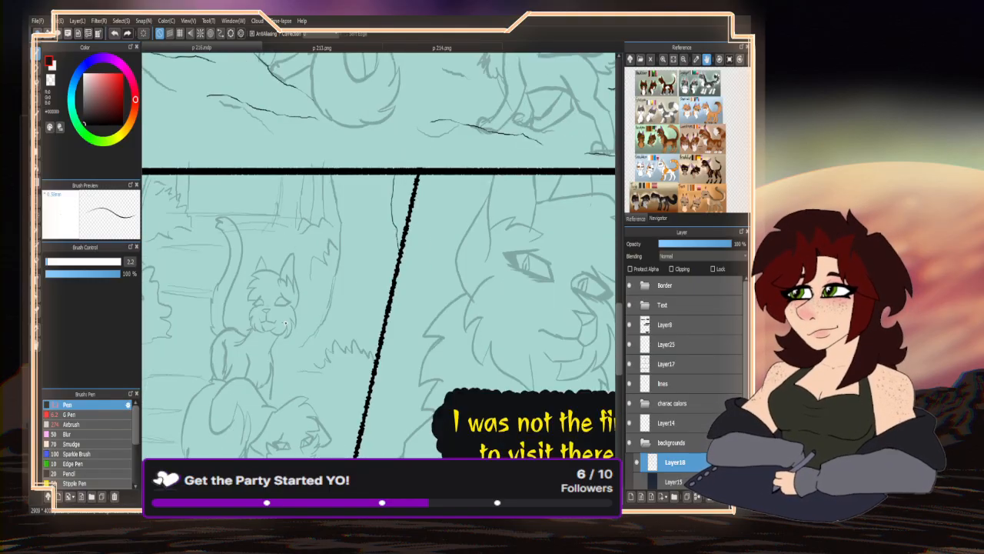
- Ink the long curved trunk edge behind the sitting cat and the spiky grass clump beside the slanted divider
{"action": "scroll", "coordinate": [316, 244], "scroll_direction": "up", "scroll_amount": 3}
{"action": "scroll", "coordinate": [347, 226], "scroll_direction": "down", "scroll_amount": 2}
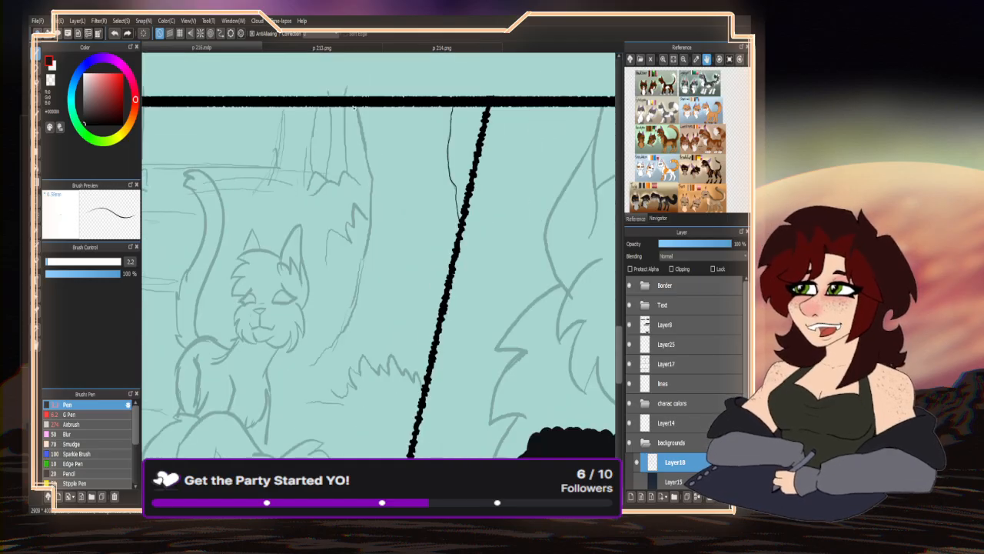
{"action": "mouse_move", "coordinate": [356, 105]}
{"action": "left_mouse_down"}
{"action": "mouse_move", "coordinate": [372, 175]}
{"action": "mouse_move", "coordinate": [359, 276]}
{"action": "mouse_move", "coordinate": [338, 340]}
{"action": "mouse_move", "coordinate": [301, 375]}
{"action": "mouse_move", "coordinate": [274, 377]}
{"action": "left_mouse_up"}
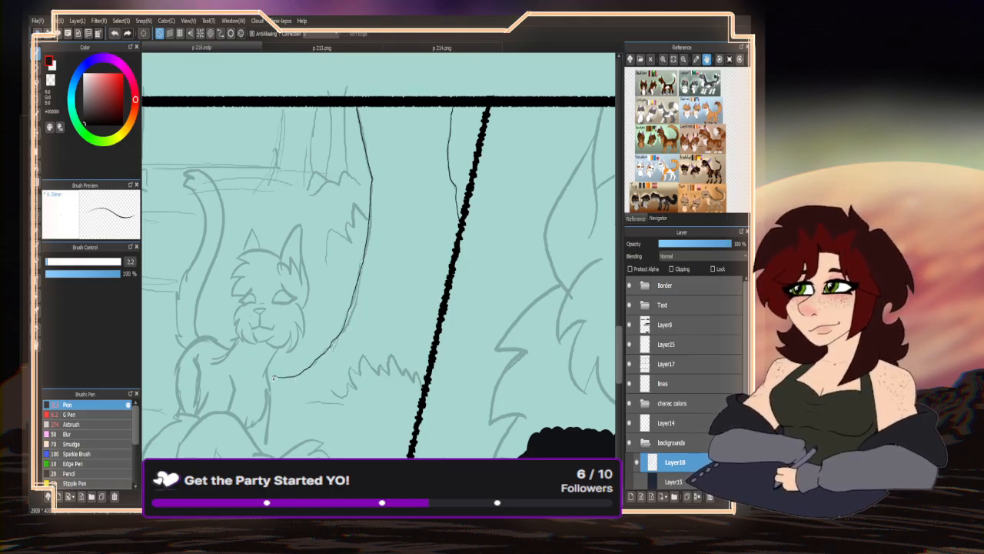
{"action": "mouse_move", "coordinate": [416, 370]}
{"action": "left_mouse_down"}
{"action": "mouse_move", "coordinate": [392, 344]}
{"action": "mouse_move", "coordinate": [379, 355]}
{"action": "mouse_move", "coordinate": [364, 346]}
{"action": "mouse_move", "coordinate": [345, 381]}
{"action": "mouse_move", "coordinate": [316, 389]}
{"action": "mouse_move", "coordinate": [277, 422]}
{"action": "mouse_move", "coordinate": [345, 455]}
{"action": "left_mouse_up"}
{"action": "scroll", "coordinate": [407, 265], "scroll_direction": "down", "scroll_amount": 3}
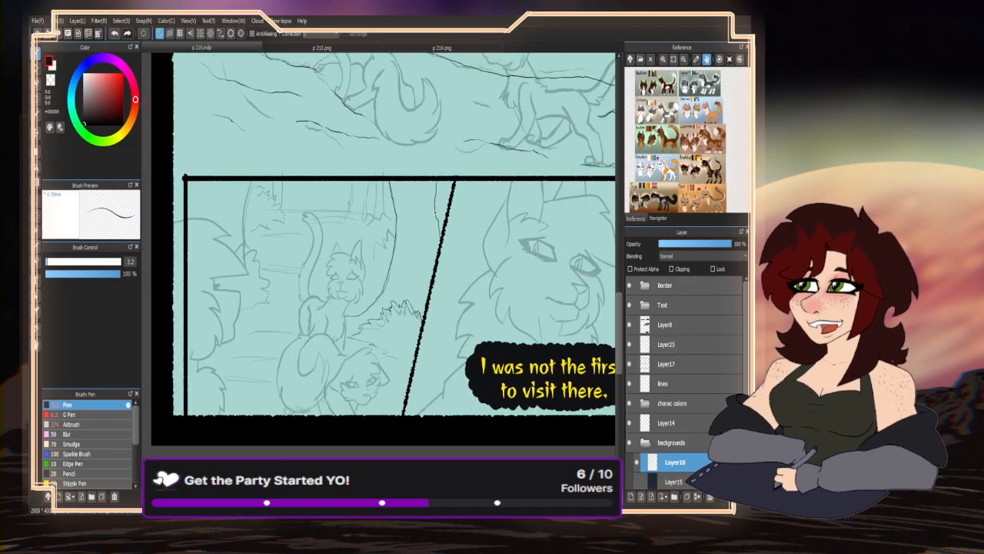
- Ink the two trunk edges on the left side of the lower-left panel, above the large cat
{"action": "scroll", "coordinate": [338, 133], "scroll_direction": "up", "scroll_amount": 3}
{"action": "mouse_move", "coordinate": [338, 133]}
{"action": "left_mouse_down"}
{"action": "mouse_move", "coordinate": [319, 184]}
{"action": "mouse_move", "coordinate": [320, 265]}
{"action": "left_mouse_up"}
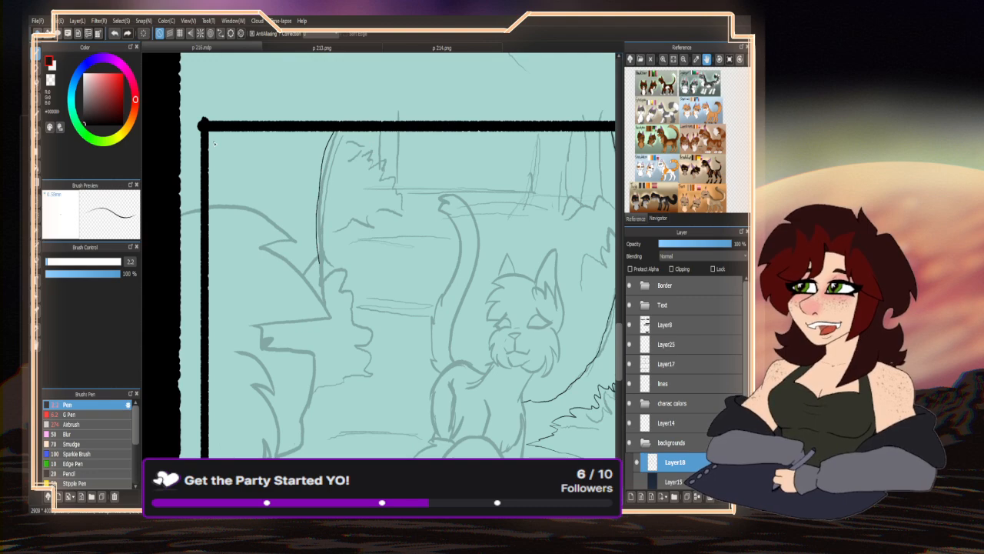
{"action": "left_click_drag", "start_coordinate": [223, 132], "coordinate": [214, 210]}
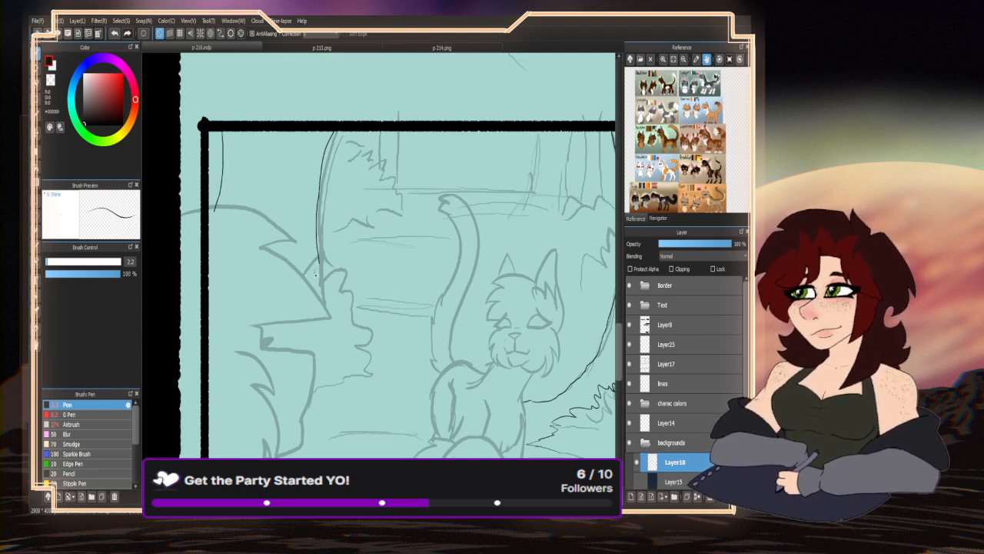
- Ink the jagged bush at the foot of the left trunk, redoing its first stroke and adding short leaf marks inside
{"action": "scroll", "coordinate": [316, 275], "scroll_direction": "up", "scroll_amount": 2}
{"action": "left_click_drag", "start_coordinate": [297, 276], "coordinate": [328, 262]}
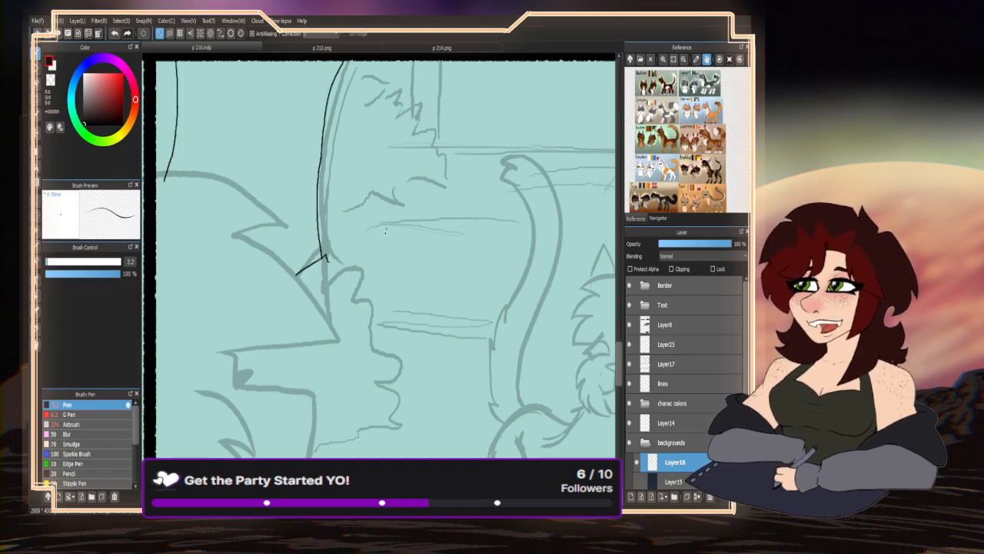
{"action": "key", "text": "ctrl+z"}
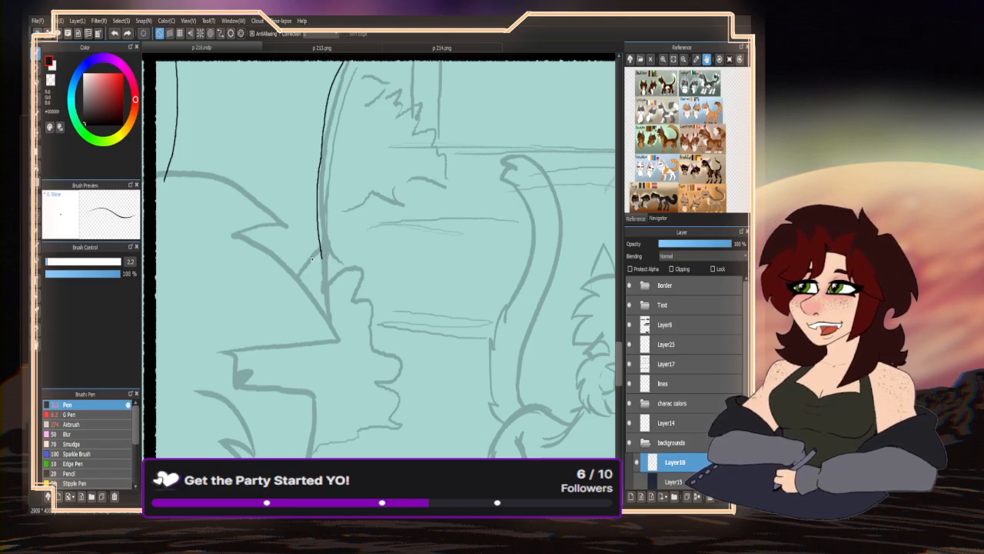
{"action": "mouse_move", "coordinate": [293, 271]}
{"action": "left_mouse_down"}
{"action": "mouse_move", "coordinate": [323, 249]}
{"action": "mouse_move", "coordinate": [323, 262]}
{"action": "mouse_move", "coordinate": [346, 249]}
{"action": "mouse_move", "coordinate": [363, 263]}
{"action": "mouse_move", "coordinate": [375, 316]}
{"action": "mouse_move", "coordinate": [401, 331]}
{"action": "mouse_move", "coordinate": [387, 345]}
{"action": "mouse_move", "coordinate": [424, 377]}
{"action": "mouse_move", "coordinate": [404, 379]}
{"action": "mouse_move", "coordinate": [477, 436]}
{"action": "mouse_move", "coordinate": [413, 435]}
{"action": "mouse_move", "coordinate": [408, 447]}
{"action": "mouse_move", "coordinate": [388, 433]}
{"action": "mouse_move", "coordinate": [390, 401]}
{"action": "mouse_move", "coordinate": [338, 403]}
{"action": "mouse_move", "coordinate": [361, 388]}
{"action": "mouse_move", "coordinate": [344, 372]}
{"action": "mouse_move", "coordinate": [346, 333]}
{"action": "left_mouse_up"}
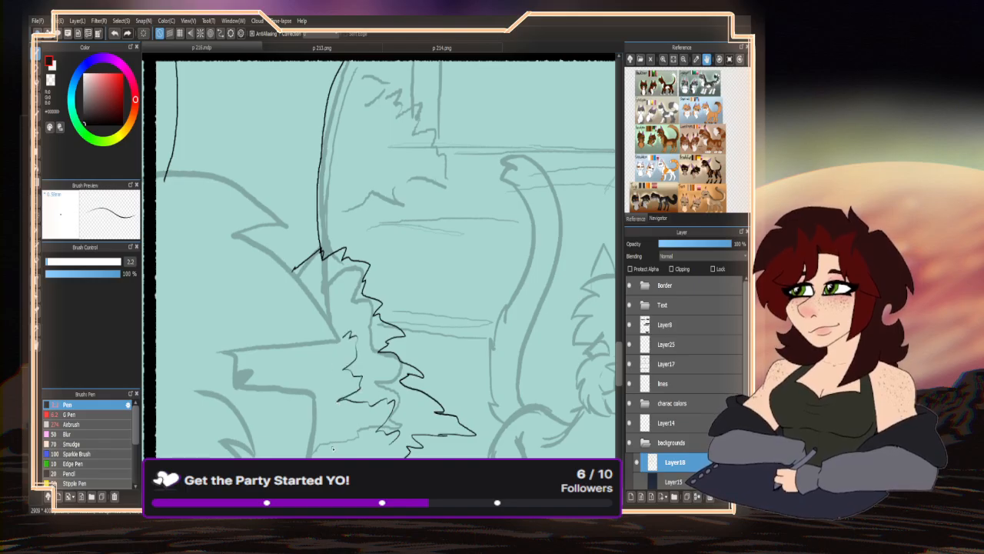
{"action": "left_click_drag", "start_coordinate": [333, 448], "coordinate": [330, 429]}
{"action": "left_click_drag", "start_coordinate": [311, 370], "coordinate": [316, 377]}
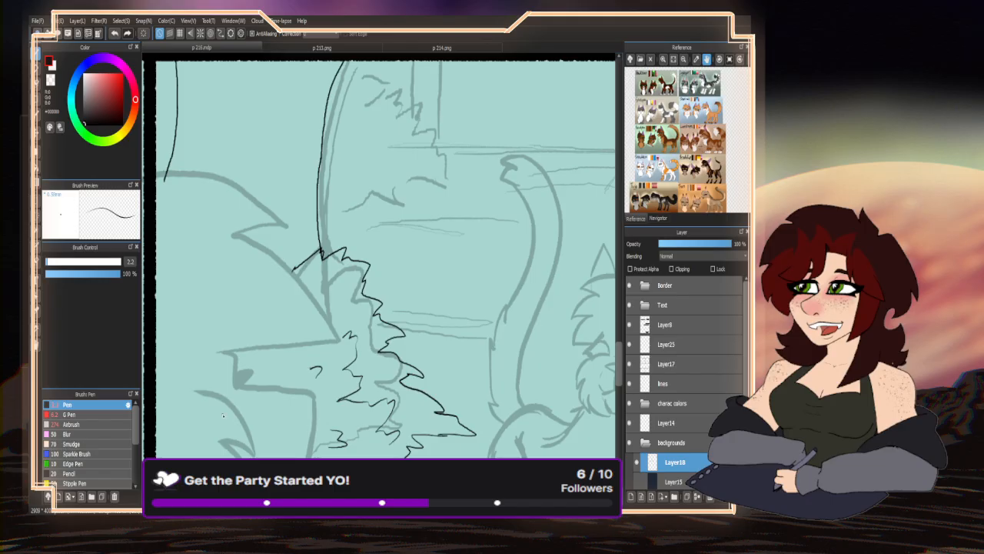
- Review the lower panels and ink the pointed foliage tuft on the inner side of the right curved trunk edge
{"action": "scroll", "coordinate": [311, 260], "scroll_direction": "down", "scroll_amount": 6}
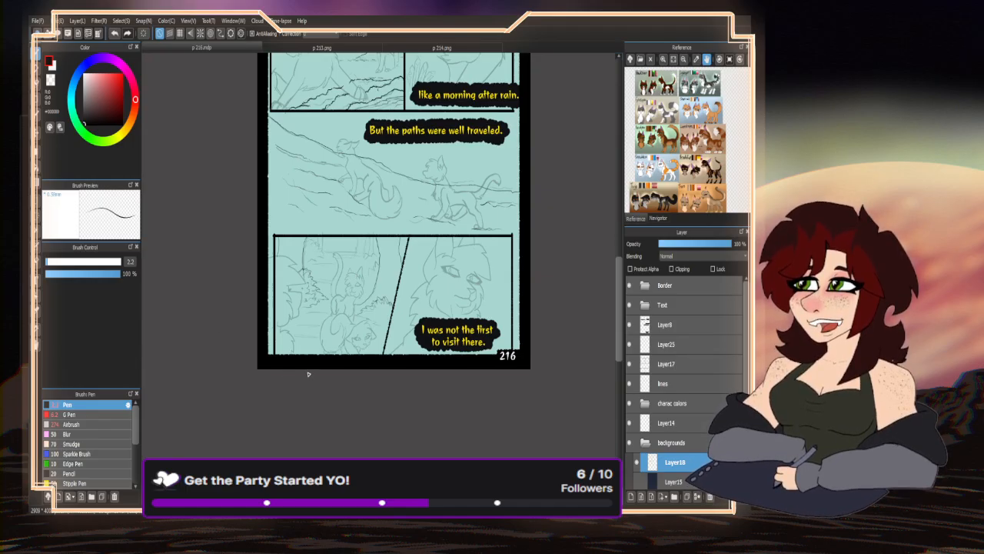
{"action": "scroll", "coordinate": [485, 281], "scroll_direction": "up", "scroll_amount": 5}
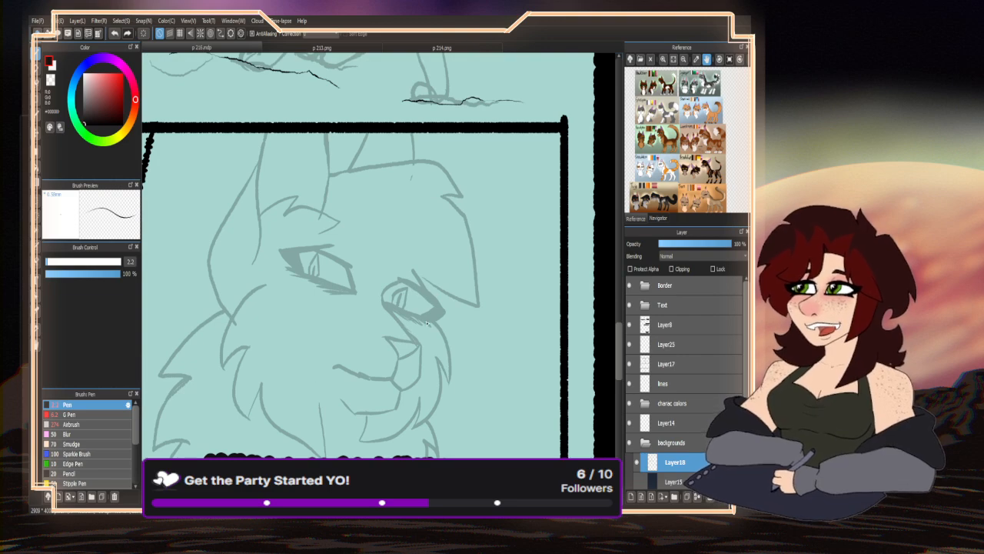
{"action": "scroll", "coordinate": [427, 324], "scroll_direction": "down", "scroll_amount": 6}
{"action": "scroll", "coordinate": [326, 355], "scroll_direction": "up", "scroll_amount": 5}
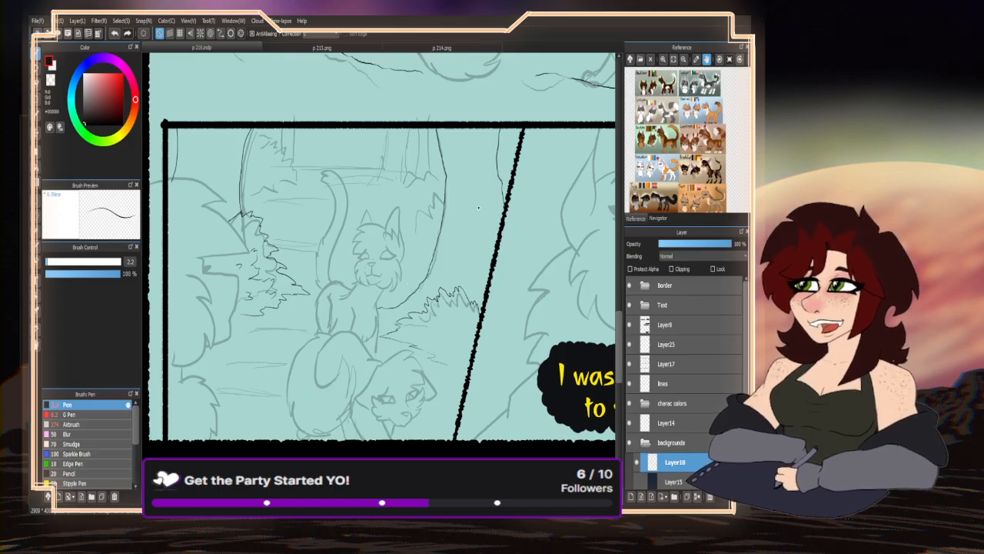
{"action": "scroll", "coordinate": [478, 207], "scroll_direction": "up", "scroll_amount": 4}
{"action": "mouse_move", "coordinate": [460, 221]}
{"action": "left_mouse_down"}
{"action": "mouse_move", "coordinate": [406, 160]}
{"action": "mouse_move", "coordinate": [401, 232]}
{"action": "left_mouse_up"}
{"action": "mouse_move", "coordinate": [407, 210]}
{"action": "left_mouse_down"}
{"action": "mouse_move", "coordinate": [395, 206]}
{"action": "mouse_move", "coordinate": [382, 228]}
{"action": "mouse_move", "coordinate": [376, 286]}
{"action": "left_mouse_up"}
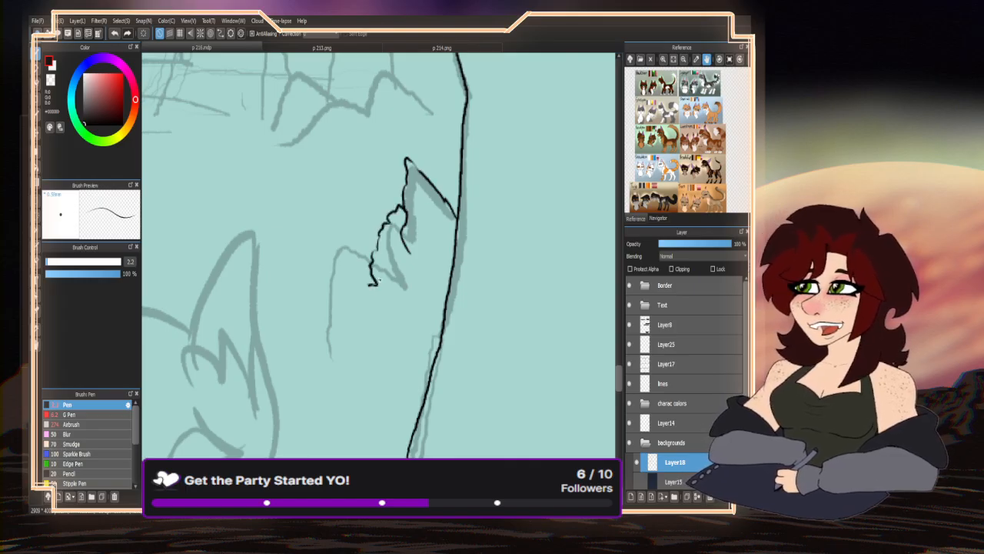
- Ink the jagged foliage outline above the tuft and two long trunk lines running down into it from the panel border
{"action": "scroll", "coordinate": [390, 237], "scroll_direction": "down", "scroll_amount": 3}
{"action": "scroll", "coordinate": [395, 241], "scroll_direction": "up", "scroll_amount": 2}
{"action": "mouse_move", "coordinate": [396, 242]}
{"action": "left_mouse_down"}
{"action": "mouse_move", "coordinate": [359, 253]}
{"action": "mouse_move", "coordinate": [332, 277]}
{"action": "left_mouse_up"}
{"action": "scroll", "coordinate": [417, 299], "scroll_direction": "down", "scroll_amount": 3}
{"action": "scroll", "coordinate": [409, 142], "scroll_direction": "up", "scroll_amount": 3}
{"action": "left_click_drag", "start_coordinate": [406, 108], "coordinate": [392, 288]}
{"action": "mouse_move", "coordinate": [435, 112]}
{"action": "left_mouse_down"}
{"action": "mouse_move", "coordinate": [448, 268]}
{"action": "mouse_move", "coordinate": [456, 260]}
{"action": "mouse_move", "coordinate": [442, 244]}
{"action": "mouse_move", "coordinate": [416, 256]}
{"action": "mouse_move", "coordinate": [391, 239]}
{"action": "mouse_move", "coordinate": [339, 307]}
{"action": "left_mouse_up"}
- Erase the ends of the two trunk lines that cross below the jagged foliage outline
{"action": "left_click", "coordinate": [37, 84]}
{"action": "scroll", "coordinate": [439, 298], "scroll_direction": "up", "scroll_amount": 2}
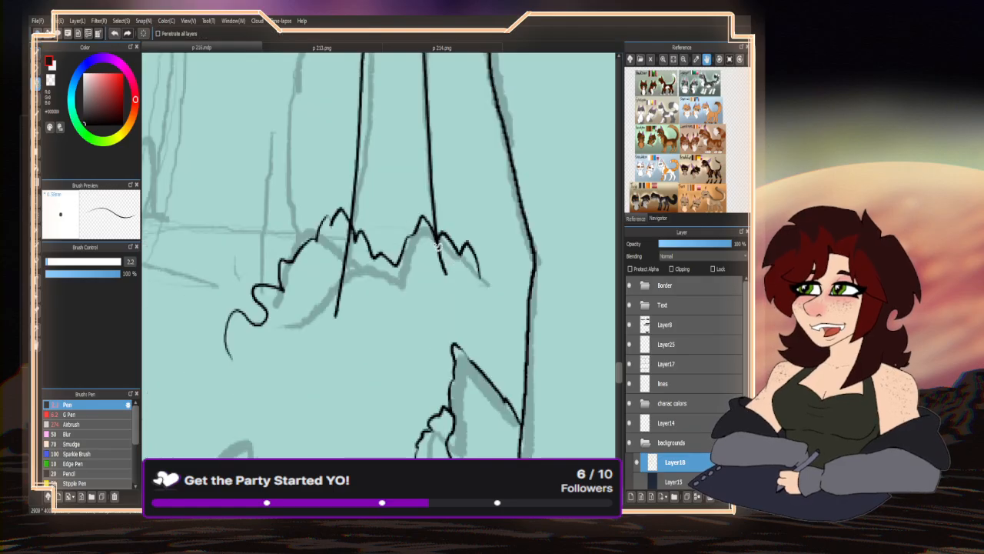
{"action": "left_click_drag", "start_coordinate": [354, 245], "coordinate": [335, 266]}
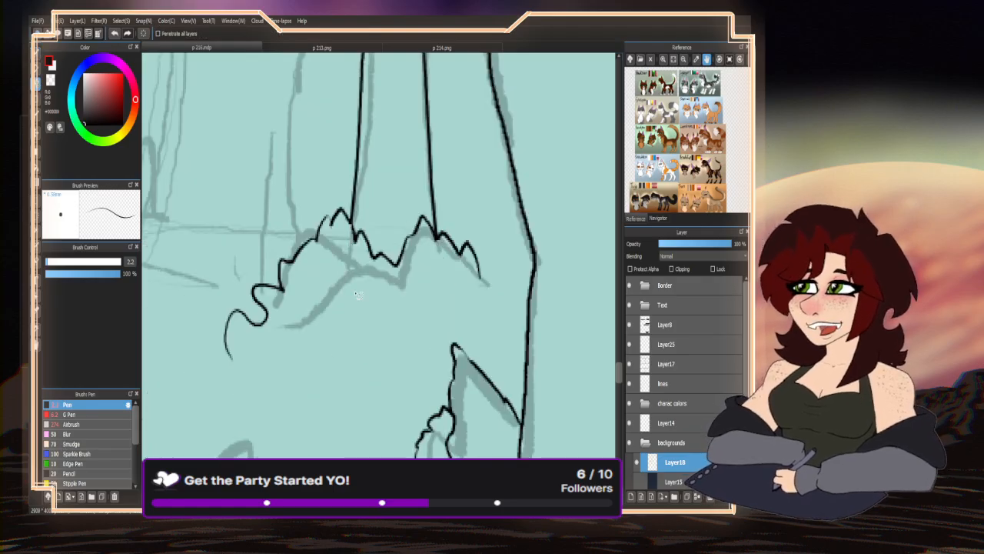
- Ink the outer edge of the narrow trunk beside the jagged foliage and a long trunk line curving outward at its base
{"action": "scroll", "coordinate": [436, 286], "scroll_direction": "down", "scroll_amount": 3}
{"action": "left_click", "coordinate": [36, 54]}
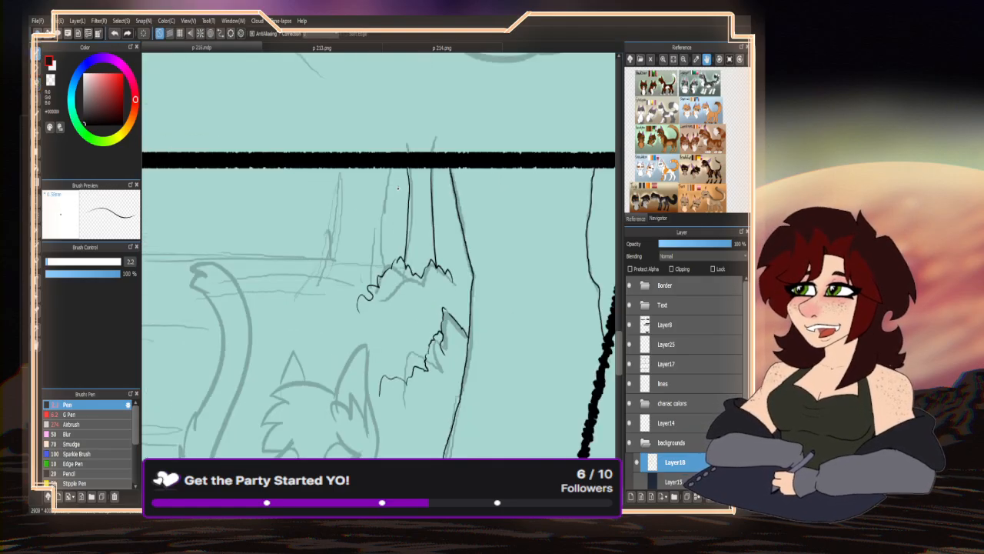
{"action": "scroll", "coordinate": [382, 176], "scroll_direction": "up", "scroll_amount": 2}
{"action": "mouse_move", "coordinate": [402, 159]}
{"action": "left_mouse_down"}
{"action": "mouse_move", "coordinate": [382, 277]}
{"action": "mouse_move", "coordinate": [391, 371]}
{"action": "left_mouse_up"}
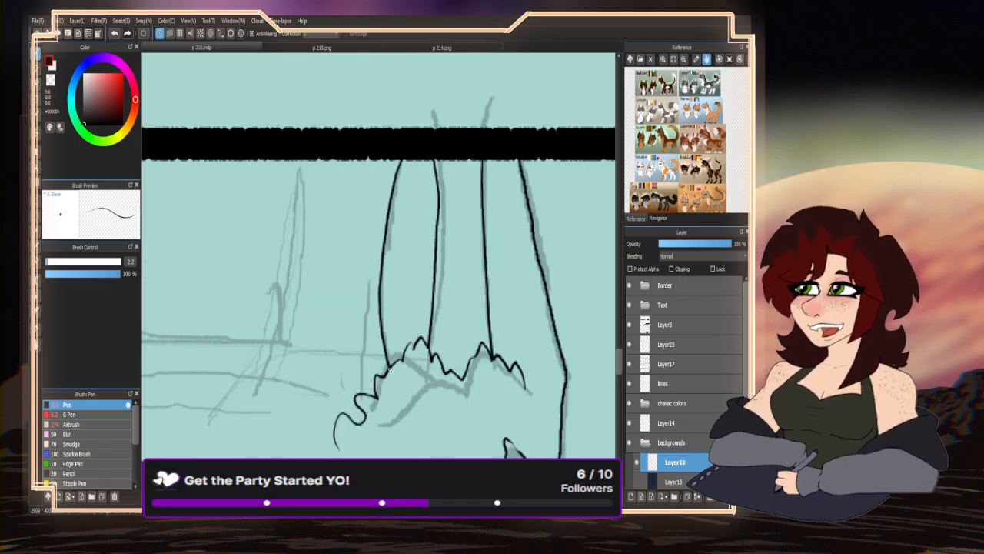
{"action": "mouse_move", "coordinate": [297, 158]}
{"action": "left_mouse_down"}
{"action": "mouse_move", "coordinate": [281, 355]}
{"action": "mouse_move", "coordinate": [256, 397]}
{"action": "mouse_move", "coordinate": [217, 415]}
{"action": "left_mouse_up"}
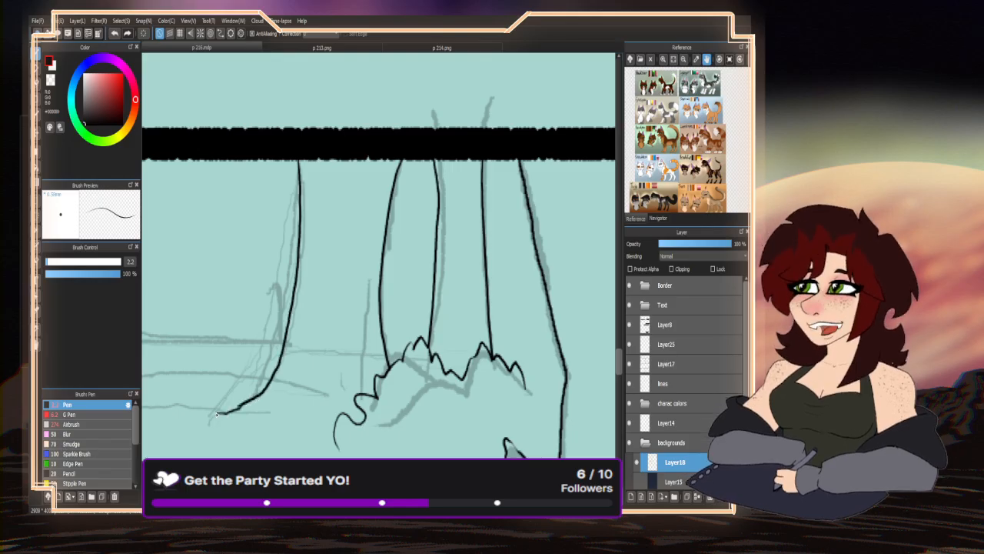
{"action": "scroll", "coordinate": [419, 267], "scroll_direction": "down", "scroll_amount": 3}
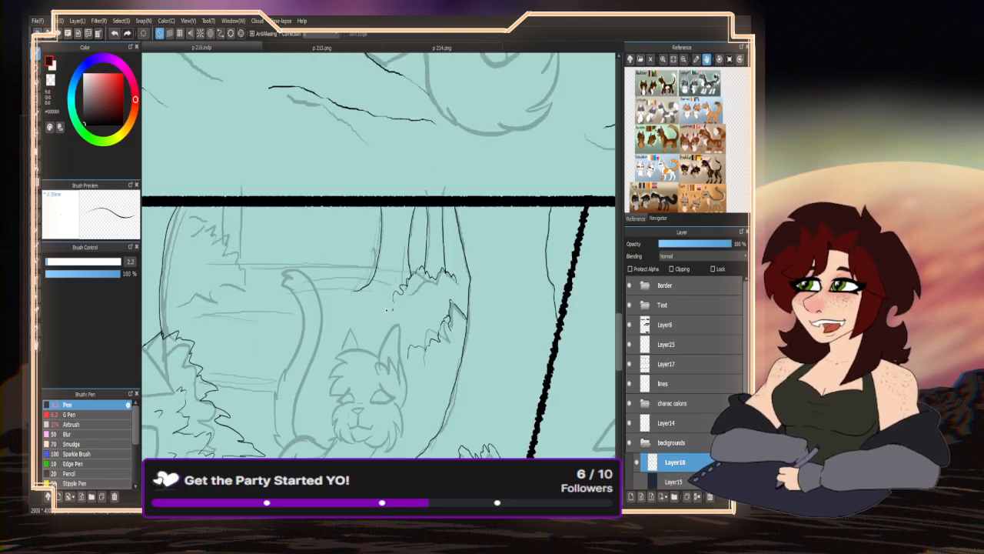
- Ink a short ground line between the narrow trunk's edges, plus a small grass tuft and short diagonal line beside the right curved trunk
{"action": "scroll", "coordinate": [389, 310], "scroll_direction": "up", "scroll_amount": 2}
{"action": "left_click_drag", "start_coordinate": [437, 249], "coordinate": [462, 249]}
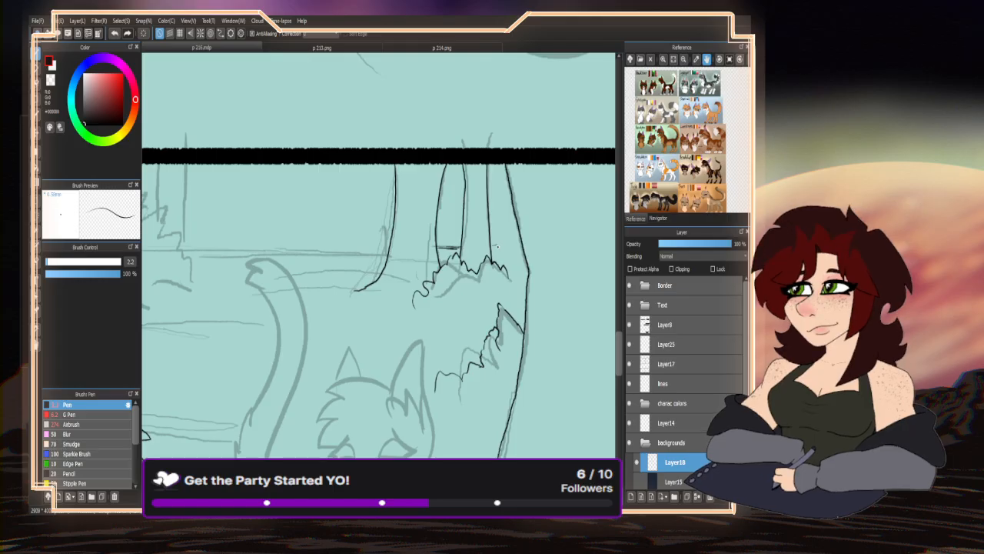
{"action": "left_click_drag", "start_coordinate": [496, 238], "coordinate": [521, 239]}
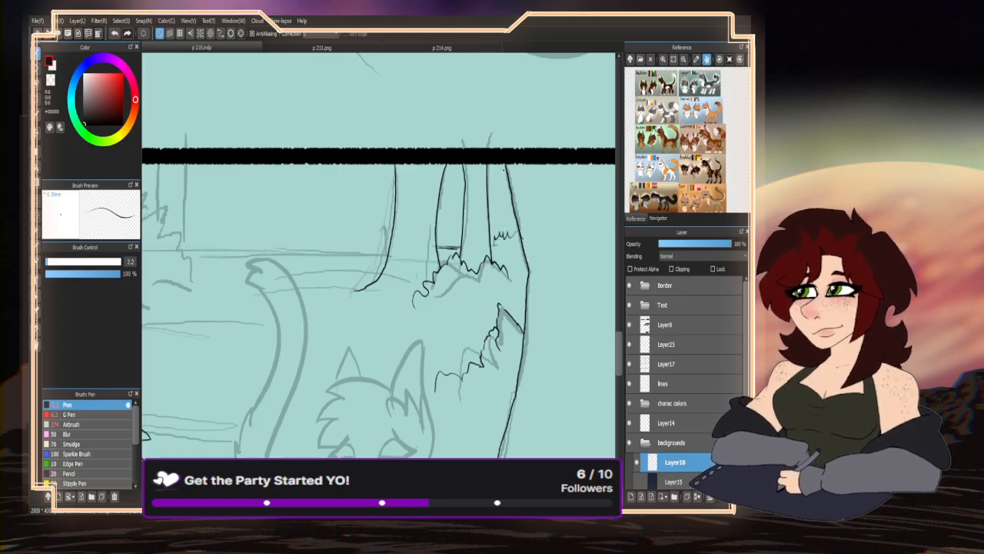
{"action": "left_click_drag", "start_coordinate": [491, 174], "coordinate": [507, 194]}
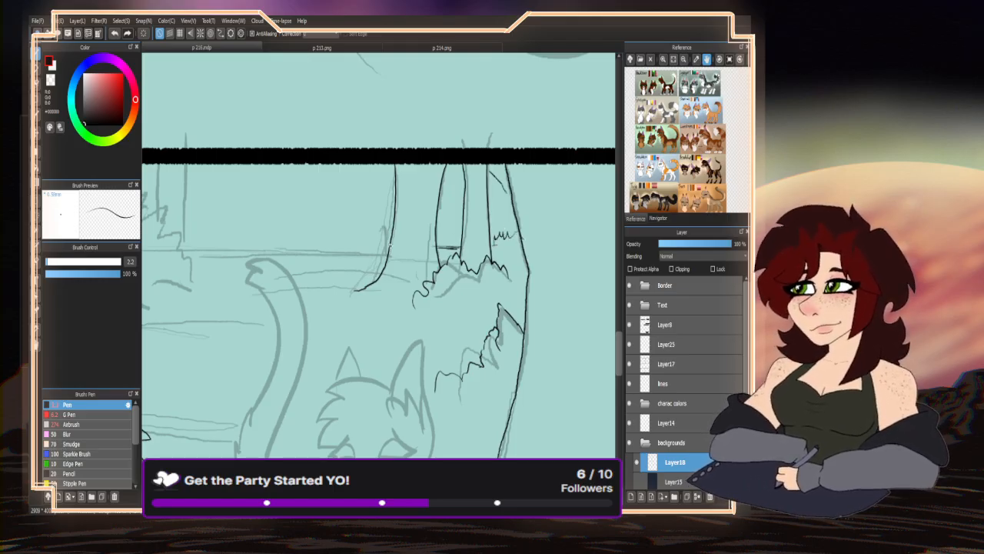
- Ink the long horizontal ground line across the clearing and a vertical trunk line from the panel border to its far end
{"action": "left_click_drag", "start_coordinate": [391, 246], "coordinate": [190, 243]}
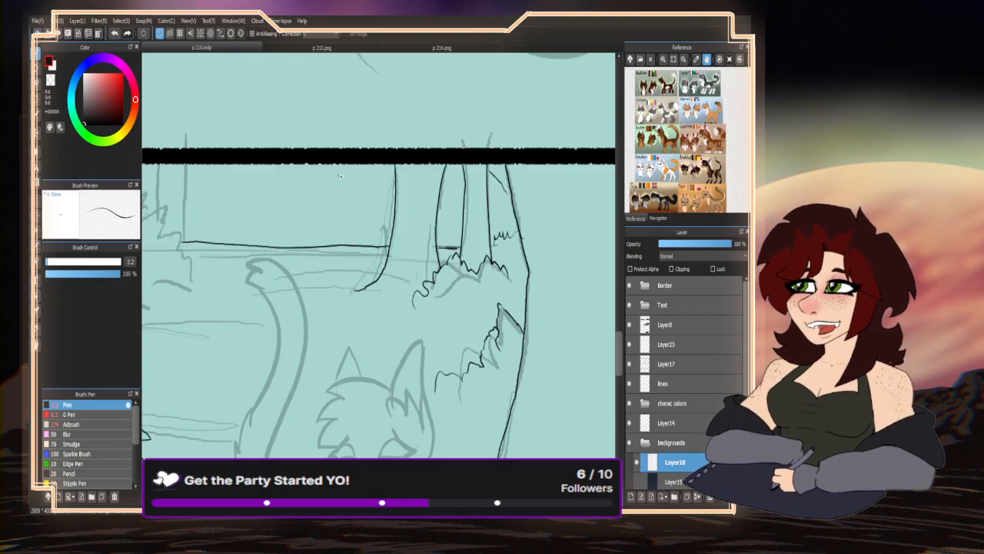
{"action": "scroll", "coordinate": [340, 176], "scroll_direction": "down", "scroll_amount": 3}
{"action": "scroll", "coordinate": [275, 182], "scroll_direction": "up", "scroll_amount": 3}
{"action": "left_click_drag", "start_coordinate": [316, 152], "coordinate": [317, 229]}
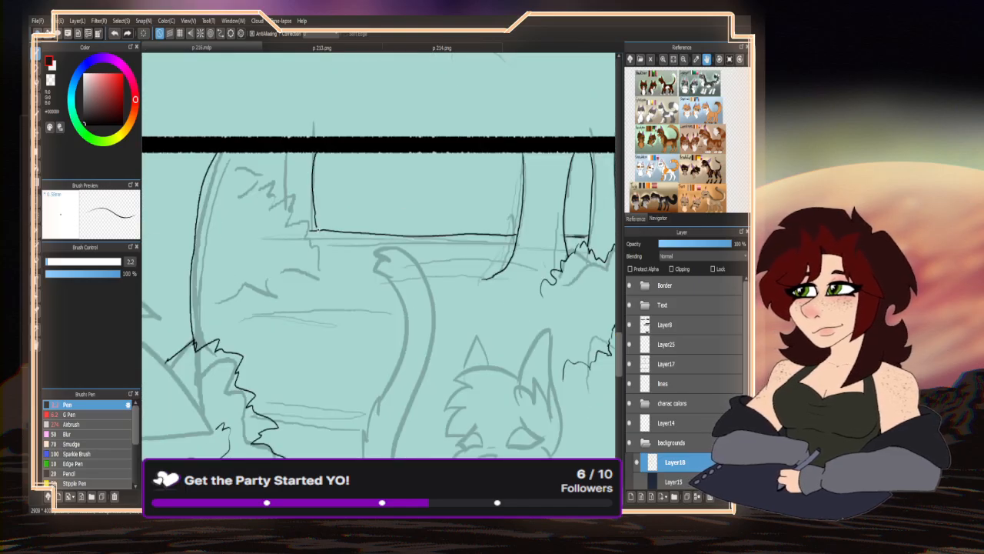
- Ink the jagged foliage clump beside the left trunk, including its inner contour and the short trunk line above it
{"action": "mouse_move", "coordinate": [271, 154]}
{"action": "left_mouse_down"}
{"action": "mouse_move", "coordinate": [265, 194]}
{"action": "mouse_move", "coordinate": [232, 171]}
{"action": "mouse_move", "coordinate": [289, 201]}
{"action": "mouse_move", "coordinate": [289, 215]}
{"action": "mouse_move", "coordinate": [333, 267]}
{"action": "mouse_move", "coordinate": [317, 283]}
{"action": "mouse_move", "coordinate": [272, 276]}
{"action": "mouse_move", "coordinate": [273, 299]}
{"action": "mouse_move", "coordinate": [240, 217]}
{"action": "left_mouse_up"}
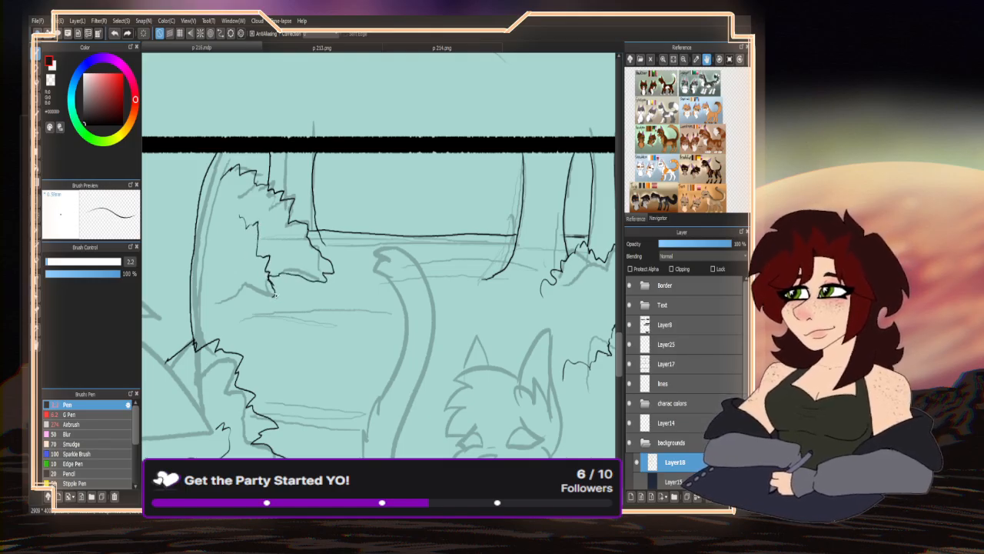
{"action": "mouse_move", "coordinate": [278, 295]}
{"action": "left_mouse_down"}
{"action": "mouse_move", "coordinate": [246, 288]}
{"action": "mouse_move", "coordinate": [229, 311]}
{"action": "mouse_move", "coordinate": [196, 315]}
{"action": "left_mouse_up"}
{"action": "scroll", "coordinate": [221, 170], "scroll_direction": "up", "scroll_amount": 2}
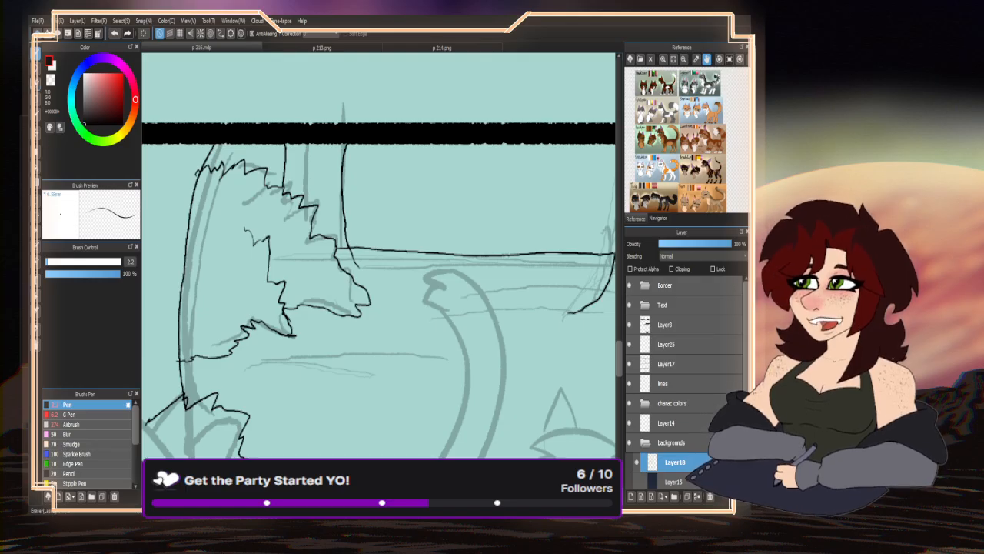
- Erase overlapping line ends where the ground line, trunk edges and left foliage clumps meet
{"action": "left_click", "coordinate": [36, 83]}
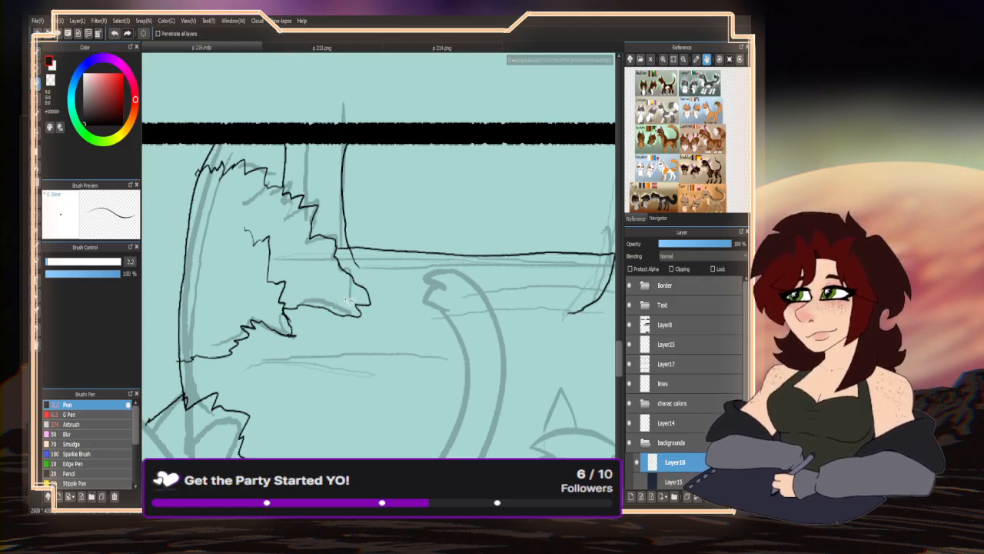
{"action": "scroll", "coordinate": [356, 255], "scroll_direction": "up", "scroll_amount": 5}
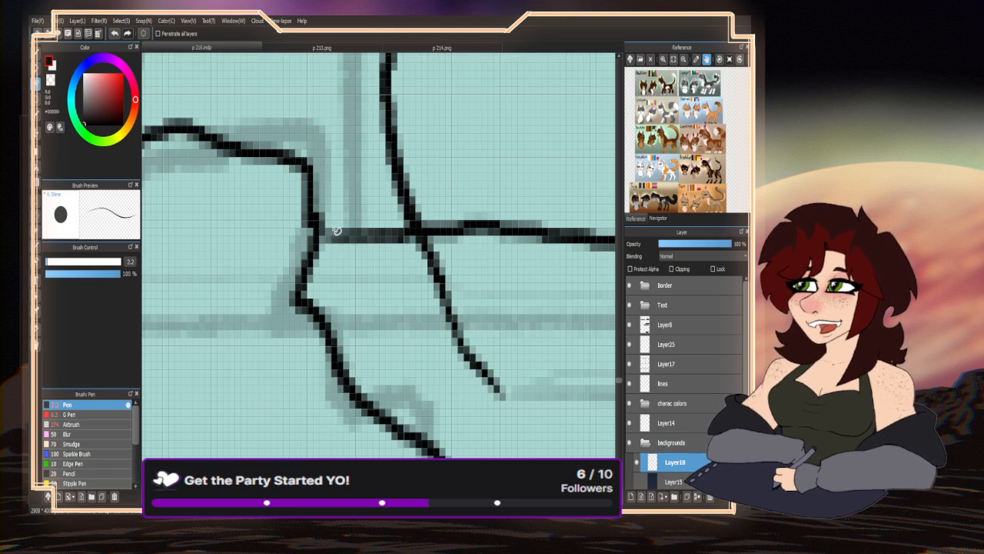
{"action": "scroll", "coordinate": [396, 203], "scroll_direction": "down", "scroll_amount": 4}
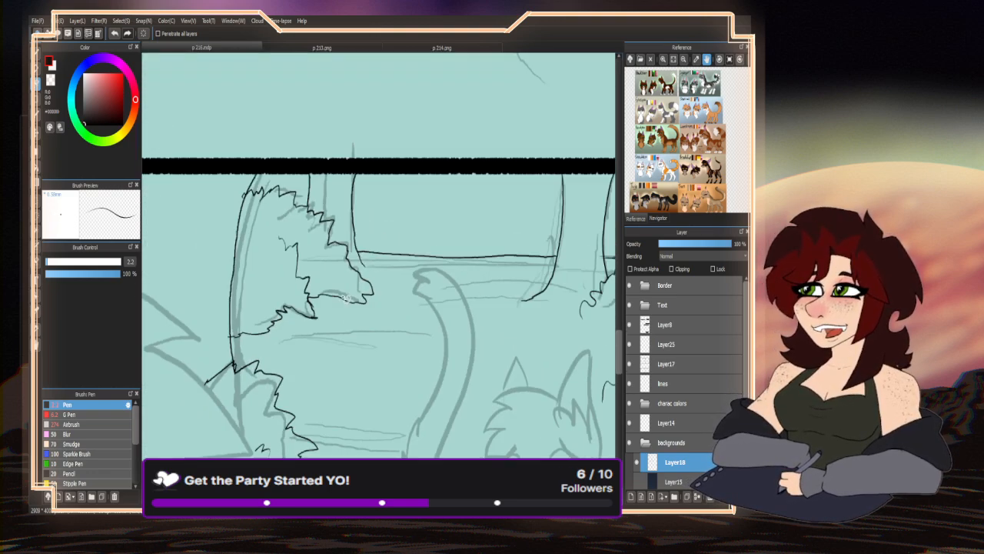
{"action": "scroll", "coordinate": [268, 186], "scroll_direction": "up", "scroll_amount": 2}
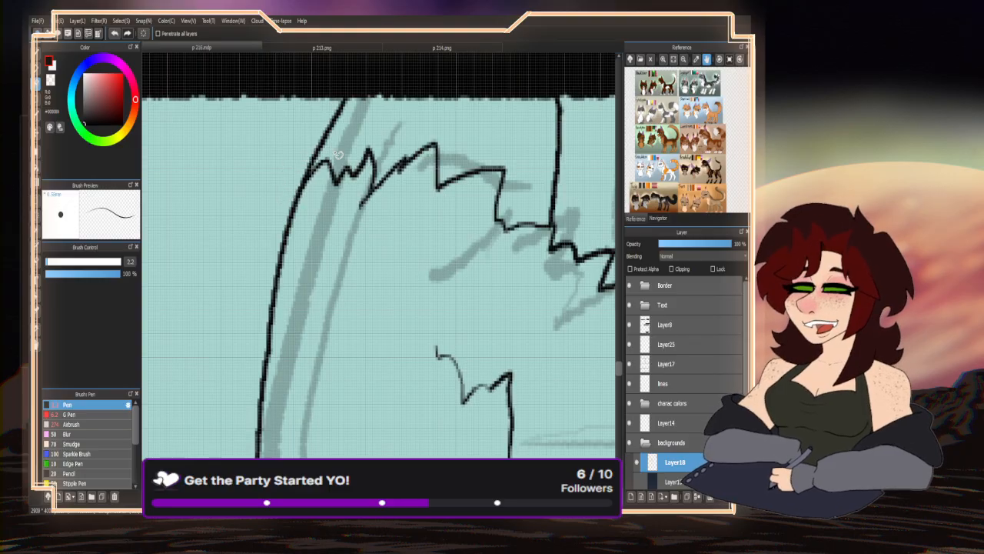
{"action": "scroll", "coordinate": [339, 155], "scroll_direction": "down", "scroll_amount": 3}
{"action": "scroll", "coordinate": [300, 309], "scroll_direction": "up", "scroll_amount": 5}
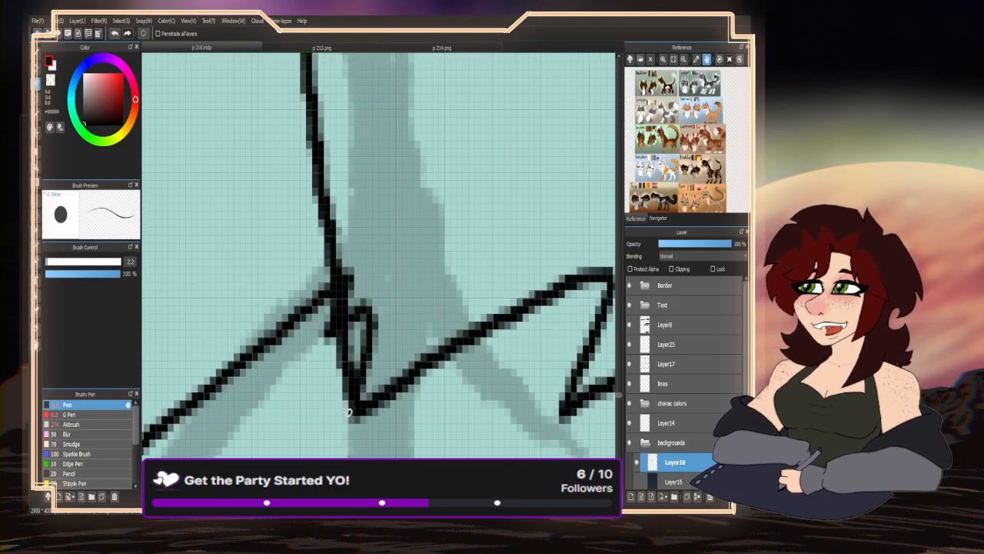
{"action": "scroll", "coordinate": [326, 338], "scroll_direction": "down", "scroll_amount": 4}
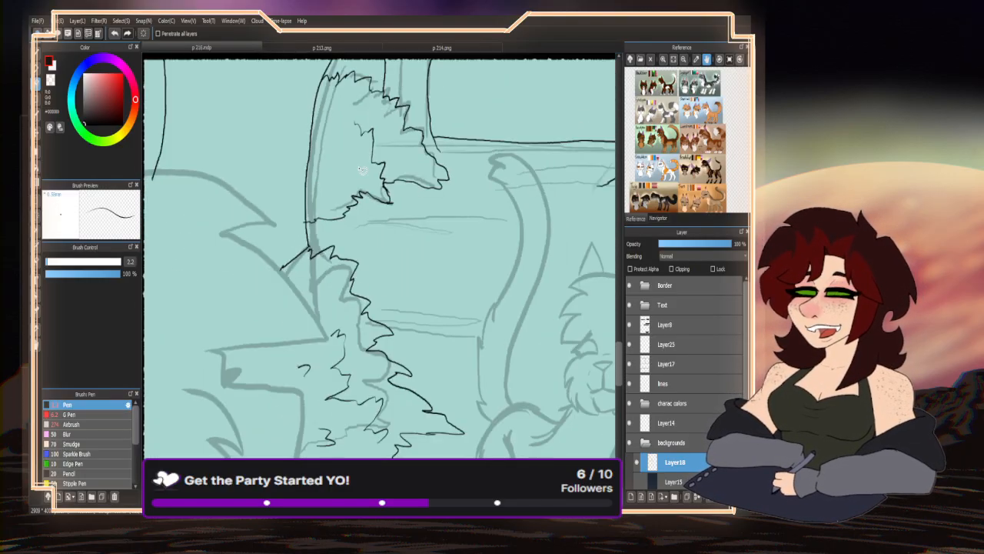
{"action": "scroll", "coordinate": [314, 231], "scroll_direction": "up", "scroll_amount": 3}
{"action": "scroll", "coordinate": [314, 230], "scroll_direction": "down", "scroll_amount": 5}
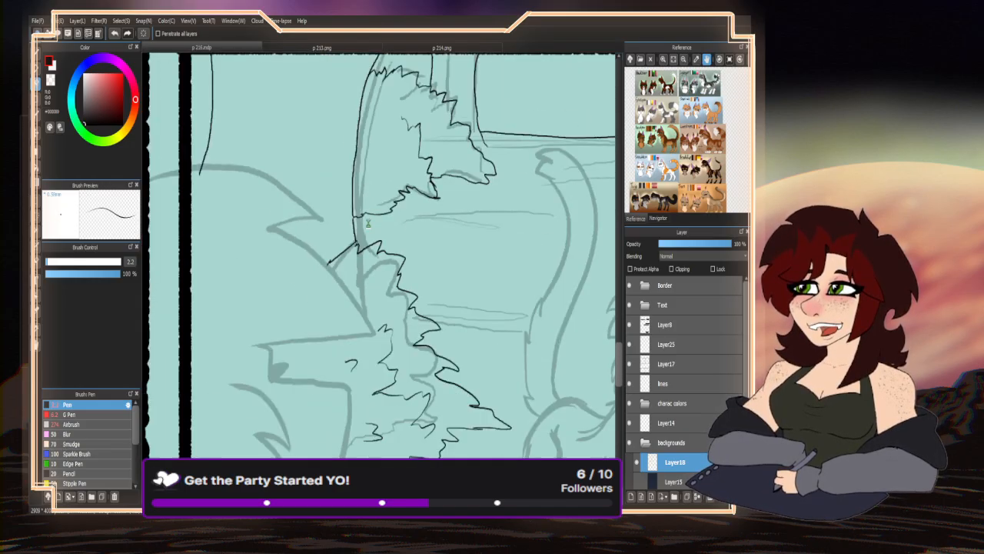
- Ink long and short vertical bark lines across the large left trunk, down to the sketched character's outline
{"action": "key", "text": "m"}
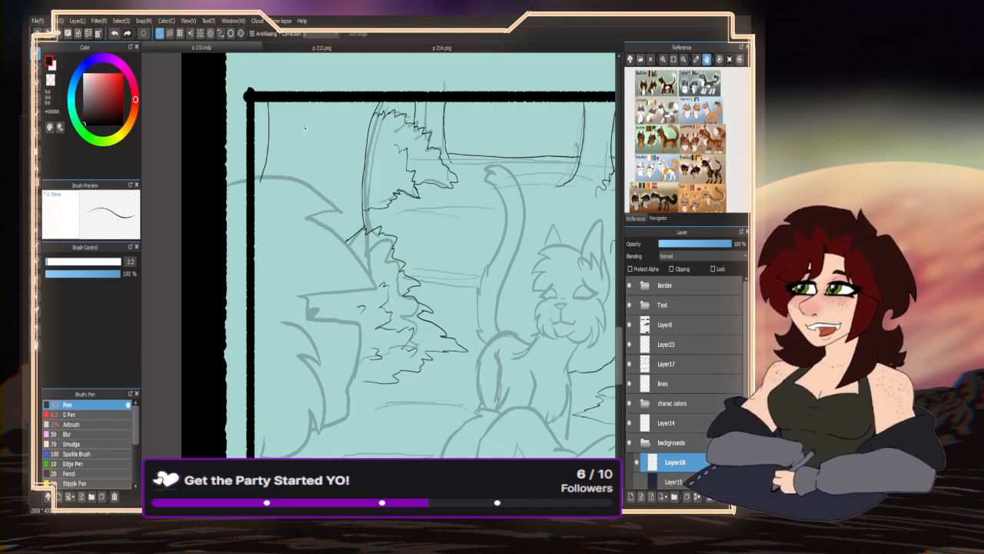
{"action": "left_click_drag", "start_coordinate": [275, 111], "coordinate": [277, 141]}
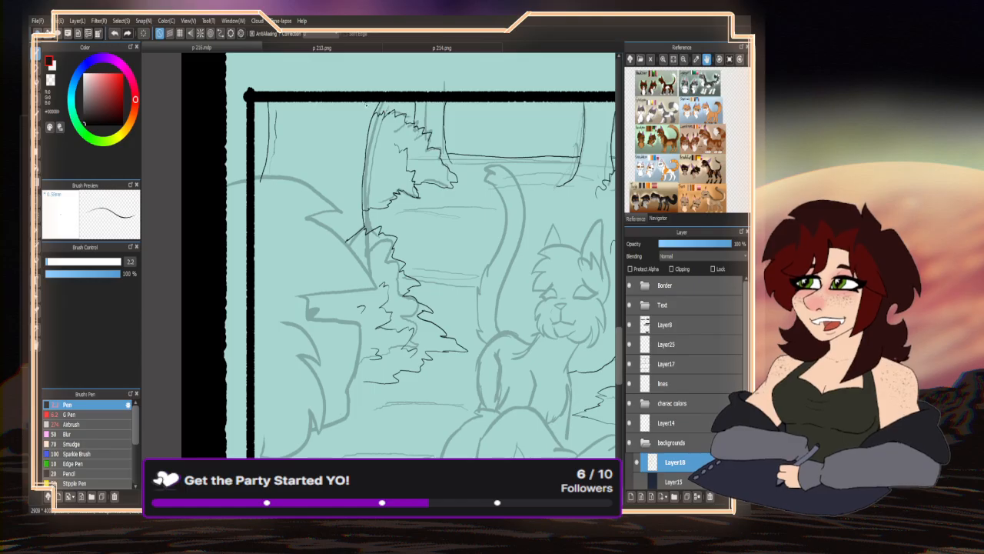
{"action": "left_click_drag", "start_coordinate": [365, 105], "coordinate": [344, 196]}
{"action": "left_click_drag", "start_coordinate": [359, 137], "coordinate": [351, 191]}
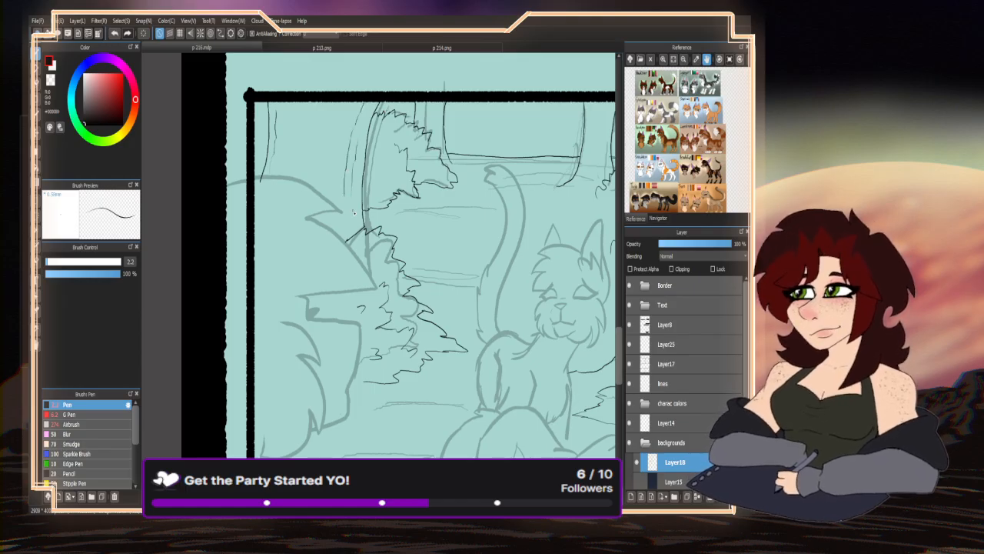
{"action": "left_click_drag", "start_coordinate": [336, 149], "coordinate": [339, 238]}
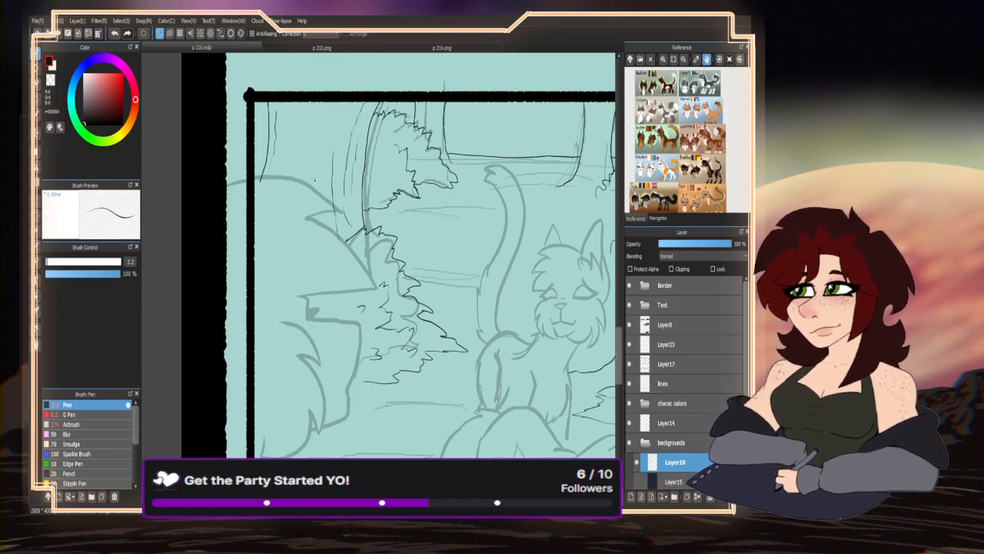
{"action": "mouse_move", "coordinate": [314, 180]}
{"action": "left_mouse_down"}
{"action": "mouse_move", "coordinate": [335, 119]}
{"action": "mouse_move", "coordinate": [335, 146]}
{"action": "mouse_move", "coordinate": [311, 112]}
{"action": "mouse_move", "coordinate": [299, 168]}
{"action": "left_mouse_up"}
{"action": "mouse_move", "coordinate": [326, 102]}
{"action": "left_mouse_down"}
{"action": "mouse_move", "coordinate": [283, 143]}
{"action": "mouse_move", "coordinate": [287, 128]}
{"action": "mouse_move", "coordinate": [285, 155]}
{"action": "left_mouse_up"}
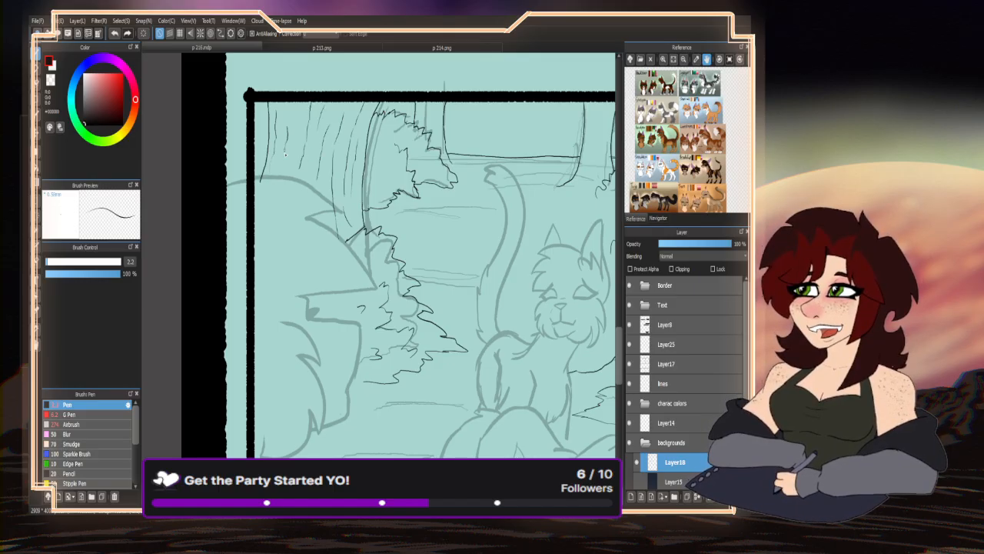
{"action": "left_click_drag", "start_coordinate": [300, 109], "coordinate": [307, 202]}
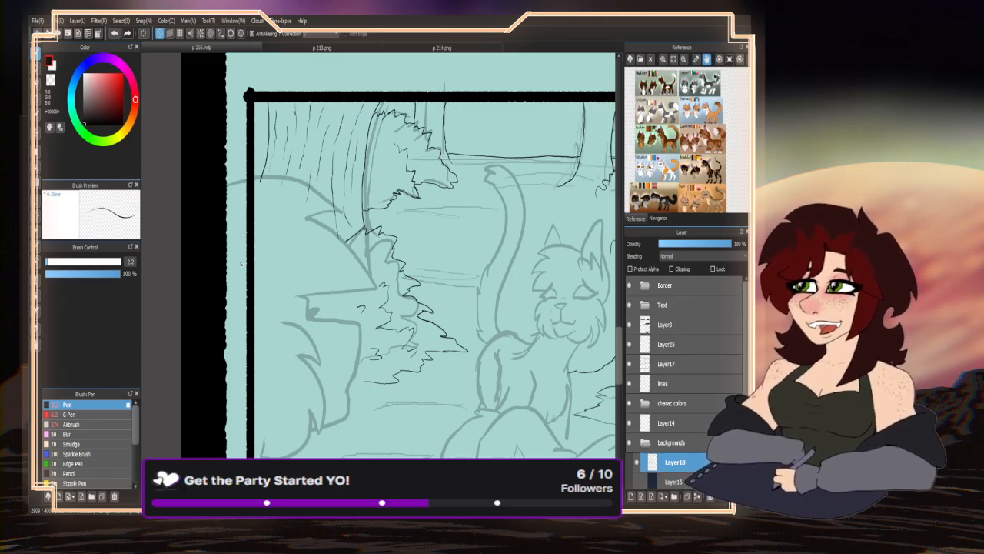
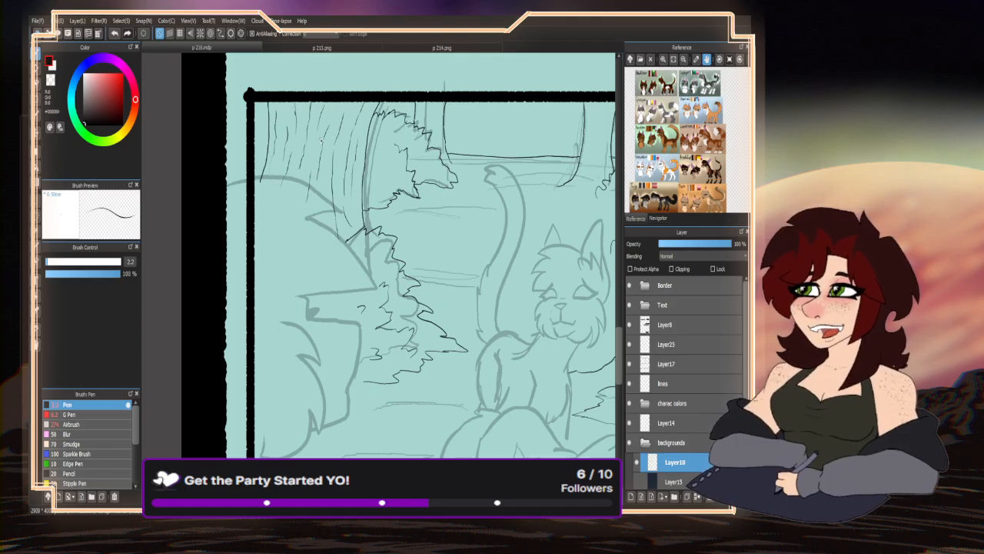
- Ink thin horizontal ground lines across the clearing behind the seated cat, following the sketch
{"action": "scroll", "coordinate": [248, 289], "scroll_direction": "down", "scroll_amount": 3}
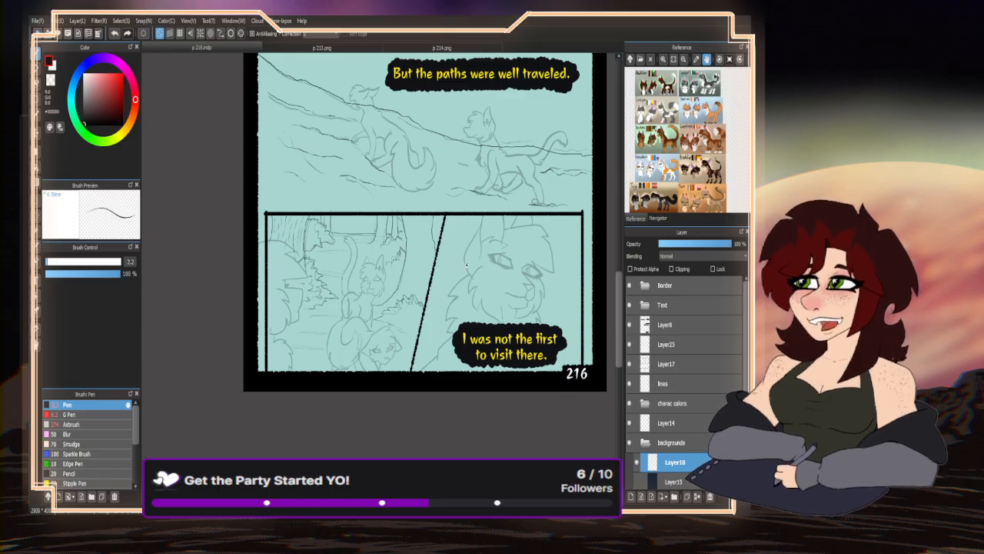
{"action": "scroll", "coordinate": [369, 239], "scroll_direction": "up", "scroll_amount": 5}
{"action": "mouse_move", "coordinate": [386, 236]}
{"action": "left_mouse_down"}
{"action": "mouse_move", "coordinate": [286, 226]}
{"action": "mouse_move", "coordinate": [310, 230]}
{"action": "left_mouse_up"}
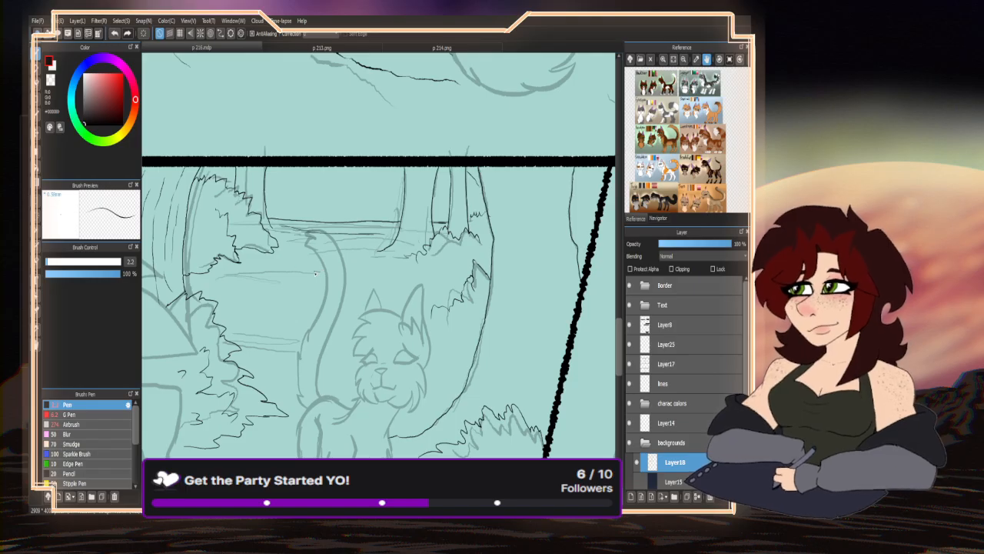
{"action": "mouse_move", "coordinate": [315, 273]}
{"action": "left_mouse_down"}
{"action": "mouse_move", "coordinate": [225, 281]}
{"action": "mouse_move", "coordinate": [326, 281]}
{"action": "left_mouse_up"}
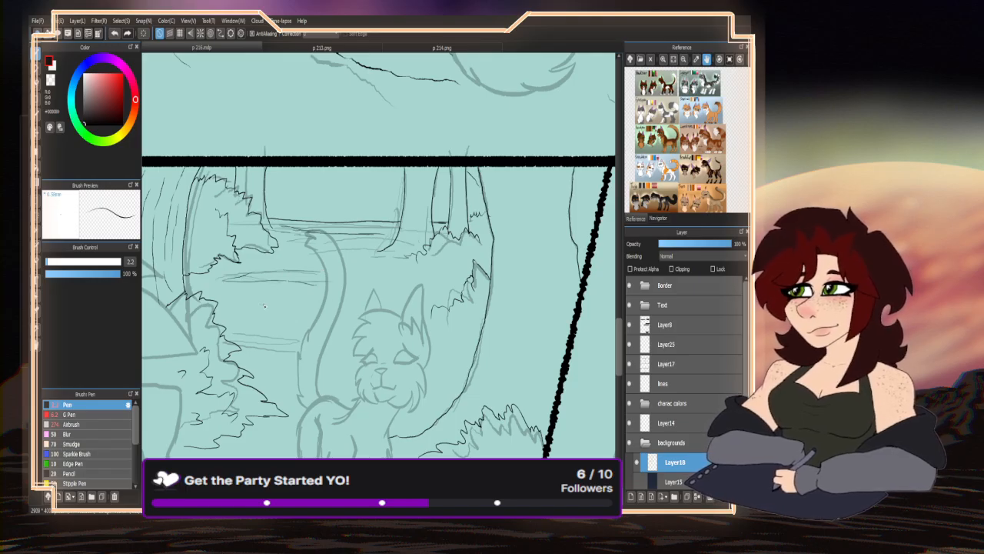
{"action": "left_click_drag", "start_coordinate": [264, 306], "coordinate": [348, 309]}
{"action": "mouse_move", "coordinate": [290, 346]}
{"action": "left_mouse_down"}
{"action": "mouse_move", "coordinate": [246, 339]}
{"action": "mouse_move", "coordinate": [302, 349]}
{"action": "mouse_move", "coordinate": [272, 321]}
{"action": "mouse_move", "coordinate": [267, 327]}
{"action": "left_mouse_up"}
{"action": "left_click_drag", "start_coordinate": [302, 293], "coordinate": [236, 296]}
{"action": "left_click_drag", "start_coordinate": [261, 297], "coordinate": [240, 300]}
{"action": "mouse_move", "coordinate": [356, 376]}
{"action": "left_mouse_down"}
{"action": "mouse_move", "coordinate": [324, 381]}
{"action": "mouse_move", "coordinate": [261, 377]}
{"action": "left_mouse_up"}
- Ink a long bark line beside the inner edge of the right trunk and short bark lines across its upper part
{"action": "scroll", "coordinate": [382, 301], "scroll_direction": "down", "scroll_amount": 5}
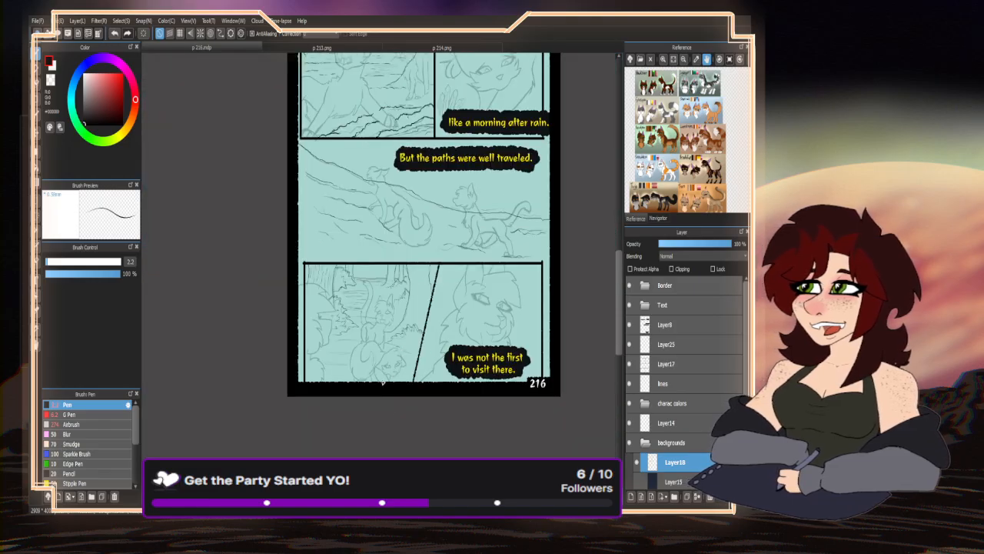
{"action": "scroll", "coordinate": [436, 289], "scroll_direction": "up", "scroll_amount": 6}
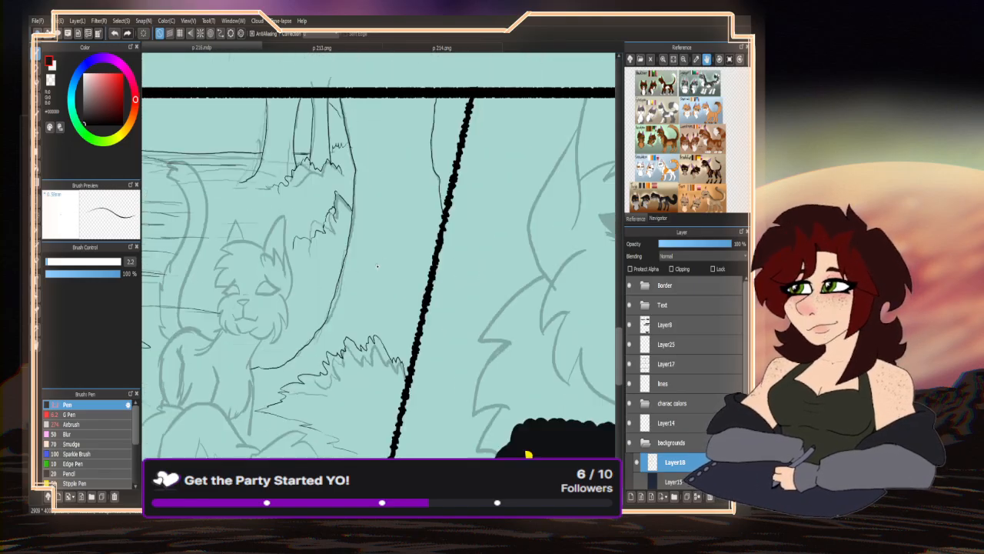
{"action": "mouse_move", "coordinate": [319, 174]}
{"action": "left_mouse_down"}
{"action": "mouse_move", "coordinate": [332, 208]}
{"action": "mouse_move", "coordinate": [332, 299]}
{"action": "left_mouse_up"}
{"action": "scroll", "coordinate": [359, 159], "scroll_direction": "down", "scroll_amount": 1}
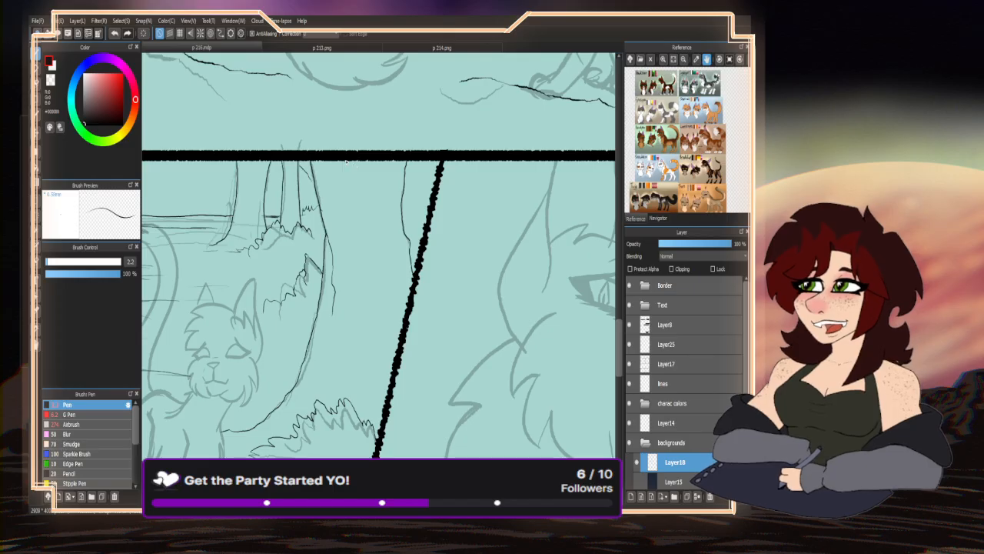
{"action": "mouse_move", "coordinate": [346, 162]}
{"action": "left_mouse_down"}
{"action": "mouse_move", "coordinate": [352, 191]}
{"action": "mouse_move", "coordinate": [353, 177]}
{"action": "left_mouse_up"}
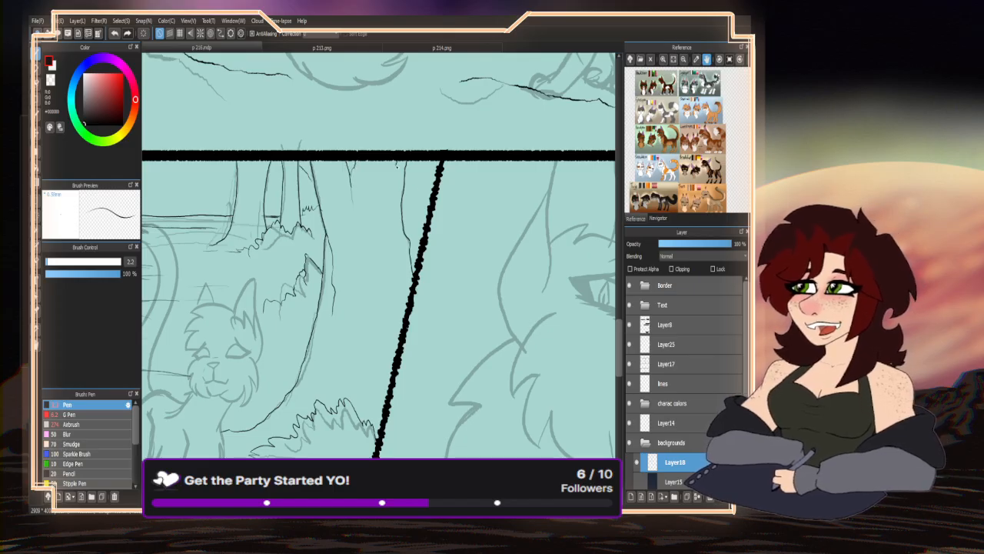
{"action": "left_click_drag", "start_coordinate": [391, 223], "coordinate": [396, 262]}
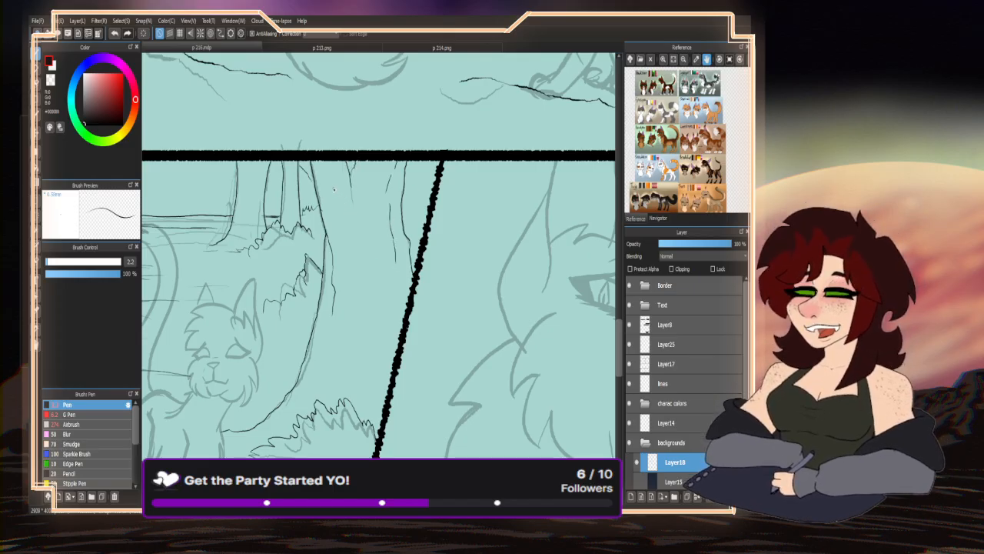
{"action": "mouse_move", "coordinate": [351, 189]}
{"action": "left_mouse_down"}
{"action": "mouse_move", "coordinate": [341, 207]}
{"action": "mouse_move", "coordinate": [350, 208]}
{"action": "left_mouse_up"}
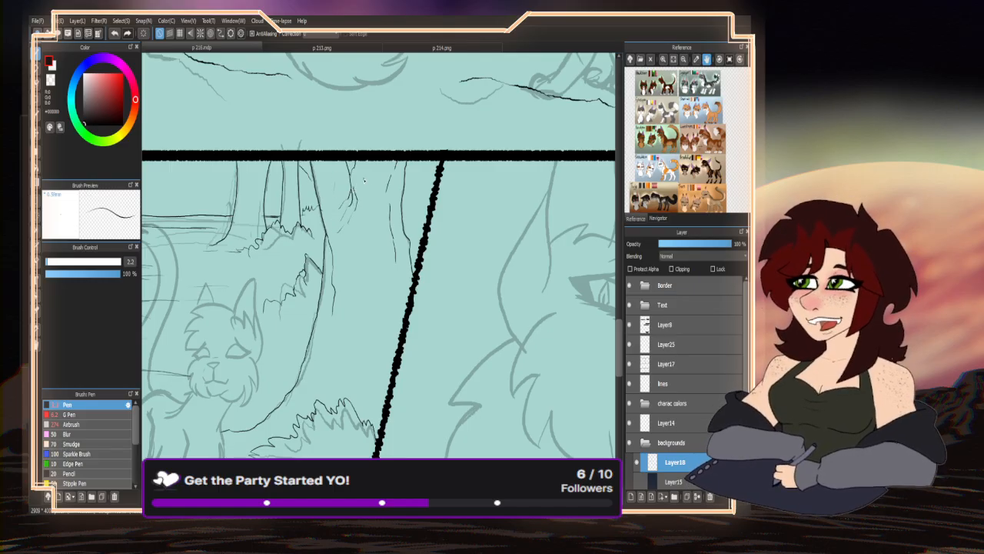
- Add short curved bark strokes fanning out from the knot line in the upper part of the right trunk
{"action": "left_click", "coordinate": [51, 79]}
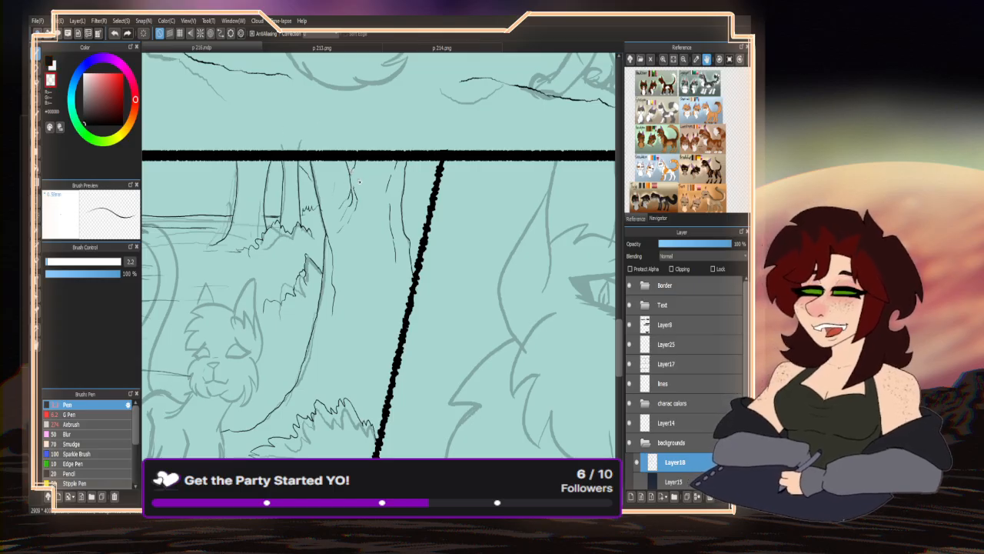
{"action": "scroll", "coordinate": [359, 181], "scroll_direction": "up", "scroll_amount": 3}
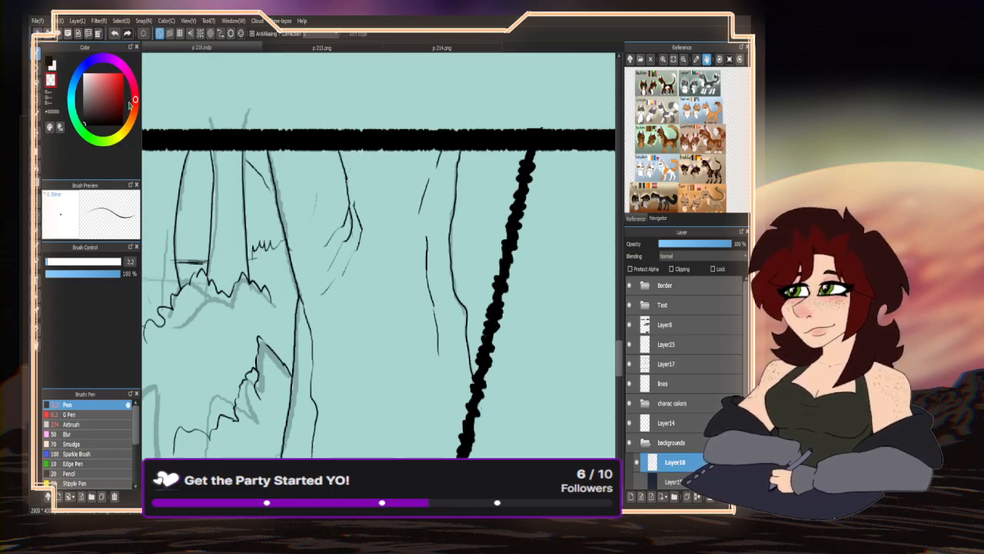
{"action": "left_click", "coordinate": [49, 62]}
{"action": "left_click_drag", "start_coordinate": [343, 185], "coordinate": [330, 209]}
{"action": "left_click_drag", "start_coordinate": [321, 214], "coordinate": [307, 224]}
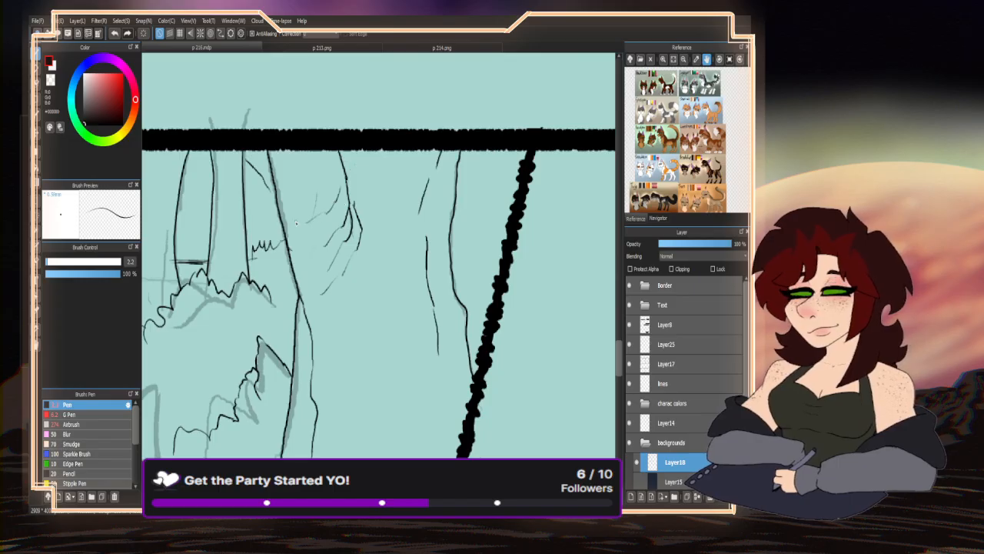
- Ink long flowing bark lines from the knot down the middle of the right trunk
{"action": "scroll", "coordinate": [375, 146], "scroll_direction": "down", "scroll_amount": 4}
{"action": "scroll", "coordinate": [370, 201], "scroll_direction": "up", "scroll_amount": 3}
{"action": "left_click_drag", "start_coordinate": [378, 129], "coordinate": [366, 224]}
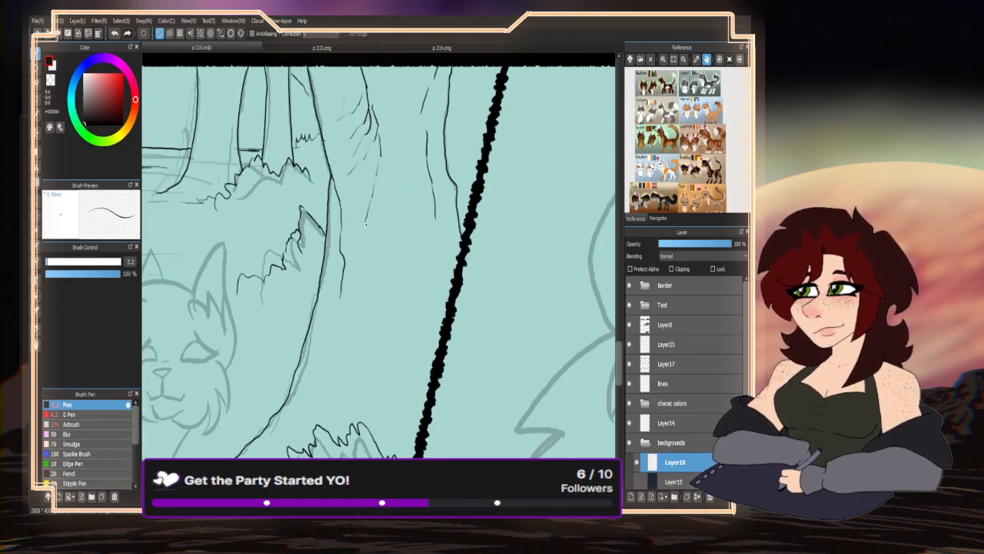
{"action": "left_click_drag", "start_coordinate": [382, 135], "coordinate": [404, 209]}
{"action": "left_click_drag", "start_coordinate": [386, 166], "coordinate": [366, 414]}
{"action": "scroll", "coordinate": [377, 231], "scroll_direction": "down", "scroll_amount": 3}
- Fill the right trunk's gaps with short bark lines below the panel border and thin vertical lines further down
{"action": "scroll", "coordinate": [378, 193], "scroll_direction": "up", "scroll_amount": 3}
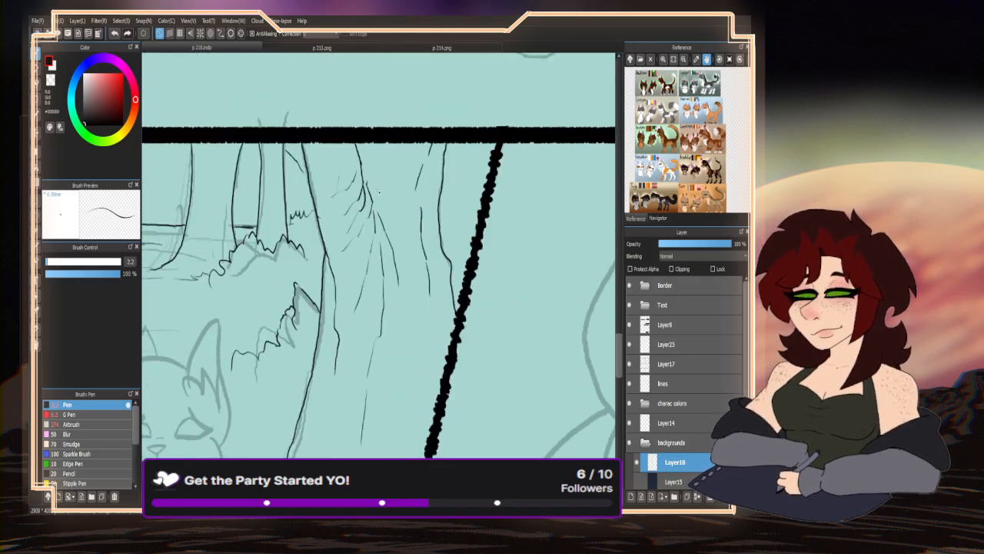
{"action": "mouse_move", "coordinate": [379, 177]}
{"action": "left_mouse_down"}
{"action": "mouse_move", "coordinate": [382, 151]}
{"action": "mouse_move", "coordinate": [400, 184]}
{"action": "left_mouse_up"}
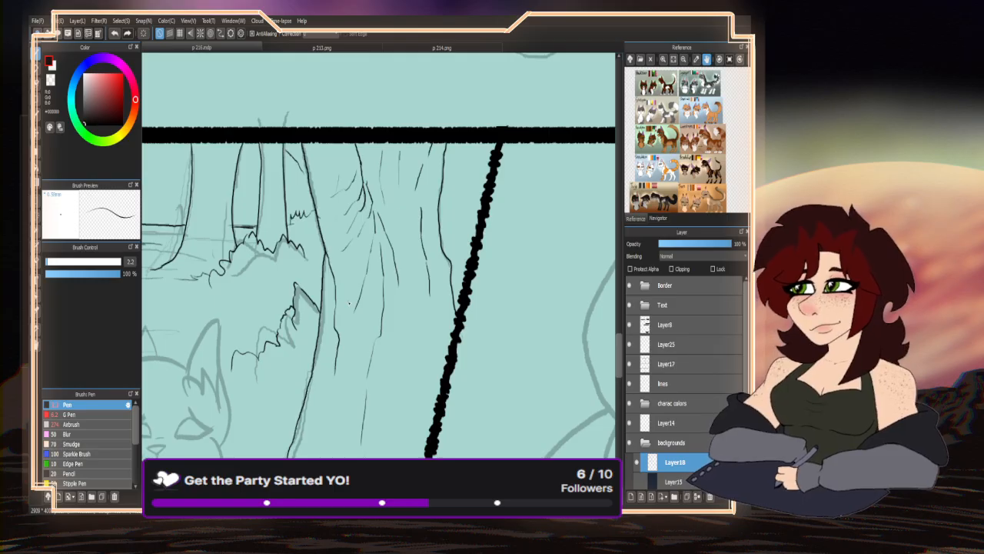
{"action": "scroll", "coordinate": [352, 136], "scroll_direction": "down", "scroll_amount": 3}
{"action": "scroll", "coordinate": [379, 226], "scroll_direction": "up", "scroll_amount": 3}
{"action": "left_click_drag", "start_coordinate": [378, 226], "coordinate": [370, 276]}
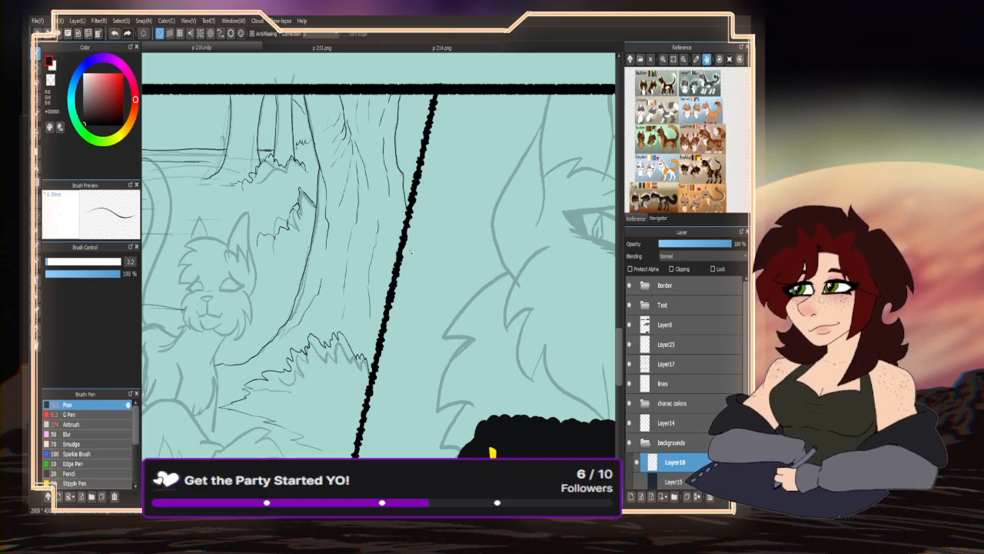
- Review the page's background line art with the sketch layer temporarily hidden
{"action": "scroll", "coordinate": [401, 171], "scroll_direction": "down", "scroll_amount": 4}
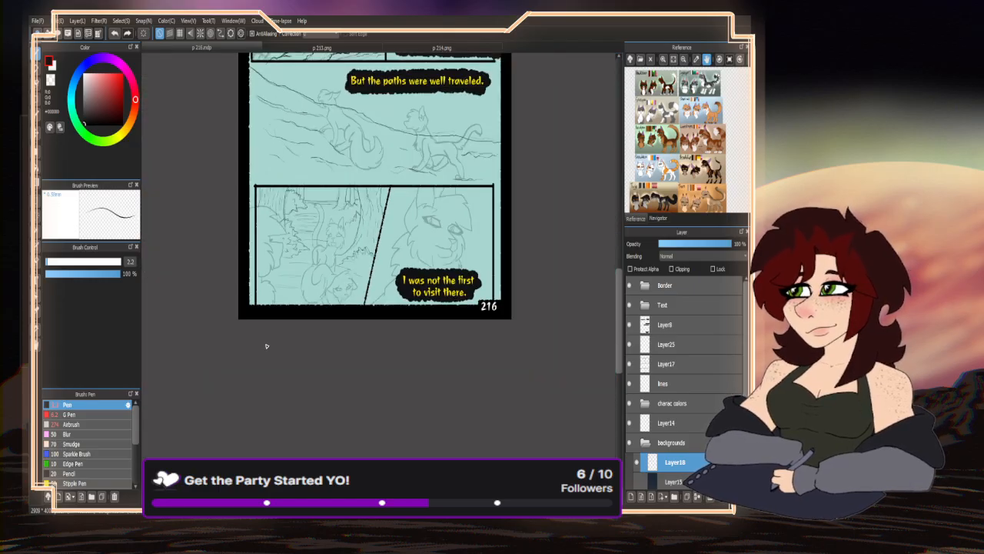
{"action": "scroll", "coordinate": [329, 300], "scroll_direction": "down", "scroll_amount": 2}
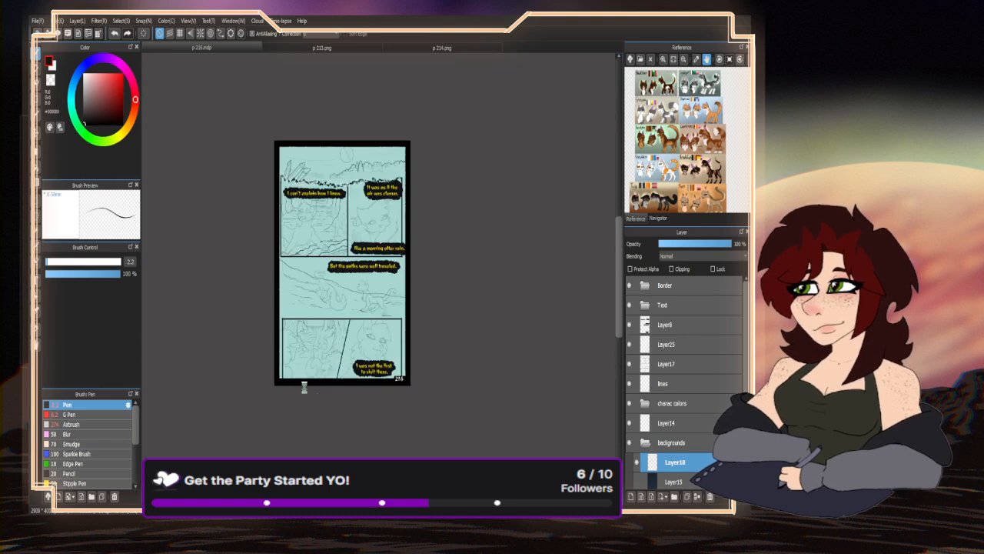
{"action": "scroll", "coordinate": [258, 355], "scroll_direction": "up", "scroll_amount": 2}
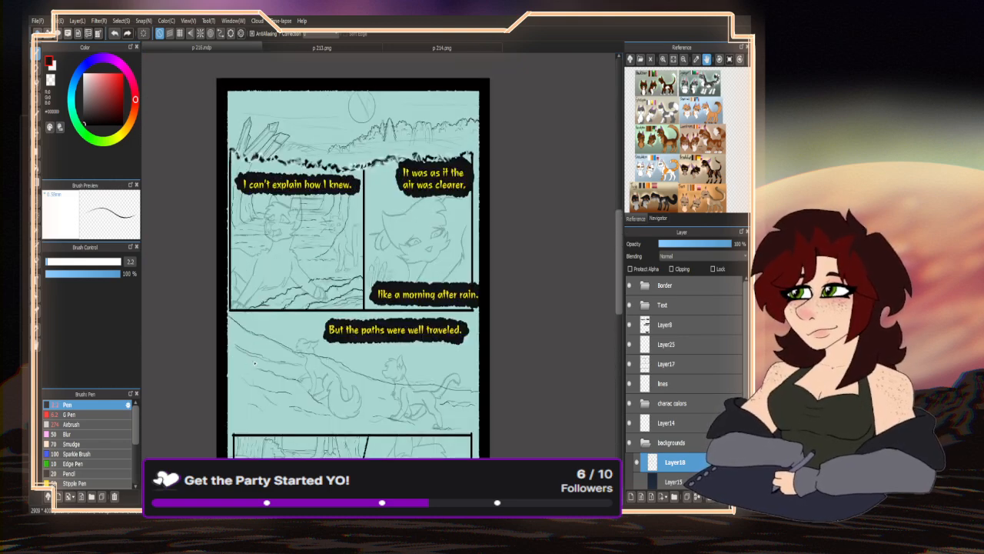
{"action": "scroll", "coordinate": [632, 443], "scroll_direction": "down", "scroll_amount": 3}
{"action": "left_click", "coordinate": [630, 441]}
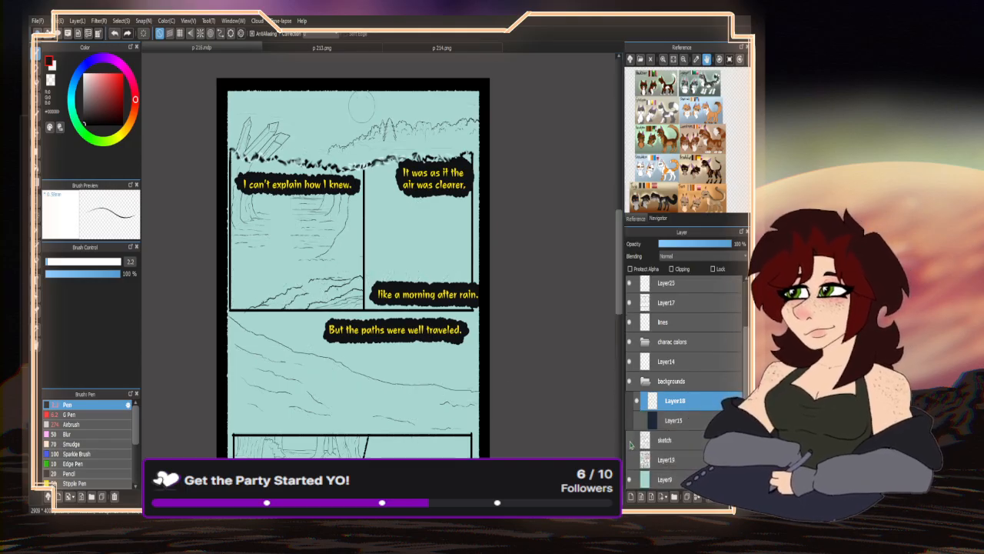
{"action": "left_click", "coordinate": [629, 441]}
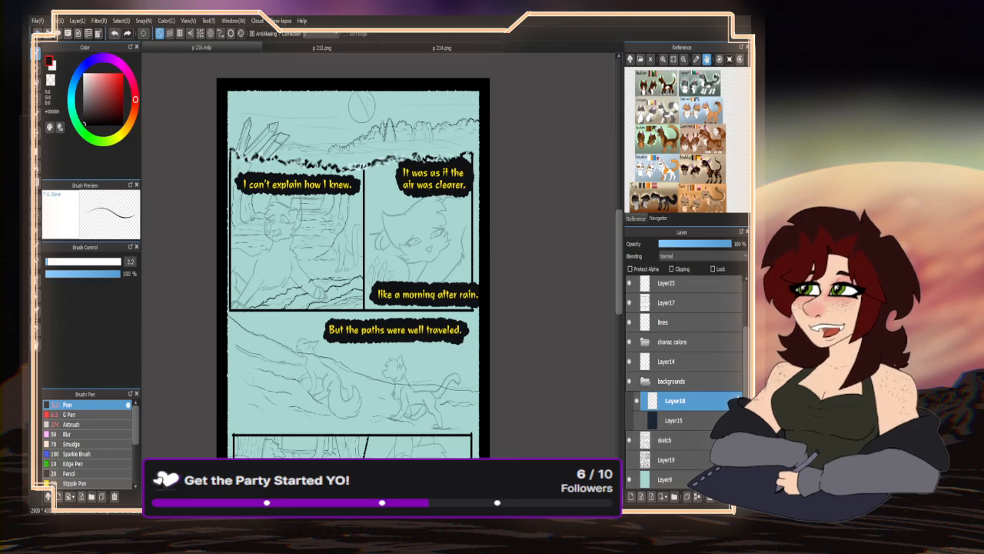
- On the lines layer, ink the foreground cat's eye outline in the first panel at pen size 5, filling its outer corner
{"action": "left_click", "coordinate": [662, 322]}
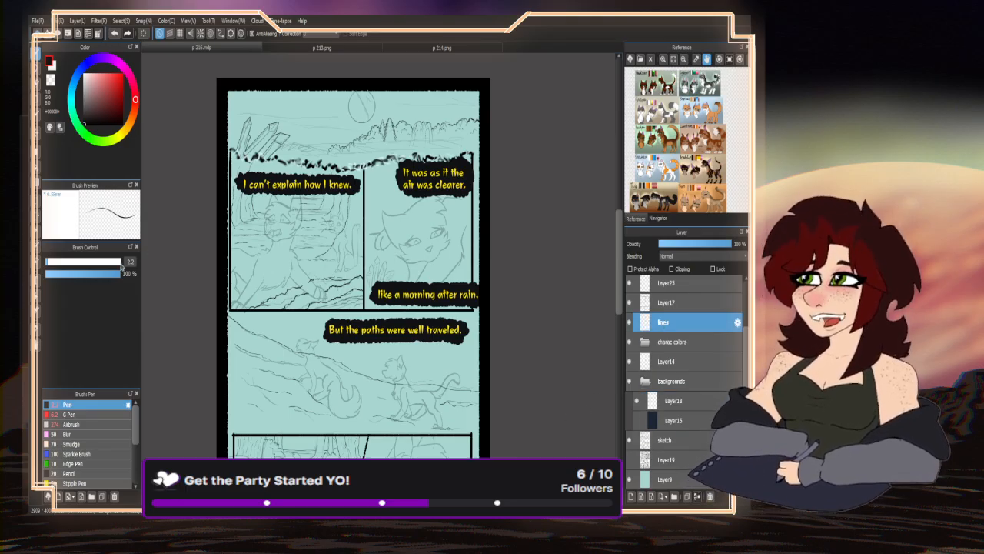
{"action": "left_click", "coordinate": [52, 263]}
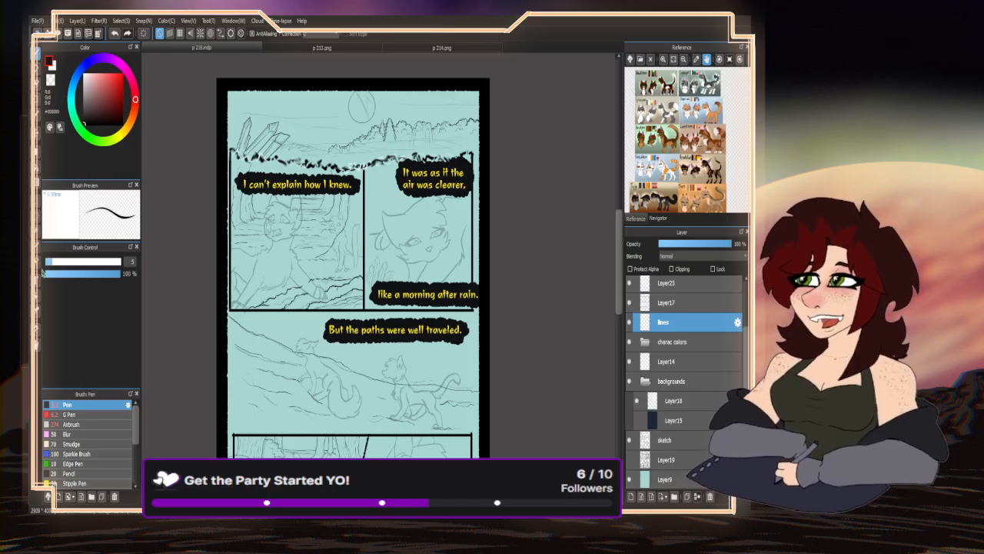
{"action": "scroll", "coordinate": [264, 229], "scroll_direction": "up", "scroll_amount": 8}
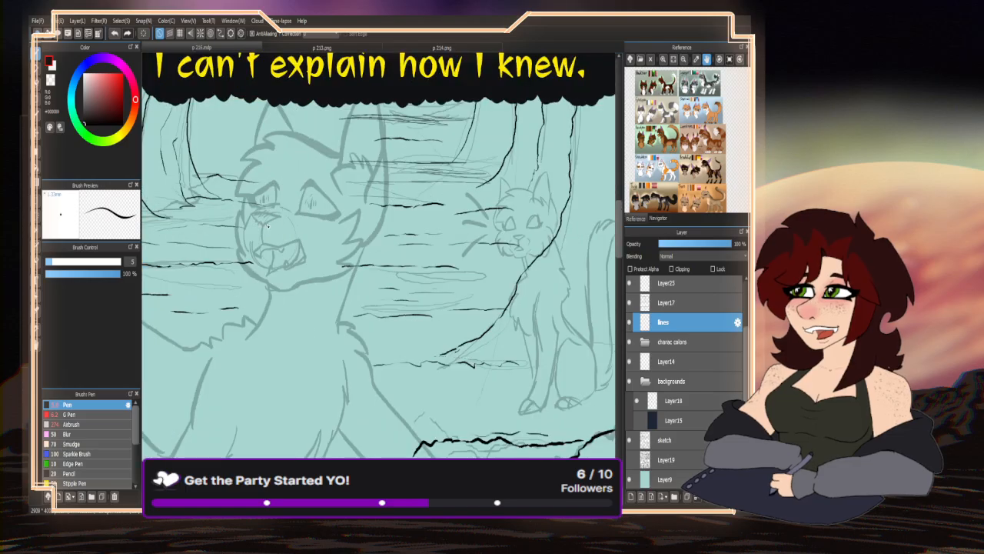
{"action": "mouse_move", "coordinate": [288, 151]}
{"action": "left_mouse_down"}
{"action": "mouse_move", "coordinate": [268, 188]}
{"action": "mouse_move", "coordinate": [244, 306]}
{"action": "mouse_move", "coordinate": [233, 312]}
{"action": "mouse_move", "coordinate": [398, 320]}
{"action": "mouse_move", "coordinate": [463, 300]}
{"action": "mouse_move", "coordinate": [498, 275]}
{"action": "mouse_move", "coordinate": [393, 337]}
{"action": "mouse_move", "coordinate": [443, 352]}
{"action": "mouse_move", "coordinate": [479, 341]}
{"action": "mouse_move", "coordinate": [502, 315]}
{"action": "mouse_move", "coordinate": [332, 130]}
{"action": "mouse_move", "coordinate": [309, 116]}
{"action": "mouse_move", "coordinate": [274, 160]}
{"action": "mouse_move", "coordinate": [306, 138]}
{"action": "mouse_move", "coordinate": [345, 145]}
{"action": "mouse_move", "coordinate": [284, 146]}
{"action": "left_mouse_up"}
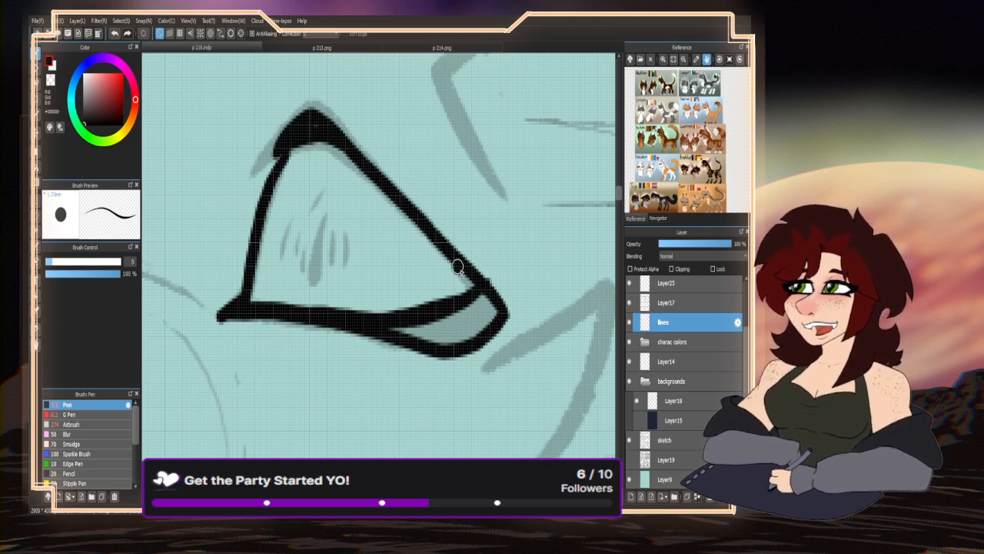
{"action": "mouse_move", "coordinate": [461, 268]}
{"action": "left_mouse_down"}
{"action": "mouse_move", "coordinate": [466, 279]}
{"action": "mouse_move", "coordinate": [389, 333]}
{"action": "mouse_move", "coordinate": [464, 335]}
{"action": "mouse_move", "coordinate": [433, 327]}
{"action": "mouse_move", "coordinate": [476, 305]}
{"action": "mouse_move", "coordinate": [467, 286]}
{"action": "left_mouse_up"}
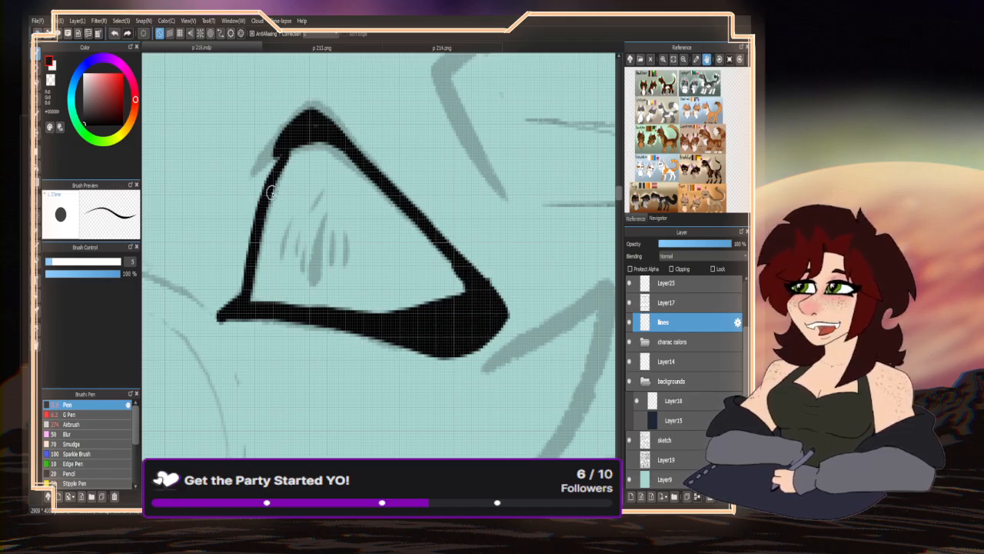
- Thicken the cat's upper eyelid line from the inner peak down to the outer corner
{"action": "scroll", "coordinate": [353, 224], "scroll_direction": "down", "scroll_amount": 3}
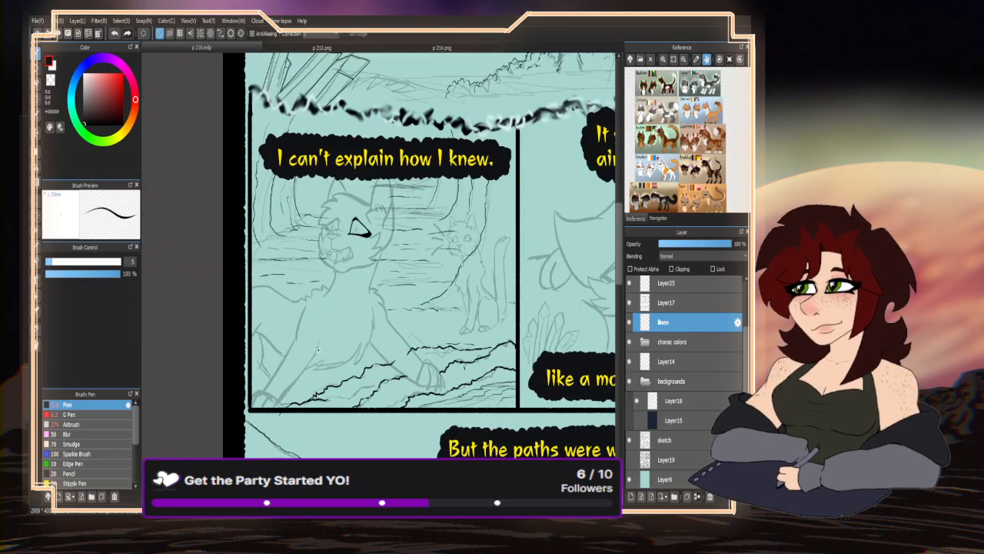
{"action": "scroll", "coordinate": [353, 224], "scroll_direction": "up", "scroll_amount": 8}
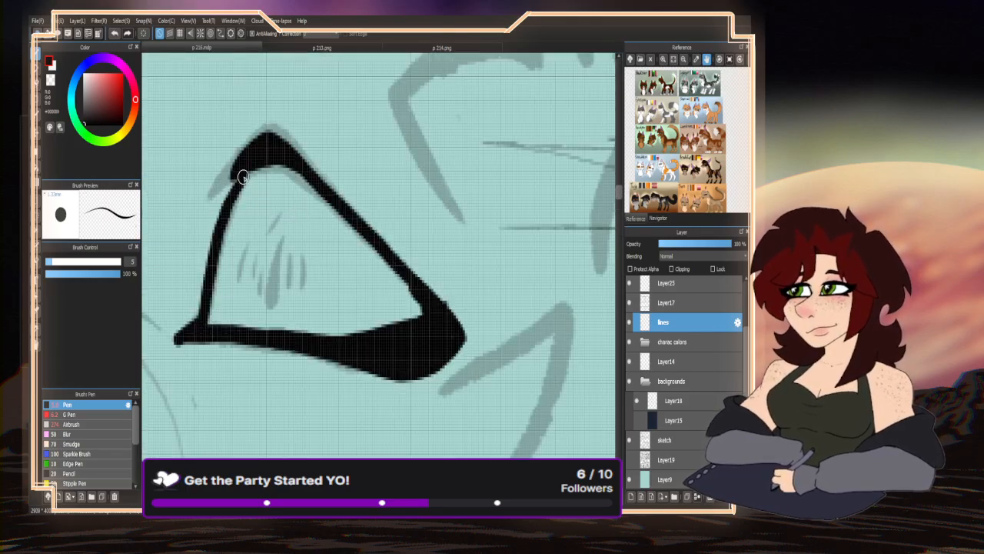
{"action": "mouse_move", "coordinate": [241, 176]}
{"action": "left_mouse_down"}
{"action": "mouse_move", "coordinate": [267, 168]}
{"action": "mouse_move", "coordinate": [301, 180]}
{"action": "mouse_move", "coordinate": [437, 334]}
{"action": "left_mouse_up"}
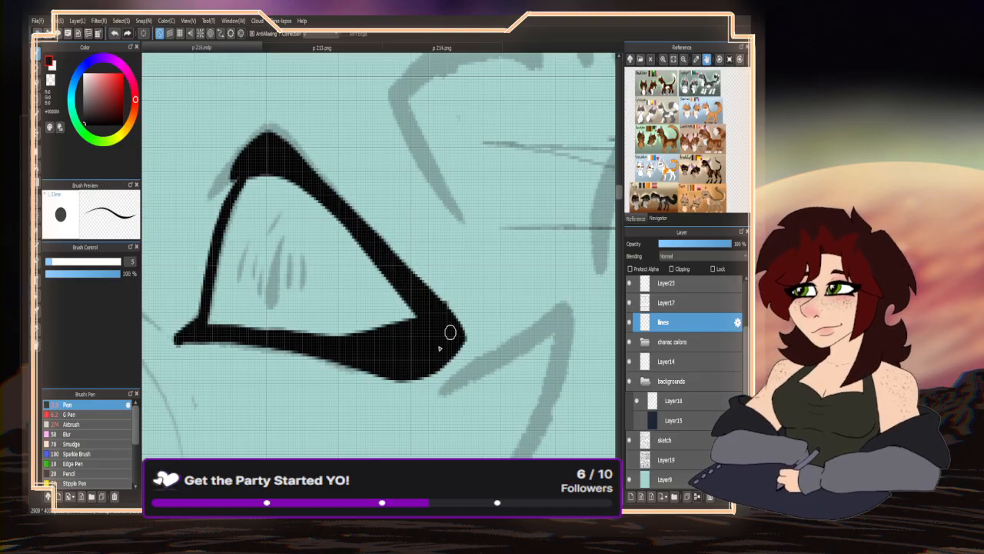
- Trim the lower outer corner of the eye outline with the transparent colour, and return to black
{"action": "left_click", "coordinate": [52, 83]}
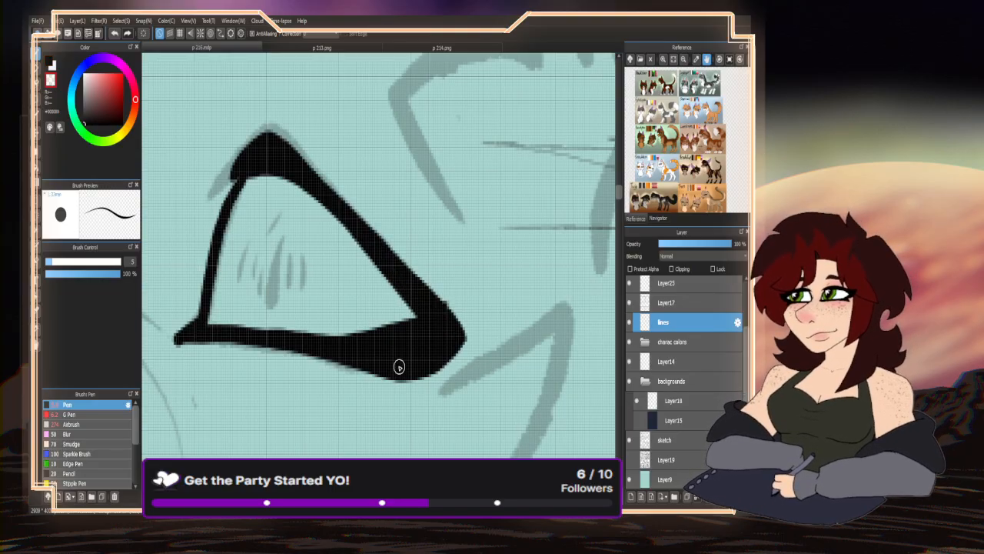
{"action": "mouse_move", "coordinate": [399, 366]}
{"action": "left_mouse_down"}
{"action": "mouse_move", "coordinate": [424, 374]}
{"action": "mouse_move", "coordinate": [452, 322]}
{"action": "left_mouse_up"}
{"action": "scroll", "coordinate": [364, 291], "scroll_direction": "down", "scroll_amount": 5}
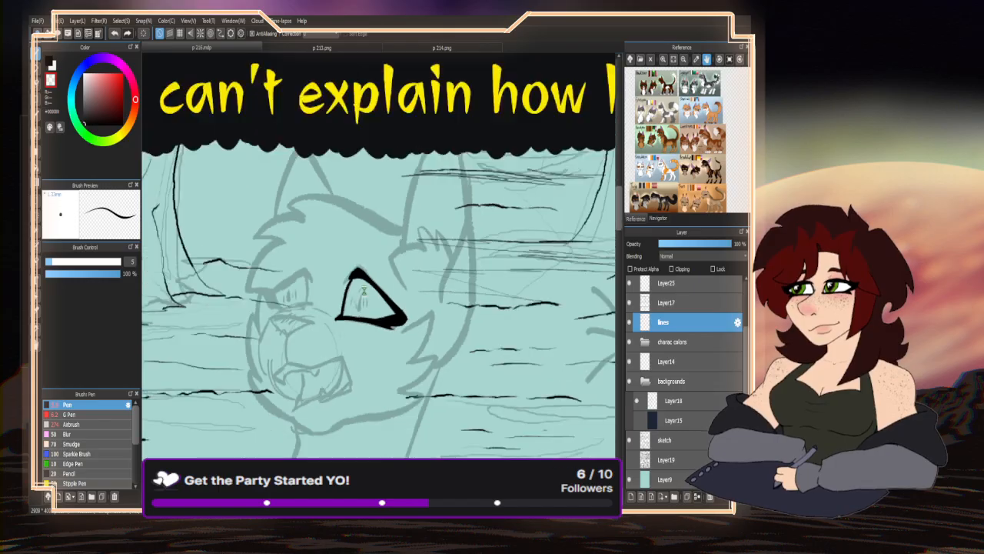
{"action": "scroll", "coordinate": [364, 291], "scroll_direction": "down", "scroll_amount": 3}
{"action": "left_click", "coordinate": [51, 64]}
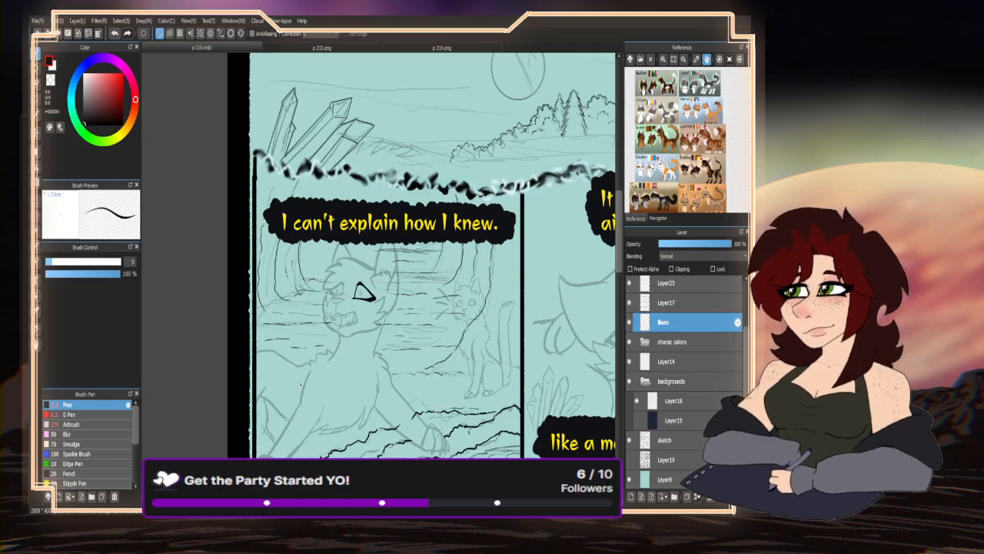
- Ink the narrow slit pupil and the short broken iris lines on both sides of it inside the cat's eye
{"action": "scroll", "coordinate": [352, 351], "scroll_direction": "up", "scroll_amount": 6}
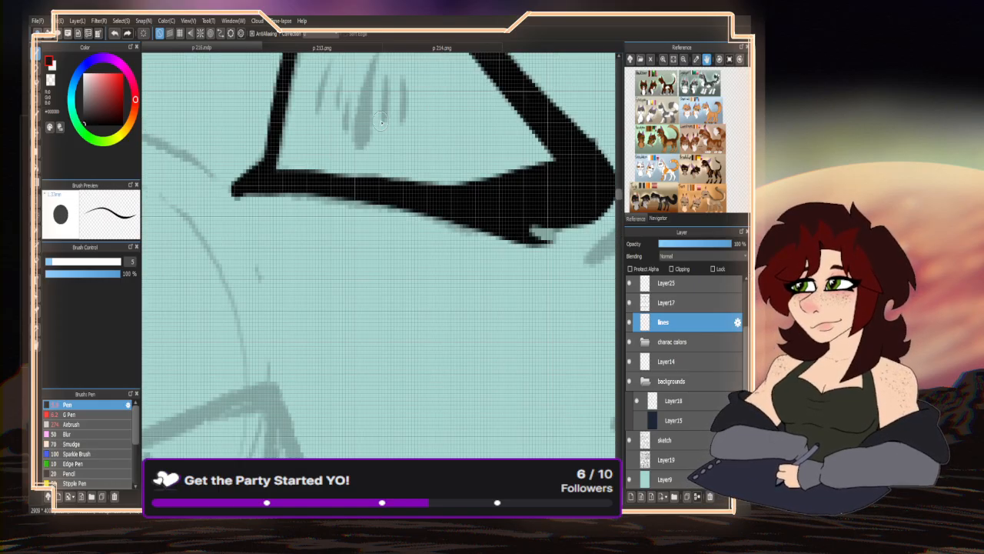
{"action": "scroll", "coordinate": [333, 194], "scroll_direction": "down", "scroll_amount": 2}
{"action": "scroll", "coordinate": [333, 194], "scroll_direction": "up", "scroll_amount": 2}
{"action": "scroll", "coordinate": [333, 194], "scroll_direction": "up", "scroll_amount": 2}
{"action": "left_click_drag", "start_coordinate": [347, 170], "coordinate": [337, 294]}
{"action": "scroll", "coordinate": [315, 282], "scroll_direction": "down", "scroll_amount": 3}
{"action": "scroll", "coordinate": [373, 181], "scroll_direction": "up", "scroll_amount": 3}
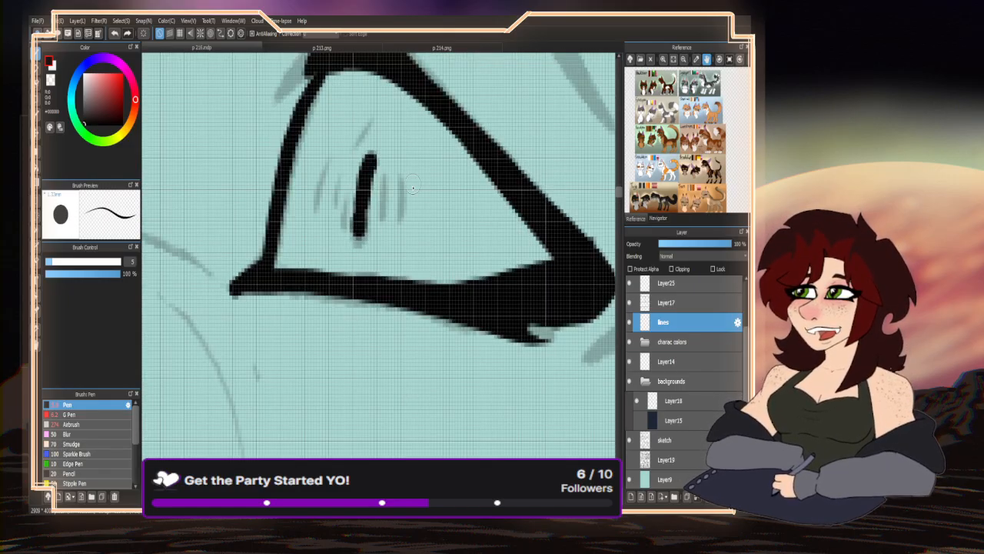
{"action": "mouse_move", "coordinate": [384, 177]}
{"action": "left_mouse_down"}
{"action": "mouse_move", "coordinate": [385, 208]}
{"action": "mouse_move", "coordinate": [406, 189]}
{"action": "mouse_move", "coordinate": [412, 221]}
{"action": "mouse_move", "coordinate": [393, 240]}
{"action": "left_mouse_up"}
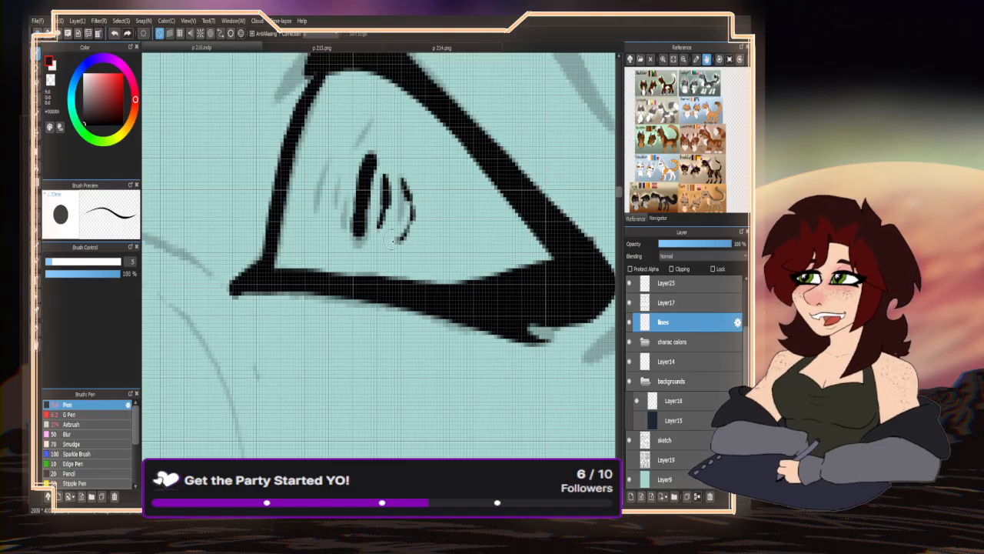
{"action": "mouse_move", "coordinate": [363, 138]}
{"action": "left_mouse_down"}
{"action": "mouse_move", "coordinate": [343, 161]}
{"action": "mouse_move", "coordinate": [342, 240]}
{"action": "left_mouse_up"}
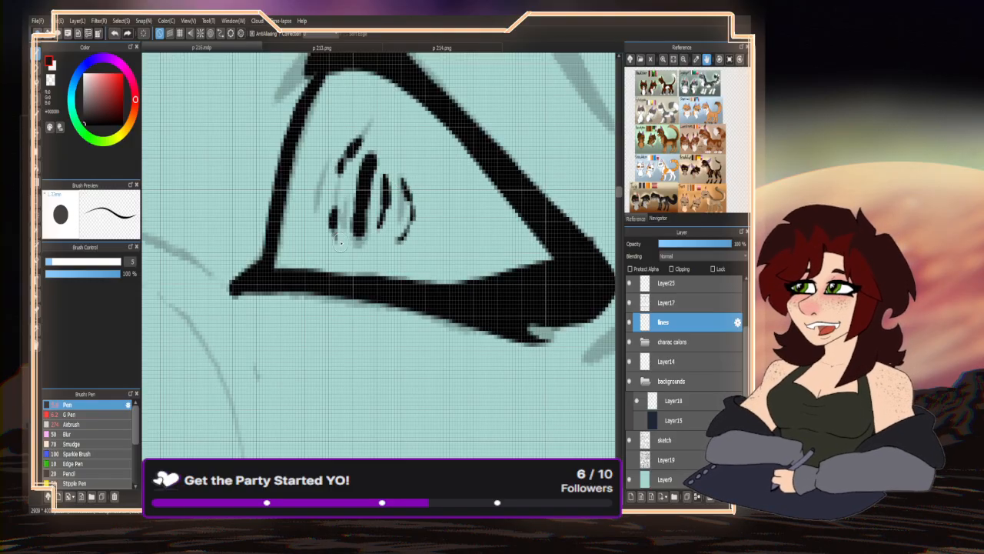
{"action": "left_click_drag", "start_coordinate": [326, 160], "coordinate": [316, 221]}
- Hide the sketch layer to check the inked eye against the background lines of the first panel
{"action": "scroll", "coordinate": [349, 237], "scroll_direction": "down", "scroll_amount": 3}
{"action": "scroll", "coordinate": [409, 192], "scroll_direction": "down", "scroll_amount": 3}
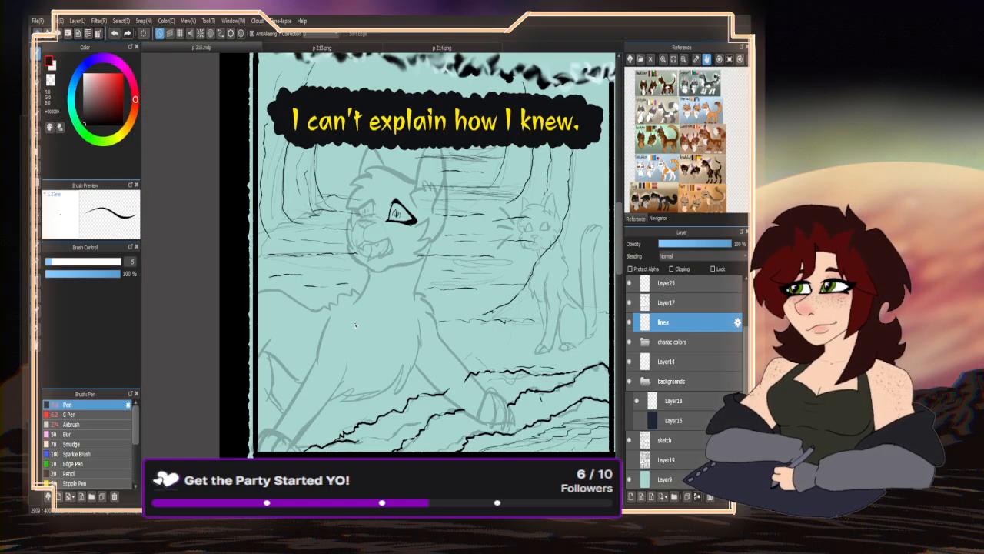
{"action": "left_click", "coordinate": [629, 443]}
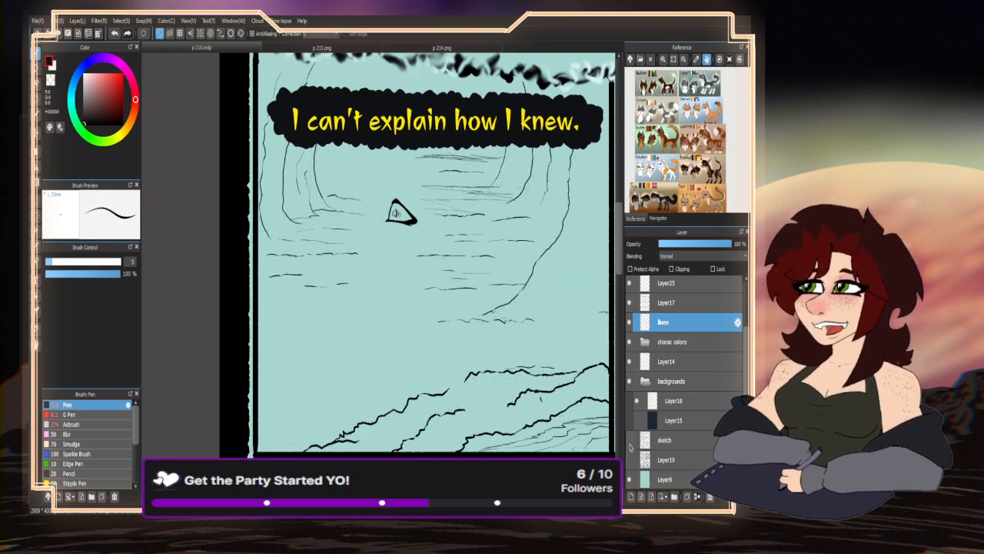
- Show the sketch layer and ink the cat's triangular nose and the short curved bridge line above it
{"action": "left_click", "coordinate": [629, 442]}
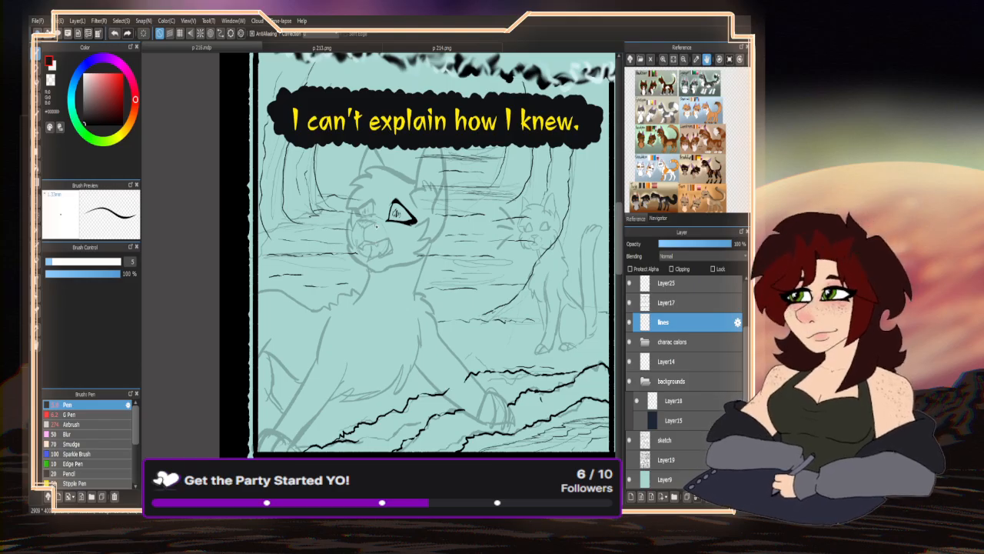
{"action": "scroll", "coordinate": [376, 226], "scroll_direction": "up", "scroll_amount": 4}
{"action": "mouse_move", "coordinate": [402, 232]}
{"action": "left_mouse_down"}
{"action": "mouse_move", "coordinate": [306, 227]}
{"action": "mouse_move", "coordinate": [315, 251]}
{"action": "mouse_move", "coordinate": [346, 265]}
{"action": "mouse_move", "coordinate": [389, 227]}
{"action": "mouse_move", "coordinate": [366, 199]}
{"action": "mouse_move", "coordinate": [311, 207]}
{"action": "left_mouse_up"}
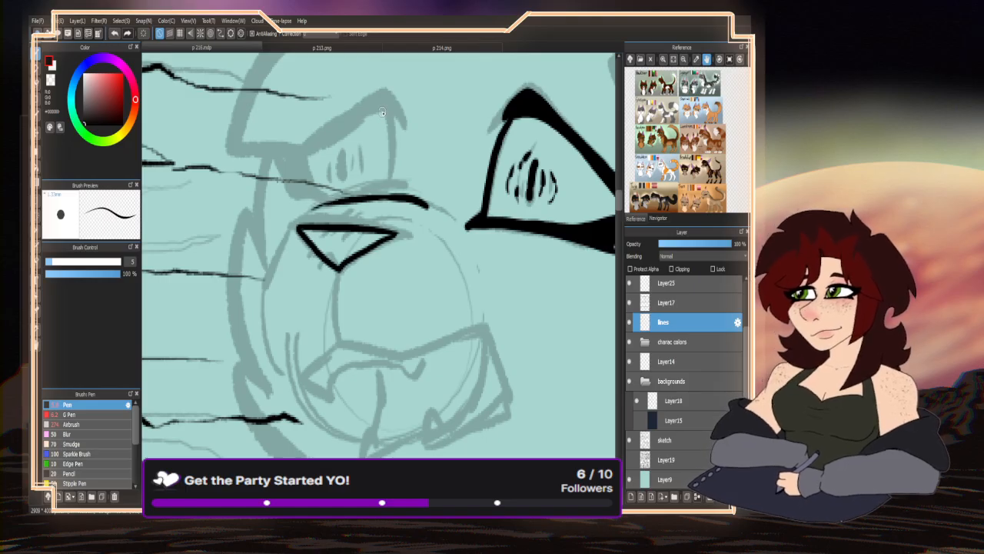
- Ink the outline of the cat's far eye with a straight inner edge, a thick slanted upper lid and an outer edge
{"action": "left_click_drag", "start_coordinate": [382, 112], "coordinate": [386, 201]}
{"action": "left_click_drag", "start_coordinate": [389, 122], "coordinate": [389, 199]}
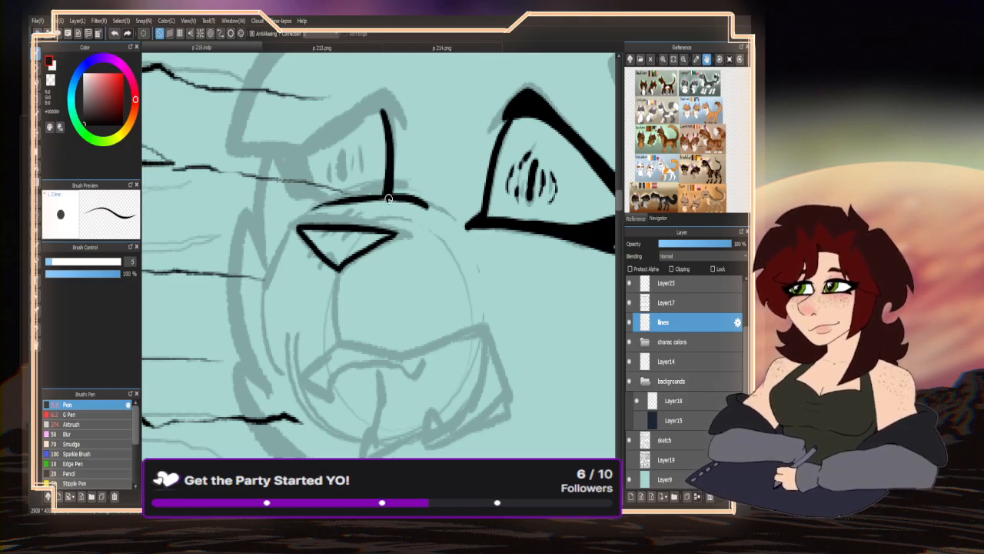
{"action": "left_click_drag", "start_coordinate": [382, 111], "coordinate": [287, 161]}
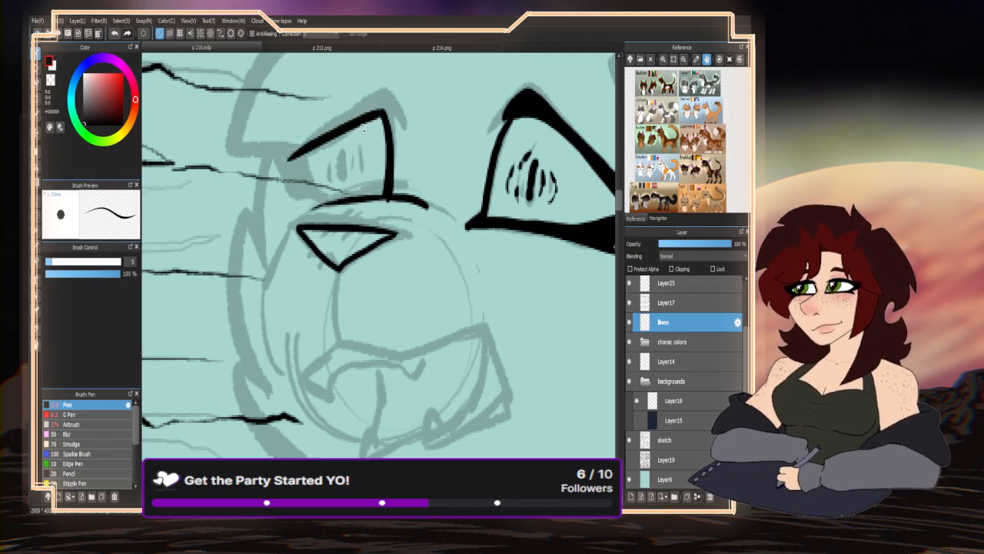
{"action": "left_click_drag", "start_coordinate": [340, 132], "coordinate": [281, 168]}
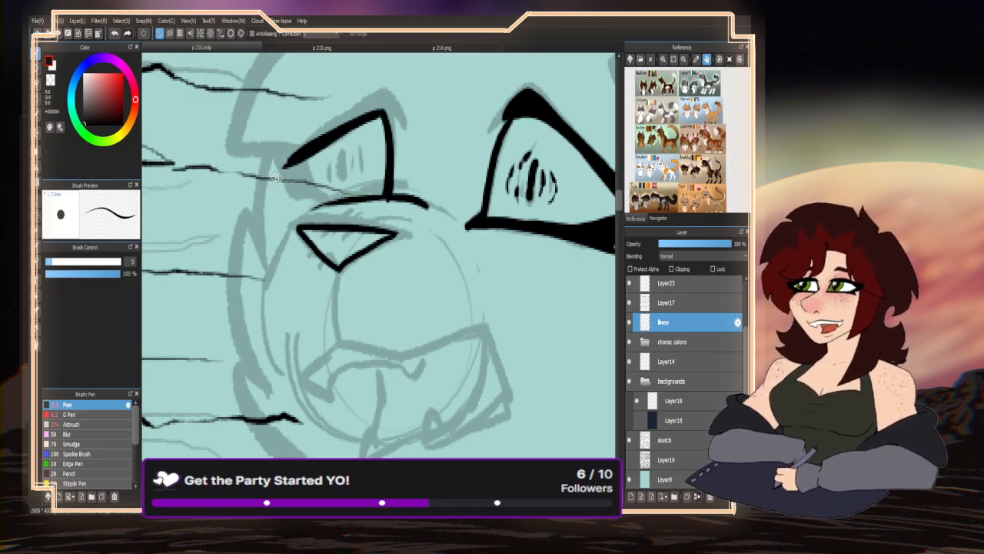
{"action": "mouse_move", "coordinate": [300, 152]}
{"action": "left_mouse_down"}
{"action": "mouse_move", "coordinate": [381, 109]}
{"action": "mouse_move", "coordinate": [392, 118]}
{"action": "mouse_move", "coordinate": [388, 107]}
{"action": "mouse_move", "coordinate": [379, 96]}
{"action": "mouse_move", "coordinate": [311, 152]}
{"action": "mouse_move", "coordinate": [316, 134]}
{"action": "mouse_move", "coordinate": [277, 160]}
{"action": "mouse_move", "coordinate": [302, 195]}
{"action": "mouse_move", "coordinate": [318, 198]}
{"action": "mouse_move", "coordinate": [291, 200]}
{"action": "mouse_move", "coordinate": [312, 197]}
{"action": "mouse_move", "coordinate": [291, 175]}
{"action": "mouse_move", "coordinate": [302, 166]}
{"action": "mouse_move", "coordinate": [286, 163]}
{"action": "mouse_move", "coordinate": [334, 197]}
{"action": "mouse_move", "coordinate": [306, 197]}
{"action": "left_mouse_up"}
- Ink the slit pupil and broken iris lines inside the far eye, and thicken the eye's outer corner
{"action": "scroll", "coordinate": [349, 183], "scroll_direction": "up", "scroll_amount": 4}
{"action": "left_click_drag", "start_coordinate": [333, 115], "coordinate": [332, 206]}
{"action": "left_click_drag", "start_coordinate": [359, 115], "coordinate": [366, 211]}
{"action": "left_click_drag", "start_coordinate": [398, 151], "coordinate": [395, 188]}
{"action": "left_click_drag", "start_coordinate": [384, 114], "coordinate": [398, 184]}
{"action": "mouse_move", "coordinate": [296, 143]}
{"action": "left_mouse_down"}
{"action": "mouse_move", "coordinate": [294, 187]}
{"action": "mouse_move", "coordinate": [263, 180]}
{"action": "left_mouse_up"}
{"action": "scroll", "coordinate": [282, 206], "scroll_direction": "down", "scroll_amount": 6}
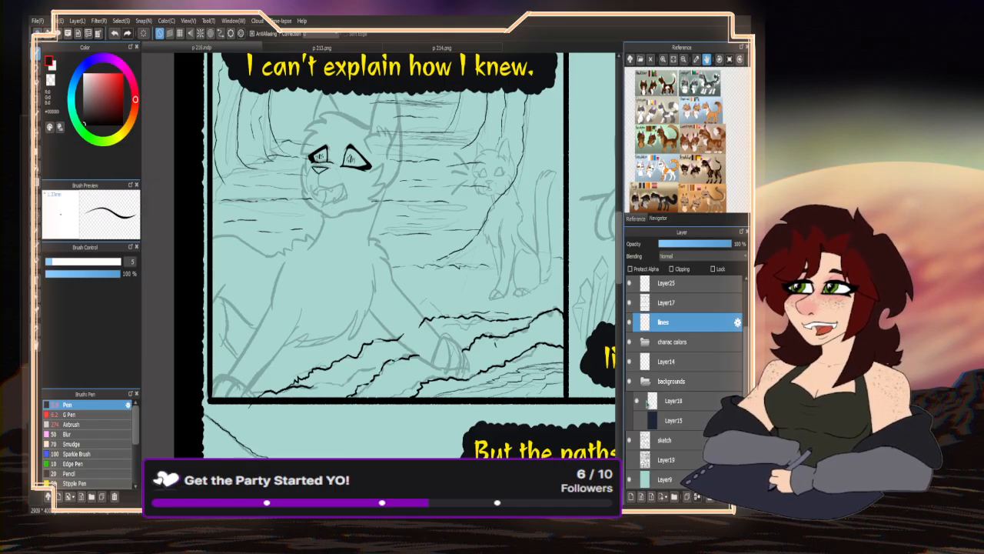
- Check both inked eyes with the sketch layer toggled off and on, and hide the backgrounds folder's line art
{"action": "left_click", "coordinate": [629, 440]}
{"action": "left_click", "coordinate": [629, 440]}
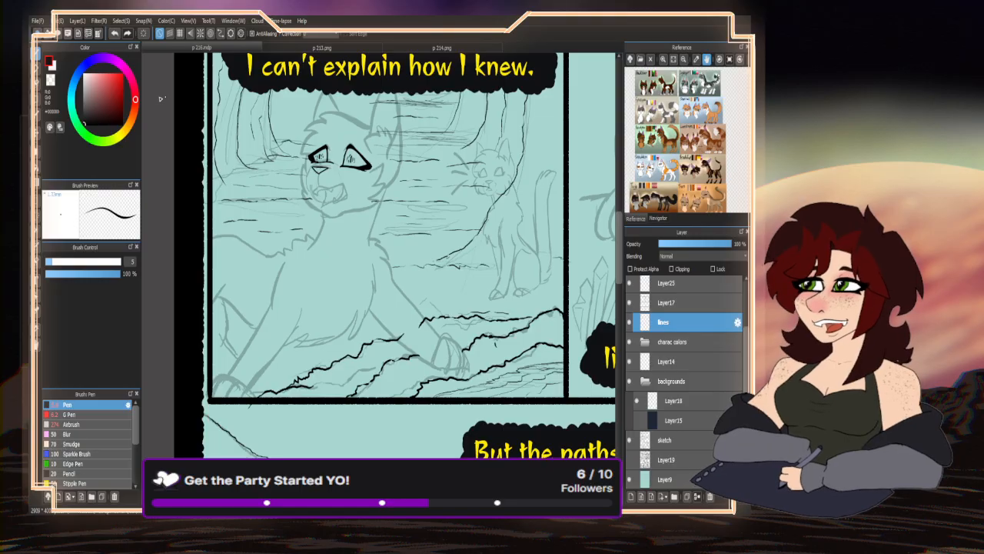
{"action": "key", "text": "x"}
{"action": "scroll", "coordinate": [315, 171], "scroll_direction": "up", "scroll_amount": 6}
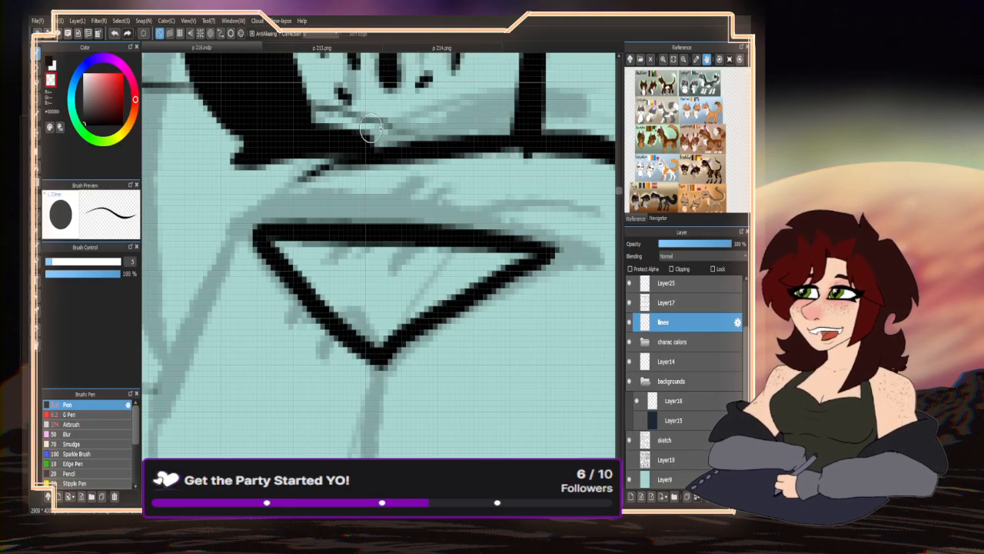
{"action": "scroll", "coordinate": [314, 209], "scroll_direction": "down", "scroll_amount": 1}
{"action": "scroll", "coordinate": [425, 240], "scroll_direction": "down", "scroll_amount": 4}
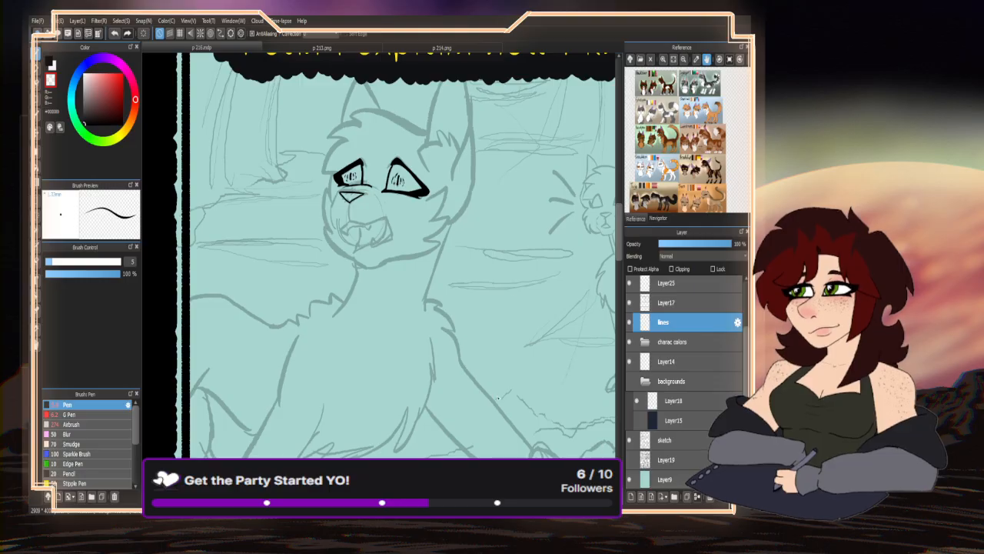
- Clean up the line where the far eye's lower lid meets the nose bridge with the transparent colour, and return to black
{"action": "scroll", "coordinate": [343, 189], "scroll_direction": "up", "scroll_amount": 4}
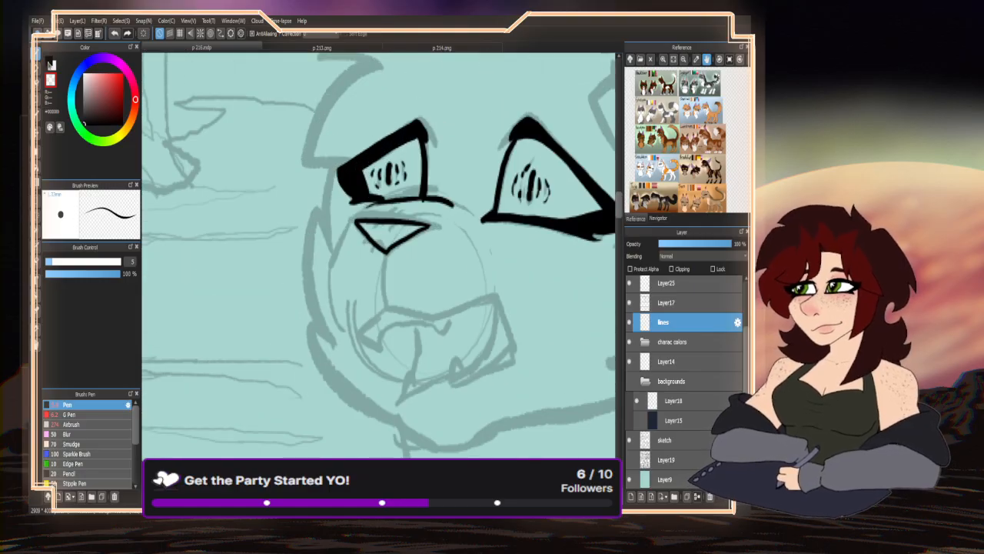
{"action": "key", "text": "x"}
{"action": "left_click", "coordinate": [50, 83]}
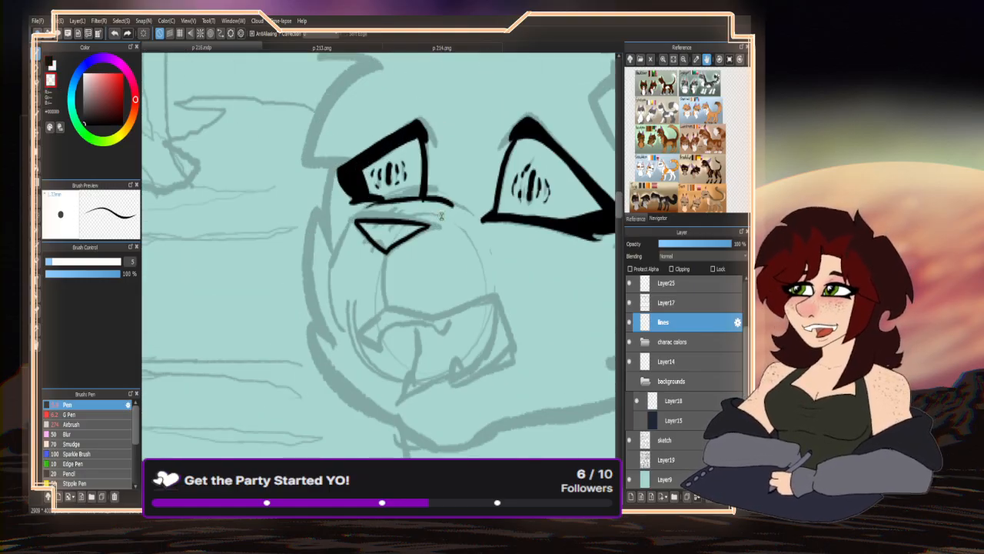
{"action": "scroll", "coordinate": [441, 216], "scroll_direction": "up", "scroll_amount": 3}
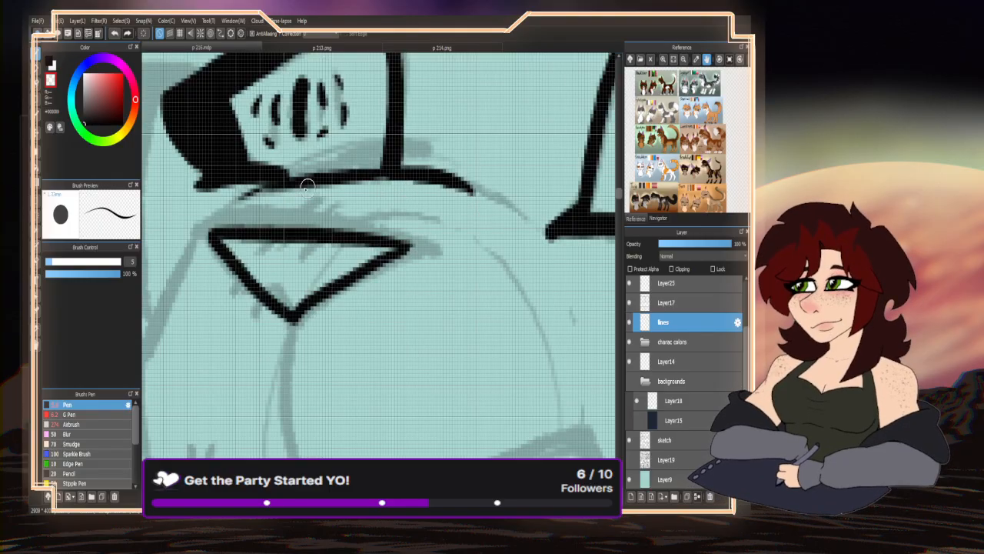
{"action": "key", "text": "x"}
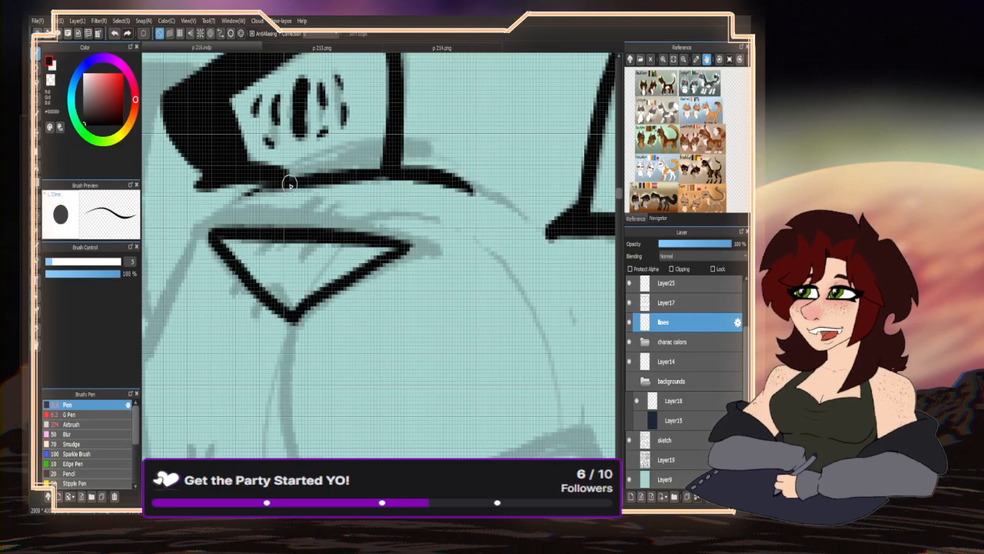
{"action": "scroll", "coordinate": [278, 201], "scroll_direction": "down", "scroll_amount": 3}
{"action": "scroll", "coordinate": [278, 201], "scroll_direction": "down", "scroll_amount": 3}
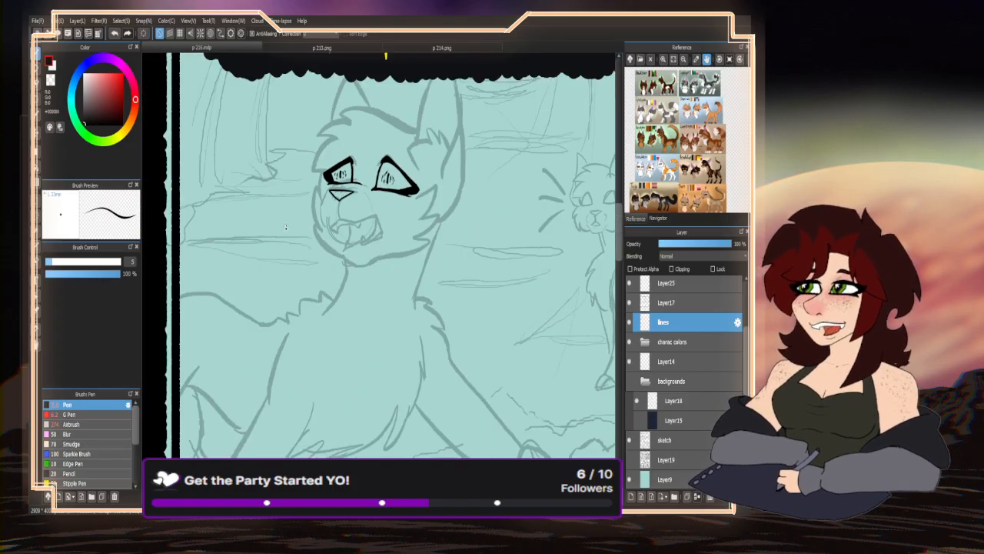
- Ink the line running down from the nose tip to the mouth and the outer curve of the cat's muzzle
{"action": "scroll", "coordinate": [444, 202], "scroll_direction": "up", "scroll_amount": 2}
{"action": "scroll", "coordinate": [219, 229], "scroll_direction": "up", "scroll_amount": 4}
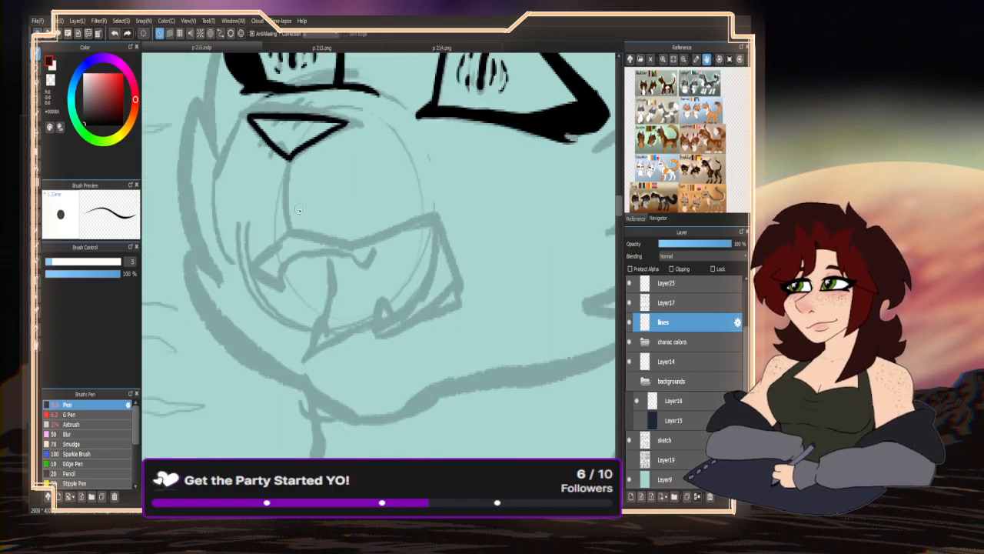
{"action": "mouse_move", "coordinate": [281, 149]}
{"action": "left_mouse_down"}
{"action": "mouse_move", "coordinate": [281, 210]}
{"action": "mouse_move", "coordinate": [292, 261]}
{"action": "left_mouse_up"}
{"action": "scroll", "coordinate": [371, 212], "scroll_direction": "down", "scroll_amount": 2}
{"action": "scroll", "coordinate": [371, 213], "scroll_direction": "up", "scroll_amount": 2}
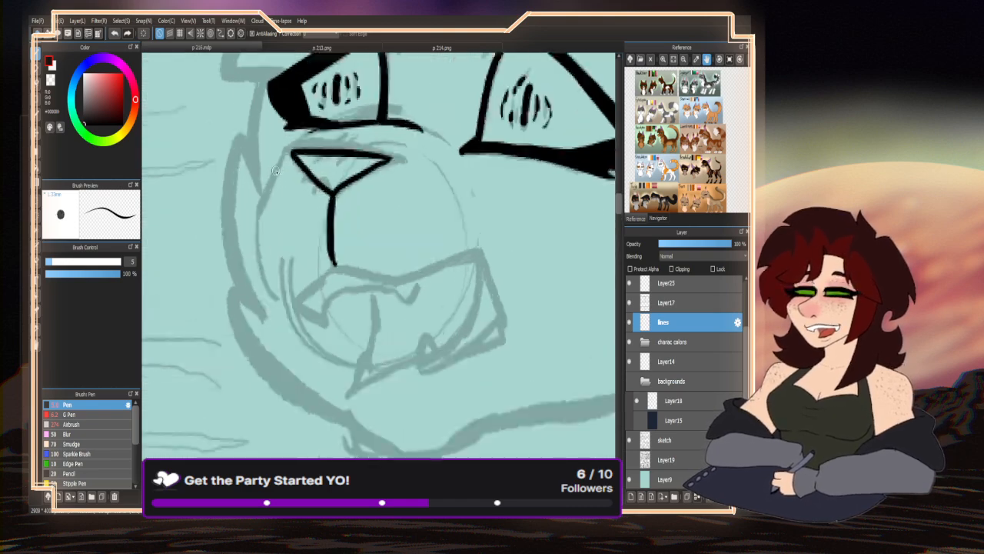
{"action": "mouse_move", "coordinate": [288, 158]}
{"action": "left_mouse_down"}
{"action": "mouse_move", "coordinate": [253, 233]}
{"action": "mouse_move", "coordinate": [284, 296]}
{"action": "left_mouse_up"}
{"action": "scroll", "coordinate": [244, 311], "scroll_direction": "down", "scroll_amount": 3}
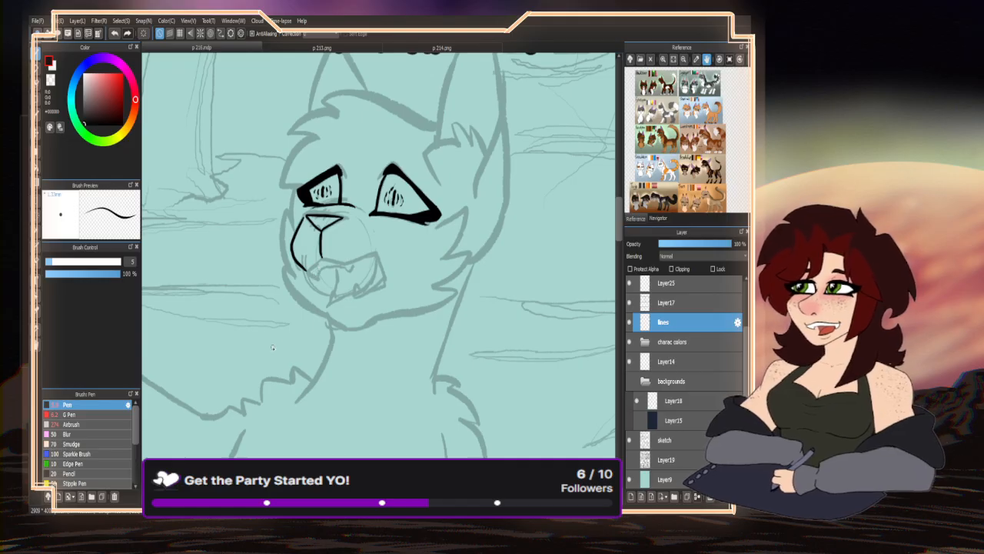
- Trim the lower end of the muzzle curve with the transparent colour, and return to black
{"action": "key", "text": "z"}
{"action": "scroll", "coordinate": [286, 237], "scroll_direction": "up", "scroll_amount": 4}
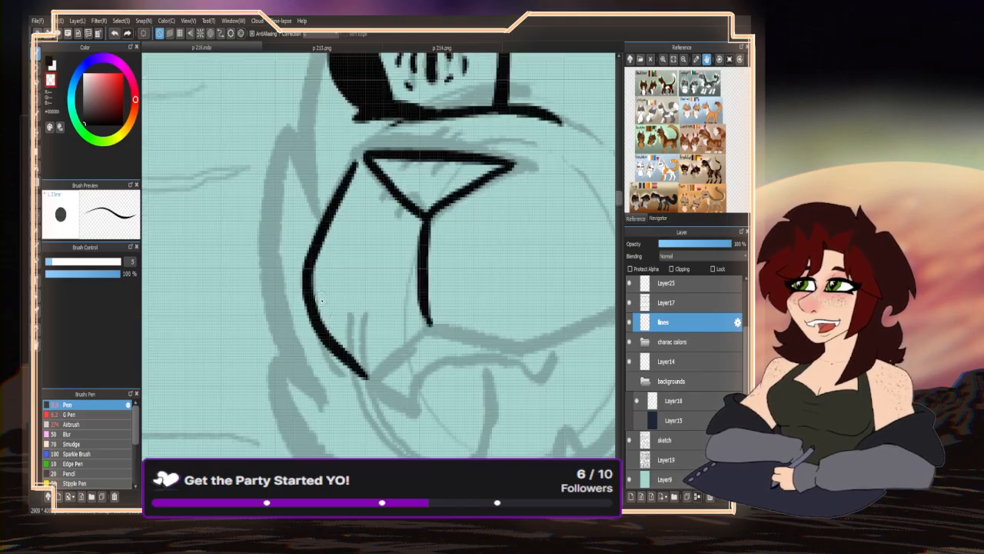
{"action": "mouse_move", "coordinate": [345, 339]}
{"action": "left_mouse_down"}
{"action": "mouse_move", "coordinate": [367, 372]}
{"action": "mouse_move", "coordinate": [360, 350]}
{"action": "left_mouse_up"}
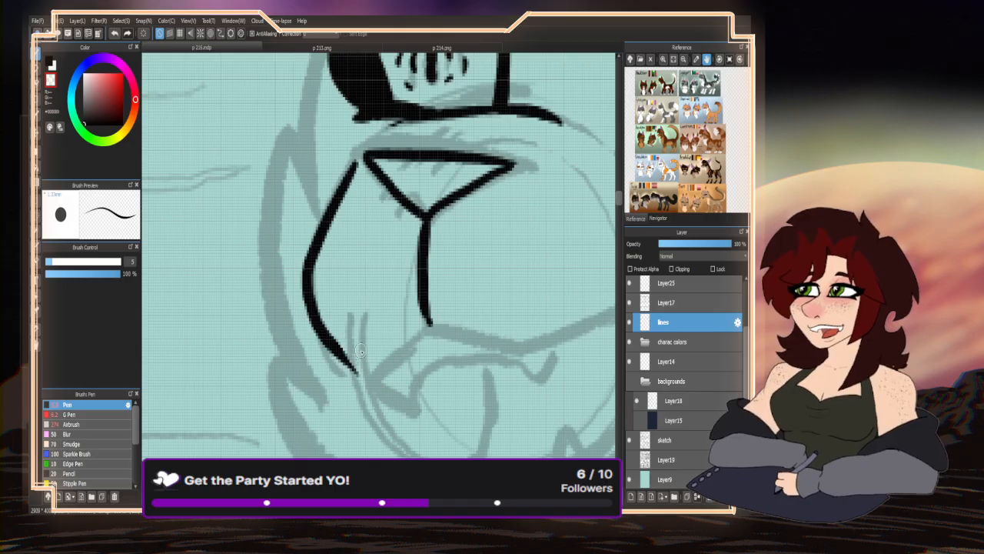
{"action": "key", "text": "x"}
{"action": "scroll", "coordinate": [236, 262], "scroll_direction": "down", "scroll_amount": 4}
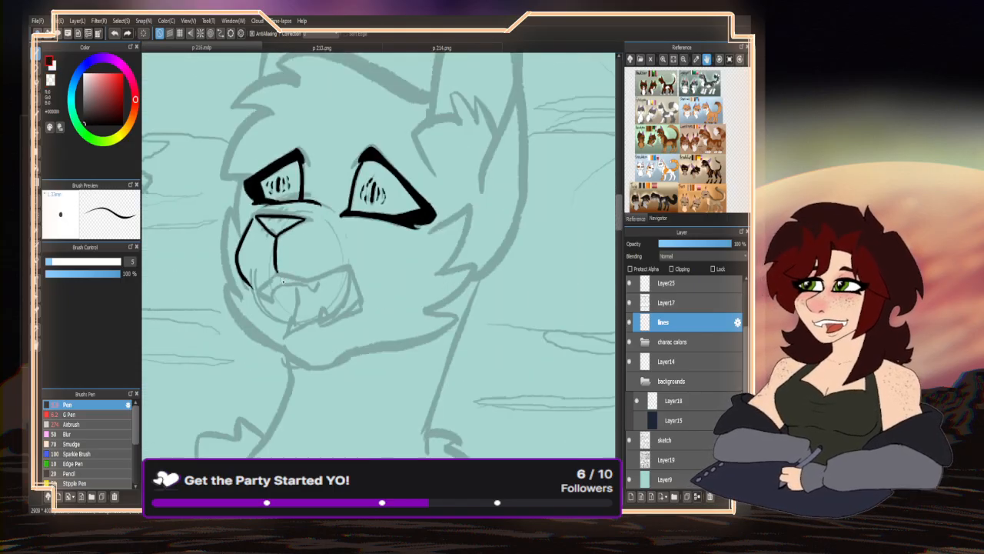
- Ink the cat's open mouth outline with the upper teeth, the two lower fangs and the inner cheek line
{"action": "scroll", "coordinate": [241, 305], "scroll_direction": "up", "scroll_amount": 4}
{"action": "mouse_move", "coordinate": [243, 296]}
{"action": "left_mouse_down"}
{"action": "mouse_move", "coordinate": [323, 238]}
{"action": "mouse_move", "coordinate": [411, 243]}
{"action": "mouse_move", "coordinate": [527, 216]}
{"action": "mouse_move", "coordinate": [557, 294]}
{"action": "mouse_move", "coordinate": [552, 355]}
{"action": "mouse_move", "coordinate": [505, 355]}
{"action": "mouse_move", "coordinate": [368, 410]}
{"action": "mouse_move", "coordinate": [324, 405]}
{"action": "left_mouse_up"}
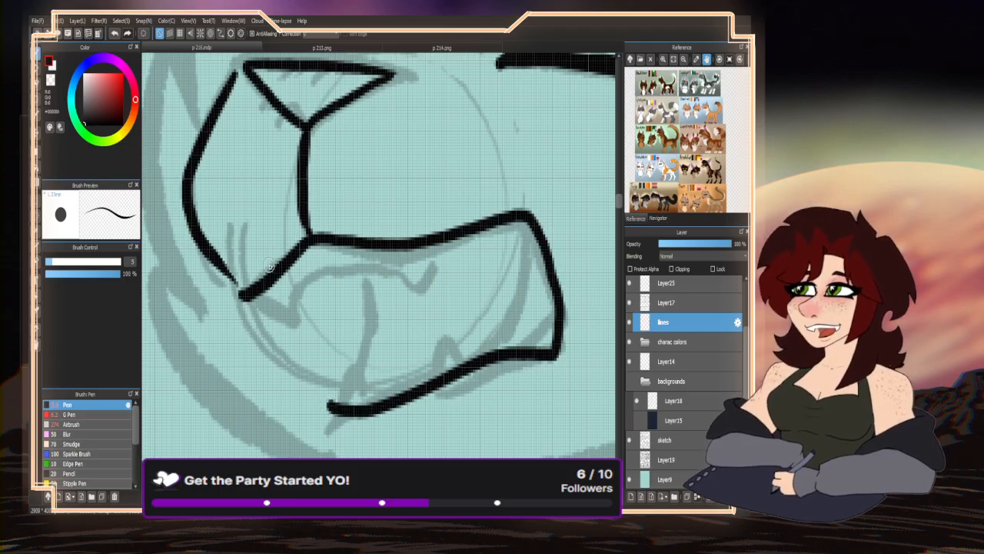
{"action": "mouse_move", "coordinate": [237, 294]}
{"action": "left_mouse_down"}
{"action": "mouse_move", "coordinate": [302, 323]}
{"action": "mouse_move", "coordinate": [296, 294]}
{"action": "mouse_move", "coordinate": [292, 301]}
{"action": "mouse_move", "coordinate": [310, 281]}
{"action": "mouse_move", "coordinate": [398, 268]}
{"action": "mouse_move", "coordinate": [416, 291]}
{"action": "mouse_move", "coordinate": [438, 275]}
{"action": "mouse_move", "coordinate": [443, 241]}
{"action": "left_mouse_up"}
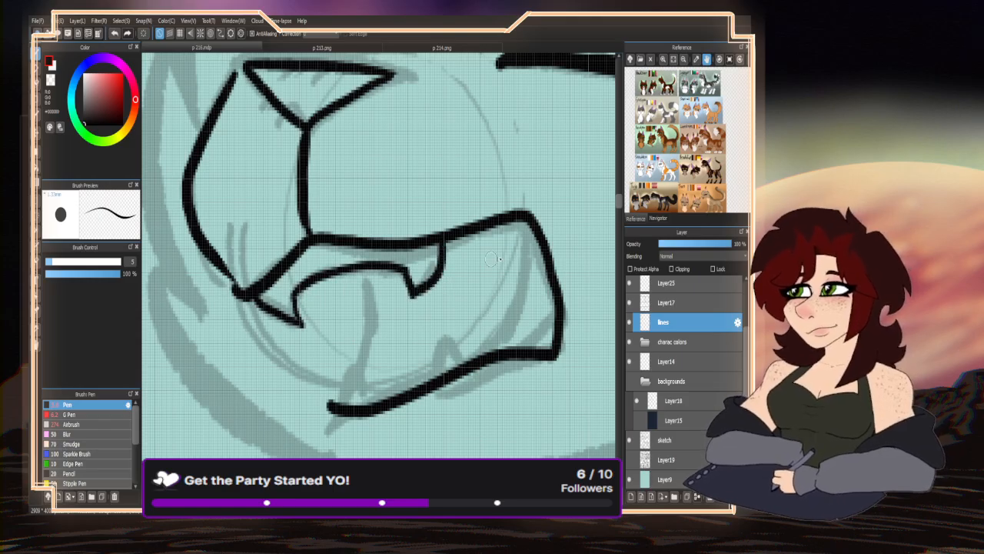
{"action": "mouse_move", "coordinate": [512, 220]}
{"action": "left_mouse_down"}
{"action": "mouse_move", "coordinate": [525, 267]}
{"action": "mouse_move", "coordinate": [519, 324]}
{"action": "mouse_move", "coordinate": [443, 339]}
{"action": "mouse_move", "coordinate": [426, 375]}
{"action": "left_mouse_up"}
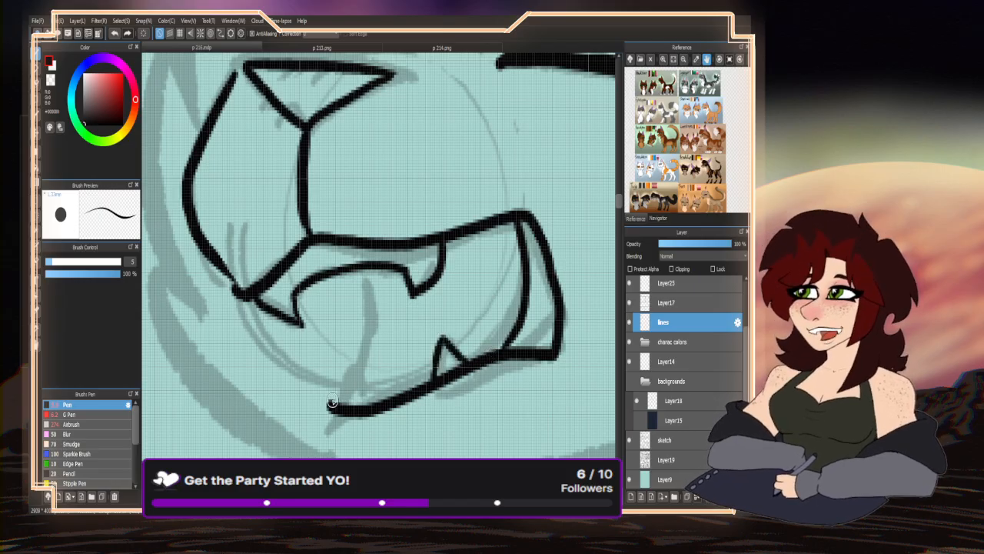
{"action": "mouse_move", "coordinate": [332, 401]}
{"action": "left_mouse_down"}
{"action": "mouse_move", "coordinate": [346, 376]}
{"action": "mouse_move", "coordinate": [369, 407]}
{"action": "left_mouse_up"}
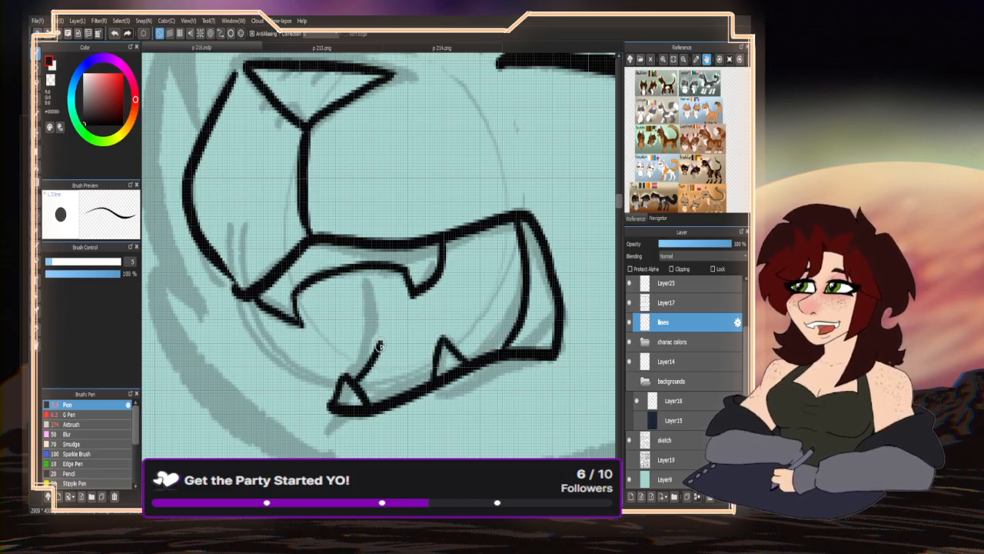
- Ink the tongue's curved upper edge and the line running from the upper teeth down to it
{"action": "left_click_drag", "start_coordinate": [379, 348], "coordinate": [362, 265]}
{"action": "mouse_move", "coordinate": [381, 347]}
{"action": "left_mouse_down"}
{"action": "mouse_move", "coordinate": [490, 270]}
{"action": "mouse_move", "coordinate": [424, 303]}
{"action": "mouse_move", "coordinate": [366, 358]}
{"action": "left_mouse_up"}
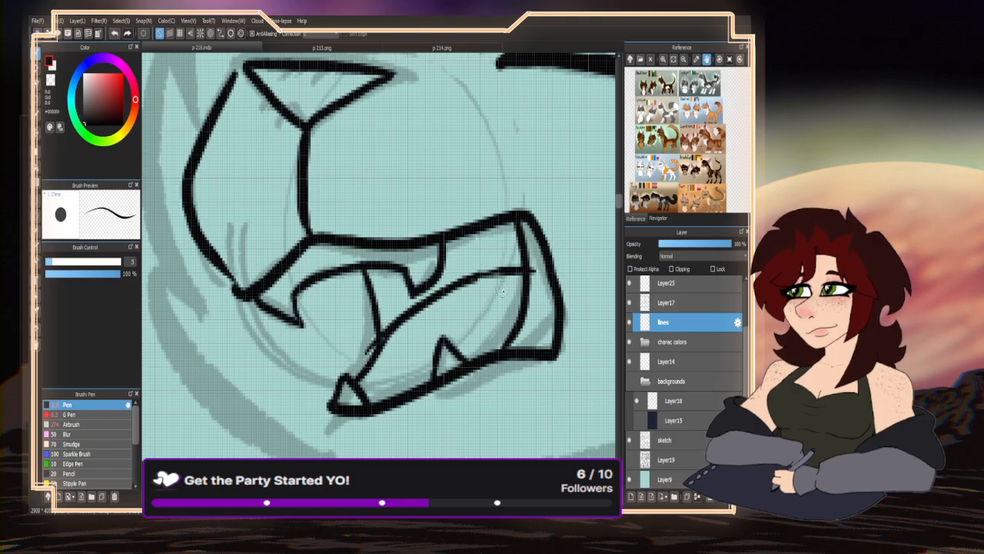
{"action": "mouse_move", "coordinate": [513, 271]}
{"action": "left_mouse_down"}
{"action": "mouse_move", "coordinate": [462, 283]}
{"action": "mouse_move", "coordinate": [367, 354]}
{"action": "left_mouse_up"}
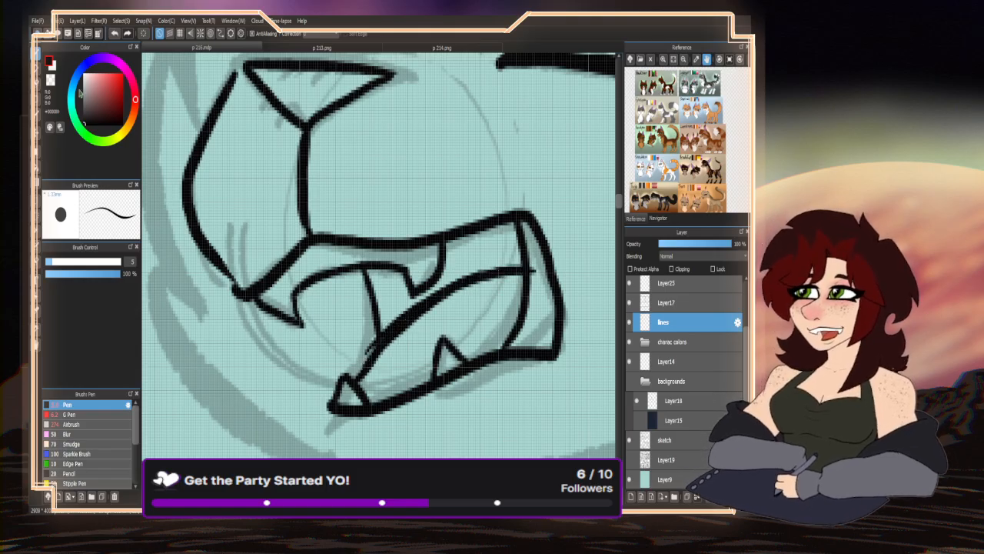
- Thin the tongue's edge and trim its overhang with the transparent colour, and redraw its front end in black down to the fang
{"action": "key", "text": "x"}
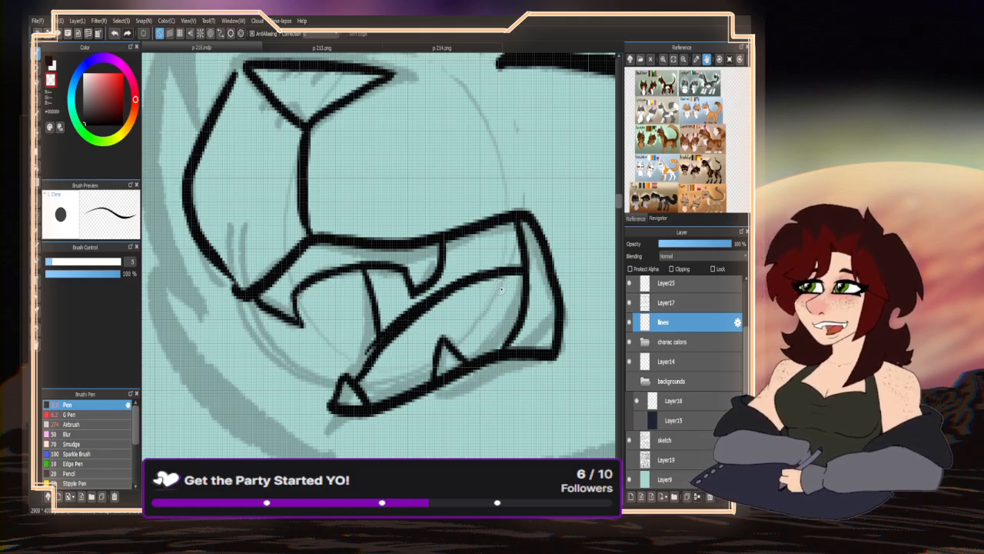
{"action": "mouse_move", "coordinate": [501, 289]}
{"action": "left_mouse_down"}
{"action": "mouse_move", "coordinate": [473, 288]}
{"action": "mouse_move", "coordinate": [430, 312]}
{"action": "mouse_move", "coordinate": [389, 343]}
{"action": "mouse_move", "coordinate": [382, 374]}
{"action": "left_mouse_up"}
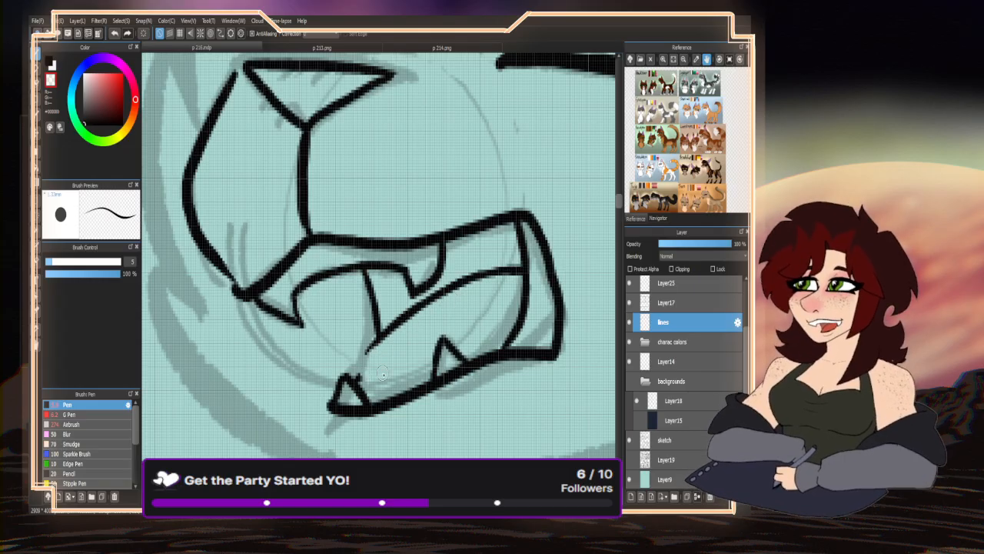
{"action": "key", "text": "x"}
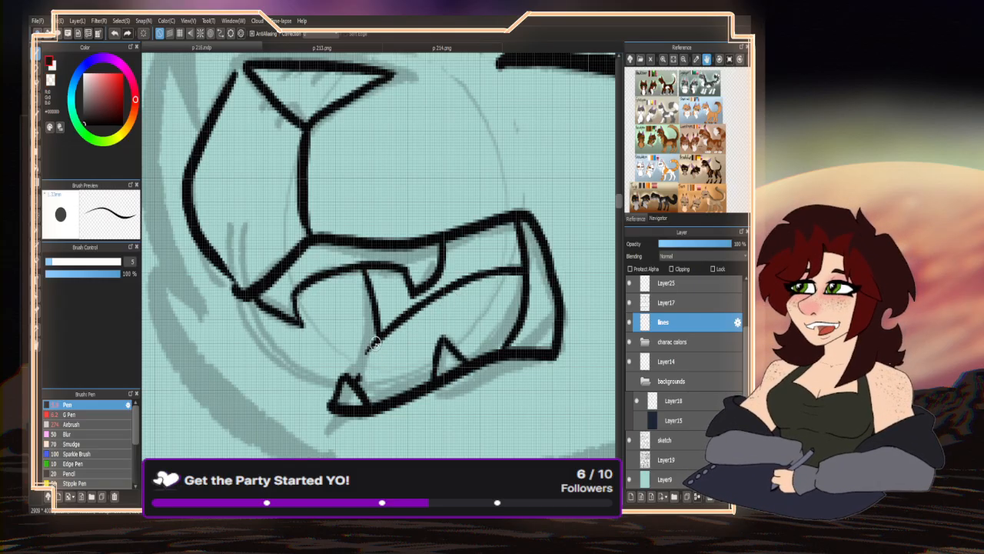
{"action": "left_click_drag", "start_coordinate": [378, 337], "coordinate": [351, 379]}
{"action": "scroll", "coordinate": [366, 301], "scroll_direction": "down", "scroll_amount": 6}
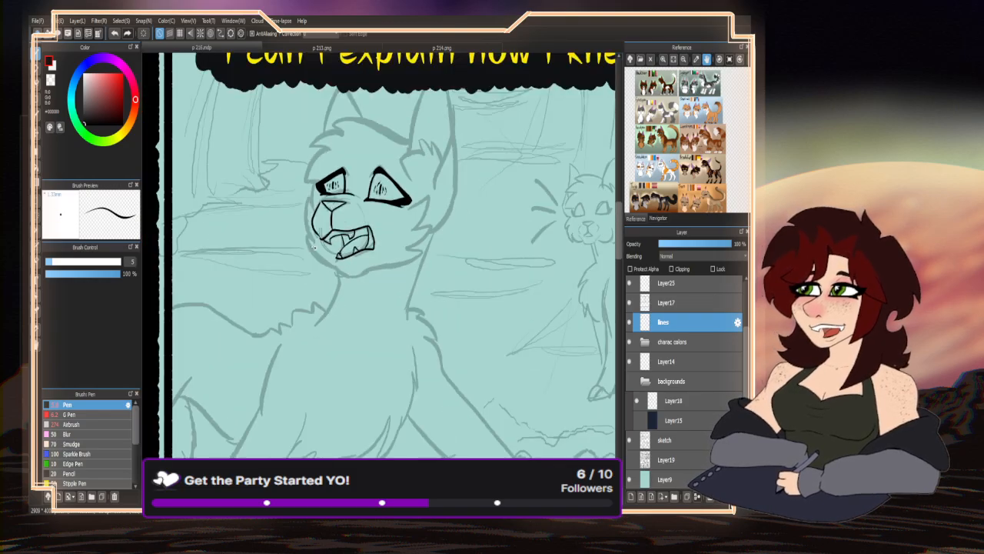
- Erase the ink joining the muzzle curve to the front corner of the mouth with the transparent colour, and return to black
{"action": "scroll", "coordinate": [308, 285], "scroll_direction": "up", "scroll_amount": 5}
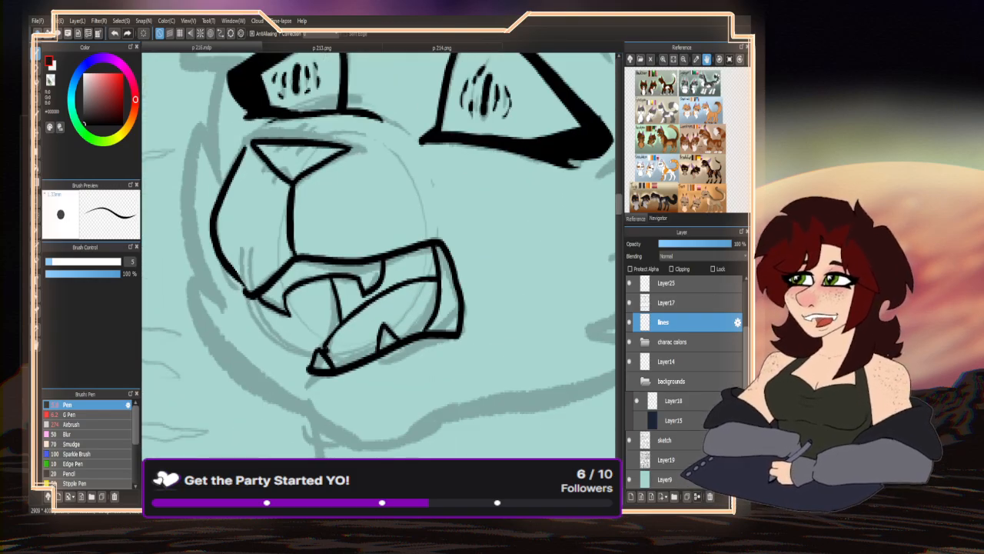
{"action": "key", "text": "x"}
{"action": "scroll", "coordinate": [289, 316], "scroll_direction": "up", "scroll_amount": 2}
{"action": "mouse_move", "coordinate": [277, 201]}
{"action": "left_mouse_down"}
{"action": "mouse_move", "coordinate": [275, 214]}
{"action": "mouse_move", "coordinate": [220, 255]}
{"action": "mouse_move", "coordinate": [192, 228]}
{"action": "left_mouse_up"}
{"action": "scroll", "coordinate": [298, 242], "scroll_direction": "down", "scroll_amount": 3}
{"action": "scroll", "coordinate": [297, 242], "scroll_direction": "down", "scroll_amount": 3}
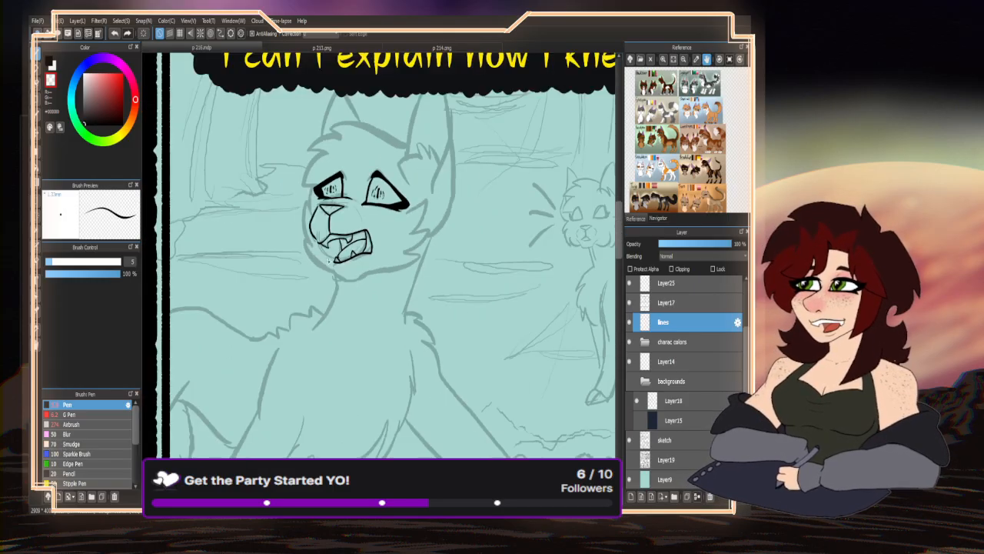
{"action": "scroll", "coordinate": [335, 222], "scroll_direction": "up", "scroll_amount": 2}
{"action": "key", "text": "x"}
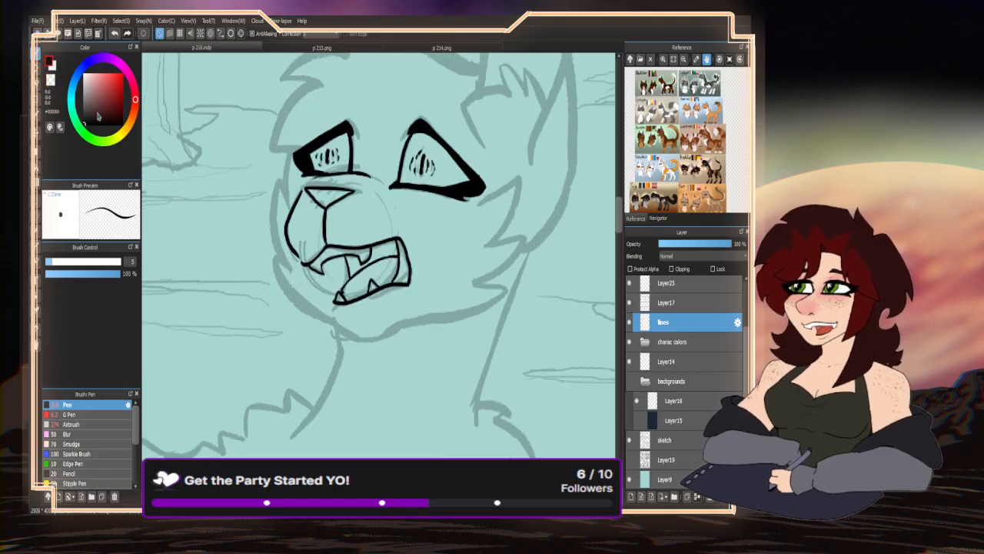
- Ink the cat's chin and the start of the lower jaw line beneath the mouth
{"action": "scroll", "coordinate": [379, 326], "scroll_direction": "up", "scroll_amount": 3}
{"action": "mouse_move", "coordinate": [307, 299]}
{"action": "left_mouse_down"}
{"action": "mouse_move", "coordinate": [319, 328]}
{"action": "mouse_move", "coordinate": [404, 347]}
{"action": "mouse_move", "coordinate": [500, 278]}
{"action": "left_mouse_up"}
{"action": "scroll", "coordinate": [269, 329], "scroll_direction": "down", "scroll_amount": 1}
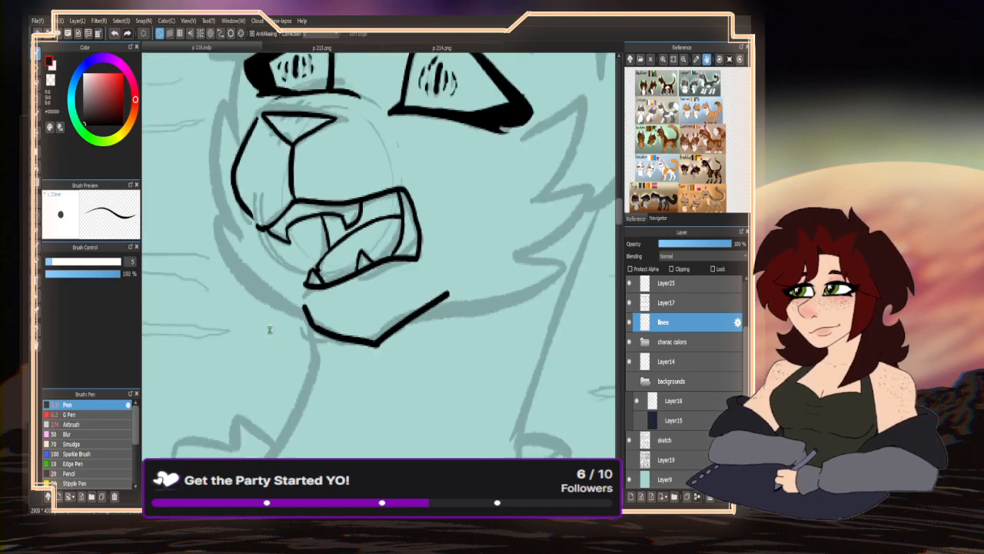
{"action": "scroll", "coordinate": [269, 330], "scroll_direction": "down", "scroll_amount": 1}
- Ink the rest of the jaw line and the near cheek's pointed fur tufts up to below the eye
{"action": "scroll", "coordinate": [358, 309], "scroll_direction": "up", "scroll_amount": 2}
{"action": "mouse_move", "coordinate": [358, 309]}
{"action": "left_mouse_down"}
{"action": "mouse_move", "coordinate": [404, 307]}
{"action": "mouse_move", "coordinate": [528, 268]}
{"action": "mouse_move", "coordinate": [457, 259]}
{"action": "mouse_move", "coordinate": [566, 157]}
{"action": "mouse_move", "coordinate": [492, 184]}
{"action": "left_mouse_up"}
{"action": "scroll", "coordinate": [492, 184], "scroll_direction": "down", "scroll_amount": 3}
{"action": "scroll", "coordinate": [416, 274], "scroll_direction": "up", "scroll_amount": 5}
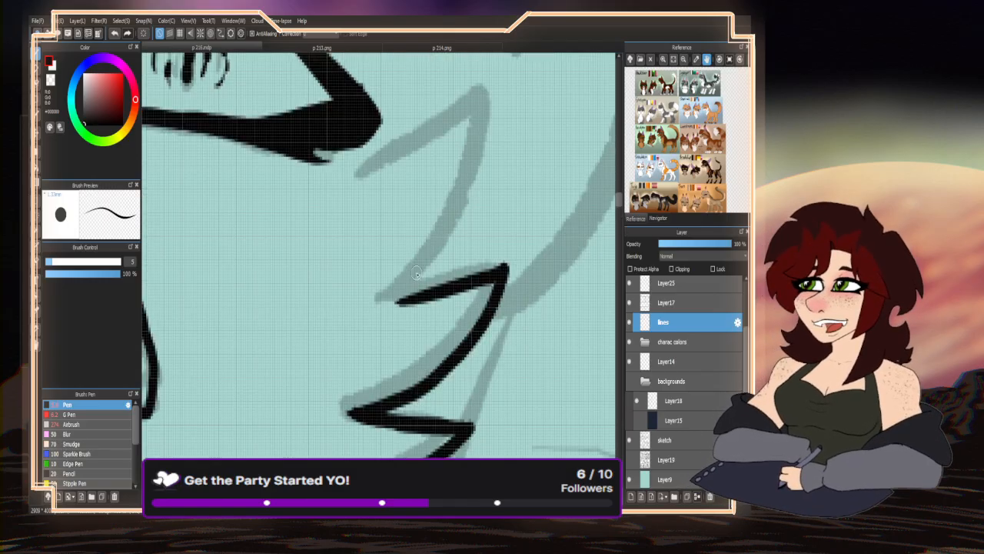
{"action": "mouse_move", "coordinate": [396, 303]}
{"action": "left_mouse_down"}
{"action": "mouse_move", "coordinate": [487, 144]}
{"action": "mouse_move", "coordinate": [331, 190]}
{"action": "left_mouse_up"}
{"action": "scroll", "coordinate": [404, 236], "scroll_direction": "down", "scroll_amount": 4}
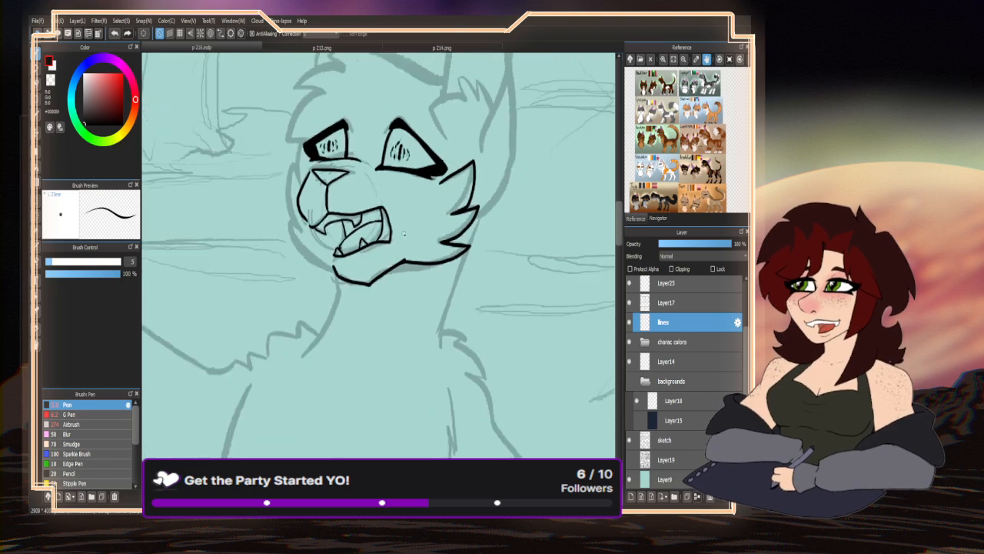
- Trim the rough joints of the jaw corner and near cheek tufts with the transparent colour, and return to black
{"action": "left_click", "coordinate": [52, 81]}
{"action": "scroll", "coordinate": [338, 210], "scroll_direction": "up", "scroll_amount": 4}
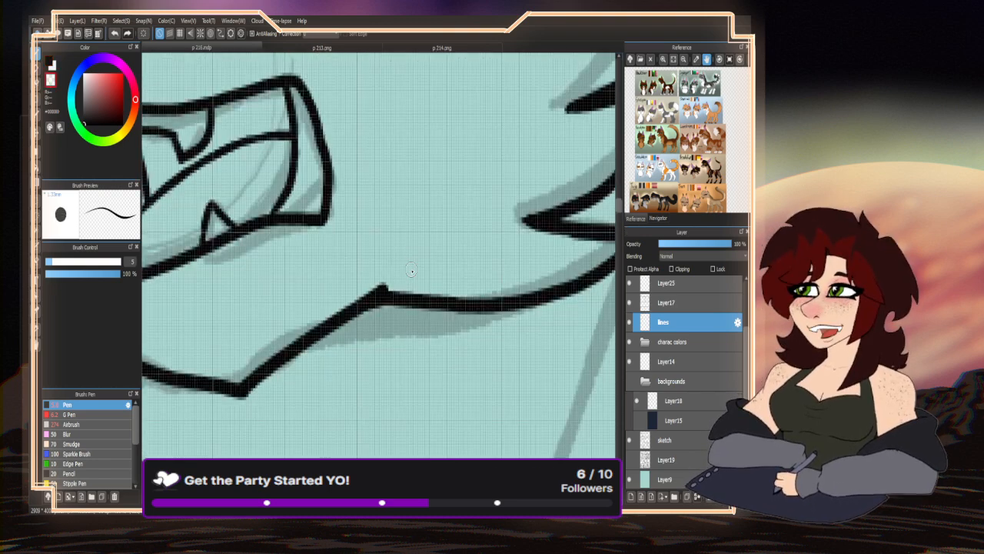
{"action": "scroll", "coordinate": [415, 276], "scroll_direction": "down", "scroll_amount": 2}
{"action": "scroll", "coordinate": [416, 276], "scroll_direction": "up", "scroll_amount": 3}
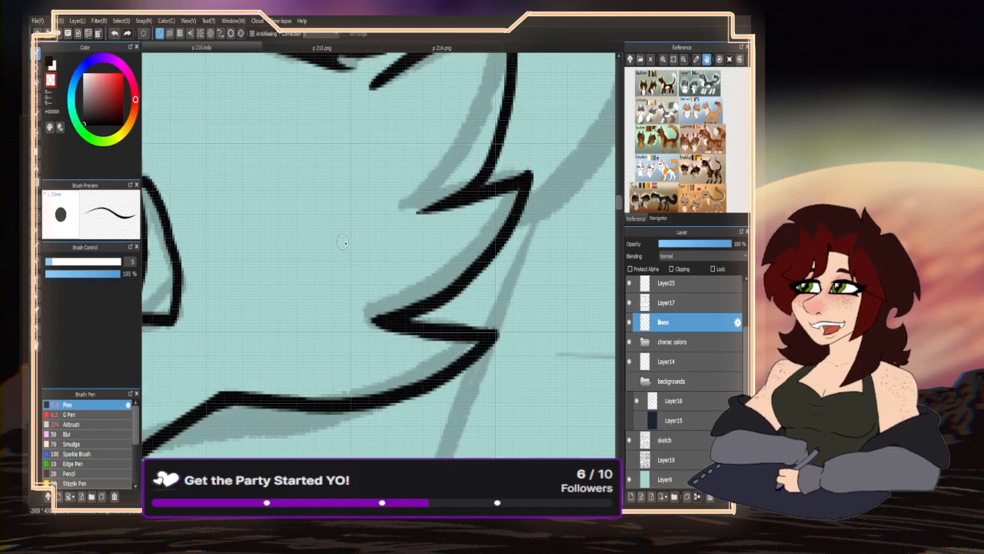
{"action": "scroll", "coordinate": [430, 261], "scroll_direction": "down", "scroll_amount": 3}
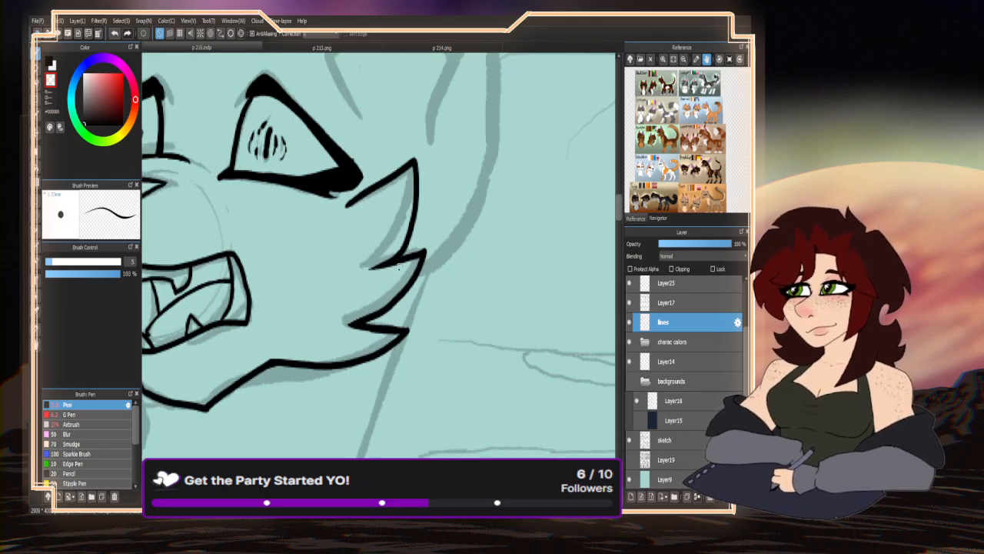
{"action": "scroll", "coordinate": [448, 204], "scroll_direction": "down", "scroll_amount": 2}
{"action": "scroll", "coordinate": [448, 204], "scroll_direction": "down", "scroll_amount": 2}
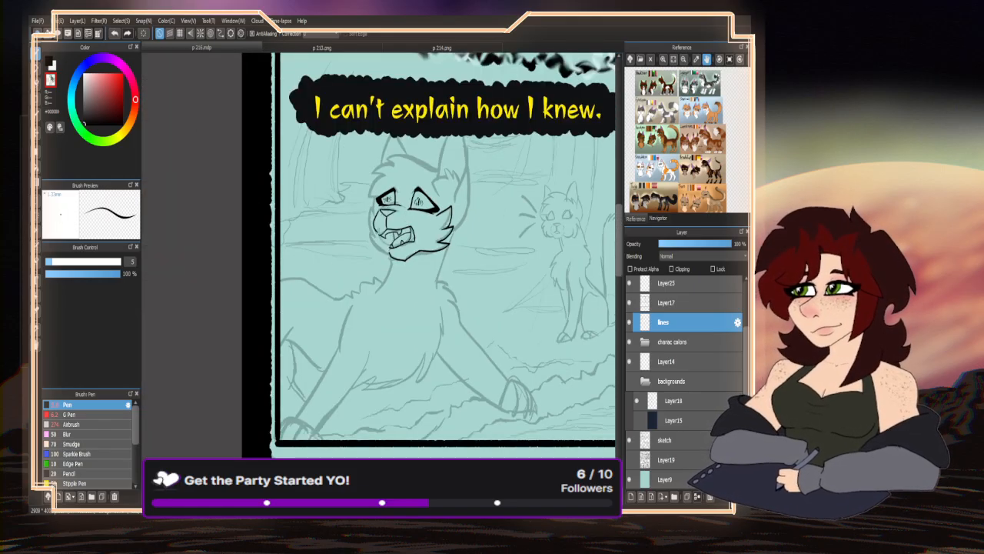
{"action": "scroll", "coordinate": [448, 204], "scroll_direction": "up", "scroll_amount": 6}
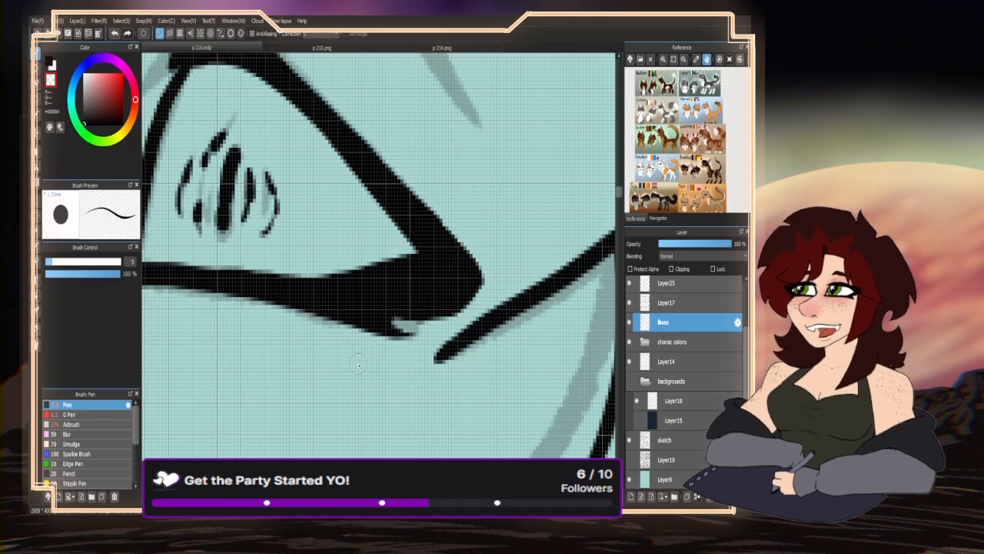
{"action": "scroll", "coordinate": [430, 238], "scroll_direction": "down", "scroll_amount": 3}
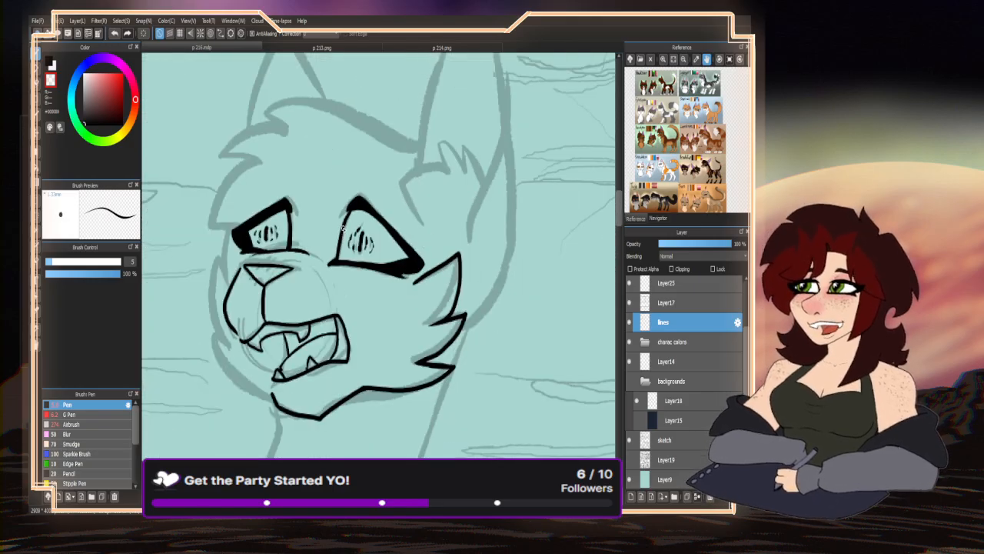
{"action": "scroll", "coordinate": [343, 228], "scroll_direction": "down", "scroll_amount": 3}
{"action": "left_click", "coordinate": [50, 79]}
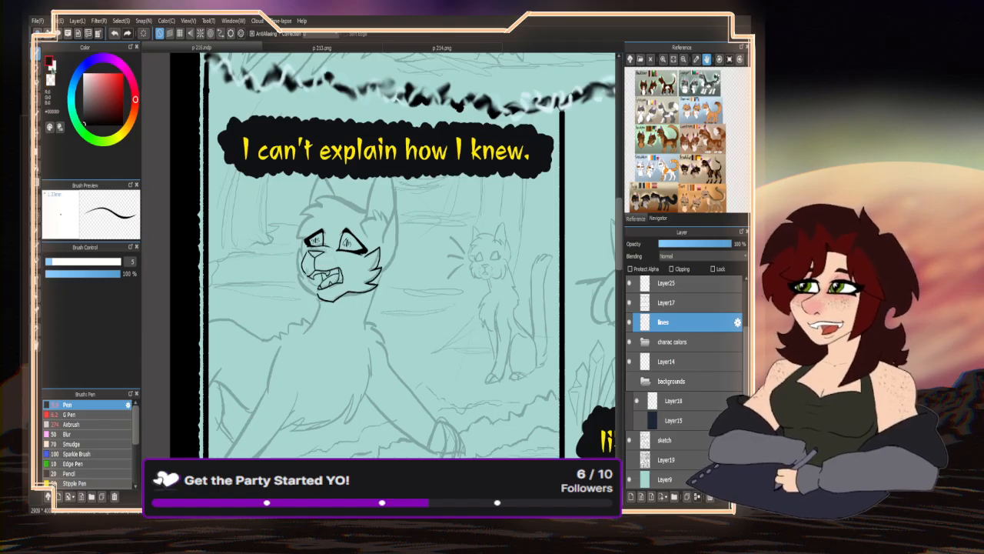
- Go over the inner edge line of the cat's near eye in black
{"action": "scroll", "coordinate": [334, 236], "scroll_direction": "up", "scroll_amount": 5}
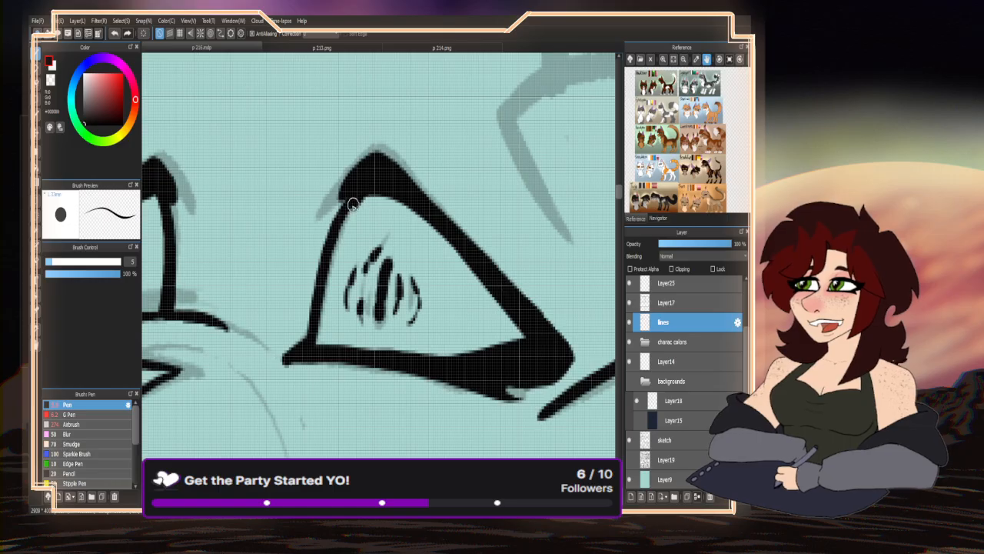
{"action": "mouse_move", "coordinate": [328, 254]}
{"action": "left_mouse_down"}
{"action": "mouse_move", "coordinate": [311, 343]}
{"action": "mouse_move", "coordinate": [327, 345]}
{"action": "left_mouse_up"}
{"action": "scroll", "coordinate": [327, 344], "scroll_direction": "down", "scroll_amount": 3}
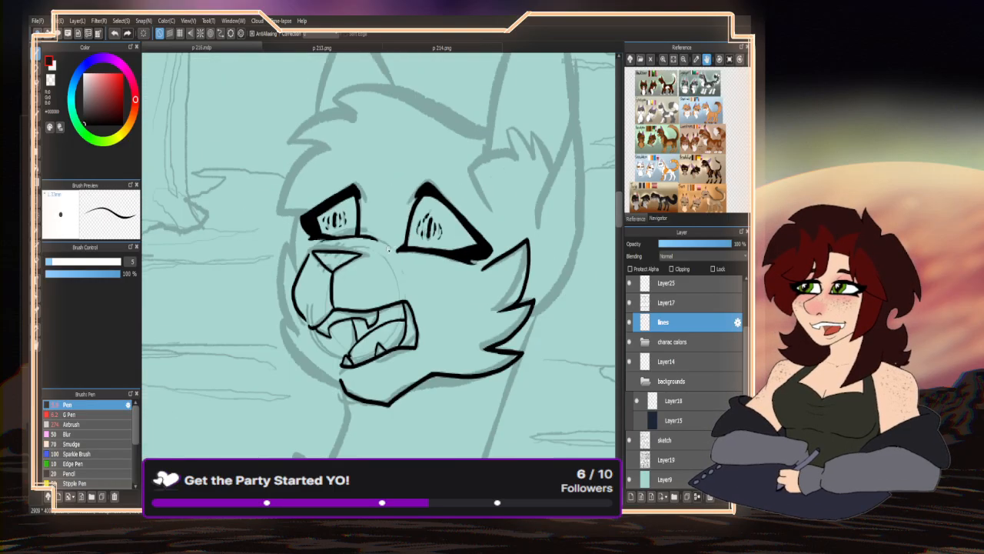
{"action": "scroll", "coordinate": [421, 250], "scroll_direction": "up", "scroll_amount": 3}
{"action": "scroll", "coordinate": [312, 266], "scroll_direction": "down", "scroll_amount": 3}
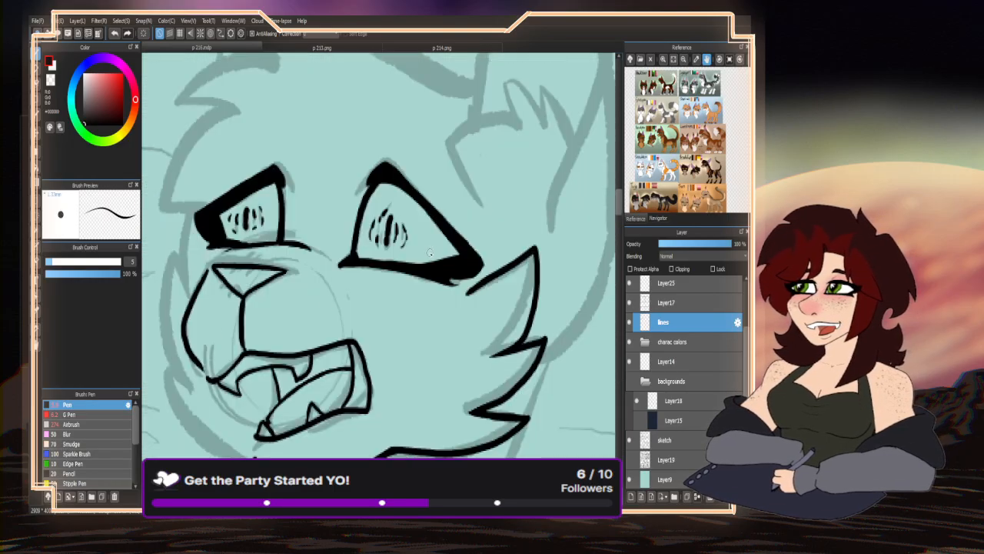
{"action": "scroll", "coordinate": [502, 252], "scroll_direction": "up", "scroll_amount": 2}
{"action": "scroll", "coordinate": [398, 276], "scroll_direction": "down", "scroll_amount": 5}
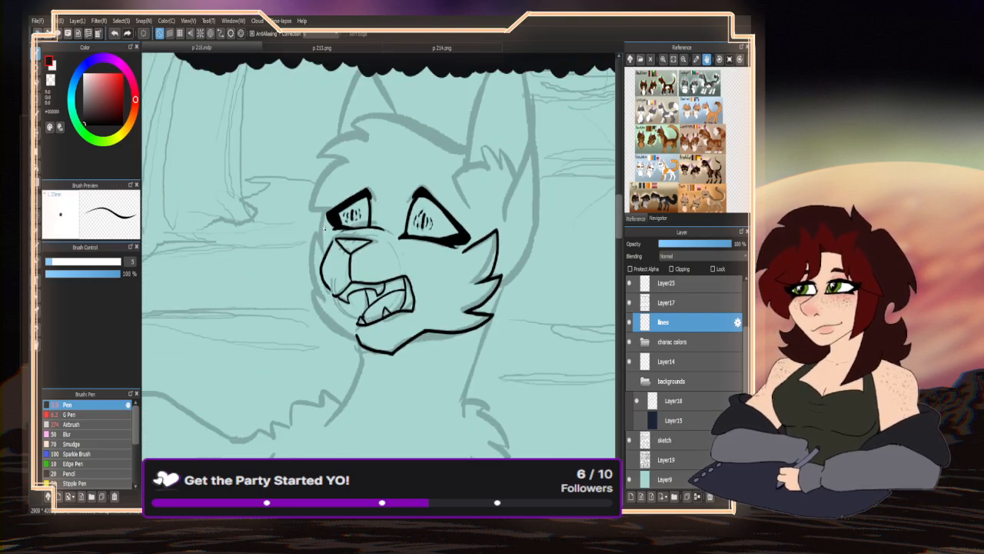
{"action": "scroll", "coordinate": [307, 244], "scroll_direction": "up", "scroll_amount": 4}
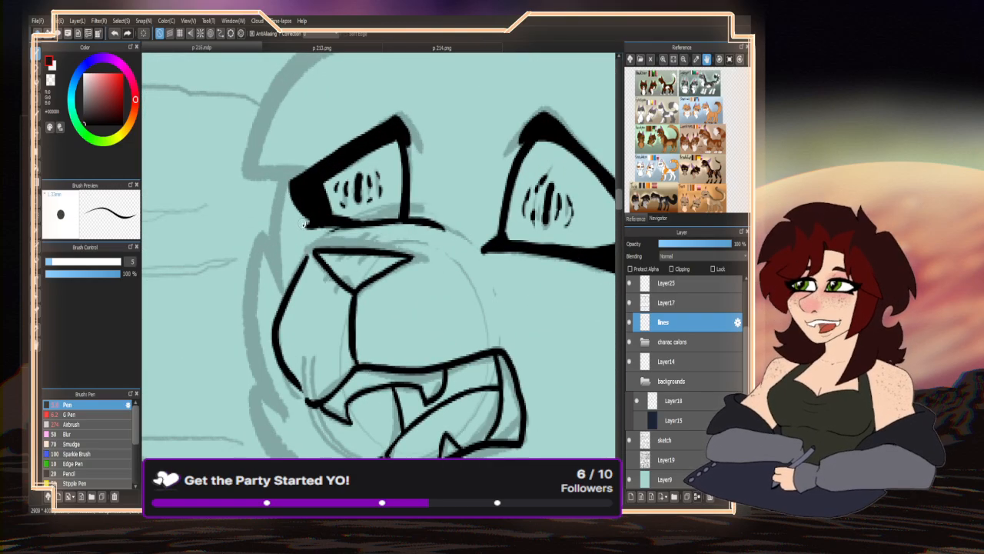
{"action": "mouse_move", "coordinate": [312, 218]}
{"action": "left_mouse_down"}
{"action": "mouse_move", "coordinate": [268, 195]}
{"action": "mouse_move", "coordinate": [254, 277]}
{"action": "mouse_move", "coordinate": [251, 266]}
{"action": "mouse_move", "coordinate": [249, 305]}
{"action": "left_mouse_up"}
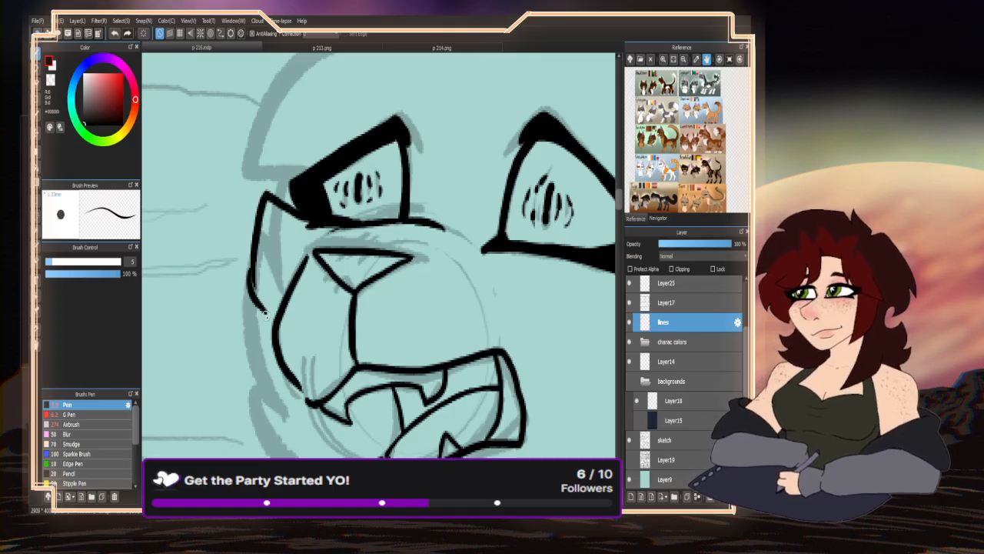
{"action": "key", "text": "ctrl+z"}
{"action": "key", "text": "ctrl+z"}
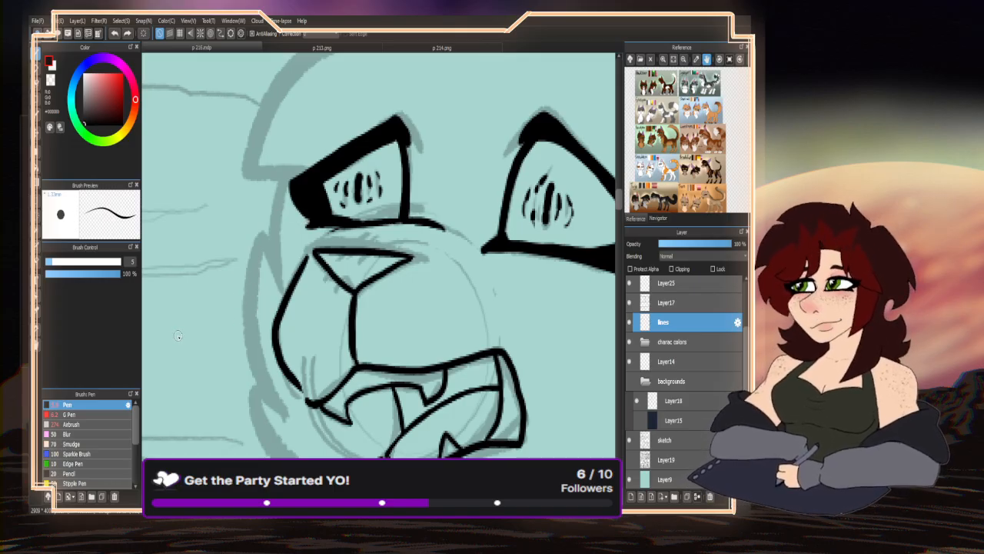
- Ink the far cheek's fur tufts from the far eye's outer corner down to the chin in mirrored view
{"action": "key", "text": "h"}
{"action": "mouse_move", "coordinate": [438, 222]}
{"action": "left_mouse_down"}
{"action": "mouse_move", "coordinate": [511, 187]}
{"action": "mouse_move", "coordinate": [508, 250]}
{"action": "mouse_move", "coordinate": [486, 301]}
{"action": "left_mouse_up"}
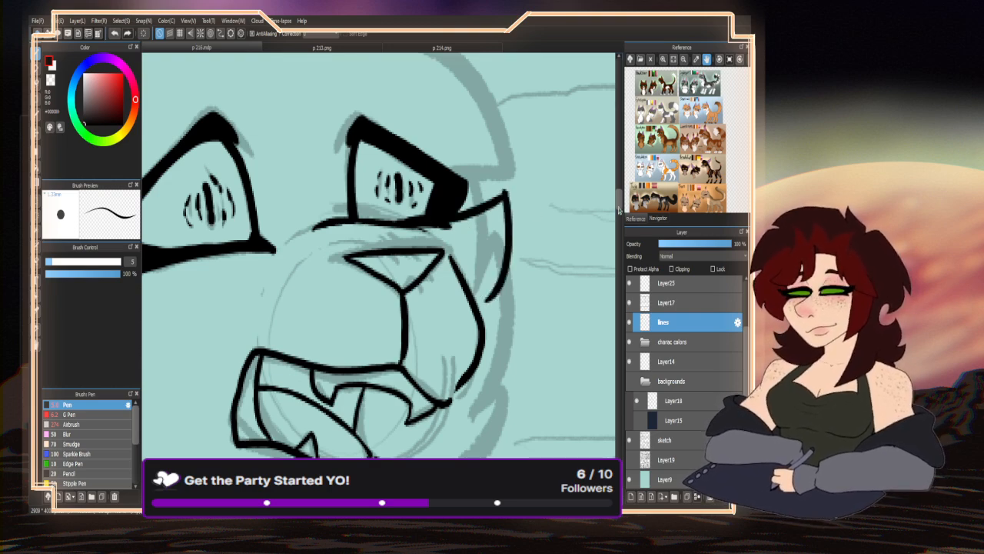
{"action": "scroll", "coordinate": [538, 231], "scroll_direction": "down", "scroll_amount": 5}
{"action": "mouse_move", "coordinate": [388, 185]}
{"action": "left_mouse_down"}
{"action": "mouse_move", "coordinate": [501, 109]}
{"action": "mouse_move", "coordinate": [475, 86]}
{"action": "left_mouse_up"}
{"action": "scroll", "coordinate": [549, 324], "scroll_direction": "up", "scroll_amount": 5}
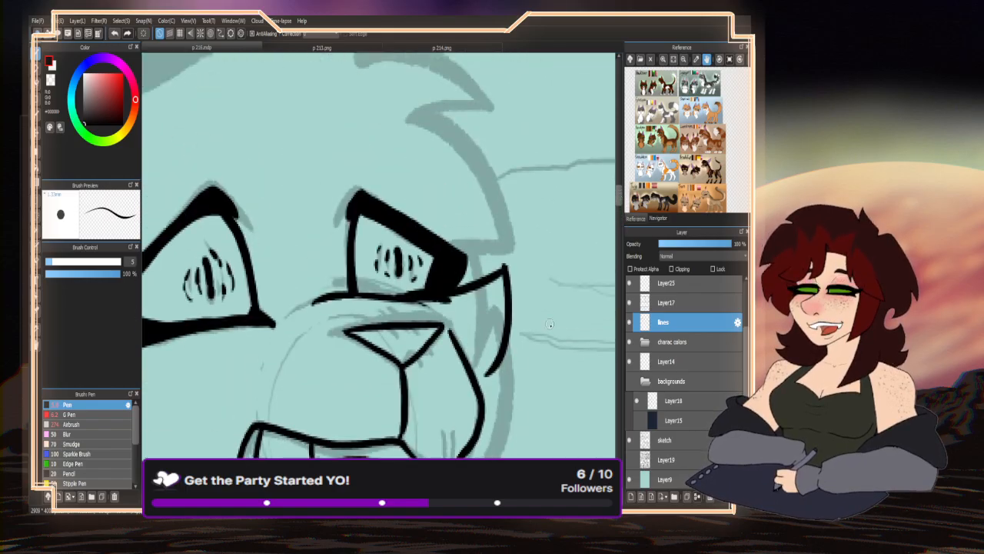
{"action": "left_click_drag", "start_coordinate": [502, 457], "coordinate": [516, 377]}
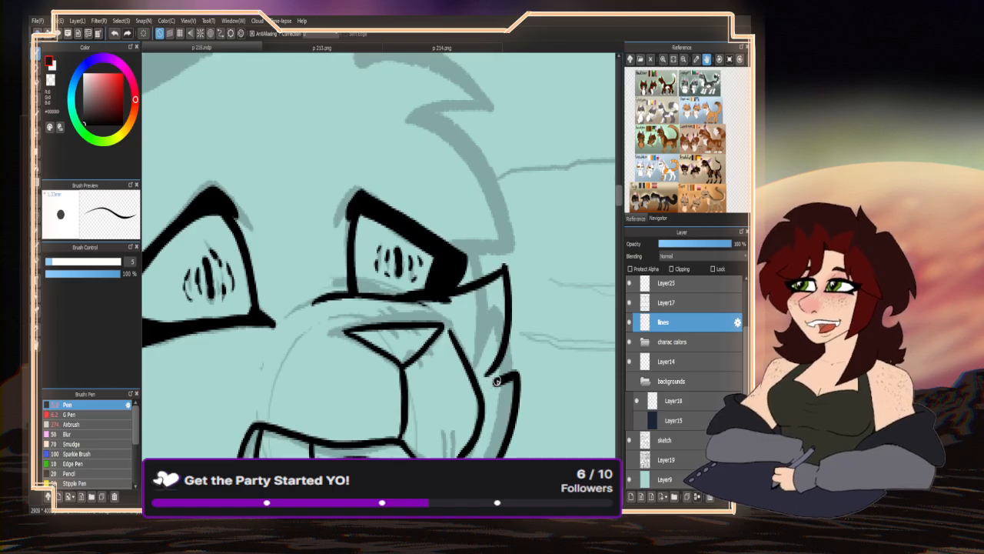
{"action": "left_click_drag", "start_coordinate": [506, 345], "coordinate": [486, 376]}
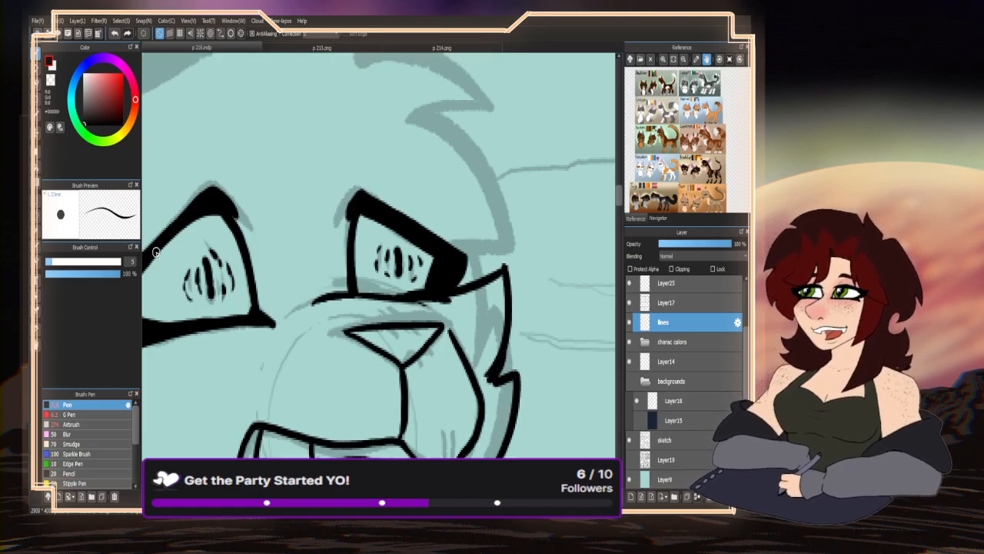
- Trim the far cheek's tuft joints with the transparent colour, and return the view to its unmirrored orientation
{"action": "left_click", "coordinate": [52, 80]}
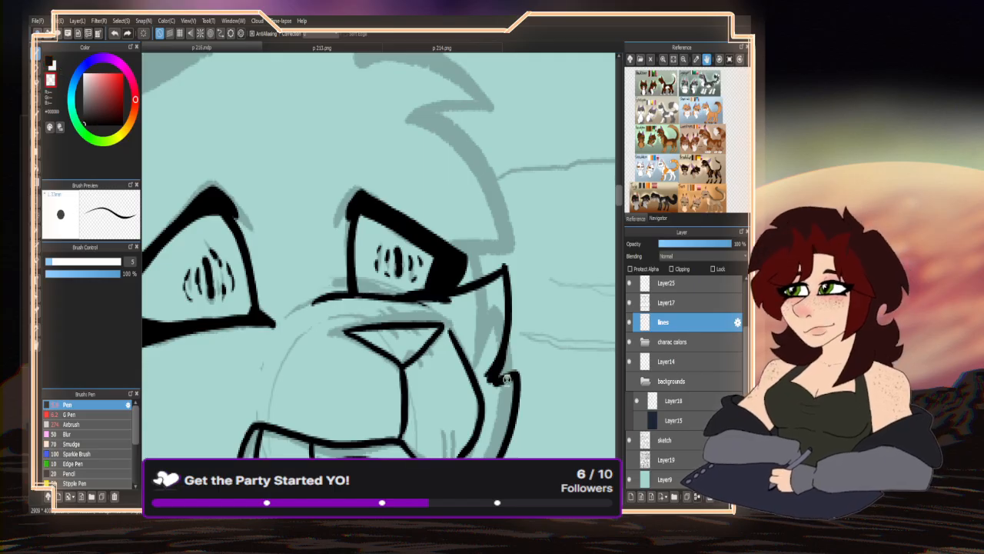
{"action": "scroll", "coordinate": [504, 382], "scroll_direction": "up", "scroll_amount": 2}
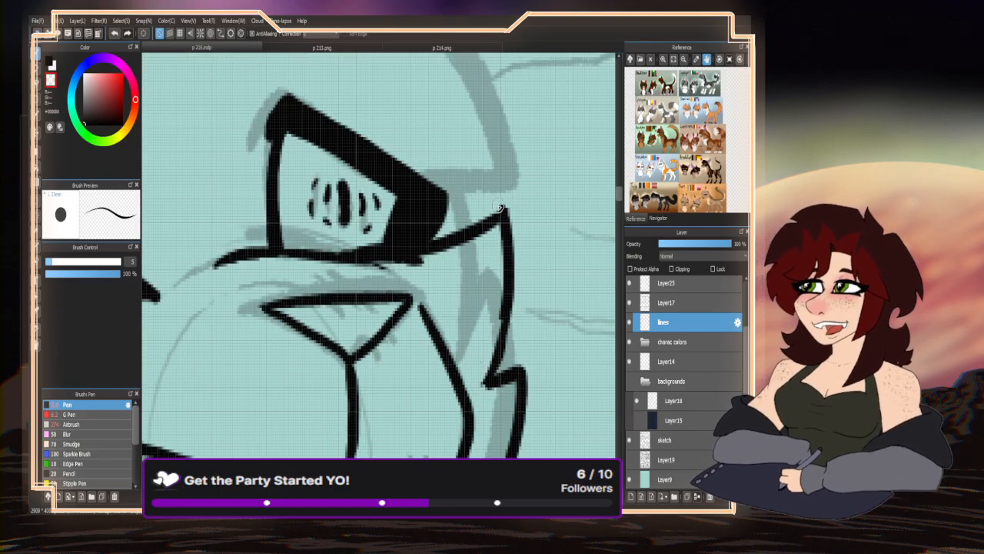
{"action": "scroll", "coordinate": [419, 218], "scroll_direction": "down", "scroll_amount": 3}
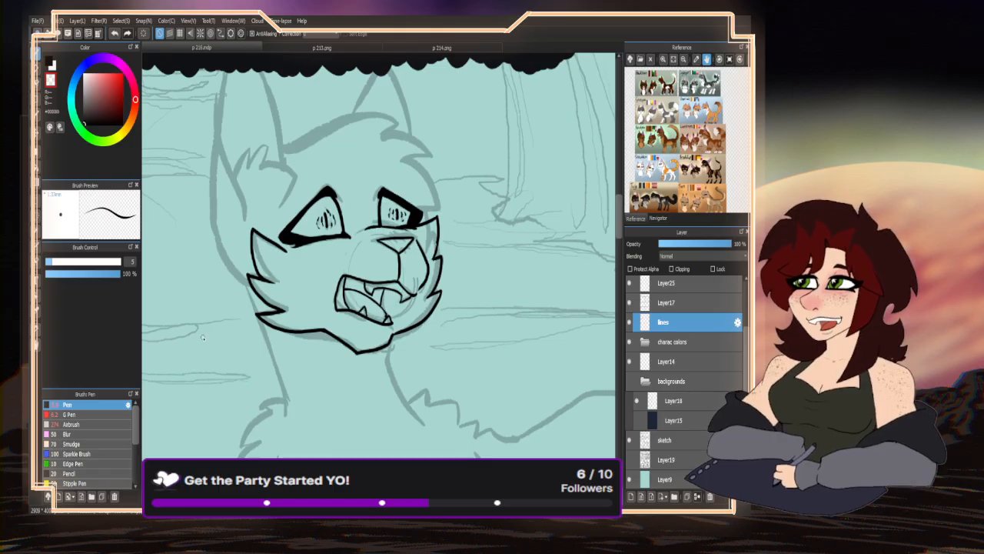
{"action": "key", "text": "h"}
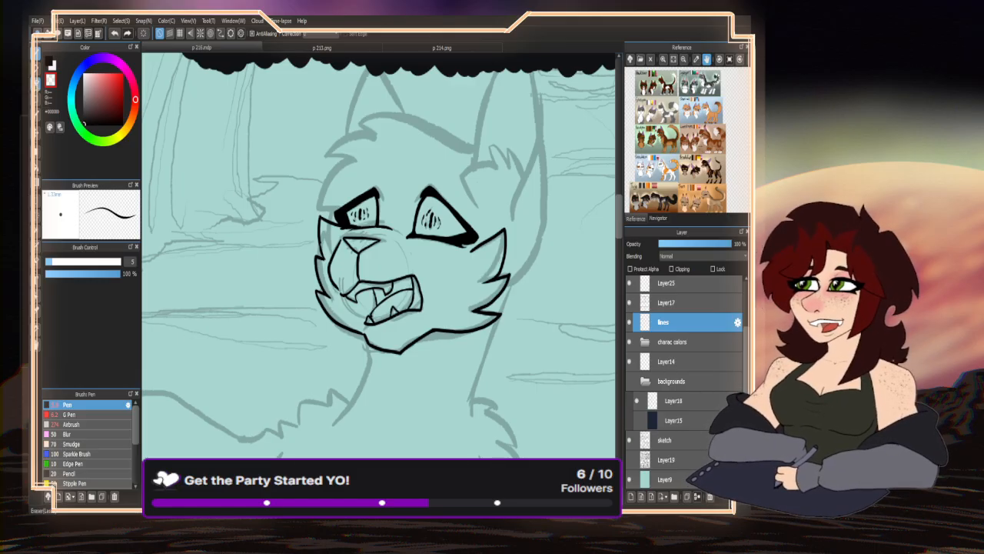
- Erase the far cheek's inked outline from the eye to the chin with the lasso eraser, and return to the pen in black
{"action": "left_click", "coordinate": [36, 84]}
{"action": "scroll", "coordinate": [329, 267], "scroll_direction": "up", "scroll_amount": 4}
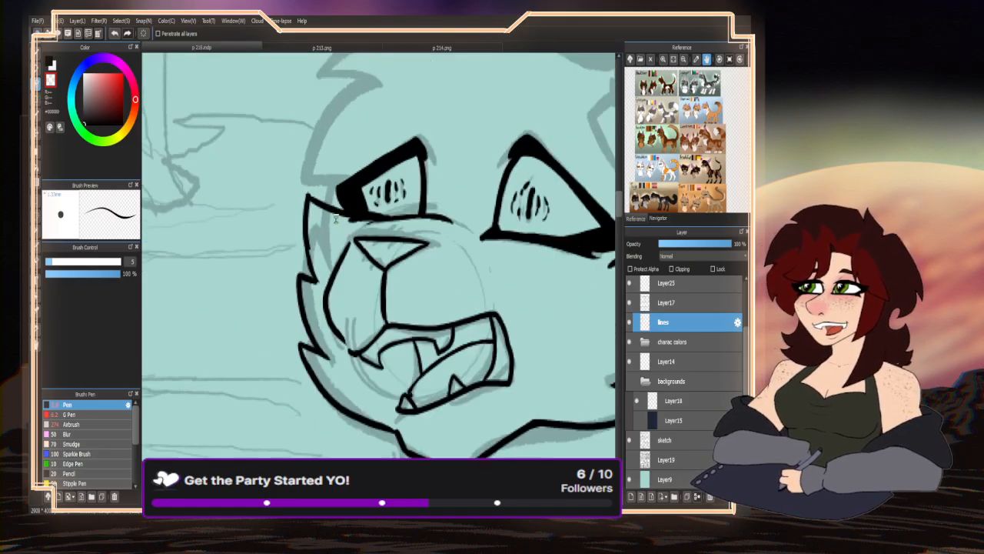
{"action": "mouse_move", "coordinate": [352, 218]}
{"action": "left_mouse_down"}
{"action": "mouse_move", "coordinate": [292, 170]}
{"action": "mouse_move", "coordinate": [305, 355]}
{"action": "mouse_move", "coordinate": [342, 233]}
{"action": "left_mouse_up"}
{"action": "scroll", "coordinate": [304, 193], "scroll_direction": "down", "scroll_amount": 4}
{"action": "scroll", "coordinate": [339, 376], "scroll_direction": "up", "scroll_amount": 3}
{"action": "mouse_move", "coordinate": [373, 338]}
{"action": "left_mouse_down"}
{"action": "mouse_move", "coordinate": [311, 260]}
{"action": "mouse_move", "coordinate": [330, 332]}
{"action": "left_mouse_up"}
{"action": "key", "text": "n"}
{"action": "left_click", "coordinate": [51, 64]}
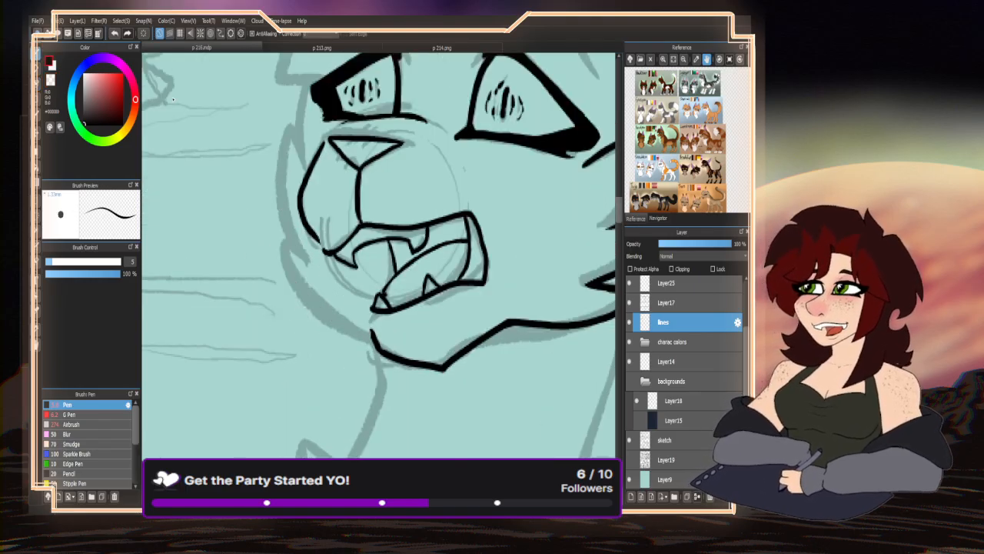
{"action": "scroll", "coordinate": [316, 102], "scroll_direction": "up", "scroll_amount": 3}
{"action": "mouse_move", "coordinate": [313, 99]}
{"action": "left_mouse_down"}
{"action": "mouse_move", "coordinate": [355, 148]}
{"action": "mouse_move", "coordinate": [320, 163]}
{"action": "mouse_move", "coordinate": [355, 178]}
{"action": "mouse_move", "coordinate": [340, 184]}
{"action": "mouse_move", "coordinate": [370, 184]}
{"action": "mouse_move", "coordinate": [326, 214]}
{"action": "left_mouse_up"}
{"action": "scroll", "coordinate": [319, 171], "scroll_direction": "down", "scroll_amount": 3}
{"action": "scroll", "coordinate": [352, 176], "scroll_direction": "up", "scroll_amount": 3}
{"action": "scroll", "coordinate": [293, 220], "scroll_direction": "down", "scroll_amount": 3}
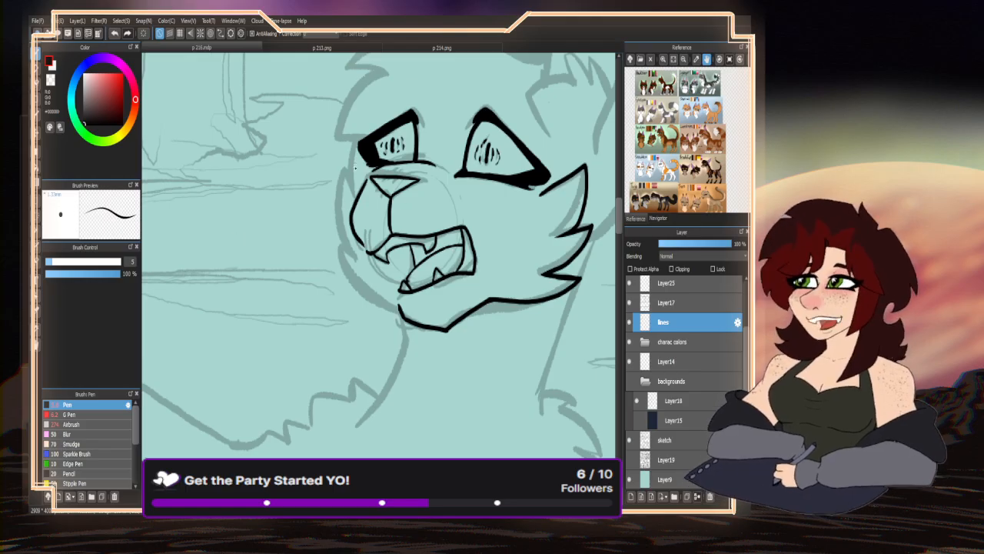
- Ink the far cheek's upper fur tuft beside the far eye's outer corner
{"action": "scroll", "coordinate": [355, 168], "scroll_direction": "up", "scroll_amount": 3}
{"action": "mouse_move", "coordinate": [388, 158]}
{"action": "left_mouse_down"}
{"action": "mouse_move", "coordinate": [346, 122]}
{"action": "mouse_move", "coordinate": [326, 109]}
{"action": "mouse_move", "coordinate": [321, 119]}
{"action": "mouse_move", "coordinate": [327, 104]}
{"action": "mouse_move", "coordinate": [324, 231]}
{"action": "mouse_move", "coordinate": [345, 250]}
{"action": "left_mouse_up"}
{"action": "scroll", "coordinate": [323, 223], "scroll_direction": "down", "scroll_amount": 3}
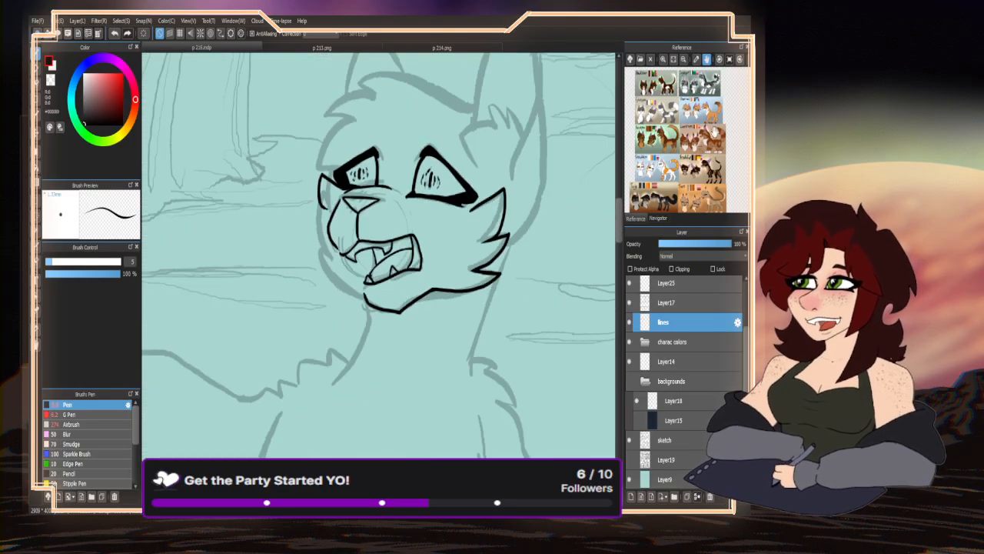
- Ink the far cheek's lower fur tufts down to the chin in mirrored view, with the grey-and-white cat enlarged in the reference
{"action": "scroll", "coordinate": [685, 139], "scroll_direction": "up", "scroll_amount": 5}
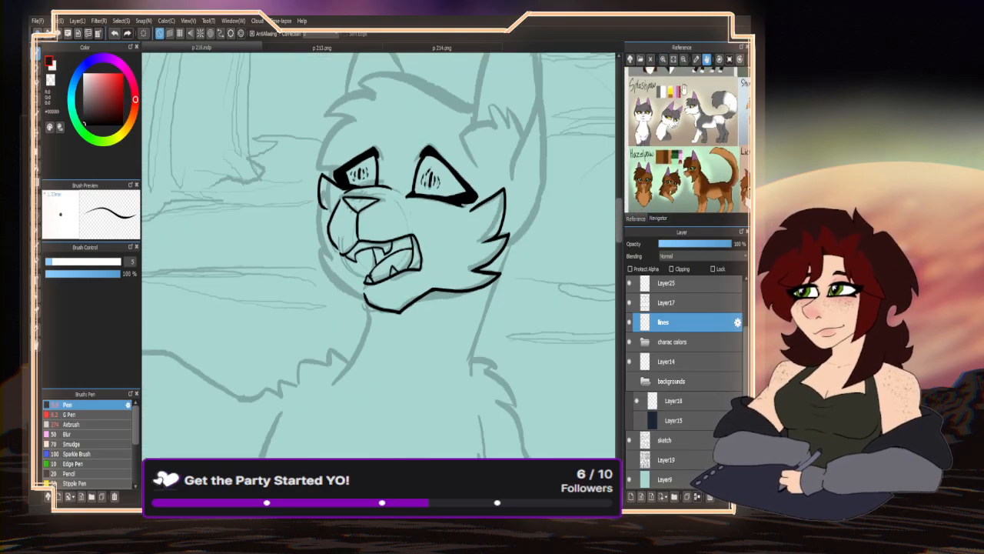
{"action": "scroll", "coordinate": [663, 72], "scroll_direction": "up", "scroll_amount": 5}
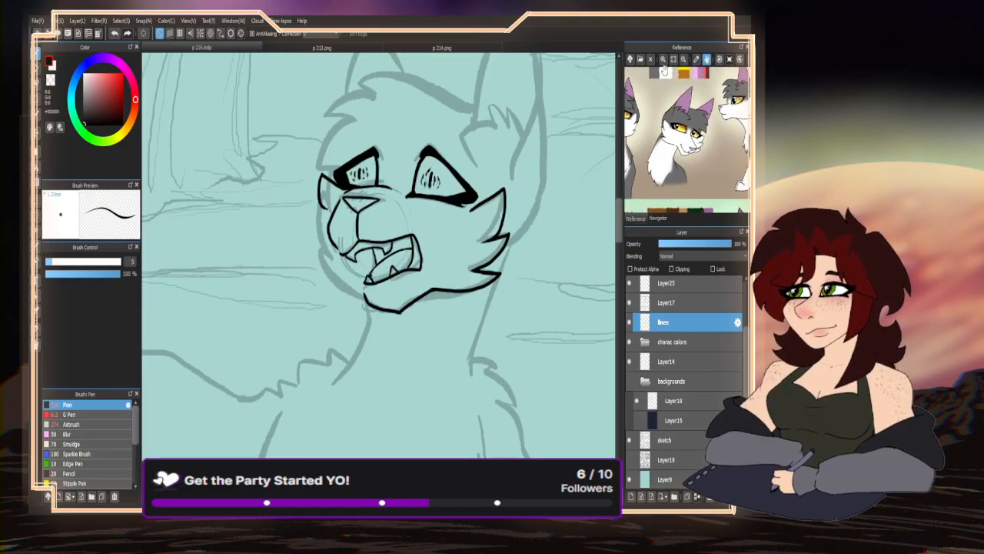
{"action": "scroll", "coordinate": [665, 72], "scroll_direction": "up", "scroll_amount": 3}
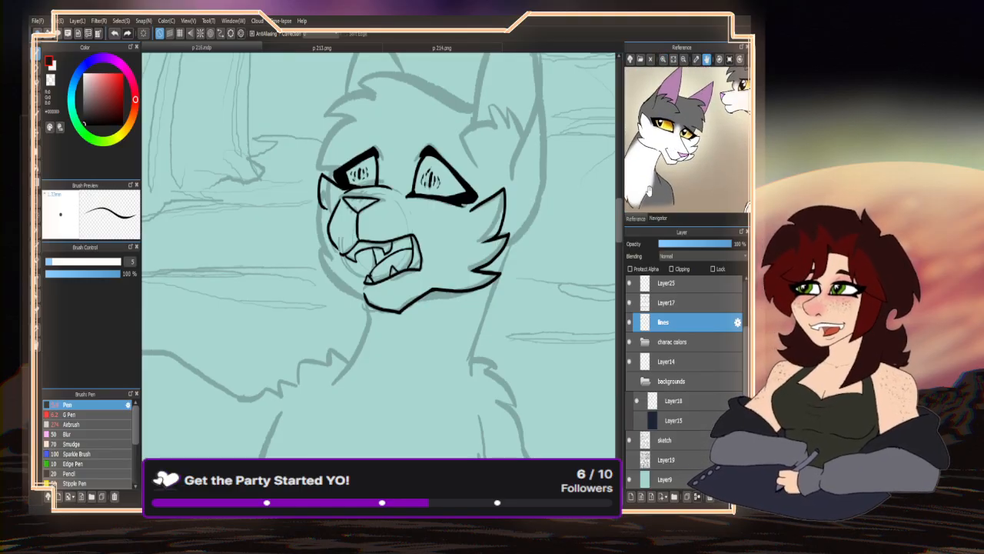
{"action": "key", "text": "h"}
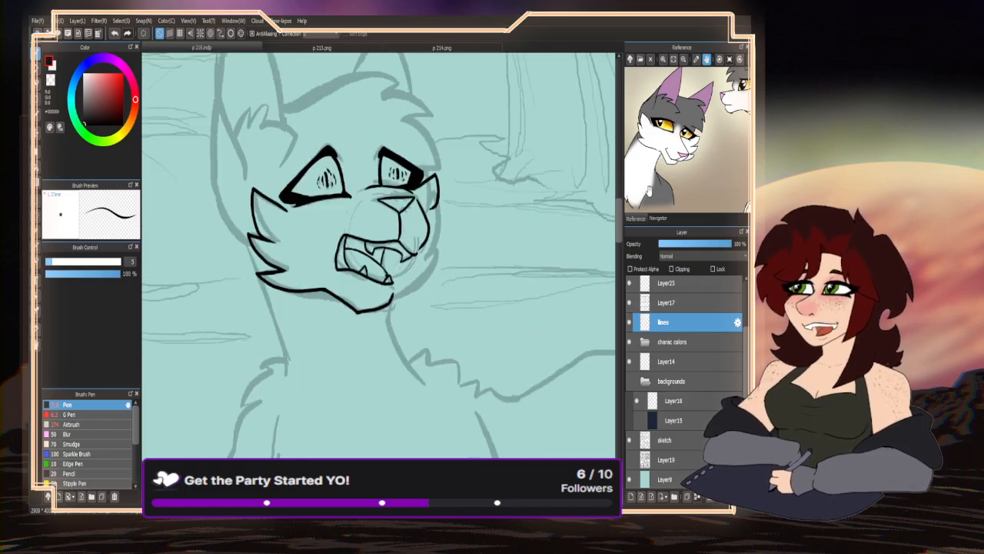
{"action": "scroll", "coordinate": [428, 286], "scroll_direction": "up", "scroll_amount": 3}
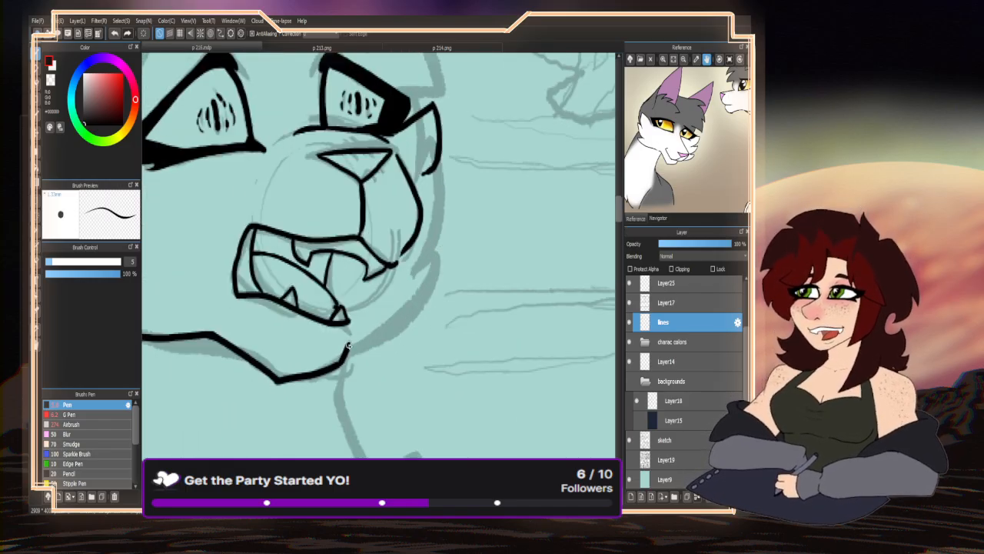
{"action": "mouse_move", "coordinate": [348, 346]}
{"action": "left_mouse_down"}
{"action": "mouse_move", "coordinate": [441, 268]}
{"action": "mouse_move", "coordinate": [425, 262]}
{"action": "mouse_move", "coordinate": [450, 160]}
{"action": "left_mouse_up"}
{"action": "scroll", "coordinate": [412, 258], "scroll_direction": "down", "scroll_amount": 5}
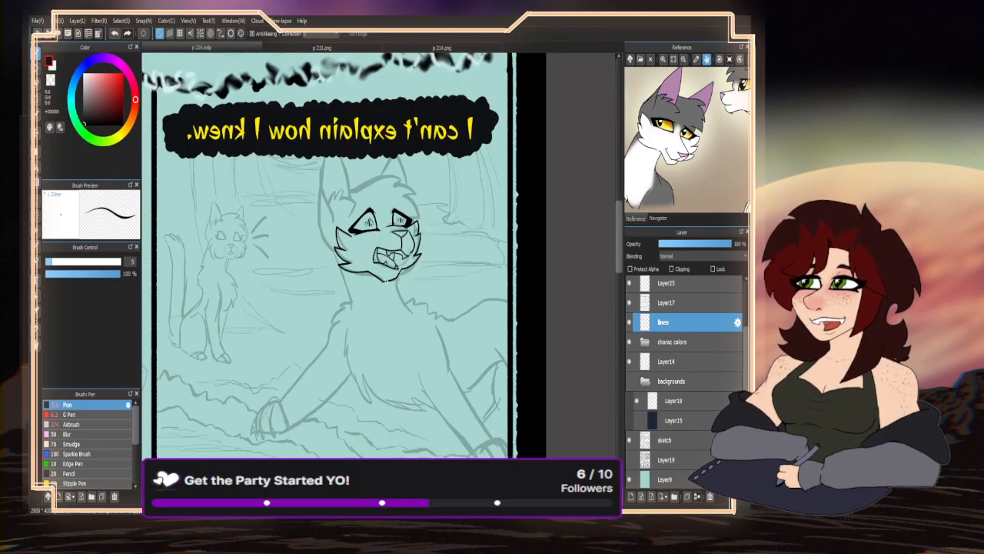
{"action": "scroll", "coordinate": [385, 282], "scroll_direction": "up", "scroll_amount": 5}
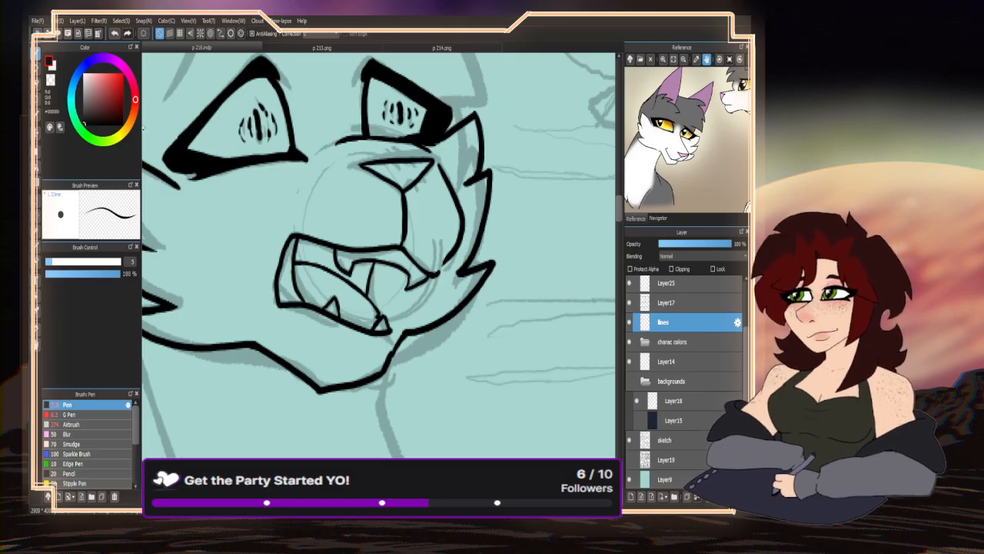
{"action": "left_click", "coordinate": [51, 81]}
{"action": "scroll", "coordinate": [466, 173], "scroll_direction": "up", "scroll_amount": 4}
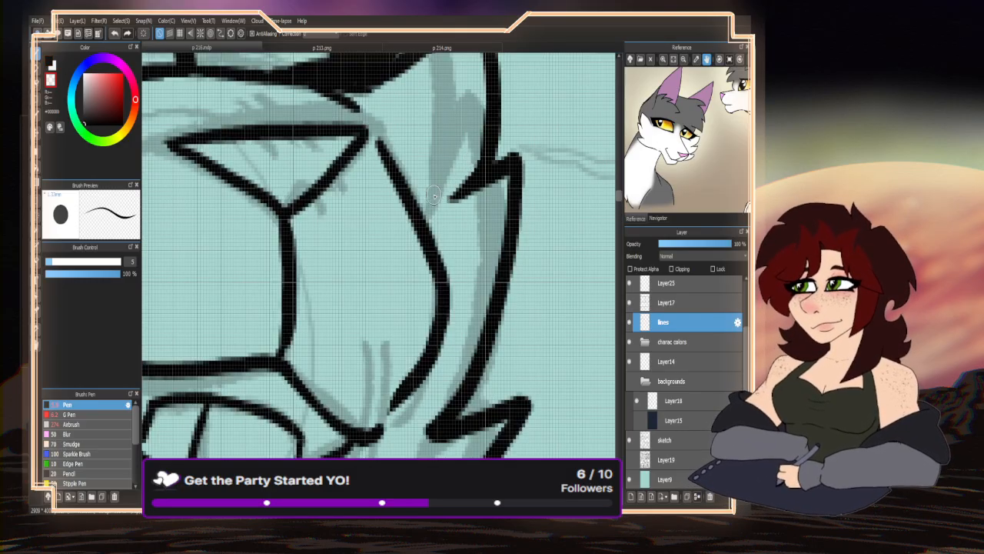
{"action": "scroll", "coordinate": [435, 196], "scroll_direction": "down", "scroll_amount": 4}
{"action": "scroll", "coordinate": [444, 291], "scroll_direction": "up", "scroll_amount": 1}
{"action": "scroll", "coordinate": [419, 296], "scroll_direction": "down", "scroll_amount": 2}
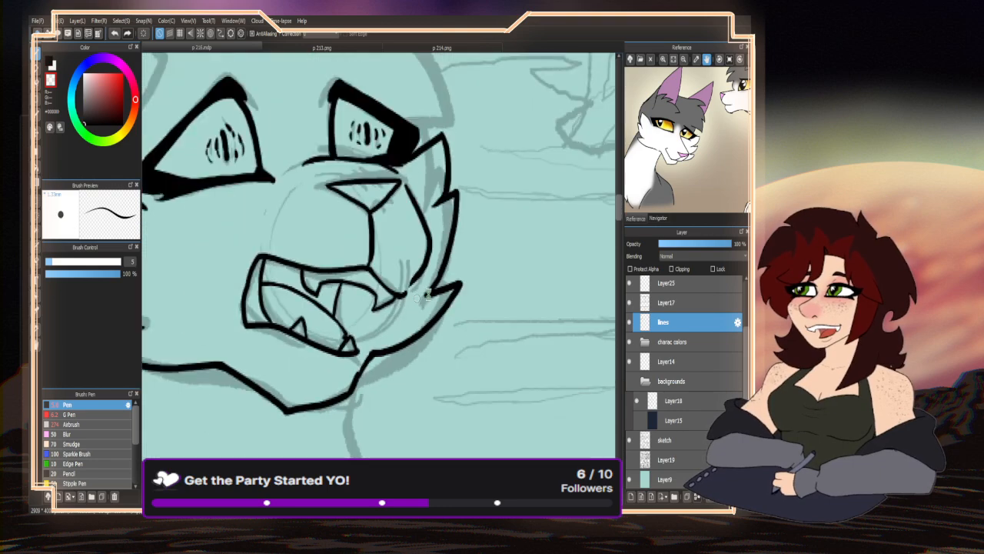
{"action": "scroll", "coordinate": [420, 297], "scroll_direction": "down", "scroll_amount": 2}
{"action": "left_click", "coordinate": [50, 65]}
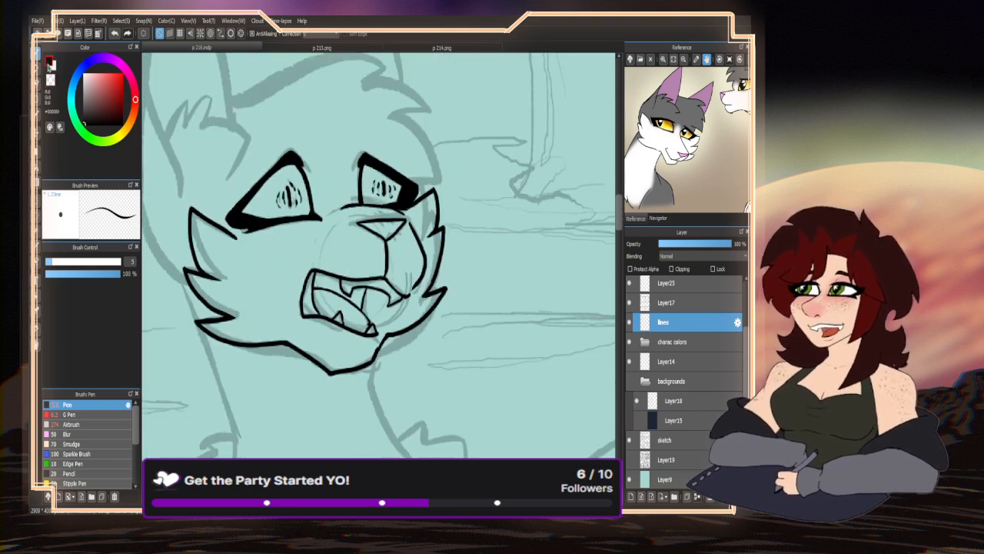
- Ink a short curved fur stroke rising from the far eye's outer corner in black
{"action": "scroll", "coordinate": [414, 177], "scroll_direction": "up", "scroll_amount": 3}
{"action": "left_click_drag", "start_coordinate": [427, 158], "coordinate": [417, 196]}
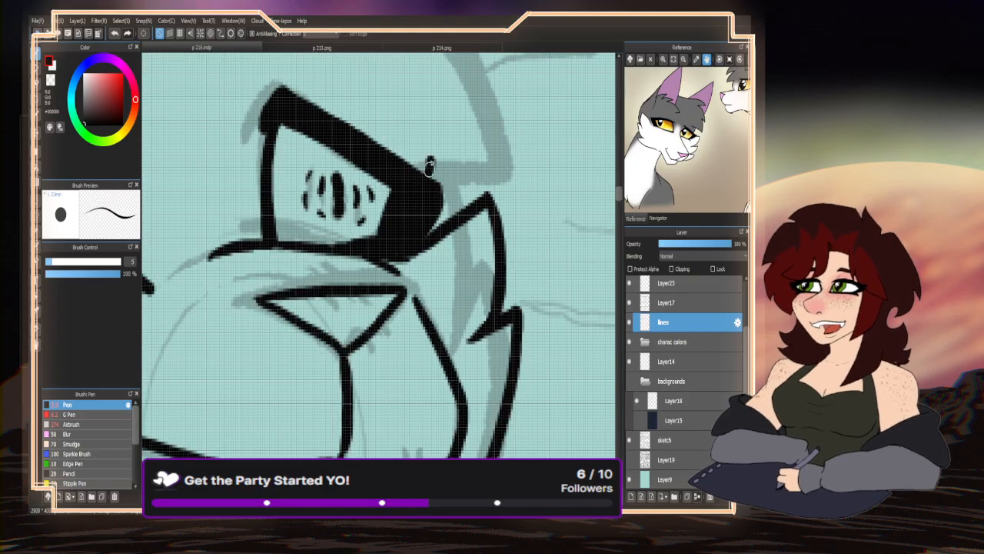
{"action": "left_click_drag", "start_coordinate": [407, 131], "coordinate": [431, 176]}
{"action": "scroll", "coordinate": [419, 184], "scroll_direction": "down", "scroll_amount": 3}
{"action": "scroll", "coordinate": [392, 173], "scroll_direction": "up", "scroll_amount": 3}
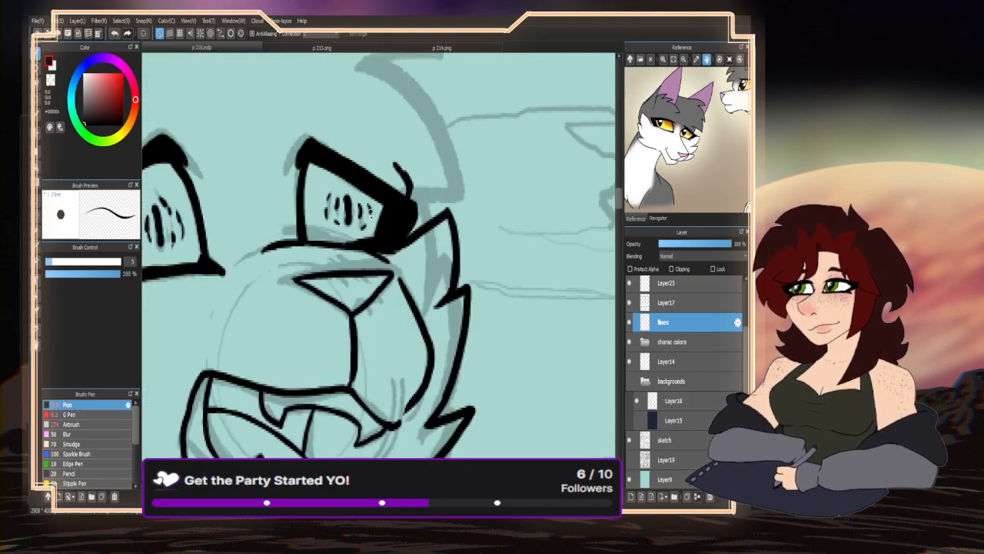
- Try to ink the cat's head outline from the near ear's base across the crown and down the jagged fur tufts to the far eye
{"action": "scroll", "coordinate": [338, 308], "scroll_direction": "down", "scroll_amount": 4}
{"action": "scroll", "coordinate": [235, 194], "scroll_direction": "up", "scroll_amount": 3}
{"action": "mouse_move", "coordinate": [195, 205]}
{"action": "left_mouse_down"}
{"action": "mouse_move", "coordinate": [313, 156]}
{"action": "mouse_move", "coordinate": [437, 146]}
{"action": "left_mouse_up"}
{"action": "key", "text": "ctrl+z"}
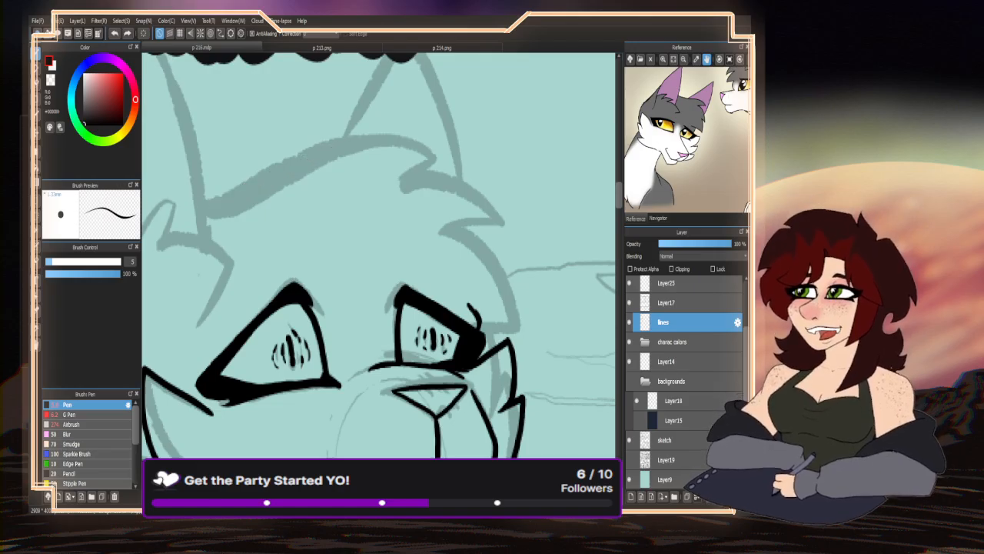
{"action": "mouse_move", "coordinate": [187, 197]}
{"action": "left_mouse_down"}
{"action": "mouse_move", "coordinate": [213, 196]}
{"action": "mouse_move", "coordinate": [328, 144]}
{"action": "mouse_move", "coordinate": [411, 128]}
{"action": "mouse_move", "coordinate": [453, 144]}
{"action": "mouse_move", "coordinate": [467, 171]}
{"action": "mouse_move", "coordinate": [519, 216]}
{"action": "mouse_move", "coordinate": [470, 226]}
{"action": "mouse_move", "coordinate": [516, 276]}
{"action": "mouse_move", "coordinate": [537, 336]}
{"action": "mouse_move", "coordinate": [468, 327]}
{"action": "left_mouse_up"}
{"action": "key", "text": "ctrl+z"}
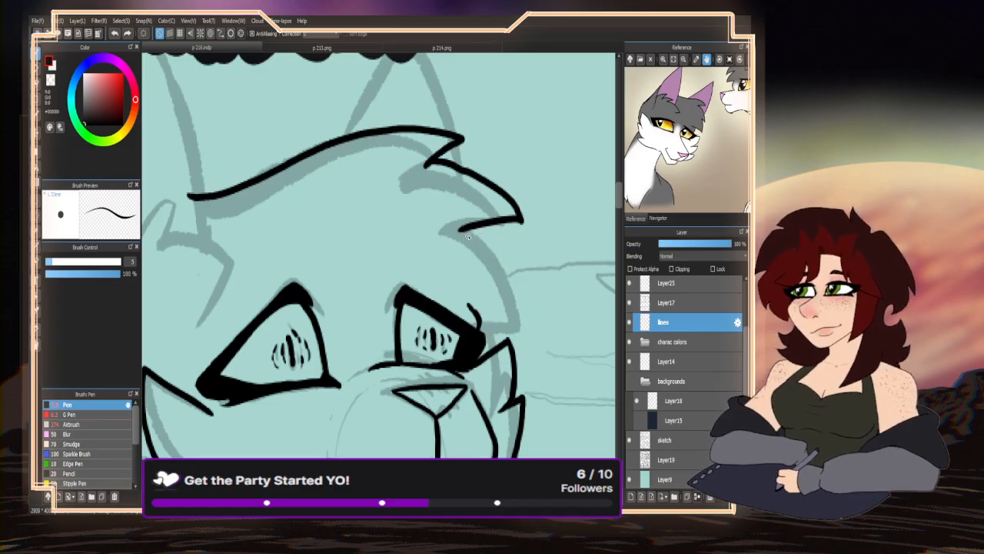
{"action": "mouse_move", "coordinate": [461, 229]}
{"action": "left_mouse_down"}
{"action": "mouse_move", "coordinate": [534, 308]}
{"action": "mouse_move", "coordinate": [531, 322]}
{"action": "mouse_move", "coordinate": [479, 313]}
{"action": "left_mouse_up"}
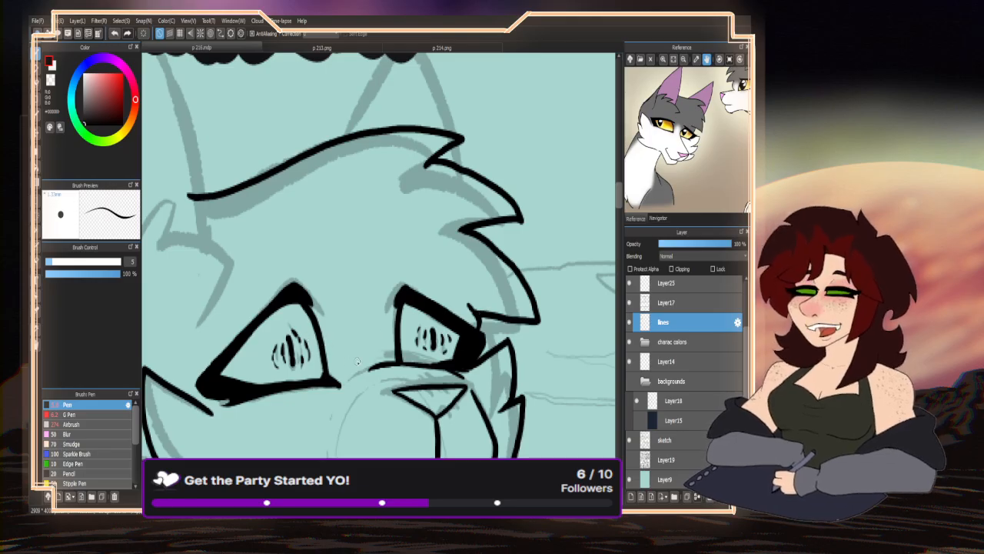
{"action": "scroll", "coordinate": [459, 323], "scroll_direction": "up", "scroll_amount": 3}
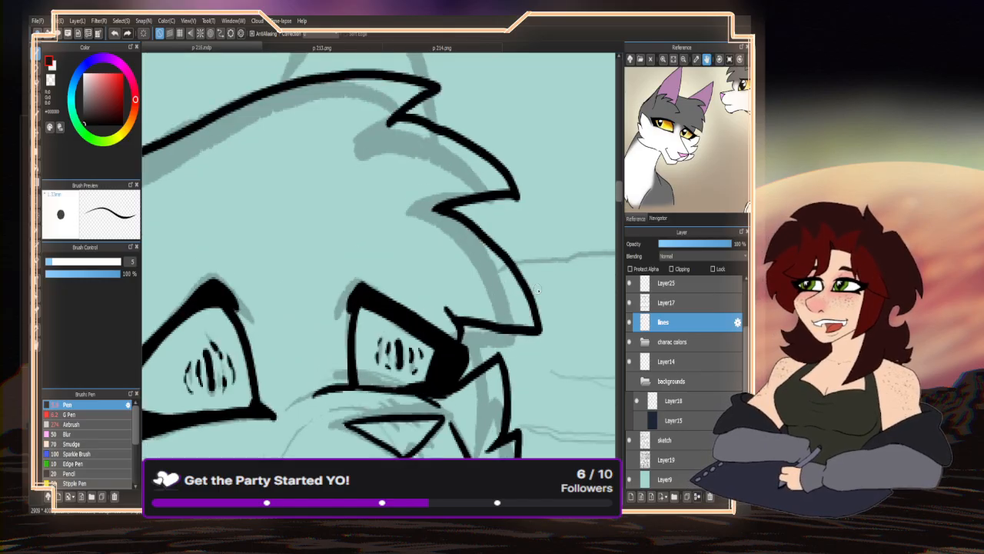
{"action": "scroll", "coordinate": [281, 312], "scroll_direction": "down", "scroll_amount": 4}
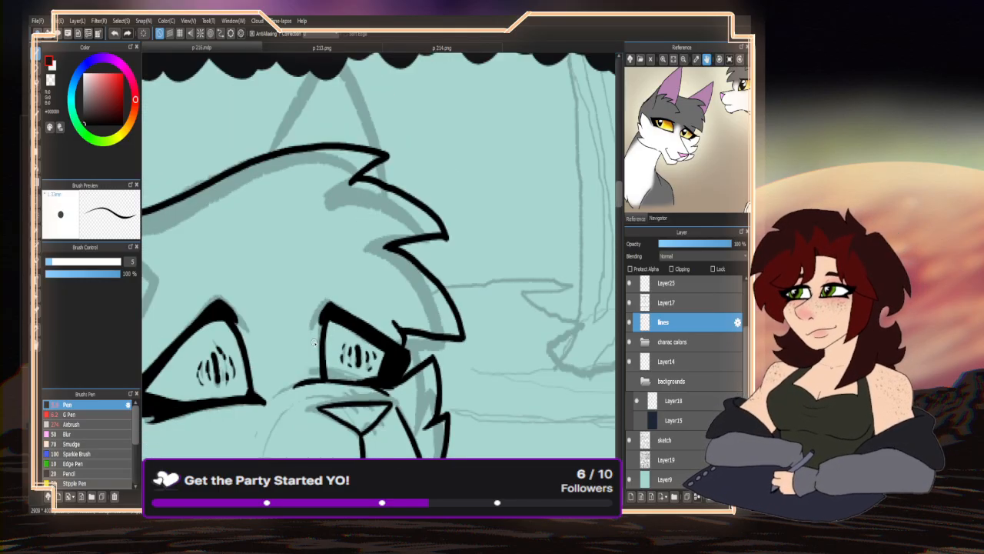
- Undo the inked crown and far-side fur tufts, keeping the short curved stroke beside the far eye
{"action": "key", "text": "ctrl+z"}
{"action": "key", "text": "ctrl+z"}
{"action": "key", "text": "ctrl+z"}
{"action": "key", "text": "ctrl+z"}
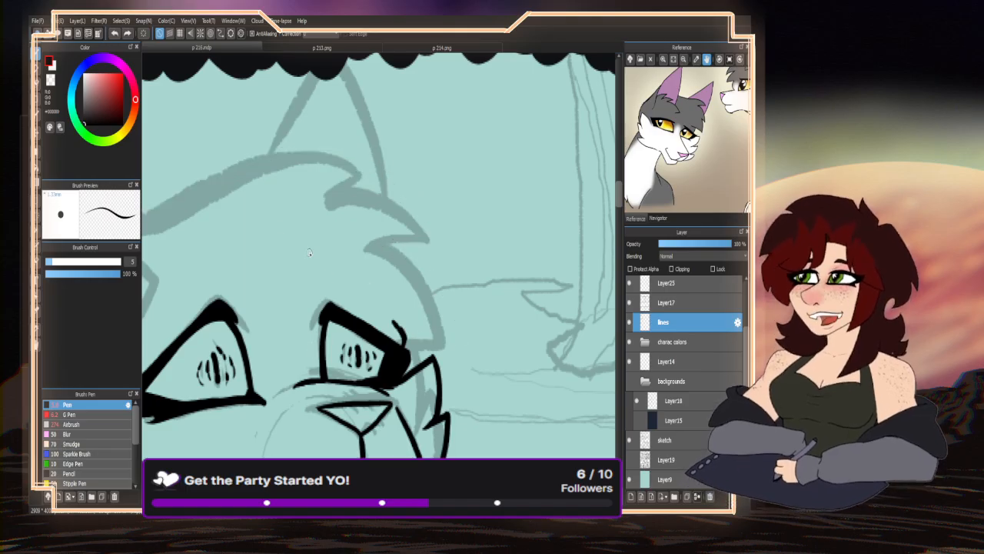
- Ink the crown line again along the sketch, from the near ear's base to the first fur tuft above the far eye
{"action": "mouse_move", "coordinate": [156, 238]}
{"action": "left_mouse_down"}
{"action": "mouse_move", "coordinate": [241, 240]}
{"action": "mouse_move", "coordinate": [255, 205]}
{"action": "mouse_move", "coordinate": [354, 170]}
{"action": "mouse_move", "coordinate": [429, 162]}
{"action": "left_mouse_up"}
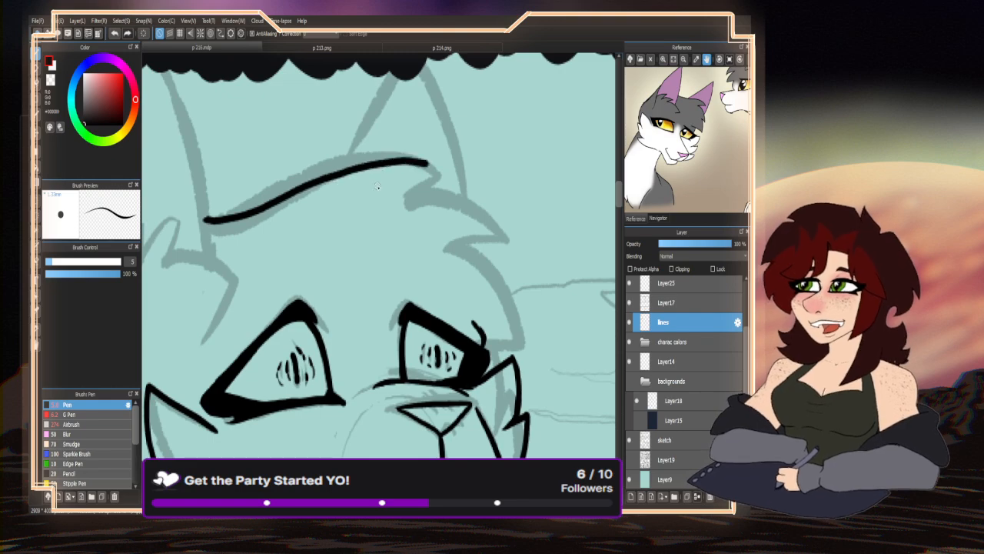
- Undo the last forehead stroke and ink the top of the cat's head down to the eye with jagged fur tufts
{"action": "key", "text": "ctrl+z"}
{"action": "mouse_move", "coordinate": [197, 215]}
{"action": "left_mouse_down"}
{"action": "mouse_move", "coordinate": [228, 209]}
{"action": "mouse_move", "coordinate": [328, 158]}
{"action": "mouse_move", "coordinate": [385, 149]}
{"action": "mouse_move", "coordinate": [460, 168]}
{"action": "mouse_move", "coordinate": [433, 184]}
{"action": "mouse_move", "coordinate": [510, 232]}
{"action": "mouse_move", "coordinate": [465, 239]}
{"action": "mouse_move", "coordinate": [498, 266]}
{"action": "mouse_move", "coordinate": [528, 330]}
{"action": "mouse_move", "coordinate": [463, 326]}
{"action": "left_mouse_up"}
- Sharpen the corners and tips of the head's fur tufts by erasing with the transparent colour
{"action": "key", "text": "x"}
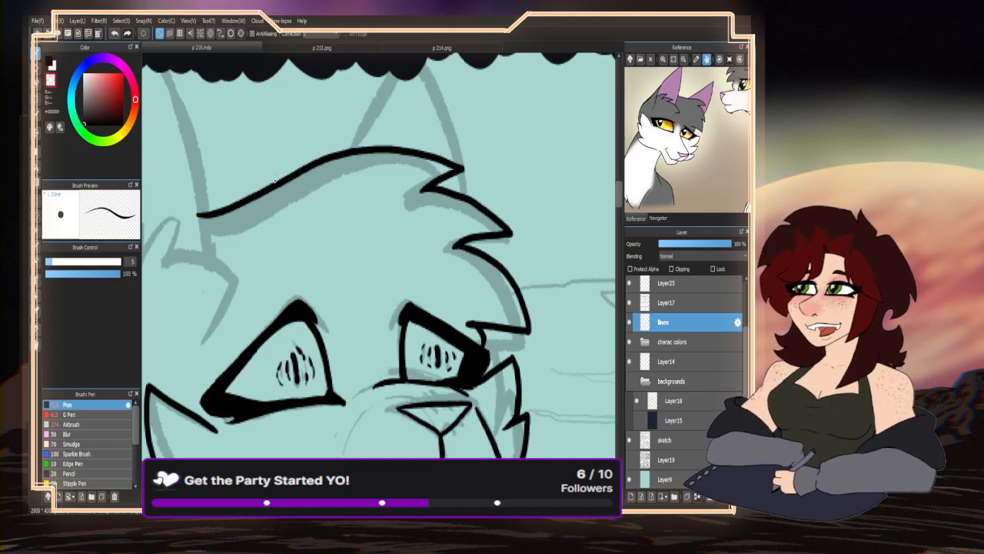
{"action": "left_click_drag", "start_coordinate": [462, 253], "coordinate": [449, 247]}
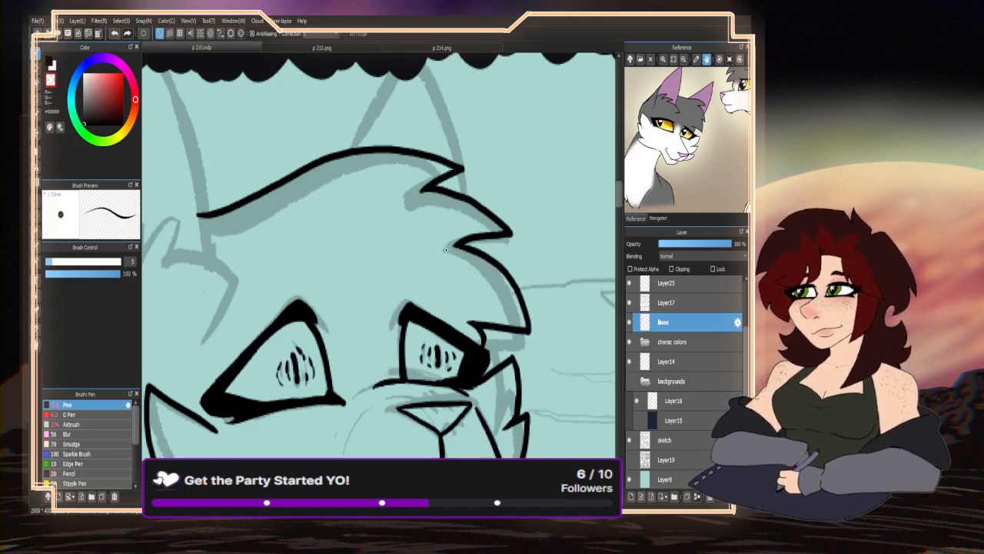
{"action": "left_click_drag", "start_coordinate": [431, 195], "coordinate": [423, 191]}
{"action": "left_click_drag", "start_coordinate": [458, 159], "coordinate": [466, 170]}
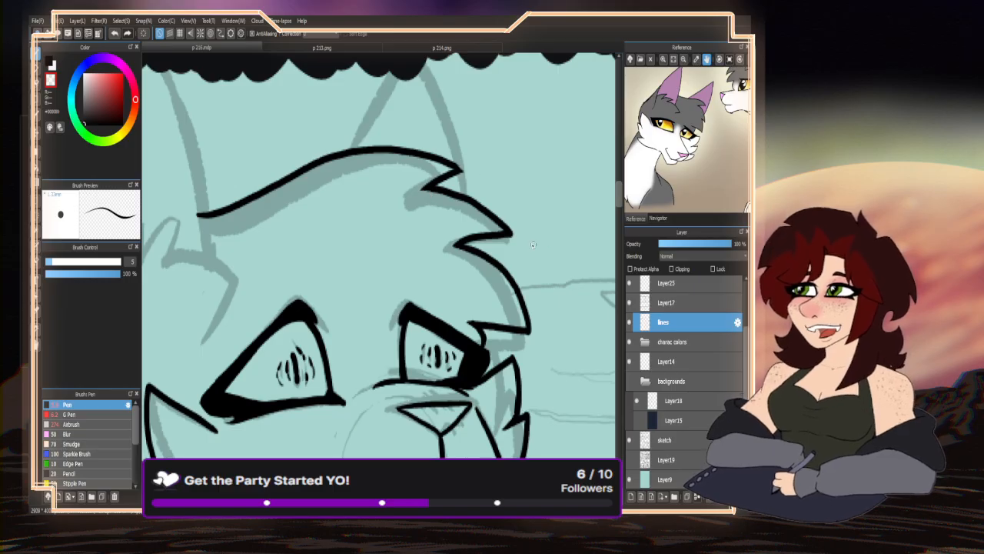
{"action": "left_click_drag", "start_coordinate": [514, 228], "coordinate": [504, 234]}
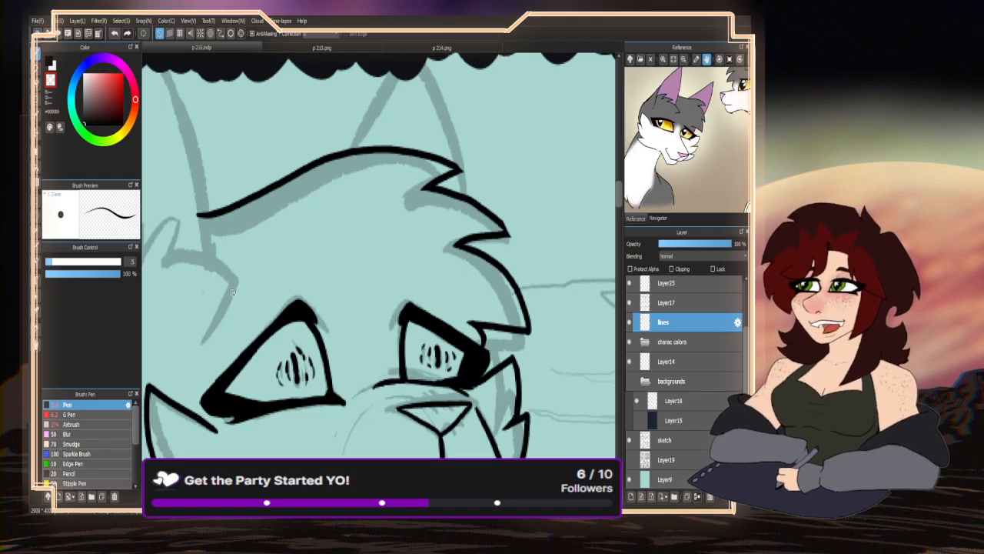
{"action": "scroll", "coordinate": [512, 254], "scroll_direction": "up", "scroll_amount": 3}
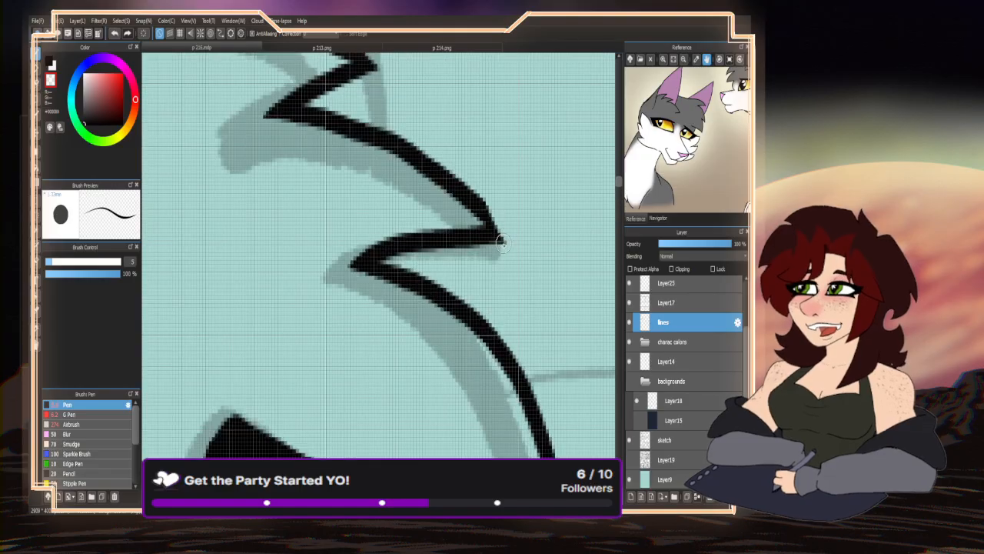
{"action": "scroll", "coordinate": [492, 244], "scroll_direction": "down", "scroll_amount": 2}
{"action": "scroll", "coordinate": [435, 159], "scroll_direction": "up", "scroll_amount": 2}
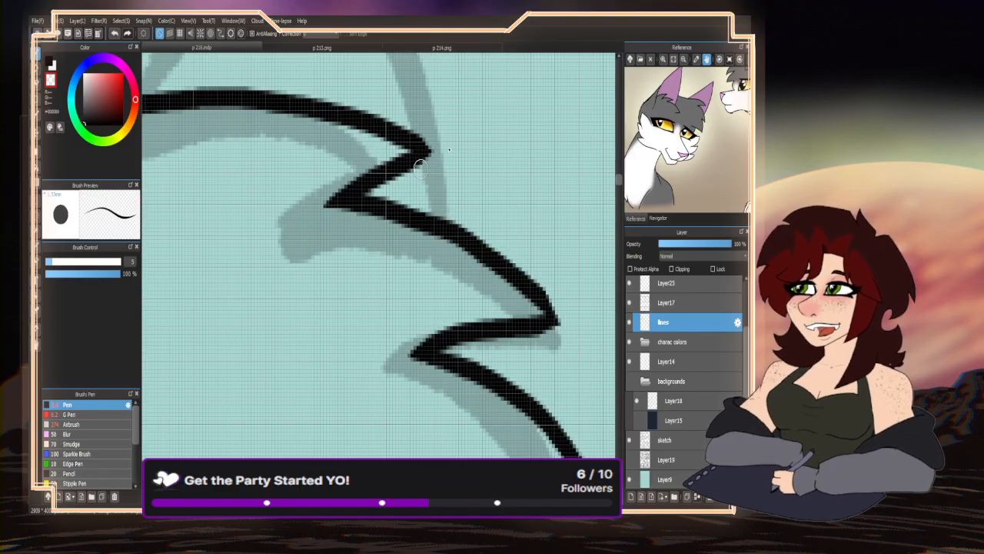
{"action": "scroll", "coordinate": [422, 160], "scroll_direction": "down", "scroll_amount": 3}
- Ink the far ear in black and remove its line ends that cross inside the head outline
{"action": "key", "text": "x"}
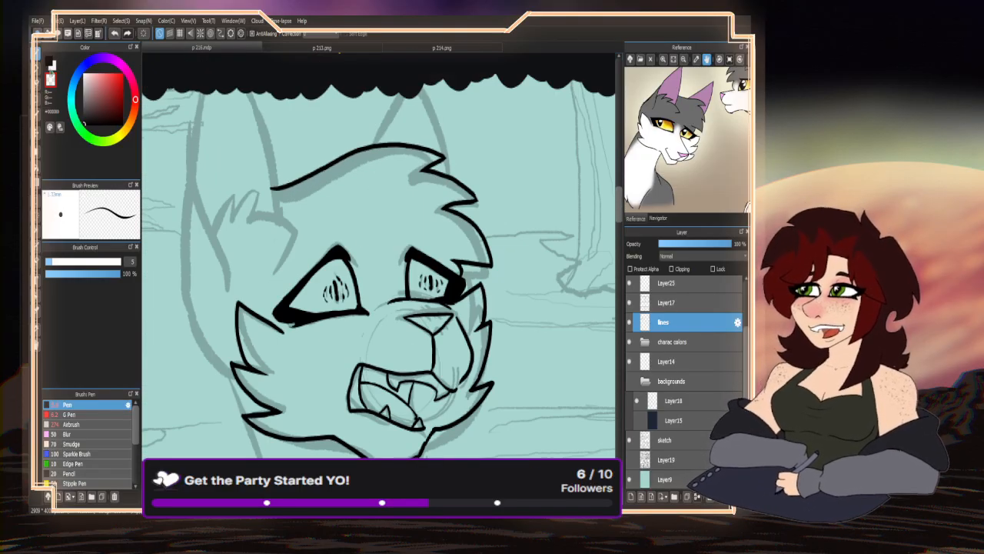
{"action": "mouse_move", "coordinate": [444, 193]}
{"action": "left_mouse_down"}
{"action": "mouse_move", "coordinate": [446, 154]}
{"action": "mouse_move", "coordinate": [420, 85]}
{"action": "mouse_move", "coordinate": [370, 137]}
{"action": "mouse_move", "coordinate": [346, 190]}
{"action": "left_mouse_up"}
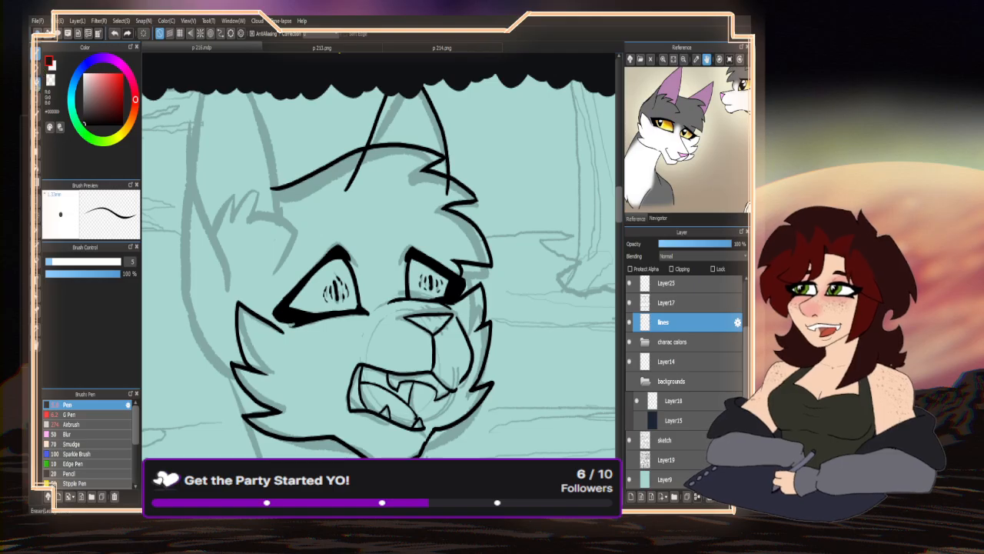
{"action": "scroll", "coordinate": [369, 148], "scroll_direction": "up", "scroll_amount": 5}
{"action": "left_click_drag", "start_coordinate": [376, 154], "coordinate": [346, 236]}
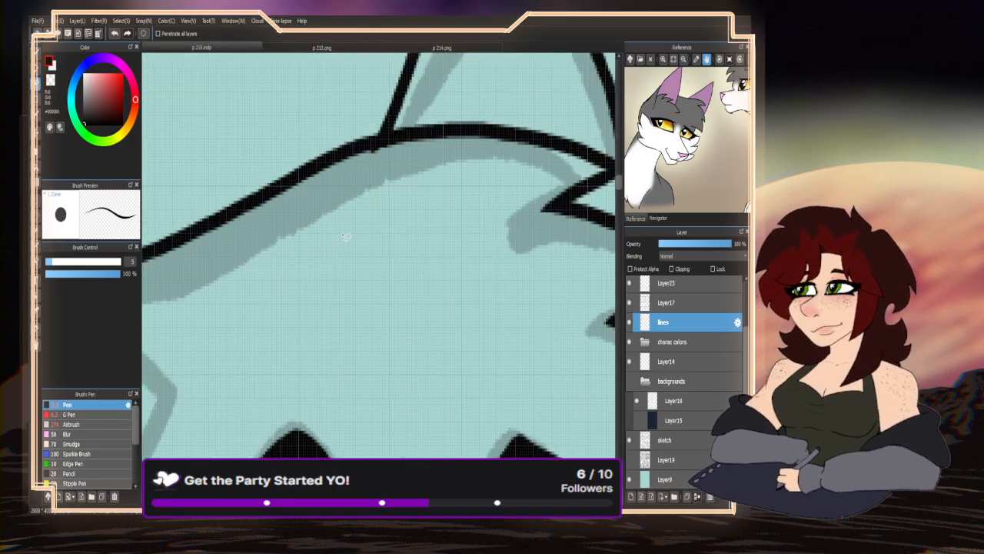
{"action": "scroll", "coordinate": [345, 236], "scroll_direction": "down", "scroll_amount": 4}
{"action": "scroll", "coordinate": [378, 211], "scroll_direction": "up", "scroll_amount": 5}
{"action": "mouse_move", "coordinate": [379, 204]}
{"action": "left_mouse_down"}
{"action": "mouse_move", "coordinate": [335, 220]}
{"action": "mouse_move", "coordinate": [391, 253]}
{"action": "left_mouse_up"}
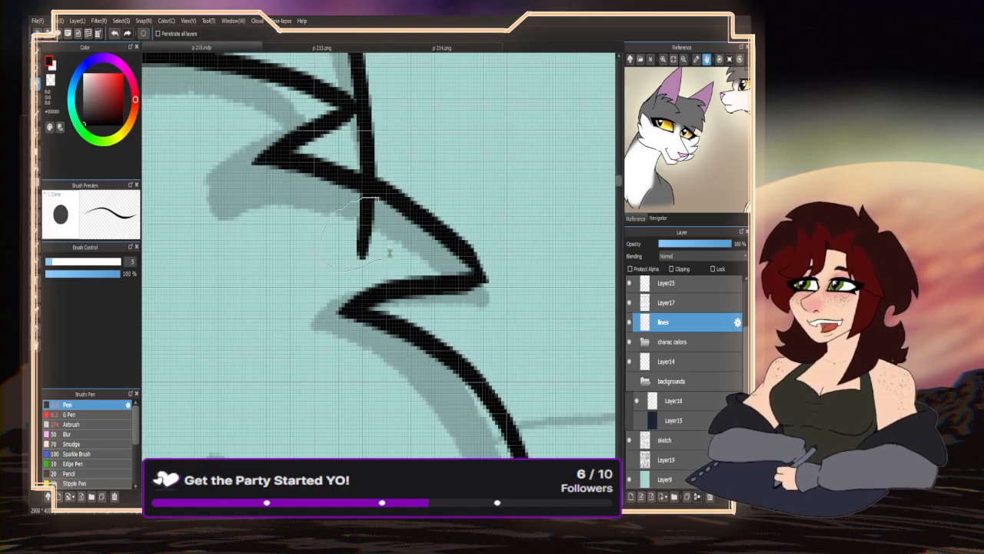
{"action": "scroll", "coordinate": [391, 253], "scroll_direction": "down", "scroll_amount": 4}
- Ink the near ear with the Pen, drawing its inner edge, long outer edge and the fold line inside it
{"action": "key", "text": "p"}
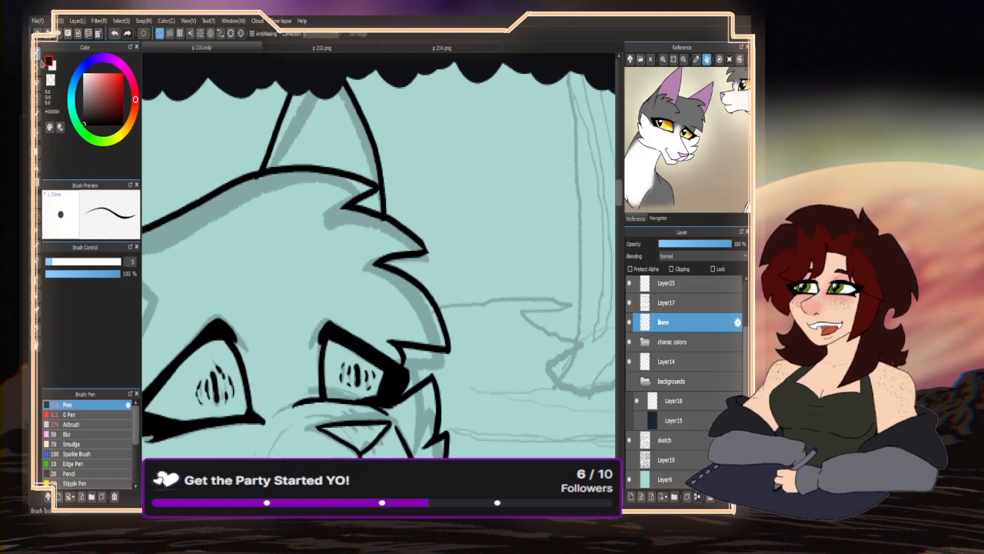
{"action": "scroll", "coordinate": [259, 180], "scroll_direction": "up", "scroll_amount": 4}
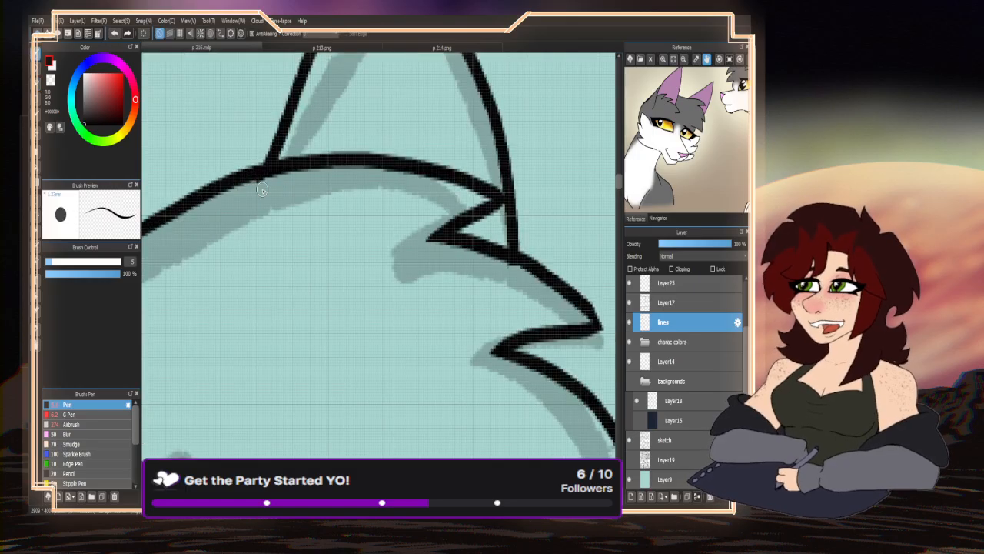
{"action": "scroll", "coordinate": [407, 211], "scroll_direction": "down", "scroll_amount": 4}
{"action": "scroll", "coordinate": [382, 226], "scroll_direction": "up", "scroll_amount": 4}
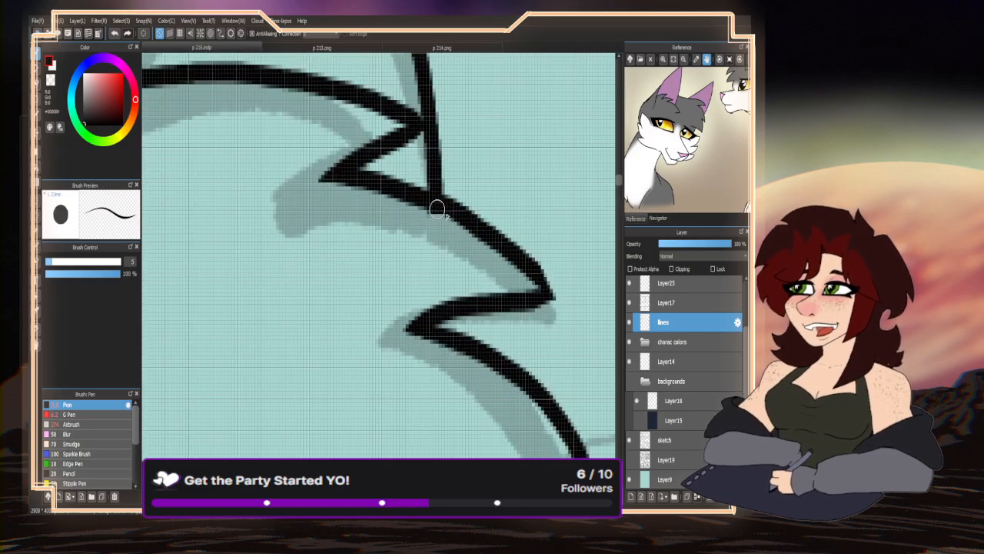
{"action": "scroll", "coordinate": [429, 220], "scroll_direction": "down", "scroll_amount": 4}
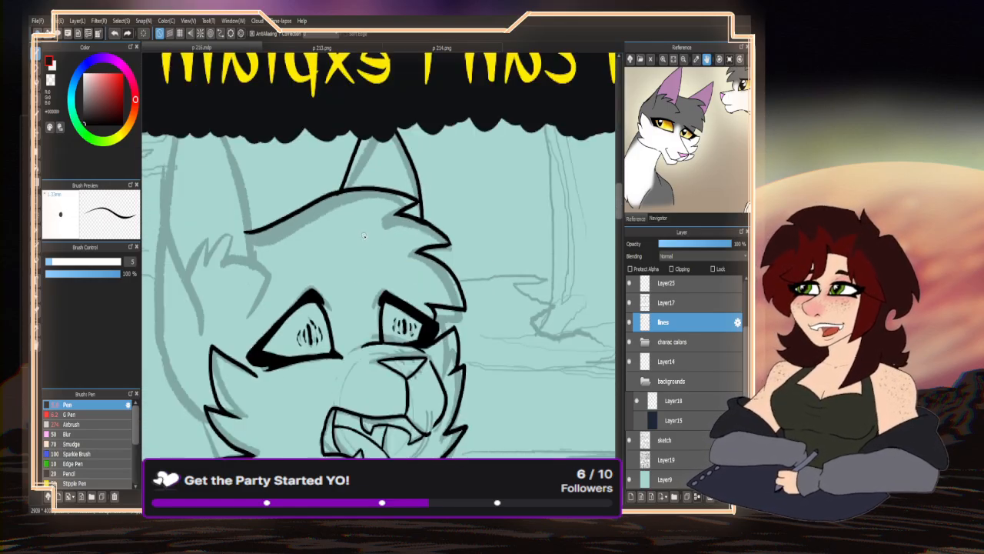
{"action": "scroll", "coordinate": [364, 236], "scroll_direction": "down", "scroll_amount": 3}
{"action": "scroll", "coordinate": [319, 213], "scroll_direction": "up", "scroll_amount": 4}
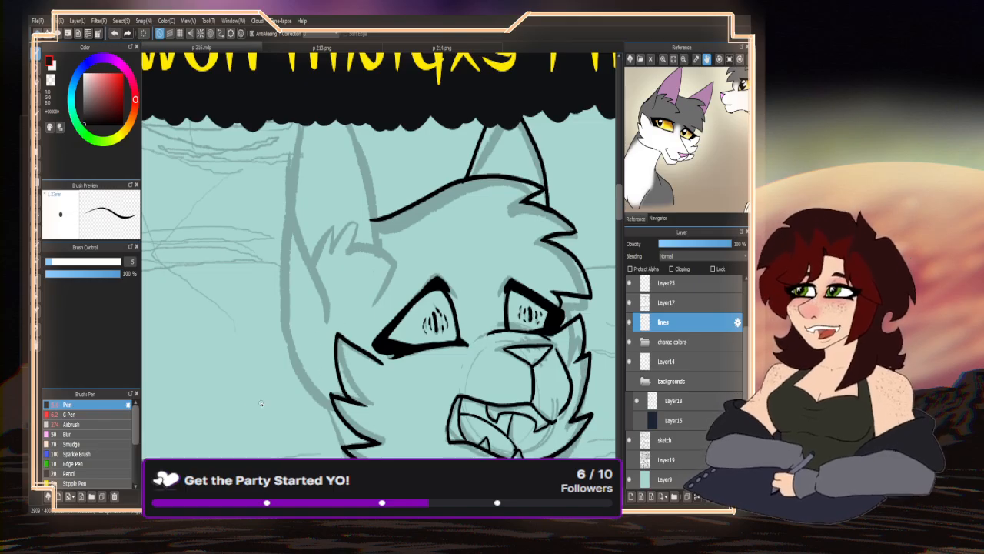
{"action": "mouse_move", "coordinate": [374, 275]}
{"action": "left_mouse_down"}
{"action": "mouse_move", "coordinate": [382, 261]}
{"action": "mouse_move", "coordinate": [364, 125]}
{"action": "left_mouse_up"}
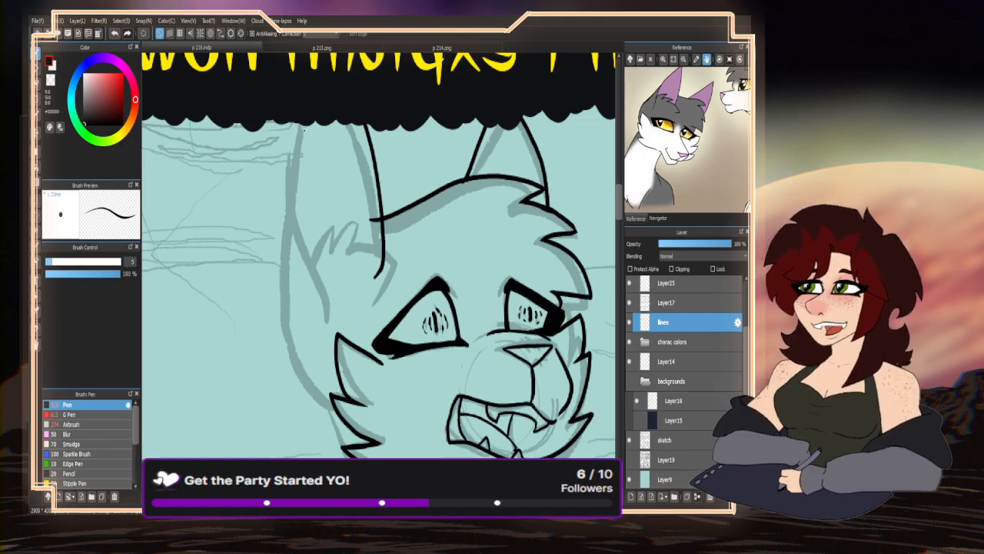
{"action": "mouse_move", "coordinate": [302, 124]}
{"action": "left_mouse_down"}
{"action": "mouse_move", "coordinate": [282, 334]}
{"action": "mouse_move", "coordinate": [321, 402]}
{"action": "left_mouse_up"}
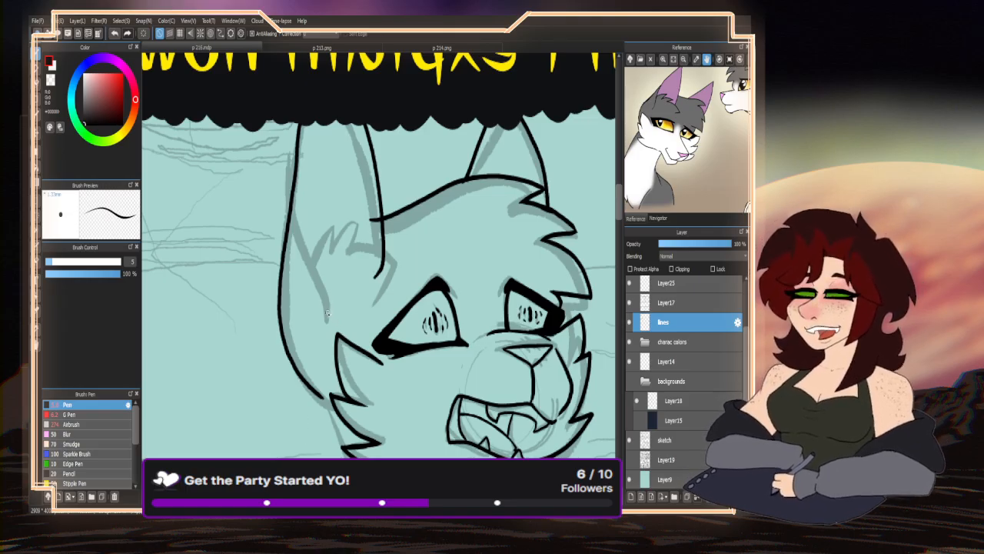
{"action": "left_click_drag", "start_coordinate": [325, 321], "coordinate": [295, 161]}
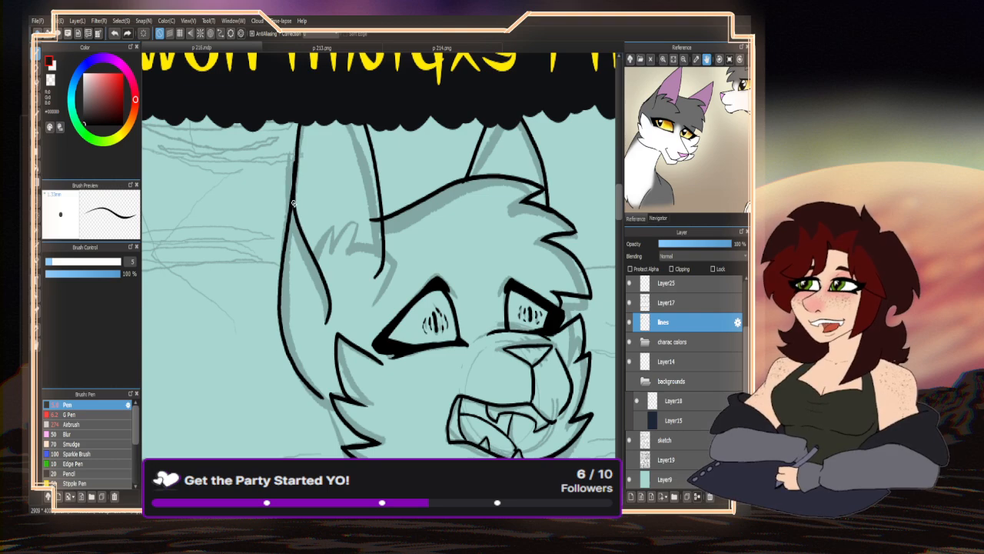
{"action": "left_click_drag", "start_coordinate": [293, 195], "coordinate": [297, 124]}
- Thin the doubled line on the near ear's outer edge and erase the stray line ends around its inner edge
{"action": "key", "text": "z"}
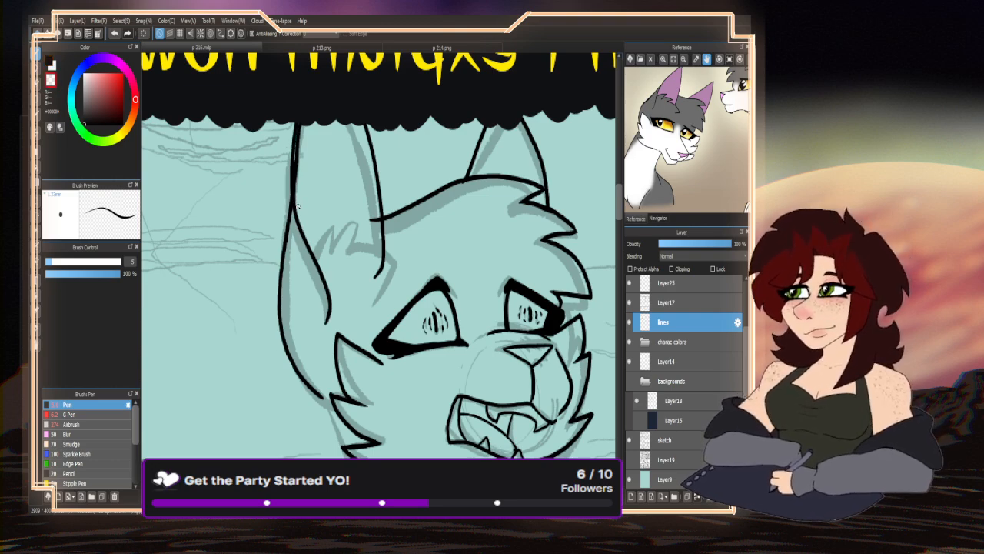
{"action": "left_click_drag", "start_coordinate": [298, 202], "coordinate": [297, 130]}
{"action": "mouse_move", "coordinate": [297, 182]}
{"action": "left_mouse_down"}
{"action": "mouse_move", "coordinate": [302, 110]}
{"action": "mouse_move", "coordinate": [295, 156]}
{"action": "left_mouse_up"}
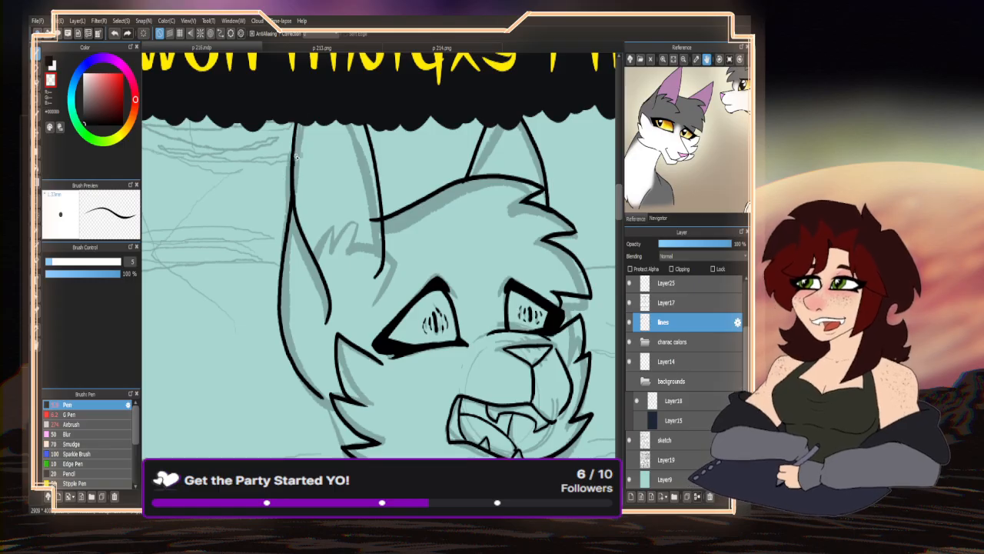
{"action": "scroll", "coordinate": [368, 217], "scroll_direction": "up", "scroll_amount": 5}
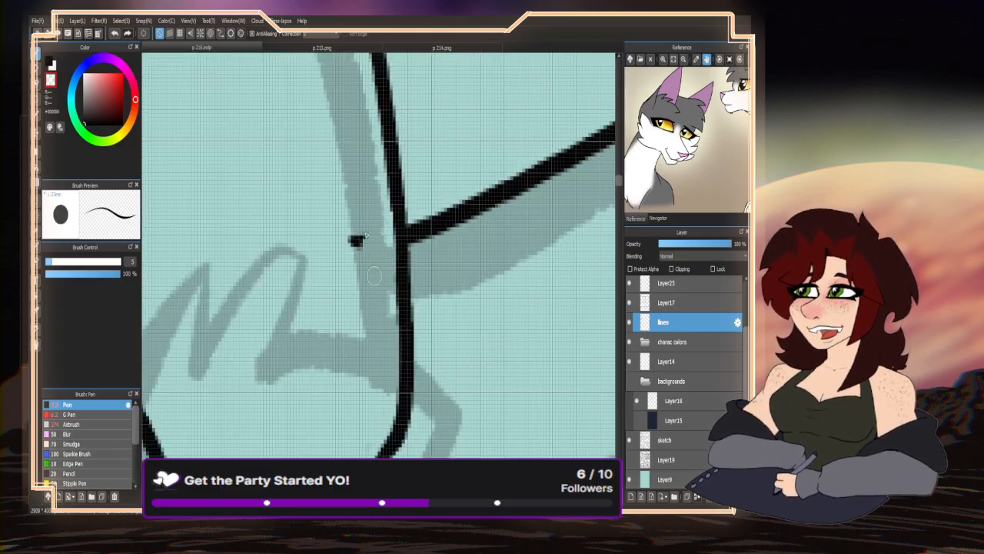
{"action": "left_click", "coordinate": [357, 241]}
{"action": "scroll", "coordinate": [358, 307], "scroll_direction": "down", "scroll_amount": 4}
{"action": "scroll", "coordinate": [357, 312], "scroll_direction": "up", "scroll_amount": 3}
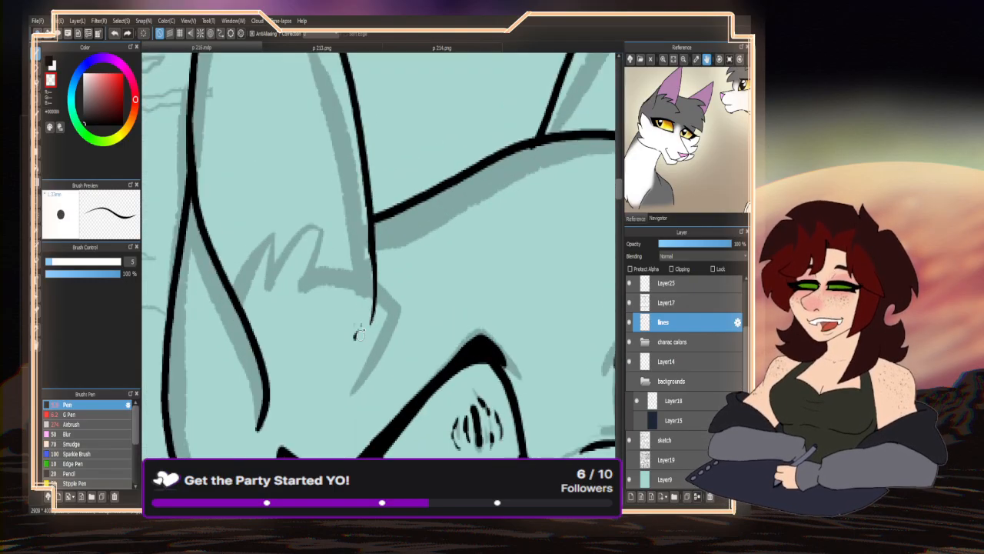
- Ink the jagged fur tuft in black across the base of the near ear, ending in a point above the eye
{"action": "left_click", "coordinate": [50, 79]}
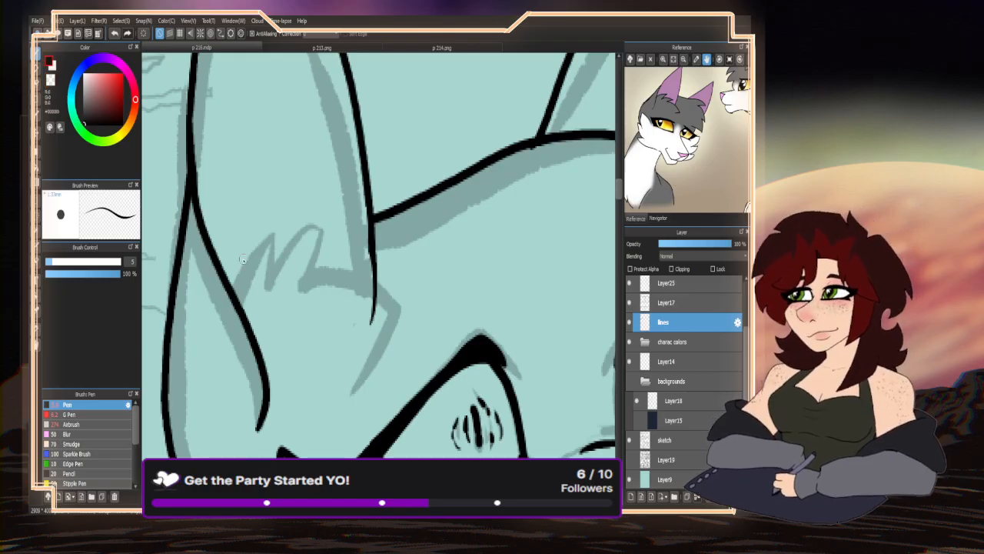
{"action": "mouse_move", "coordinate": [229, 286]}
{"action": "left_mouse_down"}
{"action": "mouse_move", "coordinate": [272, 271]}
{"action": "mouse_move", "coordinate": [295, 245]}
{"action": "mouse_move", "coordinate": [323, 250]}
{"action": "mouse_move", "coordinate": [418, 321]}
{"action": "mouse_move", "coordinate": [354, 396]}
{"action": "left_mouse_up"}
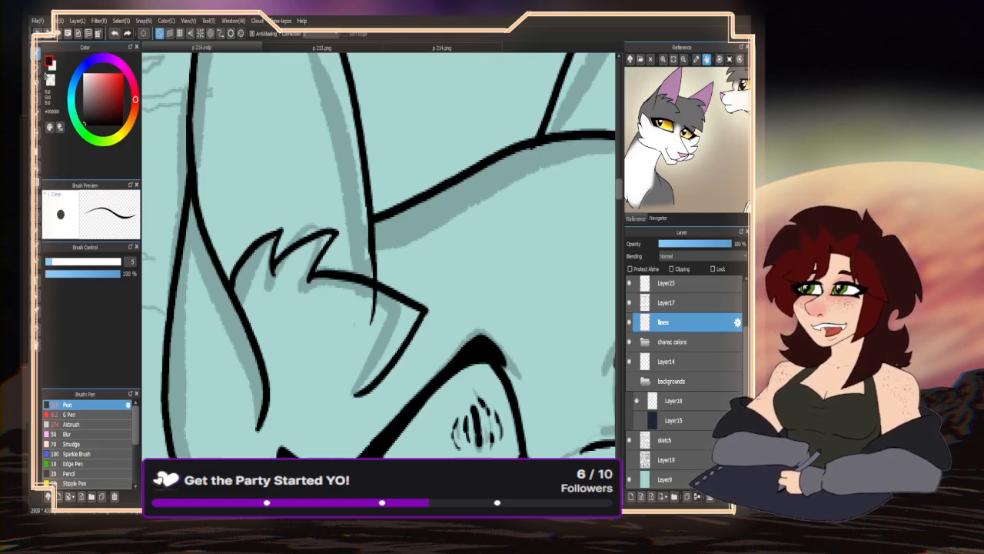
- Erase the ear line that runs below the fur tuft and clean up the tuft's corners with the transparent colour
{"action": "key", "text": "c"}
{"action": "scroll", "coordinate": [369, 305], "scroll_direction": "up", "scroll_amount": 3}
{"action": "mouse_move", "coordinate": [377, 298]}
{"action": "left_mouse_down"}
{"action": "mouse_move", "coordinate": [374, 265]}
{"action": "mouse_move", "coordinate": [367, 358]}
{"action": "left_mouse_up"}
{"action": "scroll", "coordinate": [353, 262], "scroll_direction": "down", "scroll_amount": 4}
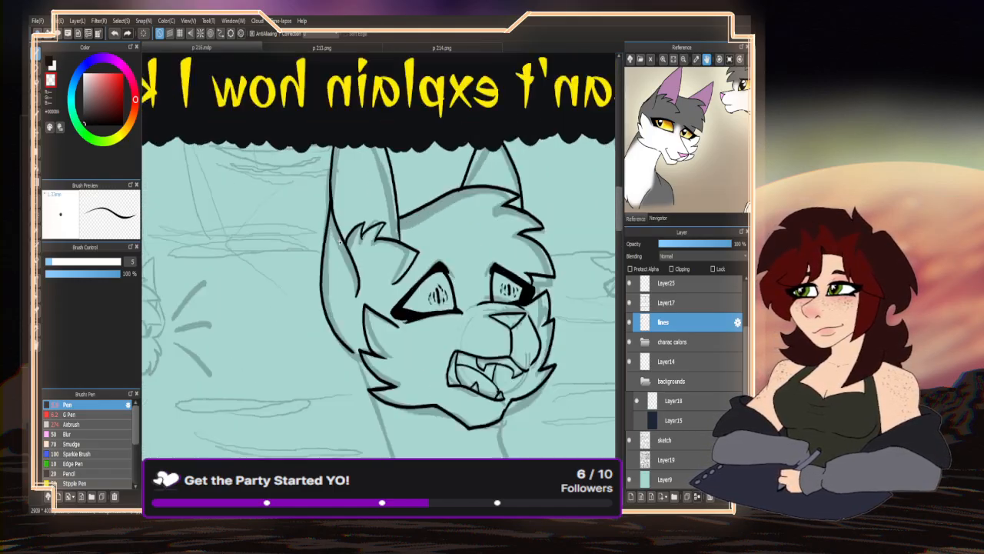
{"action": "scroll", "coordinate": [339, 242], "scroll_direction": "up", "scroll_amount": 4}
{"action": "scroll", "coordinate": [300, 283], "scroll_direction": "down", "scroll_amount": 2}
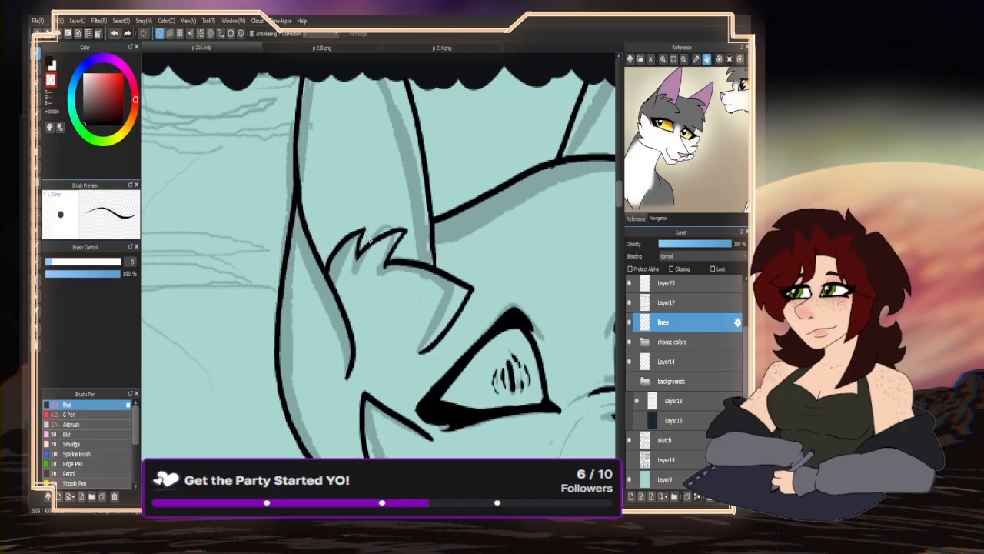
{"action": "scroll", "coordinate": [369, 240], "scroll_direction": "up", "scroll_amount": 3}
{"action": "scroll", "coordinate": [356, 246], "scroll_direction": "down", "scroll_amount": 4}
{"action": "scroll", "coordinate": [356, 249], "scroll_direction": "up", "scroll_amount": 4}
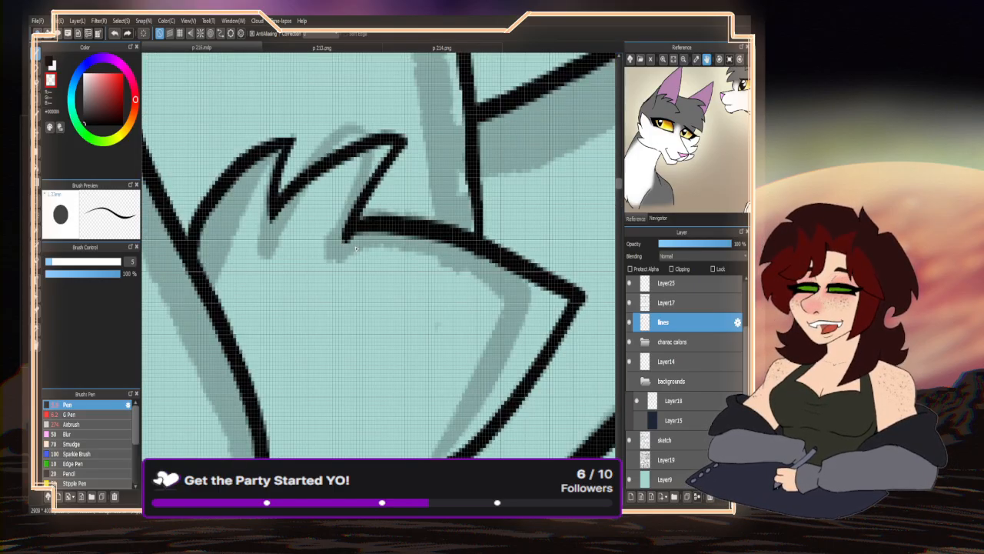
{"action": "scroll", "coordinate": [356, 248], "scroll_direction": "down", "scroll_amount": 5}
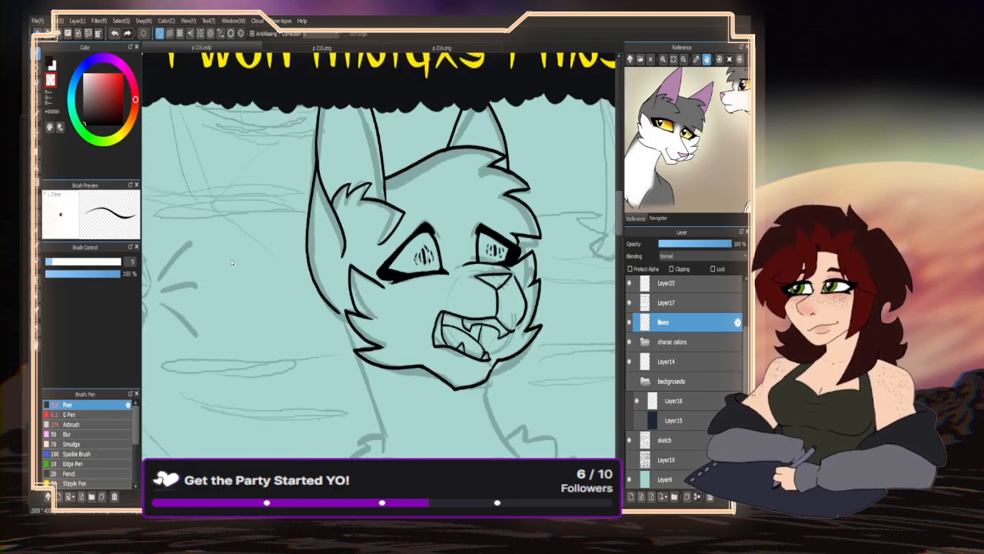
- Try inking the back of the neck, the throat line and the jagged shoulder fur in black
{"action": "scroll", "coordinate": [314, 277], "scroll_direction": "down", "scroll_amount": 3}
{"action": "scroll", "coordinate": [307, 303], "scroll_direction": "up", "scroll_amount": 4}
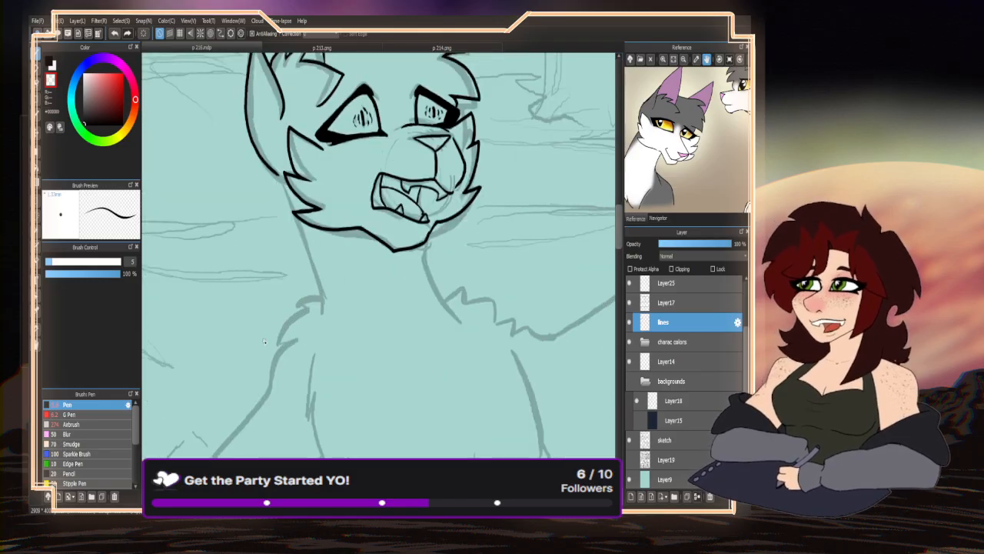
{"action": "left_click", "coordinate": [49, 61]}
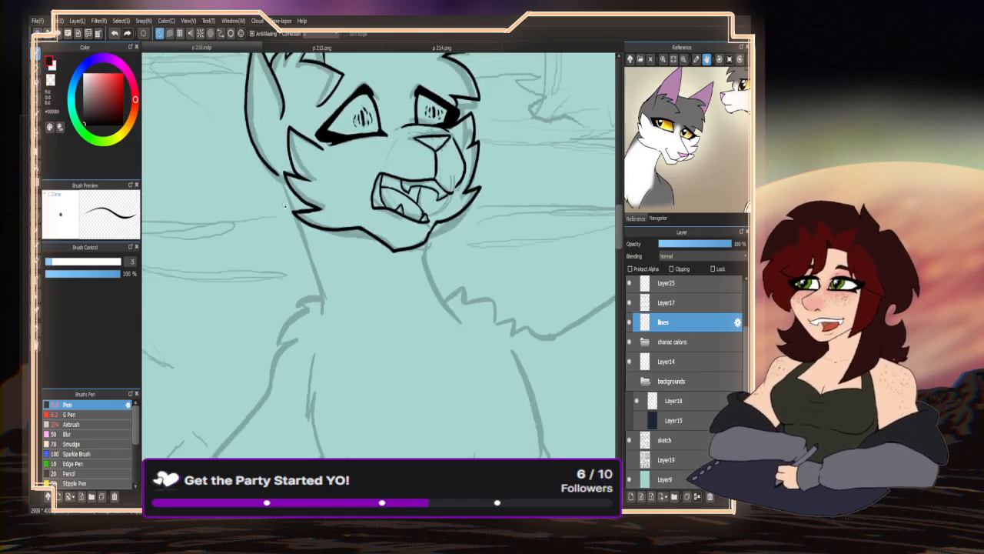
{"action": "scroll", "coordinate": [285, 205], "scroll_direction": "up", "scroll_amount": 2}
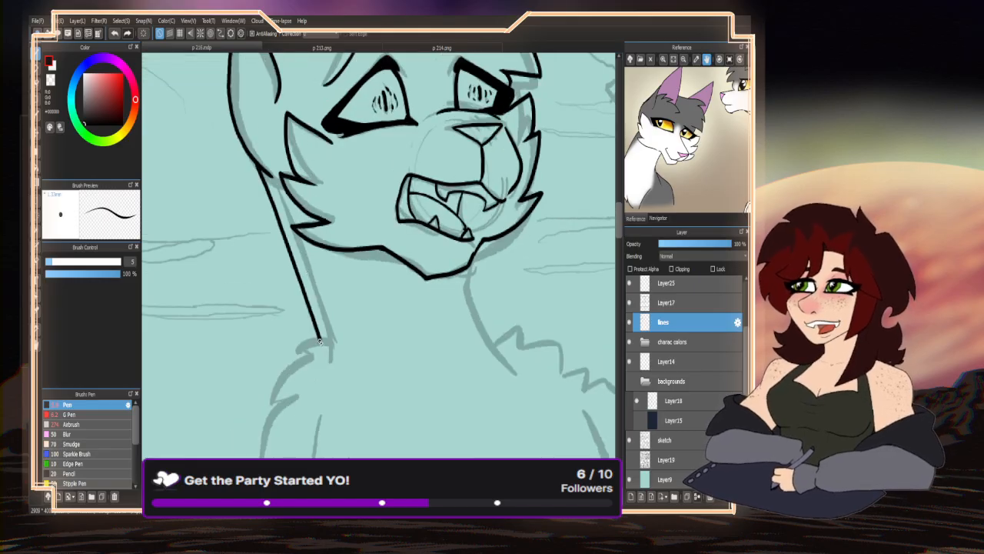
{"action": "scroll", "coordinate": [385, 250], "scroll_direction": "down", "scroll_amount": 3}
{"action": "scroll", "coordinate": [386, 249], "scroll_direction": "up", "scroll_amount": 3}
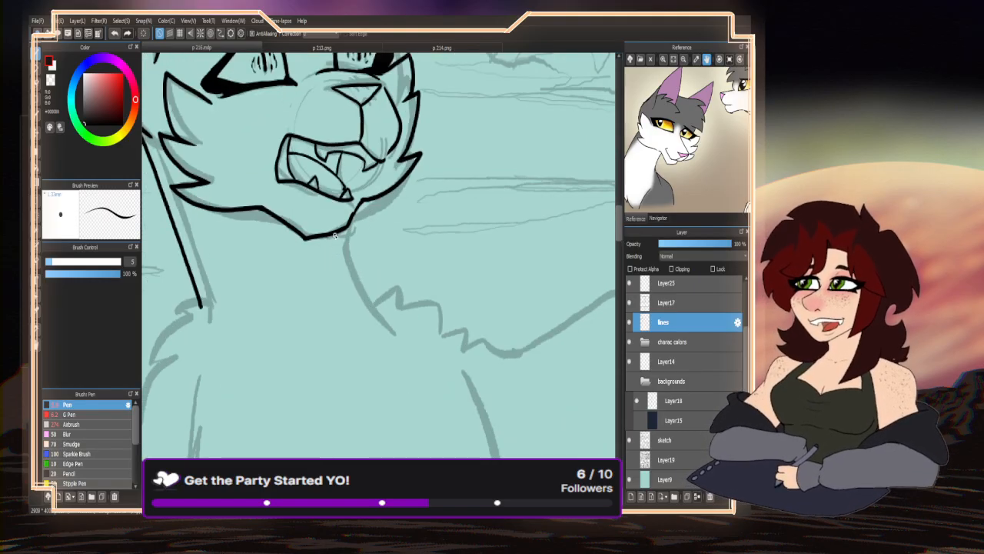
{"action": "mouse_move", "coordinate": [335, 235]}
{"action": "left_mouse_down"}
{"action": "mouse_move", "coordinate": [385, 320]}
{"action": "mouse_move", "coordinate": [413, 278]}
{"action": "mouse_move", "coordinate": [404, 295]}
{"action": "mouse_move", "coordinate": [443, 288]}
{"action": "mouse_move", "coordinate": [434, 299]}
{"action": "mouse_move", "coordinate": [482, 323]}
{"action": "mouse_move", "coordinate": [466, 329]}
{"action": "mouse_move", "coordinate": [492, 360]}
{"action": "left_mouse_up"}
{"action": "scroll", "coordinate": [487, 359], "scroll_direction": "down", "scroll_amount": 3}
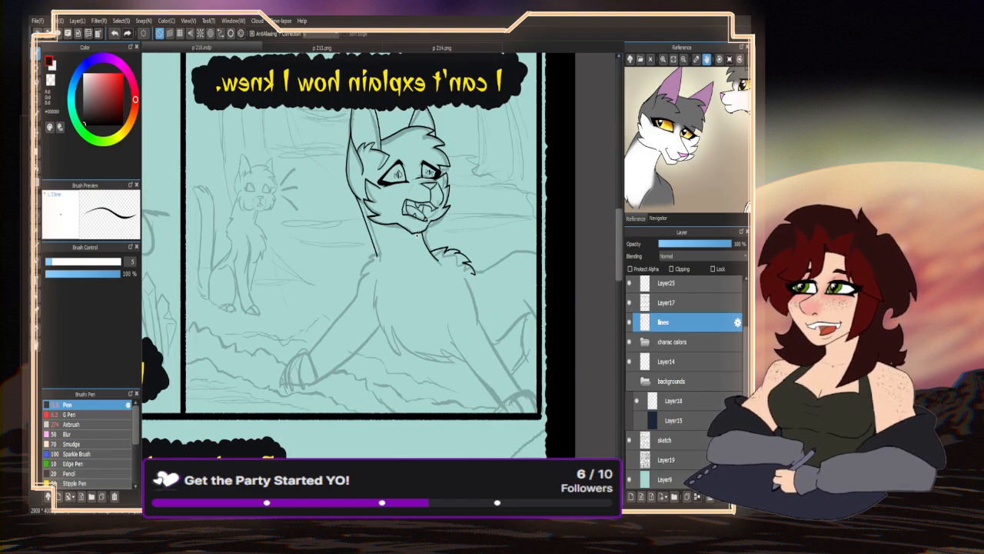
- Flip the canvas view horizontally and undo the neck, throat and shoulder fur strokes
{"action": "key", "text": "h"}
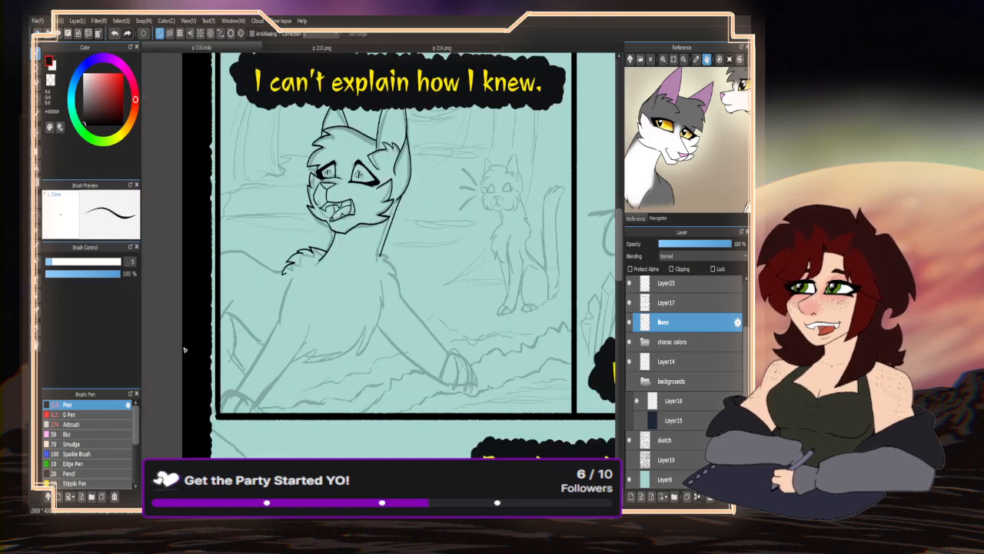
{"action": "key", "text": "ctrl+z"}
{"action": "key", "text": "ctrl+z"}
{"action": "key", "text": "ctrl+z"}
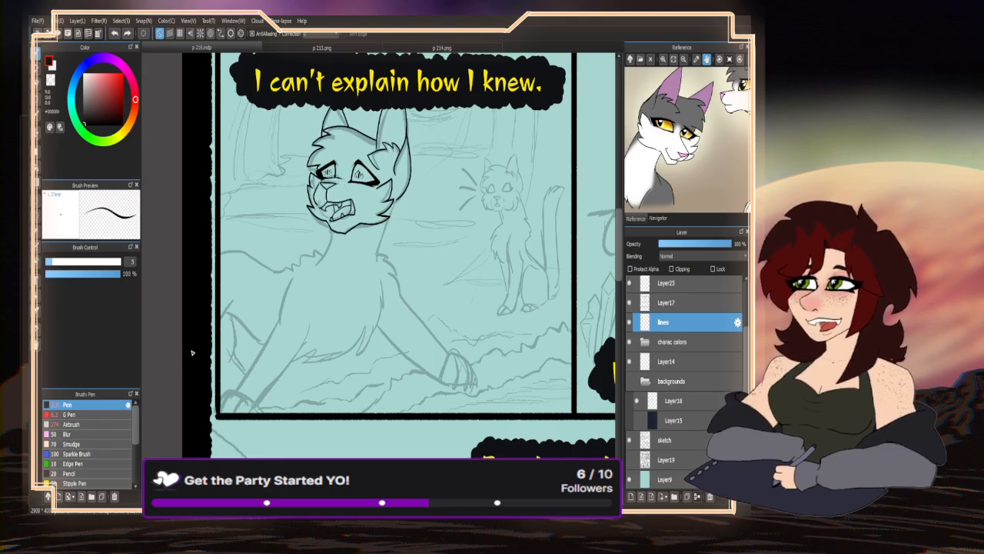
- Extend the outer ear line in black down to the cheek fur so it closes the gap in the sketch
{"action": "scroll", "coordinate": [394, 200], "scroll_direction": "up", "scroll_amount": 6}
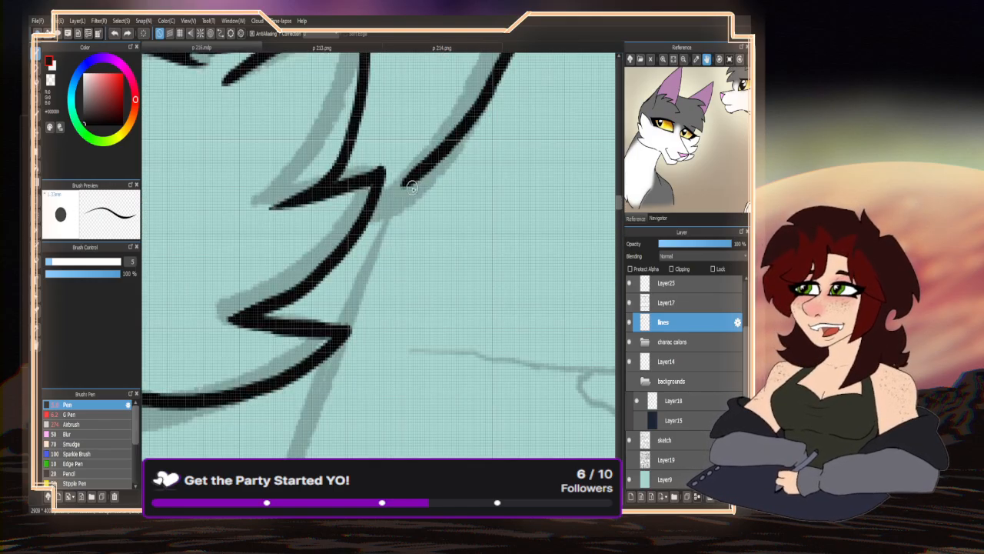
{"action": "left_click_drag", "start_coordinate": [421, 177], "coordinate": [407, 195]}
{"action": "scroll", "coordinate": [405, 194], "scroll_direction": "down", "scroll_amount": 4}
- Try inking the neck line from the chin down to the chest in black, and undo the stroke
{"action": "scroll", "coordinate": [315, 264], "scroll_direction": "up", "scroll_amount": 2}
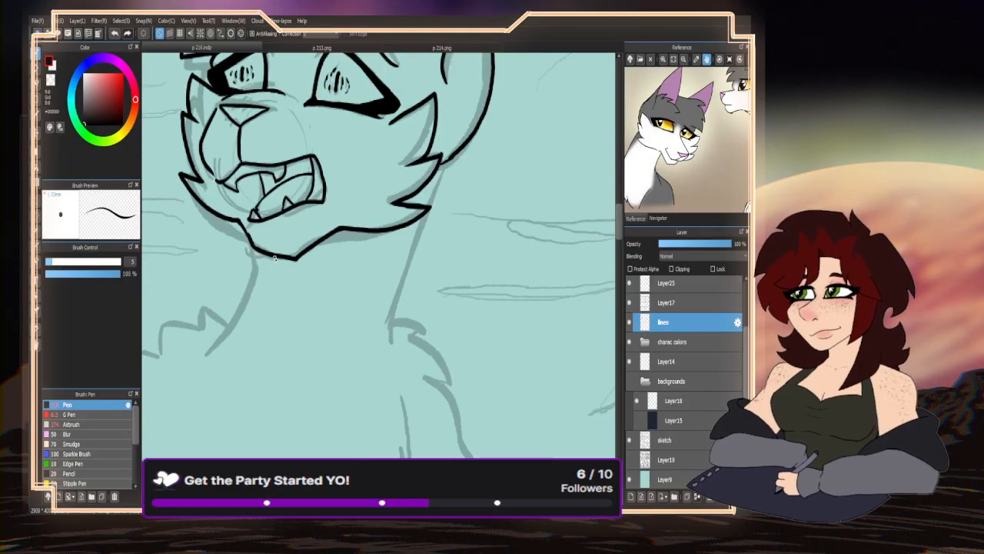
{"action": "mouse_move", "coordinate": [277, 257]}
{"action": "left_mouse_down"}
{"action": "mouse_move", "coordinate": [278, 299]}
{"action": "mouse_move", "coordinate": [209, 352]}
{"action": "left_mouse_up"}
{"action": "scroll", "coordinate": [269, 314], "scroll_direction": "down", "scroll_amount": 5}
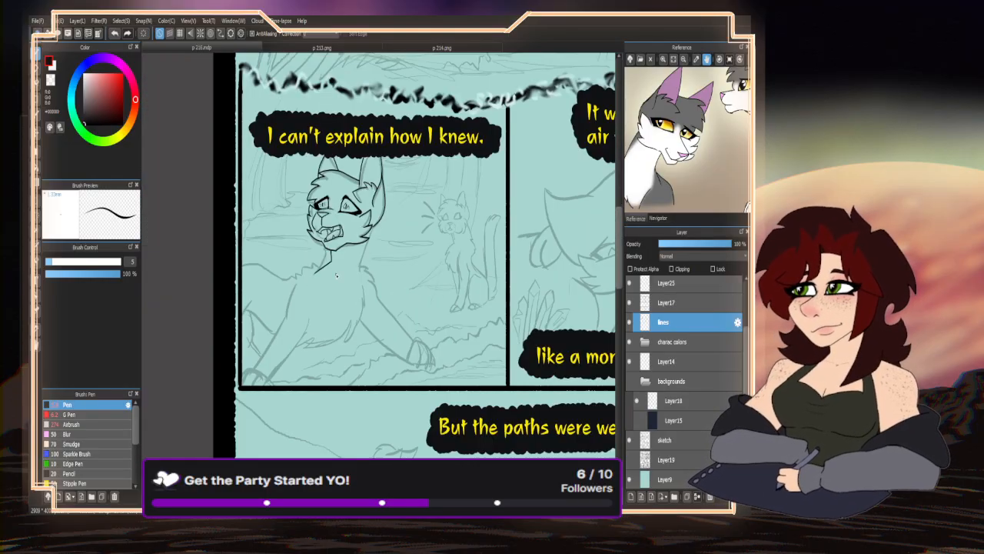
{"action": "key", "text": "ctrl+z"}
- Ink both sides of the neck in black from the jaw down, and briefly hide the sketch layer to check the lines
{"action": "scroll", "coordinate": [314, 273], "scroll_direction": "up", "scroll_amount": 5}
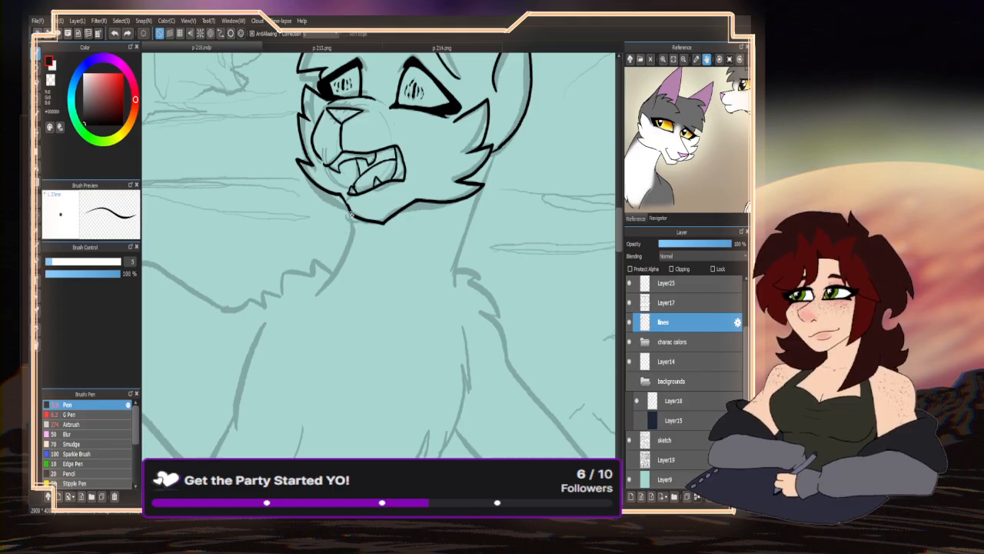
{"action": "left_click_drag", "start_coordinate": [353, 216], "coordinate": [306, 296]}
{"action": "scroll", "coordinate": [237, 303], "scroll_direction": "down", "scroll_amount": 5}
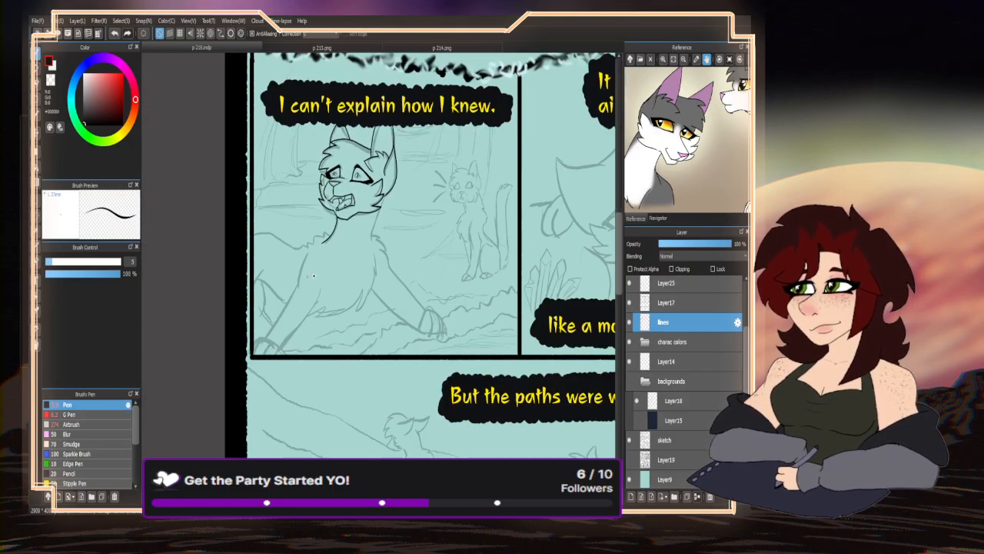
{"action": "scroll", "coordinate": [314, 276], "scroll_direction": "up", "scroll_amount": 5}
{"action": "left_click_drag", "start_coordinate": [377, 179], "coordinate": [364, 260]}
{"action": "scroll", "coordinate": [278, 311], "scroll_direction": "down", "scroll_amount": 5}
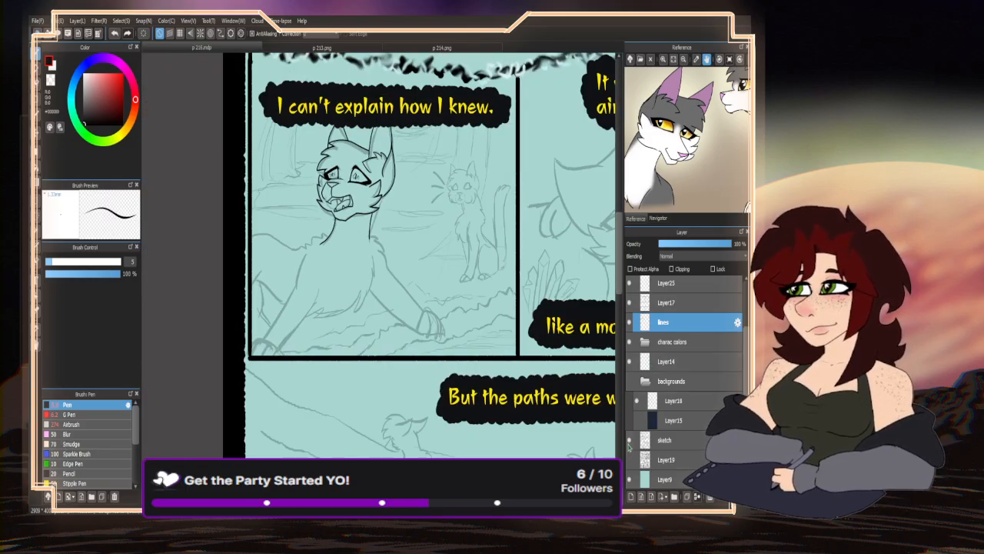
{"action": "left_click", "coordinate": [629, 441]}
{"action": "left_click", "coordinate": [629, 441]}
- Ink the jagged fur tufts in black at the base of the neck line below the cheek fur, including a small spike at the top
{"action": "scroll", "coordinate": [372, 268], "scroll_direction": "up", "scroll_amount": 5}
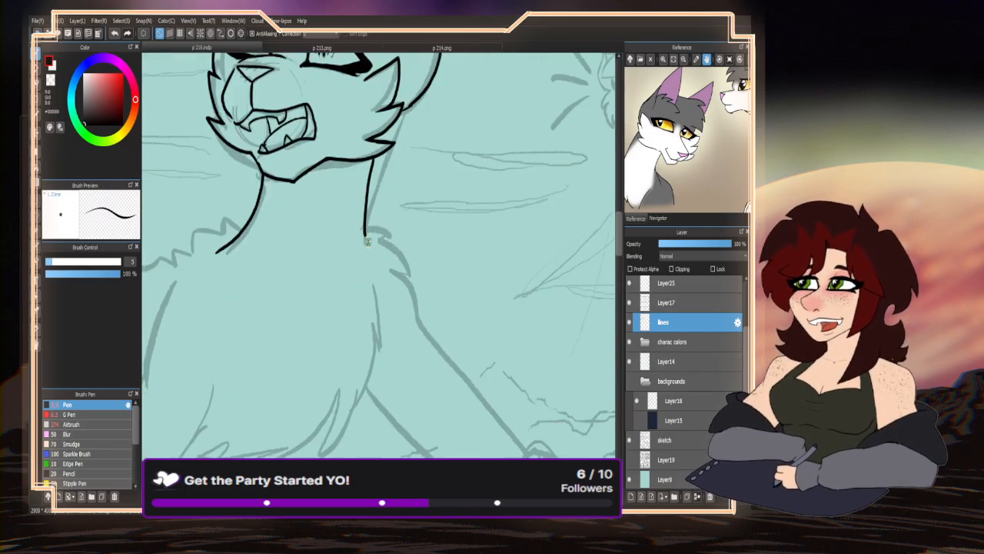
{"action": "mouse_move", "coordinate": [360, 204]}
{"action": "left_mouse_down"}
{"action": "mouse_move", "coordinate": [455, 235]}
{"action": "mouse_move", "coordinate": [432, 250]}
{"action": "mouse_move", "coordinate": [454, 347]}
{"action": "left_mouse_up"}
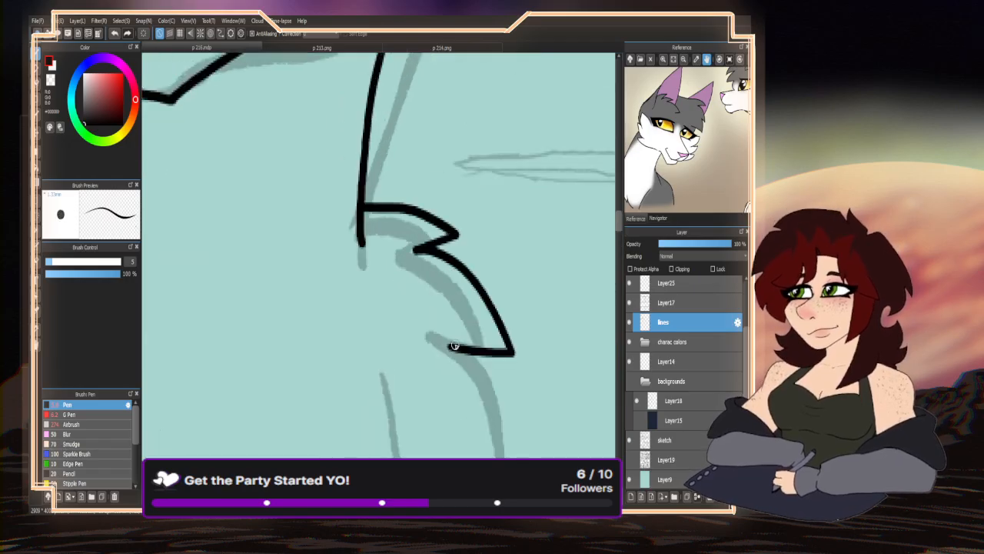
{"action": "scroll", "coordinate": [439, 258], "scroll_direction": "down", "scroll_amount": 6}
{"action": "scroll", "coordinate": [407, 206], "scroll_direction": "up", "scroll_amount": 2}
{"action": "scroll", "coordinate": [386, 164], "scroll_direction": "up", "scroll_amount": 4}
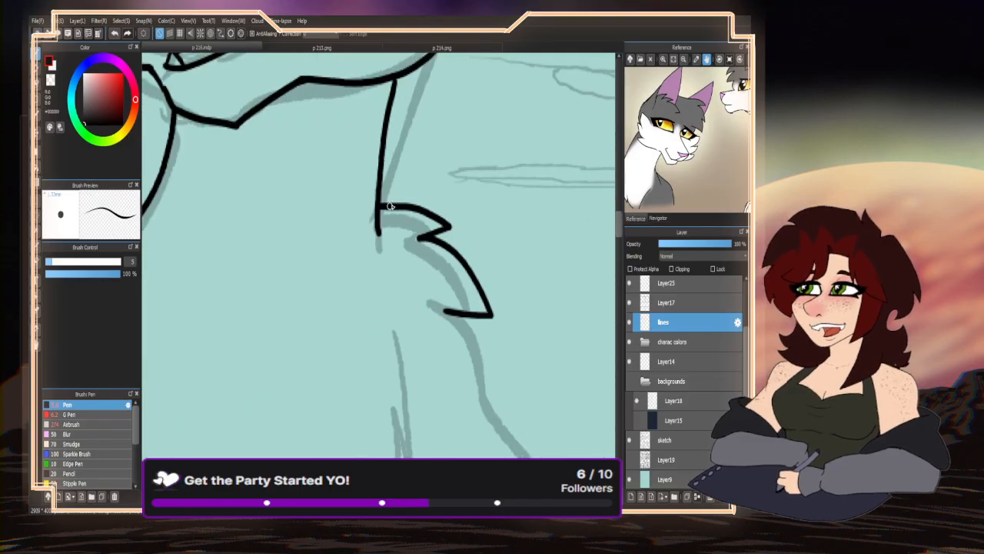
{"action": "mouse_move", "coordinate": [374, 204]}
{"action": "left_mouse_down"}
{"action": "mouse_move", "coordinate": [423, 180]}
{"action": "mouse_move", "coordinate": [401, 212]}
{"action": "mouse_move", "coordinate": [385, 213]}
{"action": "mouse_move", "coordinate": [370, 265]}
{"action": "left_mouse_up"}
- Erase the neck line's overshoot below the tufts and sharpen the inner corners between the spikes with the transparent colour
{"action": "left_click", "coordinate": [50, 80]}
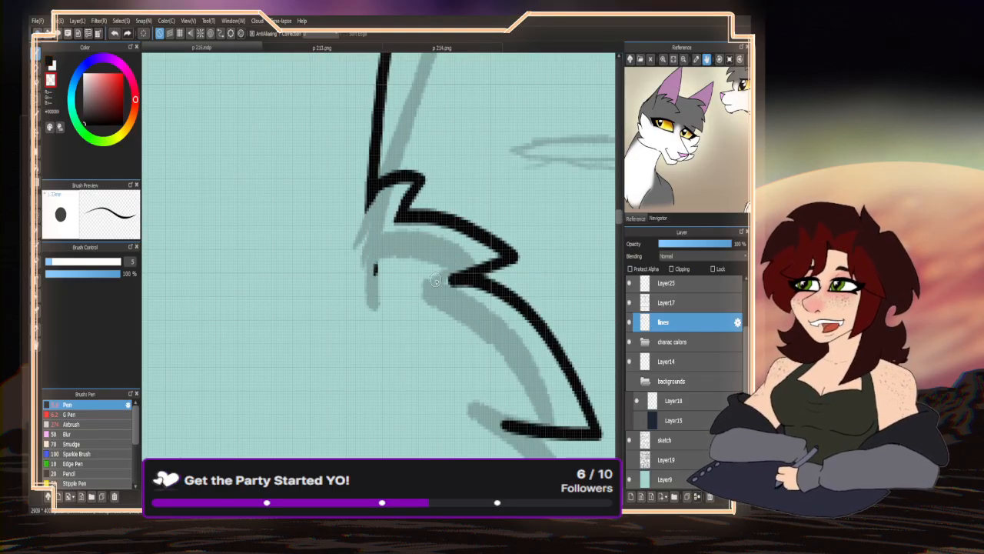
{"action": "mouse_move", "coordinate": [458, 289]}
{"action": "left_mouse_down"}
{"action": "mouse_move", "coordinate": [480, 292]}
{"action": "mouse_move", "coordinate": [452, 284]}
{"action": "left_mouse_up"}
{"action": "left_click_drag", "start_coordinate": [379, 275], "coordinate": [372, 268]}
{"action": "scroll", "coordinate": [357, 163], "scroll_direction": "down", "scroll_amount": 4}
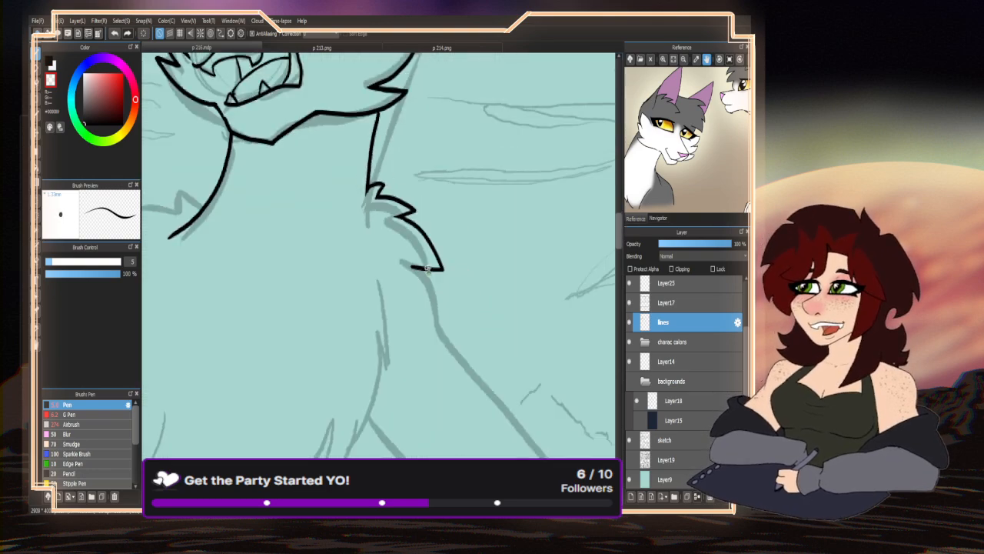
{"action": "scroll", "coordinate": [357, 164], "scroll_direction": "up", "scroll_amount": 4}
{"action": "scroll", "coordinate": [361, 193], "scroll_direction": "down", "scroll_amount": 2}
{"action": "scroll", "coordinate": [361, 194], "scroll_direction": "up", "scroll_amount": 1}
{"action": "scroll", "coordinate": [362, 194], "scroll_direction": "up", "scroll_amount": 3}
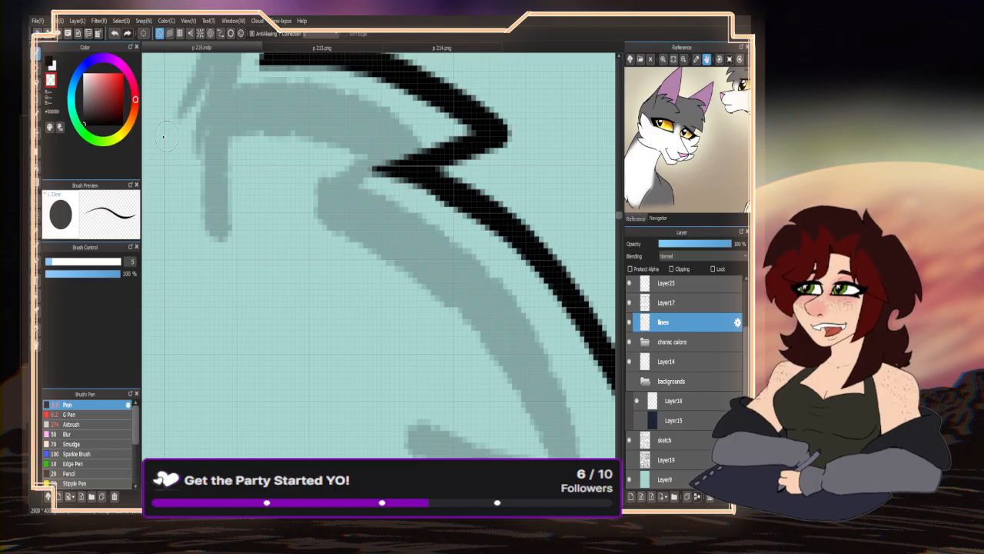
- Extend the lowest spike of that shoulder fur inward in black, ending in a thin tapered point
{"action": "left_click", "coordinate": [50, 61]}
{"action": "scroll", "coordinate": [392, 285], "scroll_direction": "down", "scroll_amount": 2}
{"action": "scroll", "coordinate": [392, 285], "scroll_direction": "up", "scroll_amount": 1}
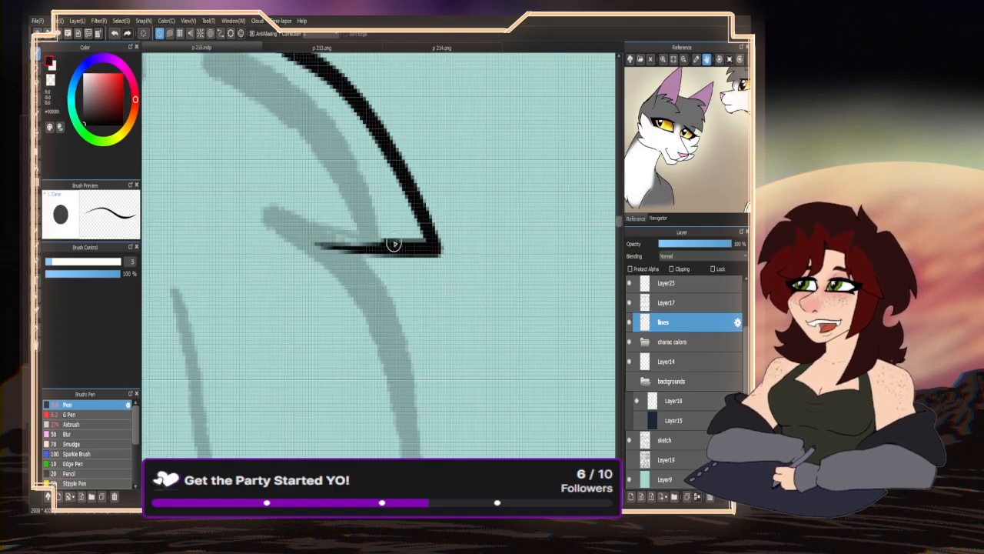
{"action": "left_click_drag", "start_coordinate": [393, 244], "coordinate": [301, 246]}
{"action": "scroll", "coordinate": [411, 235], "scroll_direction": "down", "scroll_amount": 5}
{"action": "scroll", "coordinate": [411, 234], "scroll_direction": "down", "scroll_amount": 1}
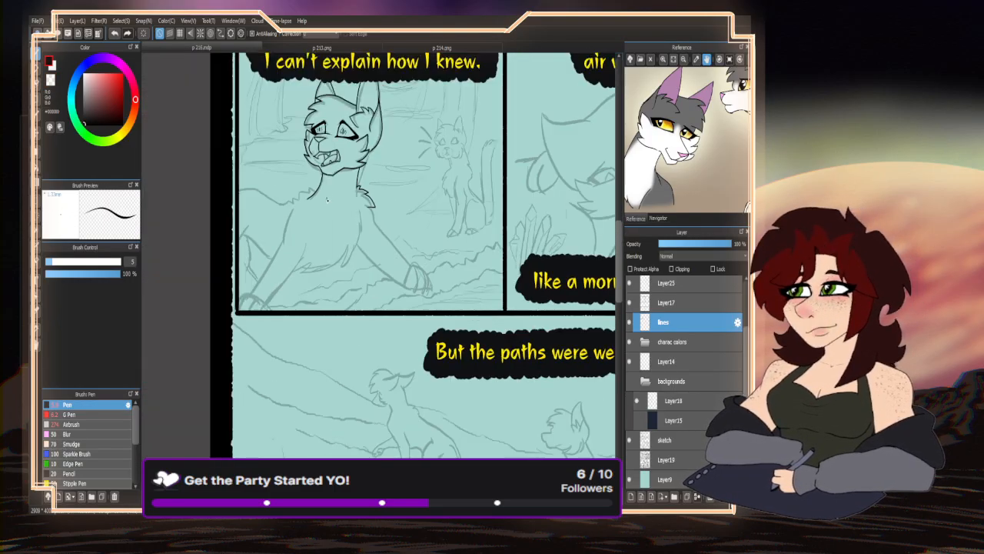
- Ink the jagged shoulder fur in black from the neck line under the chin outward to the start of the back
{"action": "scroll", "coordinate": [386, 157], "scroll_direction": "up", "scroll_amount": 6}
{"action": "mouse_move", "coordinate": [386, 157]}
{"action": "left_mouse_down"}
{"action": "mouse_move", "coordinate": [301, 138]}
{"action": "mouse_move", "coordinate": [322, 179]}
{"action": "mouse_move", "coordinate": [239, 166]}
{"action": "mouse_move", "coordinate": [246, 227]}
{"action": "left_mouse_up"}
{"action": "scroll", "coordinate": [410, 177], "scroll_direction": "down", "scroll_amount": 2}
{"action": "scroll", "coordinate": [411, 177], "scroll_direction": "up", "scroll_amount": 3}
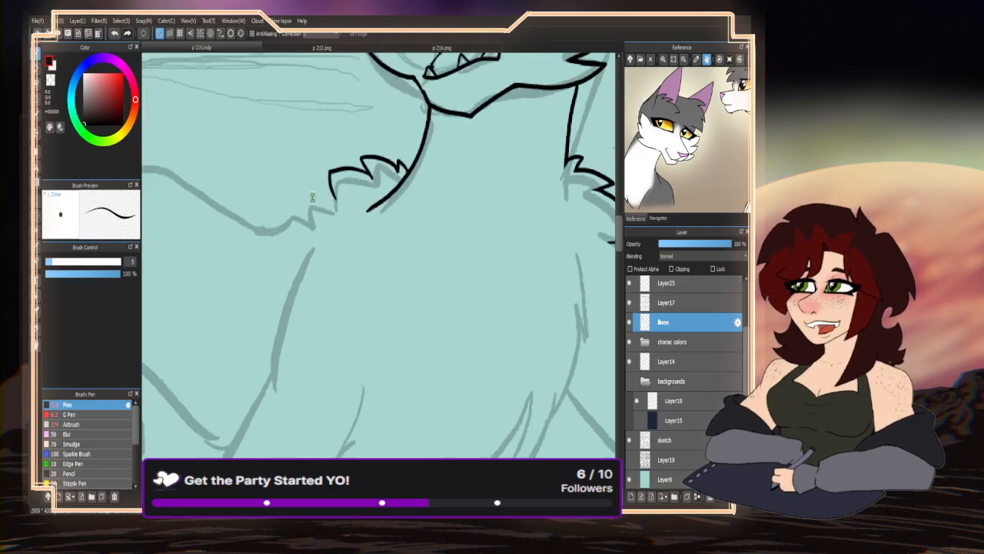
{"action": "mouse_move", "coordinate": [348, 201]}
{"action": "left_mouse_down"}
{"action": "mouse_move", "coordinate": [308, 183]}
{"action": "mouse_move", "coordinate": [205, 223]}
{"action": "mouse_move", "coordinate": [240, 275]}
{"action": "left_mouse_up"}
- Sharpen the corners of the new shoulder fur and taper the lower end of the neck line with the transparent colour
{"action": "left_click", "coordinate": [51, 83]}
{"action": "scroll", "coordinate": [333, 184], "scroll_direction": "up", "scroll_amount": 3}
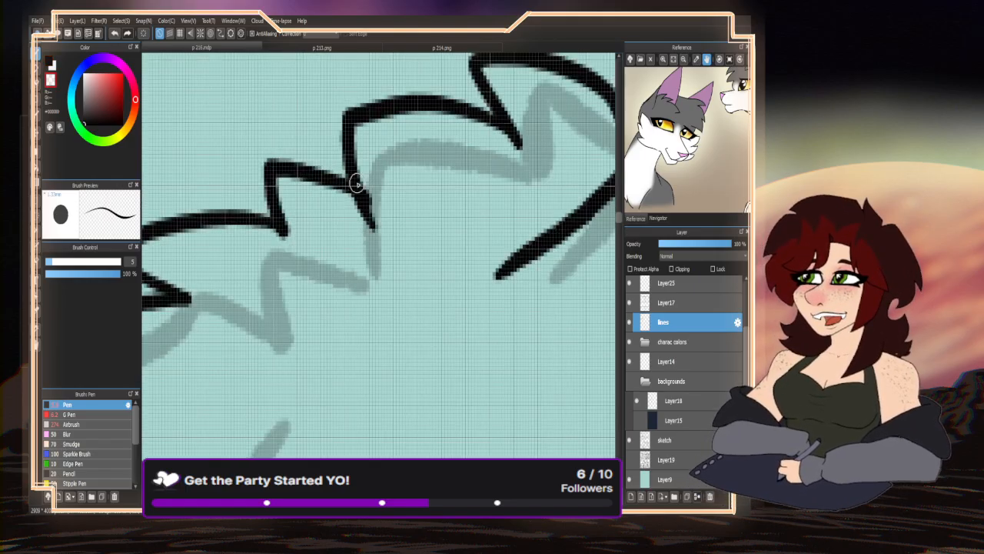
{"action": "left_click_drag", "start_coordinate": [364, 177], "coordinate": [373, 228]}
{"action": "scroll", "coordinate": [325, 252], "scroll_direction": "down", "scroll_amount": 2}
{"action": "scroll", "coordinate": [326, 250], "scroll_direction": "up", "scroll_amount": 3}
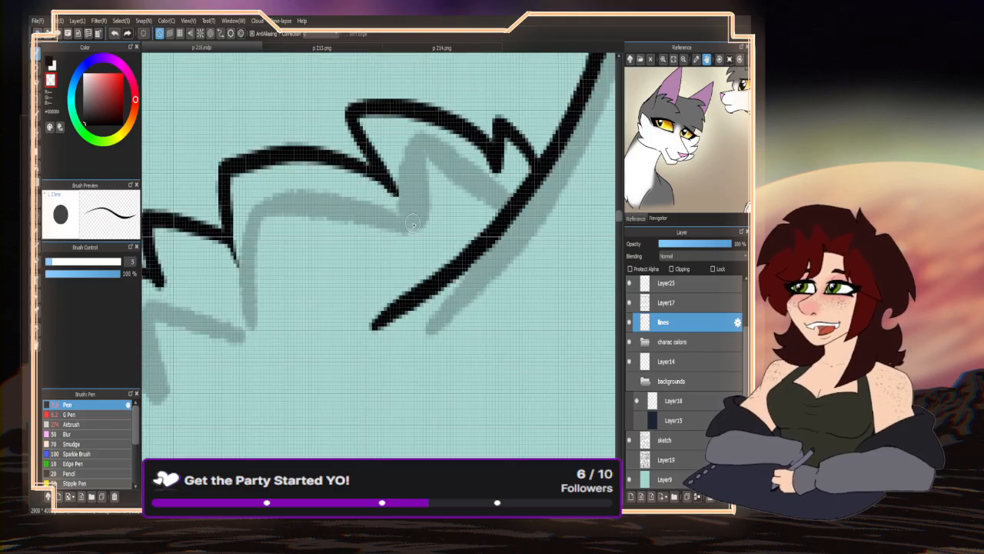
{"action": "scroll", "coordinate": [423, 265], "scroll_direction": "down", "scroll_amount": 2}
{"action": "left_click_drag", "start_coordinate": [469, 213], "coordinate": [452, 240]}
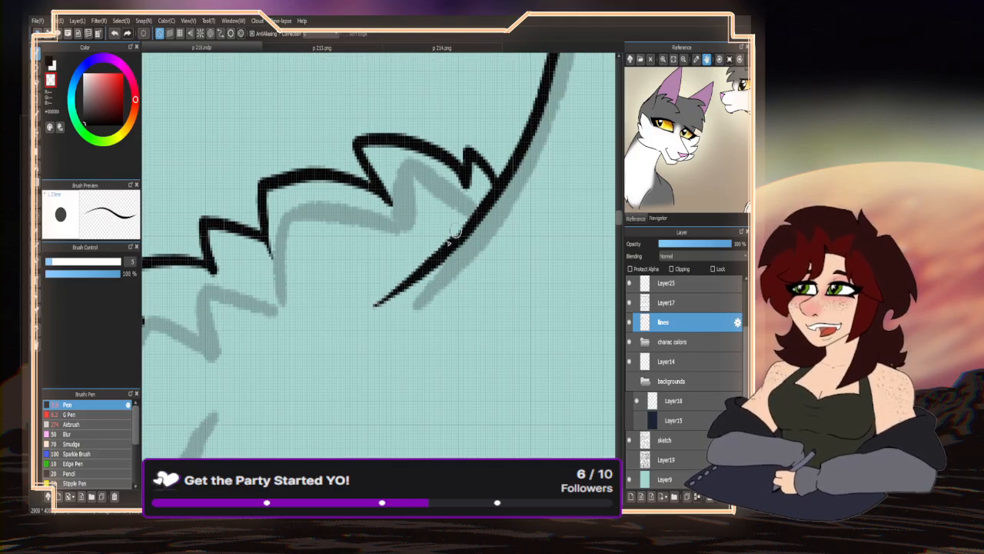
{"action": "left_click_drag", "start_coordinate": [419, 280], "coordinate": [373, 303]}
{"action": "scroll", "coordinate": [283, 297], "scroll_direction": "down", "scroll_amount": 3}
{"action": "scroll", "coordinate": [283, 297], "scroll_direction": "up", "scroll_amount": 3}
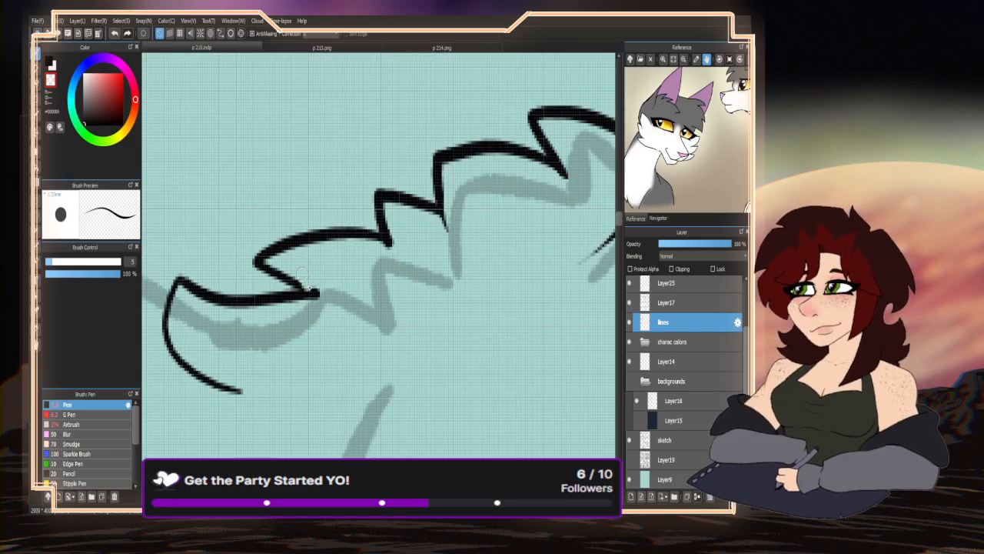
- Clean up the outermost fur notch and erase the hooked tuft at the end of the shoulder fur
{"action": "scroll", "coordinate": [358, 284], "scroll_direction": "down", "scroll_amount": 3}
{"action": "scroll", "coordinate": [358, 284], "scroll_direction": "up", "scroll_amount": 3}
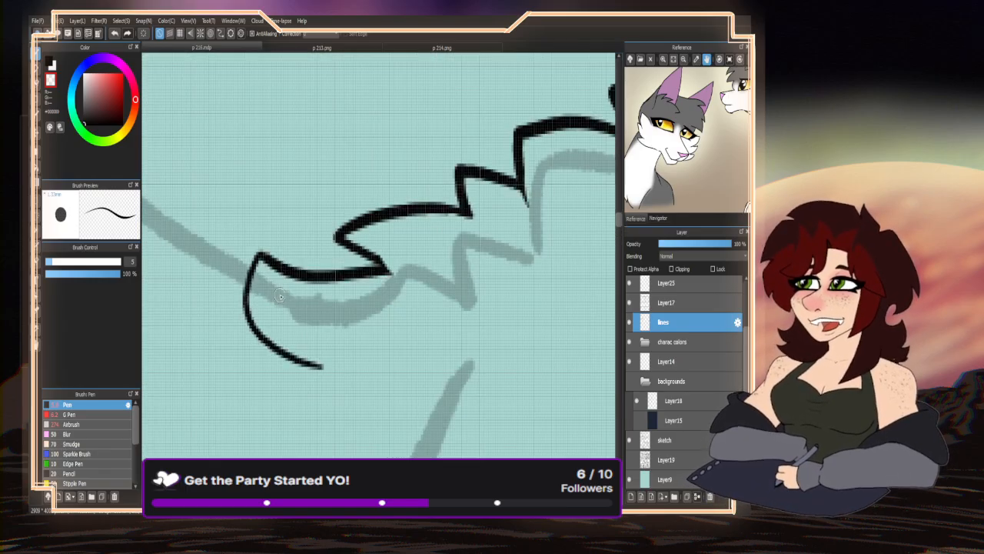
{"action": "mouse_move", "coordinate": [319, 283]}
{"action": "left_mouse_down"}
{"action": "mouse_move", "coordinate": [356, 271]}
{"action": "mouse_move", "coordinate": [383, 276]}
{"action": "mouse_move", "coordinate": [359, 282]}
{"action": "mouse_move", "coordinate": [258, 265]}
{"action": "mouse_move", "coordinate": [248, 294]}
{"action": "mouse_move", "coordinate": [331, 371]}
{"action": "left_mouse_up"}
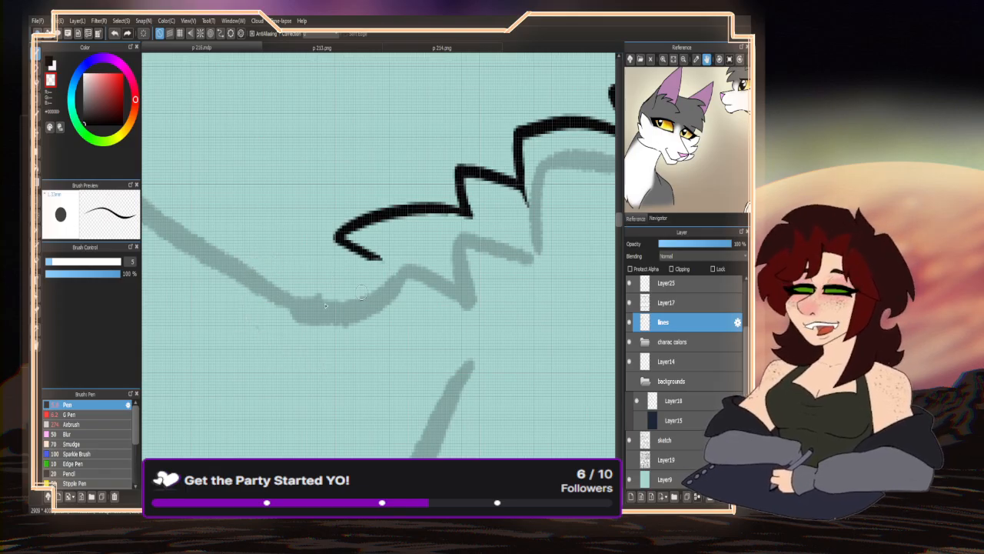
- Re-ink the outermost shoulder tuft in black as a rounded curl, undoing the first attempt and drawing it again
{"action": "left_click", "coordinate": [50, 63]}
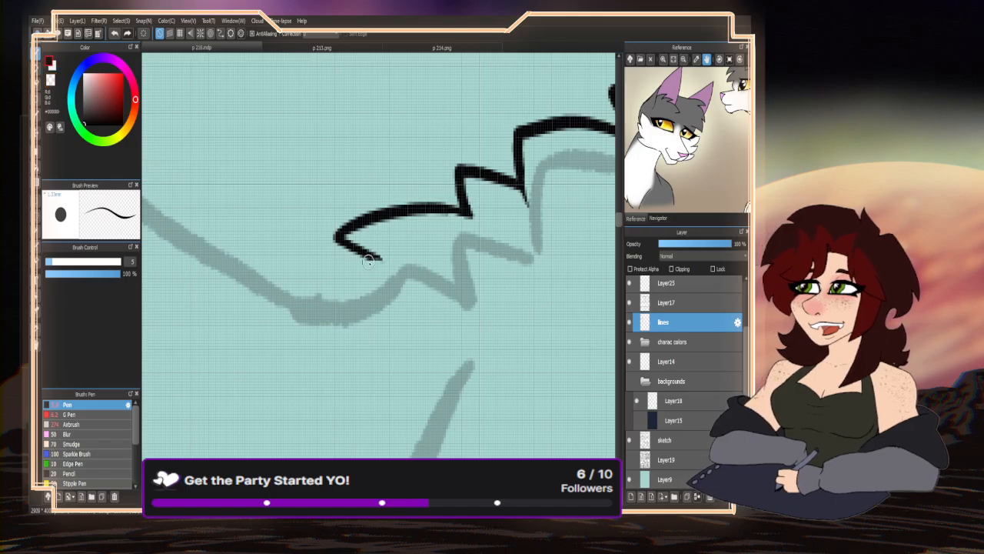
{"action": "mouse_move", "coordinate": [379, 258]}
{"action": "left_mouse_down"}
{"action": "mouse_move", "coordinate": [242, 262]}
{"action": "mouse_move", "coordinate": [315, 361]}
{"action": "left_mouse_up"}
{"action": "scroll", "coordinate": [358, 322], "scroll_direction": "down", "scroll_amount": 3}
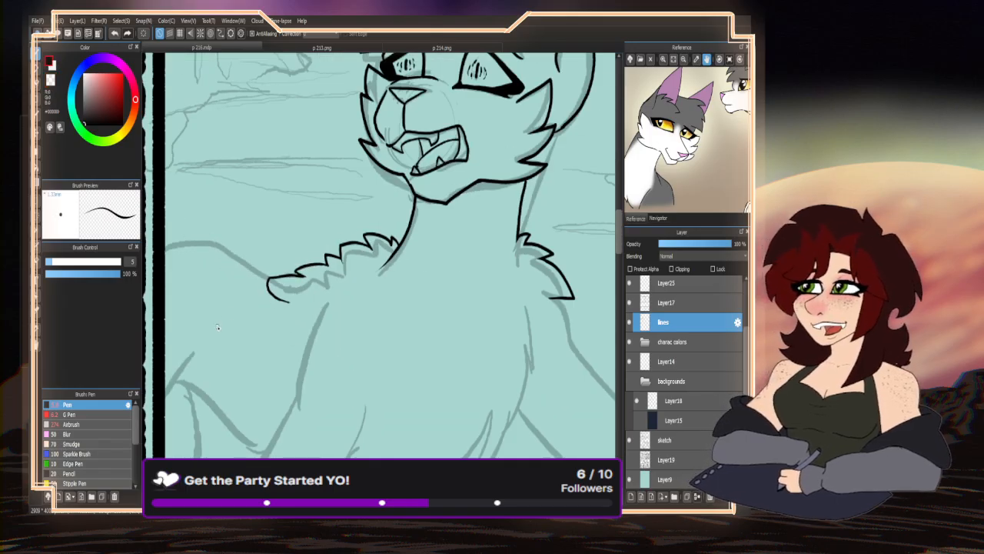
{"action": "key", "text": "ctrl+z"}
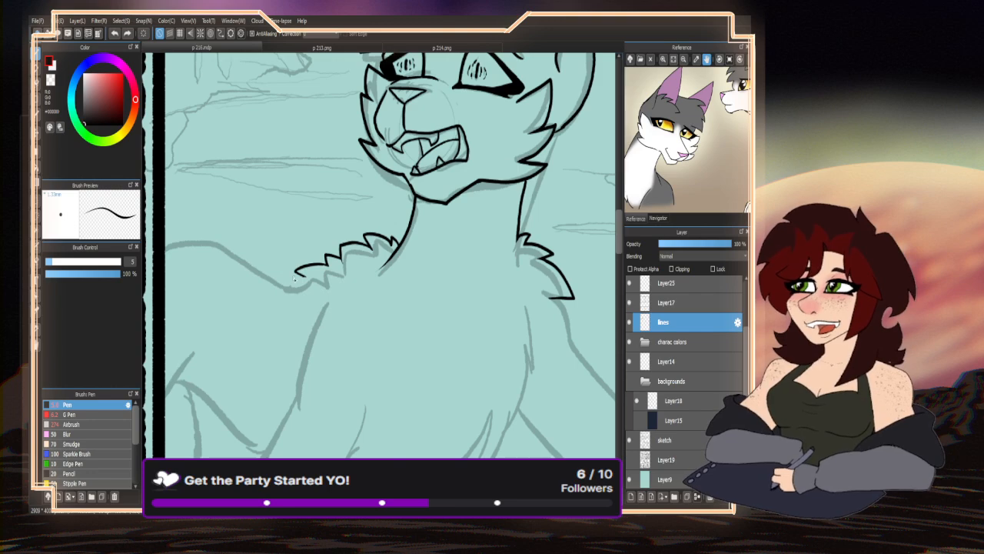
{"action": "mouse_move", "coordinate": [305, 280]}
{"action": "left_mouse_down"}
{"action": "mouse_move", "coordinate": [272, 284]}
{"action": "mouse_move", "coordinate": [292, 303]}
{"action": "left_mouse_up"}
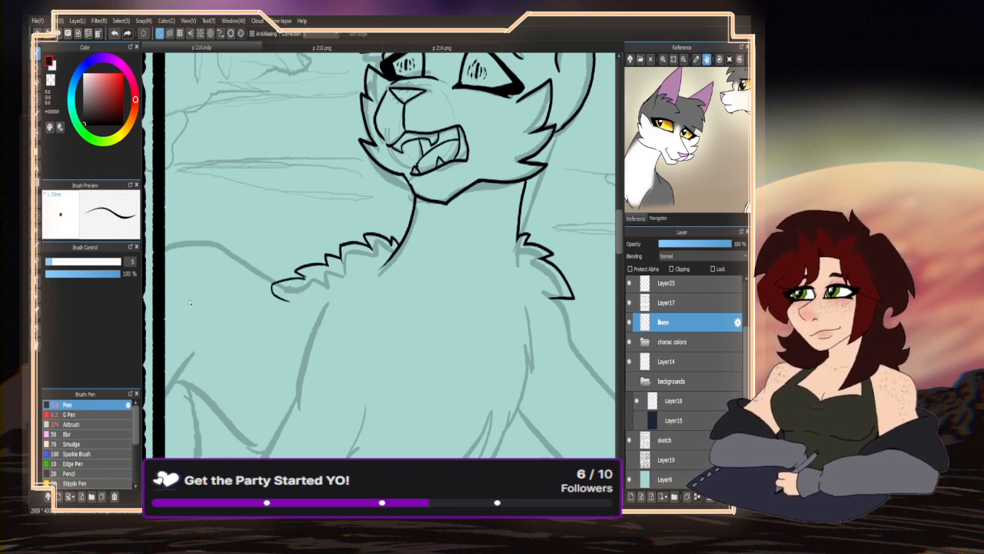
{"action": "scroll", "coordinate": [331, 275], "scroll_direction": "up", "scroll_amount": 2}
{"action": "scroll", "coordinate": [333, 257], "scroll_direction": "up", "scroll_amount": 2}
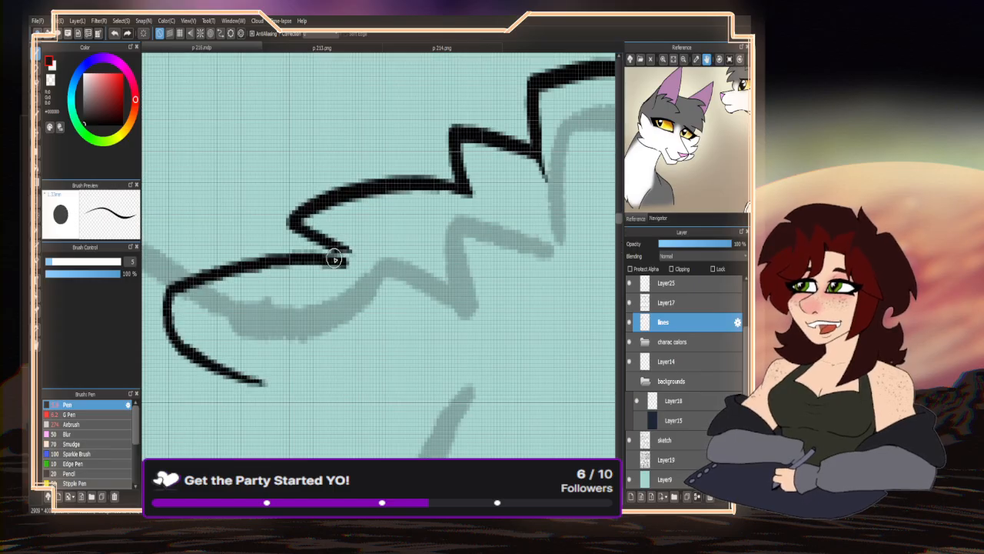
{"action": "scroll", "coordinate": [314, 257], "scroll_direction": "down", "scroll_amount": 3}
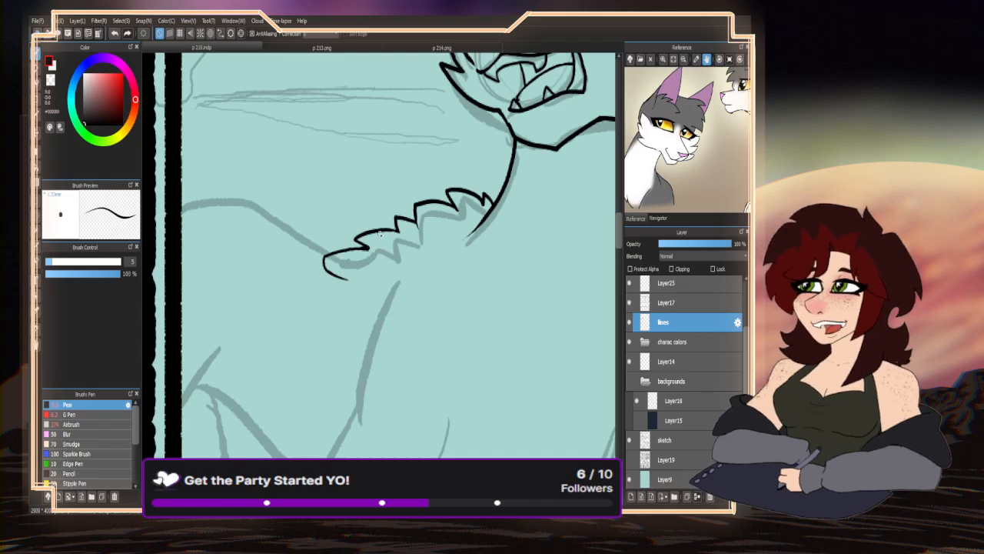
- Ink the cat's back line in black from the outermost shoulder tuft to the panel's edge
{"action": "scroll", "coordinate": [459, 284], "scroll_direction": "up", "scroll_amount": 3}
{"action": "mouse_move", "coordinate": [460, 285]}
{"action": "left_mouse_down"}
{"action": "mouse_move", "coordinate": [319, 203]}
{"action": "mouse_move", "coordinate": [240, 186]}
{"action": "mouse_move", "coordinate": [216, 204]}
{"action": "left_mouse_up"}
{"action": "scroll", "coordinate": [362, 177], "scroll_direction": "down", "scroll_amount": 3}
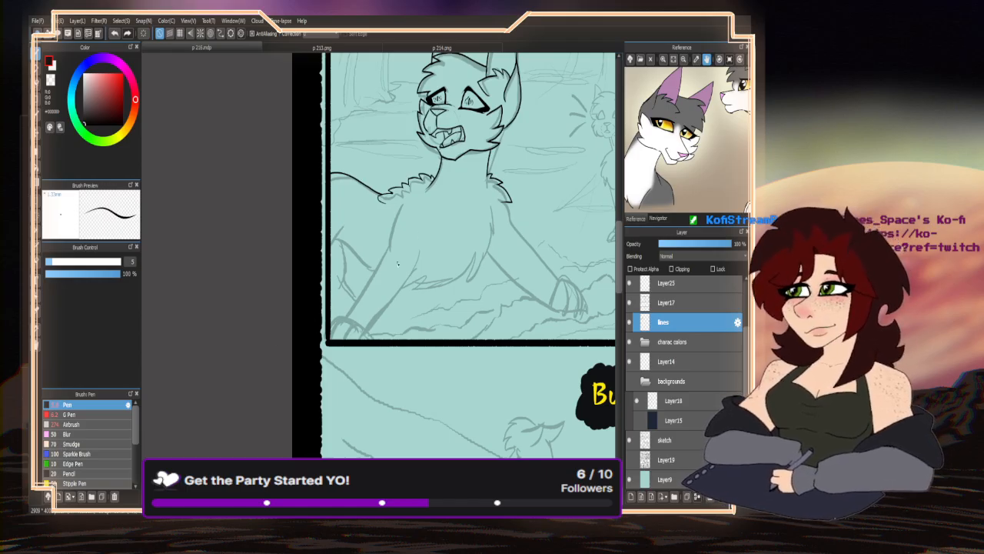
{"action": "scroll", "coordinate": [363, 143], "scroll_direction": "down", "scroll_amount": 1}
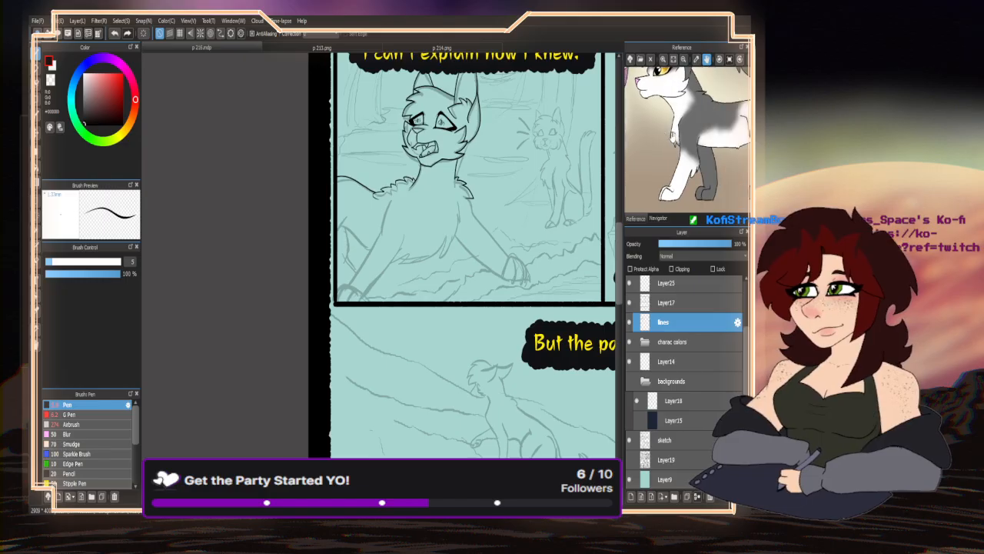
{"action": "scroll", "coordinate": [346, 309], "scroll_direction": "down", "scroll_amount": 1}
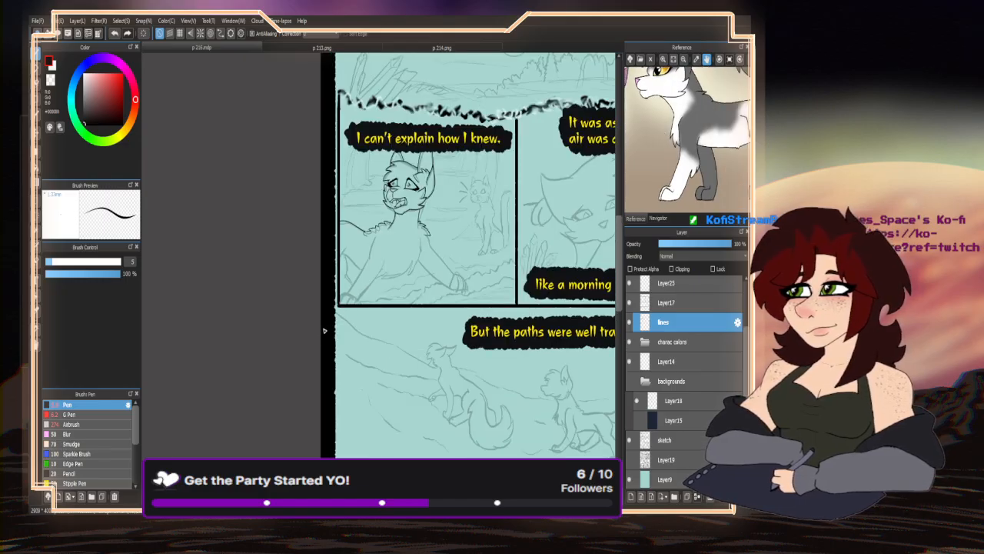
- Ink the chest outline in black, curving down from the shoulder and along the underside with pointed fur spikes
{"action": "scroll", "coordinate": [360, 266], "scroll_direction": "up", "scroll_amount": 4}
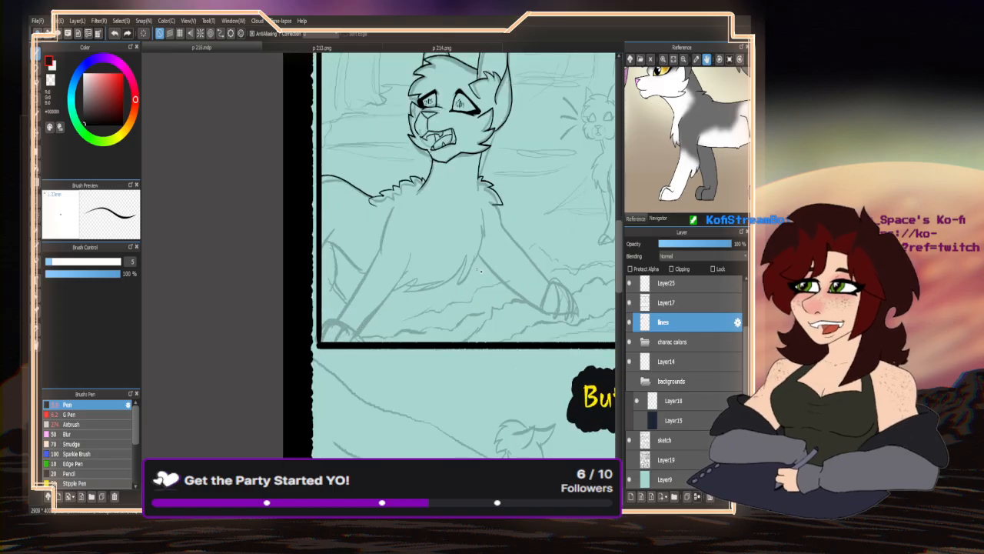
{"action": "mouse_move", "coordinate": [467, 162]}
{"action": "left_mouse_down"}
{"action": "mouse_move", "coordinate": [476, 217]}
{"action": "mouse_move", "coordinate": [452, 290]}
{"action": "mouse_move", "coordinate": [451, 263]}
{"action": "mouse_move", "coordinate": [390, 328]}
{"action": "mouse_move", "coordinate": [381, 330]}
{"action": "mouse_move", "coordinate": [398, 280]}
{"action": "mouse_move", "coordinate": [303, 340]}
{"action": "mouse_move", "coordinate": [335, 325]}
{"action": "mouse_move", "coordinate": [272, 329]}
{"action": "left_mouse_up"}
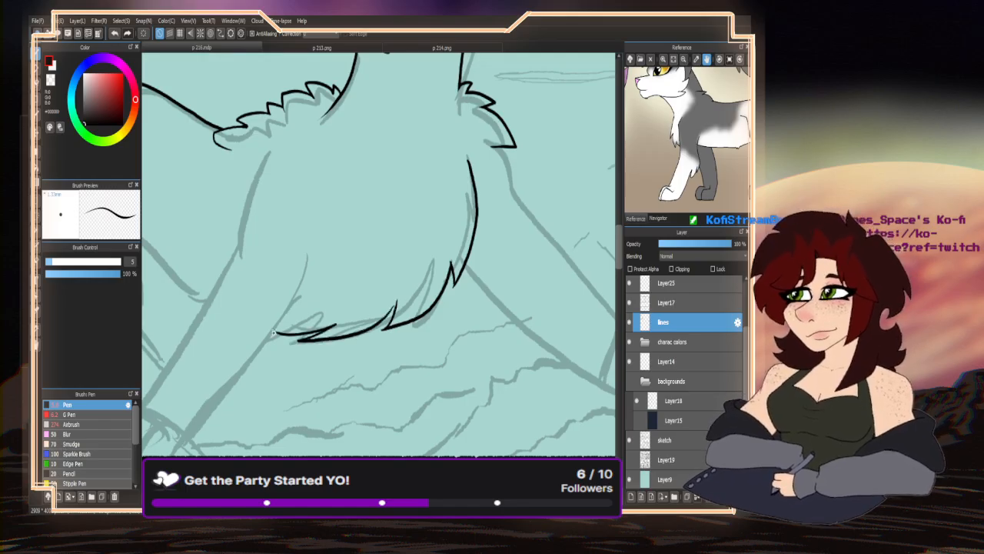
{"action": "scroll", "coordinate": [270, 328], "scroll_direction": "down", "scroll_amount": 4}
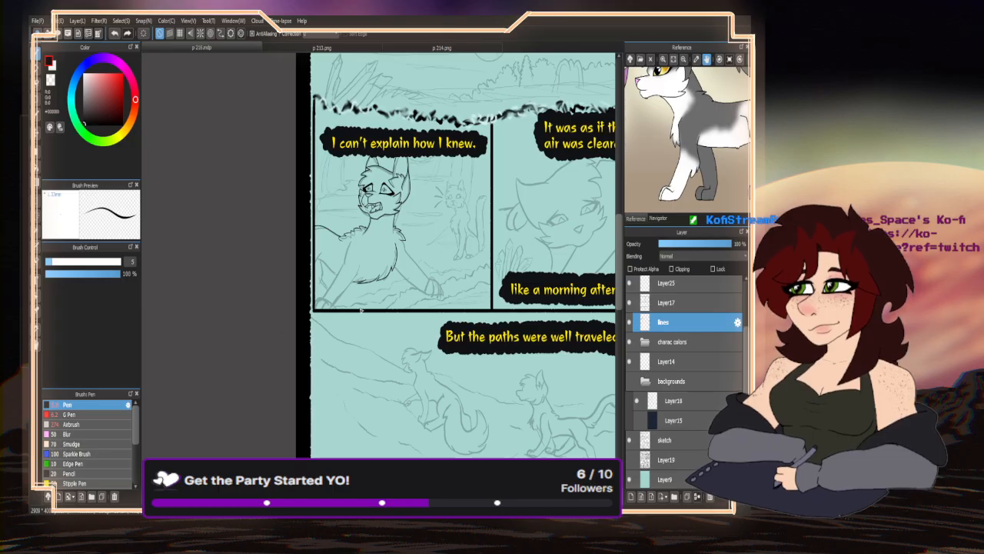
- Trim the tips and notches of the chest fur spikes with the transparent colour to make them sharp points
{"action": "scroll", "coordinate": [360, 309], "scroll_direction": "up", "scroll_amount": 5}
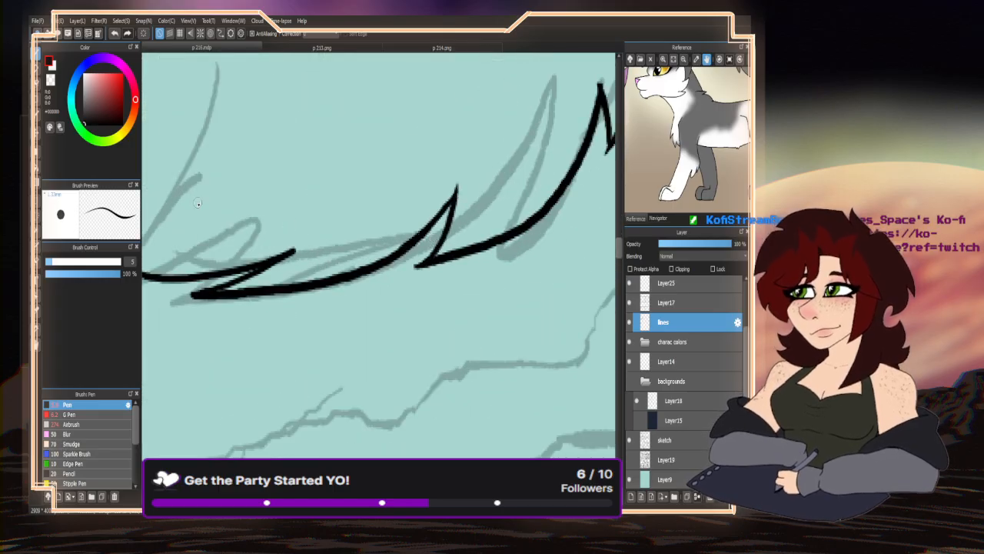
{"action": "left_click", "coordinate": [51, 80]}
{"action": "left_click_drag", "start_coordinate": [275, 266], "coordinate": [296, 252]}
{"action": "left_click_drag", "start_coordinate": [419, 270], "coordinate": [430, 252]}
{"action": "left_click_drag", "start_coordinate": [211, 283], "coordinate": [192, 298]}
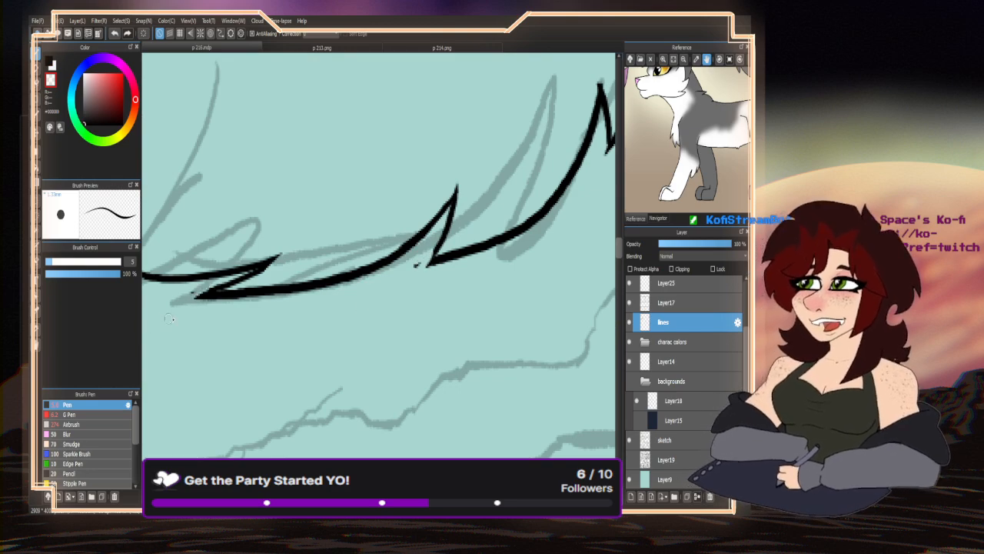
{"action": "scroll", "coordinate": [302, 256], "scroll_direction": "down", "scroll_amount": 4}
{"action": "scroll", "coordinate": [338, 262], "scroll_direction": "up", "scroll_amount": 4}
{"action": "left_click_drag", "start_coordinate": [343, 259], "coordinate": [336, 254]}
{"action": "scroll", "coordinate": [413, 283], "scroll_direction": "down", "scroll_amount": 1}
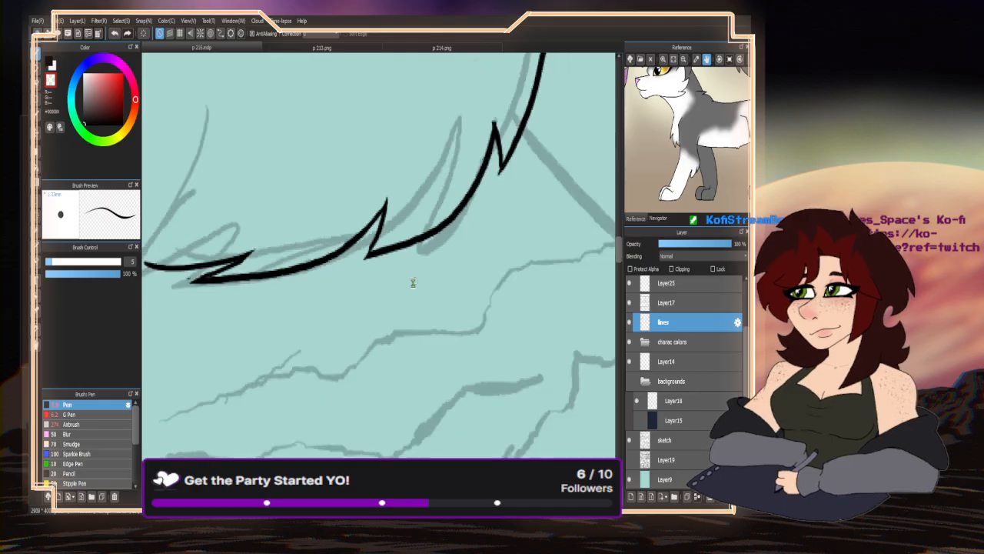
{"action": "scroll", "coordinate": [413, 283], "scroll_direction": "down", "scroll_amount": 3}
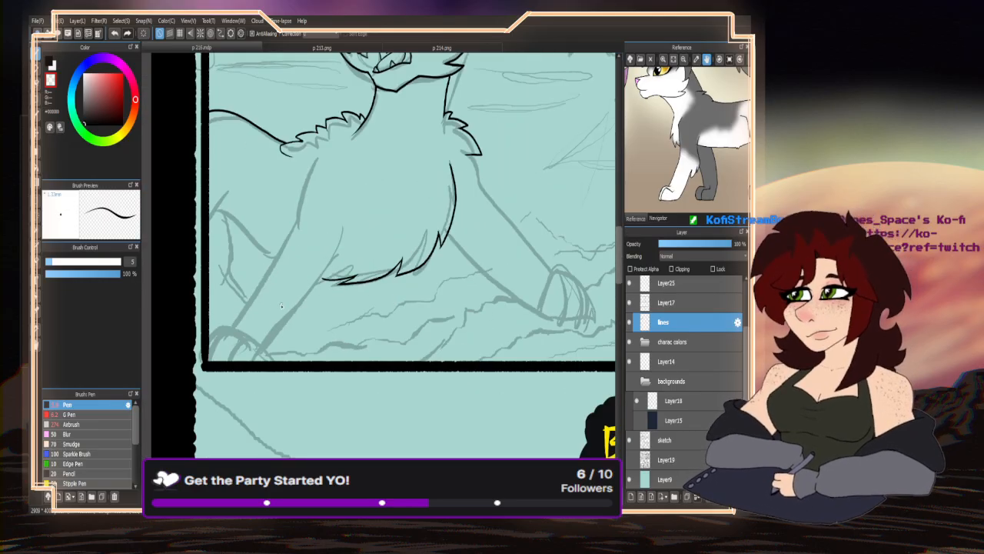
{"action": "scroll", "coordinate": [302, 275], "scroll_direction": "up", "scroll_amount": 6}
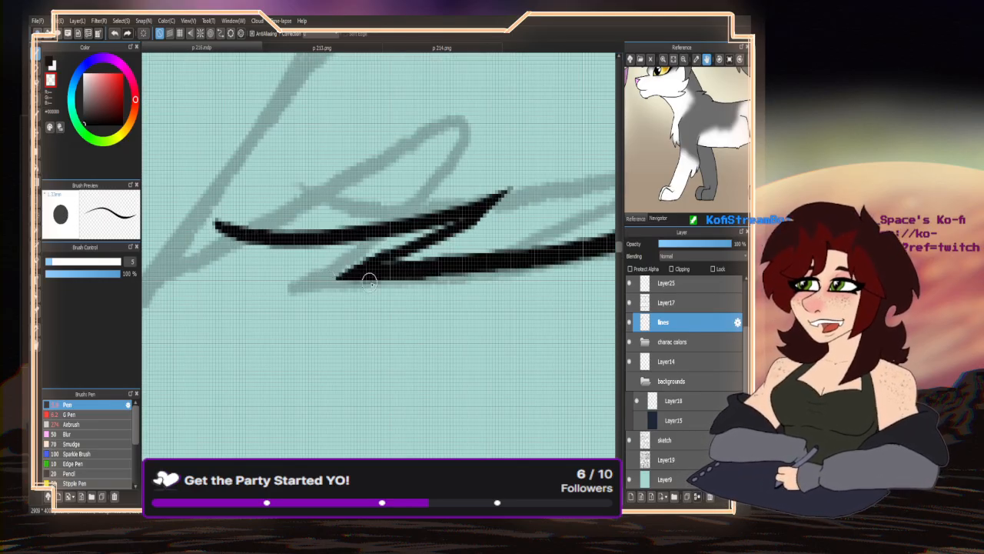
{"action": "left_click_drag", "start_coordinate": [377, 280], "coordinate": [337, 271]}
{"action": "scroll", "coordinate": [293, 284], "scroll_direction": "down", "scroll_amount": 3}
- Ink the outstretched foreleg's upper edge in black from the shoulder tuft to the paw, redoing the first stroke, and erase the overshoot at the tuft
{"action": "left_click", "coordinate": [52, 67]}
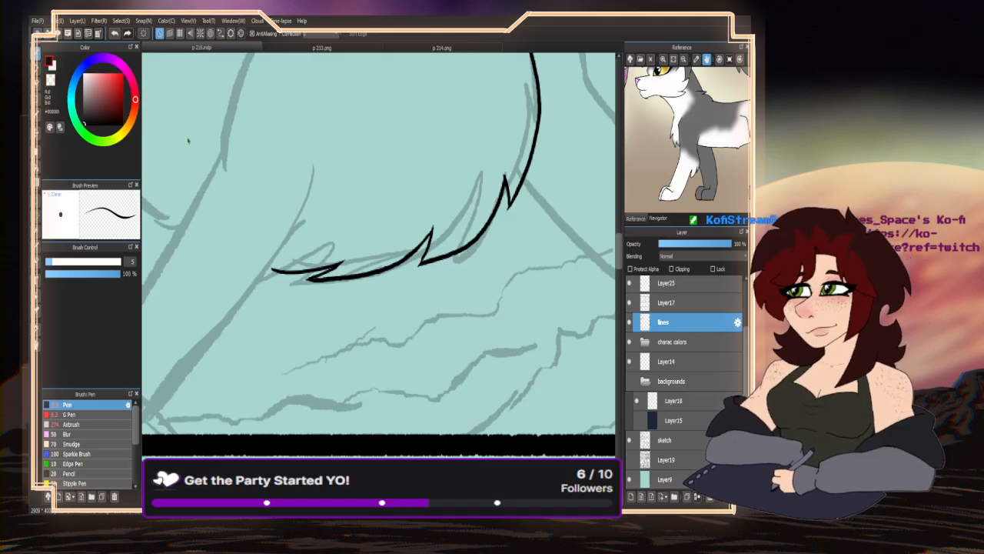
{"action": "scroll", "coordinate": [406, 209], "scroll_direction": "down", "scroll_amount": 2}
{"action": "scroll", "coordinate": [406, 210], "scroll_direction": "up", "scroll_amount": 3}
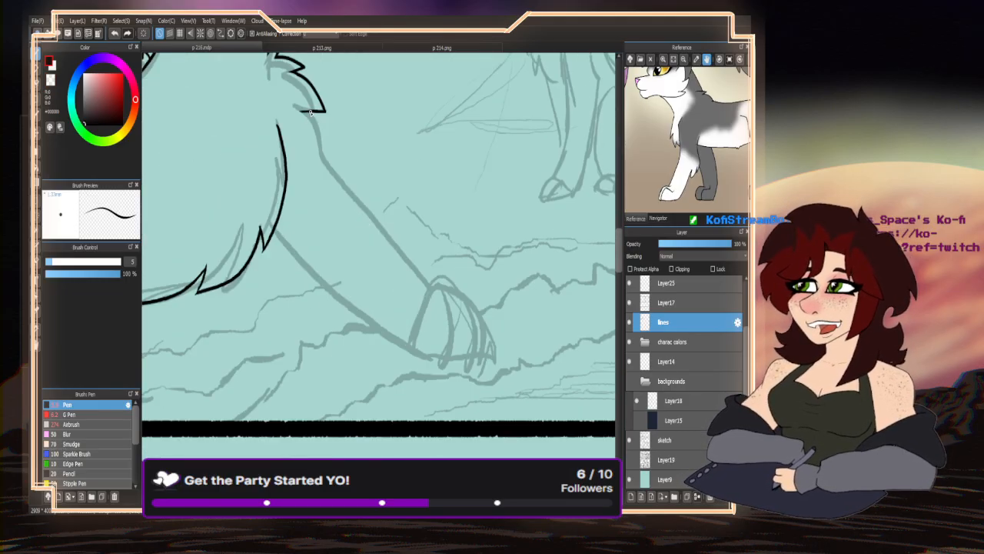
{"action": "left_click_drag", "start_coordinate": [311, 112], "coordinate": [323, 158]}
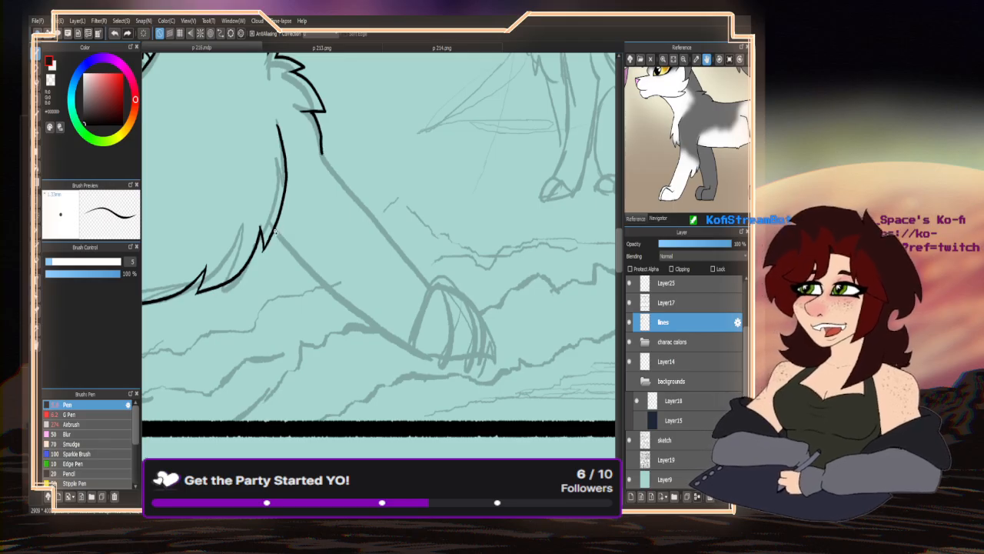
{"action": "key", "text": "ctrl+z"}
{"action": "mouse_move", "coordinate": [308, 109]}
{"action": "left_mouse_down"}
{"action": "mouse_move", "coordinate": [337, 177]}
{"action": "mouse_move", "coordinate": [442, 292]}
{"action": "left_mouse_up"}
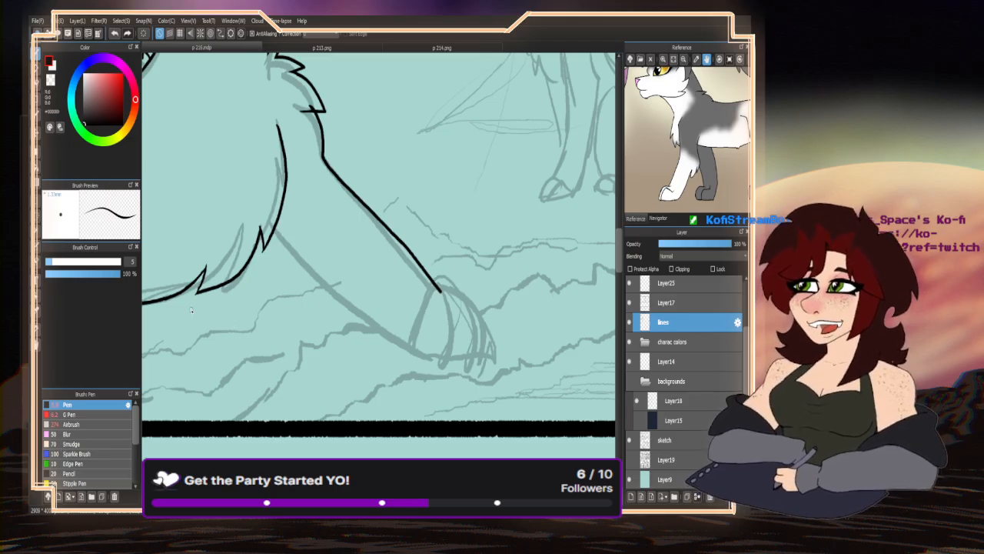
{"action": "left_click", "coordinate": [50, 80]}
{"action": "scroll", "coordinate": [314, 127], "scroll_direction": "up", "scroll_amount": 5}
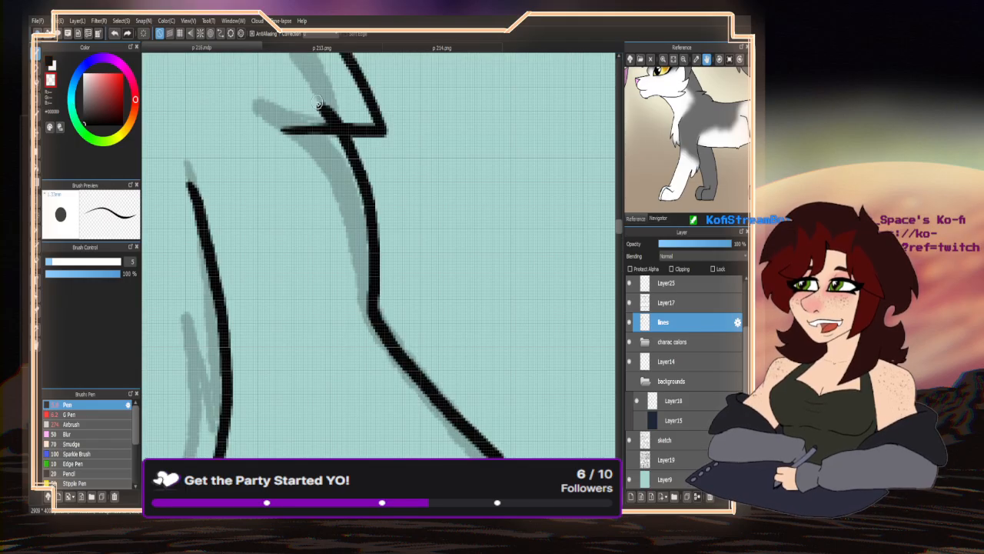
{"action": "scroll", "coordinate": [322, 117], "scroll_direction": "down", "scroll_amount": 5}
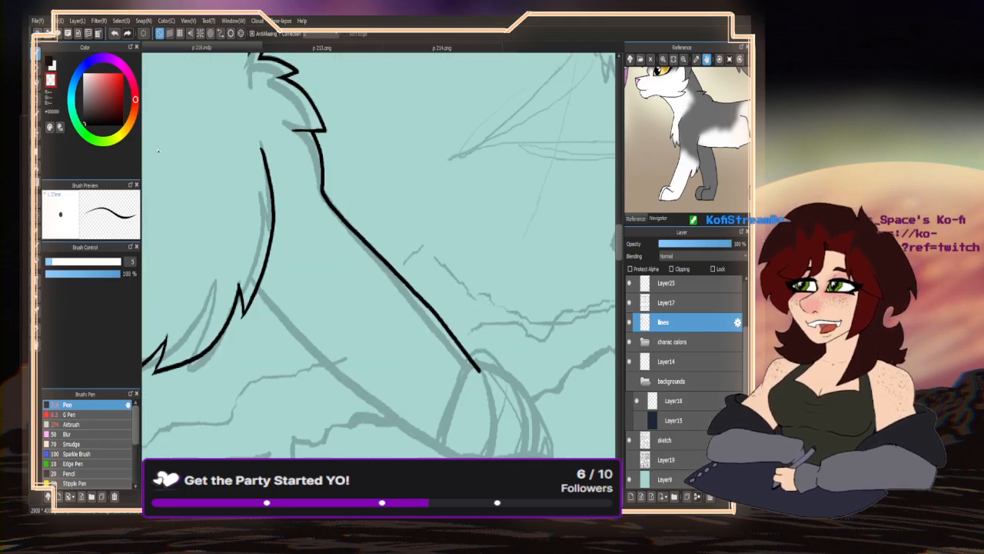
- Ink the foreleg nearest the panel's corner in black, with both leg edges and pointed fur tufts below the chest
{"action": "left_click", "coordinate": [50, 62]}
{"action": "scroll", "coordinate": [289, 275], "scroll_direction": "down", "scroll_amount": 3}
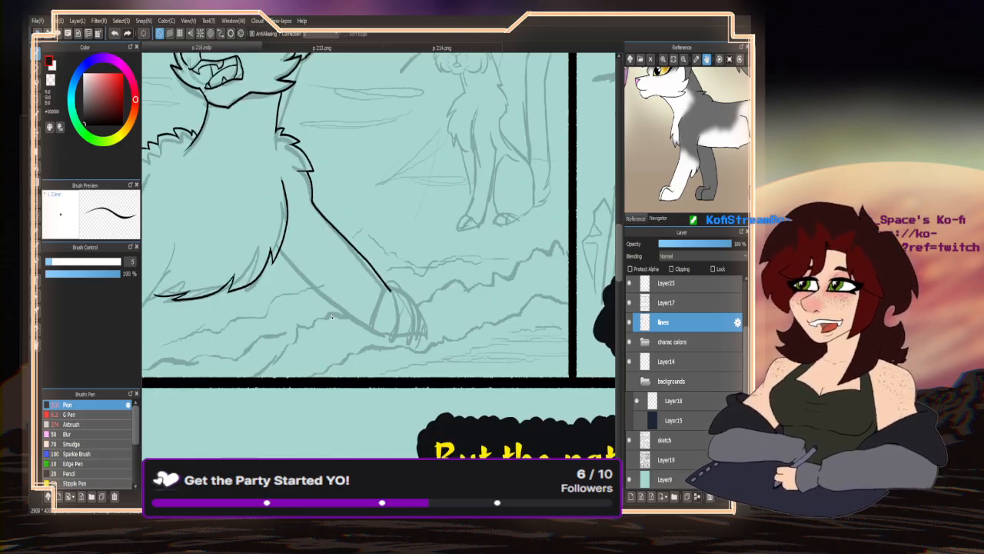
{"action": "scroll", "coordinate": [429, 262], "scroll_direction": "down", "scroll_amount": 3}
{"action": "scroll", "coordinate": [315, 243], "scroll_direction": "up", "scroll_amount": 5}
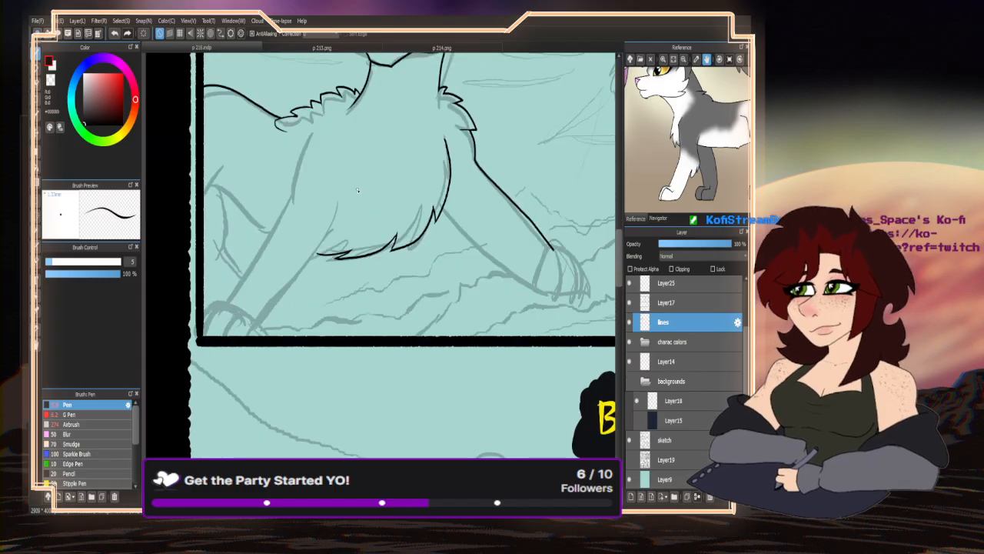
{"action": "mouse_move", "coordinate": [330, 227]}
{"action": "left_mouse_down"}
{"action": "mouse_move", "coordinate": [321, 297]}
{"action": "mouse_move", "coordinate": [316, 285]}
{"action": "mouse_move", "coordinate": [274, 309]}
{"action": "left_mouse_up"}
{"action": "scroll", "coordinate": [349, 271], "scroll_direction": "down", "scroll_amount": 3}
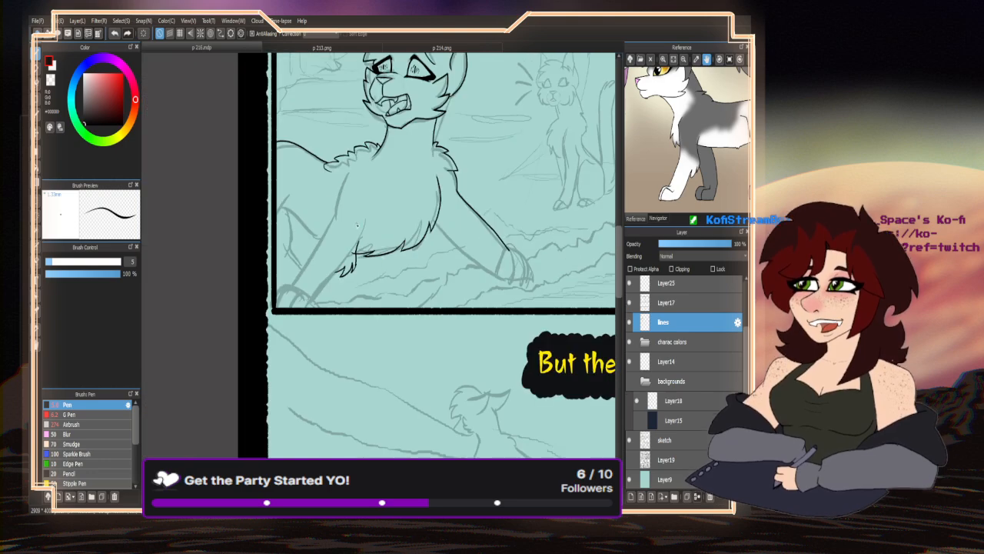
{"action": "scroll", "coordinate": [352, 177], "scroll_direction": "up", "scroll_amount": 3}
{"action": "mouse_move", "coordinate": [356, 163]}
{"action": "left_mouse_down"}
{"action": "mouse_move", "coordinate": [328, 239]}
{"action": "mouse_move", "coordinate": [256, 343]}
{"action": "left_mouse_up"}
{"action": "left_click_drag", "start_coordinate": [333, 312], "coordinate": [296, 367]}
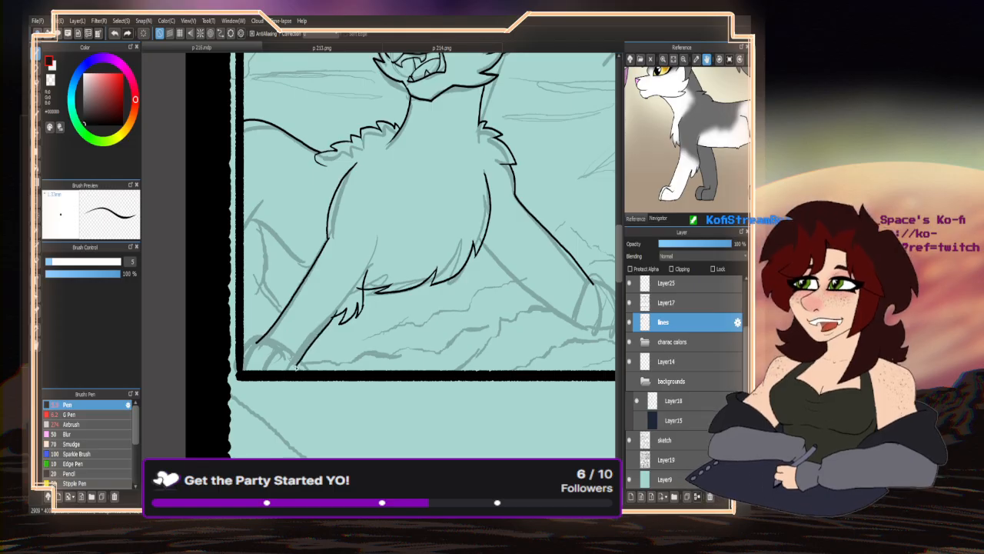
- Ink the outstretched foreleg's underside in black with fur spikes near the chest, and outline its paw with rounded toes
{"action": "scroll", "coordinate": [284, 356], "scroll_direction": "down", "scroll_amount": 3}
{"action": "scroll", "coordinate": [389, 306], "scroll_direction": "up", "scroll_amount": 5}
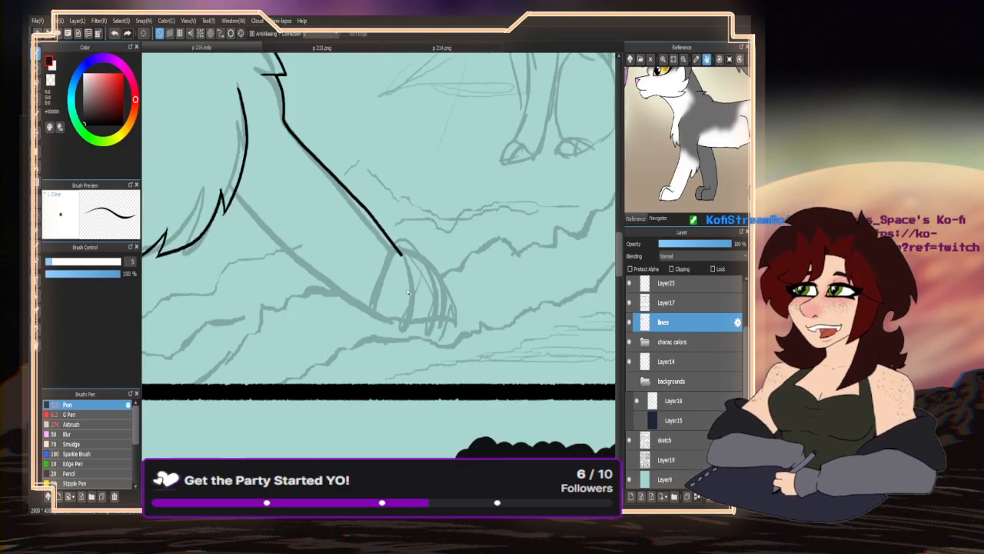
{"action": "scroll", "coordinate": [421, 290], "scroll_direction": "down", "scroll_amount": 3}
{"action": "scroll", "coordinate": [421, 263], "scroll_direction": "up", "scroll_amount": 3}
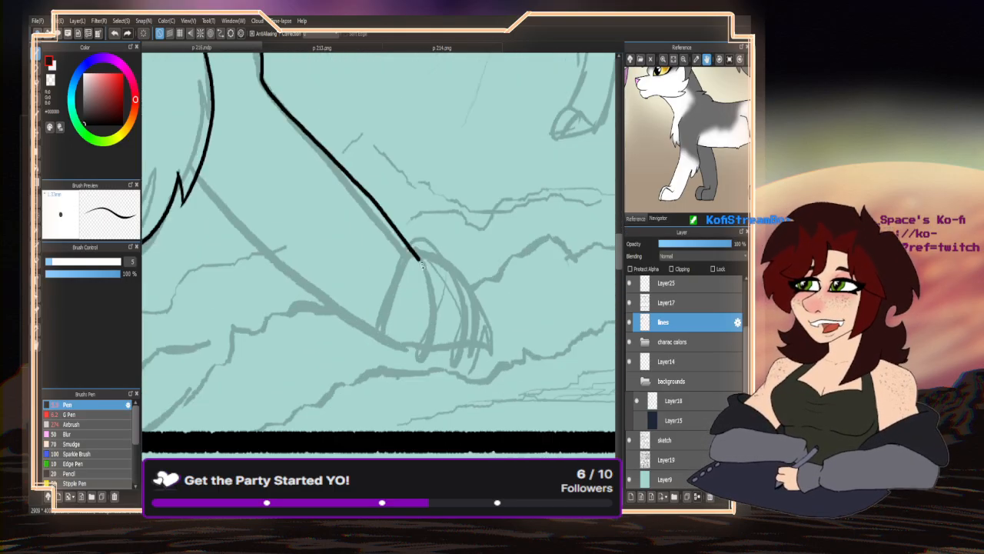
{"action": "mouse_move", "coordinate": [169, 206]}
{"action": "left_mouse_down"}
{"action": "mouse_move", "coordinate": [186, 246]}
{"action": "mouse_move", "coordinate": [188, 230]}
{"action": "mouse_move", "coordinate": [230, 261]}
{"action": "mouse_move", "coordinate": [226, 236]}
{"action": "mouse_move", "coordinate": [368, 339]}
{"action": "mouse_move", "coordinate": [410, 348]}
{"action": "mouse_move", "coordinate": [501, 332]}
{"action": "left_mouse_up"}
{"action": "mouse_move", "coordinate": [393, 269]}
{"action": "left_mouse_down"}
{"action": "mouse_move", "coordinate": [418, 252]}
{"action": "mouse_move", "coordinate": [477, 338]}
{"action": "left_mouse_up"}
{"action": "mouse_move", "coordinate": [458, 263]}
{"action": "left_mouse_down"}
{"action": "mouse_move", "coordinate": [482, 272]}
{"action": "mouse_move", "coordinate": [495, 340]}
{"action": "left_mouse_up"}
{"action": "mouse_move", "coordinate": [396, 285]}
{"action": "left_mouse_down"}
{"action": "mouse_move", "coordinate": [435, 289]}
{"action": "mouse_move", "coordinate": [428, 344]}
{"action": "left_mouse_up"}
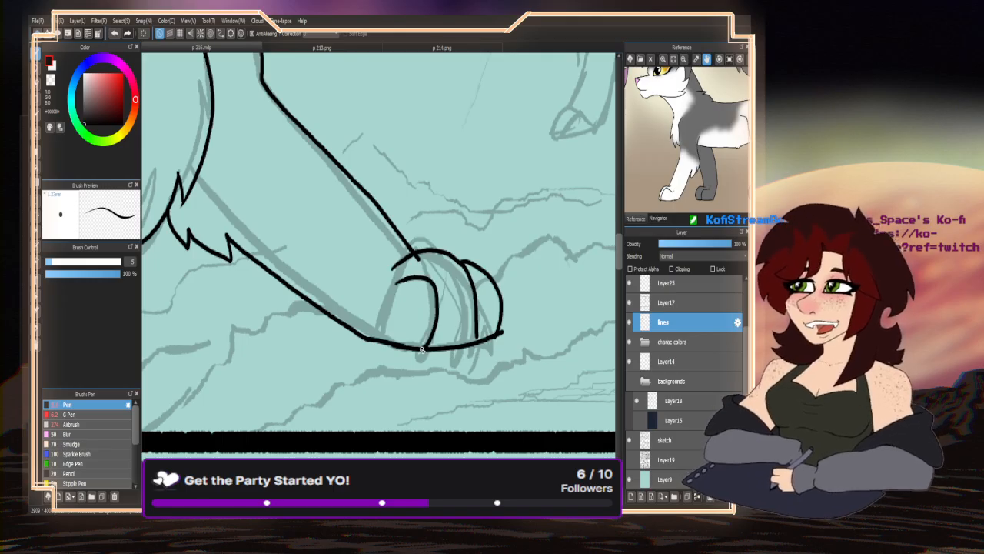
- Round off the bottom of the outstretched paw's middle toe in black and erase the overlapping line ends around the paw
{"action": "scroll", "coordinate": [477, 310], "scroll_direction": "up", "scroll_amount": 5}
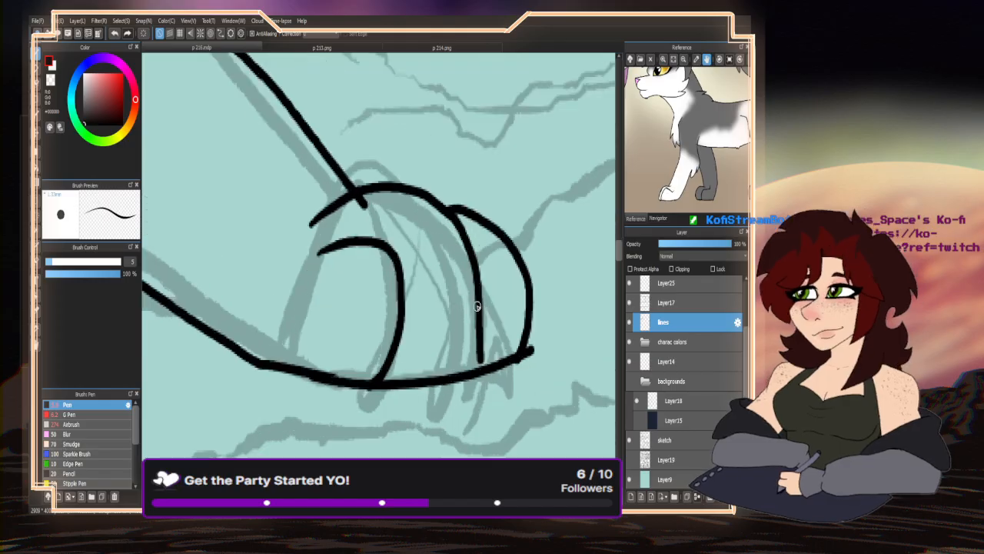
{"action": "mouse_move", "coordinate": [435, 436]}
{"action": "left_mouse_down"}
{"action": "mouse_move", "coordinate": [395, 443]}
{"action": "mouse_move", "coordinate": [341, 431]}
{"action": "left_mouse_up"}
{"action": "scroll", "coordinate": [398, 262], "scroll_direction": "down", "scroll_amount": 5}
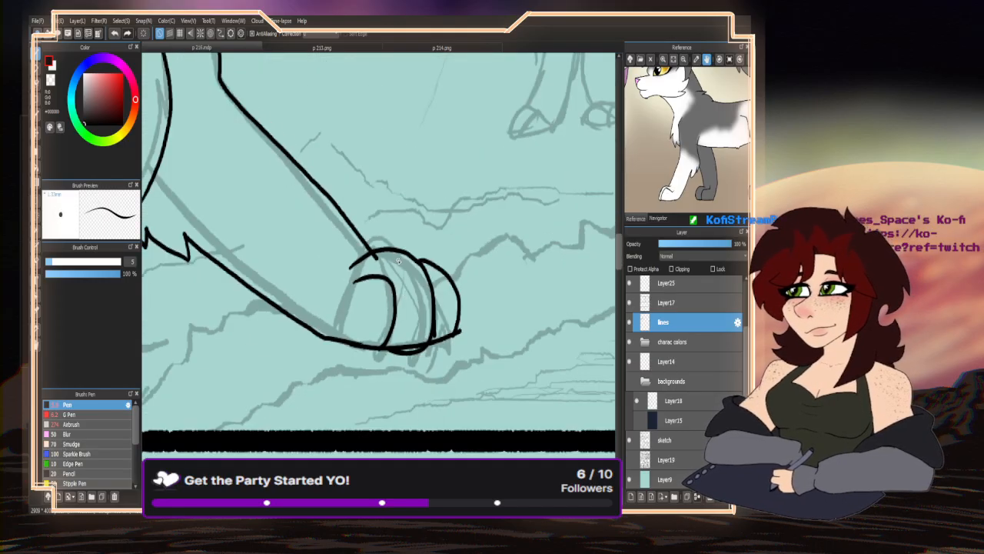
{"action": "left_click", "coordinate": [56, 77]}
{"action": "scroll", "coordinate": [427, 353], "scroll_direction": "up", "scroll_amount": 3}
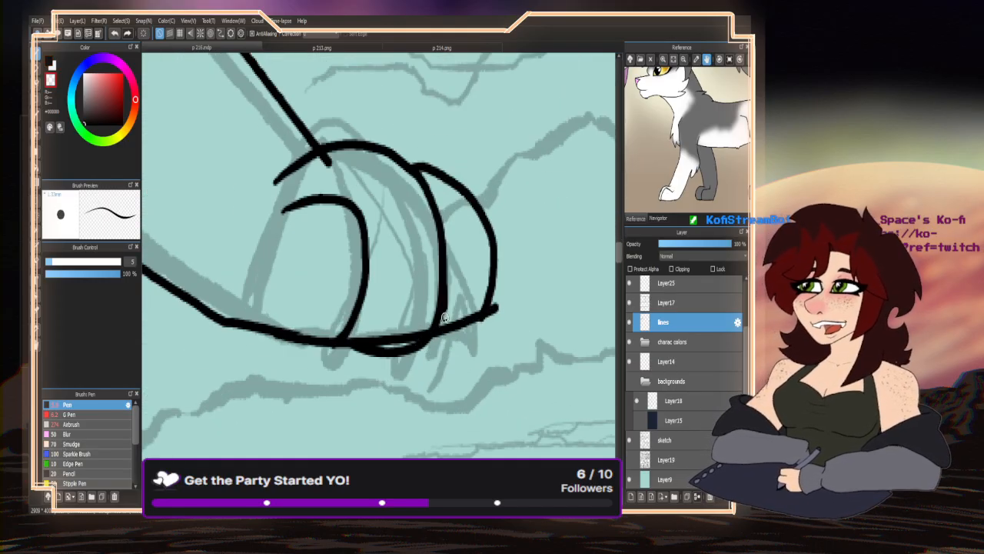
{"action": "mouse_move", "coordinate": [503, 310]}
{"action": "left_mouse_down"}
{"action": "mouse_move", "coordinate": [488, 331]}
{"action": "mouse_move", "coordinate": [498, 300]}
{"action": "mouse_move", "coordinate": [370, 346]}
{"action": "mouse_move", "coordinate": [393, 344]}
{"action": "mouse_move", "coordinate": [410, 335]}
{"action": "mouse_move", "coordinate": [360, 340]}
{"action": "left_mouse_up"}
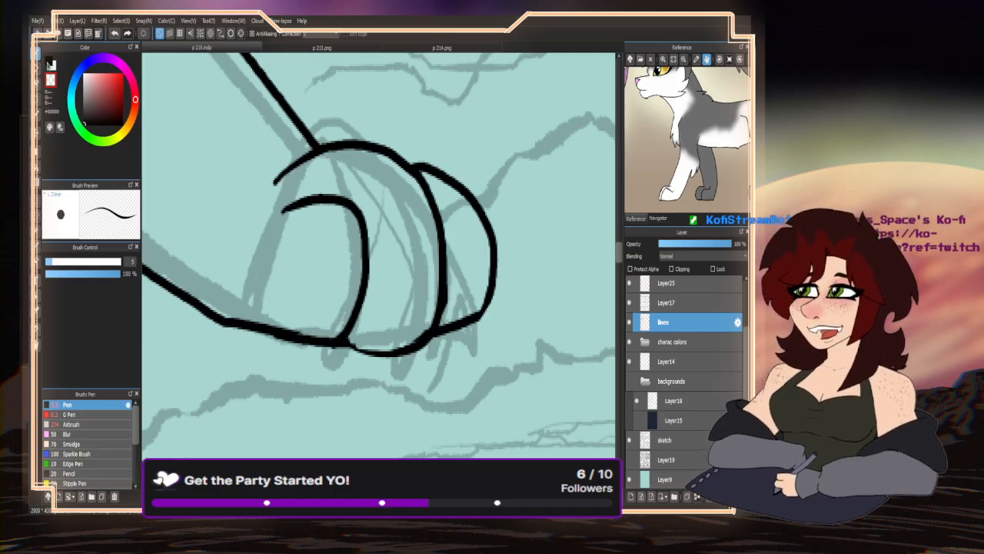
{"action": "left_click", "coordinate": [51, 65]}
{"action": "left_click_drag", "start_coordinate": [346, 346], "coordinate": [438, 336]}
{"action": "scroll", "coordinate": [430, 320], "scroll_direction": "down", "scroll_amount": 3}
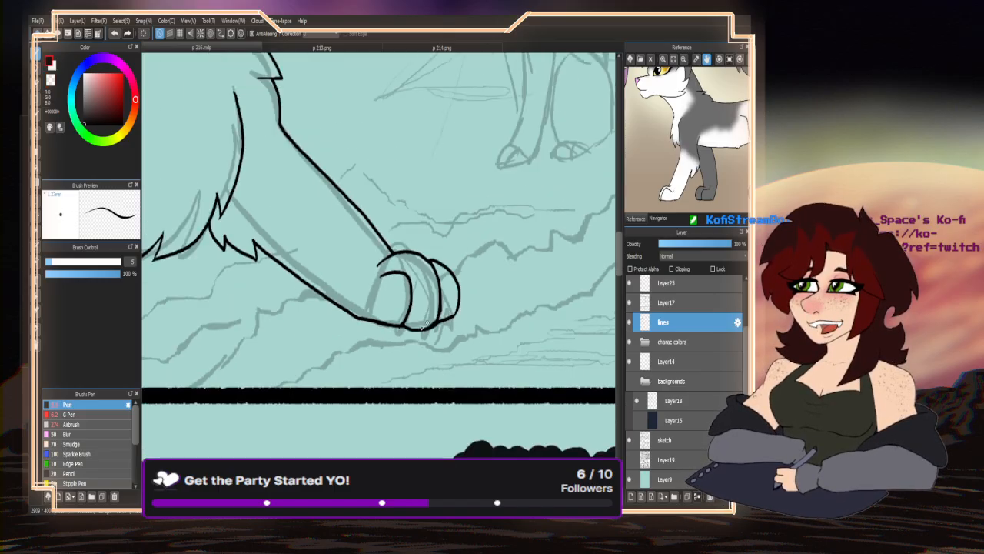
- Erase the crossing line ends and sharpen the fur tufts where the corner-side foreleg meets the chest
{"action": "scroll", "coordinate": [421, 326], "scroll_direction": "down", "scroll_amount": 5}
{"action": "scroll", "coordinate": [223, 352], "scroll_direction": "up", "scroll_amount": 4}
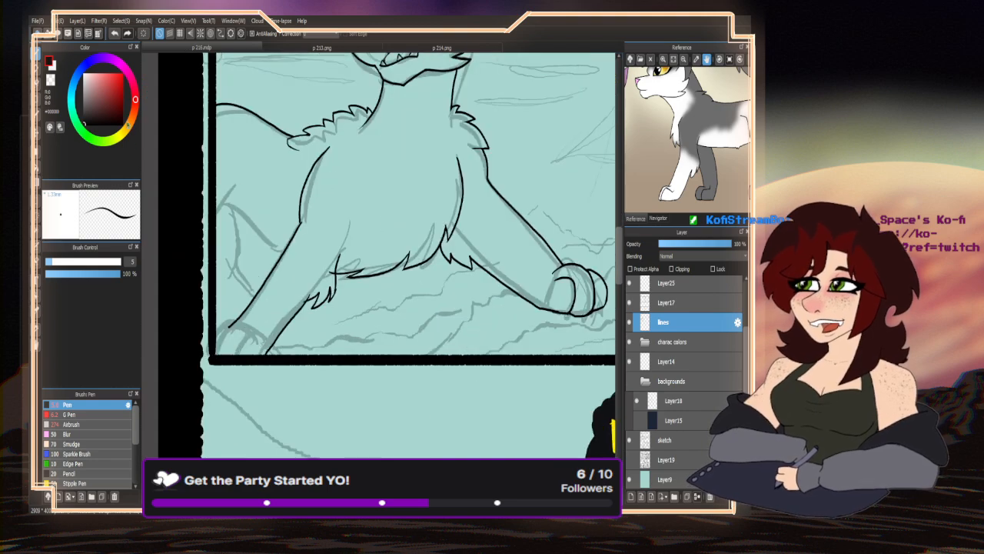
{"action": "scroll", "coordinate": [353, 268], "scroll_direction": "up", "scroll_amount": 5}
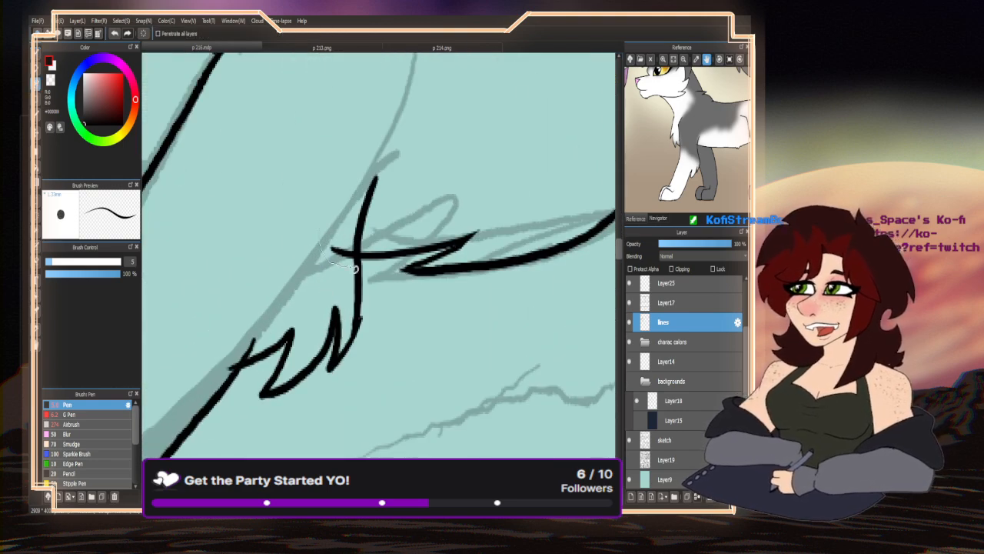
{"action": "scroll", "coordinate": [331, 348], "scroll_direction": "up", "scroll_amount": 2}
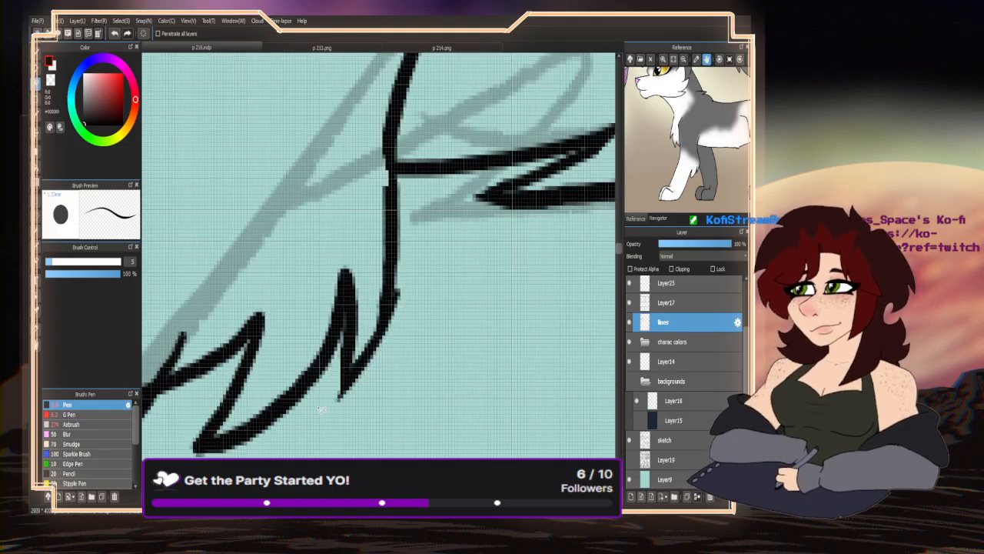
{"action": "scroll", "coordinate": [320, 392], "scroll_direction": "down", "scroll_amount": 2}
{"action": "scroll", "coordinate": [318, 374], "scroll_direction": "up", "scroll_amount": 2}
{"action": "scroll", "coordinate": [292, 367], "scroll_direction": "down", "scroll_amount": 2}
{"action": "scroll", "coordinate": [319, 336], "scroll_direction": "up", "scroll_amount": 2}
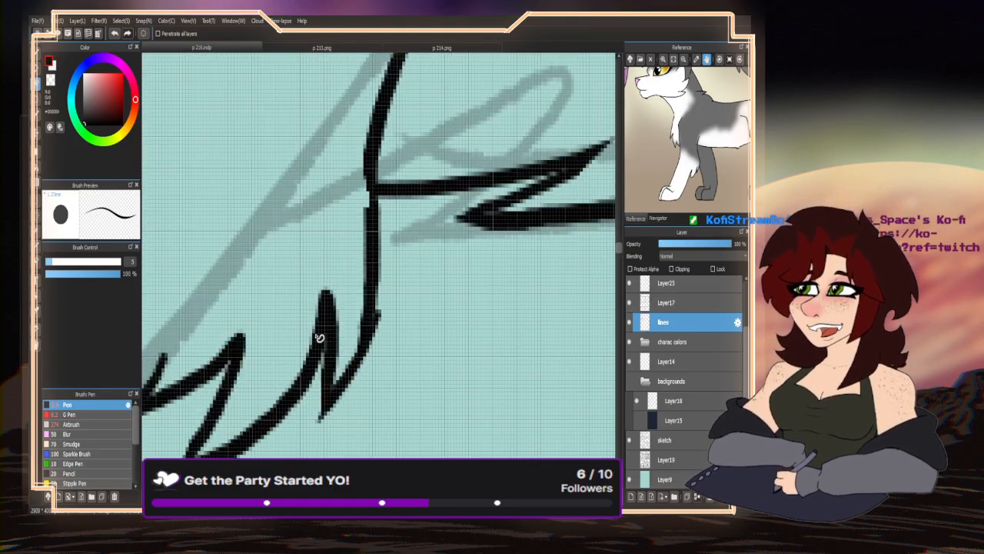
{"action": "scroll", "coordinate": [301, 355], "scroll_direction": "down", "scroll_amount": 1}
{"action": "scroll", "coordinate": [316, 229], "scroll_direction": "down", "scroll_amount": 3}
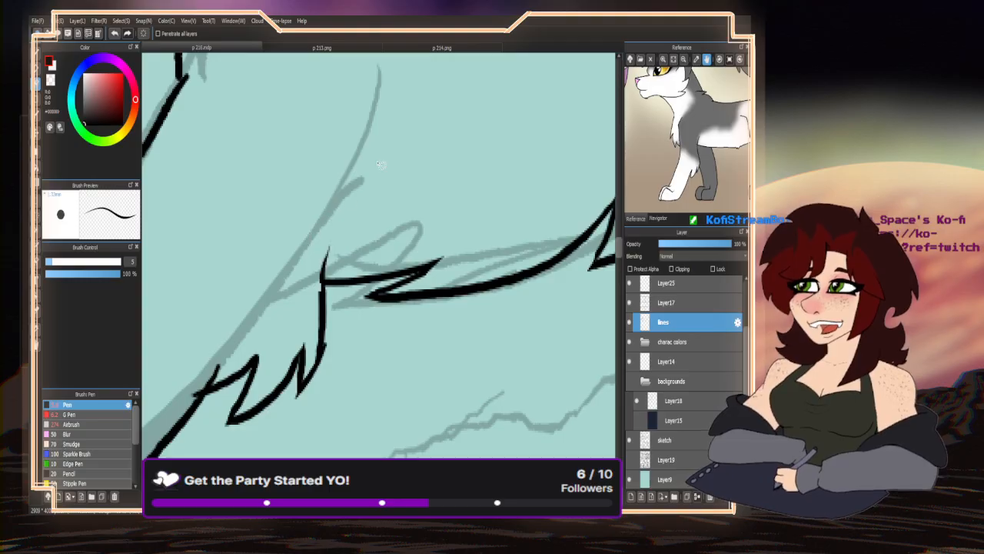
{"action": "scroll", "coordinate": [322, 217], "scroll_direction": "up", "scroll_amount": 3}
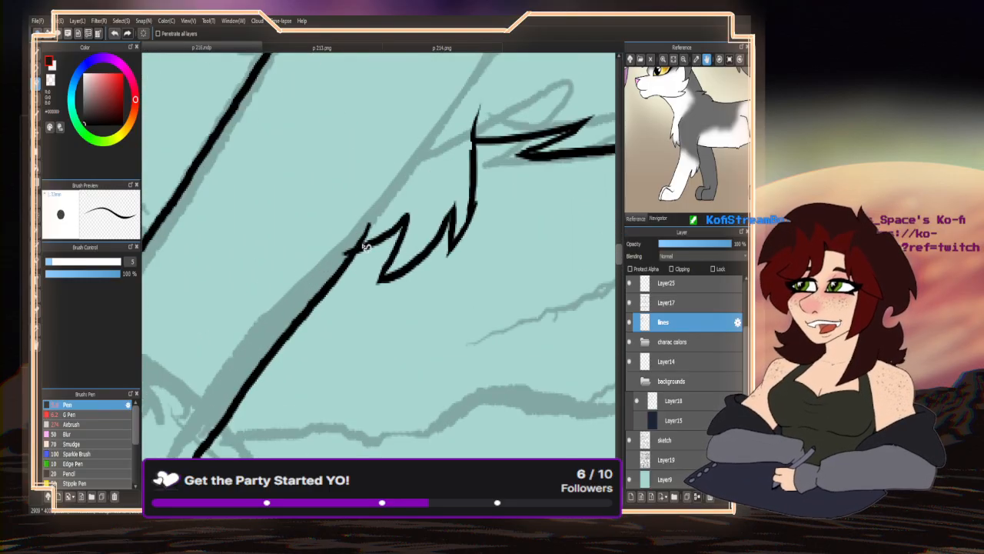
{"action": "scroll", "coordinate": [345, 251], "scroll_direction": "down", "scroll_amount": 2}
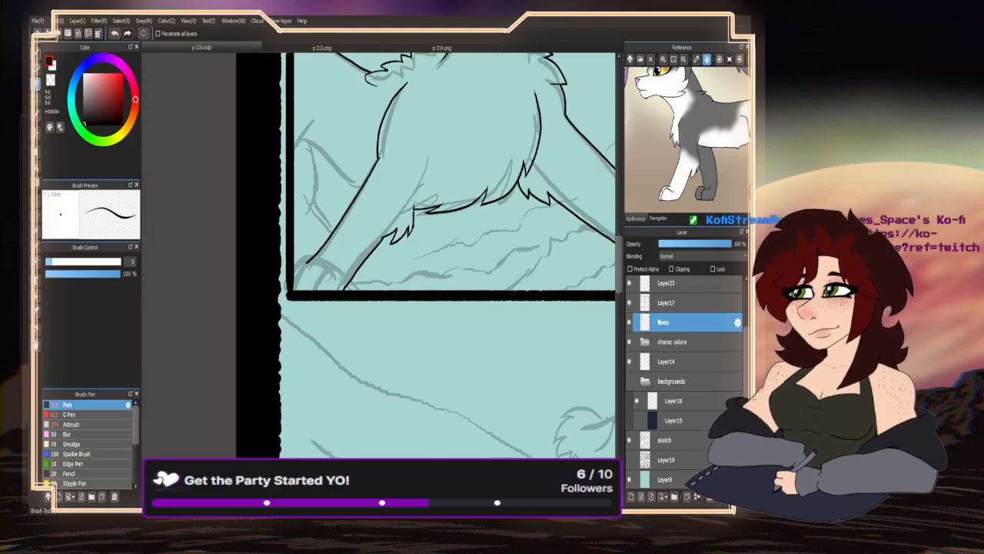
- Ink the cropped paw and its toes in black at the panel's corner, and erase the leg line's overlap inside the paw
{"action": "key", "text": "b"}
{"action": "scroll", "coordinate": [355, 253], "scroll_direction": "up", "scroll_amount": 3}
{"action": "mouse_move", "coordinate": [355, 254]}
{"action": "left_mouse_down"}
{"action": "mouse_move", "coordinate": [269, 259]}
{"action": "mouse_move", "coordinate": [256, 313]}
{"action": "left_mouse_up"}
{"action": "mouse_move", "coordinate": [387, 269]}
{"action": "left_mouse_down"}
{"action": "mouse_move", "coordinate": [360, 258]}
{"action": "mouse_move", "coordinate": [318, 313]}
{"action": "left_mouse_up"}
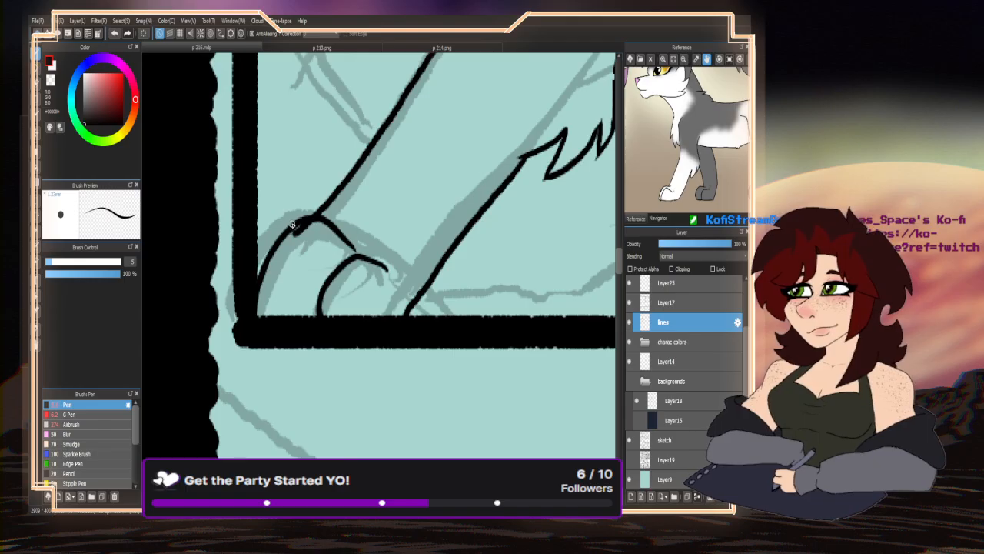
{"action": "left_click_drag", "start_coordinate": [293, 222], "coordinate": [257, 237]}
{"action": "left_click", "coordinate": [51, 79]}
{"action": "scroll", "coordinate": [307, 234], "scroll_direction": "up", "scroll_amount": 2}
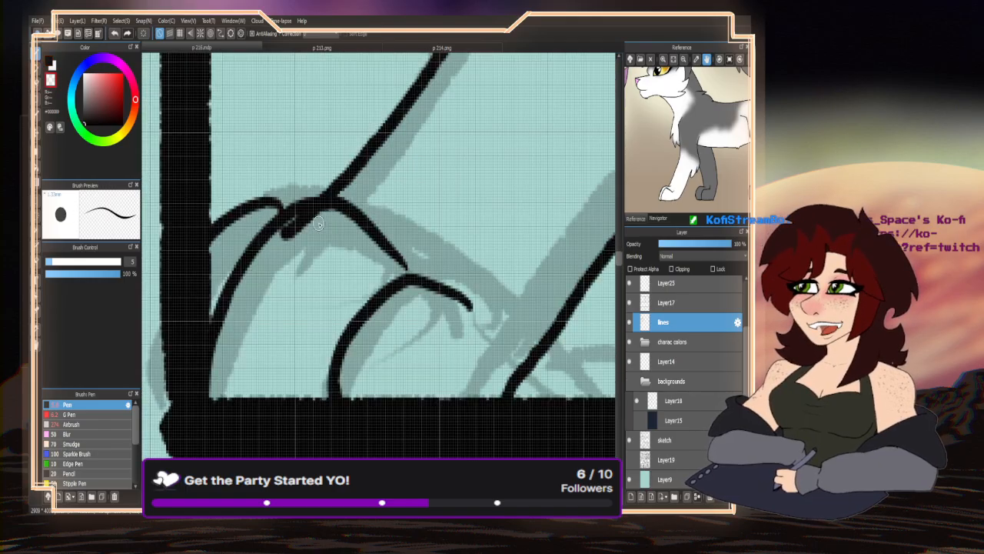
{"action": "mouse_move", "coordinate": [323, 215]}
{"action": "left_mouse_down"}
{"action": "mouse_move", "coordinate": [274, 245]}
{"action": "mouse_move", "coordinate": [309, 224]}
{"action": "left_mouse_up"}
- Toggle the sketch layer's visibility off and on to check the cat's line art across the whole panel
{"action": "scroll", "coordinate": [323, 324], "scroll_direction": "down", "scroll_amount": 6}
{"action": "scroll", "coordinate": [285, 355], "scroll_direction": "down", "scroll_amount": 2}
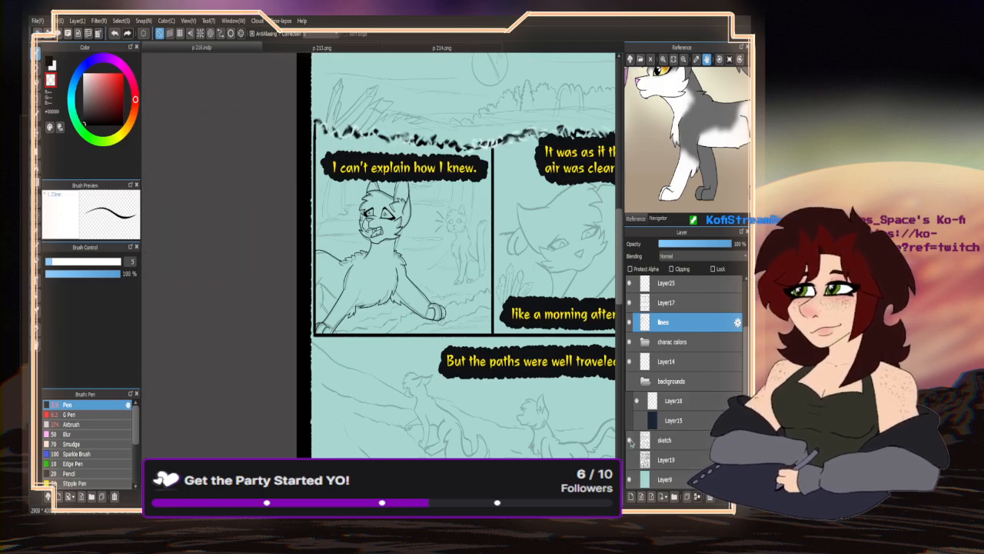
{"action": "left_click", "coordinate": [630, 441]}
{"action": "left_click", "coordinate": [628, 440]}
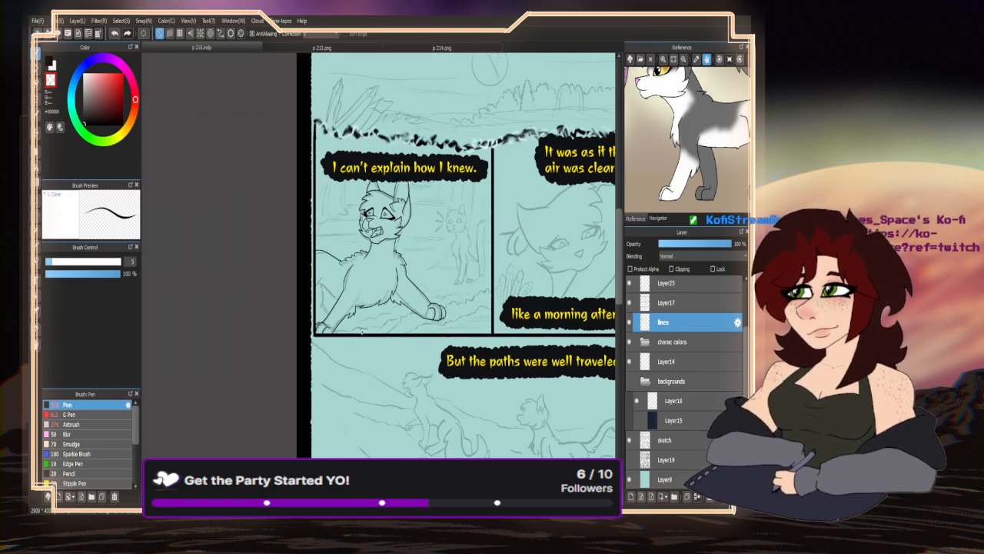
{"action": "scroll", "coordinate": [361, 331], "scroll_direction": "up", "scroll_amount": 5}
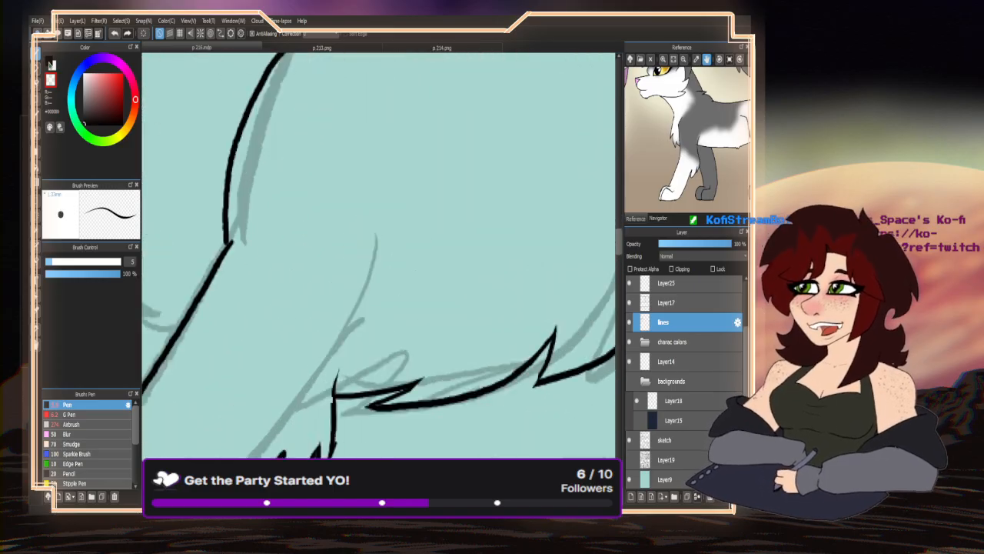
- Ink the curved chest line in black above the fur tufts where the corner-side foreleg meets the chest
{"action": "key", "text": "x"}
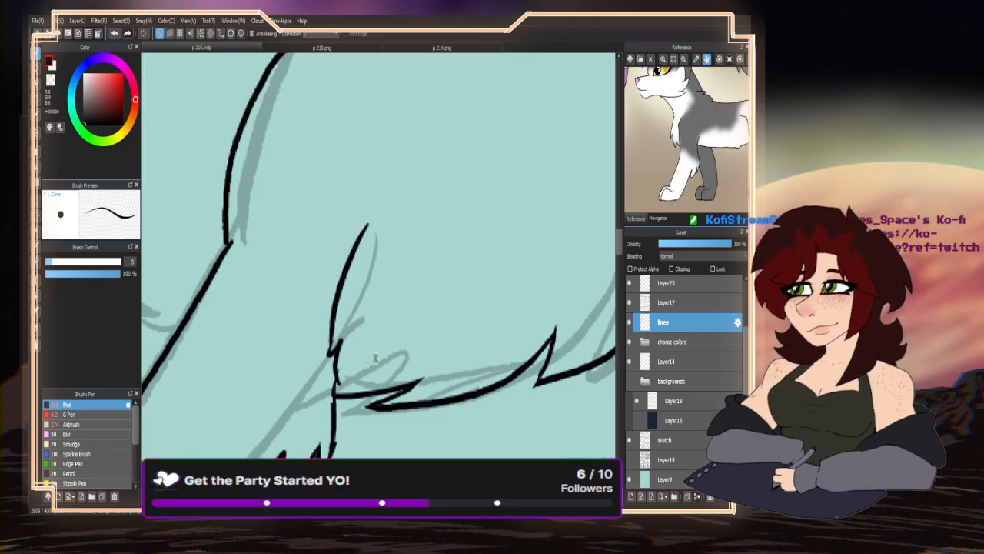
{"action": "scroll", "coordinate": [308, 361], "scroll_direction": "down", "scroll_amount": 5}
{"action": "scroll", "coordinate": [366, 352], "scroll_direction": "up", "scroll_amount": 4}
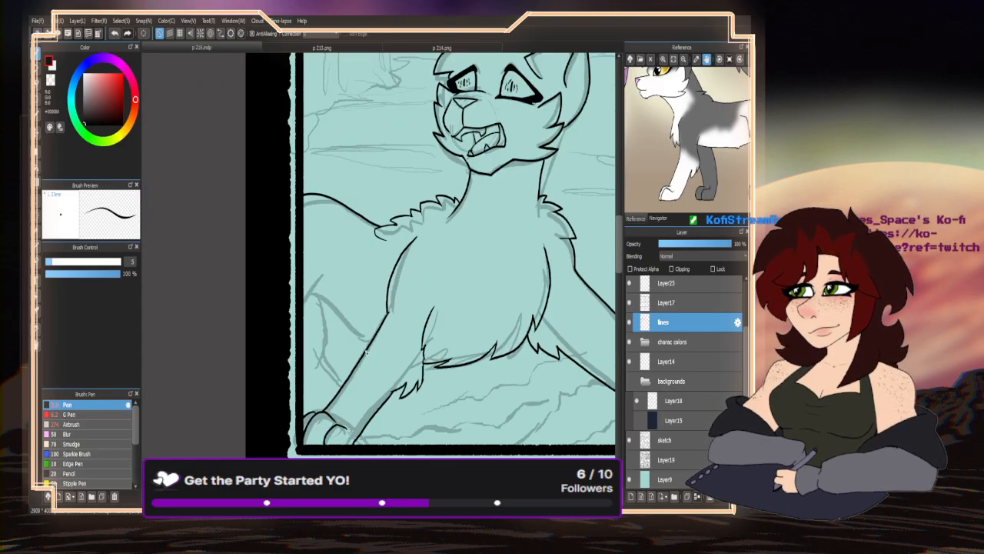
- Ink the hind leg's upper curve in black behind the corner-side foreleg, then erase its rough joint and the part beyond the panel border
{"action": "mouse_move", "coordinate": [372, 346]}
{"action": "left_mouse_down"}
{"action": "mouse_move", "coordinate": [338, 316]}
{"action": "mouse_move", "coordinate": [357, 347]}
{"action": "mouse_move", "coordinate": [330, 320]}
{"action": "mouse_move", "coordinate": [303, 317]}
{"action": "left_mouse_up"}
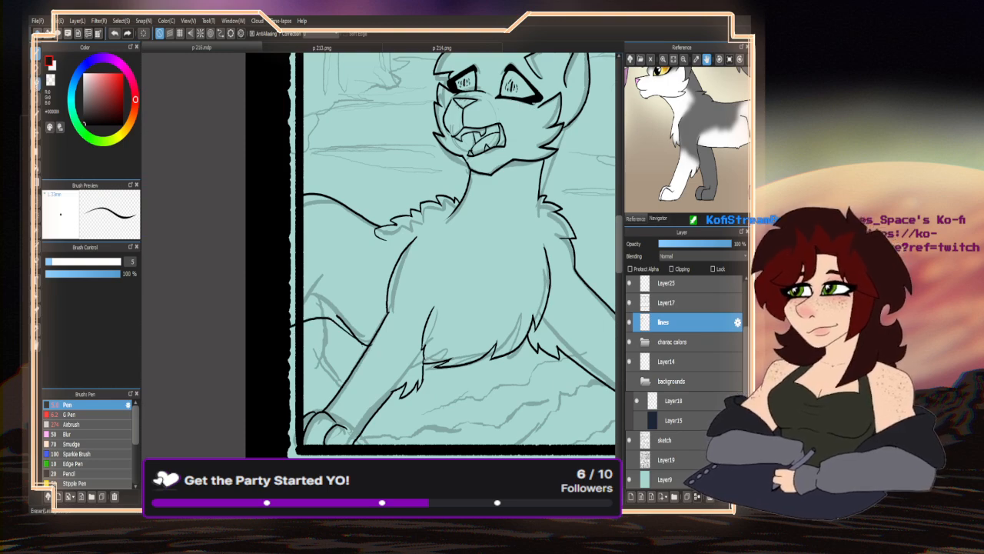
{"action": "scroll", "coordinate": [352, 348], "scroll_direction": "up", "scroll_amount": 3}
{"action": "key", "text": "ctrl+z"}
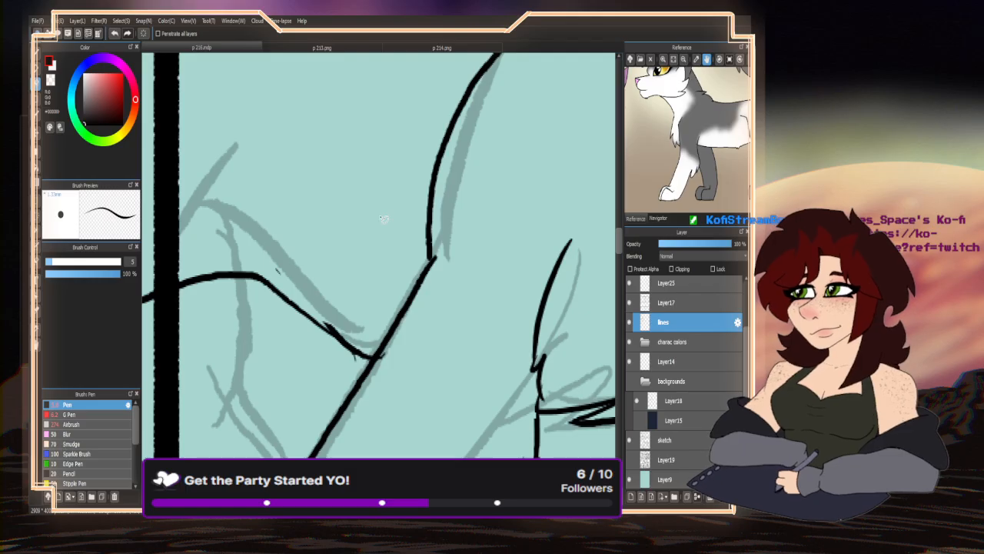
{"action": "scroll", "coordinate": [351, 347], "scroll_direction": "up", "scroll_amount": 2}
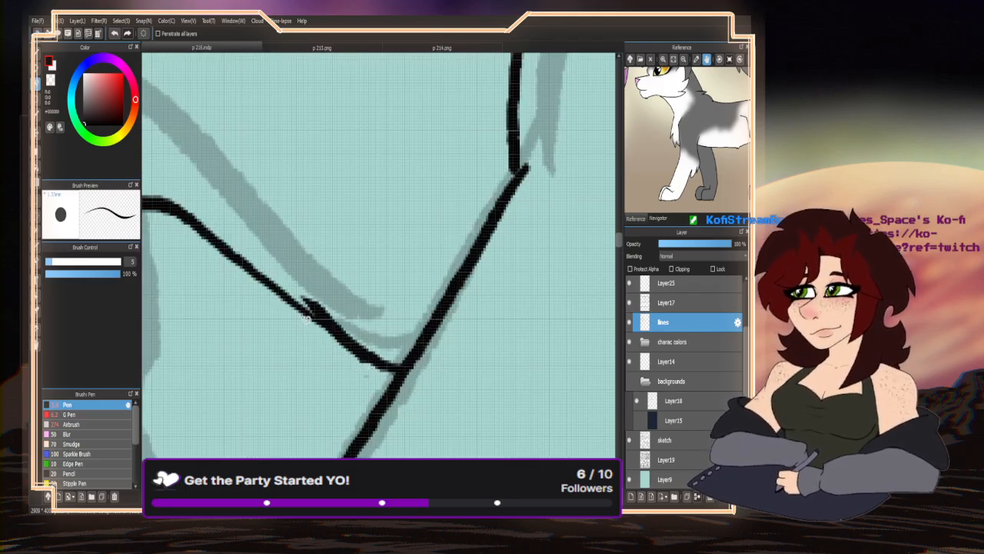
{"action": "scroll", "coordinate": [421, 258], "scroll_direction": "down", "scroll_amount": 2}
{"action": "scroll", "coordinate": [421, 258], "scroll_direction": "down", "scroll_amount": 1}
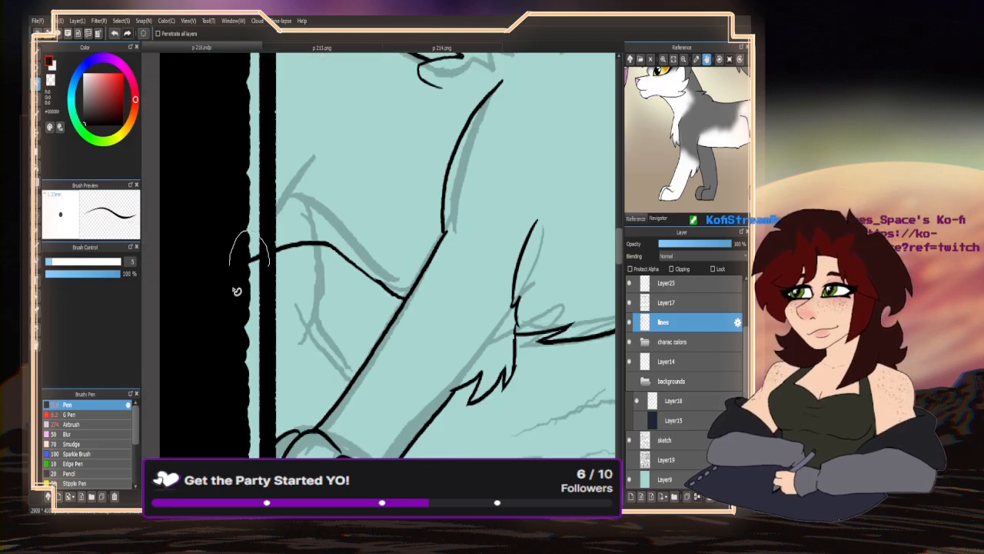
- Toggle the sketch layer's visibility off and on to check the inked hind leg in the panel
{"action": "scroll", "coordinate": [268, 354], "scroll_direction": "down", "scroll_amount": 3}
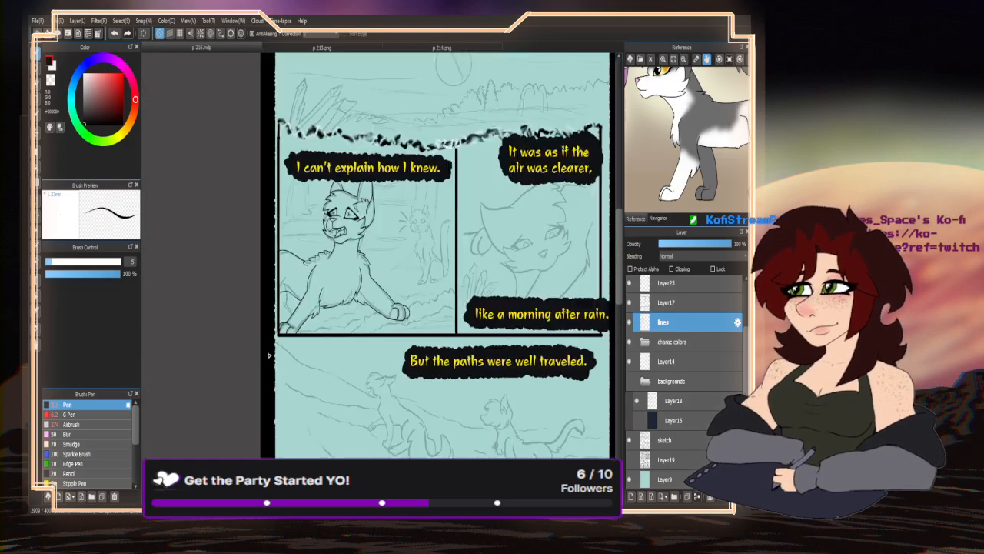
{"action": "left_click", "coordinate": [630, 441]}
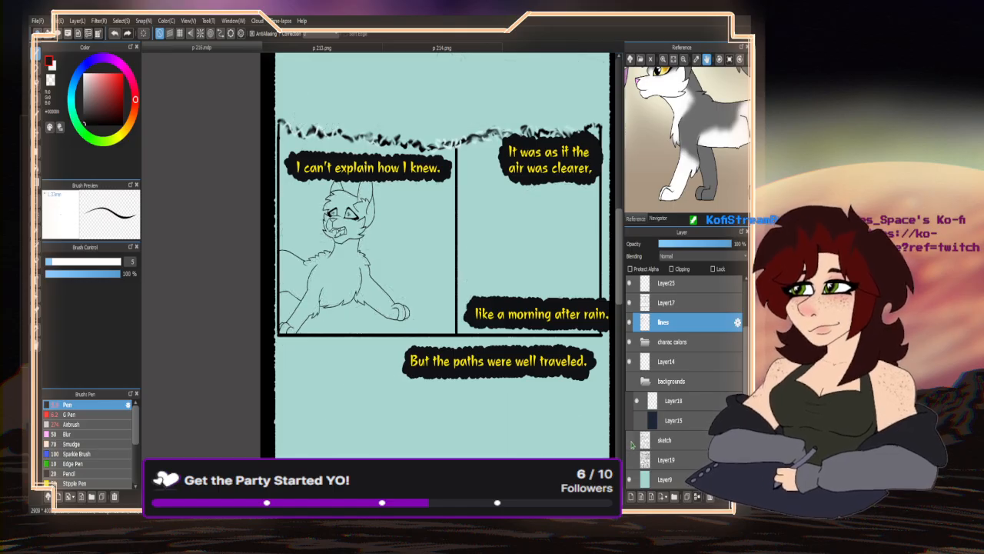
{"action": "left_click", "coordinate": [630, 442]}
- Ink the hind leg's lower line in black, from the upper curve down to the paw at the panel's corner
{"action": "scroll", "coordinate": [279, 317], "scroll_direction": "up", "scroll_amount": 4}
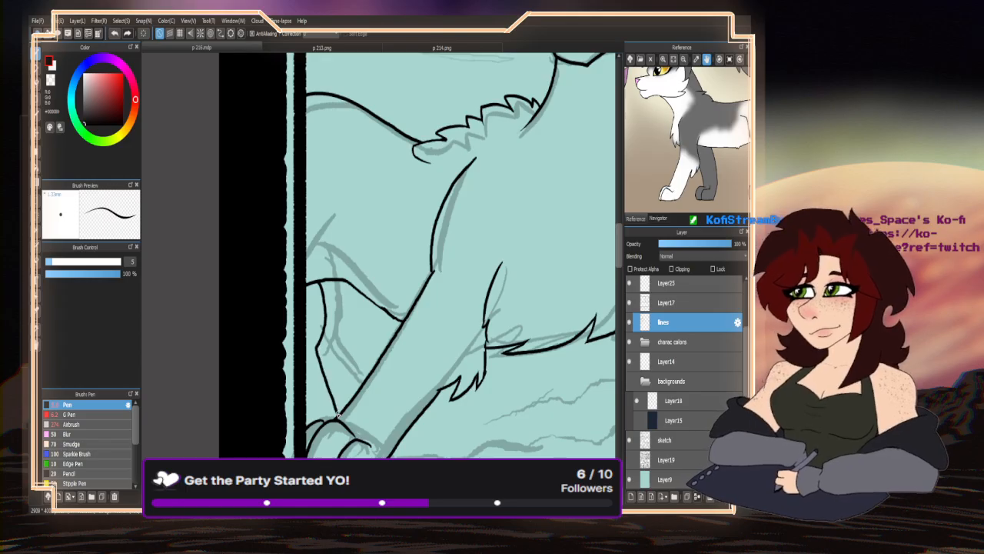
{"action": "scroll", "coordinate": [277, 208], "scroll_direction": "down", "scroll_amount": 2}
{"action": "scroll", "coordinate": [277, 207], "scroll_direction": "down", "scroll_amount": 3}
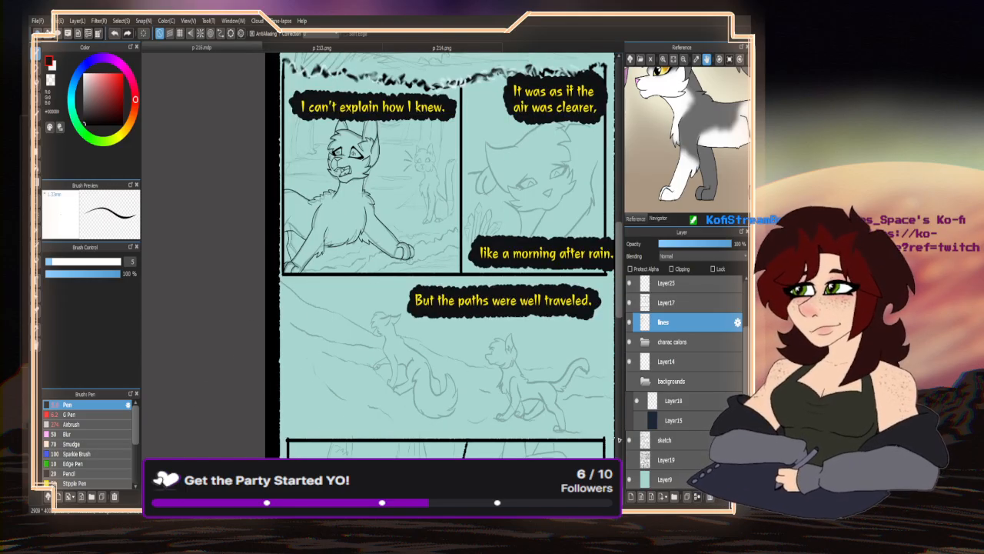
- Show and hide the backgrounds folder, and examine the page's panels at different magnifications
{"action": "left_click", "coordinate": [629, 381]}
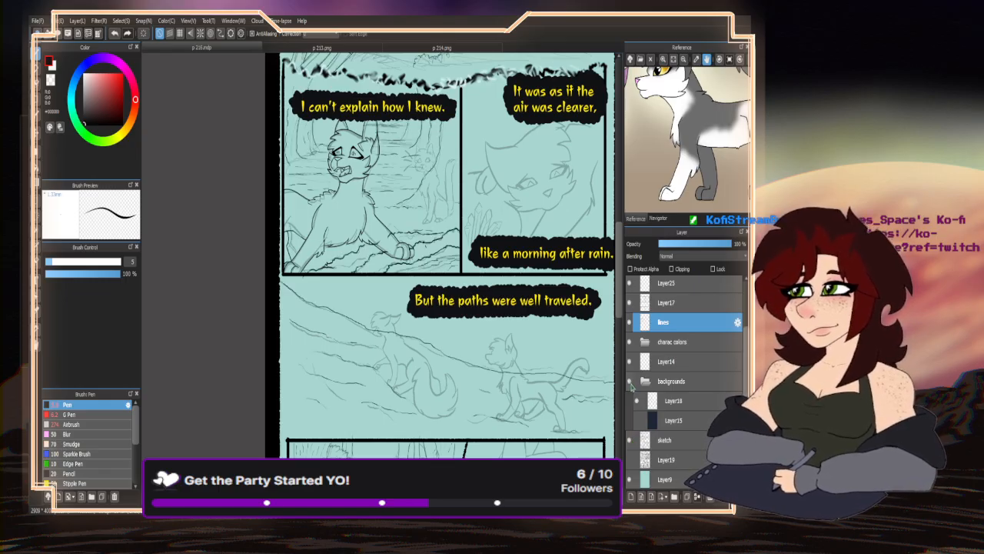
{"action": "scroll", "coordinate": [259, 363], "scroll_direction": "down", "scroll_amount": 2}
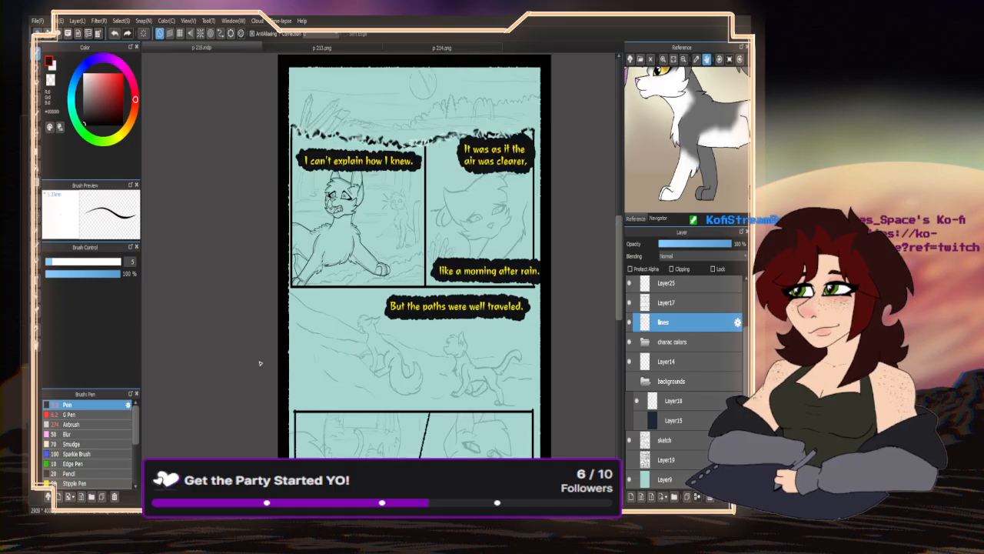
{"action": "scroll", "coordinate": [434, 243], "scroll_direction": "up", "scroll_amount": 4}
{"action": "scroll", "coordinate": [337, 207], "scroll_direction": "down", "scroll_amount": 5}
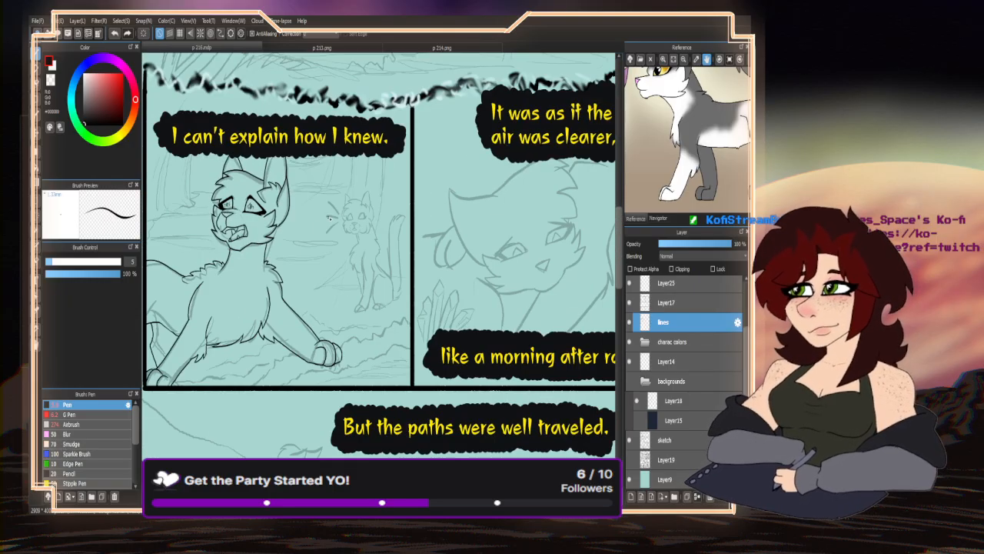
{"action": "scroll", "coordinate": [377, 199], "scroll_direction": "down", "scroll_amount": 2}
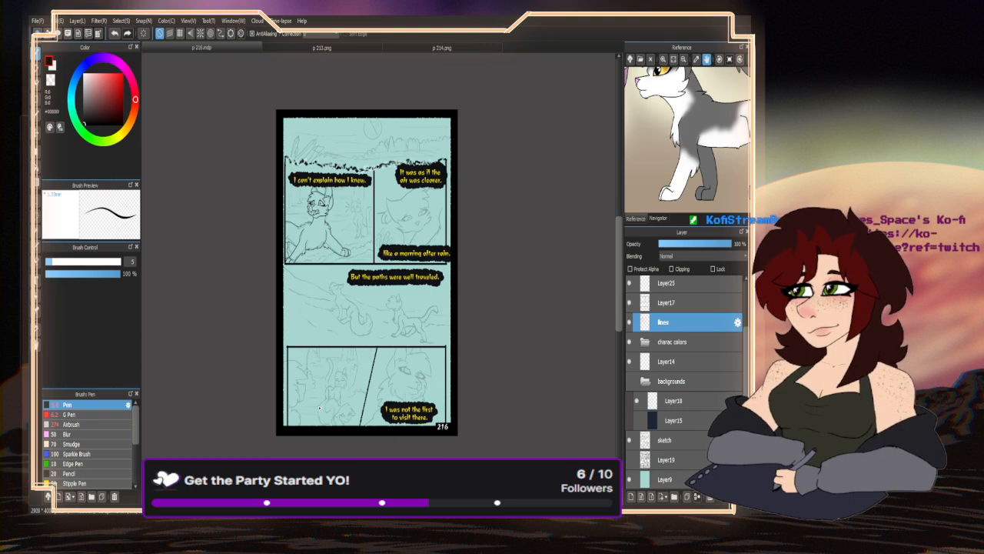
{"action": "scroll", "coordinate": [344, 243], "scroll_direction": "up", "scroll_amount": 5}
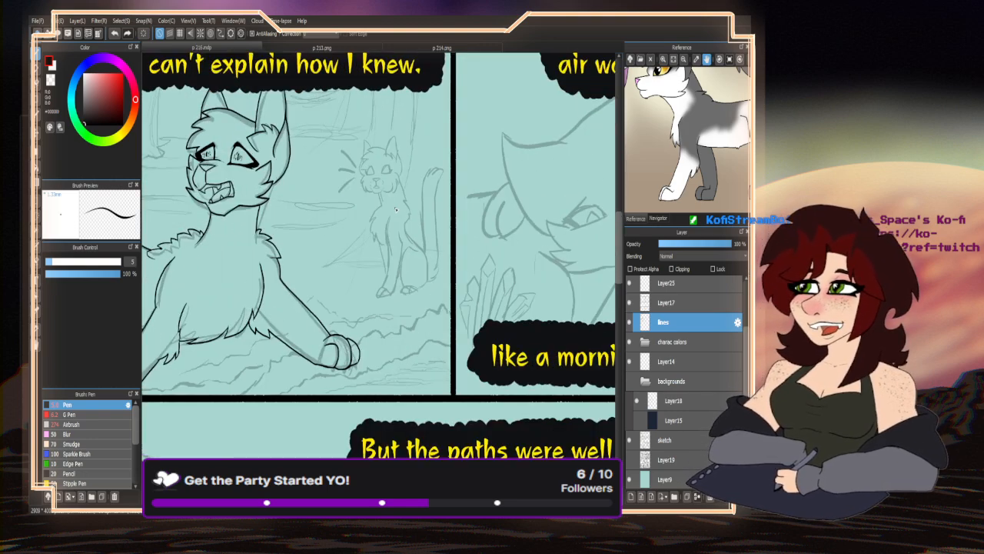
{"action": "scroll", "coordinate": [390, 234], "scroll_direction": "down", "scroll_amount": 3}
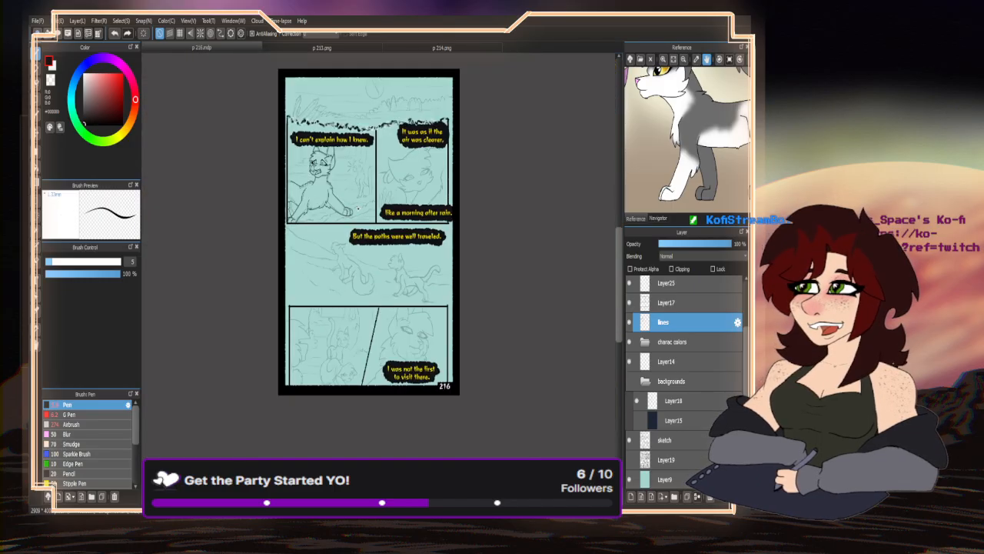
{"action": "scroll", "coordinate": [271, 308], "scroll_direction": "up", "scroll_amount": 5}
{"action": "scroll", "coordinate": [271, 307], "scroll_direction": "down", "scroll_amount": 3}
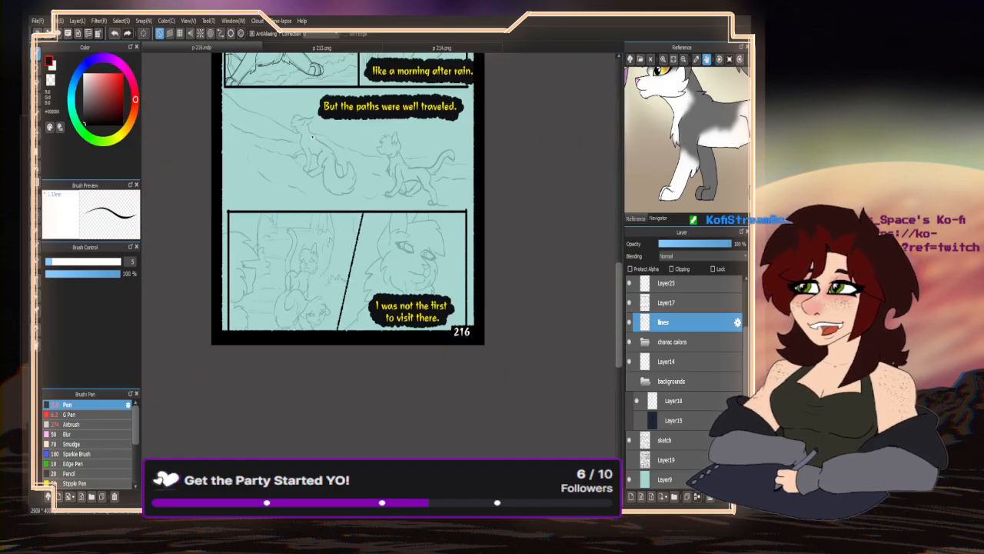
{"action": "scroll", "coordinate": [330, 127], "scroll_direction": "up", "scroll_amount": 5}
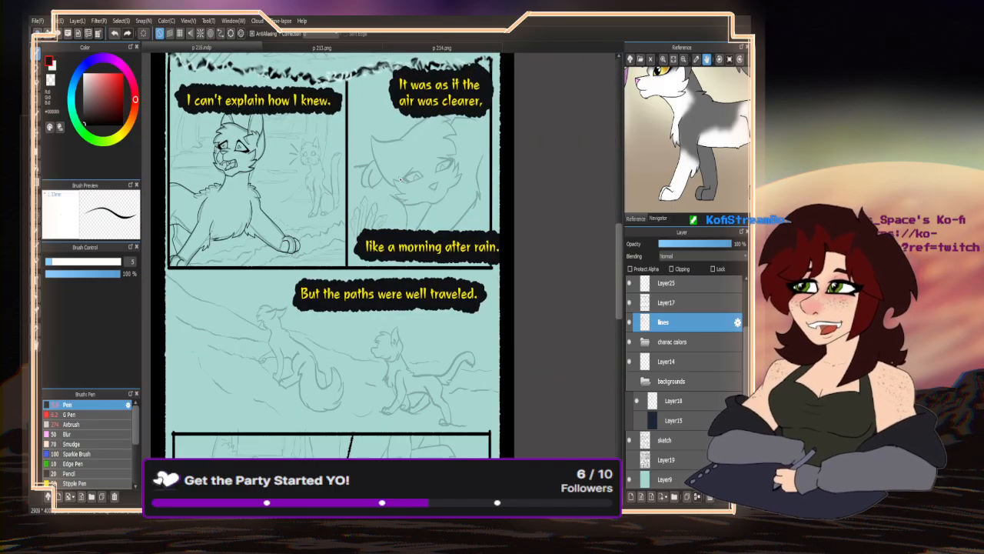
- Ink the triangular nose and the two curved bridge lines above it on the cat face in the "like a morning after rain" panel
{"action": "scroll", "coordinate": [483, 181], "scroll_direction": "up", "scroll_amount": 1}
{"action": "scroll", "coordinate": [394, 189], "scroll_direction": "up", "scroll_amount": 4}
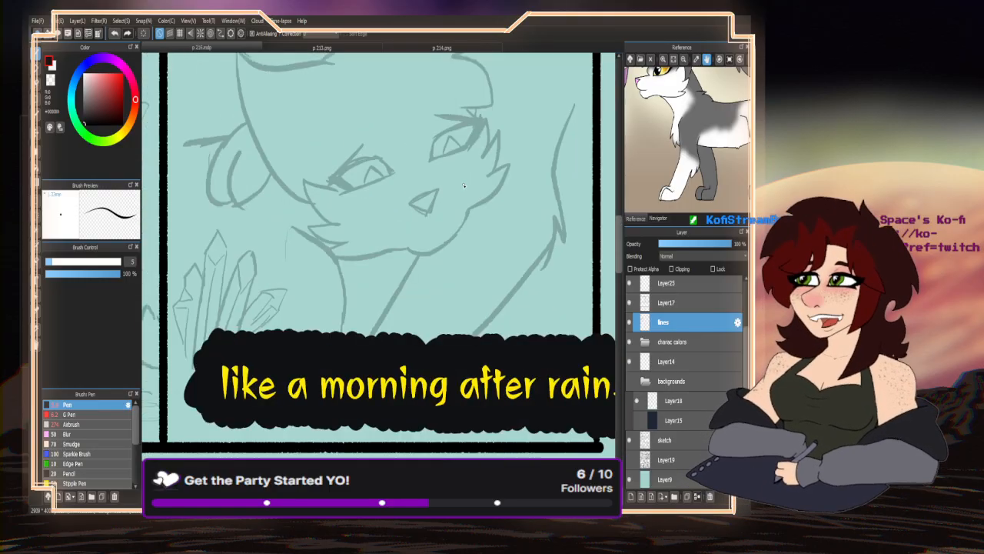
{"action": "mouse_move", "coordinate": [443, 178]}
{"action": "left_mouse_down"}
{"action": "mouse_move", "coordinate": [366, 213]}
{"action": "mouse_move", "coordinate": [372, 227]}
{"action": "mouse_move", "coordinate": [419, 241]}
{"action": "mouse_move", "coordinate": [445, 177]}
{"action": "left_mouse_up"}
{"action": "scroll", "coordinate": [448, 223], "scroll_direction": "down", "scroll_amount": 4}
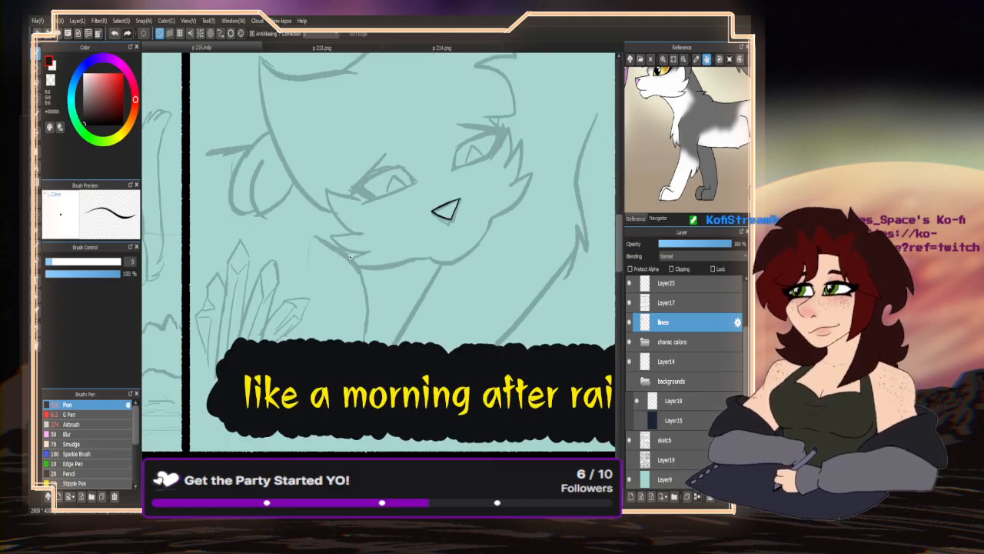
{"action": "scroll", "coordinate": [450, 180], "scroll_direction": "up", "scroll_amount": 4}
{"action": "left_click_drag", "start_coordinate": [492, 215], "coordinate": [464, 163]}
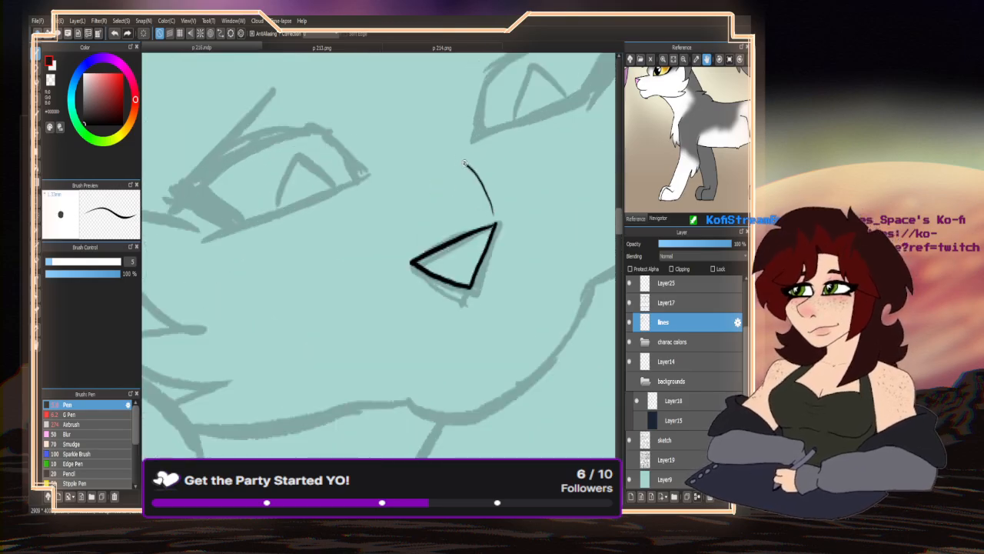
{"action": "mouse_move", "coordinate": [403, 255]}
{"action": "left_mouse_down"}
{"action": "mouse_move", "coordinate": [408, 179]}
{"action": "mouse_move", "coordinate": [356, 184]}
{"action": "mouse_move", "coordinate": [387, 181]}
{"action": "left_mouse_up"}
{"action": "scroll", "coordinate": [401, 188], "scroll_direction": "down", "scroll_amount": 4}
- Ink the chin and lower jaw curve in black beneath the cat's nose
{"action": "scroll", "coordinate": [400, 188], "scroll_direction": "up", "scroll_amount": 3}
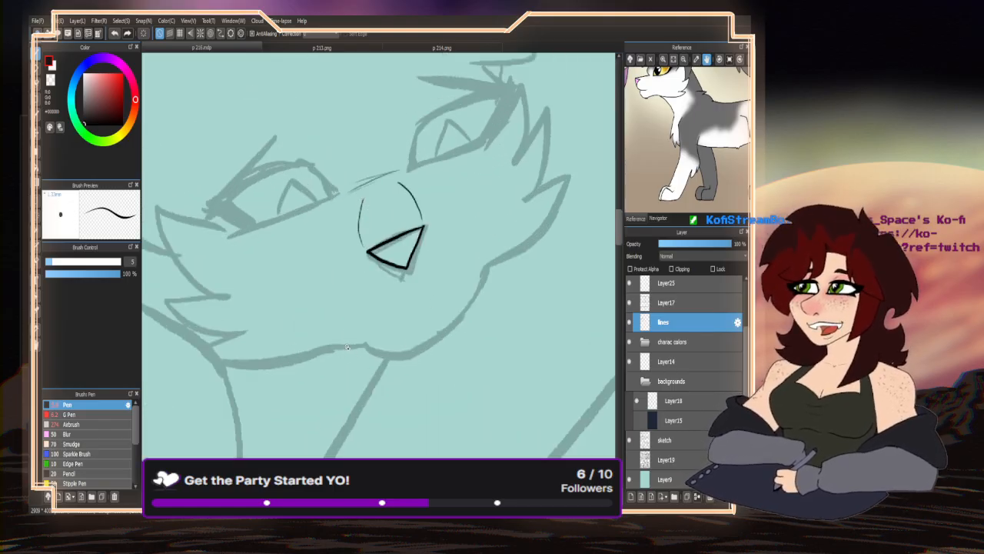
{"action": "left_click_drag", "start_coordinate": [345, 344], "coordinate": [386, 355]}
{"action": "mouse_move", "coordinate": [472, 269]}
{"action": "left_mouse_down"}
{"action": "mouse_move", "coordinate": [446, 327]}
{"action": "mouse_move", "coordinate": [383, 358]}
{"action": "left_mouse_up"}
{"action": "scroll", "coordinate": [335, 288], "scroll_direction": "down", "scroll_amount": 4}
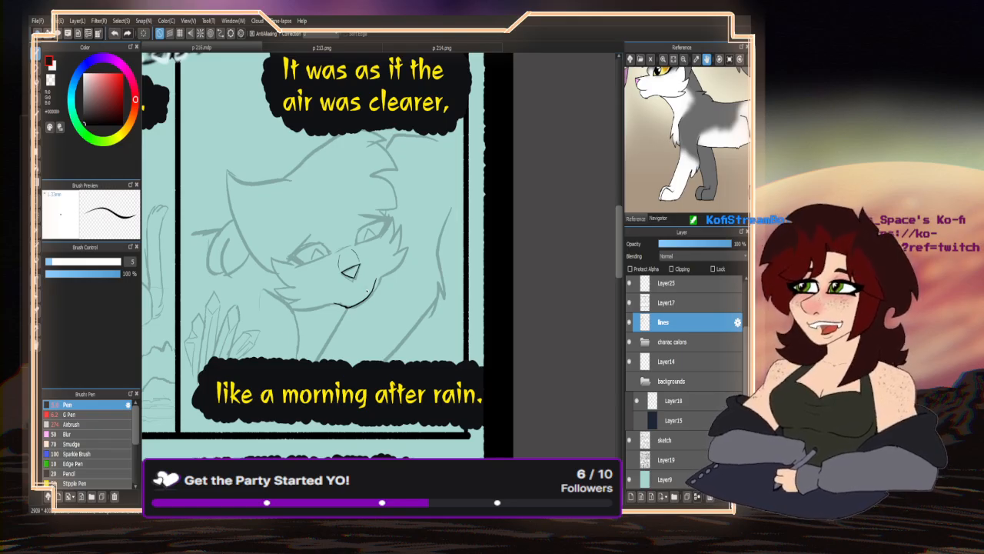
- Ink the muzzle outlines in black on both sides of the nose
{"action": "scroll", "coordinate": [361, 286], "scroll_direction": "up", "scroll_amount": 1}
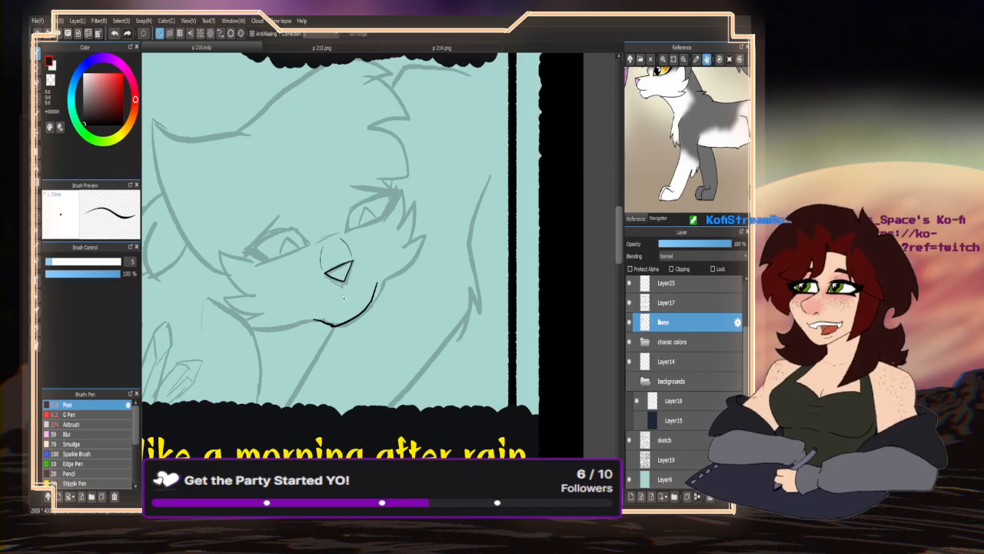
{"action": "scroll", "coordinate": [337, 288], "scroll_direction": "up", "scroll_amount": 2}
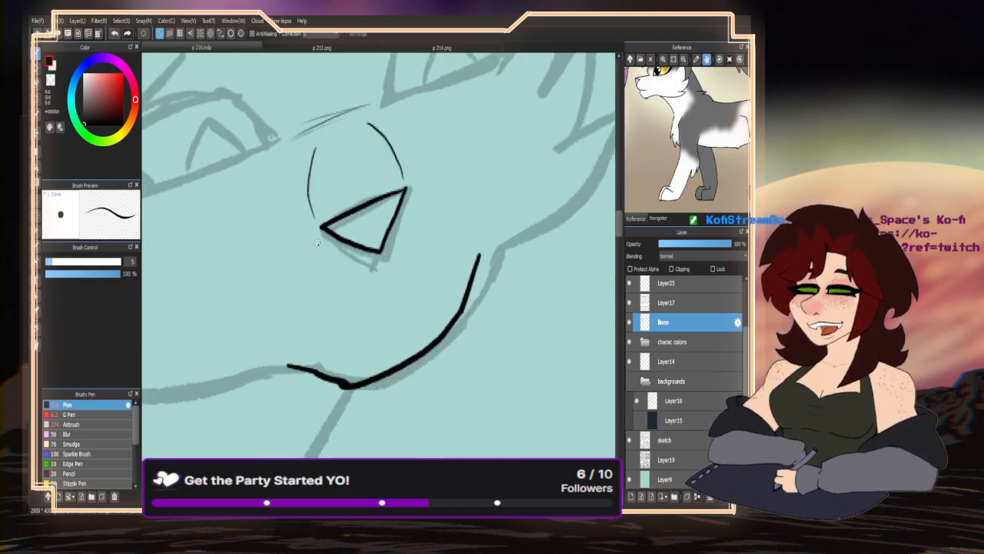
{"action": "mouse_move", "coordinate": [317, 243]}
{"action": "left_mouse_down"}
{"action": "mouse_move", "coordinate": [298, 309]}
{"action": "mouse_move", "coordinate": [333, 338]}
{"action": "left_mouse_up"}
{"action": "mouse_move", "coordinate": [415, 193]}
{"action": "left_mouse_down"}
{"action": "mouse_move", "coordinate": [452, 216]}
{"action": "mouse_move", "coordinate": [450, 277]}
{"action": "left_mouse_up"}
{"action": "scroll", "coordinate": [346, 258], "scroll_direction": "down", "scroll_amount": 3}
{"action": "scroll", "coordinate": [363, 284], "scroll_direction": "up", "scroll_amount": 5}
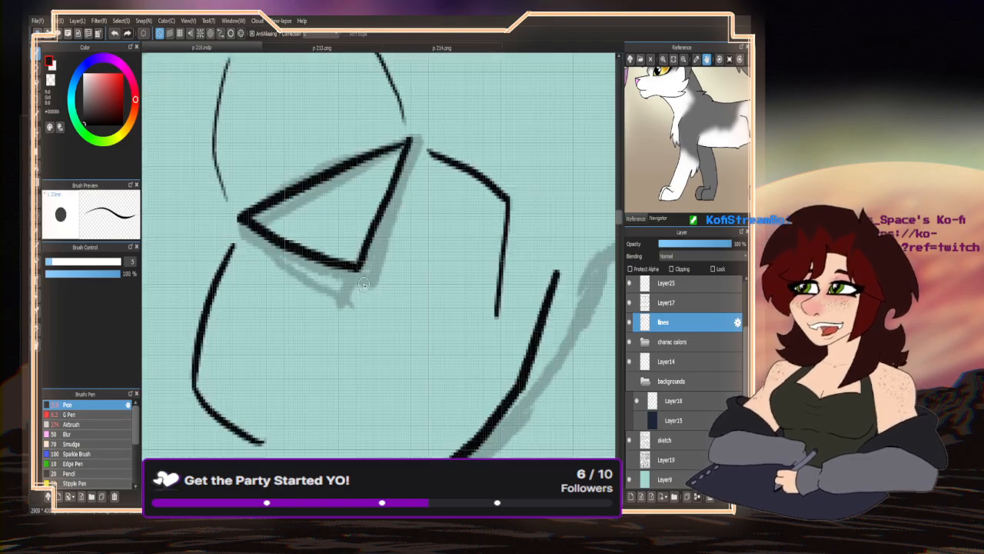
{"action": "left_click_drag", "start_coordinate": [358, 269], "coordinate": [398, 363]}
{"action": "scroll", "coordinate": [327, 246], "scroll_direction": "down", "scroll_amount": 3}
{"action": "scroll", "coordinate": [363, 311], "scroll_direction": "up", "scroll_amount": 3}
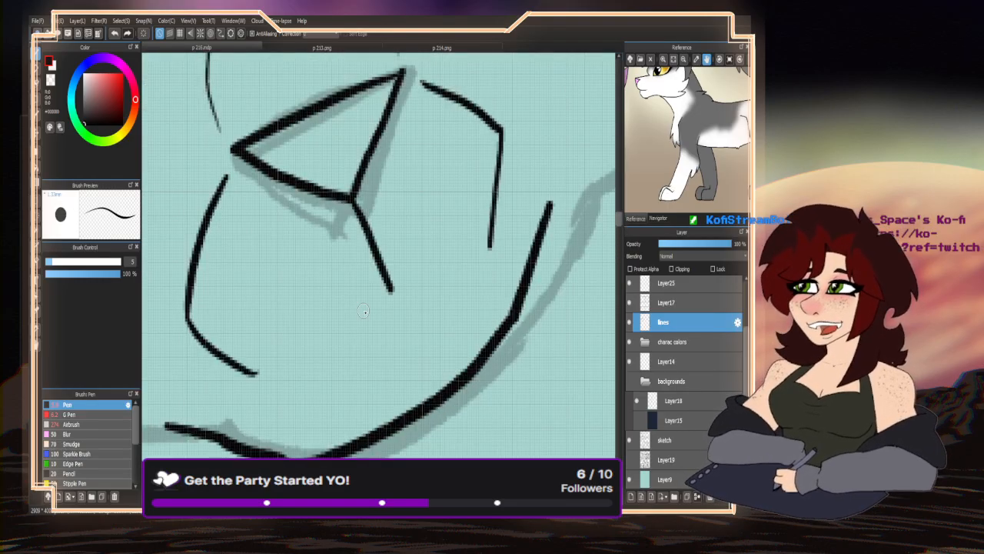
{"action": "scroll", "coordinate": [363, 310], "scroll_direction": "down", "scroll_amount": 2}
{"action": "scroll", "coordinate": [326, 324], "scroll_direction": "up", "scroll_amount": 2}
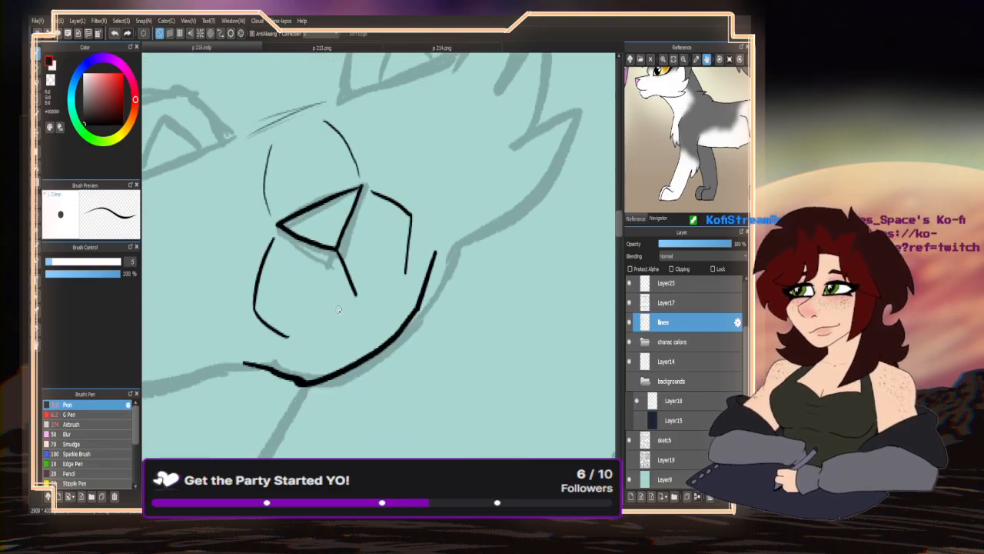
{"action": "key", "text": "ctrl+z"}
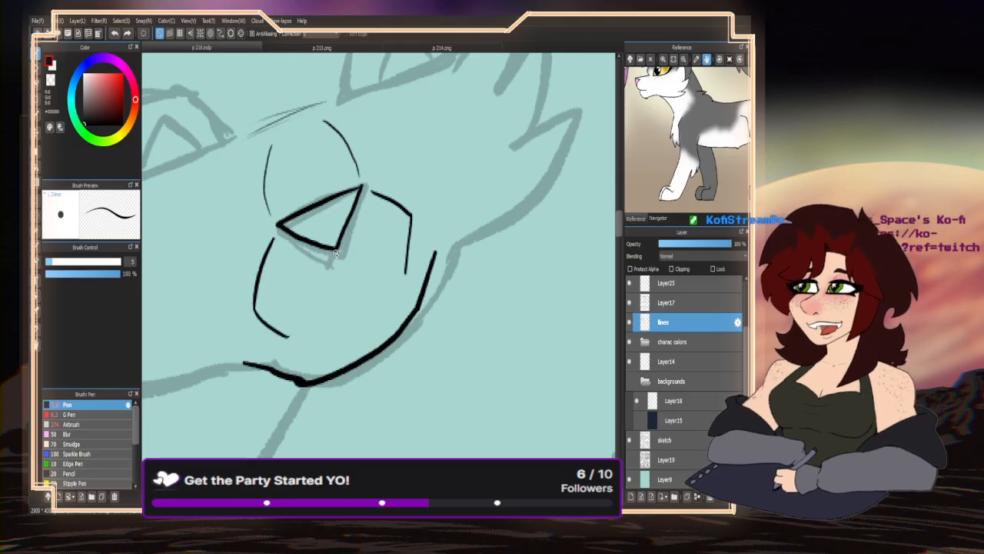
- Ink the short line running down from the nose tip and a thick slanted mouth line beneath it
{"action": "left_click_drag", "start_coordinate": [336, 248], "coordinate": [350, 306]}
{"action": "mouse_move", "coordinate": [309, 332]}
{"action": "left_mouse_down"}
{"action": "mouse_move", "coordinate": [386, 289]}
{"action": "mouse_move", "coordinate": [309, 330]}
{"action": "mouse_move", "coordinate": [363, 303]}
{"action": "left_mouse_up"}
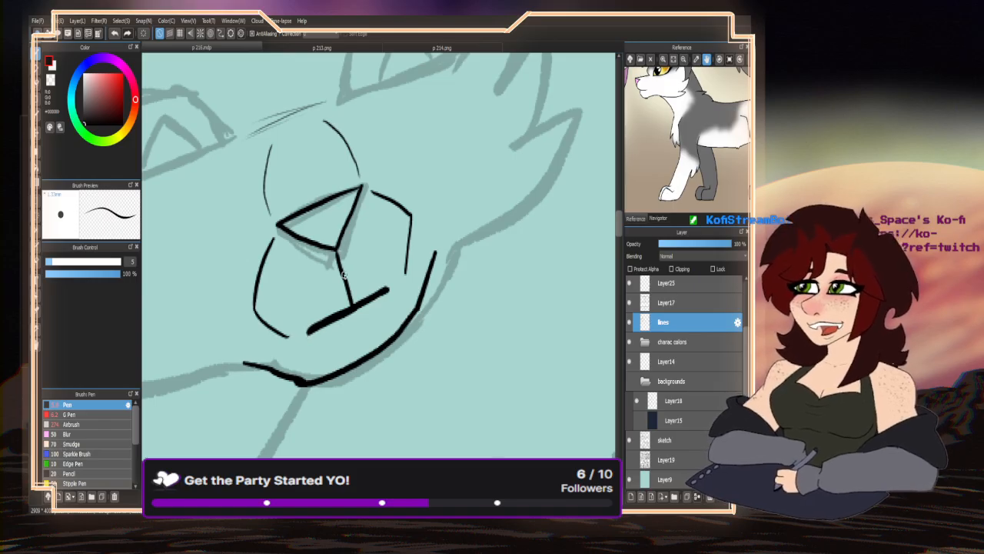
{"action": "scroll", "coordinate": [343, 275], "scroll_direction": "down", "scroll_amount": 5}
- Bring the cat's front view into the reference image, and ink the pointed cheek fur tufts from the jaw up to the eye
{"action": "scroll", "coordinate": [379, 256], "scroll_direction": "up", "scroll_amount": 6}
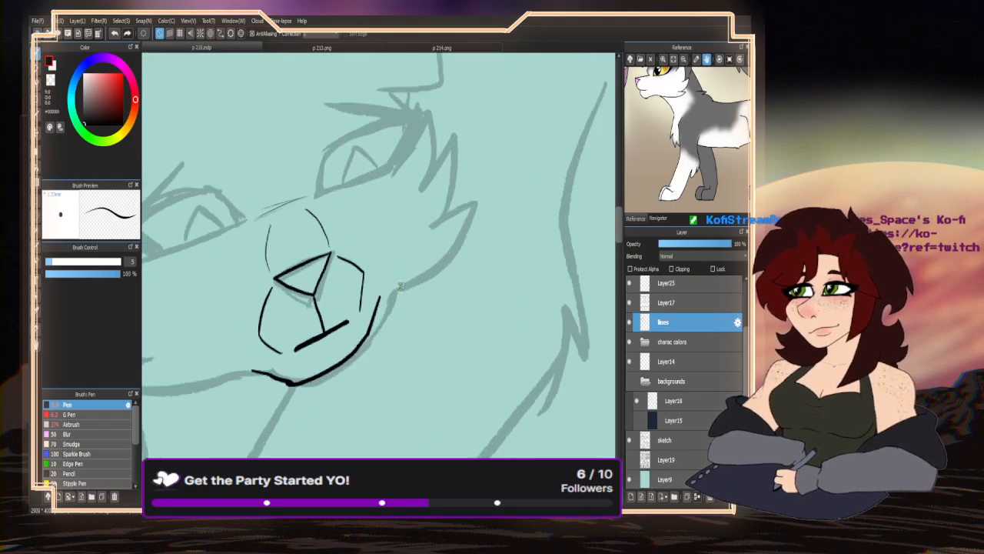
{"action": "left_click_drag", "start_coordinate": [669, 135], "coordinate": [683, 160]}
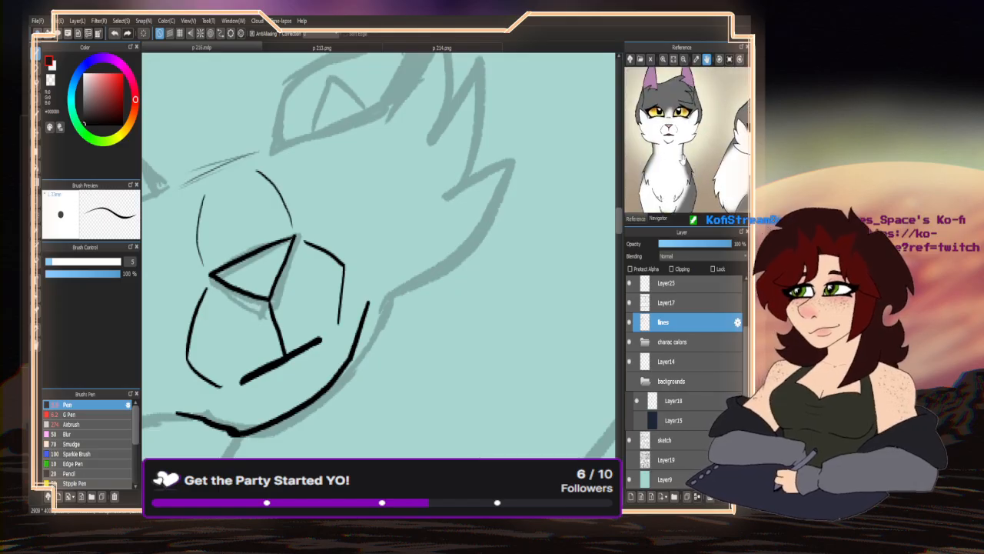
{"action": "mouse_move", "coordinate": [364, 321]}
{"action": "left_mouse_down"}
{"action": "mouse_move", "coordinate": [461, 240]}
{"action": "mouse_move", "coordinate": [421, 221]}
{"action": "left_mouse_up"}
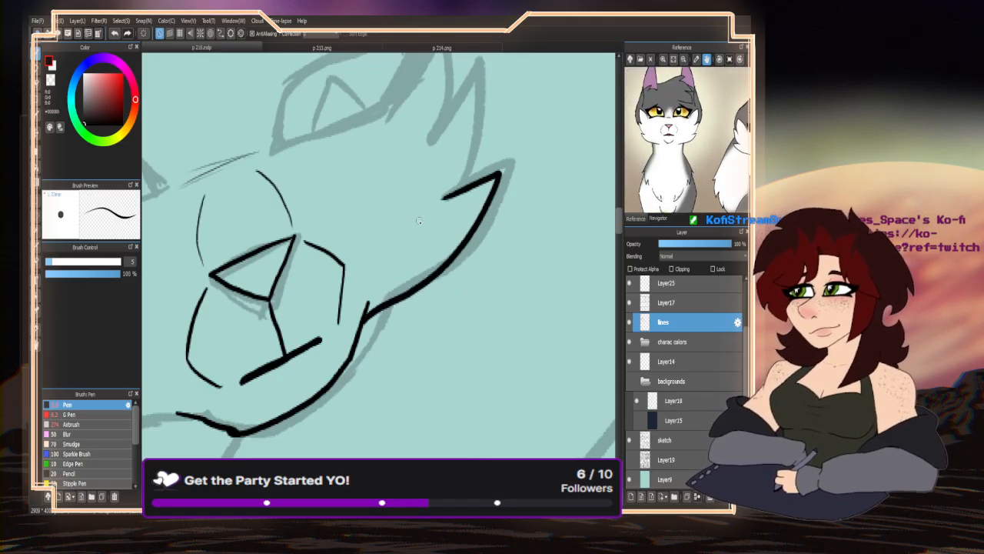
{"action": "scroll", "coordinate": [421, 222], "scroll_direction": "down", "scroll_amount": 1}
{"action": "scroll", "coordinate": [413, 256], "scroll_direction": "up", "scroll_amount": 1}
{"action": "mouse_move", "coordinate": [413, 256]}
{"action": "left_mouse_down"}
{"action": "mouse_move", "coordinate": [446, 137]}
{"action": "mouse_move", "coordinate": [398, 181]}
{"action": "mouse_move", "coordinate": [398, 74]}
{"action": "mouse_move", "coordinate": [338, 171]}
{"action": "left_mouse_up"}
- Erase the overshooting line ends at the bases of the cheek fur tufts and where the cheek meets the jaw, using the transparent colour
{"action": "scroll", "coordinate": [441, 217], "scroll_direction": "down", "scroll_amount": 3}
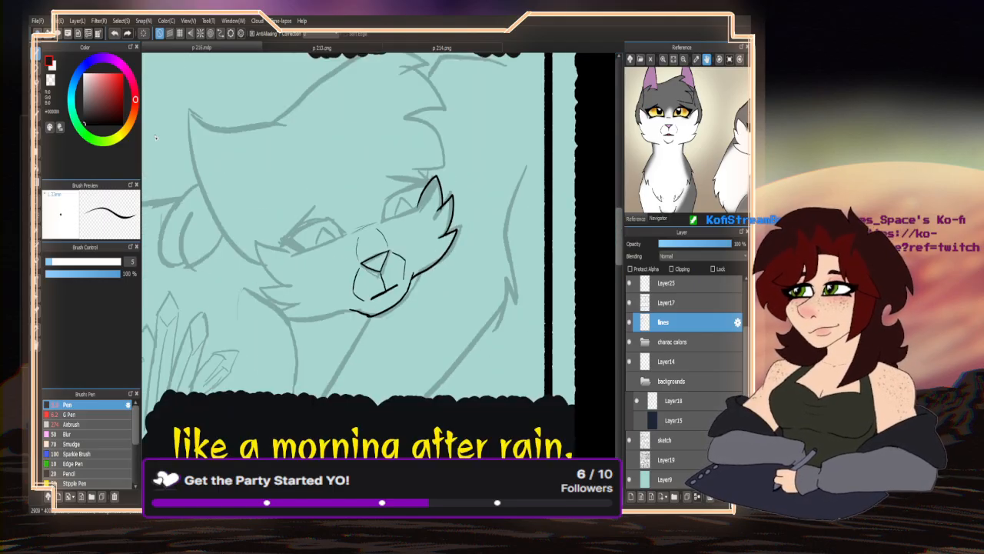
{"action": "left_click", "coordinate": [50, 79]}
{"action": "scroll", "coordinate": [445, 198], "scroll_direction": "up", "scroll_amount": 4}
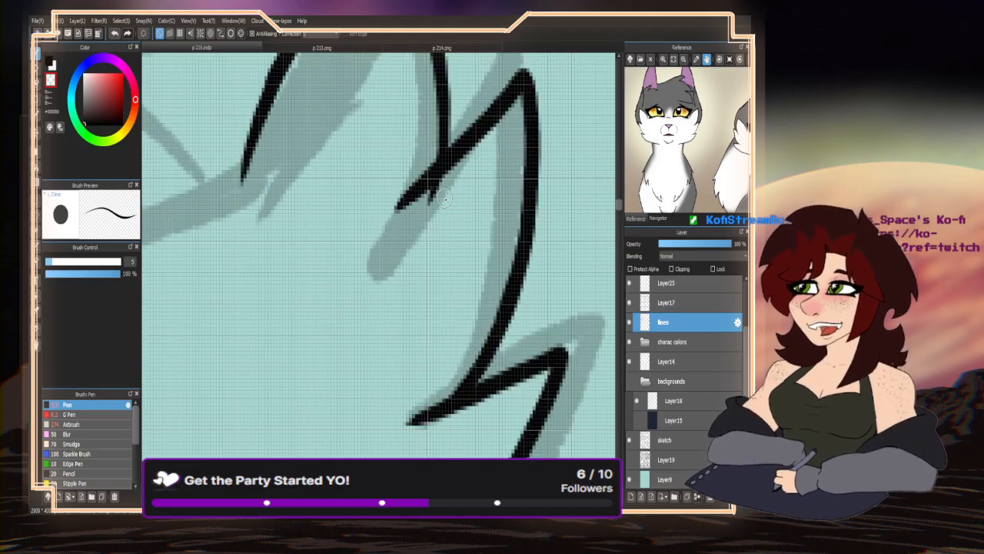
{"action": "left_click_drag", "start_coordinate": [444, 199], "coordinate": [419, 208]}
{"action": "scroll", "coordinate": [423, 209], "scroll_direction": "down", "scroll_amount": 4}
{"action": "scroll", "coordinate": [456, 241], "scroll_direction": "up", "scroll_amount": 4}
{"action": "left_click_drag", "start_coordinate": [457, 241], "coordinate": [415, 275]}
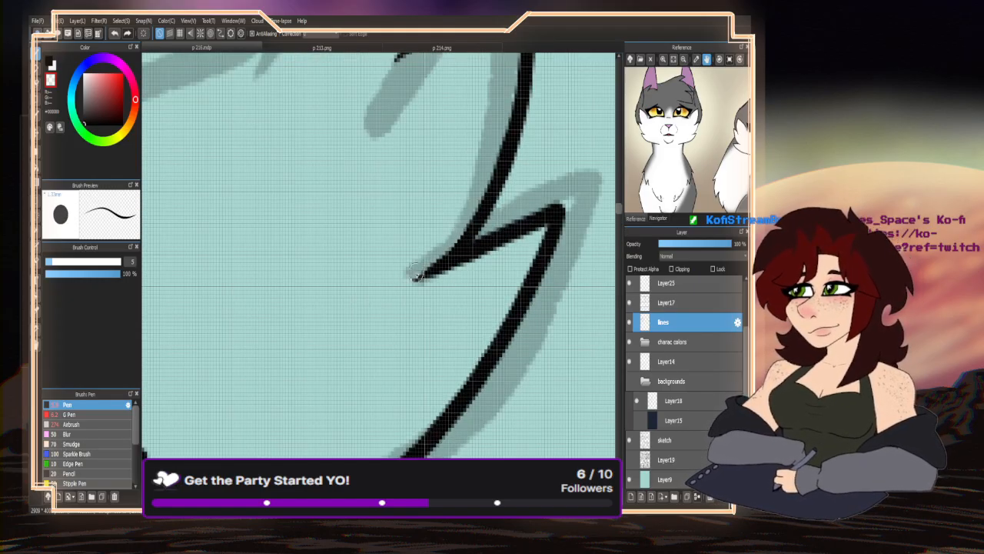
{"action": "scroll", "coordinate": [415, 275], "scroll_direction": "down", "scroll_amount": 4}
{"action": "scroll", "coordinate": [388, 308], "scroll_direction": "up", "scroll_amount": 4}
{"action": "left_click_drag", "start_coordinate": [372, 371], "coordinate": [424, 250]}
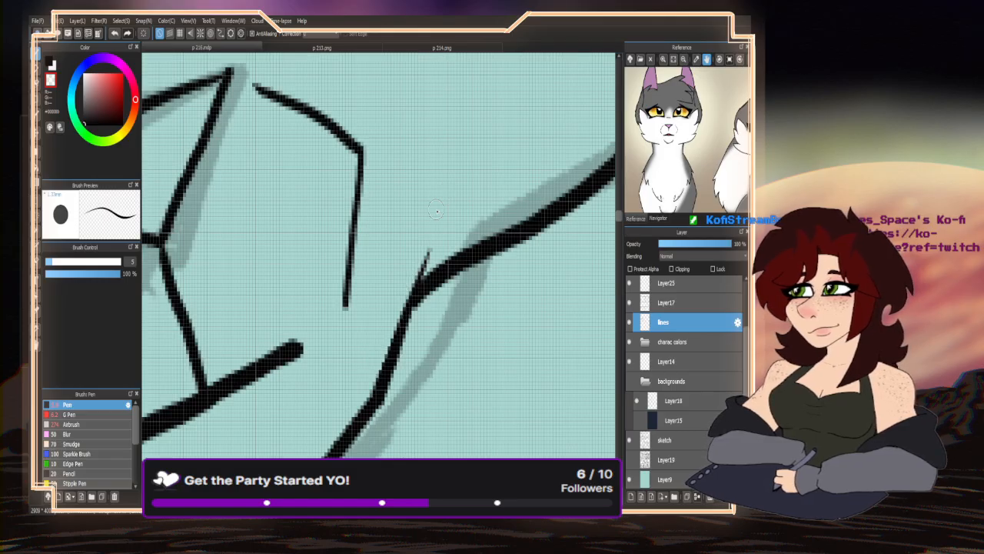
{"action": "scroll", "coordinate": [318, 235], "scroll_direction": "down", "scroll_amount": 6}
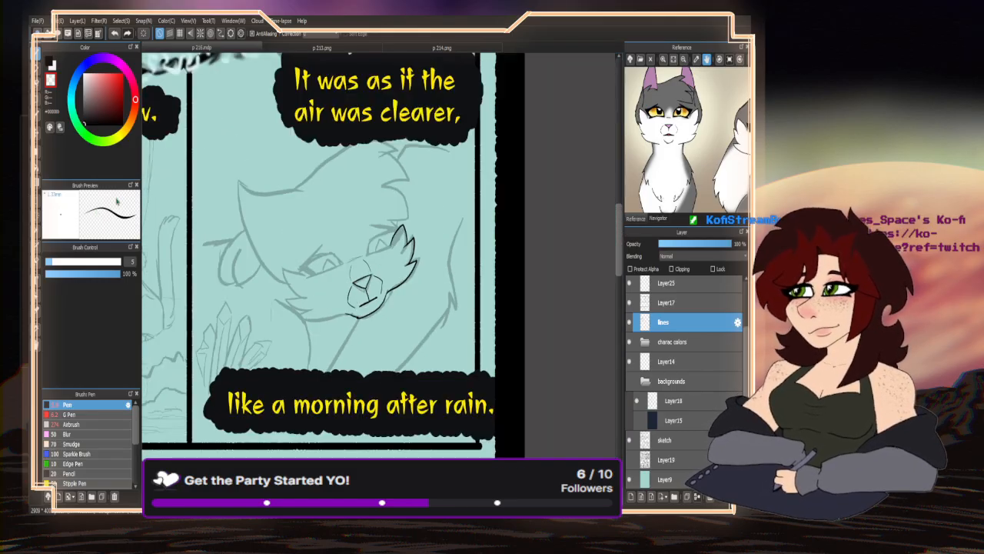
- Ink the lower lid and outer corner of the eye beside the tufts in black, and bring the cat's side profile into the reference image
{"action": "left_click", "coordinate": [50, 63]}
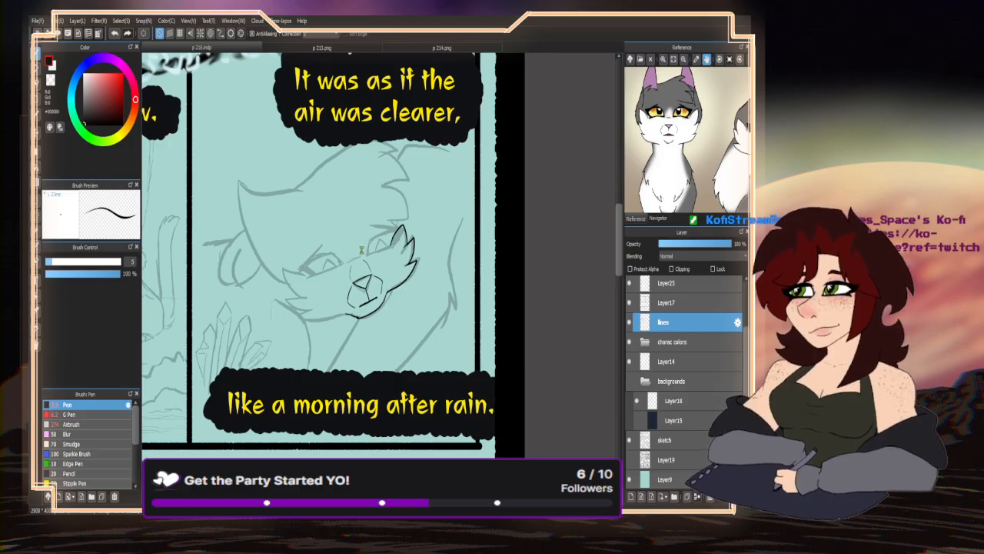
{"action": "scroll", "coordinate": [361, 249], "scroll_direction": "up", "scroll_amount": 5}
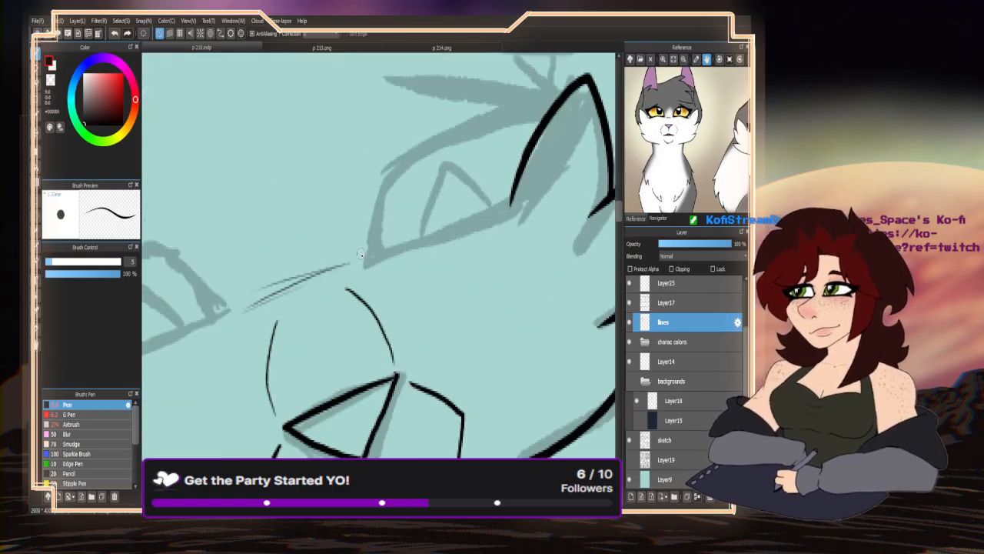
{"action": "mouse_move", "coordinate": [361, 254]}
{"action": "left_mouse_down"}
{"action": "mouse_move", "coordinate": [353, 273]}
{"action": "mouse_move", "coordinate": [488, 216]}
{"action": "mouse_move", "coordinate": [359, 266]}
{"action": "left_mouse_up"}
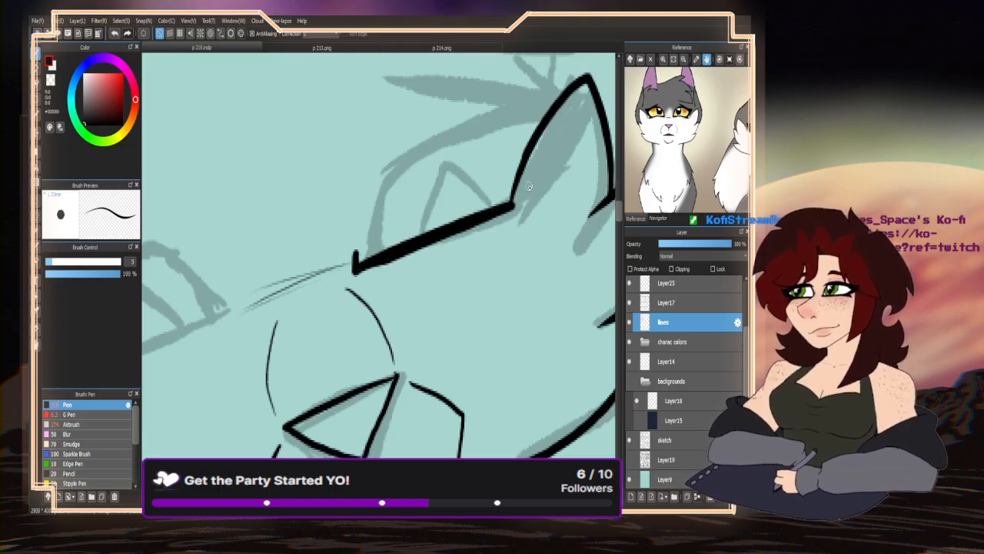
{"action": "mouse_move", "coordinate": [506, 205]}
{"action": "left_mouse_down"}
{"action": "mouse_move", "coordinate": [528, 140]}
{"action": "mouse_move", "coordinate": [521, 186]}
{"action": "mouse_move", "coordinate": [541, 113]}
{"action": "left_mouse_up"}
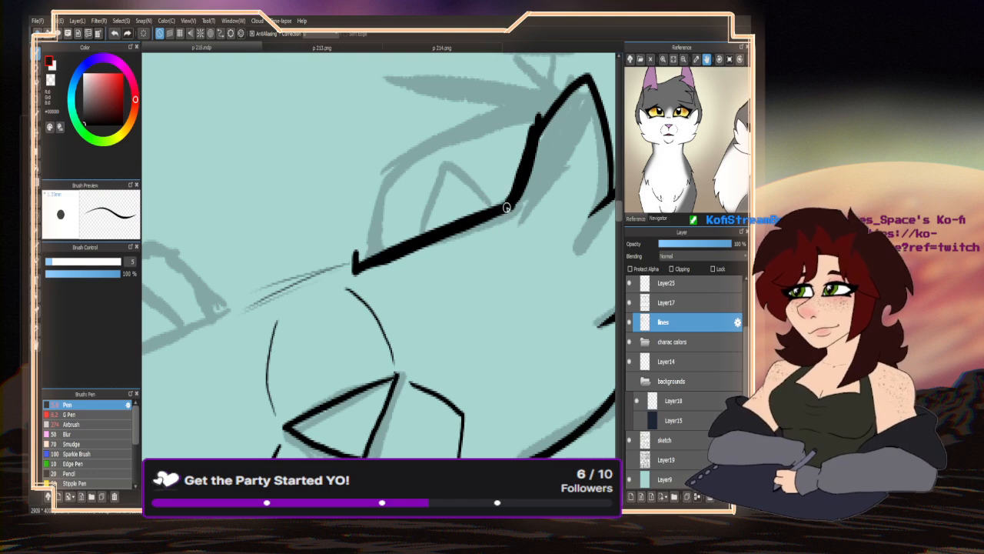
{"action": "left_click_drag", "start_coordinate": [725, 158], "coordinate": [670, 174]}
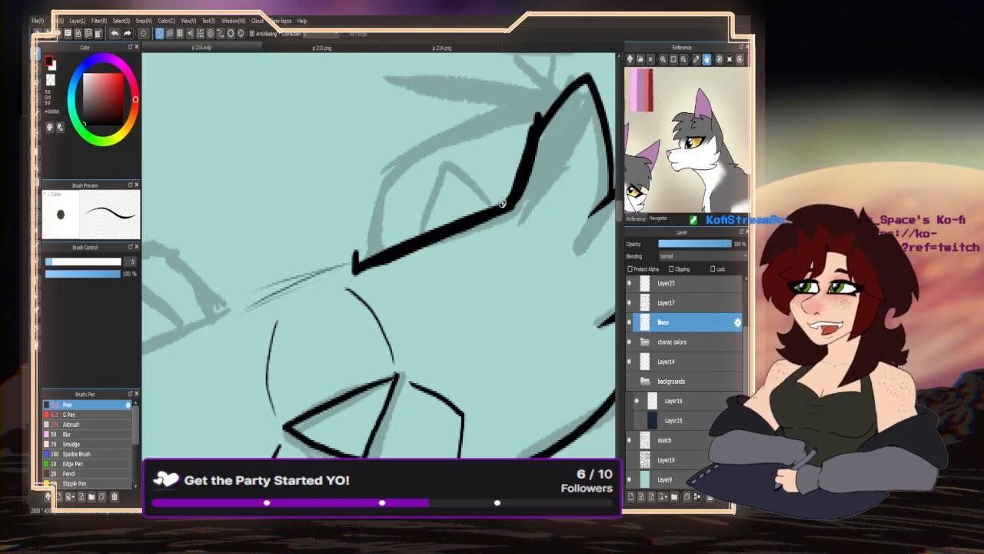
- Thicken the eye's outer corner into a solid black wedge, and ink the long pointed lash and thick upper lid from it
{"action": "mouse_move", "coordinate": [502, 205]}
{"action": "left_mouse_down"}
{"action": "mouse_move", "coordinate": [535, 125]}
{"action": "mouse_move", "coordinate": [502, 208]}
{"action": "mouse_move", "coordinate": [524, 192]}
{"action": "mouse_move", "coordinate": [552, 99]}
{"action": "mouse_move", "coordinate": [529, 174]}
{"action": "mouse_move", "coordinate": [531, 117]}
{"action": "mouse_move", "coordinate": [579, 83]}
{"action": "mouse_move", "coordinate": [529, 117]}
{"action": "mouse_move", "coordinate": [504, 114]}
{"action": "left_mouse_up"}
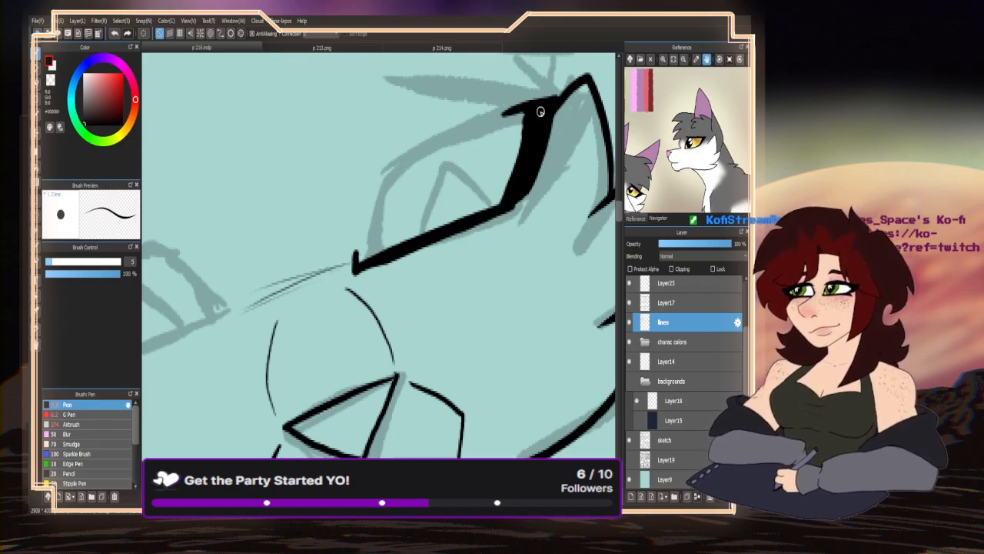
{"action": "left_click_drag", "start_coordinate": [538, 110], "coordinate": [472, 134]}
{"action": "left_click_drag", "start_coordinate": [528, 107], "coordinate": [477, 115]}
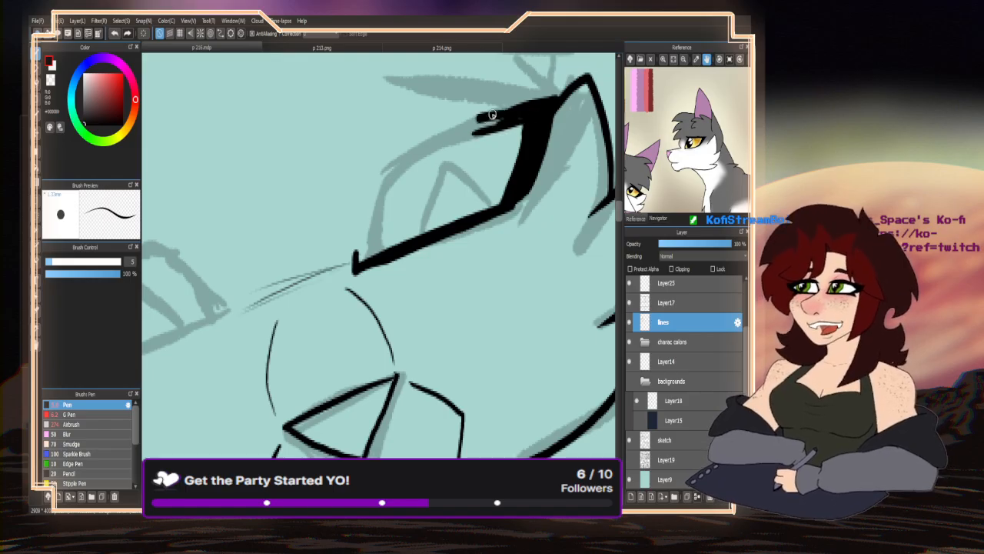
{"action": "left_click_drag", "start_coordinate": [552, 97], "coordinate": [416, 86]}
{"action": "left_click_drag", "start_coordinate": [513, 112], "coordinate": [427, 97]}
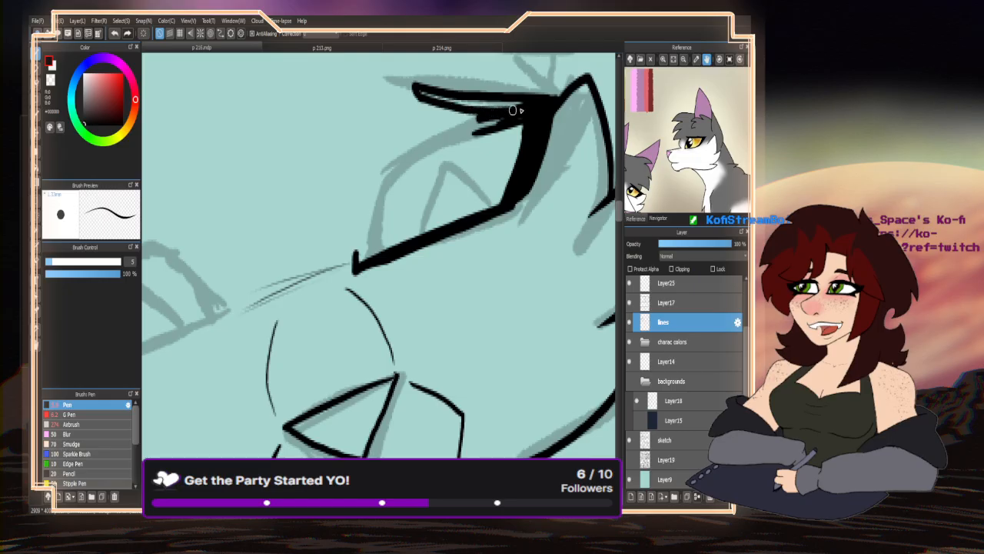
{"action": "left_click_drag", "start_coordinate": [518, 106], "coordinate": [424, 92]}
{"action": "mouse_move", "coordinate": [513, 105]}
{"action": "left_mouse_down"}
{"action": "mouse_move", "coordinate": [479, 110]}
{"action": "mouse_move", "coordinate": [525, 136]}
{"action": "mouse_move", "coordinate": [508, 122]}
{"action": "mouse_move", "coordinate": [526, 116]}
{"action": "mouse_move", "coordinate": [399, 168]}
{"action": "mouse_move", "coordinate": [494, 108]}
{"action": "mouse_move", "coordinate": [381, 183]}
{"action": "left_mouse_up"}
{"action": "mouse_move", "coordinate": [450, 132]}
{"action": "left_mouse_down"}
{"action": "mouse_move", "coordinate": [485, 120]}
{"action": "mouse_move", "coordinate": [502, 101]}
{"action": "left_mouse_up"}
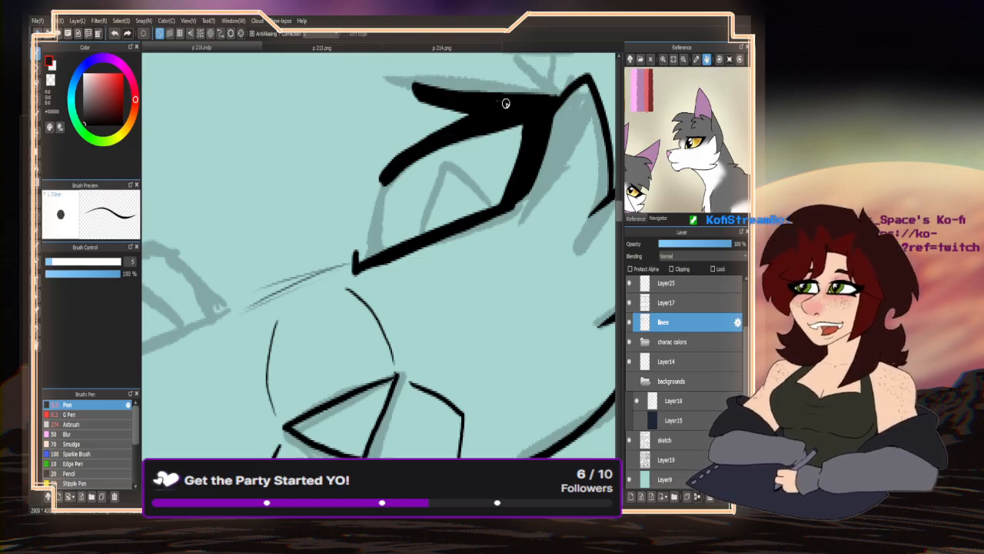
- Close the eye outline from the upper lid down to the inner corner, and ink the small pointed pupil above the lower lid
{"action": "scroll", "coordinate": [375, 195], "scroll_direction": "up", "scroll_amount": 2}
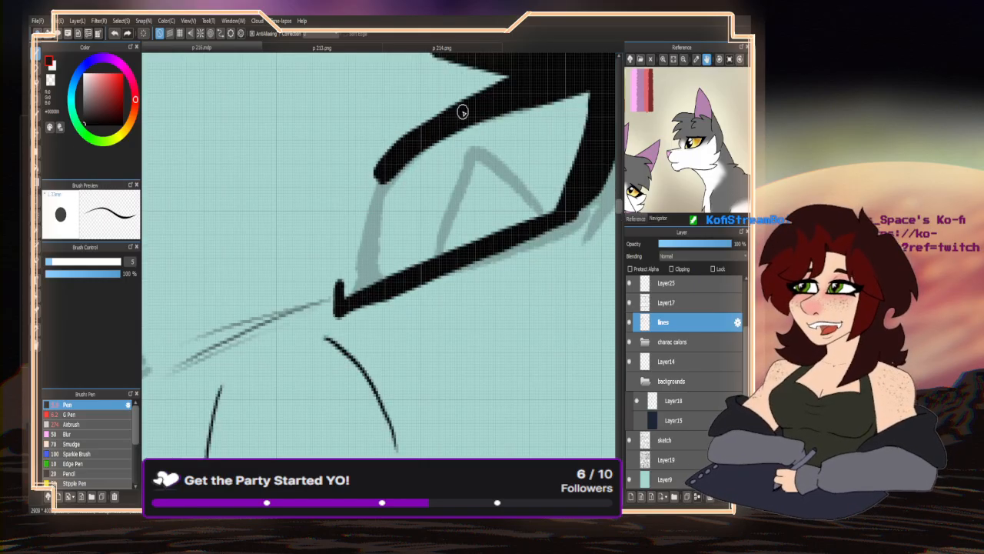
{"action": "mouse_move", "coordinate": [500, 84]}
{"action": "left_mouse_down"}
{"action": "mouse_move", "coordinate": [381, 159]}
{"action": "mouse_move", "coordinate": [352, 196]}
{"action": "mouse_move", "coordinate": [338, 300]}
{"action": "left_mouse_up"}
{"action": "left_click_drag", "start_coordinate": [369, 193], "coordinate": [346, 292]}
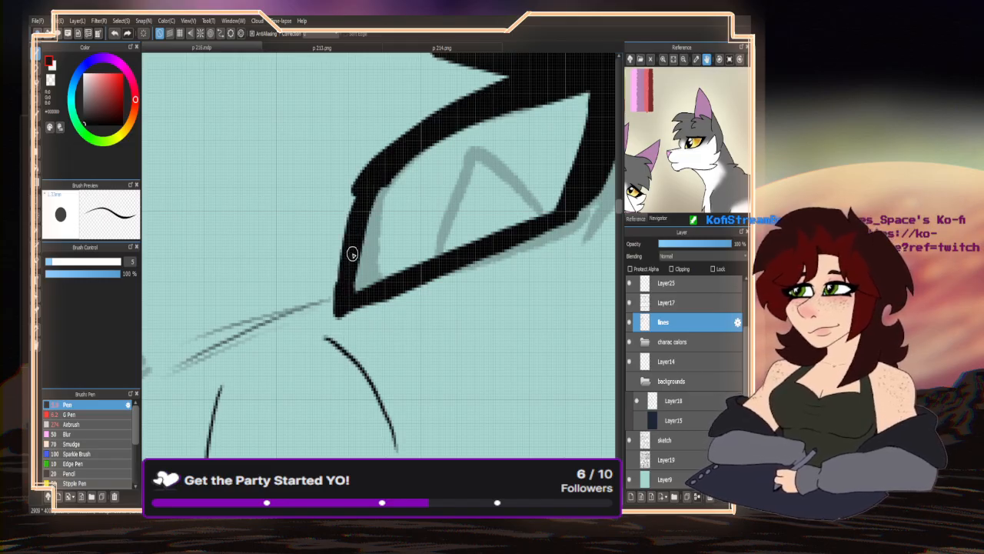
{"action": "scroll", "coordinate": [351, 254], "scroll_direction": "down", "scroll_amount": 4}
{"action": "scroll", "coordinate": [422, 173], "scroll_direction": "up", "scroll_amount": 3}
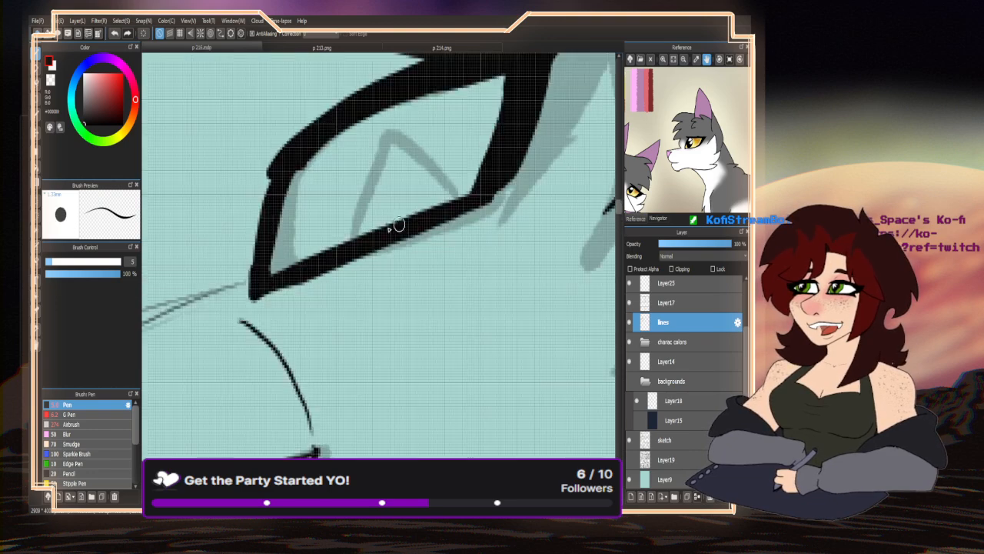
{"action": "mouse_move", "coordinate": [452, 202]}
{"action": "left_mouse_down"}
{"action": "mouse_move", "coordinate": [441, 165]}
{"action": "mouse_move", "coordinate": [389, 132]}
{"action": "mouse_move", "coordinate": [359, 194]}
{"action": "mouse_move", "coordinate": [376, 234]}
{"action": "left_mouse_up"}
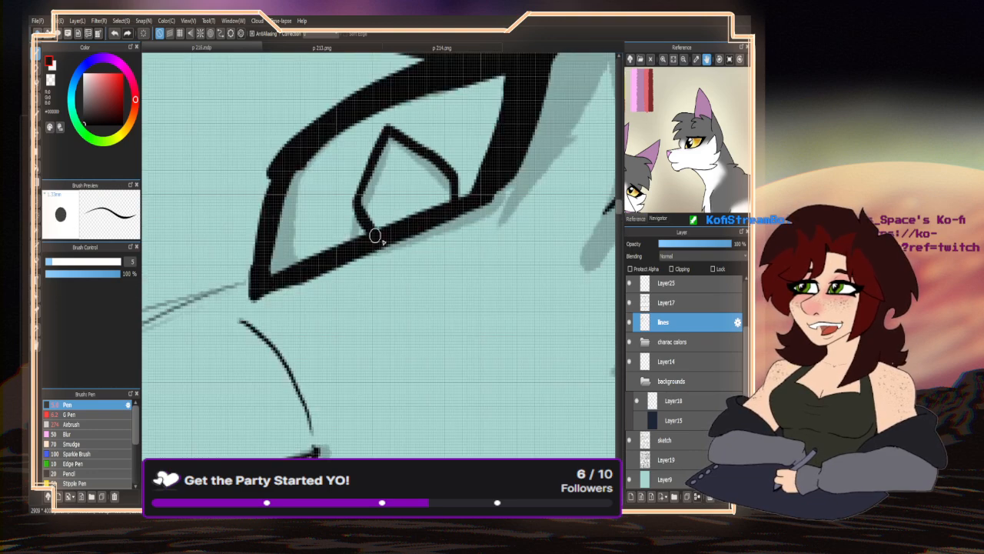
{"action": "scroll", "coordinate": [365, 254], "scroll_direction": "down", "scroll_amount": 5}
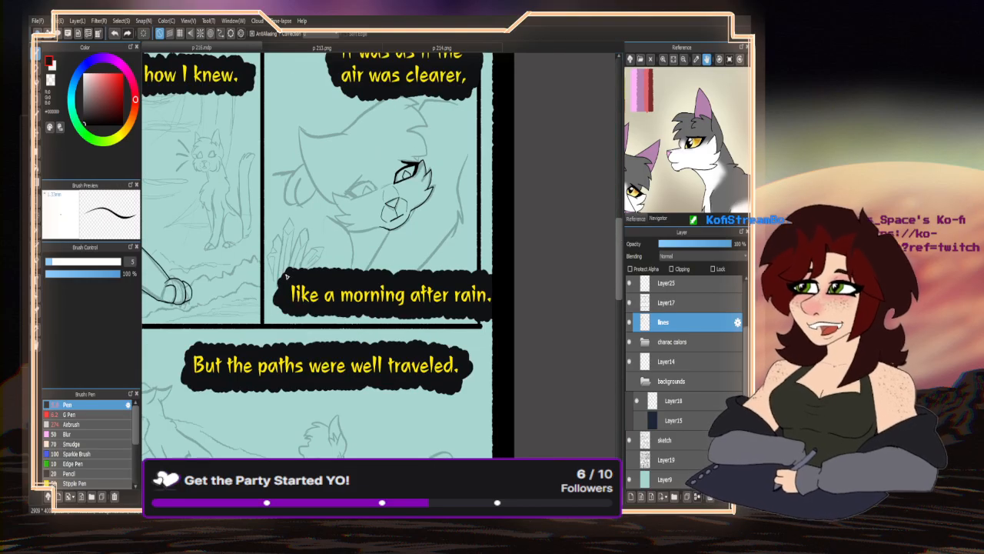
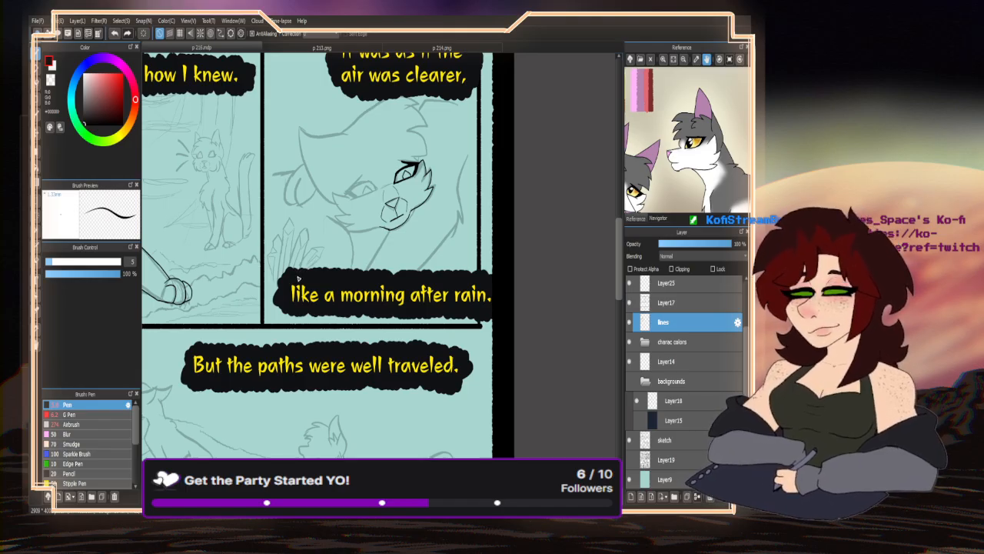
{"action": "scroll", "coordinate": [414, 219], "scroll_direction": "up", "scroll_amount": 3}
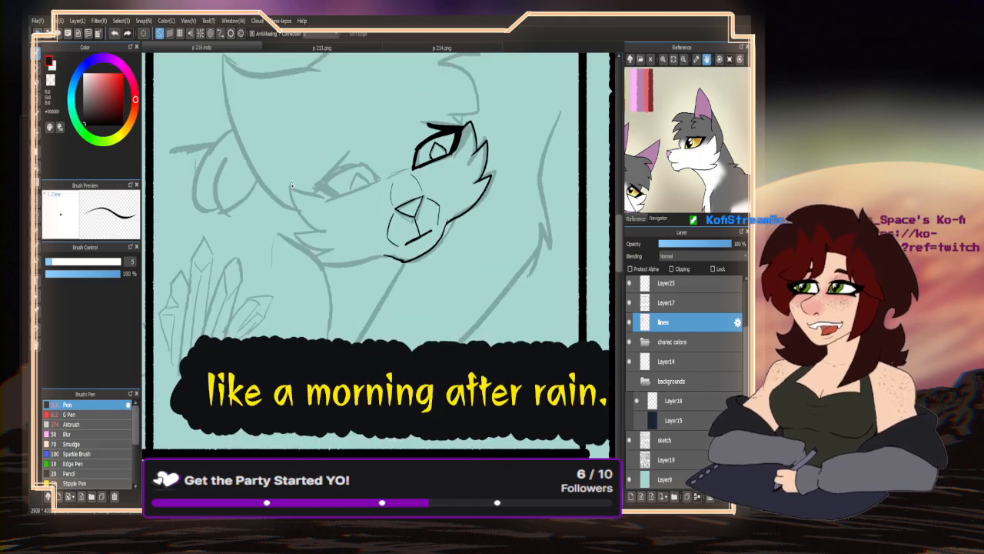
{"action": "left_click", "coordinate": [51, 81]}
{"action": "scroll", "coordinate": [421, 146], "scroll_direction": "up", "scroll_amount": 5}
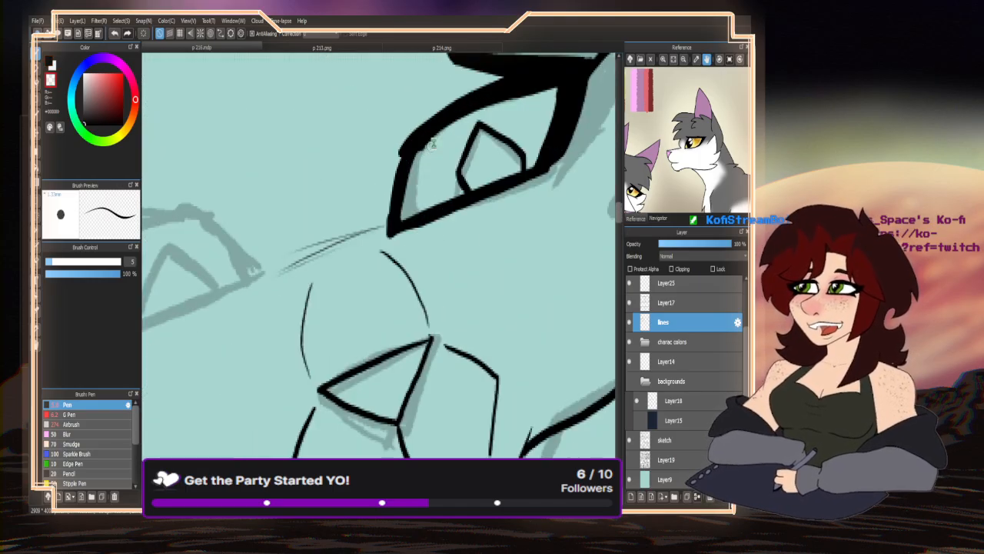
{"action": "left_click", "coordinate": [51, 63]}
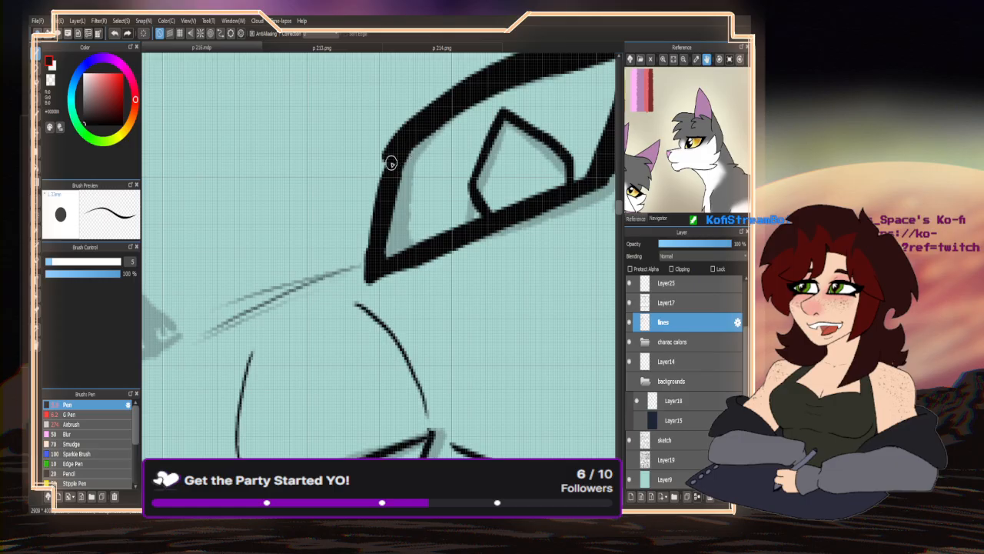
{"action": "scroll", "coordinate": [391, 159], "scroll_direction": "down", "scroll_amount": 5}
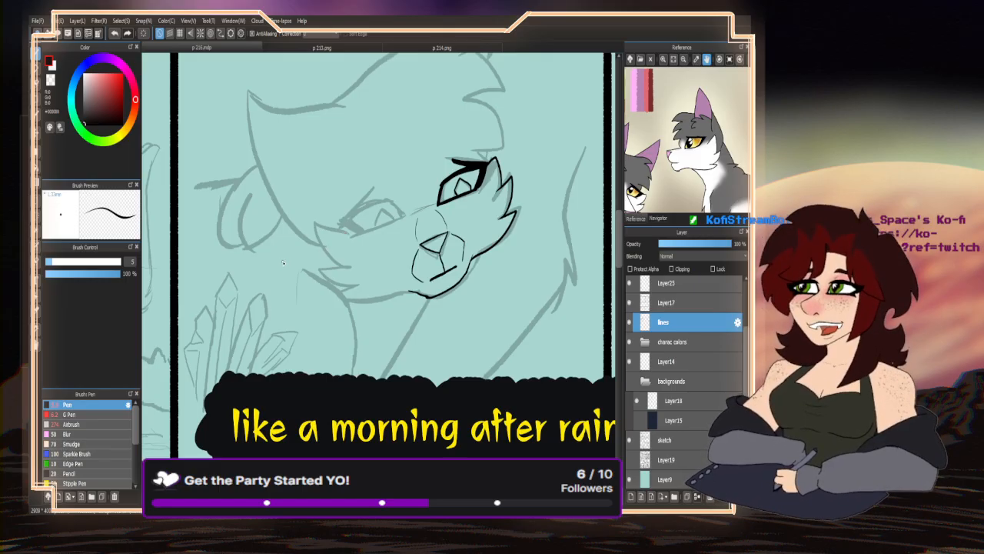
- Ink the other eye's thick slanted lower lid and its inner corner curving up to the upper lid in black
{"action": "scroll", "coordinate": [386, 225], "scroll_direction": "up", "scroll_amount": 4}
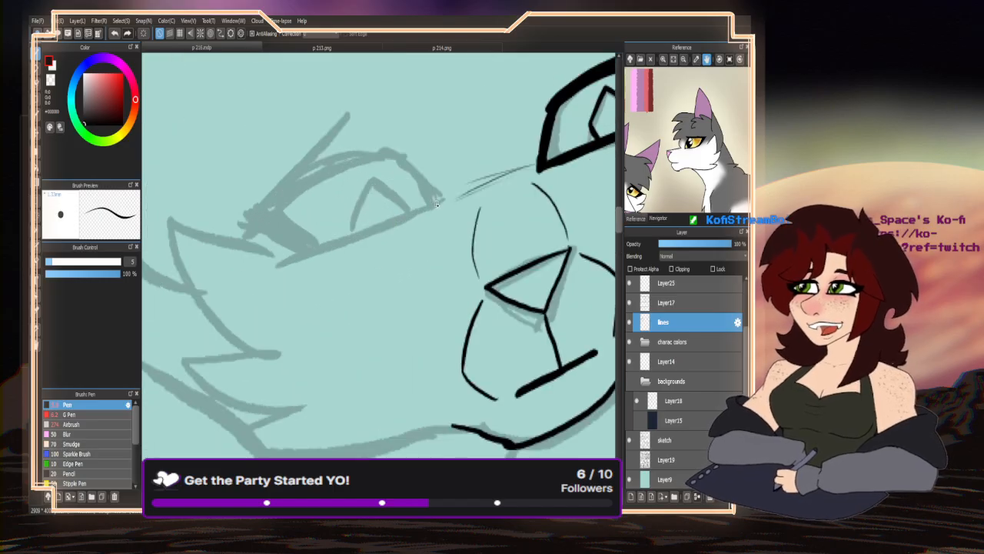
{"action": "left_click_drag", "start_coordinate": [436, 203], "coordinate": [275, 264]}
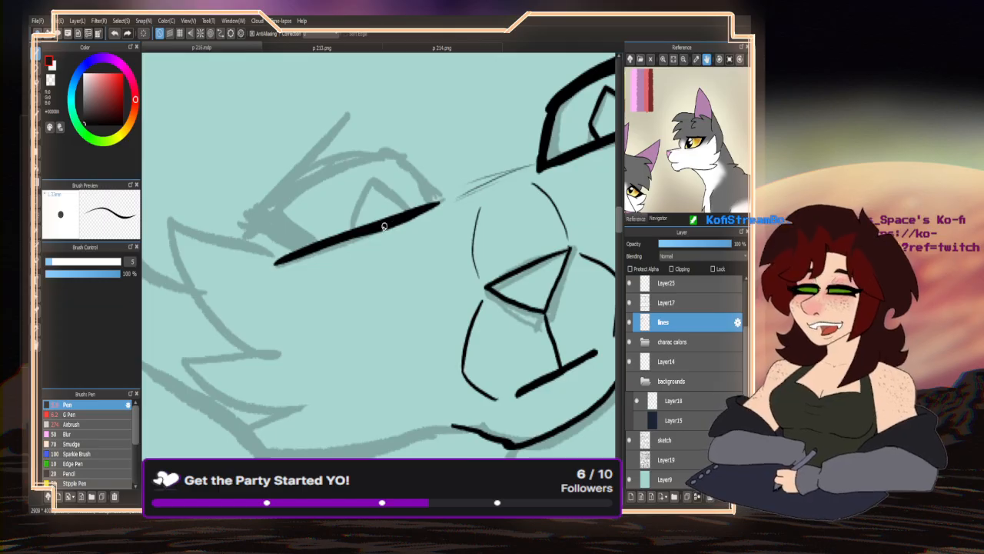
{"action": "left_click_drag", "start_coordinate": [383, 226], "coordinate": [279, 264]}
{"action": "scroll", "coordinate": [416, 182], "scroll_direction": "up", "scroll_amount": 2}
{"action": "mouse_move", "coordinate": [352, 132]}
{"action": "left_mouse_down"}
{"action": "mouse_move", "coordinate": [461, 220]}
{"action": "mouse_move", "coordinate": [433, 193]}
{"action": "mouse_move", "coordinate": [433, 205]}
{"action": "mouse_move", "coordinate": [422, 169]}
{"action": "mouse_move", "coordinate": [330, 123]}
{"action": "left_mouse_up"}
{"action": "scroll", "coordinate": [413, 177], "scroll_direction": "down", "scroll_amount": 2}
{"action": "scroll", "coordinate": [413, 176], "scroll_direction": "up", "scroll_amount": 1}
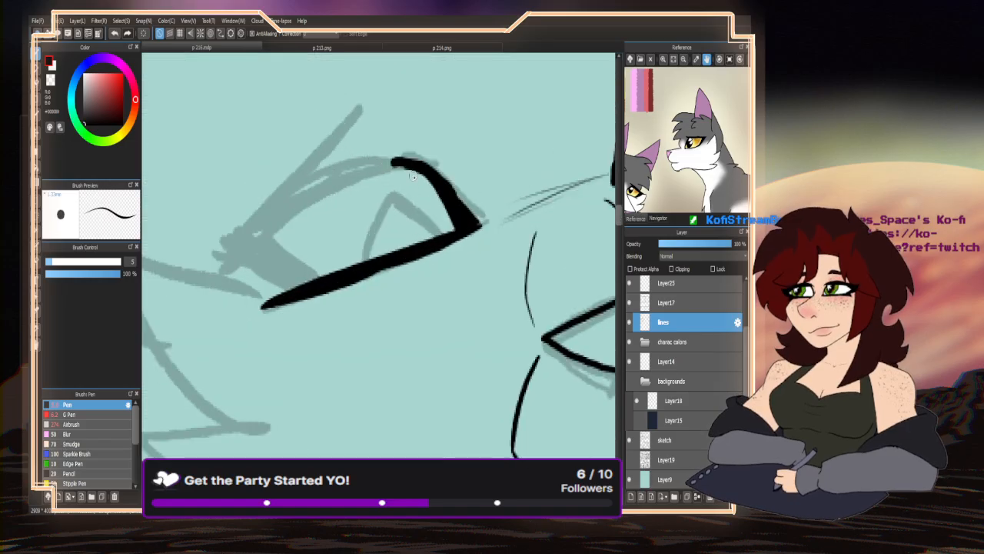
- Ink the second eye's upper lid and outer edge down to the lower lid, and thicken the lid and inner corner
{"action": "mouse_move", "coordinate": [402, 162]}
{"action": "left_mouse_down"}
{"action": "mouse_move", "coordinate": [367, 170]}
{"action": "mouse_move", "coordinate": [310, 195]}
{"action": "mouse_move", "coordinate": [357, 179]}
{"action": "mouse_move", "coordinate": [255, 245]}
{"action": "left_mouse_up"}
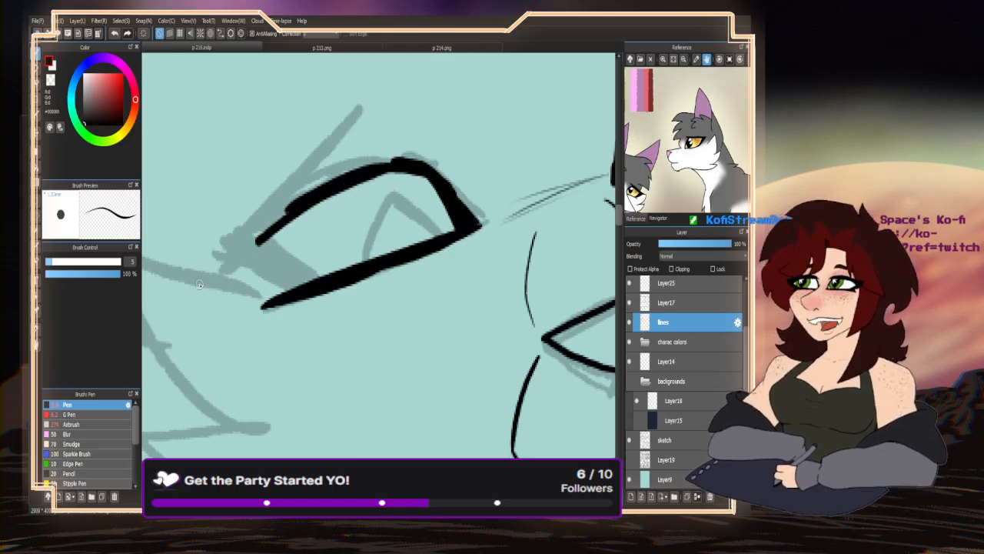
{"action": "scroll", "coordinate": [246, 235], "scroll_direction": "up", "scroll_amount": 2}
{"action": "mouse_move", "coordinate": [242, 237]}
{"action": "left_mouse_down"}
{"action": "mouse_move", "coordinate": [305, 287]}
{"action": "mouse_move", "coordinate": [367, 312]}
{"action": "mouse_move", "coordinate": [341, 307]}
{"action": "mouse_move", "coordinate": [243, 235]}
{"action": "left_mouse_up"}
{"action": "scroll", "coordinate": [363, 288], "scroll_direction": "down", "scroll_amount": 3}
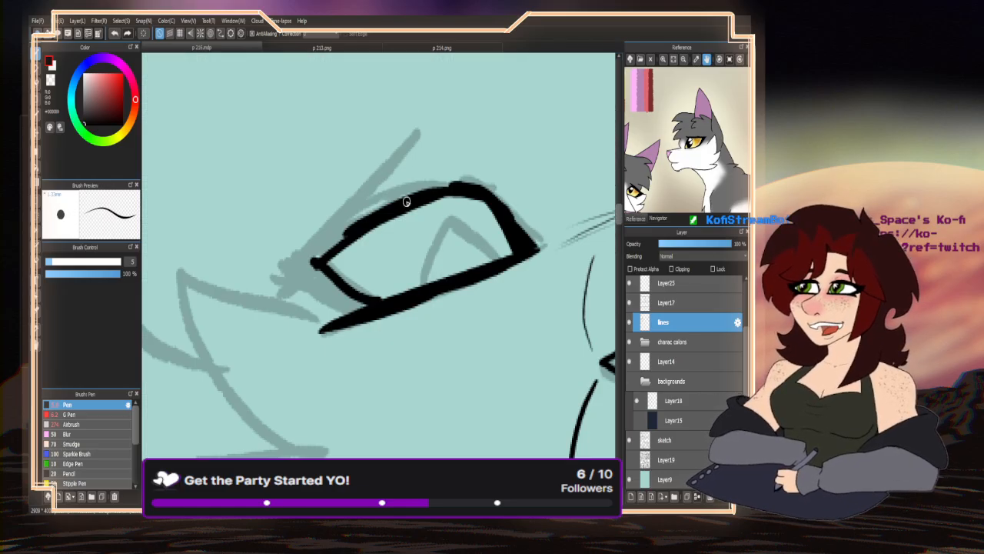
{"action": "mouse_move", "coordinate": [487, 192]}
{"action": "left_mouse_down"}
{"action": "mouse_move", "coordinate": [440, 183]}
{"action": "mouse_move", "coordinate": [332, 221]}
{"action": "left_mouse_up"}
{"action": "scroll", "coordinate": [496, 211], "scroll_direction": "up", "scroll_amount": 3}
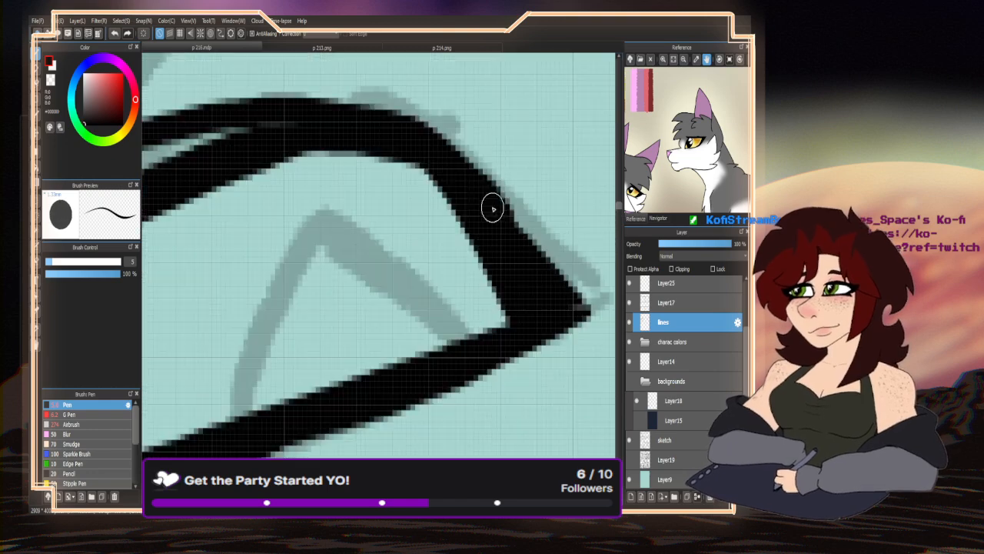
{"action": "left_click_drag", "start_coordinate": [547, 274], "coordinate": [575, 277]}
{"action": "scroll", "coordinate": [575, 277], "scroll_direction": "down", "scroll_amount": 3}
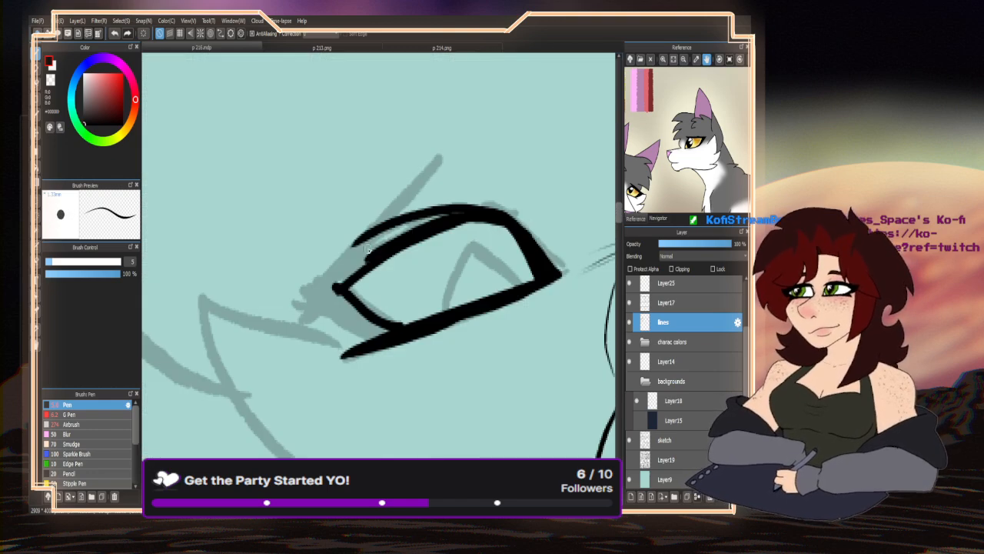
- Ink the upward-pointing lash and the pointed outline around the second eye's outer corner
{"action": "mouse_move", "coordinate": [384, 228]}
{"action": "left_mouse_down"}
{"action": "mouse_move", "coordinate": [437, 160]}
{"action": "mouse_move", "coordinate": [300, 292]}
{"action": "mouse_move", "coordinate": [362, 333]}
{"action": "mouse_move", "coordinate": [403, 326]}
{"action": "mouse_move", "coordinate": [337, 285]}
{"action": "mouse_move", "coordinate": [410, 322]}
{"action": "left_mouse_up"}
{"action": "key", "text": "x"}
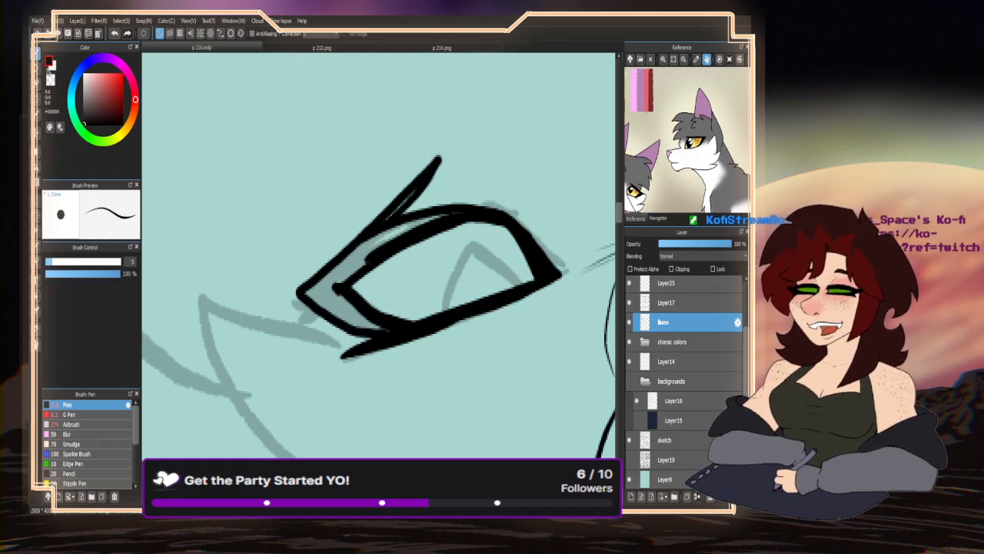
{"action": "scroll", "coordinate": [384, 292], "scroll_direction": "up", "scroll_amount": 2}
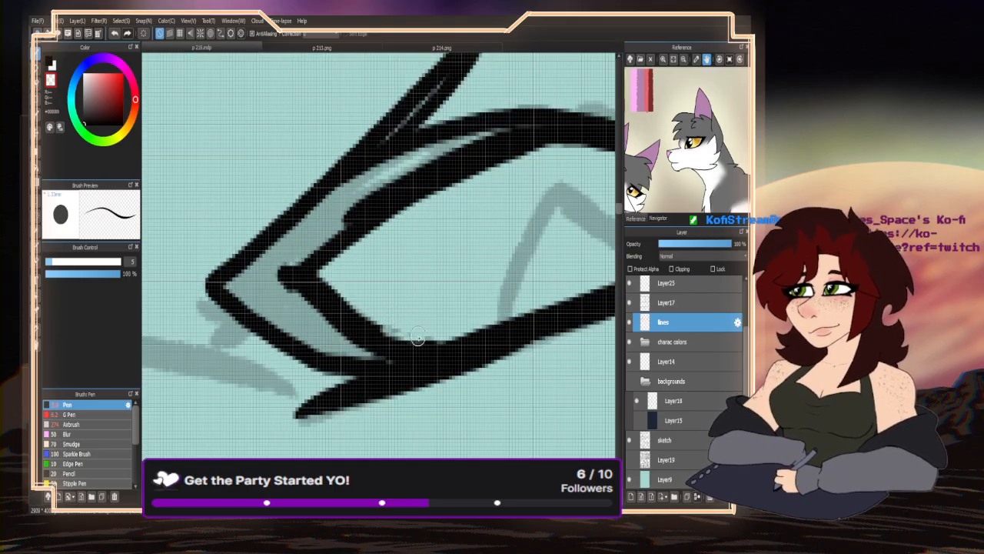
{"action": "key", "text": "x"}
{"action": "scroll", "coordinate": [311, 227], "scroll_direction": "down", "scroll_amount": 1}
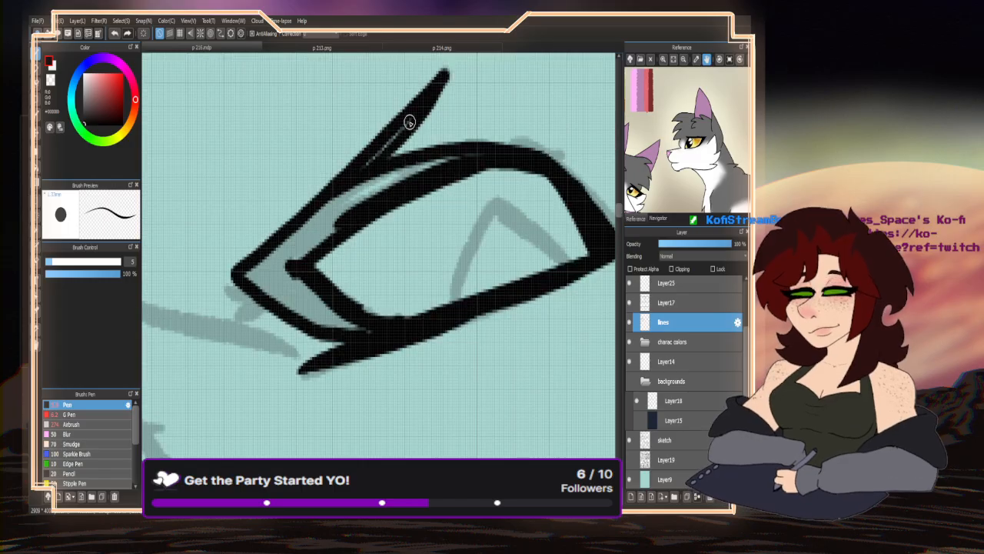
- Fill the gaps in the second eye's lash, upper lid and outer corner with solid black
{"action": "mouse_move", "coordinate": [479, 156]}
{"action": "left_mouse_down"}
{"action": "mouse_move", "coordinate": [370, 187]}
{"action": "mouse_move", "coordinate": [339, 207]}
{"action": "mouse_move", "coordinate": [394, 183]}
{"action": "mouse_move", "coordinate": [367, 183]}
{"action": "mouse_move", "coordinate": [419, 165]}
{"action": "mouse_move", "coordinate": [278, 253]}
{"action": "left_mouse_up"}
{"action": "mouse_move", "coordinate": [317, 306]}
{"action": "left_mouse_down"}
{"action": "mouse_move", "coordinate": [364, 329]}
{"action": "mouse_move", "coordinate": [320, 323]}
{"action": "mouse_move", "coordinate": [320, 301]}
{"action": "mouse_move", "coordinate": [268, 298]}
{"action": "mouse_move", "coordinate": [338, 308]}
{"action": "mouse_move", "coordinate": [285, 294]}
{"action": "mouse_move", "coordinate": [309, 280]}
{"action": "mouse_move", "coordinate": [257, 266]}
{"action": "left_mouse_up"}
{"action": "scroll", "coordinate": [301, 234], "scroll_direction": "down", "scroll_amount": 3}
{"action": "scroll", "coordinate": [407, 235], "scroll_direction": "up", "scroll_amount": 4}
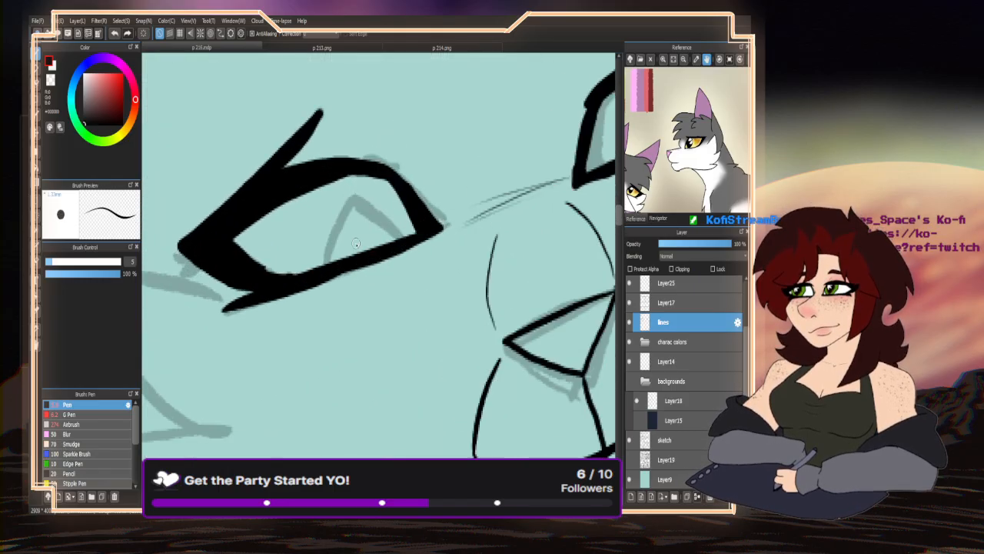
- Ink the pointed pupil outlines in black inside both eyes of the second panel's cat, against the lower lids
{"action": "mouse_move", "coordinate": [416, 237]}
{"action": "left_mouse_down"}
{"action": "mouse_move", "coordinate": [371, 187]}
{"action": "mouse_move", "coordinate": [349, 187]}
{"action": "mouse_move", "coordinate": [304, 278]}
{"action": "left_mouse_up"}
{"action": "scroll", "coordinate": [269, 295], "scroll_direction": "down", "scroll_amount": 3}
{"action": "scroll", "coordinate": [336, 273], "scroll_direction": "up", "scroll_amount": 4}
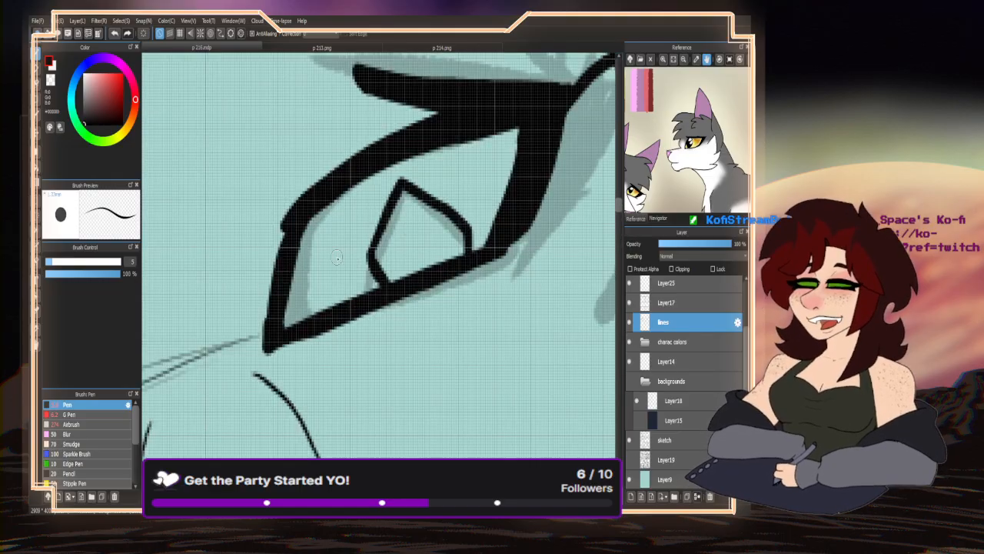
- Erase the far eye's pupil outline and ink it again in black along the sketched peak
{"action": "key", "text": "x"}
{"action": "mouse_move", "coordinate": [469, 244]}
{"action": "left_mouse_down"}
{"action": "mouse_move", "coordinate": [425, 199]}
{"action": "mouse_move", "coordinate": [386, 197]}
{"action": "mouse_move", "coordinate": [364, 224]}
{"action": "mouse_move", "coordinate": [383, 241]}
{"action": "mouse_move", "coordinate": [368, 275]}
{"action": "left_mouse_up"}
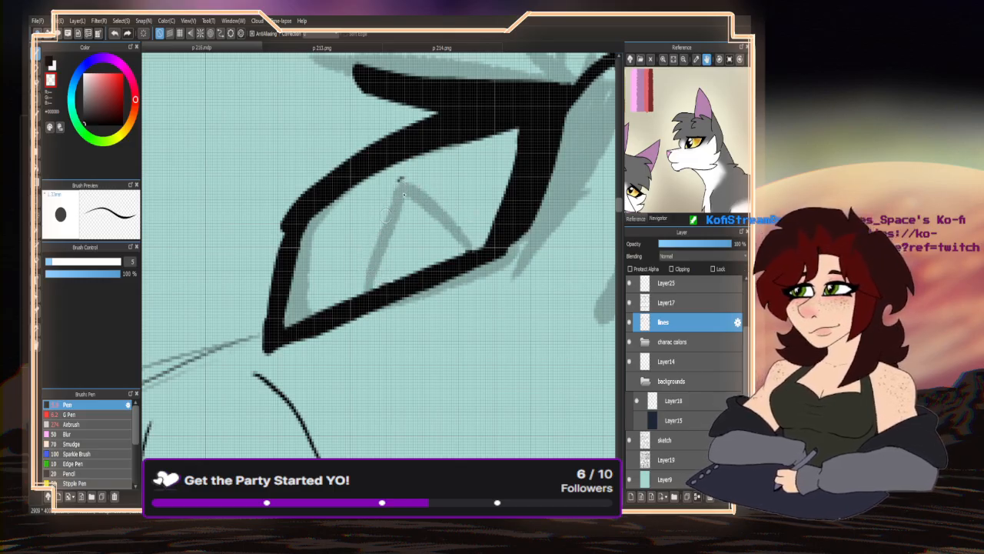
{"action": "left_click_drag", "start_coordinate": [403, 194], "coordinate": [408, 185]}
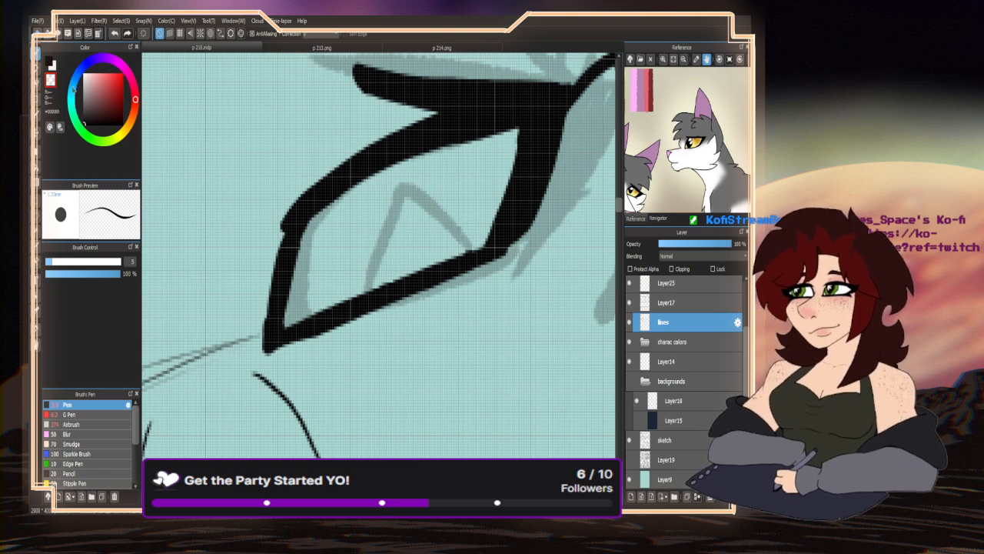
{"action": "left_click", "coordinate": [50, 62]}
{"action": "mouse_move", "coordinate": [472, 253]}
{"action": "left_mouse_down"}
{"action": "mouse_move", "coordinate": [414, 198]}
{"action": "mouse_move", "coordinate": [395, 202]}
{"action": "mouse_move", "coordinate": [365, 275]}
{"action": "left_mouse_up"}
{"action": "scroll", "coordinate": [241, 303], "scroll_direction": "down", "scroll_amount": 5}
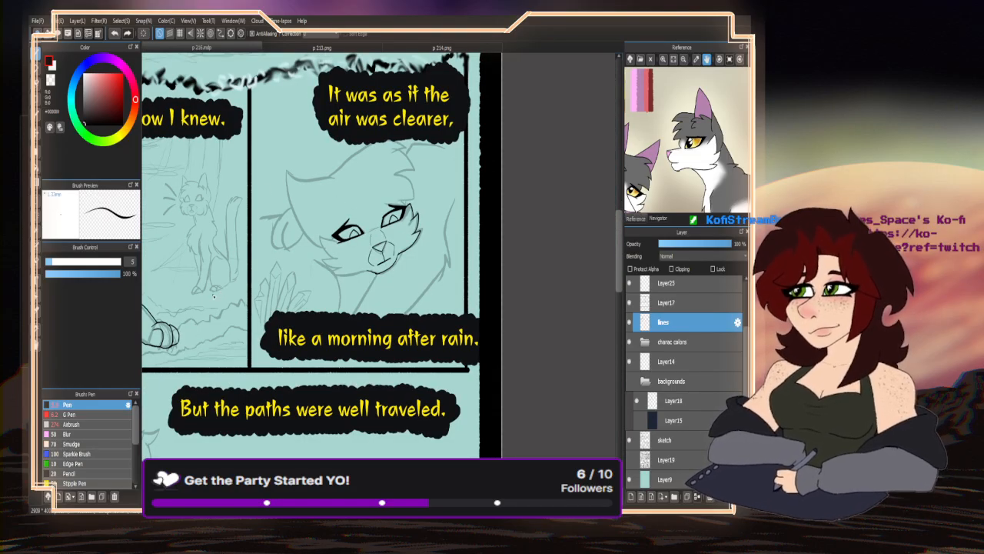
- Ink the top of the cat's head and the jagged forehead fur tufts down to just above the far eye
{"action": "scroll", "coordinate": [382, 160], "scroll_direction": "up", "scroll_amount": 5}
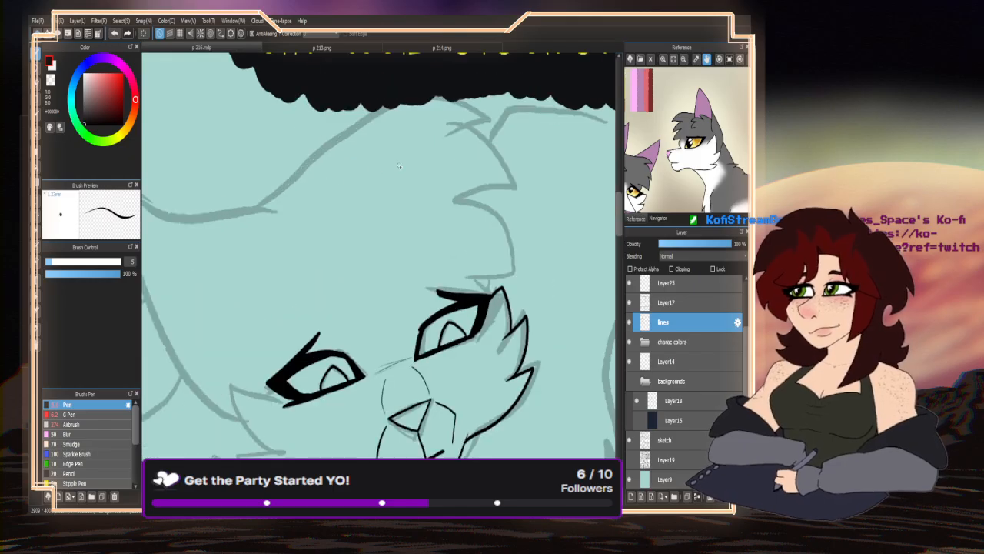
{"action": "mouse_move", "coordinate": [246, 210]}
{"action": "left_mouse_down"}
{"action": "mouse_move", "coordinate": [339, 141]}
{"action": "mouse_move", "coordinate": [405, 114]}
{"action": "mouse_move", "coordinate": [474, 133]}
{"action": "mouse_move", "coordinate": [440, 150]}
{"action": "mouse_move", "coordinate": [510, 188]}
{"action": "mouse_move", "coordinate": [459, 204]}
{"action": "left_mouse_up"}
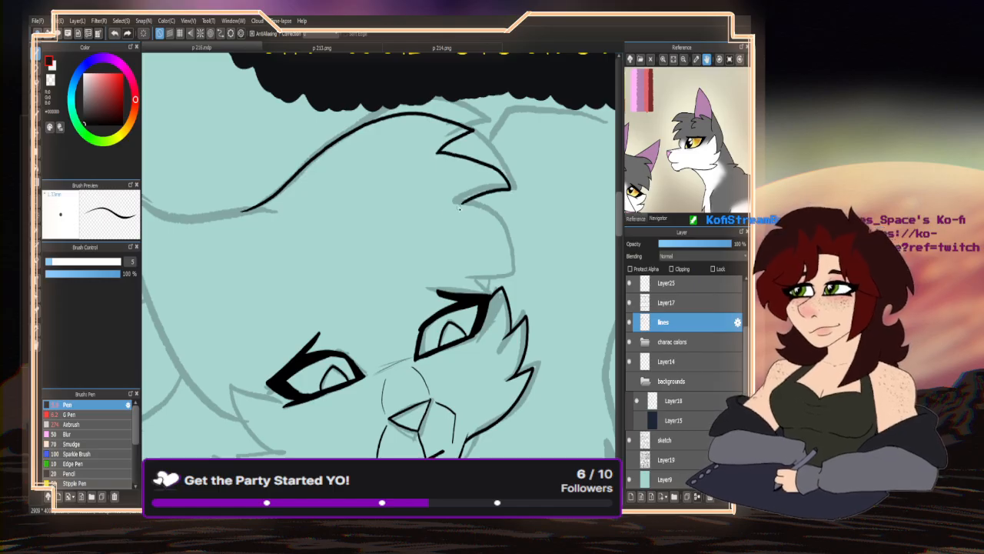
{"action": "key", "text": "ctrl+z"}
{"action": "mouse_move", "coordinate": [440, 150]}
{"action": "left_mouse_down"}
{"action": "mouse_move", "coordinate": [472, 157]}
{"action": "mouse_move", "coordinate": [466, 203]}
{"action": "mouse_move", "coordinate": [522, 251]}
{"action": "mouse_move", "coordinate": [465, 278]}
{"action": "mouse_move", "coordinate": [484, 298]}
{"action": "mouse_move", "coordinate": [478, 274]}
{"action": "left_mouse_up"}
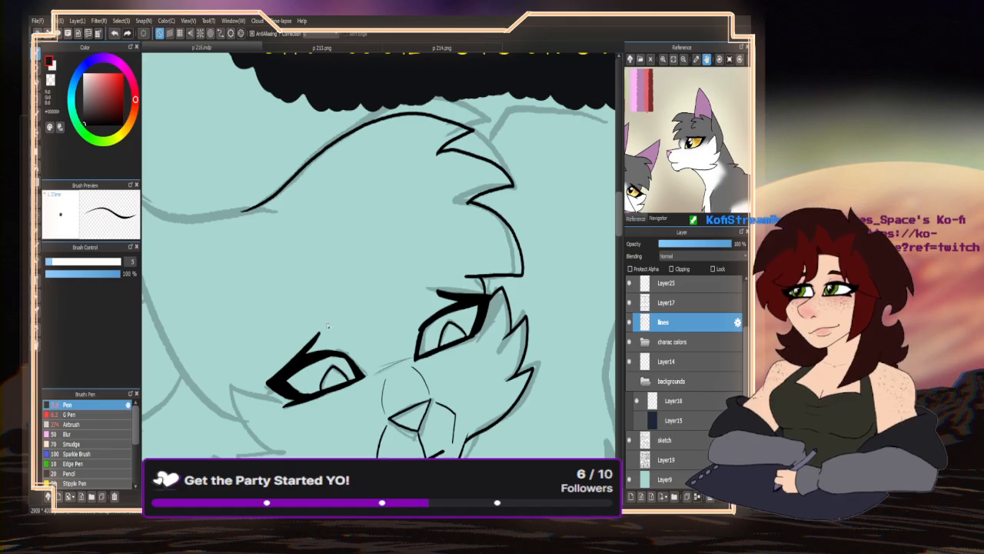
{"action": "scroll", "coordinate": [385, 182], "scroll_direction": "down", "scroll_amount": 2}
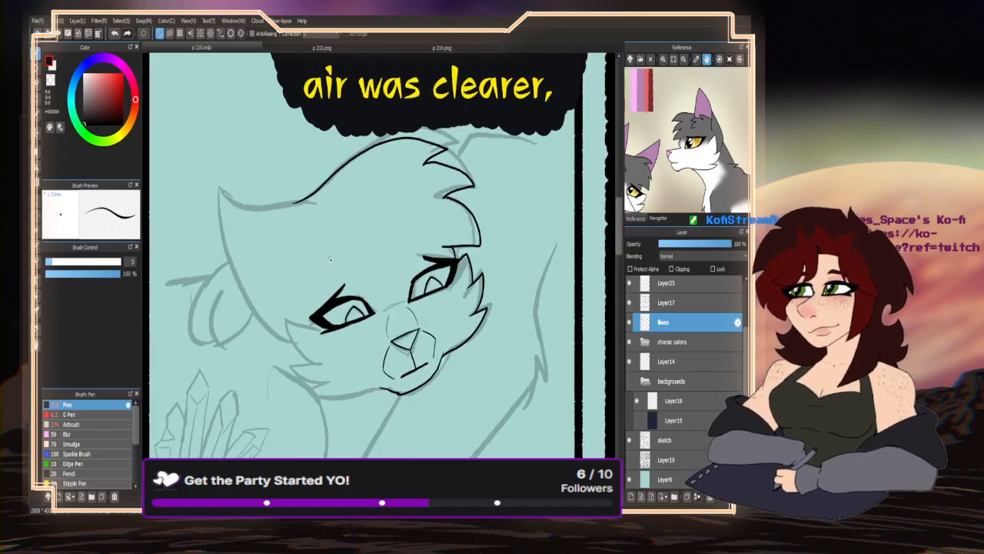
- Ink the jawline from the chin back to the near cheek and its pointed fur tufts up to the eye
{"action": "scroll", "coordinate": [328, 389], "scroll_direction": "up", "scroll_amount": 2}
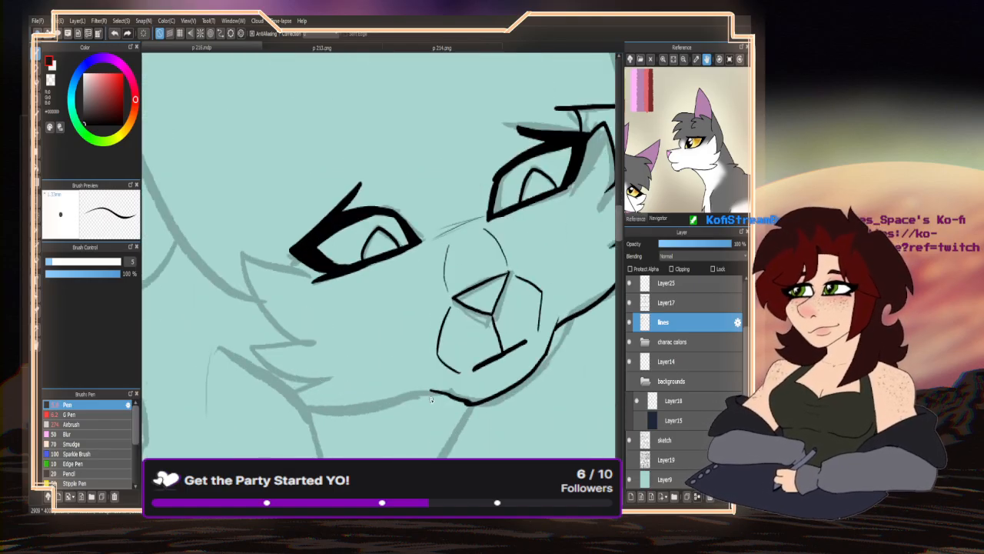
{"action": "mouse_move", "coordinate": [432, 392]}
{"action": "left_mouse_down"}
{"action": "mouse_move", "coordinate": [342, 416]}
{"action": "mouse_move", "coordinate": [285, 399]}
{"action": "mouse_move", "coordinate": [322, 365]}
{"action": "mouse_move", "coordinate": [316, 384]}
{"action": "mouse_move", "coordinate": [271, 376]}
{"action": "mouse_move", "coordinate": [240, 349]}
{"action": "mouse_move", "coordinate": [310, 328]}
{"action": "mouse_move", "coordinate": [257, 313]}
{"action": "mouse_move", "coordinate": [234, 264]}
{"action": "mouse_move", "coordinate": [320, 275]}
{"action": "mouse_move", "coordinate": [263, 270]}
{"action": "left_mouse_up"}
{"action": "scroll", "coordinate": [290, 271], "scroll_direction": "up", "scroll_amount": 3}
{"action": "scroll", "coordinate": [384, 264], "scroll_direction": "down", "scroll_amount": 3}
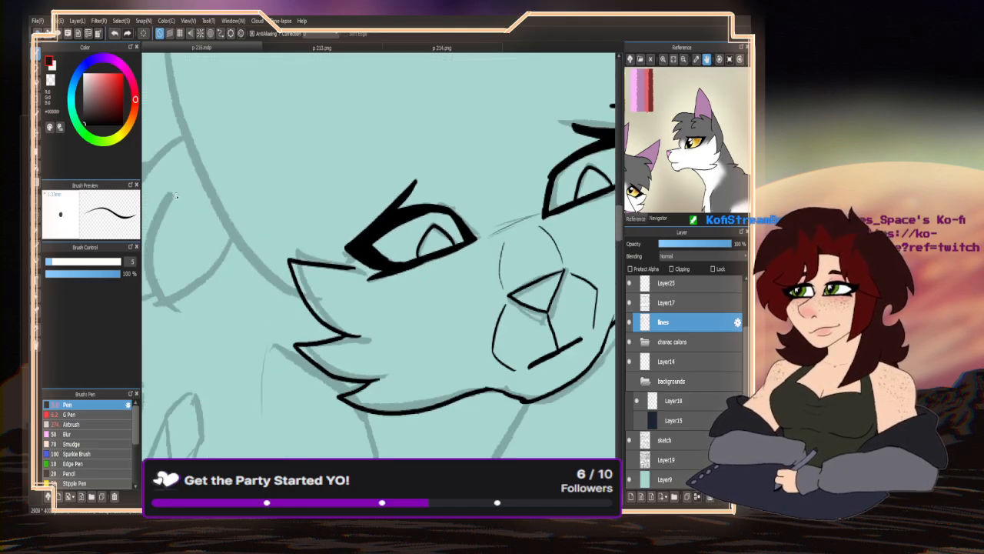
- Erase the blunt inner ends of the near cheek's fur lines so they taper to fine points
{"action": "key", "text": "x"}
{"action": "scroll", "coordinate": [354, 329], "scroll_direction": "up", "scroll_amount": 2}
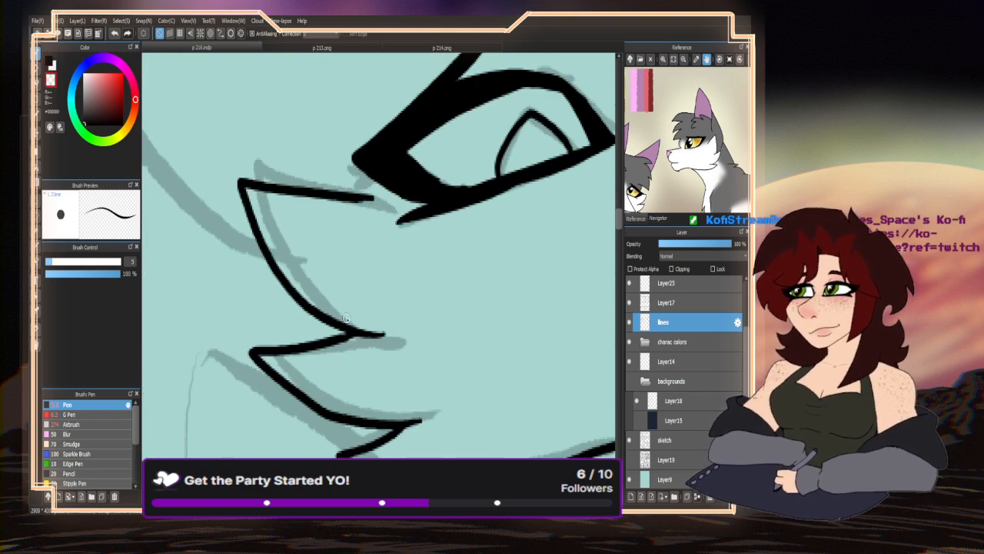
{"action": "left_click_drag", "start_coordinate": [419, 420], "coordinate": [398, 433]}
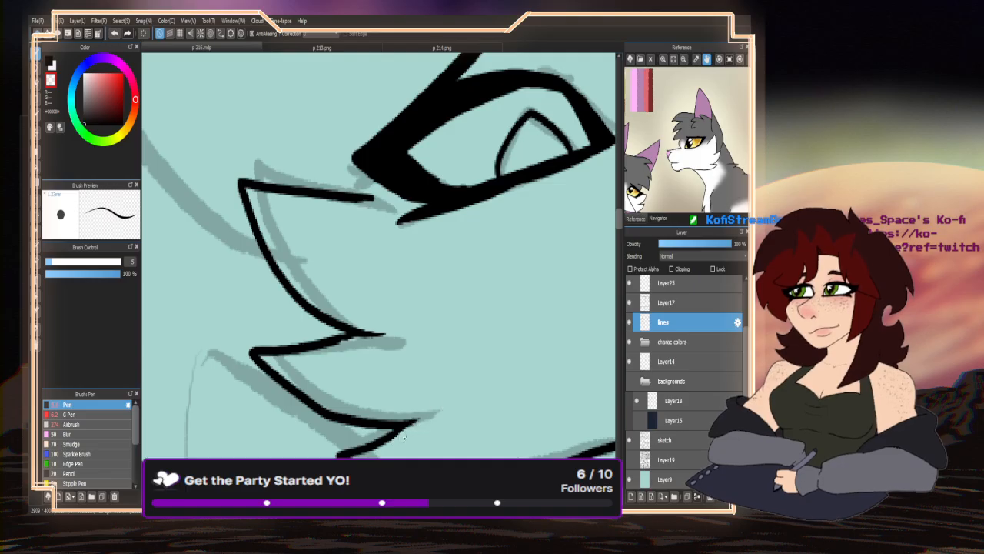
{"action": "scroll", "coordinate": [265, 268], "scroll_direction": "down", "scroll_amount": 5}
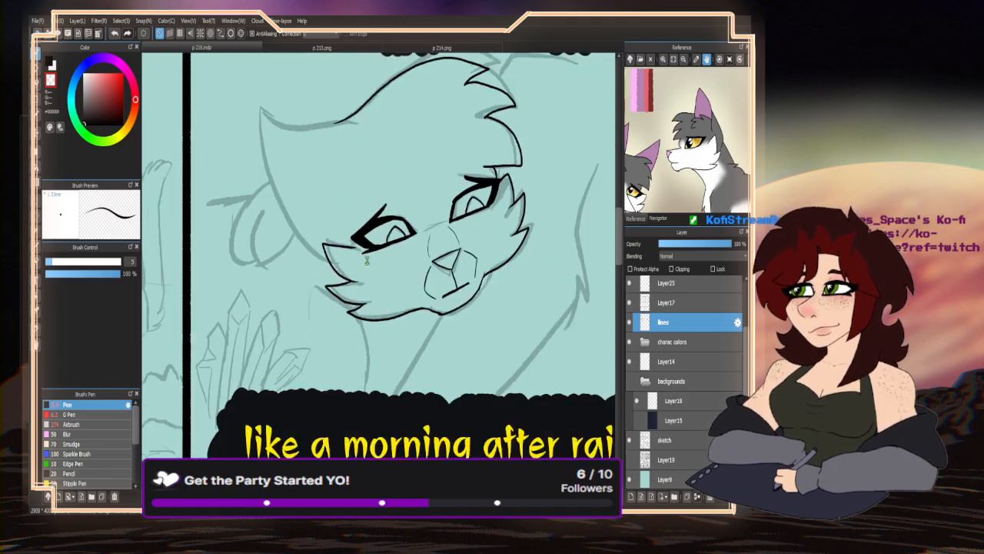
- Mirror the canvas view and ink the pointed ear in black from the top of the head to the cheek fur
{"action": "key", "text": "x"}
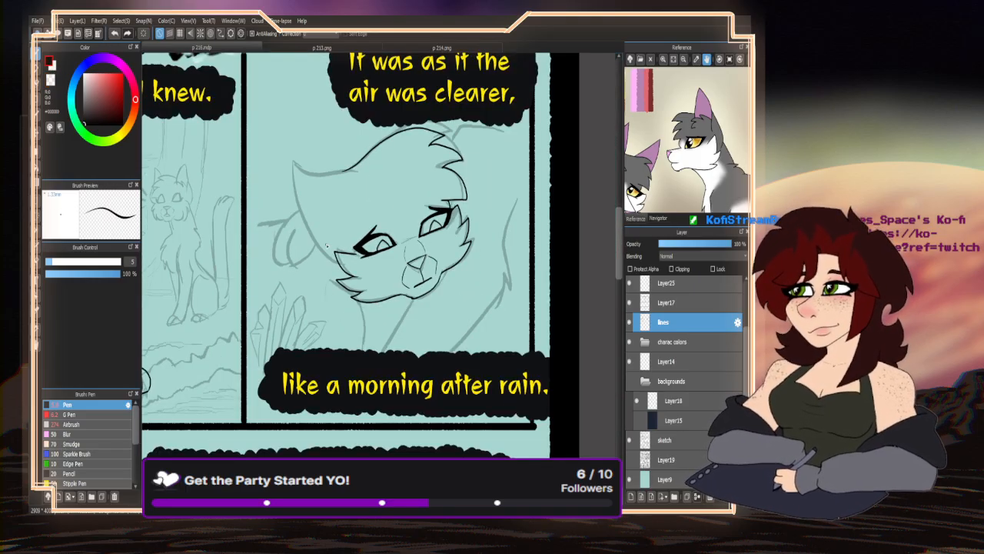
{"action": "key", "text": "h"}
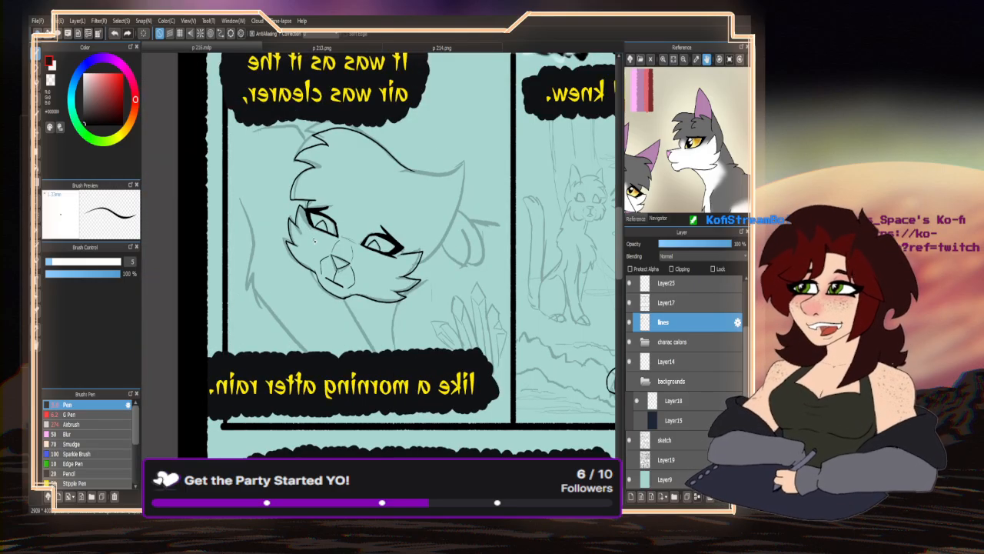
{"action": "scroll", "coordinate": [410, 183], "scroll_direction": "up", "scroll_amount": 2}
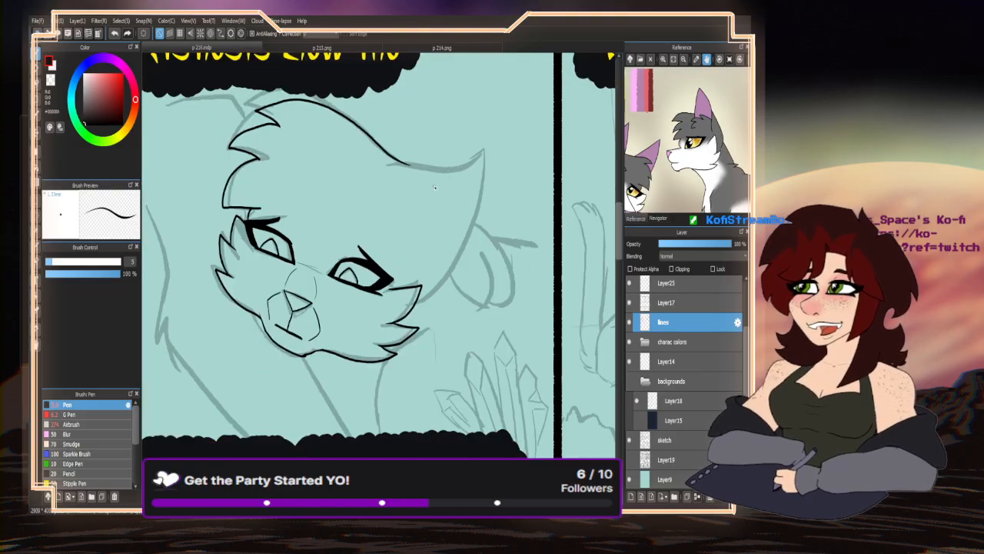
{"action": "mouse_move", "coordinate": [393, 171]}
{"action": "left_mouse_down"}
{"action": "mouse_move", "coordinate": [429, 174]}
{"action": "mouse_move", "coordinate": [476, 200]}
{"action": "mouse_move", "coordinate": [507, 198]}
{"action": "mouse_move", "coordinate": [468, 267]}
{"action": "mouse_move", "coordinate": [417, 298]}
{"action": "left_mouse_up"}
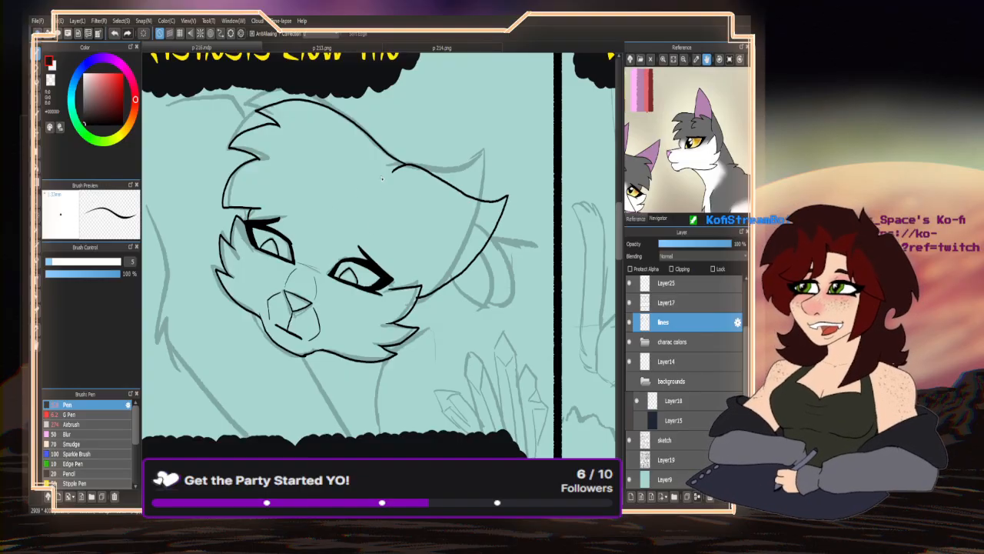
{"action": "scroll", "coordinate": [382, 178], "scroll_direction": "down", "scroll_amount": 2}
- Erase the part of the ear line that overlaps inside the cheek fur outline
{"action": "left_click", "coordinate": [51, 80]}
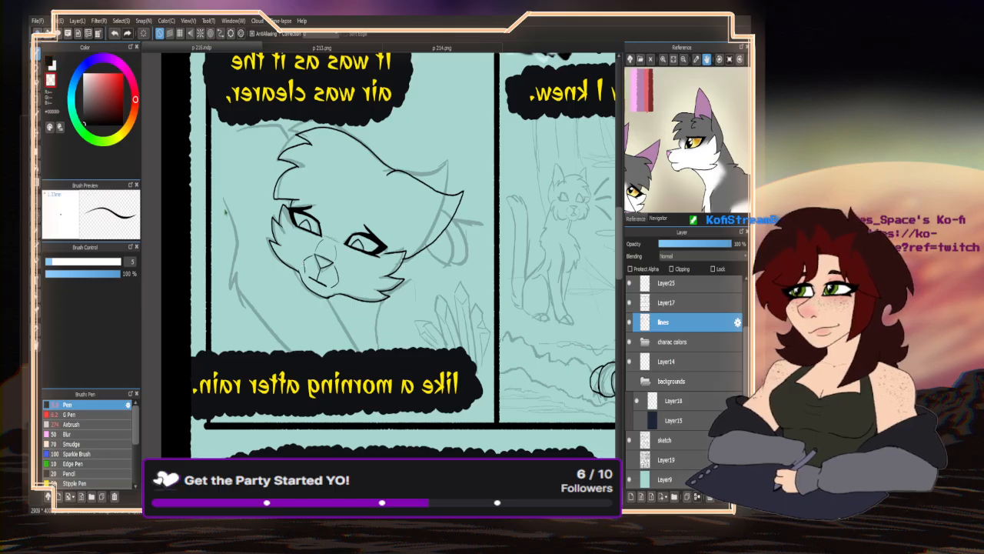
{"action": "scroll", "coordinate": [399, 274], "scroll_direction": "up", "scroll_amount": 5}
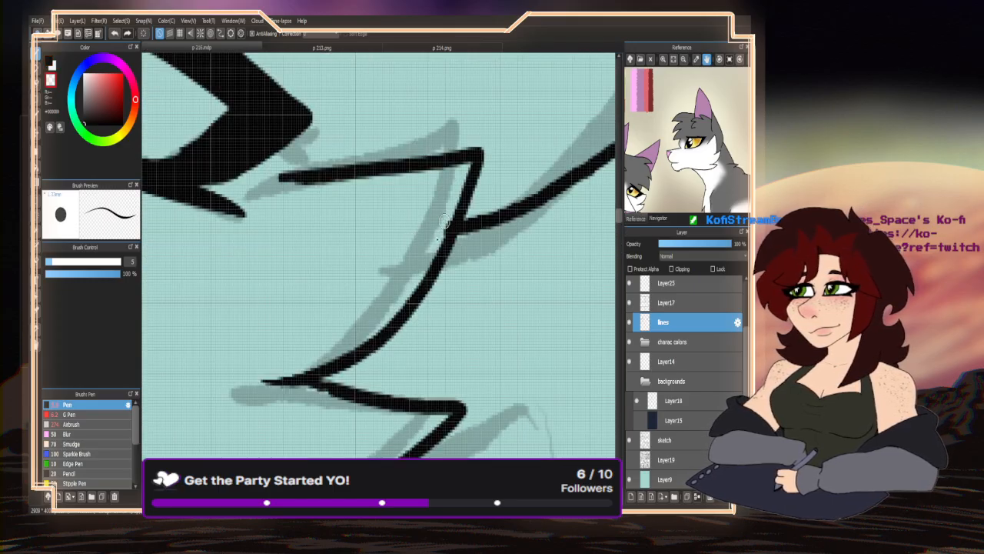
{"action": "scroll", "coordinate": [435, 247], "scroll_direction": "down", "scroll_amount": 6}
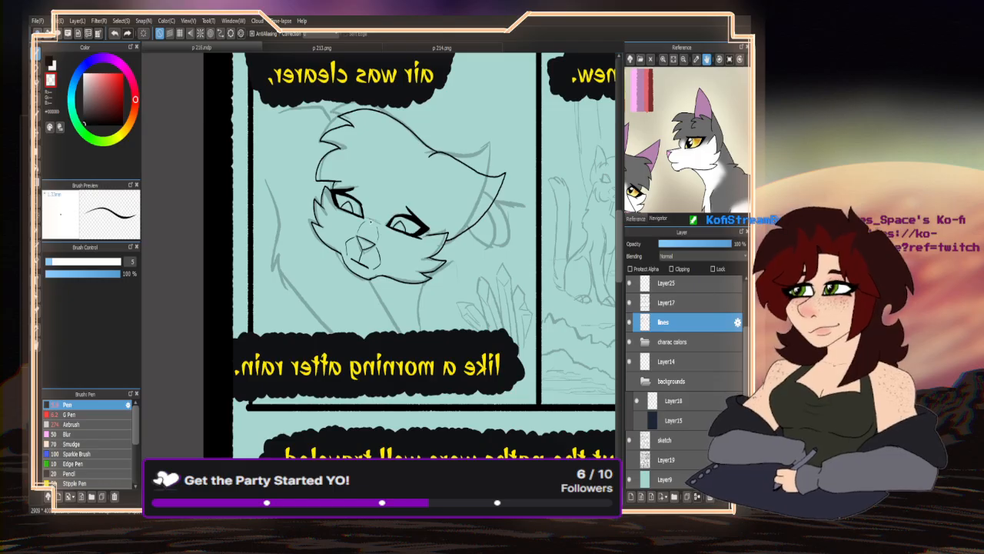
{"action": "scroll", "coordinate": [362, 225], "scroll_direction": "up", "scroll_amount": 2}
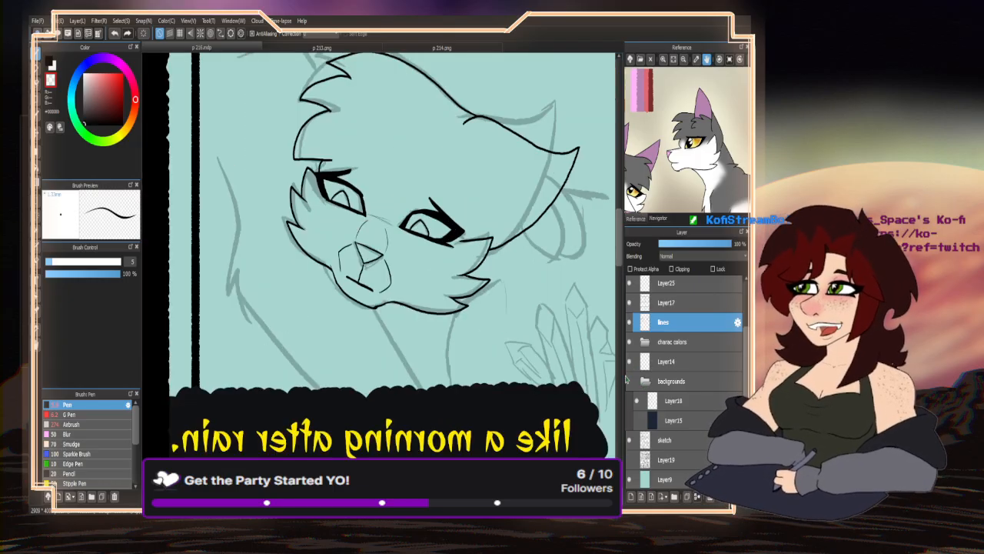
- Fill both pupils with solid black while the sketch layer is hidden, and return the canvas to its unmirrored view
{"action": "left_click", "coordinate": [629, 439]}
{"action": "left_click", "coordinate": [37, 166]}
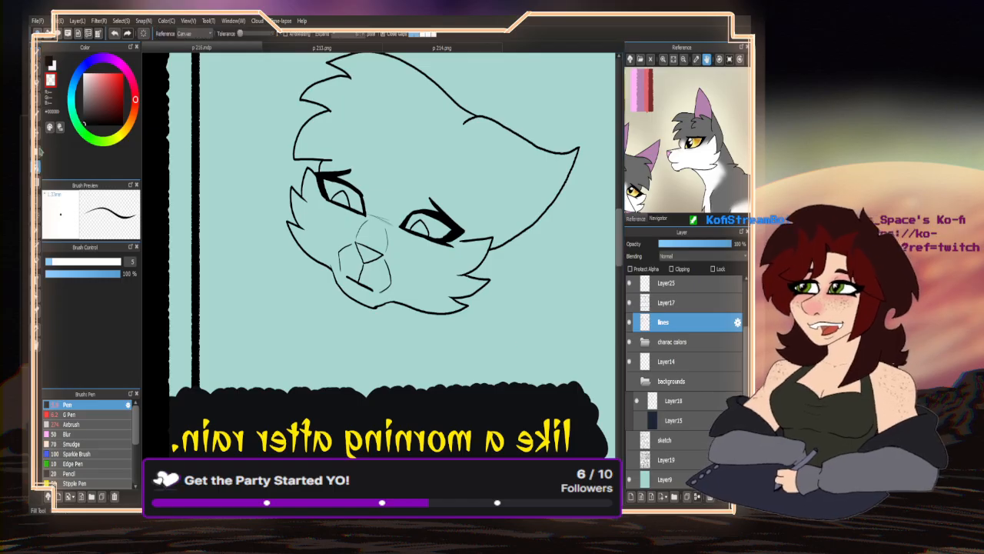
{"action": "left_click", "coordinate": [343, 197]}
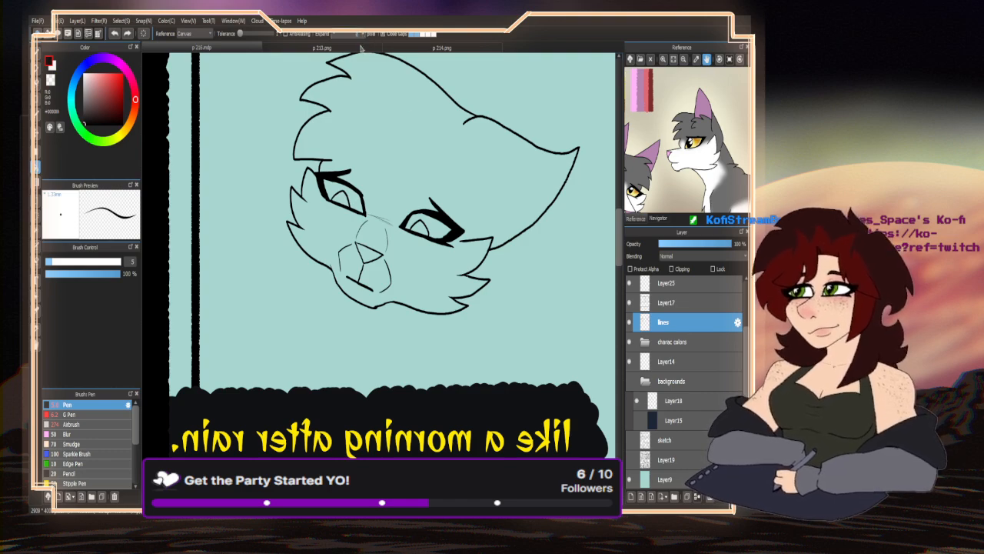
{"action": "left_click", "coordinate": [343, 201]}
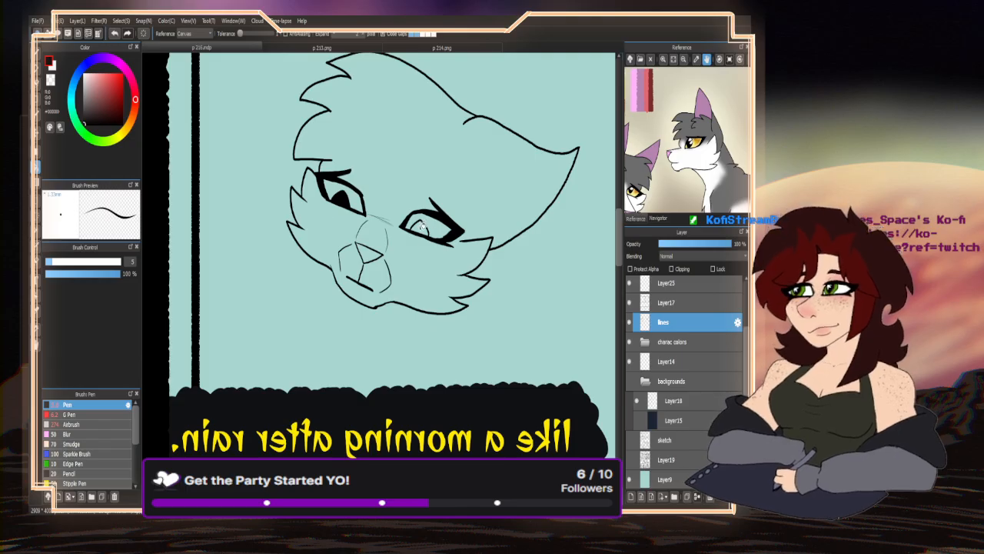
{"action": "left_click", "coordinate": [421, 226]}
{"action": "left_click", "coordinate": [36, 55]}
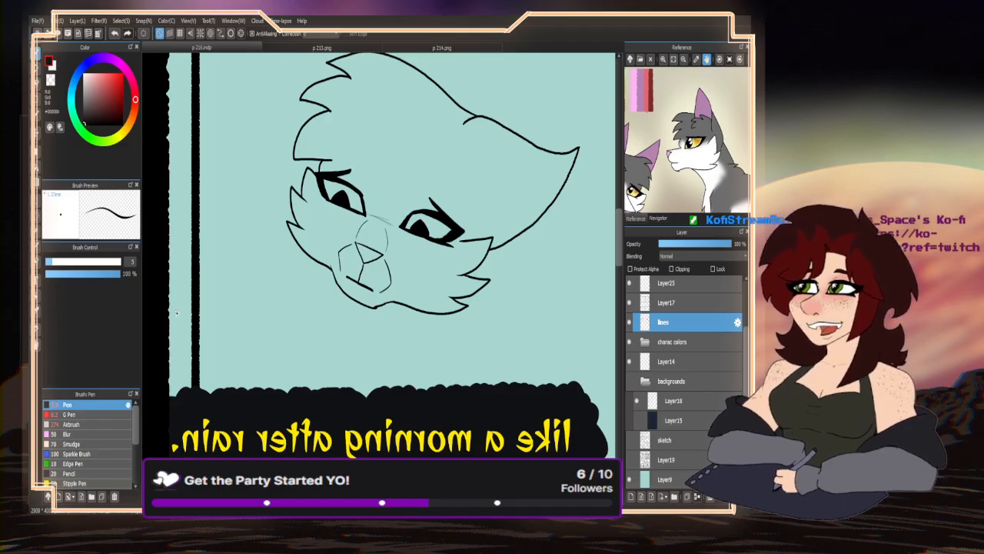
{"action": "key", "text": "Down"}
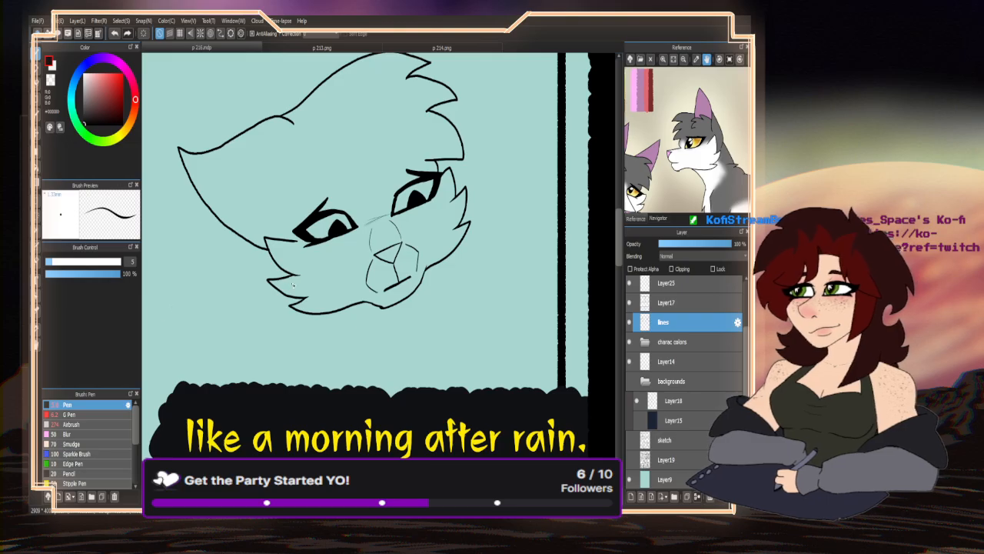
{"action": "left_click", "coordinate": [629, 440]}
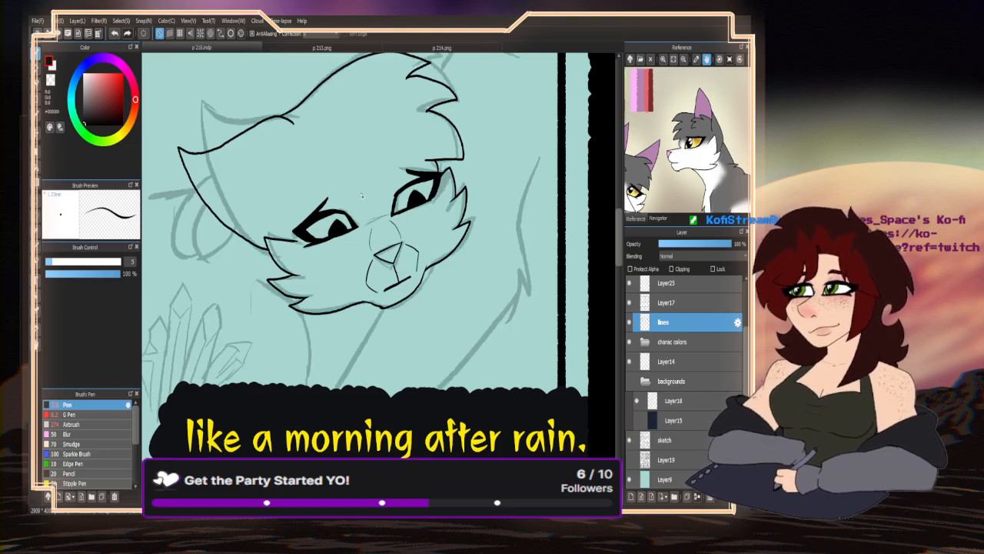
- Ink the neck line from the fur tip behind the cheek down to the lower caption box
{"action": "scroll", "coordinate": [361, 196], "scroll_direction": "down", "scroll_amount": 2}
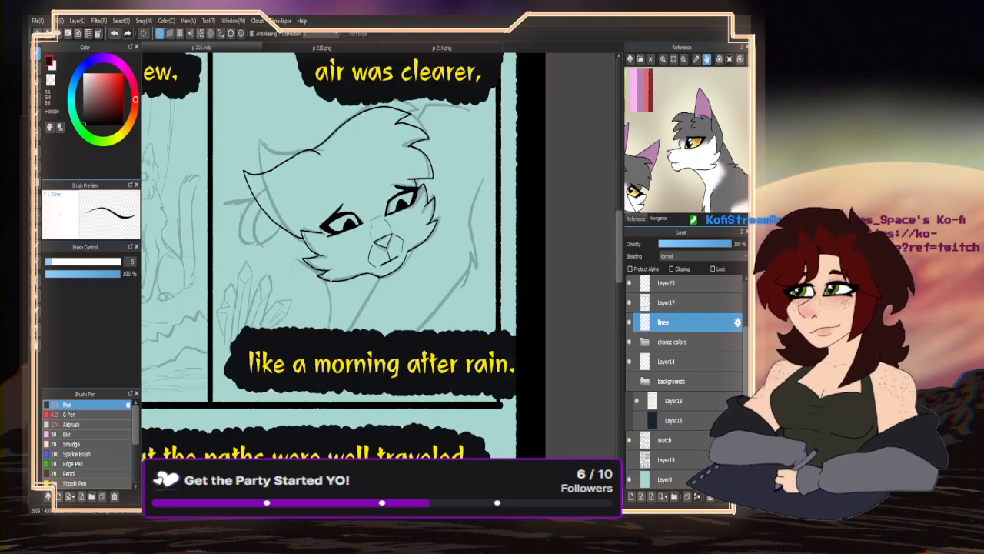
{"action": "scroll", "coordinate": [332, 279], "scroll_direction": "up", "scroll_amount": 3}
{"action": "mouse_move", "coordinate": [253, 209]}
{"action": "left_mouse_down"}
{"action": "mouse_move", "coordinate": [333, 260]}
{"action": "mouse_move", "coordinate": [363, 425]}
{"action": "left_mouse_up"}
- Erase the stray ink around the junction of the neck line and the cheek fur
{"action": "left_click", "coordinate": [50, 81]}
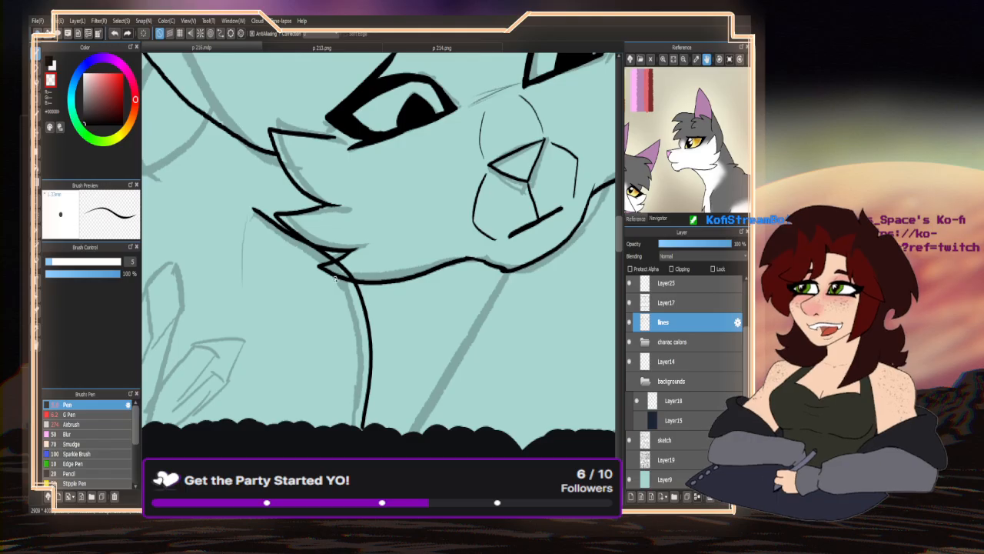
{"action": "scroll", "coordinate": [337, 276], "scroll_direction": "up", "scroll_amount": 2}
{"action": "mouse_move", "coordinate": [364, 289]}
{"action": "left_mouse_down"}
{"action": "mouse_move", "coordinate": [315, 250]}
{"action": "mouse_move", "coordinate": [374, 312]}
{"action": "mouse_move", "coordinate": [299, 254]}
{"action": "left_mouse_up"}
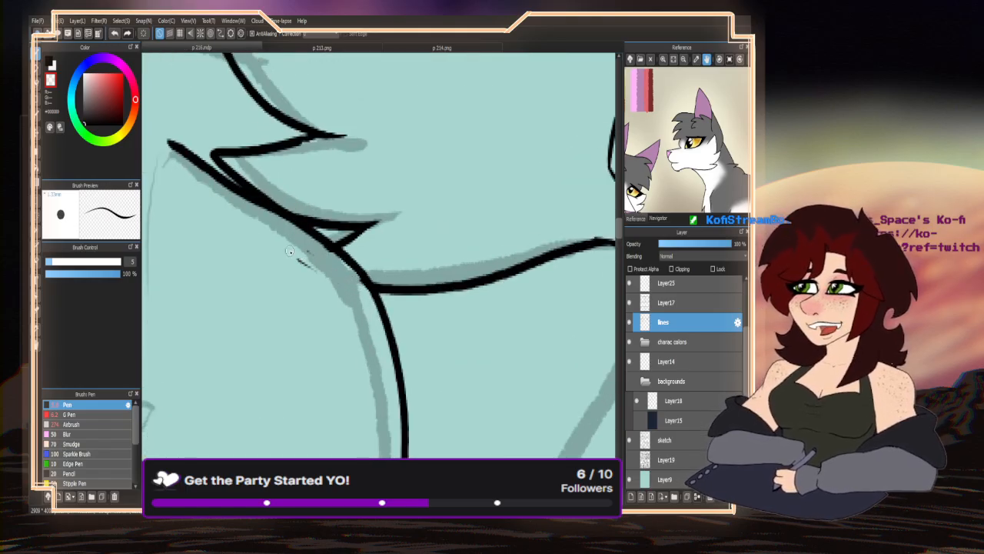
{"action": "scroll", "coordinate": [375, 304], "scroll_direction": "down", "scroll_amount": 2}
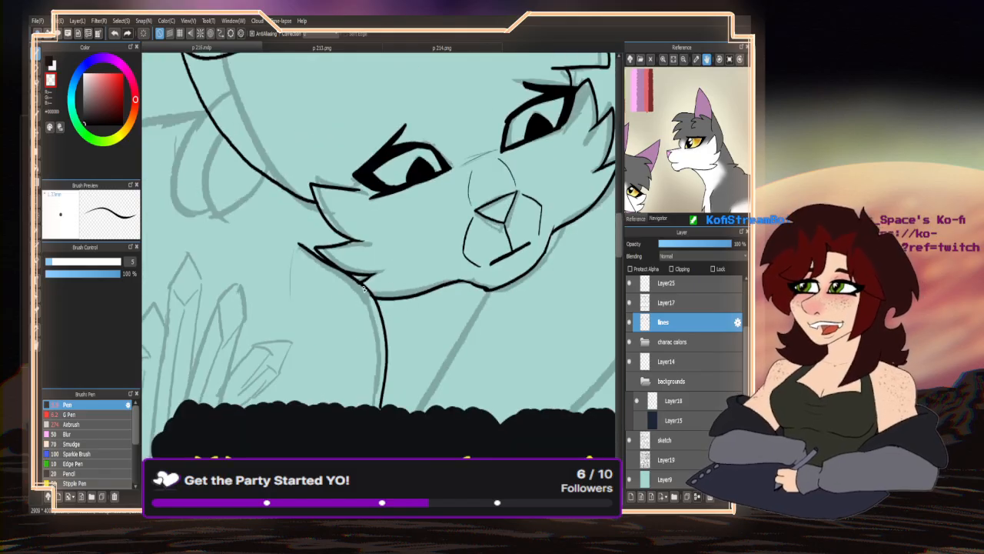
{"action": "scroll", "coordinate": [364, 289], "scroll_direction": "up", "scroll_amount": 4}
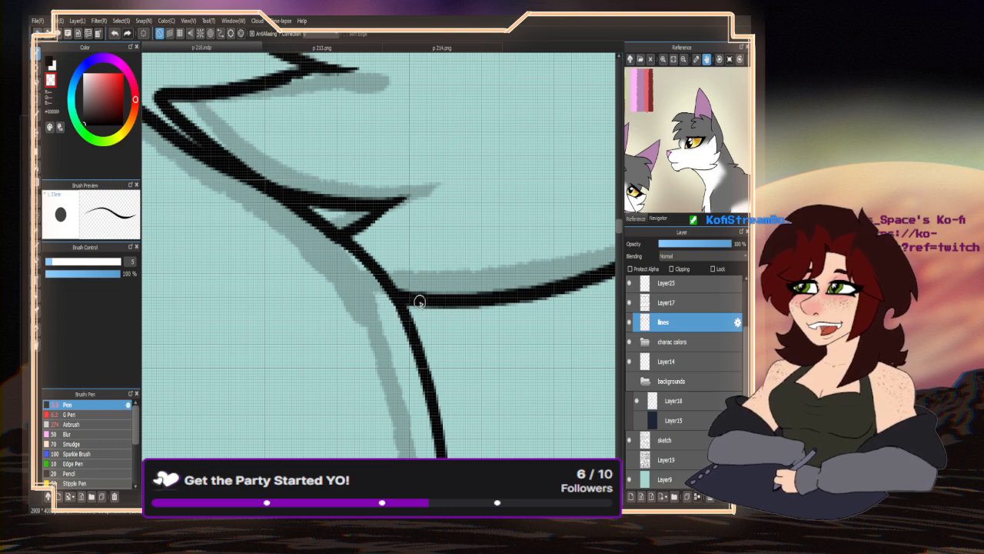
{"action": "scroll", "coordinate": [408, 280], "scroll_direction": "down", "scroll_amount": 2}
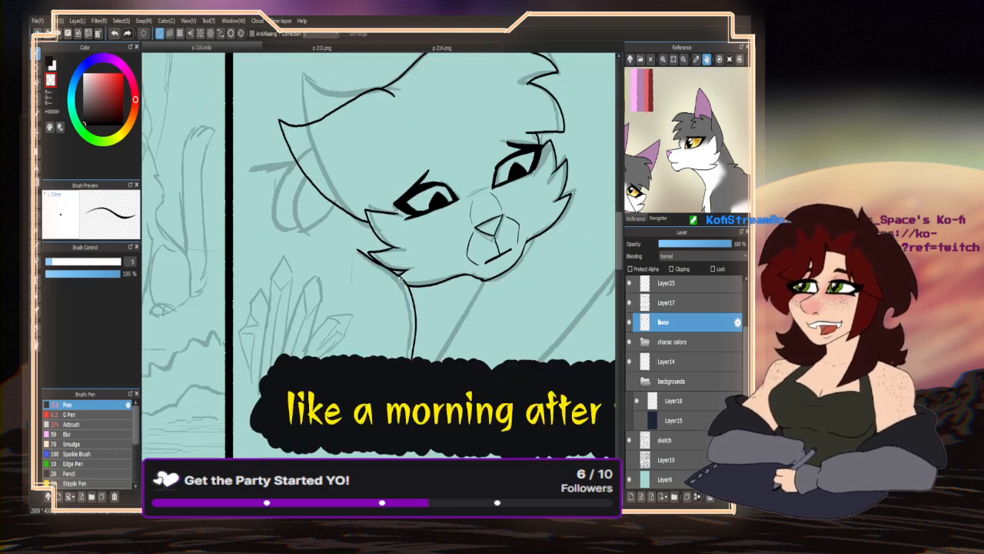
{"action": "scroll", "coordinate": [400, 277], "scroll_direction": "down", "scroll_amount": 3}
{"action": "scroll", "coordinate": [375, 274], "scroll_direction": "up", "scroll_amount": 5}
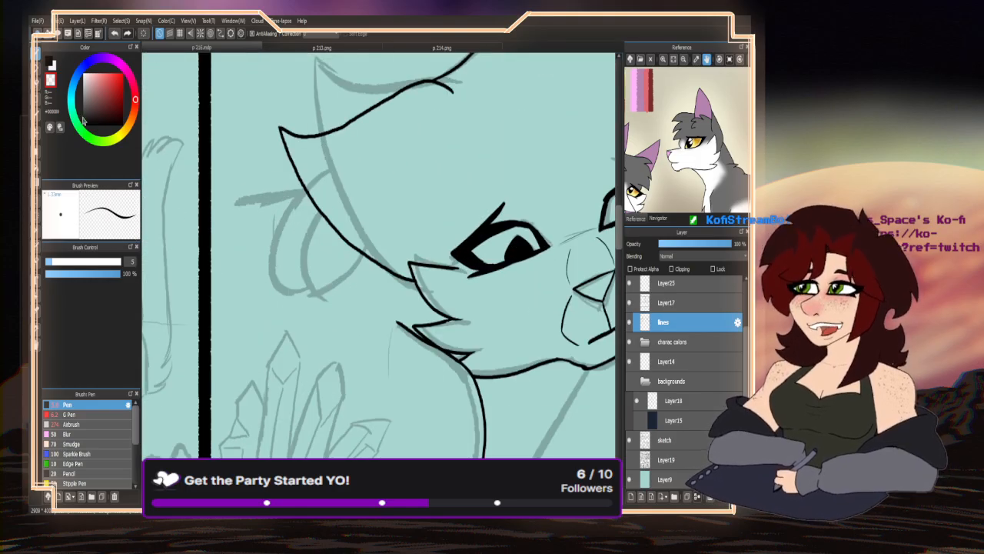
{"action": "scroll", "coordinate": [454, 90], "scroll_direction": "up", "scroll_amount": 5}
{"action": "scroll", "coordinate": [458, 127], "scroll_direction": "down", "scroll_amount": 5}
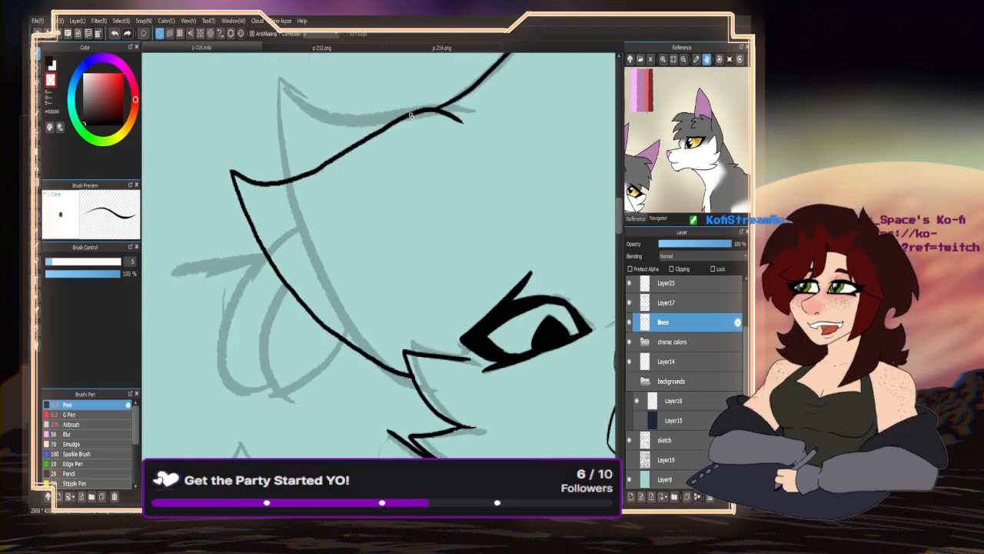
- Ink in black the two overlapping rounded lobes behind the second panel cat's head, redoing the outer one closer to the sketch
{"action": "left_click", "coordinate": [50, 64]}
{"action": "scroll", "coordinate": [350, 214], "scroll_direction": "down", "scroll_amount": 5}
{"action": "scroll", "coordinate": [332, 238], "scroll_direction": "up", "scroll_amount": 5}
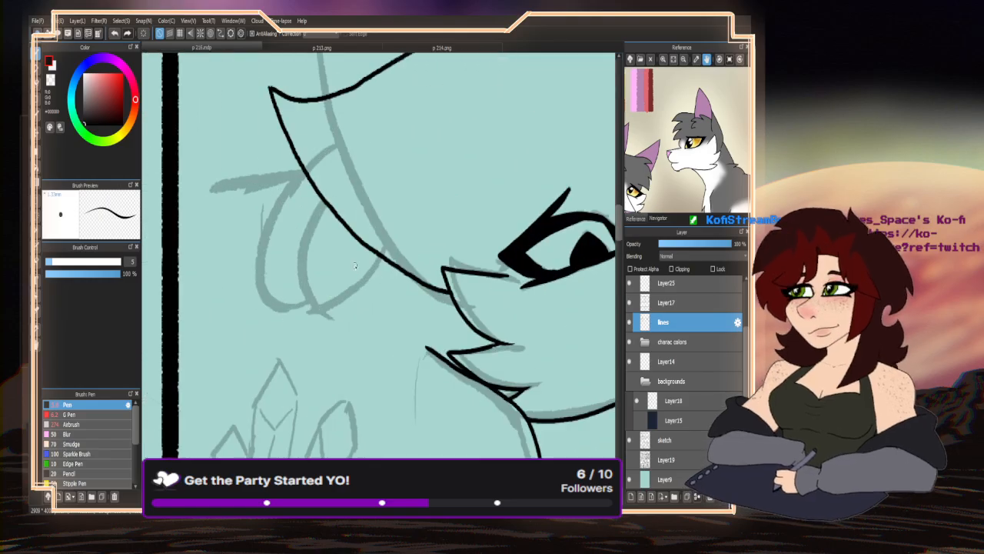
{"action": "scroll", "coordinate": [349, 254], "scroll_direction": "up", "scroll_amount": 3}
{"action": "mouse_move", "coordinate": [307, 171]}
{"action": "left_mouse_down"}
{"action": "mouse_move", "coordinate": [275, 216]}
{"action": "mouse_move", "coordinate": [270, 246]}
{"action": "mouse_move", "coordinate": [295, 329]}
{"action": "mouse_move", "coordinate": [318, 339]}
{"action": "mouse_move", "coordinate": [346, 328]}
{"action": "mouse_move", "coordinate": [401, 258]}
{"action": "left_mouse_up"}
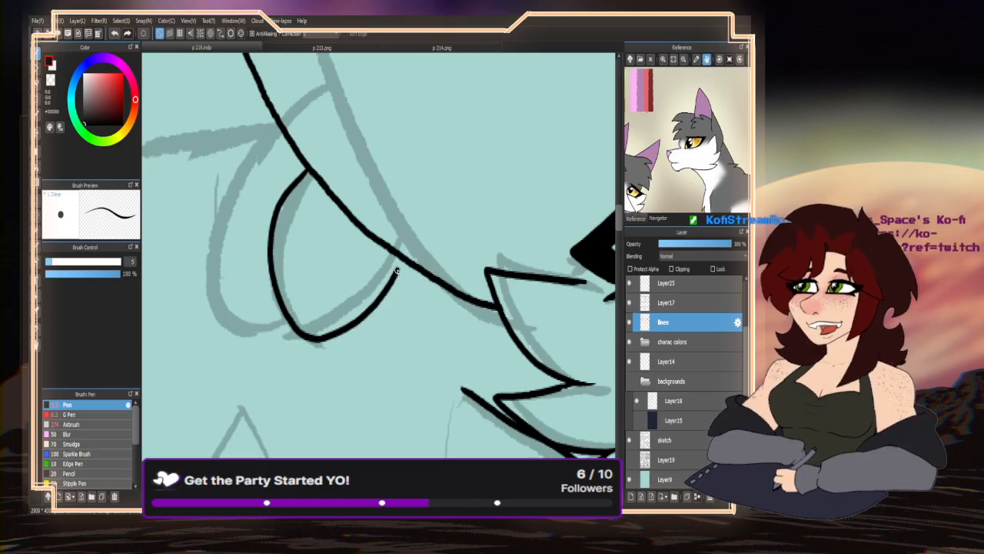
{"action": "mouse_move", "coordinate": [278, 131]}
{"action": "left_mouse_down"}
{"action": "mouse_move", "coordinate": [207, 184]}
{"action": "mouse_move", "coordinate": [201, 228]}
{"action": "mouse_move", "coordinate": [226, 306]}
{"action": "mouse_move", "coordinate": [262, 327]}
{"action": "mouse_move", "coordinate": [298, 329]}
{"action": "left_mouse_up"}
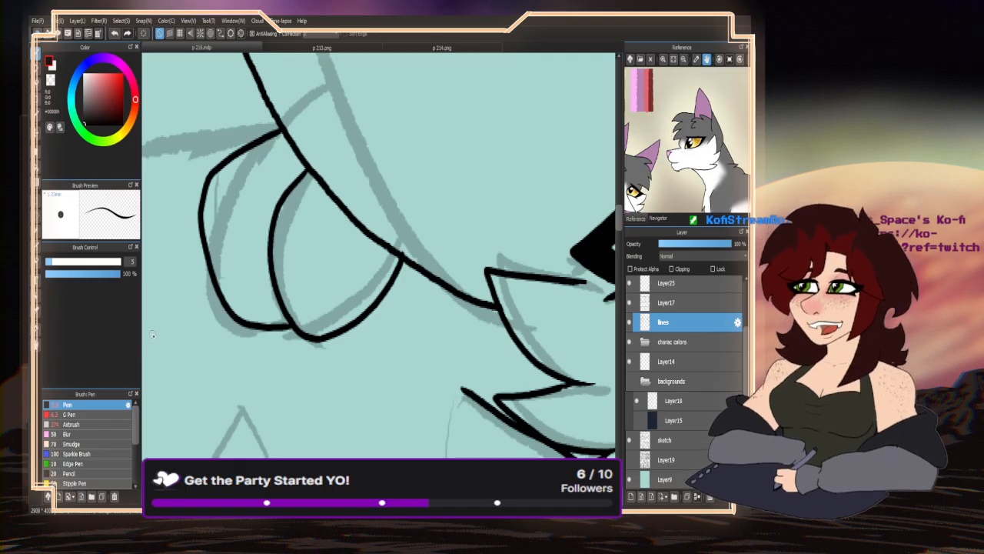
{"action": "key", "text": "ctrl+z"}
{"action": "mouse_move", "coordinate": [270, 129]}
{"action": "left_mouse_down"}
{"action": "mouse_move", "coordinate": [210, 220]}
{"action": "mouse_move", "coordinate": [206, 273]}
{"action": "mouse_move", "coordinate": [230, 318]}
{"action": "mouse_move", "coordinate": [295, 331]}
{"action": "left_mouse_up"}
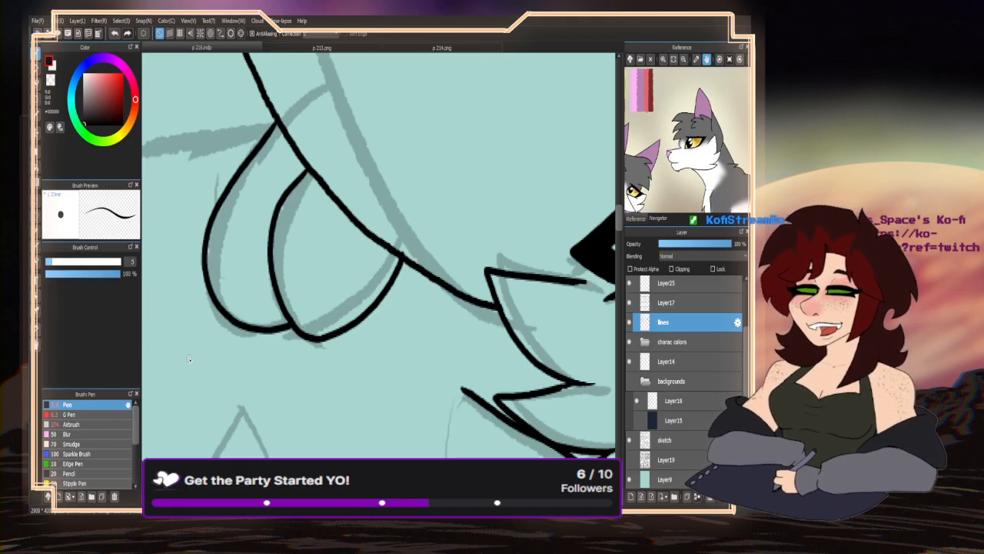
{"action": "scroll", "coordinate": [356, 281], "scroll_direction": "down", "scroll_amount": 3}
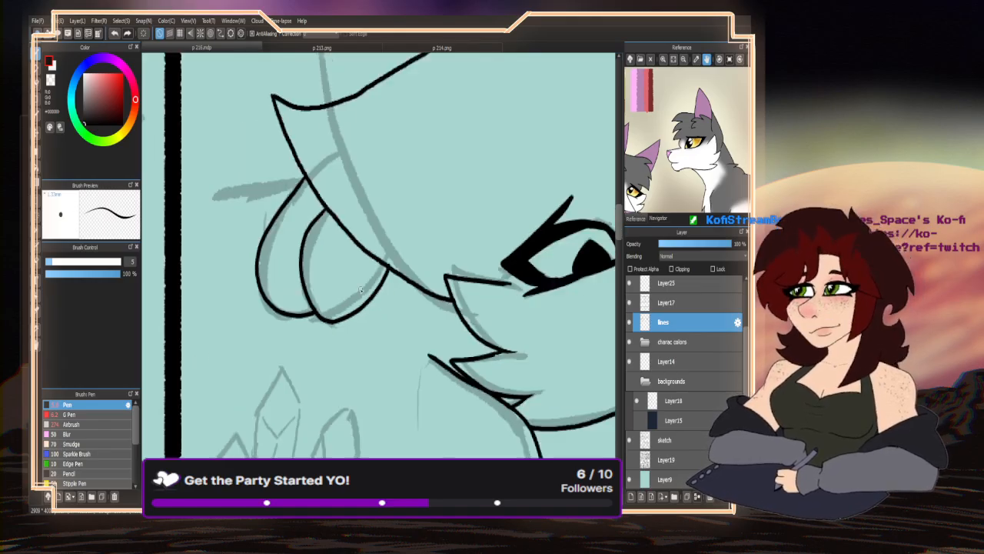
- Ink the line that runs from the outer rounded lobe toward the panel's border
{"action": "scroll", "coordinate": [326, 226], "scroll_direction": "up", "scroll_amount": 4}
{"action": "mouse_move", "coordinate": [440, 239]}
{"action": "left_mouse_down"}
{"action": "mouse_move", "coordinate": [307, 244]}
{"action": "mouse_move", "coordinate": [202, 278]}
{"action": "mouse_move", "coordinate": [198, 295]}
{"action": "left_mouse_up"}
{"action": "scroll", "coordinate": [313, 198], "scroll_direction": "down", "scroll_amount": 3}
{"action": "scroll", "coordinate": [207, 277], "scroll_direction": "down", "scroll_amount": 3}
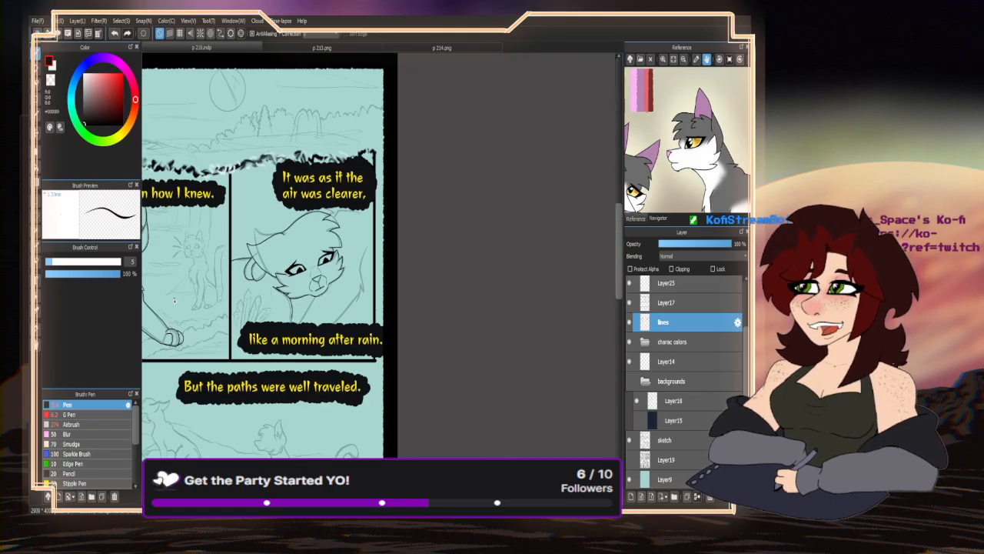
- Ink the curved line beside the cat's head fur, just below the upper caption box
{"action": "scroll", "coordinate": [339, 193], "scroll_direction": "up", "scroll_amount": 6}
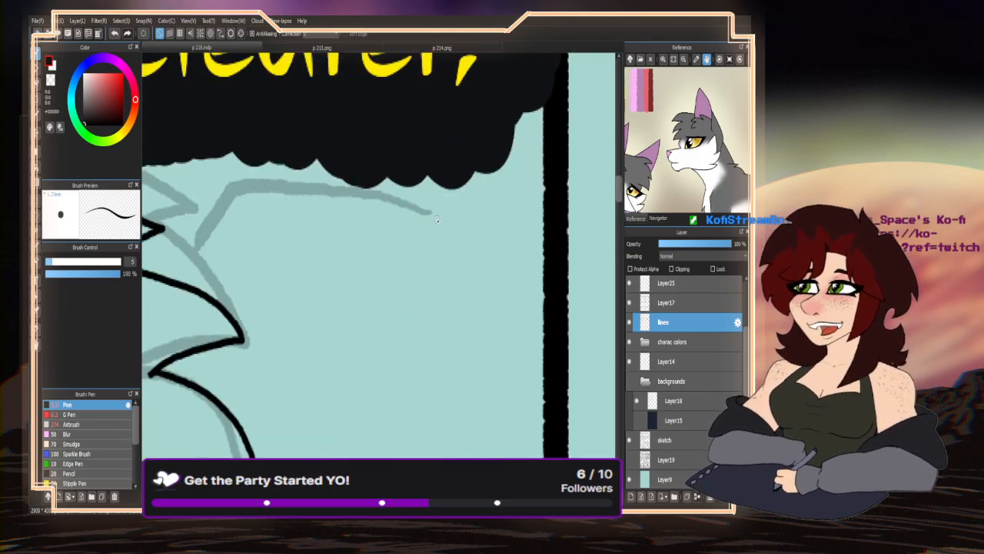
{"action": "mouse_move", "coordinate": [437, 218]}
{"action": "left_mouse_down"}
{"action": "mouse_move", "coordinate": [316, 184]}
{"action": "mouse_move", "coordinate": [232, 197]}
{"action": "mouse_move", "coordinate": [162, 283]}
{"action": "left_mouse_up"}
{"action": "scroll", "coordinate": [344, 125], "scroll_direction": "down", "scroll_amount": 3}
{"action": "scroll", "coordinate": [352, 256], "scroll_direction": "up", "scroll_amount": 3}
- Ink the tufted body outline near the panel's outer border and the line from the chin, both ending at the lower caption box
{"action": "mouse_move", "coordinate": [377, 190]}
{"action": "left_mouse_down"}
{"action": "mouse_move", "coordinate": [354, 236]}
{"action": "mouse_move", "coordinate": [353, 413]}
{"action": "mouse_move", "coordinate": [348, 363]}
{"action": "mouse_move", "coordinate": [338, 439]}
{"action": "mouse_move", "coordinate": [298, 443]}
{"action": "left_mouse_up"}
{"action": "scroll", "coordinate": [352, 403], "scroll_direction": "up", "scroll_amount": 2}
{"action": "scroll", "coordinate": [336, 364], "scroll_direction": "down", "scroll_amount": 2}
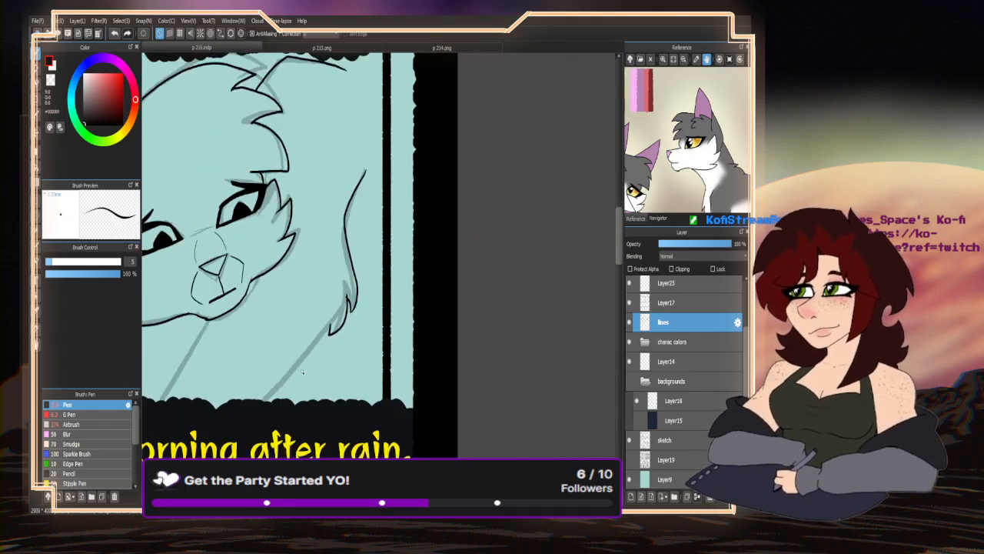
{"action": "left_click_drag", "start_coordinate": [330, 326], "coordinate": [264, 401]}
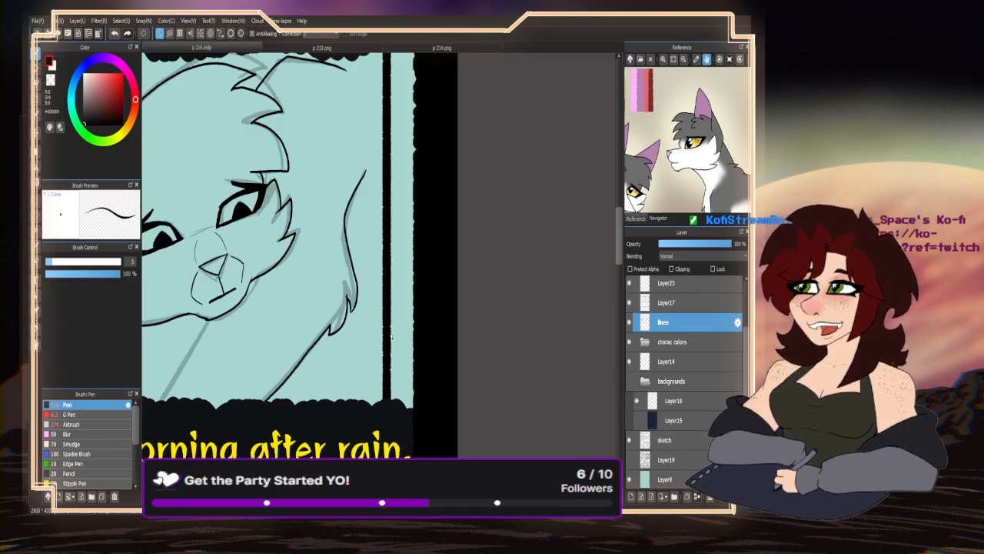
{"action": "scroll", "coordinate": [420, 311], "scroll_direction": "down", "scroll_amount": 2}
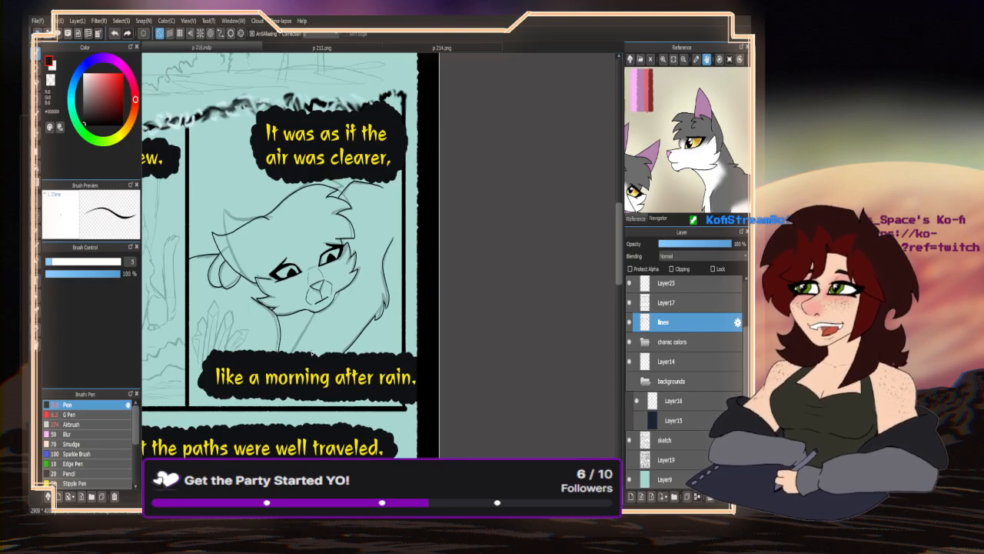
{"action": "scroll", "coordinate": [311, 286], "scroll_direction": "up", "scroll_amount": 3}
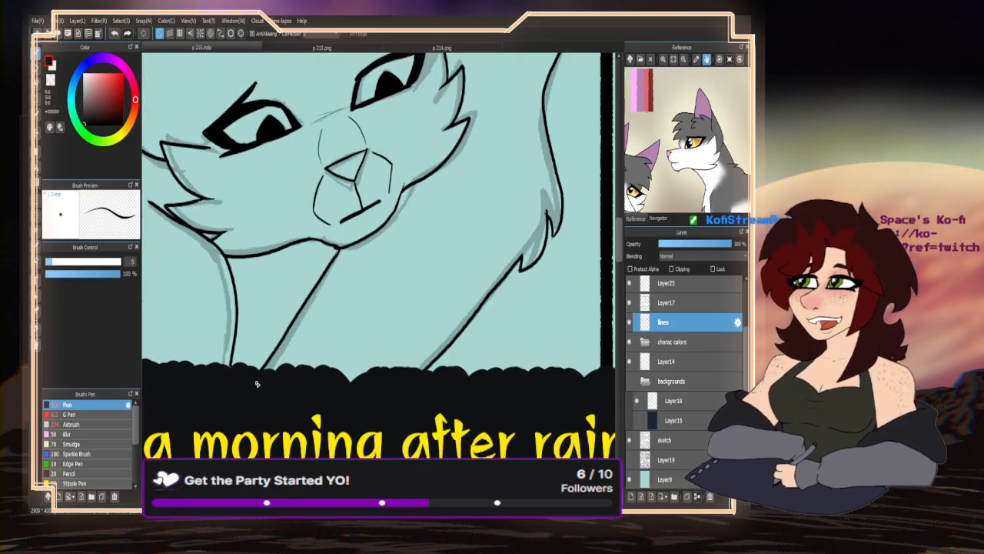
{"action": "scroll", "coordinate": [283, 349], "scroll_direction": "down", "scroll_amount": 3}
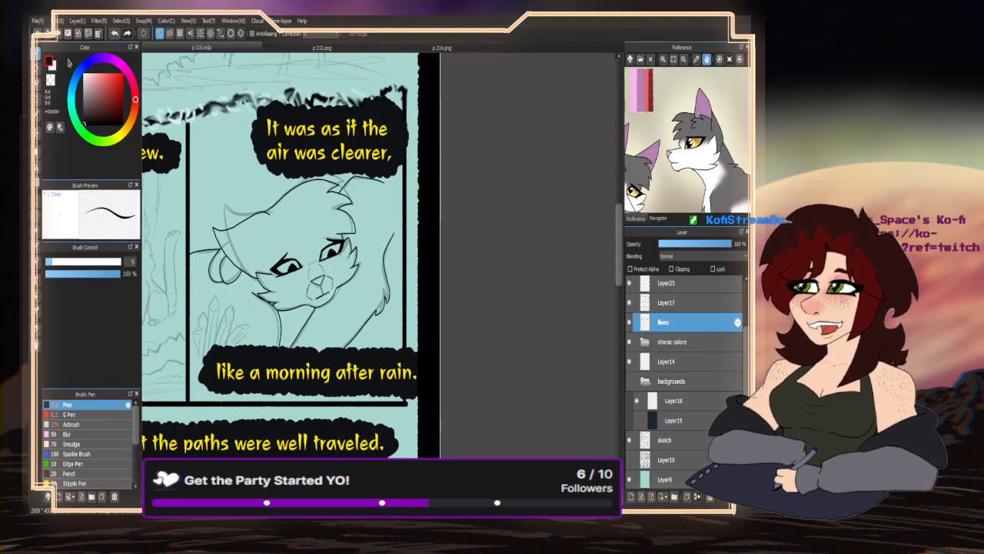
- Refine the fur tuft tips and the notch between them on the body outline near the panel's border
{"action": "left_click", "coordinate": [51, 80]}
{"action": "scroll", "coordinate": [341, 227], "scroll_direction": "up", "scroll_amount": 5}
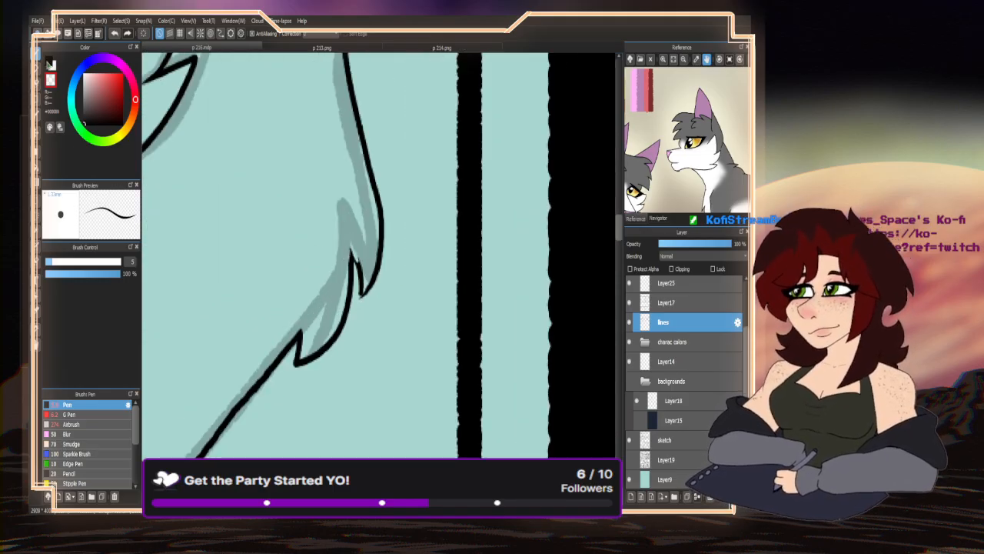
{"action": "left_click", "coordinate": [49, 63]}
{"action": "scroll", "coordinate": [349, 259], "scroll_direction": "up", "scroll_amount": 2}
{"action": "mouse_move", "coordinate": [369, 277]}
{"action": "left_mouse_down"}
{"action": "mouse_move", "coordinate": [350, 243]}
{"action": "mouse_move", "coordinate": [347, 269]}
{"action": "left_mouse_up"}
{"action": "scroll", "coordinate": [369, 313], "scroll_direction": "down", "scroll_amount": 3}
{"action": "scroll", "coordinate": [376, 332], "scroll_direction": "up", "scroll_amount": 2}
{"action": "left_click_drag", "start_coordinate": [375, 324], "coordinate": [371, 338]}
{"action": "scroll", "coordinate": [373, 336], "scroll_direction": "down", "scroll_amount": 1}
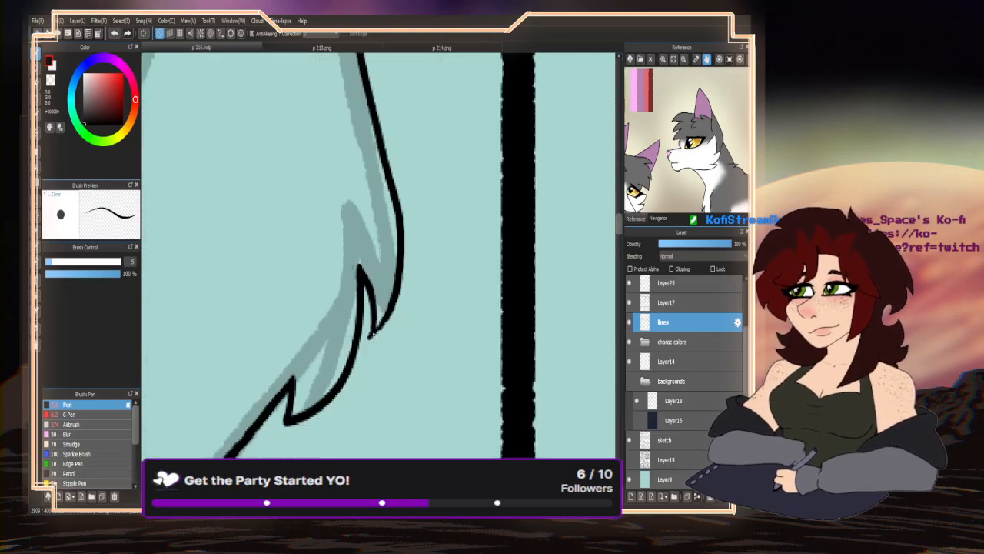
- Check the inked lines across the whole page with the sketch layer hidden, show it again, and examine the bottom panels' sketches
{"action": "scroll", "coordinate": [371, 336], "scroll_direction": "down", "scroll_amount": 3}
{"action": "scroll", "coordinate": [397, 328], "scroll_direction": "down", "scroll_amount": 3}
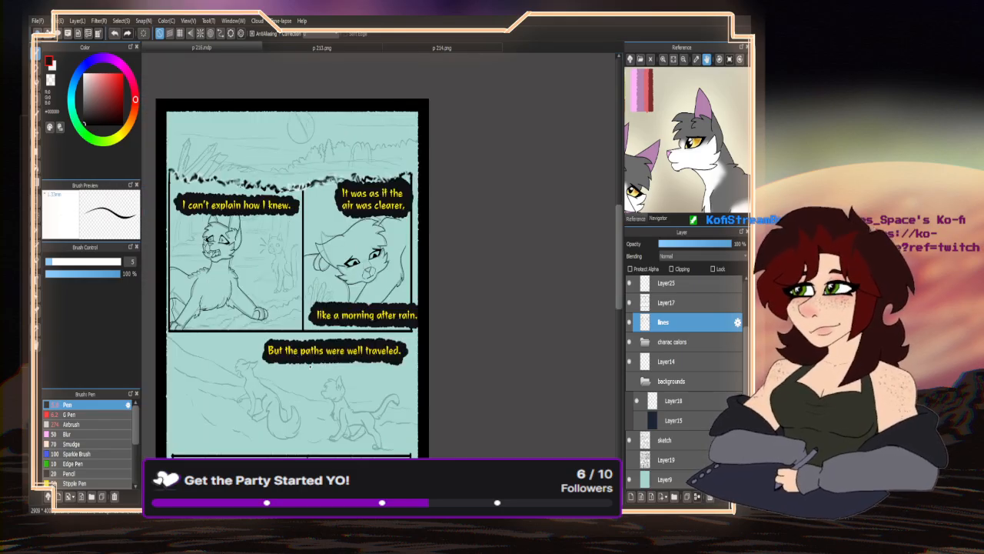
{"action": "scroll", "coordinate": [373, 182], "scroll_direction": "down", "scroll_amount": 2}
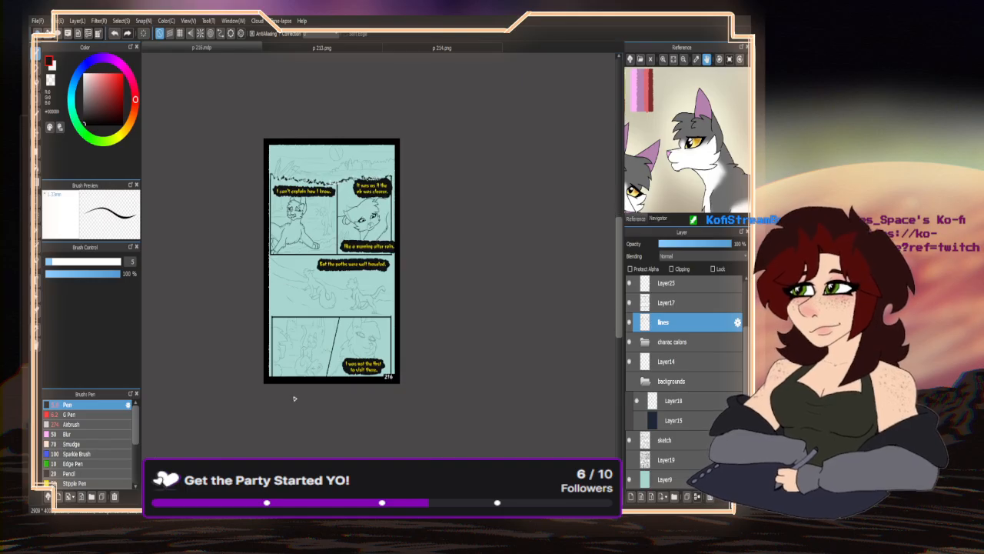
{"action": "scroll", "coordinate": [294, 398], "scroll_direction": "up", "scroll_amount": 1}
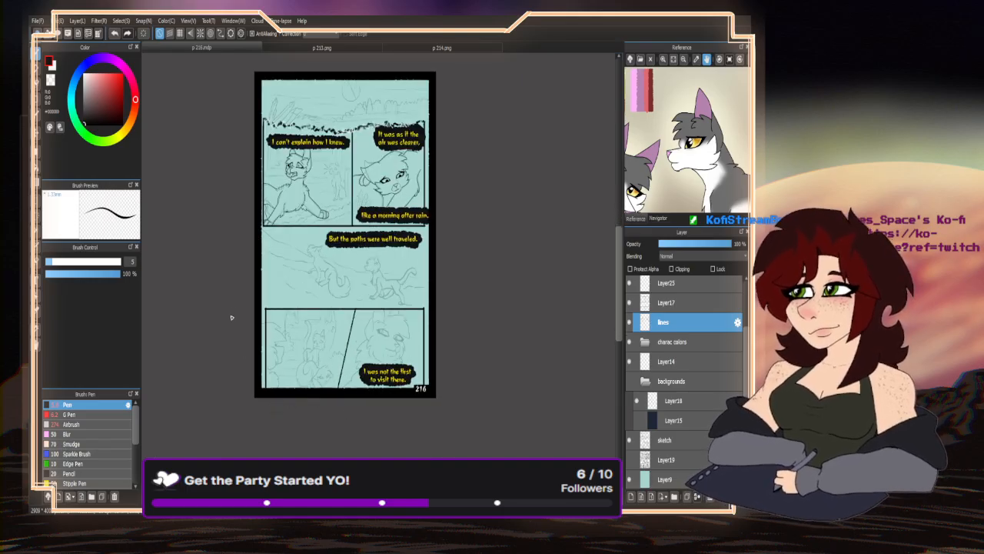
{"action": "left_click", "coordinate": [629, 441]}
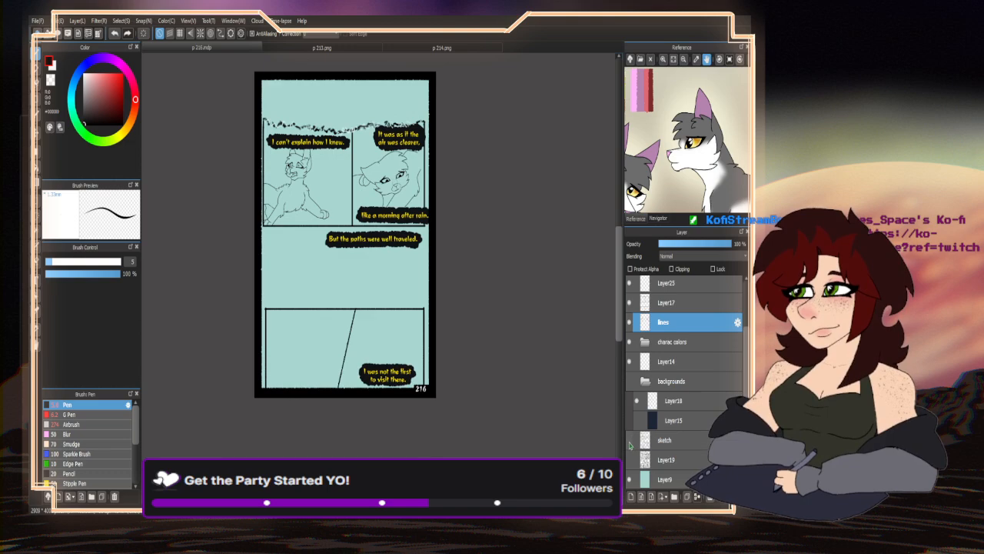
{"action": "left_click", "coordinate": [629, 440]}
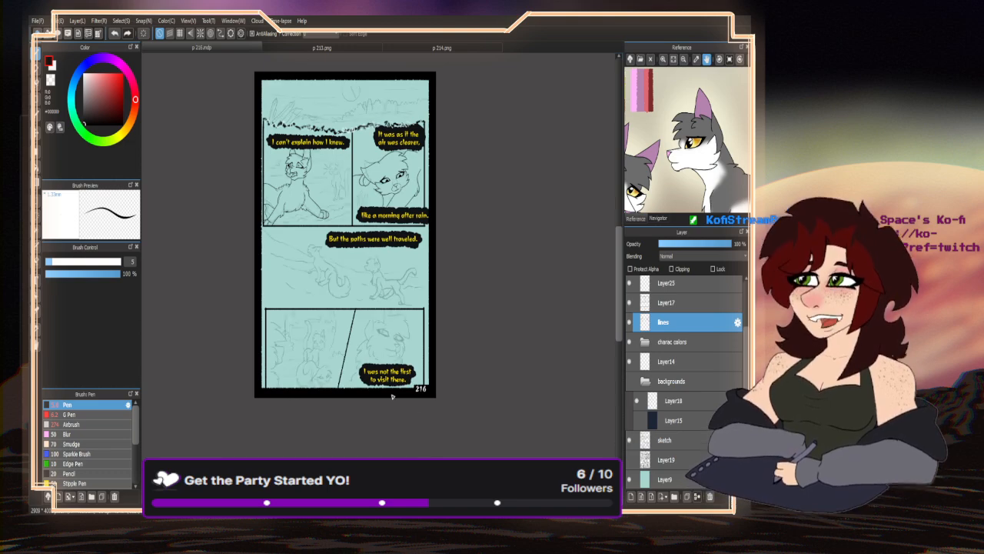
{"action": "scroll", "coordinate": [316, 245], "scroll_direction": "up", "scroll_amount": 4}
{"action": "scroll", "coordinate": [316, 245], "scroll_direction": "up", "scroll_amount": 2}
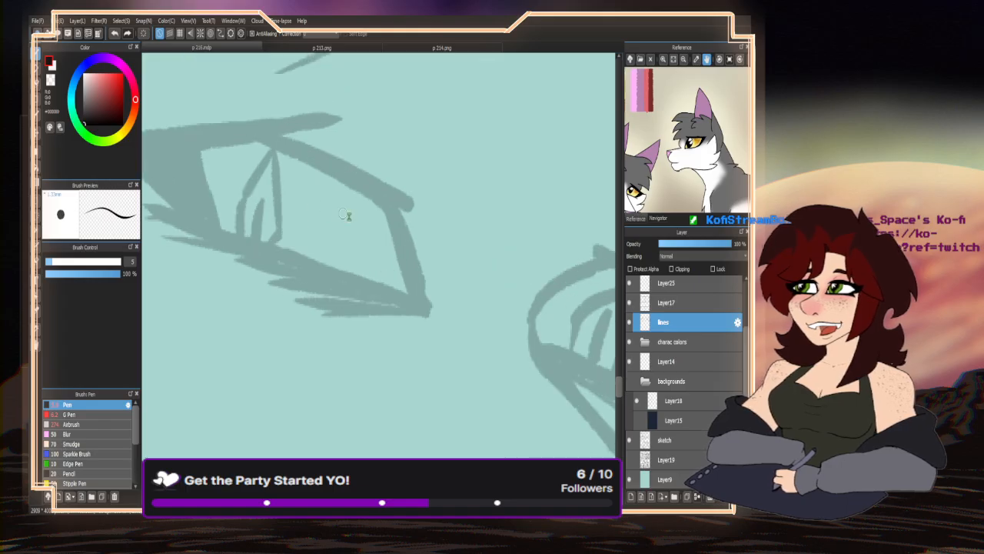
{"action": "scroll", "coordinate": [348, 216], "scroll_direction": "down", "scroll_amount": 5}
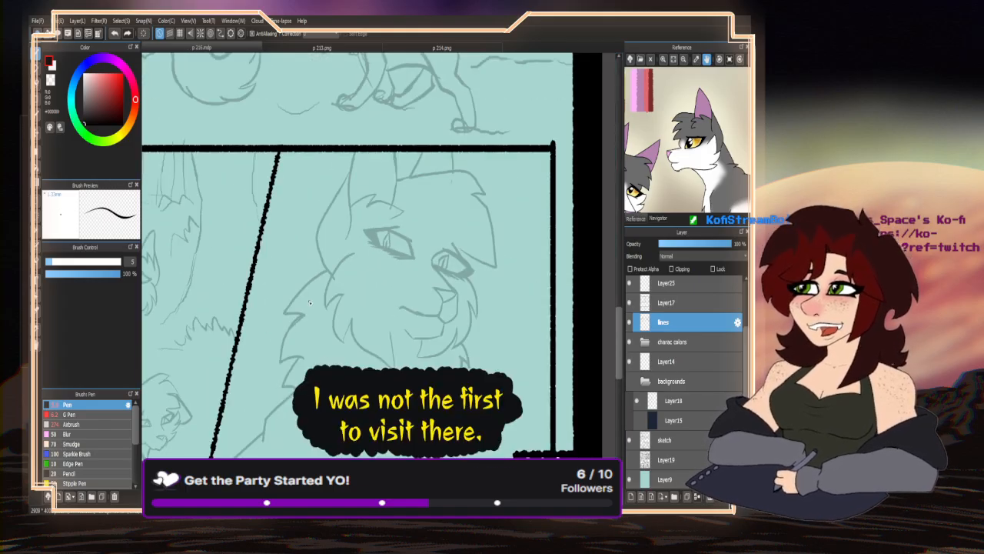
{"action": "scroll", "coordinate": [332, 298], "scroll_direction": "down", "scroll_amount": 3}
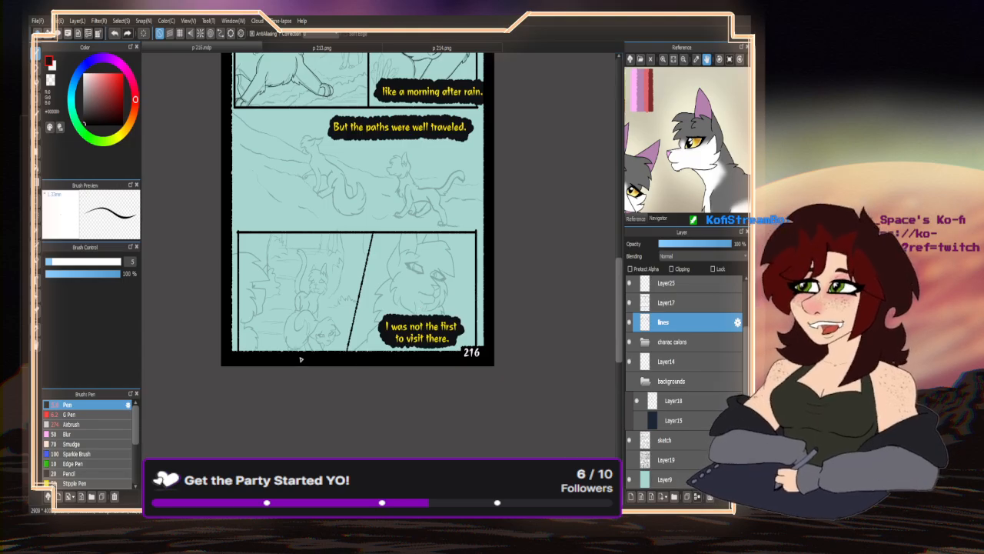
- Ink the nose bridge, triangular nose, muzzle and jaw of the cat in the bottom-left panel, redoing the jaw line
{"action": "scroll", "coordinate": [330, 297], "scroll_direction": "up", "scroll_amount": 8}
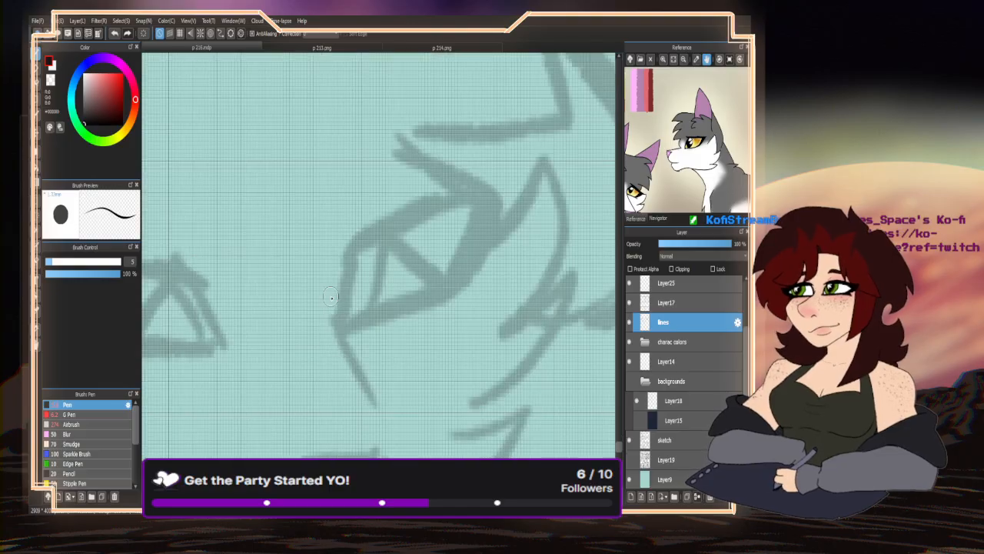
{"action": "mouse_move", "coordinate": [331, 297]}
{"action": "left_mouse_down"}
{"action": "mouse_move", "coordinate": [341, 368]}
{"action": "mouse_move", "coordinate": [380, 420]}
{"action": "left_mouse_up"}
{"action": "scroll", "coordinate": [350, 376], "scroll_direction": "down", "scroll_amount": 3}
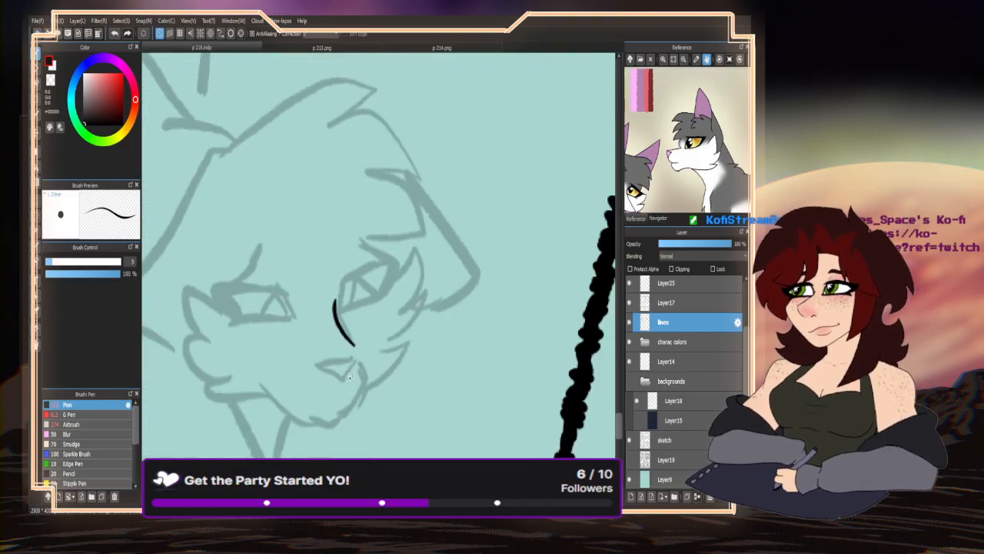
{"action": "scroll", "coordinate": [348, 375], "scroll_direction": "up", "scroll_amount": 2}
{"action": "mouse_move", "coordinate": [372, 344]}
{"action": "left_mouse_down"}
{"action": "mouse_move", "coordinate": [295, 357]}
{"action": "mouse_move", "coordinate": [359, 370]}
{"action": "mouse_move", "coordinate": [374, 340]}
{"action": "mouse_move", "coordinate": [390, 385]}
{"action": "mouse_move", "coordinate": [342, 457]}
{"action": "left_mouse_up"}
{"action": "left_click_drag", "start_coordinate": [256, 458], "coordinate": [189, 394]}
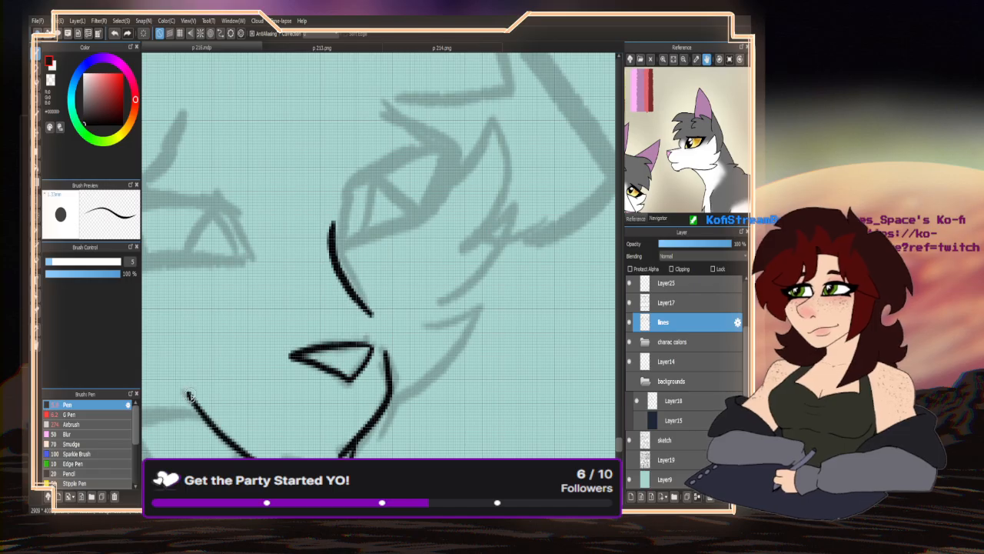
{"action": "key", "text": "ctrl+z"}
{"action": "key", "text": "ctrl+z"}
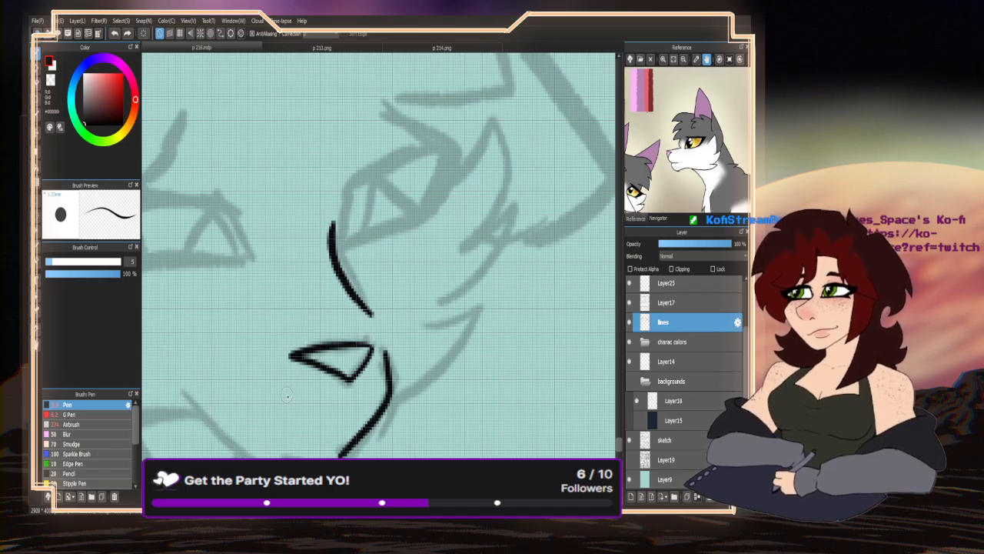
{"action": "mouse_move", "coordinate": [271, 459]}
{"action": "left_mouse_down"}
{"action": "mouse_move", "coordinate": [234, 445]}
{"action": "mouse_move", "coordinate": [180, 394]}
{"action": "left_mouse_up"}
- Ink the tufted cheek fur above the muzzle and the adjacent eye with thick lids, brow line and pupil outline
{"action": "mouse_move", "coordinate": [379, 413]}
{"action": "left_mouse_down"}
{"action": "mouse_move", "coordinate": [426, 393]}
{"action": "mouse_move", "coordinate": [499, 267]}
{"action": "mouse_move", "coordinate": [517, 201]}
{"action": "mouse_move", "coordinate": [482, 230]}
{"action": "mouse_move", "coordinate": [505, 184]}
{"action": "mouse_move", "coordinate": [491, 113]}
{"action": "mouse_move", "coordinate": [430, 207]}
{"action": "mouse_move", "coordinate": [336, 244]}
{"action": "mouse_move", "coordinate": [419, 214]}
{"action": "mouse_move", "coordinate": [436, 191]}
{"action": "mouse_move", "coordinate": [450, 149]}
{"action": "mouse_move", "coordinate": [422, 210]}
{"action": "mouse_move", "coordinate": [448, 144]}
{"action": "mouse_move", "coordinate": [386, 106]}
{"action": "mouse_move", "coordinate": [380, 157]}
{"action": "mouse_move", "coordinate": [344, 178]}
{"action": "mouse_move", "coordinate": [355, 198]}
{"action": "mouse_move", "coordinate": [346, 183]}
{"action": "mouse_move", "coordinate": [332, 237]}
{"action": "left_mouse_up"}
{"action": "mouse_move", "coordinate": [402, 209]}
{"action": "left_mouse_down"}
{"action": "mouse_move", "coordinate": [367, 196]}
{"action": "mouse_move", "coordinate": [361, 229]}
{"action": "left_mouse_up"}
{"action": "left_click_drag", "start_coordinate": [340, 183], "coordinate": [449, 152]}
{"action": "left_click_drag", "start_coordinate": [346, 186], "coordinate": [334, 245]}
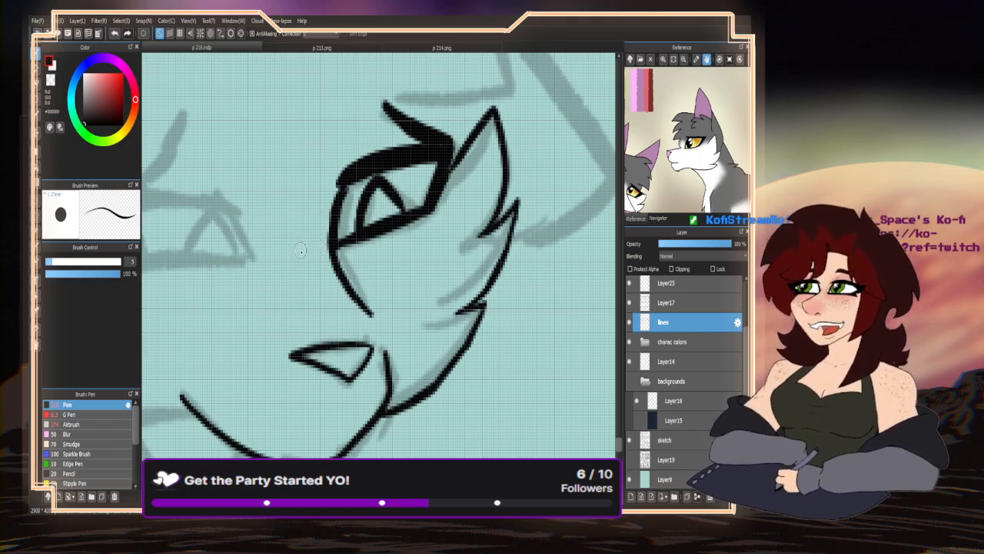
{"action": "left_click_drag", "start_coordinate": [343, 243], "coordinate": [348, 236]}
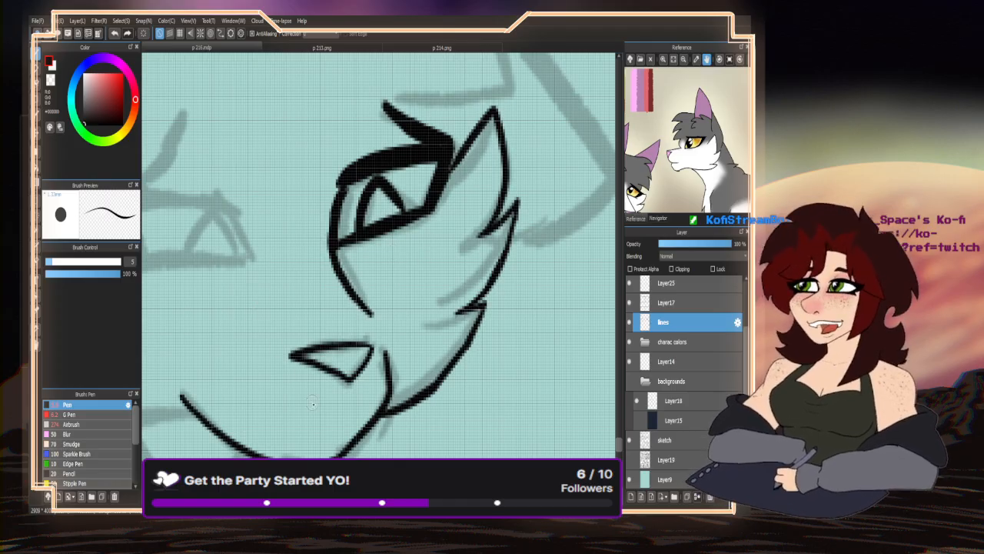
{"action": "left_click", "coordinate": [51, 82]}
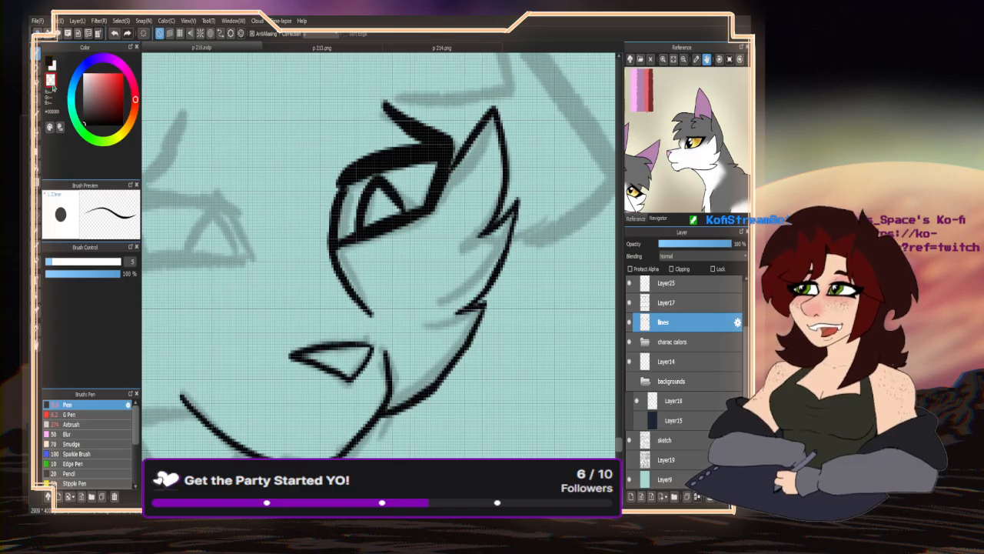
{"action": "scroll", "coordinate": [296, 353], "scroll_direction": "up", "scroll_amount": 3}
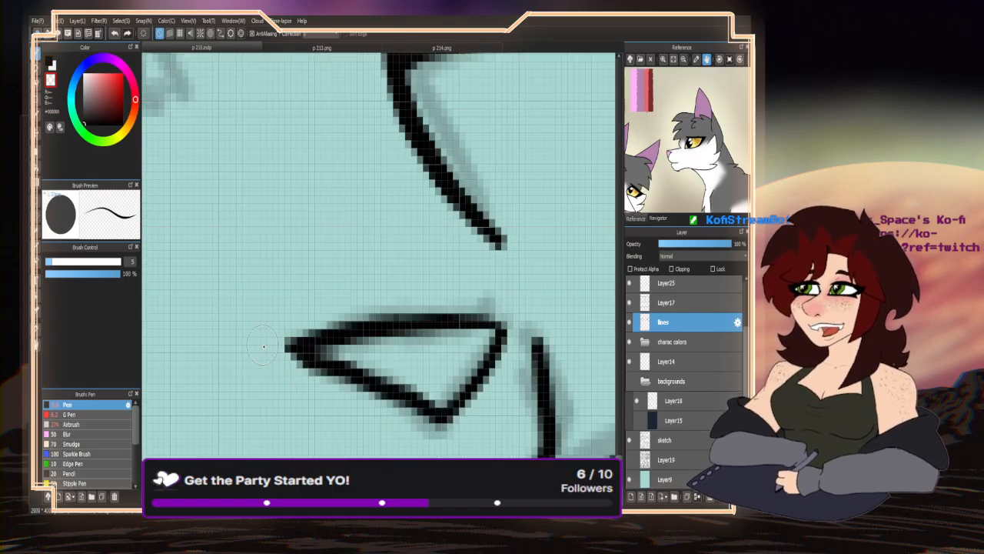
{"action": "scroll", "coordinate": [380, 250], "scroll_direction": "down", "scroll_amount": 2}
{"action": "scroll", "coordinate": [381, 250], "scroll_direction": "down", "scroll_amount": 5}
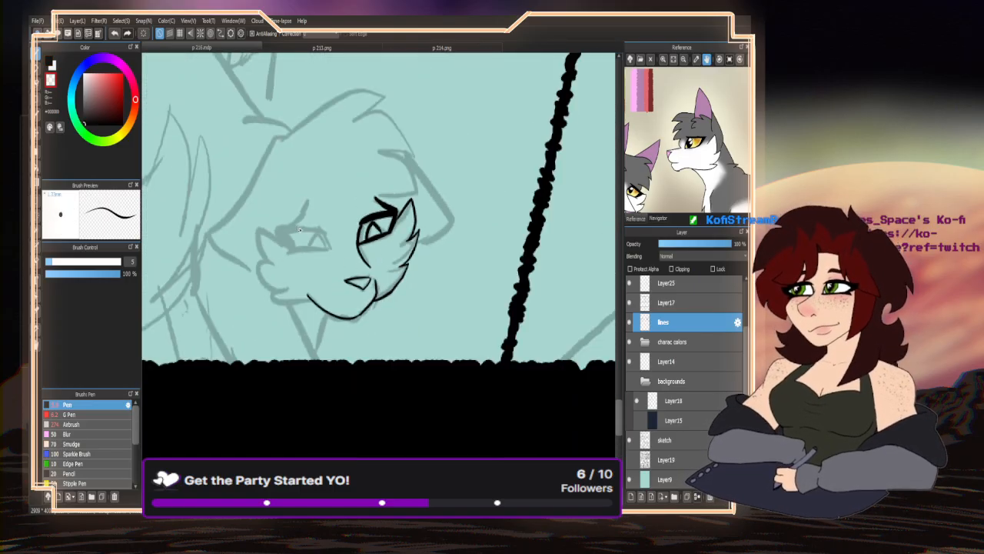
- Ink the cat's other eye in black, with its slanted brow line, thick upper lid and lower lid
{"action": "left_click", "coordinate": [50, 65]}
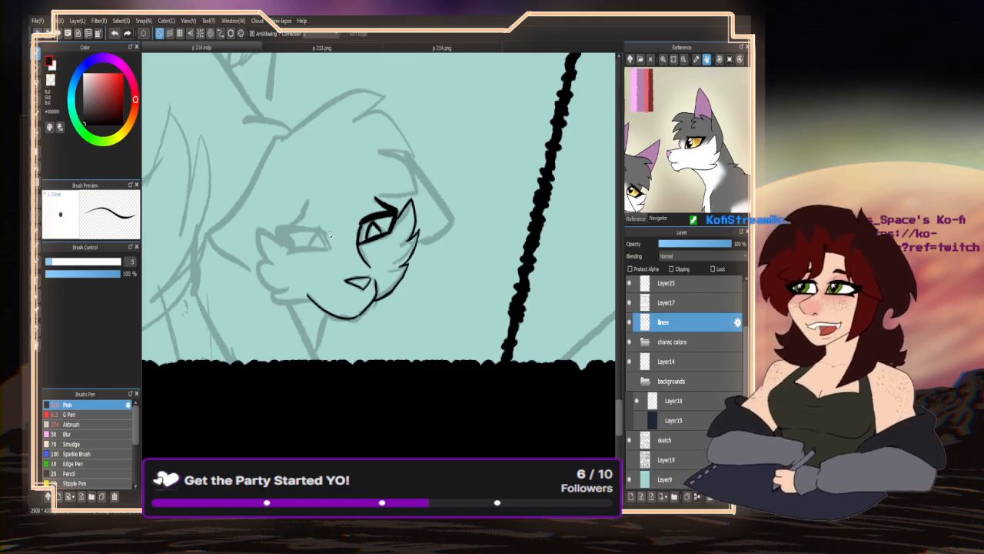
{"action": "scroll", "coordinate": [290, 233], "scroll_direction": "up", "scroll_amount": 3}
{"action": "mouse_move", "coordinate": [283, 230]}
{"action": "left_mouse_down"}
{"action": "mouse_move", "coordinate": [308, 218]}
{"action": "mouse_move", "coordinate": [342, 172]}
{"action": "left_mouse_up"}
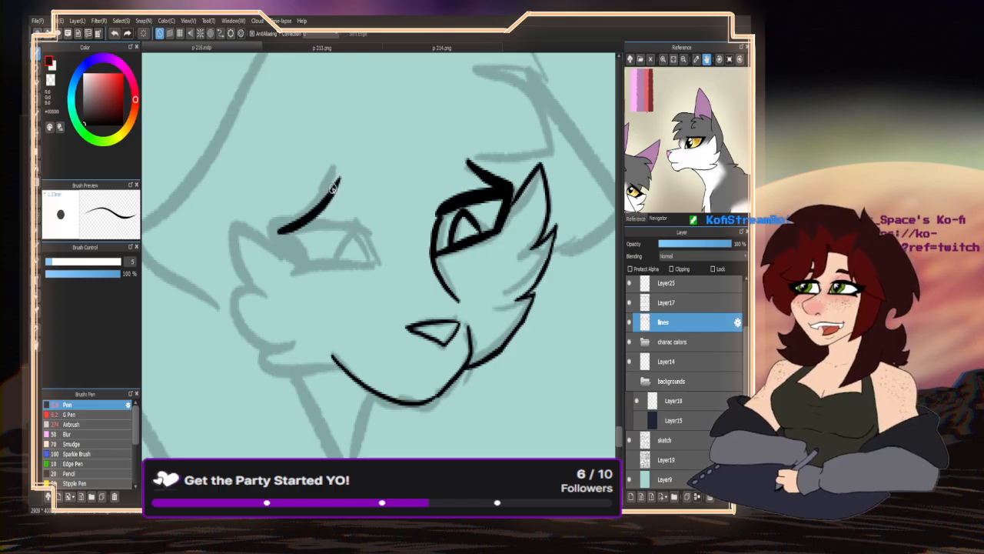
{"action": "scroll", "coordinate": [333, 195], "scroll_direction": "up", "scroll_amount": 2}
{"action": "mouse_move", "coordinate": [296, 241]}
{"action": "left_mouse_down"}
{"action": "mouse_move", "coordinate": [392, 247]}
{"action": "mouse_move", "coordinate": [316, 247]}
{"action": "mouse_move", "coordinate": [387, 259]}
{"action": "mouse_move", "coordinate": [405, 301]}
{"action": "left_mouse_up"}
{"action": "scroll", "coordinate": [390, 283], "scroll_direction": "up", "scroll_amount": 1}
{"action": "mouse_move", "coordinate": [369, 235]}
{"action": "left_mouse_down"}
{"action": "mouse_move", "coordinate": [401, 304]}
{"action": "mouse_move", "coordinate": [384, 311]}
{"action": "mouse_move", "coordinate": [229, 321]}
{"action": "mouse_move", "coordinate": [263, 286]}
{"action": "mouse_move", "coordinate": [246, 237]}
{"action": "mouse_move", "coordinate": [216, 243]}
{"action": "mouse_move", "coordinate": [269, 305]}
{"action": "mouse_move", "coordinate": [240, 242]}
{"action": "mouse_move", "coordinate": [251, 286]}
{"action": "mouse_move", "coordinate": [249, 259]}
{"action": "left_mouse_up"}
- Fill the pupils of both eyes with solid black on the bottom-left panel's cat
{"action": "mouse_move", "coordinate": [388, 301]}
{"action": "left_mouse_down"}
{"action": "mouse_move", "coordinate": [362, 251]}
{"action": "mouse_move", "coordinate": [331, 276]}
{"action": "mouse_move", "coordinate": [326, 304]}
{"action": "mouse_move", "coordinate": [383, 300]}
{"action": "mouse_move", "coordinate": [333, 301]}
{"action": "mouse_move", "coordinate": [377, 297]}
{"action": "mouse_move", "coordinate": [363, 266]}
{"action": "mouse_move", "coordinate": [346, 269]}
{"action": "mouse_move", "coordinate": [332, 297]}
{"action": "left_mouse_up"}
{"action": "scroll", "coordinate": [332, 296], "scroll_direction": "down", "scroll_amount": 3}
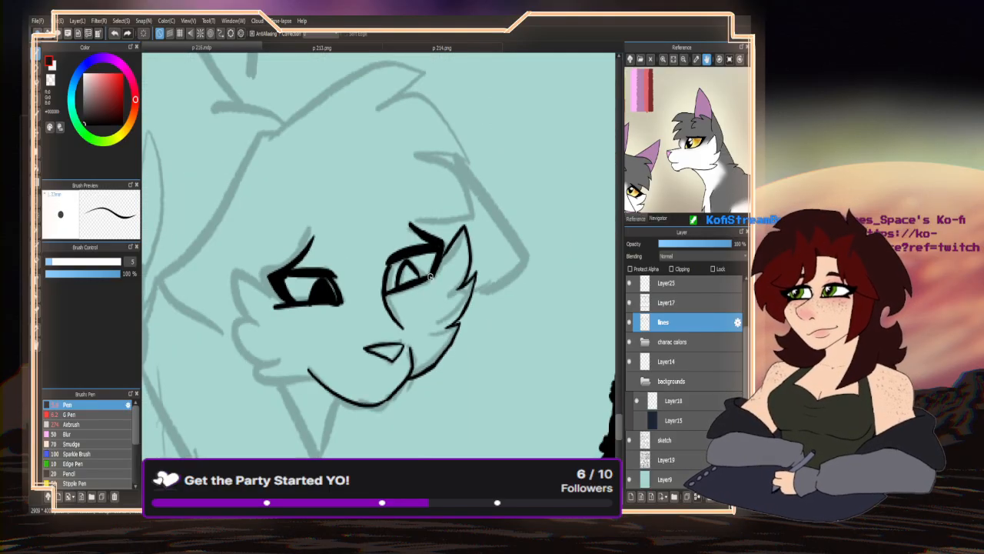
{"action": "scroll", "coordinate": [409, 269], "scroll_direction": "up", "scroll_amount": 3}
{"action": "left_click_drag", "start_coordinate": [410, 269], "coordinate": [396, 275]}
{"action": "scroll", "coordinate": [396, 276], "scroll_direction": "down", "scroll_amount": 5}
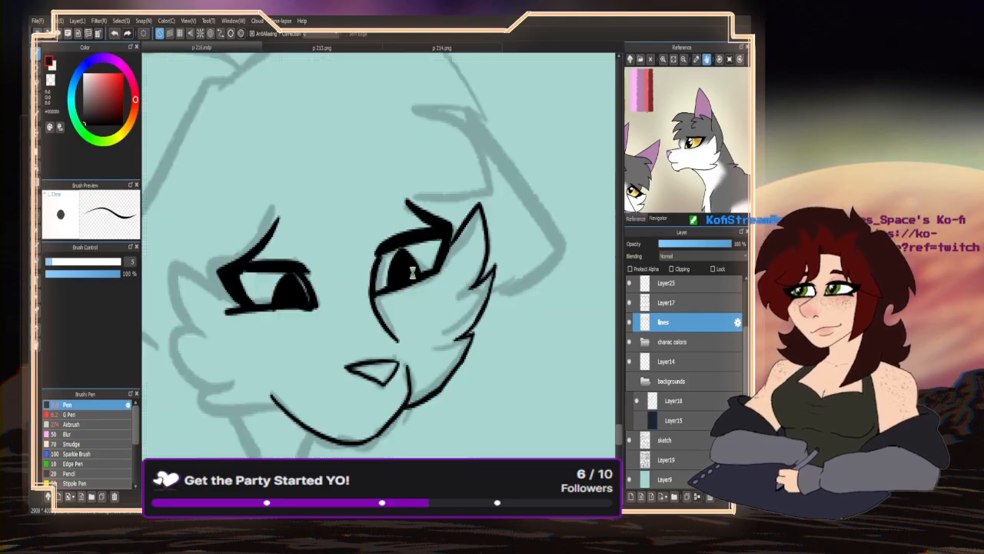
- Ink the tufted cheek fur beside the other eye of the bottom-left panel's cat, joining it to the jaw line
{"action": "scroll", "coordinate": [349, 306], "scroll_direction": "up", "scroll_amount": 5}
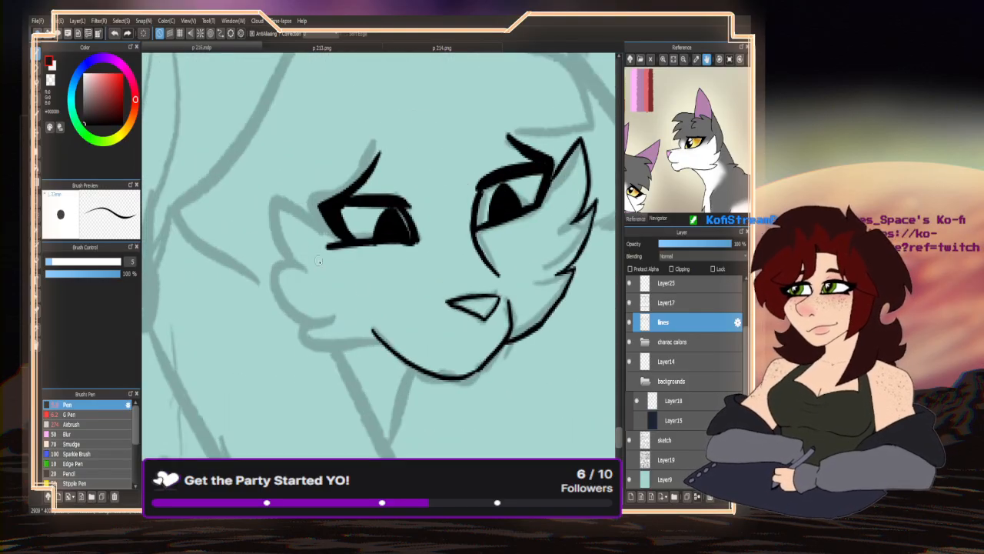
{"action": "mouse_move", "coordinate": [320, 224]}
{"action": "left_mouse_down"}
{"action": "mouse_move", "coordinate": [271, 192]}
{"action": "mouse_move", "coordinate": [304, 269]}
{"action": "left_mouse_up"}
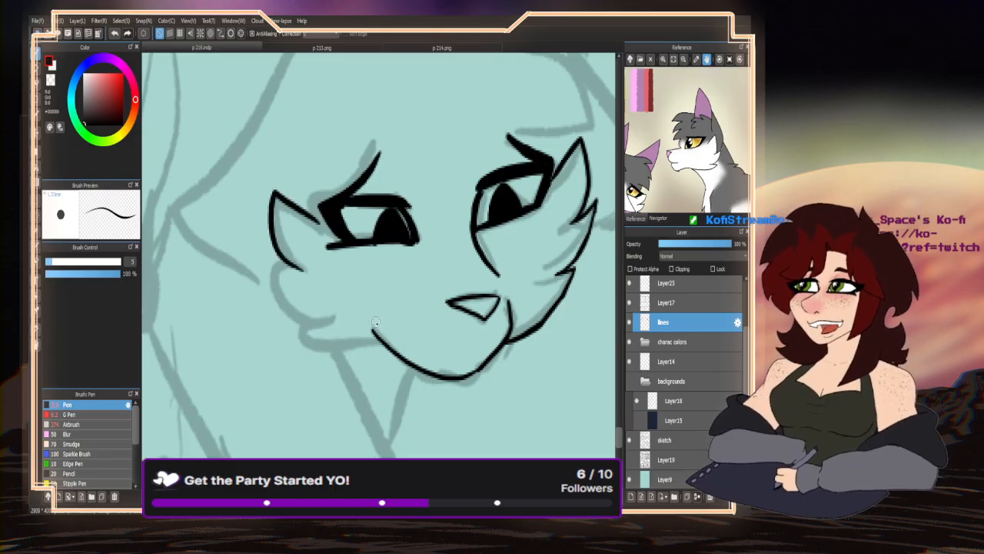
{"action": "mouse_move", "coordinate": [379, 340]}
{"action": "left_mouse_down"}
{"action": "mouse_move", "coordinate": [298, 335]}
{"action": "mouse_move", "coordinate": [321, 326]}
{"action": "mouse_move", "coordinate": [303, 321]}
{"action": "mouse_move", "coordinate": [278, 259]}
{"action": "left_mouse_up"}
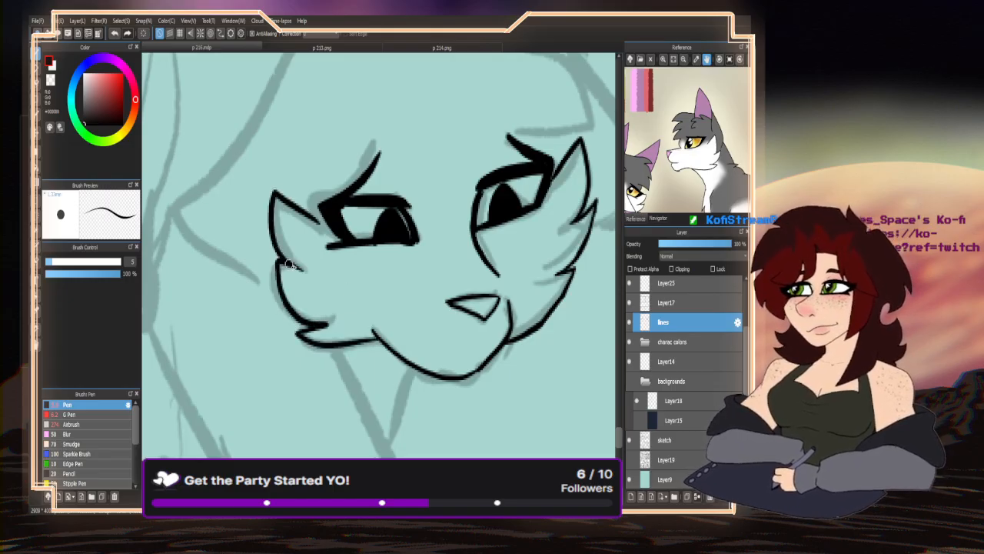
- Ink the cat's neck line from the cheek fur to the panel border and the short curved line under the chin
{"action": "scroll", "coordinate": [373, 238], "scroll_direction": "down", "scroll_amount": 2}
{"action": "scroll", "coordinate": [372, 238], "scroll_direction": "down", "scroll_amount": 2}
{"action": "scroll", "coordinate": [372, 238], "scroll_direction": "up", "scroll_amount": 3}
{"action": "left_click_drag", "start_coordinate": [341, 229], "coordinate": [396, 343]}
{"action": "mouse_move", "coordinate": [415, 248]}
{"action": "left_mouse_down"}
{"action": "mouse_move", "coordinate": [378, 296]}
{"action": "mouse_move", "coordinate": [385, 326]}
{"action": "left_mouse_up"}
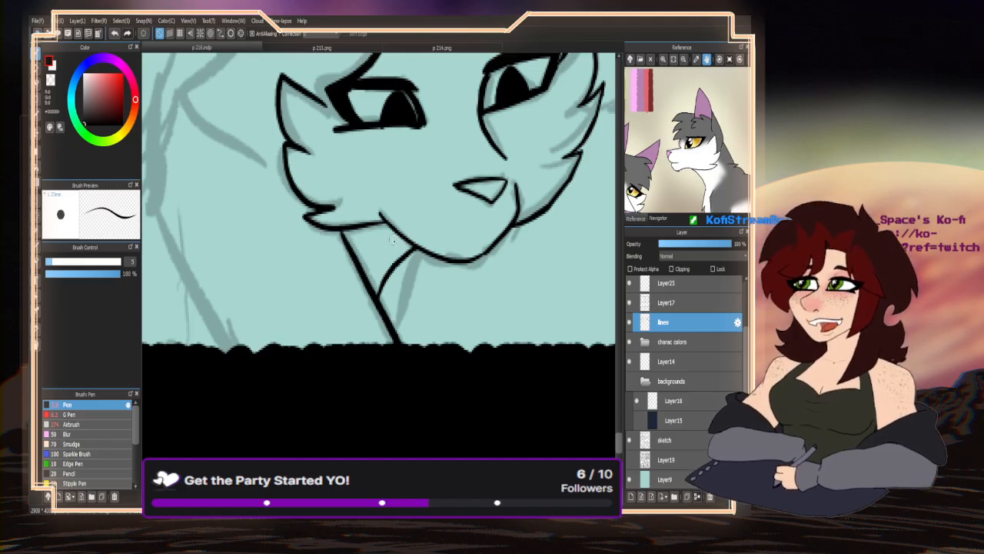
{"action": "scroll", "coordinate": [374, 275], "scroll_direction": "down", "scroll_amount": 3}
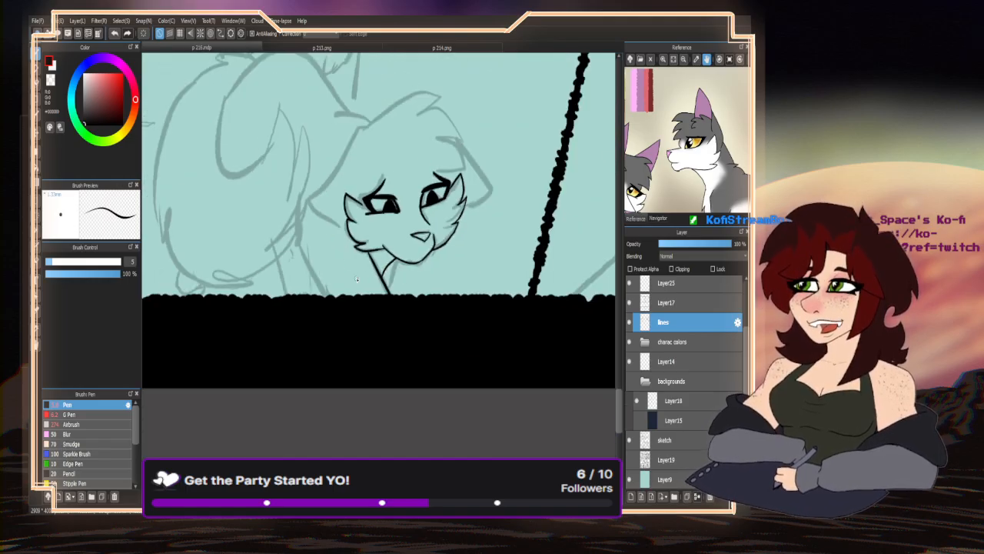
{"action": "scroll", "coordinate": [352, 357], "scroll_direction": "up", "scroll_amount": 3}
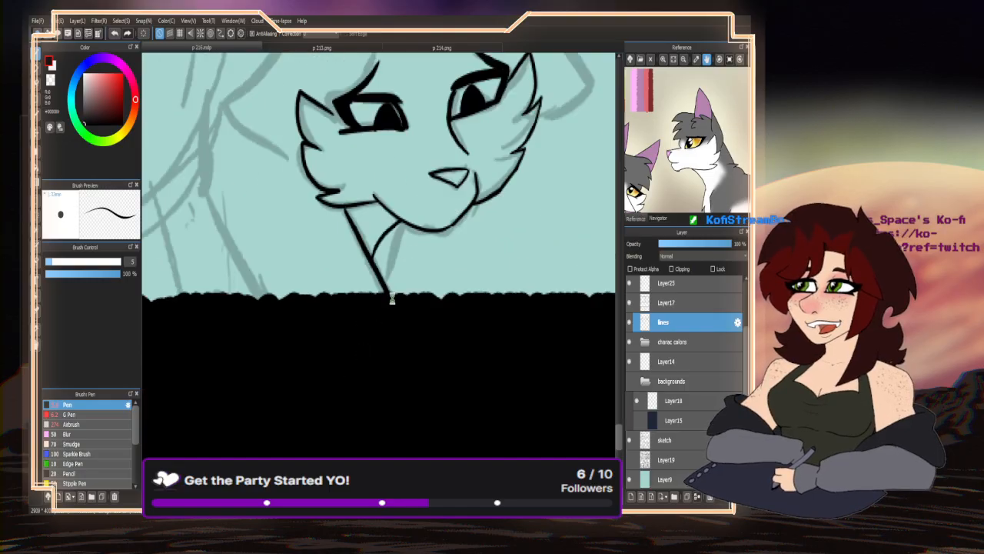
- Erase the thick neck line with transparent colour, redraw it thinner in black, and clear the leftover marks
{"action": "key", "text": "x"}
{"action": "scroll", "coordinate": [325, 183], "scroll_direction": "up", "scroll_amount": 2}
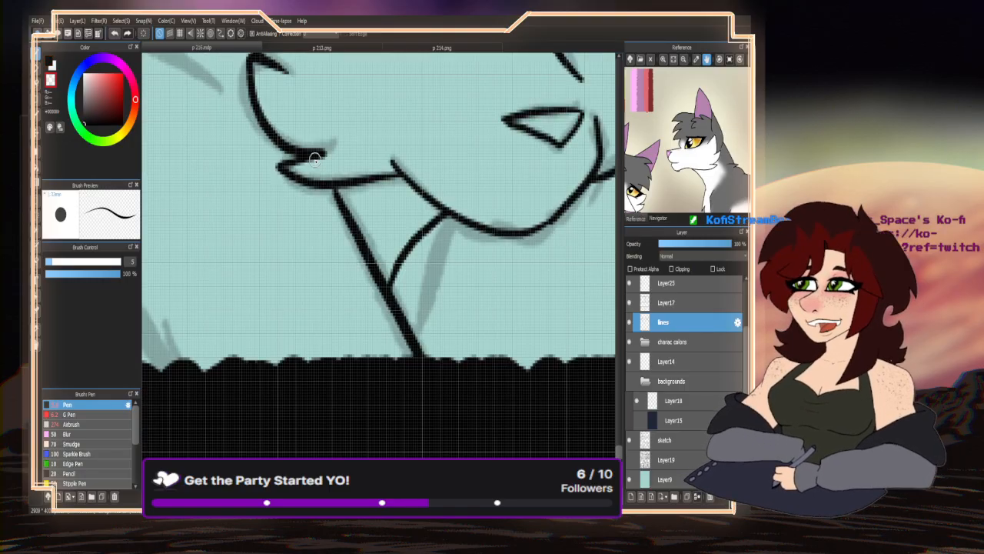
{"action": "left_click_drag", "start_coordinate": [336, 231], "coordinate": [459, 425]}
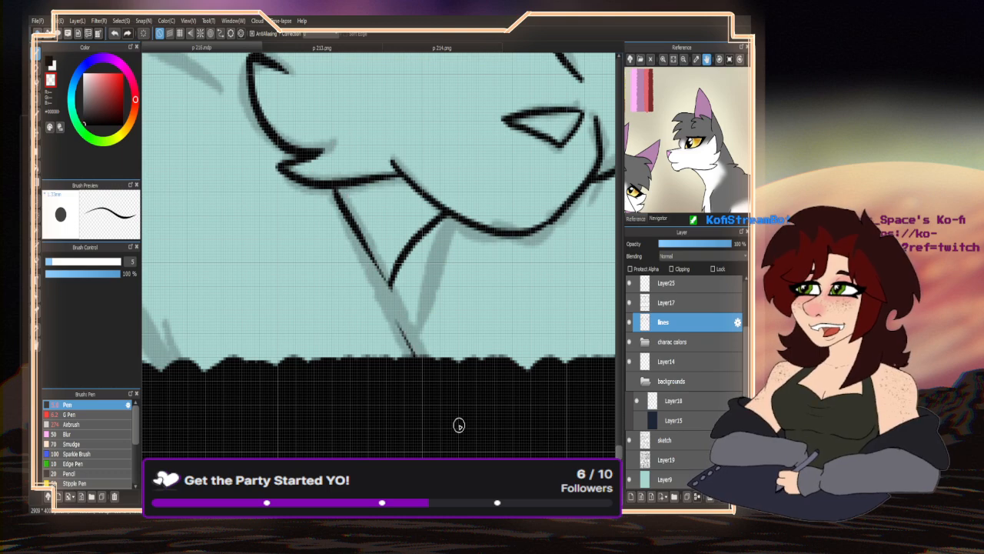
{"action": "left_click", "coordinate": [50, 63]}
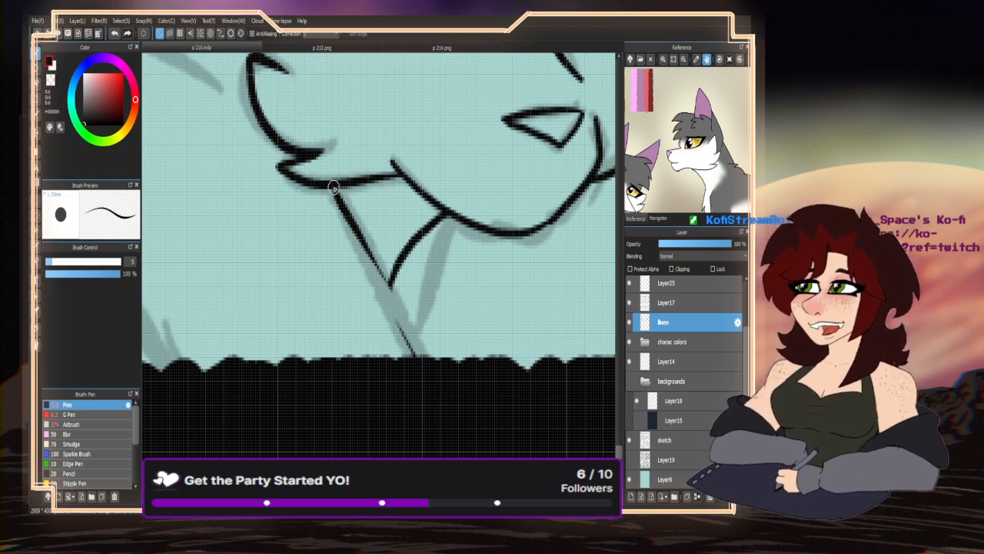
{"action": "left_click_drag", "start_coordinate": [335, 189], "coordinate": [435, 358]}
{"action": "left_click", "coordinate": [50, 80]}
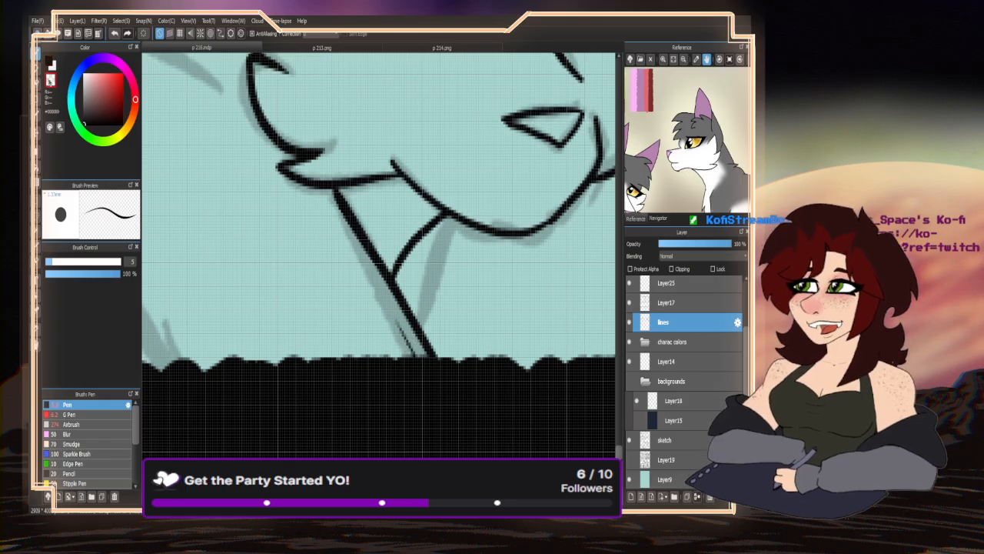
{"action": "scroll", "coordinate": [369, 304], "scroll_direction": "down", "scroll_amount": 2}
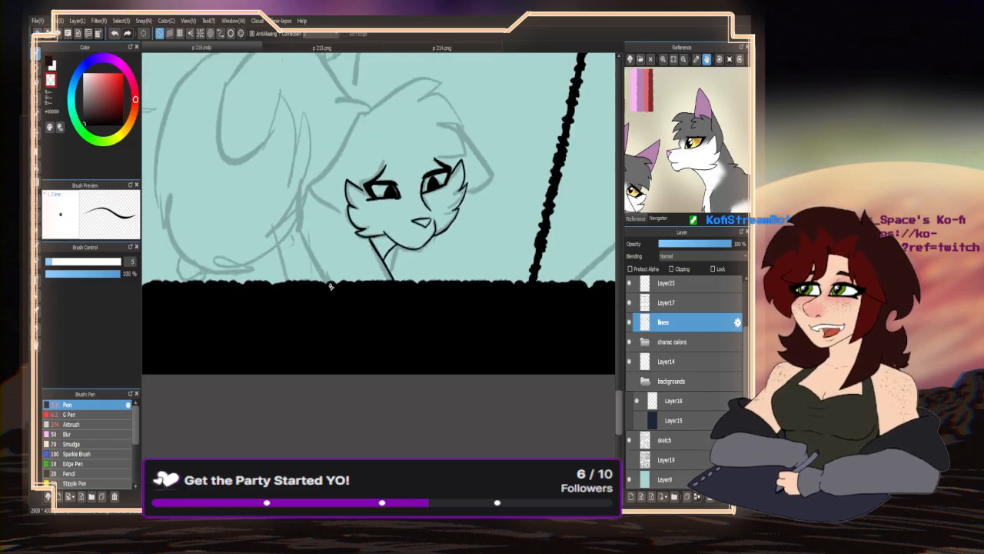
{"action": "scroll", "coordinate": [386, 265], "scroll_direction": "up", "scroll_amount": 1}
{"action": "scroll", "coordinate": [188, 181], "scroll_direction": "down", "scroll_amount": 1}
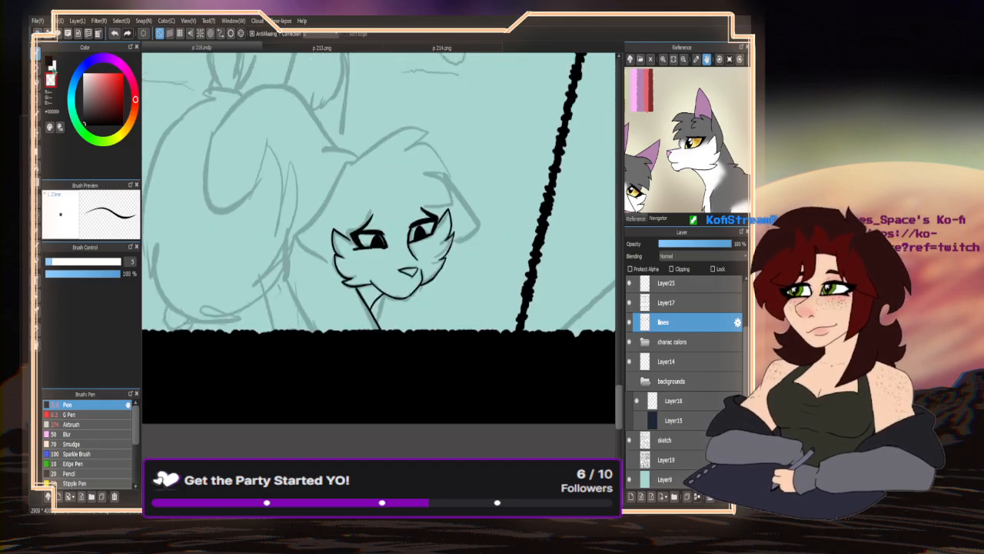
- Clean up the outer end of the lower lid line on the eye nearest the neck, using transparent colour
{"action": "left_click", "coordinate": [50, 63]}
{"action": "scroll", "coordinate": [343, 191], "scroll_direction": "up", "scroll_amount": 2}
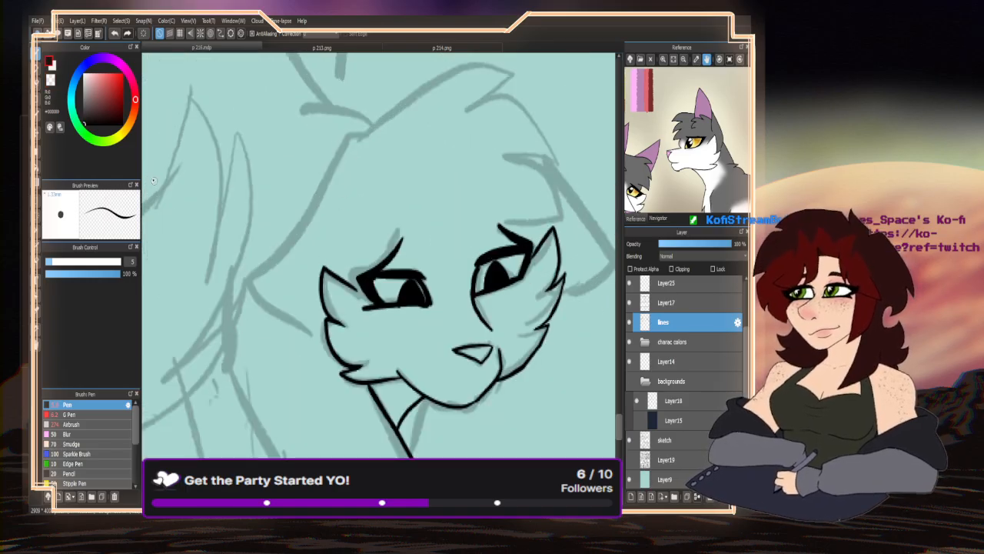
{"action": "key", "text": "x"}
{"action": "scroll", "coordinate": [444, 293], "scroll_direction": "up", "scroll_amount": 3}
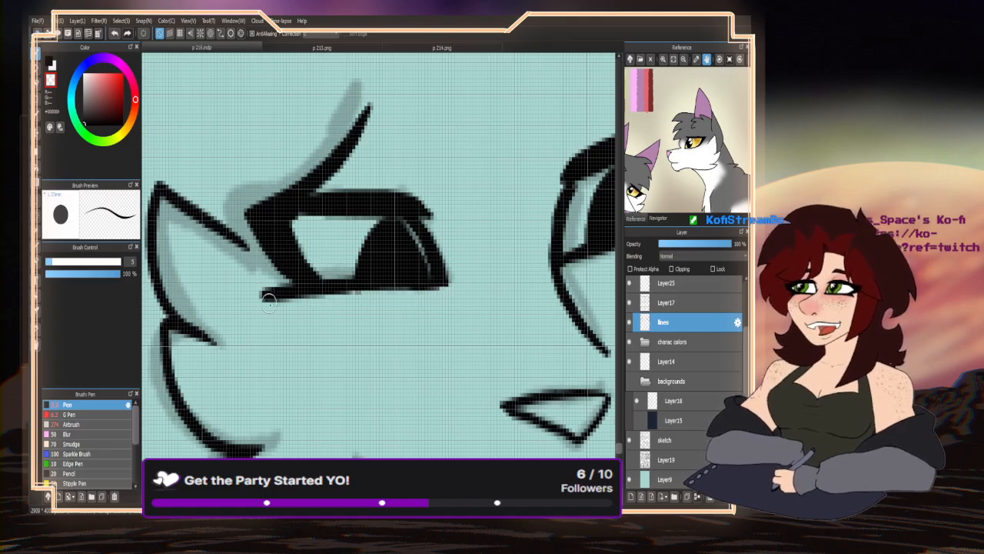
{"action": "scroll", "coordinate": [300, 264], "scroll_direction": "down", "scroll_amount": 5}
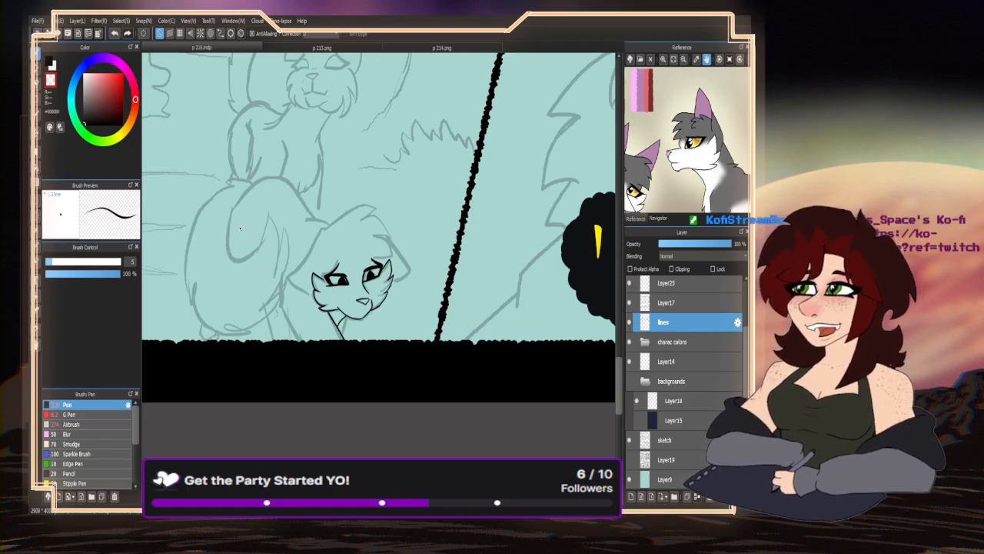
- Ink a short hooked black line rising from the outer corner of the eye farther from the neck, beside its brow
{"action": "key", "text": "x"}
{"action": "scroll", "coordinate": [426, 304], "scroll_direction": "up", "scroll_amount": 5}
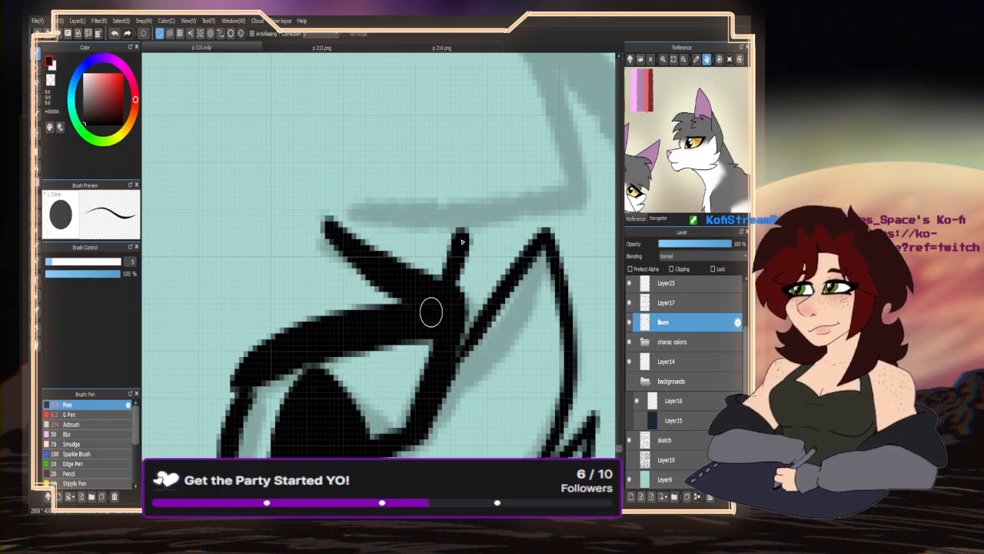
{"action": "left_click_drag", "start_coordinate": [430, 310], "coordinate": [415, 203]}
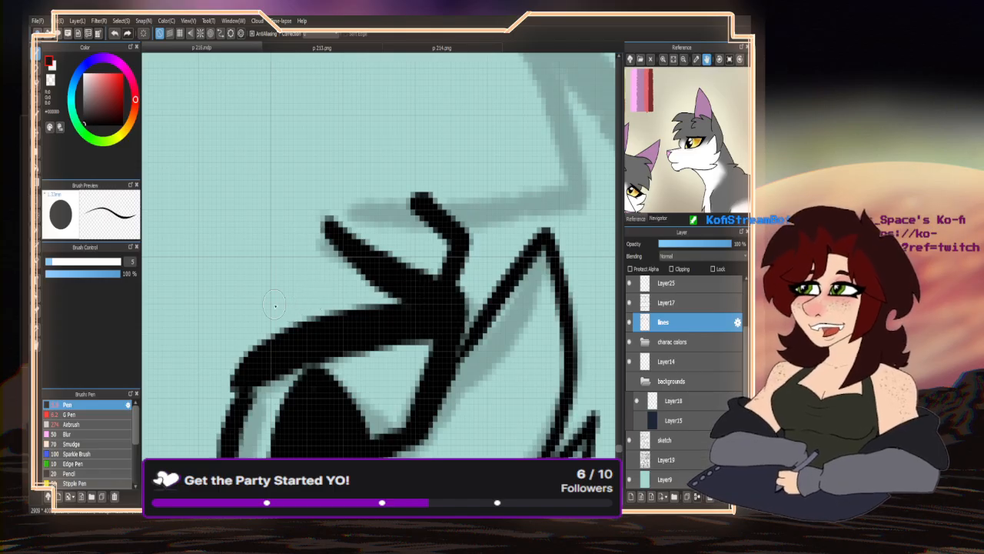
{"action": "scroll", "coordinate": [399, 299], "scroll_direction": "down", "scroll_amount": 3}
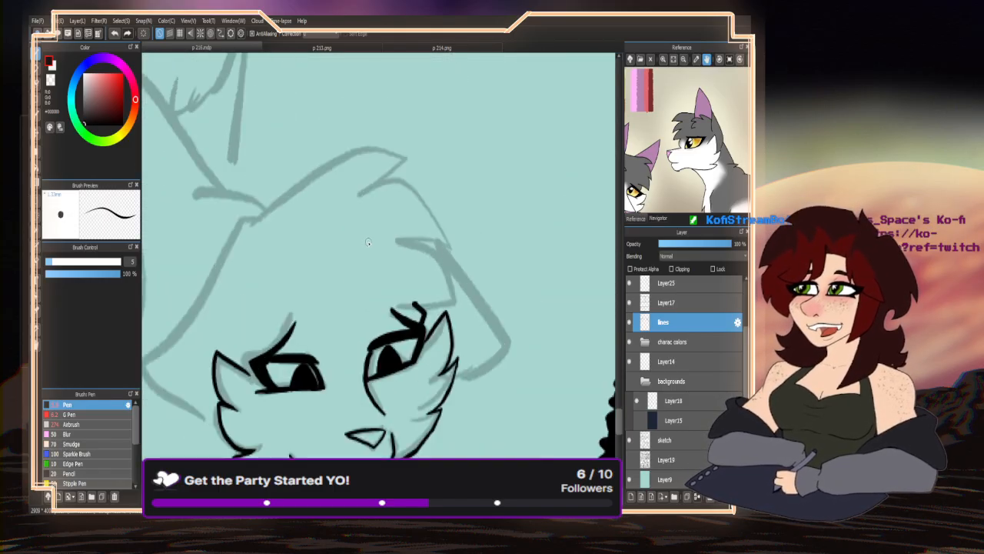
{"action": "scroll", "coordinate": [258, 221], "scroll_direction": "up", "scroll_amount": 1}
{"action": "mouse_move", "coordinate": [250, 218]}
{"action": "left_mouse_down"}
{"action": "mouse_move", "coordinate": [330, 163]}
{"action": "mouse_move", "coordinate": [401, 143]}
{"action": "mouse_move", "coordinate": [466, 153]}
{"action": "mouse_move", "coordinate": [416, 179]}
{"action": "left_mouse_up"}
{"action": "key", "text": "ctrl+z"}
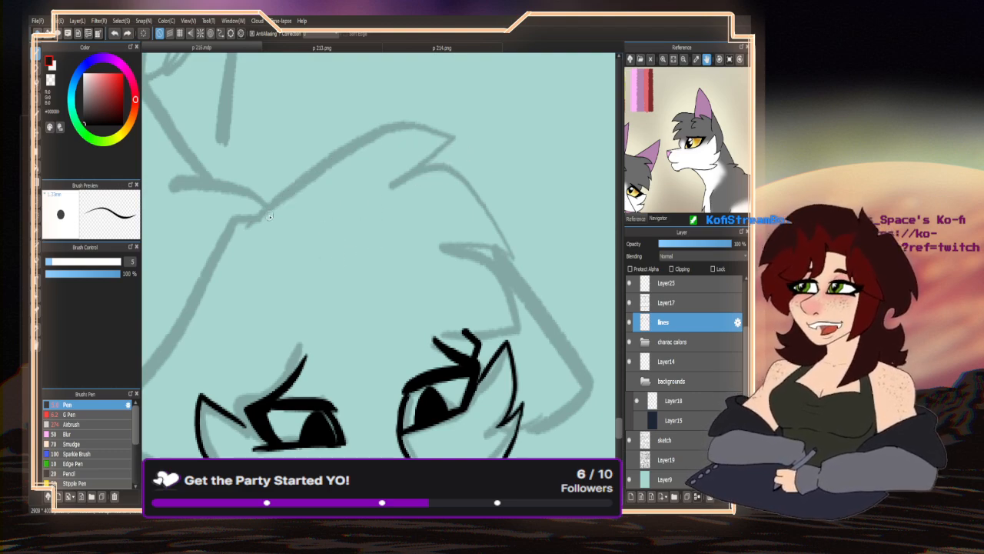
{"action": "mouse_move", "coordinate": [249, 220]}
{"action": "left_mouse_down"}
{"action": "mouse_move", "coordinate": [319, 177]}
{"action": "mouse_move", "coordinate": [430, 142]}
{"action": "mouse_move", "coordinate": [465, 160]}
{"action": "mouse_move", "coordinate": [521, 248]}
{"action": "mouse_move", "coordinate": [459, 259]}
{"action": "mouse_move", "coordinate": [484, 255]}
{"action": "mouse_move", "coordinate": [516, 305]}
{"action": "mouse_move", "coordinate": [517, 327]}
{"action": "mouse_move", "coordinate": [455, 331]}
{"action": "left_mouse_up"}
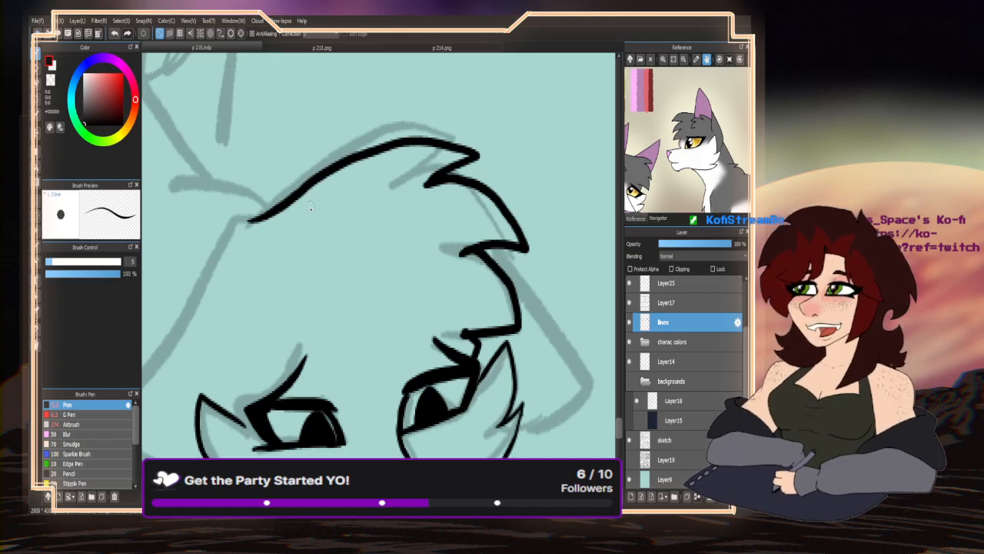
{"action": "scroll", "coordinate": [336, 166], "scroll_direction": "down", "scroll_amount": 5}
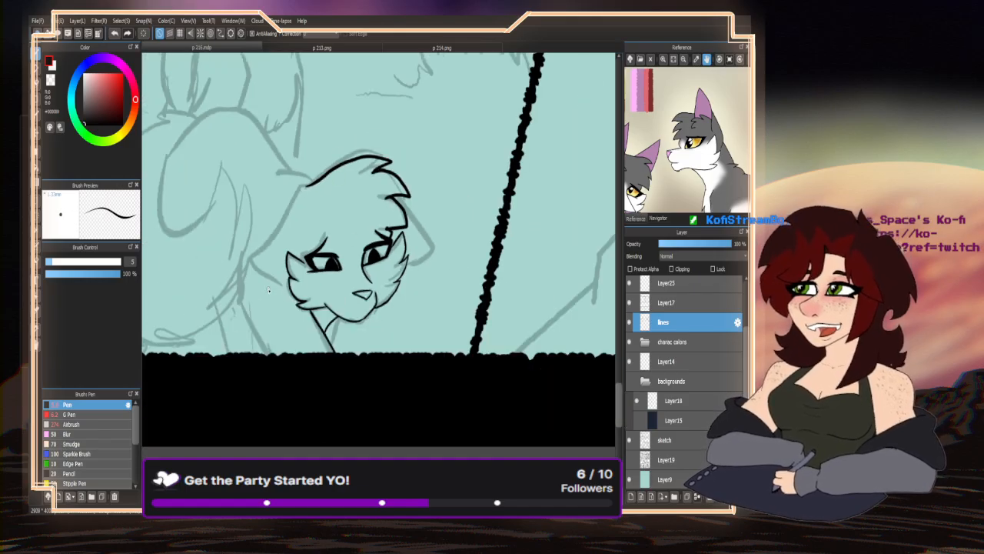
{"action": "key", "text": "ctrl+z"}
{"action": "key", "text": "ctrl+z"}
{"action": "key", "text": "ctrl+z"}
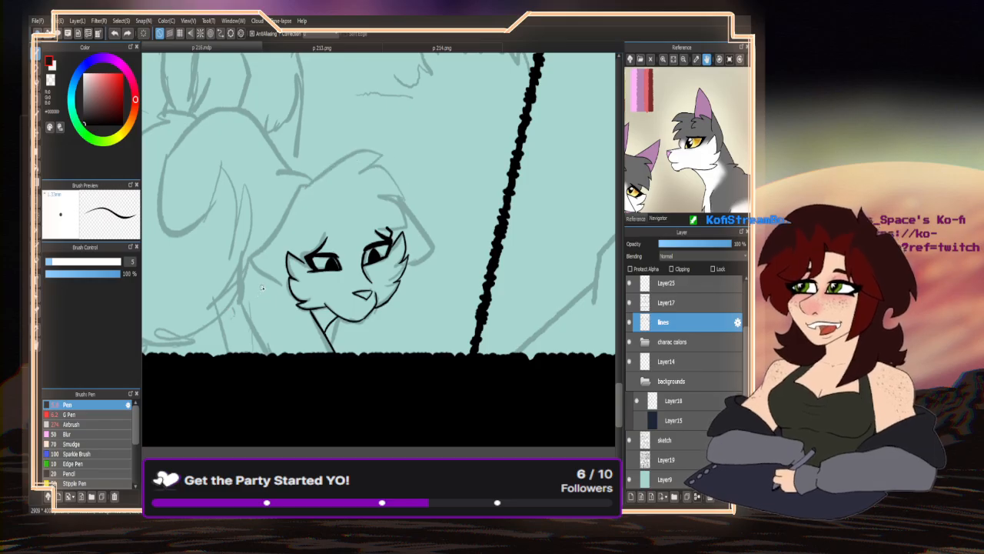
- Set the pen size to 2.9 and ink the top of the cat's head with its jagged forelock tufts down to the brow
{"action": "left_click", "coordinate": [50, 265]}
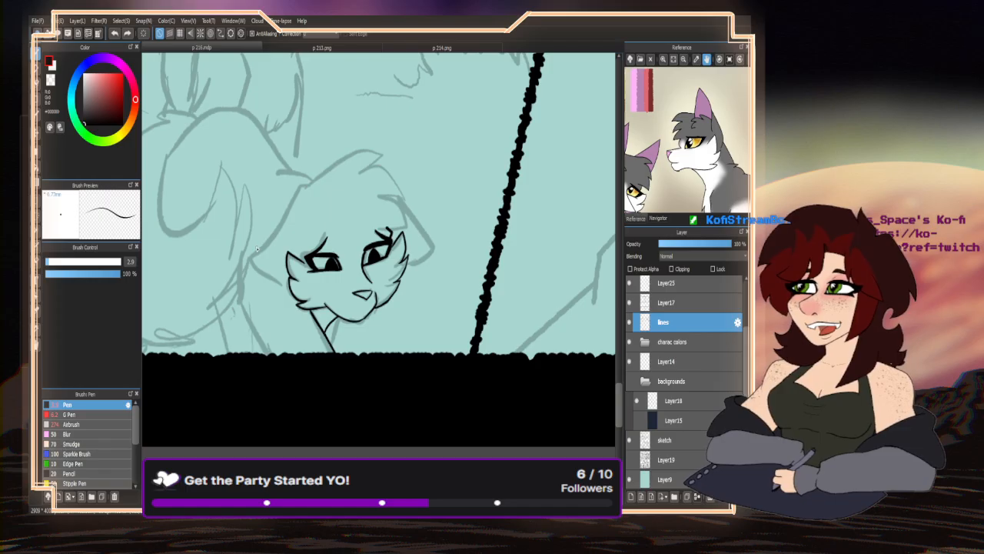
{"action": "scroll", "coordinate": [381, 161], "scroll_direction": "up", "scroll_amount": 2}
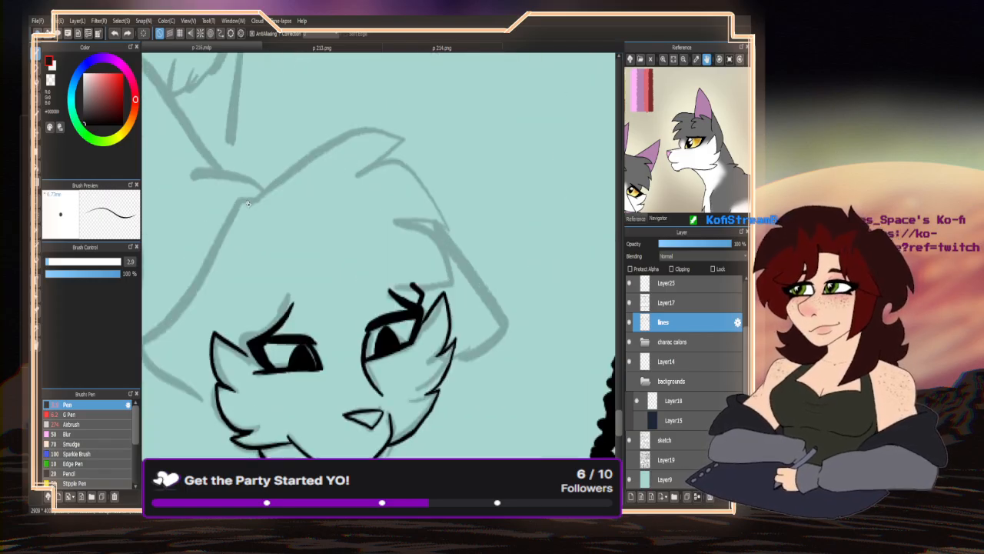
{"action": "mouse_move", "coordinate": [248, 203]}
{"action": "left_mouse_down"}
{"action": "mouse_move", "coordinate": [310, 159]}
{"action": "mouse_move", "coordinate": [397, 134]}
{"action": "mouse_move", "coordinate": [388, 162]}
{"action": "mouse_move", "coordinate": [446, 201]}
{"action": "mouse_move", "coordinate": [466, 236]}
{"action": "mouse_move", "coordinate": [414, 249]}
{"action": "mouse_move", "coordinate": [432, 247]}
{"action": "mouse_move", "coordinate": [478, 300]}
{"action": "mouse_move", "coordinate": [496, 383]}
{"action": "mouse_move", "coordinate": [383, 399]}
{"action": "left_mouse_up"}
{"action": "scroll", "coordinate": [376, 163], "scroll_direction": "up", "scroll_amount": 1}
{"action": "scroll", "coordinate": [415, 250], "scroll_direction": "up", "scroll_amount": 1}
{"action": "scroll", "coordinate": [402, 113], "scroll_direction": "down", "scroll_amount": 4}
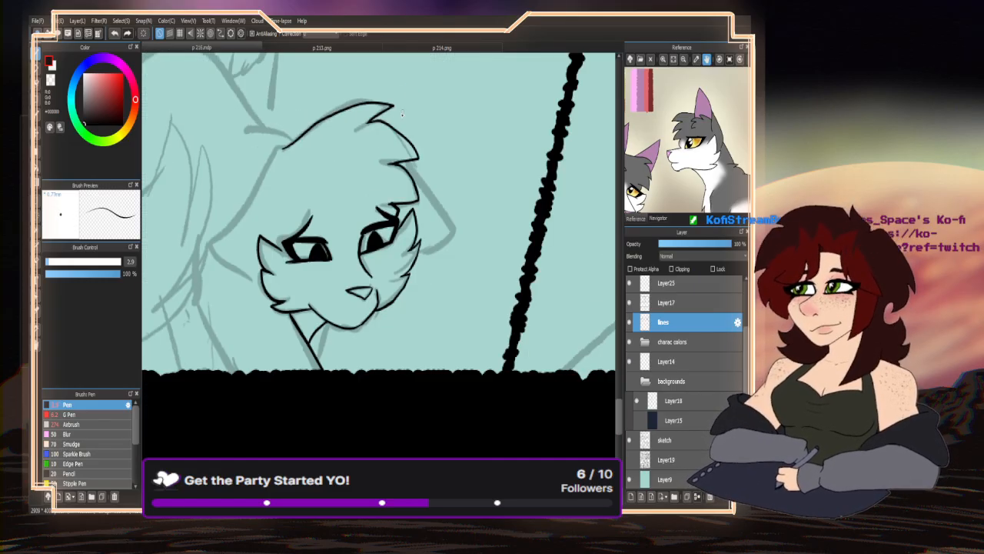
- Ink the folded ear behind the forelock down to the cheek fur, redoing it with a rounder tip
{"action": "scroll", "coordinate": [472, 200], "scroll_direction": "up", "scroll_amount": 2}
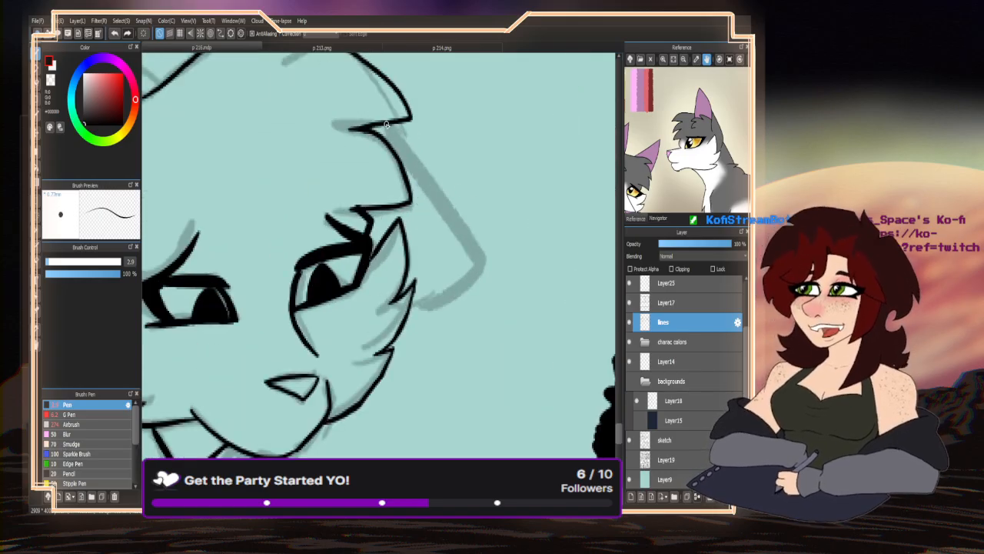
{"action": "mouse_move", "coordinate": [387, 125]}
{"action": "left_mouse_down"}
{"action": "mouse_move", "coordinate": [490, 261]}
{"action": "mouse_move", "coordinate": [459, 305]}
{"action": "mouse_move", "coordinate": [414, 335]}
{"action": "left_mouse_up"}
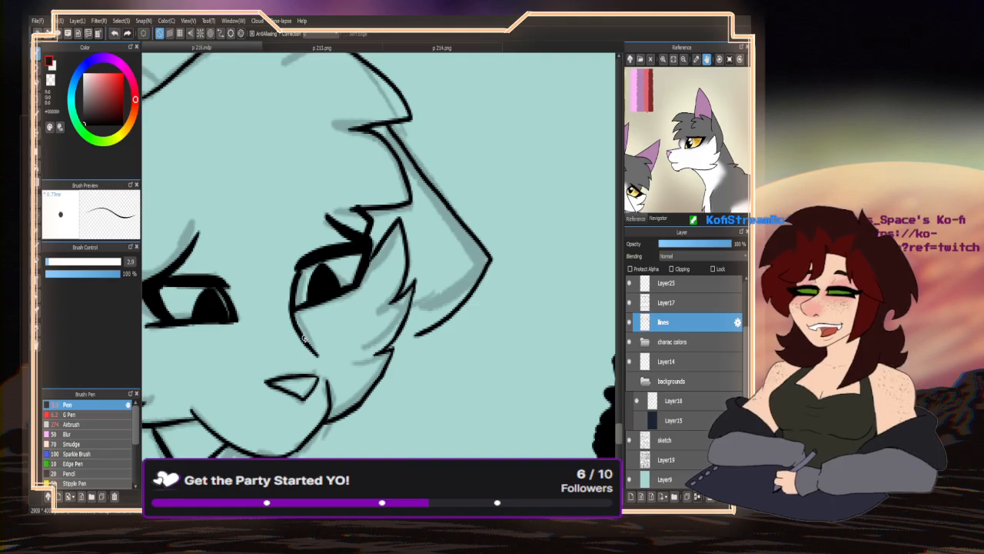
{"action": "key", "text": "ctrl+z"}
{"action": "mouse_move", "coordinate": [390, 143]}
{"action": "left_mouse_down"}
{"action": "mouse_move", "coordinate": [473, 228]}
{"action": "mouse_move", "coordinate": [469, 270]}
{"action": "mouse_move", "coordinate": [432, 319]}
{"action": "mouse_move", "coordinate": [401, 333]}
{"action": "left_mouse_up"}
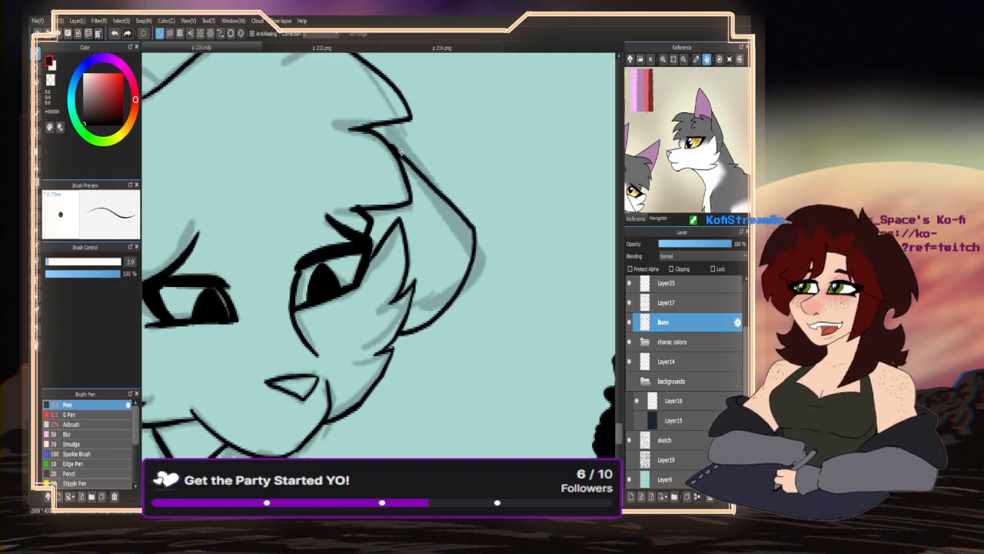
{"action": "scroll", "coordinate": [450, 227], "scroll_direction": "down", "scroll_amount": 4}
{"action": "scroll", "coordinate": [343, 228], "scroll_direction": "up", "scroll_amount": 2}
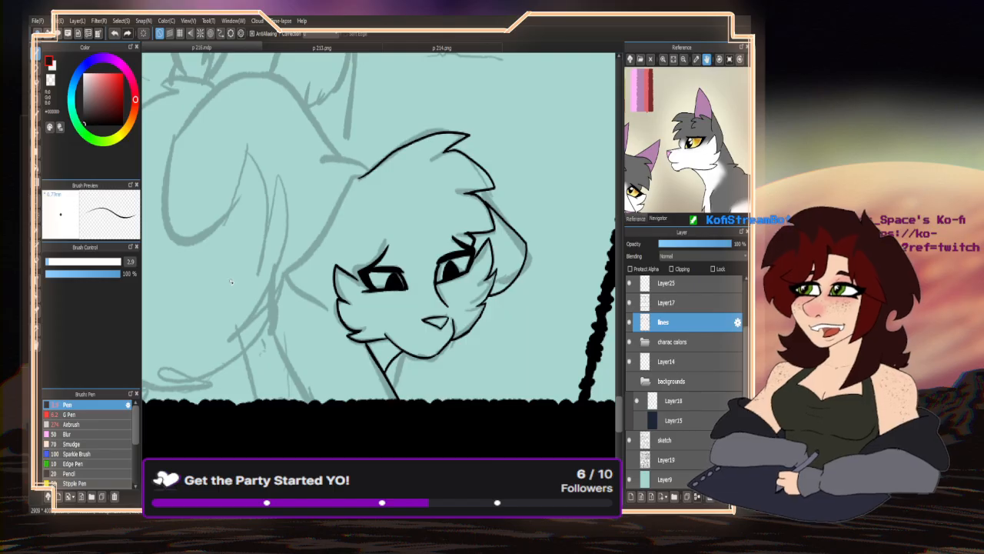
- Ink the other drooping ear from the crown of the head to its pointed tip and back to the cheek fur
{"action": "scroll", "coordinate": [341, 212], "scroll_direction": "up", "scroll_amount": 2}
{"action": "mouse_move", "coordinate": [397, 137]}
{"action": "left_mouse_down"}
{"action": "mouse_move", "coordinate": [362, 145]}
{"action": "mouse_move", "coordinate": [230, 312]}
{"action": "mouse_move", "coordinate": [275, 356]}
{"action": "mouse_move", "coordinate": [343, 387]}
{"action": "left_mouse_up"}
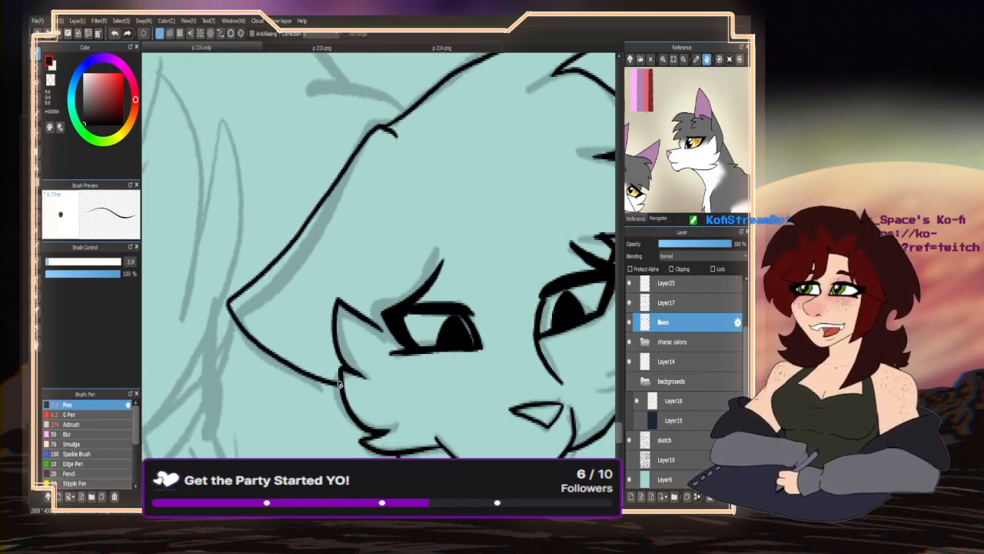
{"action": "scroll", "coordinate": [331, 239], "scroll_direction": "down", "scroll_amount": 3}
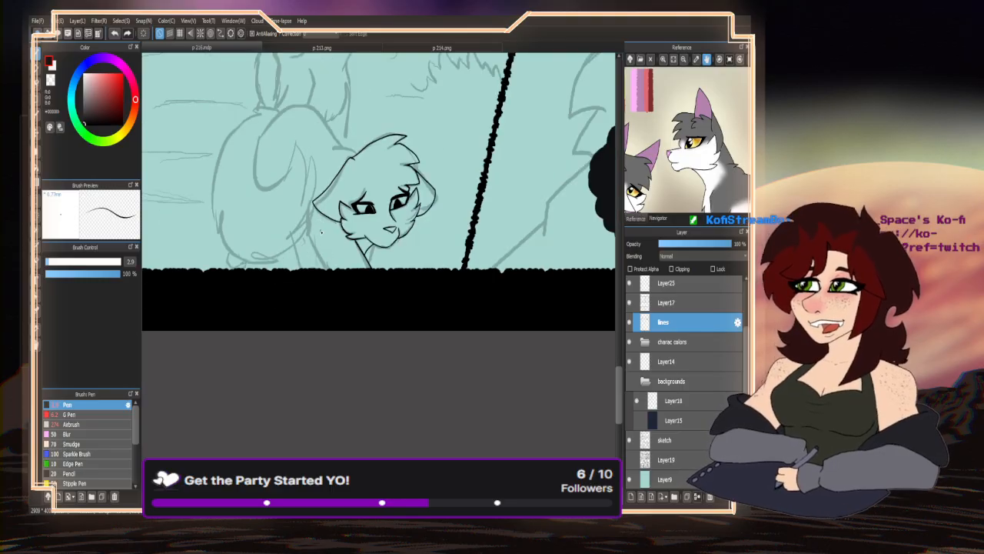
- Ink the shoulder fur line below the drooping ear, redoing its first stroke longer and ending in jagged tufts at the panel's lower border
{"action": "scroll", "coordinate": [321, 231], "scroll_direction": "up", "scroll_amount": 3}
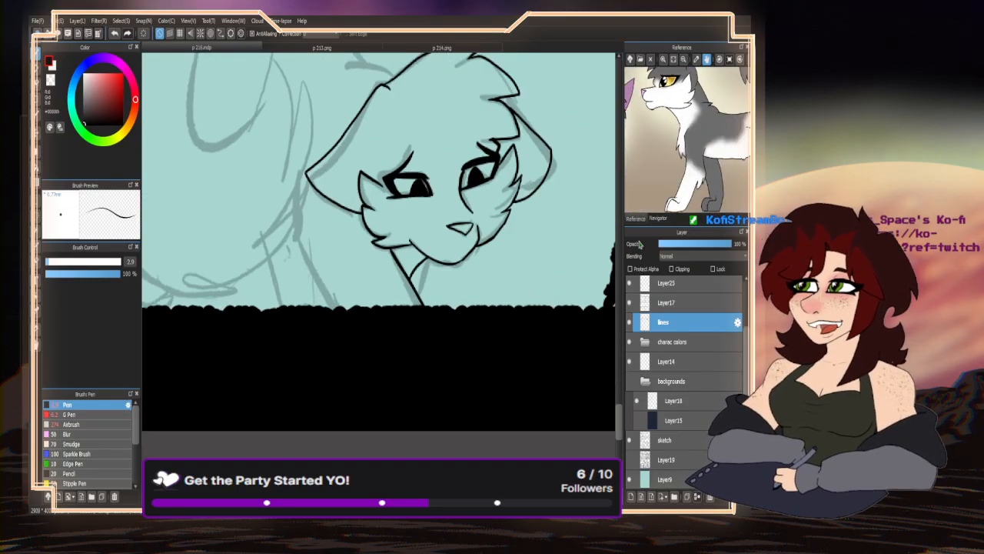
{"action": "scroll", "coordinate": [680, 175], "scroll_direction": "down", "scroll_amount": 1}
{"action": "scroll", "coordinate": [292, 154], "scroll_direction": "up", "scroll_amount": 3}
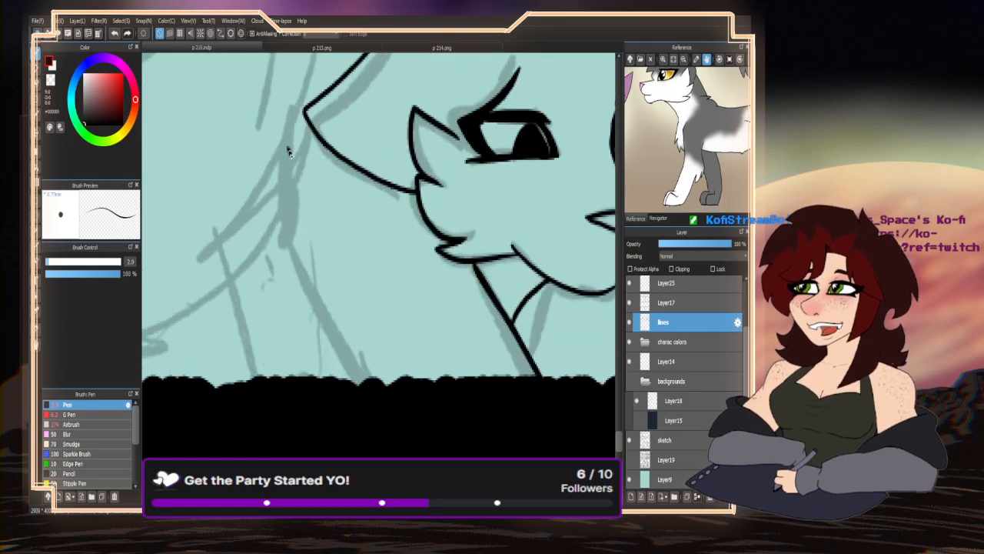
{"action": "left_click_drag", "start_coordinate": [289, 152], "coordinate": [265, 291]}
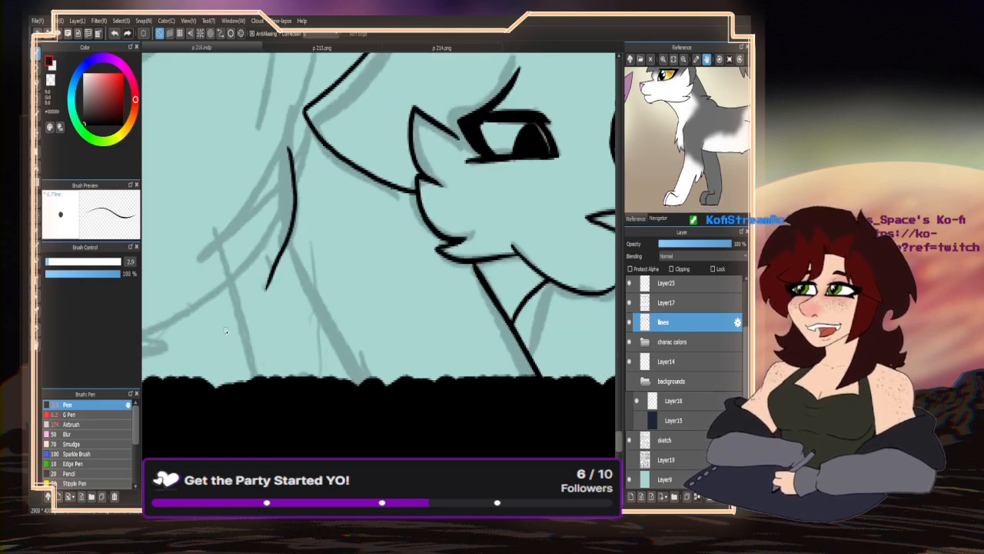
{"action": "key", "text": "ctrl+z"}
{"action": "mouse_move", "coordinate": [288, 159]}
{"action": "left_mouse_down"}
{"action": "mouse_move", "coordinate": [292, 199]}
{"action": "mouse_move", "coordinate": [259, 324]}
{"action": "left_mouse_up"}
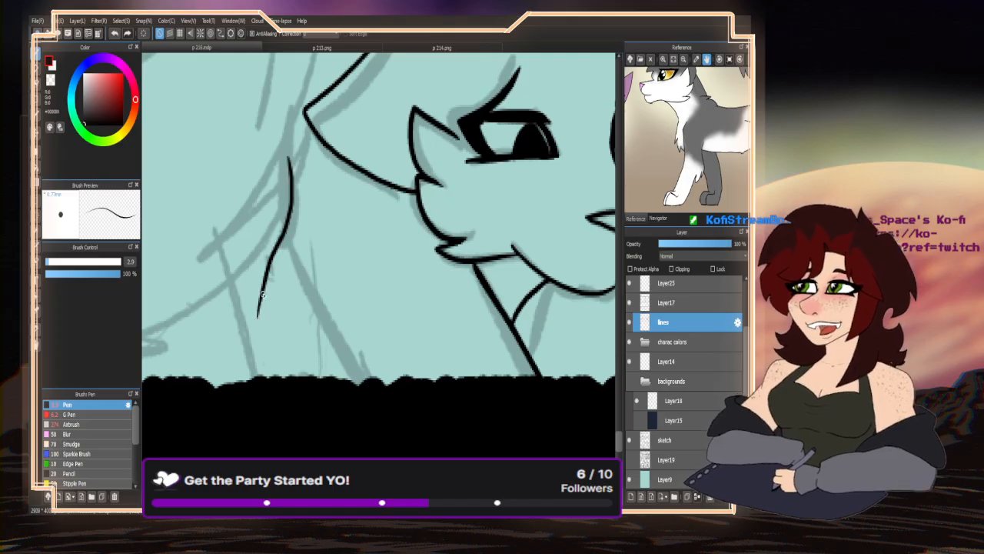
{"action": "mouse_move", "coordinate": [276, 254]}
{"action": "left_mouse_down"}
{"action": "mouse_move", "coordinate": [263, 317]}
{"action": "mouse_move", "coordinate": [292, 323]}
{"action": "mouse_move", "coordinate": [387, 380]}
{"action": "left_mouse_up"}
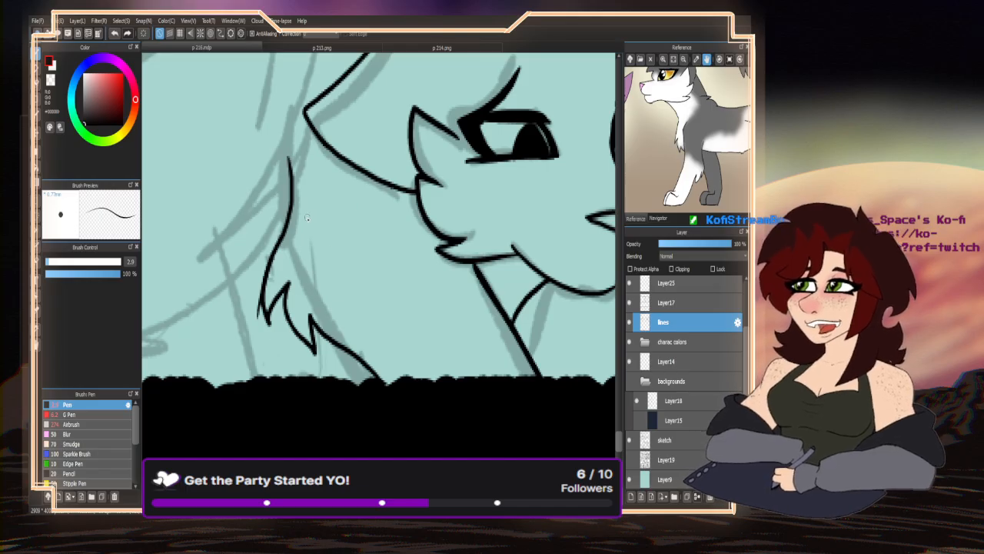
{"action": "scroll", "coordinate": [308, 218], "scroll_direction": "down", "scroll_amount": 5}
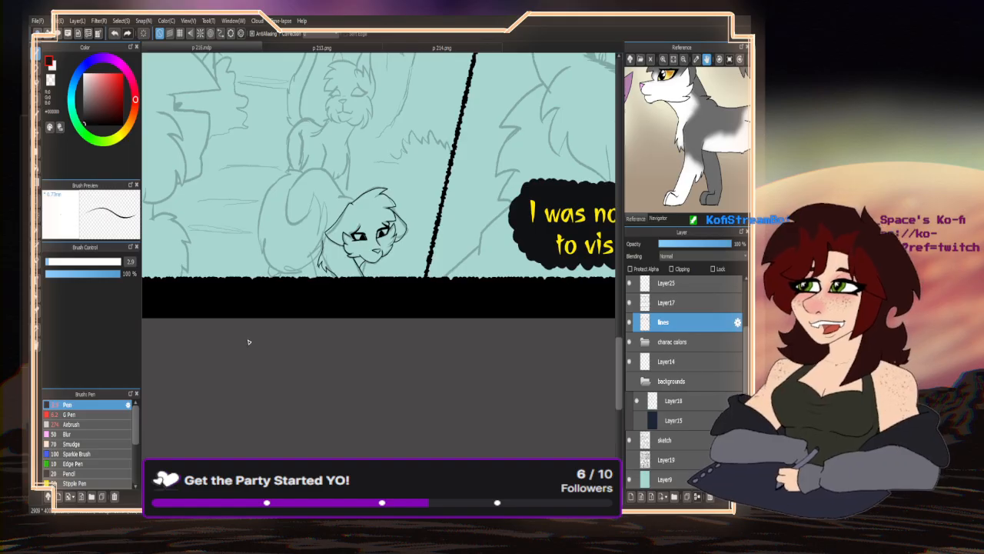
- Erase the stray line end on the lowest shoulder fur tuft with the transparent colour, and return to black
{"action": "left_click", "coordinate": [50, 80]}
{"action": "scroll", "coordinate": [317, 248], "scroll_direction": "up", "scroll_amount": 5}
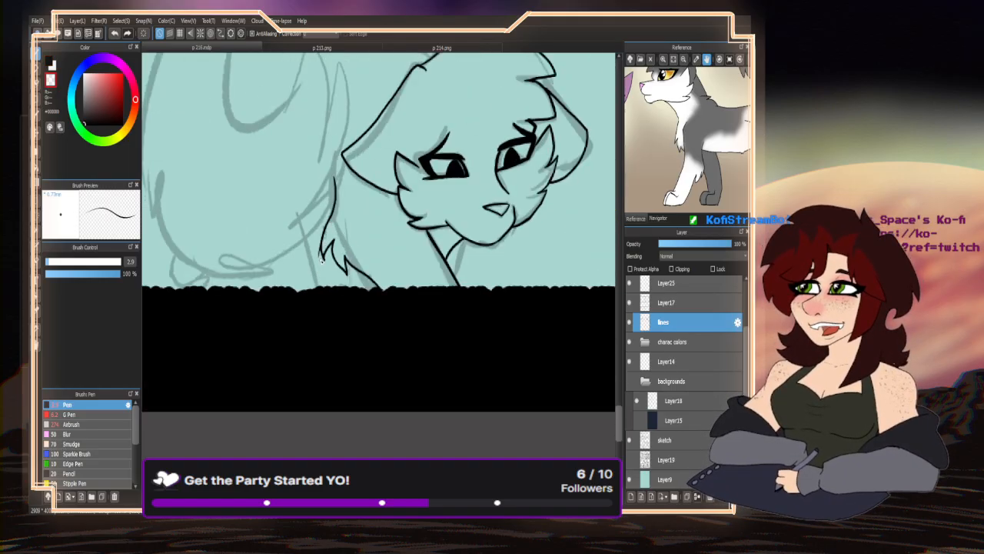
{"action": "mouse_move", "coordinate": [317, 247]}
{"action": "left_mouse_down"}
{"action": "mouse_move", "coordinate": [308, 231]}
{"action": "mouse_move", "coordinate": [323, 261]}
{"action": "mouse_move", "coordinate": [335, 260]}
{"action": "mouse_move", "coordinate": [329, 267]}
{"action": "left_mouse_up"}
{"action": "scroll", "coordinate": [379, 299], "scroll_direction": "down", "scroll_amount": 3}
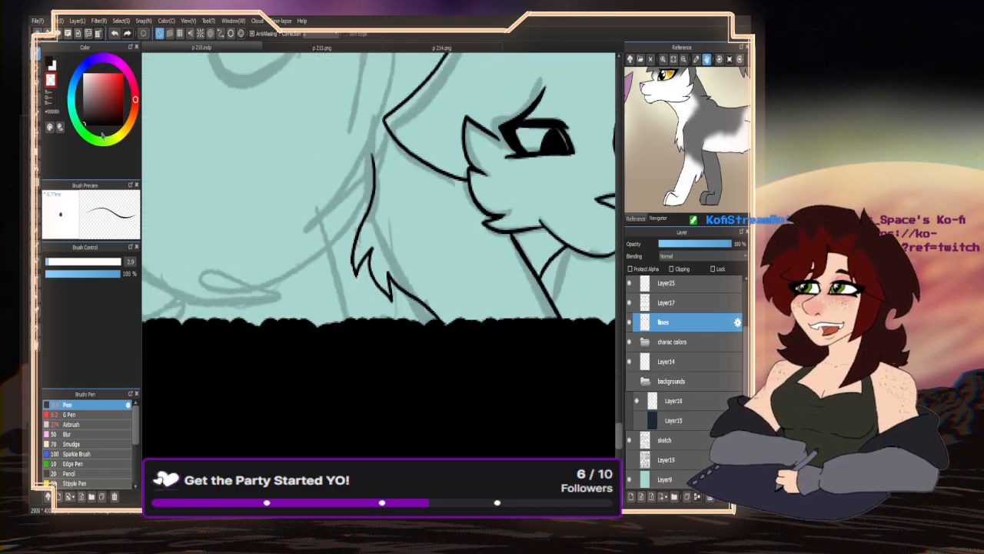
{"action": "left_click", "coordinate": [51, 63]}
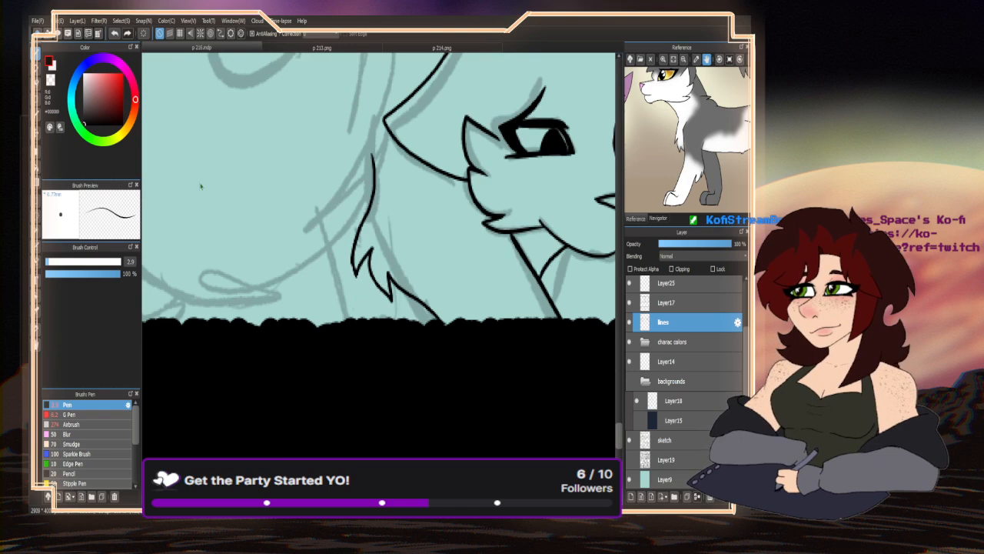
- Ink a short neck line running back from the crown of the head, just above the ear's base
{"action": "scroll", "coordinate": [370, 319], "scroll_direction": "down", "scroll_amount": 4}
{"action": "scroll", "coordinate": [385, 194], "scroll_direction": "up", "scroll_amount": 3}
{"action": "scroll", "coordinate": [396, 195], "scroll_direction": "up", "scroll_amount": 3}
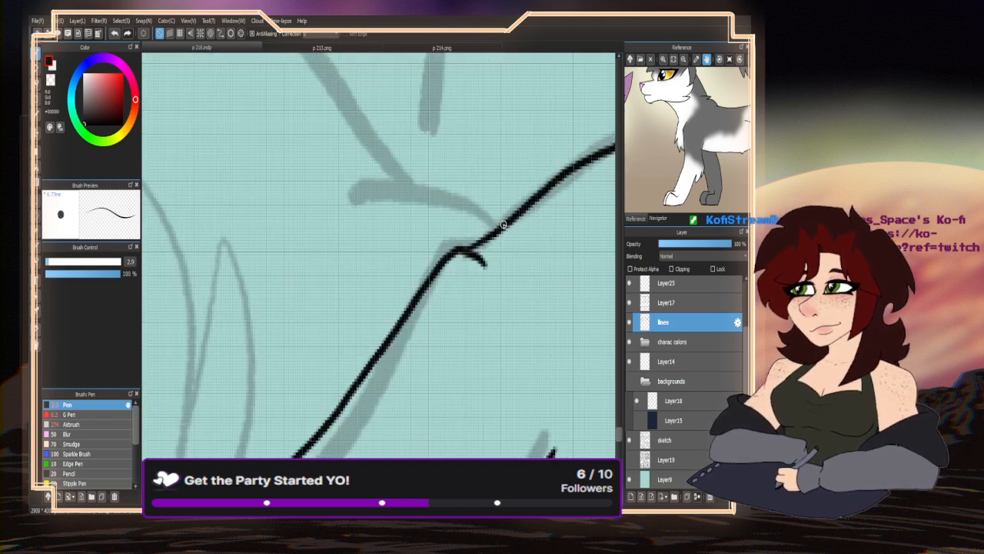
{"action": "left_click_drag", "start_coordinate": [501, 228], "coordinate": [476, 201]}
{"action": "left_click_drag", "start_coordinate": [405, 186], "coordinate": [476, 201]}
{"action": "scroll", "coordinate": [477, 201], "scroll_direction": "down", "scroll_amount": 4}
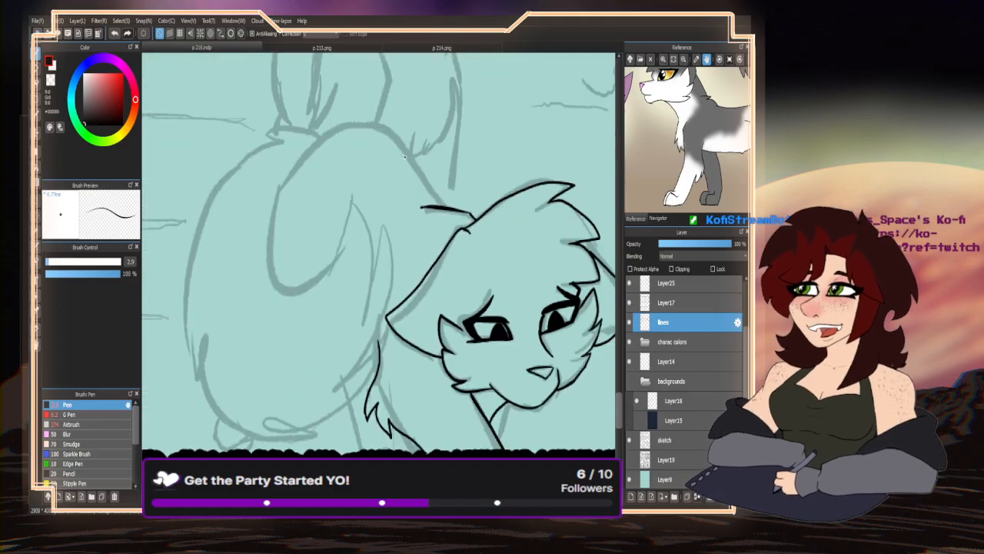
- Ink the cat's arched back from the neck line over the hump and down to the rump, redoing it until the curve is smooth
{"action": "scroll", "coordinate": [442, 209], "scroll_direction": "up", "scroll_amount": 3}
{"action": "mouse_move", "coordinate": [486, 263]}
{"action": "left_mouse_down"}
{"action": "mouse_move", "coordinate": [352, 90]}
{"action": "mouse_move", "coordinate": [310, 82]}
{"action": "mouse_move", "coordinate": [234, 108]}
{"action": "mouse_move", "coordinate": [179, 164]}
{"action": "left_mouse_up"}
{"action": "key", "text": "ctrl+z"}
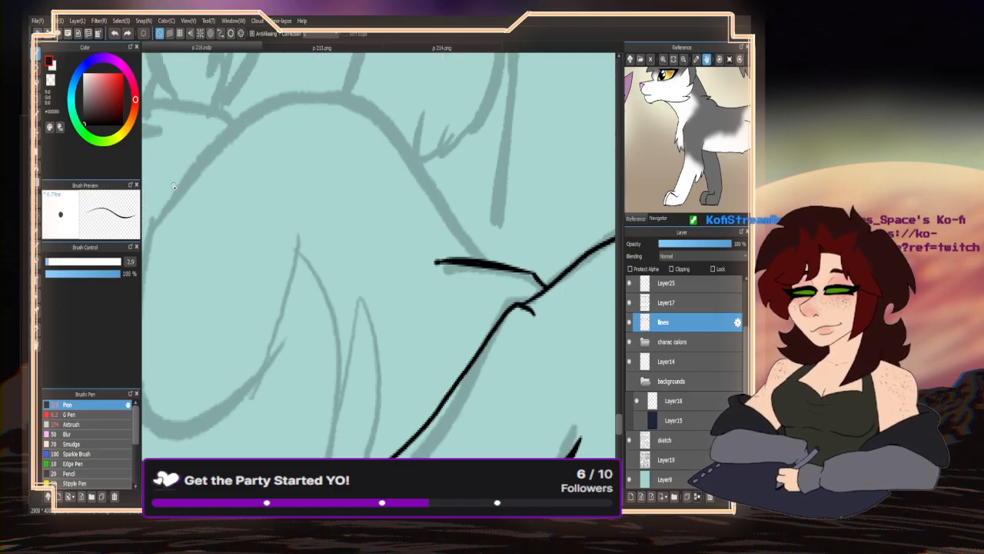
{"action": "mouse_move", "coordinate": [486, 263]}
{"action": "left_mouse_down"}
{"action": "mouse_move", "coordinate": [367, 106]}
{"action": "mouse_move", "coordinate": [259, 102]}
{"action": "mouse_move", "coordinate": [158, 200]}
{"action": "mouse_move", "coordinate": [148, 232]}
{"action": "left_mouse_up"}
{"action": "key", "text": "ctrl+z"}
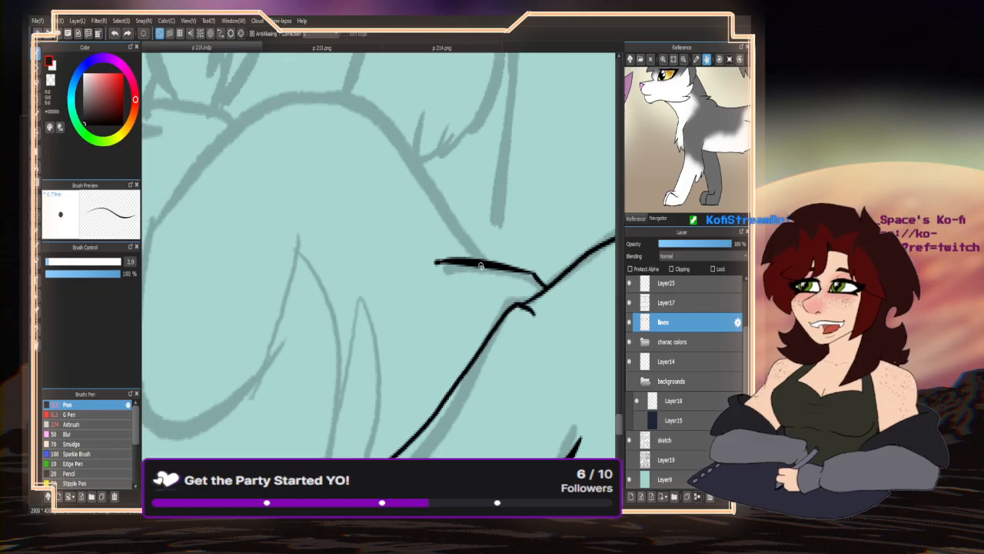
{"action": "left_click_drag", "start_coordinate": [473, 254], "coordinate": [384, 140]}
{"action": "key", "text": "ctrl+z"}
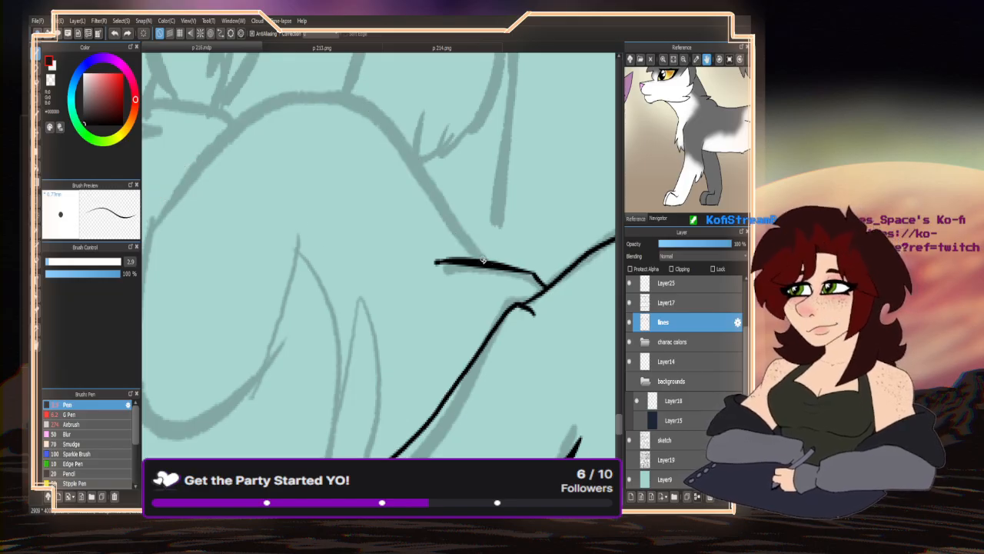
{"action": "mouse_move", "coordinate": [483, 262]}
{"action": "left_mouse_down"}
{"action": "mouse_move", "coordinate": [407, 147]}
{"action": "mouse_move", "coordinate": [375, 113]}
{"action": "mouse_move", "coordinate": [338, 96]}
{"action": "mouse_move", "coordinate": [263, 107]}
{"action": "mouse_move", "coordinate": [223, 133]}
{"action": "mouse_move", "coordinate": [187, 167]}
{"action": "mouse_move", "coordinate": [157, 240]}
{"action": "left_mouse_up"}
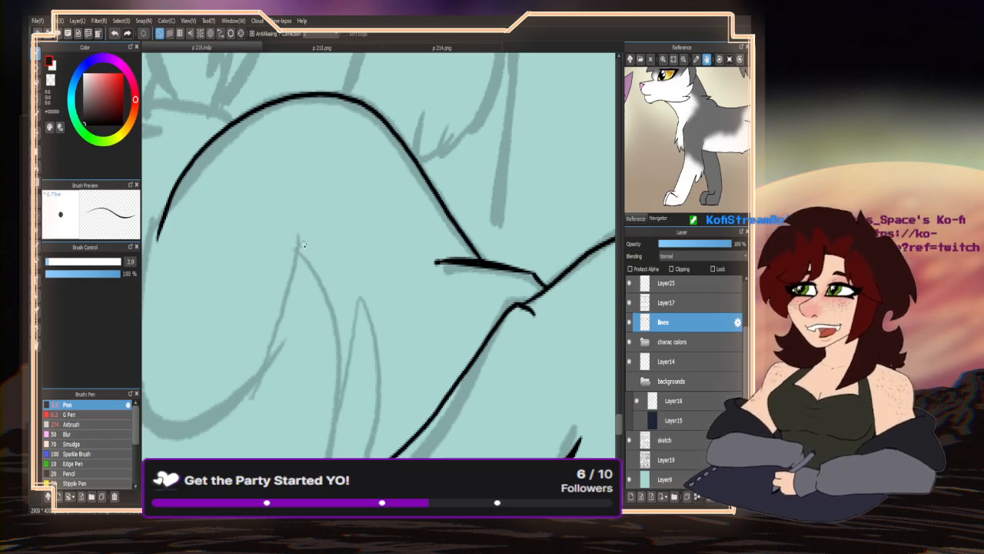
- Thin the neck line where it meets the back by erasing its underside with the transparent colour, and return to black
{"action": "left_click", "coordinate": [52, 78]}
{"action": "scroll", "coordinate": [505, 268], "scroll_direction": "up", "scroll_amount": 2}
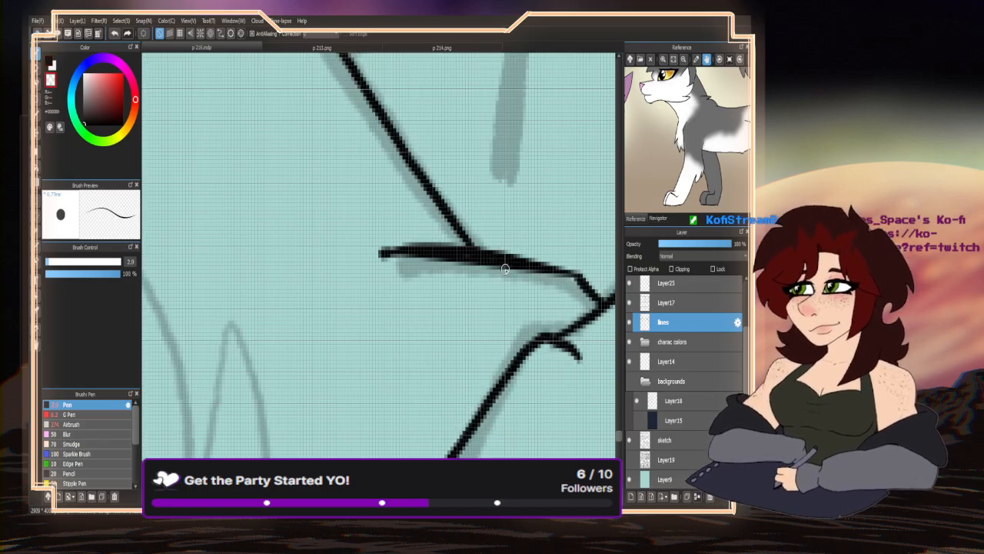
{"action": "left_click_drag", "start_coordinate": [505, 269], "coordinate": [380, 254]}
{"action": "scroll", "coordinate": [405, 257], "scroll_direction": "down", "scroll_amount": 2}
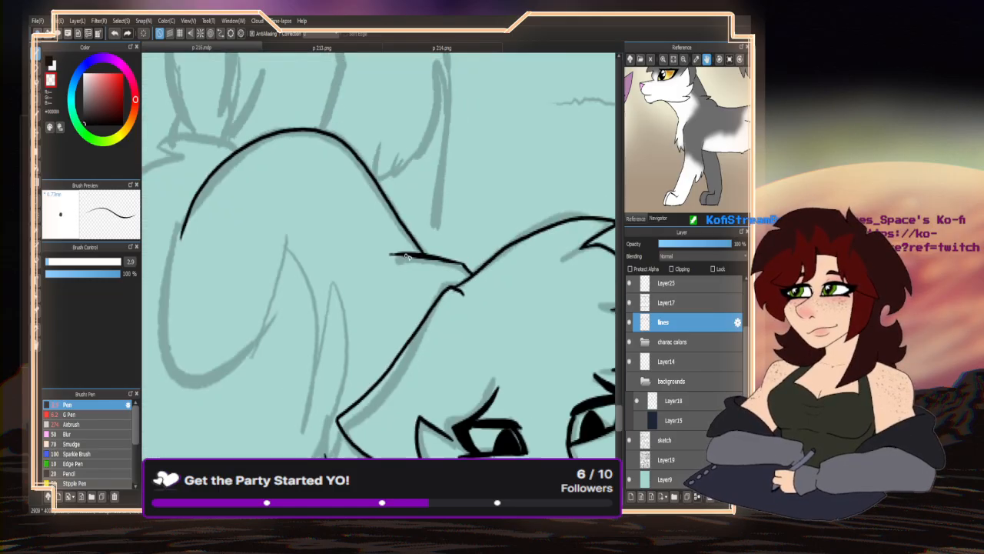
{"action": "scroll", "coordinate": [405, 258], "scroll_direction": "down", "scroll_amount": 4}
{"action": "key", "text": "x"}
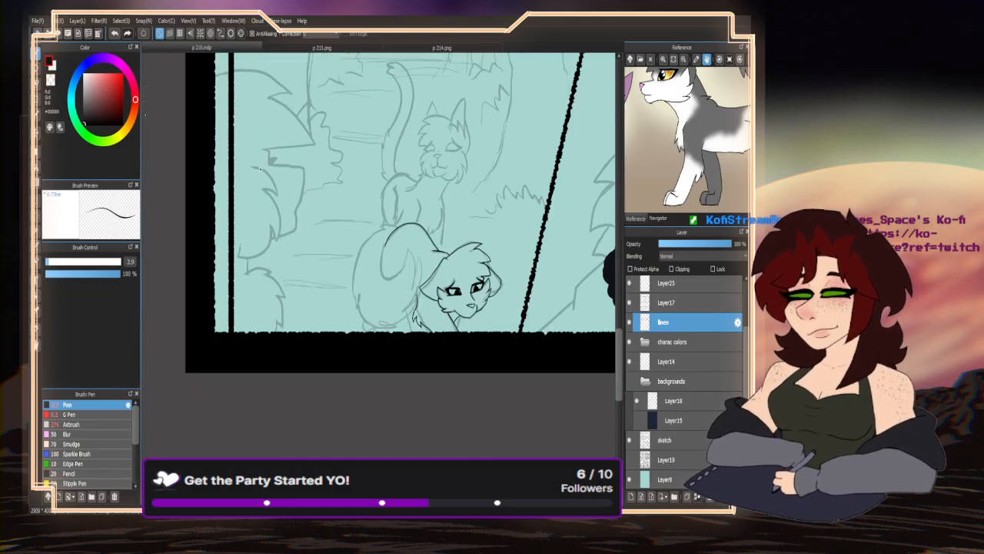
- Ink the bushy tail's outer edge from the top of the back down the far side, with pointed fur tufts
{"action": "scroll", "coordinate": [416, 227], "scroll_direction": "up", "scroll_amount": 4}
{"action": "mouse_move", "coordinate": [421, 224]}
{"action": "left_mouse_down"}
{"action": "mouse_move", "coordinate": [344, 211]}
{"action": "mouse_move", "coordinate": [336, 242]}
{"action": "left_mouse_up"}
{"action": "scroll", "coordinate": [323, 225], "scroll_direction": "down", "scroll_amount": 3}
{"action": "scroll", "coordinate": [350, 180], "scroll_direction": "down", "scroll_amount": 2}
{"action": "scroll", "coordinate": [335, 185], "scroll_direction": "up", "scroll_amount": 5}
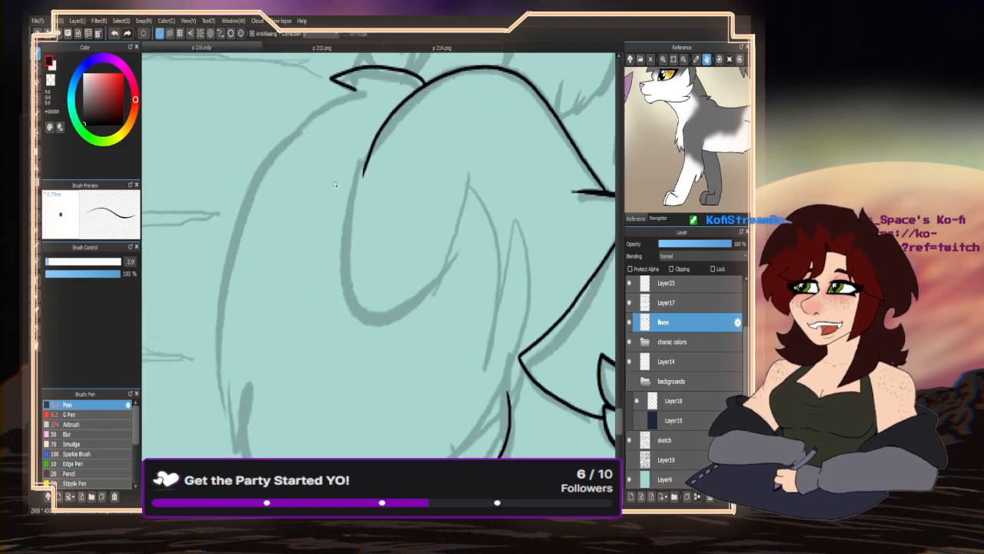
{"action": "mouse_move", "coordinate": [350, 89]}
{"action": "left_mouse_down"}
{"action": "mouse_move", "coordinate": [248, 136]}
{"action": "mouse_move", "coordinate": [193, 226]}
{"action": "mouse_move", "coordinate": [224, 226]}
{"action": "mouse_move", "coordinate": [204, 260]}
{"action": "mouse_move", "coordinate": [194, 372]}
{"action": "mouse_move", "coordinate": [242, 421]}
{"action": "left_mouse_up"}
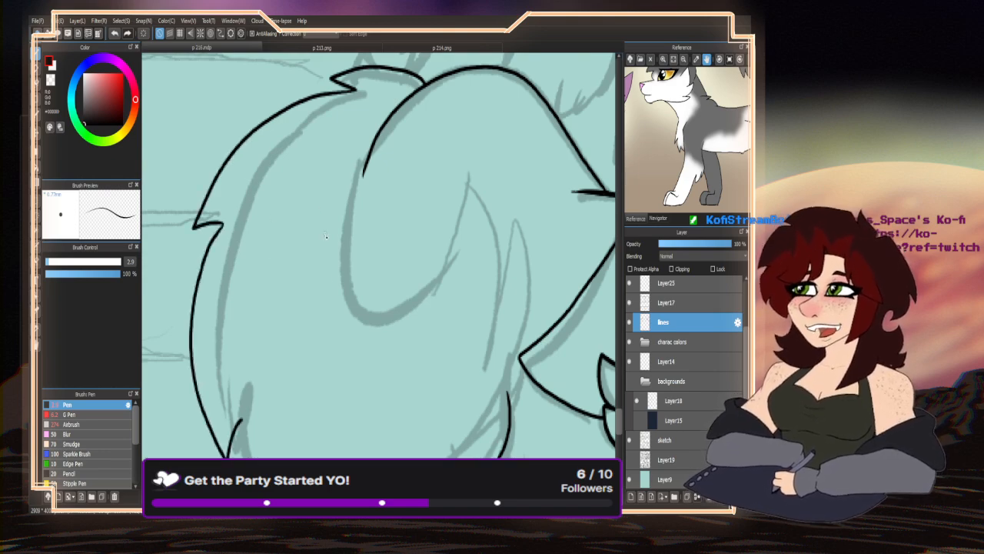
{"action": "scroll", "coordinate": [292, 201], "scroll_direction": "down", "scroll_amount": 3}
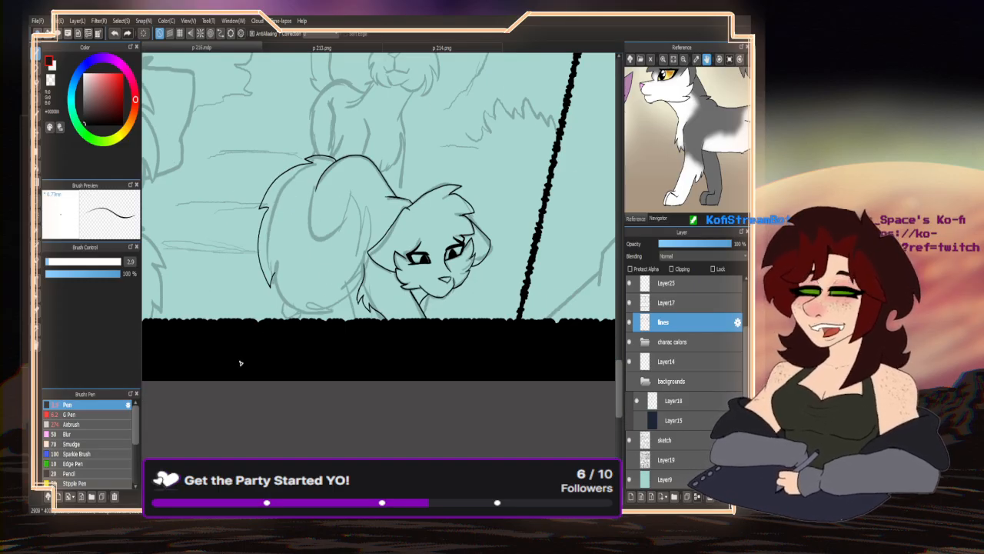
- Ink the tail's inner edge as a U-shaped curve continuing from the back line and rising towards the tail tip
{"action": "scroll", "coordinate": [318, 205], "scroll_direction": "up", "scroll_amount": 5}
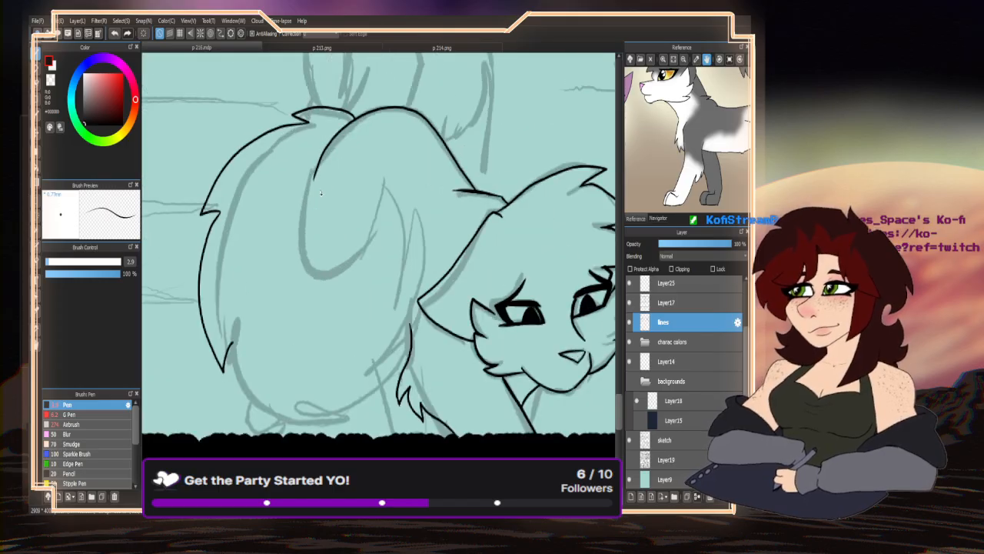
{"action": "mouse_move", "coordinate": [322, 144]}
{"action": "left_mouse_down"}
{"action": "mouse_move", "coordinate": [309, 201]}
{"action": "mouse_move", "coordinate": [375, 287]}
{"action": "mouse_move", "coordinate": [444, 160]}
{"action": "left_mouse_up"}
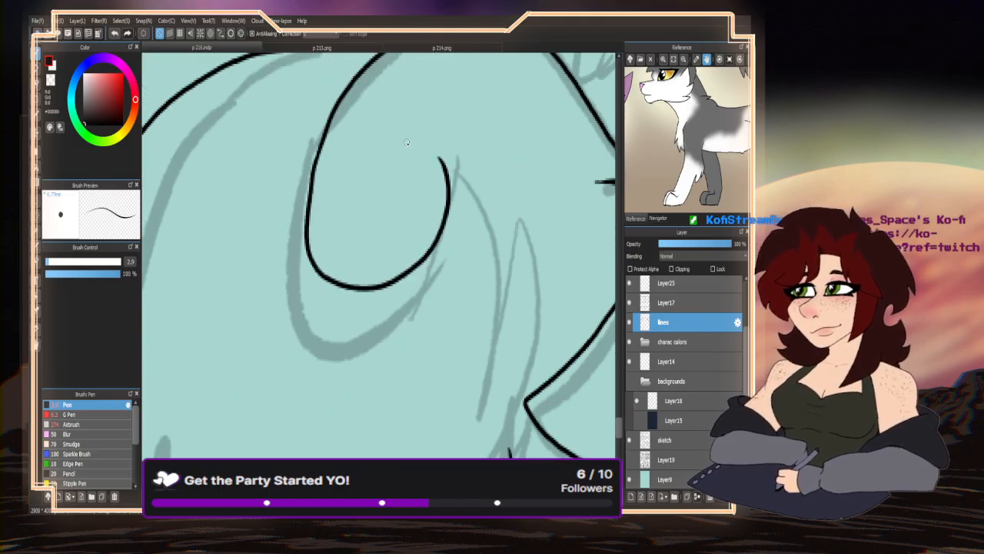
{"action": "scroll", "coordinate": [300, 292], "scroll_direction": "down", "scroll_amount": 4}
- Ink the tail's lower edge from the outer tuft around the bottom and up past the ear, with jagged fur tufts
{"action": "scroll", "coordinate": [387, 249], "scroll_direction": "up", "scroll_amount": 4}
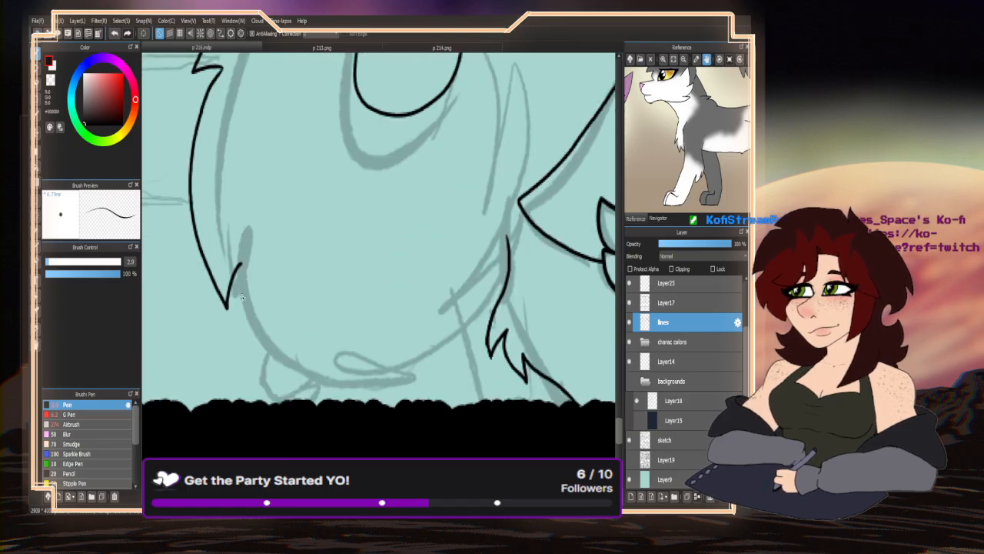
{"action": "mouse_move", "coordinate": [243, 251]}
{"action": "left_mouse_down"}
{"action": "mouse_move", "coordinate": [248, 319]}
{"action": "mouse_move", "coordinate": [347, 375]}
{"action": "mouse_move", "coordinate": [470, 323]}
{"action": "mouse_move", "coordinate": [507, 253]}
{"action": "mouse_move", "coordinate": [506, 86]}
{"action": "mouse_move", "coordinate": [497, 113]}
{"action": "left_mouse_up"}
{"action": "scroll", "coordinate": [431, 292], "scroll_direction": "down", "scroll_amount": 4}
- Ink the pointed tail tip joining the inner curve to the upper fur tuft, redoing the stroke until it runs cleanly
{"action": "scroll", "coordinate": [461, 253], "scroll_direction": "up", "scroll_amount": 5}
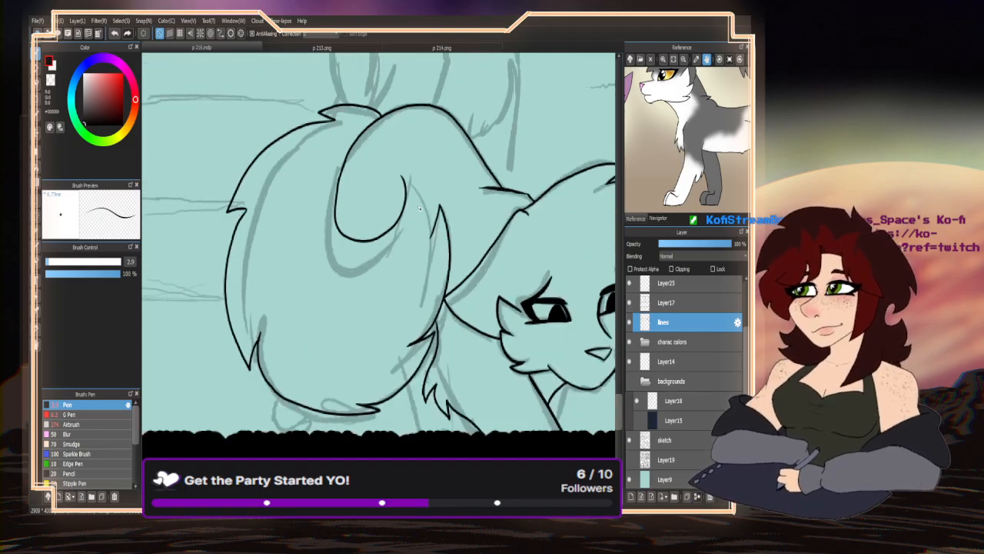
{"action": "mouse_move", "coordinate": [446, 305]}
{"action": "left_mouse_down"}
{"action": "mouse_move", "coordinate": [429, 196]}
{"action": "mouse_move", "coordinate": [389, 159]}
{"action": "left_mouse_up"}
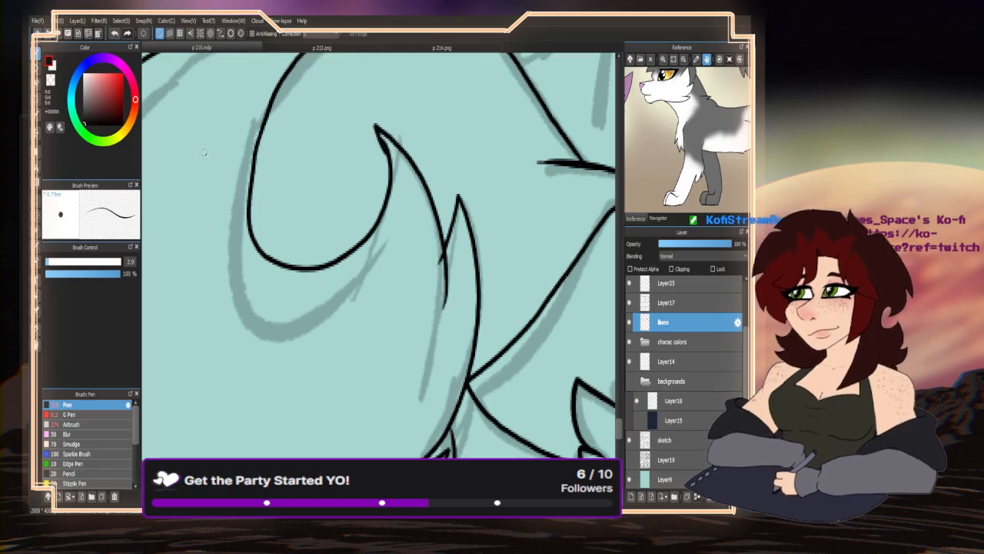
{"action": "scroll", "coordinate": [390, 282], "scroll_direction": "up", "scroll_amount": 2}
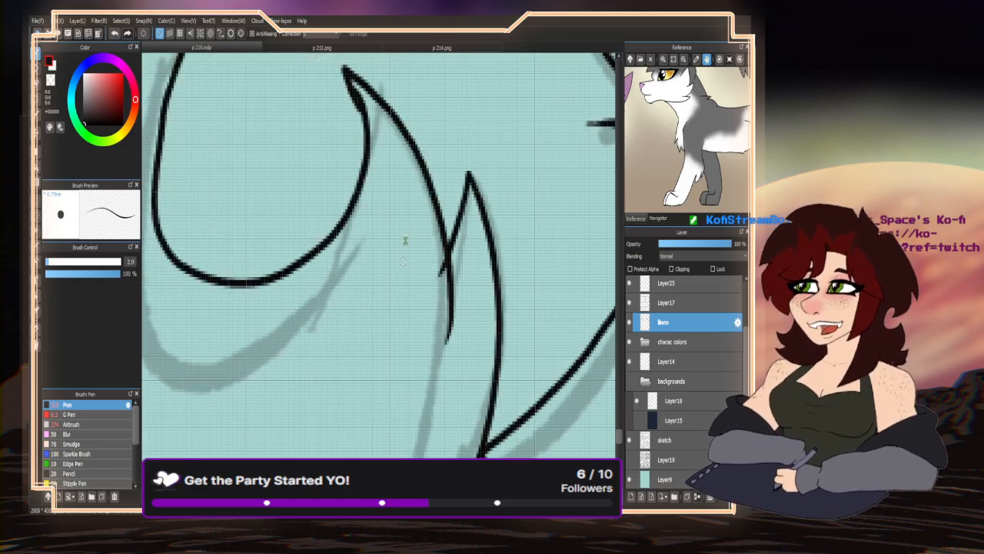
{"action": "key", "text": "ctrl+z"}
{"action": "mouse_move", "coordinate": [354, 82]}
{"action": "left_mouse_down"}
{"action": "mouse_move", "coordinate": [436, 178]}
{"action": "mouse_move", "coordinate": [448, 209]}
{"action": "mouse_move", "coordinate": [436, 384]}
{"action": "left_mouse_up"}
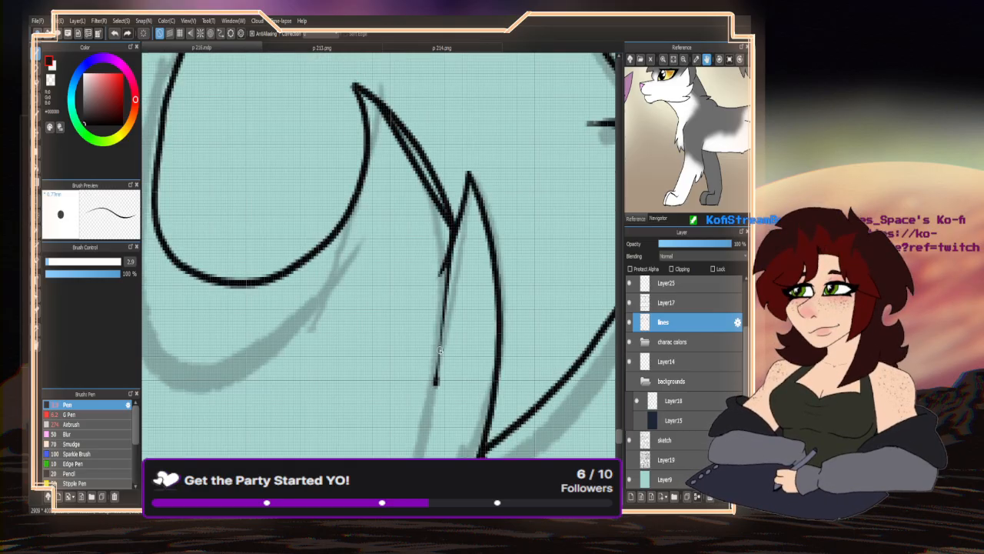
{"action": "key", "text": "ctrl+z"}
{"action": "mouse_move", "coordinate": [354, 81]}
{"action": "left_mouse_down"}
{"action": "mouse_move", "coordinate": [431, 178]}
{"action": "mouse_move", "coordinate": [452, 241]}
{"action": "mouse_move", "coordinate": [451, 320]}
{"action": "left_mouse_up"}
- Erase the overlapping line end where the tail tip meets the fur tuft with the transparent colour
{"action": "left_click", "coordinate": [52, 81]}
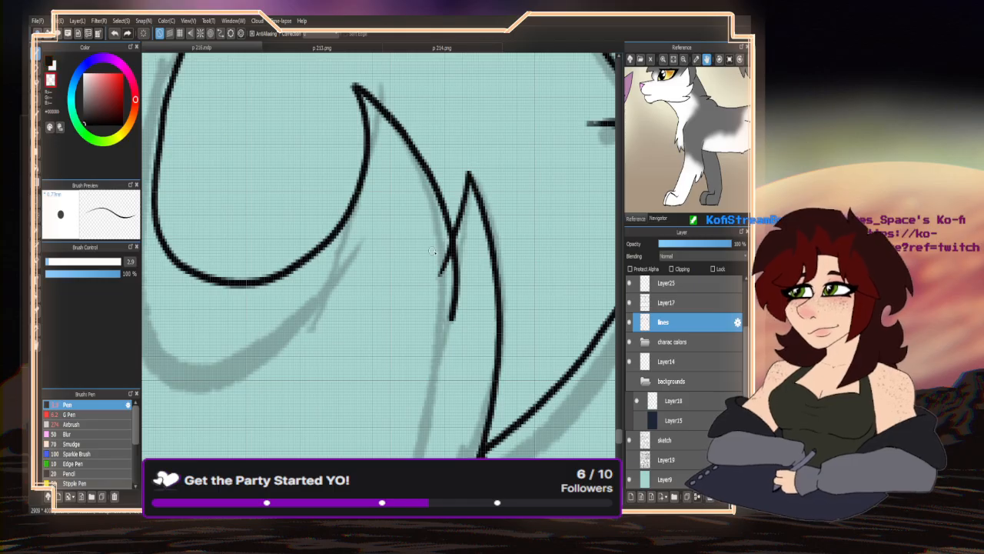
{"action": "scroll", "coordinate": [436, 254], "scroll_direction": "up", "scroll_amount": 2}
{"action": "mouse_move", "coordinate": [442, 221]}
{"action": "left_mouse_down"}
{"action": "mouse_move", "coordinate": [442, 286]}
{"action": "mouse_move", "coordinate": [440, 270]}
{"action": "mouse_move", "coordinate": [425, 313]}
{"action": "mouse_move", "coordinate": [456, 323]}
{"action": "mouse_move", "coordinate": [454, 267]}
{"action": "mouse_move", "coordinate": [453, 365]}
{"action": "left_mouse_up"}
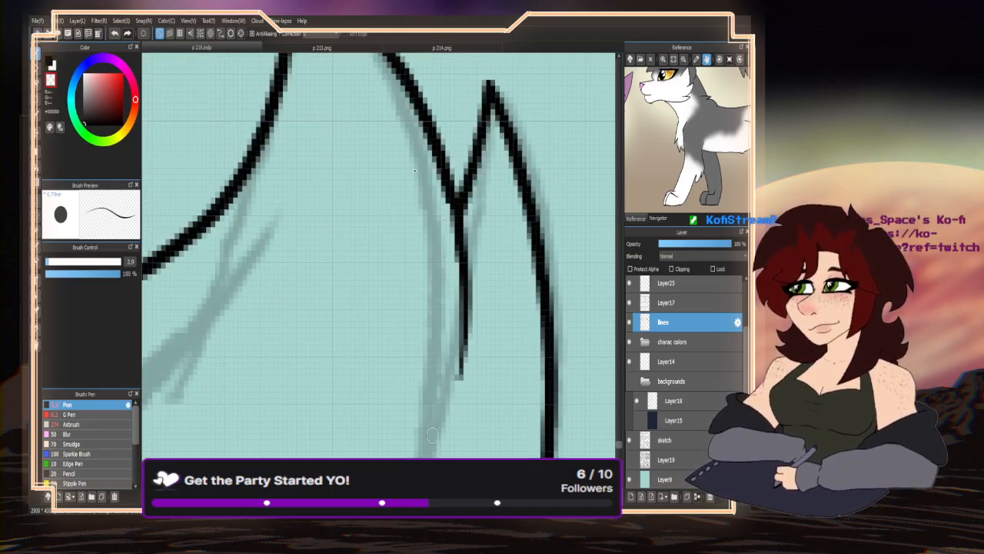
{"action": "scroll", "coordinate": [448, 388], "scroll_direction": "down", "scroll_amount": 5}
- Trim the overshooting line ends at the fur tuft on the tail's lower outer edge
{"action": "scroll", "coordinate": [413, 234], "scroll_direction": "up", "scroll_amount": 5}
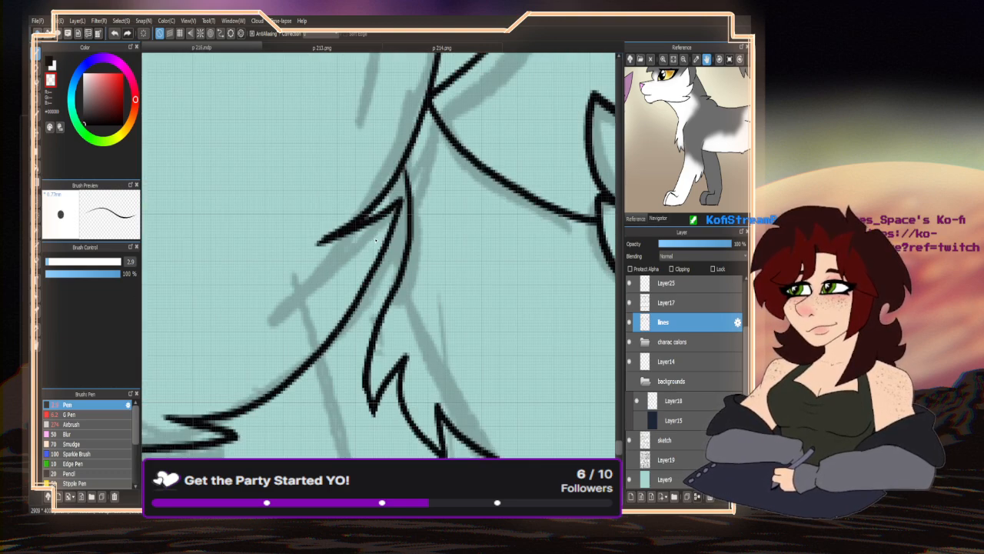
{"action": "scroll", "coordinate": [314, 248], "scroll_direction": "down", "scroll_amount": 3}
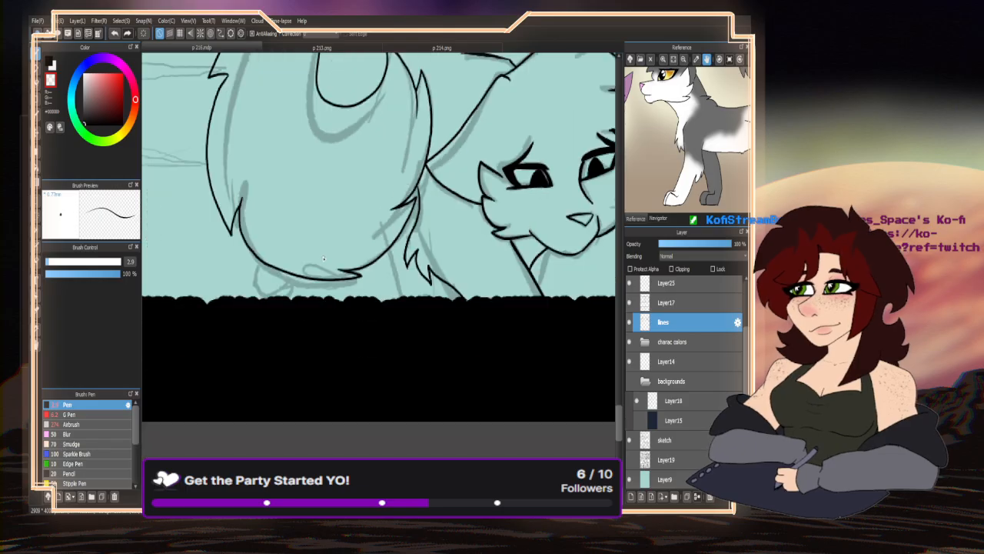
{"action": "scroll", "coordinate": [322, 259], "scroll_direction": "up", "scroll_amount": 4}
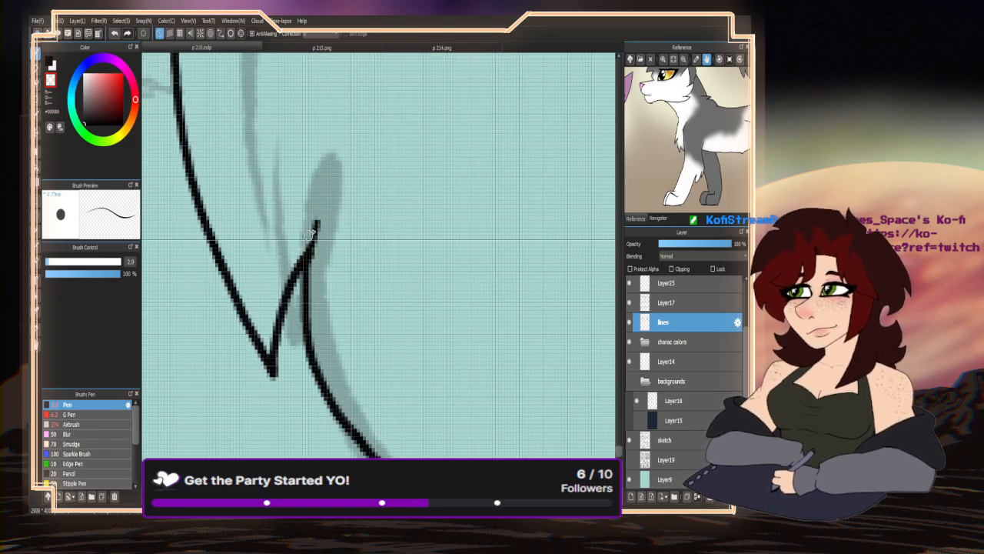
{"action": "key", "text": "ctrl+z"}
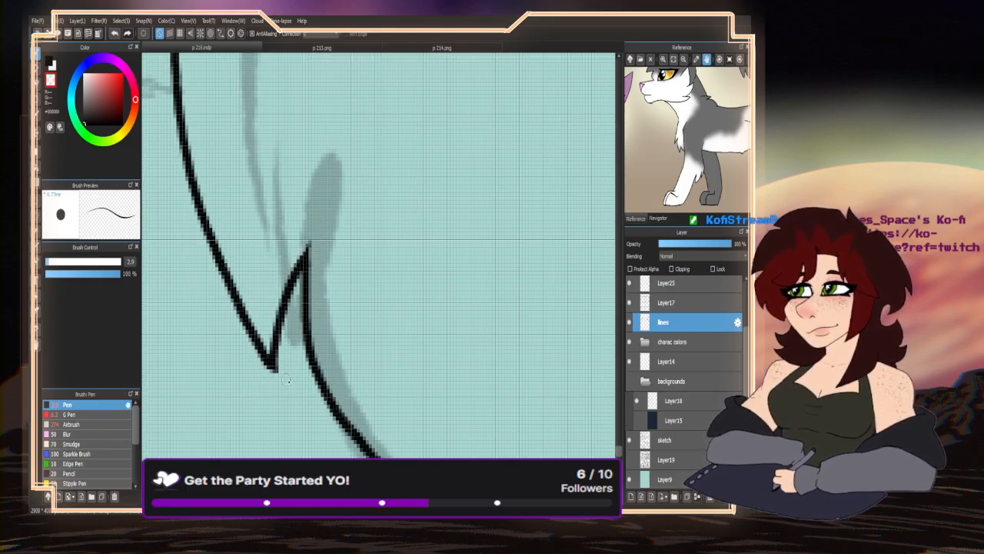
{"action": "scroll", "coordinate": [268, 244], "scroll_direction": "down", "scroll_amount": 4}
{"action": "scroll", "coordinate": [213, 204], "scroll_direction": "down", "scroll_amount": 3}
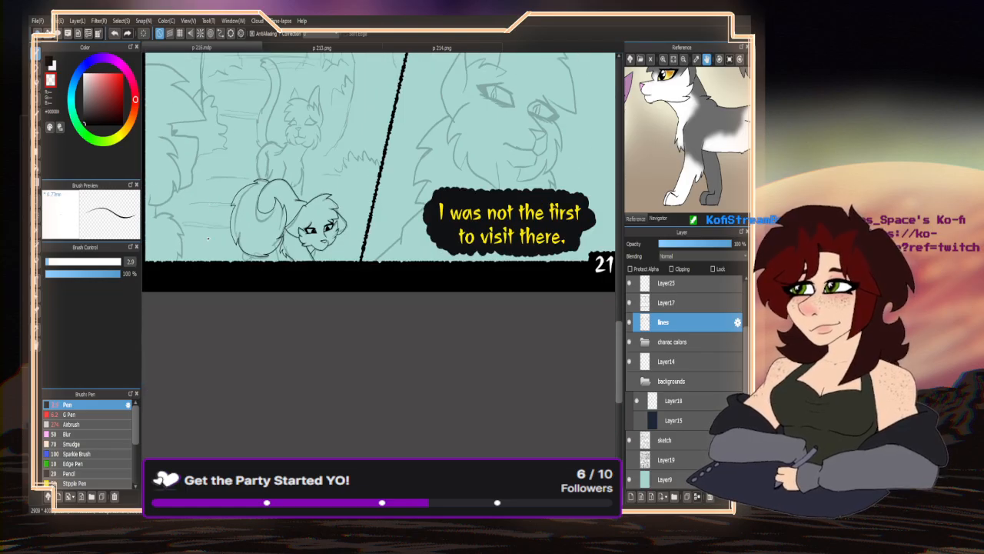
- Ink the foreground cat's leg line in black from the chest fur tuft down to the panel's lower border, redoing the stroke once
{"action": "scroll", "coordinate": [315, 268], "scroll_direction": "down", "scroll_amount": 2}
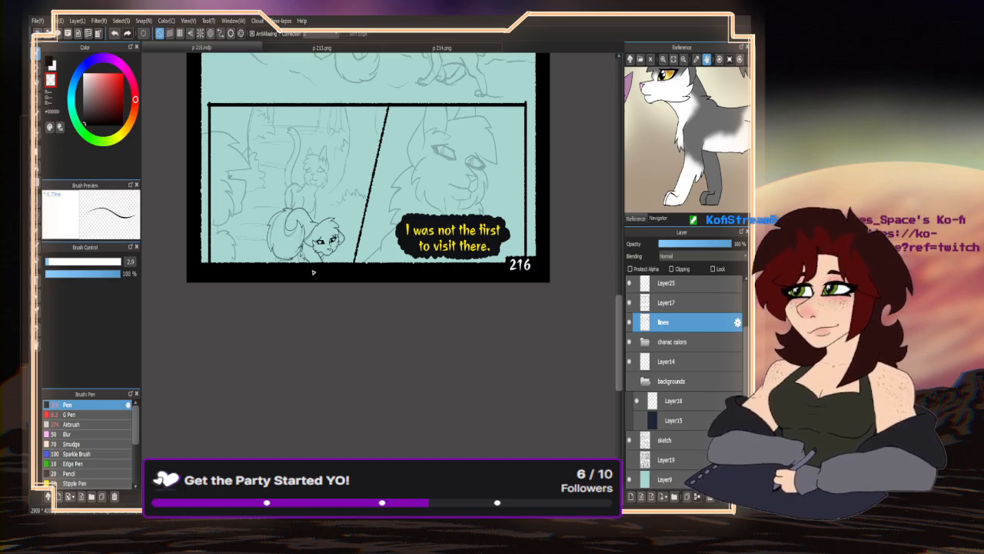
{"action": "scroll", "coordinate": [296, 284], "scroll_direction": "up", "scroll_amount": 3}
{"action": "scroll", "coordinate": [292, 238], "scroll_direction": "up", "scroll_amount": 3}
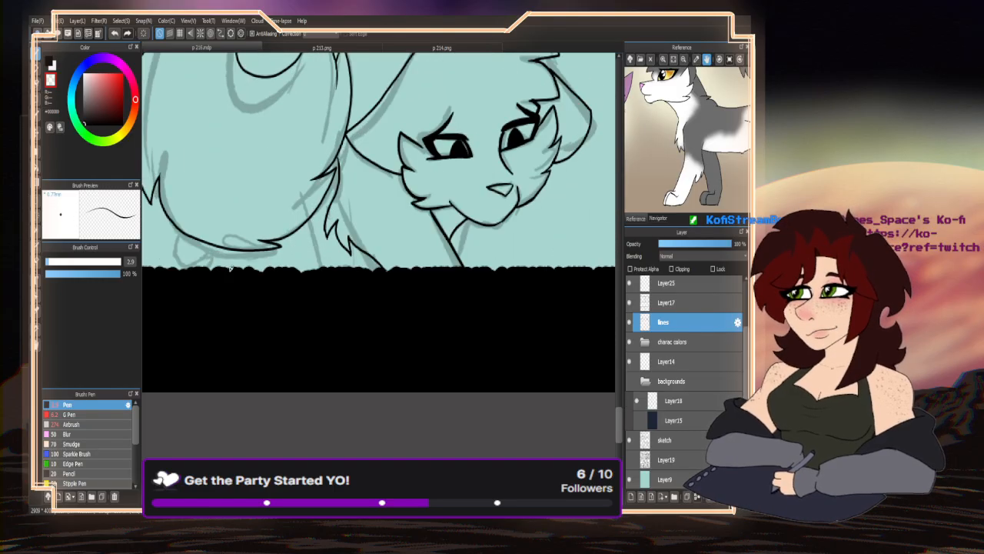
{"action": "scroll", "coordinate": [327, 244], "scroll_direction": "down", "scroll_amount": 2}
{"action": "scroll", "coordinate": [306, 250], "scroll_direction": "up", "scroll_amount": 2}
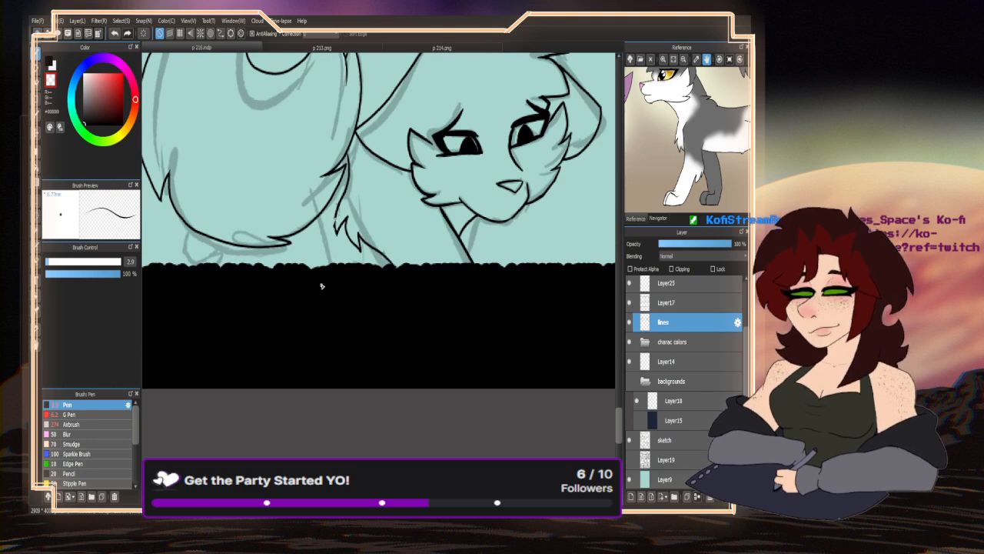
{"action": "left_click", "coordinate": [49, 63]}
{"action": "scroll", "coordinate": [324, 230], "scroll_direction": "up", "scroll_amount": 4}
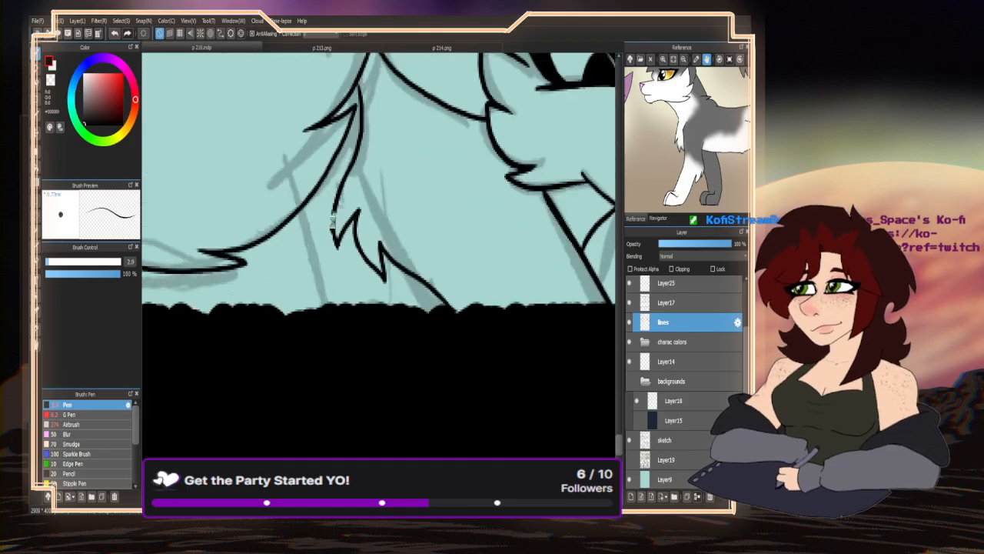
{"action": "mouse_move", "coordinate": [343, 190]}
{"action": "left_mouse_down"}
{"action": "mouse_move", "coordinate": [307, 252]}
{"action": "mouse_move", "coordinate": [270, 406]}
{"action": "left_mouse_up"}
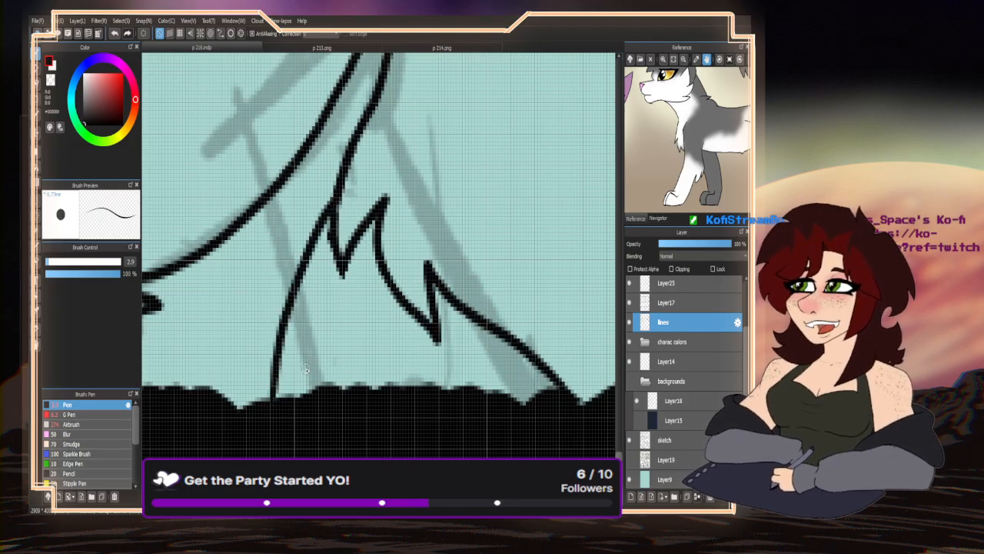
{"action": "scroll", "coordinate": [195, 358], "scroll_direction": "down", "scroll_amount": 4}
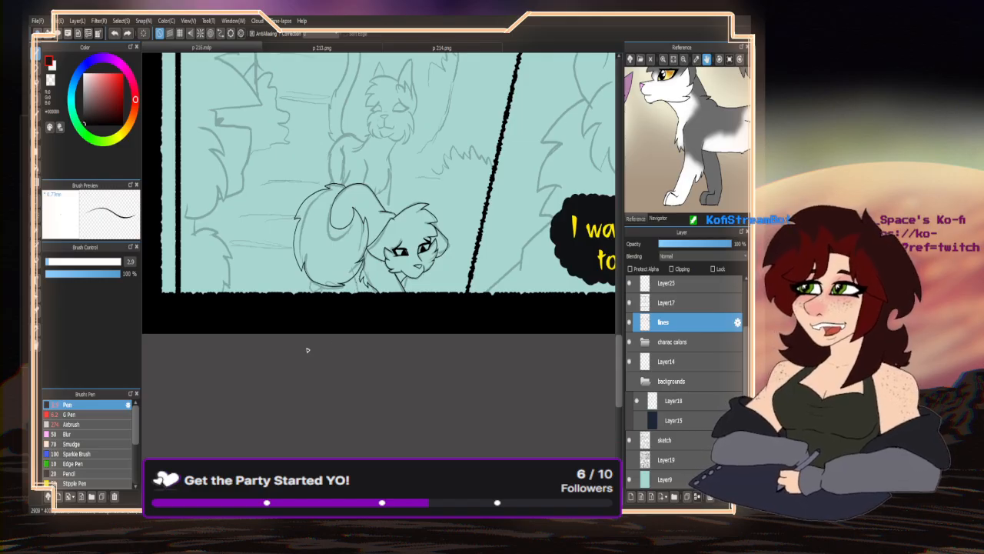
{"action": "scroll", "coordinate": [370, 293], "scroll_direction": "up", "scroll_amount": 5}
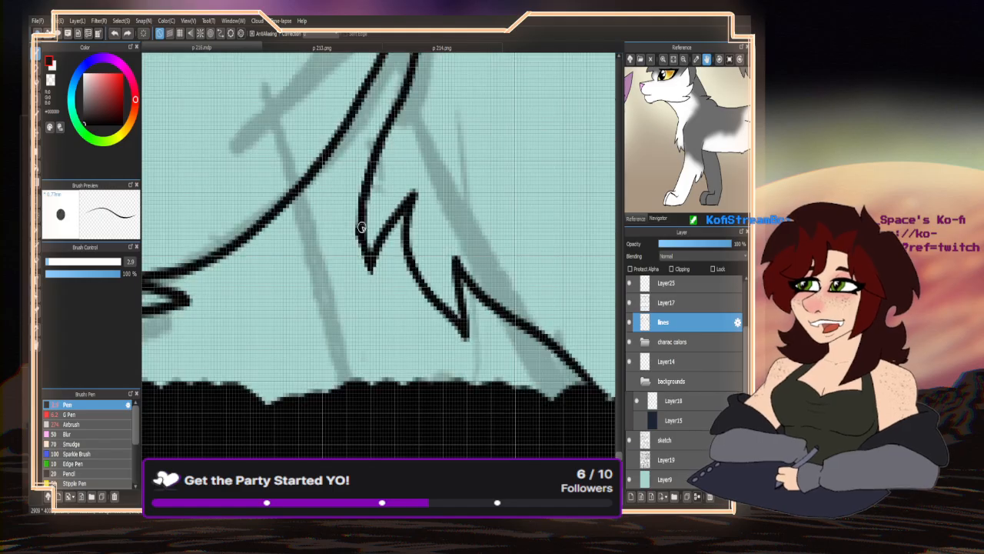
{"action": "mouse_move", "coordinate": [361, 227]}
{"action": "left_mouse_down"}
{"action": "mouse_move", "coordinate": [329, 299]}
{"action": "mouse_move", "coordinate": [296, 420]}
{"action": "left_mouse_up"}
{"action": "scroll", "coordinate": [296, 420], "scroll_direction": "down", "scroll_amount": 5}
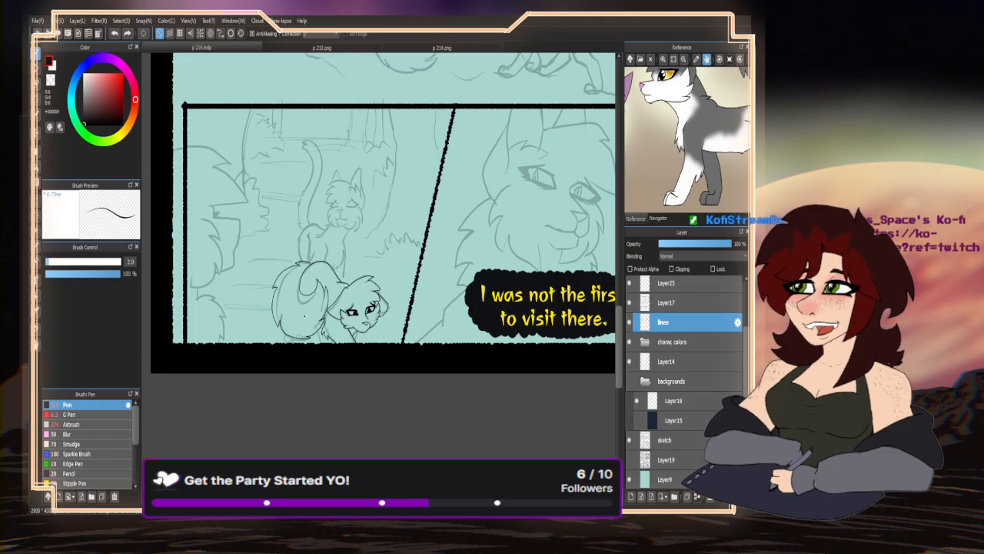
- Ink the triangular nose, the line beneath it and the curved mouth of the sitting background cat
{"action": "scroll", "coordinate": [348, 191], "scroll_direction": "up", "scroll_amount": 6}
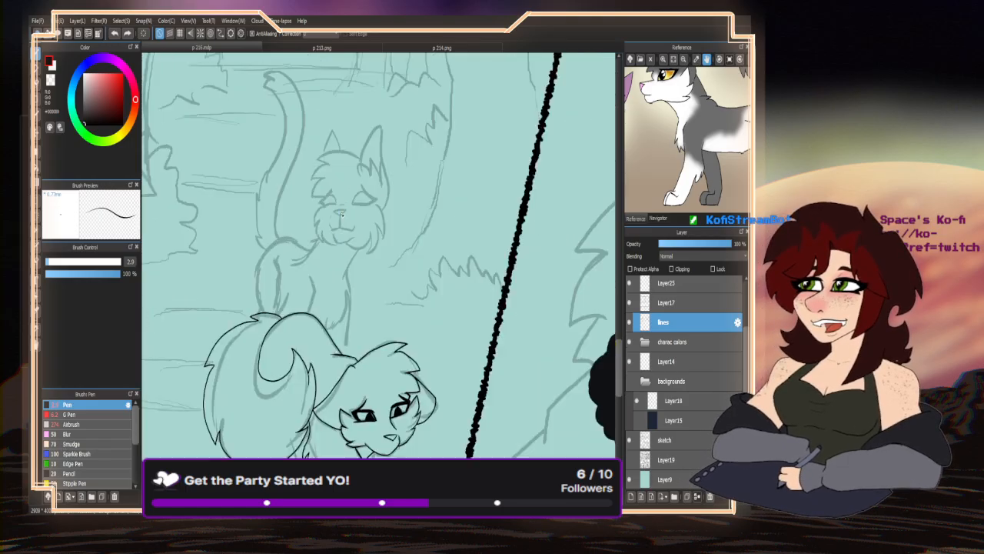
{"action": "mouse_move", "coordinate": [371, 201]}
{"action": "left_mouse_down"}
{"action": "mouse_move", "coordinate": [296, 205]}
{"action": "mouse_move", "coordinate": [328, 226]}
{"action": "mouse_move", "coordinate": [366, 205]}
{"action": "mouse_move", "coordinate": [334, 240]}
{"action": "mouse_move", "coordinate": [332, 277]}
{"action": "left_mouse_up"}
{"action": "mouse_move", "coordinate": [271, 293]}
{"action": "left_mouse_down"}
{"action": "mouse_move", "coordinate": [311, 309]}
{"action": "mouse_move", "coordinate": [354, 303]}
{"action": "mouse_move", "coordinate": [421, 315]}
{"action": "mouse_move", "coordinate": [421, 299]}
{"action": "left_mouse_up"}
{"action": "scroll", "coordinate": [421, 293], "scroll_direction": "up", "scroll_amount": 2}
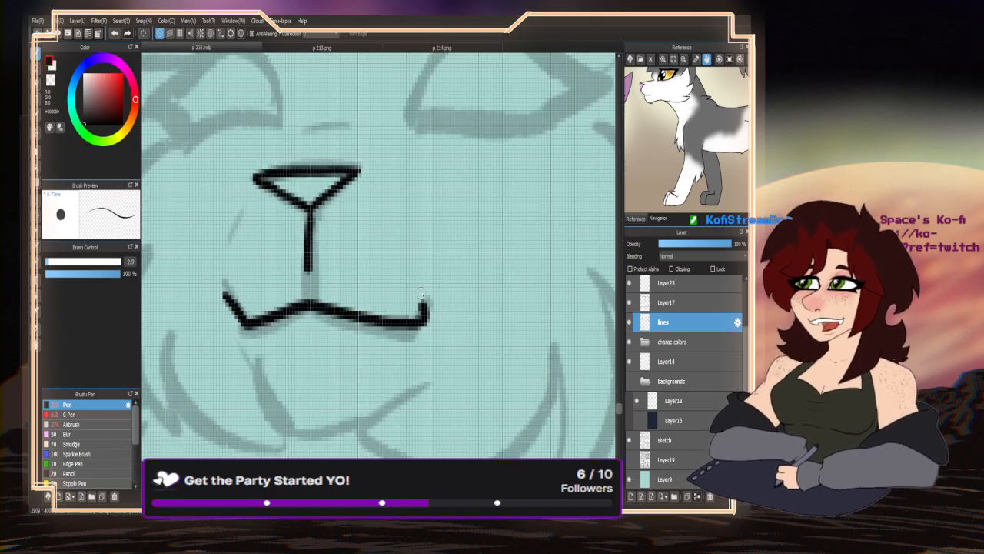
- Ink the left side of the background cat's muzzle and the pointed chin under its mouth
{"action": "scroll", "coordinate": [311, 261], "scroll_direction": "down", "scroll_amount": 1}
{"action": "scroll", "coordinate": [260, 209], "scroll_direction": "up", "scroll_amount": 1}
{"action": "left_click_drag", "start_coordinate": [272, 203], "coordinate": [246, 274]}
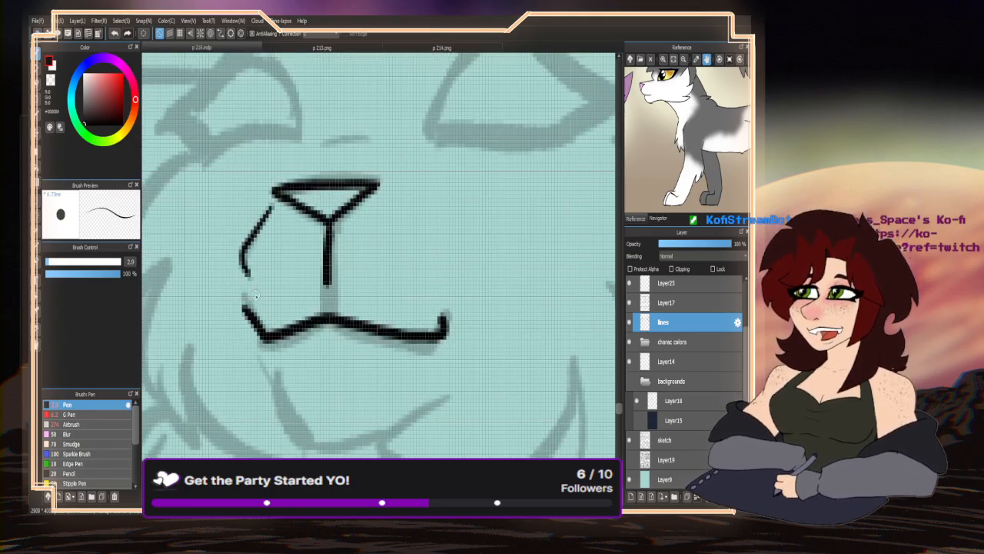
{"action": "mouse_move", "coordinate": [279, 396]}
{"action": "left_mouse_down"}
{"action": "mouse_move", "coordinate": [337, 447]}
{"action": "mouse_move", "coordinate": [420, 416]}
{"action": "left_mouse_up"}
{"action": "scroll", "coordinate": [396, 256], "scroll_direction": "down", "scroll_amount": 2}
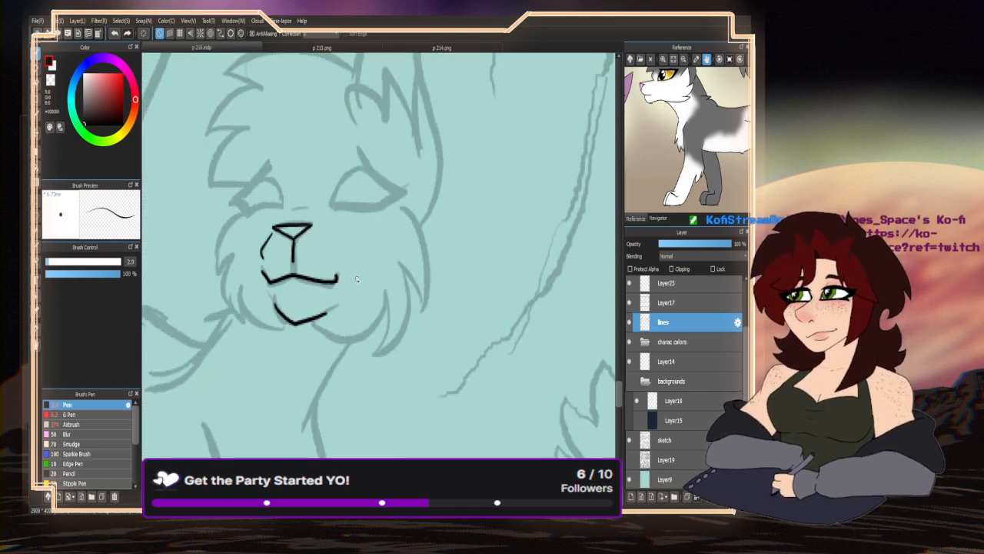
- Ink the background cat's right cheek with jagged fur tufts, joining it to the chin
{"action": "scroll", "coordinate": [356, 279], "scroll_direction": "up", "scroll_amount": 2}
{"action": "mouse_move", "coordinate": [413, 162]}
{"action": "left_mouse_down"}
{"action": "mouse_move", "coordinate": [442, 184]}
{"action": "mouse_move", "coordinate": [467, 239]}
{"action": "mouse_move", "coordinate": [452, 358]}
{"action": "mouse_move", "coordinate": [432, 338]}
{"action": "mouse_move", "coordinate": [422, 390]}
{"action": "mouse_move", "coordinate": [381, 433]}
{"action": "mouse_move", "coordinate": [379, 354]}
{"action": "left_mouse_up"}
{"action": "left_click_drag", "start_coordinate": [257, 368], "coordinate": [286, 339]}
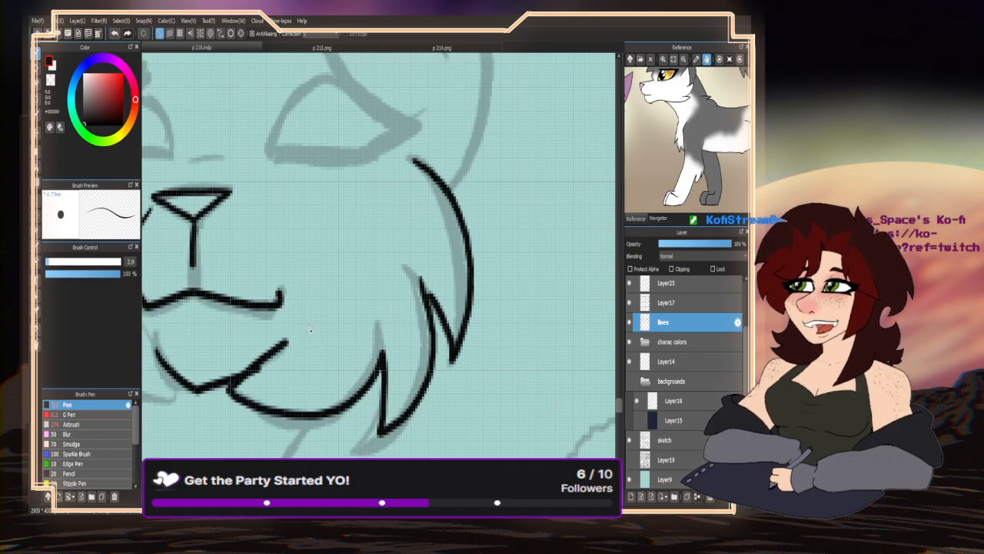
- Clean up the line join between the background cat's chin and right cheek with the transparent colour
{"action": "scroll", "coordinate": [379, 269], "scroll_direction": "down", "scroll_amount": 3}
{"action": "left_click", "coordinate": [50, 79]}
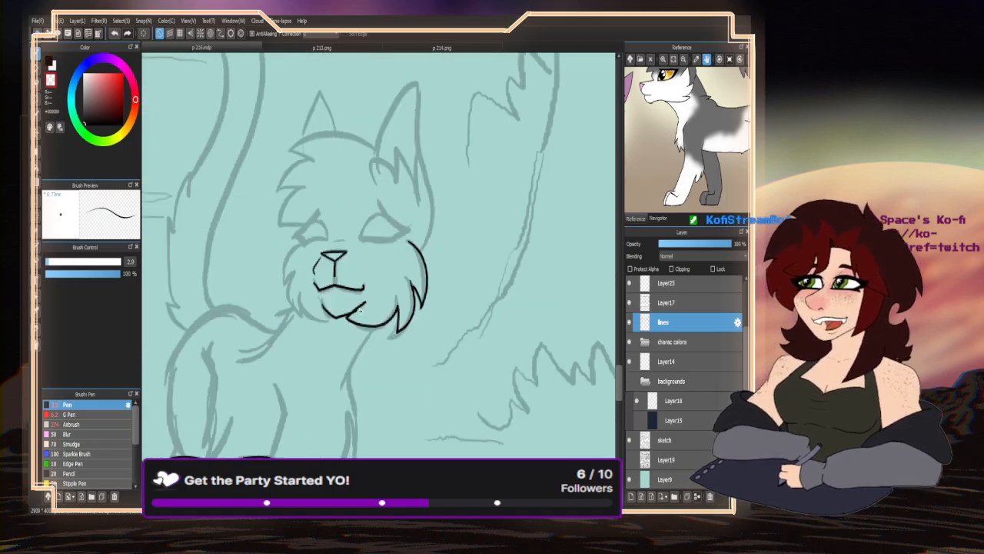
{"action": "scroll", "coordinate": [359, 308], "scroll_direction": "up", "scroll_amount": 4}
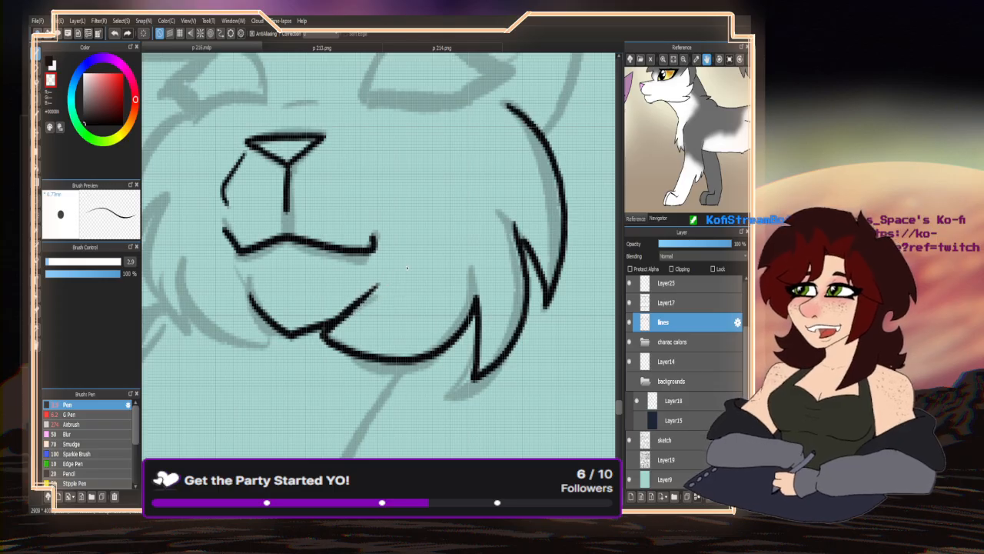
{"action": "scroll", "coordinate": [406, 268], "scroll_direction": "down", "scroll_amount": 3}
- Ink the background cat's left cheek in black with jagged fur tufts running down to the chin
{"action": "left_click", "coordinate": [50, 63]}
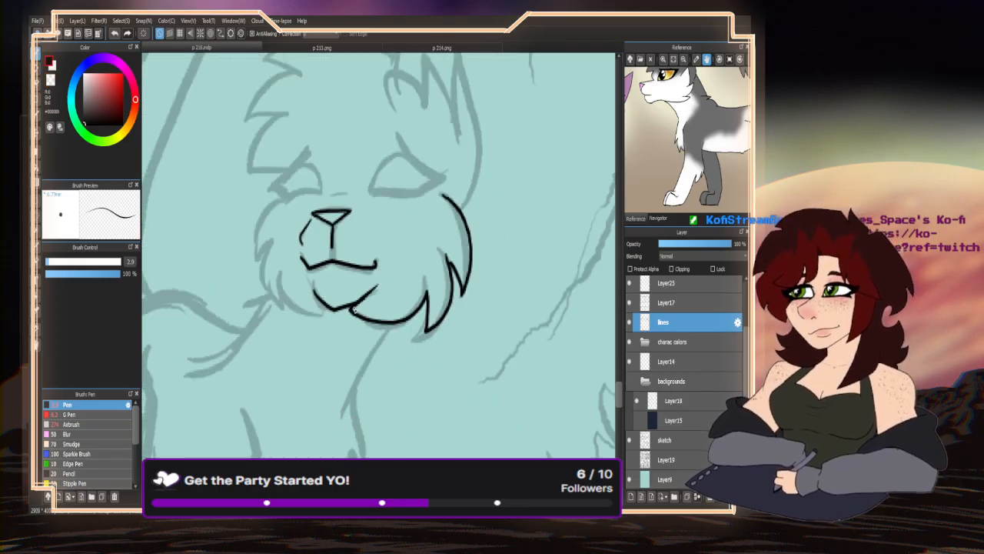
{"action": "scroll", "coordinate": [268, 230], "scroll_direction": "up", "scroll_amount": 2}
{"action": "mouse_move", "coordinate": [294, 190]}
{"action": "left_mouse_down"}
{"action": "mouse_move", "coordinate": [264, 203]}
{"action": "mouse_move", "coordinate": [243, 256]}
{"action": "mouse_move", "coordinate": [265, 245]}
{"action": "mouse_move", "coordinate": [256, 300]}
{"action": "mouse_move", "coordinate": [285, 339]}
{"action": "left_mouse_up"}
{"action": "mouse_move", "coordinate": [283, 281]}
{"action": "left_mouse_down"}
{"action": "mouse_move", "coordinate": [285, 327]}
{"action": "mouse_move", "coordinate": [346, 354]}
{"action": "left_mouse_up"}
{"action": "scroll", "coordinate": [311, 323], "scroll_direction": "down", "scroll_amount": 5}
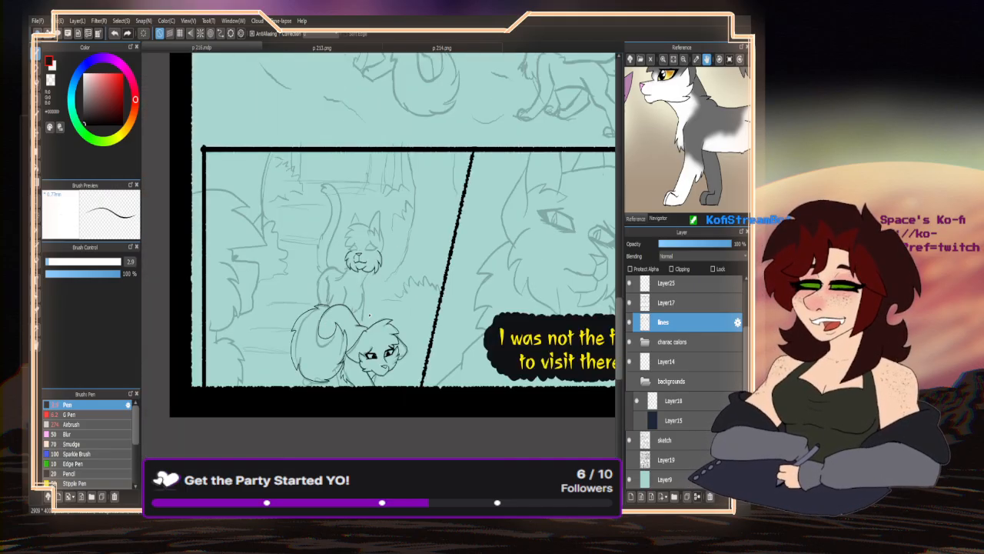
- Clean up the line ends around the background cat's left cheek fur and muzzle with the transparent colour
{"action": "scroll", "coordinate": [369, 313], "scroll_direction": "up", "scroll_amount": 3}
{"action": "key", "text": "x"}
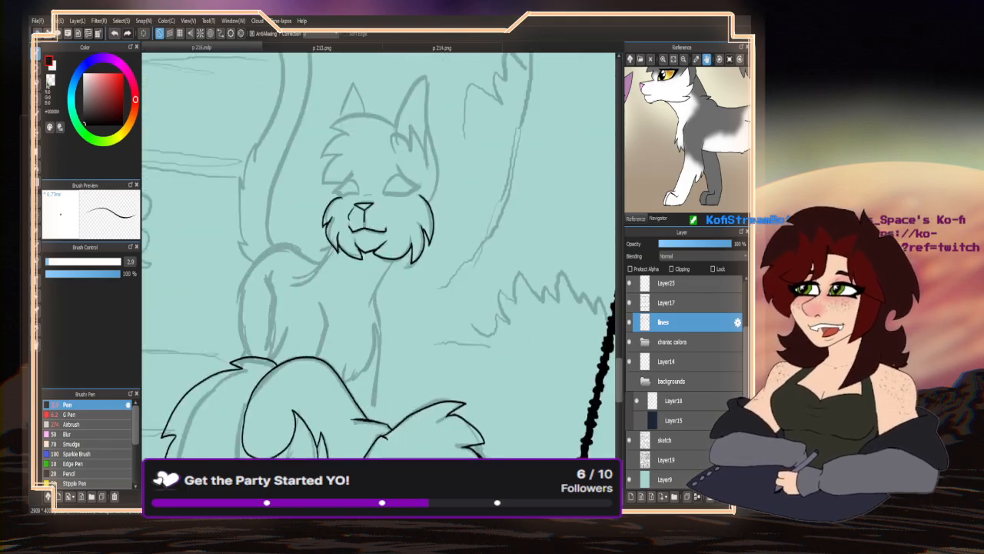
{"action": "scroll", "coordinate": [359, 216], "scroll_direction": "up", "scroll_amount": 5}
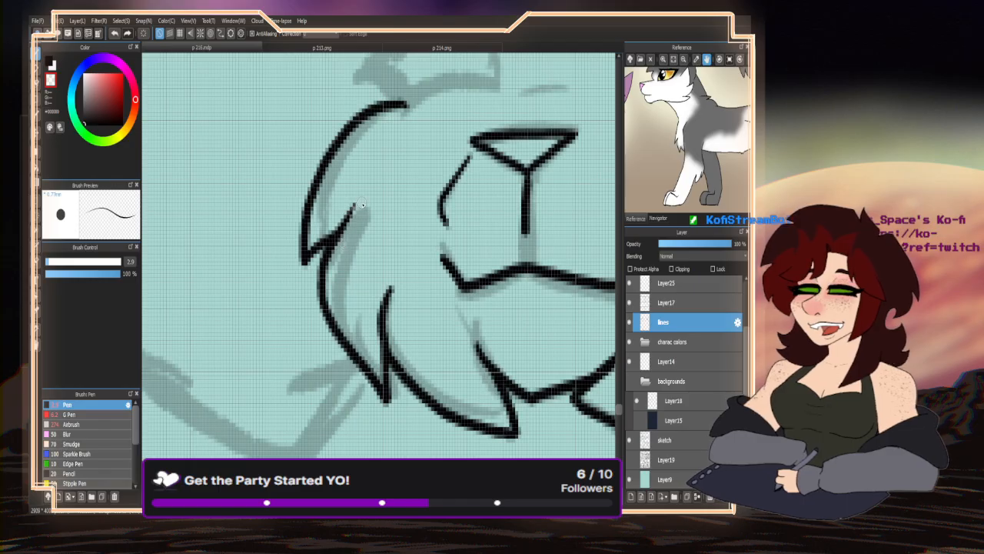
{"action": "scroll", "coordinate": [400, 341], "scroll_direction": "down", "scroll_amount": 6}
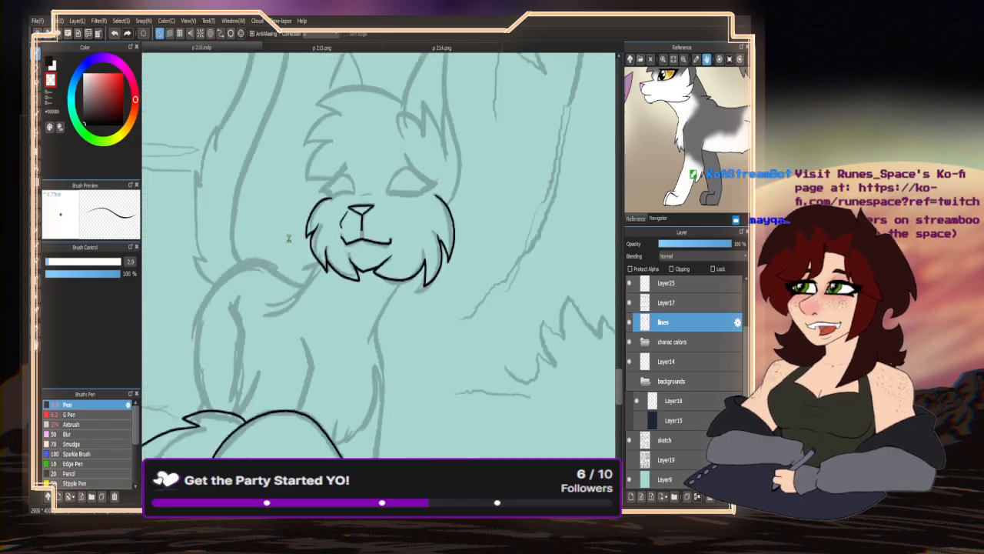
{"action": "scroll", "coordinate": [357, 196], "scroll_direction": "up", "scroll_amount": 2}
{"action": "scroll", "coordinate": [336, 221], "scroll_direction": "up", "scroll_amount": 4}
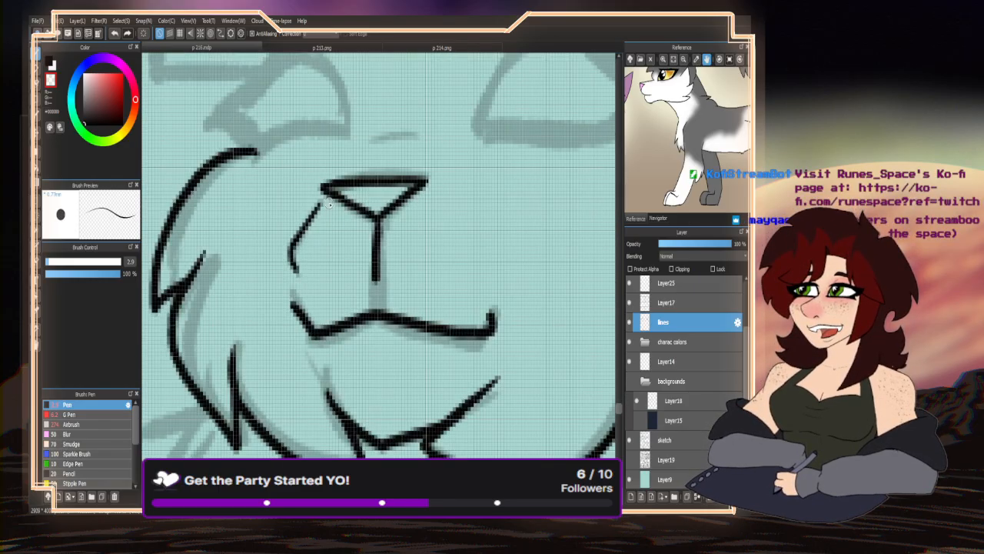
{"action": "scroll", "coordinate": [306, 204], "scroll_direction": "down", "scroll_amount": 3}
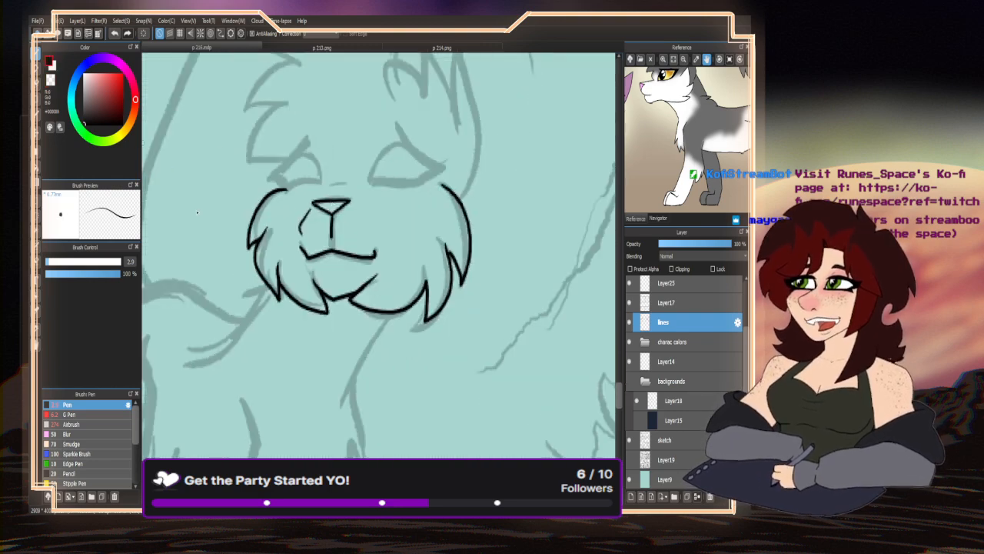
- Ink the short nose bridge line above the background cat's nose and the straight lower lid of its right eye
{"action": "scroll", "coordinate": [323, 196], "scroll_direction": "up", "scroll_amount": 2}
{"action": "left_click_drag", "start_coordinate": [391, 186], "coordinate": [324, 188]}
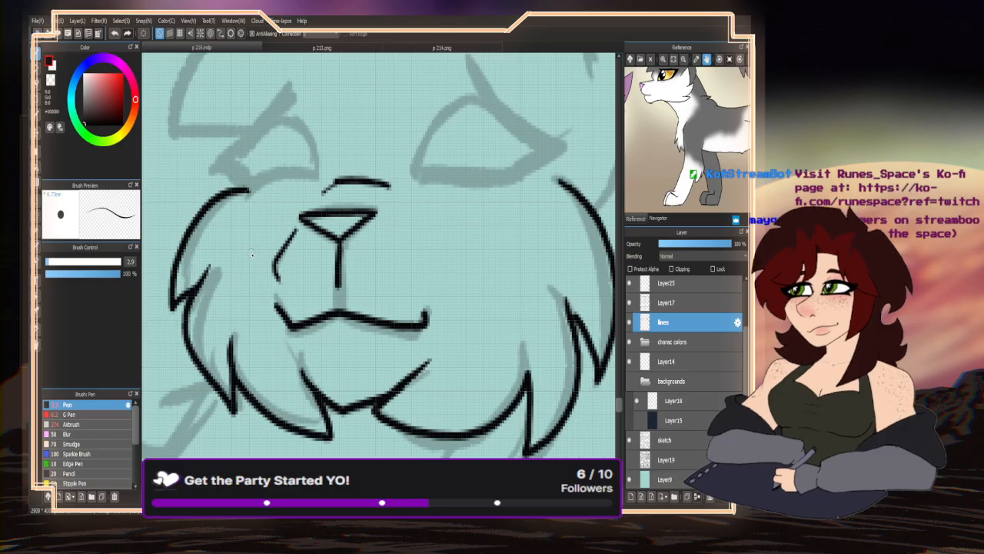
{"action": "scroll", "coordinate": [330, 234], "scroll_direction": "down", "scroll_amount": 3}
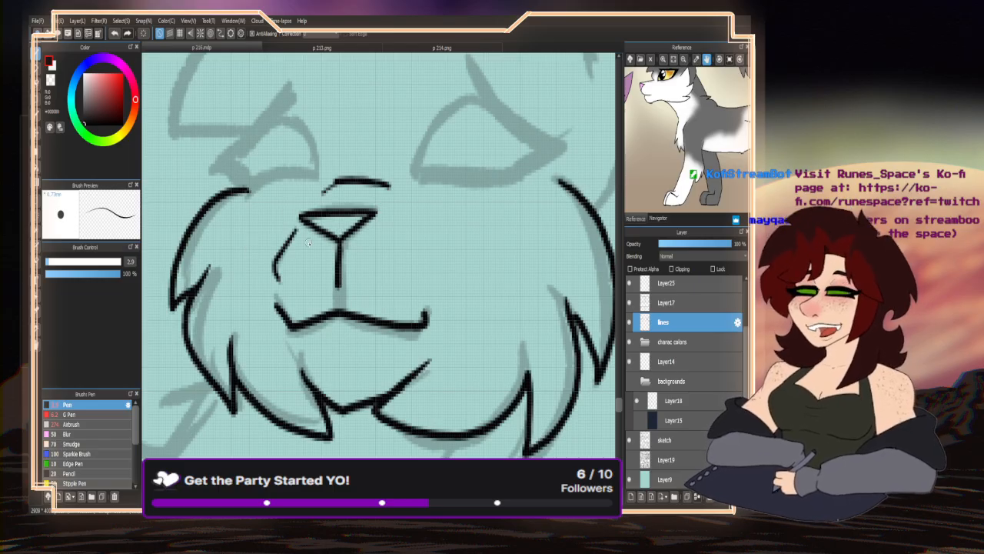
{"action": "scroll", "coordinate": [367, 206], "scroll_direction": "up", "scroll_amount": 4}
{"action": "mouse_move", "coordinate": [364, 198]}
{"action": "left_mouse_down"}
{"action": "mouse_move", "coordinate": [355, 230]}
{"action": "mouse_move", "coordinate": [517, 228]}
{"action": "left_mouse_up"}
- Ink the background cat's right eye with a thick filled upper lid and lashes, using the white-and-orange cat as reference
{"action": "left_click_drag", "start_coordinate": [718, 119], "coordinate": [650, 154]}
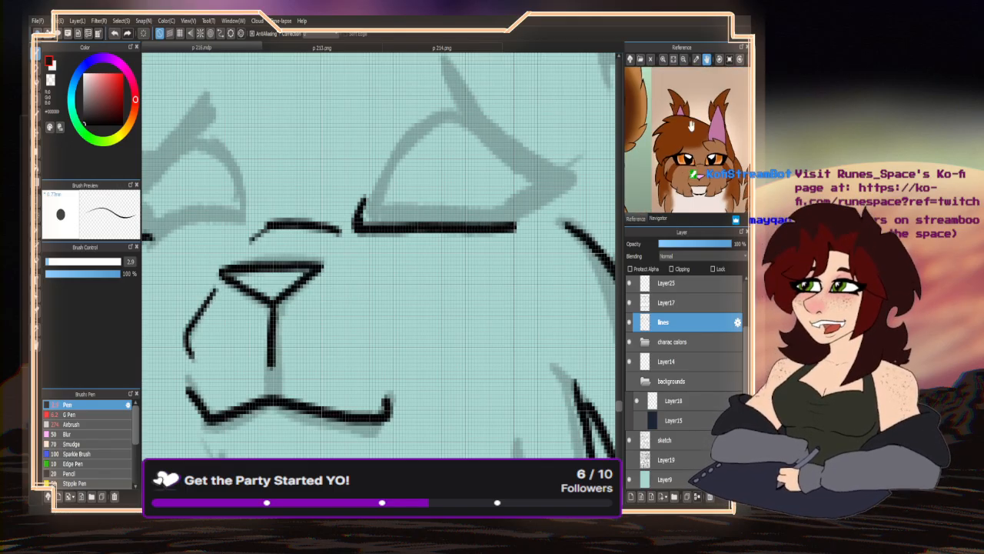
{"action": "left_click_drag", "start_coordinate": [715, 173], "coordinate": [667, 153]}
{"action": "left_click_drag", "start_coordinate": [691, 108], "coordinate": [705, 193]}
{"action": "scroll", "coordinate": [310, 238], "scroll_direction": "down", "scroll_amount": 3}
{"action": "scroll", "coordinate": [405, 230], "scroll_direction": "up", "scroll_amount": 3}
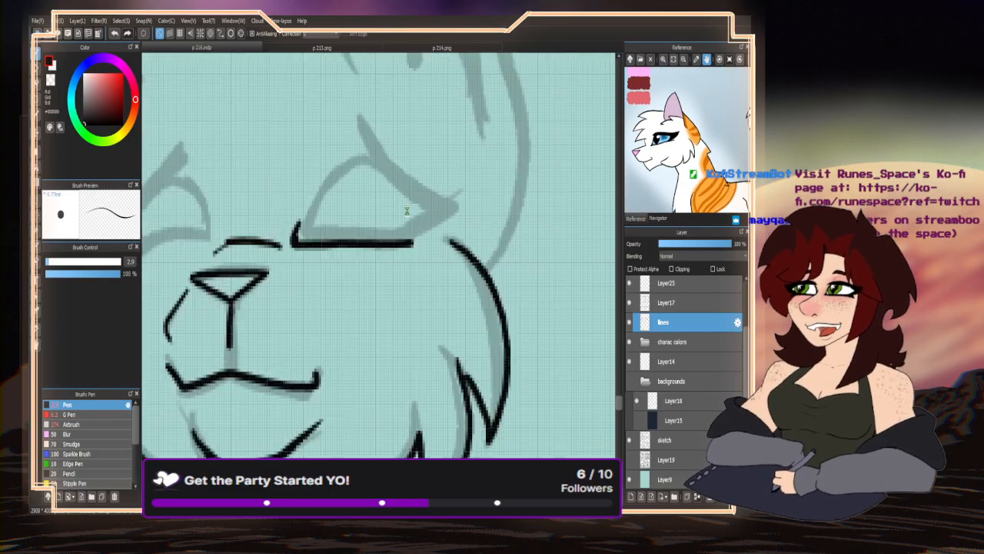
{"action": "mouse_move", "coordinate": [370, 255]}
{"action": "left_mouse_down"}
{"action": "mouse_move", "coordinate": [413, 230]}
{"action": "mouse_move", "coordinate": [403, 191]}
{"action": "mouse_move", "coordinate": [389, 179]}
{"action": "left_mouse_up"}
{"action": "mouse_move", "coordinate": [355, 261]}
{"action": "left_mouse_down"}
{"action": "mouse_move", "coordinate": [421, 217]}
{"action": "mouse_move", "coordinate": [345, 140]}
{"action": "mouse_move", "coordinate": [307, 152]}
{"action": "left_mouse_up"}
{"action": "mouse_move", "coordinate": [255, 258]}
{"action": "left_mouse_down"}
{"action": "mouse_move", "coordinate": [313, 159]}
{"action": "mouse_move", "coordinate": [339, 162]}
{"action": "mouse_move", "coordinate": [452, 238]}
{"action": "left_mouse_up"}
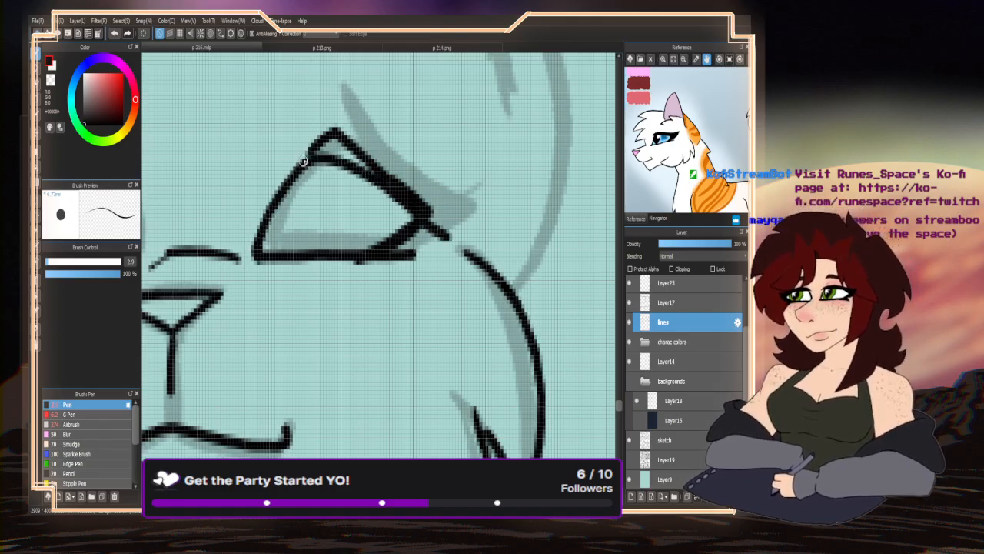
{"action": "mouse_move", "coordinate": [300, 164]}
{"action": "left_mouse_down"}
{"action": "mouse_move", "coordinate": [329, 161]}
{"action": "mouse_move", "coordinate": [442, 222]}
{"action": "mouse_move", "coordinate": [315, 156]}
{"action": "mouse_move", "coordinate": [356, 156]}
{"action": "mouse_move", "coordinate": [406, 186]}
{"action": "mouse_move", "coordinate": [472, 205]}
{"action": "mouse_move", "coordinate": [413, 249]}
{"action": "mouse_move", "coordinate": [390, 252]}
{"action": "mouse_move", "coordinate": [443, 228]}
{"action": "mouse_move", "coordinate": [413, 238]}
{"action": "mouse_move", "coordinate": [444, 199]}
{"action": "mouse_move", "coordinate": [413, 201]}
{"action": "mouse_move", "coordinate": [470, 201]}
{"action": "mouse_move", "coordinate": [390, 153]}
{"action": "mouse_move", "coordinate": [357, 98]}
{"action": "mouse_move", "coordinate": [384, 167]}
{"action": "mouse_move", "coordinate": [417, 174]}
{"action": "mouse_move", "coordinate": [372, 137]}
{"action": "mouse_move", "coordinate": [419, 189]}
{"action": "mouse_move", "coordinate": [451, 197]}
{"action": "mouse_move", "coordinate": [337, 158]}
{"action": "mouse_move", "coordinate": [363, 166]}
{"action": "mouse_move", "coordinate": [327, 143]}
{"action": "mouse_move", "coordinate": [365, 268]}
{"action": "mouse_move", "coordinate": [369, 261]}
{"action": "mouse_move", "coordinate": [312, 263]}
{"action": "mouse_move", "coordinate": [262, 248]}
{"action": "mouse_move", "coordinate": [308, 164]}
{"action": "mouse_move", "coordinate": [239, 262]}
{"action": "mouse_move", "coordinate": [255, 261]}
{"action": "mouse_move", "coordinate": [270, 229]}
{"action": "mouse_move", "coordinate": [247, 267]}
{"action": "mouse_move", "coordinate": [431, 254]}
{"action": "left_mouse_up"}
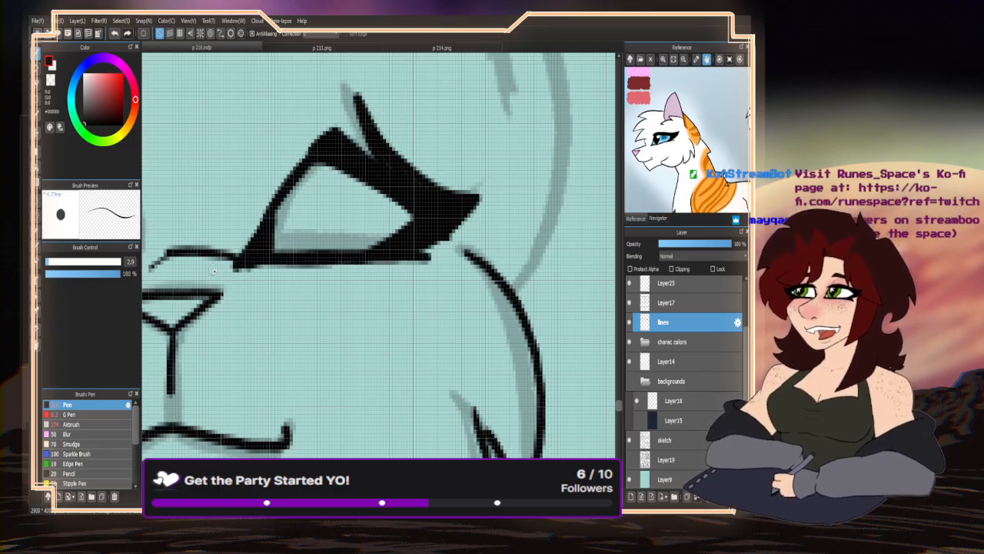
- Trim the inner corner of the background cat's right eye with the transparent colour
{"action": "left_click", "coordinate": [51, 82]}
{"action": "scroll", "coordinate": [237, 260], "scroll_direction": "up", "scroll_amount": 3}
{"action": "mouse_move", "coordinate": [244, 245]}
{"action": "left_mouse_down"}
{"action": "mouse_move", "coordinate": [239, 276]}
{"action": "mouse_move", "coordinate": [283, 278]}
{"action": "left_mouse_up"}
{"action": "scroll", "coordinate": [292, 270], "scroll_direction": "down", "scroll_amount": 3}
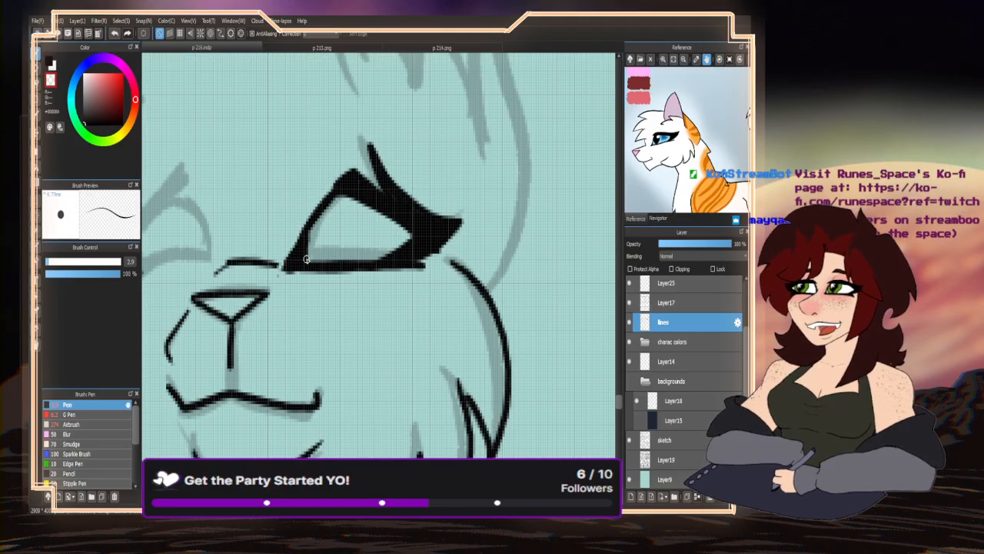
{"action": "left_click_drag", "start_coordinate": [314, 228], "coordinate": [314, 271]}
{"action": "scroll", "coordinate": [358, 228], "scroll_direction": "down", "scroll_amount": 4}
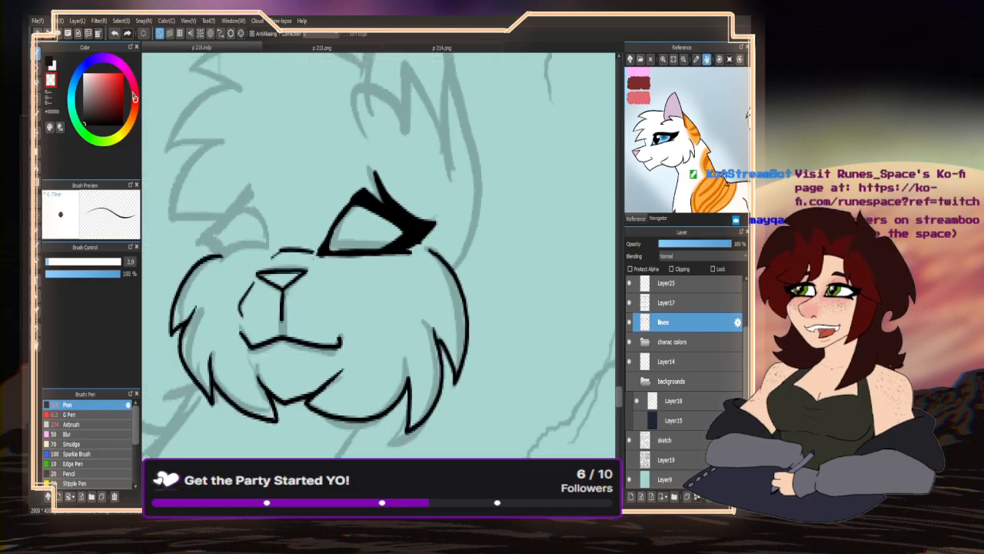
- Ink the outline of the background cat's left eye in black, with a straight lower lid, curved inner edge and upper lid line
{"action": "left_click", "coordinate": [50, 65]}
{"action": "scroll", "coordinate": [369, 199], "scroll_direction": "up", "scroll_amount": 5}
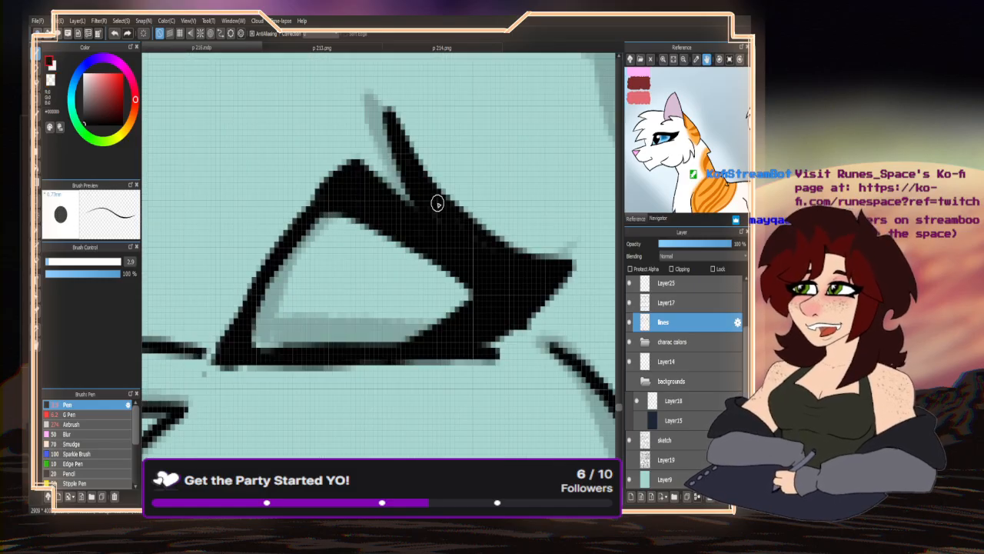
{"action": "scroll", "coordinate": [397, 202], "scroll_direction": "down", "scroll_amount": 6}
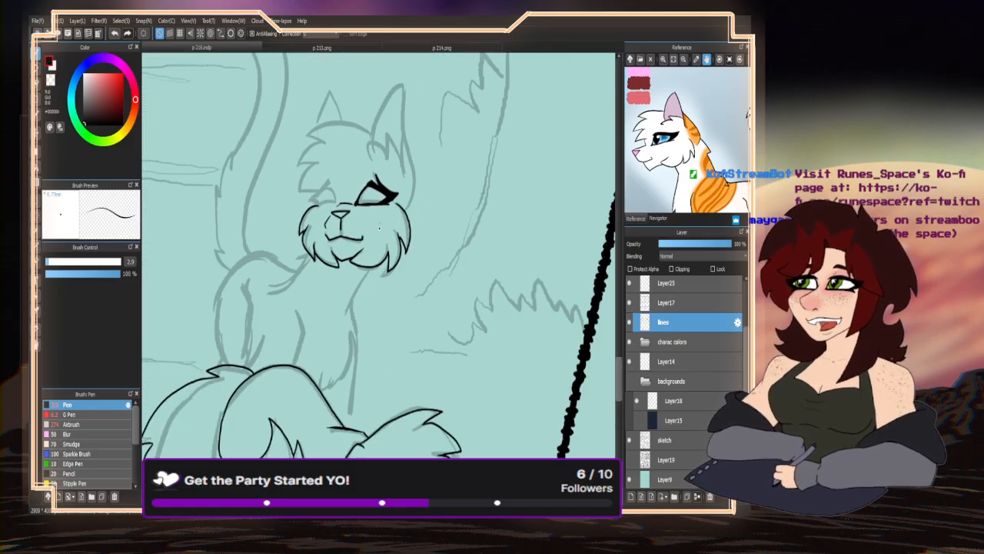
{"action": "scroll", "coordinate": [313, 195], "scroll_direction": "up", "scroll_amount": 4}
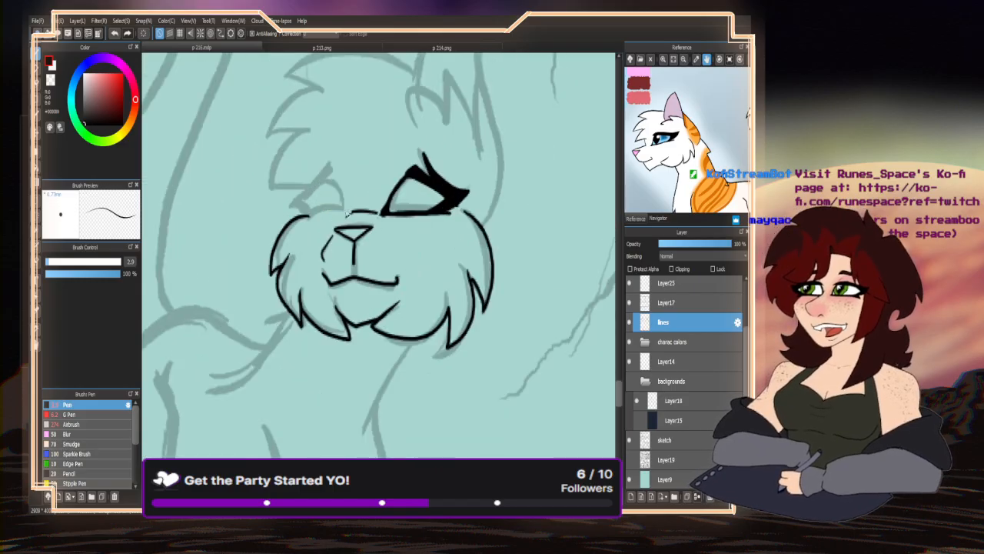
{"action": "left_click_drag", "start_coordinate": [360, 216], "coordinate": [266, 216]}
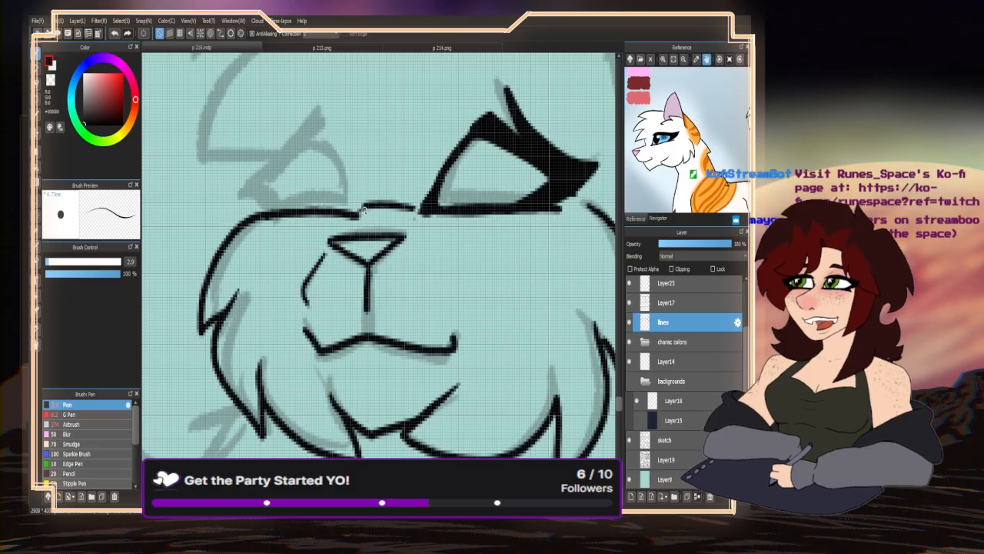
{"action": "mouse_move", "coordinate": [359, 215]}
{"action": "left_mouse_down"}
{"action": "mouse_move", "coordinate": [348, 164]}
{"action": "mouse_move", "coordinate": [320, 145]}
{"action": "mouse_move", "coordinate": [254, 195]}
{"action": "mouse_move", "coordinate": [286, 210]}
{"action": "left_mouse_up"}
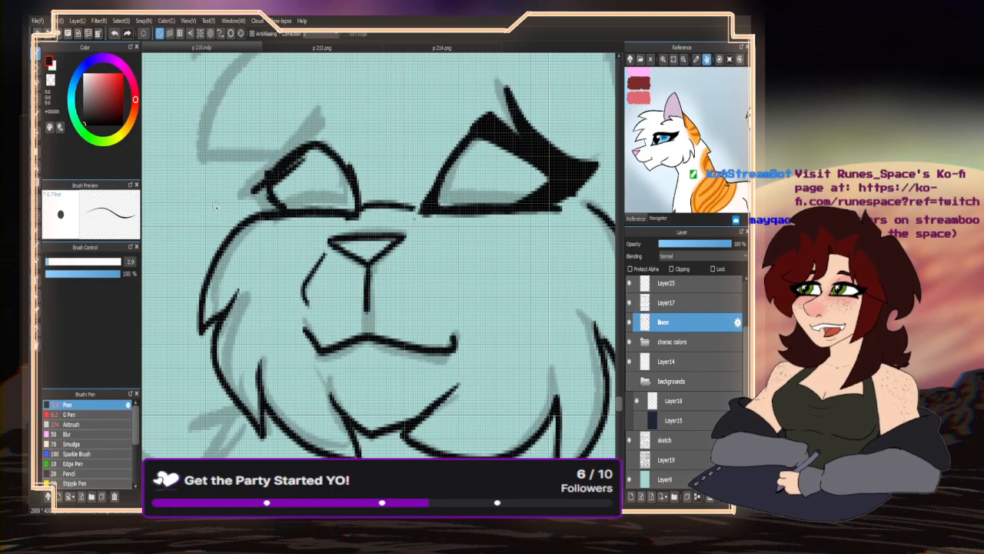
- Ink a thick filled upper lid with an outer point and a raised lash on the background cat's left eye
{"action": "key", "text": "ctrl+z"}
{"action": "mouse_move", "coordinate": [266, 179]}
{"action": "left_mouse_down"}
{"action": "mouse_move", "coordinate": [278, 213]}
{"action": "mouse_move", "coordinate": [226, 182]}
{"action": "mouse_move", "coordinate": [279, 152]}
{"action": "mouse_move", "coordinate": [323, 106]}
{"action": "mouse_move", "coordinate": [291, 158]}
{"action": "mouse_move", "coordinate": [258, 183]}
{"action": "mouse_move", "coordinate": [255, 202]}
{"action": "mouse_move", "coordinate": [244, 186]}
{"action": "mouse_move", "coordinate": [266, 172]}
{"action": "mouse_move", "coordinate": [239, 194]}
{"action": "mouse_move", "coordinate": [237, 183]}
{"action": "left_mouse_up"}
{"action": "key", "text": "ctrl+z"}
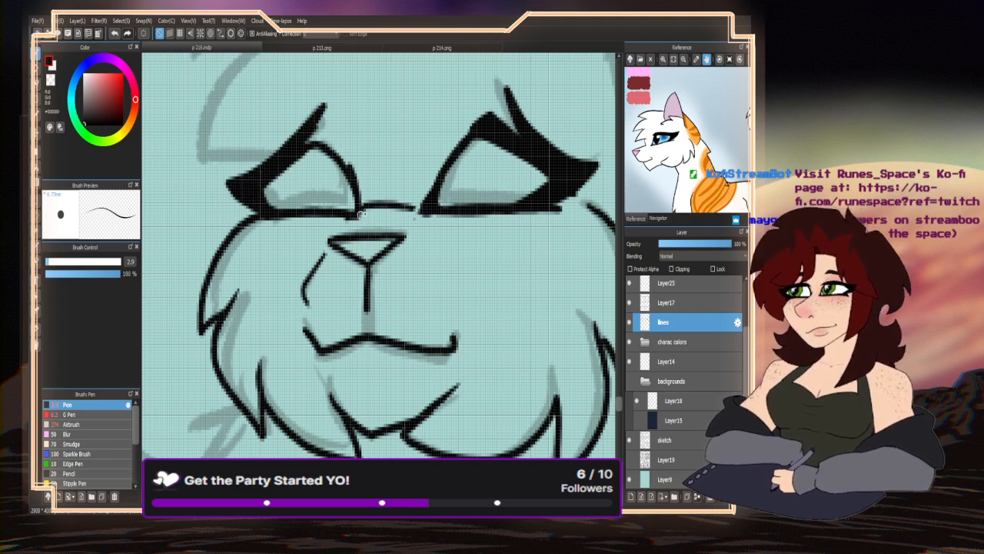
{"action": "left_click_drag", "start_coordinate": [363, 210], "coordinate": [341, 226]}
{"action": "mouse_move", "coordinate": [314, 142]}
{"action": "left_mouse_down"}
{"action": "mouse_move", "coordinate": [358, 187]}
{"action": "mouse_move", "coordinate": [364, 215]}
{"action": "mouse_move", "coordinate": [352, 180]}
{"action": "mouse_move", "coordinate": [356, 218]}
{"action": "mouse_move", "coordinate": [296, 240]}
{"action": "left_mouse_up"}
- Examine the background cat's inked eyes and cheek lines for spots that need cleanup
{"action": "left_click", "coordinate": [51, 82]}
{"action": "scroll", "coordinate": [368, 229], "scroll_direction": "up", "scroll_amount": 4}
{"action": "scroll", "coordinate": [472, 208], "scroll_direction": "down", "scroll_amount": 5}
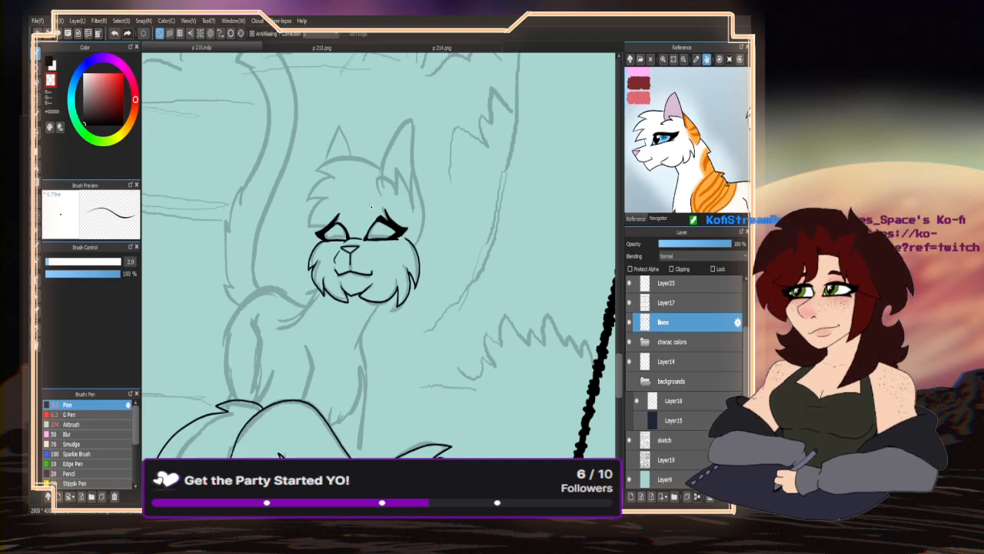
{"action": "left_click", "coordinate": [50, 79]}
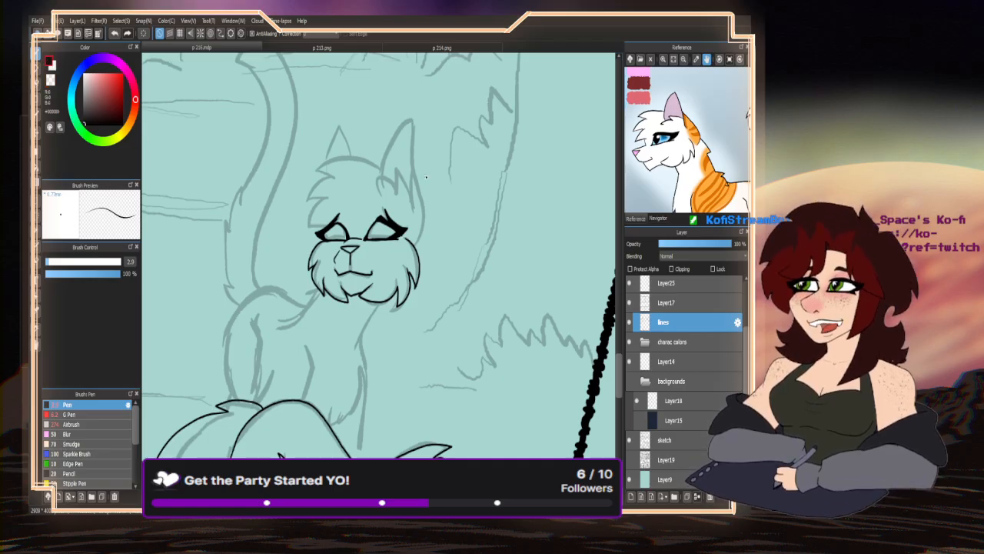
{"action": "scroll", "coordinate": [382, 178], "scroll_direction": "up", "scroll_amount": 2}
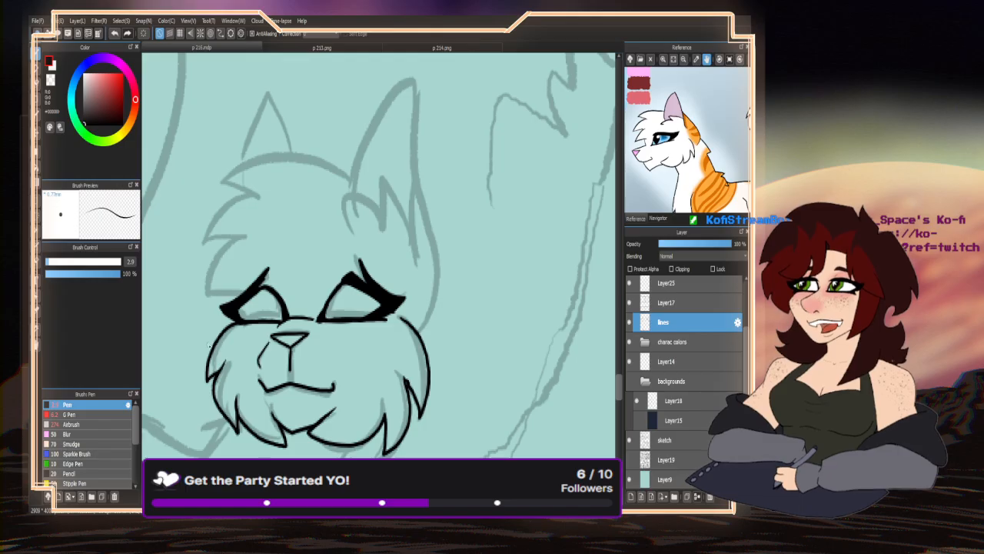
{"action": "left_click", "coordinate": [50, 81]}
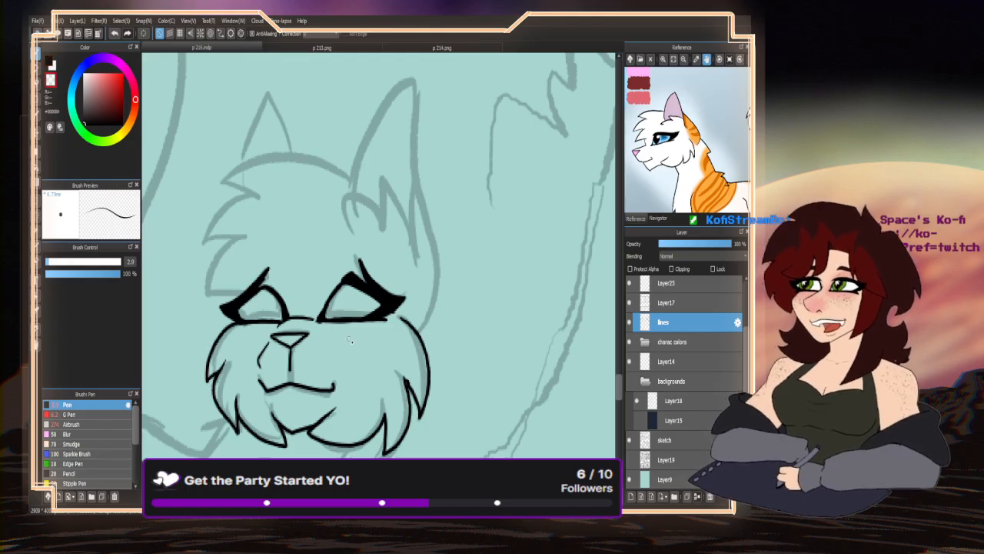
{"action": "scroll", "coordinate": [414, 386], "scroll_direction": "up", "scroll_amount": 5}
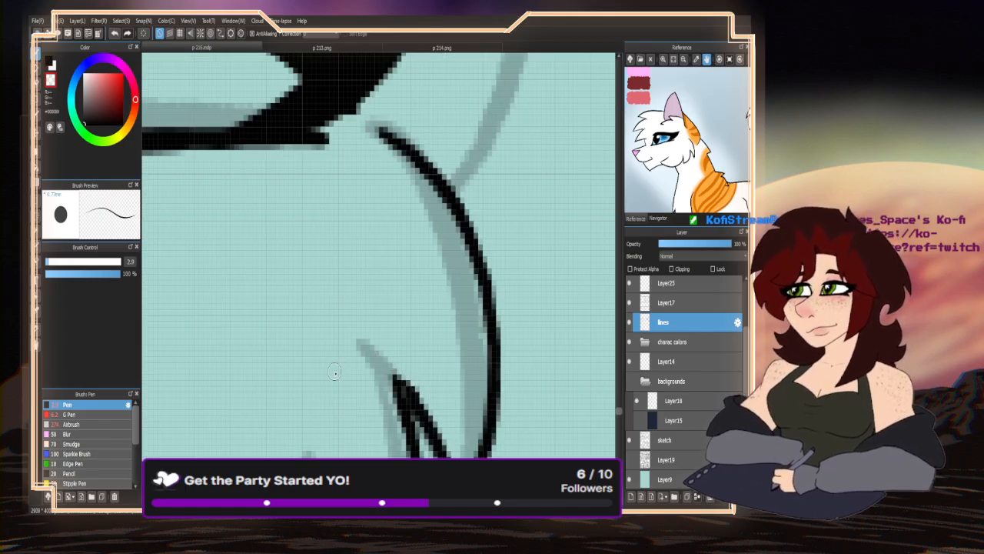
{"action": "scroll", "coordinate": [319, 377], "scroll_direction": "down", "scroll_amount": 5}
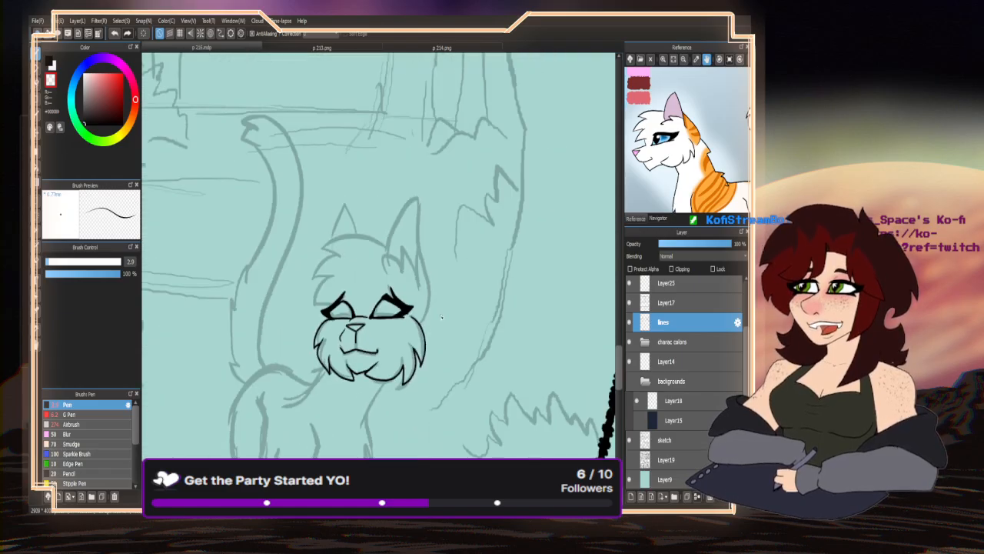
{"action": "scroll", "coordinate": [378, 382], "scroll_direction": "up", "scroll_amount": 2}
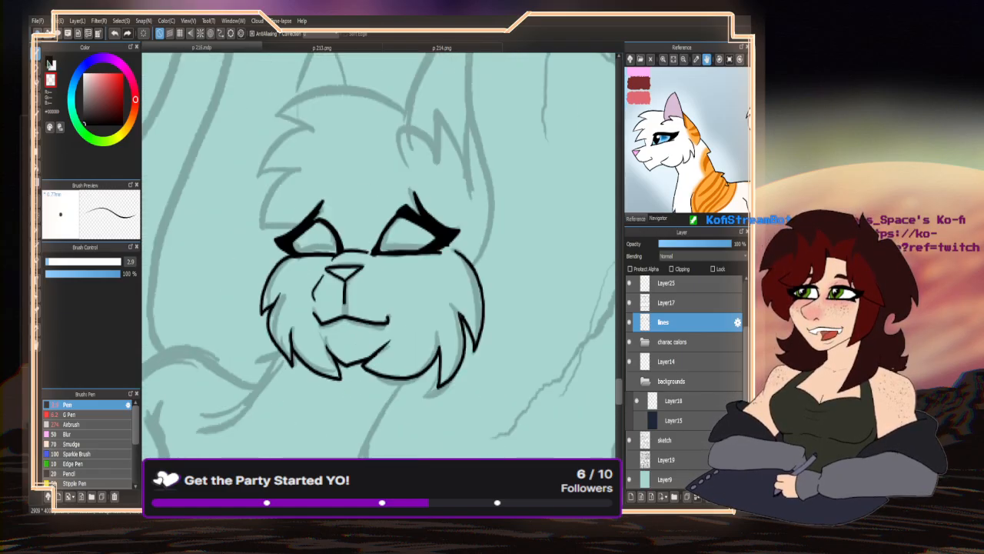
- Ink the background cat's jagged forehead fur from the left eye upward and the curved top of its head in black
{"action": "left_click", "coordinate": [50, 62]}
{"action": "scroll", "coordinate": [309, 228], "scroll_direction": "up", "scroll_amount": 2}
{"action": "scroll", "coordinate": [310, 228], "scroll_direction": "up", "scroll_amount": 2}
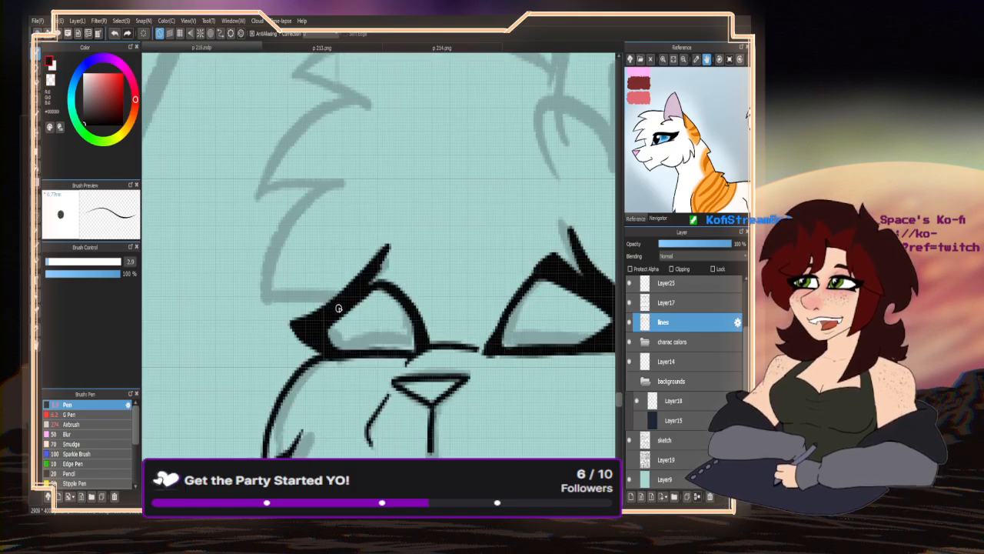
{"action": "left_click_drag", "start_coordinate": [348, 304], "coordinate": [262, 302]}
{"action": "scroll", "coordinate": [261, 303], "scroll_direction": "down", "scroll_amount": 2}
{"action": "mouse_move", "coordinate": [478, 165]}
{"action": "left_mouse_down"}
{"action": "mouse_move", "coordinate": [451, 140]}
{"action": "mouse_move", "coordinate": [402, 124]}
{"action": "mouse_move", "coordinate": [345, 123]}
{"action": "mouse_move", "coordinate": [298, 143]}
{"action": "mouse_move", "coordinate": [329, 159]}
{"action": "mouse_move", "coordinate": [264, 218]}
{"action": "mouse_move", "coordinate": [302, 229]}
{"action": "mouse_move", "coordinate": [281, 309]}
{"action": "left_mouse_up"}
{"action": "scroll", "coordinate": [266, 282], "scroll_direction": "down", "scroll_amount": 3}
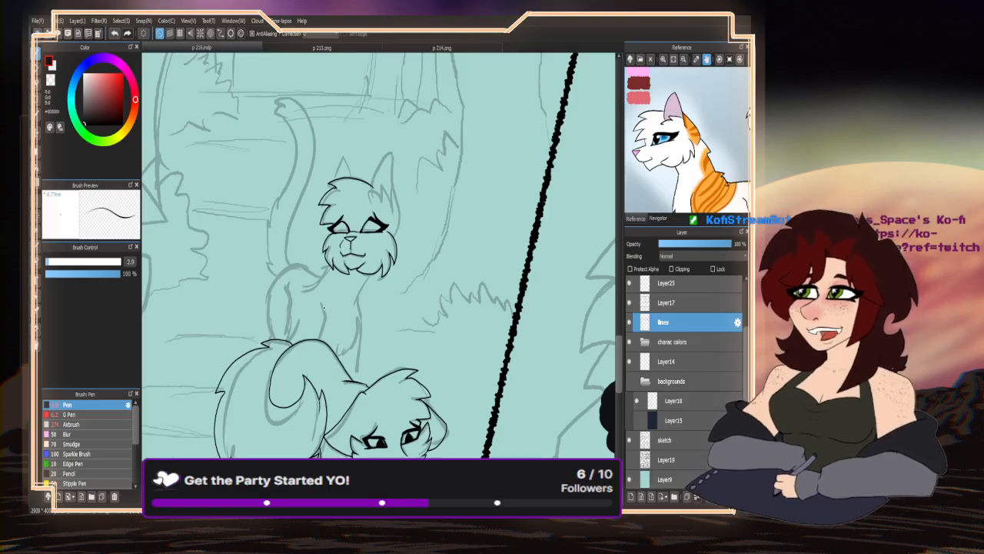
- Ink the background cat's tall pointed right ear, its inner edge line and the curved side of the head down to the cheek
{"action": "scroll", "coordinate": [385, 171], "scroll_direction": "up", "scroll_amount": 3}
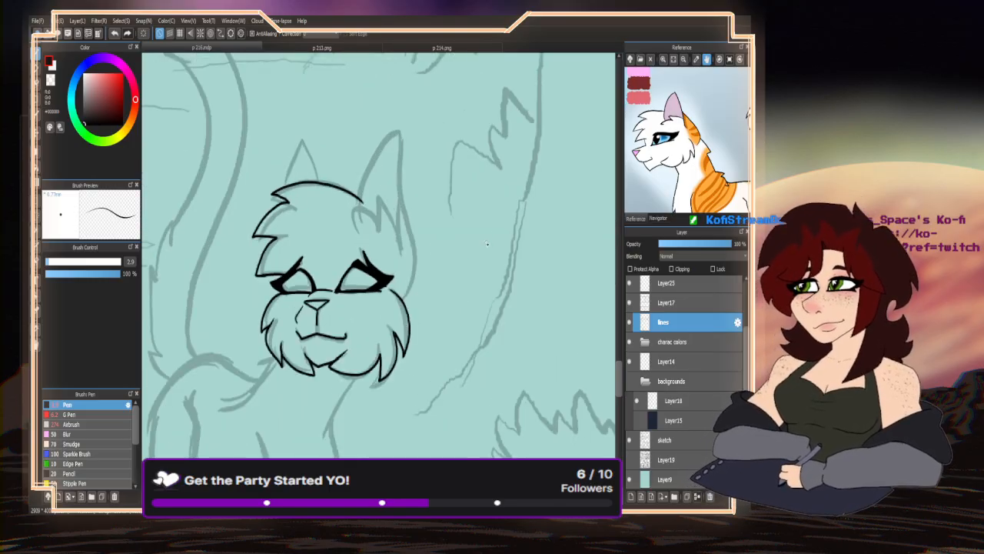
{"action": "scroll", "coordinate": [389, 203], "scroll_direction": "up", "scroll_amount": 2}
{"action": "mouse_move", "coordinate": [326, 231]}
{"action": "left_mouse_down"}
{"action": "mouse_move", "coordinate": [346, 159]}
{"action": "mouse_move", "coordinate": [381, 117]}
{"action": "mouse_move", "coordinate": [395, 238]}
{"action": "left_mouse_up"}
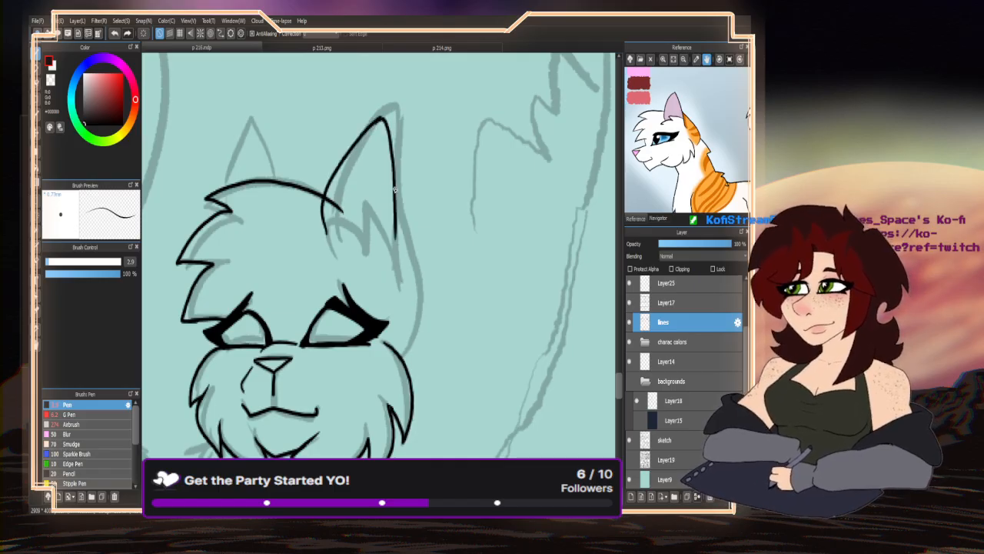
{"action": "mouse_move", "coordinate": [397, 192]}
{"action": "left_mouse_down"}
{"action": "mouse_move", "coordinate": [428, 278]}
{"action": "mouse_move", "coordinate": [426, 339]}
{"action": "mouse_move", "coordinate": [411, 373]}
{"action": "left_mouse_up"}
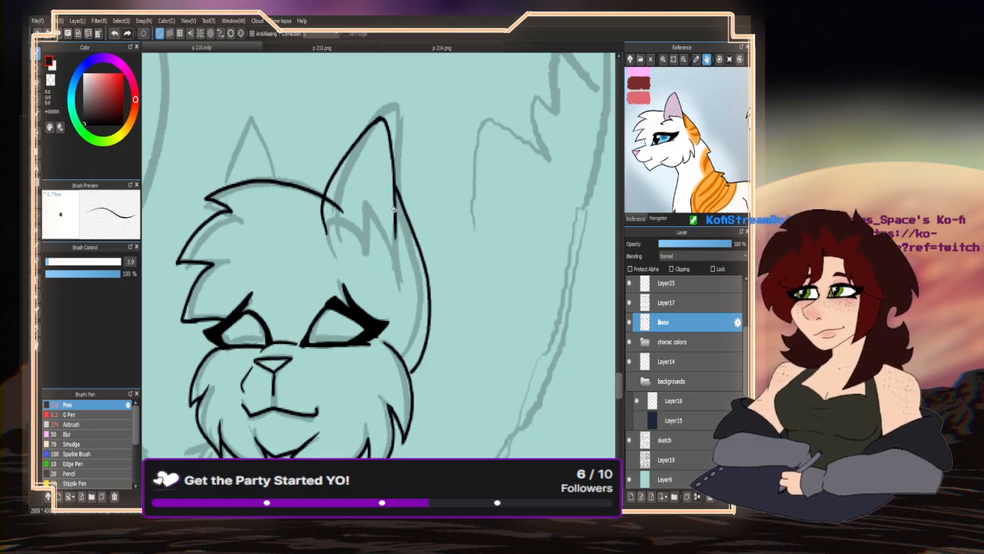
{"action": "left_click_drag", "start_coordinate": [393, 207], "coordinate": [401, 302]}
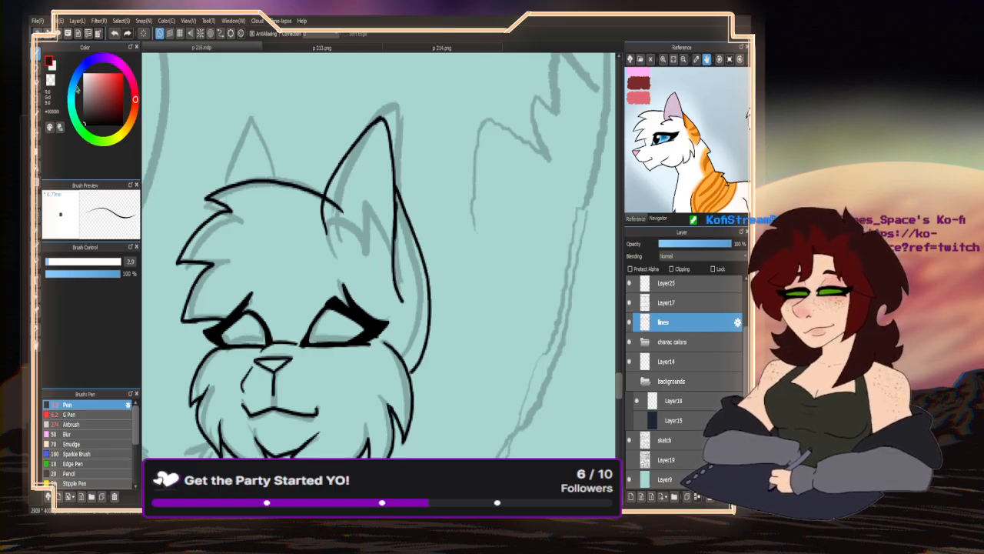
- Erase the end of the head outline that crosses into the base of the background cat's right ear
{"action": "left_click", "coordinate": [37, 83]}
{"action": "scroll", "coordinate": [331, 200], "scroll_direction": "up", "scroll_amount": 3}
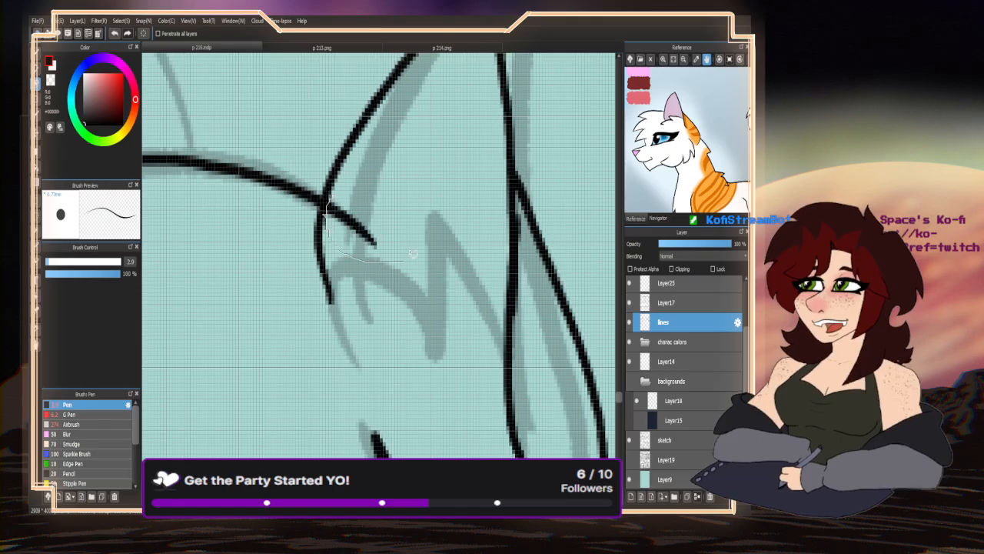
{"action": "left_click_drag", "start_coordinate": [352, 257], "coordinate": [382, 204]}
{"action": "left_click", "coordinate": [37, 54]}
- Ink the zigzag fur tufts across the base of the background cat's right ear with the pen
{"action": "scroll", "coordinate": [312, 156], "scroll_direction": "down", "scroll_amount": 1}
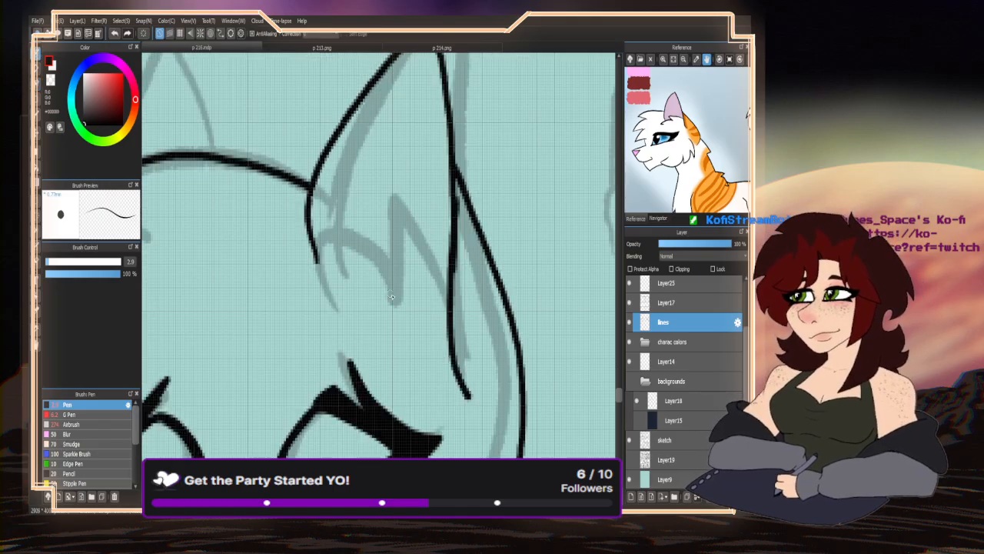
{"action": "scroll", "coordinate": [421, 326], "scroll_direction": "up", "scroll_amount": 1}
{"action": "mouse_move", "coordinate": [459, 311]}
{"action": "left_mouse_down"}
{"action": "mouse_move", "coordinate": [452, 289]}
{"action": "mouse_move", "coordinate": [349, 180]}
{"action": "mouse_move", "coordinate": [369, 291]}
{"action": "mouse_move", "coordinate": [325, 245]}
{"action": "mouse_move", "coordinate": [223, 213]}
{"action": "mouse_move", "coordinate": [270, 284]}
{"action": "left_mouse_up"}
{"action": "scroll", "coordinate": [337, 231], "scroll_direction": "down", "scroll_amount": 3}
- Taper the lower end of the right ear's inner edge line to a thin point with the transparent colour
{"action": "left_click", "coordinate": [50, 62]}
{"action": "scroll", "coordinate": [311, 206], "scroll_direction": "up", "scroll_amount": 2}
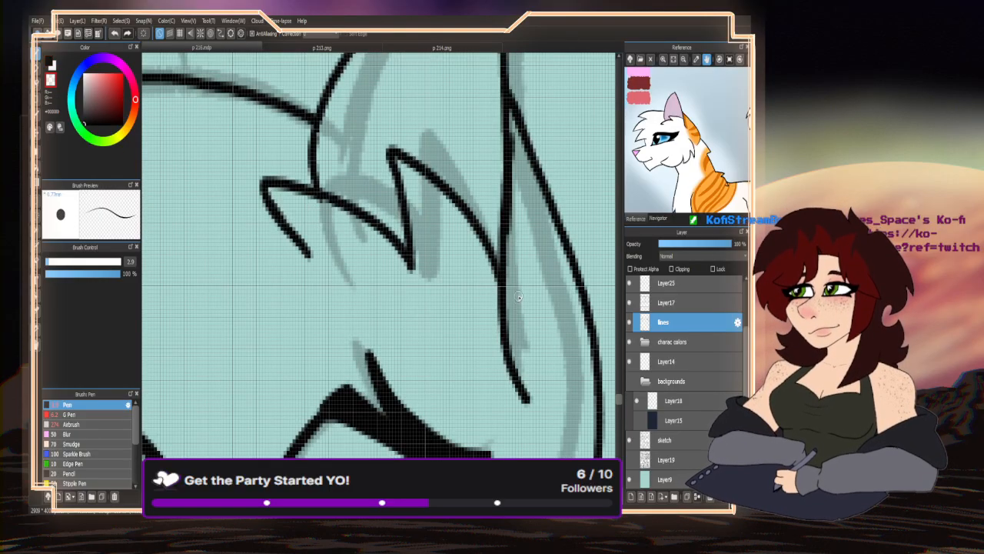
{"action": "mouse_move", "coordinate": [519, 297]}
{"action": "left_mouse_down"}
{"action": "mouse_move", "coordinate": [511, 335]}
{"action": "mouse_move", "coordinate": [540, 415]}
{"action": "left_mouse_up"}
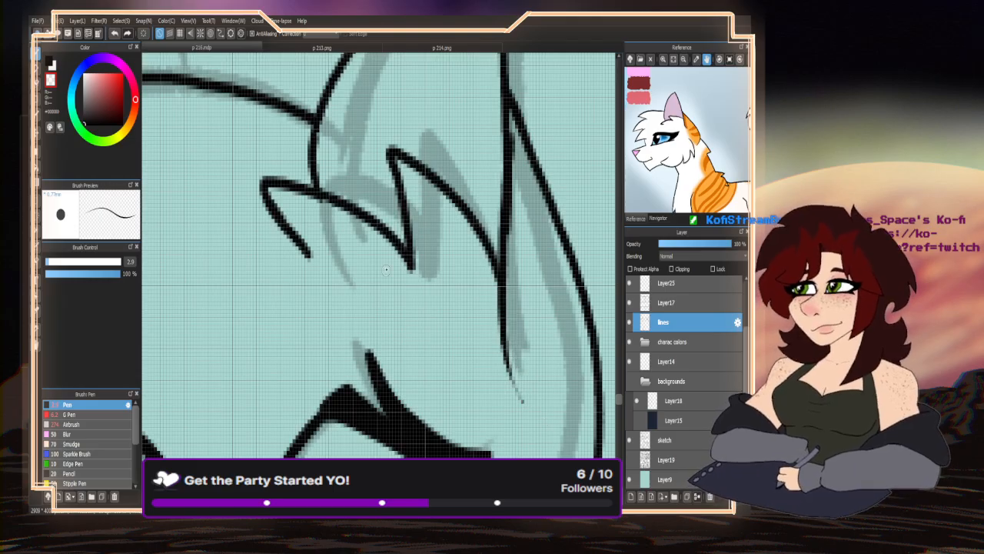
{"action": "scroll", "coordinate": [369, 266], "scroll_direction": "down", "scroll_amount": 5}
{"action": "scroll", "coordinate": [366, 226], "scroll_direction": "up", "scroll_amount": 5}
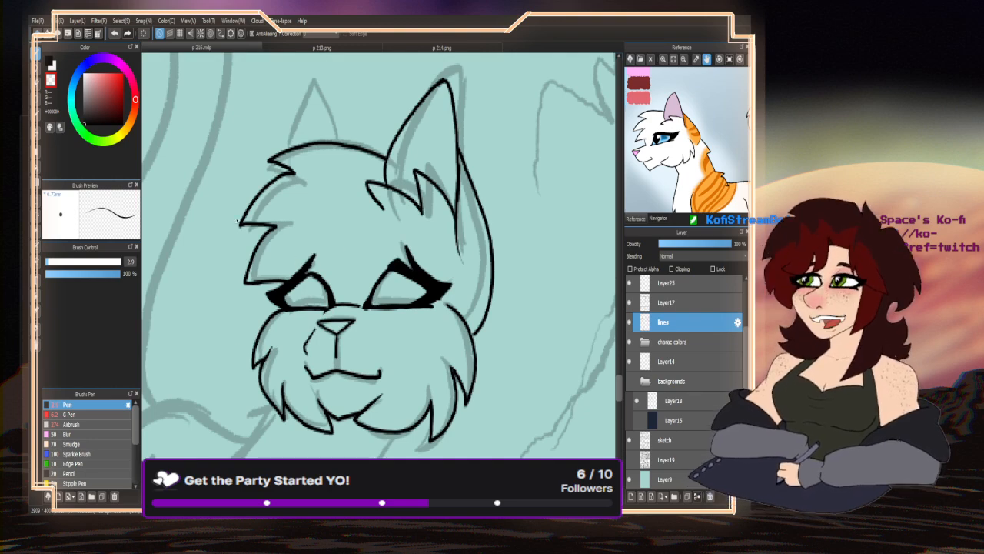
- Thin the peak of the right eye's upper lid with the transparent colour and touch up the left eye's upper lid in black
{"action": "scroll", "coordinate": [370, 296], "scroll_direction": "up", "scroll_amount": 3}
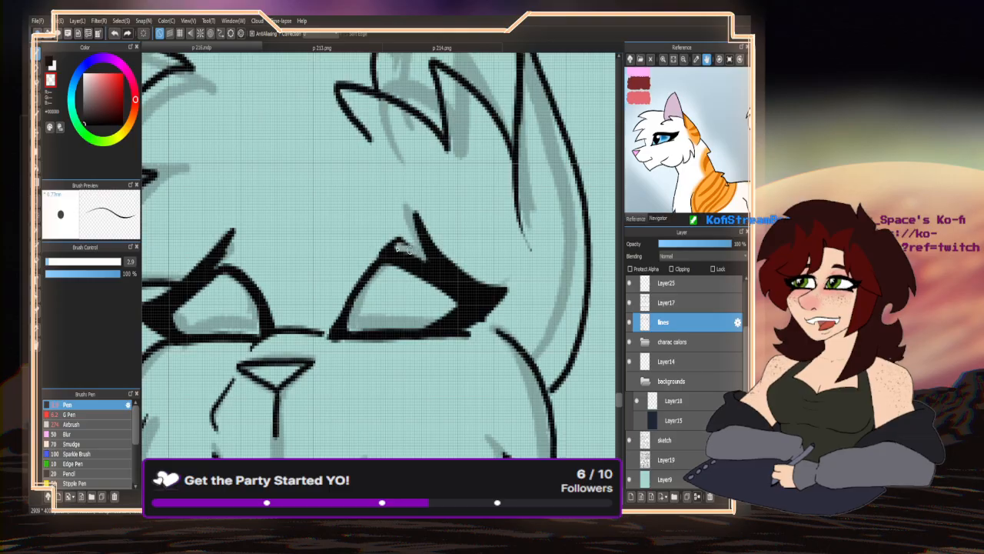
{"action": "left_click_drag", "start_coordinate": [405, 242], "coordinate": [357, 265]}
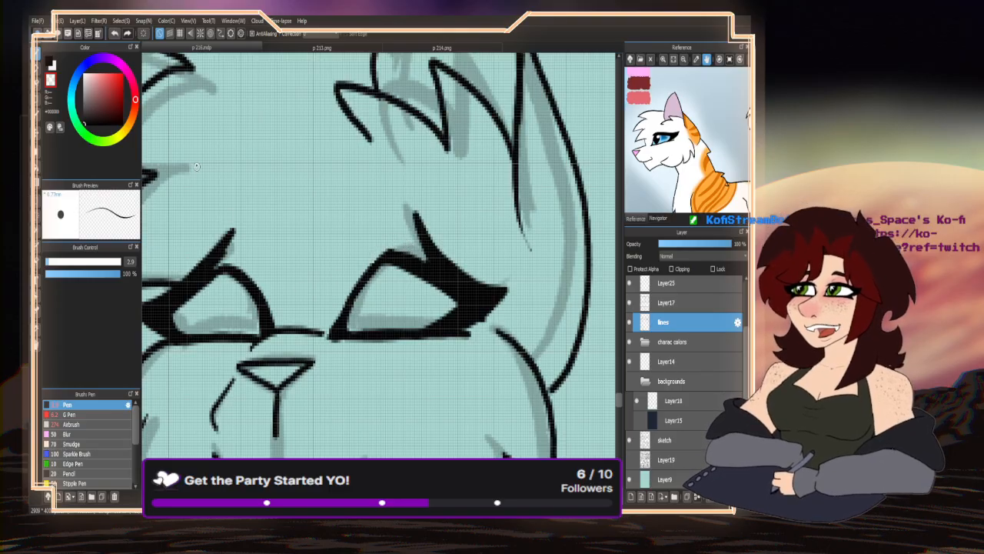
{"action": "key", "text": "z"}
{"action": "scroll", "coordinate": [210, 260], "scroll_direction": "up", "scroll_amount": 3}
{"action": "left_click_drag", "start_coordinate": [230, 269], "coordinate": [214, 281]}
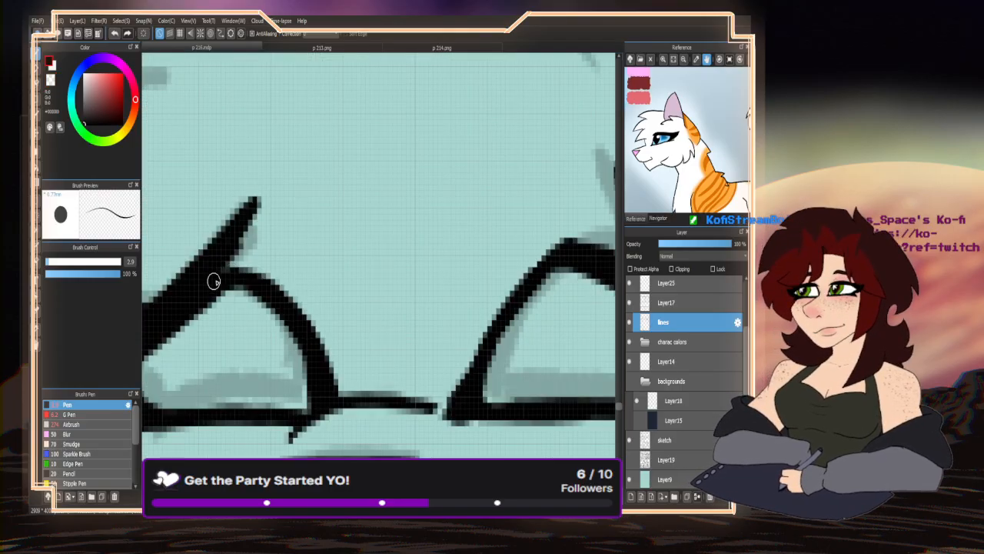
{"action": "scroll", "coordinate": [214, 281], "scroll_direction": "down", "scroll_amount": 5}
- Ink the background cat's small pointed left ear above the head outline, redrawing it with its tip shifted toward the right ear
{"action": "scroll", "coordinate": [344, 233], "scroll_direction": "up", "scroll_amount": 3}
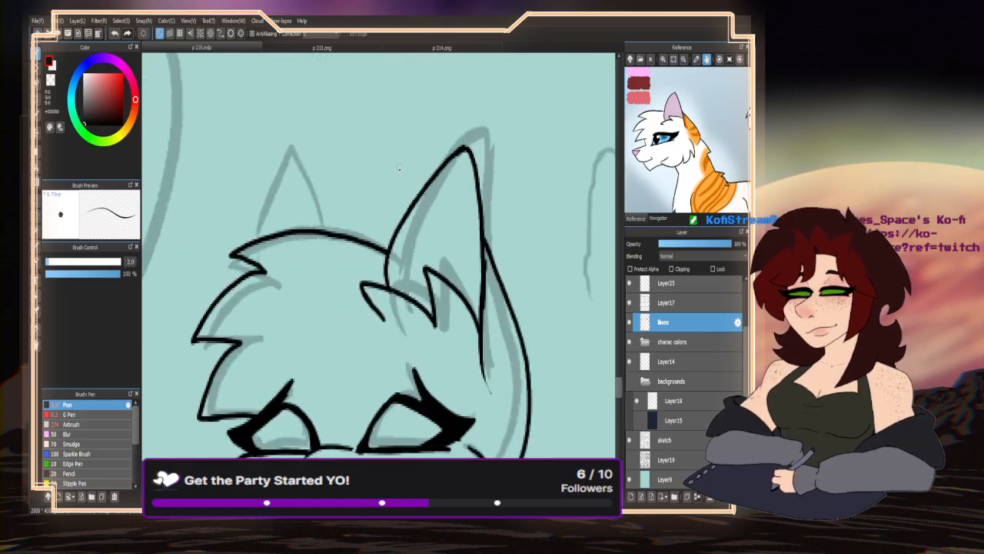
{"action": "mouse_move", "coordinate": [336, 233]}
{"action": "left_mouse_down"}
{"action": "mouse_move", "coordinate": [307, 167]}
{"action": "mouse_move", "coordinate": [276, 186]}
{"action": "mouse_move", "coordinate": [256, 236]}
{"action": "left_mouse_up"}
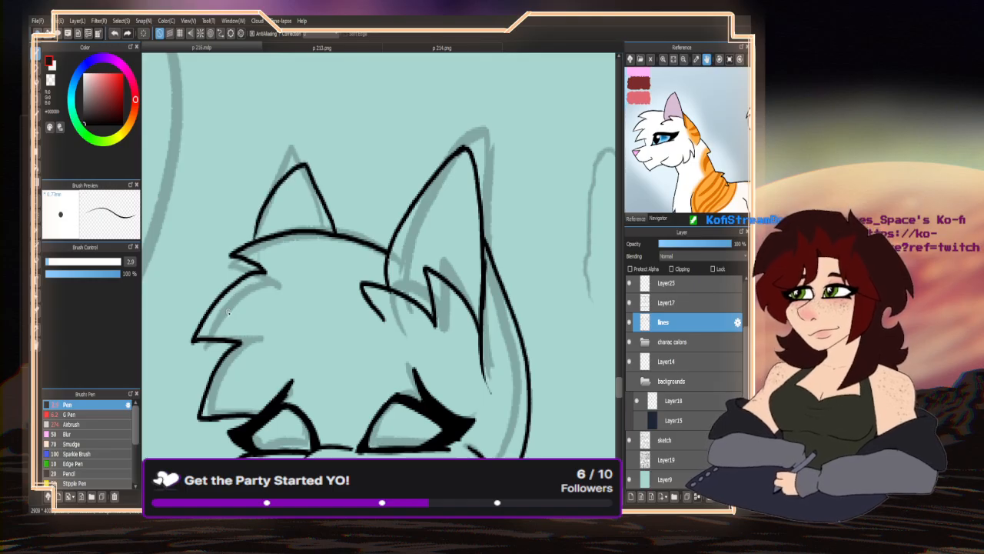
{"action": "key", "text": "ctrl+z"}
{"action": "mouse_move", "coordinate": [262, 240]}
{"action": "left_mouse_down"}
{"action": "mouse_move", "coordinate": [326, 173]}
{"action": "mouse_move", "coordinate": [335, 241]}
{"action": "left_mouse_up"}
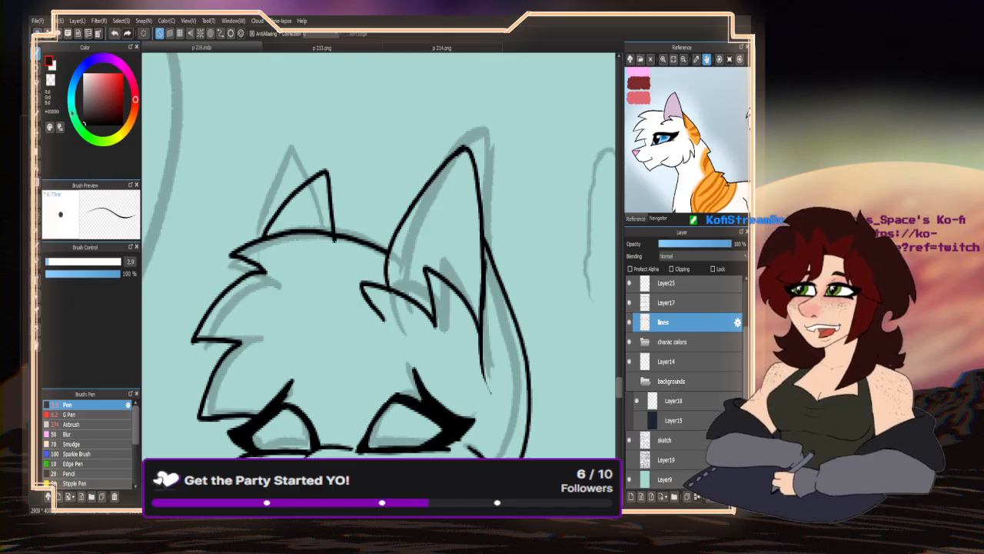
- Trim the left ear's line end that crosses below the background cat's head outline with the transparent colour
{"action": "key", "text": "x"}
{"action": "scroll", "coordinate": [326, 239], "scroll_direction": "up", "scroll_amount": 2}
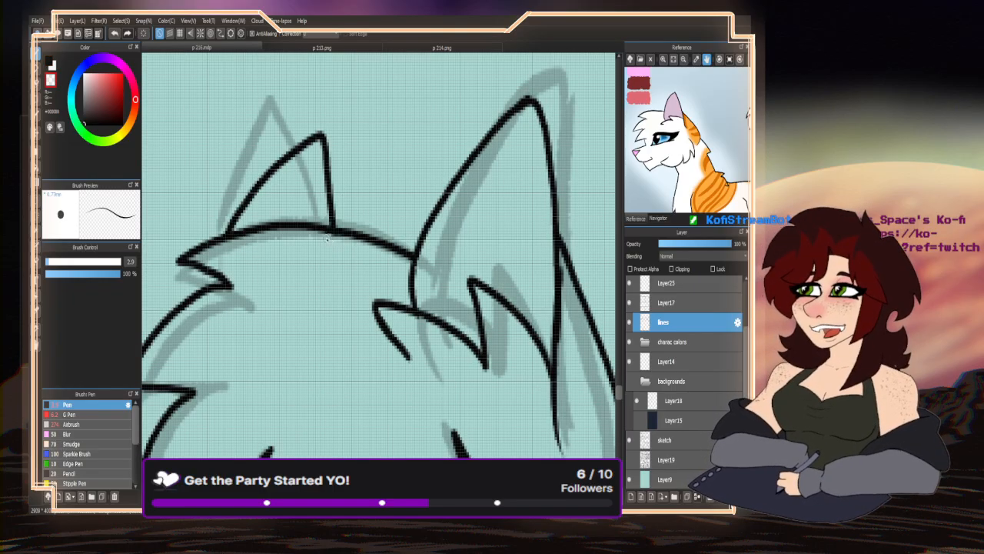
{"action": "scroll", "coordinate": [404, 367], "scroll_direction": "up", "scroll_amount": 2}
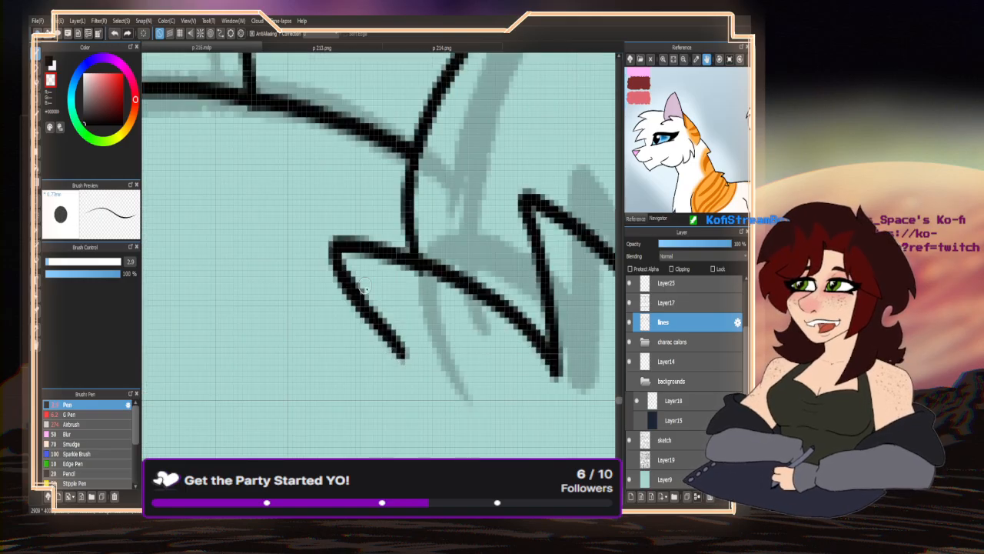
{"action": "scroll", "coordinate": [324, 284], "scroll_direction": "down", "scroll_amount": 1}
{"action": "scroll", "coordinate": [324, 284], "scroll_direction": "down", "scroll_amount": 5}
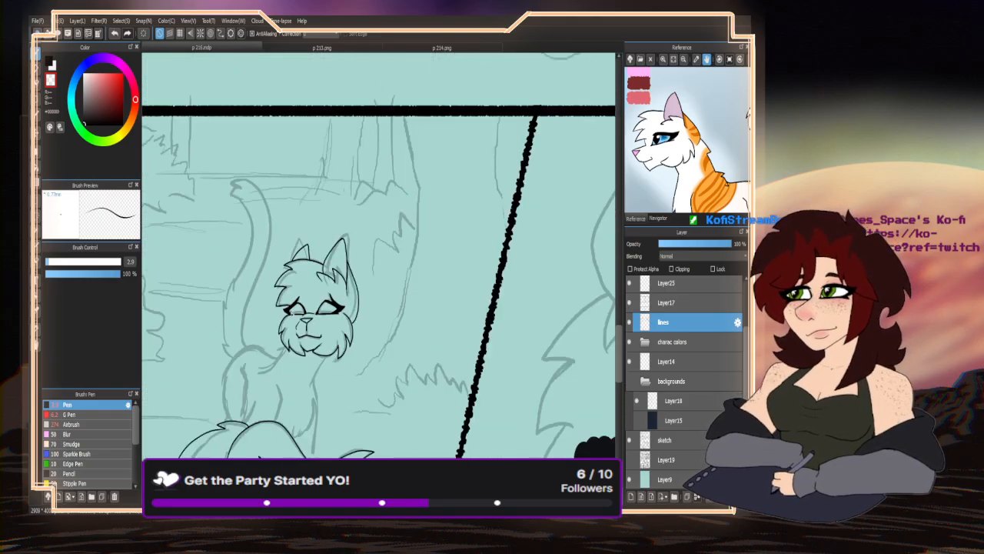
{"action": "scroll", "coordinate": [291, 315], "scroll_direction": "down", "scroll_amount": 2}
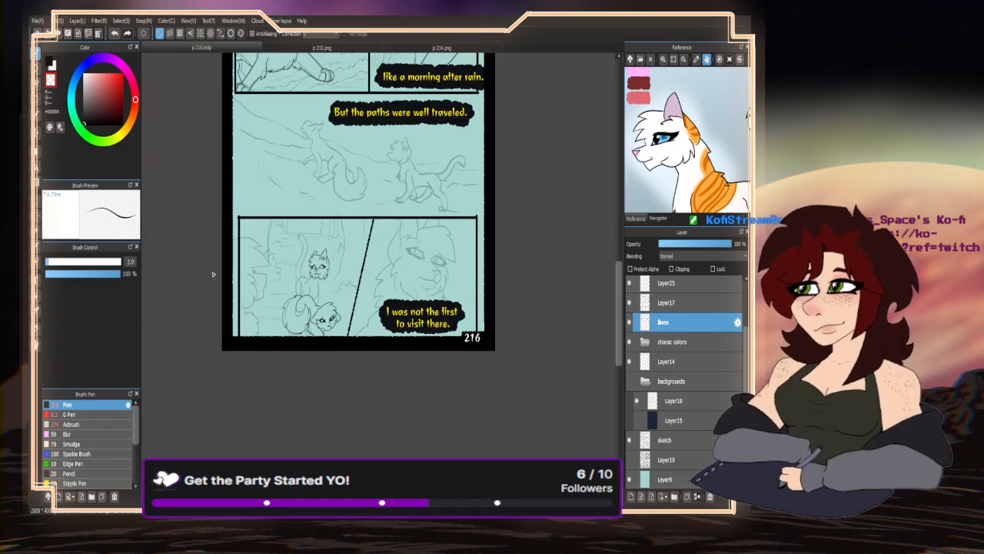
{"action": "scroll", "coordinate": [319, 286], "scroll_direction": "up", "scroll_amount": 4}
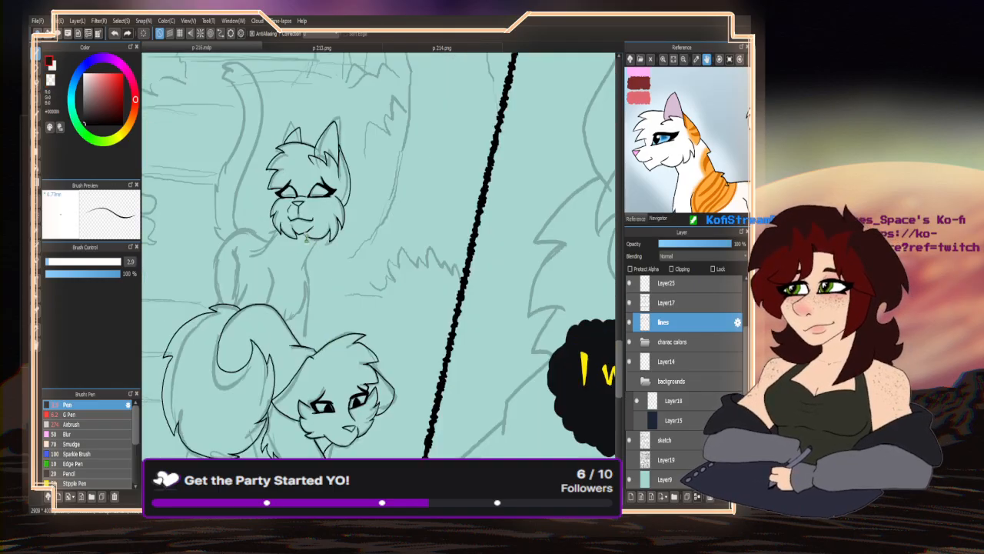
- Bring more of the reference cat's body into view and ink the jagged shoulder fur below the left side of the background cat's jaw
{"action": "scroll", "coordinate": [306, 241], "scroll_direction": "up", "scroll_amount": 3}
{"action": "left_click_drag", "start_coordinate": [680, 158], "coordinate": [692, 119]}
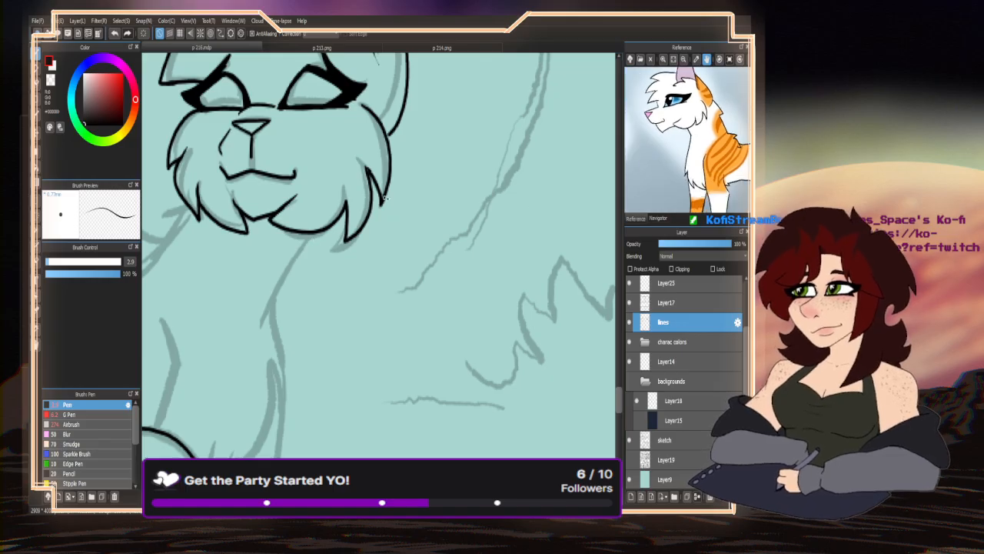
{"action": "scroll", "coordinate": [396, 202], "scroll_direction": "down", "scroll_amount": 1}
{"action": "scroll", "coordinate": [227, 256], "scroll_direction": "up", "scroll_amount": 1}
{"action": "scroll", "coordinate": [247, 164], "scroll_direction": "up", "scroll_amount": 1}
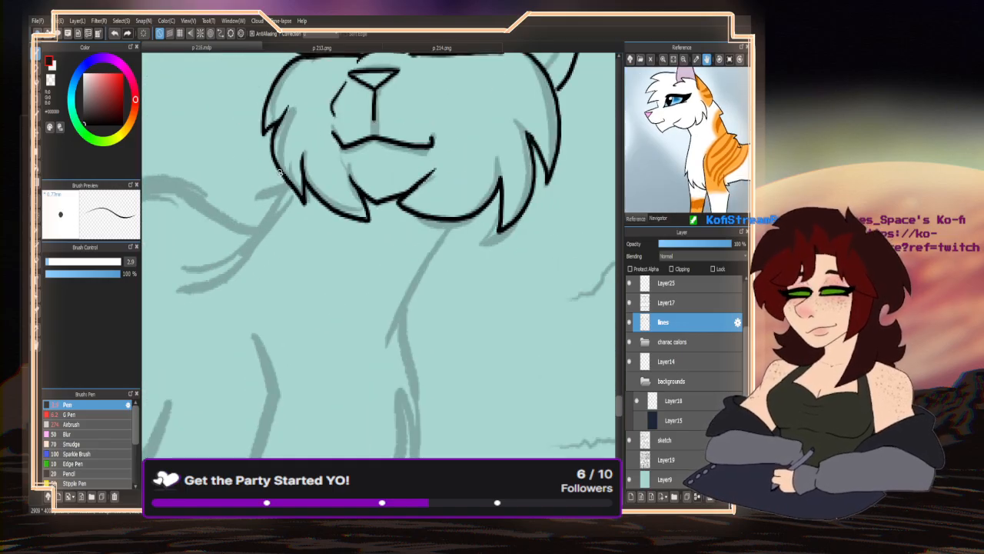
{"action": "mouse_move", "coordinate": [280, 170]}
{"action": "left_mouse_down"}
{"action": "mouse_move", "coordinate": [229, 208]}
{"action": "mouse_move", "coordinate": [226, 220]}
{"action": "mouse_move", "coordinate": [235, 244]}
{"action": "left_mouse_up"}
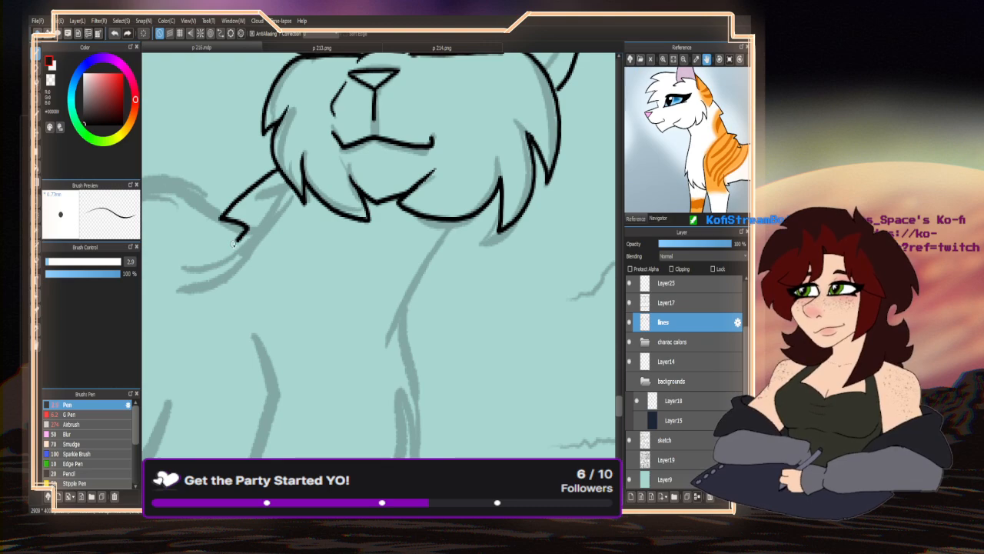
{"action": "scroll", "coordinate": [308, 213], "scroll_direction": "down", "scroll_amount": 1}
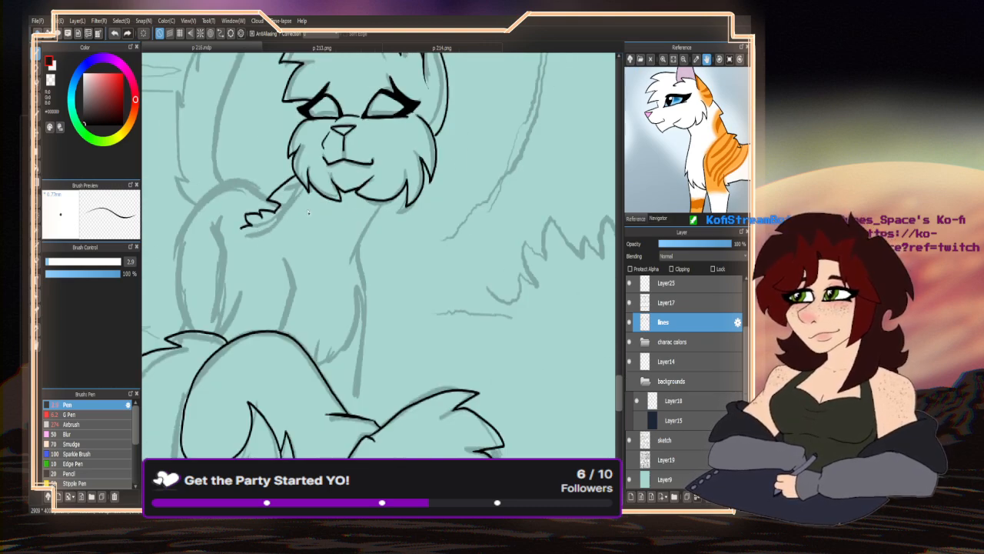
- Ink the background cat's chest line with pointed fur tufts from the chin to the foreground cat's back, plus the short leg line beneath it
{"action": "scroll", "coordinate": [336, 218], "scroll_direction": "up", "scroll_amount": 2}
{"action": "mouse_move", "coordinate": [390, 184]}
{"action": "left_mouse_down"}
{"action": "mouse_move", "coordinate": [360, 244]}
{"action": "mouse_move", "coordinate": [369, 400]}
{"action": "mouse_move", "coordinate": [358, 333]}
{"action": "mouse_move", "coordinate": [332, 415]}
{"action": "left_mouse_up"}
{"action": "mouse_move", "coordinate": [336, 377]}
{"action": "left_mouse_down"}
{"action": "mouse_move", "coordinate": [324, 417]}
{"action": "mouse_move", "coordinate": [278, 440]}
{"action": "left_mouse_up"}
{"action": "scroll", "coordinate": [345, 332], "scroll_direction": "down", "scroll_amount": 3}
{"action": "scroll", "coordinate": [359, 278], "scroll_direction": "up", "scroll_amount": 3}
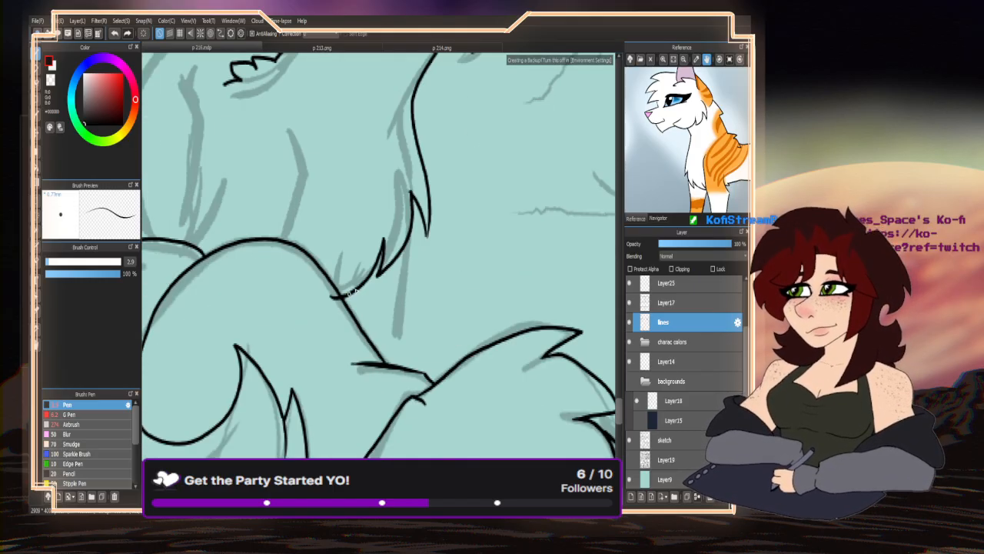
{"action": "left_click_drag", "start_coordinate": [403, 254], "coordinate": [369, 337]}
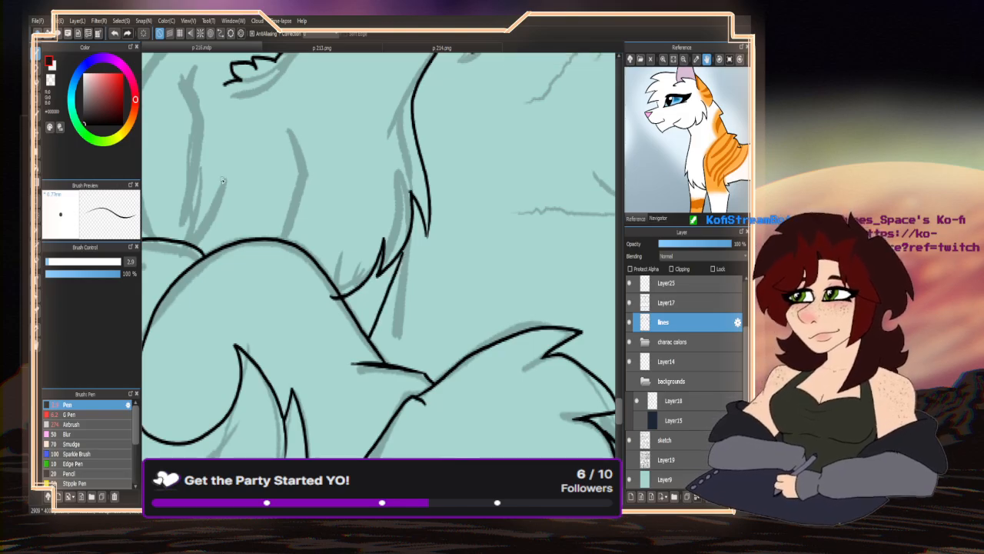
- Trim the chest line's end that crosses inside the foreground cat's back outline with the transparent colour
{"action": "key", "text": "x"}
{"action": "scroll", "coordinate": [338, 319], "scroll_direction": "up", "scroll_amount": 5}
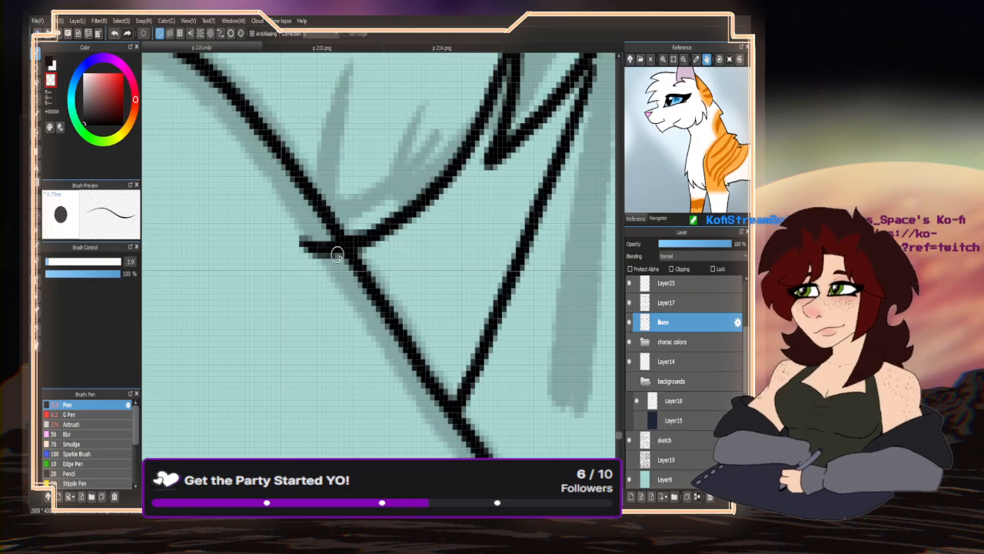
{"action": "left_click_drag", "start_coordinate": [306, 240], "coordinate": [313, 253]}
{"action": "scroll", "coordinate": [311, 242], "scroll_direction": "down", "scroll_amount": 6}
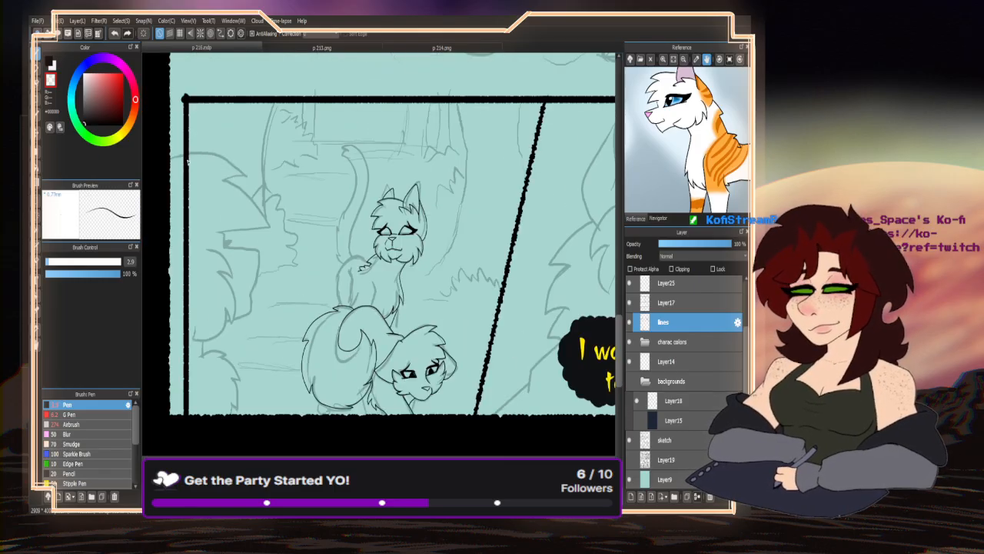
- Ink the short curved foreleg line on the upper sitting cat's body in black on the lines layer
{"action": "left_click", "coordinate": [52, 64]}
{"action": "scroll", "coordinate": [358, 283], "scroll_direction": "up", "scroll_amount": 5}
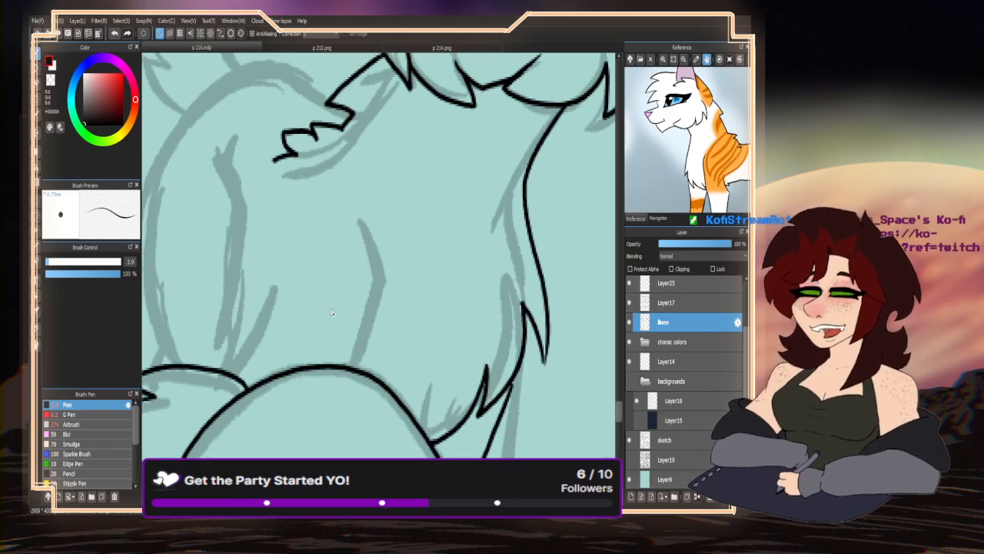
{"action": "mouse_move", "coordinate": [368, 228]}
{"action": "left_mouse_down"}
{"action": "mouse_move", "coordinate": [386, 291]}
{"action": "mouse_move", "coordinate": [357, 370]}
{"action": "mouse_move", "coordinate": [385, 295]}
{"action": "mouse_move", "coordinate": [364, 226]}
{"action": "mouse_move", "coordinate": [368, 234]}
{"action": "left_mouse_up"}
{"action": "scroll", "coordinate": [367, 235], "scroll_direction": "down", "scroll_amount": 3}
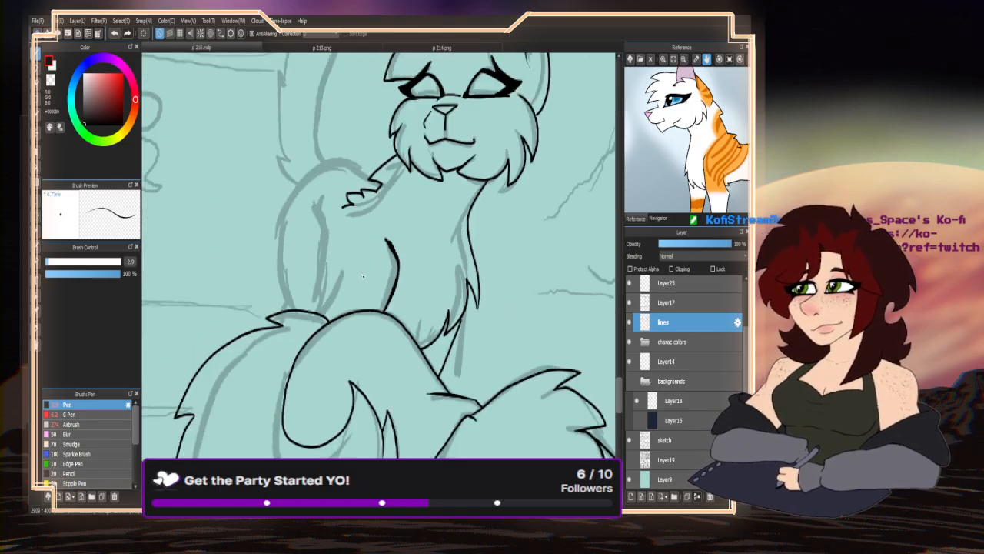
{"action": "scroll", "coordinate": [356, 208], "scroll_direction": "up", "scroll_amount": 5}
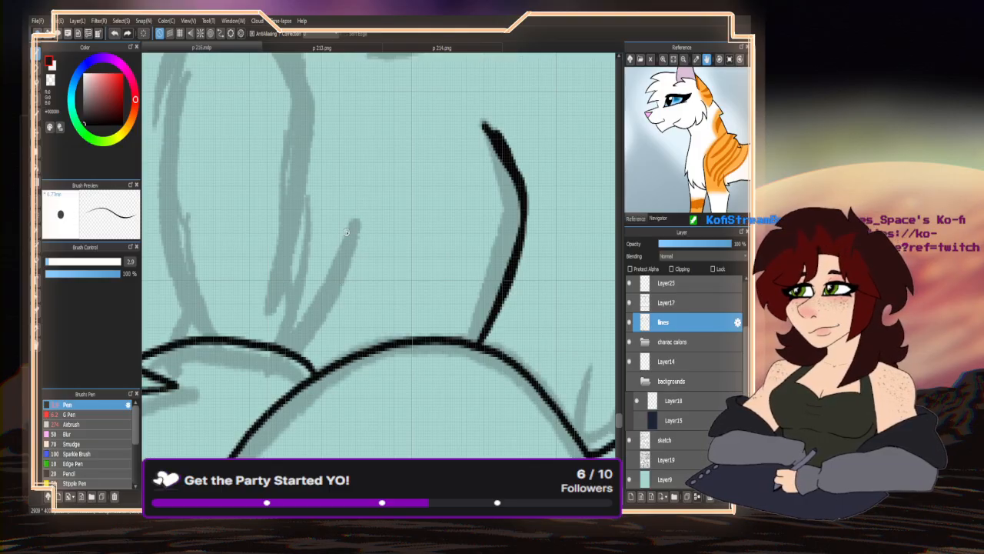
{"action": "mouse_move", "coordinate": [356, 193]}
{"action": "left_mouse_down"}
{"action": "mouse_move", "coordinate": [344, 229]}
{"action": "mouse_move", "coordinate": [302, 261]}
{"action": "mouse_move", "coordinate": [269, 265]}
{"action": "mouse_move", "coordinate": [275, 351]}
{"action": "left_mouse_up"}
{"action": "key", "text": "ctrl+z"}
{"action": "scroll", "coordinate": [240, 327], "scroll_direction": "down", "scroll_amount": 2}
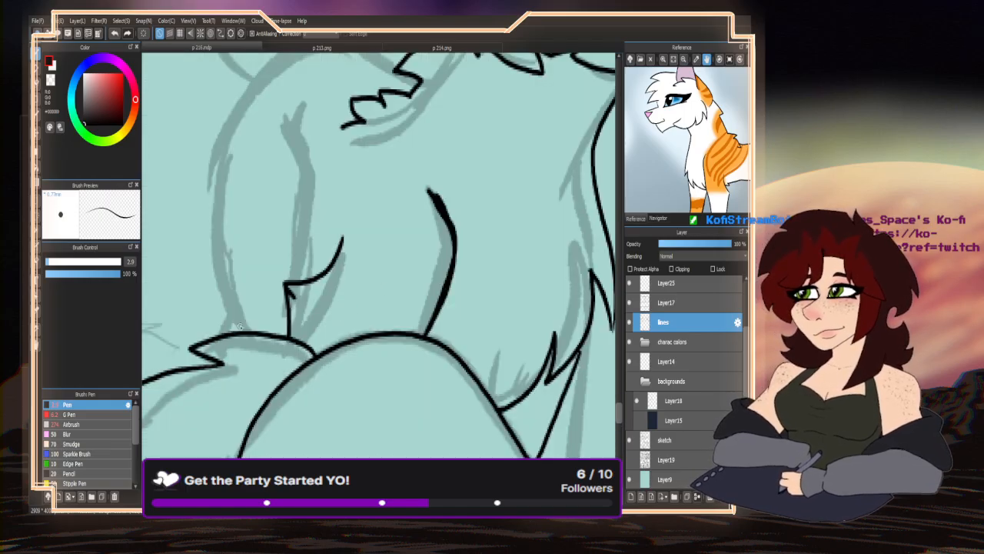
{"action": "key", "text": "ctrl+z"}
{"action": "key", "text": "ctrl+z"}
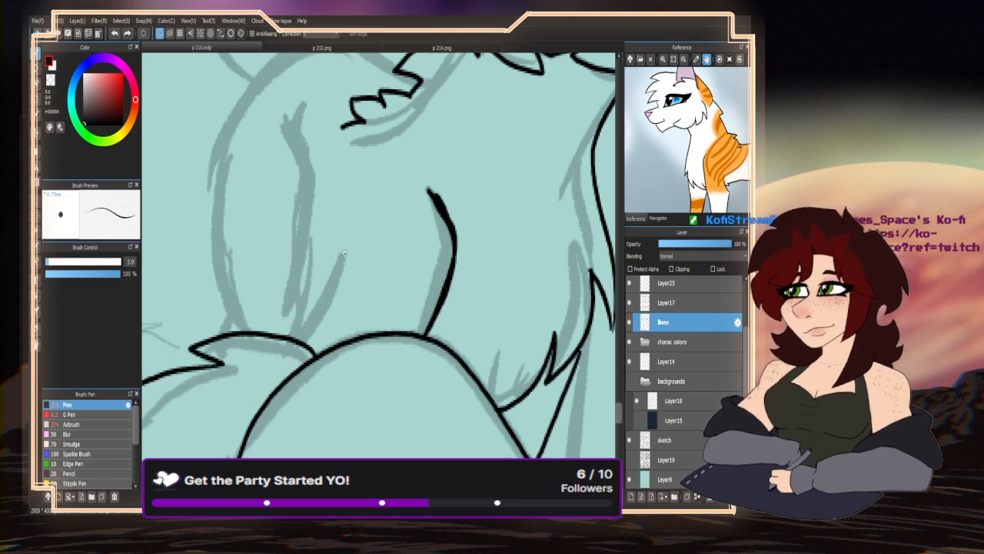
- Ink the fur tuft and the long inner line of the sitting cat's hind leg, following the sketch
{"action": "mouse_move", "coordinate": [343, 247]}
{"action": "left_mouse_down"}
{"action": "mouse_move", "coordinate": [289, 315]}
{"action": "mouse_move", "coordinate": [293, 338]}
{"action": "left_mouse_up"}
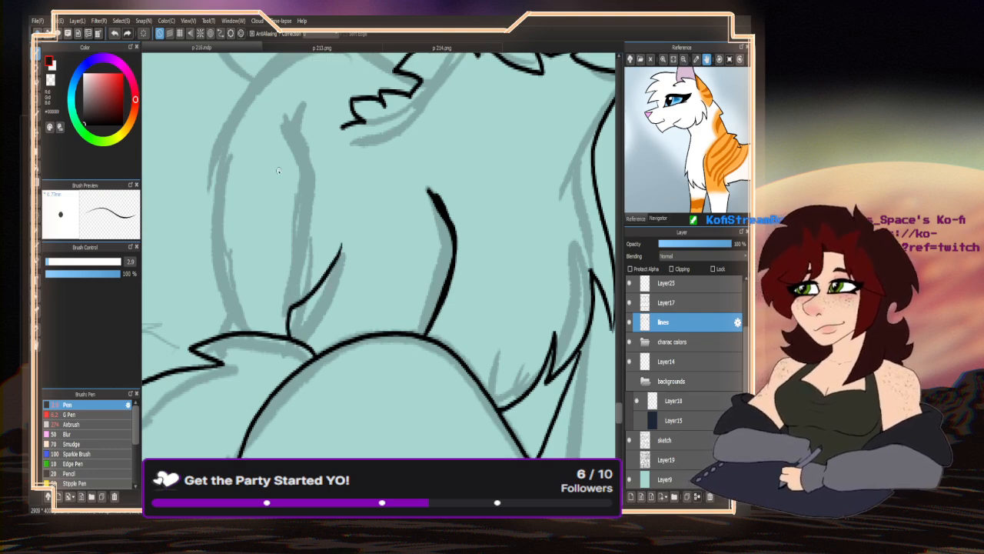
{"action": "mouse_move", "coordinate": [298, 116]}
{"action": "left_mouse_down"}
{"action": "mouse_move", "coordinate": [306, 196]}
{"action": "mouse_move", "coordinate": [294, 314]}
{"action": "left_mouse_up"}
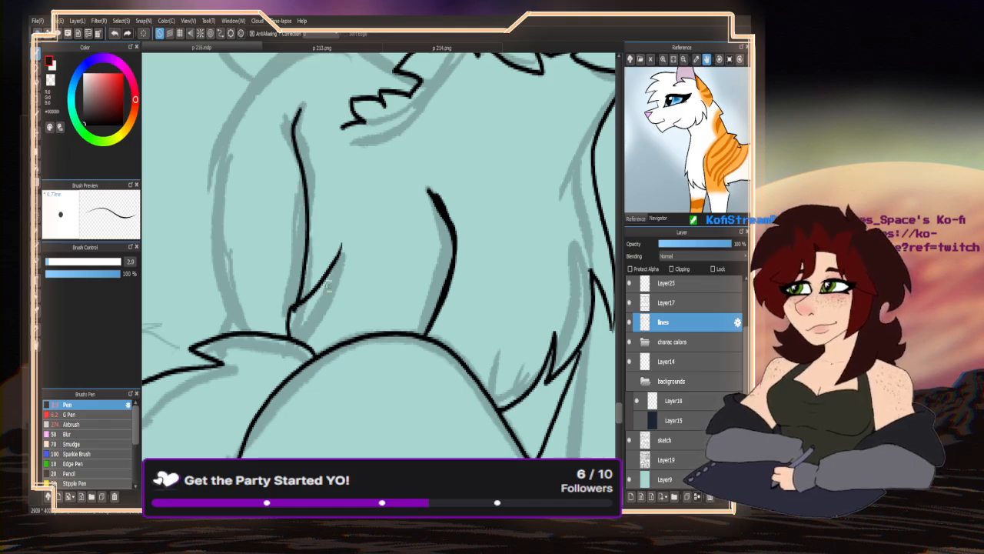
{"action": "scroll", "coordinate": [294, 314], "scroll_direction": "down", "scroll_amount": 2}
- Ink the sitting cat's back and haunch outline from the shoulder fur down to the front cat's tail
{"action": "scroll", "coordinate": [317, 160], "scroll_direction": "up", "scroll_amount": 2}
{"action": "mouse_move", "coordinate": [419, 194]}
{"action": "left_mouse_down"}
{"action": "mouse_move", "coordinate": [344, 159]}
{"action": "mouse_move", "coordinate": [287, 184]}
{"action": "mouse_move", "coordinate": [258, 215]}
{"action": "mouse_move", "coordinate": [216, 307]}
{"action": "mouse_move", "coordinate": [228, 407]}
{"action": "mouse_move", "coordinate": [224, 455]}
{"action": "left_mouse_up"}
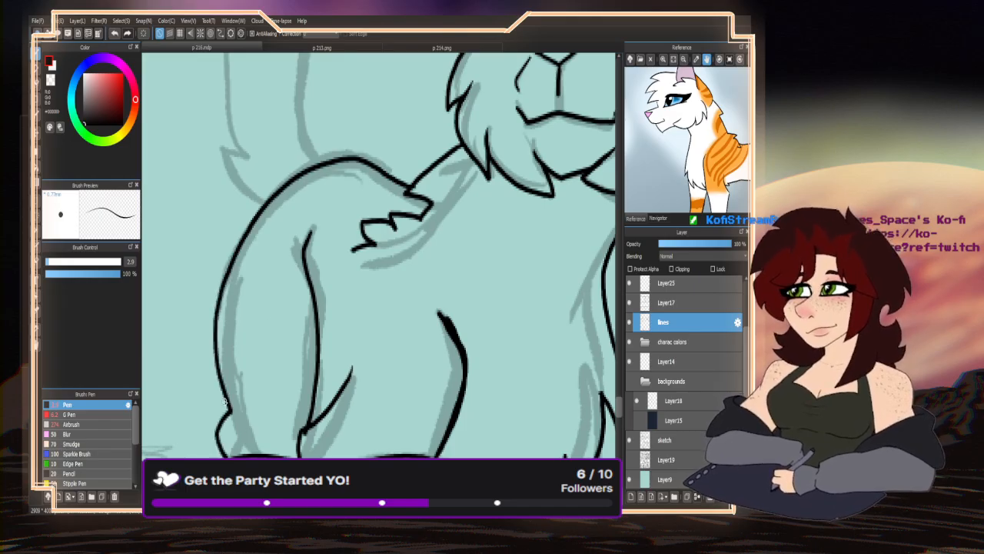
{"action": "left_click_drag", "start_coordinate": [225, 400], "coordinate": [219, 444]}
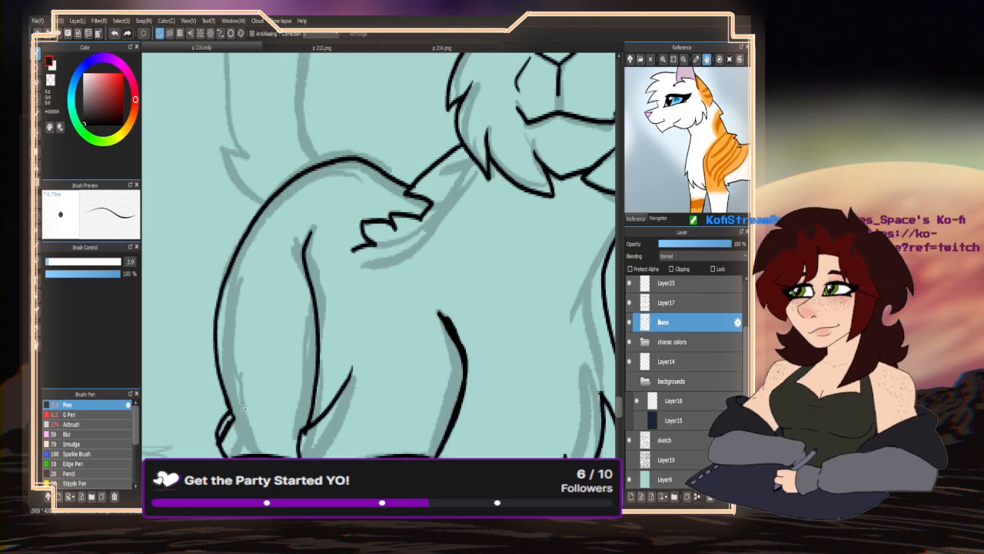
- Erase the doubled line at the base of the sitting cat's haunch using the transparent colour
{"action": "left_click", "coordinate": [50, 80]}
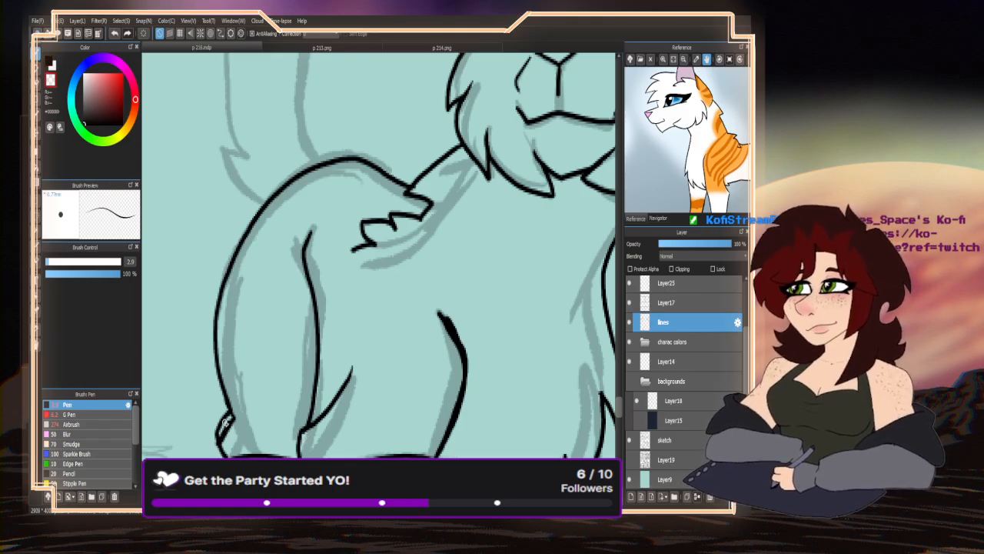
{"action": "left_click_drag", "start_coordinate": [227, 416], "coordinate": [218, 442]}
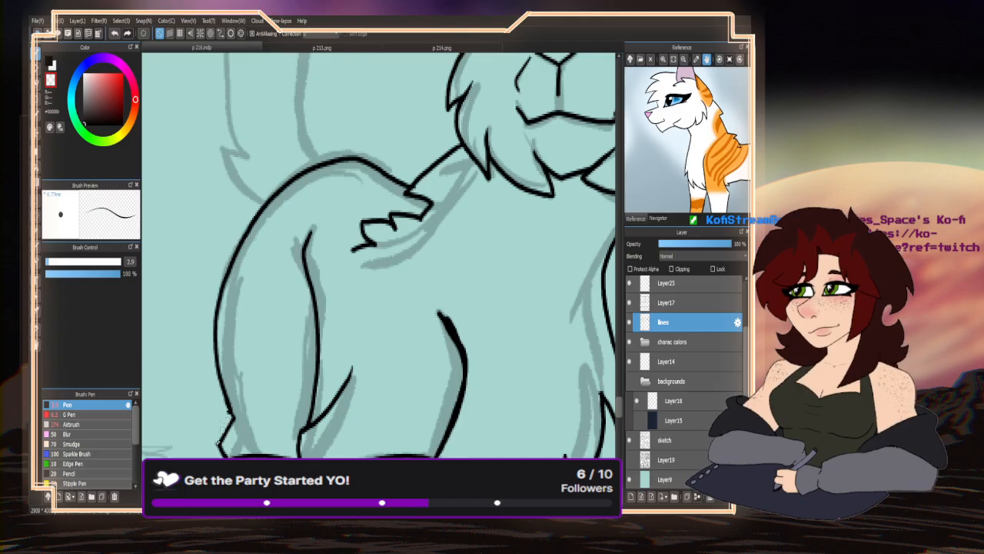
{"action": "scroll", "coordinate": [295, 323], "scroll_direction": "down", "scroll_amount": 4}
- Thin the thick curved line on the sitting cat's body by erasing along its edges
{"action": "scroll", "coordinate": [373, 264], "scroll_direction": "up", "scroll_amount": 5}
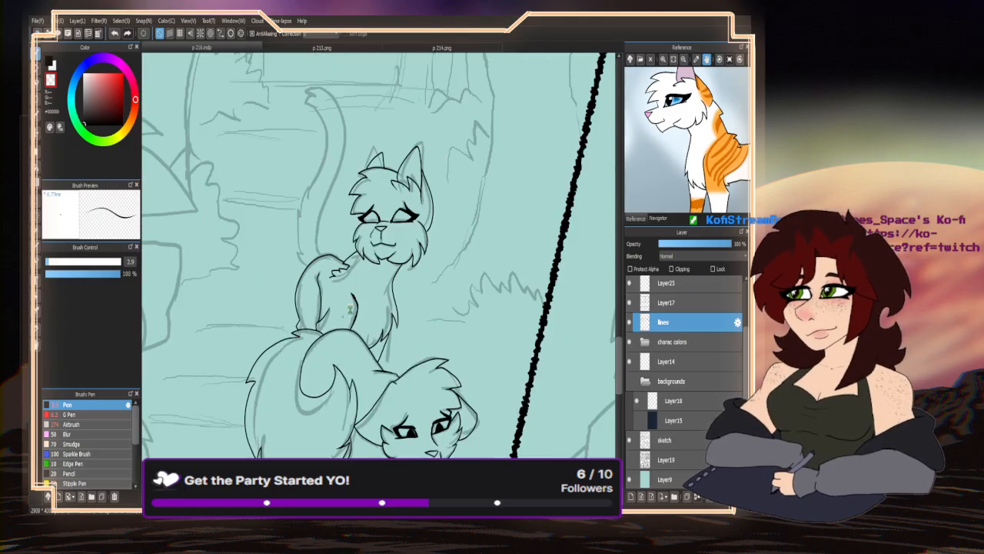
{"action": "mouse_move", "coordinate": [380, 260]}
{"action": "left_mouse_down"}
{"action": "mouse_move", "coordinate": [389, 271]}
{"action": "mouse_move", "coordinate": [367, 226]}
{"action": "left_mouse_up"}
{"action": "mouse_move", "coordinate": [409, 279]}
{"action": "left_mouse_down"}
{"action": "mouse_move", "coordinate": [379, 227]}
{"action": "mouse_move", "coordinate": [392, 254]}
{"action": "left_mouse_up"}
{"action": "mouse_move", "coordinate": [406, 320]}
{"action": "left_mouse_down"}
{"action": "mouse_move", "coordinate": [395, 323]}
{"action": "mouse_move", "coordinate": [363, 416]}
{"action": "left_mouse_up"}
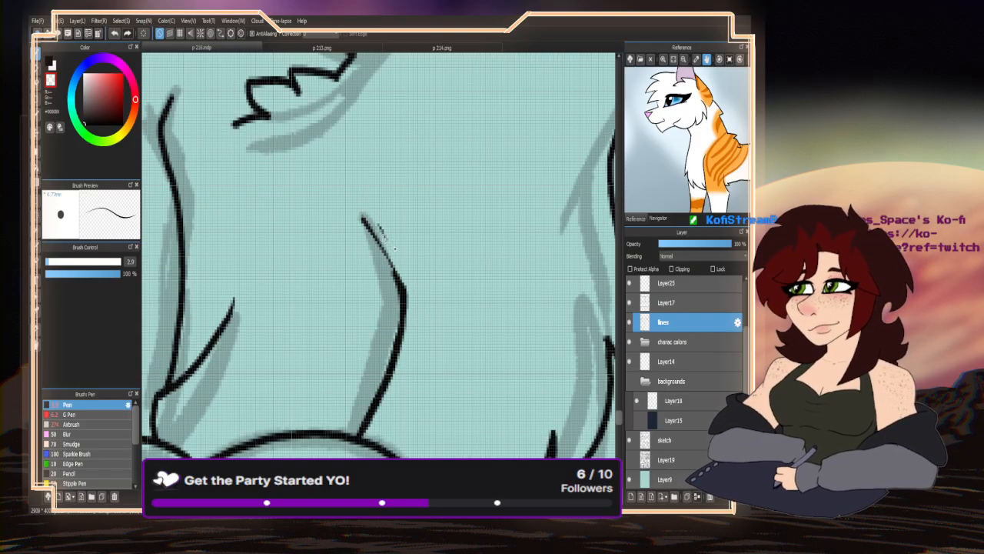
{"action": "key", "text": "ctrl+minus"}
{"action": "scroll", "coordinate": [338, 179], "scroll_direction": "up", "scroll_amount": 3}
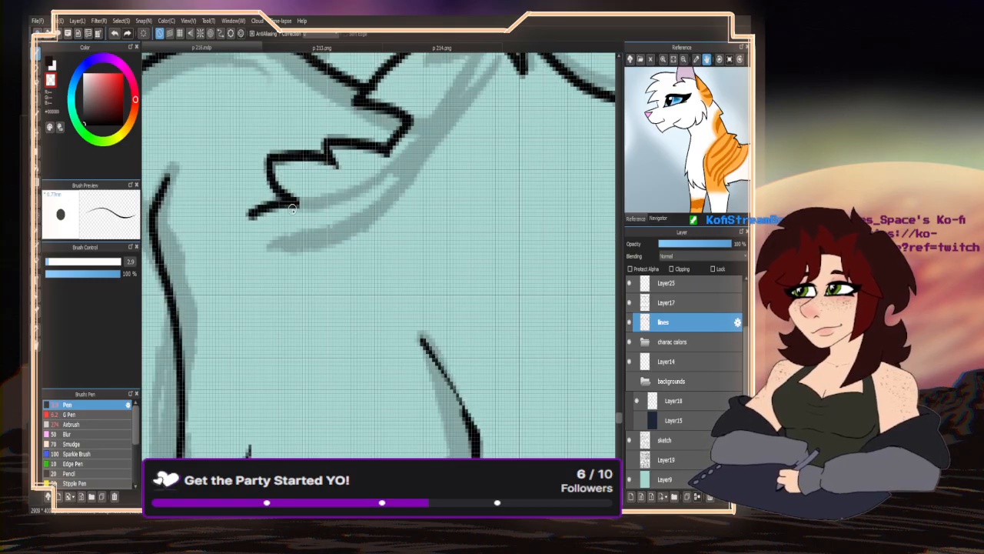
{"action": "scroll", "coordinate": [390, 178], "scroll_direction": "down", "scroll_amount": 5}
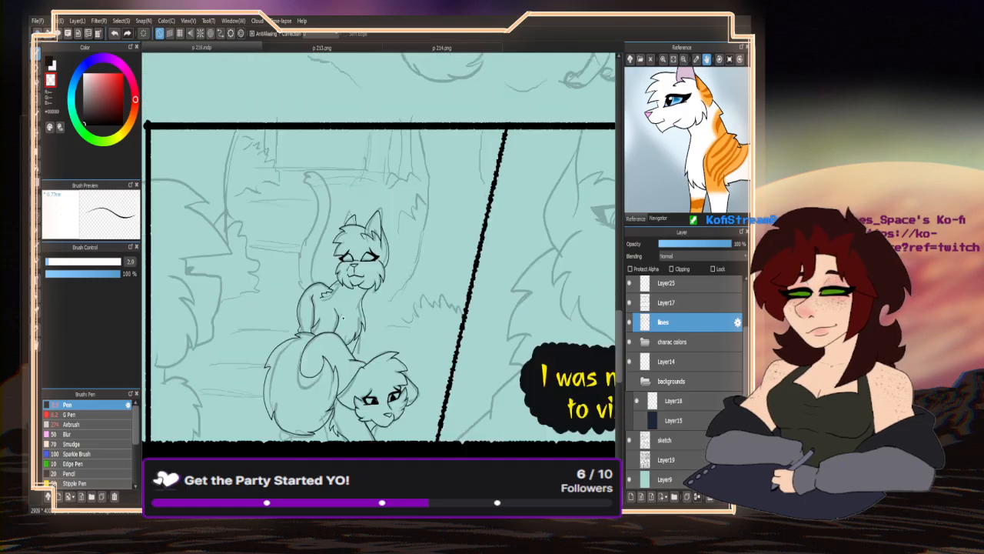
{"action": "scroll", "coordinate": [332, 248], "scroll_direction": "up", "scroll_amount": 2}
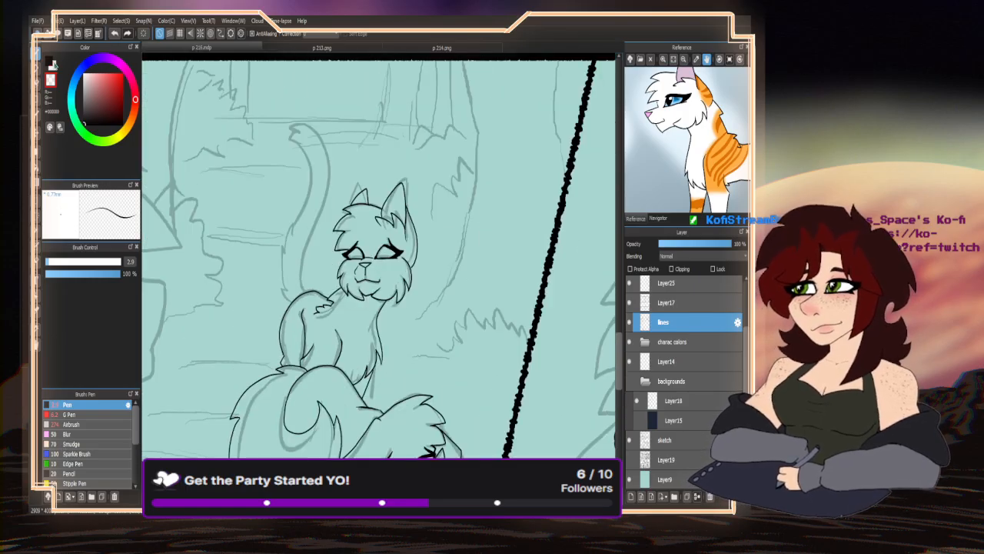
- Ink the inner edge of the sitting cat's raised tail in black, including its curled, tufted tip
{"action": "left_click", "coordinate": [50, 65]}
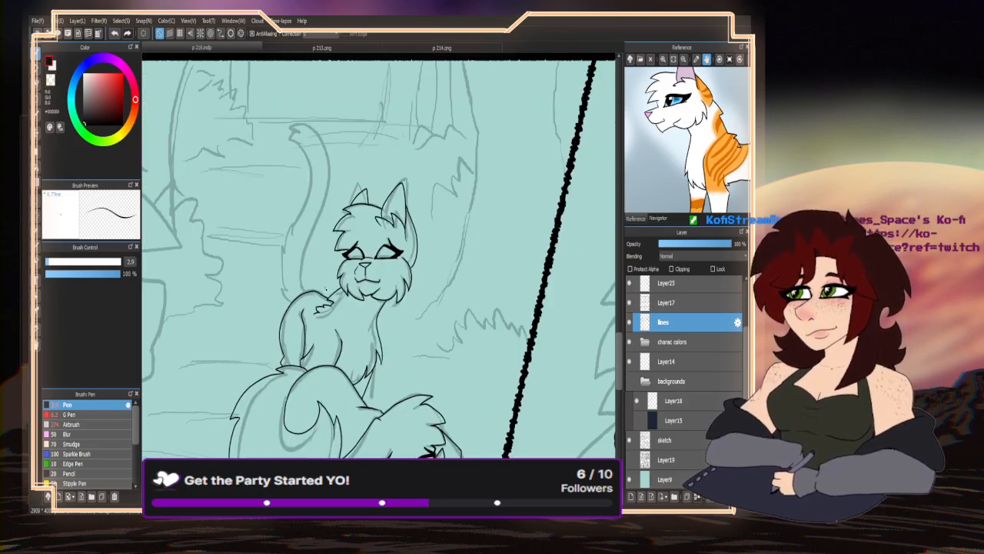
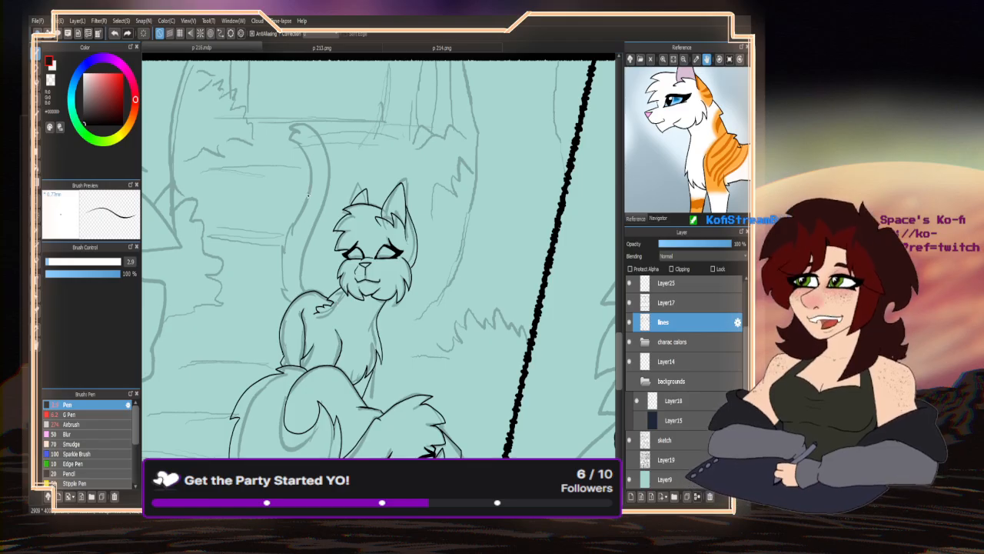
{"action": "scroll", "coordinate": [308, 194], "scroll_direction": "up", "scroll_amount": 2}
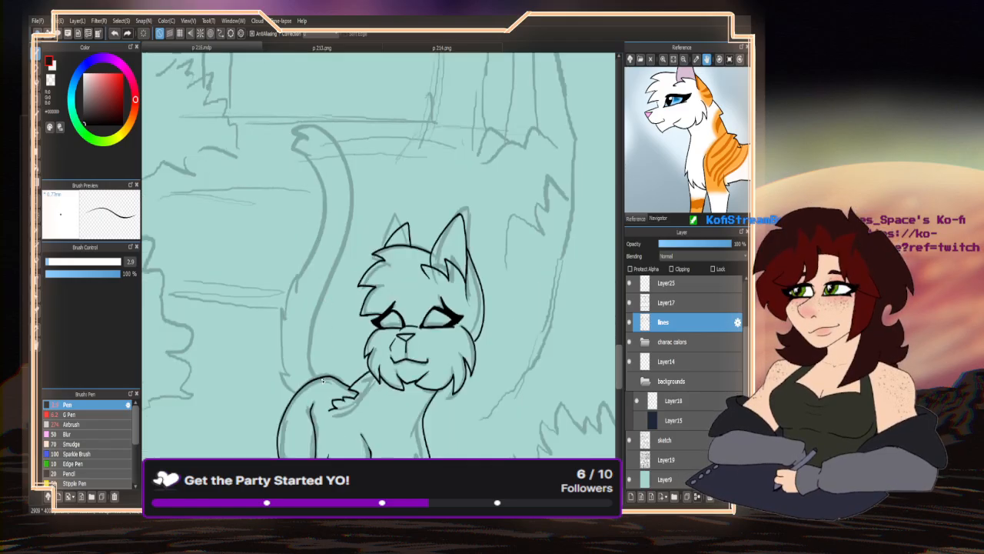
{"action": "mouse_move", "coordinate": [323, 379]}
{"action": "left_mouse_down"}
{"action": "mouse_move", "coordinate": [312, 329]}
{"action": "mouse_move", "coordinate": [352, 221]}
{"action": "mouse_move", "coordinate": [351, 178]}
{"action": "mouse_move", "coordinate": [330, 136]}
{"action": "mouse_move", "coordinate": [297, 122]}
{"action": "mouse_move", "coordinate": [306, 209]}
{"action": "left_mouse_up"}
{"action": "scroll", "coordinate": [289, 132], "scroll_direction": "up", "scroll_amount": 4}
{"action": "scroll", "coordinate": [288, 208], "scroll_direction": "down", "scroll_amount": 6}
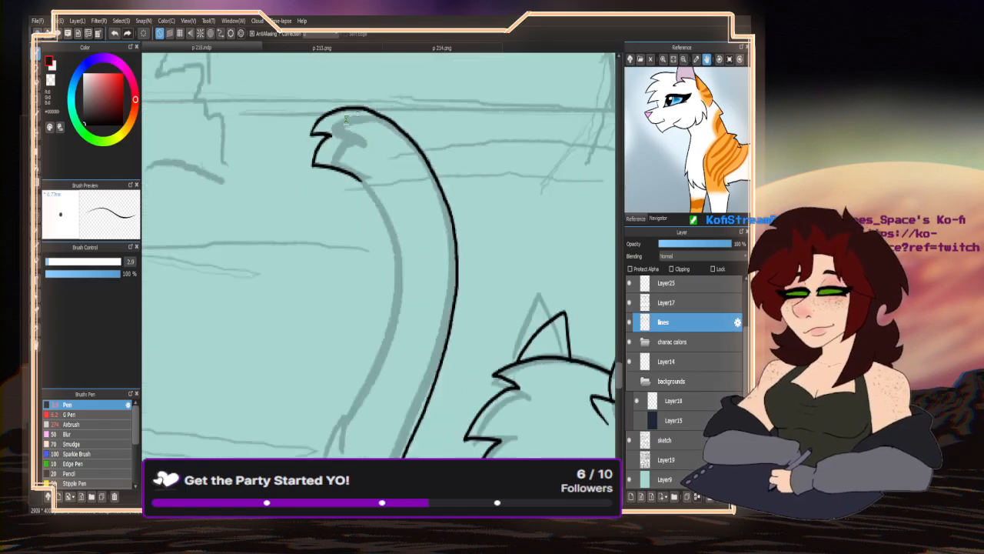
- Ink the lower outer edge of the sitting cat's tail with fur points, starting where it meets the back
{"action": "scroll", "coordinate": [322, 287], "scroll_direction": "up", "scroll_amount": 2}
{"action": "scroll", "coordinate": [321, 287], "scroll_direction": "up", "scroll_amount": 3}
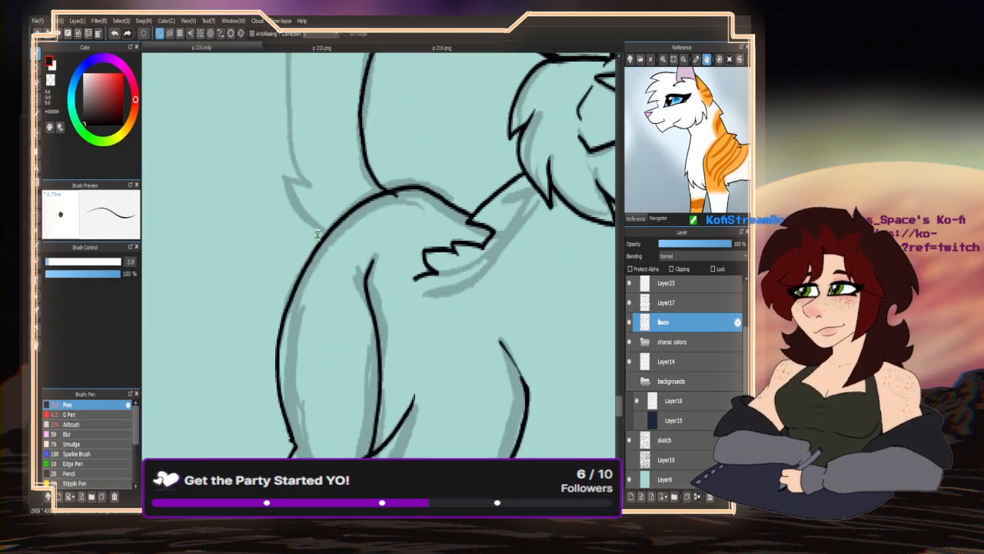
{"action": "mouse_move", "coordinate": [341, 235]}
{"action": "left_mouse_down"}
{"action": "mouse_move", "coordinate": [297, 206]}
{"action": "mouse_move", "coordinate": [268, 136]}
{"action": "mouse_move", "coordinate": [303, 158]}
{"action": "left_mouse_up"}
{"action": "scroll", "coordinate": [322, 228], "scroll_direction": "down", "scroll_amount": 1}
{"action": "scroll", "coordinate": [321, 228], "scroll_direction": "down", "scroll_amount": 3}
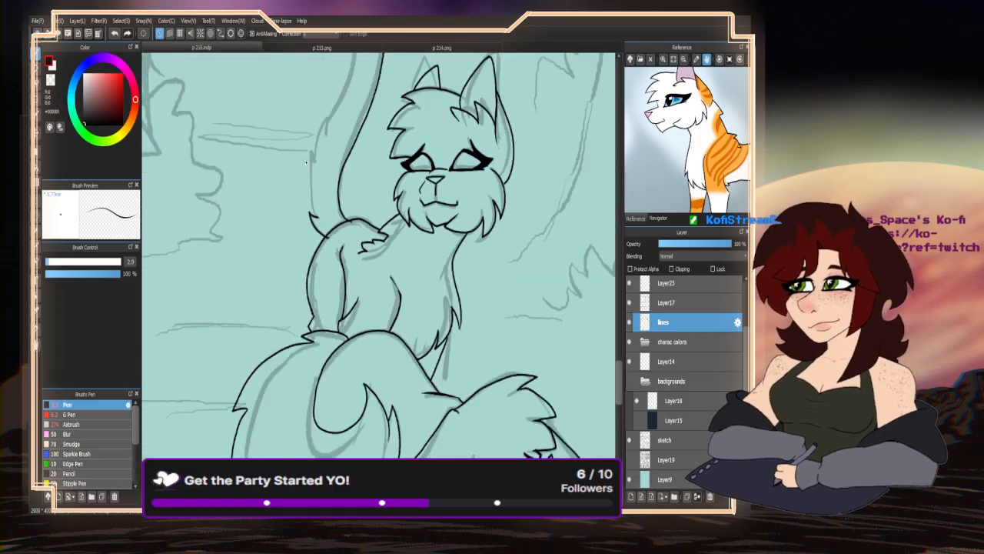
{"action": "scroll", "coordinate": [322, 229], "scroll_direction": "up", "scroll_amount": 4}
{"action": "mouse_move", "coordinate": [327, 287]}
{"action": "left_mouse_down"}
{"action": "mouse_move", "coordinate": [310, 223]}
{"action": "mouse_move", "coordinate": [315, 97]}
{"action": "mouse_move", "coordinate": [323, 132]}
{"action": "left_mouse_up"}
{"action": "key", "text": "ctrl+z"}
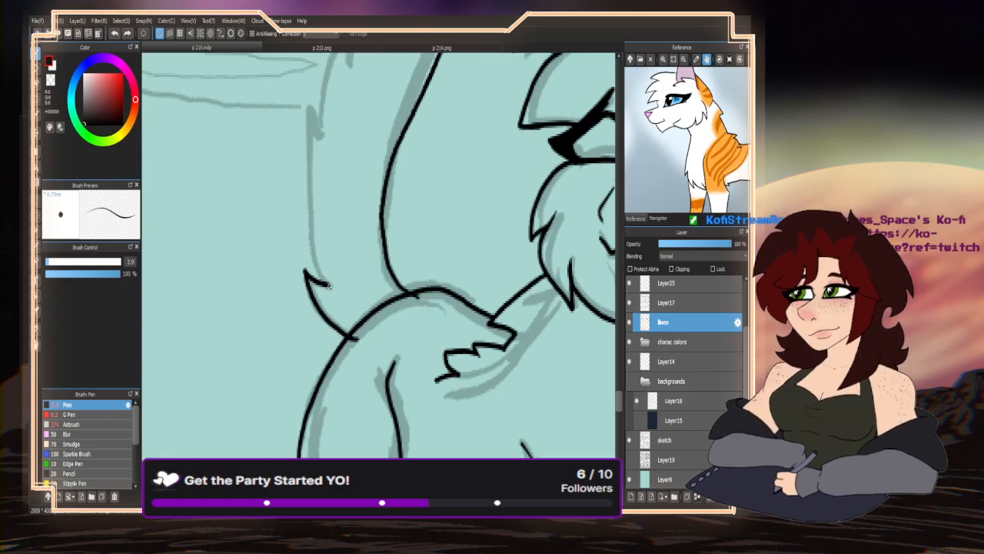
{"action": "mouse_move", "coordinate": [329, 287]}
{"action": "left_mouse_down"}
{"action": "mouse_move", "coordinate": [311, 232]}
{"action": "mouse_move", "coordinate": [321, 142]}
{"action": "left_mouse_up"}
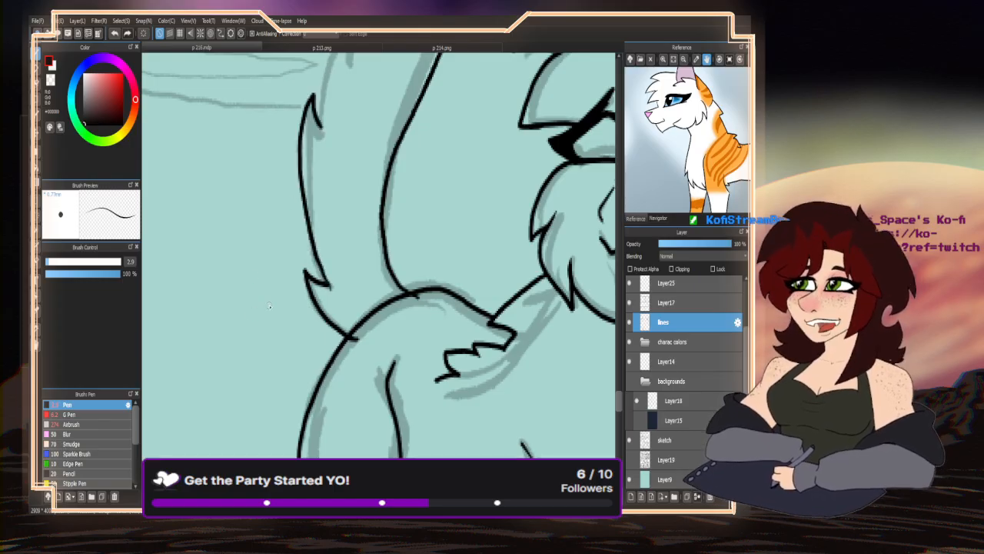
- Add the upper fur point and ink the rest of the tail's outer edge up to the curled tip
{"action": "scroll", "coordinate": [270, 306], "scroll_direction": "down", "scroll_amount": 2}
{"action": "scroll", "coordinate": [289, 167], "scroll_direction": "up", "scroll_amount": 2}
{"action": "mouse_move", "coordinate": [298, 274]}
{"action": "left_mouse_down"}
{"action": "mouse_move", "coordinate": [296, 241]}
{"action": "mouse_move", "coordinate": [335, 154]}
{"action": "mouse_move", "coordinate": [318, 231]}
{"action": "left_mouse_up"}
{"action": "scroll", "coordinate": [323, 230], "scroll_direction": "down", "scroll_amount": 2}
{"action": "scroll", "coordinate": [323, 230], "scroll_direction": "down", "scroll_amount": 3}
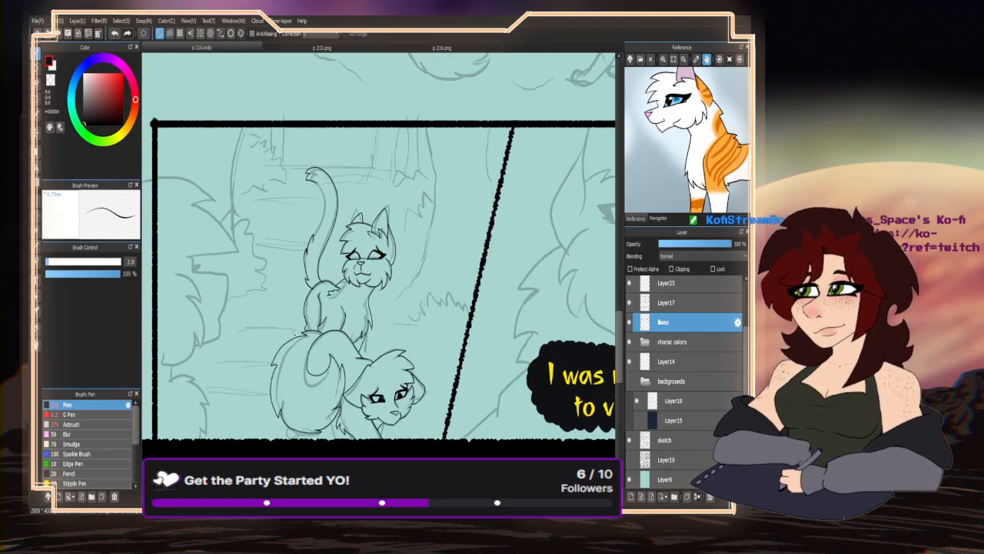
{"action": "scroll", "coordinate": [295, 332], "scroll_direction": "up", "scroll_amount": 4}
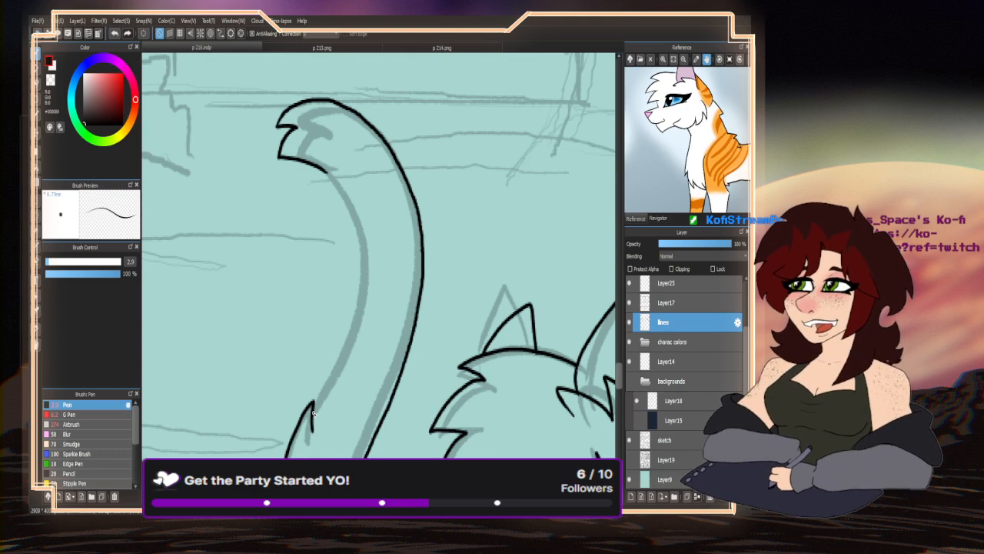
{"action": "mouse_move", "coordinate": [313, 413]}
{"action": "left_mouse_down"}
{"action": "mouse_move", "coordinate": [344, 361]}
{"action": "mouse_move", "coordinate": [364, 254]}
{"action": "mouse_move", "coordinate": [335, 182]}
{"action": "mouse_move", "coordinate": [319, 168]}
{"action": "left_mouse_up"}
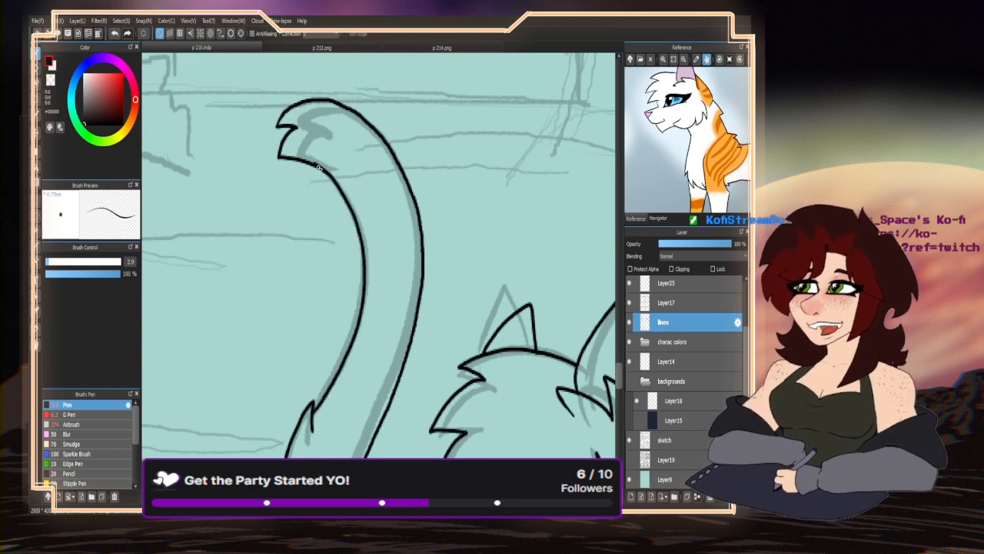
- Erase the overshooting line ends along the tail and at its base using the transparent colour
{"action": "scroll", "coordinate": [292, 282], "scroll_direction": "down", "scroll_amount": 3}
{"action": "left_click", "coordinate": [50, 79]}
{"action": "scroll", "coordinate": [322, 280], "scroll_direction": "up", "scroll_amount": 5}
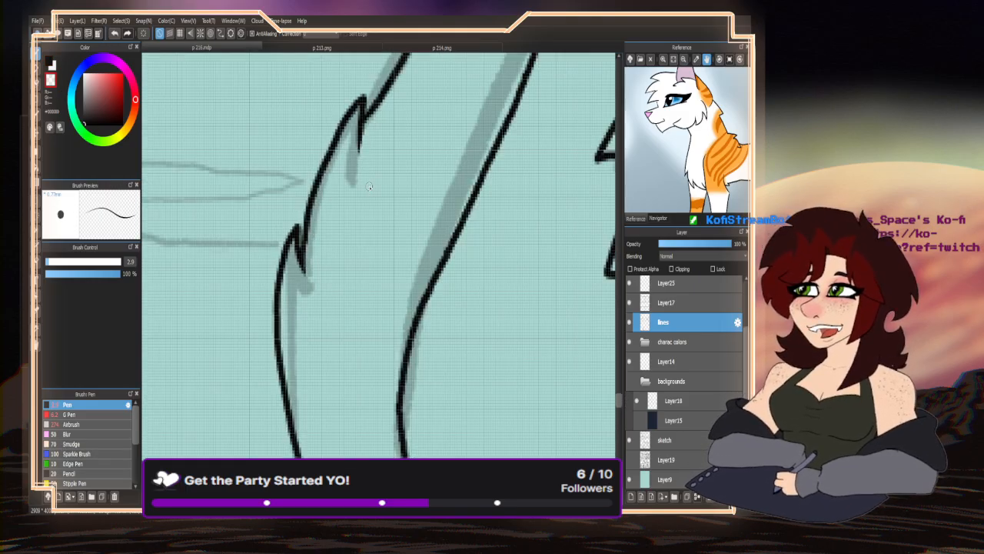
{"action": "scroll", "coordinate": [376, 121], "scroll_direction": "down", "scroll_amount": 3}
{"action": "scroll", "coordinate": [378, 354], "scroll_direction": "up", "scroll_amount": 3}
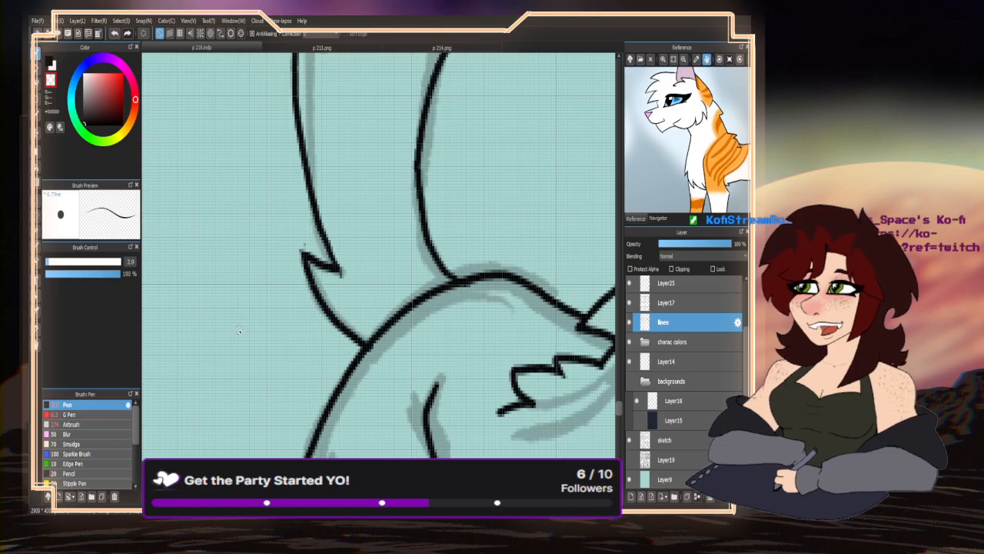
{"action": "scroll", "coordinate": [305, 250], "scroll_direction": "down", "scroll_amount": 3}
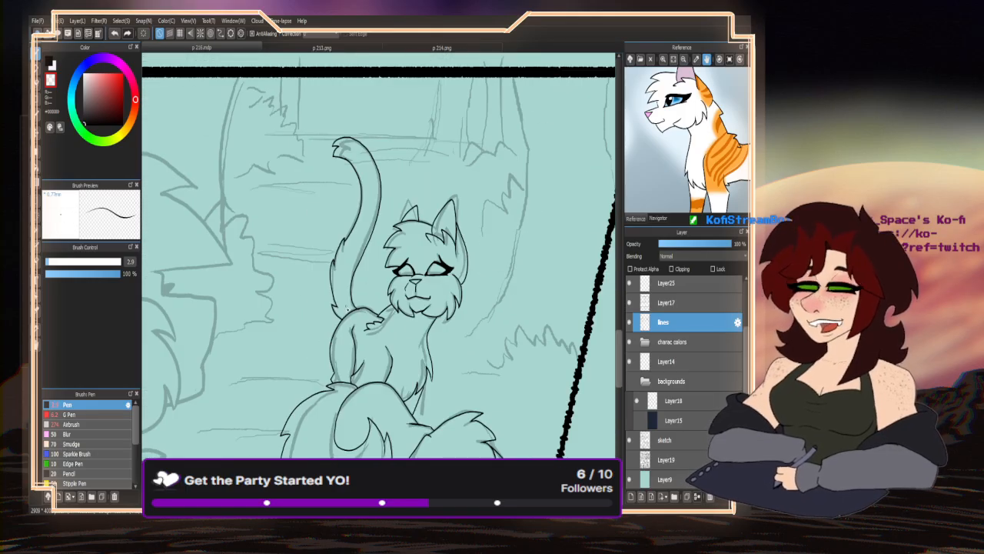
{"action": "scroll", "coordinate": [344, 327], "scroll_direction": "up", "scroll_amount": 3}
{"action": "scroll", "coordinate": [343, 332], "scroll_direction": "up", "scroll_amount": 2}
{"action": "scroll", "coordinate": [343, 331], "scroll_direction": "down", "scroll_amount": 5}
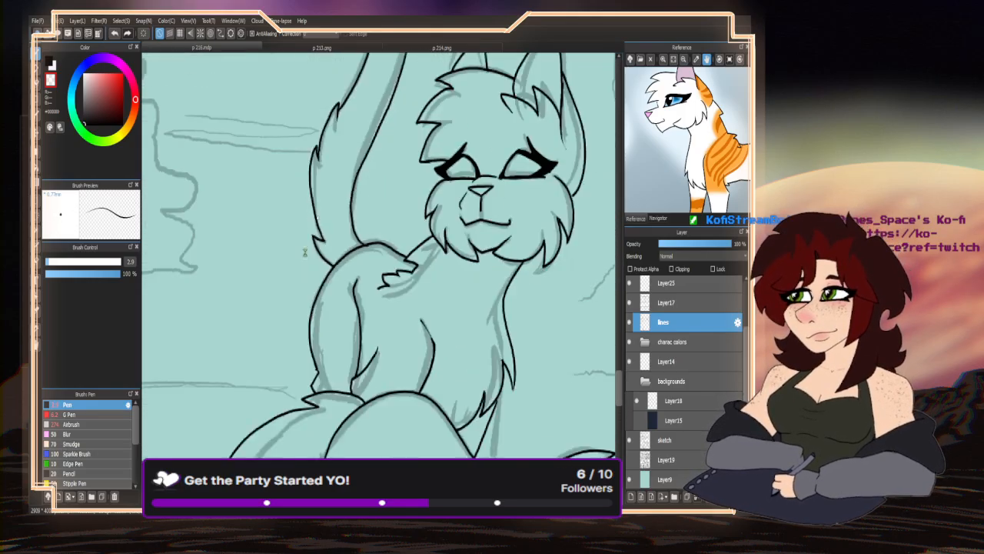
- Ink the near ear and the tufted forehead fur of the left cat in the panel above in black
{"action": "left_click", "coordinate": [50, 65]}
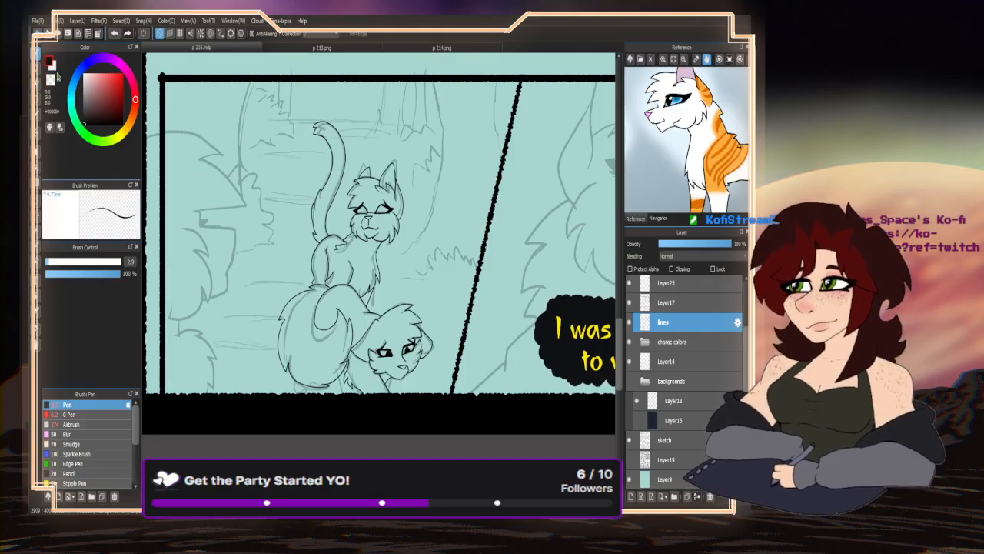
{"action": "scroll", "coordinate": [272, 347], "scroll_direction": "down", "scroll_amount": 4}
{"action": "scroll", "coordinate": [337, 212], "scroll_direction": "up", "scroll_amount": 5}
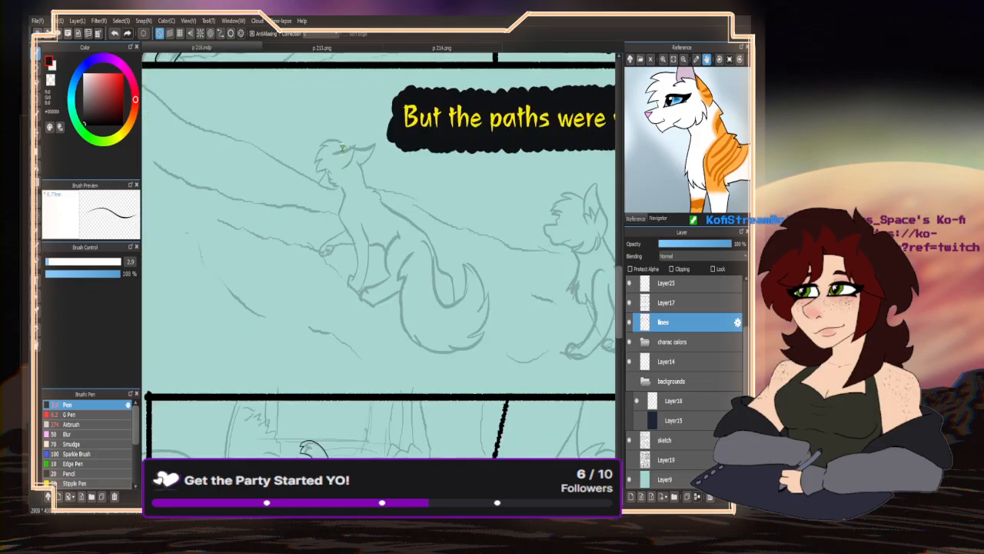
{"action": "mouse_move", "coordinate": [298, 193]}
{"action": "left_mouse_down"}
{"action": "mouse_move", "coordinate": [408, 142]}
{"action": "mouse_move", "coordinate": [387, 210]}
{"action": "mouse_move", "coordinate": [350, 249]}
{"action": "left_mouse_up"}
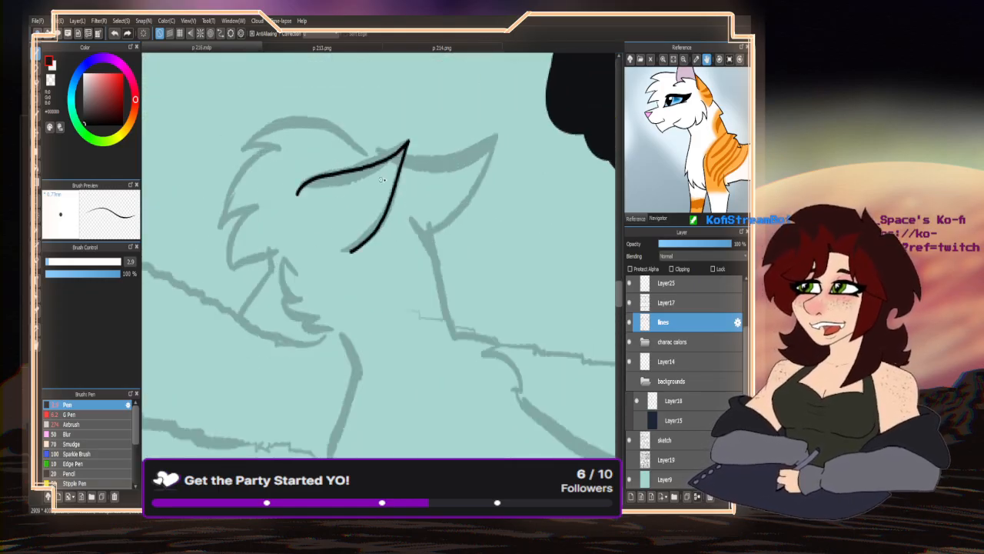
{"action": "mouse_move", "coordinate": [389, 160]}
{"action": "left_mouse_down"}
{"action": "mouse_move", "coordinate": [357, 142]}
{"action": "mouse_move", "coordinate": [235, 143]}
{"action": "mouse_move", "coordinate": [261, 149]}
{"action": "mouse_move", "coordinate": [220, 197]}
{"action": "mouse_move", "coordinate": [245, 209]}
{"action": "mouse_move", "coordinate": [229, 269]}
{"action": "mouse_move", "coordinate": [275, 256]}
{"action": "left_mouse_up"}
{"action": "scroll", "coordinate": [307, 230], "scroll_direction": "down", "scroll_amount": 3}
{"action": "scroll", "coordinate": [412, 145], "scroll_direction": "up", "scroll_amount": 3}
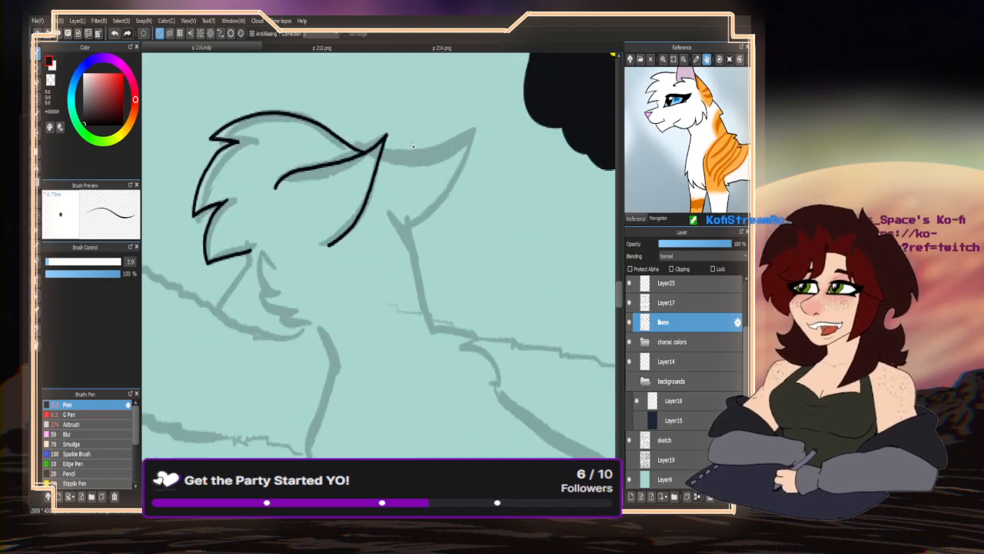
- Ink the left cat's muzzle and chin line and the pointed cheek fur tufts in black
{"action": "scroll", "coordinate": [223, 298], "scroll_direction": "up", "scroll_amount": 3}
{"action": "mouse_move", "coordinate": [276, 208]}
{"action": "left_mouse_down"}
{"action": "mouse_move", "coordinate": [275, 231]}
{"action": "mouse_move", "coordinate": [209, 321]}
{"action": "mouse_move", "coordinate": [261, 363]}
{"action": "mouse_move", "coordinate": [325, 369]}
{"action": "mouse_move", "coordinate": [395, 352]}
{"action": "left_mouse_up"}
{"action": "mouse_move", "coordinate": [347, 242]}
{"action": "left_mouse_down"}
{"action": "mouse_move", "coordinate": [301, 213]}
{"action": "mouse_move", "coordinate": [344, 292]}
{"action": "left_mouse_up"}
{"action": "mouse_move", "coordinate": [403, 345]}
{"action": "left_mouse_down"}
{"action": "mouse_move", "coordinate": [326, 349]}
{"action": "mouse_move", "coordinate": [365, 327]}
{"action": "mouse_move", "coordinate": [304, 307]}
{"action": "mouse_move", "coordinate": [329, 282]}
{"action": "left_mouse_up"}
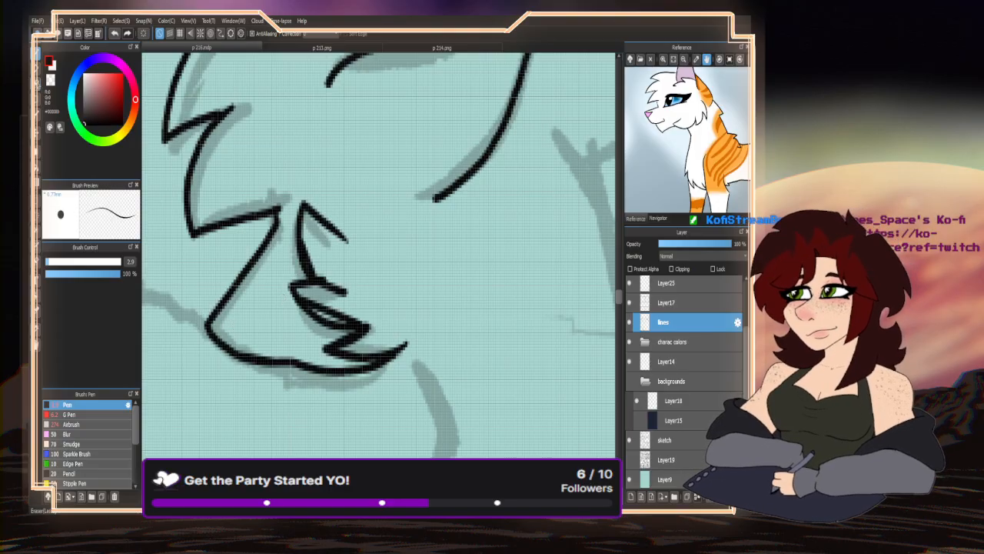
- Erase the overlapping strokes inside the left cat's cheek fur tufts
{"action": "scroll", "coordinate": [308, 255], "scroll_direction": "up", "scroll_amount": 2}
{"action": "left_click_drag", "start_coordinate": [292, 269], "coordinate": [302, 304]}
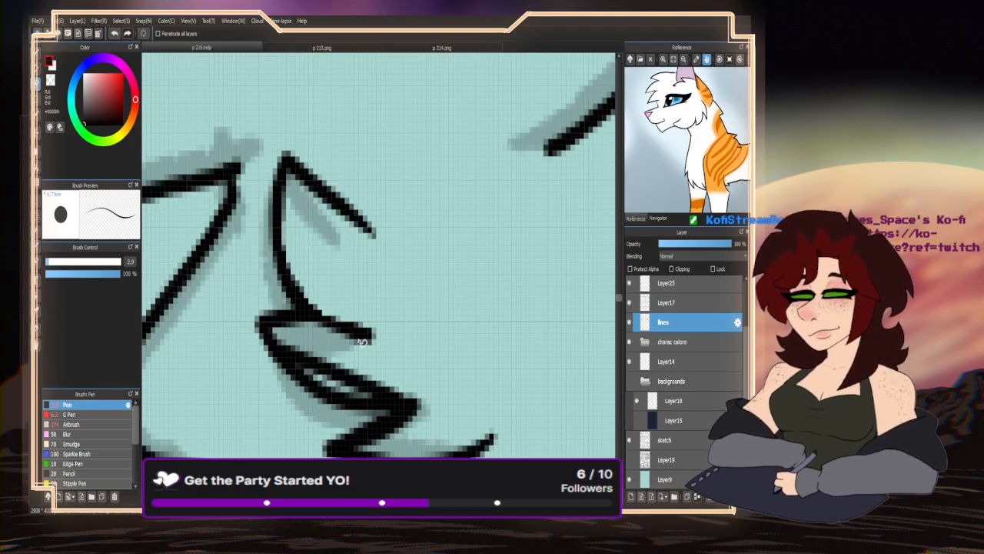
{"action": "left_click_drag", "start_coordinate": [367, 334], "coordinate": [278, 341]}
{"action": "scroll", "coordinate": [377, 266], "scroll_direction": "down", "scroll_amount": 5}
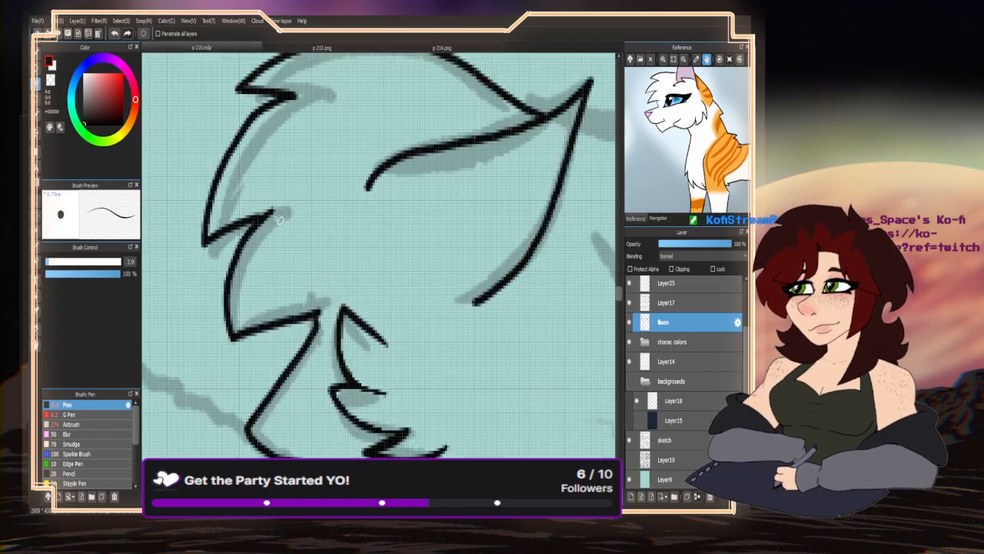
{"action": "scroll", "coordinate": [289, 203], "scroll_direction": "up", "scroll_amount": 5}
{"action": "scroll", "coordinate": [344, 227], "scroll_direction": "down", "scroll_amount": 4}
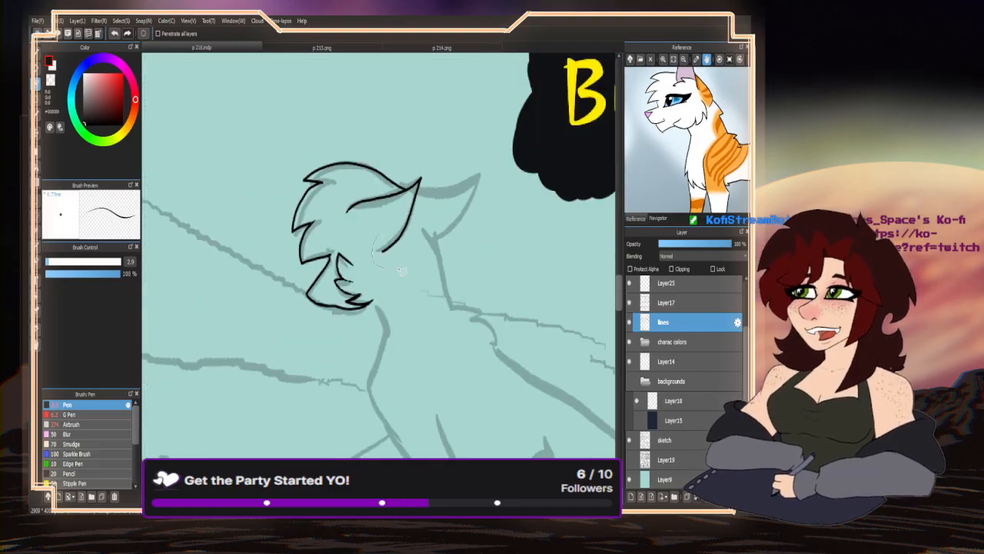
- Erase the inked near ear of the left cat and bring the grey-and-white cat's head into view in the reference image
{"action": "left_click_drag", "start_coordinate": [415, 161], "coordinate": [363, 231]}
{"action": "left_click", "coordinate": [37, 53]}
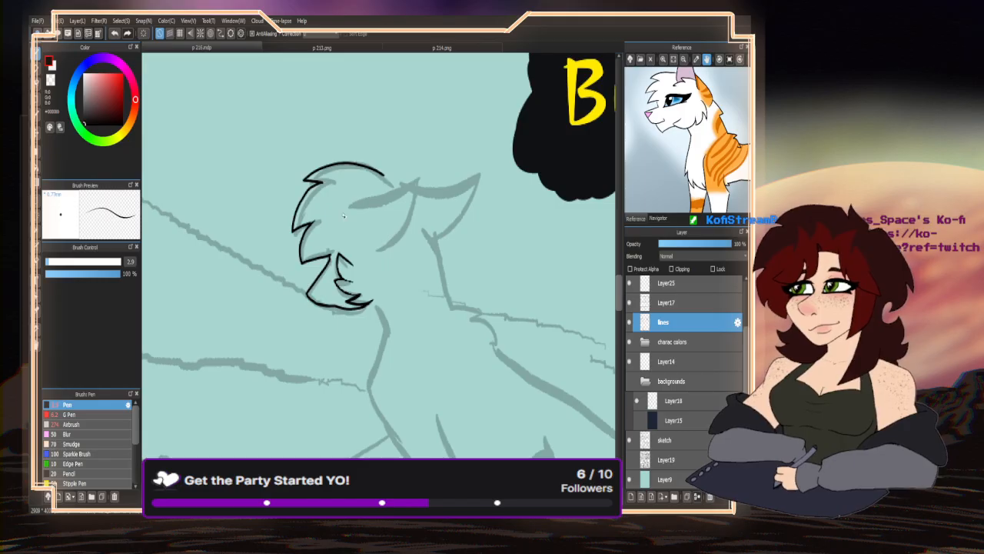
{"action": "scroll", "coordinate": [664, 181], "scroll_direction": "down", "scroll_amount": 5}
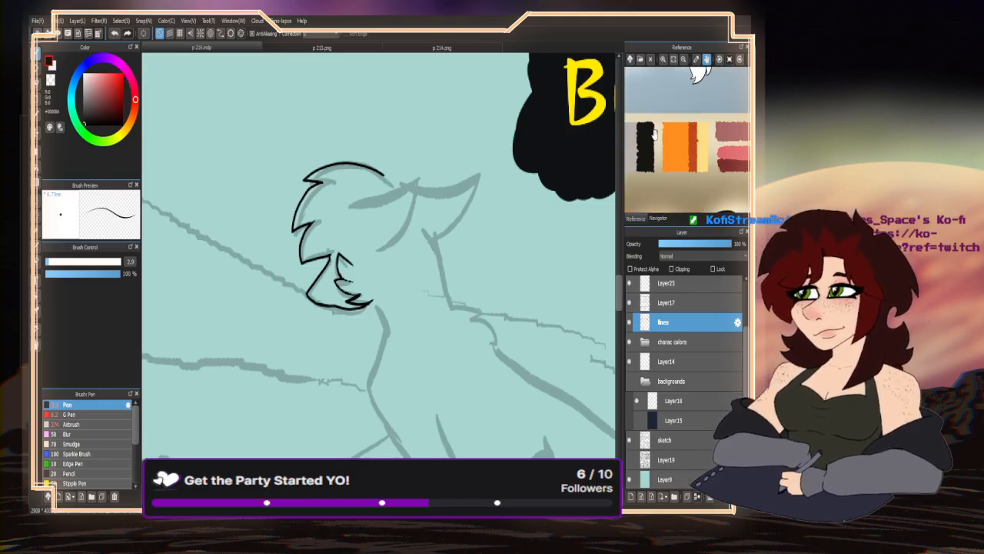
{"action": "scroll", "coordinate": [664, 182], "scroll_direction": "down", "scroll_amount": 15}
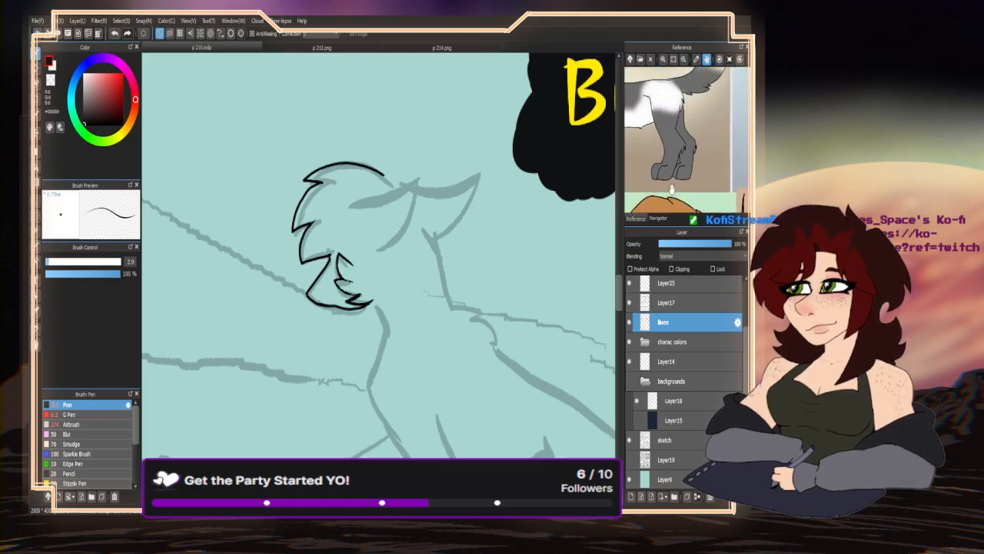
{"action": "scroll", "coordinate": [716, 152], "scroll_direction": "up", "scroll_amount": 15}
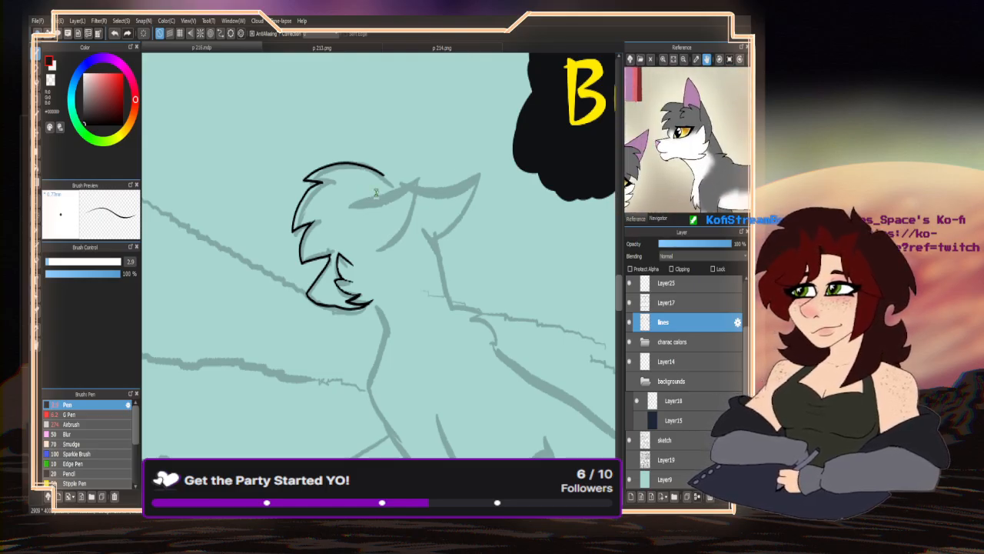
- Ink a larger near ear joined to the forehead fur, and the far ear behind it, in black
{"action": "scroll", "coordinate": [352, 223], "scroll_direction": "up", "scroll_amount": 3}
{"action": "left_click_drag", "start_coordinate": [317, 229], "coordinate": [491, 143]}
{"action": "mouse_move", "coordinate": [384, 327]}
{"action": "left_mouse_down"}
{"action": "mouse_move", "coordinate": [439, 294]}
{"action": "mouse_move", "coordinate": [474, 235]}
{"action": "mouse_move", "coordinate": [494, 141]}
{"action": "left_mouse_up"}
{"action": "mouse_move", "coordinate": [423, 183]}
{"action": "left_mouse_down"}
{"action": "mouse_move", "coordinate": [400, 160]}
{"action": "mouse_move", "coordinate": [374, 150]}
{"action": "left_mouse_up"}
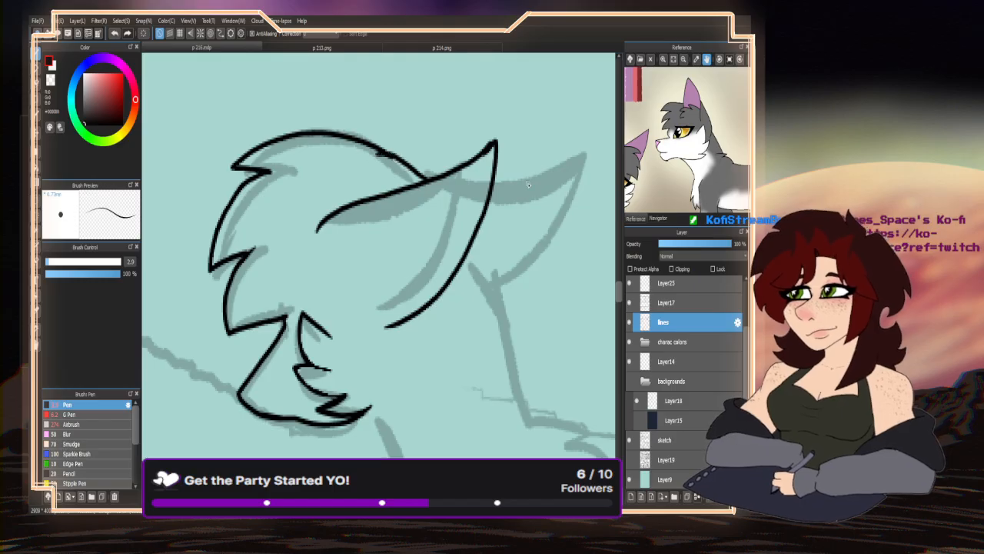
{"action": "mouse_move", "coordinate": [490, 191]}
{"action": "left_mouse_down"}
{"action": "mouse_move", "coordinate": [579, 155]}
{"action": "mouse_move", "coordinate": [546, 244]}
{"action": "mouse_move", "coordinate": [500, 309]}
{"action": "left_mouse_up"}
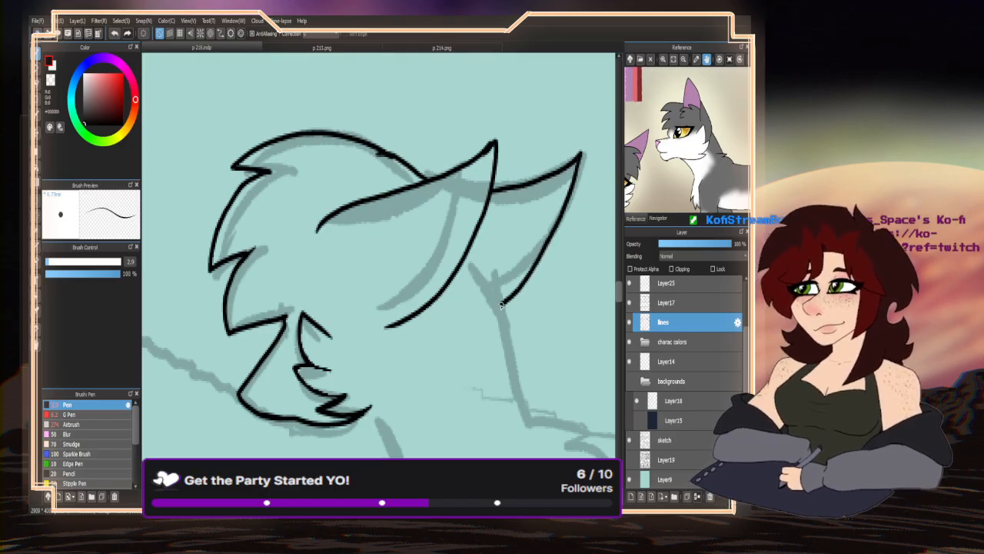
- Ink the nape line from behind the near ear down to the base of the neck
{"action": "key", "text": "ctrl+minus"}
{"action": "key", "text": "ctrl+plus"}
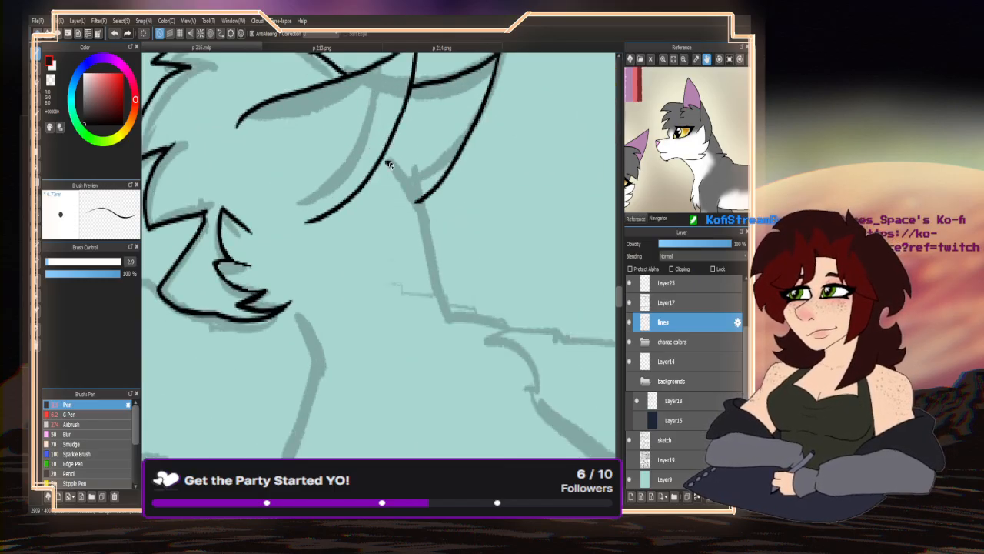
{"action": "mouse_move", "coordinate": [386, 161]}
{"action": "left_mouse_down"}
{"action": "mouse_move", "coordinate": [436, 223]}
{"action": "mouse_move", "coordinate": [453, 313]}
{"action": "left_mouse_up"}
- Ink the throat and chest as one smooth curve from the cheek fur down to the top of the front leg
{"action": "scroll", "coordinate": [415, 242], "scroll_direction": "down", "scroll_amount": 4}
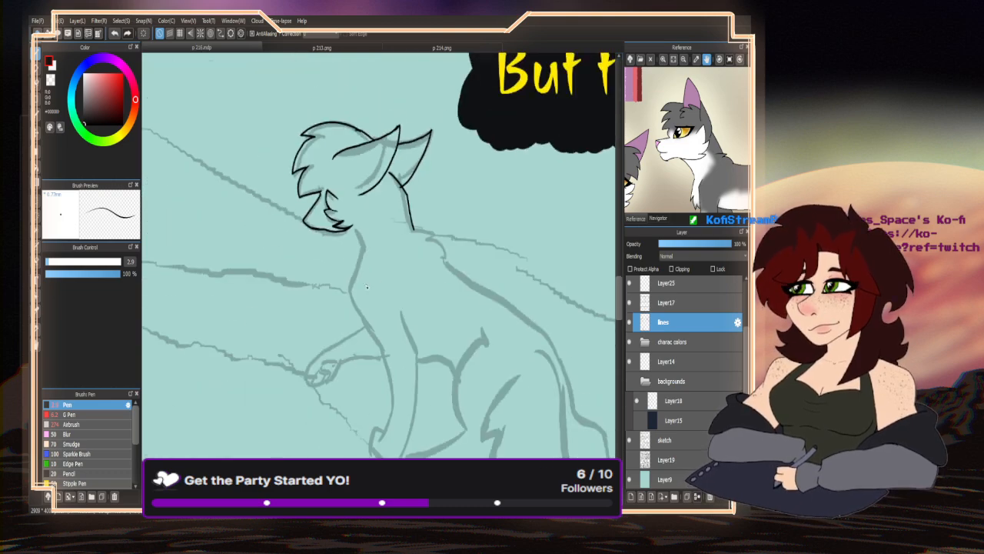
{"action": "scroll", "coordinate": [352, 223], "scroll_direction": "up", "scroll_amount": 3}
{"action": "mouse_move", "coordinate": [354, 203]}
{"action": "left_mouse_down"}
{"action": "mouse_move", "coordinate": [362, 241]}
{"action": "mouse_move", "coordinate": [332, 324]}
{"action": "mouse_move", "coordinate": [355, 379]}
{"action": "left_mouse_up"}
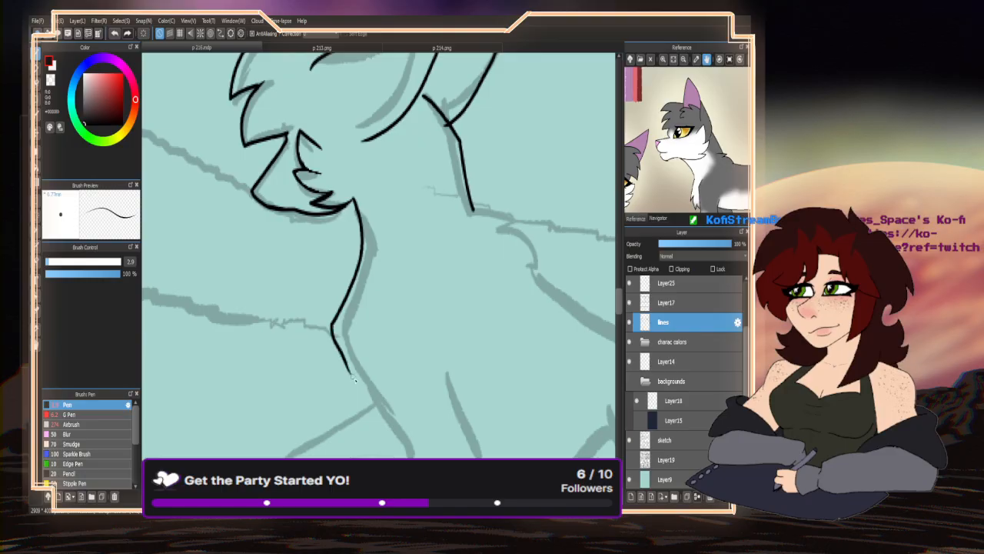
{"action": "scroll", "coordinate": [323, 213], "scroll_direction": "down", "scroll_amount": 3}
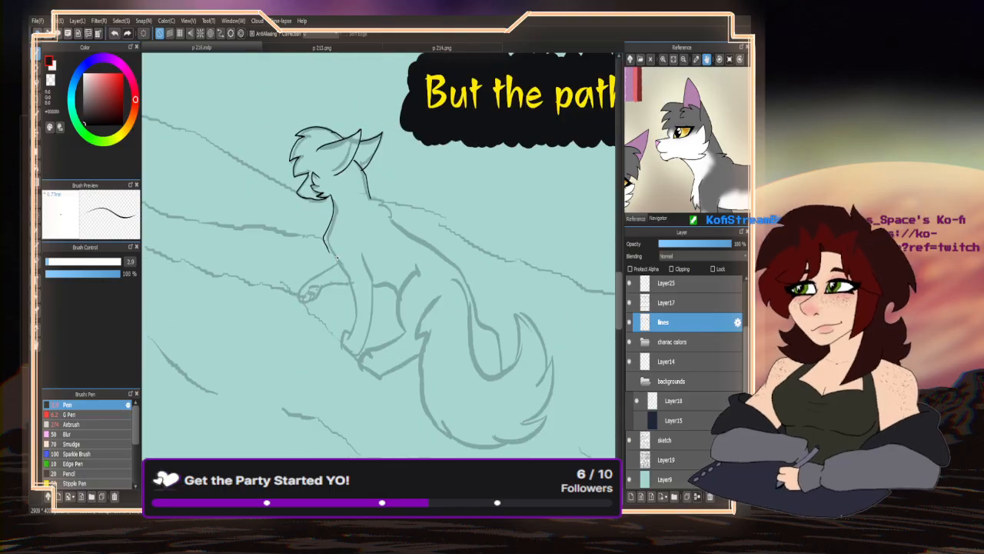
{"action": "key", "text": "ctrl+z"}
{"action": "left_click_drag", "start_coordinate": [332, 198], "coordinate": [352, 281]}
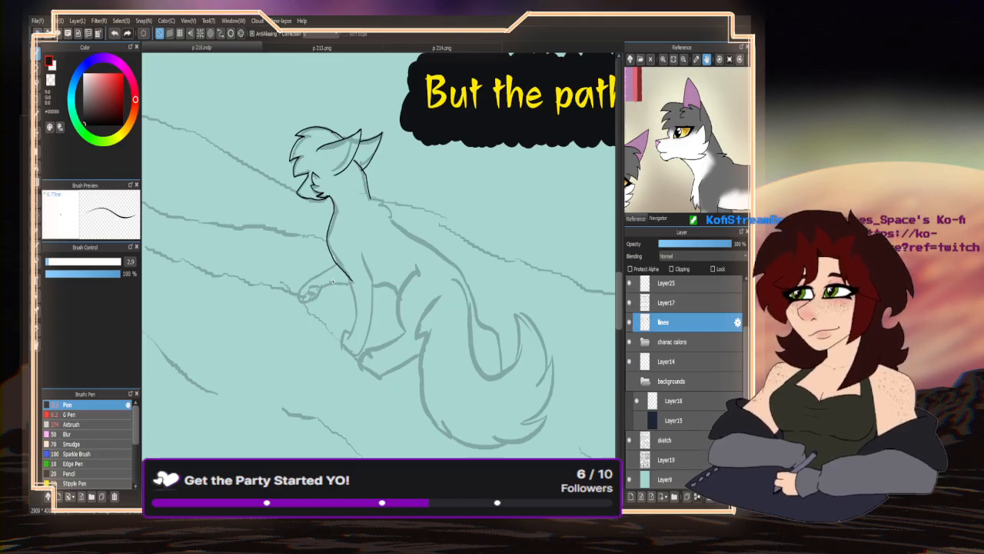
- Ink the upper rear edge of the standing front leg with pointed fur at the elbow
{"action": "scroll", "coordinate": [349, 265], "scroll_direction": "up", "scroll_amount": 3}
{"action": "scroll", "coordinate": [342, 116], "scroll_direction": "down", "scroll_amount": 1}
{"action": "scroll", "coordinate": [369, 265], "scroll_direction": "up", "scroll_amount": 2}
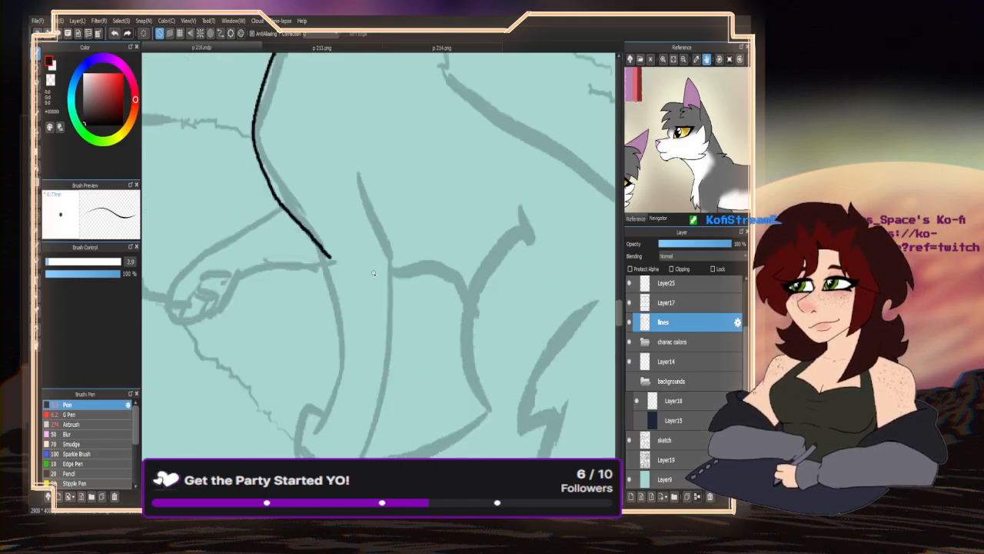
{"action": "mouse_move", "coordinate": [351, 137]}
{"action": "left_mouse_down"}
{"action": "mouse_move", "coordinate": [418, 288]}
{"action": "mouse_move", "coordinate": [413, 338]}
{"action": "mouse_move", "coordinate": [402, 338]}
{"action": "left_mouse_up"}
{"action": "scroll", "coordinate": [387, 322], "scroll_direction": "down", "scroll_amount": 2}
{"action": "scroll", "coordinate": [387, 322], "scroll_direction": "up", "scroll_amount": 1}
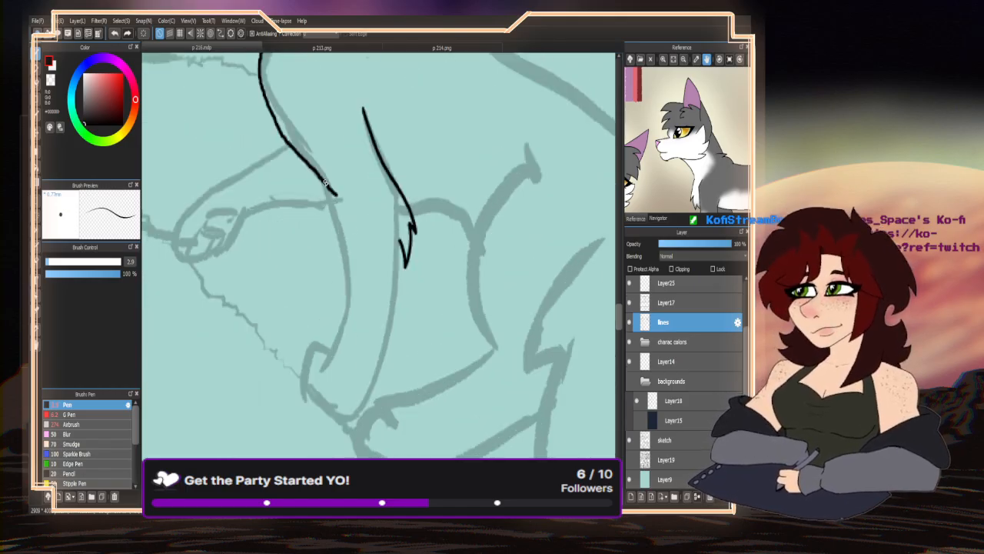
- Ink the standing front leg's front edge, the rounded paw with its toe, and the lower rear edge
{"action": "mouse_move", "coordinate": [328, 182]}
{"action": "left_mouse_down"}
{"action": "mouse_move", "coordinate": [343, 269]}
{"action": "mouse_move", "coordinate": [322, 362]}
{"action": "mouse_move", "coordinate": [312, 368]}
{"action": "left_mouse_up"}
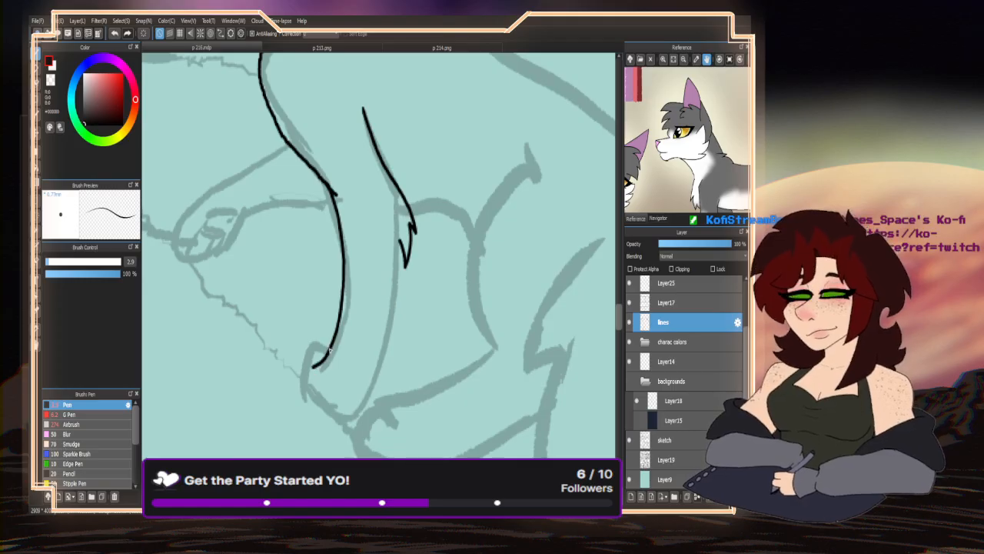
{"action": "left_click_drag", "start_coordinate": [346, 414], "coordinate": [310, 410]}
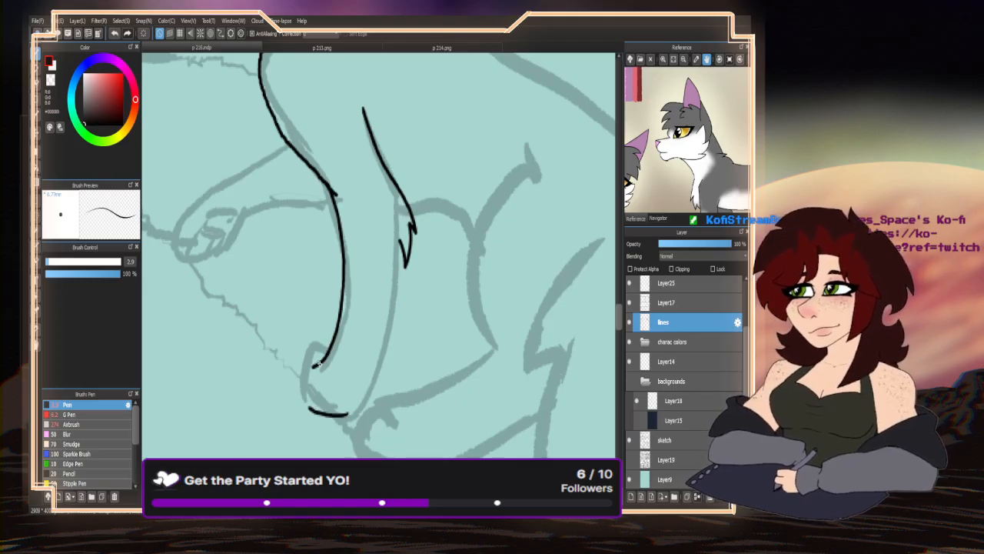
{"action": "left_click_drag", "start_coordinate": [307, 359], "coordinate": [304, 402]}
{"action": "left_click_drag", "start_coordinate": [312, 361], "coordinate": [326, 356]}
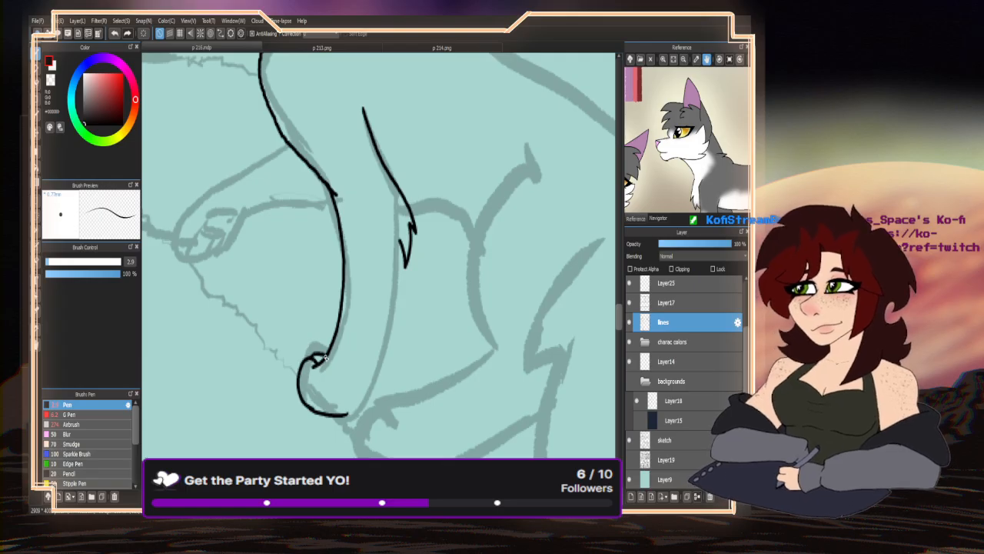
{"action": "mouse_move", "coordinate": [399, 243]}
{"action": "left_mouse_down"}
{"action": "mouse_move", "coordinate": [388, 338]}
{"action": "mouse_move", "coordinate": [350, 415]}
{"action": "left_mouse_up"}
- Erase the overshooting line ends along the front leg, cheek fur and neck using the transparent colour
{"action": "left_click", "coordinate": [51, 81]}
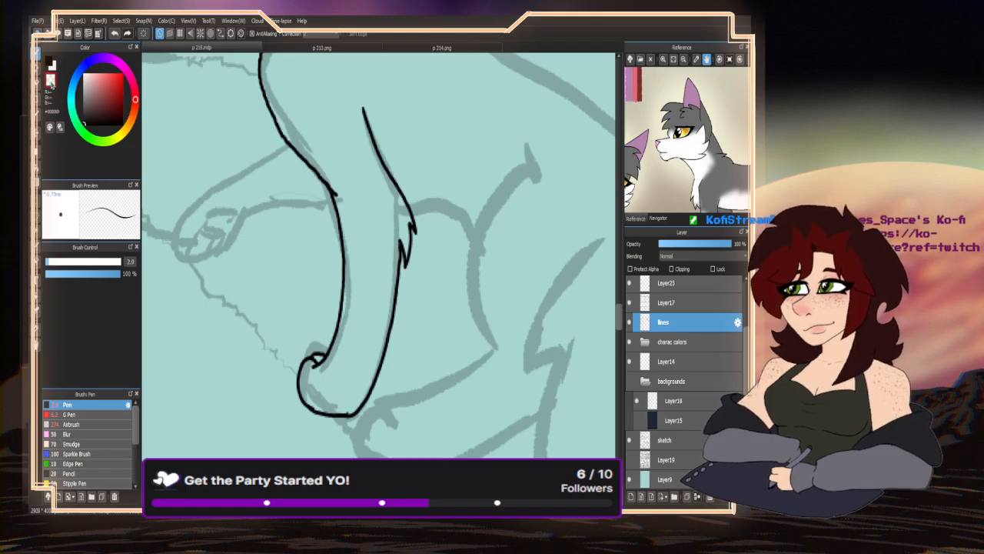
{"action": "scroll", "coordinate": [335, 170], "scroll_direction": "up", "scroll_amount": 3}
{"action": "scroll", "coordinate": [330, 219], "scroll_direction": "down", "scroll_amount": 6}
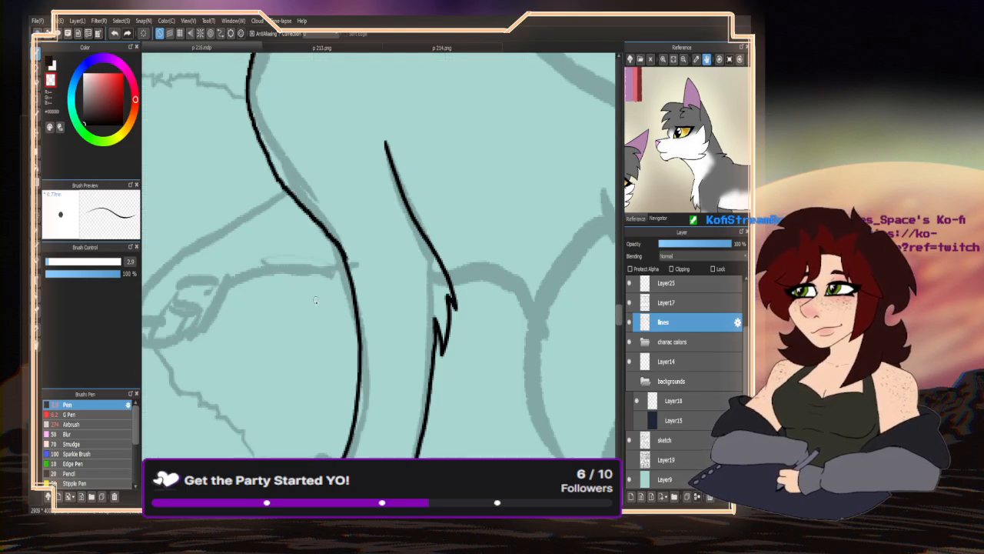
{"action": "scroll", "coordinate": [293, 212], "scroll_direction": "up", "scroll_amount": 5}
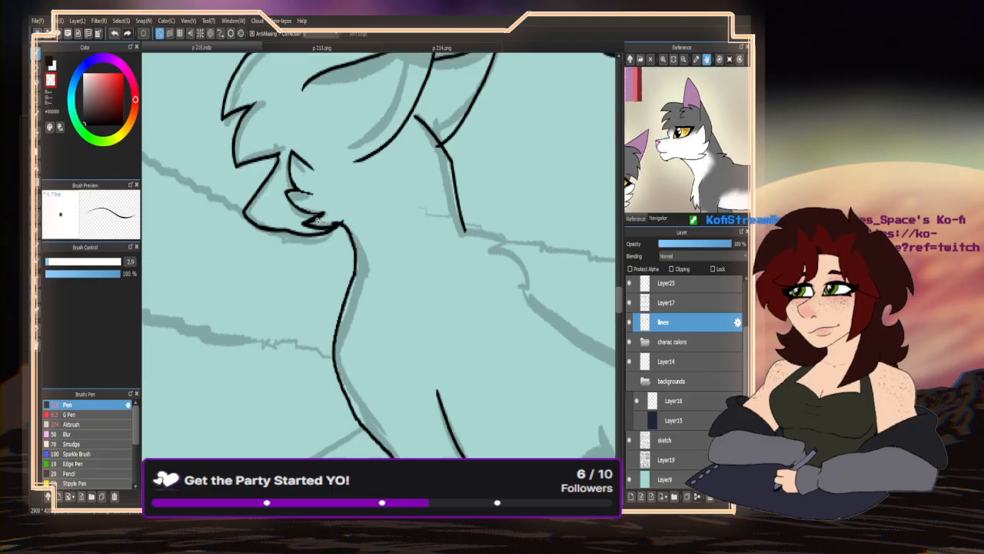
{"action": "scroll", "coordinate": [293, 212], "scroll_direction": "down", "scroll_amount": 6}
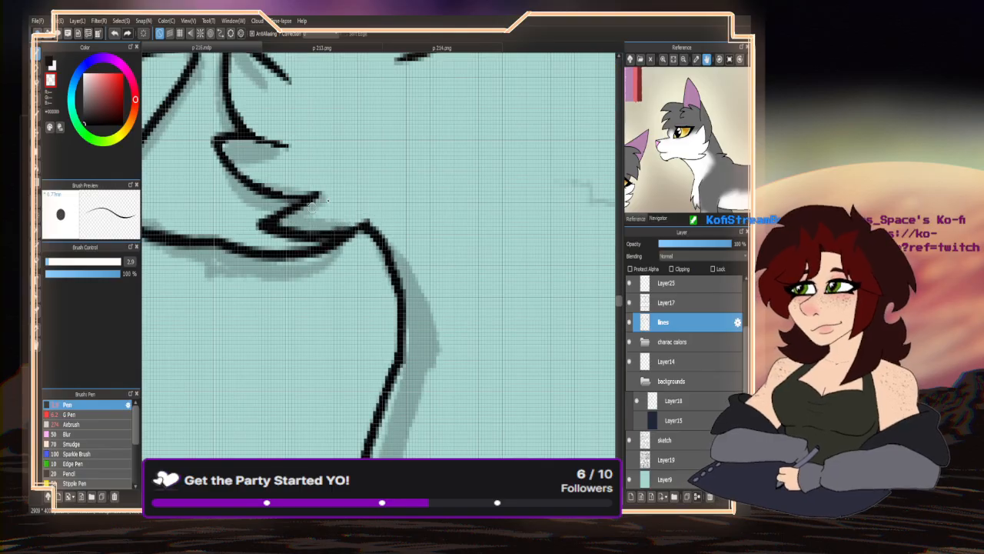
{"action": "scroll", "coordinate": [321, 234], "scroll_direction": "up", "scroll_amount": 6}
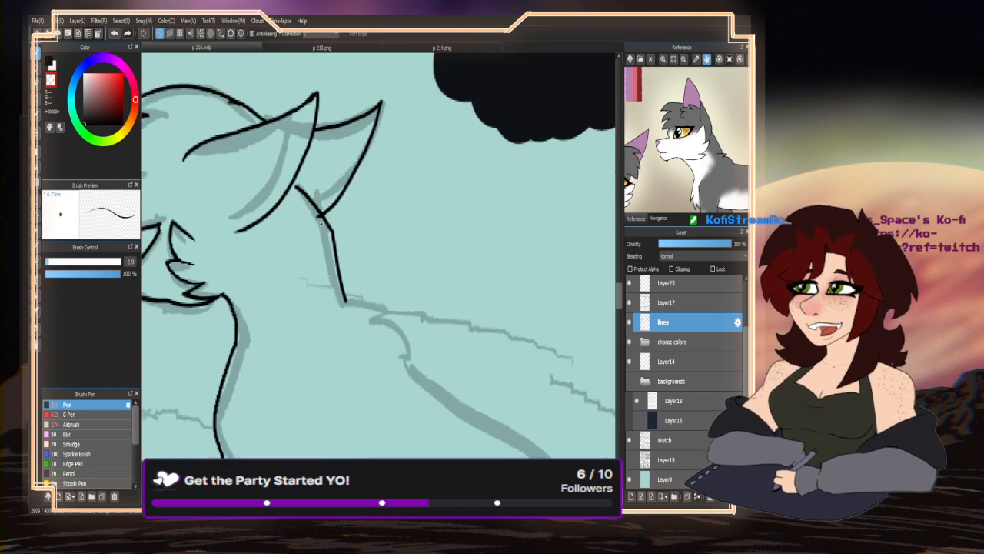
{"action": "scroll", "coordinate": [323, 201], "scroll_direction": "down", "scroll_amount": 3}
{"action": "scroll", "coordinate": [323, 202], "scroll_direction": "down", "scroll_amount": 4}
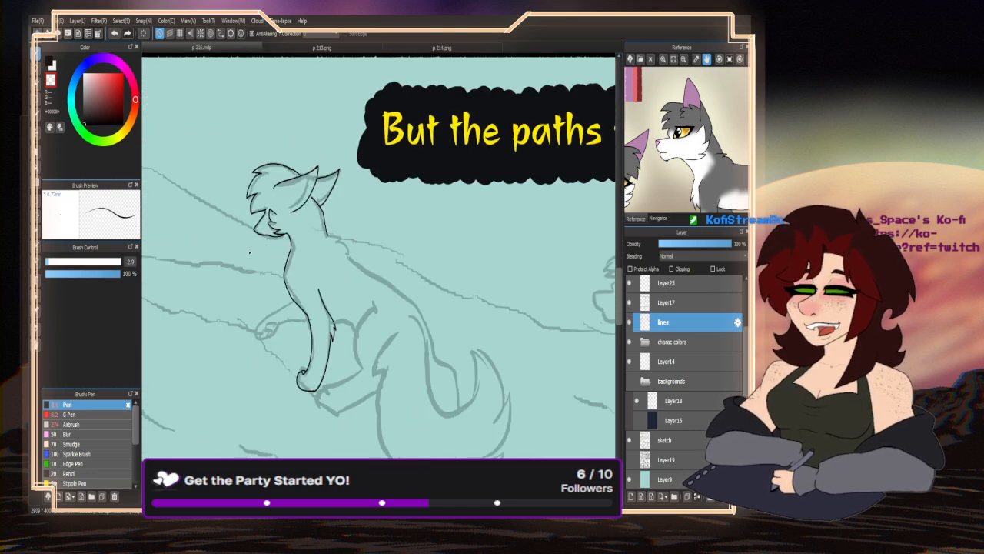
- Ink two curved fur tufts in black over the shoulders at the base of the neck
{"action": "left_click", "coordinate": [50, 80]}
{"action": "scroll", "coordinate": [323, 202], "scroll_direction": "up", "scroll_amount": 6}
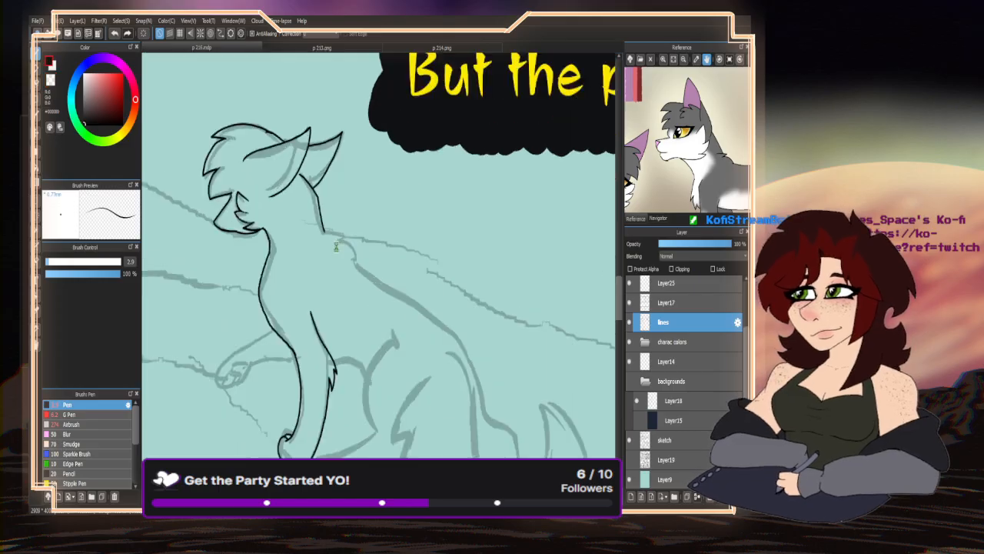
{"action": "mouse_move", "coordinate": [315, 201]}
{"action": "left_mouse_down"}
{"action": "mouse_move", "coordinate": [365, 204]}
{"action": "mouse_move", "coordinate": [402, 243]}
{"action": "mouse_move", "coordinate": [392, 251]}
{"action": "mouse_move", "coordinate": [448, 305]}
{"action": "mouse_move", "coordinate": [423, 329]}
{"action": "left_mouse_up"}
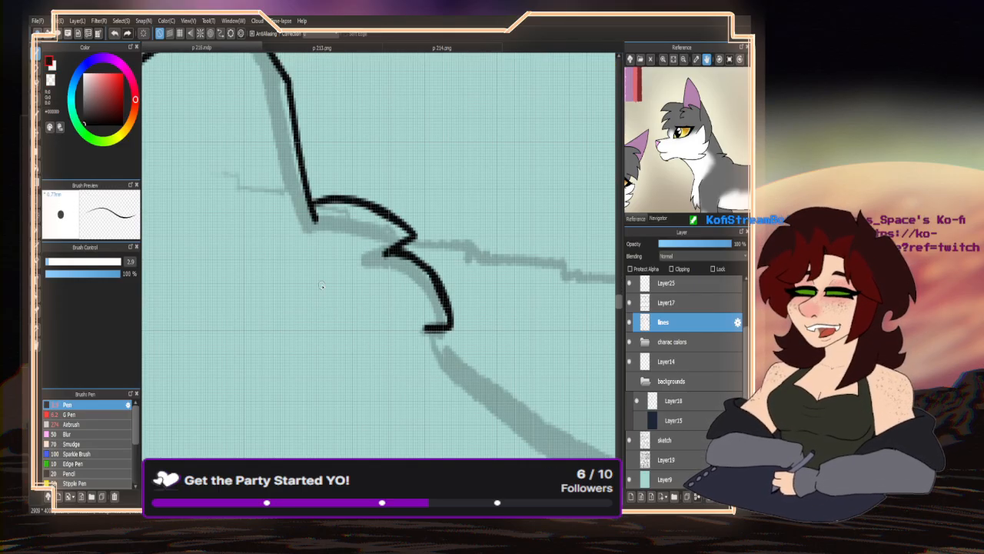
- Ink the back line from the shoulder tufts down to the base of the tail
{"action": "scroll", "coordinate": [322, 284], "scroll_direction": "down", "scroll_amount": 5}
{"action": "scroll", "coordinate": [274, 267], "scroll_direction": "down", "scroll_amount": 3}
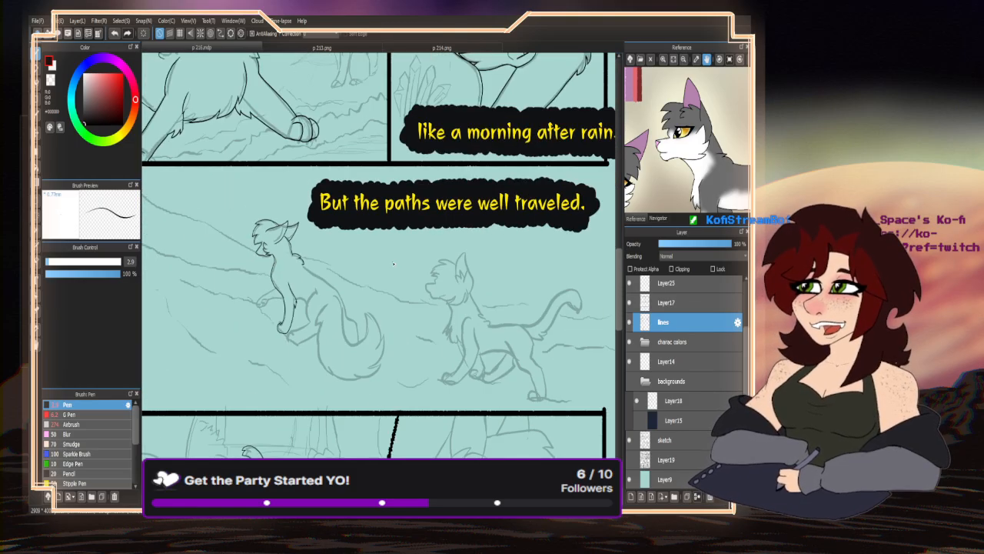
{"action": "scroll", "coordinate": [337, 308], "scroll_direction": "up", "scroll_amount": 5}
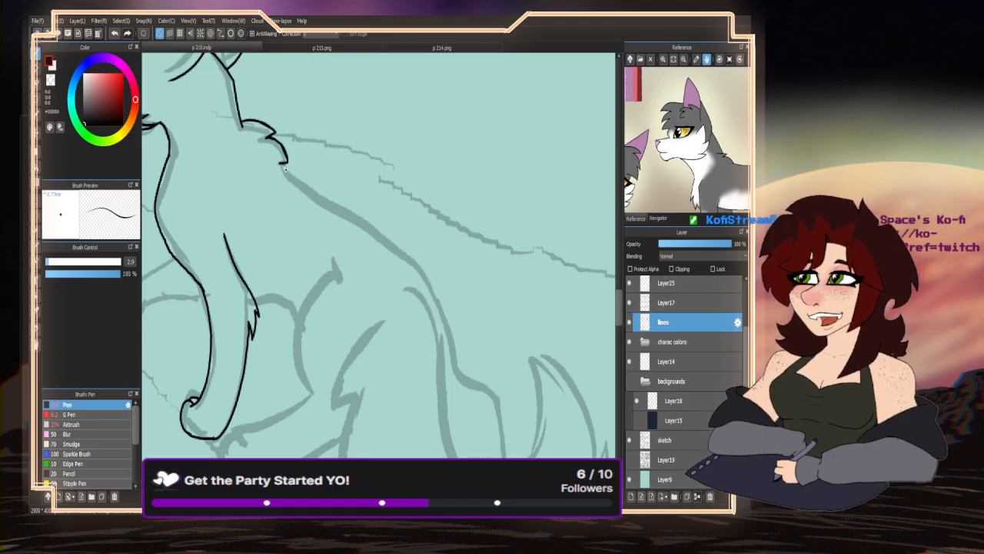
{"action": "mouse_move", "coordinate": [297, 176]}
{"action": "left_mouse_down"}
{"action": "mouse_move", "coordinate": [395, 230]}
{"action": "mouse_move", "coordinate": [436, 275]}
{"action": "mouse_move", "coordinate": [458, 361]}
{"action": "left_mouse_up"}
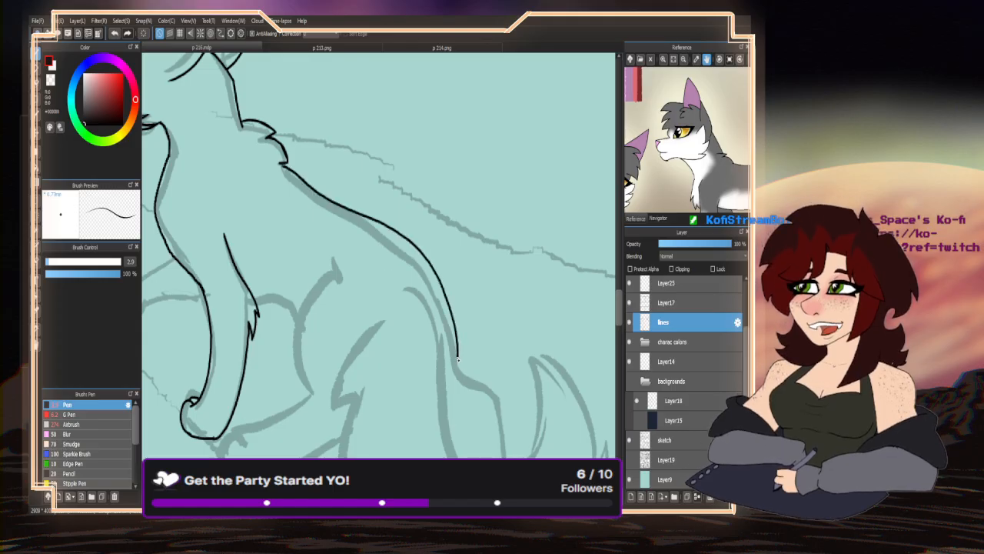
- Ink the raised front leg with its paw, toes and paw pads
{"action": "scroll", "coordinate": [281, 287], "scroll_direction": "down", "scroll_amount": 5}
{"action": "scroll", "coordinate": [304, 223], "scroll_direction": "up", "scroll_amount": 5}
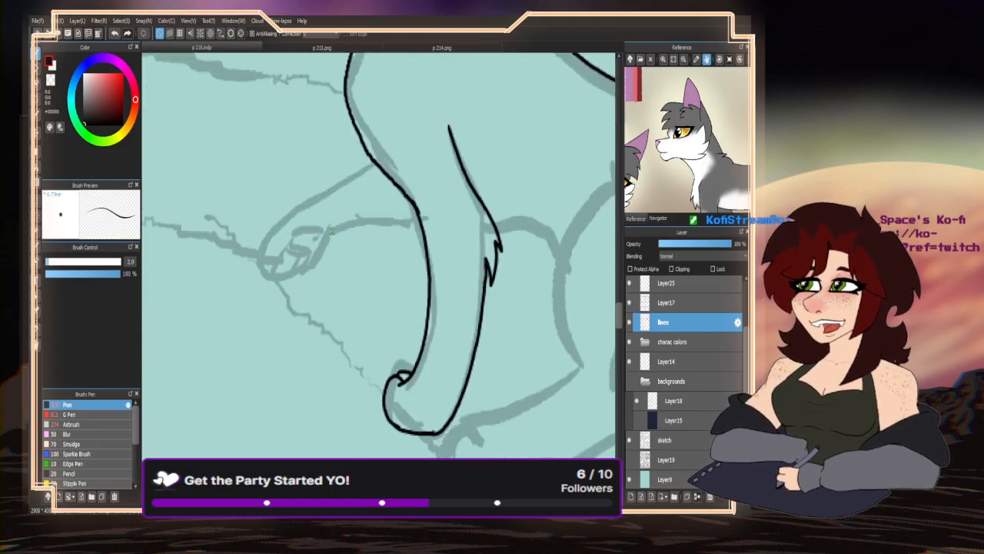
{"action": "mouse_move", "coordinate": [391, 142]}
{"action": "left_mouse_down"}
{"action": "mouse_move", "coordinate": [303, 188]}
{"action": "mouse_move", "coordinate": [253, 235]}
{"action": "mouse_move", "coordinate": [241, 270]}
{"action": "mouse_move", "coordinate": [279, 263]}
{"action": "mouse_move", "coordinate": [274, 286]}
{"action": "mouse_move", "coordinate": [298, 265]}
{"action": "mouse_move", "coordinate": [305, 283]}
{"action": "mouse_move", "coordinate": [331, 233]}
{"action": "mouse_move", "coordinate": [448, 231]}
{"action": "left_mouse_up"}
{"action": "scroll", "coordinate": [328, 241], "scroll_direction": "up", "scroll_amount": 1}
{"action": "mouse_move", "coordinate": [311, 263]}
{"action": "left_mouse_down"}
{"action": "mouse_move", "coordinate": [272, 233]}
{"action": "mouse_move", "coordinate": [317, 208]}
{"action": "mouse_move", "coordinate": [317, 257]}
{"action": "mouse_move", "coordinate": [291, 254]}
{"action": "mouse_move", "coordinate": [312, 283]}
{"action": "mouse_move", "coordinate": [318, 277]}
{"action": "mouse_move", "coordinate": [306, 277]}
{"action": "mouse_move", "coordinate": [301, 293]}
{"action": "mouse_move", "coordinate": [272, 272]}
{"action": "mouse_move", "coordinate": [269, 295]}
{"action": "left_mouse_up"}
{"action": "mouse_move", "coordinate": [244, 255]}
{"action": "left_mouse_down"}
{"action": "mouse_move", "coordinate": [228, 254]}
{"action": "mouse_move", "coordinate": [274, 283]}
{"action": "left_mouse_up"}
- Clean up the line ends around the raised front paw using the transparent colour
{"action": "left_click", "coordinate": [50, 79]}
{"action": "scroll", "coordinate": [278, 284], "scroll_direction": "up", "scroll_amount": 2}
{"action": "scroll", "coordinate": [307, 241], "scroll_direction": "down", "scroll_amount": 6}
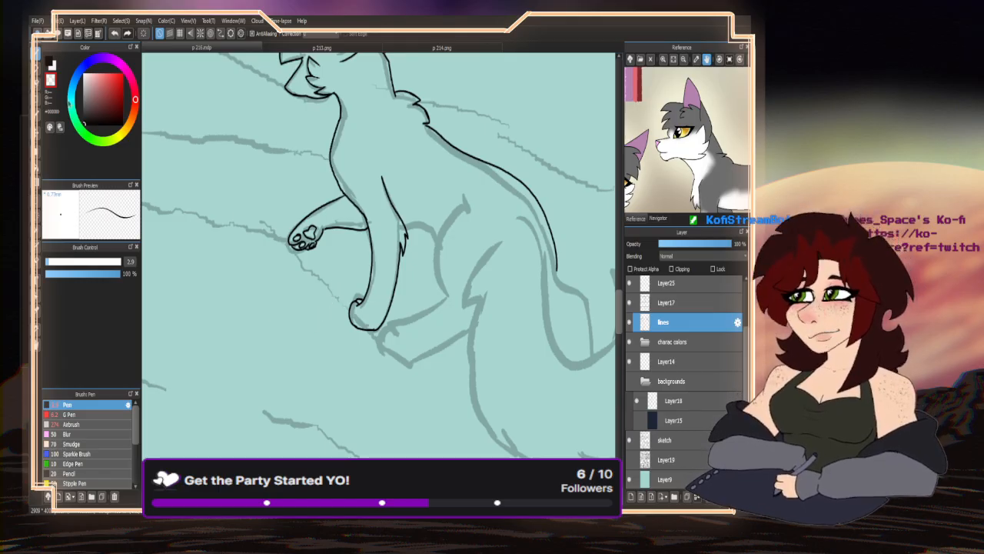
- Ink the belly line in black from the elbow fur to the front of the thigh
{"action": "left_click", "coordinate": [52, 64]}
{"action": "scroll", "coordinate": [292, 233], "scroll_direction": "down", "scroll_amount": 4}
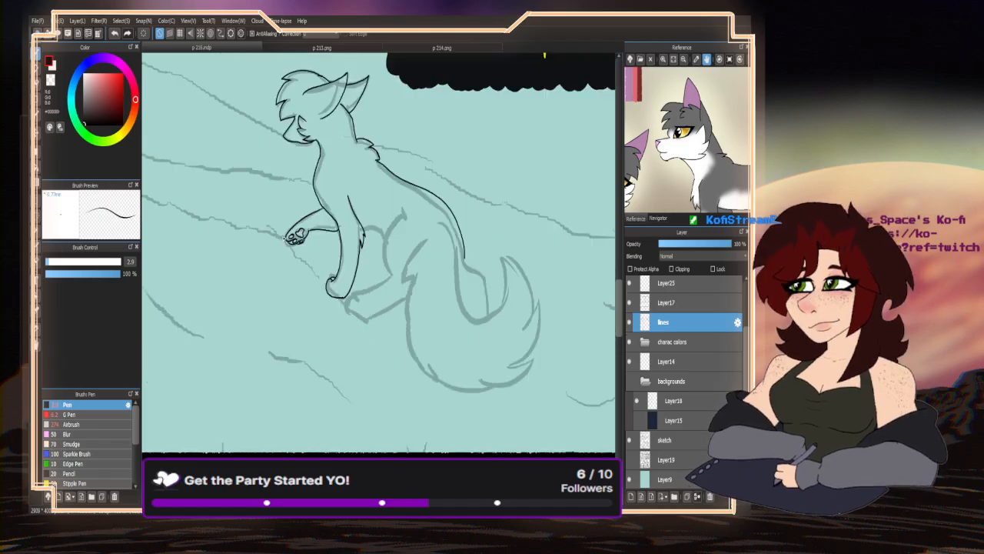
{"action": "scroll", "coordinate": [345, 226], "scroll_direction": "up", "scroll_amount": 5}
{"action": "mouse_move", "coordinate": [304, 240]}
{"action": "left_mouse_down"}
{"action": "mouse_move", "coordinate": [349, 242]}
{"action": "mouse_move", "coordinate": [391, 275]}
{"action": "left_mouse_up"}
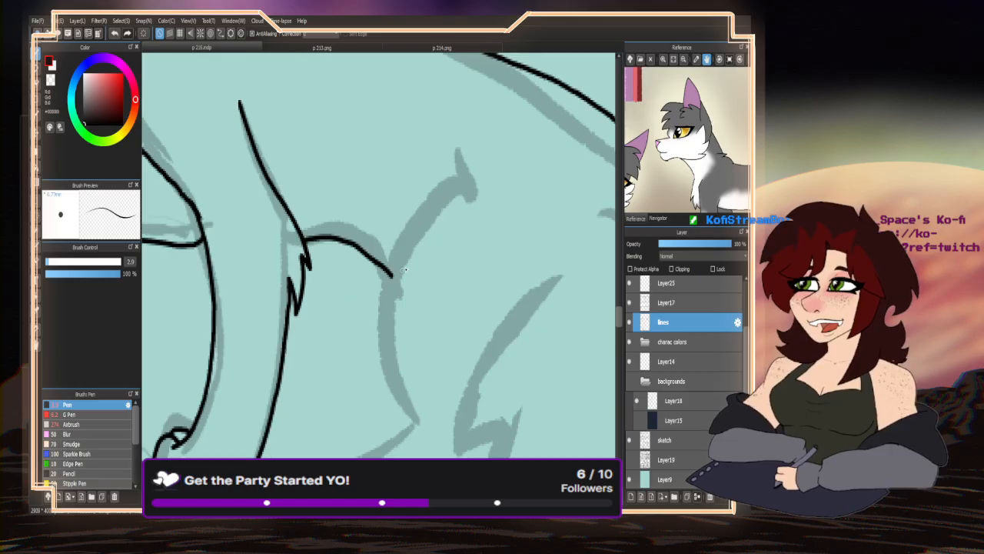
- Ink the hind leg in black from the front of the thigh to the foot, including the paw and toe lines
{"action": "scroll", "coordinate": [325, 154], "scroll_direction": "down", "scroll_amount": 3}
{"action": "scroll", "coordinate": [378, 163], "scroll_direction": "up", "scroll_amount": 2}
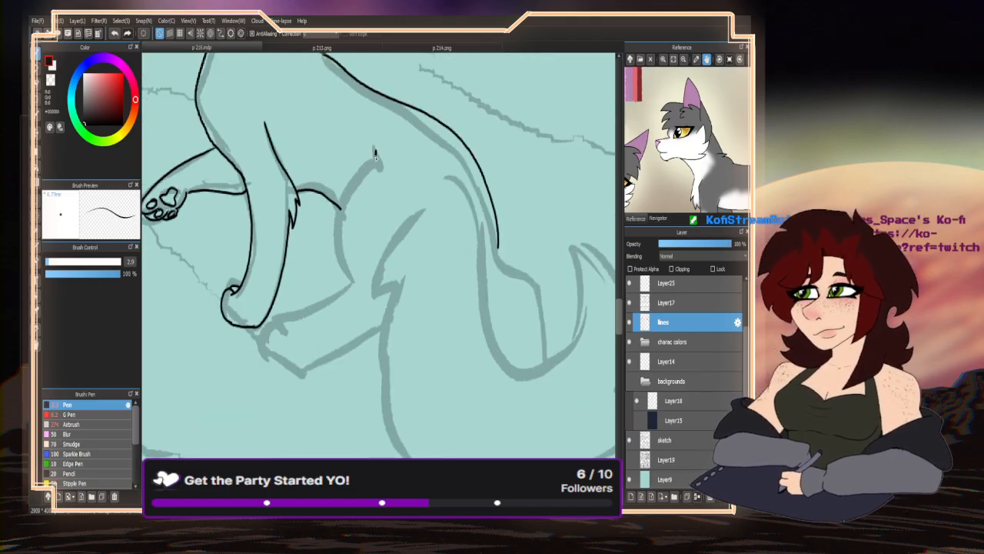
{"action": "mouse_move", "coordinate": [376, 158]}
{"action": "left_mouse_down"}
{"action": "mouse_move", "coordinate": [336, 230]}
{"action": "mouse_move", "coordinate": [351, 287]}
{"action": "mouse_move", "coordinate": [309, 311]}
{"action": "left_mouse_up"}
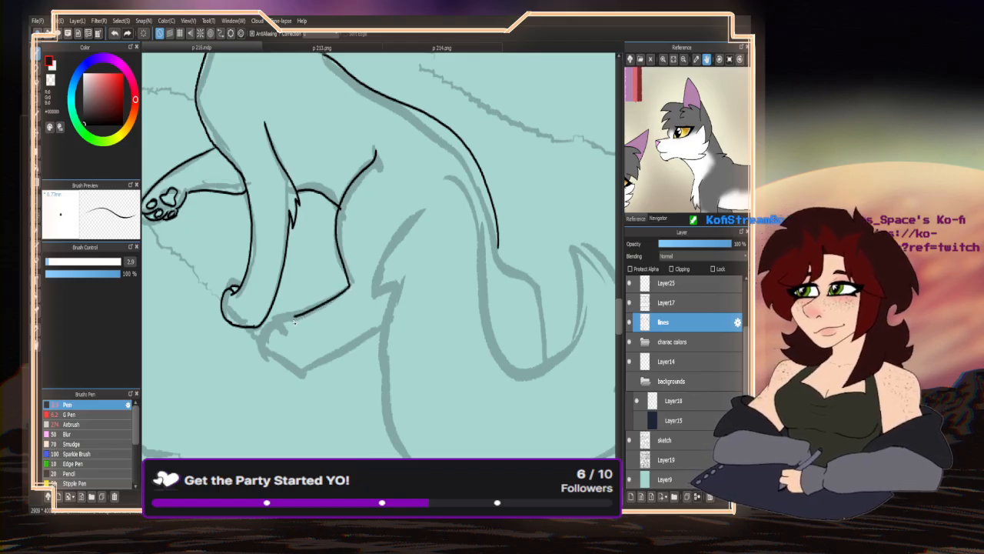
{"action": "scroll", "coordinate": [305, 320], "scroll_direction": "up", "scroll_amount": 2}
{"action": "mouse_move", "coordinate": [431, 321]}
{"action": "left_mouse_down"}
{"action": "mouse_move", "coordinate": [319, 386]}
{"action": "mouse_move", "coordinate": [268, 378]}
{"action": "mouse_move", "coordinate": [247, 358]}
{"action": "left_mouse_up"}
{"action": "mouse_move", "coordinate": [279, 329]}
{"action": "left_mouse_down"}
{"action": "mouse_move", "coordinate": [249, 330]}
{"action": "mouse_move", "coordinate": [247, 366]}
{"action": "left_mouse_up"}
{"action": "mouse_move", "coordinate": [283, 324]}
{"action": "left_mouse_down"}
{"action": "mouse_move", "coordinate": [357, 267]}
{"action": "mouse_move", "coordinate": [296, 316]}
{"action": "mouse_move", "coordinate": [264, 317]}
{"action": "left_mouse_up"}
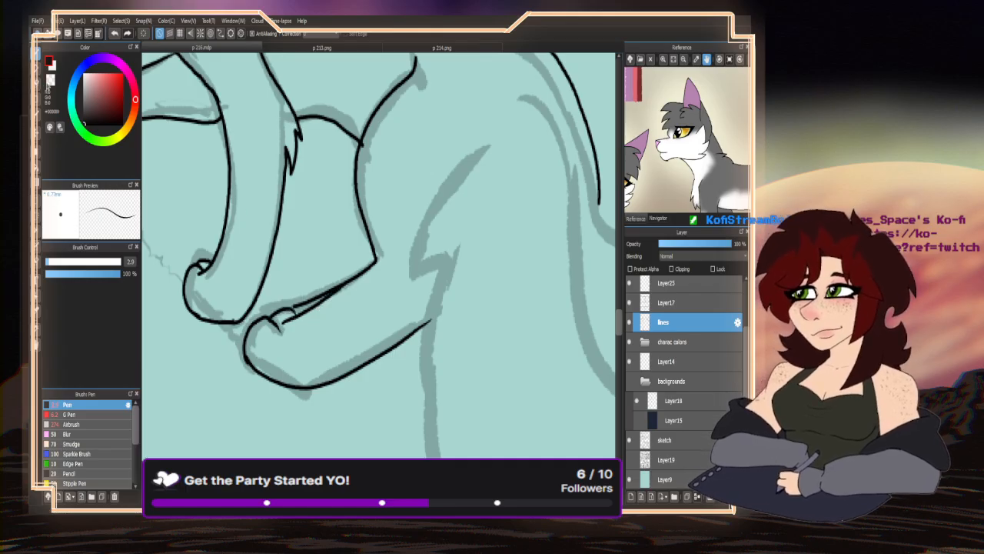
- Clean up the uneven line along the top of the hind foot with the transparent colour and restore black
{"action": "left_click", "coordinate": [51, 81]}
{"action": "scroll", "coordinate": [290, 302], "scroll_direction": "up", "scroll_amount": 3}
{"action": "mouse_move", "coordinate": [314, 315]}
{"action": "left_mouse_down"}
{"action": "mouse_move", "coordinate": [423, 256]}
{"action": "mouse_move", "coordinate": [325, 304]}
{"action": "left_mouse_up"}
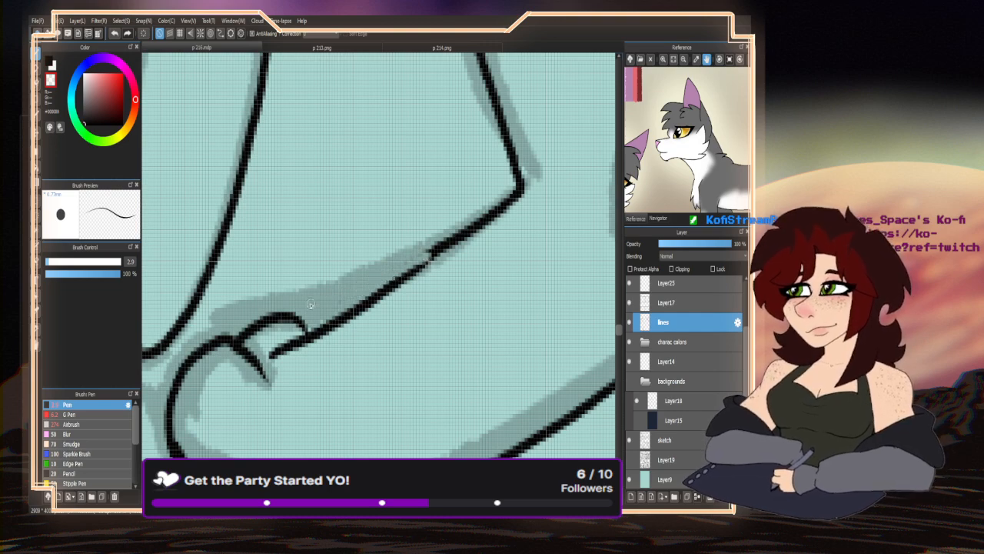
{"action": "scroll", "coordinate": [310, 304], "scroll_direction": "down", "scroll_amount": 3}
{"action": "left_click", "coordinate": [51, 61]}
{"action": "scroll", "coordinate": [396, 223], "scroll_direction": "down", "scroll_amount": 1}
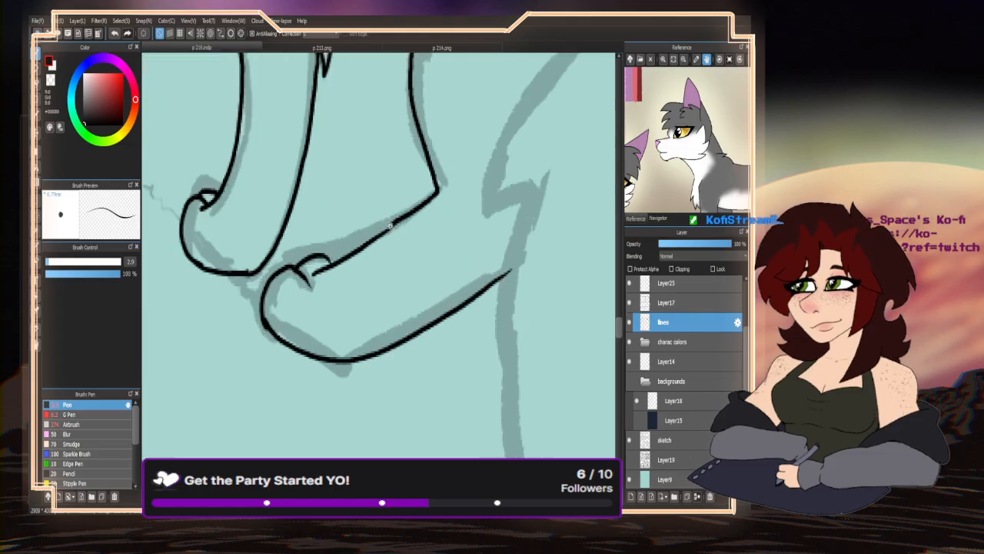
{"action": "scroll", "coordinate": [265, 353], "scroll_direction": "down", "scroll_amount": 1}
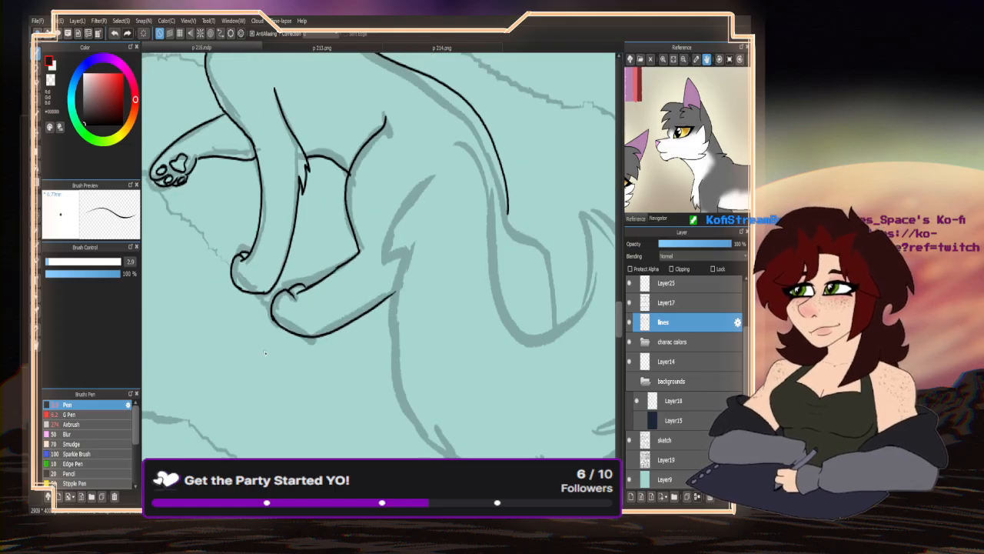
- Trim the belly line where it meets the thigh using the transparent colour, and compare the line art with the sketch layer
{"action": "left_click", "coordinate": [51, 80]}
{"action": "scroll", "coordinate": [348, 181], "scroll_direction": "up", "scroll_amount": 2}
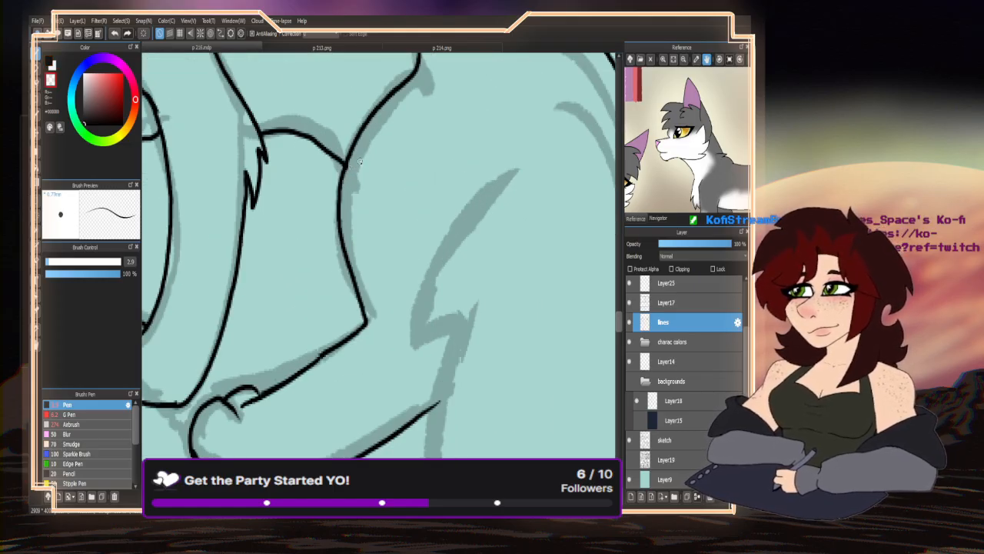
{"action": "scroll", "coordinate": [359, 161], "scroll_direction": "down", "scroll_amount": 3}
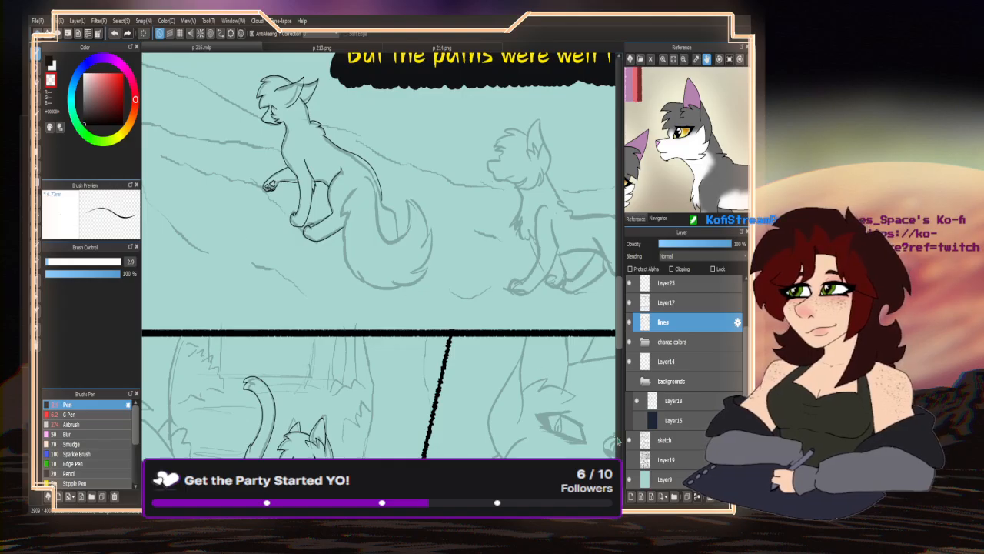
{"action": "left_click", "coordinate": [630, 440]}
{"action": "left_click", "coordinate": [629, 440]}
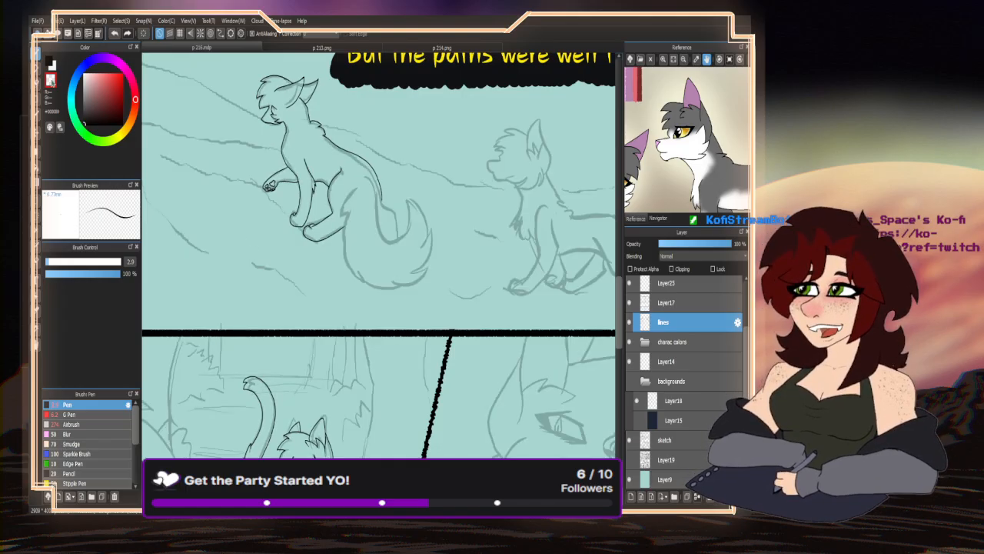
- Ink the rump line in black from the end of the back down into the curve of the tail
{"action": "key", "text": "x"}
{"action": "scroll", "coordinate": [392, 210], "scroll_direction": "up", "scroll_amount": 3}
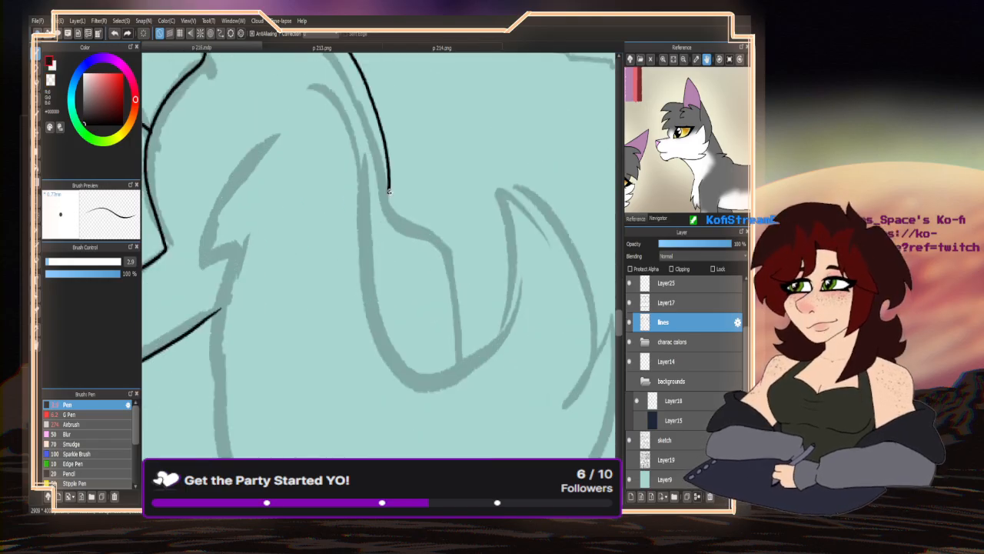
{"action": "mouse_move", "coordinate": [388, 189]}
{"action": "left_mouse_down"}
{"action": "mouse_move", "coordinate": [457, 250]}
{"action": "mouse_move", "coordinate": [464, 323]}
{"action": "left_mouse_up"}
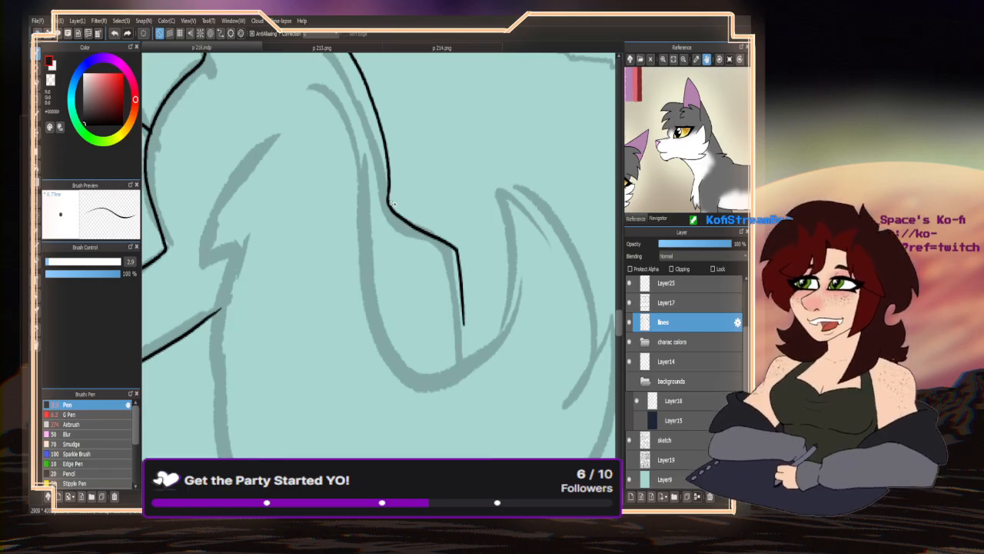
{"action": "scroll", "coordinate": [392, 203], "scroll_direction": "down", "scroll_amount": 6}
{"action": "scroll", "coordinate": [351, 238], "scroll_direction": "up", "scroll_amount": 2}
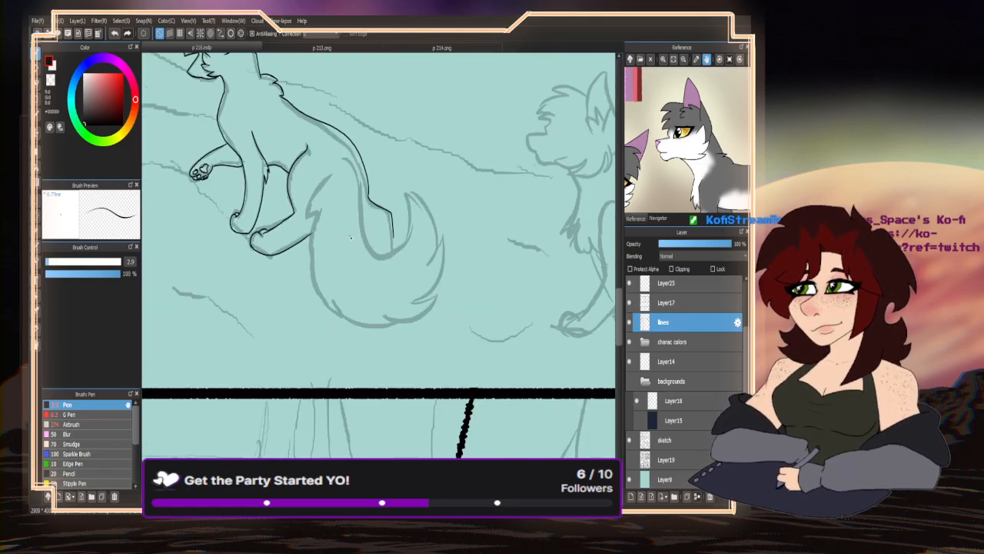
- Bring the tail into view in the reference image and ink the tail's front edge with jagged fur tufts down to its underside
{"action": "left_click_drag", "start_coordinate": [674, 144], "coordinate": [659, 160]}
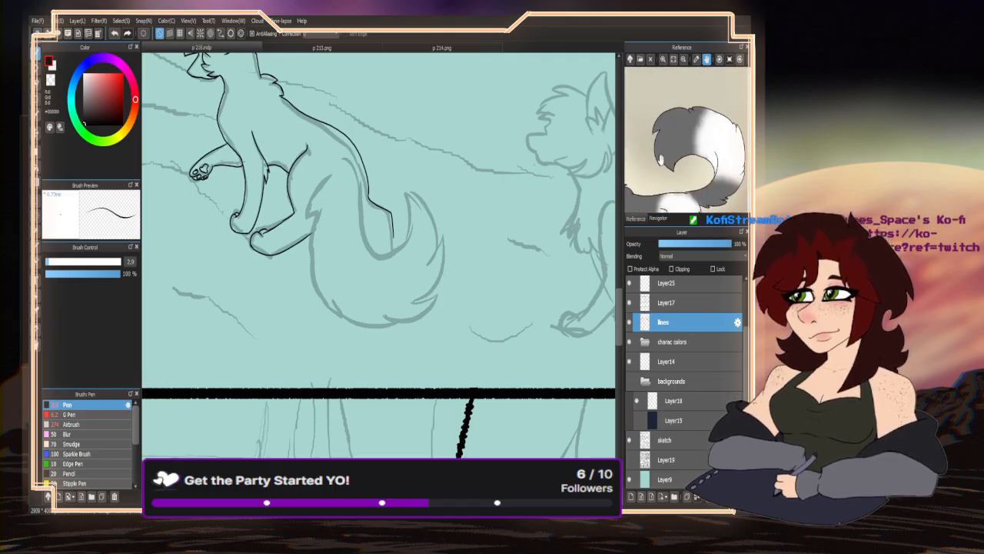
{"action": "scroll", "coordinate": [330, 180], "scroll_direction": "up", "scroll_amount": 3}
{"action": "mouse_move", "coordinate": [324, 161]}
{"action": "left_mouse_down"}
{"action": "mouse_move", "coordinate": [286, 181]}
{"action": "mouse_move", "coordinate": [299, 190]}
{"action": "mouse_move", "coordinate": [261, 217]}
{"action": "mouse_move", "coordinate": [247, 277]}
{"action": "left_mouse_up"}
{"action": "scroll", "coordinate": [254, 261], "scroll_direction": "down", "scroll_amount": 2}
{"action": "scroll", "coordinate": [280, 208], "scroll_direction": "up", "scroll_amount": 1}
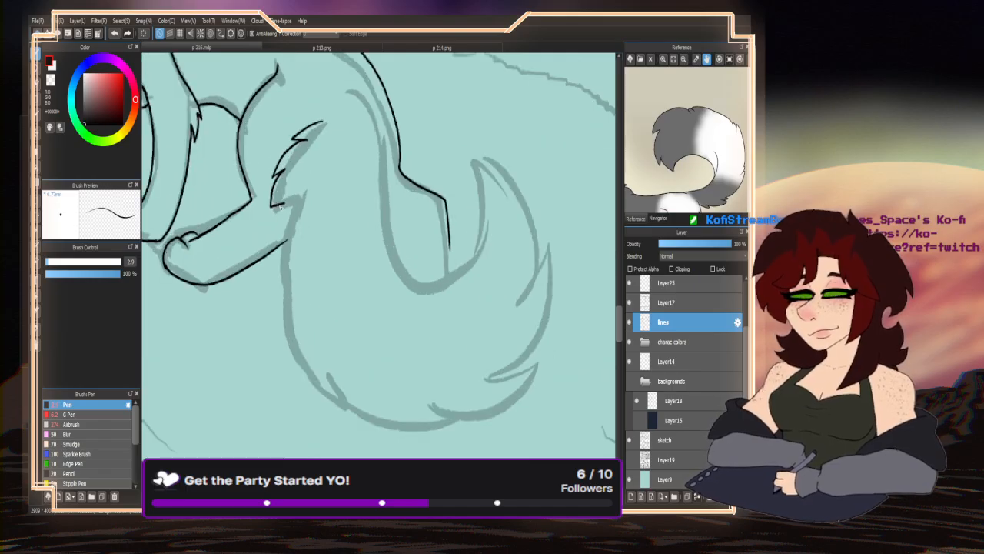
{"action": "mouse_move", "coordinate": [282, 216]}
{"action": "left_mouse_down"}
{"action": "mouse_move", "coordinate": [268, 278]}
{"action": "mouse_move", "coordinate": [276, 333]}
{"action": "mouse_move", "coordinate": [280, 323]}
{"action": "mouse_move", "coordinate": [288, 329]}
{"action": "mouse_move", "coordinate": [293, 352]}
{"action": "mouse_move", "coordinate": [365, 442]}
{"action": "mouse_move", "coordinate": [390, 446]}
{"action": "left_mouse_up"}
{"action": "scroll", "coordinate": [305, 343], "scroll_direction": "up", "scroll_amount": 2}
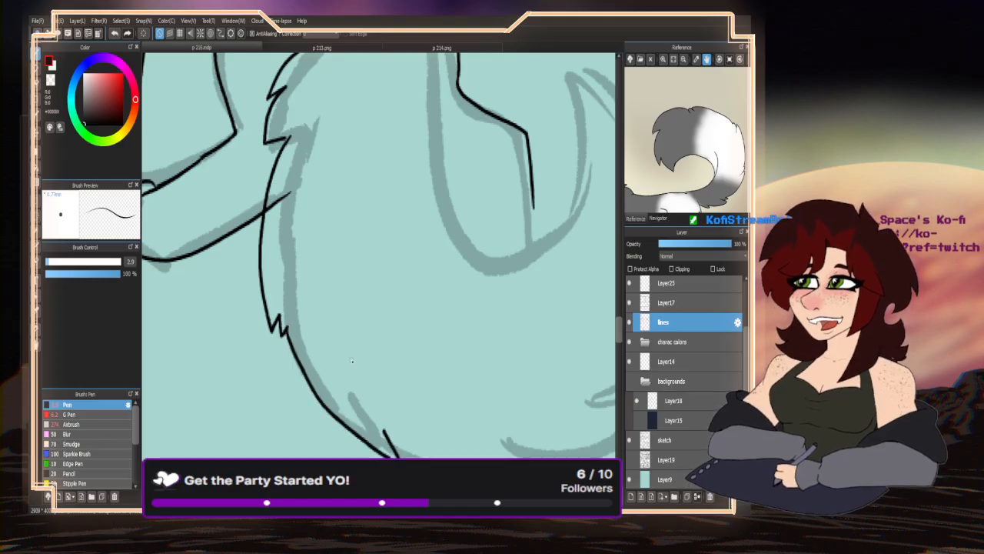
{"action": "scroll", "coordinate": [389, 415], "scroll_direction": "down", "scroll_amount": 2}
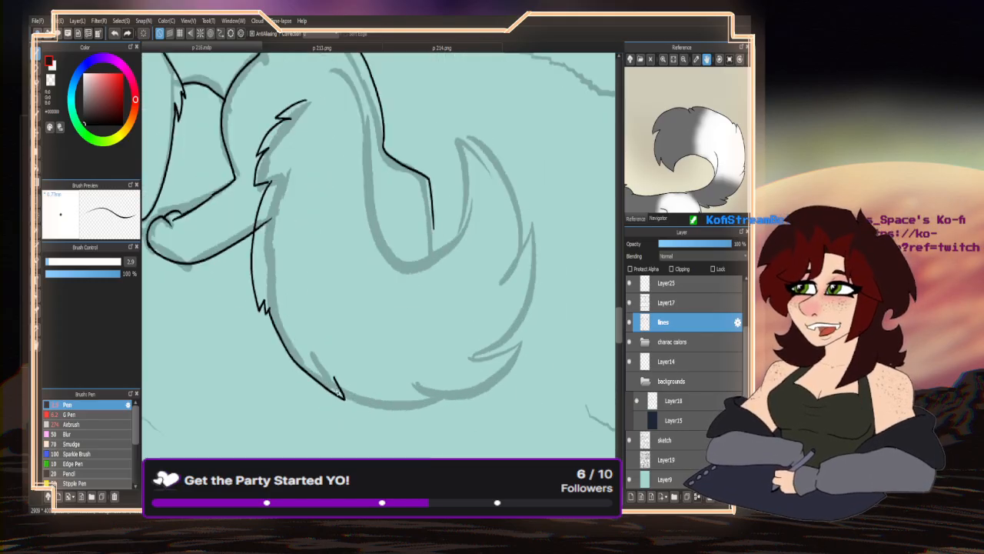
- Ink the rest of the tail's outer fur edge, its tip and inner curve, and extend the rump line to meet it
{"action": "mouse_move", "coordinate": [338, 386]}
{"action": "left_mouse_down"}
{"action": "mouse_move", "coordinate": [436, 416]}
{"action": "mouse_move", "coordinate": [437, 401]}
{"action": "mouse_move", "coordinate": [504, 389]}
{"action": "mouse_move", "coordinate": [518, 354]}
{"action": "mouse_move", "coordinate": [494, 355]}
{"action": "mouse_move", "coordinate": [553, 251]}
{"action": "mouse_move", "coordinate": [546, 232]}
{"action": "mouse_move", "coordinate": [518, 268]}
{"action": "mouse_move", "coordinate": [531, 248]}
{"action": "mouse_move", "coordinate": [533, 209]}
{"action": "mouse_move", "coordinate": [509, 162]}
{"action": "mouse_move", "coordinate": [465, 133]}
{"action": "left_mouse_up"}
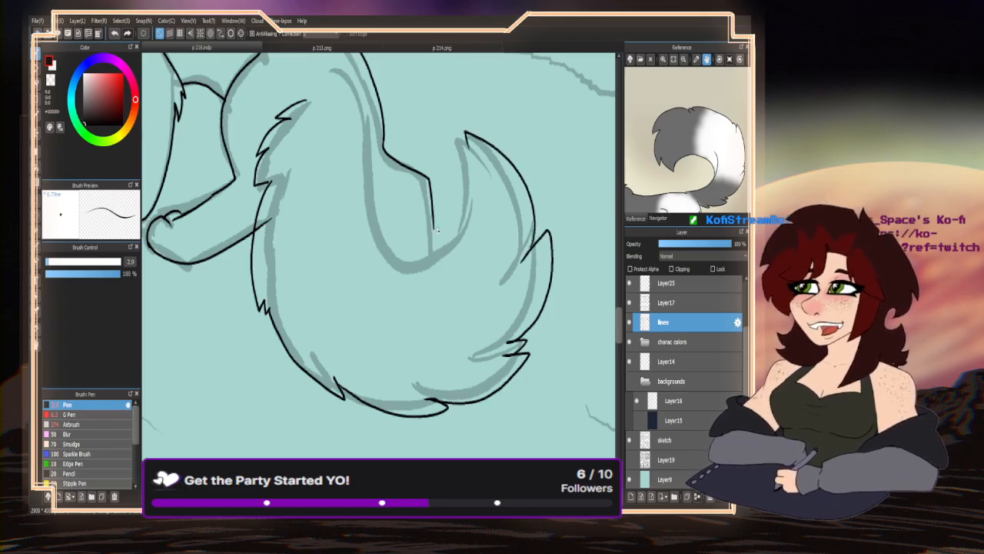
{"action": "mouse_move", "coordinate": [363, 100]}
{"action": "left_mouse_down"}
{"action": "mouse_move", "coordinate": [369, 182]}
{"action": "mouse_move", "coordinate": [387, 247]}
{"action": "mouse_move", "coordinate": [435, 260]}
{"action": "mouse_move", "coordinate": [472, 202]}
{"action": "mouse_move", "coordinate": [462, 135]}
{"action": "mouse_move", "coordinate": [453, 134]}
{"action": "mouse_move", "coordinate": [476, 153]}
{"action": "left_mouse_up"}
{"action": "scroll", "coordinate": [465, 142], "scroll_direction": "up", "scroll_amount": 2}
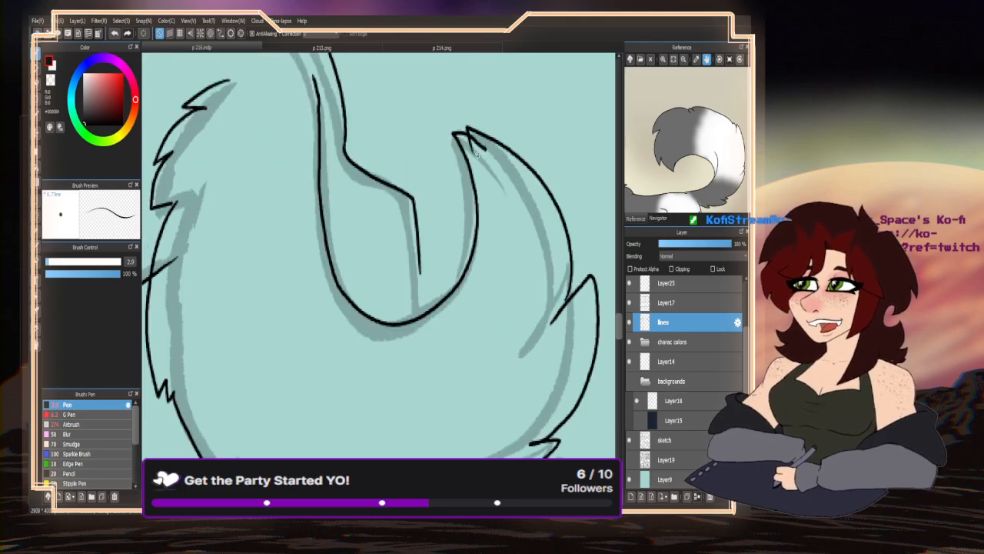
{"action": "scroll", "coordinate": [421, 277], "scroll_direction": "up", "scroll_amount": 3}
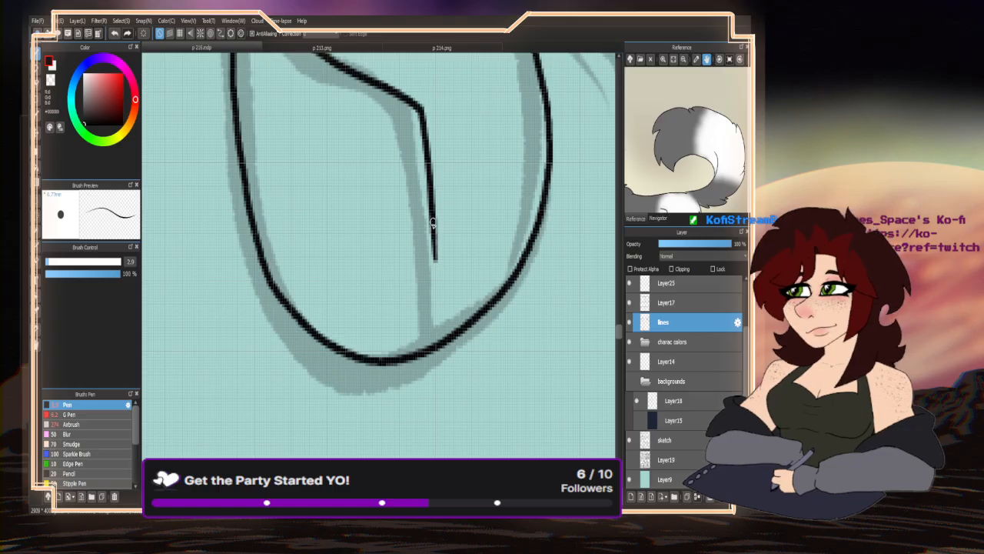
{"action": "left_click_drag", "start_coordinate": [433, 222], "coordinate": [432, 355]}
{"action": "scroll", "coordinate": [415, 345], "scroll_direction": "down", "scroll_amount": 4}
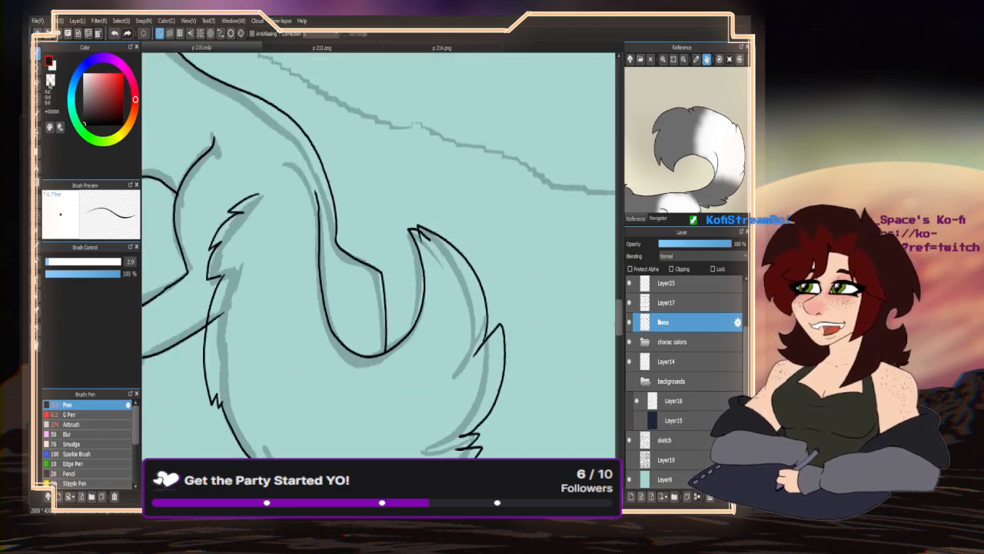
- Clean up the overlapping line ends at the tail tip and the outer fur tufts using the transparent colour
{"action": "left_click", "coordinate": [50, 80]}
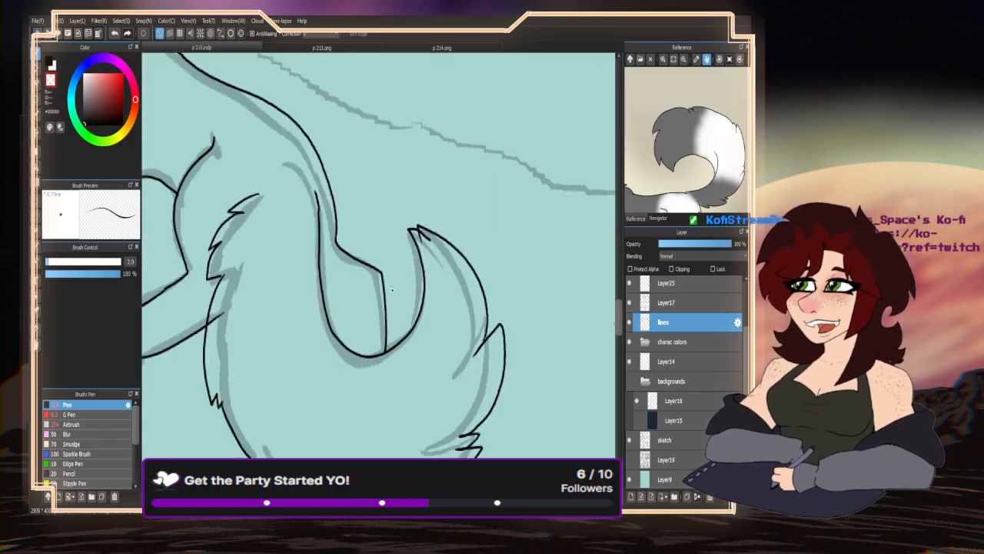
{"action": "scroll", "coordinate": [429, 242], "scroll_direction": "up", "scroll_amount": 5}
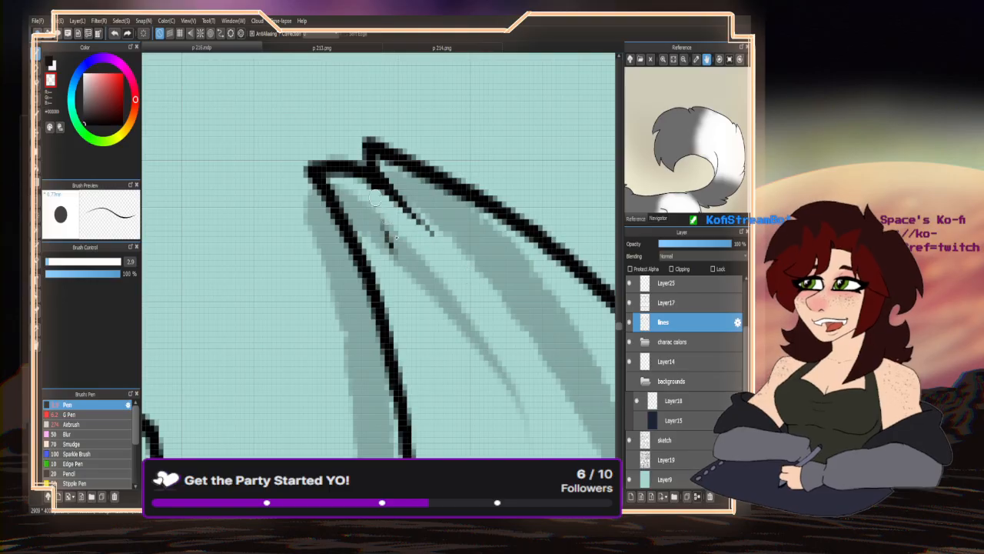
{"action": "scroll", "coordinate": [419, 277], "scroll_direction": "down", "scroll_amount": 5}
{"action": "scroll", "coordinate": [429, 293], "scroll_direction": "up", "scroll_amount": 5}
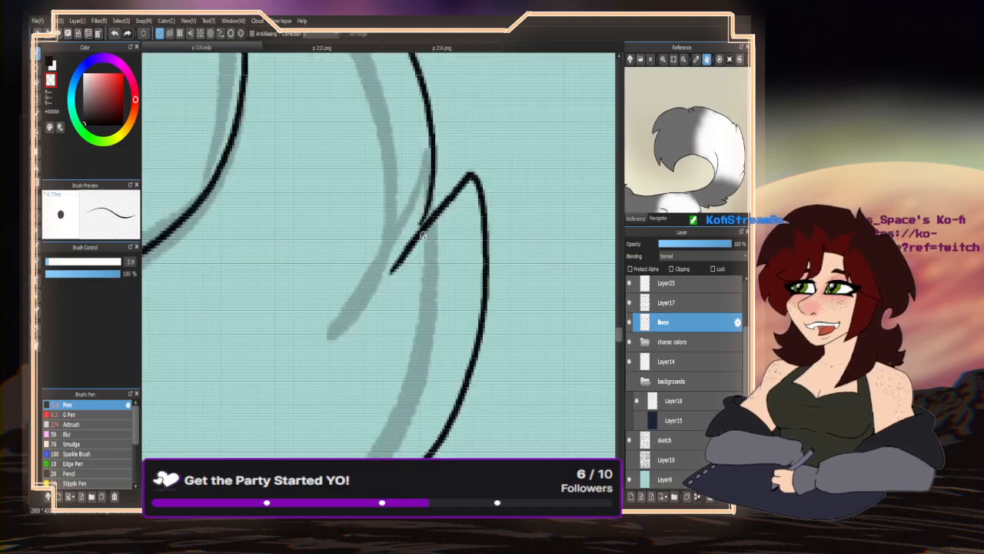
{"action": "key", "text": "ctrl+z"}
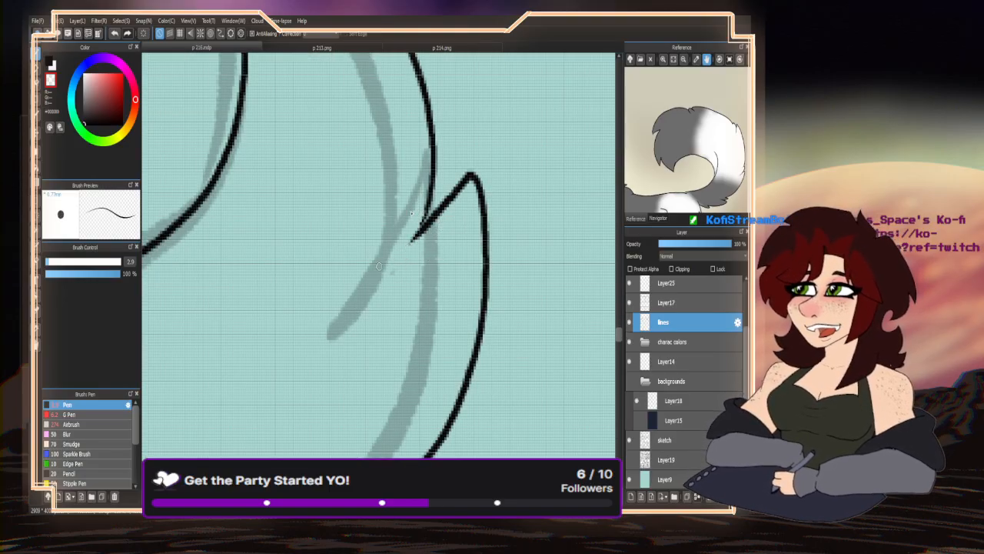
{"action": "scroll", "coordinate": [419, 243], "scroll_direction": "down", "scroll_amount": 5}
{"action": "scroll", "coordinate": [418, 244], "scroll_direction": "up", "scroll_amount": 5}
{"action": "scroll", "coordinate": [417, 244], "scroll_direction": "down", "scroll_amount": 3}
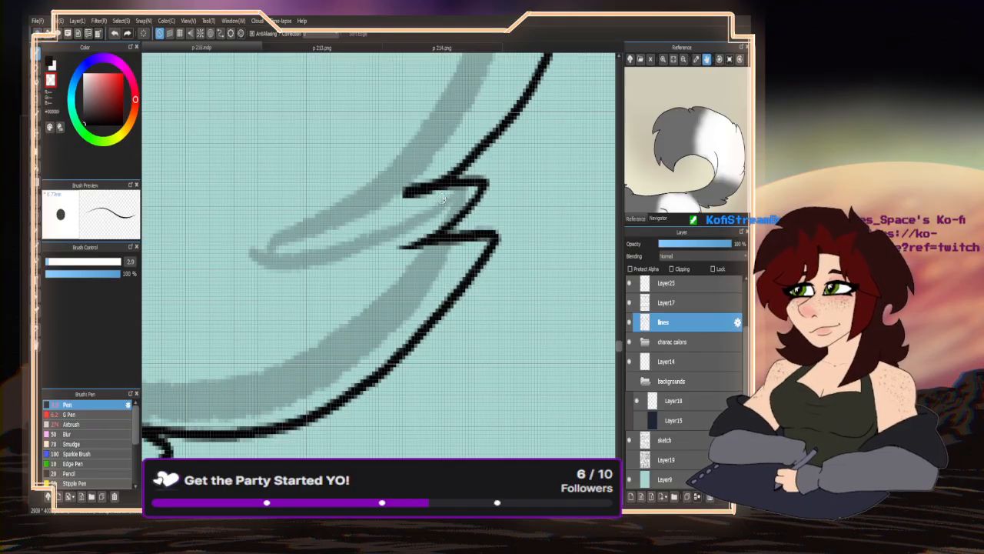
{"action": "scroll", "coordinate": [424, 250], "scroll_direction": "down", "scroll_amount": 2}
{"action": "scroll", "coordinate": [423, 250], "scroll_direction": "down", "scroll_amount": 3}
- Tidy the fur tuft line ends along the underside of the tail, undoing unwanted erasures
{"action": "scroll", "coordinate": [252, 180], "scroll_direction": "up", "scroll_amount": 7}
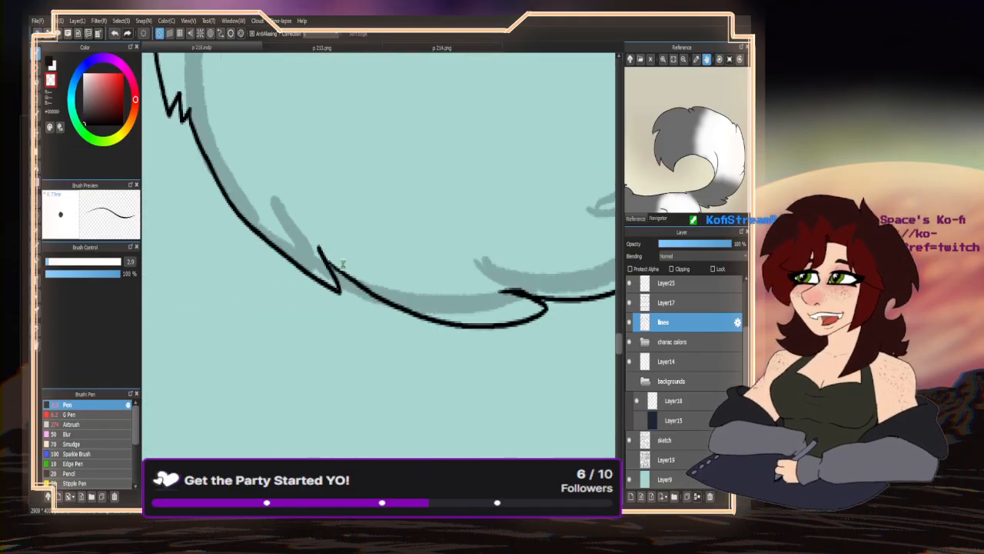
{"action": "key", "text": "ctrl+z"}
{"action": "scroll", "coordinate": [252, 179], "scroll_direction": "down", "scroll_amount": 4}
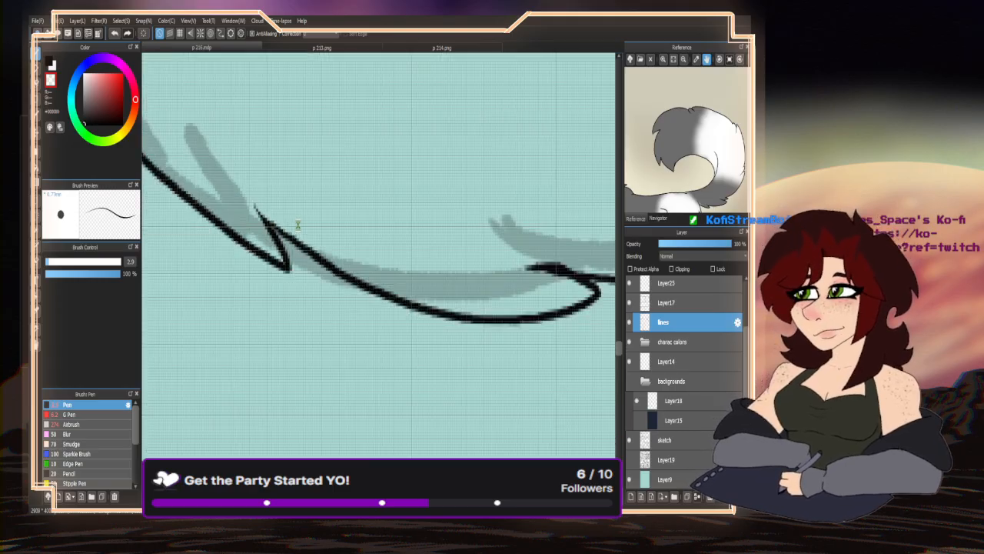
{"action": "scroll", "coordinate": [429, 240], "scroll_direction": "up", "scroll_amount": 4}
{"action": "key", "text": "ctrl+z"}
{"action": "scroll", "coordinate": [428, 241], "scroll_direction": "down", "scroll_amount": 5}
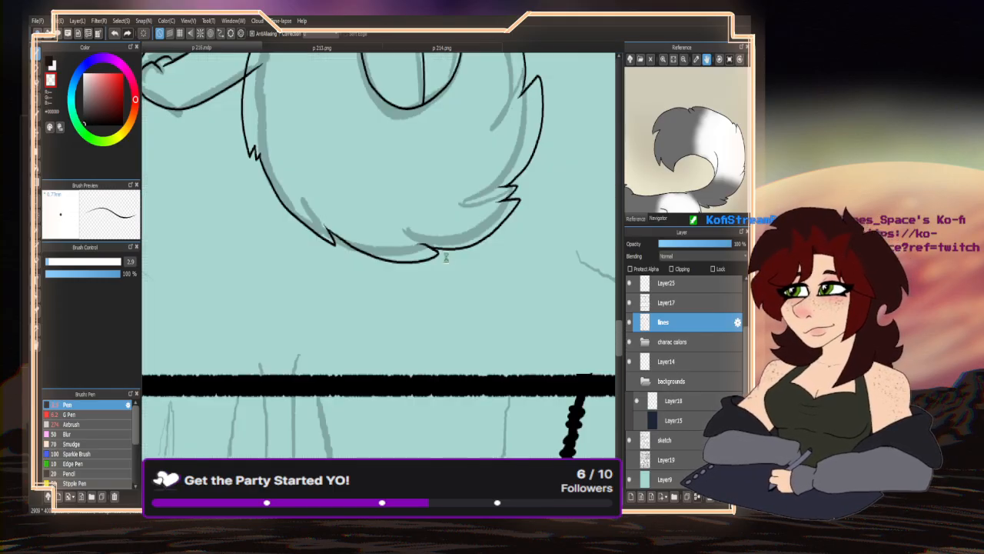
- Erase the part of the hind leg line that crosses into the tail
{"action": "scroll", "coordinate": [375, 191], "scroll_direction": "up", "scroll_amount": 4}
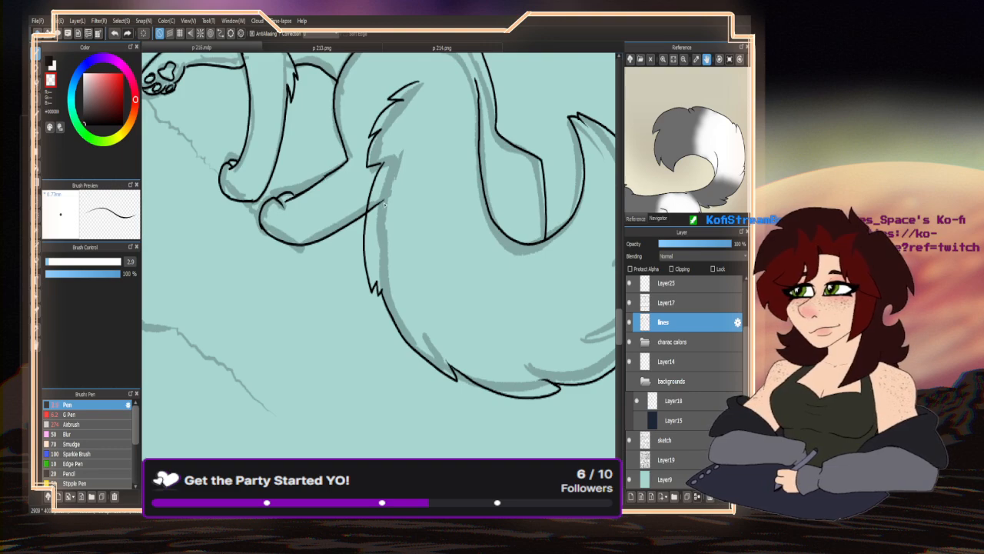
{"action": "scroll", "coordinate": [385, 202], "scroll_direction": "up", "scroll_amount": 3}
{"action": "left_click_drag", "start_coordinate": [389, 224], "coordinate": [340, 262]}
{"action": "scroll", "coordinate": [360, 260], "scroll_direction": "down", "scroll_amount": 3}
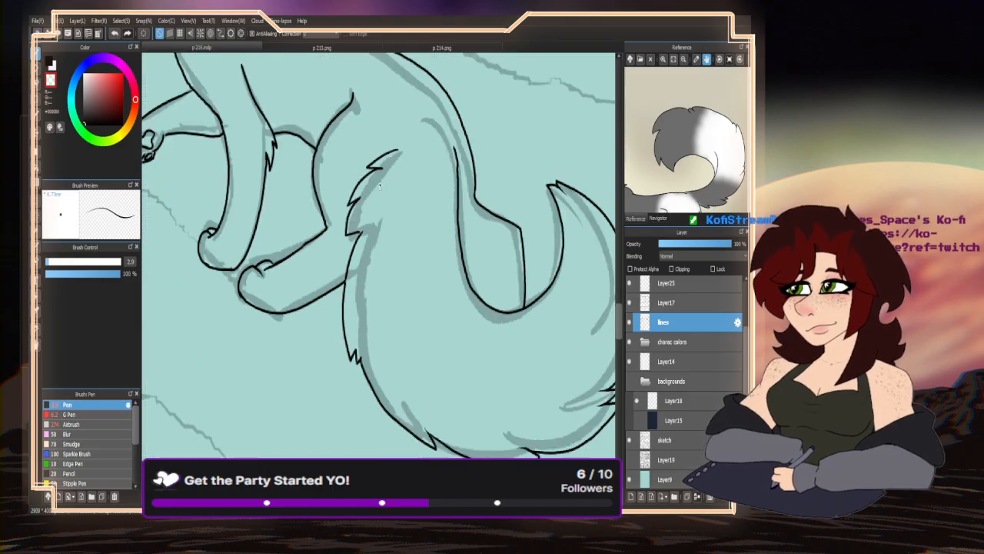
- Trim the tuft line ends on the upper front edge of the tail and hide the sketch layer to check the line art
{"action": "scroll", "coordinate": [381, 195], "scroll_direction": "up", "scroll_amount": 3}
{"action": "left_click_drag", "start_coordinate": [429, 120], "coordinate": [446, 148]}
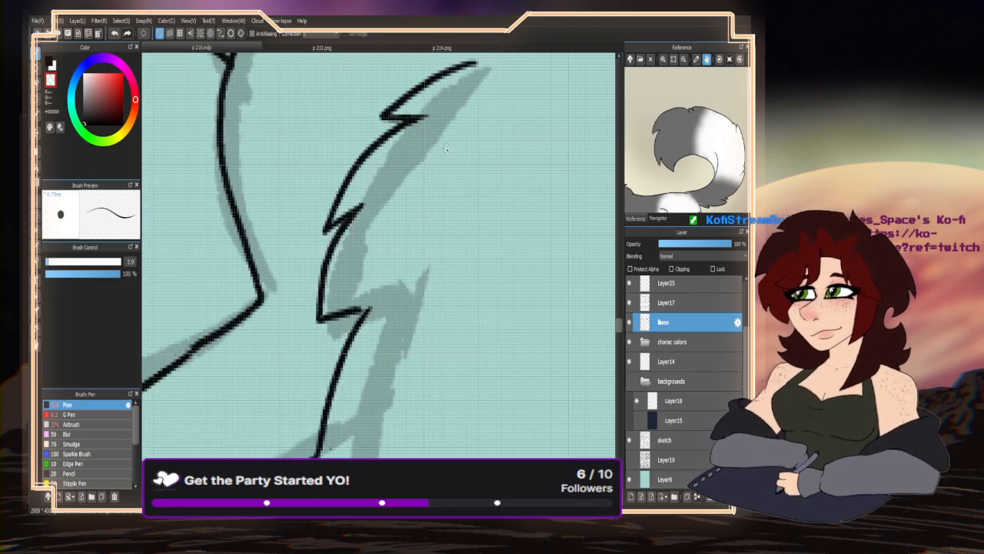
{"action": "scroll", "coordinate": [322, 231], "scroll_direction": "down", "scroll_amount": 6}
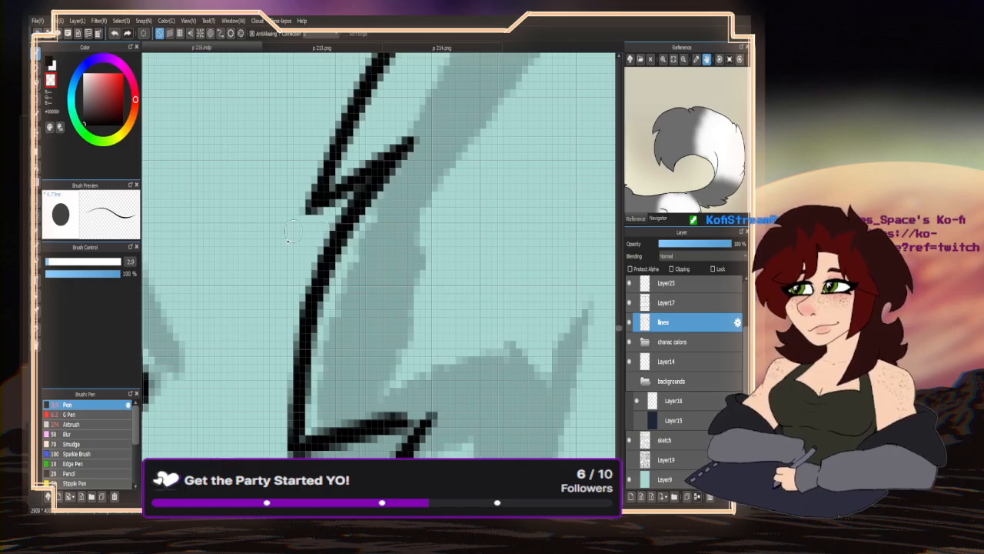
{"action": "scroll", "coordinate": [402, 271], "scroll_direction": "up", "scroll_amount": 2}
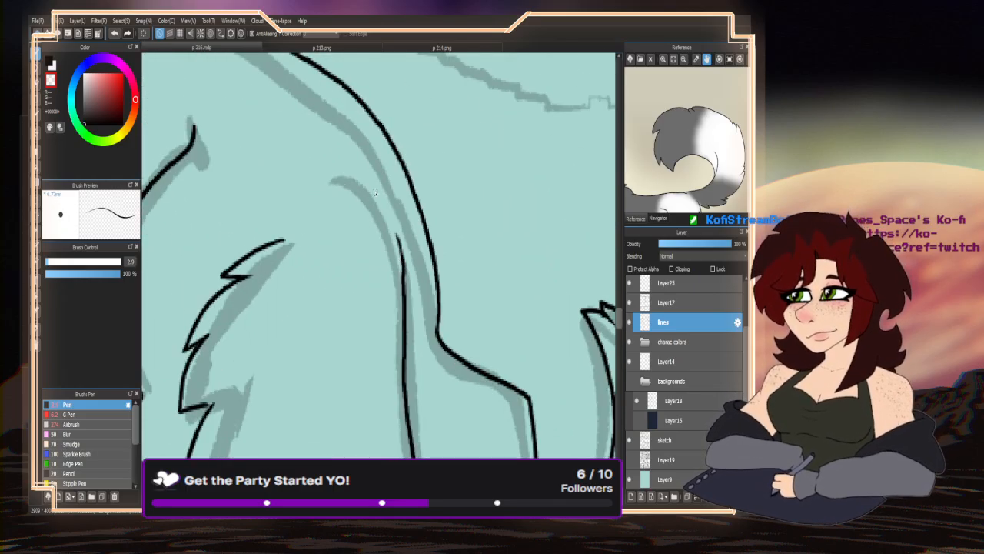
{"action": "scroll", "coordinate": [400, 265], "scroll_direction": "down", "scroll_amount": 6}
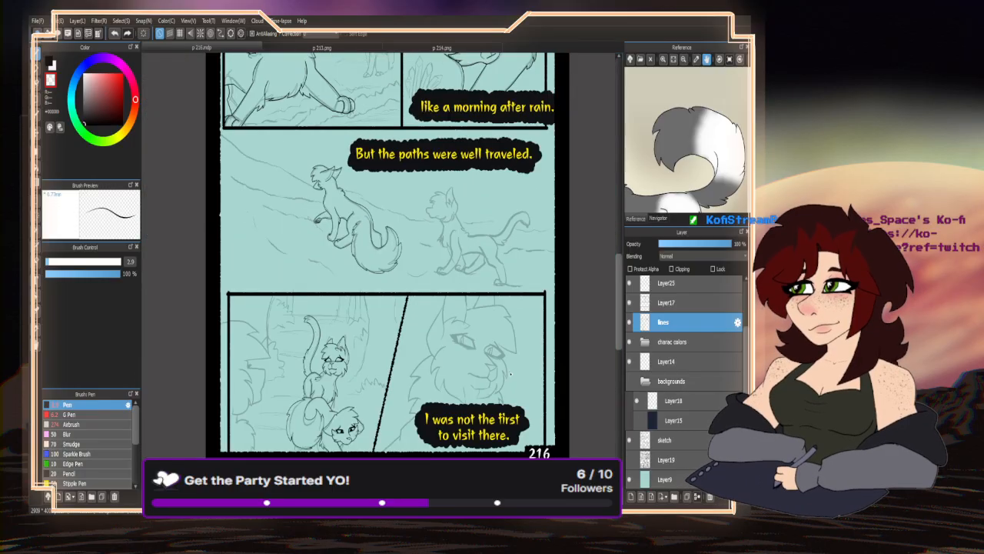
{"action": "left_click", "coordinate": [629, 440]}
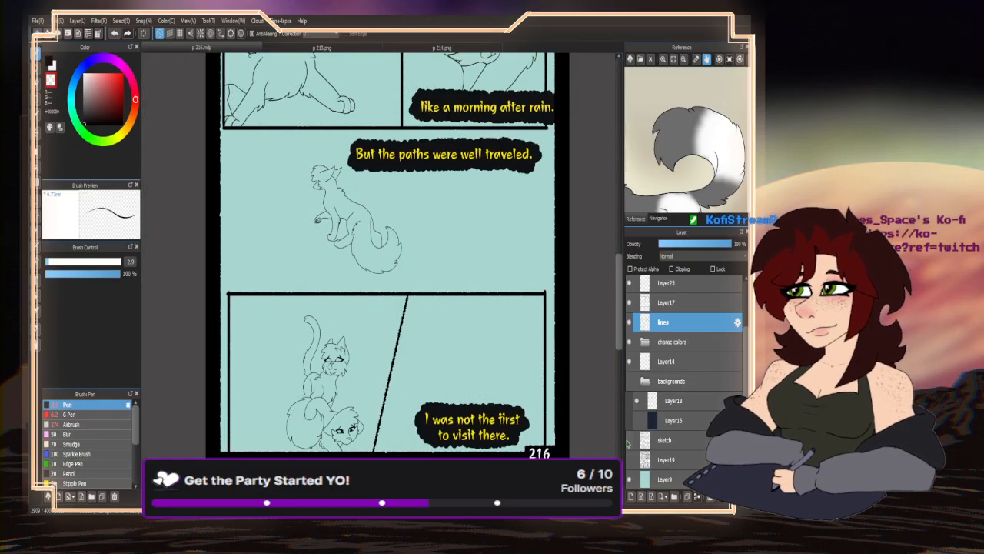
- Show the sketch layer again and bring the orange and white cat's head into view in the reference image
{"action": "left_click", "coordinate": [629, 441]}
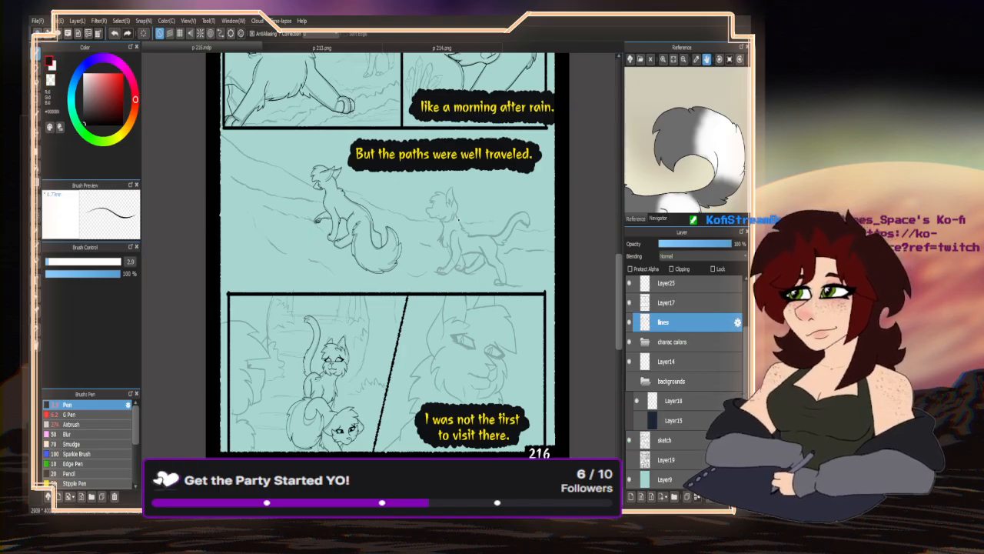
{"action": "scroll", "coordinate": [445, 241], "scroll_direction": "up", "scroll_amount": 5}
{"action": "left_click_drag", "start_coordinate": [694, 109], "coordinate": [627, 85]}
{"action": "left_click_drag", "start_coordinate": [653, 192], "coordinate": [689, 85]}
{"action": "left_click_drag", "start_coordinate": [657, 173], "coordinate": [711, 108]}
{"action": "left_click_drag", "start_coordinate": [653, 145], "coordinate": [742, 165]}
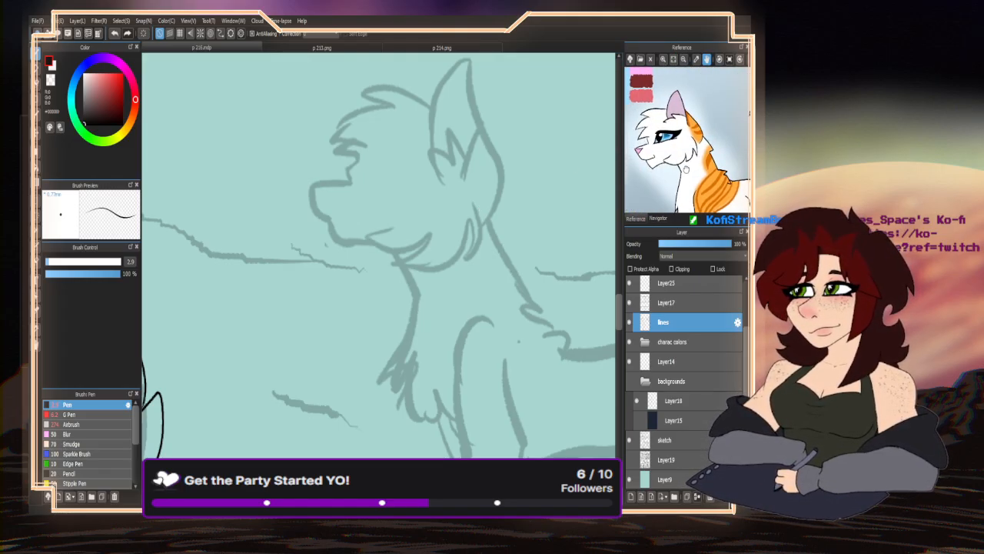
- Ink the walking cat's muzzle from brow to chin and the fur tufts over the forehead and top of the head
{"action": "scroll", "coordinate": [366, 146], "scroll_direction": "up", "scroll_amount": 3}
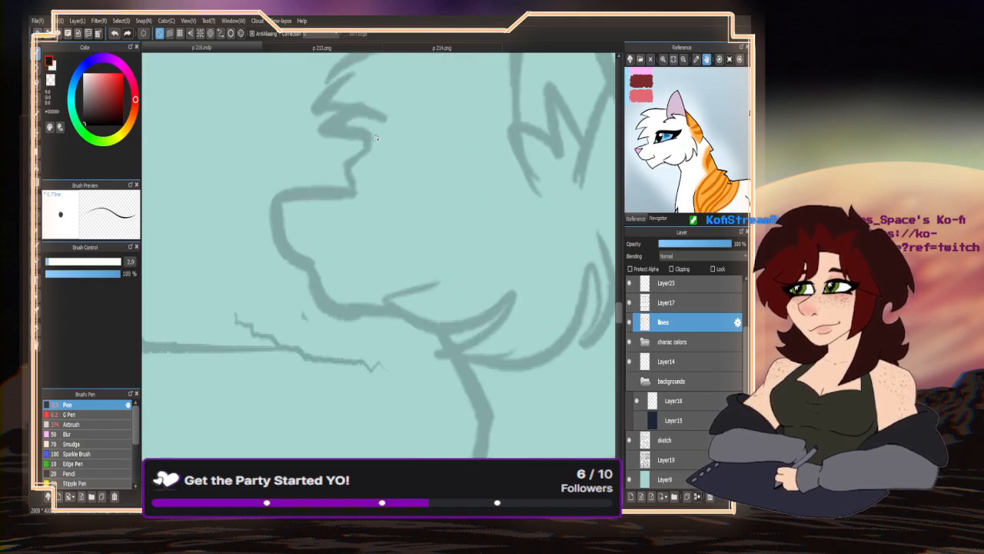
{"action": "mouse_move", "coordinate": [376, 137]}
{"action": "left_mouse_down"}
{"action": "mouse_move", "coordinate": [351, 191]}
{"action": "mouse_move", "coordinate": [291, 193]}
{"action": "mouse_move", "coordinate": [281, 206]}
{"action": "mouse_move", "coordinate": [286, 257]}
{"action": "mouse_move", "coordinate": [312, 273]}
{"action": "mouse_move", "coordinate": [319, 296]}
{"action": "mouse_move", "coordinate": [395, 316]}
{"action": "left_mouse_up"}
{"action": "scroll", "coordinate": [353, 242], "scroll_direction": "down", "scroll_amount": 4}
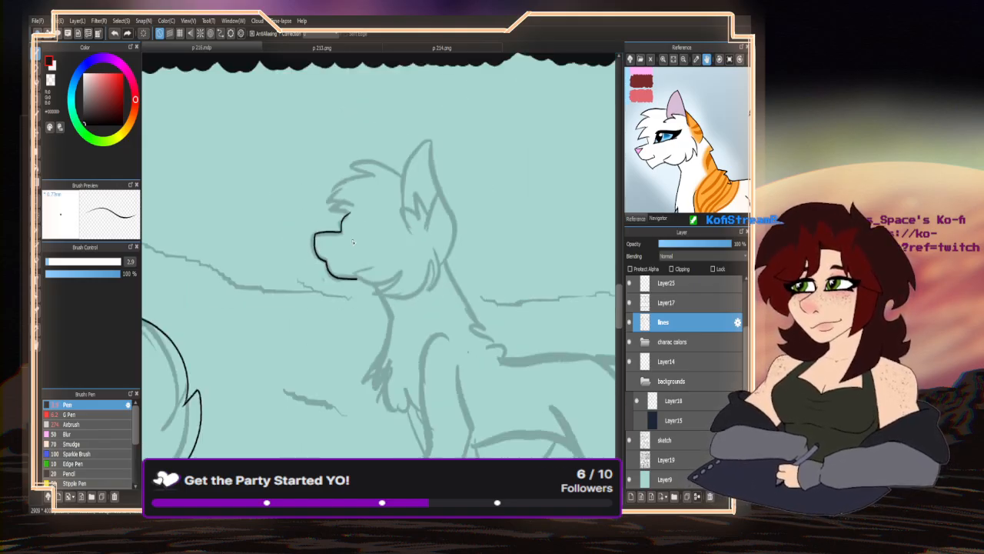
{"action": "scroll", "coordinate": [367, 190], "scroll_direction": "up", "scroll_amount": 4}
{"action": "mouse_move", "coordinate": [465, 210]}
{"action": "left_mouse_down"}
{"action": "mouse_move", "coordinate": [398, 166]}
{"action": "mouse_move", "coordinate": [342, 161]}
{"action": "mouse_move", "coordinate": [355, 174]}
{"action": "mouse_move", "coordinate": [307, 192]}
{"action": "mouse_move", "coordinate": [284, 221]}
{"action": "mouse_move", "coordinate": [311, 229]}
{"action": "mouse_move", "coordinate": [274, 268]}
{"action": "mouse_move", "coordinate": [315, 296]}
{"action": "left_mouse_up"}
{"action": "scroll", "coordinate": [326, 285], "scroll_direction": "down", "scroll_amount": 4}
- Ink the pointed cheek fur along the walking cat's jaw, from below the ear to the chin
{"action": "scroll", "coordinate": [357, 289], "scroll_direction": "up", "scroll_amount": 4}
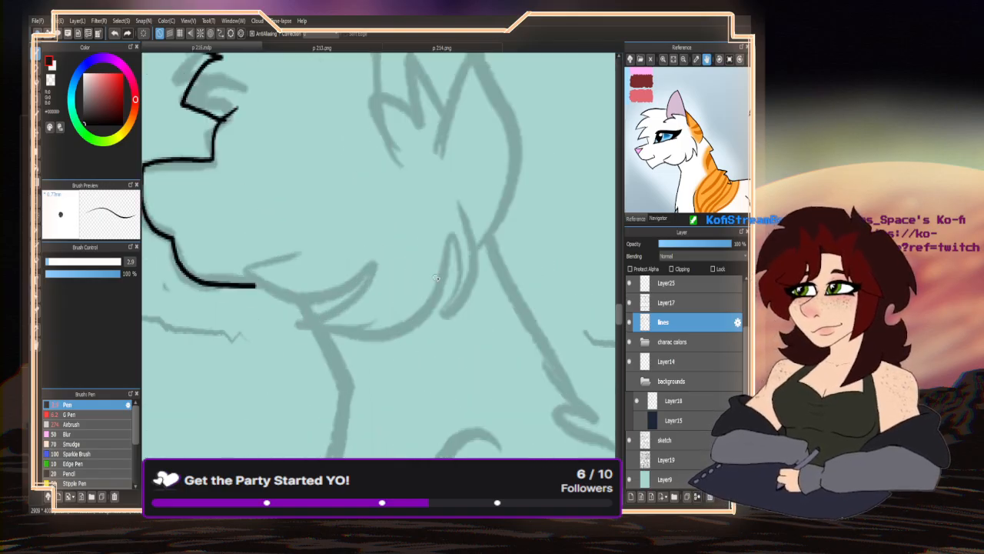
{"action": "mouse_move", "coordinate": [452, 188]}
{"action": "left_mouse_down"}
{"action": "mouse_move", "coordinate": [464, 219]}
{"action": "mouse_move", "coordinate": [435, 321]}
{"action": "mouse_move", "coordinate": [437, 257]}
{"action": "mouse_move", "coordinate": [402, 323]}
{"action": "mouse_move", "coordinate": [368, 304]}
{"action": "mouse_move", "coordinate": [372, 295]}
{"action": "mouse_move", "coordinate": [352, 304]}
{"action": "mouse_move", "coordinate": [251, 271]}
{"action": "mouse_move", "coordinate": [298, 253]}
{"action": "left_mouse_up"}
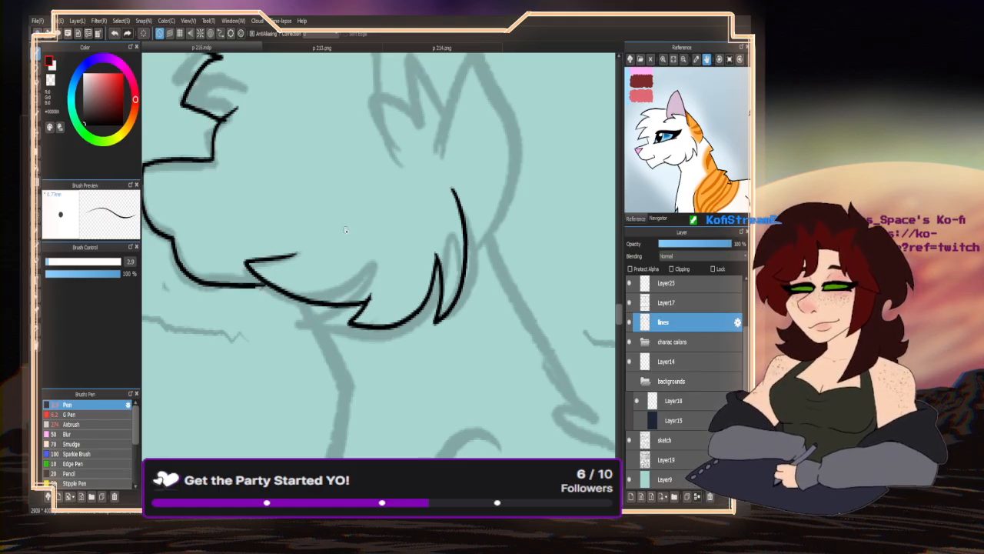
{"action": "scroll", "coordinate": [327, 189], "scroll_direction": "down", "scroll_amount": 2}
{"action": "scroll", "coordinate": [370, 234], "scroll_direction": "up", "scroll_amount": 2}
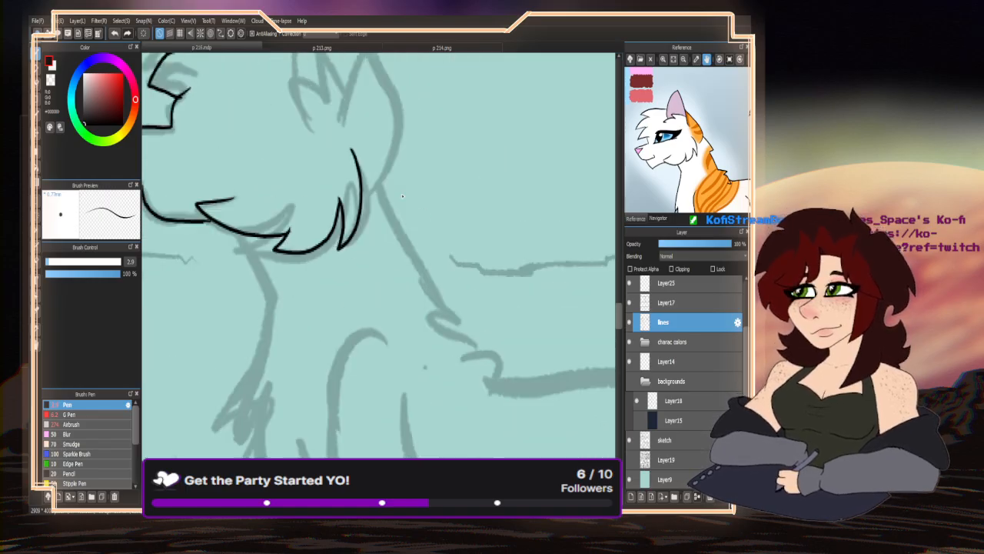
- Ink the back of the neck with jagged fur tufts down to the shoulders, redoing the first stroke
{"action": "left_click_drag", "start_coordinate": [379, 180], "coordinate": [419, 234]}
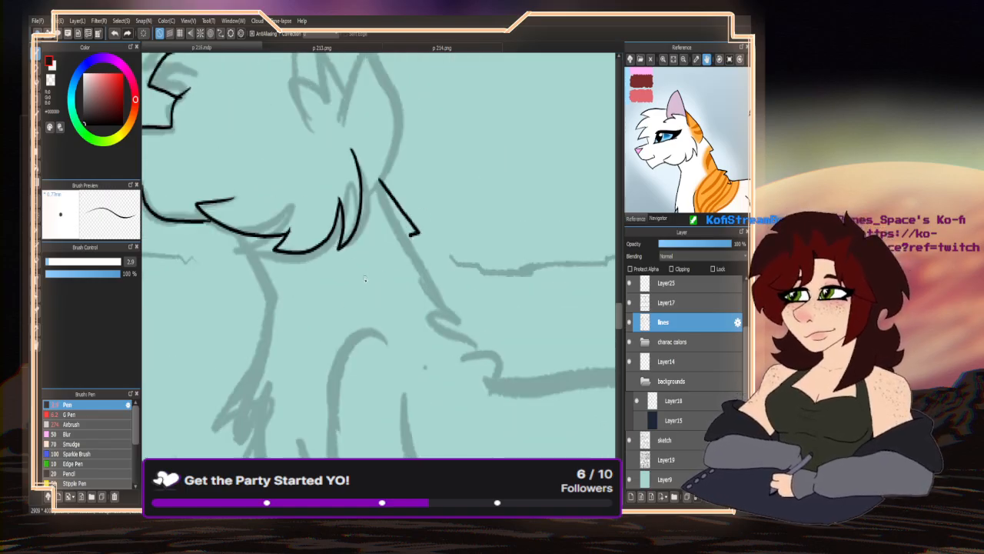
{"action": "key", "text": "ctrl+z"}
{"action": "mouse_move", "coordinate": [383, 164]}
{"action": "left_mouse_down"}
{"action": "mouse_move", "coordinate": [451, 322]}
{"action": "mouse_move", "coordinate": [498, 347]}
{"action": "mouse_move", "coordinate": [521, 381]}
{"action": "mouse_move", "coordinate": [516, 391]}
{"action": "left_mouse_up"}
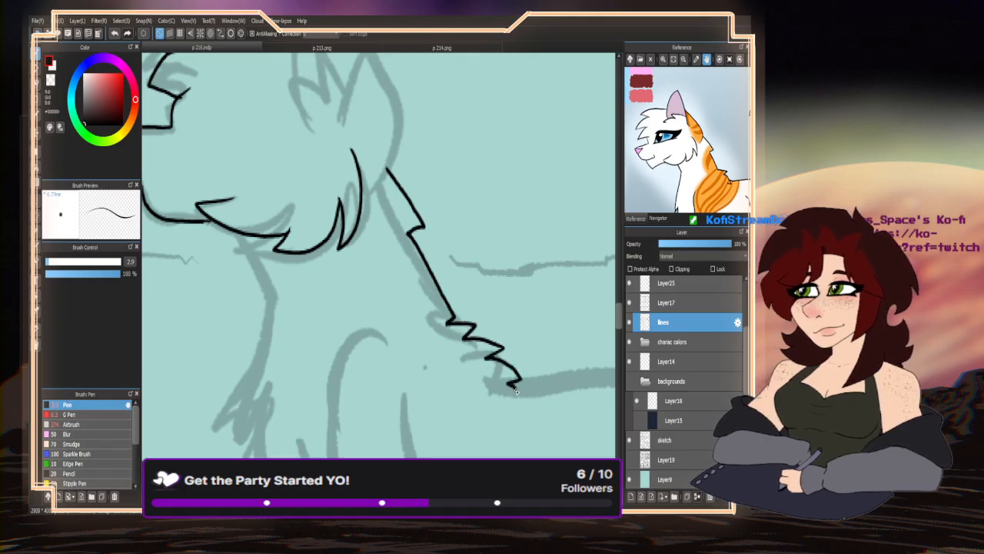
- Try to trim the line ends of the neck tufts with the transparent colour, then return to the black drawing colour
{"action": "left_click", "coordinate": [50, 80]}
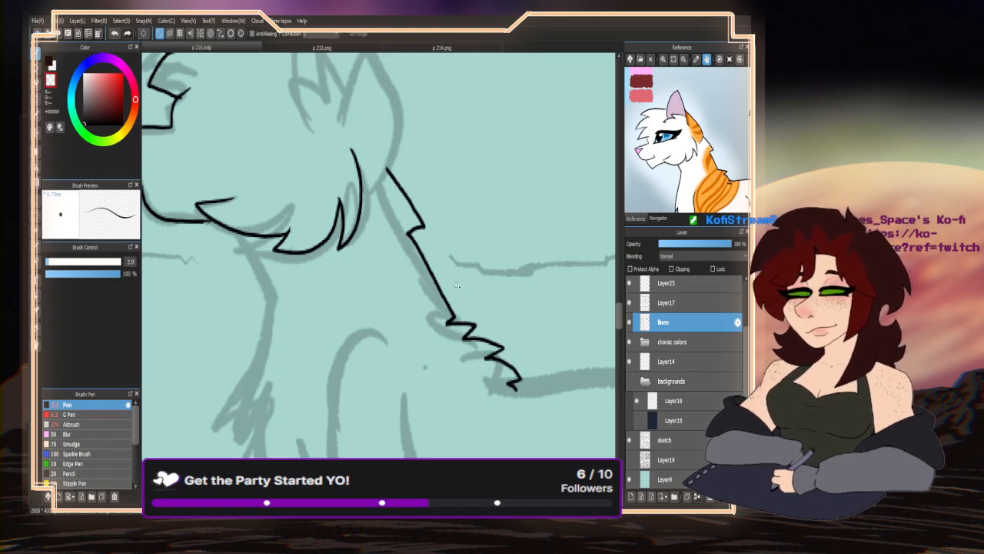
{"action": "scroll", "coordinate": [488, 353], "scroll_direction": "up", "scroll_amount": 5}
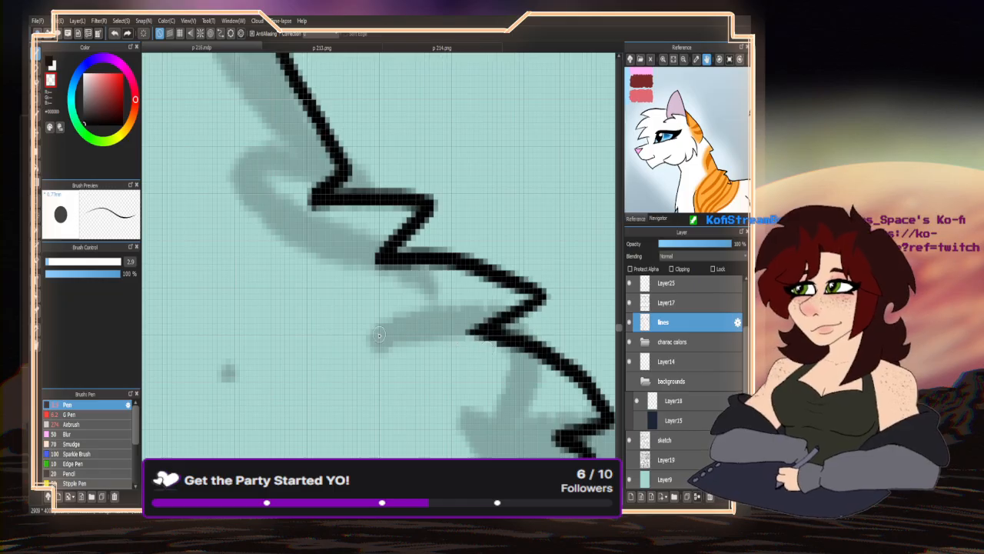
{"action": "scroll", "coordinate": [389, 273], "scroll_direction": "down", "scroll_amount": 2}
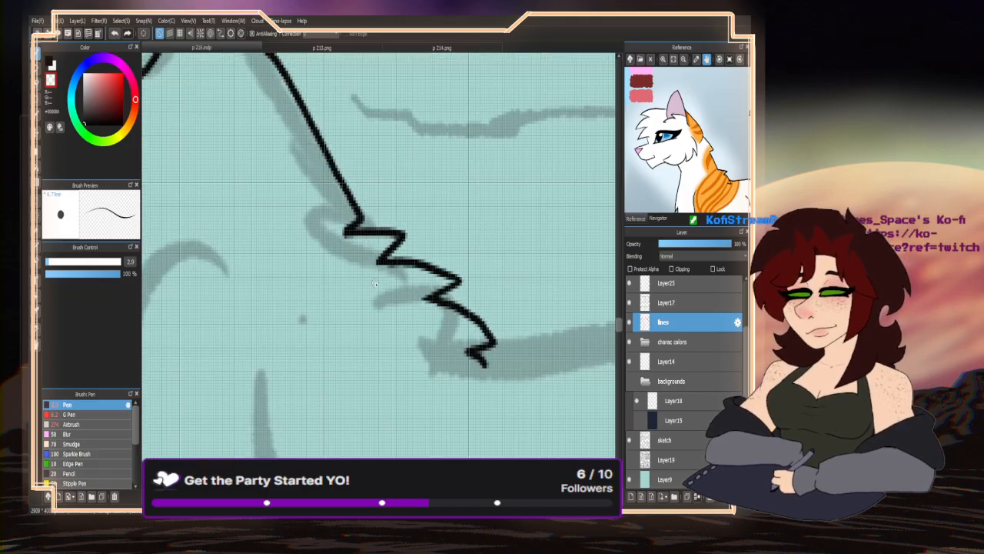
{"action": "scroll", "coordinate": [470, 367], "scroll_direction": "up", "scroll_amount": 1}
{"action": "scroll", "coordinate": [476, 373], "scroll_direction": "down", "scroll_amount": 1}
{"action": "scroll", "coordinate": [407, 375], "scroll_direction": "down", "scroll_amount": 2}
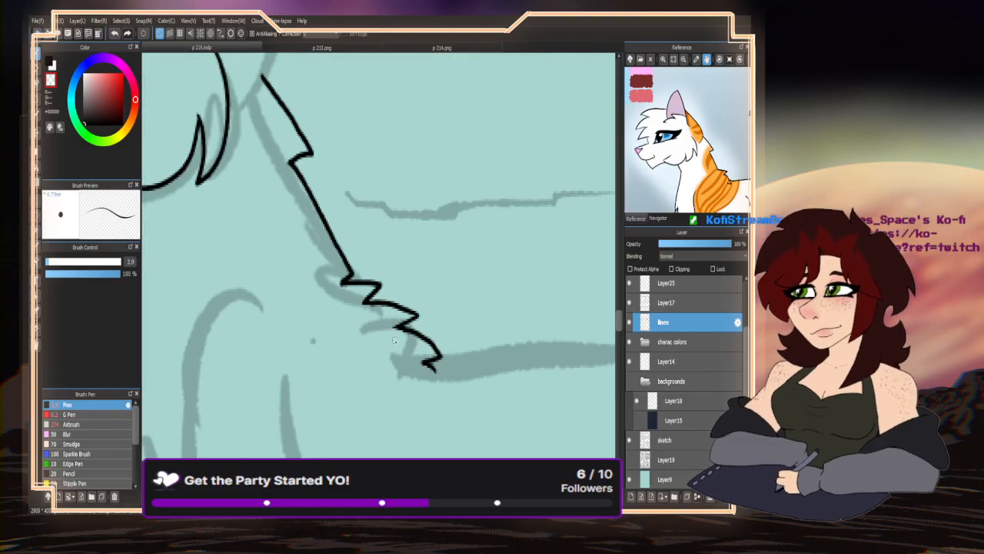
{"action": "key", "text": "ctrl+z"}
{"action": "scroll", "coordinate": [385, 321], "scroll_direction": "down", "scroll_amount": 4}
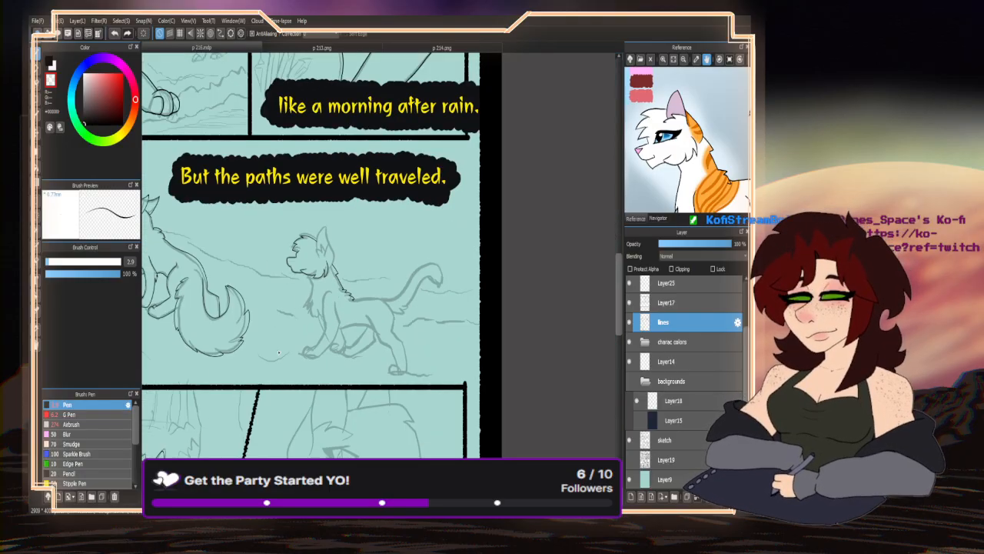
{"action": "scroll", "coordinate": [314, 307], "scroll_direction": "up", "scroll_amount": 1}
{"action": "left_click", "coordinate": [51, 79]}
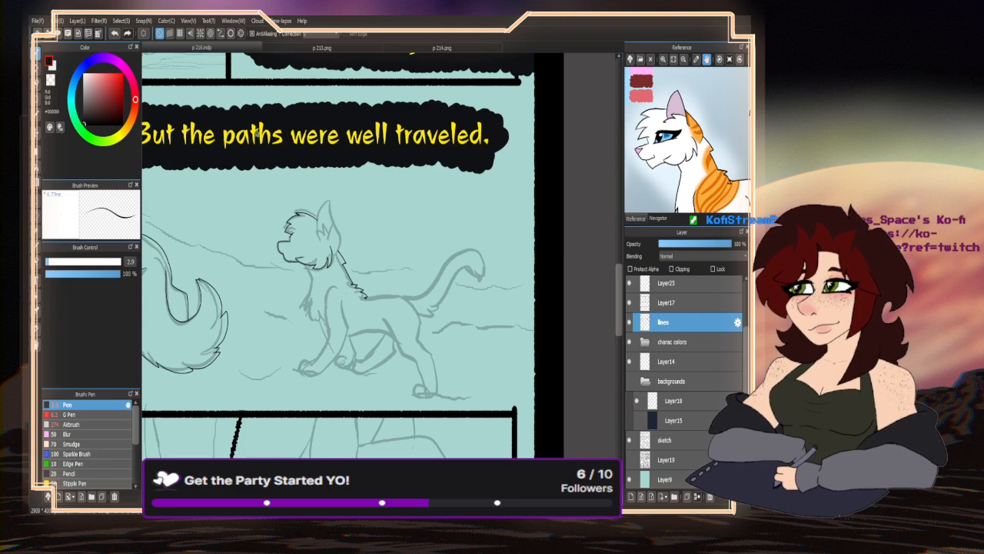
{"action": "scroll", "coordinate": [339, 238], "scroll_direction": "up", "scroll_amount": 3}
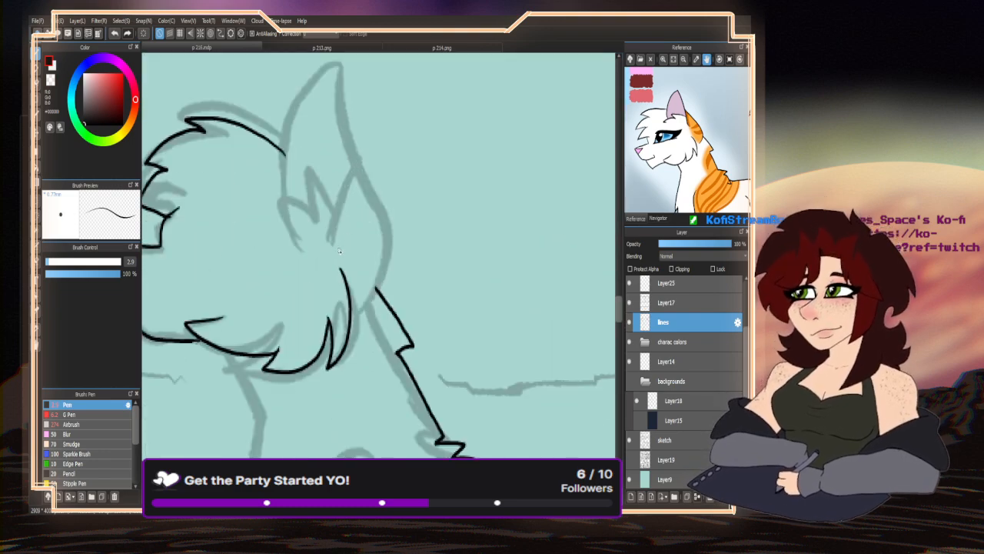
{"action": "left_click_drag", "start_coordinate": [339, 250], "coordinate": [356, 162]}
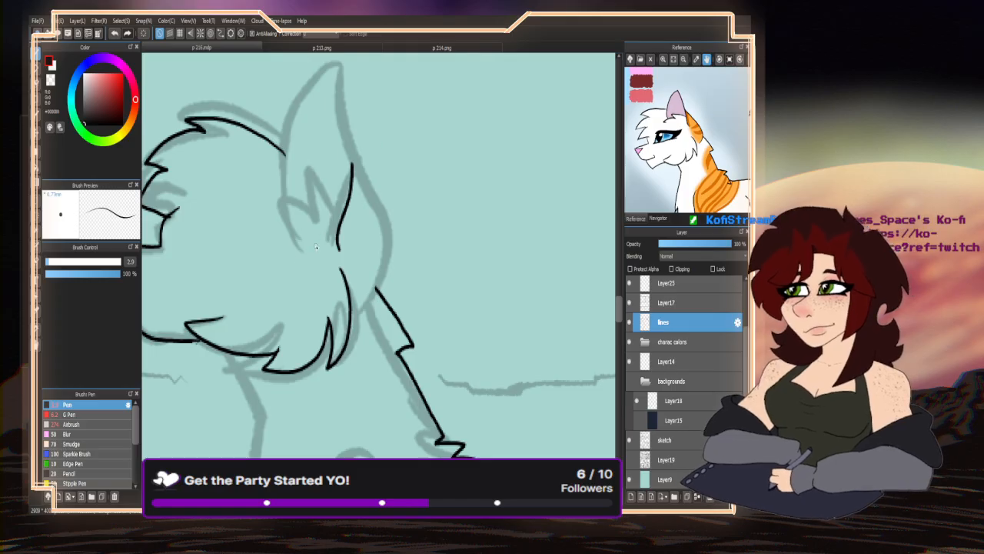
{"action": "key", "text": "ctrl+z"}
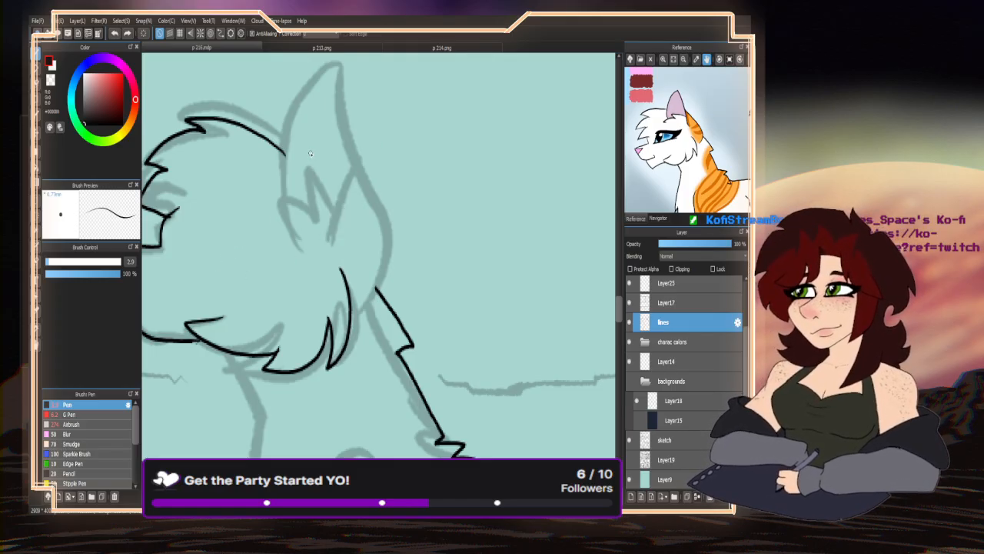
{"action": "mouse_move", "coordinate": [282, 200]}
{"action": "left_mouse_down"}
{"action": "mouse_move", "coordinate": [279, 148]}
{"action": "mouse_move", "coordinate": [319, 78]}
{"action": "left_mouse_up"}
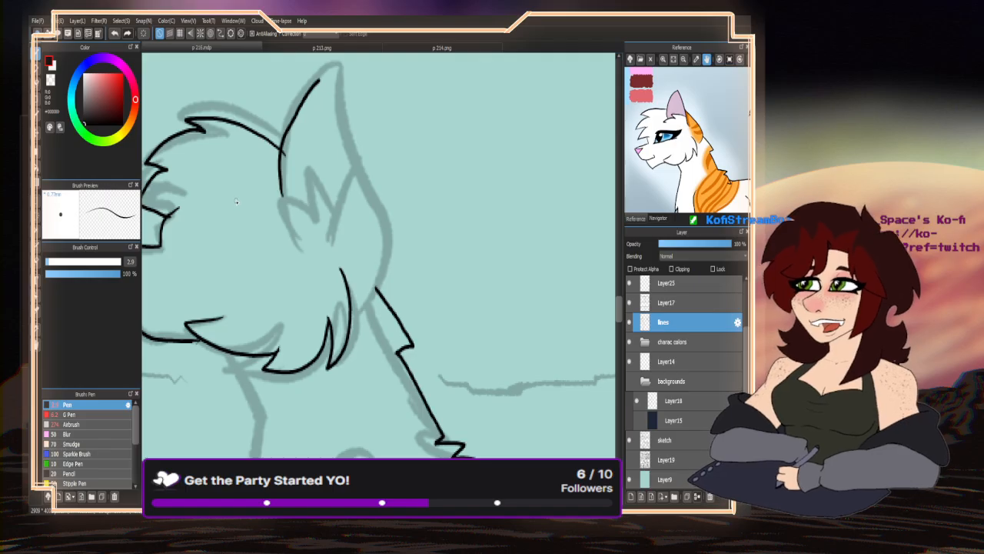
{"action": "key", "text": "ctrl+z"}
{"action": "left_click_drag", "start_coordinate": [330, 243], "coordinate": [352, 157]}
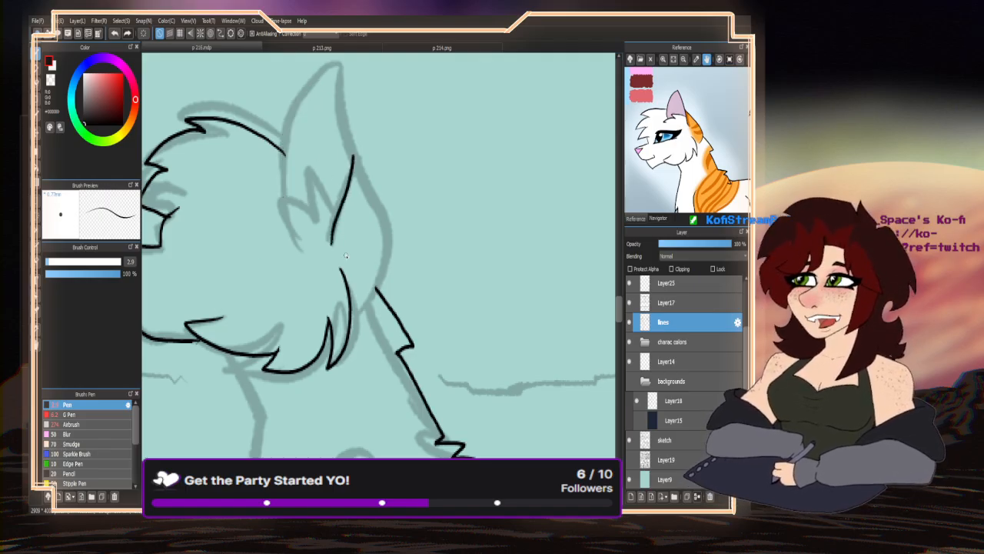
{"action": "key", "text": "ctrl+z"}
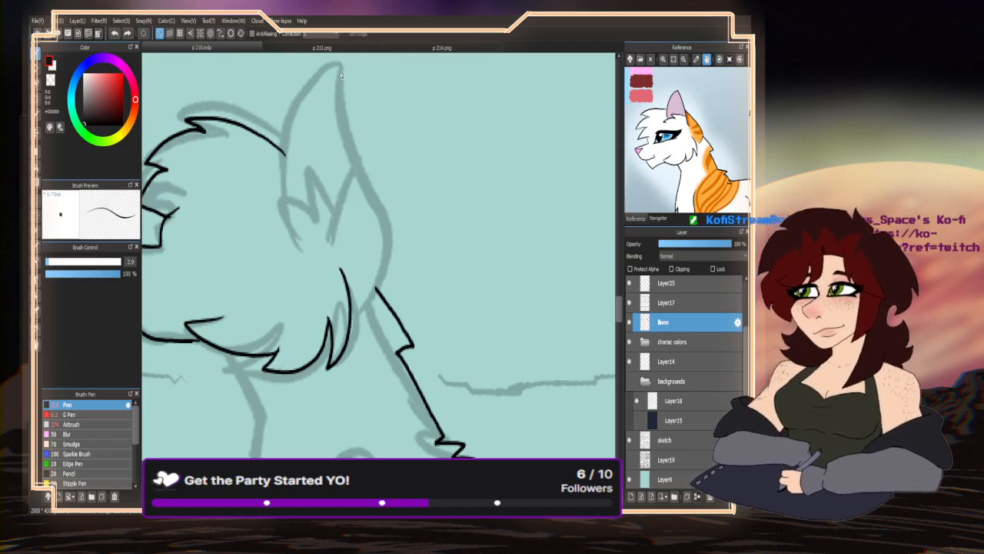
- Ink the walking cat's ear, including its curved back edge, pointed outline and inner fur tufts
{"action": "mouse_move", "coordinate": [351, 158]}
{"action": "left_mouse_down"}
{"action": "mouse_move", "coordinate": [381, 199]}
{"action": "mouse_move", "coordinate": [389, 279]}
{"action": "mouse_move", "coordinate": [357, 313]}
{"action": "left_mouse_up"}
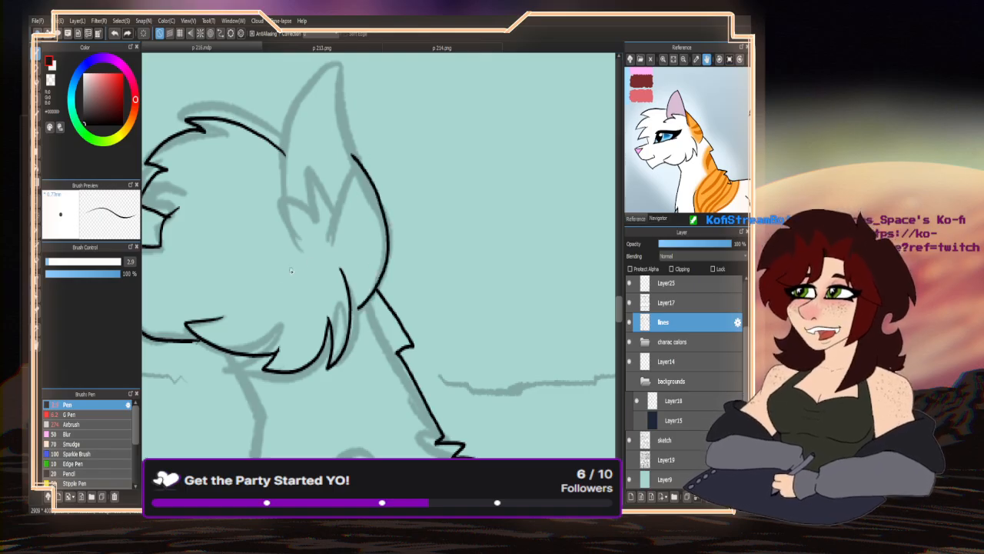
{"action": "key", "text": "ctrl+z"}
{"action": "mouse_move", "coordinate": [352, 159]}
{"action": "left_mouse_down"}
{"action": "mouse_move", "coordinate": [376, 210]}
{"action": "mouse_move", "coordinate": [384, 288]}
{"action": "mouse_move", "coordinate": [353, 318]}
{"action": "left_mouse_up"}
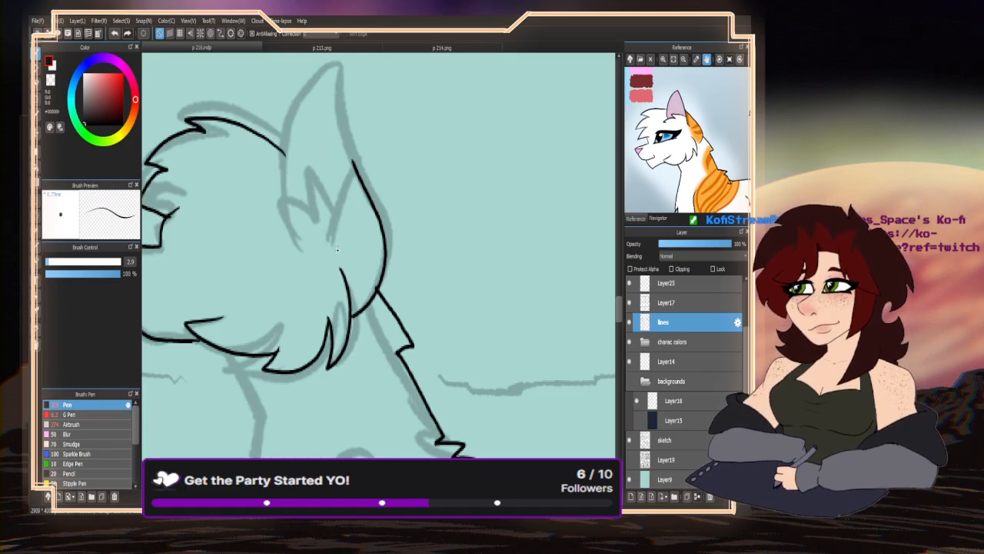
{"action": "mouse_move", "coordinate": [334, 246]}
{"action": "left_mouse_down"}
{"action": "mouse_move", "coordinate": [353, 147]}
{"action": "mouse_move", "coordinate": [337, 61]}
{"action": "mouse_move", "coordinate": [316, 77]}
{"action": "mouse_move", "coordinate": [288, 137]}
{"action": "mouse_move", "coordinate": [282, 209]}
{"action": "mouse_move", "coordinate": [306, 182]}
{"action": "mouse_move", "coordinate": [266, 204]}
{"action": "mouse_move", "coordinate": [285, 225]}
{"action": "left_mouse_up"}
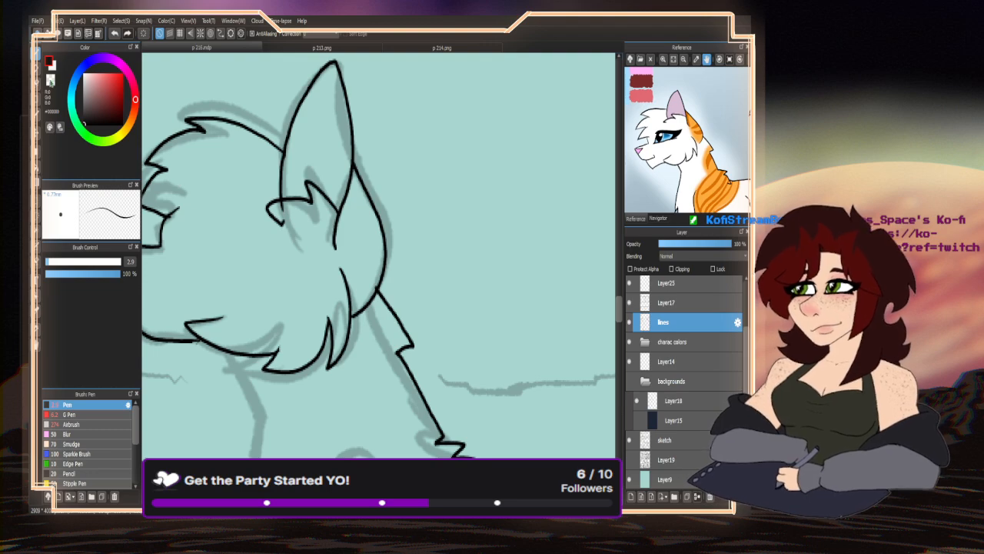
- Trim the overlapping line ends around the base of the ear using the transparent colour
{"action": "left_click", "coordinate": [50, 79]}
{"action": "scroll", "coordinate": [285, 220], "scroll_direction": "up", "scroll_amount": 3}
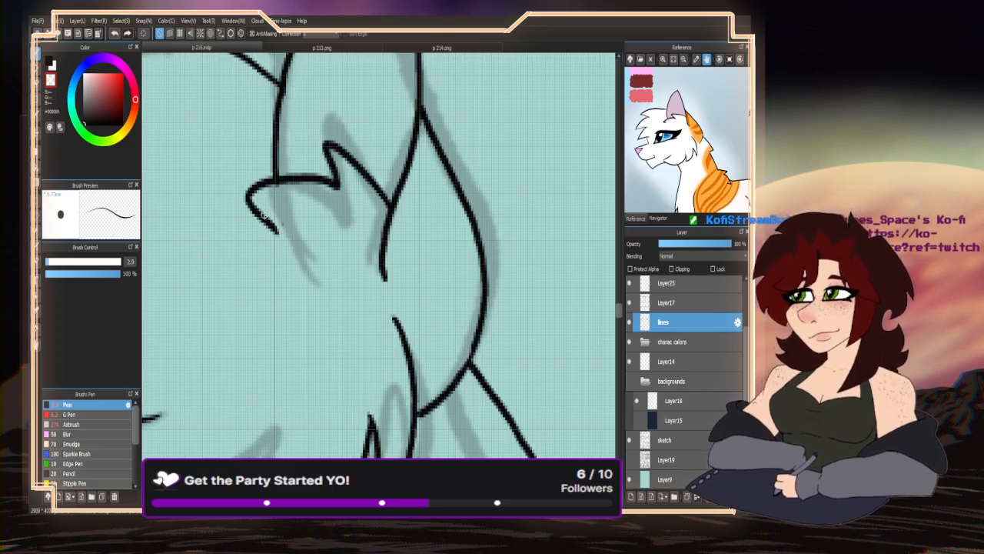
{"action": "scroll", "coordinate": [272, 189], "scroll_direction": "down", "scroll_amount": 5}
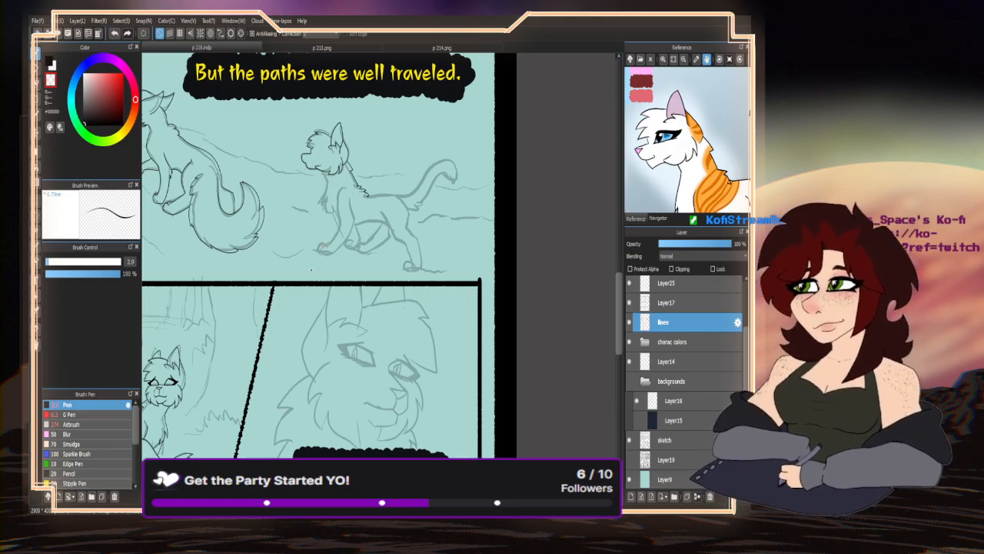
- Ink the front of the walking cat's neck in black, starting beneath the cheek fur
{"action": "scroll", "coordinate": [335, 202], "scroll_direction": "up", "scroll_amount": 4}
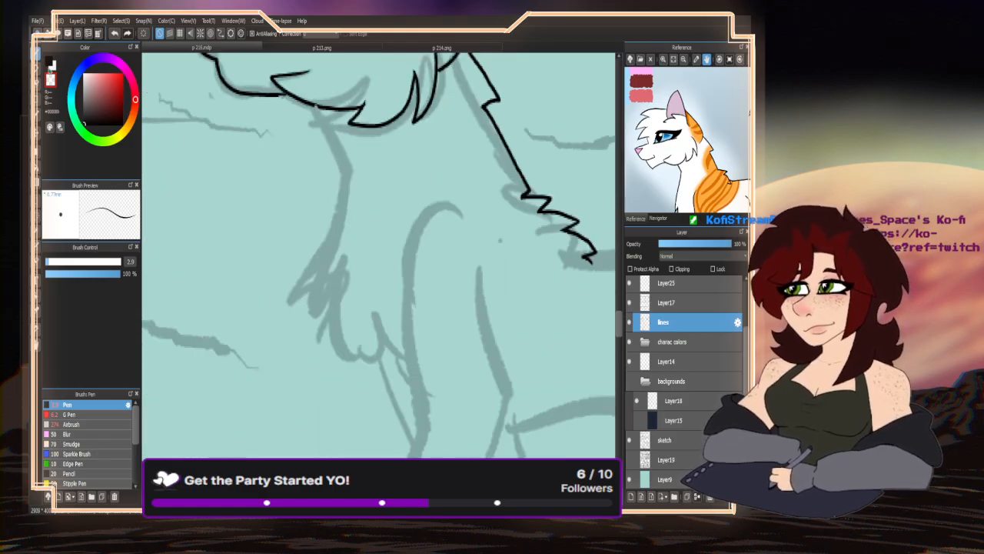
{"action": "left_click", "coordinate": [48, 63]}
{"action": "scroll", "coordinate": [318, 100], "scroll_direction": "up", "scroll_amount": 4}
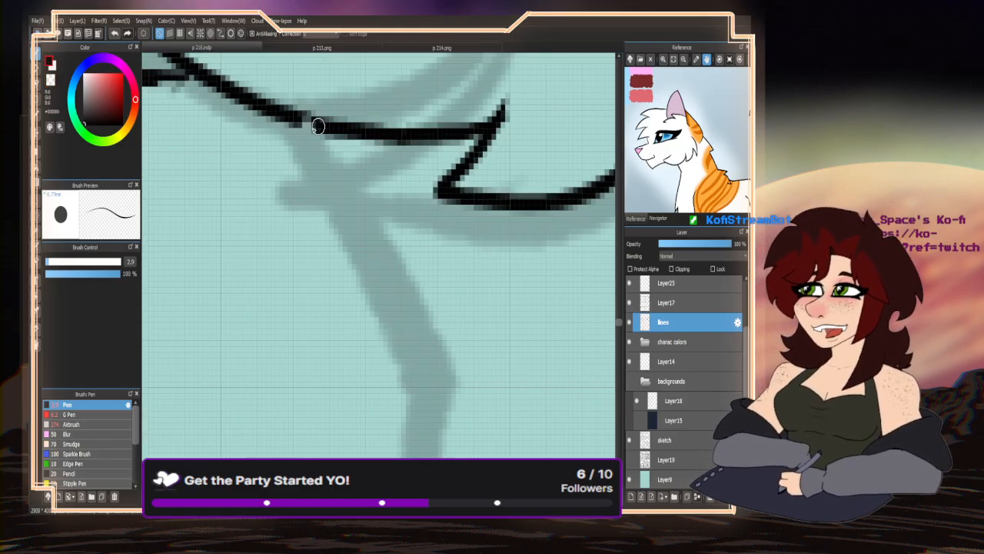
{"action": "scroll", "coordinate": [282, 121], "scroll_direction": "down", "scroll_amount": 2}
{"action": "mouse_move", "coordinate": [320, 127]}
{"action": "left_mouse_down"}
{"action": "mouse_move", "coordinate": [287, 119]}
{"action": "mouse_move", "coordinate": [315, 154]}
{"action": "mouse_move", "coordinate": [359, 270]}
{"action": "left_mouse_up"}
- Try to ink the chest line and its fur tufts down from the throat
{"action": "scroll", "coordinate": [314, 158], "scroll_direction": "down", "scroll_amount": 3}
{"action": "scroll", "coordinate": [315, 157], "scroll_direction": "up", "scroll_amount": 2}
{"action": "left_click_drag", "start_coordinate": [329, 177], "coordinate": [284, 319]}
{"action": "scroll", "coordinate": [301, 306], "scroll_direction": "up", "scroll_amount": 2}
{"action": "mouse_move", "coordinate": [308, 270]}
{"action": "left_mouse_down"}
{"action": "mouse_move", "coordinate": [301, 318]}
{"action": "mouse_move", "coordinate": [375, 415]}
{"action": "left_mouse_up"}
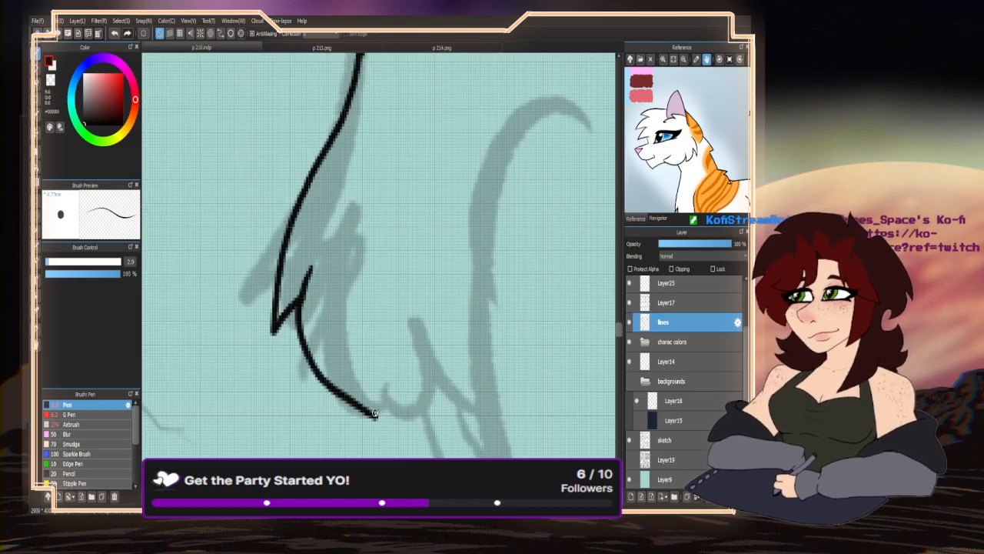
{"action": "scroll", "coordinate": [312, 307], "scroll_direction": "down", "scroll_amount": 2}
{"action": "scroll", "coordinate": [315, 314], "scroll_direction": "up", "scroll_amount": 2}
{"action": "mouse_move", "coordinate": [323, 321]}
{"action": "left_mouse_down"}
{"action": "mouse_move", "coordinate": [342, 352]}
{"action": "mouse_move", "coordinate": [429, 385]}
{"action": "left_mouse_up"}
{"action": "scroll", "coordinate": [332, 248], "scroll_direction": "down", "scroll_amount": 2}
{"action": "scroll", "coordinate": [332, 248], "scroll_direction": "down", "scroll_amount": 4}
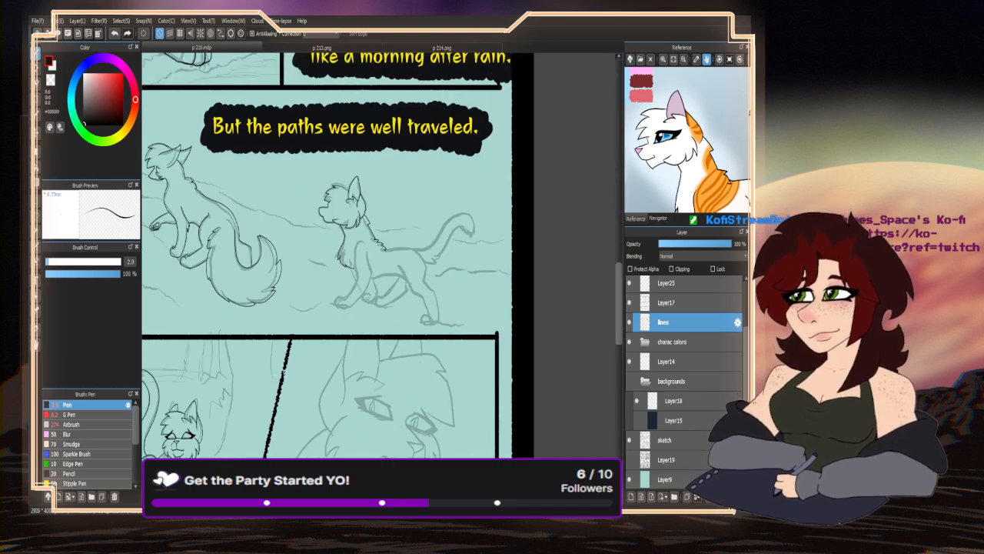
- Redraw the chest line with the brush from the throat down, ending in pointed fur tufts above the front leg
{"action": "scroll", "coordinate": [296, 256], "scroll_direction": "up", "scroll_amount": 4}
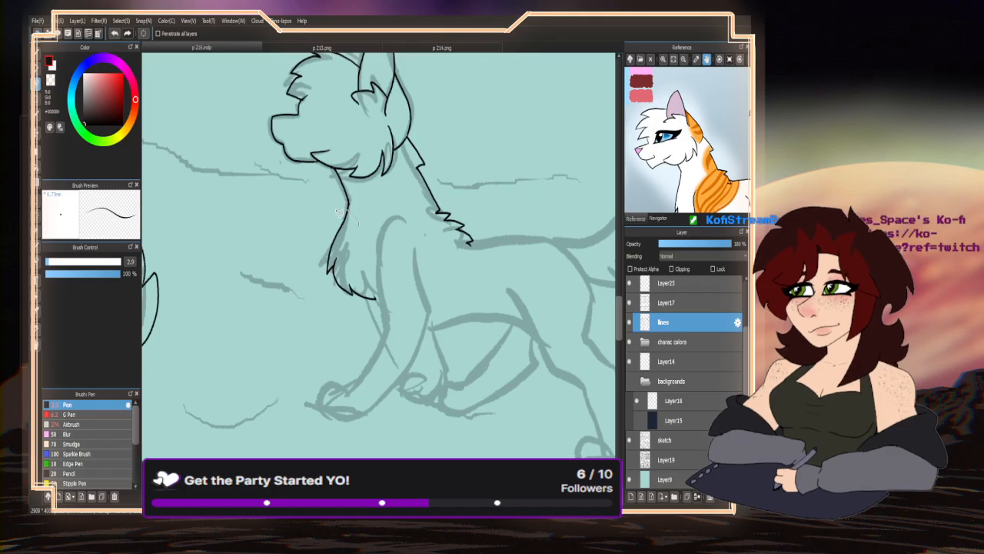
{"action": "key", "text": "b"}
{"action": "scroll", "coordinate": [341, 139], "scroll_direction": "up", "scroll_amount": 3}
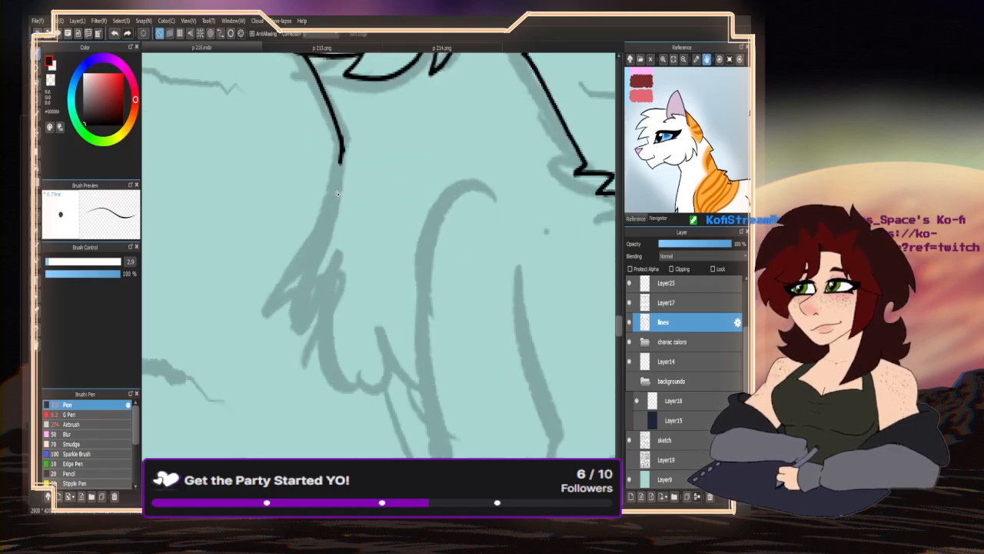
{"action": "mouse_move", "coordinate": [340, 139]}
{"action": "left_mouse_down"}
{"action": "mouse_move", "coordinate": [315, 276]}
{"action": "mouse_move", "coordinate": [316, 326]}
{"action": "mouse_move", "coordinate": [340, 289]}
{"action": "mouse_move", "coordinate": [329, 331]}
{"action": "mouse_move", "coordinate": [373, 396]}
{"action": "mouse_move", "coordinate": [369, 375]}
{"action": "mouse_move", "coordinate": [424, 396]}
{"action": "left_mouse_up"}
- Ink the walking cat's back from the shoulder tufts over the rump and down the rear of the thigh
{"action": "scroll", "coordinate": [408, 331], "scroll_direction": "down", "scroll_amount": 5}
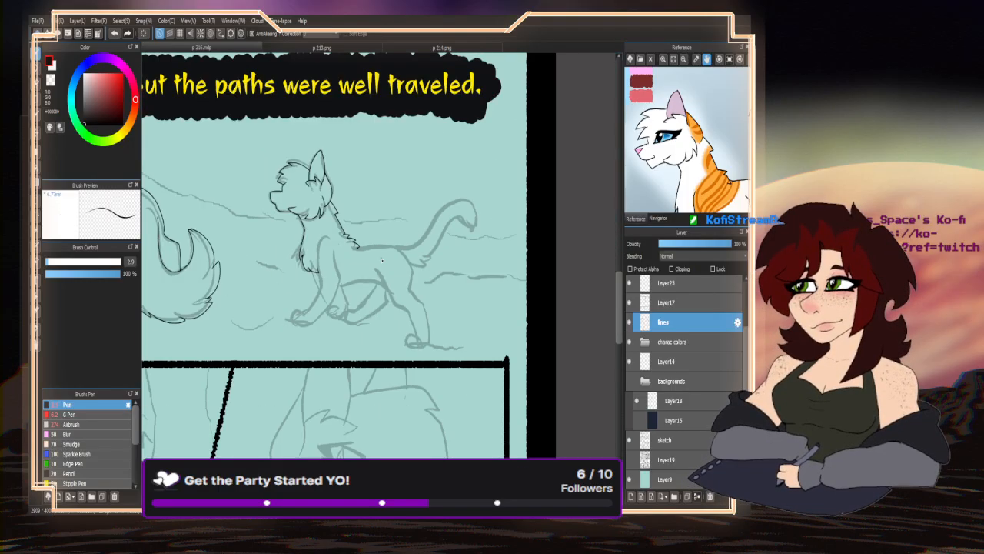
{"action": "scroll", "coordinate": [388, 263], "scroll_direction": "up", "scroll_amount": 4}
{"action": "mouse_move", "coordinate": [306, 229]}
{"action": "left_mouse_down"}
{"action": "mouse_move", "coordinate": [427, 228]}
{"action": "mouse_move", "coordinate": [468, 283]}
{"action": "mouse_move", "coordinate": [461, 342]}
{"action": "left_mouse_up"}
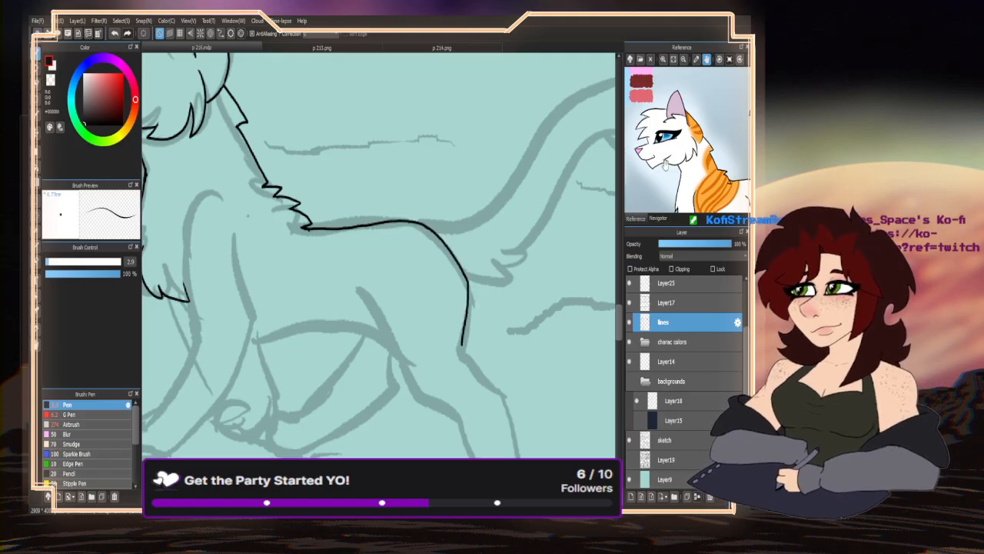
- Zoom out the reference image to examine the orange and white cat's body, legs and tail
{"action": "left_click_drag", "start_coordinate": [713, 156], "coordinate": [644, 90]}
{"action": "left_click", "coordinate": [683, 59]}
{"action": "left_click_drag", "start_coordinate": [655, 132], "coordinate": [683, 140]}
{"action": "scroll", "coordinate": [335, 248], "scroll_direction": "down", "scroll_amount": 1}
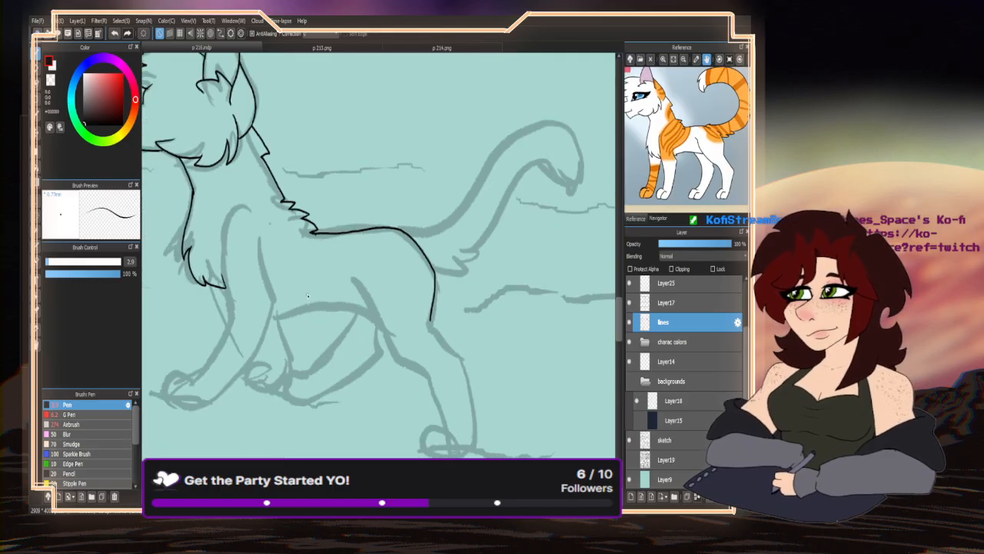
- Ink the front and rear contours of the walking cat's near hind leg from the thigh down to the paw
{"action": "left_click_drag", "start_coordinate": [406, 332], "coordinate": [373, 283]}
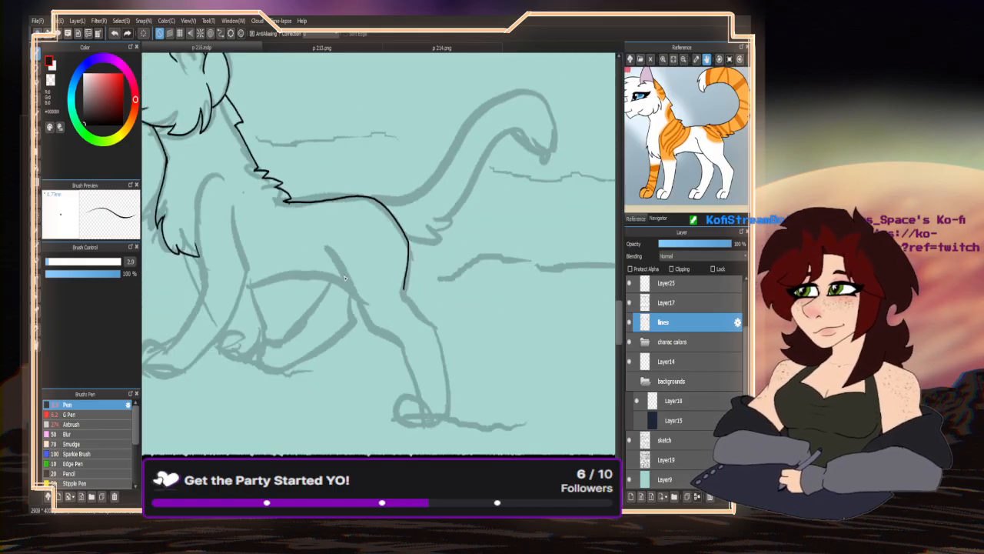
{"action": "mouse_move", "coordinate": [322, 244]}
{"action": "left_mouse_down"}
{"action": "mouse_move", "coordinate": [363, 319]}
{"action": "mouse_move", "coordinate": [395, 327]}
{"action": "left_mouse_up"}
{"action": "scroll", "coordinate": [416, 331], "scroll_direction": "down", "scroll_amount": 1}
{"action": "scroll", "coordinate": [388, 289], "scroll_direction": "up", "scroll_amount": 4}
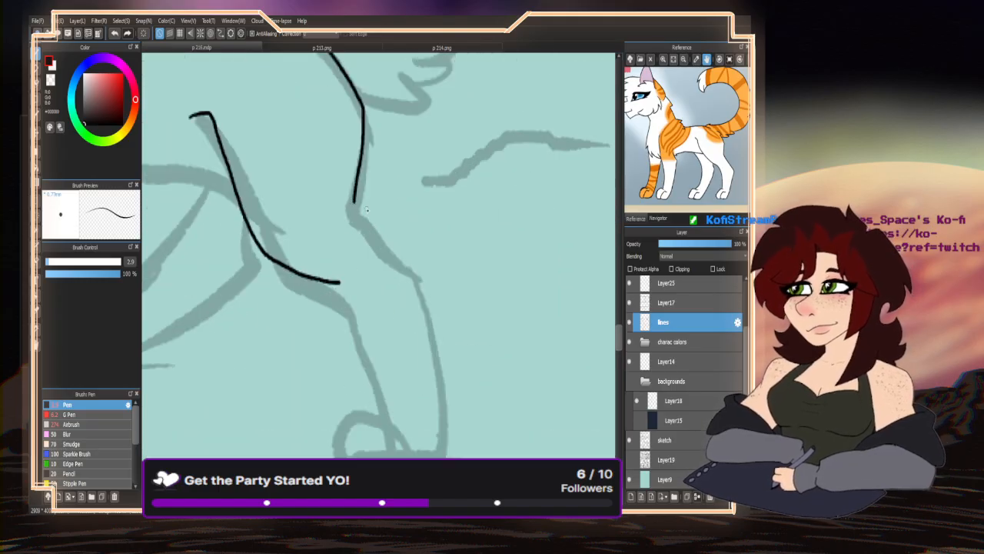
{"action": "mouse_move", "coordinate": [353, 199]}
{"action": "left_mouse_down"}
{"action": "mouse_move", "coordinate": [418, 282]}
{"action": "mouse_move", "coordinate": [436, 348]}
{"action": "mouse_move", "coordinate": [435, 458]}
{"action": "left_mouse_up"}
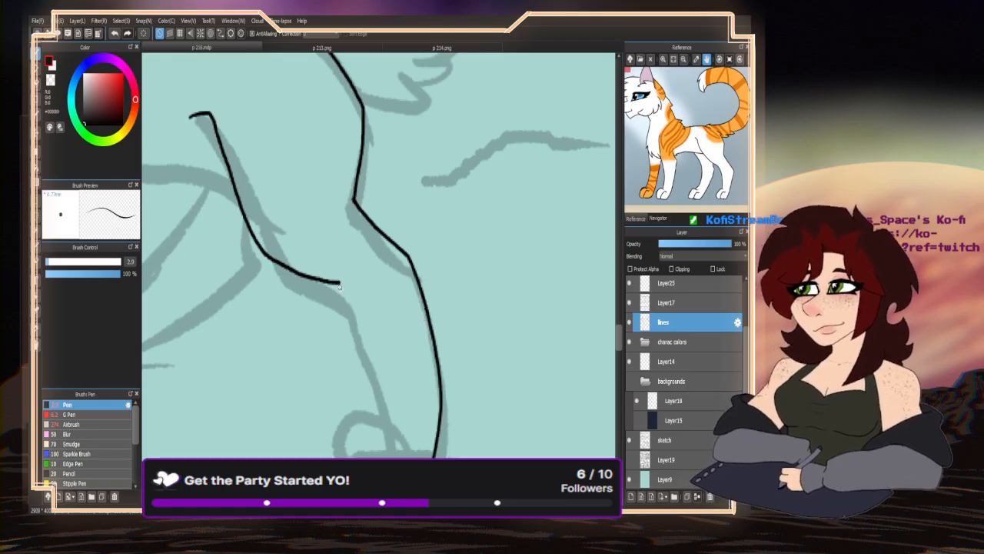
{"action": "mouse_move", "coordinate": [339, 281]}
{"action": "left_mouse_down"}
{"action": "mouse_move", "coordinate": [379, 344]}
{"action": "mouse_move", "coordinate": [388, 412]}
{"action": "mouse_move", "coordinate": [386, 430]}
{"action": "mouse_move", "coordinate": [386, 414]}
{"action": "mouse_move", "coordinate": [366, 415]}
{"action": "mouse_move", "coordinate": [356, 455]}
{"action": "mouse_move", "coordinate": [396, 434]}
{"action": "mouse_move", "coordinate": [383, 430]}
{"action": "mouse_move", "coordinate": [368, 457]}
{"action": "left_mouse_up"}
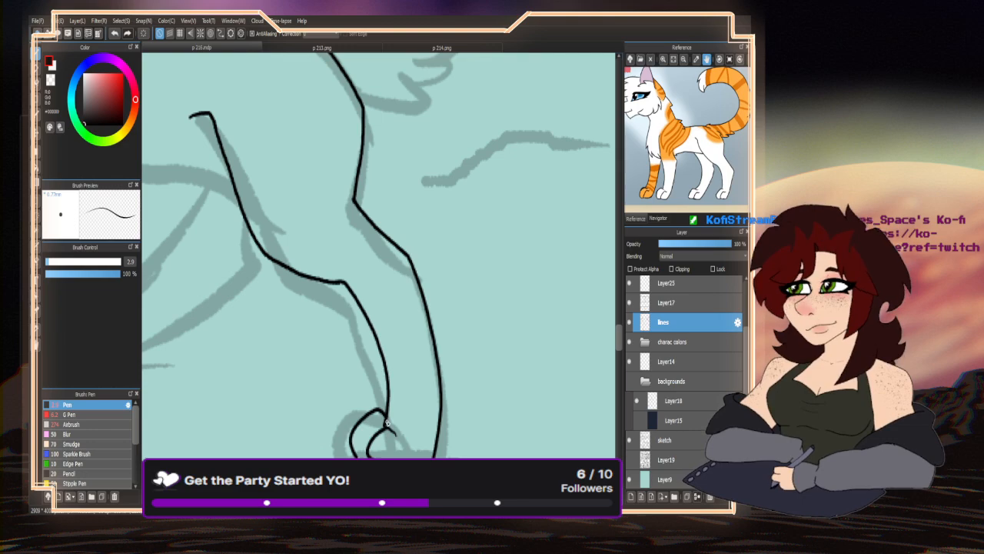
- Redraw the toe curve of the near hind paw and tidy the stroke ends around it
{"action": "key", "text": "ctrl+z"}
{"action": "mouse_move", "coordinate": [396, 437]}
{"action": "left_mouse_down"}
{"action": "mouse_move", "coordinate": [381, 424]}
{"action": "mouse_move", "coordinate": [358, 457]}
{"action": "left_mouse_up"}
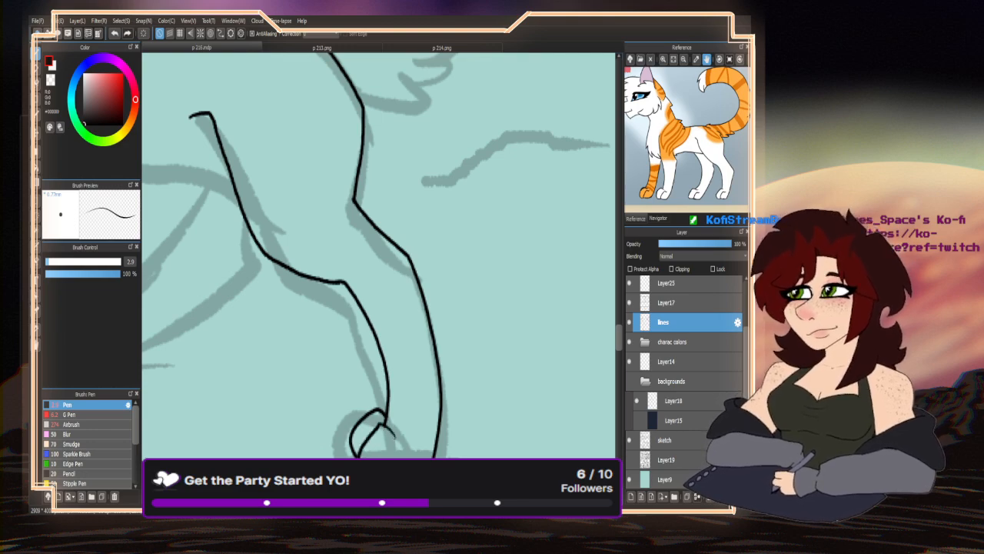
{"action": "left_click", "coordinate": [54, 83]}
{"action": "scroll", "coordinate": [370, 435], "scroll_direction": "up", "scroll_amount": 1}
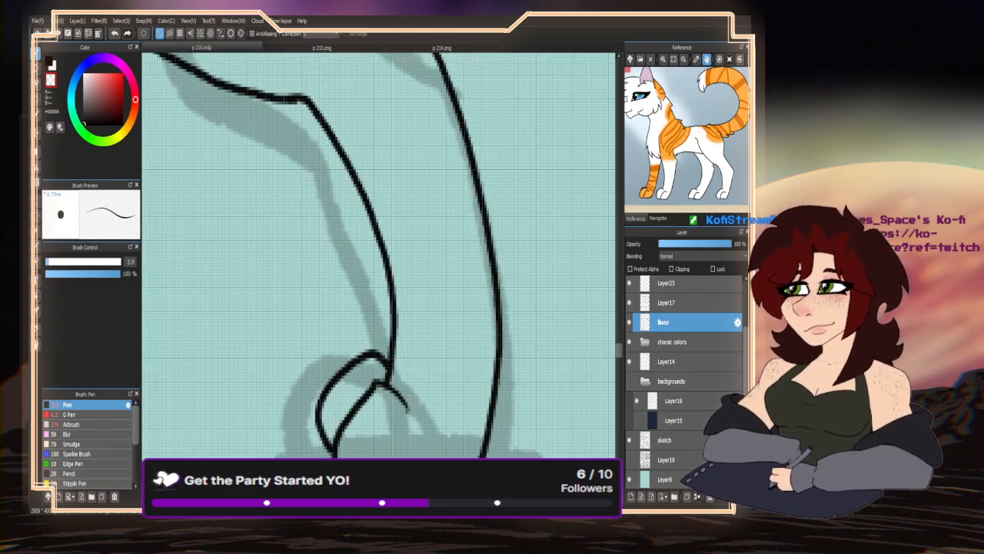
{"action": "key", "text": "x"}
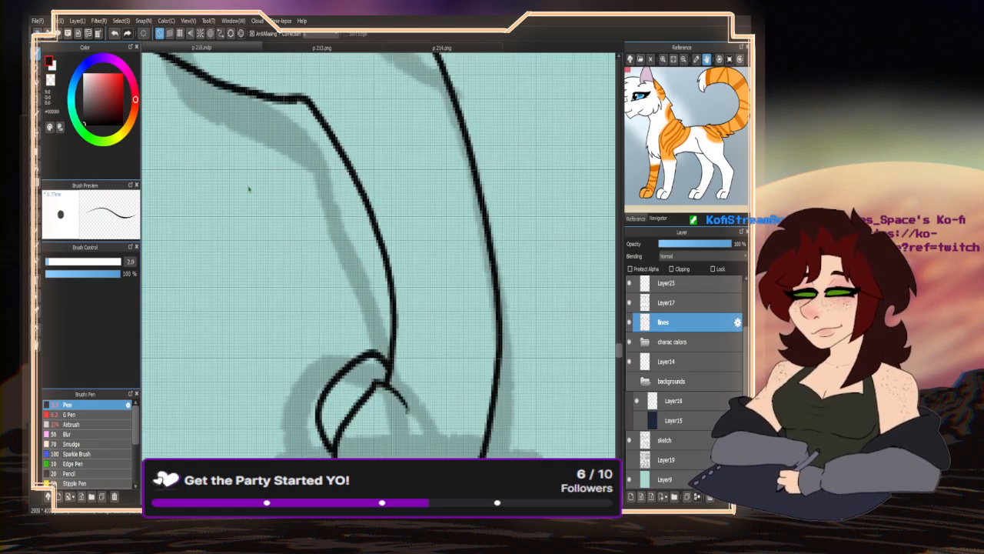
{"action": "scroll", "coordinate": [377, 396], "scroll_direction": "down", "scroll_amount": 2}
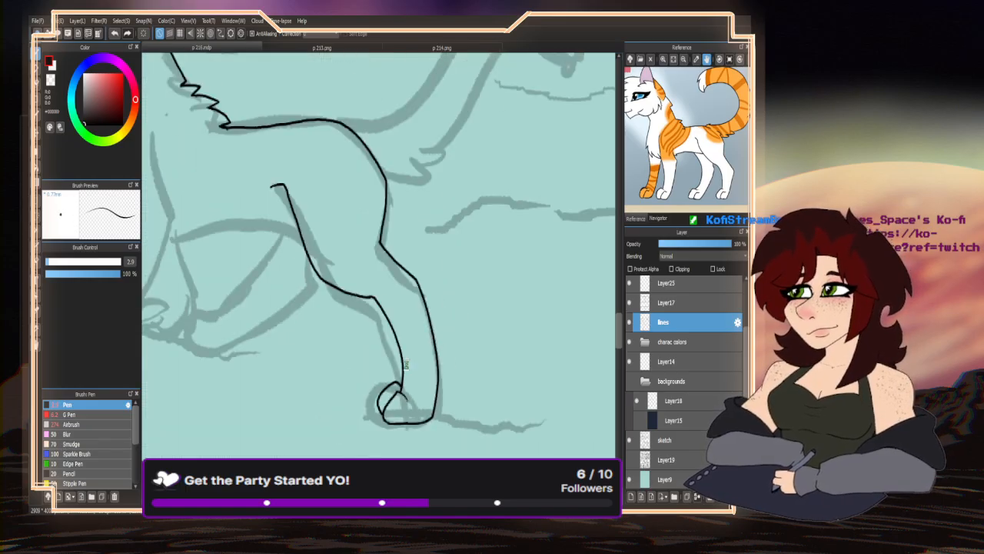
{"action": "scroll", "coordinate": [284, 323], "scroll_direction": "up", "scroll_amount": 1}
{"action": "scroll", "coordinate": [379, 276], "scroll_direction": "down", "scroll_amount": 3}
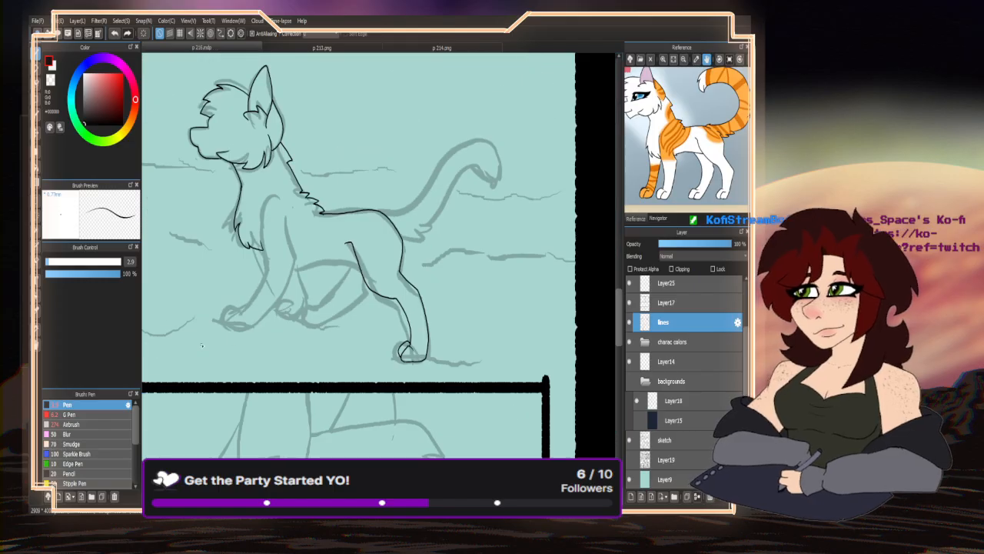
- Ink the lower edge of the far hind leg and the belly line between the elbow and the thigh
{"action": "scroll", "coordinate": [355, 266], "scroll_direction": "up", "scroll_amount": 3}
{"action": "mouse_move", "coordinate": [358, 263]}
{"action": "left_mouse_down"}
{"action": "mouse_move", "coordinate": [354, 294]}
{"action": "mouse_move", "coordinate": [304, 336]}
{"action": "mouse_move", "coordinate": [266, 356]}
{"action": "mouse_move", "coordinate": [231, 348]}
{"action": "left_mouse_up"}
{"action": "scroll", "coordinate": [231, 348], "scroll_direction": "down", "scroll_amount": 3}
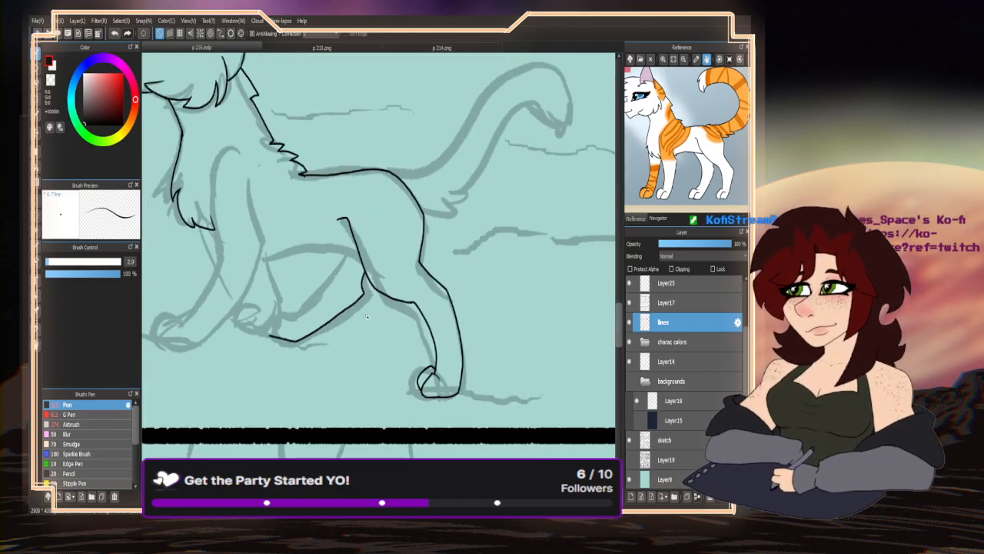
{"action": "scroll", "coordinate": [262, 246], "scroll_direction": "up", "scroll_amount": 3}
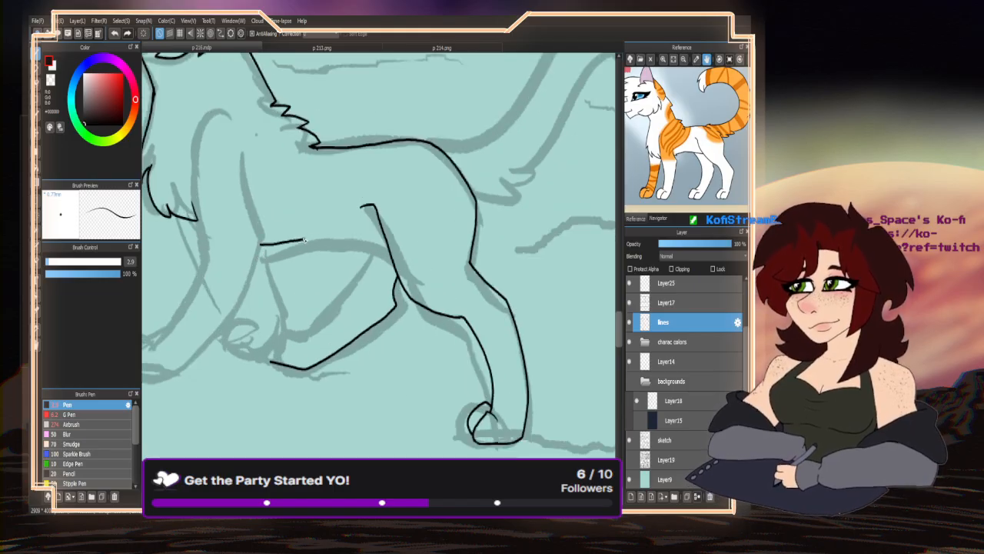
{"action": "scroll", "coordinate": [389, 261], "scroll_direction": "down", "scroll_amount": 3}
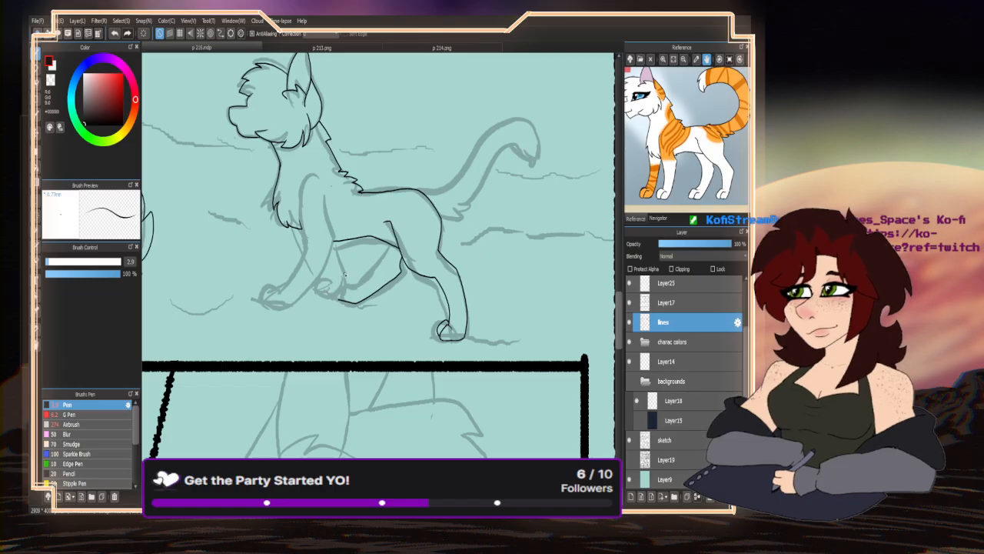
{"action": "scroll", "coordinate": [386, 262], "scroll_direction": "up", "scroll_amount": 3}
{"action": "scroll", "coordinate": [386, 262], "scroll_direction": "down", "scroll_amount": 2}
{"action": "scroll", "coordinate": [363, 159], "scroll_direction": "up", "scroll_amount": 3}
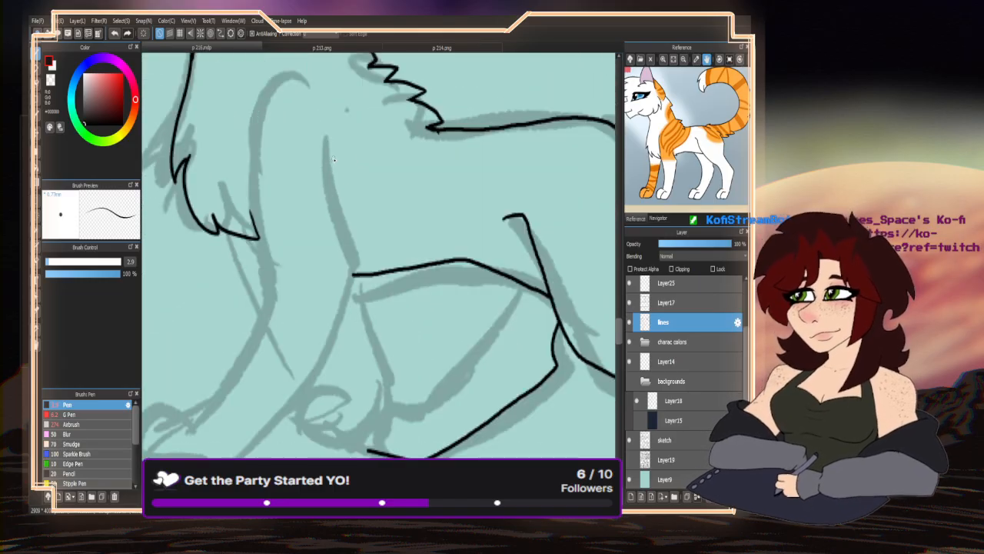
- Ink the rear edge of the near foreleg from the shoulder to the paw, and try the leg's front edge
{"action": "mouse_move", "coordinate": [334, 159]}
{"action": "left_mouse_down"}
{"action": "mouse_move", "coordinate": [331, 202]}
{"action": "mouse_move", "coordinate": [358, 274]}
{"action": "mouse_move", "coordinate": [329, 355]}
{"action": "mouse_move", "coordinate": [277, 399]}
{"action": "left_mouse_up"}
{"action": "scroll", "coordinate": [358, 274], "scroll_direction": "down", "scroll_amount": 2}
{"action": "scroll", "coordinate": [276, 398], "scroll_direction": "down", "scroll_amount": 2}
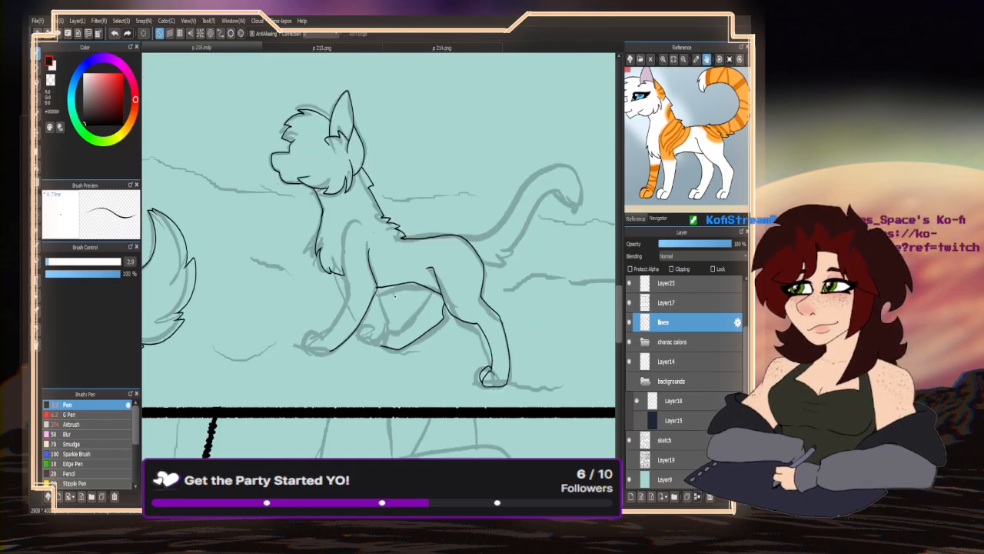
{"action": "scroll", "coordinate": [353, 232], "scroll_direction": "up", "scroll_amount": 2}
{"action": "mouse_move", "coordinate": [365, 212]}
{"action": "left_mouse_down"}
{"action": "mouse_move", "coordinate": [341, 242]}
{"action": "mouse_move", "coordinate": [336, 271]}
{"action": "mouse_move", "coordinate": [346, 355]}
{"action": "mouse_move", "coordinate": [294, 439]}
{"action": "left_mouse_up"}
{"action": "key", "text": "ctrl+z"}
- Ink a shoulder line up from the last chest tuft and trim the excess line ends at the near foreleg's shoulder and elbow
{"action": "scroll", "coordinate": [352, 297], "scroll_direction": "up", "scroll_amount": 4}
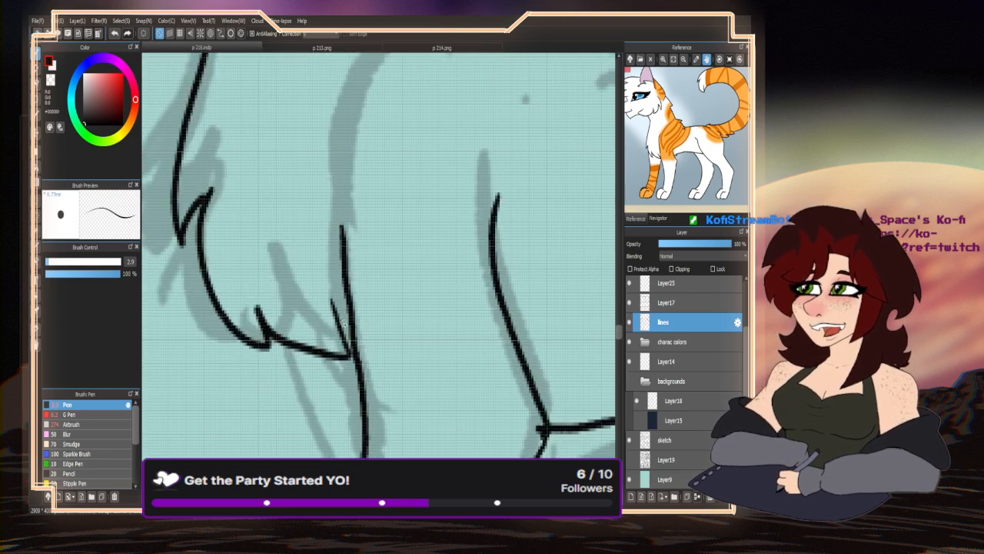
{"action": "mouse_move", "coordinate": [353, 354]}
{"action": "left_mouse_down"}
{"action": "mouse_move", "coordinate": [322, 252]}
{"action": "mouse_move", "coordinate": [313, 186]}
{"action": "mouse_move", "coordinate": [321, 142]}
{"action": "left_mouse_up"}
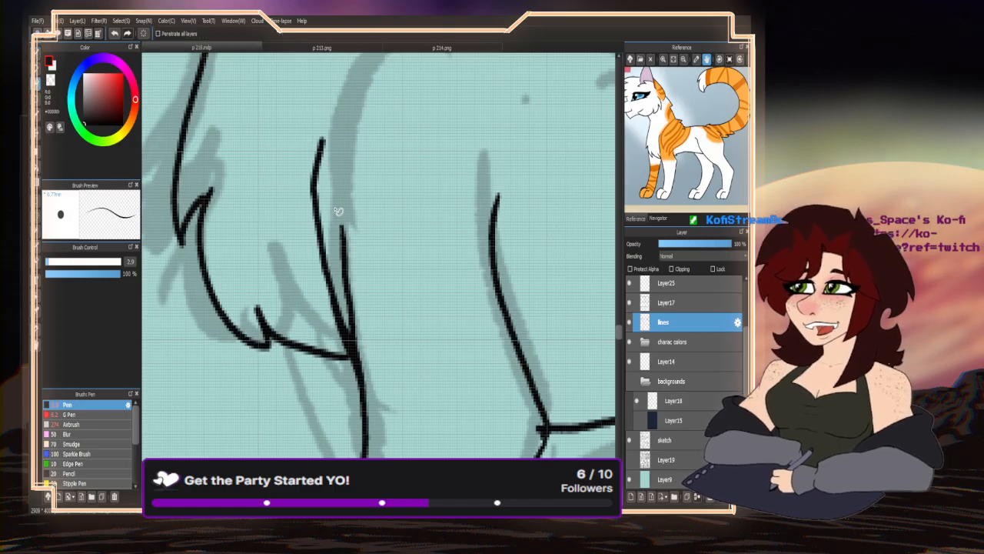
{"action": "key", "text": "ctrl+z"}
{"action": "scroll", "coordinate": [350, 183], "scroll_direction": "down", "scroll_amount": 5}
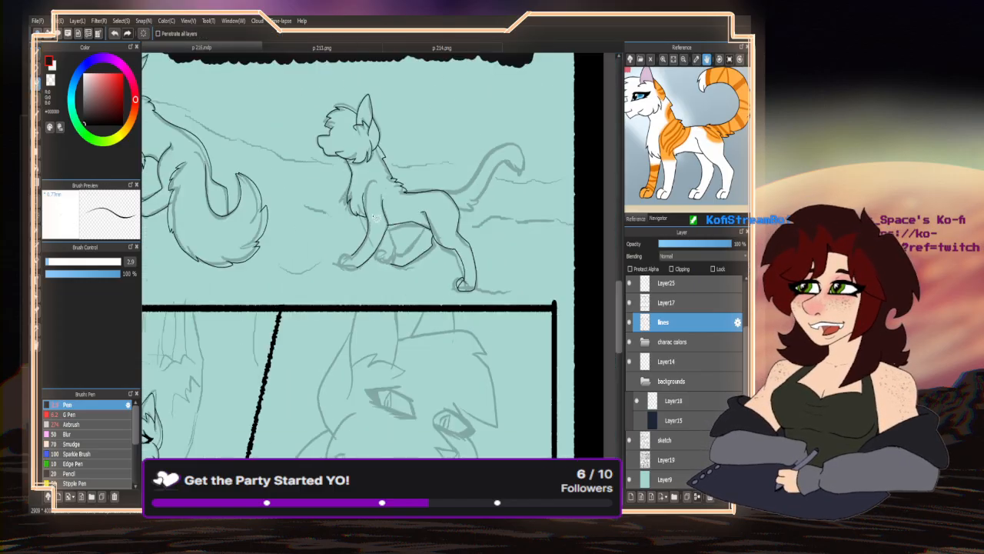
{"action": "scroll", "coordinate": [382, 235], "scroll_direction": "up", "scroll_amount": 1}
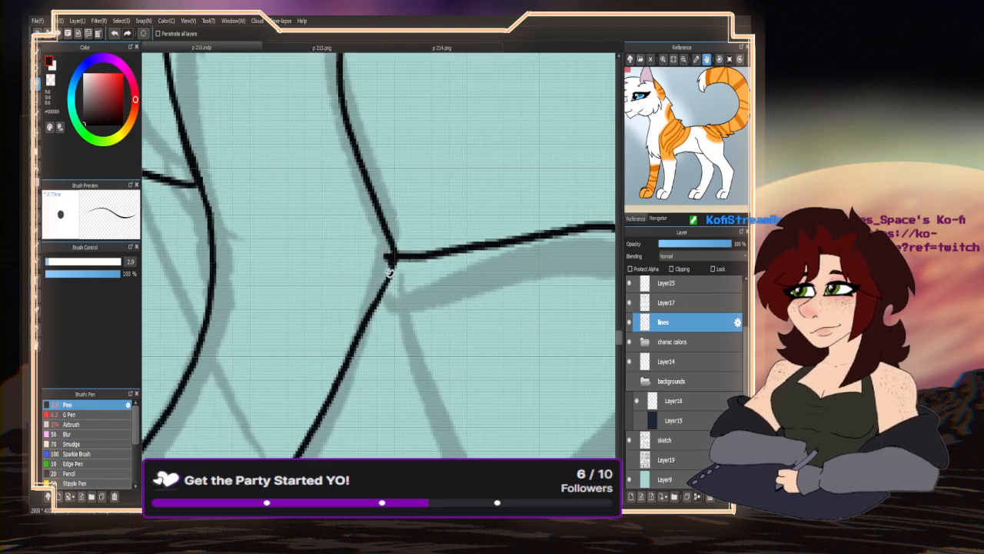
{"action": "left_click_drag", "start_coordinate": [390, 269], "coordinate": [385, 245]}
{"action": "scroll", "coordinate": [410, 234], "scroll_direction": "down", "scroll_amount": 3}
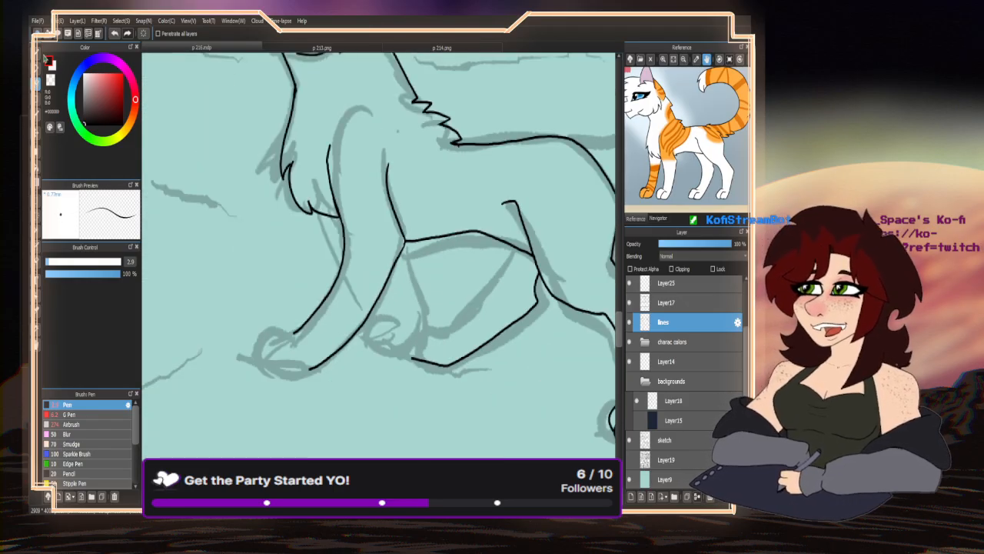
- Ink the near front paw with its rounded toe outline and inner toe curve
{"action": "scroll", "coordinate": [315, 382], "scroll_direction": "up", "scroll_amount": 2}
{"action": "left_click_drag", "start_coordinate": [321, 369], "coordinate": [232, 358]}
{"action": "scroll", "coordinate": [295, 324], "scroll_direction": "up", "scroll_amount": 1}
{"action": "mouse_move", "coordinate": [300, 318]}
{"action": "left_mouse_down"}
{"action": "mouse_move", "coordinate": [246, 299]}
{"action": "mouse_move", "coordinate": [220, 329]}
{"action": "mouse_move", "coordinate": [219, 374]}
{"action": "mouse_move", "coordinate": [249, 325]}
{"action": "mouse_move", "coordinate": [236, 356]}
{"action": "mouse_move", "coordinate": [258, 378]}
{"action": "left_mouse_up"}
{"action": "scroll", "coordinate": [258, 378], "scroll_direction": "down", "scroll_amount": 3}
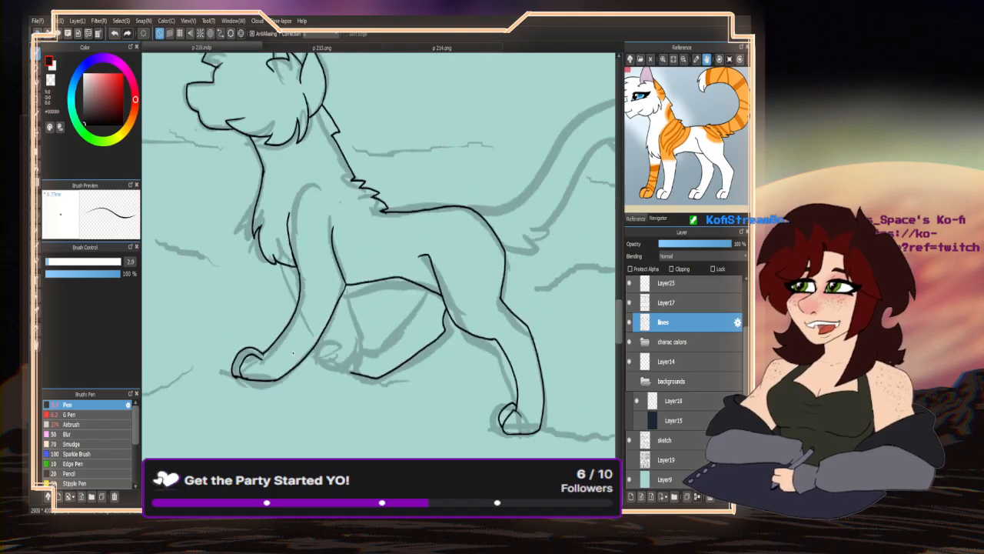
- Ink the far foreleg with its curled paw behind the near foreleg, redrawing its short front edge and adding a toe curve
{"action": "scroll", "coordinate": [350, 319], "scroll_direction": "up", "scroll_amount": 2}
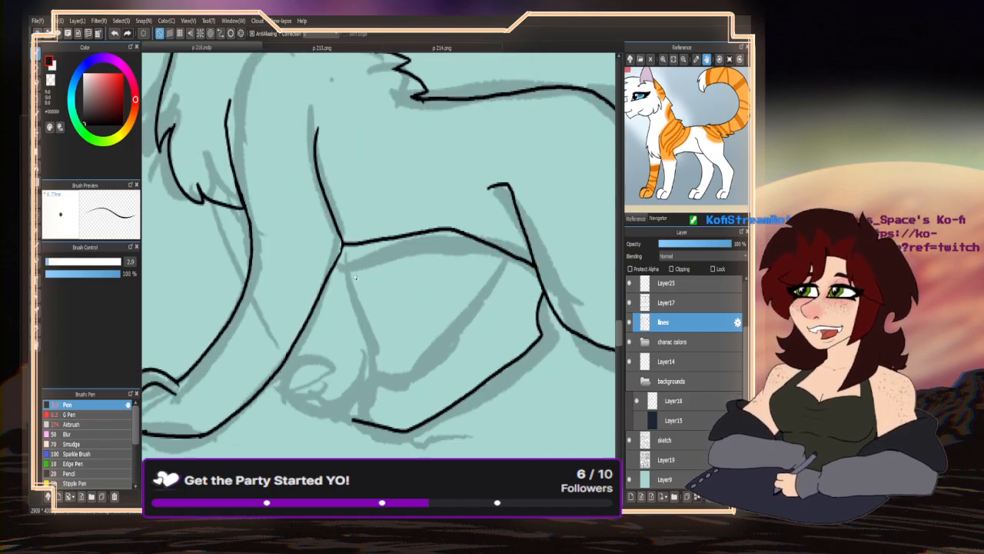
{"action": "mouse_move", "coordinate": [350, 246]}
{"action": "left_mouse_down"}
{"action": "mouse_move", "coordinate": [373, 326]}
{"action": "mouse_move", "coordinate": [356, 399]}
{"action": "mouse_move", "coordinate": [331, 412]}
{"action": "mouse_move", "coordinate": [283, 389]}
{"action": "left_mouse_up"}
{"action": "mouse_move", "coordinate": [332, 369]}
{"action": "left_mouse_down"}
{"action": "mouse_move", "coordinate": [312, 353]}
{"action": "mouse_move", "coordinate": [282, 385]}
{"action": "left_mouse_up"}
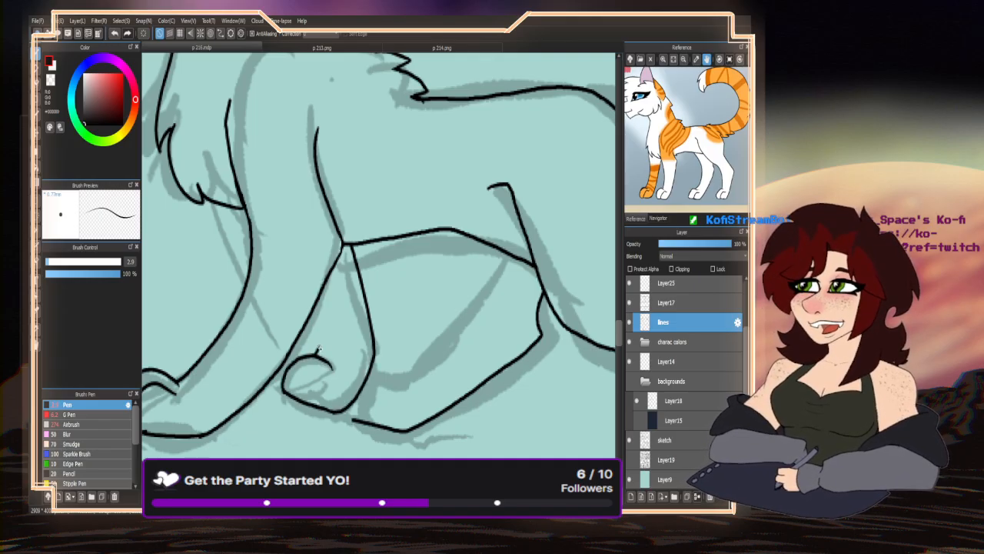
{"action": "left_click_drag", "start_coordinate": [317, 352], "coordinate": [322, 300]}
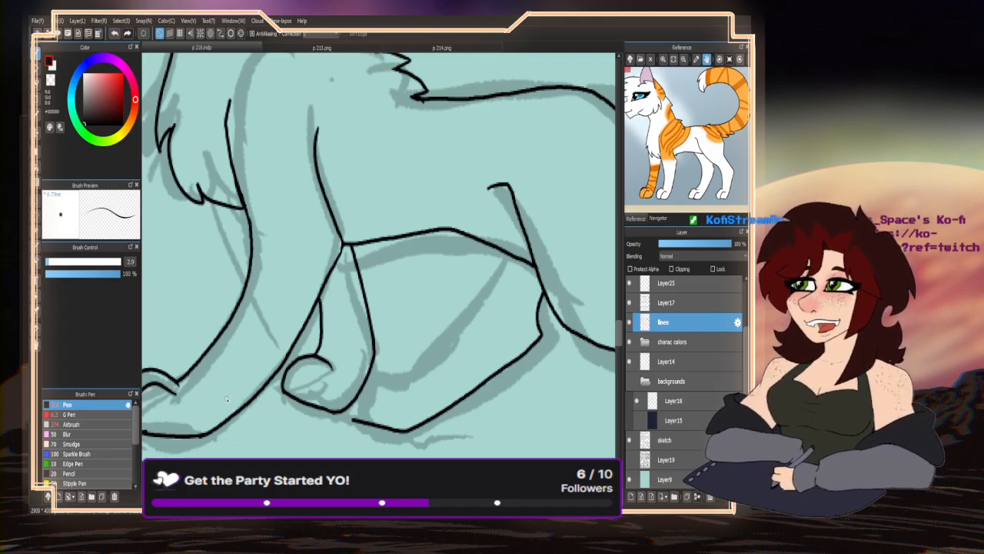
{"action": "key", "text": "ctrl+z"}
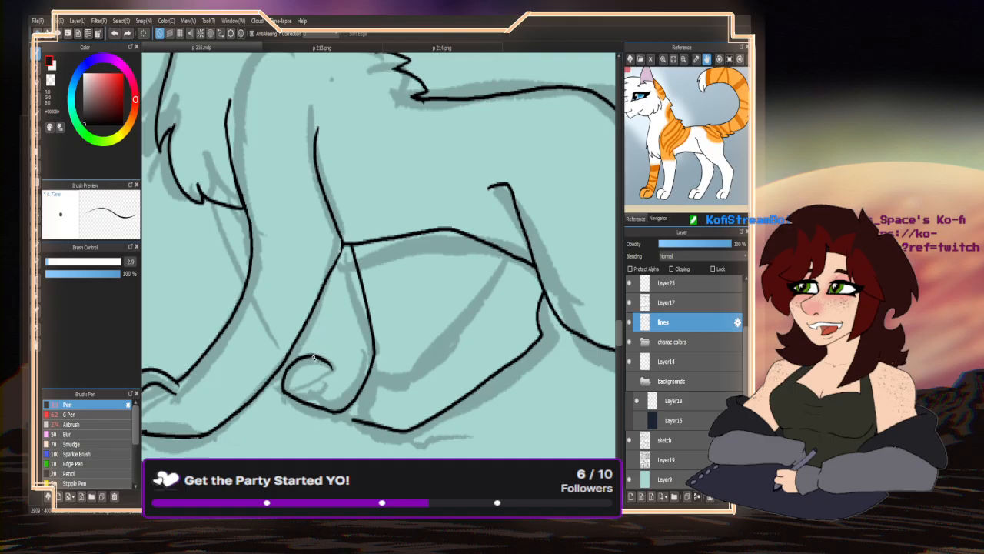
{"action": "left_click_drag", "start_coordinate": [318, 347], "coordinate": [312, 299]}
{"action": "left_click_drag", "start_coordinate": [305, 345], "coordinate": [291, 355]}
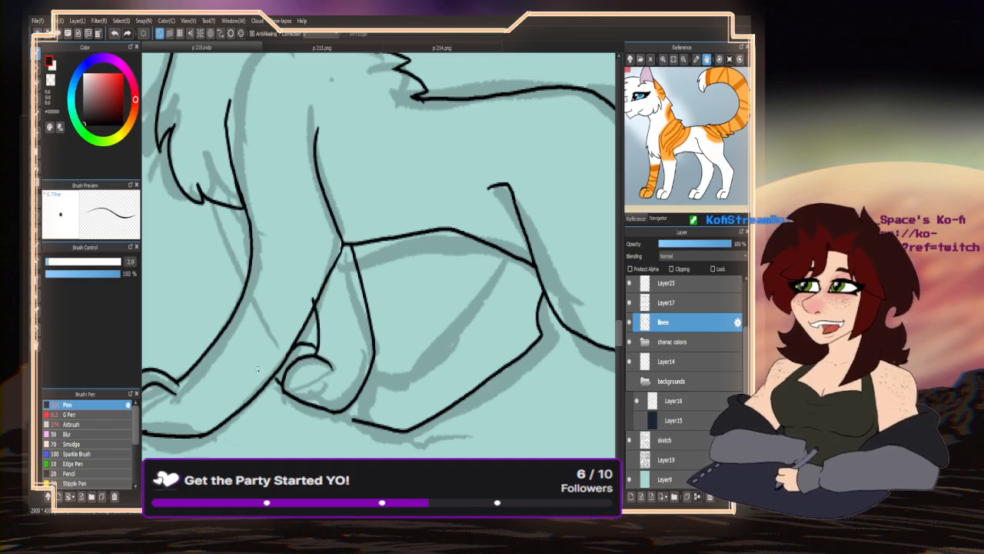
- Erase the stroke overshoot where the far foreleg's front edge meets the near foreleg
{"action": "key", "text": "x"}
{"action": "scroll", "coordinate": [312, 302], "scroll_direction": "up", "scroll_amount": 2}
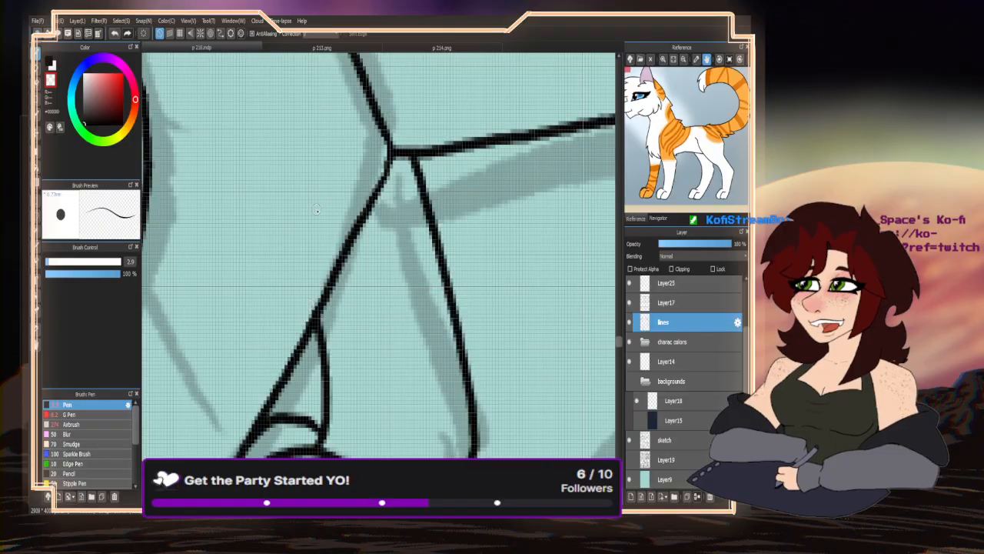
{"action": "scroll", "coordinate": [329, 155], "scroll_direction": "down", "scroll_amount": 3}
{"action": "scroll", "coordinate": [289, 305], "scroll_direction": "up", "scroll_amount": 3}
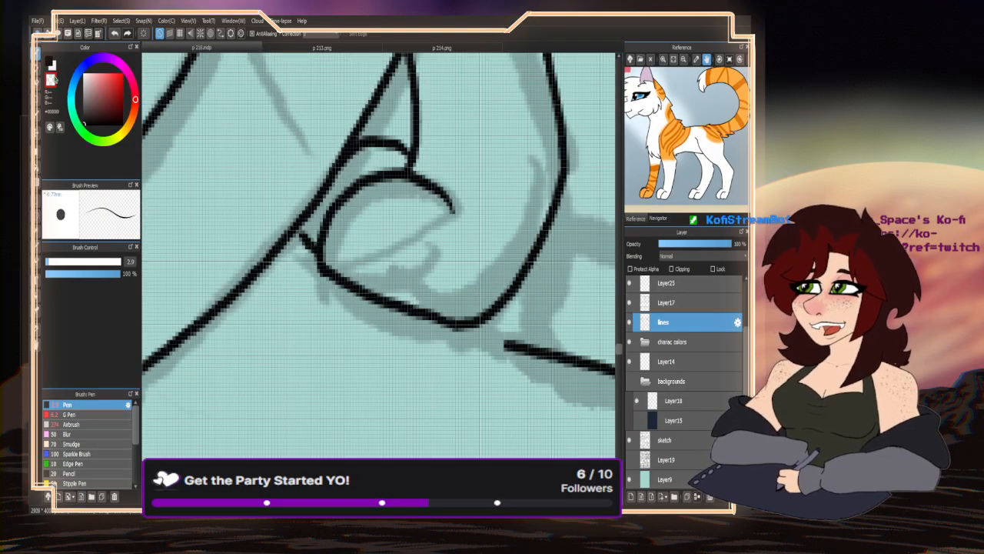
{"action": "left_click", "coordinate": [51, 63]}
{"action": "scroll", "coordinate": [309, 238], "scroll_direction": "down", "scroll_amount": 3}
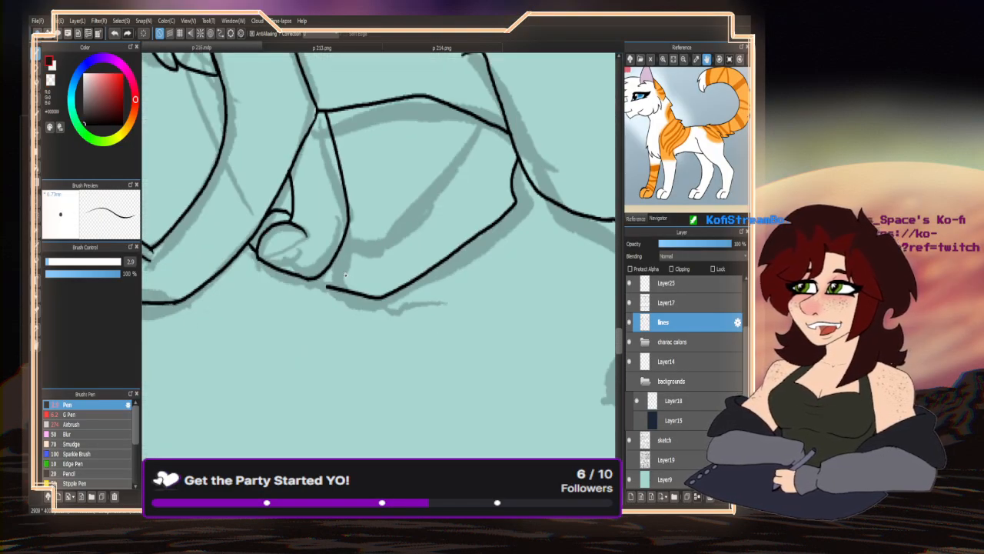
- Ink the rounded toe of the far hind paw and the leg's upper edge up to the belly line
{"action": "scroll", "coordinate": [345, 275], "scroll_direction": "up", "scroll_amount": 2}
{"action": "mouse_move", "coordinate": [399, 259]}
{"action": "left_mouse_down"}
{"action": "mouse_move", "coordinate": [353, 219]}
{"action": "mouse_move", "coordinate": [328, 227]}
{"action": "mouse_move", "coordinate": [292, 281]}
{"action": "mouse_move", "coordinate": [292, 313]}
{"action": "left_mouse_up"}
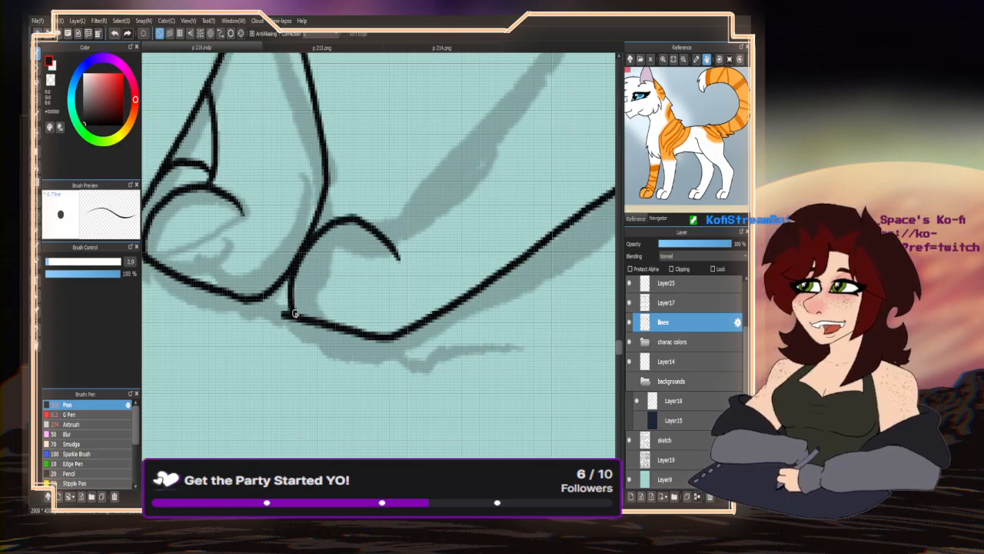
{"action": "mouse_move", "coordinate": [379, 275]}
{"action": "left_mouse_down"}
{"action": "mouse_move", "coordinate": [341, 261]}
{"action": "mouse_move", "coordinate": [315, 290]}
{"action": "mouse_move", "coordinate": [315, 318]}
{"action": "mouse_move", "coordinate": [383, 280]}
{"action": "mouse_move", "coordinate": [402, 249]}
{"action": "mouse_move", "coordinate": [405, 125]}
{"action": "left_mouse_up"}
{"action": "scroll", "coordinate": [316, 324], "scroll_direction": "down", "scroll_amount": 3}
{"action": "scroll", "coordinate": [331, 287], "scroll_direction": "up", "scroll_amount": 2}
{"action": "scroll", "coordinate": [332, 287], "scroll_direction": "up", "scroll_amount": 1}
{"action": "scroll", "coordinate": [301, 306], "scroll_direction": "down", "scroll_amount": 5}
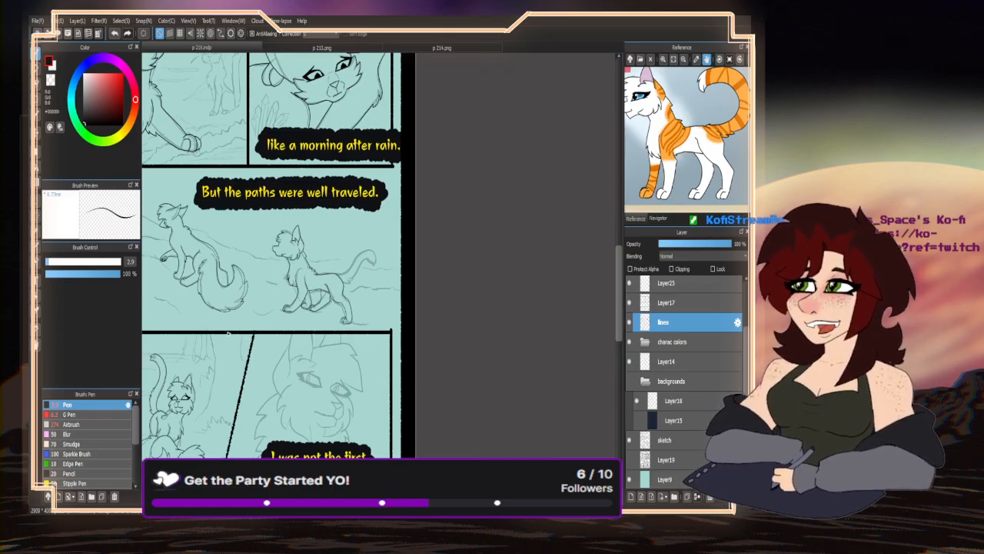
- Ink the upper edge of the tail from the rump along the raised curve to the tip, redoing the first stroke
{"action": "scroll", "coordinate": [353, 268], "scroll_direction": "up", "scroll_amount": 4}
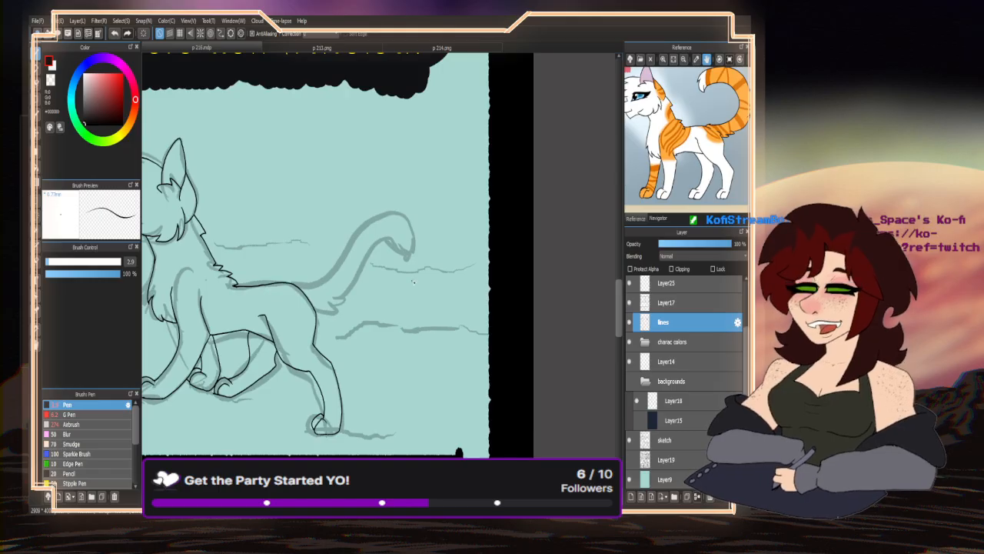
{"action": "scroll", "coordinate": [374, 246], "scroll_direction": "up", "scroll_amount": 3}
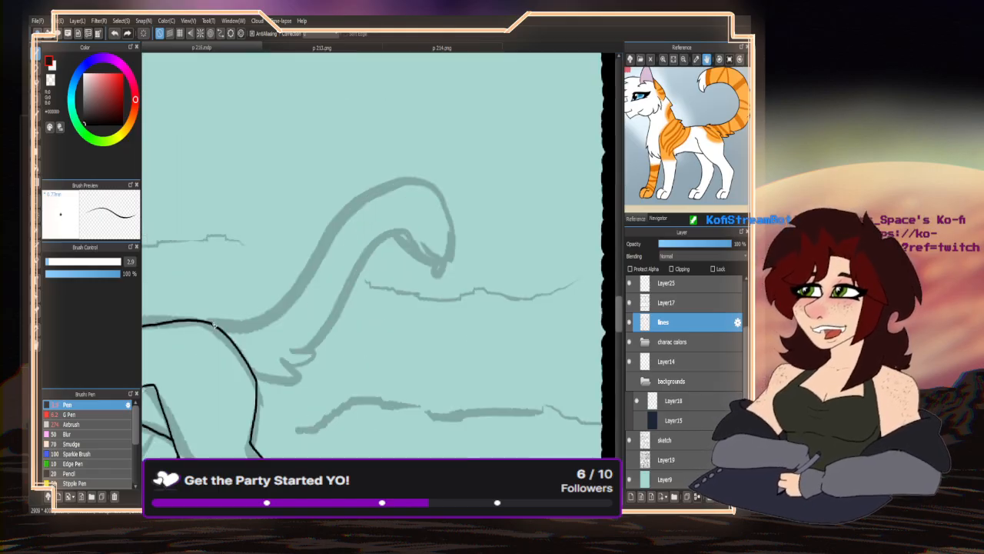
{"action": "mouse_move", "coordinate": [214, 326]}
{"action": "left_mouse_down"}
{"action": "mouse_move", "coordinate": [268, 311]}
{"action": "mouse_move", "coordinate": [305, 279]}
{"action": "left_mouse_up"}
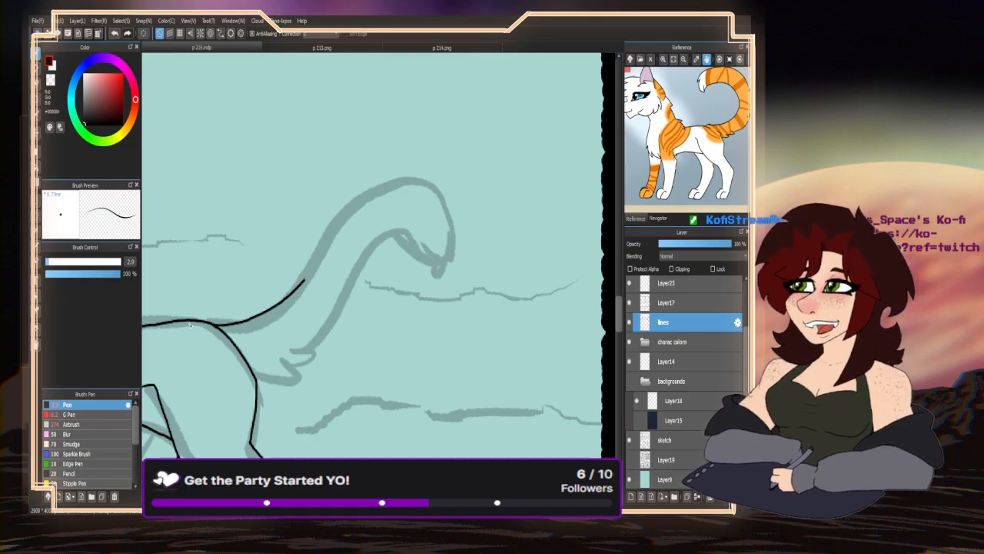
{"action": "key", "text": "ctrl+z"}
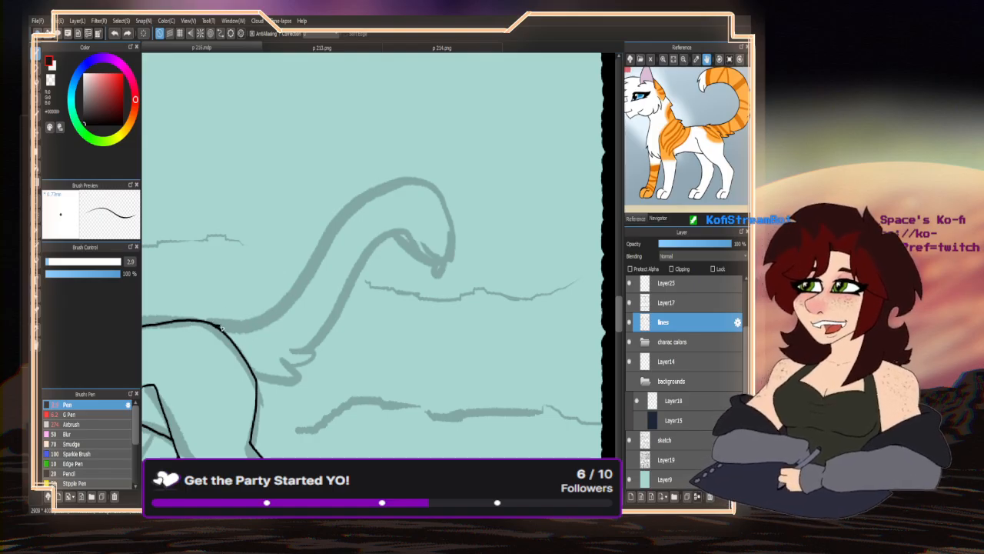
{"action": "mouse_move", "coordinate": [221, 328]}
{"action": "left_mouse_down"}
{"action": "mouse_move", "coordinate": [249, 327]}
{"action": "mouse_move", "coordinate": [283, 309]}
{"action": "mouse_move", "coordinate": [348, 216]}
{"action": "mouse_move", "coordinate": [383, 189]}
{"action": "mouse_move", "coordinate": [411, 184]}
{"action": "mouse_move", "coordinate": [444, 202]}
{"action": "mouse_move", "coordinate": [455, 255]}
{"action": "left_mouse_up"}
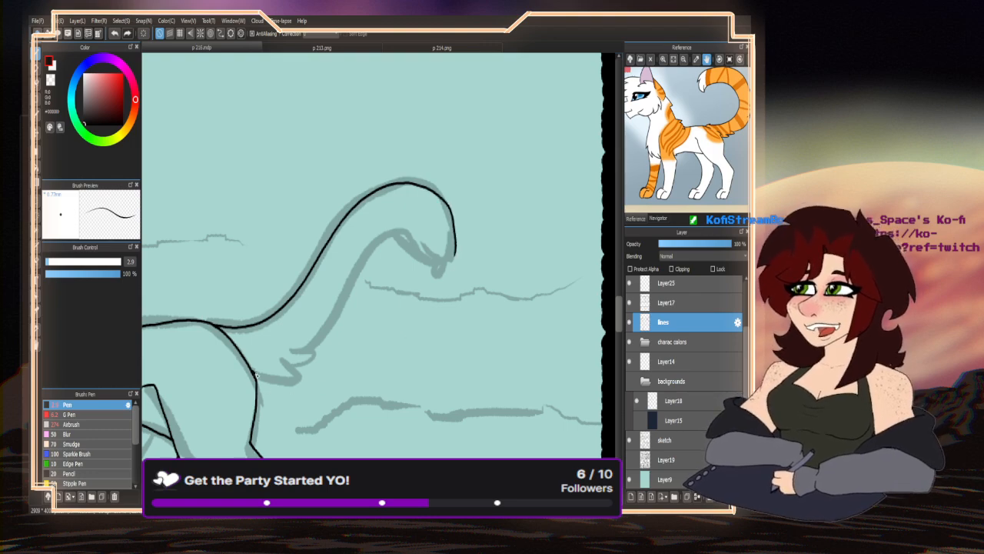
- Ink the walking cat's tail underside with ragged tufts at base and tip, and erase the rump line crossing the tail base
{"action": "mouse_move", "coordinate": [256, 374]}
{"action": "left_mouse_down"}
{"action": "mouse_move", "coordinate": [284, 386]}
{"action": "mouse_move", "coordinate": [280, 373]}
{"action": "mouse_move", "coordinate": [323, 364]}
{"action": "mouse_move", "coordinate": [296, 355]}
{"action": "mouse_move", "coordinate": [318, 351]}
{"action": "mouse_move", "coordinate": [310, 351]}
{"action": "mouse_move", "coordinate": [340, 322]}
{"action": "mouse_move", "coordinate": [370, 257]}
{"action": "mouse_move", "coordinate": [393, 239]}
{"action": "mouse_move", "coordinate": [421, 266]}
{"action": "mouse_move", "coordinate": [446, 263]}
{"action": "mouse_move", "coordinate": [421, 262]}
{"action": "left_mouse_up"}
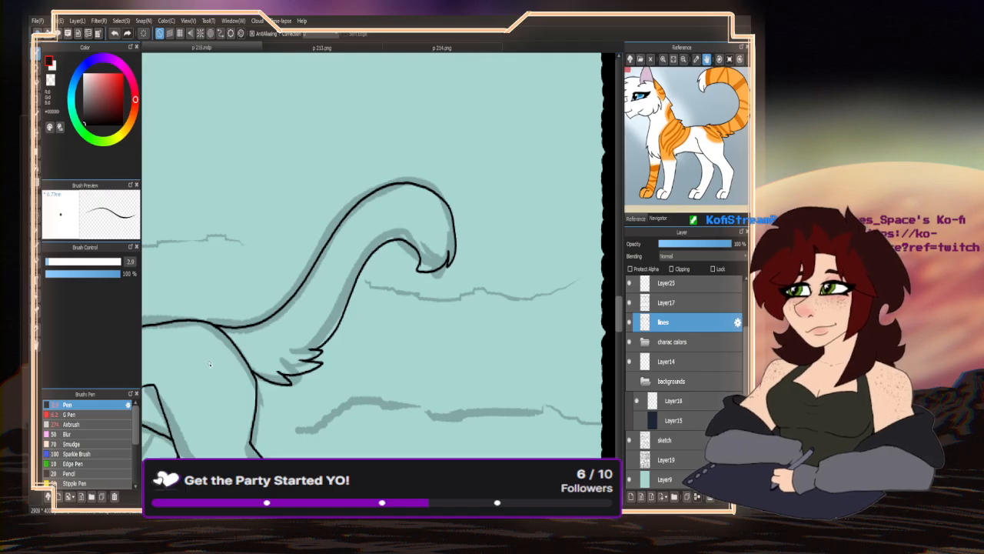
{"action": "scroll", "coordinate": [373, 295], "scroll_direction": "down", "scroll_amount": 4}
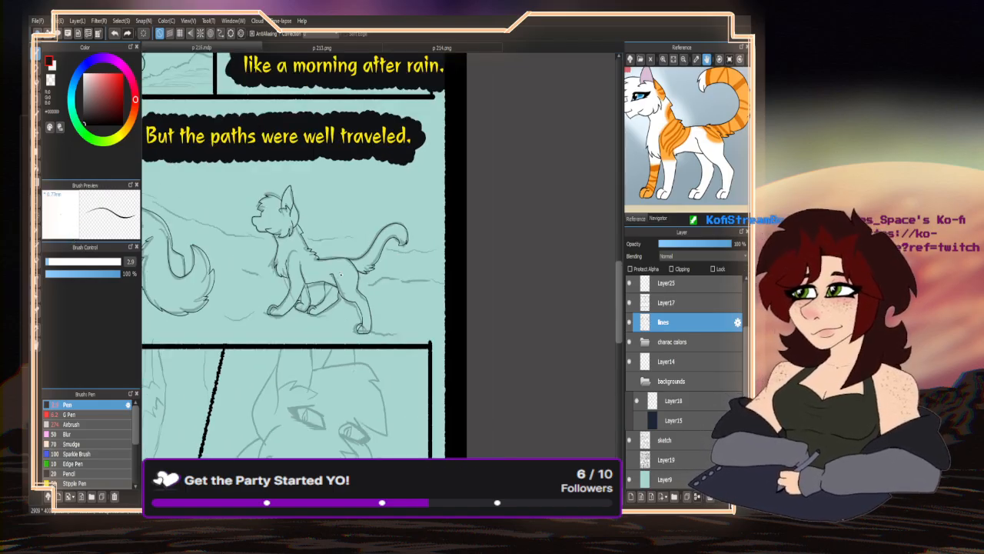
{"action": "scroll", "coordinate": [341, 275], "scroll_direction": "up", "scroll_amount": 4}
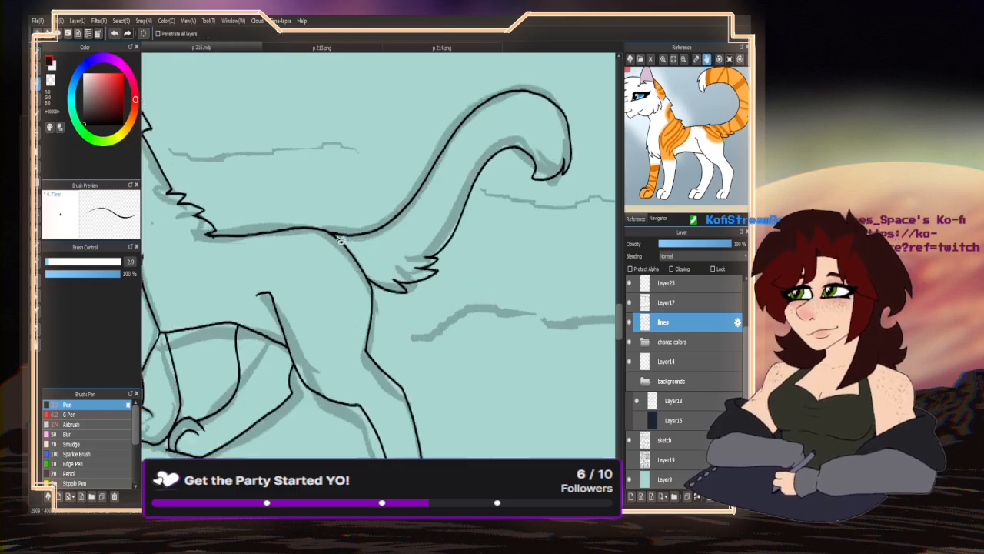
{"action": "scroll", "coordinate": [341, 239], "scroll_direction": "up", "scroll_amount": 3}
{"action": "scroll", "coordinate": [361, 260], "scroll_direction": "down", "scroll_amount": 2}
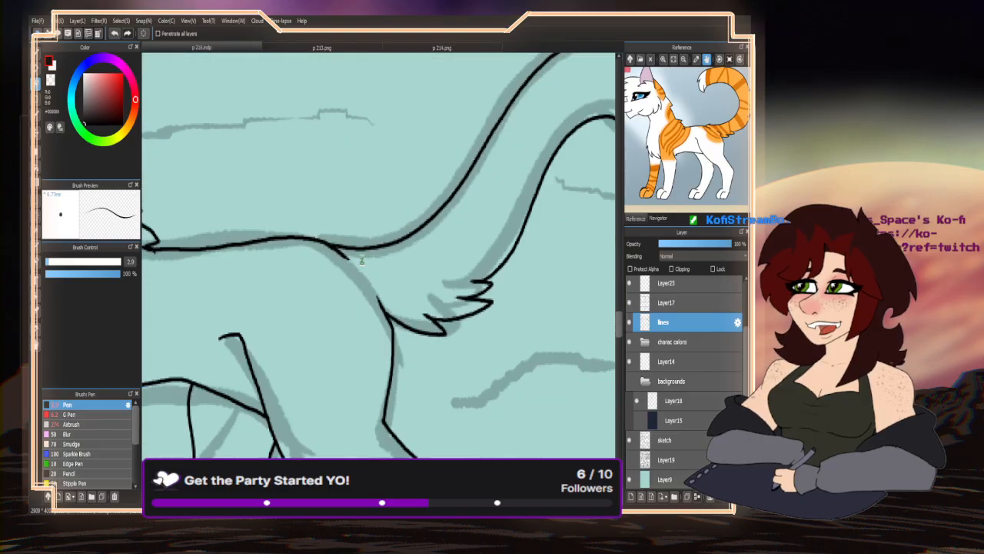
{"action": "scroll", "coordinate": [361, 260], "scroll_direction": "down", "scroll_amount": 2}
{"action": "scroll", "coordinate": [391, 328], "scroll_direction": "up", "scroll_amount": 3}
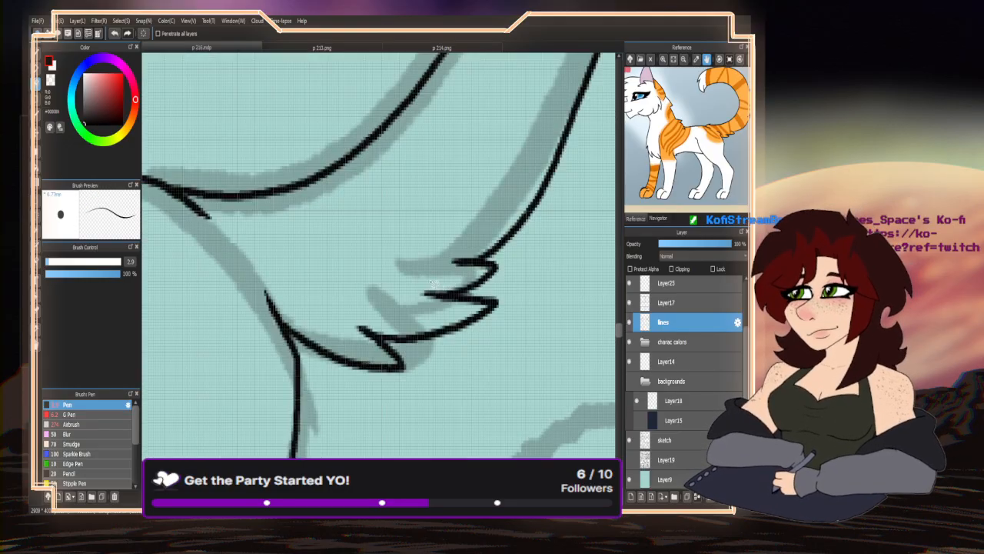
{"action": "scroll", "coordinate": [338, 305], "scroll_direction": "down", "scroll_amount": 2}
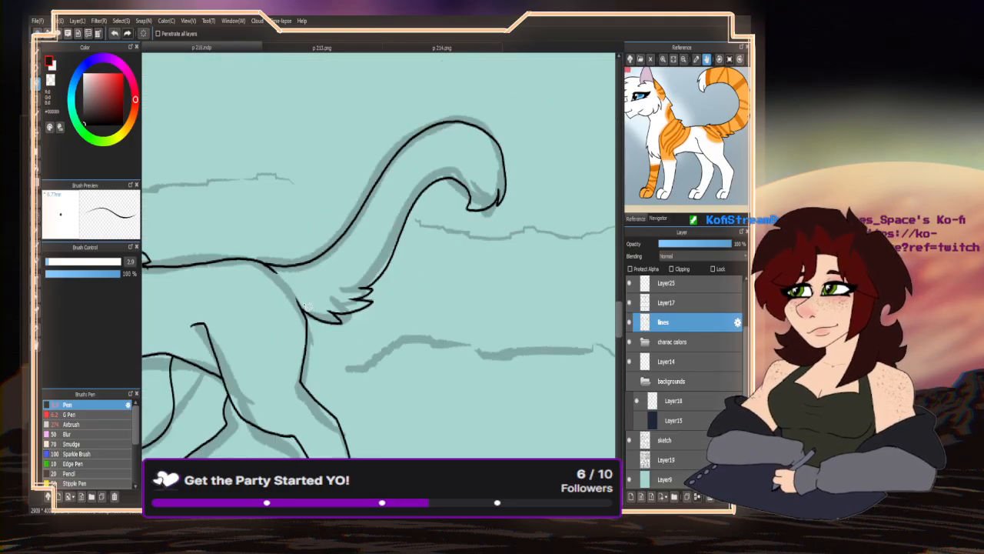
{"action": "scroll", "coordinate": [523, 173], "scroll_direction": "up", "scroll_amount": 2}
{"action": "scroll", "coordinate": [481, 221], "scroll_direction": "down", "scroll_amount": 3}
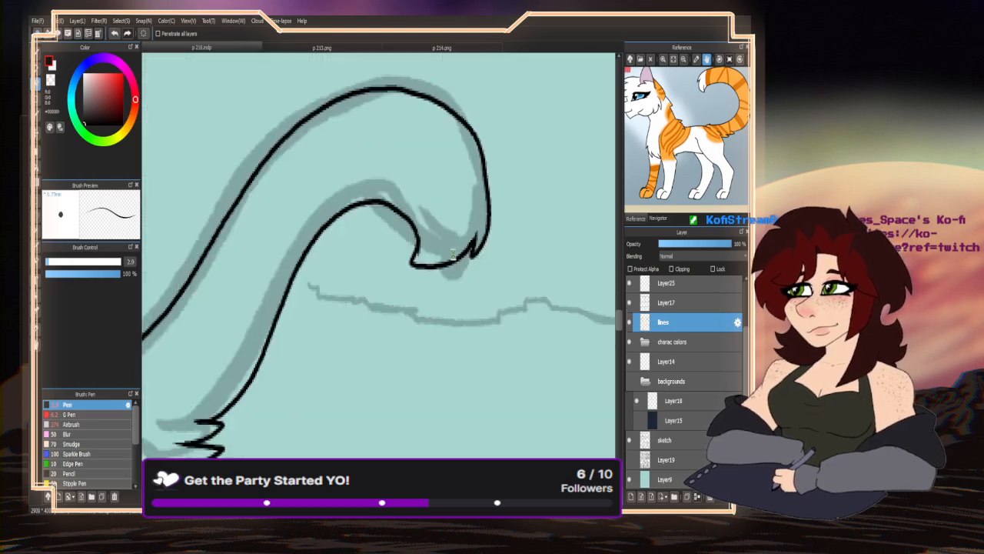
{"action": "left_click", "coordinate": [37, 53]}
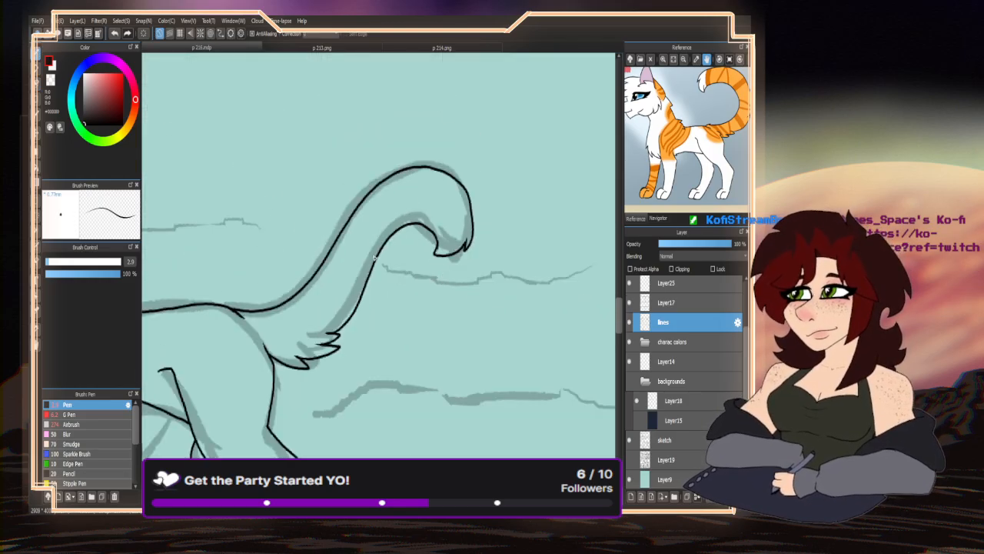
- Erase stray line ends around the walking cat's forehead fur and brow using the transparent colour
{"action": "scroll", "coordinate": [377, 257], "scroll_direction": "down", "scroll_amount": 4}
{"action": "scroll", "coordinate": [254, 223], "scroll_direction": "up", "scroll_amount": 4}
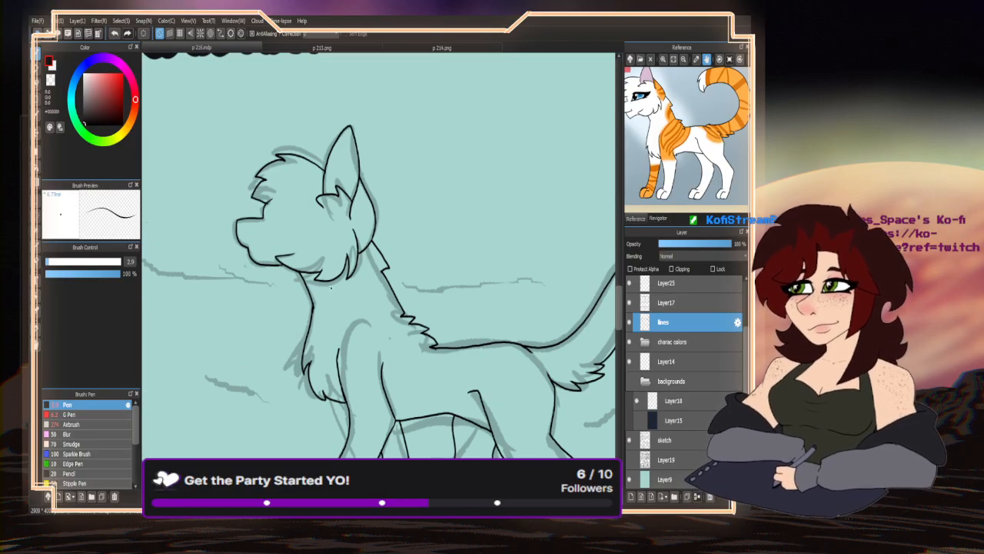
{"action": "scroll", "coordinate": [327, 196], "scroll_direction": "up", "scroll_amount": 1}
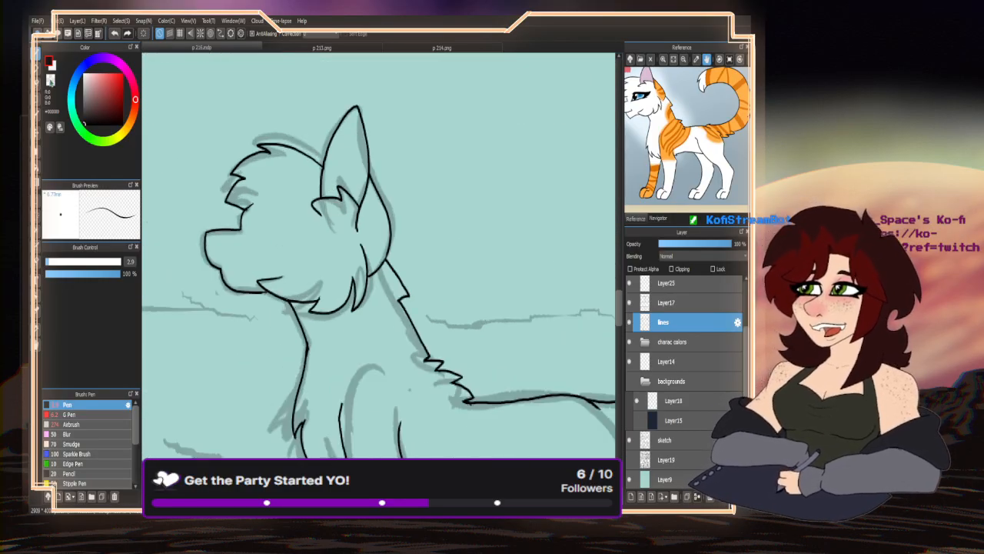
{"action": "left_click", "coordinate": [52, 81]}
{"action": "scroll", "coordinate": [252, 209], "scroll_direction": "up", "scroll_amount": 4}
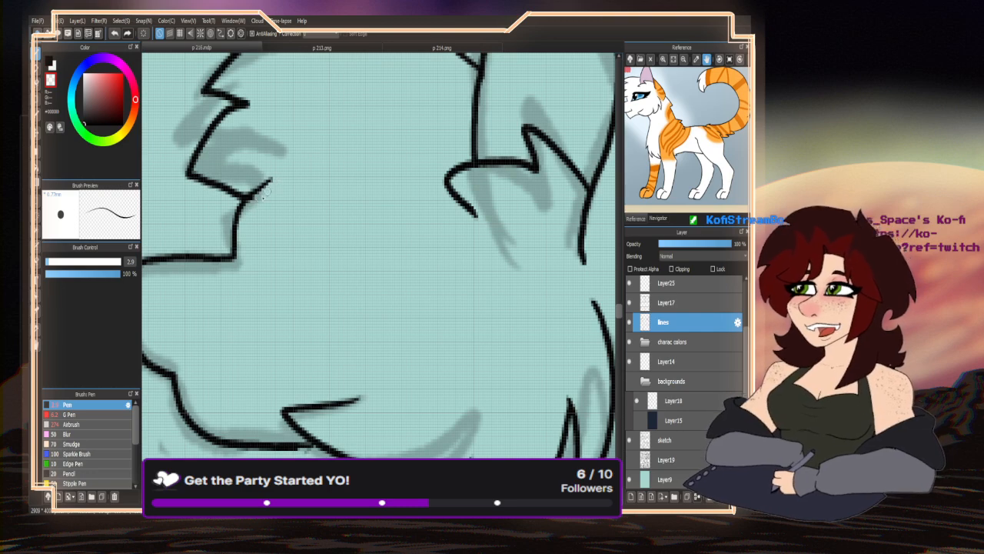
{"action": "scroll", "coordinate": [240, 110], "scroll_direction": "down", "scroll_amount": 3}
{"action": "scroll", "coordinate": [223, 119], "scroll_direction": "up", "scroll_amount": 3}
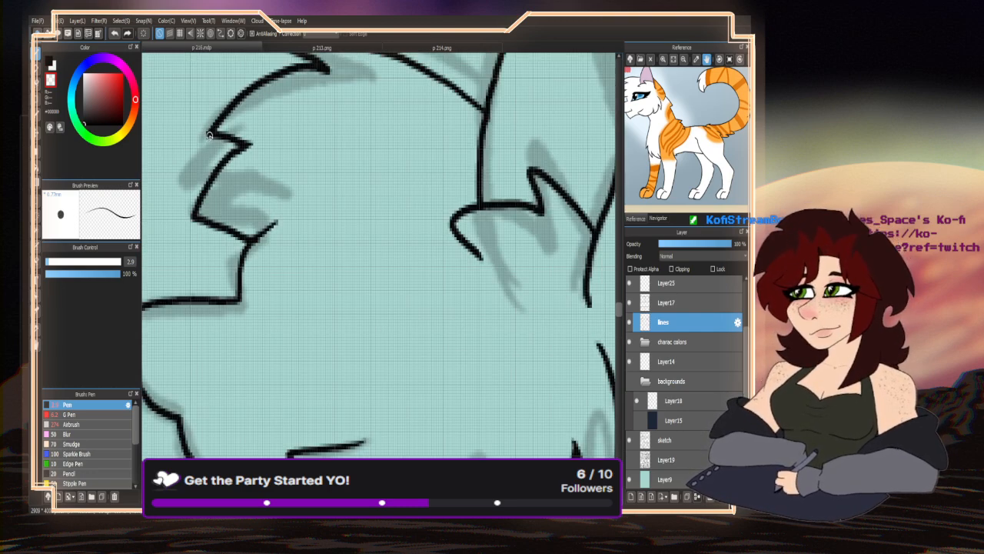
{"action": "scroll", "coordinate": [191, 170], "scroll_direction": "down", "scroll_amount": 3}
{"action": "scroll", "coordinate": [231, 192], "scroll_direction": "up", "scroll_amount": 3}
{"action": "scroll", "coordinate": [276, 215], "scroll_direction": "down", "scroll_amount": 3}
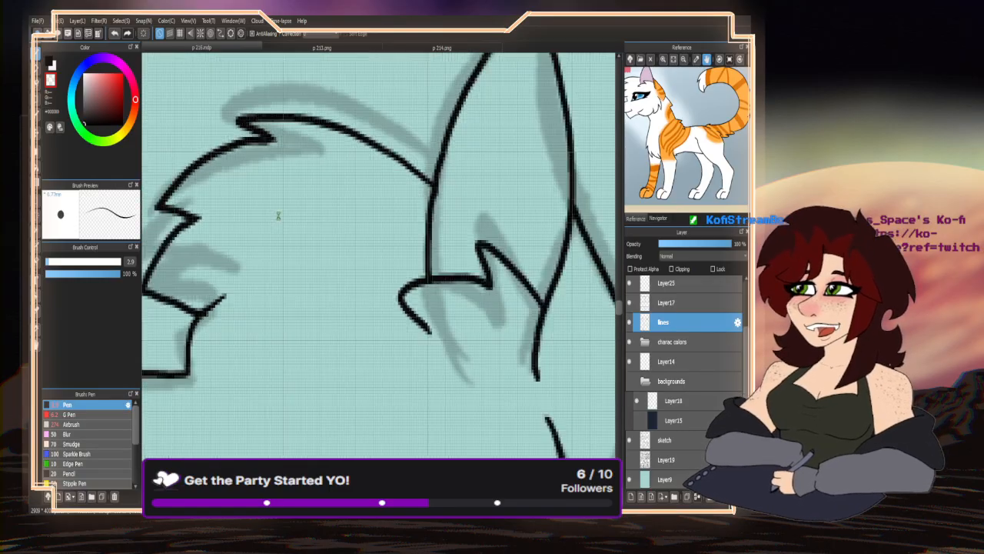
{"action": "scroll", "coordinate": [306, 253], "scroll_direction": "down", "scroll_amount": 2}
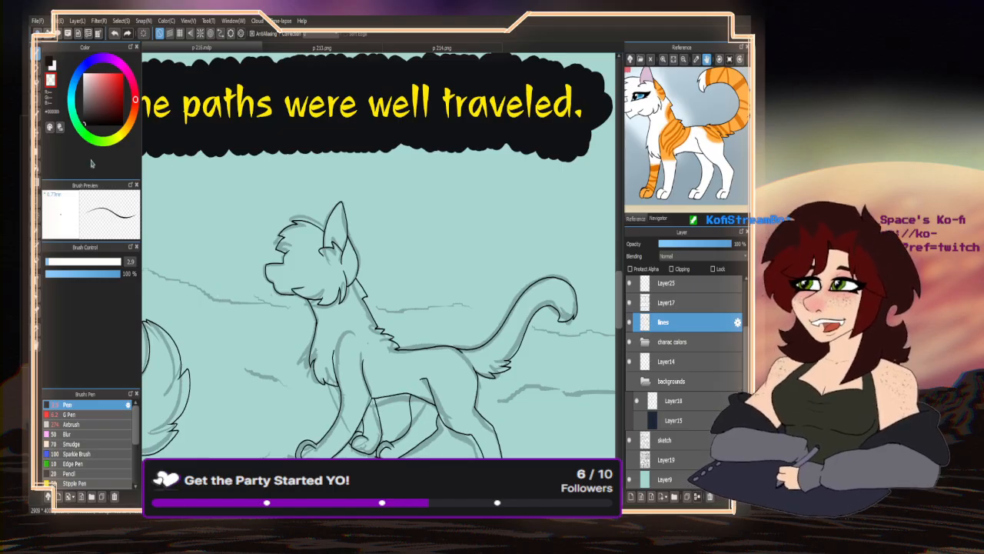
{"action": "left_click", "coordinate": [50, 62]}
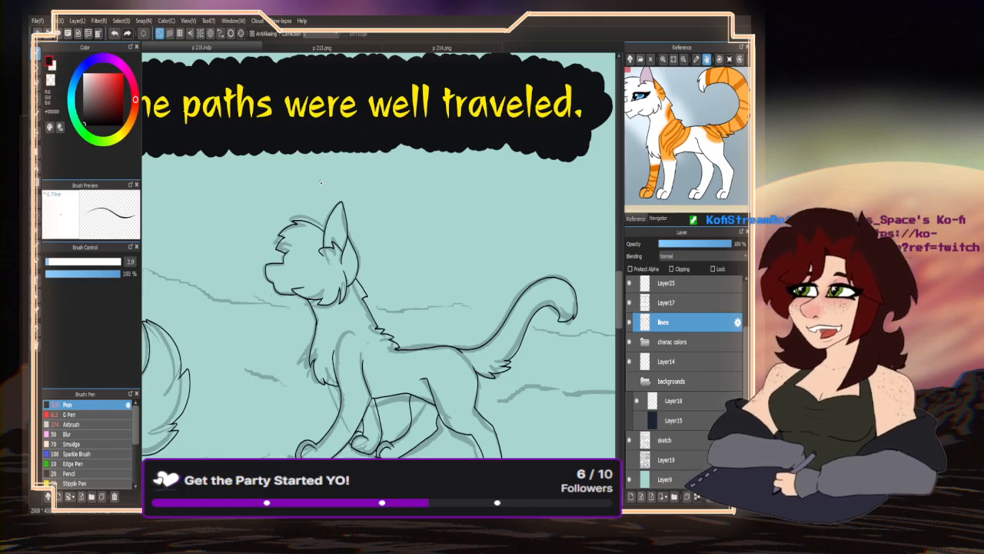
- In the last row's first panel, ink the foreground cat's head top from the panel border through the fur notch to the pointed fringe
{"action": "scroll", "coordinate": [339, 285], "scroll_direction": "down", "scroll_amount": 4}
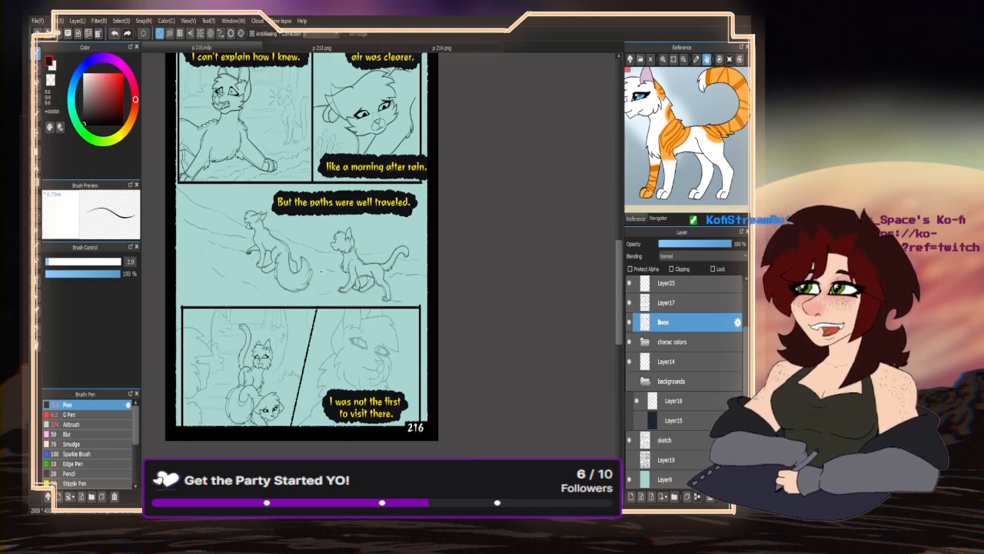
{"action": "scroll", "coordinate": [378, 290], "scroll_direction": "down", "scroll_amount": 2}
{"action": "scroll", "coordinate": [294, 345], "scroll_direction": "up", "scroll_amount": 6}
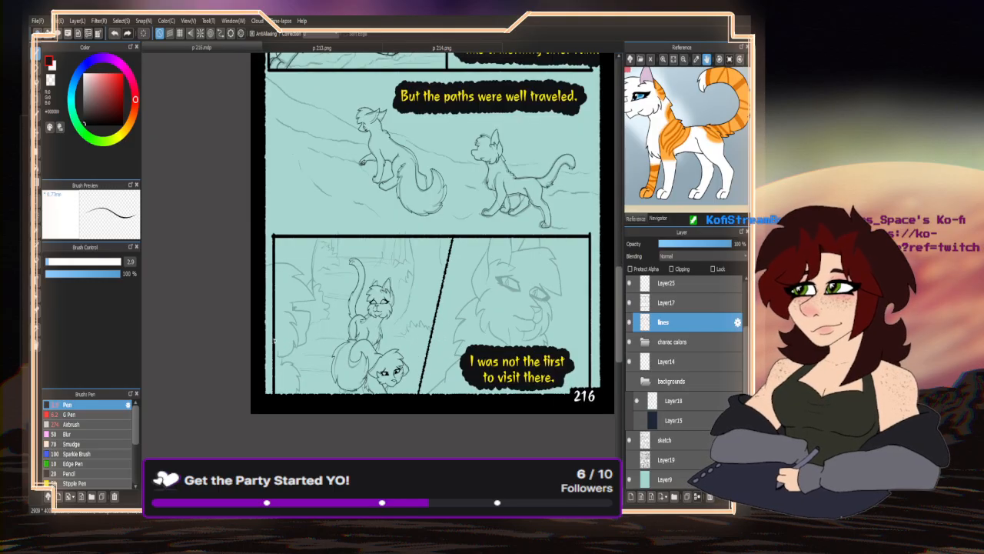
{"action": "scroll", "coordinate": [296, 250], "scroll_direction": "down", "scroll_amount": 3}
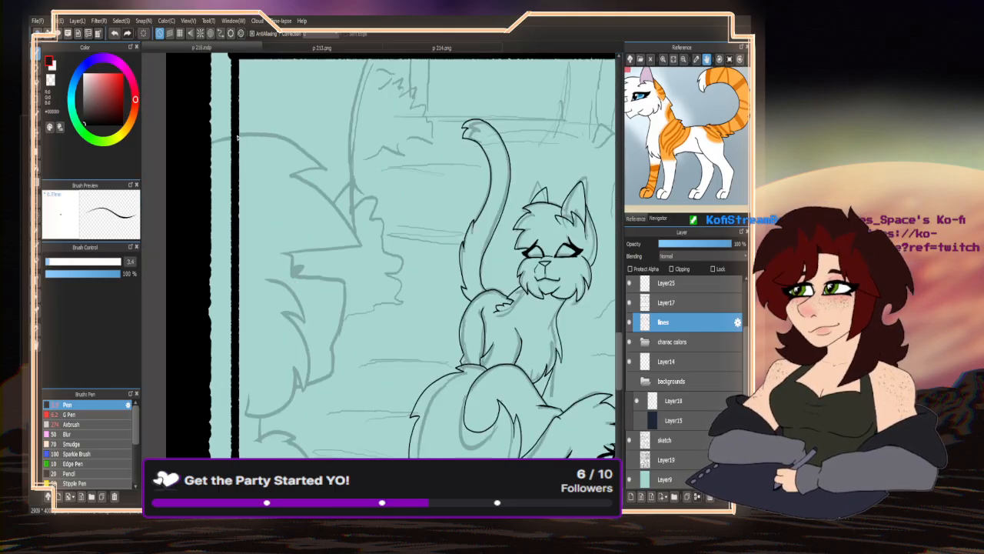
{"action": "scroll", "coordinate": [239, 135], "scroll_direction": "up", "scroll_amount": 2}
{"action": "mouse_move", "coordinate": [243, 133]}
{"action": "left_mouse_down"}
{"action": "mouse_move", "coordinate": [317, 143]}
{"action": "mouse_move", "coordinate": [371, 176]}
{"action": "mouse_move", "coordinate": [373, 186]}
{"action": "mouse_move", "coordinate": [358, 188]}
{"action": "mouse_move", "coordinate": [387, 199]}
{"action": "mouse_move", "coordinate": [295, 221]}
{"action": "mouse_move", "coordinate": [335, 218]}
{"action": "mouse_move", "coordinate": [365, 236]}
{"action": "mouse_move", "coordinate": [428, 326]}
{"action": "mouse_move", "coordinate": [461, 425]}
{"action": "mouse_move", "coordinate": [218, 449]}
{"action": "left_mouse_up"}
{"action": "scroll", "coordinate": [359, 188], "scroll_direction": "up", "scroll_amount": 2}
{"action": "scroll", "coordinate": [303, 215], "scroll_direction": "down", "scroll_amount": 1}
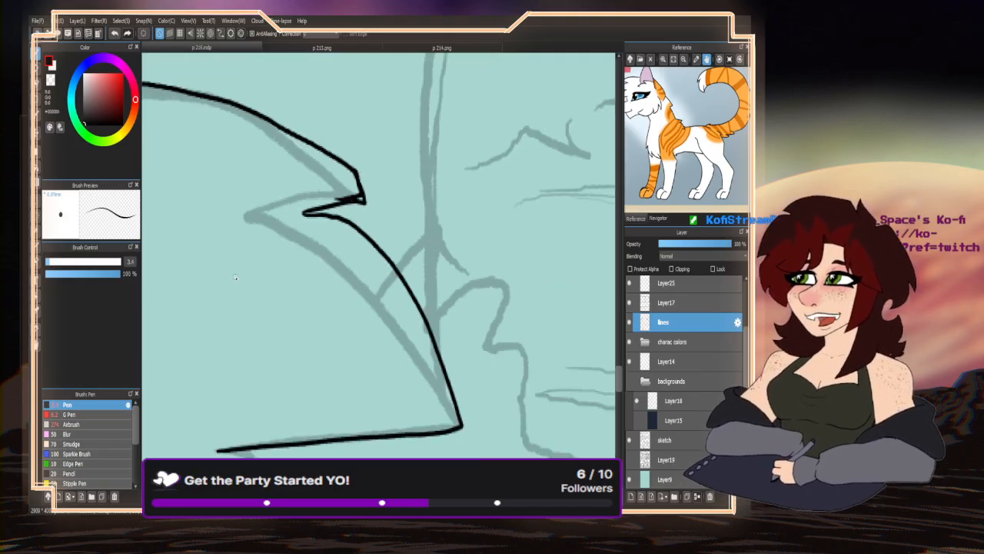
- Clean up the corners of the fur notch in the foreground cat's head outline with the transparent colour
{"action": "left_click", "coordinate": [50, 83]}
{"action": "scroll", "coordinate": [363, 208], "scroll_direction": "up", "scroll_amount": 2}
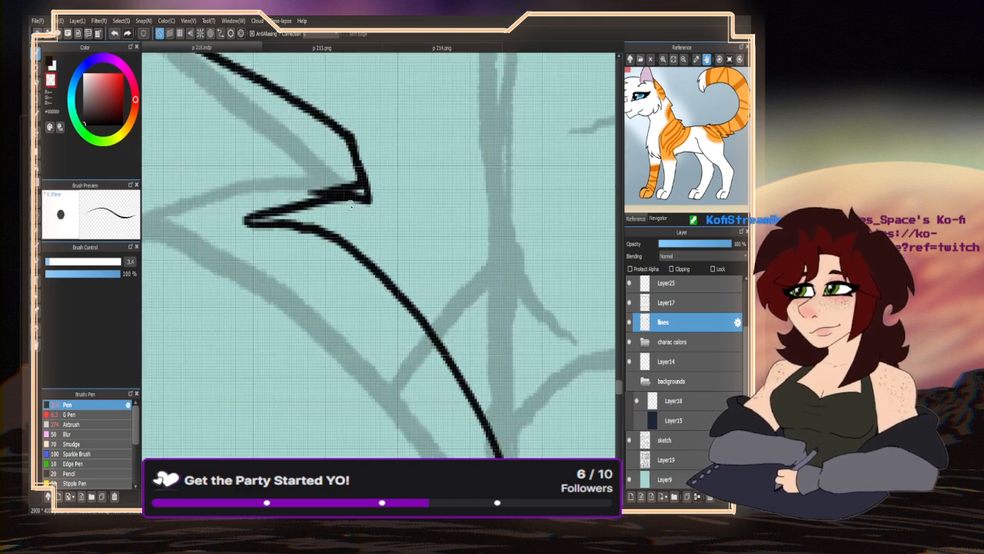
{"action": "mouse_move", "coordinate": [373, 195]}
{"action": "left_mouse_down"}
{"action": "mouse_move", "coordinate": [338, 204]}
{"action": "mouse_move", "coordinate": [376, 201]}
{"action": "left_mouse_up"}
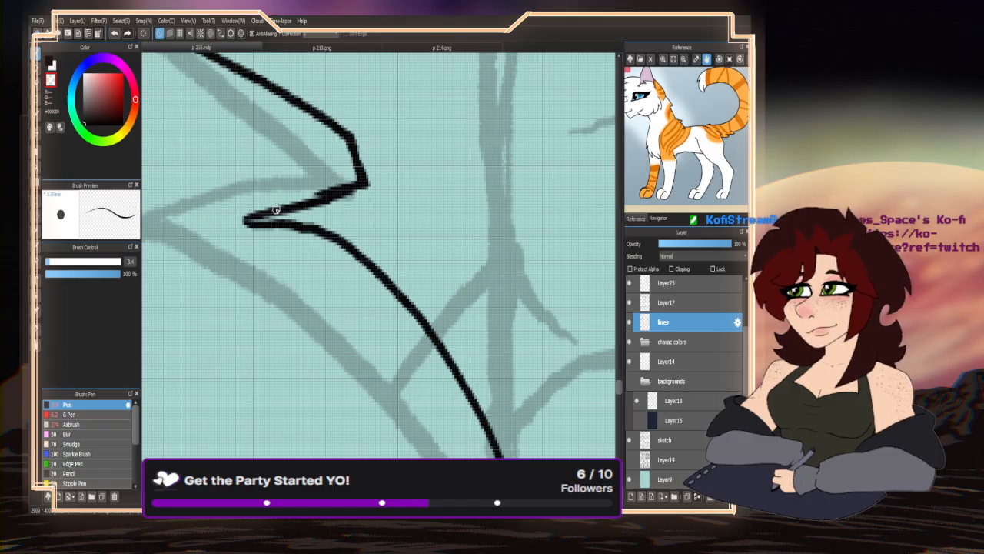
{"action": "mouse_move", "coordinate": [279, 214]}
{"action": "left_mouse_down"}
{"action": "mouse_move", "coordinate": [248, 220]}
{"action": "mouse_move", "coordinate": [270, 226]}
{"action": "mouse_move", "coordinate": [343, 192]}
{"action": "mouse_move", "coordinate": [276, 224]}
{"action": "left_mouse_up"}
{"action": "left_click", "coordinate": [50, 62]}
- Ink the short vertical face line below the foreground cat's fringe and the small triangular eye beside it
{"action": "scroll", "coordinate": [308, 223], "scroll_direction": "down", "scroll_amount": 4}
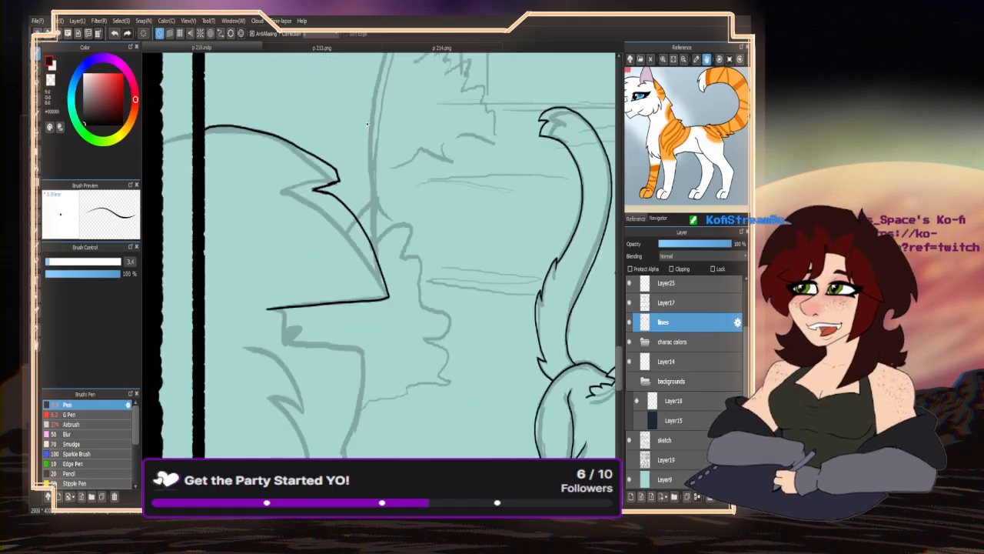
{"action": "scroll", "coordinate": [289, 277], "scroll_direction": "up", "scroll_amount": 4}
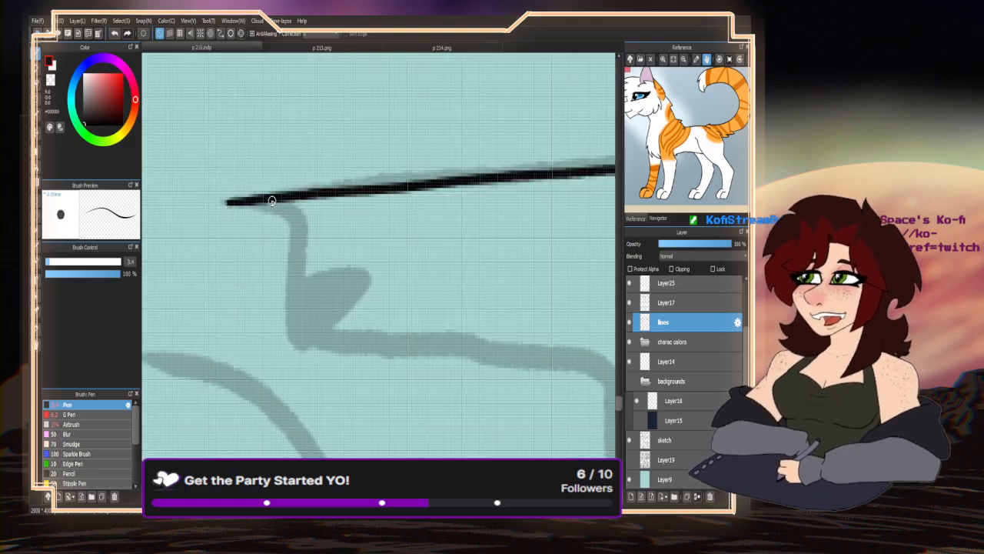
{"action": "left_click_drag", "start_coordinate": [271, 201], "coordinate": [300, 346]}
{"action": "mouse_move", "coordinate": [298, 278]}
{"action": "left_mouse_down"}
{"action": "mouse_move", "coordinate": [356, 282]}
{"action": "mouse_move", "coordinate": [323, 338]}
{"action": "left_mouse_up"}
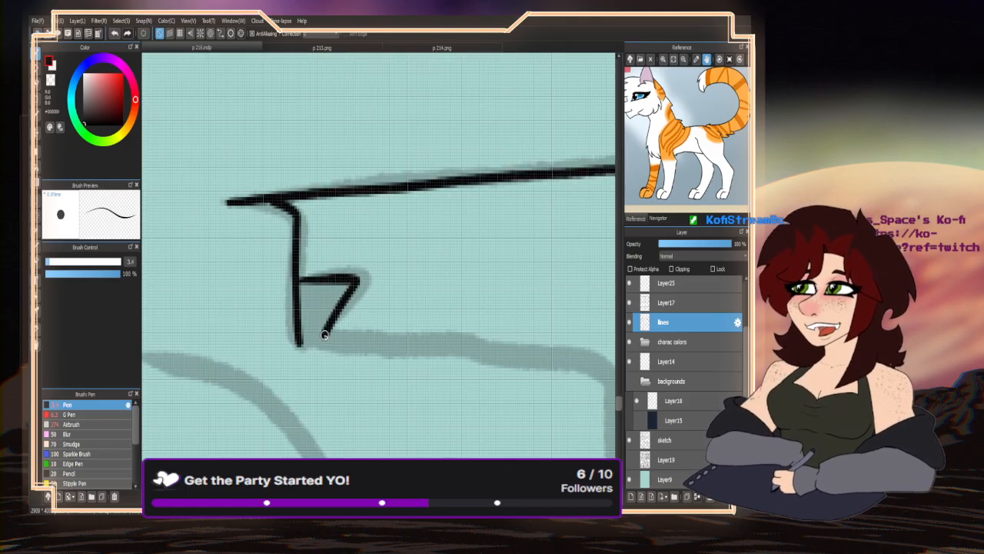
{"action": "scroll", "coordinate": [265, 307], "scroll_direction": "down", "scroll_amount": 3}
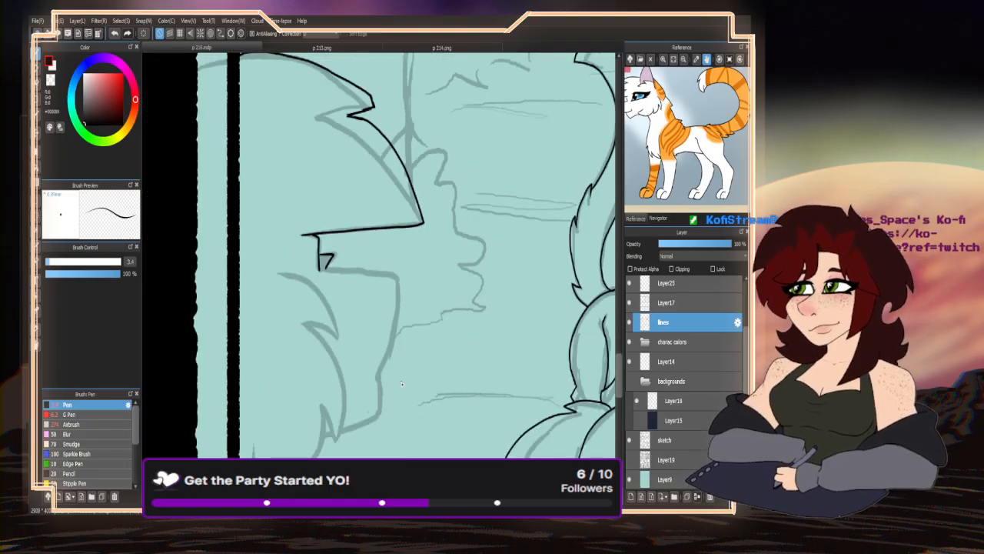
- Ink the foreground cat's muzzle from the bridge below the eye, down the front and around the chin to the cheek
{"action": "scroll", "coordinate": [356, 353], "scroll_direction": "up", "scroll_amount": 3}
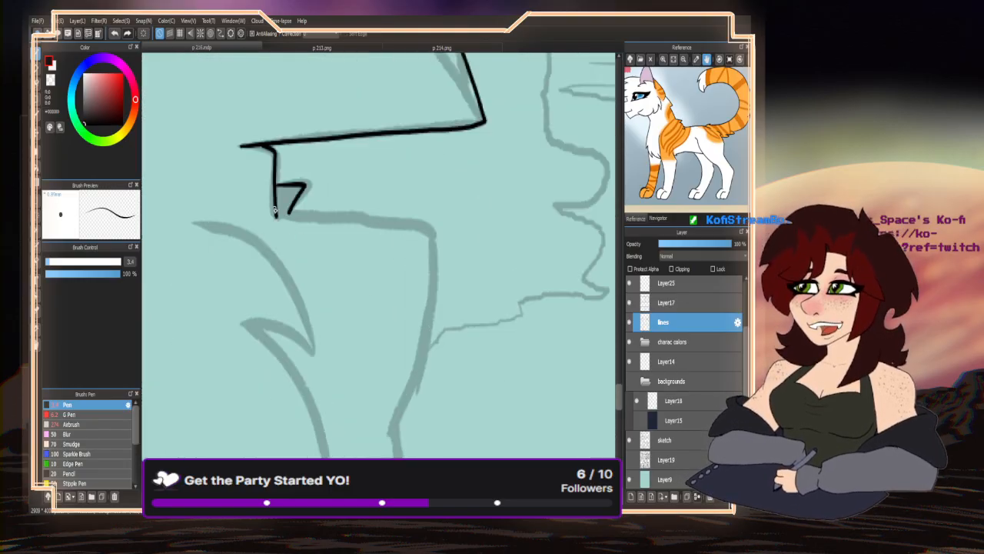
{"action": "mouse_move", "coordinate": [274, 213]}
{"action": "left_mouse_down"}
{"action": "mouse_move", "coordinate": [424, 230]}
{"action": "mouse_move", "coordinate": [432, 275]}
{"action": "mouse_move", "coordinate": [420, 340]}
{"action": "mouse_move", "coordinate": [395, 407]}
{"action": "left_mouse_up"}
{"action": "scroll", "coordinate": [395, 406], "scroll_direction": "down", "scroll_amount": 2}
{"action": "scroll", "coordinate": [386, 242], "scroll_direction": "up", "scroll_amount": 2}
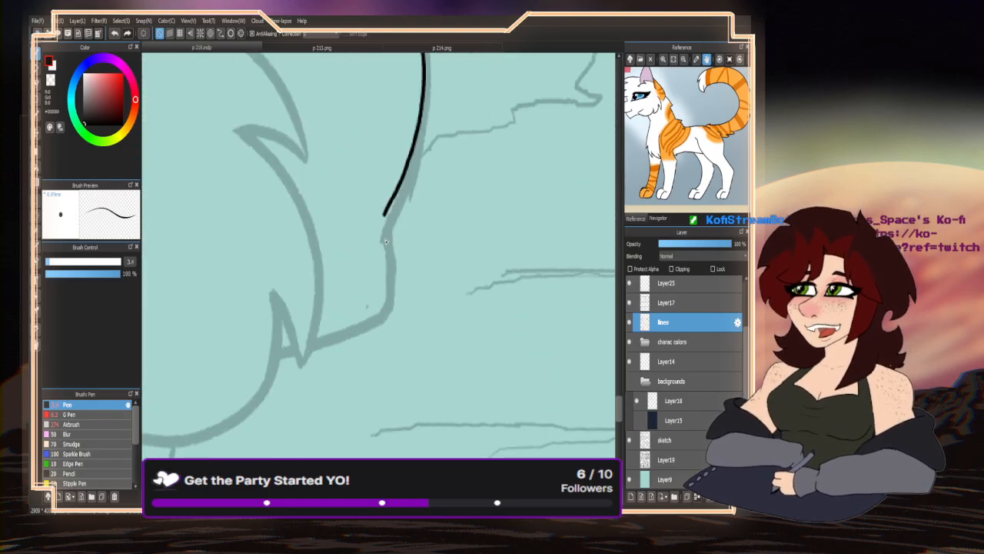
{"action": "mouse_move", "coordinate": [386, 214]}
{"action": "left_mouse_down"}
{"action": "mouse_move", "coordinate": [378, 304]}
{"action": "mouse_move", "coordinate": [285, 336]}
{"action": "left_mouse_up"}
{"action": "scroll", "coordinate": [285, 336], "scroll_direction": "down", "scroll_amount": 2}
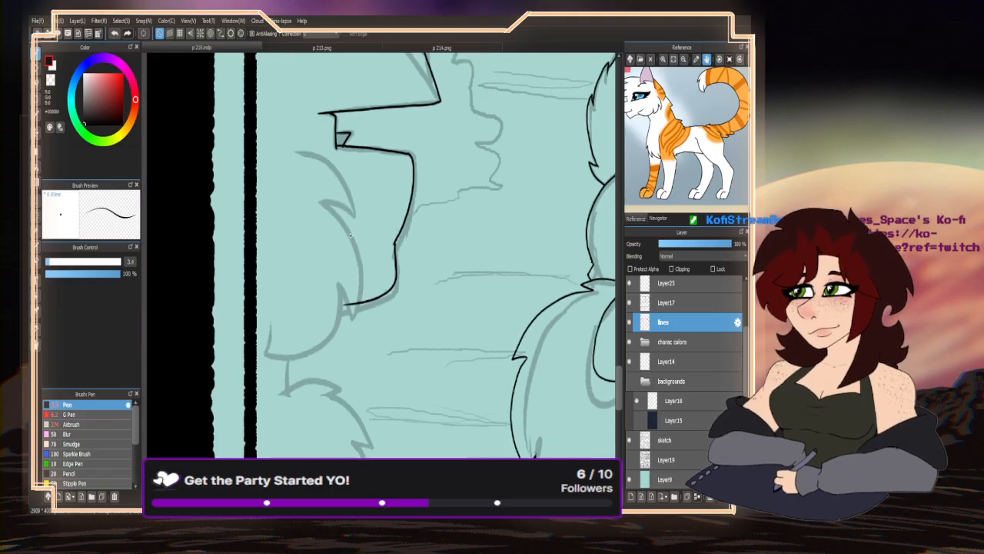
- Ink the foreground cat's cheek fur as layered pointed locks curving down to the tip beside the panel border
{"action": "scroll", "coordinate": [299, 148], "scroll_direction": "up", "scroll_amount": 2}
{"action": "mouse_move", "coordinate": [295, 149]}
{"action": "left_mouse_down"}
{"action": "mouse_move", "coordinate": [337, 167]}
{"action": "mouse_move", "coordinate": [369, 230]}
{"action": "mouse_move", "coordinate": [332, 206]}
{"action": "mouse_move", "coordinate": [380, 294]}
{"action": "mouse_move", "coordinate": [394, 390]}
{"action": "mouse_move", "coordinate": [338, 427]}
{"action": "left_mouse_up"}
{"action": "scroll", "coordinate": [347, 228], "scroll_direction": "up", "scroll_amount": 2}
{"action": "scroll", "coordinate": [370, 271], "scroll_direction": "down", "scroll_amount": 2}
{"action": "scroll", "coordinate": [327, 373], "scroll_direction": "up", "scroll_amount": 2}
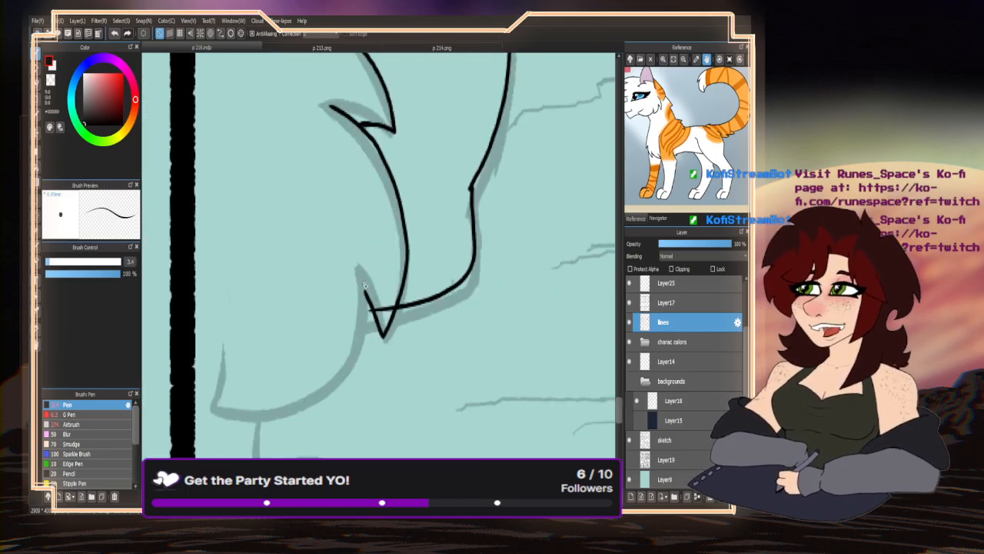
{"action": "mouse_move", "coordinate": [362, 269]}
{"action": "left_mouse_down"}
{"action": "mouse_move", "coordinate": [363, 330]}
{"action": "mouse_move", "coordinate": [344, 372]}
{"action": "mouse_move", "coordinate": [281, 419]}
{"action": "mouse_move", "coordinate": [223, 366]}
{"action": "left_mouse_up"}
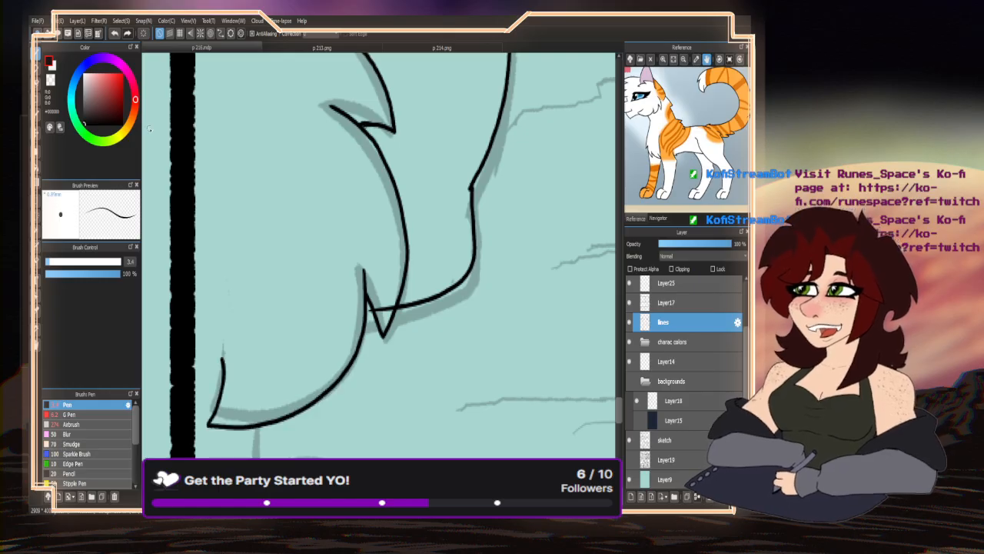
- Erase the jaw line crossing the lower cheek tuft and trim the overshoot at the upper cheek tuft
{"action": "scroll", "coordinate": [388, 361], "scroll_direction": "up", "scroll_amount": 3}
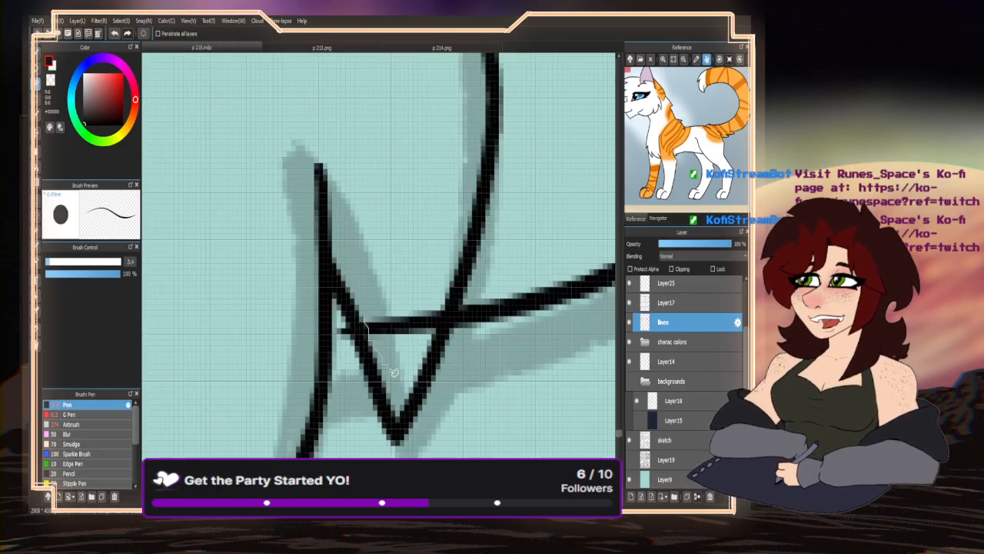
{"action": "left_click_drag", "start_coordinate": [444, 319], "coordinate": [339, 329]}
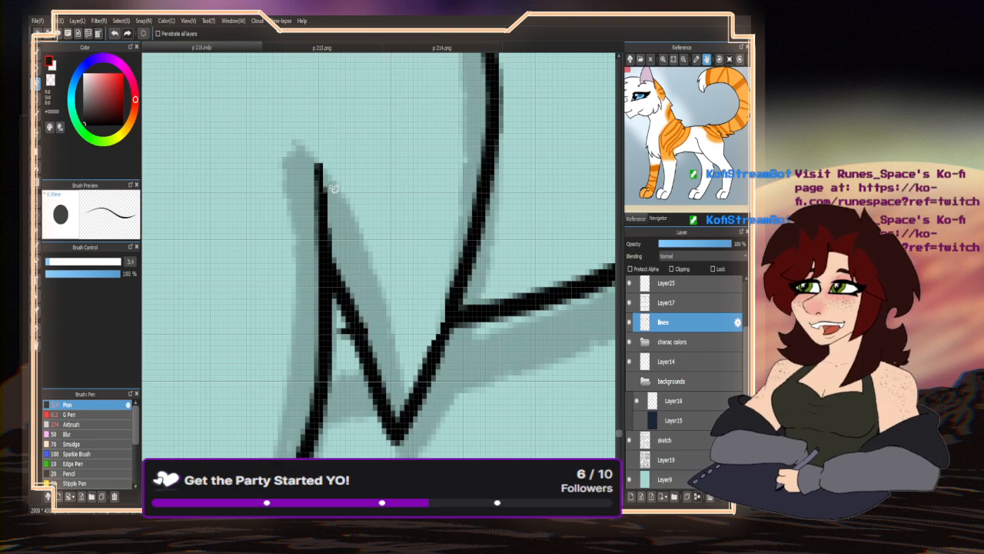
{"action": "scroll", "coordinate": [333, 188], "scroll_direction": "down", "scroll_amount": 4}
{"action": "scroll", "coordinate": [255, 167], "scroll_direction": "up", "scroll_amount": 4}
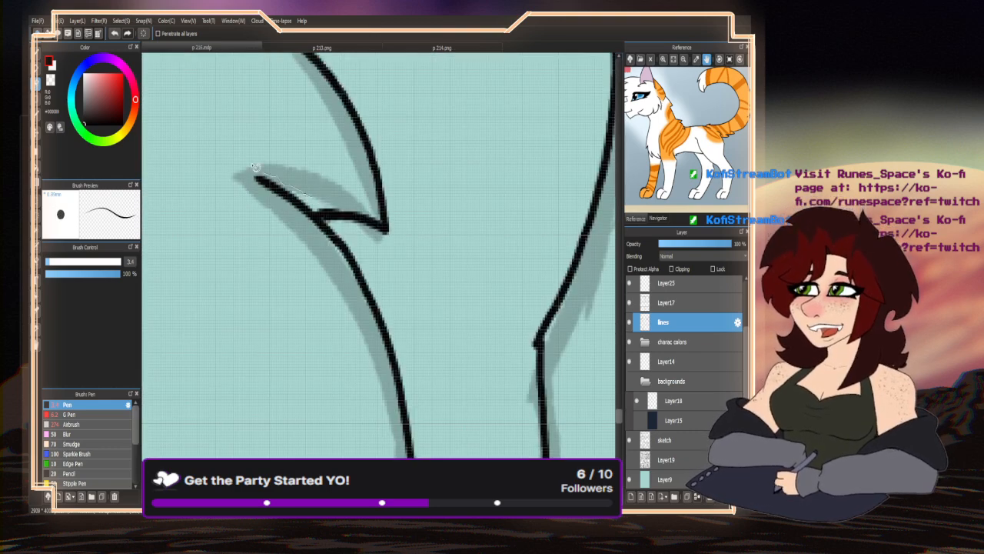
{"action": "mouse_move", "coordinate": [311, 206]}
{"action": "left_mouse_down"}
{"action": "mouse_move", "coordinate": [245, 136]}
{"action": "mouse_move", "coordinate": [292, 209]}
{"action": "left_mouse_up"}
{"action": "scroll", "coordinate": [283, 226], "scroll_direction": "down", "scroll_amount": 3}
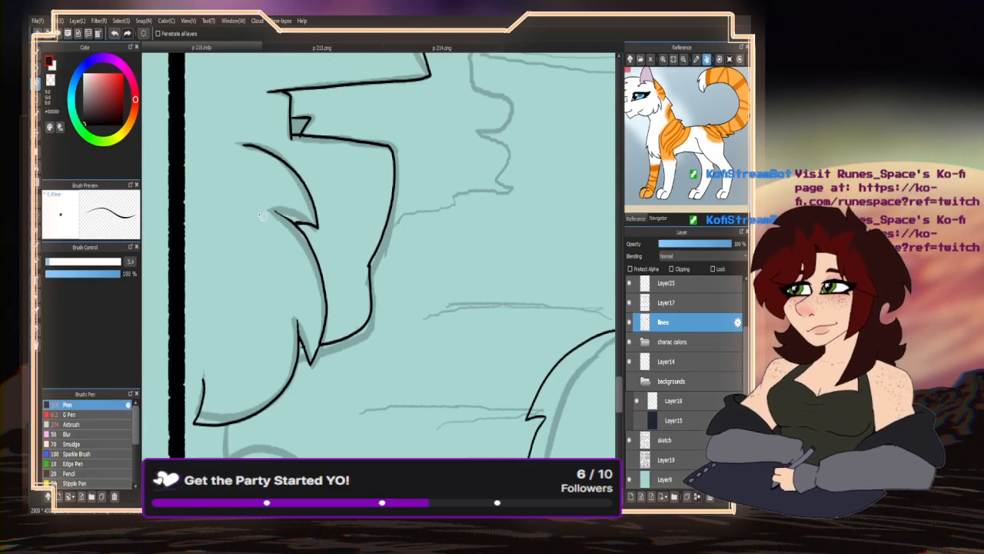
{"action": "scroll", "coordinate": [262, 215], "scroll_direction": "up", "scroll_amount": 3}
{"action": "scroll", "coordinate": [343, 264], "scroll_direction": "down", "scroll_amount": 3}
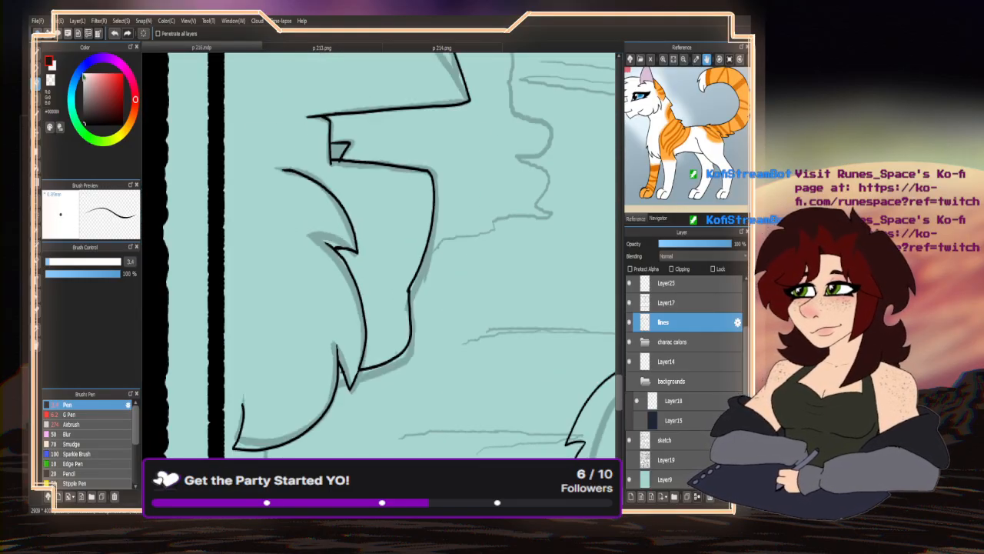
- Fill the foreground cat's small triangular eye solid black and trim the stray ink below its lower corner
{"action": "key", "text": "b"}
{"action": "scroll", "coordinate": [323, 161], "scroll_direction": "up", "scroll_amount": 3}
{"action": "left_click_drag", "start_coordinate": [343, 162], "coordinate": [314, 160]}
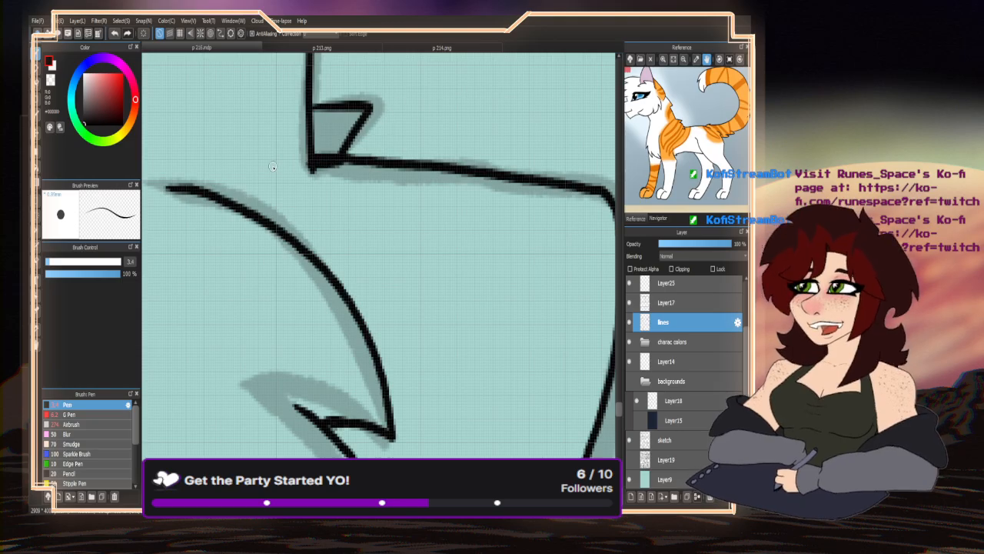
{"action": "mouse_move", "coordinate": [358, 117]}
{"action": "left_mouse_down"}
{"action": "mouse_move", "coordinate": [333, 154]}
{"action": "mouse_move", "coordinate": [362, 118]}
{"action": "mouse_move", "coordinate": [331, 154]}
{"action": "mouse_move", "coordinate": [322, 157]}
{"action": "mouse_move", "coordinate": [335, 135]}
{"action": "mouse_move", "coordinate": [314, 155]}
{"action": "mouse_move", "coordinate": [361, 119]}
{"action": "mouse_move", "coordinate": [355, 110]}
{"action": "mouse_move", "coordinate": [322, 112]}
{"action": "mouse_move", "coordinate": [318, 157]}
{"action": "mouse_move", "coordinate": [317, 110]}
{"action": "mouse_move", "coordinate": [332, 140]}
{"action": "mouse_move", "coordinate": [344, 112]}
{"action": "mouse_move", "coordinate": [345, 131]}
{"action": "mouse_move", "coordinate": [353, 115]}
{"action": "mouse_move", "coordinate": [323, 132]}
{"action": "left_mouse_up"}
{"action": "scroll", "coordinate": [302, 165], "scroll_direction": "down", "scroll_amount": 2}
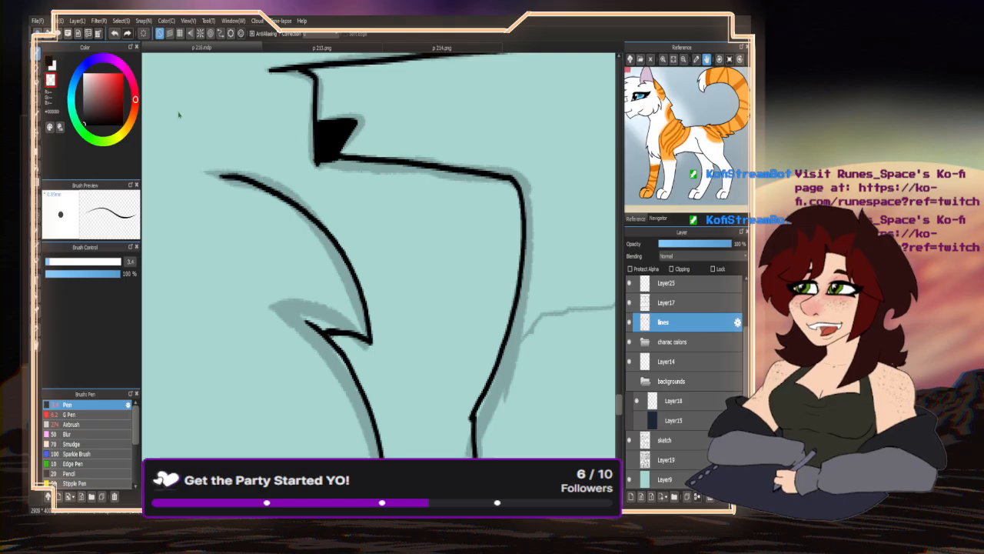
{"action": "scroll", "coordinate": [313, 160], "scroll_direction": "up", "scroll_amount": 2}
{"action": "scroll", "coordinate": [310, 163], "scroll_direction": "down", "scroll_amount": 4}
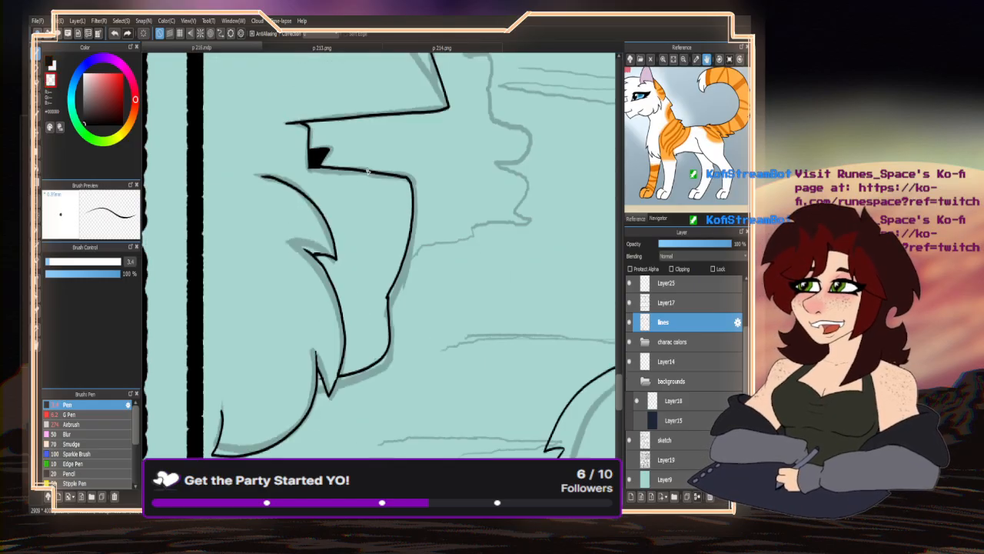
- Ink the foreground cat's chest in black from below the cheek tuft down to the panel's bottom edge, with two pointed fur locks
{"action": "left_click", "coordinate": [57, 79]}
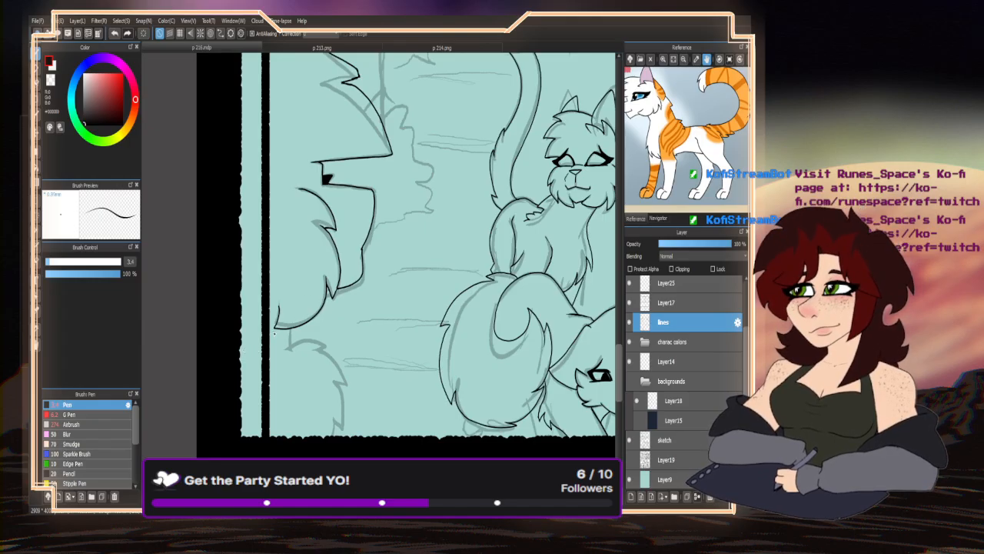
{"action": "scroll", "coordinate": [276, 382], "scroll_direction": "up", "scroll_amount": 1}
{"action": "scroll", "coordinate": [224, 212], "scroll_direction": "down", "scroll_amount": 1}
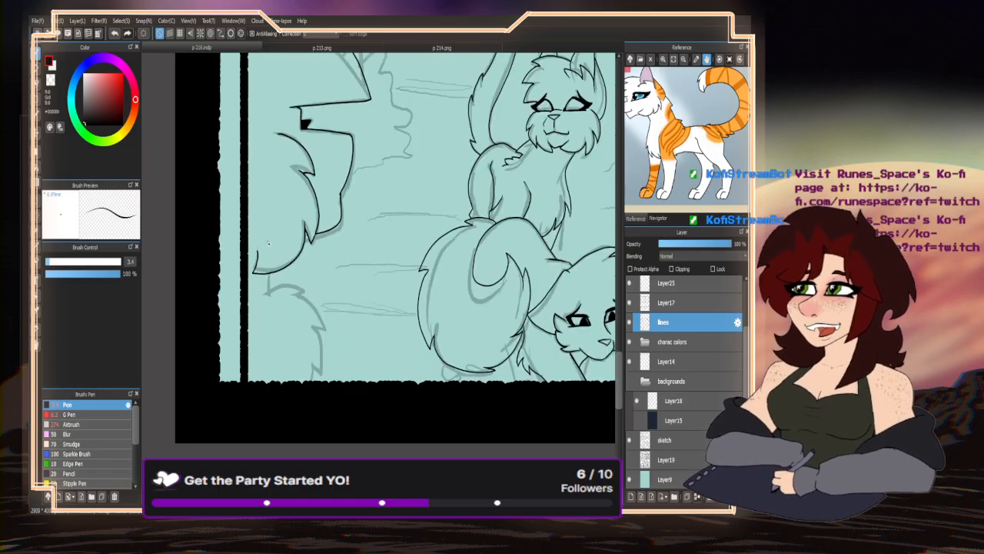
{"action": "scroll", "coordinate": [286, 267], "scroll_direction": "up", "scroll_amount": 3}
{"action": "scroll", "coordinate": [329, 180], "scroll_direction": "down", "scroll_amount": 4}
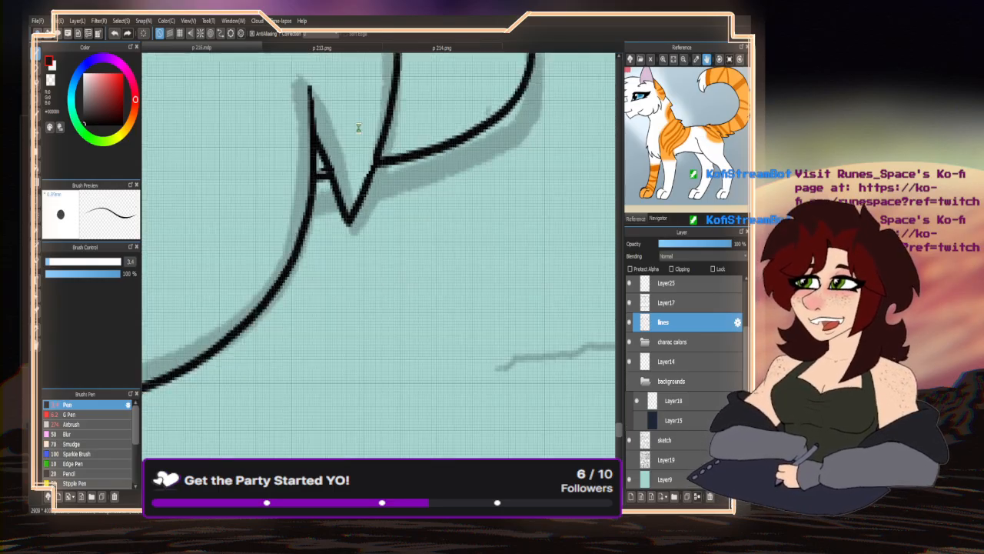
{"action": "scroll", "coordinate": [313, 272], "scroll_direction": "up", "scroll_amount": 4}
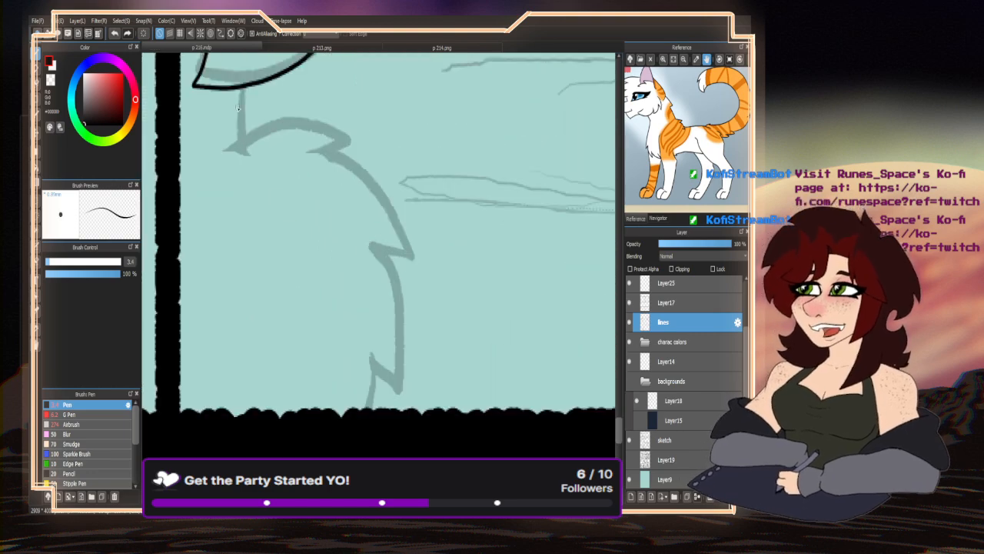
{"action": "mouse_move", "coordinate": [243, 89]}
{"action": "left_mouse_down"}
{"action": "mouse_move", "coordinate": [245, 123]}
{"action": "mouse_move", "coordinate": [294, 178]}
{"action": "mouse_move", "coordinate": [395, 259]}
{"action": "mouse_move", "coordinate": [394, 285]}
{"action": "mouse_move", "coordinate": [378, 282]}
{"action": "mouse_move", "coordinate": [391, 386]}
{"action": "mouse_move", "coordinate": [380, 369]}
{"action": "mouse_move", "coordinate": [361, 409]}
{"action": "left_mouse_up"}
{"action": "left_click_drag", "start_coordinate": [87, 110], "coordinate": [83, 123]}
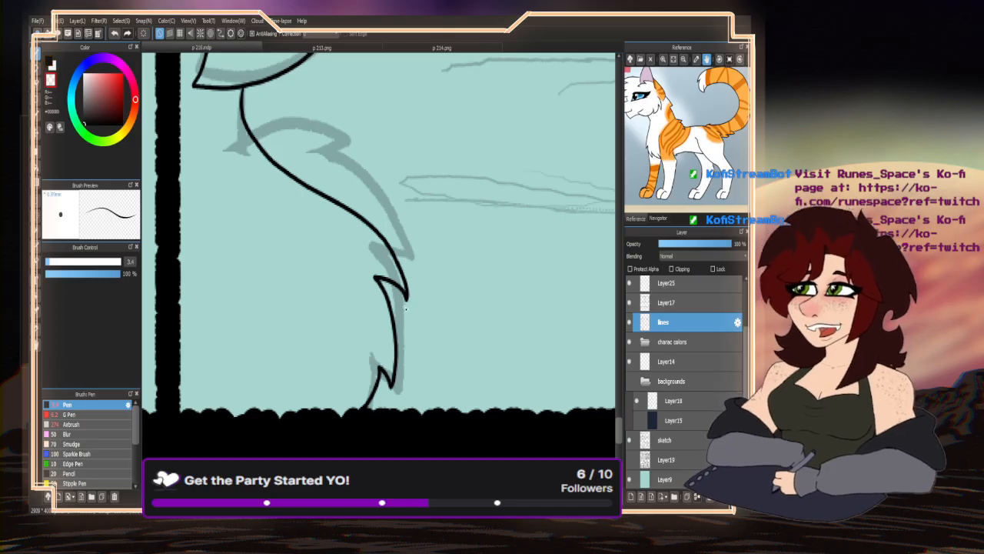
- Examine the new chest fur tips and the cheek edge up close, as well as the whole comic page
{"action": "scroll", "coordinate": [406, 308], "scroll_direction": "up", "scroll_amount": 3}
{"action": "scroll", "coordinate": [389, 239], "scroll_direction": "down", "scroll_amount": 2}
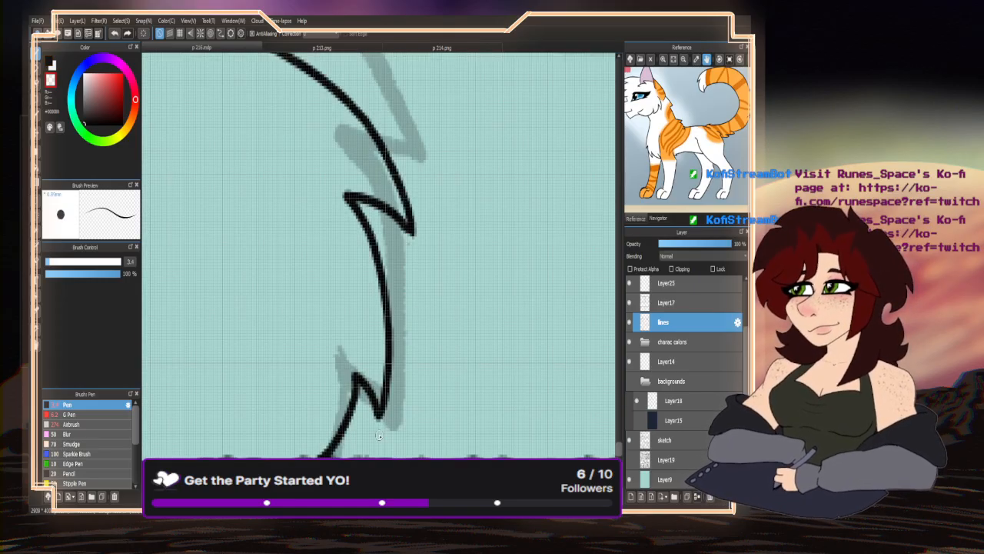
{"action": "scroll", "coordinate": [379, 436], "scroll_direction": "up", "scroll_amount": 2}
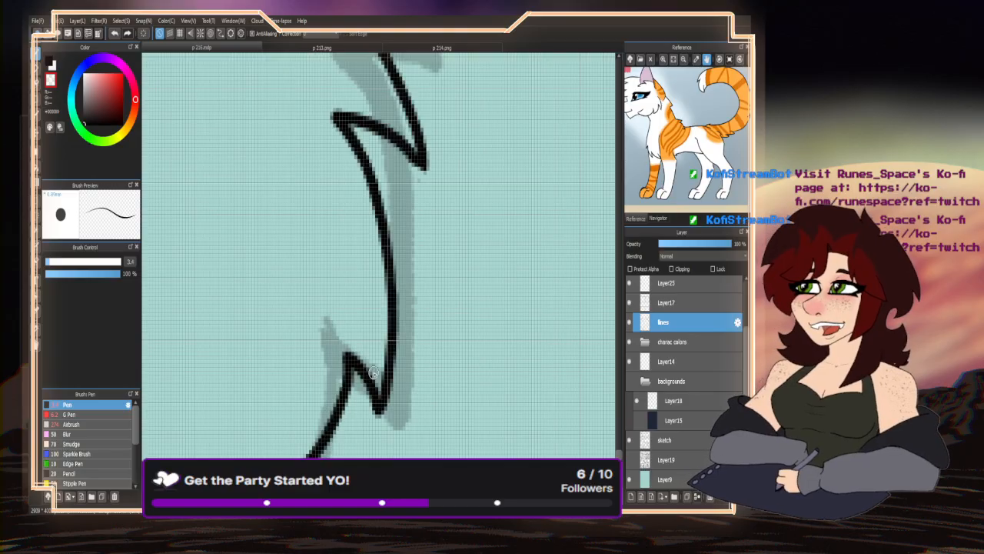
{"action": "scroll", "coordinate": [357, 323], "scroll_direction": "down", "scroll_amount": 6}
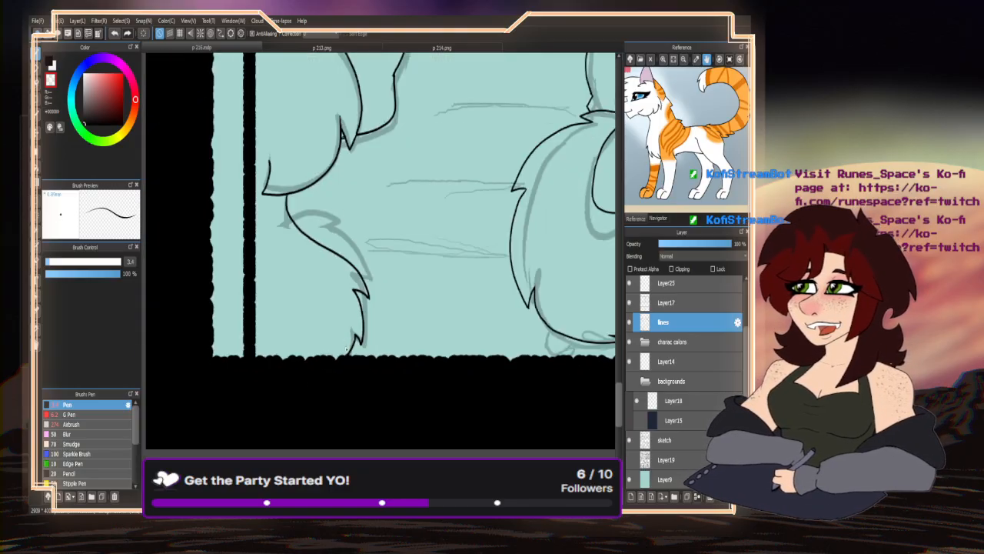
{"action": "scroll", "coordinate": [271, 169], "scroll_direction": "up", "scroll_amount": 3}
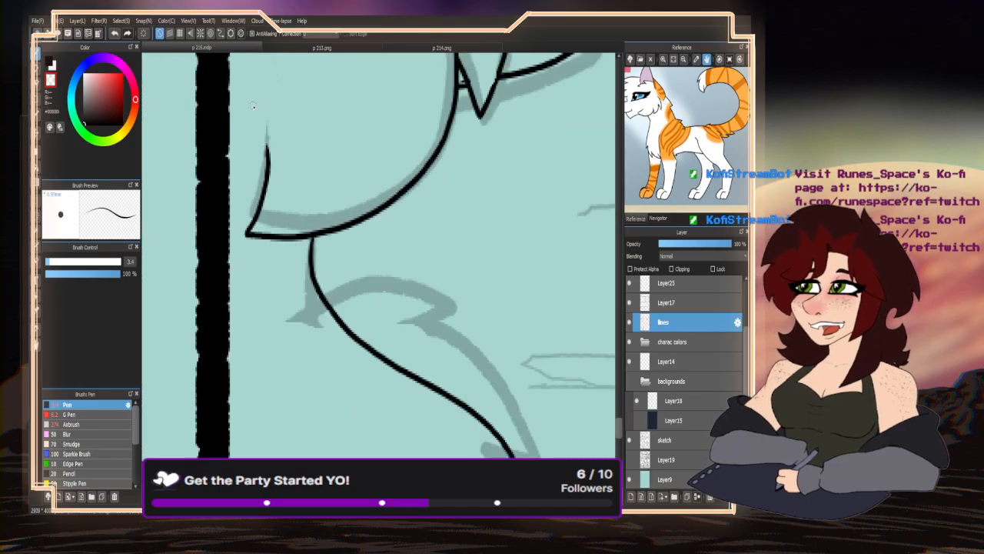
{"action": "key", "text": "x"}
{"action": "scroll", "coordinate": [335, 201], "scroll_direction": "down", "scroll_amount": 5}
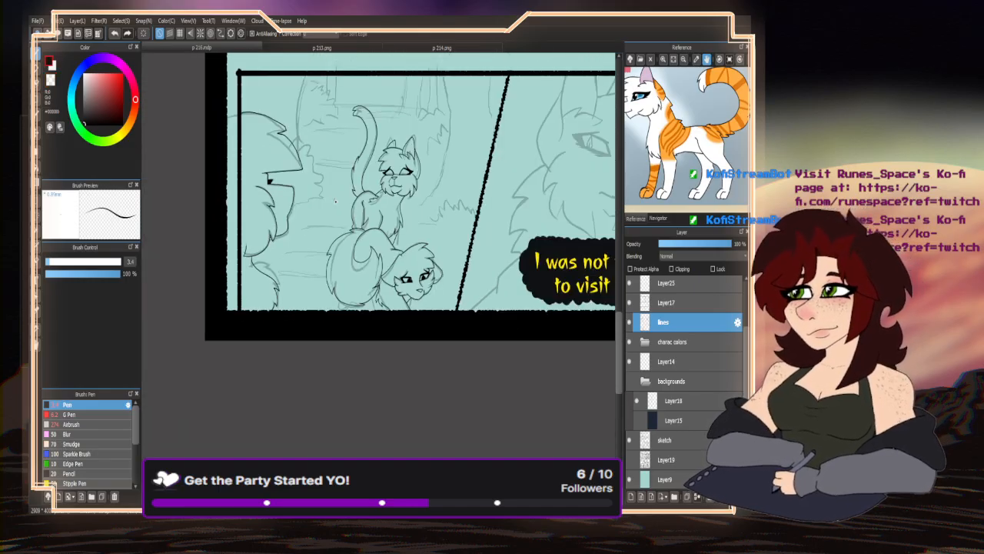
{"action": "scroll", "coordinate": [226, 254], "scroll_direction": "down", "scroll_amount": 5}
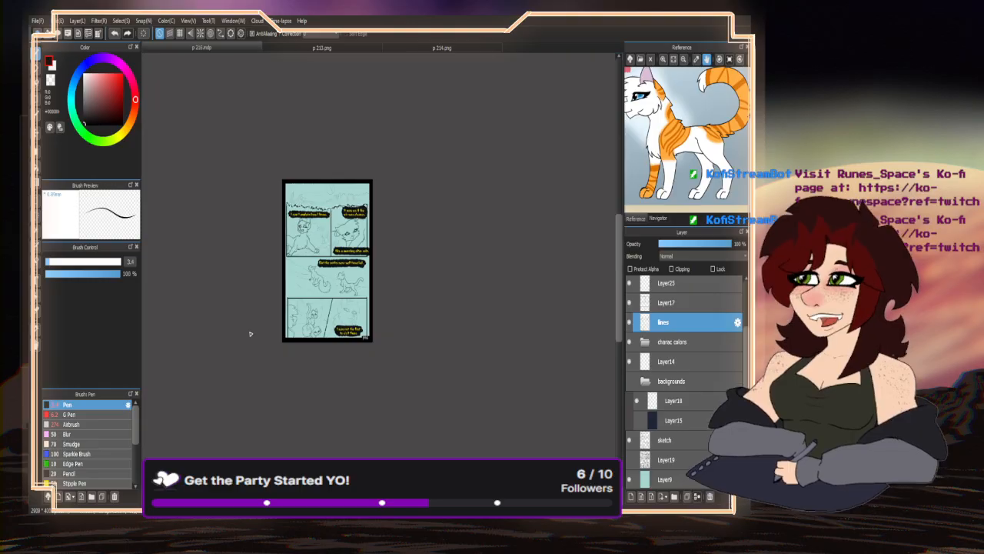
- Set the pen size to 2.9 and ink the nose and small open mouth of the sitting background cat in the first bordered panel
{"action": "scroll", "coordinate": [305, 254], "scroll_direction": "up", "scroll_amount": 3}
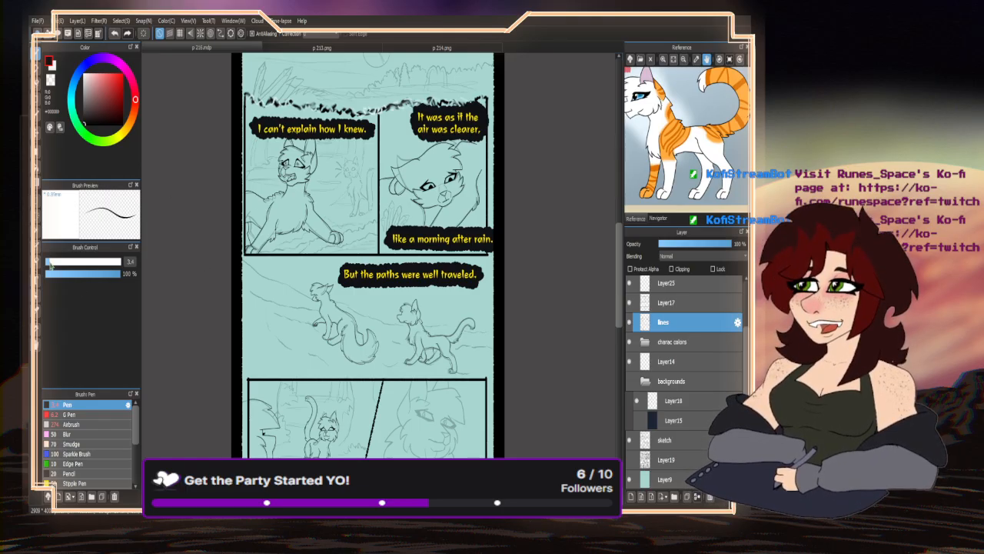
{"action": "left_click_drag", "start_coordinate": [49, 263], "coordinate": [47, 262]}
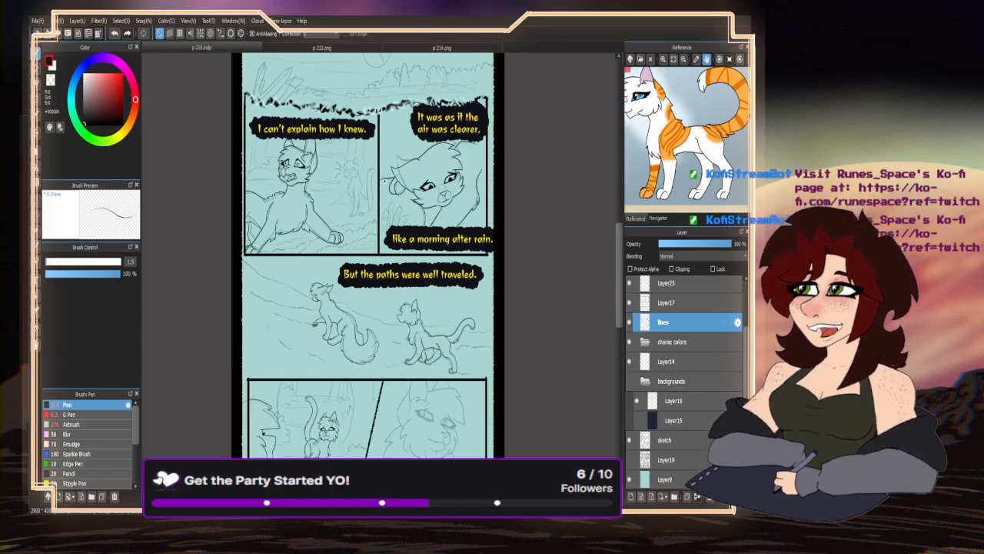
{"action": "scroll", "coordinate": [359, 168], "scroll_direction": "up", "scroll_amount": 8}
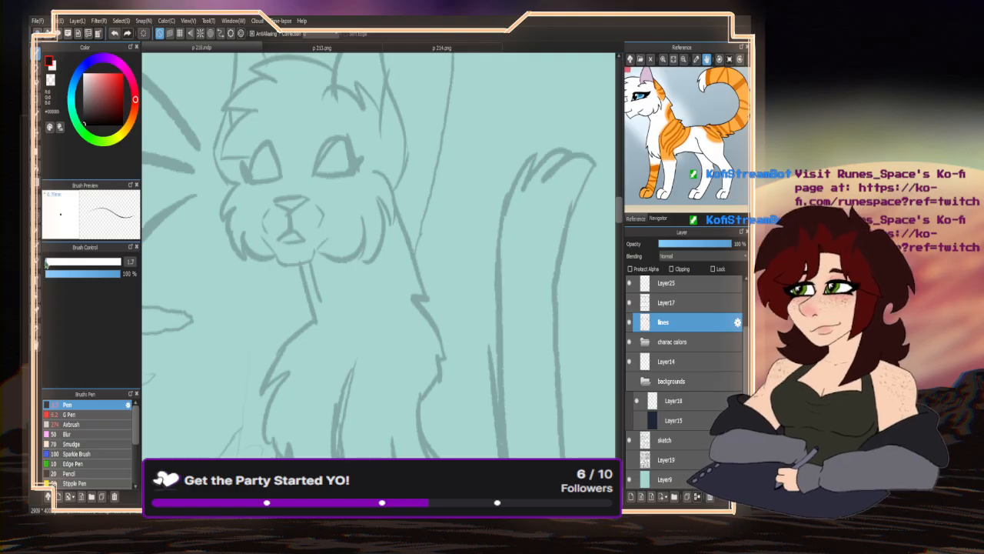
{"action": "scroll", "coordinate": [274, 194], "scroll_direction": "up", "scroll_amount": 3}
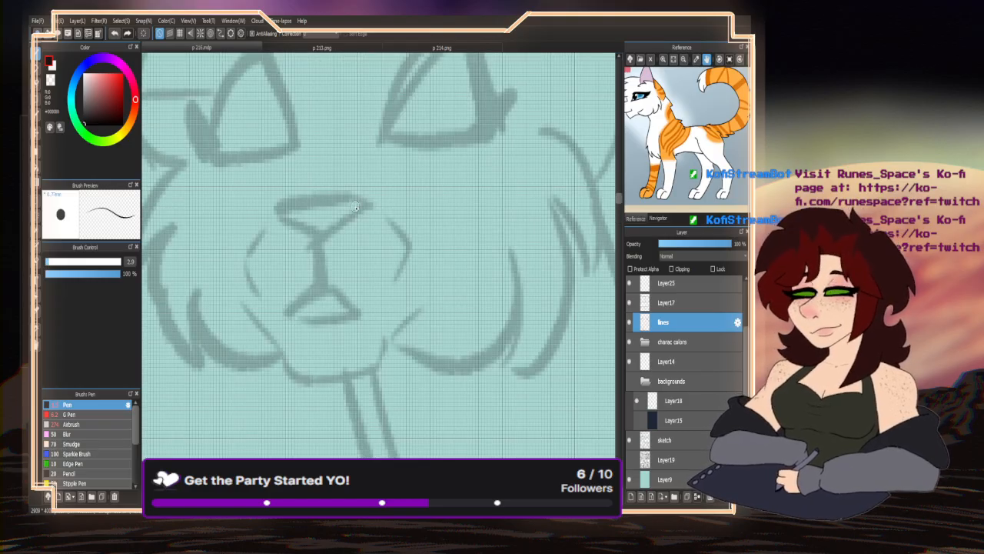
{"action": "mouse_move", "coordinate": [356, 206]}
{"action": "left_mouse_down"}
{"action": "mouse_move", "coordinate": [281, 214]}
{"action": "mouse_move", "coordinate": [329, 236]}
{"action": "mouse_move", "coordinate": [360, 209]}
{"action": "left_mouse_up"}
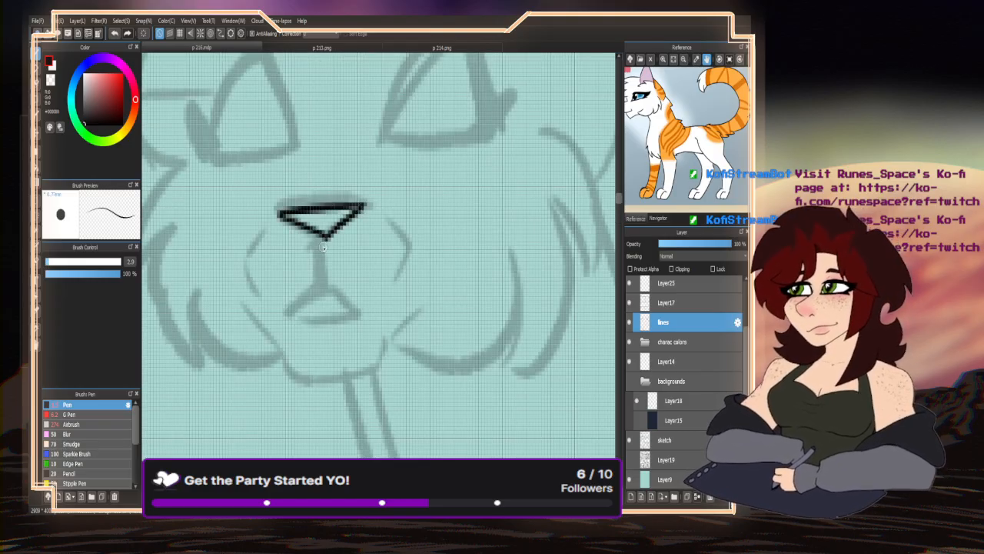
{"action": "mouse_move", "coordinate": [323, 246]}
{"action": "left_mouse_down"}
{"action": "mouse_move", "coordinate": [320, 286]}
{"action": "mouse_move", "coordinate": [297, 303]}
{"action": "mouse_move", "coordinate": [326, 287]}
{"action": "mouse_move", "coordinate": [355, 312]}
{"action": "mouse_move", "coordinate": [307, 312]}
{"action": "left_mouse_up"}
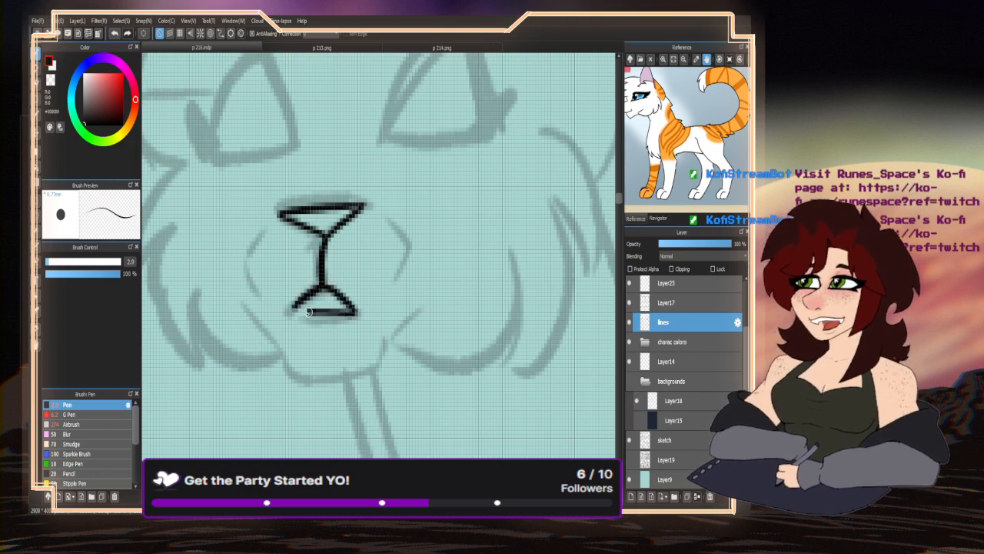
- Ink the curved muzzle lines on both sides of the sitting cat's mouth and the chin below it
{"action": "mouse_move", "coordinate": [380, 218]}
{"action": "left_mouse_down"}
{"action": "mouse_move", "coordinate": [407, 240]}
{"action": "mouse_move", "coordinate": [387, 295]}
{"action": "left_mouse_up"}
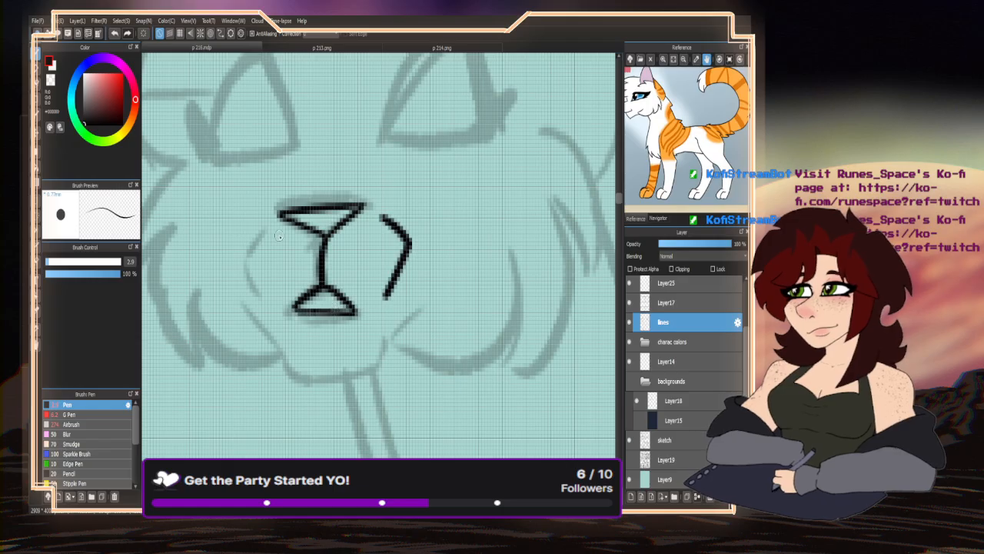
{"action": "mouse_move", "coordinate": [277, 229]}
{"action": "left_mouse_down"}
{"action": "mouse_move", "coordinate": [253, 251]}
{"action": "mouse_move", "coordinate": [266, 289]}
{"action": "left_mouse_up"}
{"action": "mouse_move", "coordinate": [288, 335]}
{"action": "left_mouse_down"}
{"action": "mouse_move", "coordinate": [352, 357]}
{"action": "mouse_move", "coordinate": [369, 329]}
{"action": "left_mouse_up"}
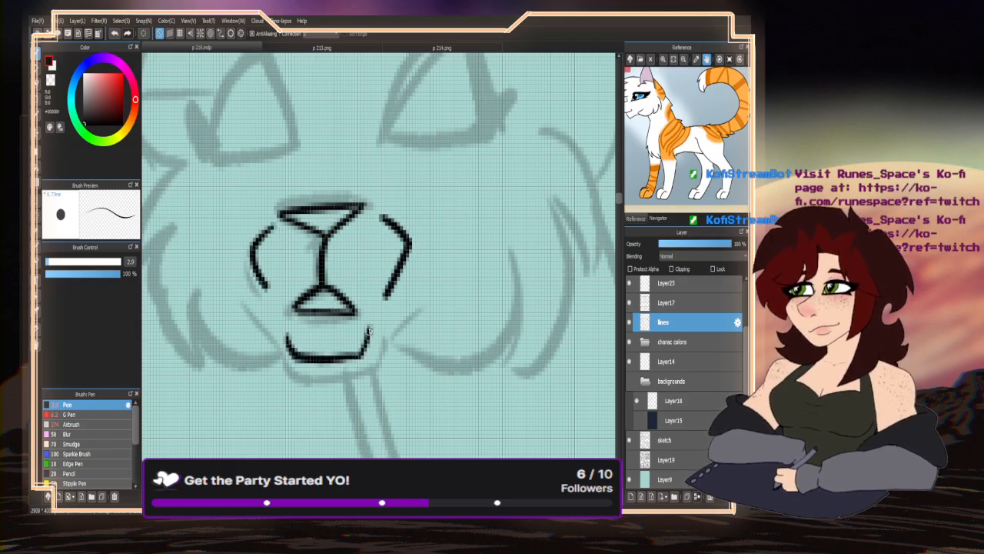
- Ink the sitting cat's right-hand eye as a rounded triangle with a thick black upper lid and outer lash corner
{"action": "scroll", "coordinate": [278, 299], "scroll_direction": "down", "scroll_amount": 4}
{"action": "scroll", "coordinate": [314, 244], "scroll_direction": "up", "scroll_amount": 3}
{"action": "mouse_move", "coordinate": [309, 245]}
{"action": "left_mouse_down"}
{"action": "mouse_move", "coordinate": [366, 181]}
{"action": "mouse_move", "coordinate": [391, 233]}
{"action": "left_mouse_up"}
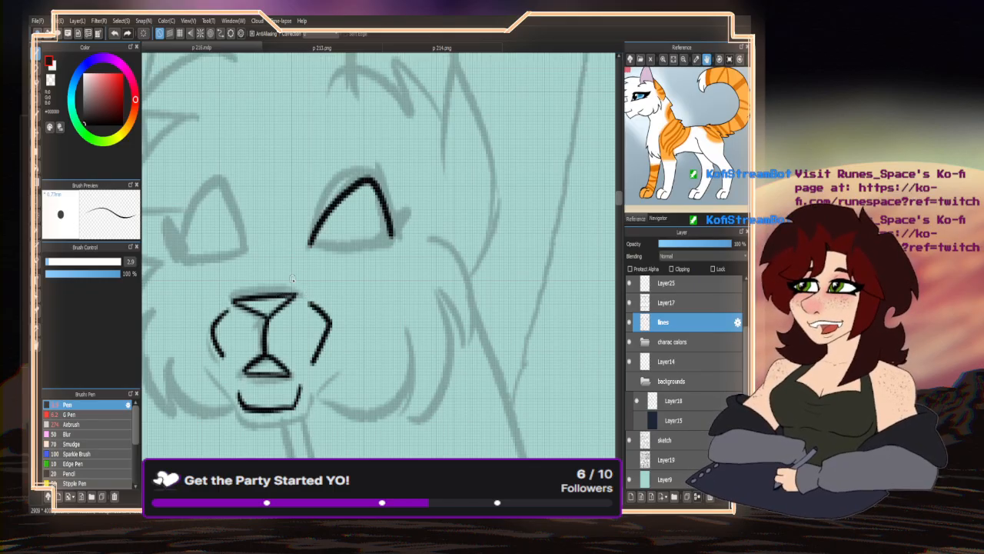
{"action": "scroll", "coordinate": [378, 223], "scroll_direction": "up", "scroll_amount": 2}
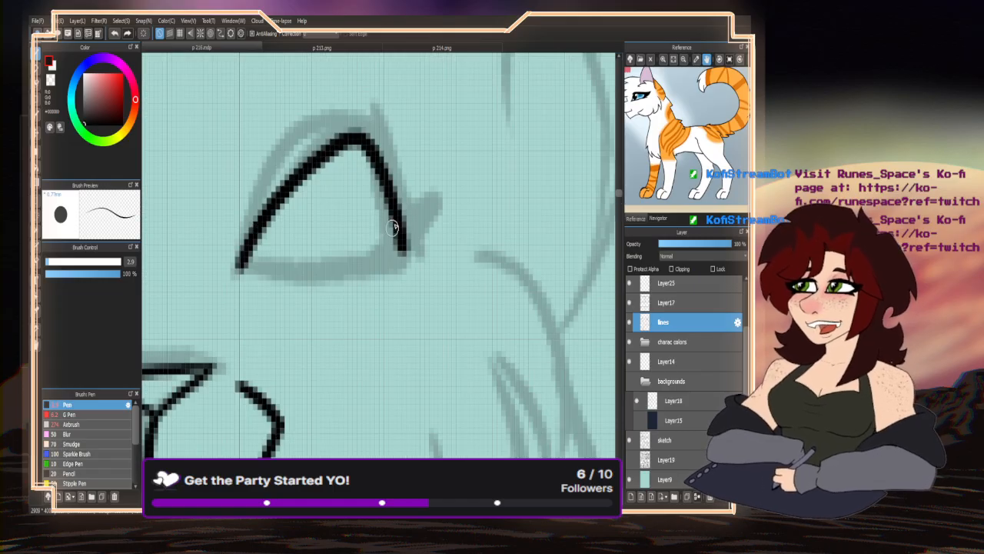
{"action": "mouse_move", "coordinate": [398, 223]}
{"action": "left_mouse_down"}
{"action": "mouse_move", "coordinate": [381, 243]}
{"action": "mouse_move", "coordinate": [425, 255]}
{"action": "mouse_move", "coordinate": [366, 273]}
{"action": "mouse_move", "coordinate": [388, 266]}
{"action": "mouse_move", "coordinate": [286, 267]}
{"action": "left_mouse_up"}
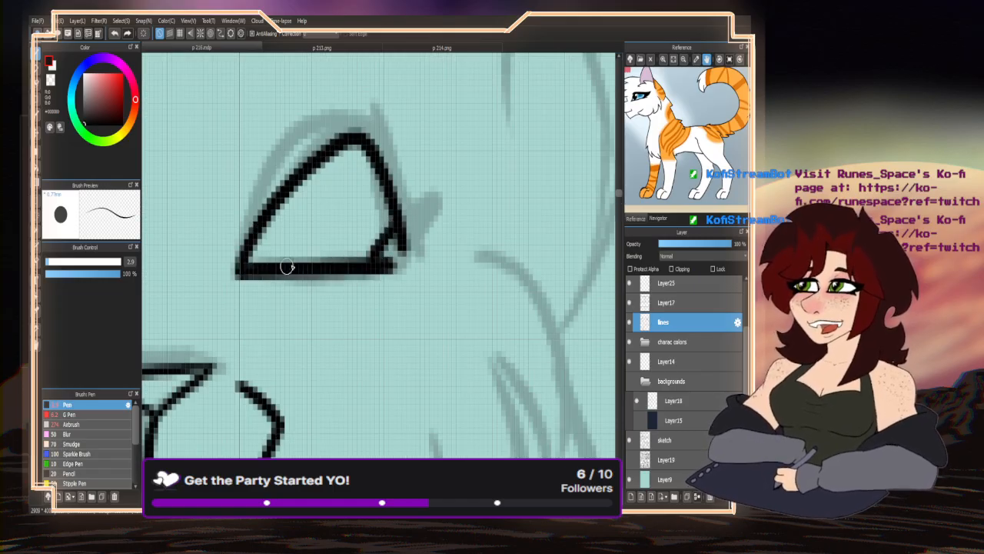
{"action": "mouse_move", "coordinate": [389, 251]}
{"action": "left_mouse_down"}
{"action": "mouse_move", "coordinate": [437, 204]}
{"action": "mouse_move", "coordinate": [391, 247]}
{"action": "mouse_move", "coordinate": [435, 200]}
{"action": "mouse_move", "coordinate": [402, 221]}
{"action": "mouse_move", "coordinate": [395, 189]}
{"action": "mouse_move", "coordinate": [413, 196]}
{"action": "mouse_move", "coordinate": [365, 131]}
{"action": "mouse_move", "coordinate": [432, 185]}
{"action": "mouse_move", "coordinate": [405, 176]}
{"action": "mouse_move", "coordinate": [424, 194]}
{"action": "mouse_move", "coordinate": [403, 180]}
{"action": "mouse_move", "coordinate": [404, 164]}
{"action": "mouse_move", "coordinate": [386, 161]}
{"action": "mouse_move", "coordinate": [388, 168]}
{"action": "mouse_move", "coordinate": [396, 164]}
{"action": "mouse_move", "coordinate": [367, 133]}
{"action": "mouse_move", "coordinate": [349, 129]}
{"action": "mouse_move", "coordinate": [308, 153]}
{"action": "left_mouse_up"}
{"action": "scroll", "coordinate": [307, 219], "scroll_direction": "down", "scroll_amount": 6}
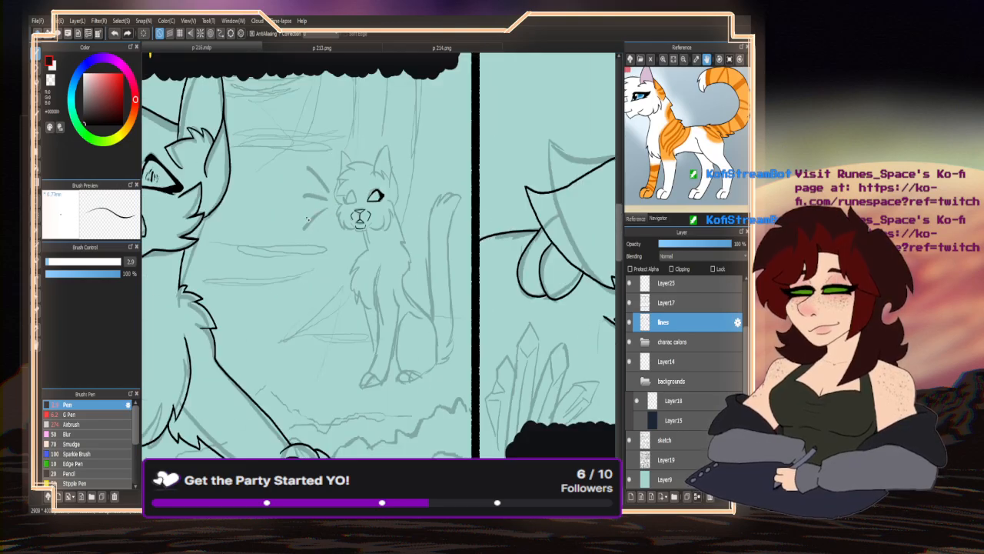
- Ink the sitting cat's left-hand eye to match the other, with a thick upper lid and pointed outer corner
{"action": "scroll", "coordinate": [361, 215], "scroll_direction": "up", "scroll_amount": 6}
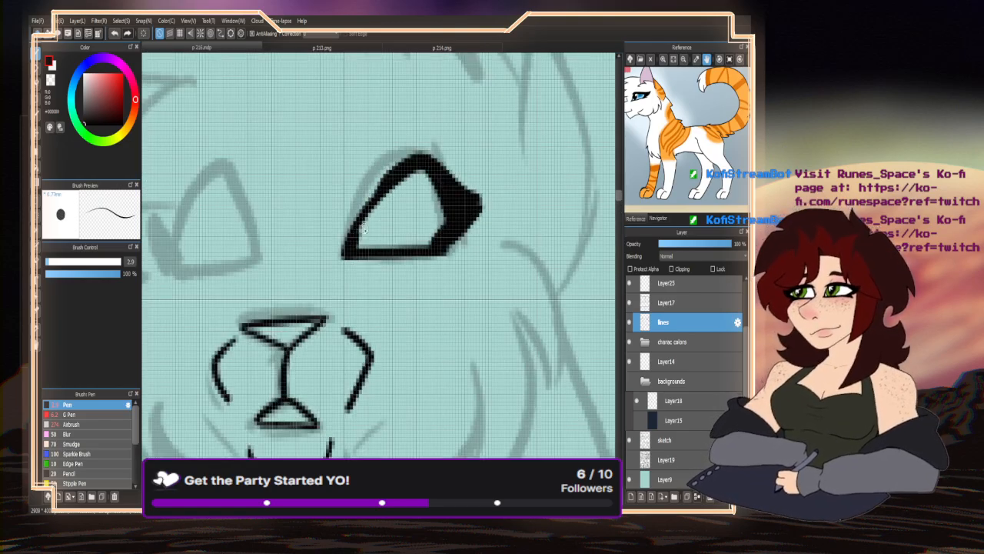
{"action": "scroll", "coordinate": [296, 233], "scroll_direction": "down", "scroll_amount": 2}
{"action": "scroll", "coordinate": [297, 233], "scroll_direction": "up", "scroll_amount": 3}
{"action": "left_click_drag", "start_coordinate": [355, 230], "coordinate": [283, 230]}
{"action": "mouse_move", "coordinate": [351, 229]}
{"action": "left_mouse_down"}
{"action": "mouse_move", "coordinate": [338, 176]}
{"action": "mouse_move", "coordinate": [312, 171]}
{"action": "mouse_move", "coordinate": [286, 203]}
{"action": "mouse_move", "coordinate": [302, 190]}
{"action": "mouse_move", "coordinate": [286, 217]}
{"action": "mouse_move", "coordinate": [300, 232]}
{"action": "mouse_move", "coordinate": [267, 194]}
{"action": "mouse_move", "coordinate": [319, 164]}
{"action": "mouse_move", "coordinate": [338, 165]}
{"action": "mouse_move", "coordinate": [279, 217]}
{"action": "mouse_move", "coordinate": [270, 198]}
{"action": "left_mouse_up"}
{"action": "scroll", "coordinate": [300, 188], "scroll_direction": "down", "scroll_amount": 6}
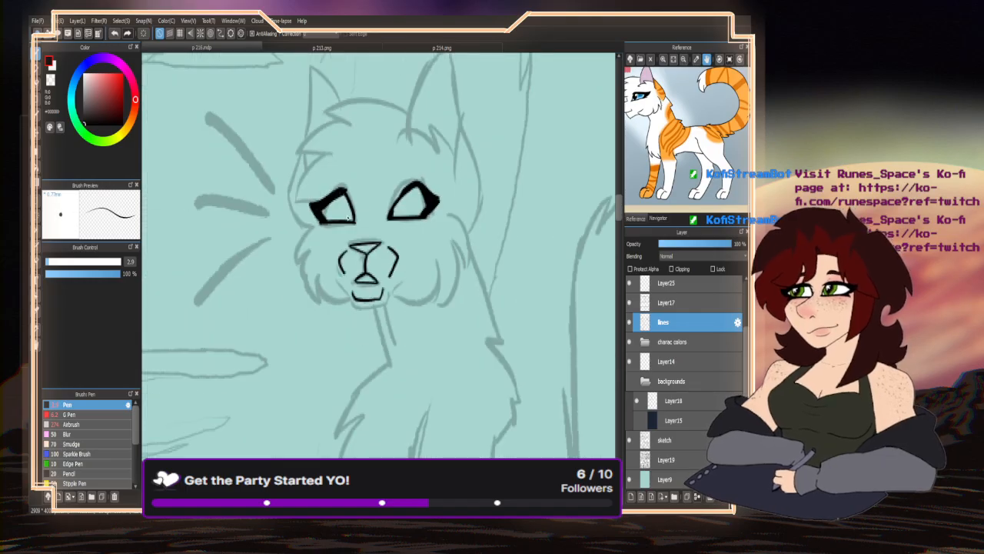
- Ink the sitting cat's cheek fur on both sides of the face as pointed locks curving in towards the chin
{"action": "scroll", "coordinate": [364, 226], "scroll_direction": "up", "scroll_amount": 6}
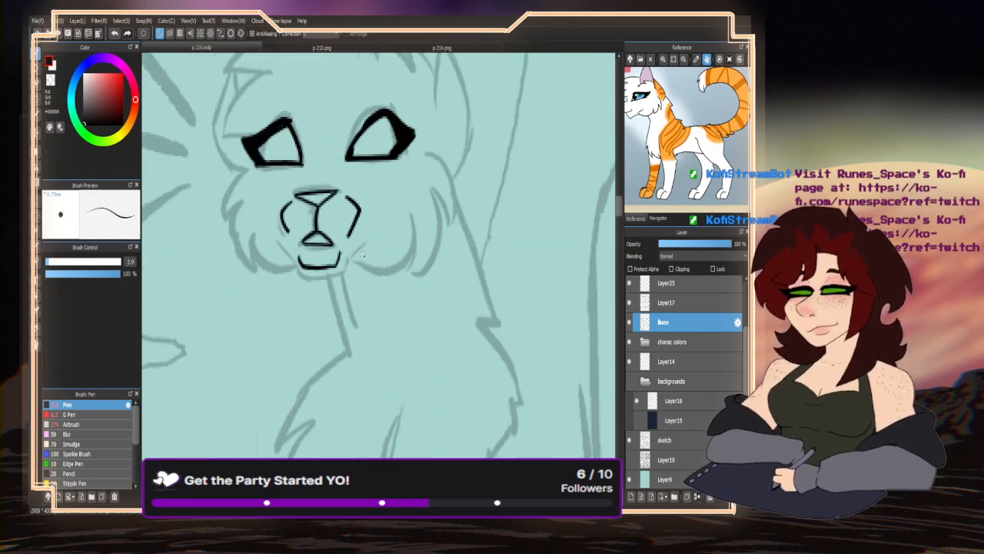
{"action": "mouse_move", "coordinate": [422, 156]}
{"action": "left_mouse_down"}
{"action": "mouse_move", "coordinate": [449, 217]}
{"action": "mouse_move", "coordinate": [405, 271]}
{"action": "left_mouse_up"}
{"action": "mouse_move", "coordinate": [410, 231]}
{"action": "left_mouse_down"}
{"action": "mouse_move", "coordinate": [383, 261]}
{"action": "mouse_move", "coordinate": [386, 225]}
{"action": "left_mouse_up"}
{"action": "scroll", "coordinate": [430, 200], "scroll_direction": "down", "scroll_amount": 1}
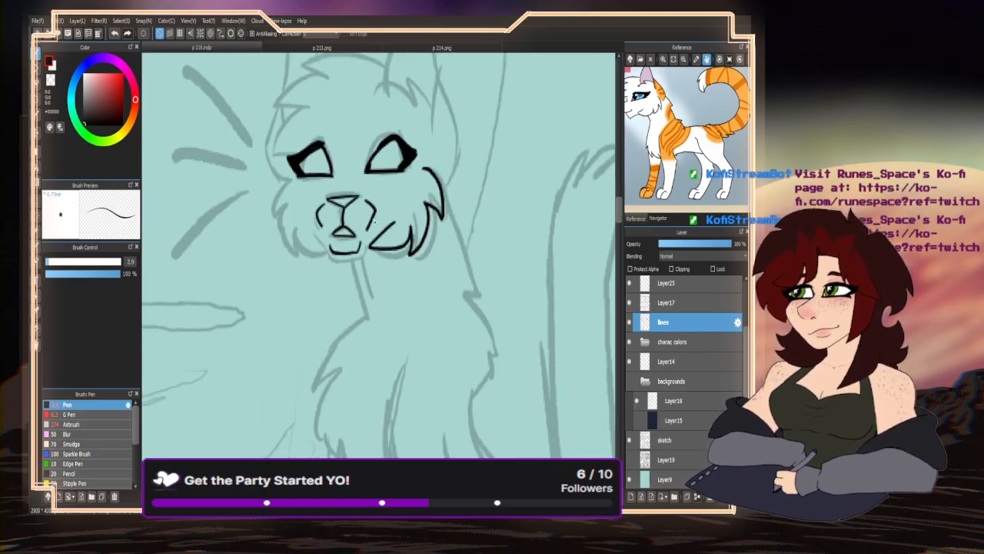
{"action": "scroll", "coordinate": [293, 183], "scroll_direction": "up", "scroll_amount": 3}
{"action": "mouse_move", "coordinate": [298, 156]}
{"action": "left_mouse_down"}
{"action": "mouse_move", "coordinate": [259, 230]}
{"action": "mouse_move", "coordinate": [277, 219]}
{"action": "mouse_move", "coordinate": [305, 296]}
{"action": "mouse_move", "coordinate": [307, 268]}
{"action": "mouse_move", "coordinate": [329, 297]}
{"action": "mouse_move", "coordinate": [360, 290]}
{"action": "left_mouse_up"}
{"action": "scroll", "coordinate": [353, 285], "scroll_direction": "down", "scroll_amount": 5}
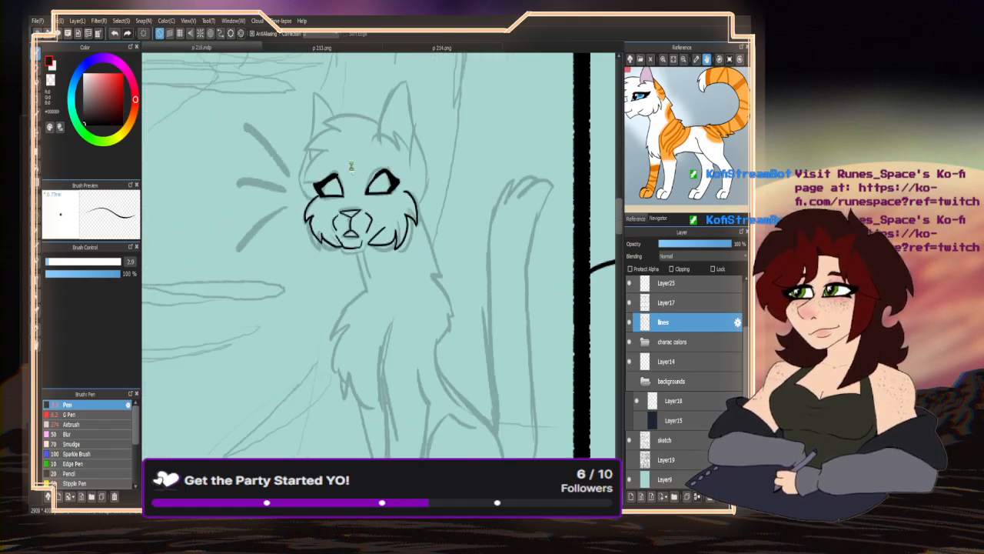
{"action": "scroll", "coordinate": [352, 182], "scroll_direction": "up", "scroll_amount": 4}
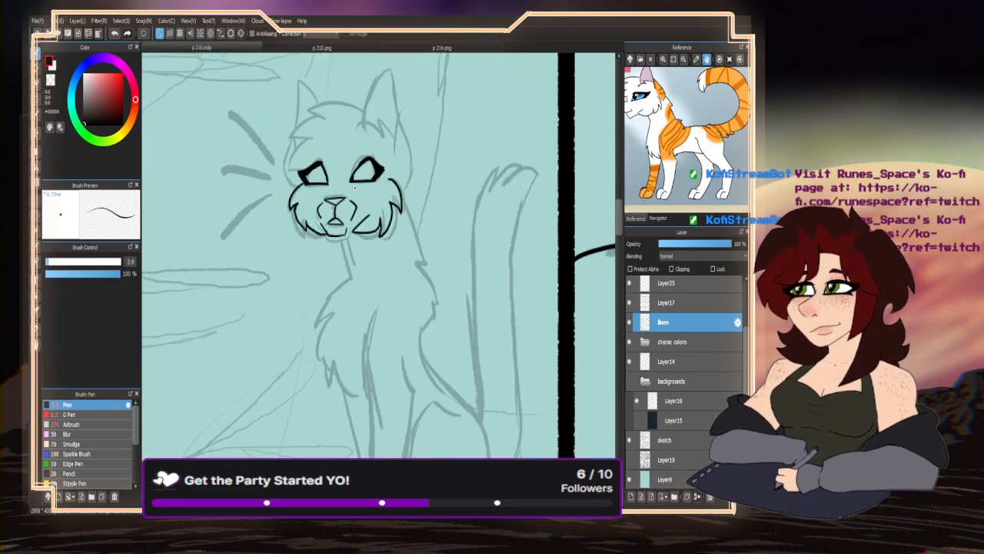
{"action": "left_click", "coordinate": [51, 82]}
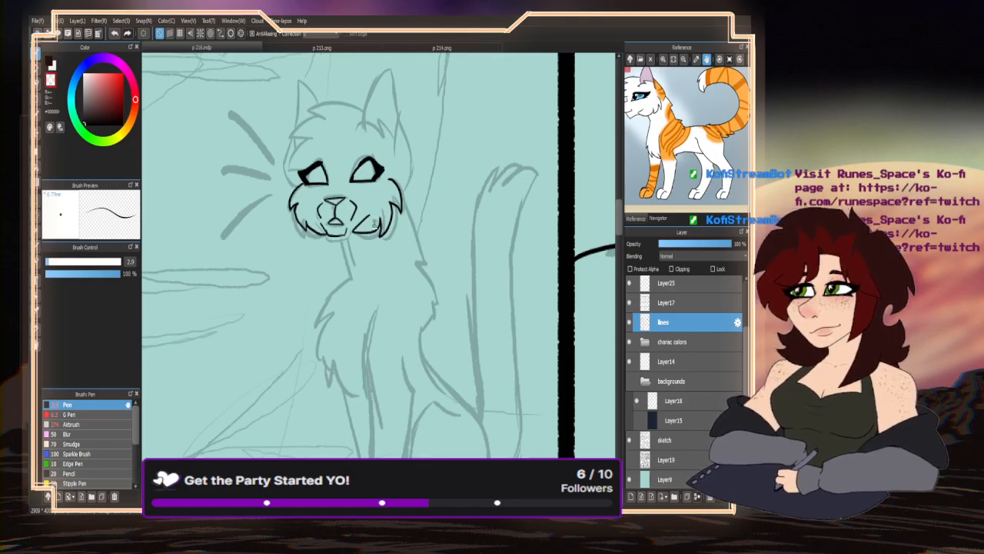
{"action": "scroll", "coordinate": [375, 221], "scroll_direction": "up", "scroll_amount": 5}
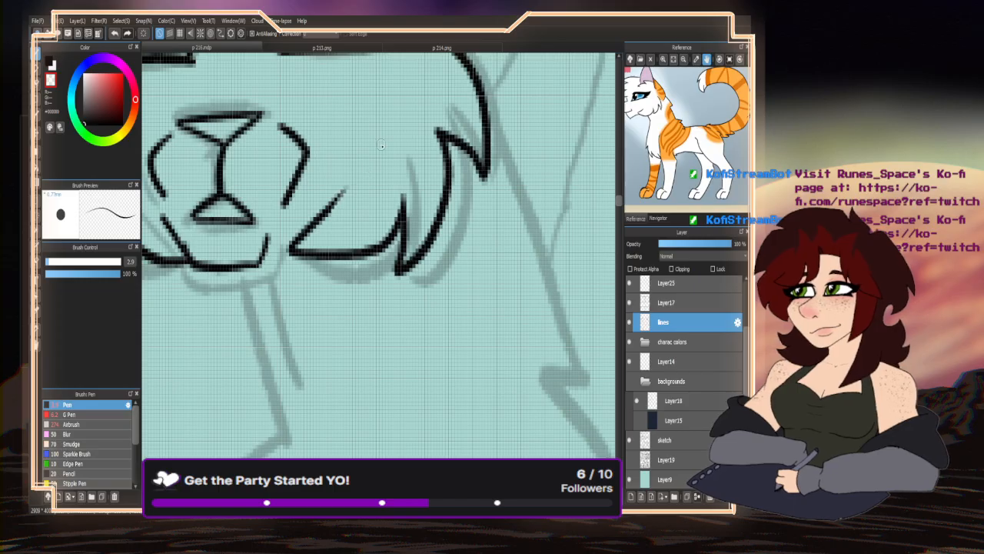
{"action": "scroll", "coordinate": [313, 297], "scroll_direction": "down", "scroll_amount": 5}
{"action": "scroll", "coordinate": [274, 243], "scroll_direction": "up", "scroll_amount": 3}
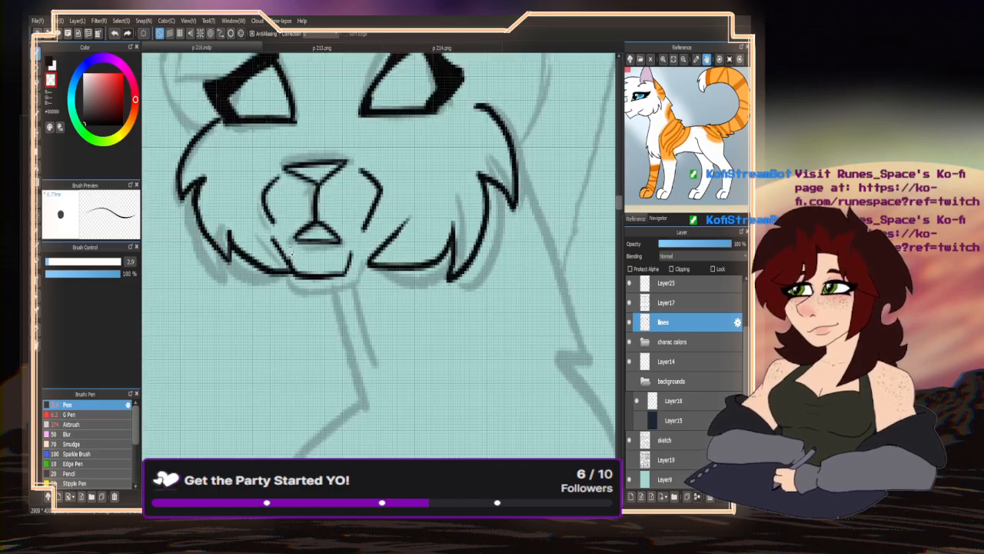
{"action": "scroll", "coordinate": [299, 226], "scroll_direction": "down", "scroll_amount": 3}
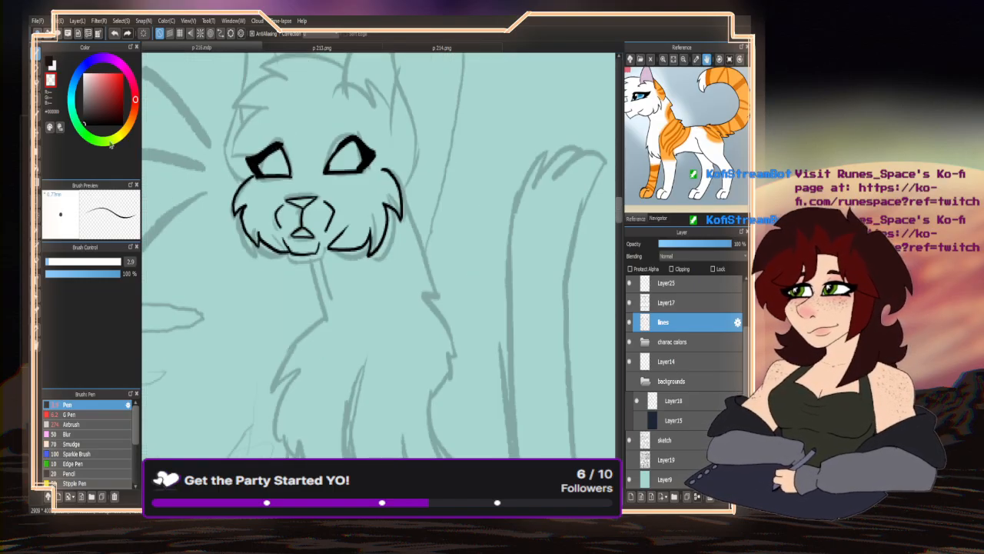
- Ink the front of the sitting cat's neck in black, curving down from the chin to a pointed chest-fur tuft
{"action": "left_click", "coordinate": [50, 65]}
{"action": "scroll", "coordinate": [301, 212], "scroll_direction": "down", "scroll_amount": 2}
{"action": "scroll", "coordinate": [301, 212], "scroll_direction": "up", "scroll_amount": 4}
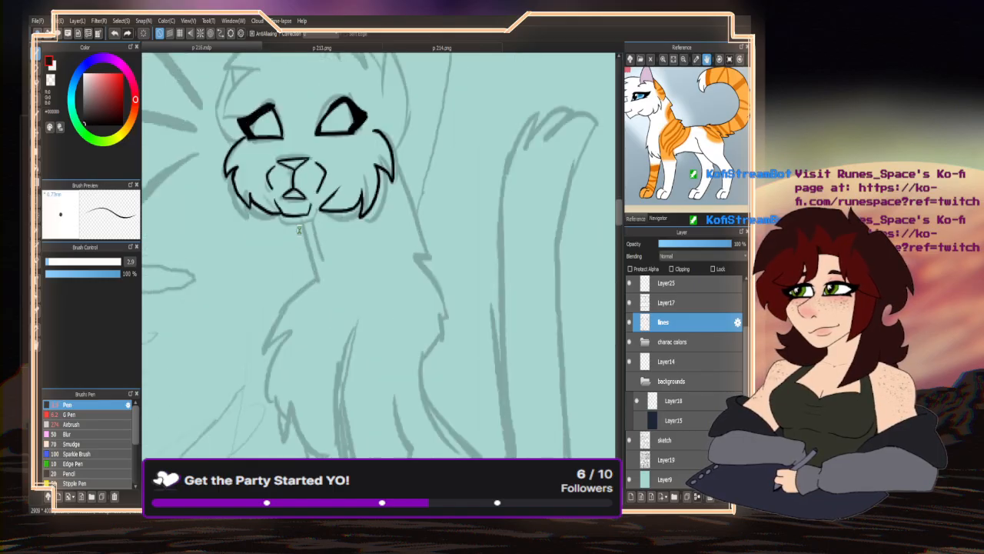
{"action": "mouse_move", "coordinate": [301, 212]}
{"action": "left_mouse_down"}
{"action": "mouse_move", "coordinate": [305, 256]}
{"action": "mouse_move", "coordinate": [251, 347]}
{"action": "left_mouse_up"}
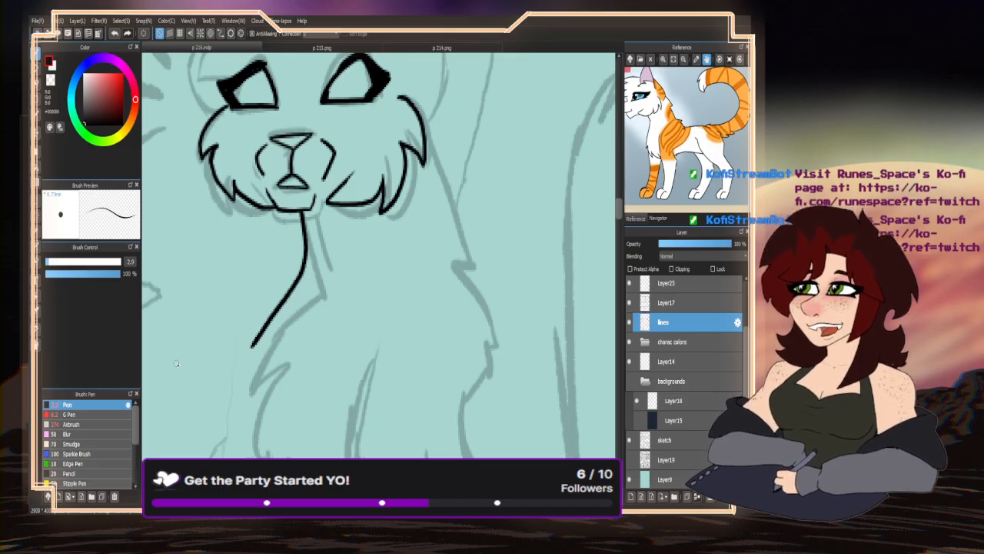
{"action": "key", "text": "ctrl+z"}
{"action": "mouse_move", "coordinate": [301, 212]}
{"action": "left_mouse_down"}
{"action": "mouse_move", "coordinate": [310, 275]}
{"action": "mouse_move", "coordinate": [289, 316]}
{"action": "left_mouse_up"}
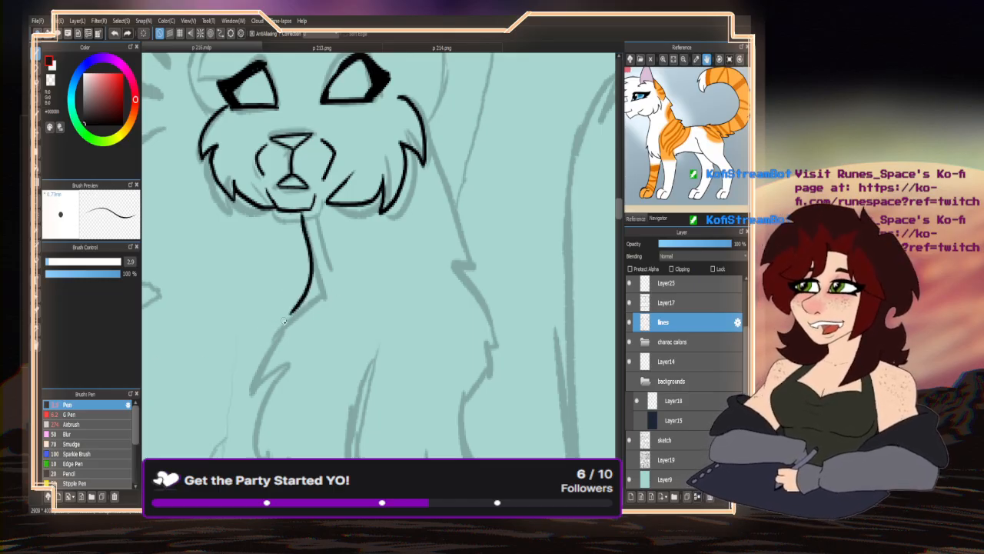
{"action": "key", "text": "ctrl+z"}
{"action": "mouse_move", "coordinate": [290, 213]}
{"action": "left_mouse_down"}
{"action": "mouse_move", "coordinate": [300, 261]}
{"action": "mouse_move", "coordinate": [251, 353]}
{"action": "mouse_move", "coordinate": [273, 376]}
{"action": "left_mouse_up"}
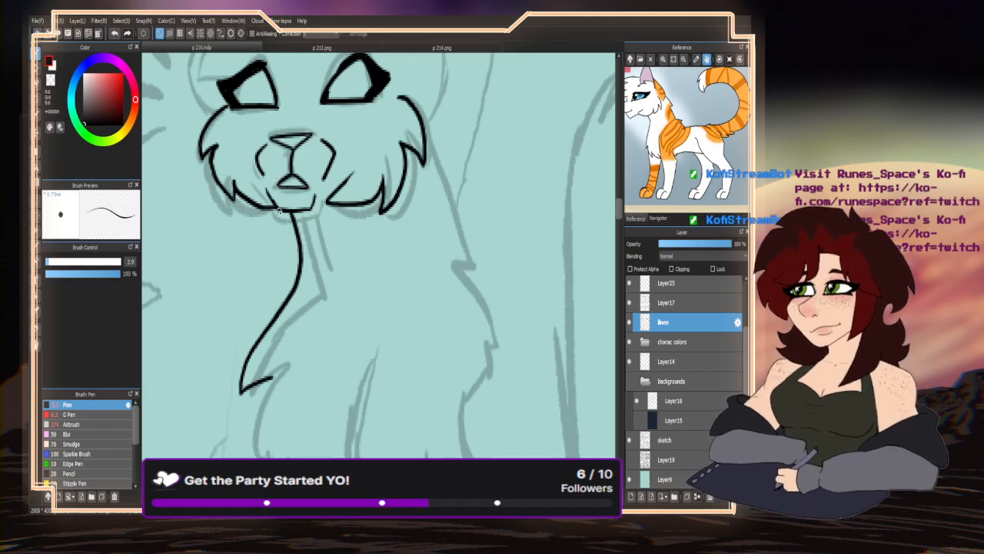
{"action": "scroll", "coordinate": [282, 154], "scroll_direction": "down", "scroll_amount": 6}
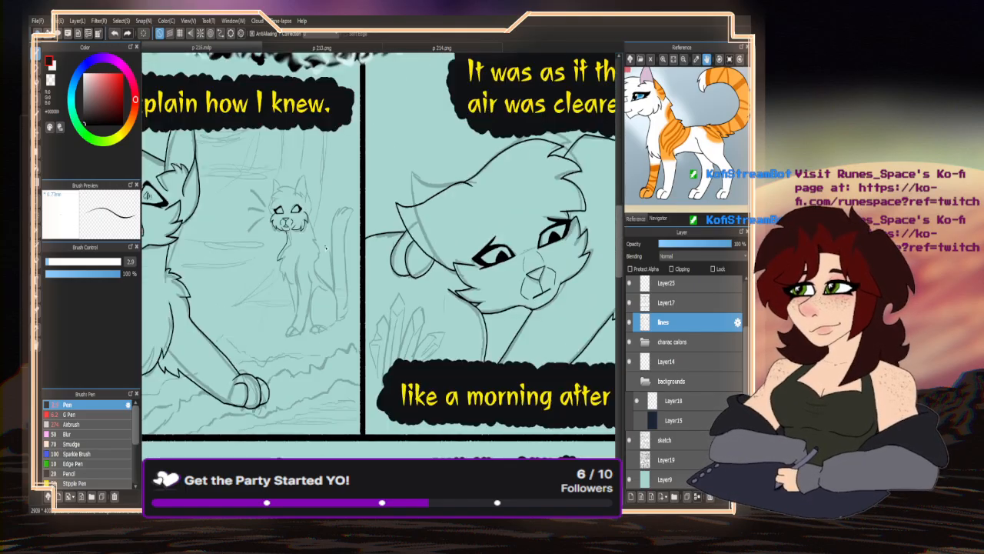
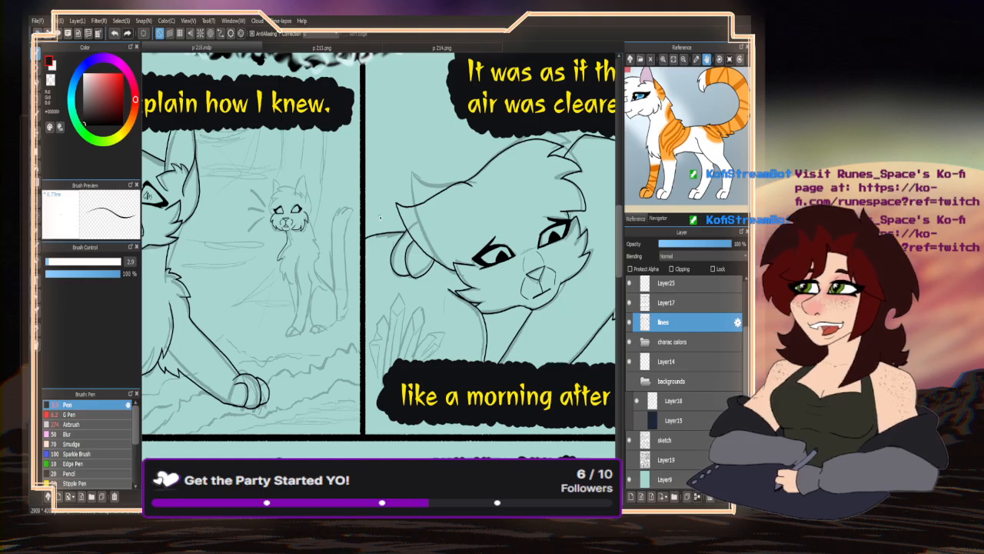
- Ink the outer curve of the sitting cat's head from the right-hand cheek fur up to the ear's outer edge
{"action": "scroll", "coordinate": [288, 197], "scroll_direction": "up", "scroll_amount": 5}
{"action": "scroll", "coordinate": [287, 193], "scroll_direction": "up", "scroll_amount": 1}
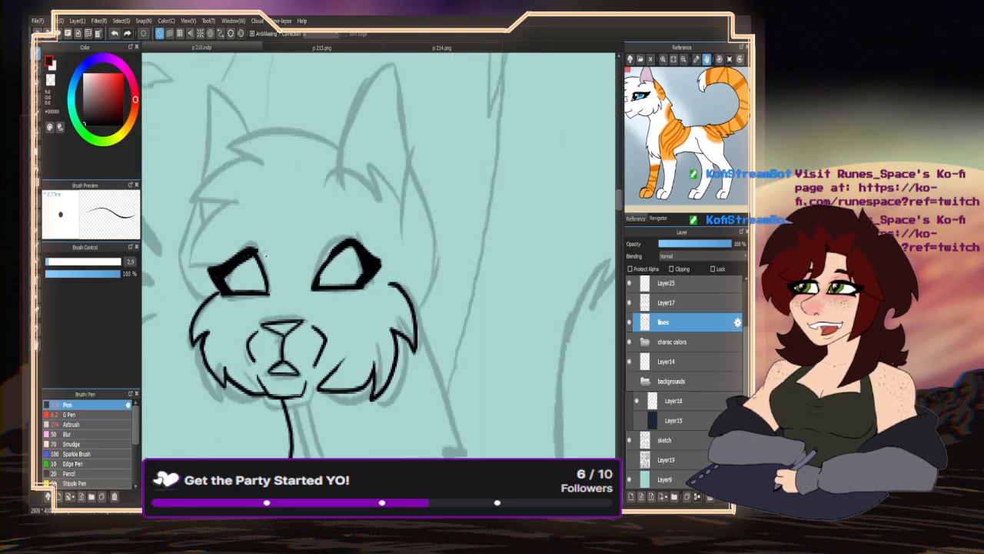
{"action": "scroll", "coordinate": [317, 277], "scroll_direction": "up", "scroll_amount": 3}
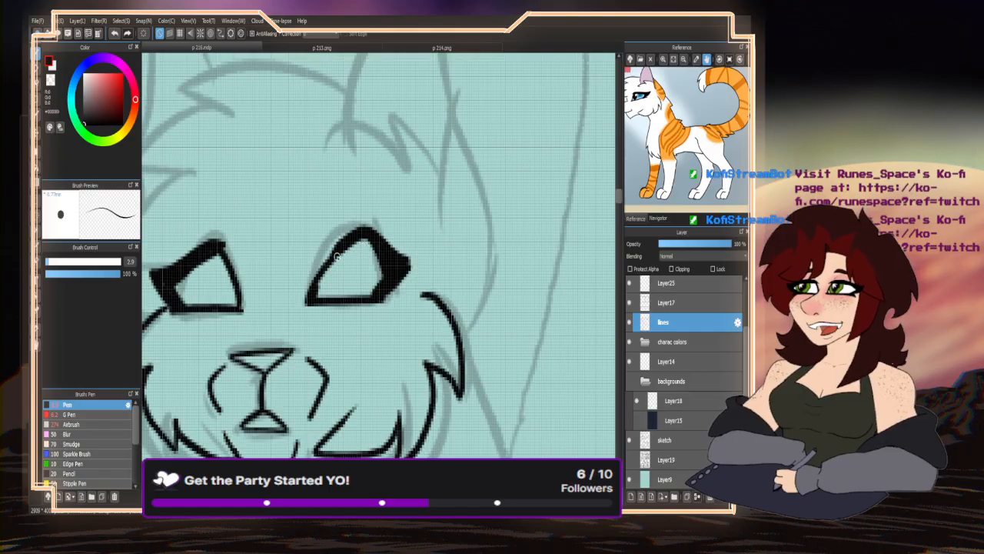
{"action": "scroll", "coordinate": [317, 277], "scroll_direction": "down", "scroll_amount": 3}
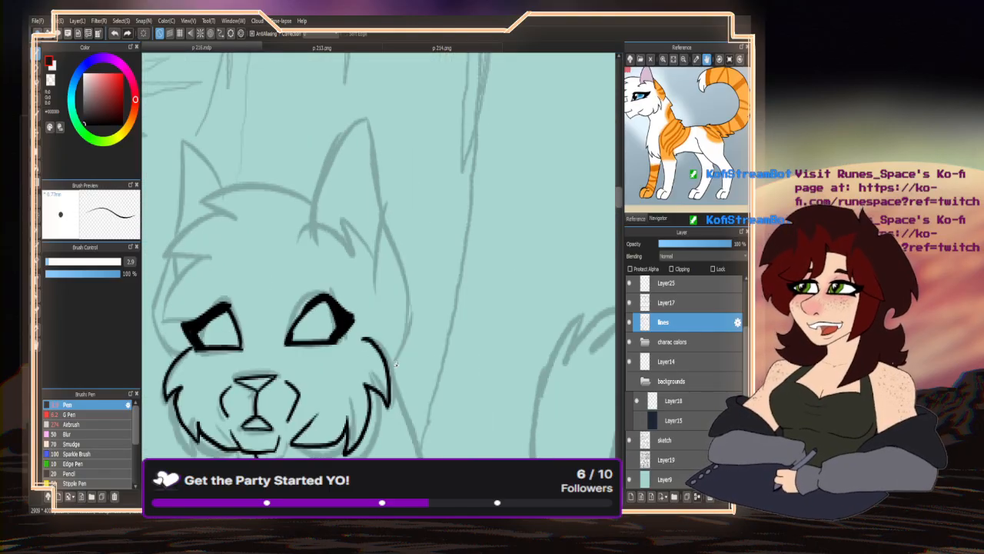
{"action": "scroll", "coordinate": [393, 368], "scroll_direction": "up", "scroll_amount": 2}
{"action": "scroll", "coordinate": [392, 367], "scroll_direction": "down", "scroll_amount": 1}
{"action": "scroll", "coordinate": [392, 367], "scroll_direction": "down", "scroll_amount": 1}
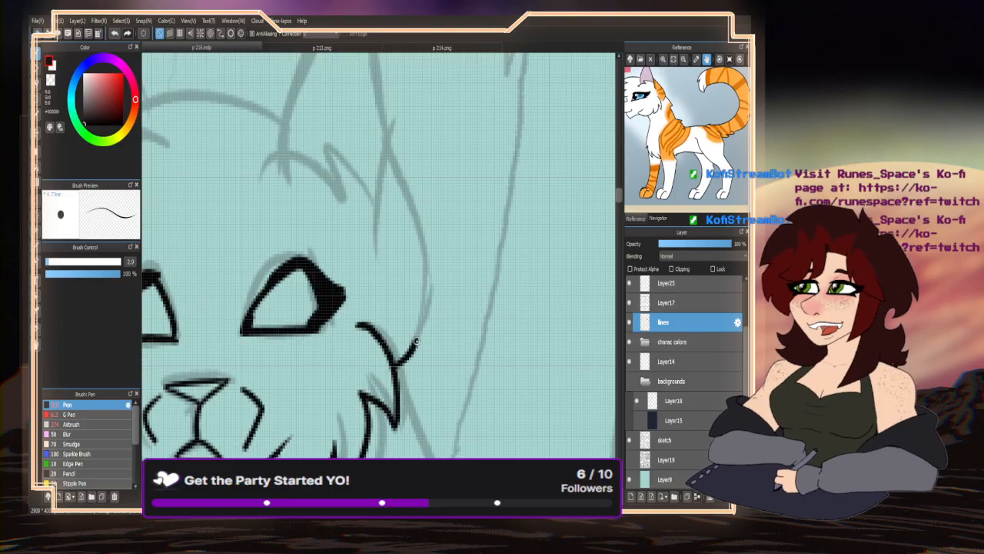
{"action": "mouse_move", "coordinate": [421, 346]}
{"action": "left_mouse_down"}
{"action": "mouse_move", "coordinate": [423, 261]}
{"action": "mouse_move", "coordinate": [387, 140]}
{"action": "left_mouse_up"}
{"action": "scroll", "coordinate": [321, 284], "scroll_direction": "down", "scroll_amount": 2}
{"action": "scroll", "coordinate": [322, 284], "scroll_direction": "up", "scroll_amount": 1}
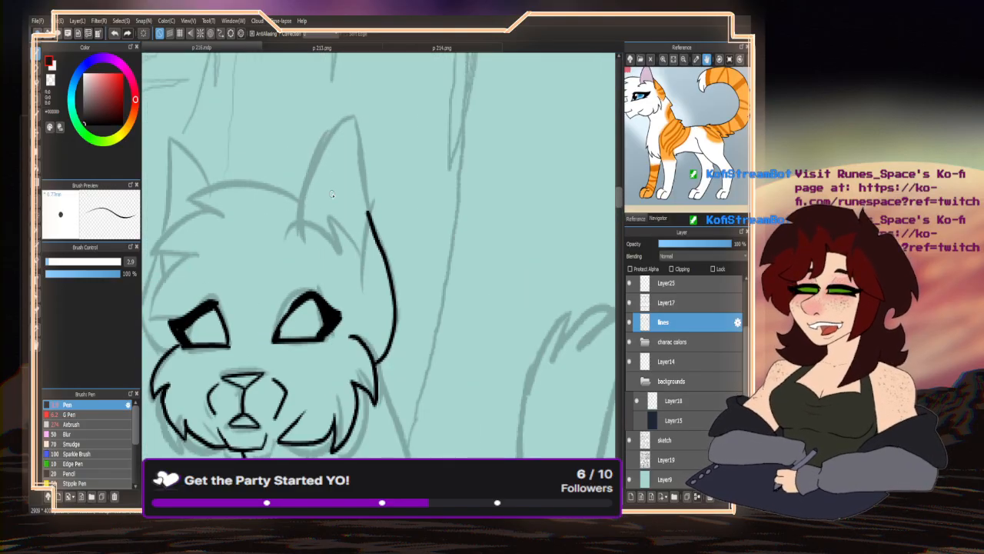
- Ink the sitting cat's right-hand ear as a tall rounded point with jagged fur tufts across its base
{"action": "left_click_drag", "start_coordinate": [361, 294], "coordinate": [369, 199]}
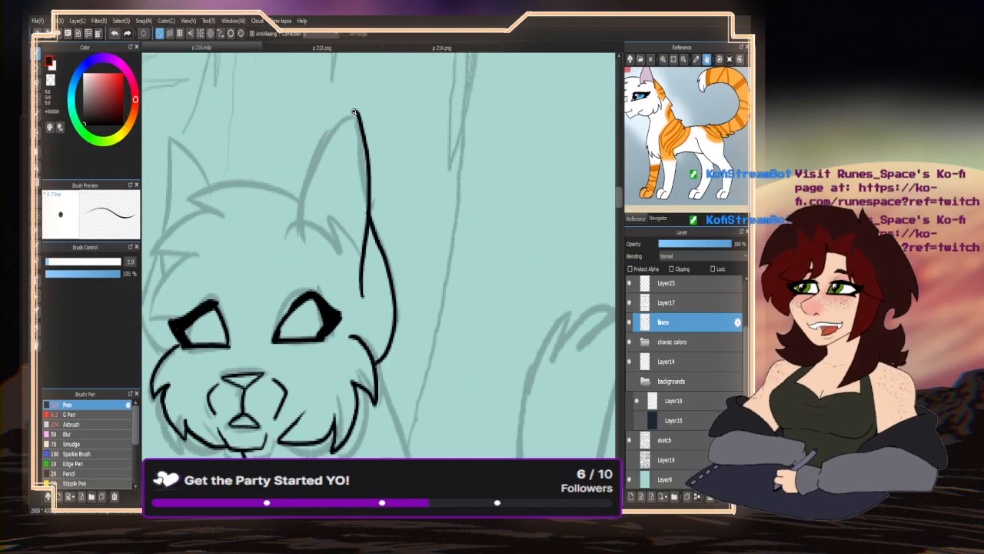
{"action": "mouse_move", "coordinate": [355, 136]}
{"action": "left_mouse_down"}
{"action": "mouse_move", "coordinate": [305, 178]}
{"action": "mouse_move", "coordinate": [296, 238]}
{"action": "left_mouse_up"}
{"action": "scroll", "coordinate": [375, 266], "scroll_direction": "up", "scroll_amount": 2}
{"action": "mouse_move", "coordinate": [375, 266]}
{"action": "left_mouse_down"}
{"action": "mouse_move", "coordinate": [363, 231]}
{"action": "mouse_move", "coordinate": [313, 202]}
{"action": "mouse_move", "coordinate": [312, 229]}
{"action": "mouse_move", "coordinate": [256, 260]}
{"action": "left_mouse_up"}
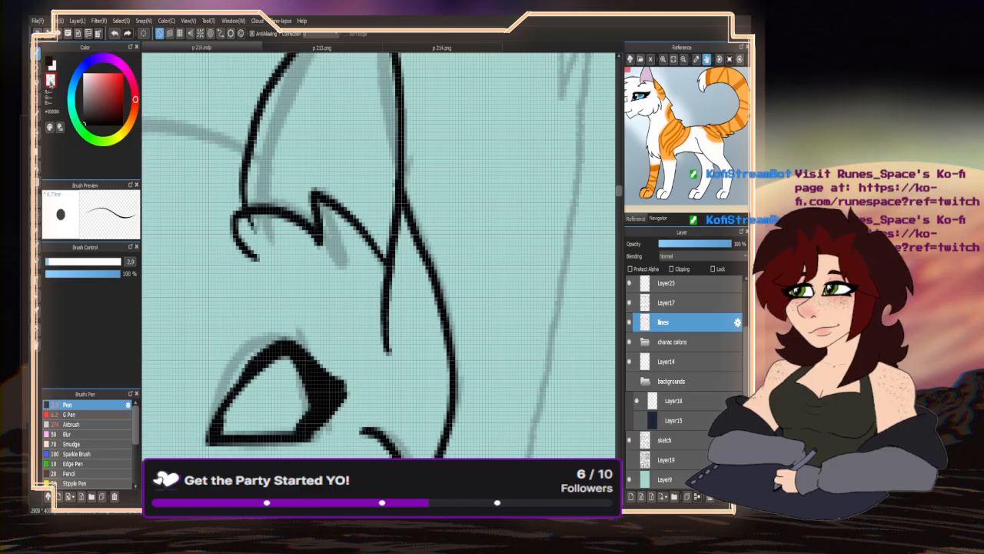
- Erase the overlapping line end where the right-hand ear meets the fur tuft at its base
{"action": "scroll", "coordinate": [313, 275], "scroll_direction": "down", "scroll_amount": 3}
{"action": "scroll", "coordinate": [314, 276], "scroll_direction": "down", "scroll_amount": 2}
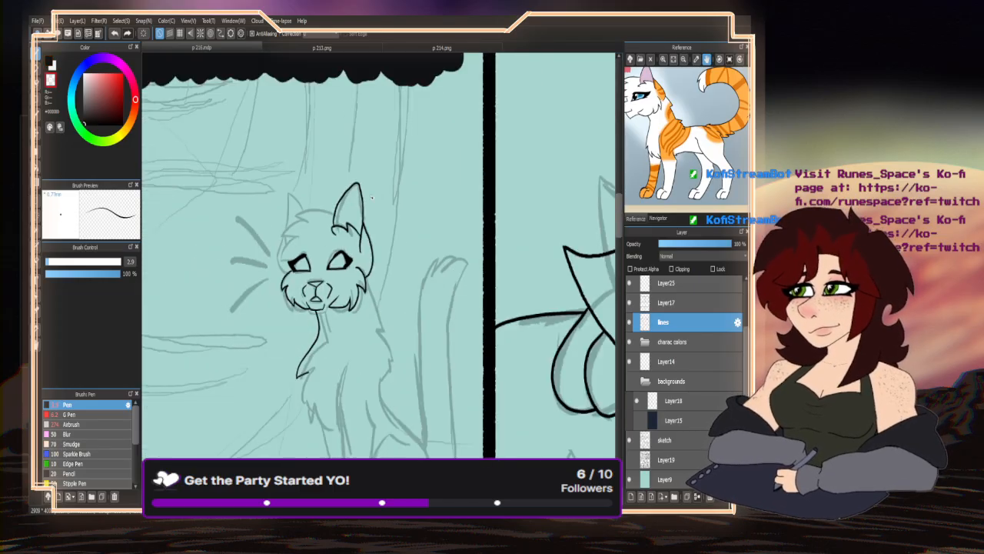
{"action": "scroll", "coordinate": [369, 283], "scroll_direction": "up", "scroll_amount": 3}
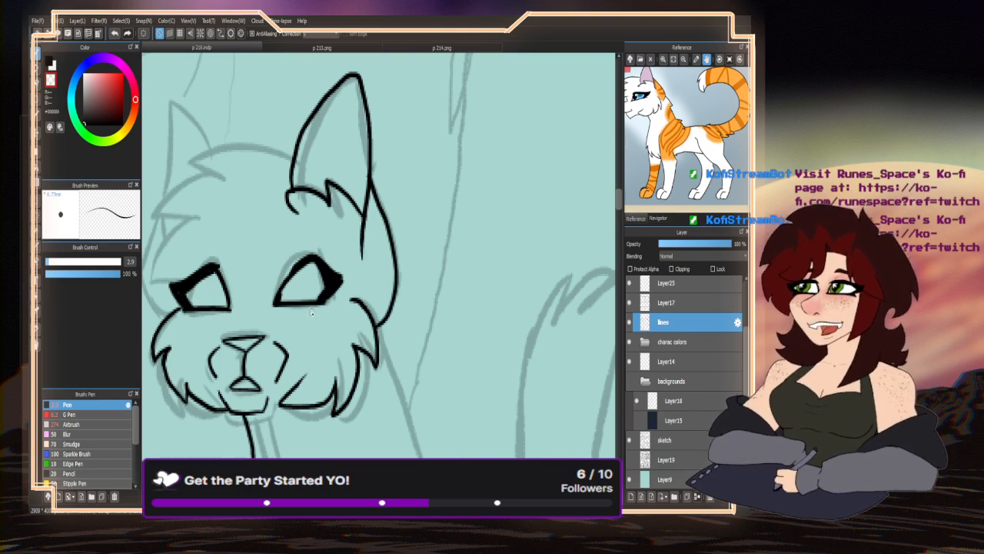
{"action": "scroll", "coordinate": [339, 203], "scroll_direction": "up", "scroll_amount": 3}
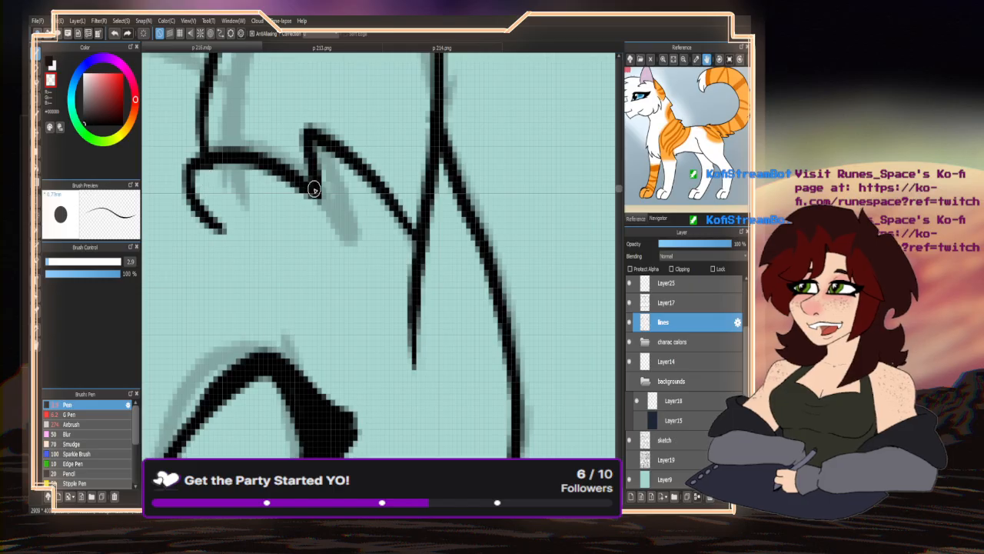
{"action": "scroll", "coordinate": [314, 190], "scroll_direction": "down", "scroll_amount": 4}
- Ink the top of the sitting cat's head and the jagged forehead fur down to the left-hand eye's outer corner
{"action": "key", "text": "x"}
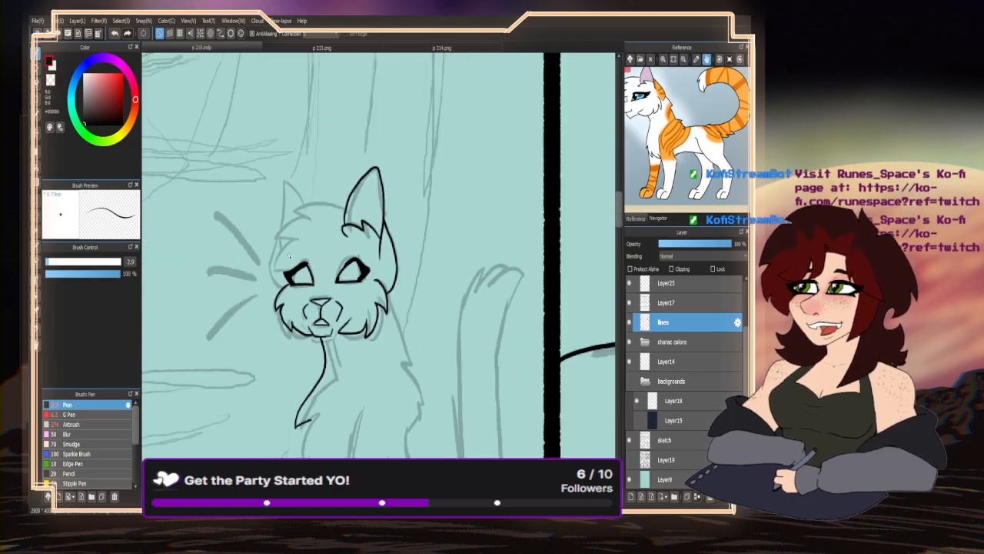
{"action": "scroll", "coordinate": [286, 305], "scroll_direction": "up", "scroll_amount": 2}
{"action": "scroll", "coordinate": [286, 305], "scroll_direction": "up", "scroll_amount": 2}
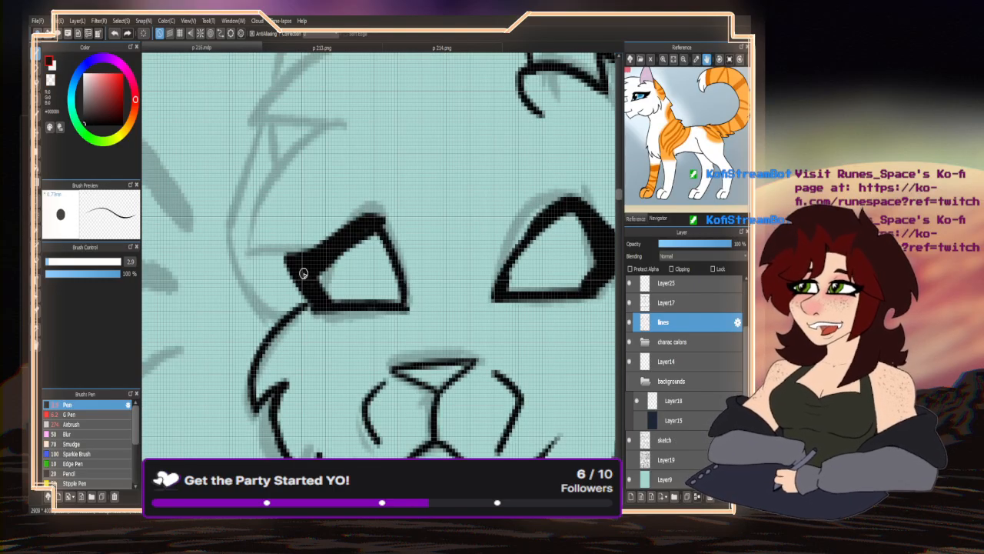
{"action": "scroll", "coordinate": [286, 305], "scroll_direction": "down", "scroll_amount": 1}
{"action": "mouse_move", "coordinate": [471, 86]}
{"action": "left_mouse_down"}
{"action": "mouse_move", "coordinate": [397, 64]}
{"action": "mouse_move", "coordinate": [314, 81]}
{"action": "mouse_move", "coordinate": [340, 112]}
{"action": "mouse_move", "coordinate": [299, 119]}
{"action": "mouse_move", "coordinate": [259, 163]}
{"action": "mouse_move", "coordinate": [324, 179]}
{"action": "mouse_move", "coordinate": [294, 170]}
{"action": "mouse_move", "coordinate": [313, 176]}
{"action": "mouse_move", "coordinate": [269, 212]}
{"action": "mouse_move", "coordinate": [290, 273]}
{"action": "left_mouse_up"}
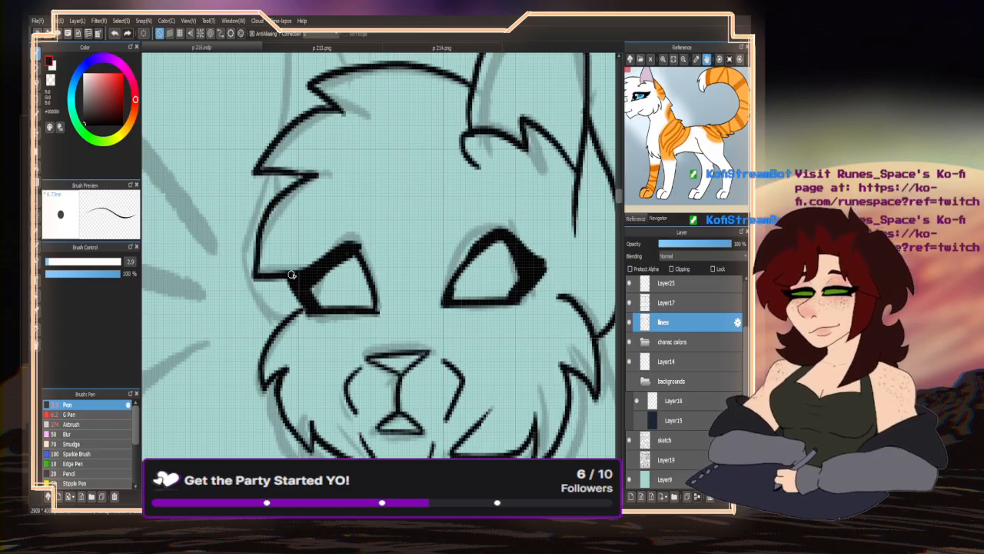
{"action": "scroll", "coordinate": [361, 249], "scroll_direction": "down", "scroll_amount": 5}
- Ink the sitting cat's left-hand ear and the side of the head running behind the forehead fur to the cheek
{"action": "scroll", "coordinate": [339, 205], "scroll_direction": "up", "scroll_amount": 3}
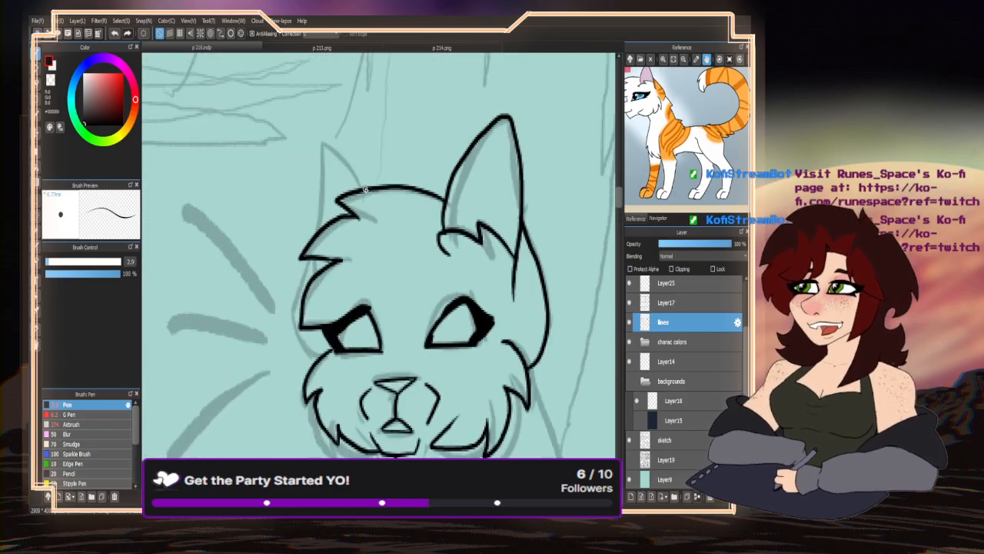
{"action": "mouse_move", "coordinate": [366, 189]}
{"action": "left_mouse_down"}
{"action": "mouse_move", "coordinate": [321, 140]}
{"action": "mouse_move", "coordinate": [319, 232]}
{"action": "mouse_move", "coordinate": [333, 231]}
{"action": "mouse_move", "coordinate": [290, 312]}
{"action": "mouse_move", "coordinate": [306, 355]}
{"action": "left_mouse_up"}
{"action": "scroll", "coordinate": [320, 225], "scroll_direction": "up", "scroll_amount": 5}
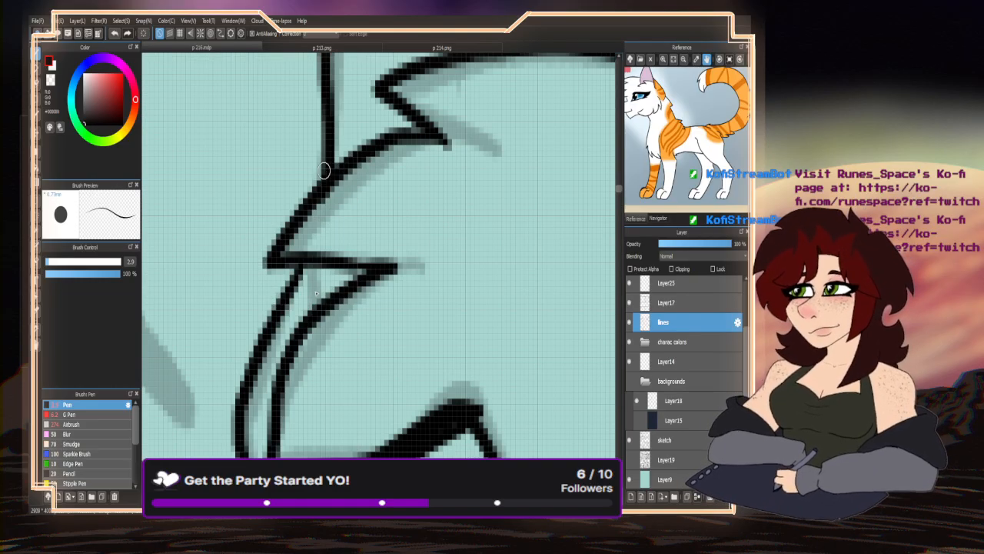
{"action": "left_click_drag", "start_coordinate": [316, 265], "coordinate": [309, 308]}
{"action": "scroll", "coordinate": [309, 304], "scroll_direction": "down", "scroll_amount": 5}
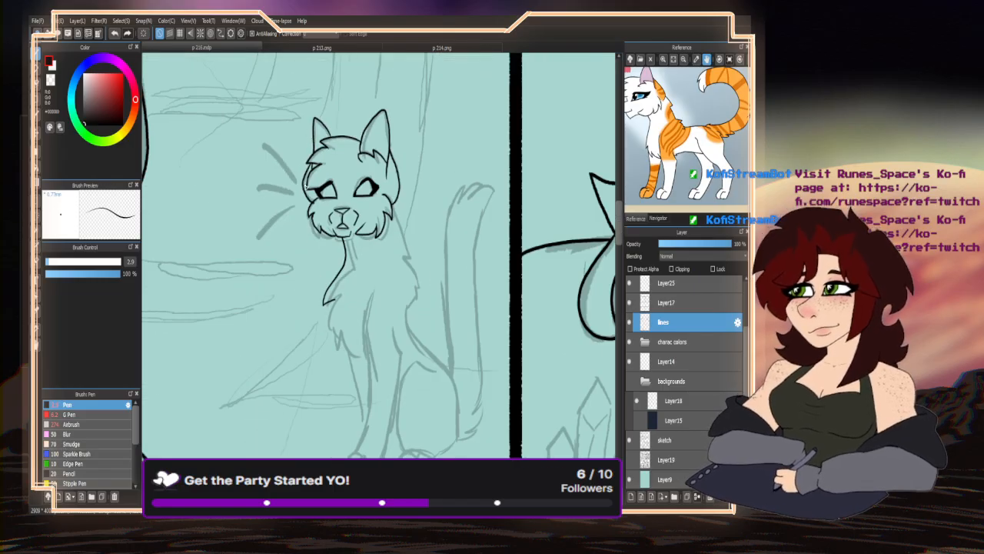
{"action": "scroll", "coordinate": [305, 187], "scroll_direction": "down", "scroll_amount": 5}
{"action": "scroll", "coordinate": [294, 197], "scroll_direction": "up", "scroll_amount": 5}
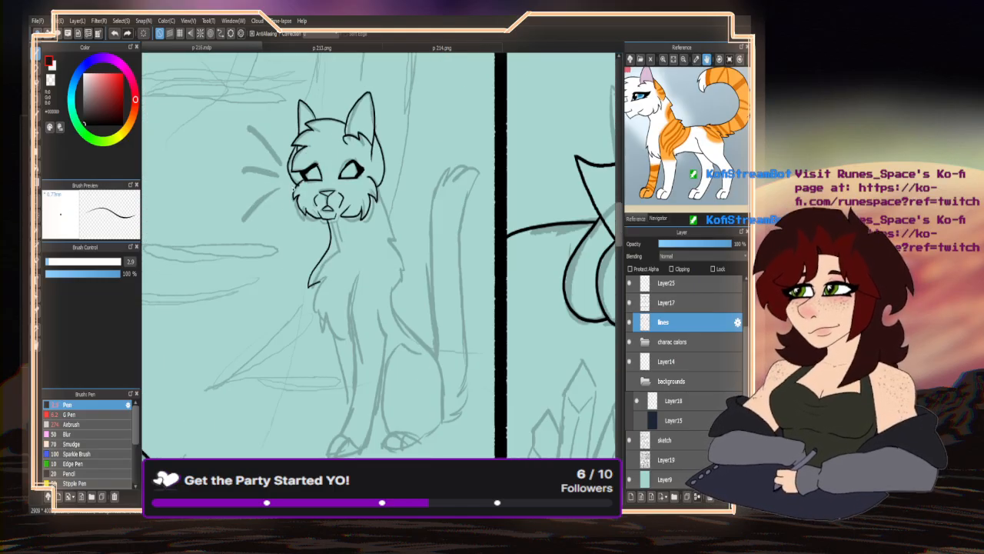
- Erase the inner upper line of the sitting cat's right-hand eye and redraw it in black as a rounder curve
{"action": "key", "text": "x"}
{"action": "scroll", "coordinate": [259, 157], "scroll_direction": "up", "scroll_amount": 5}
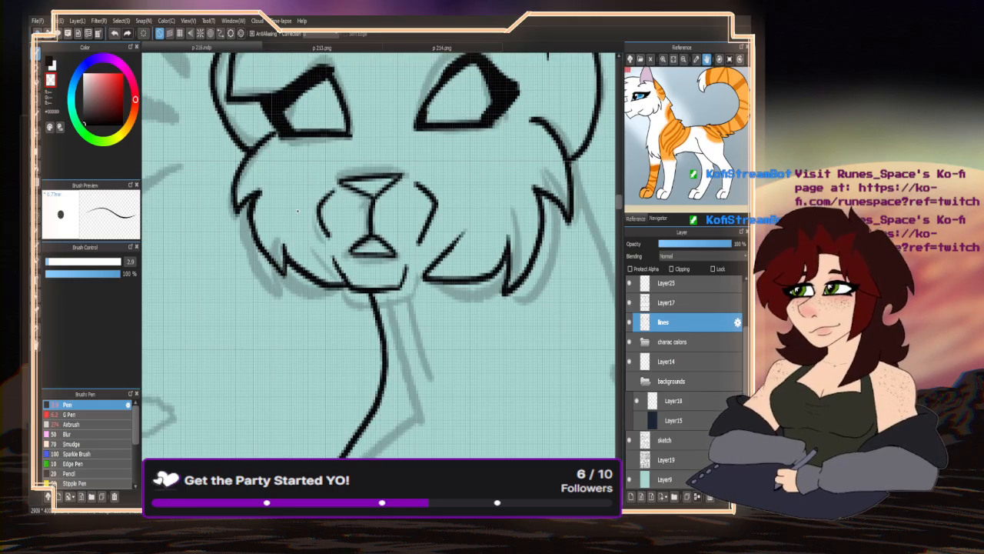
{"action": "scroll", "coordinate": [298, 210], "scroll_direction": "down", "scroll_amount": 4}
{"action": "scroll", "coordinate": [283, 205], "scroll_direction": "down", "scroll_amount": 3}
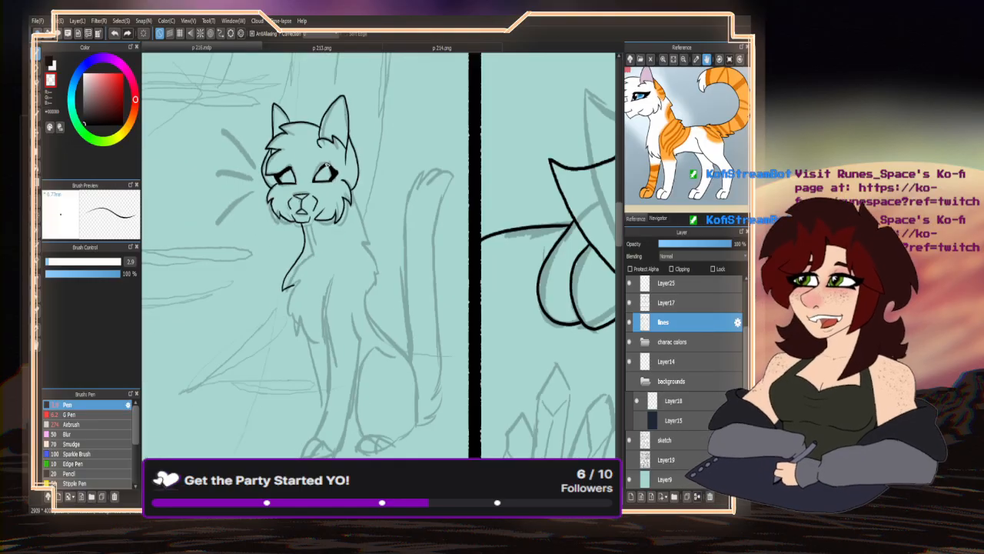
{"action": "scroll", "coordinate": [329, 164], "scroll_direction": "up", "scroll_amount": 6}
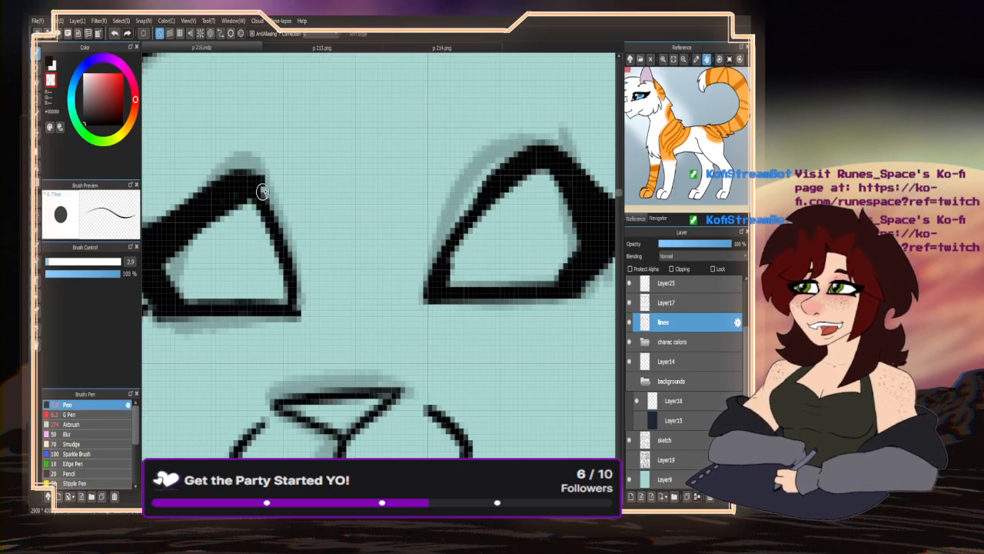
{"action": "scroll", "coordinate": [310, 210], "scroll_direction": "down", "scroll_amount": 3}
{"action": "scroll", "coordinate": [374, 191], "scroll_direction": "up", "scroll_amount": 3}
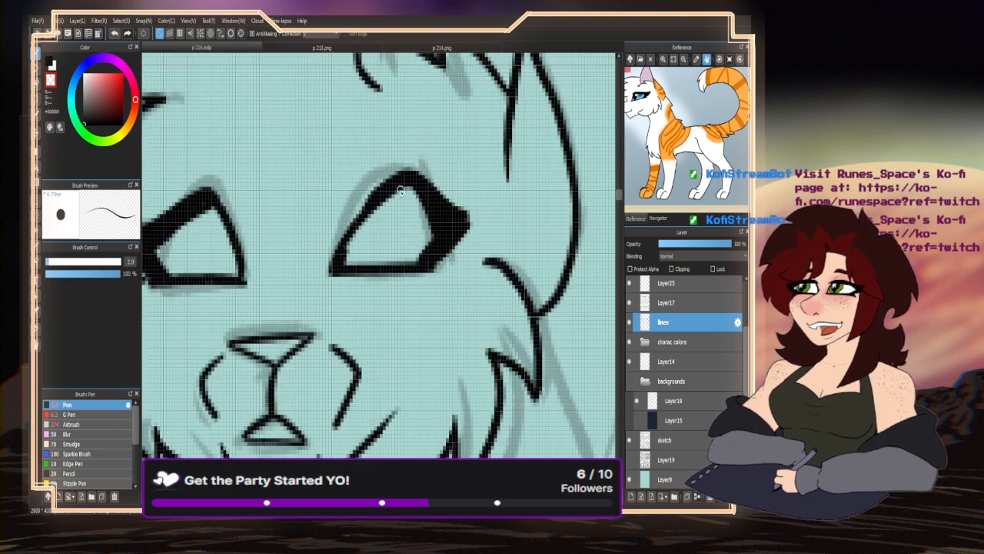
{"action": "mouse_move", "coordinate": [411, 184]}
{"action": "left_mouse_down"}
{"action": "mouse_move", "coordinate": [358, 205]}
{"action": "mouse_move", "coordinate": [396, 197]}
{"action": "mouse_move", "coordinate": [374, 207]}
{"action": "mouse_move", "coordinate": [366, 228]}
{"action": "mouse_move", "coordinate": [337, 245]}
{"action": "left_mouse_up"}
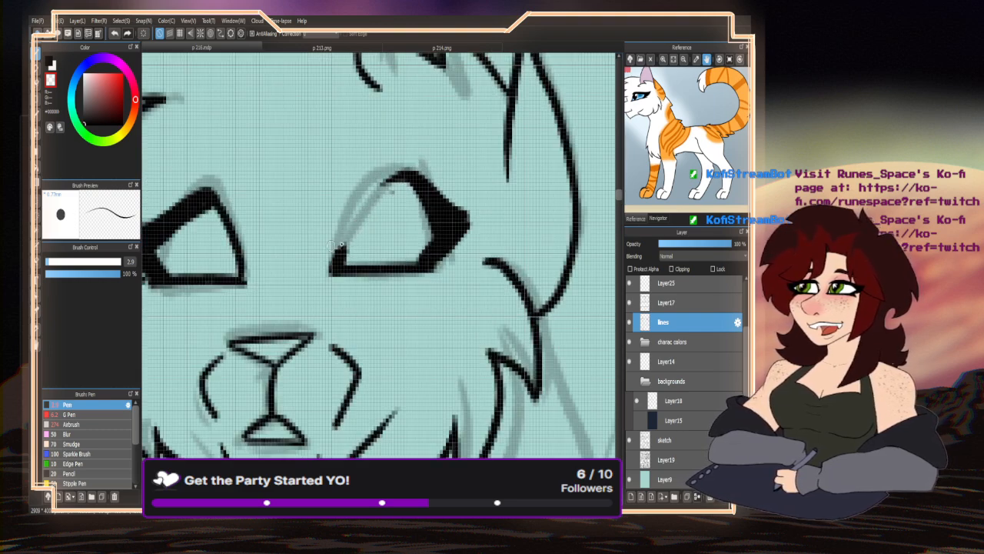
{"action": "left_click", "coordinate": [54, 68]}
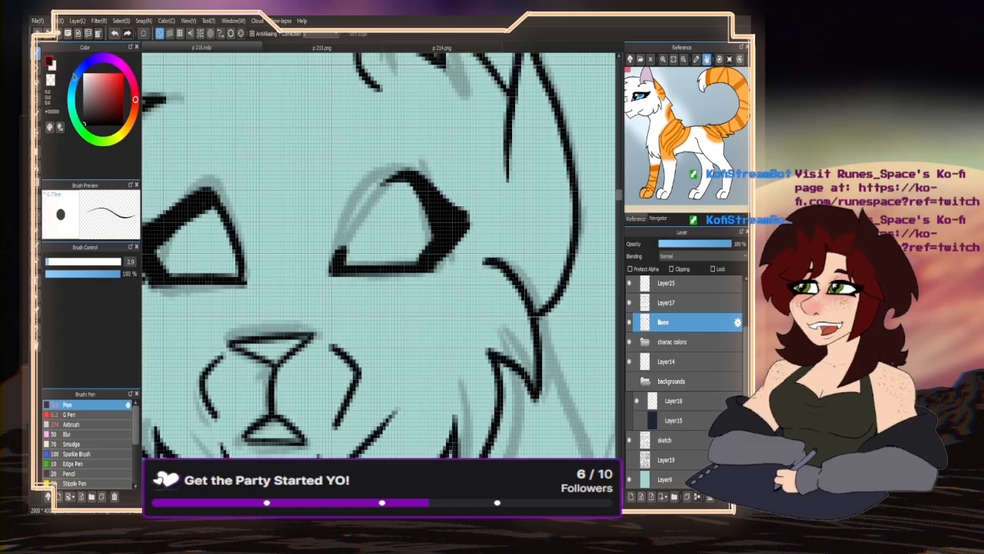
{"action": "mouse_move", "coordinate": [391, 180]}
{"action": "left_mouse_down"}
{"action": "mouse_move", "coordinate": [359, 215]}
{"action": "mouse_move", "coordinate": [344, 260]}
{"action": "mouse_move", "coordinate": [343, 243]}
{"action": "mouse_move", "coordinate": [393, 172]}
{"action": "left_mouse_up"}
{"action": "scroll", "coordinate": [393, 172], "scroll_direction": "down", "scroll_amount": 5}
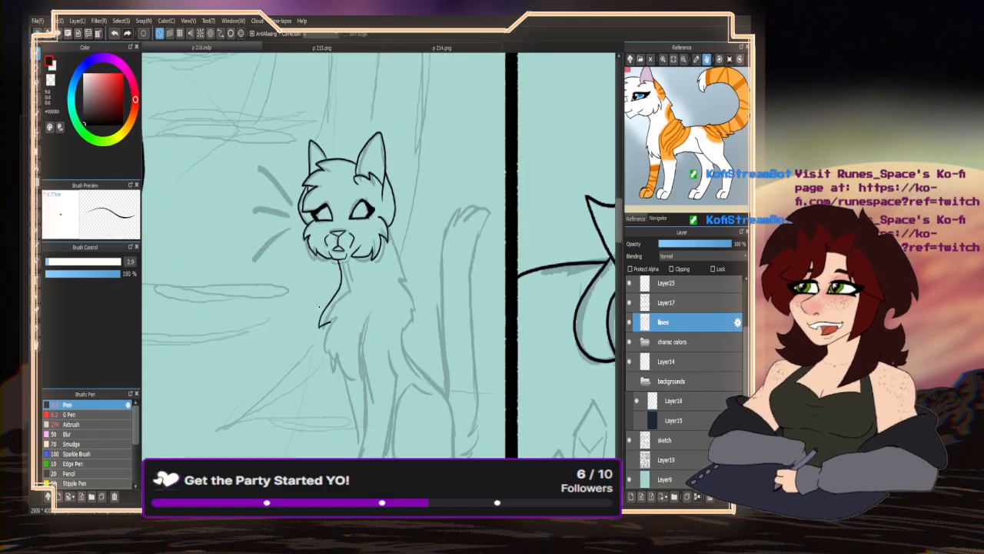
- Ink the sitting cat's back in black, from the cheek through the jagged shoulder fur and around the rounded haunch
{"action": "scroll", "coordinate": [336, 180], "scroll_direction": "down", "scroll_amount": 2}
{"action": "scroll", "coordinate": [336, 180], "scroll_direction": "up", "scroll_amount": 6}
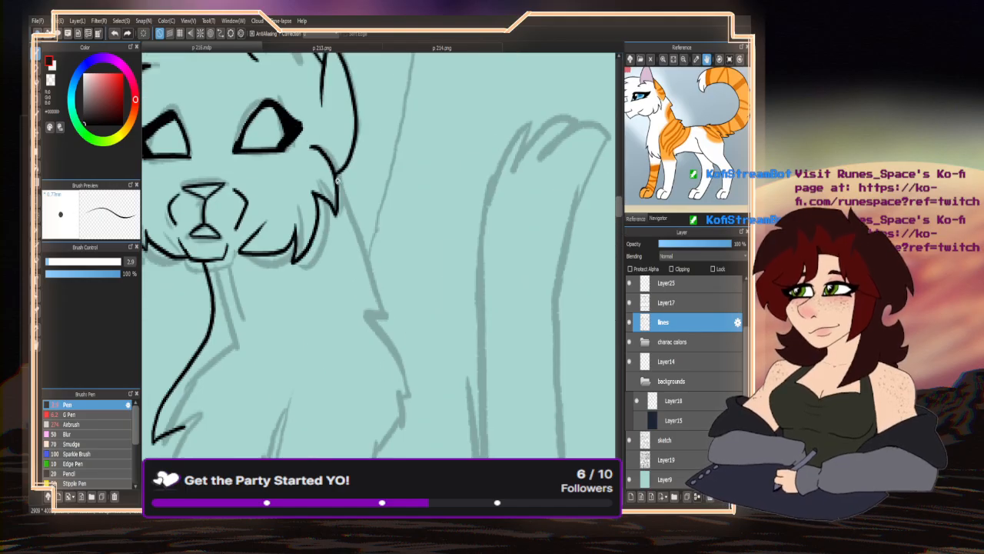
{"action": "mouse_move", "coordinate": [343, 175]}
{"action": "left_mouse_down"}
{"action": "mouse_move", "coordinate": [381, 262]}
{"action": "mouse_move", "coordinate": [370, 265]}
{"action": "mouse_move", "coordinate": [382, 313]}
{"action": "mouse_move", "coordinate": [413, 368]}
{"action": "mouse_move", "coordinate": [413, 393]}
{"action": "mouse_move", "coordinate": [390, 427]}
{"action": "left_mouse_up"}
{"action": "scroll", "coordinate": [375, 256], "scroll_direction": "down", "scroll_amount": 2}
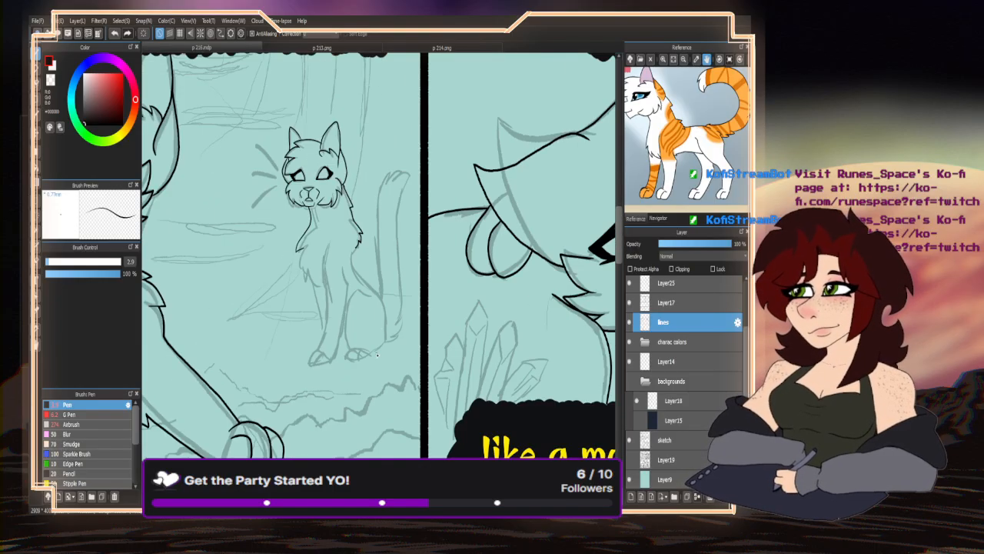
{"action": "scroll", "coordinate": [336, 178], "scroll_direction": "up", "scroll_amount": 3}
{"action": "mouse_move", "coordinate": [333, 160]}
{"action": "left_mouse_down"}
{"action": "mouse_move", "coordinate": [342, 221]}
{"action": "mouse_move", "coordinate": [394, 284]}
{"action": "mouse_move", "coordinate": [425, 398]}
{"action": "mouse_move", "coordinate": [408, 455]}
{"action": "left_mouse_up"}
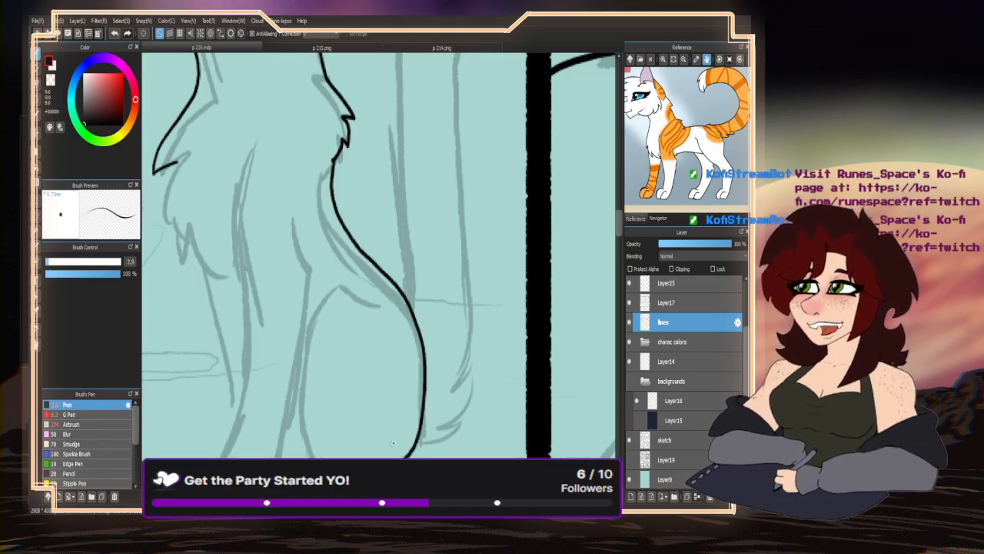
- Ink the jagged chest fur down the sitting cat's front to the top of the foreleg
{"action": "scroll", "coordinate": [393, 444], "scroll_direction": "down", "scroll_amount": 2}
{"action": "scroll", "coordinate": [326, 181], "scroll_direction": "up", "scroll_amount": 3}
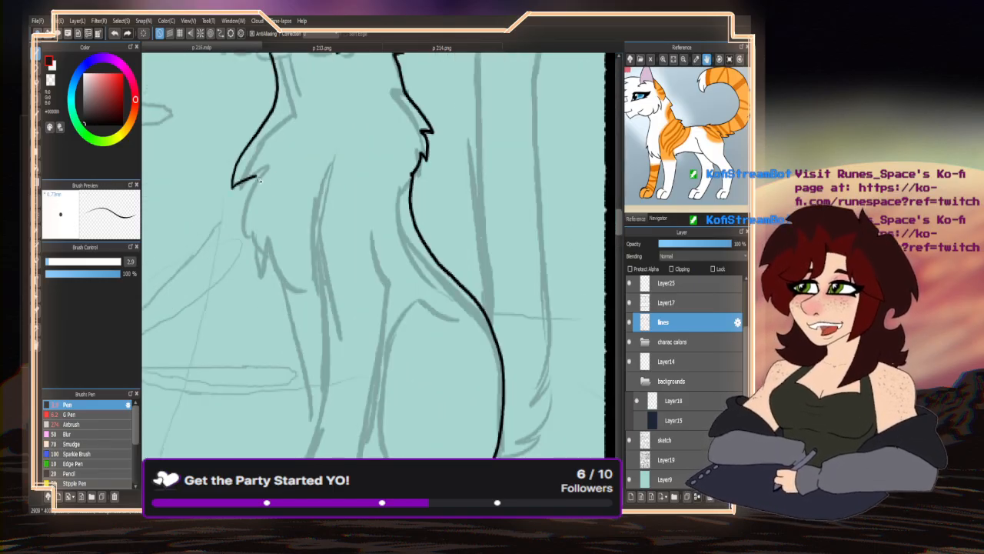
{"action": "mouse_move", "coordinate": [259, 178]}
{"action": "left_mouse_down"}
{"action": "mouse_move", "coordinate": [249, 230]}
{"action": "mouse_move", "coordinate": [266, 228]}
{"action": "mouse_move", "coordinate": [269, 251]}
{"action": "mouse_move", "coordinate": [326, 300]}
{"action": "left_mouse_up"}
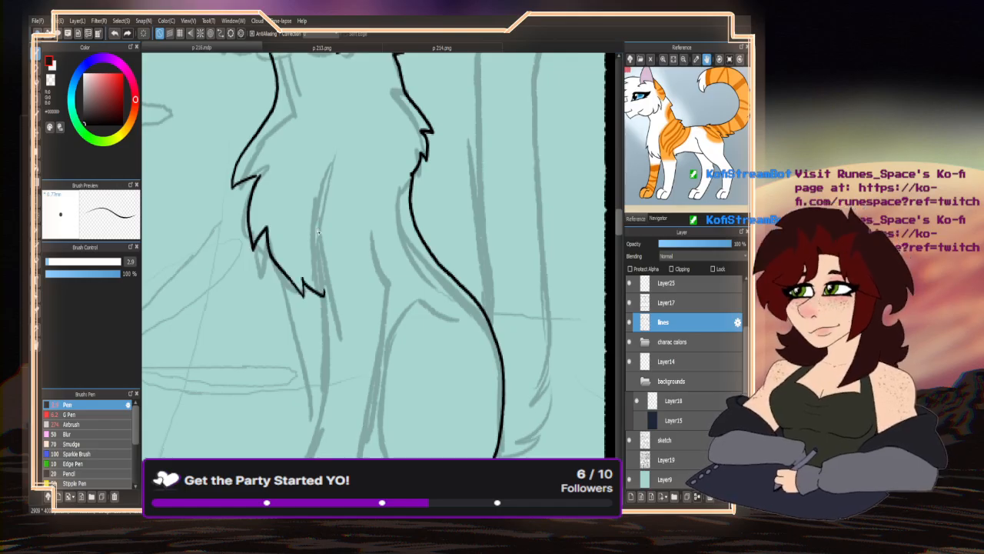
{"action": "scroll", "coordinate": [353, 181], "scroll_direction": "down", "scroll_amount": 1}
{"action": "scroll", "coordinate": [283, 159], "scroll_direction": "up", "scroll_amount": 2}
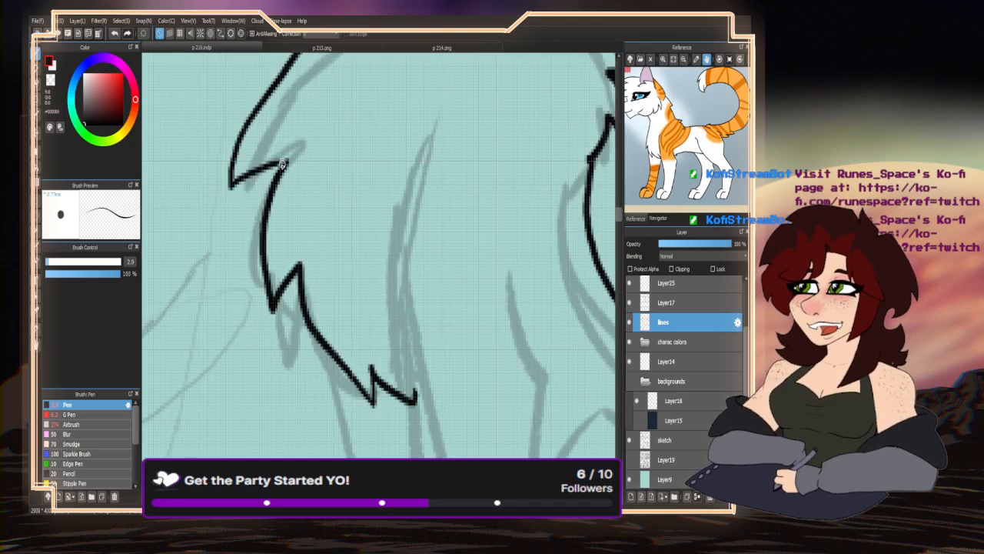
{"action": "scroll", "coordinate": [277, 165], "scroll_direction": "down", "scroll_amount": 1}
{"action": "scroll", "coordinate": [356, 268], "scroll_direction": "up", "scroll_amount": 1}
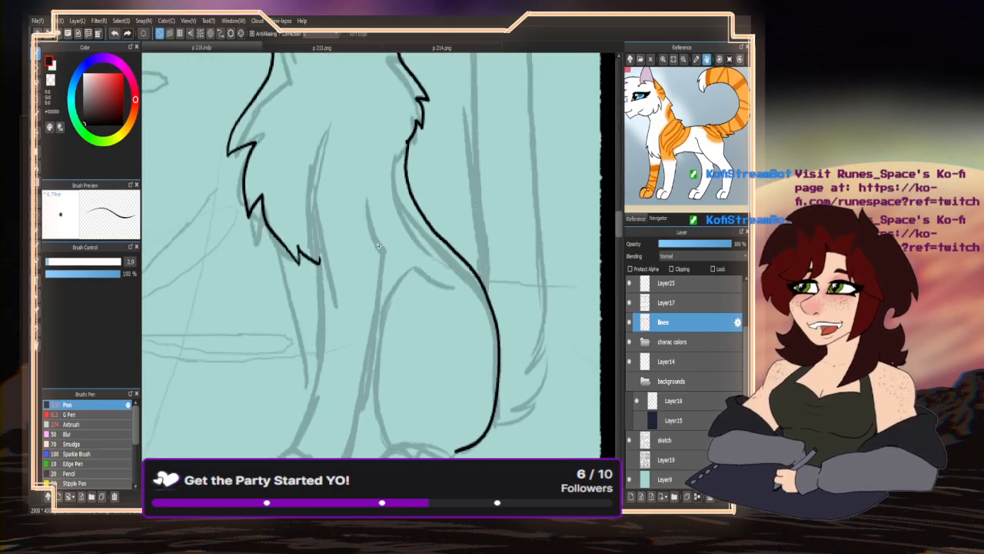
- Ink both sides of the sitting cat's near foreleg from the chest down to the paw
{"action": "mouse_move", "coordinate": [373, 209]}
{"action": "left_mouse_down"}
{"action": "mouse_move", "coordinate": [386, 254]}
{"action": "mouse_move", "coordinate": [381, 327]}
{"action": "mouse_move", "coordinate": [345, 456]}
{"action": "left_mouse_up"}
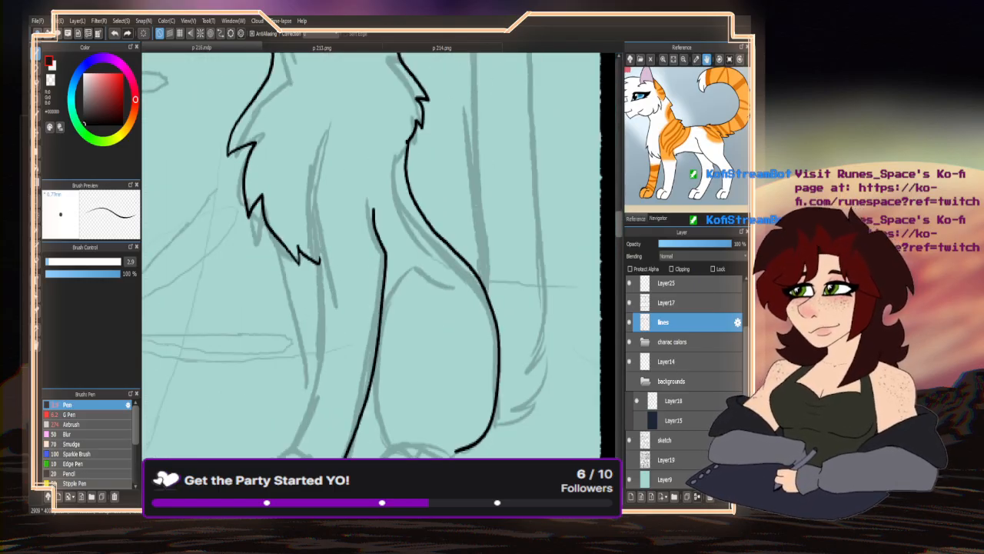
{"action": "mouse_move", "coordinate": [326, 134]}
{"action": "left_mouse_down"}
{"action": "mouse_move", "coordinate": [311, 208]}
{"action": "mouse_move", "coordinate": [322, 347]}
{"action": "mouse_move", "coordinate": [293, 452]}
{"action": "left_mouse_up"}
{"action": "mouse_move", "coordinate": [302, 198]}
{"action": "left_mouse_down"}
{"action": "mouse_move", "coordinate": [215, 173]}
{"action": "mouse_move", "coordinate": [254, 170]}
{"action": "left_mouse_up"}
- Ink the sitting cat's thigh curve and its hind paw with rounded toes
{"action": "mouse_move", "coordinate": [405, 251]}
{"action": "left_mouse_down"}
{"action": "mouse_move", "coordinate": [369, 238]}
{"action": "mouse_move", "coordinate": [339, 265]}
{"action": "mouse_move", "coordinate": [323, 366]}
{"action": "mouse_move", "coordinate": [345, 425]}
{"action": "left_mouse_up"}
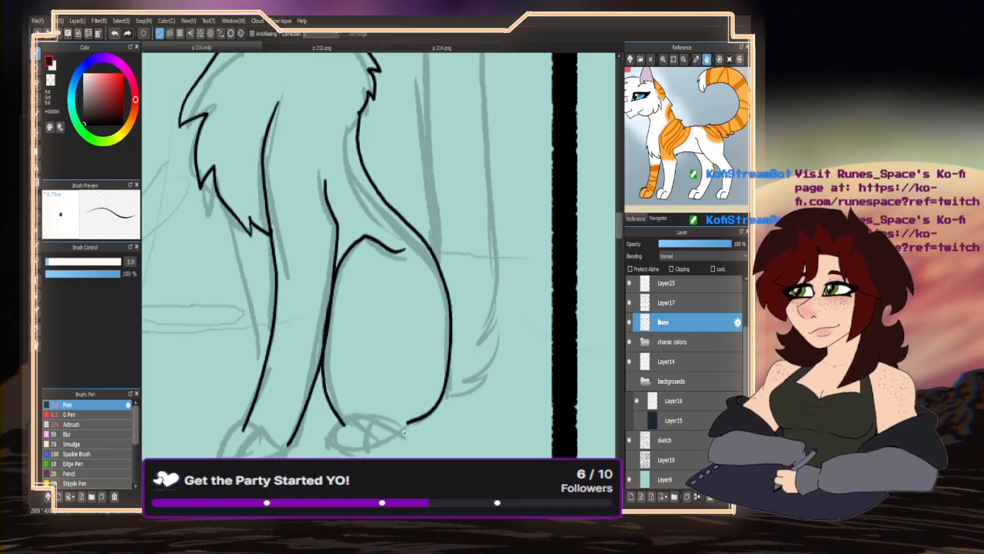
{"action": "mouse_move", "coordinate": [407, 422]}
{"action": "left_mouse_down"}
{"action": "mouse_move", "coordinate": [363, 446]}
{"action": "mouse_move", "coordinate": [350, 418]}
{"action": "mouse_move", "coordinate": [368, 446]}
{"action": "left_mouse_up"}
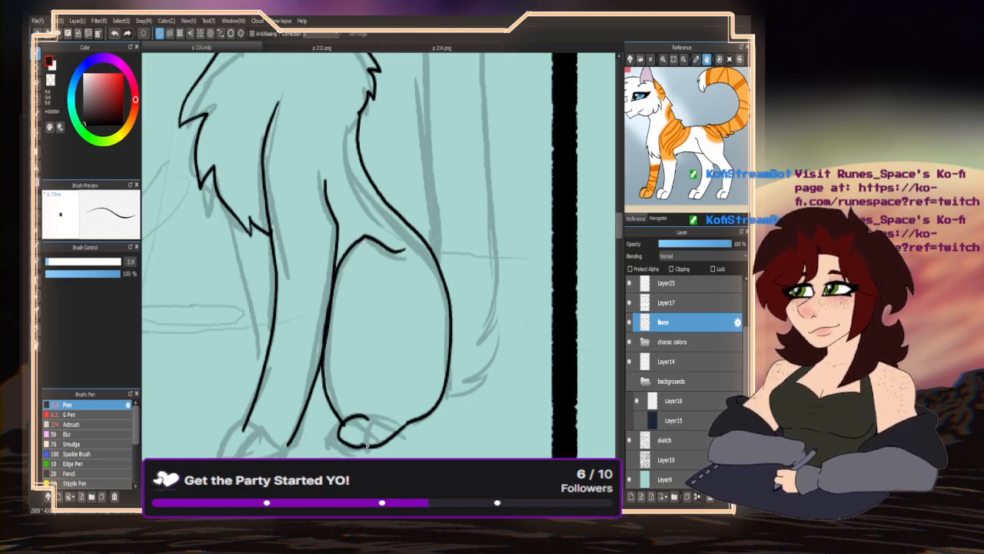
{"action": "left_click_drag", "start_coordinate": [368, 419], "coordinate": [364, 444]}
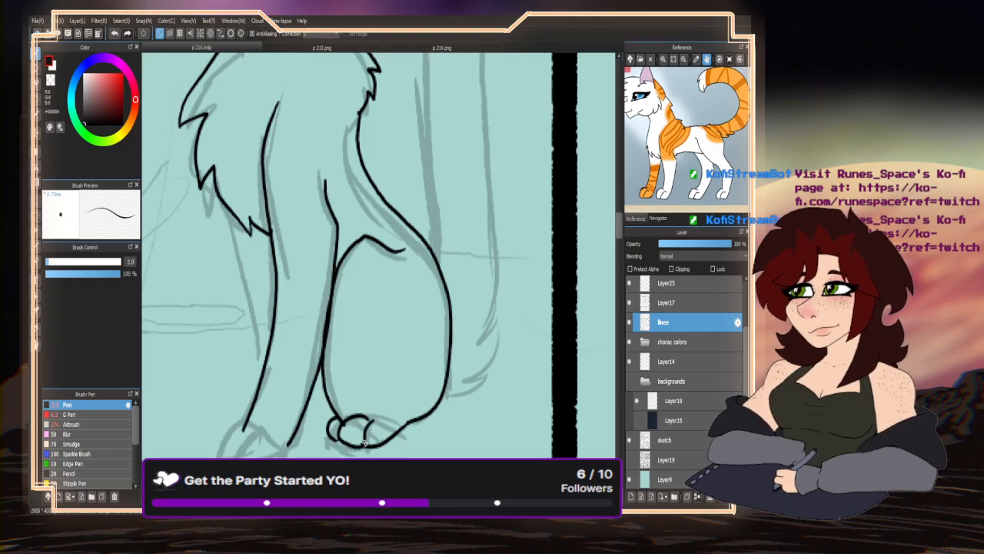
- Erase the excess thickness where the foreleg's rear line overlaps the thigh line, using the transparent colour
{"action": "left_click", "coordinate": [51, 83]}
{"action": "scroll", "coordinate": [321, 190], "scroll_direction": "up", "scroll_amount": 2}
{"action": "left_click_drag", "start_coordinate": [326, 191], "coordinate": [334, 160]}
{"action": "scroll", "coordinate": [328, 167], "scroll_direction": "down", "scroll_amount": 3}
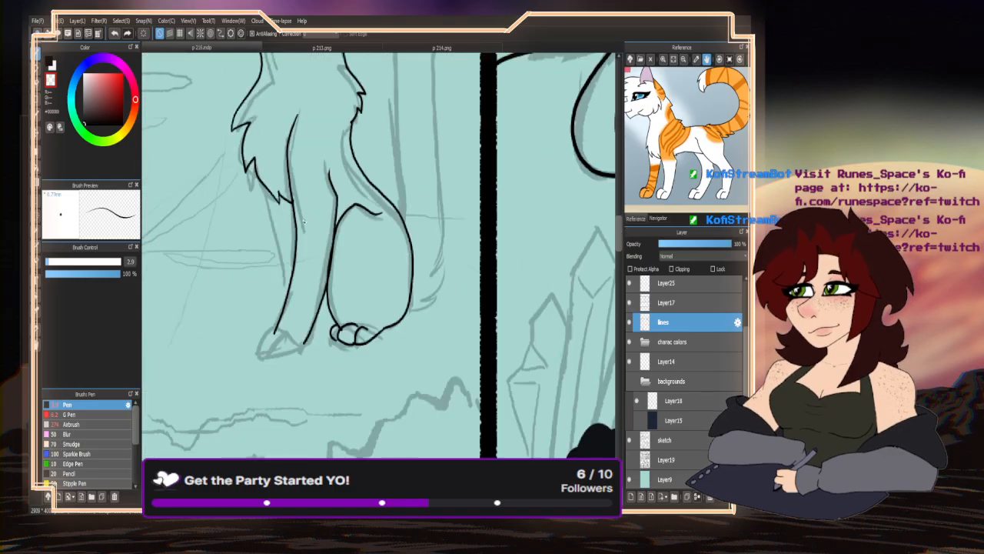
{"action": "scroll", "coordinate": [302, 222], "scroll_direction": "up", "scroll_amount": 2}
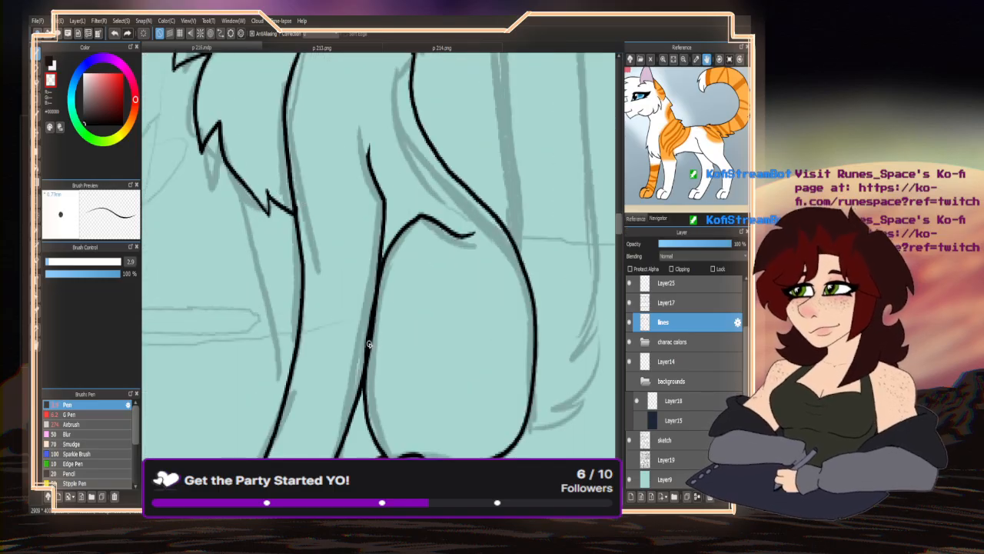
{"action": "left_click_drag", "start_coordinate": [369, 344], "coordinate": [378, 266]}
{"action": "scroll", "coordinate": [351, 226], "scroll_direction": "down", "scroll_amount": 3}
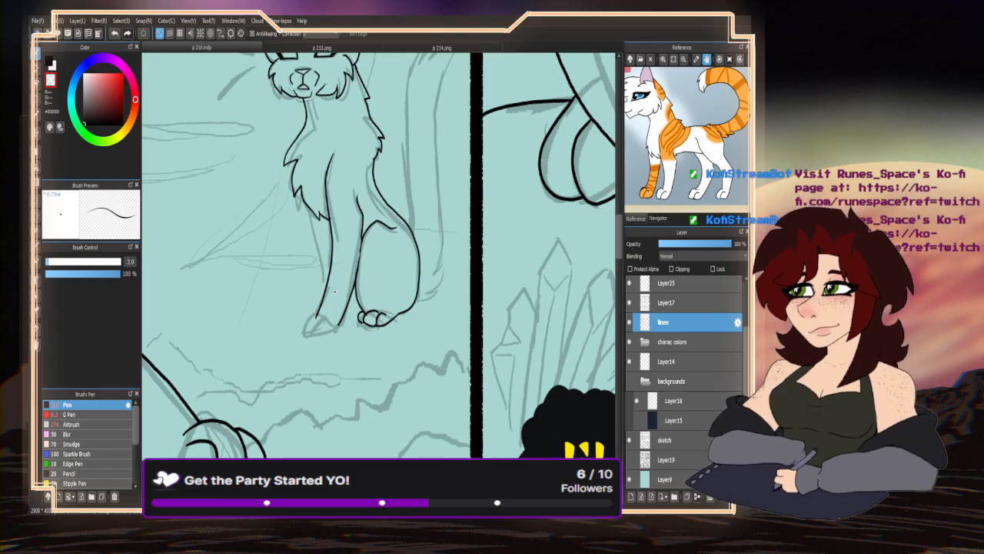
{"action": "scroll", "coordinate": [334, 291], "scroll_direction": "up", "scroll_amount": 3}
{"action": "scroll", "coordinate": [373, 321], "scroll_direction": "down", "scroll_amount": 4}
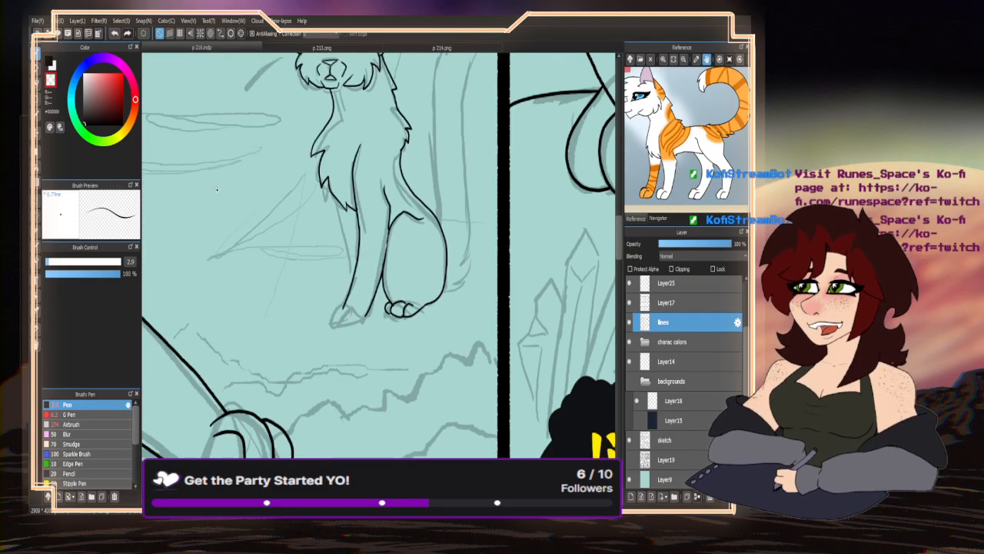
- Redraw the line in black where the foreleg's rear edge runs along the thigh
{"action": "scroll", "coordinate": [381, 240], "scroll_direction": "up", "scroll_amount": 1}
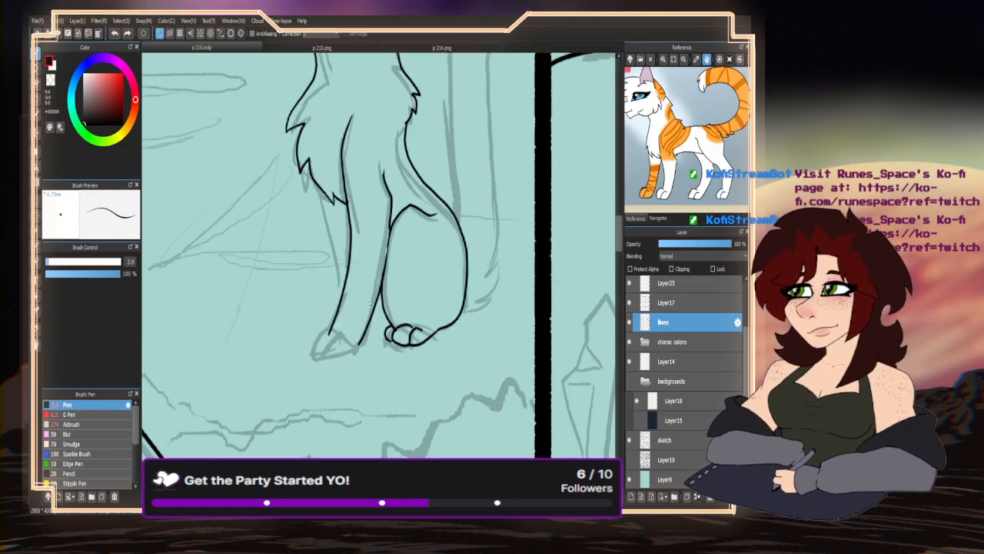
{"action": "scroll", "coordinate": [402, 261], "scroll_direction": "up", "scroll_amount": 3}
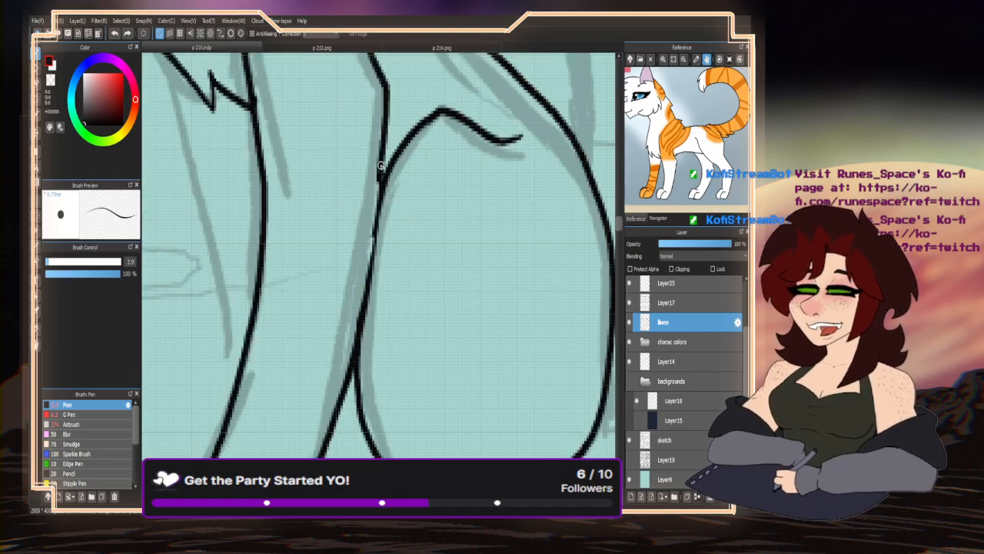
{"action": "left_click_drag", "start_coordinate": [381, 165], "coordinate": [361, 303]}
{"action": "scroll", "coordinate": [391, 246], "scroll_direction": "down", "scroll_amount": 2}
{"action": "scroll", "coordinate": [275, 141], "scroll_direction": "up", "scroll_amount": 1}
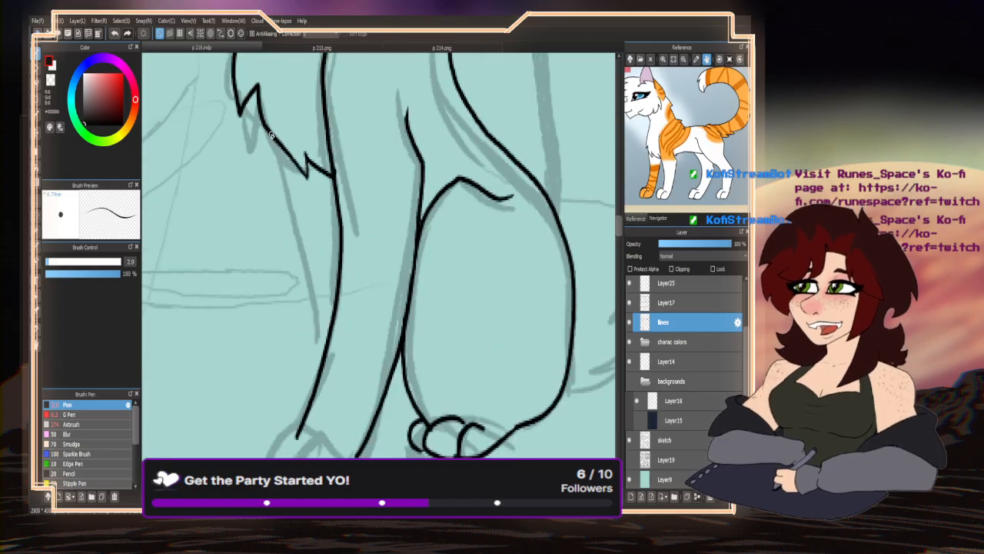
- Ink the far foreleg below the chest fur and outline the front paw with its toes
{"action": "mouse_move", "coordinate": [270, 136]}
{"action": "left_mouse_down"}
{"action": "mouse_move", "coordinate": [311, 255]}
{"action": "mouse_move", "coordinate": [326, 352]}
{"action": "mouse_move", "coordinate": [286, 348]}
{"action": "mouse_move", "coordinate": [276, 427]}
{"action": "left_mouse_up"}
{"action": "scroll", "coordinate": [317, 392], "scroll_direction": "down", "scroll_amount": 1}
{"action": "scroll", "coordinate": [316, 403], "scroll_direction": "up", "scroll_amount": 2}
{"action": "mouse_move", "coordinate": [340, 363]}
{"action": "left_mouse_down"}
{"action": "mouse_move", "coordinate": [302, 417]}
{"action": "mouse_move", "coordinate": [341, 424]}
{"action": "mouse_move", "coordinate": [388, 388]}
{"action": "mouse_move", "coordinate": [376, 406]}
{"action": "mouse_move", "coordinate": [337, 421]}
{"action": "mouse_move", "coordinate": [278, 418]}
{"action": "left_mouse_up"}
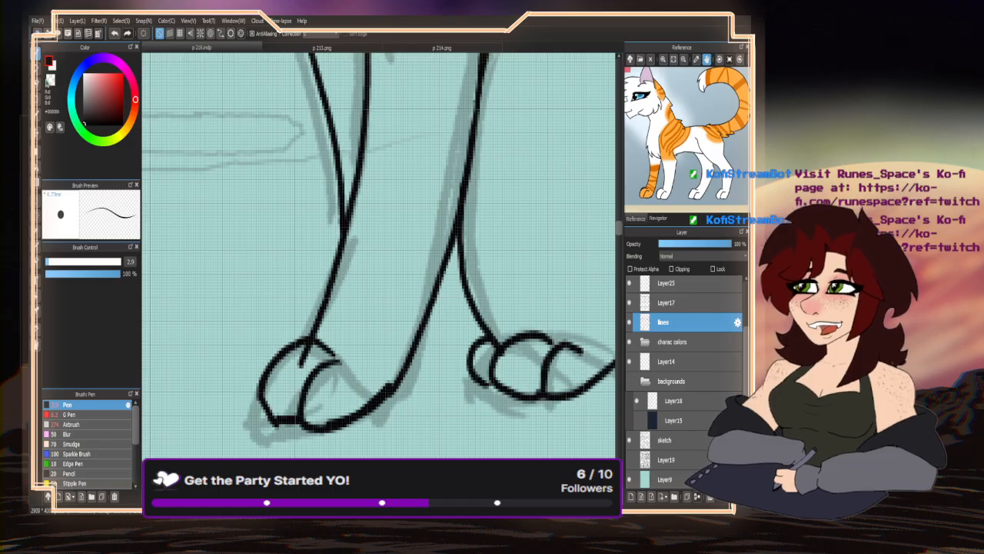
- Erase the leg line's overshoot inside the front paw and thin the thick spots along the paw's outline
{"action": "key", "text": "x"}
{"action": "scroll", "coordinate": [307, 355], "scroll_direction": "up", "scroll_amount": 3}
{"action": "mouse_move", "coordinate": [316, 338]}
{"action": "left_mouse_down"}
{"action": "mouse_move", "coordinate": [293, 353]}
{"action": "mouse_move", "coordinate": [310, 362]}
{"action": "mouse_move", "coordinate": [306, 341]}
{"action": "mouse_move", "coordinate": [295, 350]}
{"action": "mouse_move", "coordinate": [302, 315]}
{"action": "left_mouse_up"}
{"action": "scroll", "coordinate": [301, 316], "scroll_direction": "down", "scroll_amount": 3}
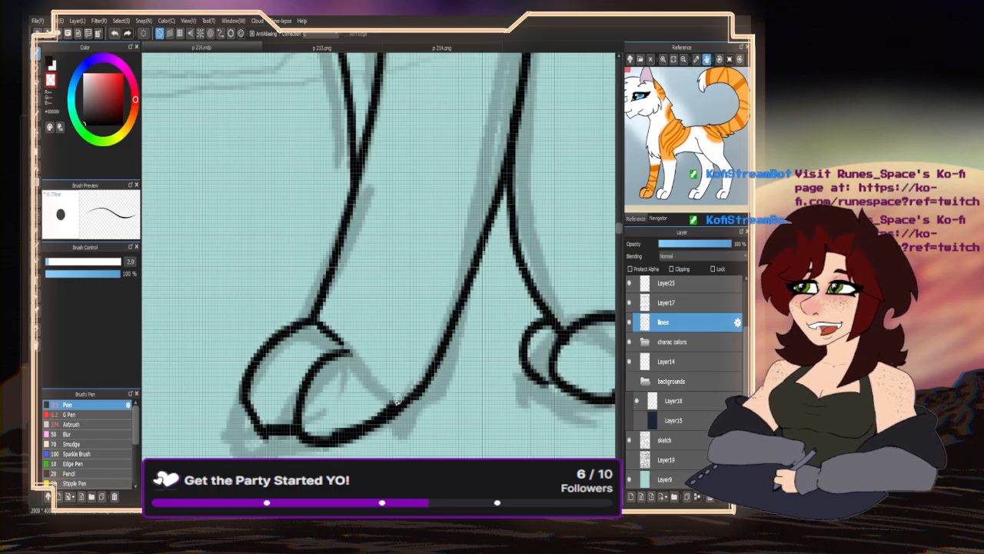
{"action": "left_click_drag", "start_coordinate": [397, 400], "coordinate": [326, 430]}
{"action": "left_click_drag", "start_coordinate": [262, 439], "coordinate": [292, 423]}
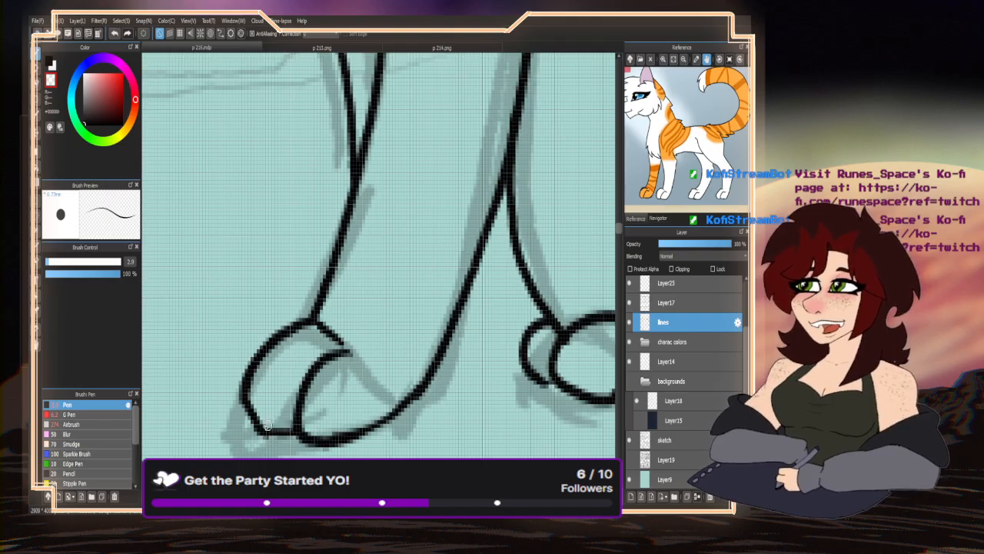
{"action": "scroll", "coordinate": [277, 427], "scroll_direction": "down", "scroll_amount": 4}
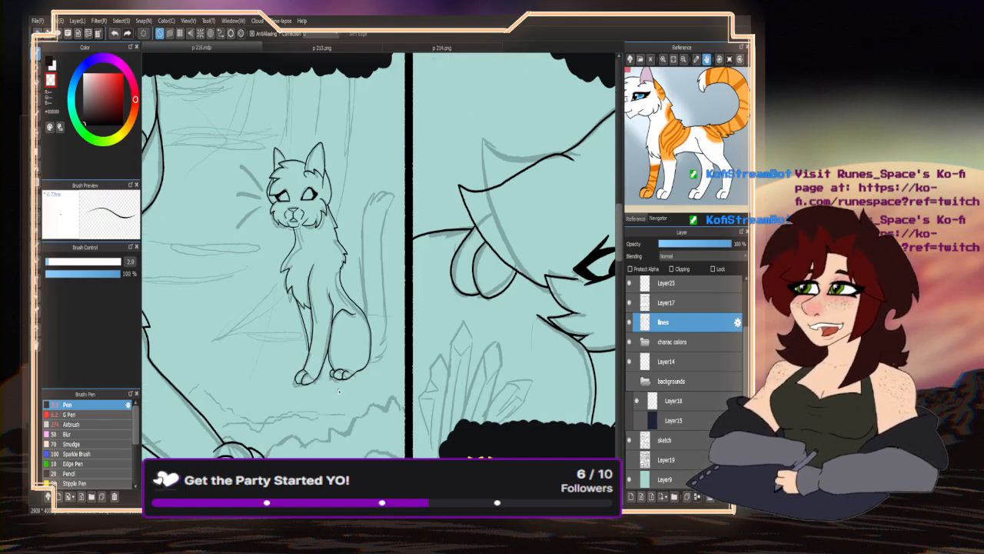
{"action": "scroll", "coordinate": [339, 392], "scroll_direction": "up", "scroll_amount": 5}
{"action": "left_click_drag", "start_coordinate": [311, 323], "coordinate": [322, 338]}
{"action": "scroll", "coordinate": [377, 396], "scroll_direction": "down", "scroll_amount": 2}
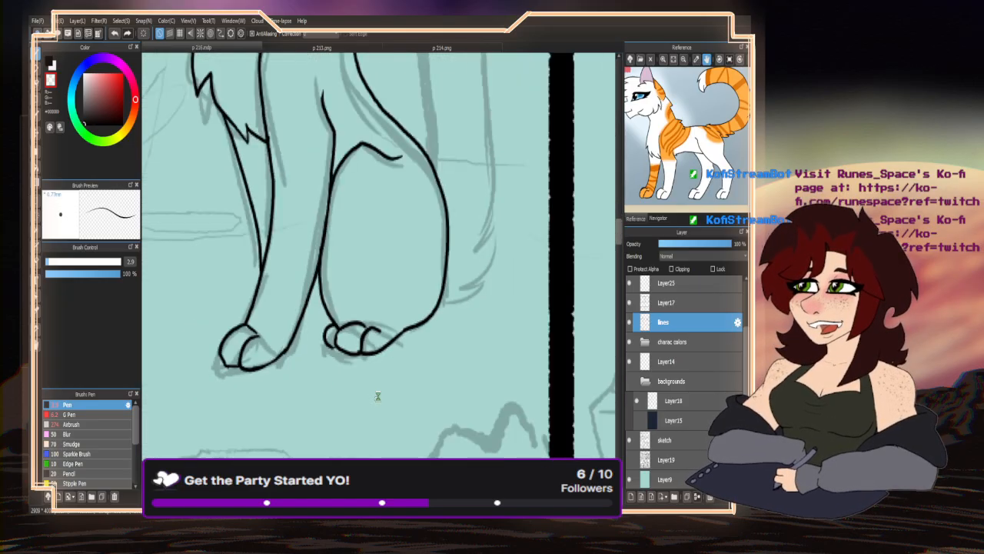
{"action": "scroll", "coordinate": [377, 396], "scroll_direction": "down", "scroll_amount": 3}
- Ink the jagged fur tuft at the tail's lower end beside the haunch in black
{"action": "key", "text": "x"}
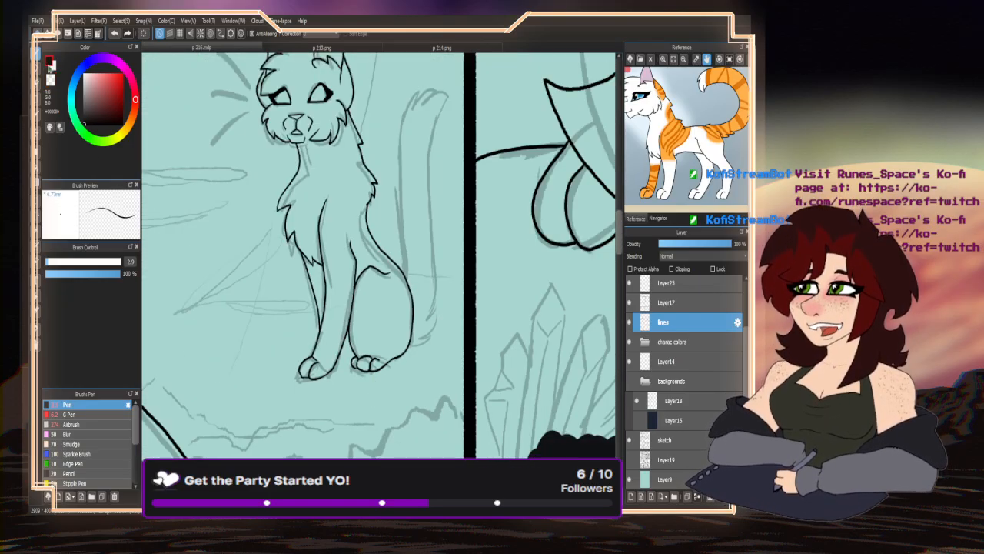
{"action": "scroll", "coordinate": [412, 341], "scroll_direction": "up", "scroll_amount": 3}
{"action": "mouse_move", "coordinate": [404, 340]}
{"action": "left_mouse_down"}
{"action": "mouse_move", "coordinate": [448, 325]}
{"action": "mouse_move", "coordinate": [432, 323]}
{"action": "mouse_move", "coordinate": [455, 304]}
{"action": "mouse_move", "coordinate": [466, 261]}
{"action": "left_mouse_up"}
{"action": "scroll", "coordinate": [440, 196], "scroll_direction": "down", "scroll_amount": 3}
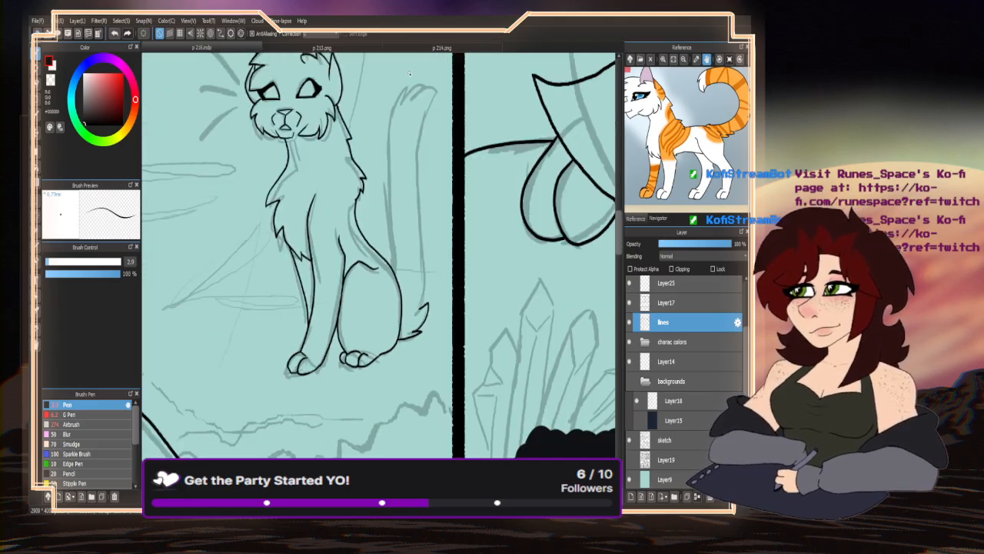
{"action": "scroll", "coordinate": [410, 73], "scroll_direction": "up", "scroll_amount": 1}
{"action": "mouse_move", "coordinate": [389, 339]}
{"action": "left_mouse_down"}
{"action": "mouse_move", "coordinate": [378, 184]}
{"action": "mouse_move", "coordinate": [406, 101]}
{"action": "left_mouse_up"}
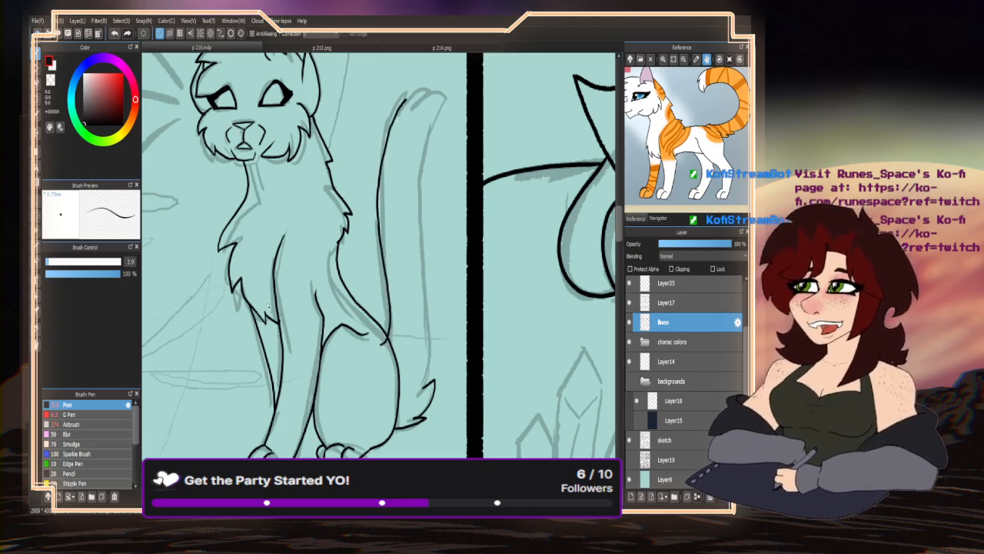
{"action": "key", "text": "ctrl+z"}
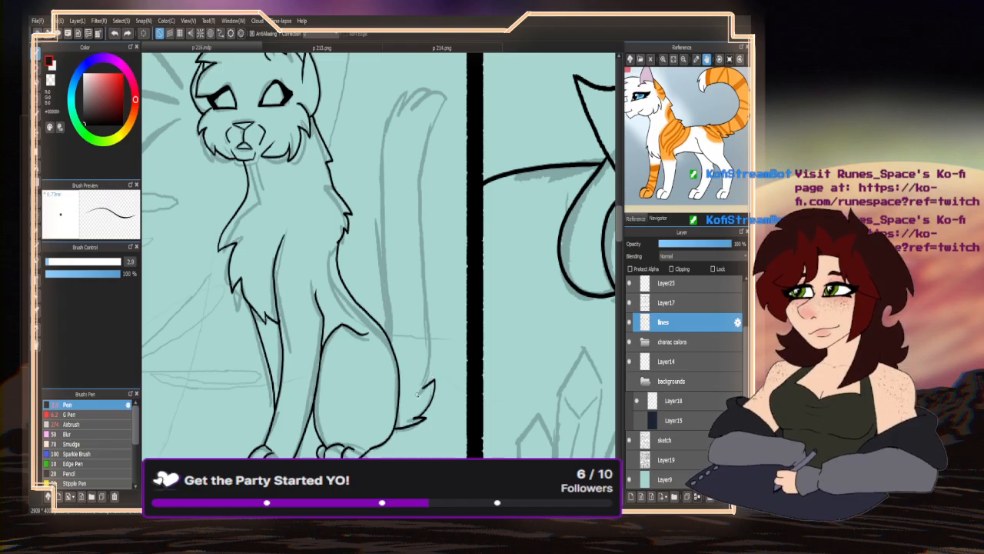
- Ink both long edges of the sitting cat's raised tail and close them with a jagged fur tip
{"action": "mouse_move", "coordinate": [429, 373]}
{"action": "left_mouse_down"}
{"action": "mouse_move", "coordinate": [419, 203]}
{"action": "mouse_move", "coordinate": [433, 122]}
{"action": "mouse_move", "coordinate": [452, 106]}
{"action": "left_mouse_up"}
{"action": "mouse_move", "coordinate": [389, 338]}
{"action": "left_mouse_down"}
{"action": "mouse_move", "coordinate": [377, 189]}
{"action": "mouse_move", "coordinate": [385, 125]}
{"action": "mouse_move", "coordinate": [414, 91]}
{"action": "mouse_move", "coordinate": [375, 110]}
{"action": "mouse_move", "coordinate": [397, 89]}
{"action": "mouse_move", "coordinate": [469, 81]}
{"action": "mouse_move", "coordinate": [522, 112]}
{"action": "mouse_move", "coordinate": [489, 148]}
{"action": "left_mouse_up"}
{"action": "scroll", "coordinate": [435, 117], "scroll_direction": "up", "scroll_amount": 4}
{"action": "scroll", "coordinate": [378, 219], "scroll_direction": "down", "scroll_amount": 4}
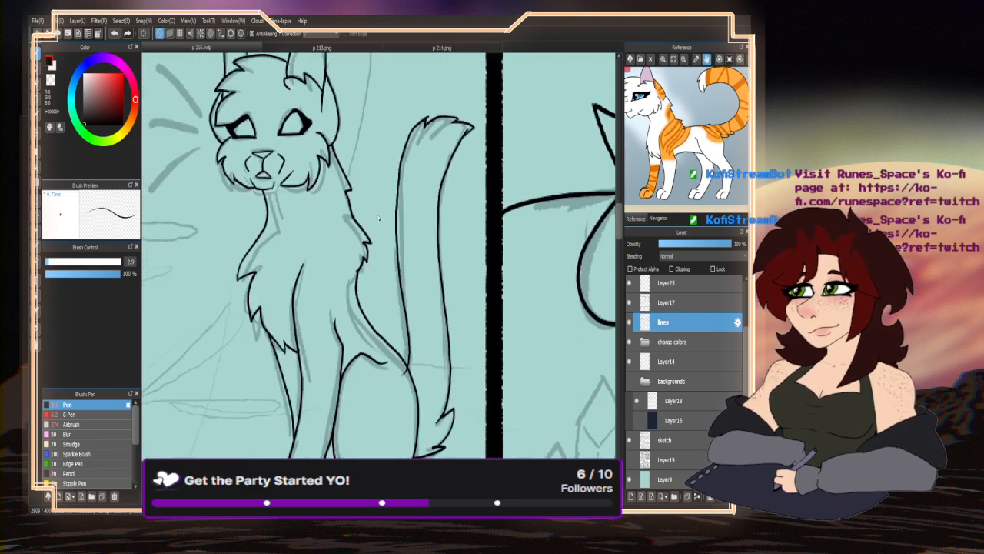
- Select the transparent drawing colour and make the backgrounds layer folder visible
{"action": "left_click", "coordinate": [50, 79]}
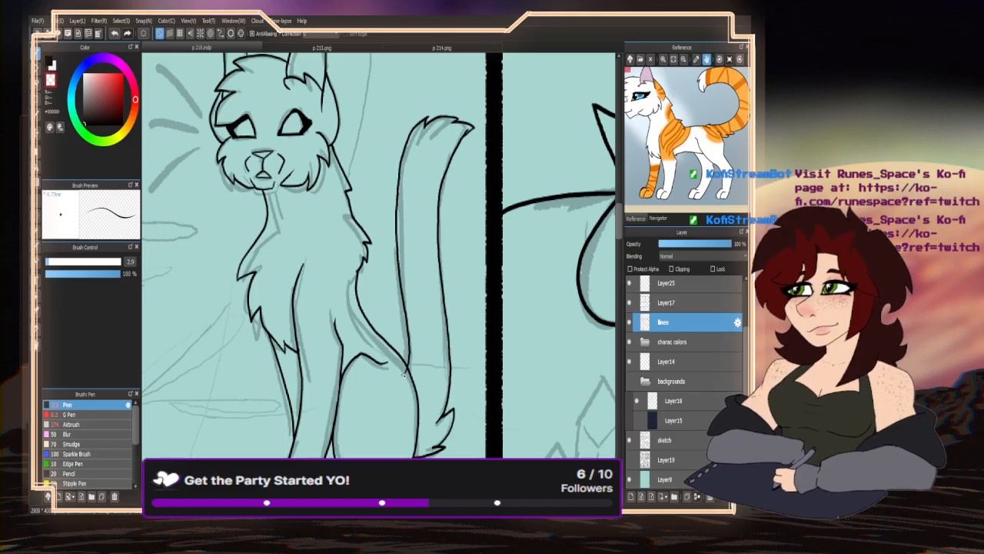
{"action": "scroll", "coordinate": [402, 373], "scroll_direction": "up", "scroll_amount": 5}
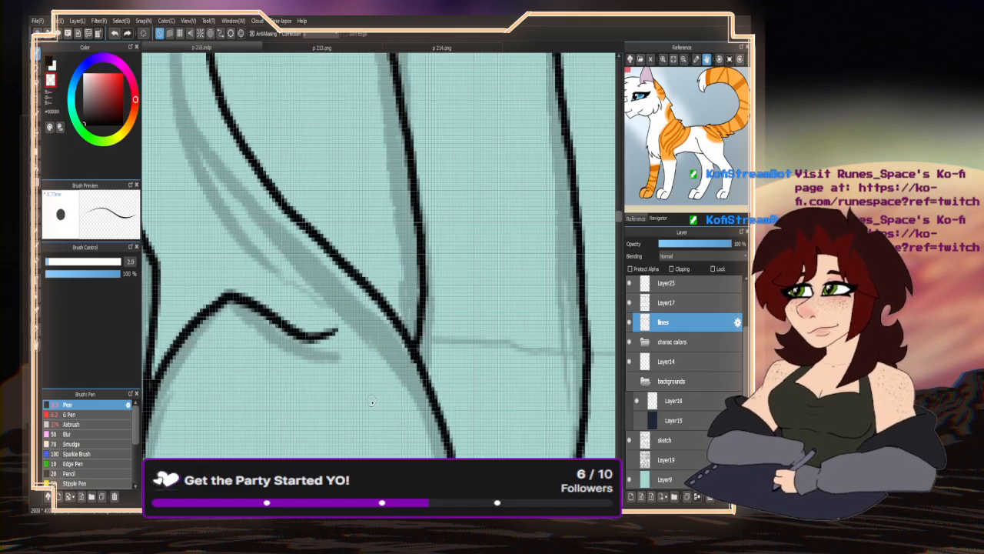
{"action": "scroll", "coordinate": [371, 402], "scroll_direction": "down", "scroll_amount": 6}
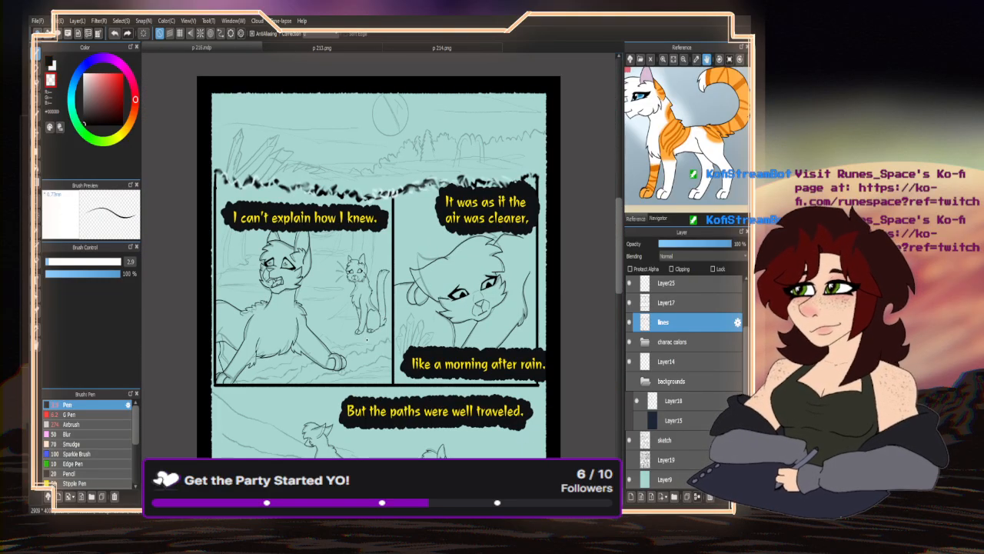
{"action": "left_click", "coordinate": [630, 381]}
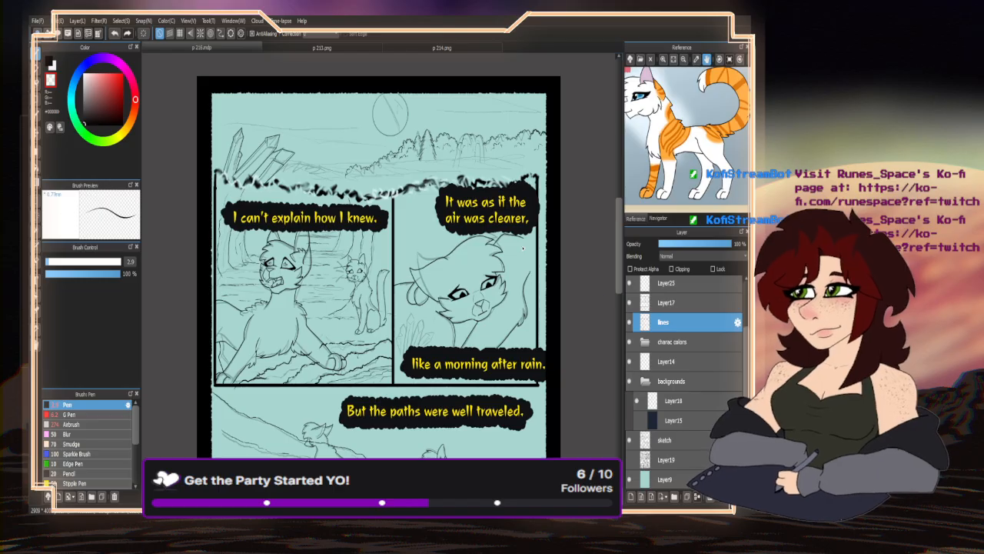
- Set the brush size to 6.5 for the large cat head in the page's last panel
{"action": "scroll", "coordinate": [522, 247], "scroll_direction": "down", "scroll_amount": 3}
{"action": "scroll", "coordinate": [336, 382], "scroll_direction": "up", "scroll_amount": 7}
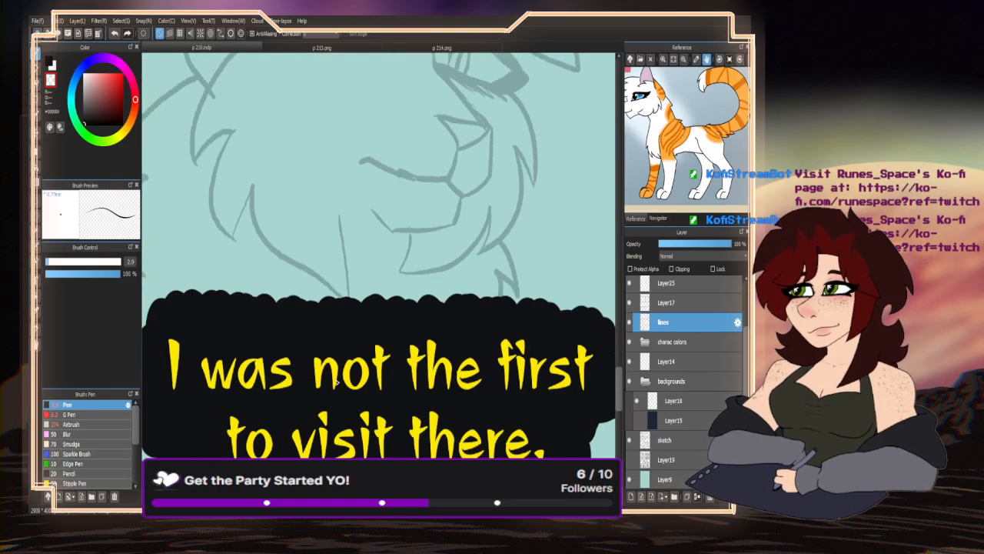
{"action": "left_click_drag", "start_coordinate": [51, 263], "coordinate": [85, 260]}
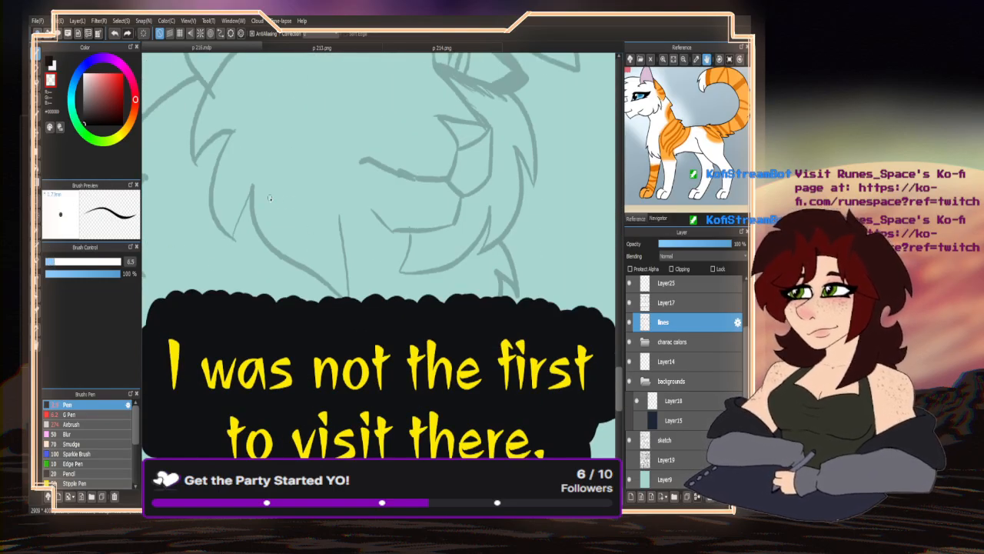
{"action": "scroll", "coordinate": [269, 199], "scroll_direction": "up", "scroll_amount": 2}
{"action": "scroll", "coordinate": [248, 206], "scroll_direction": "down", "scroll_amount": 5}
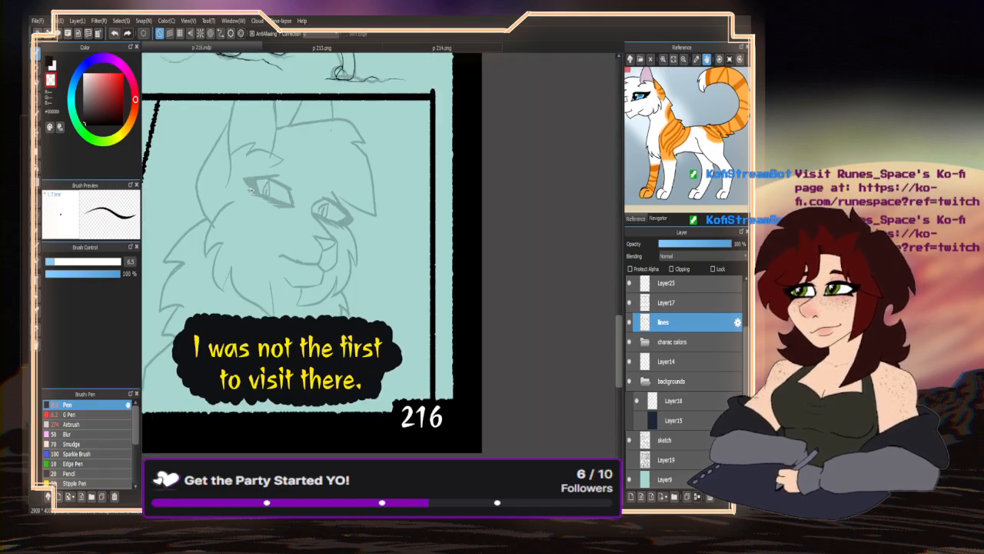
- Ink the inner corner edge of the near eye on the large cat head in thick black
{"action": "scroll", "coordinate": [250, 191], "scroll_direction": "up", "scroll_amount": 6}
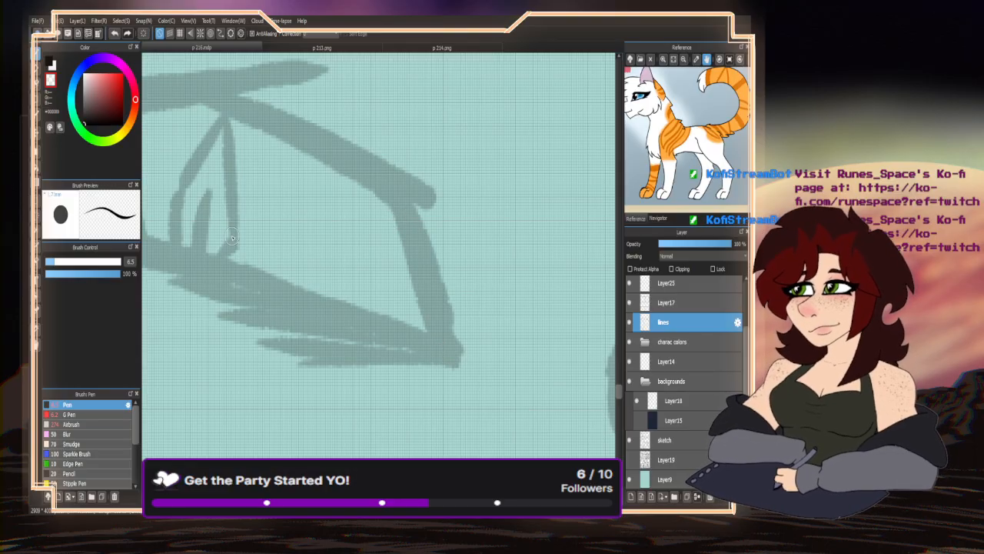
{"action": "left_click", "coordinate": [50, 62]}
{"action": "left_click_drag", "start_coordinate": [393, 198], "coordinate": [438, 338]}
{"action": "mouse_move", "coordinate": [402, 197]}
{"action": "left_mouse_down"}
{"action": "mouse_move", "coordinate": [449, 326]}
{"action": "mouse_move", "coordinate": [403, 211]}
{"action": "mouse_move", "coordinate": [450, 347]}
{"action": "left_mouse_up"}
{"action": "scroll", "coordinate": [449, 281], "scroll_direction": "down", "scroll_amount": 2}
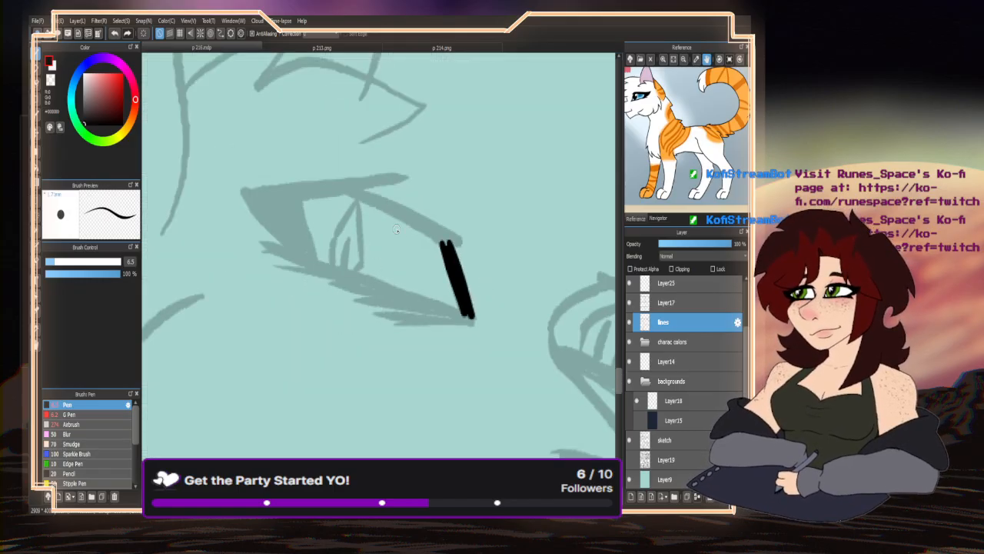
{"action": "mouse_move", "coordinate": [450, 255]}
{"action": "left_mouse_down"}
{"action": "mouse_move", "coordinate": [440, 238]}
{"action": "mouse_move", "coordinate": [356, 199]}
{"action": "mouse_move", "coordinate": [293, 206]}
{"action": "left_mouse_up"}
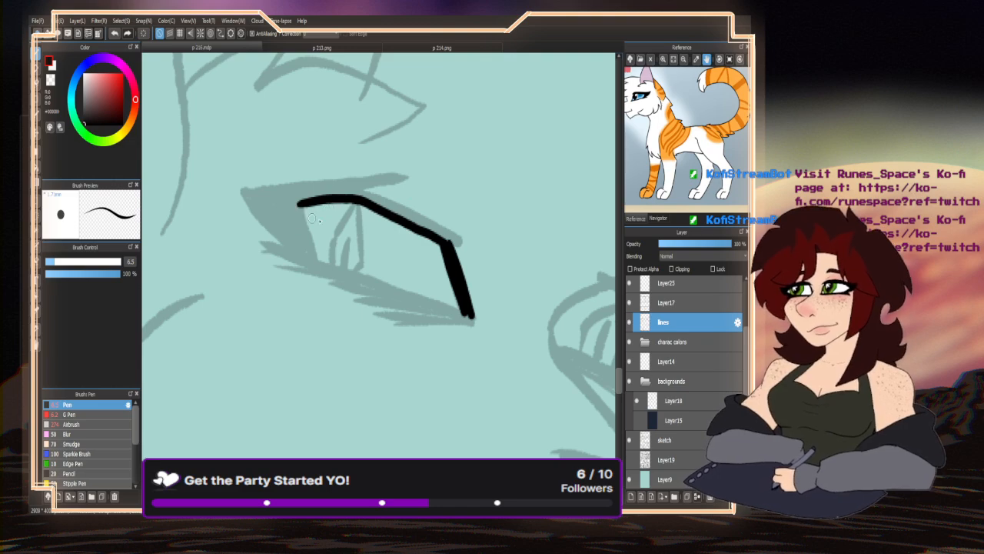
{"action": "key", "text": "ctrl+z"}
{"action": "mouse_move", "coordinate": [452, 247]}
{"action": "left_mouse_down"}
{"action": "mouse_move", "coordinate": [366, 207]}
{"action": "mouse_move", "coordinate": [301, 198]}
{"action": "mouse_move", "coordinate": [315, 254]}
{"action": "mouse_move", "coordinate": [338, 268]}
{"action": "left_mouse_up"}
{"action": "key", "text": "ctrl+z"}
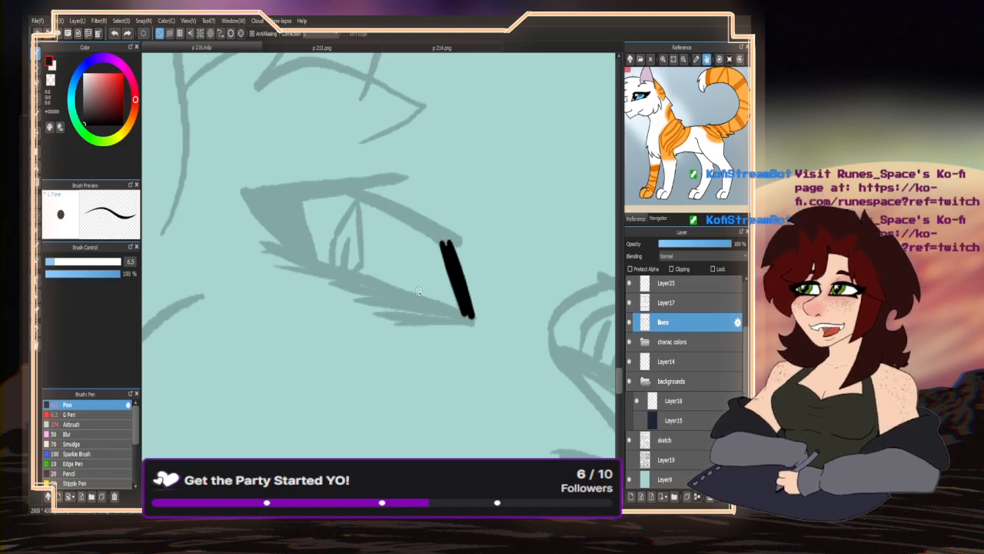
- Ink the near eye's closed lid outline and thicken it with an upper lid crease and a solid black outer corner
{"action": "mouse_move", "coordinate": [444, 243]}
{"action": "left_mouse_down"}
{"action": "mouse_move", "coordinate": [415, 224]}
{"action": "mouse_move", "coordinate": [295, 192]}
{"action": "mouse_move", "coordinate": [305, 223]}
{"action": "mouse_move", "coordinate": [354, 276]}
{"action": "mouse_move", "coordinate": [476, 319]}
{"action": "left_mouse_up"}
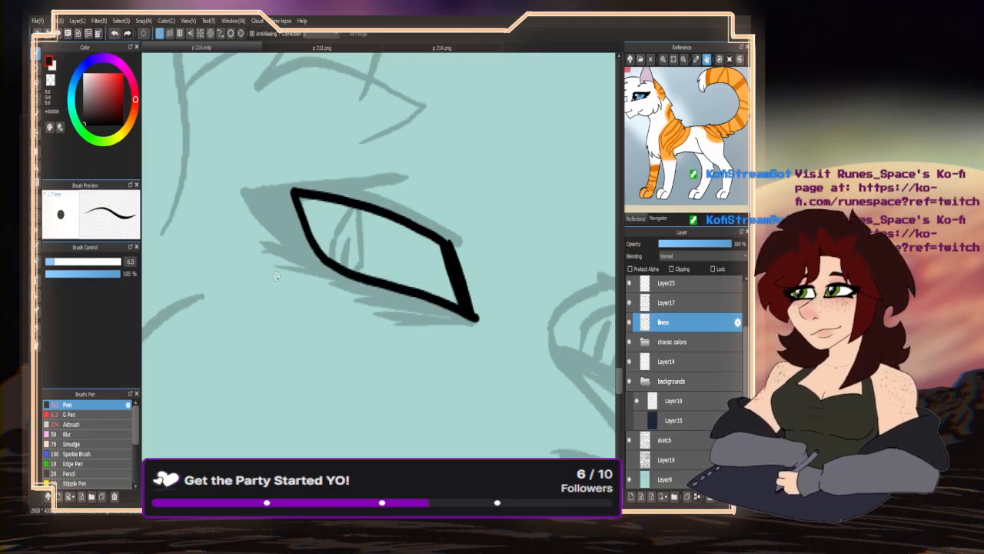
{"action": "mouse_move", "coordinate": [450, 243]}
{"action": "left_mouse_down"}
{"action": "mouse_move", "coordinate": [351, 196]}
{"action": "mouse_move", "coordinate": [378, 205]}
{"action": "mouse_move", "coordinate": [352, 193]}
{"action": "mouse_move", "coordinate": [407, 179]}
{"action": "mouse_move", "coordinate": [266, 187]}
{"action": "left_mouse_up"}
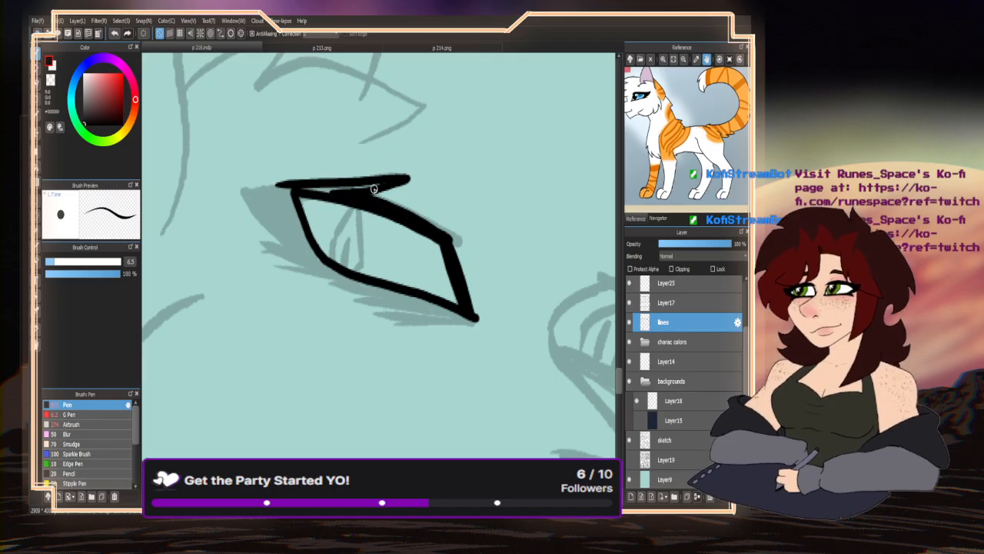
{"action": "left_click_drag", "start_coordinate": [377, 187], "coordinate": [284, 190]}
{"action": "mouse_move", "coordinate": [347, 190]}
{"action": "left_mouse_down"}
{"action": "mouse_move", "coordinate": [255, 191]}
{"action": "mouse_move", "coordinate": [264, 219]}
{"action": "mouse_move", "coordinate": [329, 265]}
{"action": "mouse_move", "coordinate": [289, 248]}
{"action": "mouse_move", "coordinate": [307, 251]}
{"action": "mouse_move", "coordinate": [279, 223]}
{"action": "mouse_move", "coordinate": [297, 213]}
{"action": "mouse_move", "coordinate": [273, 193]}
{"action": "mouse_move", "coordinate": [269, 213]}
{"action": "mouse_move", "coordinate": [279, 191]}
{"action": "left_mouse_up"}
{"action": "left_click_drag", "start_coordinate": [471, 317], "coordinate": [283, 254]}
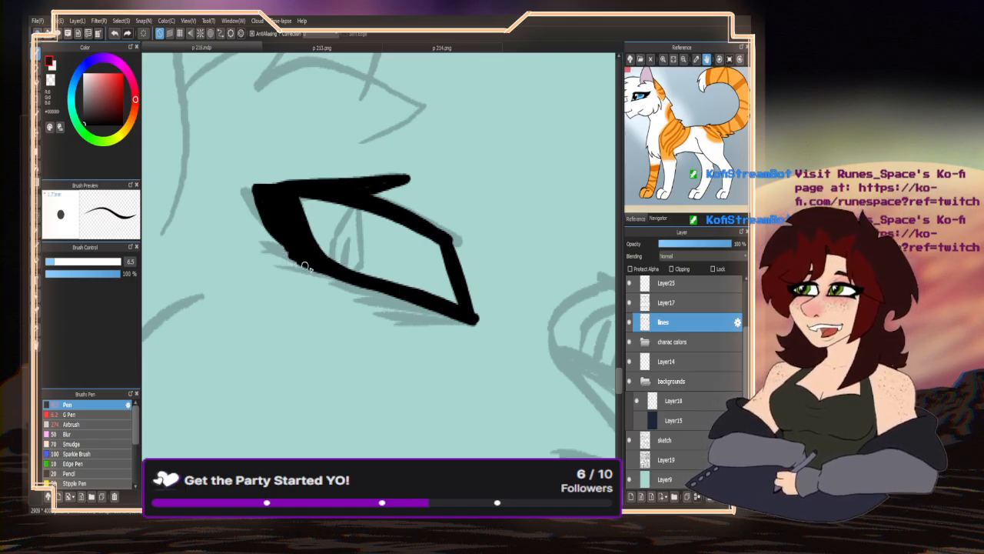
- Add a row of spiky black lashes along the near eye's lower lid
{"action": "left_click_drag", "start_coordinate": [299, 262], "coordinate": [282, 259]}
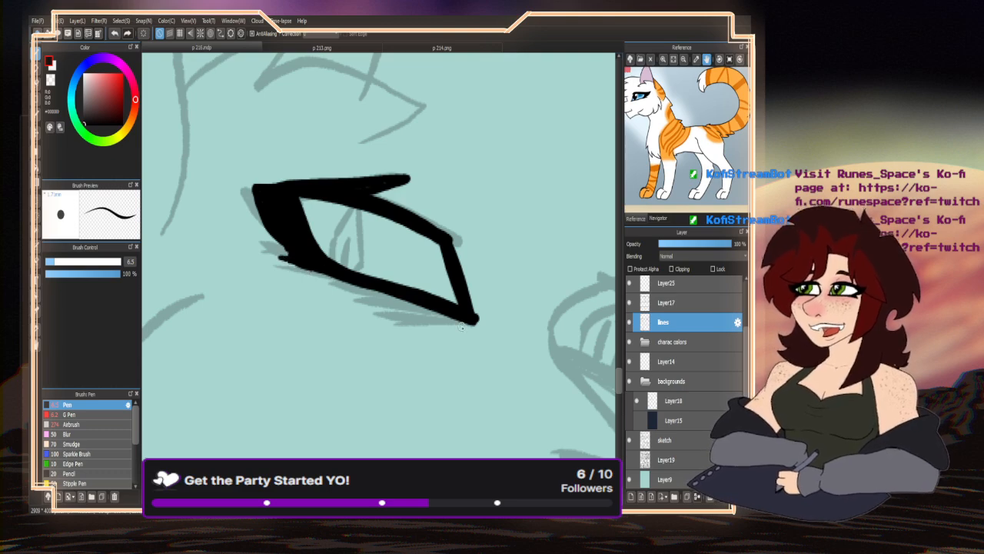
{"action": "mouse_move", "coordinate": [470, 323]}
{"action": "left_mouse_down"}
{"action": "mouse_move", "coordinate": [406, 320]}
{"action": "mouse_move", "coordinate": [356, 300]}
{"action": "mouse_move", "coordinate": [401, 301]}
{"action": "mouse_move", "coordinate": [340, 296]}
{"action": "left_mouse_up"}
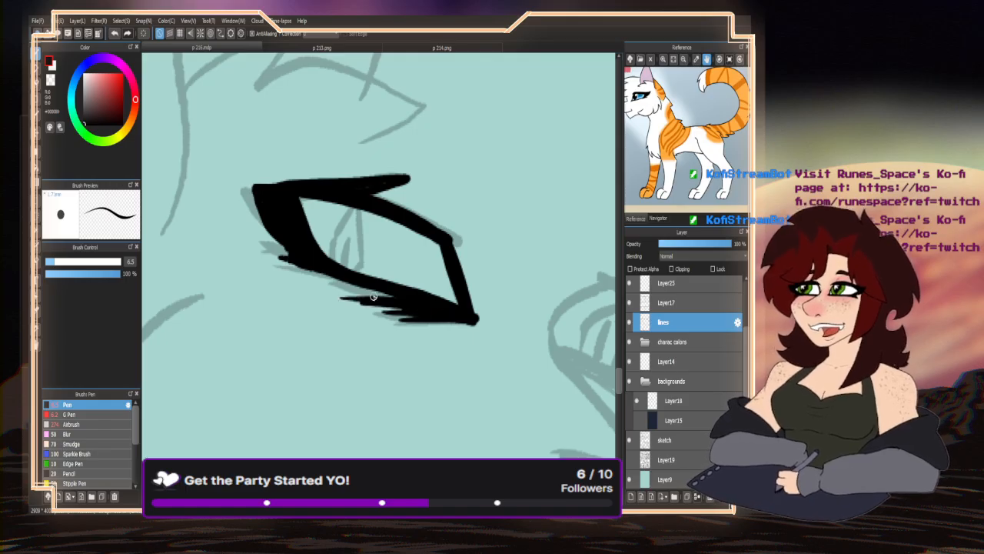
{"action": "left_click_drag", "start_coordinate": [400, 302], "coordinate": [266, 263]}
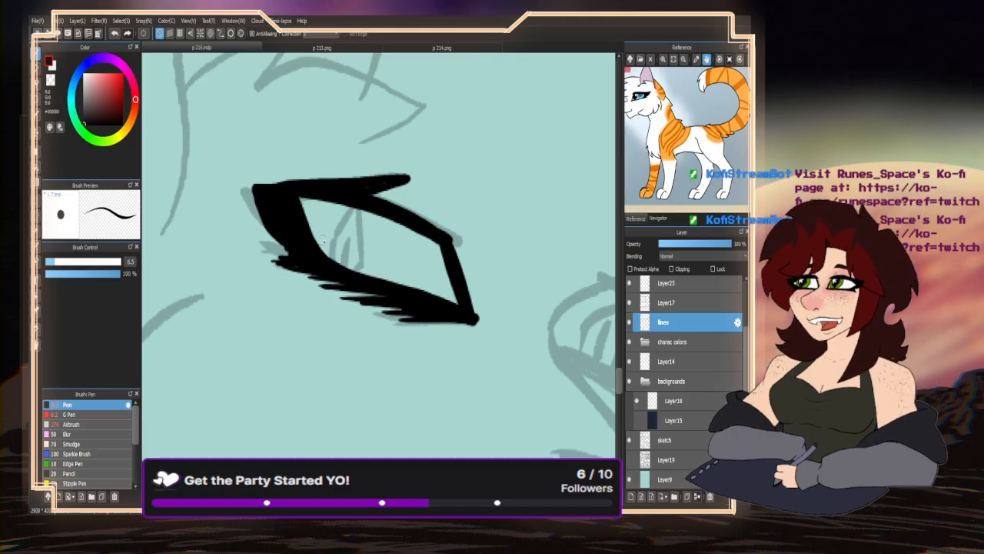
- Ink the narrow slit pupil inside the near eye, rising from the lower lid
{"action": "scroll", "coordinate": [356, 241], "scroll_direction": "up", "scroll_amount": 5}
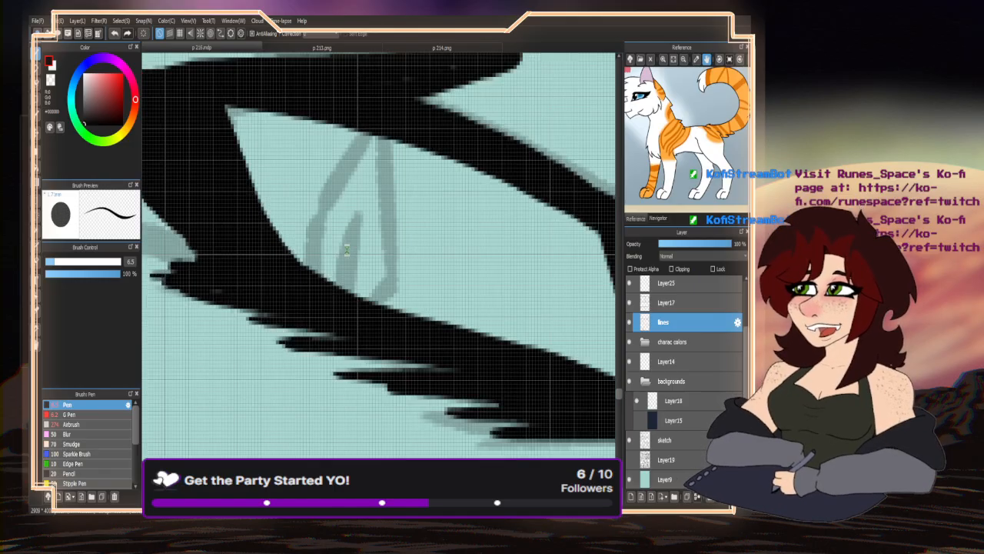
{"action": "mouse_move", "coordinate": [369, 192]}
{"action": "left_mouse_down"}
{"action": "mouse_move", "coordinate": [352, 231]}
{"action": "mouse_move", "coordinate": [346, 313]}
{"action": "left_mouse_up"}
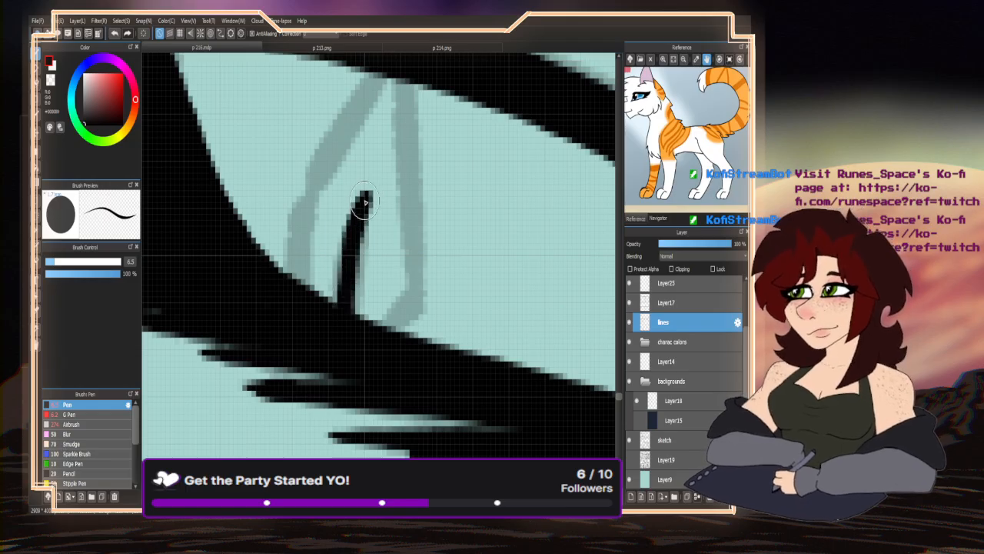
{"action": "mouse_move", "coordinate": [368, 199]}
{"action": "left_mouse_down"}
{"action": "mouse_move", "coordinate": [357, 289]}
{"action": "mouse_move", "coordinate": [351, 279]}
{"action": "mouse_move", "coordinate": [340, 307]}
{"action": "left_mouse_up"}
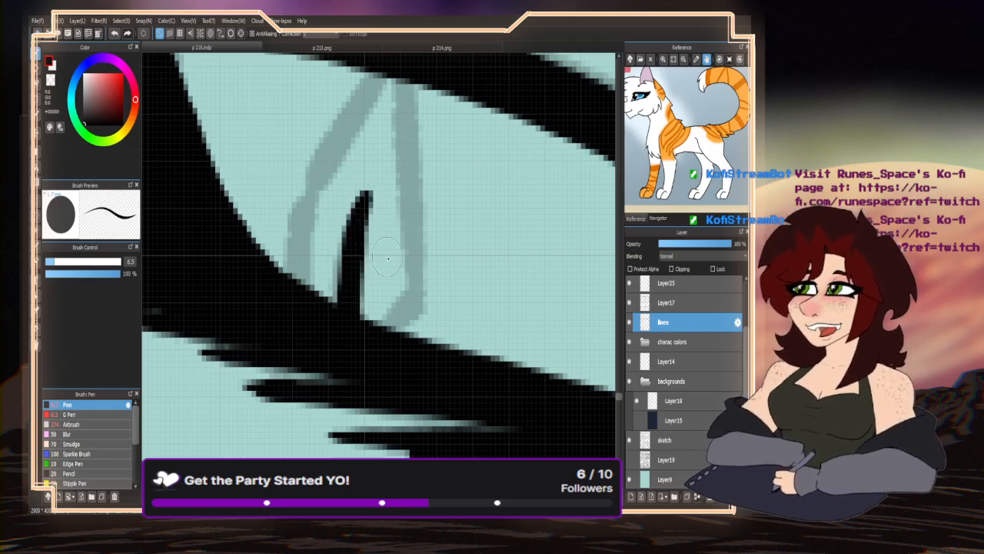
{"action": "scroll", "coordinate": [347, 292], "scroll_direction": "down", "scroll_amount": 2}
{"action": "scroll", "coordinate": [356, 252], "scroll_direction": "down", "scroll_amount": 3}
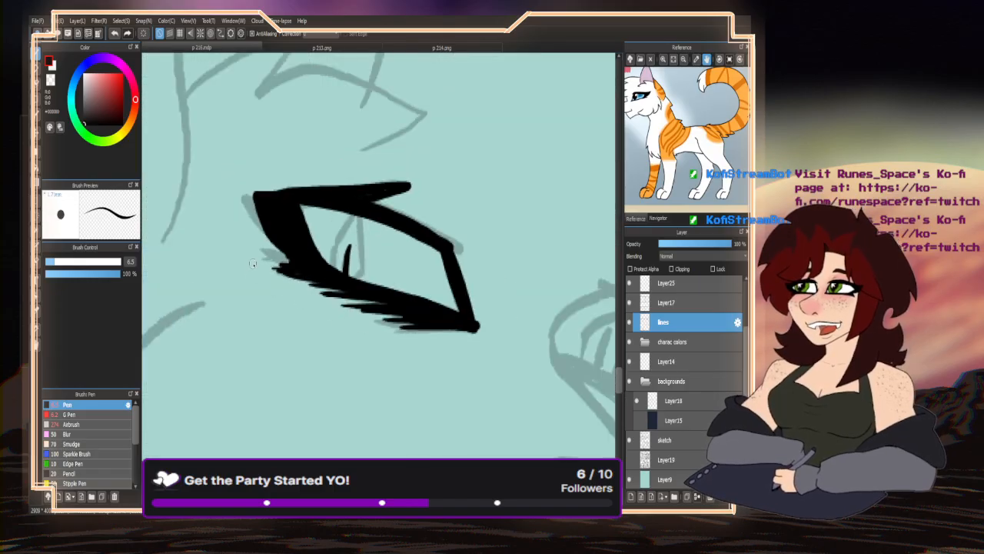
- Set the brush size to 4.1 and ink the pointed iris outline around the near eye's pupil
{"action": "left_click_drag", "start_coordinate": [52, 260], "coordinate": [62, 262]}
{"action": "scroll", "coordinate": [356, 244], "scroll_direction": "up", "scroll_amount": 3}
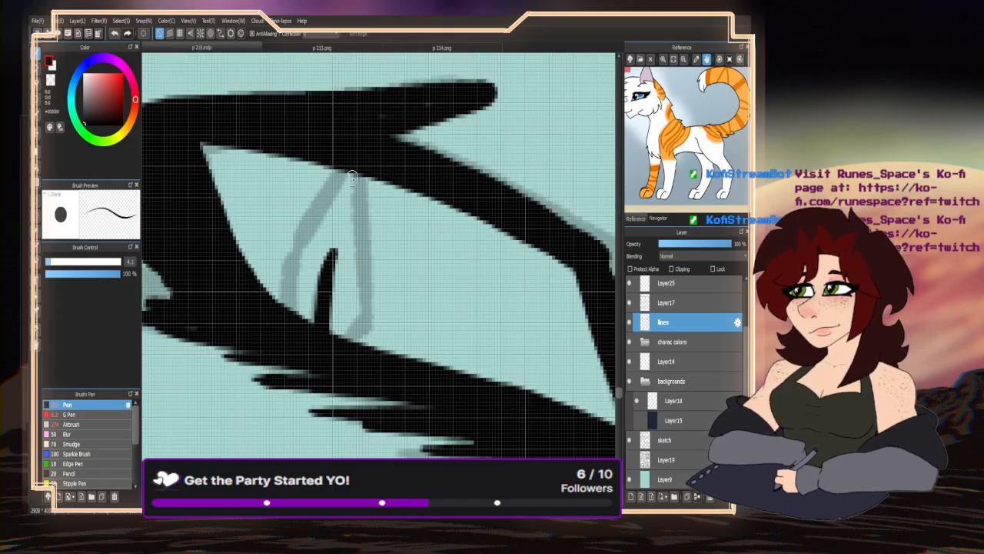
{"action": "mouse_move", "coordinate": [350, 171]}
{"action": "left_mouse_down"}
{"action": "mouse_move", "coordinate": [370, 303]}
{"action": "mouse_move", "coordinate": [352, 333]}
{"action": "mouse_move", "coordinate": [339, 182]}
{"action": "mouse_move", "coordinate": [288, 251]}
{"action": "mouse_move", "coordinate": [286, 309]}
{"action": "left_mouse_up"}
{"action": "scroll", "coordinate": [403, 239], "scroll_direction": "down", "scroll_amount": 5}
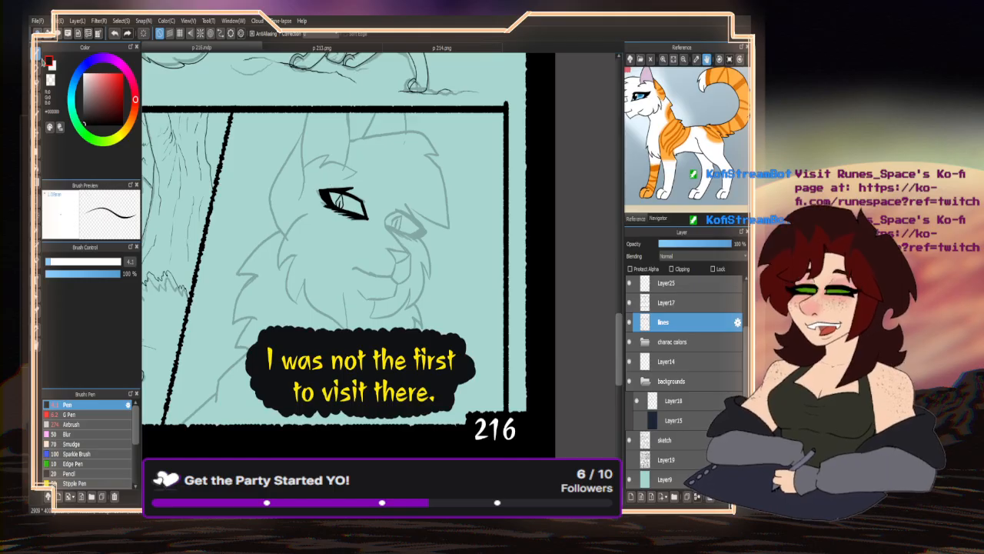
- Ink the triangular nose and the nose bridge up to the far eye in black, erasing the doubled line along the bridge
{"action": "left_click", "coordinate": [51, 79]}
{"action": "scroll", "coordinate": [366, 212], "scroll_direction": "up", "scroll_amount": 4}
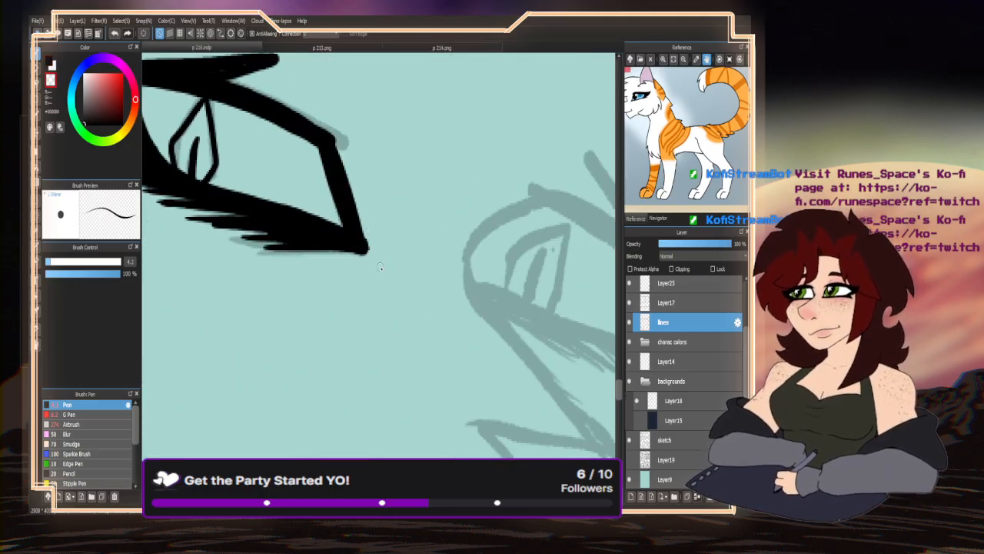
{"action": "scroll", "coordinate": [381, 262], "scroll_direction": "down", "scroll_amount": 5}
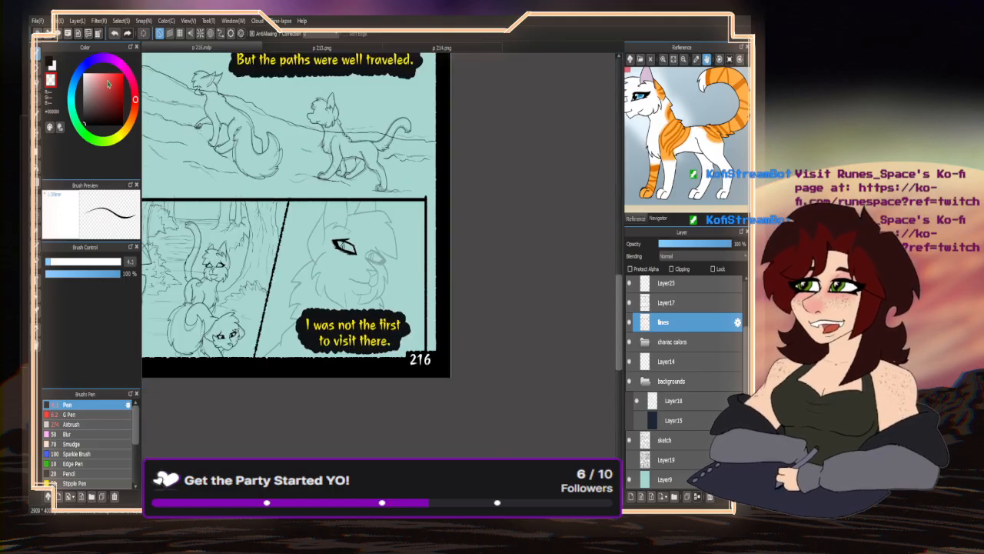
{"action": "left_click", "coordinate": [49, 63]}
{"action": "scroll", "coordinate": [415, 306], "scroll_direction": "up", "scroll_amount": 5}
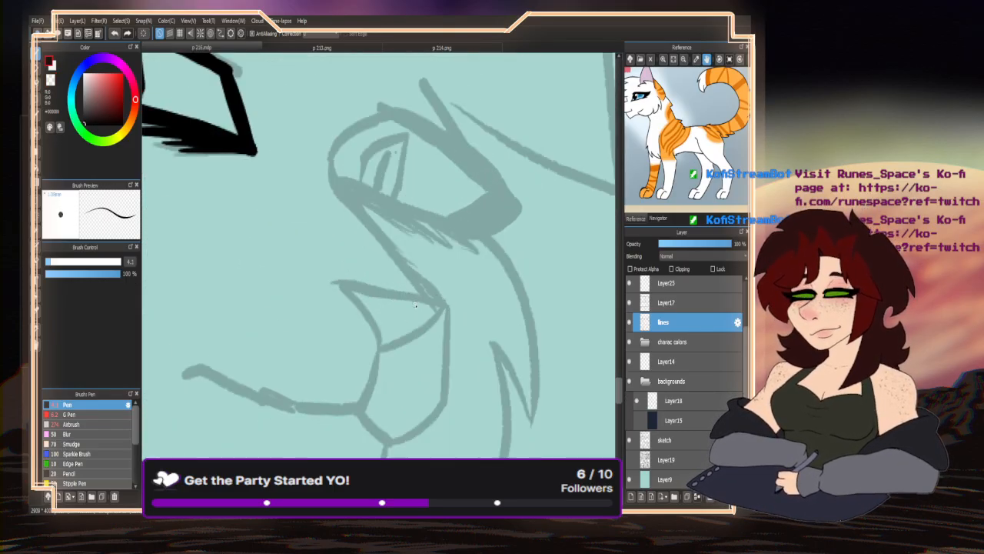
{"action": "mouse_move", "coordinate": [447, 298]}
{"action": "left_mouse_down"}
{"action": "mouse_move", "coordinate": [334, 282]}
{"action": "mouse_move", "coordinate": [375, 334]}
{"action": "mouse_move", "coordinate": [419, 332]}
{"action": "mouse_move", "coordinate": [450, 300]}
{"action": "mouse_move", "coordinate": [375, 228]}
{"action": "mouse_move", "coordinate": [337, 167]}
{"action": "mouse_move", "coordinate": [361, 213]}
{"action": "left_mouse_up"}
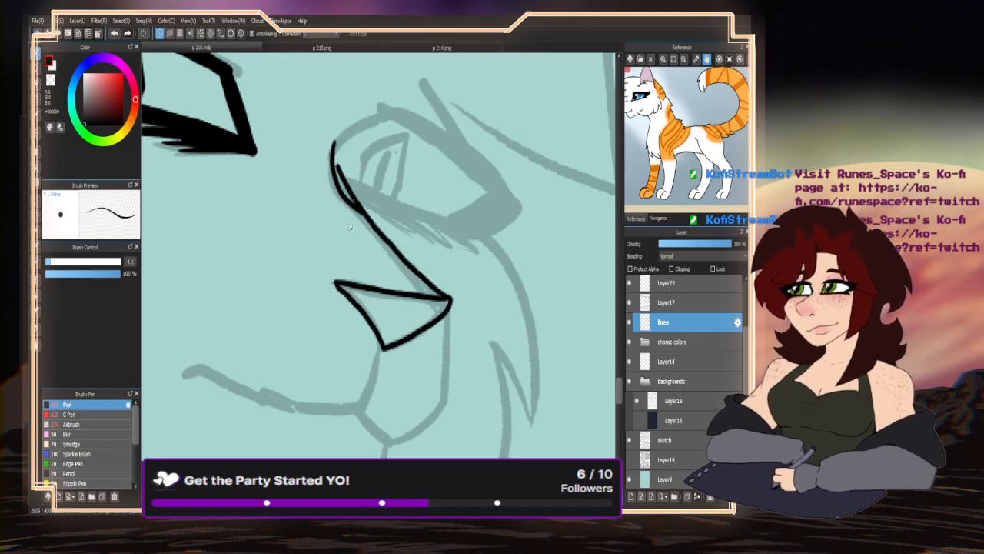
{"action": "key", "text": "ctrl+z"}
{"action": "mouse_move", "coordinate": [339, 134]}
{"action": "left_mouse_down"}
{"action": "mouse_move", "coordinate": [340, 191]}
{"action": "mouse_move", "coordinate": [368, 220]}
{"action": "left_mouse_up"}
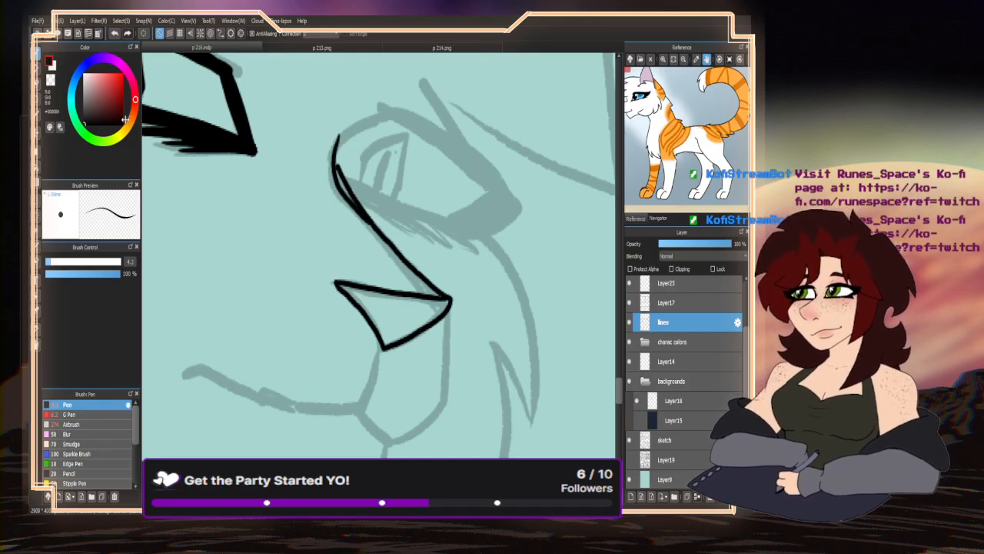
{"action": "key", "text": "x"}
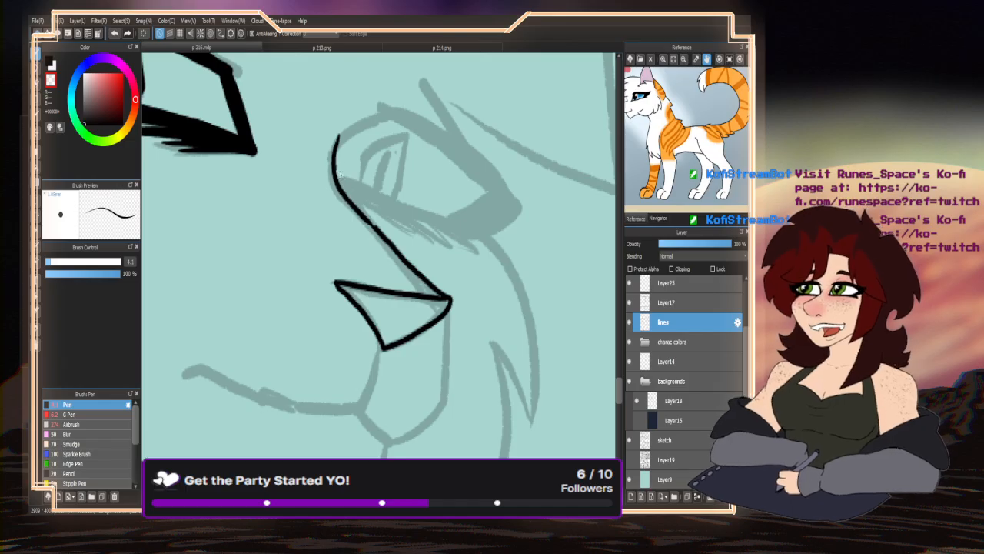
{"action": "scroll", "coordinate": [384, 223], "scroll_direction": "up", "scroll_amount": 1}
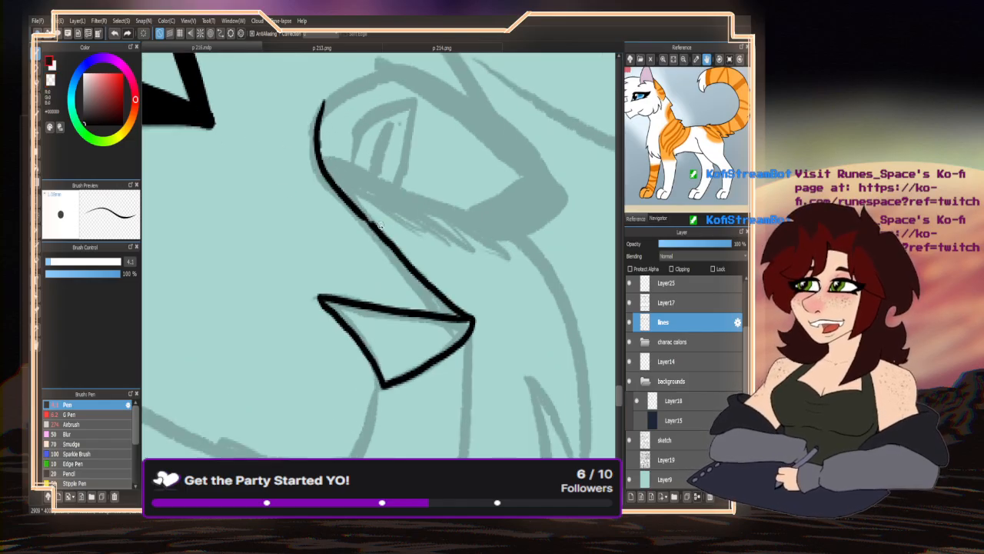
{"action": "scroll", "coordinate": [419, 221], "scroll_direction": "down", "scroll_amount": 2}
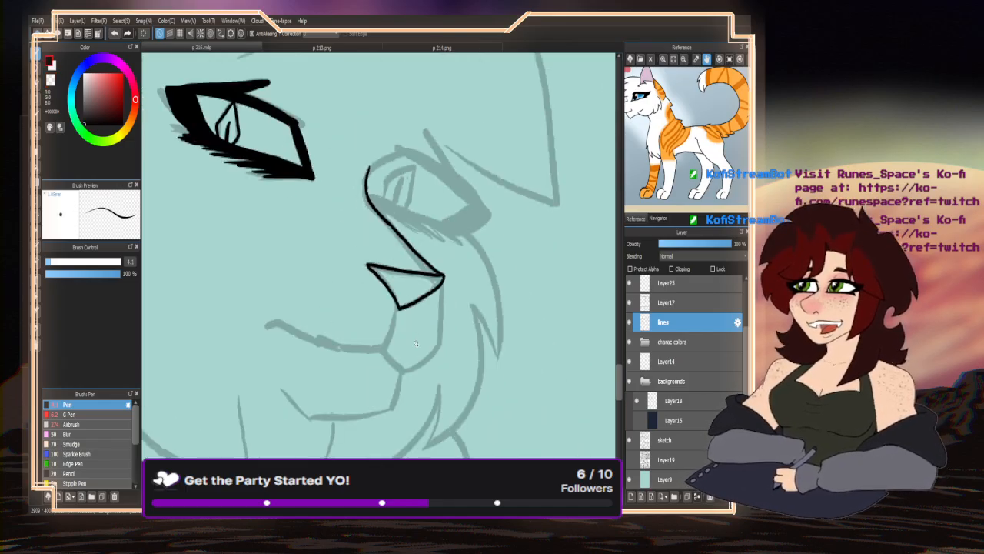
- Ink the muzzle's front edge below the nose and the line from the nose tip around the upper lip
{"action": "scroll", "coordinate": [408, 362], "scroll_direction": "up", "scroll_amount": 3}
{"action": "mouse_move", "coordinate": [458, 140]}
{"action": "left_mouse_down"}
{"action": "mouse_move", "coordinate": [455, 286]}
{"action": "mouse_move", "coordinate": [438, 349]}
{"action": "mouse_move", "coordinate": [340, 427]}
{"action": "left_mouse_up"}
{"action": "scroll", "coordinate": [433, 234], "scroll_direction": "down", "scroll_amount": 2}
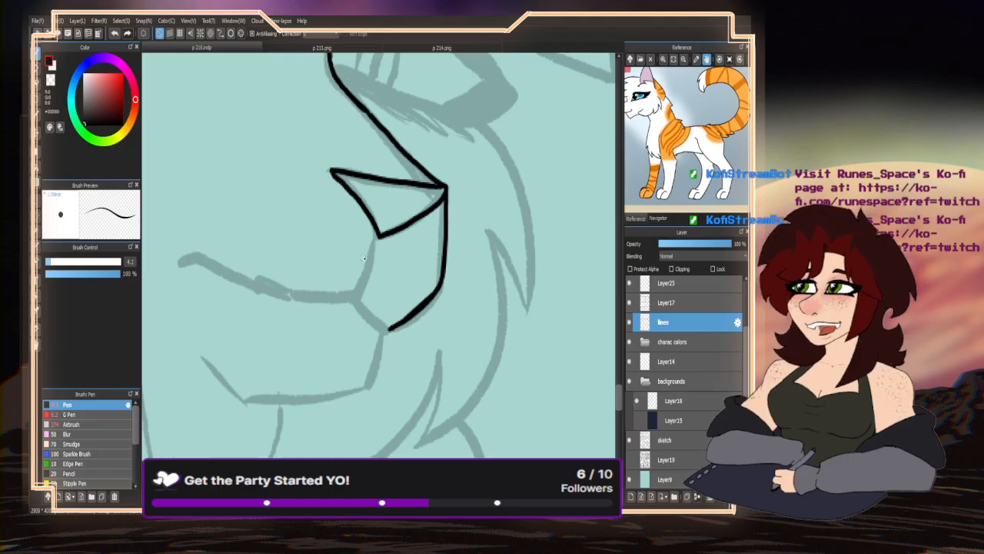
{"action": "scroll", "coordinate": [391, 223], "scroll_direction": "up", "scroll_amount": 2}
{"action": "mouse_move", "coordinate": [390, 223]}
{"action": "left_mouse_down"}
{"action": "mouse_move", "coordinate": [351, 336]}
{"action": "mouse_move", "coordinate": [393, 396]}
{"action": "mouse_move", "coordinate": [415, 408]}
{"action": "left_mouse_up"}
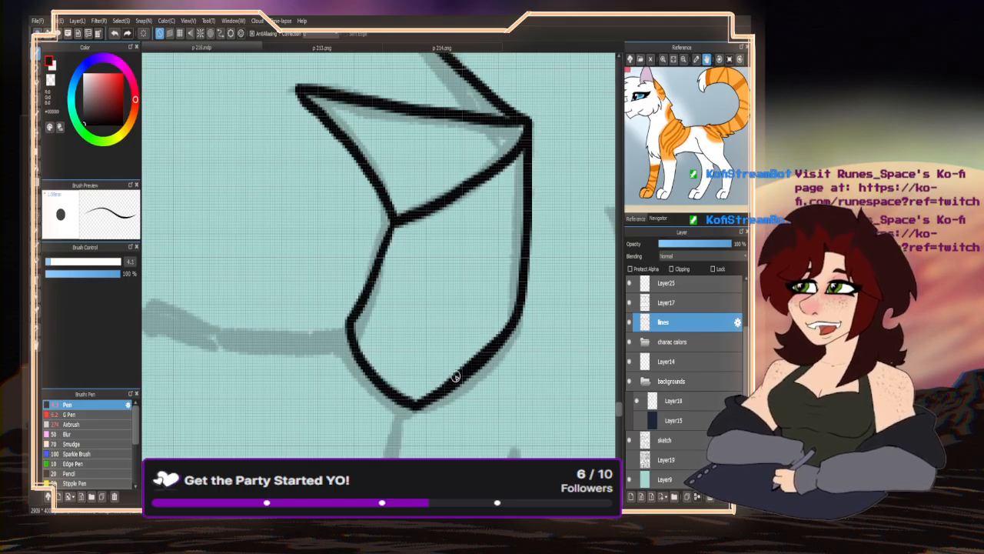
{"action": "scroll", "coordinate": [453, 378], "scroll_direction": "down", "scroll_amount": 2}
- Ink the curved mouth line and the chin outline beneath the muzzle
{"action": "mouse_move", "coordinate": [408, 349]}
{"action": "left_mouse_down"}
{"action": "mouse_move", "coordinate": [338, 351]}
{"action": "mouse_move", "coordinate": [233, 310]}
{"action": "left_mouse_up"}
{"action": "scroll", "coordinate": [232, 311], "scroll_direction": "down", "scroll_amount": 3}
{"action": "scroll", "coordinate": [384, 284], "scroll_direction": "up", "scroll_amount": 3}
{"action": "mouse_move", "coordinate": [423, 278]}
{"action": "left_mouse_down"}
{"action": "mouse_move", "coordinate": [396, 343]}
{"action": "mouse_move", "coordinate": [278, 347]}
{"action": "left_mouse_up"}
{"action": "scroll", "coordinate": [277, 348], "scroll_direction": "down", "scroll_amount": 3}
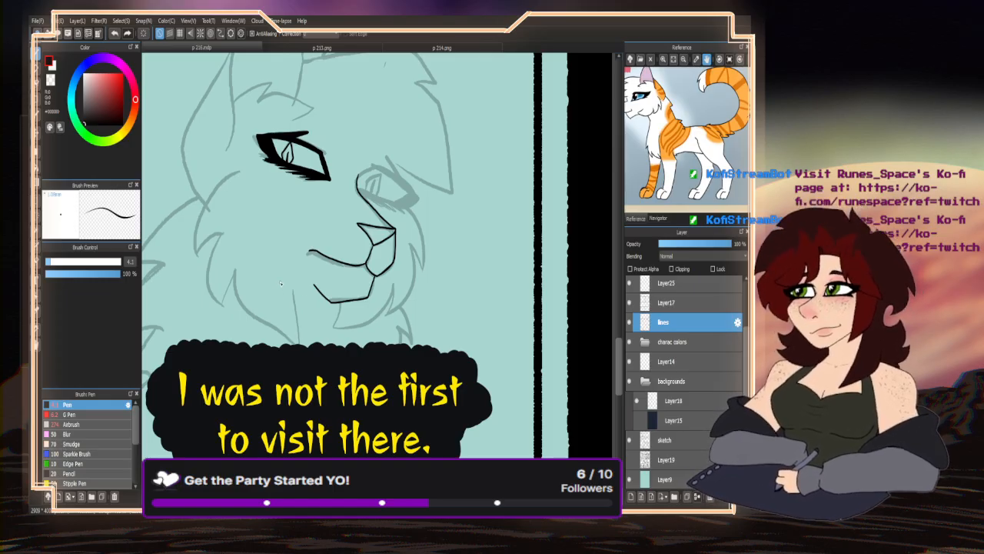
{"action": "scroll", "coordinate": [365, 325], "scroll_direction": "down", "scroll_amount": 3}
- Ink the far eye's inner lid outline and the outer contour of its thick upper and lower lids
{"action": "scroll", "coordinate": [398, 260], "scroll_direction": "up", "scroll_amount": 5}
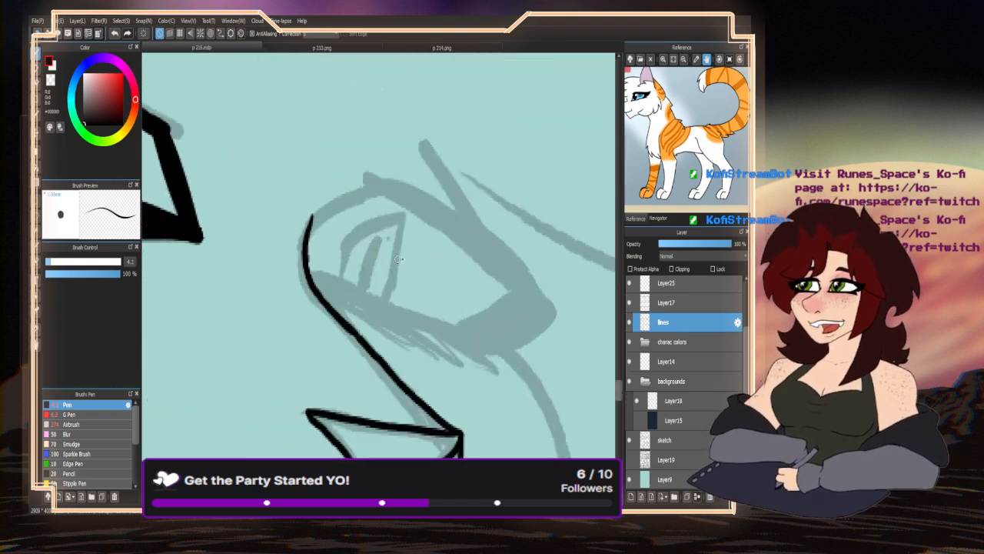
{"action": "left_click_drag", "start_coordinate": [314, 228], "coordinate": [380, 196]}
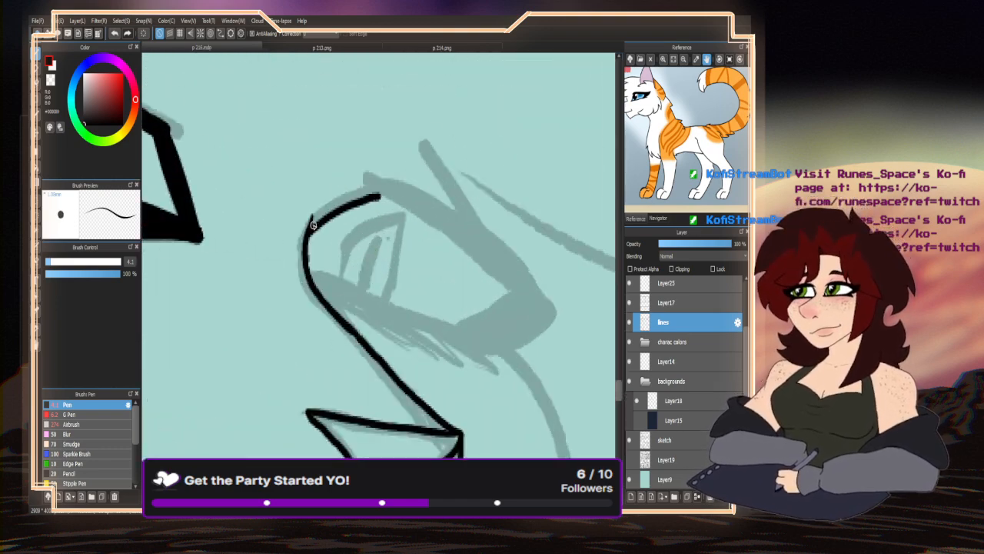
{"action": "left_click_drag", "start_coordinate": [311, 228], "coordinate": [380, 196]}
{"action": "mouse_move", "coordinate": [319, 217]}
{"action": "left_mouse_down"}
{"action": "mouse_move", "coordinate": [377, 198]}
{"action": "mouse_move", "coordinate": [503, 283]}
{"action": "mouse_move", "coordinate": [486, 307]}
{"action": "mouse_move", "coordinate": [423, 314]}
{"action": "mouse_move", "coordinate": [314, 274]}
{"action": "left_mouse_up"}
{"action": "mouse_move", "coordinate": [378, 195]}
{"action": "left_mouse_down"}
{"action": "mouse_move", "coordinate": [367, 178]}
{"action": "mouse_move", "coordinate": [484, 245]}
{"action": "mouse_move", "coordinate": [548, 301]}
{"action": "left_mouse_up"}
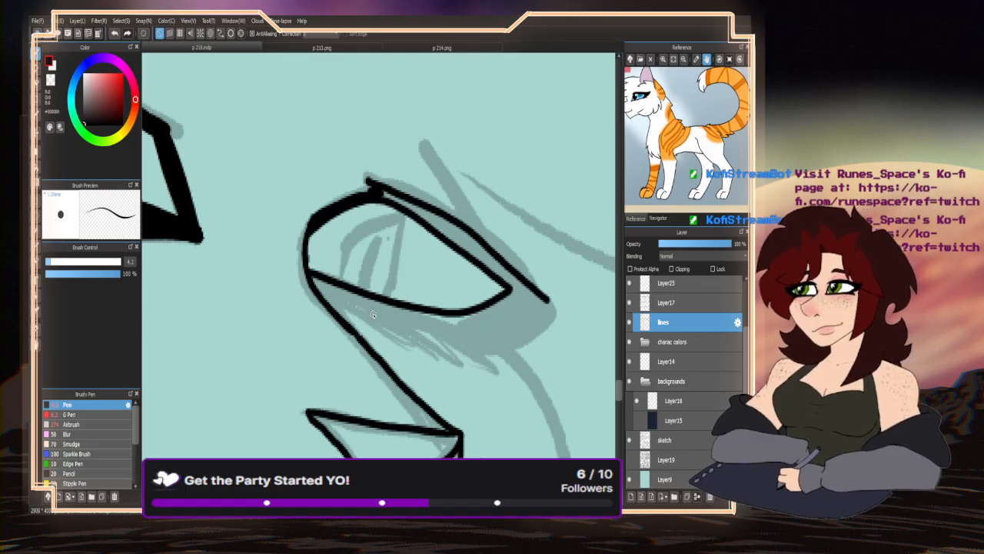
{"action": "key", "text": "ctrl+z"}
{"action": "mouse_move", "coordinate": [376, 196]}
{"action": "left_mouse_down"}
{"action": "mouse_move", "coordinate": [369, 182]}
{"action": "mouse_move", "coordinate": [437, 215]}
{"action": "mouse_move", "coordinate": [544, 291]}
{"action": "mouse_move", "coordinate": [509, 329]}
{"action": "mouse_move", "coordinate": [463, 336]}
{"action": "mouse_move", "coordinate": [419, 314]}
{"action": "left_mouse_up"}
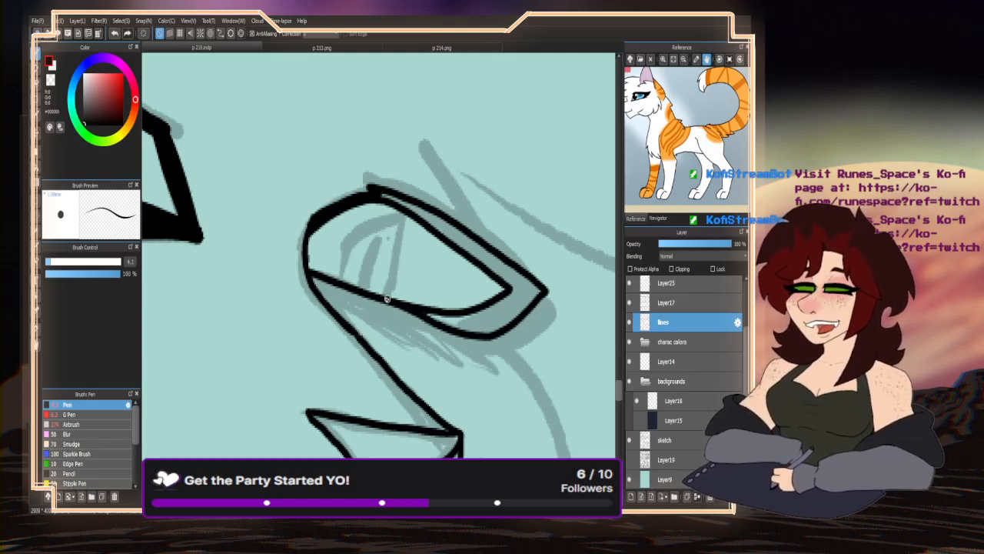
- Ink the tapered lid crease above the far eye and a short curved line beside it
{"action": "left_click_drag", "start_coordinate": [485, 243], "coordinate": [431, 150]}
{"action": "left_click_drag", "start_coordinate": [432, 159], "coordinate": [472, 234]}
{"action": "mouse_move", "coordinate": [448, 190]}
{"action": "left_mouse_down"}
{"action": "mouse_move", "coordinate": [479, 238]}
{"action": "mouse_move", "coordinate": [509, 206]}
{"action": "mouse_move", "coordinate": [504, 194]}
{"action": "left_mouse_up"}
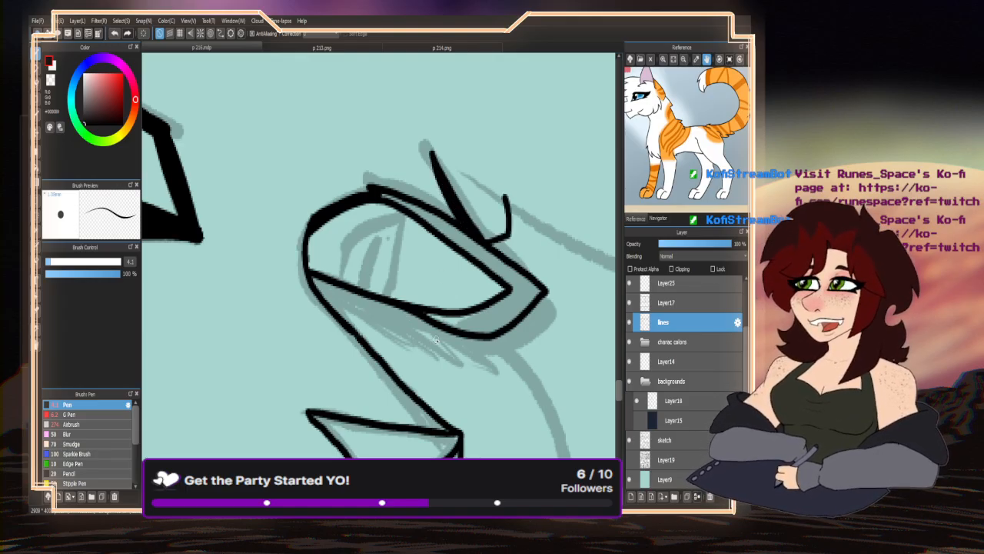
- Ink the far cheek's outer contour from beneath the far eye, including its pointed fur tuft and the small tuft below
{"action": "scroll", "coordinate": [364, 204], "scroll_direction": "down", "scroll_amount": 6}
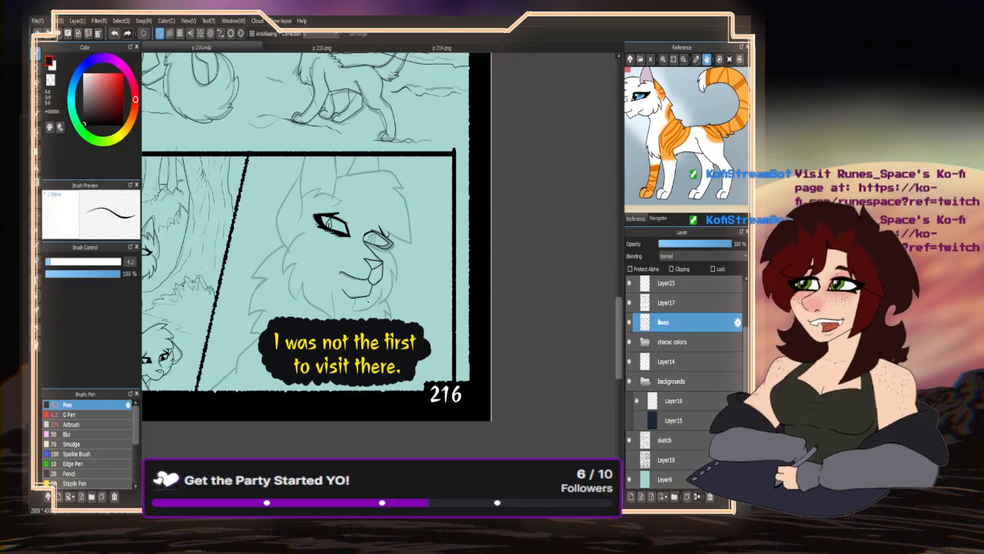
{"action": "scroll", "coordinate": [384, 290], "scroll_direction": "up", "scroll_amount": 5}
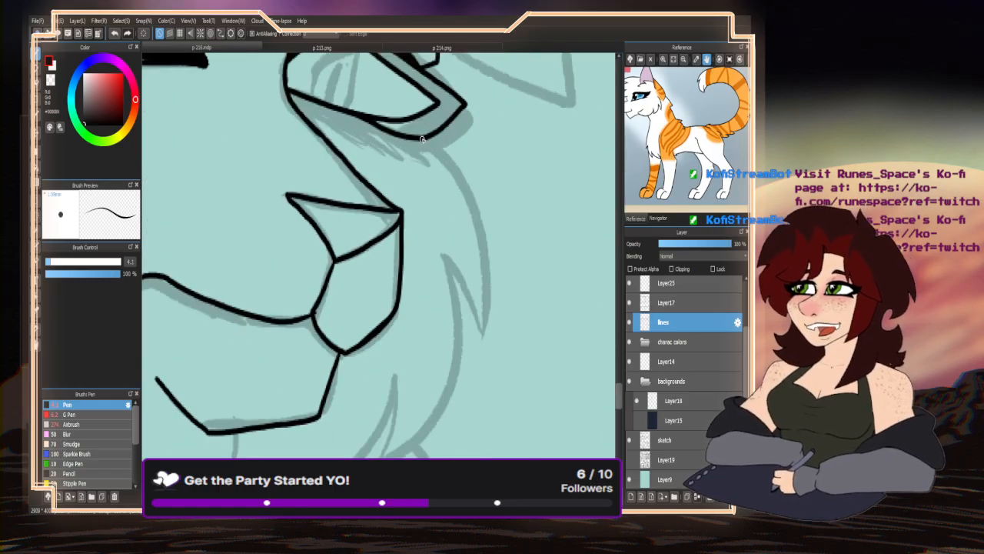
{"action": "mouse_move", "coordinate": [425, 139]}
{"action": "left_mouse_down"}
{"action": "mouse_move", "coordinate": [450, 166]}
{"action": "mouse_move", "coordinate": [485, 284]}
{"action": "mouse_move", "coordinate": [481, 309]}
{"action": "mouse_move", "coordinate": [448, 266]}
{"action": "mouse_move", "coordinate": [456, 343]}
{"action": "mouse_move", "coordinate": [387, 457]}
{"action": "left_mouse_up"}
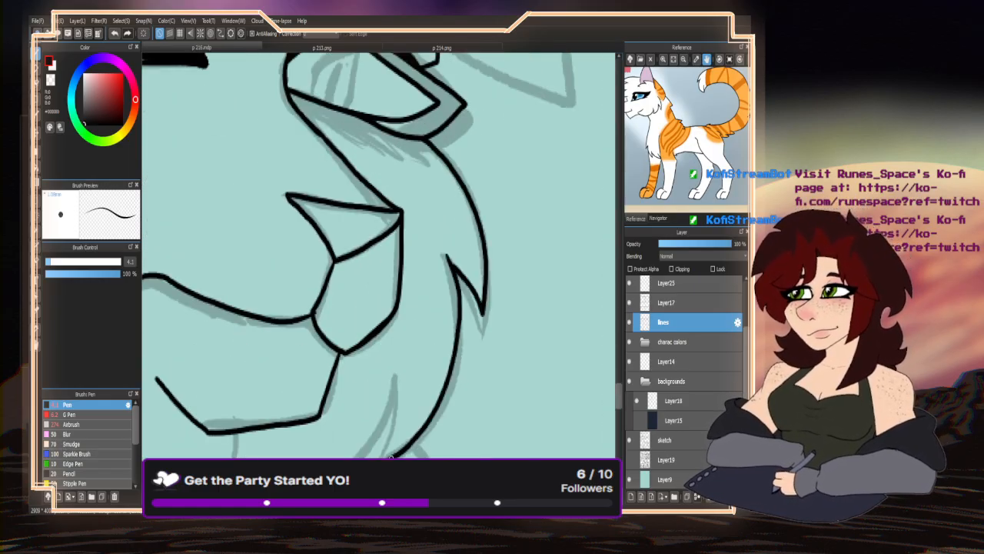
{"action": "left_click_drag", "start_coordinate": [394, 402], "coordinate": [388, 454]}
- Ink the lower chin fur edge from the cheek tuft to a point and back up to the mouth line
{"action": "scroll", "coordinate": [420, 362], "scroll_direction": "down", "scroll_amount": 3}
{"action": "scroll", "coordinate": [421, 362], "scroll_direction": "up", "scroll_amount": 2}
{"action": "mouse_move", "coordinate": [437, 305]}
{"action": "left_mouse_down"}
{"action": "mouse_move", "coordinate": [403, 365]}
{"action": "mouse_move", "coordinate": [318, 389]}
{"action": "mouse_move", "coordinate": [323, 346]}
{"action": "left_mouse_up"}
{"action": "scroll", "coordinate": [399, 288], "scroll_direction": "down", "scroll_amount": 3}
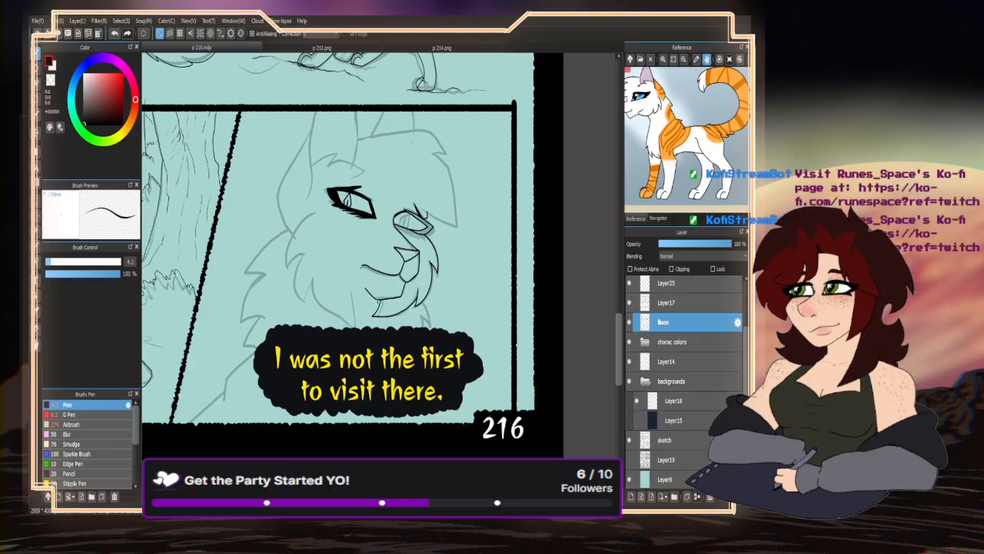
{"action": "scroll", "coordinate": [392, 304], "scroll_direction": "up", "scroll_amount": 3}
{"action": "scroll", "coordinate": [388, 307], "scroll_direction": "down", "scroll_amount": 3}
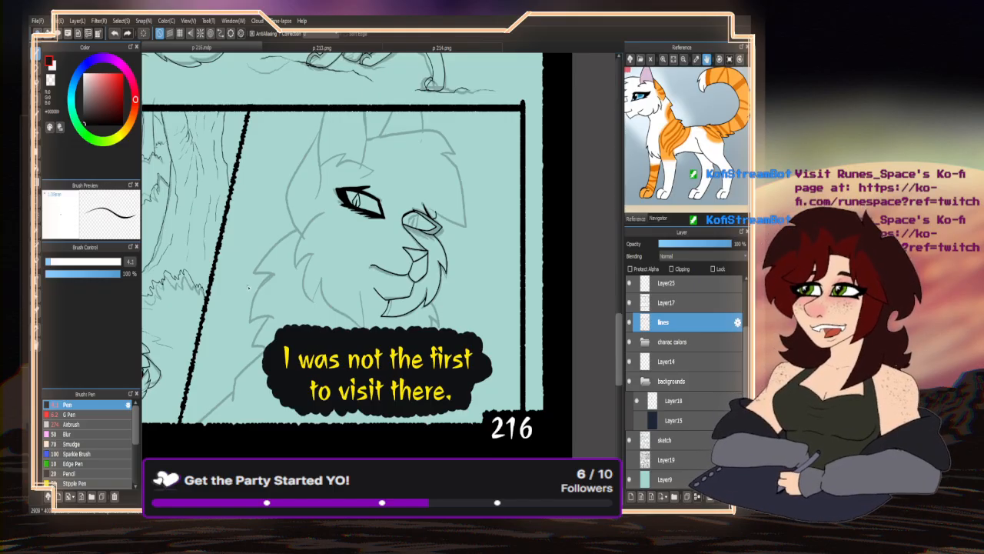
- Clean up the line ends at the chin and the lower cheek tuft with the transparent color, then restore black
{"action": "key", "text": "x"}
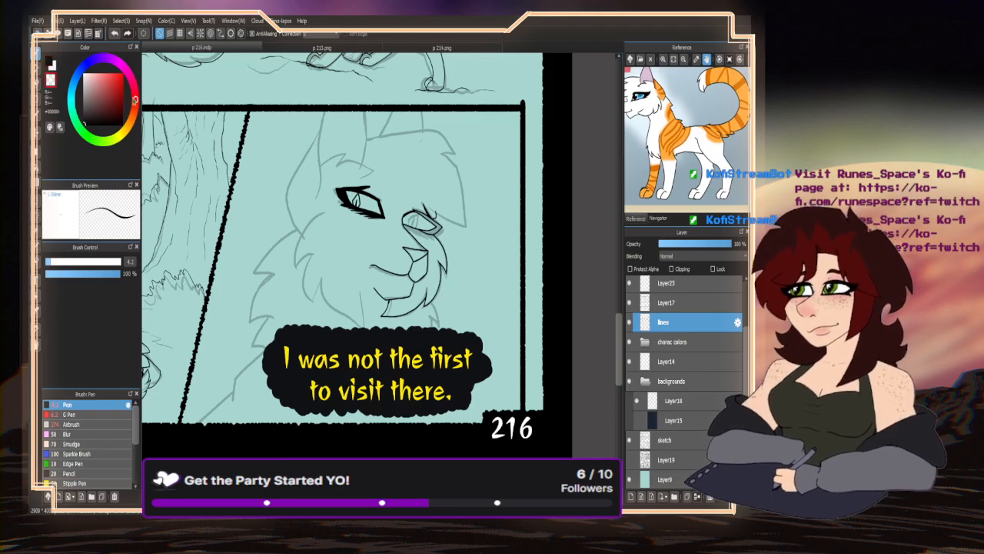
{"action": "scroll", "coordinate": [387, 284], "scroll_direction": "up", "scroll_amount": 5}
{"action": "scroll", "coordinate": [387, 281], "scroll_direction": "down", "scroll_amount": 5}
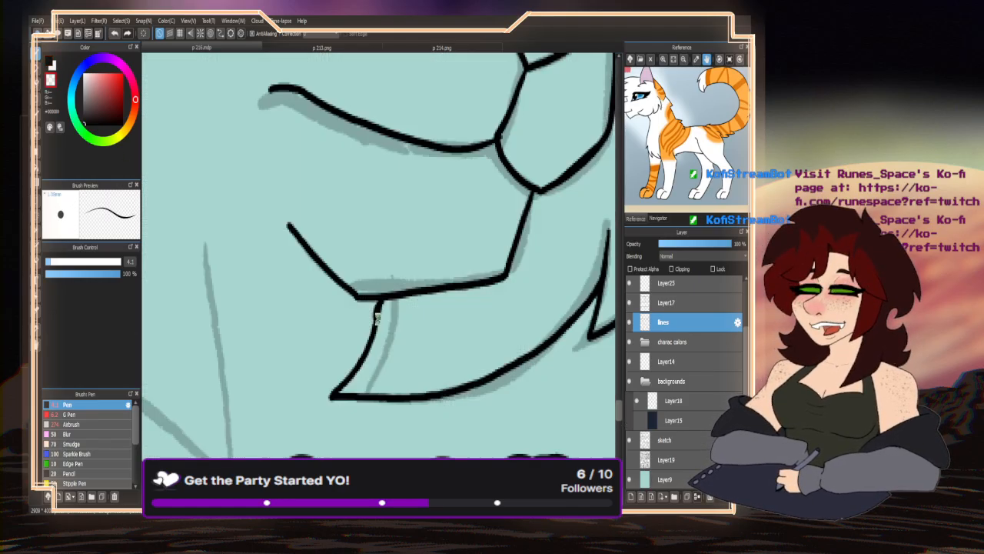
{"action": "scroll", "coordinate": [368, 251], "scroll_direction": "up", "scroll_amount": 2}
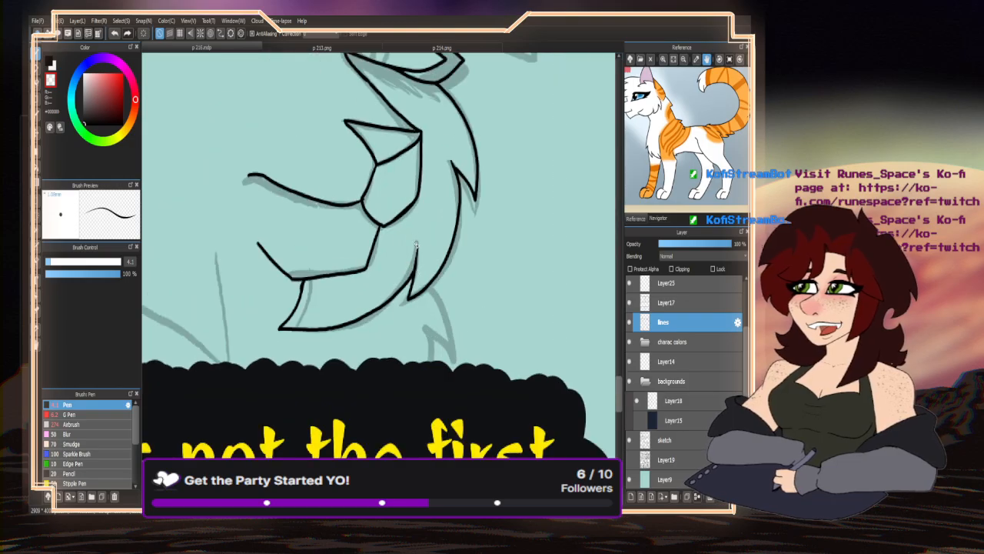
{"action": "scroll", "coordinate": [416, 244], "scroll_direction": "down", "scroll_amount": 3}
{"action": "key", "text": "x"}
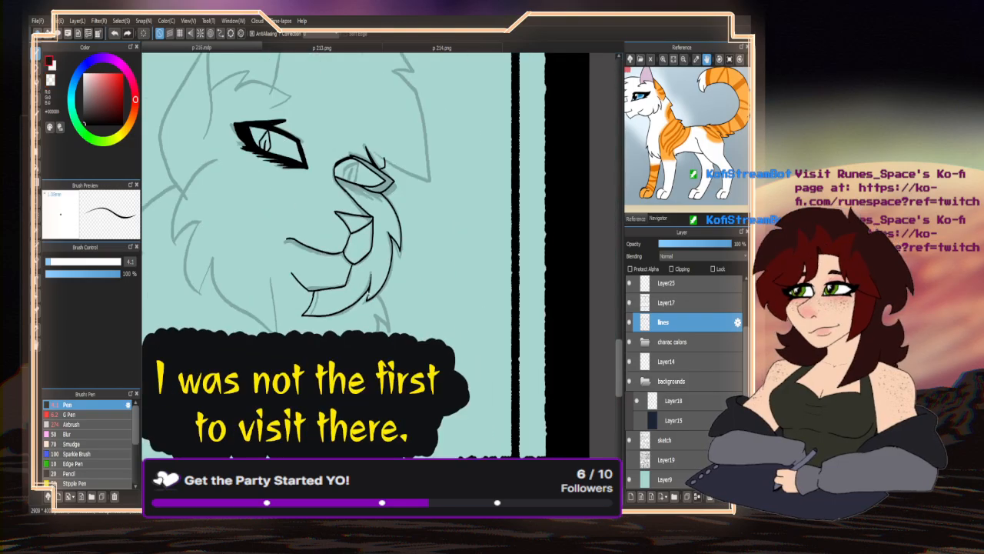
- Ink the neck fur line with its pointed tuft from below the cheek down to the speech bubble
{"action": "scroll", "coordinate": [423, 297], "scroll_direction": "up", "scroll_amount": 3}
{"action": "mouse_move", "coordinate": [386, 285]}
{"action": "left_mouse_down"}
{"action": "mouse_move", "coordinate": [417, 343]}
{"action": "mouse_move", "coordinate": [419, 384]}
{"action": "mouse_move", "coordinate": [400, 404]}
{"action": "left_mouse_up"}
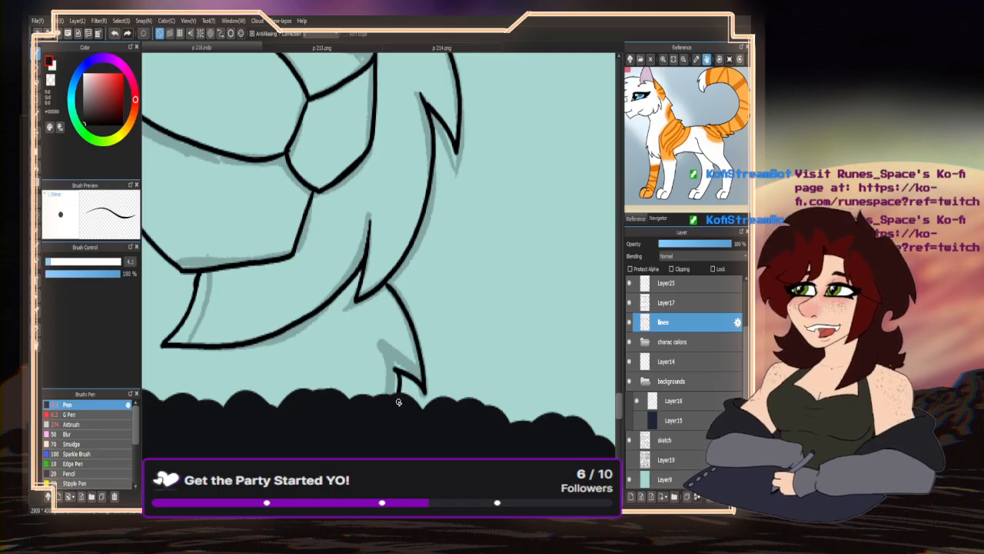
{"action": "scroll", "coordinate": [399, 404], "scroll_direction": "down", "scroll_amount": 3}
- Ink the slit pupil and the iris outline inside the far eye
{"action": "scroll", "coordinate": [359, 211], "scroll_direction": "up", "scroll_amount": 3}
{"action": "scroll", "coordinate": [359, 212], "scroll_direction": "up", "scroll_amount": 3}
{"action": "mouse_move", "coordinate": [358, 181]}
{"action": "left_mouse_down"}
{"action": "mouse_move", "coordinate": [332, 273]}
{"action": "mouse_move", "coordinate": [364, 191]}
{"action": "mouse_move", "coordinate": [339, 277]}
{"action": "mouse_move", "coordinate": [368, 180]}
{"action": "left_mouse_up"}
{"action": "key", "text": "ctrl+z"}
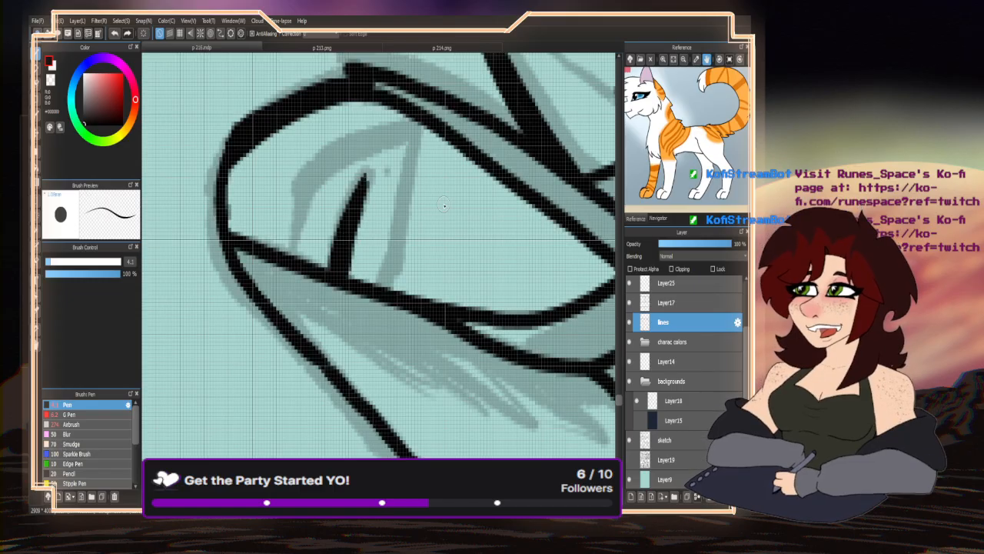
{"action": "mouse_move", "coordinate": [362, 283]}
{"action": "left_mouse_down"}
{"action": "mouse_move", "coordinate": [394, 265]}
{"action": "mouse_move", "coordinate": [410, 136]}
{"action": "mouse_move", "coordinate": [392, 277]}
{"action": "left_mouse_up"}
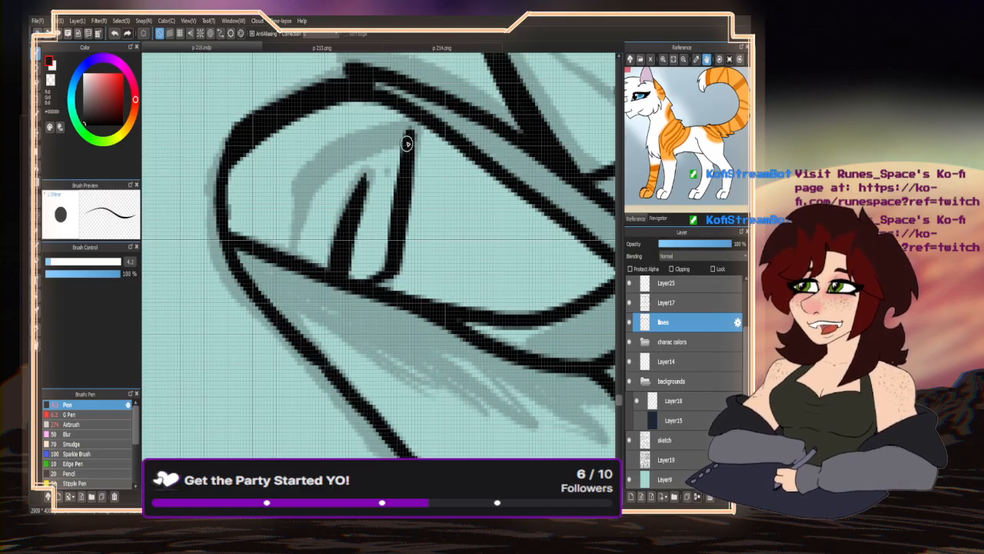
{"action": "mouse_move", "coordinate": [411, 130]}
{"action": "left_mouse_down"}
{"action": "mouse_move", "coordinate": [340, 149]}
{"action": "mouse_move", "coordinate": [296, 186]}
{"action": "mouse_move", "coordinate": [391, 143]}
{"action": "mouse_move", "coordinate": [311, 177]}
{"action": "mouse_move", "coordinate": [297, 265]}
{"action": "left_mouse_up"}
{"action": "scroll", "coordinate": [297, 266], "scroll_direction": "down", "scroll_amount": 5}
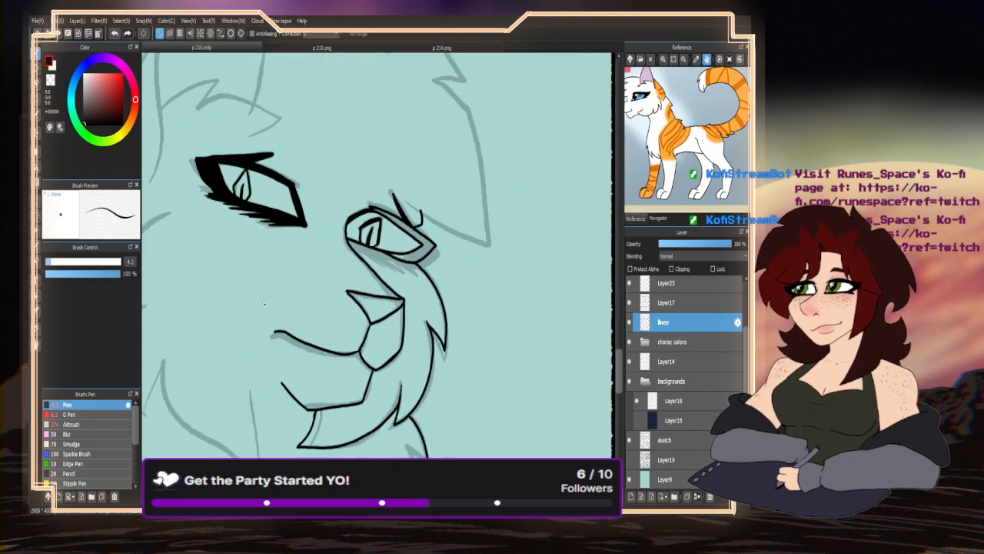
- Hide the sketch layer and touch up the near eye's lower iris edge and the far eye's iris outline
{"action": "left_click", "coordinate": [629, 440]}
{"action": "scroll", "coordinate": [178, 185], "scroll_direction": "up", "scroll_amount": 5}
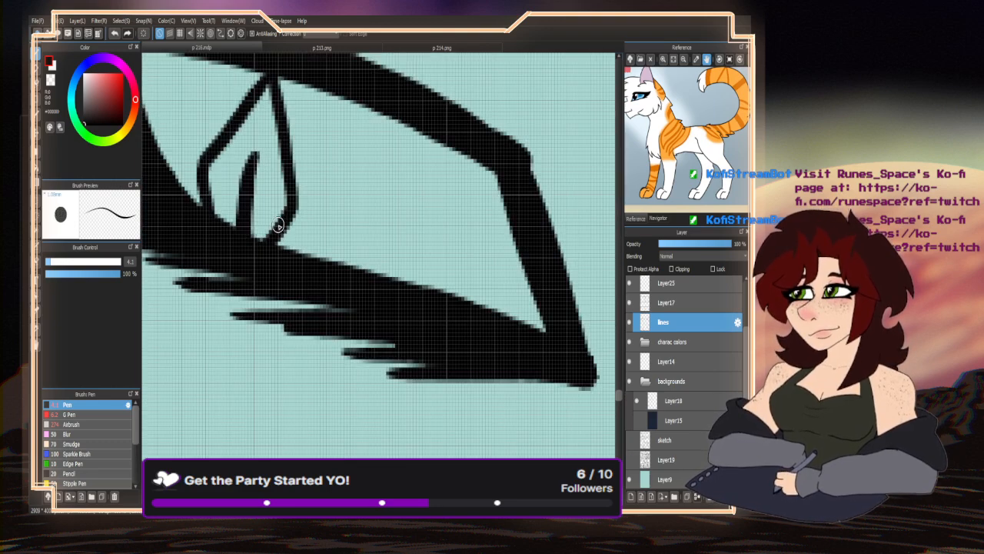
{"action": "mouse_move", "coordinate": [279, 220]}
{"action": "left_mouse_down"}
{"action": "mouse_move", "coordinate": [286, 211]}
{"action": "mouse_move", "coordinate": [265, 94]}
{"action": "mouse_move", "coordinate": [245, 122]}
{"action": "mouse_move", "coordinate": [226, 228]}
{"action": "mouse_move", "coordinate": [235, 233]}
{"action": "left_mouse_up"}
{"action": "scroll", "coordinate": [235, 232], "scroll_direction": "down", "scroll_amount": 6}
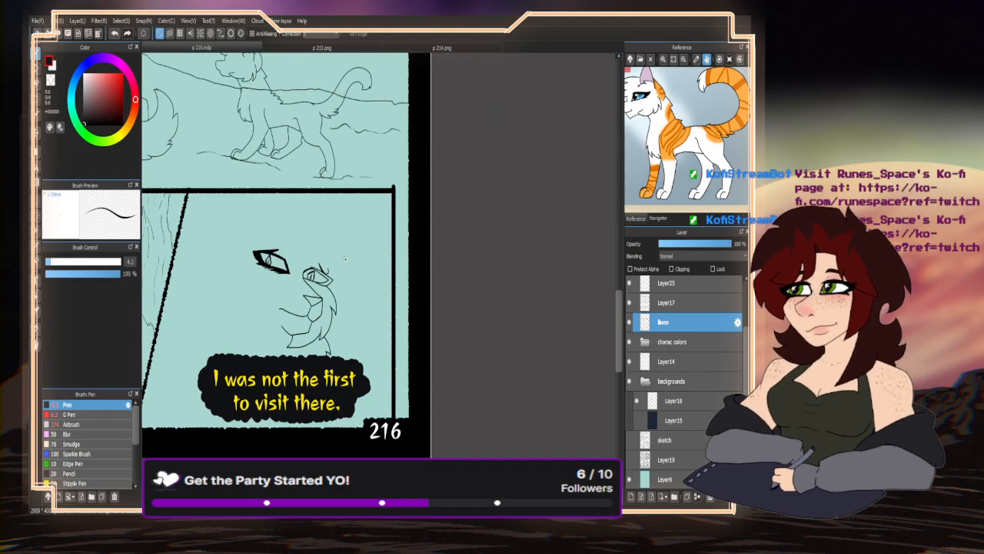
{"action": "scroll", "coordinate": [327, 284], "scroll_direction": "up", "scroll_amount": 5}
{"action": "mouse_move", "coordinate": [306, 214]}
{"action": "left_mouse_down"}
{"action": "mouse_move", "coordinate": [298, 280]}
{"action": "mouse_move", "coordinate": [302, 254]}
{"action": "mouse_move", "coordinate": [357, 278]}
{"action": "mouse_move", "coordinate": [335, 289]}
{"action": "mouse_move", "coordinate": [358, 267]}
{"action": "mouse_move", "coordinate": [369, 193]}
{"action": "left_mouse_up"}
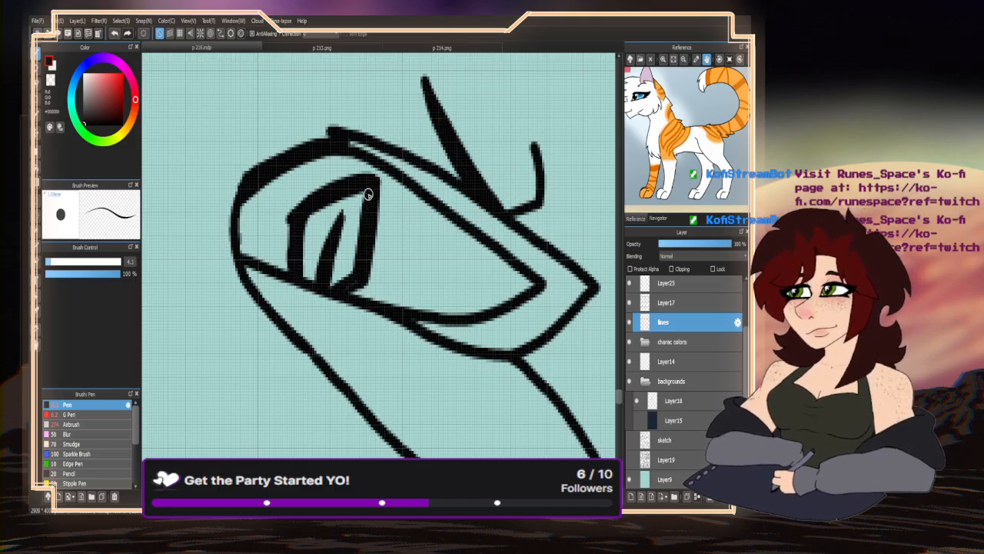
{"action": "scroll", "coordinate": [394, 156], "scroll_direction": "down", "scroll_amount": 3}
{"action": "scroll", "coordinate": [393, 156], "scroll_direction": "down", "scroll_amount": 3}
- Fill the far eye's upper and lower lids with black and paint over the small gaps left in them
{"action": "scroll", "coordinate": [393, 155], "scroll_direction": "up", "scroll_amount": 2}
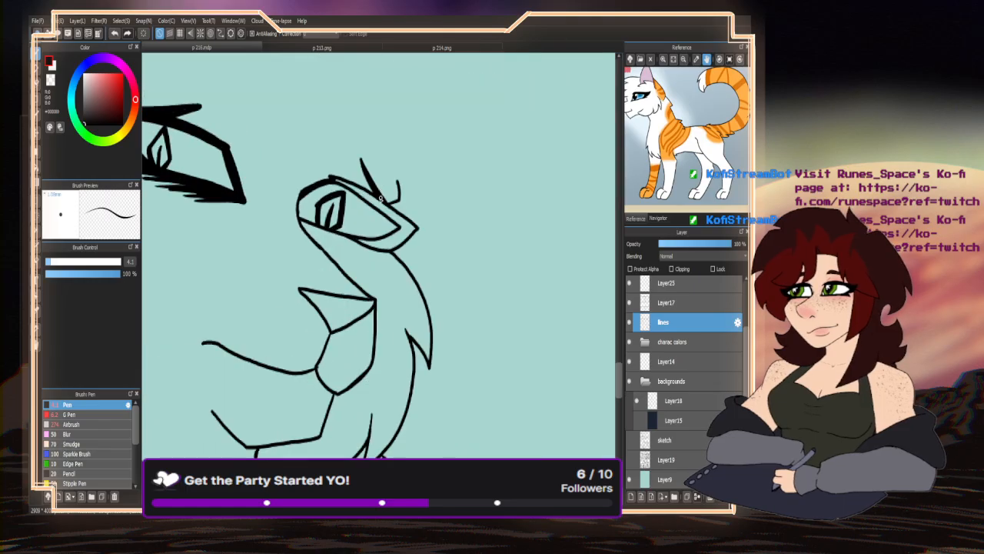
{"action": "key", "text": "g"}
{"action": "scroll", "coordinate": [396, 219], "scroll_direction": "up", "scroll_amount": 3}
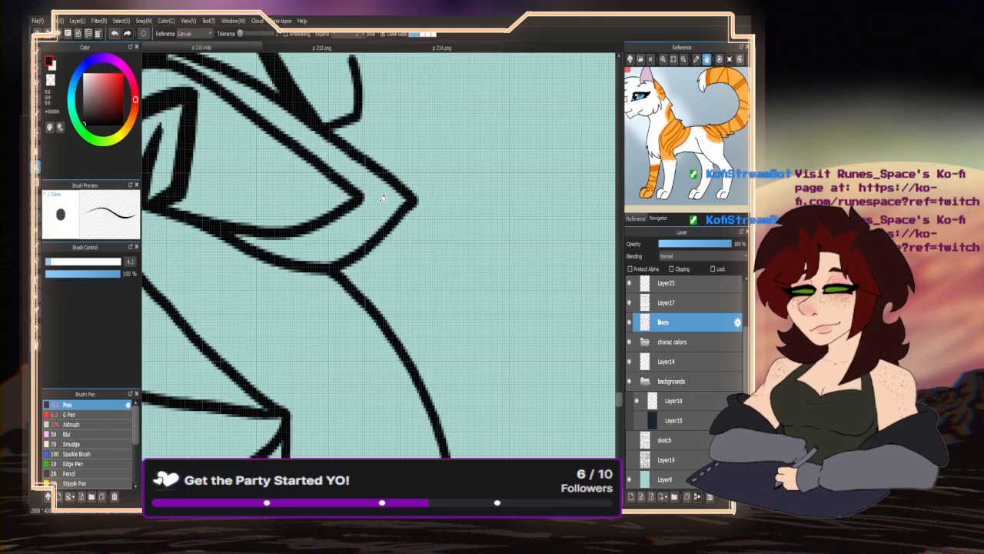
{"action": "left_click", "coordinate": [396, 210]}
{"action": "scroll", "coordinate": [396, 219], "scroll_direction": "down", "scroll_amount": 2}
{"action": "left_click", "coordinate": [360, 246]}
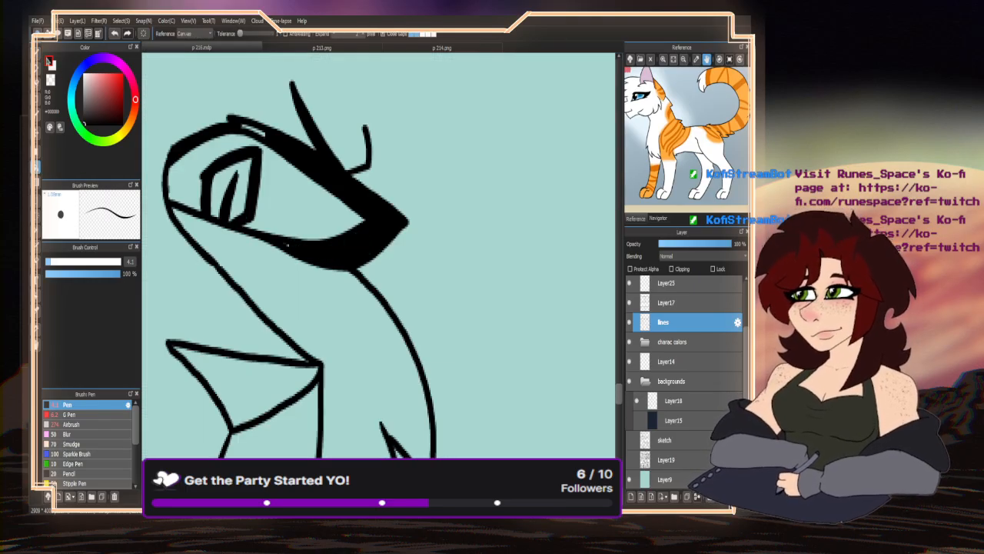
{"action": "key", "text": "b"}
{"action": "left_click_drag", "start_coordinate": [291, 240], "coordinate": [305, 243]}
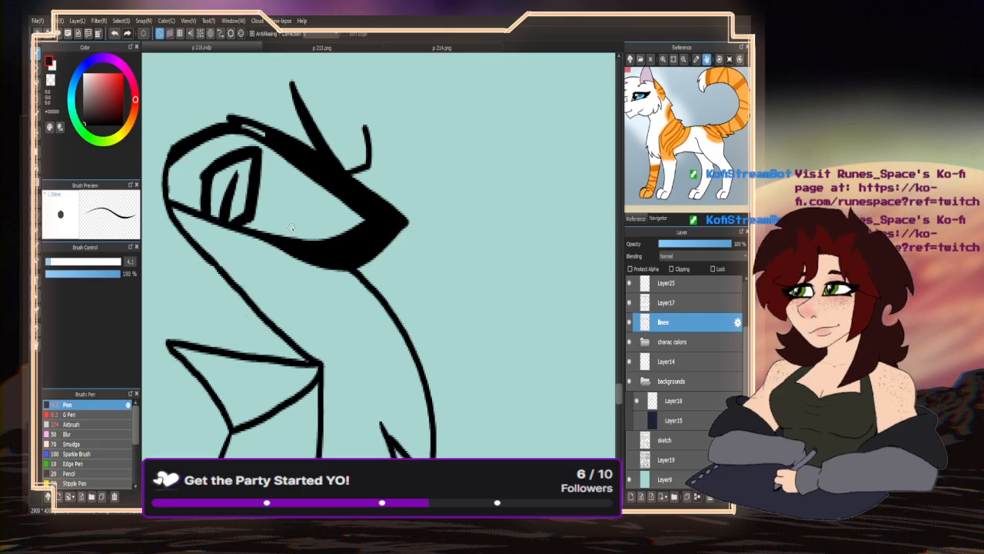
{"action": "mouse_move", "coordinate": [244, 129]}
{"action": "left_mouse_down"}
{"action": "mouse_move", "coordinate": [258, 129]}
{"action": "mouse_move", "coordinate": [246, 128]}
{"action": "left_mouse_up"}
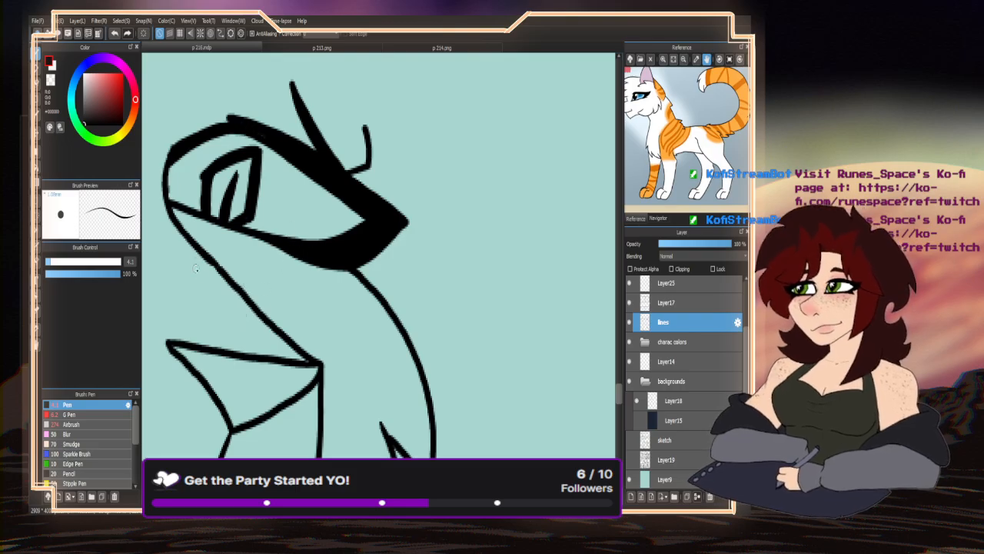
- Flip the canvas, draw short lash strokes thickening the far eye's lower lid, and flip the canvas back
{"action": "key", "text": "h"}
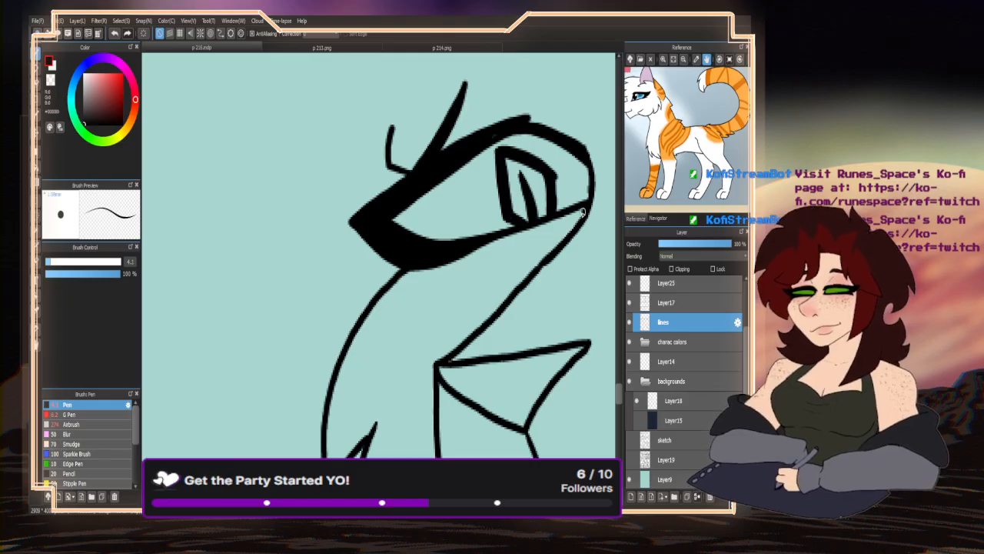
{"action": "mouse_move", "coordinate": [584, 210]}
{"action": "left_mouse_down"}
{"action": "mouse_move", "coordinate": [564, 229]}
{"action": "mouse_move", "coordinate": [478, 247]}
{"action": "left_mouse_up"}
{"action": "left_click_drag", "start_coordinate": [585, 211], "coordinate": [524, 255]}
{"action": "mouse_move", "coordinate": [583, 215]}
{"action": "left_mouse_down"}
{"action": "mouse_move", "coordinate": [547, 250]}
{"action": "mouse_move", "coordinate": [583, 212]}
{"action": "mouse_move", "coordinate": [515, 258]}
{"action": "left_mouse_up"}
{"action": "left_click_drag", "start_coordinate": [552, 226], "coordinate": [471, 262]}
{"action": "mouse_move", "coordinate": [511, 235]}
{"action": "left_mouse_down"}
{"action": "mouse_move", "coordinate": [439, 265]}
{"action": "mouse_move", "coordinate": [536, 230]}
{"action": "mouse_move", "coordinate": [505, 252]}
{"action": "left_mouse_up"}
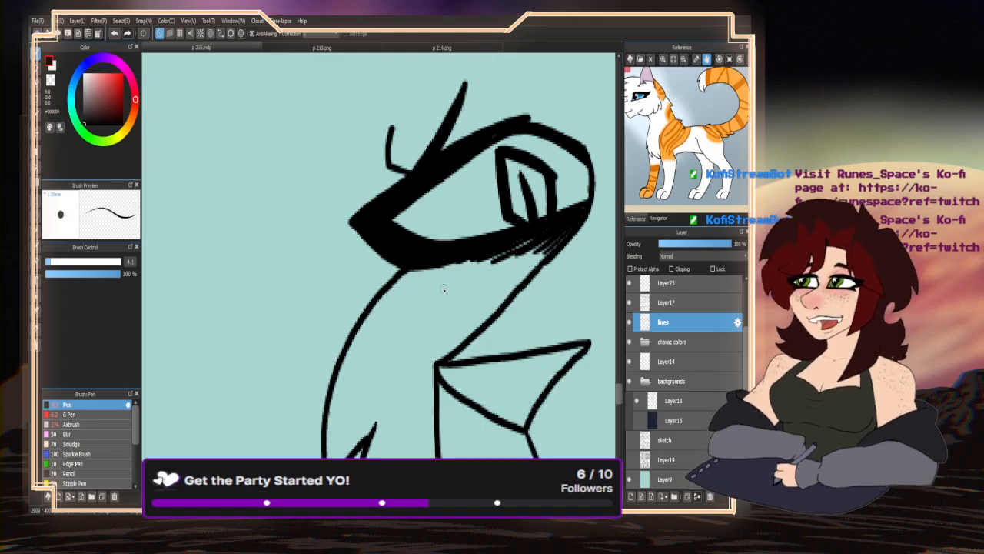
{"action": "key", "text": "h"}
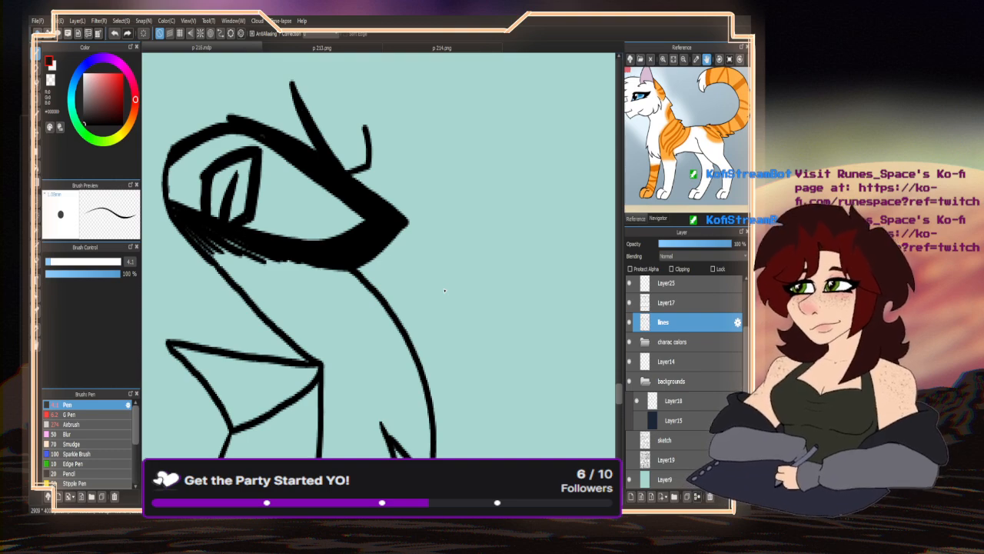
- Show the sketch layer again for the cat head in the last panel
{"action": "scroll", "coordinate": [308, 219], "scroll_direction": "down", "scroll_amount": 5}
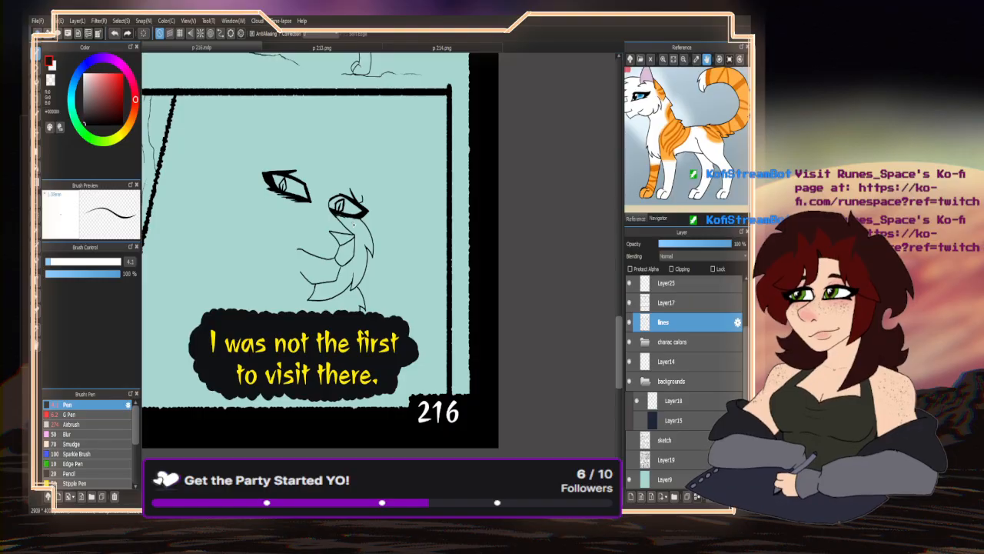
{"action": "left_click", "coordinate": [630, 440]}
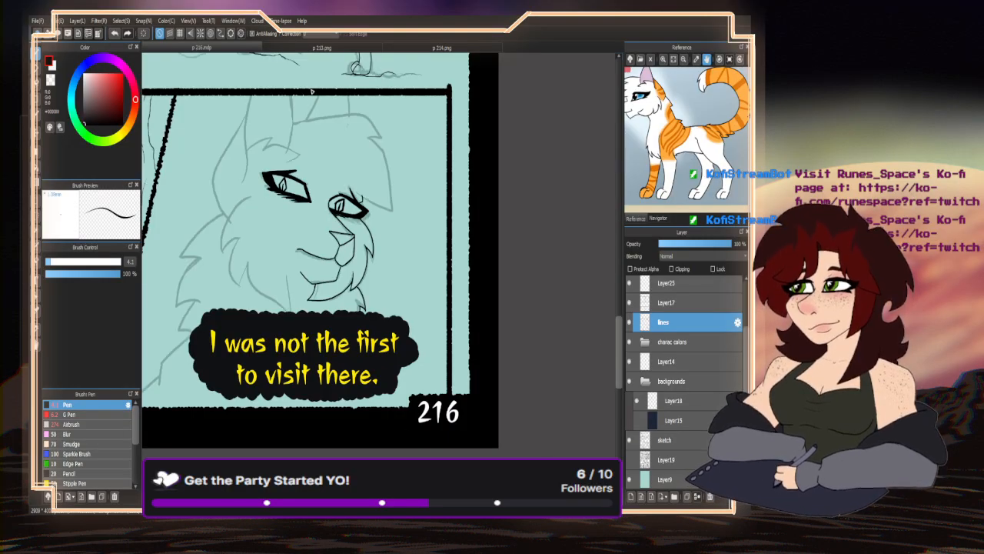
{"action": "scroll", "coordinate": [311, 91], "scroll_direction": "up", "scroll_amount": 4}
{"action": "left_click_drag", "start_coordinate": [269, 155], "coordinate": [388, 139]}
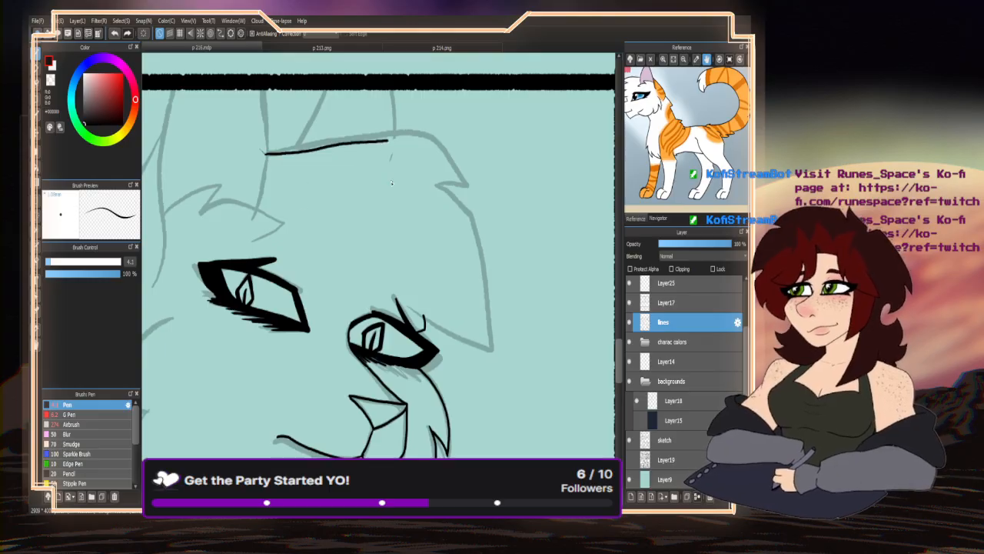
{"action": "key", "text": "ctrl+z"}
{"action": "left_click_drag", "start_coordinate": [267, 156], "coordinate": [400, 132]}
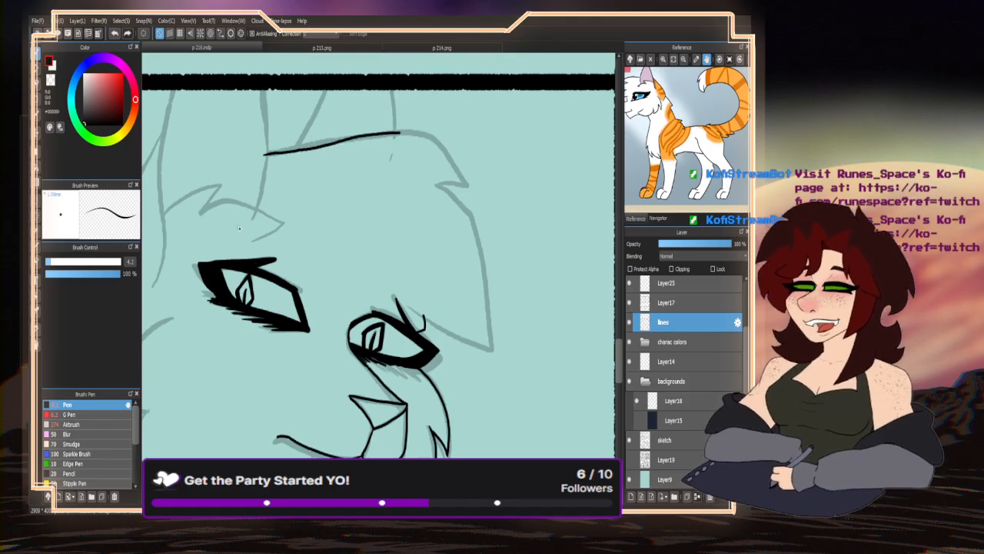
{"action": "key", "text": "ctrl+z"}
- Ink the head's top and far side with its fur notch down to the far eye, plus the far ear's two edges
{"action": "mouse_move", "coordinate": [254, 157]}
{"action": "left_mouse_down"}
{"action": "mouse_move", "coordinate": [384, 133]}
{"action": "mouse_move", "coordinate": [442, 149]}
{"action": "mouse_move", "coordinate": [473, 192]}
{"action": "mouse_move", "coordinate": [443, 186]}
{"action": "mouse_move", "coordinate": [477, 212]}
{"action": "mouse_move", "coordinate": [492, 323]}
{"action": "mouse_move", "coordinate": [472, 346]}
{"action": "mouse_move", "coordinate": [414, 306]}
{"action": "left_mouse_up"}
{"action": "scroll", "coordinate": [340, 304], "scroll_direction": "down", "scroll_amount": 5}
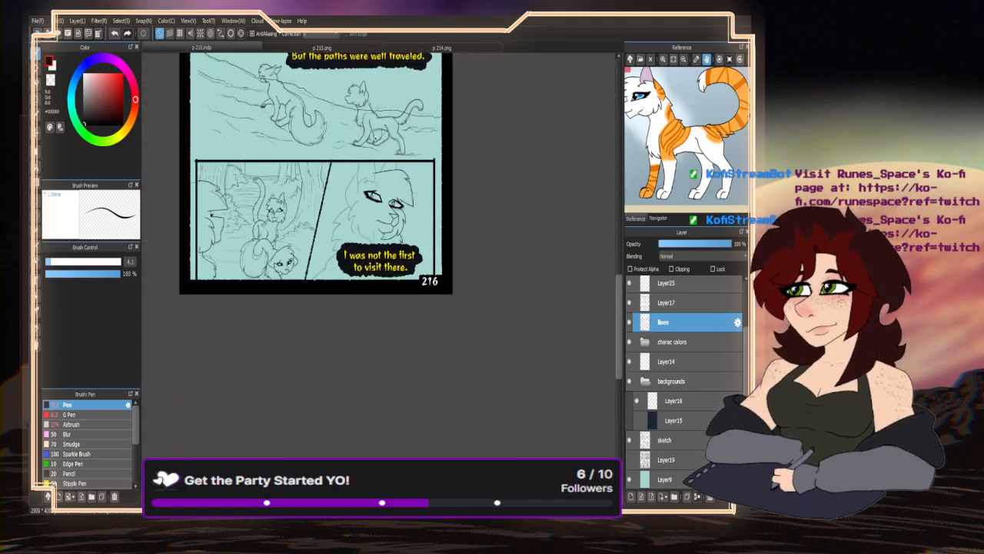
{"action": "scroll", "coordinate": [388, 145], "scroll_direction": "up", "scroll_amount": 5}
{"action": "left_click_drag", "start_coordinate": [424, 159], "coordinate": [438, 283]}
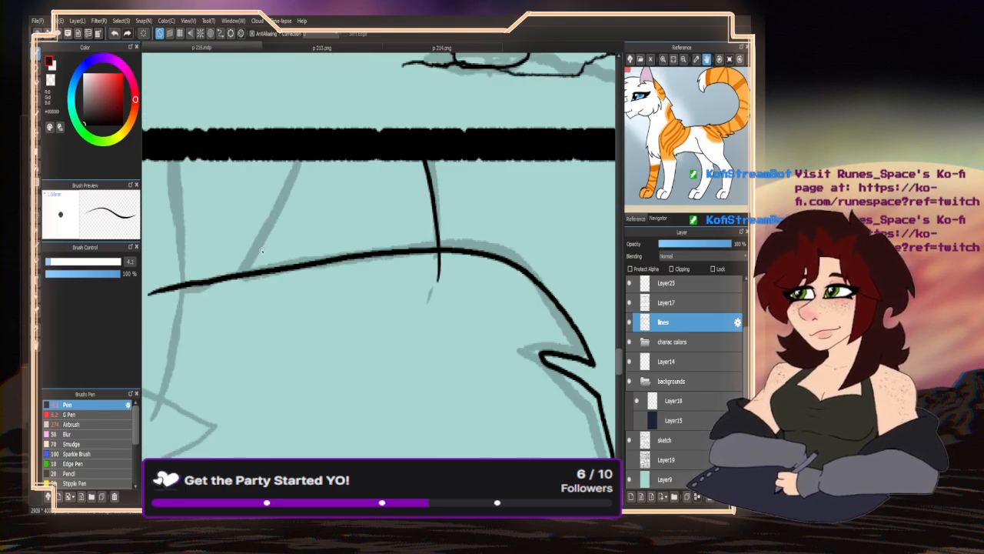
{"action": "left_click_drag", "start_coordinate": [215, 310], "coordinate": [303, 152]}
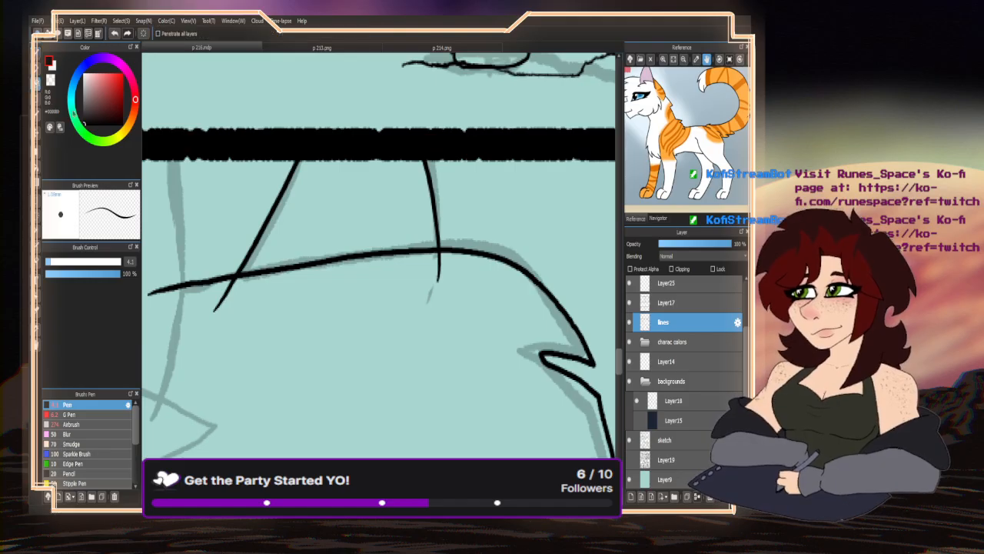
- Erase the ends of the far ear's lines that overshoot the top of the head
{"action": "scroll", "coordinate": [437, 273], "scroll_direction": "up", "scroll_amount": 2}
{"action": "scroll", "coordinate": [437, 274], "scroll_direction": "up", "scroll_amount": 2}
{"action": "scroll", "coordinate": [514, 235], "scroll_direction": "down", "scroll_amount": 3}
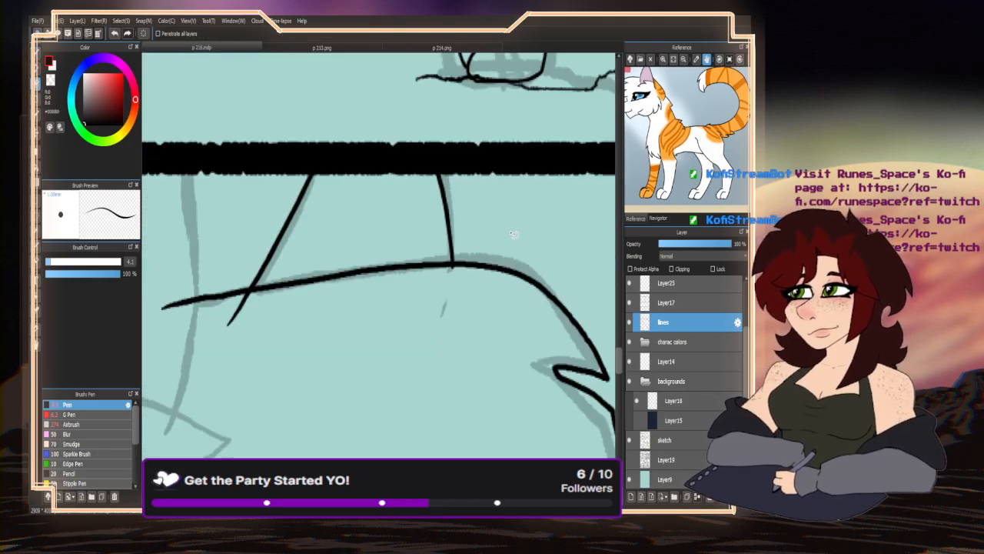
{"action": "left_click_drag", "start_coordinate": [254, 298], "coordinate": [229, 323]}
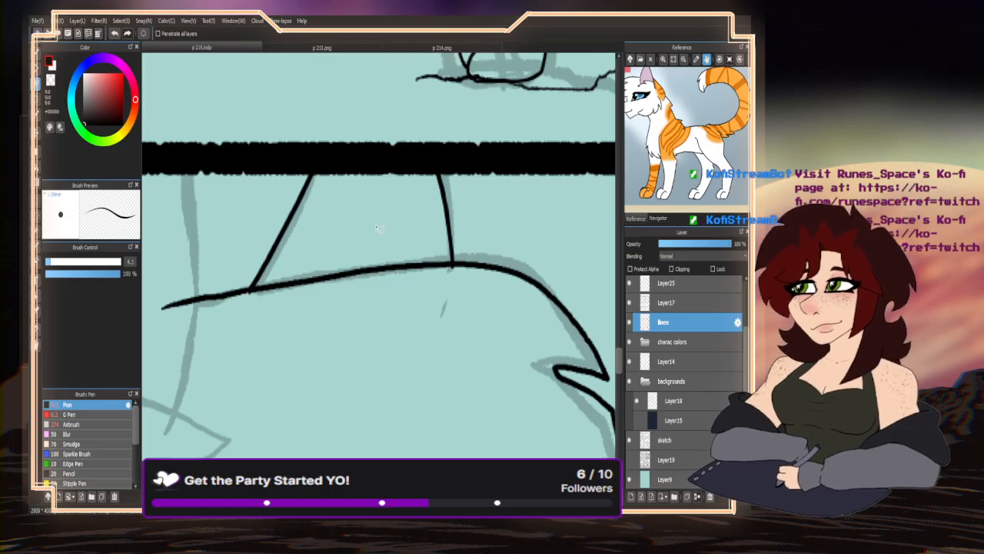
{"action": "scroll", "coordinate": [459, 283], "scroll_direction": "up", "scroll_amount": 2}
{"action": "scroll", "coordinate": [452, 254], "scroll_direction": "down", "scroll_amount": 4}
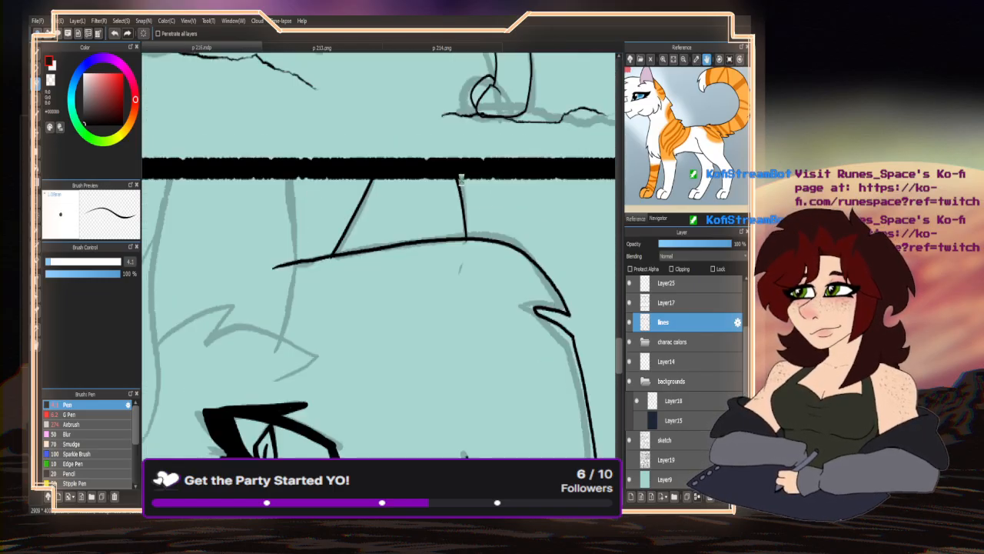
- Ink the near ear's two long edges from the forehead up to the panel border
{"action": "key", "text": "b"}
{"action": "scroll", "coordinate": [402, 240], "scroll_direction": "up", "scroll_amount": 2}
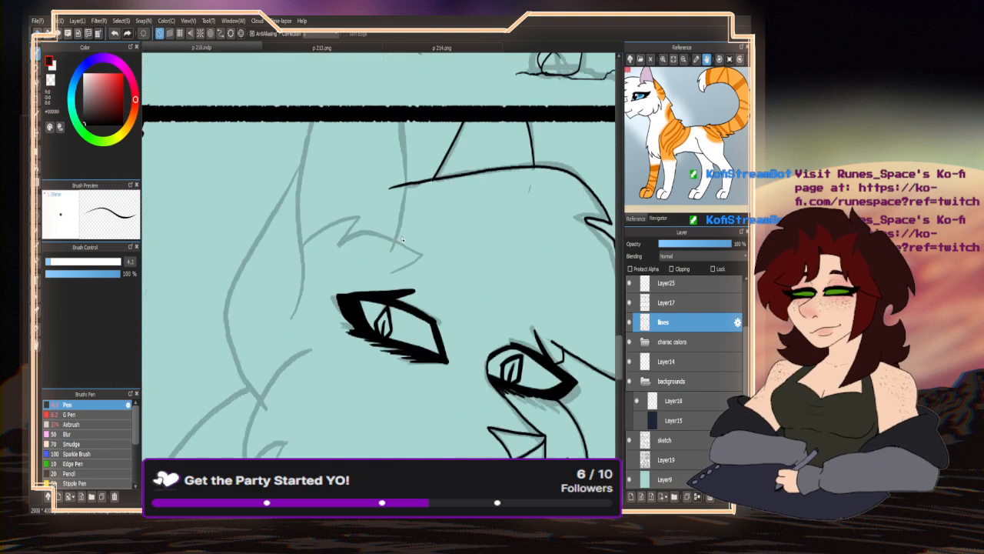
{"action": "mouse_move", "coordinate": [389, 252]}
{"action": "left_mouse_down"}
{"action": "mouse_move", "coordinate": [400, 227]}
{"action": "mouse_move", "coordinate": [398, 117]}
{"action": "left_mouse_up"}
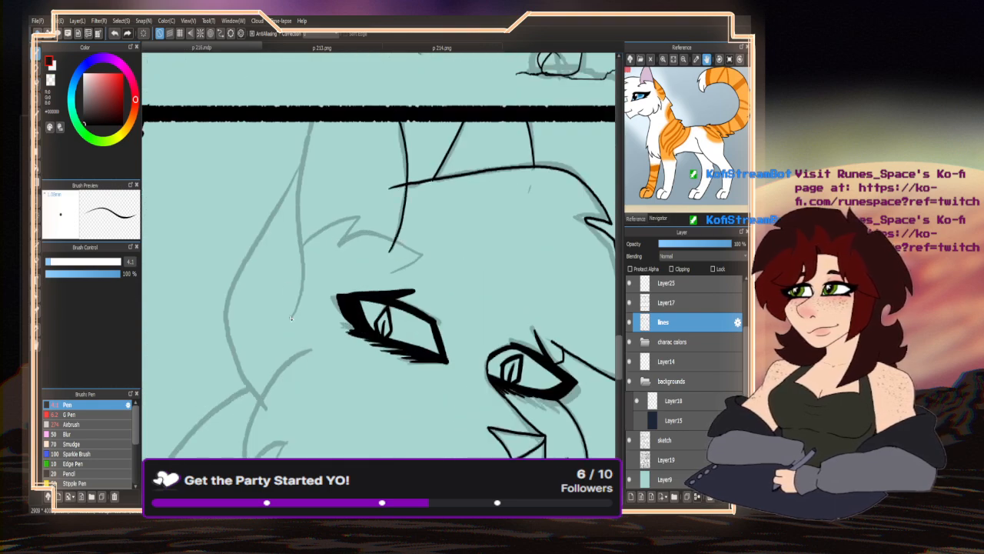
{"action": "left_click_drag", "start_coordinate": [291, 320], "coordinate": [320, 83]}
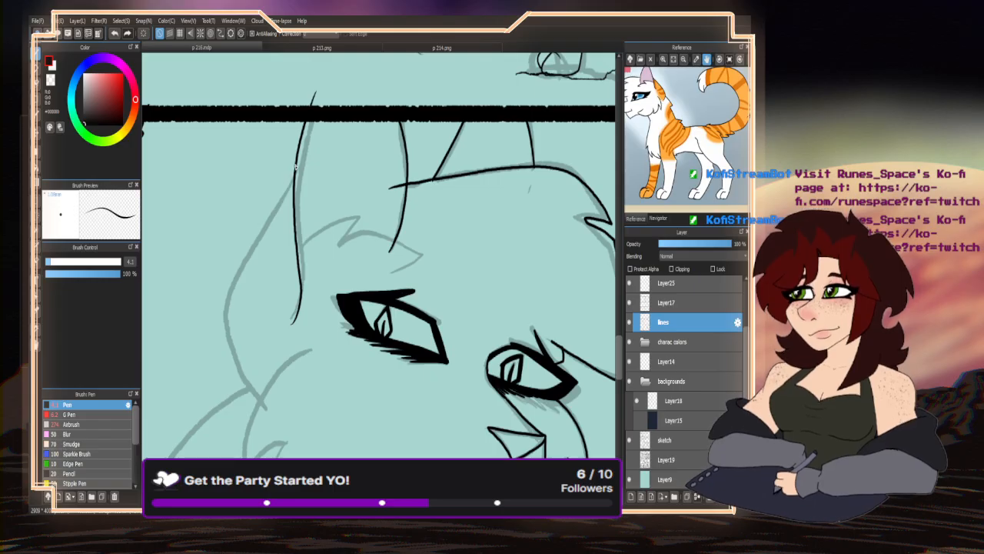
- Ink the outer edge of the close-up cat's near ear along the sketch, redoing the curve until it fits
{"action": "mouse_move", "coordinate": [295, 165]}
{"action": "left_mouse_down"}
{"action": "mouse_move", "coordinate": [224, 316]}
{"action": "mouse_move", "coordinate": [240, 374]}
{"action": "mouse_move", "coordinate": [287, 415]}
{"action": "left_mouse_up"}
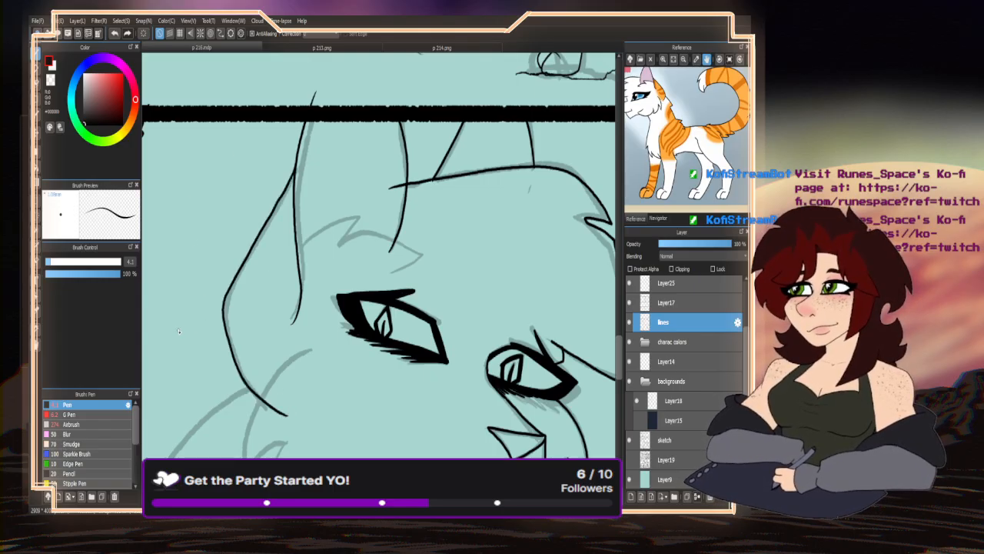
{"action": "key", "text": "ctrl+z"}
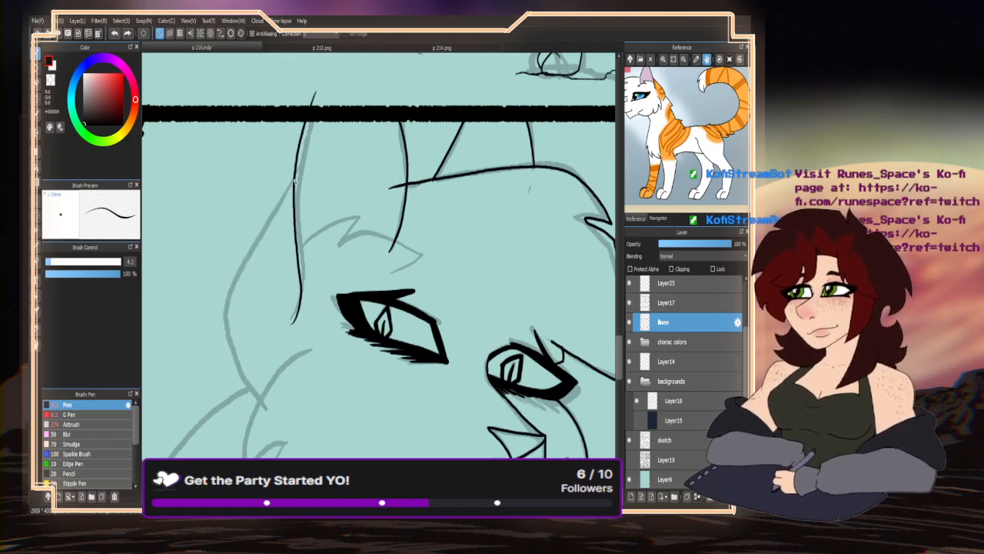
{"action": "mouse_move", "coordinate": [294, 180]}
{"action": "left_mouse_down"}
{"action": "mouse_move", "coordinate": [246, 265]}
{"action": "mouse_move", "coordinate": [239, 302]}
{"action": "mouse_move", "coordinate": [258, 382]}
{"action": "mouse_move", "coordinate": [297, 412]}
{"action": "left_mouse_up"}
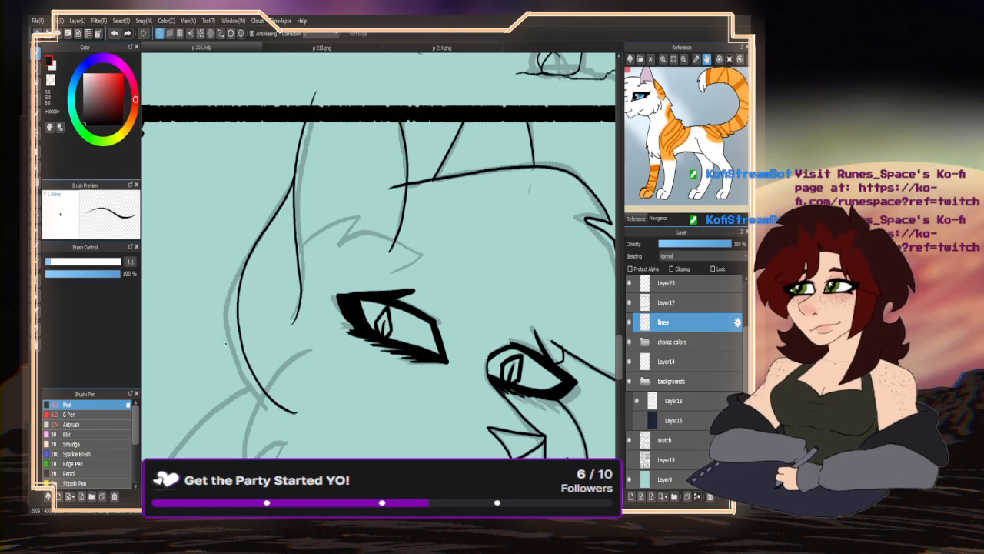
{"action": "key", "text": "ctrl+z"}
{"action": "mouse_move", "coordinate": [292, 181]}
{"action": "left_mouse_down"}
{"action": "mouse_move", "coordinate": [246, 293]}
{"action": "mouse_move", "coordinate": [252, 373]}
{"action": "mouse_move", "coordinate": [281, 400]}
{"action": "left_mouse_up"}
{"action": "key", "text": "ctrl+z"}
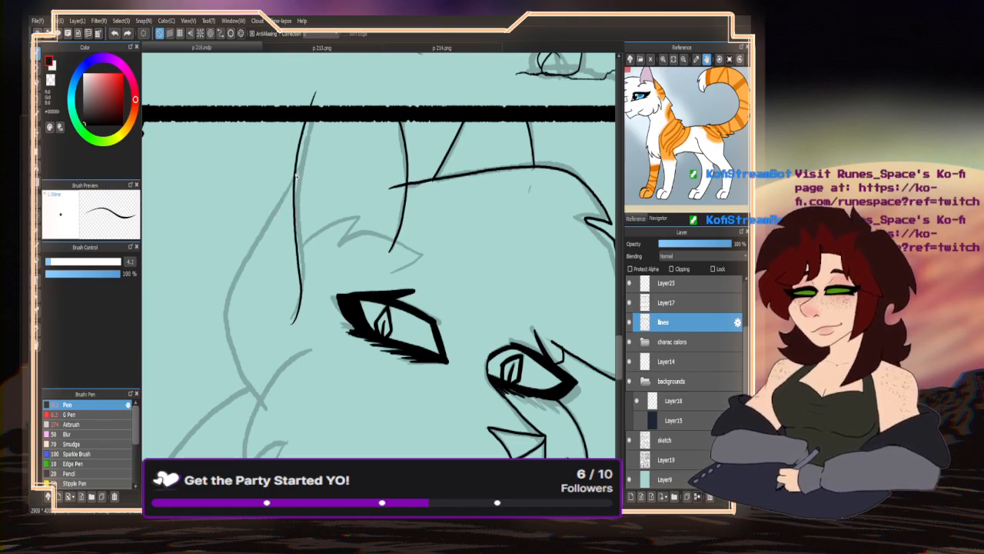
{"action": "mouse_move", "coordinate": [295, 177]}
{"action": "left_mouse_down"}
{"action": "mouse_move", "coordinate": [234, 311]}
{"action": "mouse_move", "coordinate": [243, 361]}
{"action": "mouse_move", "coordinate": [288, 405]}
{"action": "left_mouse_up"}
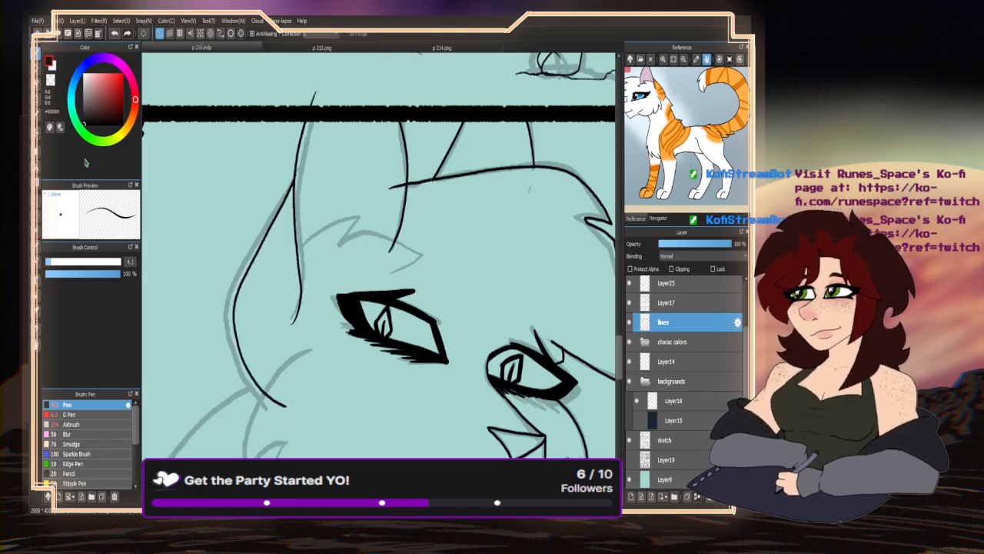
- Erase the ear line above the panel border and the forehead line end that overshoots the ear
{"action": "key", "text": "space"}
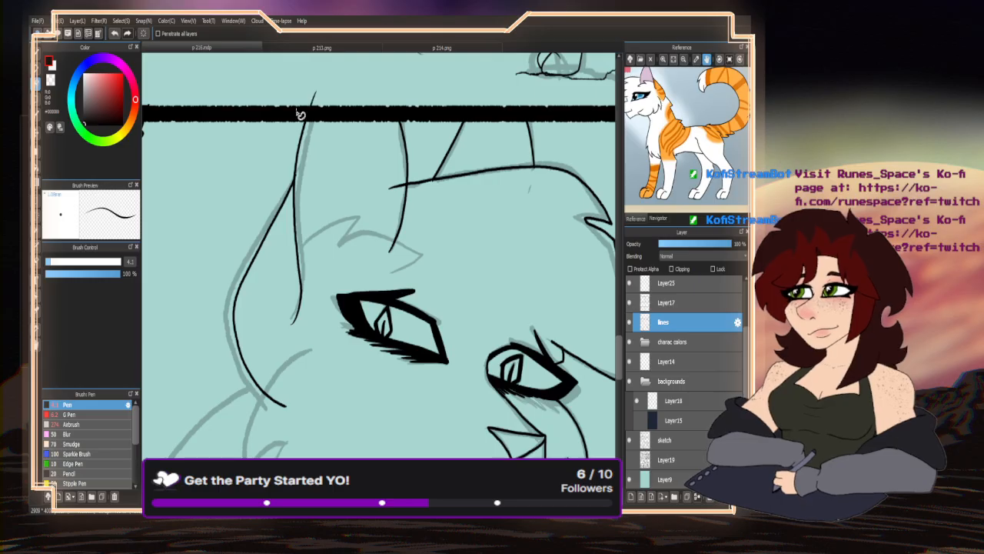
{"action": "scroll", "coordinate": [403, 189], "scroll_direction": "up", "scroll_amount": 3}
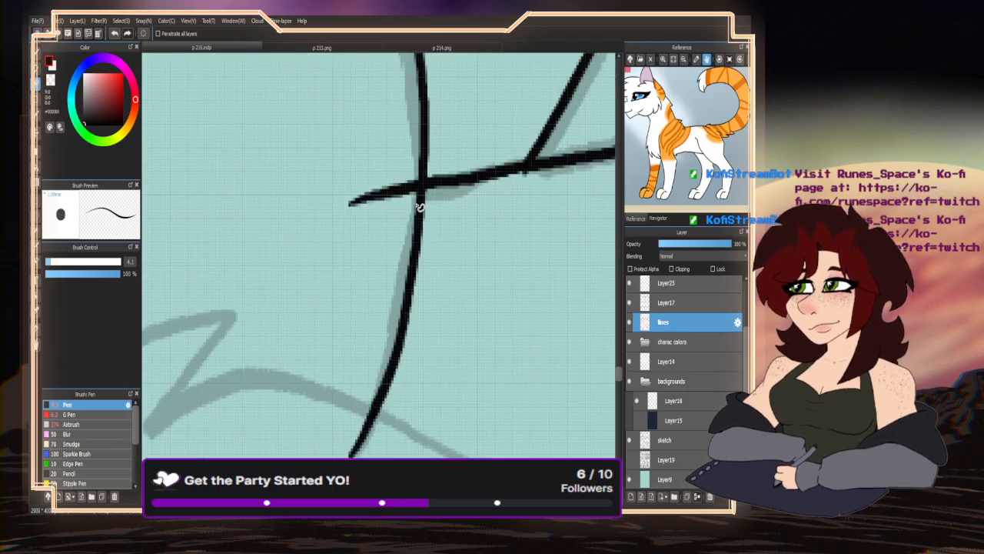
{"action": "key", "text": "ctrl+z"}
{"action": "scroll", "coordinate": [431, 181], "scroll_direction": "down", "scroll_amount": 3}
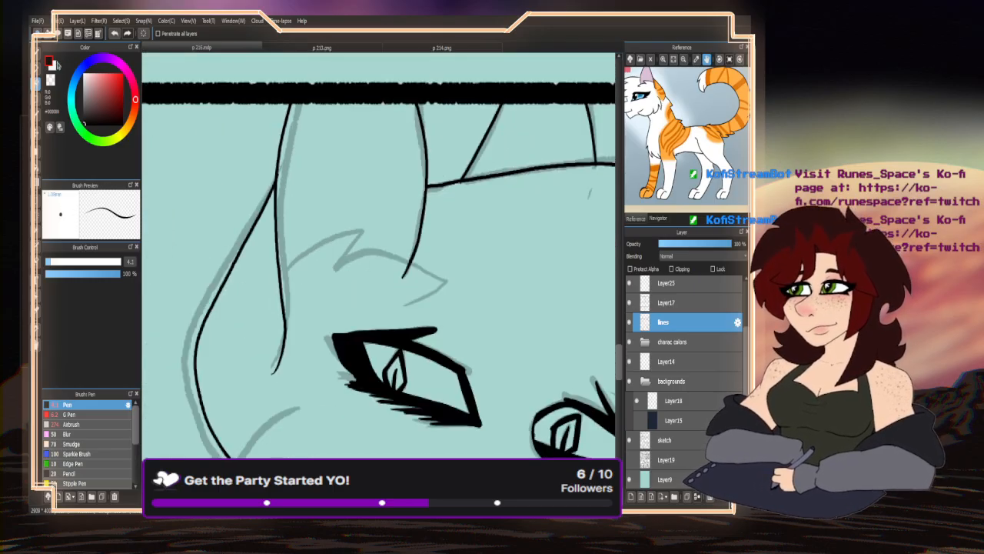
- Ink the jagged fur tuft across the base of the near ear, following the sketch
{"action": "scroll", "coordinate": [328, 275], "scroll_direction": "up", "scroll_amount": 2}
{"action": "mouse_move", "coordinate": [259, 271]}
{"action": "left_mouse_down"}
{"action": "mouse_move", "coordinate": [333, 230]}
{"action": "mouse_move", "coordinate": [350, 249]}
{"action": "left_mouse_up"}
{"action": "key", "text": "ctrl+z"}
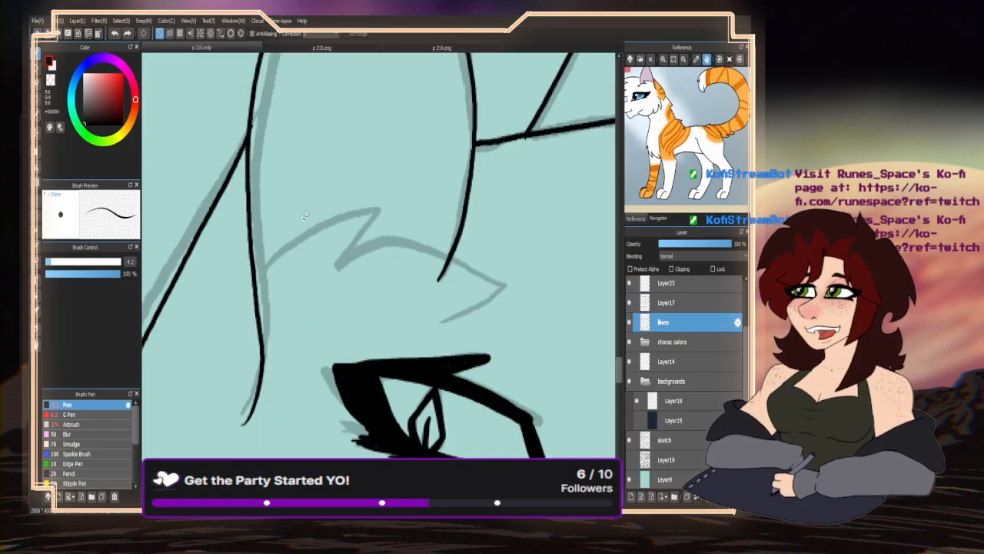
{"action": "mouse_move", "coordinate": [254, 265]}
{"action": "left_mouse_down"}
{"action": "mouse_move", "coordinate": [340, 214]}
{"action": "mouse_move", "coordinate": [352, 240]}
{"action": "mouse_move", "coordinate": [400, 244]}
{"action": "mouse_move", "coordinate": [510, 283]}
{"action": "mouse_move", "coordinate": [467, 324]}
{"action": "left_mouse_up"}
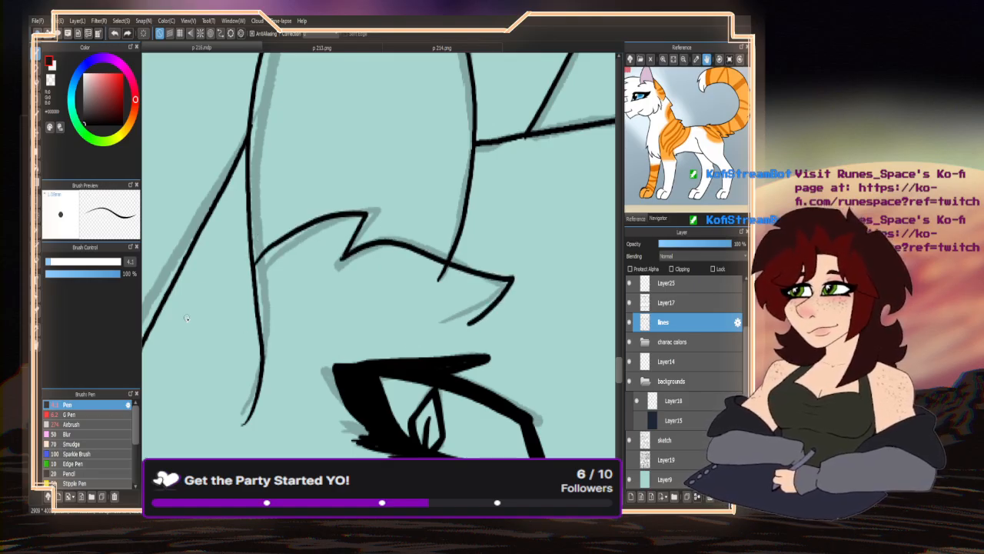
- Erase the ear line end poking below the fur tuft with the transparent colour, and restore black as the drawing colour
{"action": "left_click", "coordinate": [50, 80]}
{"action": "scroll", "coordinate": [446, 280], "scroll_direction": "up", "scroll_amount": 2}
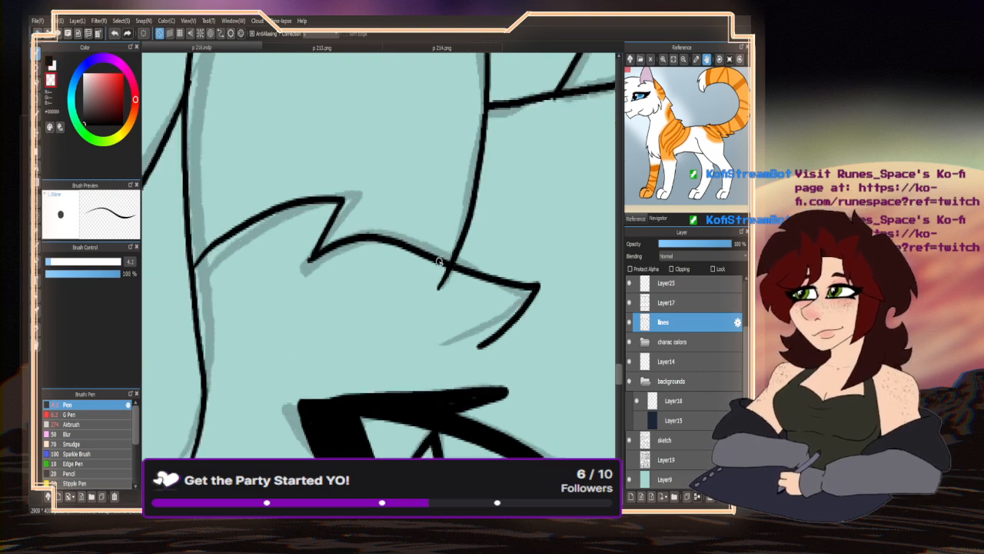
{"action": "mouse_move", "coordinate": [458, 273]}
{"action": "left_mouse_down"}
{"action": "mouse_move", "coordinate": [419, 316]}
{"action": "mouse_move", "coordinate": [457, 294]}
{"action": "mouse_move", "coordinate": [449, 270]}
{"action": "left_mouse_up"}
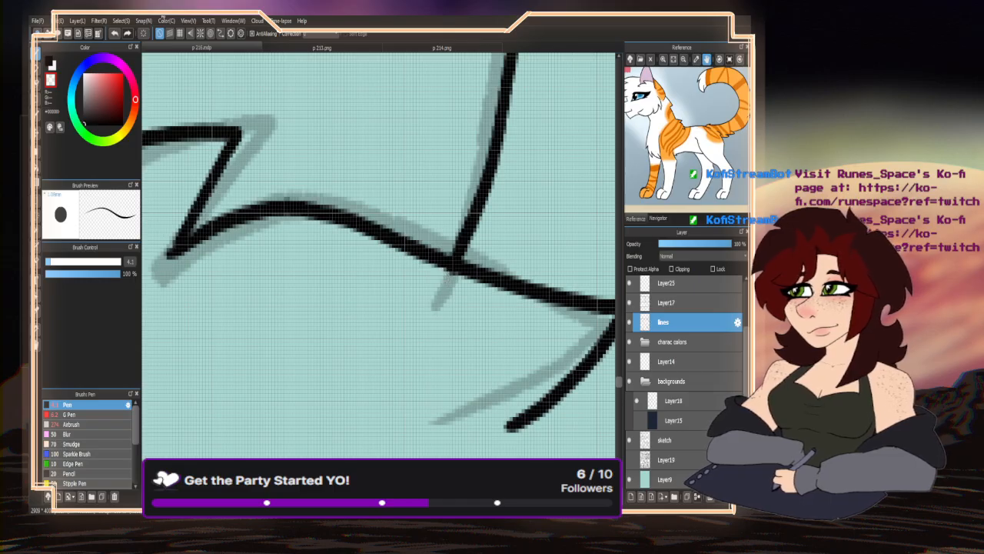
{"action": "key", "text": "x"}
{"action": "scroll", "coordinate": [245, 296], "scroll_direction": "down", "scroll_amount": 3}
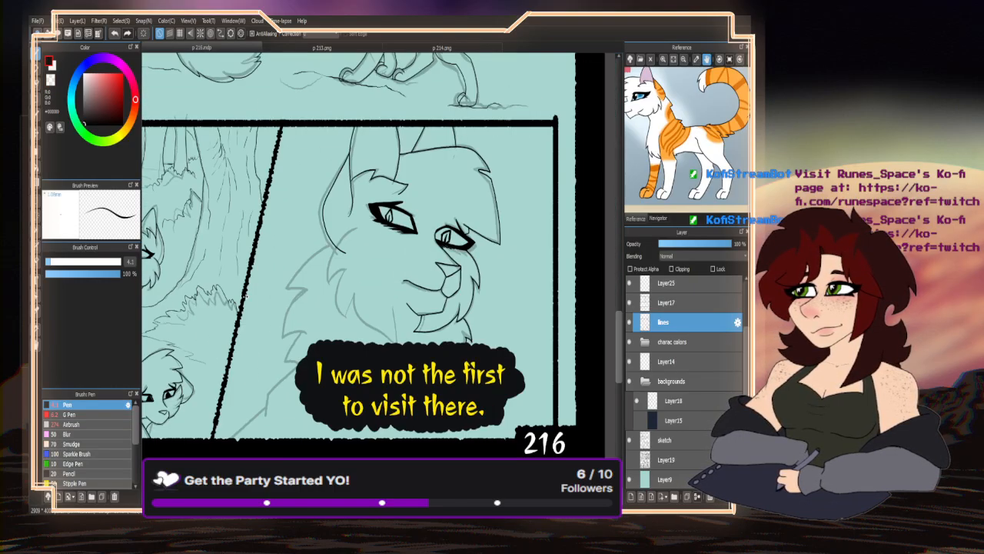
- Ink the jagged cheek fur from beside the near eye down to the caption bubble, including the short throat line
{"action": "scroll", "coordinate": [374, 269], "scroll_direction": "up", "scroll_amount": 3}
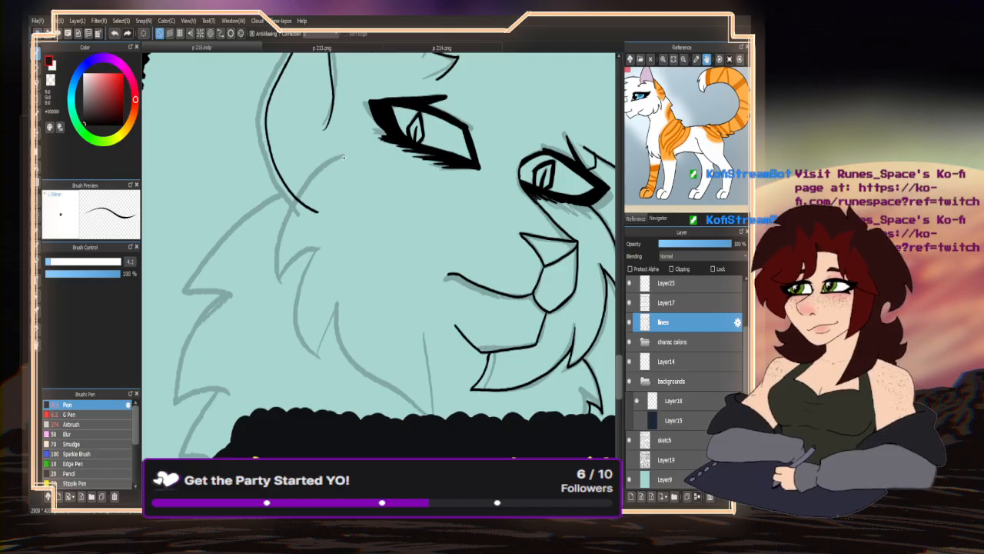
{"action": "mouse_move", "coordinate": [344, 157]}
{"action": "left_mouse_down"}
{"action": "mouse_move", "coordinate": [288, 220]}
{"action": "mouse_move", "coordinate": [285, 274]}
{"action": "mouse_move", "coordinate": [312, 252]}
{"action": "mouse_move", "coordinate": [297, 284]}
{"action": "mouse_move", "coordinate": [299, 327]}
{"action": "mouse_move", "coordinate": [327, 368]}
{"action": "mouse_move", "coordinate": [336, 323]}
{"action": "mouse_move", "coordinate": [361, 375]}
{"action": "mouse_move", "coordinate": [408, 405]}
{"action": "mouse_move", "coordinate": [428, 345]}
{"action": "left_mouse_up"}
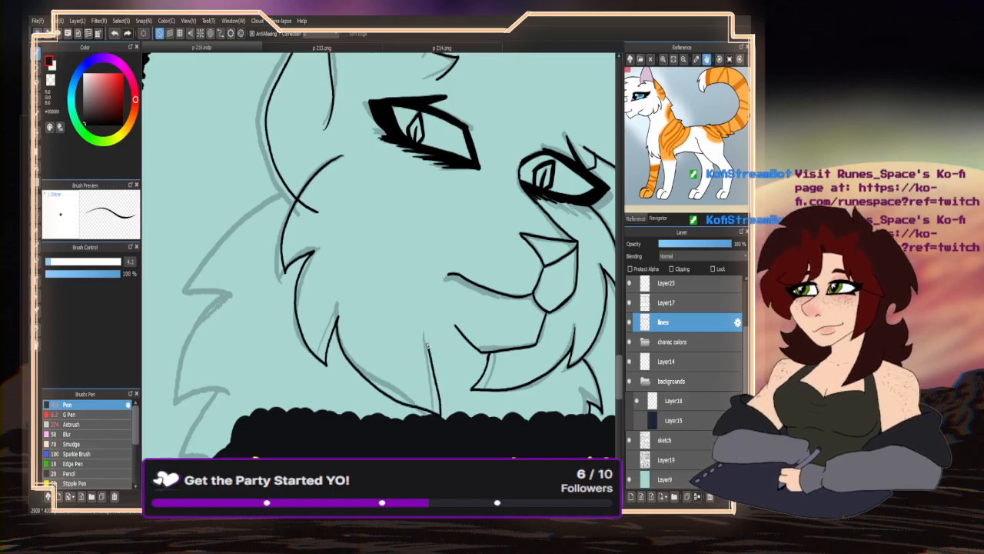
- Erase the ear line end overlapping the cheek and tidy stray line ends around the cheek fur and mouth
{"action": "key", "text": "g"}
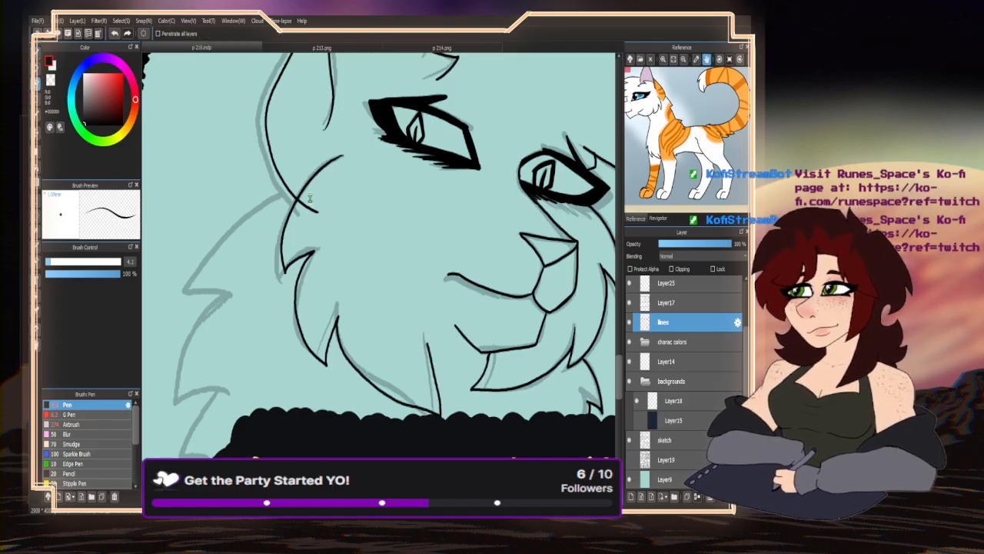
{"action": "scroll", "coordinate": [310, 198], "scroll_direction": "up", "scroll_amount": 3}
{"action": "scroll", "coordinate": [305, 165], "scroll_direction": "down", "scroll_amount": 2}
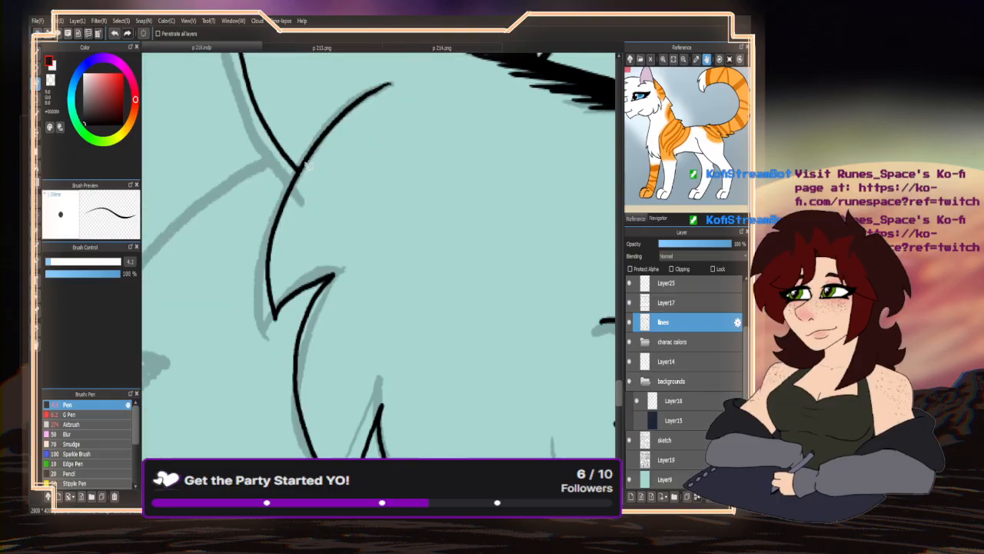
{"action": "scroll", "coordinate": [306, 165], "scroll_direction": "down", "scroll_amount": 3}
{"action": "scroll", "coordinate": [344, 306], "scroll_direction": "up", "scroll_amount": 4}
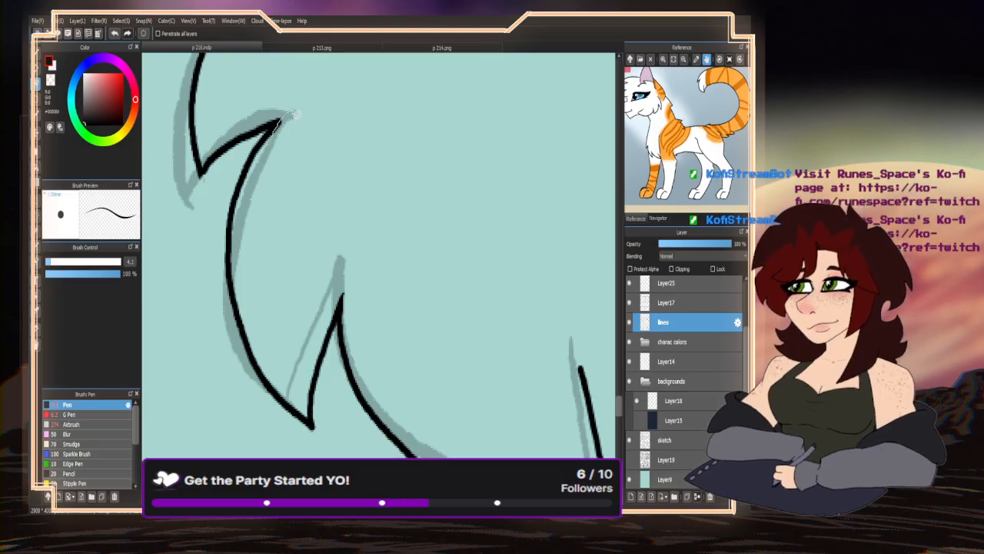
{"action": "scroll", "coordinate": [232, 243], "scroll_direction": "down", "scroll_amount": 3}
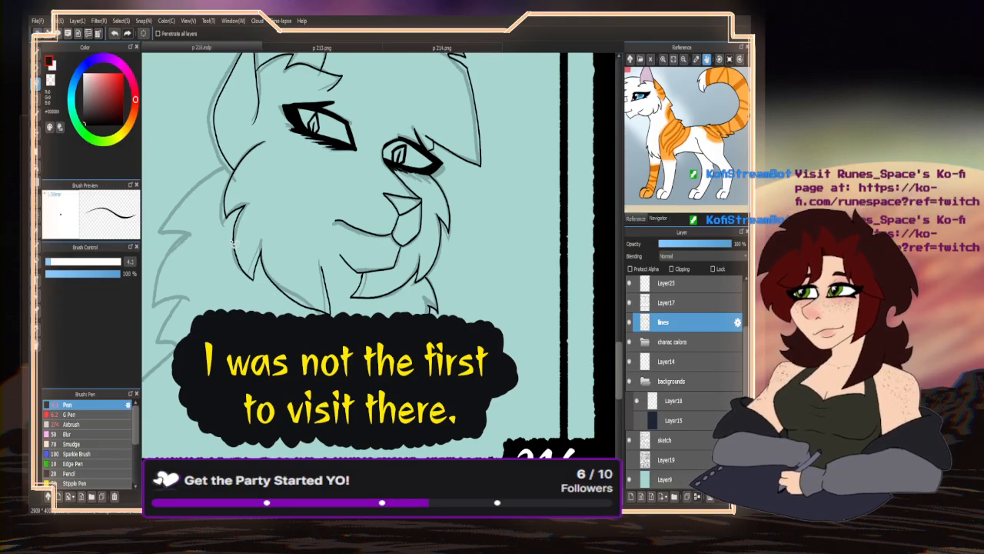
{"action": "scroll", "coordinate": [317, 275], "scroll_direction": "up", "scroll_amount": 4}
{"action": "scroll", "coordinate": [318, 258], "scroll_direction": "down", "scroll_amount": 4}
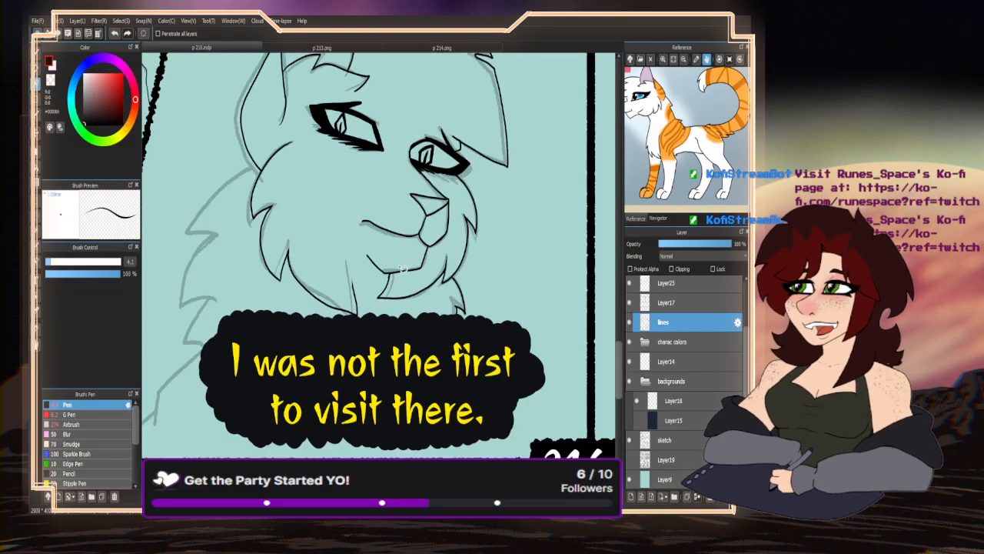
{"action": "scroll", "coordinate": [348, 259], "scroll_direction": "up", "scroll_amount": 4}
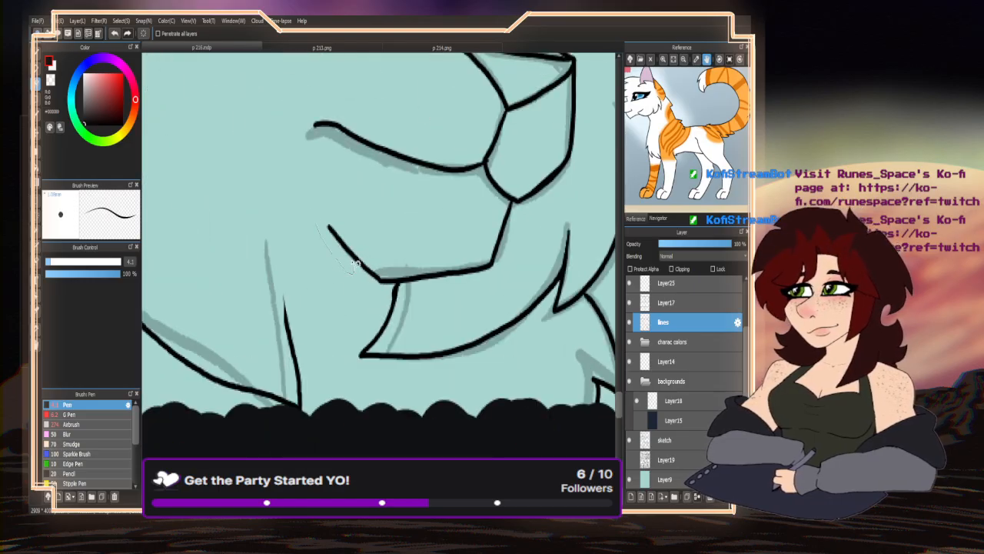
{"action": "scroll", "coordinate": [355, 263], "scroll_direction": "down", "scroll_amount": 5}
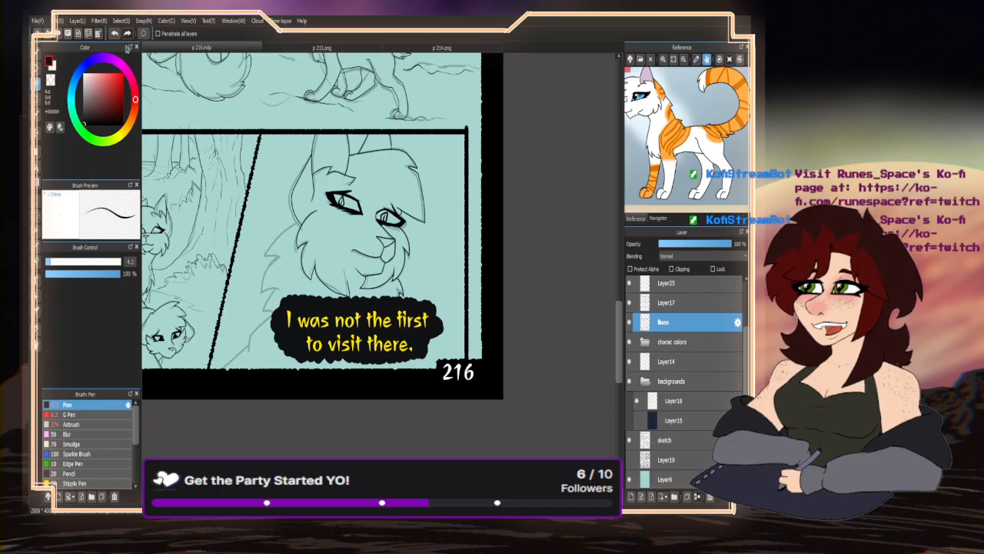
- Ink the cat's spiky neck fur, the shoulder line down to the panel border, and the chest line below the caption
{"action": "scroll", "coordinate": [309, 209], "scroll_direction": "up", "scroll_amount": 3}
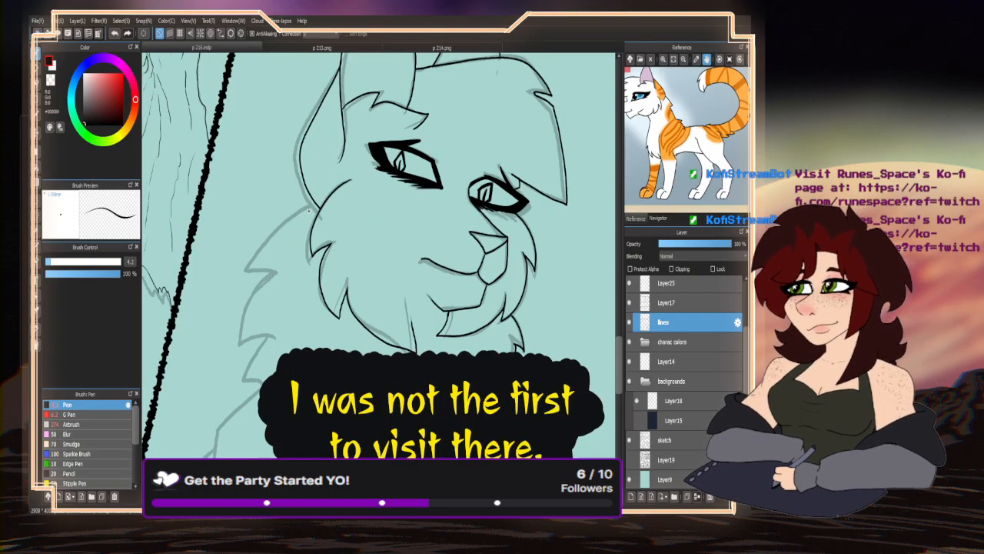
{"action": "mouse_move", "coordinate": [282, 206]}
{"action": "left_mouse_down"}
{"action": "mouse_move", "coordinate": [252, 244]}
{"action": "mouse_move", "coordinate": [263, 269]}
{"action": "mouse_move", "coordinate": [231, 340]}
{"action": "mouse_move", "coordinate": [259, 350]}
{"action": "mouse_move", "coordinate": [232, 379]}
{"action": "mouse_move", "coordinate": [260, 393]}
{"action": "mouse_move", "coordinate": [216, 443]}
{"action": "left_mouse_up"}
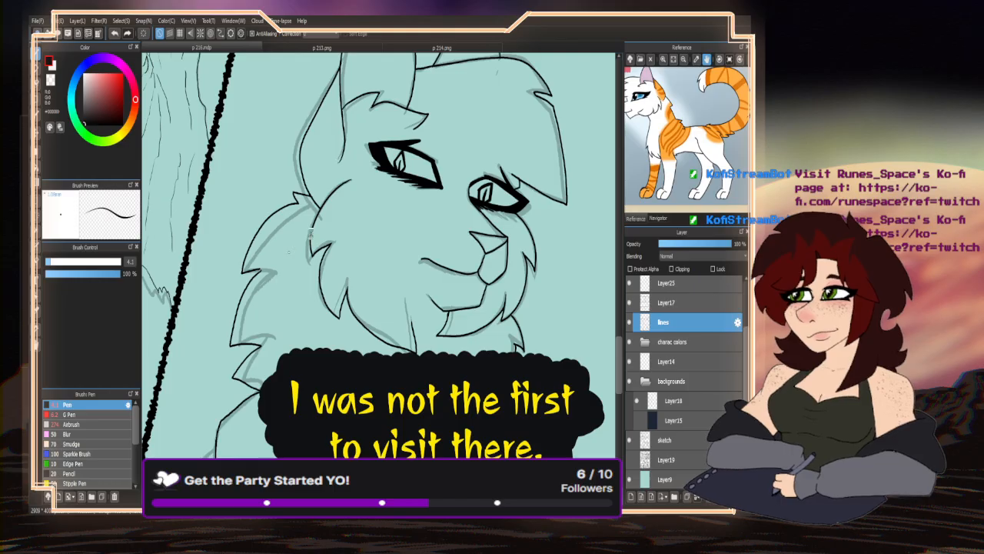
{"action": "scroll", "coordinate": [289, 251], "scroll_direction": "down", "scroll_amount": 3}
{"action": "scroll", "coordinate": [244, 361], "scroll_direction": "up", "scroll_amount": 3}
{"action": "left_click_drag", "start_coordinate": [249, 345], "coordinate": [215, 383]}
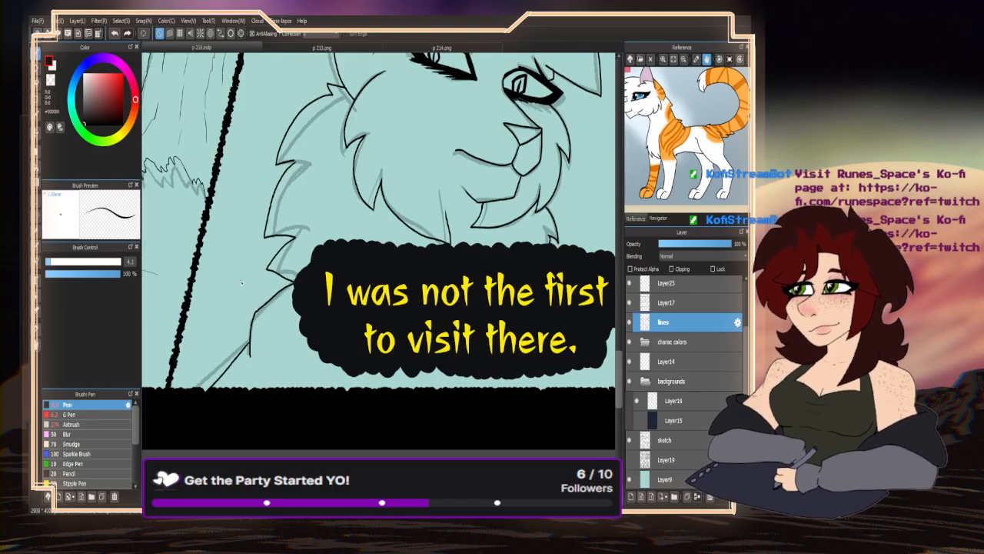
{"action": "scroll", "coordinate": [241, 282], "scroll_direction": "down", "scroll_amount": 3}
{"action": "scroll", "coordinate": [311, 329], "scroll_direction": "up", "scroll_amount": 3}
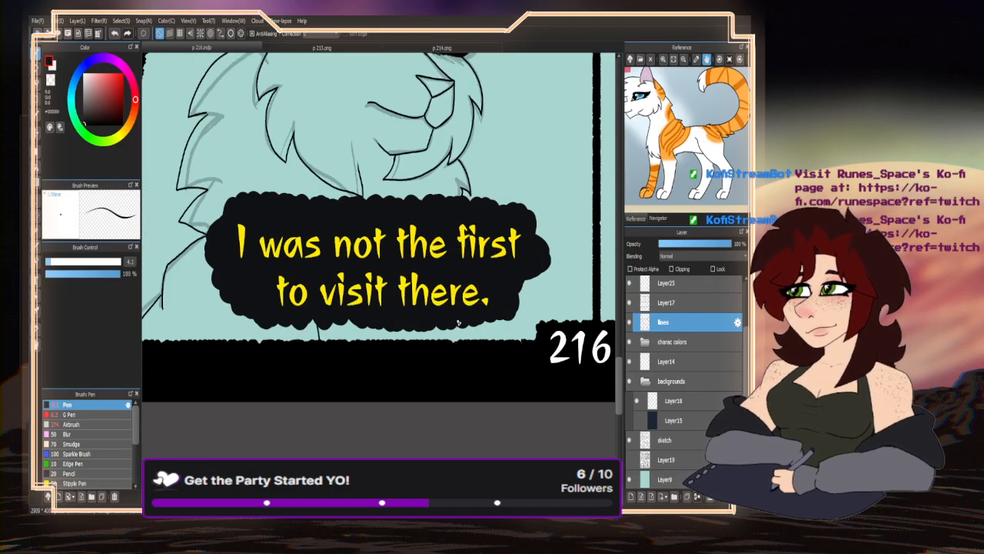
{"action": "scroll", "coordinate": [388, 368], "scroll_direction": "down", "scroll_amount": 3}
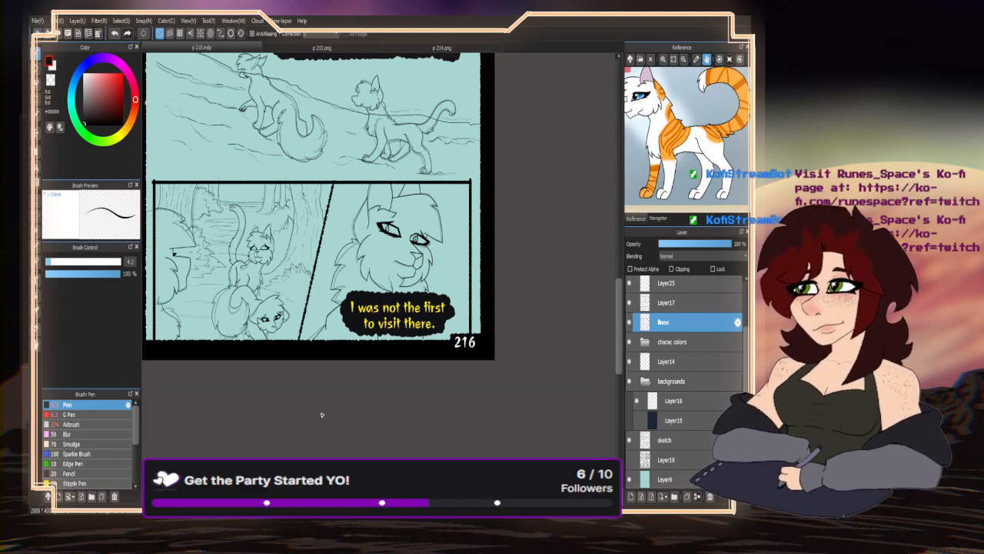
- Hide the sketch layer and show the whole page with the Navigator in place of the reference image
{"action": "left_click", "coordinate": [630, 439]}
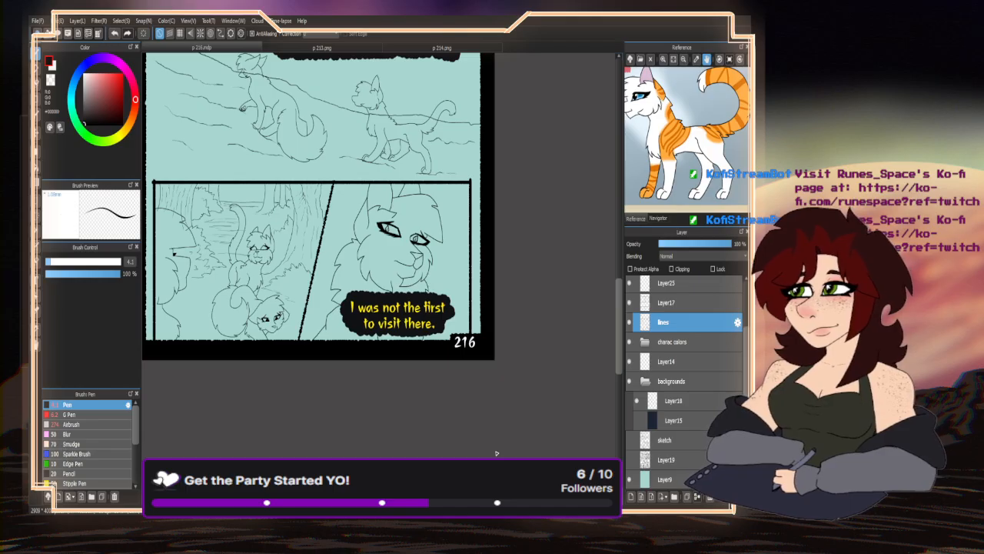
{"action": "left_click", "coordinate": [658, 218]}
{"action": "left_click", "coordinate": [651, 59]}
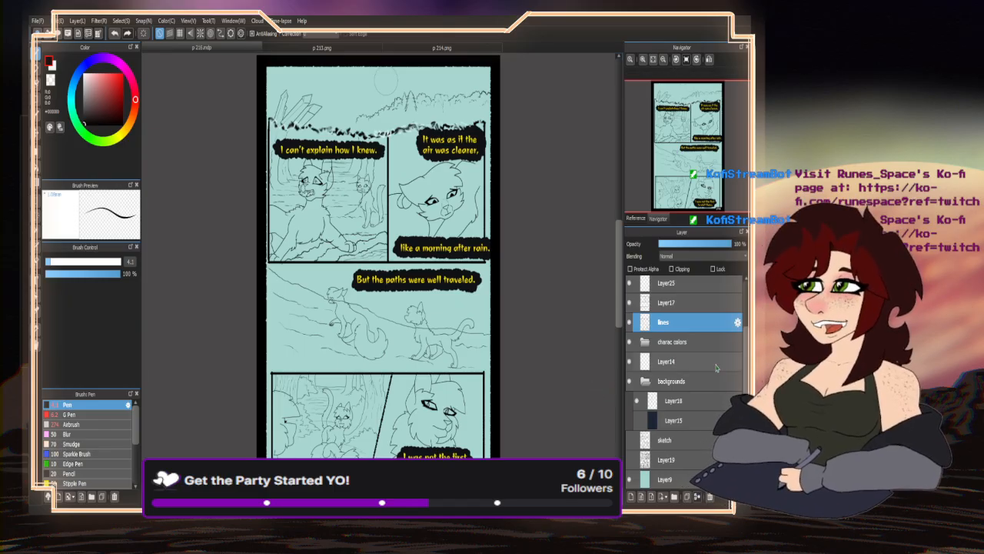
- Move the caption text "like a morning after rain." left and slightly down, away from the page edge
{"action": "scroll", "coordinate": [652, 366], "scroll_direction": "up", "scroll_amount": 5}
{"action": "left_click", "coordinate": [653, 305]}
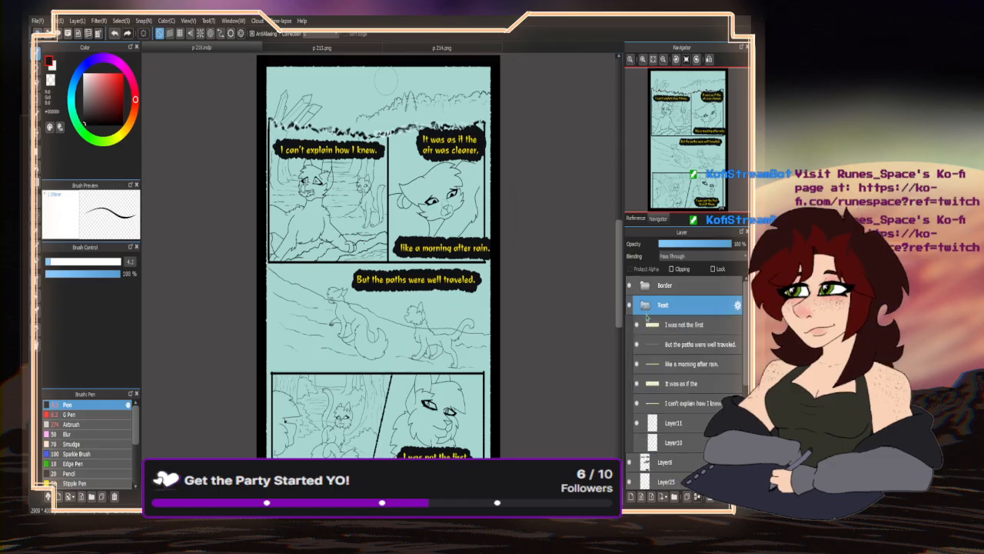
{"action": "left_click", "coordinate": [673, 363]}
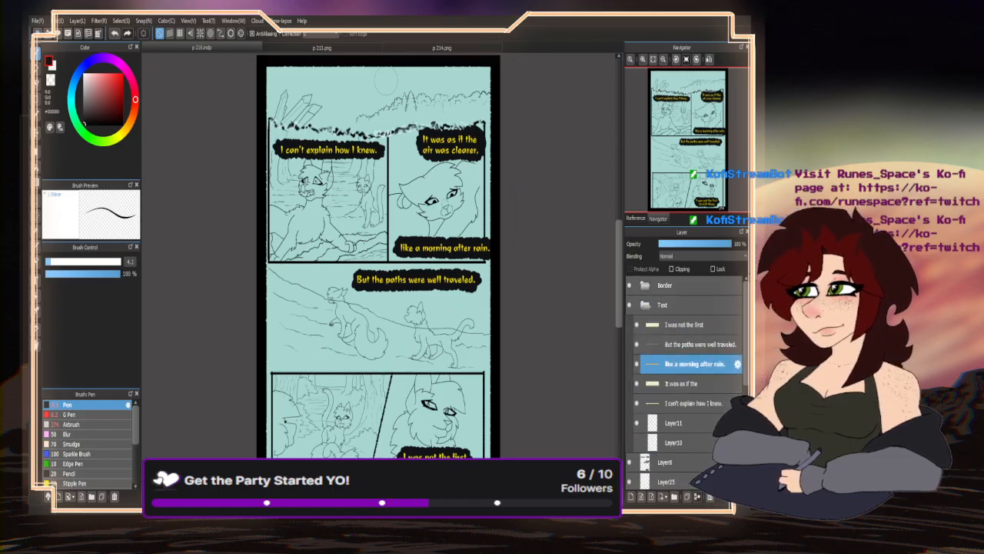
{"action": "key", "text": "v"}
{"action": "scroll", "coordinate": [453, 230], "scroll_direction": "up", "scroll_amount": 3}
{"action": "left_click_drag", "start_coordinate": [458, 224], "coordinate": [457, 237]}
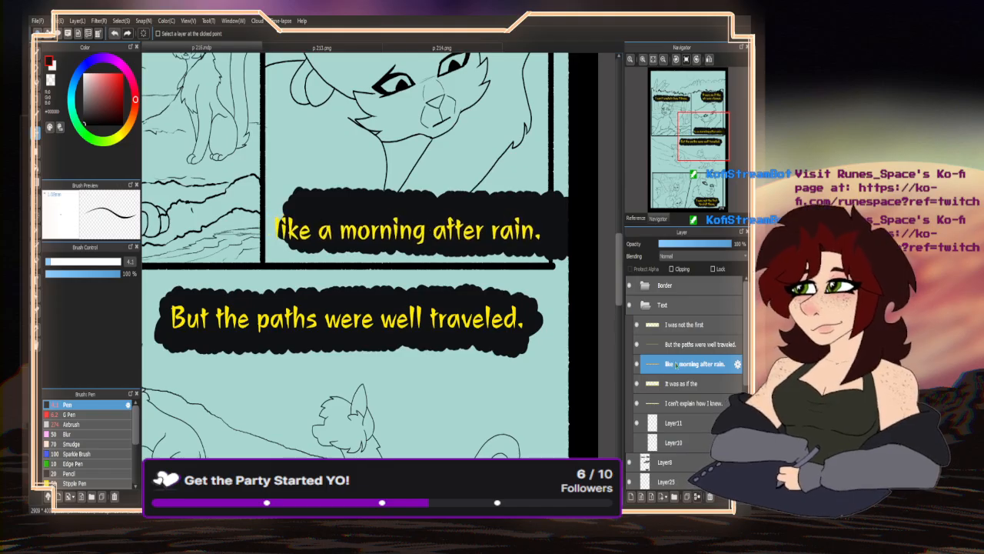
- Lasso the black caption background around "like a morning after rain." on Layer8, with the Text folder collapsed
{"action": "left_click", "coordinate": [644, 305]}
{"action": "left_click", "coordinate": [663, 326]}
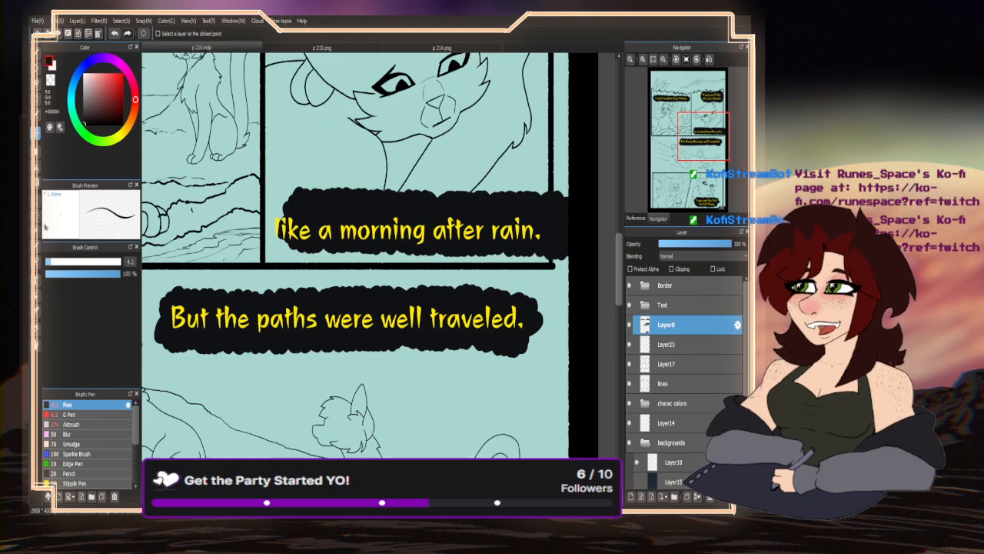
{"action": "key", "text": "m"}
{"action": "mouse_move", "coordinate": [262, 163]}
{"action": "left_mouse_down"}
{"action": "mouse_move", "coordinate": [264, 245]}
{"action": "mouse_move", "coordinate": [306, 269]}
{"action": "mouse_move", "coordinate": [401, 277]}
{"action": "left_mouse_up"}
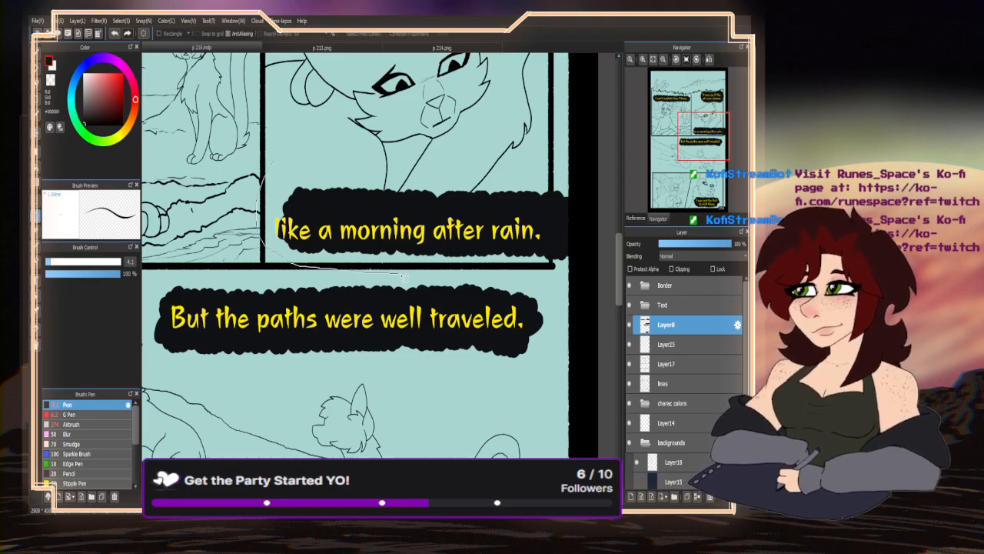
{"action": "mouse_move", "coordinate": [511, 277]}
{"action": "left_mouse_down"}
{"action": "mouse_move", "coordinate": [572, 170]}
{"action": "mouse_move", "coordinate": [268, 173]}
{"action": "left_mouse_up"}
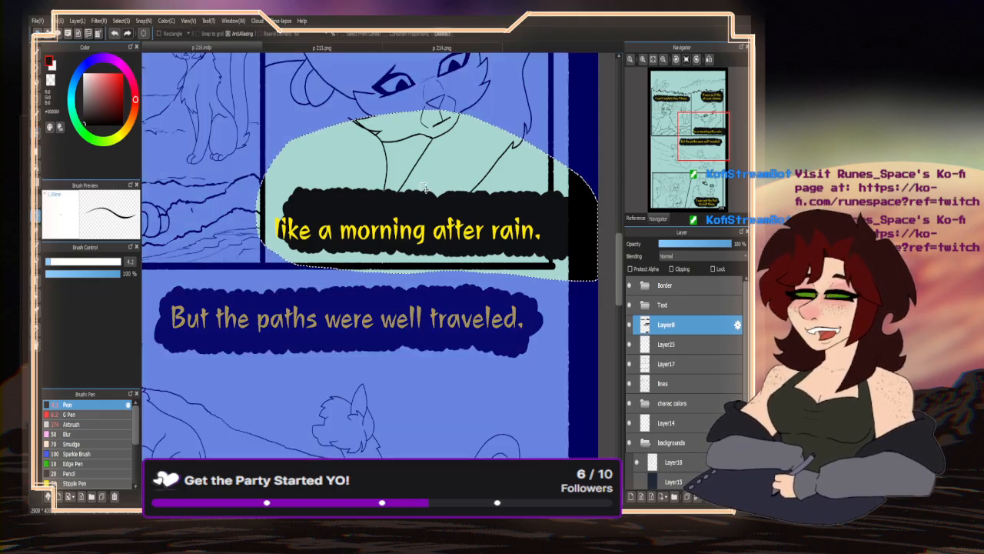
- Transform the selected caption background: move it left and slightly down behind its text, rotate it slightly counter-clockwise, narrow it slightly, and deselect
{"action": "key", "text": "ctrl+t"}
{"action": "scroll", "coordinate": [418, 215], "scroll_direction": "down", "scroll_amount": 1}
{"action": "left_click_drag", "start_coordinate": [432, 217], "coordinate": [405, 224]}
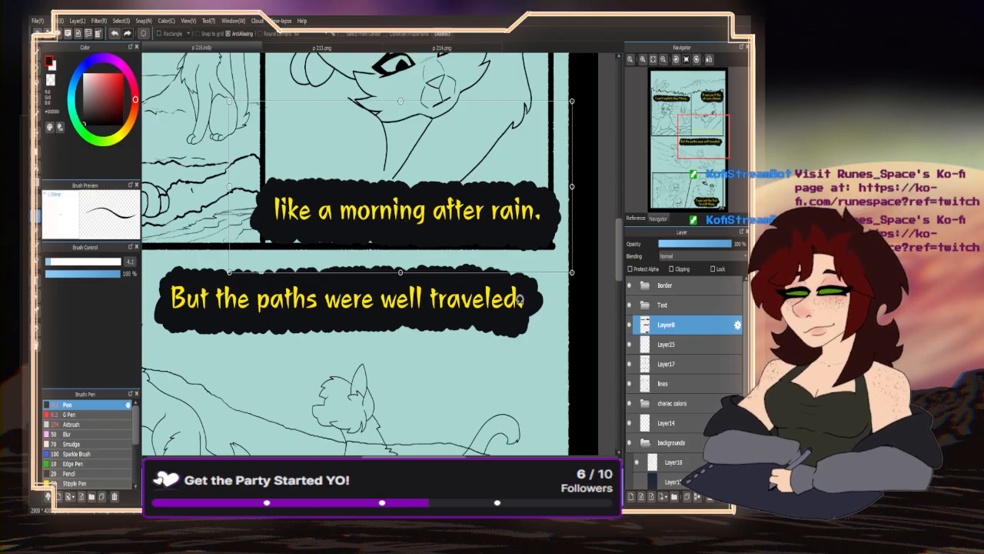
{"action": "left_click_drag", "start_coordinate": [571, 294], "coordinate": [575, 292]}
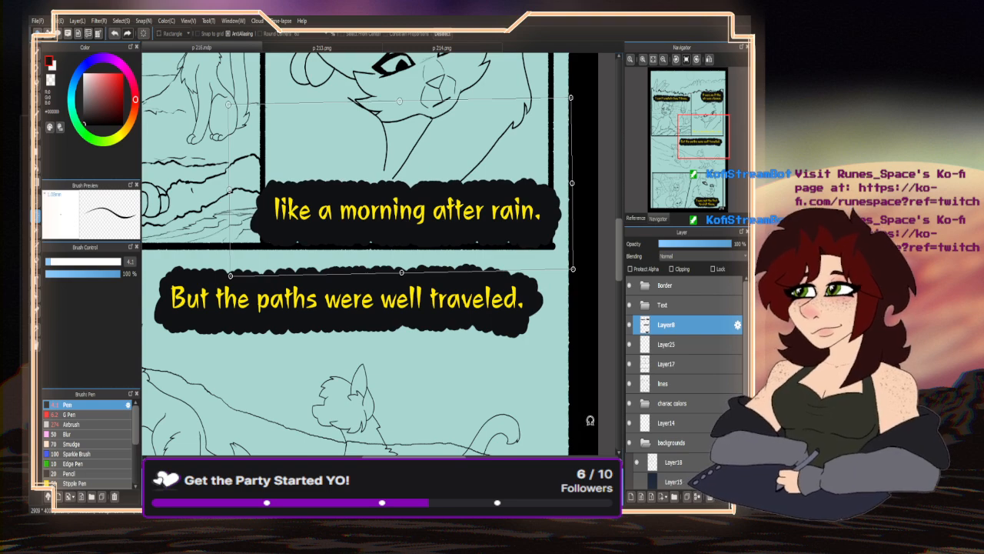
{"action": "left_click_drag", "start_coordinate": [572, 183], "coordinate": [566, 184]}
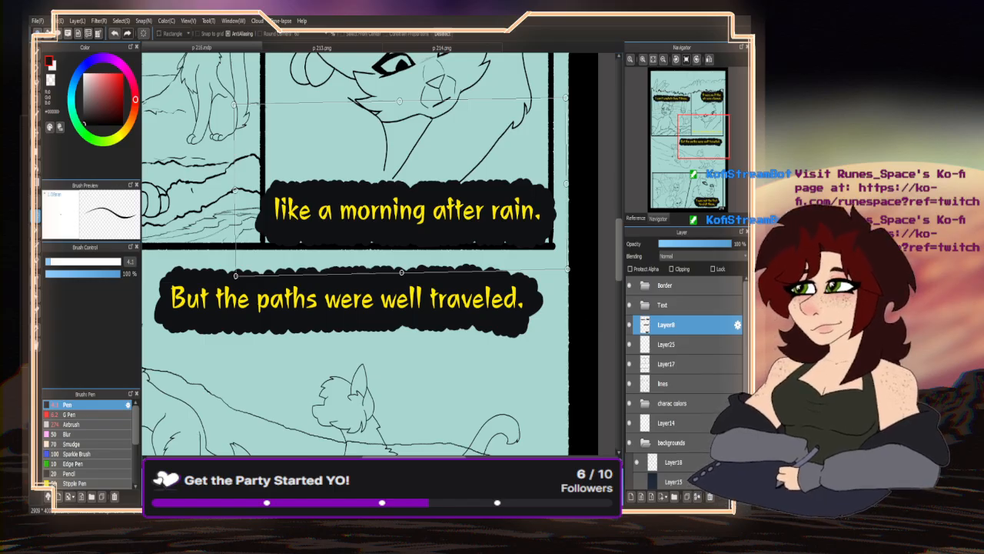
{"action": "key", "text": "Return"}
{"action": "scroll", "coordinate": [272, 369], "scroll_direction": "up", "scroll_amount": 1}
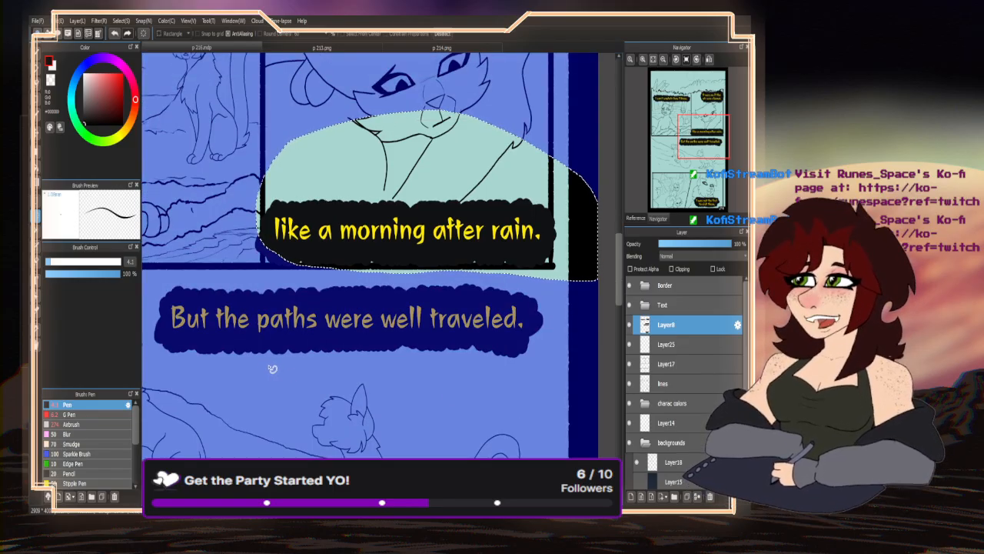
{"action": "key", "text": "ctrl+d"}
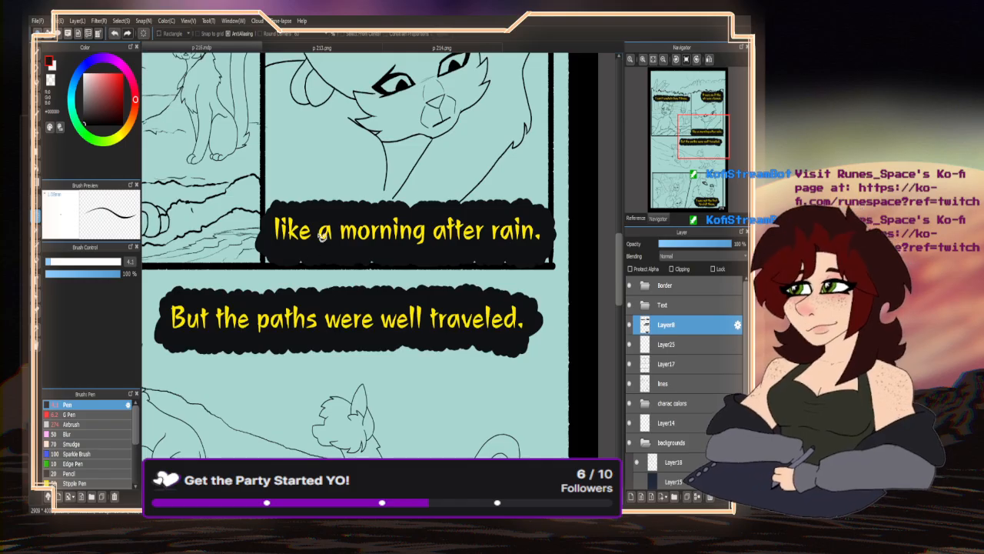
- Move the caption text "It was as if the air was clearer," slightly left, away from the panel's outer edge
{"action": "scroll", "coordinate": [322, 234], "scroll_direction": "down", "scroll_amount": 5}
{"action": "scroll", "coordinate": [375, 188], "scroll_direction": "up", "scroll_amount": 2}
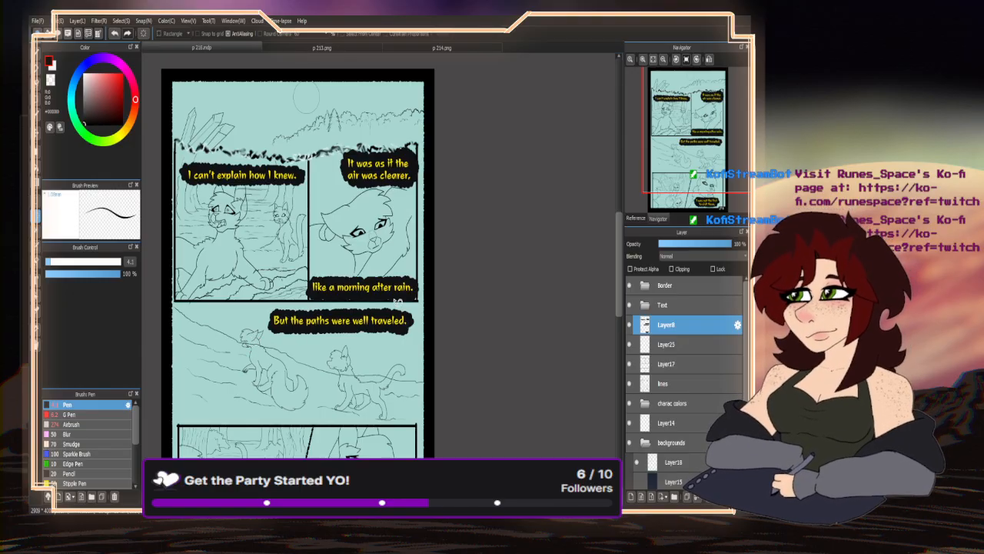
{"action": "left_click", "coordinate": [646, 306]}
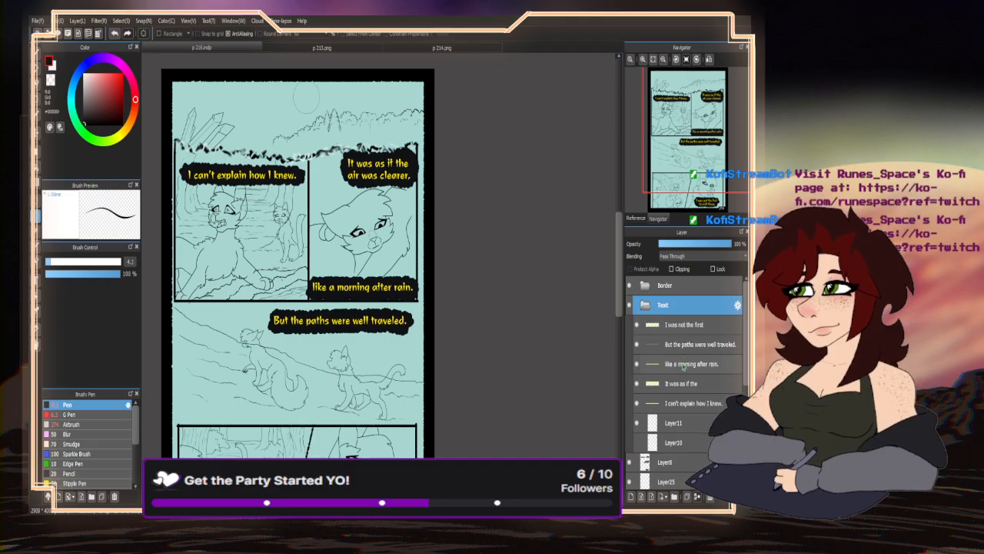
{"action": "left_click", "coordinate": [683, 384]}
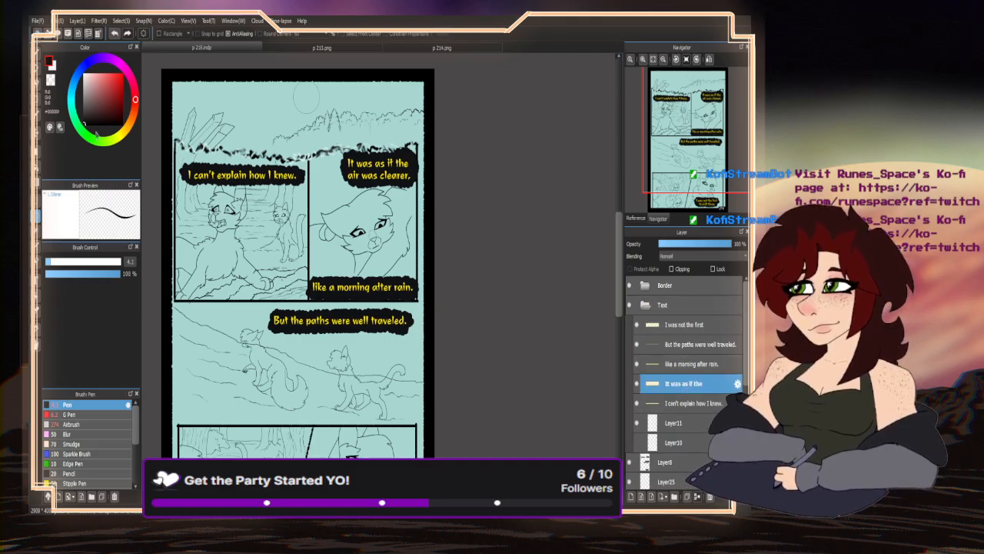
{"action": "left_click", "coordinate": [36, 134]}
{"action": "left_click_drag", "start_coordinate": [385, 176], "coordinate": [373, 177]}
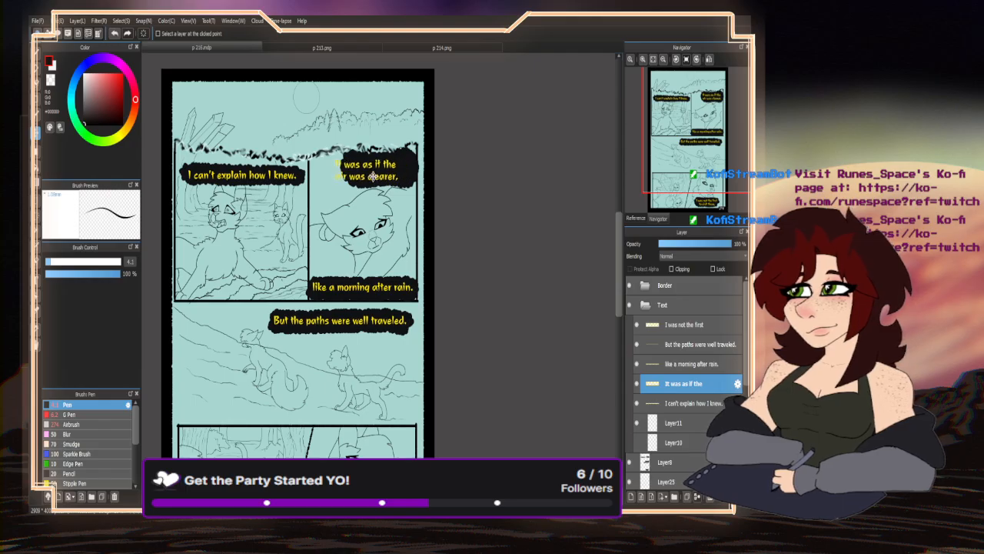
- Lasso the black background of "It was as if the air was clearer," on Layer8 and move it left behind the text
{"action": "left_click", "coordinate": [663, 462]}
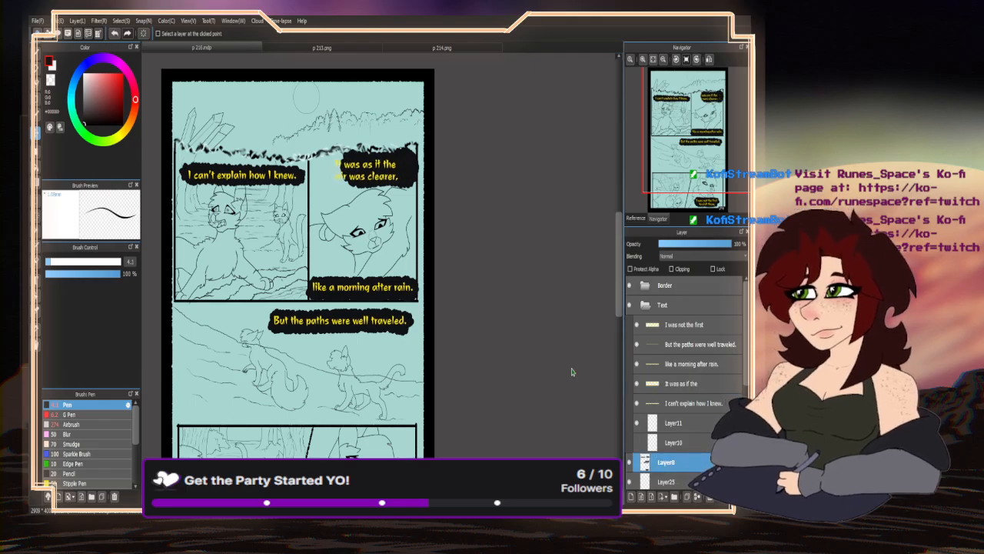
{"action": "left_click", "coordinate": [36, 215]}
{"action": "mouse_move", "coordinate": [332, 143]}
{"action": "left_mouse_down"}
{"action": "mouse_move", "coordinate": [363, 231]}
{"action": "mouse_move", "coordinate": [443, 123]}
{"action": "mouse_move", "coordinate": [366, 145]}
{"action": "left_mouse_up"}
{"action": "key", "text": "ctrl+t"}
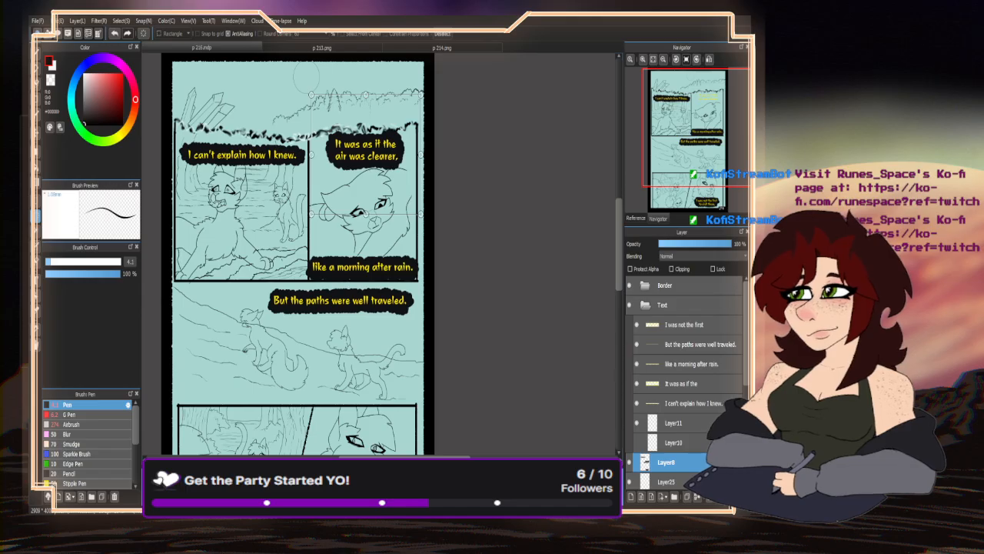
{"action": "key", "text": "Return"}
{"action": "scroll", "coordinate": [298, 254], "scroll_direction": "up", "scroll_amount": 1}
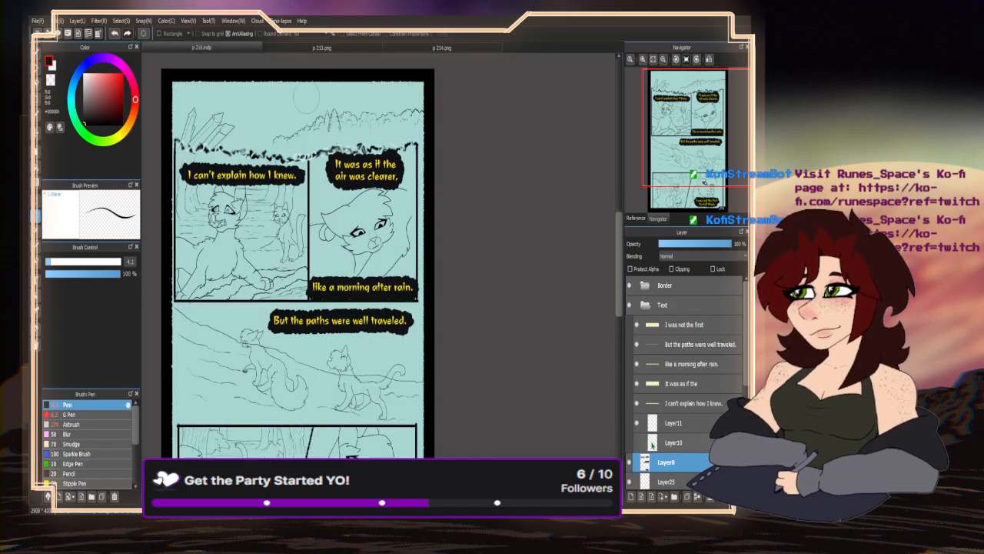
- Collapse the Text folder, add a new layer directly above the charac colors folder, and set the brush size to 24
{"action": "left_click", "coordinate": [645, 305]}
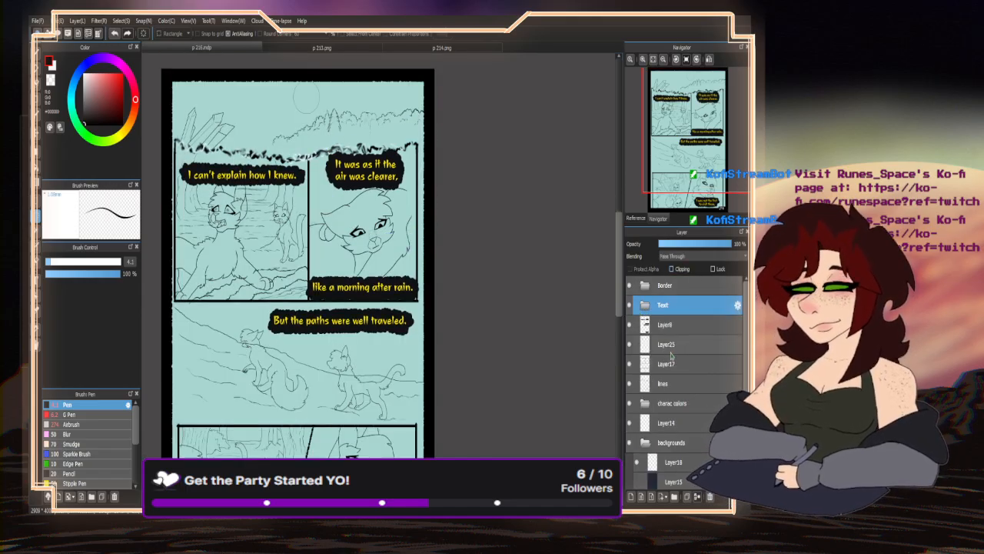
{"action": "left_click", "coordinate": [668, 403]}
{"action": "left_click", "coordinate": [630, 496]}
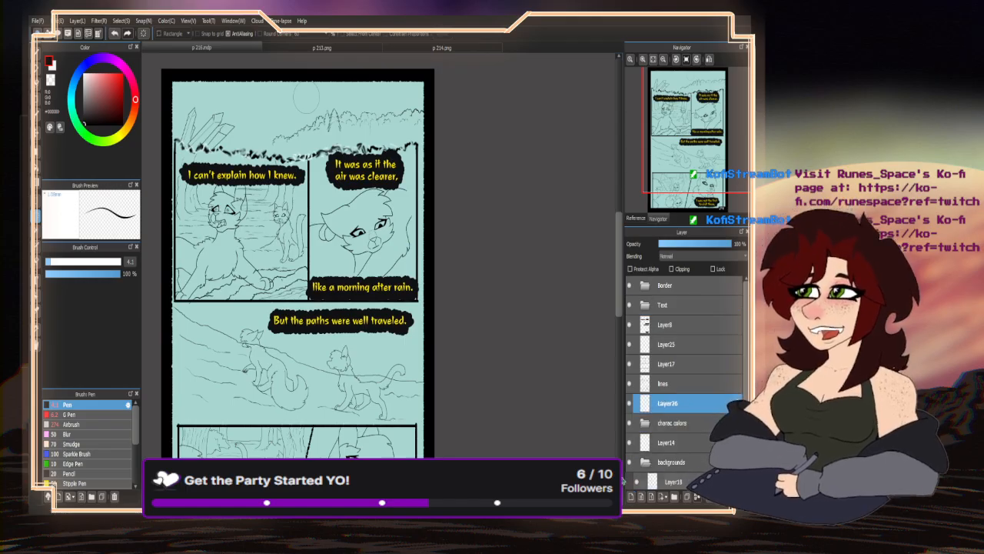
{"action": "left_click", "coordinate": [43, 54]}
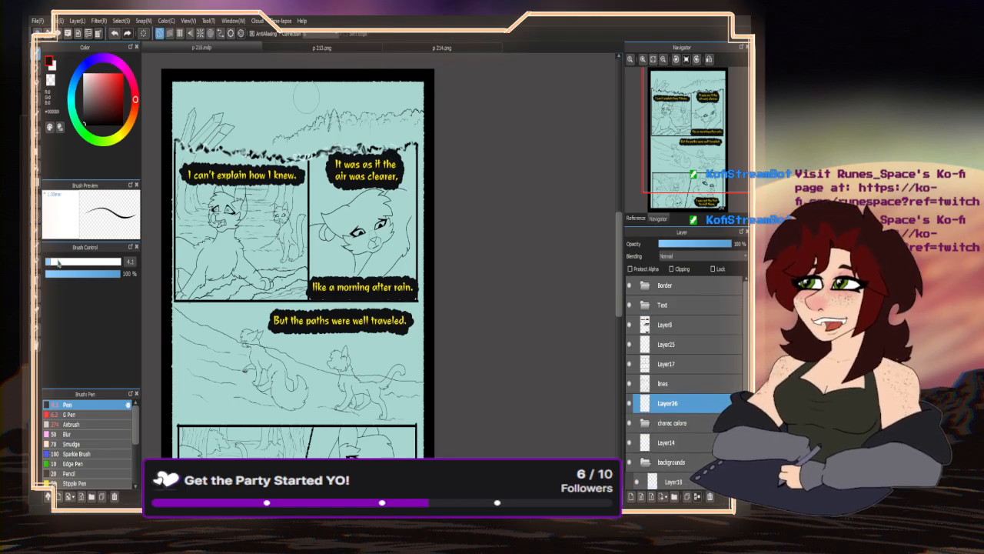
{"action": "left_click_drag", "start_coordinate": [57, 262], "coordinate": [90, 263]}
- Pick the blue from the reference palette and paint both eyes of the small sitting cat in the first caption panel, using brush size 7.9
{"action": "left_click", "coordinate": [636, 218]}
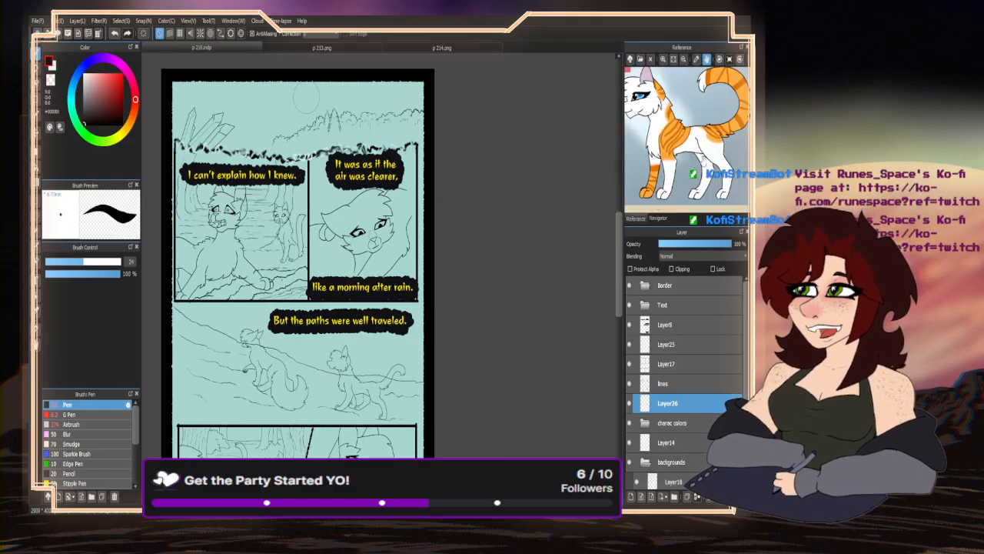
{"action": "left_click_drag", "start_coordinate": [646, 128], "coordinate": [680, 115]}
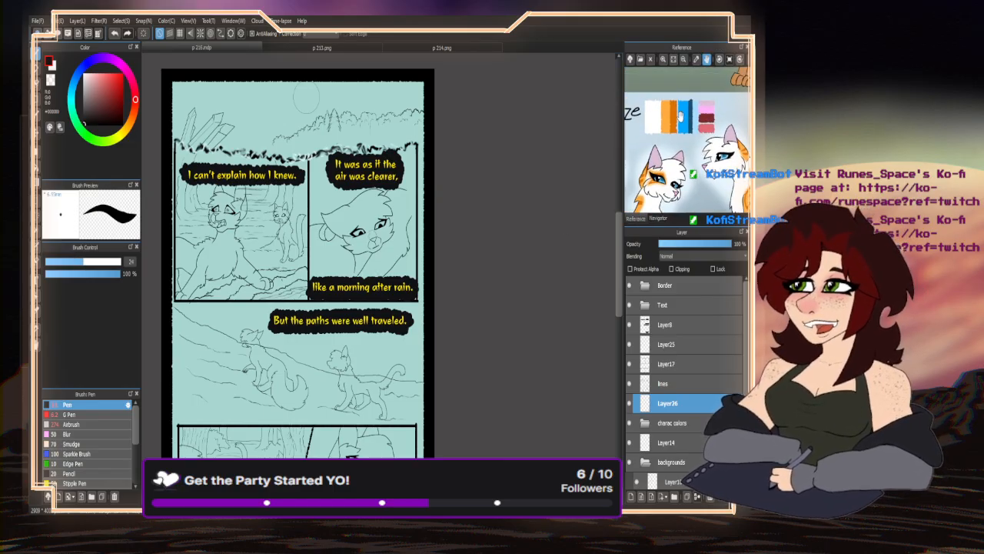
{"action": "left_click", "coordinate": [678, 129]}
{"action": "scroll", "coordinate": [268, 217], "scroll_direction": "up", "scroll_amount": 8}
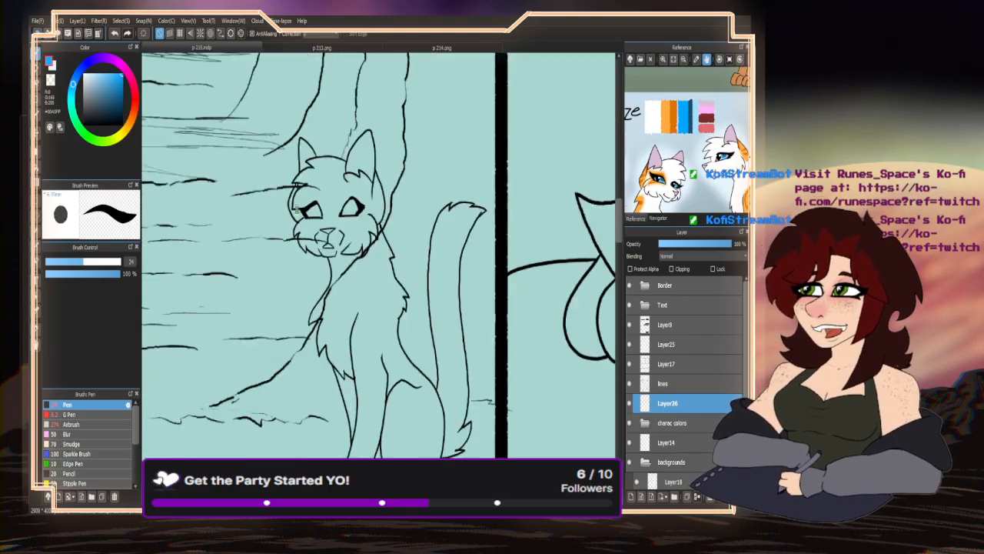
{"action": "left_click_drag", "start_coordinate": [87, 260], "coordinate": [56, 262]}
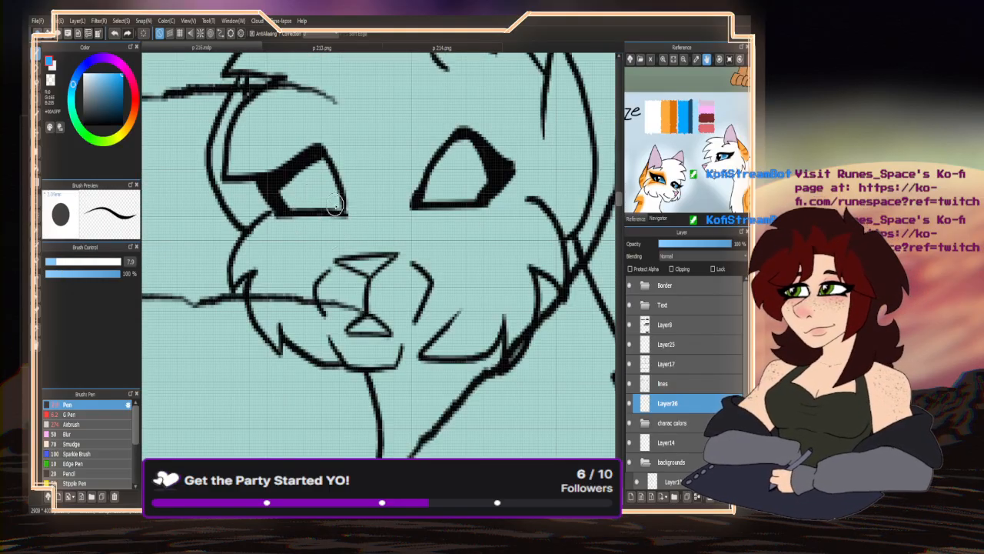
{"action": "mouse_move", "coordinate": [330, 198]}
{"action": "left_mouse_down"}
{"action": "mouse_move", "coordinate": [322, 173]}
{"action": "mouse_move", "coordinate": [312, 208]}
{"action": "mouse_move", "coordinate": [290, 196]}
{"action": "mouse_move", "coordinate": [297, 190]}
{"action": "mouse_move", "coordinate": [297, 202]}
{"action": "left_mouse_up"}
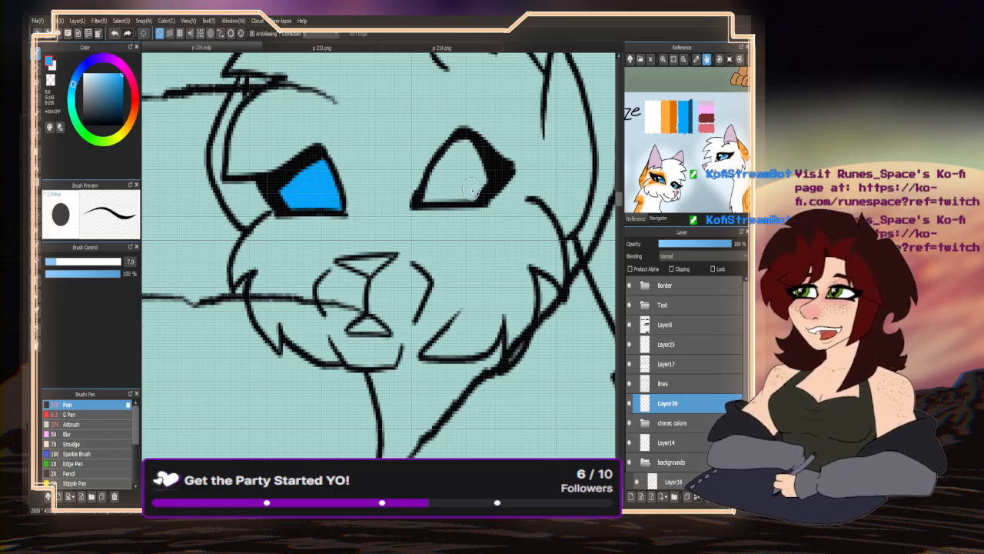
{"action": "mouse_move", "coordinate": [475, 192]}
{"action": "left_mouse_down"}
{"action": "mouse_move", "coordinate": [486, 168]}
{"action": "mouse_move", "coordinate": [460, 164]}
{"action": "mouse_move", "coordinate": [466, 149]}
{"action": "mouse_move", "coordinate": [449, 187]}
{"action": "left_mouse_up"}
- Paint both eyes of the forest cat in the lower-left comic panel with the same blue
{"action": "scroll", "coordinate": [449, 186], "scroll_direction": "down", "scroll_amount": 5}
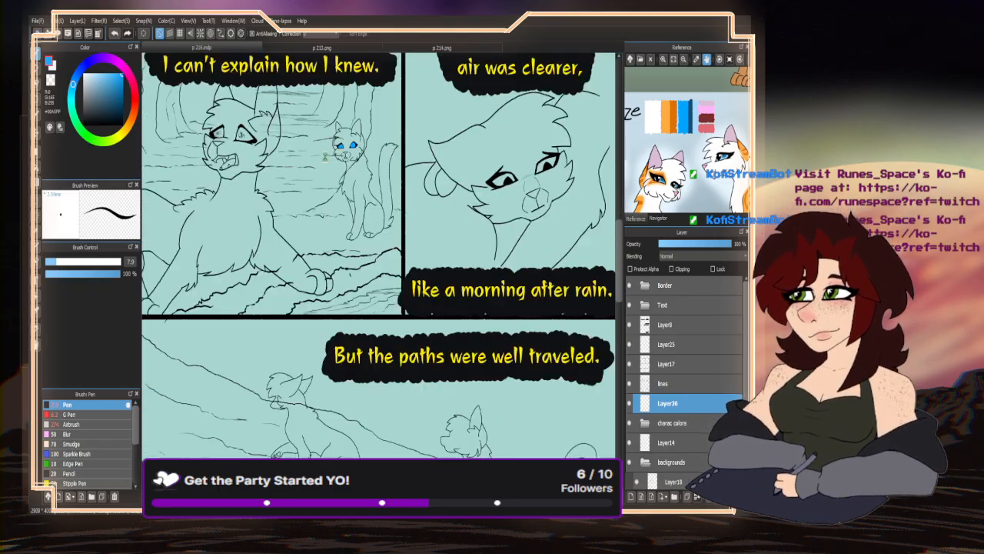
{"action": "scroll", "coordinate": [258, 413], "scroll_direction": "up", "scroll_amount": 5}
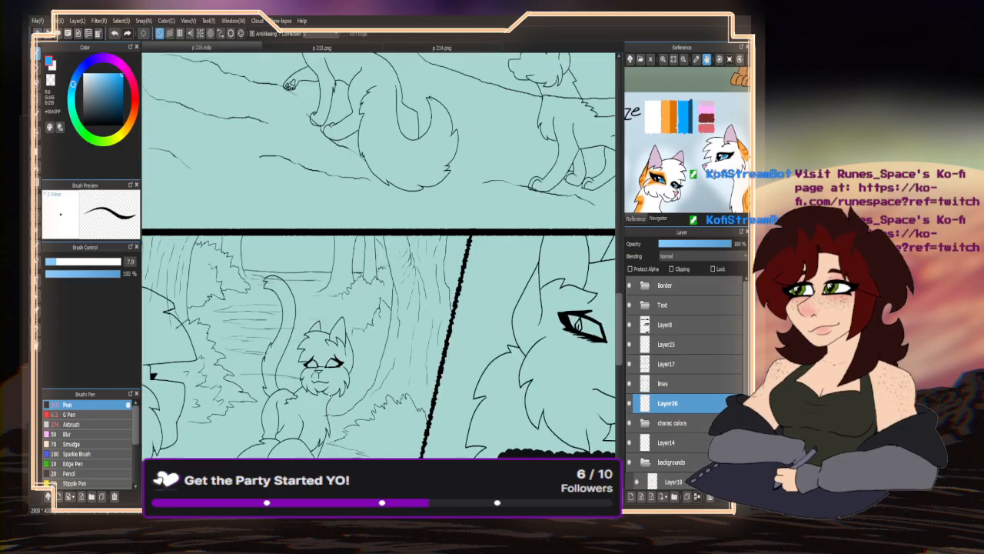
{"action": "mouse_move", "coordinate": [375, 265]}
{"action": "left_mouse_down"}
{"action": "mouse_move", "coordinate": [313, 231]}
{"action": "mouse_move", "coordinate": [280, 277]}
{"action": "mouse_move", "coordinate": [352, 267]}
{"action": "mouse_move", "coordinate": [309, 252]}
{"action": "mouse_move", "coordinate": [349, 235]}
{"action": "mouse_move", "coordinate": [285, 243]}
{"action": "mouse_move", "coordinate": [370, 246]}
{"action": "mouse_move", "coordinate": [358, 222]}
{"action": "mouse_move", "coordinate": [328, 202]}
{"action": "mouse_move", "coordinate": [288, 232]}
{"action": "mouse_move", "coordinate": [363, 226]}
{"action": "mouse_move", "coordinate": [300, 231]}
{"action": "left_mouse_up"}
{"action": "scroll", "coordinate": [323, 250], "scroll_direction": "down", "scroll_amount": 3}
{"action": "scroll", "coordinate": [346, 239], "scroll_direction": "up", "scroll_amount": 3}
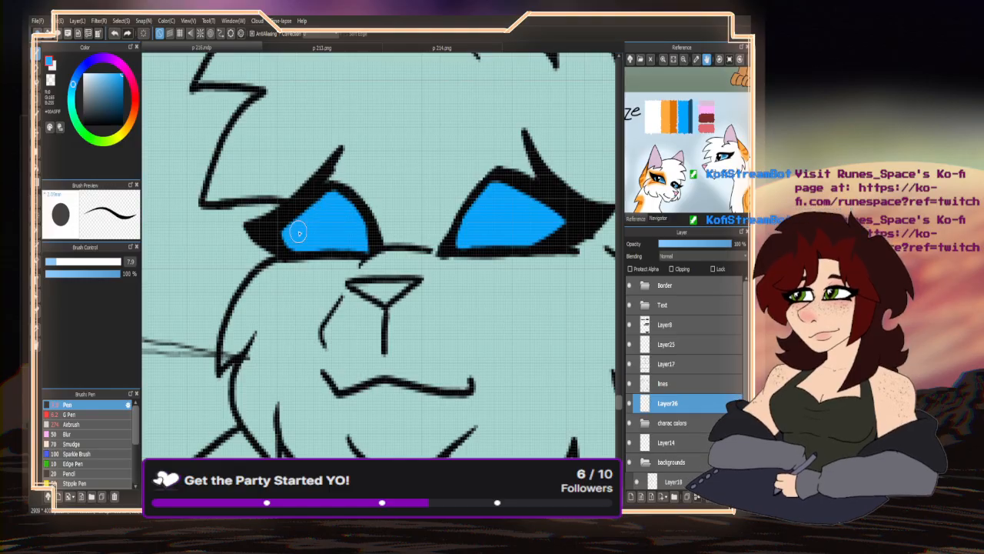
- Pick the yellow from the caption lettering and paint the far eye of the open-mouthed cat below "I can't explain how I knew."
{"action": "scroll", "coordinate": [369, 223], "scroll_direction": "down", "scroll_amount": 6}
{"action": "scroll", "coordinate": [380, 324], "scroll_direction": "down", "scroll_amount": 1}
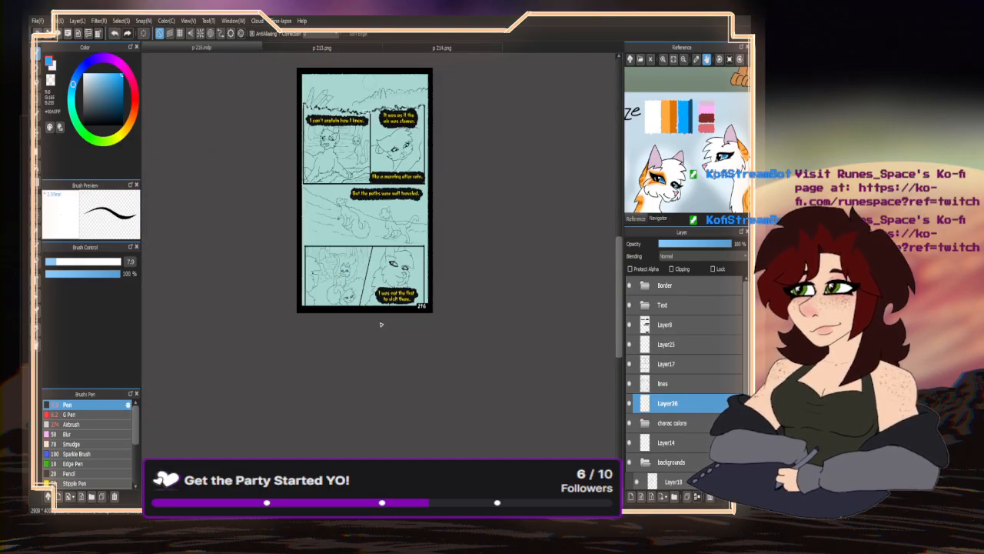
{"action": "scroll", "coordinate": [343, 146], "scroll_direction": "up", "scroll_amount": 2}
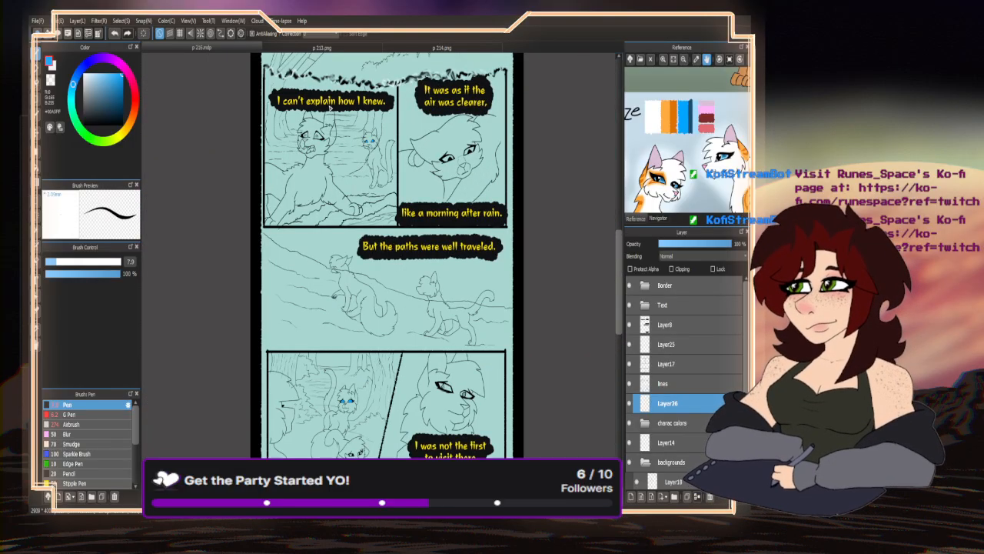
{"action": "scroll", "coordinate": [328, 108], "scroll_direction": "up", "scroll_amount": 4}
{"action": "left_click", "coordinate": [330, 167], "text": "alt"}
{"action": "scroll", "coordinate": [333, 171], "scroll_direction": "down", "scroll_amount": 1}
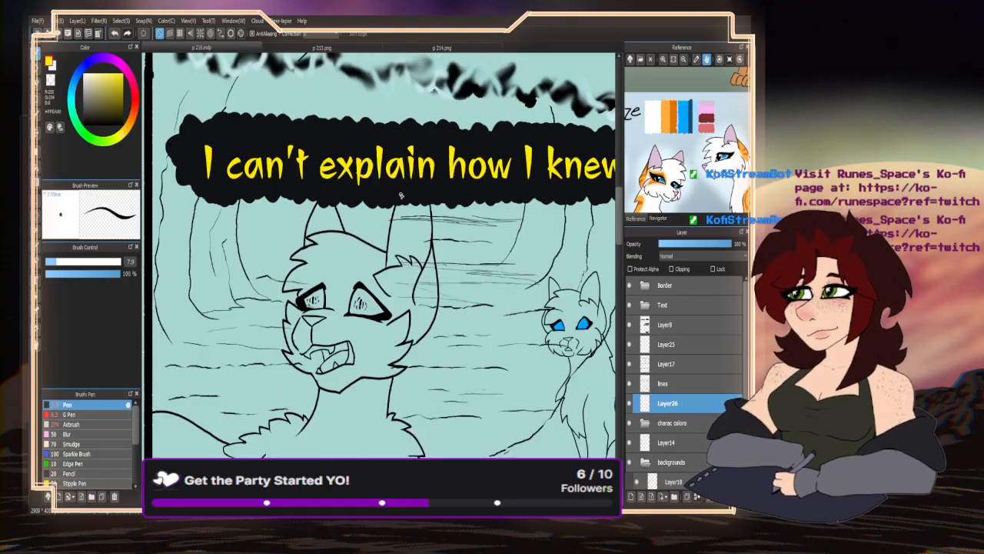
{"action": "scroll", "coordinate": [352, 310], "scroll_direction": "up", "scroll_amount": 3}
{"action": "mouse_move", "coordinate": [352, 310]}
{"action": "left_mouse_down"}
{"action": "mouse_move", "coordinate": [315, 311]}
{"action": "mouse_move", "coordinate": [342, 296]}
{"action": "mouse_move", "coordinate": [338, 278]}
{"action": "mouse_move", "coordinate": [355, 266]}
{"action": "mouse_move", "coordinate": [350, 296]}
{"action": "mouse_move", "coordinate": [361, 269]}
{"action": "mouse_move", "coordinate": [359, 285]}
{"action": "left_mouse_up"}
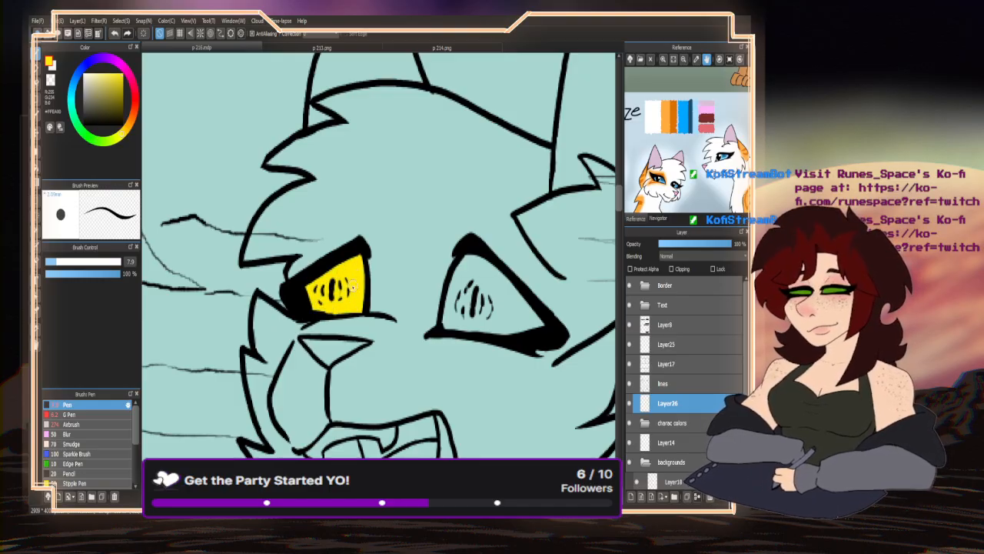
- Enlarge the brush to 12.4 and fill the open-mouthed cat's larger, near eye with yellow
{"action": "scroll", "coordinate": [377, 260], "scroll_direction": "down", "scroll_amount": 1}
{"action": "scroll", "coordinate": [433, 307], "scroll_direction": "up", "scroll_amount": 2}
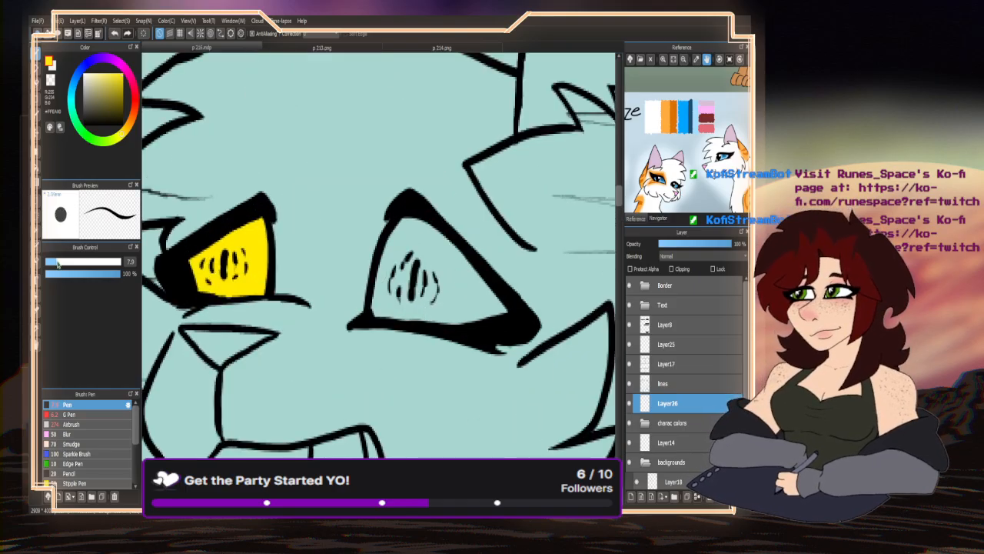
{"action": "left_click_drag", "start_coordinate": [58, 262], "coordinate": [82, 262]}
{"action": "mouse_move", "coordinate": [504, 311]}
{"action": "left_mouse_down"}
{"action": "mouse_move", "coordinate": [434, 315]}
{"action": "mouse_move", "coordinate": [380, 306]}
{"action": "mouse_move", "coordinate": [379, 293]}
{"action": "mouse_move", "coordinate": [379, 305]}
{"action": "mouse_move", "coordinate": [392, 252]}
{"action": "left_mouse_up"}
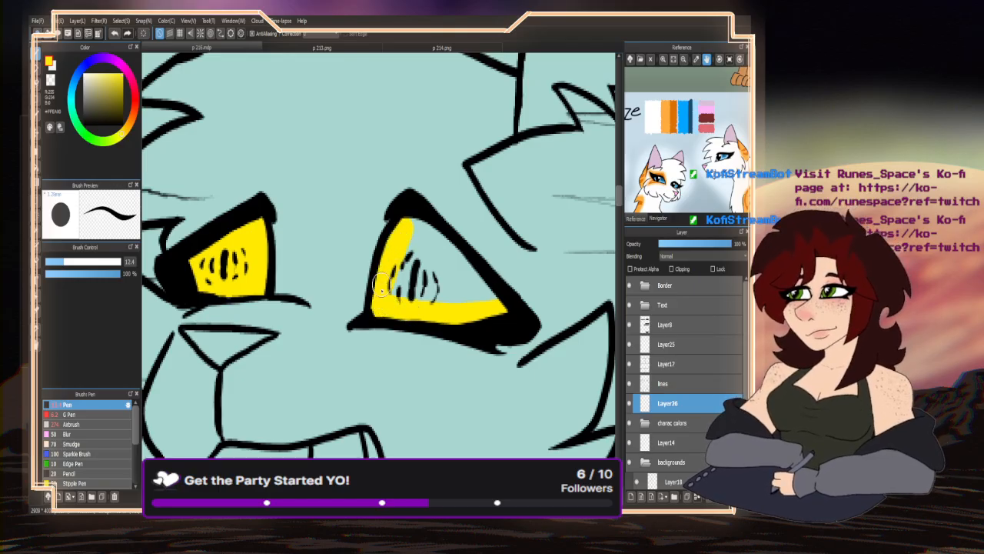
{"action": "mouse_move", "coordinate": [378, 284]}
{"action": "left_mouse_down"}
{"action": "mouse_move", "coordinate": [406, 241]}
{"action": "mouse_move", "coordinate": [419, 279]}
{"action": "mouse_move", "coordinate": [468, 303]}
{"action": "mouse_move", "coordinate": [493, 303]}
{"action": "mouse_move", "coordinate": [437, 264]}
{"action": "mouse_move", "coordinate": [464, 294]}
{"action": "mouse_move", "coordinate": [476, 285]}
{"action": "mouse_move", "coordinate": [463, 260]}
{"action": "mouse_move", "coordinate": [407, 225]}
{"action": "left_mouse_up"}
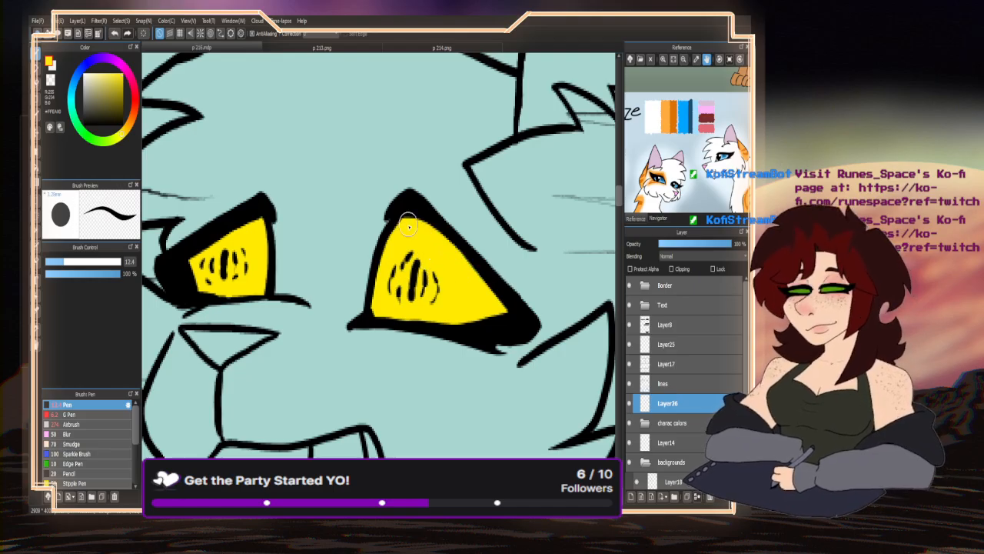
- Paint both eyes of the cat below "It was as if the air was clearer," yellow and erase the overspill under the first eye
{"action": "scroll", "coordinate": [408, 225], "scroll_direction": "down", "scroll_amount": 6}
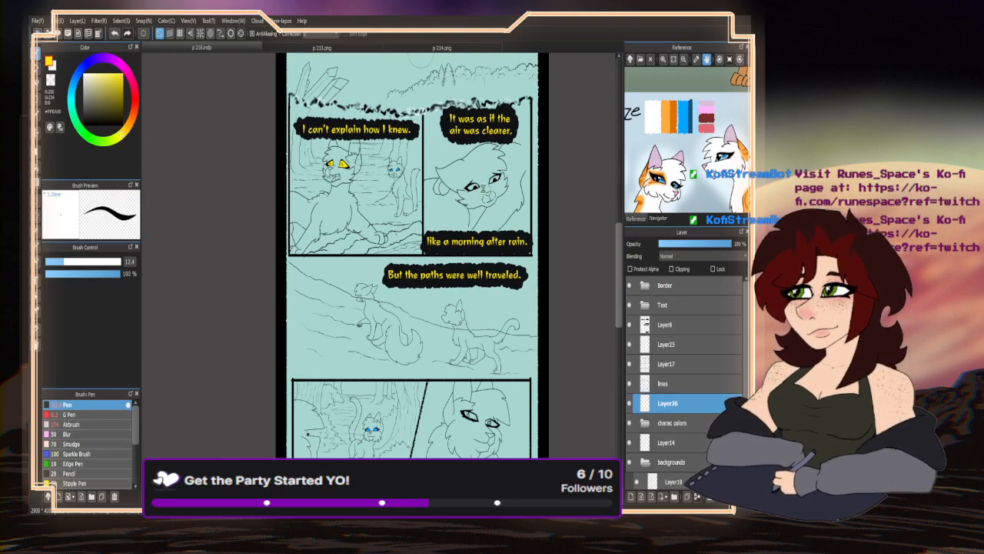
{"action": "scroll", "coordinate": [338, 164], "scroll_direction": "up", "scroll_amount": 6}
{"action": "mouse_move", "coordinate": [487, 181]}
{"action": "left_mouse_down"}
{"action": "mouse_move", "coordinate": [474, 156]}
{"action": "mouse_move", "coordinate": [445, 154]}
{"action": "mouse_move", "coordinate": [395, 163]}
{"action": "mouse_move", "coordinate": [362, 184]}
{"action": "mouse_move", "coordinate": [373, 197]}
{"action": "mouse_move", "coordinate": [442, 208]}
{"action": "mouse_move", "coordinate": [381, 210]}
{"action": "mouse_move", "coordinate": [411, 174]}
{"action": "left_mouse_up"}
{"action": "key", "text": "x"}
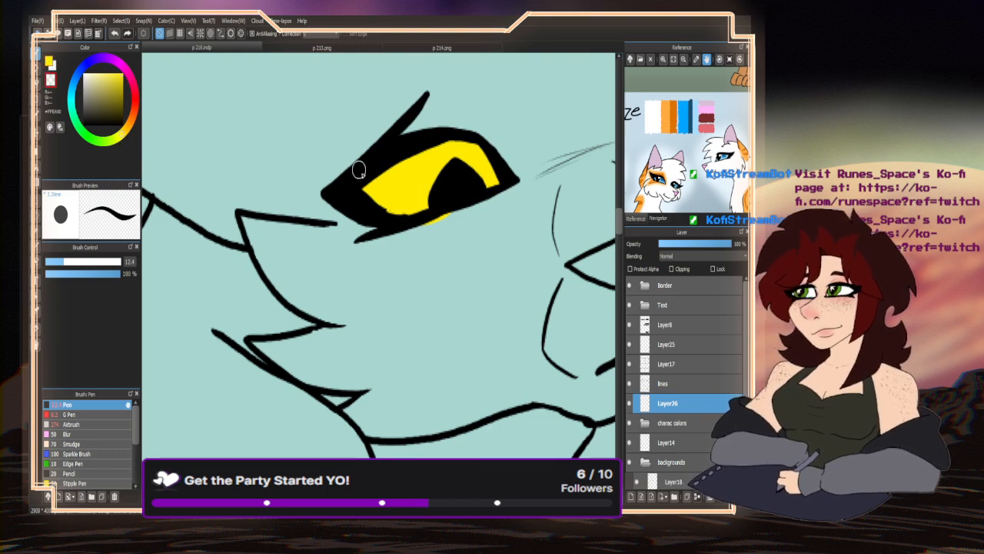
{"action": "mouse_move", "coordinate": [450, 209]}
{"action": "left_mouse_down"}
{"action": "mouse_move", "coordinate": [423, 204]}
{"action": "mouse_move", "coordinate": [406, 212]}
{"action": "mouse_move", "coordinate": [428, 187]}
{"action": "mouse_move", "coordinate": [416, 181]}
{"action": "mouse_move", "coordinate": [482, 152]}
{"action": "mouse_move", "coordinate": [438, 166]}
{"action": "mouse_move", "coordinate": [463, 159]}
{"action": "mouse_move", "coordinate": [451, 189]}
{"action": "left_mouse_up"}
{"action": "left_click", "coordinate": [49, 61]}
{"action": "left_click_drag", "start_coordinate": [473, 176], "coordinate": [471, 166]}
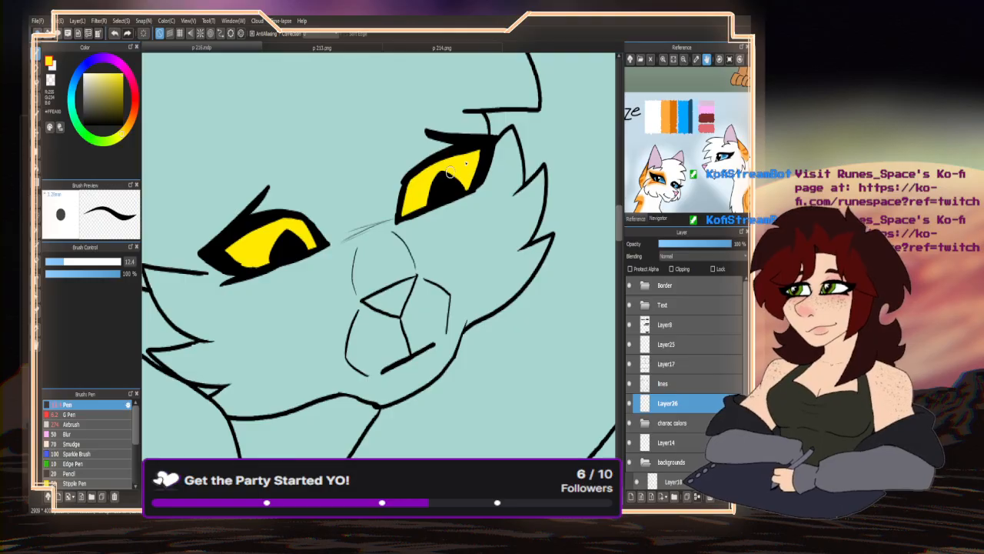
- Paint both eyes of the small cat at the bottom of the lower-left comic panel with the same yellow
{"action": "scroll", "coordinate": [434, 146], "scroll_direction": "down", "scroll_amount": 8}
{"action": "scroll", "coordinate": [342, 309], "scroll_direction": "up", "scroll_amount": 8}
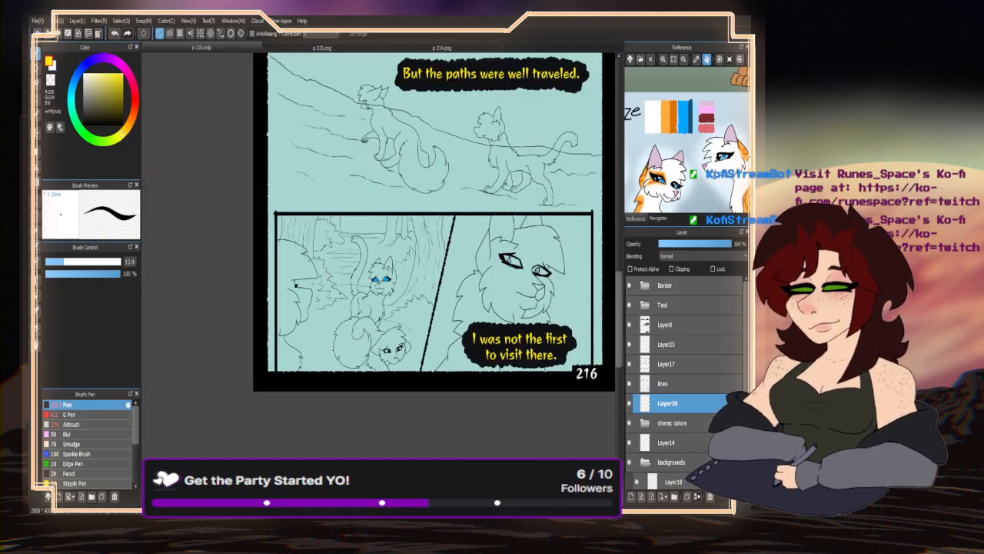
{"action": "mouse_move", "coordinate": [356, 246]}
{"action": "left_mouse_down"}
{"action": "mouse_move", "coordinate": [378, 223]}
{"action": "mouse_move", "coordinate": [359, 219]}
{"action": "mouse_move", "coordinate": [368, 205]}
{"action": "mouse_move", "coordinate": [306, 221]}
{"action": "left_mouse_up"}
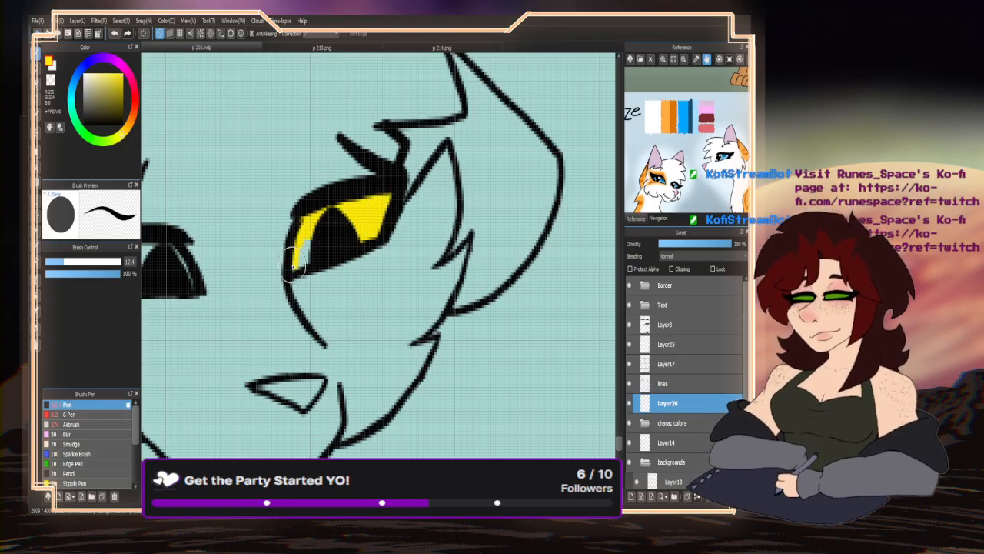
{"action": "scroll", "coordinate": [315, 227], "scroll_direction": "down", "scroll_amount": 2}
{"action": "scroll", "coordinate": [368, 228], "scroll_direction": "up", "scroll_amount": 4}
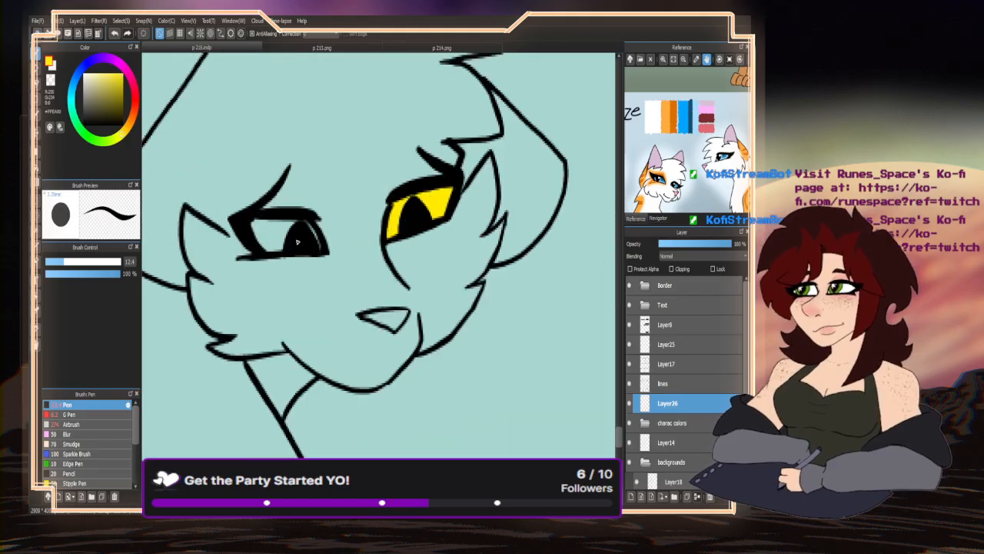
{"action": "mouse_move", "coordinate": [325, 246]}
{"action": "left_mouse_down"}
{"action": "mouse_move", "coordinate": [298, 208]}
{"action": "mouse_move", "coordinate": [311, 226]}
{"action": "mouse_move", "coordinate": [243, 242]}
{"action": "mouse_move", "coordinate": [270, 226]}
{"action": "mouse_move", "coordinate": [219, 223]}
{"action": "left_mouse_up"}
{"action": "scroll", "coordinate": [219, 223], "scroll_direction": "down", "scroll_amount": 5}
{"action": "scroll", "coordinate": [321, 267], "scroll_direction": "down", "scroll_amount": 4}
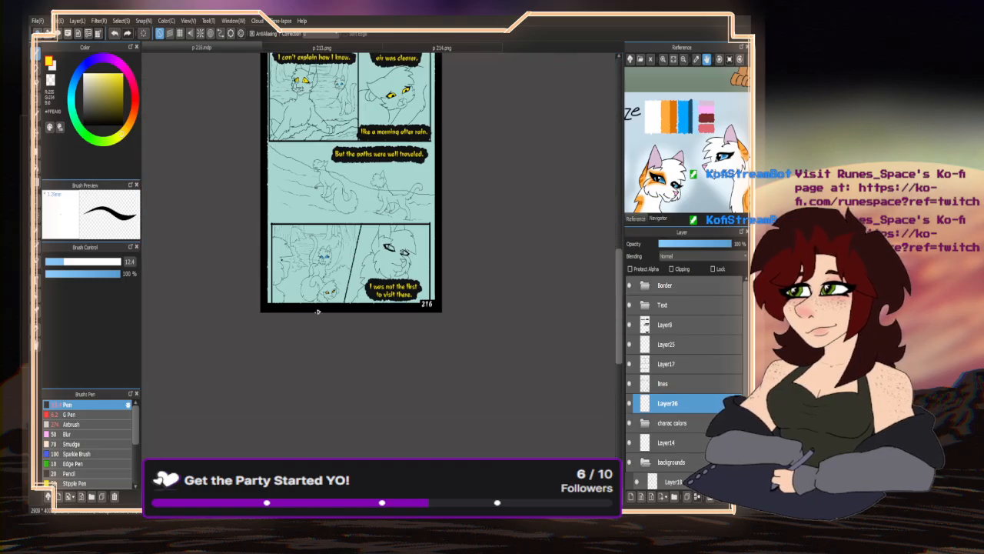
- Pick the green from the grey cat's reference palette and paint the near eye of the close-up cat in the last panel
{"action": "left_click_drag", "start_coordinate": [668, 173], "coordinate": [686, 94]}
{"action": "left_click_drag", "start_coordinate": [661, 192], "coordinate": [688, 96]}
{"action": "left_click_drag", "start_coordinate": [675, 251], "coordinate": [673, 263]}
{"action": "left_click_drag", "start_coordinate": [711, 131], "coordinate": [658, 181]}
{"action": "right_click", "coordinate": [701, 106]}
{"action": "scroll", "coordinate": [359, 270], "scroll_direction": "up", "scroll_amount": 4}
{"action": "scroll", "coordinate": [358, 248], "scroll_direction": "up", "scroll_amount": 3}
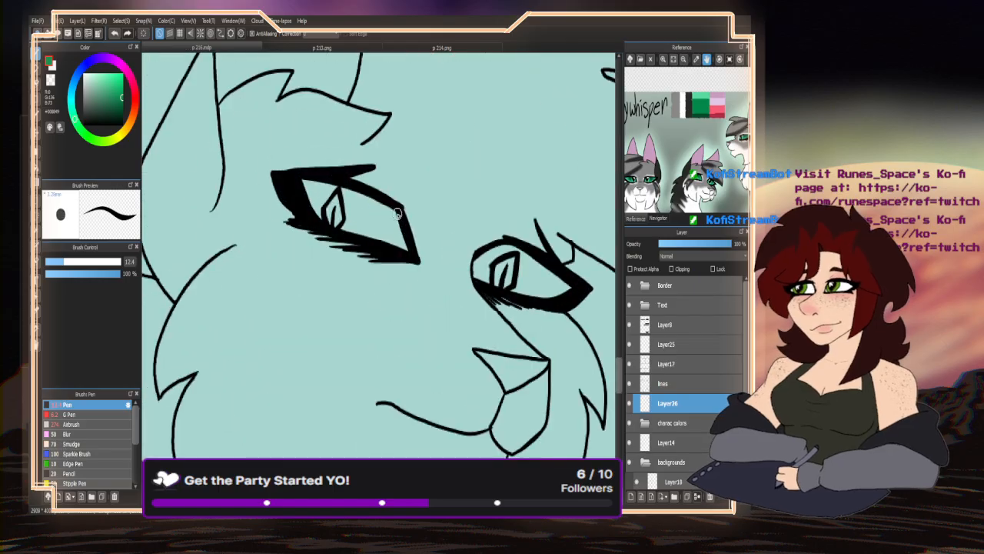
{"action": "mouse_move", "coordinate": [399, 246]}
{"action": "left_mouse_down"}
{"action": "mouse_move", "coordinate": [392, 212]}
{"action": "mouse_move", "coordinate": [406, 247]}
{"action": "mouse_move", "coordinate": [344, 229]}
{"action": "mouse_move", "coordinate": [311, 208]}
{"action": "mouse_move", "coordinate": [322, 216]}
{"action": "mouse_move", "coordinate": [303, 183]}
{"action": "mouse_move", "coordinate": [392, 208]}
{"action": "mouse_move", "coordinate": [322, 188]}
{"action": "mouse_move", "coordinate": [387, 219]}
{"action": "mouse_move", "coordinate": [320, 197]}
{"action": "mouse_move", "coordinate": [376, 228]}
{"action": "mouse_move", "coordinate": [318, 218]}
{"action": "left_mouse_up"}
{"action": "scroll", "coordinate": [302, 220], "scroll_direction": "down", "scroll_amount": 1}
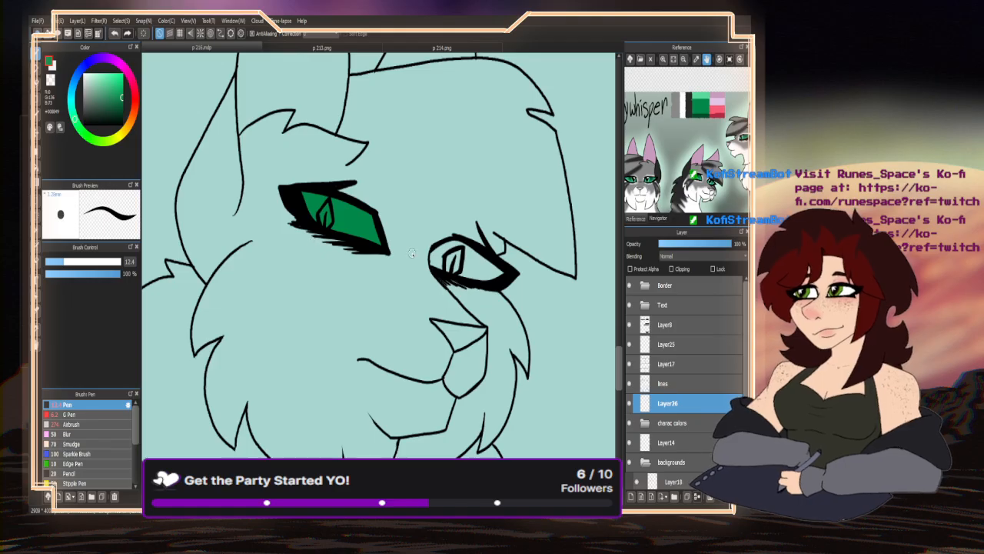
- Enlarge the brush to 29 and fill the far eye of the last-panel cat with green
{"action": "left_click", "coordinate": [78, 262]}
{"action": "scroll", "coordinate": [455, 265], "scroll_direction": "up", "scroll_amount": 2}
{"action": "mouse_move", "coordinate": [439, 263]}
{"action": "left_mouse_down"}
{"action": "mouse_move", "coordinate": [510, 271]}
{"action": "mouse_move", "coordinate": [476, 259]}
{"action": "mouse_move", "coordinate": [457, 230]}
{"action": "mouse_move", "coordinate": [434, 231]}
{"action": "mouse_move", "coordinate": [436, 258]}
{"action": "mouse_move", "coordinate": [399, 248]}
{"action": "mouse_move", "coordinate": [412, 245]}
{"action": "mouse_move", "coordinate": [405, 227]}
{"action": "mouse_move", "coordinate": [382, 254]}
{"action": "mouse_move", "coordinate": [388, 231]}
{"action": "left_mouse_up"}
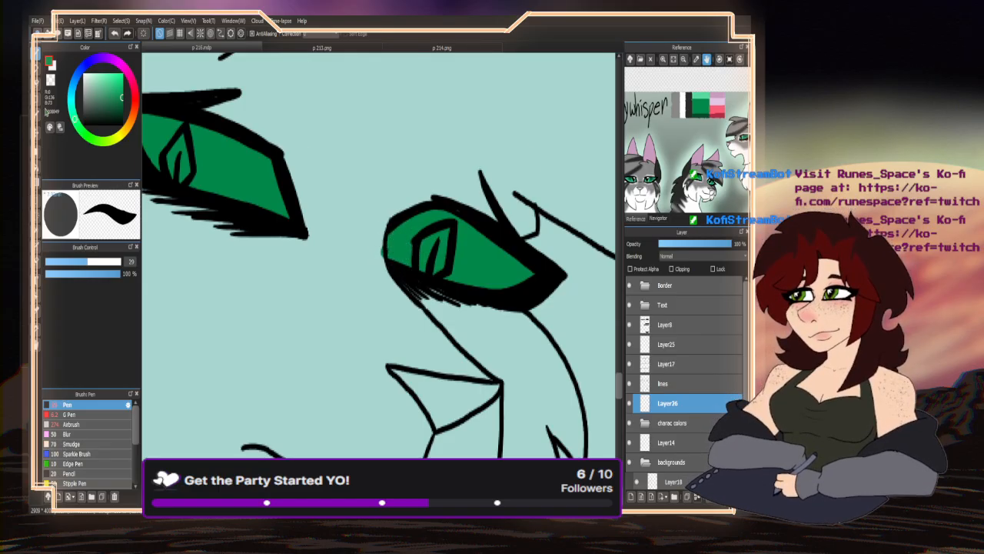
- Reduce the pen size to 13.8, add a new layer above Layer26 and clip it to the eye colours
{"action": "left_click", "coordinate": [50, 80]}
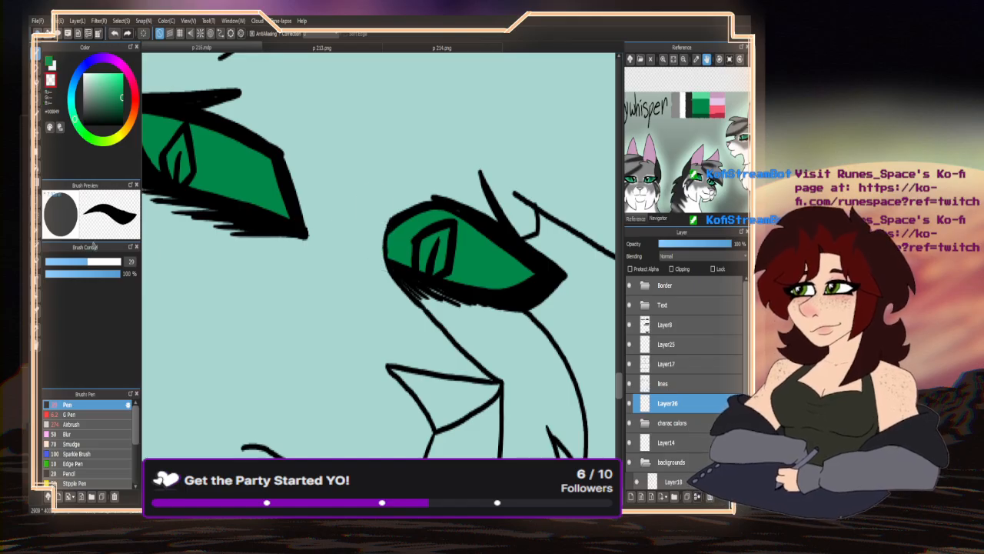
{"action": "left_click", "coordinate": [74, 264]}
{"action": "left_click", "coordinate": [631, 496]}
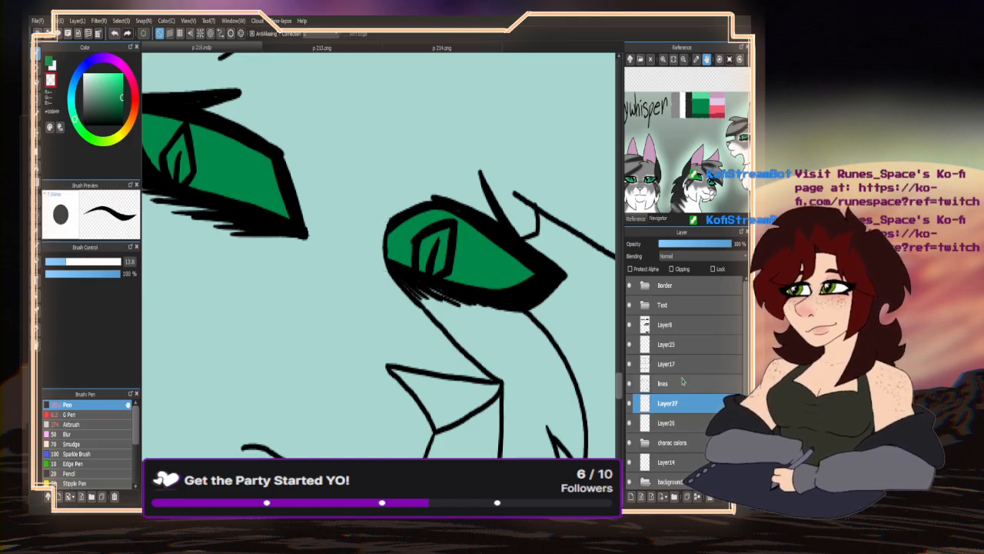
{"action": "left_click", "coordinate": [677, 270]}
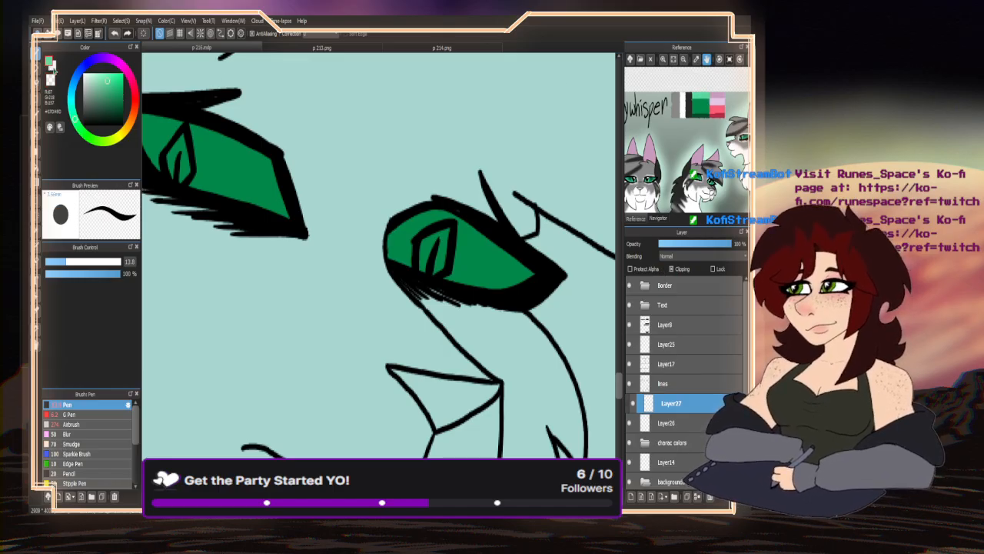
- Pick the light and dark greens from the reference palette and airbrush light green highlights on both green eyes at size 45
{"action": "key", "text": "x"}
{"action": "left_click", "coordinate": [699, 112]}
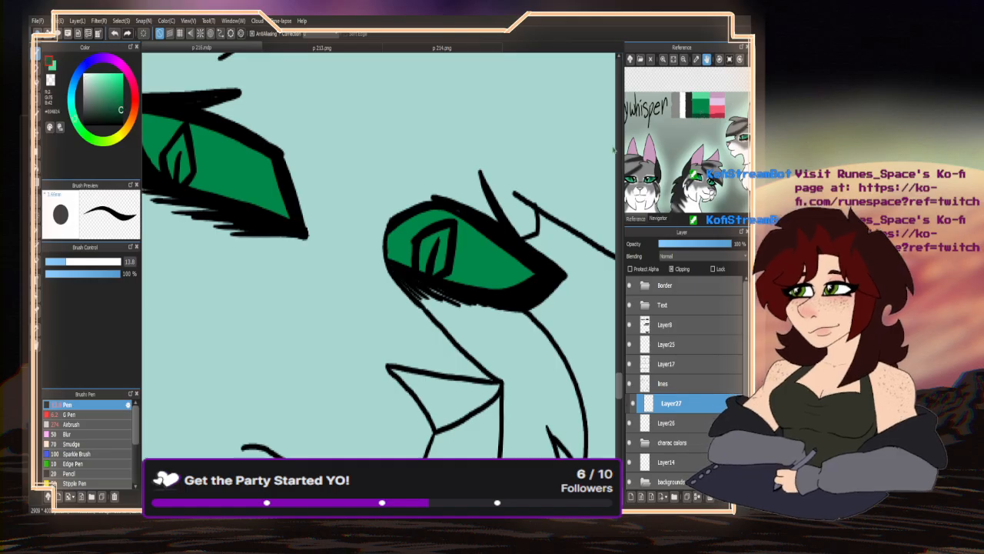
{"action": "left_click", "coordinate": [73, 424]}
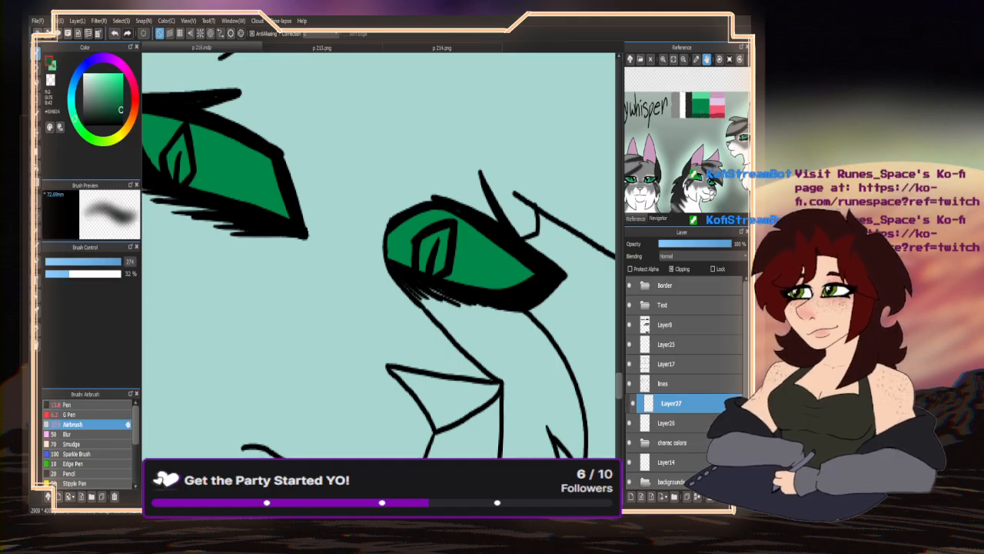
{"action": "left_click", "coordinate": [55, 68]}
{"action": "scroll", "coordinate": [332, 233], "scroll_direction": "down", "scroll_amount": 3}
{"action": "left_click", "coordinate": [108, 264]}
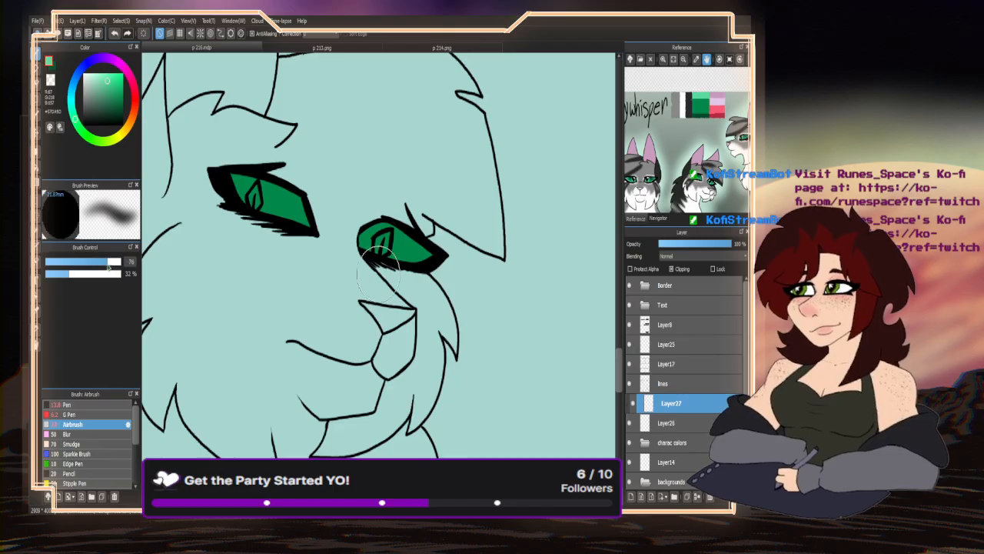
{"action": "left_click_drag", "start_coordinate": [107, 265], "coordinate": [98, 265]}
{"action": "scroll", "coordinate": [267, 203], "scroll_direction": "up", "scroll_amount": 1}
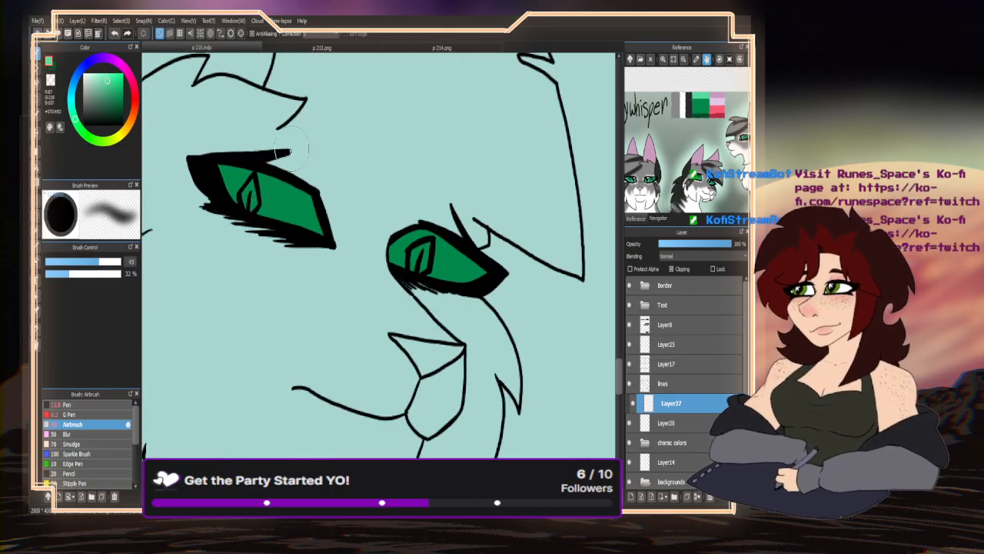
{"action": "mouse_move", "coordinate": [291, 150]}
{"action": "left_mouse_down"}
{"action": "mouse_move", "coordinate": [253, 196]}
{"action": "mouse_move", "coordinate": [269, 219]}
{"action": "mouse_move", "coordinate": [258, 192]}
{"action": "mouse_move", "coordinate": [326, 238]}
{"action": "mouse_move", "coordinate": [222, 186]}
{"action": "mouse_move", "coordinate": [332, 236]}
{"action": "left_mouse_up"}
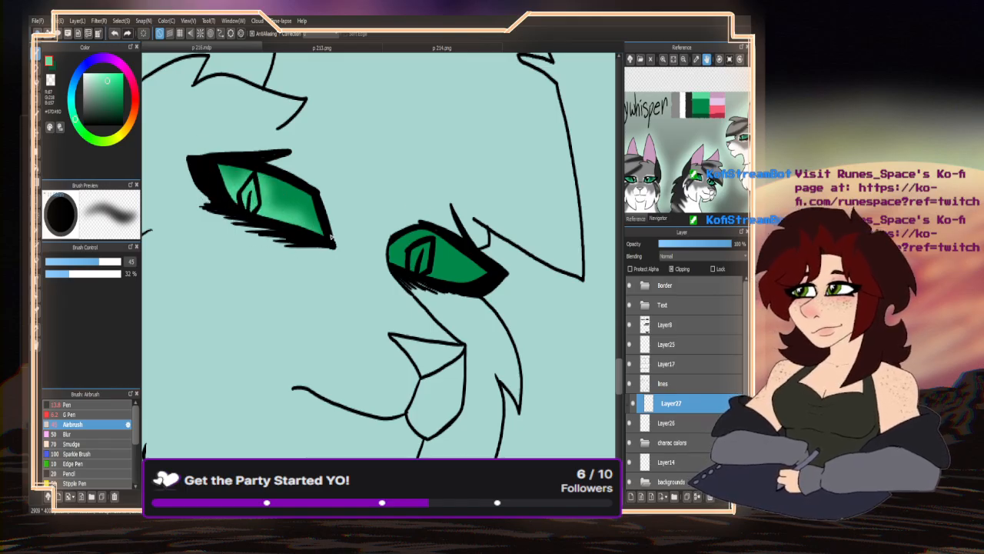
{"action": "mouse_move", "coordinate": [442, 254]}
{"action": "left_mouse_down"}
{"action": "mouse_move", "coordinate": [419, 265]}
{"action": "mouse_move", "coordinate": [446, 239]}
{"action": "mouse_move", "coordinate": [396, 249]}
{"action": "mouse_move", "coordinate": [420, 281]}
{"action": "mouse_move", "coordinate": [484, 266]}
{"action": "left_mouse_up"}
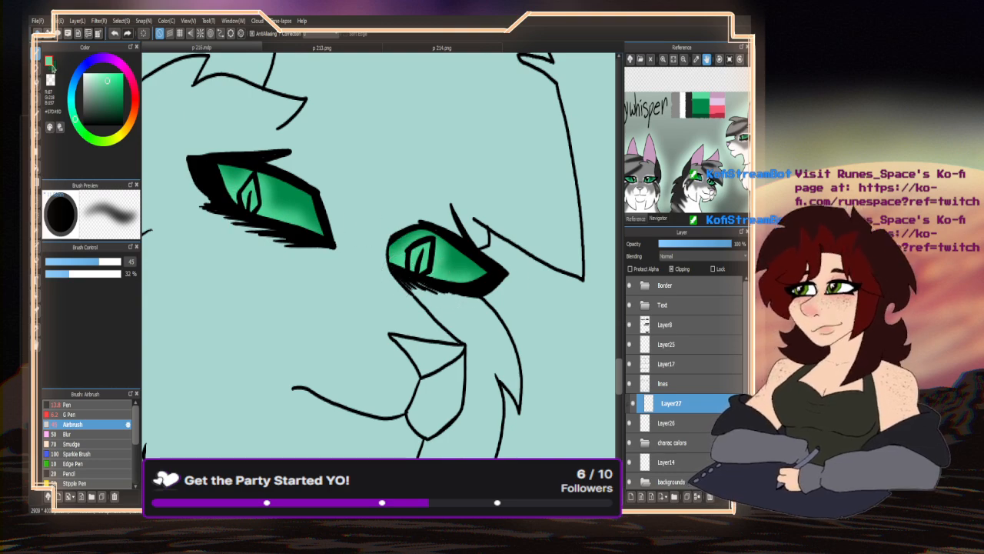
- Airbrush dark green shading into both eyes of the last-panel cat
{"action": "left_click", "coordinate": [323, 227], "text": "alt"}
{"action": "mouse_move", "coordinate": [323, 226]}
{"action": "left_mouse_down"}
{"action": "mouse_move", "coordinate": [316, 187]}
{"action": "mouse_move", "coordinate": [298, 200]}
{"action": "mouse_move", "coordinate": [287, 178]}
{"action": "mouse_move", "coordinate": [271, 179]}
{"action": "mouse_move", "coordinate": [305, 190]}
{"action": "mouse_move", "coordinate": [328, 226]}
{"action": "mouse_move", "coordinate": [267, 162]}
{"action": "mouse_move", "coordinate": [209, 159]}
{"action": "mouse_move", "coordinate": [263, 169]}
{"action": "mouse_move", "coordinate": [328, 200]}
{"action": "mouse_move", "coordinate": [257, 196]}
{"action": "left_mouse_up"}
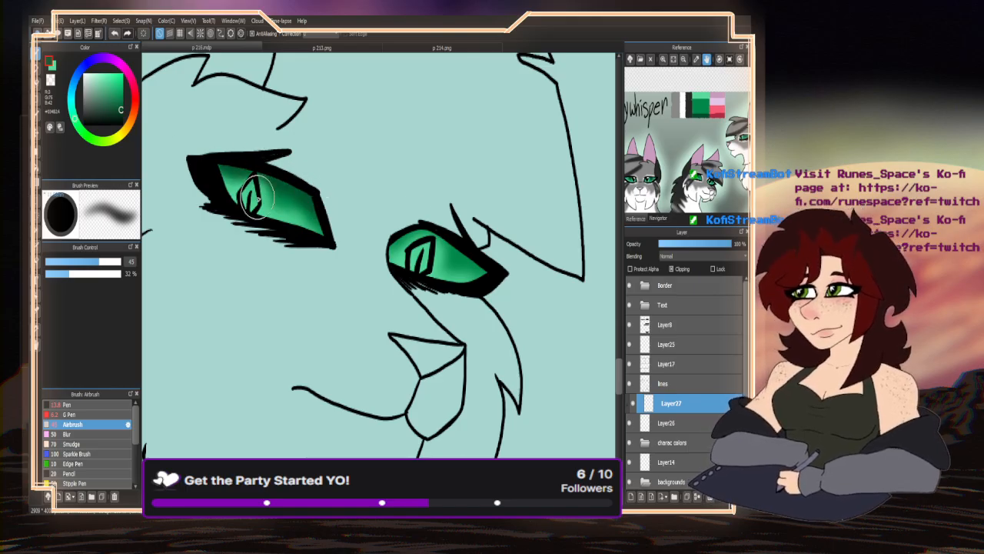
{"action": "mouse_move", "coordinate": [429, 246]}
{"action": "left_mouse_down"}
{"action": "mouse_move", "coordinate": [400, 237]}
{"action": "mouse_move", "coordinate": [449, 242]}
{"action": "mouse_move", "coordinate": [464, 272]}
{"action": "mouse_move", "coordinate": [438, 240]}
{"action": "mouse_move", "coordinate": [419, 234]}
{"action": "mouse_move", "coordinate": [453, 246]}
{"action": "mouse_move", "coordinate": [442, 242]}
{"action": "left_mouse_up"}
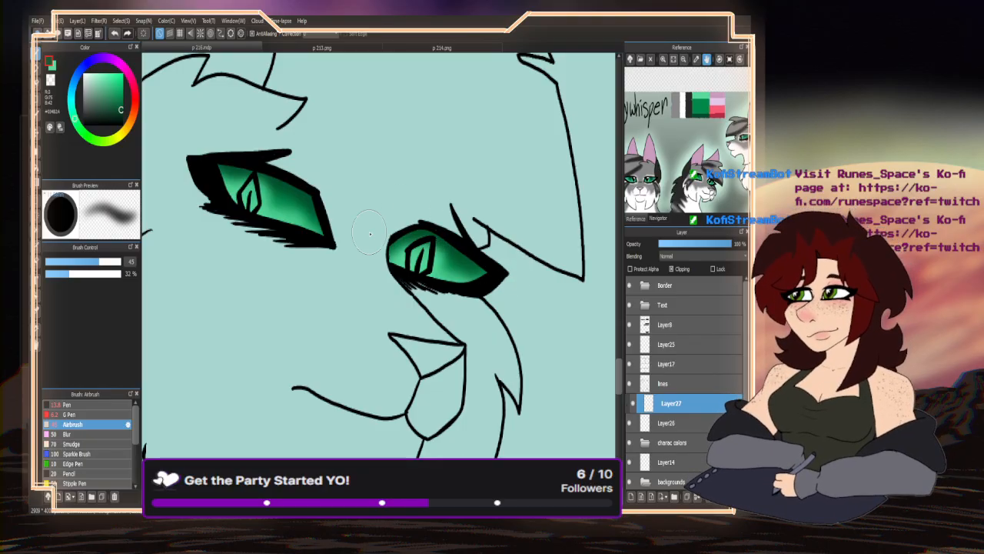
- Pick pale yellow and brownish orange from the grey-and-white cat's reference and airbrush pale yellow highlights on the open-mouthed cat's eyes
{"action": "scroll", "coordinate": [369, 233], "scroll_direction": "down", "scroll_amount": 6}
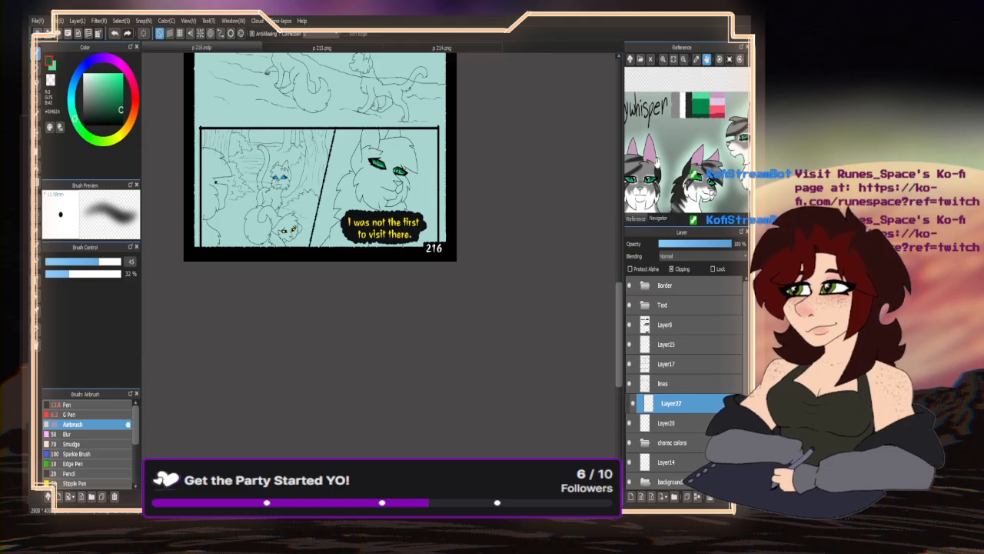
{"action": "scroll", "coordinate": [657, 163], "scroll_direction": "down", "scroll_amount": 10}
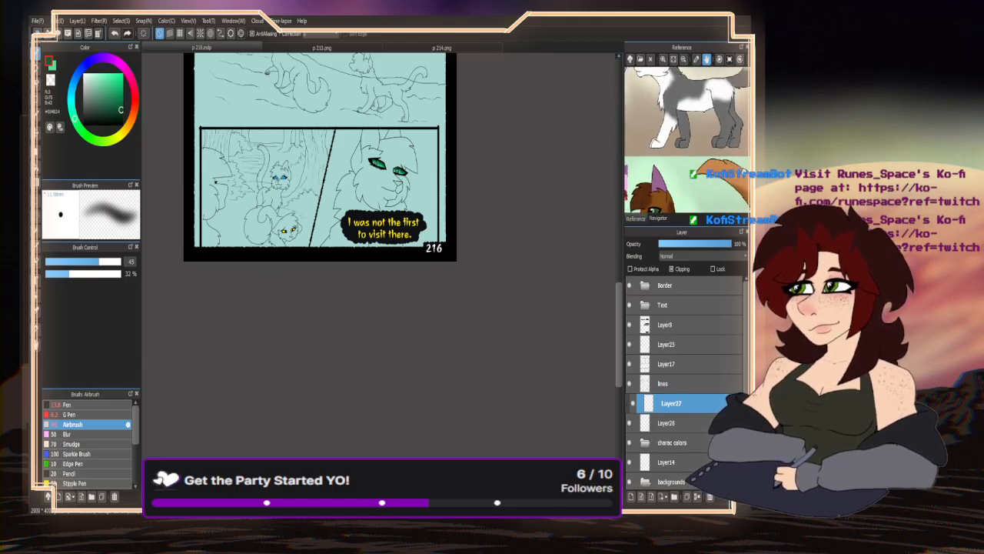
{"action": "scroll", "coordinate": [687, 140], "scroll_direction": "down", "scroll_amount": 10}
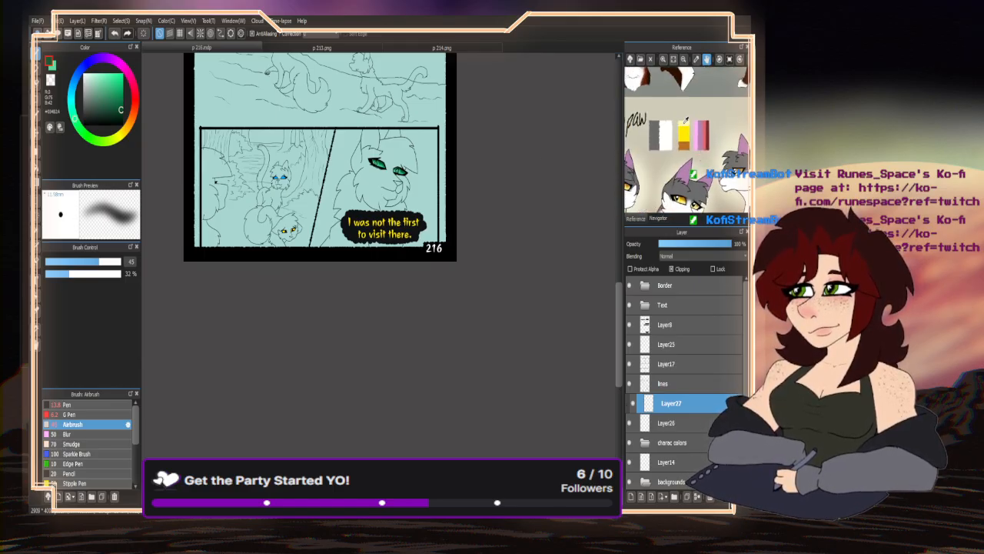
{"action": "right_click", "coordinate": [684, 122]}
{"action": "left_click", "coordinate": [53, 67]}
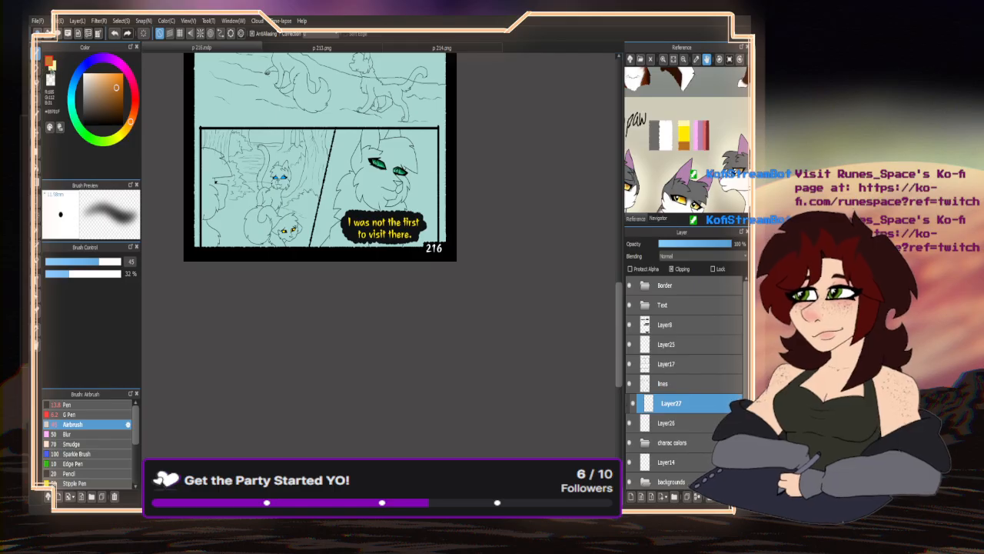
{"action": "key", "text": "x"}
{"action": "scroll", "coordinate": [333, 310], "scroll_direction": "down", "scroll_amount": 2}
{"action": "scroll", "coordinate": [333, 311], "scroll_direction": "down", "scroll_amount": 2}
{"action": "scroll", "coordinate": [292, 223], "scroll_direction": "up", "scroll_amount": 8}
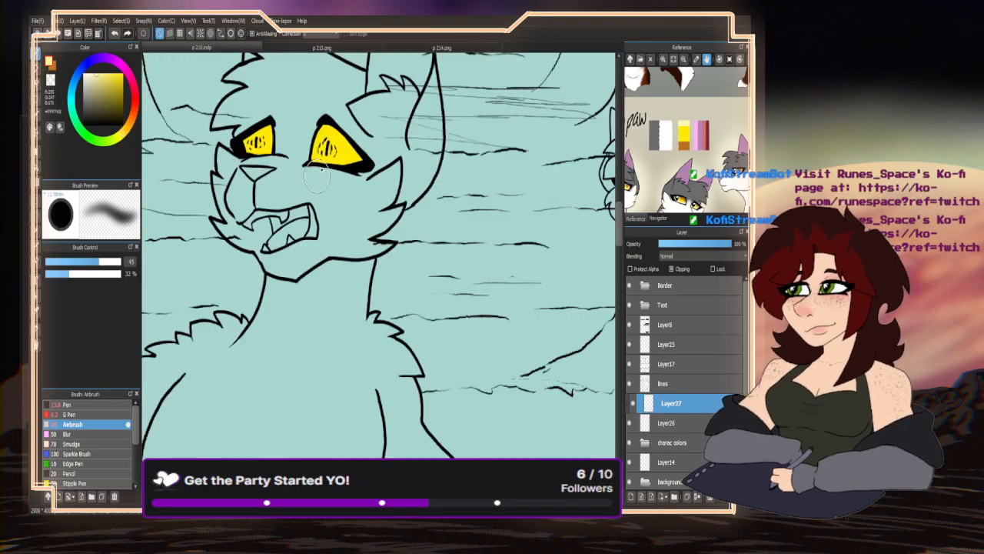
{"action": "mouse_move", "coordinate": [326, 129]}
{"action": "left_mouse_down"}
{"action": "mouse_move", "coordinate": [329, 150]}
{"action": "mouse_move", "coordinate": [323, 142]}
{"action": "mouse_move", "coordinate": [335, 140]}
{"action": "mouse_move", "coordinate": [342, 158]}
{"action": "left_mouse_up"}
{"action": "left_click_drag", "start_coordinate": [268, 140], "coordinate": [251, 144]}
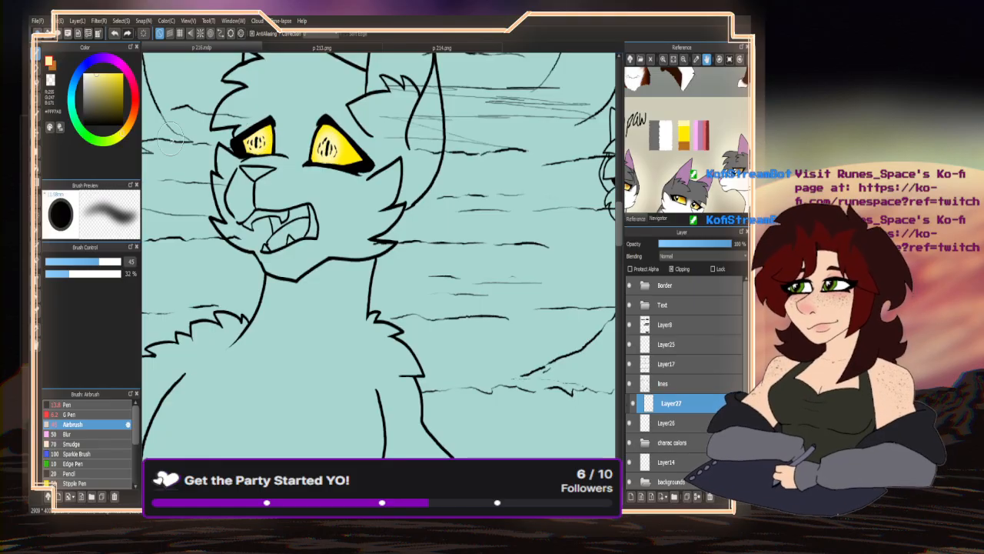
- Airbrush brownish-orange shading around the edges of both eyes of the open-mouthed cat
{"action": "left_click", "coordinate": [53, 71]}
{"action": "scroll", "coordinate": [345, 166], "scroll_direction": "up", "scroll_amount": 3}
{"action": "mouse_move", "coordinate": [349, 166]}
{"action": "left_mouse_down"}
{"action": "mouse_move", "coordinate": [381, 159]}
{"action": "mouse_move", "coordinate": [364, 165]}
{"action": "mouse_move", "coordinate": [353, 103]}
{"action": "mouse_move", "coordinate": [388, 148]}
{"action": "mouse_move", "coordinate": [380, 125]}
{"action": "mouse_move", "coordinate": [306, 79]}
{"action": "mouse_move", "coordinate": [335, 79]}
{"action": "mouse_move", "coordinate": [381, 182]}
{"action": "mouse_move", "coordinate": [344, 157]}
{"action": "left_mouse_up"}
{"action": "scroll", "coordinate": [381, 177], "scroll_direction": "down", "scroll_amount": 2}
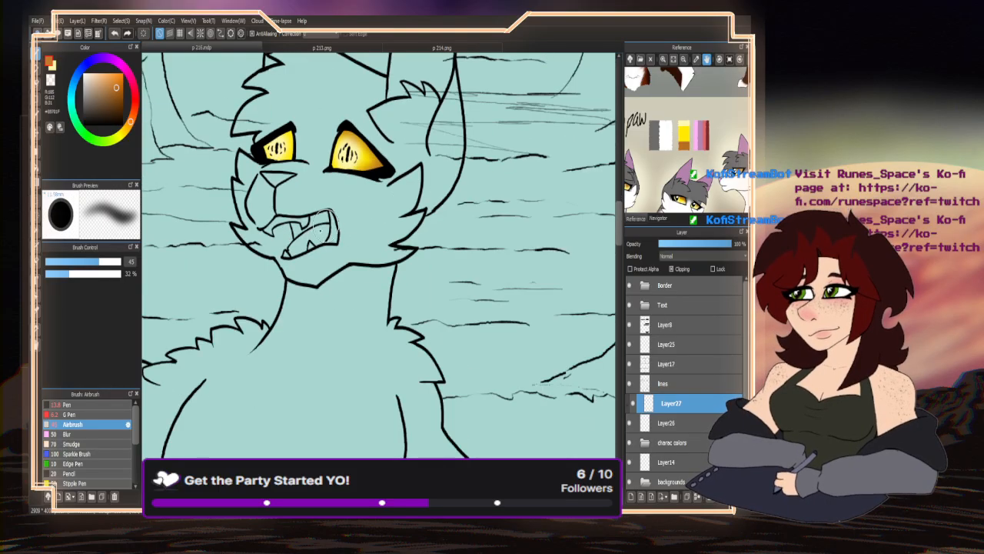
{"action": "scroll", "coordinate": [298, 141], "scroll_direction": "up", "scroll_amount": 1}
{"action": "mouse_move", "coordinate": [300, 119]}
{"action": "left_mouse_down"}
{"action": "mouse_move", "coordinate": [269, 131]}
{"action": "mouse_move", "coordinate": [299, 154]}
{"action": "mouse_move", "coordinate": [234, 142]}
{"action": "mouse_move", "coordinate": [253, 154]}
{"action": "mouse_move", "coordinate": [367, 135]}
{"action": "mouse_move", "coordinate": [361, 146]}
{"action": "mouse_move", "coordinate": [426, 184]}
{"action": "left_mouse_up"}
{"action": "scroll", "coordinate": [246, 176], "scroll_direction": "down", "scroll_amount": 4}
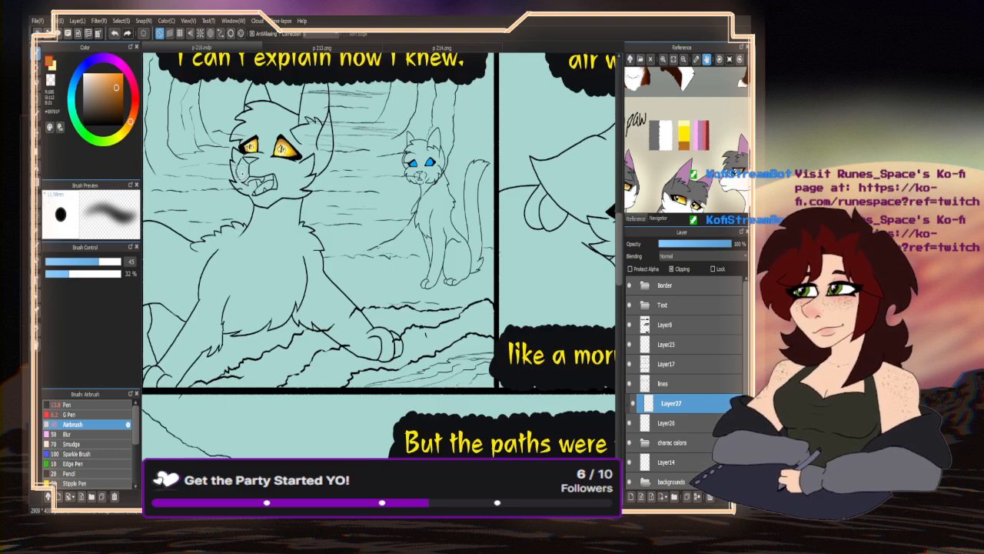
- Airbrush orange shading and pale yellow highlights on both eyes of the cat below "It was as if the air was clearer,"
{"action": "scroll", "coordinate": [396, 212], "scroll_direction": "up", "scroll_amount": 5}
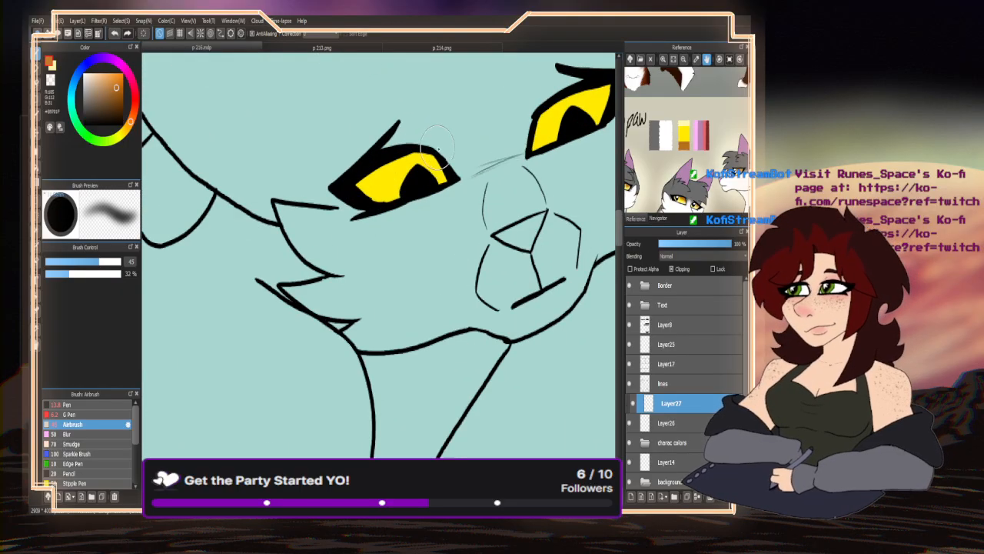
{"action": "mouse_move", "coordinate": [427, 158]}
{"action": "left_mouse_down"}
{"action": "mouse_move", "coordinate": [348, 172]}
{"action": "mouse_move", "coordinate": [423, 142]}
{"action": "mouse_move", "coordinate": [358, 175]}
{"action": "mouse_move", "coordinate": [403, 163]}
{"action": "mouse_move", "coordinate": [385, 173]}
{"action": "mouse_move", "coordinate": [325, 192]}
{"action": "mouse_move", "coordinate": [383, 221]}
{"action": "mouse_move", "coordinate": [421, 226]}
{"action": "mouse_move", "coordinate": [378, 229]}
{"action": "mouse_move", "coordinate": [390, 214]}
{"action": "mouse_move", "coordinate": [381, 208]}
{"action": "mouse_move", "coordinate": [367, 239]}
{"action": "mouse_move", "coordinate": [388, 215]}
{"action": "left_mouse_up"}
{"action": "scroll", "coordinate": [369, 185], "scroll_direction": "down", "scroll_amount": 3}
{"action": "scroll", "coordinate": [350, 188], "scroll_direction": "up", "scroll_amount": 3}
{"action": "left_click", "coordinate": [376, 209], "text": "alt"}
{"action": "left_click_drag", "start_coordinate": [253, 252], "coordinate": [273, 259]}
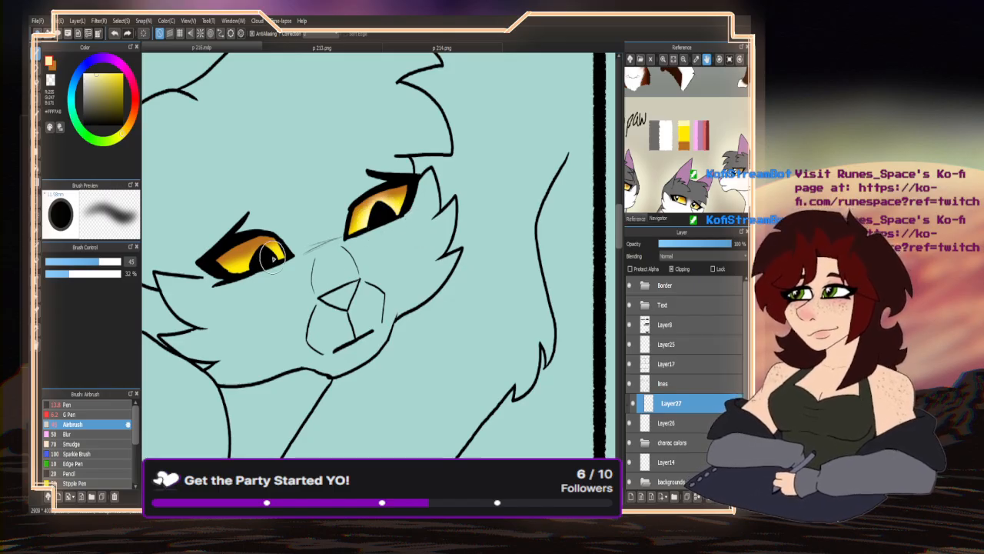
{"action": "scroll", "coordinate": [427, 129], "scroll_direction": "down", "scroll_amount": 3}
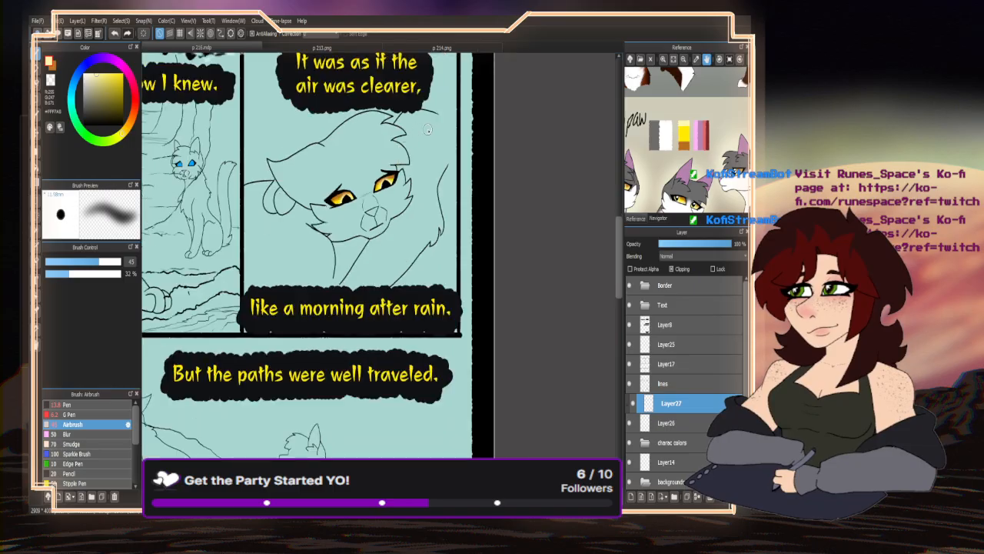
- Airbrush brownish-orange shading along the upper part of both yellow eyes of the lower cat in the bottom blue-eyed cat panel
{"action": "scroll", "coordinate": [428, 129], "scroll_direction": "down", "scroll_amount": 5}
{"action": "scroll", "coordinate": [361, 317], "scroll_direction": "up", "scroll_amount": 4}
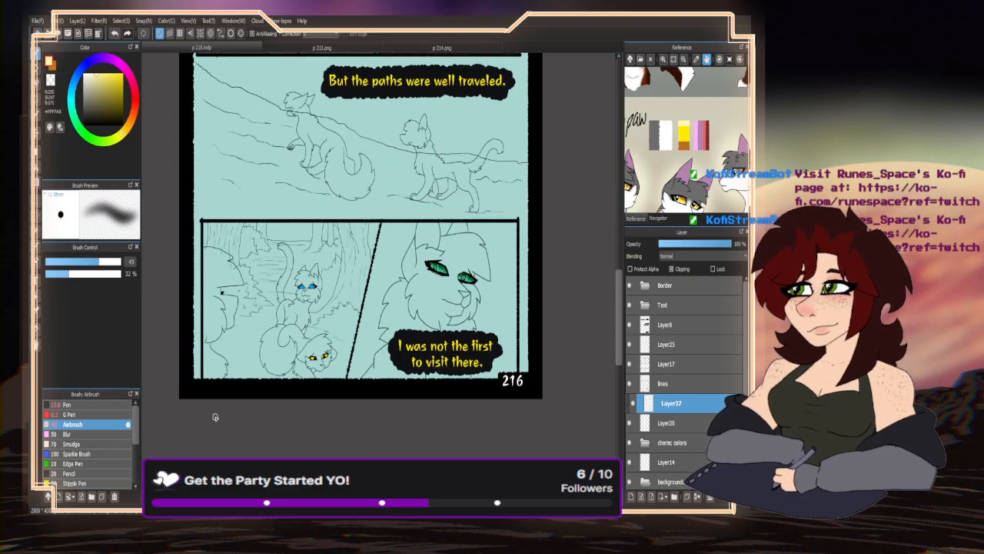
{"action": "scroll", "coordinate": [346, 376], "scroll_direction": "up", "scroll_amount": 8}
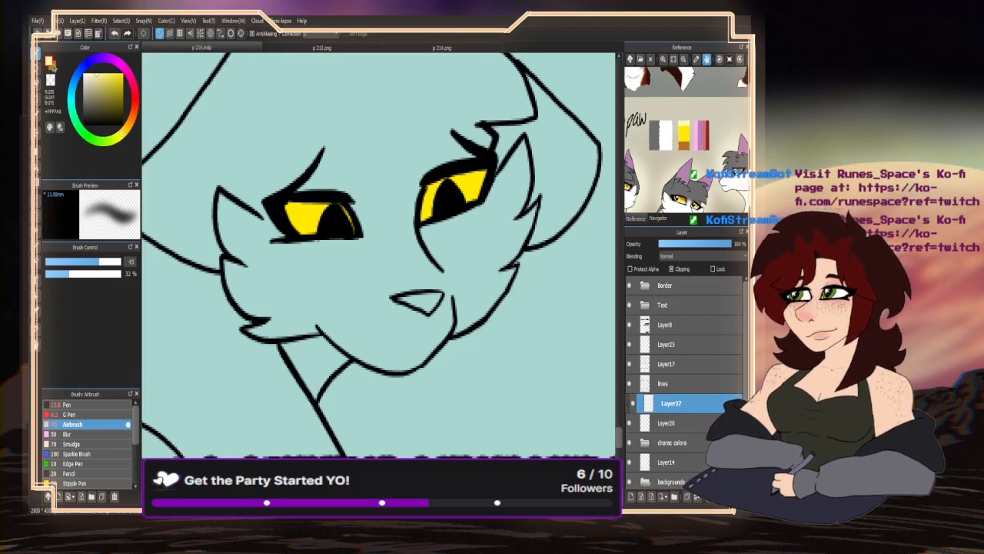
{"action": "left_click", "coordinate": [55, 68]}
{"action": "mouse_move", "coordinate": [292, 185]}
{"action": "left_mouse_down"}
{"action": "mouse_move", "coordinate": [365, 185]}
{"action": "mouse_move", "coordinate": [261, 194]}
{"action": "mouse_move", "coordinate": [284, 184]}
{"action": "left_mouse_up"}
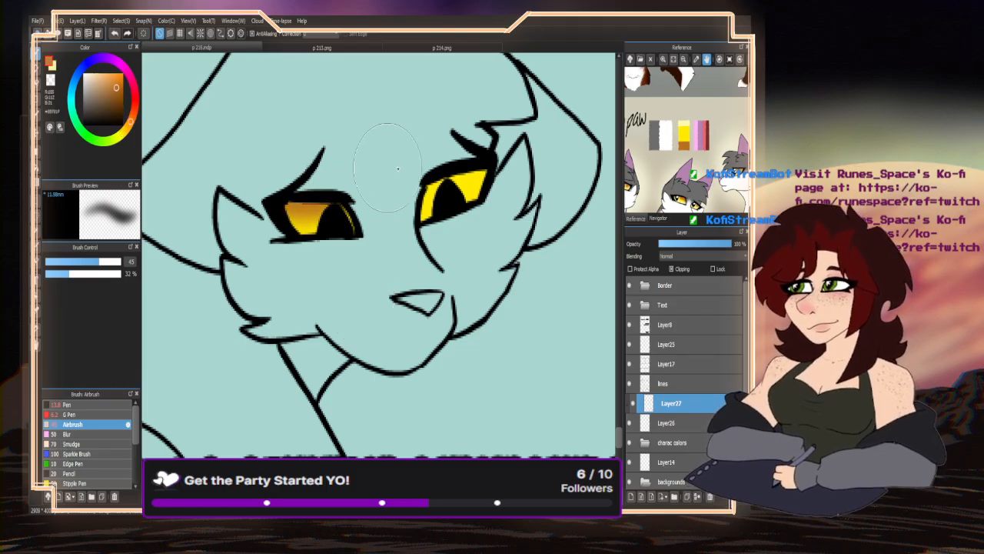
{"action": "mouse_move", "coordinate": [442, 164]}
{"action": "left_mouse_down"}
{"action": "mouse_move", "coordinate": [456, 163]}
{"action": "mouse_move", "coordinate": [446, 167]}
{"action": "left_mouse_up"}
{"action": "scroll", "coordinate": [305, 212], "scroll_direction": "down", "scroll_amount": 10}
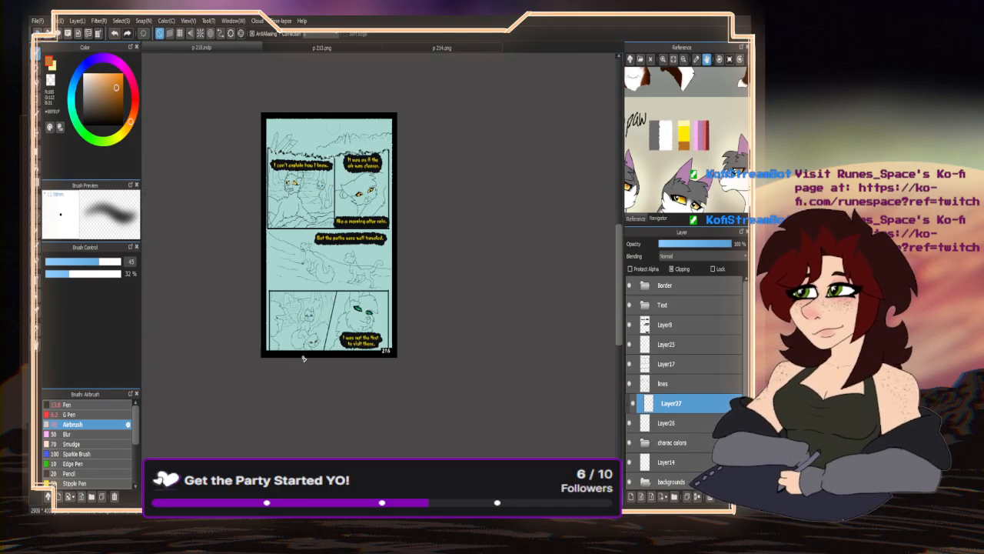
- Paint the pupils of both green eyes of the last-panel cat white with the Pen brush
{"action": "scroll", "coordinate": [329, 217], "scroll_direction": "up", "scroll_amount": 2}
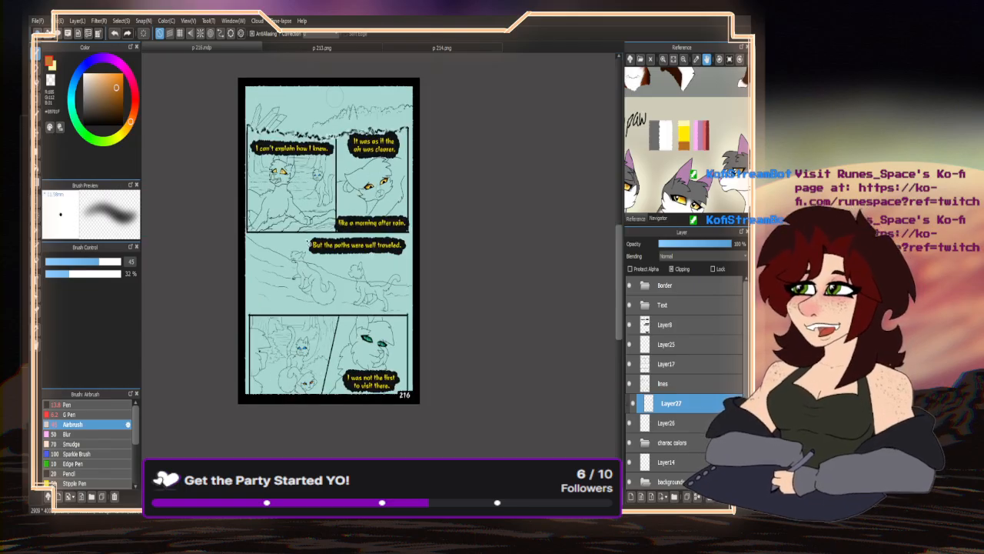
{"action": "key", "text": "x"}
{"action": "left_click", "coordinate": [91, 405]}
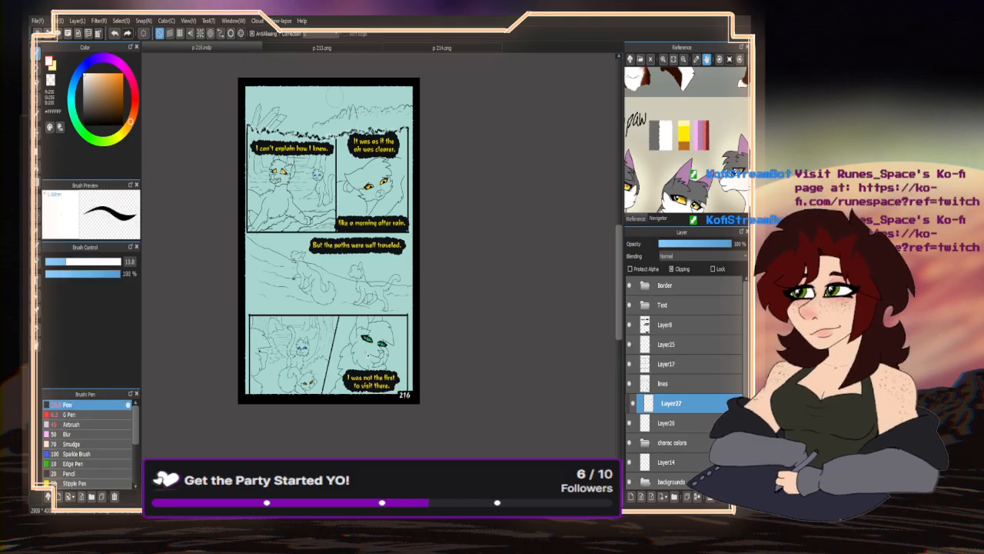
{"action": "scroll", "coordinate": [370, 312], "scroll_direction": "up", "scroll_amount": 5}
{"action": "scroll", "coordinate": [372, 258], "scroll_direction": "up", "scroll_amount": 8}
{"action": "mouse_move", "coordinate": [366, 370]}
{"action": "left_mouse_down"}
{"action": "mouse_move", "coordinate": [352, 391]}
{"action": "mouse_move", "coordinate": [363, 345]}
{"action": "mouse_move", "coordinate": [342, 384]}
{"action": "mouse_move", "coordinate": [325, 300]}
{"action": "left_mouse_up"}
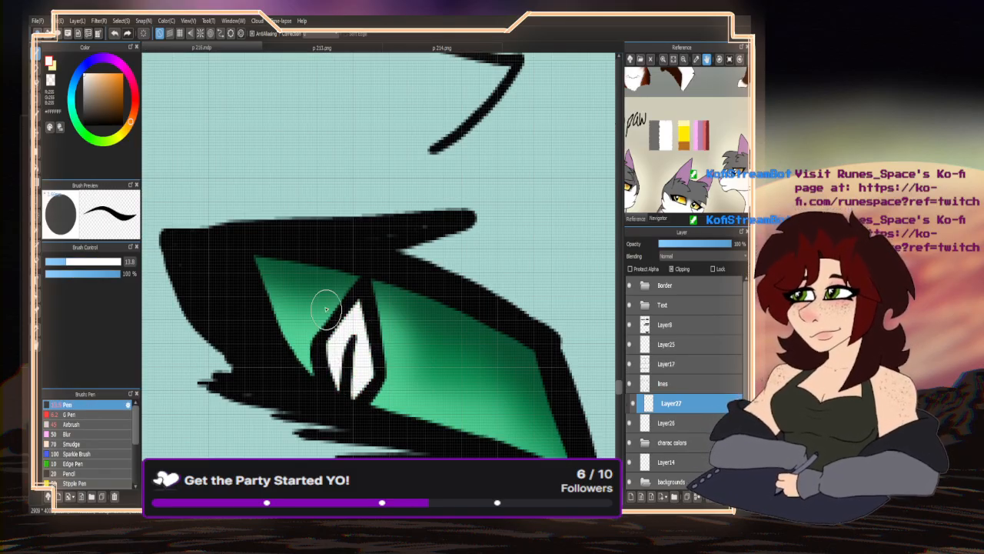
{"action": "scroll", "coordinate": [326, 301], "scroll_direction": "down", "scroll_amount": 4}
{"action": "scroll", "coordinate": [302, 220], "scroll_direction": "down", "scroll_amount": 5}
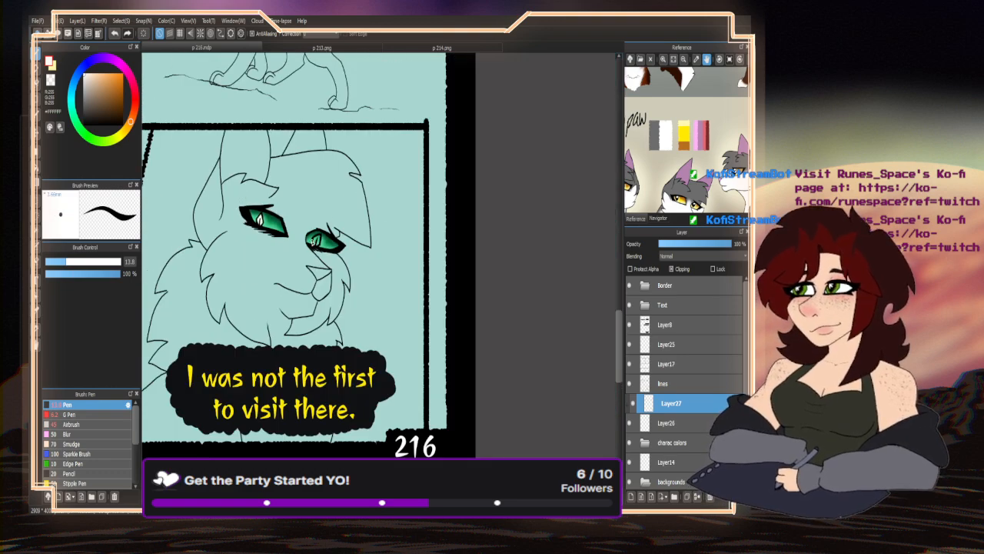
{"action": "scroll", "coordinate": [312, 241], "scroll_direction": "up", "scroll_amount": 6}
{"action": "mouse_move", "coordinate": [332, 254]}
{"action": "left_mouse_down"}
{"action": "mouse_move", "coordinate": [346, 219]}
{"action": "mouse_move", "coordinate": [326, 224]}
{"action": "left_mouse_up"}
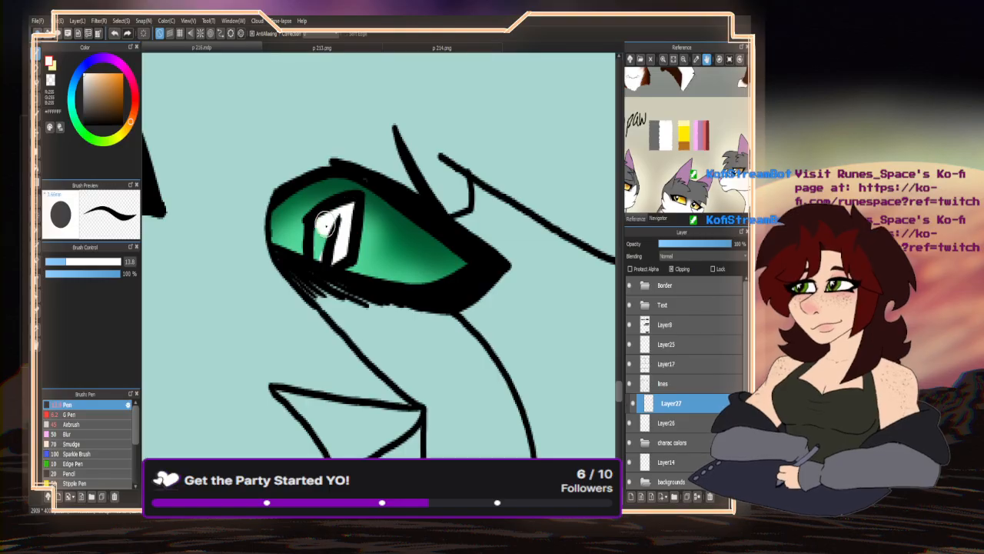
{"action": "scroll", "coordinate": [326, 224], "scroll_direction": "down", "scroll_amount": 8}
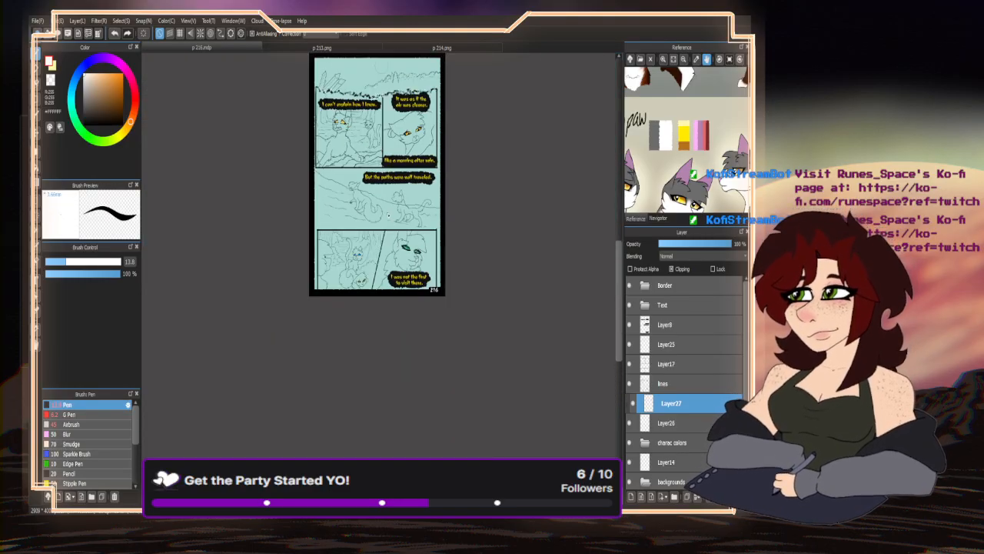
{"action": "scroll", "coordinate": [357, 221], "scroll_direction": "down", "scroll_amount": 2}
{"action": "scroll", "coordinate": [377, 119], "scroll_direction": "up", "scroll_amount": 2}
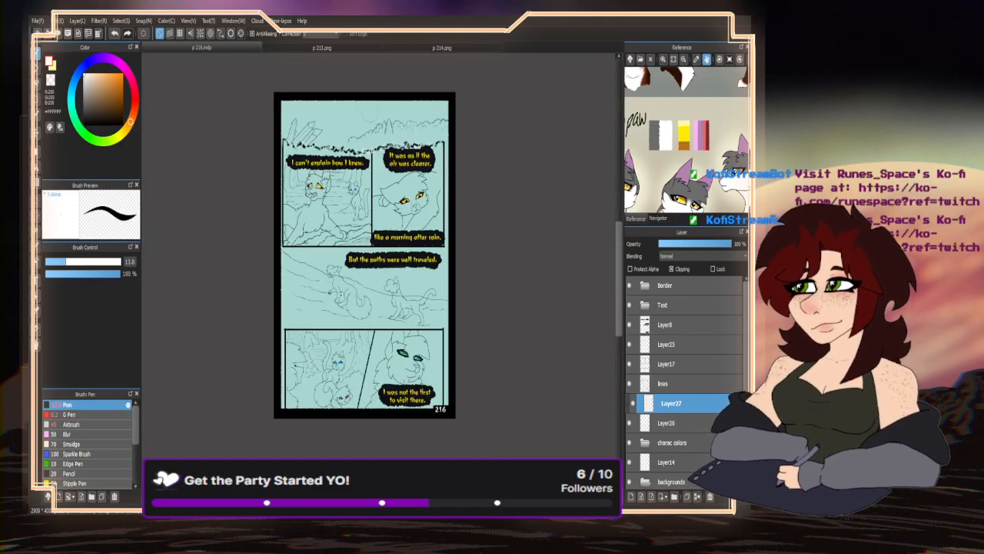
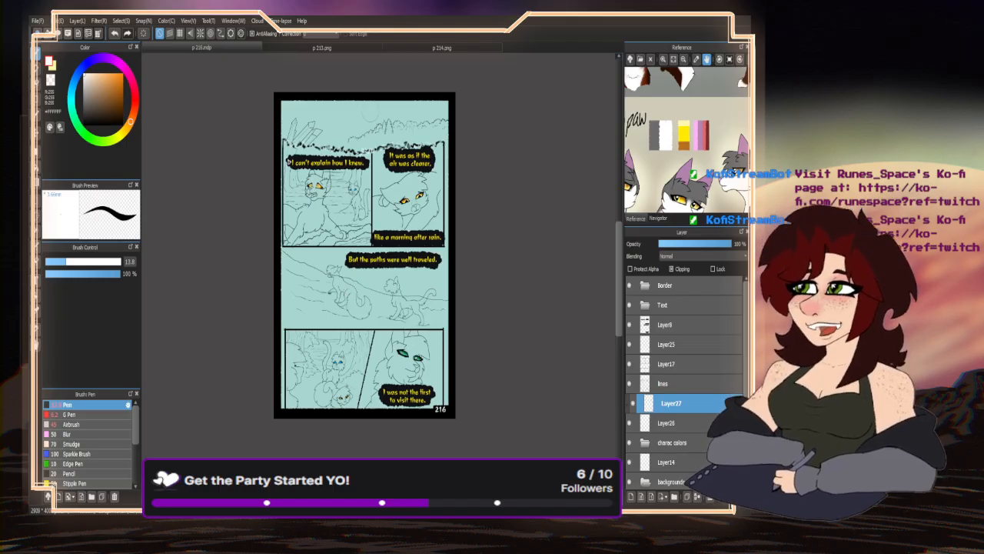
- Close p 213.png, p 214.png and the page 216 file, and open p 217.mdp
{"action": "left_click", "coordinate": [293, 48]}
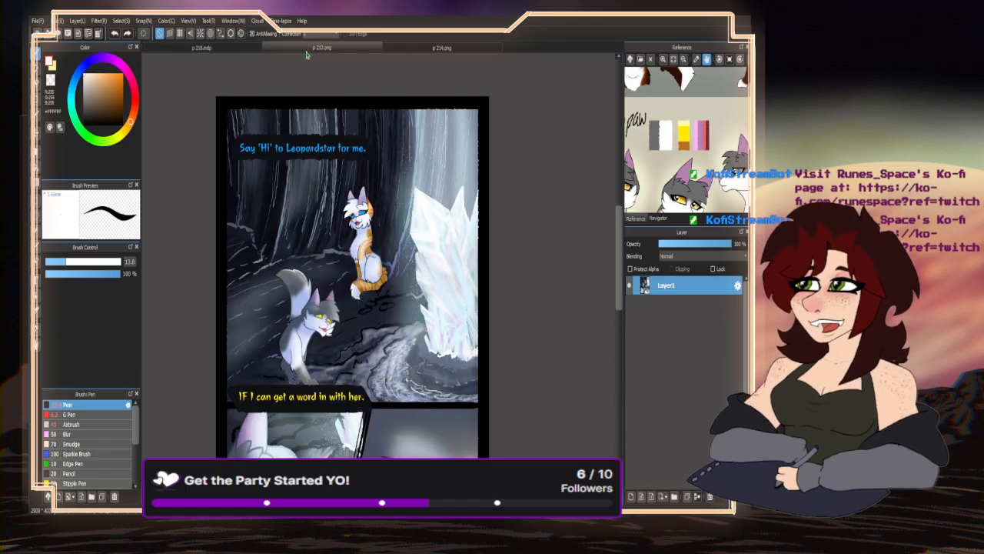
{"action": "key", "text": "ctrl+w"}
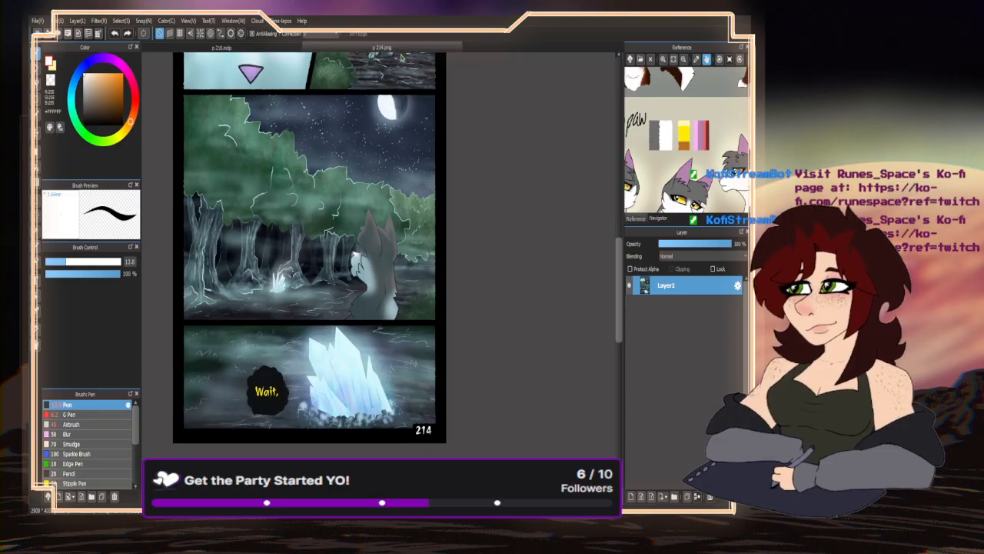
{"action": "key", "text": "ctrl+w"}
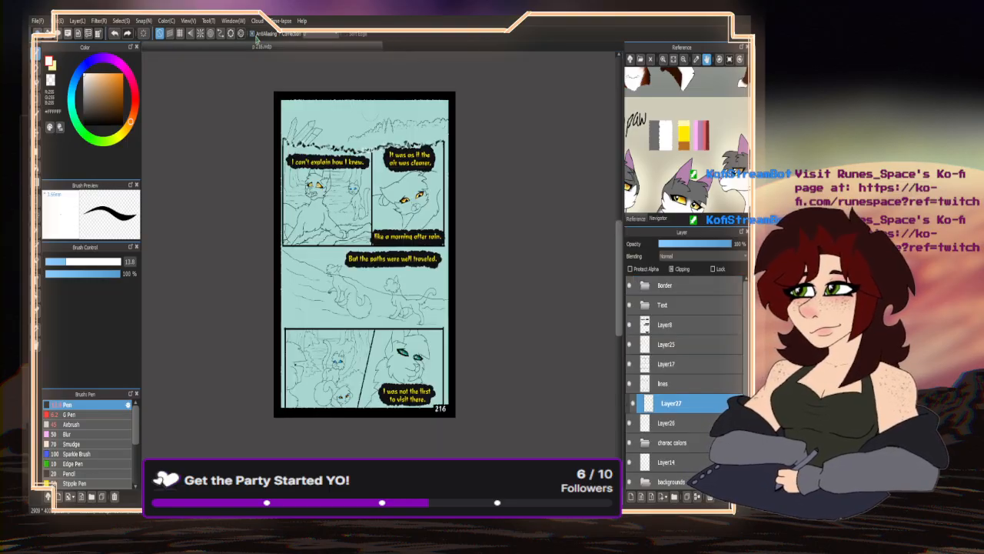
{"action": "key", "text": "ctrl+w"}
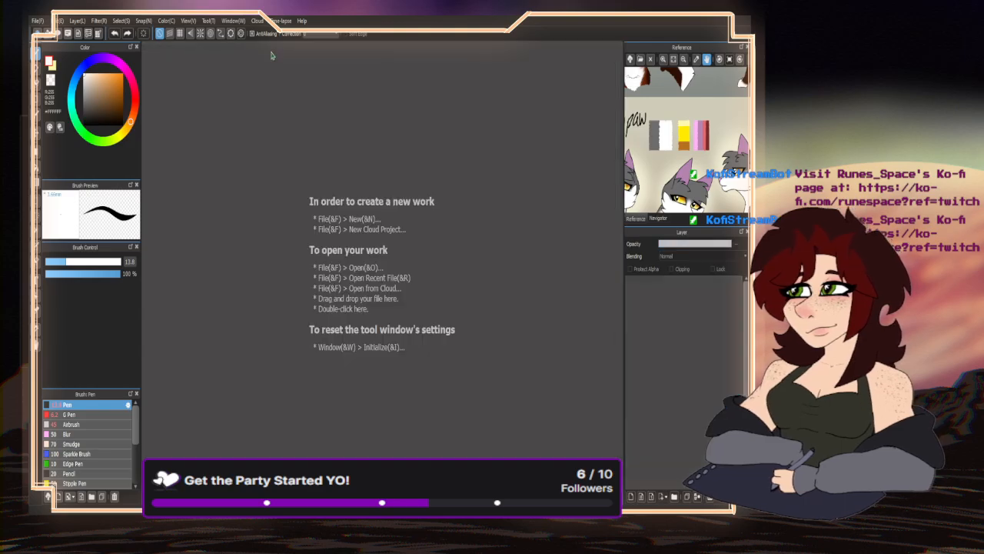
{"action": "left_click", "coordinate": [36, 20]}
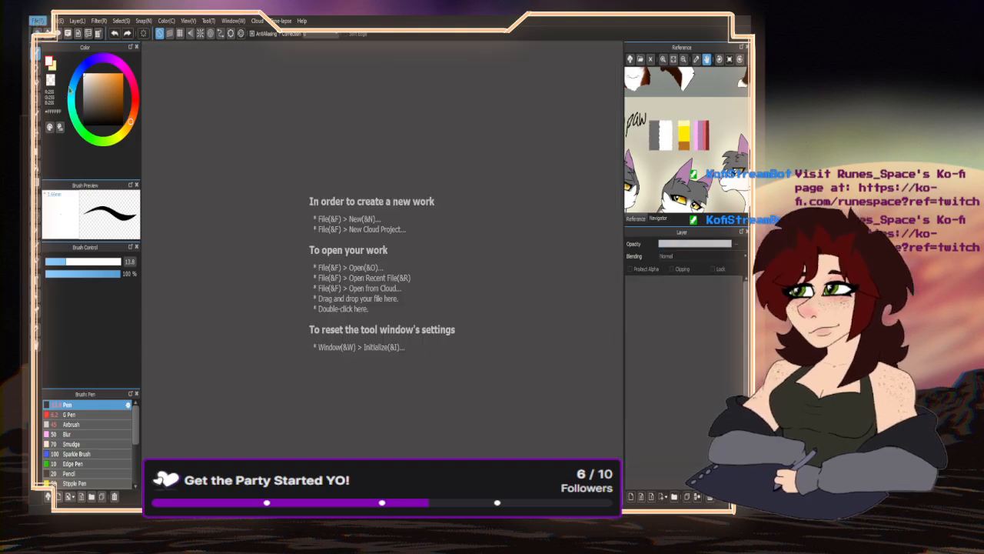
{"action": "left_click", "coordinate": [264, 112]}
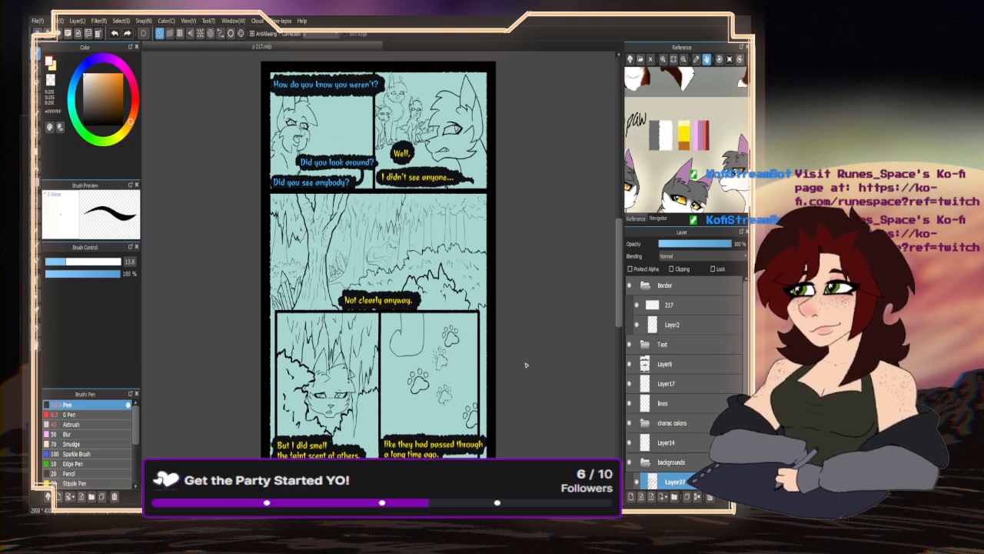
- Collapse the backgrounds folder and lower the sketch layer's opacity to 52 %
{"action": "scroll", "coordinate": [678, 420], "scroll_direction": "down", "scroll_amount": 3}
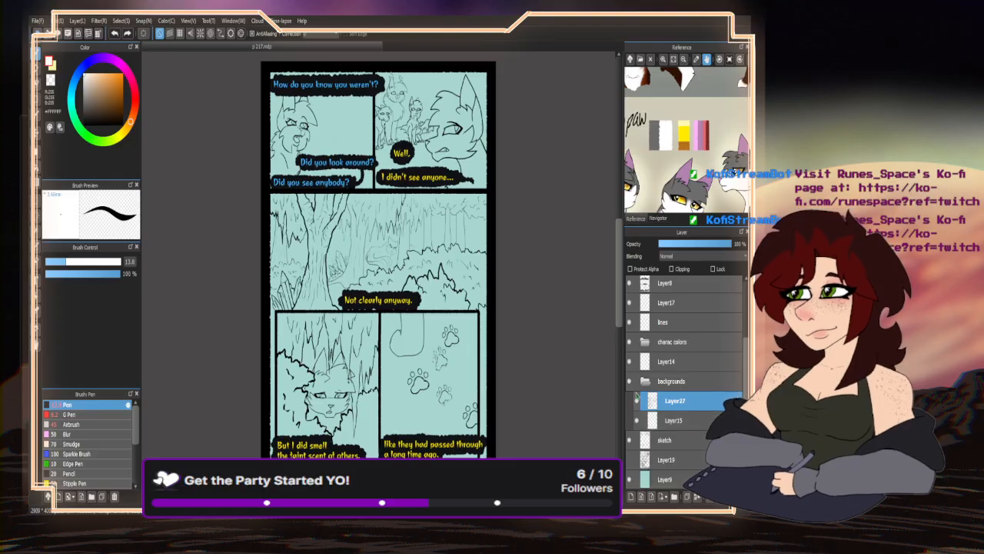
{"action": "left_click", "coordinate": [635, 400]}
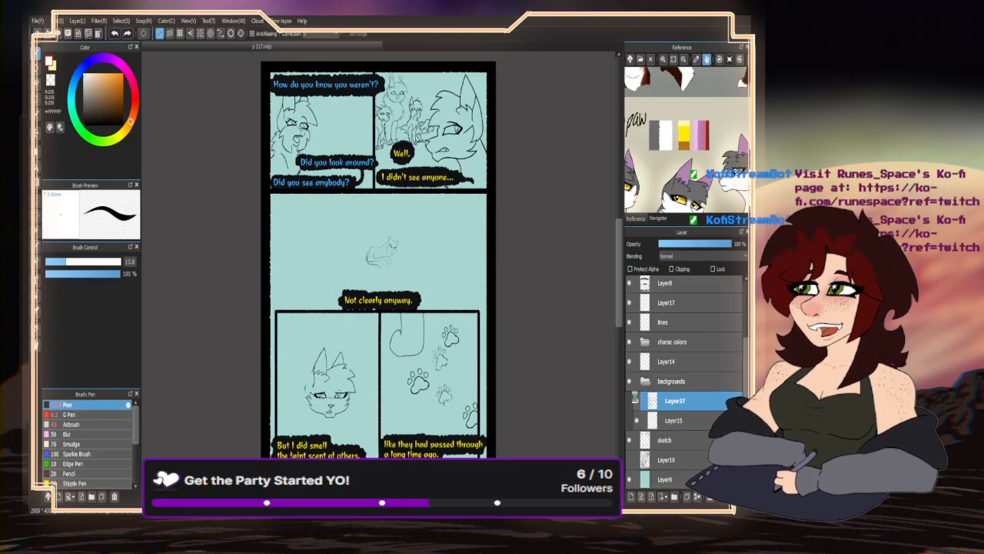
{"action": "left_click", "coordinate": [635, 400]}
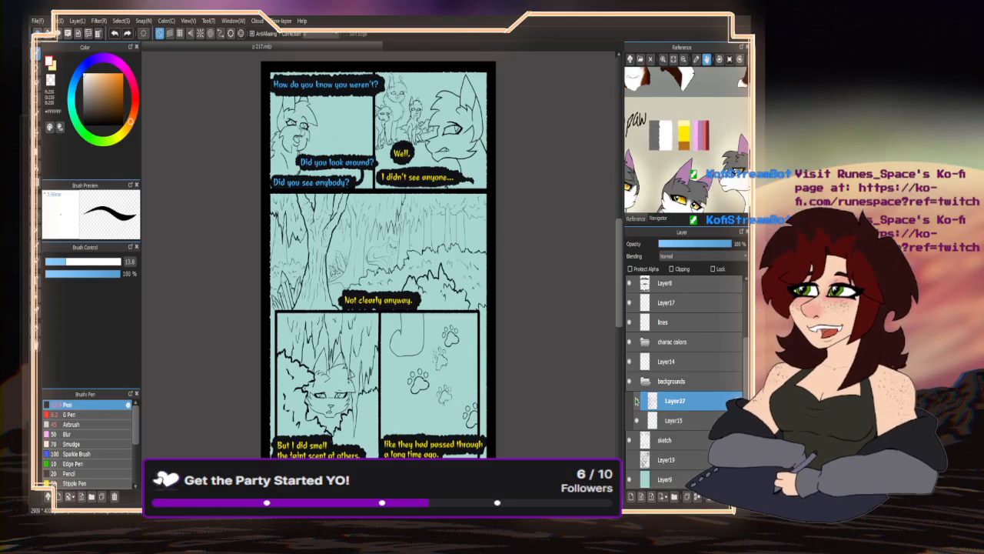
{"action": "left_click", "coordinate": [667, 443]}
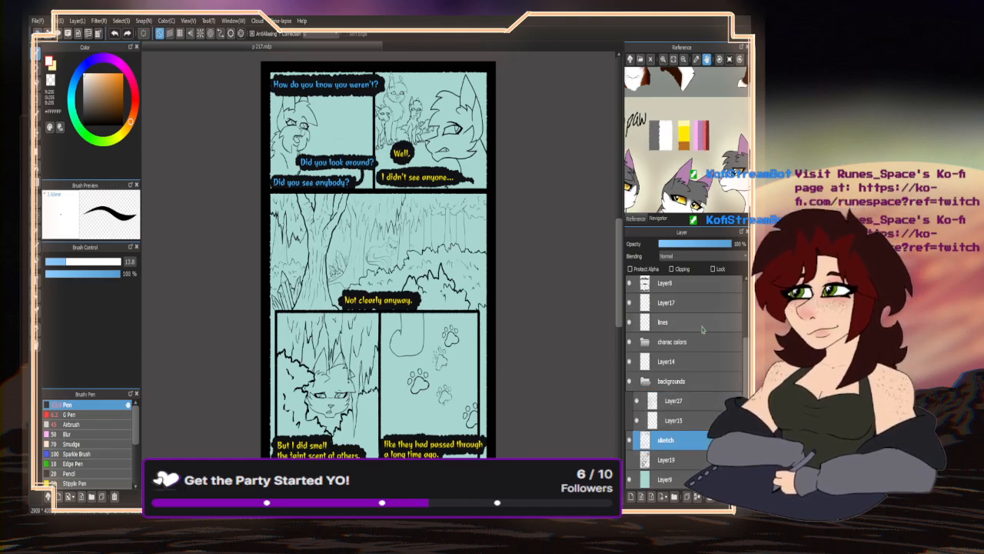
{"action": "left_click", "coordinate": [647, 380]}
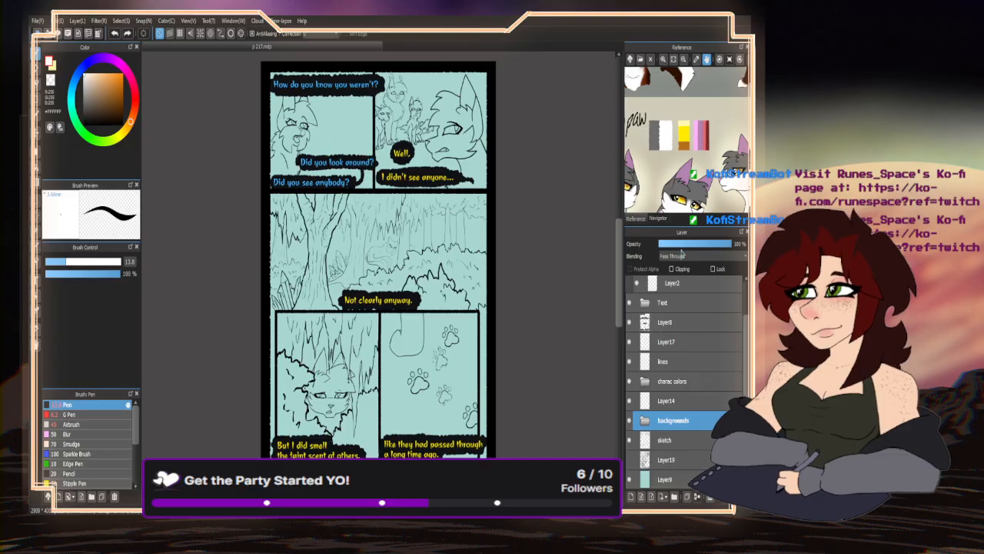
{"action": "left_click", "coordinate": [666, 440]}
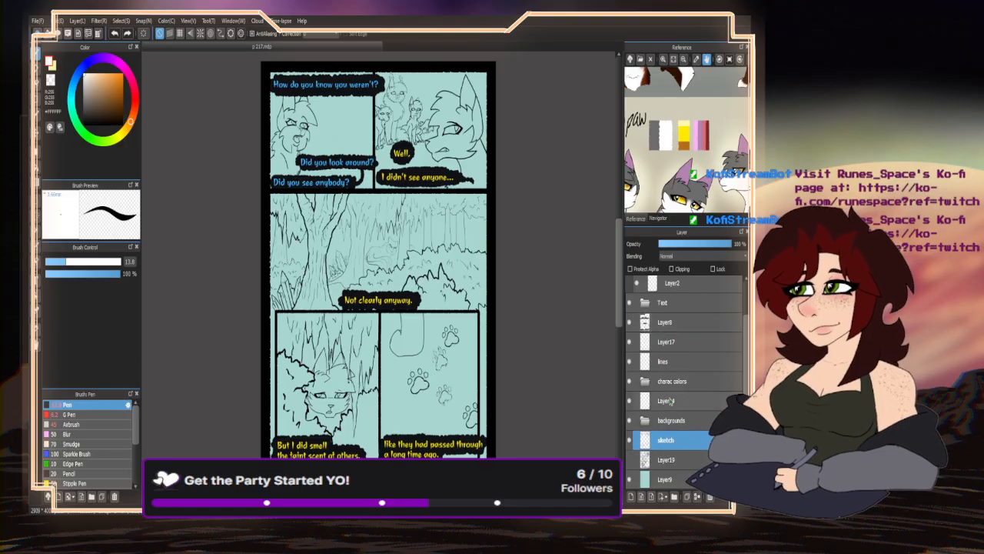
{"action": "left_click", "coordinate": [697, 244]}
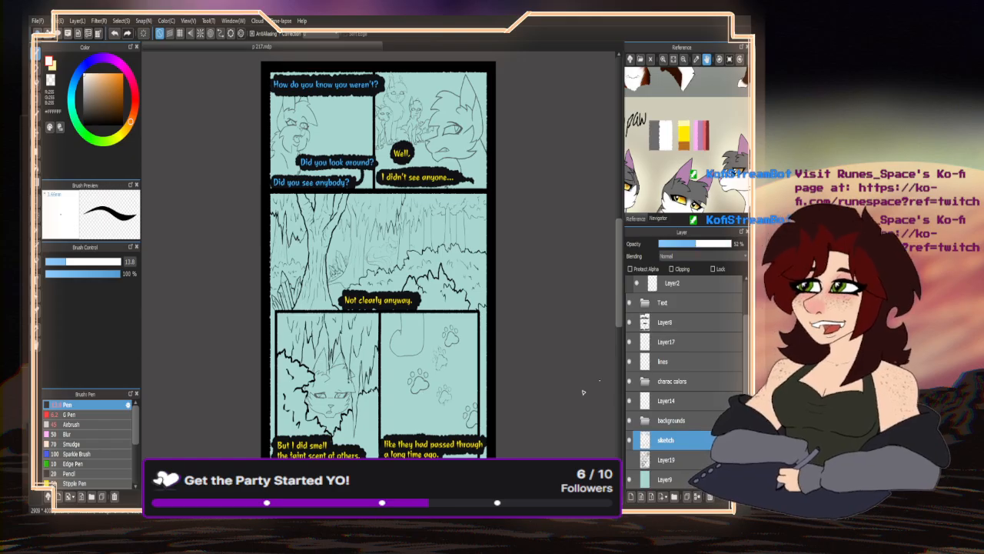
- Examine the faint curled-up cat in the "Not clearly anyway." forest panel and check which lines belong to the sketch layer
{"action": "left_click", "coordinate": [669, 366]}
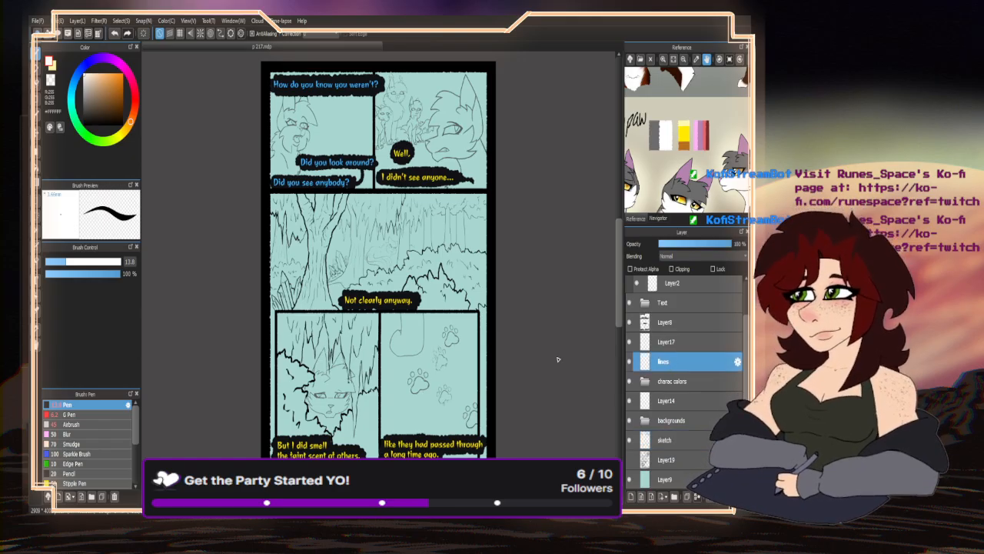
{"action": "scroll", "coordinate": [399, 271], "scroll_direction": "up", "scroll_amount": 5}
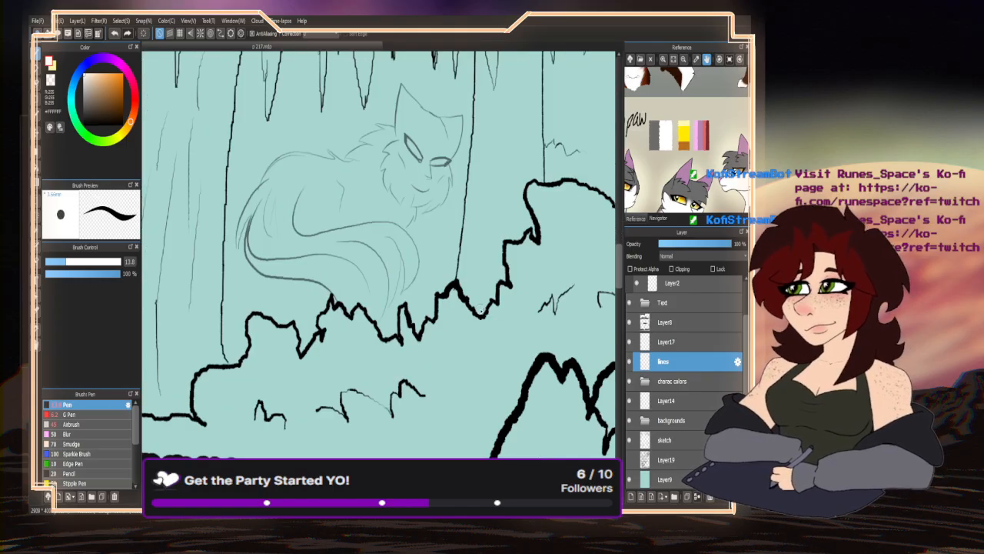
{"action": "scroll", "coordinate": [481, 311], "scroll_direction": "down", "scroll_amount": 5}
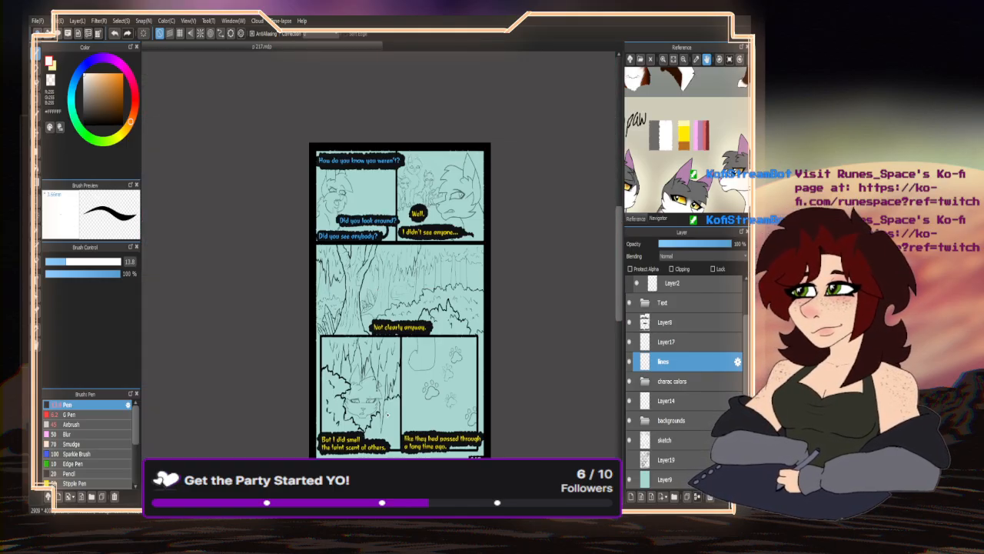
{"action": "scroll", "coordinate": [387, 414], "scroll_direction": "up", "scroll_amount": 2}
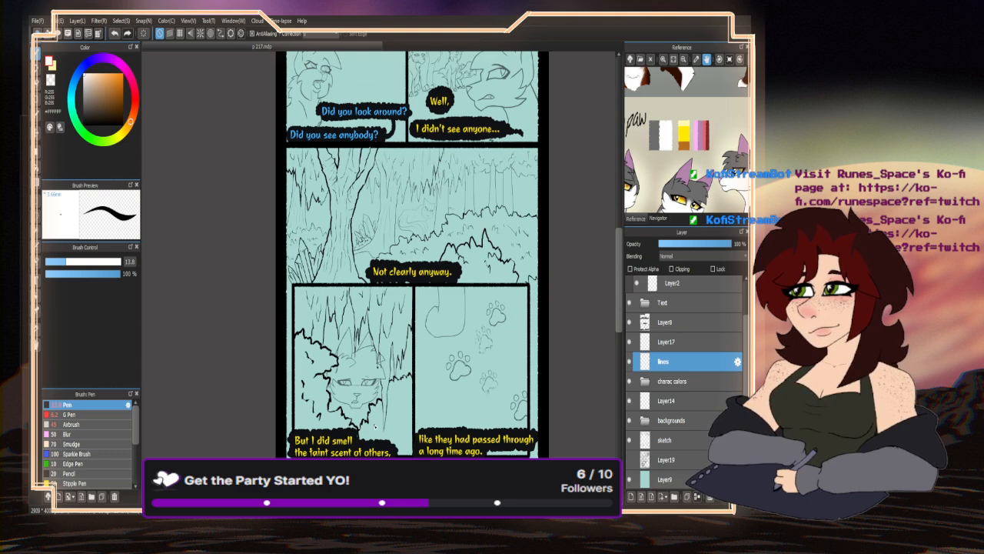
{"action": "scroll", "coordinate": [432, 263], "scroll_direction": "up", "scroll_amount": 4}
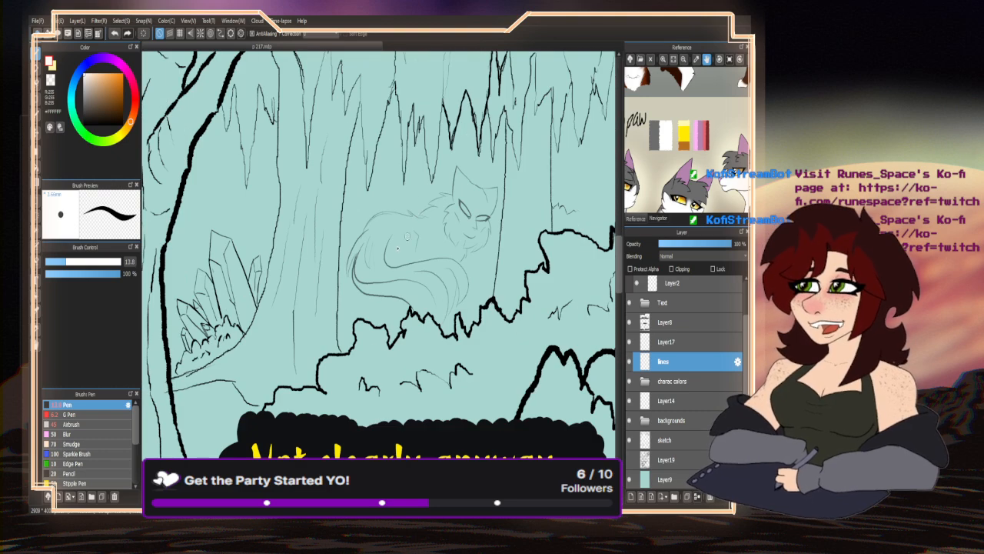
{"action": "scroll", "coordinate": [397, 247], "scroll_direction": "down", "scroll_amount": 4}
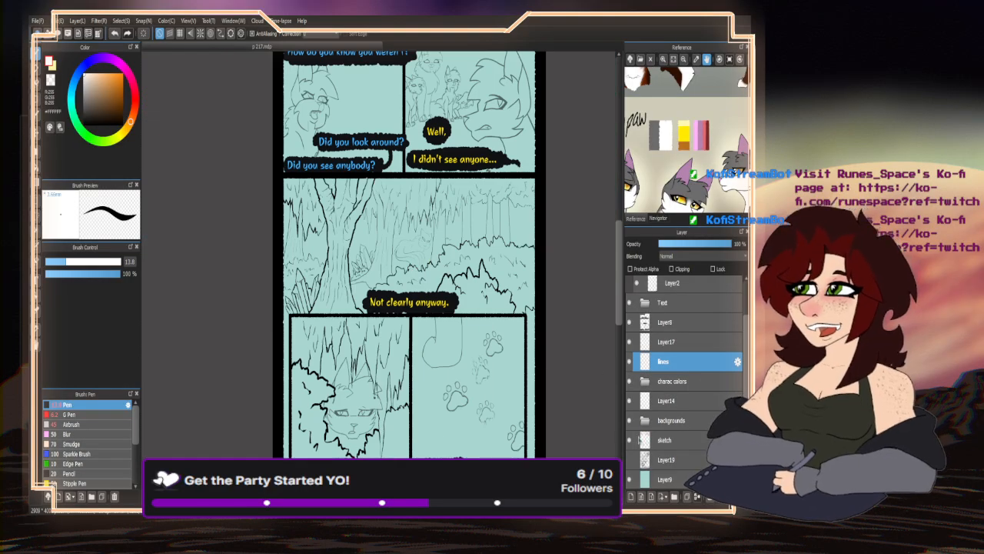
{"action": "left_click", "coordinate": [634, 443]}
{"action": "left_click", "coordinate": [634, 443]}
- Lasso the curled-up cat on the sketch layer, place it on its own new layer and move that layer above lines
{"action": "left_click", "coordinate": [662, 441]}
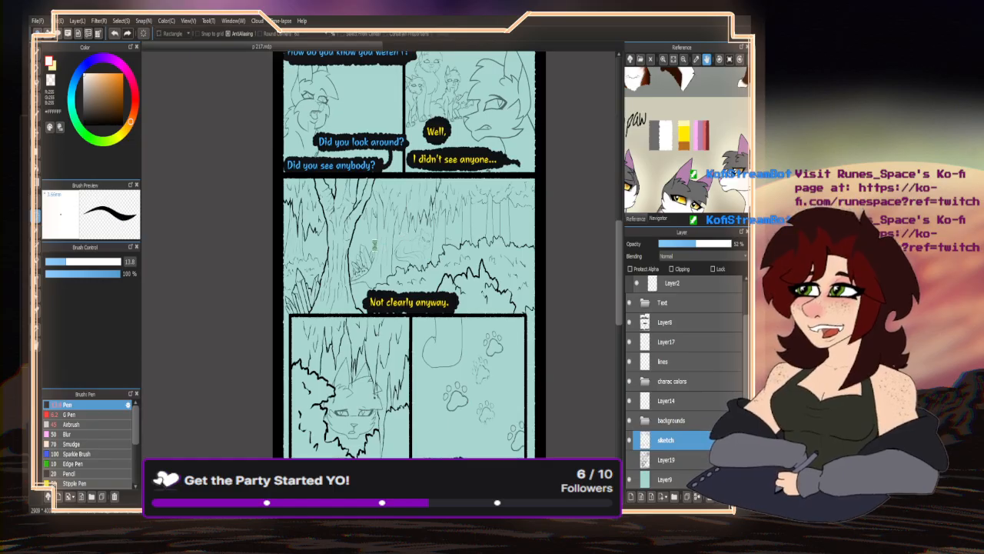
{"action": "scroll", "coordinate": [374, 244], "scroll_direction": "up", "scroll_amount": 2}
{"action": "left_click_drag", "start_coordinate": [397, 228], "coordinate": [406, 325]}
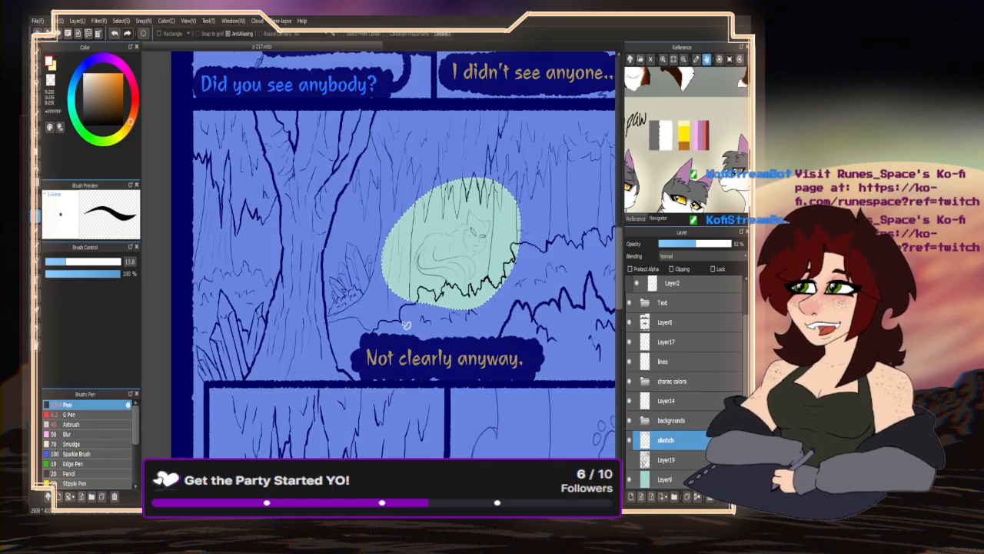
{"action": "key", "text": "ctrl+shift+n"}
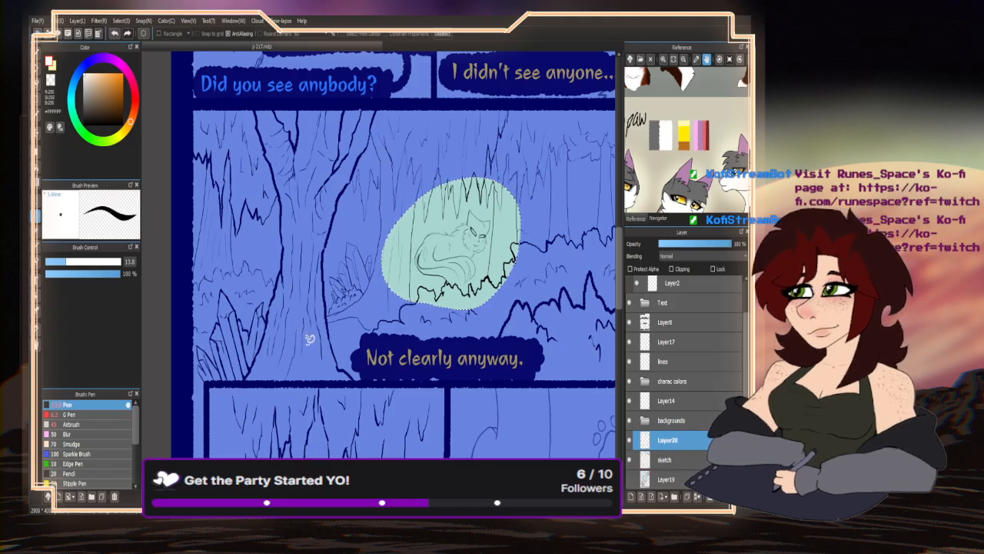
{"action": "left_click_drag", "start_coordinate": [677, 443], "coordinate": [668, 355]}
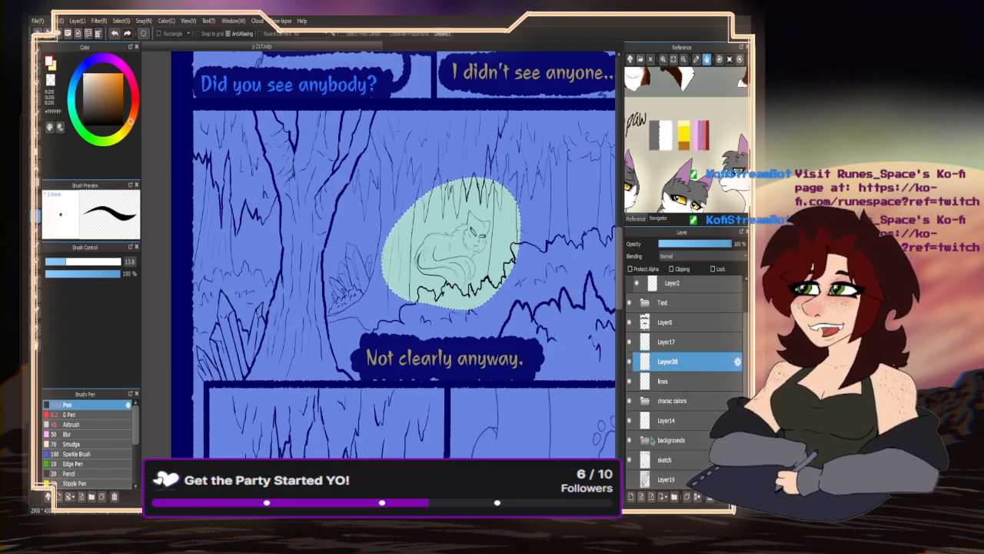
- Merge the curled-up cat's layer down into lines and clear the selection
{"action": "left_click", "coordinate": [697, 498]}
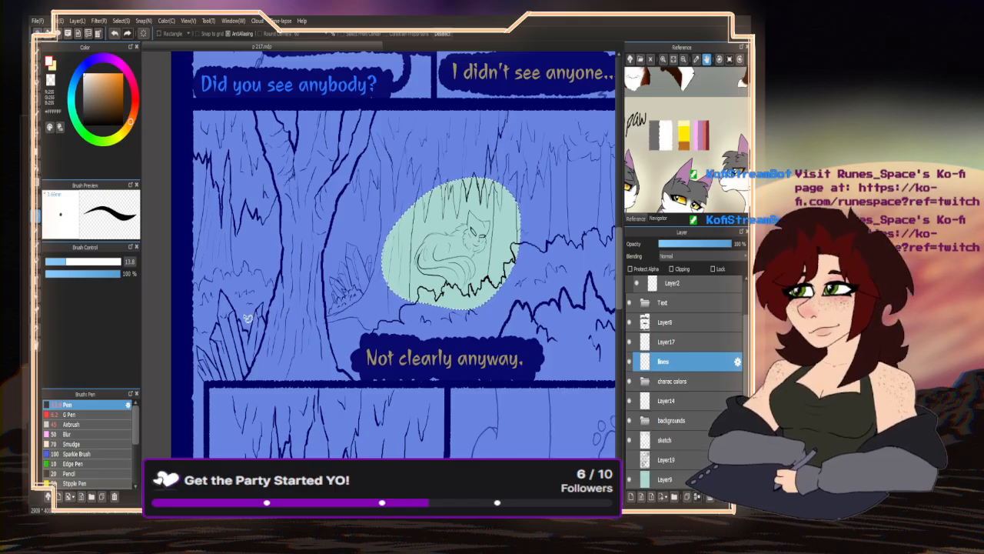
{"action": "key", "text": "ctrl+d"}
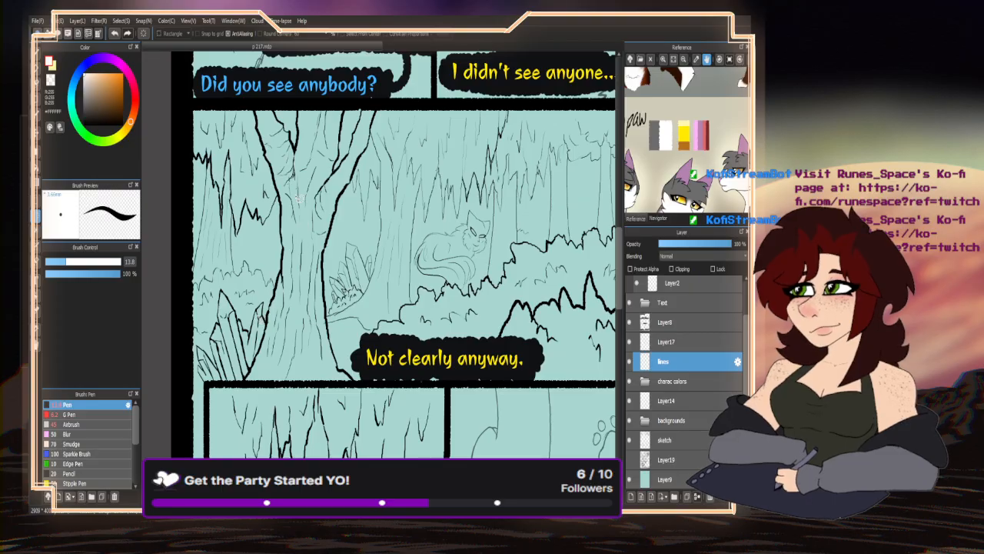
- Look over the page's dialogue, forest and paw-print panels to check which drawings are still on the sketch layer
{"action": "scroll", "coordinate": [300, 199], "scroll_direction": "down", "scroll_amount": 3}
{"action": "scroll", "coordinate": [465, 436], "scroll_direction": "up", "scroll_amount": 3}
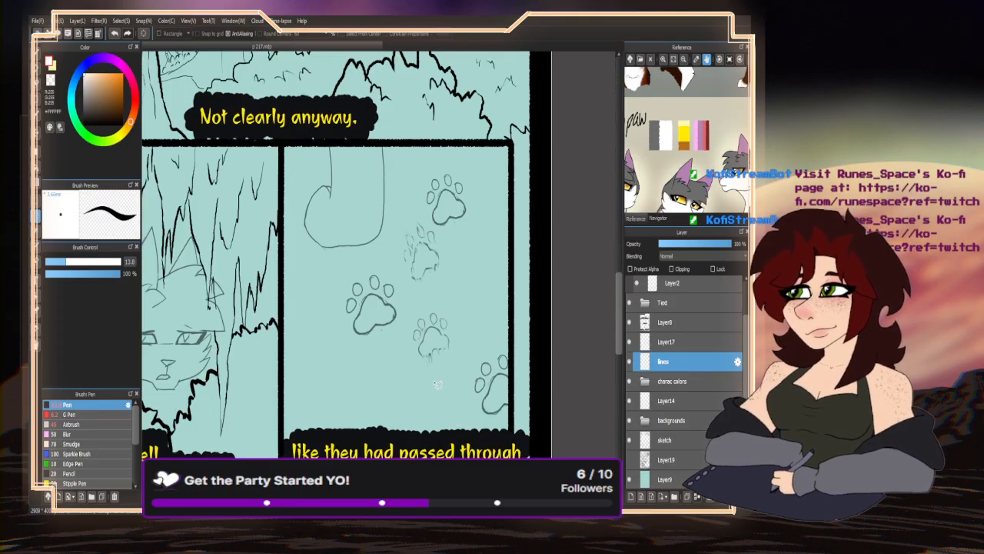
{"action": "scroll", "coordinate": [490, 318], "scroll_direction": "down", "scroll_amount": 4}
{"action": "scroll", "coordinate": [464, 208], "scroll_direction": "up", "scroll_amount": 4}
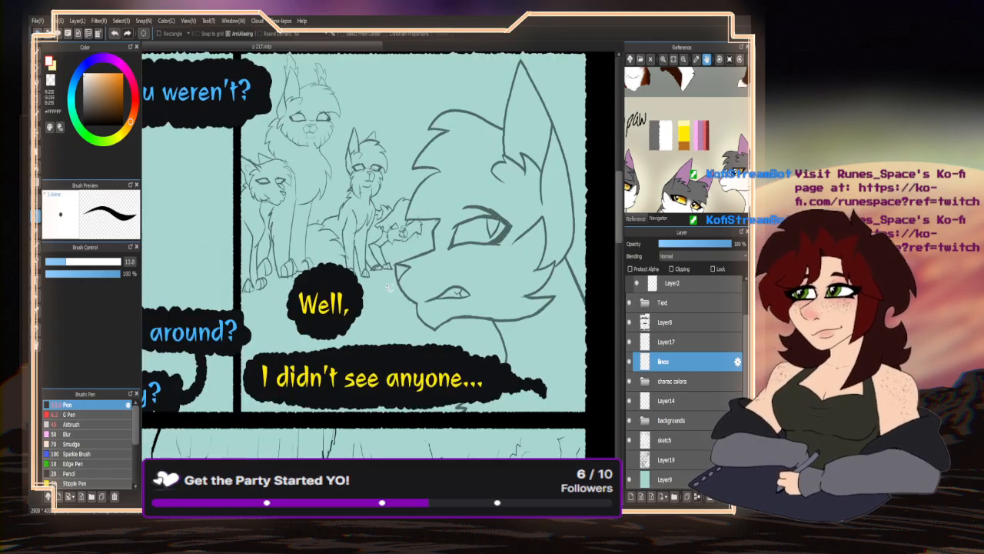
{"action": "scroll", "coordinate": [492, 273], "scroll_direction": "down", "scroll_amount": 3}
{"action": "scroll", "coordinate": [184, 301], "scroll_direction": "up", "scroll_amount": 3}
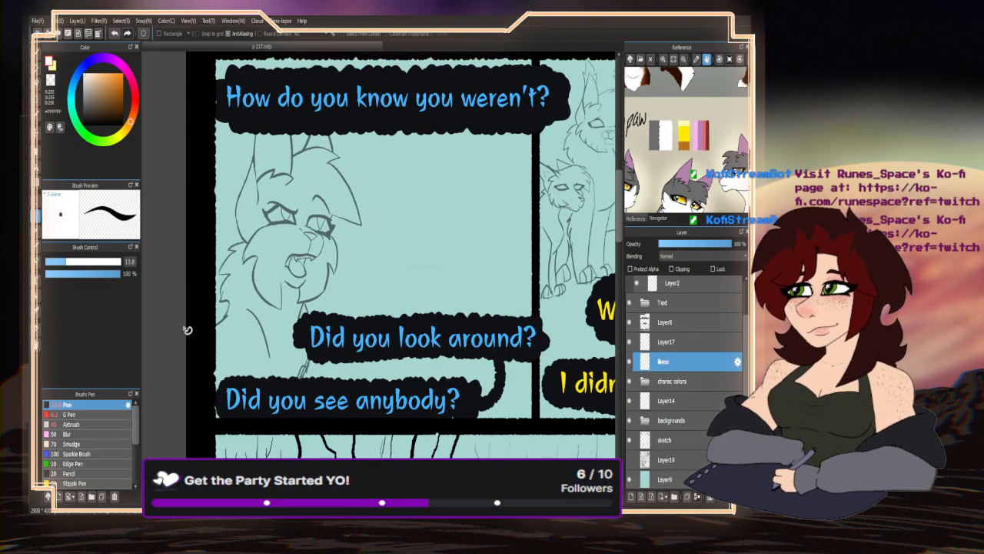
{"action": "scroll", "coordinate": [209, 273], "scroll_direction": "down", "scroll_amount": 6}
{"action": "scroll", "coordinate": [265, 400], "scroll_direction": "up", "scroll_amount": 3}
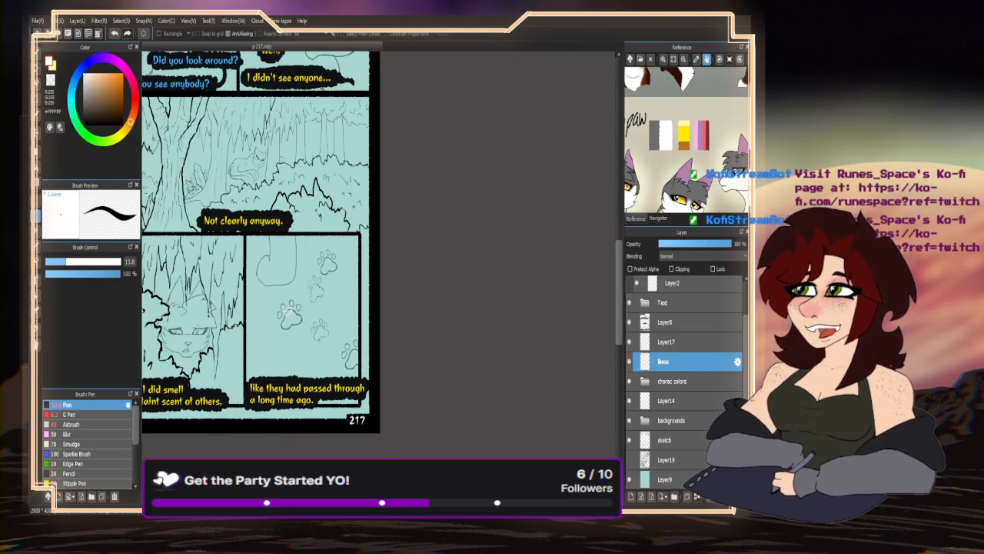
- Lasso the curved shape in the paw-print panel on the sketch layer, transfer it to lines through a new merged layer, and deselect
{"action": "scroll", "coordinate": [287, 312], "scroll_direction": "up", "scroll_amount": 2}
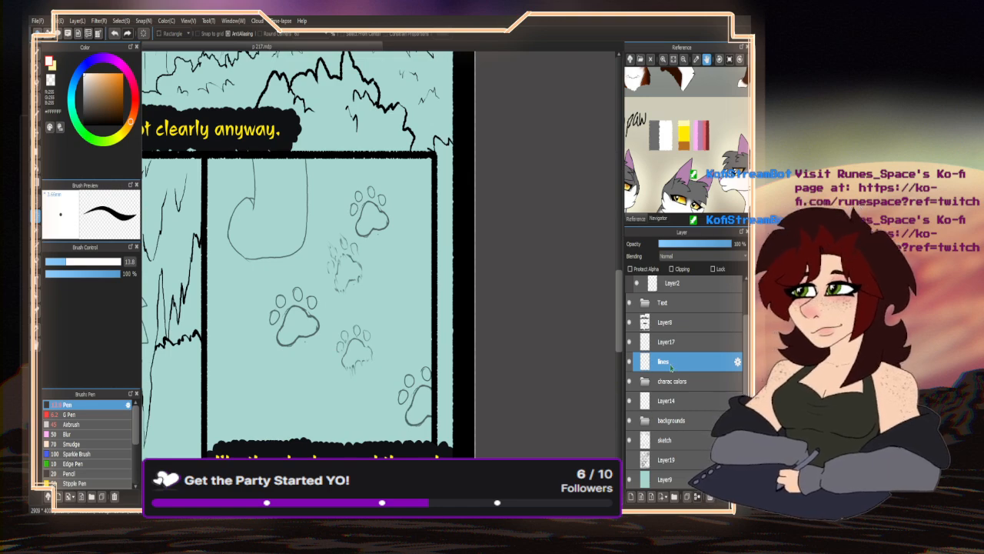
{"action": "left_click", "coordinate": [666, 439]}
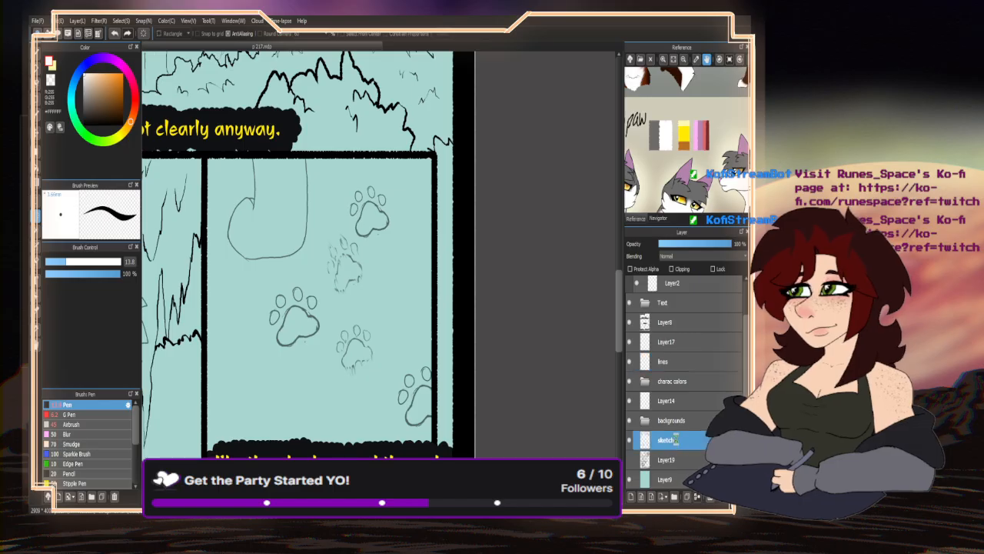
{"action": "left_click_drag", "start_coordinate": [323, 175], "coordinate": [216, 159]}
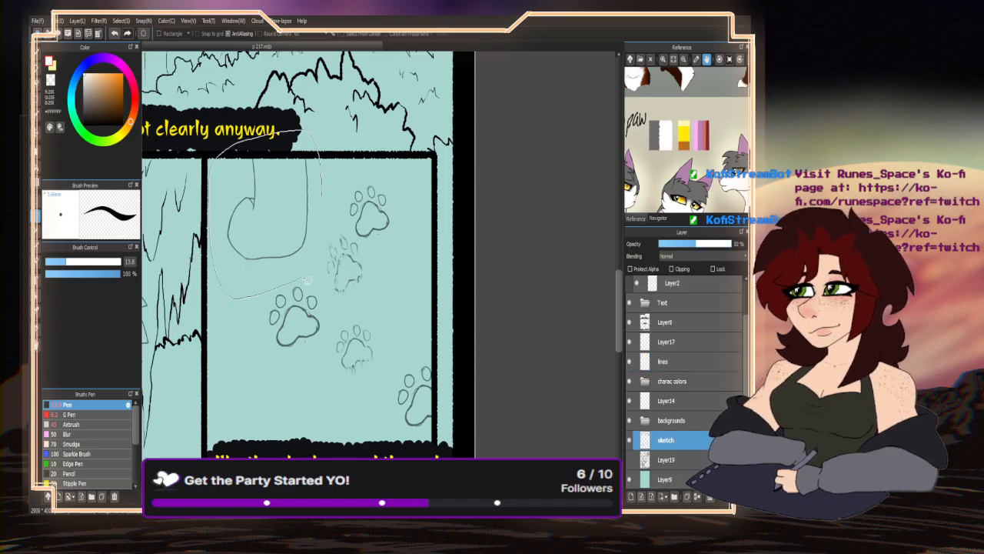
{"action": "left_click_drag", "start_coordinate": [308, 279], "coordinate": [329, 213]}
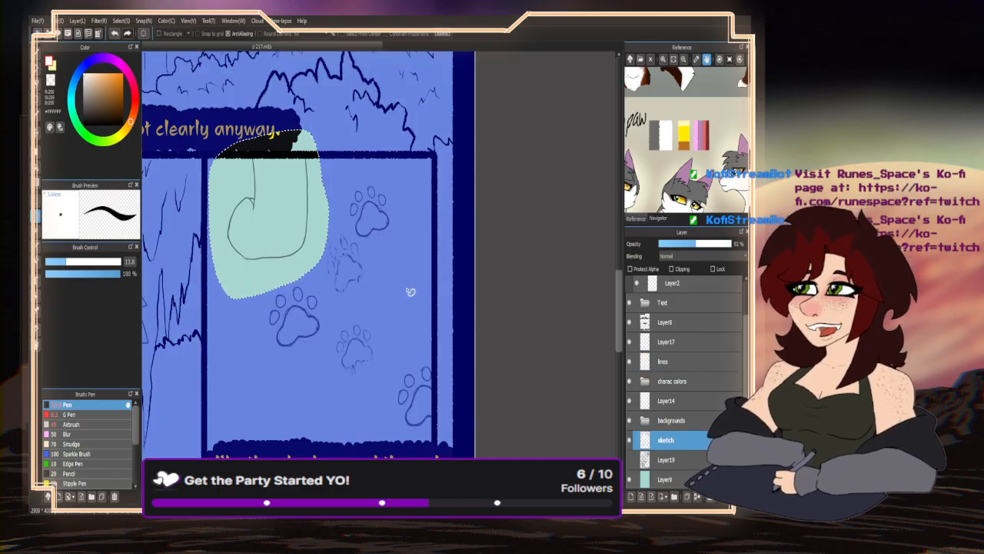
{"action": "left_click", "coordinate": [682, 365]}
{"action": "key", "text": "ctrl+v"}
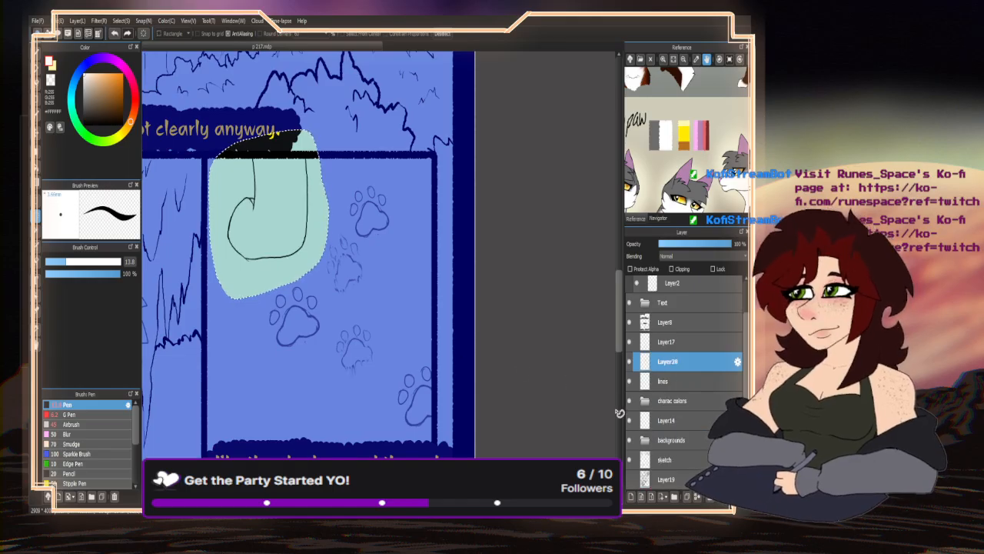
{"action": "left_click", "coordinate": [697, 497]}
{"action": "key", "text": "ctrl+d"}
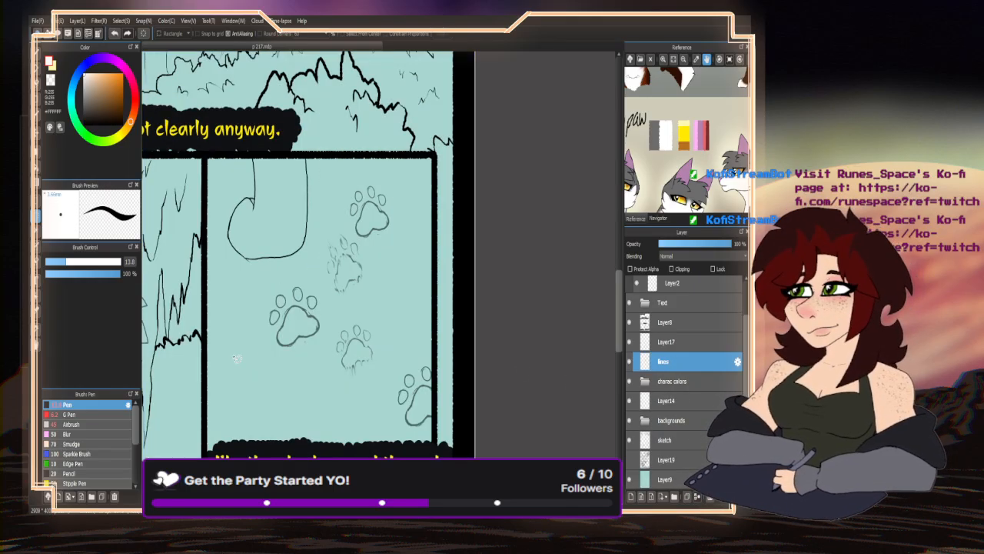
- Lasso all the paw prints on the sketch layer, place them on a new layer inside the backgrounds folder, and deselect
{"action": "left_click", "coordinate": [643, 420]}
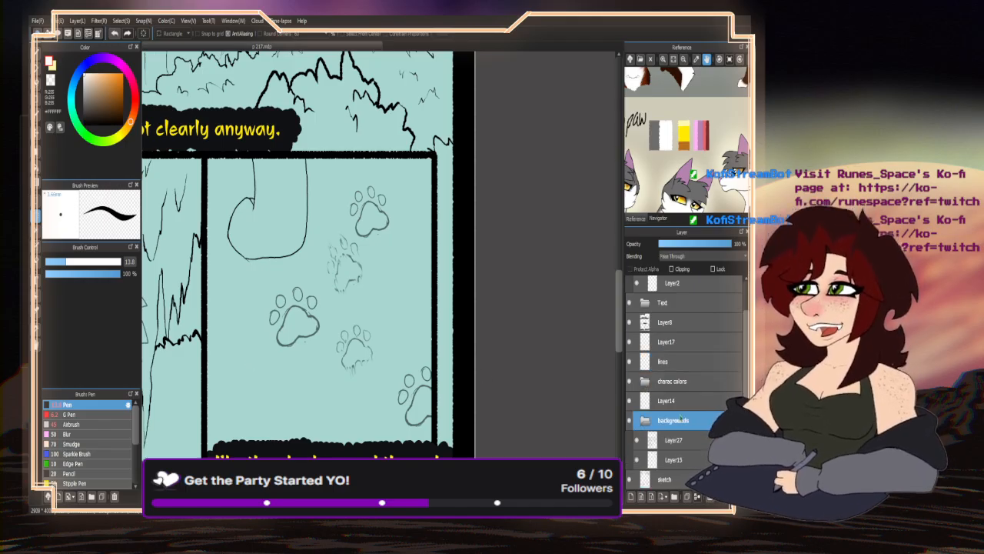
{"action": "scroll", "coordinate": [744, 341], "scroll_direction": "down", "scroll_amount": 2}
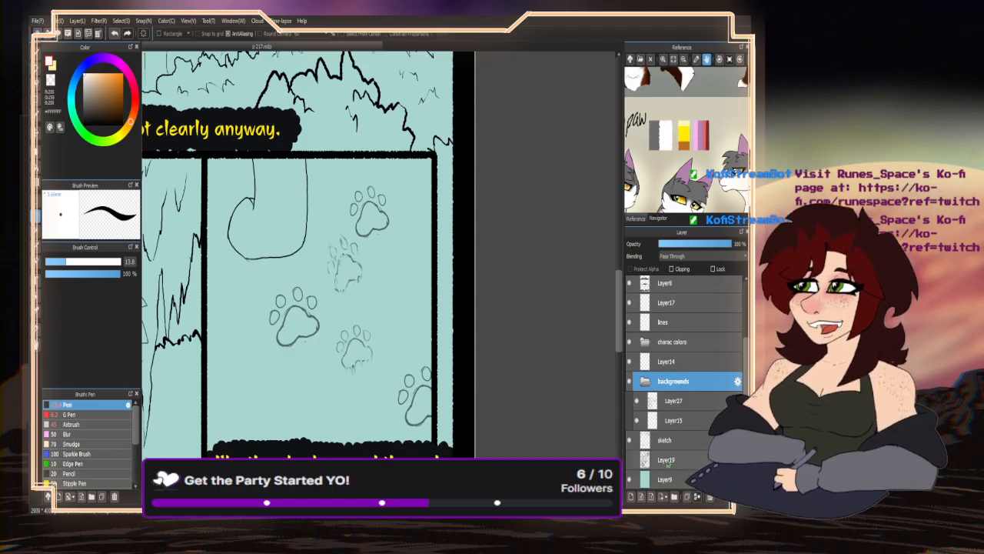
{"action": "left_click", "coordinate": [630, 441]}
{"action": "left_click", "coordinate": [630, 440]}
{"action": "left_click", "coordinate": [640, 440]}
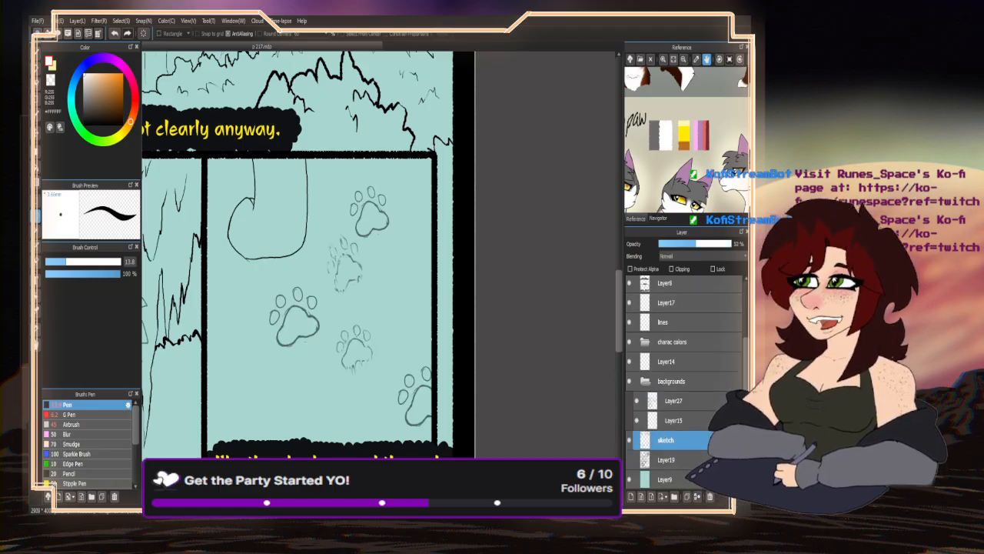
{"action": "mouse_move", "coordinate": [373, 440]}
{"action": "left_mouse_down"}
{"action": "mouse_move", "coordinate": [464, 409]}
{"action": "mouse_move", "coordinate": [434, 223]}
{"action": "mouse_move", "coordinate": [389, 158]}
{"action": "left_mouse_up"}
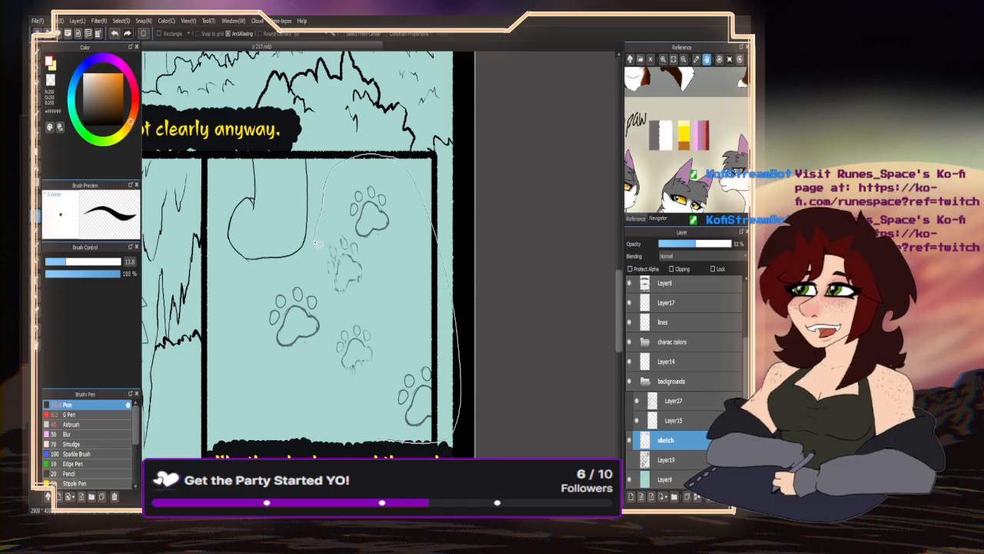
{"action": "left_click_drag", "start_coordinate": [242, 343], "coordinate": [240, 346]}
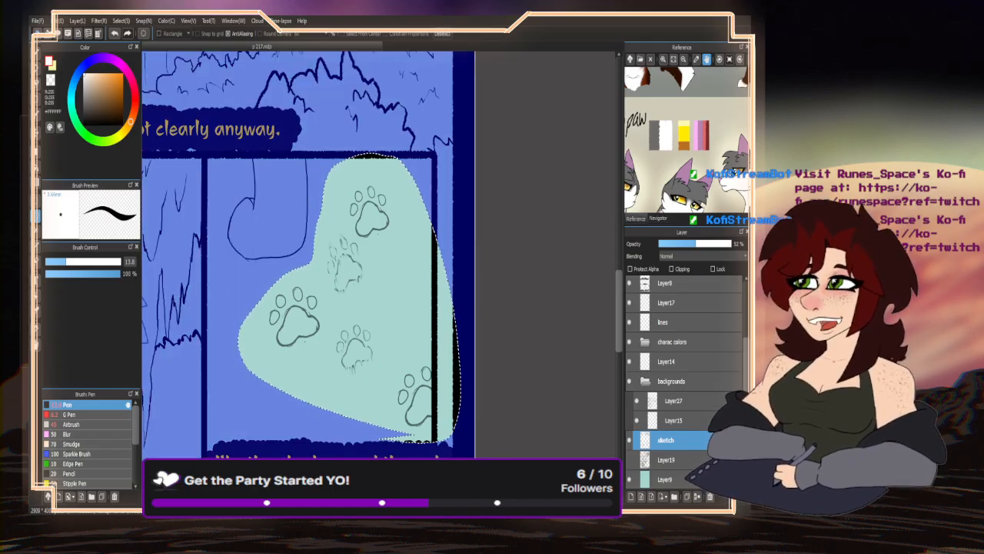
{"action": "left_click", "coordinate": [667, 406]}
{"action": "key", "text": "ctrl+v"}
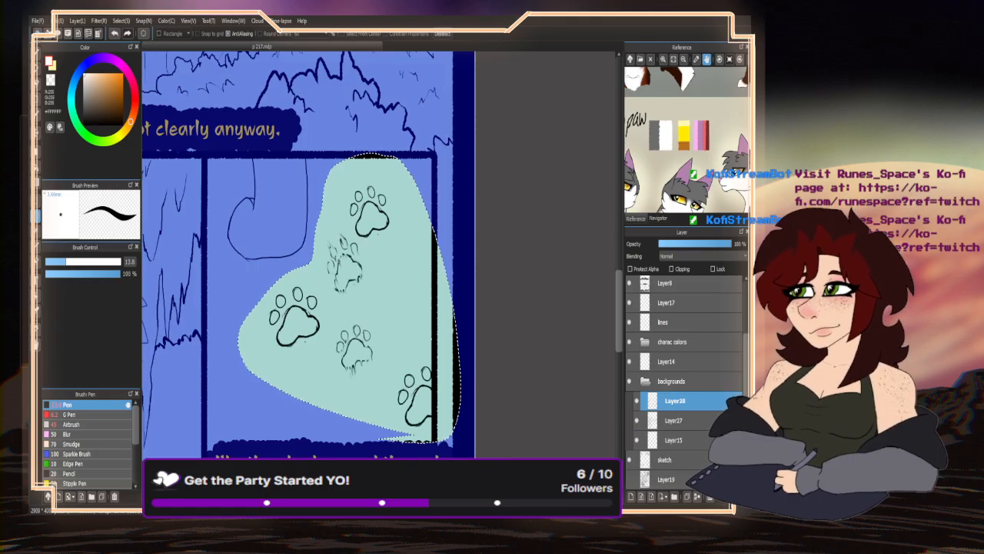
{"action": "key", "text": "ctrl+d"}
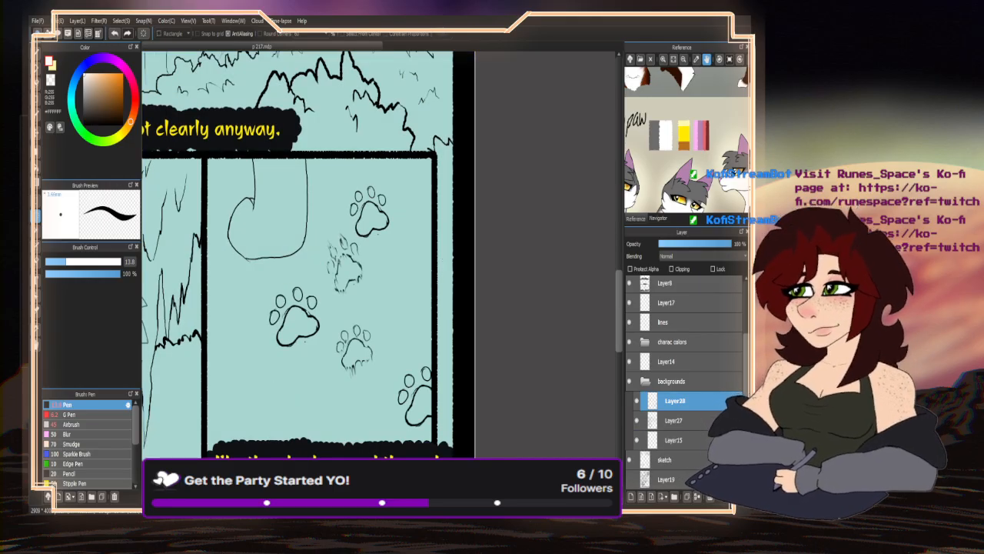
- Collapse the backgrounds folder and lower the sketch layer's opacity to 33 %
{"action": "scroll", "coordinate": [454, 254], "scroll_direction": "down", "scroll_amount": 2}
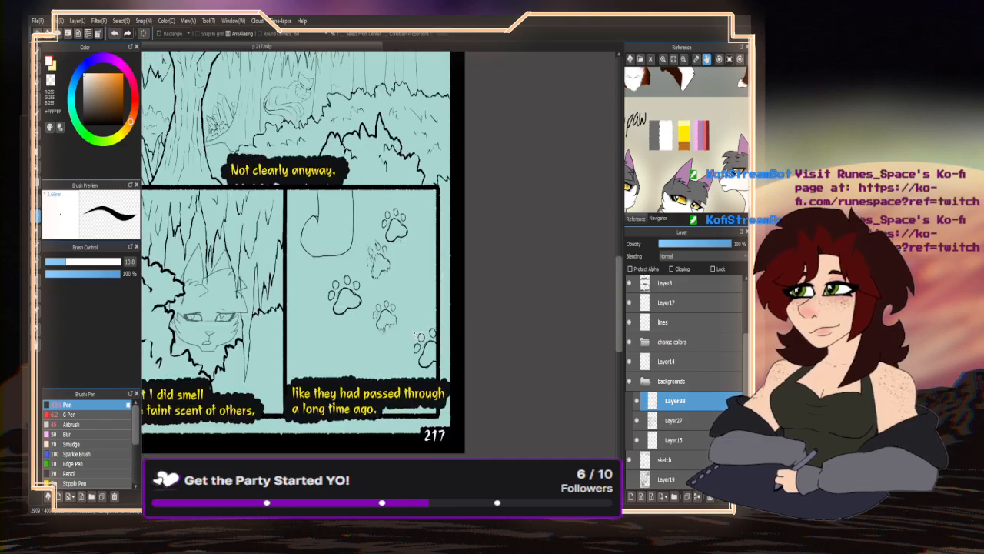
{"action": "scroll", "coordinate": [415, 333], "scroll_direction": "down", "scroll_amount": 2}
{"action": "scroll", "coordinate": [489, 266], "scroll_direction": "up", "scroll_amount": 1}
{"action": "left_click", "coordinate": [645, 381]}
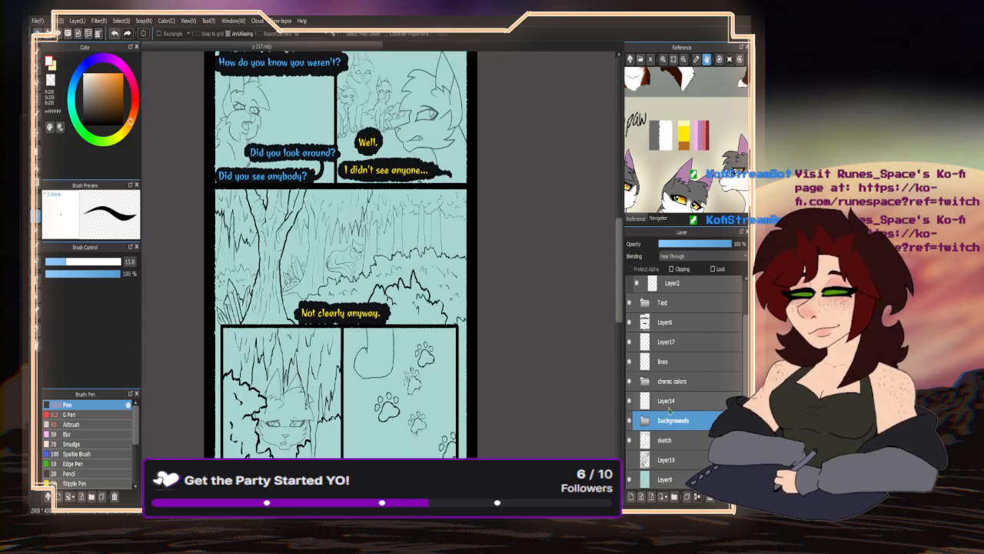
{"action": "left_click", "coordinate": [631, 421]}
{"action": "left_click", "coordinate": [630, 421]}
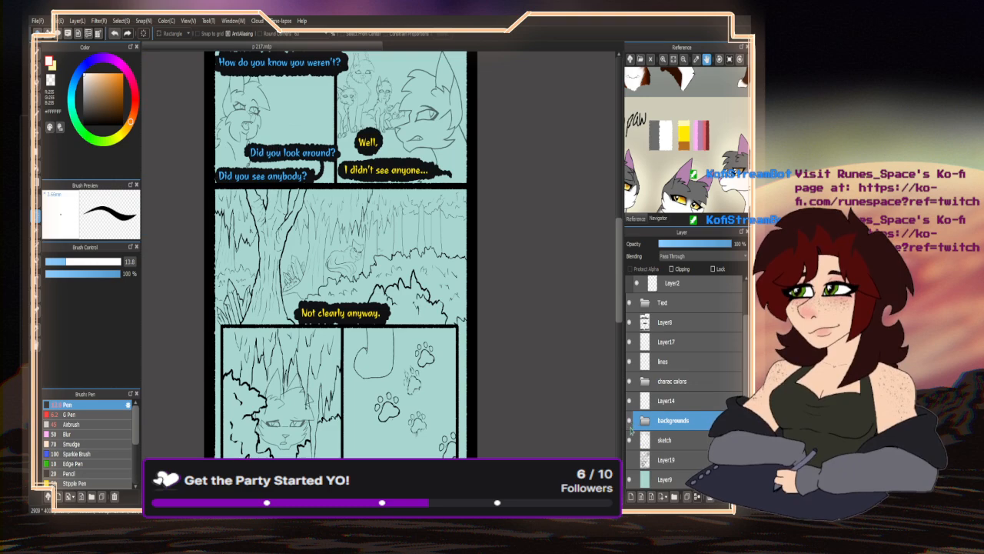
{"action": "left_click", "coordinate": [668, 441]}
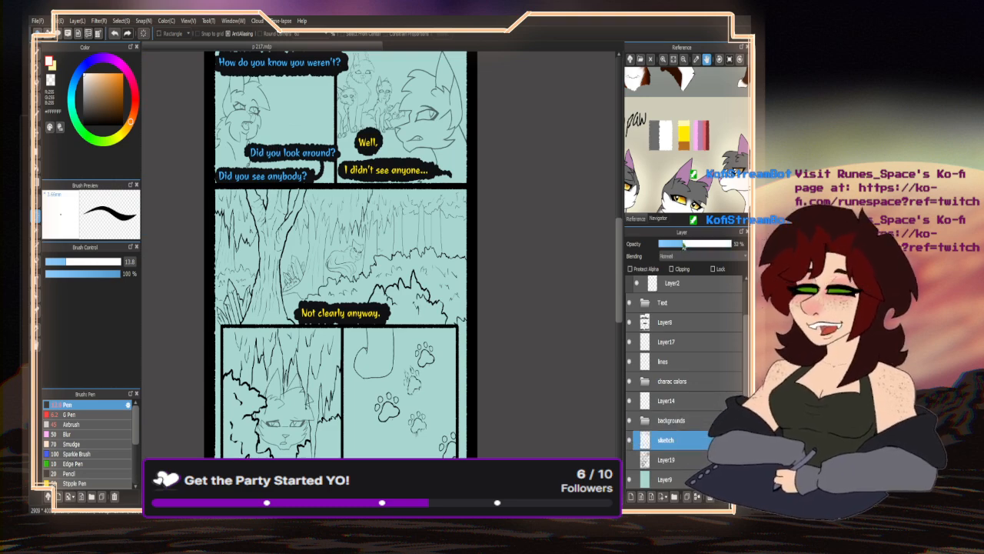
- Make lines the active layer and set up the Pen brush in black with a reduced size for inking the large cat's face
{"action": "left_click", "coordinate": [665, 362]}
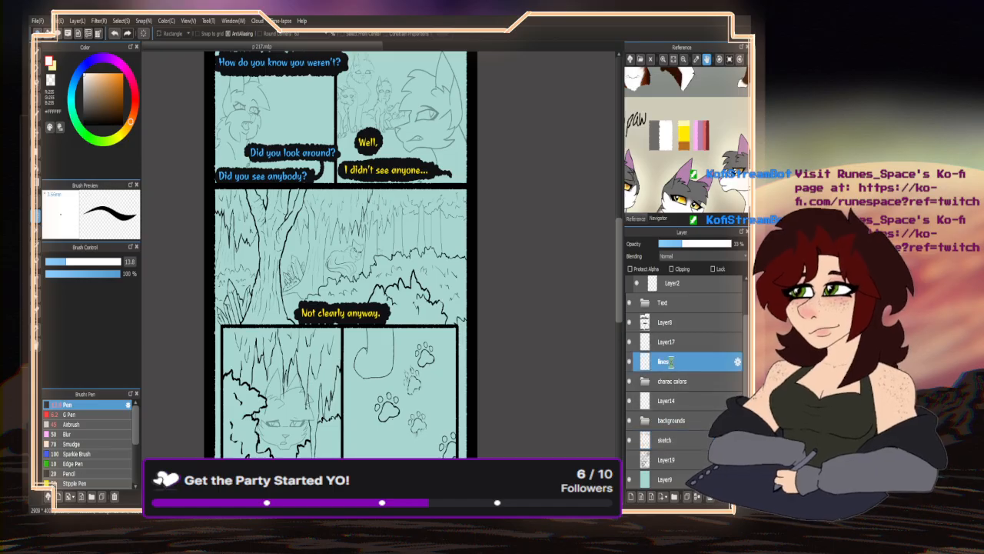
{"action": "left_click", "coordinate": [36, 54]}
{"action": "left_click", "coordinate": [83, 125]}
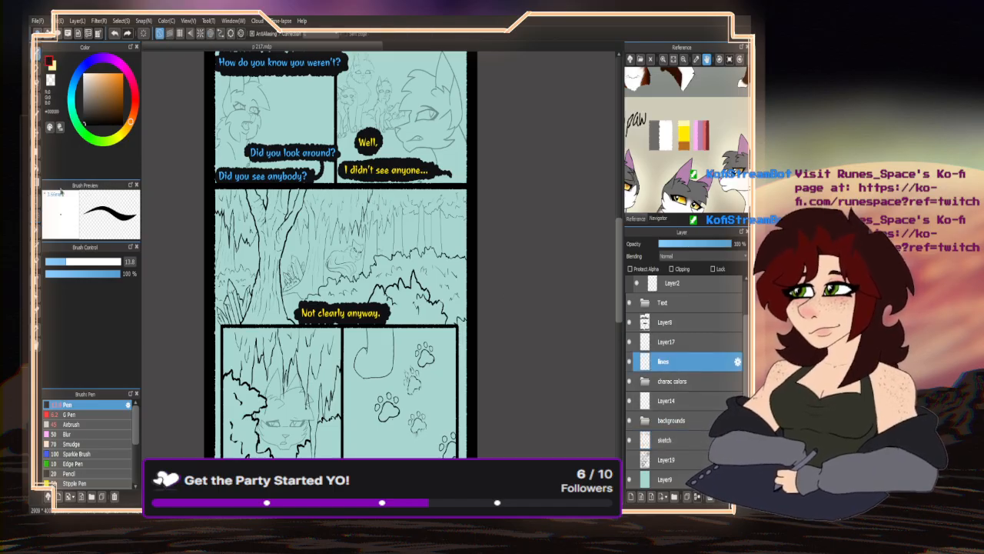
{"action": "left_click", "coordinate": [56, 263]}
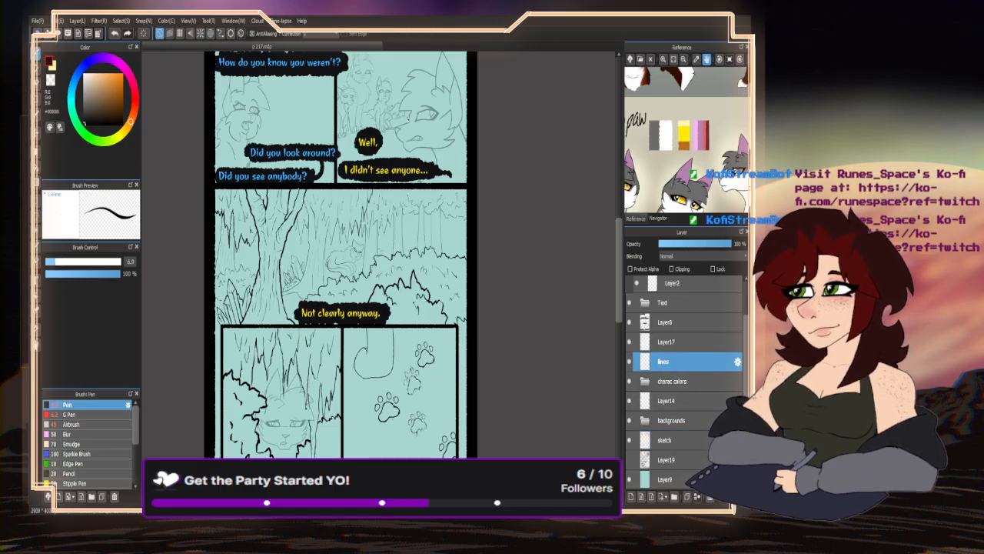
{"action": "scroll", "coordinate": [389, 167], "scroll_direction": "down", "scroll_amount": 1}
{"action": "scroll", "coordinate": [389, 167], "scroll_direction": "up", "scroll_amount": 6}
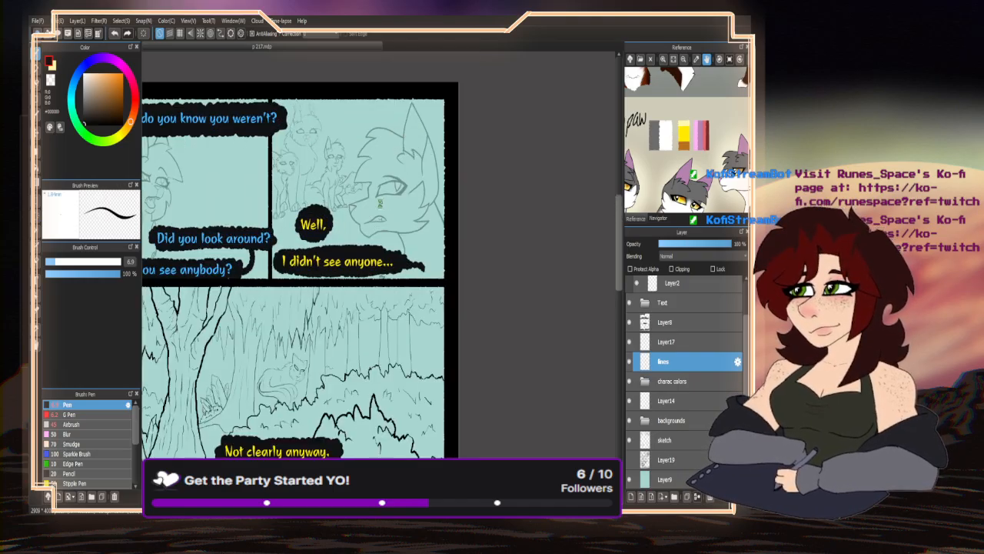
{"action": "scroll", "coordinate": [389, 167], "scroll_direction": "down", "scroll_amount": 2}
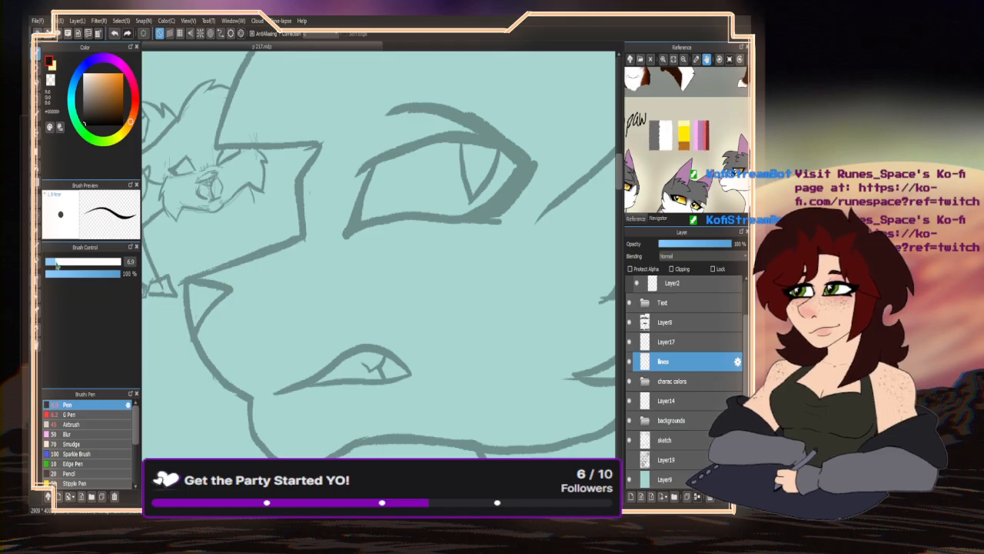
{"action": "left_click", "coordinate": [55, 263]}
- Enlarge the reference image around the side-profile head of the grey-and-white cat
{"action": "left_click_drag", "start_coordinate": [688, 160], "coordinate": [668, 141]}
{"action": "left_click", "coordinate": [662, 59]}
{"action": "left_click", "coordinate": [663, 60]}
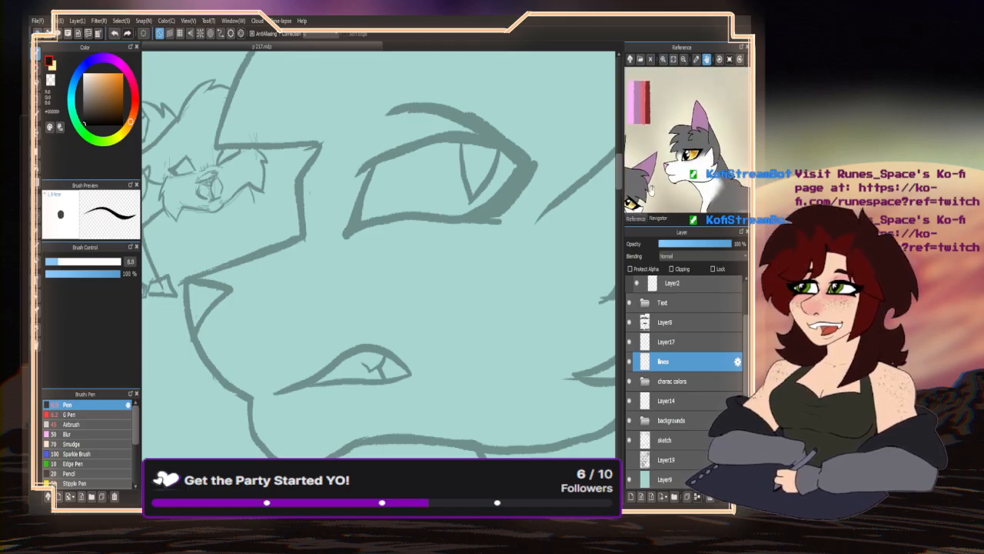
{"action": "left_click", "coordinate": [663, 62]}
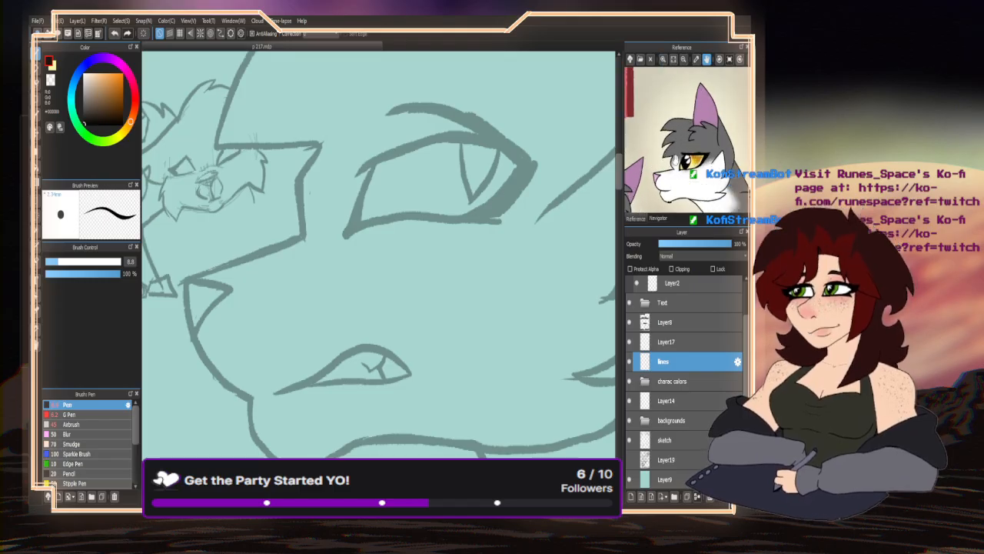
- Try a black Pen stroke along the front edge of the large cat's eye and undo it
{"action": "scroll", "coordinate": [292, 222], "scroll_direction": "down", "scroll_amount": 3}
{"action": "scroll", "coordinate": [292, 222], "scroll_direction": "up", "scroll_amount": 5}
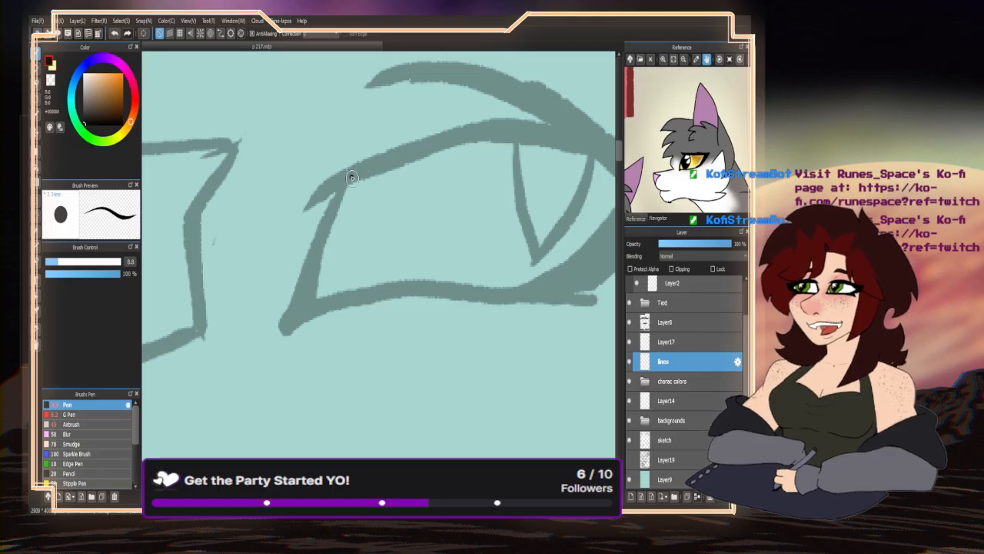
{"action": "mouse_move", "coordinate": [350, 178]}
{"action": "left_mouse_down"}
{"action": "mouse_move", "coordinate": [319, 247]}
{"action": "mouse_move", "coordinate": [316, 298]}
{"action": "mouse_move", "coordinate": [346, 177]}
{"action": "mouse_move", "coordinate": [323, 206]}
{"action": "mouse_move", "coordinate": [308, 255]}
{"action": "mouse_move", "coordinate": [315, 302]}
{"action": "left_mouse_up"}
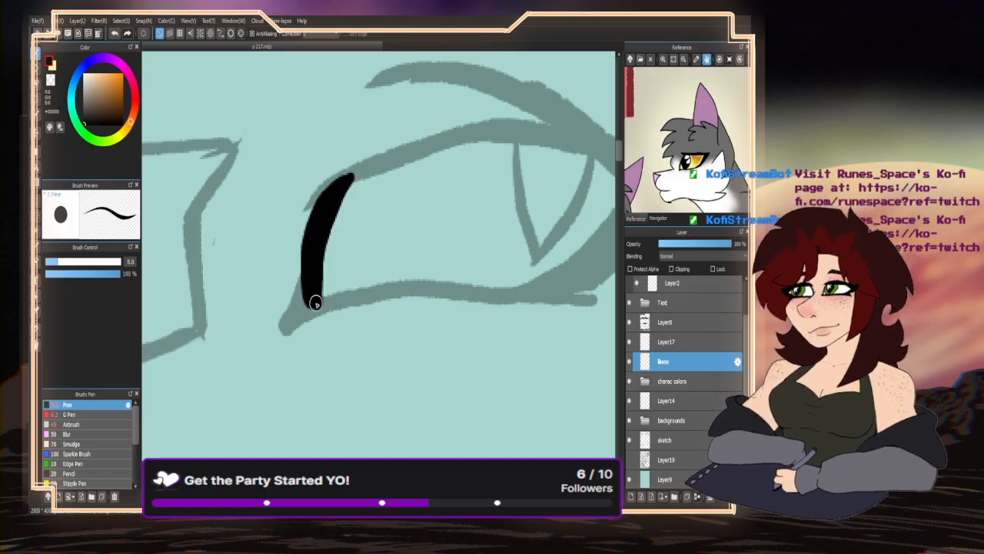
{"action": "scroll", "coordinate": [282, 205], "scroll_direction": "down", "scroll_amount": 4}
{"action": "key", "text": "alt"}
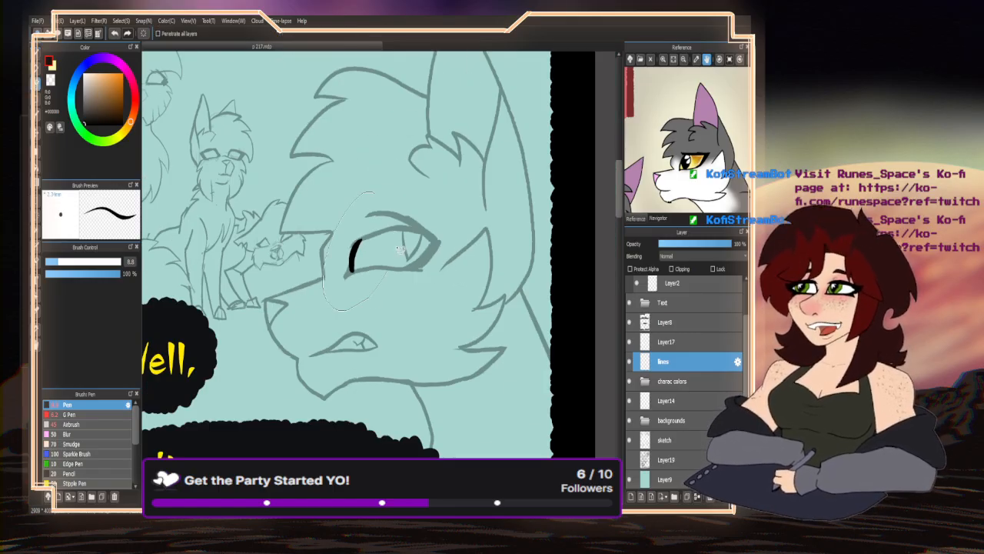
{"action": "key", "text": "ctrl+z"}
- Switch to the G Pen brush and reduce its size for inking the large cat
{"action": "left_click", "coordinate": [71, 414]}
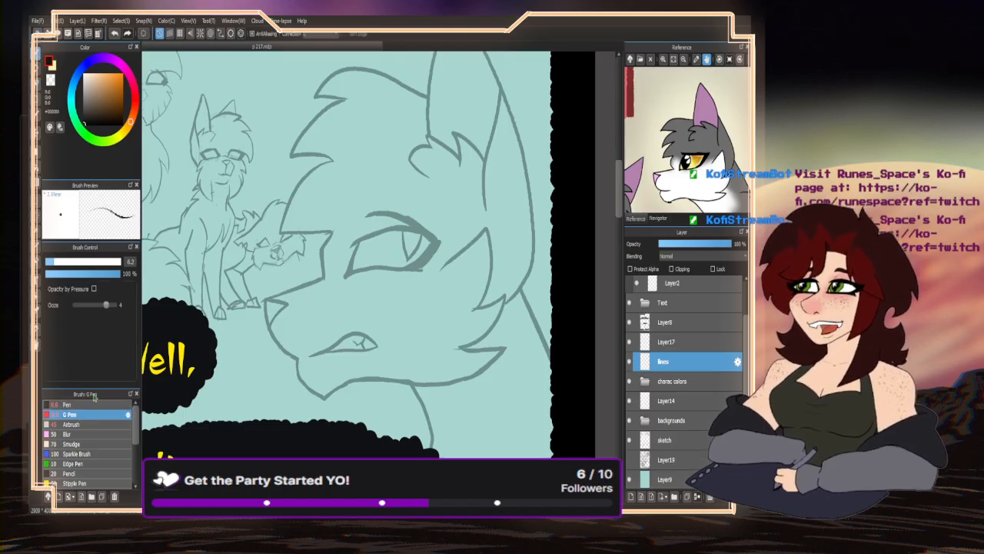
{"action": "left_click_drag", "start_coordinate": [57, 262], "coordinate": [57, 264]}
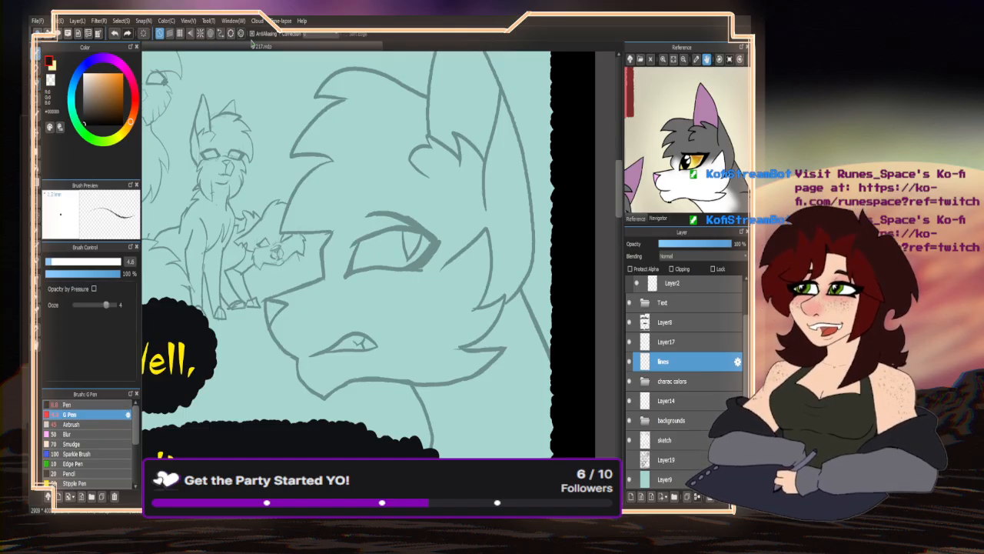
- Set the G Pen size to 11.5 and ink the large cat's eye outline with thick lids and a brow line
{"action": "scroll", "coordinate": [372, 254], "scroll_direction": "up", "scroll_amount": 3}
{"action": "left_click_drag", "start_coordinate": [359, 204], "coordinate": [329, 304]}
{"action": "left_click_drag", "start_coordinate": [55, 265], "coordinate": [61, 265]}
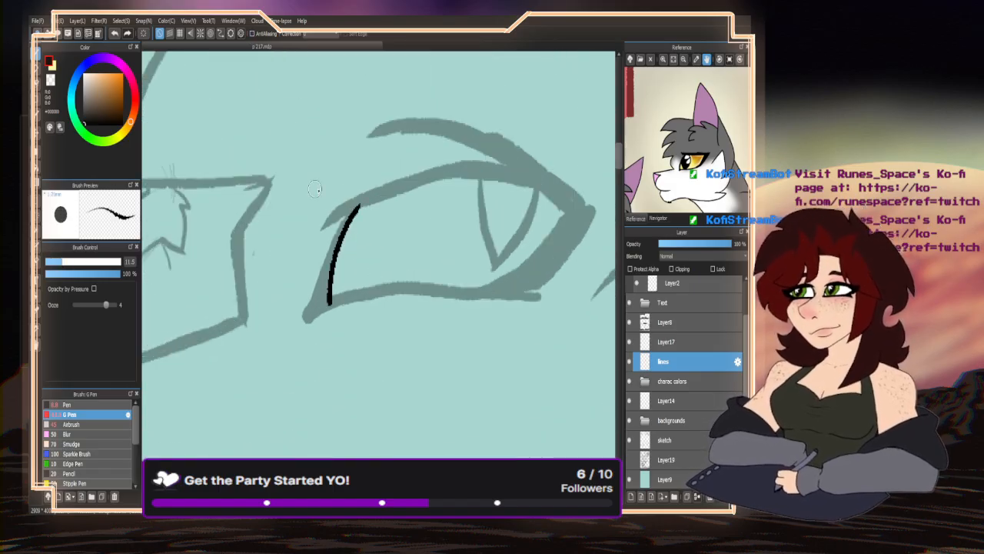
{"action": "mouse_move", "coordinate": [359, 205]}
{"action": "left_mouse_down"}
{"action": "mouse_move", "coordinate": [325, 262]}
{"action": "mouse_move", "coordinate": [323, 304]}
{"action": "mouse_move", "coordinate": [547, 291]}
{"action": "left_mouse_up"}
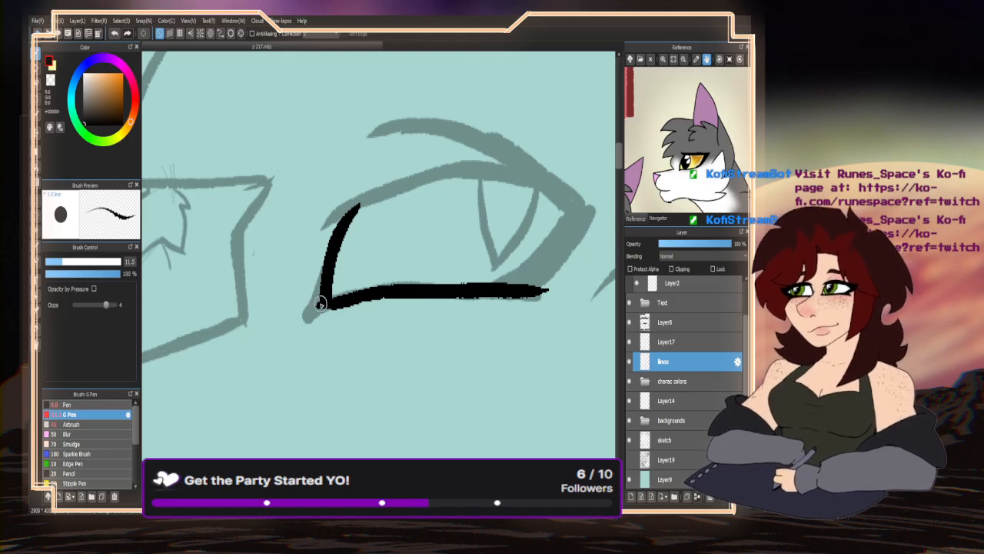
{"action": "mouse_move", "coordinate": [489, 286]}
{"action": "left_mouse_down"}
{"action": "mouse_move", "coordinate": [522, 273]}
{"action": "mouse_move", "coordinate": [566, 206]}
{"action": "left_mouse_up"}
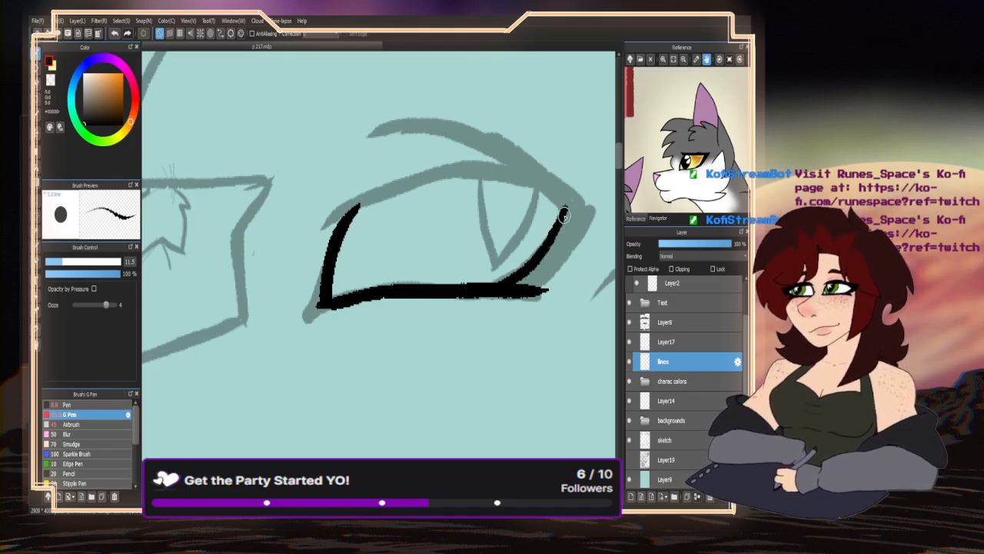
{"action": "mouse_move", "coordinate": [519, 288]}
{"action": "left_mouse_down"}
{"action": "mouse_move", "coordinate": [596, 202]}
{"action": "mouse_move", "coordinate": [547, 275]}
{"action": "mouse_move", "coordinate": [585, 209]}
{"action": "mouse_move", "coordinate": [518, 154]}
{"action": "mouse_move", "coordinate": [408, 123]}
{"action": "mouse_move", "coordinate": [391, 135]}
{"action": "mouse_move", "coordinate": [436, 134]}
{"action": "mouse_move", "coordinate": [530, 180]}
{"action": "mouse_move", "coordinate": [488, 161]}
{"action": "mouse_move", "coordinate": [401, 177]}
{"action": "mouse_move", "coordinate": [343, 214]}
{"action": "mouse_move", "coordinate": [434, 182]}
{"action": "mouse_move", "coordinate": [505, 177]}
{"action": "mouse_move", "coordinate": [573, 212]}
{"action": "mouse_move", "coordinate": [533, 274]}
{"action": "mouse_move", "coordinate": [567, 194]}
{"action": "mouse_move", "coordinate": [567, 202]}
{"action": "left_mouse_up"}
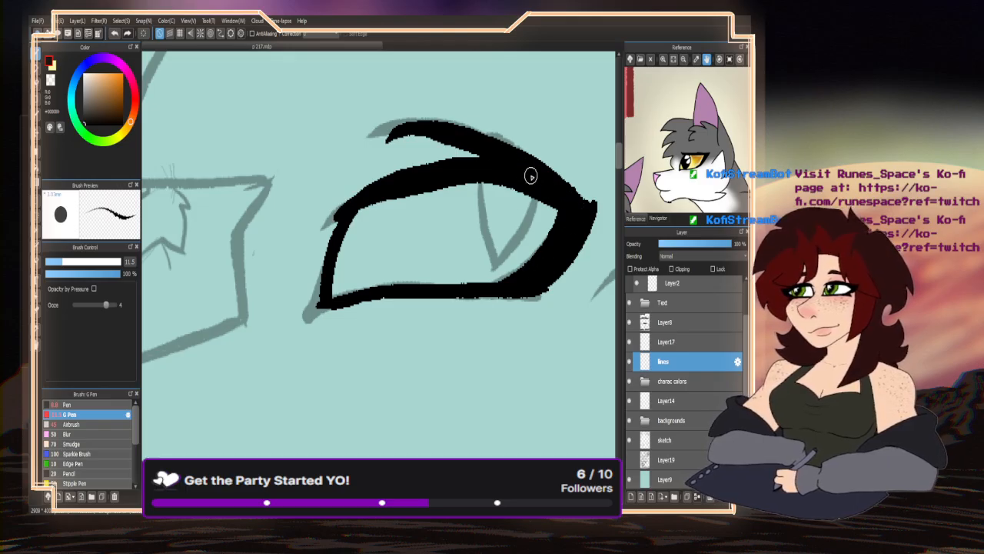
- Ink the slit pupil with a round highlight left open, and refine the front edge of the large cat's eye
{"action": "scroll", "coordinate": [502, 231], "scroll_direction": "up", "scroll_amount": 3}
{"action": "mouse_move", "coordinate": [427, 152]}
{"action": "left_mouse_down"}
{"action": "mouse_move", "coordinate": [438, 244]}
{"action": "mouse_move", "coordinate": [470, 318]}
{"action": "mouse_move", "coordinate": [498, 284]}
{"action": "mouse_move", "coordinate": [523, 225]}
{"action": "mouse_move", "coordinate": [530, 161]}
{"action": "left_mouse_up"}
{"action": "mouse_move", "coordinate": [429, 201]}
{"action": "left_mouse_down"}
{"action": "mouse_move", "coordinate": [442, 222]}
{"action": "mouse_move", "coordinate": [478, 204]}
{"action": "mouse_move", "coordinate": [460, 155]}
{"action": "left_mouse_up"}
{"action": "mouse_move", "coordinate": [495, 170]}
{"action": "left_mouse_down"}
{"action": "mouse_move", "coordinate": [520, 180]}
{"action": "mouse_move", "coordinate": [508, 212]}
{"action": "mouse_move", "coordinate": [494, 165]}
{"action": "mouse_move", "coordinate": [496, 210]}
{"action": "mouse_move", "coordinate": [480, 238]}
{"action": "mouse_move", "coordinate": [440, 223]}
{"action": "mouse_move", "coordinate": [459, 233]}
{"action": "mouse_move", "coordinate": [445, 230]}
{"action": "mouse_move", "coordinate": [470, 315]}
{"action": "mouse_move", "coordinate": [450, 256]}
{"action": "mouse_move", "coordinate": [473, 310]}
{"action": "mouse_move", "coordinate": [496, 257]}
{"action": "mouse_move", "coordinate": [464, 280]}
{"action": "mouse_move", "coordinate": [477, 286]}
{"action": "mouse_move", "coordinate": [459, 254]}
{"action": "mouse_move", "coordinate": [514, 227]}
{"action": "mouse_move", "coordinate": [520, 212]}
{"action": "mouse_move", "coordinate": [496, 176]}
{"action": "left_mouse_up"}
{"action": "scroll", "coordinate": [478, 222], "scroll_direction": "down", "scroll_amount": 5}
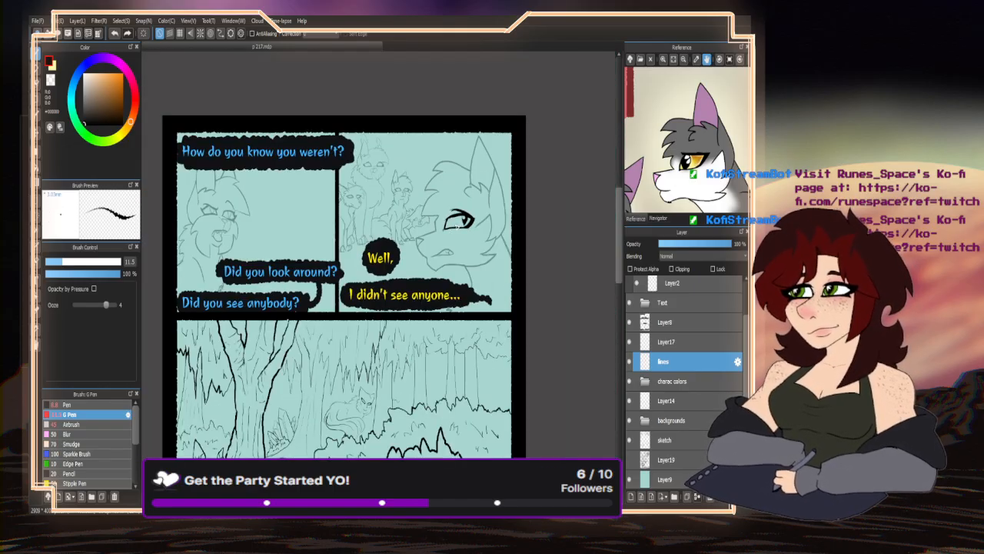
{"action": "scroll", "coordinate": [441, 222], "scroll_direction": "up", "scroll_amount": 5}
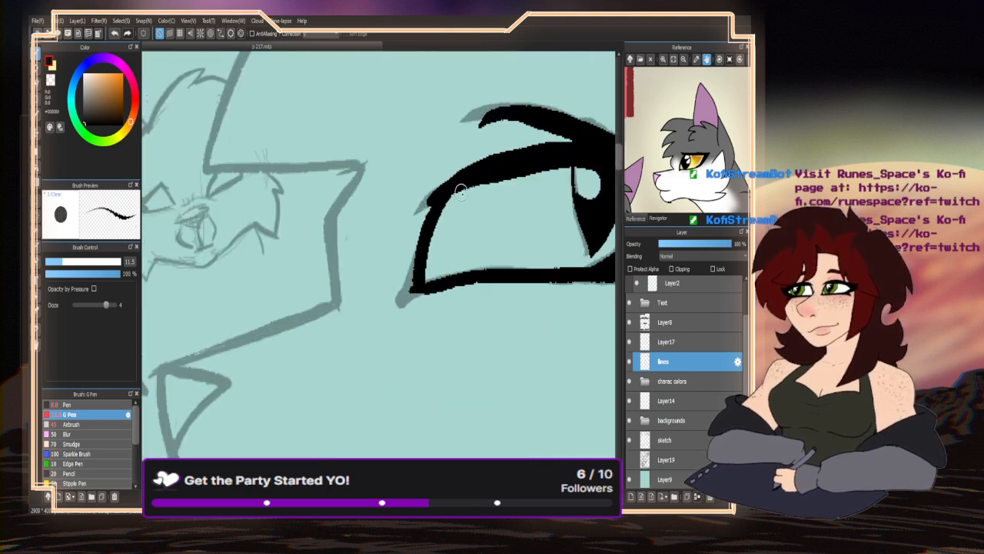
{"action": "left_click_drag", "start_coordinate": [461, 188], "coordinate": [414, 287]}
- Hide the sketch layer to check the inked eye against the whole page, and show the sketch again
{"action": "scroll", "coordinate": [414, 286], "scroll_direction": "down", "scroll_amount": 5}
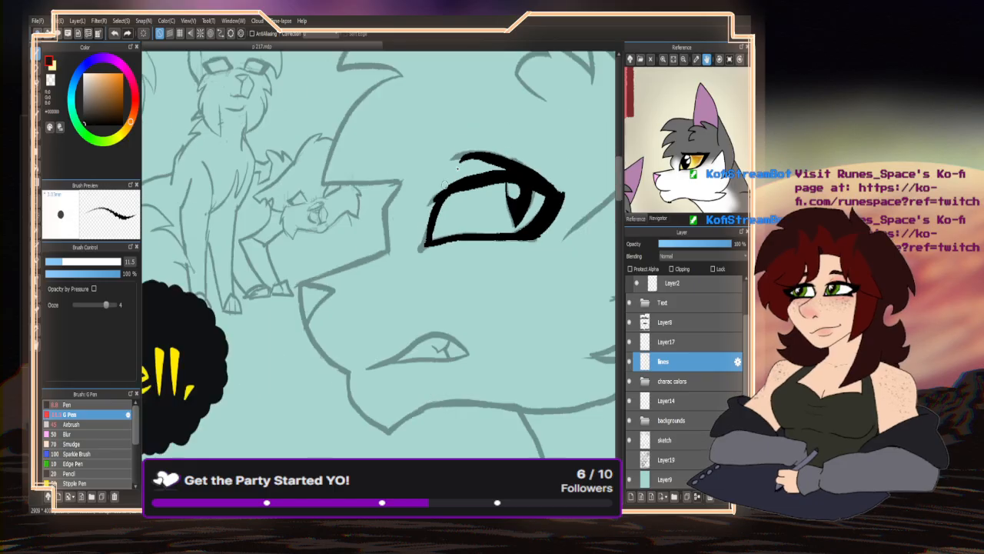
{"action": "scroll", "coordinate": [386, 219], "scroll_direction": "down", "scroll_amount": 2}
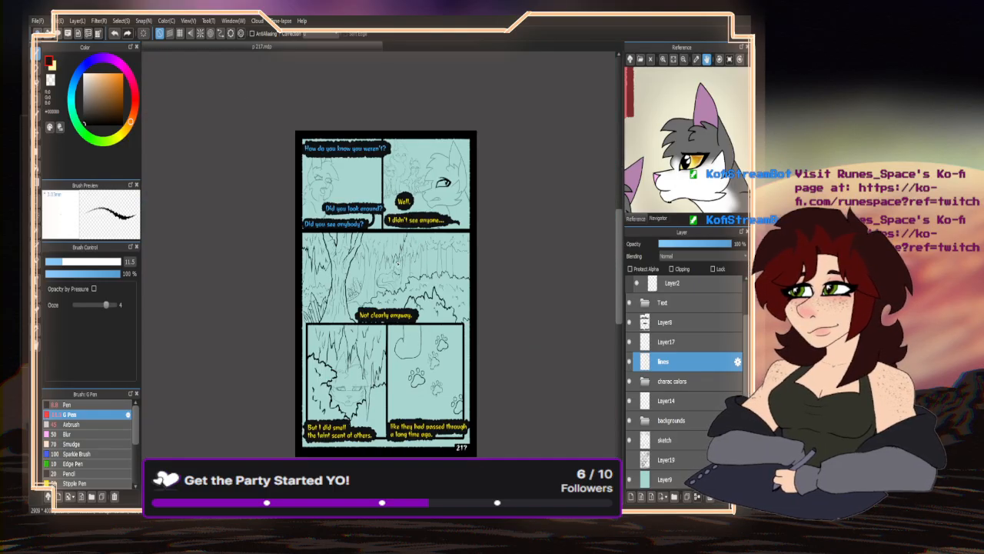
{"action": "left_click", "coordinate": [629, 440]}
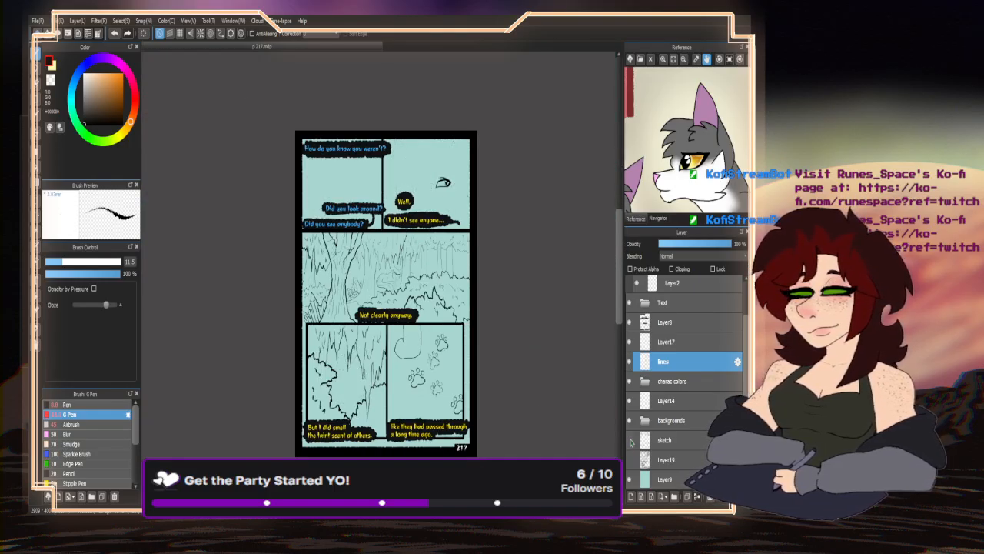
{"action": "left_click", "coordinate": [630, 441]}
{"action": "scroll", "coordinate": [457, 180], "scroll_direction": "up", "scroll_amount": 6}
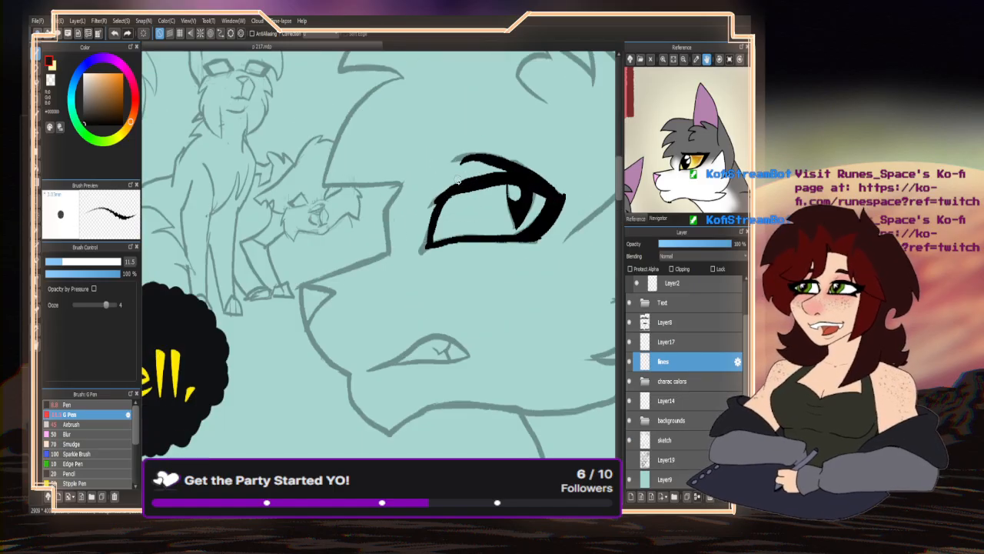
{"action": "scroll", "coordinate": [415, 210], "scroll_direction": "down", "scroll_amount": 3}
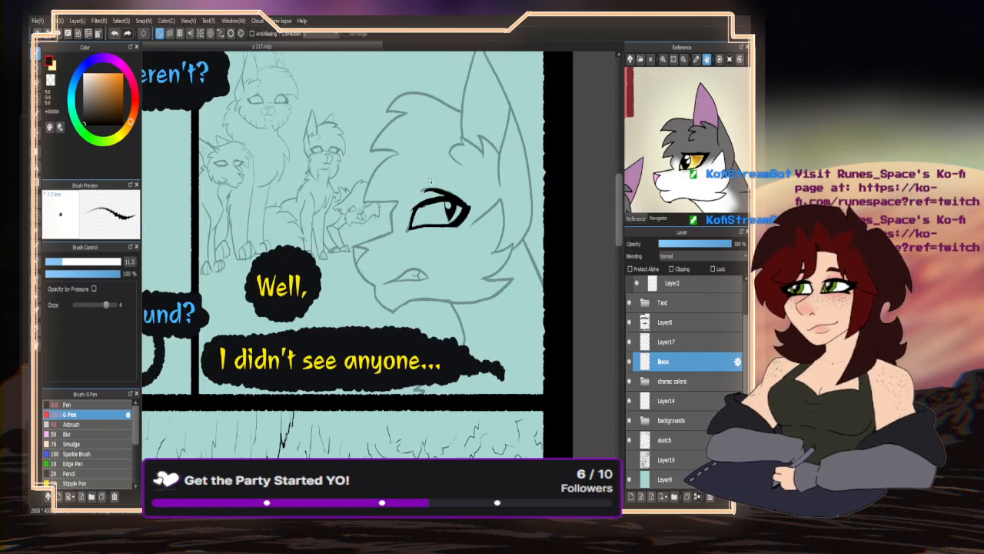
- Reduce the G Pen size and ink the large cat's profile from the brow down the muzzle, including the nose
{"action": "left_click", "coordinate": [64, 261]}
{"action": "scroll", "coordinate": [386, 234], "scroll_direction": "up", "scroll_amount": 3}
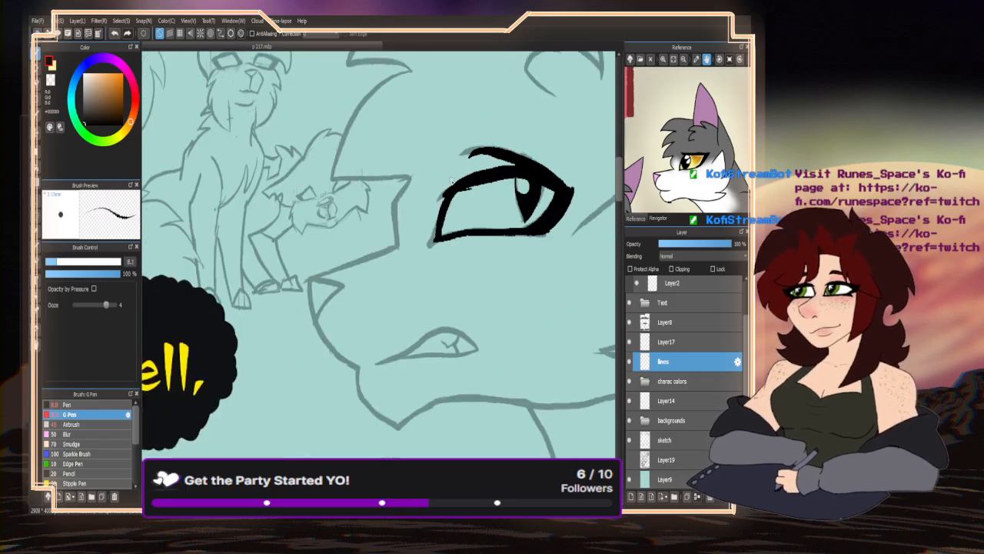
{"action": "scroll", "coordinate": [452, 180], "scroll_direction": "up", "scroll_amount": 2}
{"action": "mouse_move", "coordinate": [409, 179]}
{"action": "left_mouse_down"}
{"action": "mouse_move", "coordinate": [387, 203]}
{"action": "mouse_move", "coordinate": [388, 267]}
{"action": "mouse_move", "coordinate": [335, 286]}
{"action": "left_mouse_up"}
{"action": "key", "text": "ctrl+z"}
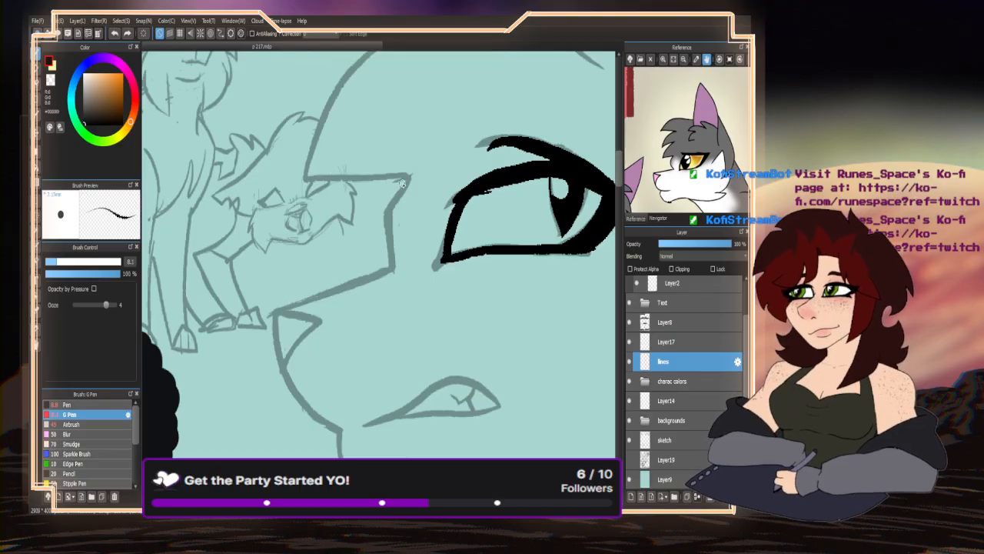
{"action": "mouse_move", "coordinate": [408, 179]}
{"action": "left_mouse_down"}
{"action": "mouse_move", "coordinate": [386, 210]}
{"action": "mouse_move", "coordinate": [385, 271]}
{"action": "mouse_move", "coordinate": [278, 304]}
{"action": "mouse_move", "coordinate": [293, 384]}
{"action": "mouse_move", "coordinate": [343, 434]}
{"action": "left_mouse_up"}
{"action": "mouse_move", "coordinate": [286, 309]}
{"action": "left_mouse_down"}
{"action": "mouse_move", "coordinate": [316, 320]}
{"action": "mouse_move", "coordinate": [287, 355]}
{"action": "left_mouse_up"}
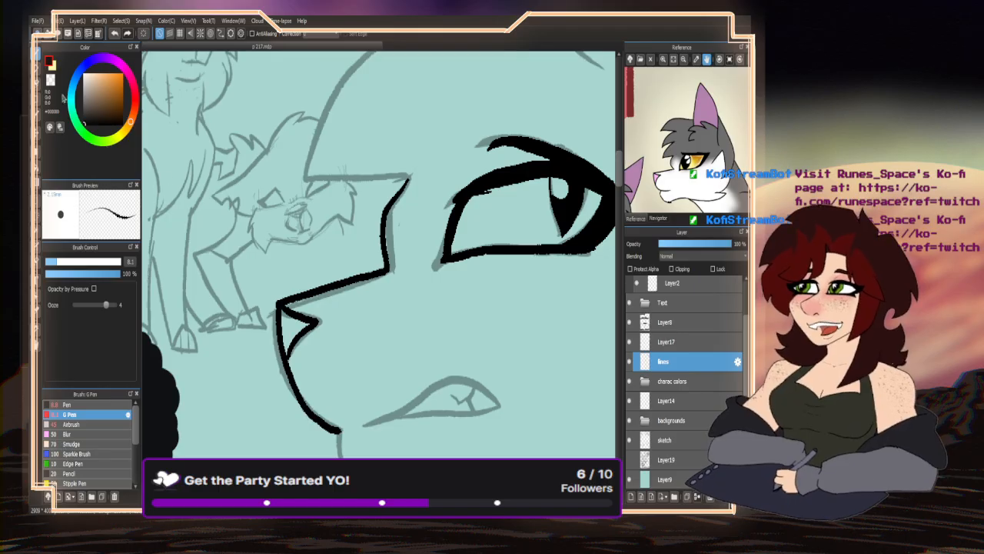
{"action": "scroll", "coordinate": [270, 313], "scroll_direction": "up", "scroll_amount": 2}
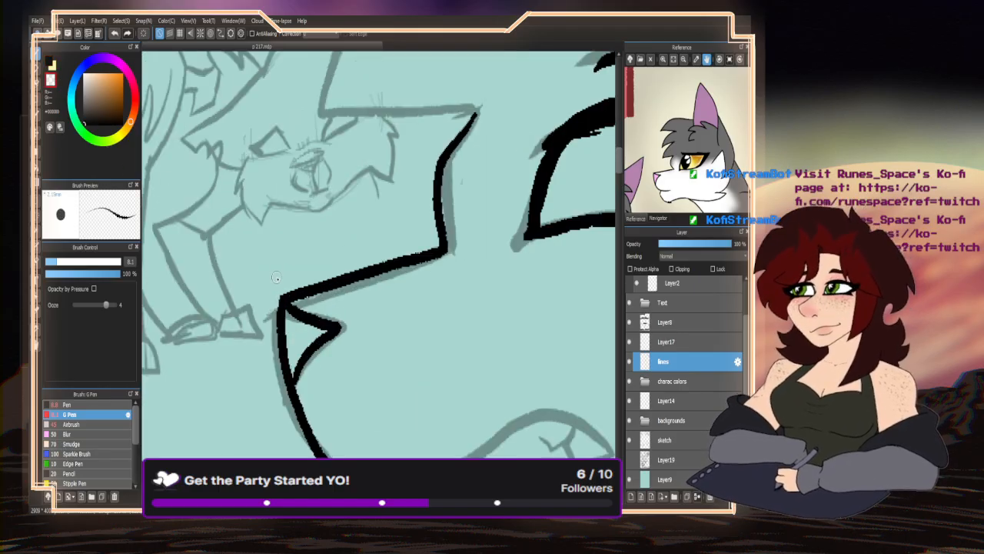
{"action": "left_click", "coordinate": [50, 64]}
{"action": "scroll", "coordinate": [227, 142], "scroll_direction": "down", "scroll_amount": 2}
{"action": "scroll", "coordinate": [299, 316], "scroll_direction": "up", "scroll_amount": 2}
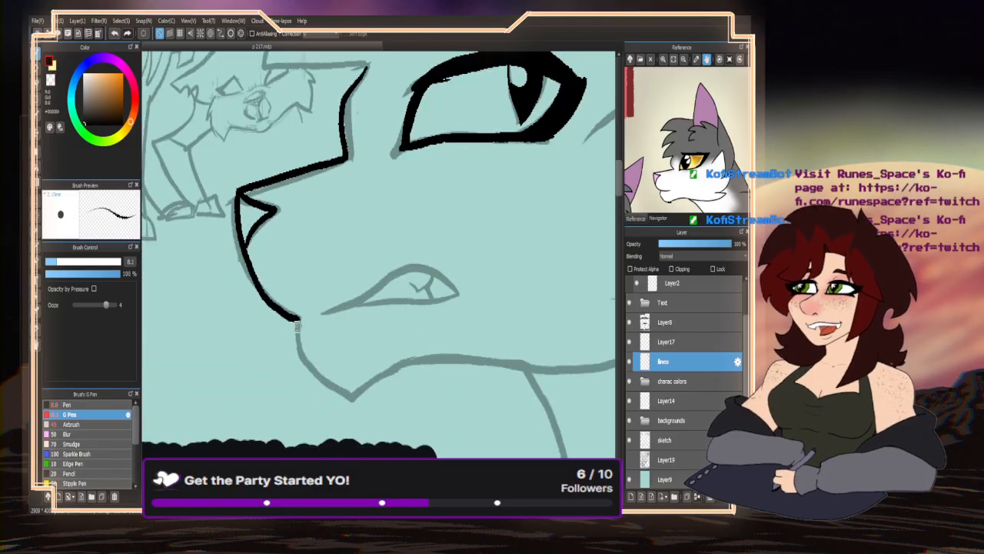
- Ink the front of the large cat's chin and the slightly open mouth with the tooth lines inside it
{"action": "mouse_move", "coordinate": [299, 316]}
{"action": "left_mouse_down"}
{"action": "mouse_move", "coordinate": [301, 355]}
{"action": "mouse_move", "coordinate": [320, 386]}
{"action": "mouse_move", "coordinate": [384, 442]}
{"action": "left_mouse_up"}
{"action": "scroll", "coordinate": [402, 371], "scroll_direction": "down", "scroll_amount": 2}
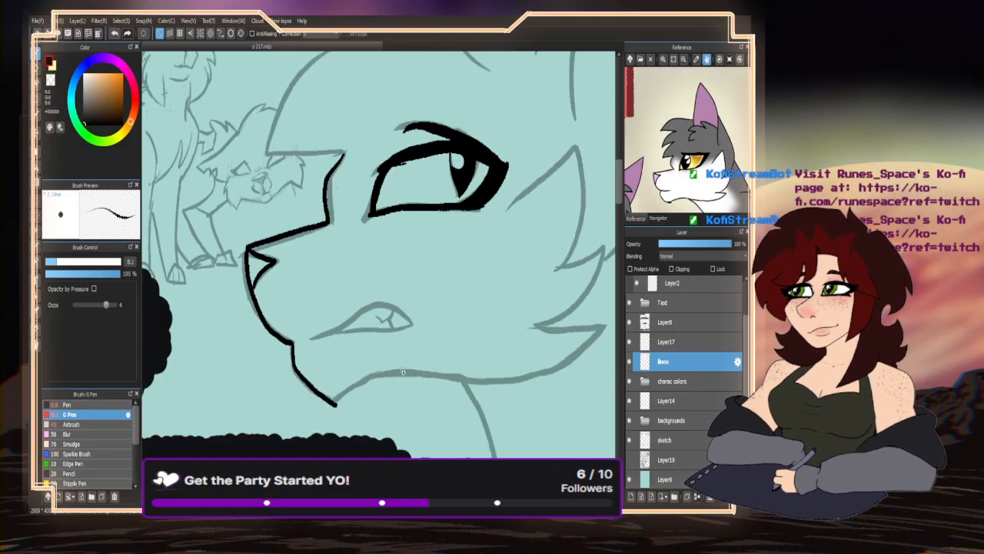
{"action": "scroll", "coordinate": [321, 338], "scroll_direction": "up", "scroll_amount": 1}
{"action": "mouse_move", "coordinate": [303, 339]}
{"action": "left_mouse_down"}
{"action": "mouse_move", "coordinate": [391, 299]}
{"action": "mouse_move", "coordinate": [411, 297]}
{"action": "mouse_move", "coordinate": [442, 319]}
{"action": "mouse_move", "coordinate": [357, 325]}
{"action": "left_mouse_up"}
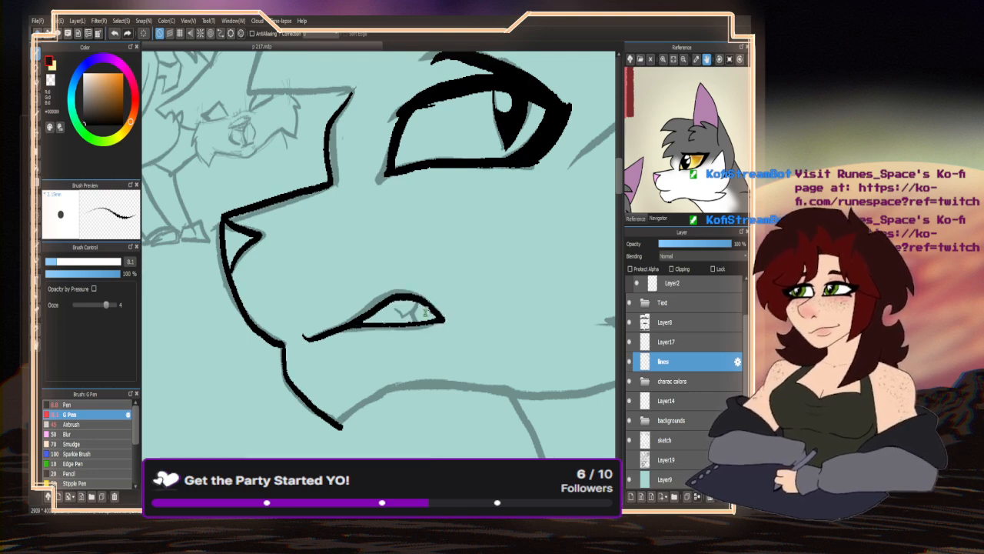
{"action": "scroll", "coordinate": [425, 311], "scroll_direction": "up", "scroll_amount": 3}
{"action": "mouse_move", "coordinate": [399, 271]}
{"action": "left_mouse_down"}
{"action": "mouse_move", "coordinate": [379, 301]}
{"action": "mouse_move", "coordinate": [335, 331]}
{"action": "mouse_move", "coordinate": [309, 301]}
{"action": "left_mouse_up"}
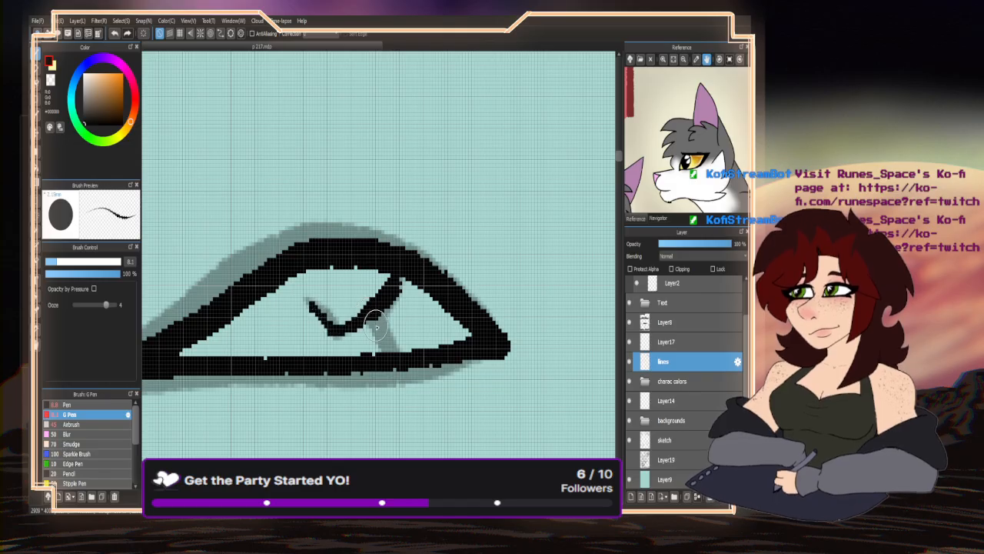
{"action": "left_click_drag", "start_coordinate": [377, 326], "coordinate": [396, 349]}
{"action": "scroll", "coordinate": [318, 278], "scroll_direction": "down", "scroll_amount": 4}
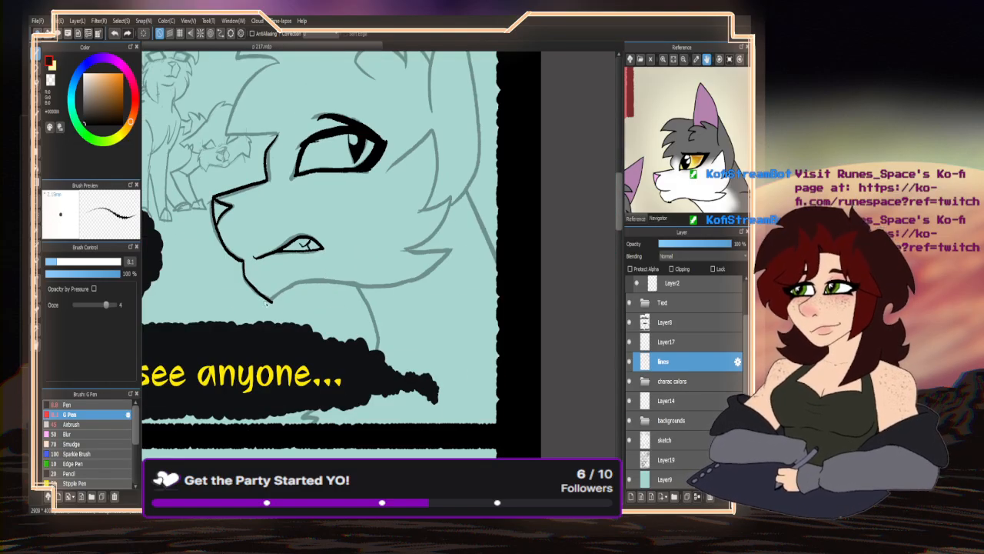
- Ink the large cat's jawline and the pointed cheek fur tufts rising behind the eye
{"action": "mouse_move", "coordinate": [329, 287]}
{"action": "left_mouse_down"}
{"action": "mouse_move", "coordinate": [392, 292]}
{"action": "mouse_move", "coordinate": [455, 254]}
{"action": "mouse_move", "coordinate": [395, 249]}
{"action": "mouse_move", "coordinate": [478, 111]}
{"action": "mouse_move", "coordinate": [396, 124]}
{"action": "left_mouse_up"}
{"action": "scroll", "coordinate": [455, 252], "scroll_direction": "up", "scroll_amount": 3}
{"action": "scroll", "coordinate": [392, 165], "scroll_direction": "down", "scroll_amount": 4}
{"action": "scroll", "coordinate": [426, 227], "scroll_direction": "up", "scroll_amount": 3}
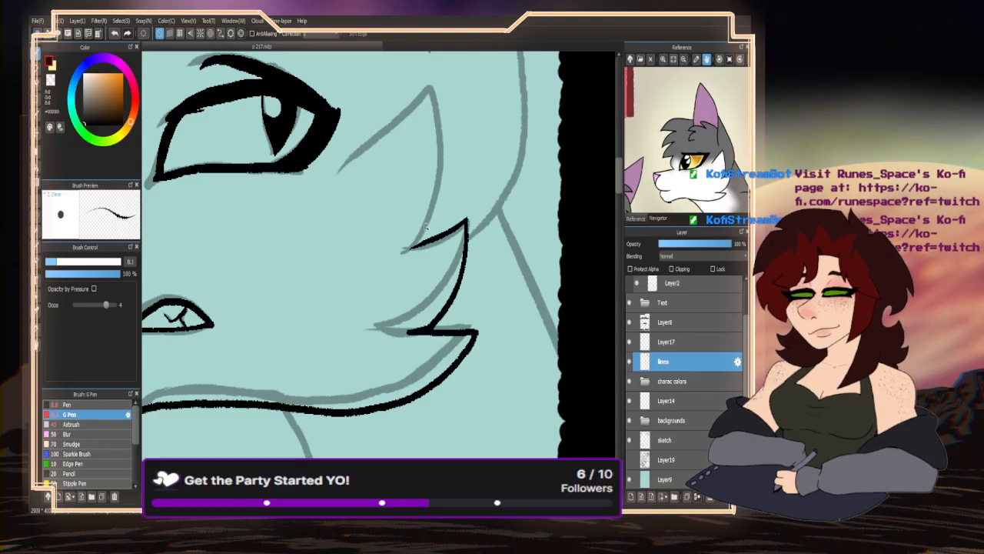
{"action": "mouse_move", "coordinate": [420, 245]}
{"action": "left_mouse_down"}
{"action": "mouse_move", "coordinate": [443, 216]}
{"action": "mouse_move", "coordinate": [431, 87]}
{"action": "mouse_move", "coordinate": [363, 139]}
{"action": "mouse_move", "coordinate": [341, 154]}
{"action": "left_mouse_up"}
{"action": "scroll", "coordinate": [354, 269], "scroll_direction": "down", "scroll_amount": 5}
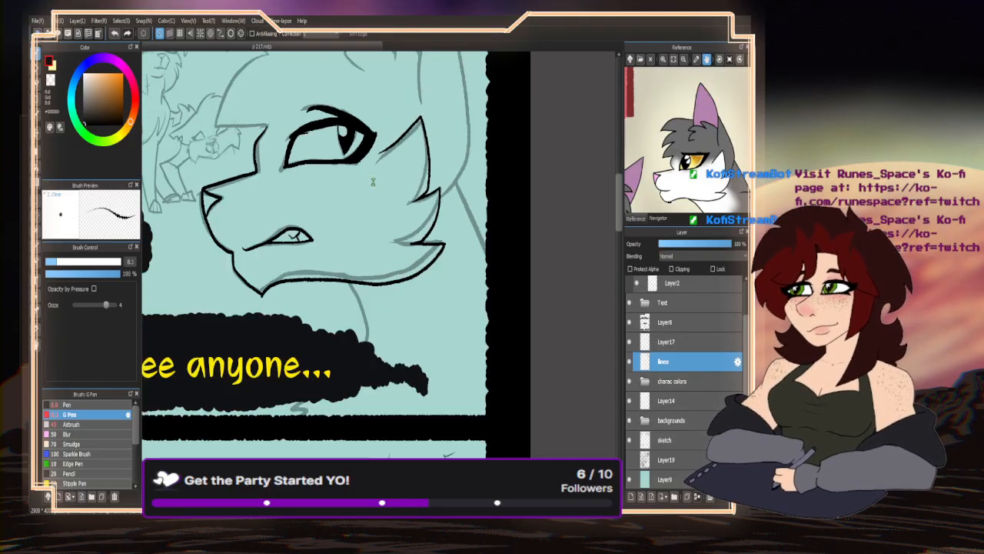
- Ink the front of the large cat's neck down to the speech bubble and the back of the neck
{"action": "scroll", "coordinate": [356, 292], "scroll_direction": "up", "scroll_amount": 3}
{"action": "mouse_move", "coordinate": [346, 199]}
{"action": "left_mouse_down"}
{"action": "mouse_move", "coordinate": [377, 245]}
{"action": "mouse_move", "coordinate": [392, 320]}
{"action": "left_mouse_up"}
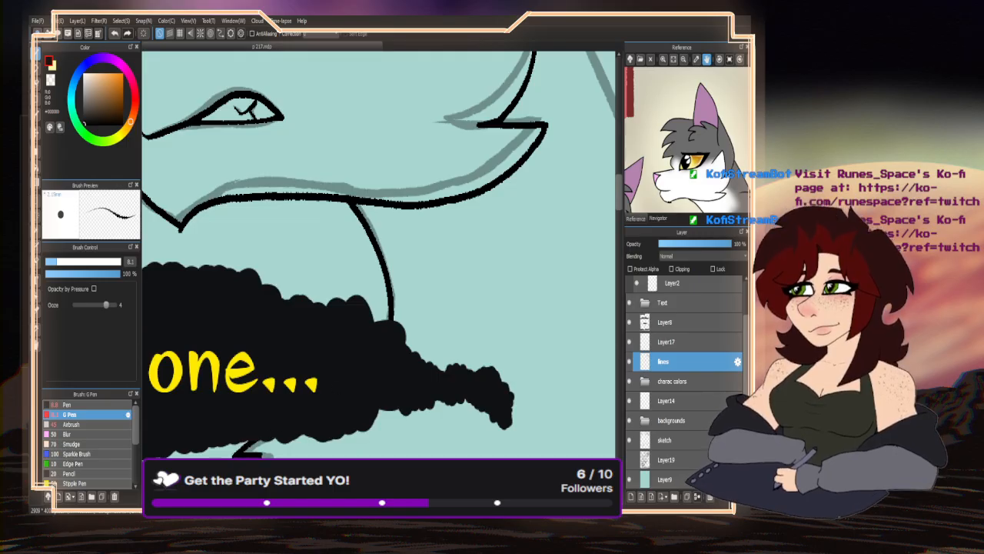
{"action": "scroll", "coordinate": [258, 449], "scroll_direction": "down", "scroll_amount": 3}
{"action": "scroll", "coordinate": [343, 279], "scroll_direction": "up", "scroll_amount": 3}
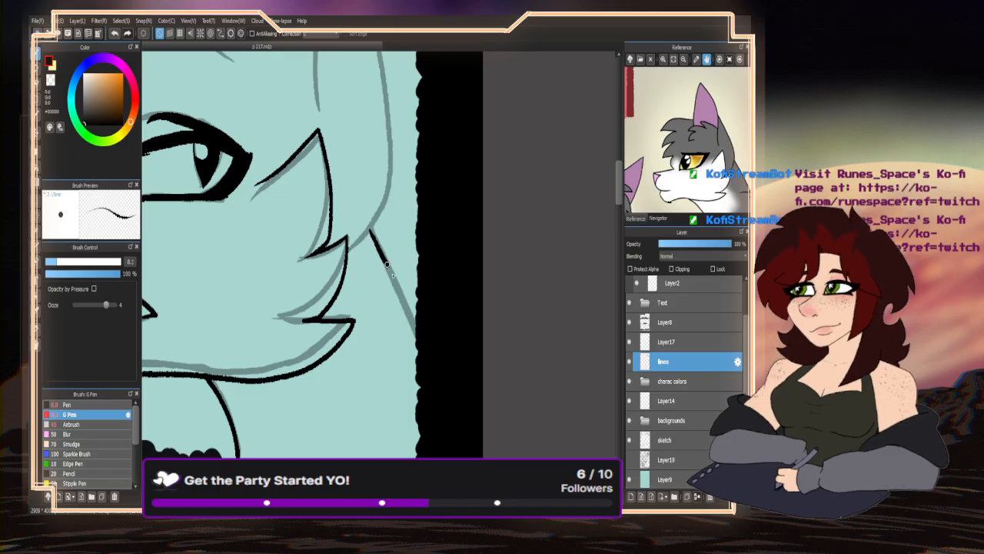
- Ink the back of the large cat's head and the tall pointed ear outline
{"action": "scroll", "coordinate": [403, 315], "scroll_direction": "down", "scroll_amount": 3}
{"action": "scroll", "coordinate": [366, 159], "scroll_direction": "up", "scroll_amount": 1}
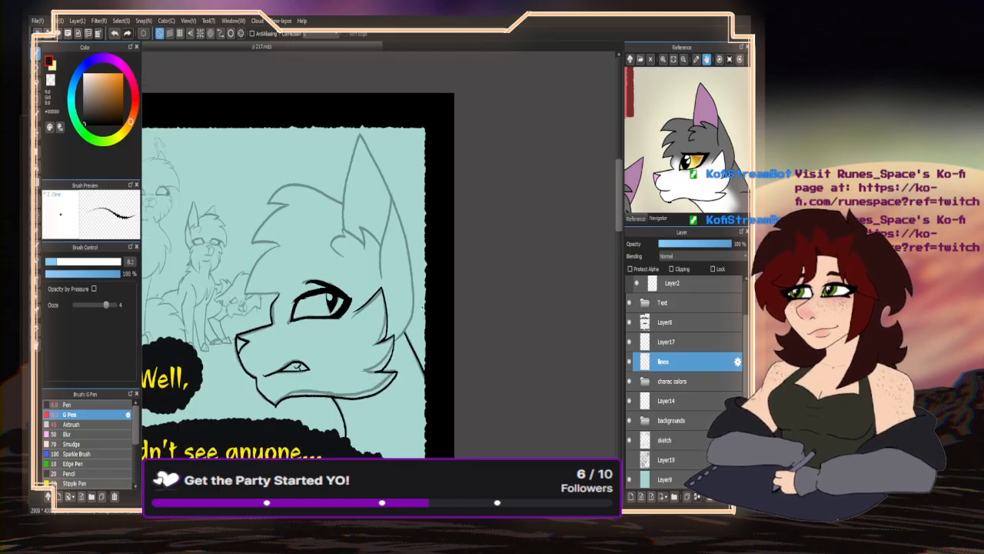
{"action": "scroll", "coordinate": [421, 306], "scroll_direction": "up", "scroll_amount": 1}
{"action": "mouse_move", "coordinate": [407, 332]}
{"action": "left_mouse_down"}
{"action": "mouse_move", "coordinate": [407, 248]}
{"action": "mouse_move", "coordinate": [375, 181]}
{"action": "mouse_move", "coordinate": [364, 242]}
{"action": "mouse_move", "coordinate": [375, 183]}
{"action": "mouse_move", "coordinate": [327, 59]}
{"action": "mouse_move", "coordinate": [310, 90]}
{"action": "mouse_move", "coordinate": [305, 201]}
{"action": "left_mouse_up"}
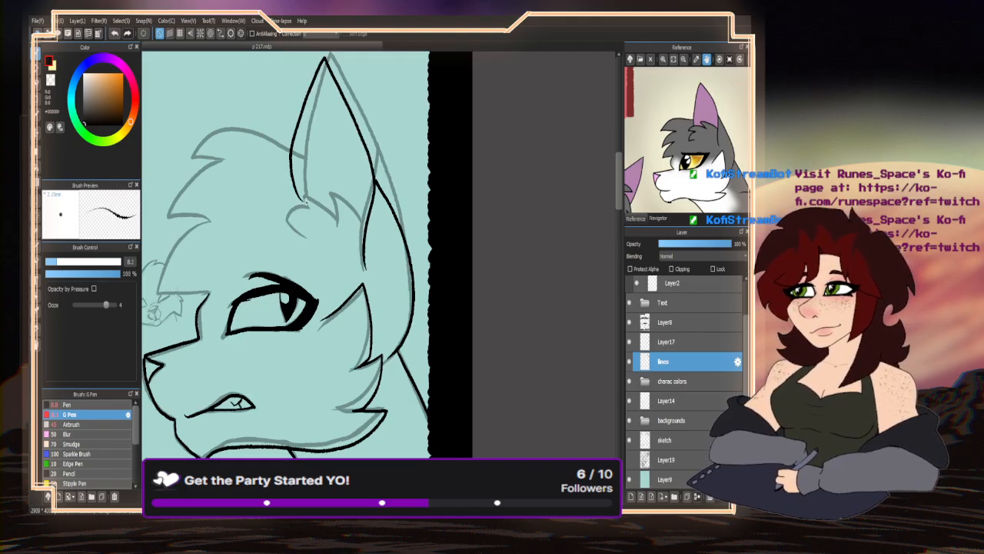
- Ink the jagged fur tufts at the base of the ear and clean up their lines with the transparent colour
{"action": "scroll", "coordinate": [290, 219], "scroll_direction": "up", "scroll_amount": 2}
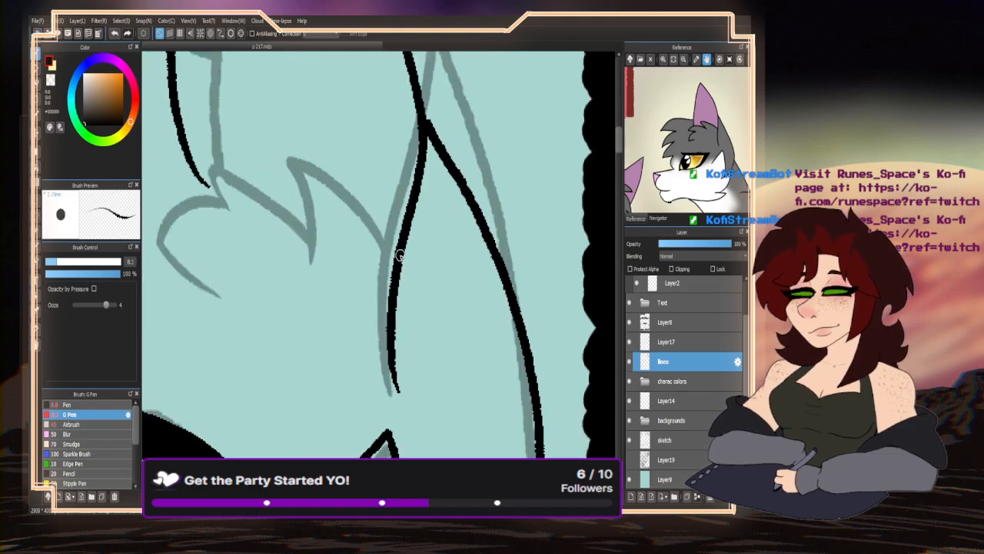
{"action": "mouse_move", "coordinate": [395, 245]}
{"action": "left_mouse_down"}
{"action": "mouse_move", "coordinate": [306, 134]}
{"action": "mouse_move", "coordinate": [310, 239]}
{"action": "mouse_move", "coordinate": [313, 218]}
{"action": "mouse_move", "coordinate": [245, 137]}
{"action": "mouse_move", "coordinate": [259, 198]}
{"action": "mouse_move", "coordinate": [168, 175]}
{"action": "mouse_move", "coordinate": [181, 249]}
{"action": "mouse_move", "coordinate": [203, 267]}
{"action": "mouse_move", "coordinate": [231, 280]}
{"action": "left_mouse_up"}
{"action": "scroll", "coordinate": [341, 281], "scroll_direction": "down", "scroll_amount": 3}
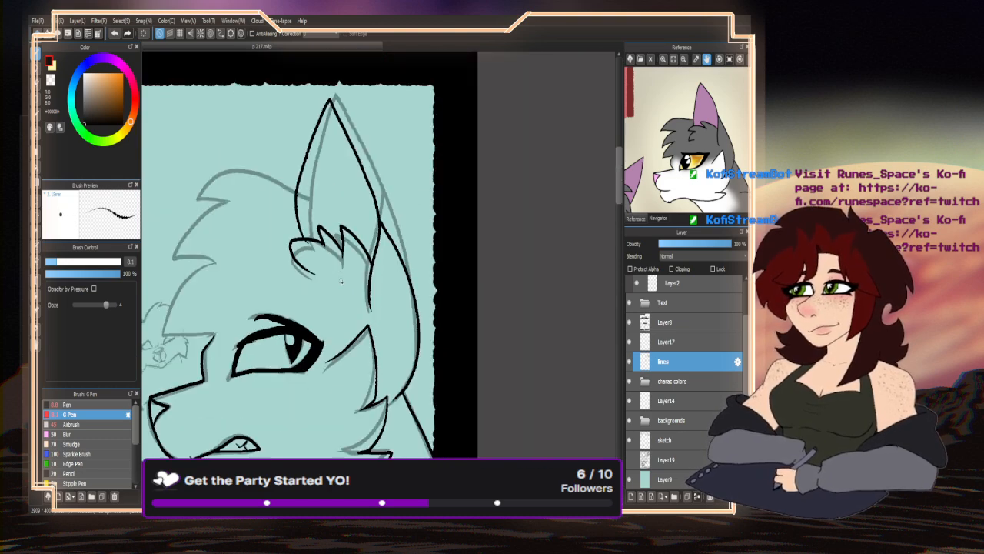
{"action": "left_click", "coordinate": [53, 83]}
{"action": "scroll", "coordinate": [289, 202], "scroll_direction": "up", "scroll_amount": 4}
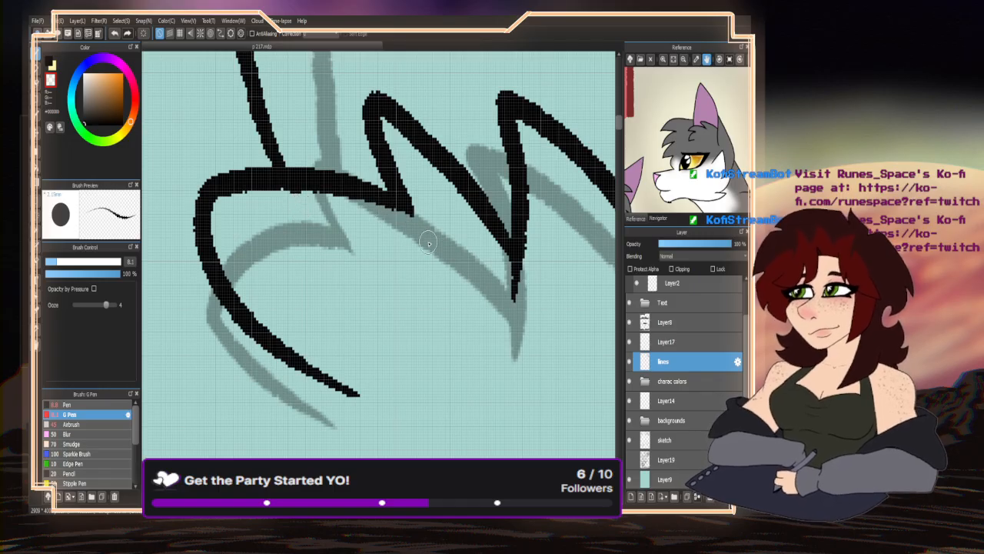
{"action": "scroll", "coordinate": [331, 254], "scroll_direction": "down", "scroll_amount": 5}
{"action": "scroll", "coordinate": [337, 286], "scroll_direction": "up", "scroll_amount": 4}
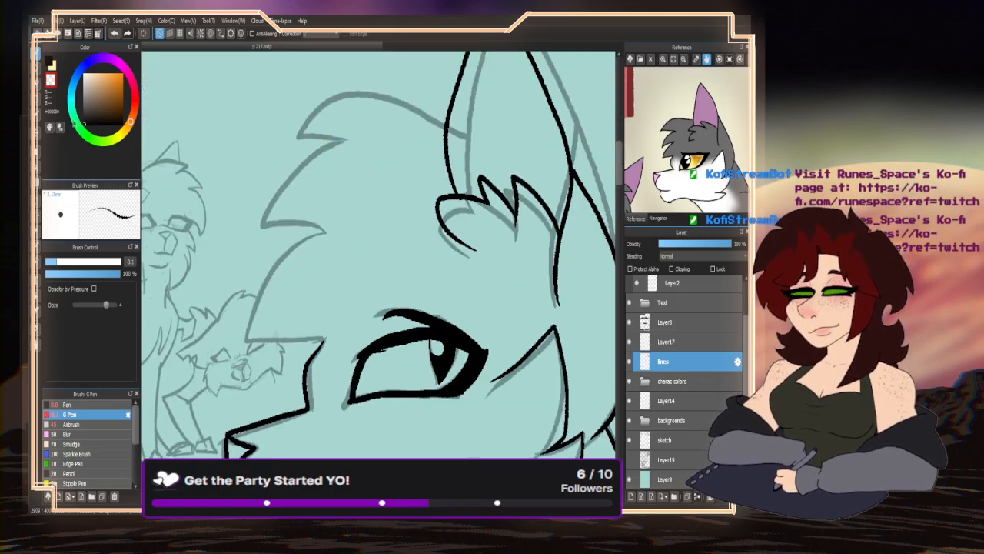
- Return to black and ink the large cat's spiky hair from the ear down to the brow, replacing the first stroke
{"action": "key", "text": "x"}
{"action": "mouse_move", "coordinate": [471, 129]}
{"action": "left_mouse_down"}
{"action": "mouse_move", "coordinate": [372, 103]}
{"action": "mouse_move", "coordinate": [309, 102]}
{"action": "mouse_move", "coordinate": [270, 139]}
{"action": "mouse_move", "coordinate": [311, 144]}
{"action": "left_mouse_up"}
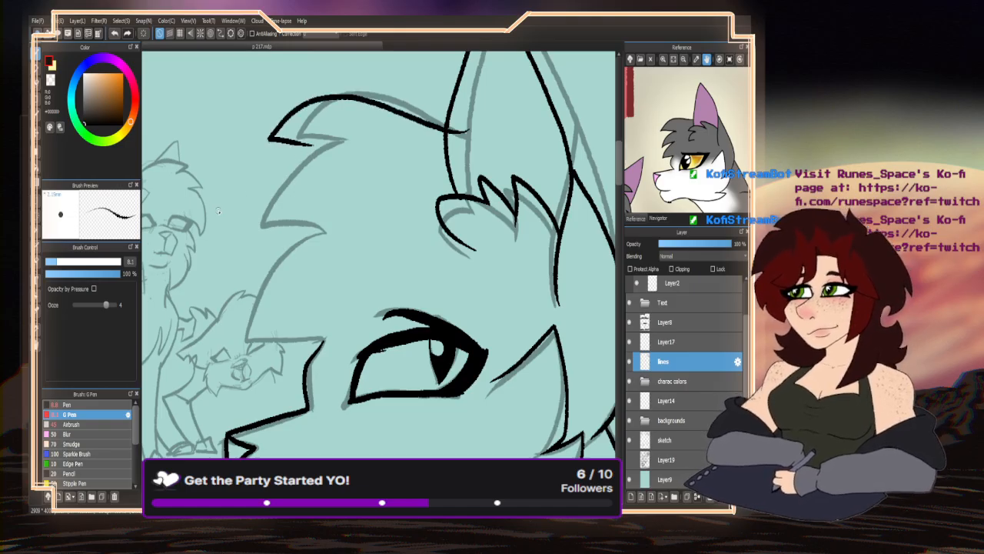
{"action": "key", "text": "ctrl+z"}
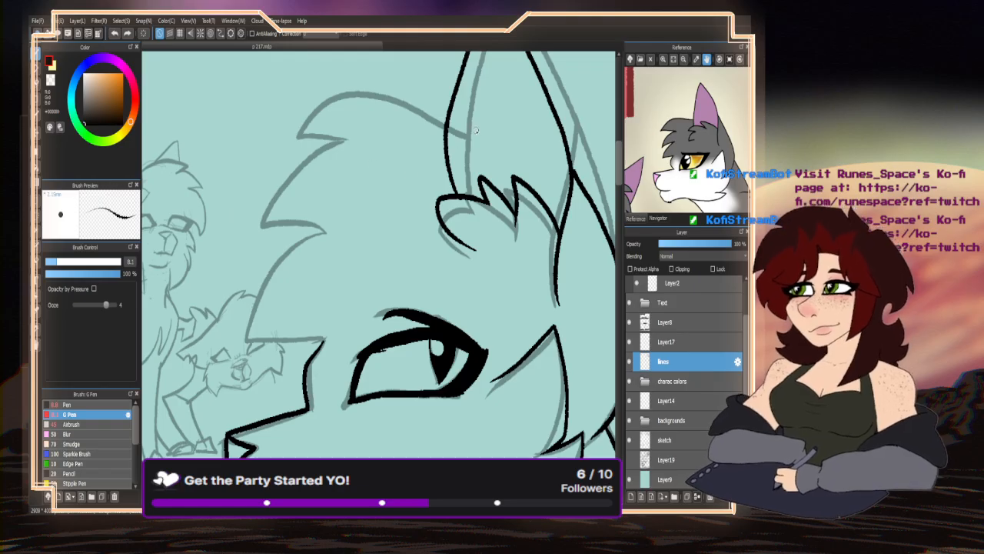
{"action": "mouse_move", "coordinate": [475, 130]}
{"action": "left_mouse_down"}
{"action": "mouse_move", "coordinate": [455, 143]}
{"action": "mouse_move", "coordinate": [375, 129]}
{"action": "mouse_move", "coordinate": [284, 135]}
{"action": "mouse_move", "coordinate": [250, 171]}
{"action": "mouse_move", "coordinate": [247, 247]}
{"action": "mouse_move", "coordinate": [290, 247]}
{"action": "mouse_move", "coordinate": [245, 338]}
{"action": "mouse_move", "coordinate": [321, 343]}
{"action": "left_mouse_up"}
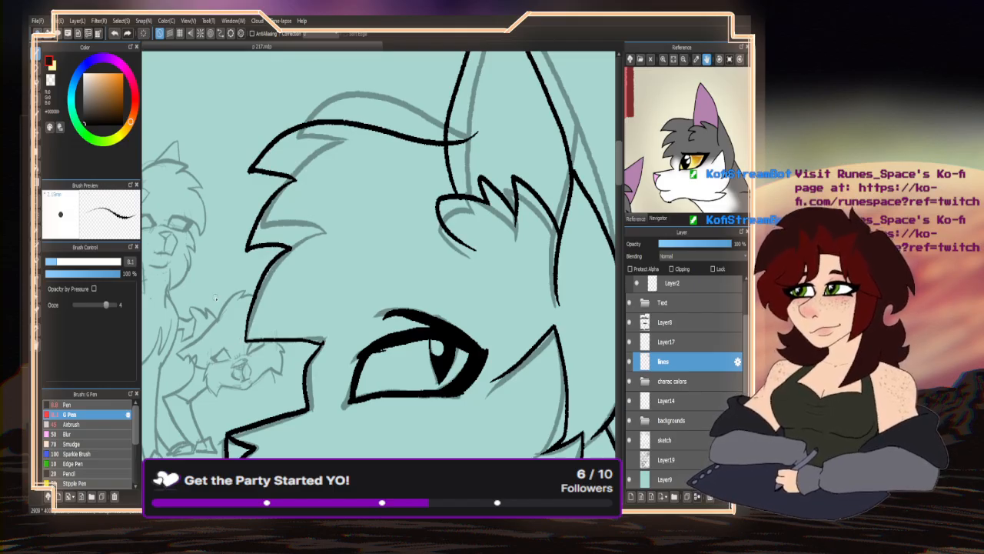
- Erase the end of the hair line that overshoots into the large cat's ear
{"action": "left_click", "coordinate": [51, 81]}
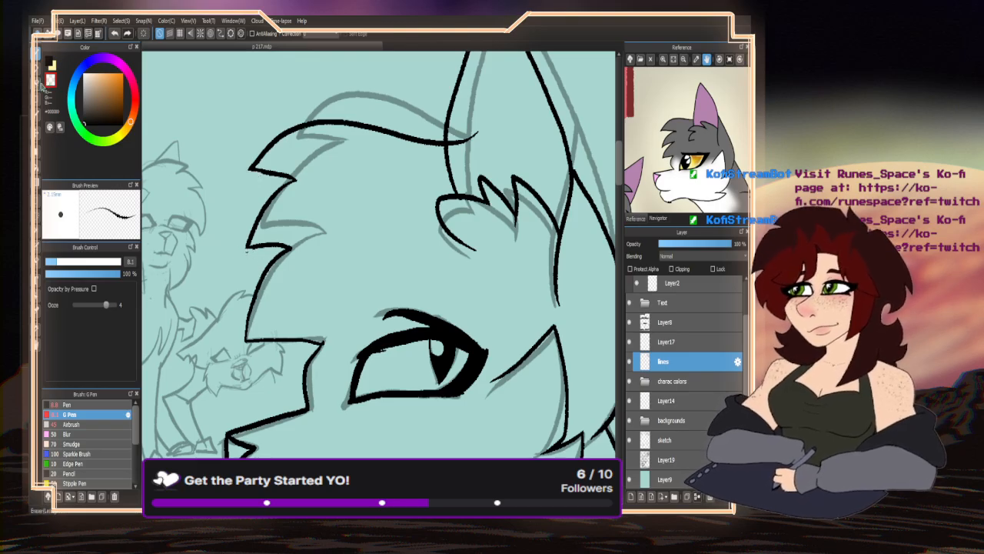
{"action": "left_click", "coordinate": [38, 82]}
{"action": "left_click", "coordinate": [466, 141]}
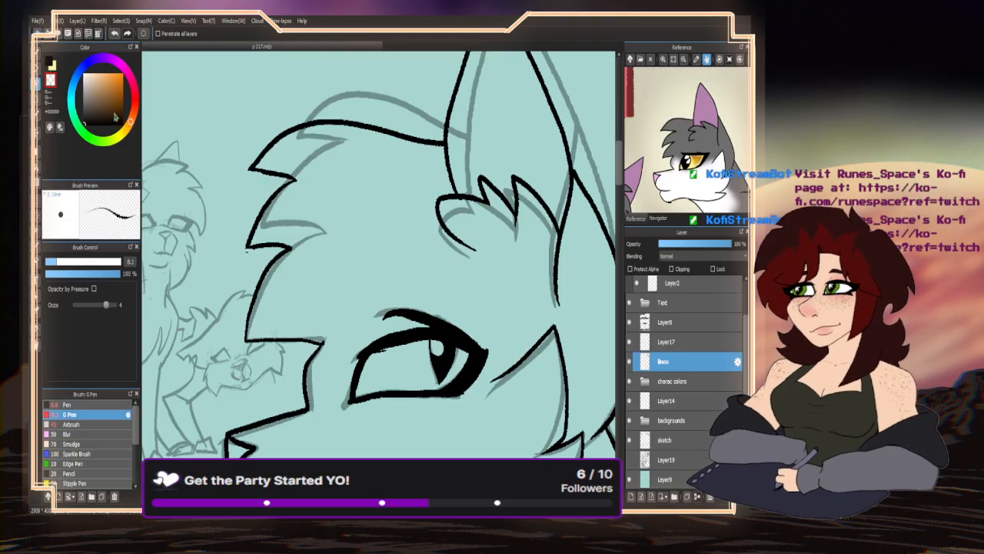
- Compare the large cat's head with and without the sketch layer, then thicken the lowest hair tuft's bottom line in black
{"action": "key", "text": "b"}
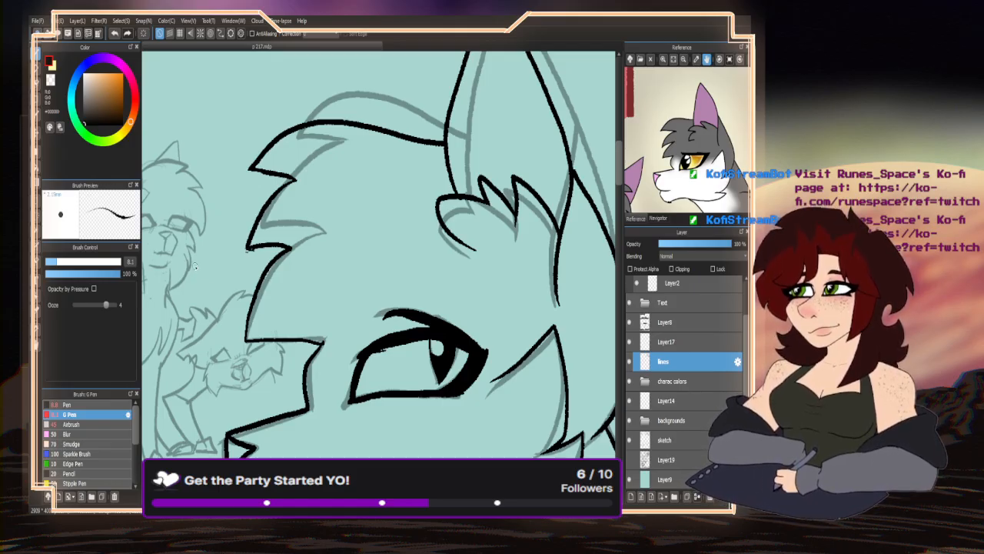
{"action": "left_click", "coordinate": [629, 440]}
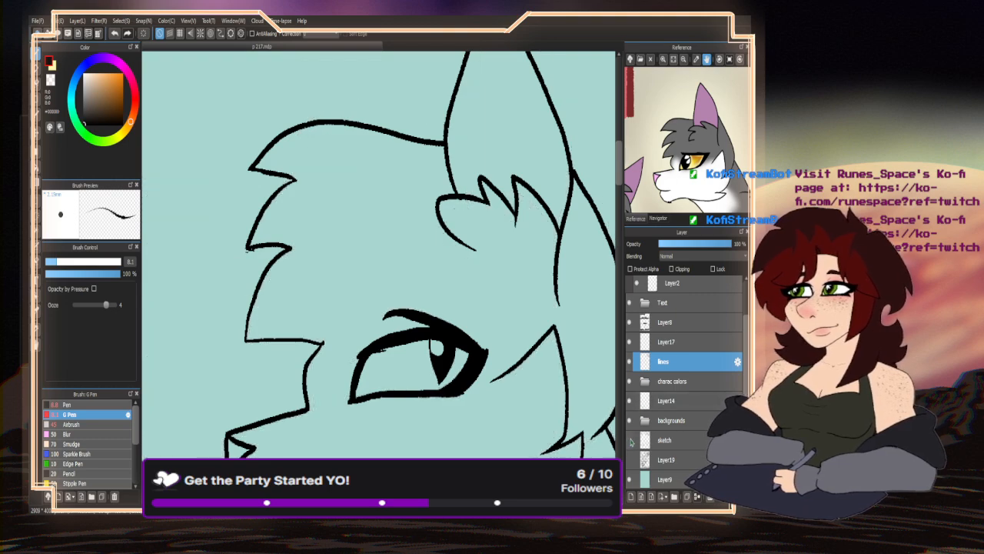
{"action": "left_click", "coordinate": [630, 440]}
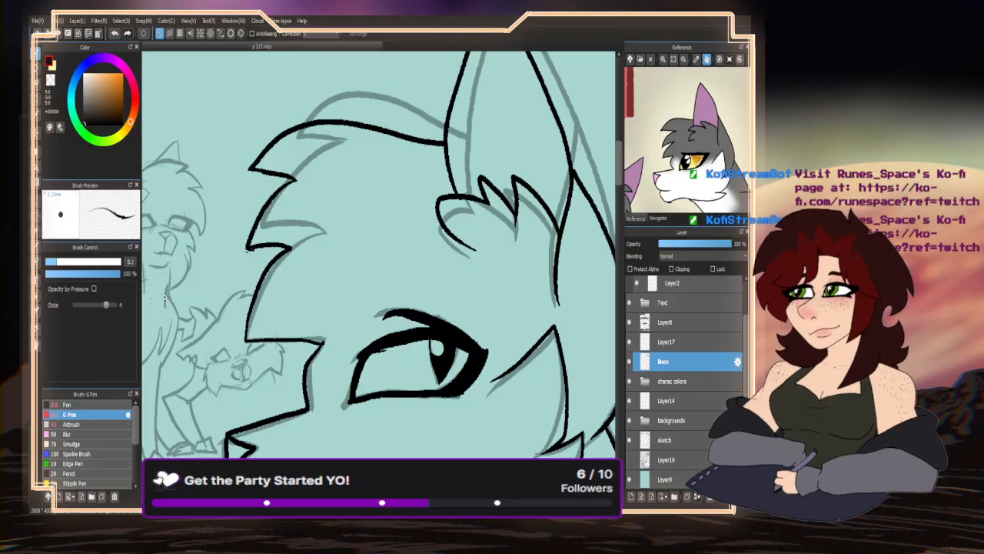
{"action": "scroll", "coordinate": [239, 344], "scroll_direction": "up", "scroll_amount": 2}
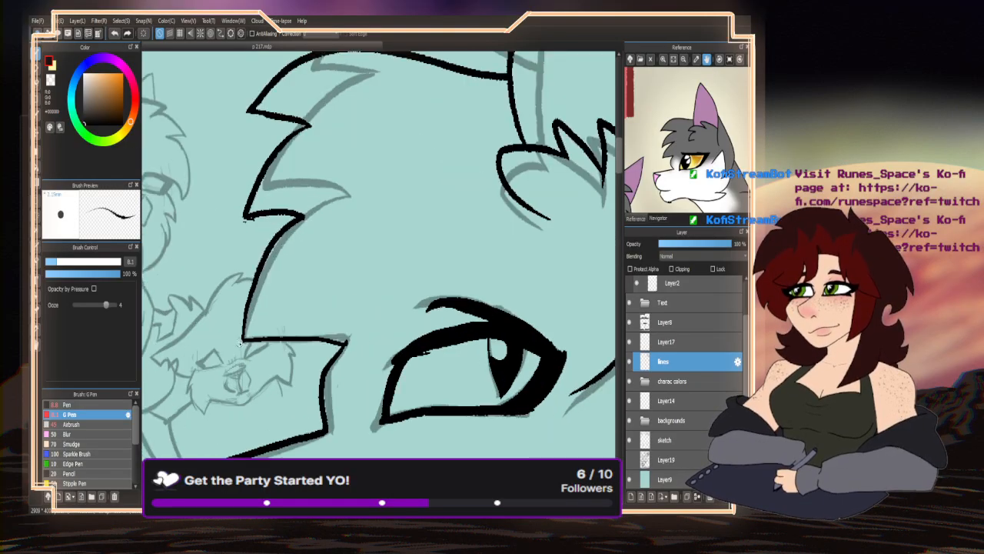
{"action": "left_click_drag", "start_coordinate": [241, 339], "coordinate": [349, 341]}
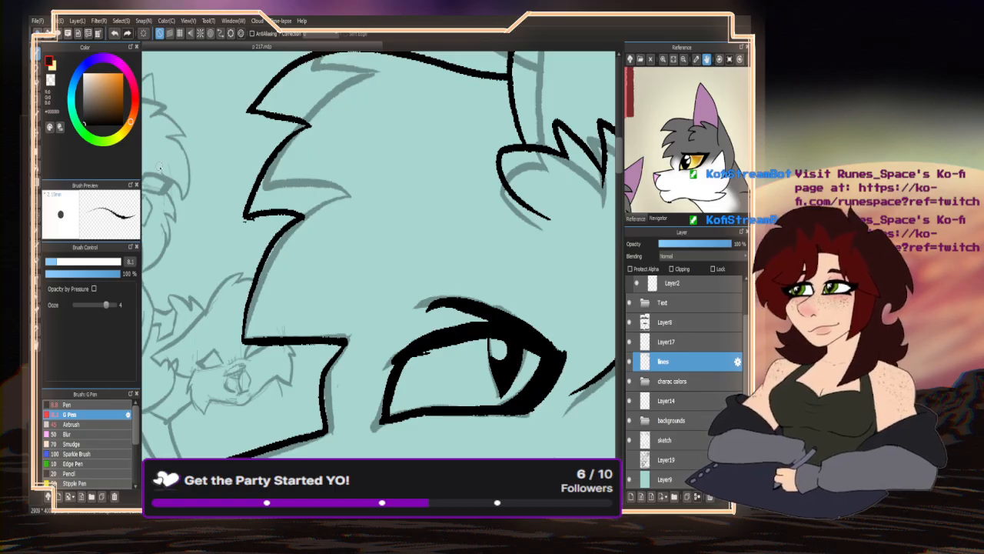
{"action": "scroll", "coordinate": [246, 220], "scroll_direction": "up", "scroll_amount": 4}
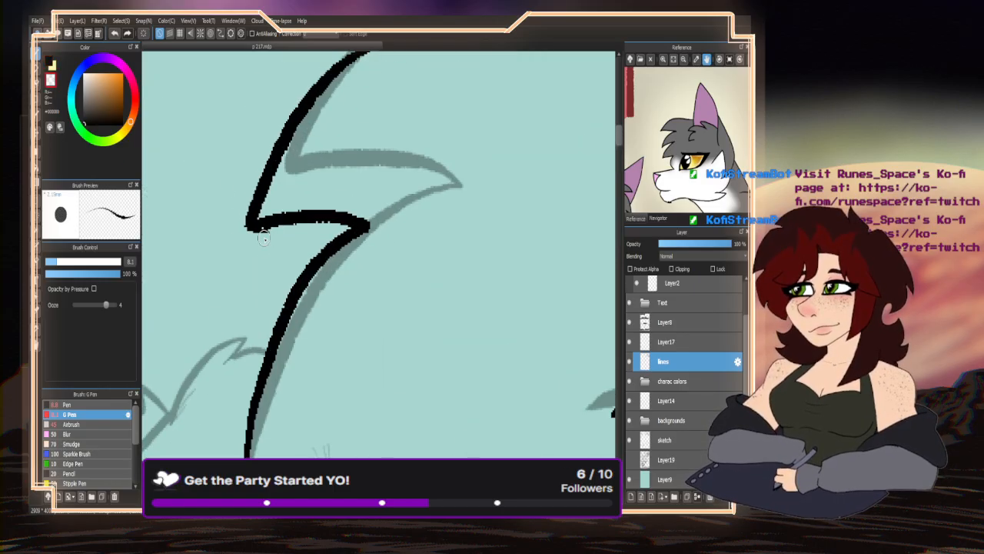
{"action": "scroll", "coordinate": [255, 288], "scroll_direction": "down", "scroll_amount": 5}
{"action": "scroll", "coordinate": [343, 360], "scroll_direction": "up", "scroll_amount": 3}
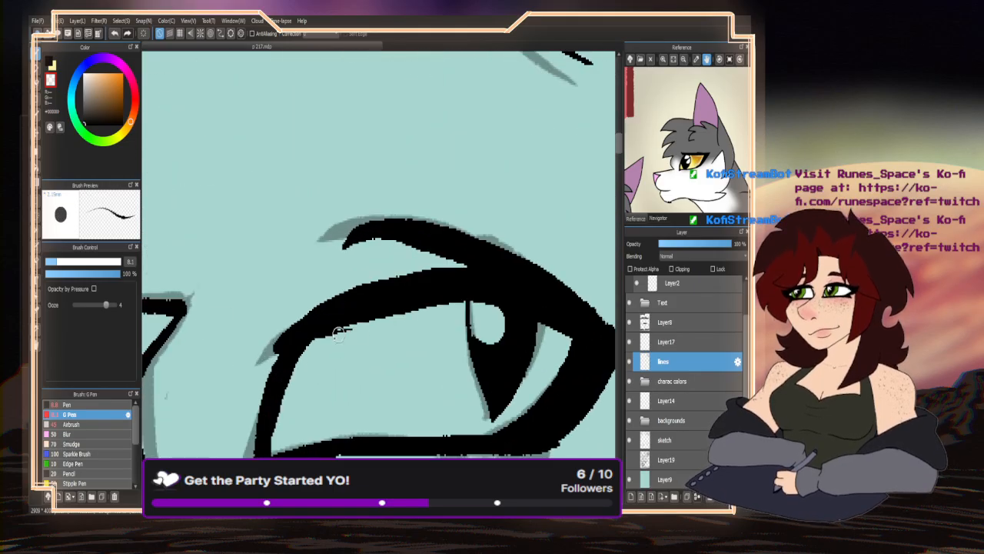
{"action": "scroll", "coordinate": [315, 350], "scroll_direction": "down", "scroll_amount": 6}
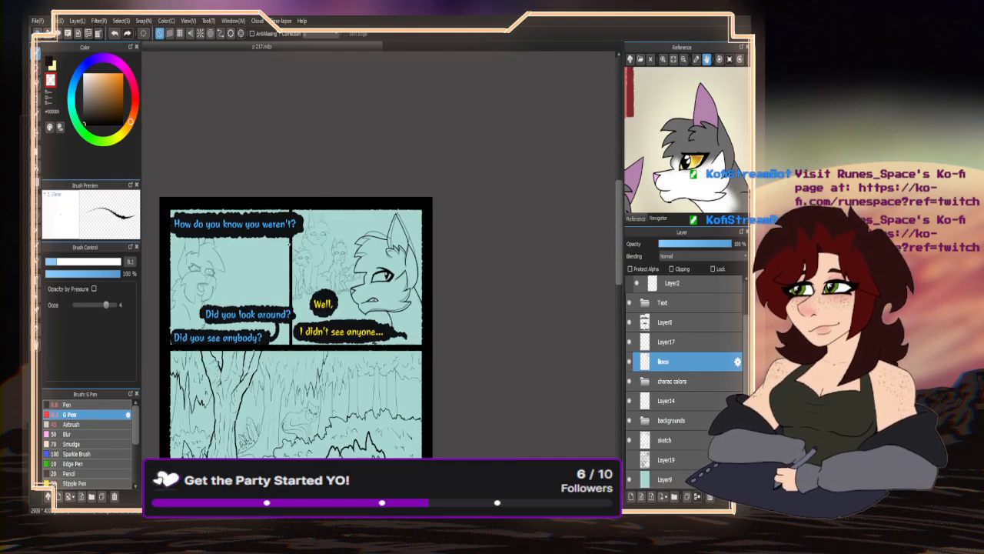
{"action": "key", "text": "x"}
- Replace the reference image with the Navigator, fit the whole page in view and make the sketch layer visible
{"action": "scroll", "coordinate": [432, 323], "scroll_direction": "down", "scroll_amount": 2}
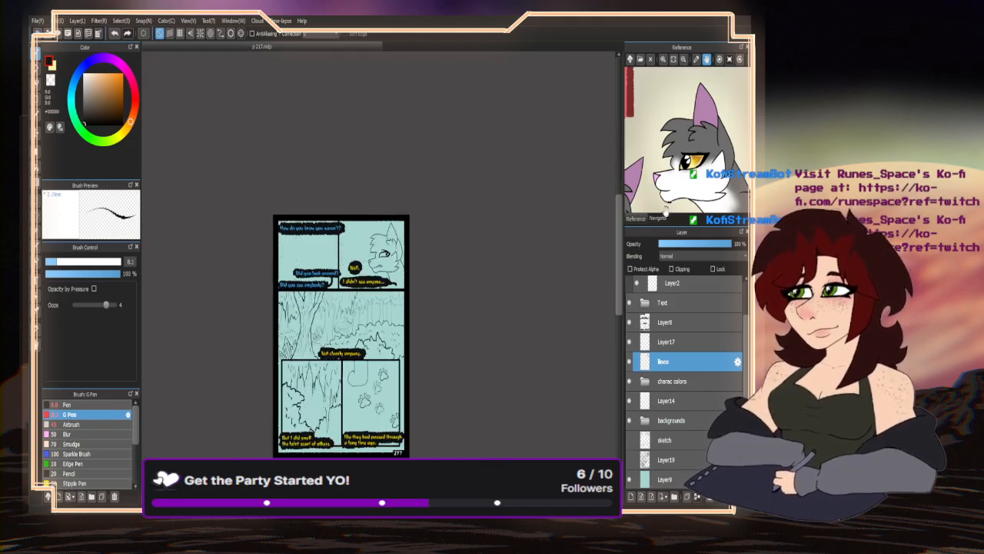
{"action": "left_click", "coordinate": [659, 219]}
{"action": "left_click", "coordinate": [653, 60]}
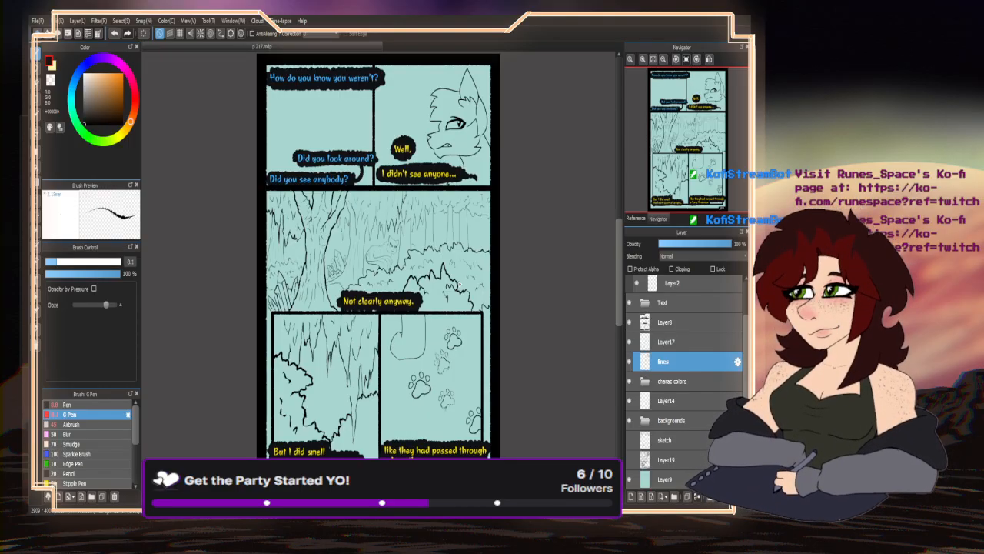
{"action": "left_click", "coordinate": [630, 440]}
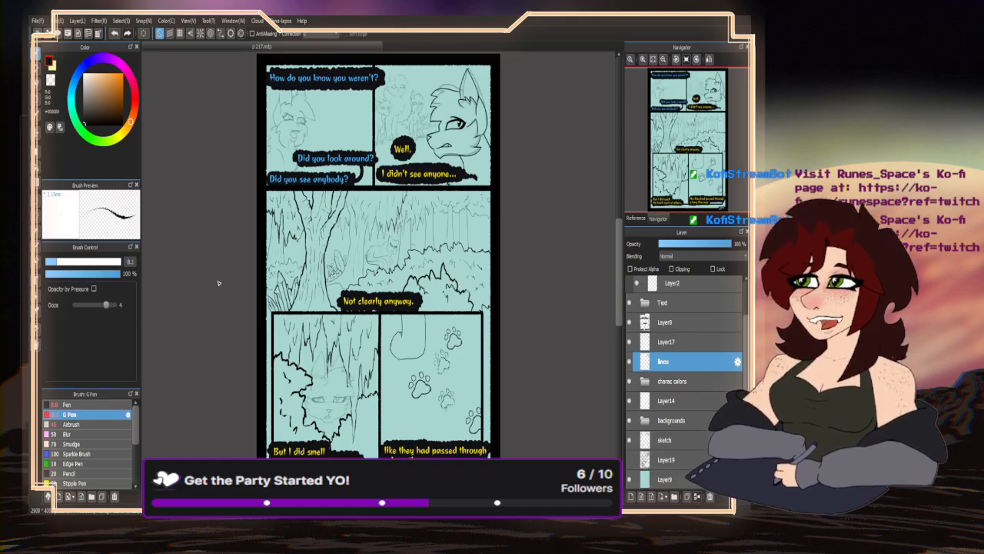
{"action": "scroll", "coordinate": [292, 324], "scroll_direction": "down", "scroll_amount": 3}
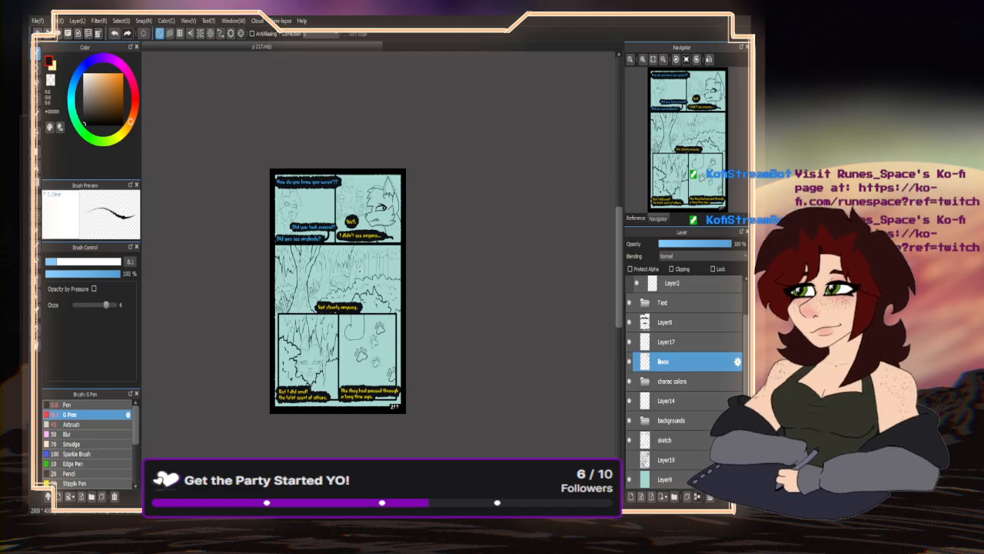
- Ink the triangular nose of the cat hiding in the lower-left panel and the line running down to its mouth
{"action": "scroll", "coordinate": [342, 333], "scroll_direction": "up", "scroll_amount": 6}
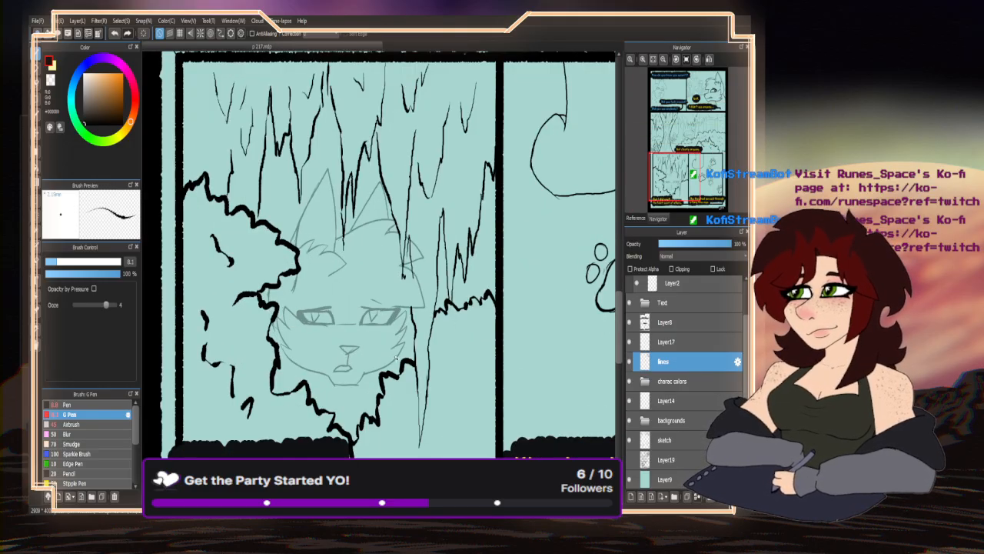
{"action": "mouse_move", "coordinate": [372, 332]}
{"action": "left_mouse_down"}
{"action": "mouse_move", "coordinate": [285, 335]}
{"action": "mouse_move", "coordinate": [327, 362]}
{"action": "mouse_move", "coordinate": [372, 333]}
{"action": "left_mouse_up"}
{"action": "scroll", "coordinate": [367, 323], "scroll_direction": "down", "scroll_amount": 1}
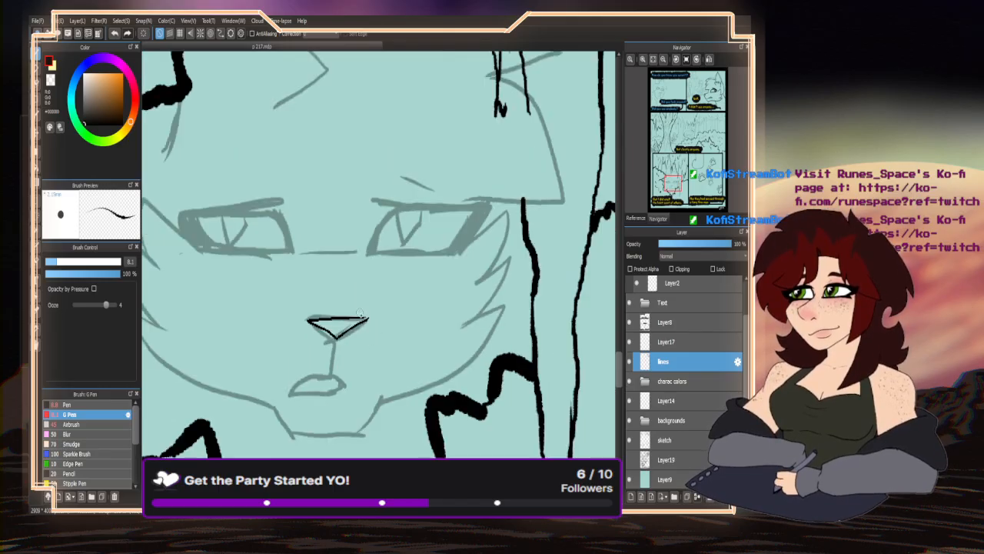
{"action": "scroll", "coordinate": [368, 320], "scroll_direction": "up", "scroll_amount": 3}
{"action": "scroll", "coordinate": [369, 319], "scroll_direction": "down", "scroll_amount": 2}
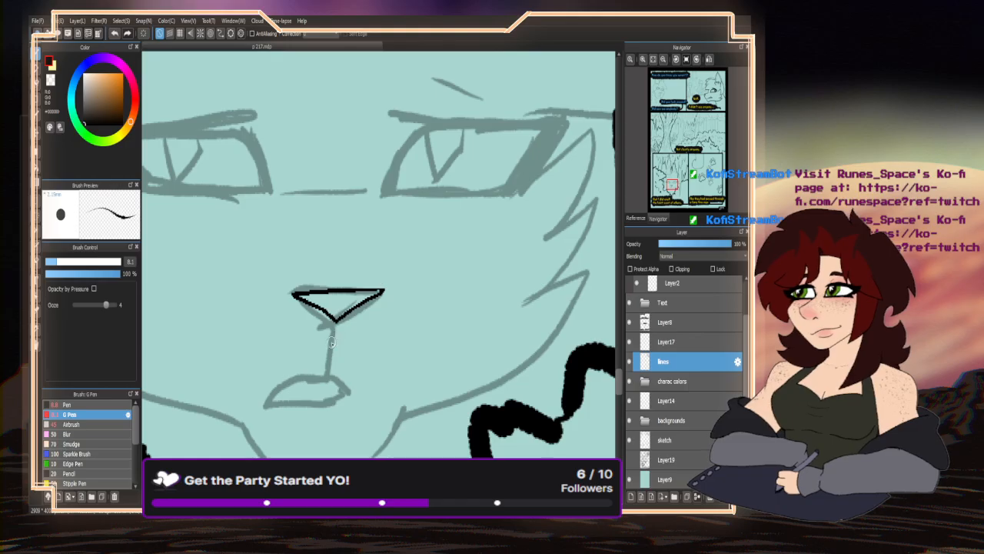
{"action": "mouse_move", "coordinate": [336, 310]}
{"action": "left_mouse_down"}
{"action": "mouse_move", "coordinate": [322, 387]}
{"action": "mouse_move", "coordinate": [340, 409]}
{"action": "mouse_move", "coordinate": [326, 392]}
{"action": "mouse_move", "coordinate": [294, 387]}
{"action": "mouse_move", "coordinate": [260, 401]}
{"action": "mouse_move", "coordinate": [331, 415]}
{"action": "left_mouse_up"}
{"action": "scroll", "coordinate": [327, 357], "scroll_direction": "down", "scroll_amount": 2}
{"action": "scroll", "coordinate": [323, 345], "scroll_direction": "up", "scroll_amount": 4}
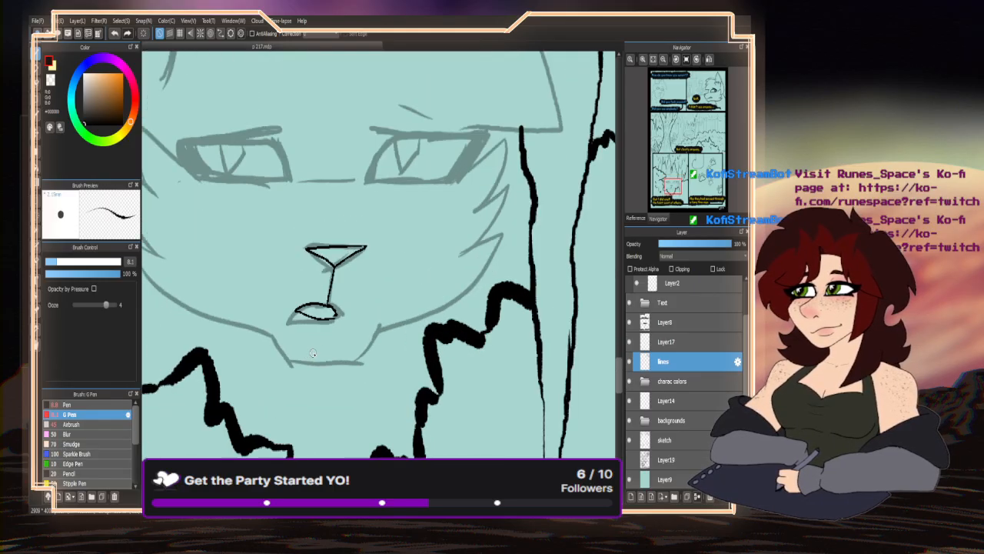
{"action": "mouse_move", "coordinate": [265, 286]}
{"action": "left_mouse_down"}
{"action": "mouse_move", "coordinate": [258, 303]}
{"action": "mouse_move", "coordinate": [324, 299]}
{"action": "left_mouse_up"}
{"action": "scroll", "coordinate": [329, 305], "scroll_direction": "down", "scroll_amount": 5}
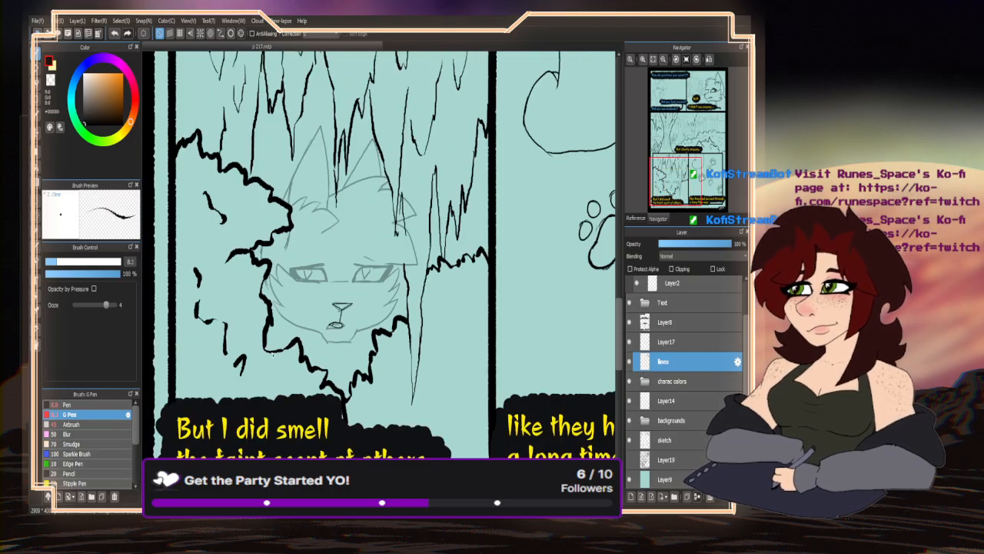
{"action": "scroll", "coordinate": [349, 330], "scroll_direction": "up", "scroll_amount": 5}
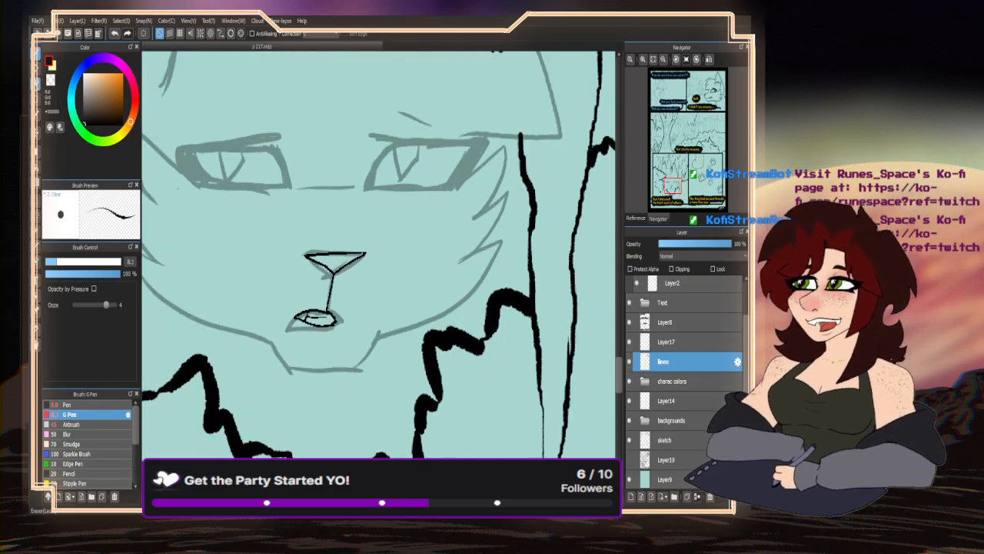
{"action": "key", "text": "ctrl+z"}
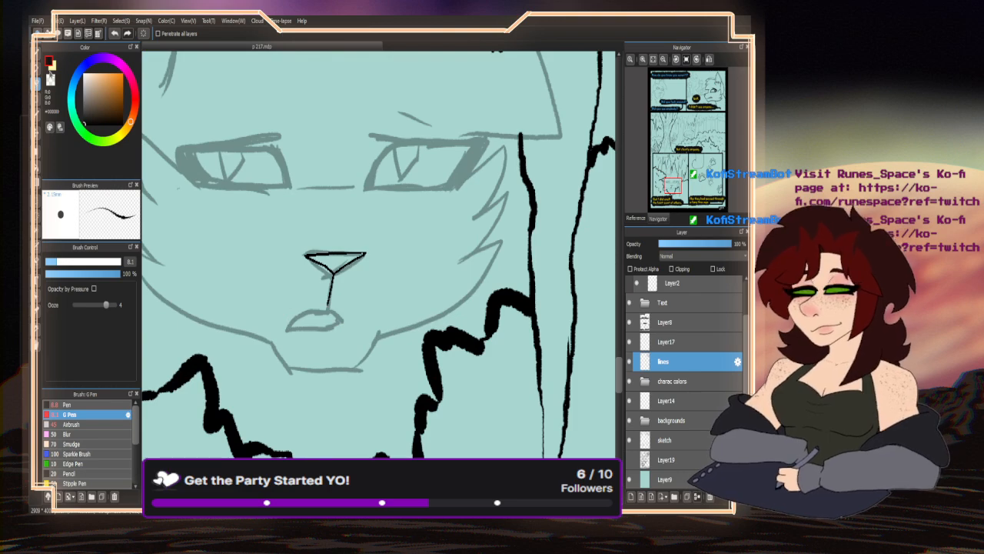
- Return to the brush and ink the hiding cat's mouth, the curved side of its muzzle and its nose bridge
{"action": "key", "text": "b"}
{"action": "scroll", "coordinate": [319, 298], "scroll_direction": "up", "scroll_amount": 2}
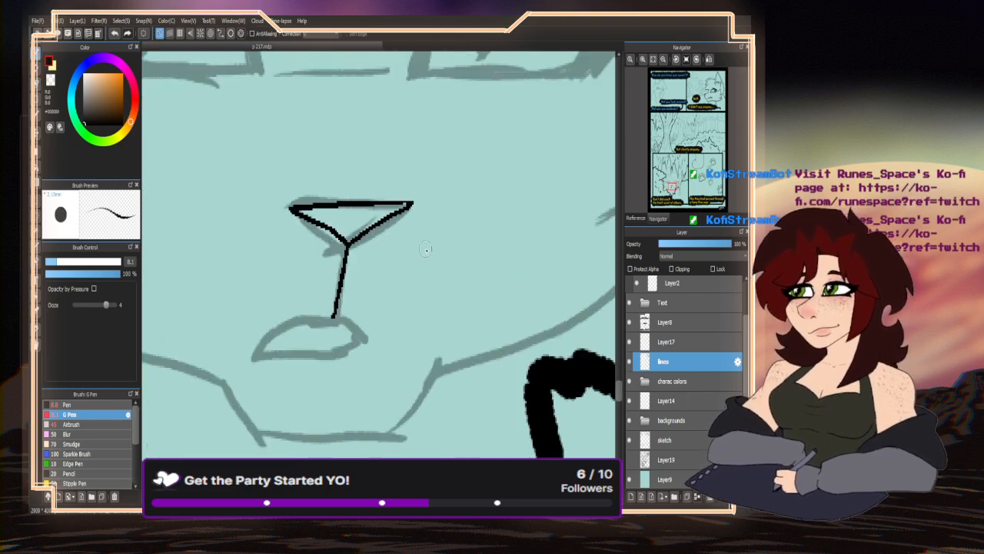
{"action": "mouse_move", "coordinate": [427, 218]}
{"action": "left_mouse_down"}
{"action": "mouse_move", "coordinate": [442, 251]}
{"action": "mouse_move", "coordinate": [411, 338]}
{"action": "left_mouse_up"}
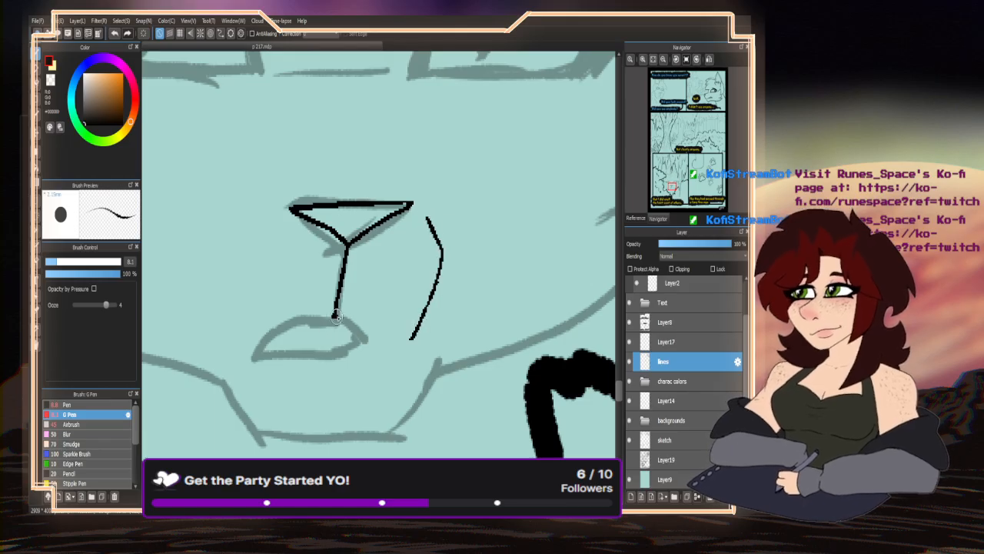
{"action": "mouse_move", "coordinate": [336, 316]}
{"action": "left_mouse_down"}
{"action": "mouse_move", "coordinate": [360, 335]}
{"action": "mouse_move", "coordinate": [326, 320]}
{"action": "mouse_move", "coordinate": [286, 323]}
{"action": "mouse_move", "coordinate": [243, 345]}
{"action": "mouse_move", "coordinate": [366, 337]}
{"action": "left_mouse_up"}
{"action": "scroll", "coordinate": [381, 318], "scroll_direction": "down", "scroll_amount": 1}
{"action": "left_click_drag", "start_coordinate": [405, 216], "coordinate": [373, 133]}
- Ink the hiding cat's chin, jaw and jagged right cheek fur, trimming the fur lines with the transparent colour
{"action": "mouse_move", "coordinate": [268, 372]}
{"action": "left_mouse_down"}
{"action": "mouse_move", "coordinate": [311, 409]}
{"action": "mouse_move", "coordinate": [361, 406]}
{"action": "mouse_move", "coordinate": [409, 362]}
{"action": "mouse_move", "coordinate": [365, 370]}
{"action": "mouse_move", "coordinate": [437, 340]}
{"action": "mouse_move", "coordinate": [496, 273]}
{"action": "mouse_move", "coordinate": [512, 194]}
{"action": "mouse_move", "coordinate": [470, 220]}
{"action": "mouse_move", "coordinate": [499, 134]}
{"action": "mouse_move", "coordinate": [429, 171]}
{"action": "left_mouse_up"}
{"action": "scroll", "coordinate": [421, 329], "scroll_direction": "down", "scroll_amount": 1}
{"action": "scroll", "coordinate": [460, 280], "scroll_direction": "up", "scroll_amount": 1}
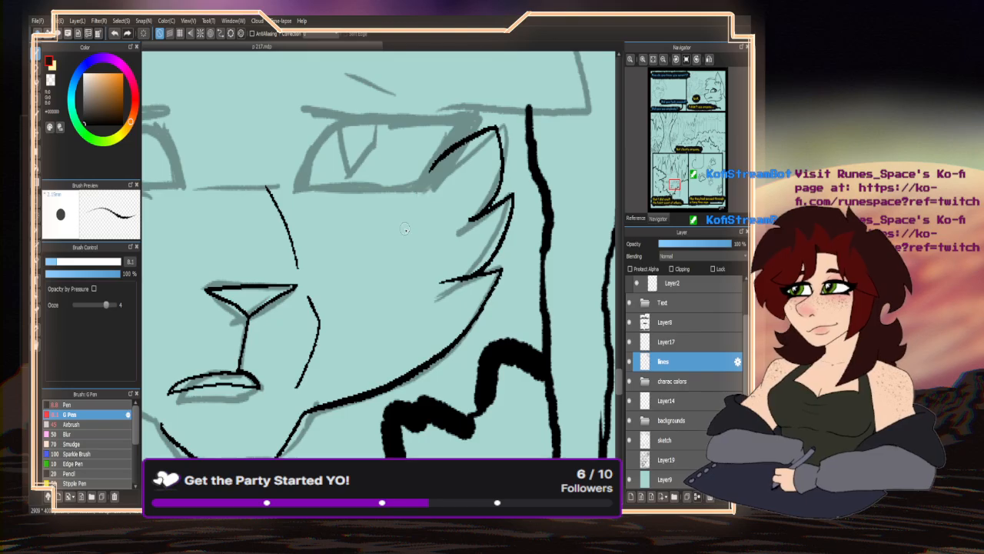
{"action": "left_click", "coordinate": [50, 82]}
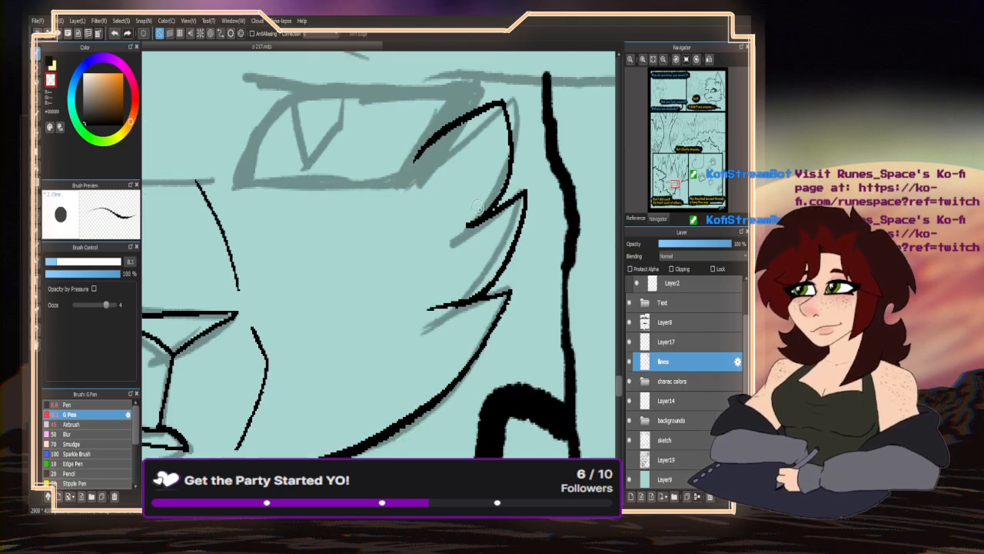
{"action": "scroll", "coordinate": [346, 236], "scroll_direction": "up", "scroll_amount": 1}
{"action": "scroll", "coordinate": [346, 236], "scroll_direction": "down", "scroll_amount": 1}
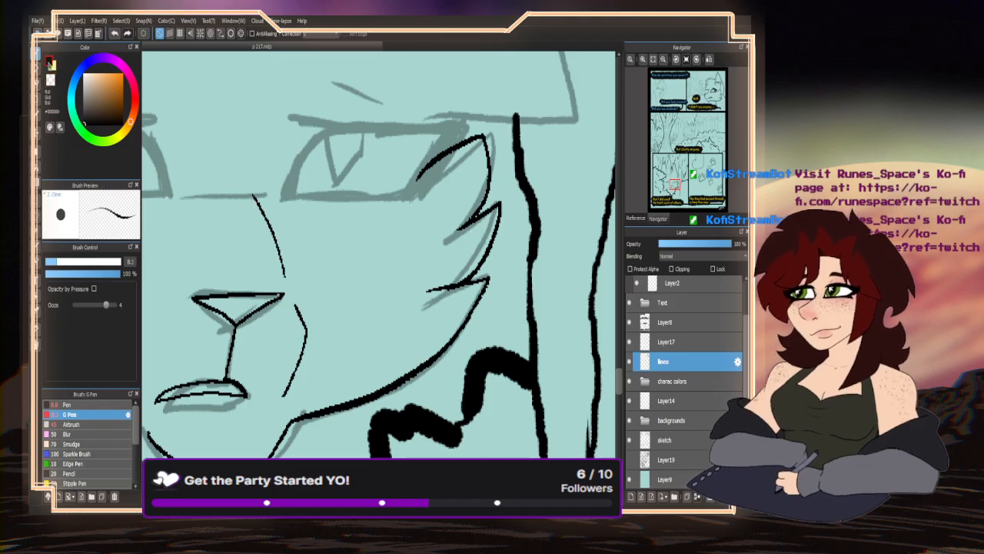
- Ink the hiding cat's right eye in black with a heavy upper lid, thick outer corner and narrow slit pupil
{"action": "mouse_move", "coordinate": [418, 177]}
{"action": "left_mouse_down"}
{"action": "mouse_move", "coordinate": [395, 198]}
{"action": "mouse_move", "coordinate": [451, 113]}
{"action": "left_mouse_up"}
{"action": "mouse_move", "coordinate": [393, 198]}
{"action": "left_mouse_down"}
{"action": "mouse_move", "coordinate": [446, 120]}
{"action": "mouse_move", "coordinate": [397, 194]}
{"action": "mouse_move", "coordinate": [444, 123]}
{"action": "mouse_move", "coordinate": [411, 125]}
{"action": "mouse_move", "coordinate": [443, 121]}
{"action": "mouse_move", "coordinate": [283, 116]}
{"action": "mouse_move", "coordinate": [362, 123]}
{"action": "mouse_move", "coordinate": [273, 176]}
{"action": "left_mouse_up"}
{"action": "mouse_move", "coordinate": [309, 129]}
{"action": "left_mouse_down"}
{"action": "mouse_move", "coordinate": [265, 192]}
{"action": "mouse_move", "coordinate": [380, 196]}
{"action": "mouse_move", "coordinate": [416, 183]}
{"action": "mouse_move", "coordinate": [358, 127]}
{"action": "mouse_move", "coordinate": [443, 129]}
{"action": "left_mouse_up"}
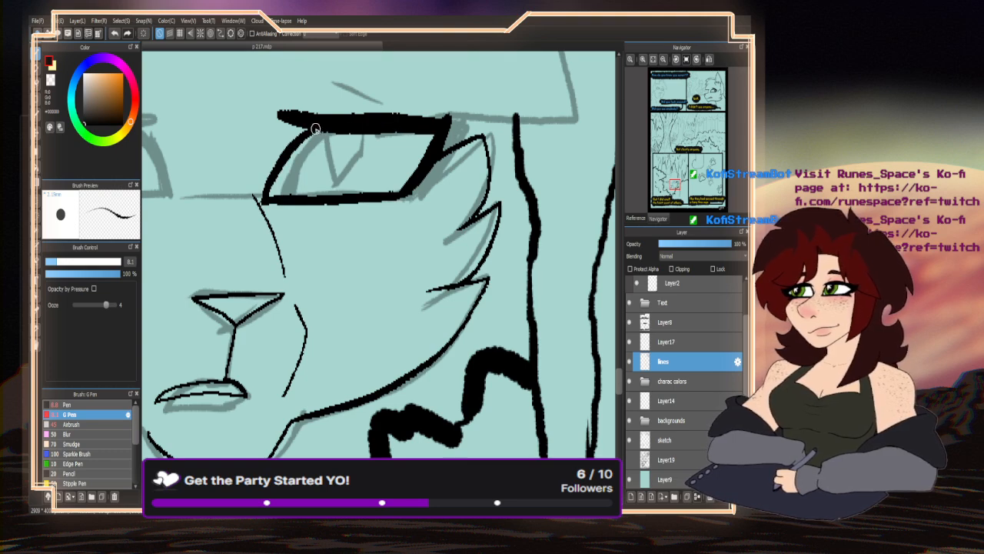
{"action": "left_click_drag", "start_coordinate": [315, 130], "coordinate": [330, 181]}
{"action": "left_click_drag", "start_coordinate": [347, 124], "coordinate": [327, 183]}
{"action": "scroll", "coordinate": [328, 230], "scroll_direction": "down", "scroll_amount": 6}
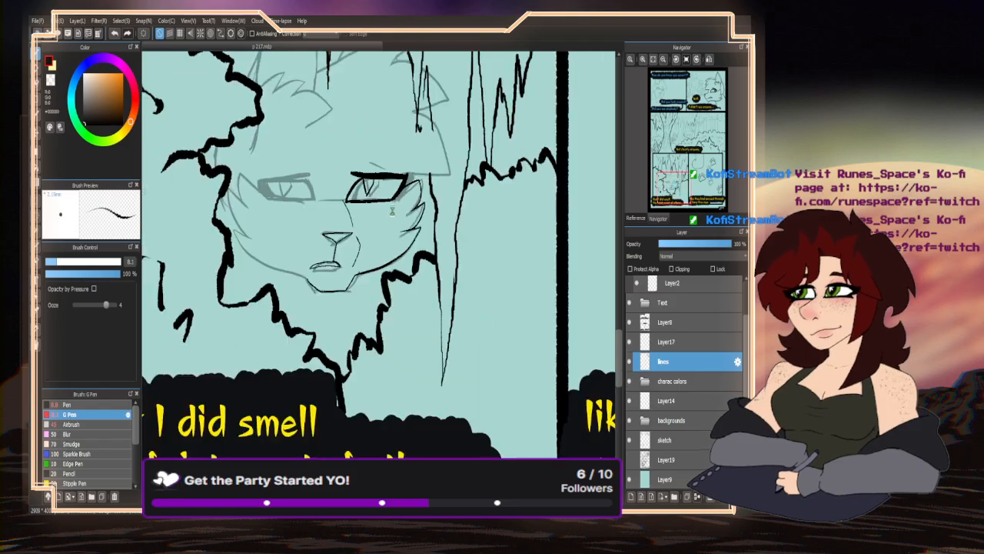
{"action": "scroll", "coordinate": [375, 223], "scroll_direction": "up", "scroll_amount": 7}
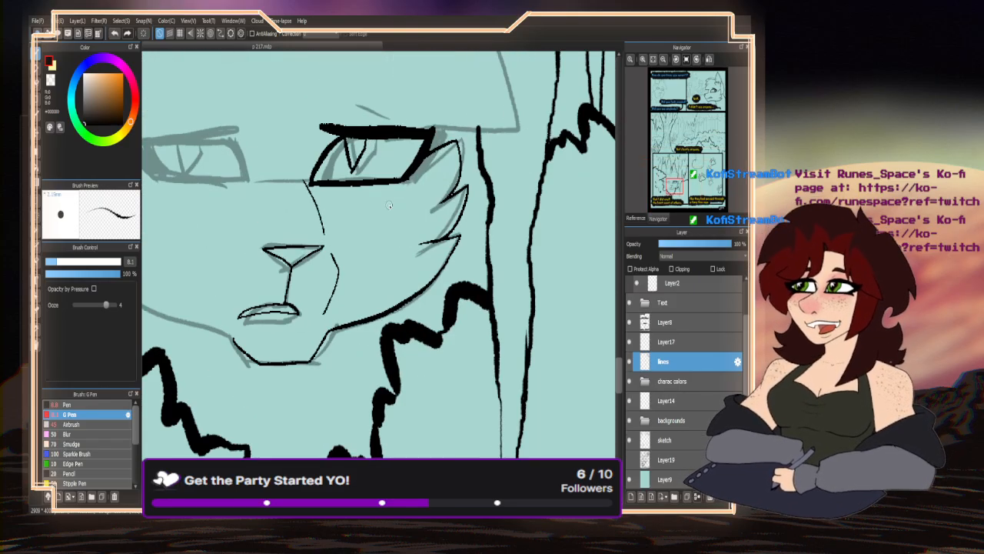
{"action": "left_click_drag", "start_coordinate": [402, 184], "coordinate": [449, 122]}
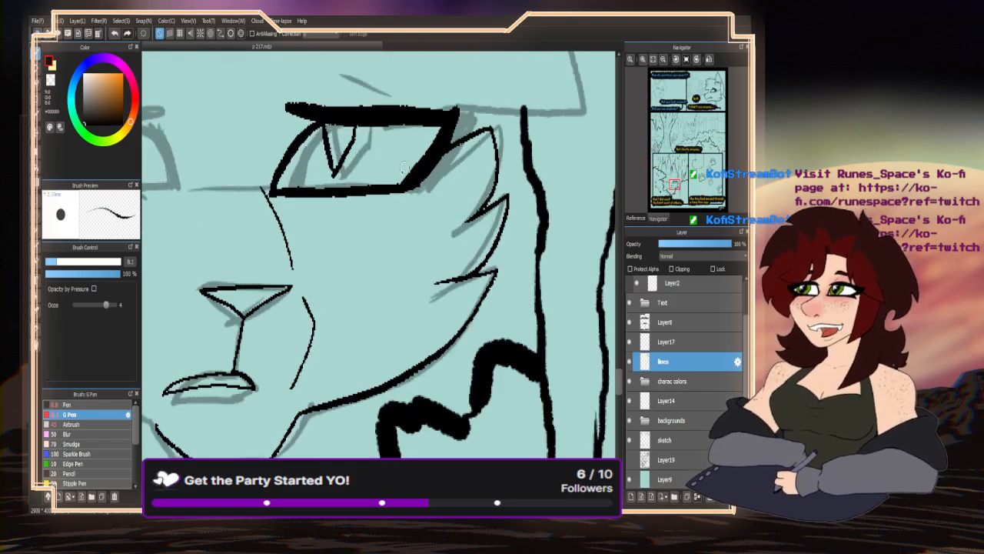
- Ink the top hair line across the hiding cat's head below the right ear, ending in a small pointed tuft
{"action": "scroll", "coordinate": [417, 159], "scroll_direction": "down", "scroll_amount": 5}
{"action": "scroll", "coordinate": [329, 147], "scroll_direction": "up", "scroll_amount": 3}
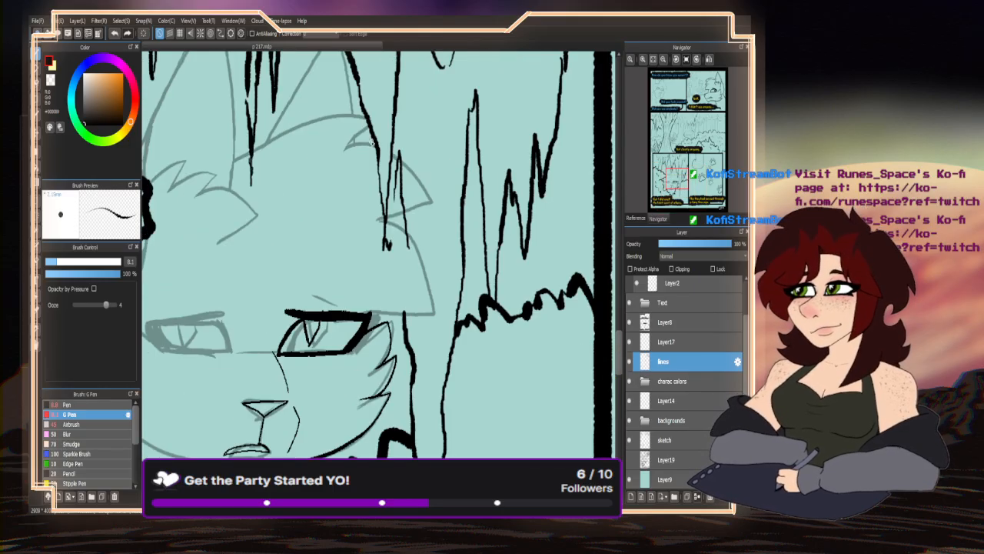
{"action": "mouse_move", "coordinate": [232, 162]}
{"action": "left_mouse_down"}
{"action": "mouse_move", "coordinate": [335, 120]}
{"action": "mouse_move", "coordinate": [369, 122]}
{"action": "mouse_move", "coordinate": [349, 143]}
{"action": "mouse_move", "coordinate": [406, 146]}
{"action": "left_mouse_up"}
{"action": "scroll", "coordinate": [354, 149], "scroll_direction": "up", "scroll_amount": 2}
{"action": "scroll", "coordinate": [451, 185], "scroll_direction": "down", "scroll_amount": 5}
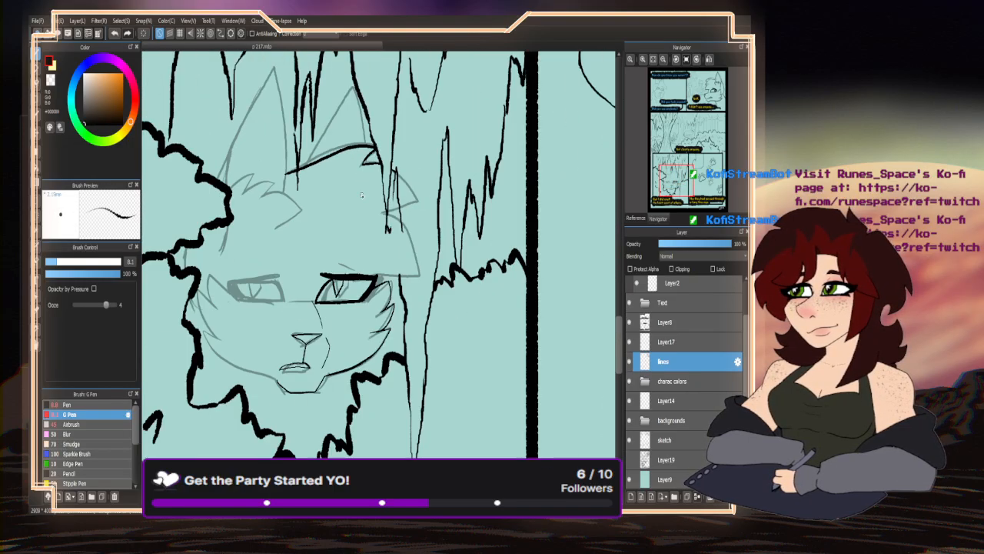
- Ink the pointed hair tufts down the right side of the hiding cat's head to the outer corner of the eye
{"action": "scroll", "coordinate": [369, 220], "scroll_direction": "up", "scroll_amount": 2}
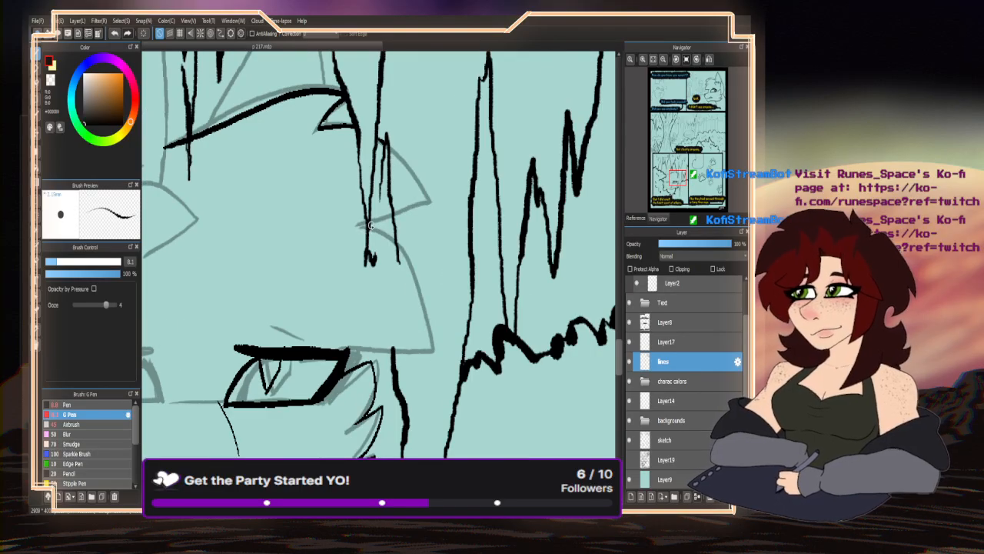
{"action": "mouse_move", "coordinate": [369, 225]}
{"action": "left_mouse_down"}
{"action": "mouse_move", "coordinate": [429, 201]}
{"action": "mouse_move", "coordinate": [381, 140]}
{"action": "left_mouse_up"}
{"action": "mouse_move", "coordinate": [369, 226]}
{"action": "left_mouse_down"}
{"action": "mouse_move", "coordinate": [413, 267]}
{"action": "mouse_move", "coordinate": [429, 352]}
{"action": "mouse_move", "coordinate": [350, 350]}
{"action": "left_mouse_up"}
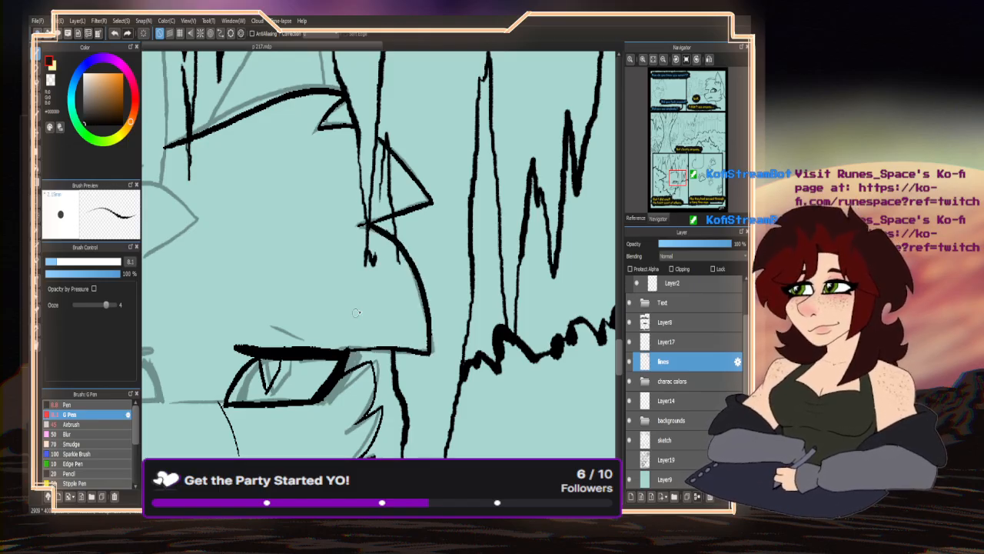
{"action": "scroll", "coordinate": [355, 145], "scroll_direction": "up", "scroll_amount": 2}
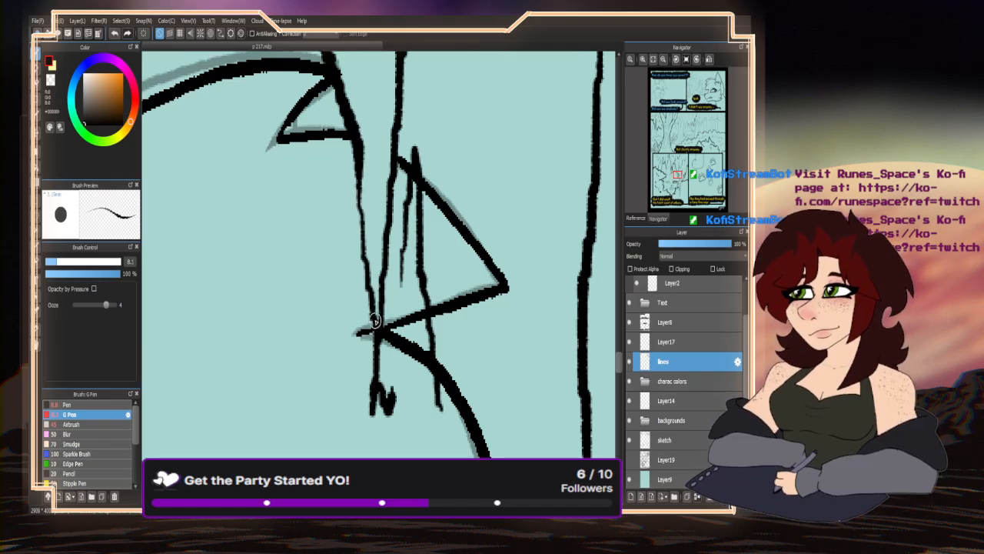
- Ink the pointed outline of the hiding cat's right ear above the top hair line
{"action": "scroll", "coordinate": [408, 206], "scroll_direction": "down", "scroll_amount": 3}
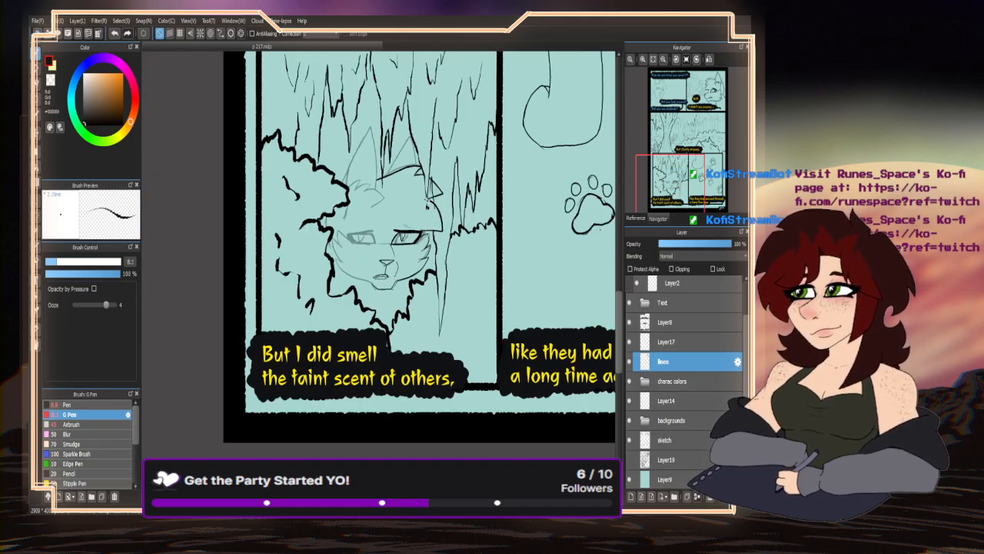
{"action": "scroll", "coordinate": [408, 206], "scroll_direction": "up", "scroll_amount": 2}
{"action": "mouse_move", "coordinate": [428, 214]}
{"action": "left_mouse_down"}
{"action": "mouse_move", "coordinate": [391, 132]}
{"action": "mouse_move", "coordinate": [341, 276]}
{"action": "left_mouse_up"}
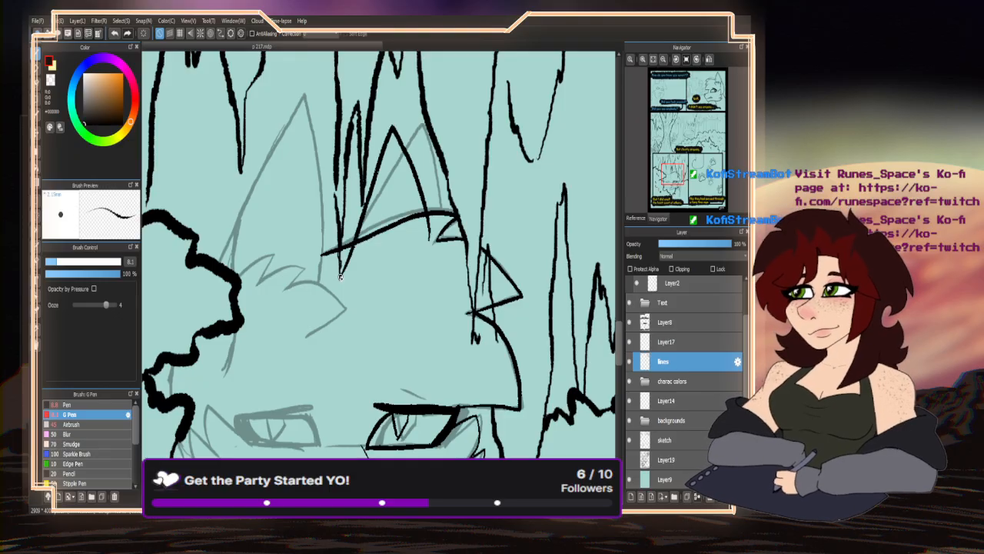
- Erase the end of the hiding cat's right ear line where it overshoots below the top hair line
{"action": "key", "text": "x"}
{"action": "scroll", "coordinate": [427, 232], "scroll_direction": "up", "scroll_amount": 3}
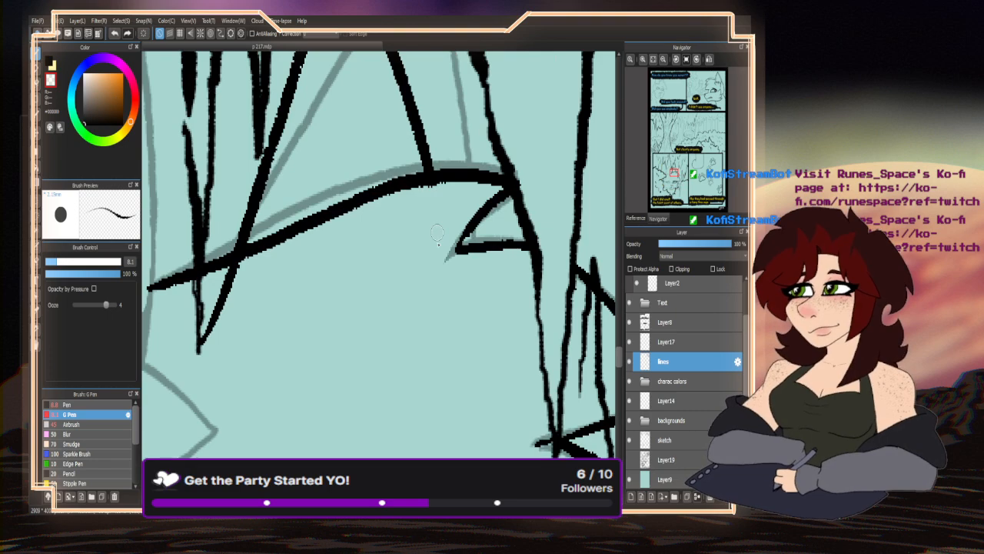
{"action": "scroll", "coordinate": [436, 233], "scroll_direction": "down", "scroll_amount": 1}
{"action": "scroll", "coordinate": [281, 266], "scroll_direction": "up", "scroll_amount": 1}
{"action": "mouse_move", "coordinate": [284, 260]}
{"action": "left_mouse_down"}
{"action": "mouse_move", "coordinate": [293, 251]}
{"action": "mouse_move", "coordinate": [258, 327]}
{"action": "left_mouse_up"}
{"action": "scroll", "coordinate": [247, 361], "scroll_direction": "down", "scroll_amount": 2}
{"action": "key", "text": "x"}
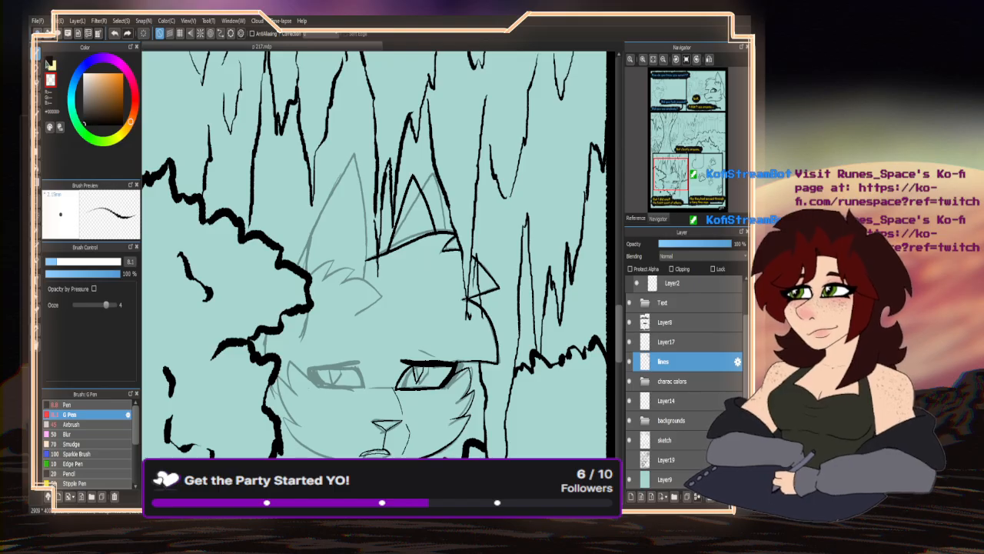
- Ink the hiding cat's tall pointed left ear and the side of the head running down behind the bush edge
{"action": "key", "text": "x"}
{"action": "scroll", "coordinate": [353, 238], "scroll_direction": "up", "scroll_amount": 1}
{"action": "mouse_move", "coordinate": [363, 301]}
{"action": "left_mouse_down"}
{"action": "mouse_move", "coordinate": [348, 127]}
{"action": "mouse_move", "coordinate": [312, 150]}
{"action": "mouse_move", "coordinate": [300, 197]}
{"action": "left_mouse_up"}
{"action": "left_click_drag", "start_coordinate": [315, 133], "coordinate": [258, 266]}
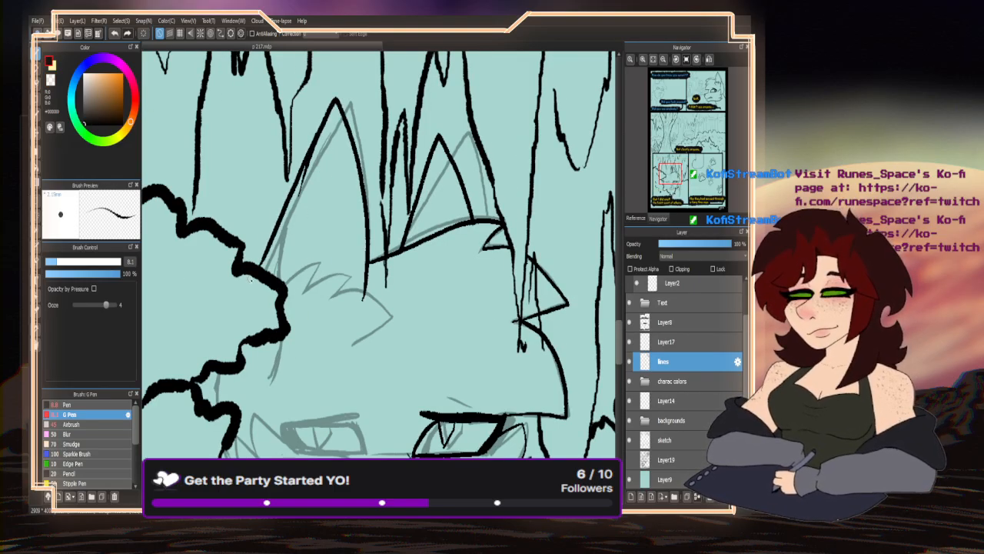
{"action": "mouse_move", "coordinate": [255, 376]}
{"action": "left_mouse_down"}
{"action": "mouse_move", "coordinate": [273, 344]}
{"action": "mouse_move", "coordinate": [276, 217]}
{"action": "left_mouse_up"}
{"action": "left_click", "coordinate": [49, 80]}
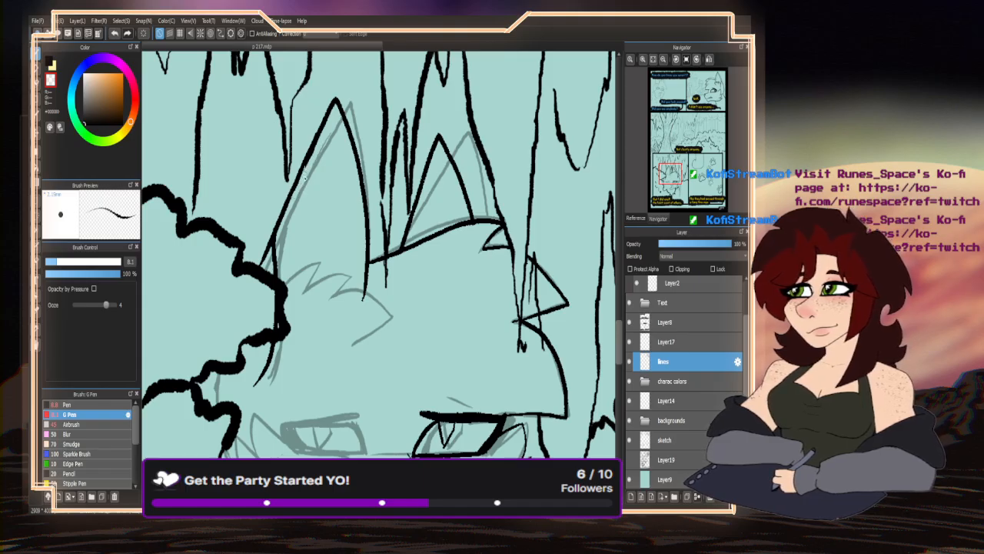
{"action": "key", "text": "x"}
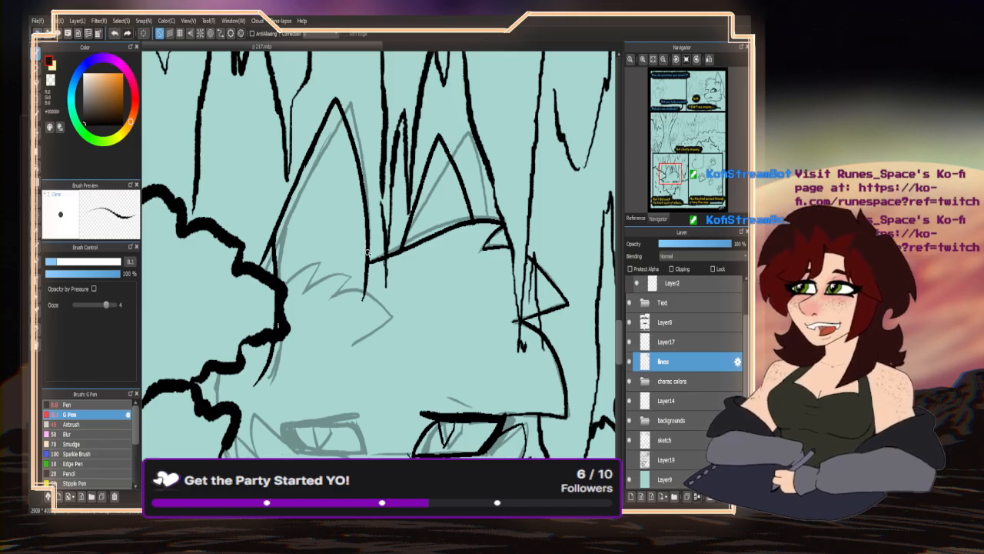
- Ink the jagged forehead hair tufts below the hiding cat's left ear, ending in a pointed lock
{"action": "scroll", "coordinate": [367, 252], "scroll_direction": "down", "scroll_amount": 5}
{"action": "scroll", "coordinate": [397, 224], "scroll_direction": "up", "scroll_amount": 3}
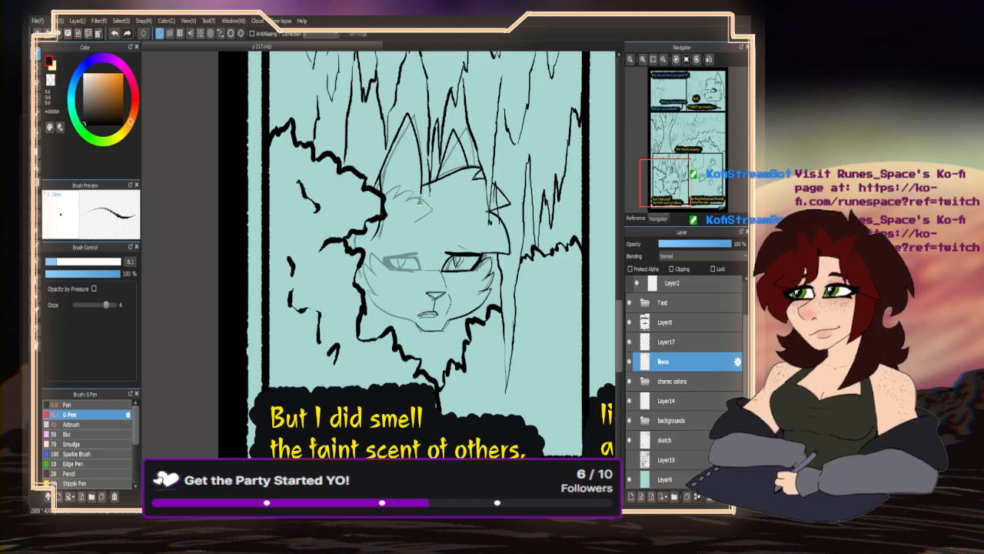
{"action": "scroll", "coordinate": [419, 200], "scroll_direction": "up", "scroll_amount": 3}
{"action": "mouse_move", "coordinate": [243, 190]}
{"action": "left_mouse_down"}
{"action": "mouse_move", "coordinate": [285, 158]}
{"action": "mouse_move", "coordinate": [334, 145]}
{"action": "mouse_move", "coordinate": [299, 204]}
{"action": "mouse_move", "coordinate": [368, 176]}
{"action": "mouse_move", "coordinate": [376, 188]}
{"action": "mouse_move", "coordinate": [354, 210]}
{"action": "mouse_move", "coordinate": [410, 212]}
{"action": "mouse_move", "coordinate": [397, 299]}
{"action": "left_mouse_up"}
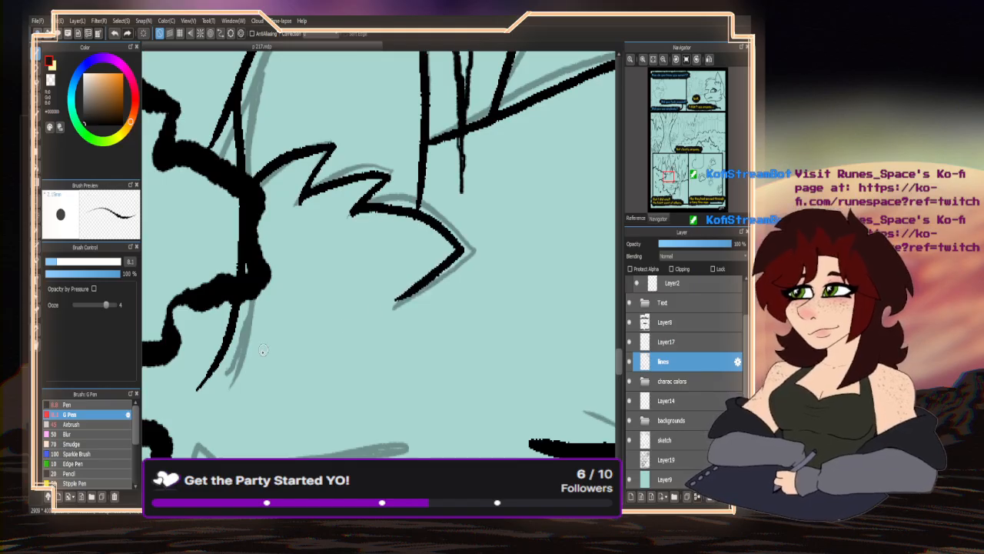
{"action": "scroll", "coordinate": [343, 263], "scroll_direction": "down", "scroll_amount": 3}
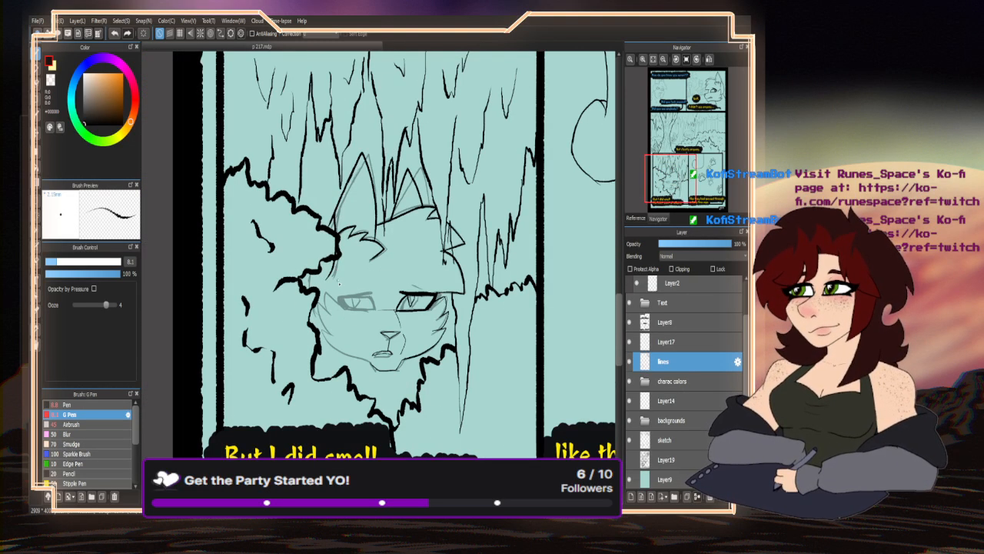
- Ink the hiding cat's left jaw from the chin upward, with pointed cheek fur tufts rising to the outer eye corner
{"action": "scroll", "coordinate": [339, 283], "scroll_direction": "up", "scroll_amount": 3}
{"action": "scroll", "coordinate": [226, 252], "scroll_direction": "down", "scroll_amount": 3}
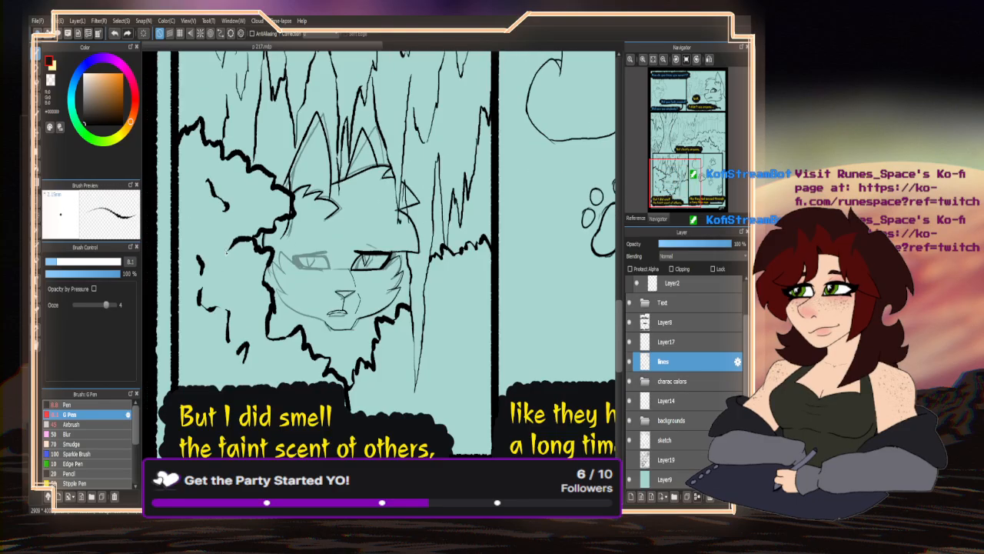
{"action": "scroll", "coordinate": [291, 345], "scroll_direction": "up", "scroll_amount": 3}
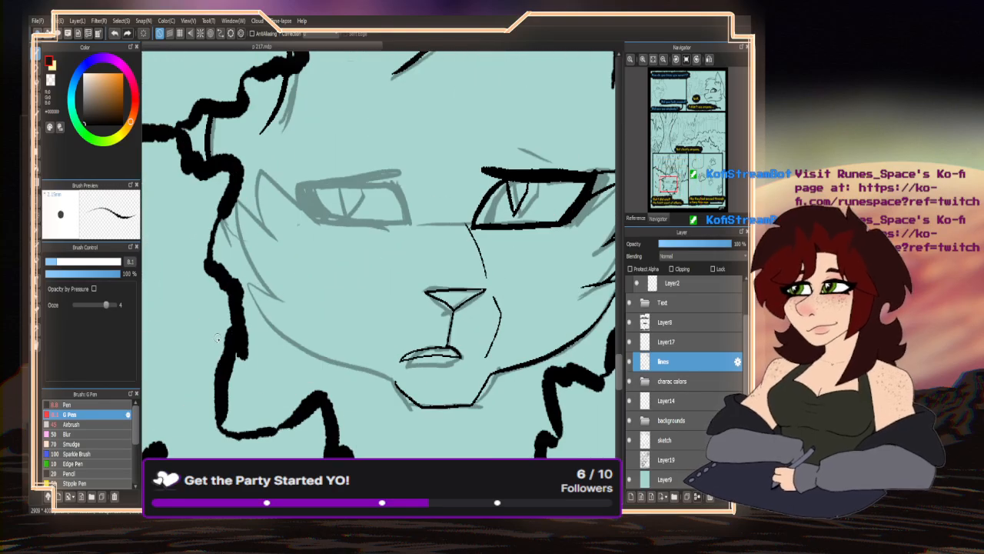
{"action": "key", "text": "h"}
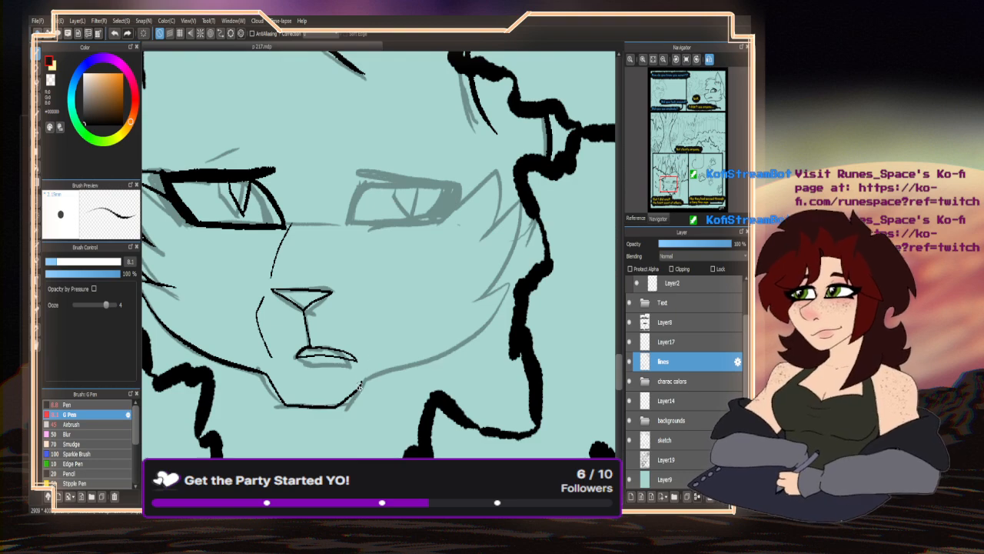
{"action": "mouse_move", "coordinate": [360, 383]}
{"action": "left_mouse_down"}
{"action": "mouse_move", "coordinate": [476, 342]}
{"action": "mouse_move", "coordinate": [507, 293]}
{"action": "mouse_move", "coordinate": [466, 308]}
{"action": "mouse_move", "coordinate": [512, 274]}
{"action": "left_mouse_up"}
{"action": "left_click_drag", "start_coordinate": [526, 235], "coordinate": [481, 257]}
{"action": "left_click_drag", "start_coordinate": [509, 216], "coordinate": [494, 248]}
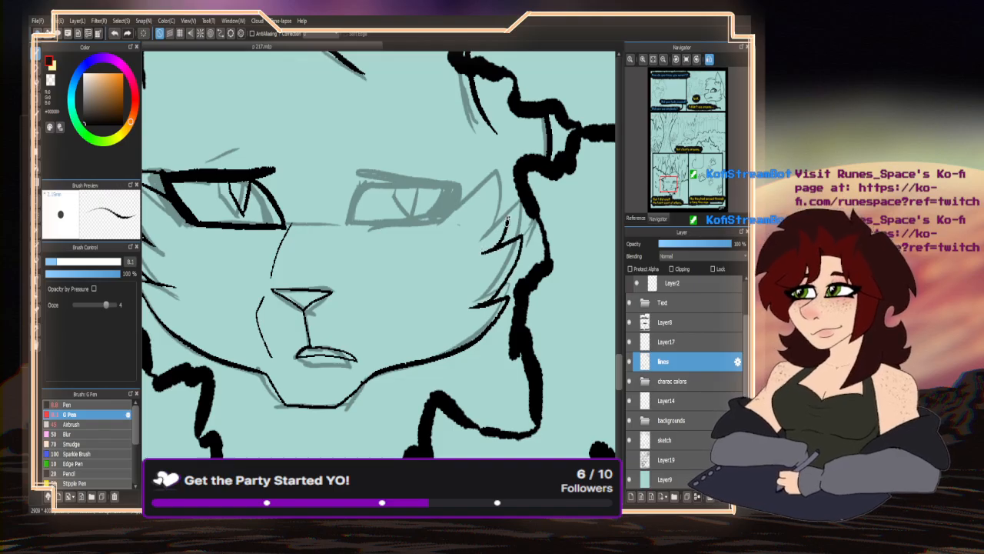
{"action": "left_click_drag", "start_coordinate": [447, 224], "coordinate": [504, 178]}
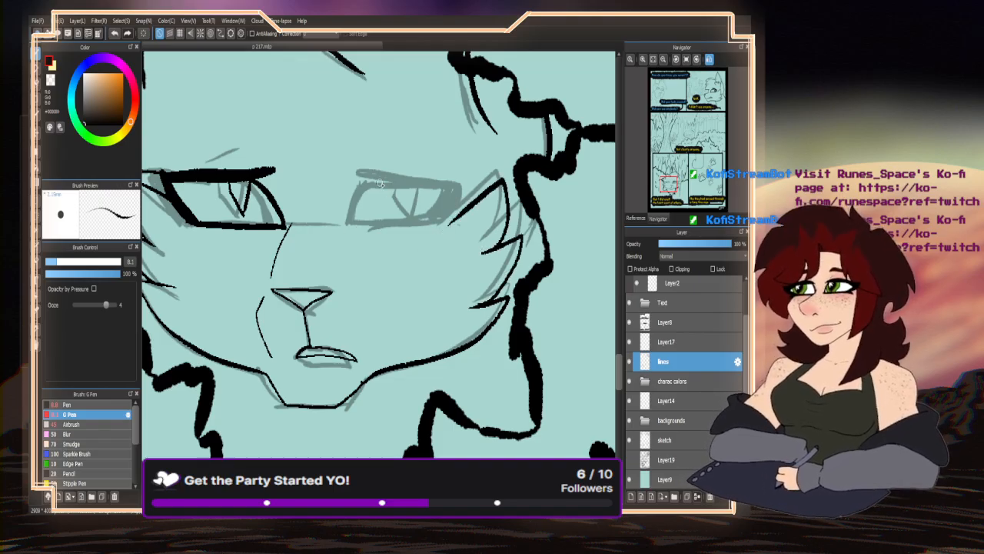
- Ink the hiding cat's left eye in black with an angled heavy upper lid, straight lower lid and narrow slit pupil
{"action": "left_click_drag", "start_coordinate": [393, 183], "coordinate": [356, 192]}
{"action": "mouse_move", "coordinate": [390, 181]}
{"action": "left_mouse_down"}
{"action": "mouse_move", "coordinate": [369, 185]}
{"action": "mouse_move", "coordinate": [348, 221]}
{"action": "mouse_move", "coordinate": [376, 183]}
{"action": "left_mouse_up"}
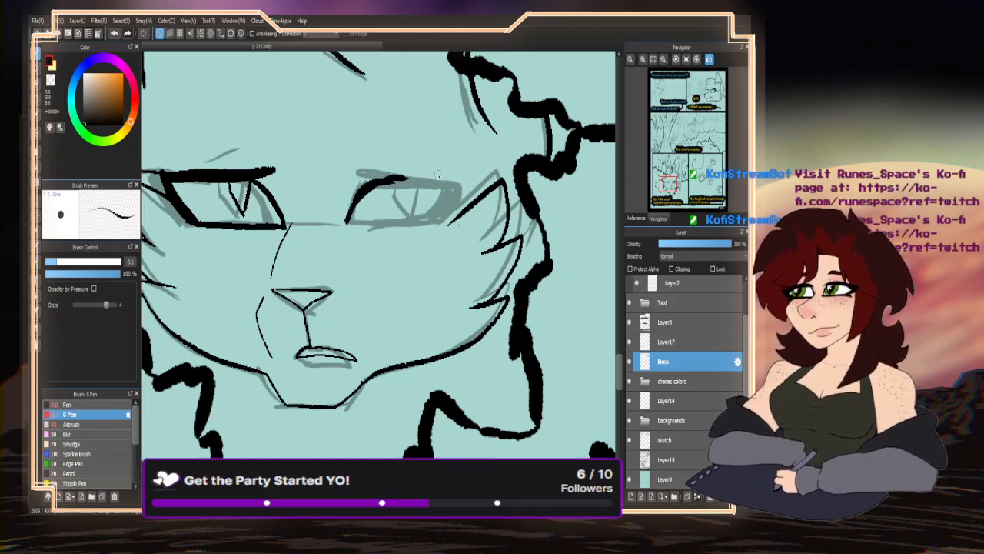
{"action": "left_click_drag", "start_coordinate": [464, 187], "coordinate": [378, 171]}
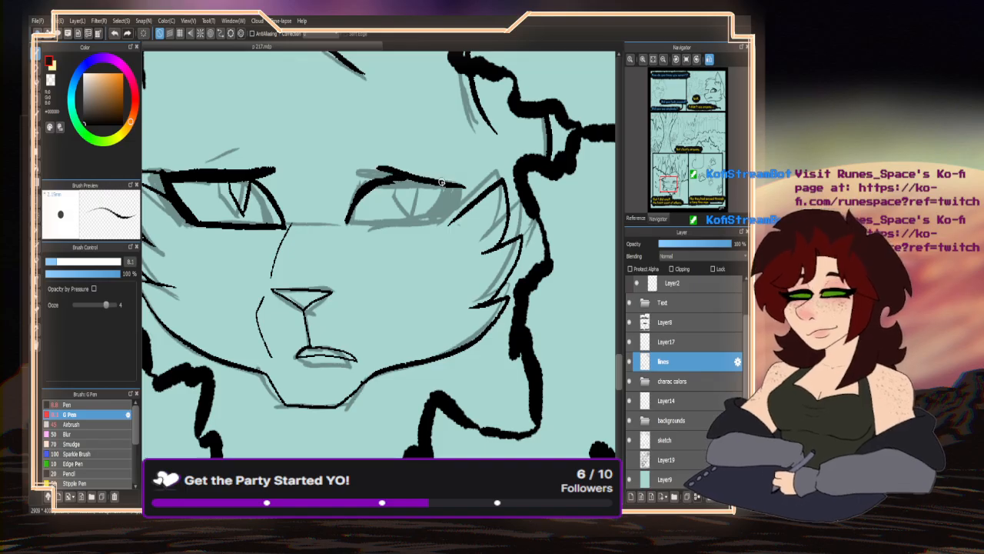
{"action": "mouse_move", "coordinate": [445, 183]}
{"action": "left_mouse_down"}
{"action": "mouse_move", "coordinate": [472, 186]}
{"action": "mouse_move", "coordinate": [446, 223]}
{"action": "mouse_move", "coordinate": [461, 196]}
{"action": "mouse_move", "coordinate": [438, 223]}
{"action": "mouse_move", "coordinate": [347, 223]}
{"action": "left_mouse_up"}
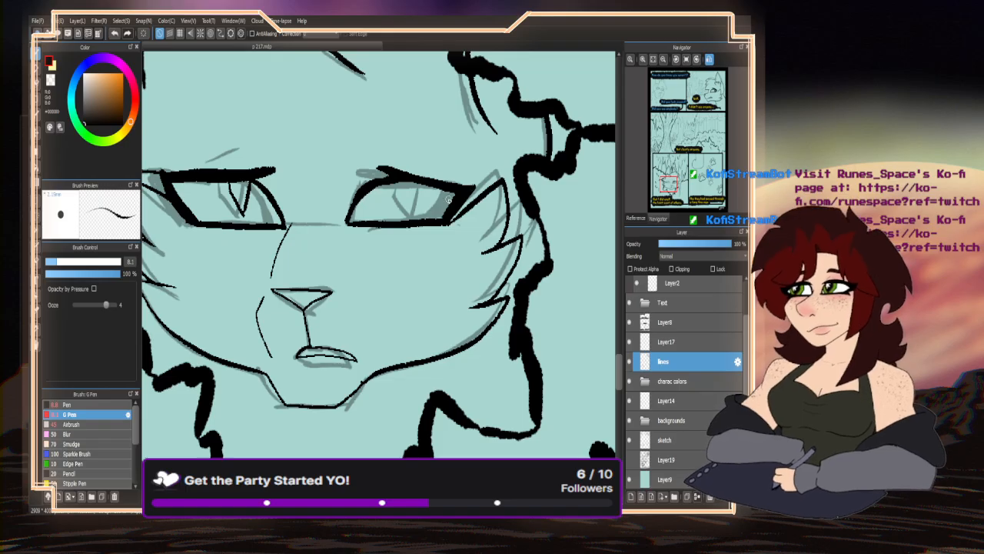
{"action": "left_click_drag", "start_coordinate": [421, 176], "coordinate": [399, 221]}
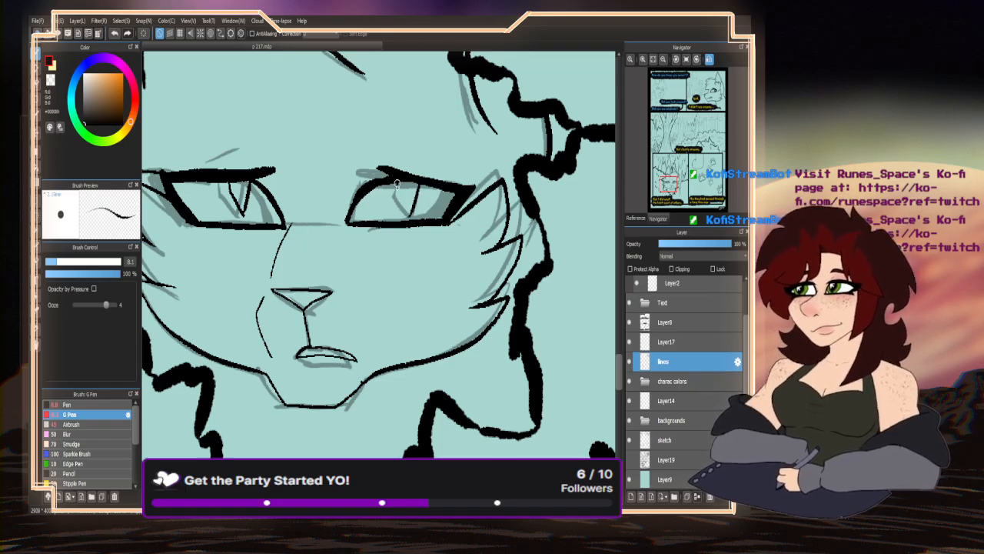
{"action": "left_click_drag", "start_coordinate": [394, 182], "coordinate": [412, 222]}
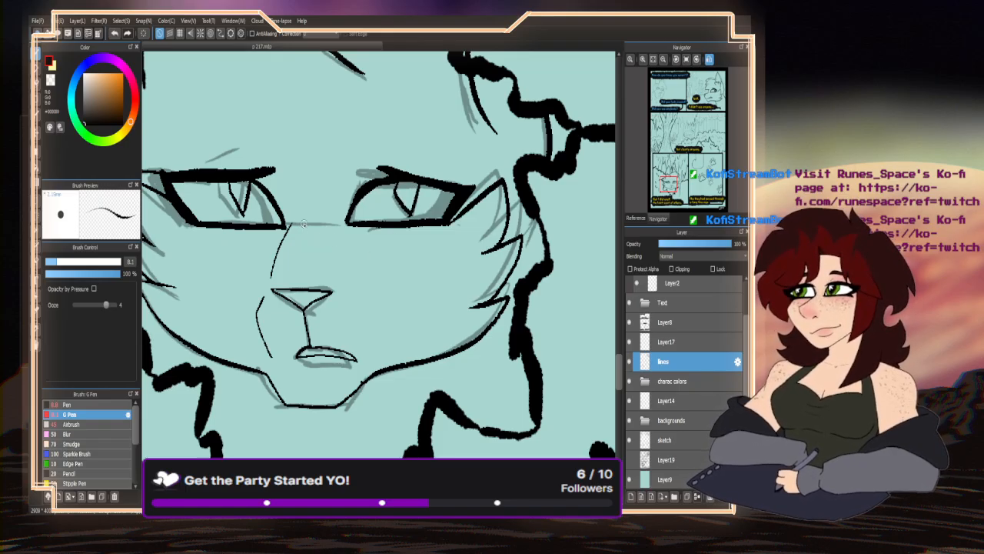
- Ink the short curved line across the hiding cat's nose bridge between the eyes
{"action": "left_click_drag", "start_coordinate": [317, 223], "coordinate": [302, 221]}
{"action": "key", "text": "h"}
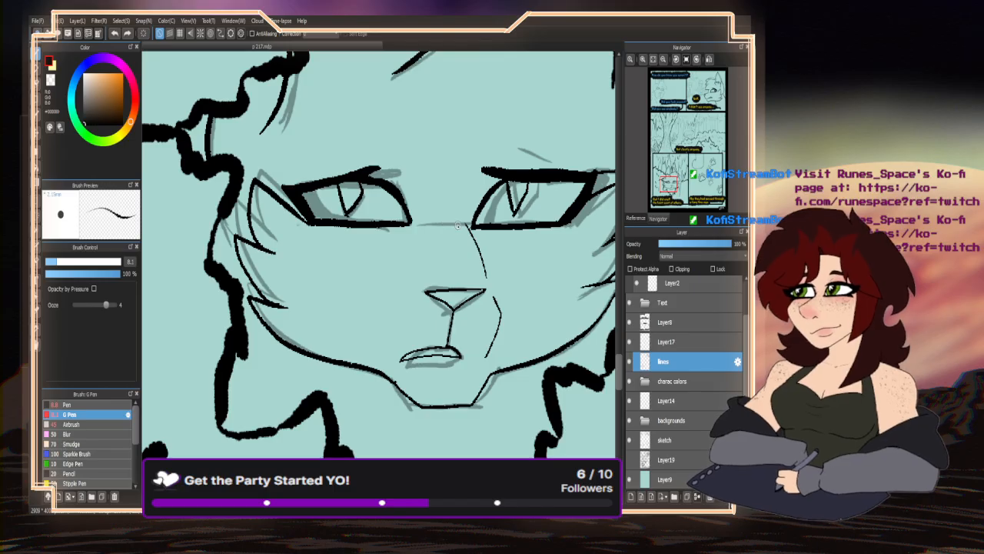
{"action": "left_click_drag", "start_coordinate": [458, 225], "coordinate": [425, 224]}
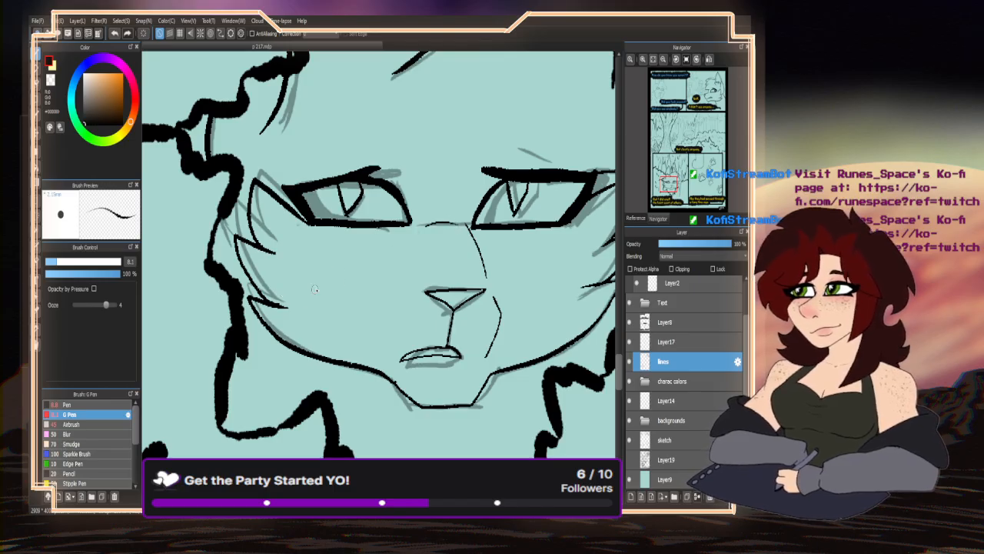
- Hide the sketch layer and fill both of the hiding cat's slit pupils with black, leaving a small highlight in each
{"action": "scroll", "coordinate": [315, 288], "scroll_direction": "down", "scroll_amount": 5}
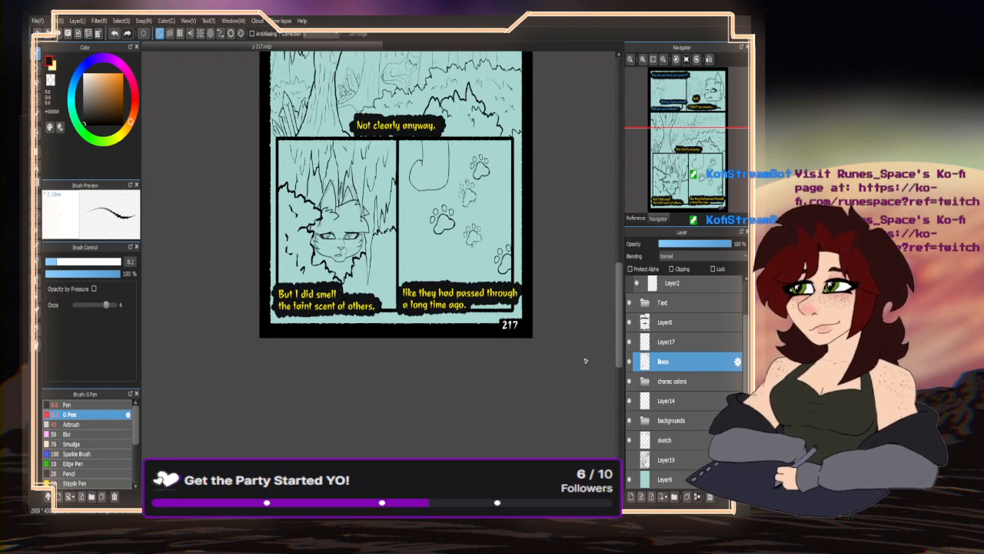
{"action": "left_click", "coordinate": [629, 442]}
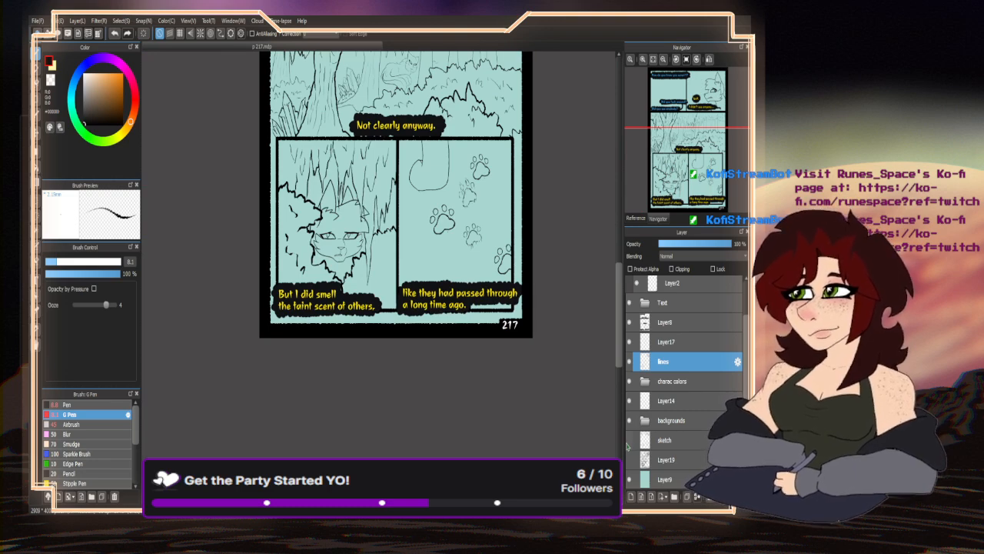
{"action": "scroll", "coordinate": [323, 230], "scroll_direction": "up", "scroll_amount": 6}
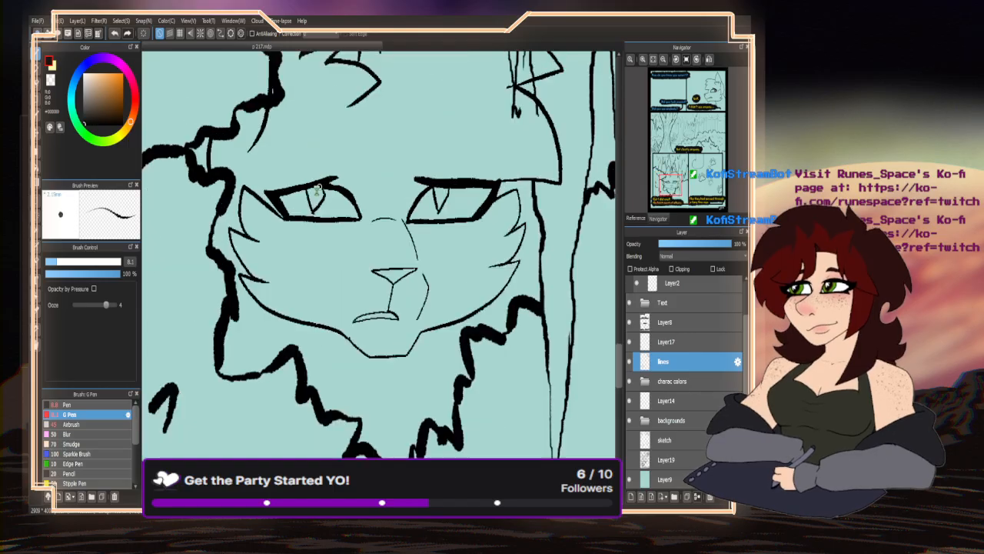
{"action": "mouse_move", "coordinate": [293, 190]}
{"action": "left_mouse_down"}
{"action": "mouse_move", "coordinate": [310, 218]}
{"action": "mouse_move", "coordinate": [323, 182]}
{"action": "mouse_move", "coordinate": [329, 206]}
{"action": "mouse_move", "coordinate": [326, 182]}
{"action": "mouse_move", "coordinate": [331, 208]}
{"action": "mouse_move", "coordinate": [319, 223]}
{"action": "mouse_move", "coordinate": [332, 202]}
{"action": "mouse_move", "coordinate": [305, 239]}
{"action": "mouse_move", "coordinate": [316, 223]}
{"action": "mouse_move", "coordinate": [292, 198]}
{"action": "mouse_move", "coordinate": [305, 240]}
{"action": "left_mouse_up"}
{"action": "scroll", "coordinate": [303, 238], "scroll_direction": "down", "scroll_amount": 3}
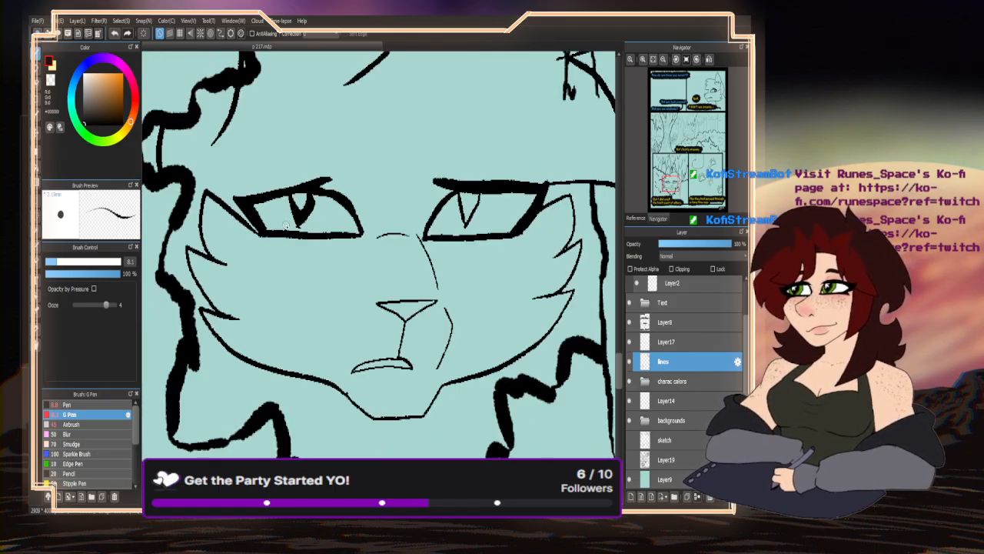
{"action": "scroll", "coordinate": [345, 213], "scroll_direction": "up", "scroll_amount": 5}
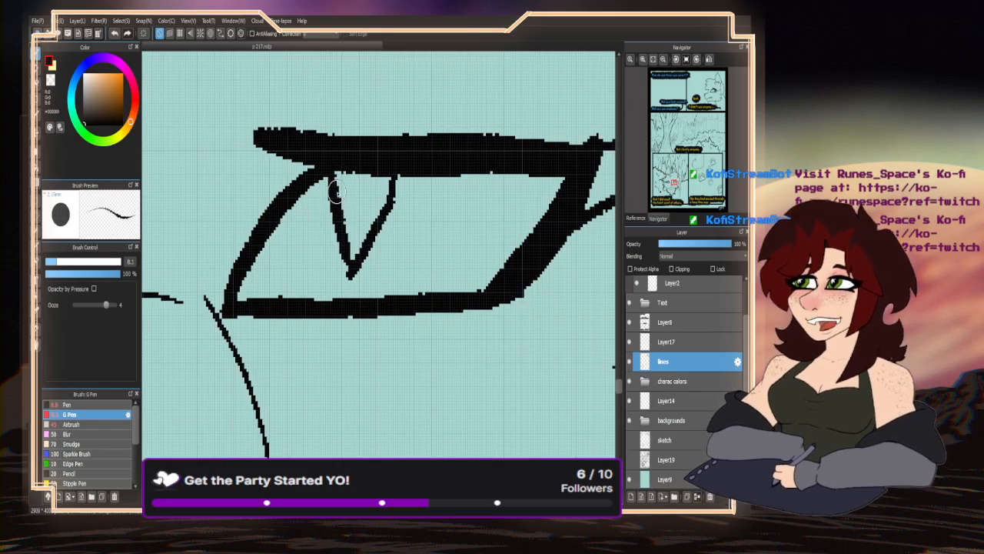
{"action": "mouse_move", "coordinate": [337, 188]}
{"action": "left_mouse_down"}
{"action": "mouse_move", "coordinate": [351, 221]}
{"action": "mouse_move", "coordinate": [367, 175]}
{"action": "mouse_move", "coordinate": [380, 199]}
{"action": "mouse_move", "coordinate": [380, 169]}
{"action": "mouse_move", "coordinate": [351, 235]}
{"action": "left_mouse_up"}
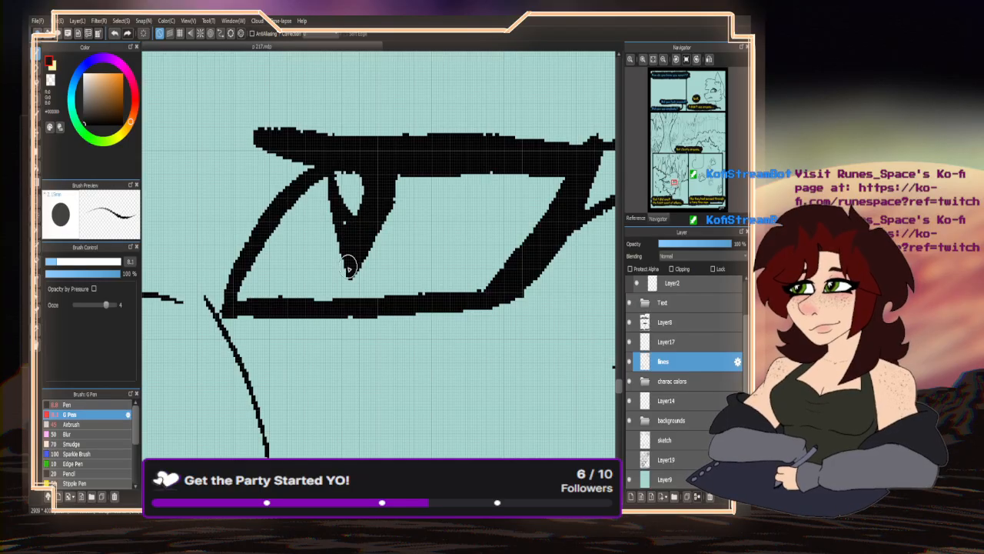
{"action": "scroll", "coordinate": [346, 230], "scroll_direction": "down", "scroll_amount": 5}
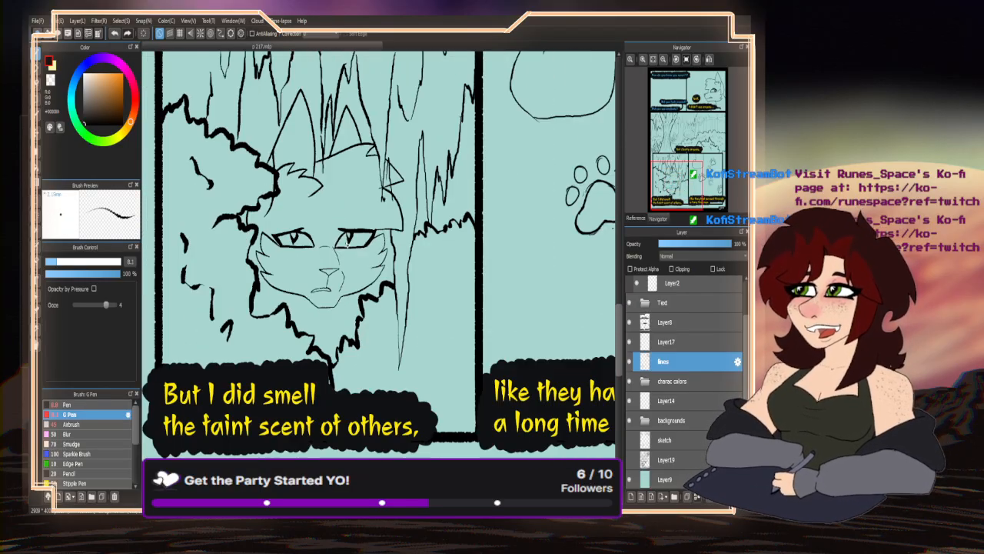
- Show the sketch layer again and ink the nose and muzzle outline of the cat in the top-left panel
{"action": "scroll", "coordinate": [296, 262], "scroll_direction": "down", "scroll_amount": 5}
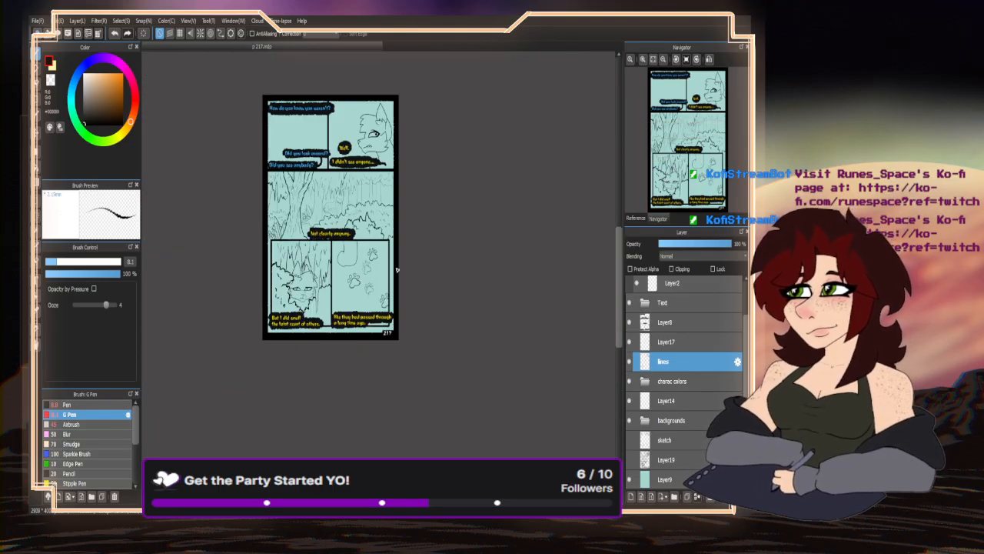
{"action": "left_click", "coordinate": [629, 440]}
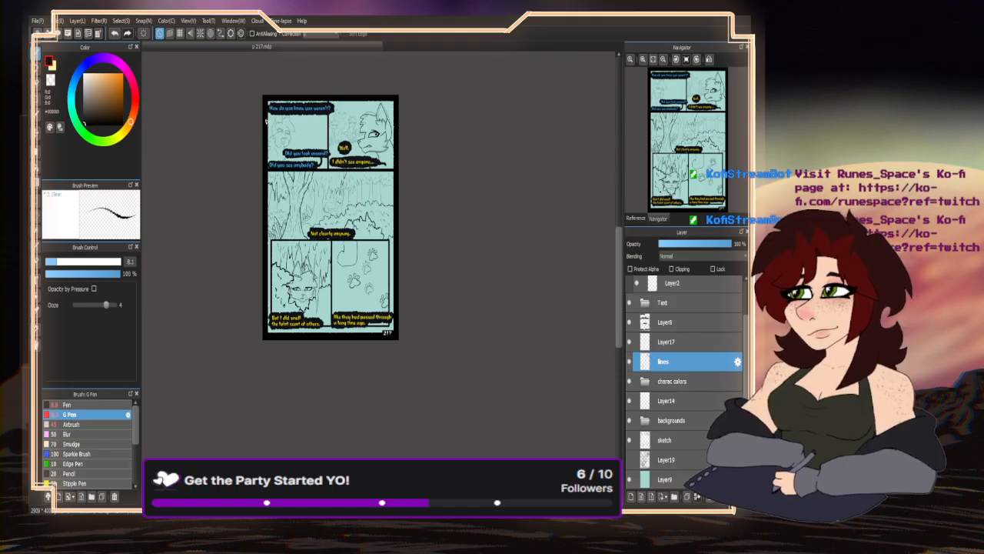
{"action": "scroll", "coordinate": [266, 121], "scroll_direction": "up", "scroll_amount": 3}
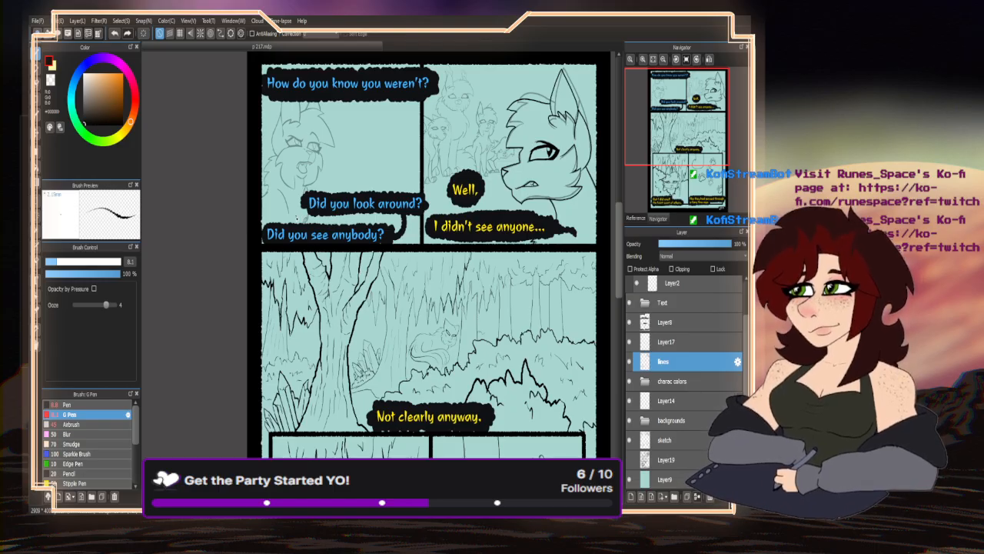
{"action": "scroll", "coordinate": [296, 219], "scroll_direction": "down", "scroll_amount": 1}
{"action": "scroll", "coordinate": [288, 157], "scroll_direction": "up", "scroll_amount": 3}
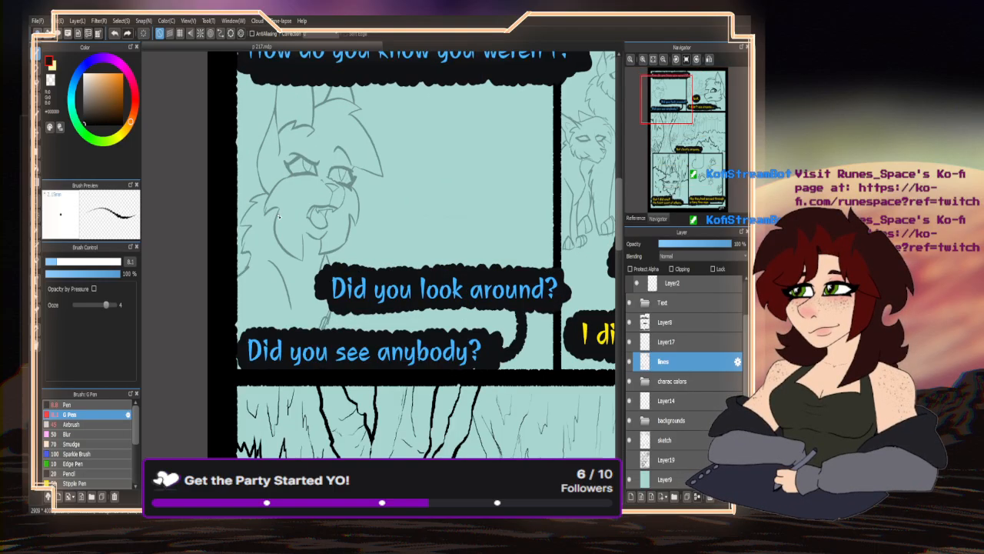
{"action": "scroll", "coordinate": [329, 181], "scroll_direction": "up", "scroll_amount": 2}
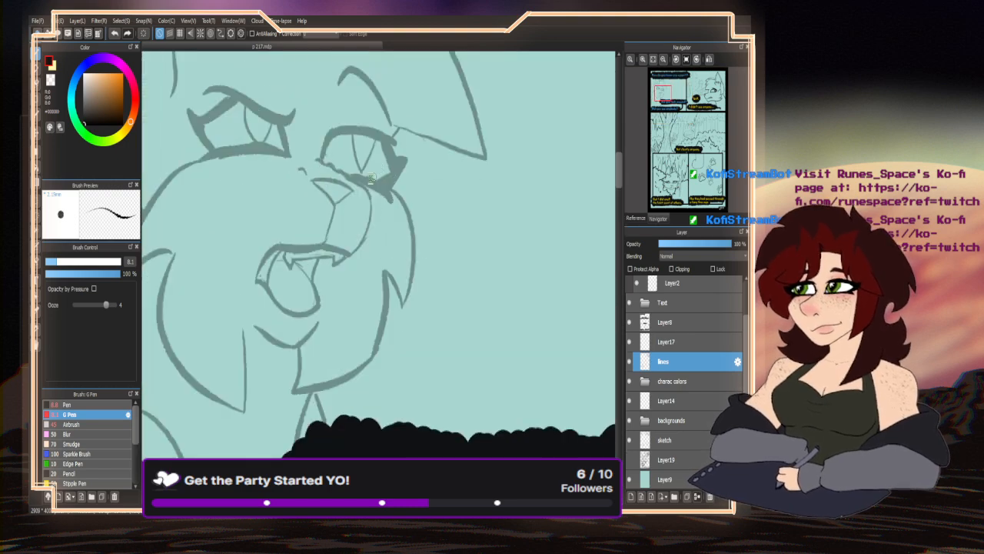
{"action": "scroll", "coordinate": [361, 165], "scroll_direction": "down", "scroll_amount": 1}
{"action": "scroll", "coordinate": [329, 167], "scroll_direction": "up", "scroll_amount": 1}
{"action": "scroll", "coordinate": [330, 166], "scroll_direction": "up", "scroll_amount": 1}
{"action": "mouse_move", "coordinate": [332, 152]}
{"action": "left_mouse_down"}
{"action": "mouse_move", "coordinate": [405, 197]}
{"action": "mouse_move", "coordinate": [442, 244]}
{"action": "mouse_move", "coordinate": [417, 308]}
{"action": "mouse_move", "coordinate": [392, 335]}
{"action": "left_mouse_up"}
{"action": "mouse_move", "coordinate": [410, 223]}
{"action": "left_mouse_down"}
{"action": "mouse_move", "coordinate": [369, 202]}
{"action": "mouse_move", "coordinate": [330, 203]}
{"action": "mouse_move", "coordinate": [371, 245]}
{"action": "mouse_move", "coordinate": [410, 222]}
{"action": "mouse_move", "coordinate": [365, 266]}
{"action": "mouse_move", "coordinate": [353, 314]}
{"action": "mouse_move", "coordinate": [395, 329]}
{"action": "mouse_move", "coordinate": [341, 321]}
{"action": "mouse_move", "coordinate": [239, 337]}
{"action": "mouse_move", "coordinate": [223, 350]}
{"action": "mouse_move", "coordinate": [217, 406]}
{"action": "left_mouse_up"}
- Ink the upper teeth line with two small pointed fangs inside the top-left panel cat's open mouth
{"action": "key", "text": "ctrl+minus"}
{"action": "scroll", "coordinate": [374, 302], "scroll_direction": "up", "scroll_amount": 2}
{"action": "mouse_move", "coordinate": [387, 306]}
{"action": "left_mouse_down"}
{"action": "mouse_move", "coordinate": [364, 346]}
{"action": "mouse_move", "coordinate": [327, 322]}
{"action": "mouse_move", "coordinate": [234, 321]}
{"action": "mouse_move", "coordinate": [222, 337]}
{"action": "mouse_move", "coordinate": [200, 305]}
{"action": "left_mouse_up"}
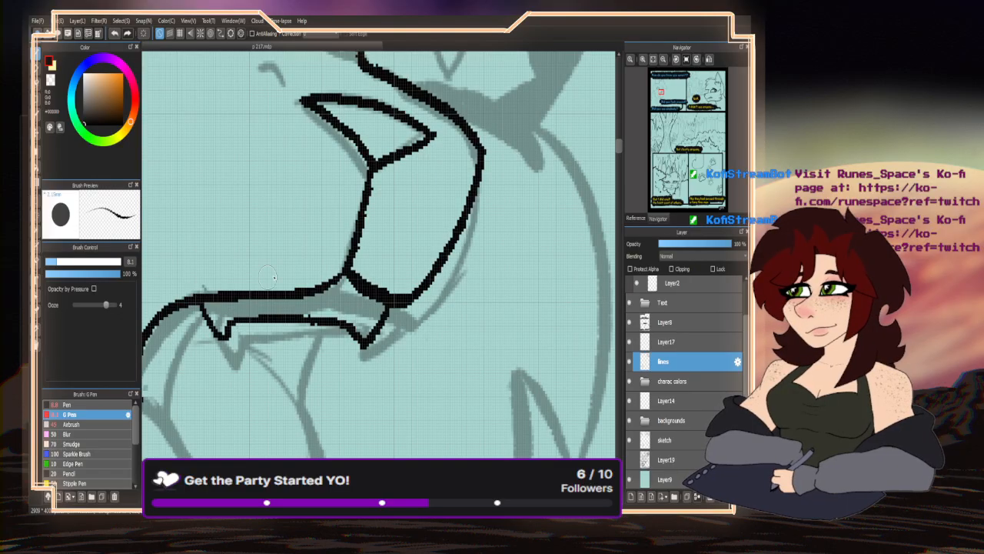
- Ink the tongue, lower mouth and curved chin line of the cat in the top-left panel
{"action": "scroll", "coordinate": [329, 251], "scroll_direction": "down", "scroll_amount": 3}
{"action": "scroll", "coordinate": [329, 252], "scroll_direction": "up", "scroll_amount": 3}
{"action": "mouse_move", "coordinate": [298, 198]}
{"action": "left_mouse_down"}
{"action": "mouse_move", "coordinate": [256, 287]}
{"action": "mouse_move", "coordinate": [243, 305]}
{"action": "mouse_move", "coordinate": [229, 291]}
{"action": "mouse_move", "coordinate": [223, 300]}
{"action": "mouse_move", "coordinate": [248, 306]}
{"action": "mouse_move", "coordinate": [310, 369]}
{"action": "mouse_move", "coordinate": [366, 391]}
{"action": "mouse_move", "coordinate": [409, 378]}
{"action": "mouse_move", "coordinate": [384, 298]}
{"action": "mouse_move", "coordinate": [330, 243]}
{"action": "mouse_move", "coordinate": [298, 235]}
{"action": "mouse_move", "coordinate": [273, 238]}
{"action": "left_mouse_up"}
{"action": "mouse_move", "coordinate": [398, 231]}
{"action": "left_mouse_down"}
{"action": "mouse_move", "coordinate": [419, 215]}
{"action": "mouse_move", "coordinate": [389, 296]}
{"action": "mouse_move", "coordinate": [396, 308]}
{"action": "left_mouse_up"}
{"action": "scroll", "coordinate": [364, 175], "scroll_direction": "down", "scroll_amount": 2}
{"action": "scroll", "coordinate": [364, 175], "scroll_direction": "down", "scroll_amount": 1}
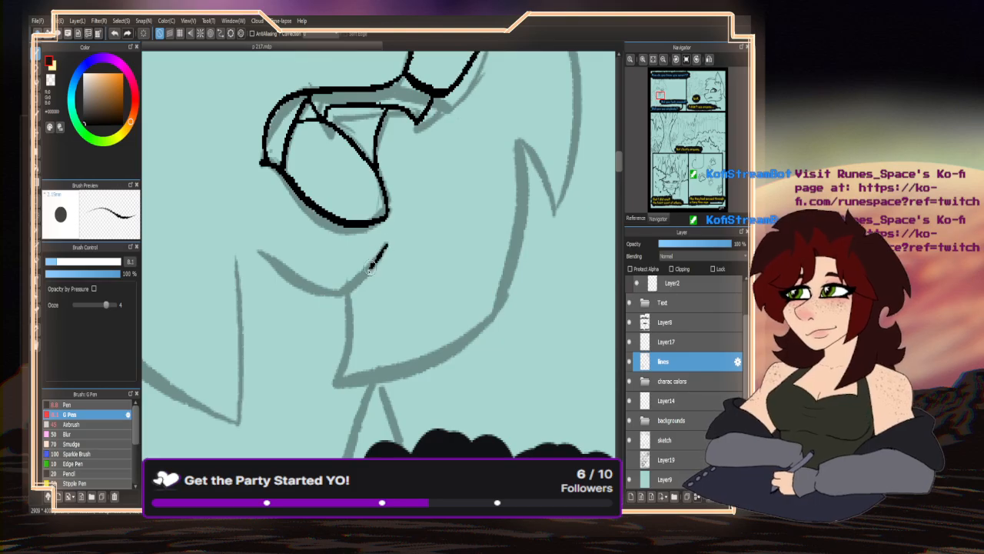
{"action": "scroll", "coordinate": [364, 261], "scroll_direction": "down", "scroll_amount": 3}
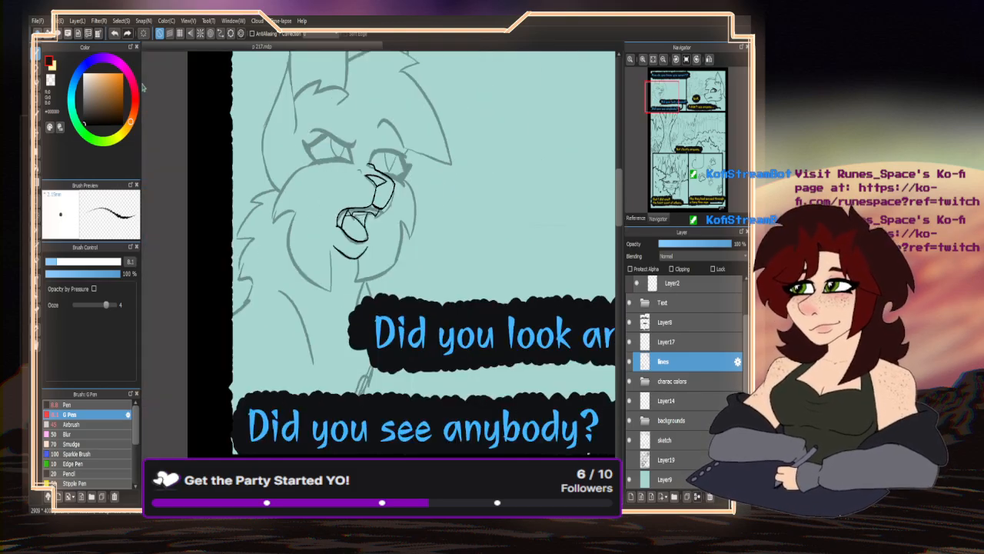
- Ink the pointed fur outlines of both cheeks around the open mouth of the cat in the top-left panel
{"action": "scroll", "coordinate": [349, 215], "scroll_direction": "up", "scroll_amount": 4}
{"action": "mouse_move", "coordinate": [348, 224]}
{"action": "left_mouse_down"}
{"action": "mouse_move", "coordinate": [350, 258]}
{"action": "mouse_move", "coordinate": [306, 209]}
{"action": "left_mouse_up"}
{"action": "scroll", "coordinate": [349, 246], "scroll_direction": "down", "scroll_amount": 4}
{"action": "scroll", "coordinate": [375, 202], "scroll_direction": "up", "scroll_amount": 4}
{"action": "scroll", "coordinate": [390, 236], "scroll_direction": "down", "scroll_amount": 4}
{"action": "scroll", "coordinate": [390, 236], "scroll_direction": "up", "scroll_amount": 4}
{"action": "mouse_move", "coordinate": [367, 187]}
{"action": "left_mouse_down"}
{"action": "mouse_move", "coordinate": [389, 275]}
{"action": "mouse_move", "coordinate": [379, 319]}
{"action": "mouse_move", "coordinate": [340, 371]}
{"action": "mouse_move", "coordinate": [281, 407]}
{"action": "mouse_move", "coordinate": [265, 396]}
{"action": "mouse_move", "coordinate": [260, 367]}
{"action": "left_mouse_up"}
{"action": "scroll", "coordinate": [214, 262], "scroll_direction": "down", "scroll_amount": 2}
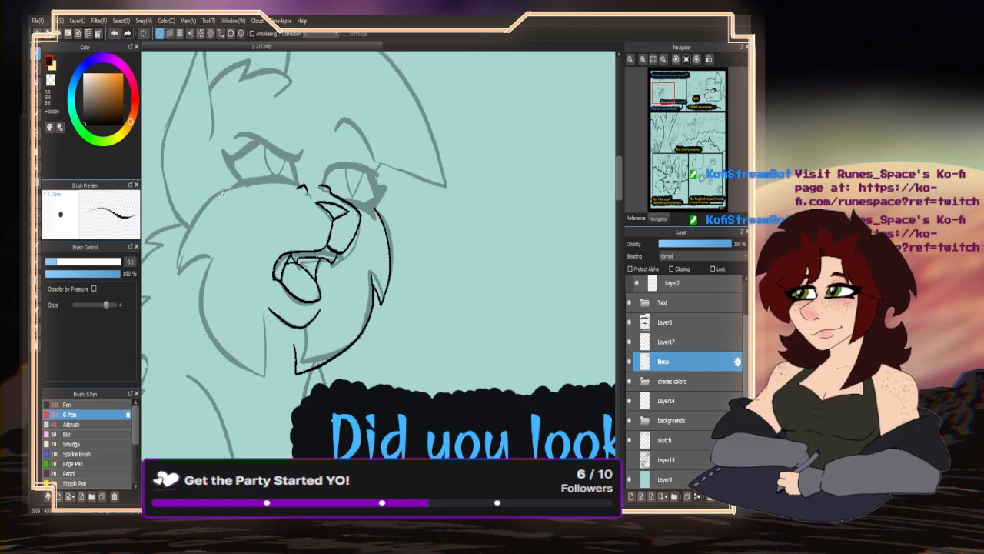
{"action": "mouse_move", "coordinate": [224, 192]}
{"action": "left_mouse_down"}
{"action": "mouse_move", "coordinate": [197, 212]}
{"action": "mouse_move", "coordinate": [177, 260]}
{"action": "mouse_move", "coordinate": [193, 269]}
{"action": "mouse_move", "coordinate": [197, 305]}
{"action": "mouse_move", "coordinate": [269, 375]}
{"action": "mouse_move", "coordinate": [260, 323]}
{"action": "left_mouse_up"}
{"action": "scroll", "coordinate": [253, 262], "scroll_direction": "down", "scroll_amount": 2}
- Ink the cat's neck and chest lines below the cheeks and the jagged fur tufts down the back of its neck
{"action": "scroll", "coordinate": [247, 259], "scroll_direction": "up", "scroll_amount": 3}
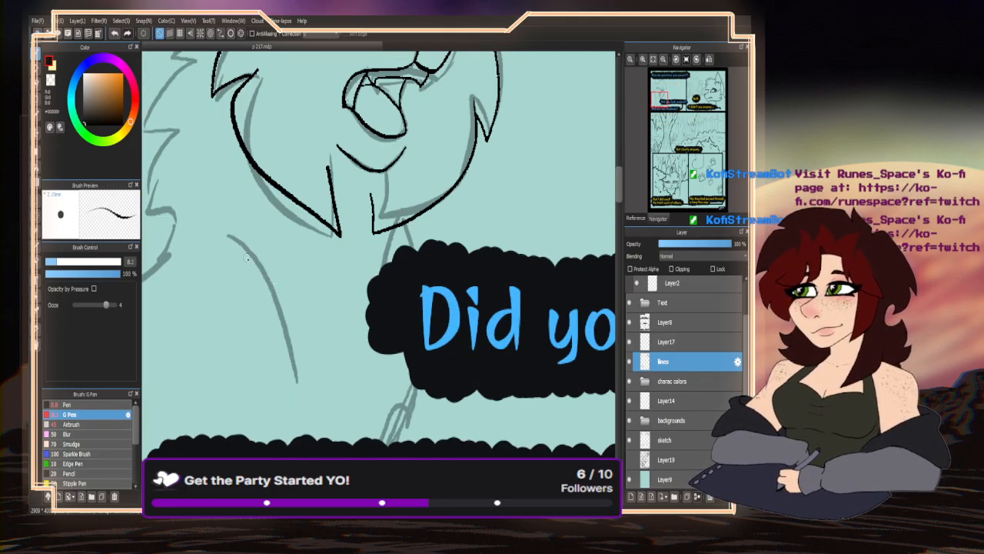
{"action": "mouse_move", "coordinate": [229, 238]}
{"action": "left_mouse_down"}
{"action": "mouse_move", "coordinate": [281, 295]}
{"action": "mouse_move", "coordinate": [302, 415]}
{"action": "left_mouse_up"}
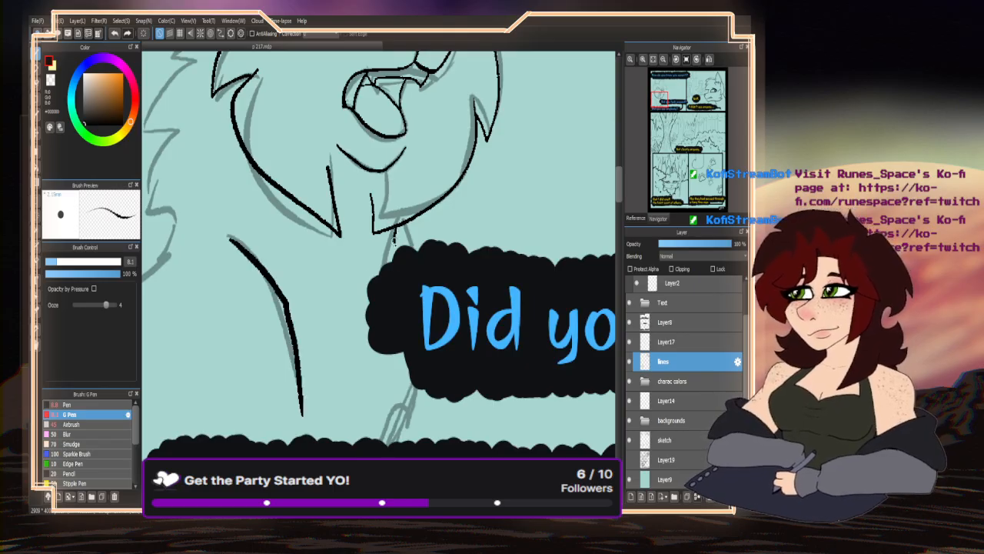
{"action": "scroll", "coordinate": [227, 347], "scroll_direction": "down", "scroll_amount": 5}
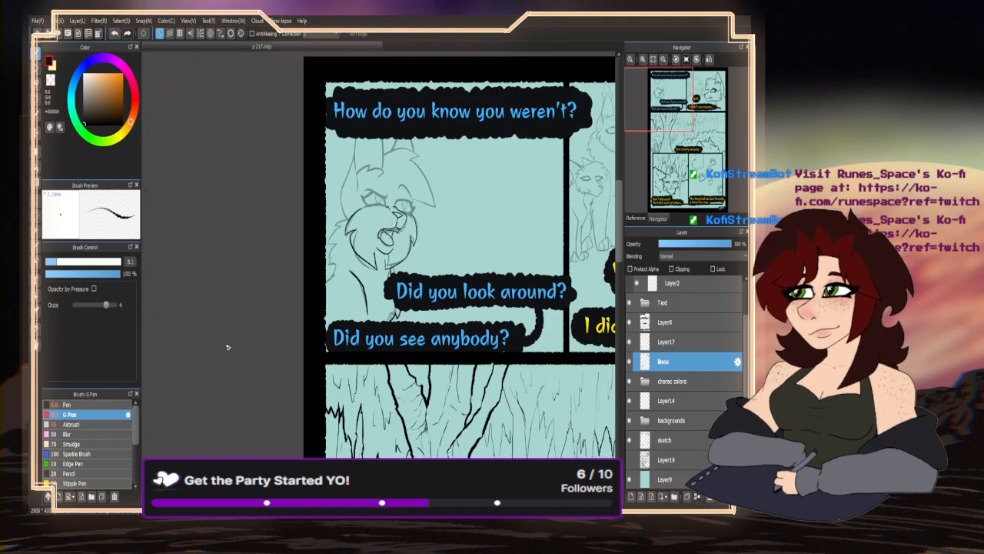
{"action": "scroll", "coordinate": [338, 215], "scroll_direction": "up", "scroll_amount": 5}
{"action": "mouse_move", "coordinate": [368, 220]}
{"action": "left_mouse_down"}
{"action": "mouse_move", "coordinate": [306, 252]}
{"action": "mouse_move", "coordinate": [334, 262]}
{"action": "mouse_move", "coordinate": [310, 280]}
{"action": "mouse_move", "coordinate": [289, 320]}
{"action": "mouse_move", "coordinate": [324, 323]}
{"action": "mouse_move", "coordinate": [289, 389]}
{"action": "mouse_move", "coordinate": [318, 402]}
{"action": "mouse_move", "coordinate": [308, 447]}
{"action": "left_mouse_up"}
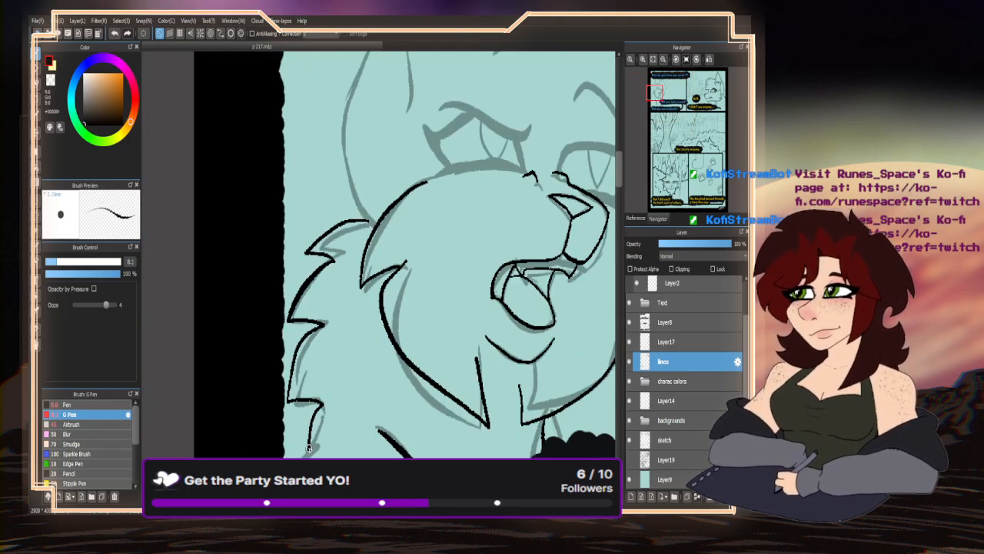
{"action": "scroll", "coordinate": [230, 322], "scroll_direction": "down", "scroll_amount": 4}
- Ink the near eye's slanted upper lid, inner corner and thick lower lid over the sketch
{"action": "scroll", "coordinate": [300, 152], "scroll_direction": "up", "scroll_amount": 5}
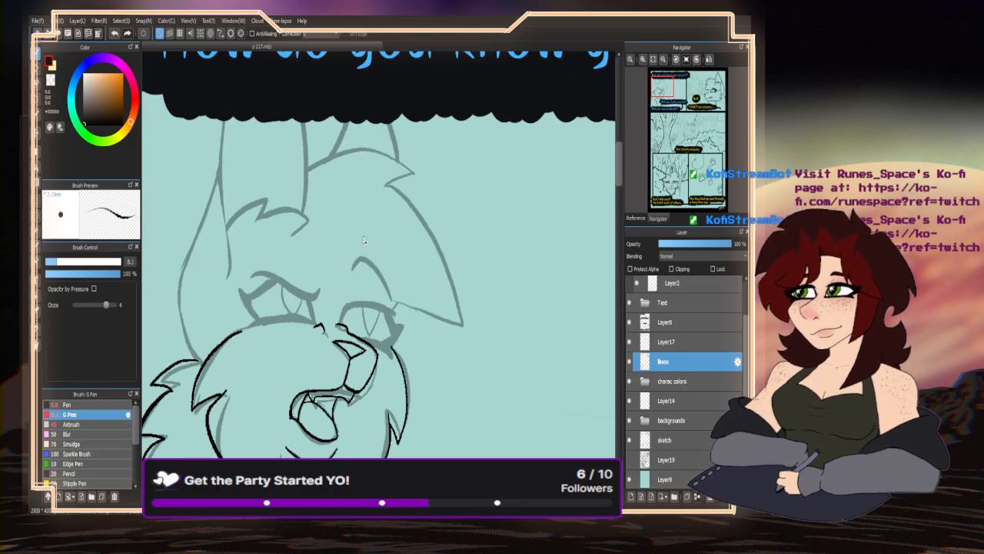
{"action": "scroll", "coordinate": [241, 357], "scroll_direction": "up", "scroll_amount": 2}
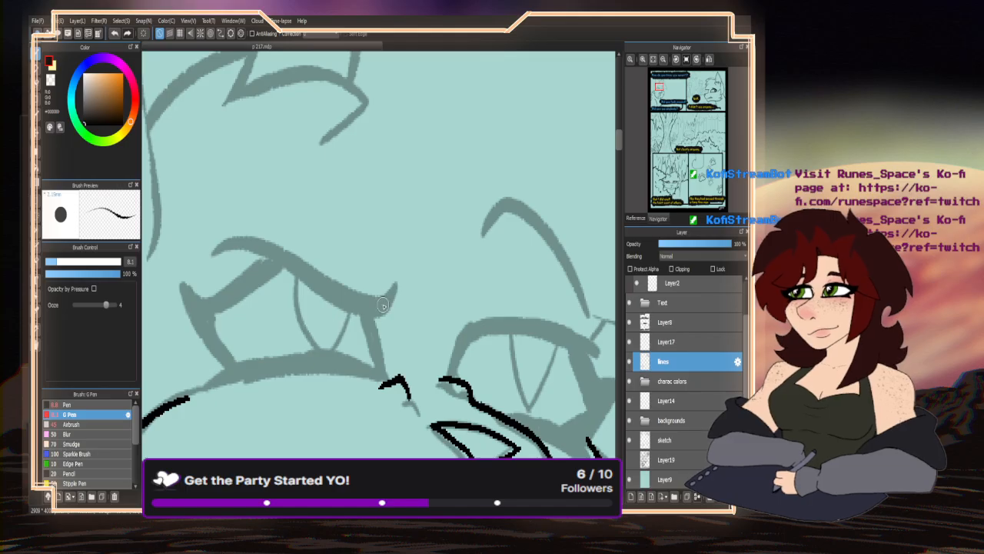
{"action": "mouse_move", "coordinate": [389, 278]}
{"action": "left_mouse_down"}
{"action": "mouse_move", "coordinate": [366, 314]}
{"action": "mouse_move", "coordinate": [253, 253]}
{"action": "mouse_move", "coordinate": [209, 258]}
{"action": "left_mouse_up"}
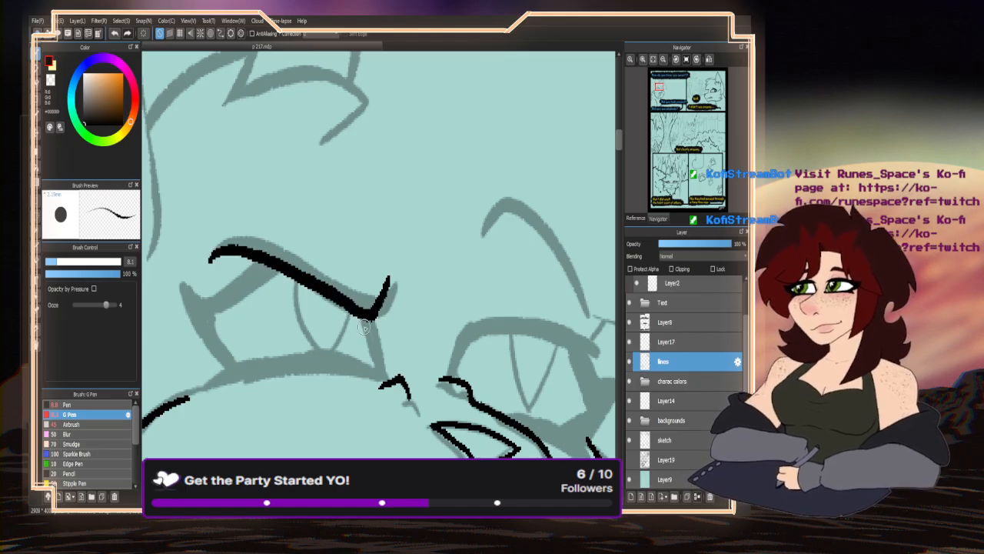
{"action": "key", "text": "ctrl+z"}
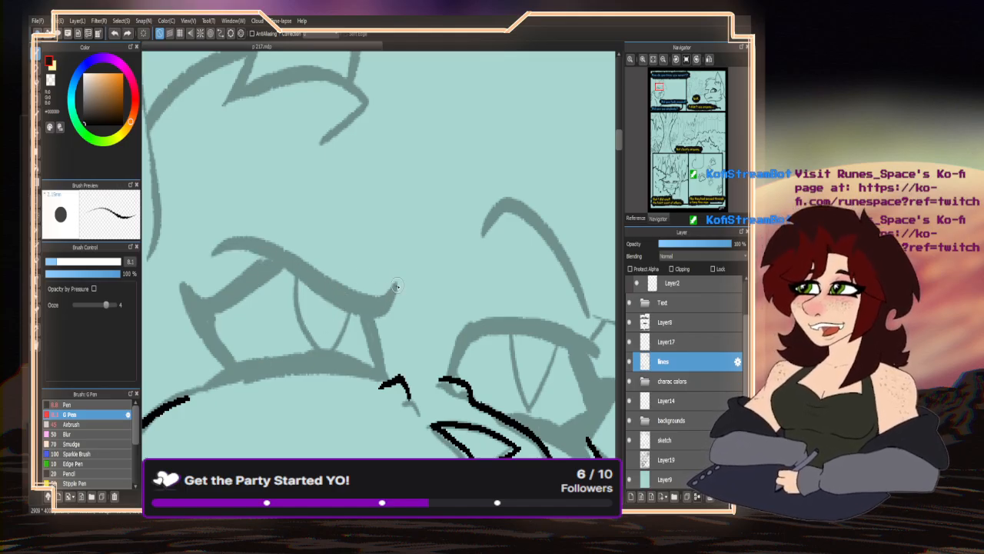
{"action": "mouse_move", "coordinate": [397, 287]}
{"action": "left_mouse_down"}
{"action": "mouse_move", "coordinate": [377, 298]}
{"action": "mouse_move", "coordinate": [279, 251]}
{"action": "mouse_move", "coordinate": [233, 262]}
{"action": "left_mouse_up"}
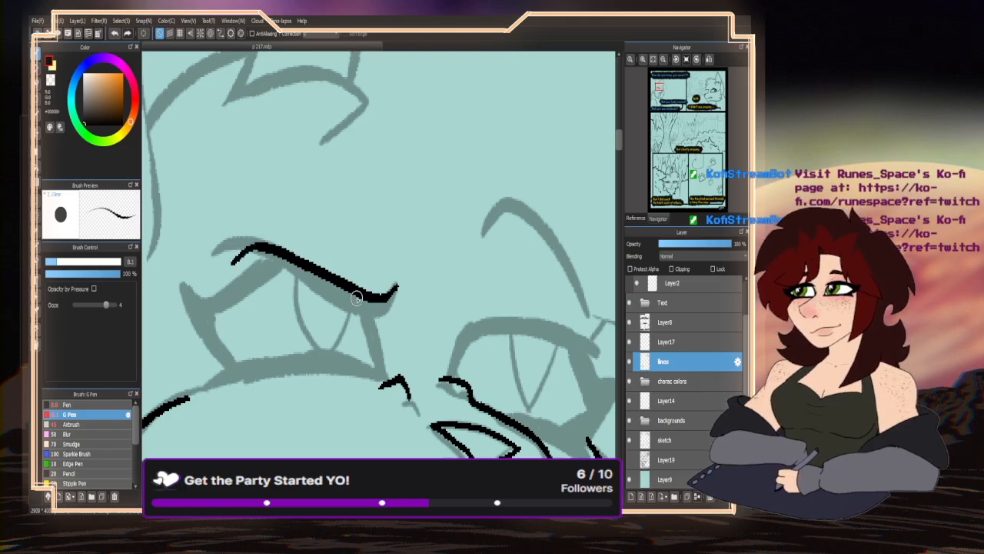
{"action": "left_click_drag", "start_coordinate": [361, 296], "coordinate": [376, 380]}
{"action": "mouse_move", "coordinate": [363, 299]}
{"action": "left_mouse_down"}
{"action": "mouse_move", "coordinate": [378, 375]}
{"action": "mouse_move", "coordinate": [375, 350]}
{"action": "mouse_move", "coordinate": [361, 367]}
{"action": "mouse_move", "coordinate": [289, 362]}
{"action": "mouse_move", "coordinate": [207, 381]}
{"action": "left_mouse_up"}
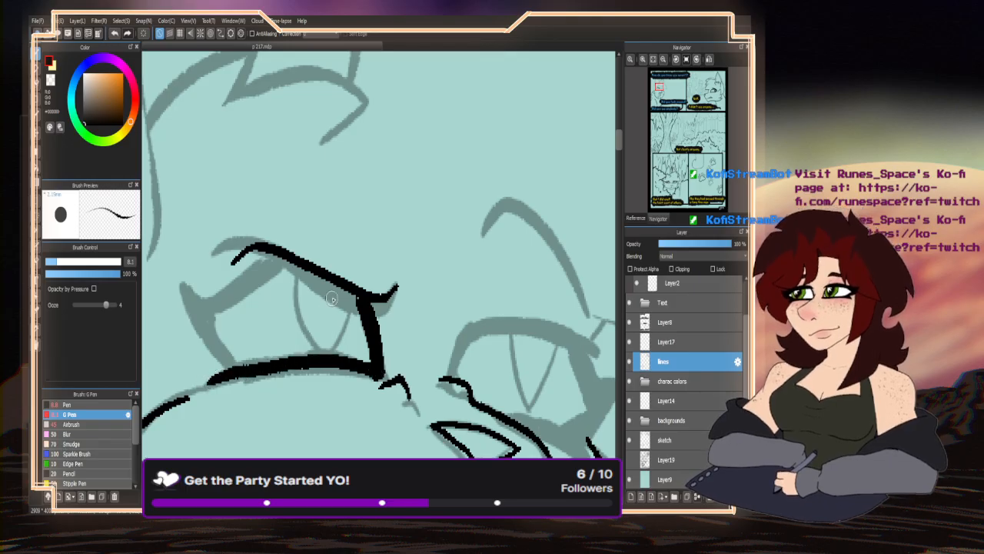
- Ink the near eye's slit pupil and thicken its outer lid and dark outer corner
{"action": "left_click_drag", "start_coordinate": [351, 300], "coordinate": [332, 353]}
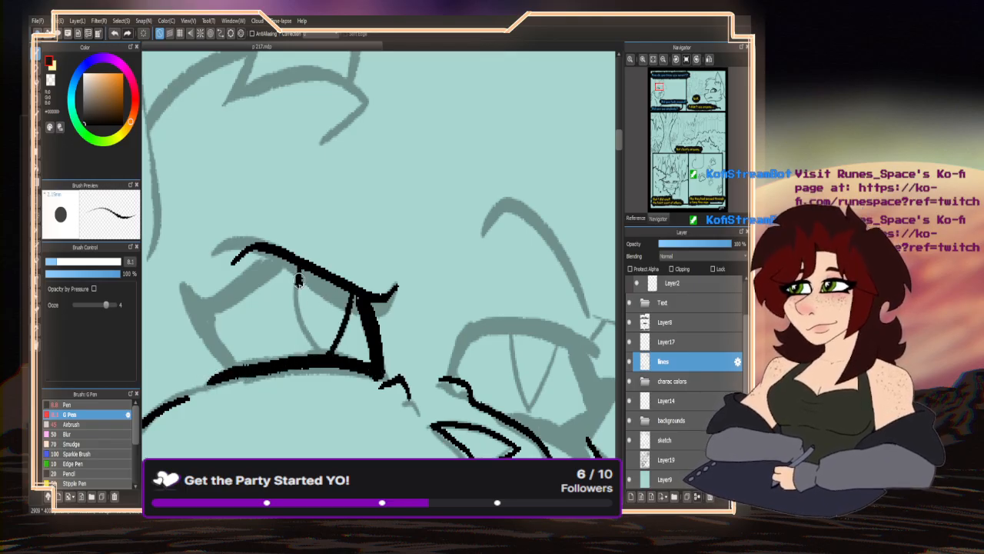
{"action": "left_click_drag", "start_coordinate": [297, 269], "coordinate": [332, 355]}
{"action": "left_click_drag", "start_coordinate": [296, 269], "coordinate": [217, 314]}
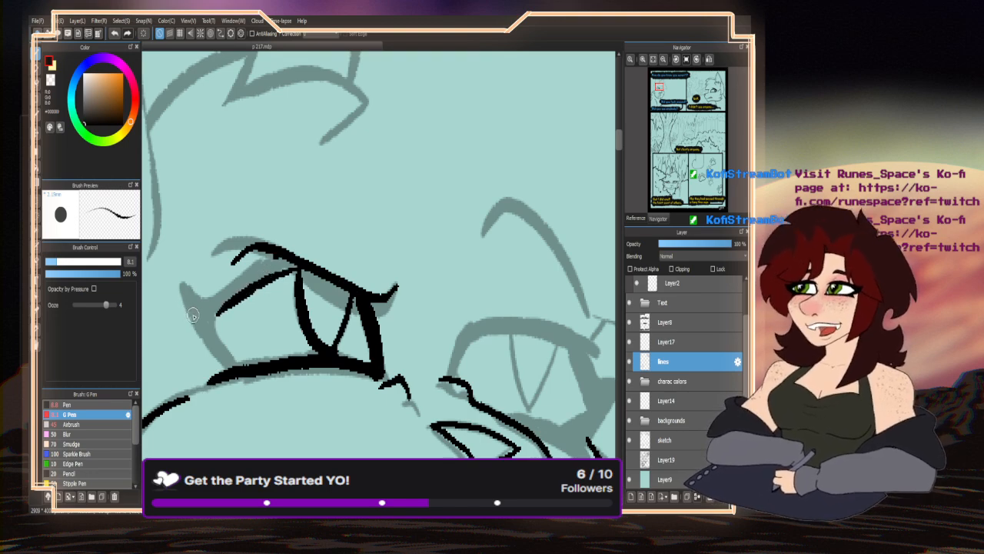
{"action": "key", "text": "ctrl+z"}
{"action": "mouse_move", "coordinate": [298, 266]}
{"action": "left_mouse_down"}
{"action": "mouse_move", "coordinate": [222, 296]}
{"action": "mouse_move", "coordinate": [228, 287]}
{"action": "mouse_move", "coordinate": [211, 325]}
{"action": "mouse_move", "coordinate": [245, 361]}
{"action": "left_mouse_up"}
{"action": "mouse_move", "coordinate": [194, 304]}
{"action": "left_mouse_down"}
{"action": "mouse_move", "coordinate": [231, 352]}
{"action": "mouse_move", "coordinate": [188, 299]}
{"action": "mouse_move", "coordinate": [219, 343]}
{"action": "left_mouse_up"}
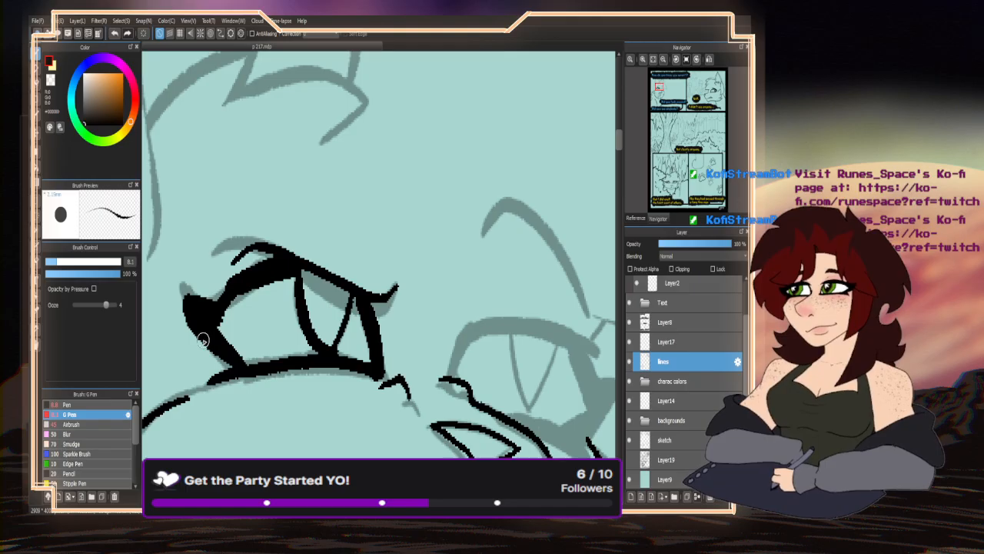
{"action": "scroll", "coordinate": [322, 274], "scroll_direction": "down", "scroll_amount": 6}
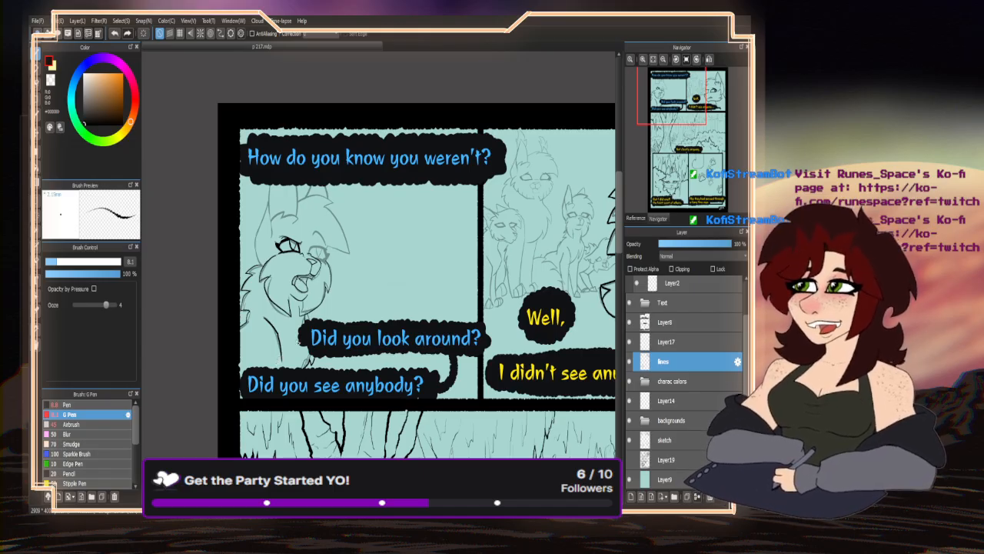
- Ink the far eye's thick upper lid and inner corner, with the pointed brow line above it
{"action": "scroll", "coordinate": [288, 246], "scroll_direction": "up", "scroll_amount": 6}
{"action": "mouse_move", "coordinate": [298, 201]}
{"action": "left_mouse_down"}
{"action": "mouse_move", "coordinate": [273, 257]}
{"action": "mouse_move", "coordinate": [297, 186]}
{"action": "mouse_move", "coordinate": [361, 187]}
{"action": "mouse_move", "coordinate": [455, 208]}
{"action": "mouse_move", "coordinate": [500, 243]}
{"action": "left_mouse_up"}
{"action": "scroll", "coordinate": [404, 223], "scroll_direction": "down", "scroll_amount": 2}
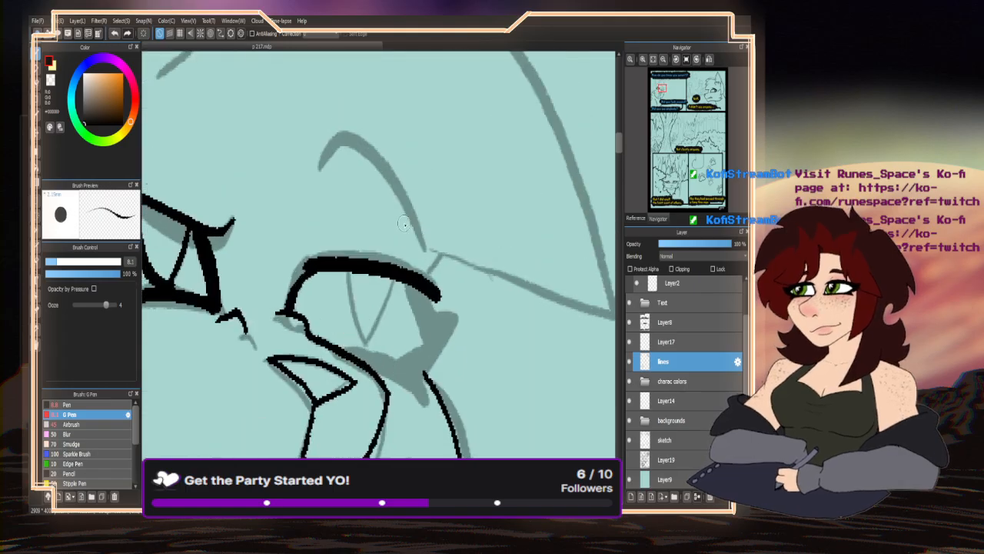
{"action": "scroll", "coordinate": [404, 223], "scroll_direction": "up", "scroll_amount": 2}
{"action": "mouse_move", "coordinate": [427, 258]}
{"action": "left_mouse_down"}
{"action": "mouse_move", "coordinate": [412, 231]}
{"action": "mouse_move", "coordinate": [278, 171]}
{"action": "left_mouse_up"}
{"action": "left_click_drag", "start_coordinate": [319, 126], "coordinate": [276, 178]}
- Ink the far eye's outer corner and lower lid, thickening them into a dark pointed lash shape
{"action": "scroll", "coordinate": [324, 150], "scroll_direction": "down", "scroll_amount": 2}
{"action": "scroll", "coordinate": [389, 295], "scroll_direction": "up", "scroll_amount": 3}
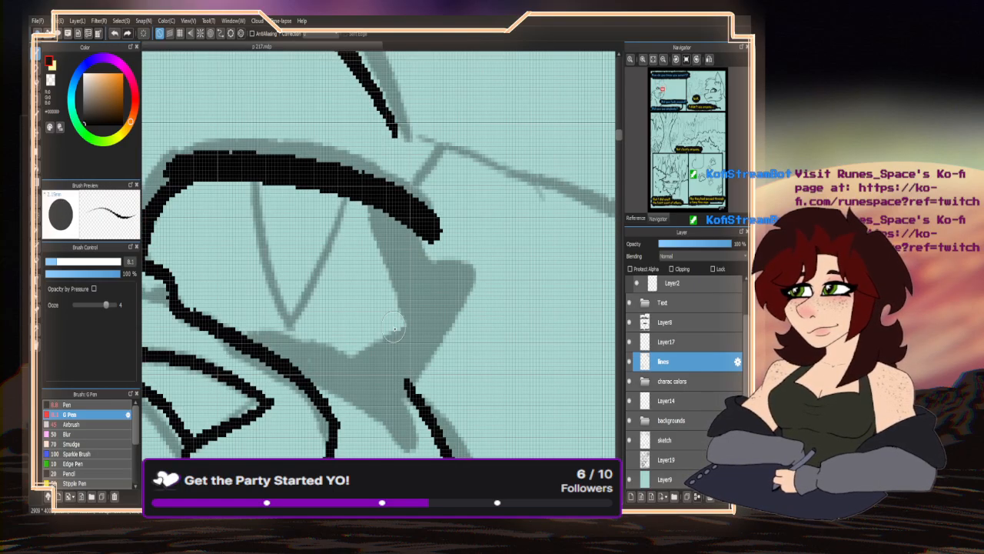
{"action": "mouse_move", "coordinate": [370, 202]}
{"action": "left_mouse_down"}
{"action": "mouse_move", "coordinate": [413, 268]}
{"action": "mouse_move", "coordinate": [399, 246]}
{"action": "mouse_move", "coordinate": [408, 340]}
{"action": "mouse_move", "coordinate": [416, 328]}
{"action": "mouse_move", "coordinate": [352, 365]}
{"action": "left_mouse_up"}
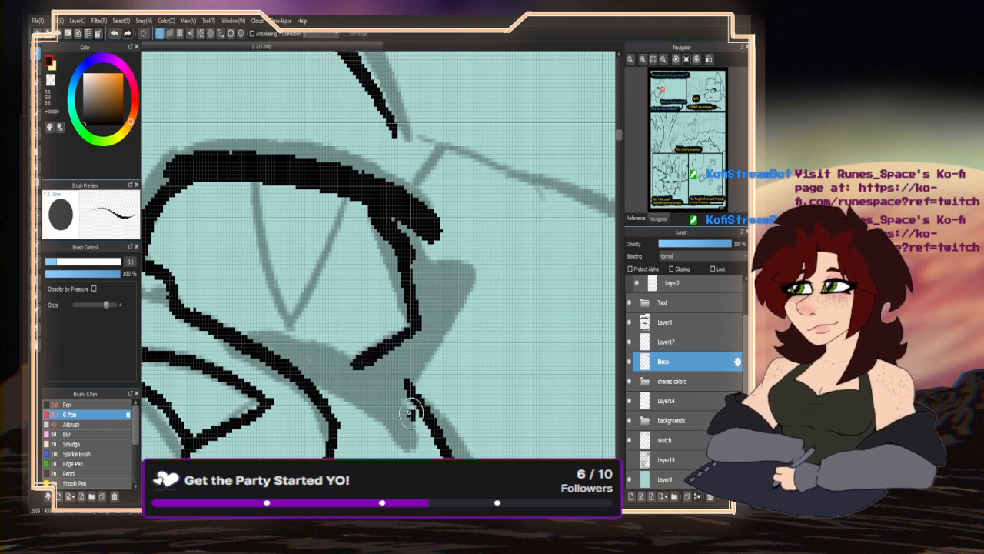
{"action": "left_click_drag", "start_coordinate": [410, 412], "coordinate": [290, 358]}
{"action": "left_click_drag", "start_coordinate": [408, 265], "coordinate": [427, 334]}
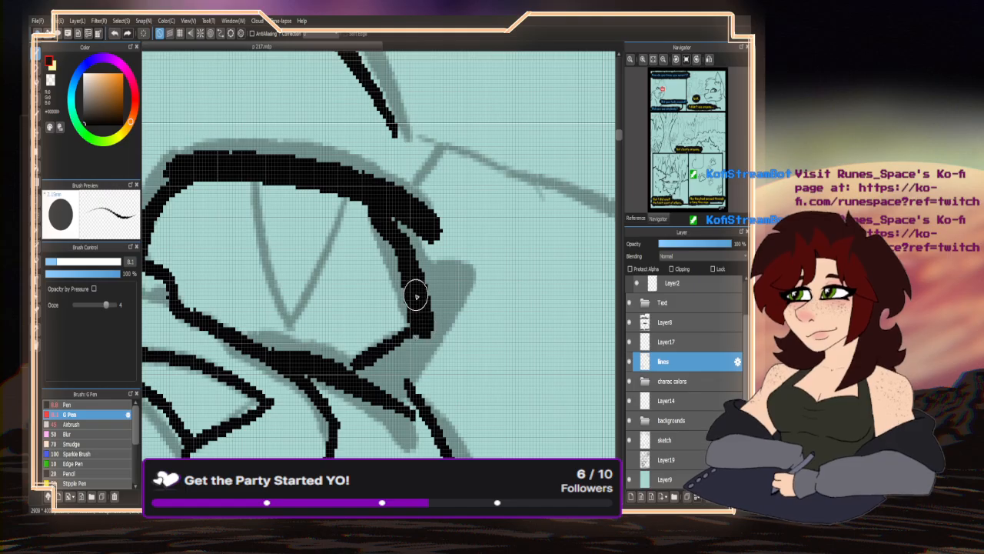
{"action": "mouse_move", "coordinate": [416, 296]}
{"action": "left_mouse_down"}
{"action": "mouse_move", "coordinate": [442, 320]}
{"action": "mouse_move", "coordinate": [369, 373]}
{"action": "mouse_move", "coordinate": [409, 341]}
{"action": "mouse_move", "coordinate": [345, 367]}
{"action": "mouse_move", "coordinate": [361, 376]}
{"action": "mouse_move", "coordinate": [249, 349]}
{"action": "left_mouse_up"}
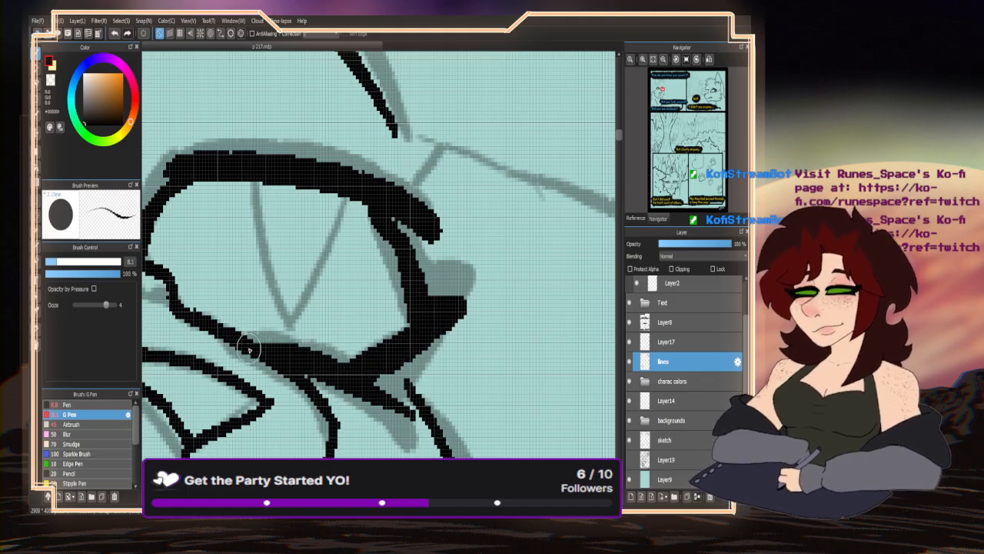
- Ink the far eye's V-shaped pupil and add a small lash at its outer corner
{"action": "left_click_drag", "start_coordinate": [338, 194], "coordinate": [294, 312]}
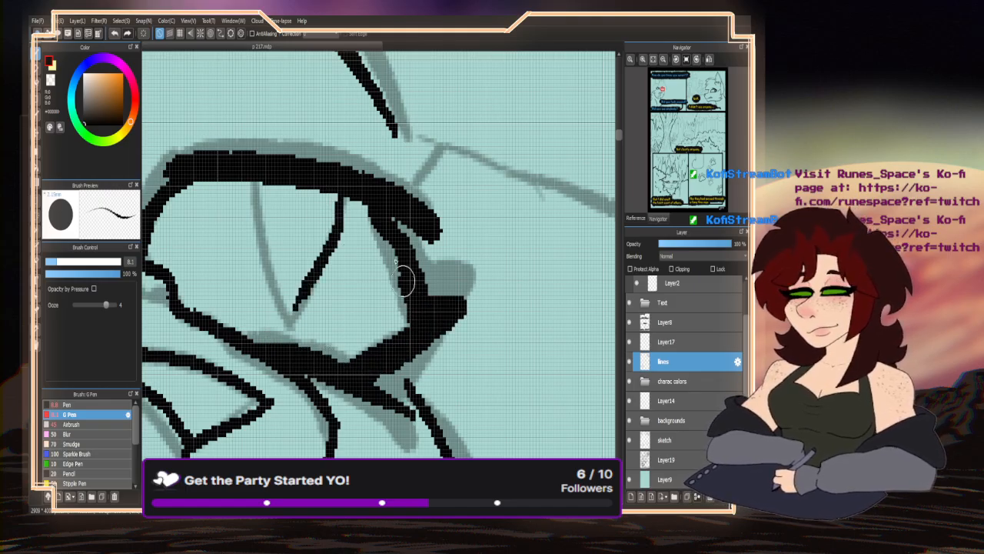
{"action": "mouse_move", "coordinate": [261, 196]}
{"action": "left_mouse_down"}
{"action": "mouse_move", "coordinate": [260, 221]}
{"action": "mouse_move", "coordinate": [296, 311]}
{"action": "left_mouse_up"}
{"action": "scroll", "coordinate": [400, 230], "scroll_direction": "down", "scroll_amount": 3}
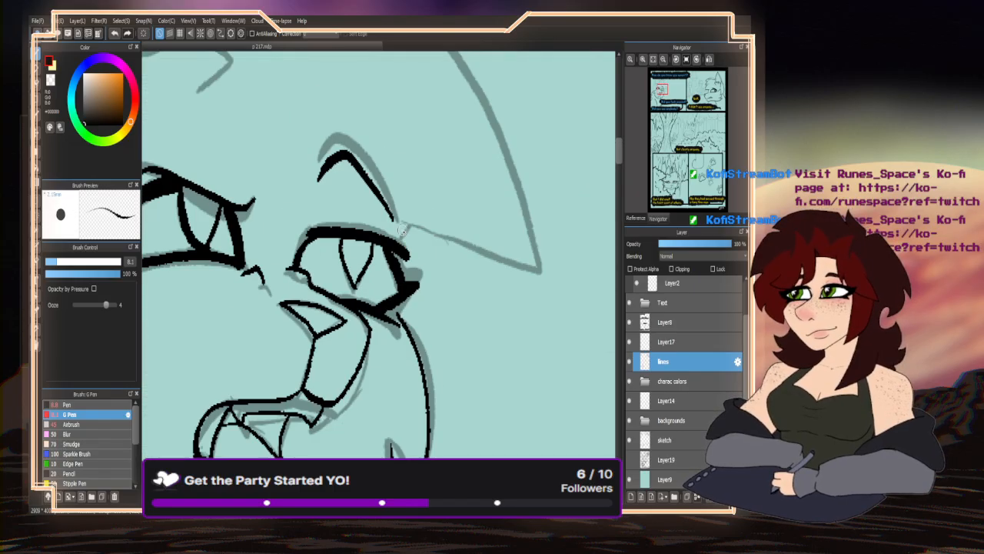
{"action": "scroll", "coordinate": [396, 235], "scroll_direction": "up", "scroll_amount": 2}
{"action": "scroll", "coordinate": [386, 241], "scroll_direction": "down", "scroll_amount": 4}
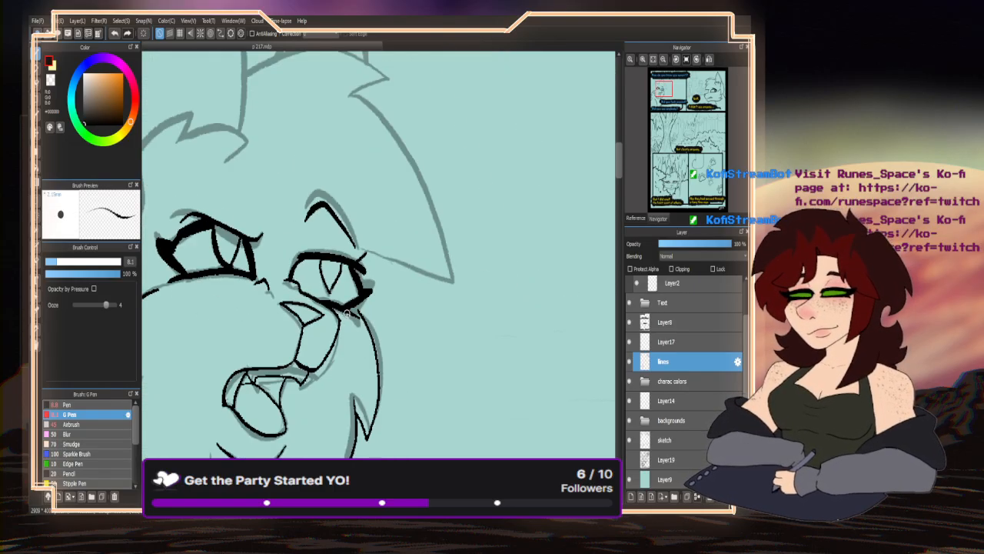
{"action": "scroll", "coordinate": [375, 310], "scroll_direction": "up", "scroll_amount": 5}
{"action": "scroll", "coordinate": [342, 298], "scroll_direction": "down", "scroll_amount": 5}
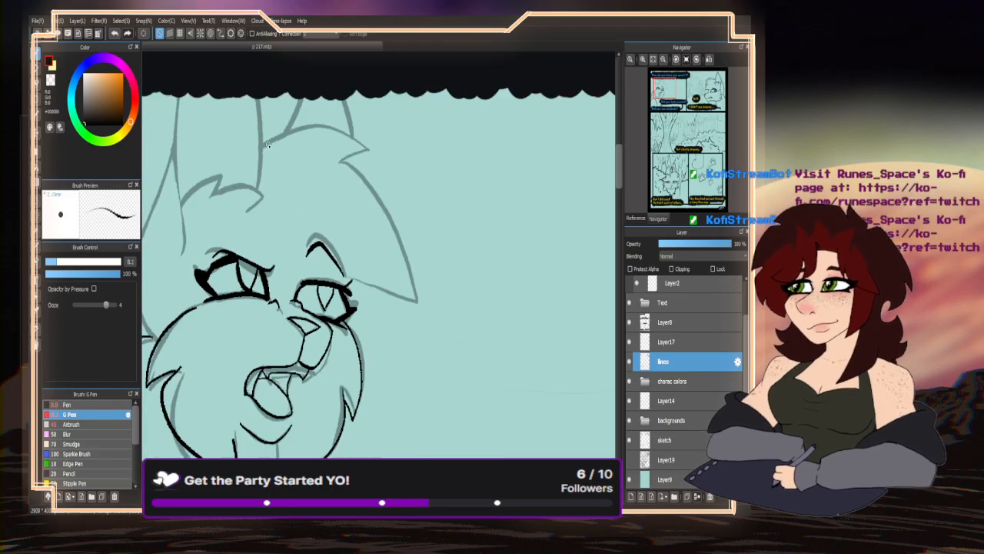
- Ink the top-of-head curve with its pointed tuft and the long outline down to the point beside the far eye
{"action": "mouse_move", "coordinate": [260, 147]}
{"action": "left_mouse_down"}
{"action": "mouse_move", "coordinate": [314, 131]}
{"action": "mouse_move", "coordinate": [357, 141]}
{"action": "mouse_move", "coordinate": [368, 155]}
{"action": "mouse_move", "coordinate": [356, 162]}
{"action": "mouse_move", "coordinate": [390, 216]}
{"action": "mouse_move", "coordinate": [416, 301]}
{"action": "mouse_move", "coordinate": [352, 279]}
{"action": "left_mouse_up"}
{"action": "scroll", "coordinate": [306, 286], "scroll_direction": "down", "scroll_amount": 3}
{"action": "scroll", "coordinate": [344, 272], "scroll_direction": "up", "scroll_amount": 4}
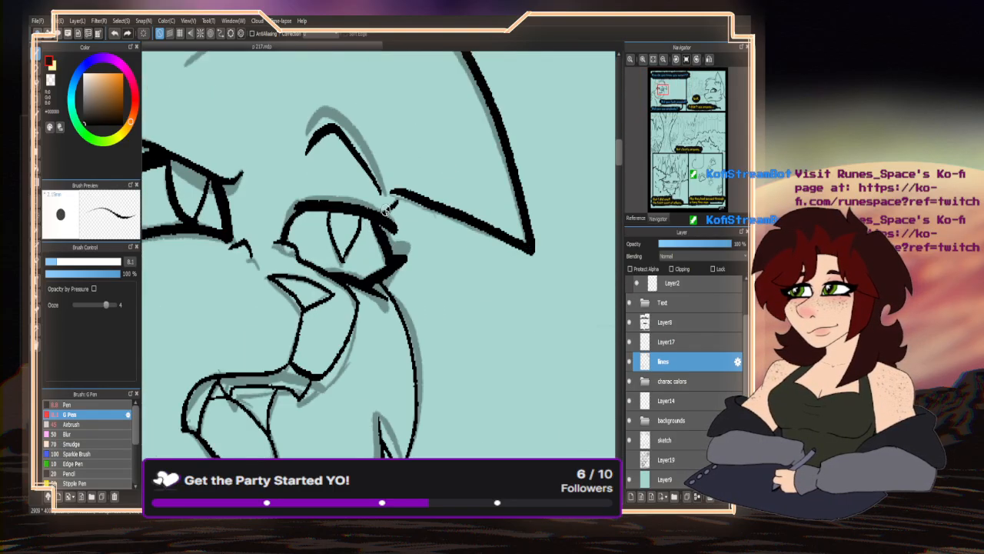
{"action": "scroll", "coordinate": [379, 160], "scroll_direction": "down", "scroll_amount": 3}
{"action": "scroll", "coordinate": [380, 160], "scroll_direction": "up", "scroll_amount": 3}
{"action": "scroll", "coordinate": [381, 161], "scroll_direction": "up", "scroll_amount": 3}
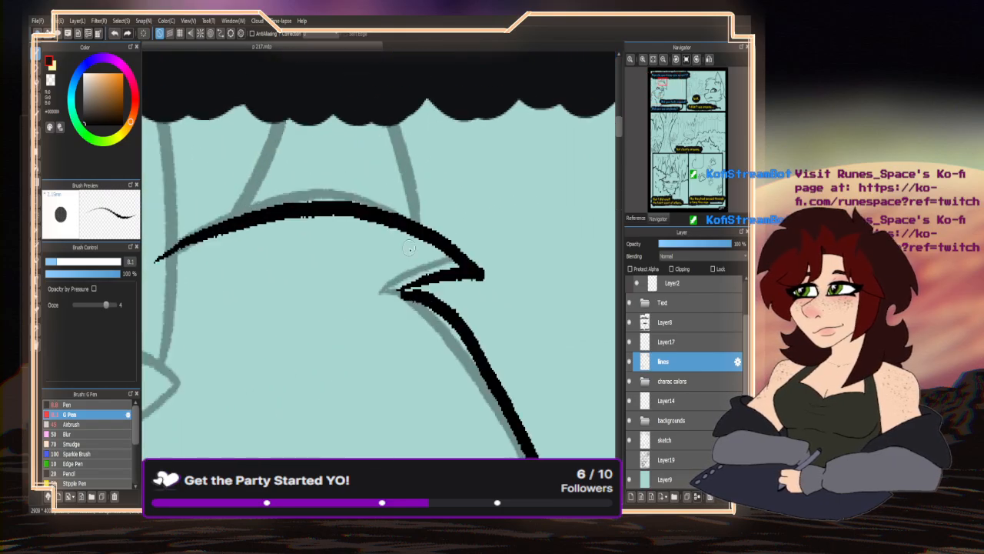
- Ink both sides of the far ear up to the speech bubble and erase the ends overlapping the head curve
{"action": "left_click_drag", "start_coordinate": [411, 251], "coordinate": [385, 112]}
{"action": "left_click_drag", "start_coordinate": [210, 267], "coordinate": [272, 113]}
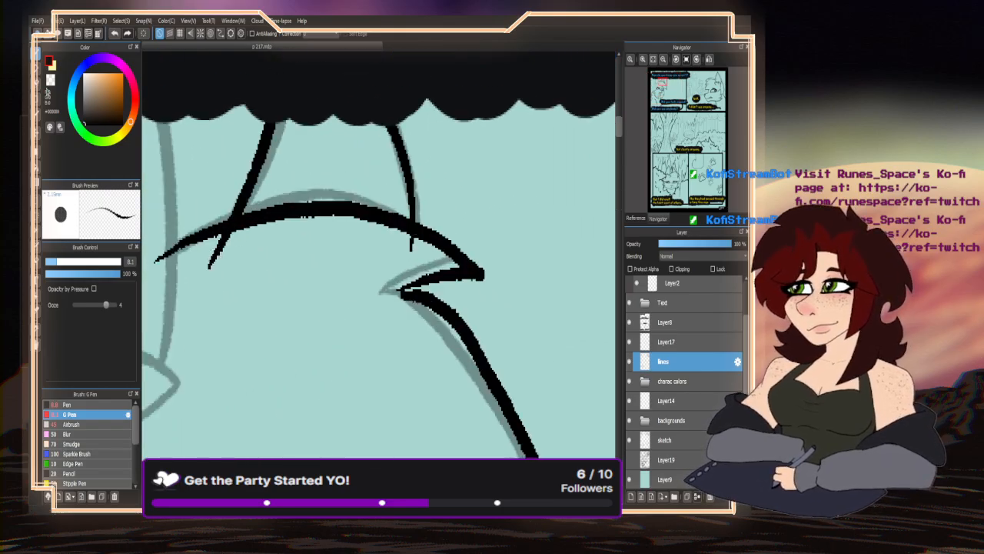
{"action": "scroll", "coordinate": [413, 250], "scroll_direction": "up", "scroll_amount": 3}
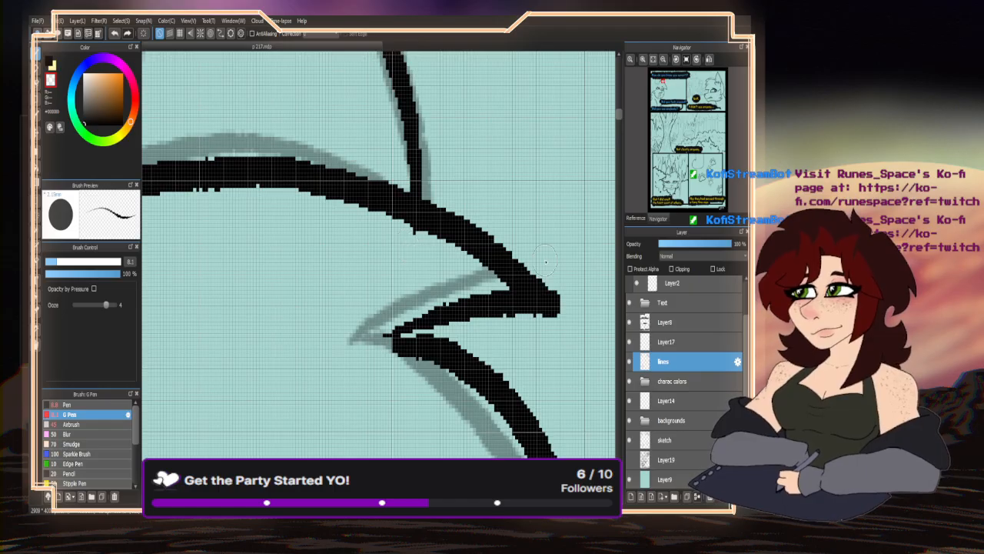
{"action": "scroll", "coordinate": [500, 258], "scroll_direction": "down", "scroll_amount": 3}
{"action": "scroll", "coordinate": [401, 241], "scroll_direction": "up", "scroll_amount": 3}
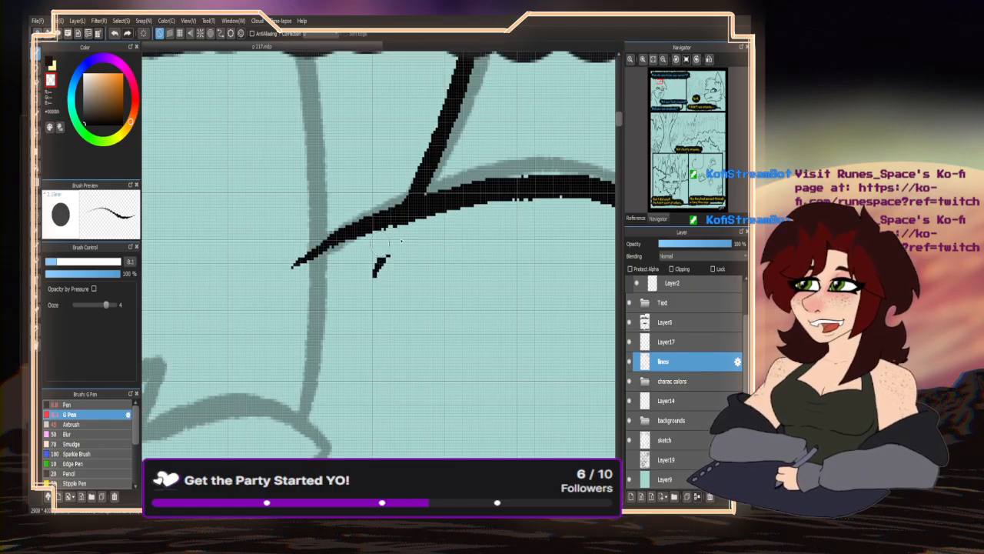
{"action": "key", "text": "ctrl+z"}
{"action": "scroll", "coordinate": [274, 199], "scroll_direction": "down", "scroll_amount": 3}
{"action": "key", "text": "x"}
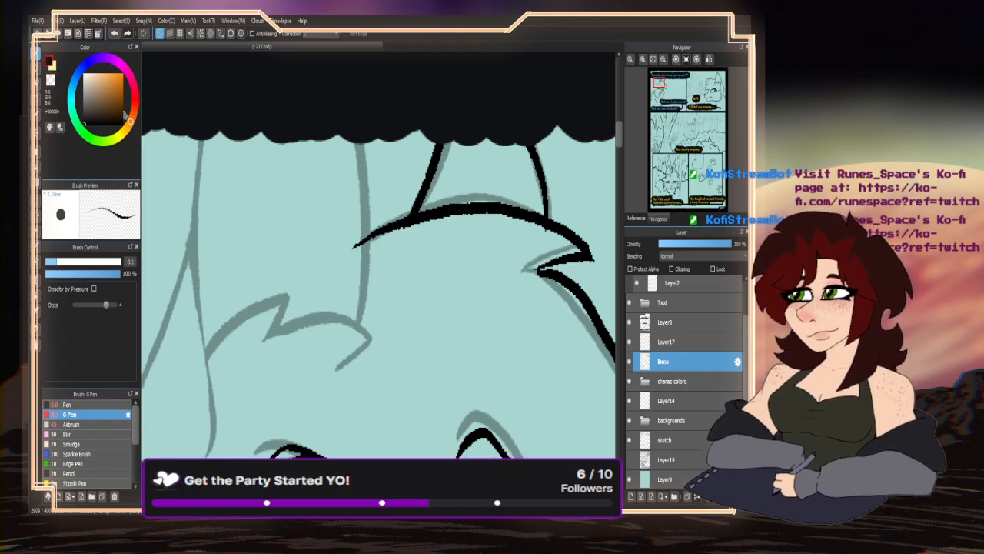
- Reduce the brush size, ink the near ear's two long edges and the forehead tuft between them, and trim the overlapping line ends
{"action": "mouse_move", "coordinate": [339, 336]}
{"action": "left_mouse_down"}
{"action": "mouse_move", "coordinate": [362, 264]}
{"action": "mouse_move", "coordinate": [342, 135]}
{"action": "left_mouse_up"}
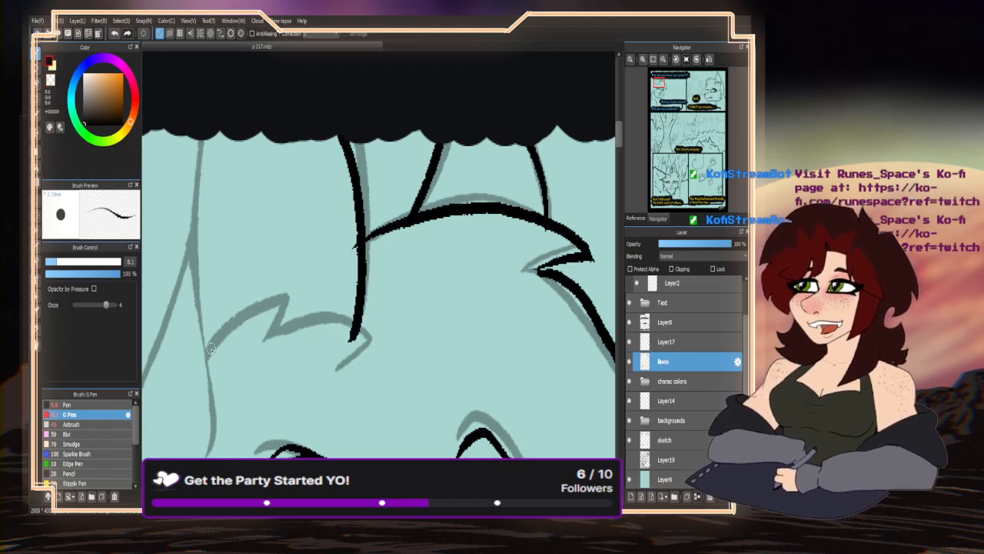
{"action": "key", "text": "ctrl+z"}
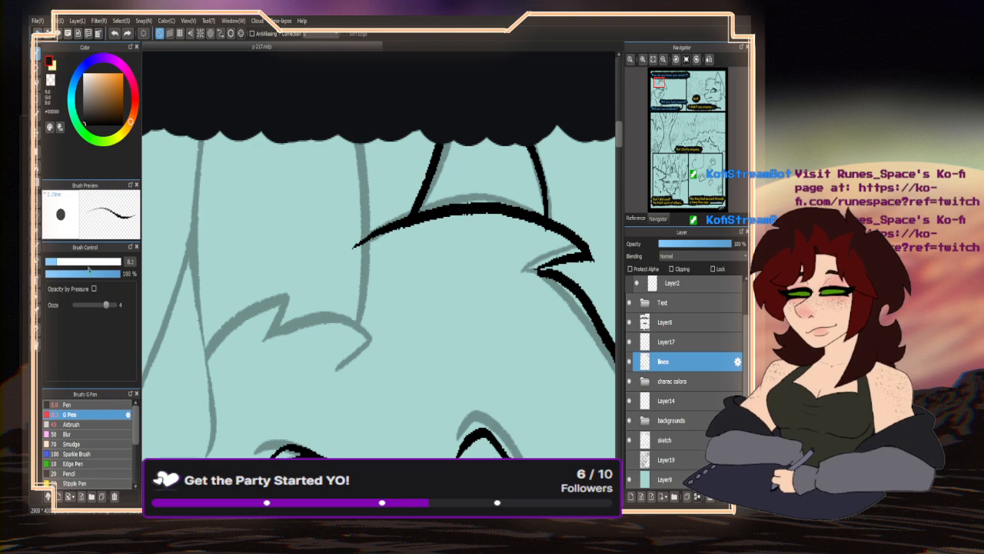
{"action": "left_click", "coordinate": [51, 263]}
{"action": "left_click_drag", "start_coordinate": [356, 340], "coordinate": [362, 144]}
{"action": "mouse_move", "coordinate": [203, 359]}
{"action": "left_mouse_down"}
{"action": "mouse_move", "coordinate": [289, 294]}
{"action": "mouse_move", "coordinate": [366, 323]}
{"action": "mouse_move", "coordinate": [341, 368]}
{"action": "left_mouse_up"}
{"action": "key", "text": "ctrl"}
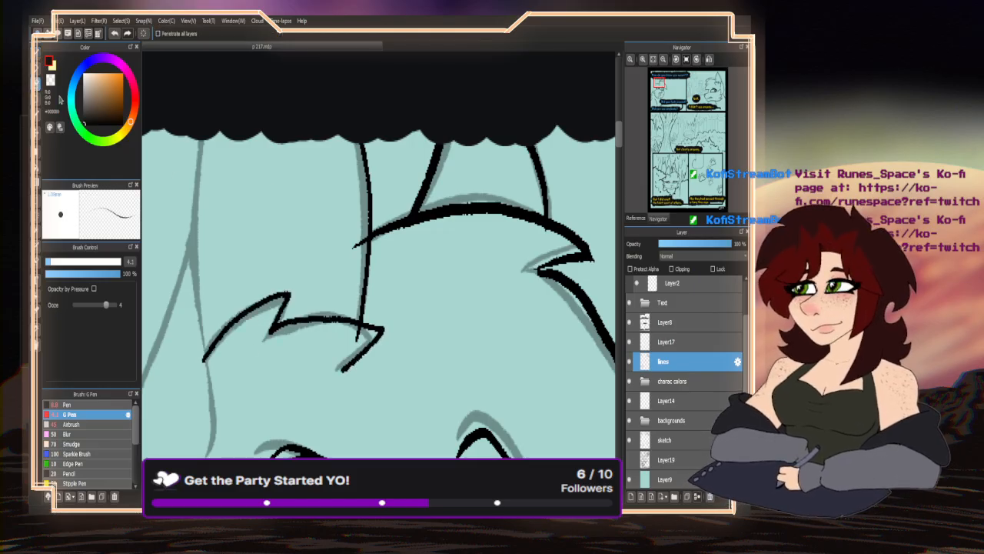
{"action": "key", "text": "ctrl+z"}
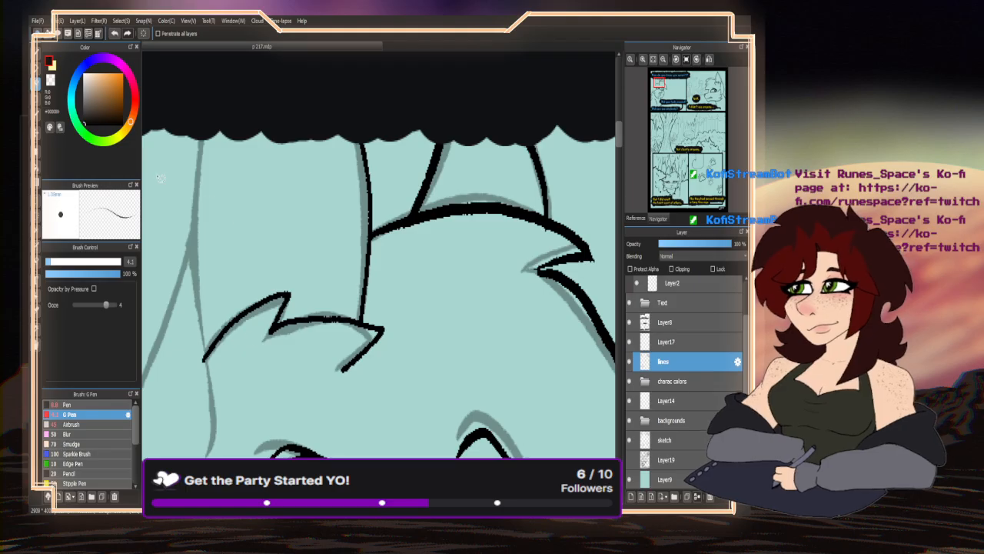
{"action": "key", "text": "b"}
{"action": "mouse_move", "coordinate": [213, 456]}
{"action": "left_mouse_down"}
{"action": "mouse_move", "coordinate": [193, 257]}
{"action": "mouse_move", "coordinate": [205, 137]}
{"action": "left_mouse_up"}
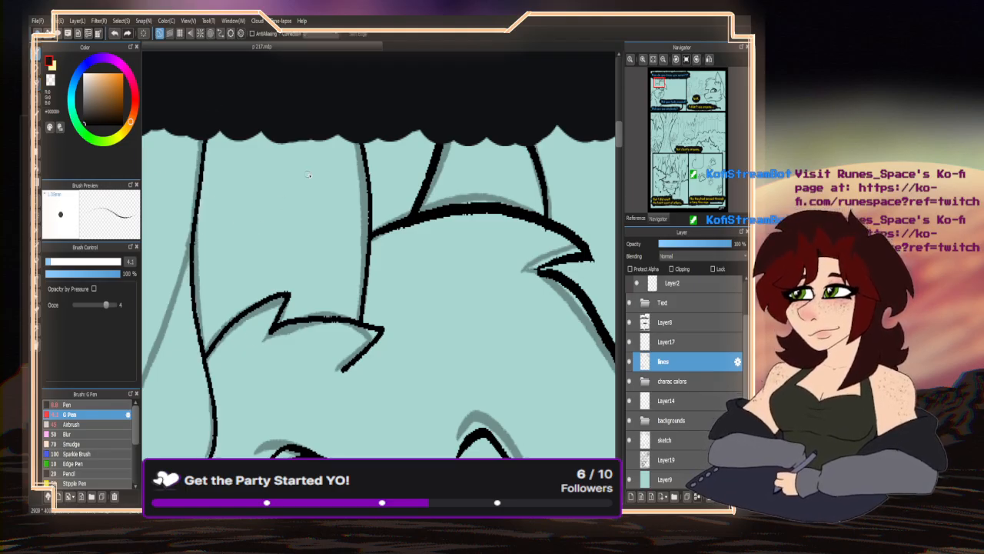
- Ink the near ear's outer edge down to the cheek fur and hide the sketch layer
{"action": "scroll", "coordinate": [297, 213], "scroll_direction": "down", "scroll_amount": 3}
{"action": "scroll", "coordinate": [268, 232], "scroll_direction": "up", "scroll_amount": 2}
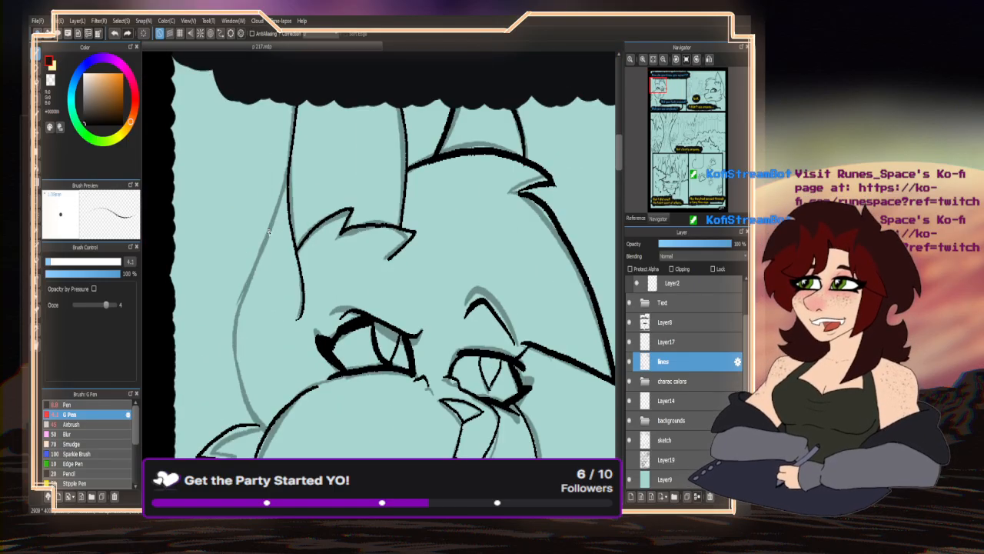
{"action": "mouse_move", "coordinate": [288, 171]}
{"action": "left_mouse_down"}
{"action": "mouse_move", "coordinate": [233, 318]}
{"action": "mouse_move", "coordinate": [232, 361]}
{"action": "mouse_move", "coordinate": [265, 429]}
{"action": "left_mouse_up"}
{"action": "scroll", "coordinate": [277, 323], "scroll_direction": "down", "scroll_amount": 3}
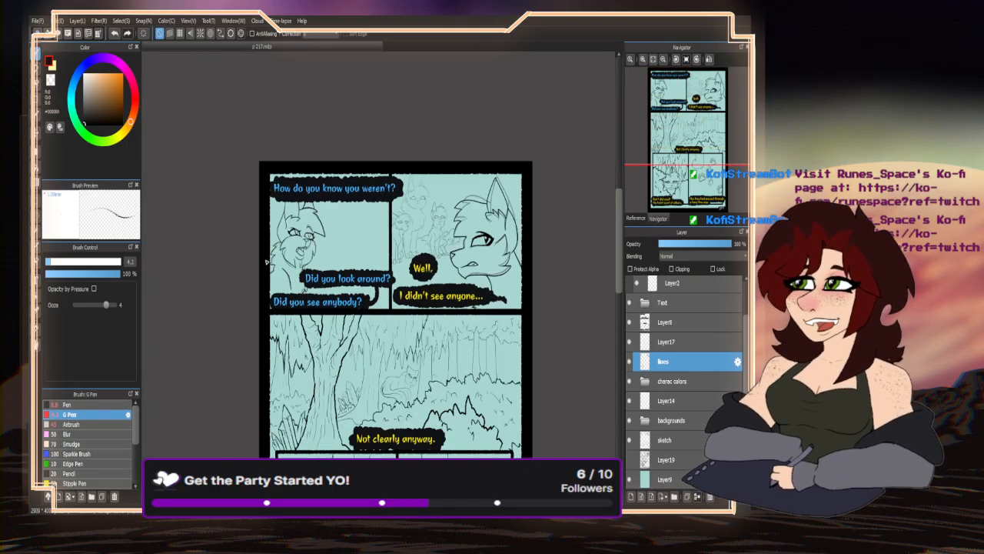
{"action": "scroll", "coordinate": [308, 221], "scroll_direction": "up", "scroll_amount": 3}
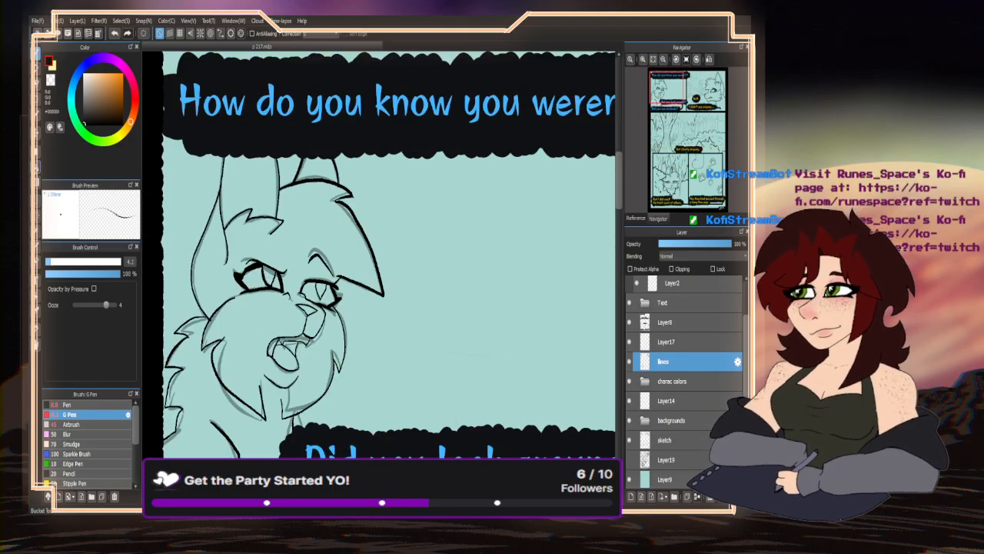
{"action": "key", "text": "f"}
{"action": "left_click", "coordinate": [630, 437]}
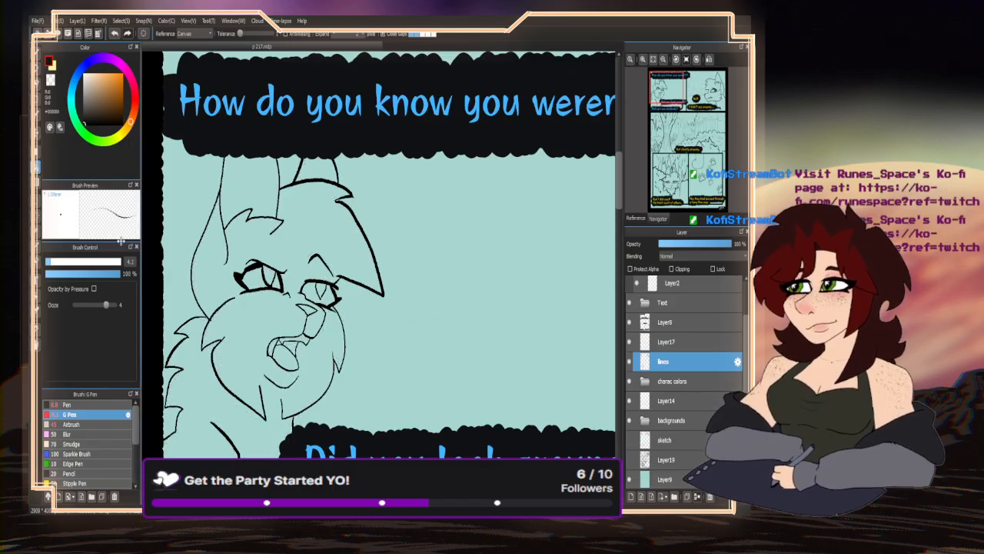
- Thin the head outline between the pointed tuft and the tip beside the far eye, erasing along its edge with the transparent color
{"action": "left_click", "coordinate": [51, 80]}
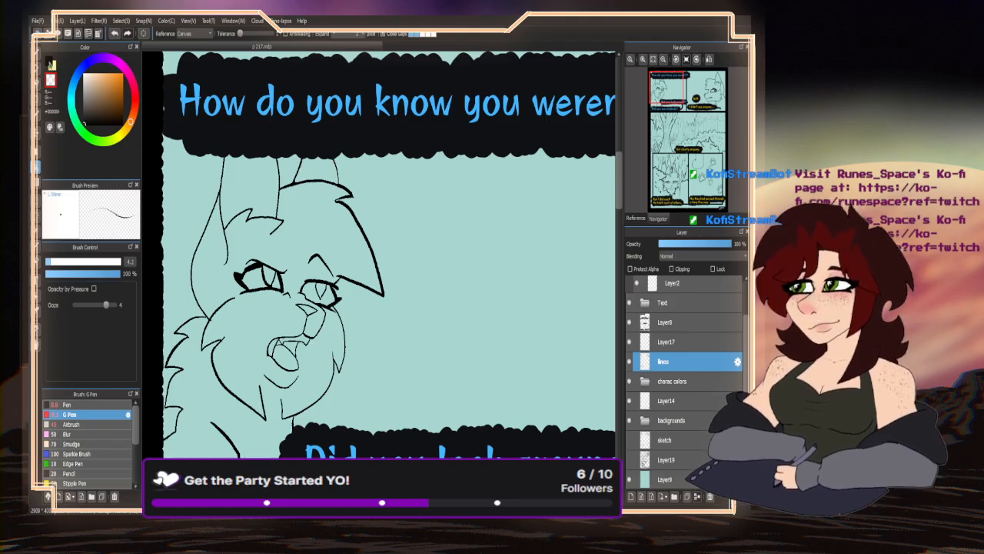
{"action": "scroll", "coordinate": [331, 209], "scroll_direction": "up", "scroll_amount": 5}
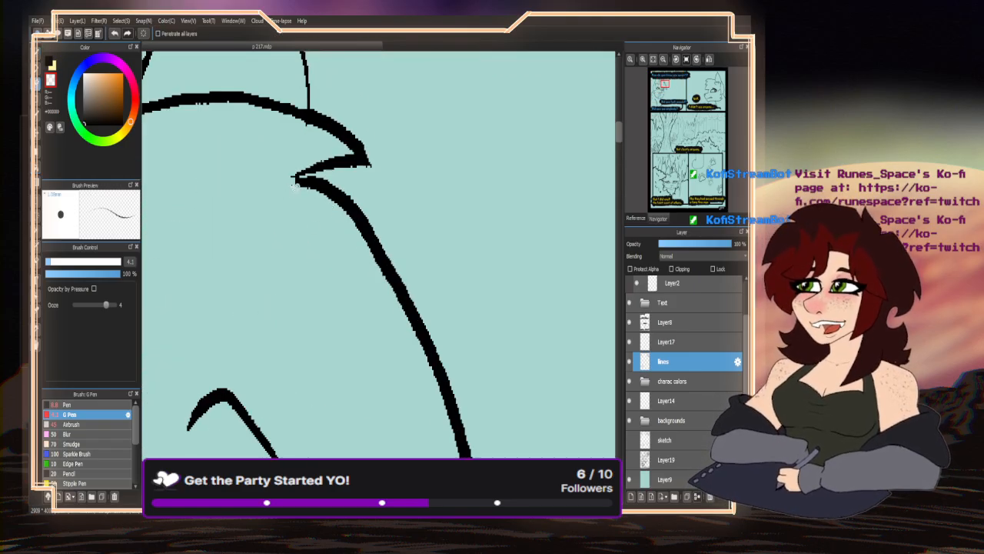
{"action": "scroll", "coordinate": [269, 173], "scroll_direction": "down", "scroll_amount": 3}
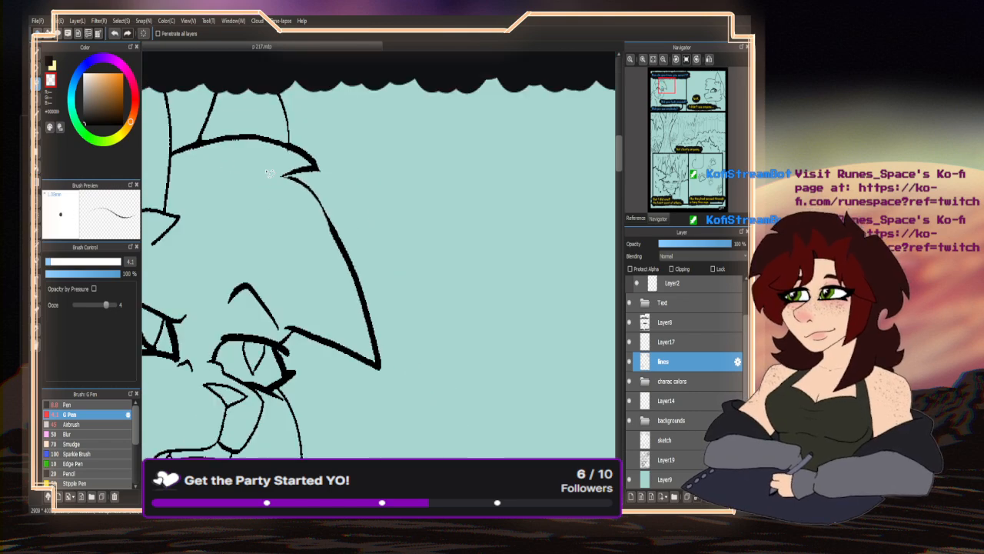
{"action": "scroll", "coordinate": [277, 161], "scroll_direction": "up", "scroll_amount": 4}
{"action": "scroll", "coordinate": [314, 129], "scroll_direction": "down", "scroll_amount": 2}
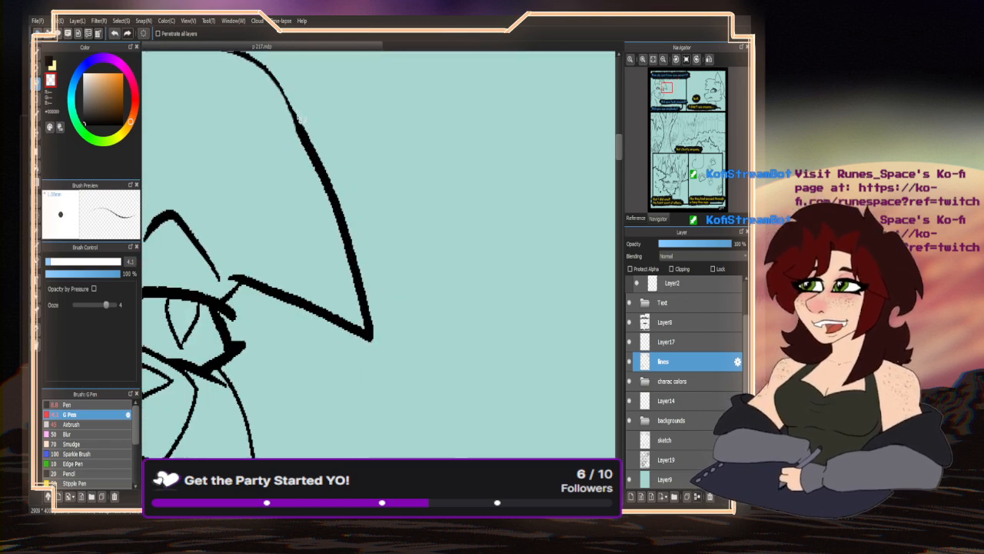
{"action": "left_click_drag", "start_coordinate": [301, 121], "coordinate": [336, 189]}
{"action": "key", "text": "ctrl+z"}
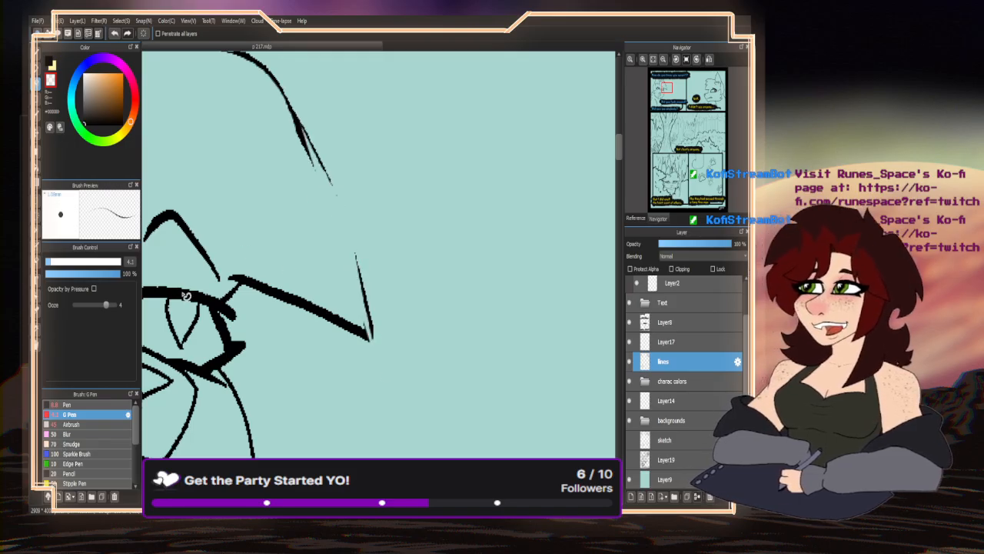
{"action": "key", "text": "ctrl+y"}
- Switch back to the black brush and thicken the start of the head outline where it leaves the pointed tuft
{"action": "left_click", "coordinate": [37, 53]}
{"action": "left_click", "coordinate": [50, 63]}
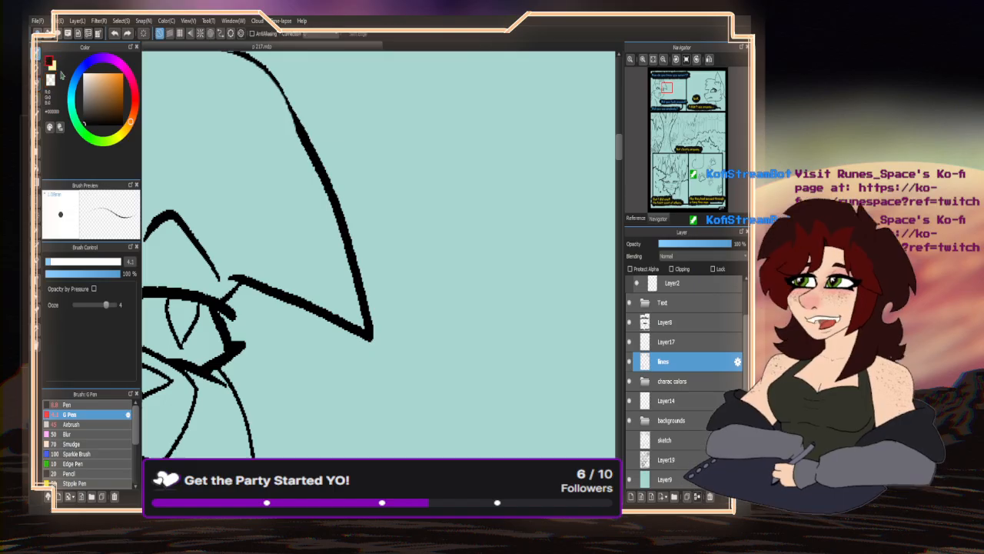
{"action": "scroll", "coordinate": [363, 245], "scroll_direction": "down", "scroll_amount": 3}
{"action": "scroll", "coordinate": [278, 186], "scroll_direction": "up", "scroll_amount": 6}
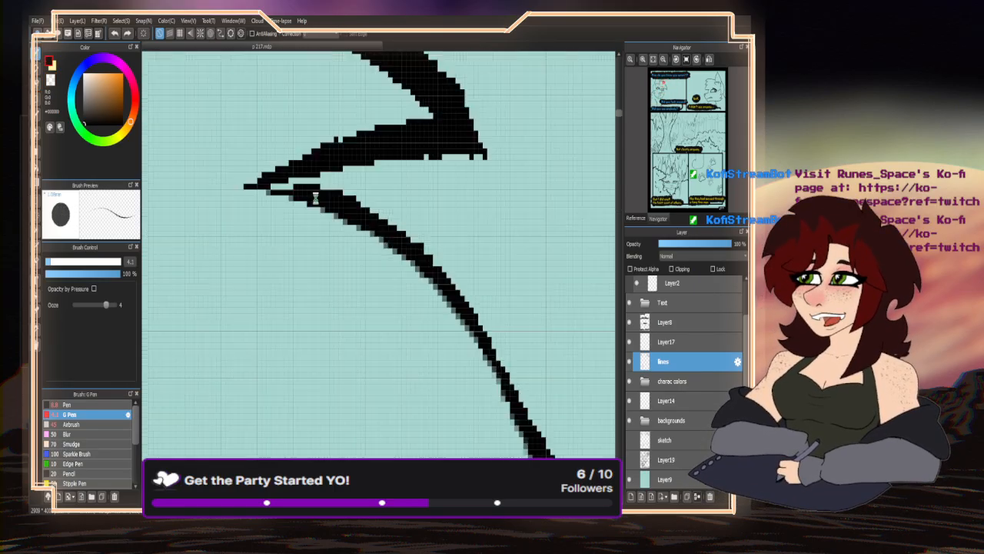
{"action": "mouse_move", "coordinate": [323, 192]}
{"action": "left_mouse_down"}
{"action": "mouse_move", "coordinate": [279, 186]}
{"action": "mouse_move", "coordinate": [364, 231]}
{"action": "mouse_move", "coordinate": [468, 333]}
{"action": "mouse_move", "coordinate": [517, 411]}
{"action": "left_mouse_up"}
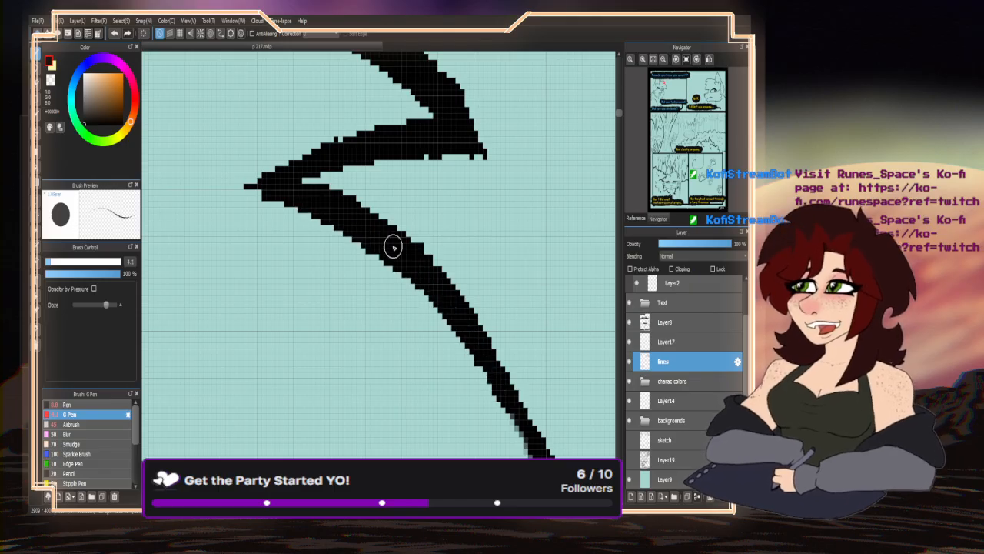
{"action": "scroll", "coordinate": [298, 152], "scroll_direction": "down", "scroll_amount": 5}
{"action": "scroll", "coordinate": [351, 220], "scroll_direction": "down", "scroll_amount": 2}
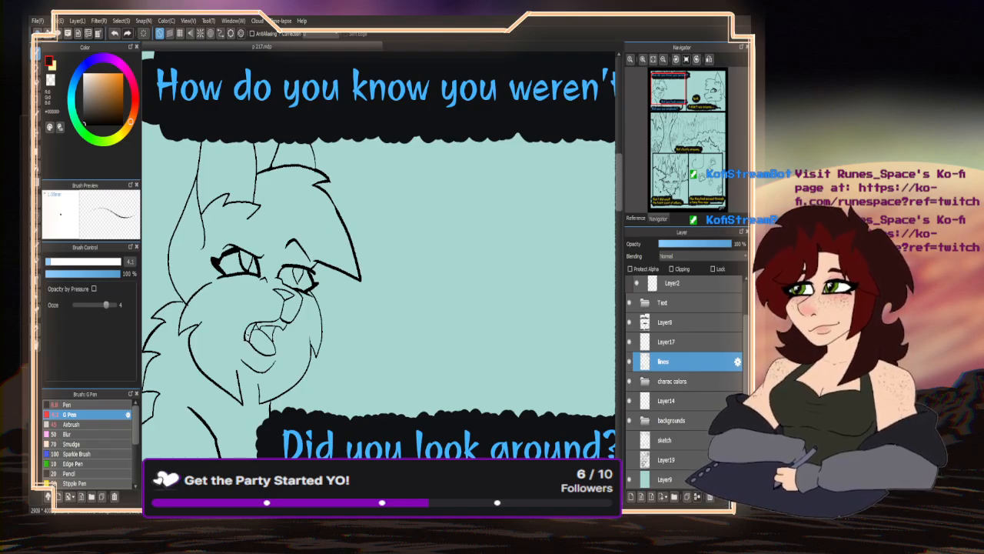
{"action": "scroll", "coordinate": [326, 202], "scroll_direction": "down", "scroll_amount": 3}
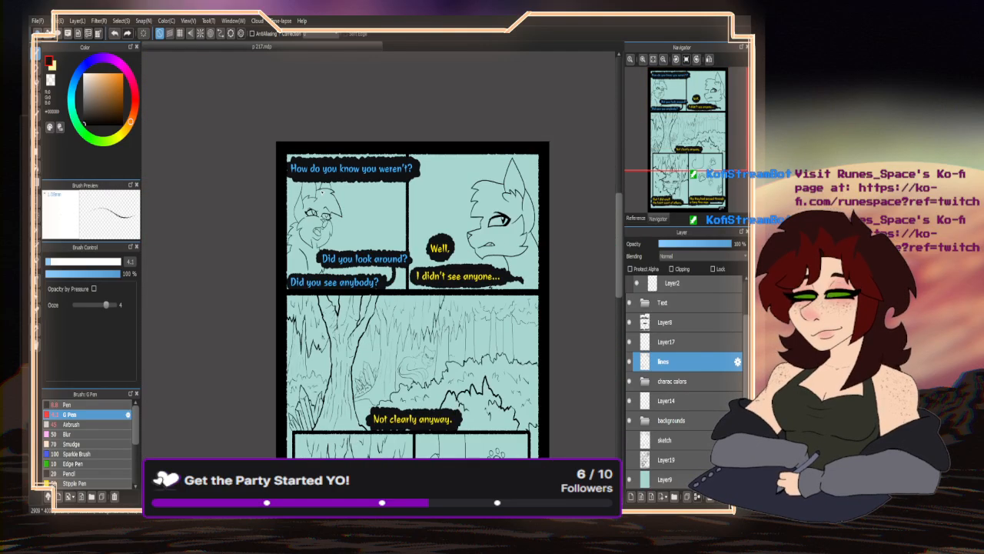
- Ink a small highlight curve inside the far eye's pupil and fill both eyes' pupils black around their highlights
{"action": "scroll", "coordinate": [341, 190], "scroll_direction": "up", "scroll_amount": 6}
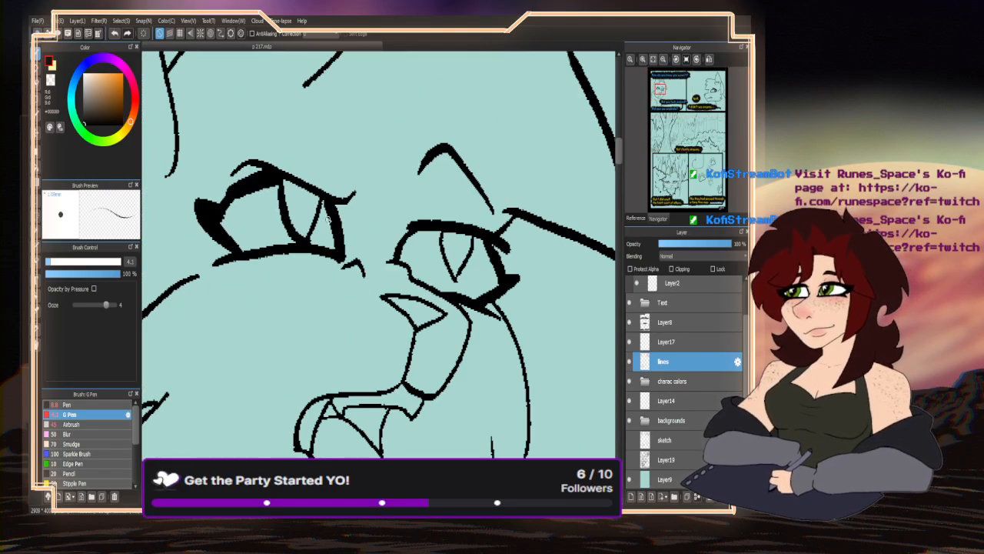
{"action": "scroll", "coordinate": [288, 165], "scroll_direction": "down", "scroll_amount": 3}
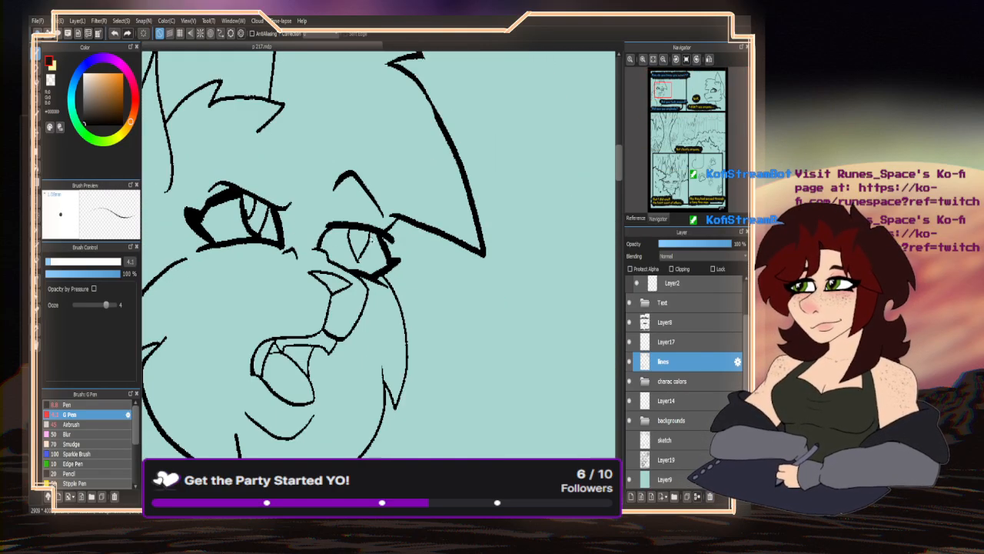
{"action": "scroll", "coordinate": [332, 269], "scroll_direction": "up", "scroll_amount": 3}
{"action": "left_click_drag", "start_coordinate": [333, 269], "coordinate": [364, 228]}
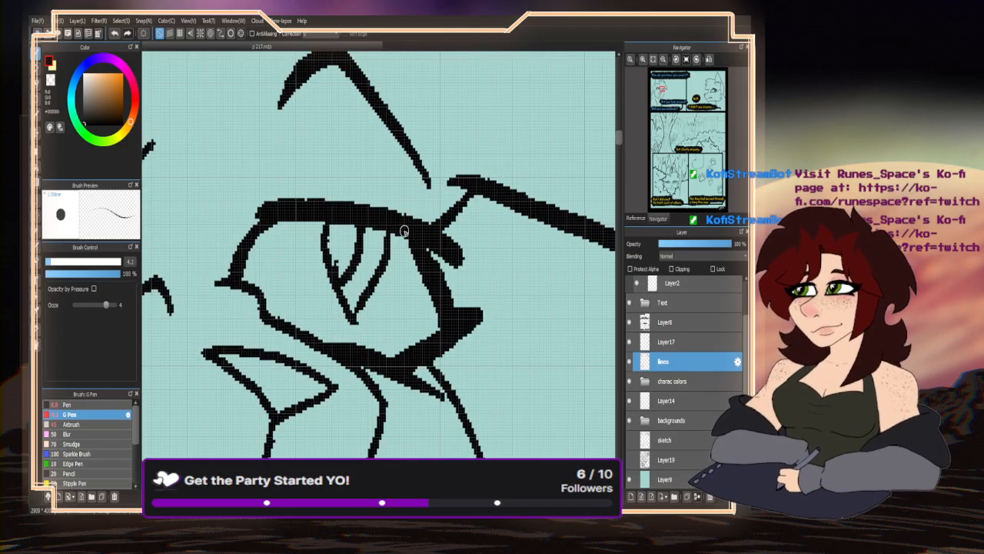
{"action": "scroll", "coordinate": [403, 231], "scroll_direction": "down", "scroll_amount": 6}
{"action": "key", "text": "g"}
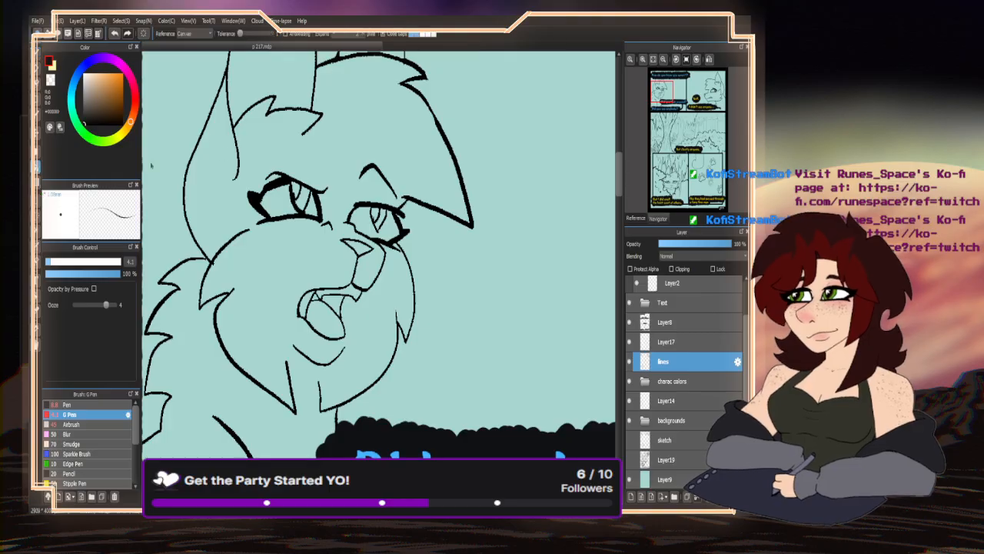
{"action": "left_click", "coordinate": [309, 201]}
{"action": "left_click", "coordinate": [378, 216]}
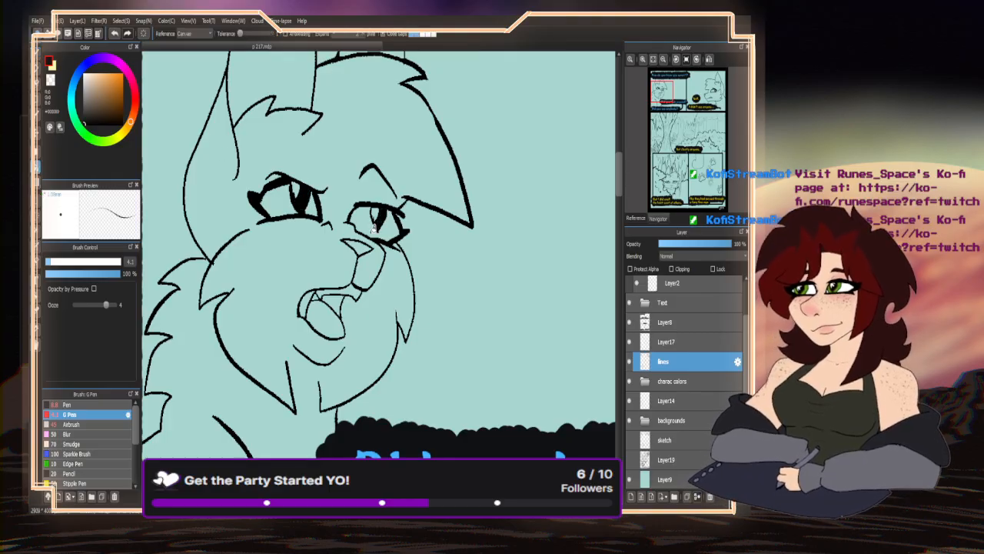
- Erase the stray pixels along the lower edge of the near eye's pupil highlight with the transparent color
{"action": "left_click", "coordinate": [51, 81]}
{"action": "scroll", "coordinate": [290, 190], "scroll_direction": "up", "scroll_amount": 5}
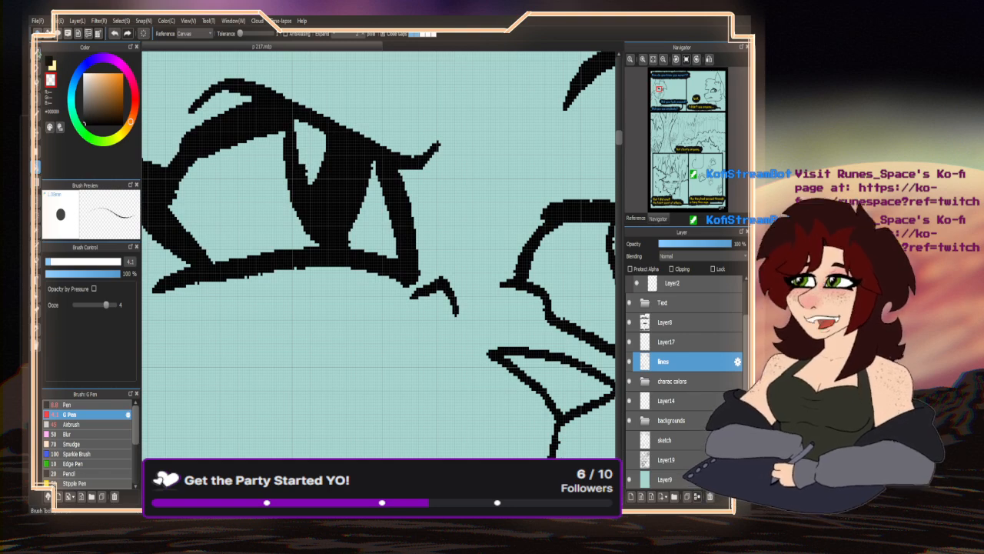
{"action": "left_click", "coordinate": [37, 94]}
{"action": "left_click", "coordinate": [37, 83]}
{"action": "scroll", "coordinate": [305, 169], "scroll_direction": "up", "scroll_amount": 2}
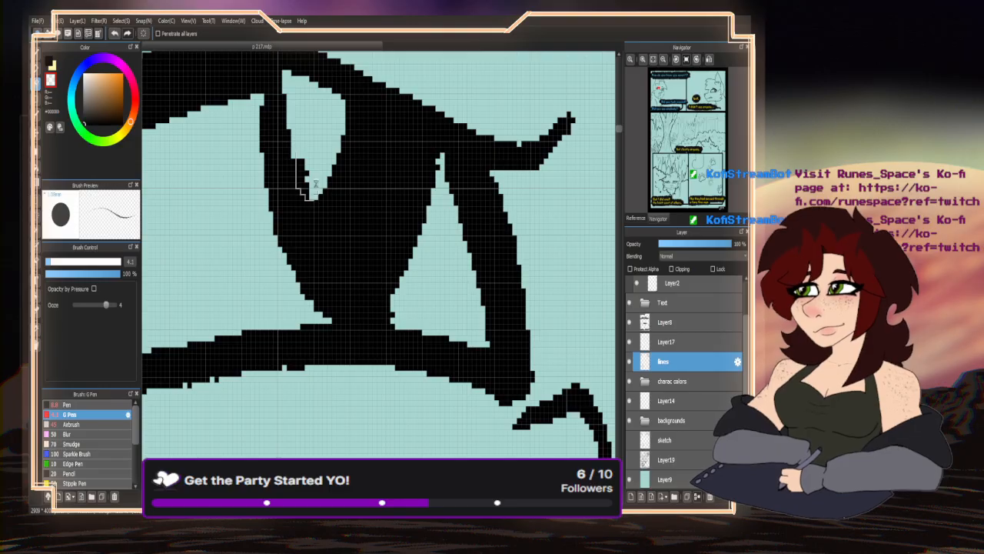
{"action": "scroll", "coordinate": [300, 140], "scroll_direction": "down", "scroll_amount": 5}
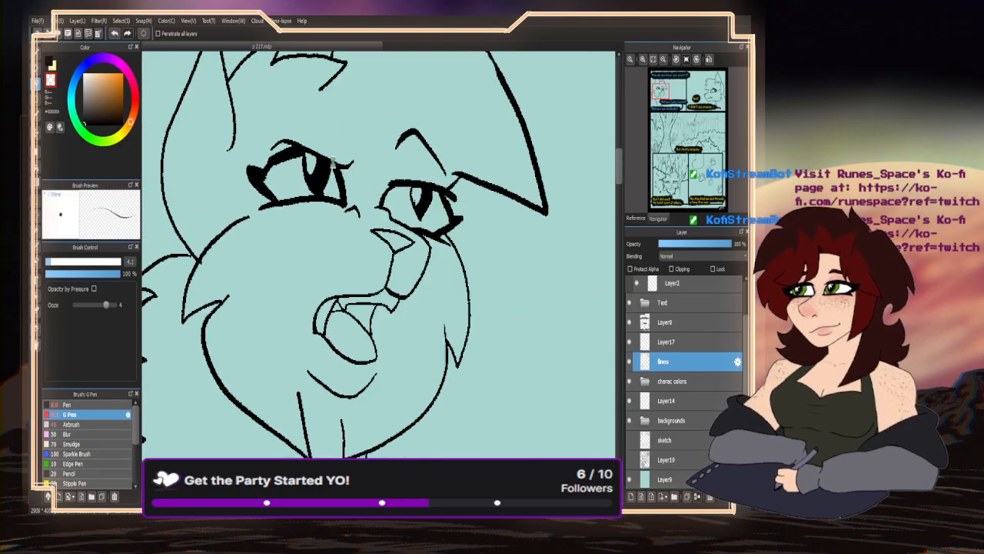
- Thin the pupil line beside the near eye's highlight and smooth the highlight's lower tip with the transparent brush
{"action": "left_click", "coordinate": [37, 55]}
{"action": "scroll", "coordinate": [350, 185], "scroll_direction": "up", "scroll_amount": 4}
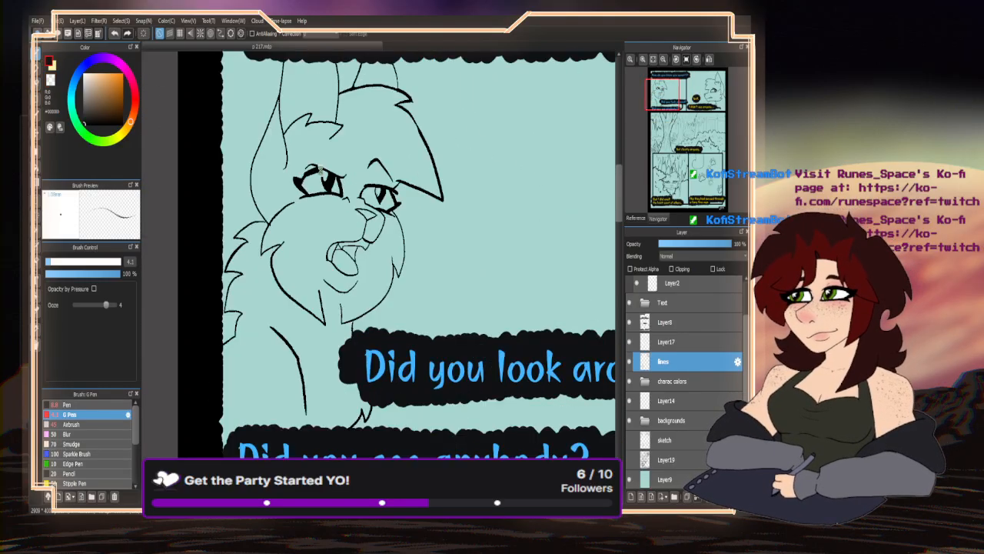
{"action": "scroll", "coordinate": [296, 173], "scroll_direction": "down", "scroll_amount": 3}
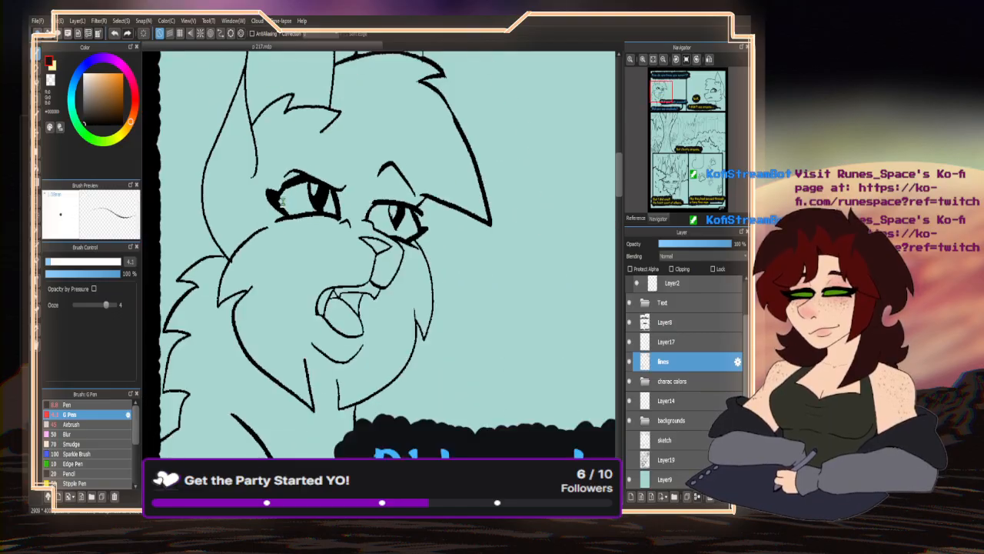
{"action": "scroll", "coordinate": [317, 196], "scroll_direction": "up", "scroll_amount": 5}
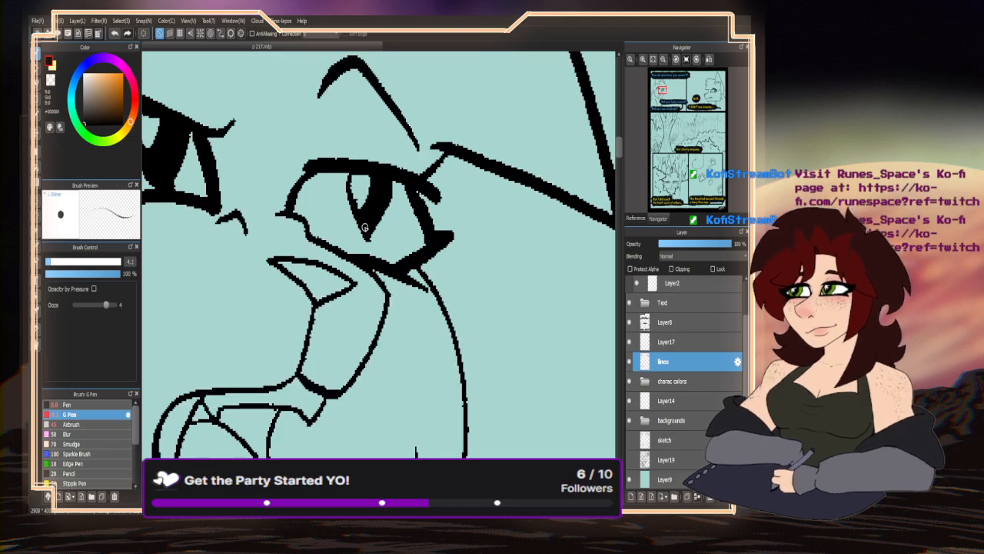
{"action": "scroll", "coordinate": [364, 227], "scroll_direction": "down", "scroll_amount": 3}
{"action": "scroll", "coordinate": [205, 148], "scroll_direction": "up", "scroll_amount": 2}
{"action": "left_click", "coordinate": [50, 80]}
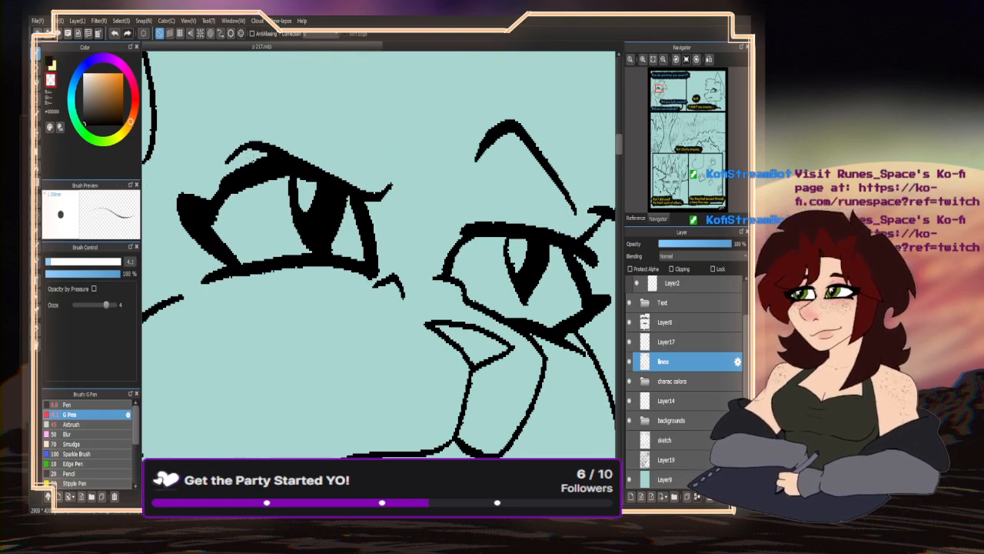
{"action": "scroll", "coordinate": [301, 196], "scroll_direction": "up", "scroll_amount": 2}
{"action": "left_click_drag", "start_coordinate": [297, 163], "coordinate": [300, 199]}
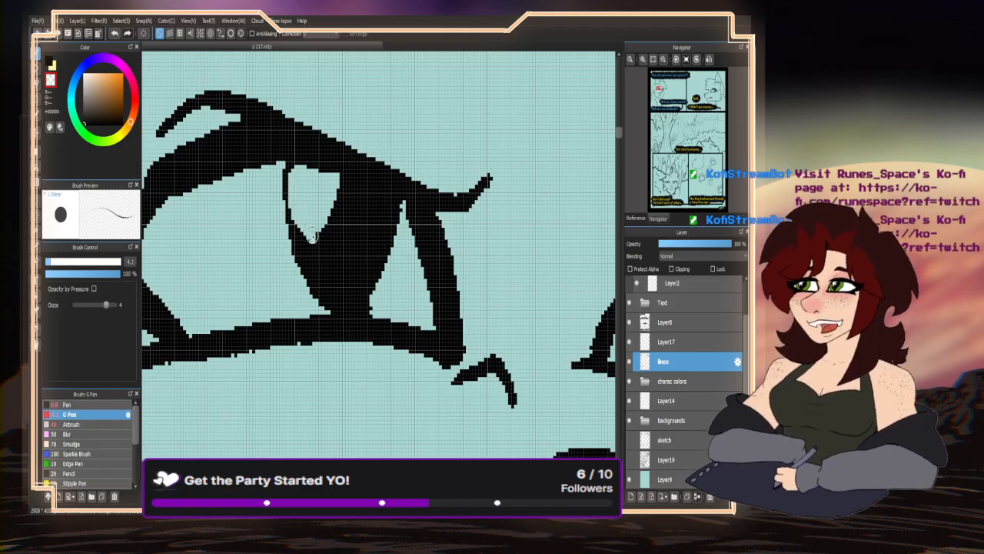
- Check the inked cat on the whole page and turn the sketch layer's visibility back on
{"action": "scroll", "coordinate": [311, 237], "scroll_direction": "down", "scroll_amount": 5}
{"action": "scroll", "coordinate": [239, 268], "scroll_direction": "down", "scroll_amount": 3}
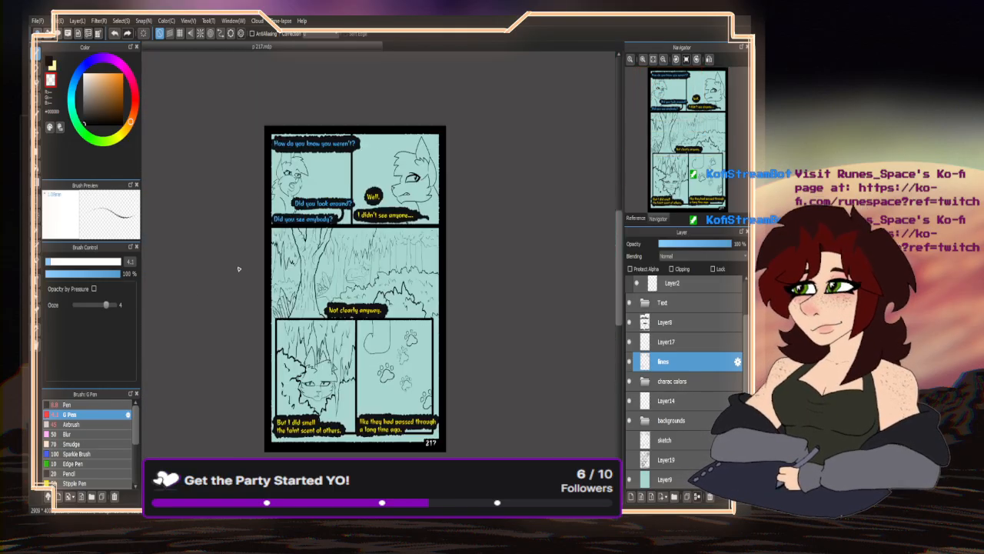
{"action": "scroll", "coordinate": [304, 187], "scroll_direction": "up", "scroll_amount": 3}
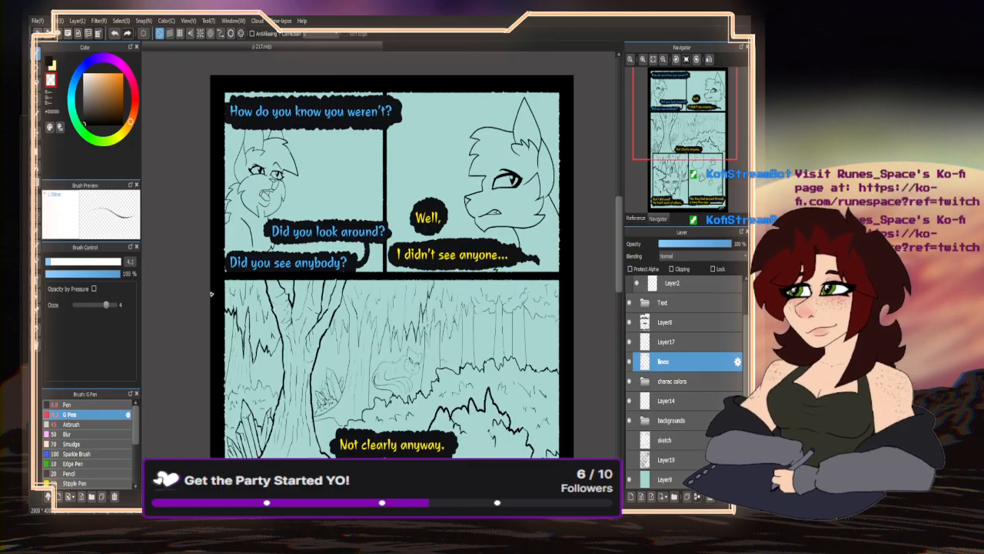
{"action": "scroll", "coordinate": [212, 293], "scroll_direction": "up", "scroll_amount": 2}
{"action": "scroll", "coordinate": [199, 314], "scroll_direction": "down", "scroll_amount": 3}
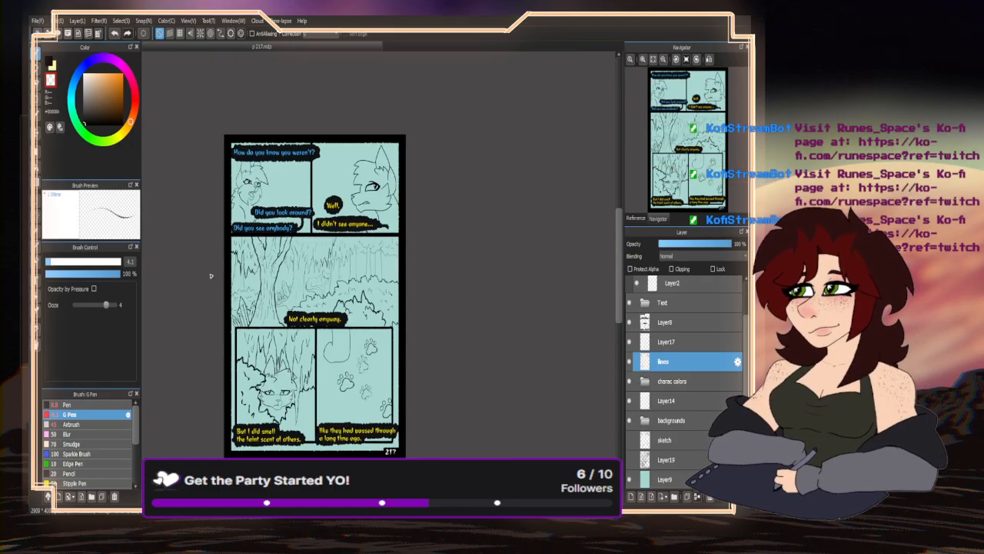
{"action": "left_click", "coordinate": [631, 441]}
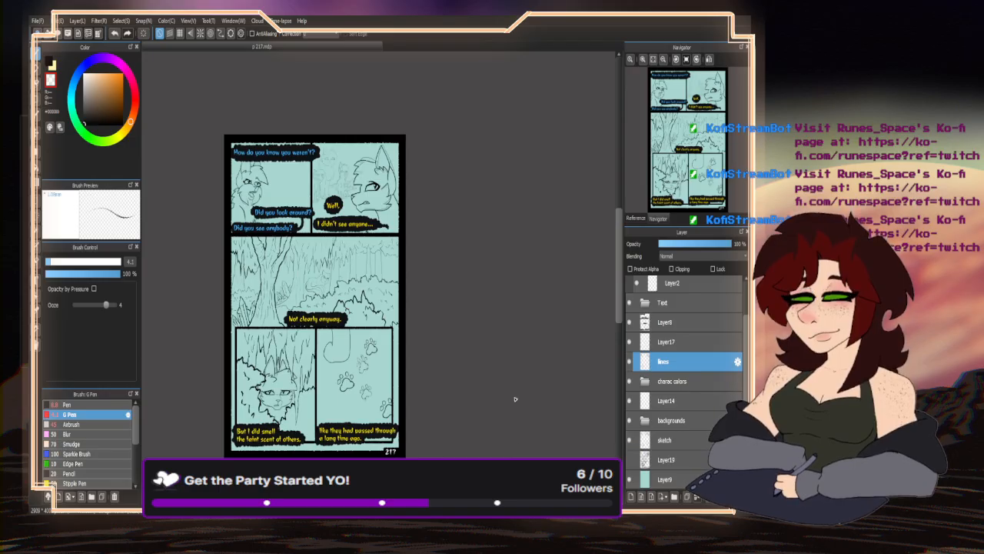
- Set the brush size to 3.7 and ink the triangular nose tip of the tallest background cat in the top-right panel in black
{"action": "scroll", "coordinate": [337, 151], "scroll_direction": "up", "scroll_amount": 5}
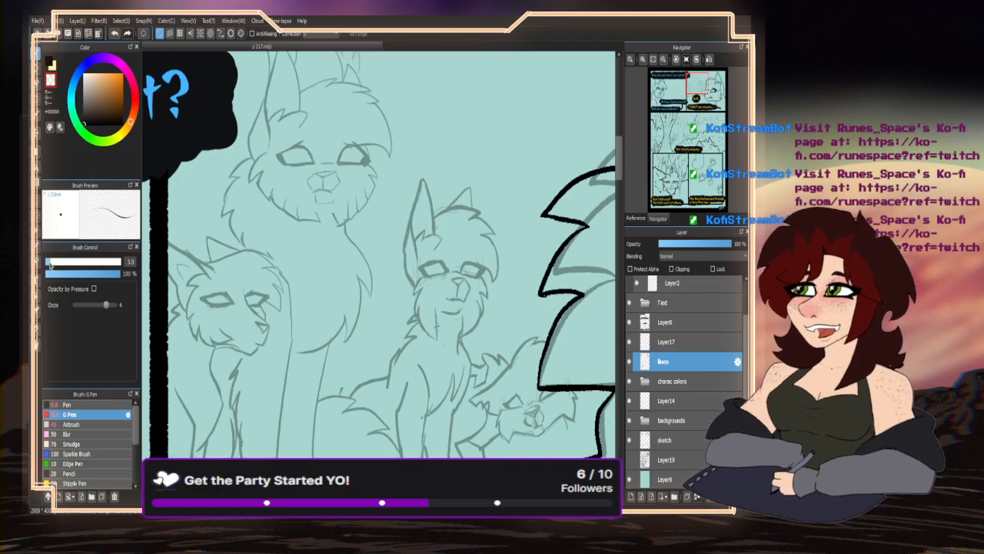
{"action": "key", "text": "x"}
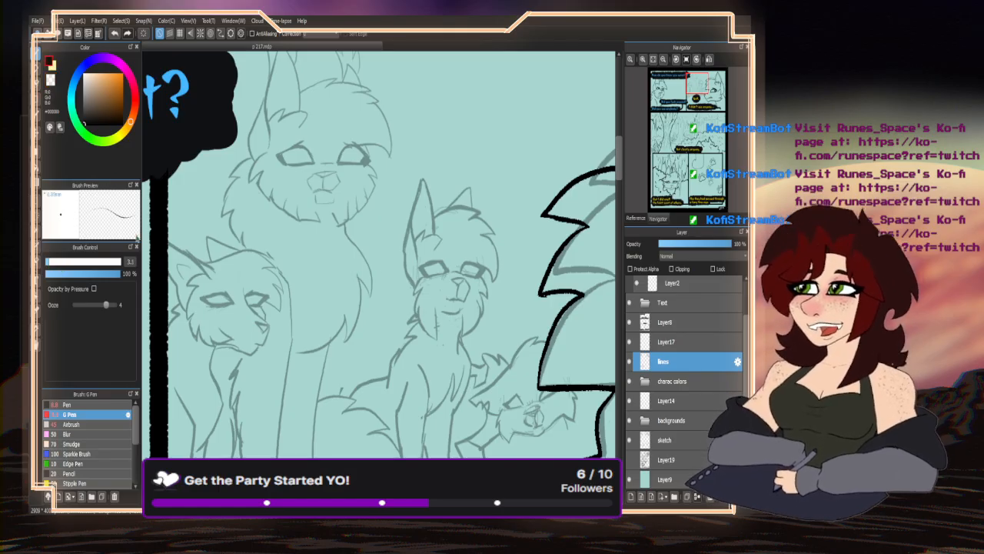
{"action": "scroll", "coordinate": [331, 213], "scroll_direction": "up", "scroll_amount": 4}
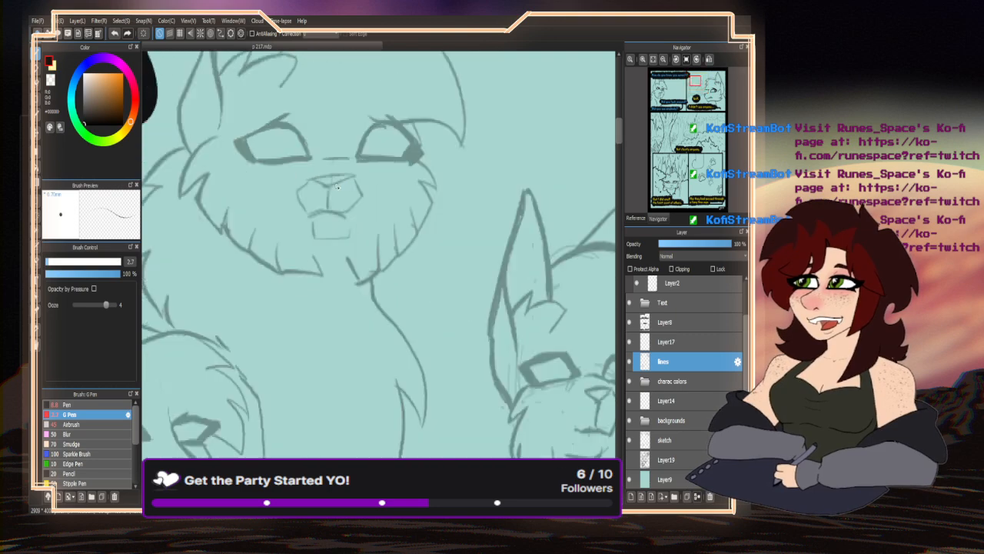
{"action": "mouse_move", "coordinate": [389, 181]}
{"action": "left_mouse_down"}
{"action": "mouse_move", "coordinate": [276, 180]}
{"action": "mouse_move", "coordinate": [313, 205]}
{"action": "mouse_move", "coordinate": [386, 181]}
{"action": "left_mouse_up"}
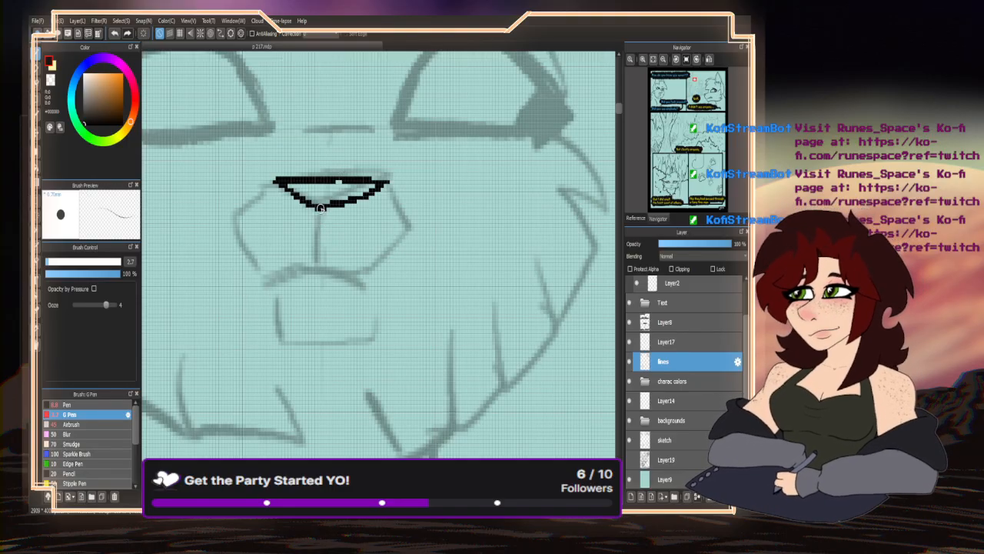
- Ink the tallest background cat's muzzle sides, the line below its nose, the mouth and the squared chin in black
{"action": "mouse_move", "coordinate": [321, 207]}
{"action": "left_mouse_down"}
{"action": "mouse_move", "coordinate": [323, 266]}
{"action": "mouse_move", "coordinate": [283, 283]}
{"action": "mouse_move", "coordinate": [356, 282]}
{"action": "mouse_move", "coordinate": [392, 259]}
{"action": "mouse_move", "coordinate": [397, 192]}
{"action": "left_mouse_up"}
{"action": "left_click_drag", "start_coordinate": [273, 197], "coordinate": [266, 269]}
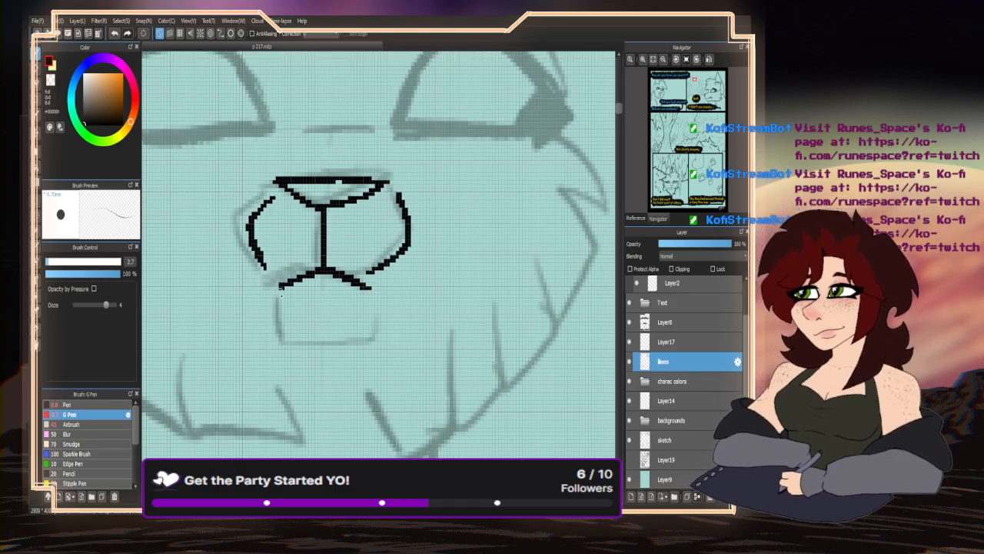
{"action": "mouse_move", "coordinate": [274, 315]}
{"action": "left_mouse_down"}
{"action": "mouse_move", "coordinate": [284, 344]}
{"action": "mouse_move", "coordinate": [362, 355]}
{"action": "mouse_move", "coordinate": [377, 318]}
{"action": "left_mouse_up"}
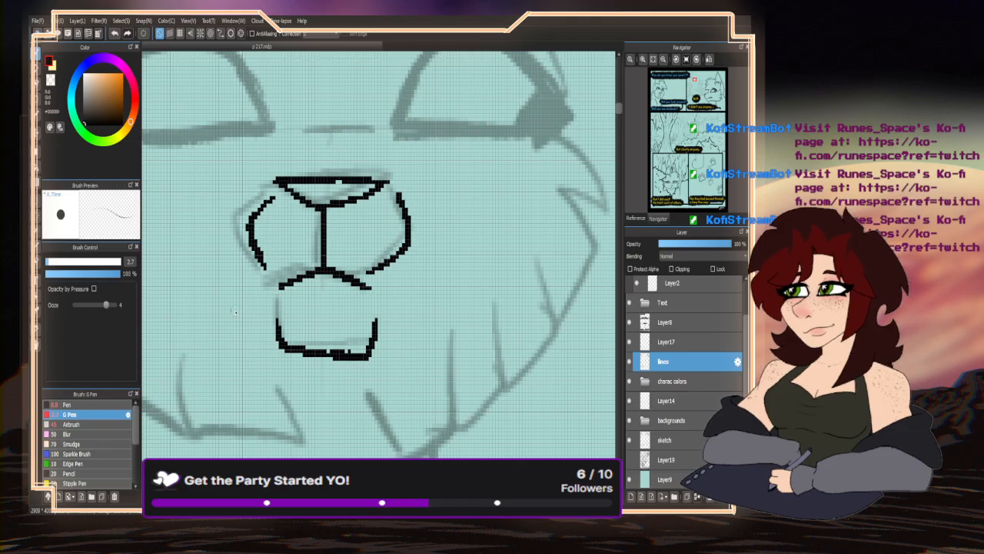
- Bring up the reference images and frame the front-facing head of the Lionstripe character sheet
{"action": "left_click", "coordinate": [636, 219]}
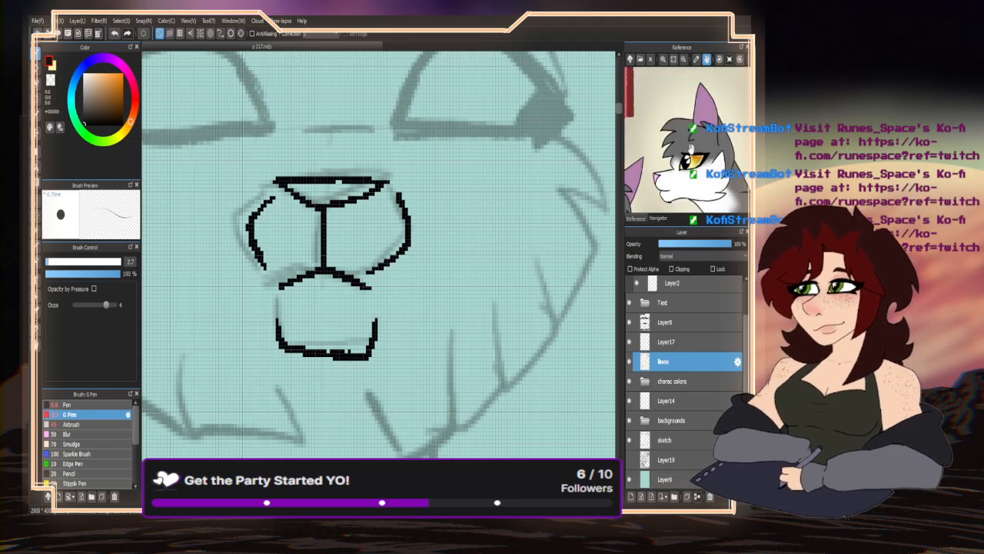
{"action": "left_click", "coordinate": [682, 60]}
{"action": "left_click", "coordinate": [683, 60]}
{"action": "left_click", "coordinate": [683, 61]}
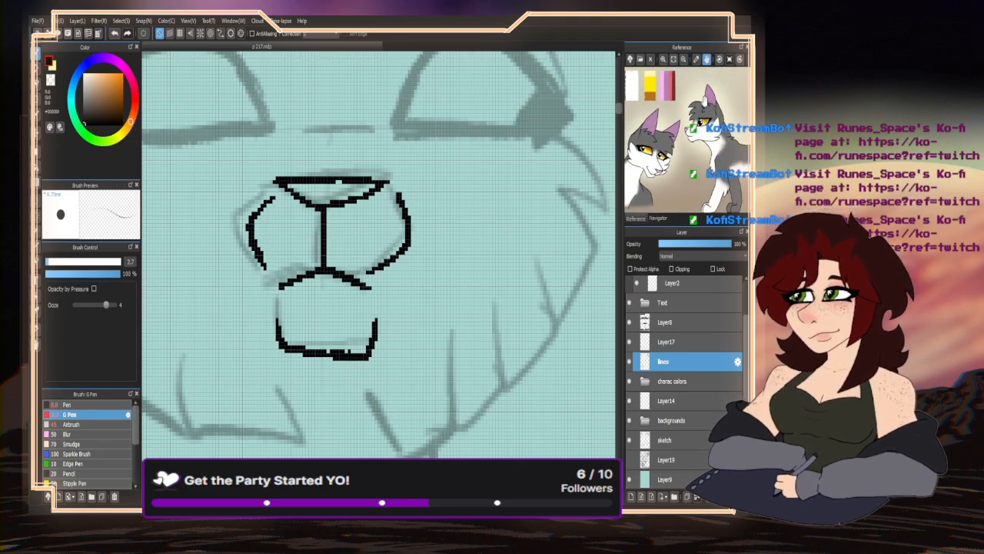
{"action": "left_click_drag", "start_coordinate": [680, 87], "coordinate": [668, 168]}
{"action": "left_click_drag", "start_coordinate": [707, 134], "coordinate": [638, 92]}
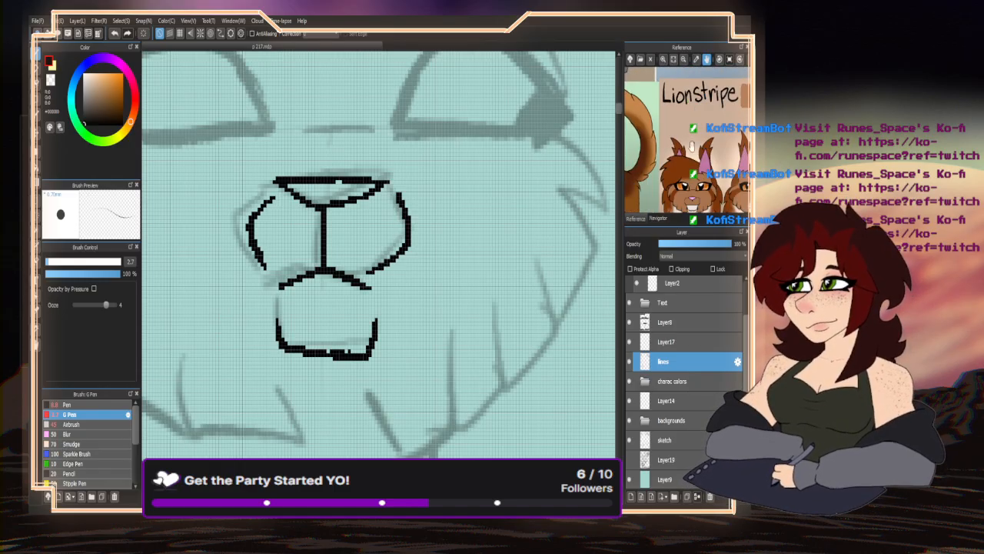
{"action": "left_click_drag", "start_coordinate": [672, 161], "coordinate": [672, 99]}
{"action": "mouse_move", "coordinate": [660, 156]}
{"action": "left_mouse_down"}
{"action": "mouse_move", "coordinate": [670, 168]}
{"action": "mouse_move", "coordinate": [667, 159]}
{"action": "left_mouse_up"}
{"action": "left_click", "coordinate": [664, 60]}
{"action": "left_click", "coordinate": [663, 60]}
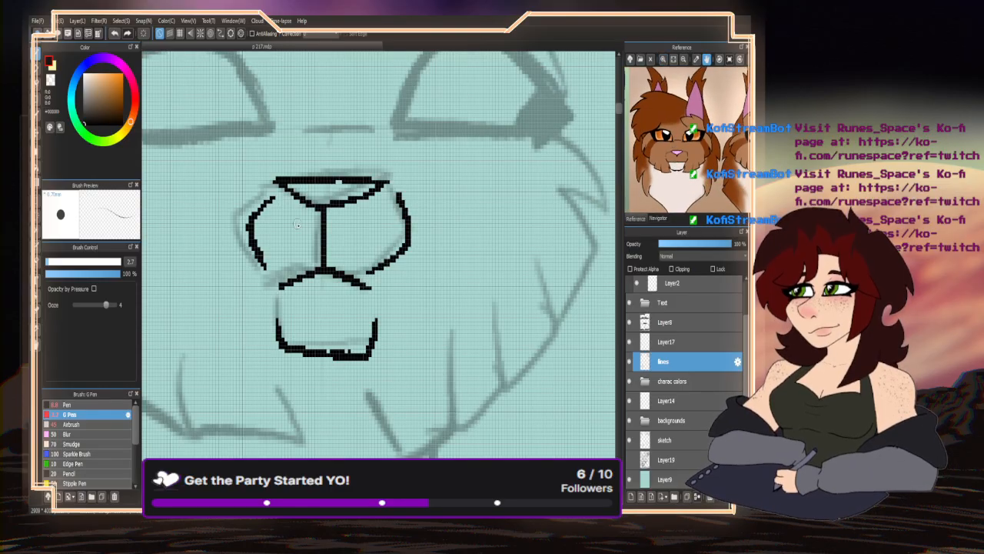
- Ink the short nose-bridge line and the outline of the cat's right-hand eye, undoing the last change at its outer corner
{"action": "scroll", "coordinate": [297, 224], "scroll_direction": "down", "scroll_amount": 5}
{"action": "scroll", "coordinate": [304, 201], "scroll_direction": "up", "scroll_amount": 5}
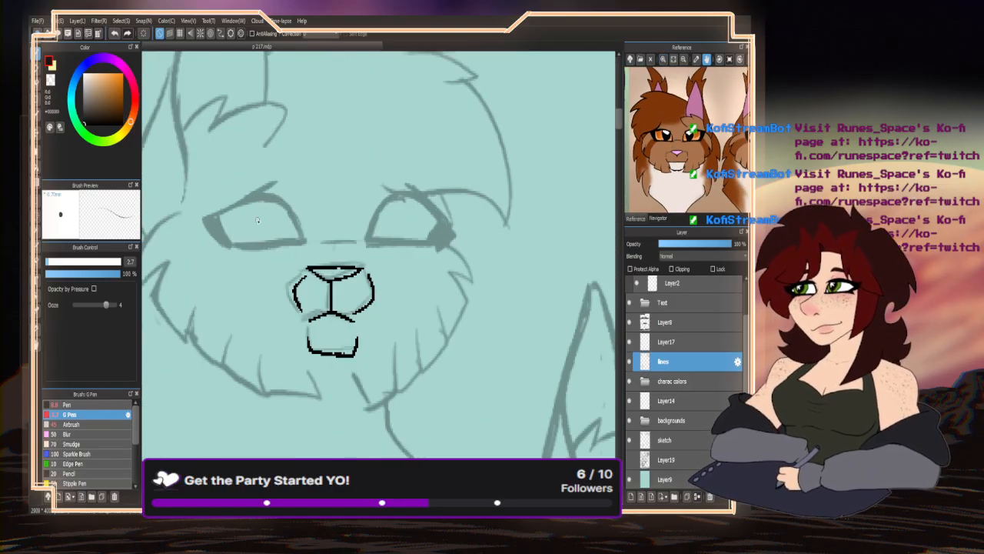
{"action": "left_click_drag", "start_coordinate": [401, 257], "coordinate": [341, 263]}
{"action": "scroll", "coordinate": [342, 261], "scroll_direction": "down", "scroll_amount": 5}
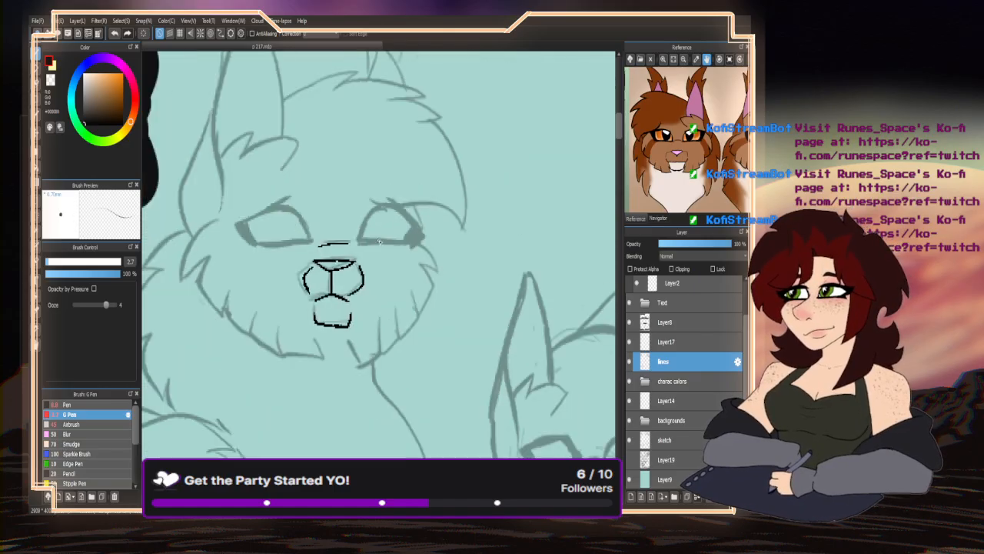
{"action": "scroll", "coordinate": [357, 234], "scroll_direction": "up", "scroll_amount": 5}
{"action": "mouse_move", "coordinate": [346, 202]}
{"action": "left_mouse_down"}
{"action": "mouse_move", "coordinate": [332, 248]}
{"action": "mouse_move", "coordinate": [374, 253]}
{"action": "mouse_move", "coordinate": [421, 254]}
{"action": "mouse_move", "coordinate": [441, 208]}
{"action": "mouse_move", "coordinate": [396, 188]}
{"action": "mouse_move", "coordinate": [435, 209]}
{"action": "mouse_move", "coordinate": [328, 197]}
{"action": "mouse_move", "coordinate": [445, 212]}
{"action": "mouse_move", "coordinate": [440, 261]}
{"action": "mouse_move", "coordinate": [423, 260]}
{"action": "left_mouse_up"}
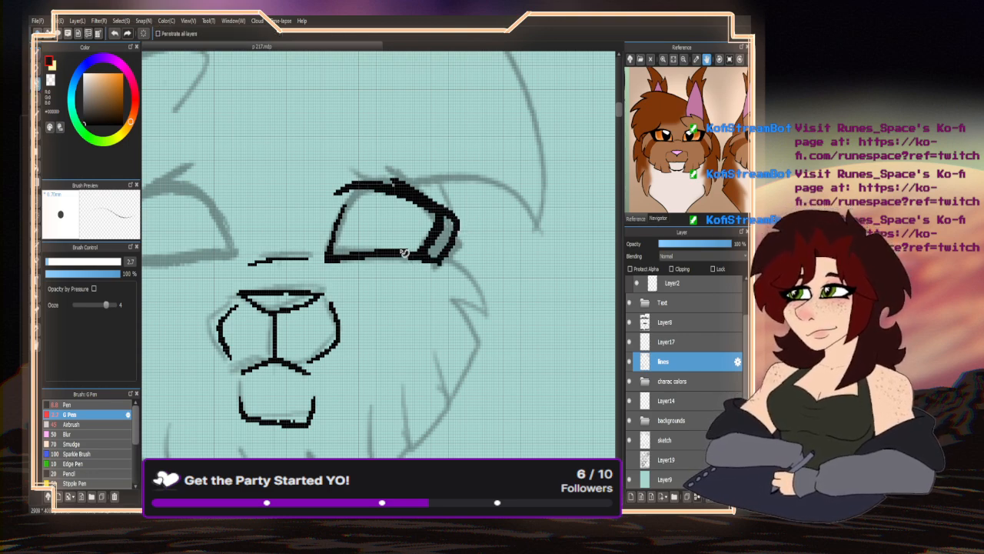
{"action": "key", "text": "ctrl+z"}
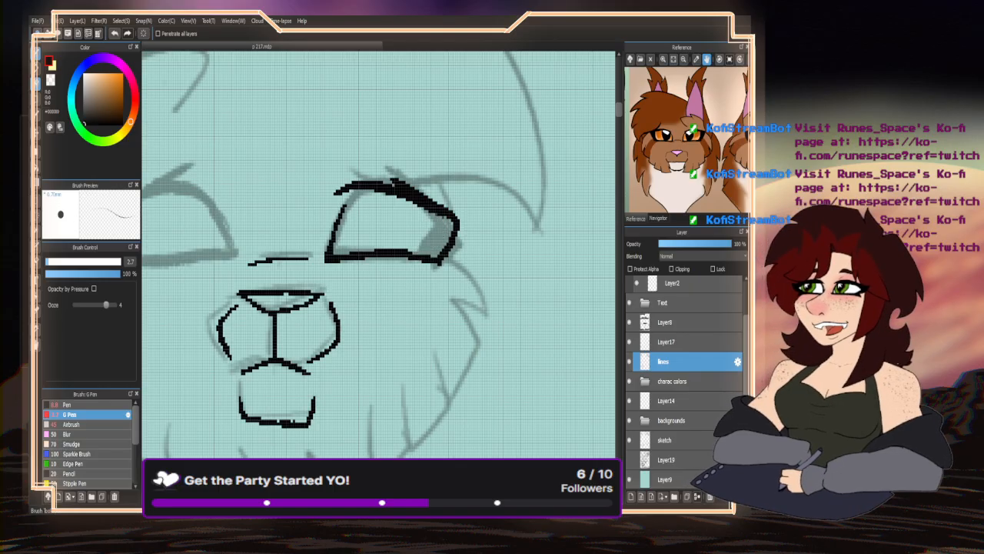
- Thicken the right-hand eye's inner edge, upper lid and pointed outer corner in black
{"action": "key", "text": "b"}
{"action": "mouse_move", "coordinate": [358, 189]}
{"action": "left_mouse_down"}
{"action": "mouse_move", "coordinate": [329, 229]}
{"action": "mouse_move", "coordinate": [341, 229]}
{"action": "mouse_move", "coordinate": [320, 278]}
{"action": "left_mouse_up"}
{"action": "scroll", "coordinate": [344, 202], "scroll_direction": "up", "scroll_amount": 1}
{"action": "scroll", "coordinate": [344, 204], "scroll_direction": "up", "scroll_amount": 1}
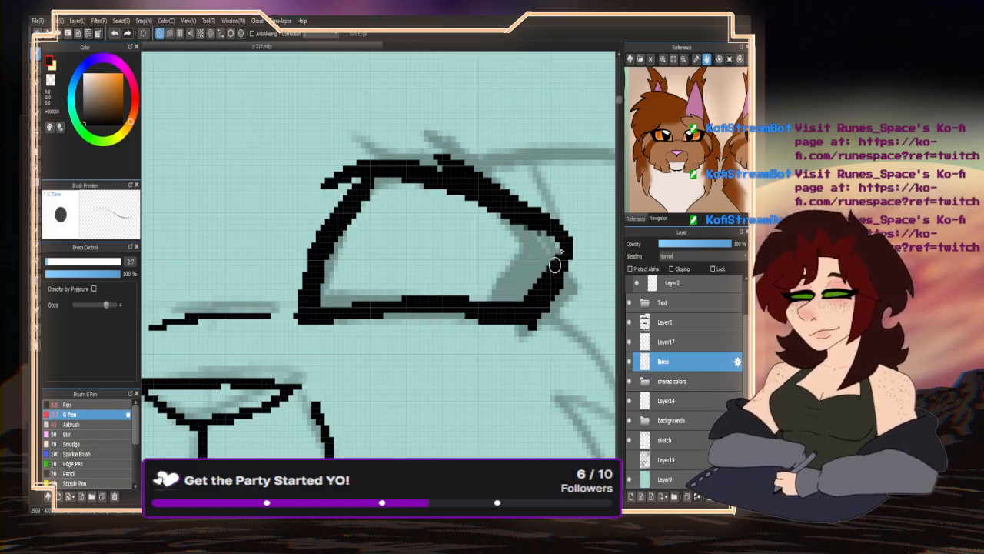
{"action": "mouse_move", "coordinate": [452, 158]}
{"action": "left_mouse_down"}
{"action": "mouse_move", "coordinate": [366, 147]}
{"action": "mouse_move", "coordinate": [417, 144]}
{"action": "mouse_move", "coordinate": [581, 229]}
{"action": "mouse_move", "coordinate": [595, 247]}
{"action": "mouse_move", "coordinate": [541, 314]}
{"action": "mouse_move", "coordinate": [581, 250]}
{"action": "mouse_move", "coordinate": [566, 269]}
{"action": "left_mouse_up"}
{"action": "left_click_drag", "start_coordinate": [391, 154], "coordinate": [348, 170]}
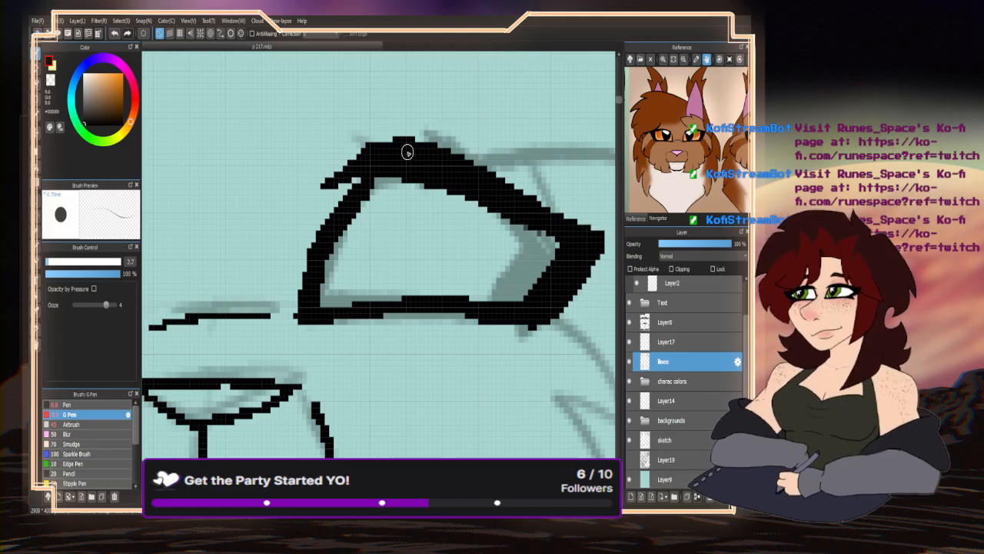
- Ink the cat's left-hand eye with a flat lower lid, arched upper lid, brow flick and thick outer corner
{"action": "scroll", "coordinate": [389, 213], "scroll_direction": "down", "scroll_amount": 5}
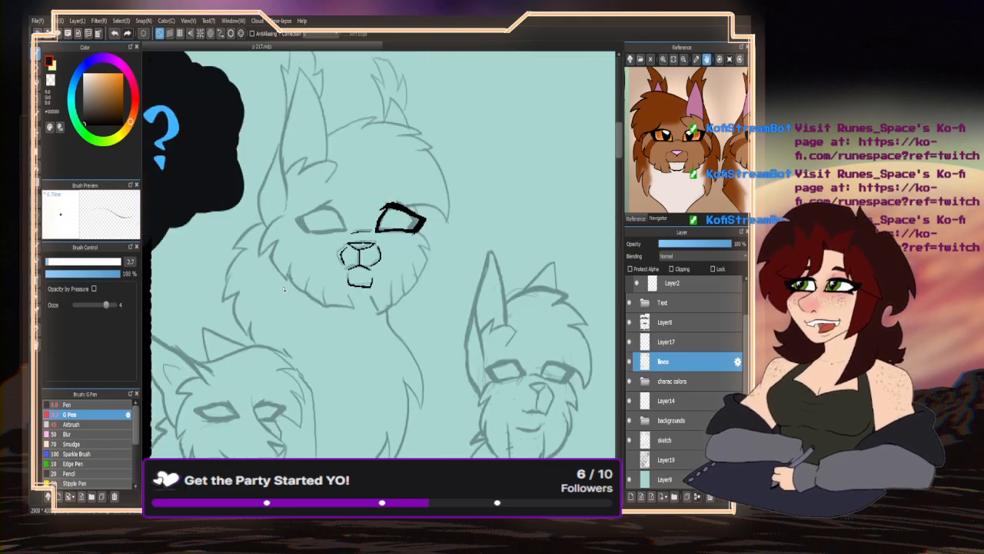
{"action": "scroll", "coordinate": [420, 195], "scroll_direction": "up", "scroll_amount": 4}
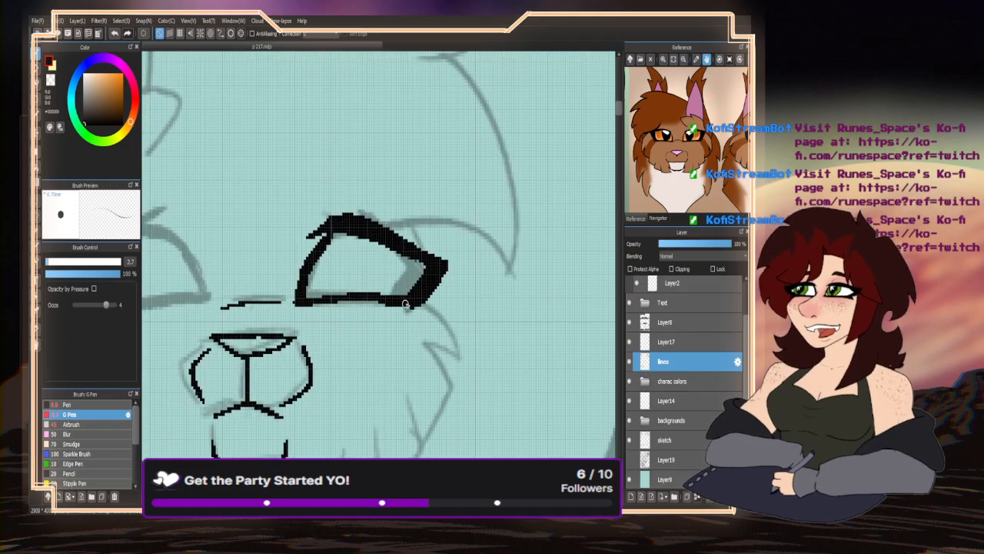
{"action": "scroll", "coordinate": [458, 158], "scroll_direction": "down", "scroll_amount": 2}
{"action": "scroll", "coordinate": [338, 250], "scroll_direction": "up", "scroll_amount": 2}
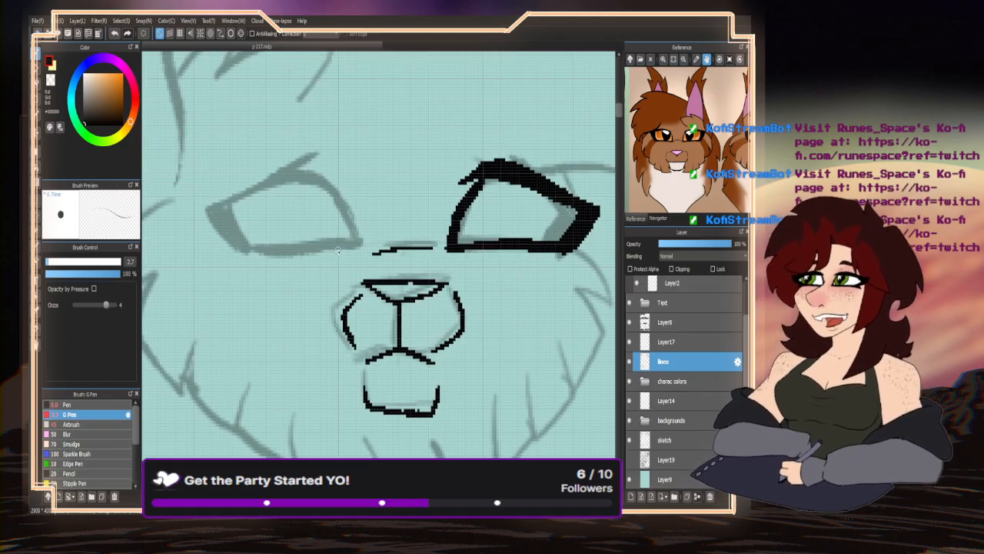
{"action": "left_click_drag", "start_coordinate": [358, 248], "coordinate": [227, 244]}
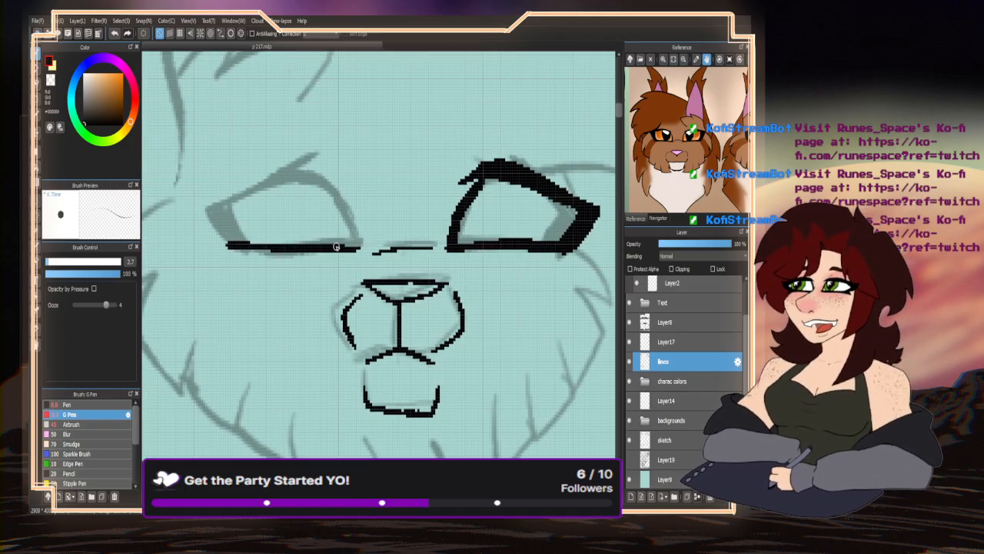
{"action": "mouse_move", "coordinate": [350, 247]}
{"action": "left_mouse_down"}
{"action": "mouse_move", "coordinate": [339, 206]}
{"action": "mouse_move", "coordinate": [303, 181]}
{"action": "mouse_move", "coordinate": [269, 183]}
{"action": "mouse_move", "coordinate": [314, 180]}
{"action": "mouse_move", "coordinate": [341, 207]}
{"action": "mouse_move", "coordinate": [354, 245]}
{"action": "mouse_move", "coordinate": [335, 202]}
{"action": "mouse_move", "coordinate": [309, 157]}
{"action": "left_mouse_up"}
{"action": "mouse_move", "coordinate": [284, 173]}
{"action": "left_mouse_down"}
{"action": "mouse_move", "coordinate": [216, 204]}
{"action": "mouse_move", "coordinate": [281, 176]}
{"action": "mouse_move", "coordinate": [235, 196]}
{"action": "mouse_move", "coordinate": [257, 199]}
{"action": "mouse_move", "coordinate": [223, 240]}
{"action": "mouse_move", "coordinate": [236, 208]}
{"action": "mouse_move", "coordinate": [227, 198]}
{"action": "mouse_move", "coordinate": [252, 242]}
{"action": "mouse_move", "coordinate": [227, 238]}
{"action": "mouse_move", "coordinate": [213, 211]}
{"action": "mouse_move", "coordinate": [239, 239]}
{"action": "mouse_move", "coordinate": [211, 202]}
{"action": "left_mouse_up"}
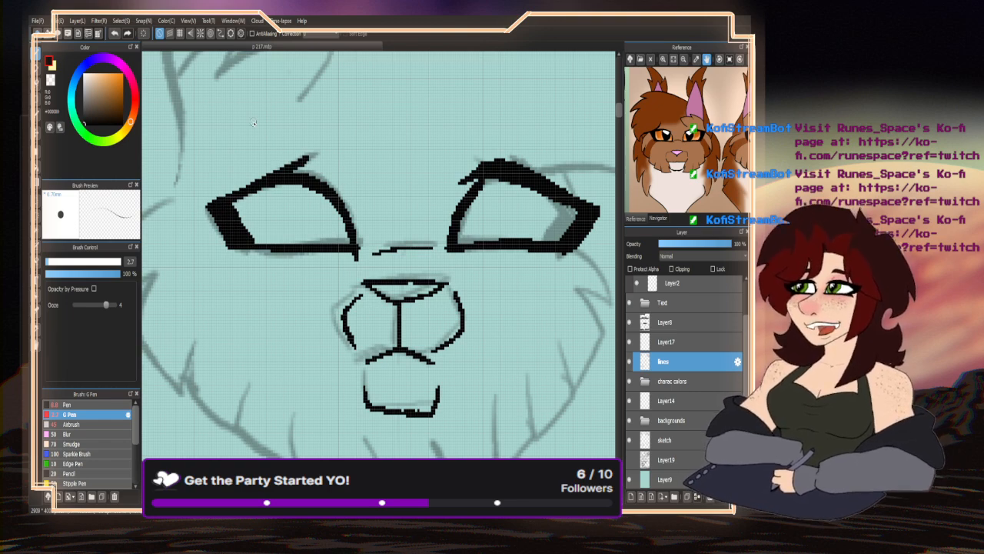
- Trim the overshoot at the left-hand eye's inner corner with the transparent color and switch back to black
{"action": "key", "text": "x"}
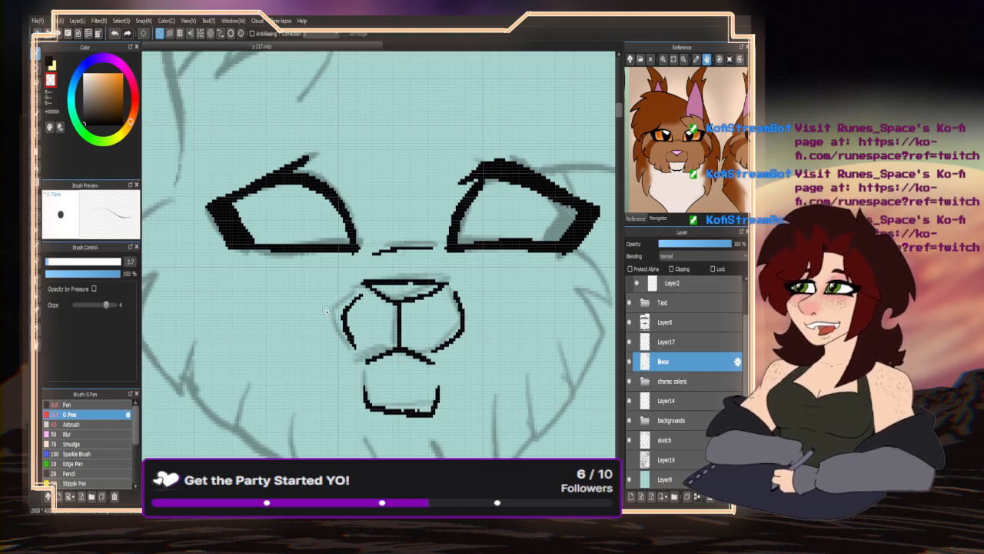
{"action": "scroll", "coordinate": [255, 326], "scroll_direction": "down", "scroll_amount": 3}
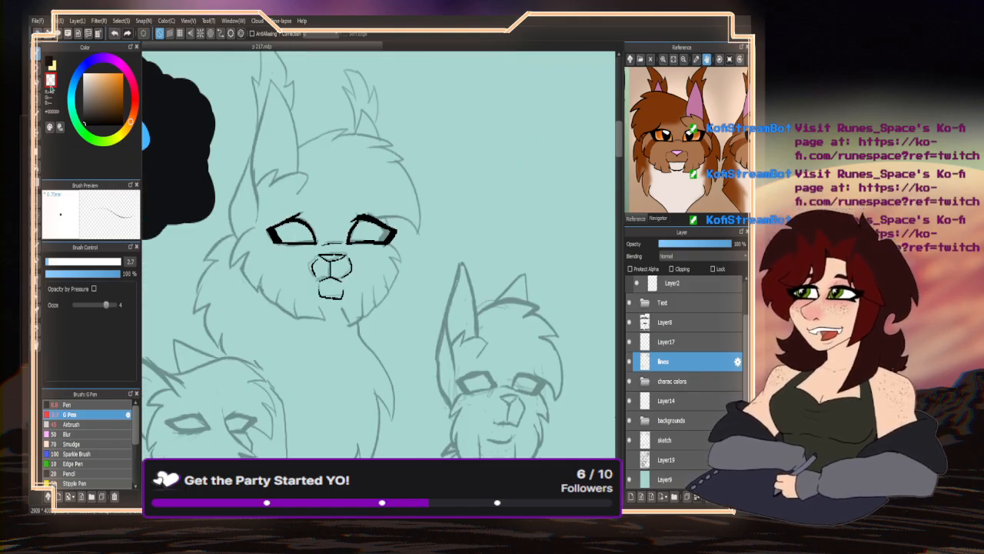
{"action": "left_click", "coordinate": [50, 63]}
- Ink the right-hand cheek from the eye's outer corner down through the pointed upper tuft and the first jagged fur tufts
{"action": "scroll", "coordinate": [359, 221], "scroll_direction": "up", "scroll_amount": 4}
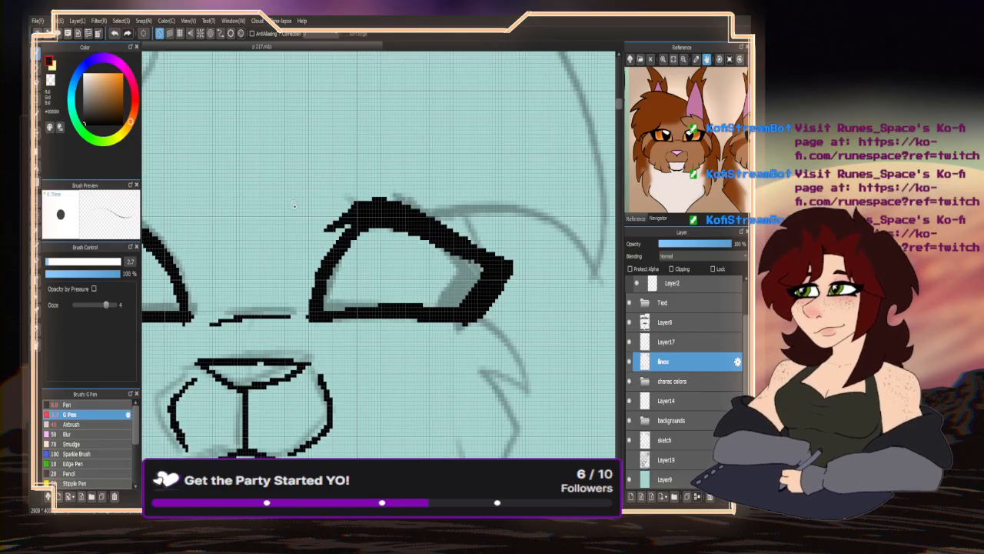
{"action": "scroll", "coordinate": [293, 205], "scroll_direction": "down", "scroll_amount": 3}
{"action": "scroll", "coordinate": [417, 139], "scroll_direction": "up", "scroll_amount": 3}
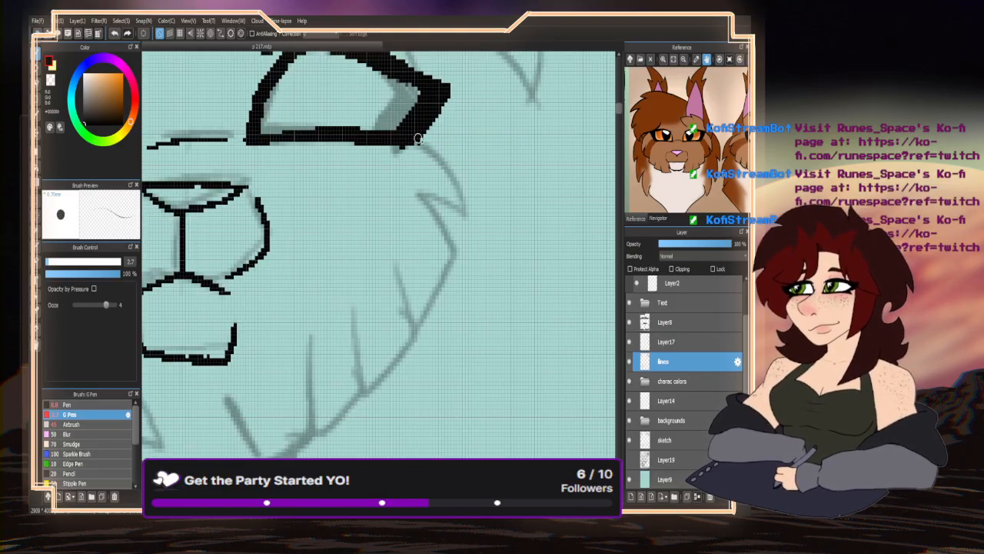
{"action": "left_click_drag", "start_coordinate": [418, 139], "coordinate": [473, 221]}
{"action": "scroll", "coordinate": [440, 216], "scroll_direction": "up", "scroll_amount": 2}
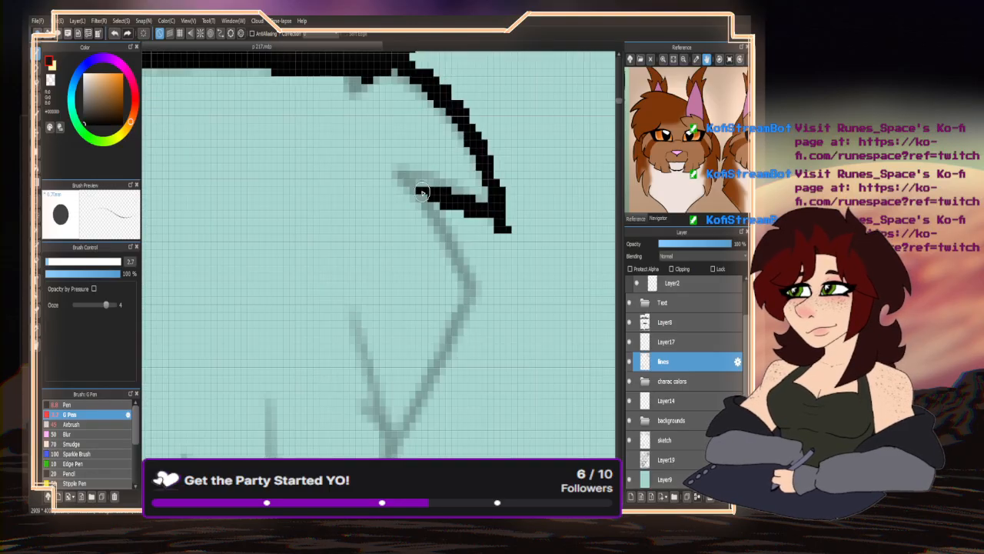
{"action": "mouse_move", "coordinate": [404, 171]}
{"action": "left_mouse_down"}
{"action": "mouse_move", "coordinate": [467, 258]}
{"action": "mouse_move", "coordinate": [418, 405]}
{"action": "left_mouse_up"}
{"action": "scroll", "coordinate": [434, 269], "scroll_direction": "down", "scroll_amount": 2}
{"action": "scroll", "coordinate": [435, 269], "scroll_direction": "up", "scroll_amount": 2}
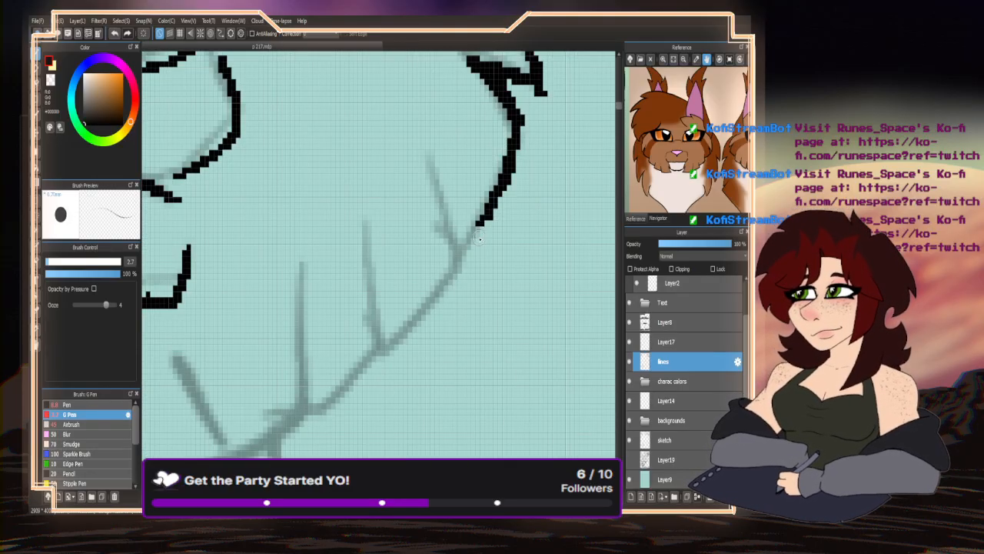
{"action": "mouse_move", "coordinate": [432, 168]}
{"action": "left_mouse_down"}
{"action": "mouse_move", "coordinate": [465, 238]}
{"action": "mouse_move", "coordinate": [449, 314]}
{"action": "mouse_move", "coordinate": [393, 360]}
{"action": "left_mouse_up"}
{"action": "scroll", "coordinate": [393, 360], "scroll_direction": "down", "scroll_amount": 2}
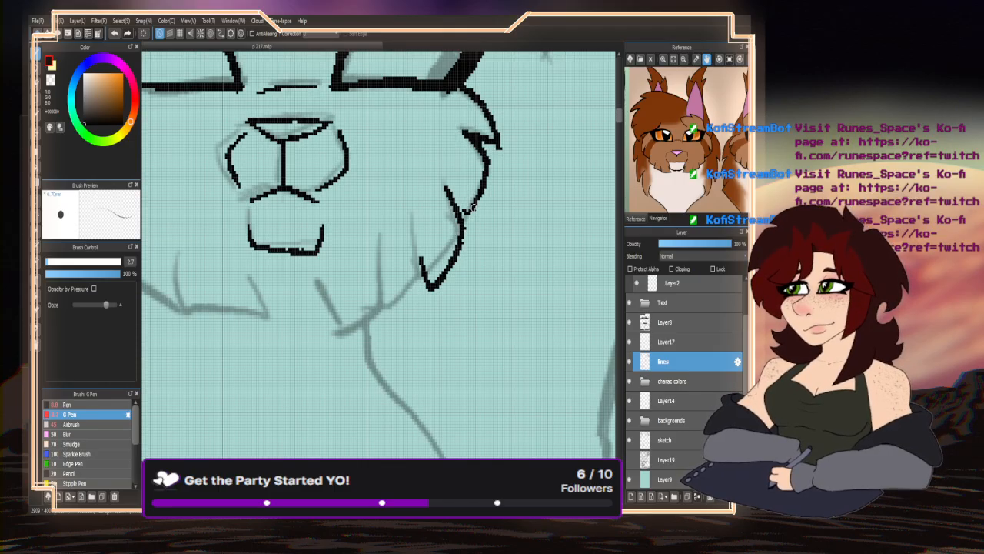
- Ink the remaining fur tufts along the lower right-hand jaw toward the chin
{"action": "scroll", "coordinate": [346, 385], "scroll_direction": "up", "scroll_amount": 2}
{"action": "mouse_move", "coordinate": [425, 201]}
{"action": "left_mouse_down"}
{"action": "mouse_move", "coordinate": [433, 300]}
{"action": "mouse_move", "coordinate": [359, 385]}
{"action": "left_mouse_up"}
{"action": "mouse_move", "coordinate": [354, 260]}
{"action": "left_mouse_down"}
{"action": "mouse_move", "coordinate": [357, 322]}
{"action": "mouse_move", "coordinate": [325, 391]}
{"action": "mouse_move", "coordinate": [220, 413]}
{"action": "mouse_move", "coordinate": [216, 323]}
{"action": "left_mouse_up"}
{"action": "scroll", "coordinate": [360, 244], "scroll_direction": "down", "scroll_amount": 2}
{"action": "scroll", "coordinate": [360, 244], "scroll_direction": "down", "scroll_amount": 1}
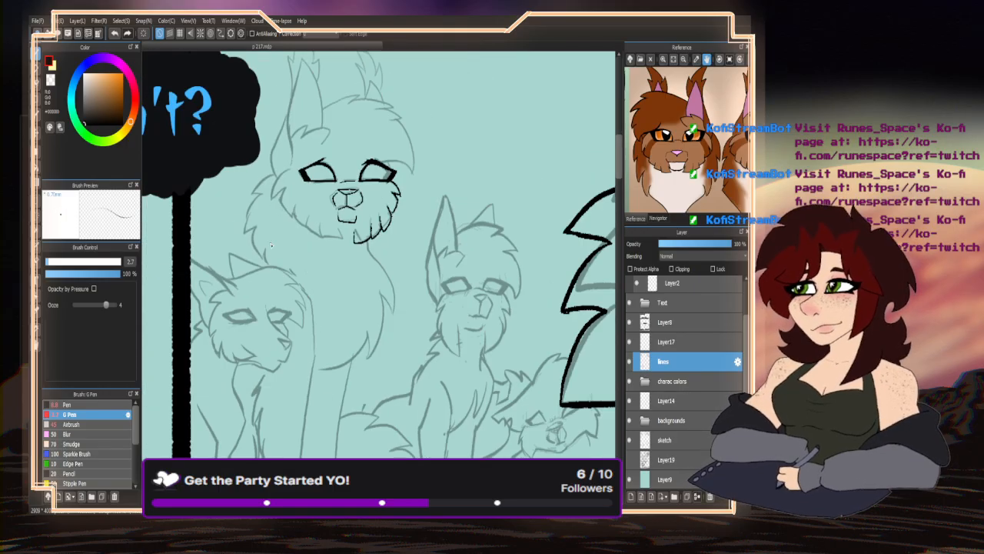
- Ink the left-hand cheek and jaw fur as jagged tufts running from beside the eye down to below the chin
{"action": "scroll", "coordinate": [367, 209], "scroll_direction": "up", "scroll_amount": 2}
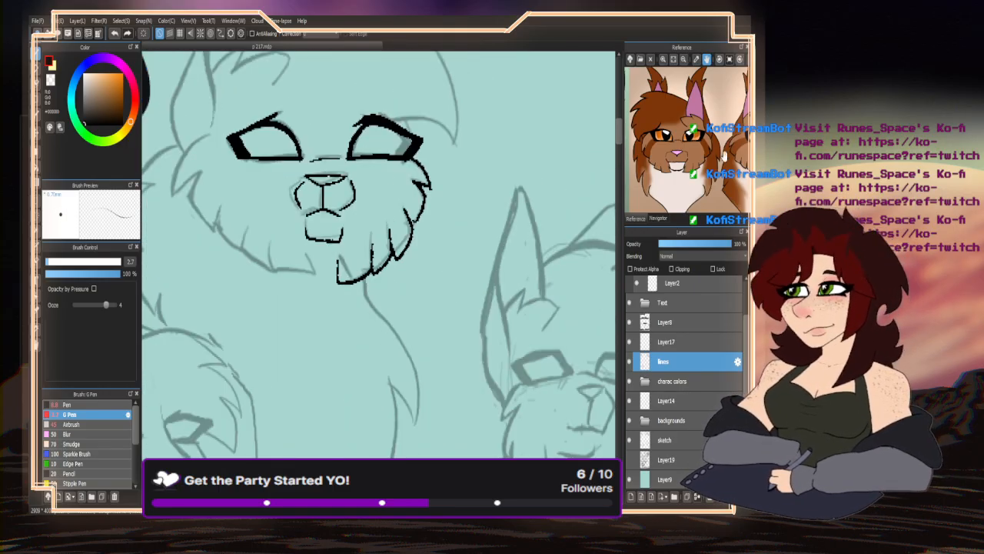
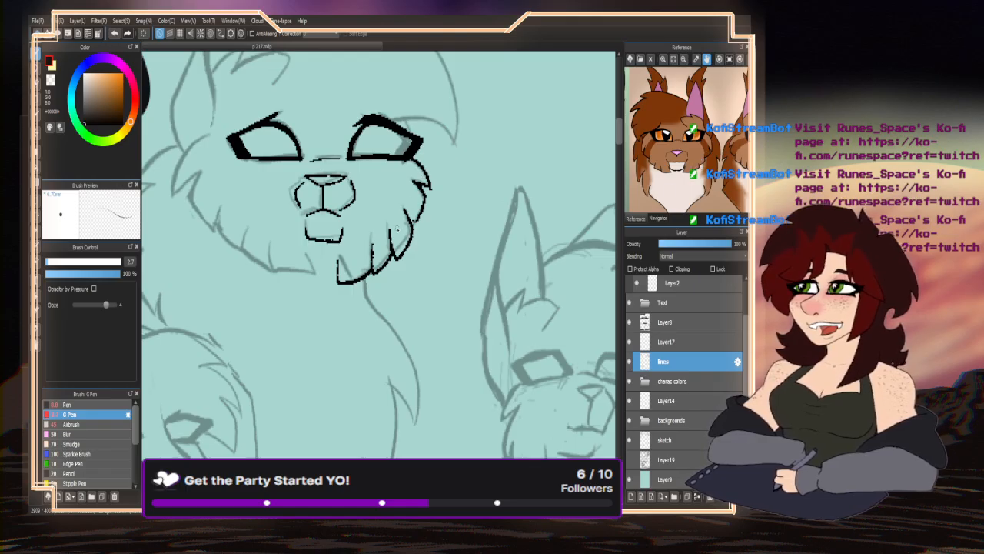
{"action": "scroll", "coordinate": [360, 276], "scroll_direction": "down", "scroll_amount": 1}
{"action": "scroll", "coordinate": [208, 175], "scroll_direction": "up", "scroll_amount": 3}
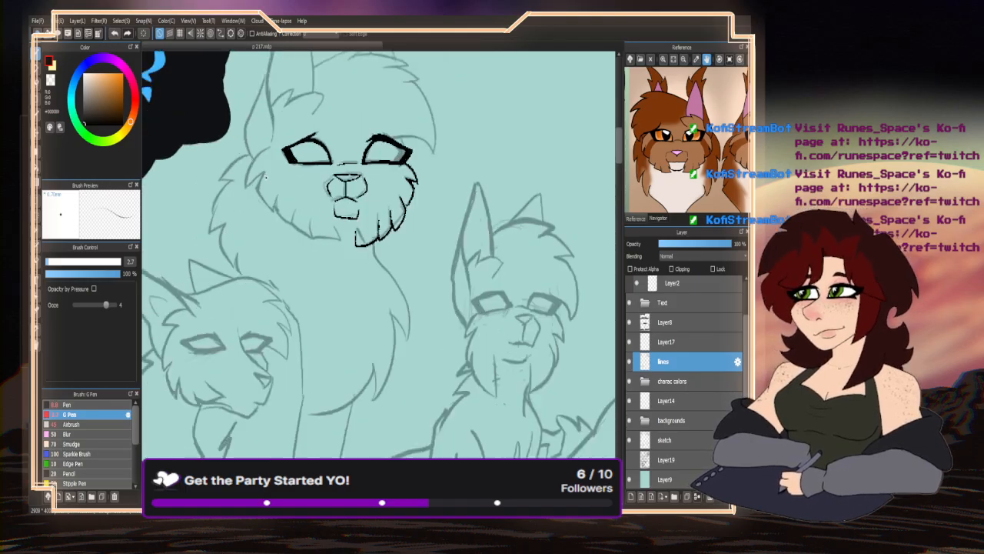
{"action": "mouse_move", "coordinate": [269, 125]}
{"action": "left_mouse_down"}
{"action": "mouse_move", "coordinate": [244, 181]}
{"action": "mouse_move", "coordinate": [262, 178]}
{"action": "mouse_move", "coordinate": [256, 208]}
{"action": "mouse_move", "coordinate": [290, 250]}
{"action": "left_mouse_up"}
{"action": "mouse_move", "coordinate": [294, 212]}
{"action": "left_mouse_down"}
{"action": "mouse_move", "coordinate": [297, 239]}
{"action": "mouse_move", "coordinate": [336, 262]}
{"action": "mouse_move", "coordinate": [334, 278]}
{"action": "mouse_move", "coordinate": [389, 321]}
{"action": "left_mouse_up"}
{"action": "mouse_move", "coordinate": [381, 278]}
{"action": "left_mouse_down"}
{"action": "mouse_move", "coordinate": [388, 314]}
{"action": "mouse_move", "coordinate": [400, 266]}
{"action": "left_mouse_up"}
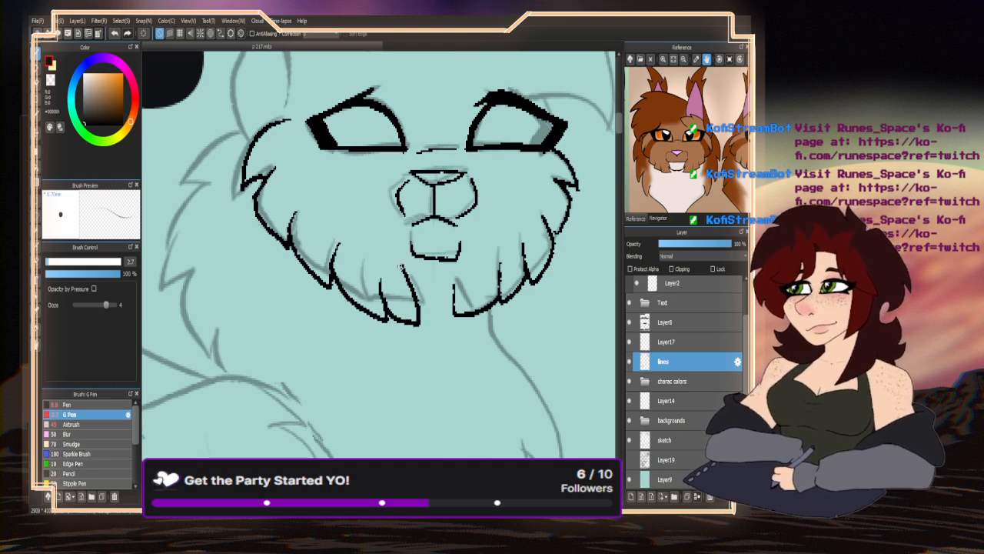
- Clean up the tip of the left-hand fur tuft below the chin with the transparent color and switch back to black
{"action": "scroll", "coordinate": [340, 252], "scroll_direction": "down", "scroll_amount": 4}
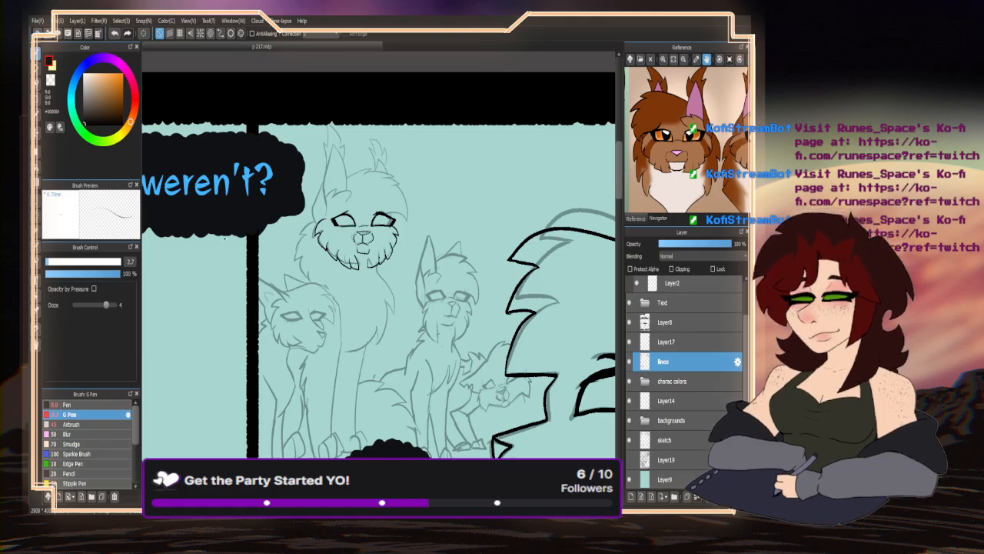
{"action": "key", "text": "x"}
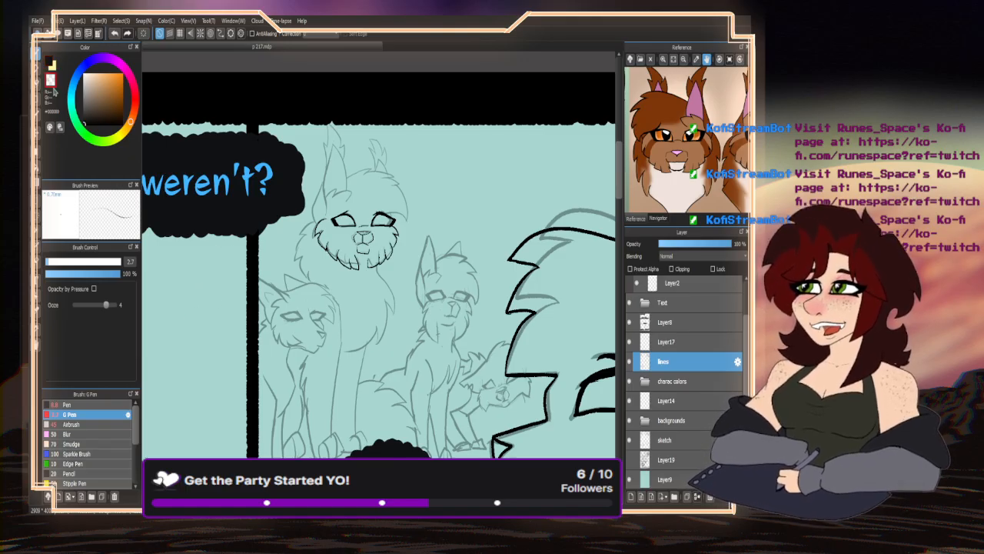
{"action": "scroll", "coordinate": [342, 257], "scroll_direction": "up", "scroll_amount": 4}
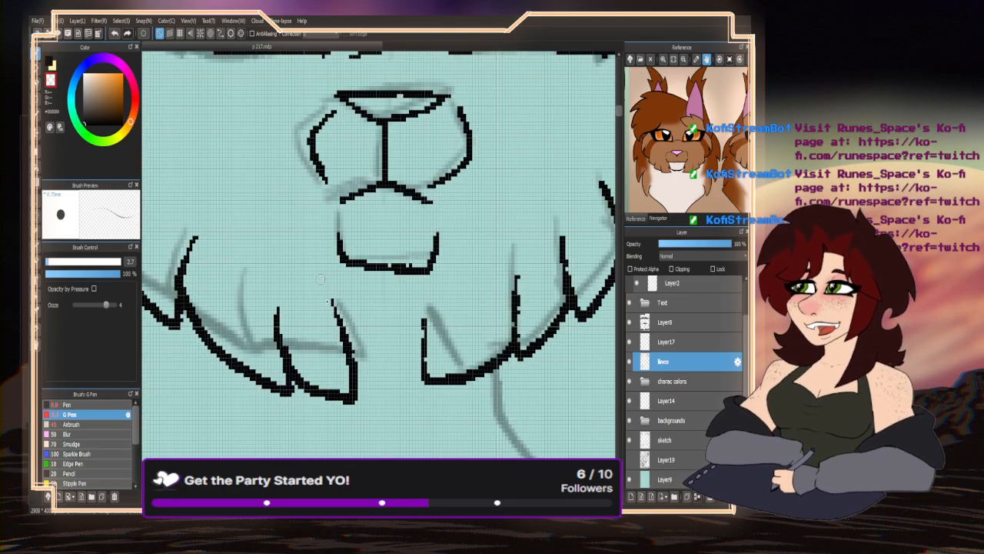
{"action": "scroll", "coordinate": [332, 289], "scroll_direction": "down", "scroll_amount": 3}
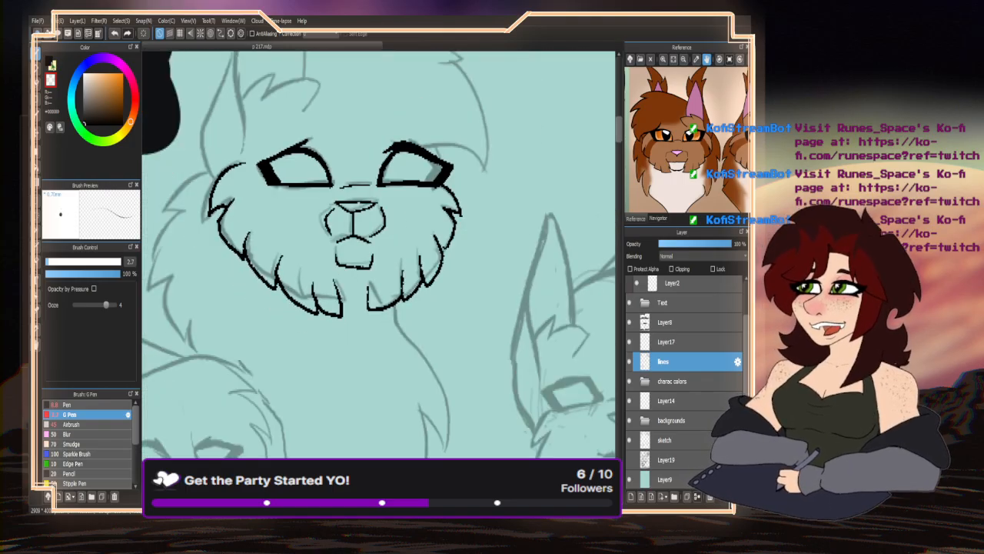
{"action": "key", "text": "x"}
- Ink the chest's right-hand contour from under the jaw down to and around its first pointed fur tuft
{"action": "scroll", "coordinate": [253, 361], "scroll_direction": "down", "scroll_amount": 3}
{"action": "scroll", "coordinate": [253, 361], "scroll_direction": "up", "scroll_amount": 3}
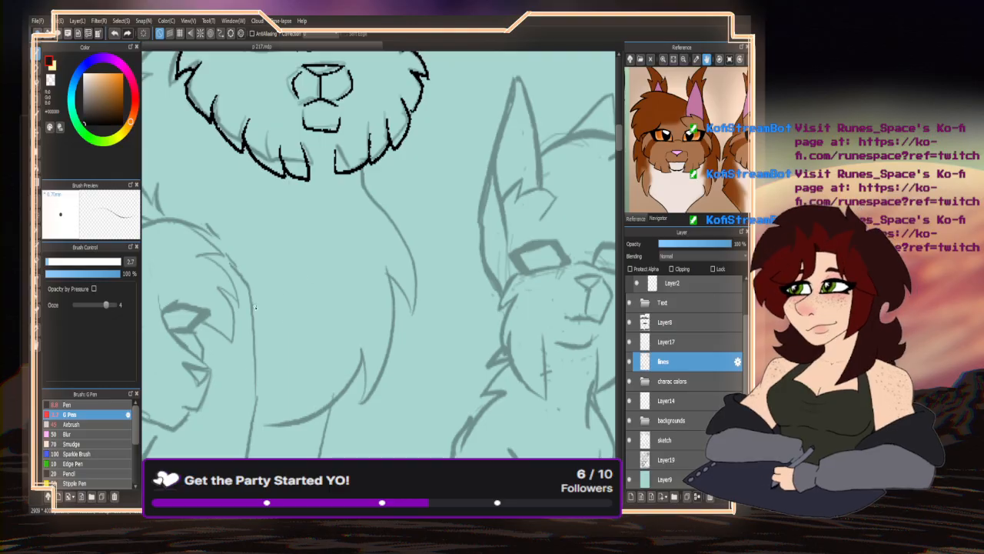
{"action": "scroll", "coordinate": [358, 175], "scroll_direction": "up", "scroll_amount": 1}
{"action": "mouse_move", "coordinate": [361, 171]}
{"action": "left_mouse_down"}
{"action": "mouse_move", "coordinate": [369, 201]}
{"action": "mouse_move", "coordinate": [432, 296]}
{"action": "mouse_move", "coordinate": [399, 334]}
{"action": "left_mouse_up"}
{"action": "scroll", "coordinate": [400, 334], "scroll_direction": "down", "scroll_amount": 3}
{"action": "scroll", "coordinate": [400, 334], "scroll_direction": "up", "scroll_amount": 3}
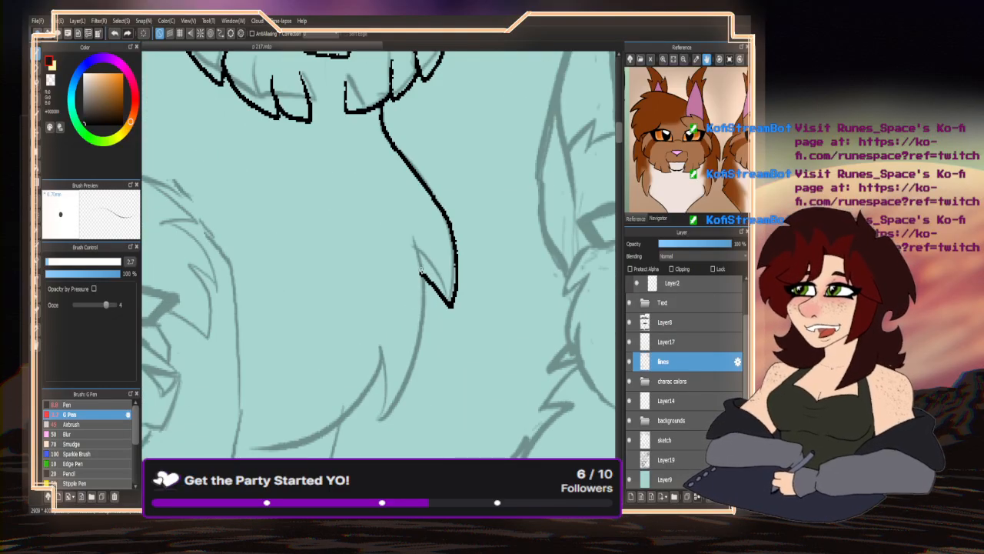
{"action": "mouse_move", "coordinate": [416, 243]}
{"action": "left_mouse_down"}
{"action": "mouse_move", "coordinate": [423, 273]}
{"action": "mouse_move", "coordinate": [374, 425]}
{"action": "mouse_move", "coordinate": [388, 332]}
{"action": "left_mouse_up"}
- Ink the second chest fur tuft and the curved lower edge of the chest fluff
{"action": "scroll", "coordinate": [376, 421], "scroll_direction": "up", "scroll_amount": 2}
{"action": "scroll", "coordinate": [416, 306], "scroll_direction": "down", "scroll_amount": 2}
{"action": "mouse_move", "coordinate": [422, 269]}
{"action": "left_mouse_down"}
{"action": "mouse_move", "coordinate": [399, 314]}
{"action": "mouse_move", "coordinate": [297, 358]}
{"action": "left_mouse_up"}
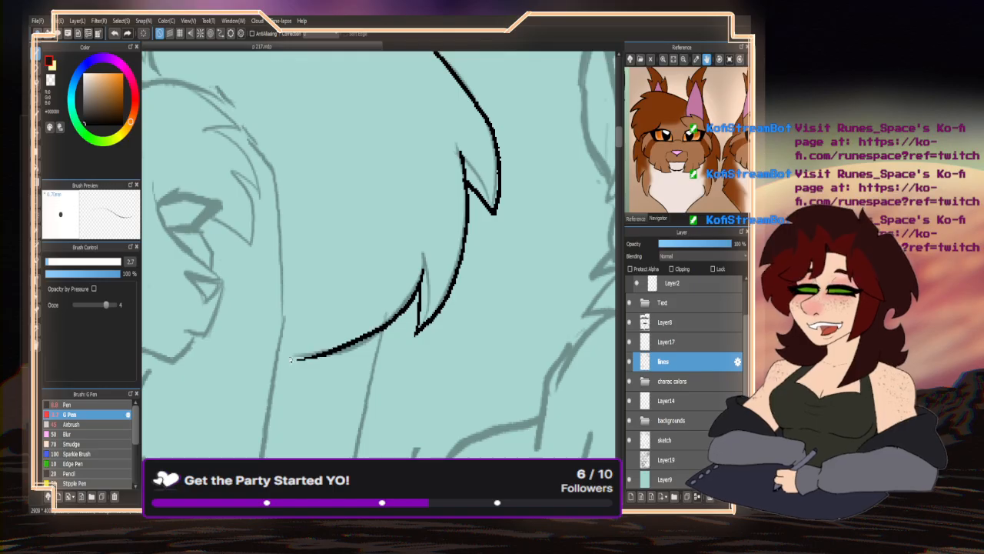
{"action": "scroll", "coordinate": [330, 348], "scroll_direction": "down", "scroll_amount": 3}
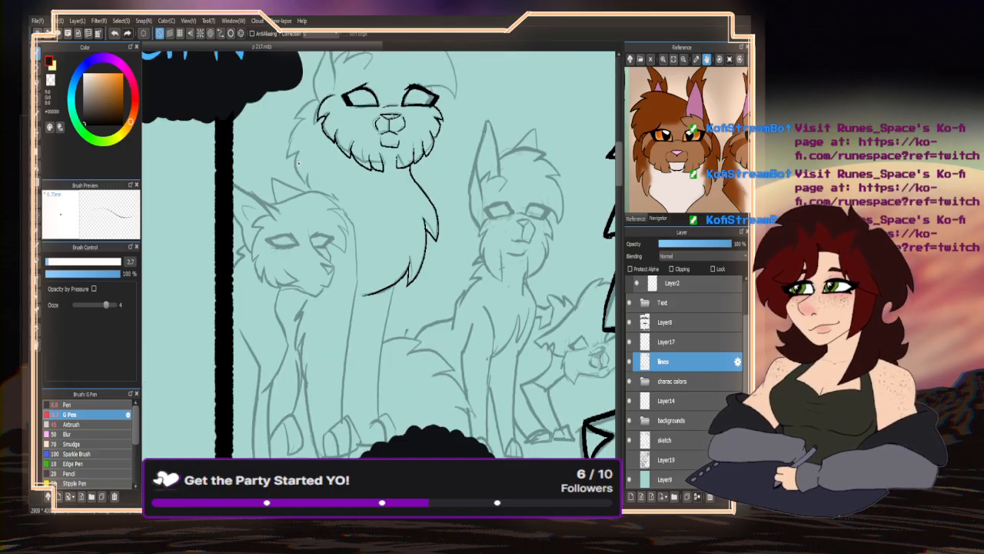
{"action": "scroll", "coordinate": [298, 161], "scroll_direction": "up", "scroll_amount": 3}
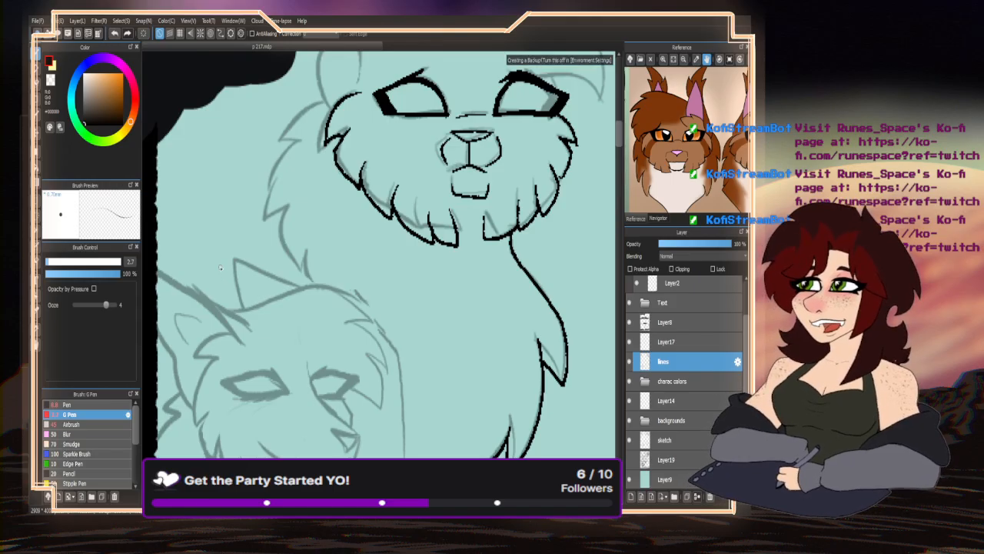
- Erase the overshooting line ends on the tall cat's chest fur tufts with the G Pen in transparent colour
{"action": "left_click", "coordinate": [50, 81]}
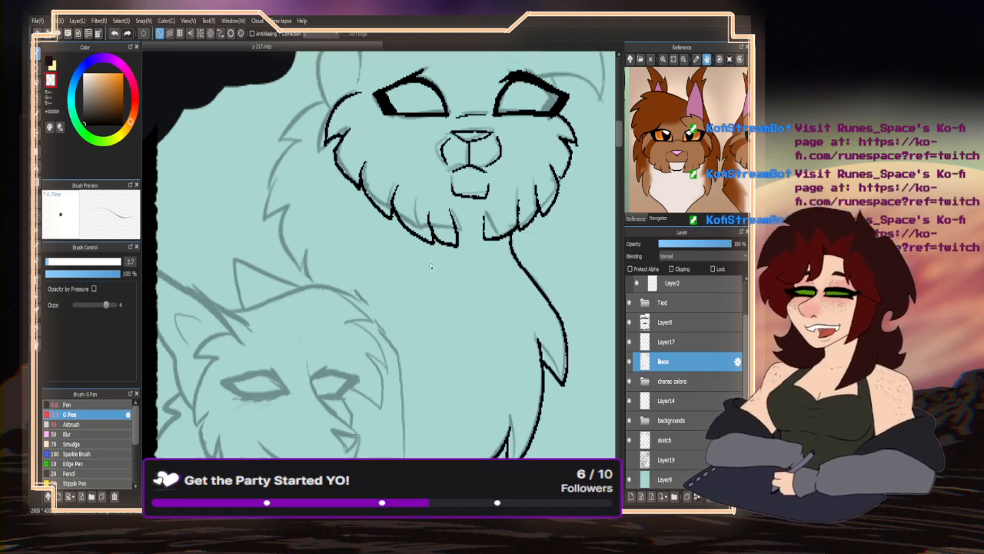
{"action": "scroll", "coordinate": [542, 365], "scroll_direction": "up", "scroll_amount": 4}
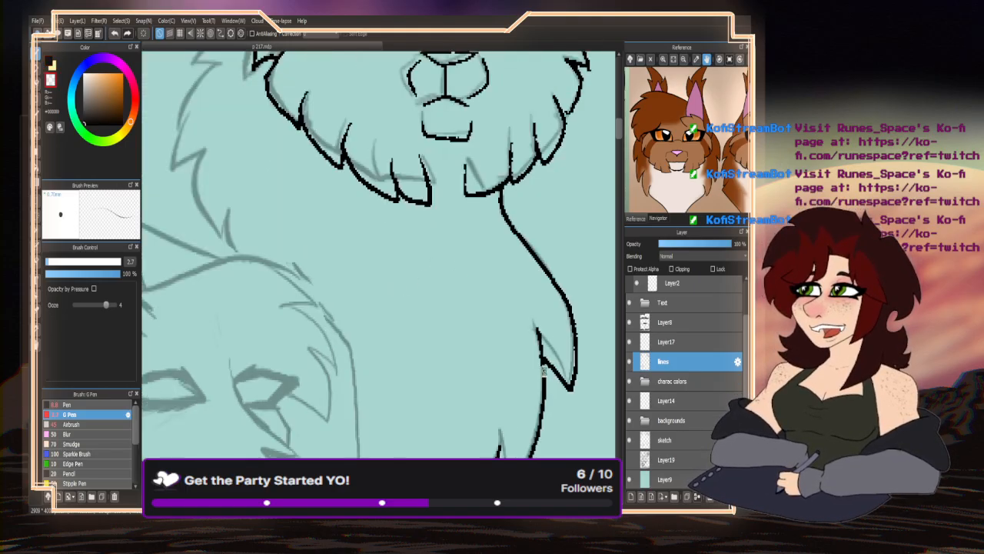
{"action": "left_click_drag", "start_coordinate": [535, 311], "coordinate": [519, 233]}
{"action": "scroll", "coordinate": [504, 203], "scroll_direction": "down", "scroll_amount": 3}
{"action": "scroll", "coordinate": [510, 223], "scroll_direction": "up", "scroll_amount": 3}
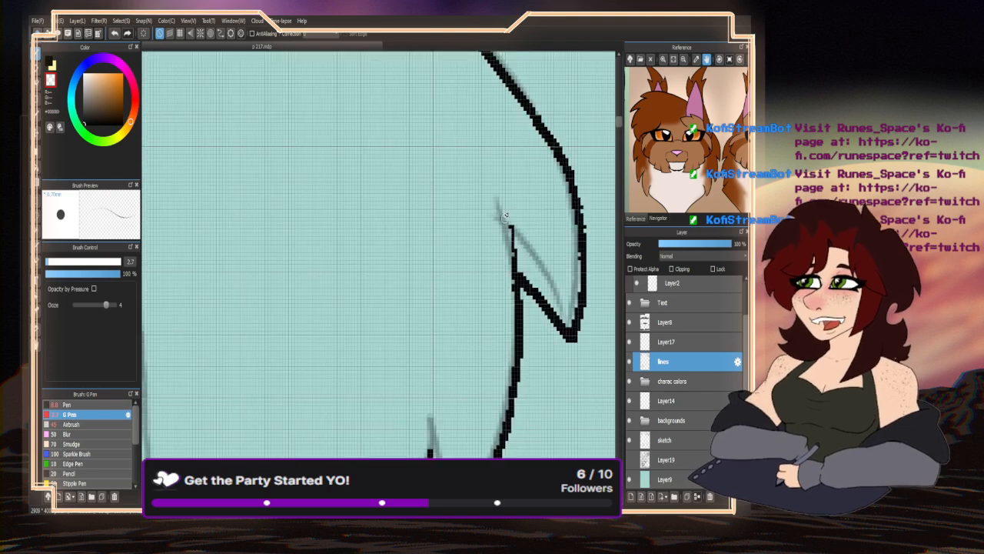
{"action": "scroll", "coordinate": [487, 213], "scroll_direction": "down", "scroll_amount": 3}
{"action": "scroll", "coordinate": [483, 268], "scroll_direction": "up", "scroll_amount": 4}
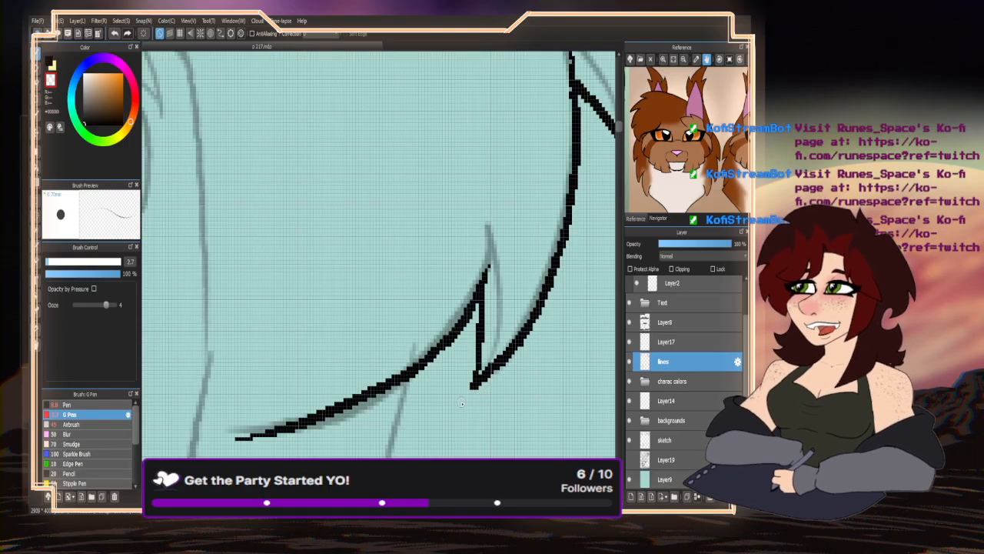
{"action": "scroll", "coordinate": [241, 333], "scroll_direction": "down", "scroll_amount": 6}
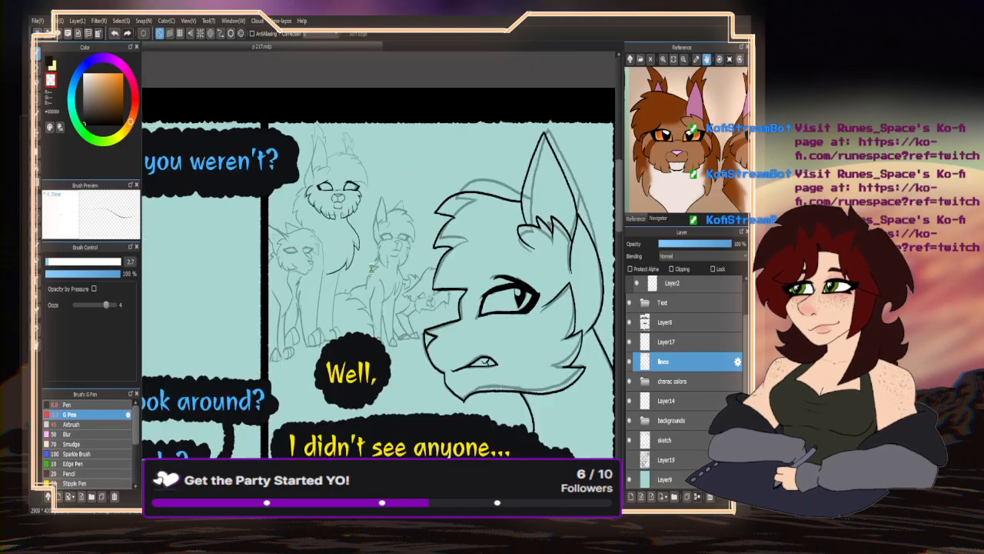
- Ink the tall cat's forehead hair tuft in black over the sketch, below the near ear
{"action": "key", "text": "x"}
{"action": "scroll", "coordinate": [373, 245], "scroll_direction": "up", "scroll_amount": 5}
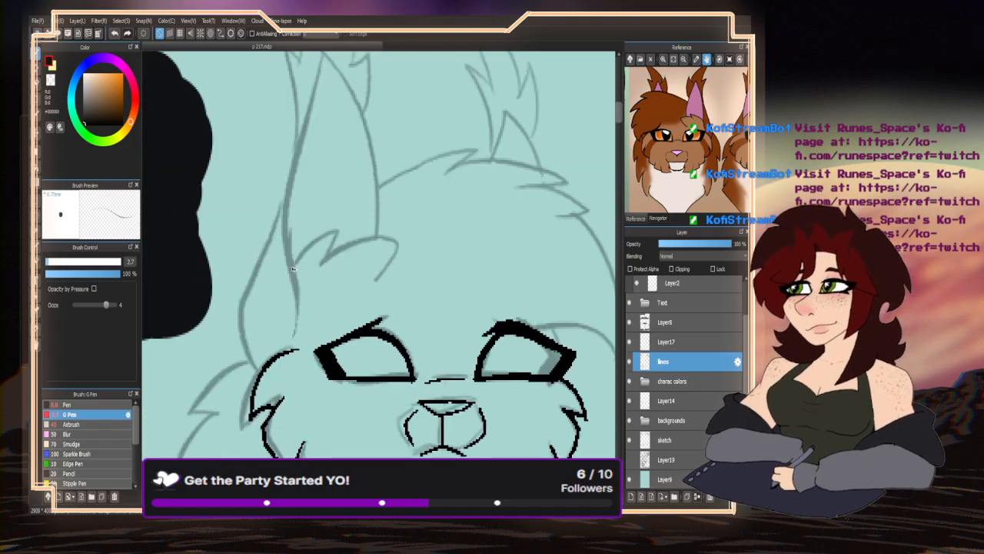
{"action": "mouse_move", "coordinate": [292, 269]}
{"action": "left_mouse_down"}
{"action": "mouse_move", "coordinate": [346, 242]}
{"action": "mouse_move", "coordinate": [378, 280]}
{"action": "left_mouse_up"}
{"action": "scroll", "coordinate": [338, 231], "scroll_direction": "down", "scroll_amount": 2}
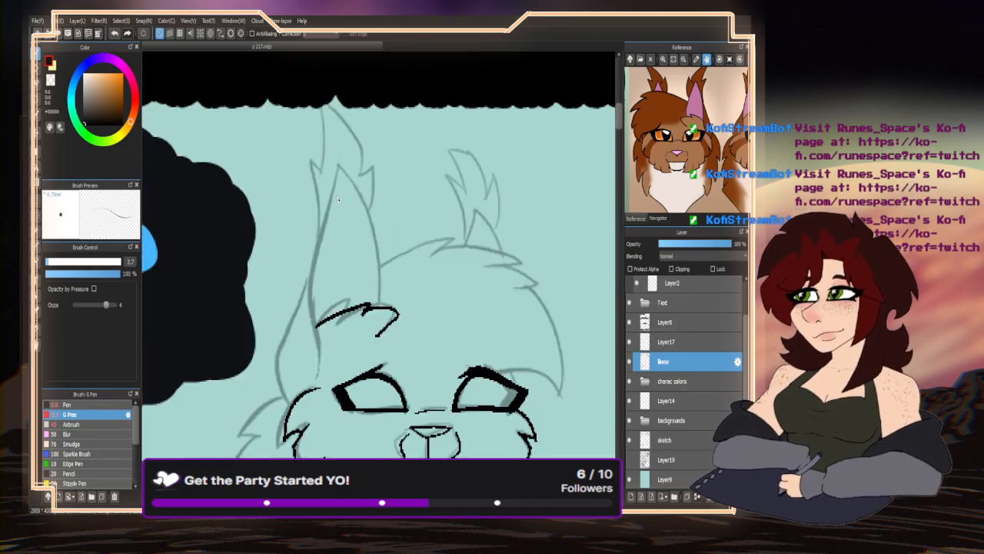
{"action": "left_click_drag", "start_coordinate": [381, 296], "coordinate": [340, 165]}
{"action": "key", "text": "ctrl+z"}
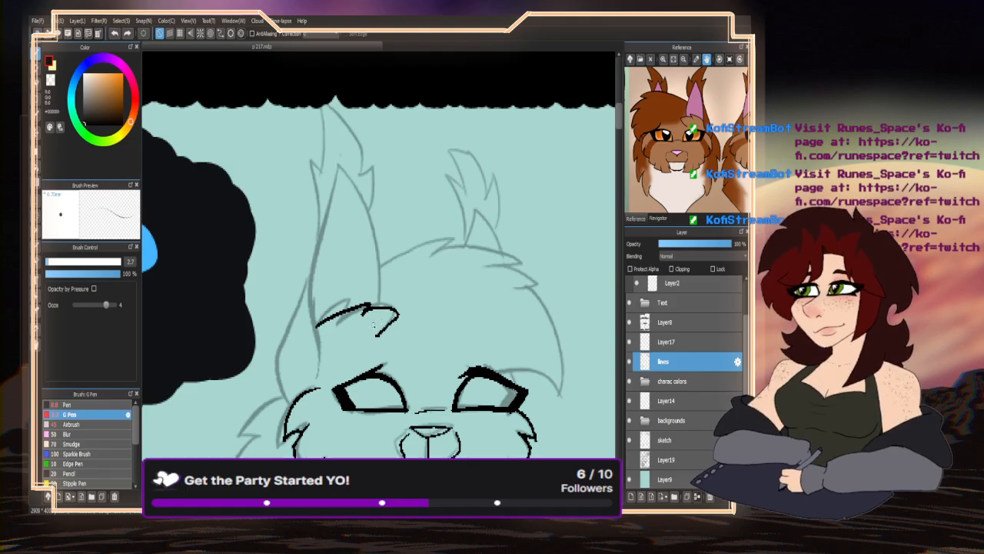
{"action": "key", "text": "ctrl+z"}
- Ink the outline of the tall cat's near ear and the fur tuft at its tip
{"action": "mouse_move", "coordinate": [315, 331]}
{"action": "left_mouse_down"}
{"action": "mouse_move", "coordinate": [369, 301]}
{"action": "mouse_move", "coordinate": [366, 311]}
{"action": "mouse_move", "coordinate": [401, 314]}
{"action": "mouse_move", "coordinate": [389, 332]}
{"action": "mouse_move", "coordinate": [371, 231]}
{"action": "mouse_move", "coordinate": [340, 163]}
{"action": "mouse_move", "coordinate": [269, 373]}
{"action": "mouse_move", "coordinate": [292, 406]}
{"action": "left_mouse_up"}
{"action": "left_click_drag", "start_coordinate": [315, 369], "coordinate": [306, 263]}
{"action": "mouse_move", "coordinate": [368, 218]}
{"action": "left_mouse_down"}
{"action": "mouse_move", "coordinate": [370, 151]}
{"action": "mouse_move", "coordinate": [361, 159]}
{"action": "mouse_move", "coordinate": [328, 102]}
{"action": "left_mouse_up"}
{"action": "left_click_drag", "start_coordinate": [319, 218], "coordinate": [315, 104]}
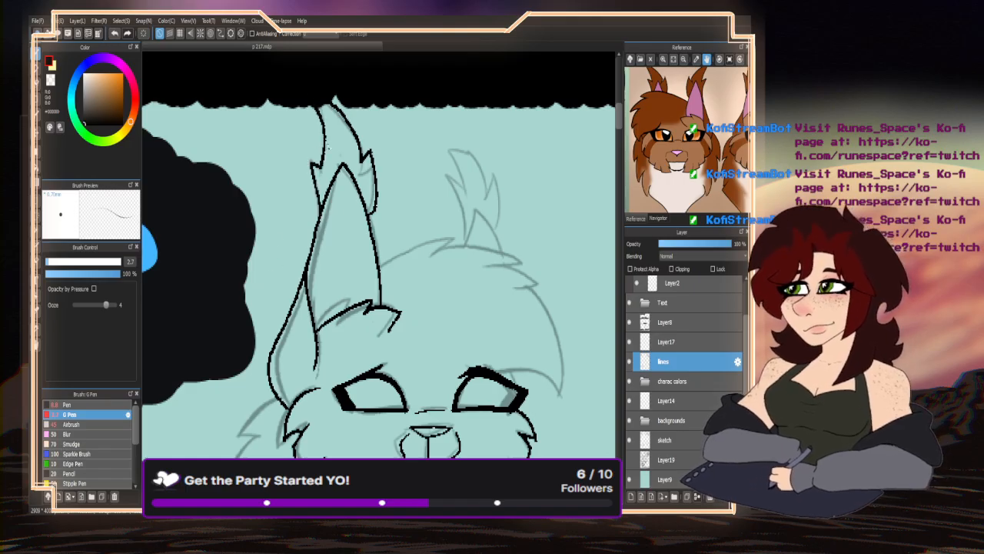
- Ink the jagged hair outline over the crown of the tall cat's head and down to the hair beside the far eye
{"action": "scroll", "coordinate": [328, 146], "scroll_direction": "down", "scroll_amount": 3}
{"action": "scroll", "coordinate": [314, 215], "scroll_direction": "up", "scroll_amount": 4}
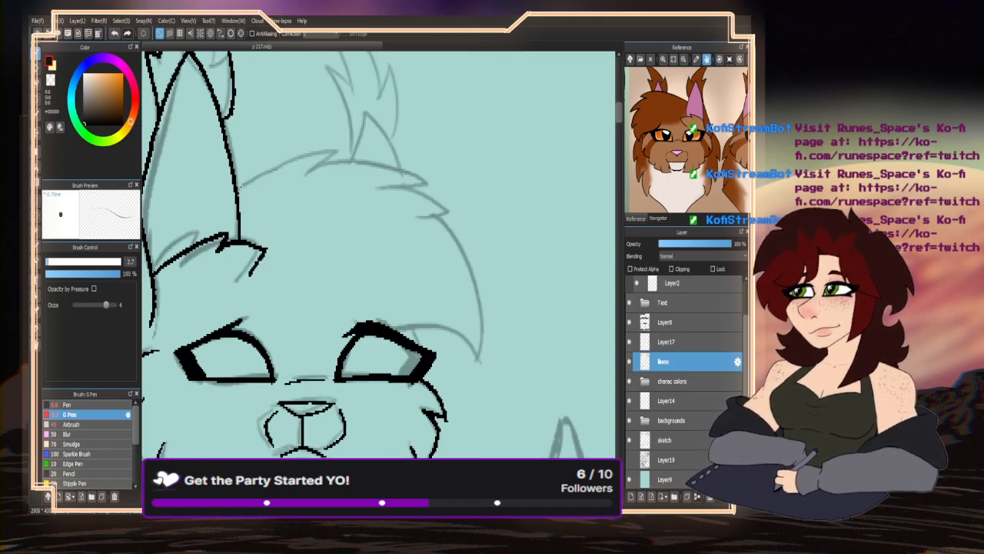
{"action": "mouse_move", "coordinate": [238, 187]}
{"action": "left_mouse_down"}
{"action": "mouse_move", "coordinate": [292, 165]}
{"action": "mouse_move", "coordinate": [380, 157]}
{"action": "mouse_move", "coordinate": [377, 168]}
{"action": "mouse_move", "coordinate": [422, 181]}
{"action": "mouse_move", "coordinate": [404, 196]}
{"action": "mouse_move", "coordinate": [462, 240]}
{"action": "left_mouse_up"}
{"action": "mouse_move", "coordinate": [434, 242]}
{"action": "left_mouse_down"}
{"action": "mouse_move", "coordinate": [470, 274]}
{"action": "mouse_move", "coordinate": [475, 362]}
{"action": "left_mouse_up"}
{"action": "left_click_drag", "start_coordinate": [374, 306], "coordinate": [397, 336]}
{"action": "mouse_move", "coordinate": [421, 346]}
{"action": "left_mouse_down"}
{"action": "mouse_move", "coordinate": [482, 367]}
{"action": "mouse_move", "coordinate": [488, 339]}
{"action": "mouse_move", "coordinate": [490, 246]}
{"action": "mouse_move", "coordinate": [432, 140]}
{"action": "left_mouse_up"}
- Erase the doubled inner line and rough edges along the hair curve beside the tall cat's far eye
{"action": "scroll", "coordinate": [479, 361], "scroll_direction": "up", "scroll_amount": 2}
{"action": "key", "text": "x"}
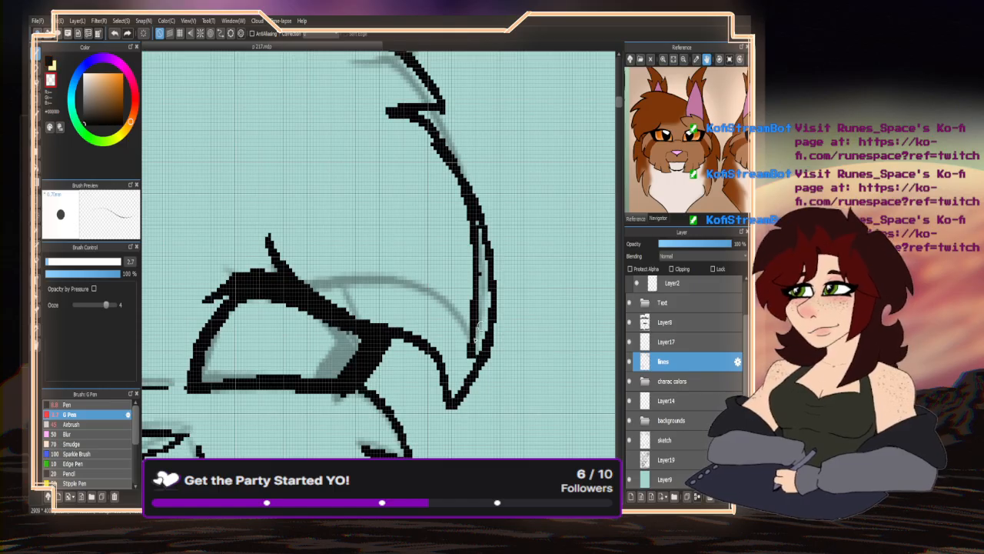
{"action": "mouse_move", "coordinate": [477, 327]}
{"action": "left_mouse_down"}
{"action": "mouse_move", "coordinate": [472, 346]}
{"action": "mouse_move", "coordinate": [469, 217]}
{"action": "mouse_move", "coordinate": [440, 169]}
{"action": "left_mouse_up"}
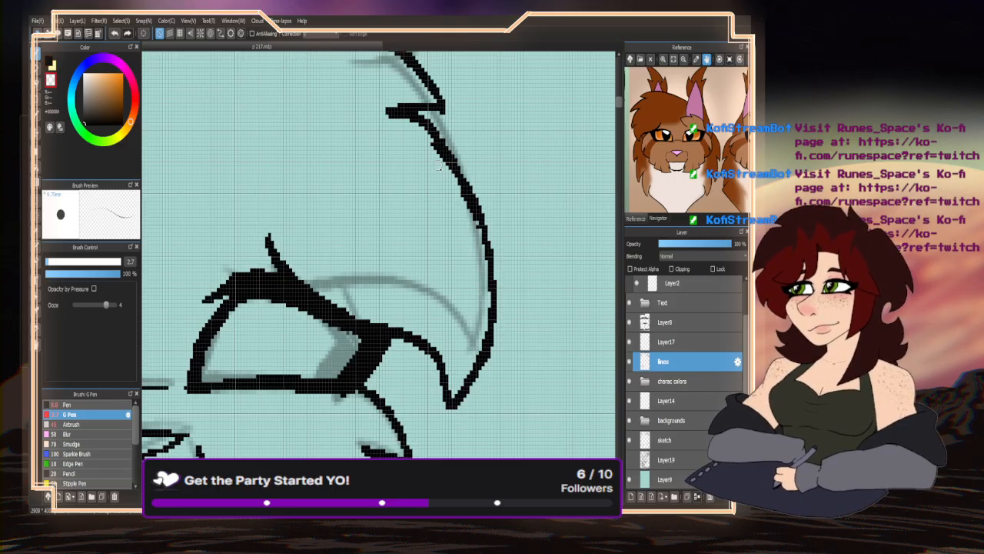
{"action": "left_click_drag", "start_coordinate": [410, 122], "coordinate": [389, 112]}
{"action": "scroll", "coordinate": [432, 201], "scroll_direction": "down", "scroll_amount": 5}
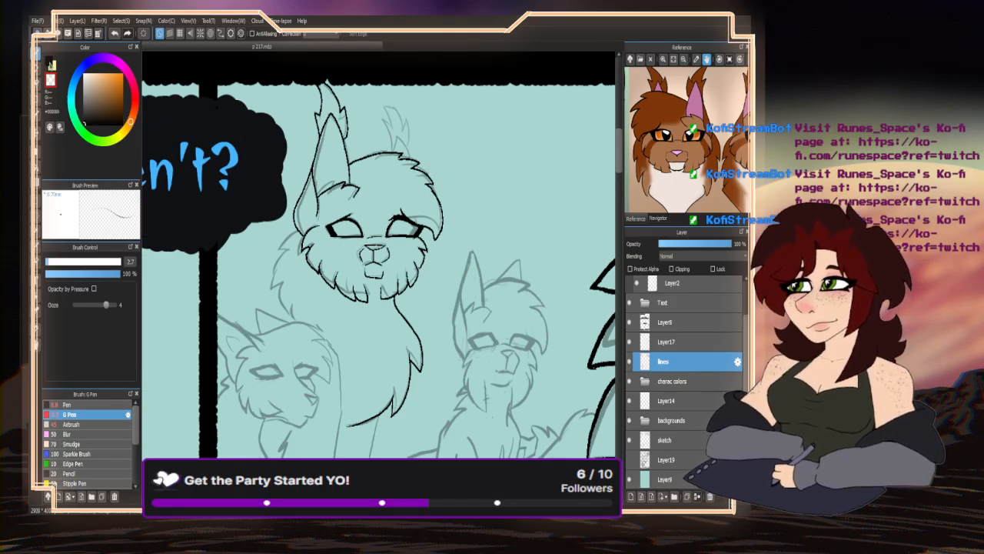
- Ink the tall cat's small far ear in black as a pointed shape above the crown
{"action": "key", "text": "x"}
{"action": "scroll", "coordinate": [371, 156], "scroll_direction": "up", "scroll_amount": 5}
{"action": "mouse_move", "coordinate": [415, 163]}
{"action": "left_mouse_down"}
{"action": "mouse_move", "coordinate": [401, 117]}
{"action": "mouse_move", "coordinate": [356, 164]}
{"action": "left_mouse_up"}
{"action": "scroll", "coordinate": [434, 179], "scroll_direction": "down", "scroll_amount": 2}
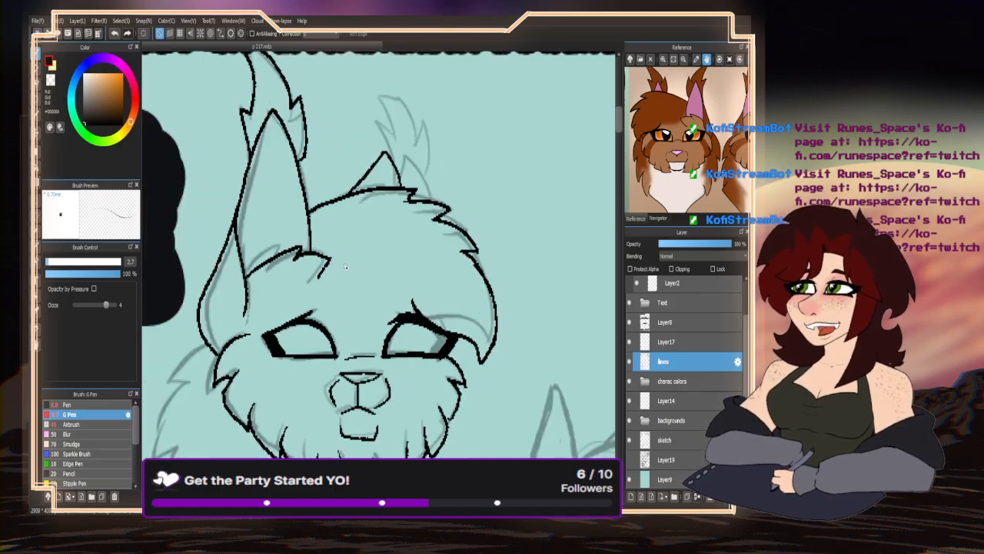
- Ink the jagged fur tuft on the tip of the tall cat's far ear
{"action": "scroll", "coordinate": [415, 200], "scroll_direction": "up", "scroll_amount": 4}
{"action": "mouse_move", "coordinate": [389, 243]}
{"action": "left_mouse_down"}
{"action": "mouse_move", "coordinate": [405, 206]}
{"action": "mouse_move", "coordinate": [390, 178]}
{"action": "left_mouse_up"}
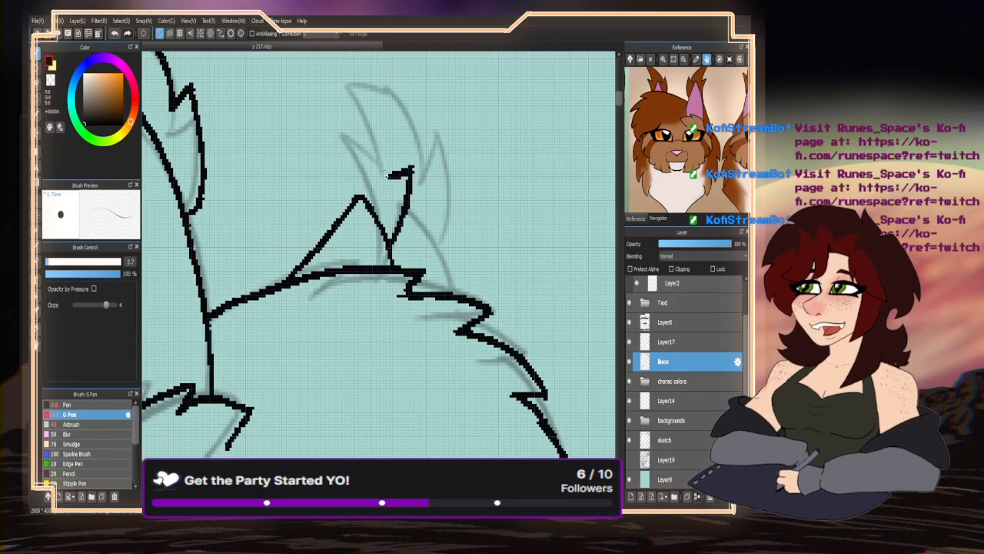
{"action": "scroll", "coordinate": [392, 178], "scroll_direction": "down", "scroll_amount": 3}
{"action": "scroll", "coordinate": [392, 184], "scroll_direction": "up", "scroll_amount": 3}
{"action": "mouse_move", "coordinate": [399, 222]}
{"action": "left_mouse_down"}
{"action": "mouse_move", "coordinate": [416, 187]}
{"action": "mouse_move", "coordinate": [382, 112]}
{"action": "mouse_move", "coordinate": [345, 81]}
{"action": "mouse_move", "coordinate": [363, 176]}
{"action": "left_mouse_up"}
{"action": "scroll", "coordinate": [358, 162], "scroll_direction": "up", "scroll_amount": 1}
{"action": "scroll", "coordinate": [367, 132], "scroll_direction": "down", "scroll_amount": 2}
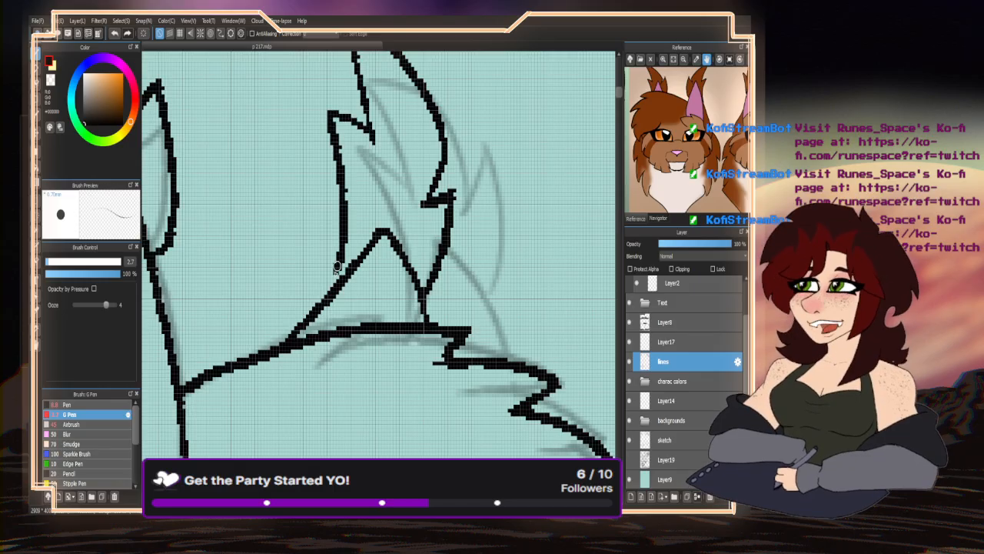
{"action": "scroll", "coordinate": [339, 227], "scroll_direction": "down", "scroll_amount": 4}
{"action": "scroll", "coordinate": [339, 300], "scroll_direction": "up", "scroll_amount": 5}
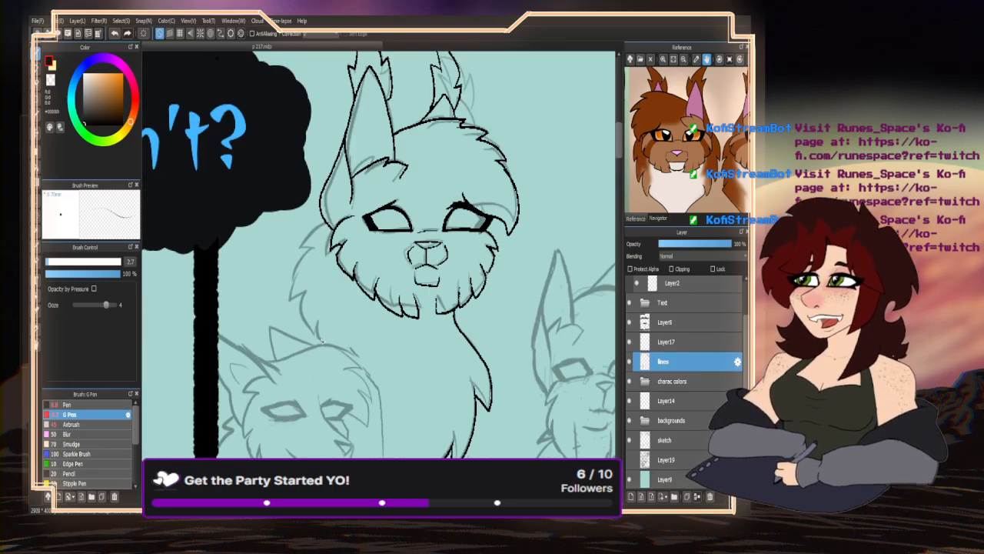
- Ink the jagged neck and shoulder fur behind the tall cat's cheek, down to the smaller cat's head
{"action": "mouse_move", "coordinate": [335, 214]}
{"action": "left_mouse_down"}
{"action": "mouse_move", "coordinate": [296, 231]}
{"action": "mouse_move", "coordinate": [271, 271]}
{"action": "mouse_move", "coordinate": [246, 381]}
{"action": "mouse_move", "coordinate": [281, 377]}
{"action": "left_mouse_up"}
{"action": "scroll", "coordinate": [281, 377], "scroll_direction": "down", "scroll_amount": 5}
{"action": "scroll", "coordinate": [302, 269], "scroll_direction": "up", "scroll_amount": 4}
{"action": "scroll", "coordinate": [301, 269], "scroll_direction": "up", "scroll_amount": 1}
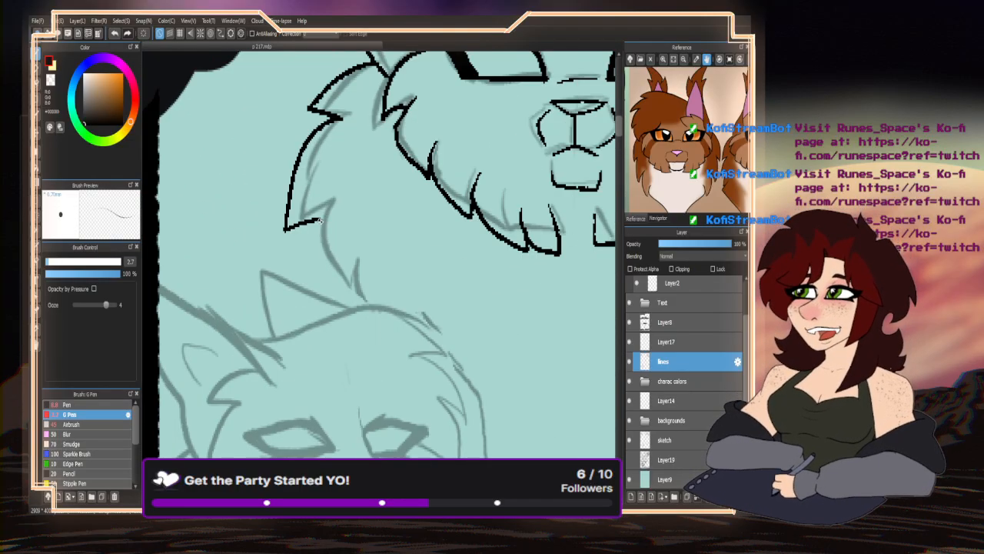
{"action": "mouse_move", "coordinate": [320, 222]}
{"action": "left_mouse_down"}
{"action": "mouse_move", "coordinate": [319, 270]}
{"action": "mouse_move", "coordinate": [338, 318]}
{"action": "left_mouse_up"}
{"action": "scroll", "coordinate": [332, 231], "scroll_direction": "down", "scroll_amount": 4}
{"action": "scroll", "coordinate": [281, 287], "scroll_direction": "down", "scroll_amount": 3}
- Ink the tall cat's front leg line from the chest fur down to the paw beside the "Well," bubble
{"action": "scroll", "coordinate": [408, 290], "scroll_direction": "up", "scroll_amount": 6}
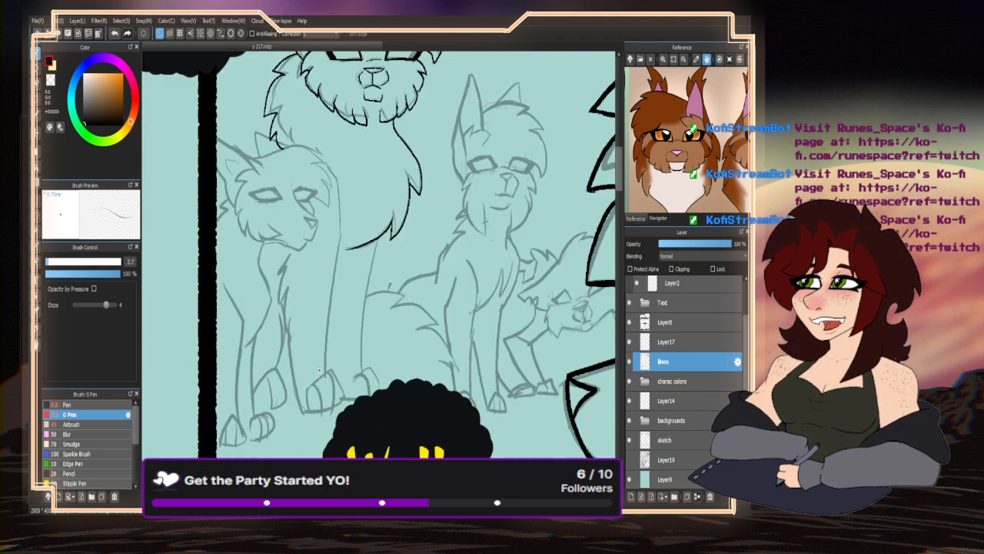
{"action": "mouse_move", "coordinate": [392, 117]}
{"action": "left_mouse_down"}
{"action": "mouse_move", "coordinate": [364, 225]}
{"action": "mouse_move", "coordinate": [350, 372]}
{"action": "left_mouse_up"}
{"action": "scroll", "coordinate": [316, 236], "scroll_direction": "down", "scroll_amount": 3}
{"action": "scroll", "coordinate": [338, 307], "scroll_direction": "up", "scroll_amount": 3}
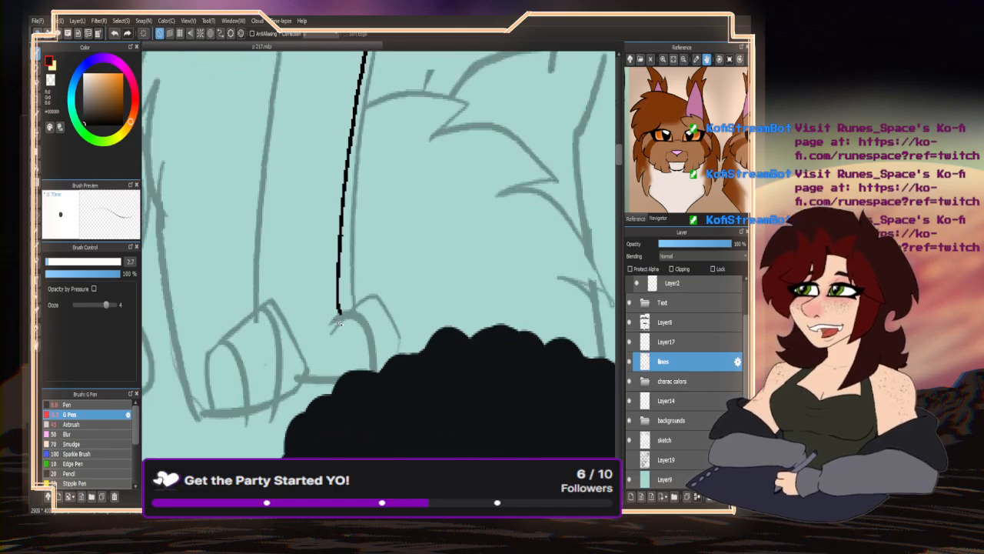
- Ink the top, toe and base line of the tall cat's paw beside the "Well," speech bubble
{"action": "mouse_move", "coordinate": [322, 316]}
{"action": "left_mouse_down"}
{"action": "mouse_move", "coordinate": [369, 305]}
{"action": "mouse_move", "coordinate": [391, 344]}
{"action": "left_mouse_up"}
{"action": "mouse_move", "coordinate": [332, 331]}
{"action": "left_mouse_down"}
{"action": "mouse_move", "coordinate": [361, 328]}
{"action": "mouse_move", "coordinate": [374, 370]}
{"action": "left_mouse_up"}
{"action": "left_click_drag", "start_coordinate": [300, 380], "coordinate": [340, 378]}
{"action": "scroll", "coordinate": [430, 319], "scroll_direction": "down", "scroll_amount": 1}
{"action": "scroll", "coordinate": [430, 319], "scroll_direction": "down", "scroll_amount": 2}
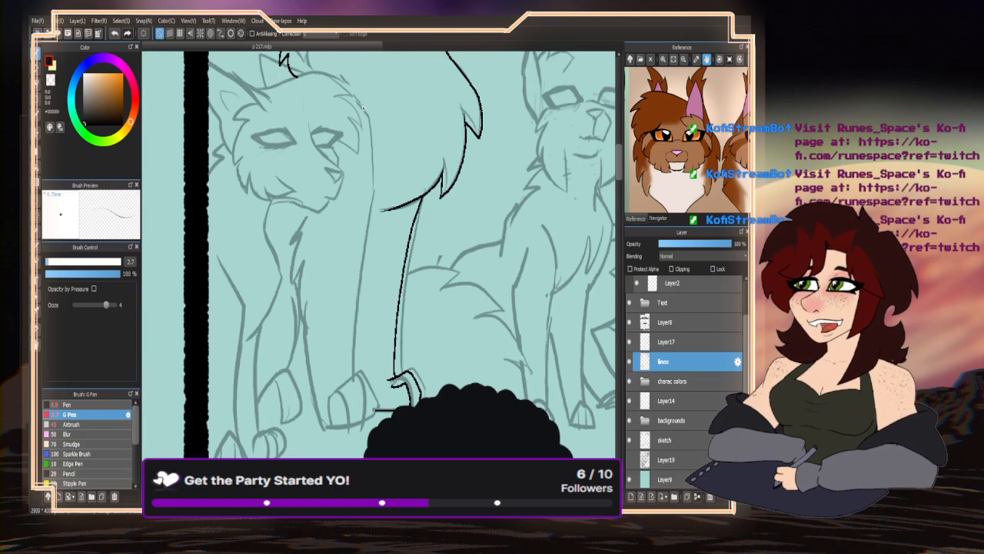
{"action": "mouse_move", "coordinate": [358, 101]}
{"action": "left_mouse_down"}
{"action": "mouse_move", "coordinate": [372, 140]}
{"action": "mouse_move", "coordinate": [373, 209]}
{"action": "mouse_move", "coordinate": [345, 387]}
{"action": "left_mouse_up"}
{"action": "scroll", "coordinate": [345, 388], "scroll_direction": "down", "scroll_amount": 2}
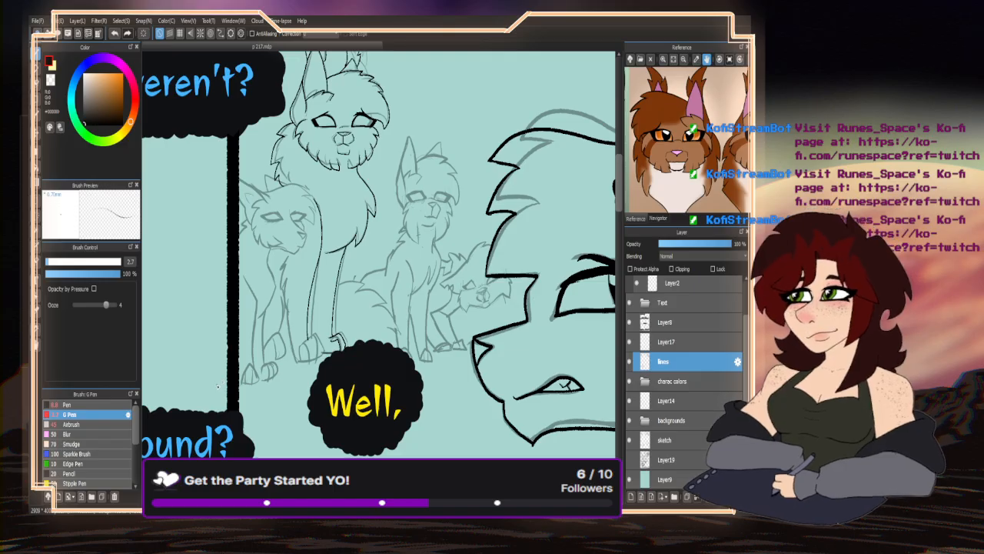
{"action": "key", "text": "ctrl+z"}
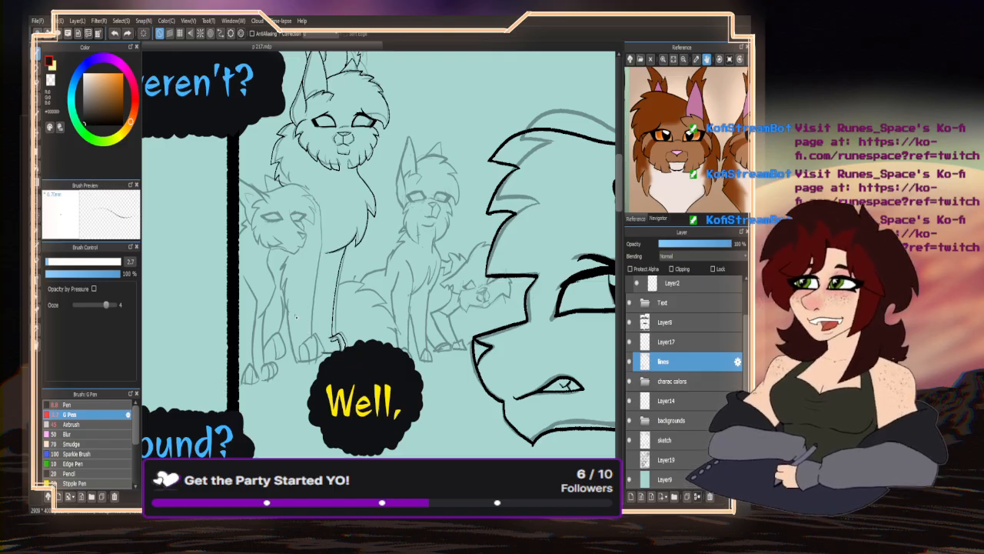
{"action": "key", "text": "ctrl+y"}
- Ink the tall cat's other front leg line from behind the smaller cat's head down to its paw
{"action": "scroll", "coordinate": [297, 348], "scroll_direction": "up", "scroll_amount": 2}
{"action": "scroll", "coordinate": [301, 309], "scroll_direction": "up", "scroll_amount": 3}
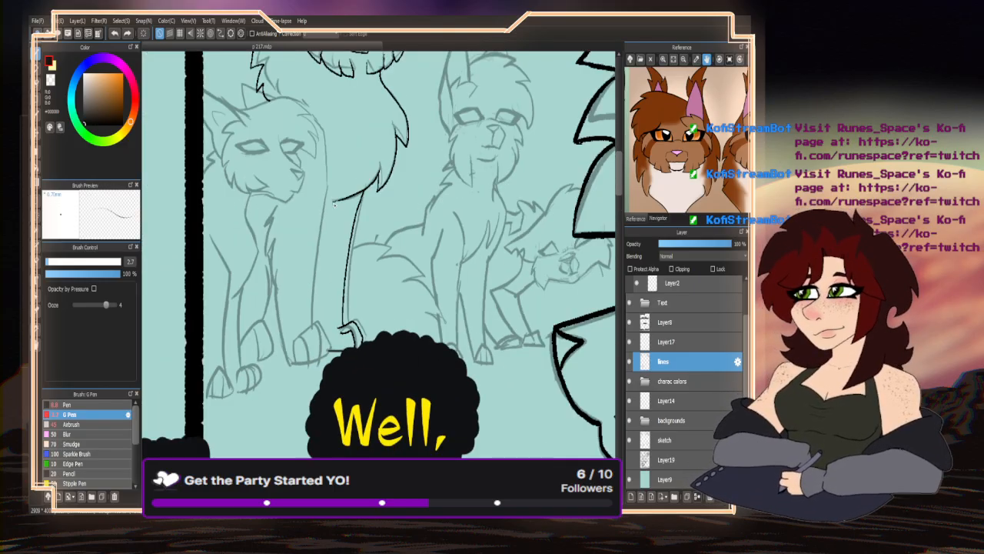
{"action": "mouse_move", "coordinate": [315, 133]}
{"action": "left_mouse_down"}
{"action": "mouse_move", "coordinate": [336, 156]}
{"action": "mouse_move", "coordinate": [345, 196]}
{"action": "mouse_move", "coordinate": [356, 316]}
{"action": "left_mouse_up"}
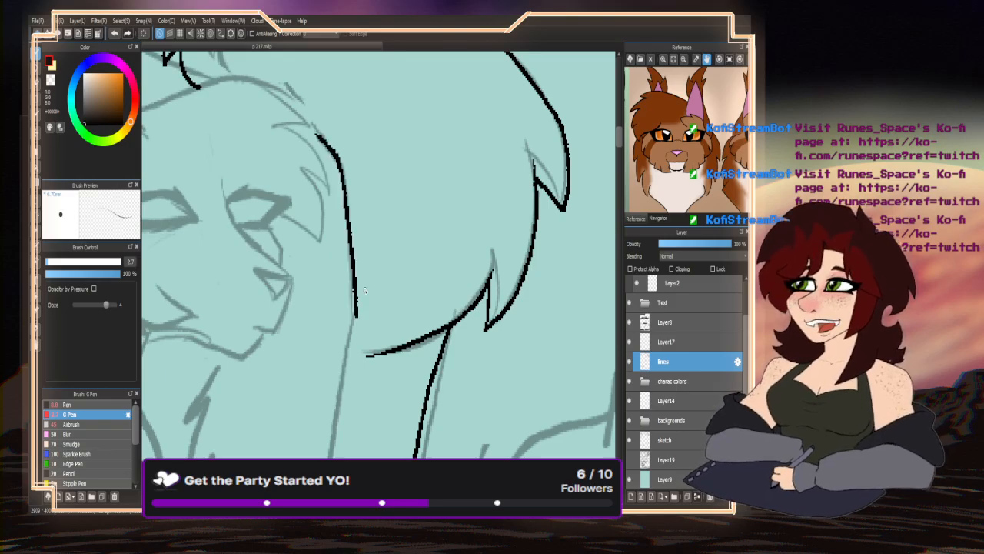
{"action": "scroll", "coordinate": [356, 315], "scroll_direction": "down", "scroll_amount": 3}
{"action": "scroll", "coordinate": [346, 169], "scroll_direction": "up", "scroll_amount": 2}
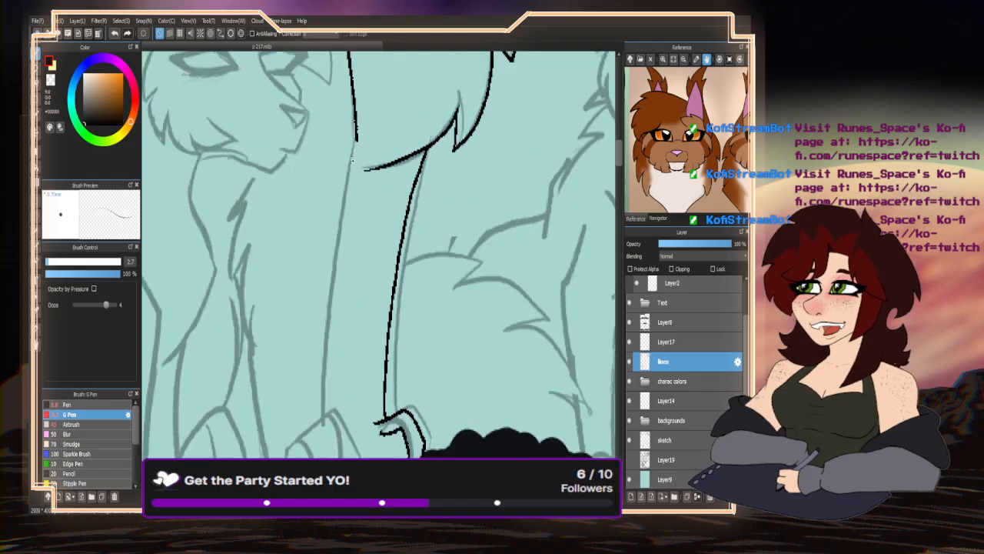
{"action": "left_click_drag", "start_coordinate": [356, 137], "coordinate": [322, 421]}
- Ink the jagged fur down the back of the tall cat's front leg, bringing the reference's leg and paw art into view
{"action": "mouse_move", "coordinate": [252, 181]}
{"action": "left_mouse_down"}
{"action": "mouse_move", "coordinate": [235, 201]}
{"action": "mouse_move", "coordinate": [242, 212]}
{"action": "left_mouse_up"}
{"action": "left_click_drag", "start_coordinate": [671, 156], "coordinate": [673, 85]}
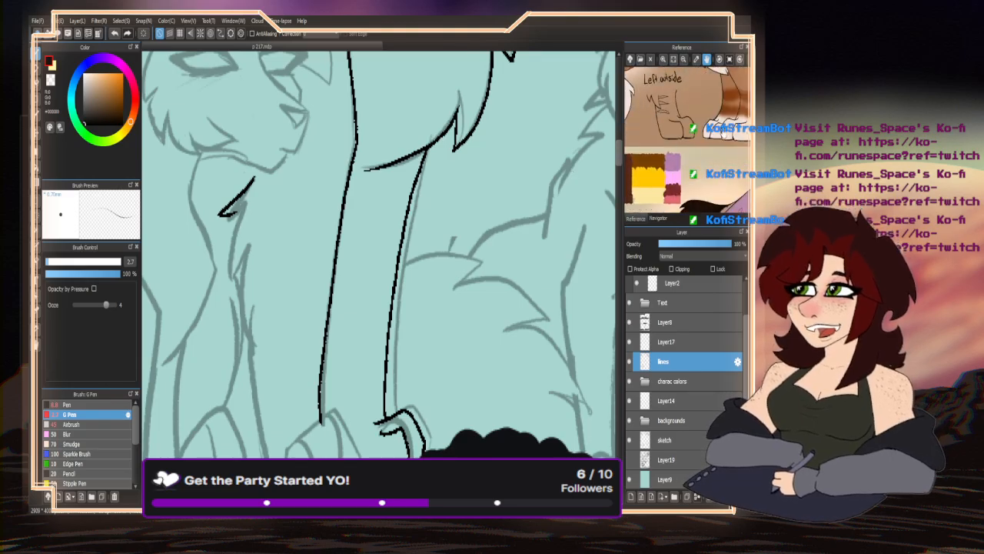
{"action": "left_click_drag", "start_coordinate": [715, 154], "coordinate": [649, 168]}
{"action": "left_click_drag", "start_coordinate": [675, 132], "coordinate": [719, 79]}
{"action": "mouse_move", "coordinate": [238, 215]}
{"action": "left_mouse_down"}
{"action": "mouse_move", "coordinate": [218, 259]}
{"action": "mouse_move", "coordinate": [221, 286]}
{"action": "mouse_move", "coordinate": [245, 335]}
{"action": "mouse_move", "coordinate": [266, 340]}
{"action": "left_mouse_up"}
{"action": "scroll", "coordinate": [267, 170], "scroll_direction": "down", "scroll_amount": 3}
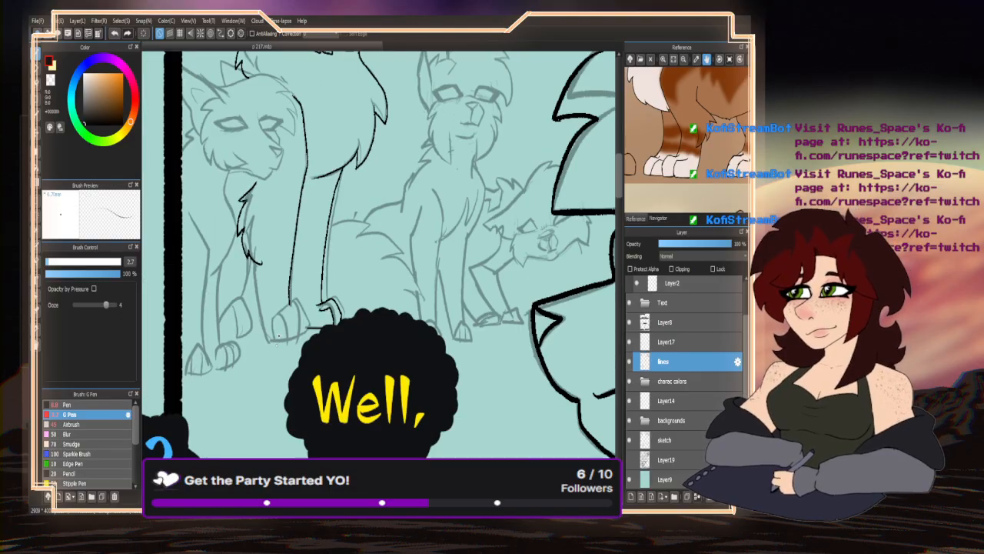
- Ink the back edge of the tall cat's lower front leg and the outline and toes of its paw
{"action": "mouse_move", "coordinate": [224, 147]}
{"action": "left_mouse_down"}
{"action": "mouse_move", "coordinate": [260, 341]}
{"action": "mouse_move", "coordinate": [293, 372]}
{"action": "left_mouse_up"}
{"action": "mouse_move", "coordinate": [290, 273]}
{"action": "left_mouse_down"}
{"action": "mouse_move", "coordinate": [354, 273]}
{"action": "mouse_move", "coordinate": [342, 367]}
{"action": "mouse_move", "coordinate": [320, 366]}
{"action": "left_mouse_up"}
{"action": "mouse_move", "coordinate": [278, 300]}
{"action": "left_mouse_down"}
{"action": "mouse_move", "coordinate": [307, 302]}
{"action": "mouse_move", "coordinate": [320, 371]}
{"action": "mouse_move", "coordinate": [270, 372]}
{"action": "left_mouse_up"}
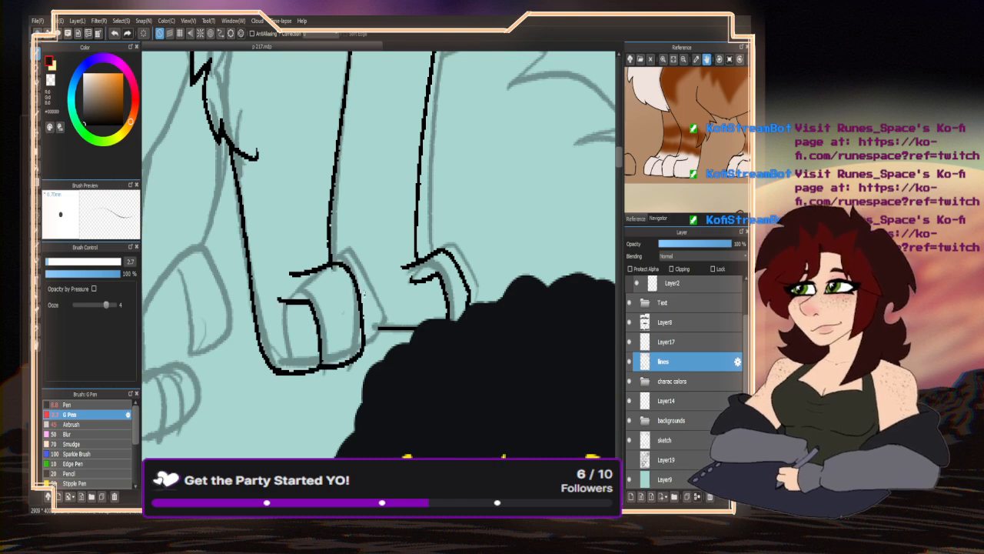
{"action": "mouse_move", "coordinate": [355, 282]}
{"action": "left_mouse_down"}
{"action": "mouse_move", "coordinate": [375, 297]}
{"action": "mouse_move", "coordinate": [362, 352]}
{"action": "left_mouse_up"}
{"action": "scroll", "coordinate": [335, 309], "scroll_direction": "down", "scroll_amount": 3}
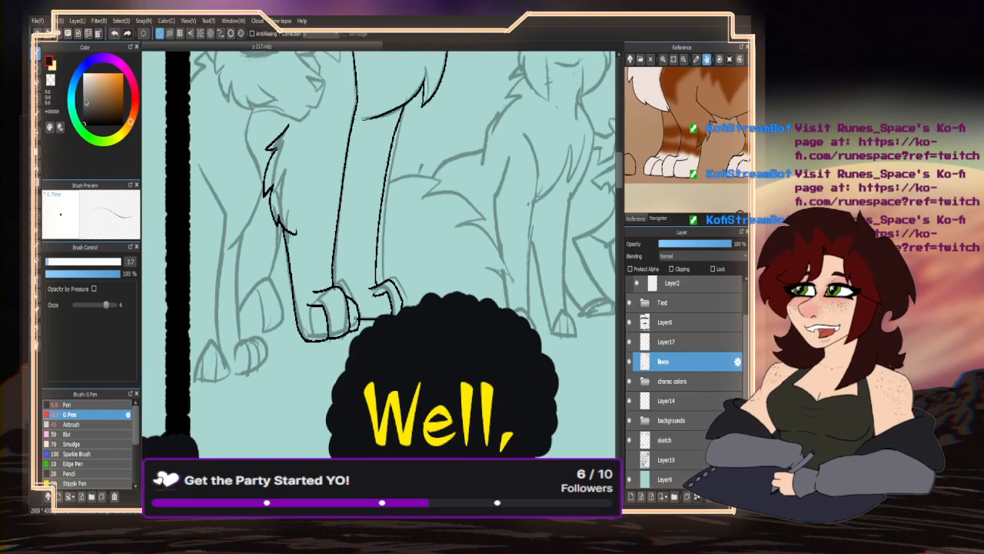
- Erase overlapping and stray line ends around the tall cat's front paw and leg fur with the transparent colour
{"action": "left_click", "coordinate": [51, 80]}
{"action": "scroll", "coordinate": [376, 329], "scroll_direction": "up", "scroll_amount": 3}
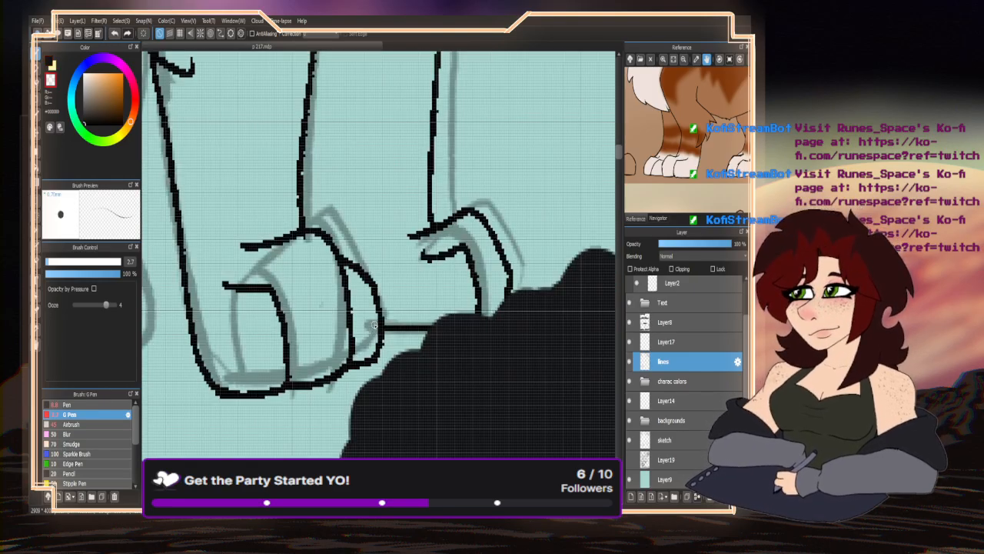
{"action": "scroll", "coordinate": [374, 326], "scroll_direction": "down", "scroll_amount": 3}
{"action": "scroll", "coordinate": [343, 304], "scroll_direction": "up", "scroll_amount": 2}
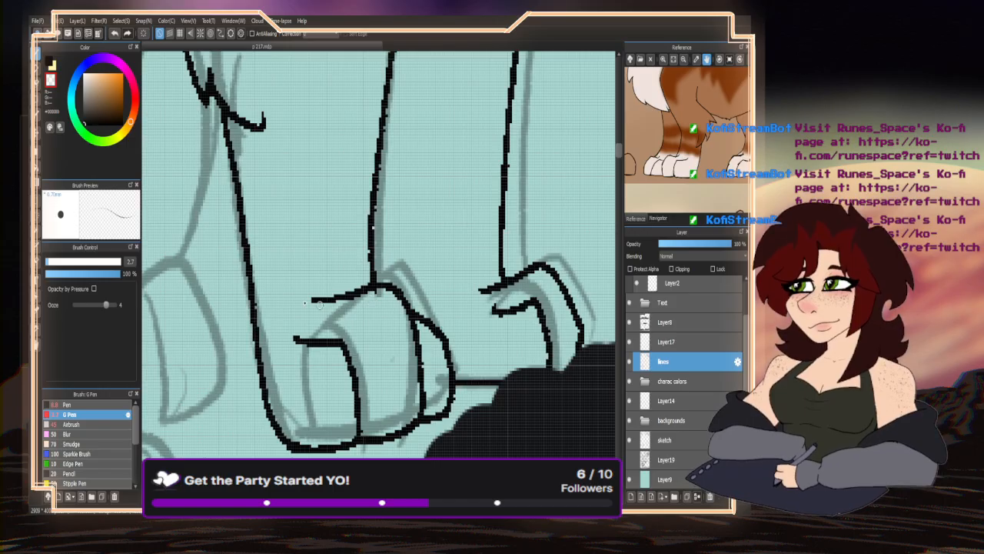
{"action": "scroll", "coordinate": [314, 356], "scroll_direction": "down", "scroll_amount": 4}
{"action": "scroll", "coordinate": [280, 260], "scroll_direction": "up", "scroll_amount": 4}
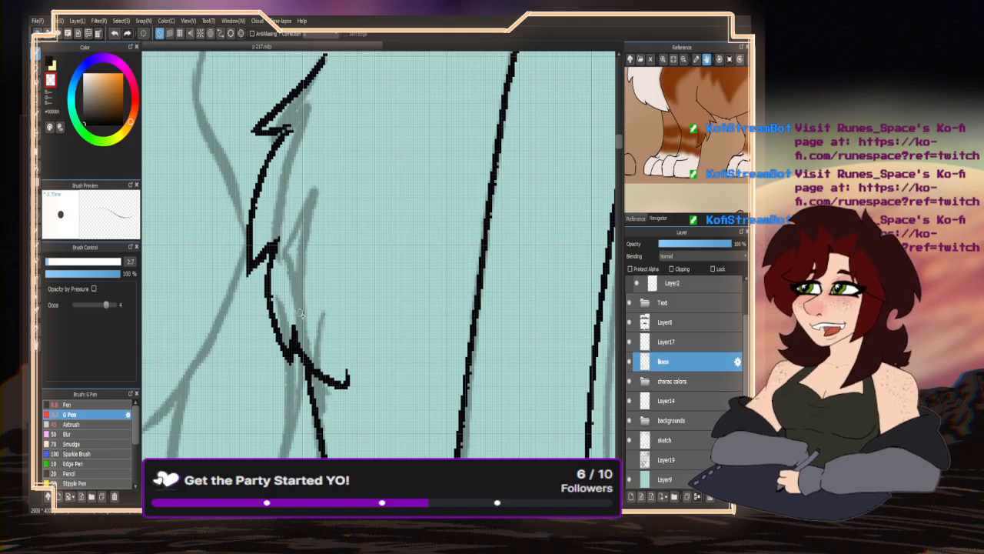
{"action": "scroll", "coordinate": [296, 315], "scroll_direction": "down", "scroll_amount": 4}
{"action": "scroll", "coordinate": [313, 217], "scroll_direction": "up", "scroll_amount": 4}
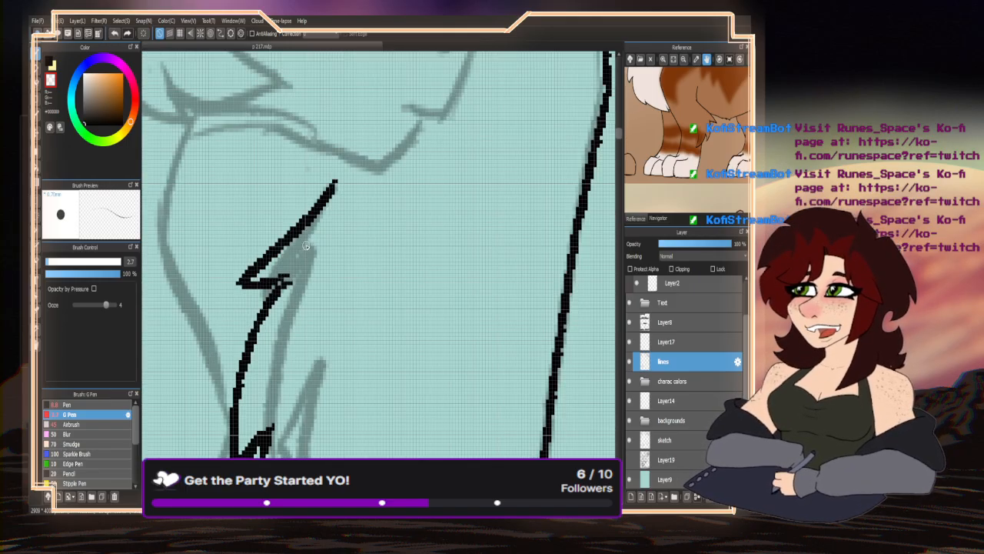
{"action": "scroll", "coordinate": [314, 216], "scroll_direction": "down", "scroll_amount": 2}
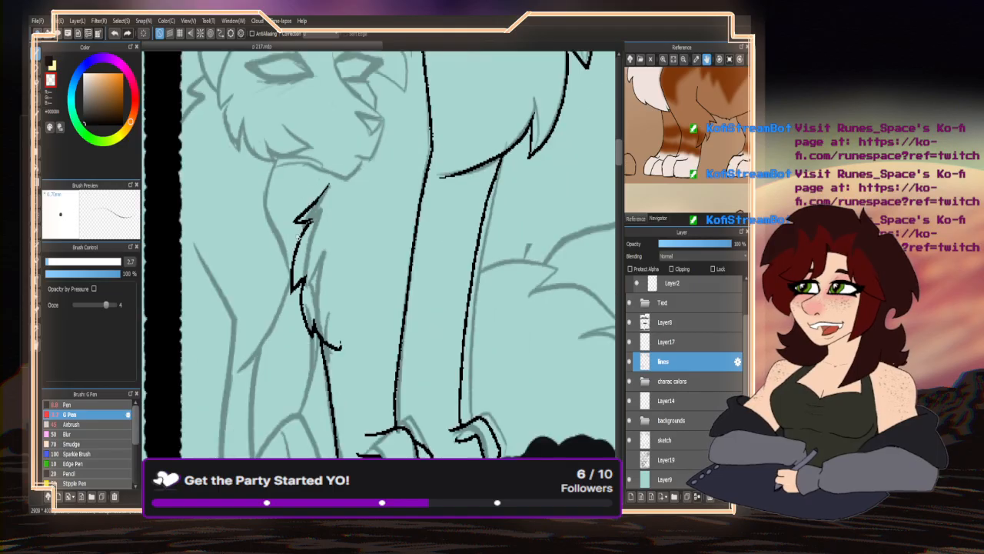
- Ink the tall cat's hind leg line below the jagged leg fur, plus the outline and toes of its hind paw
{"action": "scroll", "coordinate": [332, 348], "scroll_direction": "up", "scroll_amount": 3}
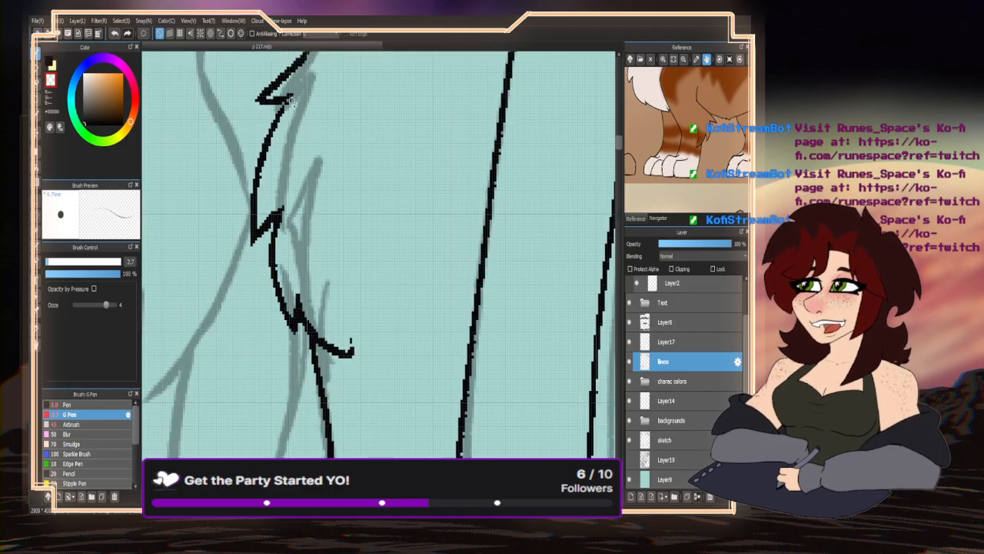
{"action": "scroll", "coordinate": [349, 349], "scroll_direction": "down", "scroll_amount": 4}
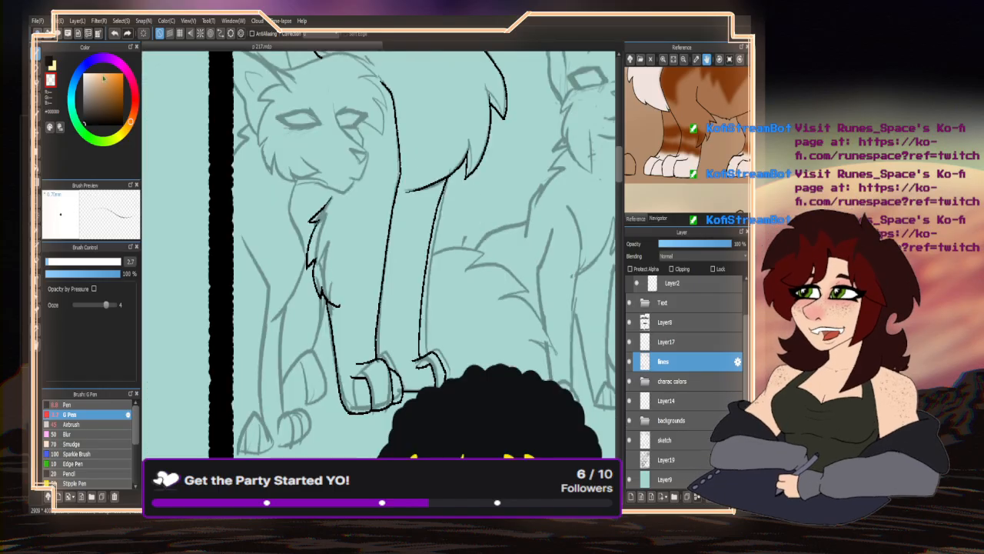
{"action": "scroll", "coordinate": [294, 181], "scroll_direction": "up", "scroll_amount": 2}
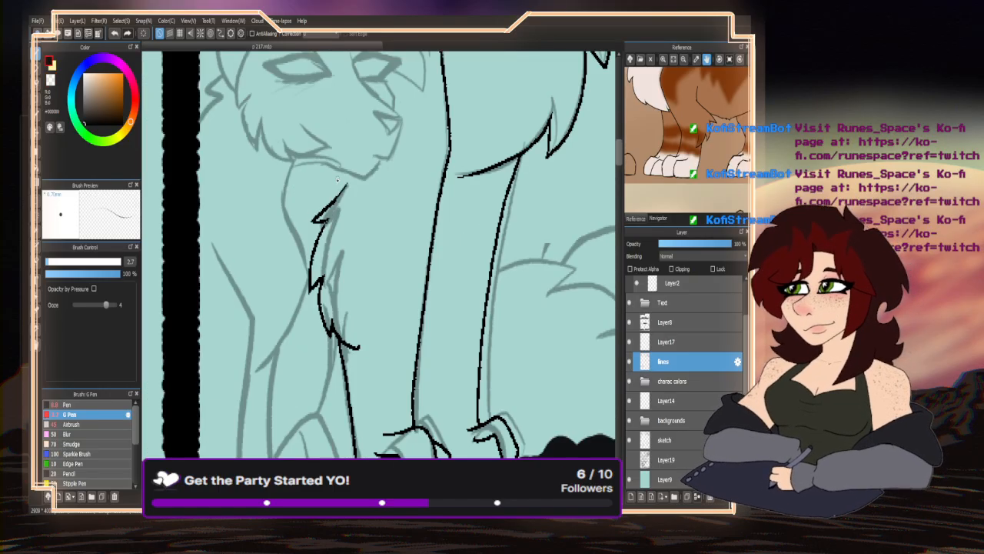
{"action": "scroll", "coordinate": [338, 180], "scroll_direction": "down", "scroll_amount": 1}
{"action": "scroll", "coordinate": [355, 231], "scroll_direction": "up", "scroll_amount": 2}
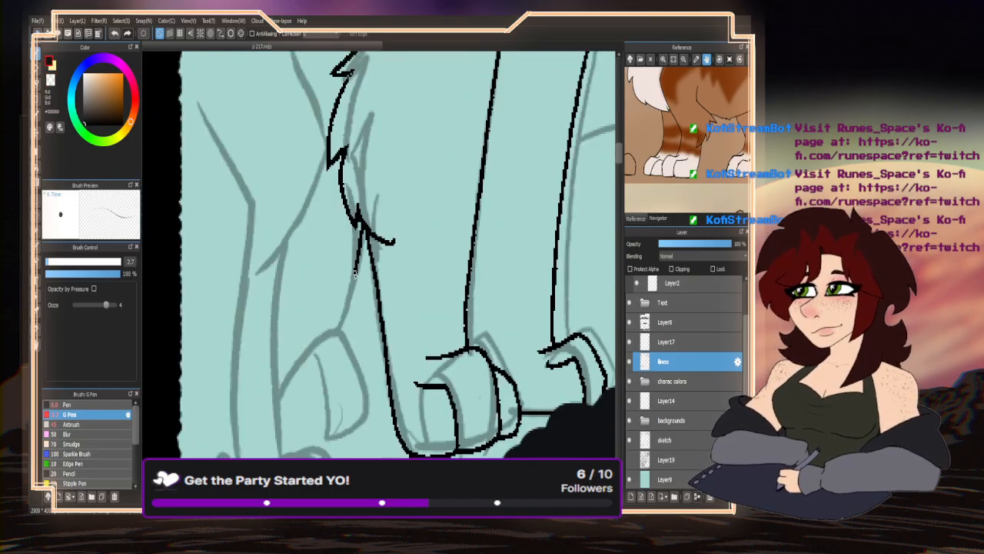
{"action": "left_click_drag", "start_coordinate": [355, 272], "coordinate": [327, 335]}
{"action": "mouse_move", "coordinate": [293, 363]}
{"action": "left_mouse_down"}
{"action": "mouse_move", "coordinate": [338, 332]}
{"action": "mouse_move", "coordinate": [347, 423]}
{"action": "mouse_move", "coordinate": [323, 433]}
{"action": "left_mouse_up"}
{"action": "mouse_move", "coordinate": [344, 339]}
{"action": "left_mouse_down"}
{"action": "mouse_move", "coordinate": [368, 419]}
{"action": "mouse_move", "coordinate": [354, 427]}
{"action": "left_mouse_up"}
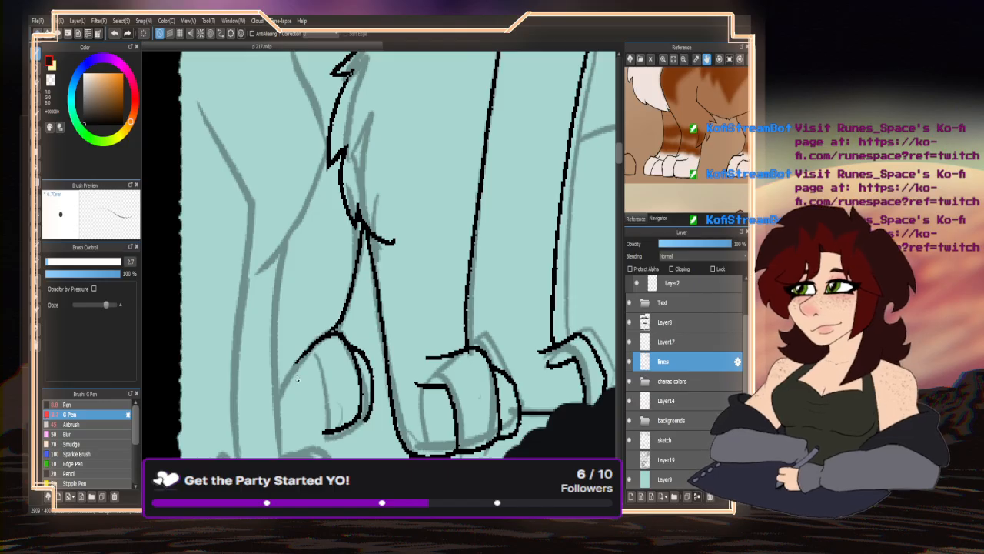
{"action": "mouse_move", "coordinate": [291, 375]}
{"action": "left_mouse_down"}
{"action": "mouse_move", "coordinate": [317, 383]}
{"action": "mouse_move", "coordinate": [323, 429]}
{"action": "mouse_move", "coordinate": [281, 443]}
{"action": "left_mouse_up"}
{"action": "left_click_drag", "start_coordinate": [372, 421], "coordinate": [346, 425]}
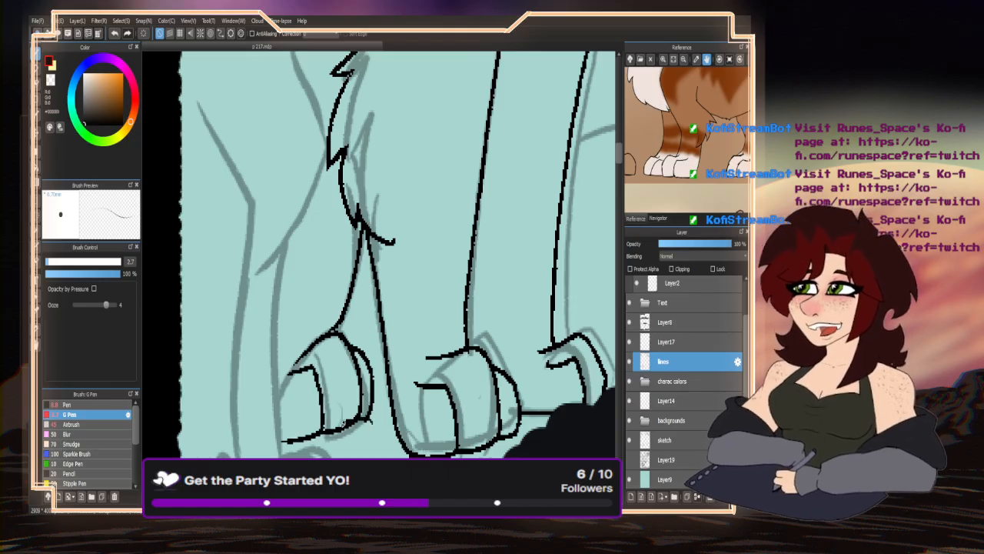
{"action": "left_click_drag", "start_coordinate": [304, 361], "coordinate": [278, 377]}
- Ink the jagged outline of the fluffy tail curving out from behind the tall cat's front leg to the speech bubble
{"action": "scroll", "coordinate": [335, 214], "scroll_direction": "down", "scroll_amount": 2}
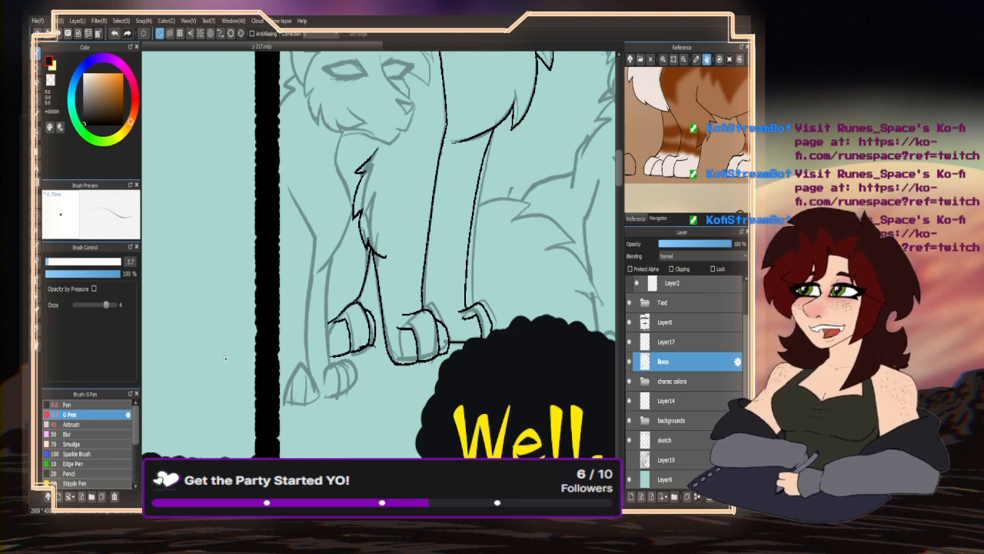
{"action": "scroll", "coordinate": [292, 314], "scroll_direction": "down", "scroll_amount": 1}
{"action": "scroll", "coordinate": [291, 314], "scroll_direction": "down", "scroll_amount": 2}
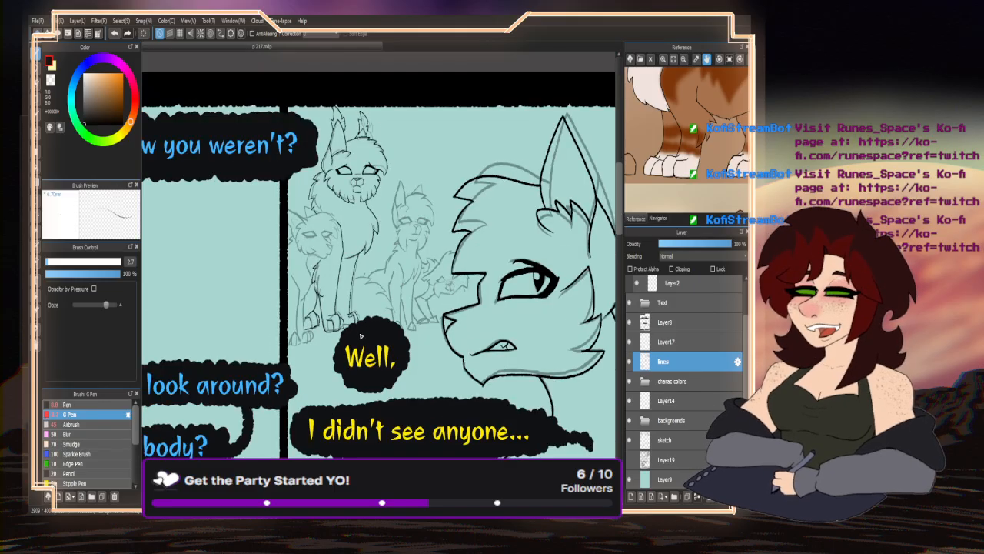
{"action": "scroll", "coordinate": [319, 352], "scroll_direction": "up", "scroll_amount": 4}
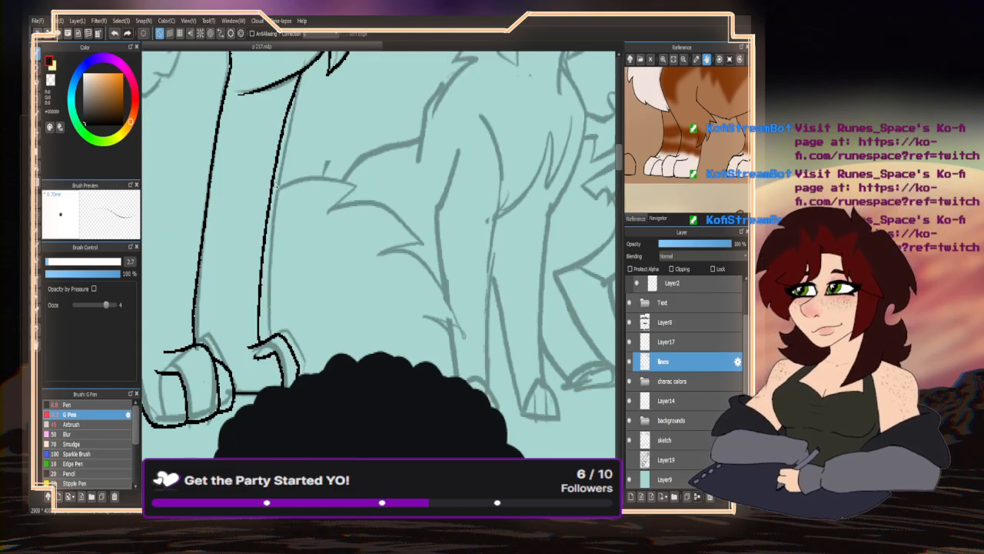
{"action": "mouse_move", "coordinate": [270, 193]}
{"action": "left_mouse_down"}
{"action": "mouse_move", "coordinate": [292, 177]}
{"action": "mouse_move", "coordinate": [358, 193]}
{"action": "mouse_move", "coordinate": [343, 201]}
{"action": "mouse_move", "coordinate": [393, 214]}
{"action": "mouse_move", "coordinate": [393, 251]}
{"action": "mouse_move", "coordinate": [458, 313]}
{"action": "mouse_move", "coordinate": [435, 324]}
{"action": "mouse_move", "coordinate": [432, 375]}
{"action": "left_mouse_up"}
{"action": "scroll", "coordinate": [234, 292], "scroll_direction": "down", "scroll_amount": 4}
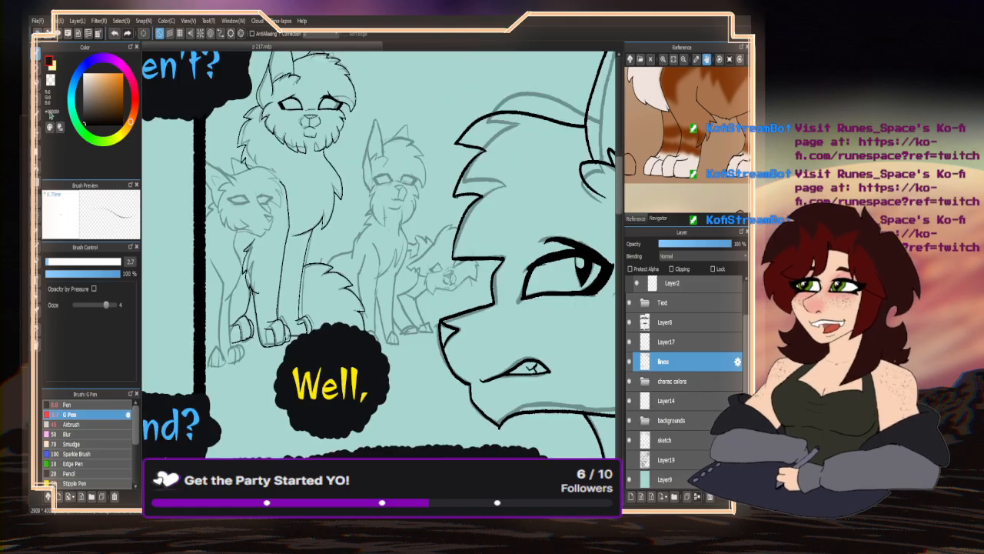
- Clean up the fur tips along the tall cat's tail outline with the transparent colour
{"action": "left_click", "coordinate": [51, 81]}
{"action": "scroll", "coordinate": [338, 296], "scroll_direction": "up", "scroll_amount": 4}
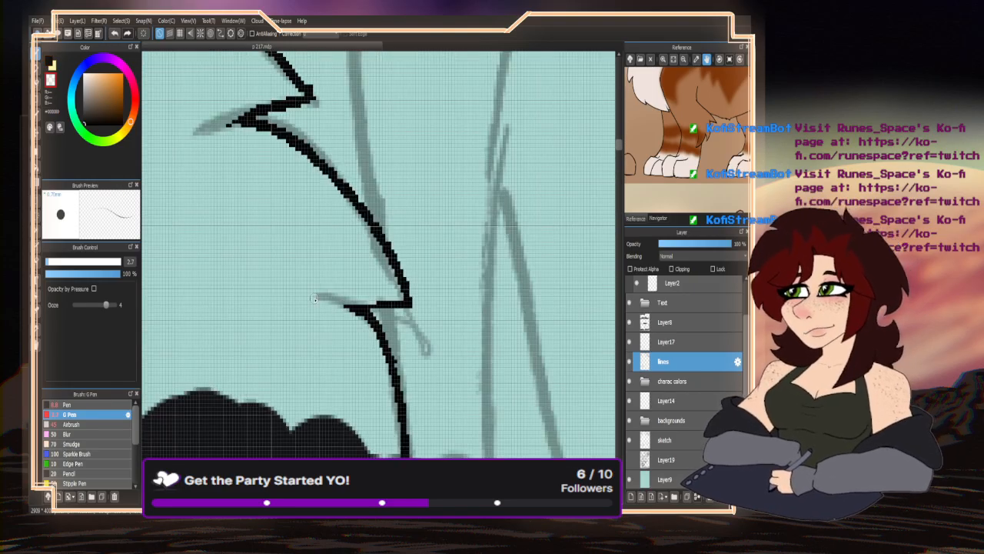
{"action": "scroll", "coordinate": [313, 298], "scroll_direction": "down", "scroll_amount": 4}
{"action": "scroll", "coordinate": [331, 246], "scroll_direction": "up", "scroll_amount": 4}
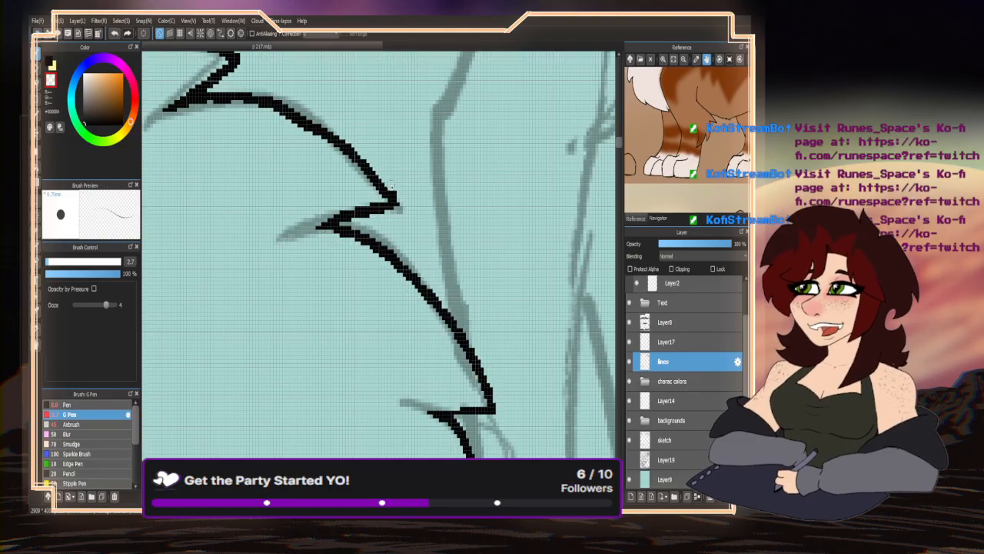
{"action": "scroll", "coordinate": [425, 245], "scroll_direction": "down", "scroll_amount": 4}
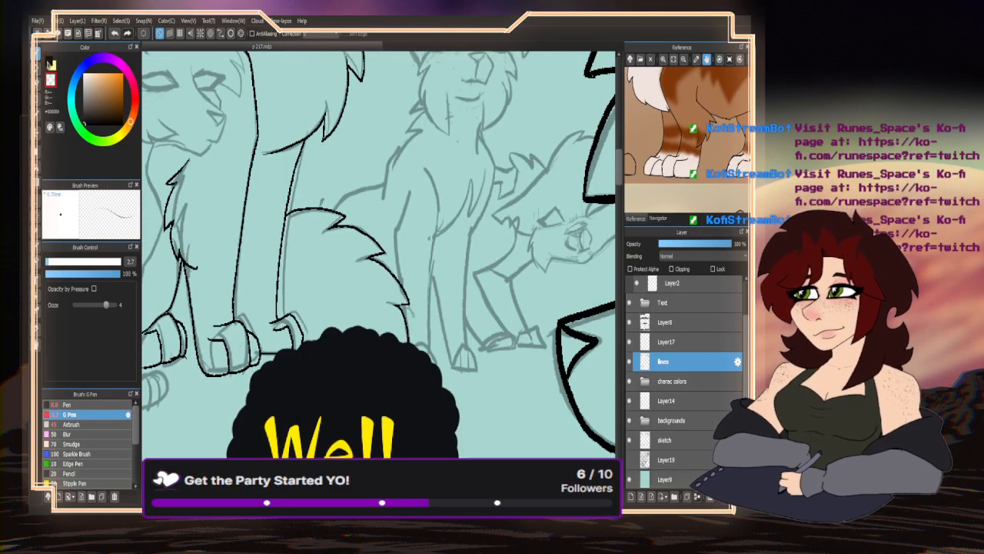
- Ink a small zigzag of fur in black connecting the tall cat's chest line to its front leg line
{"action": "left_click", "coordinate": [50, 65]}
{"action": "scroll", "coordinate": [269, 150], "scroll_direction": "up", "scroll_amount": 4}
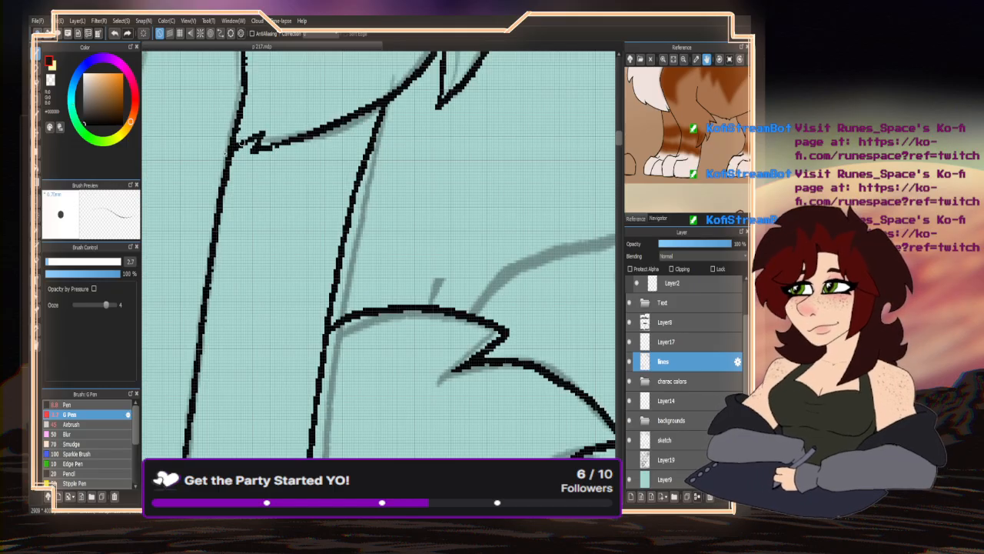
{"action": "scroll", "coordinate": [246, 146], "scroll_direction": "down", "scroll_amount": 5}
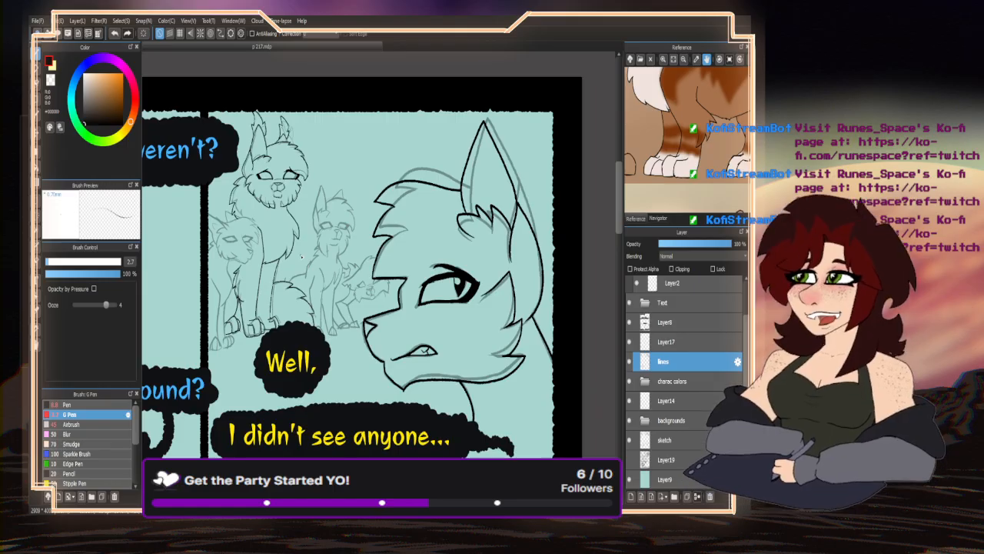
- Review the whole comic page and the inked tall cat in its panel, keeping snapping off
{"action": "scroll", "coordinate": [345, 222], "scroll_direction": "down", "scroll_amount": 2}
{"action": "scroll", "coordinate": [346, 222], "scroll_direction": "up", "scroll_amount": 2}
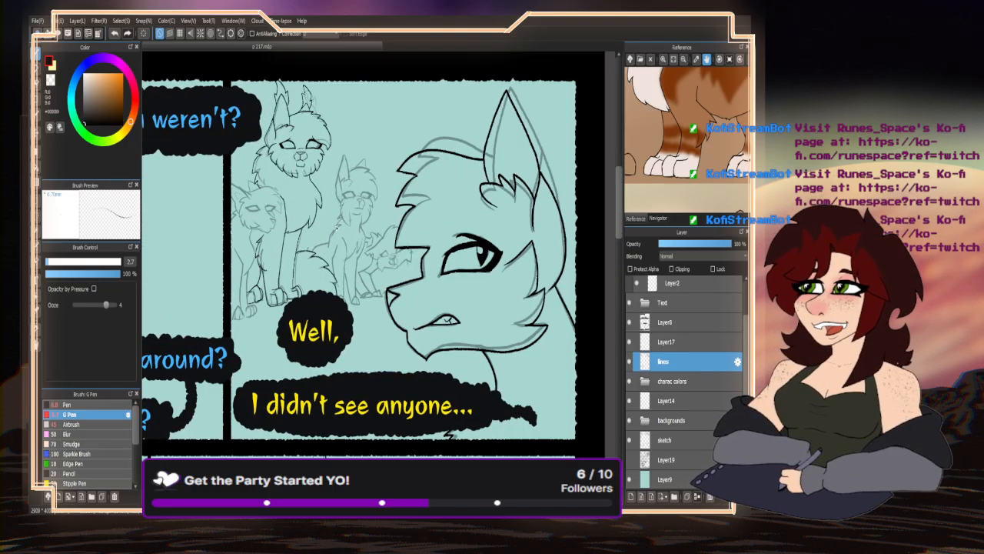
{"action": "left_click", "coordinate": [659, 218]}
{"action": "left_click", "coordinate": [654, 59]}
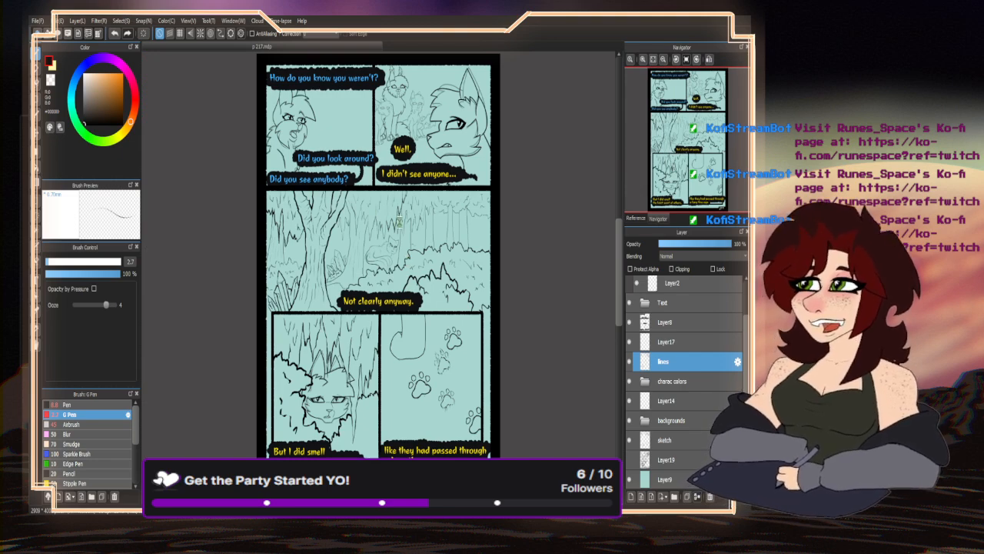
{"action": "key", "text": "alt+5"}
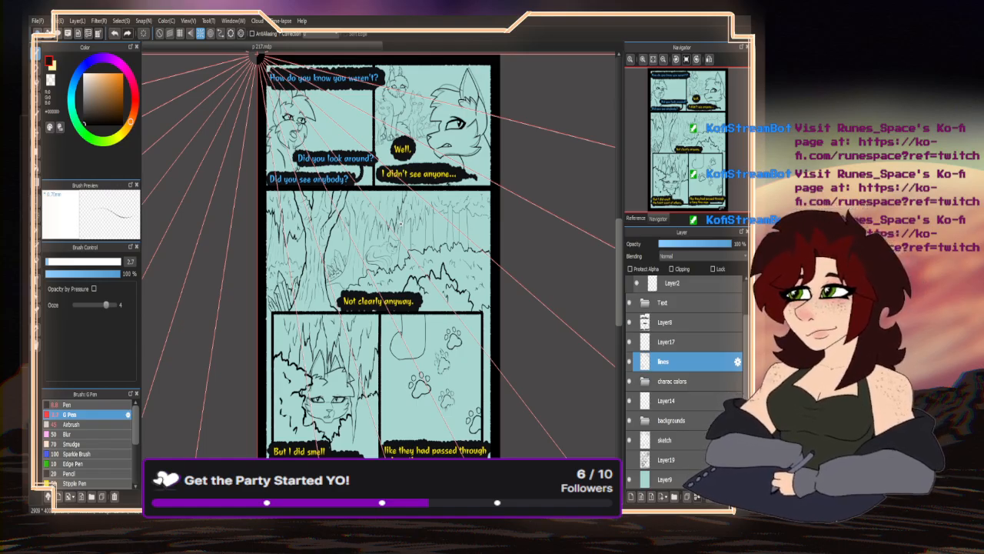
{"action": "left_click", "coordinate": [160, 33]}
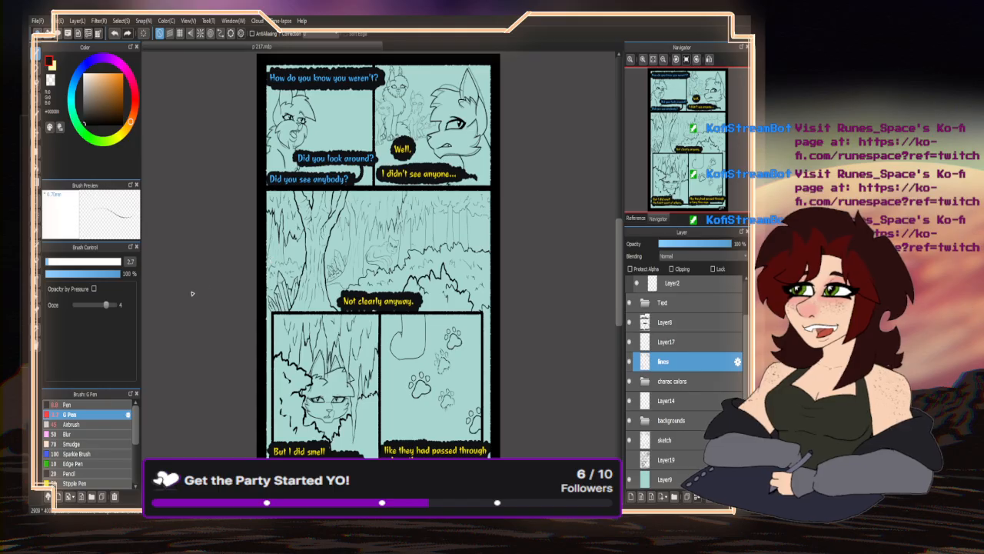
{"action": "scroll", "coordinate": [256, 343], "scroll_direction": "down", "scroll_amount": 2}
{"action": "scroll", "coordinate": [338, 202], "scroll_direction": "up", "scroll_amount": 2}
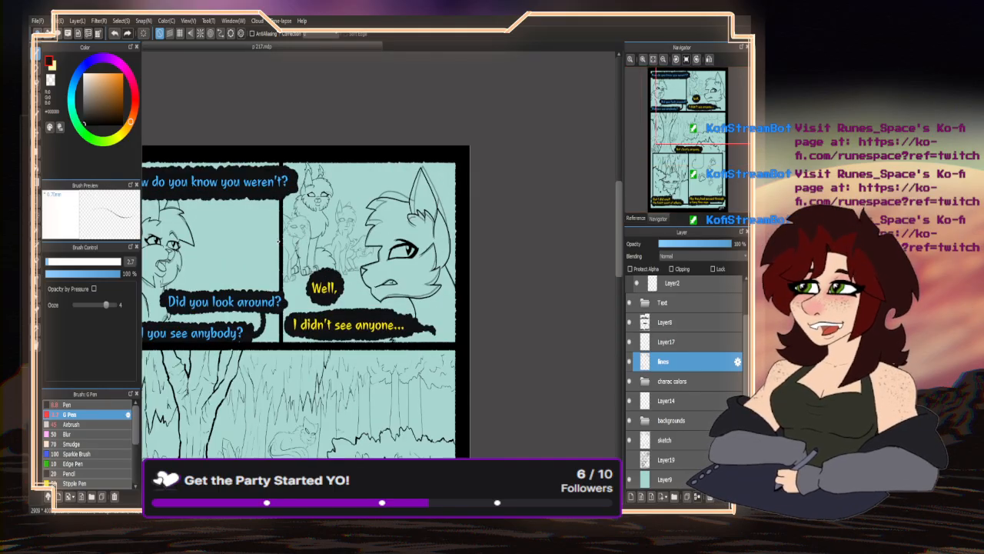
{"action": "scroll", "coordinate": [278, 240], "scroll_direction": "up", "scroll_amount": 3}
{"action": "scroll", "coordinate": [254, 269], "scroll_direction": "down", "scroll_amount": 2}
{"action": "scroll", "coordinate": [244, 288], "scroll_direction": "up", "scroll_amount": 2}
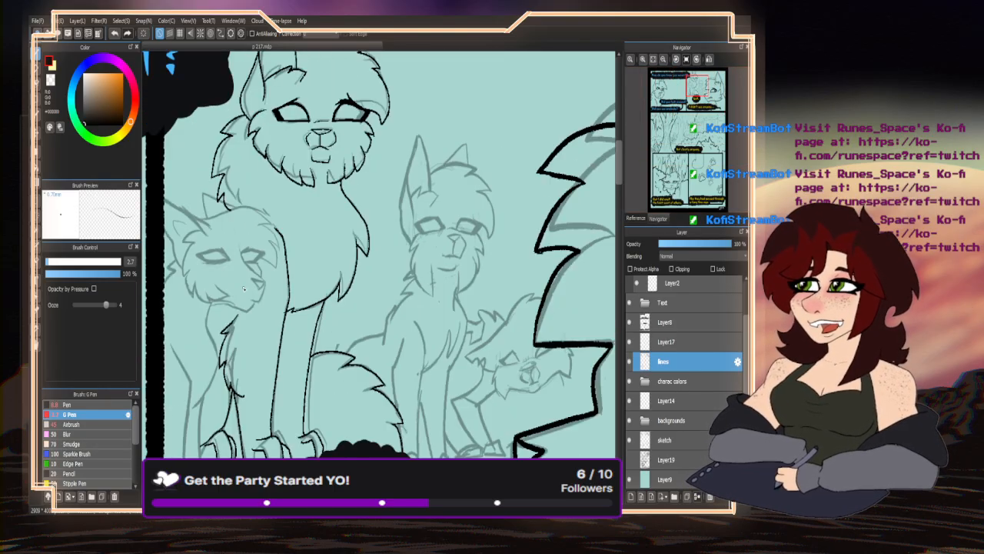
{"action": "scroll", "coordinate": [338, 280], "scroll_direction": "down", "scroll_amount": 2}
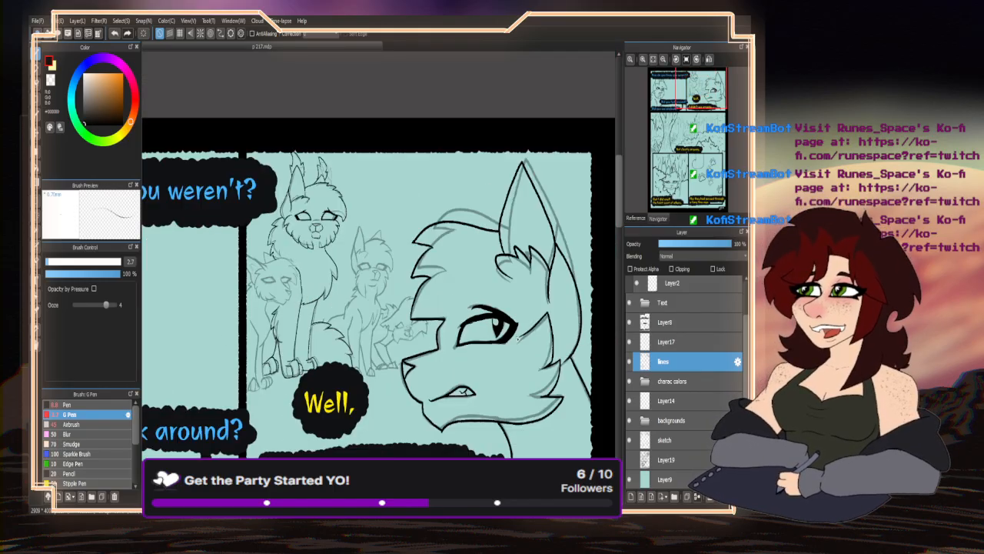
- Bring the brown cat's head with purple inner ears into view in the reference image
{"action": "left_click", "coordinate": [638, 219]}
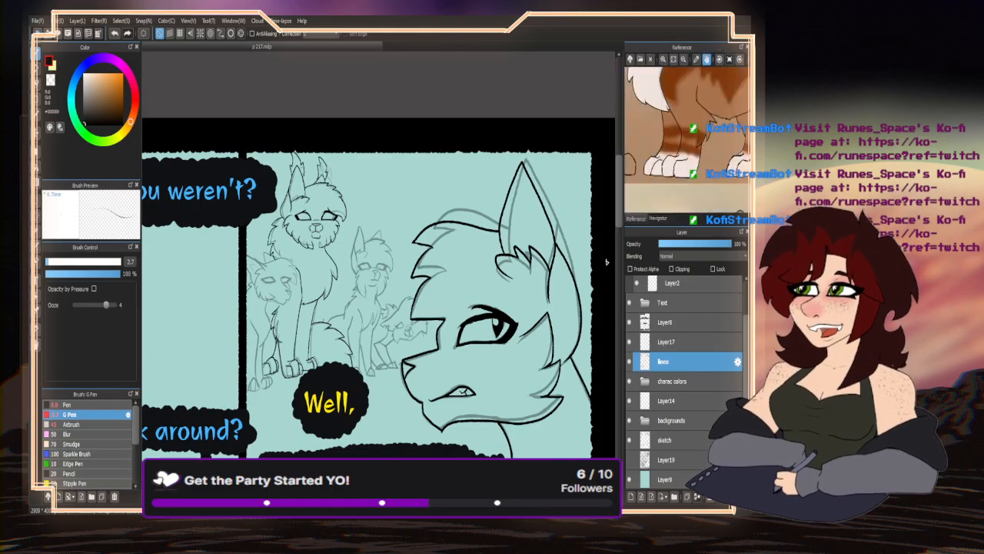
{"action": "mouse_move", "coordinate": [703, 131]}
{"action": "left_mouse_down"}
{"action": "mouse_move", "coordinate": [676, 100]}
{"action": "mouse_move", "coordinate": [695, 126]}
{"action": "left_mouse_up"}
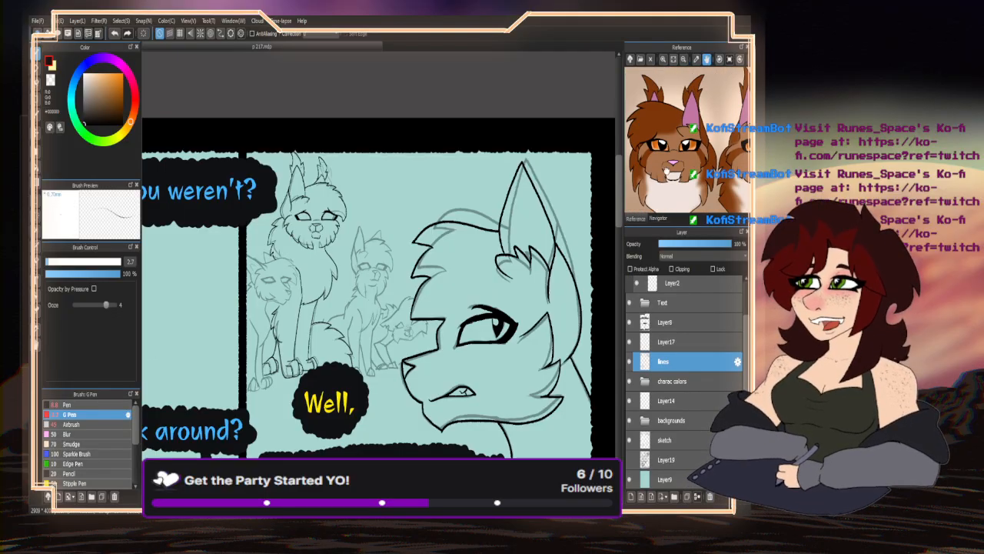
{"action": "left_click_drag", "start_coordinate": [695, 170], "coordinate": [737, 175]}
{"action": "left_click_drag", "start_coordinate": [657, 152], "coordinate": [721, 154]}
- Ink the nose, muzzle, mouth, chin and nose bridge of the sitting cat beside the tall cat
{"action": "scroll", "coordinate": [371, 285], "scroll_direction": "up", "scroll_amount": 8}
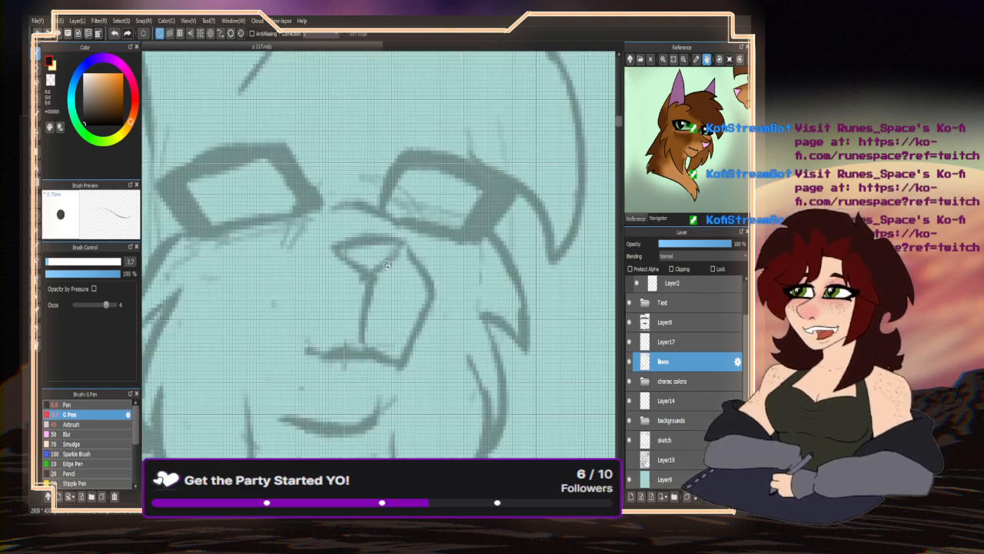
{"action": "mouse_move", "coordinate": [412, 249]}
{"action": "left_mouse_down"}
{"action": "mouse_move", "coordinate": [341, 251]}
{"action": "mouse_move", "coordinate": [378, 273]}
{"action": "mouse_move", "coordinate": [412, 247]}
{"action": "left_mouse_up"}
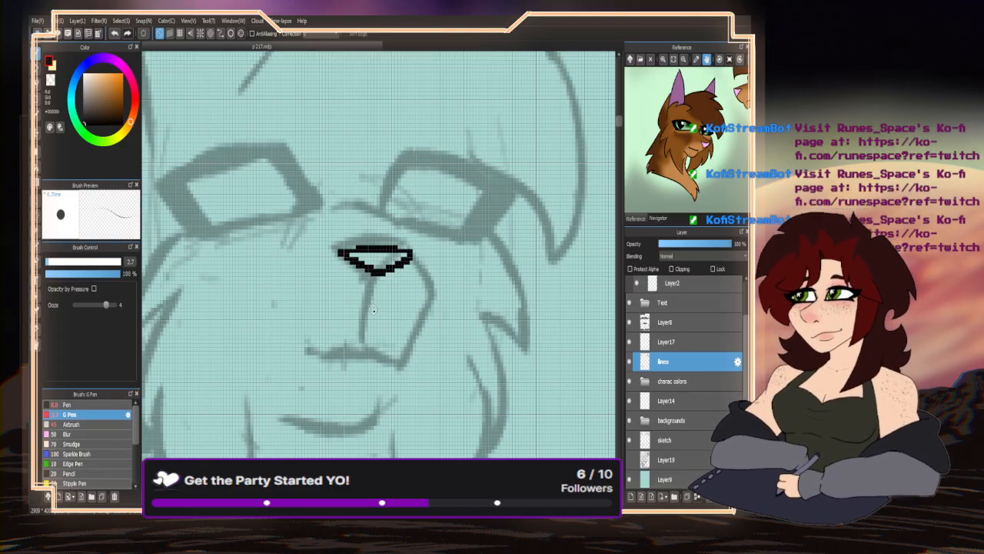
{"action": "left_click_drag", "start_coordinate": [375, 273], "coordinate": [372, 315]}
{"action": "mouse_move", "coordinate": [366, 342]}
{"action": "left_mouse_down"}
{"action": "mouse_move", "coordinate": [320, 356]}
{"action": "mouse_move", "coordinate": [400, 360]}
{"action": "mouse_move", "coordinate": [425, 316]}
{"action": "mouse_move", "coordinate": [417, 268]}
{"action": "left_mouse_up"}
{"action": "mouse_move", "coordinate": [391, 388]}
{"action": "left_mouse_down"}
{"action": "mouse_move", "coordinate": [377, 419]}
{"action": "mouse_move", "coordinate": [300, 416]}
{"action": "left_mouse_up"}
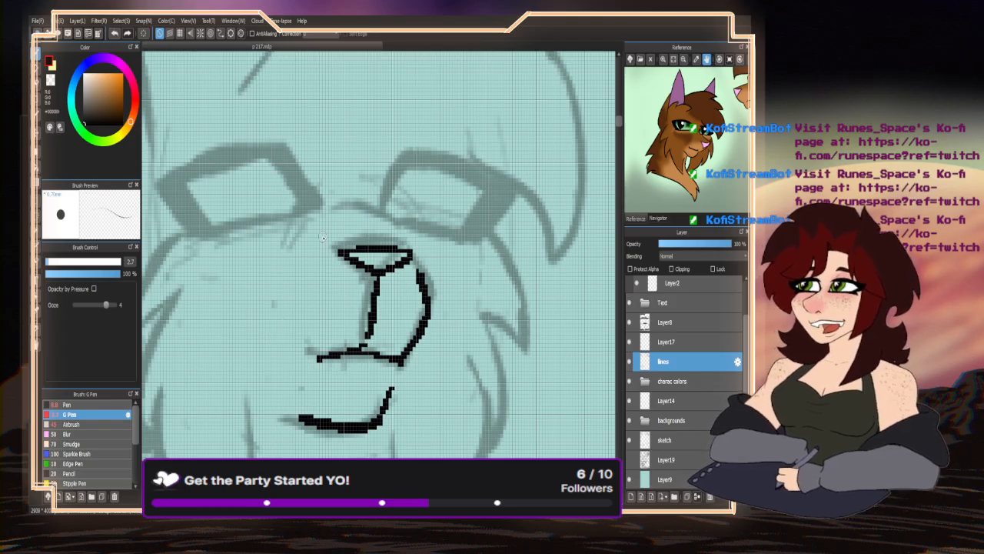
{"action": "left_click_drag", "start_coordinate": [385, 226], "coordinate": [329, 211]}
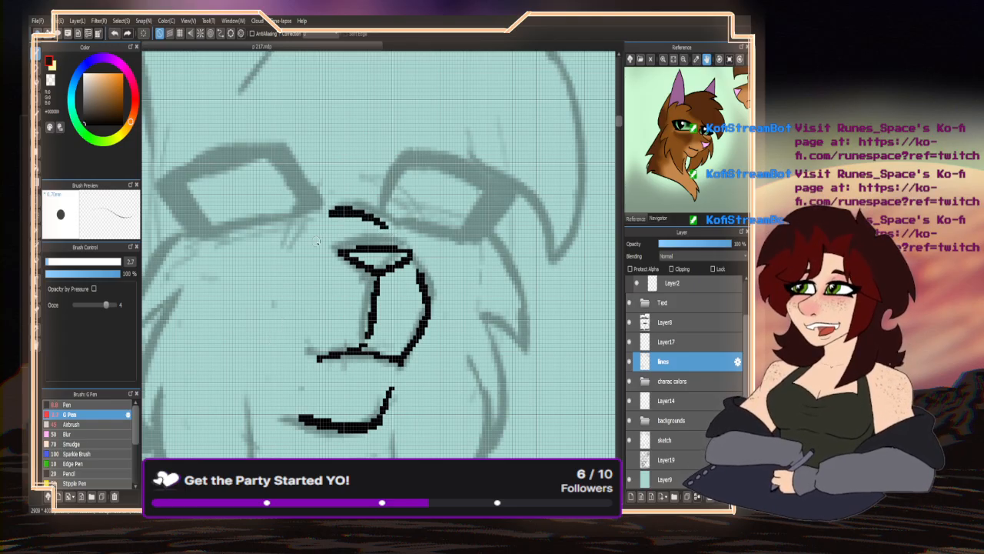
- Ink the jagged cheek fur on the muzzle side of the sitting cat's face, from below the eye to the chin
{"action": "scroll", "coordinate": [309, 244], "scroll_direction": "down", "scroll_amount": 3}
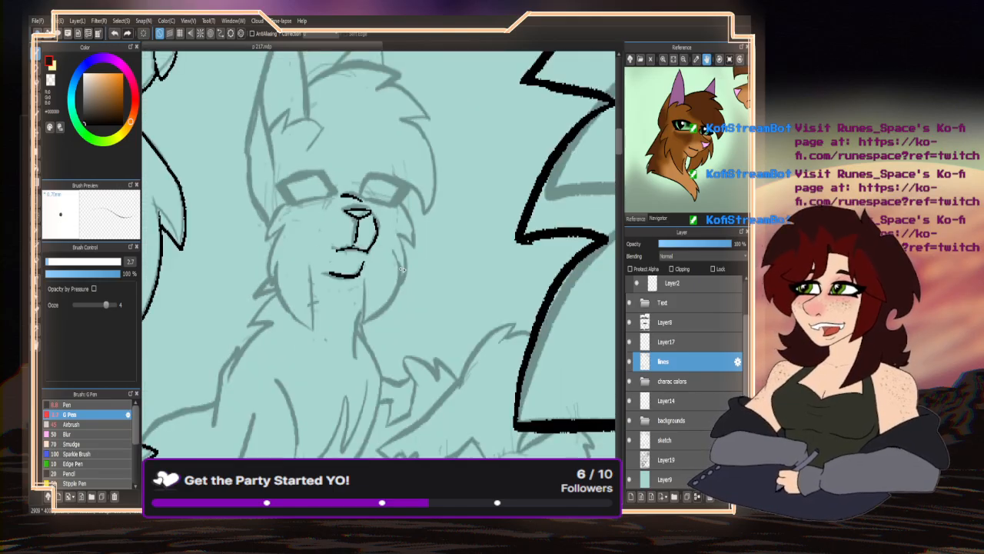
{"action": "scroll", "coordinate": [375, 251], "scroll_direction": "up", "scroll_amount": 4}
{"action": "mouse_move", "coordinate": [435, 117]}
{"action": "left_mouse_down"}
{"action": "mouse_move", "coordinate": [480, 230]}
{"action": "mouse_move", "coordinate": [437, 216]}
{"action": "mouse_move", "coordinate": [466, 286]}
{"action": "mouse_move", "coordinate": [435, 306]}
{"action": "left_mouse_up"}
{"action": "mouse_move", "coordinate": [430, 269]}
{"action": "left_mouse_down"}
{"action": "mouse_move", "coordinate": [439, 324]}
{"action": "mouse_move", "coordinate": [422, 364]}
{"action": "mouse_move", "coordinate": [314, 421]}
{"action": "mouse_move", "coordinate": [329, 350]}
{"action": "left_mouse_up"}
{"action": "scroll", "coordinate": [328, 351], "scroll_direction": "down", "scroll_amount": 3}
{"action": "scroll", "coordinate": [303, 167], "scroll_direction": "up", "scroll_amount": 3}
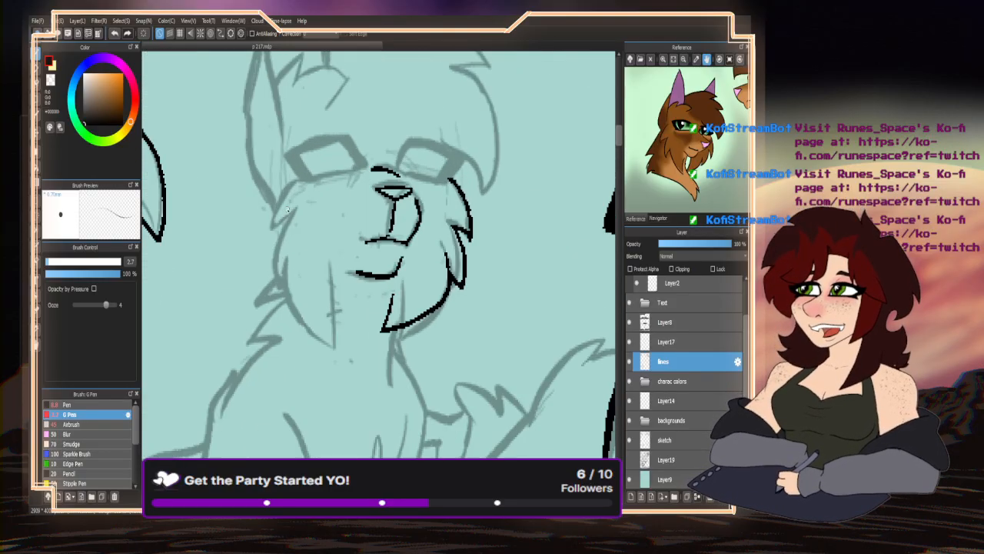
- Ink the jagged cheek fur on the sitting cat's opposite side, from below the ear to the pointed chin tuft
{"action": "mouse_move", "coordinate": [303, 167]}
{"action": "left_mouse_down"}
{"action": "mouse_move", "coordinate": [256, 261]}
{"action": "mouse_move", "coordinate": [267, 245]}
{"action": "mouse_move", "coordinate": [277, 332]}
{"action": "mouse_move", "coordinate": [300, 292]}
{"action": "left_mouse_up"}
{"action": "mouse_move", "coordinate": [293, 304]}
{"action": "left_mouse_down"}
{"action": "mouse_move", "coordinate": [294, 324]}
{"action": "mouse_move", "coordinate": [378, 417]}
{"action": "mouse_move", "coordinate": [357, 306]}
{"action": "left_mouse_up"}
{"action": "scroll", "coordinate": [343, 202], "scroll_direction": "down", "scroll_amount": 4}
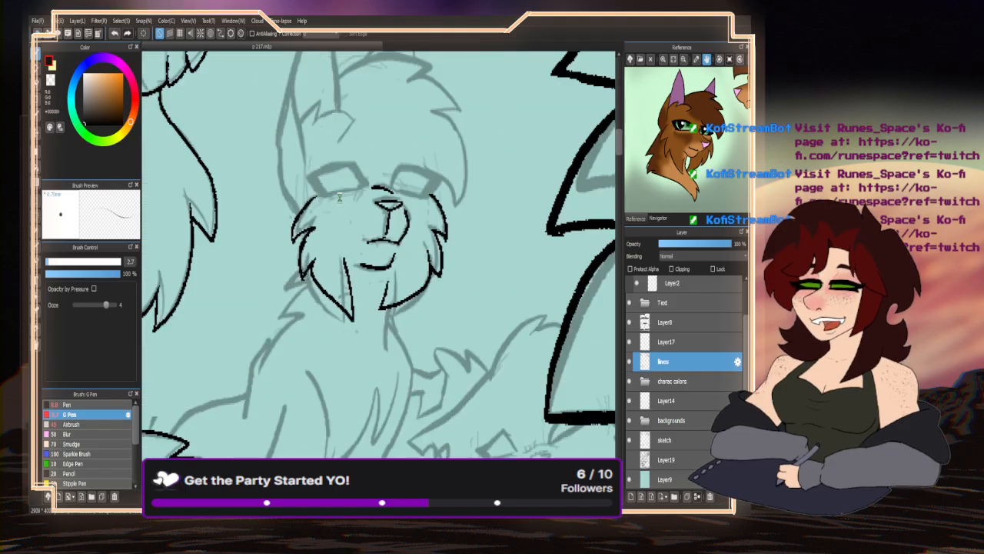
{"action": "scroll", "coordinate": [336, 248], "scroll_direction": "down", "scroll_amount": 2}
- Ink the sitting cat's eye nearest the hair fringe, with a thin lower lid and a thick upper lid and outer corner
{"action": "scroll", "coordinate": [353, 257], "scroll_direction": "up", "scroll_amount": 6}
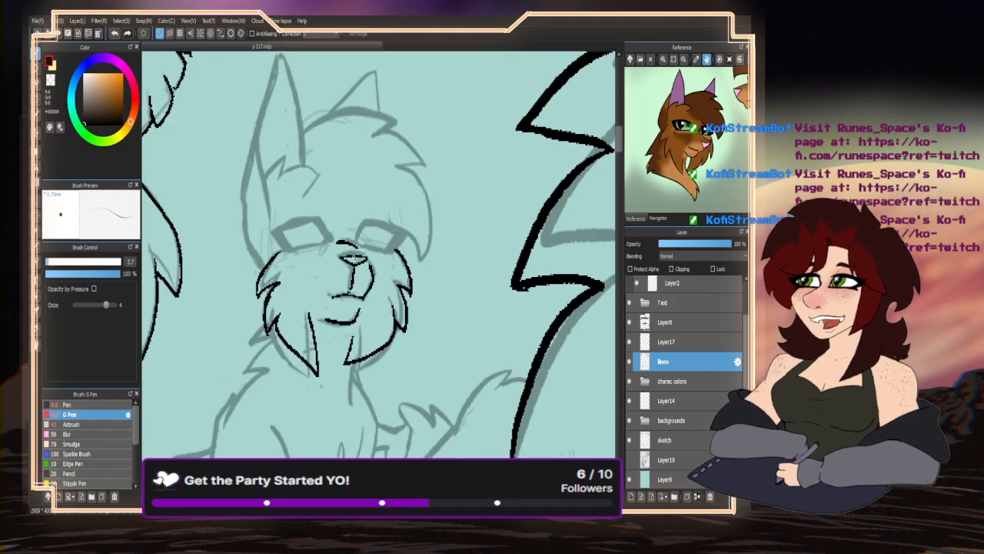
{"action": "scroll", "coordinate": [303, 244], "scroll_direction": "up", "scroll_amount": 3}
{"action": "scroll", "coordinate": [362, 230], "scroll_direction": "up", "scroll_amount": 3}
{"action": "left_click_drag", "start_coordinate": [350, 269], "coordinate": [369, 221]}
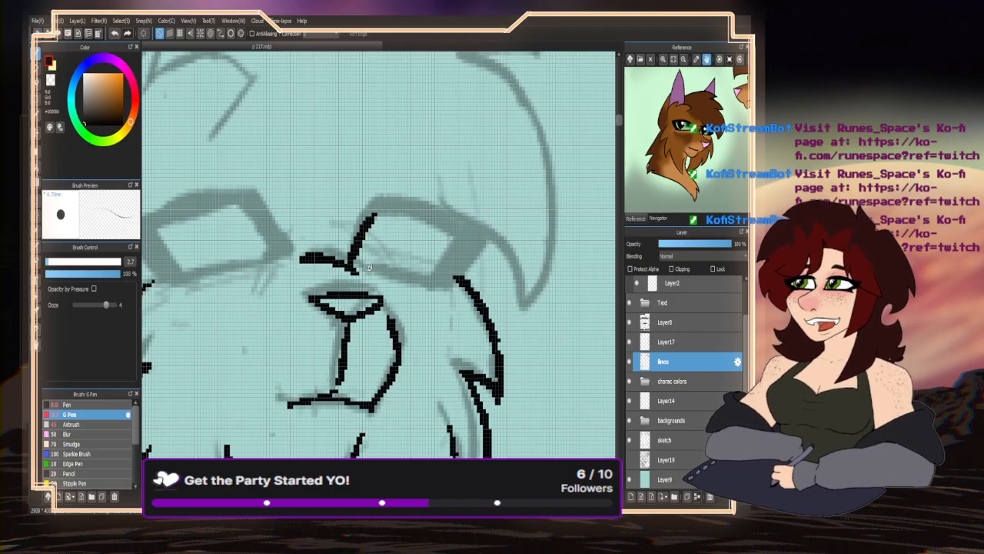
{"action": "left_click_drag", "start_coordinate": [349, 268], "coordinate": [460, 281]}
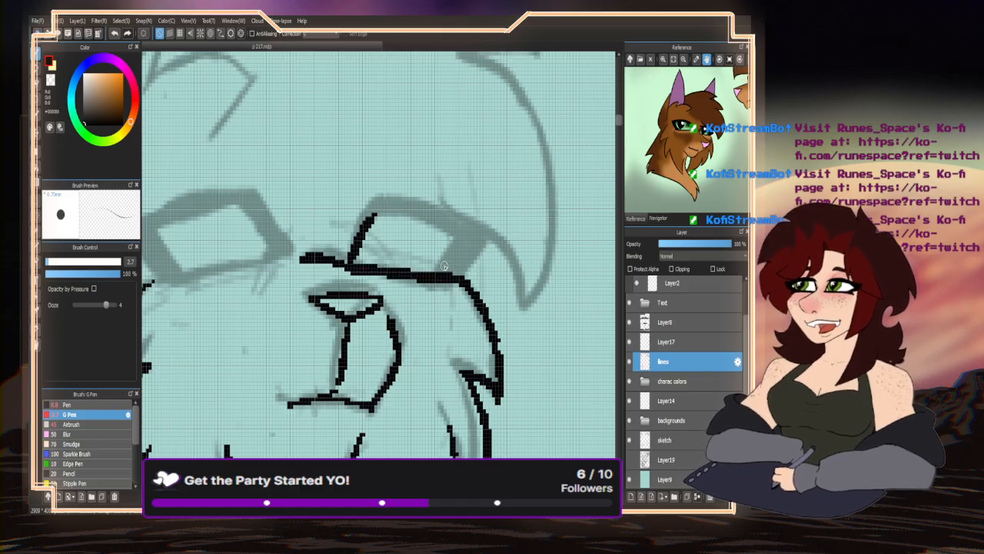
{"action": "mouse_move", "coordinate": [472, 243]}
{"action": "left_mouse_down"}
{"action": "mouse_move", "coordinate": [447, 267]}
{"action": "mouse_move", "coordinate": [480, 235]}
{"action": "mouse_move", "coordinate": [435, 206]}
{"action": "mouse_move", "coordinate": [388, 197]}
{"action": "mouse_move", "coordinate": [358, 210]}
{"action": "mouse_move", "coordinate": [422, 213]}
{"action": "mouse_move", "coordinate": [474, 245]}
{"action": "left_mouse_up"}
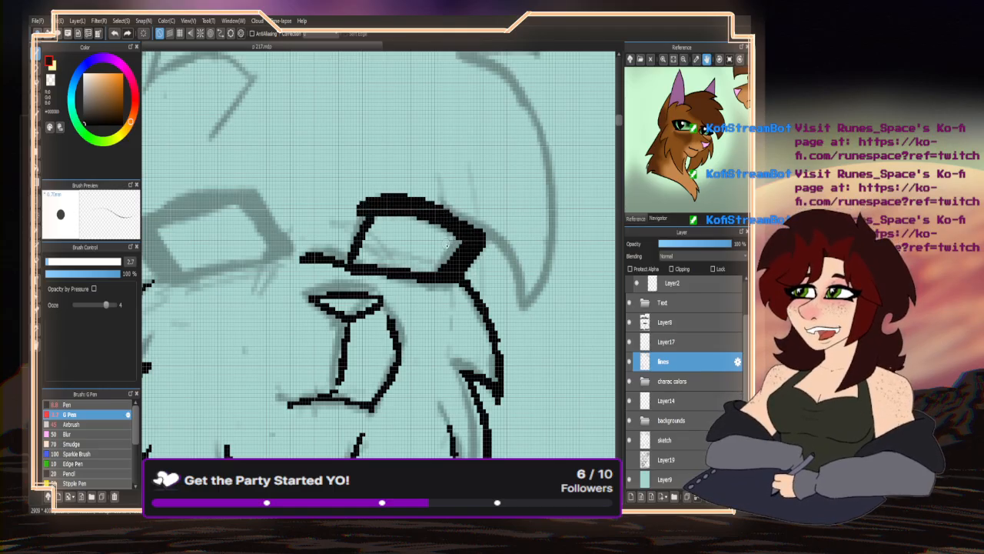
- Ink the sitting cat's eye farthest from the hair fringe, with a thin lower lid, thick upper lid and thick outer corner
{"action": "key", "text": "ctrl+minus"}
{"action": "key", "text": "ctrl+plus"}
{"action": "mouse_move", "coordinate": [419, 269]}
{"action": "left_mouse_down"}
{"action": "mouse_move", "coordinate": [286, 273]}
{"action": "mouse_move", "coordinate": [230, 296]}
{"action": "left_mouse_up"}
{"action": "mouse_move", "coordinate": [415, 271]}
{"action": "left_mouse_down"}
{"action": "mouse_move", "coordinate": [384, 223]}
{"action": "mouse_move", "coordinate": [344, 187]}
{"action": "left_mouse_up"}
{"action": "mouse_move", "coordinate": [404, 261]}
{"action": "left_mouse_down"}
{"action": "mouse_move", "coordinate": [398, 231]}
{"action": "mouse_move", "coordinate": [334, 188]}
{"action": "left_mouse_up"}
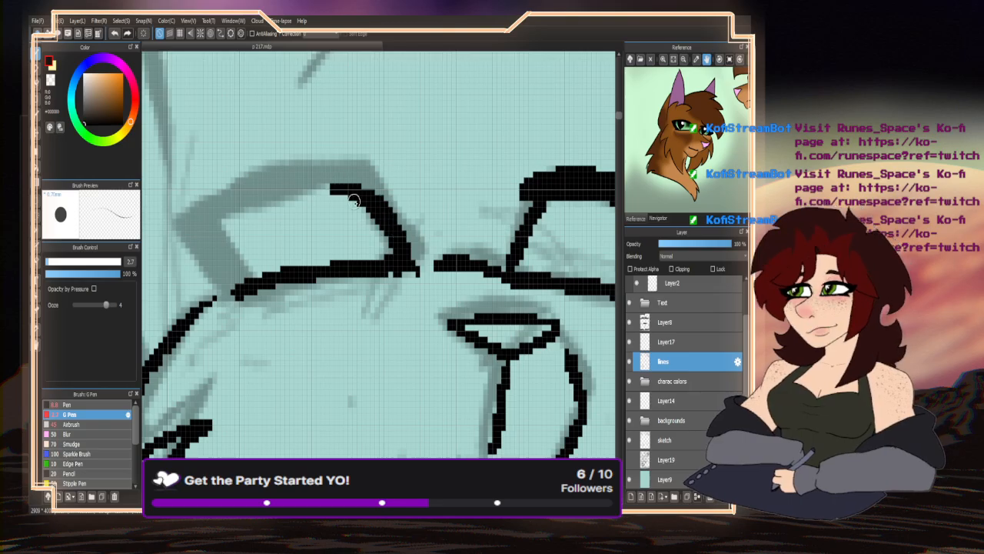
{"action": "scroll", "coordinate": [436, 230], "scroll_direction": "down", "scroll_amount": 3}
{"action": "scroll", "coordinate": [395, 204], "scroll_direction": "up", "scroll_amount": 4}
{"action": "mouse_move", "coordinate": [420, 224]}
{"action": "left_mouse_down"}
{"action": "mouse_move", "coordinate": [379, 215]}
{"action": "mouse_move", "coordinate": [398, 231]}
{"action": "mouse_move", "coordinate": [315, 236]}
{"action": "mouse_move", "coordinate": [333, 215]}
{"action": "mouse_move", "coordinate": [280, 227]}
{"action": "mouse_move", "coordinate": [185, 283]}
{"action": "left_mouse_up"}
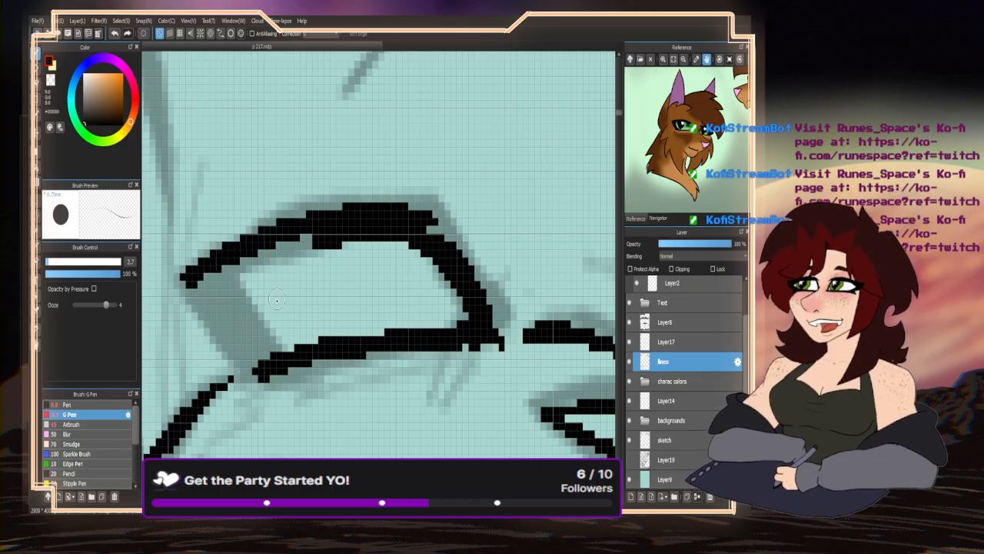
{"action": "mouse_move", "coordinate": [301, 350]}
{"action": "left_mouse_down"}
{"action": "mouse_move", "coordinate": [248, 303]}
{"action": "mouse_move", "coordinate": [230, 272]}
{"action": "mouse_move", "coordinate": [297, 246]}
{"action": "left_mouse_up"}
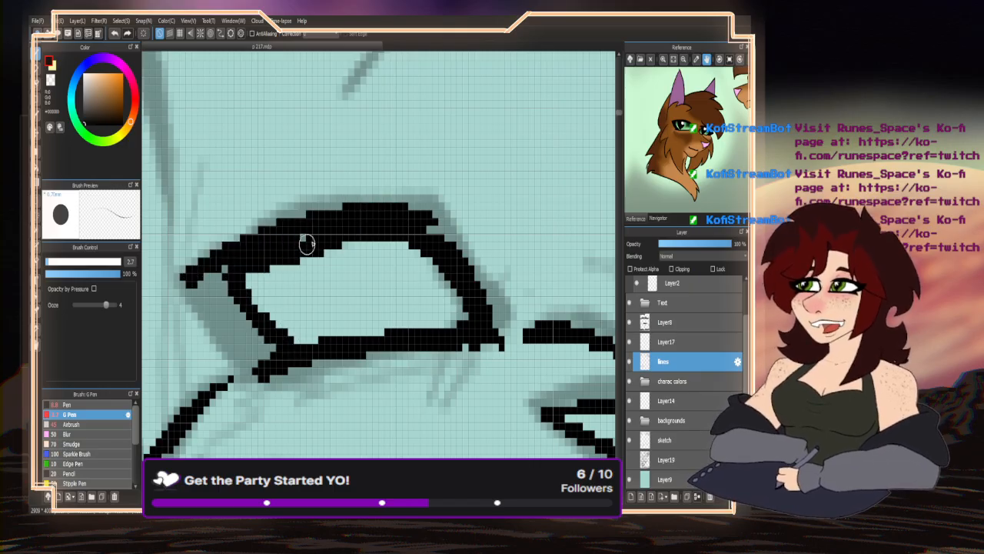
{"action": "mouse_move", "coordinate": [292, 352]}
{"action": "left_mouse_down"}
{"action": "mouse_move", "coordinate": [256, 345]}
{"action": "mouse_move", "coordinate": [202, 306]}
{"action": "mouse_move", "coordinate": [213, 287]}
{"action": "mouse_move", "coordinate": [266, 339]}
{"action": "mouse_move", "coordinate": [197, 278]}
{"action": "mouse_move", "coordinate": [229, 310]}
{"action": "mouse_move", "coordinate": [225, 266]}
{"action": "left_mouse_up"}
{"action": "scroll", "coordinate": [225, 266], "scroll_direction": "down", "scroll_amount": 6}
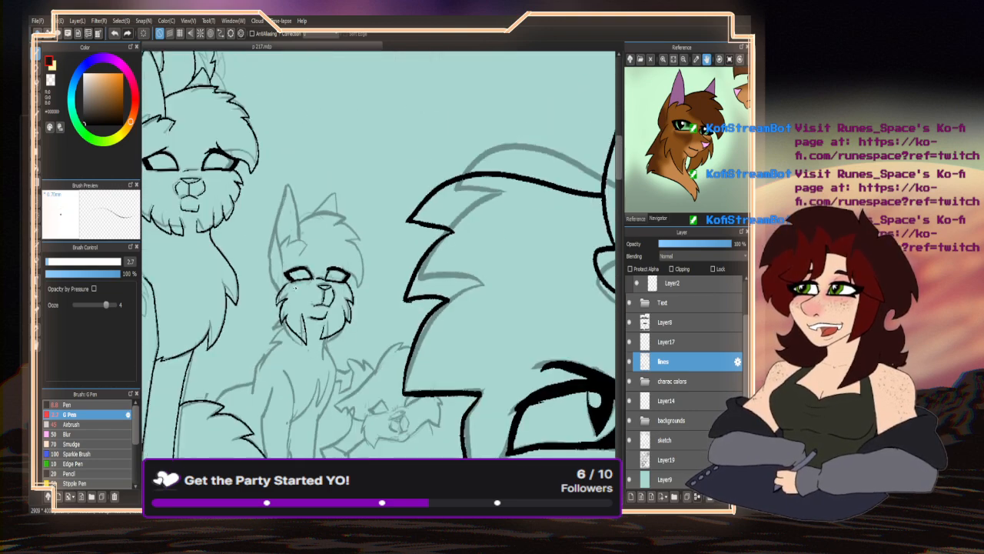
- Reshape the upper lid of the sitting cat's eye nearest the fringe, erasing along its top edge to make it thinner
{"action": "scroll", "coordinate": [319, 292], "scroll_direction": "up", "scroll_amount": 4}
{"action": "scroll", "coordinate": [359, 272], "scroll_direction": "up", "scroll_amount": 2}
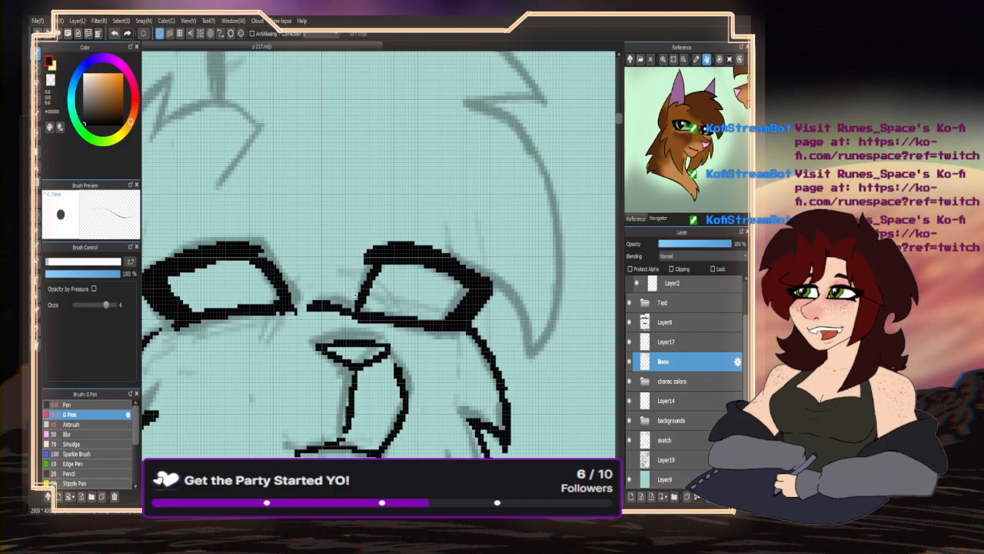
{"action": "mouse_move", "coordinate": [377, 270]}
{"action": "left_mouse_down"}
{"action": "mouse_move", "coordinate": [421, 263]}
{"action": "mouse_move", "coordinate": [366, 265]}
{"action": "mouse_move", "coordinate": [444, 266]}
{"action": "mouse_move", "coordinate": [400, 244]}
{"action": "left_mouse_up"}
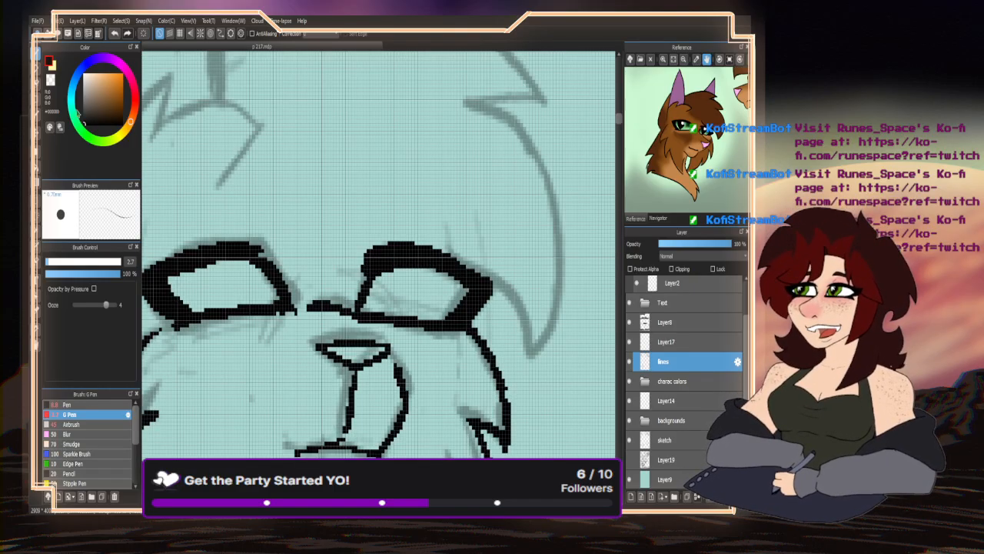
{"action": "left_click", "coordinate": [50, 80]}
{"action": "left_click_drag", "start_coordinate": [431, 244], "coordinate": [358, 252]}
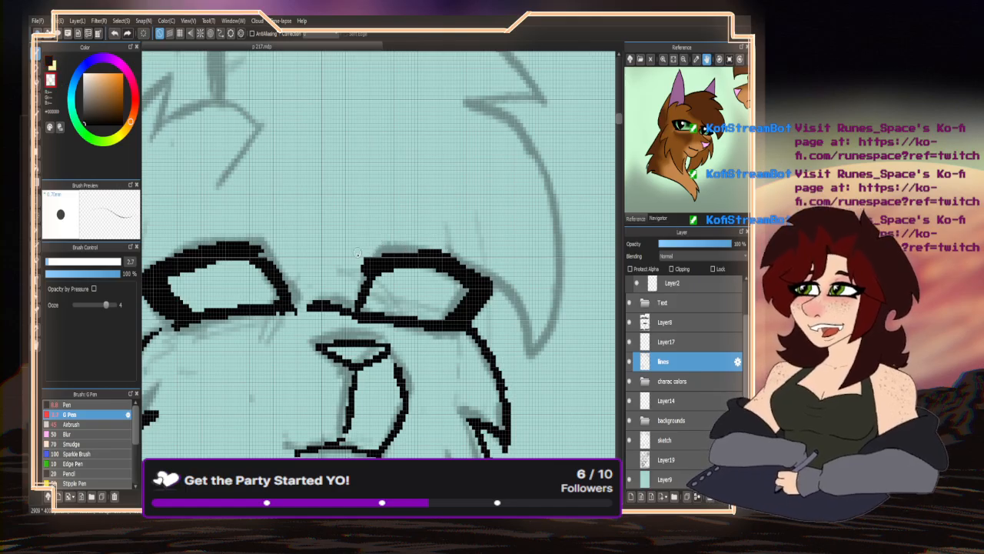
{"action": "scroll", "coordinate": [347, 252], "scroll_direction": "down", "scroll_amount": 6}
{"action": "scroll", "coordinate": [349, 329], "scroll_direction": "up", "scroll_amount": 2}
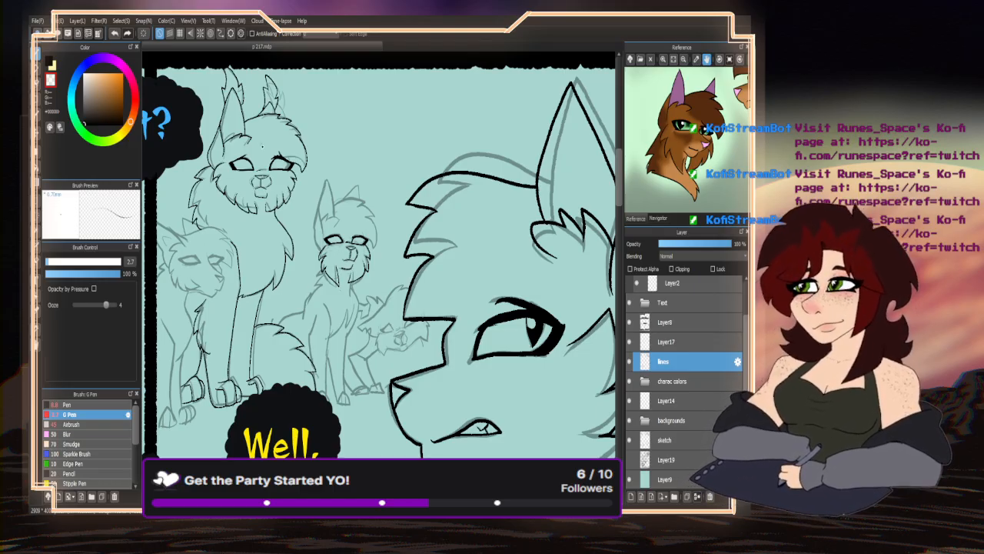
- Ink the sitting cat's hair in black, from the tall ear over the jagged crown tufts to the pointed fringe beside the eye
{"action": "left_click", "coordinate": [50, 63]}
{"action": "scroll", "coordinate": [362, 210], "scroll_direction": "up", "scroll_amount": 3}
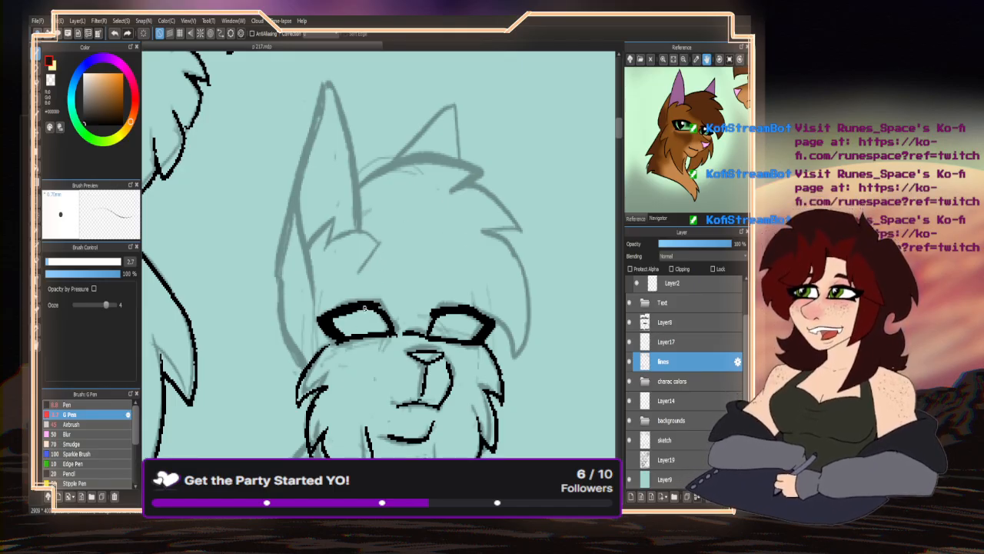
{"action": "scroll", "coordinate": [302, 267], "scroll_direction": "down", "scroll_amount": 2}
{"action": "scroll", "coordinate": [446, 323], "scroll_direction": "up", "scroll_amount": 5}
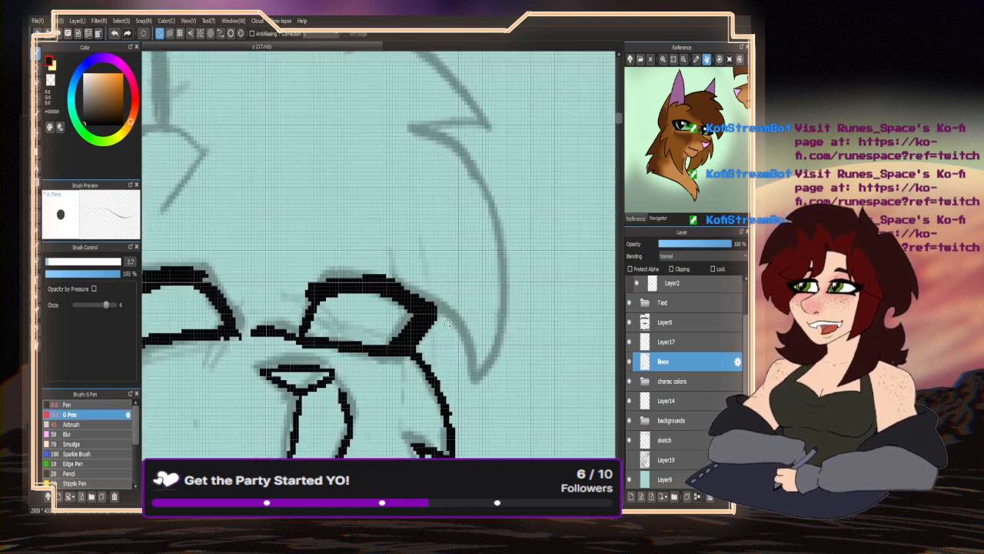
{"action": "scroll", "coordinate": [448, 344], "scroll_direction": "down", "scroll_amount": 1}
{"action": "mouse_move", "coordinate": [391, 277]}
{"action": "left_mouse_down"}
{"action": "mouse_move", "coordinate": [469, 375]}
{"action": "mouse_move", "coordinate": [496, 231]}
{"action": "mouse_move", "coordinate": [419, 176]}
{"action": "left_mouse_up"}
{"action": "left_click_drag", "start_coordinate": [349, 98], "coordinate": [382, 201]}
{"action": "mouse_move", "coordinate": [263, 221]}
{"action": "left_mouse_down"}
{"action": "mouse_move", "coordinate": [315, 189]}
{"action": "mouse_move", "coordinate": [389, 176]}
{"action": "mouse_move", "coordinate": [430, 182]}
{"action": "mouse_move", "coordinate": [400, 213]}
{"action": "mouse_move", "coordinate": [400, 202]}
{"action": "mouse_move", "coordinate": [482, 232]}
{"action": "mouse_move", "coordinate": [506, 256]}
{"action": "mouse_move", "coordinate": [454, 286]}
{"action": "mouse_move", "coordinate": [474, 273]}
{"action": "mouse_move", "coordinate": [525, 309]}
{"action": "mouse_move", "coordinate": [543, 369]}
{"action": "mouse_move", "coordinate": [526, 453]}
{"action": "left_mouse_up"}
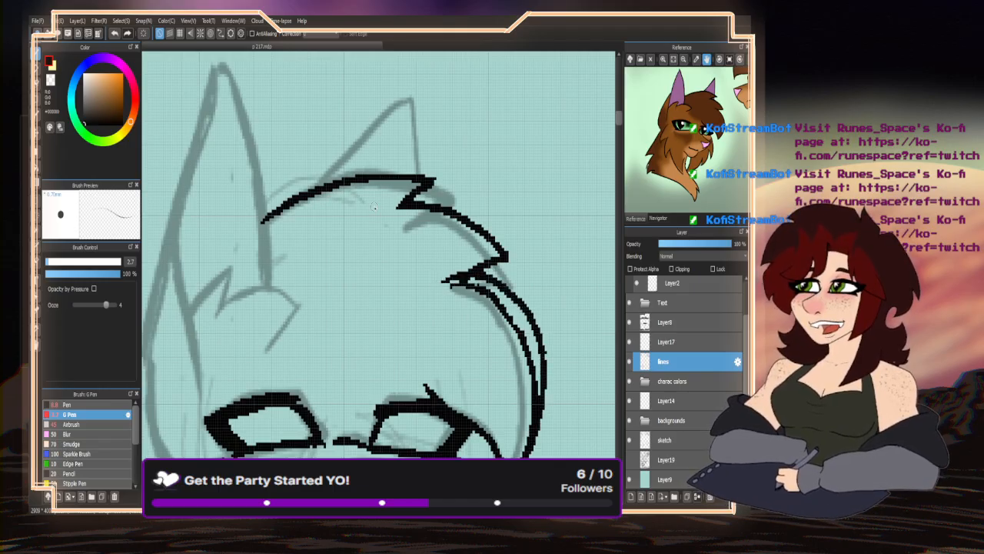
- Erase the doubled inner line along the outer curve of the sitting cat's fringe
{"action": "scroll", "coordinate": [373, 206], "scroll_direction": "down", "scroll_amount": 2}
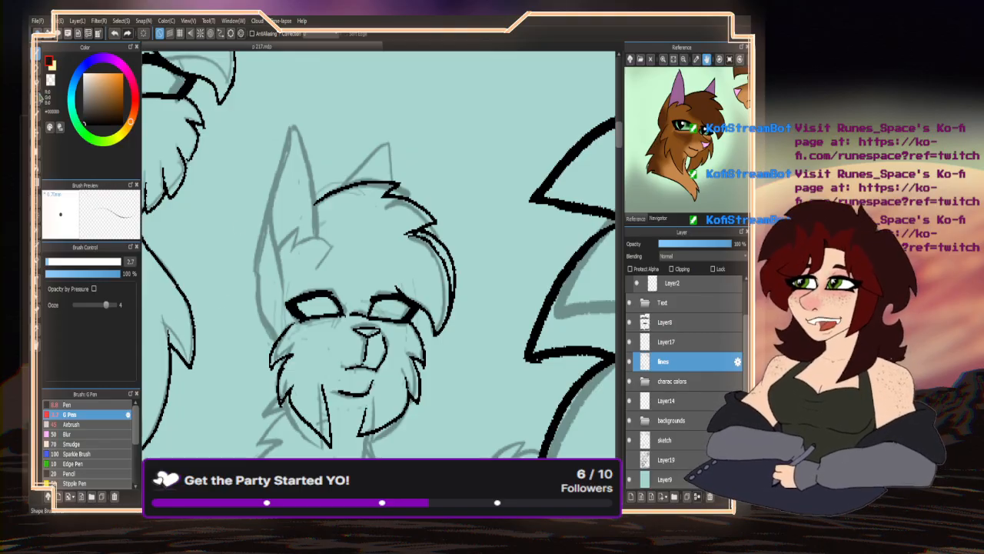
{"action": "left_click", "coordinate": [37, 83]}
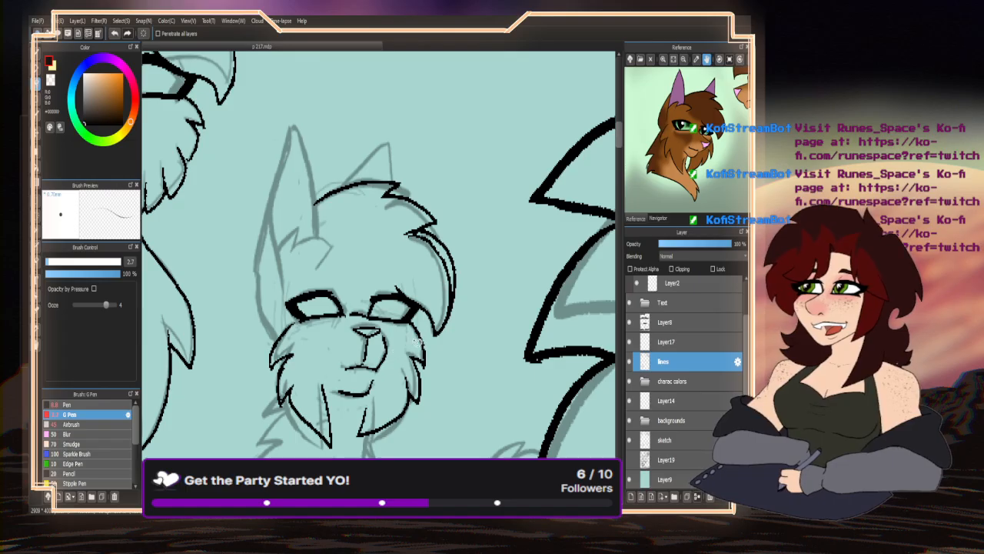
{"action": "scroll", "coordinate": [453, 293], "scroll_direction": "up", "scroll_amount": 3}
{"action": "mouse_move", "coordinate": [420, 366]}
{"action": "left_mouse_down"}
{"action": "mouse_move", "coordinate": [442, 340]}
{"action": "mouse_move", "coordinate": [452, 246]}
{"action": "mouse_move", "coordinate": [380, 141]}
{"action": "mouse_move", "coordinate": [328, 131]}
{"action": "left_mouse_up"}
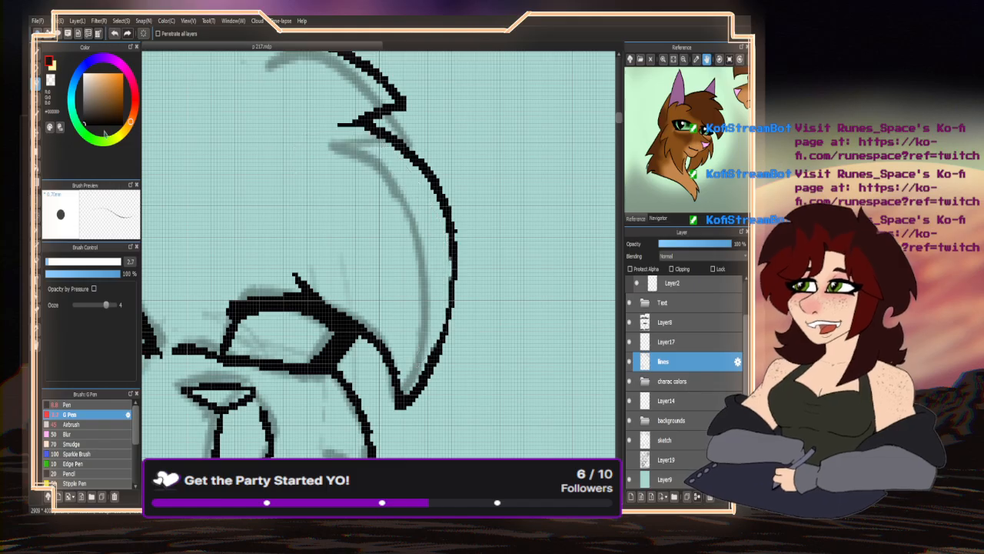
- Ink the sitting cat's small far ear behind the hair and erase the line ends that overlap the hair
{"action": "left_click", "coordinate": [37, 55]}
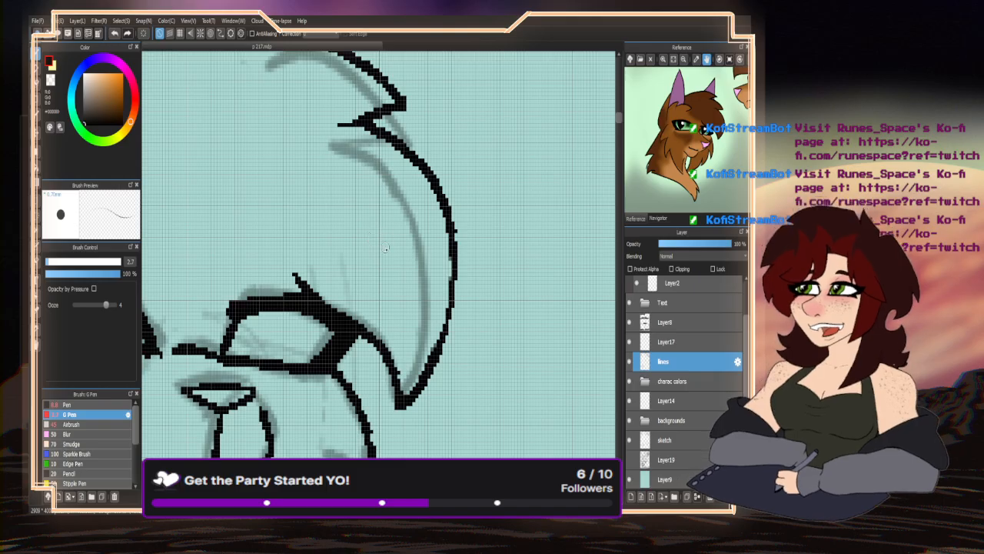
{"action": "scroll", "coordinate": [386, 248], "scroll_direction": "down", "scroll_amount": 5}
{"action": "scroll", "coordinate": [353, 150], "scroll_direction": "up", "scroll_amount": 5}
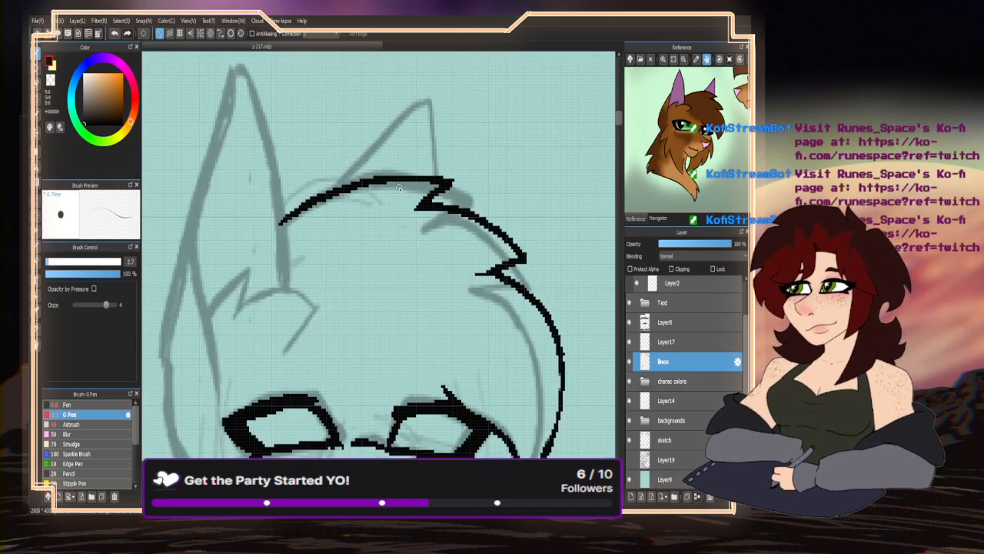
{"action": "mouse_move", "coordinate": [398, 187]}
{"action": "left_mouse_down"}
{"action": "mouse_move", "coordinate": [406, 108]}
{"action": "mouse_move", "coordinate": [378, 117]}
{"action": "mouse_move", "coordinate": [314, 220]}
{"action": "left_mouse_up"}
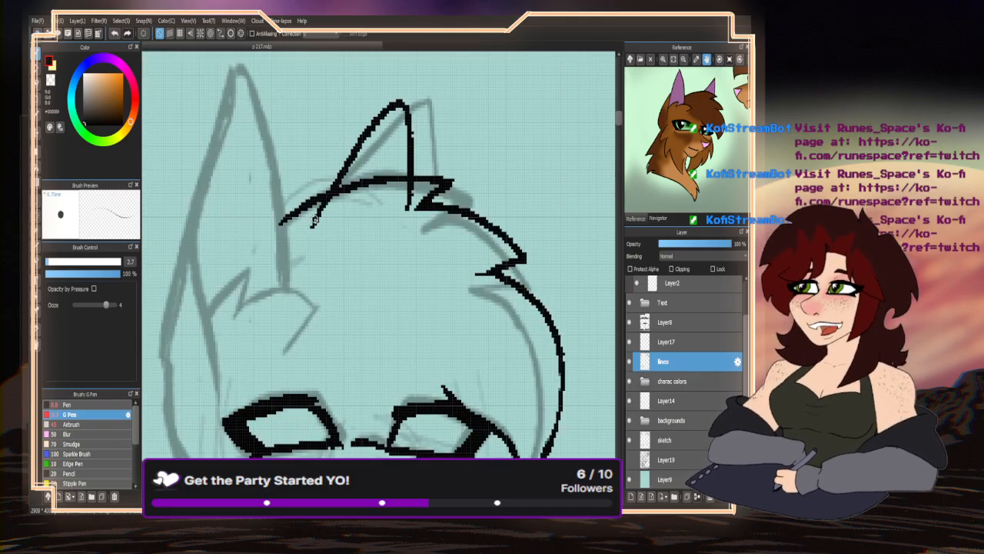
{"action": "left_click", "coordinate": [50, 80]}
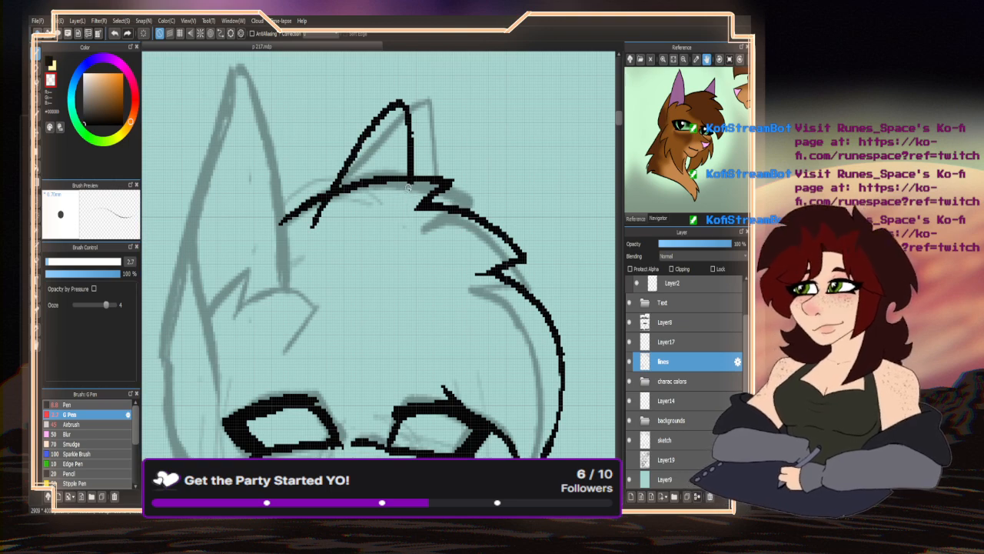
{"action": "left_click_drag", "start_coordinate": [331, 197], "coordinate": [313, 227]}
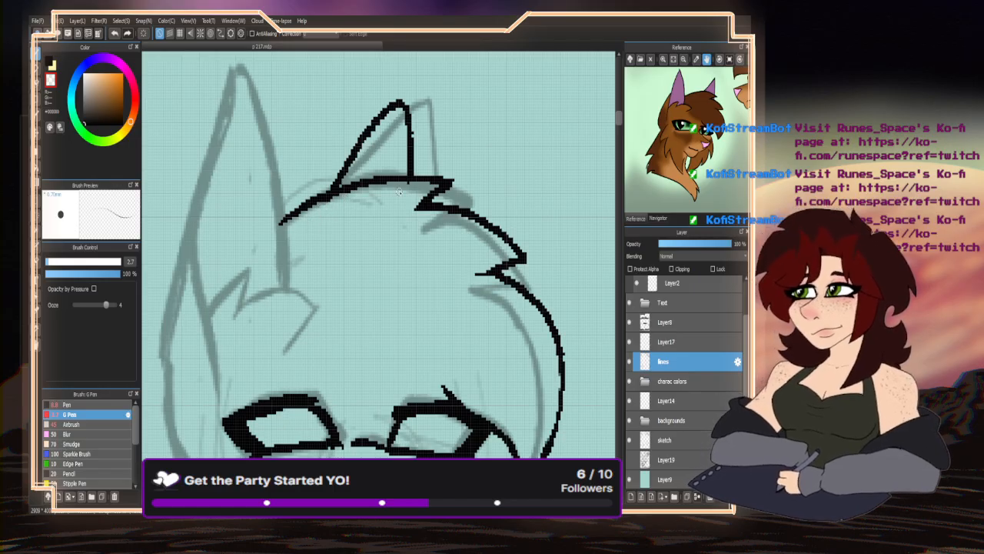
- Ink the outline of the sitting cat's tall near ear in black, redrawing the edge beside the hair with a wider curve
{"action": "key", "text": "x"}
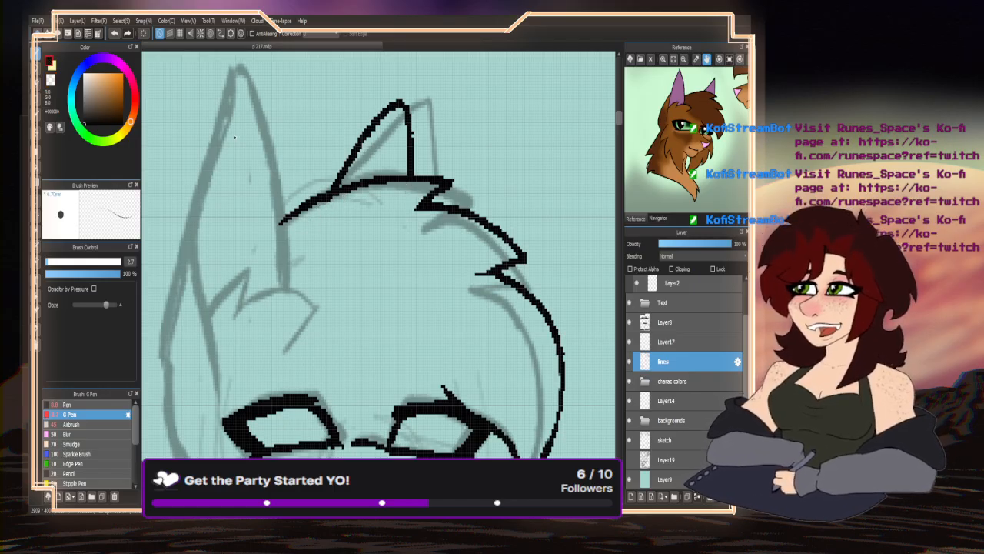
{"action": "mouse_move", "coordinate": [275, 320]}
{"action": "left_mouse_down"}
{"action": "mouse_move", "coordinate": [287, 263]}
{"action": "mouse_move", "coordinate": [243, 69]}
{"action": "mouse_move", "coordinate": [205, 135]}
{"action": "left_mouse_up"}
{"action": "scroll", "coordinate": [337, 104], "scroll_direction": "down", "scroll_amount": 2}
{"action": "scroll", "coordinate": [336, 104], "scroll_direction": "up", "scroll_amount": 2}
{"action": "left_click_drag", "start_coordinate": [312, 89], "coordinate": [291, 185]}
{"action": "left_click_drag", "start_coordinate": [312, 271], "coordinate": [294, 139]}
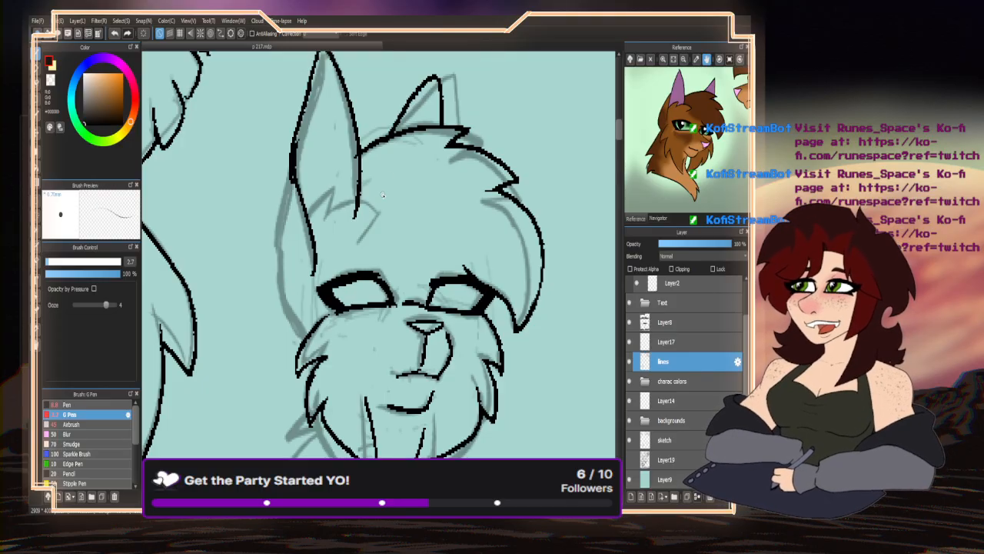
{"action": "mouse_move", "coordinate": [377, 210]}
{"action": "left_mouse_down"}
{"action": "mouse_move", "coordinate": [359, 96]}
{"action": "mouse_move", "coordinate": [326, 43]}
{"action": "left_mouse_up"}
{"action": "scroll", "coordinate": [326, 92], "scroll_direction": "up", "scroll_amount": 3}
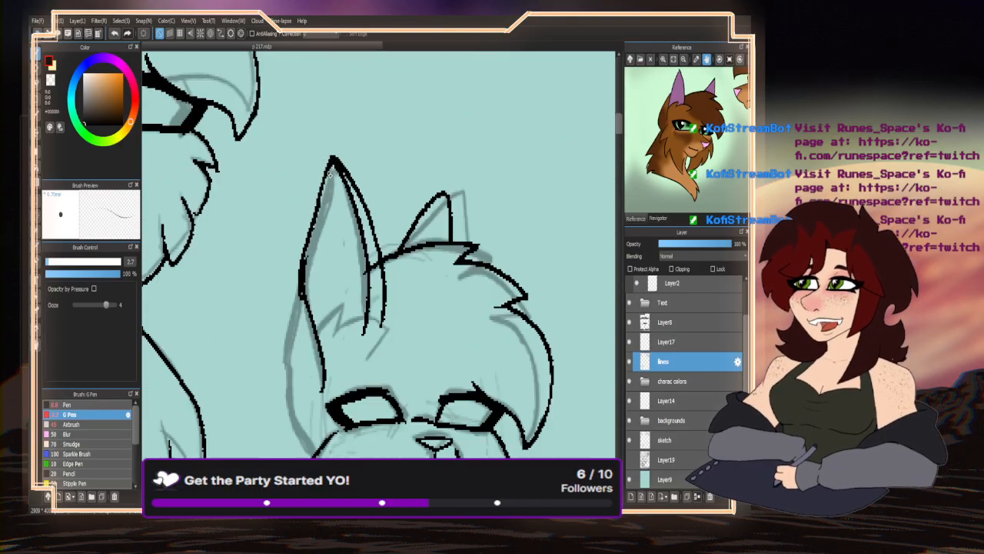
- Erase the narrower duplicate line inside the tall ear on its hair side
{"action": "left_click", "coordinate": [36, 83]}
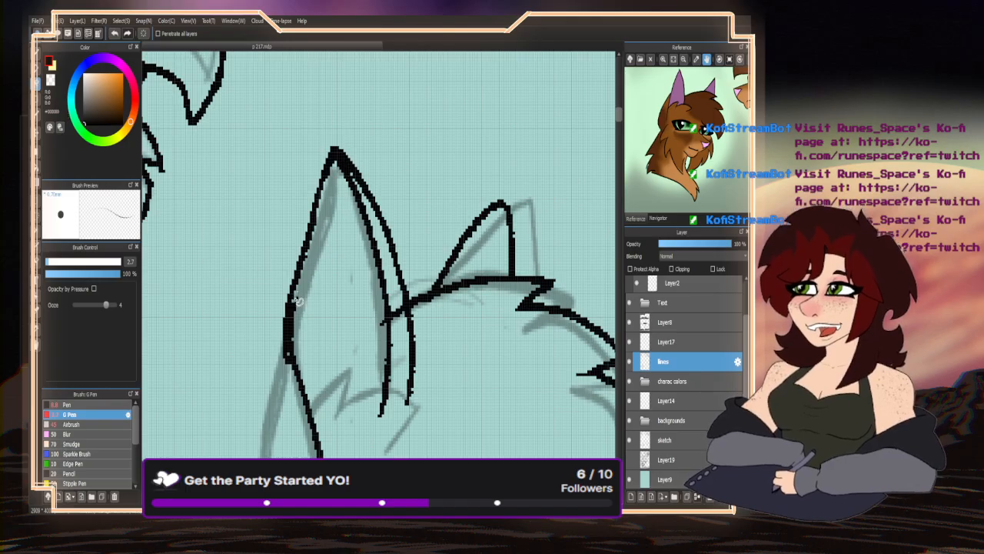
{"action": "left_click_drag", "start_coordinate": [298, 298], "coordinate": [302, 365]}
{"action": "mouse_move", "coordinate": [357, 347]}
{"action": "left_mouse_down"}
{"action": "mouse_move", "coordinate": [373, 431]}
{"action": "mouse_move", "coordinate": [411, 353]}
{"action": "mouse_move", "coordinate": [397, 277]}
{"action": "mouse_move", "coordinate": [364, 223]}
{"action": "left_mouse_up"}
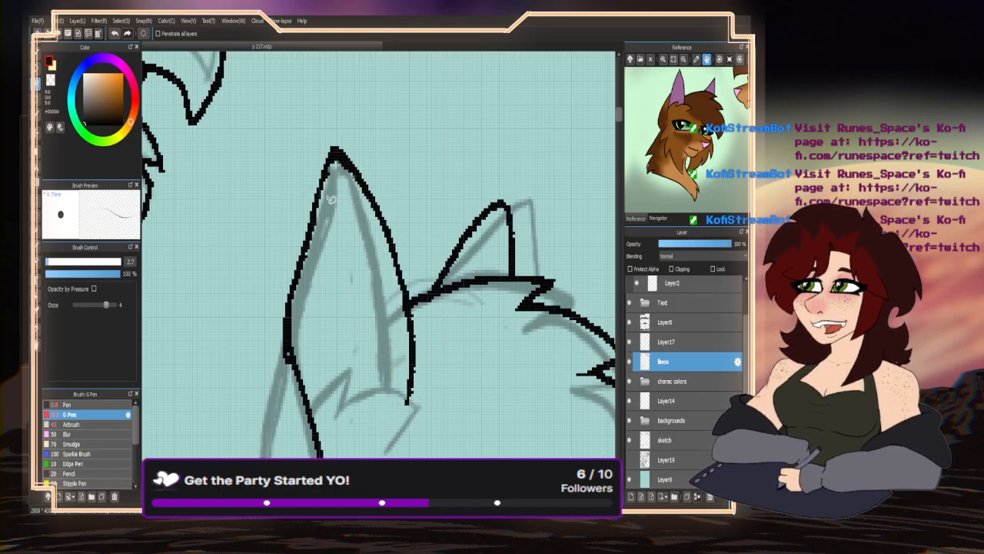
{"action": "scroll", "coordinate": [387, 169], "scroll_direction": "down", "scroll_amount": 3}
- Ink the jagged fur tuft across the base of the tall ear, erasing stray line bits around it
{"action": "left_click", "coordinate": [40, 59]}
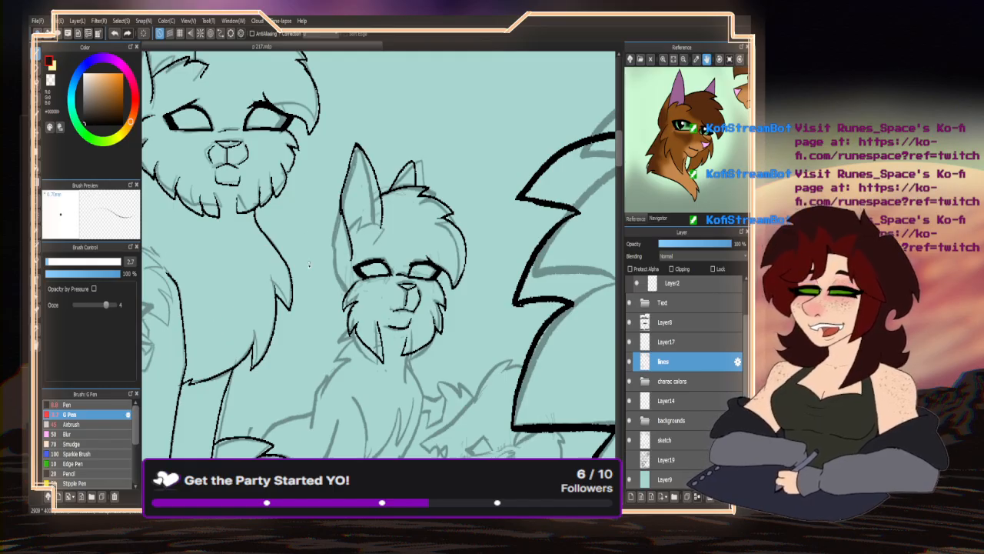
{"action": "scroll", "coordinate": [319, 220], "scroll_direction": "up", "scroll_amount": 2}
{"action": "mouse_move", "coordinate": [358, 94]}
{"action": "left_mouse_down"}
{"action": "mouse_move", "coordinate": [337, 190]}
{"action": "mouse_move", "coordinate": [348, 252]}
{"action": "left_mouse_up"}
{"action": "left_click", "coordinate": [47, 90]}
{"action": "mouse_move", "coordinate": [331, 199]}
{"action": "left_mouse_down"}
{"action": "mouse_move", "coordinate": [330, 224]}
{"action": "mouse_move", "coordinate": [333, 177]}
{"action": "left_mouse_up"}
{"action": "mouse_move", "coordinate": [343, 138]}
{"action": "left_mouse_down"}
{"action": "mouse_move", "coordinate": [366, 80]}
{"action": "mouse_move", "coordinate": [338, 135]}
{"action": "left_mouse_up"}
{"action": "left_click", "coordinate": [49, 61]}
{"action": "scroll", "coordinate": [371, 108], "scroll_direction": "up", "scroll_amount": 2}
{"action": "mouse_move", "coordinate": [334, 327]}
{"action": "left_mouse_down"}
{"action": "mouse_move", "coordinate": [385, 286]}
{"action": "mouse_move", "coordinate": [373, 329]}
{"action": "mouse_move", "coordinate": [466, 315]}
{"action": "left_mouse_up"}
{"action": "left_click_drag", "start_coordinate": [467, 319], "coordinate": [425, 375]}
{"action": "scroll", "coordinate": [342, 126], "scroll_direction": "down", "scroll_amount": 2}
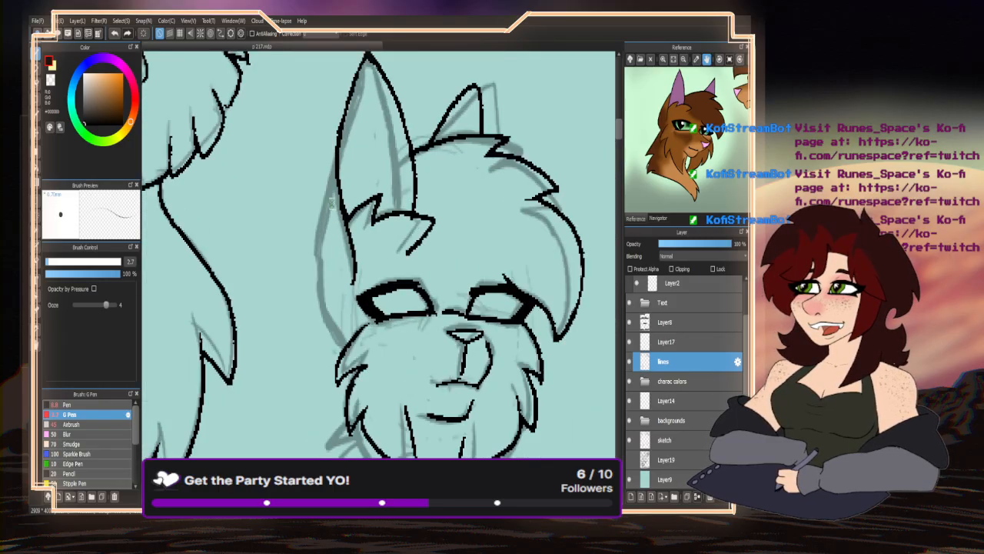
- Ink the curved outer fold of the tall ear, from its mid-edge down to the cheek fur
{"action": "scroll", "coordinate": [343, 127], "scroll_direction": "up", "scroll_amount": 2}
{"action": "mouse_move", "coordinate": [338, 163]}
{"action": "left_mouse_down"}
{"action": "mouse_move", "coordinate": [306, 326]}
{"action": "mouse_move", "coordinate": [329, 398]}
{"action": "mouse_move", "coordinate": [355, 427]}
{"action": "left_mouse_up"}
{"action": "scroll", "coordinate": [355, 427], "scroll_direction": "down", "scroll_amount": 3}
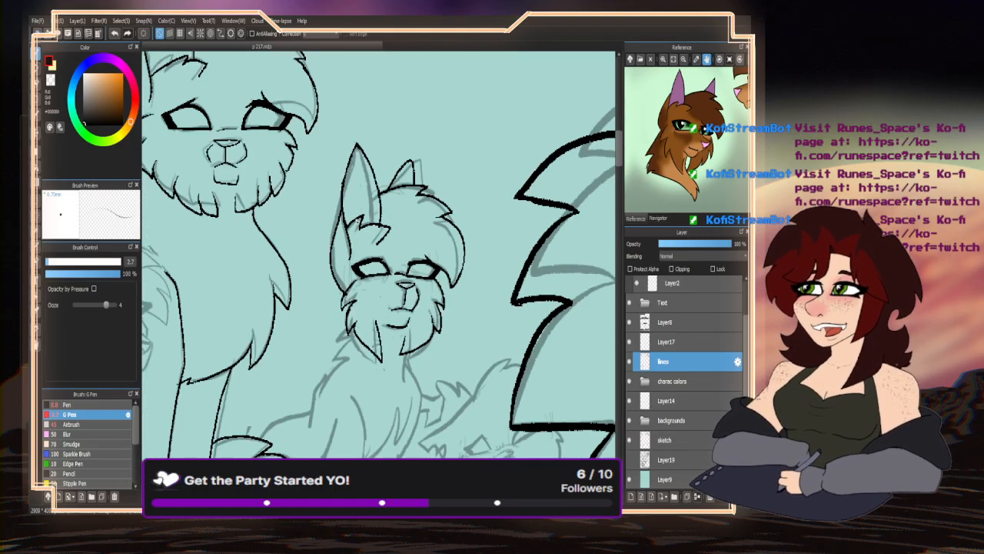
- Trim the stray line ends at the tall ear's tip, its base tuft and the cheek junction using the transparent colour, and restore black
{"action": "left_click", "coordinate": [52, 80]}
{"action": "scroll", "coordinate": [373, 234], "scroll_direction": "up", "scroll_amount": 2}
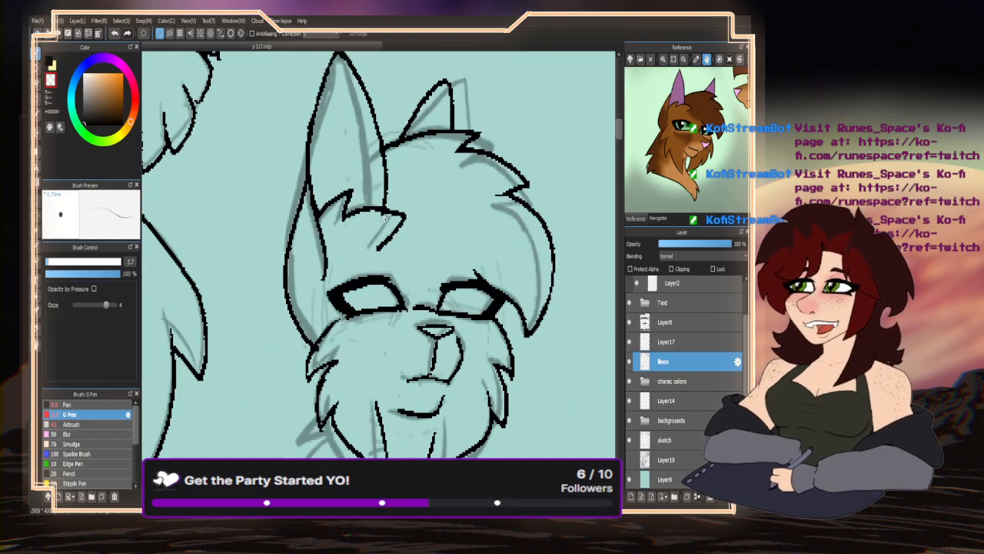
{"action": "scroll", "coordinate": [385, 235], "scroll_direction": "down", "scroll_amount": 1}
{"action": "scroll", "coordinate": [346, 103], "scroll_direction": "up", "scroll_amount": 1}
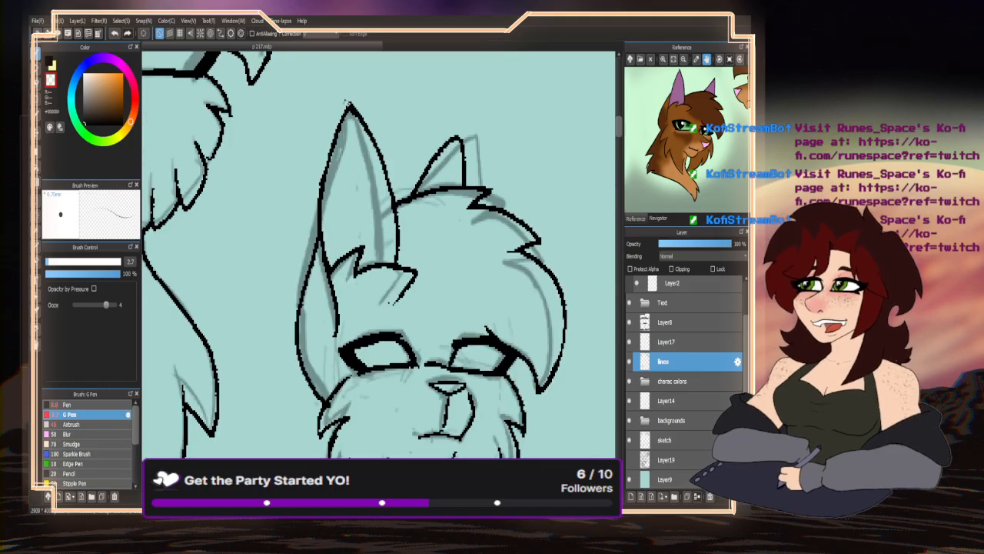
{"action": "scroll", "coordinate": [346, 164], "scroll_direction": "down", "scroll_amount": 3}
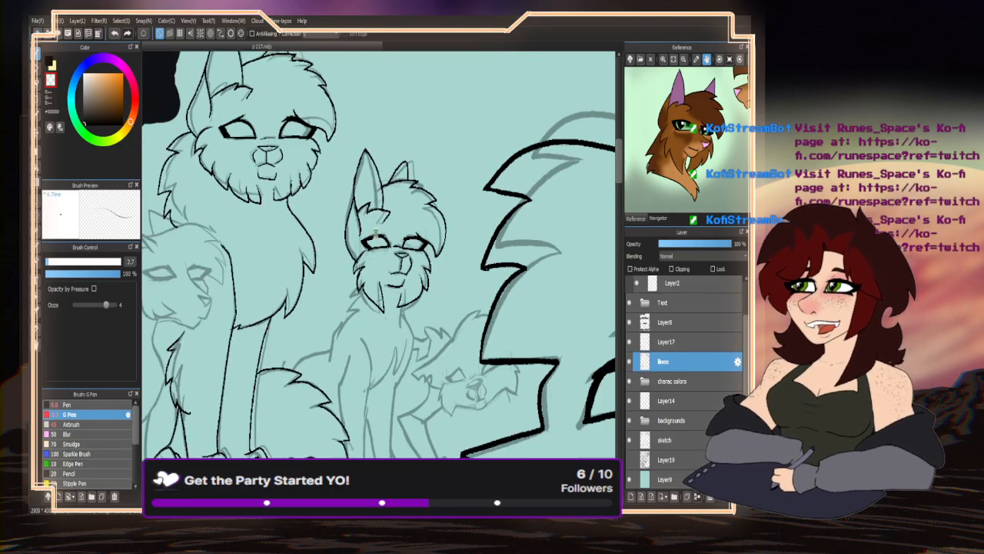
{"action": "scroll", "coordinate": [375, 233], "scroll_direction": "up", "scroll_amount": 3}
{"action": "scroll", "coordinate": [375, 233], "scroll_direction": "down", "scroll_amount": 2}
{"action": "scroll", "coordinate": [369, 246], "scroll_direction": "down", "scroll_amount": 1}
{"action": "scroll", "coordinate": [358, 261], "scroll_direction": "up", "scroll_amount": 3}
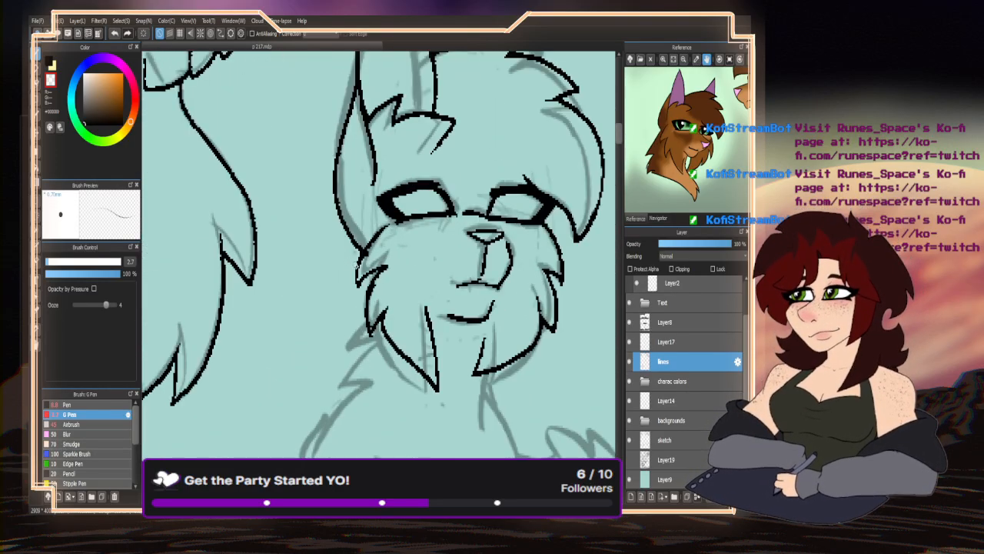
{"action": "scroll", "coordinate": [365, 258], "scroll_direction": "up", "scroll_amount": 2}
{"action": "scroll", "coordinate": [369, 246], "scroll_direction": "down", "scroll_amount": 4}
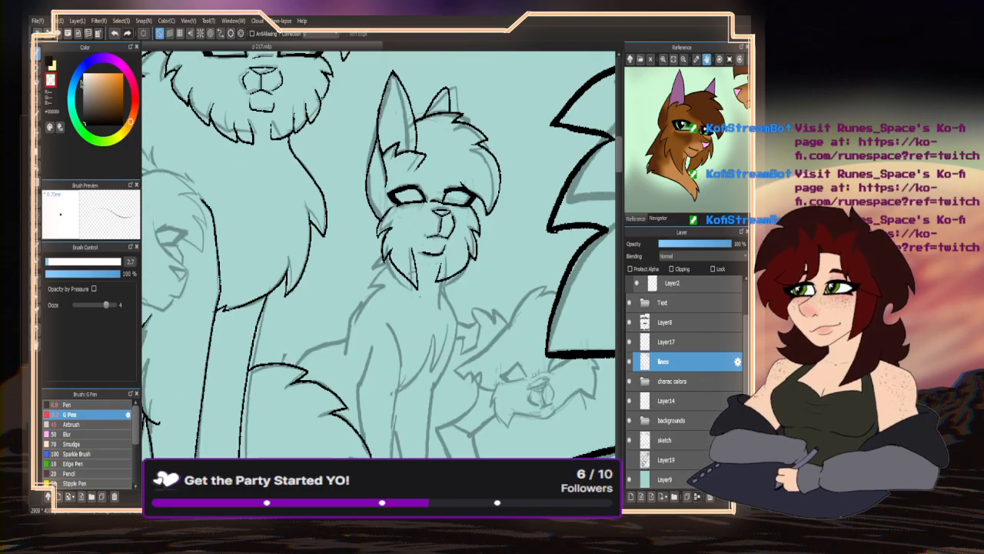
{"action": "scroll", "coordinate": [385, 219], "scroll_direction": "up", "scroll_amount": 3}
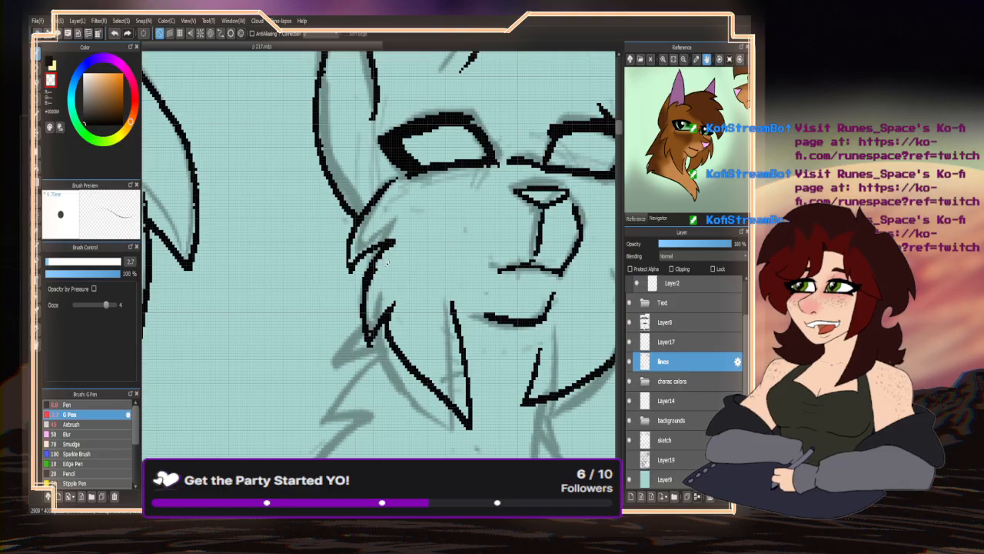
{"action": "scroll", "coordinate": [387, 263], "scroll_direction": "down", "scroll_amount": 4}
{"action": "left_click", "coordinate": [51, 67]}
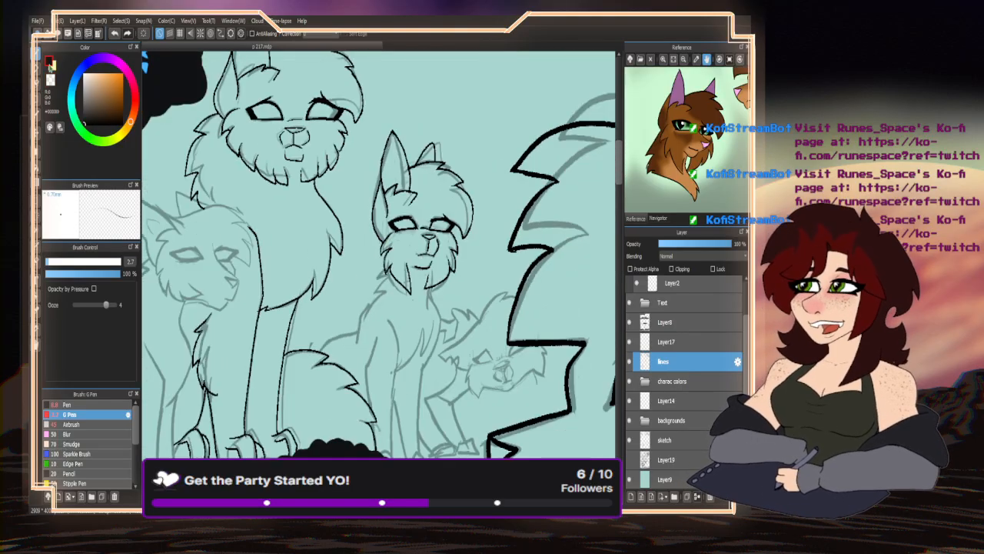
{"action": "scroll", "coordinate": [367, 252], "scroll_direction": "up", "scroll_amount": 3}
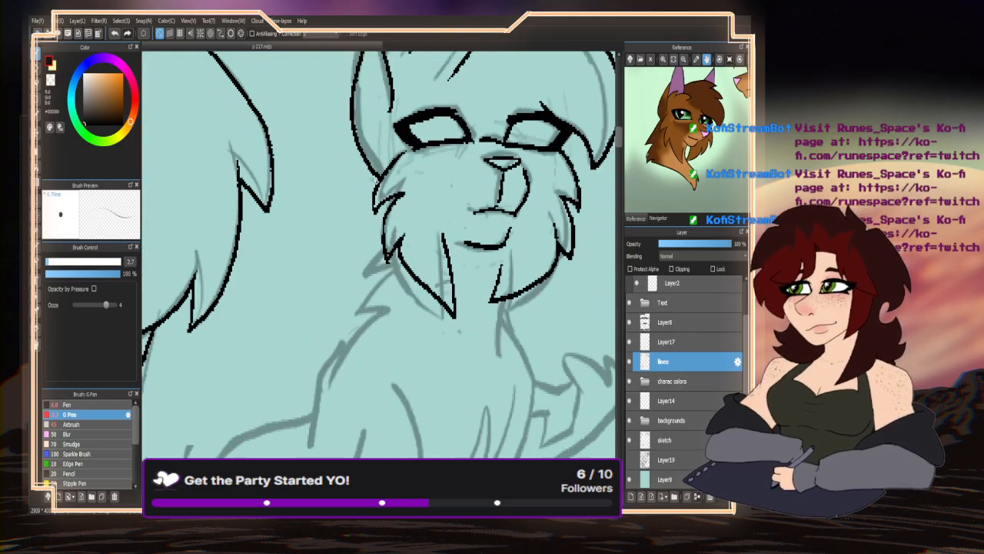
- Ink the jagged fur edge behind the sitting cat's neck down to the shoulder, plus a short throat line under the cheek
{"action": "mouse_move", "coordinate": [376, 179]}
{"action": "left_mouse_down"}
{"action": "mouse_move", "coordinate": [325, 286]}
{"action": "mouse_move", "coordinate": [352, 289]}
{"action": "mouse_move", "coordinate": [329, 326]}
{"action": "mouse_move", "coordinate": [338, 343]}
{"action": "mouse_move", "coordinate": [317, 359]}
{"action": "left_mouse_up"}
{"action": "scroll", "coordinate": [318, 356], "scroll_direction": "down", "scroll_amount": 3}
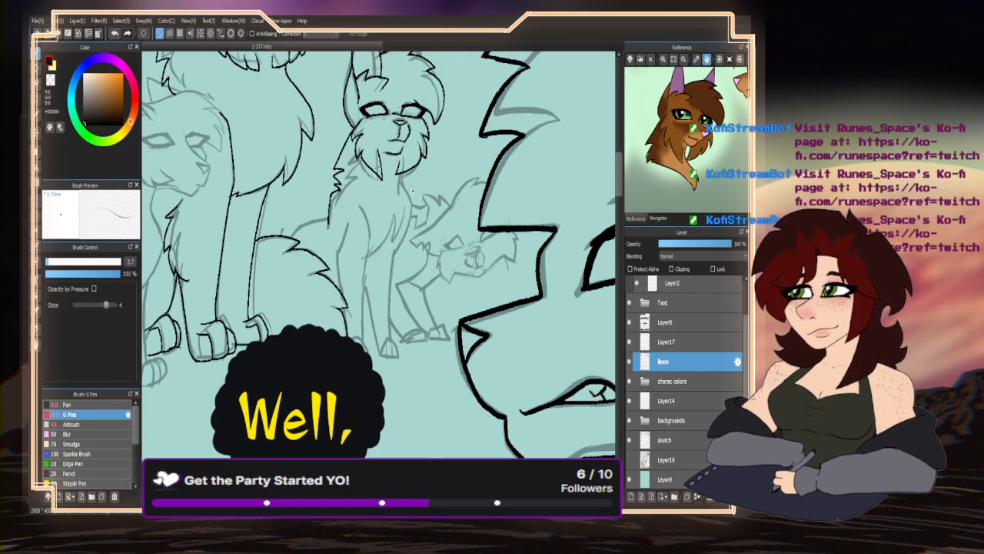
{"action": "scroll", "coordinate": [429, 116], "scroll_direction": "up", "scroll_amount": 5}
{"action": "left_click_drag", "start_coordinate": [429, 115], "coordinate": [423, 158]}
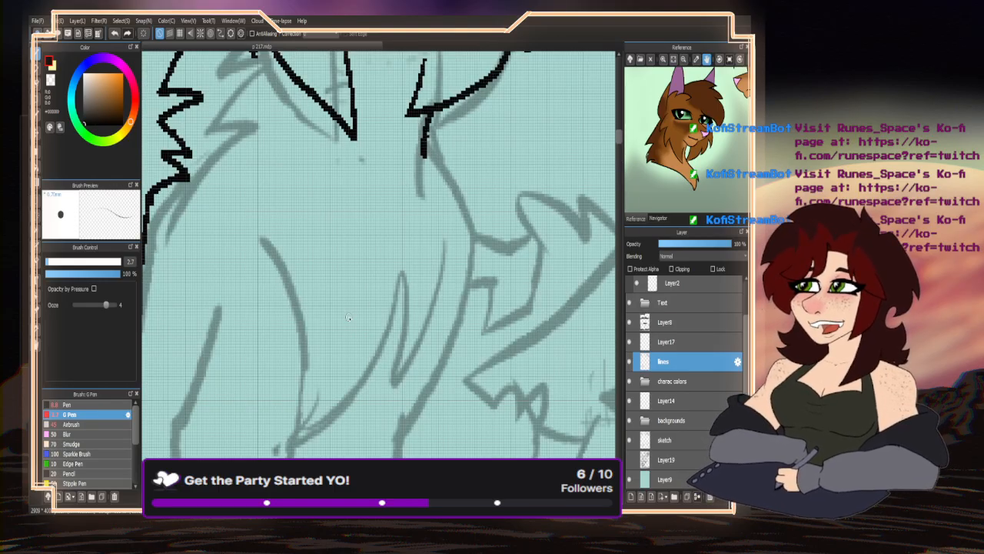
- Ink the sitting cat's front chest outline from throat to upper foreleg and the curved chest fur line inside it
{"action": "scroll", "coordinate": [392, 195], "scroll_direction": "down", "scroll_amount": 3}
{"action": "scroll", "coordinate": [397, 116], "scroll_direction": "up", "scroll_amount": 4}
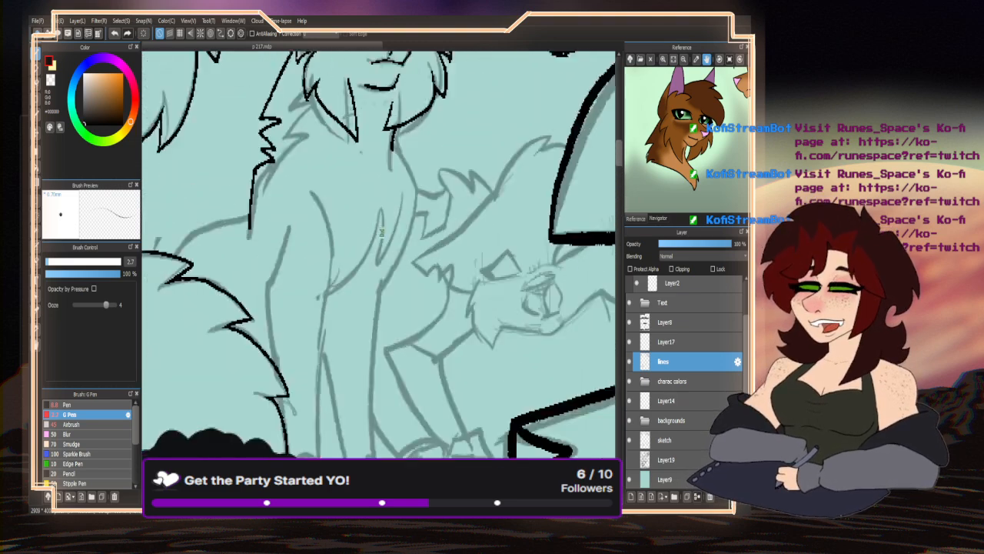
{"action": "scroll", "coordinate": [397, 116], "scroll_direction": "up", "scroll_amount": 2}
{"action": "mouse_move", "coordinate": [397, 86]}
{"action": "left_mouse_down"}
{"action": "mouse_move", "coordinate": [412, 167]}
{"action": "mouse_move", "coordinate": [384, 386]}
{"action": "left_mouse_up"}
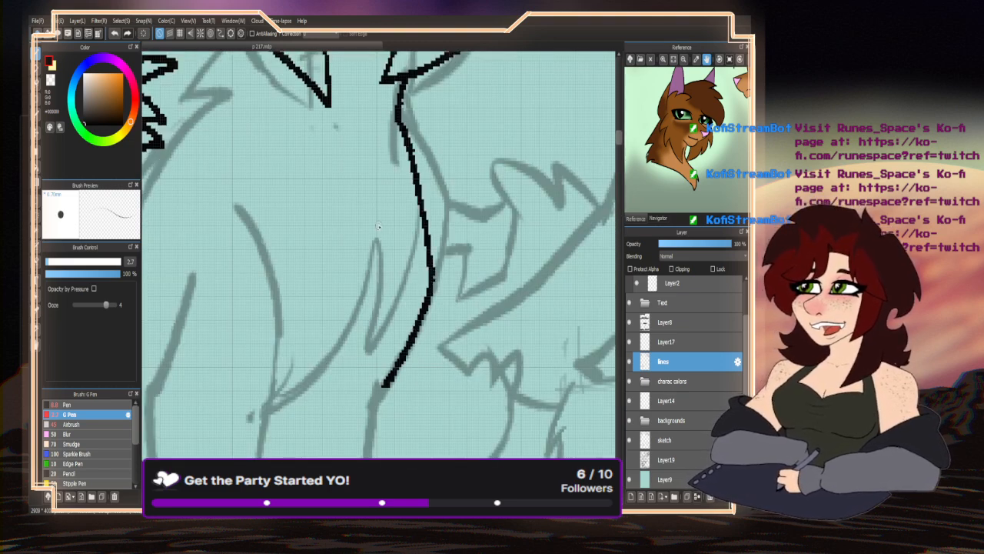
{"action": "mouse_move", "coordinate": [389, 176]}
{"action": "left_mouse_down"}
{"action": "mouse_move", "coordinate": [402, 247]}
{"action": "mouse_move", "coordinate": [393, 235]}
{"action": "mouse_move", "coordinate": [376, 322]}
{"action": "mouse_move", "coordinate": [282, 395]}
{"action": "left_mouse_up"}
{"action": "scroll", "coordinate": [386, 215], "scroll_direction": "down", "scroll_amount": 4}
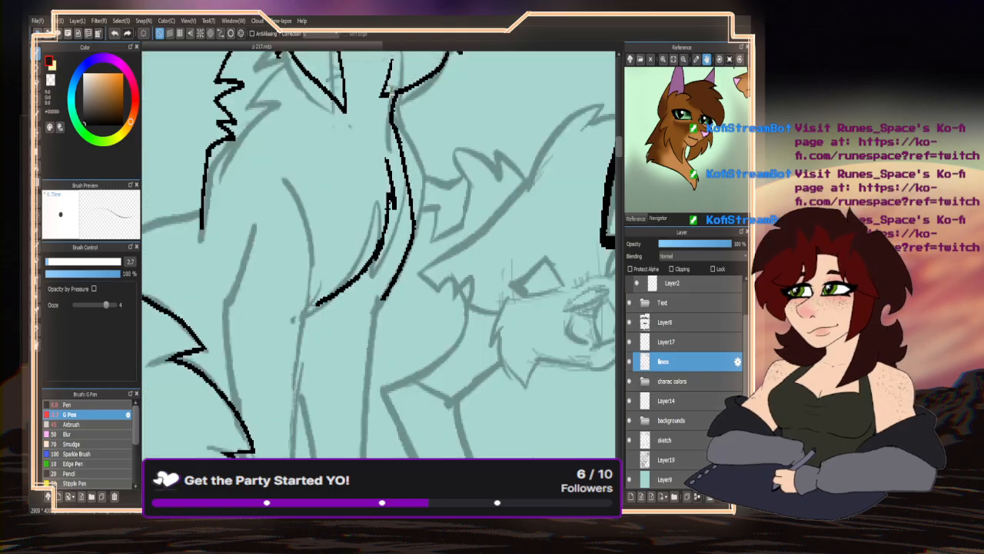
- Ink the outer edge of the sitting cat's near foreleg and its rounded front paw with toe lines
{"action": "scroll", "coordinate": [386, 216], "scroll_direction": "up", "scroll_amount": 3}
{"action": "left_click_drag", "start_coordinate": [387, 179], "coordinate": [376, 363]}
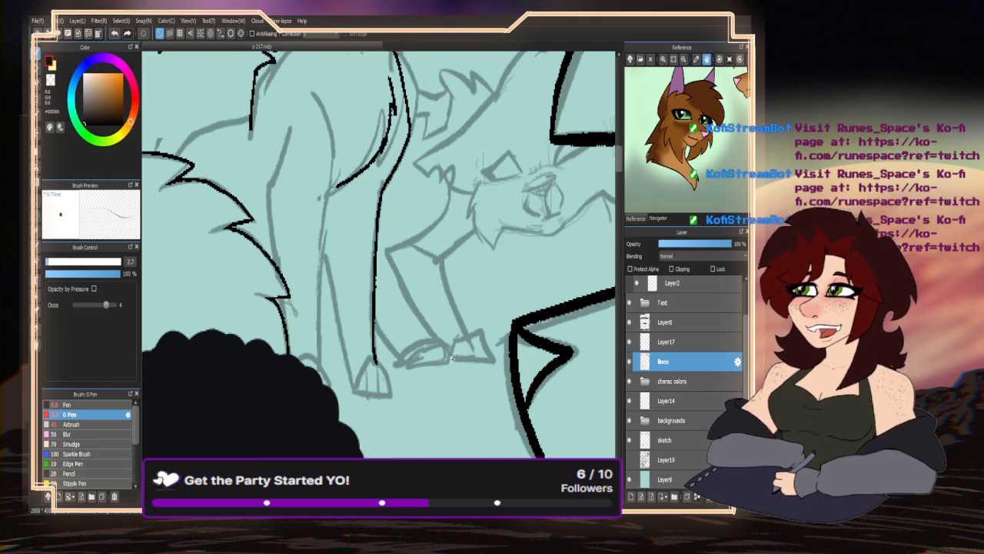
{"action": "scroll", "coordinate": [383, 394], "scroll_direction": "up", "scroll_amount": 2}
{"action": "mouse_move", "coordinate": [304, 392]}
{"action": "left_mouse_down"}
{"action": "mouse_move", "coordinate": [341, 396]}
{"action": "mouse_move", "coordinate": [404, 365]}
{"action": "mouse_move", "coordinate": [390, 332]}
{"action": "left_mouse_up"}
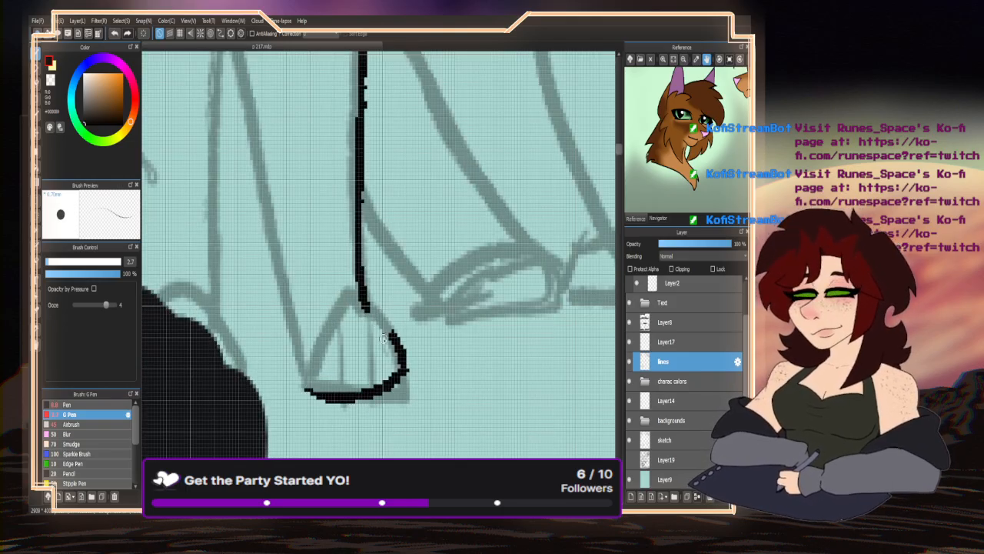
{"action": "mouse_move", "coordinate": [377, 387]}
{"action": "left_mouse_down"}
{"action": "mouse_move", "coordinate": [384, 349]}
{"action": "mouse_move", "coordinate": [359, 289]}
{"action": "mouse_move", "coordinate": [333, 335]}
{"action": "mouse_move", "coordinate": [326, 326]}
{"action": "mouse_move", "coordinate": [343, 374]}
{"action": "left_mouse_up"}
{"action": "left_click_drag", "start_coordinate": [318, 333], "coordinate": [308, 390]}
{"action": "scroll", "coordinate": [458, 344], "scroll_direction": "down", "scroll_amount": 2}
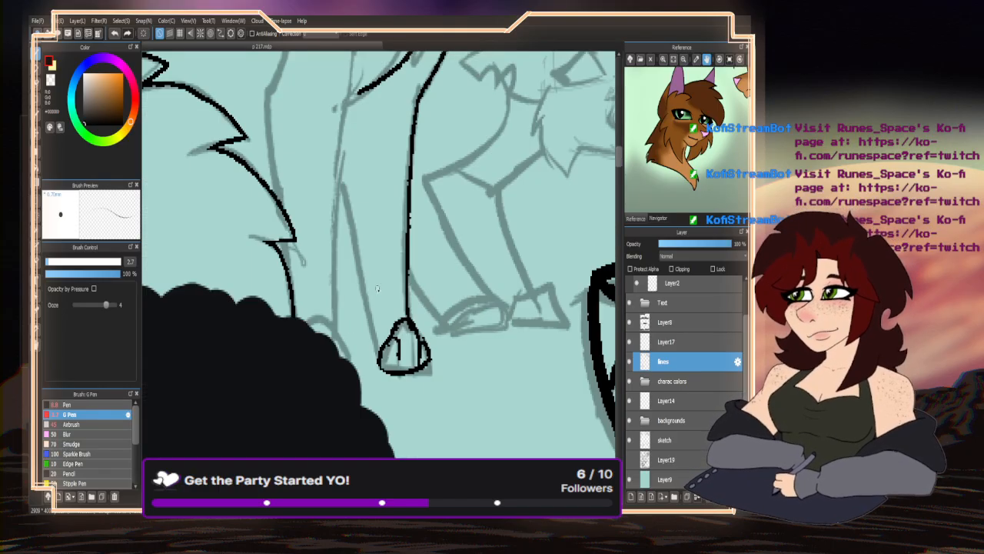
- Ink the inner edge of that foreleg down to the paw and add the paw's remaining edge line
{"action": "scroll", "coordinate": [377, 290], "scroll_direction": "up", "scroll_amount": 1}
{"action": "left_click_drag", "start_coordinate": [315, 156], "coordinate": [375, 407]}
{"action": "mouse_move", "coordinate": [394, 367]}
{"action": "left_mouse_down"}
{"action": "mouse_move", "coordinate": [382, 377]}
{"action": "mouse_move", "coordinate": [418, 407]}
{"action": "left_mouse_up"}
{"action": "scroll", "coordinate": [410, 243], "scroll_direction": "down", "scroll_amount": 2}
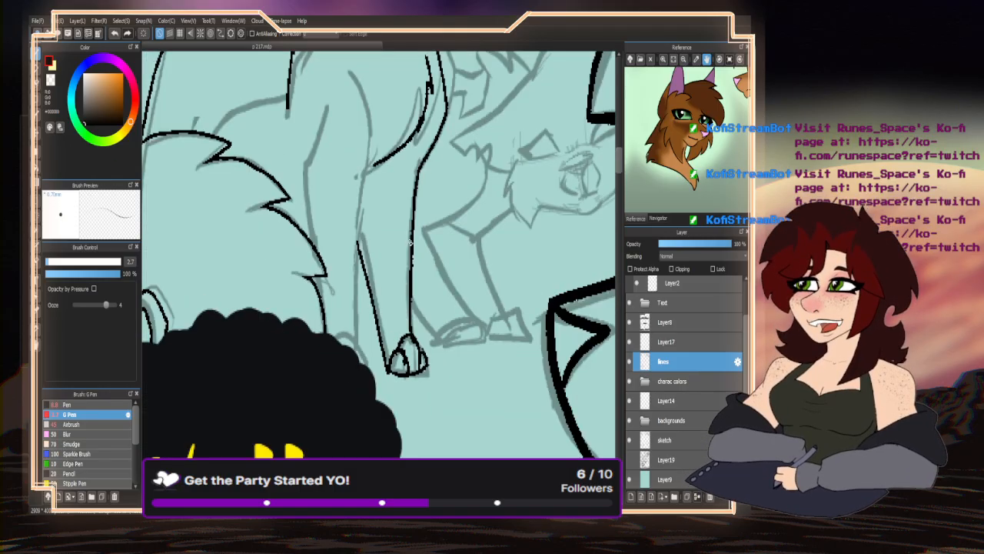
- Ink both edges of the sitting cat's other foreleg, from the chest and shoulder down to the speech bubble
{"action": "mouse_move", "coordinate": [350, 74]}
{"action": "left_mouse_down"}
{"action": "mouse_move", "coordinate": [371, 131]}
{"action": "mouse_move", "coordinate": [353, 369]}
{"action": "mouse_move", "coordinate": [322, 323]}
{"action": "mouse_move", "coordinate": [359, 317]}
{"action": "mouse_move", "coordinate": [390, 378]}
{"action": "left_mouse_up"}
{"action": "scroll", "coordinate": [353, 339], "scroll_direction": "up", "scroll_amount": 2}
{"action": "scroll", "coordinate": [385, 385], "scroll_direction": "down", "scroll_amount": 3}
{"action": "scroll", "coordinate": [349, 254], "scroll_direction": "up", "scroll_amount": 2}
{"action": "mouse_move", "coordinate": [352, 246]}
{"action": "left_mouse_down"}
{"action": "mouse_move", "coordinate": [328, 288]}
{"action": "mouse_move", "coordinate": [341, 385]}
{"action": "left_mouse_up"}
{"action": "scroll", "coordinate": [364, 352], "scroll_direction": "down", "scroll_amount": 3}
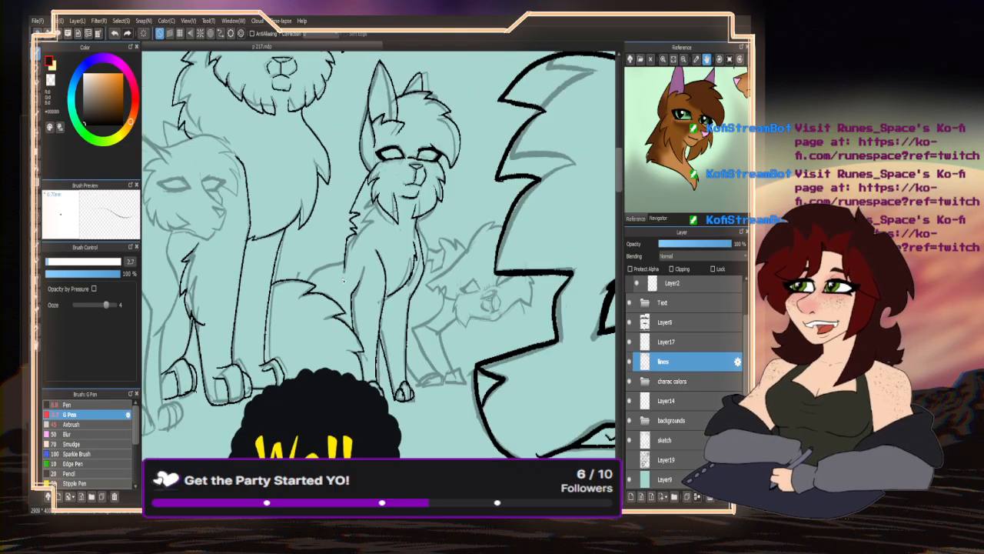
- Ink the sitting cat's back line from the shoulder down to the top of the fluffy tail
{"action": "scroll", "coordinate": [371, 215], "scroll_direction": "up", "scroll_amount": 3}
{"action": "mouse_move", "coordinate": [372, 197]}
{"action": "left_mouse_down"}
{"action": "mouse_move", "coordinate": [346, 217]}
{"action": "mouse_move", "coordinate": [294, 229]}
{"action": "mouse_move", "coordinate": [241, 279]}
{"action": "left_mouse_up"}
{"action": "scroll", "coordinate": [323, 303], "scroll_direction": "down", "scroll_amount": 2}
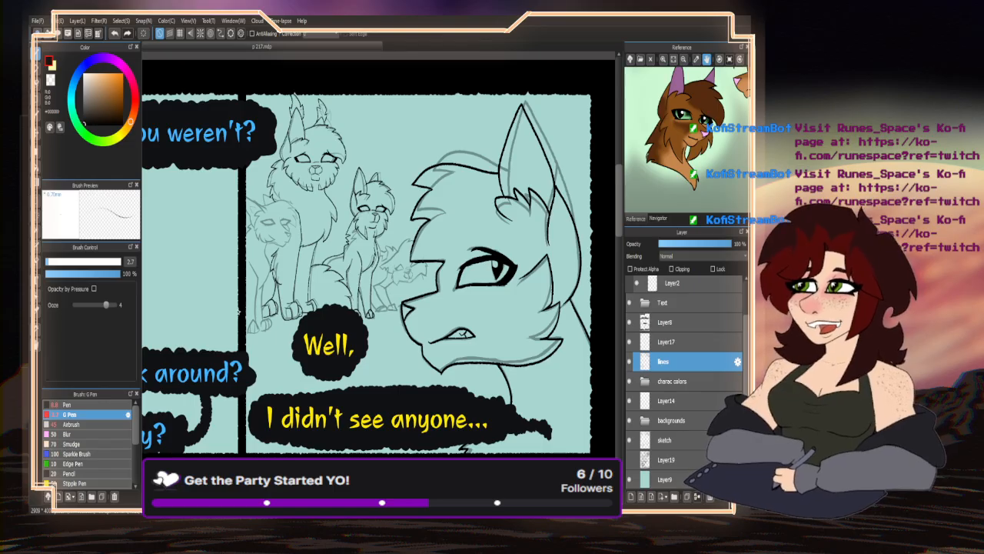
- Inspect the inked sitting cat's shoulder, ears, head and legs for stray or rough line work
{"action": "scroll", "coordinate": [342, 246], "scroll_direction": "up", "scroll_amount": 3}
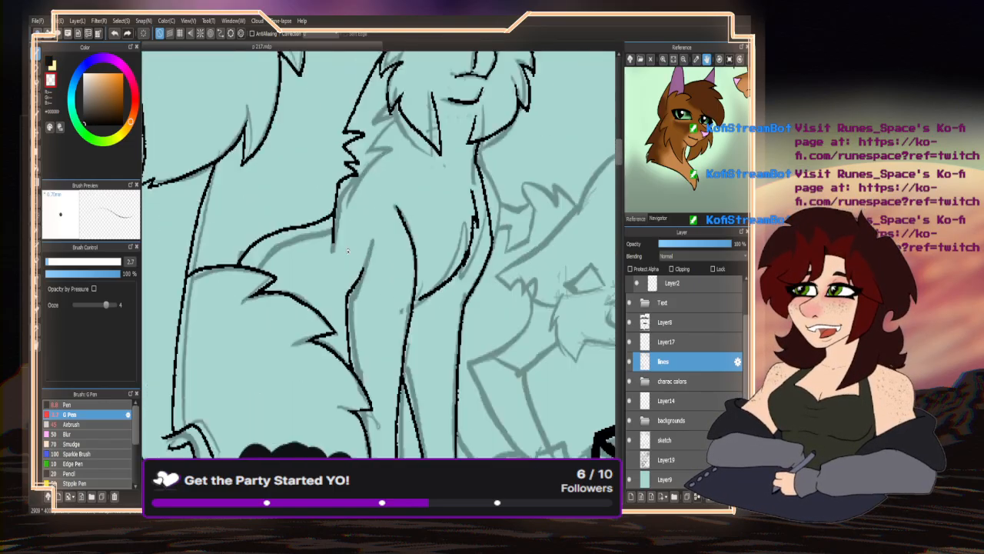
{"action": "scroll", "coordinate": [347, 250], "scroll_direction": "up", "scroll_amount": 3}
{"action": "scroll", "coordinate": [319, 275], "scroll_direction": "down", "scroll_amount": 6}
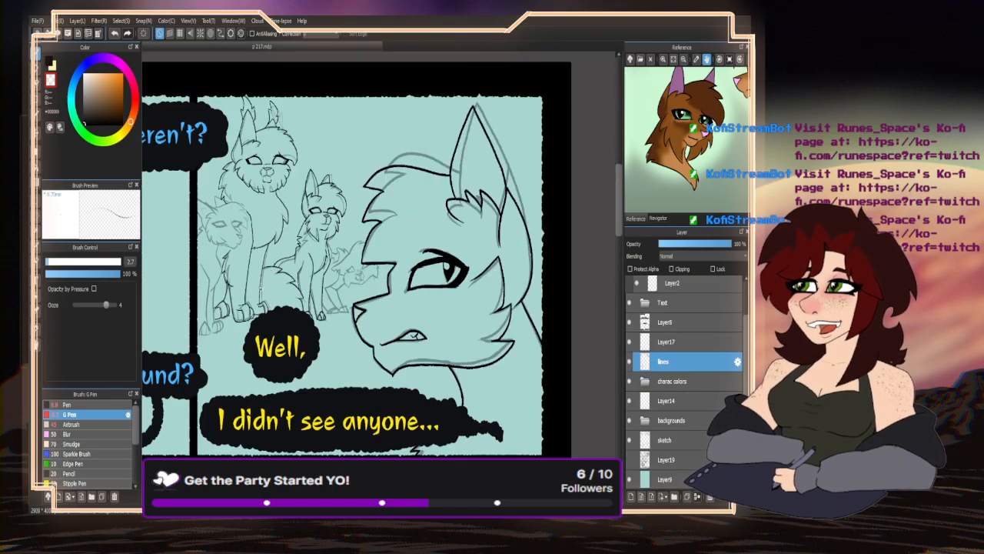
{"action": "scroll", "coordinate": [309, 267], "scroll_direction": "up", "scroll_amount": 6}
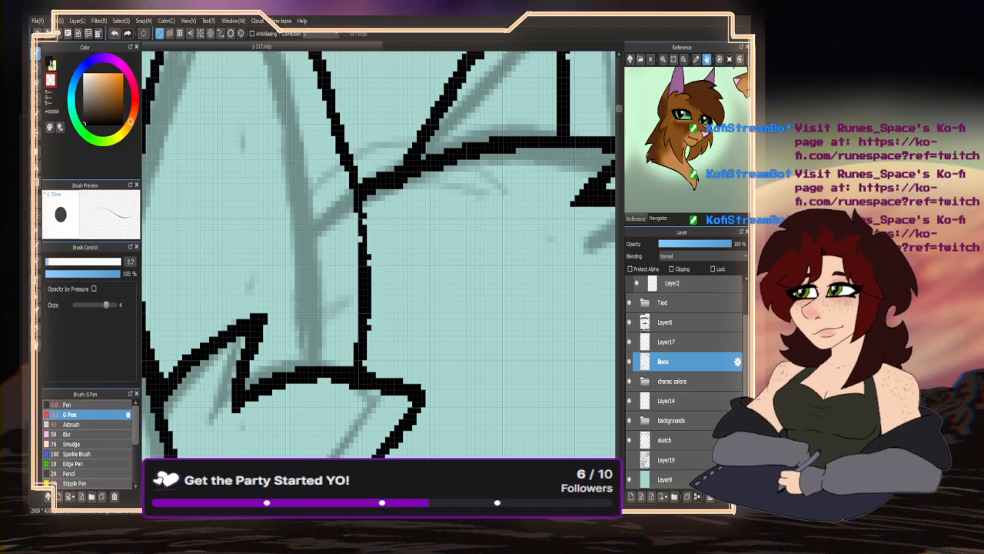
{"action": "scroll", "coordinate": [378, 254], "scroll_direction": "down", "scroll_amount": 5}
{"action": "scroll", "coordinate": [311, 180], "scroll_direction": "up", "scroll_amount": 5}
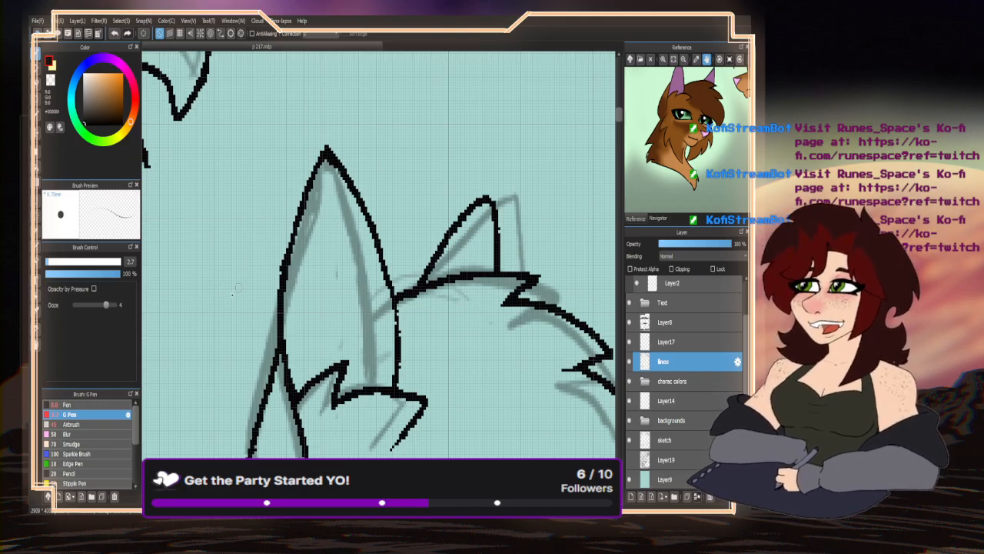
{"action": "scroll", "coordinate": [309, 185], "scroll_direction": "down", "scroll_amount": 7}
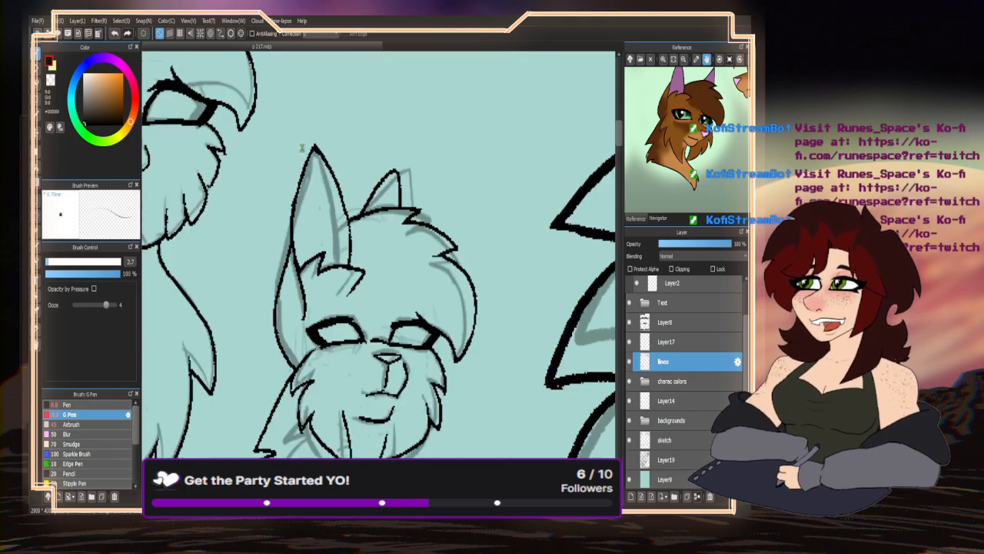
{"action": "scroll", "coordinate": [238, 342], "scroll_direction": "up", "scroll_amount": 4}
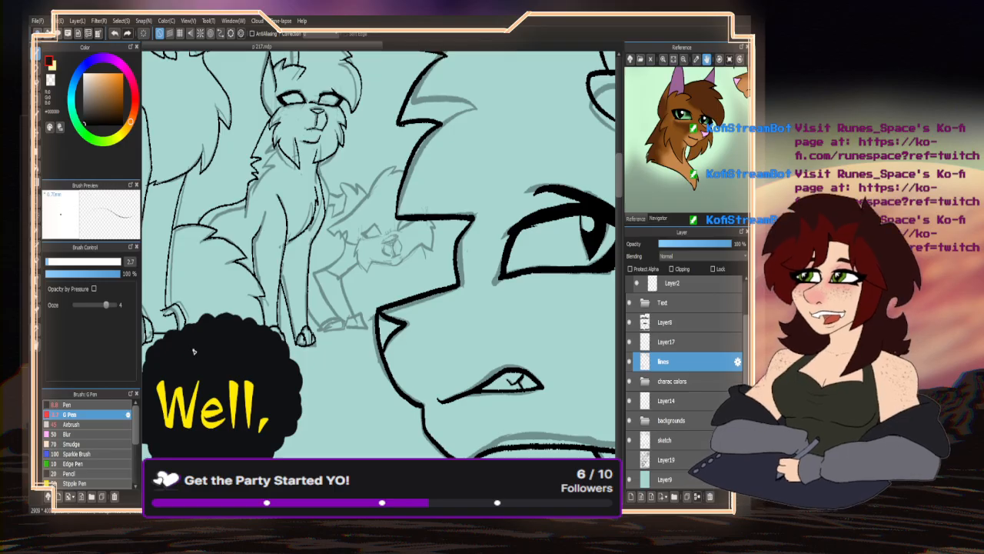
{"action": "scroll", "coordinate": [292, 238], "scroll_direction": "up", "scroll_amount": 2}
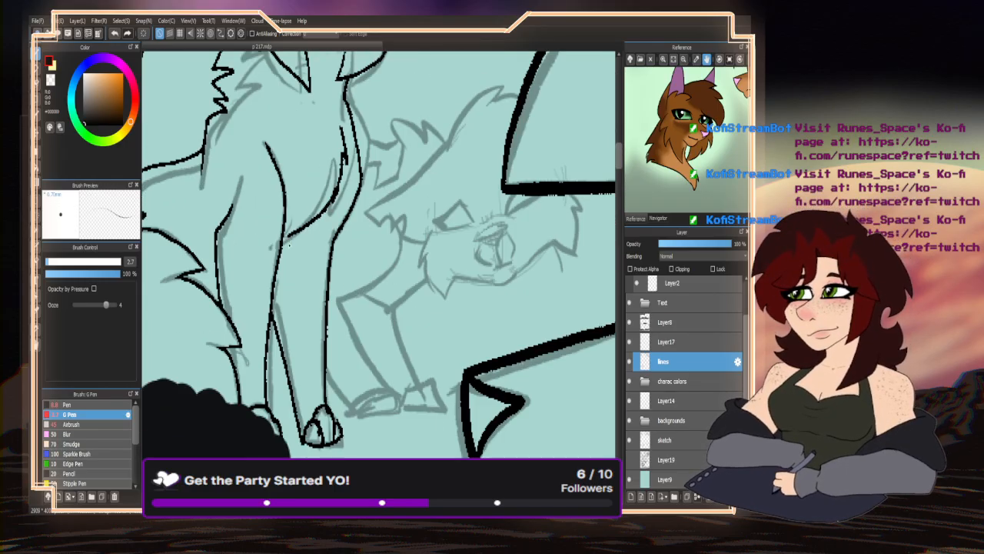
- Ink the crouching cat's triangular nose, the line down to its mouth and the far curve of the muzzle, redoing a misplaced stroke
{"action": "scroll", "coordinate": [299, 258], "scroll_direction": "down", "scroll_amount": 2}
{"action": "scroll", "coordinate": [369, 238], "scroll_direction": "up", "scroll_amount": 4}
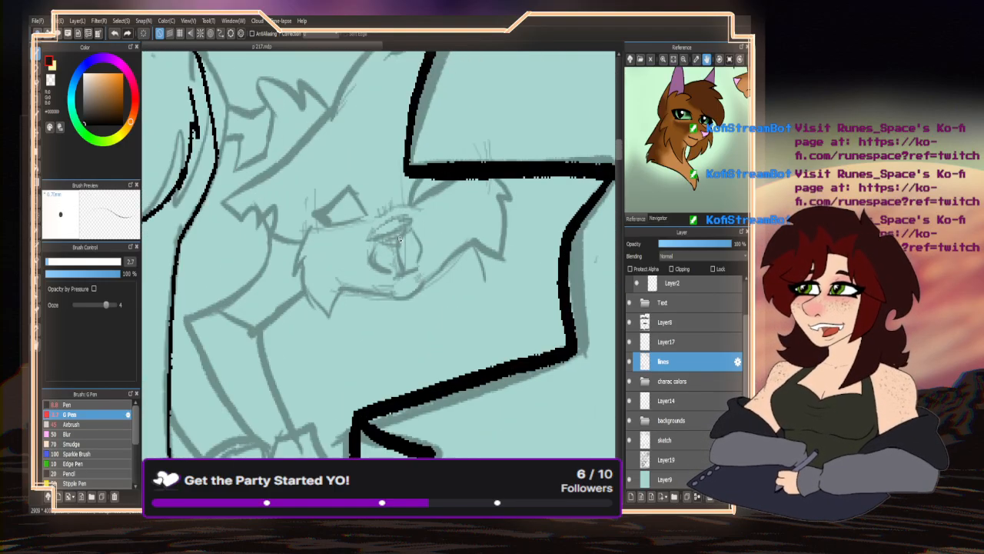
{"action": "mouse_move", "coordinate": [426, 226]}
{"action": "left_mouse_down"}
{"action": "mouse_move", "coordinate": [354, 250]}
{"action": "mouse_move", "coordinate": [407, 256]}
{"action": "mouse_move", "coordinate": [426, 226]}
{"action": "left_mouse_up"}
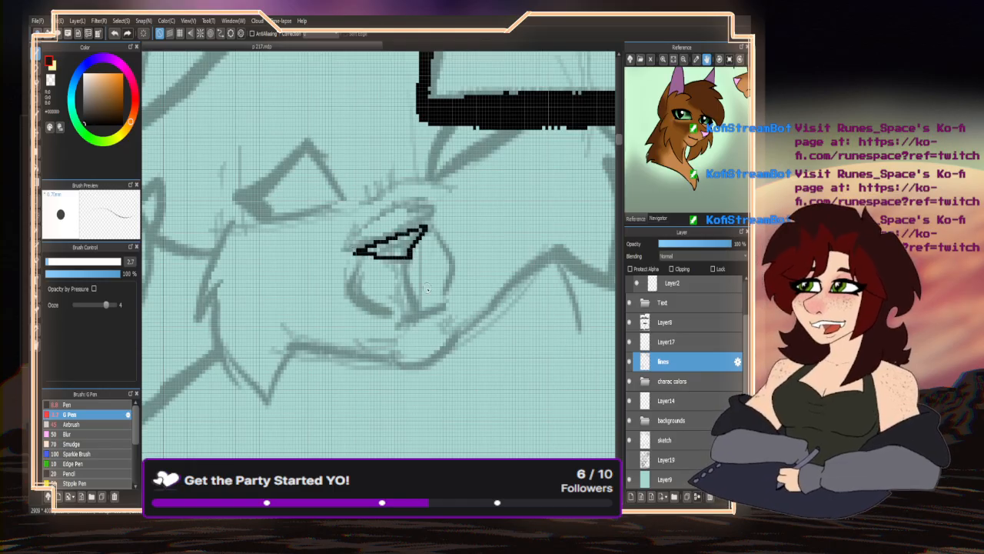
{"action": "key", "text": "ctrl+z"}
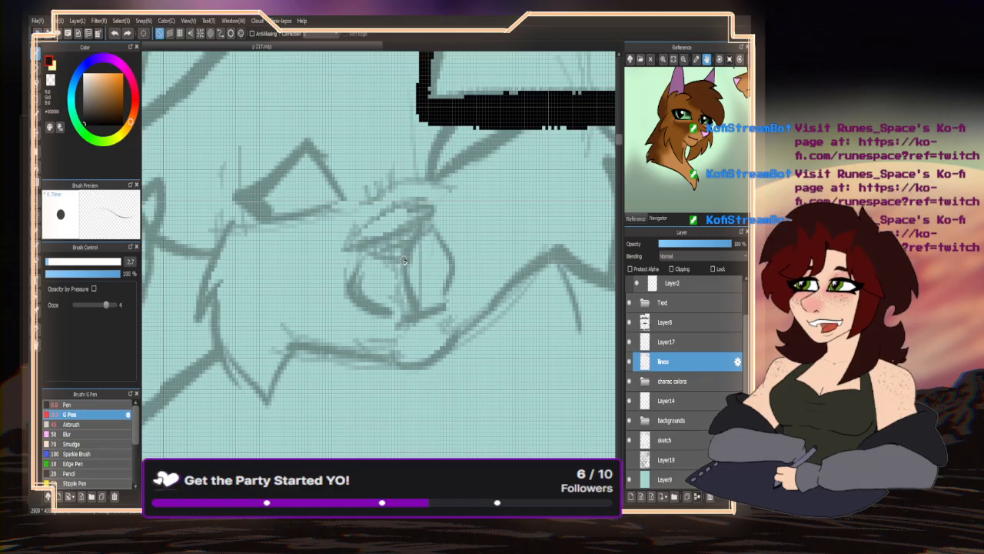
{"action": "mouse_move", "coordinate": [403, 260]}
{"action": "left_mouse_down"}
{"action": "mouse_move", "coordinate": [421, 228]}
{"action": "mouse_move", "coordinate": [357, 252]}
{"action": "mouse_move", "coordinate": [406, 259]}
{"action": "mouse_move", "coordinate": [406, 315]}
{"action": "mouse_move", "coordinate": [435, 308]}
{"action": "left_mouse_up"}
{"action": "mouse_move", "coordinate": [441, 235]}
{"action": "left_mouse_down"}
{"action": "mouse_move", "coordinate": [458, 248]}
{"action": "mouse_move", "coordinate": [447, 286]}
{"action": "left_mouse_up"}
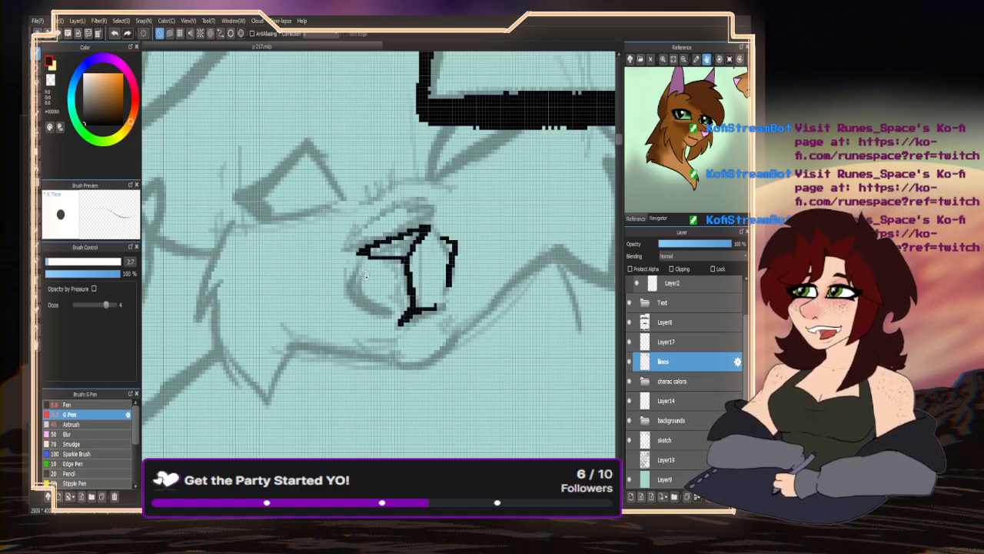
- Ink the near muzzle curve, the upper edge of the nose and the rounded chin of the crouching cat
{"action": "left_click_drag", "start_coordinate": [366, 271], "coordinate": [389, 317]}
{"action": "mouse_move", "coordinate": [420, 223]}
{"action": "left_mouse_down"}
{"action": "mouse_move", "coordinate": [395, 214]}
{"action": "mouse_move", "coordinate": [338, 254]}
{"action": "left_mouse_up"}
{"action": "mouse_move", "coordinate": [381, 347]}
{"action": "left_mouse_down"}
{"action": "mouse_move", "coordinate": [429, 363]}
{"action": "mouse_move", "coordinate": [463, 315]}
{"action": "left_mouse_up"}
{"action": "scroll", "coordinate": [328, 180], "scroll_direction": "down", "scroll_amount": 2}
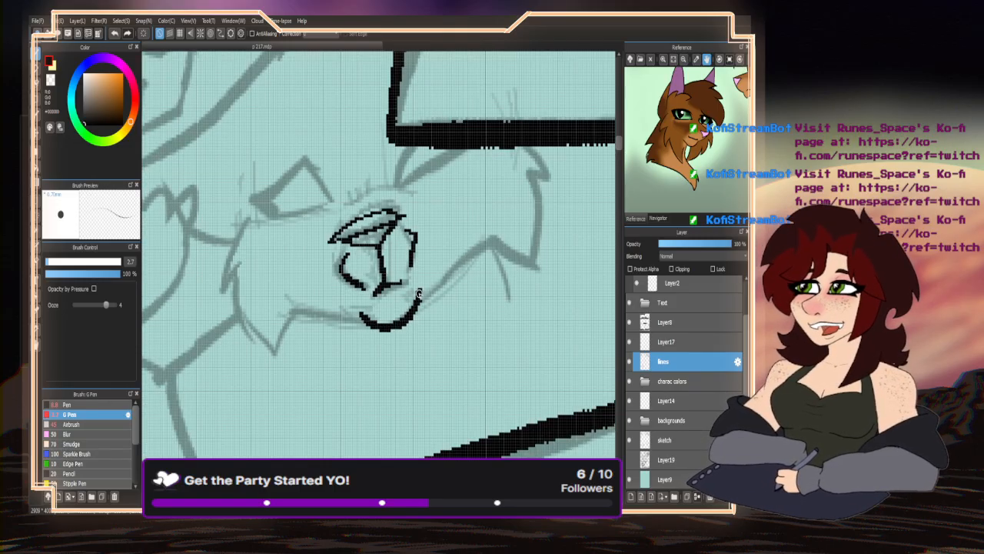
- Ink the crouching cat's jawline from the chin out to the jagged far cheek fur below the foreground face
{"action": "mouse_move", "coordinate": [419, 296]}
{"action": "left_mouse_down"}
{"action": "mouse_move", "coordinate": [476, 252]}
{"action": "mouse_move", "coordinate": [548, 236]}
{"action": "mouse_move", "coordinate": [525, 173]}
{"action": "mouse_move", "coordinate": [542, 173]}
{"action": "mouse_move", "coordinate": [525, 148]}
{"action": "left_mouse_up"}
{"action": "scroll", "coordinate": [478, 170], "scroll_direction": "down", "scroll_amount": 2}
{"action": "scroll", "coordinate": [399, 260], "scroll_direction": "up", "scroll_amount": 3}
- Ink the crouching cat's lower jaw, near cheek tufts and the angled line from the cheek to the bent foreleg
{"action": "mouse_move", "coordinate": [428, 258]}
{"action": "left_mouse_down"}
{"action": "mouse_move", "coordinate": [338, 253]}
{"action": "mouse_move", "coordinate": [288, 279]}
{"action": "left_mouse_up"}
{"action": "mouse_move", "coordinate": [280, 137]}
{"action": "left_mouse_down"}
{"action": "mouse_move", "coordinate": [242, 210]}
{"action": "mouse_move", "coordinate": [259, 207]}
{"action": "mouse_move", "coordinate": [268, 279]}
{"action": "mouse_move", "coordinate": [298, 271]}
{"action": "mouse_move", "coordinate": [233, 331]}
{"action": "mouse_move", "coordinate": [176, 274]}
{"action": "left_mouse_up"}
{"action": "scroll", "coordinate": [299, 271], "scroll_direction": "down", "scroll_amount": 2}
{"action": "scroll", "coordinate": [333, 253], "scroll_direction": "up", "scroll_amount": 2}
{"action": "scroll", "coordinate": [380, 258], "scroll_direction": "down", "scroll_amount": 2}
{"action": "scroll", "coordinate": [379, 259], "scroll_direction": "down", "scroll_amount": 2}
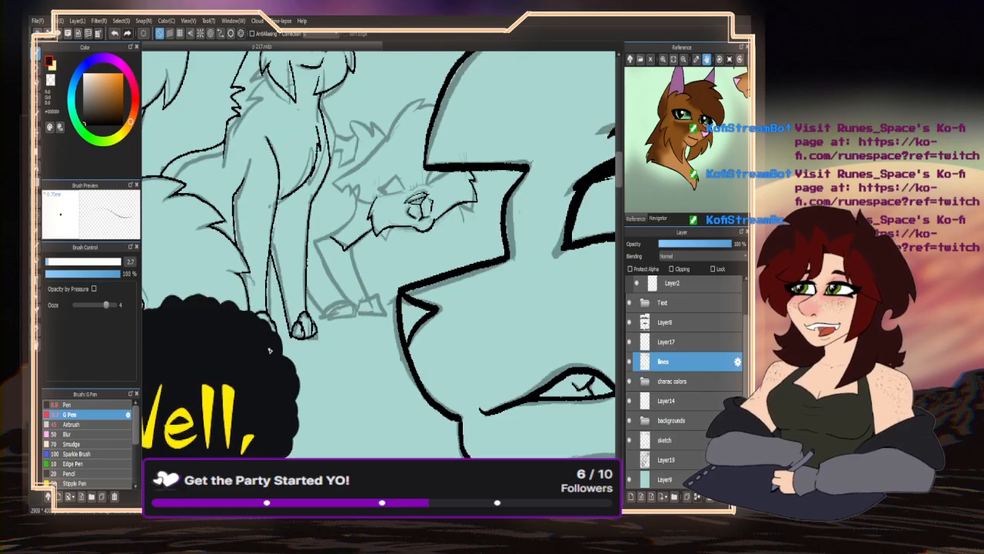
- Ink the crouching cat's brow line above the nose and its angular near eye with a thick lower lid
{"action": "scroll", "coordinate": [393, 188], "scroll_direction": "up", "scroll_amount": 3}
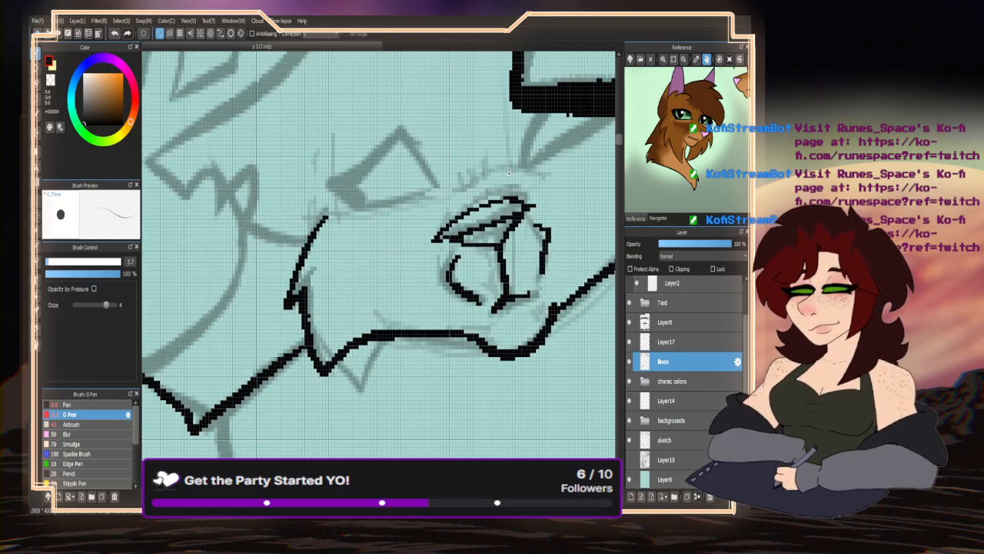
{"action": "left_click_drag", "start_coordinate": [453, 189], "coordinate": [520, 166]}
{"action": "left_click_drag", "start_coordinate": [446, 191], "coordinate": [351, 220]}
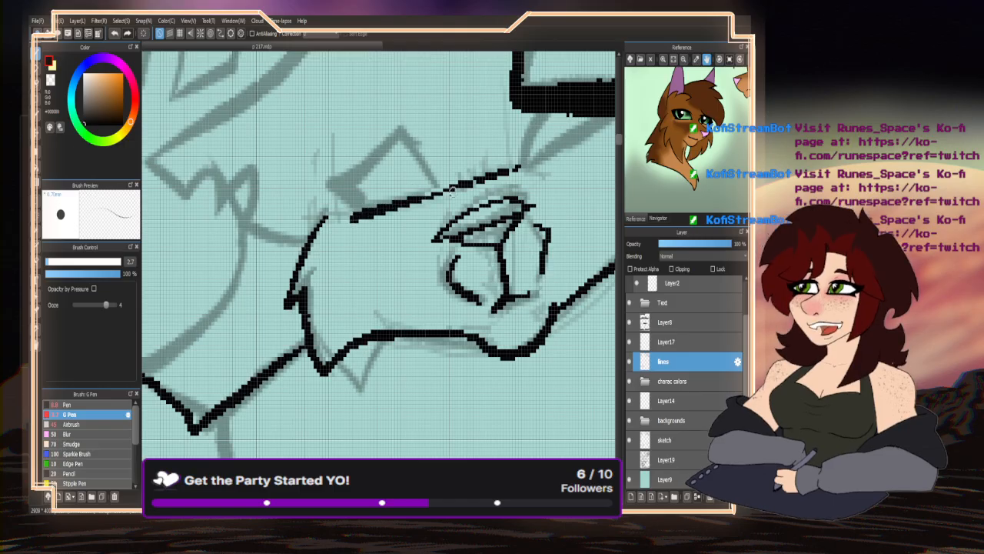
{"action": "mouse_move", "coordinate": [436, 193]}
{"action": "left_mouse_down"}
{"action": "mouse_move", "coordinate": [401, 145]}
{"action": "mouse_move", "coordinate": [362, 189]}
{"action": "left_mouse_up"}
{"action": "mouse_move", "coordinate": [406, 140]}
{"action": "left_mouse_down"}
{"action": "mouse_move", "coordinate": [331, 190]}
{"action": "mouse_move", "coordinate": [357, 197]}
{"action": "mouse_move", "coordinate": [367, 176]}
{"action": "mouse_move", "coordinate": [356, 207]}
{"action": "mouse_move", "coordinate": [346, 196]}
{"action": "mouse_move", "coordinate": [356, 208]}
{"action": "mouse_move", "coordinate": [332, 189]}
{"action": "mouse_move", "coordinate": [381, 221]}
{"action": "left_mouse_up"}
{"action": "left_click_drag", "start_coordinate": [434, 198], "coordinate": [359, 229]}
{"action": "scroll", "coordinate": [359, 230], "scroll_direction": "down", "scroll_amount": 5}
{"action": "scroll", "coordinate": [392, 216], "scroll_direction": "up", "scroll_amount": 3}
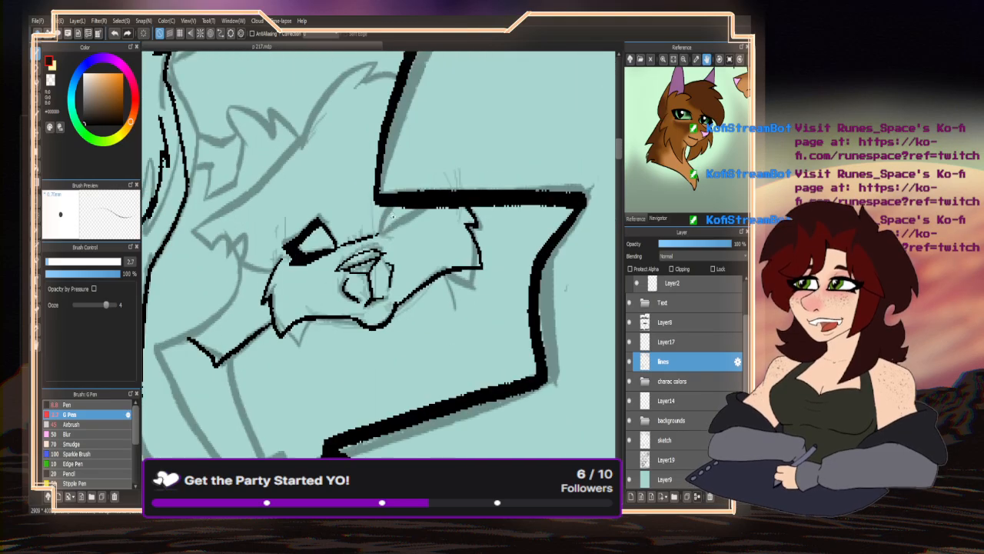
- Ink the crouching cat's far eye between the brow line and the edge of the foreground face
{"action": "scroll", "coordinate": [392, 216], "scroll_direction": "up", "scroll_amount": 4}
{"action": "mouse_move", "coordinate": [407, 162]}
{"action": "left_mouse_down"}
{"action": "mouse_move", "coordinate": [389, 194]}
{"action": "mouse_move", "coordinate": [388, 246]}
{"action": "mouse_move", "coordinate": [519, 181]}
{"action": "mouse_move", "coordinate": [499, 196]}
{"action": "mouse_move", "coordinate": [525, 191]}
{"action": "mouse_move", "coordinate": [532, 168]}
{"action": "left_mouse_up"}
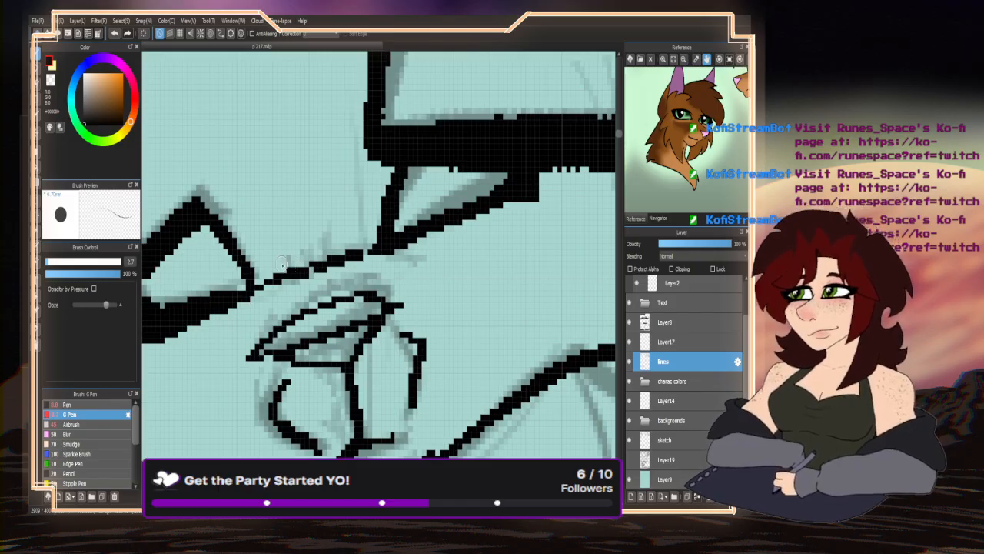
{"action": "scroll", "coordinate": [342, 245], "scroll_direction": "down", "scroll_amount": 5}
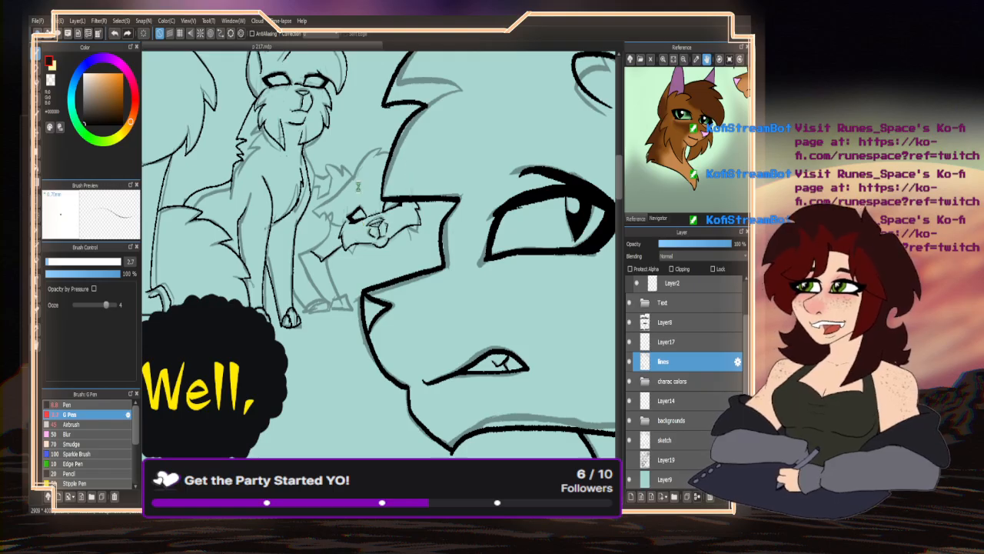
- Show the black and grey cat's reference art and ink the crouching cat's upper hair outline with a notched tuft
{"action": "scroll", "coordinate": [358, 186], "scroll_direction": "up", "scroll_amount": 5}
{"action": "scroll", "coordinate": [324, 234], "scroll_direction": "down", "scroll_amount": 2}
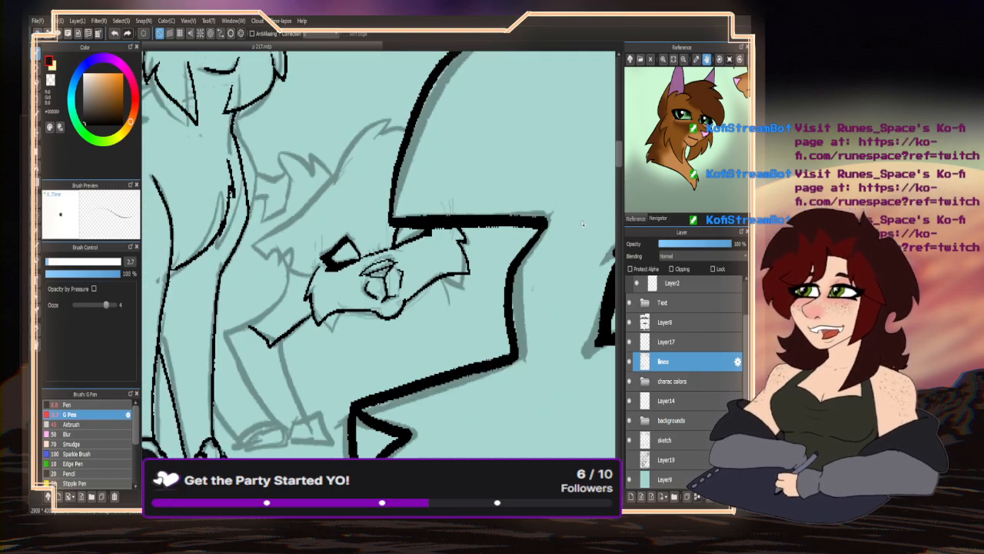
{"action": "scroll", "coordinate": [674, 174], "scroll_direction": "down", "scroll_amount": 6}
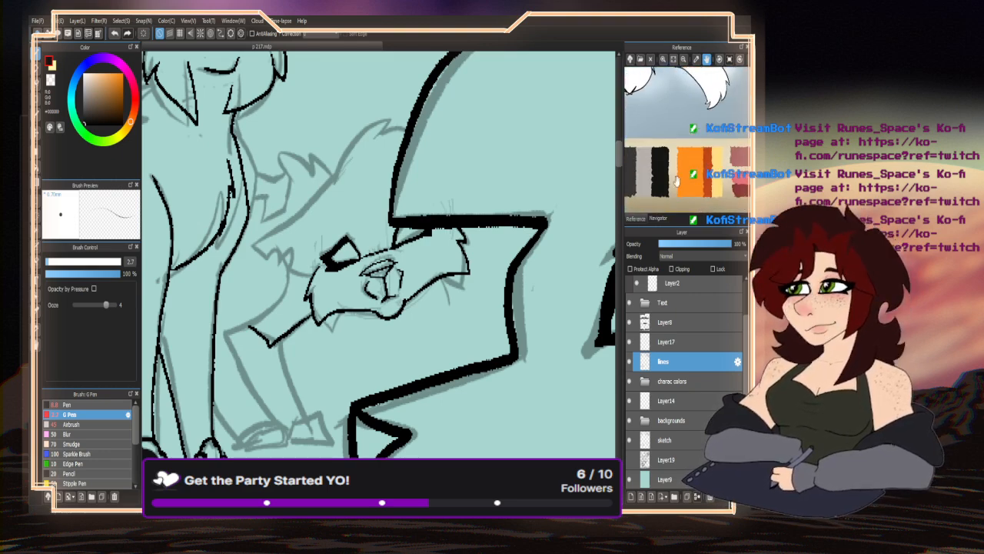
{"action": "scroll", "coordinate": [676, 180], "scroll_direction": "down", "scroll_amount": 5}
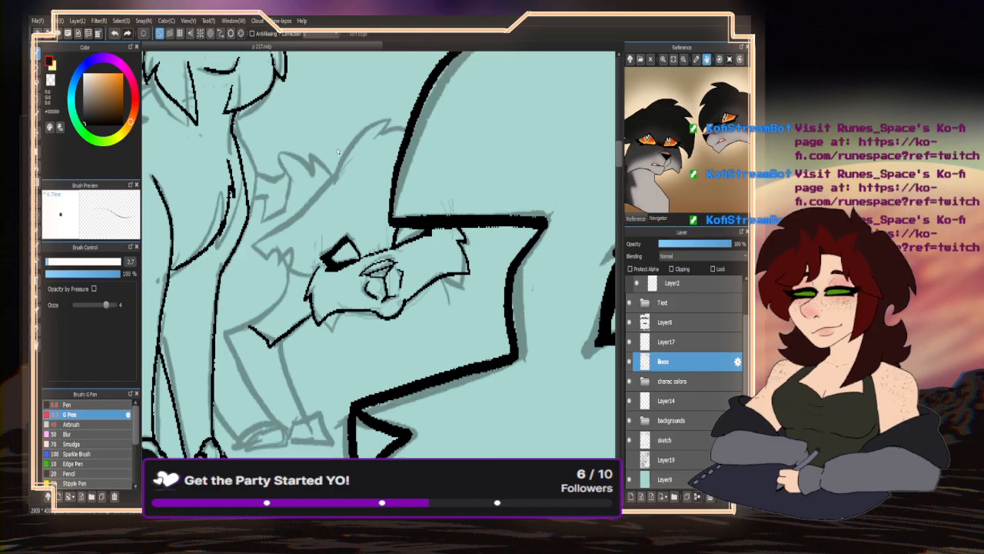
{"action": "scroll", "coordinate": [338, 151], "scroll_direction": "up", "scroll_amount": 2}
{"action": "mouse_move", "coordinate": [326, 219]}
{"action": "left_mouse_down"}
{"action": "mouse_move", "coordinate": [388, 126]}
{"action": "mouse_move", "coordinate": [443, 97]}
{"action": "mouse_move", "coordinate": [465, 120]}
{"action": "left_mouse_up"}
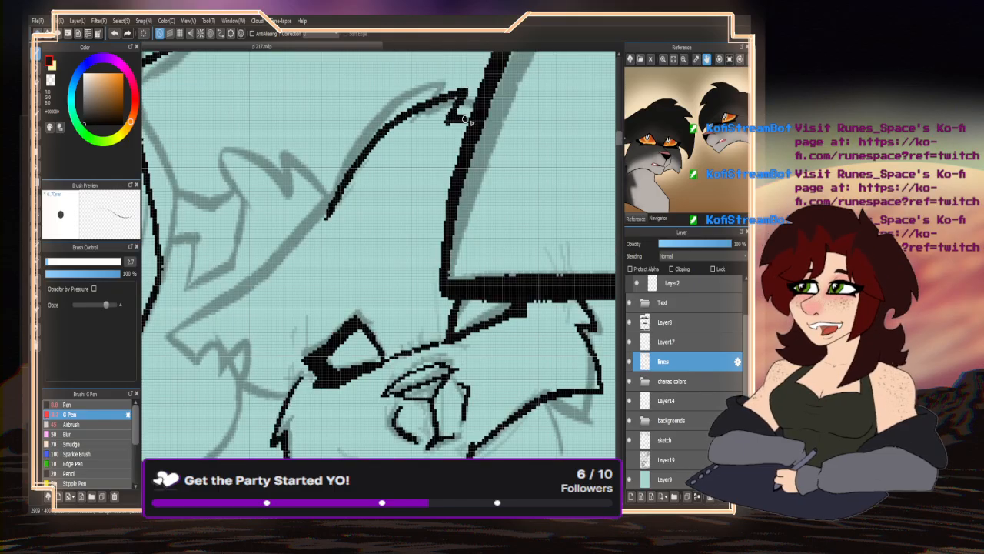
{"action": "scroll", "coordinate": [465, 119], "scroll_direction": "down", "scroll_amount": 2}
- Ink the crouching cat's long slanted hair edge and the jagged fur tufts running from its point to the cheek
{"action": "scroll", "coordinate": [430, 146], "scroll_direction": "up", "scroll_amount": 3}
{"action": "mouse_move", "coordinate": [429, 150]}
{"action": "left_mouse_down"}
{"action": "mouse_move", "coordinate": [404, 154]}
{"action": "mouse_move", "coordinate": [270, 270]}
{"action": "mouse_move", "coordinate": [300, 299]}
{"action": "mouse_move", "coordinate": [339, 276]}
{"action": "mouse_move", "coordinate": [330, 313]}
{"action": "mouse_move", "coordinate": [340, 297]}
{"action": "mouse_move", "coordinate": [354, 332]}
{"action": "mouse_move", "coordinate": [416, 356]}
{"action": "left_mouse_up"}
- Erase the stray line ends around the jagged fur tufts on the crouching cat's cheek using the transparent colour
{"action": "scroll", "coordinate": [304, 298], "scroll_direction": "up", "scroll_amount": 1}
{"action": "left_click", "coordinate": [50, 79]}
{"action": "scroll", "coordinate": [339, 324], "scroll_direction": "up", "scroll_amount": 2}
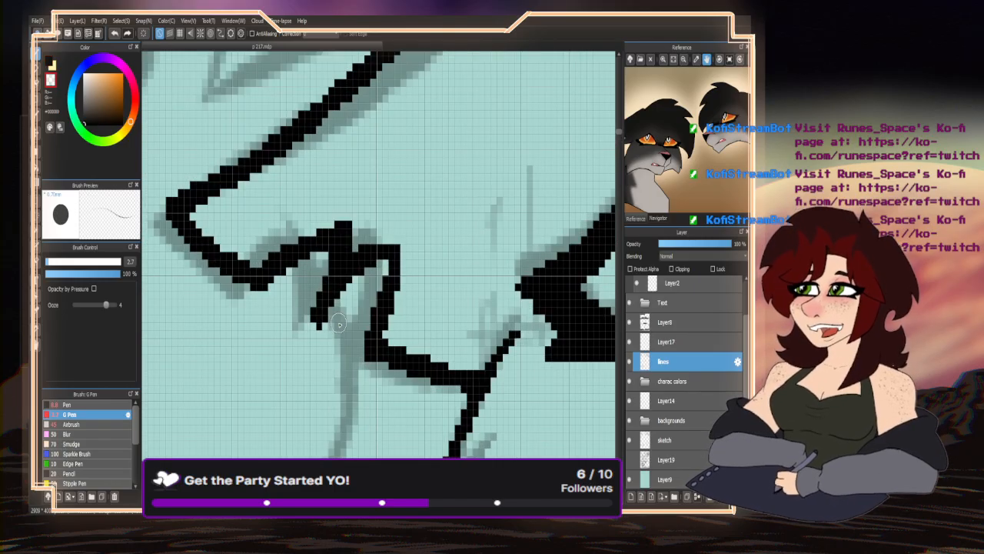
{"action": "mouse_move", "coordinate": [339, 323]}
{"action": "left_mouse_down"}
{"action": "mouse_move", "coordinate": [348, 239]}
{"action": "mouse_move", "coordinate": [359, 249]}
{"action": "mouse_move", "coordinate": [380, 233]}
{"action": "mouse_move", "coordinate": [398, 254]}
{"action": "left_mouse_up"}
{"action": "scroll", "coordinate": [308, 262], "scroll_direction": "down", "scroll_amount": 1}
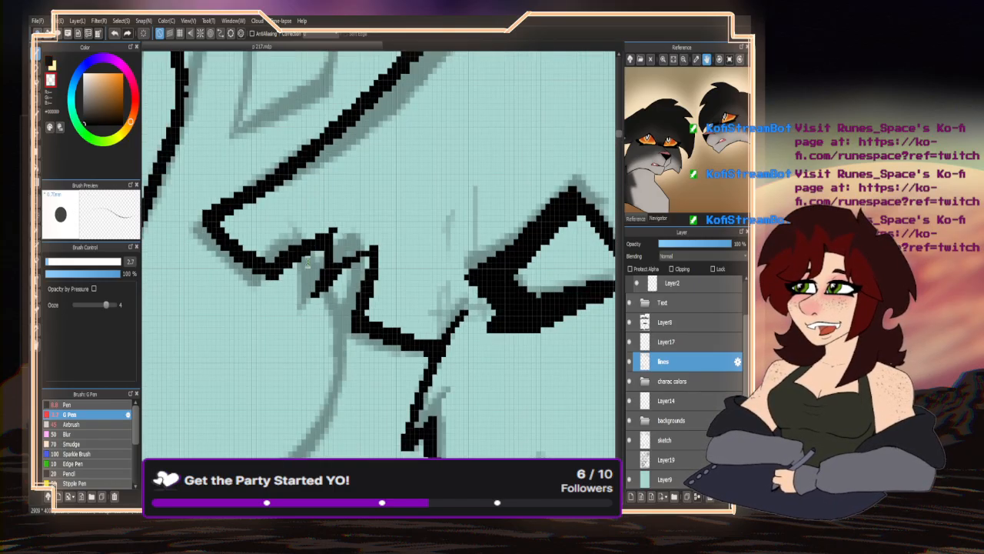
{"action": "scroll", "coordinate": [307, 263], "scroll_direction": "down", "scroll_amount": 2}
{"action": "scroll", "coordinate": [289, 332], "scroll_direction": "down", "scroll_amount": 2}
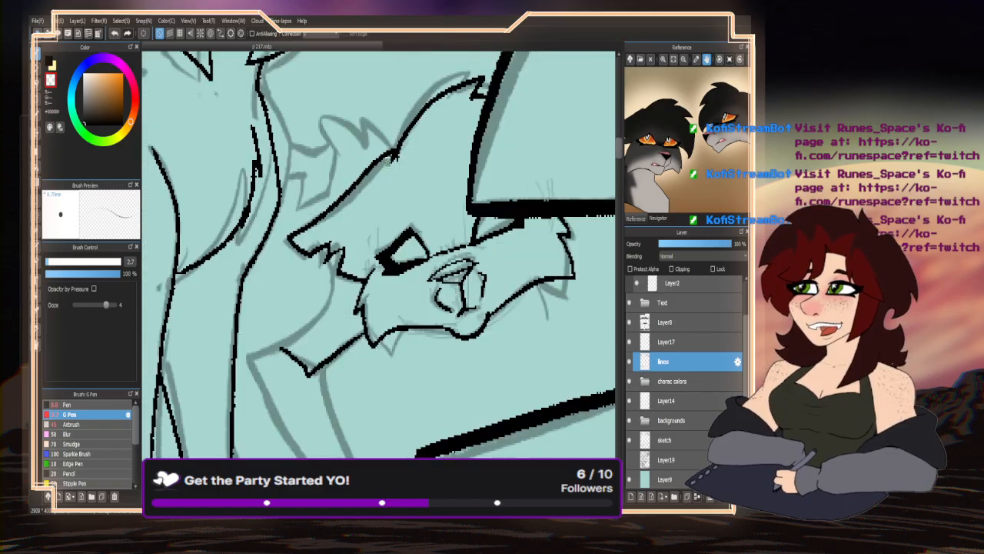
{"action": "scroll", "coordinate": [392, 157], "scroll_direction": "up", "scroll_amount": 3}
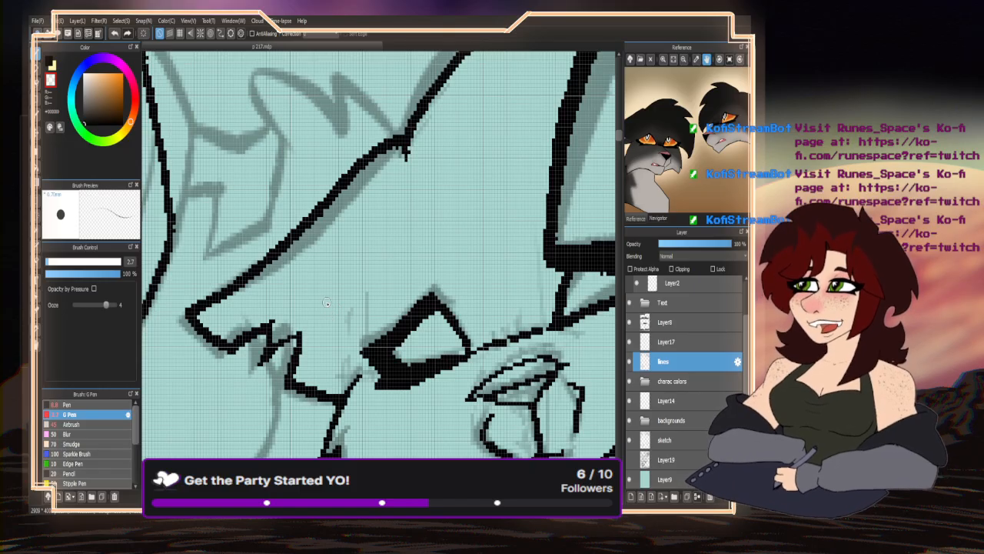
{"action": "scroll", "coordinate": [326, 302], "scroll_direction": "down", "scroll_amount": 4}
- Ink in black the jagged tufts and small angular shape between the crouching cat's head and the neighbouring cat's neck
{"action": "left_click", "coordinate": [51, 62]}
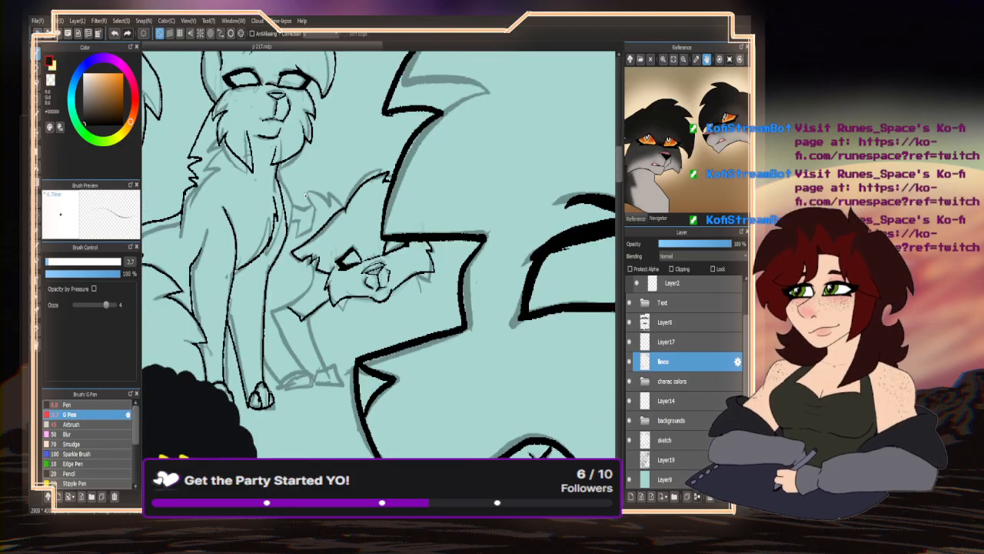
{"action": "scroll", "coordinate": [254, 209], "scroll_direction": "up", "scroll_amount": 2}
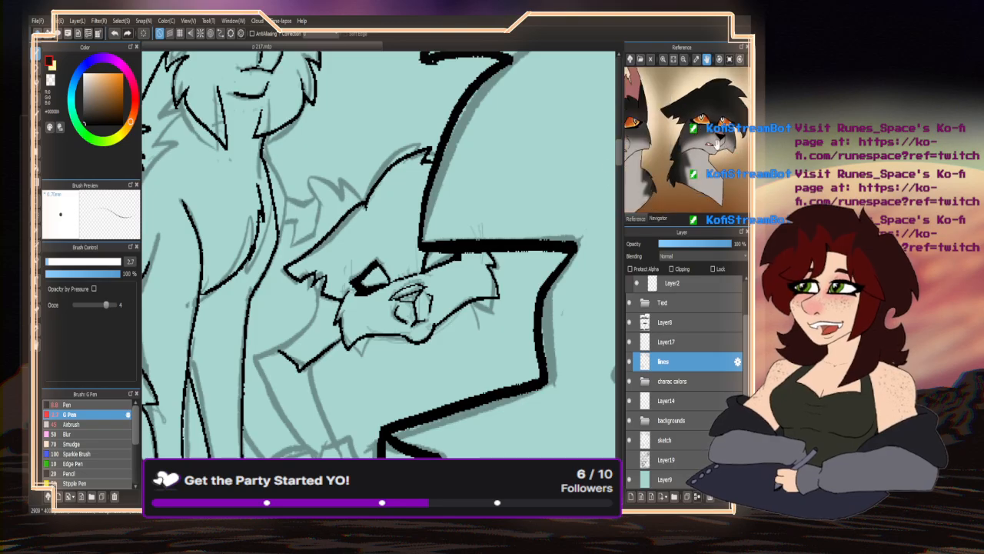
{"action": "scroll", "coordinate": [348, 196], "scroll_direction": "up", "scroll_amount": 2}
{"action": "mouse_move", "coordinate": [388, 198]}
{"action": "left_mouse_down"}
{"action": "mouse_move", "coordinate": [283, 176]}
{"action": "mouse_move", "coordinate": [276, 205]}
{"action": "mouse_move", "coordinate": [207, 206]}
{"action": "left_mouse_up"}
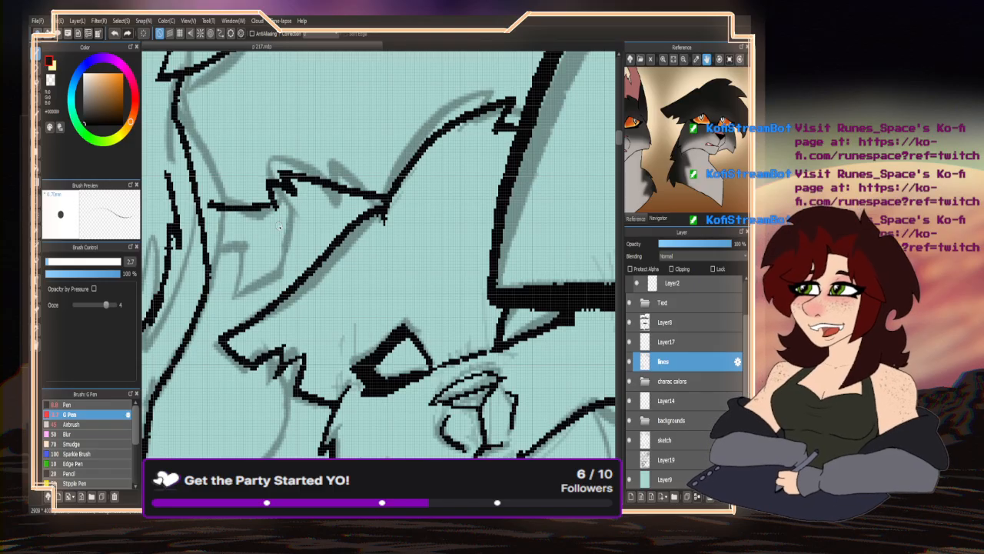
{"action": "mouse_move", "coordinate": [270, 234]}
{"action": "left_mouse_down"}
{"action": "mouse_move", "coordinate": [234, 273]}
{"action": "mouse_move", "coordinate": [243, 237]}
{"action": "mouse_move", "coordinate": [206, 235]}
{"action": "left_mouse_up"}
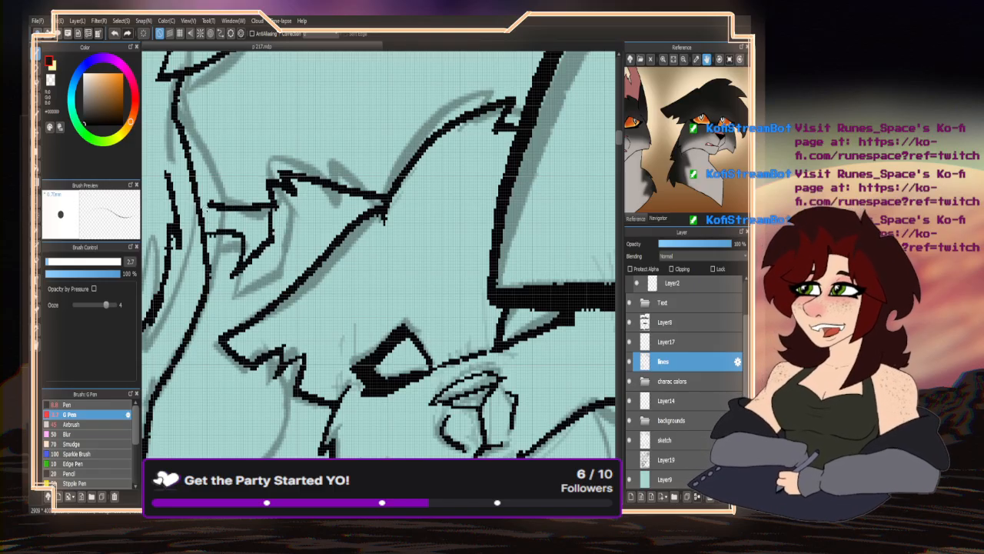
{"action": "scroll", "coordinate": [377, 253], "scroll_direction": "down", "scroll_amount": 3}
{"action": "scroll", "coordinate": [377, 254], "scroll_direction": "up", "scroll_amount": 3}
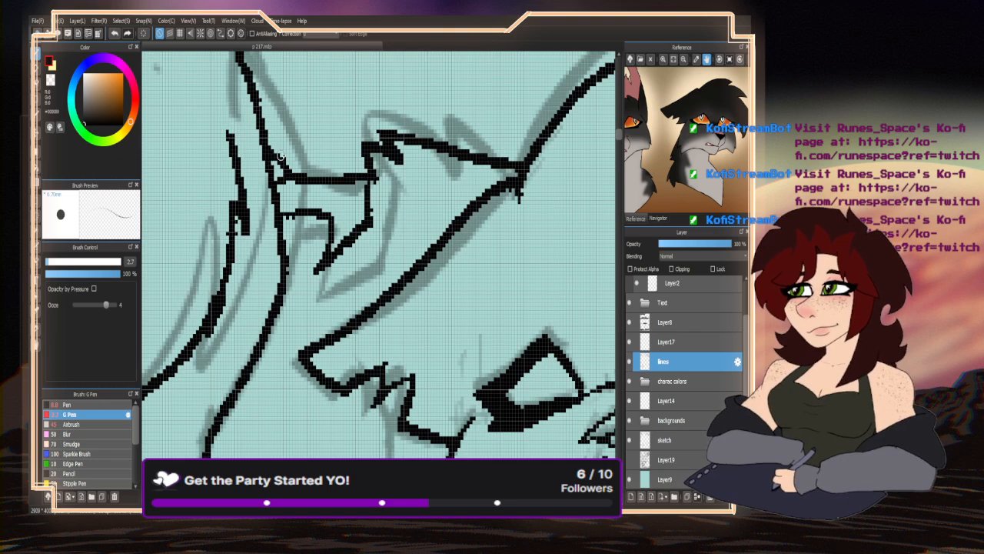
{"action": "scroll", "coordinate": [322, 279], "scroll_direction": "down", "scroll_amount": 2}
{"action": "scroll", "coordinate": [322, 279], "scroll_direction": "up", "scroll_amount": 3}
- Ink the crouching cat's curved body line from the cheek tufts down to the neighbouring cat's leg
{"action": "mouse_move", "coordinate": [348, 189]}
{"action": "left_mouse_down"}
{"action": "mouse_move", "coordinate": [357, 230]}
{"action": "mouse_move", "coordinate": [329, 276]}
{"action": "mouse_move", "coordinate": [223, 332]}
{"action": "left_mouse_up"}
{"action": "scroll", "coordinate": [226, 329], "scroll_direction": "down", "scroll_amount": 3}
{"action": "scroll", "coordinate": [348, 262], "scroll_direction": "up", "scroll_amount": 3}
{"action": "left_click_drag", "start_coordinate": [361, 229], "coordinate": [334, 225]}
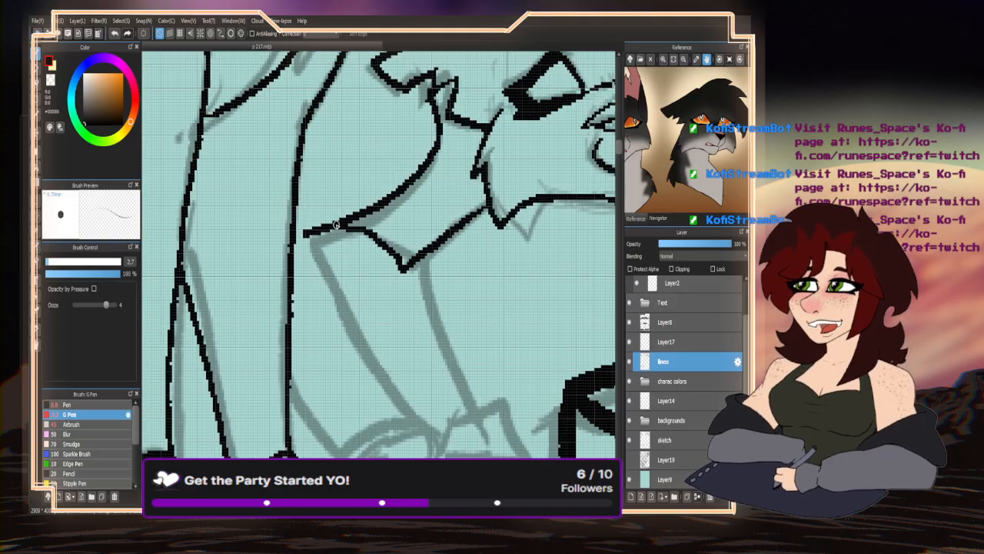
{"action": "scroll", "coordinate": [339, 231], "scroll_direction": "down", "scroll_amount": 3}
{"action": "scroll", "coordinate": [323, 223], "scroll_direction": "up", "scroll_amount": 3}
- Ink both legs of the crouching cat with their paws, ending the near one against the neighbouring cat's leg
{"action": "mouse_move", "coordinate": [267, 121]}
{"action": "left_mouse_down"}
{"action": "mouse_move", "coordinate": [375, 362]}
{"action": "mouse_move", "coordinate": [425, 388]}
{"action": "mouse_move", "coordinate": [431, 419]}
{"action": "mouse_move", "coordinate": [323, 437]}
{"action": "mouse_move", "coordinate": [240, 311]}
{"action": "left_mouse_up"}
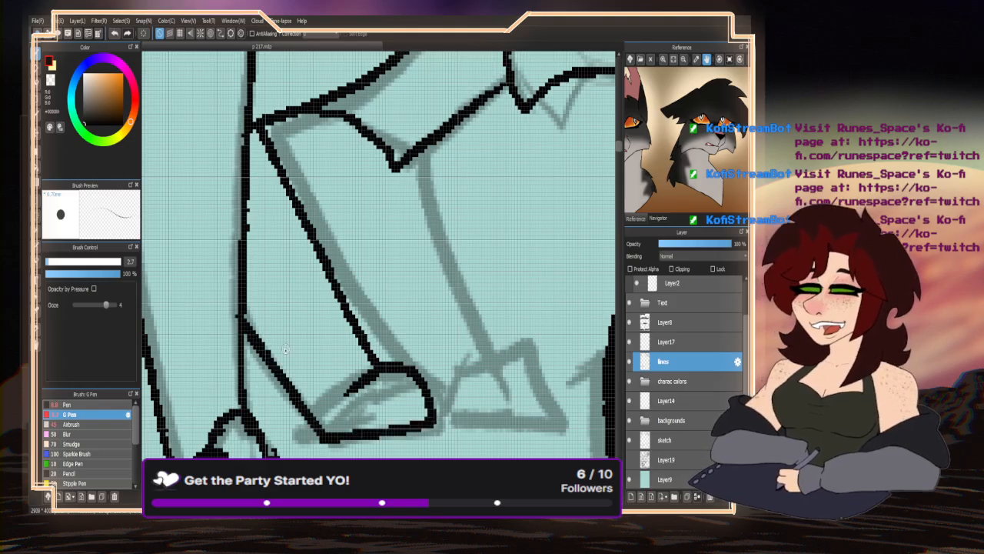
{"action": "mouse_move", "coordinate": [422, 143]}
{"action": "left_mouse_down"}
{"action": "mouse_move", "coordinate": [460, 306]}
{"action": "mouse_move", "coordinate": [484, 351]}
{"action": "mouse_move", "coordinate": [525, 349]}
{"action": "mouse_move", "coordinate": [550, 406]}
{"action": "mouse_move", "coordinate": [449, 417]}
{"action": "left_mouse_up"}
{"action": "left_click_drag", "start_coordinate": [500, 361], "coordinate": [490, 348]}
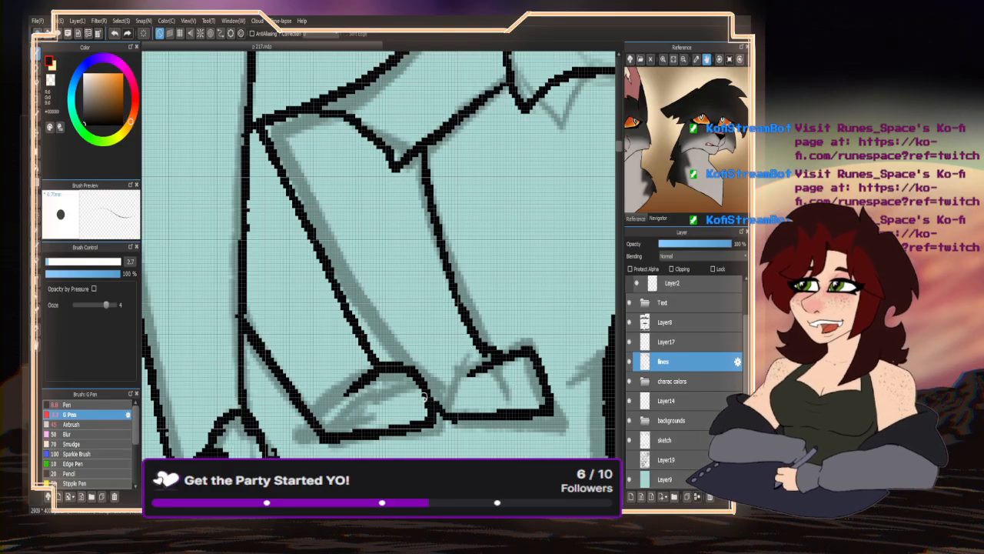
{"action": "scroll", "coordinate": [342, 313], "scroll_direction": "down", "scroll_amount": 5}
{"action": "scroll", "coordinate": [343, 313], "scroll_direction": "down", "scroll_amount": 2}
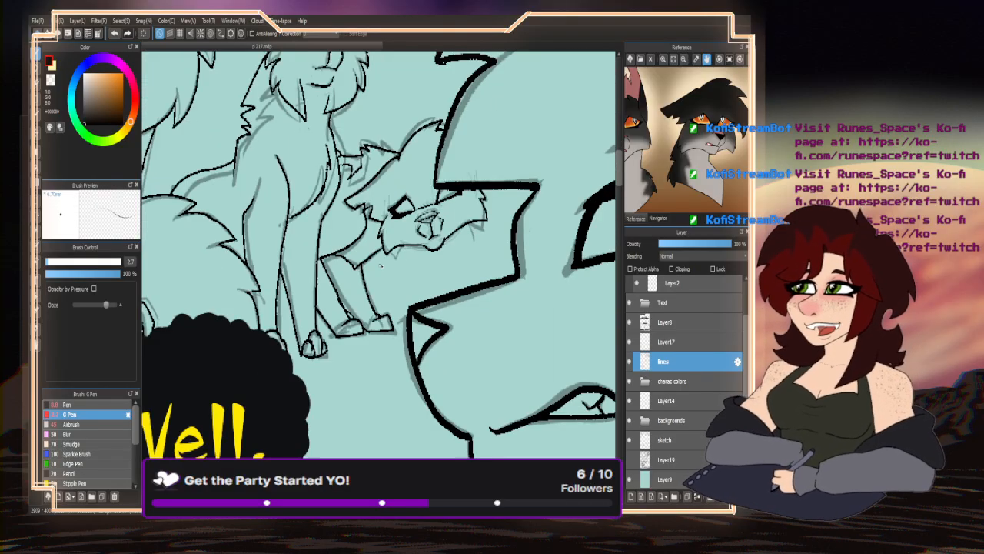
- Add a second slanted line down the crouching cat's near leg to widen it above the paw
{"action": "scroll", "coordinate": [356, 311], "scroll_direction": "up", "scroll_amount": 5}
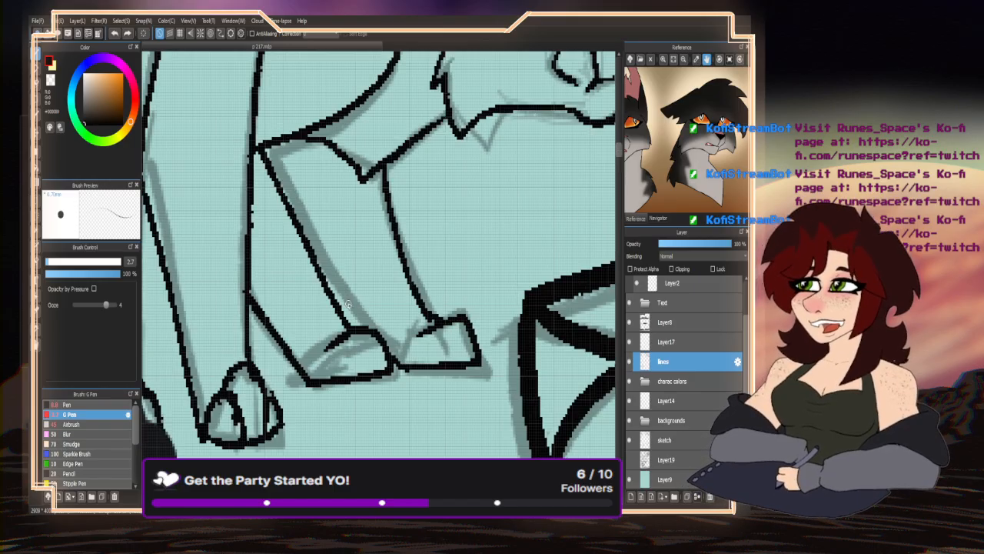
{"action": "left_click_drag", "start_coordinate": [305, 243], "coordinate": [374, 332]}
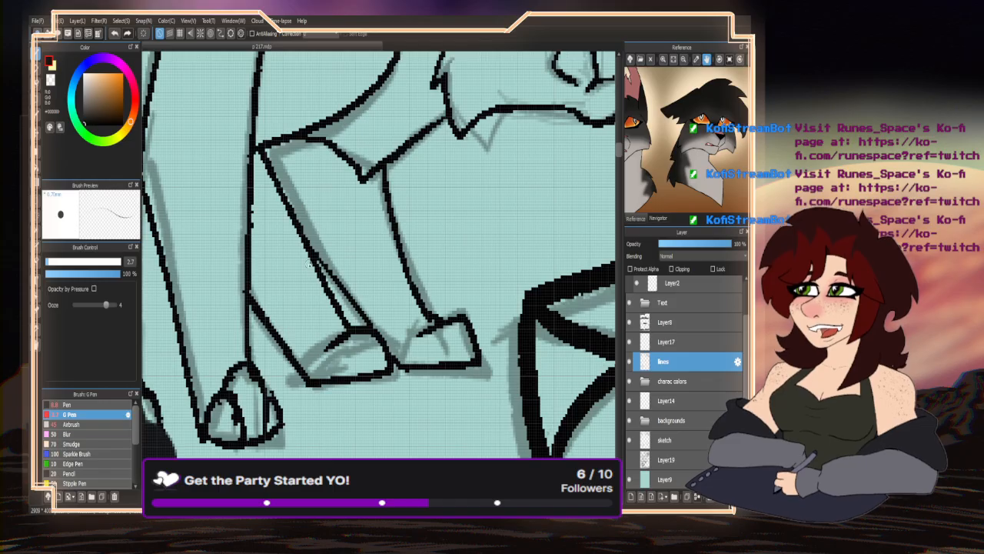
{"action": "scroll", "coordinate": [327, 278], "scroll_direction": "down", "scroll_amount": 4}
{"action": "scroll", "coordinate": [326, 275], "scroll_direction": "down", "scroll_amount": 5}
{"action": "scroll", "coordinate": [328, 263], "scroll_direction": "up", "scroll_amount": 6}
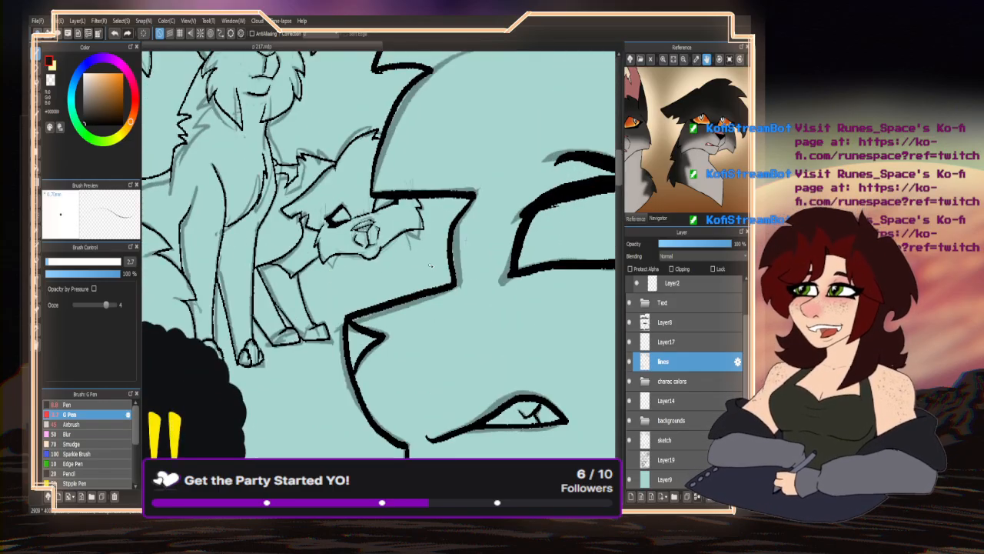
- Darken the crouching cat's nose with black ink
{"action": "scroll", "coordinate": [358, 226], "scroll_direction": "up", "scroll_amount": 5}
{"action": "mouse_move", "coordinate": [362, 231]}
{"action": "left_mouse_down"}
{"action": "mouse_move", "coordinate": [372, 218]}
{"action": "mouse_move", "coordinate": [331, 227]}
{"action": "mouse_move", "coordinate": [349, 230]}
{"action": "left_mouse_up"}
{"action": "scroll", "coordinate": [349, 229], "scroll_direction": "down", "scroll_amount": 4}
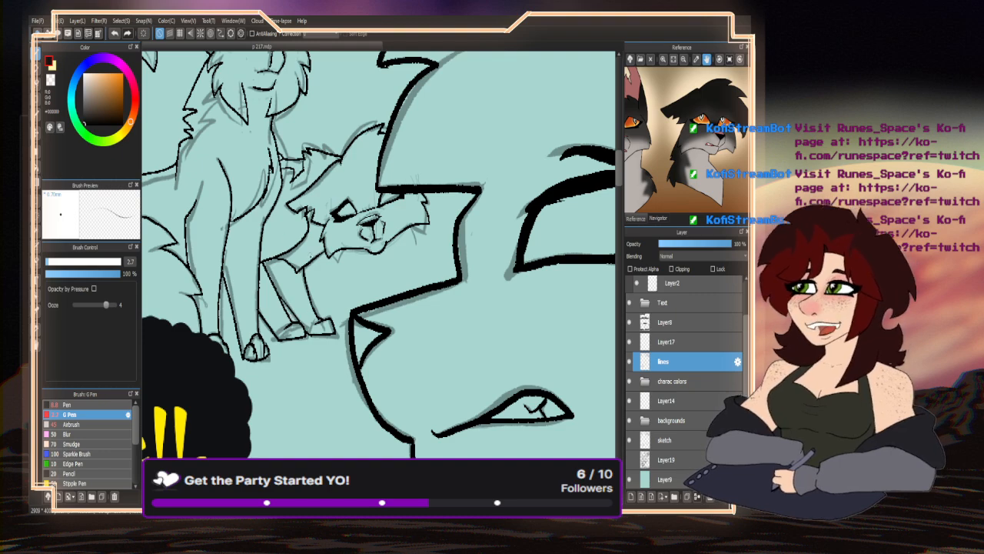
- Show the brown purple-eared character's reference art and ink the leftmost cat's muzzle bridge, nose, mouth and jaw line
{"action": "scroll", "coordinate": [361, 217], "scroll_direction": "down", "scroll_amount": 5}
{"action": "scroll", "coordinate": [200, 181], "scroll_direction": "up", "scroll_amount": 4}
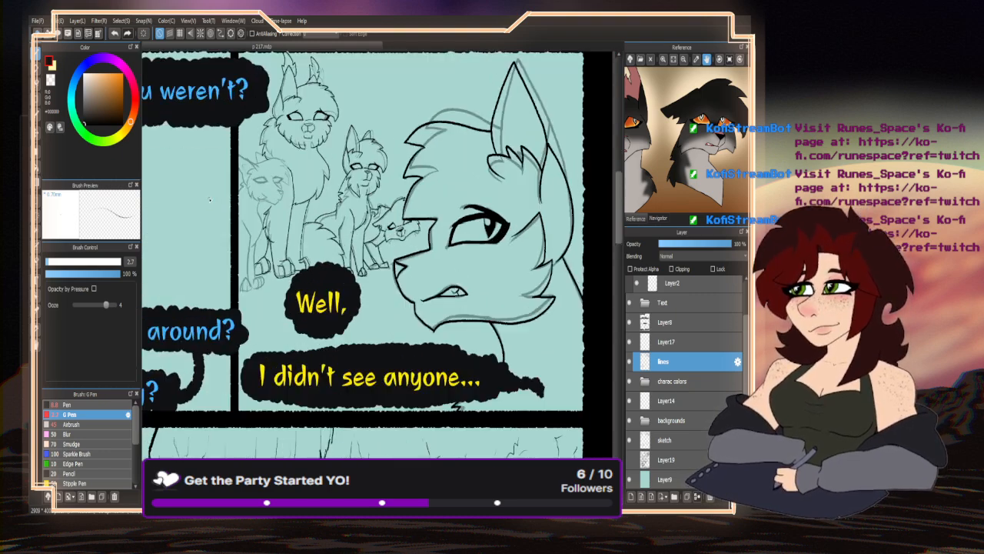
{"action": "scroll", "coordinate": [353, 175], "scroll_direction": "up", "scroll_amount": 3}
{"action": "left_click_drag", "start_coordinate": [715, 123], "coordinate": [676, 147]}
{"action": "scroll", "coordinate": [418, 136], "scroll_direction": "up", "scroll_amount": 5}
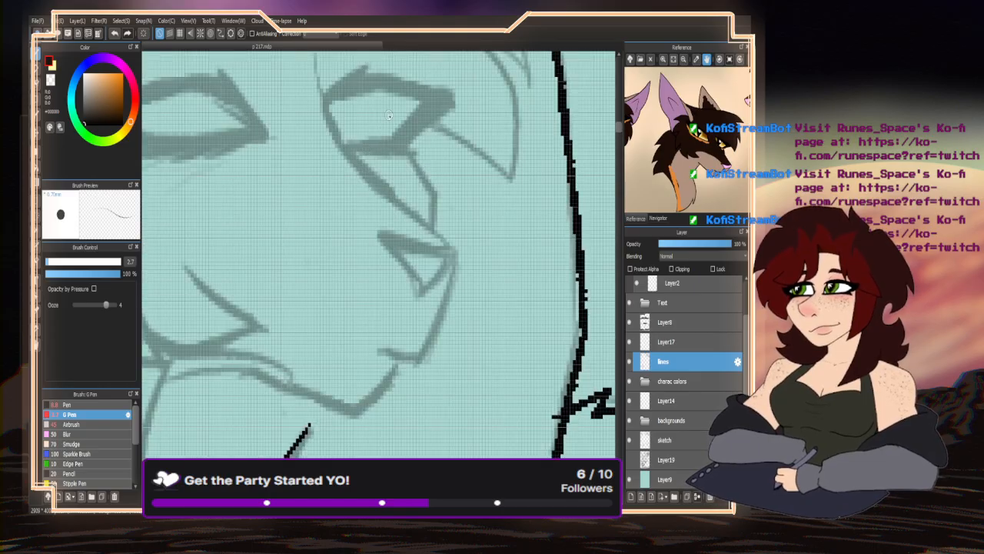
{"action": "mouse_move", "coordinate": [313, 63]}
{"action": "left_mouse_down"}
{"action": "mouse_move", "coordinate": [331, 151]}
{"action": "mouse_move", "coordinate": [385, 215]}
{"action": "mouse_move", "coordinate": [447, 247]}
{"action": "mouse_move", "coordinate": [387, 273]}
{"action": "mouse_move", "coordinate": [460, 255]}
{"action": "mouse_move", "coordinate": [440, 323]}
{"action": "mouse_move", "coordinate": [385, 349]}
{"action": "left_mouse_up"}
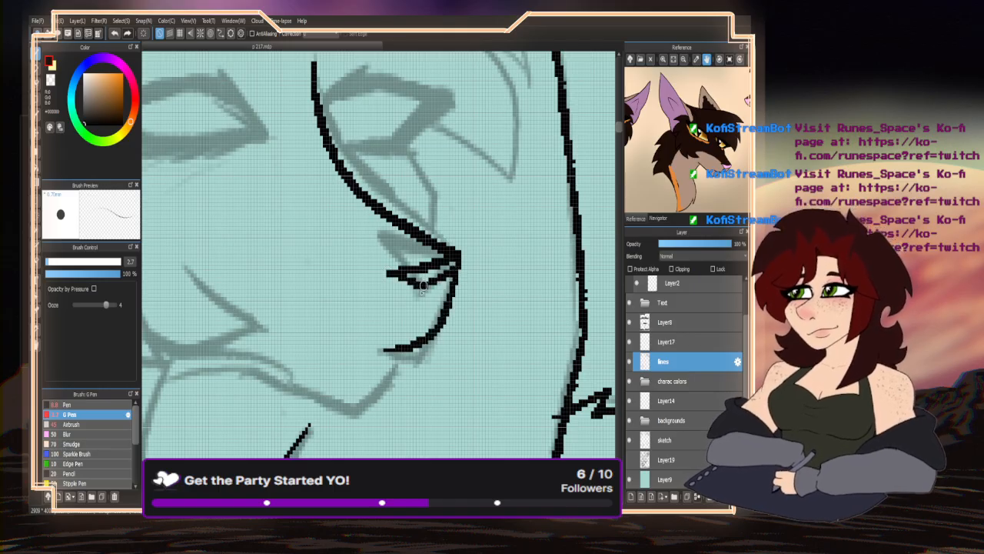
{"action": "left_click_drag", "start_coordinate": [425, 281], "coordinate": [412, 306]}
{"action": "mouse_move", "coordinate": [399, 350]}
{"action": "left_mouse_down"}
{"action": "mouse_move", "coordinate": [351, 396]}
{"action": "mouse_move", "coordinate": [177, 328]}
{"action": "left_mouse_up"}
{"action": "scroll", "coordinate": [383, 276], "scroll_direction": "down", "scroll_amount": 3}
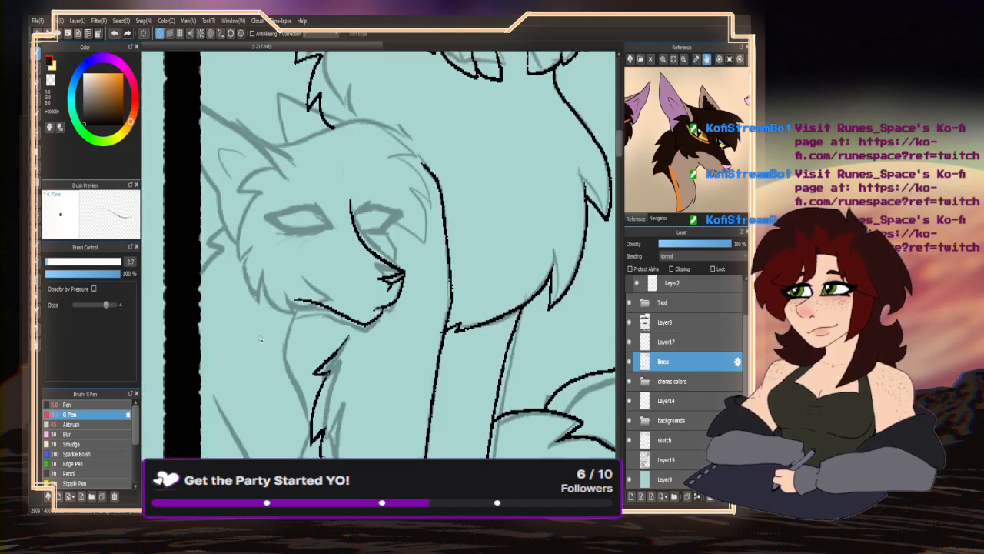
- Ink the leftmost cat's throat curve from the jaw to the chest fur and extend the tufted chest line below it
{"action": "scroll", "coordinate": [335, 173], "scroll_direction": "down", "scroll_amount": 3}
{"action": "scroll", "coordinate": [321, 217], "scroll_direction": "up", "scroll_amount": 3}
{"action": "scroll", "coordinate": [322, 205], "scroll_direction": "up", "scroll_amount": 2}
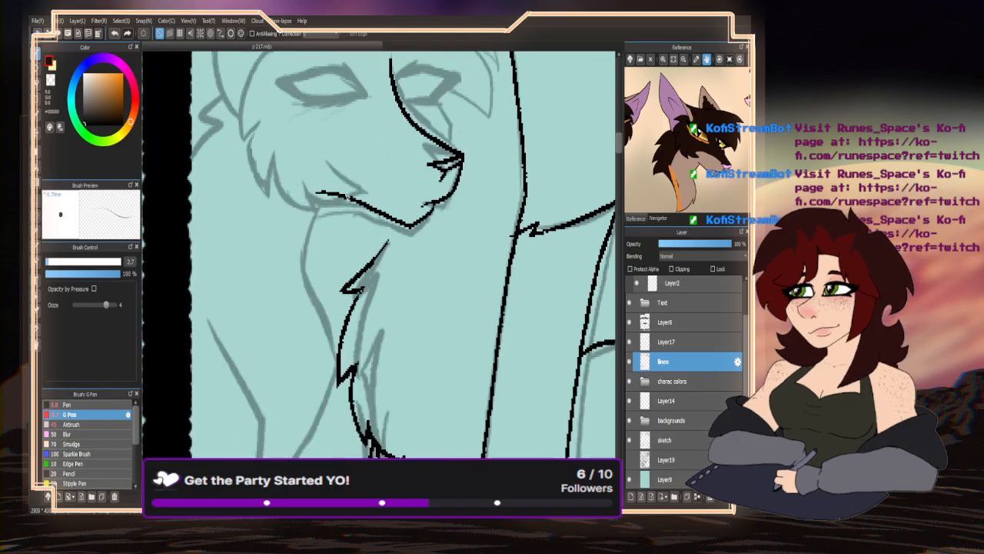
{"action": "mouse_move", "coordinate": [326, 196]}
{"action": "left_mouse_down"}
{"action": "mouse_move", "coordinate": [304, 239]}
{"action": "mouse_move", "coordinate": [308, 275]}
{"action": "mouse_move", "coordinate": [338, 389]}
{"action": "left_mouse_up"}
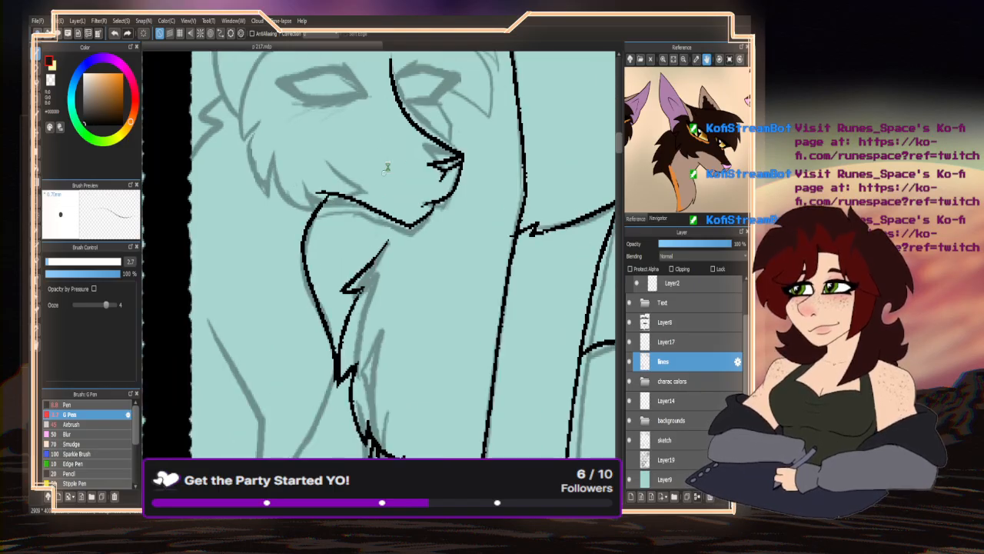
{"action": "scroll", "coordinate": [384, 164], "scroll_direction": "down", "scroll_amount": 2}
{"action": "scroll", "coordinate": [366, 261], "scroll_direction": "up", "scroll_amount": 2}
{"action": "mouse_move", "coordinate": [375, 229]}
{"action": "left_mouse_down"}
{"action": "mouse_move", "coordinate": [368, 261]}
{"action": "mouse_move", "coordinate": [323, 323]}
{"action": "mouse_move", "coordinate": [293, 337]}
{"action": "left_mouse_up"}
{"action": "scroll", "coordinate": [311, 345], "scroll_direction": "down", "scroll_amount": 2}
{"action": "scroll", "coordinate": [310, 343], "scroll_direction": "down", "scroll_amount": 1}
- Ink the leftmost cat's angular far cheek line from below the far eye down to the muzzle bridge
{"action": "scroll", "coordinate": [403, 212], "scroll_direction": "up", "scroll_amount": 4}
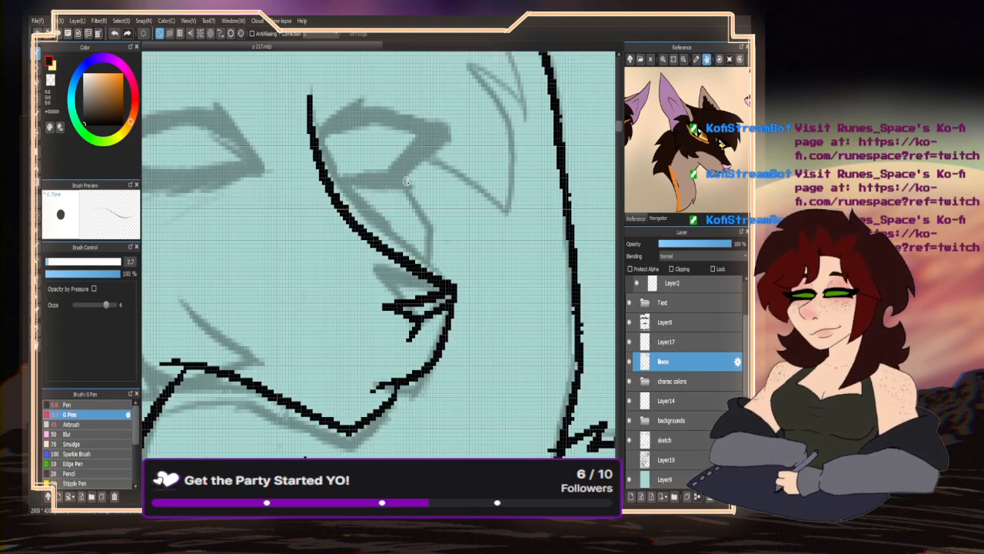
{"action": "mouse_move", "coordinate": [400, 182]}
{"action": "left_mouse_down"}
{"action": "mouse_move", "coordinate": [443, 210]}
{"action": "mouse_move", "coordinate": [418, 268]}
{"action": "left_mouse_up"}
{"action": "scroll", "coordinate": [421, 237], "scroll_direction": "down", "scroll_amount": 4}
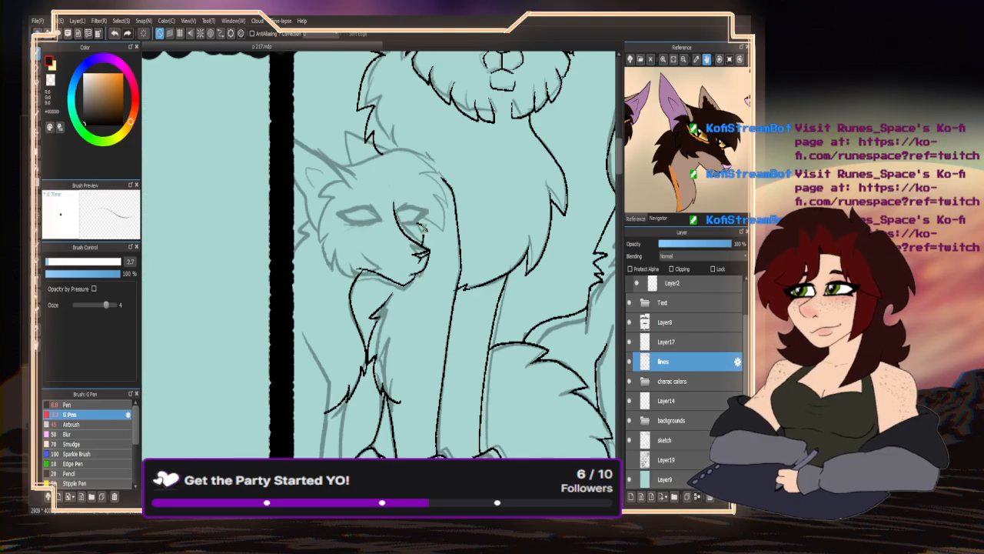
{"action": "scroll", "coordinate": [322, 268], "scroll_direction": "up", "scroll_amount": 3}
{"action": "scroll", "coordinate": [269, 324], "scroll_direction": "down", "scroll_amount": 2}
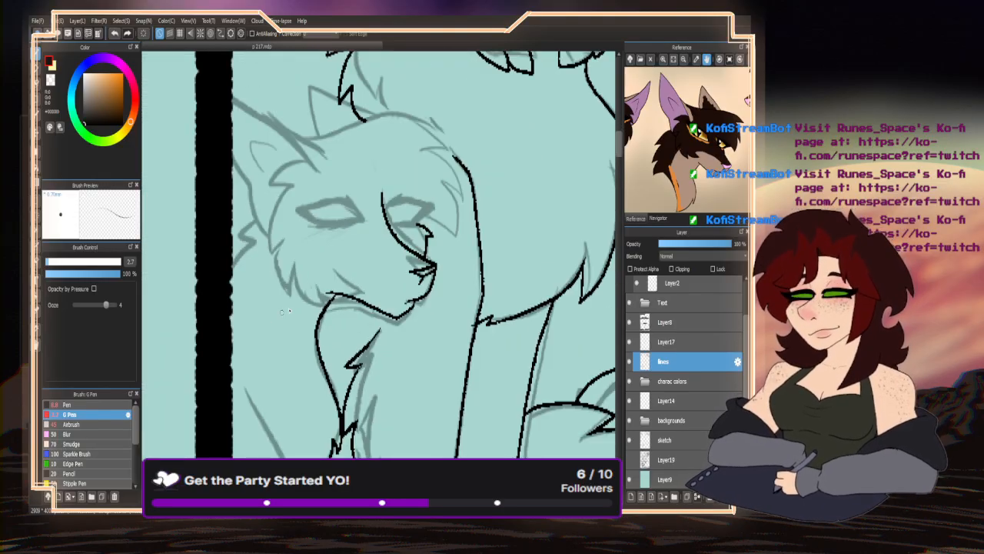
{"action": "scroll", "coordinate": [422, 206], "scroll_direction": "up", "scroll_amount": 2}
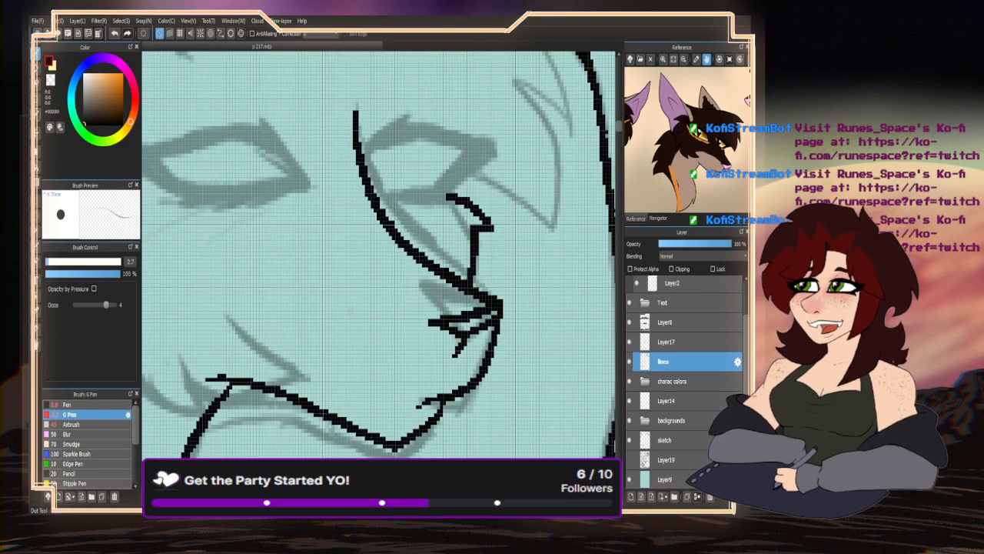
- Replace the leftmost cat's curved muzzle bridge with a straighter slanted line running from the brow to the nose
{"action": "key", "text": "ctrl+z"}
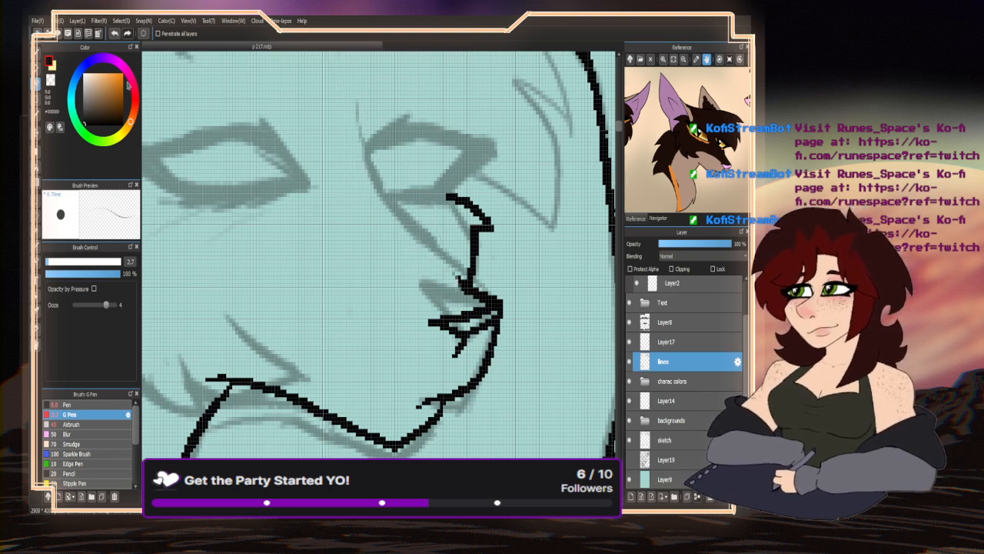
{"action": "key", "text": "m"}
{"action": "left_click_drag", "start_coordinate": [470, 282], "coordinate": [341, 125]}
{"action": "scroll", "coordinate": [364, 182], "scroll_direction": "down", "scroll_amount": 2}
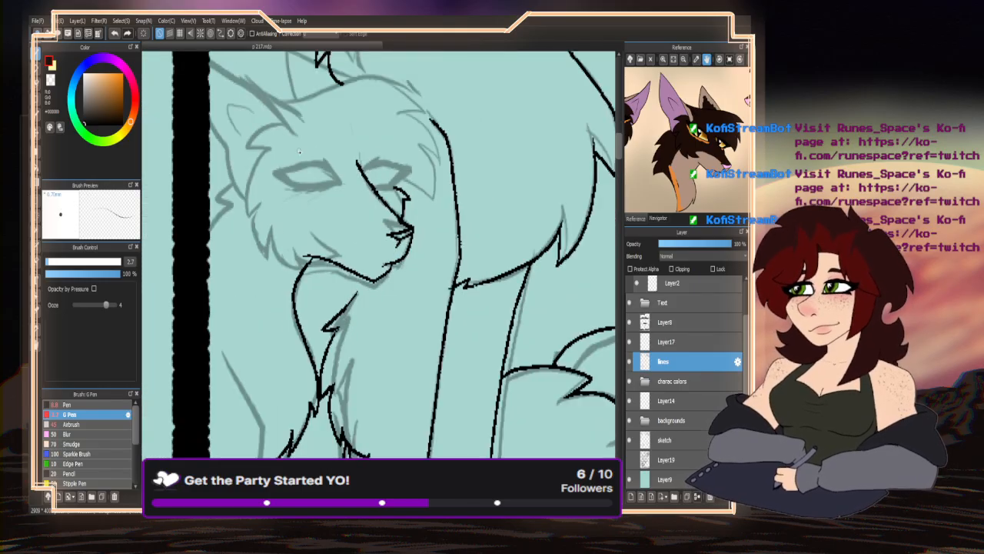
- Clean up the overlapping ink where the leftmost cat's muzzle bridge meets the nose, using the transparent colour
{"action": "left_click", "coordinate": [52, 83]}
{"action": "scroll", "coordinate": [388, 225], "scroll_direction": "up", "scroll_amount": 3}
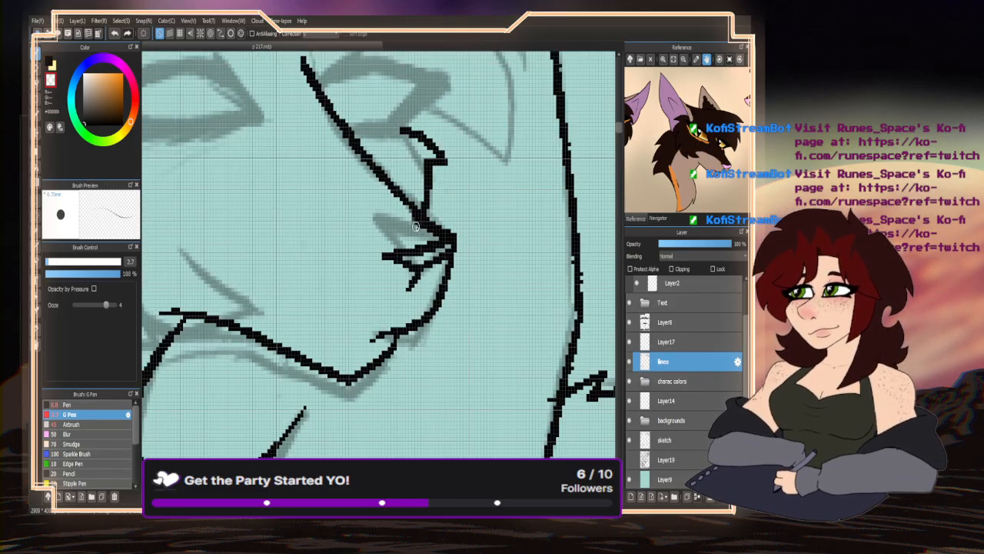
{"action": "mouse_move", "coordinate": [427, 233]}
{"action": "left_mouse_down"}
{"action": "mouse_move", "coordinate": [413, 218]}
{"action": "mouse_move", "coordinate": [423, 230]}
{"action": "left_mouse_up"}
{"action": "scroll", "coordinate": [416, 238], "scroll_direction": "down", "scroll_amount": 3}
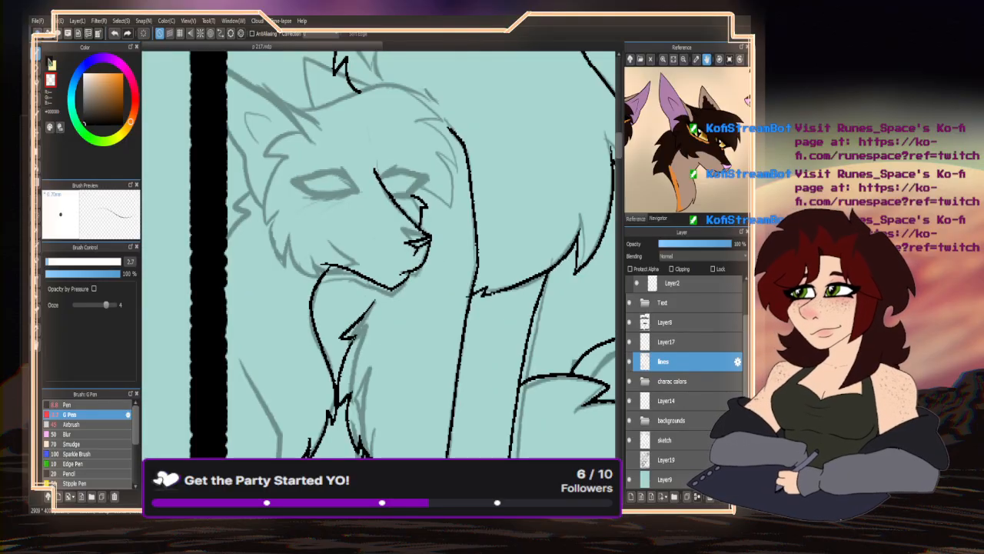
{"action": "key", "text": "x"}
- Ink the leftmost cat's near eye as an angular outline with thick lids and a pointed, filled outer corner
{"action": "scroll", "coordinate": [357, 194], "scroll_direction": "up", "scroll_amount": 3}
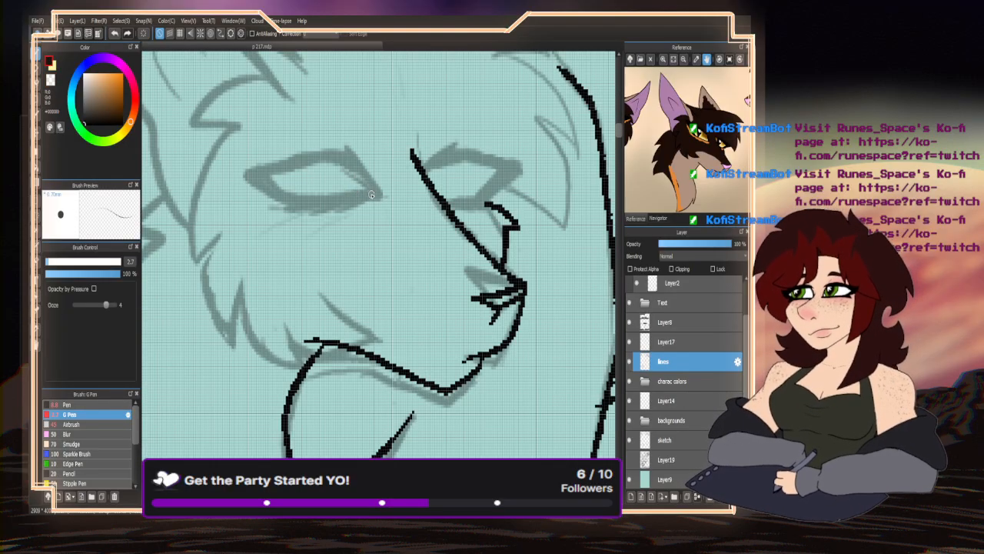
{"action": "left_click_drag", "start_coordinate": [371, 195], "coordinate": [339, 159]}
{"action": "mouse_move", "coordinate": [371, 196]}
{"action": "left_mouse_down"}
{"action": "mouse_move", "coordinate": [337, 159]}
{"action": "mouse_move", "coordinate": [253, 173]}
{"action": "left_mouse_up"}
{"action": "mouse_move", "coordinate": [341, 159]}
{"action": "left_mouse_down"}
{"action": "mouse_move", "coordinate": [235, 176]}
{"action": "mouse_move", "coordinate": [307, 201]}
{"action": "left_mouse_up"}
{"action": "mouse_move", "coordinate": [371, 192]}
{"action": "left_mouse_down"}
{"action": "mouse_move", "coordinate": [274, 209]}
{"action": "mouse_move", "coordinate": [232, 176]}
{"action": "left_mouse_up"}
{"action": "mouse_move", "coordinate": [286, 200]}
{"action": "left_mouse_down"}
{"action": "mouse_move", "coordinate": [270, 180]}
{"action": "mouse_move", "coordinate": [244, 175]}
{"action": "left_mouse_up"}
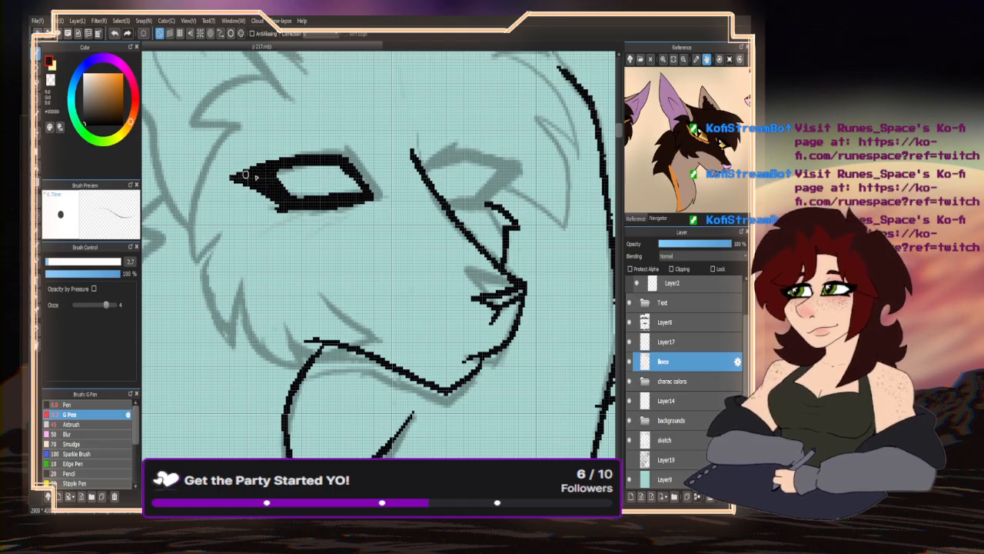
- Ink the leftmost cat's far eye against the muzzle bridge, with a thickened outer corner
{"action": "scroll", "coordinate": [246, 231], "scroll_direction": "down", "scroll_amount": 2}
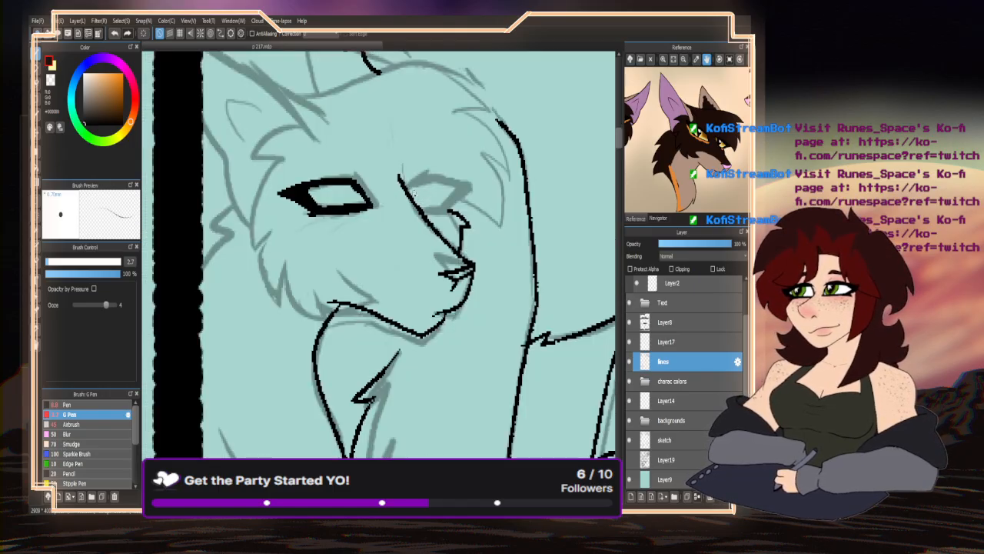
{"action": "scroll", "coordinate": [416, 193], "scroll_direction": "up", "scroll_amount": 3}
{"action": "mouse_move", "coordinate": [395, 194]}
{"action": "left_mouse_down"}
{"action": "mouse_move", "coordinate": [463, 173]}
{"action": "mouse_move", "coordinate": [524, 188]}
{"action": "mouse_move", "coordinate": [499, 207]}
{"action": "mouse_move", "coordinate": [508, 189]}
{"action": "mouse_move", "coordinate": [482, 228]}
{"action": "mouse_move", "coordinate": [429, 230]}
{"action": "left_mouse_up"}
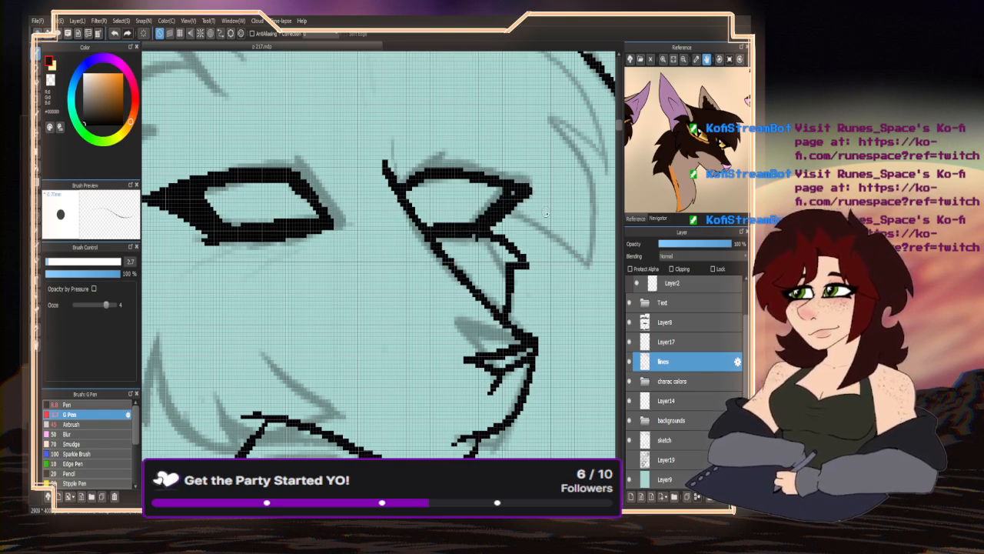
- Thicken the upper lid of the leftmost cat's far eye, filling it towards the muzzle bridge
{"action": "left_click_drag", "start_coordinate": [455, 168], "coordinate": [412, 172]}
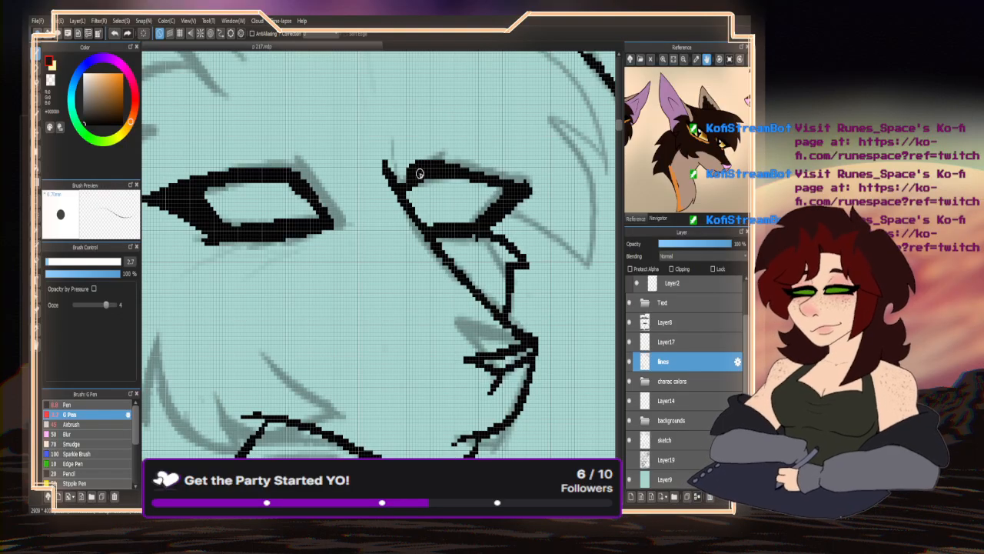
{"action": "scroll", "coordinate": [379, 200], "scroll_direction": "down", "scroll_amount": 3}
{"action": "scroll", "coordinate": [309, 200], "scroll_direction": "up", "scroll_amount": 1}
{"action": "scroll", "coordinate": [276, 194], "scroll_direction": "down", "scroll_amount": 3}
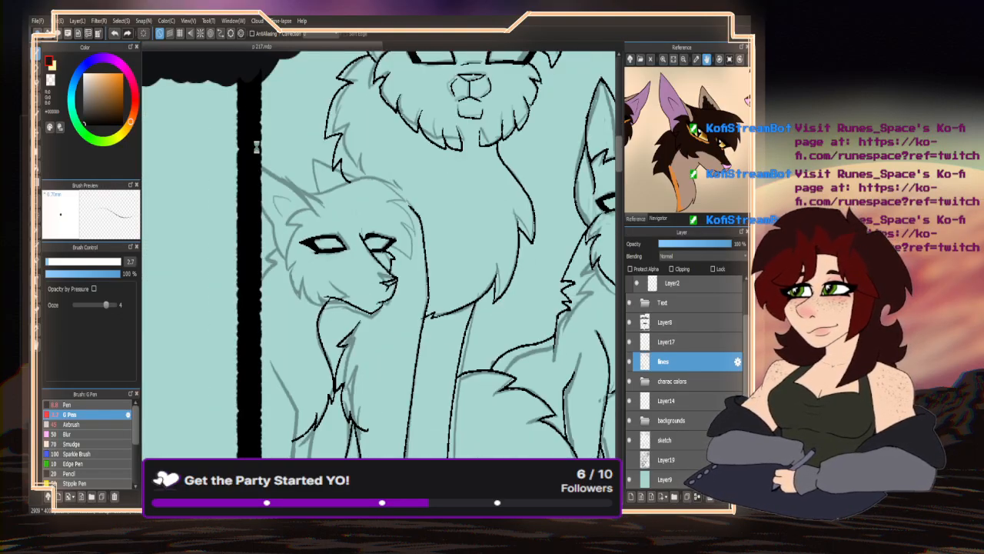
- Ink the leftmost cat's near ear beside the panel border, with both edges, jagged fur at its base and an inner fold
{"action": "scroll", "coordinate": [444, 345], "scroll_direction": "up", "scroll_amount": 5}
{"action": "left_click_drag", "start_coordinate": [443, 345], "coordinate": [268, 209]}
{"action": "scroll", "coordinate": [268, 209], "scroll_direction": "down", "scroll_amount": 3}
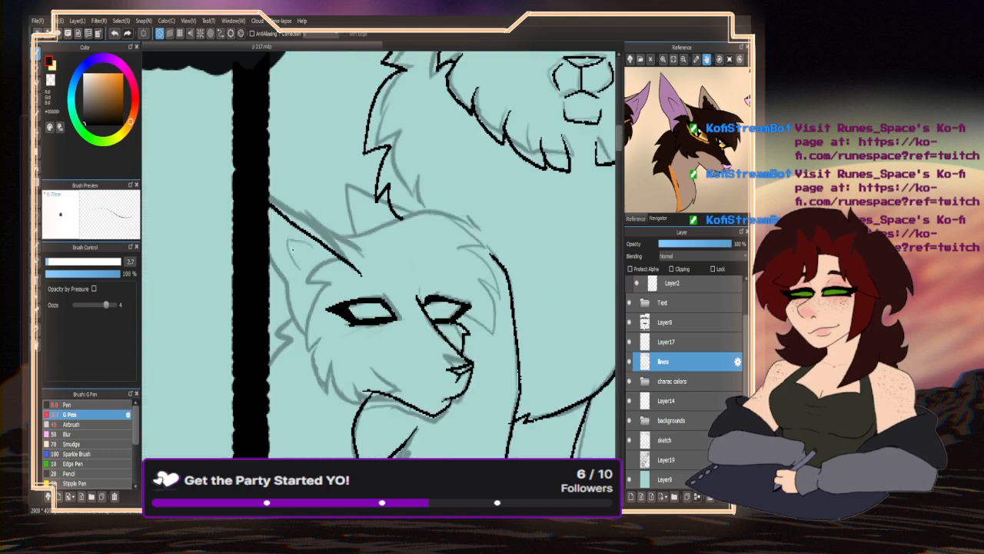
{"action": "scroll", "coordinate": [259, 246], "scroll_direction": "up", "scroll_amount": 3}
{"action": "left_click_drag", "start_coordinate": [259, 259], "coordinate": [348, 414]}
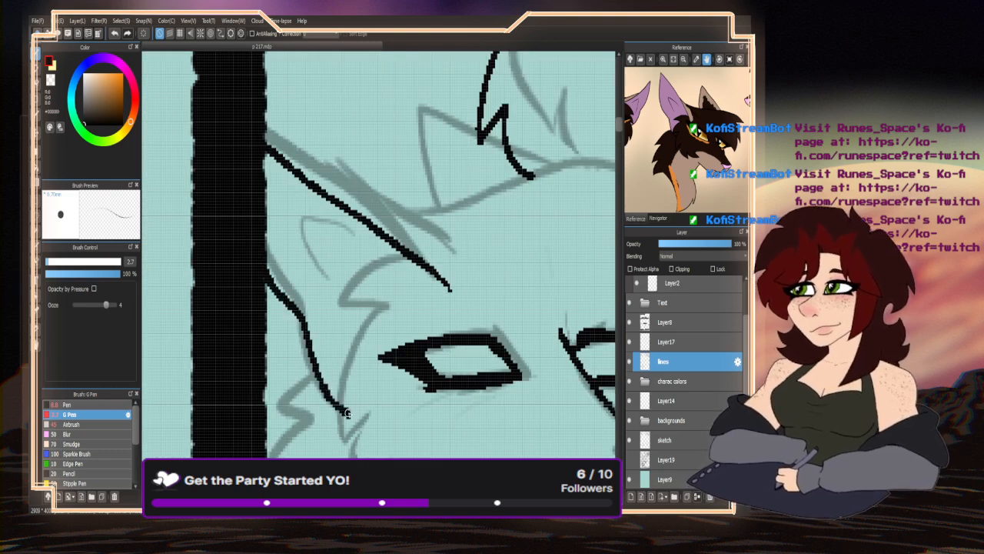
{"action": "mouse_move", "coordinate": [415, 265]}
{"action": "left_mouse_down"}
{"action": "mouse_move", "coordinate": [369, 279]}
{"action": "mouse_move", "coordinate": [330, 400]}
{"action": "mouse_move", "coordinate": [350, 452]}
{"action": "left_mouse_up"}
{"action": "mouse_move", "coordinate": [342, 255]}
{"action": "left_mouse_down"}
{"action": "mouse_move", "coordinate": [298, 241]}
{"action": "mouse_move", "coordinate": [323, 314]}
{"action": "left_mouse_up"}
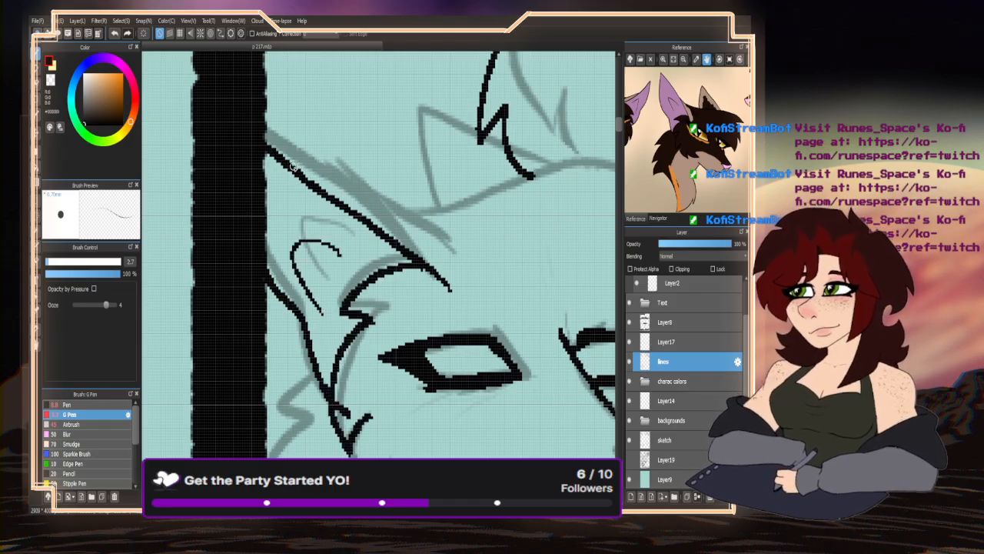
{"action": "left_click_drag", "start_coordinate": [292, 165], "coordinate": [477, 249]}
{"action": "scroll", "coordinate": [295, 171], "scroll_direction": "down", "scroll_amount": 3}
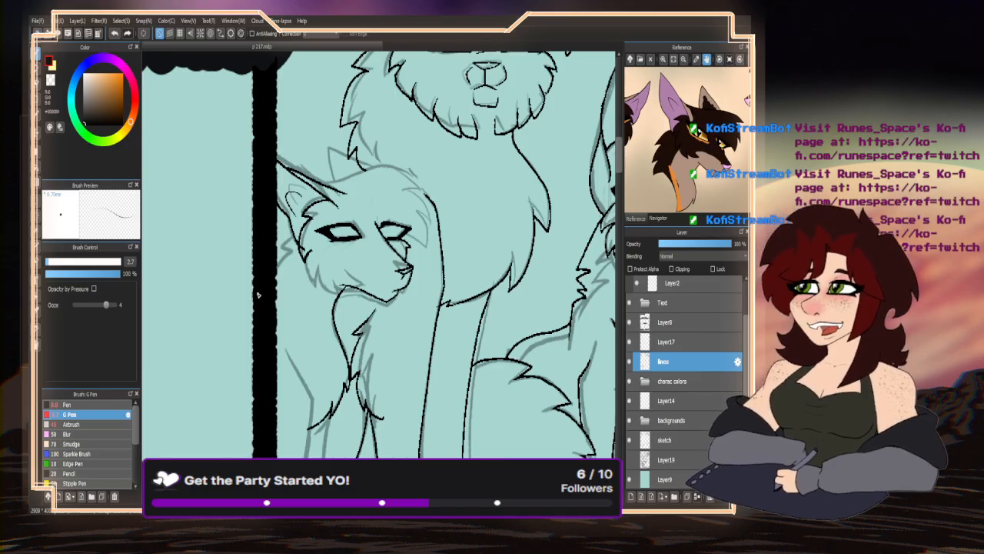
{"action": "key", "text": "ctrl+z"}
- Ink the top of the leftmost cat's head from the near ear to a jagged fringe beside the far eye, plus the pointed far ear
{"action": "left_click_drag", "start_coordinate": [292, 173], "coordinate": [339, 183]}
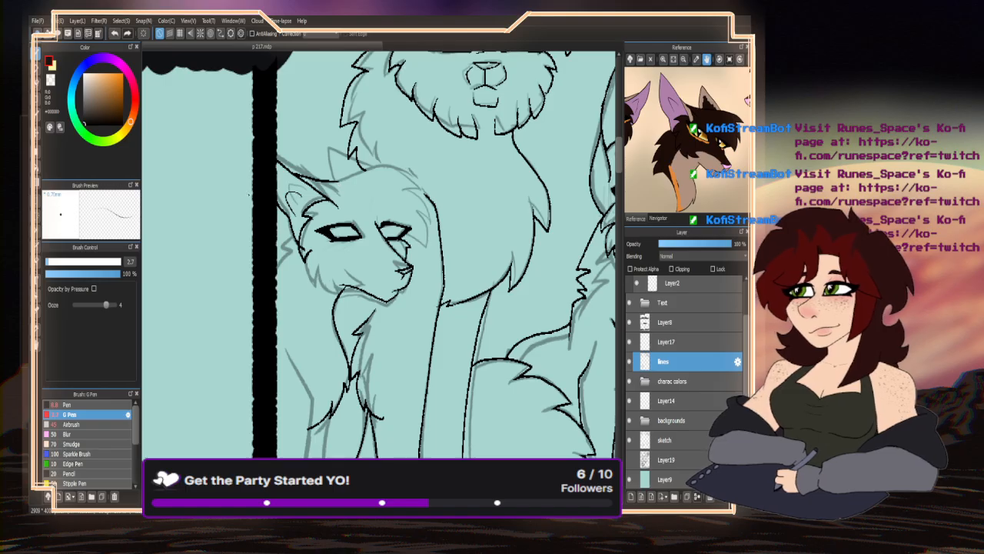
{"action": "scroll", "coordinate": [367, 192], "scroll_direction": "up", "scroll_amount": 2}
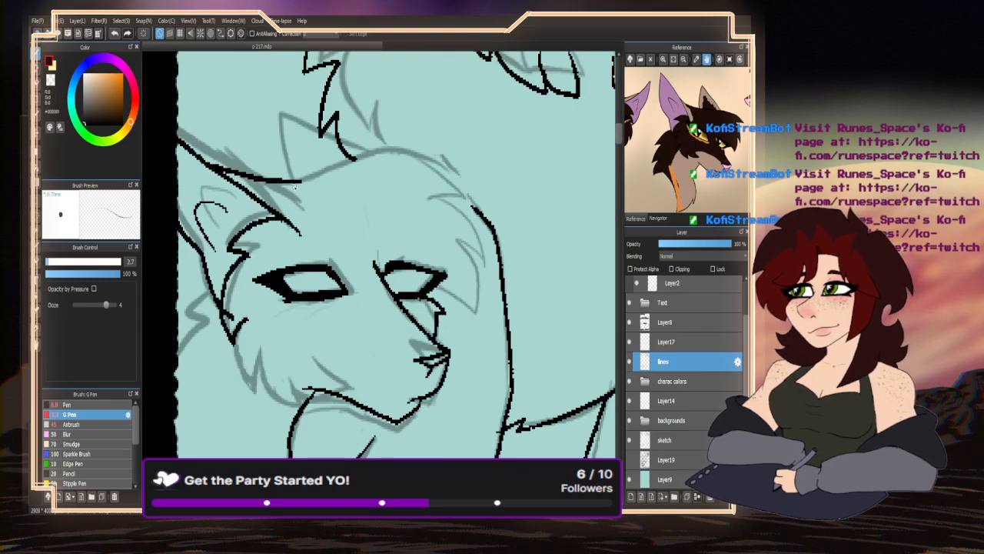
{"action": "mouse_move", "coordinate": [306, 179]}
{"action": "left_mouse_down"}
{"action": "mouse_move", "coordinate": [366, 153]}
{"action": "mouse_move", "coordinate": [412, 148]}
{"action": "mouse_move", "coordinate": [473, 186]}
{"action": "mouse_move", "coordinate": [441, 192]}
{"action": "mouse_move", "coordinate": [502, 279]}
{"action": "mouse_move", "coordinate": [492, 279]}
{"action": "mouse_move", "coordinate": [487, 348]}
{"action": "mouse_move", "coordinate": [436, 331]}
{"action": "left_mouse_up"}
{"action": "scroll", "coordinate": [445, 194], "scroll_direction": "up", "scroll_amount": 2}
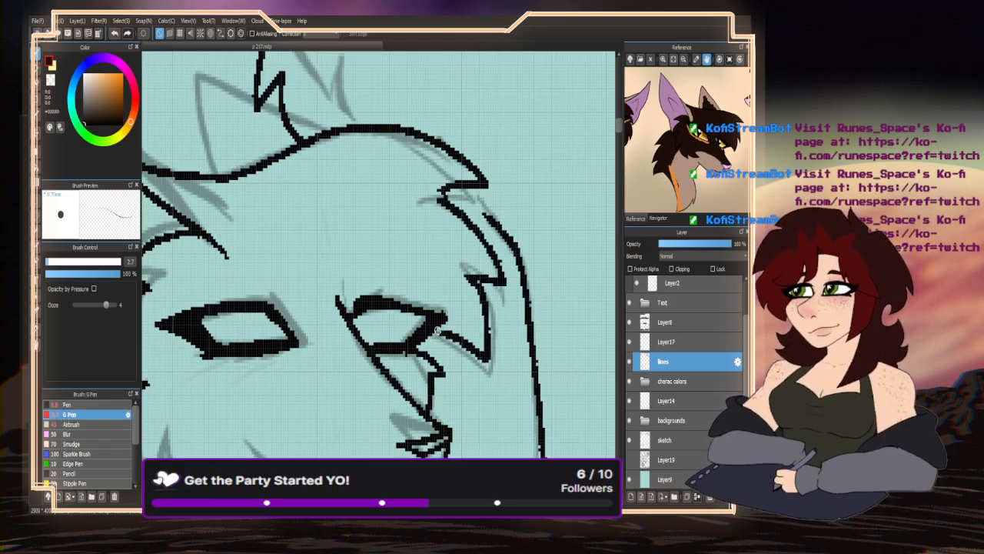
{"action": "mouse_move", "coordinate": [328, 131]}
{"action": "left_mouse_down"}
{"action": "mouse_move", "coordinate": [205, 75]}
{"action": "mouse_move", "coordinate": [223, 177]}
{"action": "left_mouse_up"}
- Erase the background cat's fur line inside the far ear and the stray ink where the near ear meets the cheek
{"action": "left_click", "coordinate": [51, 80]}
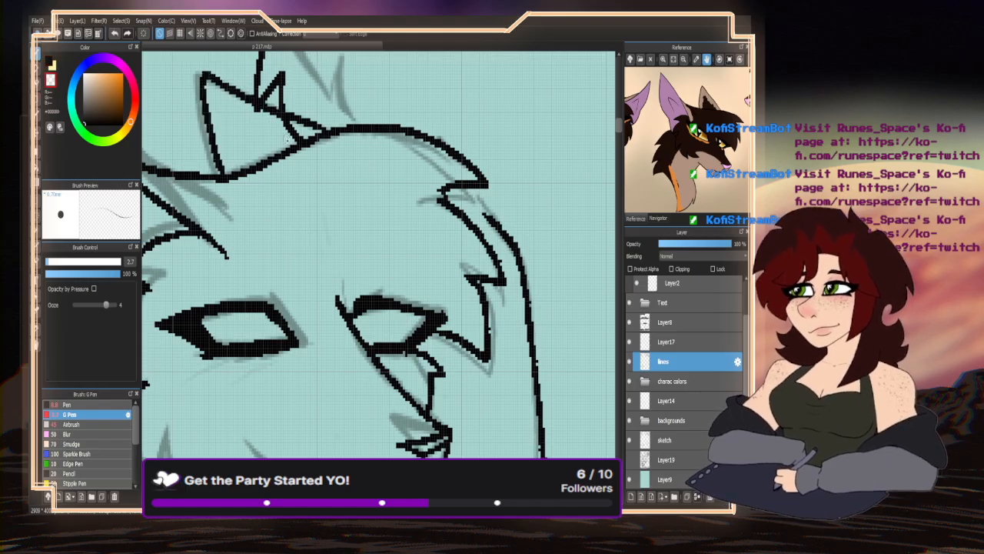
{"action": "scroll", "coordinate": [289, 128], "scroll_direction": "up", "scroll_amount": 2}
{"action": "mouse_move", "coordinate": [281, 117]}
{"action": "left_mouse_down"}
{"action": "mouse_move", "coordinate": [313, 133]}
{"action": "mouse_move", "coordinate": [302, 147]}
{"action": "left_mouse_up"}
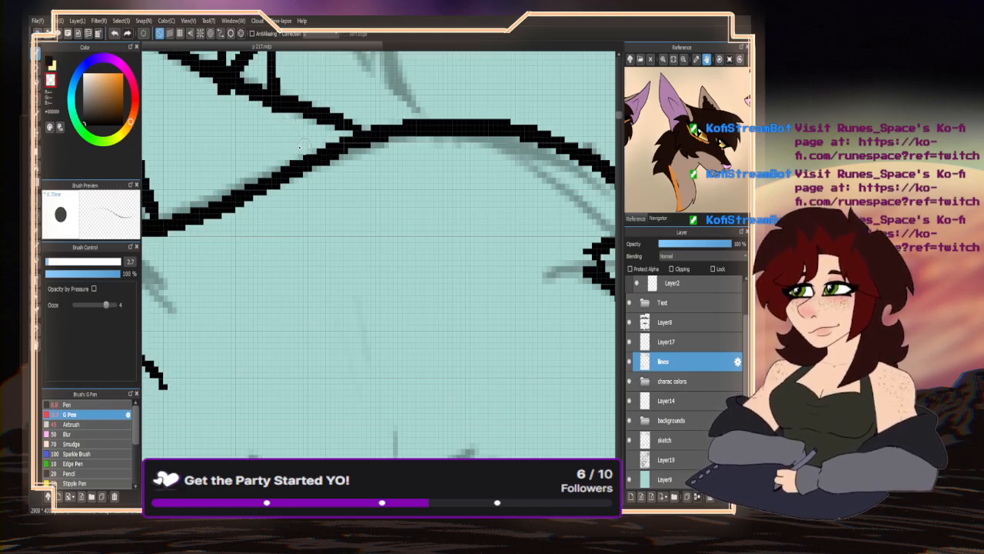
{"action": "scroll", "coordinate": [223, 90], "scroll_direction": "down", "scroll_amount": 5}
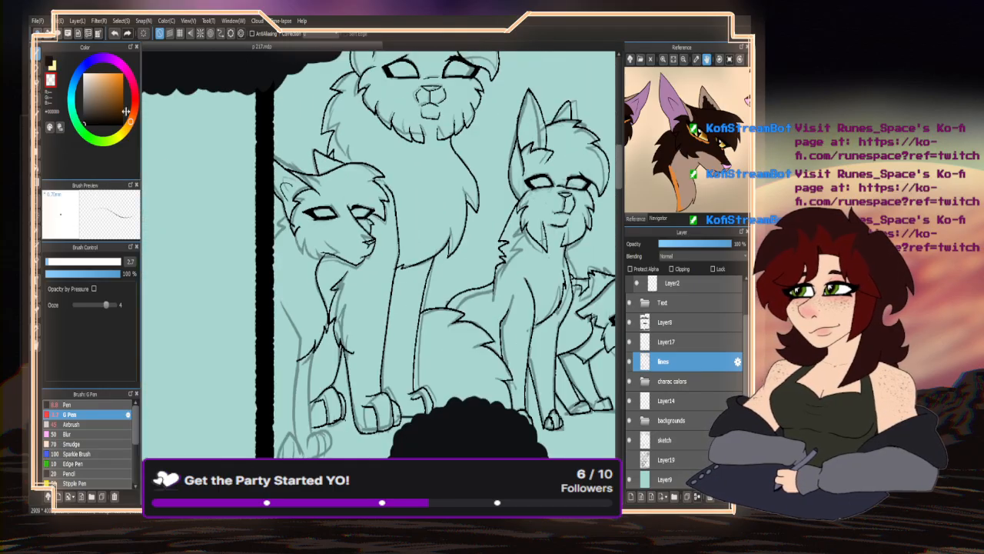
{"action": "scroll", "coordinate": [326, 271], "scroll_direction": "up", "scroll_amount": 6}
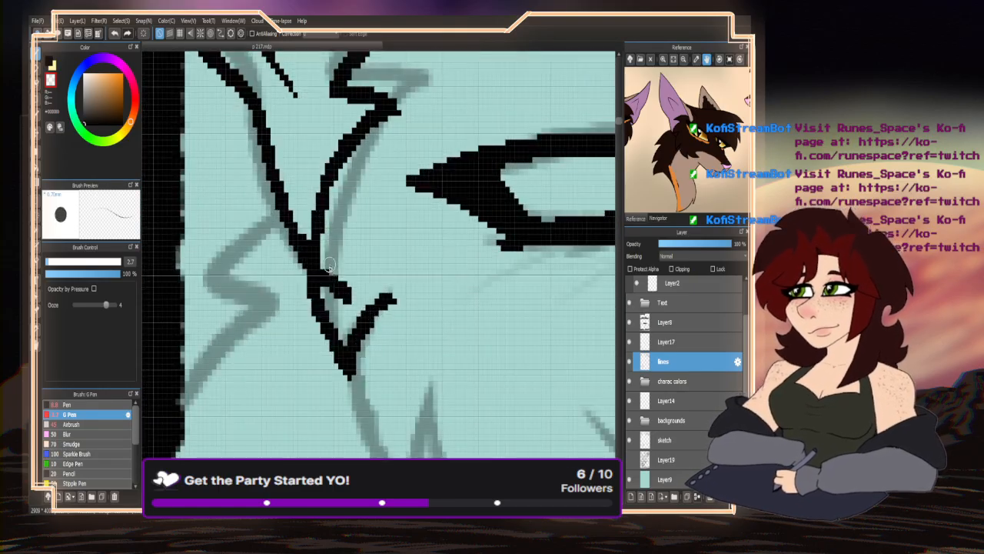
{"action": "mouse_move", "coordinate": [322, 261]}
{"action": "left_mouse_down"}
{"action": "mouse_move", "coordinate": [343, 304]}
{"action": "mouse_move", "coordinate": [326, 270]}
{"action": "left_mouse_up"}
{"action": "scroll", "coordinate": [325, 270], "scroll_direction": "down", "scroll_amount": 5}
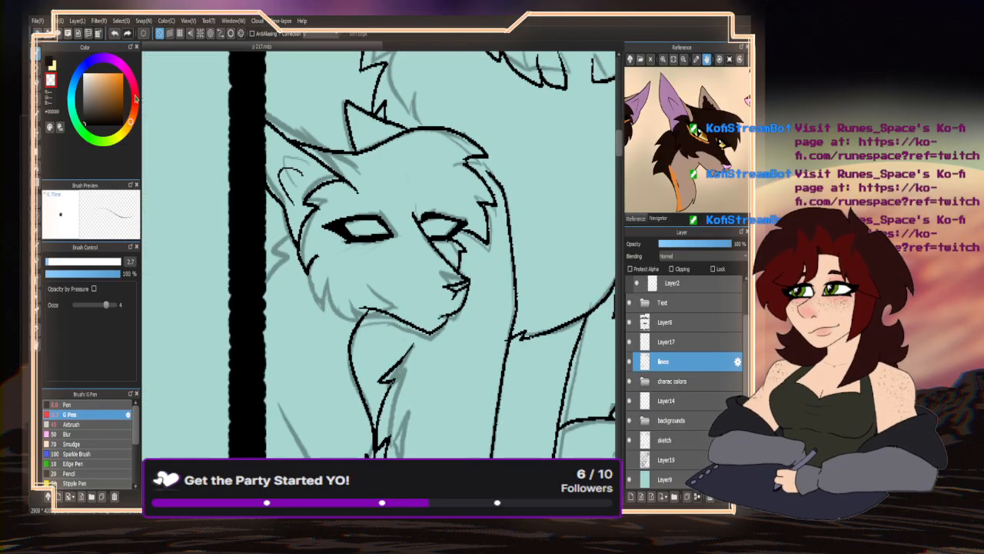
- Ink the leftmost cat's cheek fur as jagged tufts running from below the near ear to the jaw line
{"action": "scroll", "coordinate": [336, 291], "scroll_direction": "up", "scroll_amount": 3}
{"action": "mouse_move", "coordinate": [310, 226]}
{"action": "left_mouse_down"}
{"action": "mouse_move", "coordinate": [308, 262]}
{"action": "mouse_move", "coordinate": [328, 316]}
{"action": "mouse_move", "coordinate": [342, 266]}
{"action": "mouse_move", "coordinate": [339, 287]}
{"action": "mouse_move", "coordinate": [395, 338]}
{"action": "left_mouse_up"}
{"action": "left_click_drag", "start_coordinate": [379, 298], "coordinate": [390, 336]}
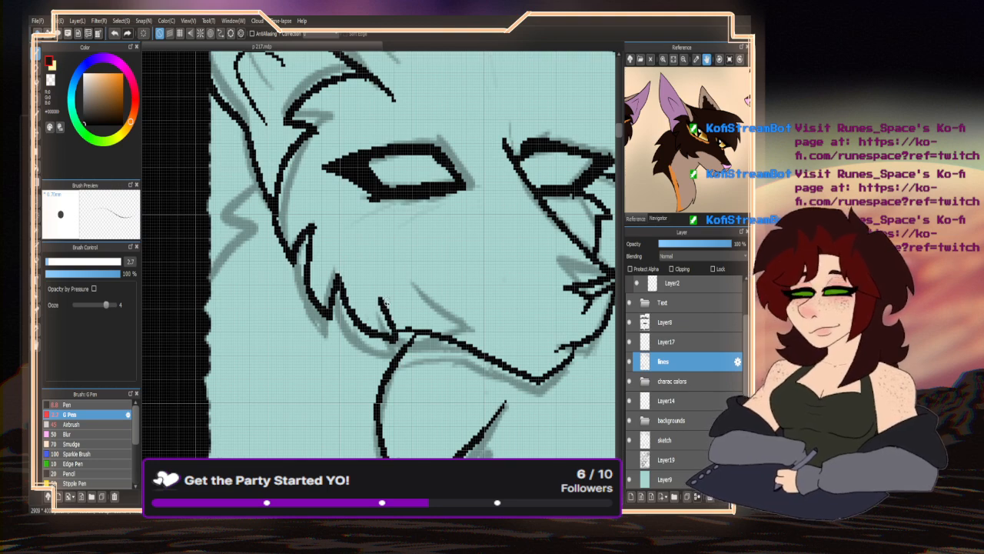
{"action": "left_click_drag", "start_coordinate": [385, 302], "coordinate": [461, 273]}
{"action": "scroll", "coordinate": [430, 285], "scroll_direction": "down", "scroll_amount": 4}
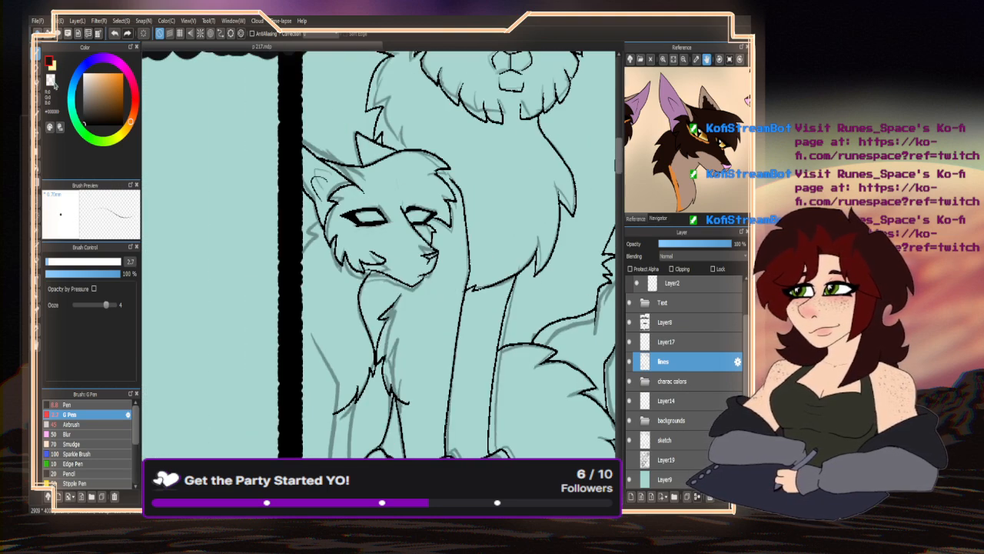
- Clean up the leftmost cat's lowest cheek tuft where it meets the jaw line and close its tip
{"action": "left_click", "coordinate": [53, 83]}
{"action": "scroll", "coordinate": [346, 282], "scroll_direction": "up", "scroll_amount": 4}
{"action": "scroll", "coordinate": [346, 265], "scroll_direction": "down", "scroll_amount": 3}
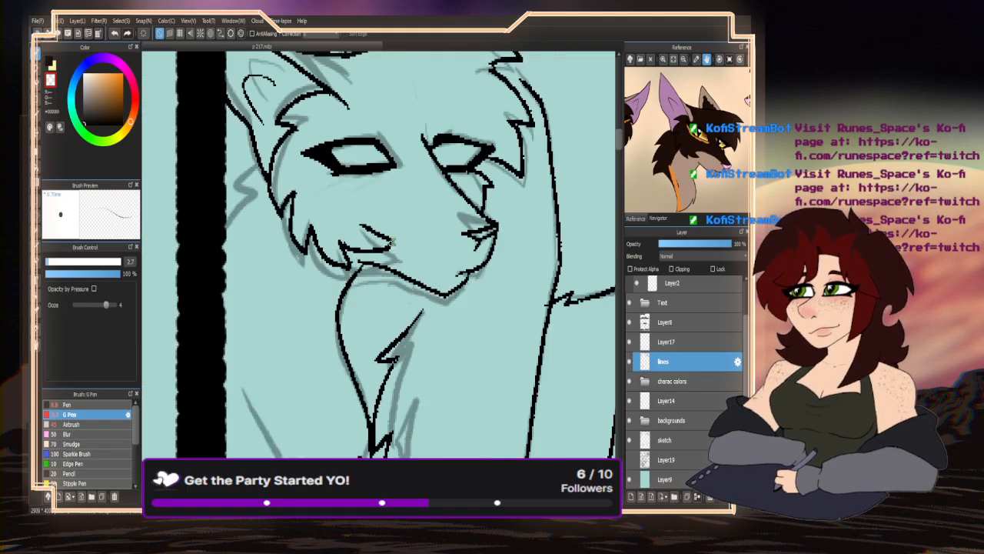
{"action": "scroll", "coordinate": [263, 201], "scroll_direction": "up", "scroll_amount": 3}
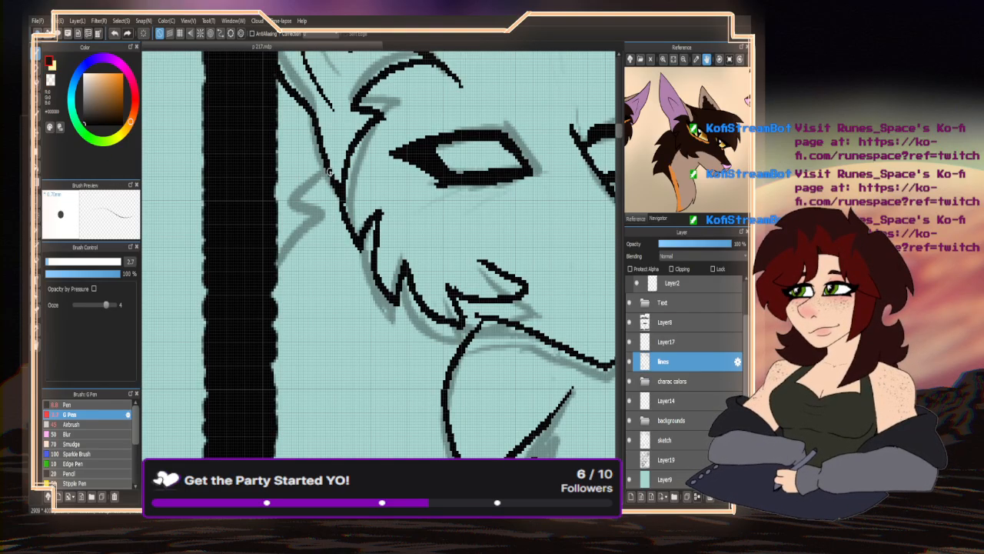
- Ink the contours of the leftmost cat's legs beside the panel border, from the shoulder down to the paws
{"action": "scroll", "coordinate": [272, 117], "scroll_direction": "down", "scroll_amount": 5}
{"action": "scroll", "coordinate": [271, 117], "scroll_direction": "down", "scroll_amount": 1}
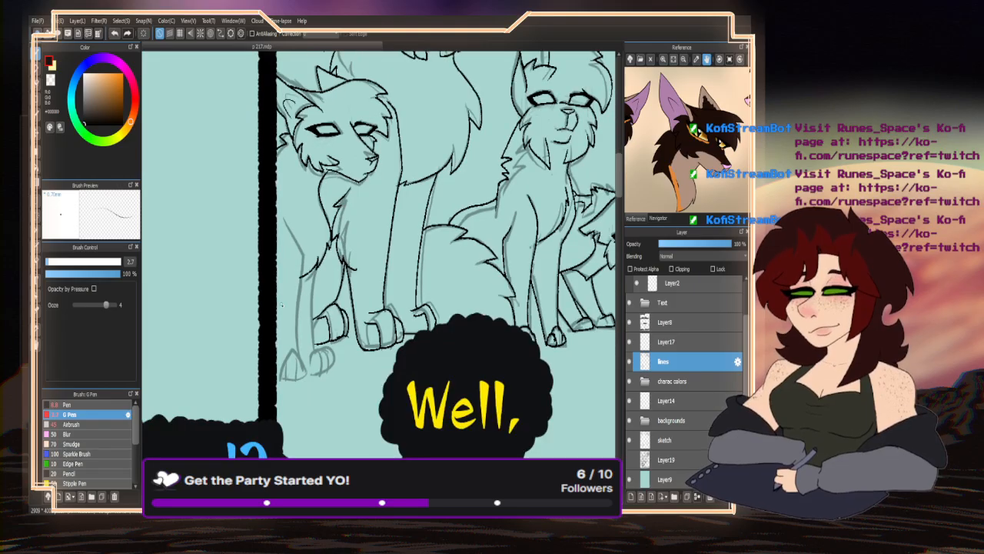
{"action": "scroll", "coordinate": [284, 134], "scroll_direction": "up", "scroll_amount": 3}
{"action": "mouse_move", "coordinate": [281, 127]}
{"action": "left_mouse_down"}
{"action": "mouse_move", "coordinate": [310, 182]}
{"action": "mouse_move", "coordinate": [318, 227]}
{"action": "mouse_move", "coordinate": [302, 396]}
{"action": "left_mouse_up"}
{"action": "mouse_move", "coordinate": [350, 227]}
{"action": "left_mouse_down"}
{"action": "mouse_move", "coordinate": [339, 365]}
{"action": "mouse_move", "coordinate": [346, 391]}
{"action": "left_mouse_up"}
{"action": "scroll", "coordinate": [346, 390], "scroll_direction": "down", "scroll_amount": 3}
{"action": "scroll", "coordinate": [350, 271], "scroll_direction": "up", "scroll_amount": 3}
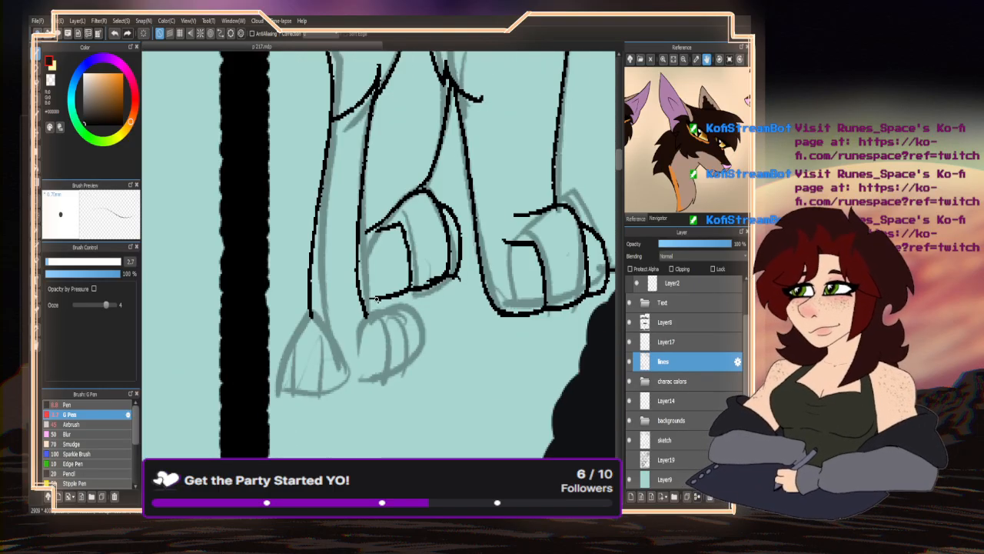
- Ink the paw nearest the panel border with an arched middle toe, rounded outer toes and a flat base
{"action": "mouse_move", "coordinate": [292, 338]}
{"action": "left_mouse_down"}
{"action": "mouse_move", "coordinate": [324, 329]}
{"action": "mouse_move", "coordinate": [331, 365]}
{"action": "left_mouse_up"}
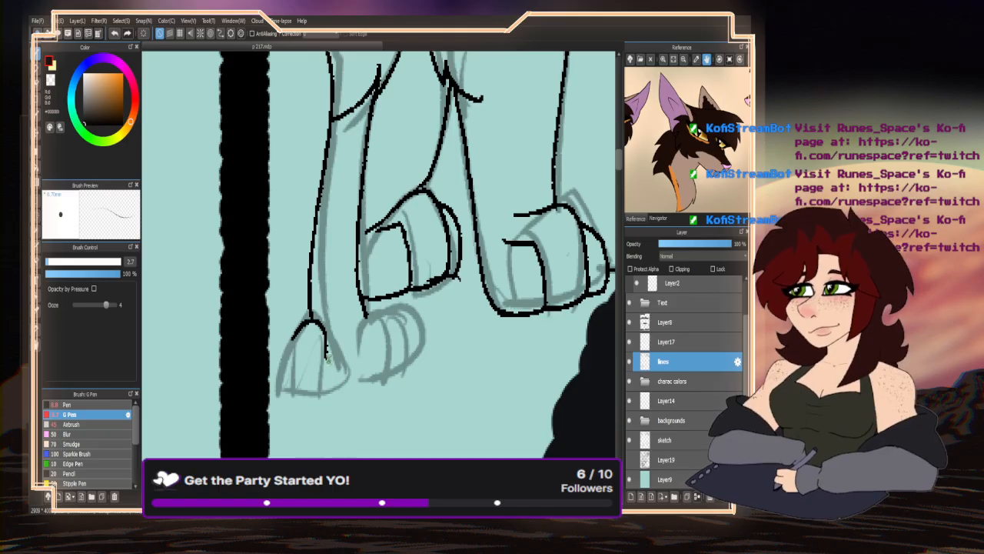
{"action": "scroll", "coordinate": [330, 365], "scroll_direction": "up", "scroll_amount": 3}
{"action": "mouse_move", "coordinate": [321, 312]}
{"action": "left_mouse_down"}
{"action": "mouse_move", "coordinate": [363, 388]}
{"action": "mouse_move", "coordinate": [338, 455]}
{"action": "left_mouse_up"}
{"action": "mouse_move", "coordinate": [323, 339]}
{"action": "left_mouse_down"}
{"action": "mouse_move", "coordinate": [311, 404]}
{"action": "mouse_move", "coordinate": [410, 365]}
{"action": "left_mouse_up"}
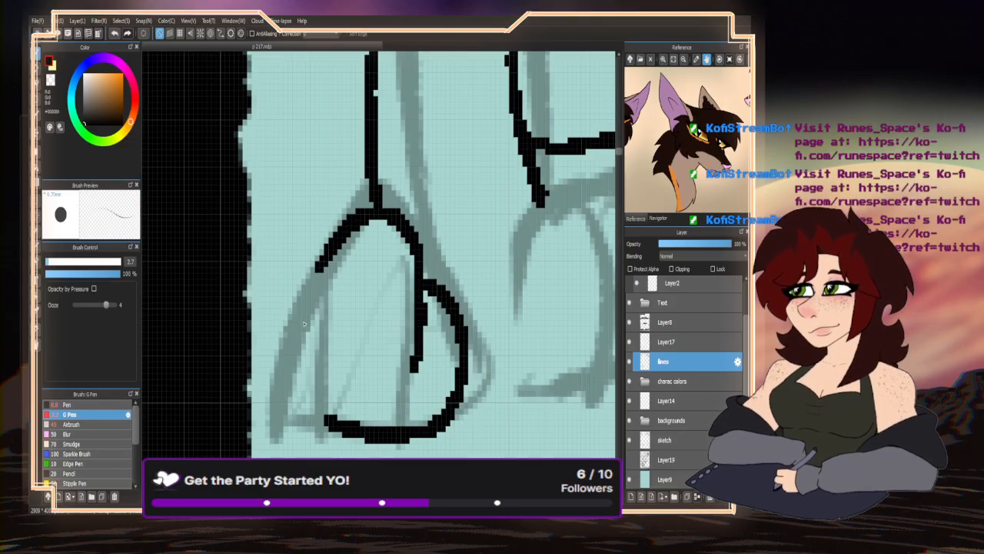
{"action": "mouse_move", "coordinate": [284, 292]}
{"action": "left_mouse_down"}
{"action": "mouse_move", "coordinate": [321, 284]}
{"action": "mouse_move", "coordinate": [333, 407]}
{"action": "mouse_move", "coordinate": [262, 419]}
{"action": "mouse_move", "coordinate": [244, 385]}
{"action": "left_mouse_up"}
{"action": "scroll", "coordinate": [265, 400], "scroll_direction": "down", "scroll_amount": 3}
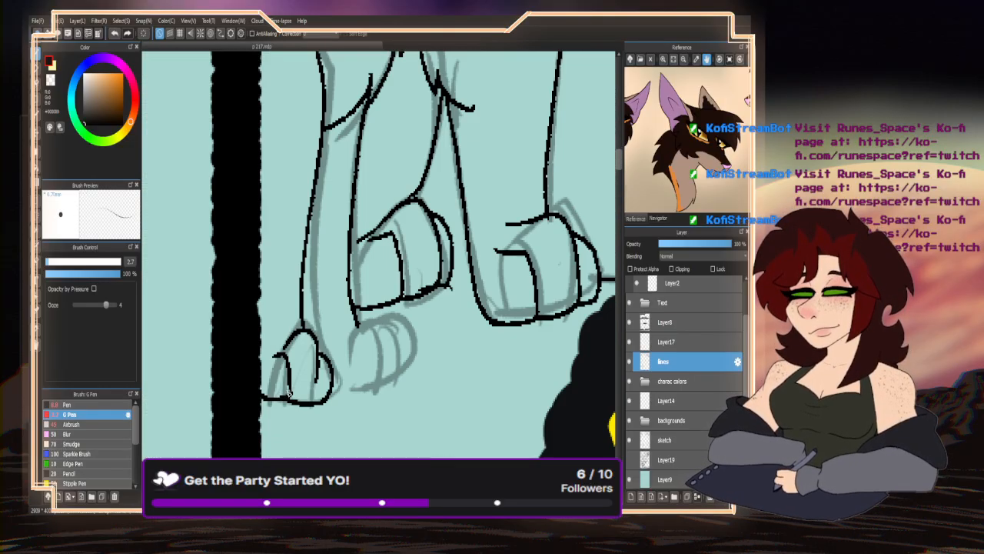
- Ink the leftmost cat's second paw with overlapping curved toes and a closed base line
{"action": "scroll", "coordinate": [366, 361], "scroll_direction": "up", "scroll_amount": 3}
{"action": "mouse_move", "coordinate": [311, 314]}
{"action": "left_mouse_down"}
{"action": "mouse_move", "coordinate": [353, 285]}
{"action": "mouse_move", "coordinate": [390, 309]}
{"action": "mouse_move", "coordinate": [394, 409]}
{"action": "left_mouse_up"}
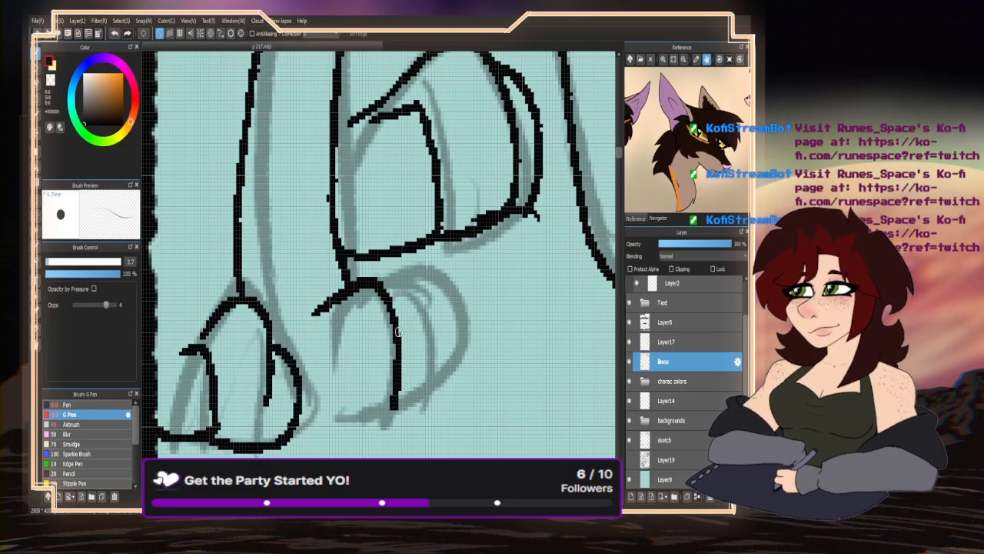
{"action": "mouse_move", "coordinate": [408, 323]}
{"action": "left_mouse_down"}
{"action": "mouse_move", "coordinate": [415, 406]}
{"action": "mouse_move", "coordinate": [318, 407]}
{"action": "mouse_move", "coordinate": [352, 336]}
{"action": "mouse_move", "coordinate": [304, 358]}
{"action": "left_mouse_up"}
{"action": "scroll", "coordinate": [319, 408], "scroll_direction": "down", "scroll_amount": 3}
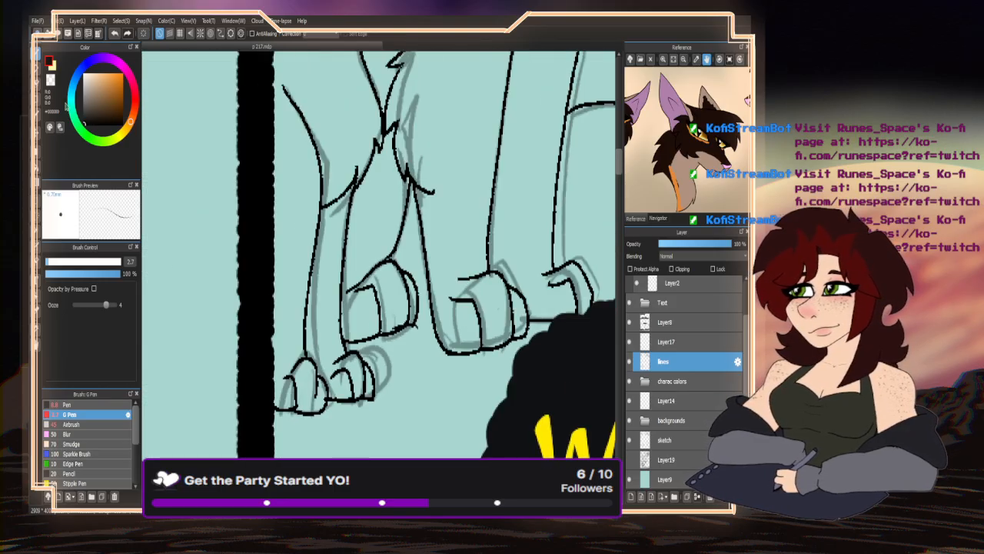
- Erase the middle toe's outline on the paw nearest the panel border and redraw it as a cleaner arch
{"action": "scroll", "coordinate": [321, 410], "scroll_direction": "up", "scroll_amount": 3}
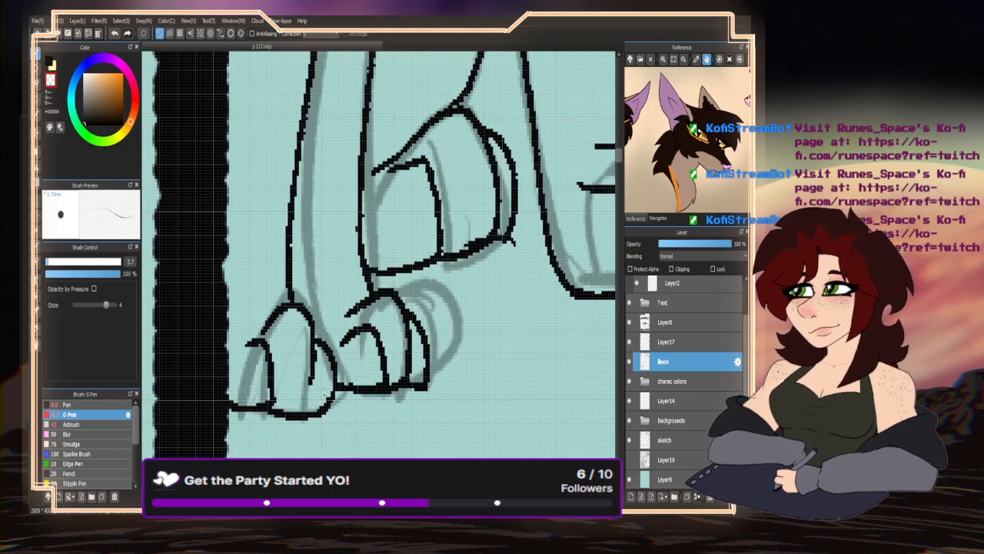
{"action": "mouse_move", "coordinate": [311, 380]}
{"action": "left_mouse_down"}
{"action": "mouse_move", "coordinate": [311, 317]}
{"action": "mouse_move", "coordinate": [283, 306]}
{"action": "mouse_move", "coordinate": [262, 327]}
{"action": "left_mouse_up"}
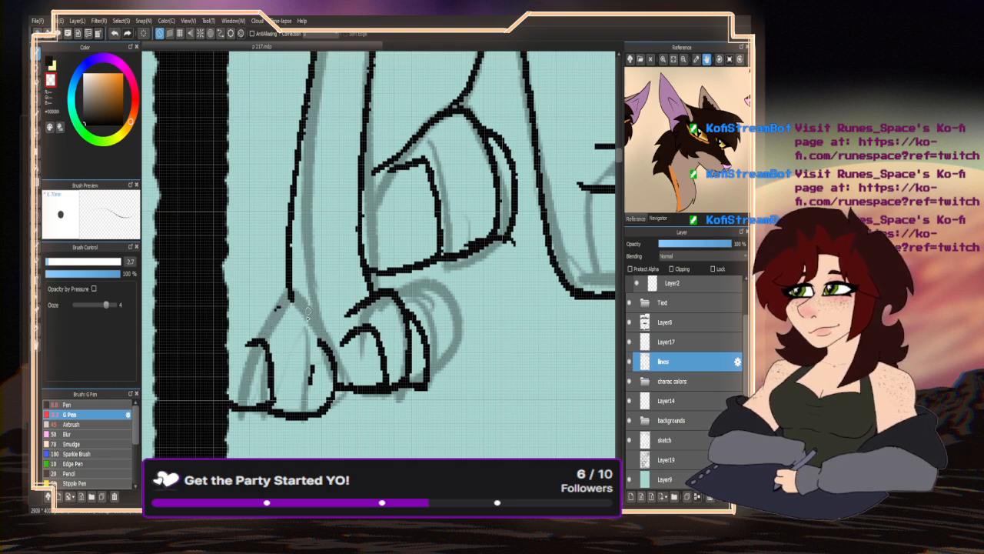
{"action": "left_click_drag", "start_coordinate": [311, 367], "coordinate": [311, 390]}
{"action": "left_click", "coordinate": [50, 63]}
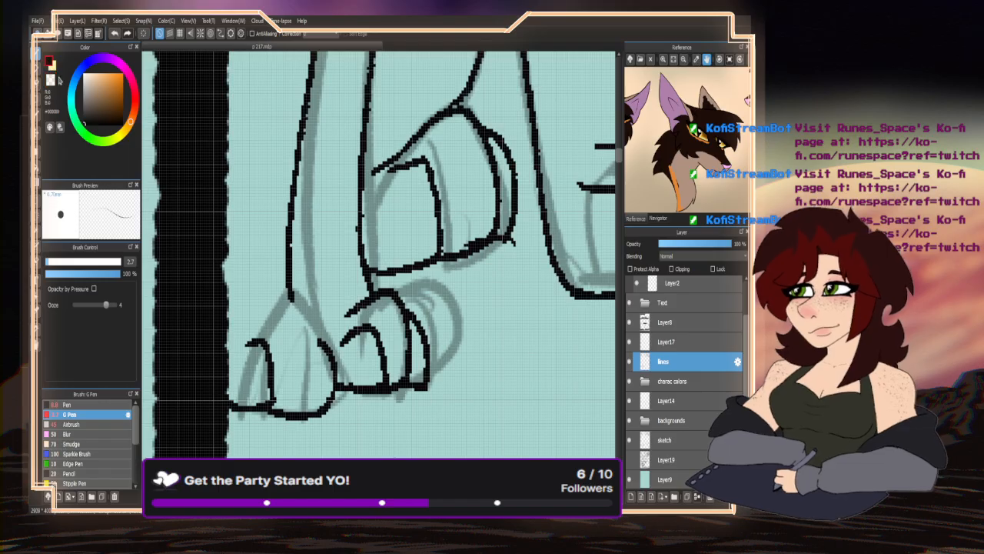
{"action": "scroll", "coordinate": [286, 375], "scroll_direction": "up", "scroll_amount": 2}
{"action": "mouse_move", "coordinate": [332, 406]}
{"action": "left_mouse_down"}
{"action": "mouse_move", "coordinate": [349, 306]}
{"action": "mouse_move", "coordinate": [336, 237]}
{"action": "mouse_move", "coordinate": [290, 190]}
{"action": "mouse_move", "coordinate": [238, 206]}
{"action": "left_mouse_up"}
{"action": "scroll", "coordinate": [333, 345], "scroll_direction": "down", "scroll_amount": 3}
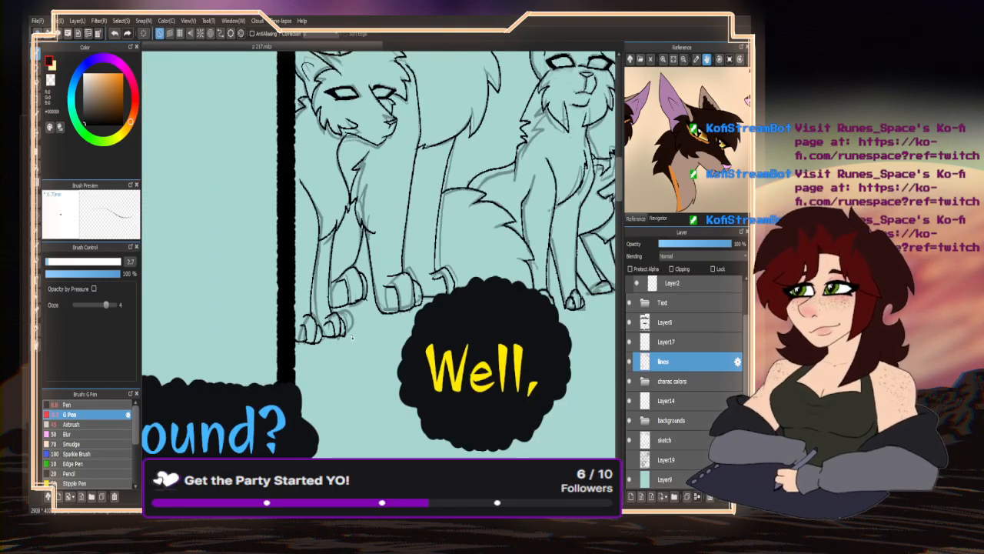
- Trim the square lower corner of the second paw's outer toe using the transparent colour
{"action": "scroll", "coordinate": [351, 337], "scroll_direction": "up", "scroll_amount": 5}
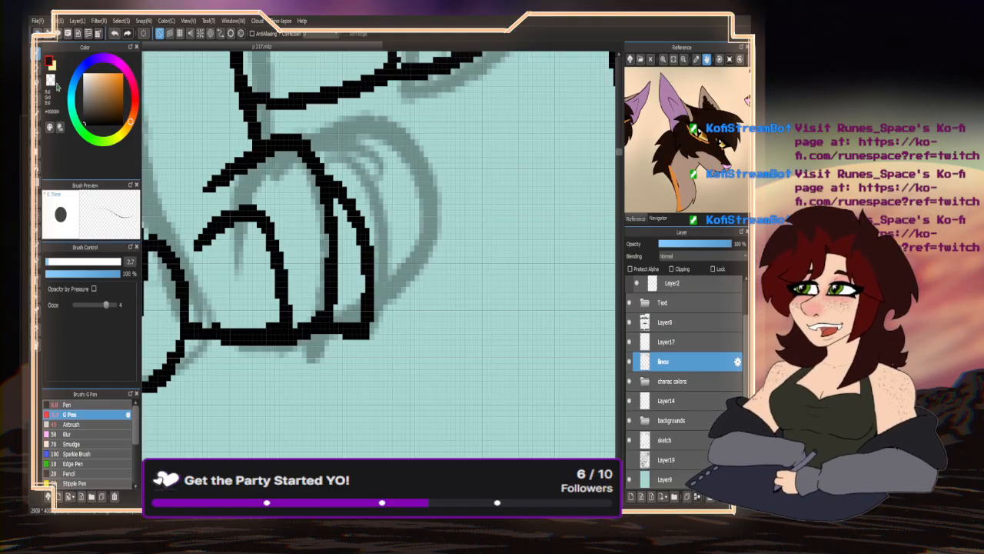
{"action": "left_click", "coordinate": [51, 81]}
{"action": "mouse_move", "coordinate": [374, 329]}
{"action": "left_mouse_down"}
{"action": "mouse_move", "coordinate": [330, 274]}
{"action": "mouse_move", "coordinate": [332, 322]}
{"action": "mouse_move", "coordinate": [367, 304]}
{"action": "left_mouse_up"}
{"action": "left_click", "coordinate": [50, 63]}
{"action": "scroll", "coordinate": [334, 333], "scroll_direction": "down", "scroll_amount": 5}
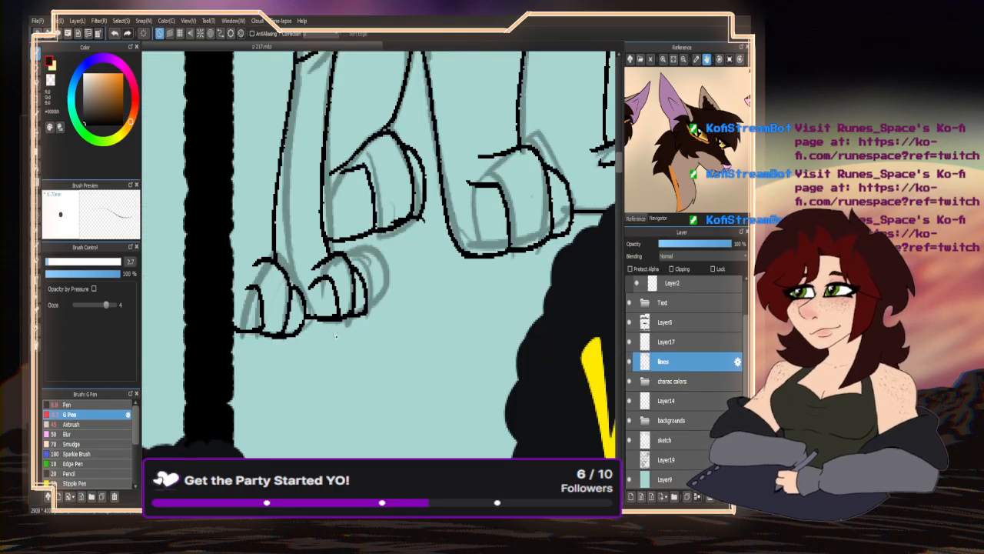
- Erase the stray ink on the outer toe of the larger paw behind the leftmost cat's paws and tidy its lower corner
{"action": "scroll", "coordinate": [289, 373], "scroll_direction": "down", "scroll_amount": 3}
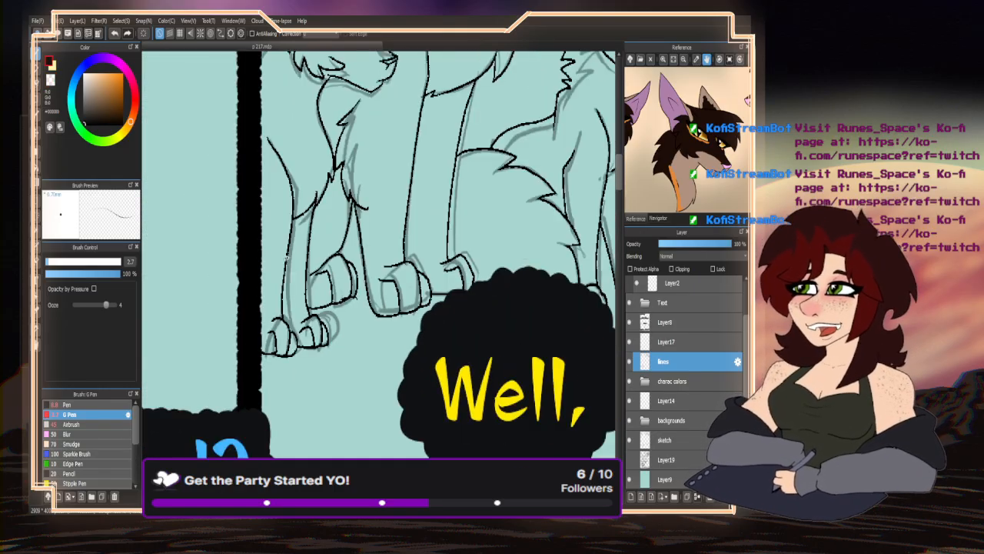
{"action": "left_click", "coordinate": [51, 79]}
{"action": "scroll", "coordinate": [345, 307], "scroll_direction": "up", "scroll_amount": 4}
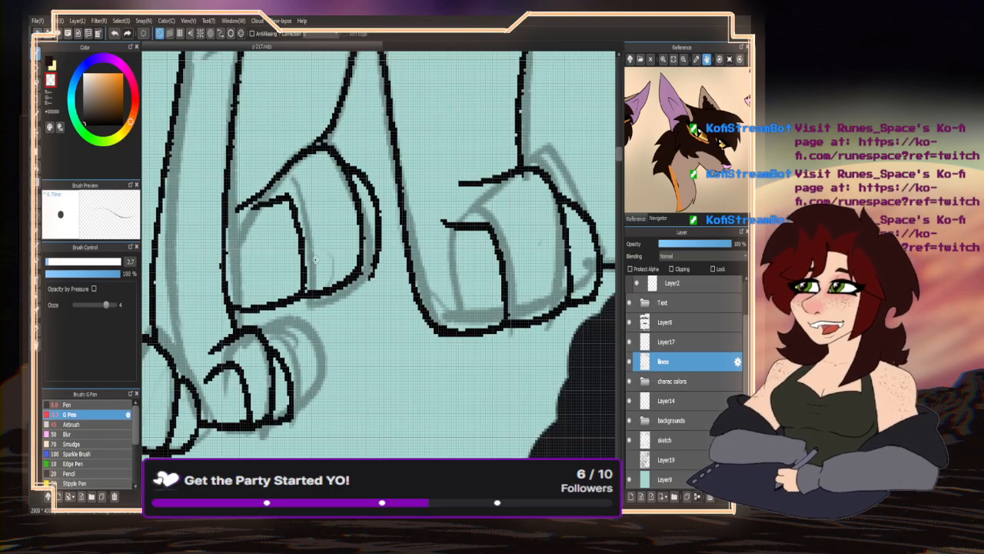
{"action": "left_click", "coordinate": [49, 65]}
{"action": "scroll", "coordinate": [359, 256], "scroll_direction": "up", "scroll_amount": 2}
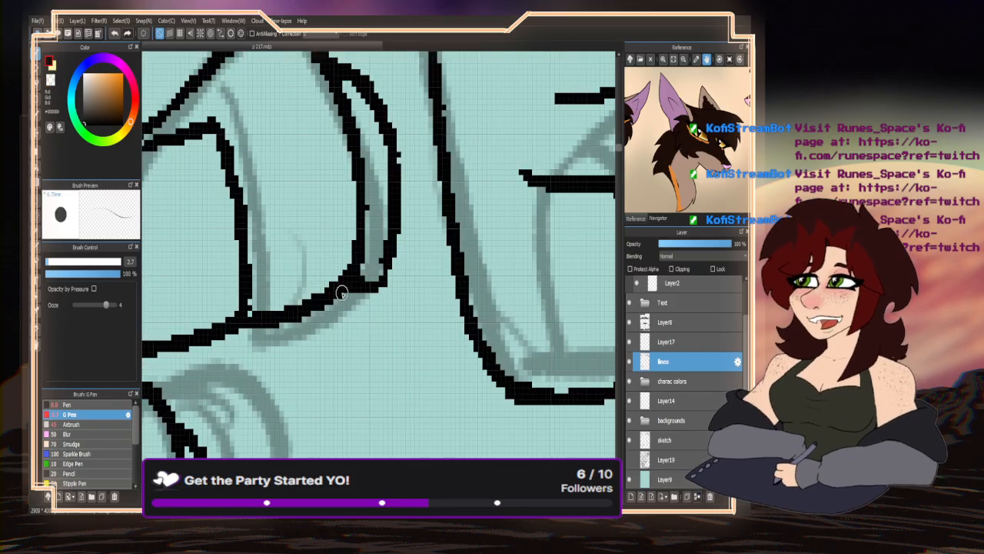
{"action": "scroll", "coordinate": [332, 291], "scroll_direction": "down", "scroll_amount": 4}
{"action": "scroll", "coordinate": [332, 291], "scroll_direction": "down", "scroll_amount": 3}
{"action": "scroll", "coordinate": [292, 274], "scroll_direction": "up", "scroll_amount": 3}
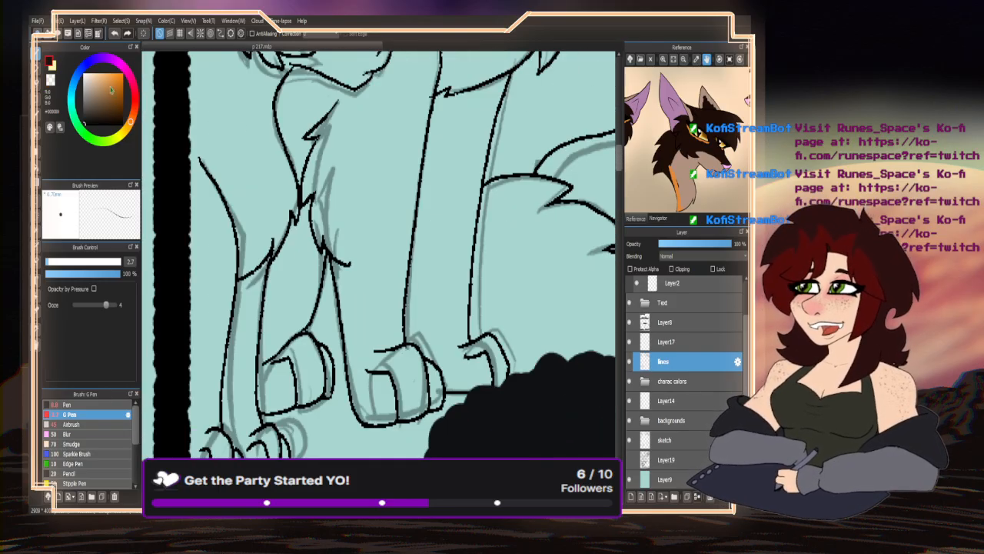
{"action": "scroll", "coordinate": [275, 253], "scroll_direction": "up", "scroll_amount": 4}
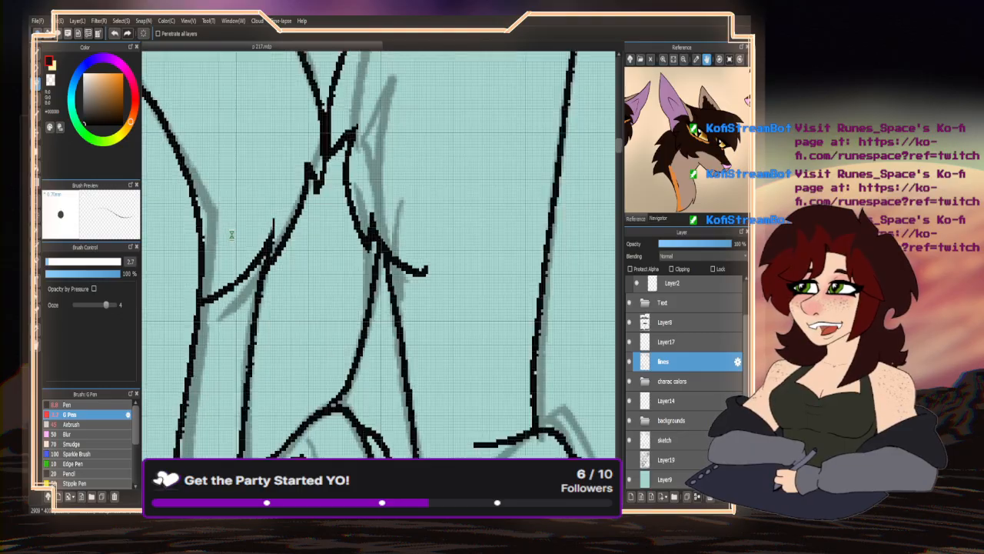
{"action": "scroll", "coordinate": [230, 234], "scroll_direction": "down", "scroll_amount": 2}
{"action": "scroll", "coordinate": [344, 235], "scroll_direction": "down", "scroll_amount": 4}
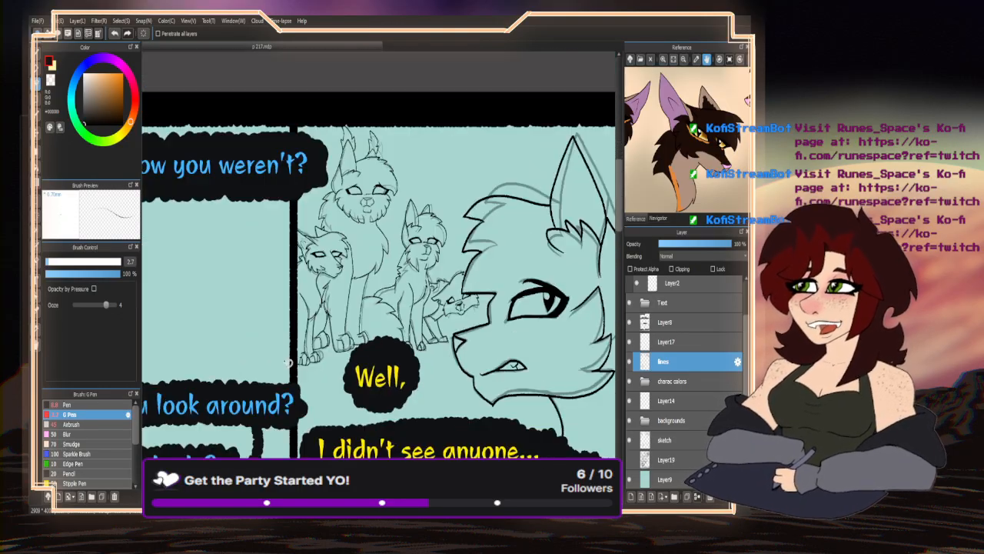
{"action": "left_click", "coordinate": [39, 54]}
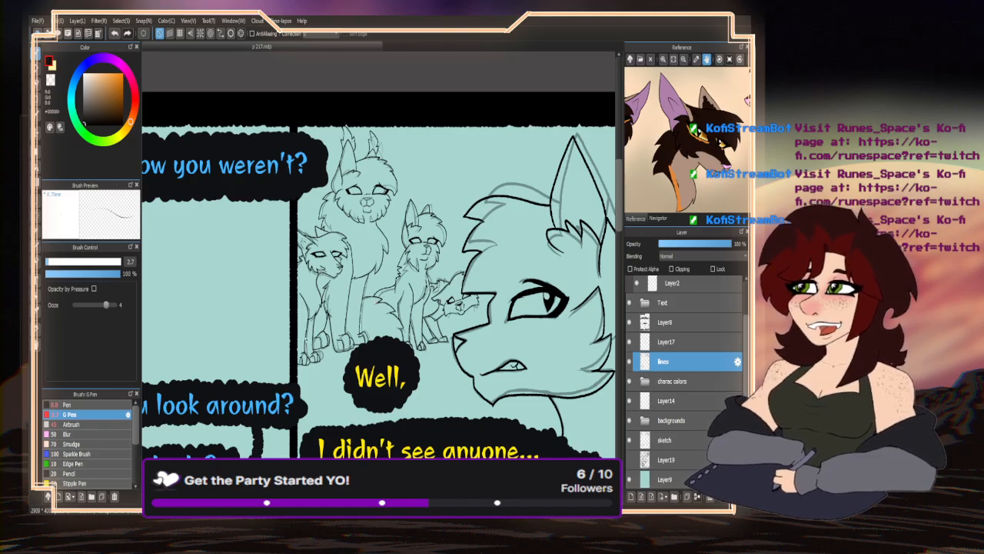
{"action": "scroll", "coordinate": [247, 188], "scroll_direction": "down", "scroll_amount": 3}
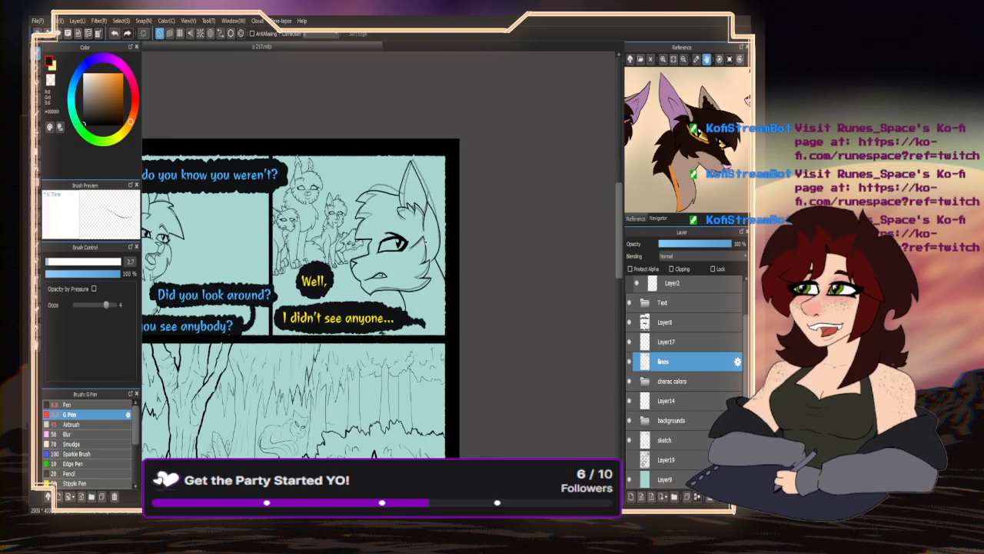
- Lasso the ear of the large head in the upper panel, enlarge and slightly tilt it with a transform, and clear the selection
{"action": "scroll", "coordinate": [425, 230], "scroll_direction": "up", "scroll_amount": 3}
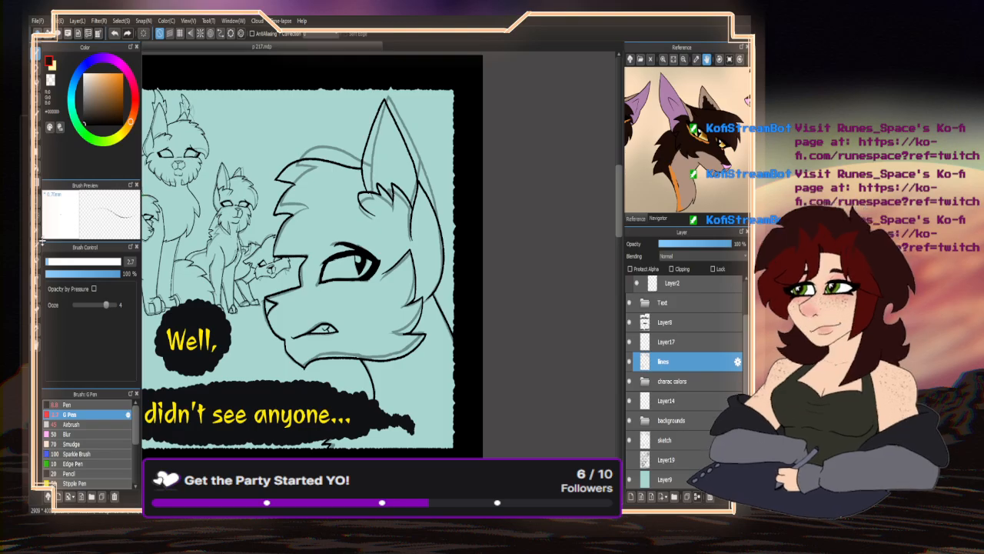
{"action": "key", "text": "m"}
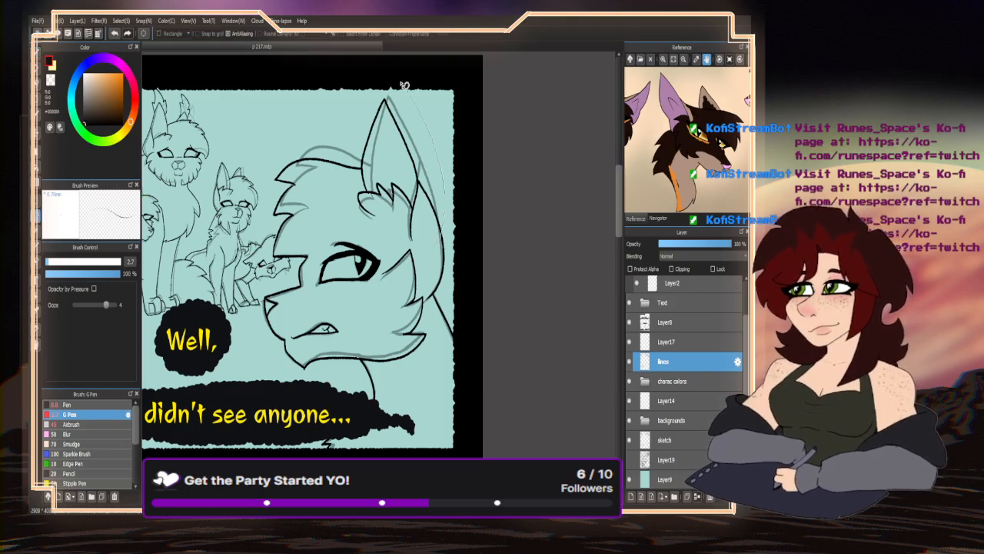
{"action": "mouse_move", "coordinate": [404, 84]}
{"action": "left_mouse_down"}
{"action": "mouse_move", "coordinate": [358, 95]}
{"action": "mouse_move", "coordinate": [354, 146]}
{"action": "left_mouse_up"}
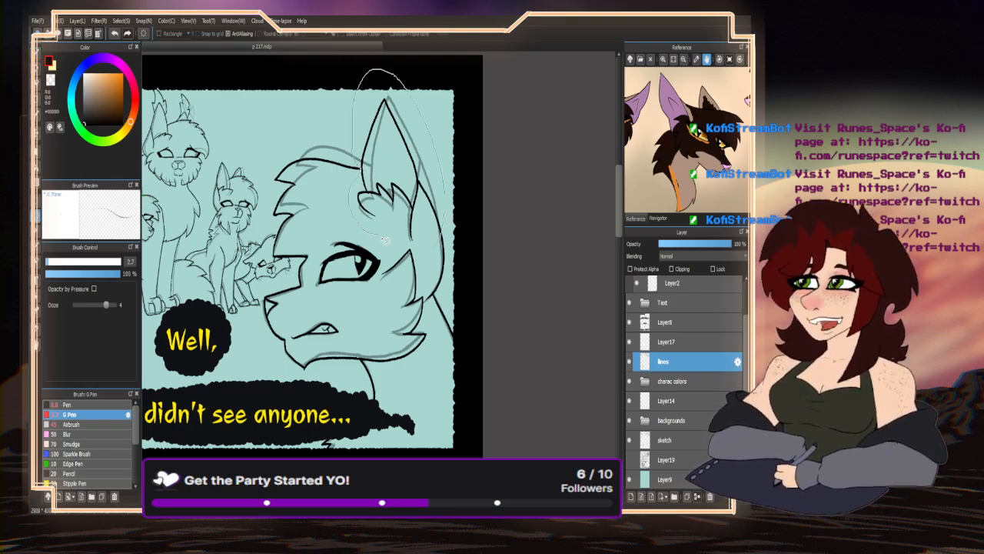
{"action": "mouse_move", "coordinate": [385, 240]}
{"action": "left_mouse_down"}
{"action": "mouse_move", "coordinate": [408, 251]}
{"action": "mouse_move", "coordinate": [435, 249]}
{"action": "left_mouse_up"}
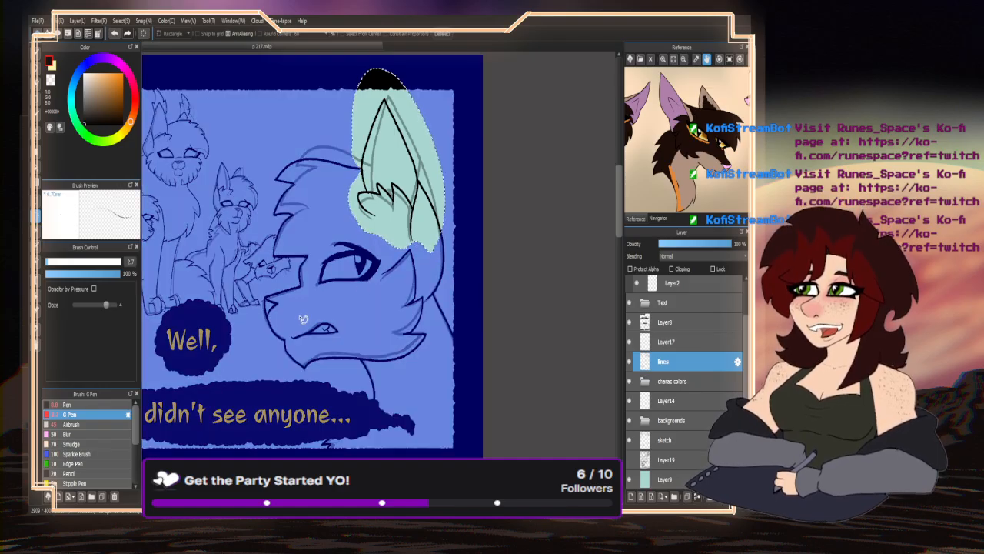
{"action": "key", "text": "ctrl+t"}
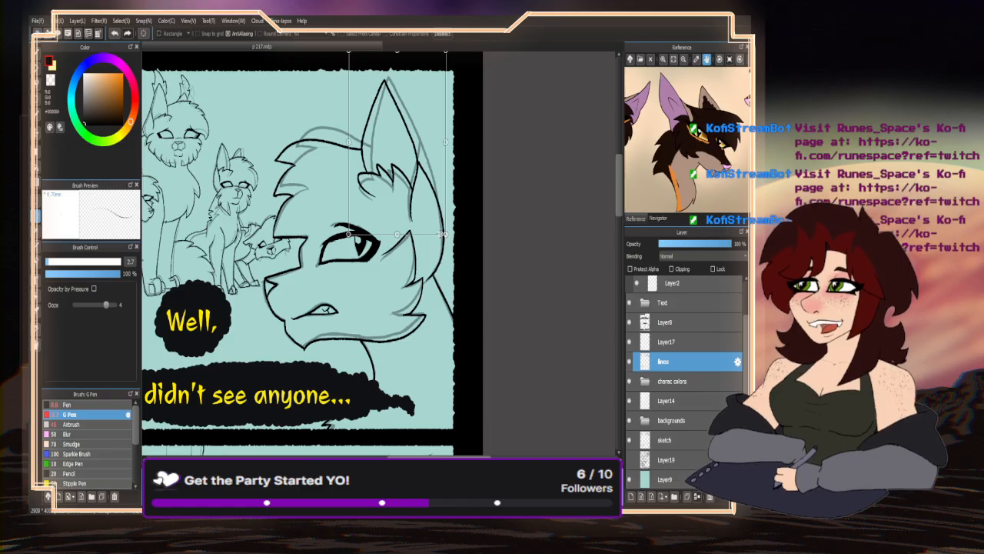
{"action": "mouse_move", "coordinate": [447, 237]}
{"action": "left_mouse_down"}
{"action": "mouse_move", "coordinate": [453, 251]}
{"action": "mouse_move", "coordinate": [435, 218]}
{"action": "left_mouse_up"}
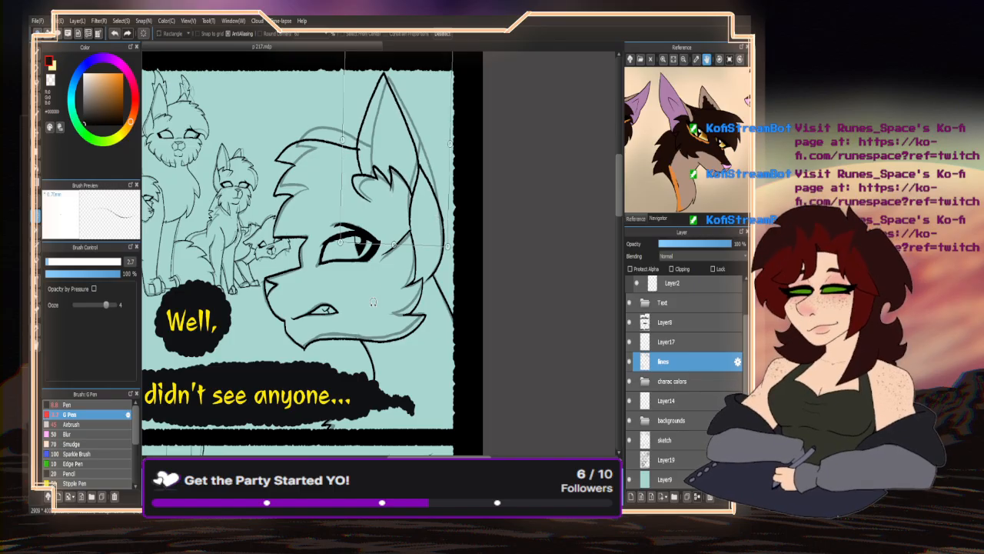
{"action": "key", "text": "Return"}
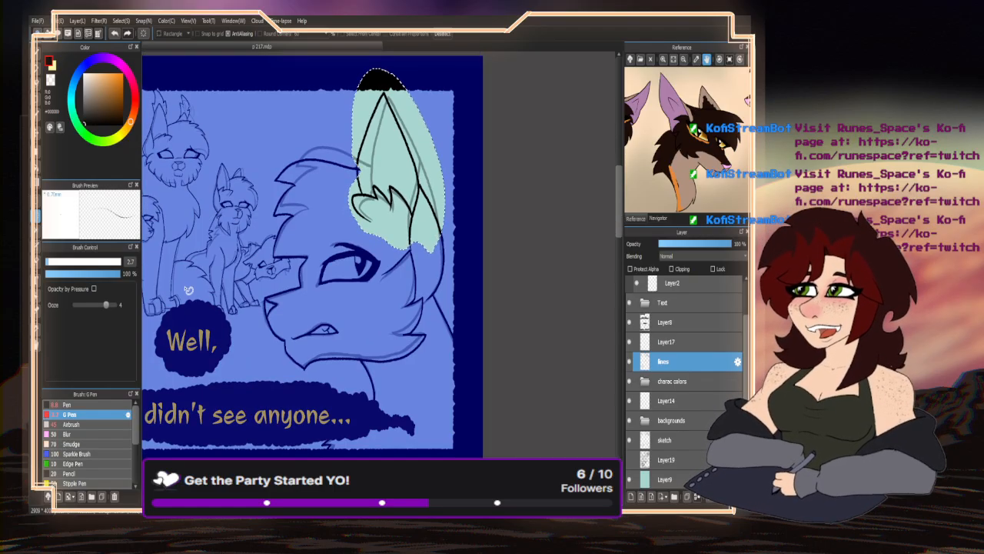
{"action": "key", "text": "ctrl+d"}
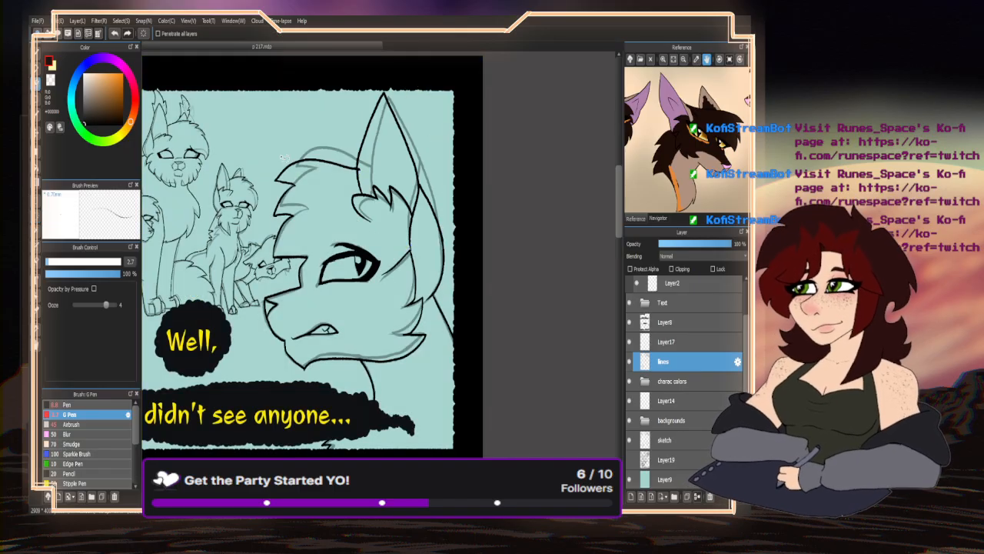
- Erase the line running from the enlarged ear's base to the cheek tuft and redraw a short tapered end below the ear
{"action": "scroll", "coordinate": [359, 165], "scroll_direction": "up", "scroll_amount": 6}
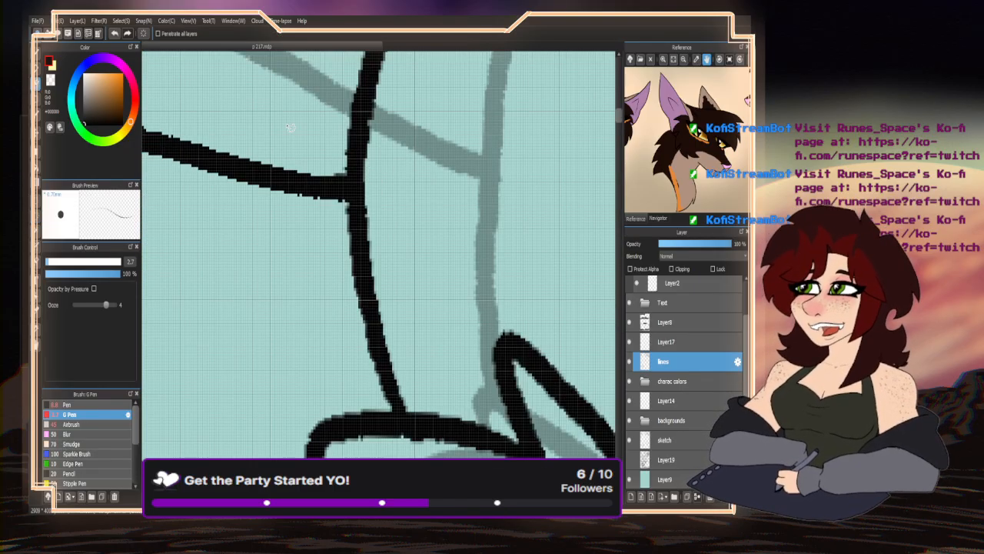
{"action": "scroll", "coordinate": [369, 246], "scroll_direction": "down", "scroll_amount": 6}
{"action": "scroll", "coordinate": [344, 281], "scroll_direction": "up", "scroll_amount": 5}
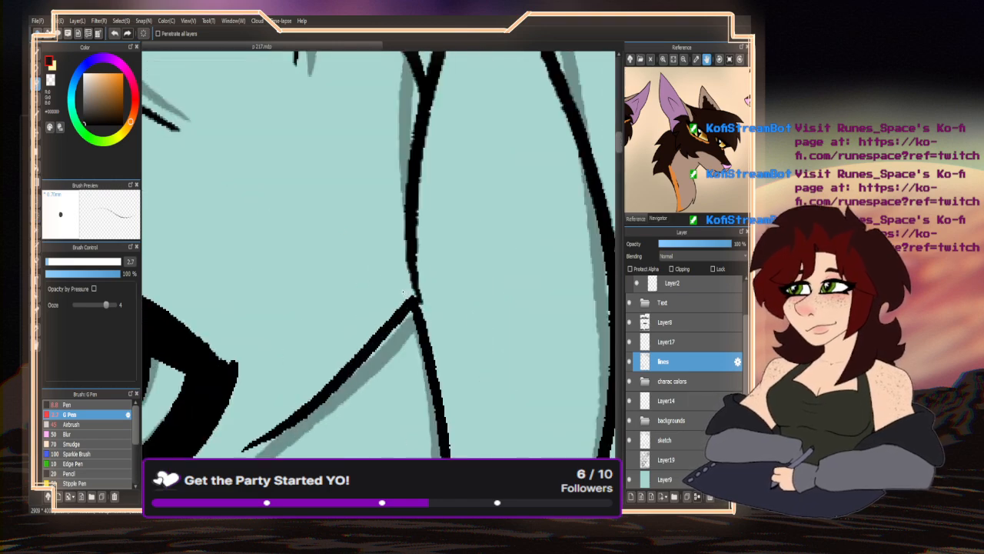
{"action": "scroll", "coordinate": [415, 254], "scroll_direction": "down", "scroll_amount": 4}
{"action": "scroll", "coordinate": [375, 265], "scroll_direction": "up", "scroll_amount": 3}
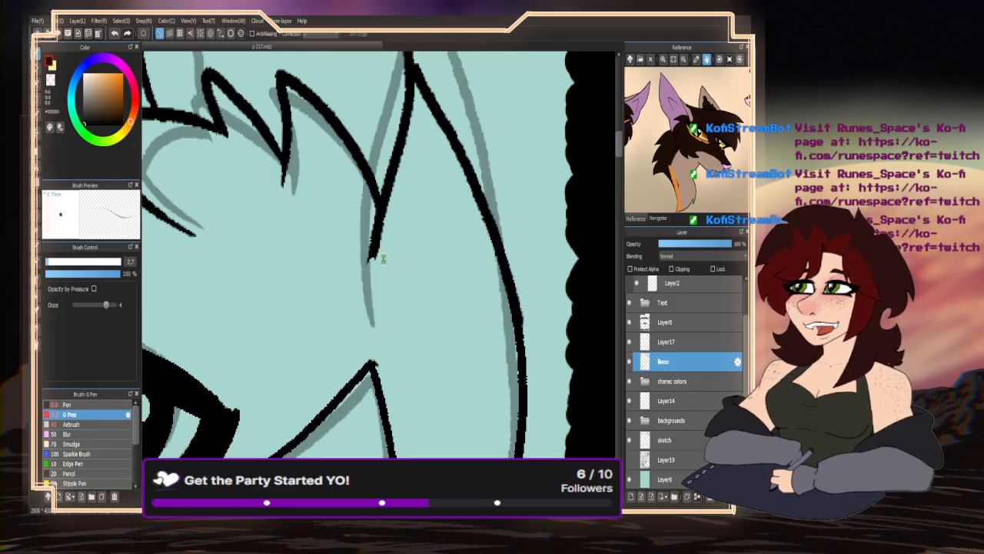
{"action": "scroll", "coordinate": [369, 254], "scroll_direction": "up", "scroll_amount": 2}
{"action": "left_click_drag", "start_coordinate": [372, 244], "coordinate": [360, 307]}
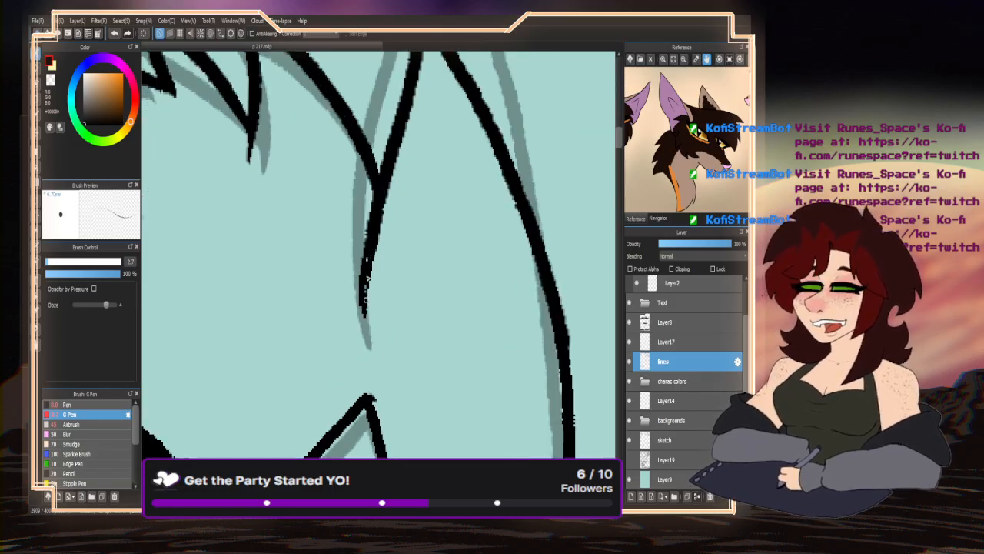
- Examine the reshaped ear within its panel and compare it with the other panels across the whole page
{"action": "scroll", "coordinate": [387, 282], "scroll_direction": "down", "scroll_amount": 4}
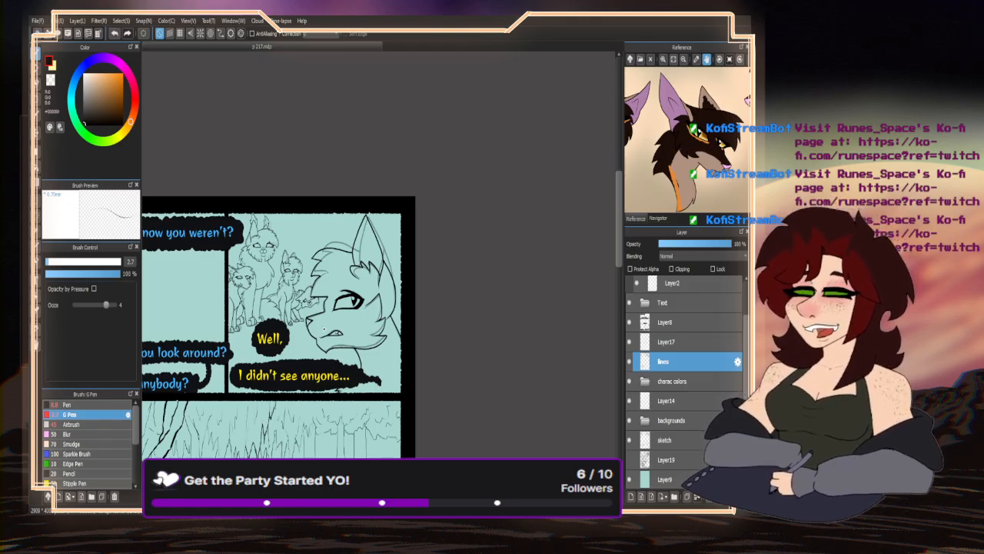
{"action": "scroll", "coordinate": [326, 309], "scroll_direction": "up", "scroll_amount": 6}
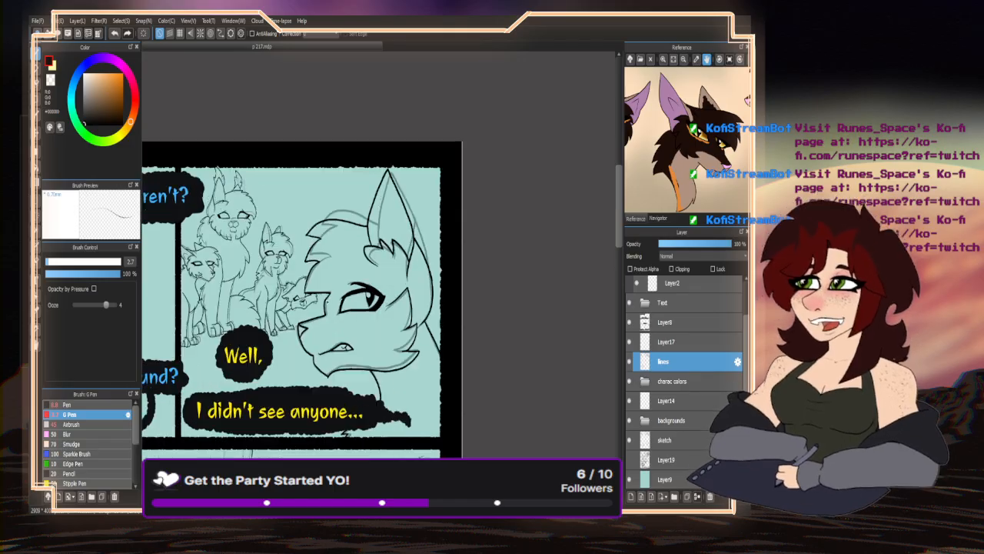
{"action": "scroll", "coordinate": [331, 239], "scroll_direction": "down", "scroll_amount": 5}
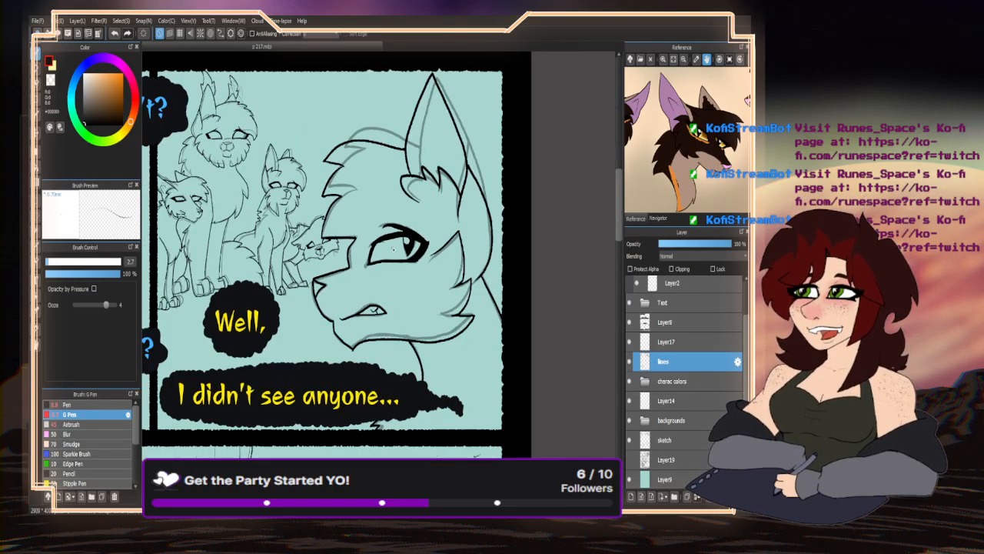
{"action": "scroll", "coordinate": [351, 306], "scroll_direction": "down", "scroll_amount": 4}
{"action": "scroll", "coordinate": [286, 283], "scroll_direction": "up", "scroll_amount": 4}
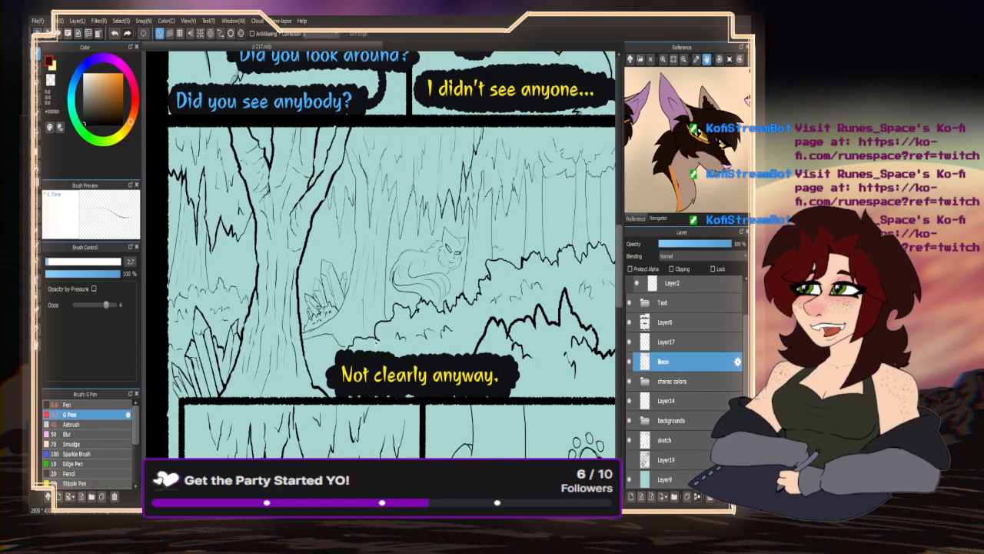
{"action": "scroll", "coordinate": [285, 283], "scroll_direction": "down", "scroll_amount": 1}
{"action": "scroll", "coordinate": [285, 283], "scroll_direction": "down", "scroll_amount": 3}
{"action": "scroll", "coordinate": [276, 161], "scroll_direction": "up", "scroll_amount": 2}
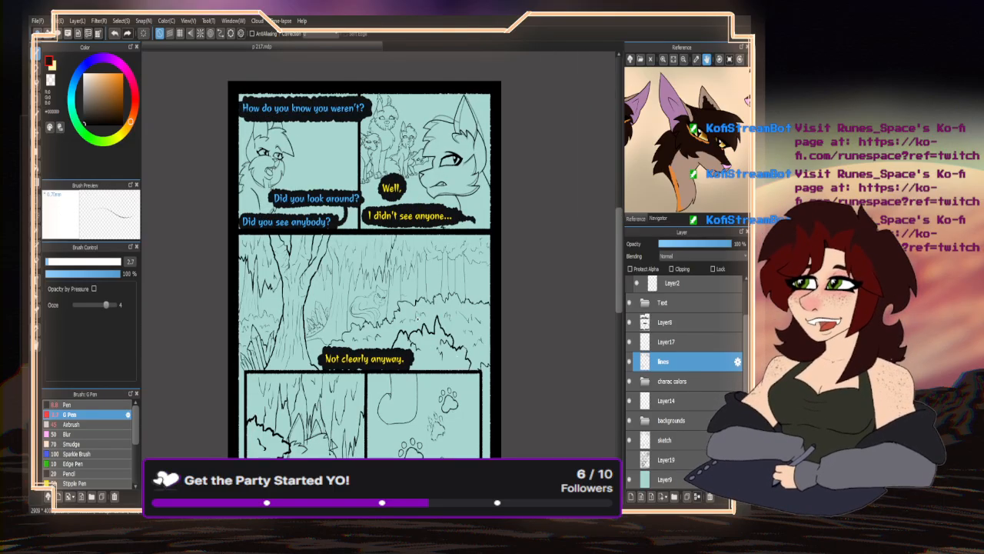
- Hide the sketch layer and try to erase the stray stroke on the hiding cat's forehead in the lower panel
{"action": "left_click", "coordinate": [629, 439]}
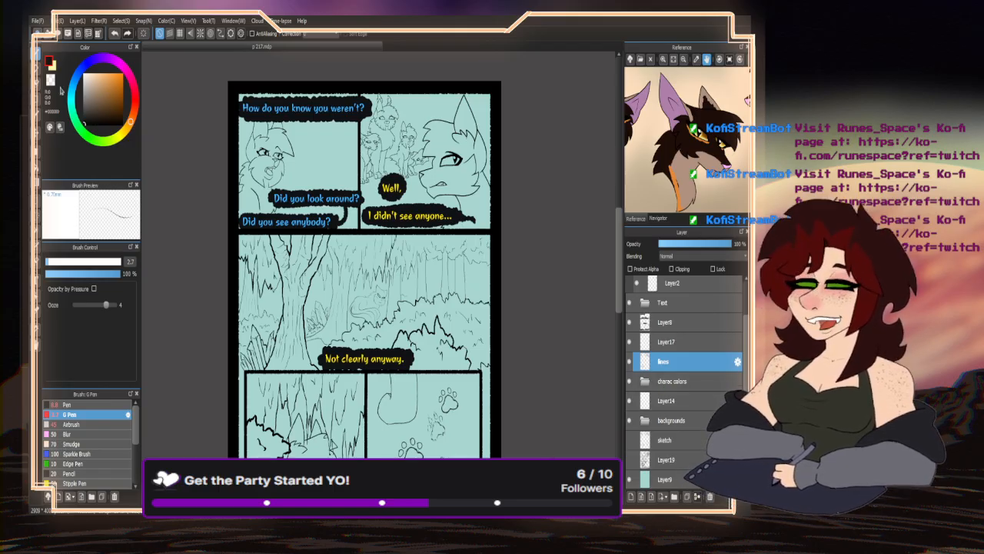
{"action": "left_click", "coordinate": [36, 81]}
{"action": "scroll", "coordinate": [286, 442], "scroll_direction": "up", "scroll_amount": 8}
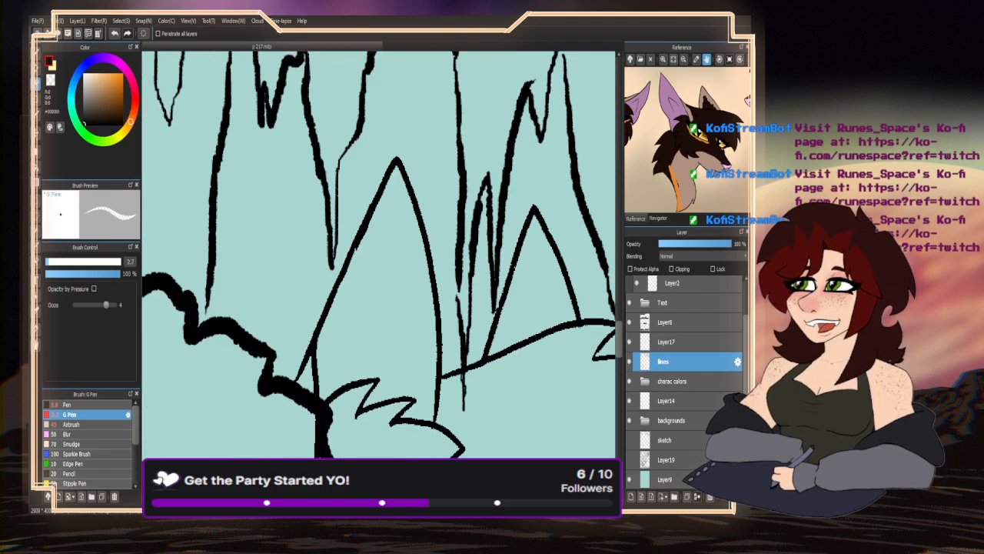
{"action": "scroll", "coordinate": [319, 415], "scroll_direction": "down", "scroll_amount": 6}
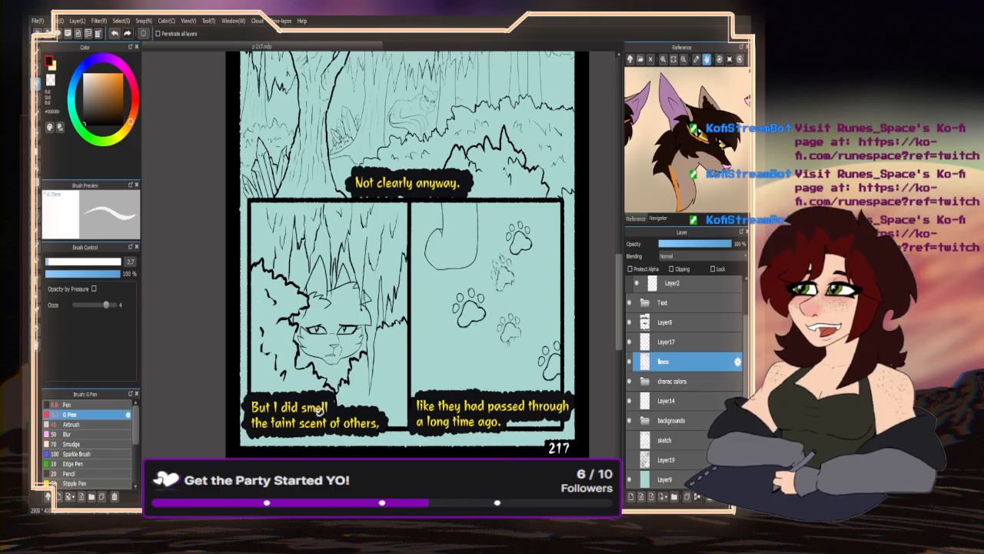
{"action": "scroll", "coordinate": [363, 316], "scroll_direction": "up", "scroll_amount": 5}
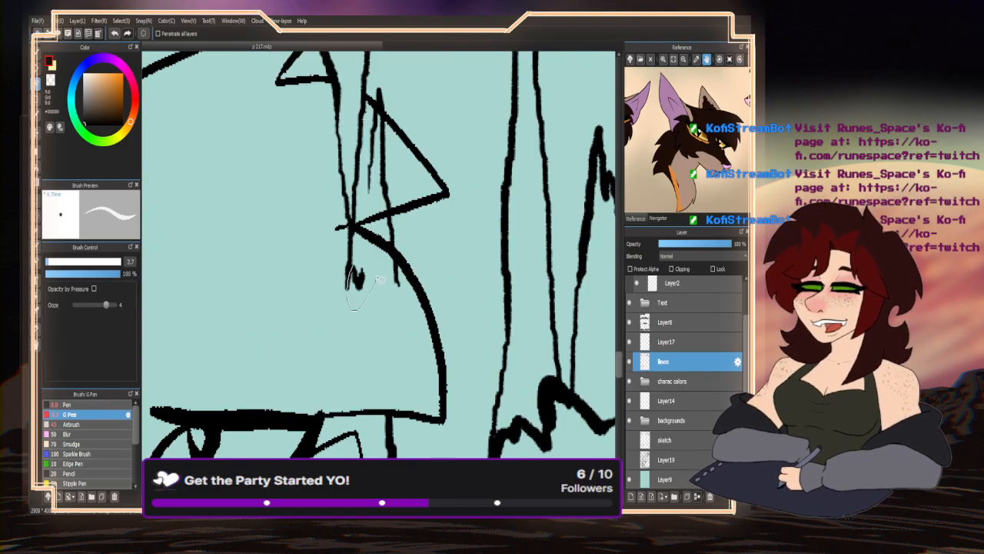
- Open the backgrounds folder and merge Layer28 down into Layer27
{"action": "left_click", "coordinate": [645, 421]}
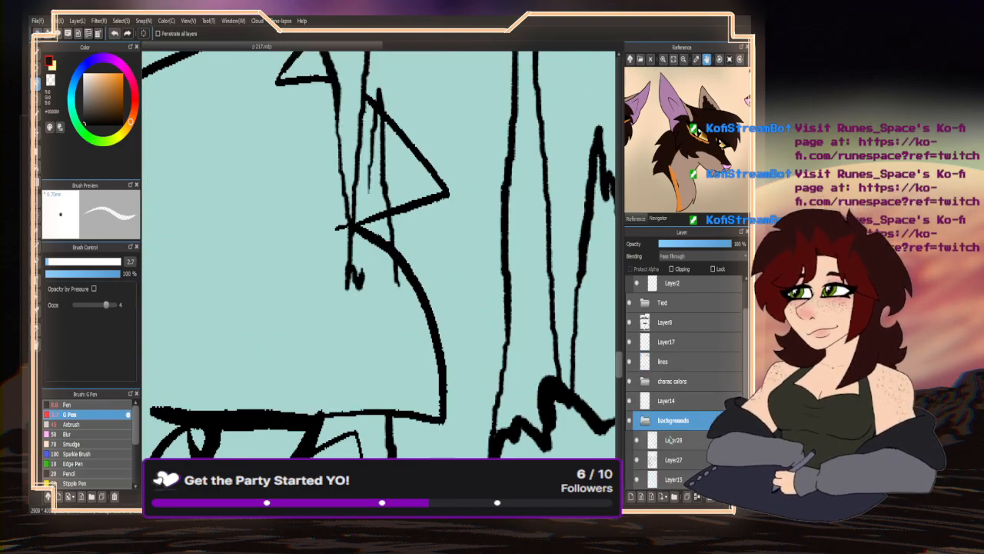
{"action": "left_click", "coordinate": [663, 440]}
{"action": "scroll", "coordinate": [653, 421], "scroll_direction": "down", "scroll_amount": 2}
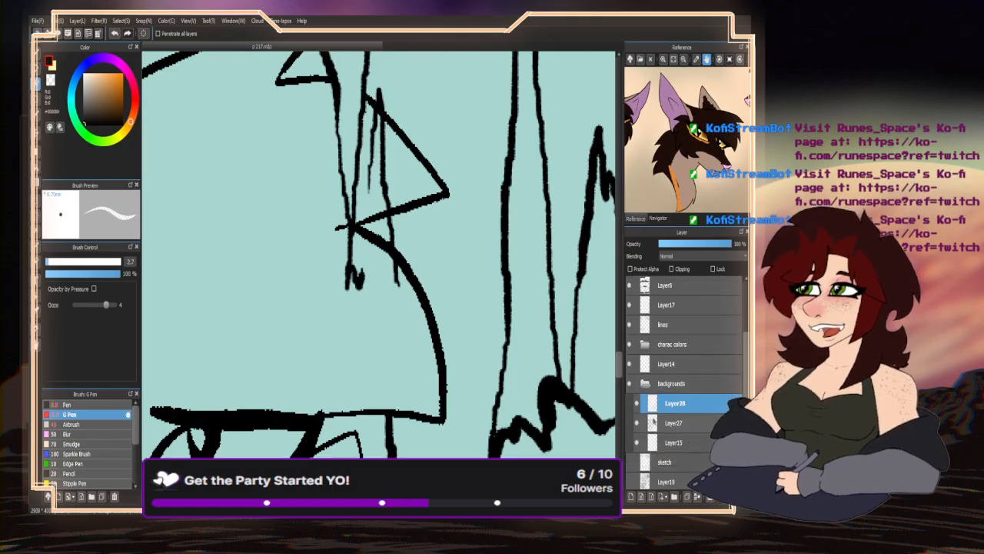
{"action": "left_click", "coordinate": [698, 496]}
- Erase the background strokes on Layer27 that cross the hiding cat's forehead and the pointed fur tuft beside it
{"action": "scroll", "coordinate": [356, 242], "scroll_direction": "up", "scroll_amount": 2}
{"action": "left_click_drag", "start_coordinate": [358, 266], "coordinate": [377, 311]}
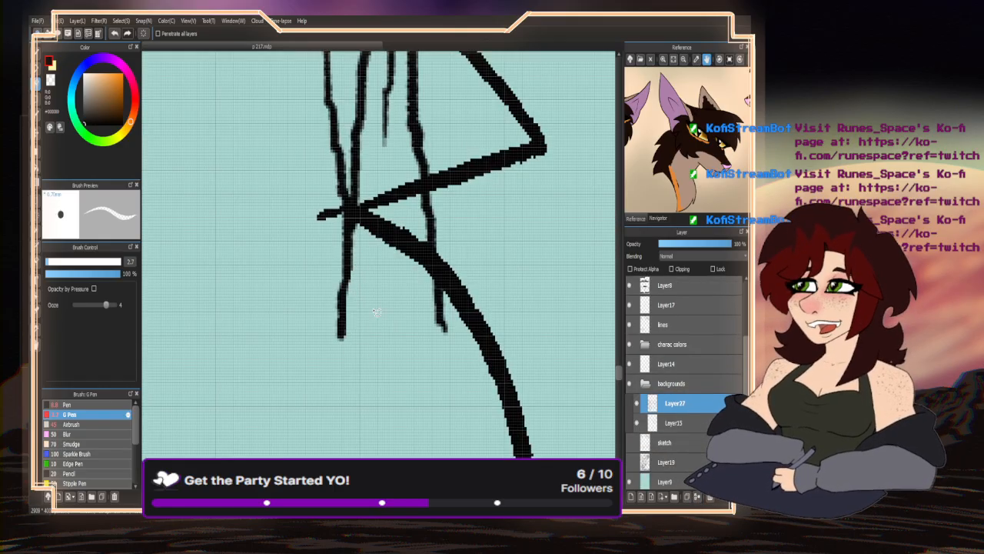
{"action": "scroll", "coordinate": [375, 316], "scroll_direction": "down", "scroll_amount": 2}
{"action": "scroll", "coordinate": [369, 353], "scroll_direction": "down", "scroll_amount": 2}
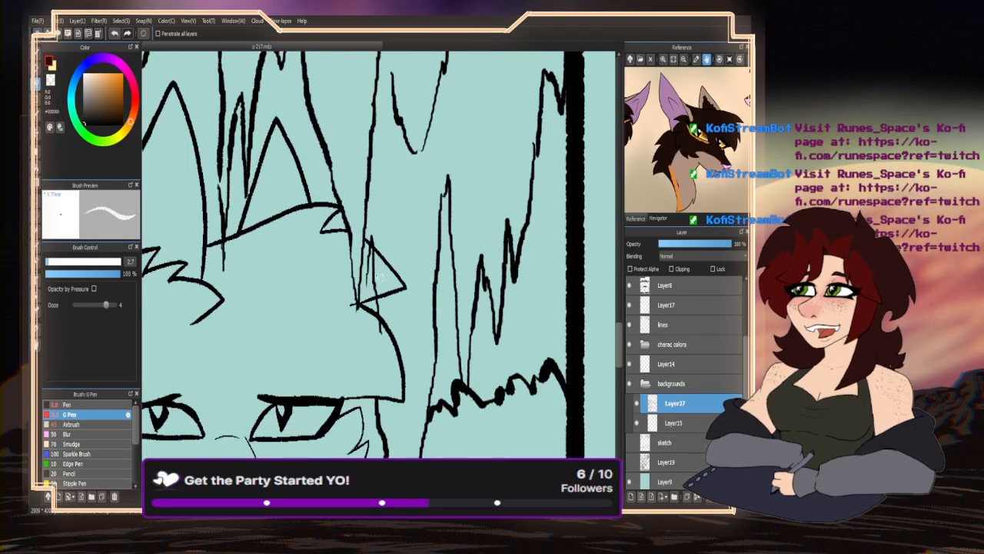
{"action": "scroll", "coordinate": [379, 279], "scroll_direction": "up", "scroll_amount": 2}
{"action": "mouse_move", "coordinate": [381, 247]}
{"action": "left_mouse_down"}
{"action": "mouse_move", "coordinate": [360, 246]}
{"action": "mouse_move", "coordinate": [371, 262]}
{"action": "left_mouse_up"}
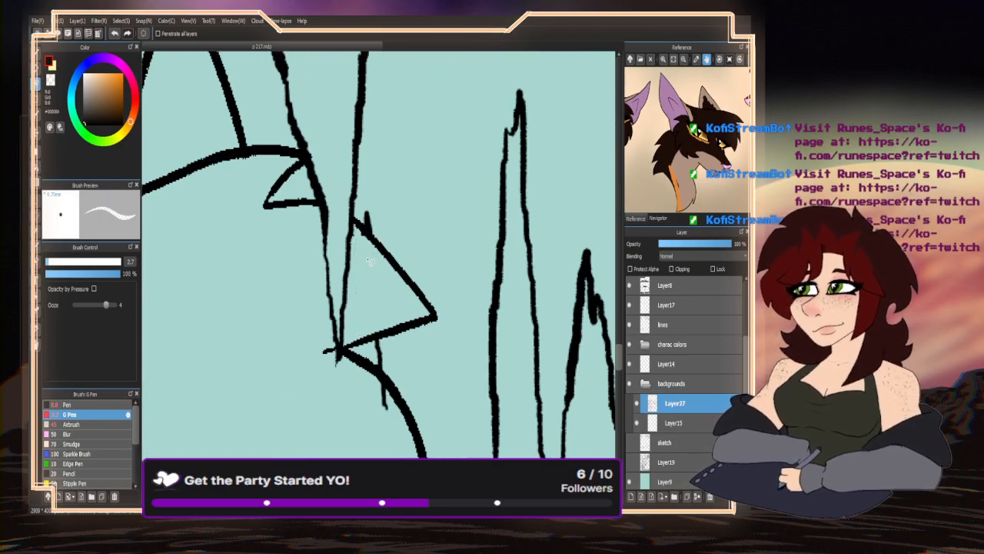
- Check the hiding cat's head and the full page for leftover overlapping strokes, and collapse the backgrounds folder
{"action": "scroll", "coordinate": [391, 393], "scroll_direction": "down", "scroll_amount": 5}
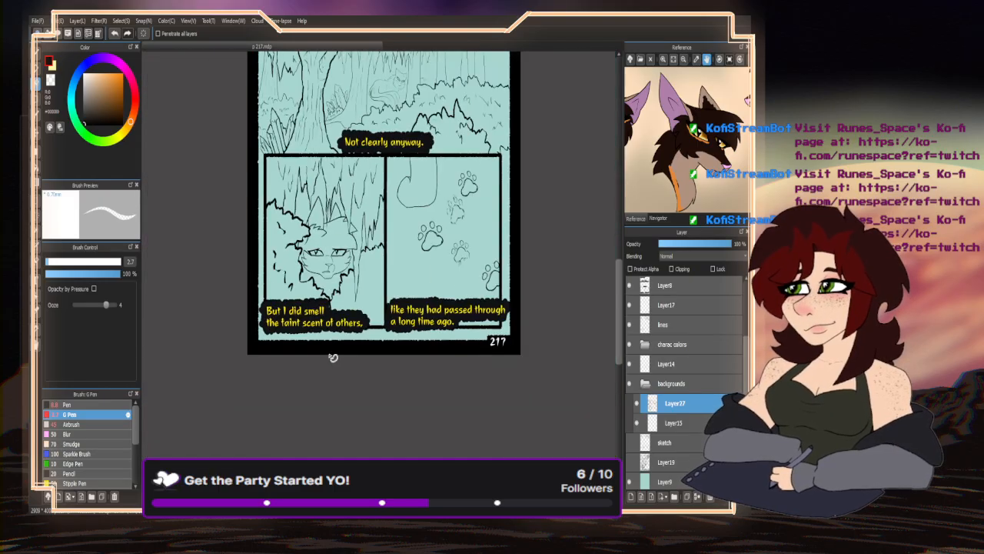
{"action": "scroll", "coordinate": [358, 200], "scroll_direction": "up", "scroll_amount": 5}
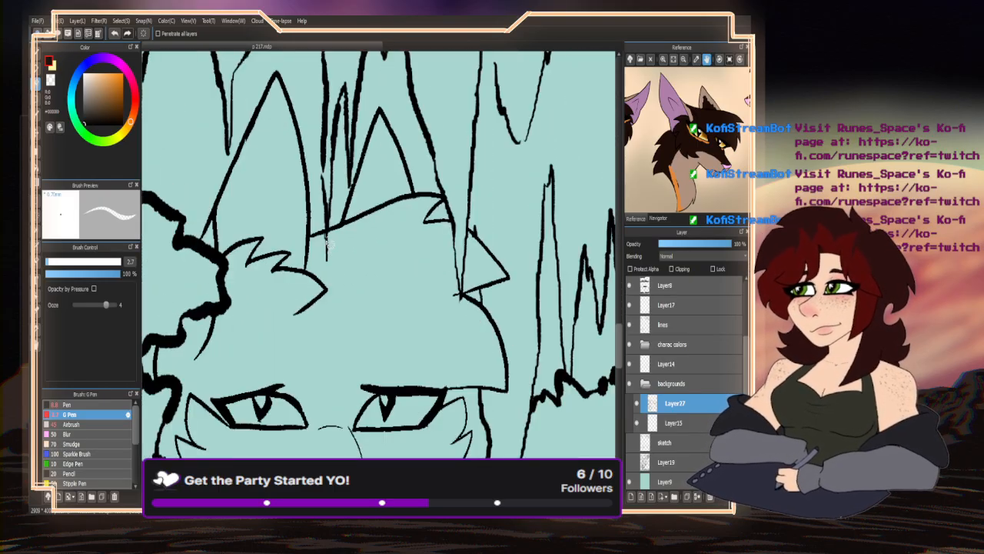
{"action": "scroll", "coordinate": [351, 342], "scroll_direction": "down", "scroll_amount": 5}
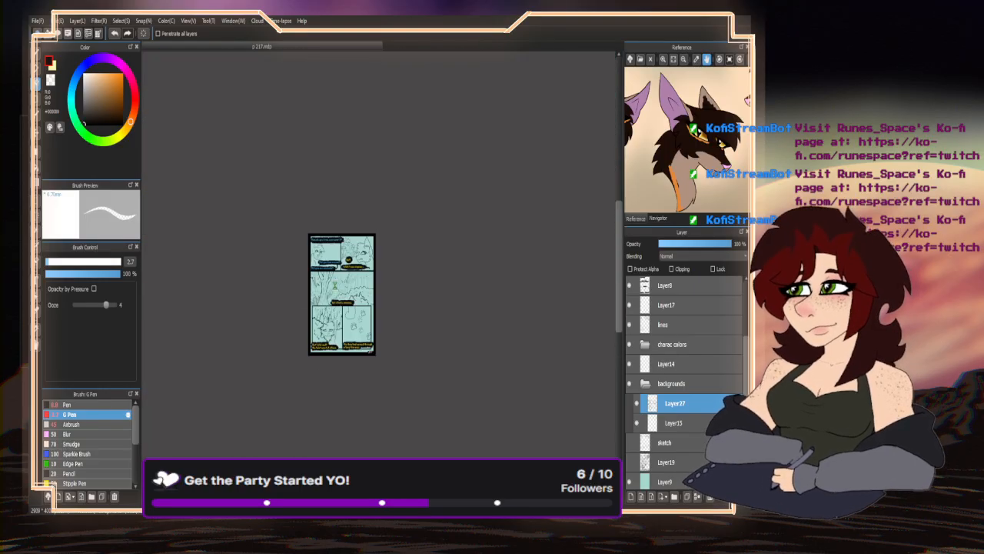
{"action": "scroll", "coordinate": [328, 328], "scroll_direction": "up", "scroll_amount": 2}
{"action": "scroll", "coordinate": [302, 367], "scroll_direction": "down", "scroll_amount": 2}
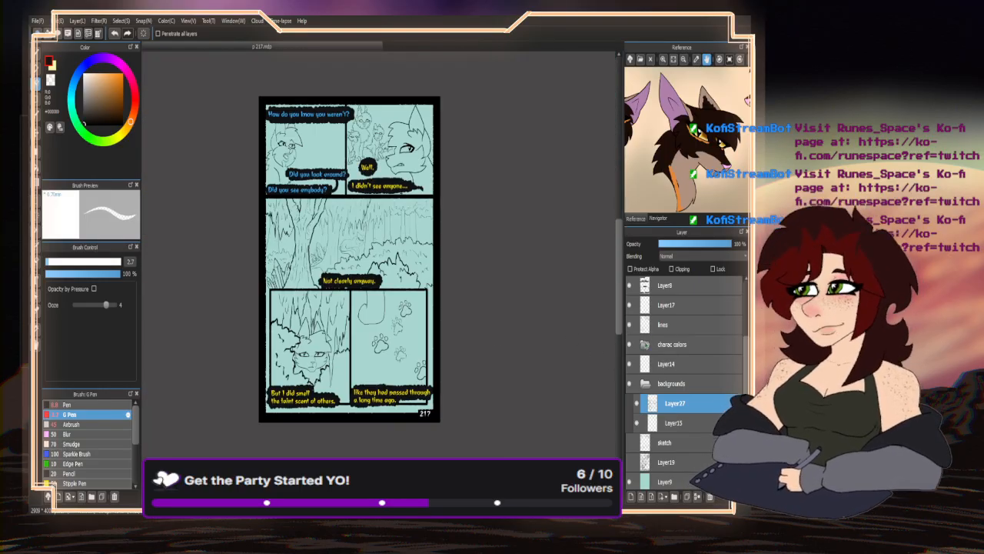
{"action": "left_click", "coordinate": [645, 383]}
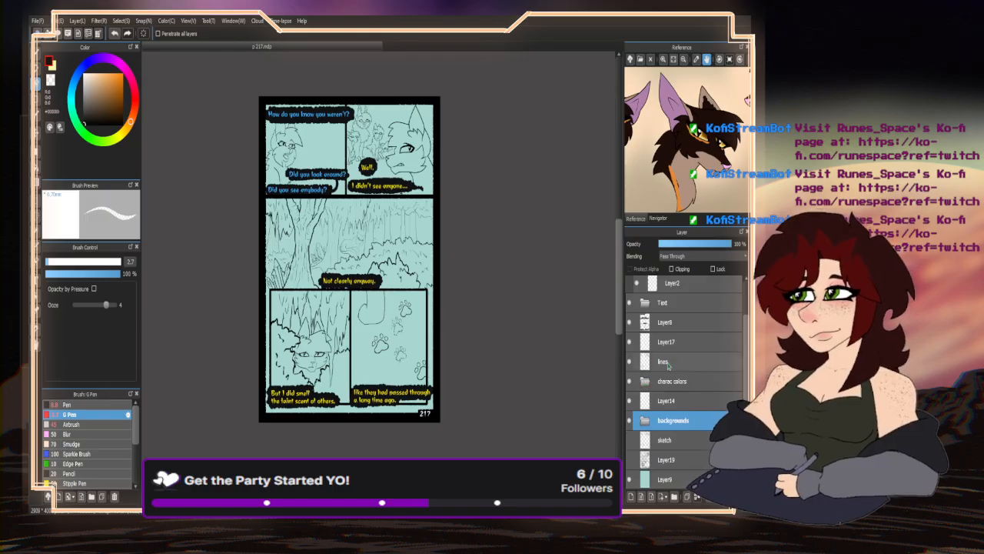
- Add a new layer between the lines layer and the charac colors folder, and set the Pen brush to size 23
{"action": "left_click", "coordinate": [665, 380]}
{"action": "left_click", "coordinate": [630, 496]}
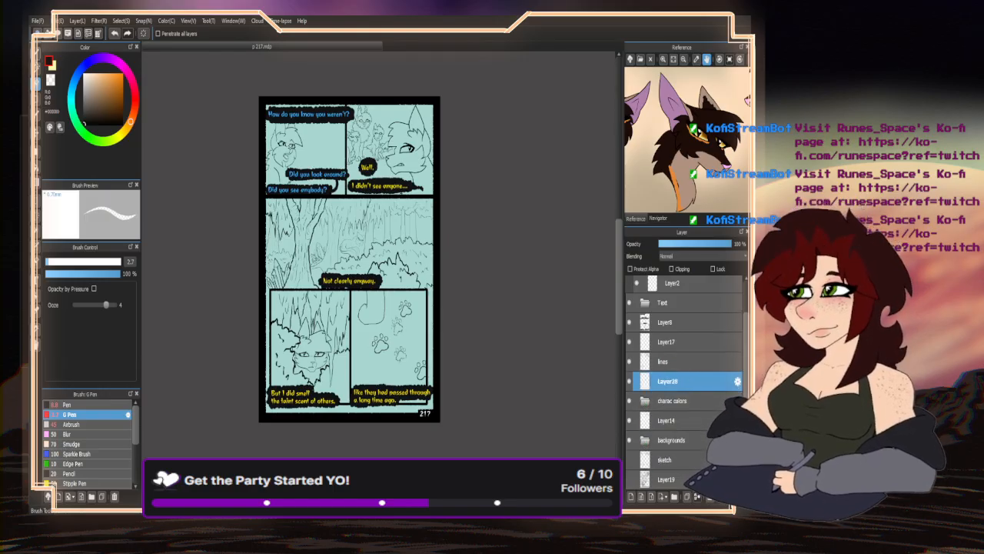
{"action": "left_click", "coordinate": [36, 55]}
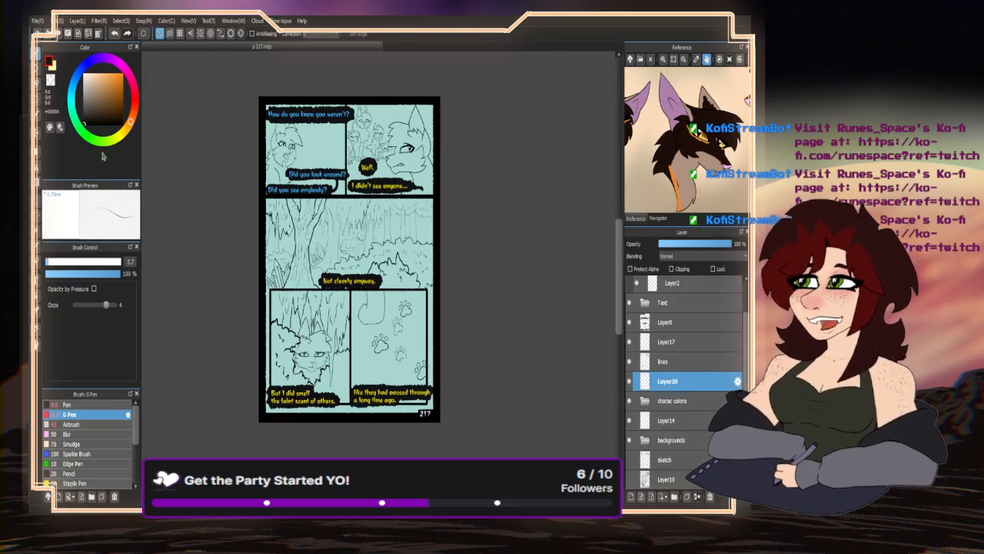
{"action": "left_click", "coordinate": [68, 405]}
{"action": "left_click_drag", "start_coordinate": [67, 263], "coordinate": [83, 263]}
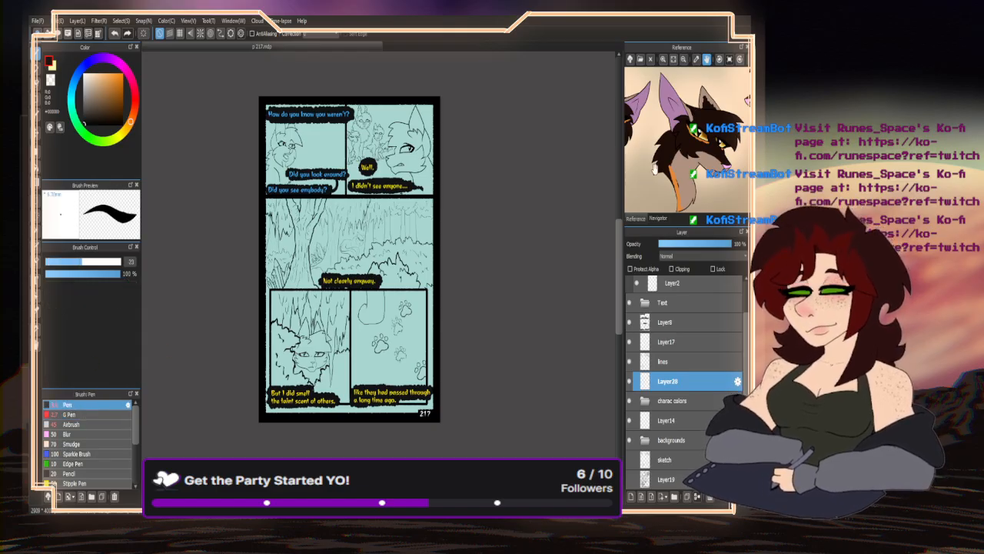
- Sample yellow from the reference palette and fill both eyes of the small cat beside the panel border, reducing the brush to 7.7
{"action": "left_click_drag", "start_coordinate": [650, 149], "coordinate": [708, 191]}
{"action": "left_click_drag", "start_coordinate": [680, 140], "coordinate": [689, 208]}
{"action": "left_click_drag", "start_coordinate": [727, 170], "coordinate": [648, 135]}
{"action": "left_click_drag", "start_coordinate": [729, 107], "coordinate": [694, 153]}
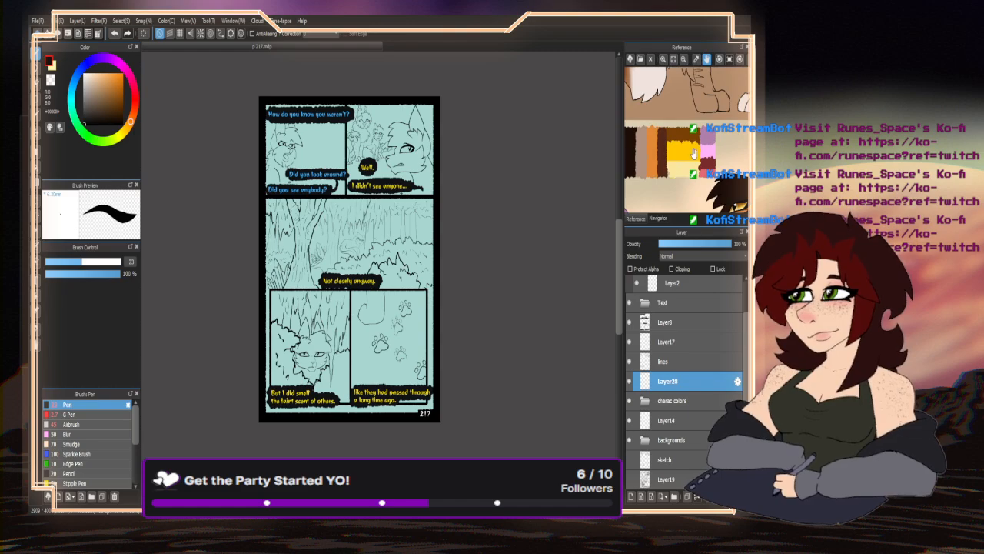
{"action": "left_click", "coordinate": [693, 154]}
{"action": "scroll", "coordinate": [381, 166], "scroll_direction": "up", "scroll_amount": 8}
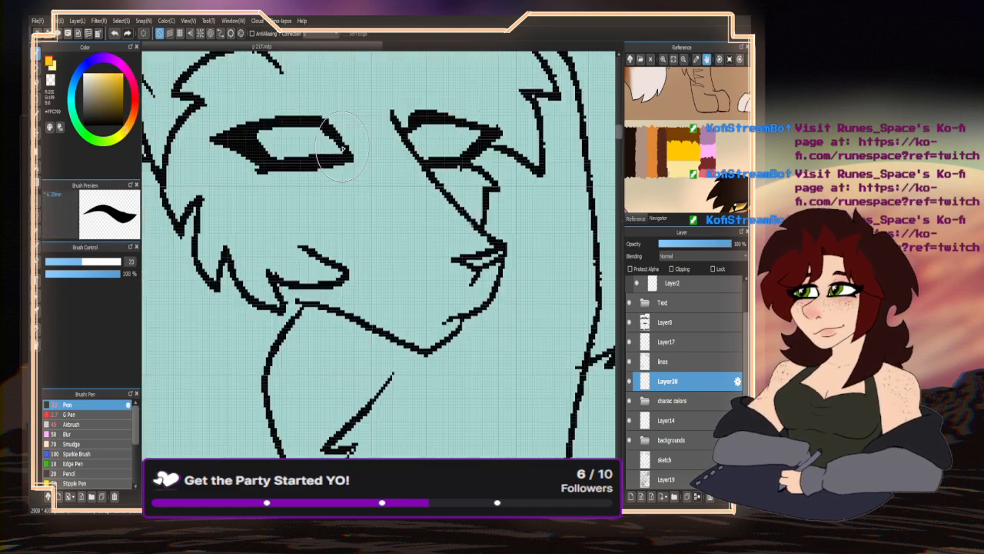
{"action": "mouse_move", "coordinate": [319, 146]}
{"action": "left_mouse_down"}
{"action": "mouse_move", "coordinate": [335, 151]}
{"action": "mouse_move", "coordinate": [303, 159]}
{"action": "mouse_move", "coordinate": [266, 150]}
{"action": "mouse_move", "coordinate": [307, 127]}
{"action": "mouse_move", "coordinate": [278, 144]}
{"action": "left_mouse_up"}
{"action": "left_click", "coordinate": [55, 261]}
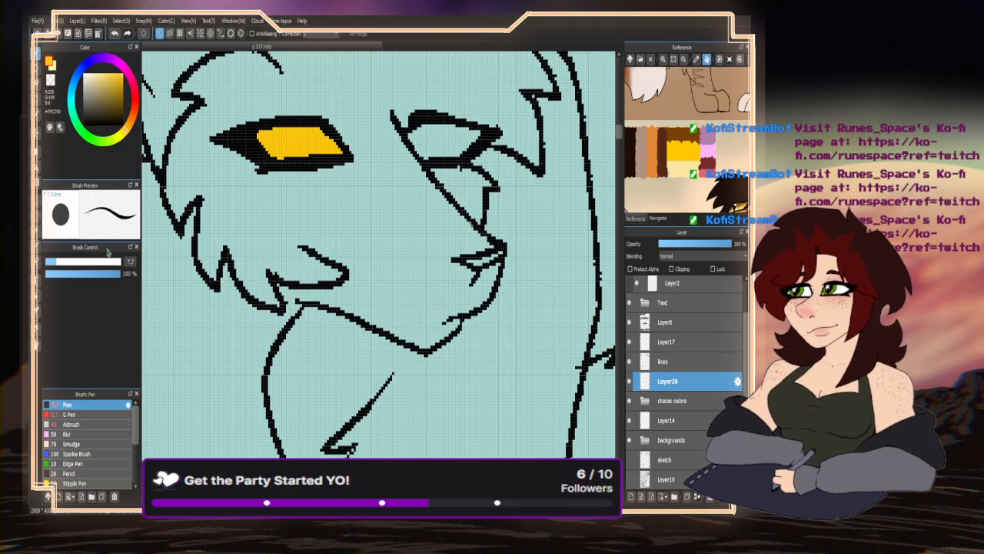
{"action": "mouse_move", "coordinate": [441, 155]}
{"action": "left_mouse_down"}
{"action": "mouse_move", "coordinate": [473, 138]}
{"action": "mouse_move", "coordinate": [415, 135]}
{"action": "mouse_move", "coordinate": [436, 157]}
{"action": "mouse_move", "coordinate": [425, 143]}
{"action": "mouse_move", "coordinate": [479, 133]}
{"action": "left_mouse_up"}
{"action": "scroll", "coordinate": [345, 244], "scroll_direction": "down", "scroll_amount": 6}
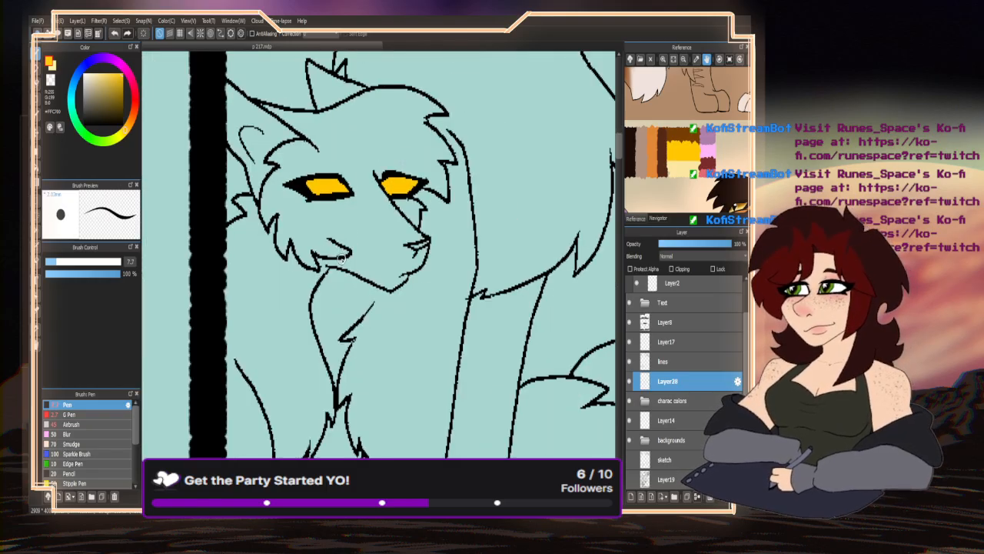
- Sample orange from the reference palette and fill both eyes of the tall tufted-eared cat in the group
{"action": "left_click_drag", "start_coordinate": [665, 87], "coordinate": [688, 96]}
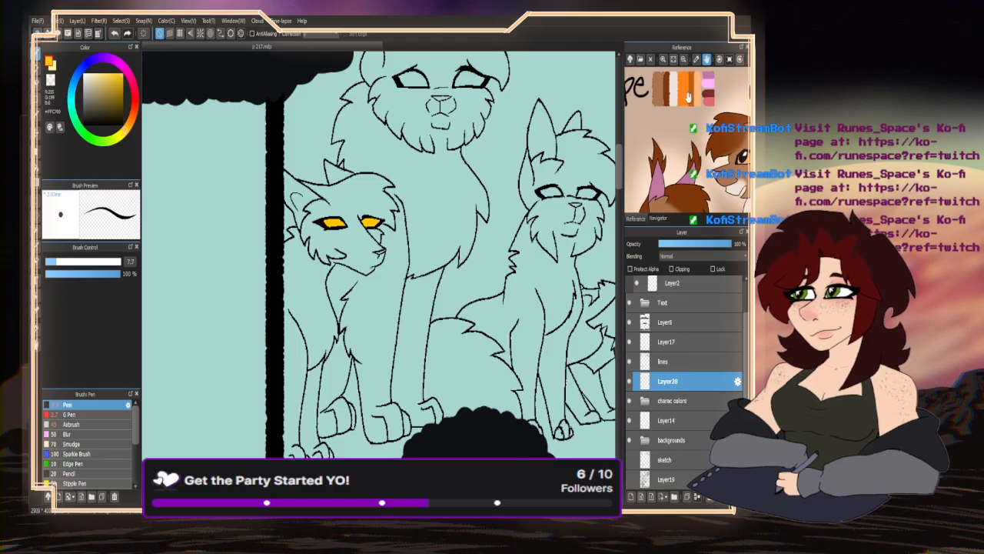
{"action": "right_click", "coordinate": [685, 84]}
{"action": "scroll", "coordinate": [362, 242], "scroll_direction": "down", "scroll_amount": 4}
{"action": "scroll", "coordinate": [384, 193], "scroll_direction": "up", "scroll_amount": 7}
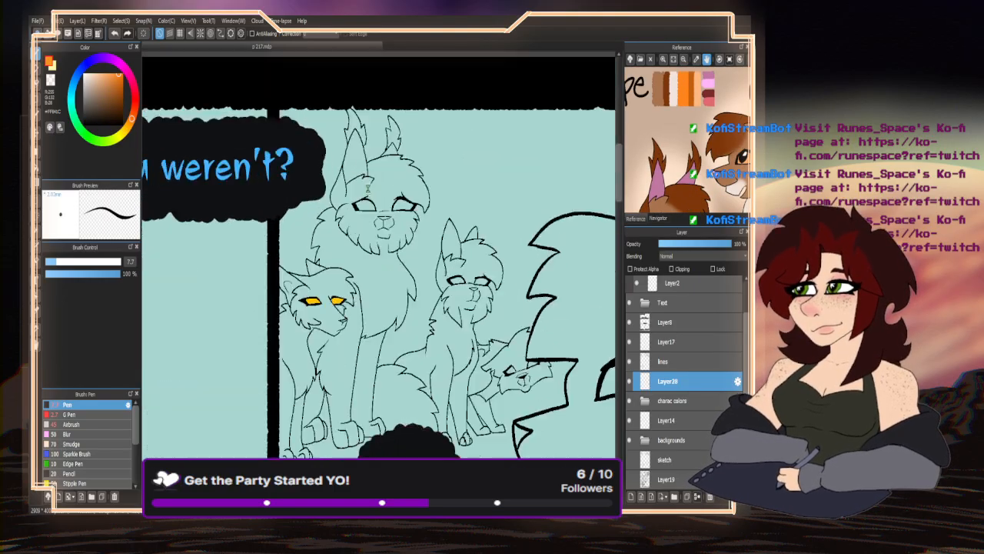
{"action": "mouse_move", "coordinate": [341, 220]}
{"action": "left_mouse_down"}
{"action": "mouse_move", "coordinate": [316, 194]}
{"action": "mouse_move", "coordinate": [286, 205]}
{"action": "mouse_move", "coordinate": [298, 220]}
{"action": "mouse_move", "coordinate": [334, 226]}
{"action": "mouse_move", "coordinate": [291, 224]}
{"action": "mouse_move", "coordinate": [335, 225]}
{"action": "mouse_move", "coordinate": [347, 215]}
{"action": "mouse_move", "coordinate": [296, 212]}
{"action": "left_mouse_up"}
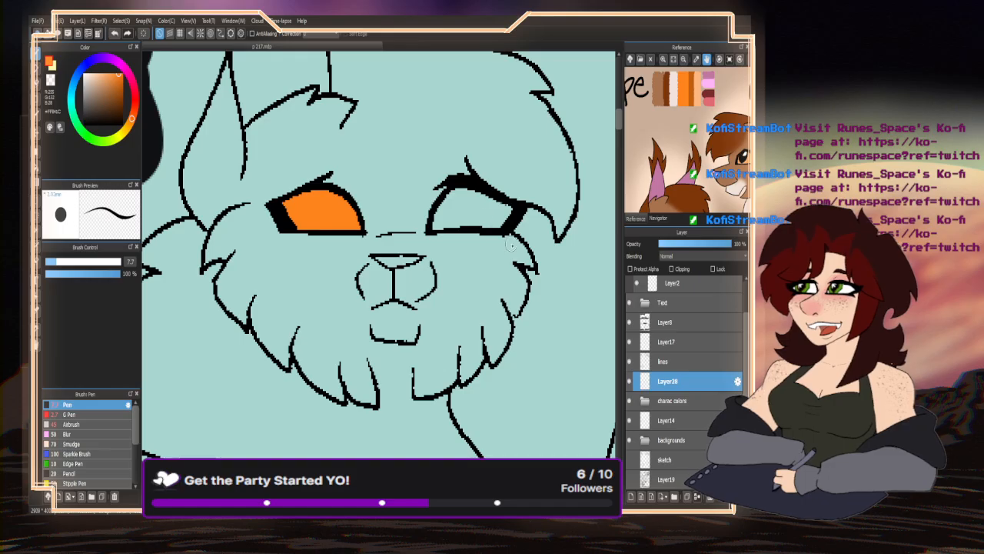
{"action": "mouse_move", "coordinate": [492, 220]}
{"action": "left_mouse_down"}
{"action": "mouse_move", "coordinate": [473, 221]}
{"action": "mouse_move", "coordinate": [498, 202]}
{"action": "mouse_move", "coordinate": [458, 193]}
{"action": "mouse_move", "coordinate": [437, 215]}
{"action": "mouse_move", "coordinate": [461, 223]}
{"action": "mouse_move", "coordinate": [500, 209]}
{"action": "mouse_move", "coordinate": [464, 200]}
{"action": "left_mouse_up"}
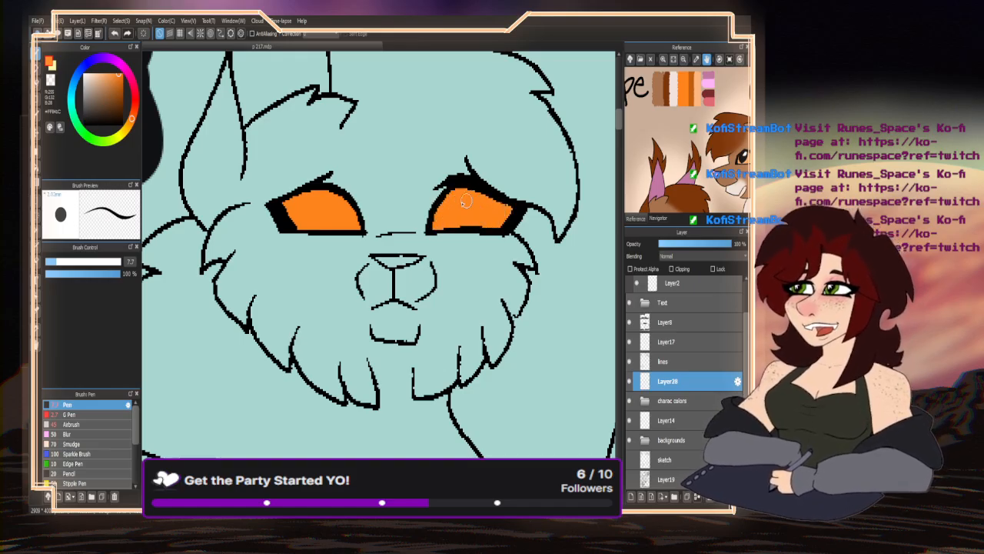
{"action": "scroll", "coordinate": [379, 253], "scroll_direction": "down", "scroll_amount": 5}
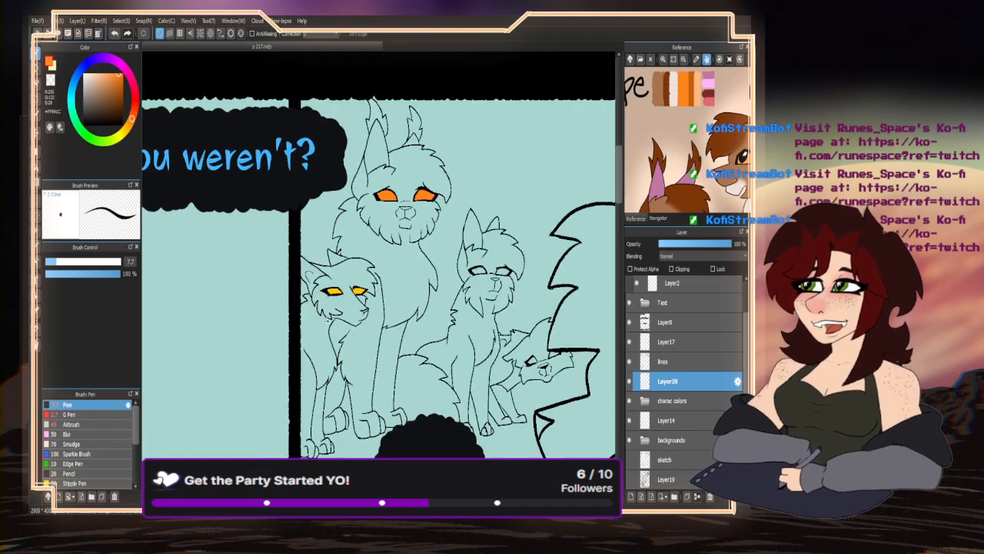
{"action": "scroll", "coordinate": [349, 241], "scroll_direction": "down", "scroll_amount": 3}
{"action": "scroll", "coordinate": [373, 265], "scroll_direction": "up", "scroll_amount": 4}
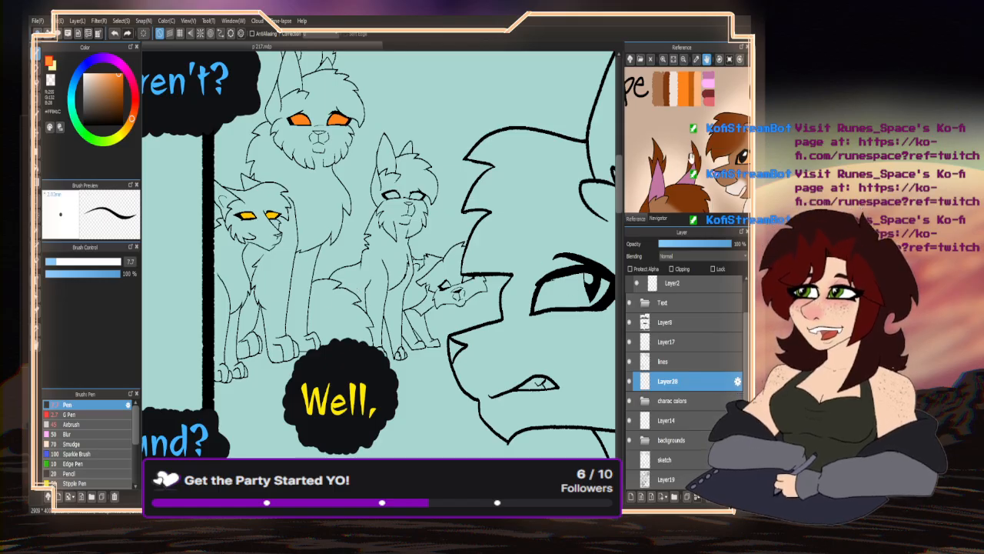
- Sample dark green from the reference palette and fill both eyes of the seated cat with the pointed chin fur
{"action": "left_click_drag", "start_coordinate": [690, 158], "coordinate": [744, 96]}
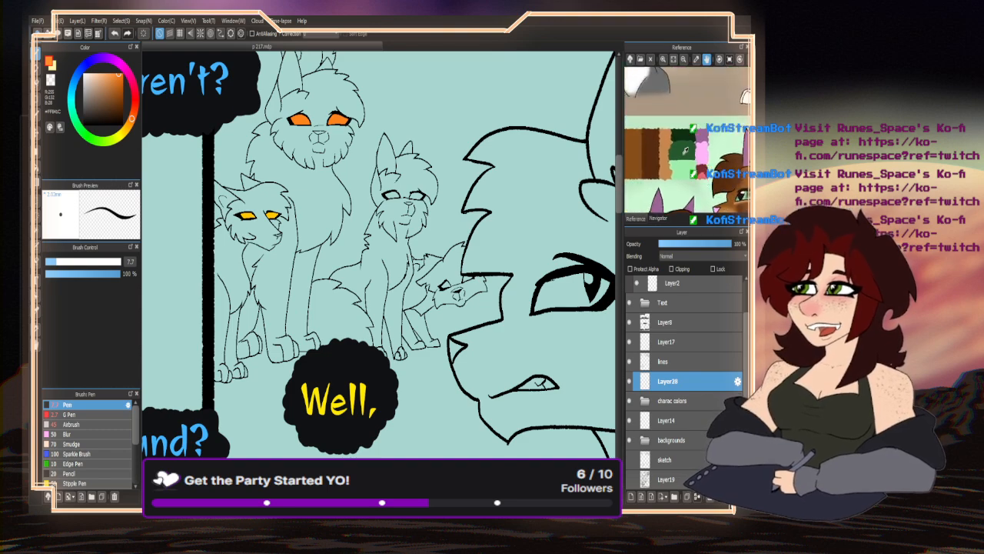
{"action": "left_click", "coordinate": [684, 150]}
{"action": "scroll", "coordinate": [413, 212], "scroll_direction": "up", "scroll_amount": 6}
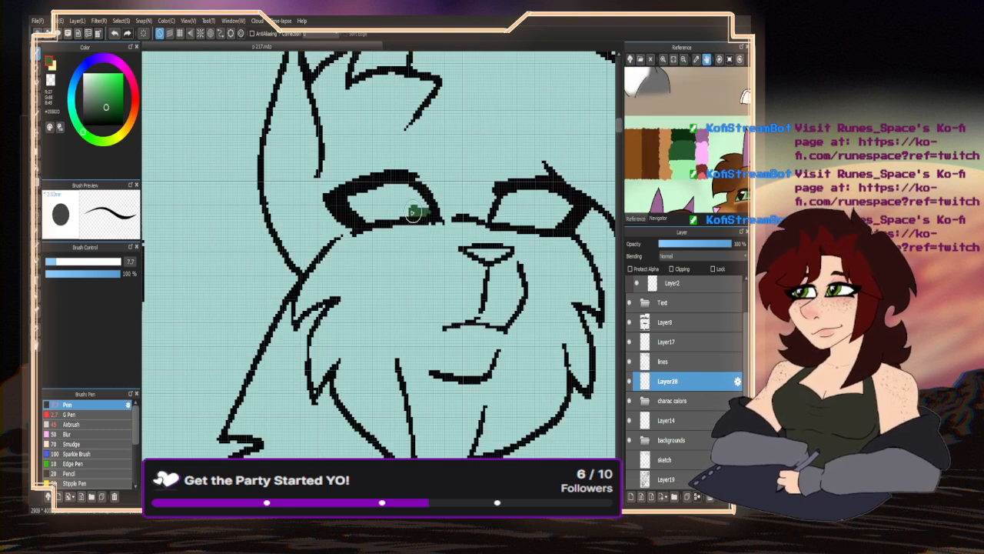
{"action": "mouse_move", "coordinate": [413, 212]}
{"action": "left_mouse_down"}
{"action": "mouse_move", "coordinate": [362, 213]}
{"action": "mouse_move", "coordinate": [425, 205]}
{"action": "mouse_move", "coordinate": [380, 190]}
{"action": "mouse_move", "coordinate": [358, 204]}
{"action": "left_mouse_up"}
{"action": "scroll", "coordinate": [338, 205], "scroll_direction": "down", "scroll_amount": 3}
{"action": "scroll", "coordinate": [425, 209], "scroll_direction": "up", "scroll_amount": 4}
{"action": "mouse_move", "coordinate": [434, 216]}
{"action": "left_mouse_down"}
{"action": "mouse_move", "coordinate": [471, 220]}
{"action": "mouse_move", "coordinate": [467, 193]}
{"action": "mouse_move", "coordinate": [414, 191]}
{"action": "mouse_move", "coordinate": [394, 218]}
{"action": "mouse_move", "coordinate": [441, 202]}
{"action": "left_mouse_up"}
{"action": "scroll", "coordinate": [366, 187], "scroll_direction": "down", "scroll_amount": 5}
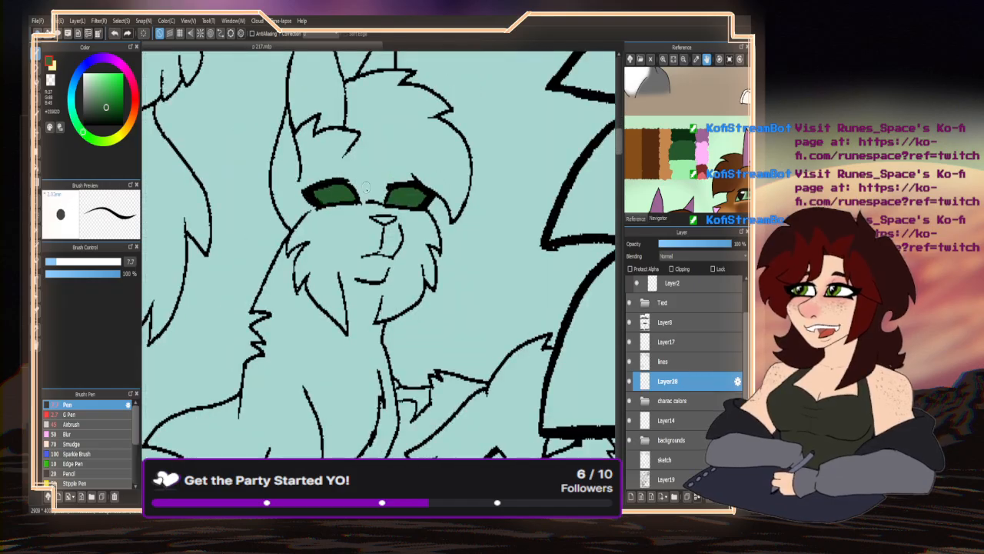
- Sample orange from the reference sheet and fill the visible eyes of the crouching cat behind the close-up face
{"action": "scroll", "coordinate": [375, 208], "scroll_direction": "down", "scroll_amount": 3}
{"action": "left_click_drag", "start_coordinate": [683, 178], "coordinate": [700, 102]}
{"action": "right_click", "coordinate": [685, 103]}
{"action": "left_click_drag", "start_coordinate": [692, 165], "coordinate": [667, 96]}
{"action": "scroll", "coordinate": [367, 263], "scroll_direction": "up", "scroll_amount": 3}
{"action": "scroll", "coordinate": [349, 235], "scroll_direction": "up", "scroll_amount": 3}
{"action": "mouse_move", "coordinate": [362, 234]}
{"action": "left_mouse_down"}
{"action": "mouse_move", "coordinate": [385, 223]}
{"action": "mouse_move", "coordinate": [370, 214]}
{"action": "mouse_move", "coordinate": [346, 231]}
{"action": "left_mouse_up"}
{"action": "mouse_move", "coordinate": [542, 161]}
{"action": "left_mouse_down"}
{"action": "mouse_move", "coordinate": [465, 199]}
{"action": "mouse_move", "coordinate": [472, 169]}
{"action": "left_mouse_up"}
{"action": "scroll", "coordinate": [473, 170], "scroll_direction": "down", "scroll_amount": 5}
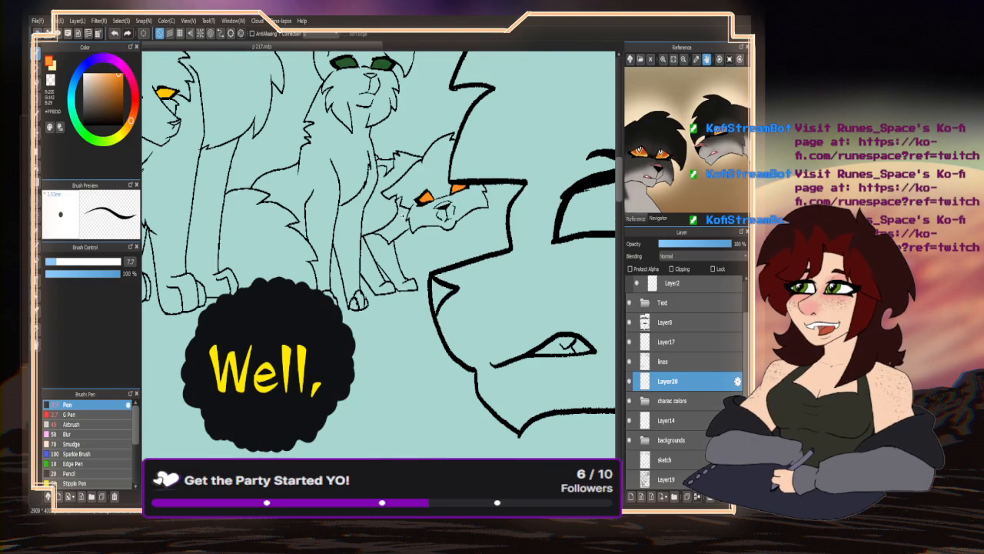
- Zoom out the reference image and look through the character sheets for the close-up cat's eye color
{"action": "left_click_drag", "start_coordinate": [711, 119], "coordinate": [711, 171]}
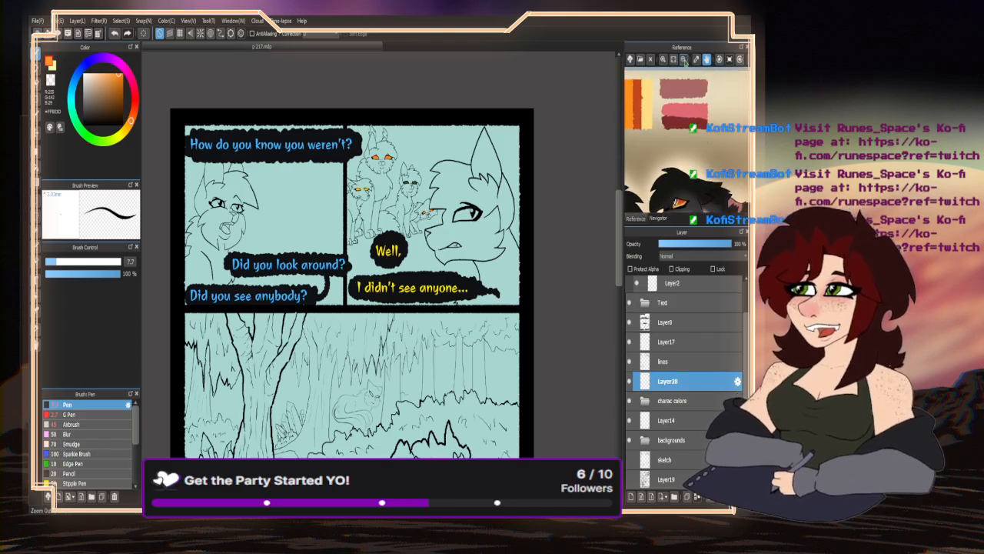
{"action": "left_click", "coordinate": [684, 60]}
{"action": "left_click", "coordinate": [683, 59]}
{"action": "left_click", "coordinate": [683, 59]}
{"action": "left_click_drag", "start_coordinate": [696, 184], "coordinate": [671, 194]}
{"action": "left_click_drag", "start_coordinate": [694, 123], "coordinate": [718, 166]}
{"action": "left_click_drag", "start_coordinate": [659, 140], "coordinate": [675, 138]}
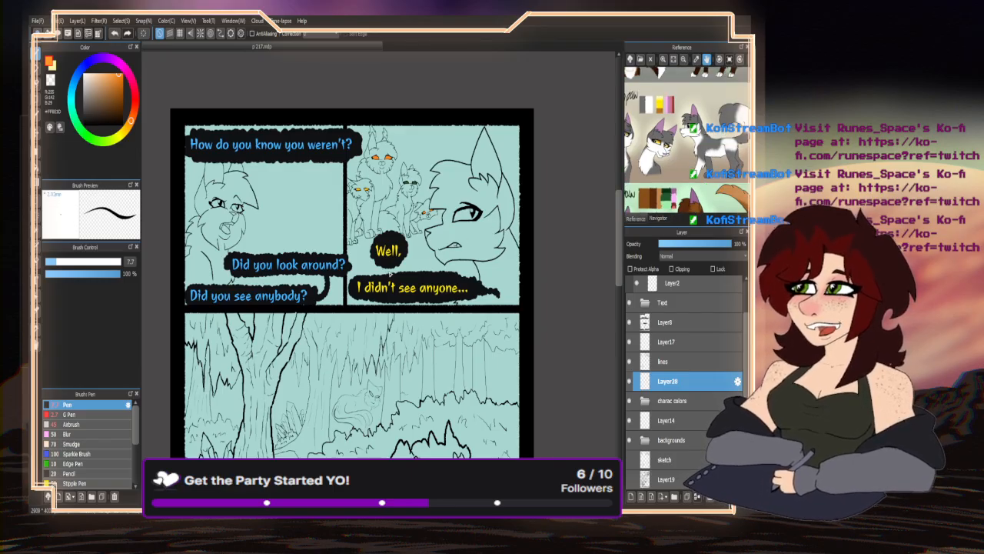
- Sample yellow from the "Well," lettering and fill the large close-up cat's eye with a brush enlarged to 31
{"action": "scroll", "coordinate": [398, 255], "scroll_direction": "up", "scroll_amount": 4}
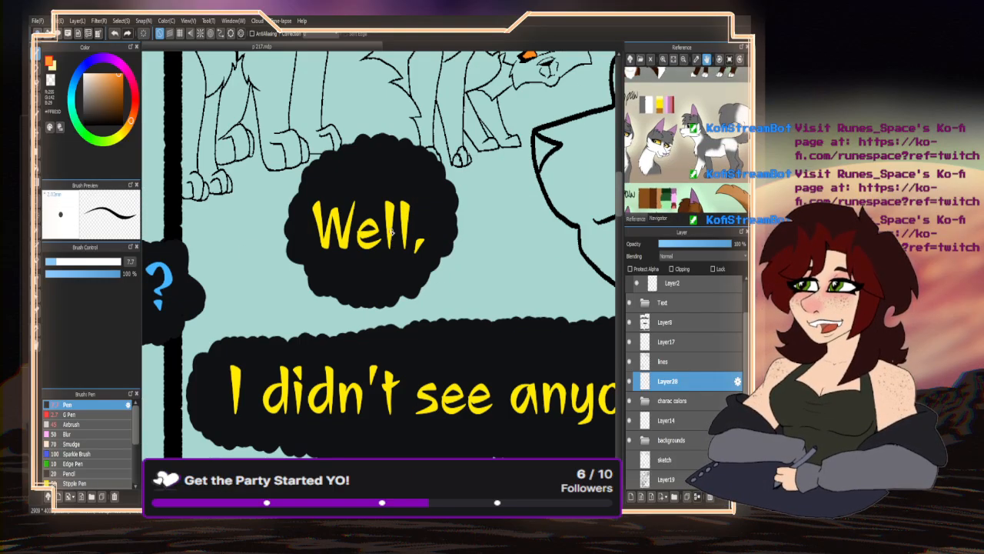
{"action": "left_click", "coordinate": [389, 250], "text": "alt"}
{"action": "scroll", "coordinate": [388, 200], "scroll_direction": "down", "scroll_amount": 3}
{"action": "scroll", "coordinate": [462, 135], "scroll_direction": "up", "scroll_amount": 4}
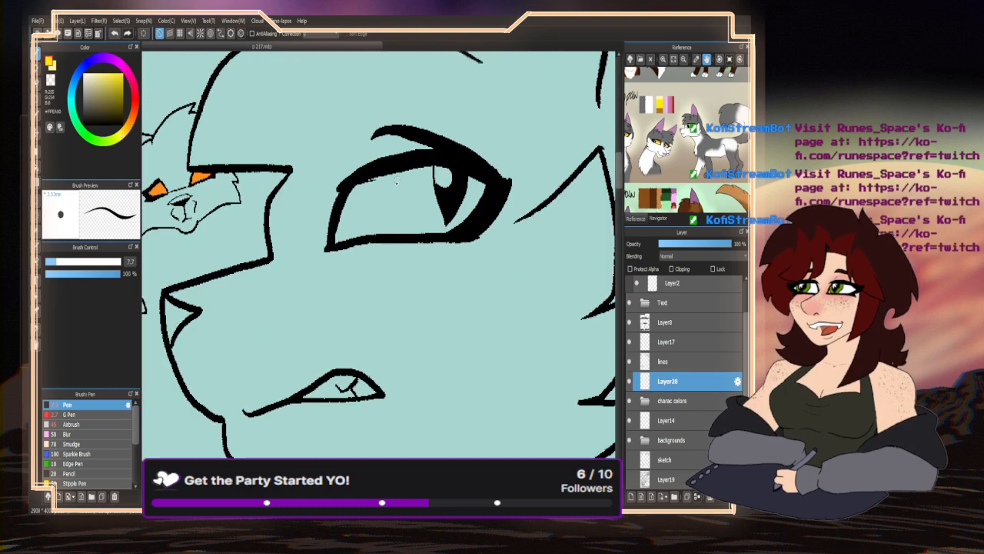
{"action": "left_click_drag", "start_coordinate": [68, 265], "coordinate": [92, 263]}
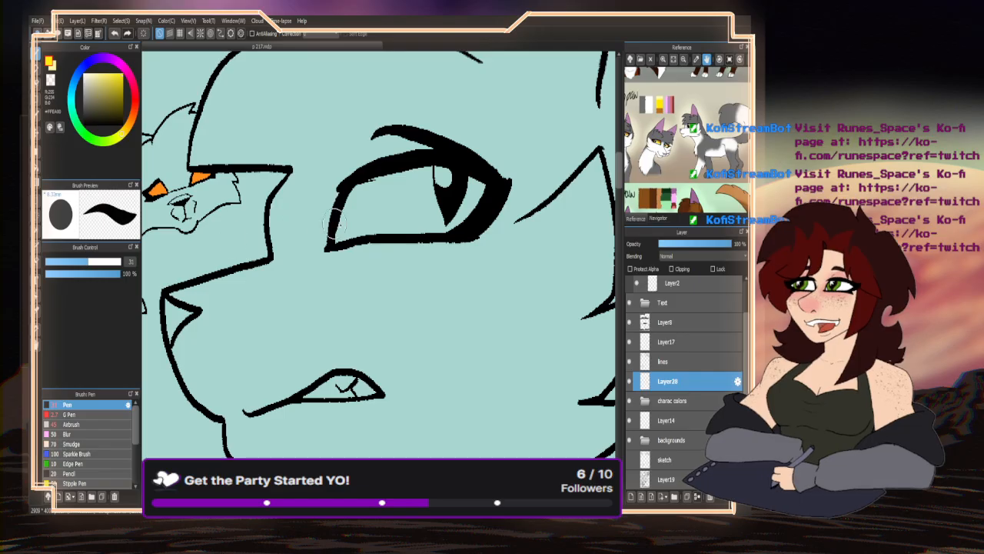
{"action": "mouse_move", "coordinate": [461, 206]}
{"action": "left_mouse_down"}
{"action": "mouse_move", "coordinate": [426, 217]}
{"action": "mouse_move", "coordinate": [455, 210]}
{"action": "mouse_move", "coordinate": [459, 187]}
{"action": "mouse_move", "coordinate": [472, 183]}
{"action": "mouse_move", "coordinate": [404, 180]}
{"action": "mouse_move", "coordinate": [353, 203]}
{"action": "mouse_move", "coordinate": [336, 239]}
{"action": "mouse_move", "coordinate": [422, 222]}
{"action": "mouse_move", "coordinate": [367, 214]}
{"action": "left_mouse_up"}
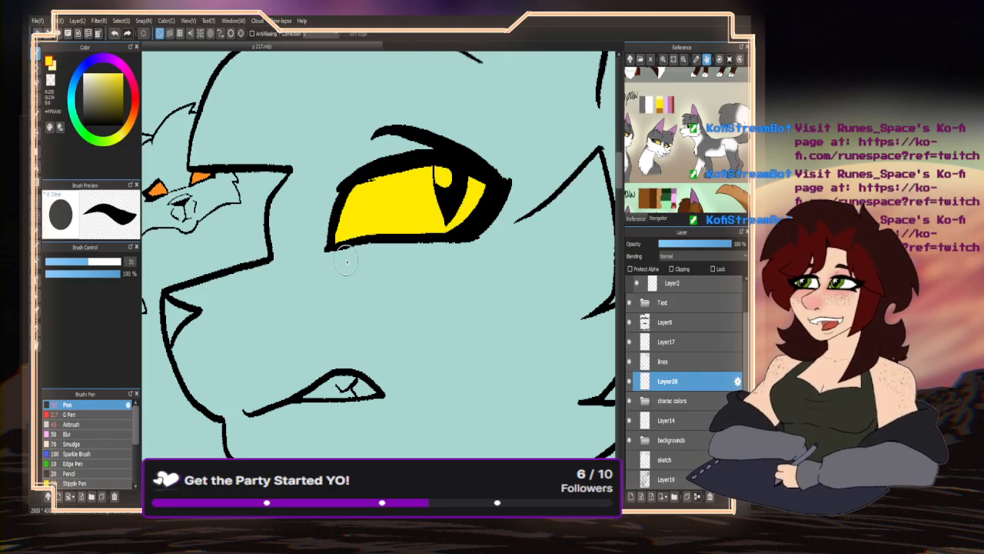
{"action": "scroll", "coordinate": [382, 203], "scroll_direction": "down", "scroll_amount": 6}
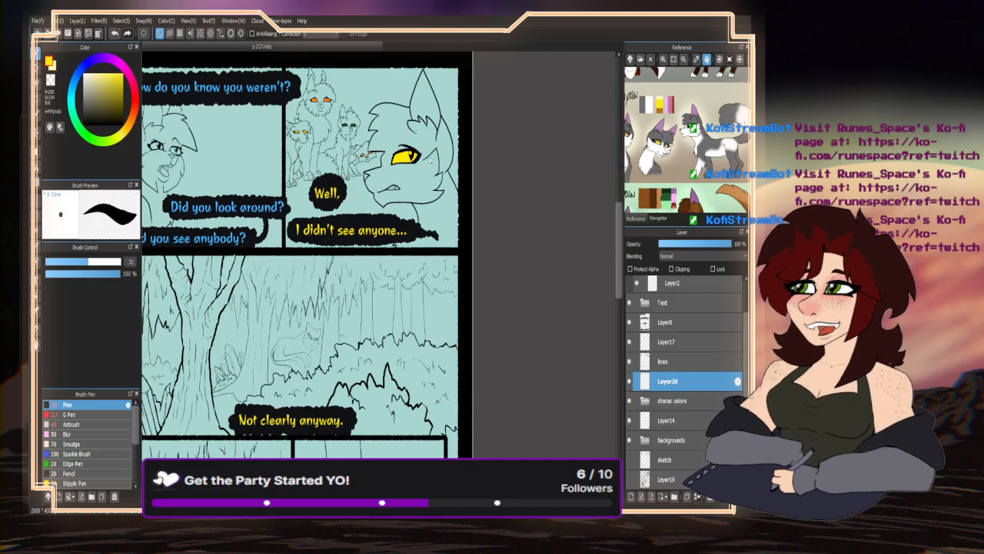
- Fill both eyes of the hiding cat in the lower panel with the same yellow and erase the spill outside the outline
{"action": "scroll", "coordinate": [315, 386], "scroll_direction": "up", "scroll_amount": 2}
{"action": "scroll", "coordinate": [315, 385], "scroll_direction": "up", "scroll_amount": 5}
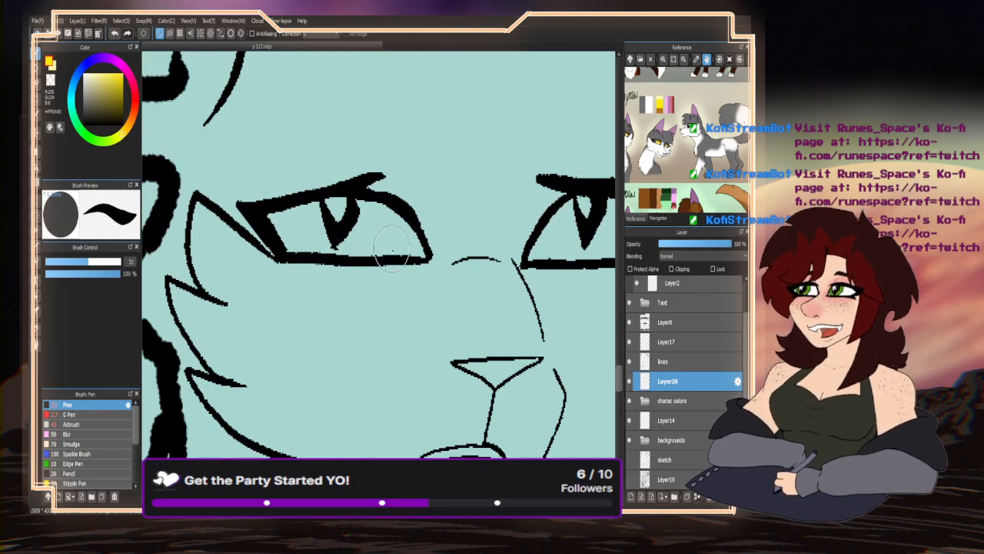
{"action": "mouse_move", "coordinate": [405, 247]}
{"action": "left_mouse_down"}
{"action": "mouse_move", "coordinate": [379, 214]}
{"action": "mouse_move", "coordinate": [341, 210]}
{"action": "mouse_move", "coordinate": [389, 236]}
{"action": "mouse_move", "coordinate": [328, 229]}
{"action": "mouse_move", "coordinate": [340, 212]}
{"action": "mouse_move", "coordinate": [286, 219]}
{"action": "mouse_move", "coordinate": [283, 227]}
{"action": "mouse_move", "coordinate": [331, 236]}
{"action": "mouse_move", "coordinate": [286, 248]}
{"action": "left_mouse_up"}
{"action": "scroll", "coordinate": [285, 246], "scroll_direction": "down", "scroll_amount": 3}
{"action": "scroll", "coordinate": [437, 215], "scroll_direction": "up", "scroll_amount": 3}
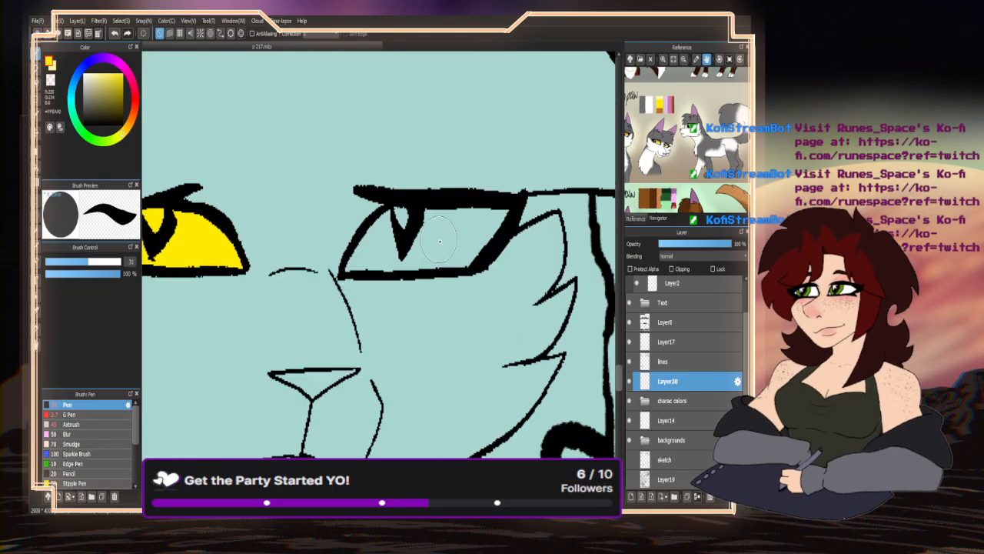
{"action": "mouse_move", "coordinate": [432, 261]}
{"action": "left_mouse_down"}
{"action": "mouse_move", "coordinate": [492, 232]}
{"action": "mouse_move", "coordinate": [477, 216]}
{"action": "mouse_move", "coordinate": [440, 222]}
{"action": "mouse_move", "coordinate": [357, 252]}
{"action": "mouse_move", "coordinate": [476, 254]}
{"action": "mouse_move", "coordinate": [335, 254]}
{"action": "mouse_move", "coordinate": [339, 259]}
{"action": "left_mouse_up"}
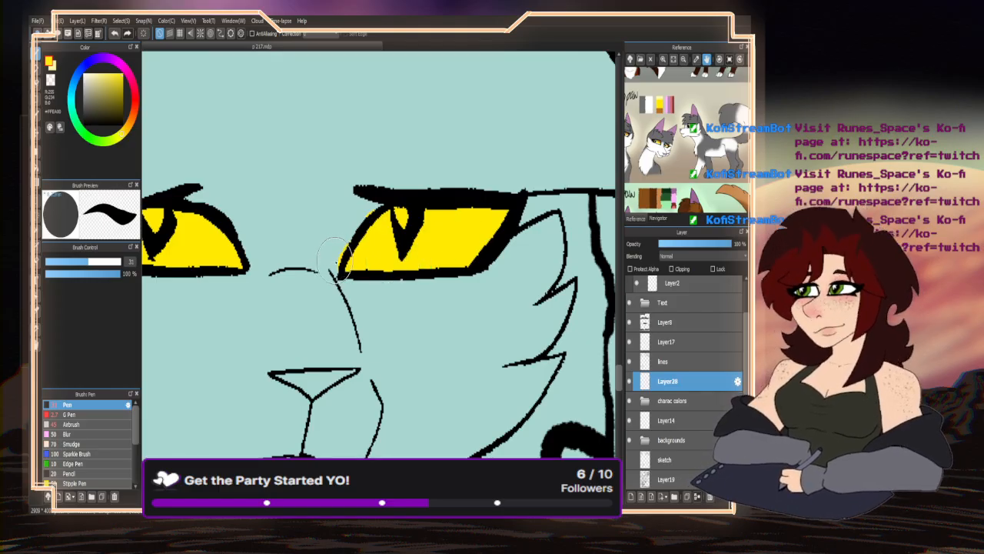
{"action": "left_click", "coordinate": [50, 80]}
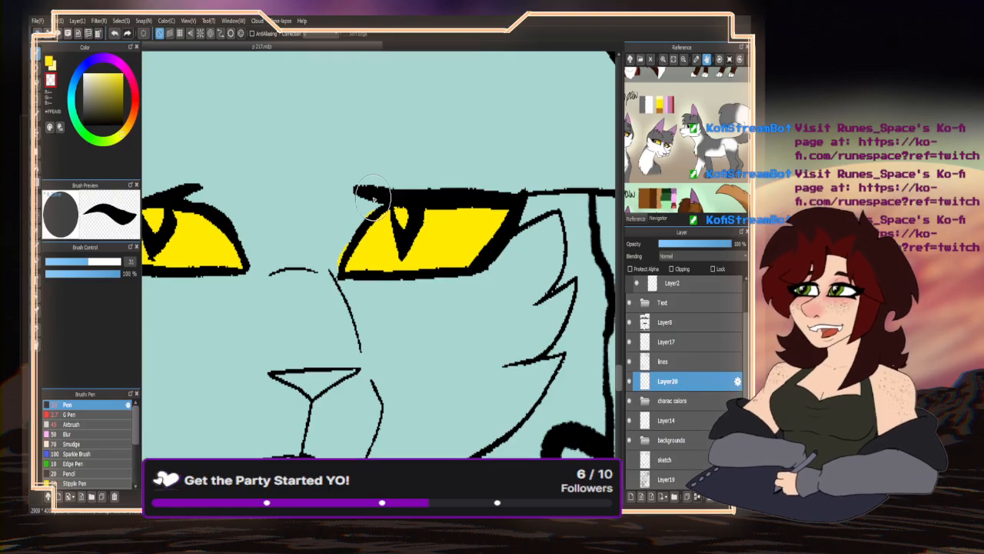
{"action": "scroll", "coordinate": [356, 285], "scroll_direction": "down", "scroll_amount": 5}
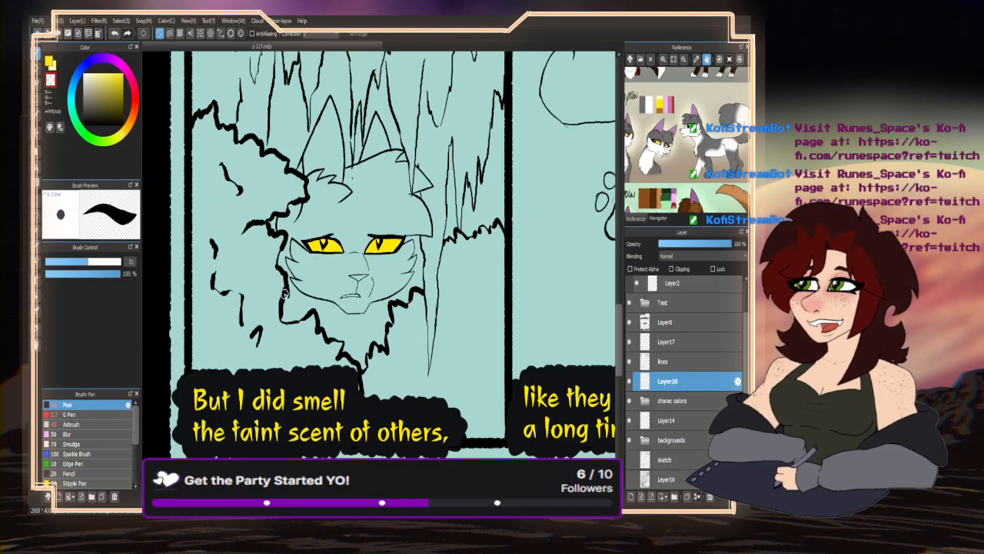
- Sample light blue from the orange cat's reference palette and fill both eyes of the first panel's cat with a 12.2 brush
{"action": "scroll", "coordinate": [223, 333], "scroll_direction": "down", "scroll_amount": 5}
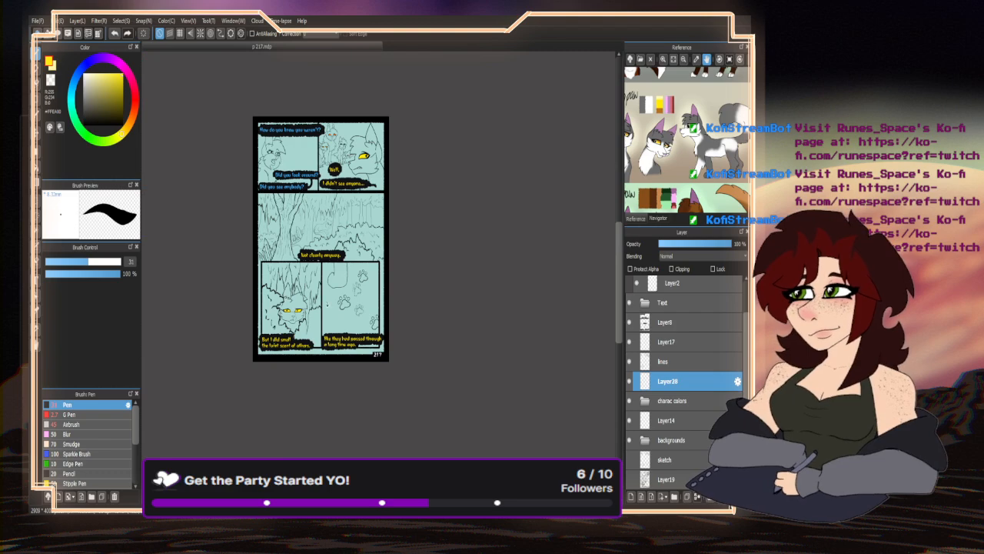
{"action": "scroll", "coordinate": [265, 177], "scroll_direction": "up", "scroll_amount": 2}
{"action": "scroll", "coordinate": [686, 138], "scroll_direction": "down", "scroll_amount": 10}
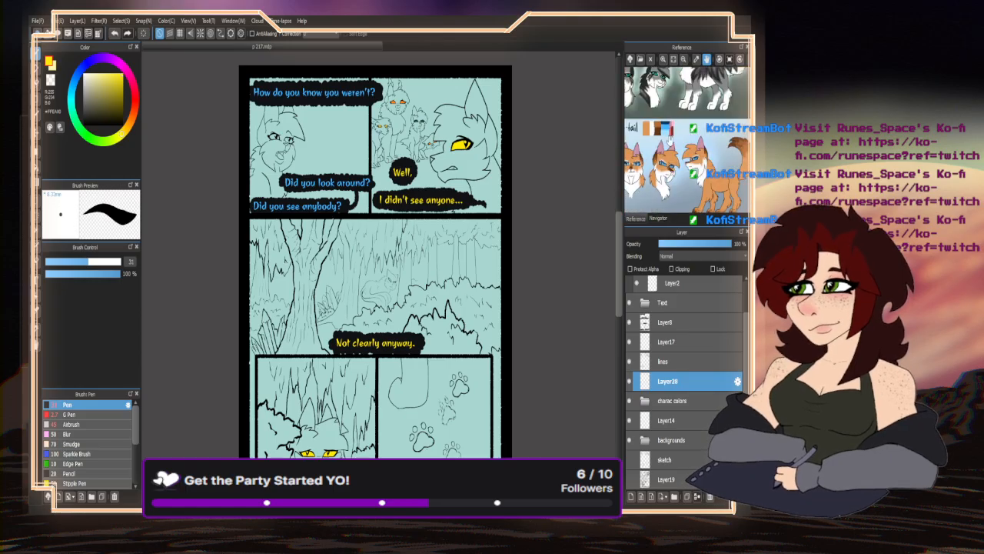
{"action": "scroll", "coordinate": [687, 138], "scroll_direction": "down", "scroll_amount": 5}
{"action": "scroll", "coordinate": [687, 139], "scroll_direction": "down", "scroll_amount": 3}
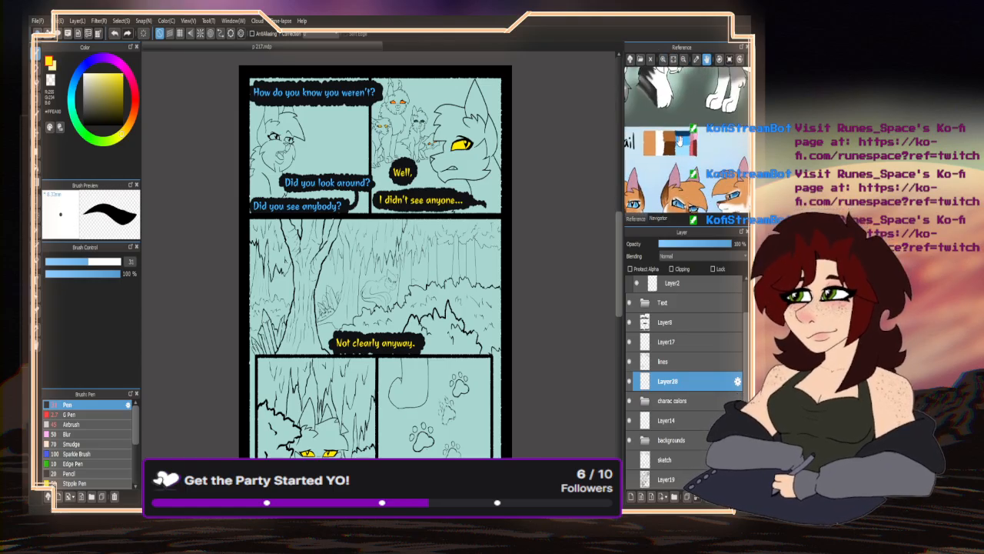
{"action": "left_click", "coordinate": [679, 142]}
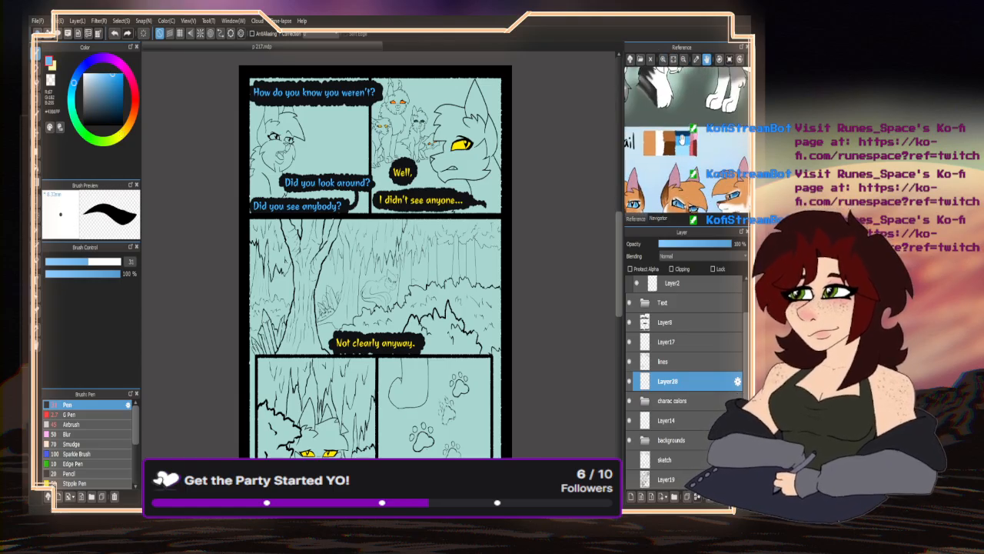
{"action": "left_click", "coordinate": [66, 263]}
{"action": "scroll", "coordinate": [264, 126], "scroll_direction": "up", "scroll_amount": 8}
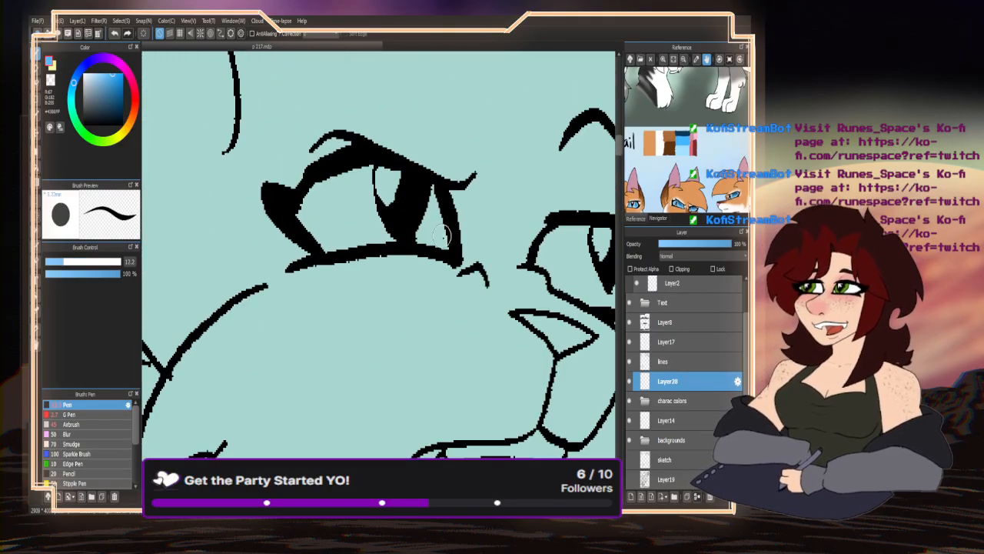
{"action": "mouse_move", "coordinate": [442, 234]}
{"action": "left_mouse_down"}
{"action": "mouse_move", "coordinate": [435, 206]}
{"action": "mouse_move", "coordinate": [446, 237]}
{"action": "mouse_move", "coordinate": [424, 221]}
{"action": "mouse_move", "coordinate": [342, 242]}
{"action": "mouse_move", "coordinate": [307, 228]}
{"action": "mouse_move", "coordinate": [332, 249]}
{"action": "mouse_move", "coordinate": [306, 206]}
{"action": "mouse_move", "coordinate": [372, 178]}
{"action": "mouse_move", "coordinate": [363, 182]}
{"action": "mouse_move", "coordinate": [413, 183]}
{"action": "mouse_move", "coordinate": [387, 208]}
{"action": "mouse_move", "coordinate": [327, 223]}
{"action": "mouse_move", "coordinate": [381, 209]}
{"action": "mouse_move", "coordinate": [405, 220]}
{"action": "mouse_move", "coordinate": [430, 212]}
{"action": "mouse_move", "coordinate": [425, 174]}
{"action": "mouse_move", "coordinate": [425, 205]}
{"action": "mouse_move", "coordinate": [380, 212]}
{"action": "mouse_move", "coordinate": [337, 193]}
{"action": "mouse_move", "coordinate": [321, 170]}
{"action": "mouse_move", "coordinate": [326, 158]}
{"action": "mouse_move", "coordinate": [342, 146]}
{"action": "mouse_move", "coordinate": [410, 177]}
{"action": "mouse_move", "coordinate": [388, 153]}
{"action": "mouse_move", "coordinate": [403, 188]}
{"action": "mouse_move", "coordinate": [369, 190]}
{"action": "mouse_move", "coordinate": [339, 169]}
{"action": "mouse_move", "coordinate": [375, 188]}
{"action": "mouse_move", "coordinate": [392, 181]}
{"action": "mouse_move", "coordinate": [338, 170]}
{"action": "mouse_move", "coordinate": [446, 164]}
{"action": "mouse_move", "coordinate": [377, 225]}
{"action": "left_mouse_up"}
{"action": "scroll", "coordinate": [478, 194], "scroll_direction": "down", "scroll_amount": 8}
{"action": "scroll", "coordinate": [387, 196], "scroll_direction": "up", "scroll_amount": 6}
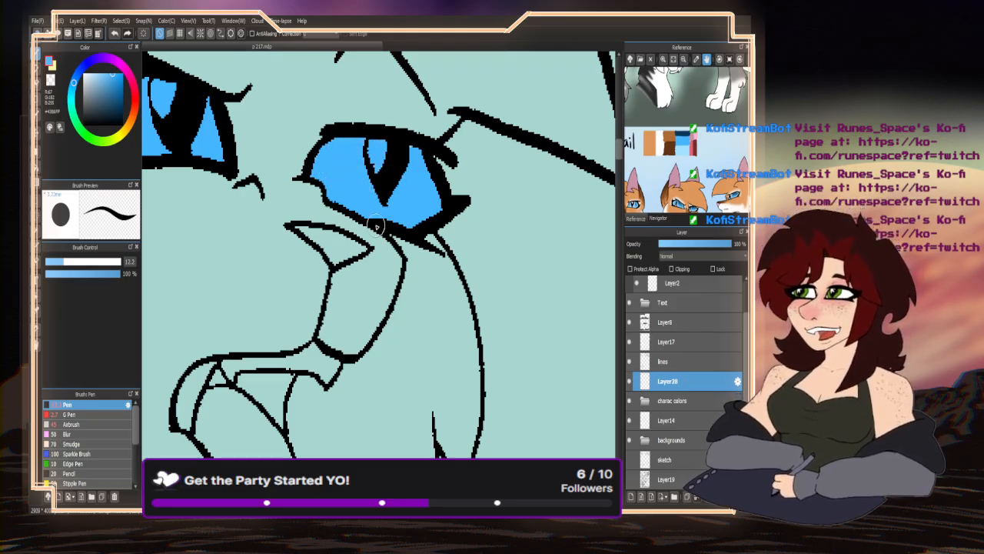
- Adjust the hue of the blue slightly and fill the slanted eye of the sitting cat in the forest panel
{"action": "scroll", "coordinate": [376, 225], "scroll_direction": "down", "scroll_amount": 5}
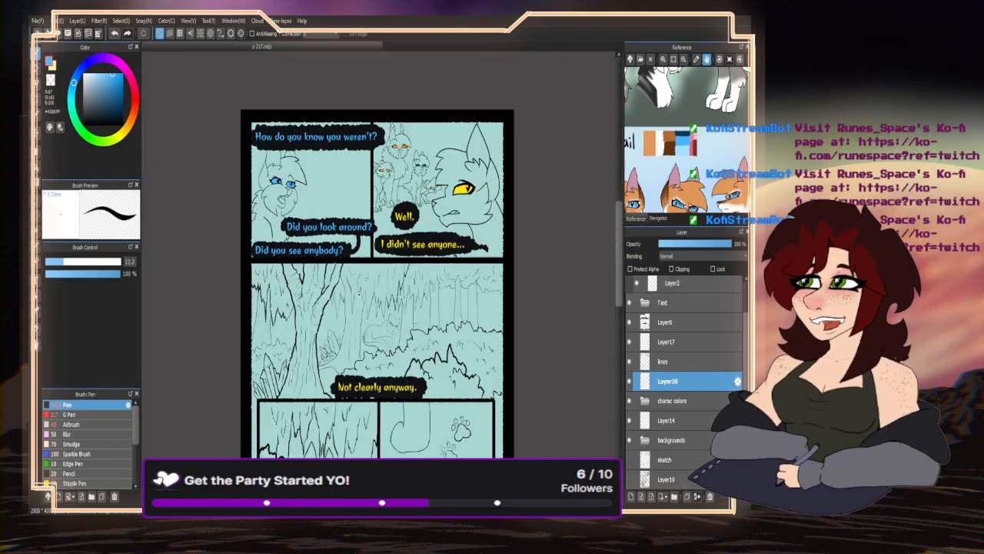
{"action": "scroll", "coordinate": [359, 292], "scroll_direction": "down", "scroll_amount": 2}
{"action": "scroll", "coordinate": [311, 335], "scroll_direction": "up", "scroll_amount": 1}
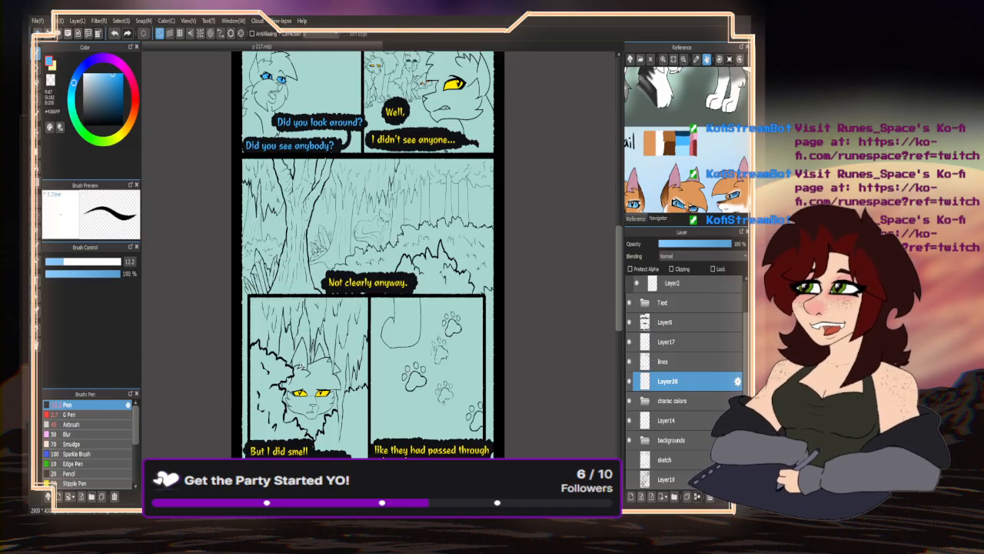
{"action": "scroll", "coordinate": [372, 242], "scroll_direction": "up", "scroll_amount": 4}
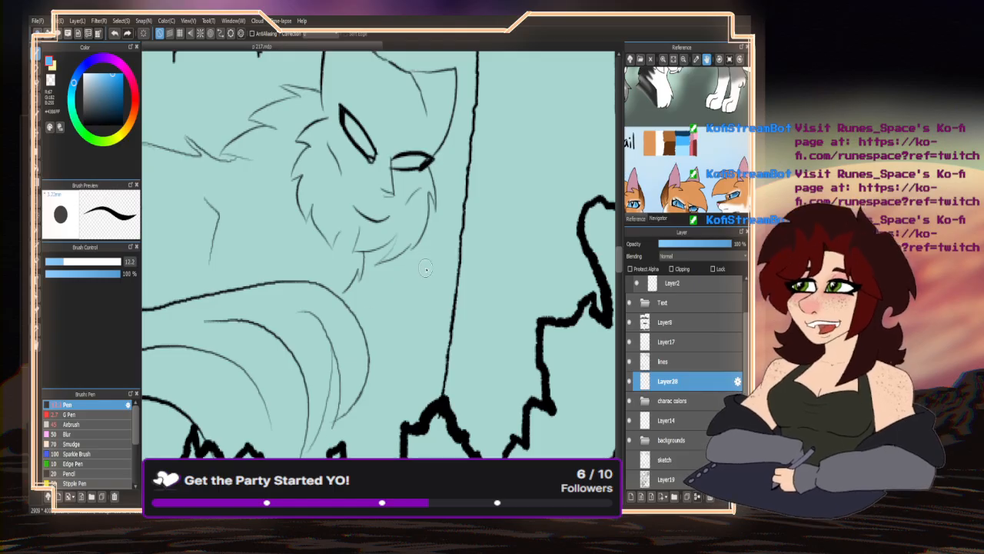
{"action": "scroll", "coordinate": [425, 268], "scroll_direction": "down", "scroll_amount": 3}
{"action": "scroll", "coordinate": [322, 266], "scroll_direction": "up", "scroll_amount": 1}
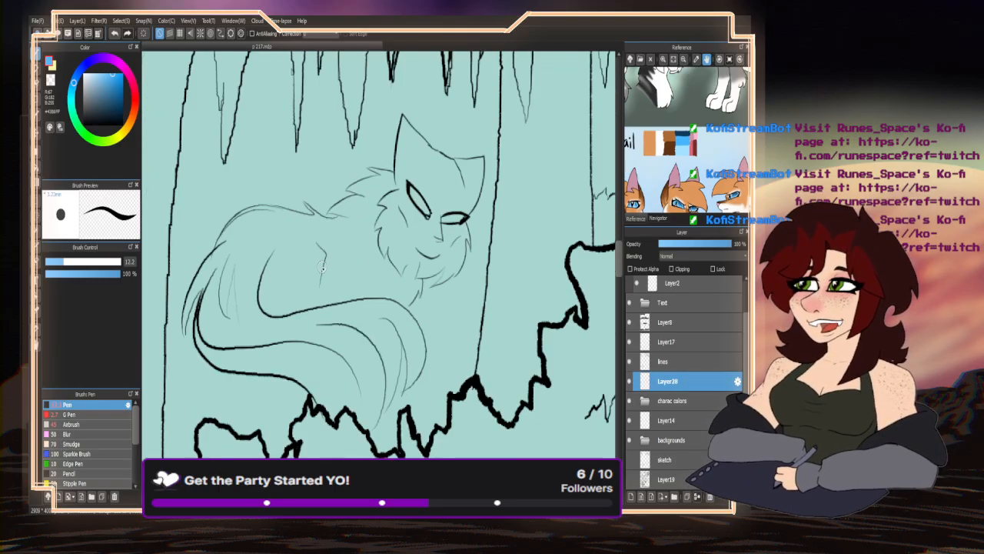
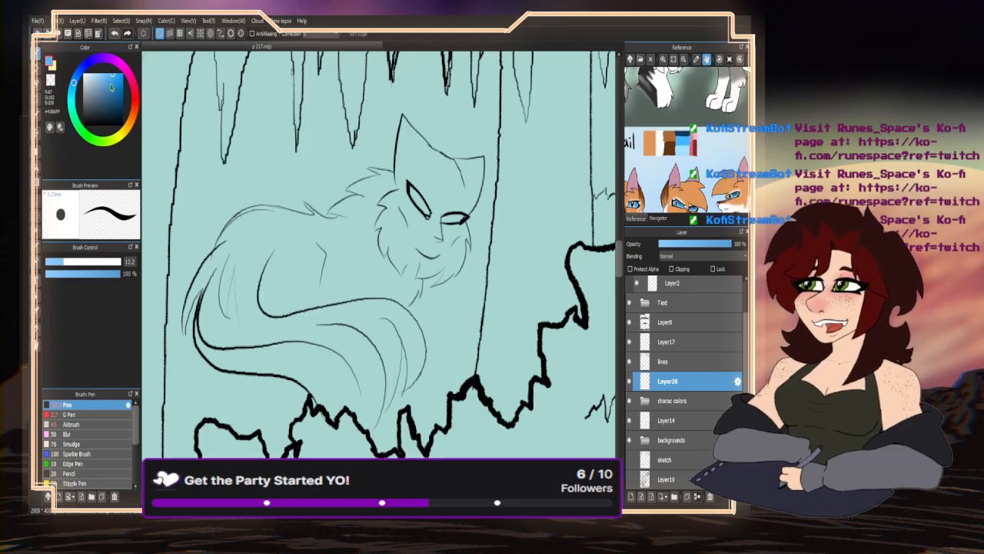
{"action": "left_click_drag", "start_coordinate": [71, 97], "coordinate": [73, 87]}
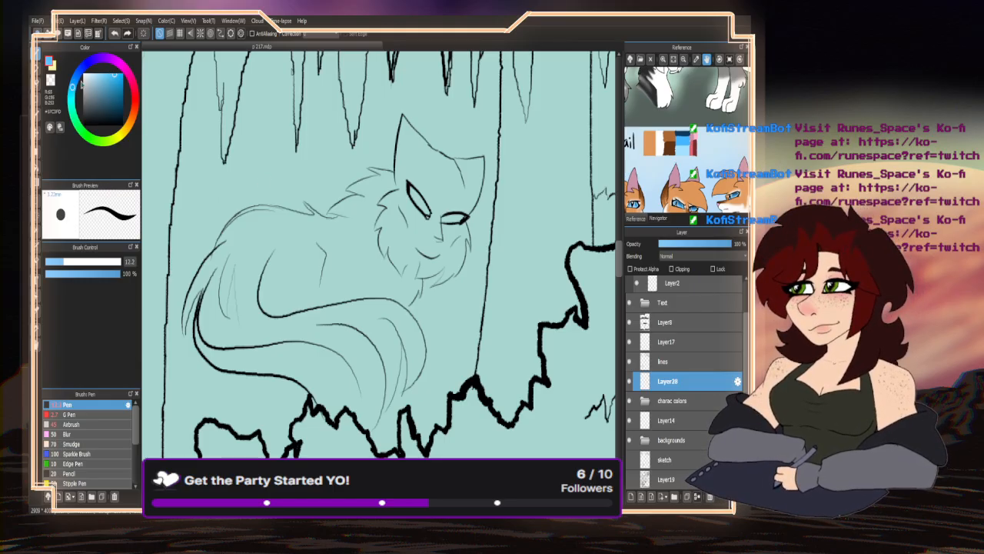
{"action": "left_click_drag", "start_coordinate": [81, 86], "coordinate": [76, 86]}
{"action": "scroll", "coordinate": [410, 182], "scroll_direction": "up", "scroll_amount": 5}
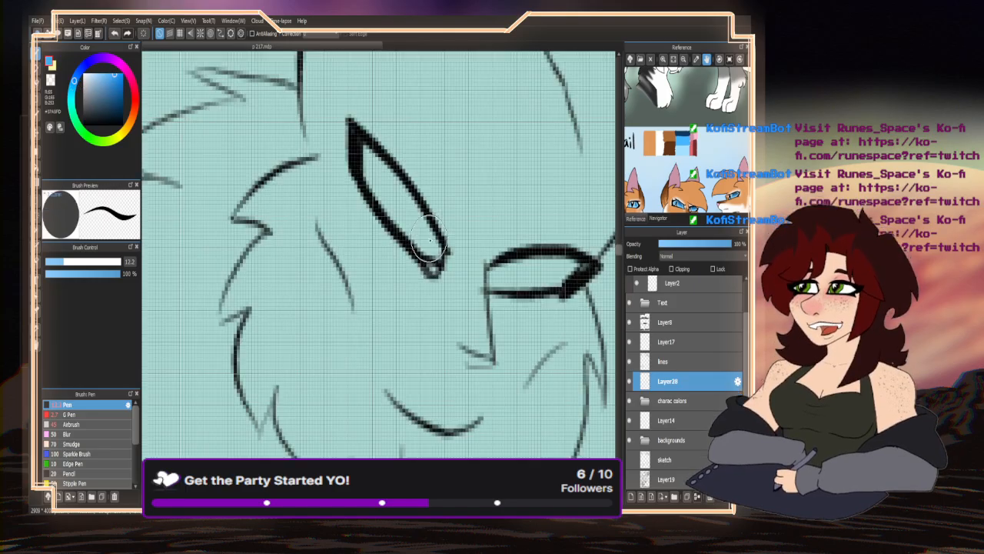
{"action": "mouse_move", "coordinate": [435, 256]}
{"action": "left_mouse_down"}
{"action": "mouse_move", "coordinate": [412, 238]}
{"action": "mouse_move", "coordinate": [435, 250]}
{"action": "mouse_move", "coordinate": [373, 160]}
{"action": "mouse_move", "coordinate": [404, 223]}
{"action": "left_mouse_up"}
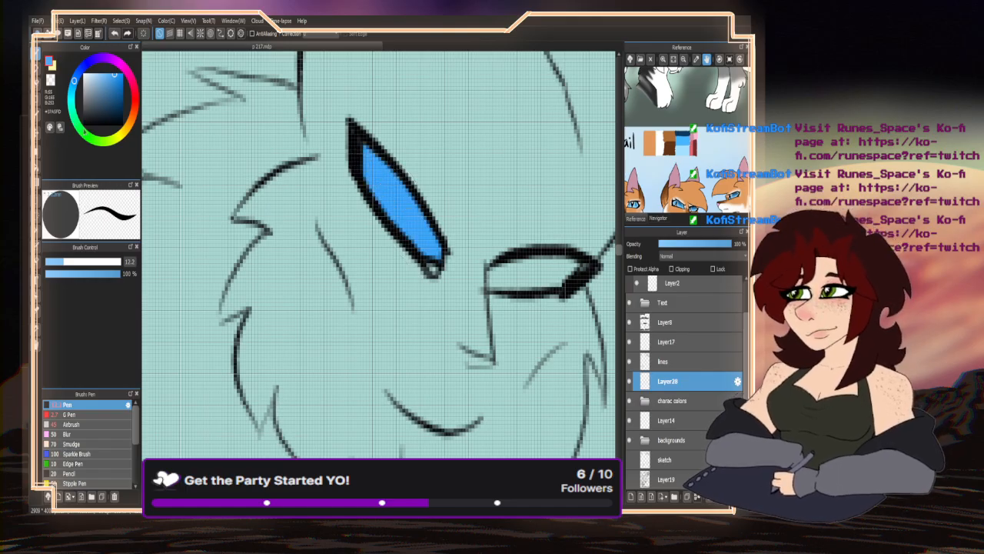
- Change the brush color to bright green, fill the sitting cat's other eye, and check both eyes at different zoom levels
{"action": "left_click", "coordinate": [86, 137]}
{"action": "mouse_move", "coordinate": [536, 284]}
{"action": "left_mouse_down"}
{"action": "mouse_move", "coordinate": [580, 271]}
{"action": "mouse_move", "coordinate": [555, 266]}
{"action": "mouse_move", "coordinate": [494, 281]}
{"action": "mouse_move", "coordinate": [538, 265]}
{"action": "left_mouse_up"}
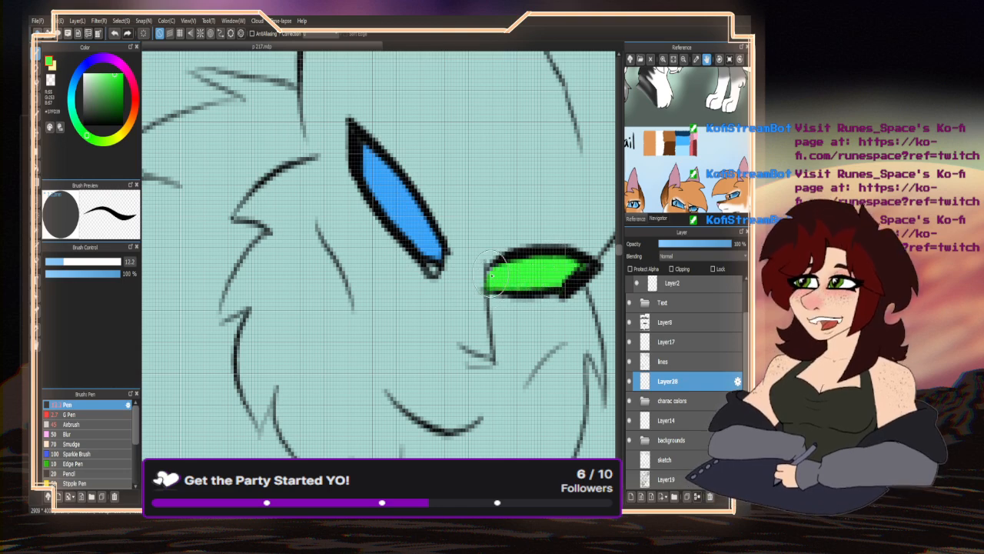
{"action": "scroll", "coordinate": [376, 269], "scroll_direction": "down", "scroll_amount": 8}
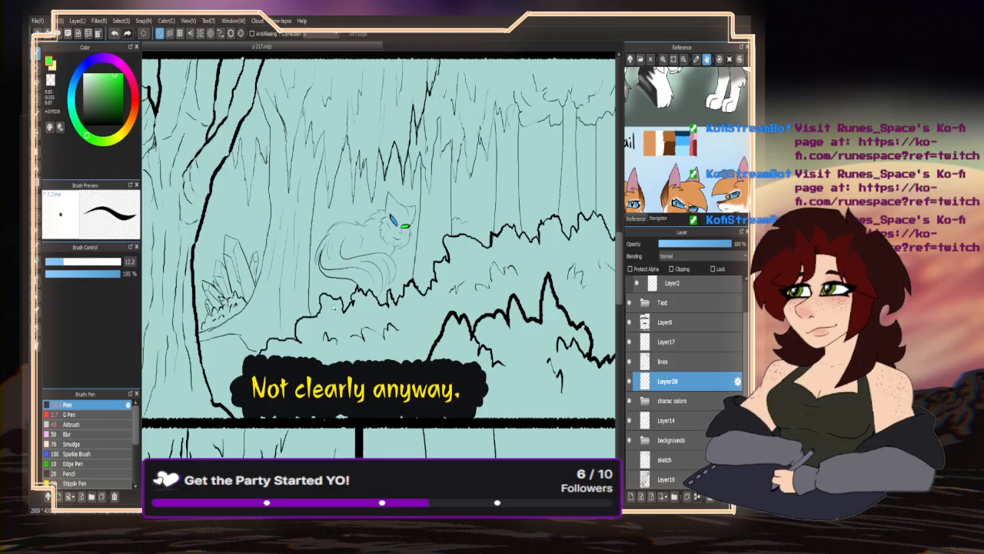
{"action": "scroll", "coordinate": [397, 223], "scroll_direction": "up", "scroll_amount": 5}
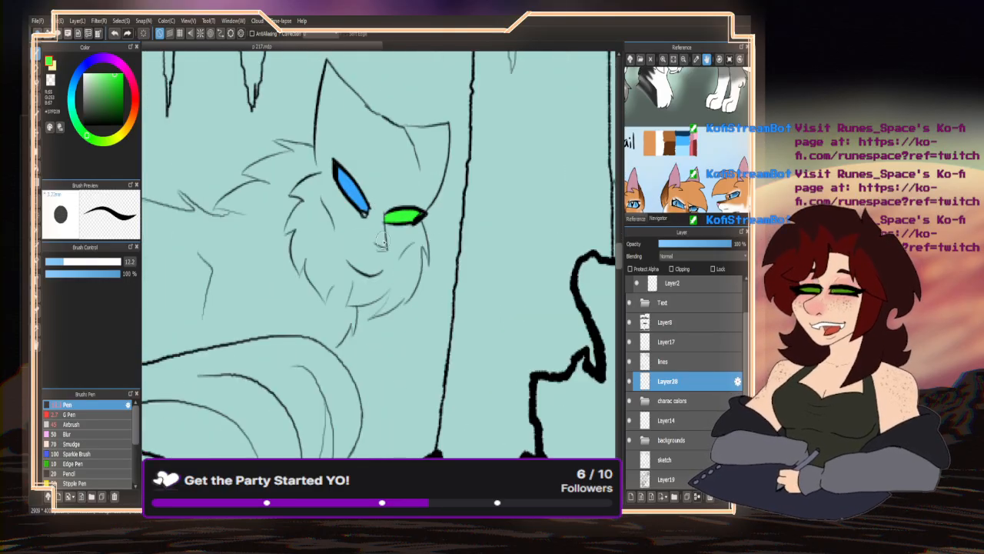
{"action": "scroll", "coordinate": [361, 255], "scroll_direction": "down", "scroll_amount": 5}
{"action": "scroll", "coordinate": [354, 305], "scroll_direction": "down", "scroll_amount": 3}
{"action": "scroll", "coordinate": [377, 283], "scroll_direction": "up", "scroll_amount": 6}
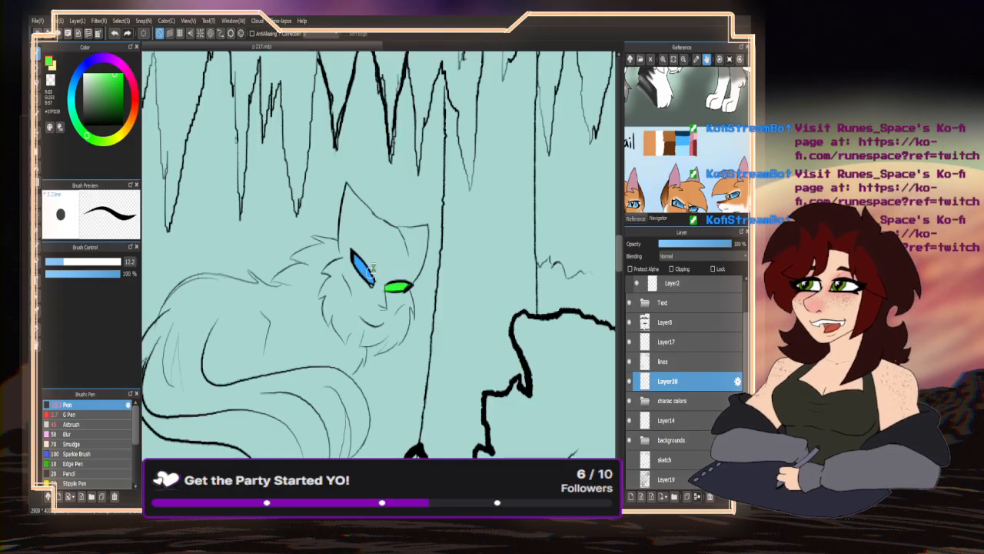
{"action": "scroll", "coordinate": [314, 367], "scroll_direction": "down", "scroll_amount": 3}
{"action": "scroll", "coordinate": [329, 260], "scroll_direction": "down", "scroll_amount": 2}
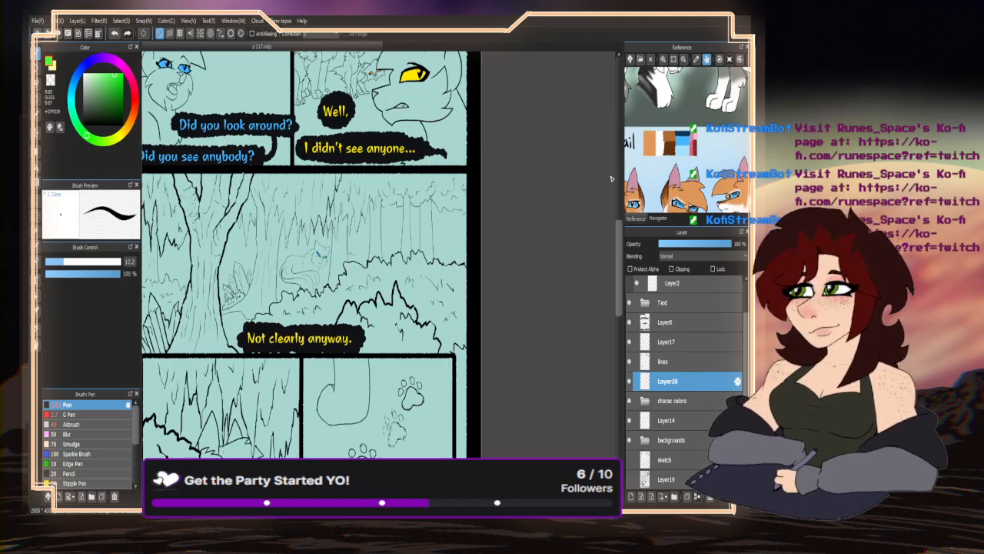
- Add a new layer directly above the eye color layer and clip it to that layer
{"action": "scroll", "coordinate": [407, 247], "scroll_direction": "down", "scroll_amount": 2}
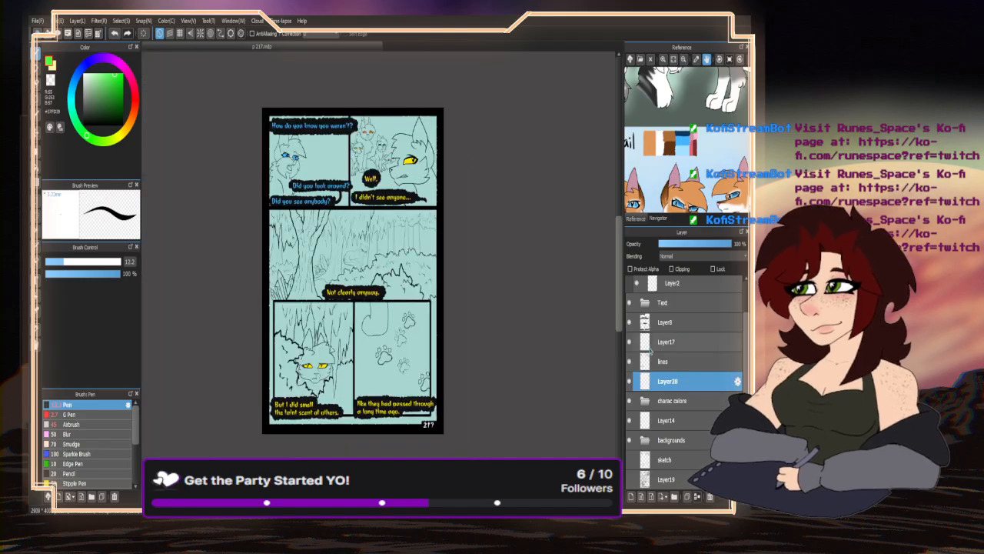
{"action": "left_click", "coordinate": [632, 496]}
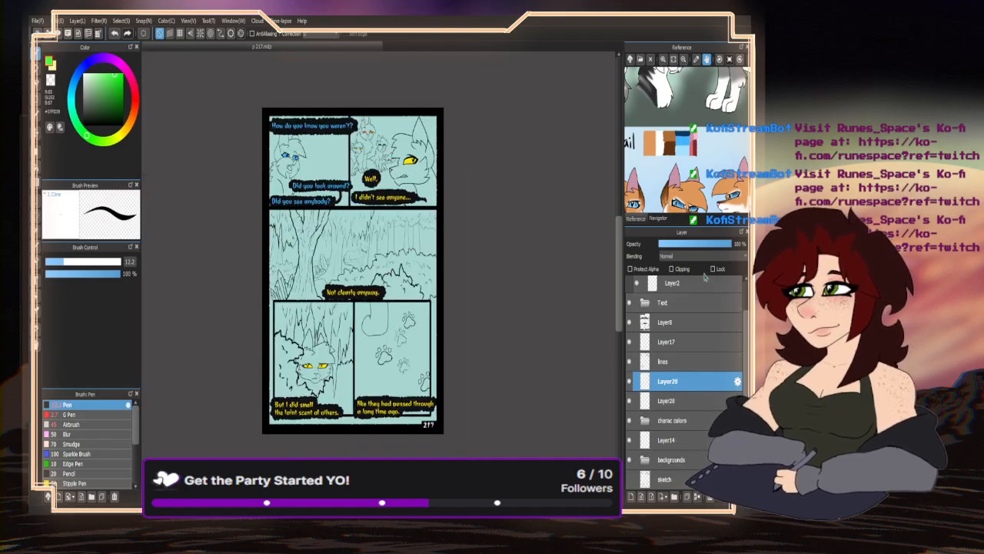
{"action": "left_click", "coordinate": [671, 269]}
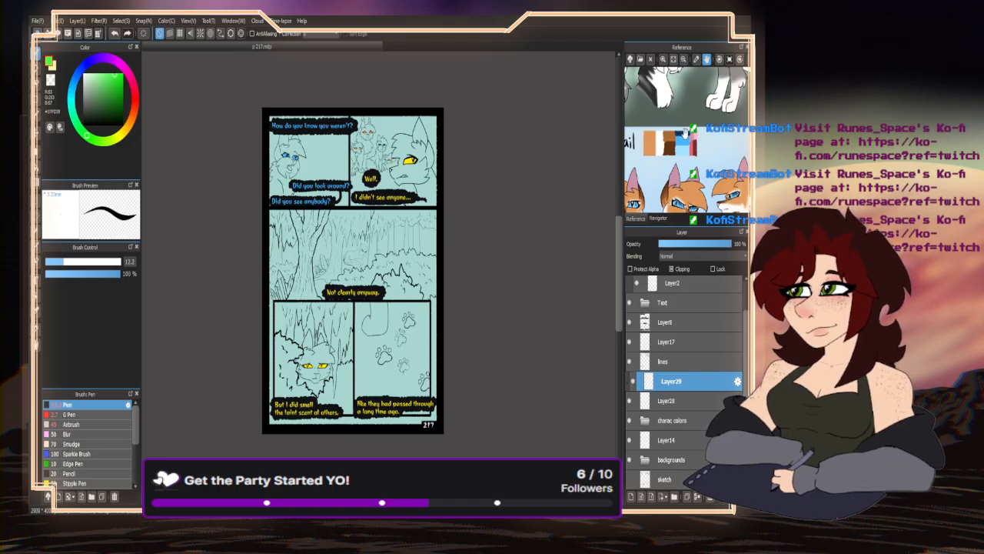
- Sample pale blue from the orange cat's reference palette and airbrush highlights into both eyes of the first panel's cat
{"action": "left_click", "coordinate": [684, 132]}
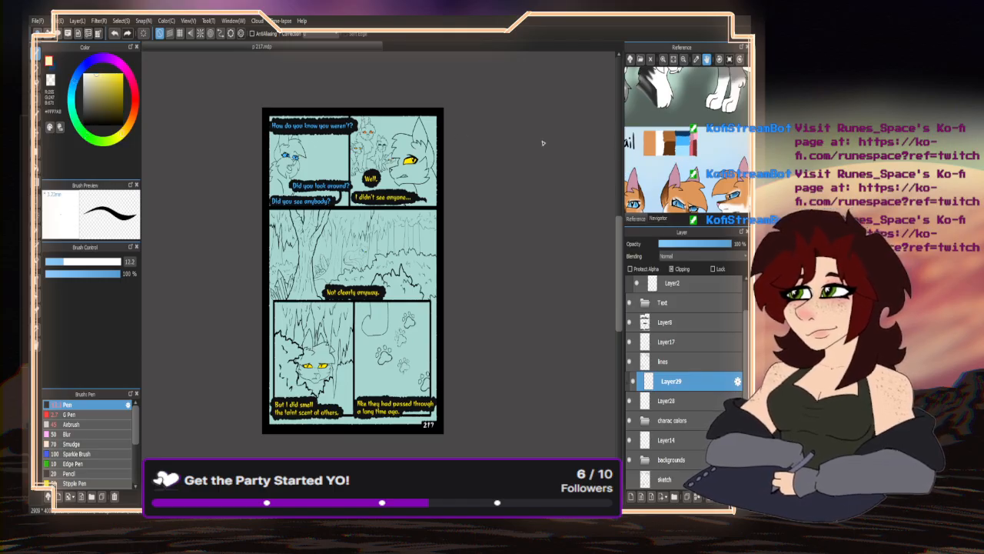
{"action": "left_click", "coordinate": [669, 143]}
{"action": "left_click", "coordinate": [72, 424]}
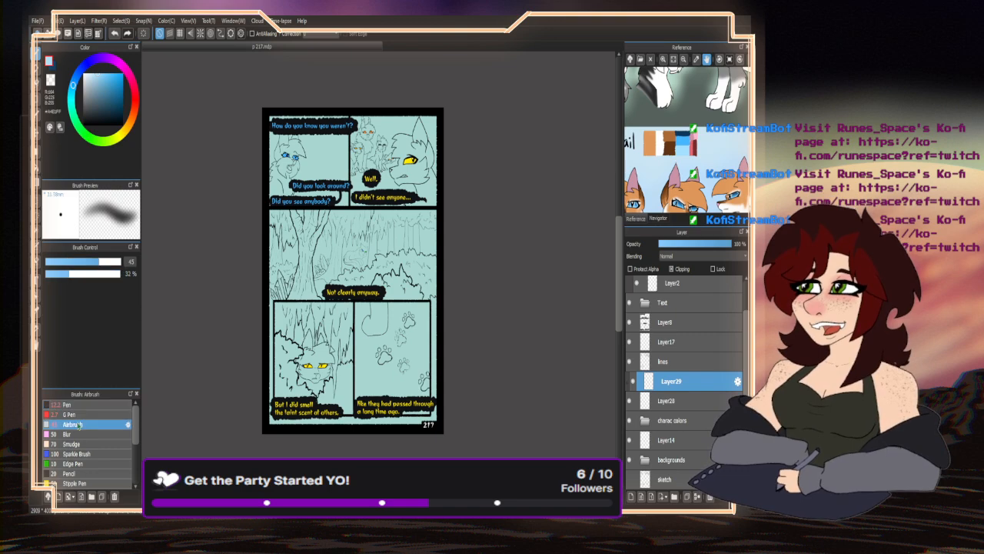
{"action": "scroll", "coordinate": [266, 175], "scroll_direction": "up", "scroll_amount": 5}
{"action": "scroll", "coordinate": [265, 176], "scroll_direction": "up", "scroll_amount": 2}
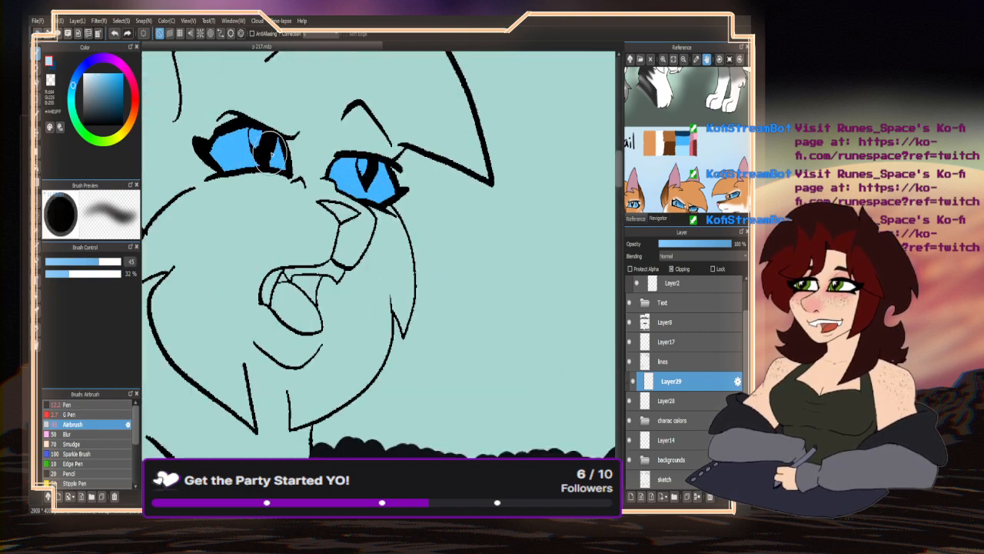
{"action": "mouse_move", "coordinate": [273, 150]}
{"action": "left_mouse_down"}
{"action": "mouse_move", "coordinate": [247, 145]}
{"action": "mouse_move", "coordinate": [266, 149]}
{"action": "mouse_move", "coordinate": [235, 166]}
{"action": "left_mouse_up"}
{"action": "mouse_move", "coordinate": [388, 191]}
{"action": "left_mouse_down"}
{"action": "mouse_move", "coordinate": [360, 170]}
{"action": "mouse_move", "coordinate": [361, 200]}
{"action": "left_mouse_up"}
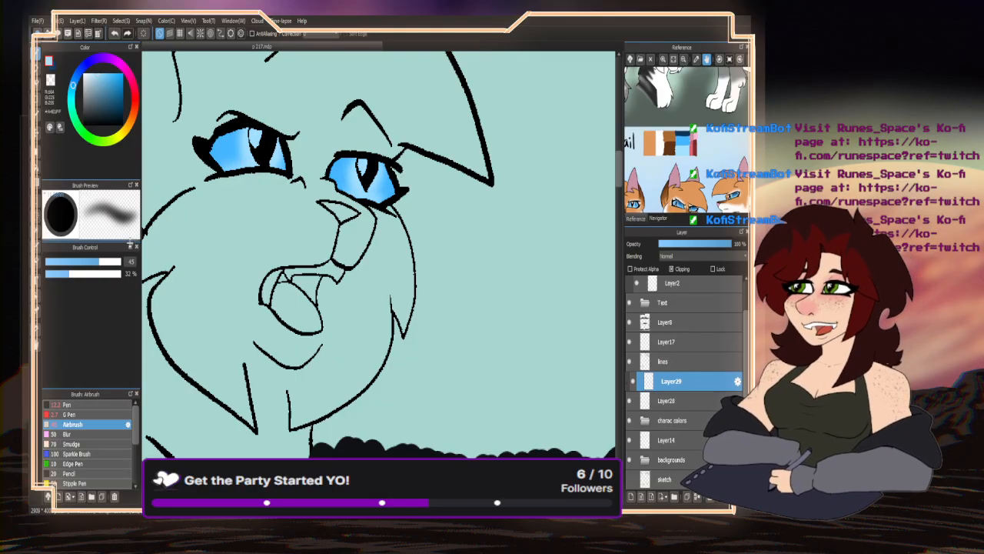
- Switch to dark blue and airbrush shading along the edges of both eyes of the first panel's cat
{"action": "left_click", "coordinate": [52, 77]}
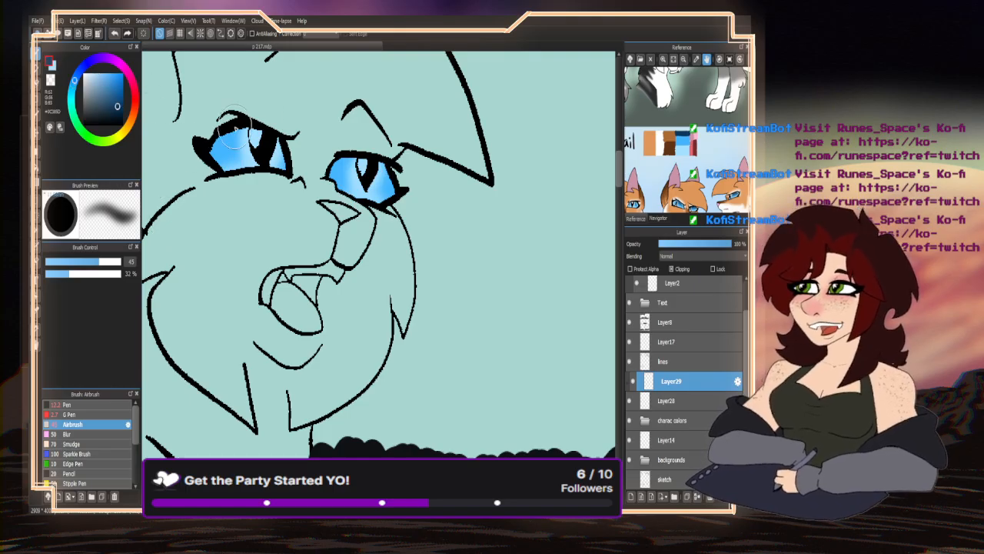
{"action": "mouse_move", "coordinate": [239, 127]}
{"action": "left_mouse_down"}
{"action": "mouse_move", "coordinate": [210, 158]}
{"action": "mouse_move", "coordinate": [226, 137]}
{"action": "mouse_move", "coordinate": [212, 154]}
{"action": "mouse_move", "coordinate": [207, 130]}
{"action": "mouse_move", "coordinate": [227, 119]}
{"action": "mouse_move", "coordinate": [219, 165]}
{"action": "left_mouse_up"}
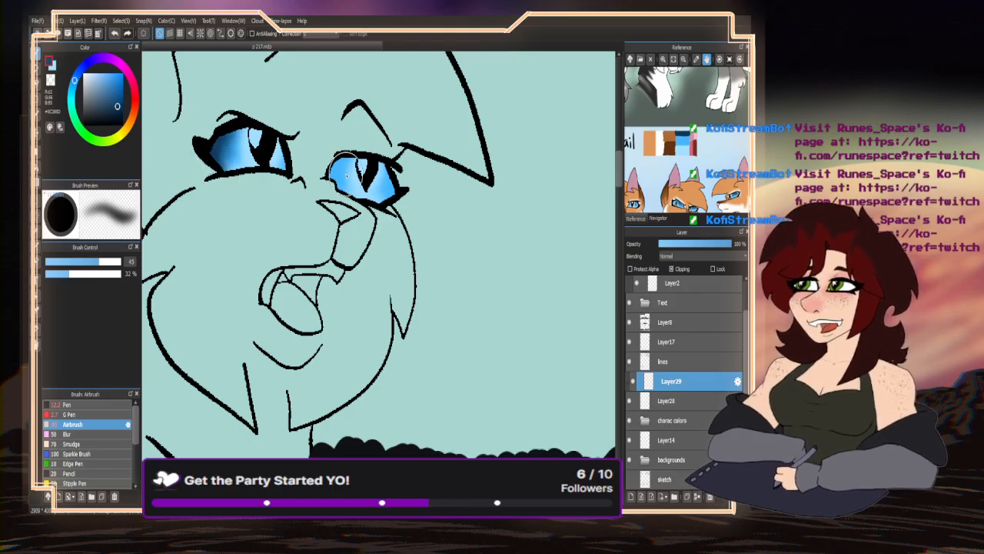
{"action": "mouse_move", "coordinate": [346, 166]}
{"action": "left_mouse_down"}
{"action": "mouse_move", "coordinate": [320, 189]}
{"action": "mouse_move", "coordinate": [336, 156]}
{"action": "mouse_move", "coordinate": [401, 156]}
{"action": "mouse_move", "coordinate": [408, 199]}
{"action": "mouse_move", "coordinate": [381, 228]}
{"action": "mouse_move", "coordinate": [380, 202]}
{"action": "left_mouse_up"}
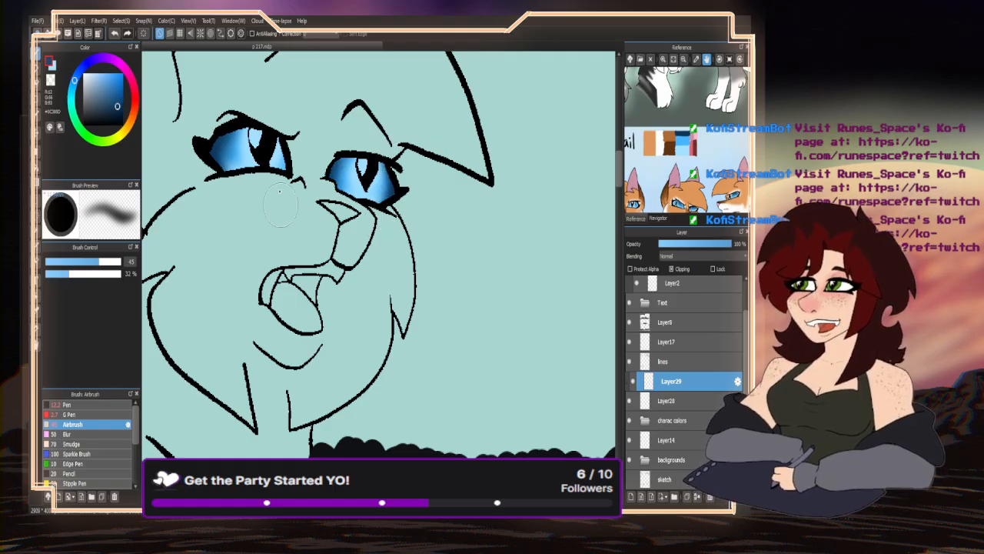
- Reduce the airbrush size to 21 and refine the pale blue highlights in the first panel cat's eyes
{"action": "scroll", "coordinate": [278, 201], "scroll_direction": "down", "scroll_amount": 8}
{"action": "scroll", "coordinate": [206, 223], "scroll_direction": "up", "scroll_amount": 3}
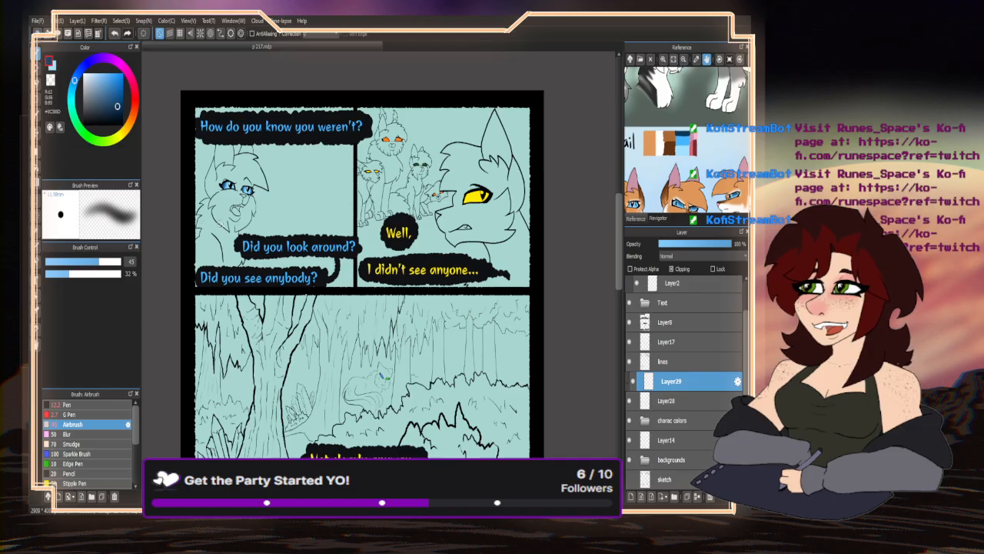
{"action": "left_click_drag", "start_coordinate": [97, 263], "coordinate": [83, 263]}
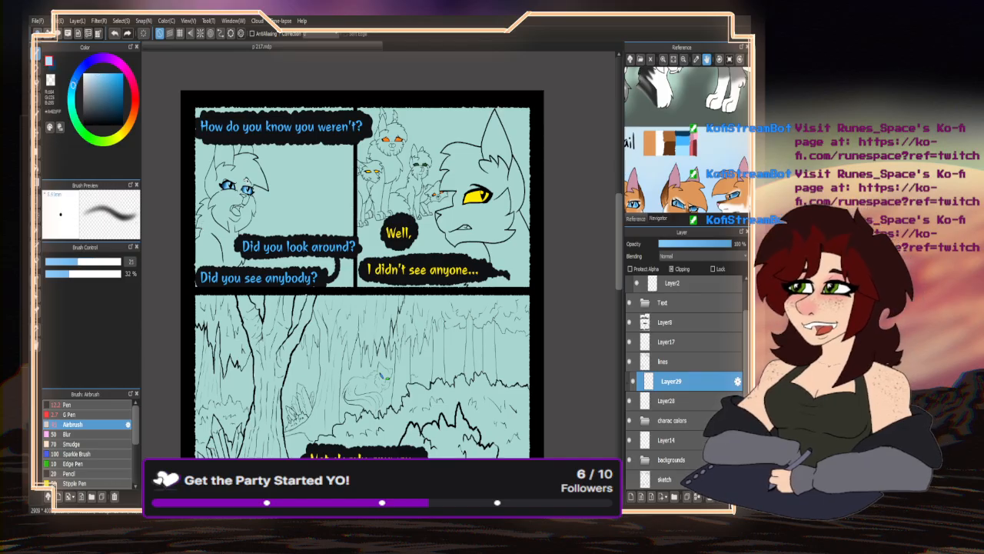
{"action": "scroll", "coordinate": [229, 187], "scroll_direction": "up", "scroll_amount": 8}
{"action": "mouse_move", "coordinate": [311, 265]}
{"action": "left_mouse_down"}
{"action": "mouse_move", "coordinate": [328, 347]}
{"action": "mouse_move", "coordinate": [347, 348]}
{"action": "mouse_move", "coordinate": [374, 281]}
{"action": "left_mouse_up"}
{"action": "scroll", "coordinate": [323, 254], "scroll_direction": "down", "scroll_amount": 4}
{"action": "scroll", "coordinate": [285, 228], "scroll_direction": "up", "scroll_amount": 2}
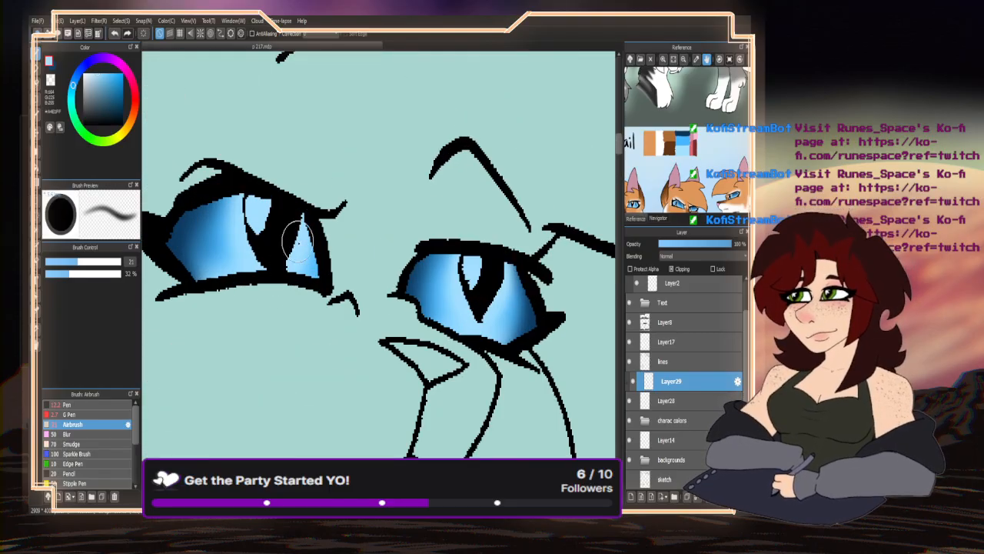
- Sample brown and light yellow from the gray cat's palette and highlight the large close-up eye with the airbrush enlarged to 70
{"action": "scroll", "coordinate": [259, 257], "scroll_direction": "down", "scroll_amount": 4}
{"action": "scroll", "coordinate": [312, 125], "scroll_direction": "down", "scroll_amount": 6}
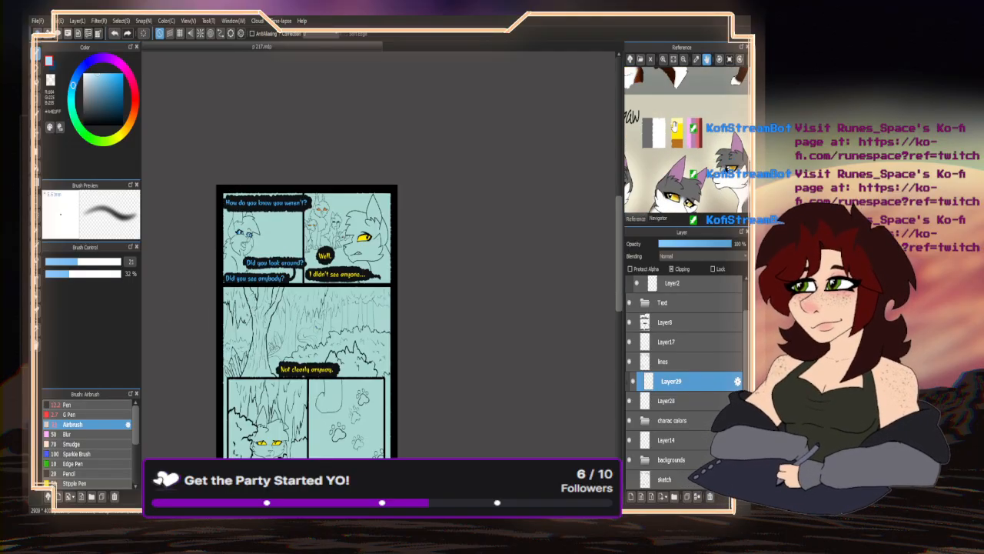
{"action": "left_click", "coordinate": [676, 143]}
{"action": "left_click", "coordinate": [51, 66]}
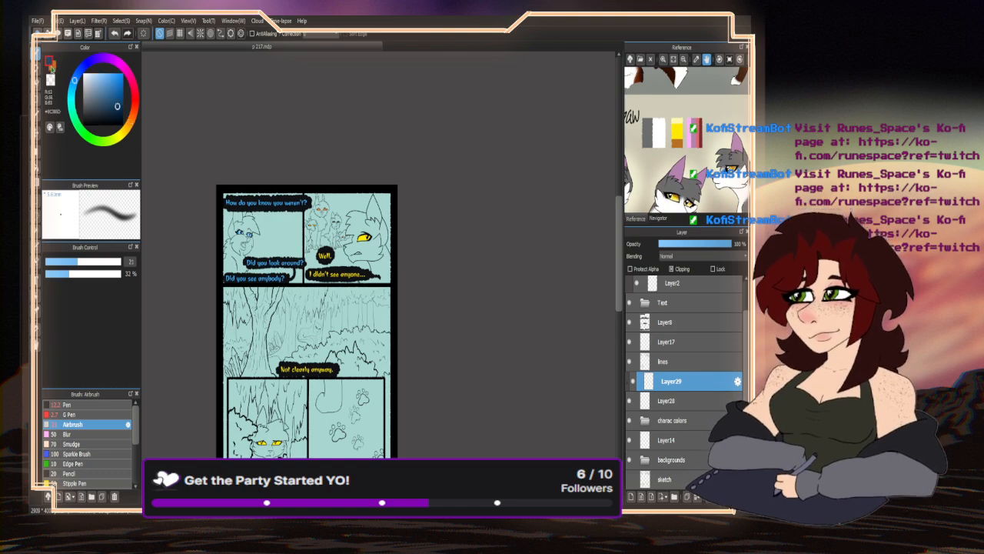
{"action": "left_click", "coordinate": [677, 122]}
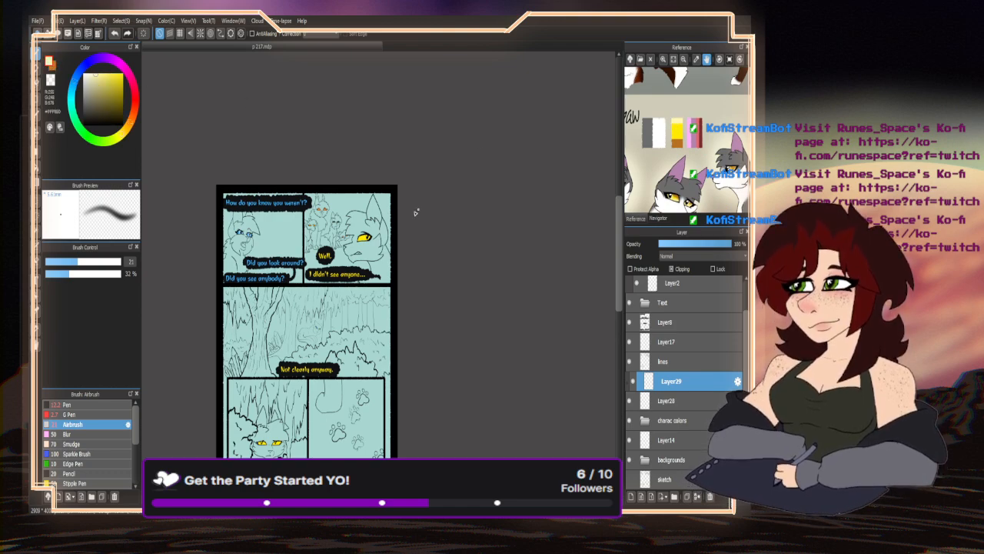
{"action": "scroll", "coordinate": [373, 250], "scroll_direction": "up", "scroll_amount": 1}
{"action": "scroll", "coordinate": [373, 249], "scroll_direction": "up", "scroll_amount": 2}
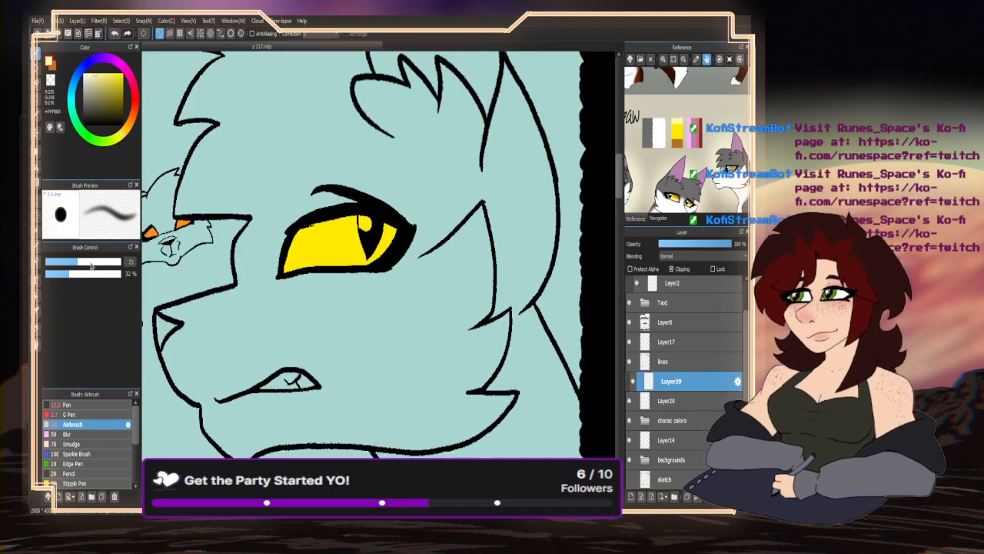
{"action": "key", "text": "bracketright"}
{"action": "key", "text": "bracketright"}
{"action": "key", "text": "bracketright"}
{"action": "mouse_move", "coordinate": [361, 223]}
{"action": "left_mouse_down"}
{"action": "mouse_move", "coordinate": [351, 267]}
{"action": "mouse_move", "coordinate": [304, 261]}
{"action": "left_mouse_up"}
- Switch to the orange-brown and airbrush shading along the upper and outer edges of the large close-up eye
{"action": "left_click", "coordinate": [54, 66]}
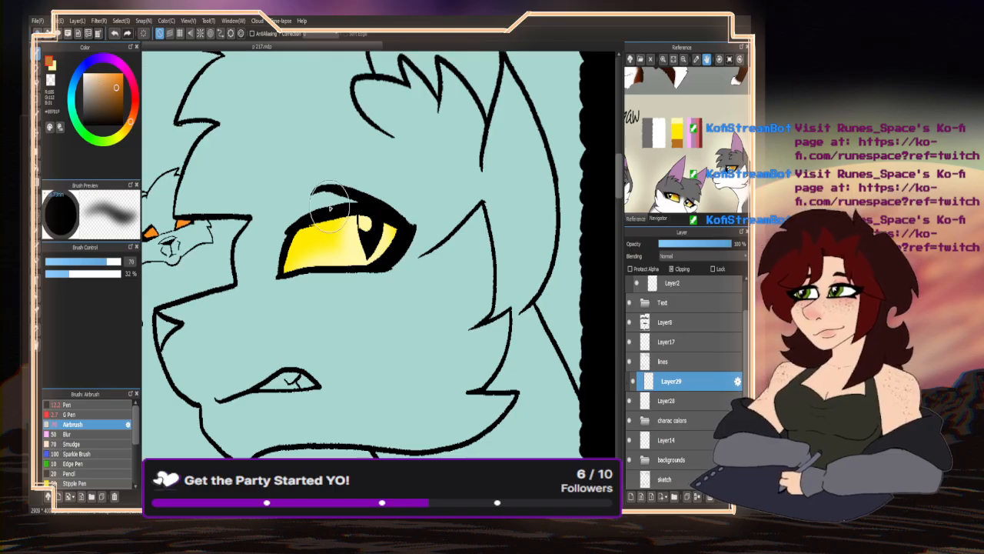
{"action": "mouse_move", "coordinate": [331, 209]}
{"action": "left_mouse_down"}
{"action": "mouse_move", "coordinate": [283, 238]}
{"action": "mouse_move", "coordinate": [291, 233]}
{"action": "mouse_move", "coordinate": [274, 260]}
{"action": "mouse_move", "coordinate": [356, 189]}
{"action": "mouse_move", "coordinate": [407, 216]}
{"action": "mouse_move", "coordinate": [319, 226]}
{"action": "mouse_move", "coordinate": [336, 219]}
{"action": "mouse_move", "coordinate": [288, 265]}
{"action": "left_mouse_up"}
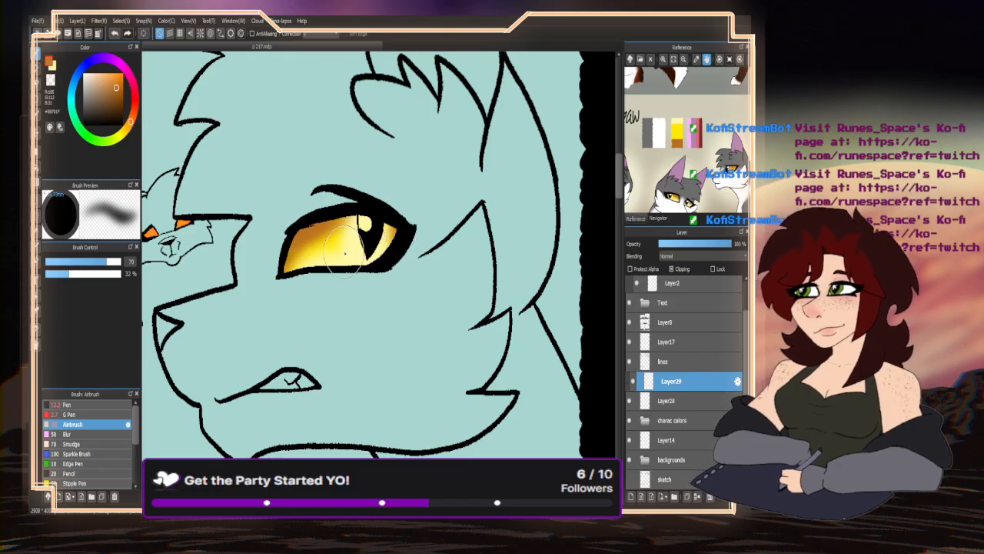
{"action": "scroll", "coordinate": [463, 146], "scroll_direction": "down", "scroll_amount": 3}
{"action": "scroll", "coordinate": [464, 146], "scroll_direction": "down", "scroll_amount": 2}
{"action": "scroll", "coordinate": [350, 207], "scroll_direction": "down", "scroll_amount": 1}
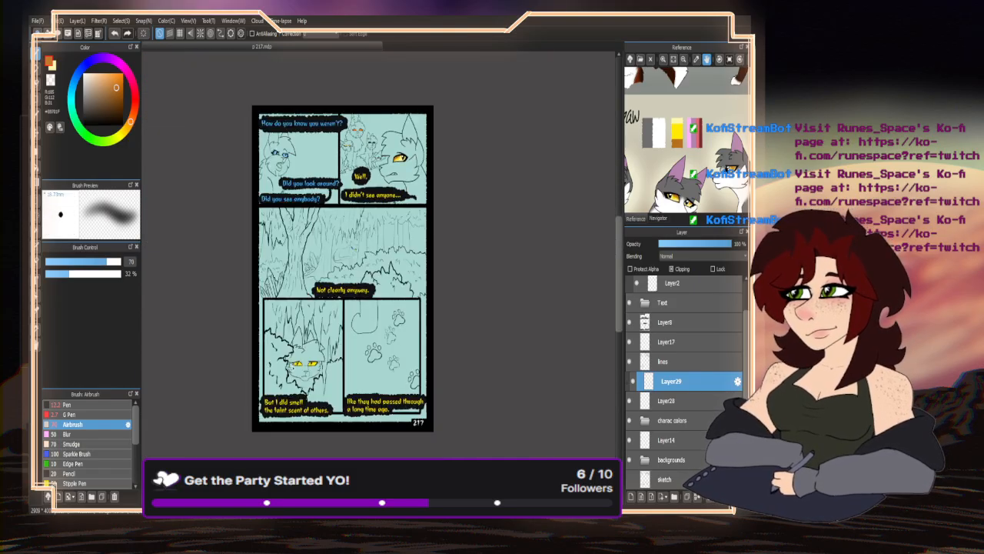
- Airbrush the same orange-brown shading over the upper part of both of the hiding cat's eyes in the lower panel
{"action": "scroll", "coordinate": [297, 394], "scroll_direction": "up", "scroll_amount": 6}
{"action": "mouse_move", "coordinate": [286, 244]}
{"action": "left_mouse_down"}
{"action": "mouse_move", "coordinate": [278, 265]}
{"action": "mouse_move", "coordinate": [258, 265]}
{"action": "mouse_move", "coordinate": [307, 275]}
{"action": "left_mouse_up"}
{"action": "mouse_move", "coordinate": [400, 235]}
{"action": "left_mouse_down"}
{"action": "mouse_move", "coordinate": [450, 252]}
{"action": "mouse_move", "coordinate": [377, 265]}
{"action": "left_mouse_up"}
- Switch to the light yellow, set the airbrush size to 30 and highlight around the pupils in both of the hiding cat's eyes
{"action": "left_click", "coordinate": [52, 71]}
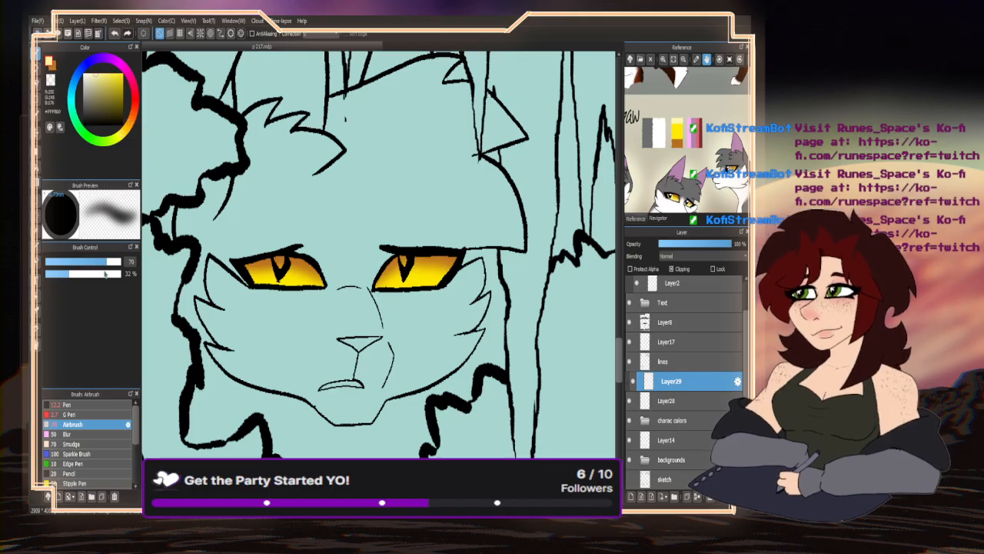
{"action": "left_click_drag", "start_coordinate": [106, 262], "coordinate": [87, 262]}
{"action": "scroll", "coordinate": [284, 271], "scroll_direction": "up", "scroll_amount": 2}
{"action": "mouse_move", "coordinate": [288, 245]}
{"action": "left_mouse_down"}
{"action": "mouse_move", "coordinate": [298, 261]}
{"action": "mouse_move", "coordinate": [265, 288]}
{"action": "mouse_move", "coordinate": [246, 230]}
{"action": "mouse_move", "coordinate": [269, 288]}
{"action": "mouse_move", "coordinate": [315, 265]}
{"action": "left_mouse_up"}
{"action": "scroll", "coordinate": [253, 272], "scroll_direction": "down", "scroll_amount": 2}
{"action": "scroll", "coordinate": [419, 265], "scroll_direction": "up", "scroll_amount": 3}
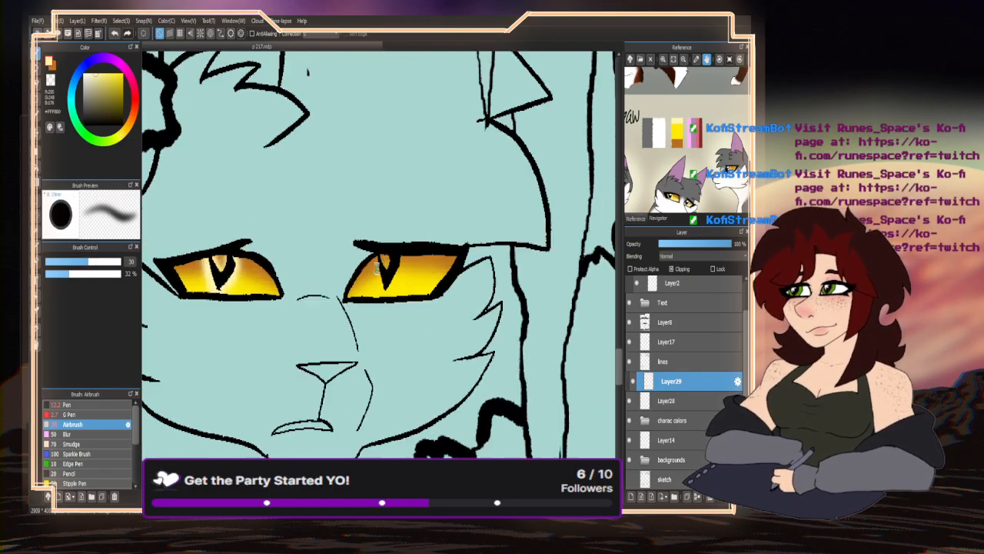
{"action": "mouse_move", "coordinate": [413, 246]}
{"action": "left_mouse_down"}
{"action": "mouse_move", "coordinate": [385, 326]}
{"action": "mouse_move", "coordinate": [376, 247]}
{"action": "mouse_move", "coordinate": [382, 291]}
{"action": "mouse_move", "coordinate": [465, 299]}
{"action": "mouse_move", "coordinate": [309, 332]}
{"action": "mouse_move", "coordinate": [460, 321]}
{"action": "mouse_move", "coordinate": [507, 291]}
{"action": "mouse_move", "coordinate": [528, 261]}
{"action": "left_mouse_up"}
{"action": "scroll", "coordinate": [536, 245], "scroll_direction": "down", "scroll_amount": 2}
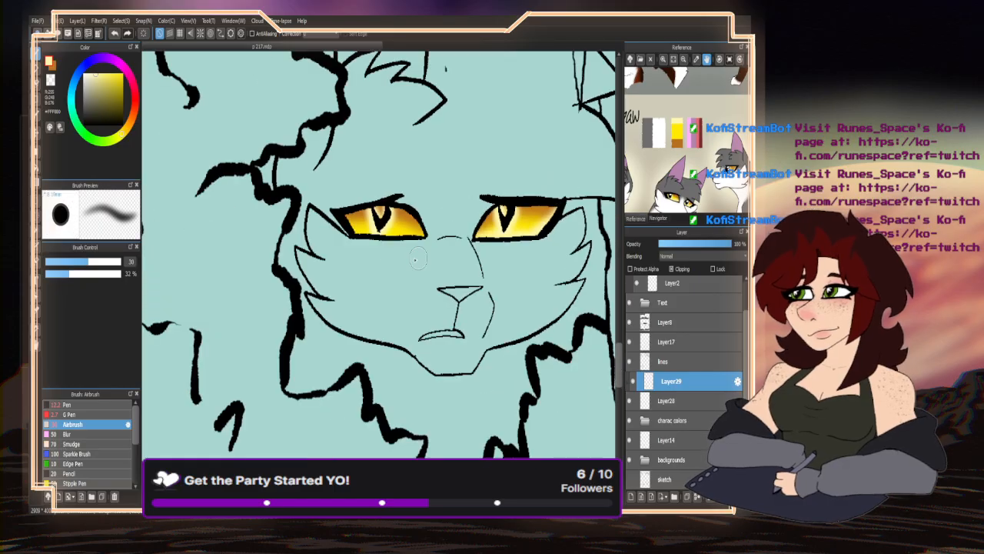
{"action": "scroll", "coordinate": [322, 231], "scroll_direction": "up", "scroll_amount": 2}
{"action": "mouse_move", "coordinate": [438, 222]}
{"action": "left_mouse_down"}
{"action": "mouse_move", "coordinate": [339, 226]}
{"action": "mouse_move", "coordinate": [265, 204]}
{"action": "left_mouse_up"}
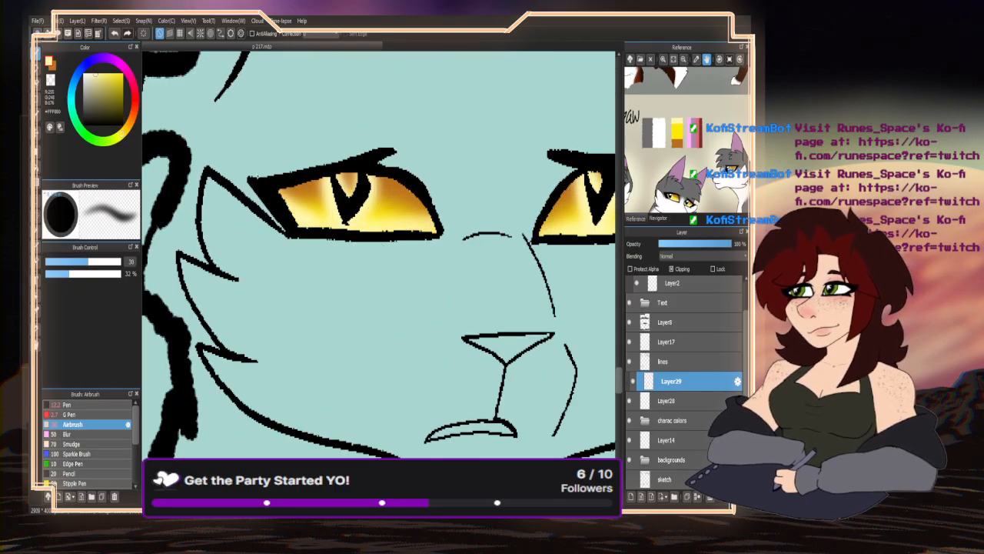
{"action": "scroll", "coordinate": [276, 231], "scroll_direction": "down", "scroll_amount": 4}
{"action": "scroll", "coordinate": [299, 288], "scroll_direction": "up", "scroll_amount": 5}
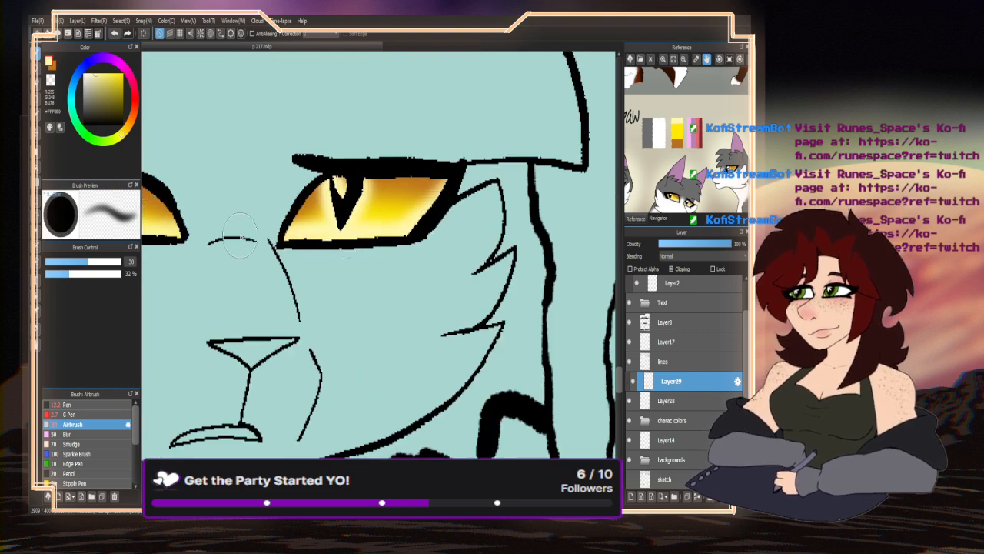
- Switch to the Pen with white and paint a glint inside each pupil of the hiding cat's eyes
{"action": "left_click", "coordinate": [77, 404]}
{"action": "left_click_drag", "start_coordinate": [92, 97], "coordinate": [83, 56]}
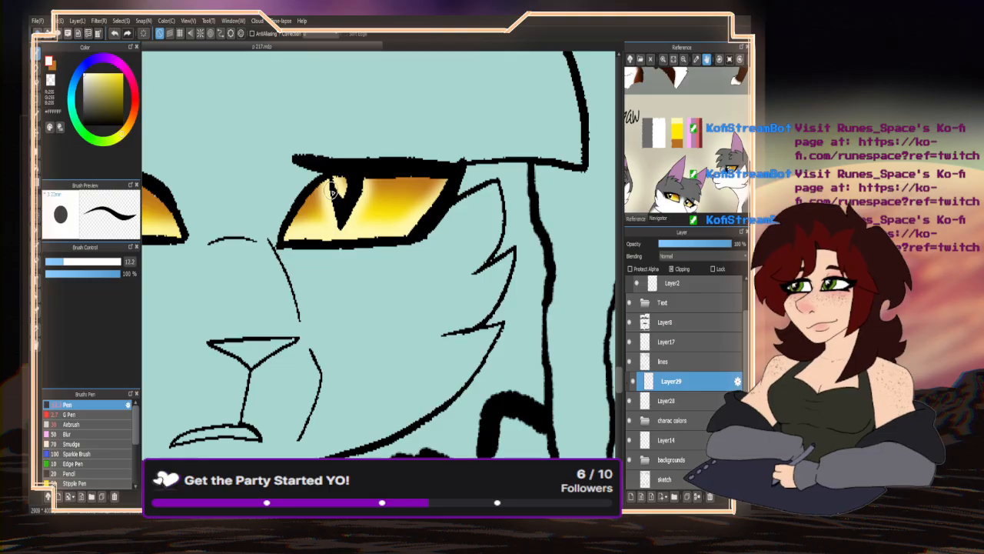
{"action": "scroll", "coordinate": [332, 191], "scroll_direction": "up", "scroll_amount": 1}
{"action": "left_click_drag", "start_coordinate": [340, 170], "coordinate": [335, 170]}
{"action": "scroll", "coordinate": [378, 210], "scroll_direction": "down", "scroll_amount": 3}
{"action": "scroll", "coordinate": [254, 196], "scroll_direction": "up", "scroll_amount": 3}
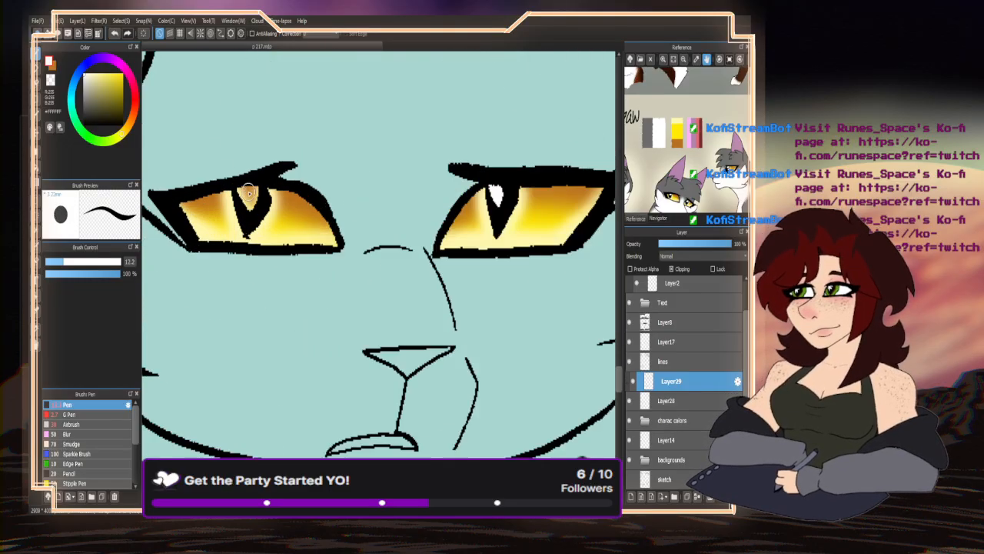
{"action": "left_click_drag", "start_coordinate": [240, 190], "coordinate": [244, 193]}
{"action": "scroll", "coordinate": [266, 321], "scroll_direction": "down", "scroll_amount": 4}
{"action": "scroll", "coordinate": [266, 320], "scroll_direction": "down", "scroll_amount": 3}
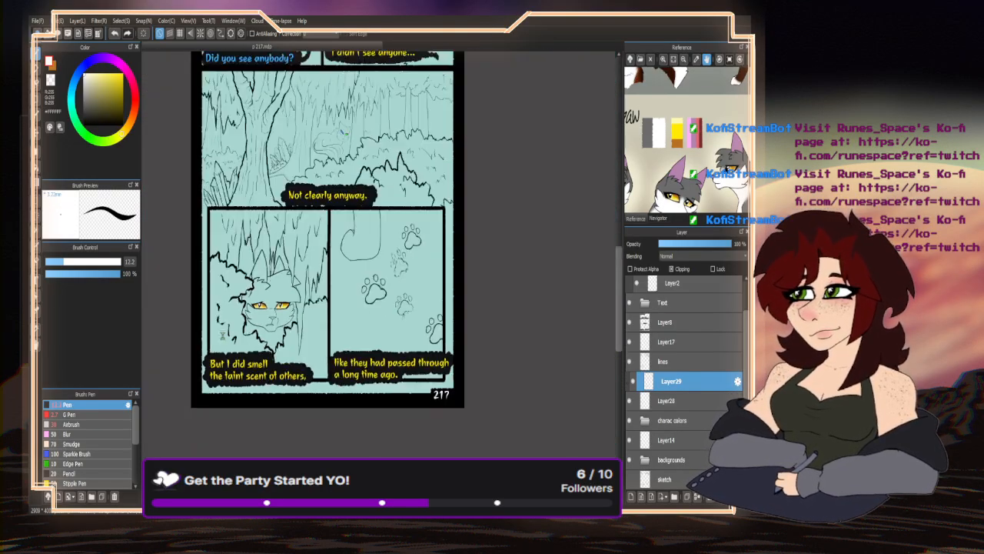
- Paint a white glint inside the pupil of the large close-up eye in the second panel
{"action": "scroll", "coordinate": [343, 151], "scroll_direction": "up", "scroll_amount": 6}
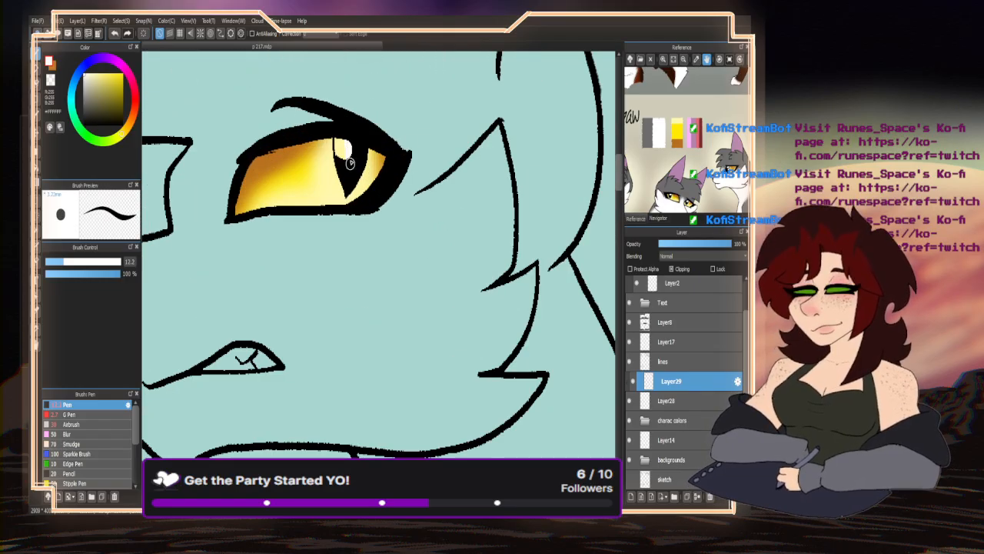
{"action": "scroll", "coordinate": [343, 150], "scroll_direction": "down", "scroll_amount": 4}
{"action": "scroll", "coordinate": [231, 83], "scroll_direction": "up", "scroll_amount": 3}
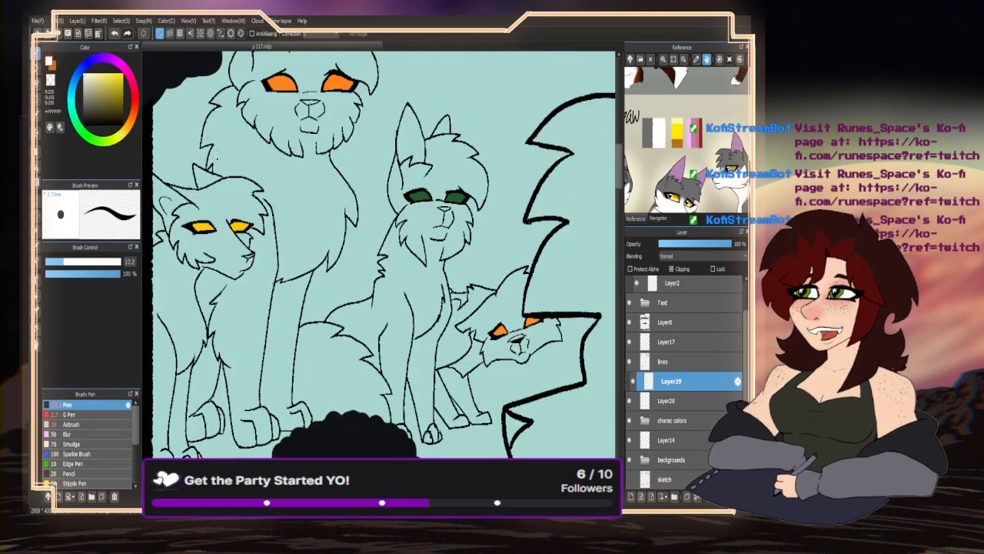
{"action": "scroll", "coordinate": [375, 186], "scroll_direction": "down", "scroll_amount": 3}
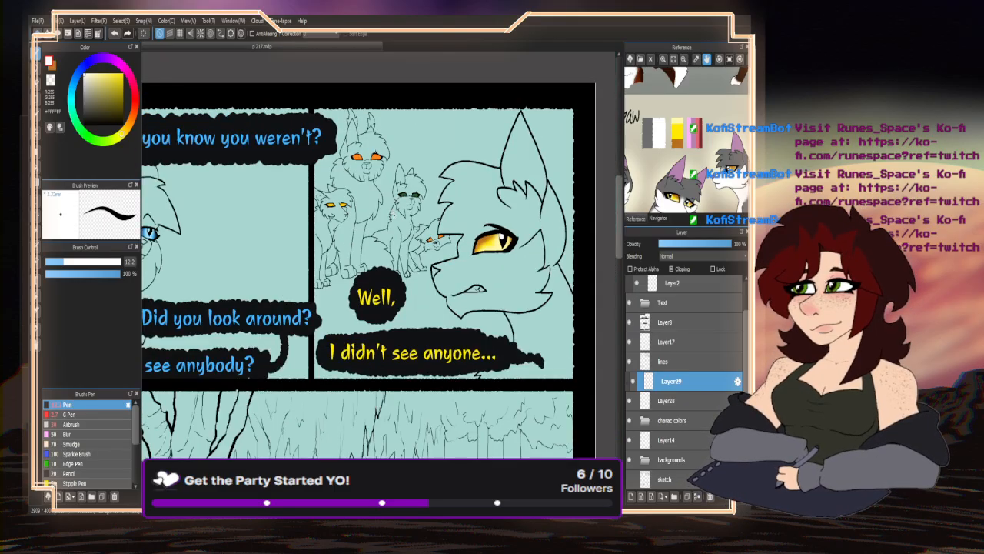
- Paint white glints inside the pupils of both blue eyes of the first panel's cat
{"action": "scroll", "coordinate": [281, 203], "scroll_direction": "up", "scroll_amount": 5}
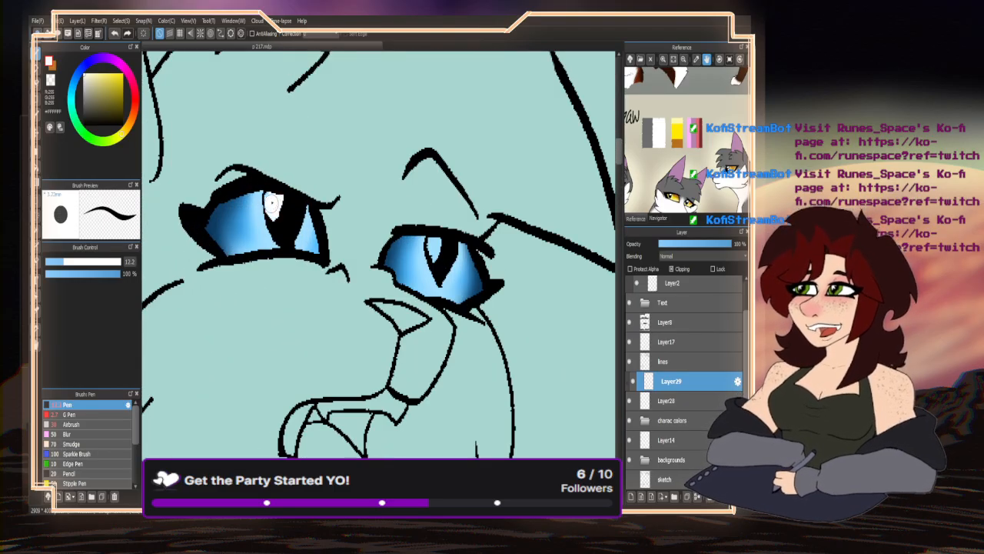
{"action": "scroll", "coordinate": [433, 254], "scroll_direction": "up", "scroll_amount": 2}
{"action": "left_click_drag", "start_coordinate": [420, 230], "coordinate": [426, 244]}
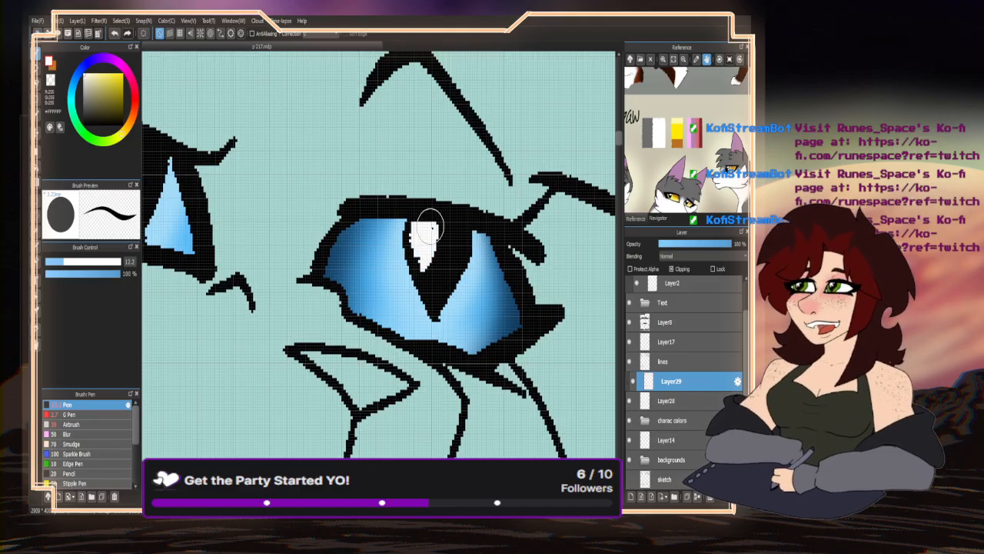
{"action": "scroll", "coordinate": [415, 212], "scroll_direction": "down", "scroll_amount": 3}
{"action": "scroll", "coordinate": [312, 274], "scroll_direction": "down", "scroll_amount": 2}
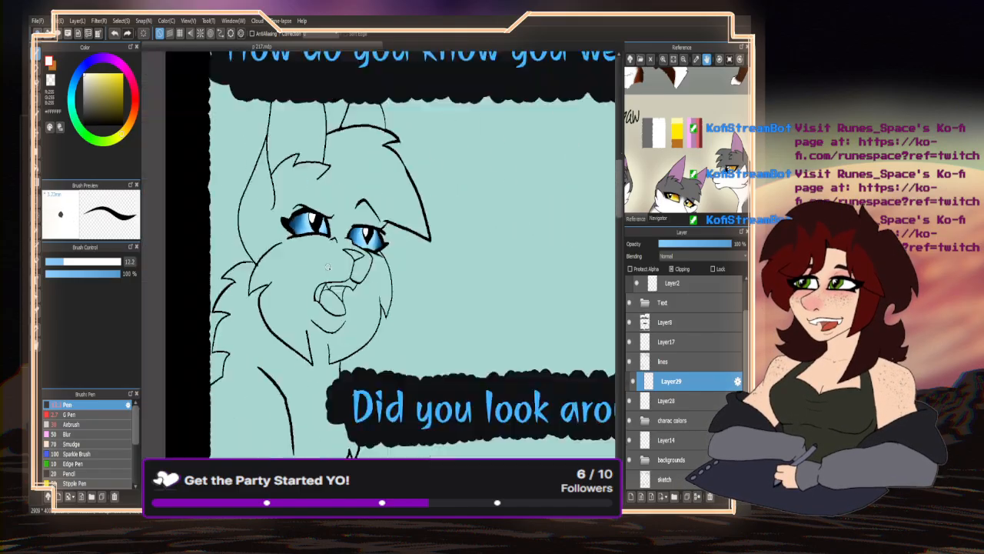
- Merge the clipped eye shading layer, Layer29, down into the eye color layer, Layer28
{"action": "scroll", "coordinate": [319, 253], "scroll_direction": "down", "scroll_amount": 2}
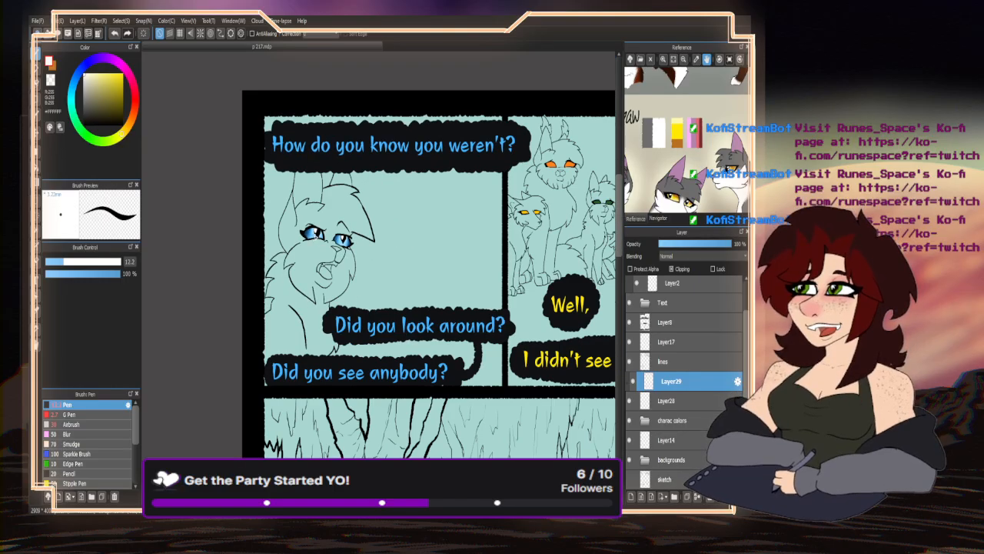
{"action": "scroll", "coordinate": [346, 308], "scroll_direction": "down", "scroll_amount": 4}
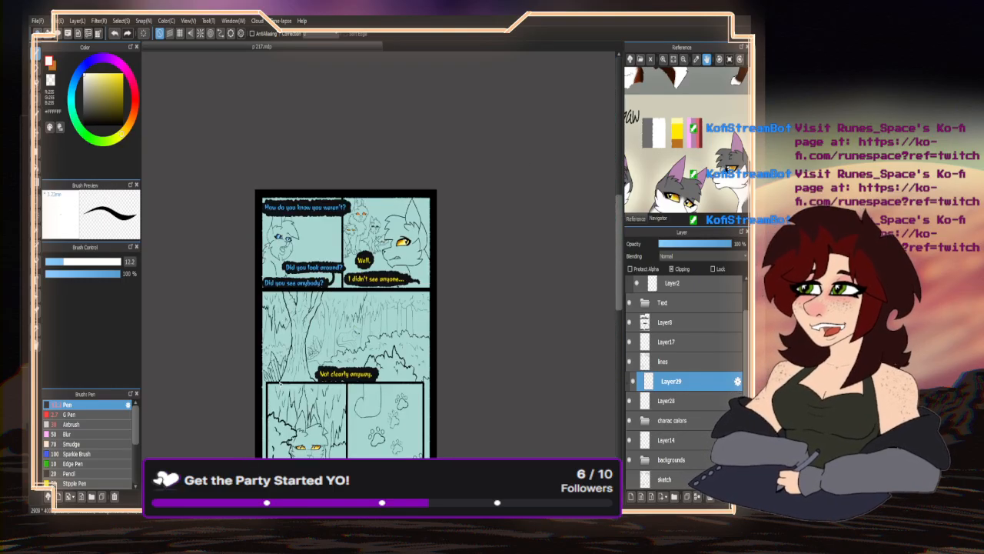
{"action": "scroll", "coordinate": [334, 287], "scroll_direction": "down", "scroll_amount": 2}
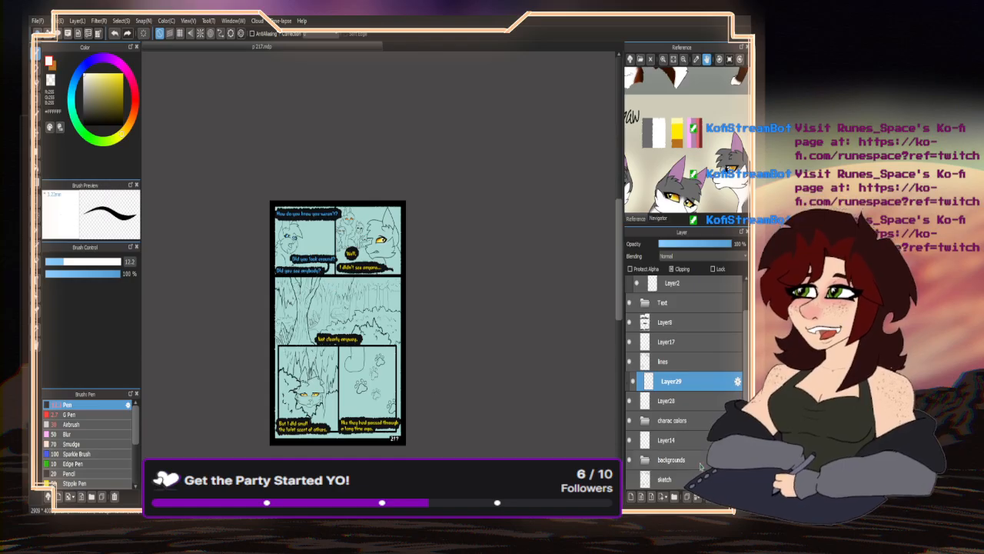
{"action": "key", "text": "ctrl+e"}
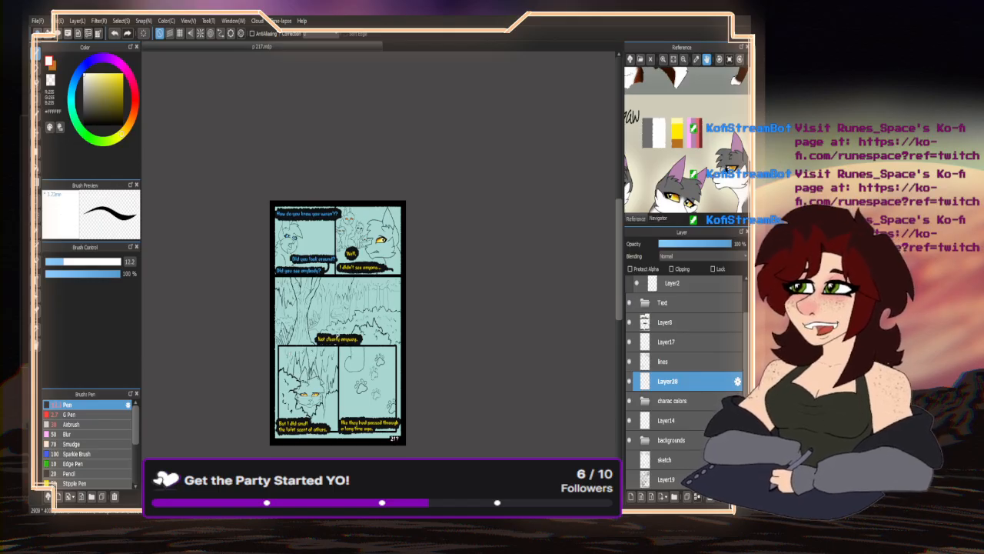
- Examine the finished eyes across all the panels of page 217
{"action": "scroll", "coordinate": [335, 332], "scroll_direction": "down", "scroll_amount": 1}
{"action": "scroll", "coordinate": [335, 332], "scroll_direction": "up", "scroll_amount": 3}
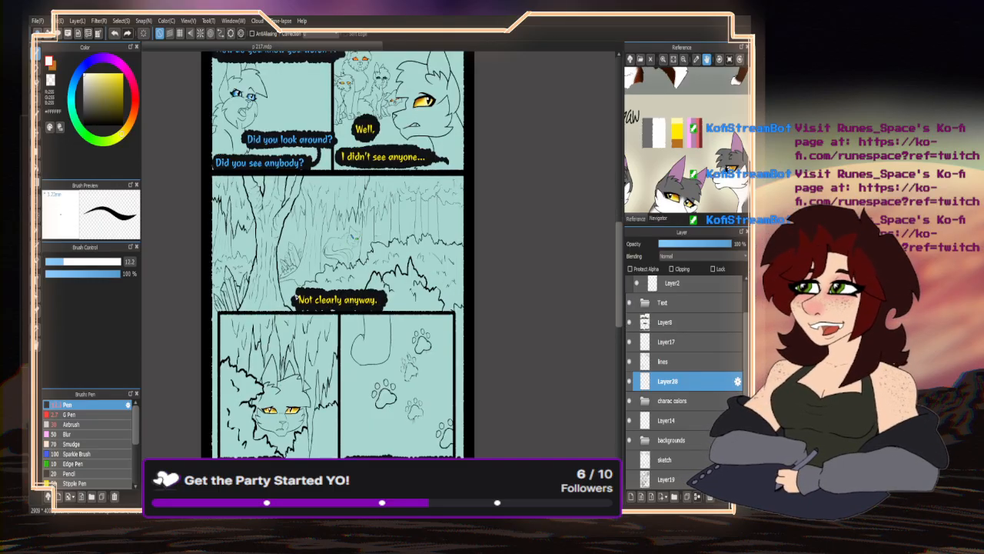
{"action": "key", "text": "space"}
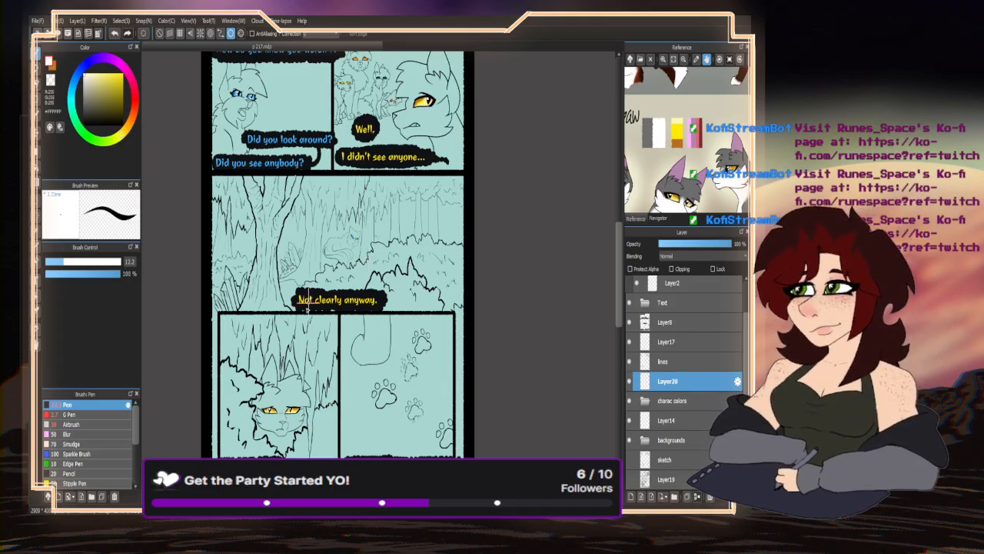
{"action": "scroll", "coordinate": [348, 196], "scroll_direction": "down", "scroll_amount": 2}
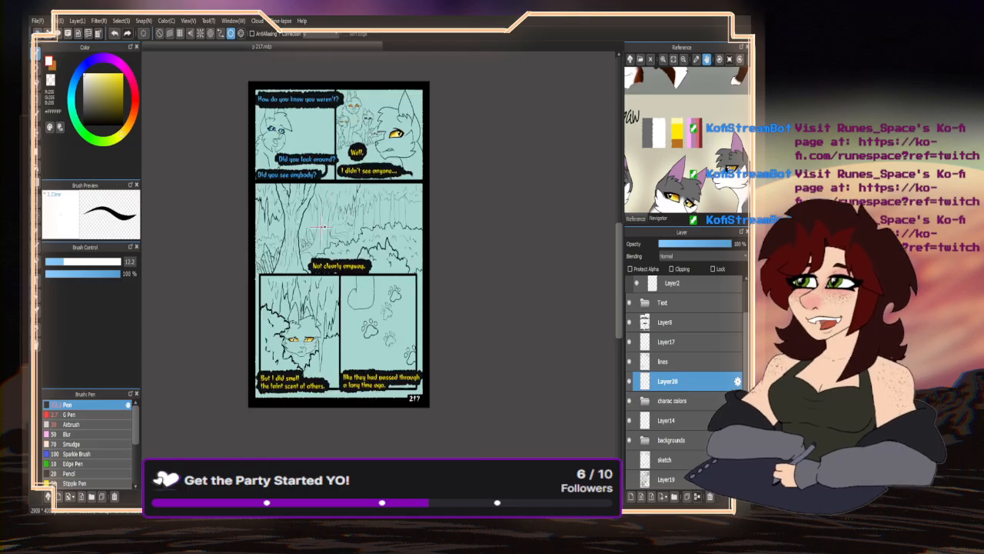
{"action": "left_click", "coordinate": [159, 33]}
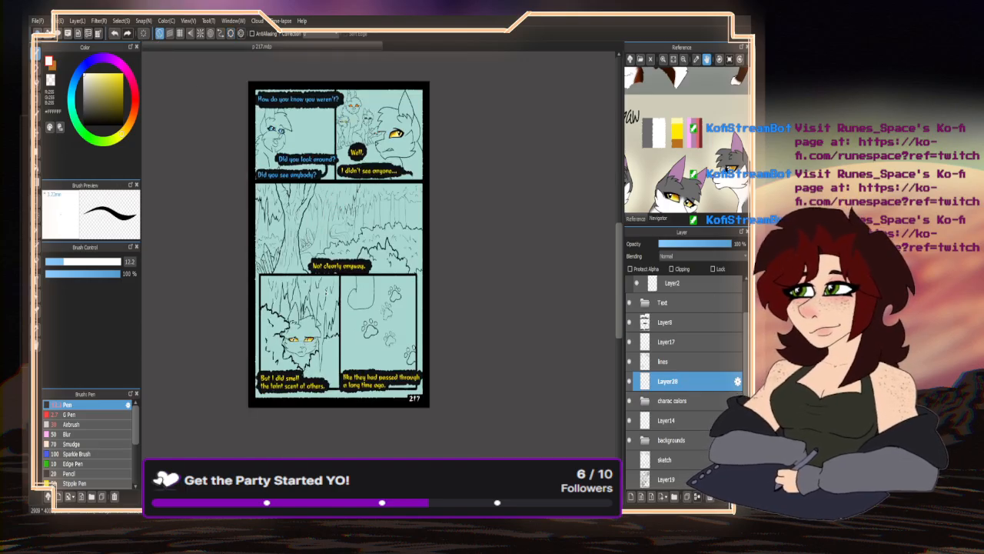
{"action": "scroll", "coordinate": [310, 316], "scroll_direction": "up", "scroll_amount": 1}
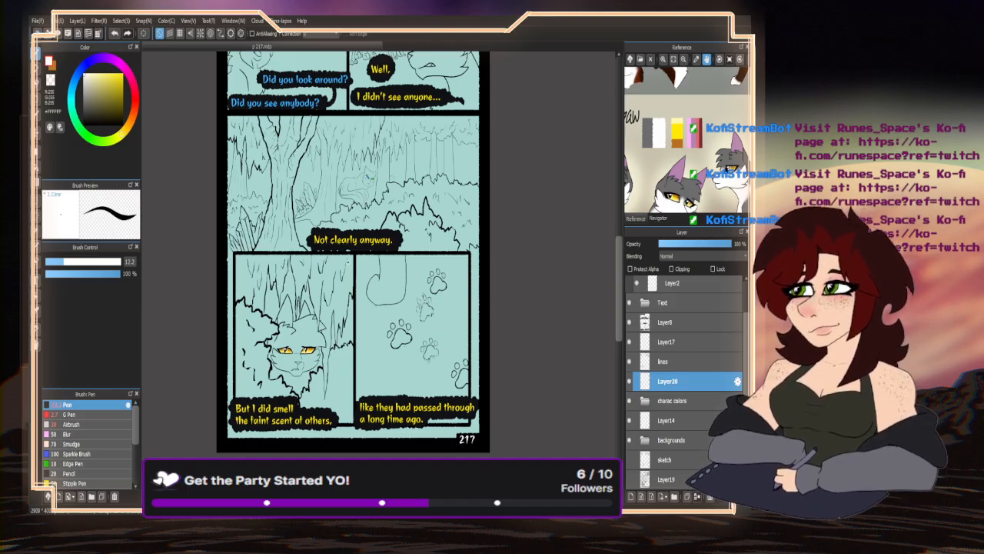
{"action": "scroll", "coordinate": [353, 252], "scroll_direction": "down", "scroll_amount": 2}
{"action": "scroll", "coordinate": [353, 252], "scroll_direction": "up", "scroll_amount": 3}
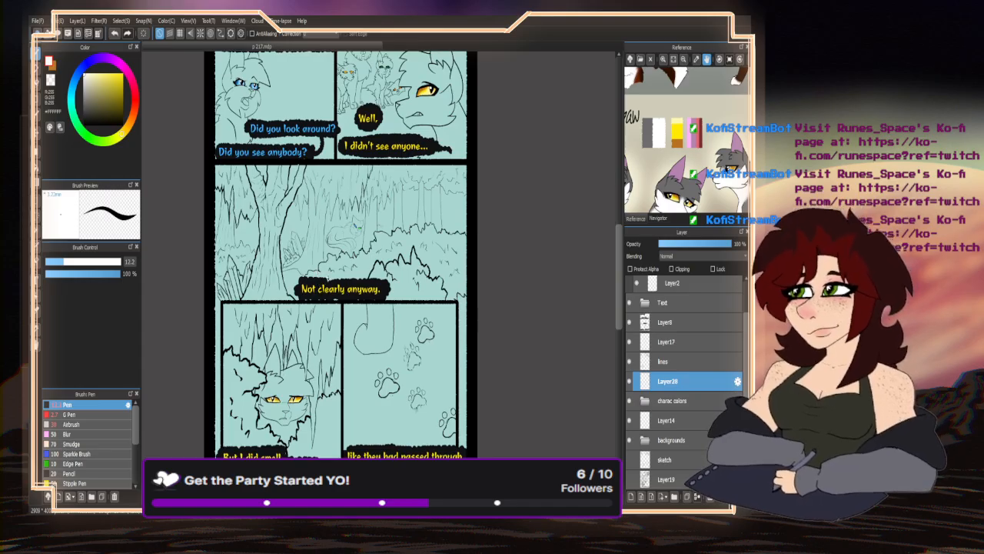
{"action": "scroll", "coordinate": [353, 250], "scroll_direction": "down", "scroll_amount": 3}
{"action": "scroll", "coordinate": [377, 181], "scroll_direction": "up", "scroll_amount": 1}
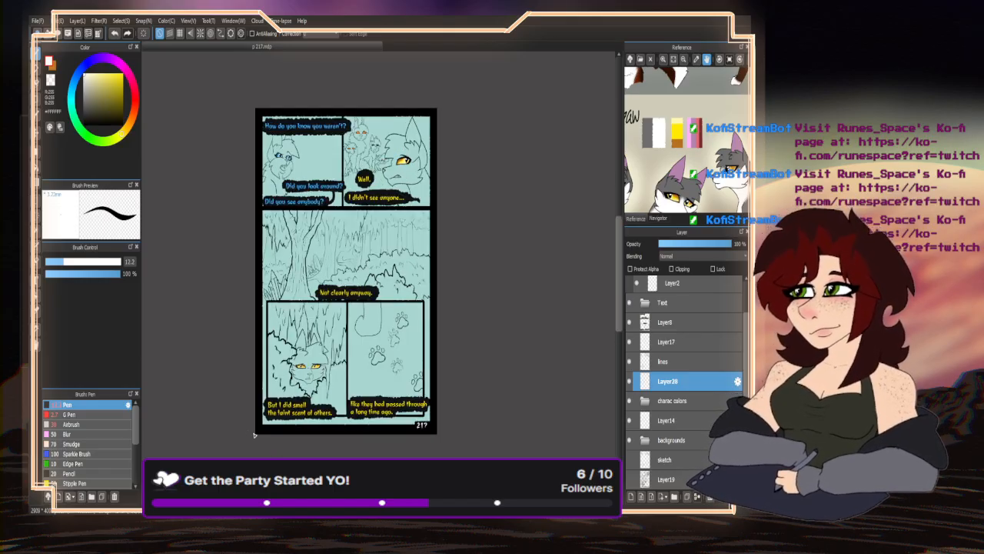
{"action": "scroll", "coordinate": [348, 356], "scroll_direction": "up", "scroll_amount": 1}
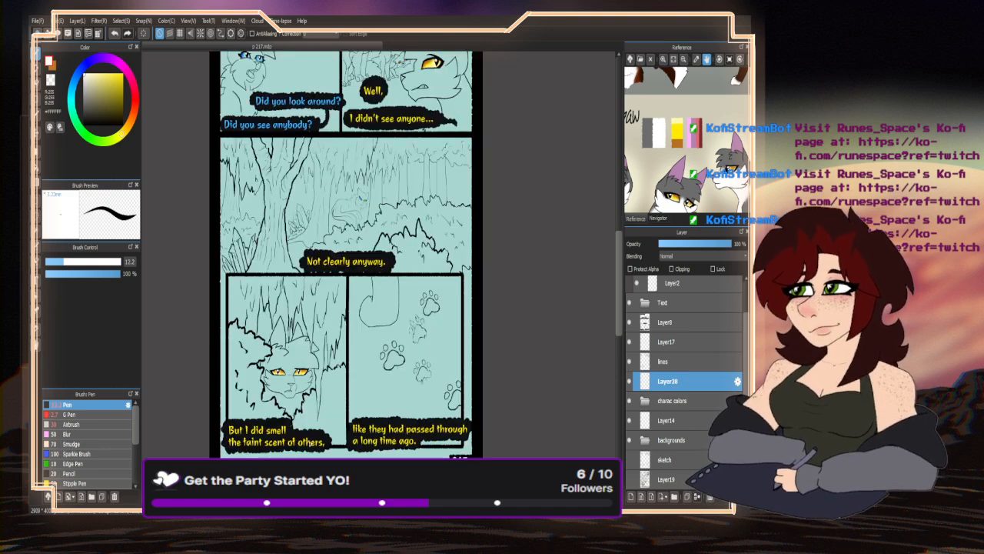
{"action": "scroll", "coordinate": [361, 352], "scroll_direction": "down", "scroll_amount": 1}
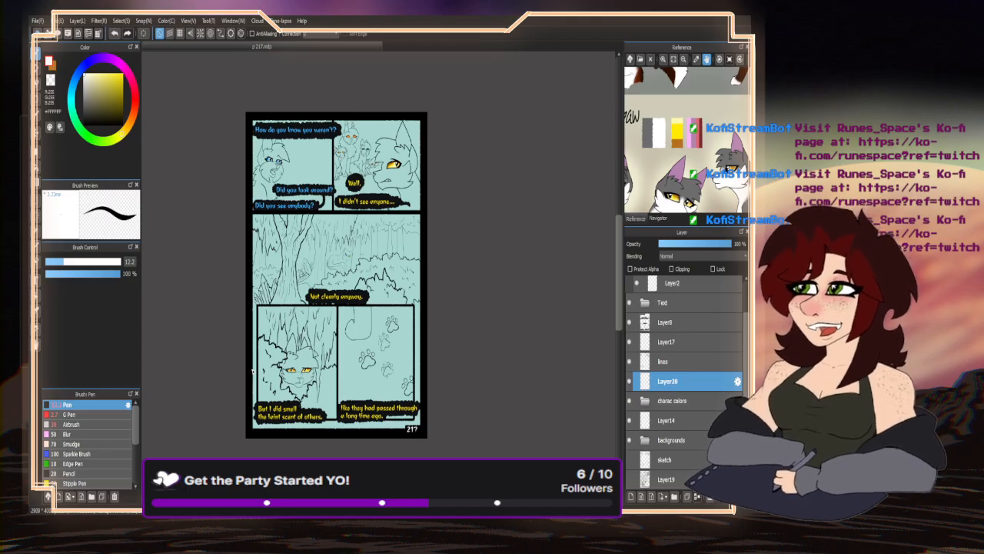
- Close the page 217 file and open the page 216 comic file
{"action": "left_click", "coordinate": [275, 48]}
{"action": "left_click", "coordinate": [278, 53]}
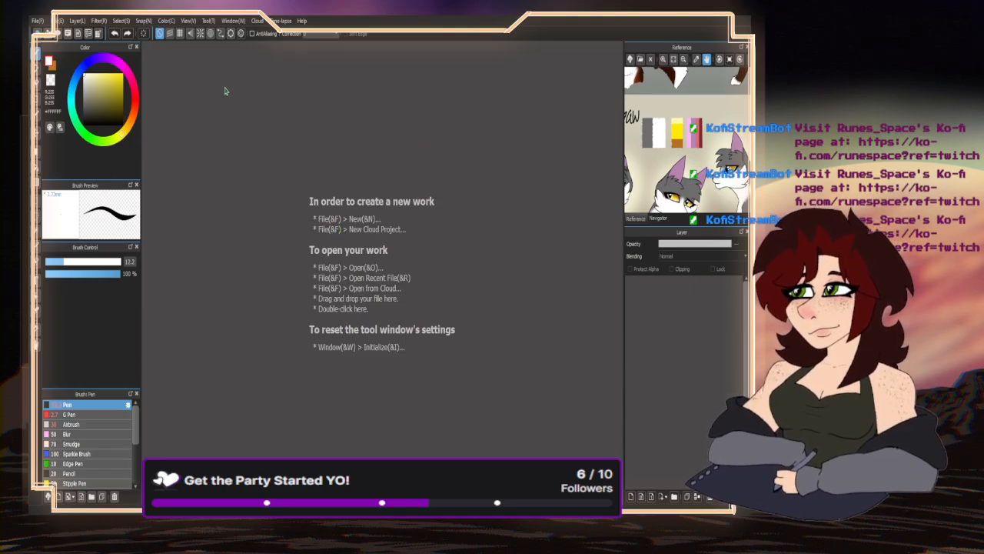
{"action": "double_click", "coordinate": [349, 347]}
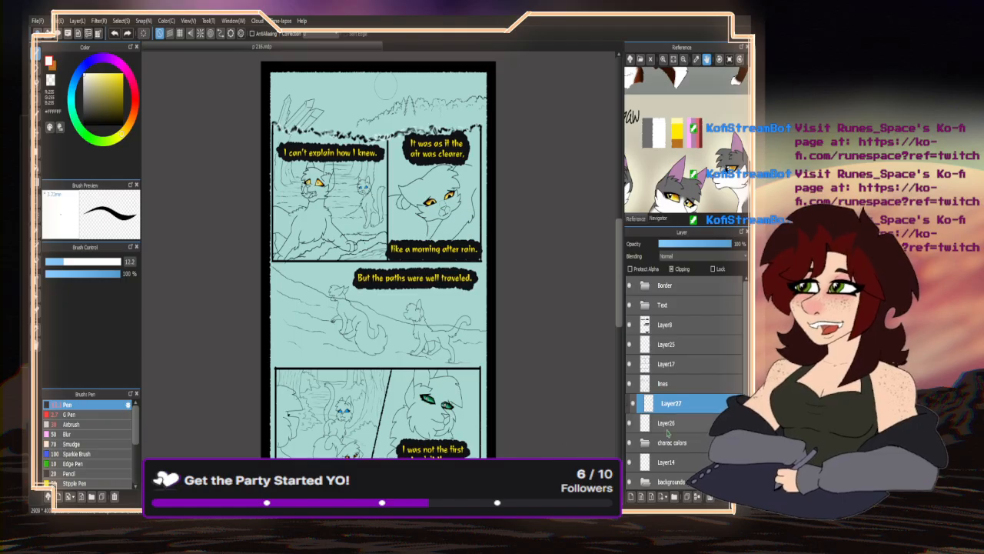
- Select the layer in the charac colors folder, sample dark gray from the reference palette and hide the backgrounds folder
{"action": "scroll", "coordinate": [668, 433], "scroll_direction": "down", "scroll_amount": 4}
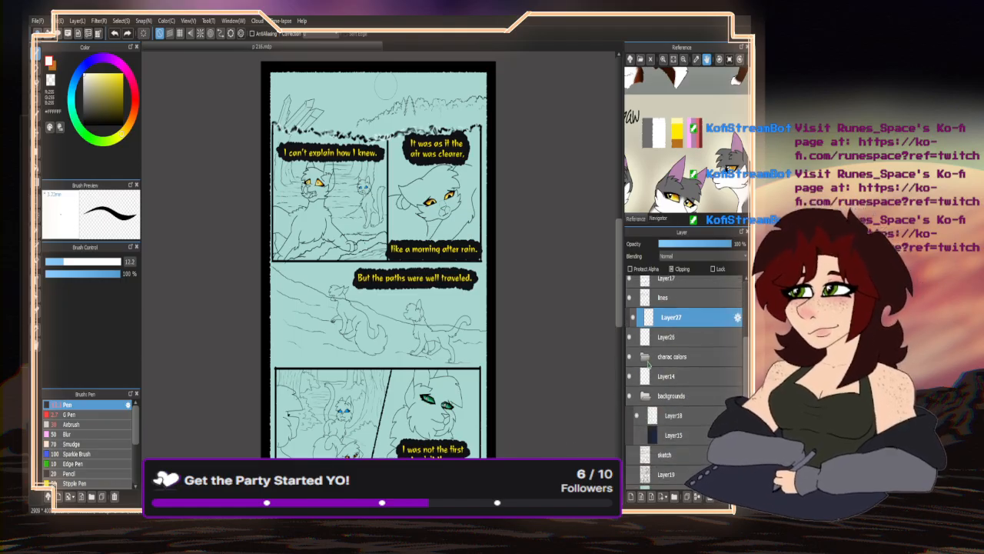
{"action": "left_click", "coordinate": [648, 358]}
{"action": "left_click", "coordinate": [675, 376]}
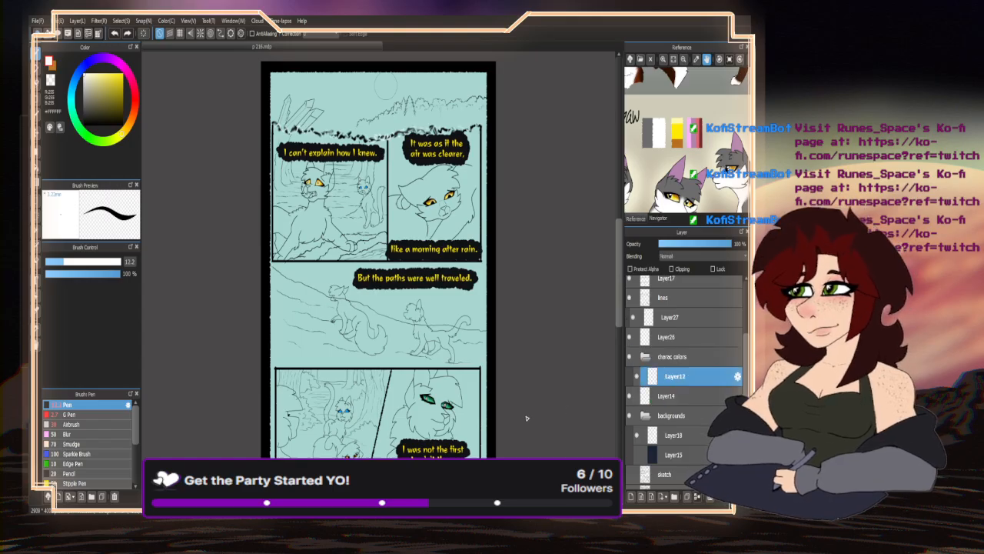
{"action": "left_click_drag", "start_coordinate": [656, 161], "coordinate": [673, 158]}
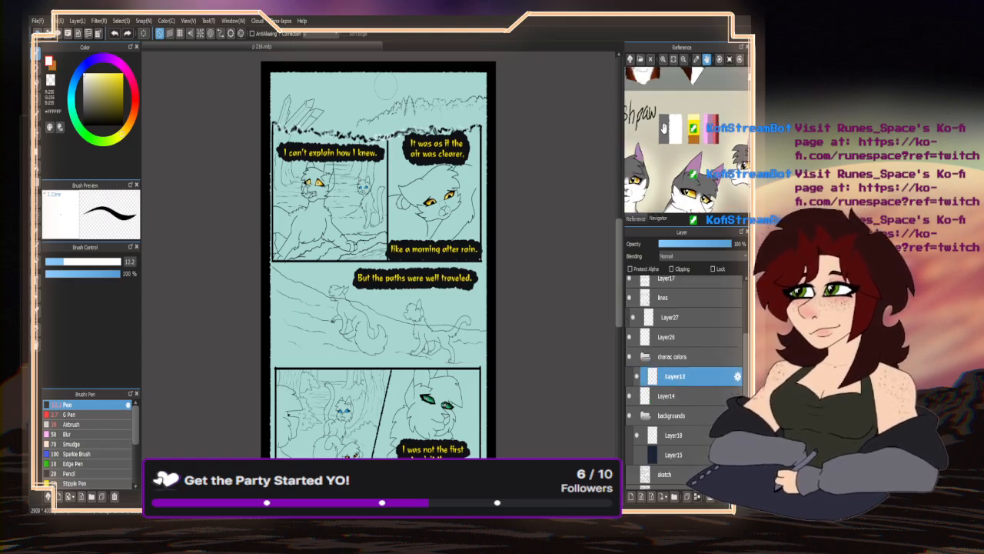
{"action": "left_click", "coordinate": [664, 128]}
{"action": "left_click", "coordinate": [630, 415]}
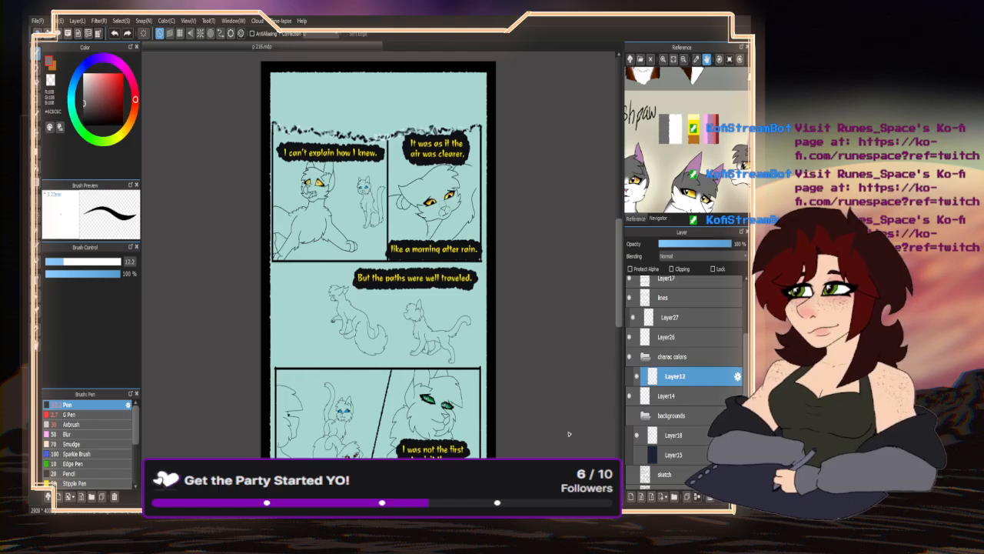
- Enlarge the Pen and block in dark gray over the large yellow-eyed cat in the first panel, filling to the panel border
{"action": "left_click_drag", "start_coordinate": [85, 265], "coordinate": [122, 262]}
{"action": "scroll", "coordinate": [307, 212], "scroll_direction": "up", "scroll_amount": 2}
{"action": "mouse_move", "coordinate": [323, 212]}
{"action": "left_mouse_down"}
{"action": "mouse_move", "coordinate": [331, 179]}
{"action": "mouse_move", "coordinate": [333, 154]}
{"action": "mouse_move", "coordinate": [320, 156]}
{"action": "mouse_move", "coordinate": [301, 217]}
{"action": "mouse_move", "coordinate": [282, 229]}
{"action": "mouse_move", "coordinate": [345, 235]}
{"action": "mouse_move", "coordinate": [352, 259]}
{"action": "mouse_move", "coordinate": [336, 255]}
{"action": "mouse_move", "coordinate": [367, 255]}
{"action": "mouse_move", "coordinate": [342, 254]}
{"action": "left_mouse_up"}
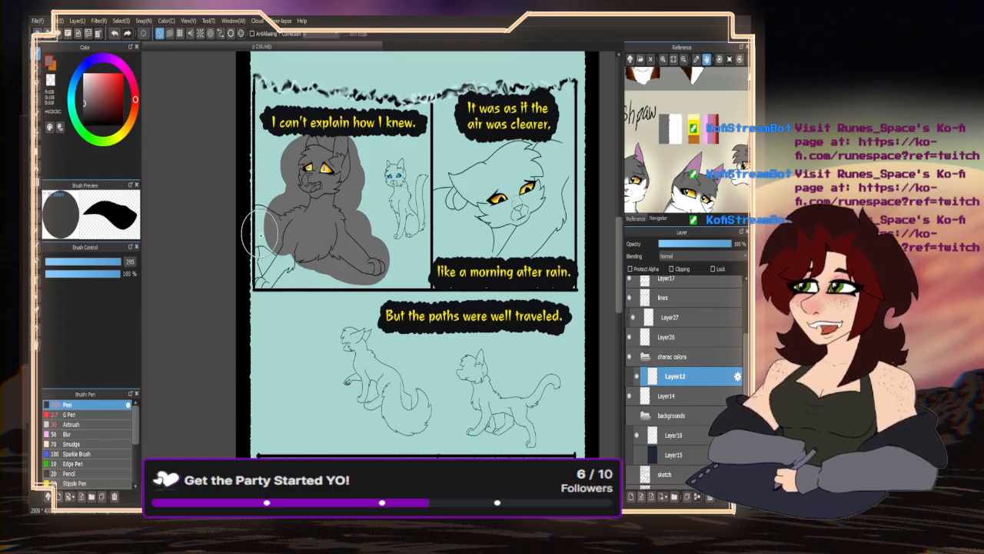
{"action": "scroll", "coordinate": [259, 235], "scroll_direction": "up", "scroll_amount": 2}
{"action": "left_click_drag", "start_coordinate": [119, 264], "coordinate": [109, 263]}
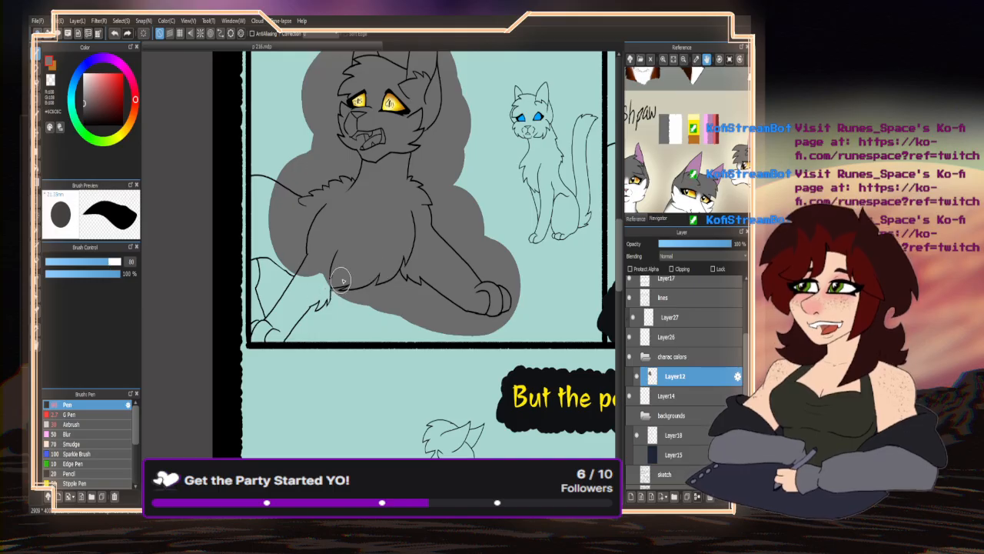
{"action": "mouse_move", "coordinate": [342, 279]}
{"action": "left_mouse_down"}
{"action": "mouse_move", "coordinate": [304, 305]}
{"action": "mouse_move", "coordinate": [310, 277]}
{"action": "mouse_move", "coordinate": [283, 286]}
{"action": "mouse_move", "coordinate": [272, 306]}
{"action": "mouse_move", "coordinate": [264, 293]}
{"action": "mouse_move", "coordinate": [259, 169]}
{"action": "mouse_move", "coordinate": [270, 179]}
{"action": "mouse_move", "coordinate": [275, 336]}
{"action": "mouse_move", "coordinate": [315, 311]}
{"action": "mouse_move", "coordinate": [287, 346]}
{"action": "mouse_move", "coordinate": [254, 343]}
{"action": "mouse_move", "coordinate": [299, 295]}
{"action": "mouse_move", "coordinate": [228, 312]}
{"action": "mouse_move", "coordinate": [226, 342]}
{"action": "left_mouse_up"}
{"action": "scroll", "coordinate": [277, 335], "scroll_direction": "up", "scroll_amount": 2}
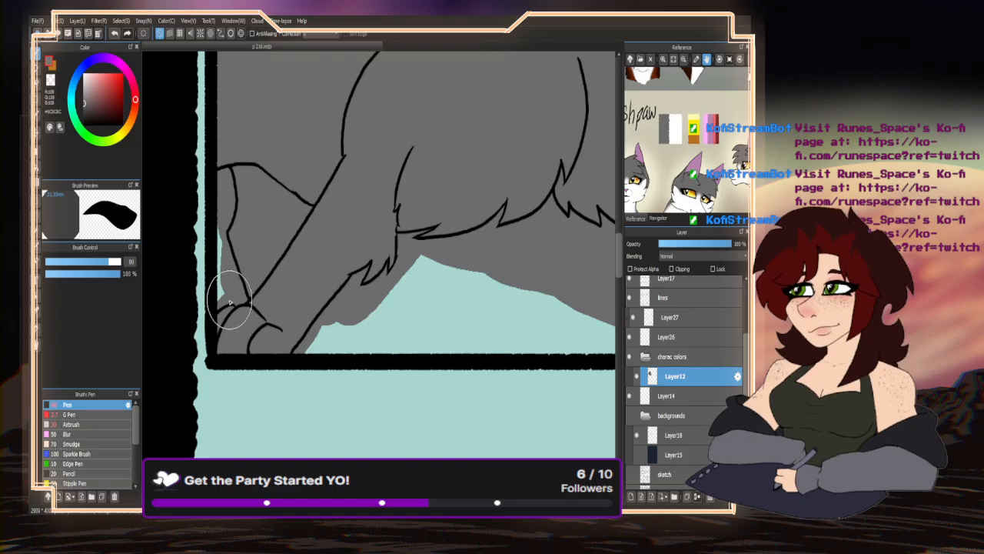
- Block in dark gray over the close-up cat's body and head in the second panel, using Pen strokes and a Bucket fill
{"action": "scroll", "coordinate": [226, 338], "scroll_direction": "down", "scroll_amount": 2}
{"action": "scroll", "coordinate": [261, 319], "scroll_direction": "down", "scroll_amount": 2}
{"action": "scroll", "coordinate": [486, 223], "scroll_direction": "up", "scroll_amount": 2}
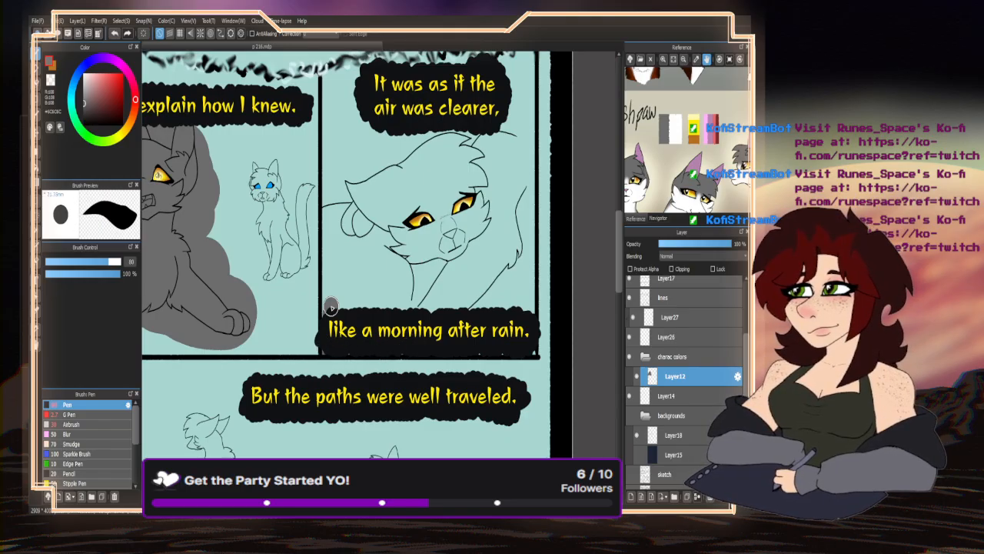
{"action": "mouse_move", "coordinate": [327, 309]}
{"action": "left_mouse_down"}
{"action": "mouse_move", "coordinate": [405, 308]}
{"action": "mouse_move", "coordinate": [423, 296]}
{"action": "mouse_move", "coordinate": [410, 313]}
{"action": "mouse_move", "coordinate": [447, 257]}
{"action": "mouse_move", "coordinate": [423, 284]}
{"action": "left_mouse_up"}
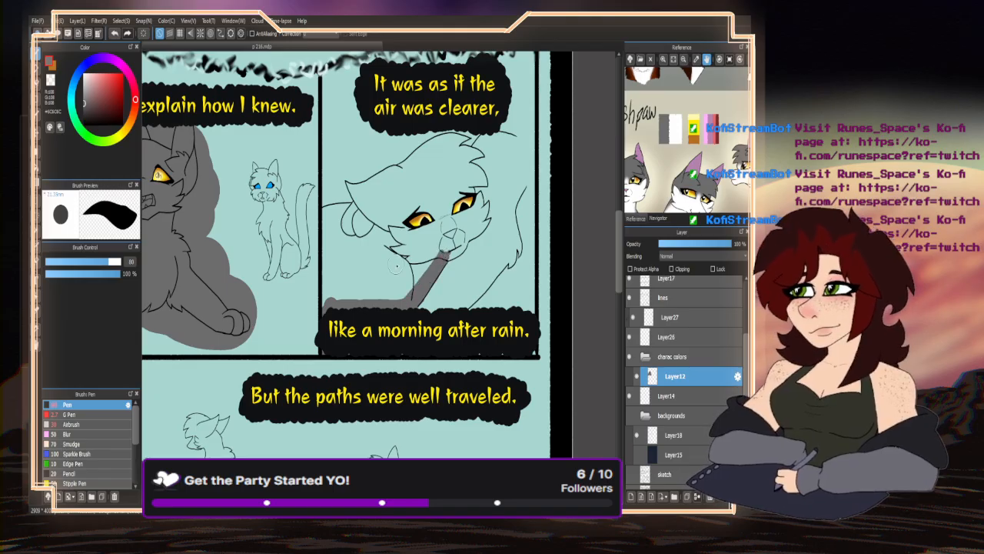
{"action": "left_click", "coordinate": [38, 169]}
{"action": "left_click", "coordinate": [360, 258]}
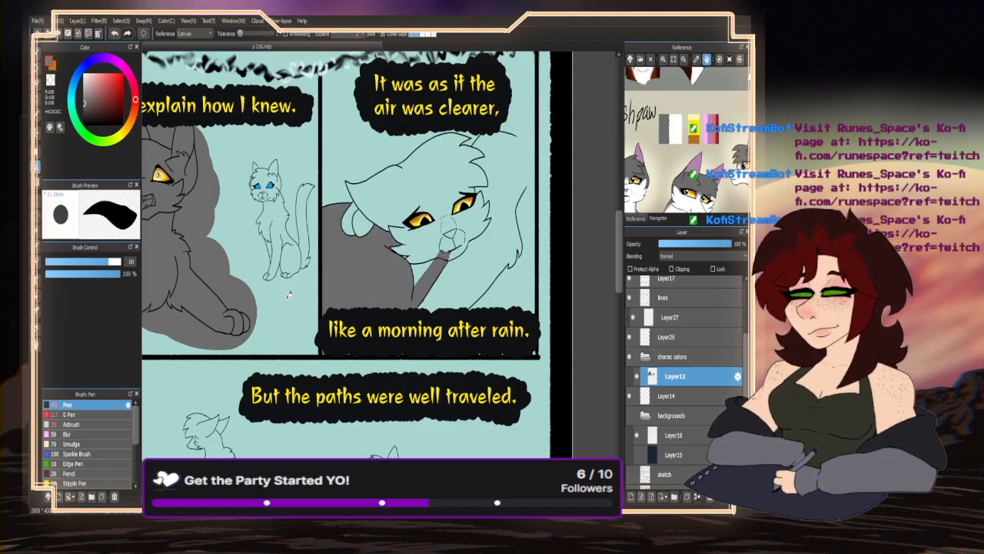
{"action": "left_click", "coordinate": [37, 55]}
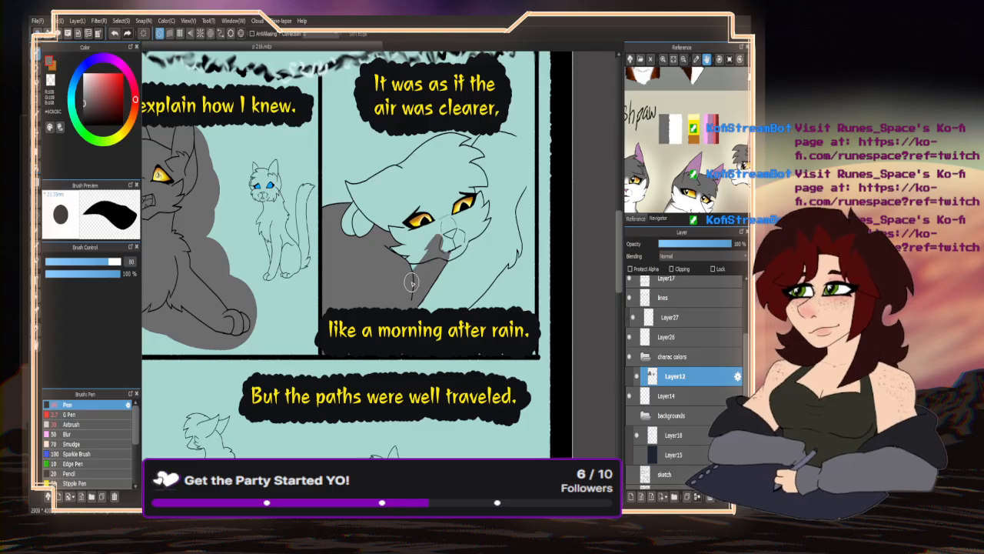
{"action": "mouse_move", "coordinate": [419, 231]}
{"action": "left_mouse_down"}
{"action": "mouse_move", "coordinate": [397, 260]}
{"action": "mouse_move", "coordinate": [404, 213]}
{"action": "mouse_move", "coordinate": [399, 229]}
{"action": "mouse_move", "coordinate": [427, 212]}
{"action": "left_mouse_up"}
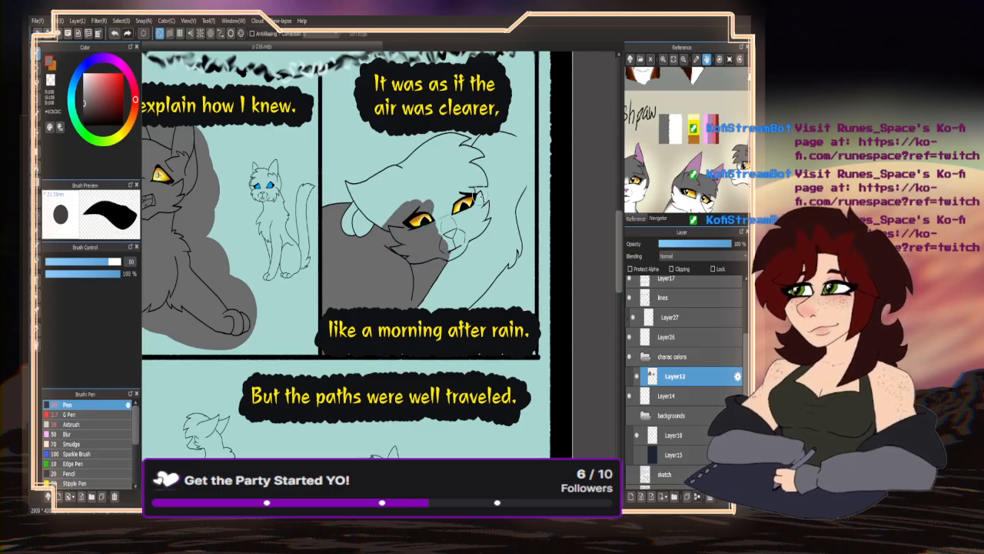
{"action": "mouse_move", "coordinate": [440, 248]}
{"action": "left_mouse_down"}
{"action": "mouse_move", "coordinate": [465, 249]}
{"action": "mouse_move", "coordinate": [485, 223]}
{"action": "mouse_move", "coordinate": [477, 198]}
{"action": "mouse_move", "coordinate": [484, 211]}
{"action": "mouse_move", "coordinate": [474, 227]}
{"action": "mouse_move", "coordinate": [440, 232]}
{"action": "mouse_move", "coordinate": [484, 204]}
{"action": "mouse_move", "coordinate": [450, 198]}
{"action": "mouse_move", "coordinate": [481, 189]}
{"action": "mouse_move", "coordinate": [465, 187]}
{"action": "mouse_move", "coordinate": [482, 164]}
{"action": "mouse_move", "coordinate": [467, 169]}
{"action": "mouse_move", "coordinate": [473, 159]}
{"action": "mouse_move", "coordinate": [463, 158]}
{"action": "mouse_move", "coordinate": [458, 138]}
{"action": "mouse_move", "coordinate": [351, 181]}
{"action": "mouse_move", "coordinate": [373, 214]}
{"action": "mouse_move", "coordinate": [401, 230]}
{"action": "mouse_move", "coordinate": [367, 188]}
{"action": "mouse_move", "coordinate": [406, 210]}
{"action": "mouse_move", "coordinate": [482, 195]}
{"action": "mouse_move", "coordinate": [415, 205]}
{"action": "mouse_move", "coordinate": [443, 157]}
{"action": "mouse_move", "coordinate": [415, 161]}
{"action": "left_mouse_up"}
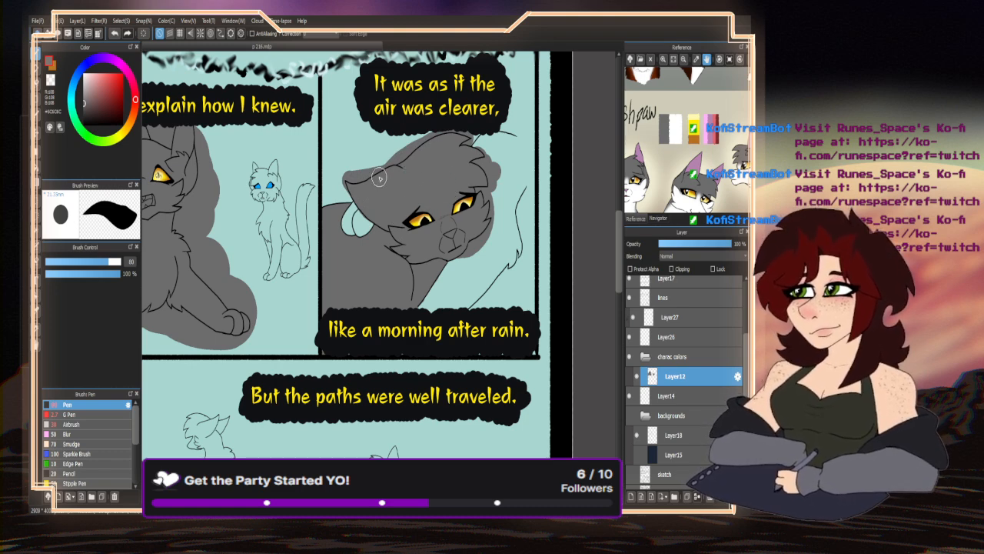
- Clear the gray spill outside the line art of both cats in the top panels with transparent Bucket fills
{"action": "left_click", "coordinate": [37, 167]}
{"action": "left_click", "coordinate": [50, 80]}
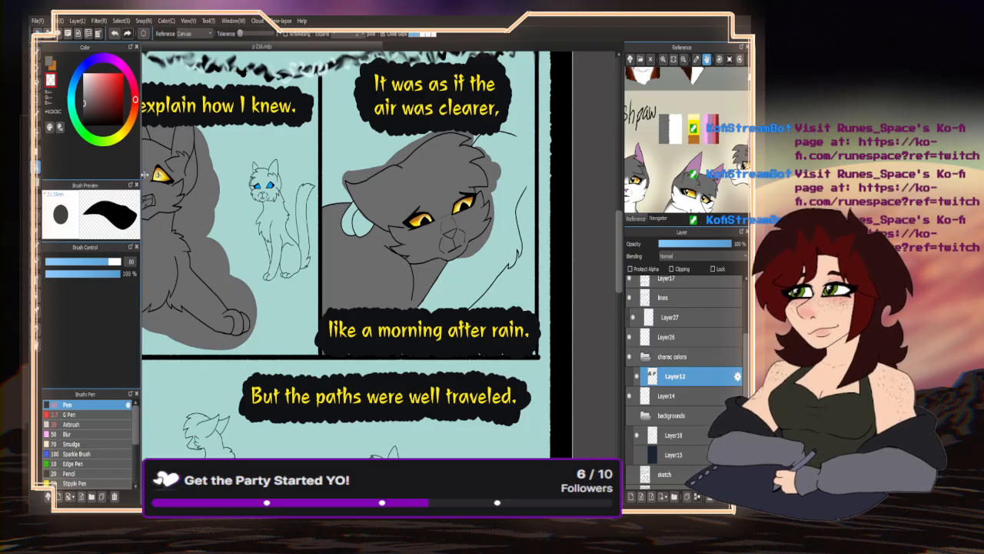
{"action": "left_click", "coordinate": [172, 228]}
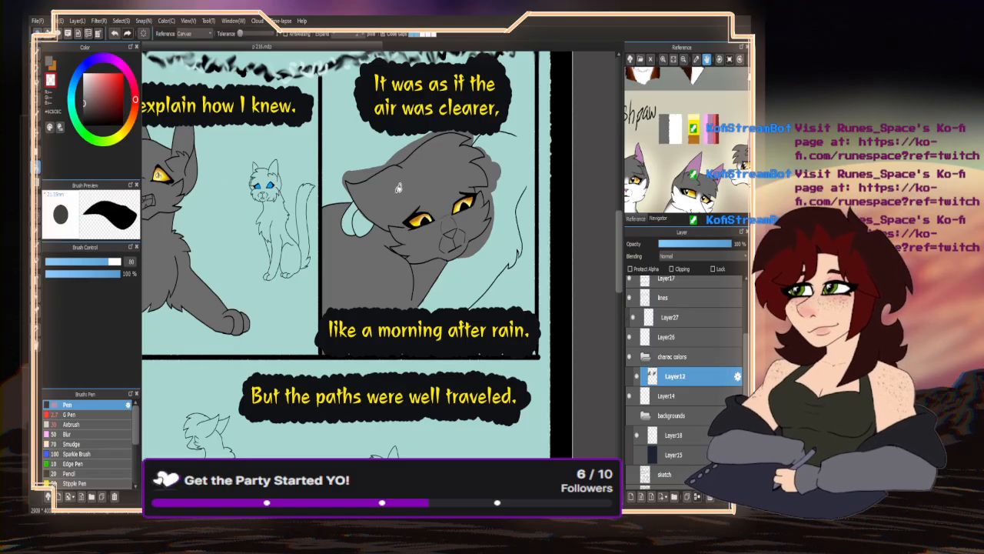
{"action": "left_click", "coordinate": [349, 176]}
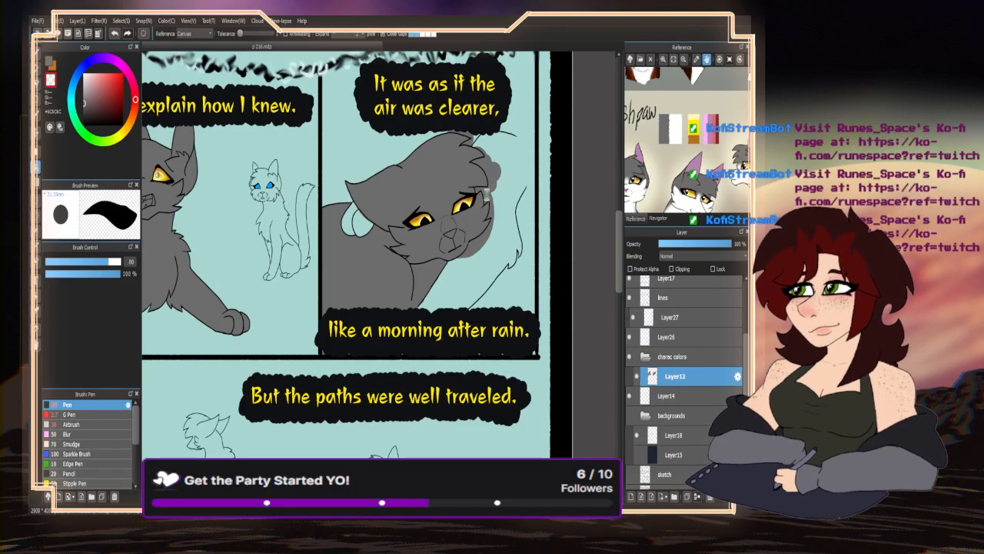
{"action": "left_click", "coordinate": [487, 194]}
{"action": "scroll", "coordinate": [486, 126], "scroll_direction": "up", "scroll_amount": 3}
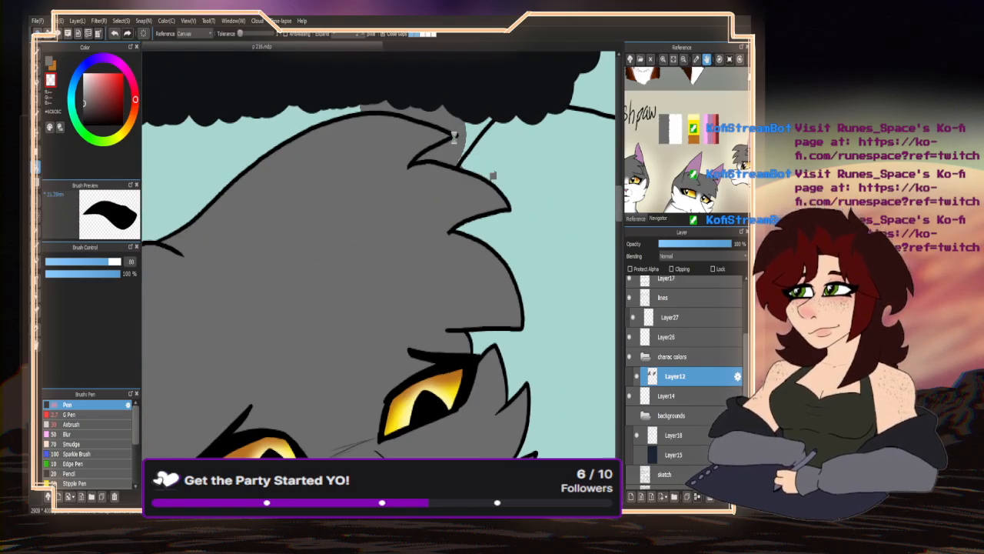
- Erase the stray gray above the second-panel cat's head and inside the rounded shapes beside its cheek
{"action": "left_click", "coordinate": [37, 66]}
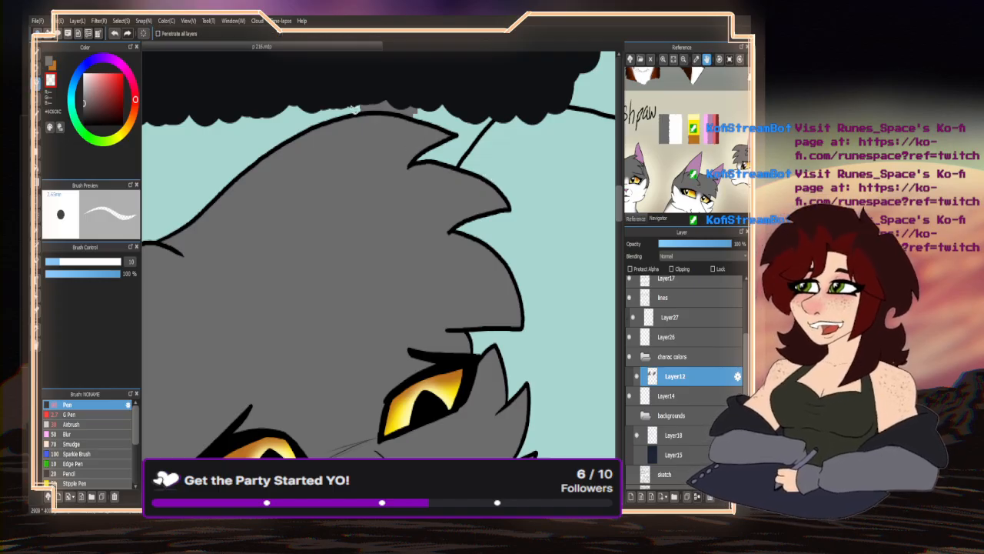
{"action": "scroll", "coordinate": [415, 139], "scroll_direction": "down", "scroll_amount": 3}
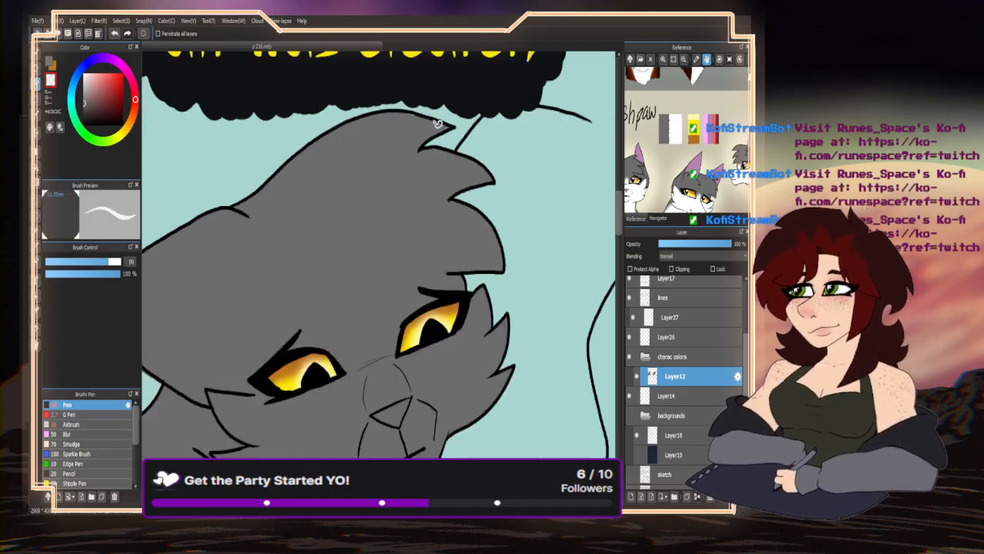
{"action": "scroll", "coordinate": [426, 145], "scroll_direction": "up", "scroll_amount": 5}
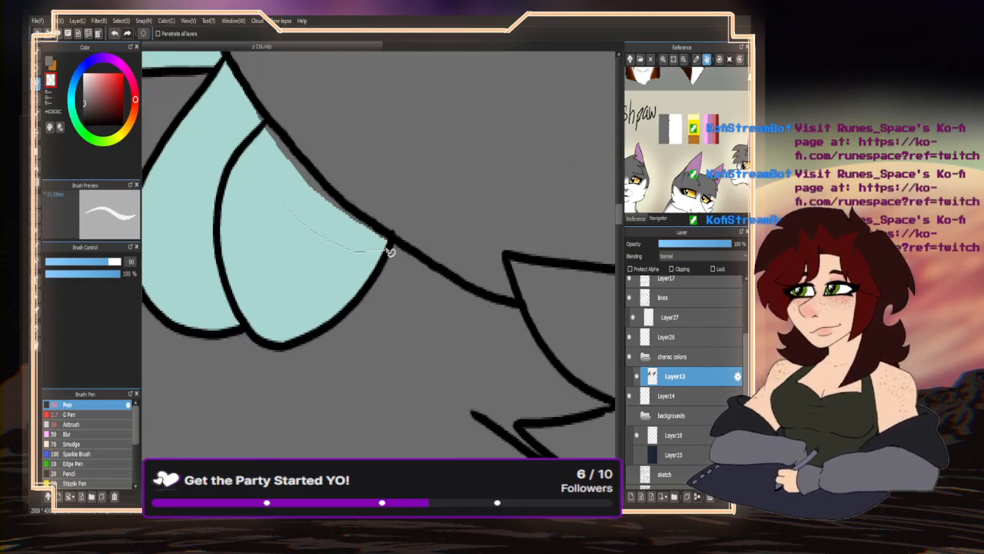
{"action": "scroll", "coordinate": [246, 93], "scroll_direction": "down", "scroll_amount": 5}
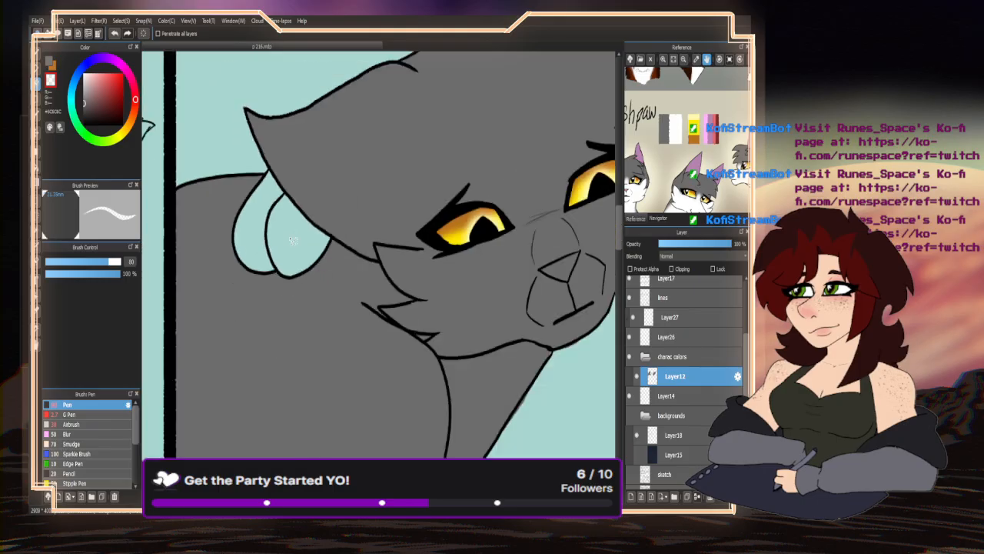
{"action": "scroll", "coordinate": [237, 268], "scroll_direction": "up", "scroll_amount": 5}
{"action": "scroll", "coordinate": [192, 246], "scroll_direction": "down", "scroll_amount": 4}
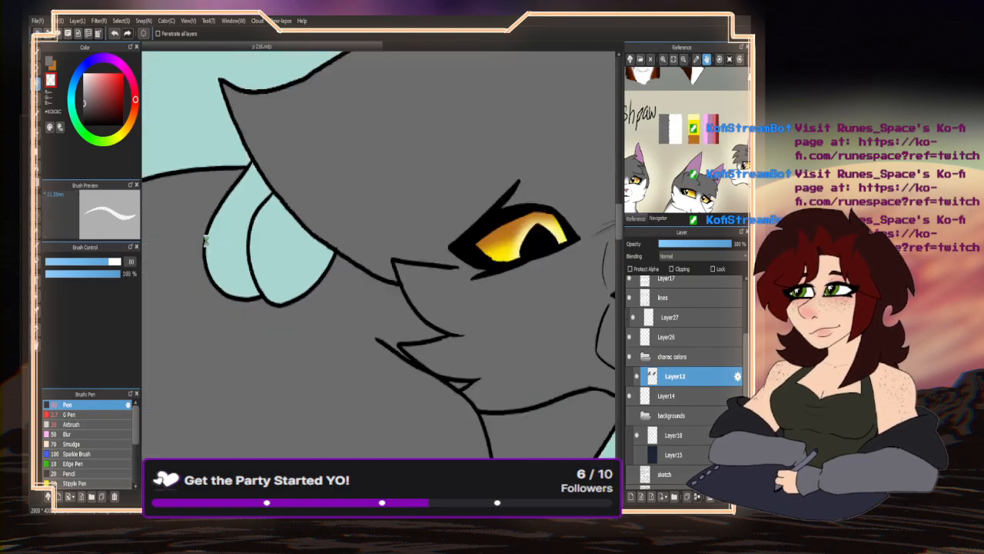
- Erase the gray remnants between the cheek fur tufts of the second-panel cat
{"action": "scroll", "coordinate": [361, 246], "scroll_direction": "up", "scroll_amount": 5}
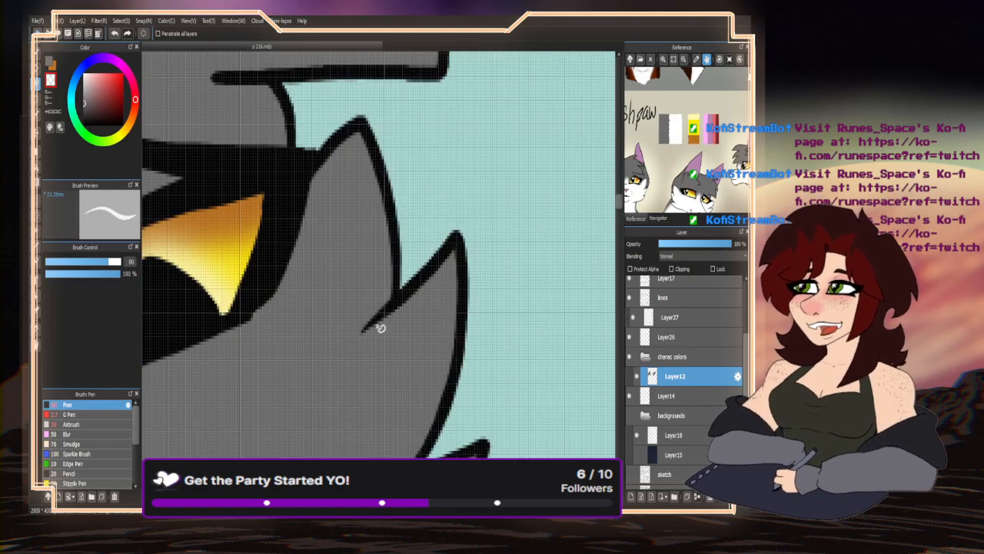
{"action": "scroll", "coordinate": [398, 281], "scroll_direction": "down", "scroll_amount": 3}
{"action": "scroll", "coordinate": [385, 358], "scroll_direction": "up", "scroll_amount": 2}
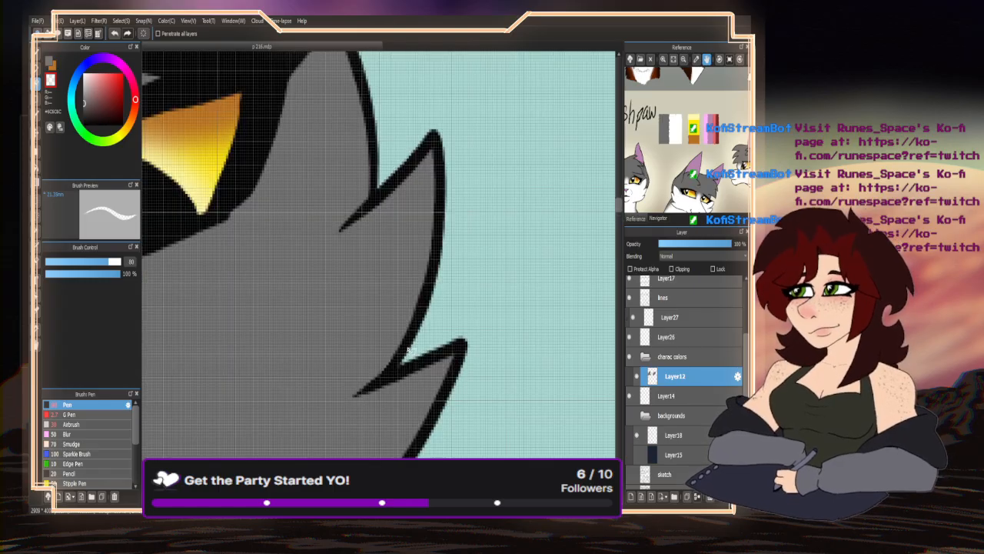
{"action": "scroll", "coordinate": [392, 361], "scroll_direction": "down", "scroll_amount": 2}
{"action": "scroll", "coordinate": [353, 383], "scroll_direction": "down", "scroll_amount": 4}
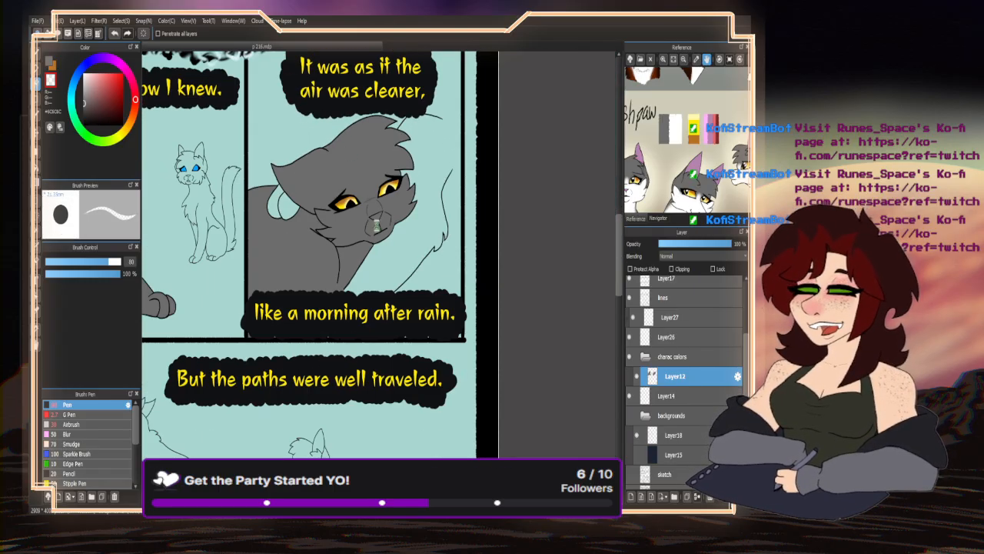
{"action": "scroll", "coordinate": [361, 282], "scroll_direction": "down", "scroll_amount": 2}
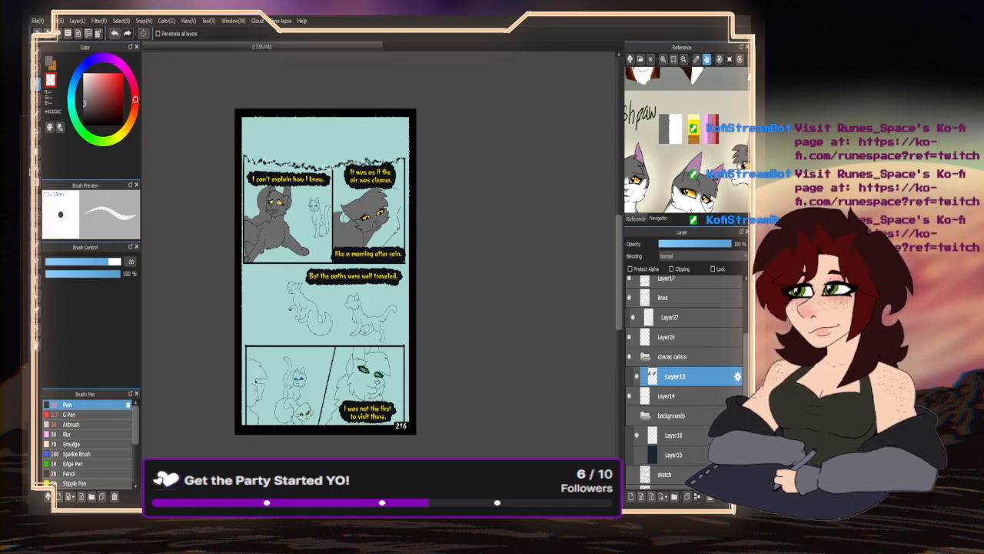
- Inspect the first panel's gray cat for leftover color outside the line art
{"action": "left_click", "coordinate": [37, 166]}
{"action": "scroll", "coordinate": [322, 203], "scroll_direction": "up", "scroll_amount": 5}
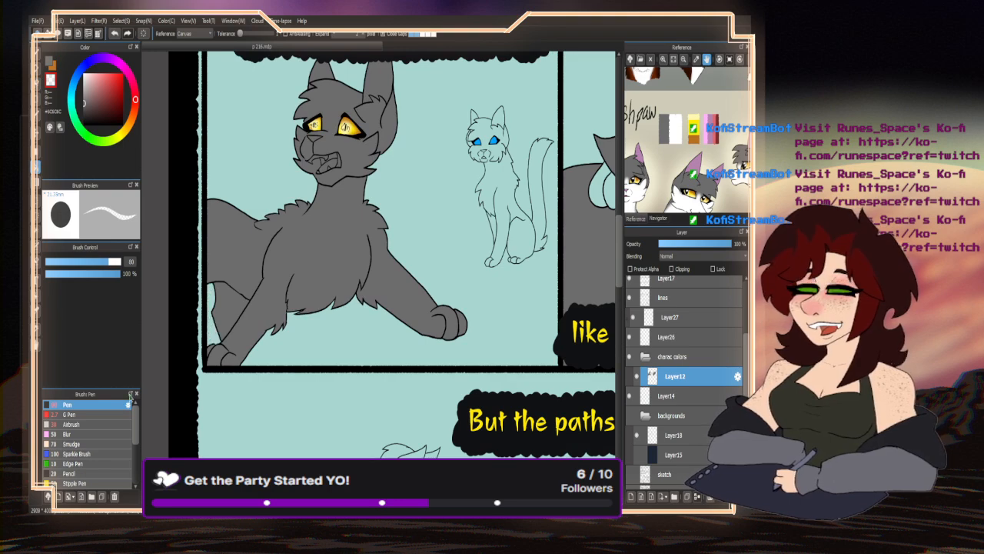
{"action": "scroll", "coordinate": [285, 311], "scroll_direction": "down", "scroll_amount": 5}
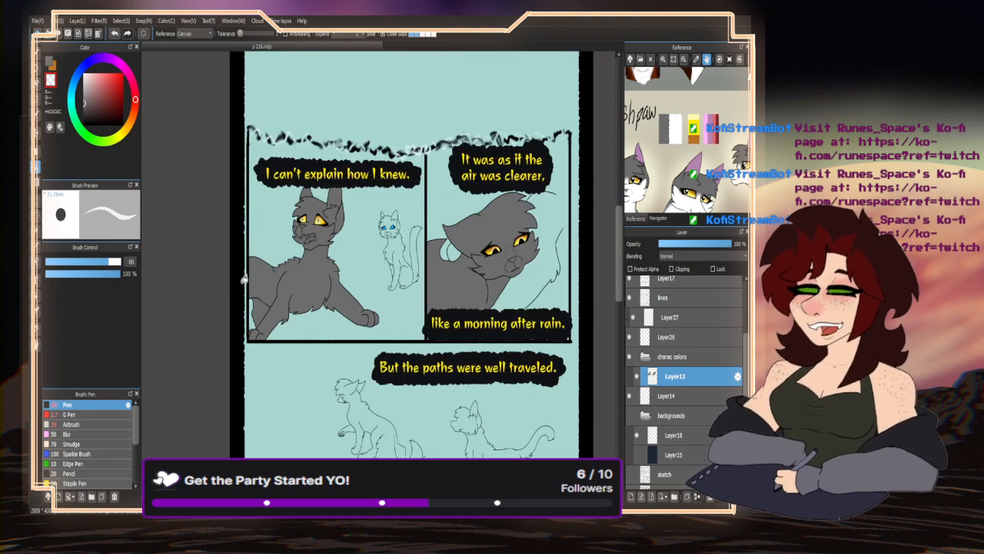
{"action": "key", "text": "v"}
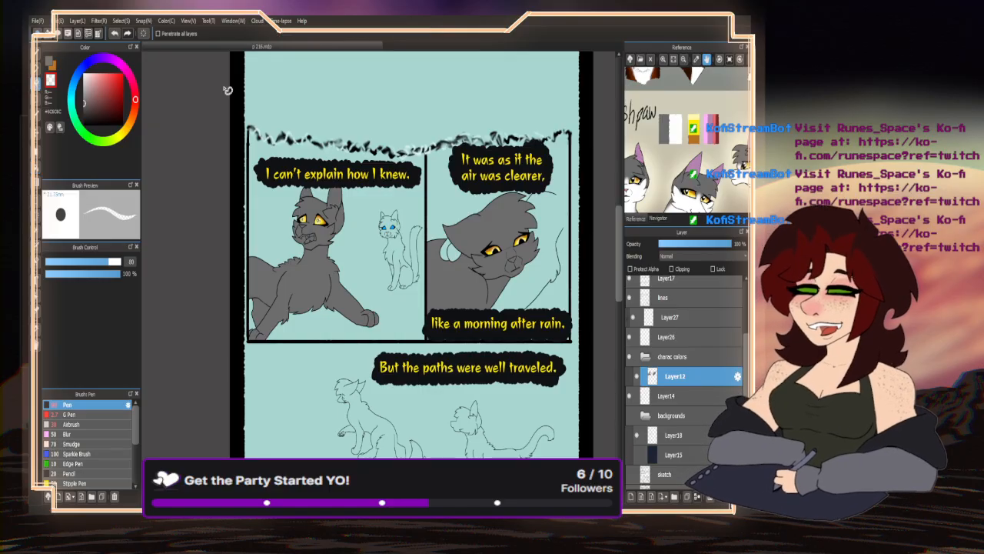
{"action": "scroll", "coordinate": [342, 183], "scroll_direction": "up", "scroll_amount": 5}
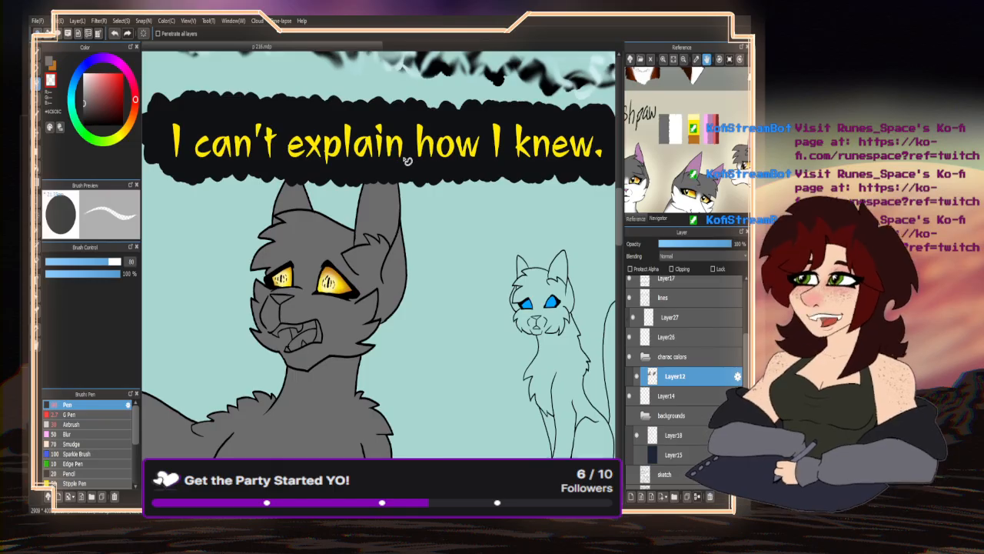
{"action": "scroll", "coordinate": [321, 157], "scroll_direction": "down", "scroll_amount": 5}
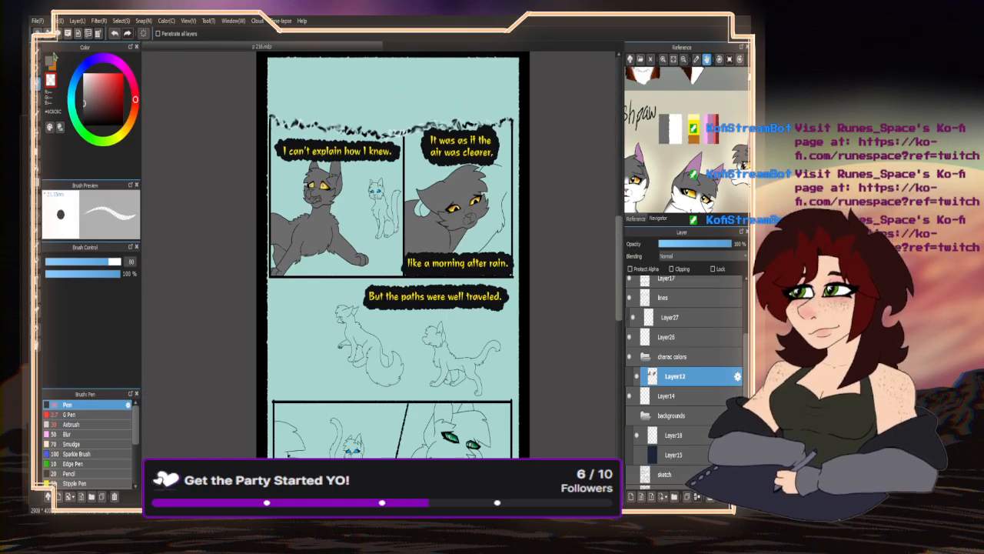
- Set the Pen size to 124 and block in dark gray over the sitting bushy-tailed cat in the middle scene
{"action": "left_click", "coordinate": [37, 54]}
{"action": "left_click", "coordinate": [50, 64]}
{"action": "left_click_drag", "start_coordinate": [104, 263], "coordinate": [119, 262]}
{"action": "scroll", "coordinate": [371, 388], "scroll_direction": "up", "scroll_amount": 3}
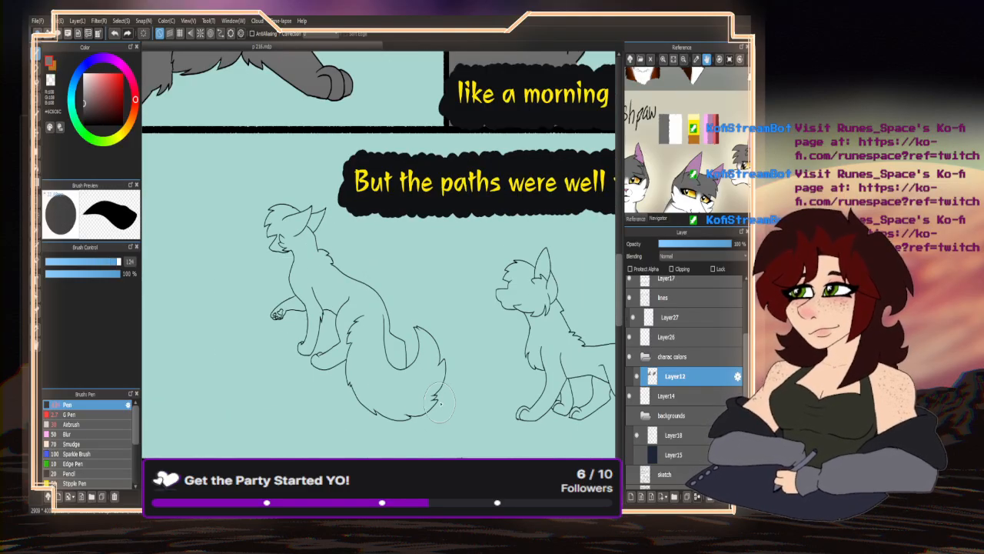
{"action": "mouse_move", "coordinate": [444, 387]}
{"action": "left_mouse_down"}
{"action": "mouse_move", "coordinate": [408, 414]}
{"action": "mouse_move", "coordinate": [379, 414]}
{"action": "mouse_move", "coordinate": [420, 341]}
{"action": "mouse_move", "coordinate": [325, 385]}
{"action": "mouse_move", "coordinate": [310, 374]}
{"action": "mouse_move", "coordinate": [359, 305]}
{"action": "mouse_move", "coordinate": [356, 289]}
{"action": "mouse_move", "coordinate": [275, 317]}
{"action": "mouse_move", "coordinate": [251, 308]}
{"action": "mouse_move", "coordinate": [313, 224]}
{"action": "mouse_move", "coordinate": [255, 248]}
{"action": "mouse_move", "coordinate": [266, 220]}
{"action": "mouse_move", "coordinate": [280, 207]}
{"action": "mouse_move", "coordinate": [325, 213]}
{"action": "mouse_move", "coordinate": [274, 246]}
{"action": "left_mouse_up"}
- Block in dark gray over the crouching yellow-eyed cat in the bottom panel and bucket-fill its back and tail
{"action": "scroll", "coordinate": [282, 226], "scroll_direction": "down", "scroll_amount": 5}
{"action": "scroll", "coordinate": [342, 166], "scroll_direction": "down", "scroll_amount": 1}
{"action": "scroll", "coordinate": [294, 319], "scroll_direction": "up", "scroll_amount": 5}
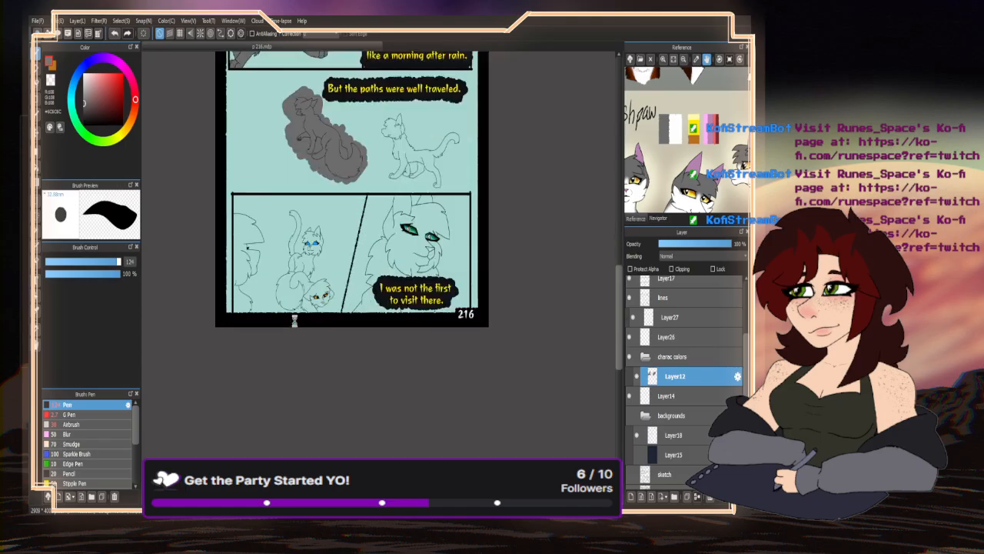
{"action": "mouse_move", "coordinate": [327, 292]}
{"action": "left_mouse_down"}
{"action": "mouse_move", "coordinate": [344, 258]}
{"action": "mouse_move", "coordinate": [365, 256]}
{"action": "mouse_move", "coordinate": [353, 248]}
{"action": "mouse_move", "coordinate": [313, 261]}
{"action": "mouse_move", "coordinate": [268, 287]}
{"action": "mouse_move", "coordinate": [257, 254]}
{"action": "left_mouse_up"}
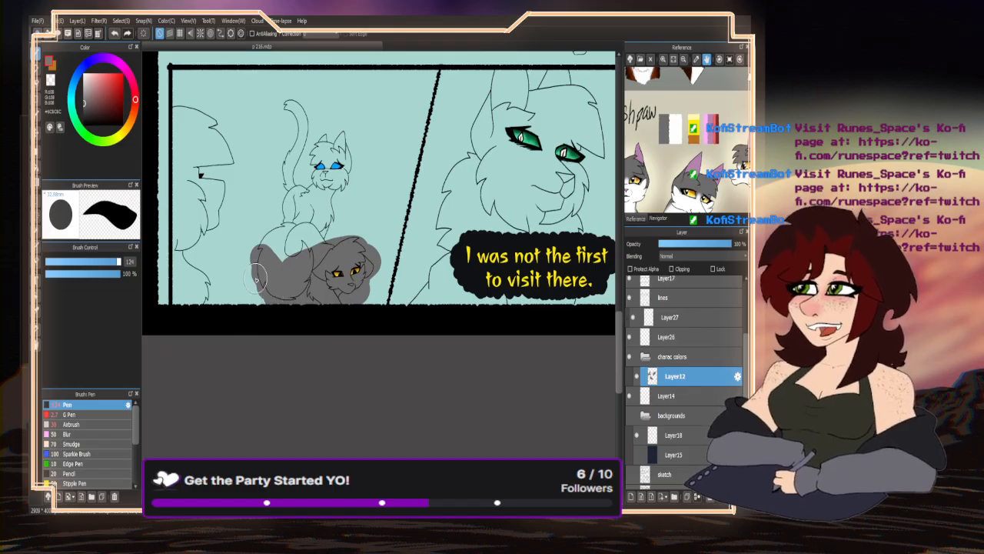
{"action": "scroll", "coordinate": [288, 231], "scroll_direction": "up", "scroll_amount": 3}
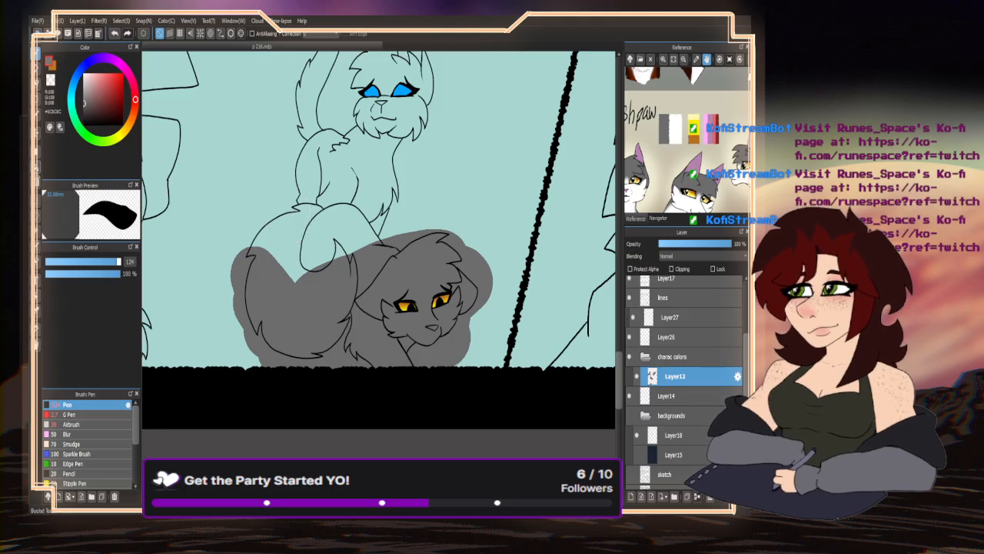
{"action": "left_click", "coordinate": [36, 167]}
{"action": "left_click", "coordinate": [327, 234]}
{"action": "left_click", "coordinate": [289, 249]}
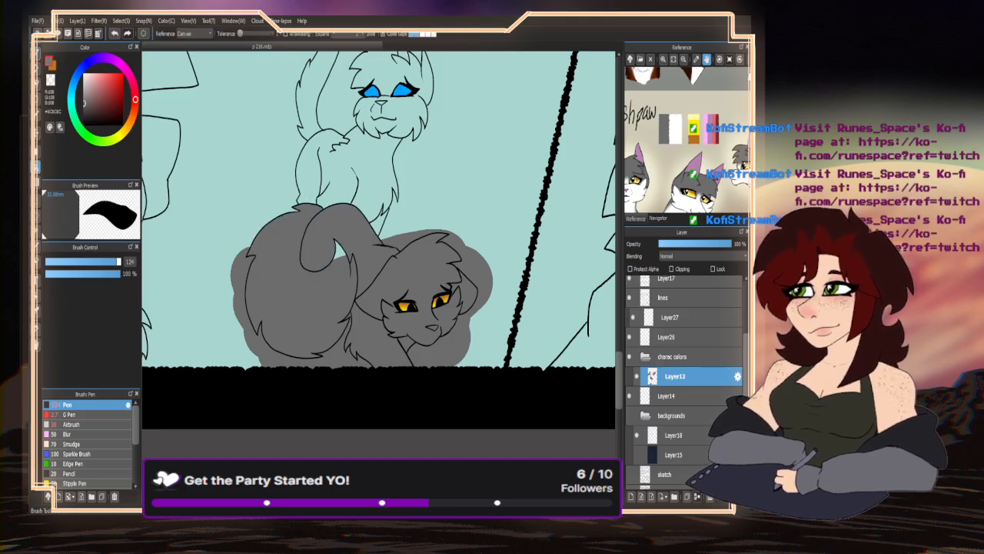
- Switch to the Bucket tool and make the orange background color active
{"action": "key", "text": "b"}
{"action": "scroll", "coordinate": [298, 307], "scroll_direction": "down", "scroll_amount": 4}
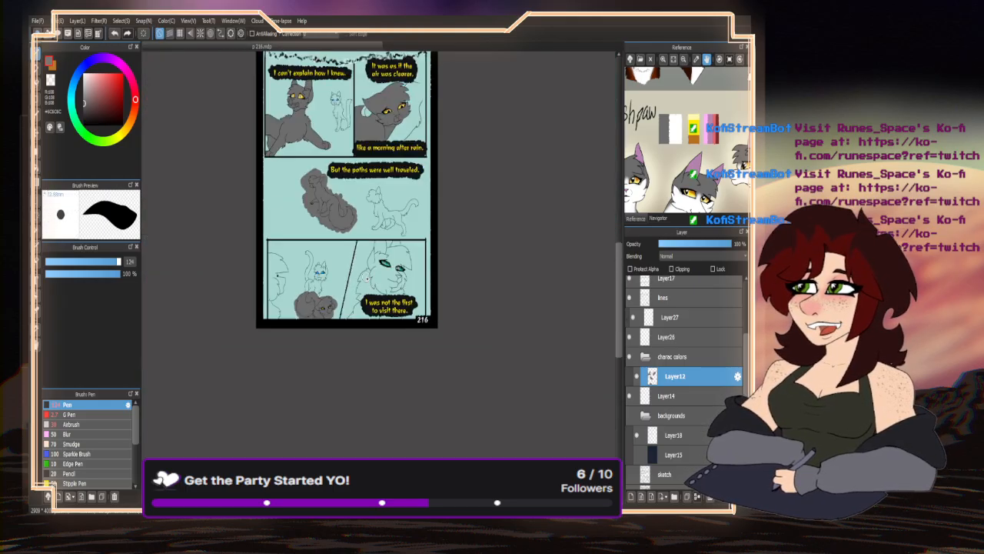
{"action": "scroll", "coordinate": [331, 320], "scroll_direction": "down", "scroll_amount": 3}
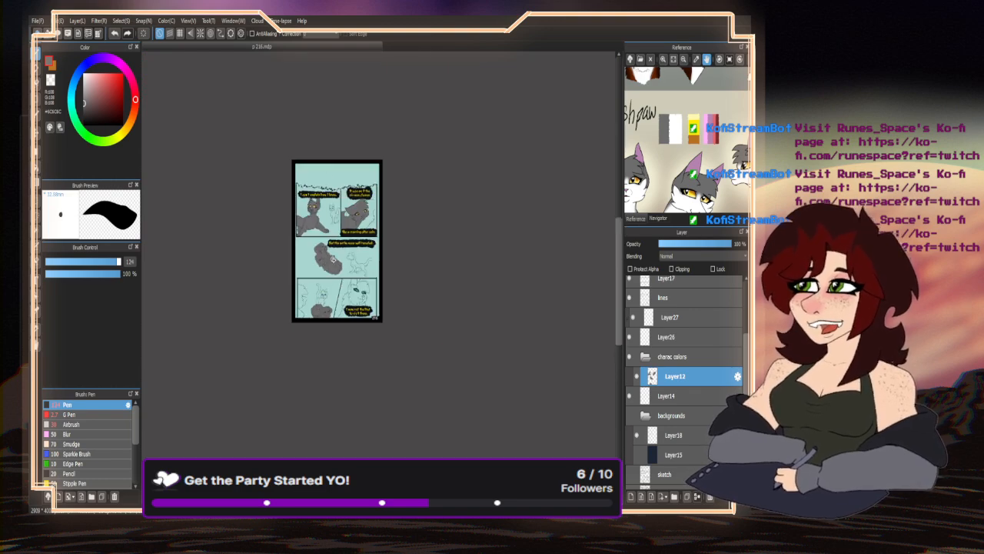
{"action": "scroll", "coordinate": [332, 259], "scroll_direction": "up", "scroll_amount": 5}
{"action": "left_click", "coordinate": [37, 166]}
{"action": "left_click", "coordinate": [47, 72]}
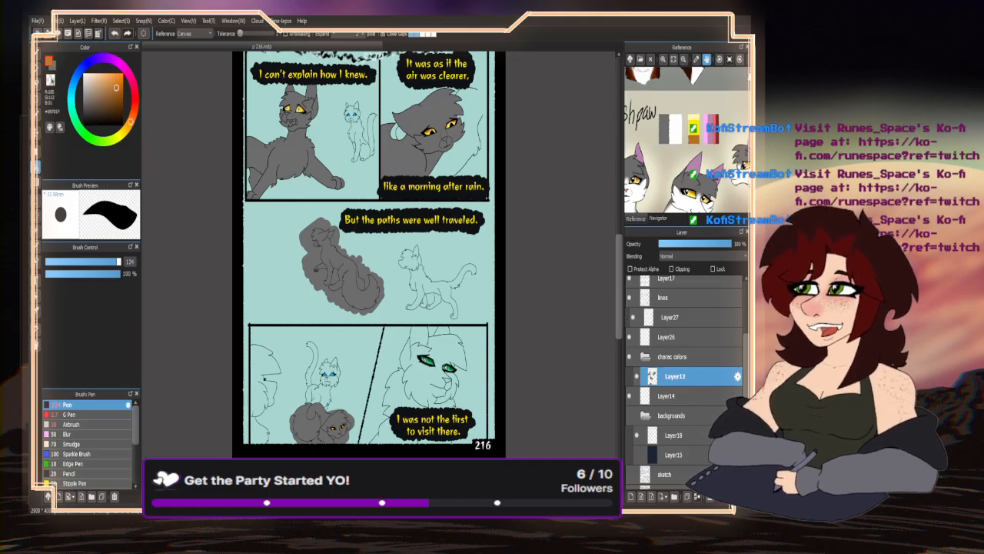
- Clear the grey overspill around the dark cat in the "But the paths were well traveled." panel with a transparent bucket fill
{"action": "scroll", "coordinate": [332, 246], "scroll_direction": "up", "scroll_amount": 5}
{"action": "left_click", "coordinate": [336, 224]}
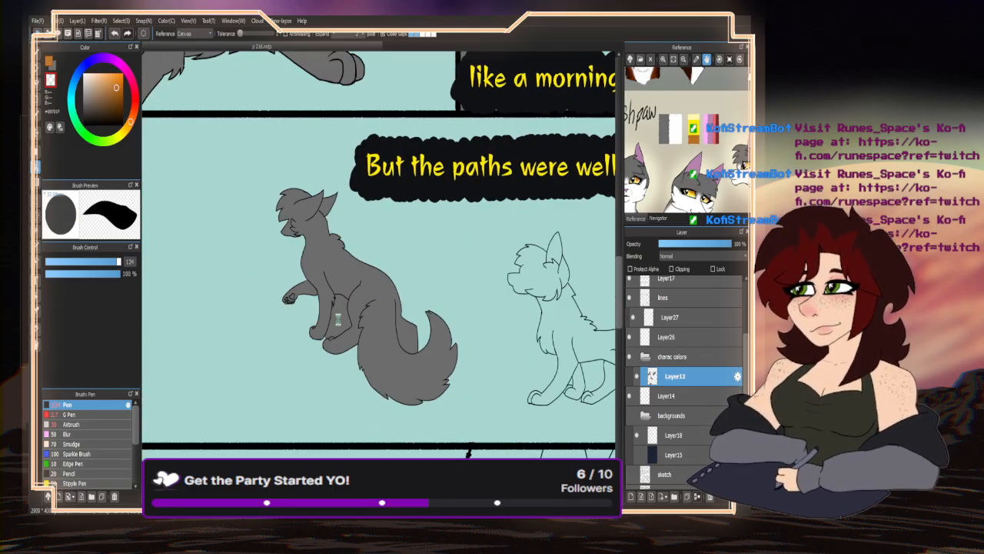
{"action": "scroll", "coordinate": [337, 319], "scroll_direction": "down", "scroll_amount": 5}
- Clear the grey overspill around and between the outlines of the crouching yellow-eyed cat in the bottom-left panel
{"action": "scroll", "coordinate": [260, 275], "scroll_direction": "up", "scroll_amount": 4}
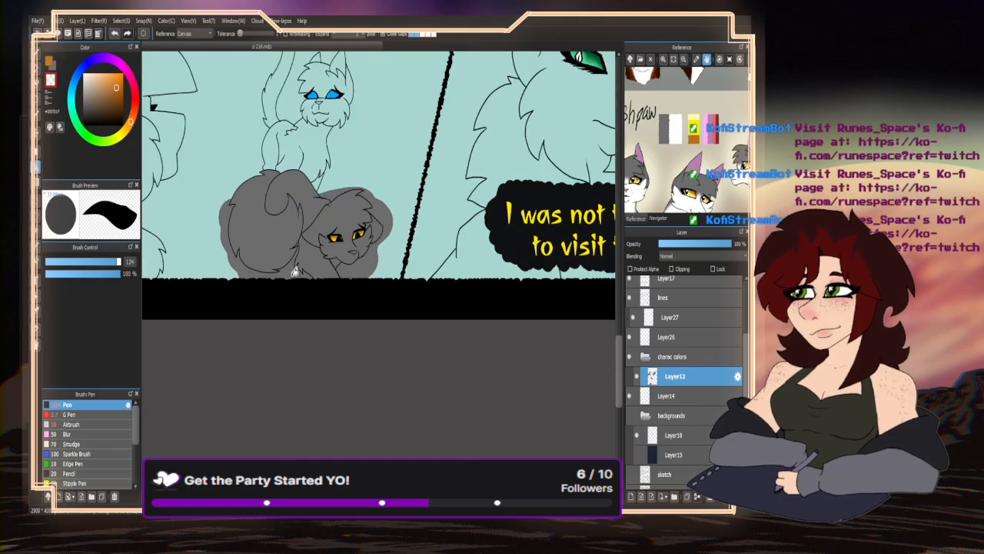
{"action": "left_click", "coordinate": [294, 271]}
{"action": "left_click", "coordinate": [362, 258]}
{"action": "scroll", "coordinate": [361, 194], "scroll_direction": "up", "scroll_amount": 5}
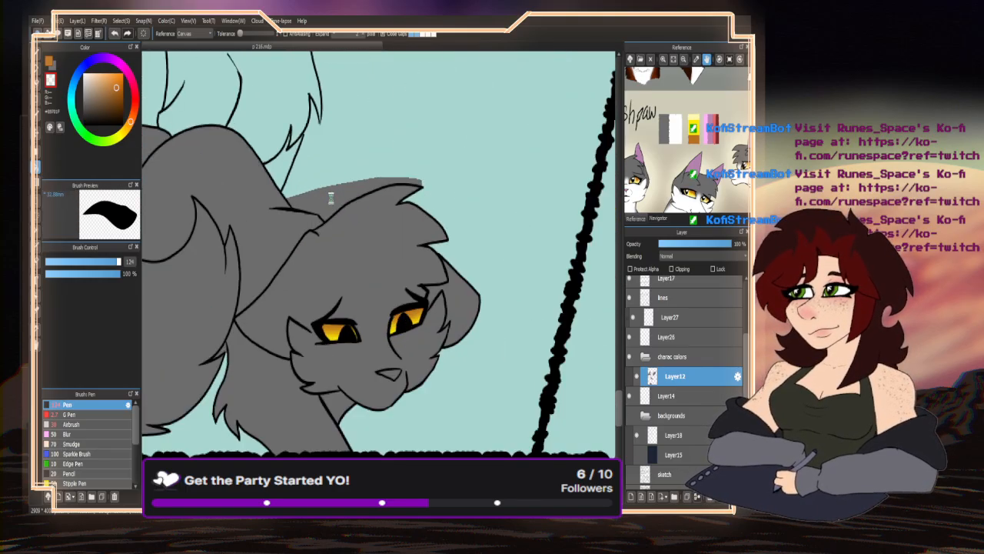
{"action": "left_click", "coordinate": [340, 164]}
{"action": "scroll", "coordinate": [341, 164], "scroll_direction": "down", "scroll_amount": 5}
{"action": "scroll", "coordinate": [291, 274], "scroll_direction": "down", "scroll_amount": 5}
{"action": "scroll", "coordinate": [280, 314], "scroll_direction": "up", "scroll_amount": 5}
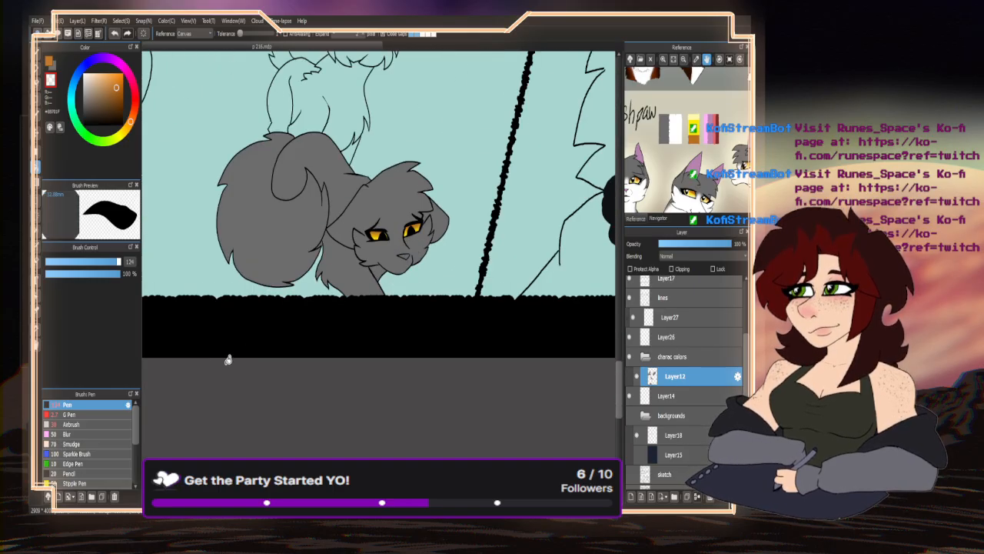
{"action": "scroll", "coordinate": [229, 358], "scroll_direction": "down", "scroll_amount": 4}
{"action": "scroll", "coordinate": [242, 302], "scroll_direction": "down", "scroll_amount": 1}
{"action": "scroll", "coordinate": [345, 248], "scroll_direction": "up", "scroll_amount": 2}
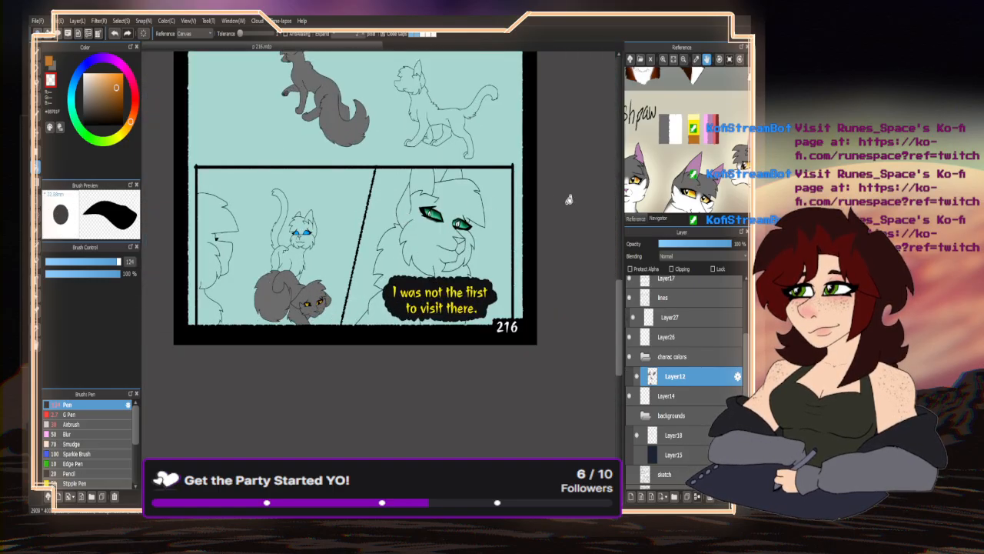
- Pick the mid-grey #888888 from the green-eyed cat's reference palette and switch to the Pen brush
{"action": "left_click_drag", "start_coordinate": [692, 136], "coordinate": [643, 171]}
{"action": "left_click_drag", "start_coordinate": [678, 88], "coordinate": [616, 187]}
{"action": "left_click_drag", "start_coordinate": [734, 110], "coordinate": [665, 155]}
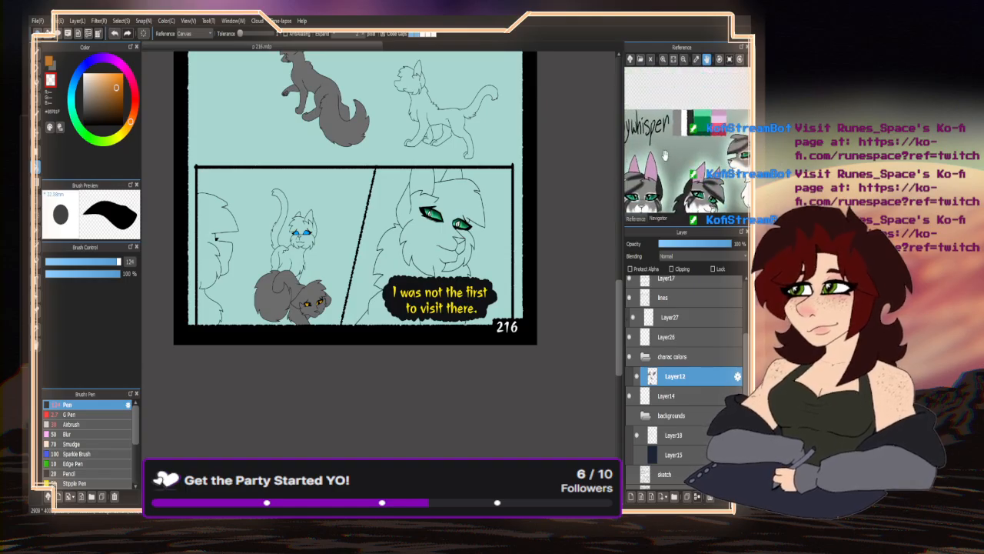
{"action": "left_click", "coordinate": [677, 120]}
{"action": "key", "text": "b"}
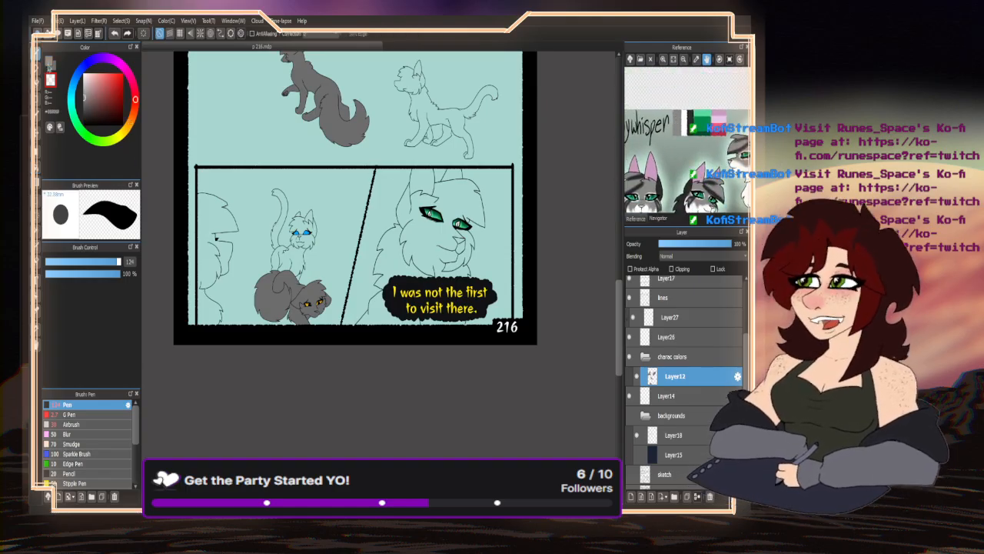
- Paint the cropped cat at the edge of the bottom-left panel grey, enlarging the brush to 208 for the main area
{"action": "left_click", "coordinate": [110, 262]}
{"action": "scroll", "coordinate": [194, 272], "scroll_direction": "up", "scroll_amount": 2}
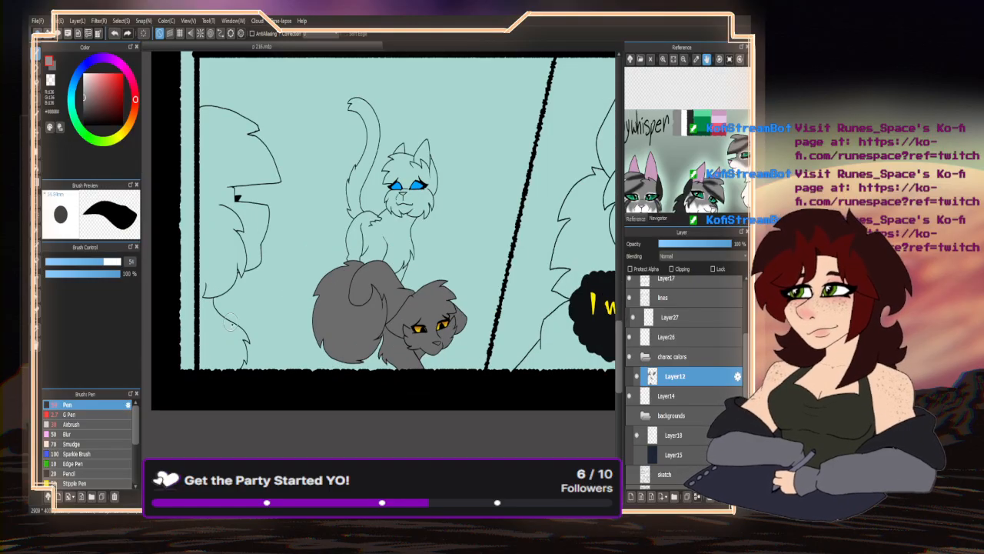
{"action": "mouse_move", "coordinate": [246, 329]}
{"action": "left_mouse_down"}
{"action": "mouse_move", "coordinate": [243, 363]}
{"action": "mouse_move", "coordinate": [250, 313]}
{"action": "left_mouse_up"}
{"action": "left_click_drag", "start_coordinate": [113, 261], "coordinate": [123, 260]}
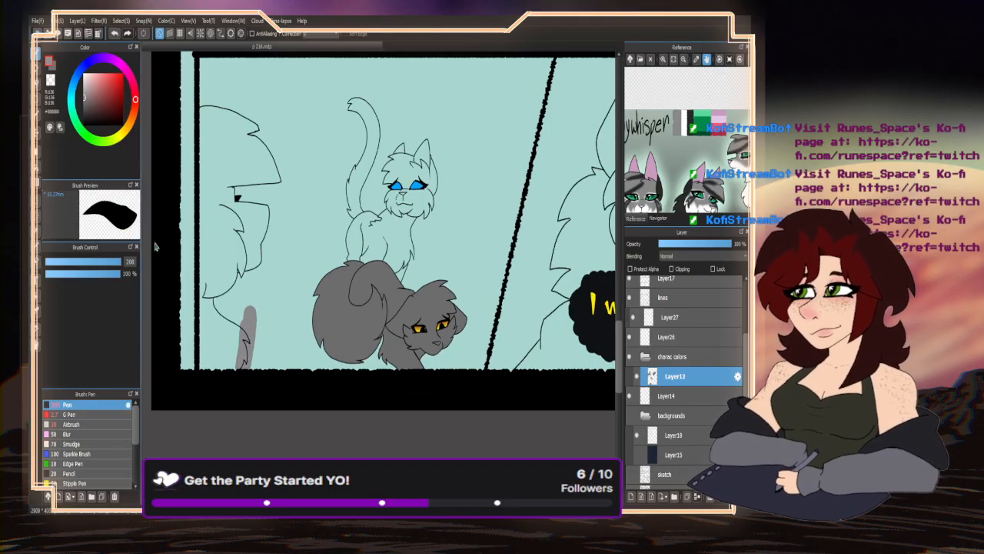
{"action": "mouse_move", "coordinate": [266, 217]}
{"action": "left_mouse_down"}
{"action": "mouse_move", "coordinate": [259, 134]}
{"action": "mouse_move", "coordinate": [246, 127]}
{"action": "mouse_move", "coordinate": [233, 176]}
{"action": "mouse_move", "coordinate": [223, 109]}
{"action": "mouse_move", "coordinate": [224, 368]}
{"action": "mouse_move", "coordinate": [238, 362]}
{"action": "mouse_move", "coordinate": [231, 231]}
{"action": "left_mouse_up"}
- Paint the green-eyed cat in the last panel grey, including the area behind the speech bubble, checking its lines with the bubble hidden
{"action": "scroll", "coordinate": [344, 249], "scroll_direction": "down", "scroll_amount": 3}
{"action": "scroll", "coordinate": [344, 249], "scroll_direction": "up", "scroll_amount": 3}
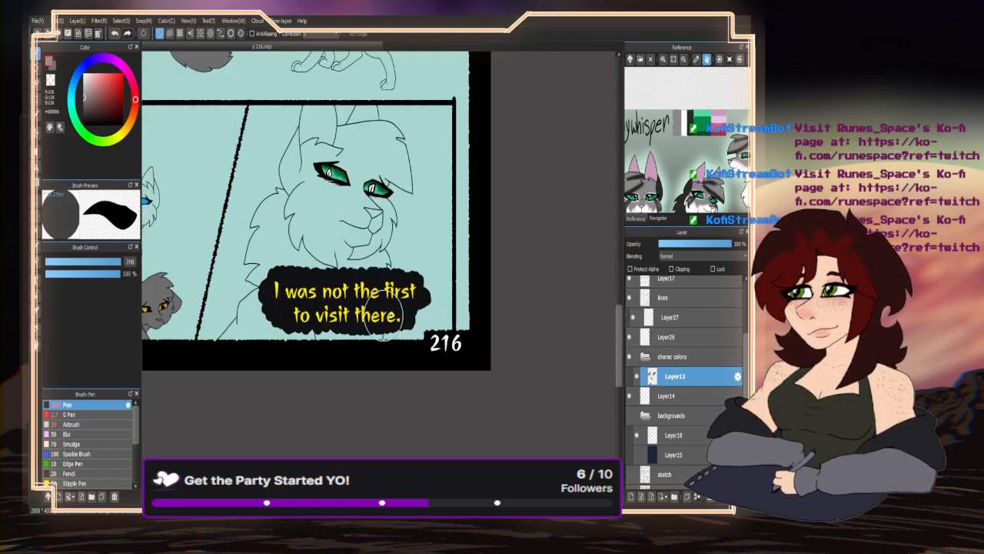
{"action": "scroll", "coordinate": [638, 322], "scroll_direction": "up", "scroll_amount": 2}
{"action": "left_click", "coordinate": [631, 280]}
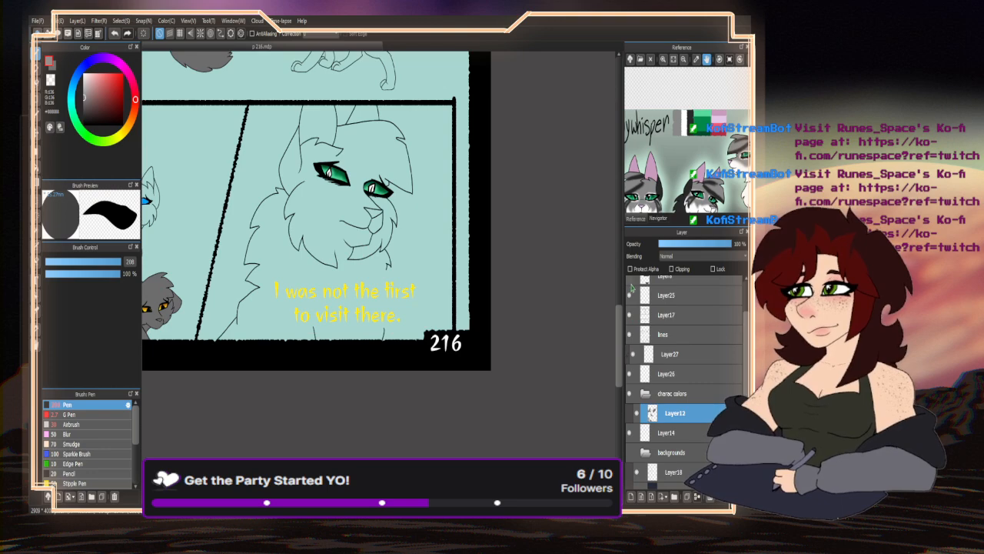
{"action": "left_click", "coordinate": [631, 283]}
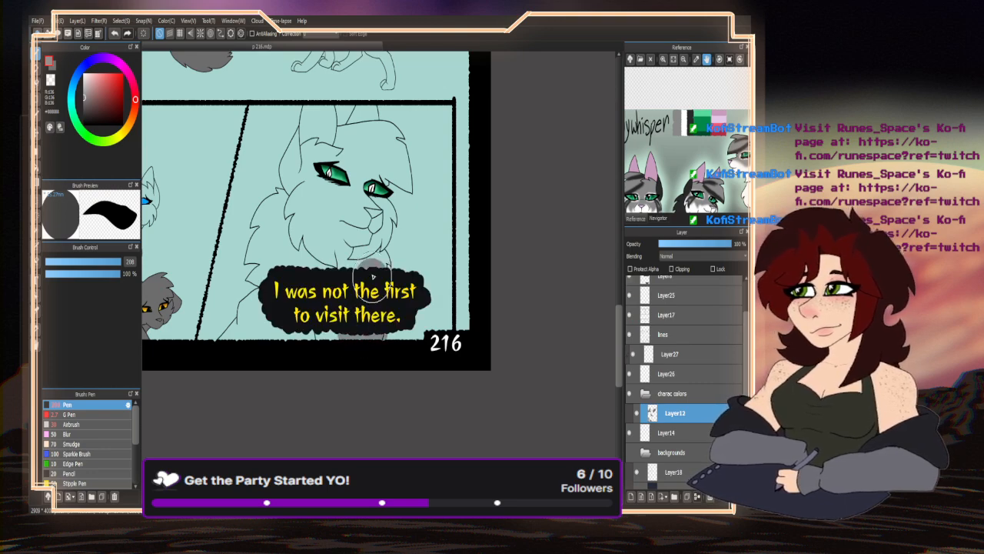
{"action": "mouse_move", "coordinate": [373, 275]}
{"action": "left_mouse_down"}
{"action": "mouse_move", "coordinate": [400, 208]}
{"action": "mouse_move", "coordinate": [384, 202]}
{"action": "mouse_move", "coordinate": [401, 179]}
{"action": "mouse_move", "coordinate": [392, 159]}
{"action": "mouse_move", "coordinate": [411, 146]}
{"action": "mouse_move", "coordinate": [334, 125]}
{"action": "mouse_move", "coordinate": [302, 130]}
{"action": "mouse_move", "coordinate": [288, 153]}
{"action": "mouse_move", "coordinate": [326, 179]}
{"action": "mouse_move", "coordinate": [315, 204]}
{"action": "mouse_move", "coordinate": [328, 264]}
{"action": "mouse_move", "coordinate": [346, 267]}
{"action": "mouse_move", "coordinate": [320, 298]}
{"action": "mouse_move", "coordinate": [347, 316]}
{"action": "mouse_move", "coordinate": [334, 329]}
{"action": "mouse_move", "coordinate": [258, 324]}
{"action": "mouse_move", "coordinate": [226, 335]}
{"action": "mouse_move", "coordinate": [276, 250]}
{"action": "mouse_move", "coordinate": [269, 285]}
{"action": "left_mouse_up"}
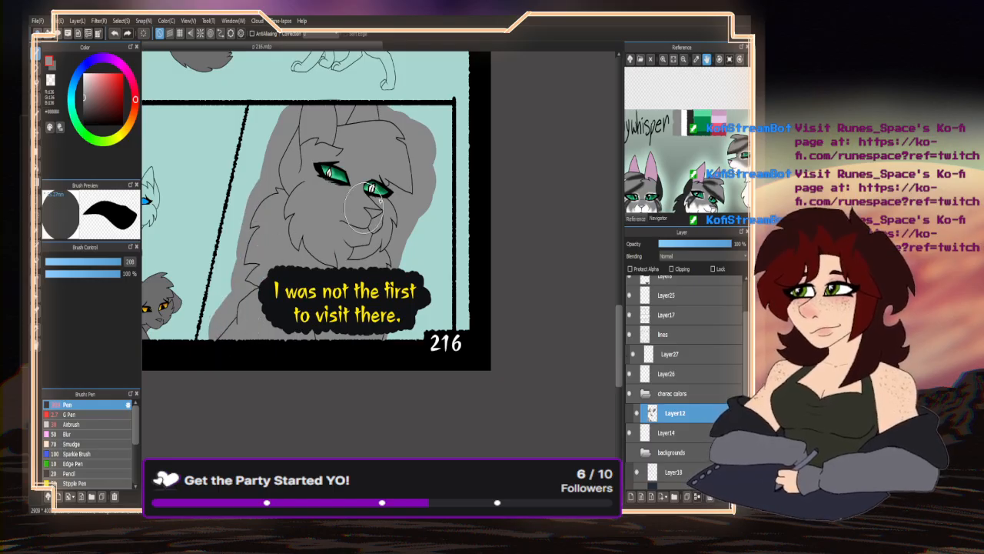
- Clear the grey overspill outside the green-eyed cat's outlines in the last panel with a transparent bucket fill
{"action": "left_click", "coordinate": [40, 166]}
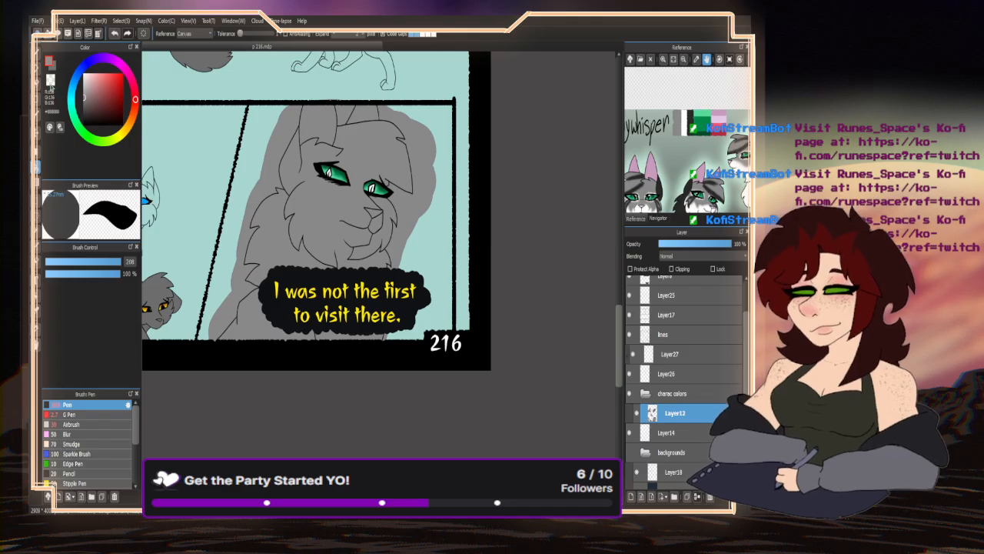
{"action": "key", "text": "ctrl+z"}
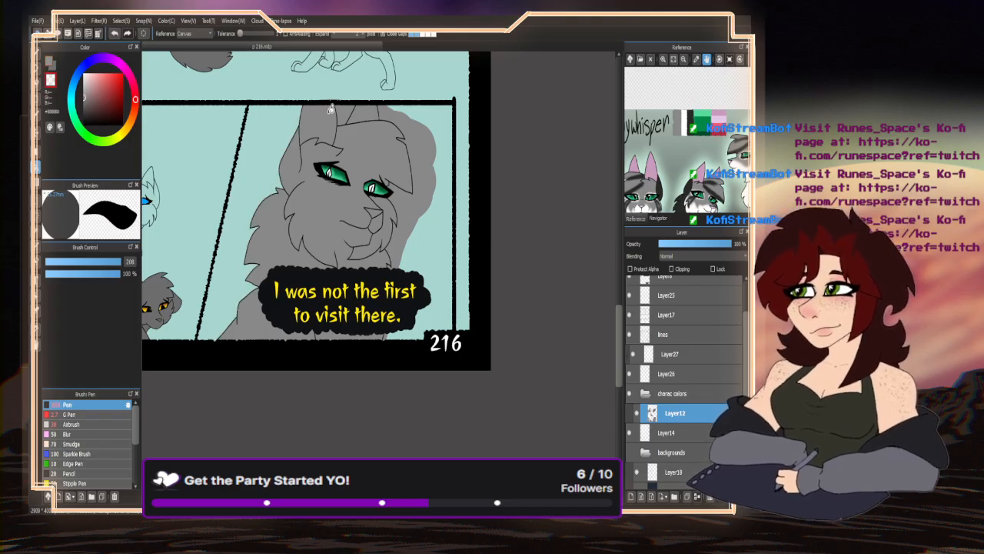
{"action": "scroll", "coordinate": [380, 346], "scroll_direction": "up", "scroll_amount": 5}
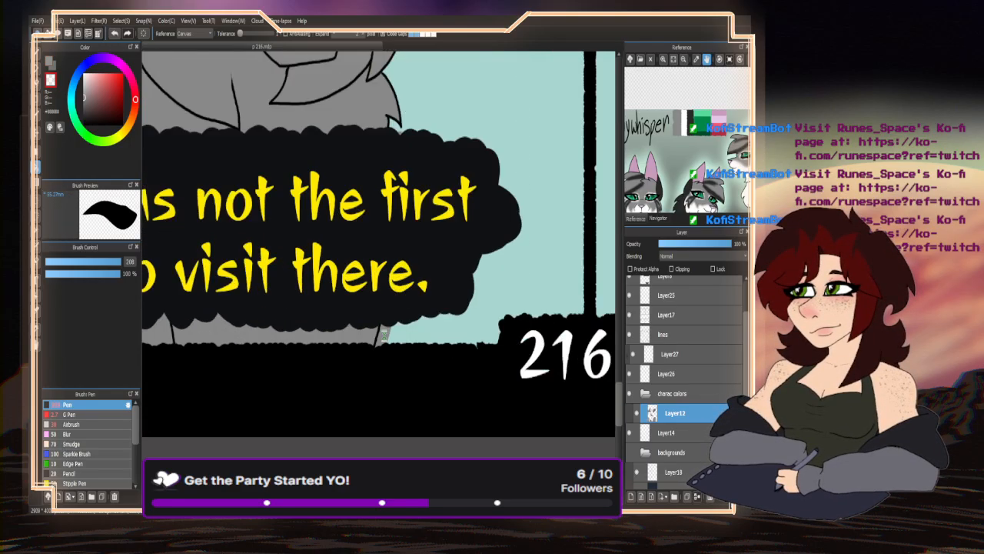
{"action": "scroll", "coordinate": [370, 360], "scroll_direction": "down", "scroll_amount": 7}
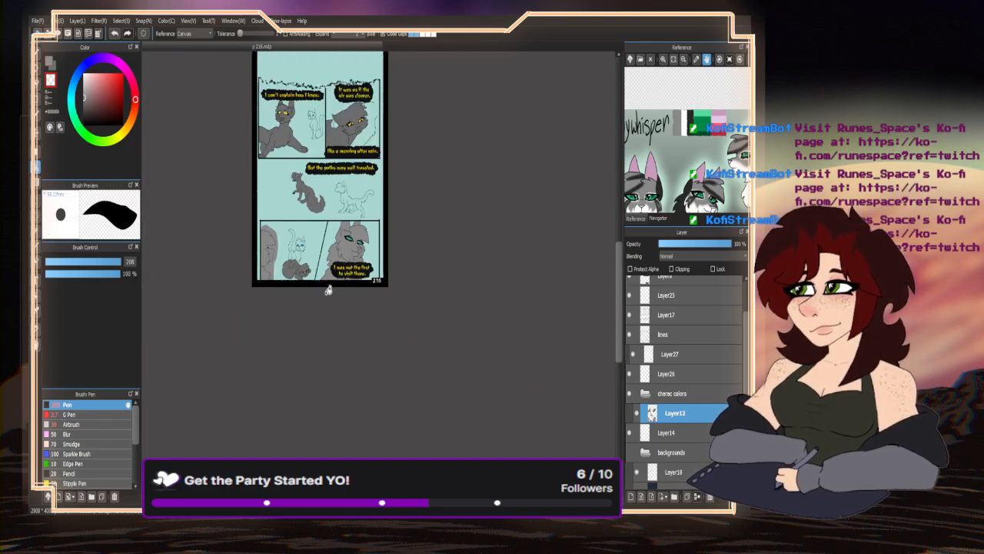
- Add a new layer in the charac colors folder and place it directly below Layer12
{"action": "left_click", "coordinate": [630, 497]}
{"action": "left_click", "coordinate": [668, 431]}
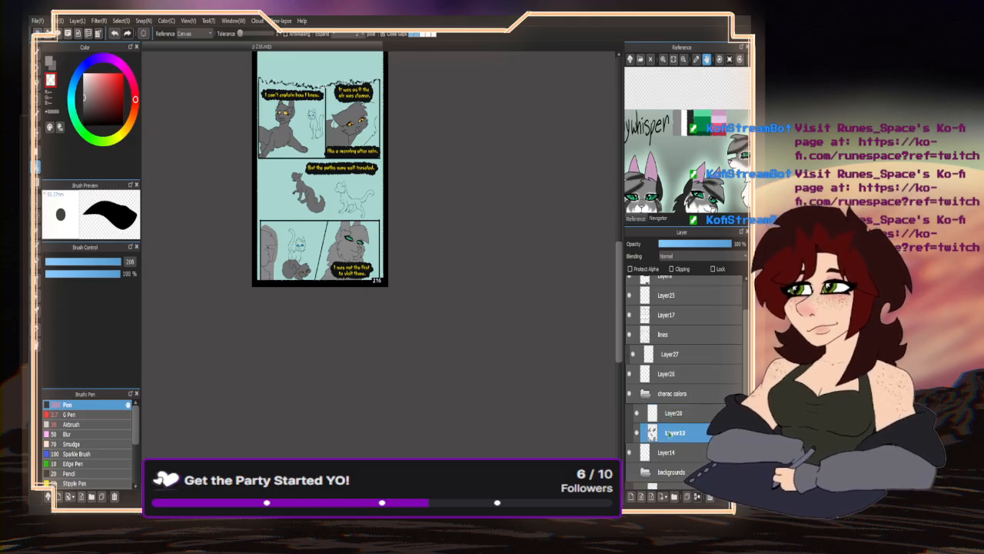
{"action": "left_click_drag", "start_coordinate": [668, 431], "coordinate": [668, 408]}
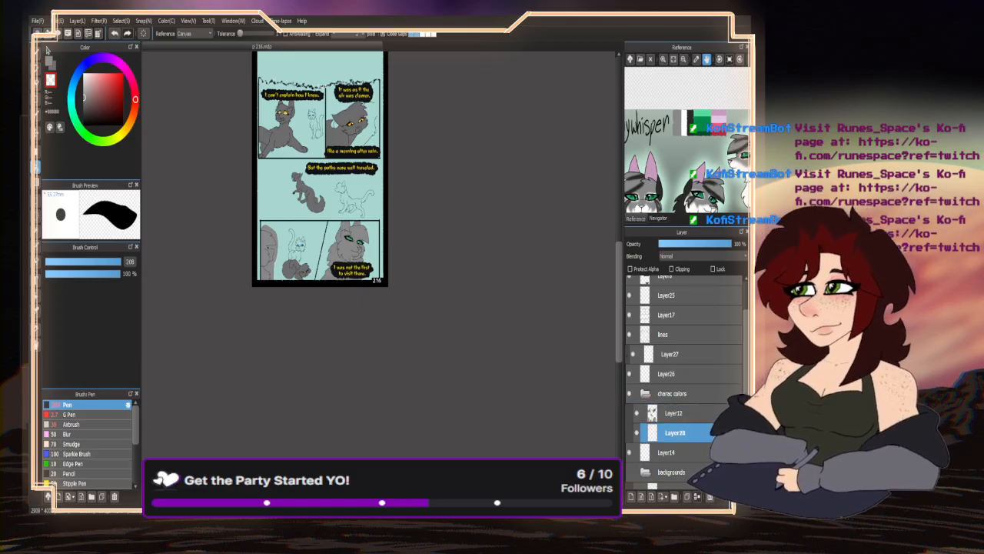
- Paint the small blue-eyed cat in the "I can't explain how I knew." panel white with the Pen brush
{"action": "left_click", "coordinate": [36, 54]}
{"action": "left_click", "coordinate": [84, 75]}
{"action": "scroll", "coordinate": [317, 110], "scroll_direction": "up", "scroll_amount": 5}
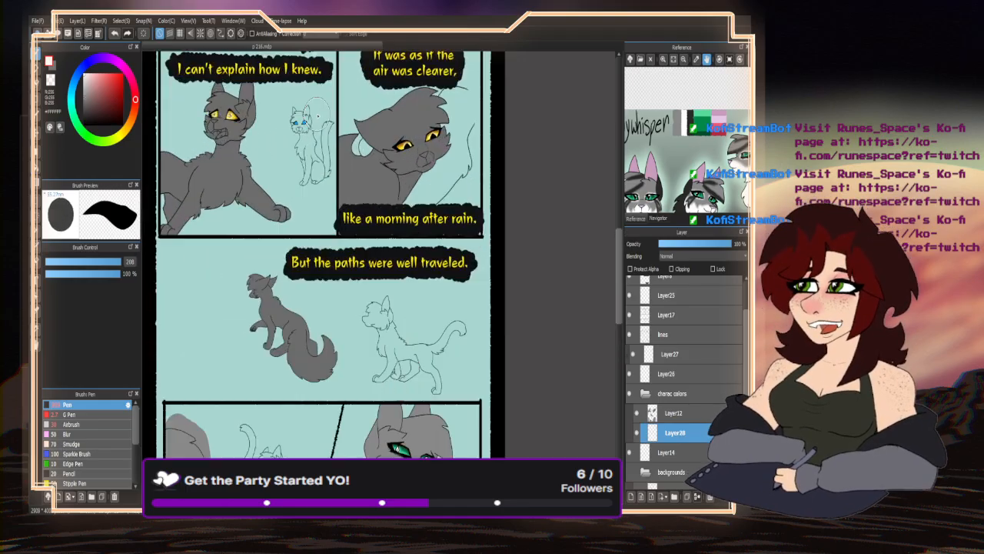
{"action": "mouse_move", "coordinate": [336, 123]}
{"action": "left_mouse_down"}
{"action": "mouse_move", "coordinate": [332, 202]}
{"action": "mouse_move", "coordinate": [333, 153]}
{"action": "mouse_move", "coordinate": [323, 210]}
{"action": "mouse_move", "coordinate": [292, 197]}
{"action": "mouse_move", "coordinate": [288, 149]}
{"action": "mouse_move", "coordinate": [280, 192]}
{"action": "left_mouse_up"}
- Paint the walking cat in the "But the paths were well traveled." panel white
{"action": "scroll", "coordinate": [214, 252], "scroll_direction": "down", "scroll_amount": 5}
{"action": "scroll", "coordinate": [338, 246], "scroll_direction": "up", "scroll_amount": 6}
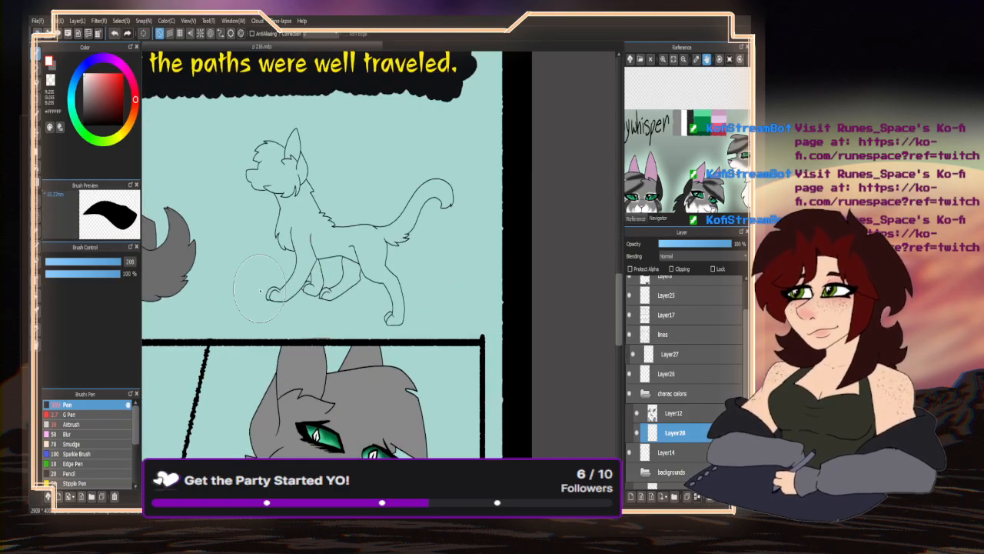
{"action": "mouse_move", "coordinate": [277, 308]}
{"action": "left_mouse_down"}
{"action": "mouse_move", "coordinate": [395, 295]}
{"action": "mouse_move", "coordinate": [363, 266]}
{"action": "mouse_move", "coordinate": [439, 188]}
{"action": "mouse_move", "coordinate": [299, 252]}
{"action": "mouse_move", "coordinate": [301, 207]}
{"action": "mouse_move", "coordinate": [284, 165]}
{"action": "mouse_move", "coordinate": [250, 173]}
{"action": "mouse_move", "coordinate": [288, 146]}
{"action": "left_mouse_up"}
{"action": "scroll", "coordinate": [273, 286], "scroll_direction": "down", "scroll_amount": 4}
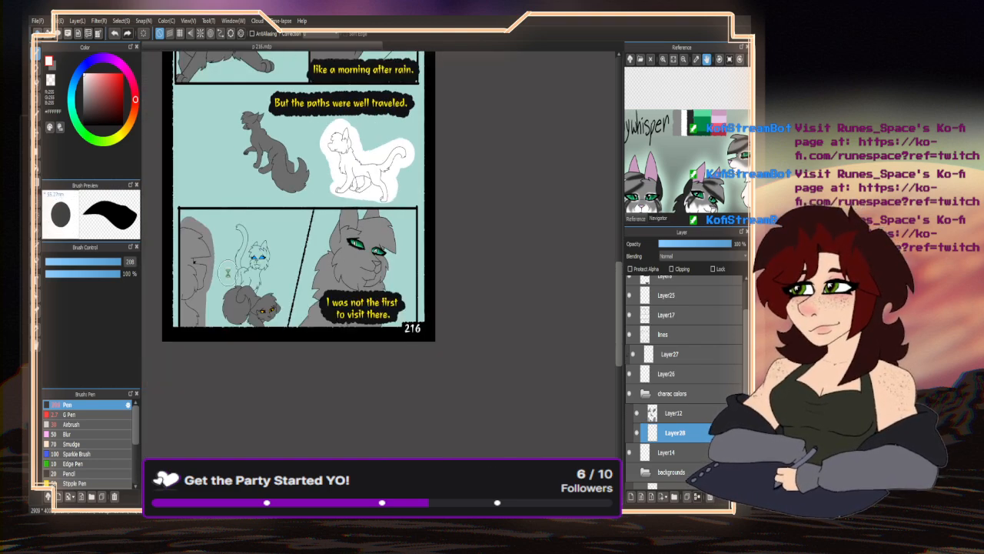
- Paint the blue-eyed cat behind the crouching cat in the bottom-left panel white
{"action": "scroll", "coordinate": [228, 273], "scroll_direction": "up", "scroll_amount": 4}
{"action": "mouse_move", "coordinate": [267, 297]}
{"action": "left_mouse_down"}
{"action": "mouse_move", "coordinate": [257, 327]}
{"action": "mouse_move", "coordinate": [292, 246]}
{"action": "mouse_move", "coordinate": [269, 180]}
{"action": "mouse_move", "coordinate": [335, 202]}
{"action": "left_mouse_up"}
{"action": "scroll", "coordinate": [203, 295], "scroll_direction": "down", "scroll_amount": 4}
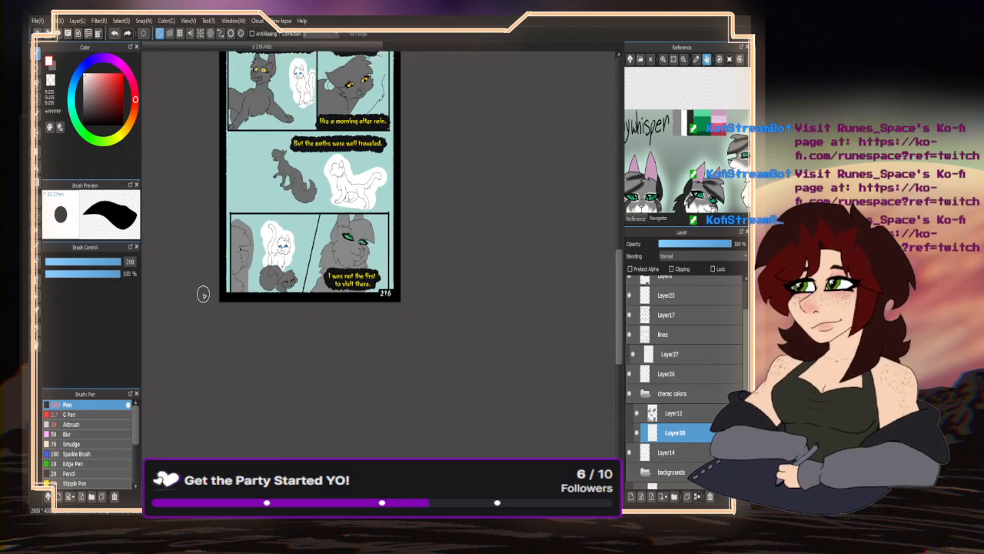
- Clear the grey overspill around the cropped cat in the bottom-left panel on Layer12 with a transparent bucket fill
{"action": "left_click", "coordinate": [671, 413]}
{"action": "left_click", "coordinate": [38, 168]}
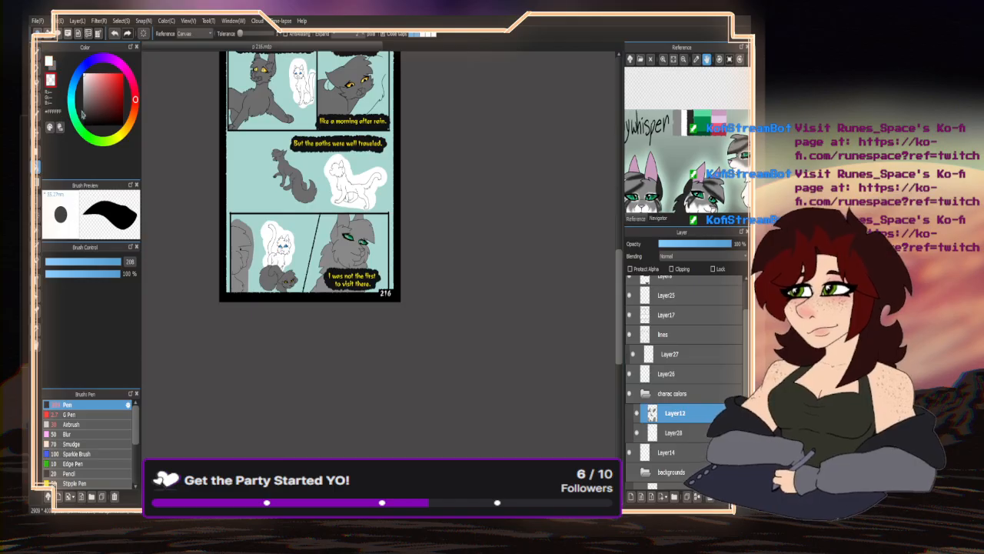
{"action": "scroll", "coordinate": [246, 236], "scroll_direction": "up", "scroll_amount": 4}
{"action": "scroll", "coordinate": [272, 153], "scroll_direction": "down", "scroll_amount": 4}
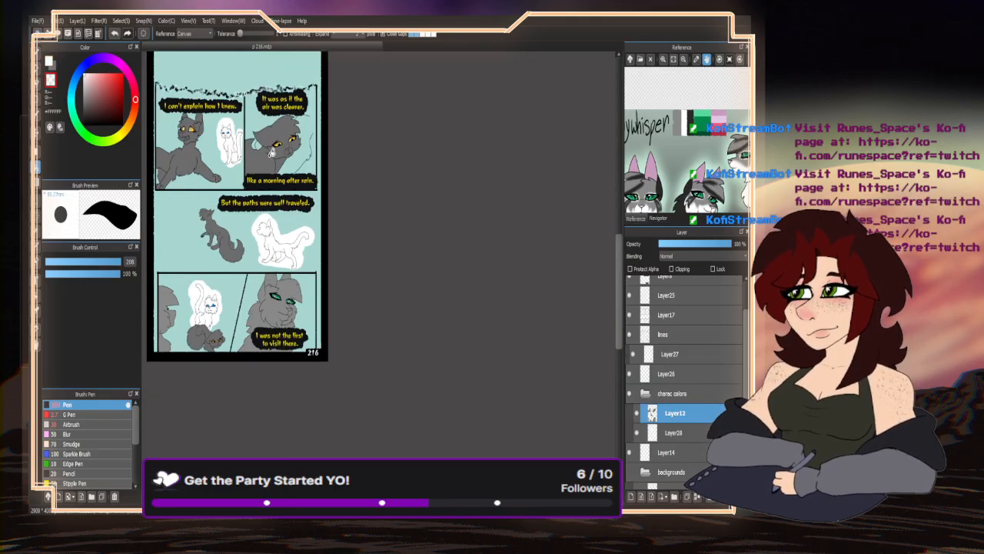
- Paint the cat body behind the yellow-eyed cat in the "air was clearer" panel white on the layer below Layer12
{"action": "left_click", "coordinate": [38, 53]}
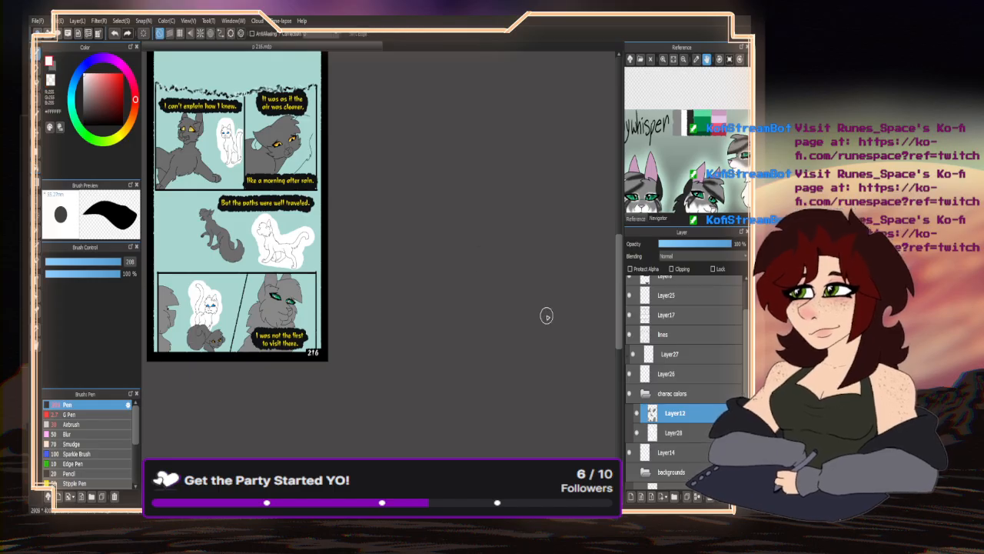
{"action": "left_click", "coordinate": [667, 434]}
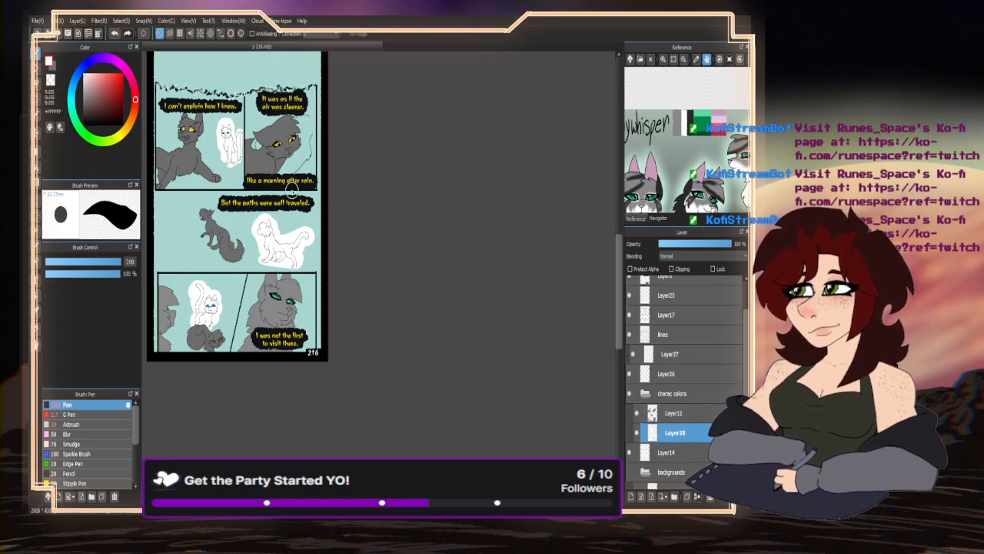
{"action": "scroll", "coordinate": [281, 126], "scroll_direction": "up", "scroll_amount": 3}
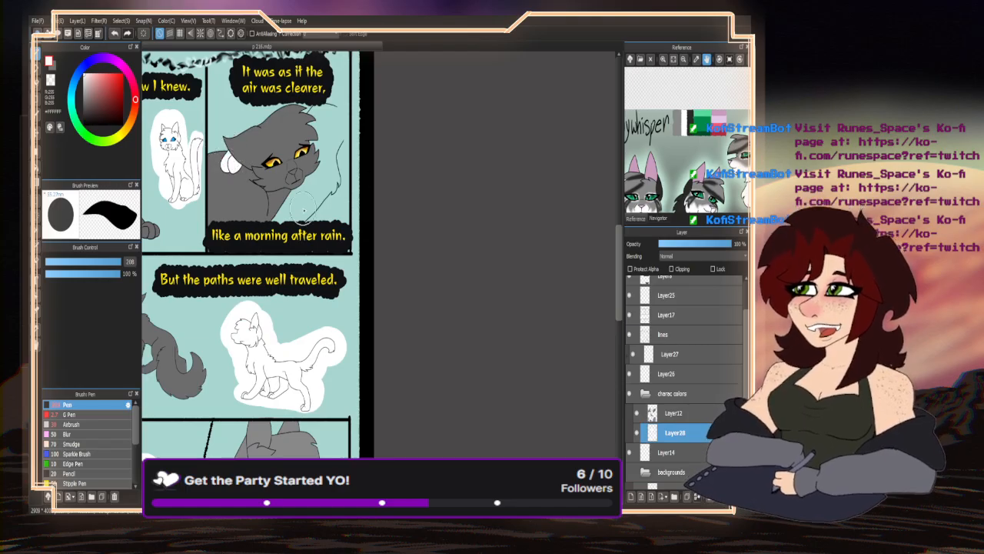
{"action": "mouse_move", "coordinate": [308, 185]}
{"action": "left_mouse_down"}
{"action": "mouse_move", "coordinate": [280, 210]}
{"action": "mouse_move", "coordinate": [302, 201]}
{"action": "mouse_move", "coordinate": [290, 218]}
{"action": "mouse_move", "coordinate": [332, 171]}
{"action": "mouse_move", "coordinate": [315, 154]}
{"action": "mouse_move", "coordinate": [339, 120]}
{"action": "mouse_move", "coordinate": [302, 144]}
{"action": "mouse_move", "coordinate": [329, 106]}
{"action": "left_mouse_up"}
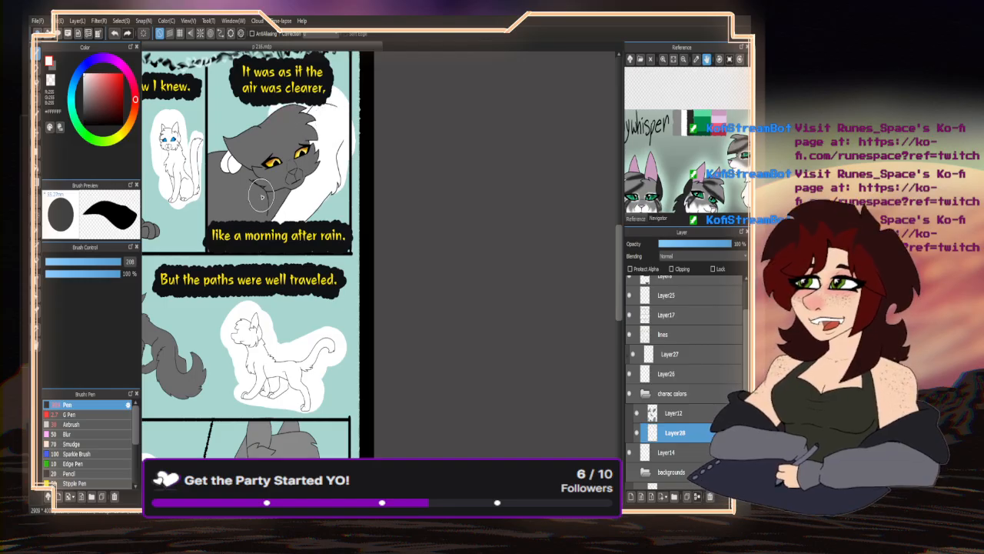
- Clear the white overspill at the outer border of the "air was clearer" panel with a transparent bucket fill
{"action": "scroll", "coordinate": [304, 176], "scroll_direction": "down", "scroll_amount": 3}
{"action": "scroll", "coordinate": [311, 137], "scroll_direction": "up", "scroll_amount": 3}
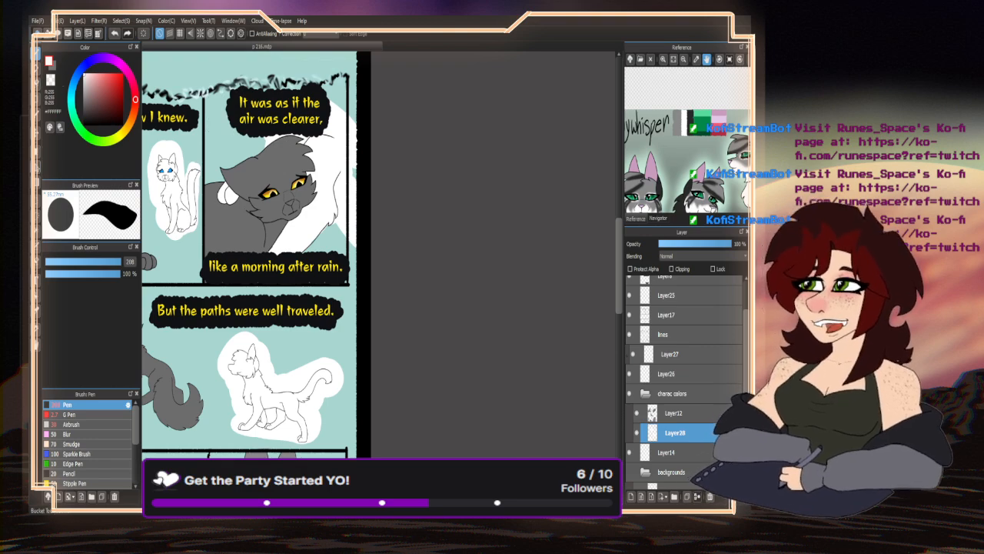
{"action": "key", "text": "g"}
{"action": "left_click", "coordinate": [350, 199]}
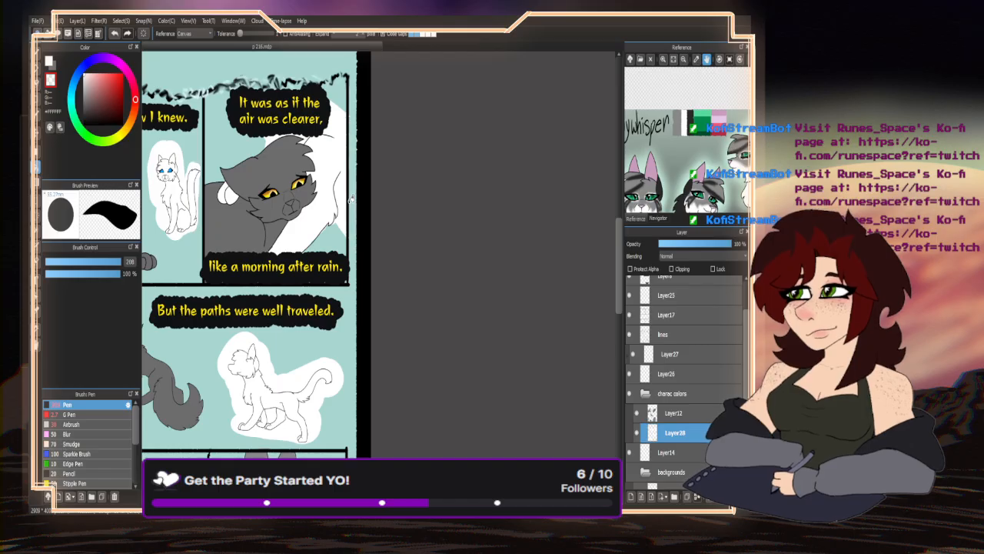
- Clear the white overspill around the walking cat in the middle panel and the blue-eyed cat in the bottom-left panel
{"action": "scroll", "coordinate": [282, 266], "scroll_direction": "down", "scroll_amount": 4}
{"action": "scroll", "coordinate": [354, 227], "scroll_direction": "up", "scroll_amount": 4}
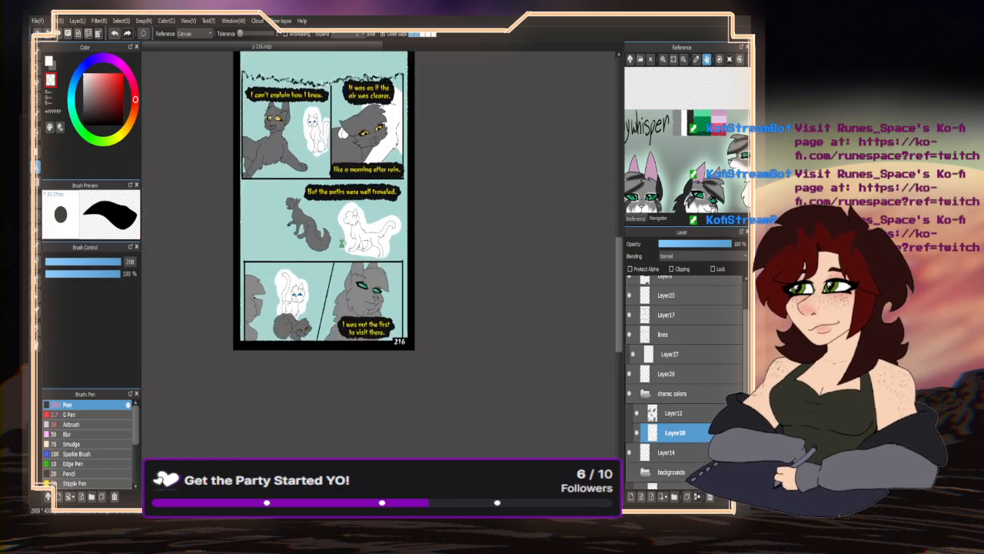
{"action": "left_click", "coordinate": [349, 250]}
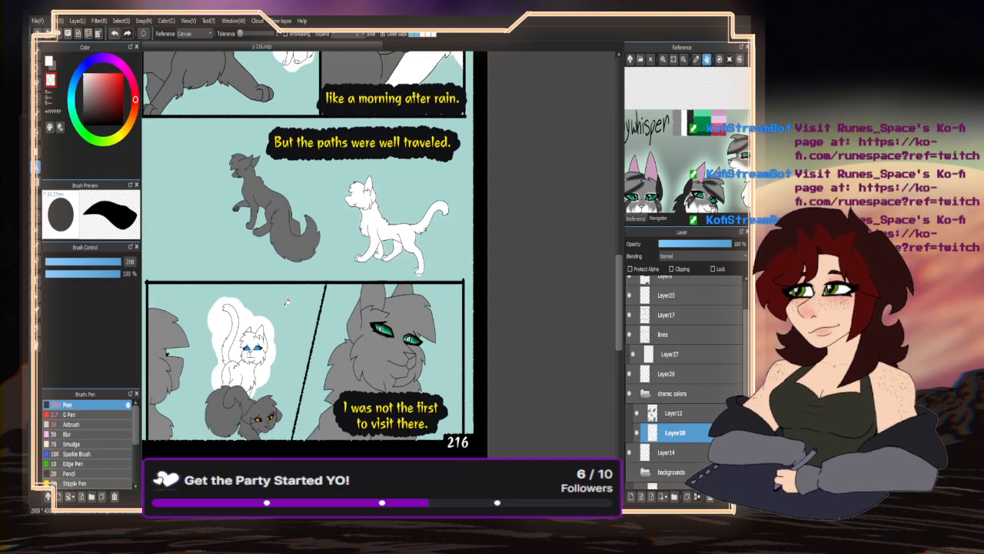
{"action": "left_click", "coordinate": [224, 363]}
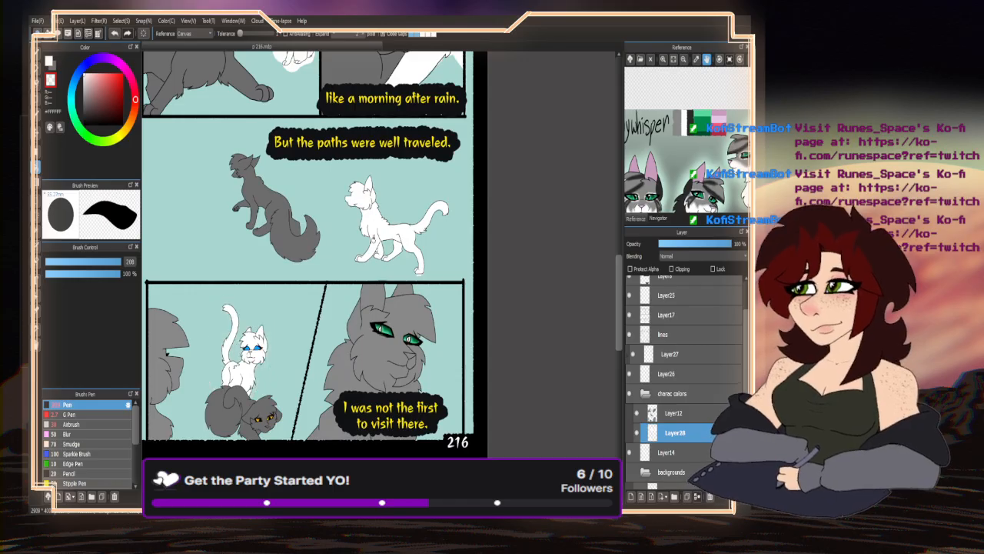
{"action": "scroll", "coordinate": [399, 253], "scroll_direction": "up", "scroll_amount": 5}
{"action": "scroll", "coordinate": [400, 254], "scroll_direction": "down", "scroll_amount": 6}
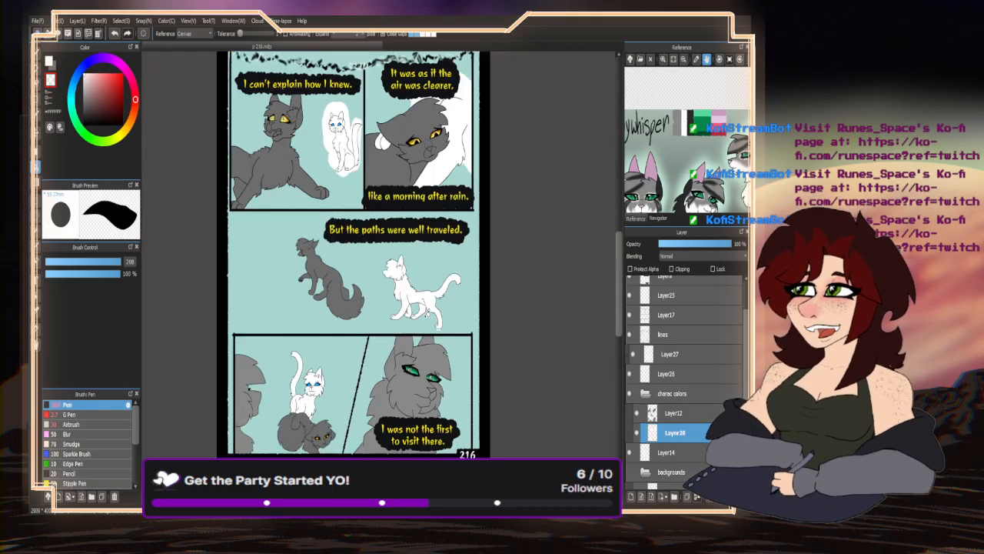
- Clear the white overspill under the walking cat's hind paw and around the seated blue-eyed cat in the "I can't explain how I knew" panel
{"action": "scroll", "coordinate": [408, 320], "scroll_direction": "up", "scroll_amount": 6}
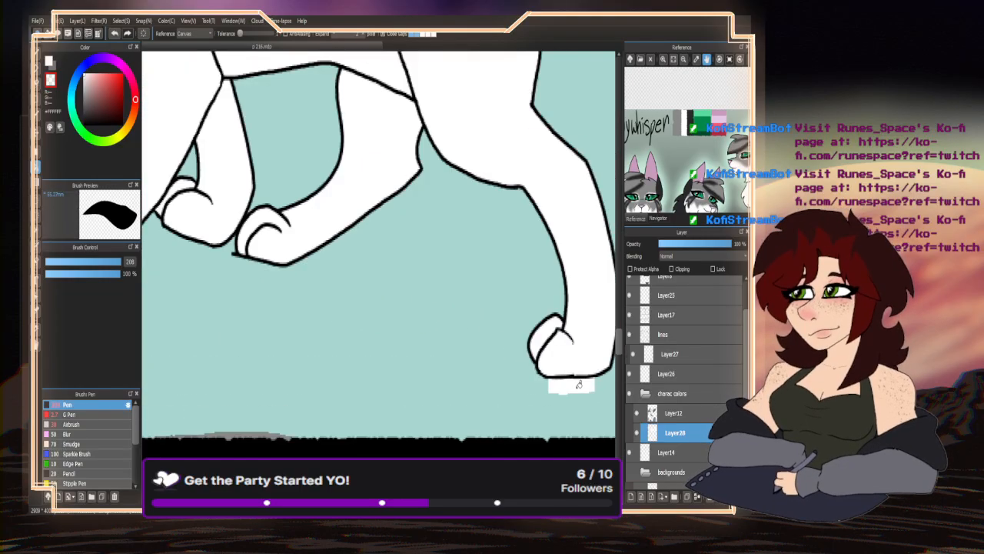
{"action": "scroll", "coordinate": [384, 277], "scroll_direction": "down", "scroll_amount": 6}
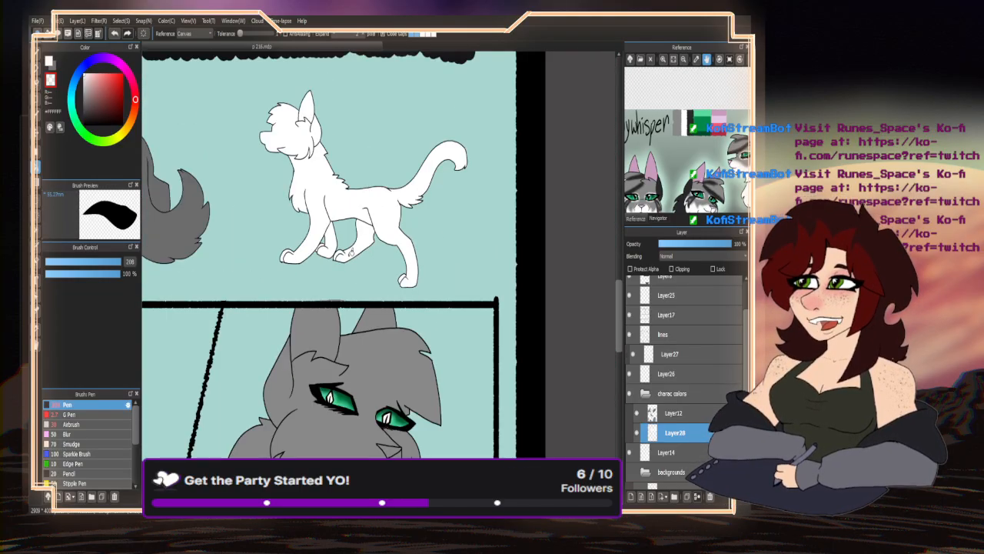
{"action": "scroll", "coordinate": [305, 114], "scroll_direction": "up", "scroll_amount": 4}
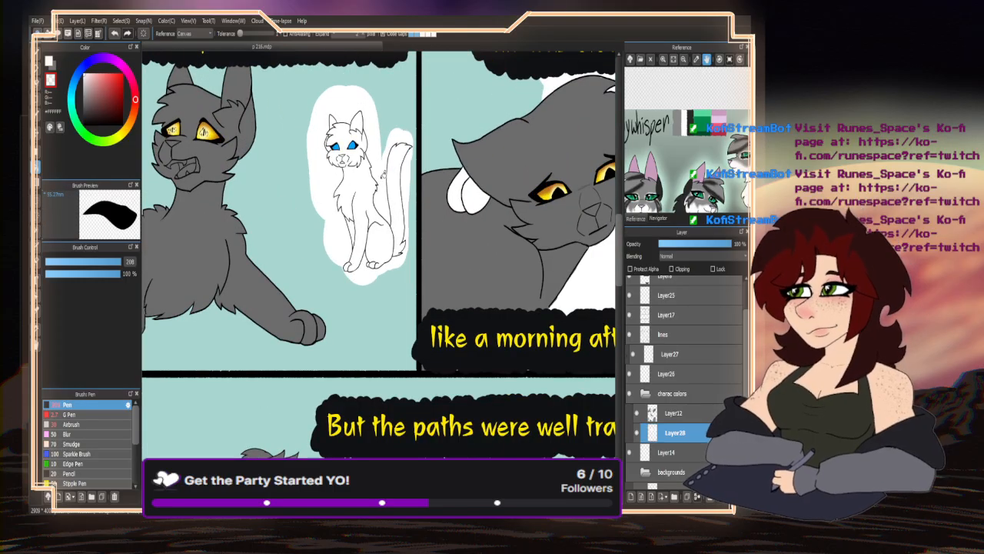
{"action": "scroll", "coordinate": [306, 312], "scroll_direction": "up", "scroll_amount": 4}
{"action": "scroll", "coordinate": [306, 313], "scroll_direction": "down", "scroll_amount": 2}
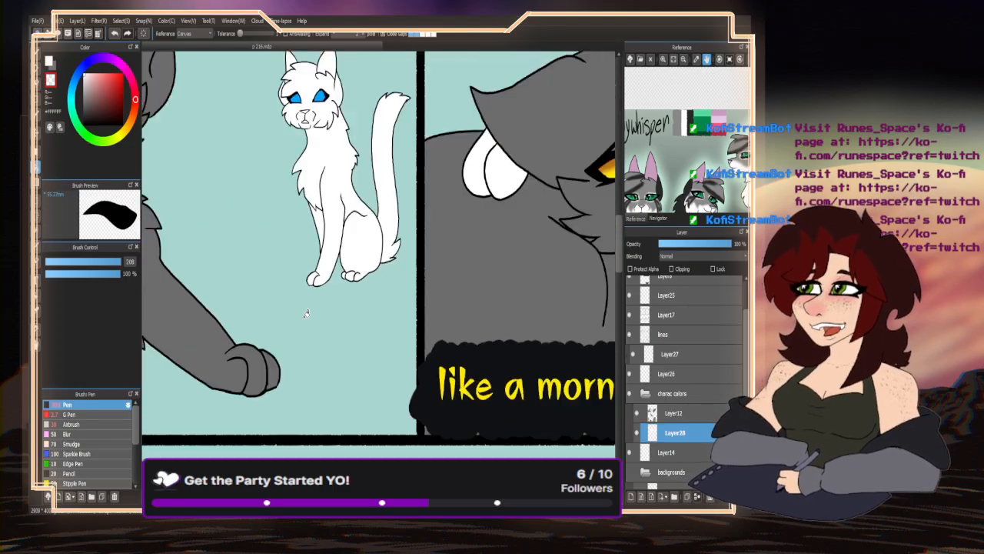
{"action": "scroll", "coordinate": [306, 313], "scroll_direction": "down", "scroll_amount": 4}
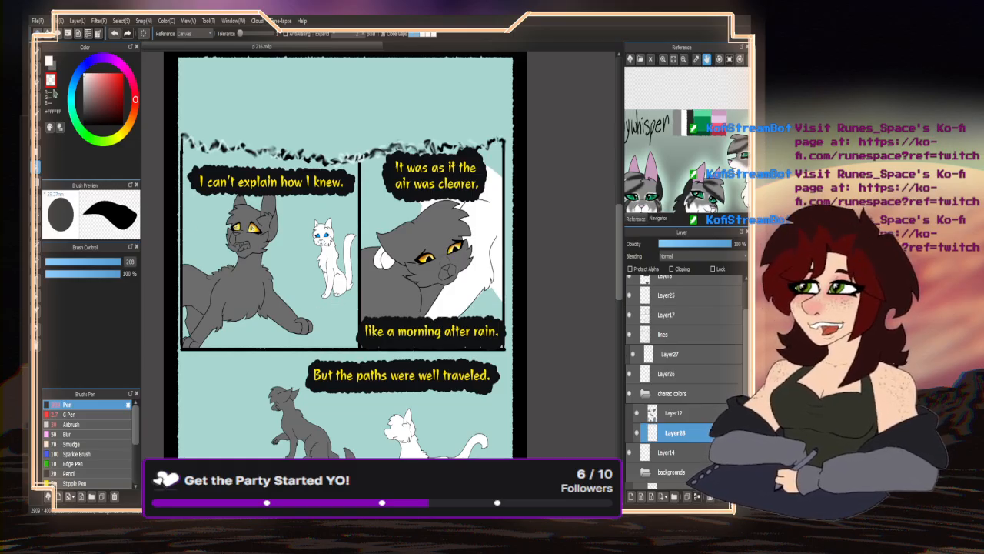
- Reduce the Pen size to 42 and pick the light orange #FFAC3F from Snowblaze's palette in the reference image
{"action": "left_click_drag", "start_coordinate": [118, 262], "coordinate": [99, 262]}
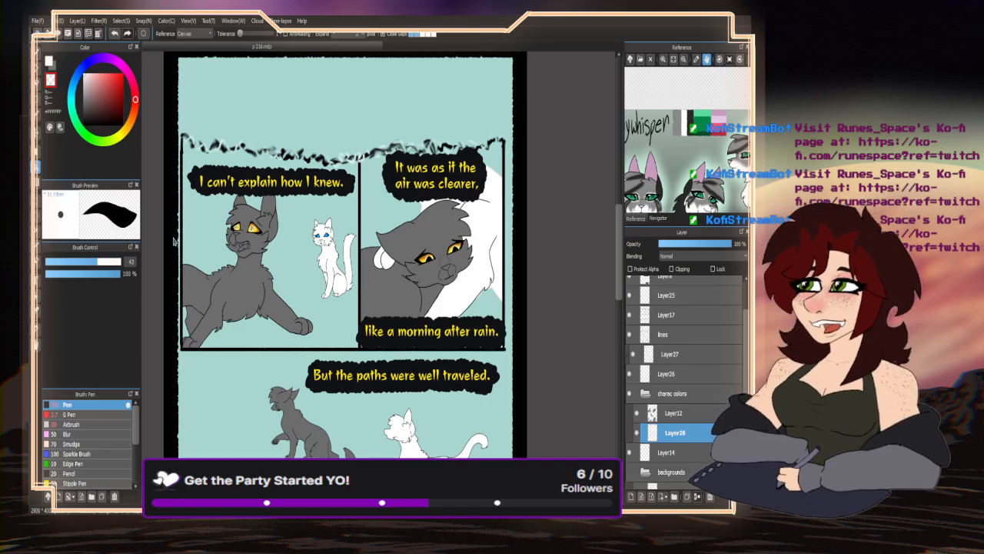
{"action": "scroll", "coordinate": [442, 319], "scroll_direction": "up", "scroll_amount": 2}
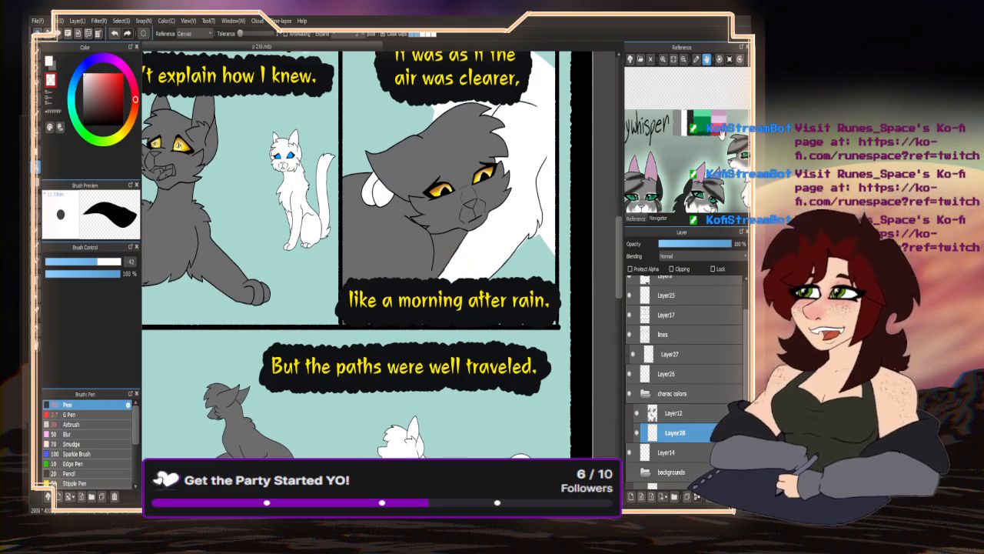
{"action": "scroll", "coordinate": [721, 132], "scroll_direction": "down", "scroll_amount": 6}
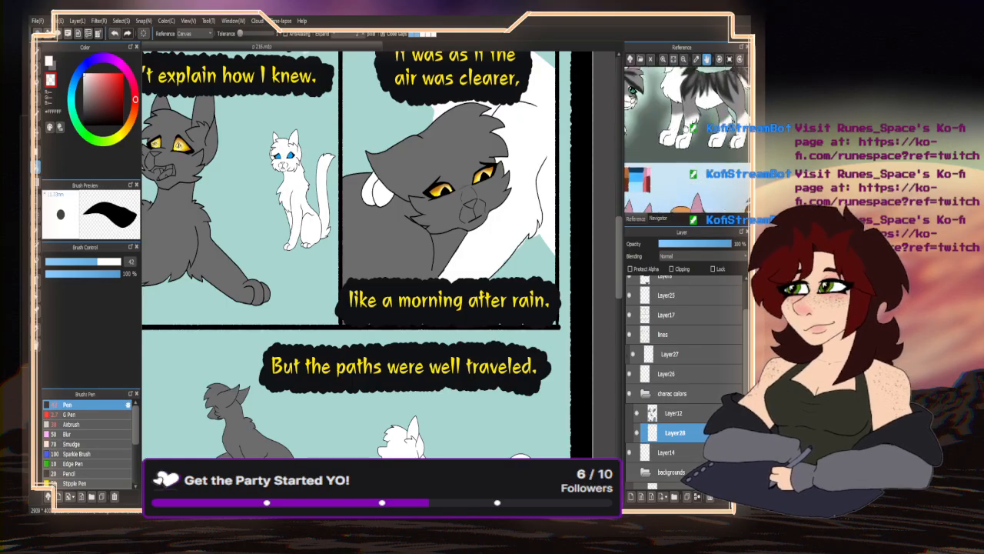
{"action": "scroll", "coordinate": [729, 78], "scroll_direction": "down", "scroll_amount": 6}
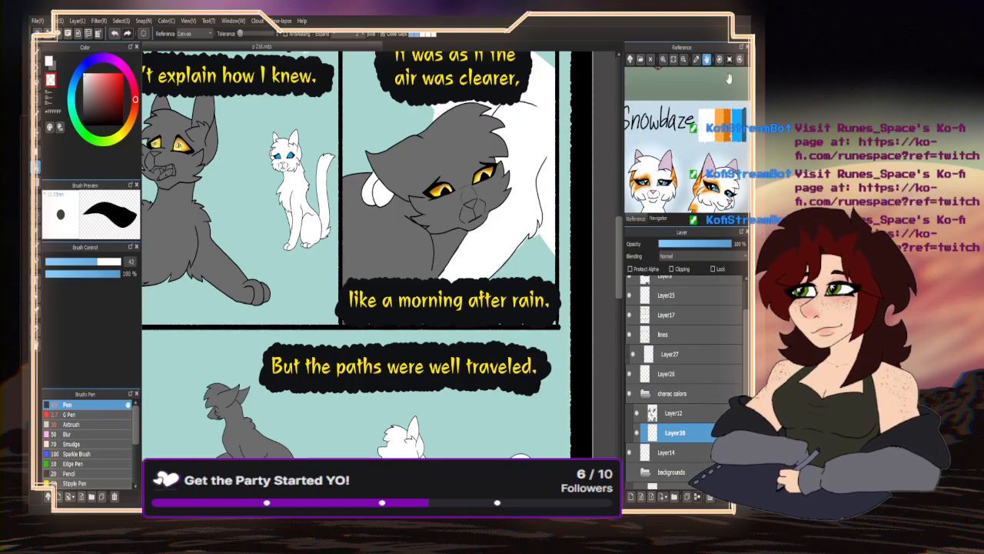
{"action": "left_click_drag", "start_coordinate": [729, 78], "coordinate": [700, 40]}
{"action": "left_click", "coordinate": [689, 87]}
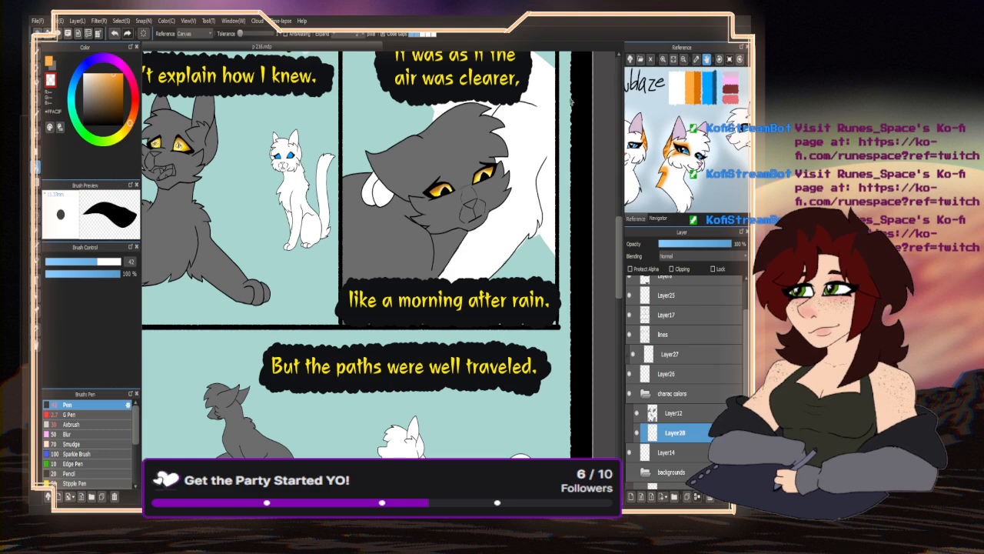
{"action": "left_click", "coordinate": [53, 68]}
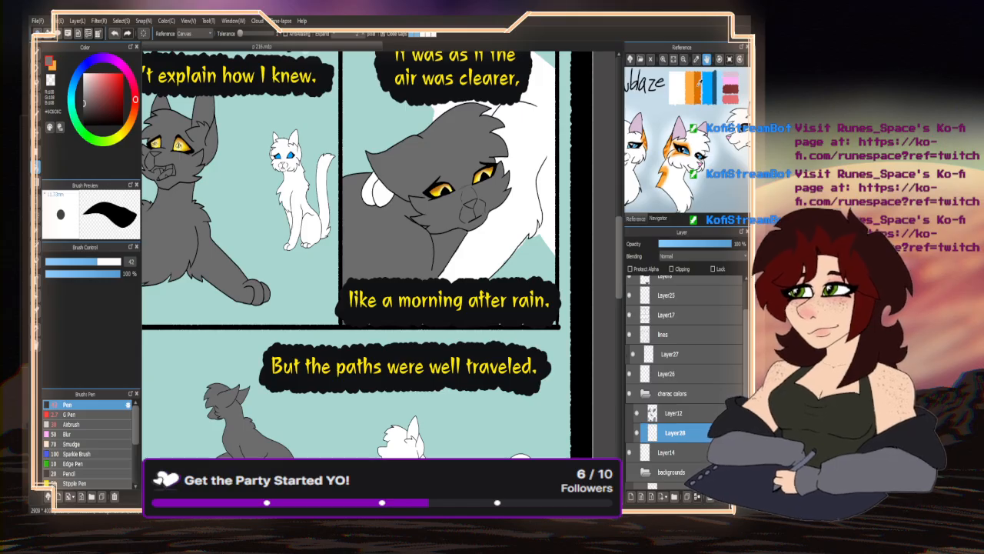
{"action": "left_click", "coordinate": [693, 77]}
{"action": "key", "text": "x"}
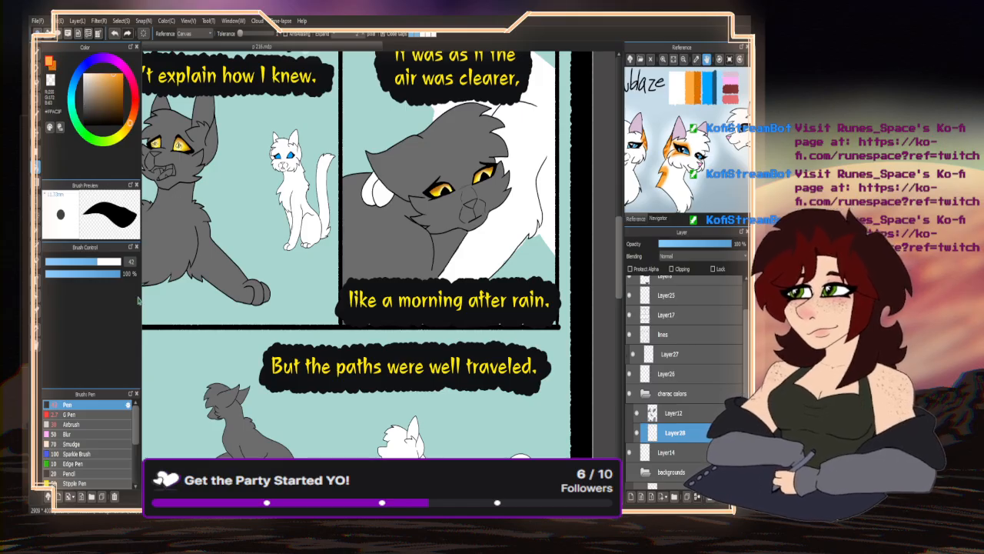
- Set the G Pen to size 17 and add a new layer clipped to the white base layer
{"action": "left_click", "coordinate": [69, 414]}
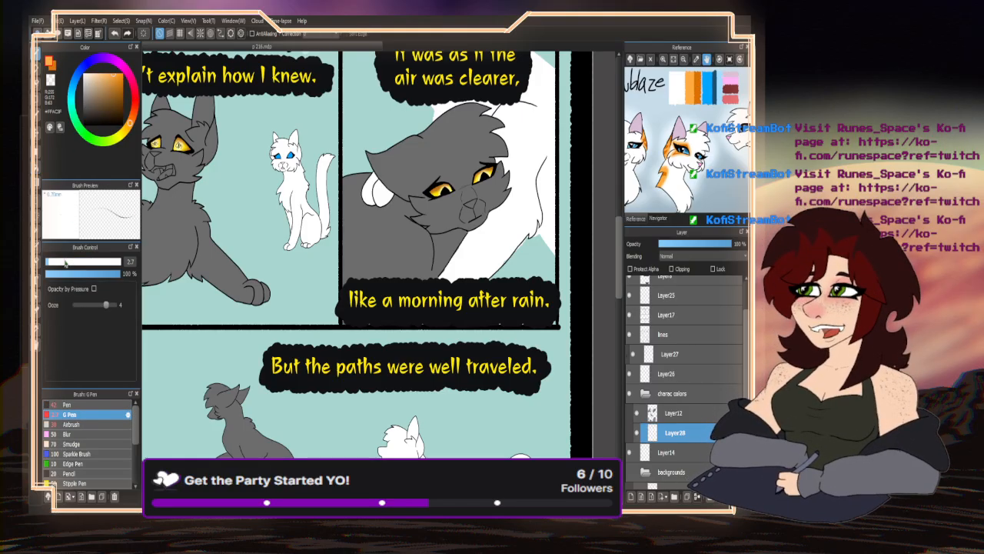
{"action": "left_click_drag", "start_coordinate": [73, 264], "coordinate": [93, 263]}
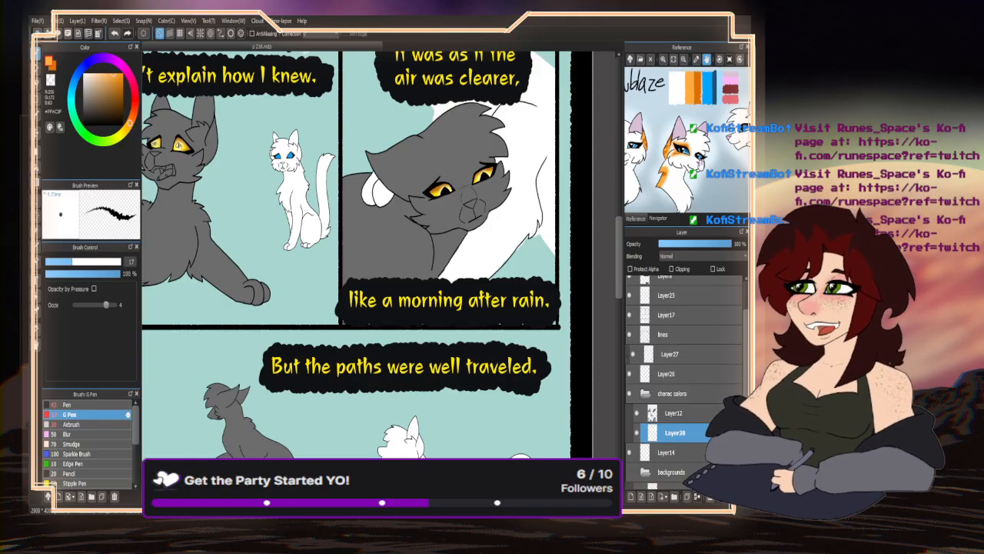
{"action": "left_click_drag", "start_coordinate": [724, 174], "coordinate": [667, 149]}
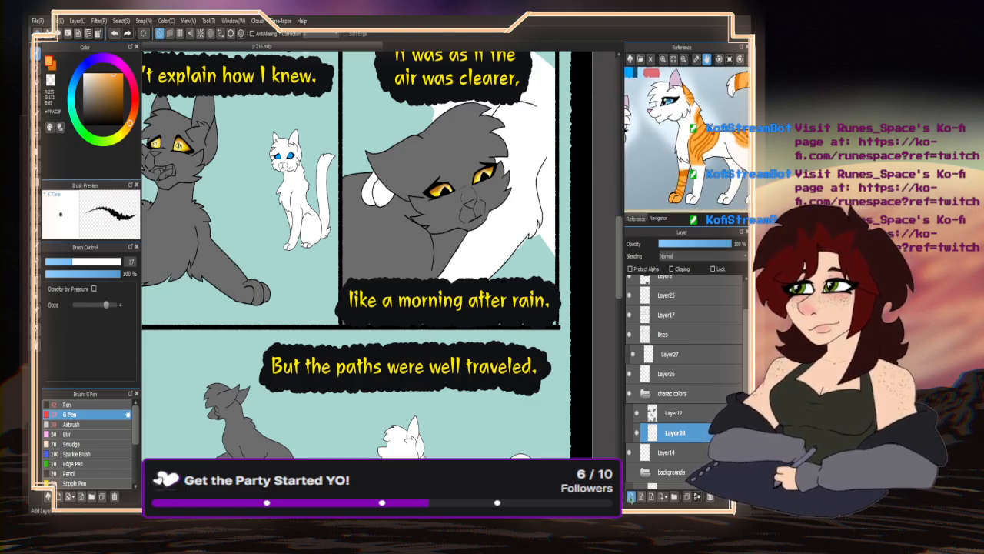
{"action": "left_click", "coordinate": [630, 495]}
{"action": "left_click", "coordinate": [671, 269]}
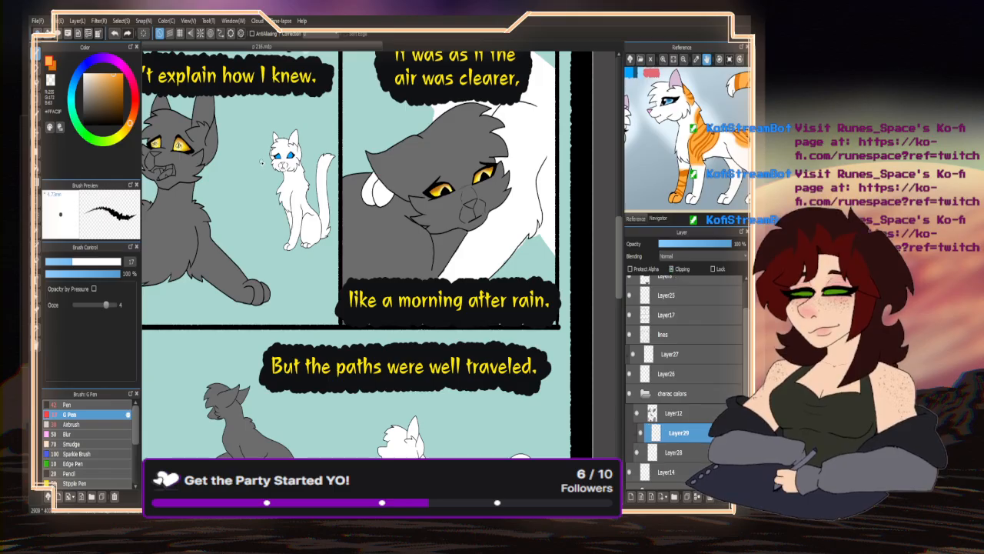
- Paint orange patches on both sides of the seated cat's face and around its left-hand eye, following the Snowblaze reference
{"action": "scroll", "coordinate": [262, 160], "scroll_direction": "up", "scroll_amount": 4}
{"action": "mouse_move", "coordinate": [375, 105]}
{"action": "left_mouse_down"}
{"action": "mouse_move", "coordinate": [359, 143]}
{"action": "mouse_move", "coordinate": [361, 181]}
{"action": "mouse_move", "coordinate": [375, 199]}
{"action": "mouse_move", "coordinate": [374, 158]}
{"action": "mouse_move", "coordinate": [368, 168]}
{"action": "left_mouse_up"}
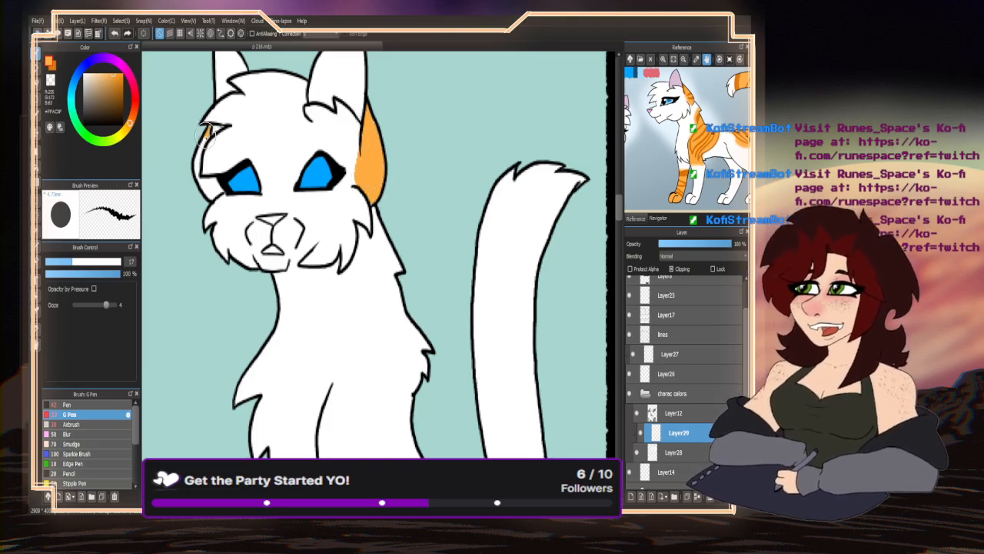
{"action": "mouse_move", "coordinate": [206, 142]}
{"action": "left_mouse_down"}
{"action": "mouse_move", "coordinate": [197, 166]}
{"action": "mouse_move", "coordinate": [214, 186]}
{"action": "left_mouse_up"}
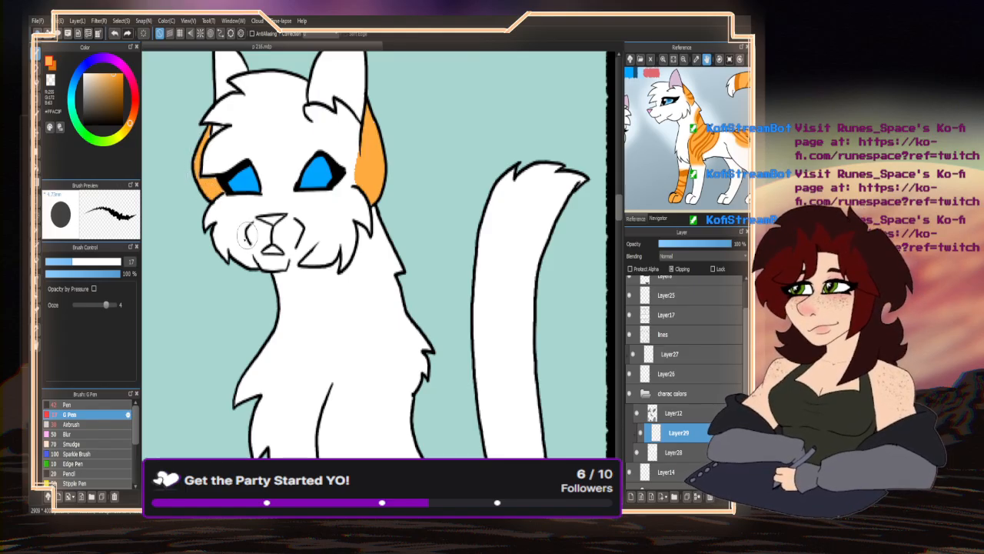
{"action": "left_click_drag", "start_coordinate": [673, 168], "coordinate": [720, 156]}
{"action": "scroll", "coordinate": [243, 177], "scroll_direction": "up", "scroll_amount": 2}
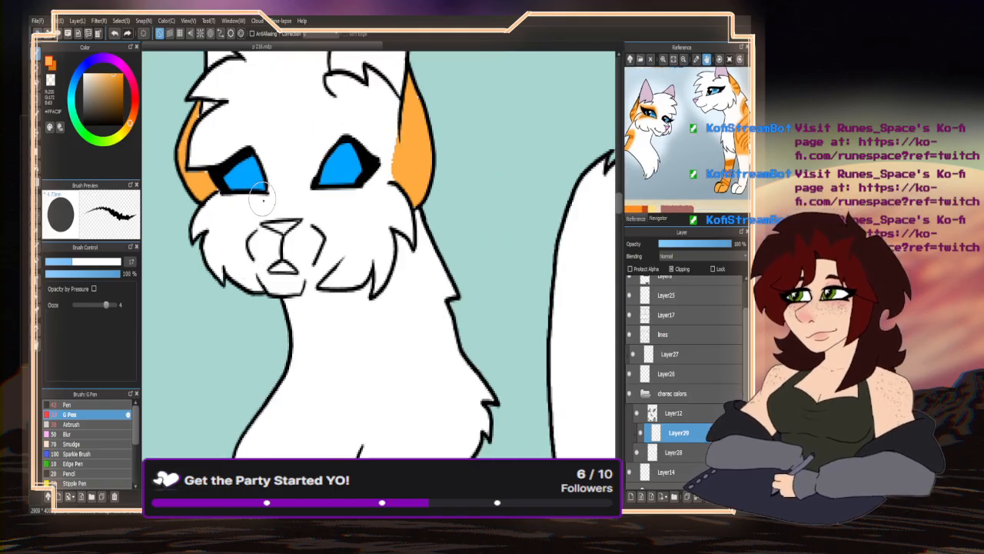
{"action": "mouse_move", "coordinate": [262, 192]}
{"action": "left_mouse_down"}
{"action": "mouse_move", "coordinate": [213, 215]}
{"action": "mouse_move", "coordinate": [218, 201]}
{"action": "mouse_move", "coordinate": [258, 195]}
{"action": "mouse_move", "coordinate": [267, 184]}
{"action": "mouse_move", "coordinate": [260, 162]}
{"action": "mouse_move", "coordinate": [247, 153]}
{"action": "mouse_move", "coordinate": [198, 163]}
{"action": "mouse_move", "coordinate": [201, 175]}
{"action": "mouse_move", "coordinate": [254, 198]}
{"action": "mouse_move", "coordinate": [219, 209]}
{"action": "left_mouse_up"}
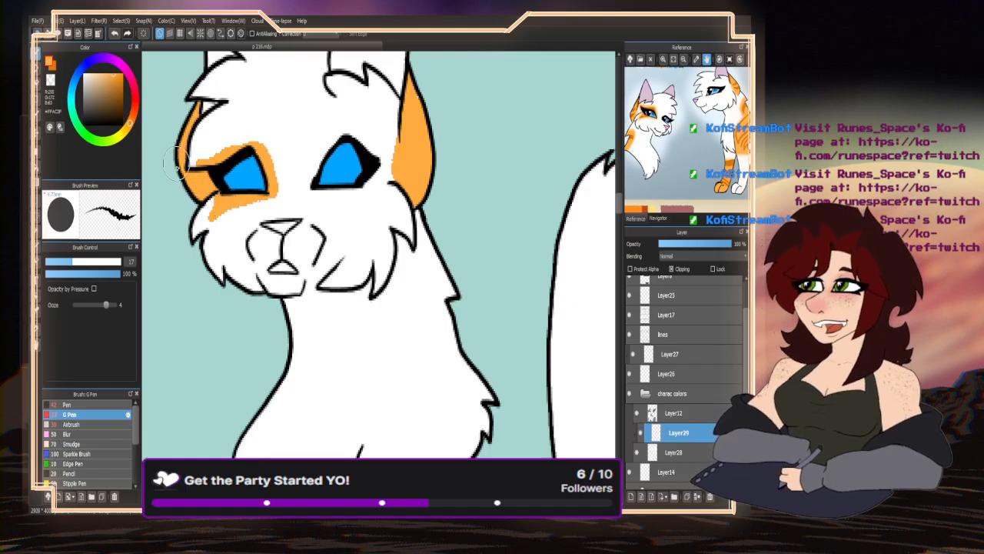
{"action": "scroll", "coordinate": [317, 180], "scroll_direction": "down", "scroll_amount": 2}
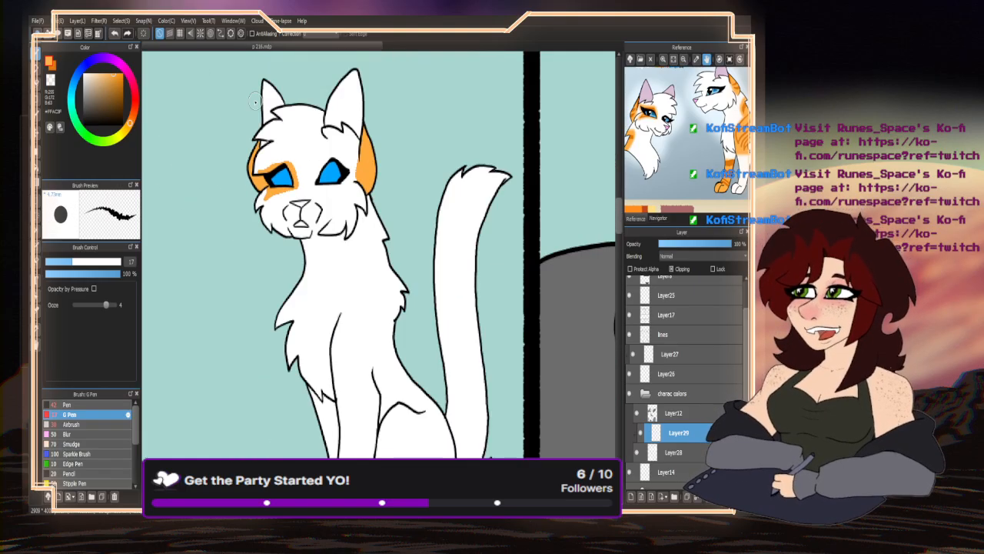
- Paint the lower part of the seated cat's far foreleg orange
{"action": "scroll", "coordinate": [254, 101], "scroll_direction": "down", "scroll_amount": 2}
{"action": "scroll", "coordinate": [292, 275], "scroll_direction": "up", "scroll_amount": 5}
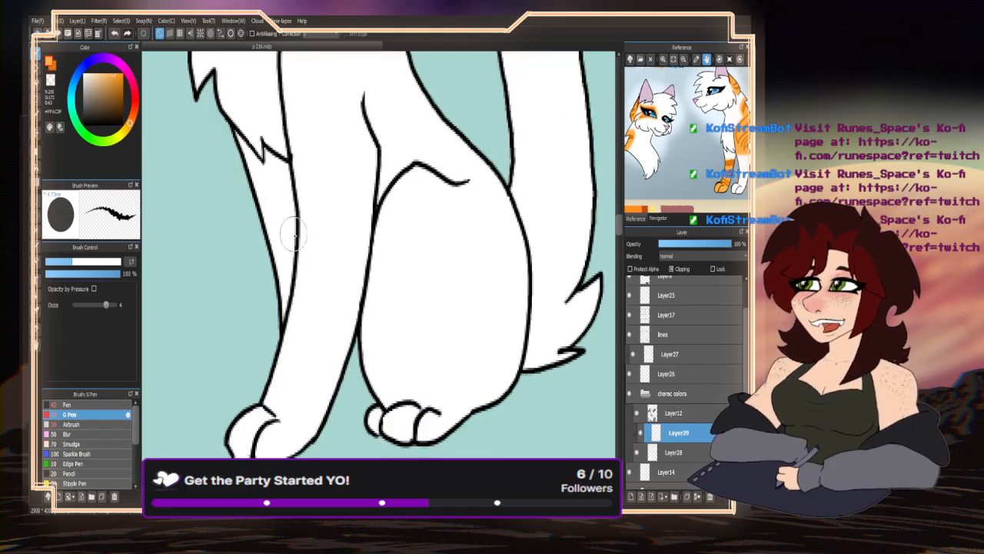
{"action": "mouse_move", "coordinate": [301, 206]}
{"action": "left_mouse_down"}
{"action": "mouse_move", "coordinate": [249, 229]}
{"action": "mouse_move", "coordinate": [300, 252]}
{"action": "mouse_move", "coordinate": [289, 261]}
{"action": "mouse_move", "coordinate": [273, 249]}
{"action": "mouse_move", "coordinate": [295, 227]}
{"action": "mouse_move", "coordinate": [282, 359]}
{"action": "mouse_move", "coordinate": [266, 291]}
{"action": "left_mouse_up"}
{"action": "scroll", "coordinate": [266, 289], "scroll_direction": "down", "scroll_amount": 5}
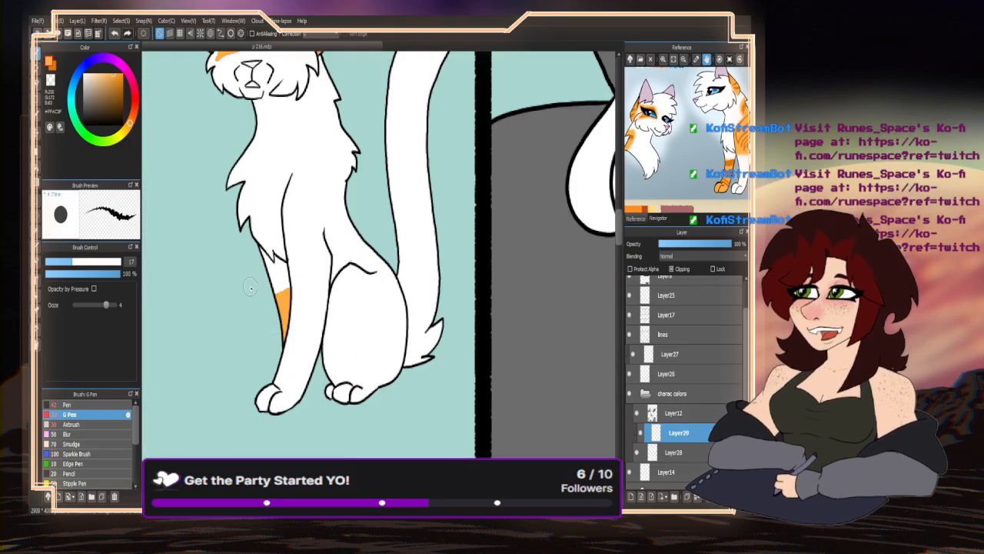
- Paint a large orange patch over the seated cat's shoulder, upper foreleg and back, following the reference
{"action": "scroll", "coordinate": [250, 287], "scroll_direction": "down", "scroll_amount": 3}
{"action": "scroll", "coordinate": [276, 243], "scroll_direction": "up", "scroll_amount": 5}
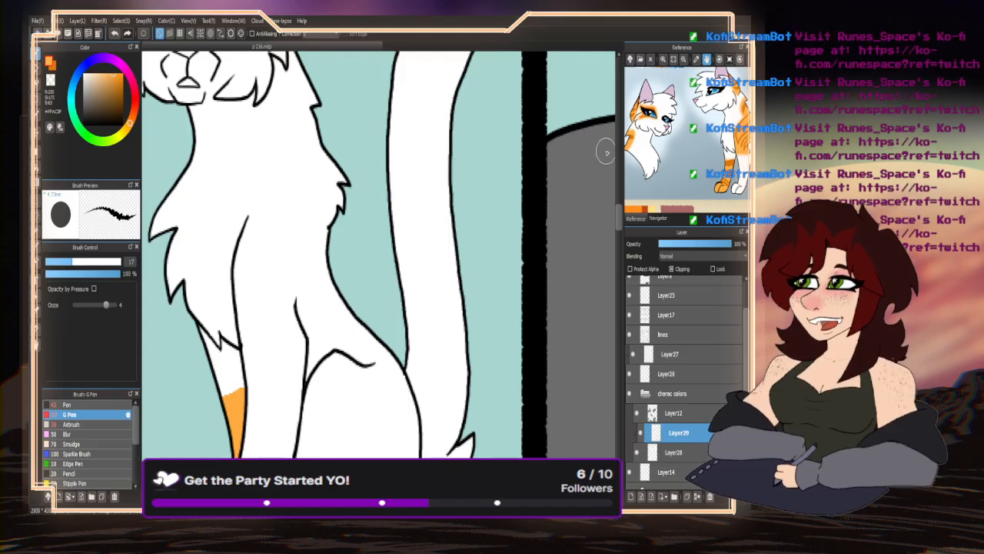
{"action": "left_click_drag", "start_coordinate": [699, 136], "coordinate": [635, 141]}
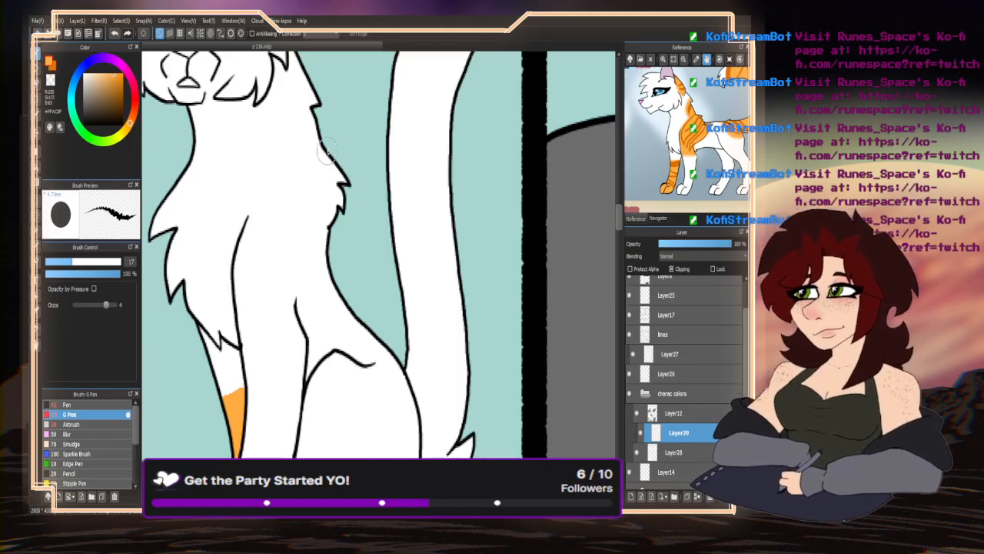
{"action": "mouse_move", "coordinate": [325, 146]}
{"action": "left_mouse_down"}
{"action": "mouse_move", "coordinate": [276, 145]}
{"action": "mouse_move", "coordinate": [299, 219]}
{"action": "mouse_move", "coordinate": [262, 223]}
{"action": "mouse_move", "coordinate": [272, 210]}
{"action": "mouse_move", "coordinate": [249, 236]}
{"action": "mouse_move", "coordinate": [306, 200]}
{"action": "mouse_move", "coordinate": [246, 254]}
{"action": "mouse_move", "coordinate": [253, 350]}
{"action": "mouse_move", "coordinate": [296, 339]}
{"action": "mouse_move", "coordinate": [292, 302]}
{"action": "mouse_move", "coordinate": [315, 310]}
{"action": "mouse_move", "coordinate": [360, 302]}
{"action": "mouse_move", "coordinate": [277, 299]}
{"action": "mouse_move", "coordinate": [267, 323]}
{"action": "mouse_move", "coordinate": [257, 252]}
{"action": "mouse_move", "coordinate": [281, 227]}
{"action": "mouse_move", "coordinate": [272, 263]}
{"action": "mouse_move", "coordinate": [295, 221]}
{"action": "mouse_move", "coordinate": [325, 251]}
{"action": "mouse_move", "coordinate": [333, 231]}
{"action": "mouse_move", "coordinate": [295, 165]}
{"action": "left_mouse_up"}
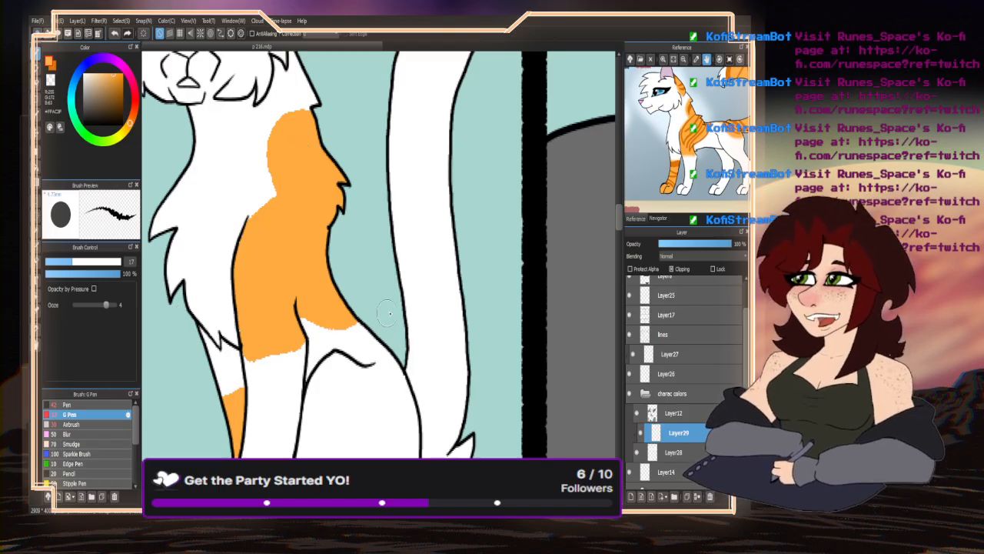
- Trim the neck and chest edge of the orange shoulder patch with transparent colour, then return to the orange
{"action": "left_click", "coordinate": [50, 80]}
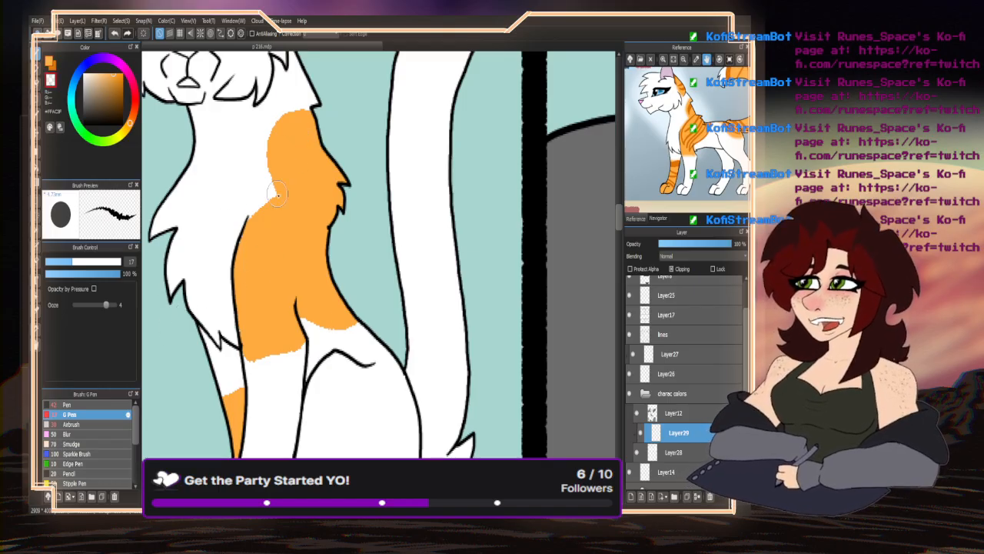
{"action": "mouse_move", "coordinate": [240, 222]}
{"action": "left_mouse_down"}
{"action": "mouse_move", "coordinate": [278, 183]}
{"action": "mouse_move", "coordinate": [289, 112]}
{"action": "mouse_move", "coordinate": [269, 148]}
{"action": "left_mouse_up"}
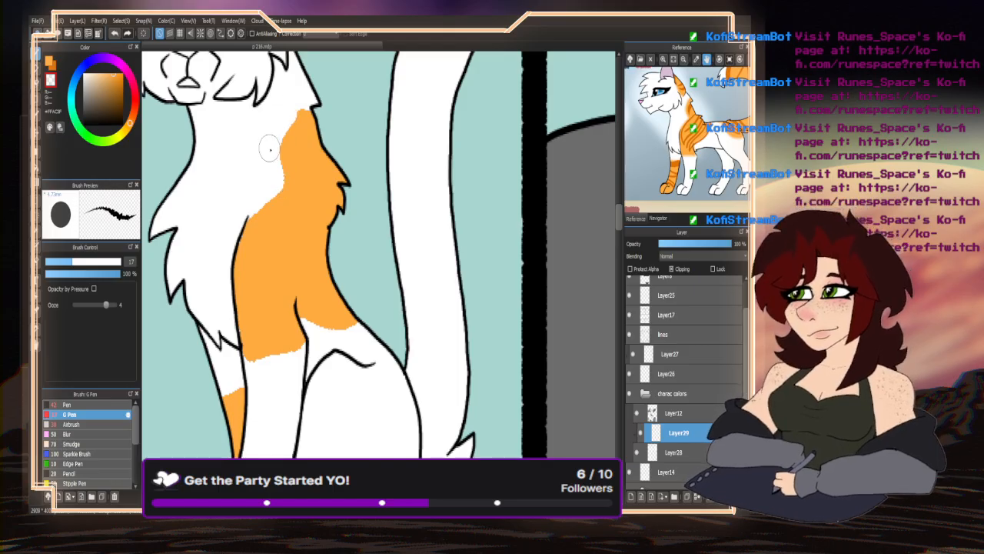
{"action": "left_click_drag", "start_coordinate": [292, 109], "coordinate": [313, 97]}
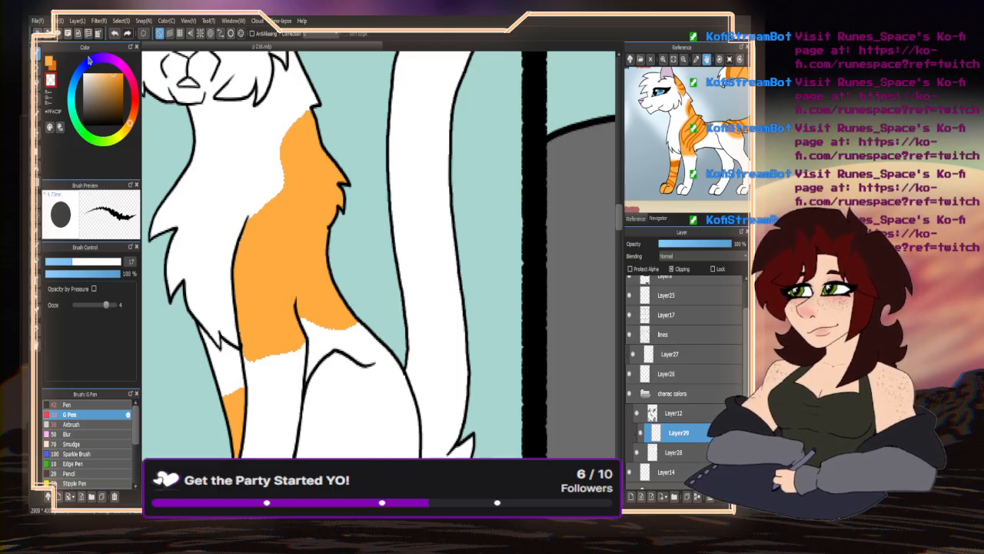
{"action": "left_click", "coordinate": [50, 61]}
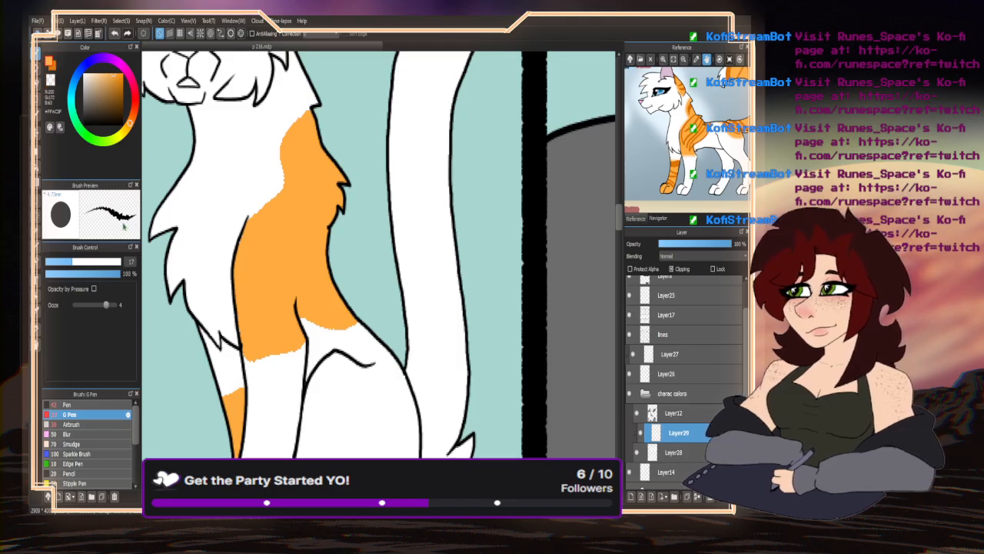
- Paint orange patches on the rear of the seated cat's haunch and the base of its tail
{"action": "scroll", "coordinate": [267, 199], "scroll_direction": "down", "scroll_amount": 5}
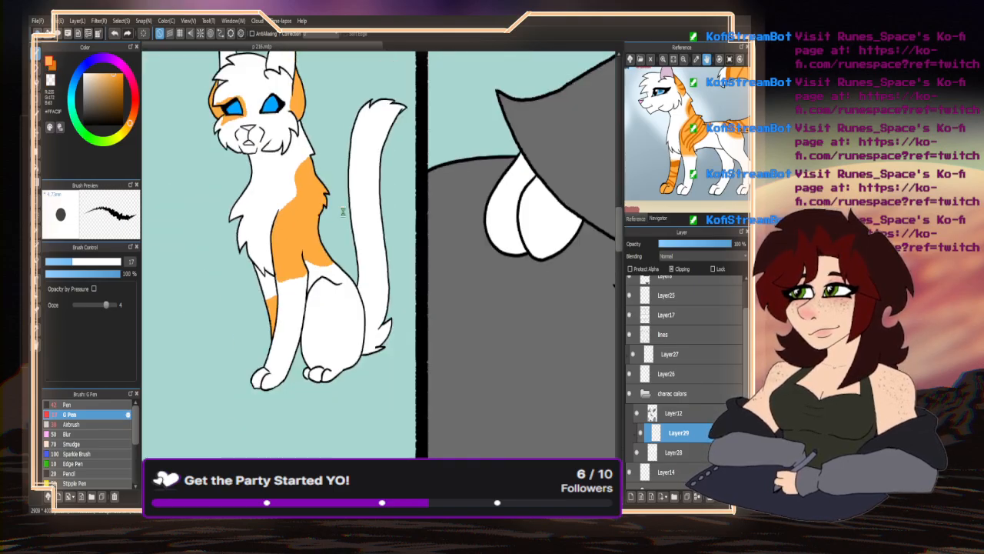
{"action": "scroll", "coordinate": [321, 330], "scroll_direction": "up", "scroll_amount": 5}
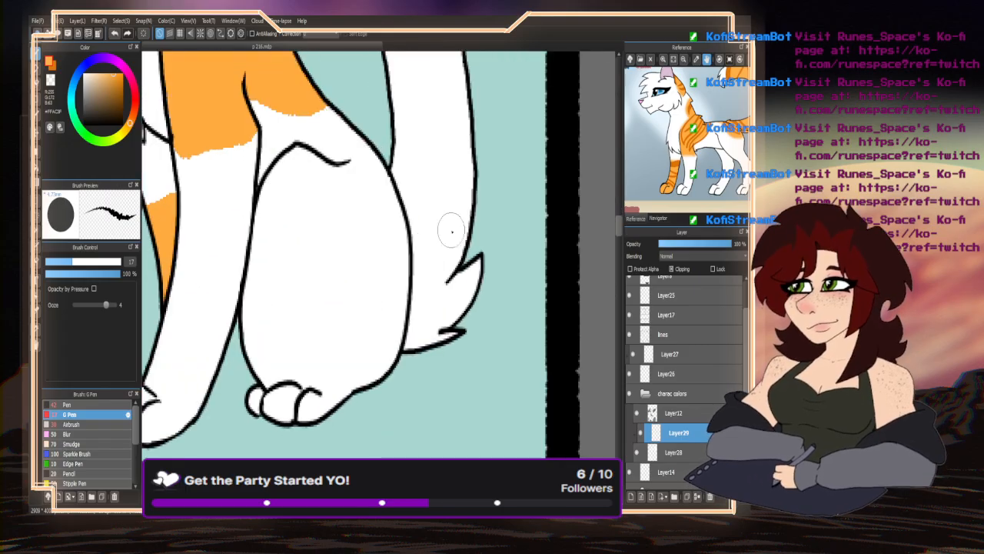
{"action": "mouse_move", "coordinate": [416, 258]}
{"action": "left_mouse_down"}
{"action": "mouse_move", "coordinate": [394, 205]}
{"action": "mouse_move", "coordinate": [390, 261]}
{"action": "mouse_move", "coordinate": [401, 283]}
{"action": "mouse_move", "coordinate": [376, 285]}
{"action": "mouse_move", "coordinate": [413, 339]}
{"action": "mouse_move", "coordinate": [409, 313]}
{"action": "mouse_move", "coordinate": [386, 288]}
{"action": "mouse_move", "coordinate": [402, 328]}
{"action": "mouse_move", "coordinate": [389, 294]}
{"action": "mouse_move", "coordinate": [395, 229]}
{"action": "left_mouse_up"}
{"action": "scroll", "coordinate": [289, 247], "scroll_direction": "down", "scroll_amount": 5}
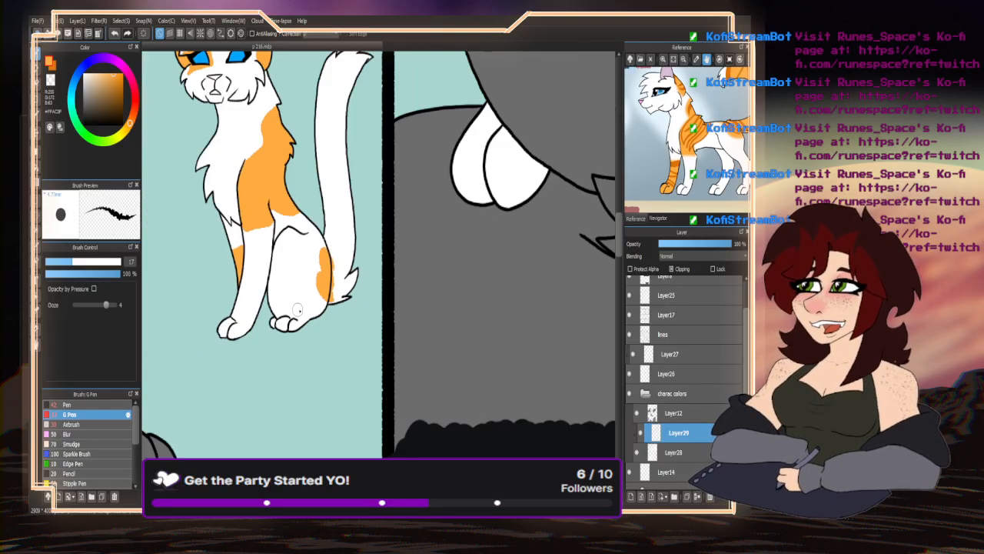
{"action": "scroll", "coordinate": [319, 285], "scroll_direction": "up", "scroll_amount": 5}
{"action": "mouse_move", "coordinate": [336, 224]}
{"action": "left_mouse_down"}
{"action": "mouse_move", "coordinate": [343, 317]}
{"action": "mouse_move", "coordinate": [322, 308]}
{"action": "mouse_move", "coordinate": [331, 347]}
{"action": "mouse_move", "coordinate": [358, 315]}
{"action": "mouse_move", "coordinate": [336, 219]}
{"action": "mouse_move", "coordinate": [352, 379]}
{"action": "mouse_move", "coordinate": [358, 323]}
{"action": "mouse_move", "coordinate": [365, 360]}
{"action": "mouse_move", "coordinate": [369, 272]}
{"action": "mouse_move", "coordinate": [381, 242]}
{"action": "mouse_move", "coordinate": [400, 228]}
{"action": "mouse_move", "coordinate": [373, 223]}
{"action": "left_mouse_up"}
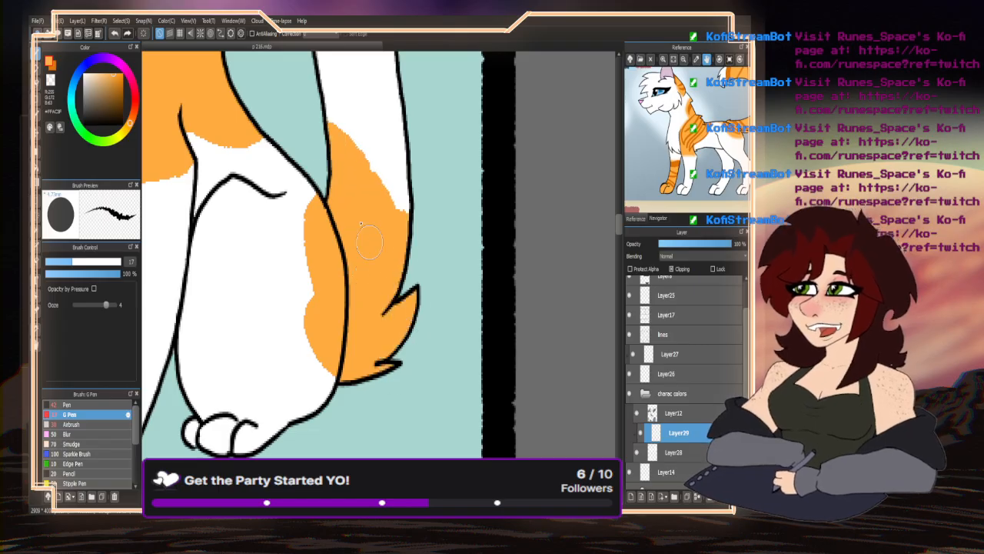
{"action": "scroll", "coordinate": [388, 296], "scroll_direction": "down", "scroll_amount": 5}
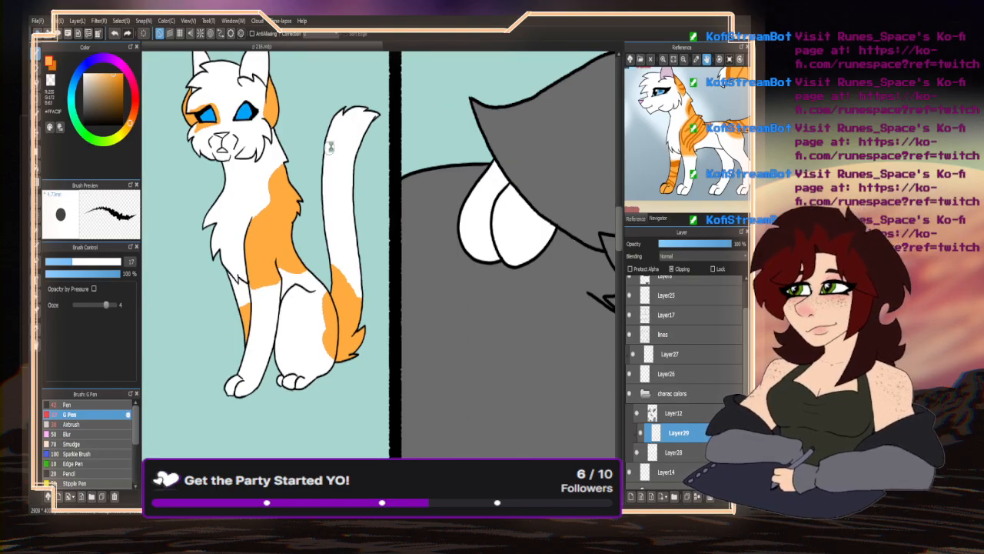
- Paint the seated cat's tail orange below a white tip with brush size 42, and reshape the tip boundary with transparent colour
{"action": "scroll", "coordinate": [331, 146], "scroll_direction": "up", "scroll_amount": 4}
{"action": "mouse_move", "coordinate": [308, 111]}
{"action": "left_mouse_down"}
{"action": "mouse_move", "coordinate": [375, 184]}
{"action": "mouse_move", "coordinate": [295, 156]}
{"action": "left_mouse_up"}
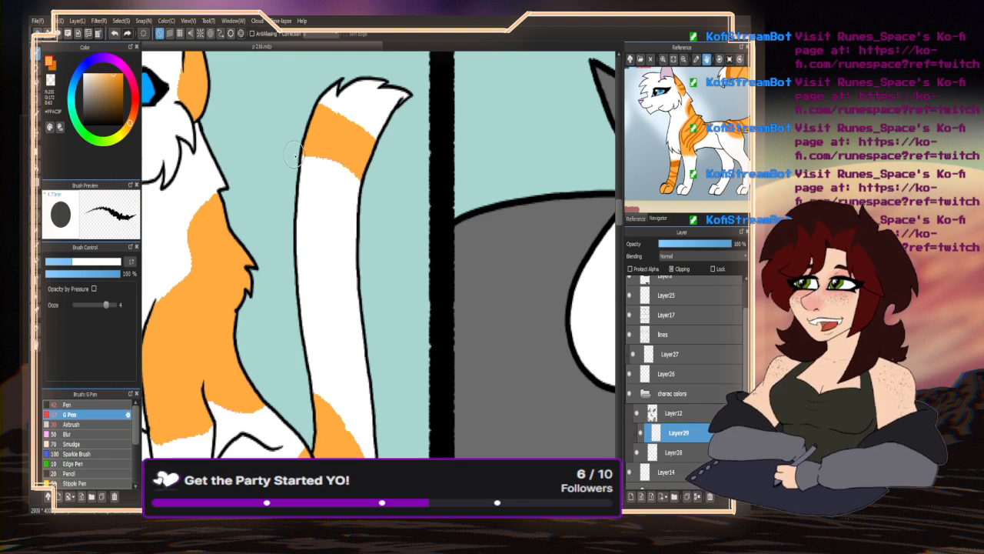
{"action": "left_click", "coordinate": [97, 262]}
{"action": "mouse_move", "coordinate": [345, 176]}
{"action": "left_mouse_down"}
{"action": "mouse_move", "coordinate": [315, 280]}
{"action": "mouse_move", "coordinate": [323, 385]}
{"action": "mouse_move", "coordinate": [371, 430]}
{"action": "mouse_move", "coordinate": [338, 294]}
{"action": "left_mouse_up"}
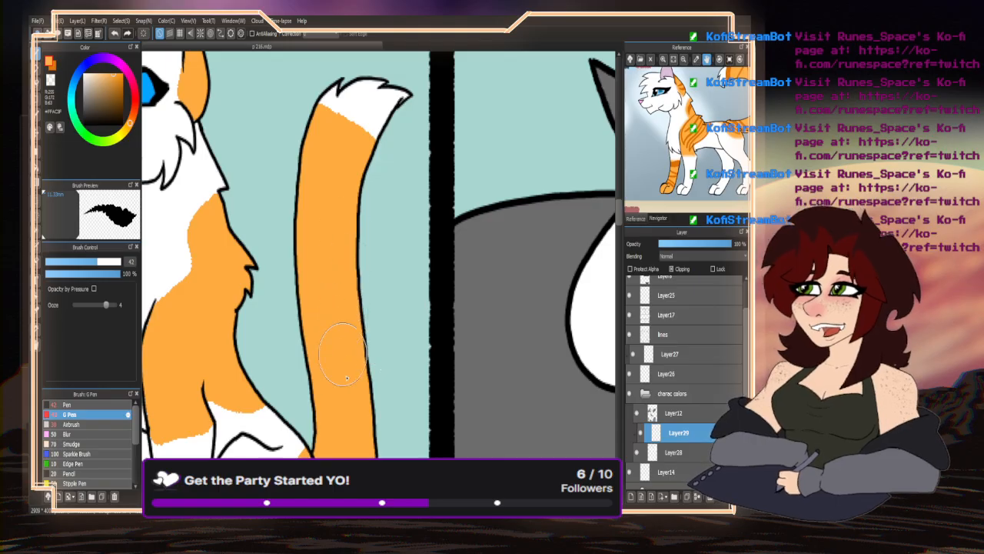
{"action": "scroll", "coordinate": [375, 173], "scroll_direction": "down", "scroll_amount": 5}
{"action": "scroll", "coordinate": [339, 227], "scroll_direction": "up", "scroll_amount": 5}
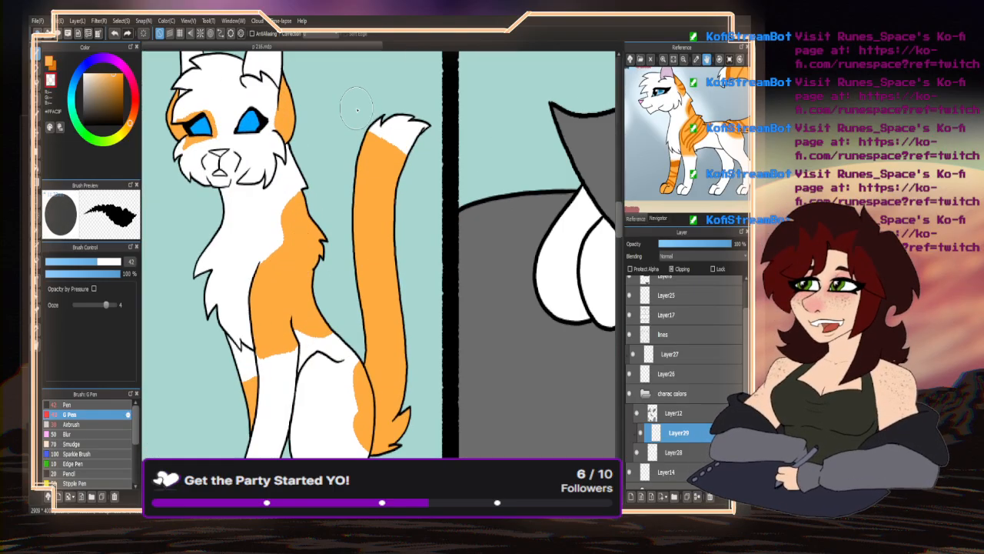
{"action": "scroll", "coordinate": [357, 110], "scroll_direction": "up", "scroll_amount": 2}
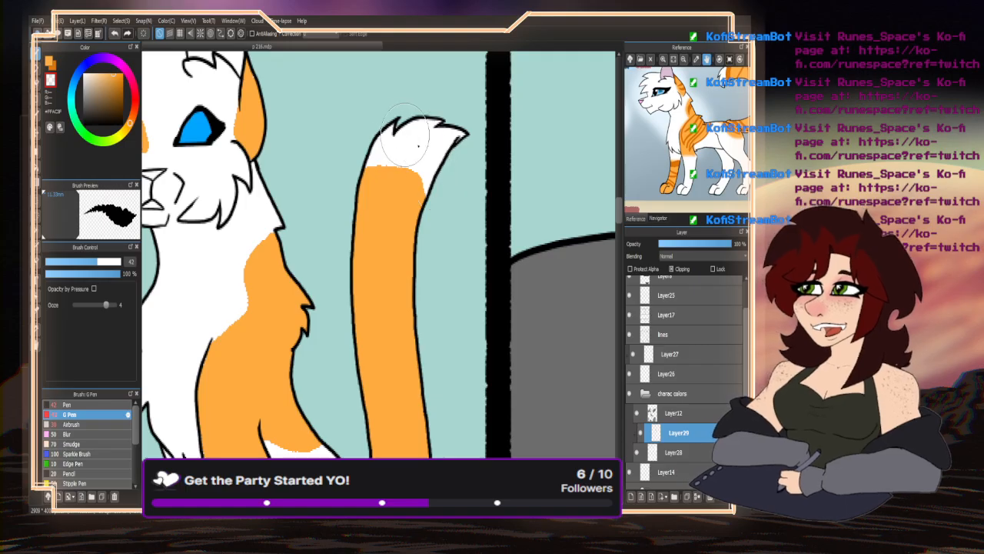
- Paint the white cat's paw behind the grey cat's head orange in the "like a morning after rain" panel
{"action": "scroll", "coordinate": [400, 146], "scroll_direction": "down", "scroll_amount": 6}
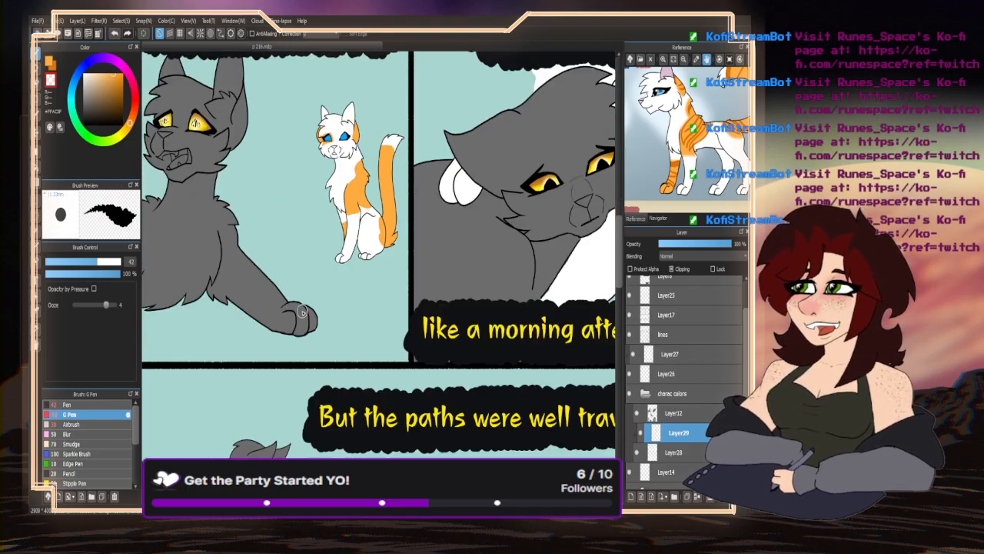
{"action": "scroll", "coordinate": [315, 173], "scroll_direction": "down", "scroll_amount": 3}
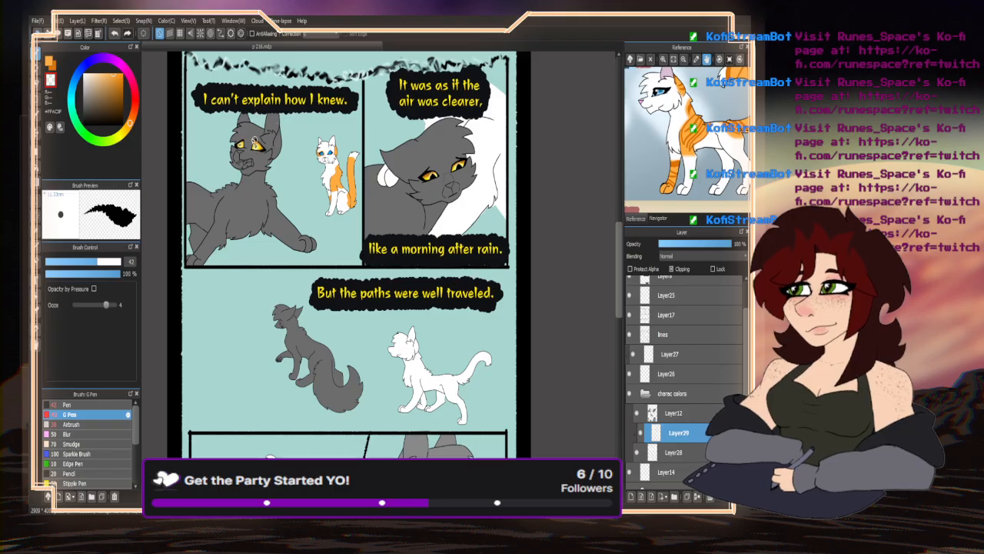
{"action": "scroll", "coordinate": [384, 196], "scroll_direction": "up", "scroll_amount": 3}
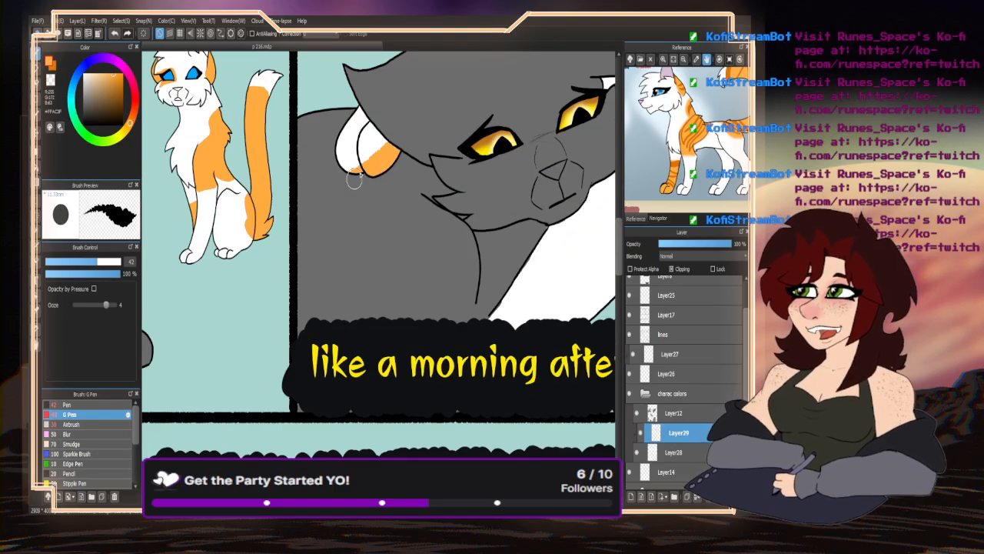
{"action": "scroll", "coordinate": [325, 168], "scroll_direction": "down", "scroll_amount": 3}
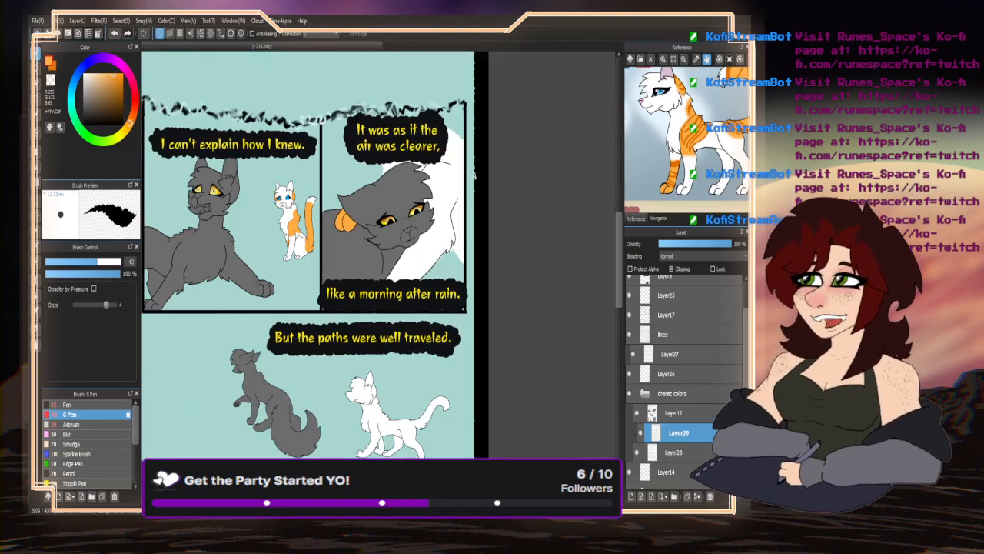
- Outline an orange patch over the large white cat's neck and shoulder behind the grey cat, and paint it in with brush size 222
{"action": "scroll", "coordinate": [472, 174], "scroll_direction": "up", "scroll_amount": 4}
{"action": "mouse_move", "coordinate": [384, 245]}
{"action": "left_mouse_down"}
{"action": "mouse_move", "coordinate": [413, 297]}
{"action": "mouse_move", "coordinate": [444, 314]}
{"action": "mouse_move", "coordinate": [482, 250]}
{"action": "mouse_move", "coordinate": [537, 197]}
{"action": "mouse_move", "coordinate": [476, 65]}
{"action": "left_mouse_up"}
{"action": "scroll", "coordinate": [416, 217], "scroll_direction": "down", "scroll_amount": 2}
{"action": "scroll", "coordinate": [440, 125], "scroll_direction": "up", "scroll_amount": 1}
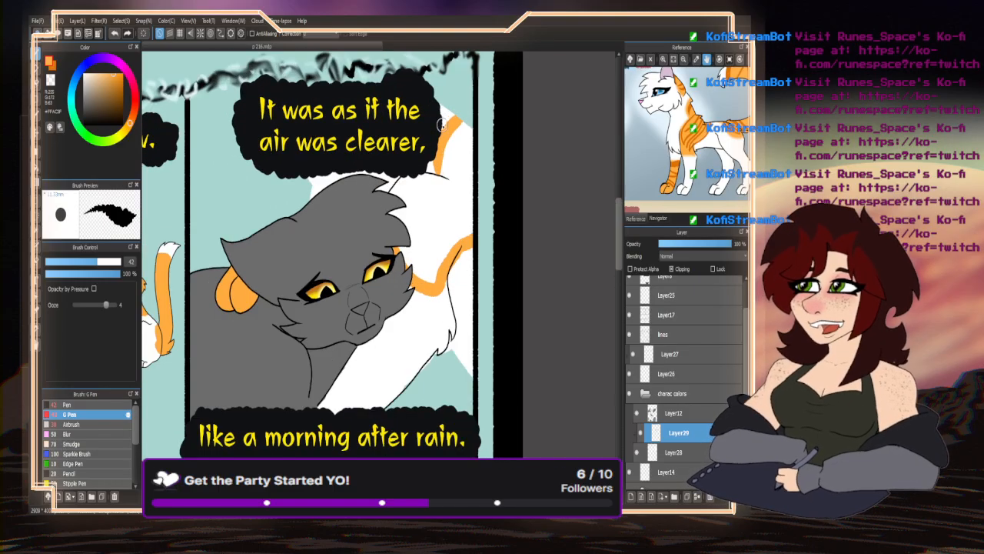
{"action": "left_click_drag", "start_coordinate": [427, 173], "coordinate": [448, 182]}
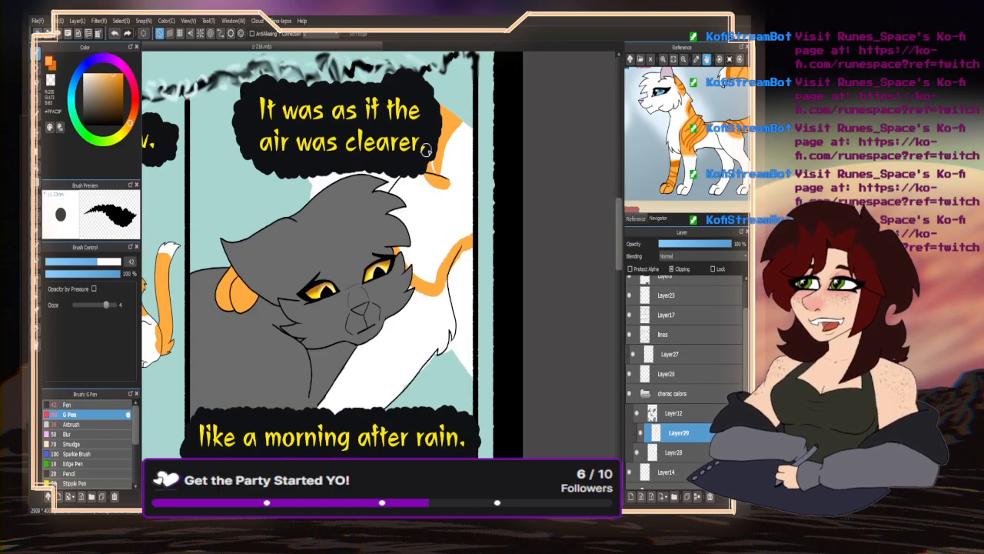
{"action": "mouse_move", "coordinate": [426, 149]}
{"action": "left_mouse_down"}
{"action": "mouse_move", "coordinate": [437, 188]}
{"action": "mouse_move", "coordinate": [412, 177]}
{"action": "mouse_move", "coordinate": [395, 192]}
{"action": "mouse_move", "coordinate": [409, 188]}
{"action": "mouse_move", "coordinate": [428, 223]}
{"action": "left_mouse_up"}
{"action": "left_click_drag", "start_coordinate": [98, 262], "coordinate": [116, 262]}
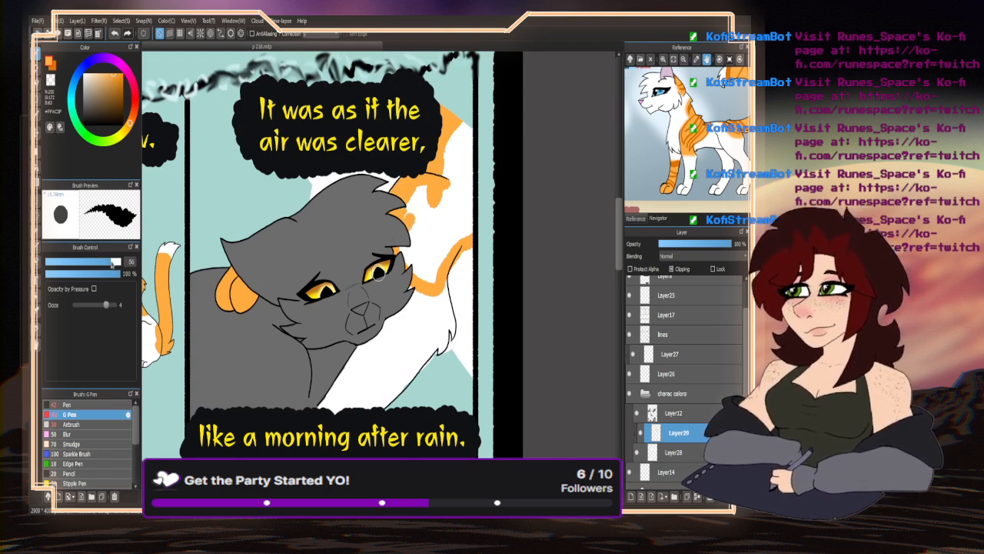
{"action": "mouse_move", "coordinate": [424, 219]}
{"action": "left_mouse_down"}
{"action": "mouse_move", "coordinate": [408, 269]}
{"action": "mouse_move", "coordinate": [432, 254]}
{"action": "mouse_move", "coordinate": [452, 201]}
{"action": "mouse_move", "coordinate": [463, 229]}
{"action": "mouse_move", "coordinate": [461, 157]}
{"action": "left_mouse_up"}
{"action": "key", "text": "ctrl+minus"}
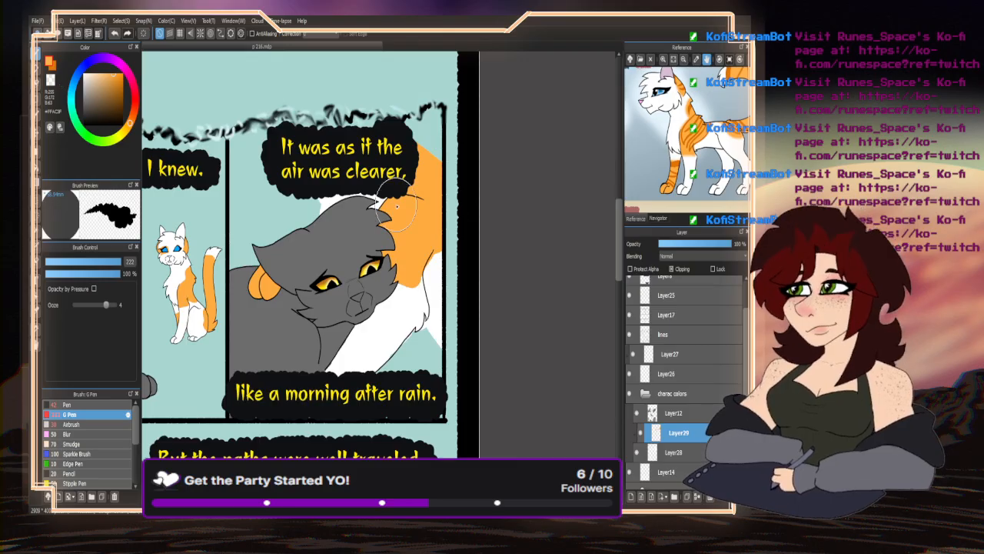
- Refine the lower edge of the large orange shoulder patch around the foreleg line with transparent colour, and return to orange
{"action": "key", "text": "ctrl+plus"}
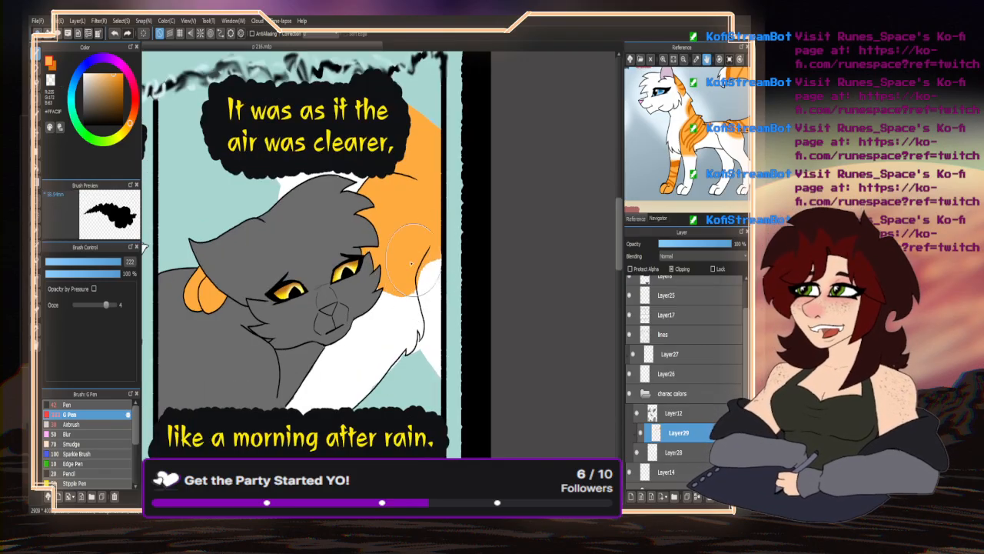
{"action": "key", "text": "ctrl+minus"}
{"action": "key", "text": "ctrl+minus"}
{"action": "left_click", "coordinate": [50, 80]}
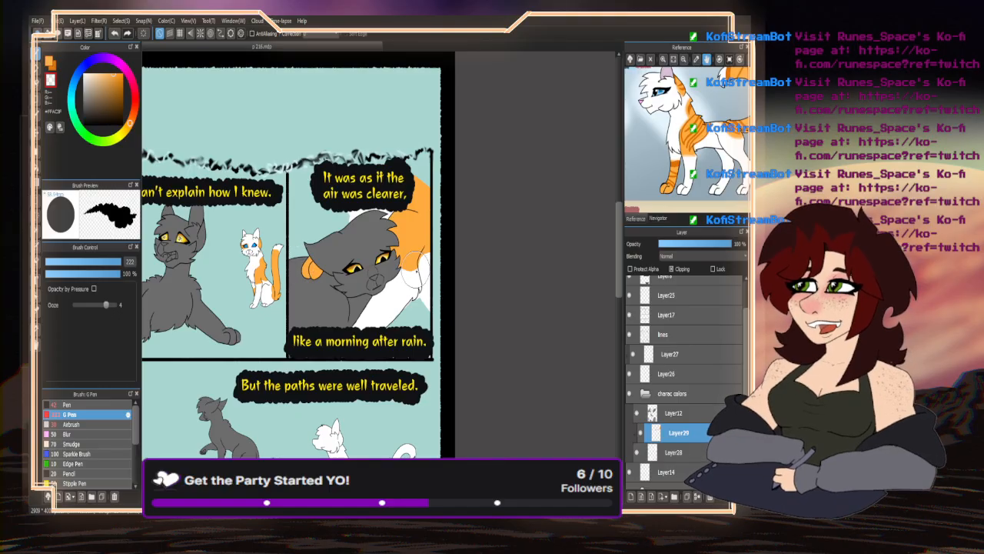
{"action": "key", "text": "ctrl+plus"}
{"action": "key", "text": "ctrl+plus"}
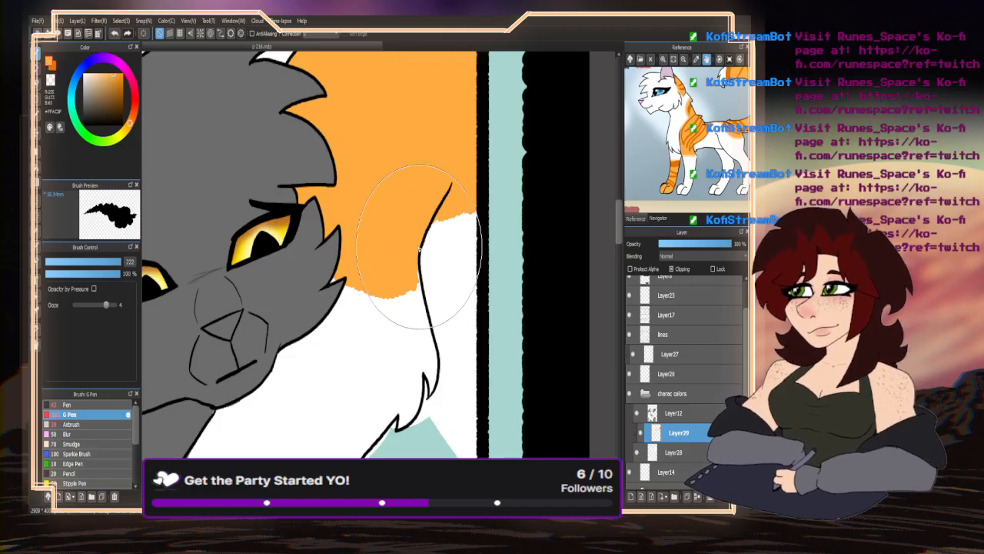
- Paint the area behind the walking white cat's near ear orange with brush size 21, and trim the spill on the cheek with transparent colour
{"action": "scroll", "coordinate": [415, 307], "scroll_direction": "down", "scroll_amount": 4}
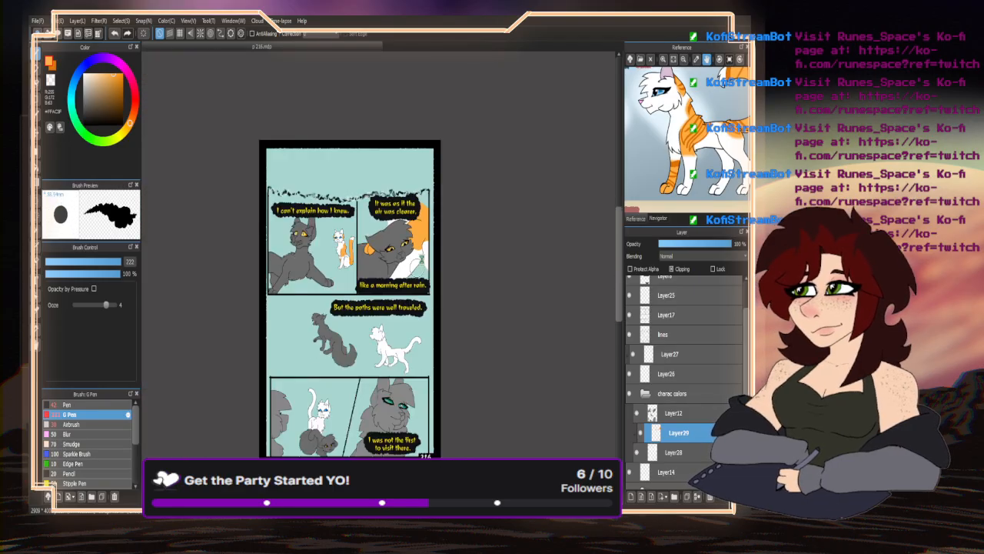
{"action": "scroll", "coordinate": [404, 402], "scroll_direction": "up", "scroll_amount": 3}
{"action": "left_click_drag", "start_coordinate": [111, 264], "coordinate": [98, 264]}
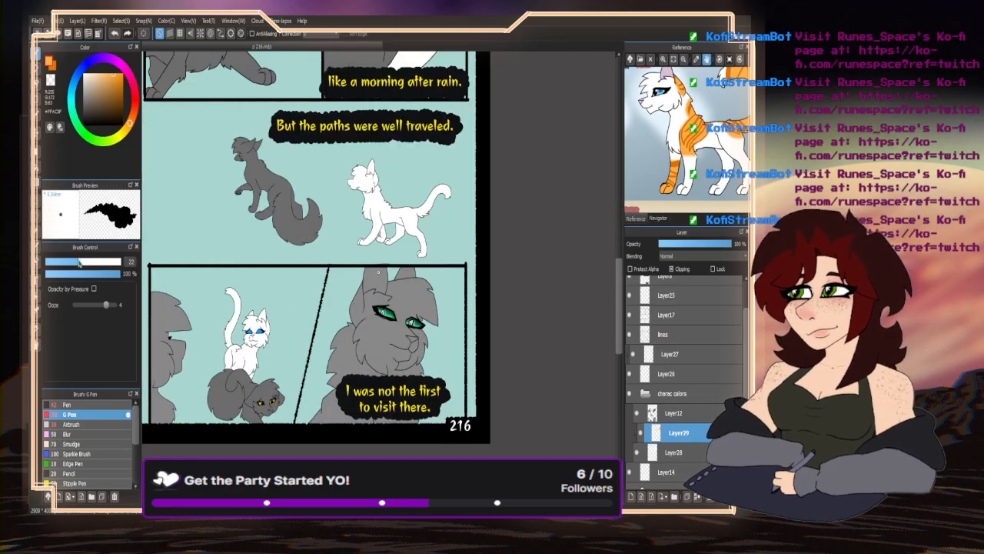
{"action": "scroll", "coordinate": [382, 160], "scroll_direction": "up", "scroll_amount": 4}
{"action": "mouse_move", "coordinate": [382, 160]}
{"action": "left_mouse_down"}
{"action": "mouse_move", "coordinate": [364, 268]}
{"action": "mouse_move", "coordinate": [403, 209]}
{"action": "mouse_move", "coordinate": [378, 244]}
{"action": "mouse_move", "coordinate": [397, 150]}
{"action": "mouse_move", "coordinate": [380, 147]}
{"action": "mouse_move", "coordinate": [398, 193]}
{"action": "left_mouse_up"}
{"action": "scroll", "coordinate": [422, 167], "scroll_direction": "up", "scroll_amount": 2}
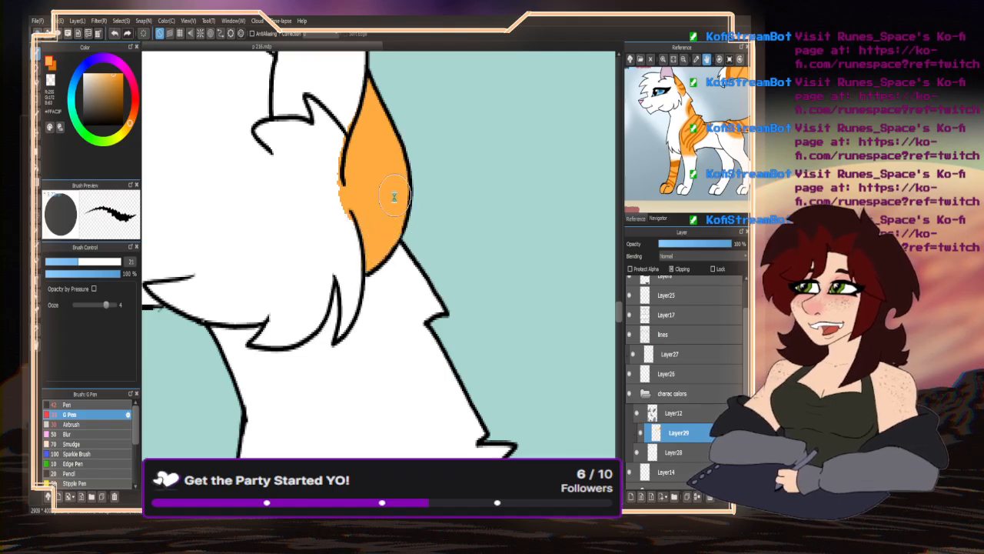
{"action": "scroll", "coordinate": [338, 172], "scroll_direction": "down", "scroll_amount": 3}
{"action": "scroll", "coordinate": [336, 197], "scroll_direction": "up", "scroll_amount": 2}
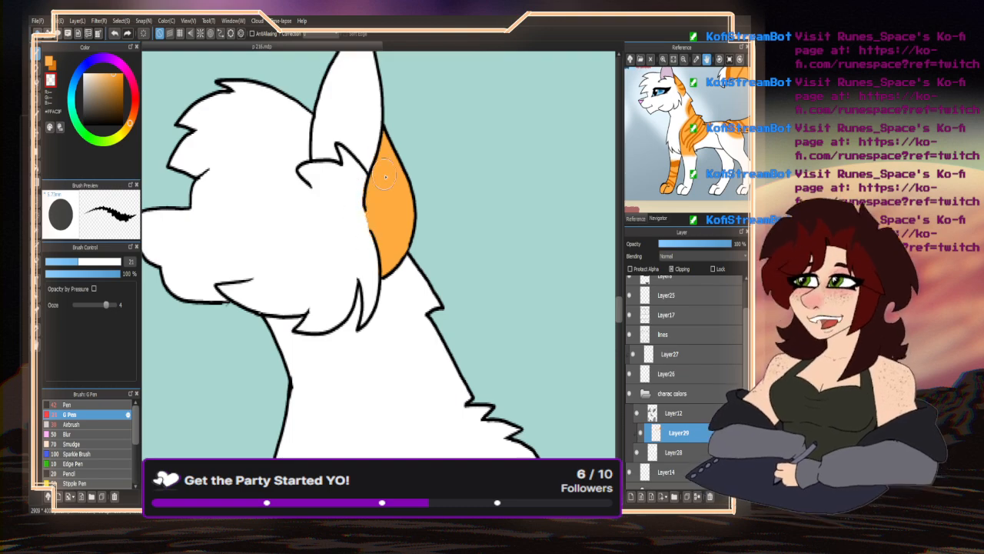
{"action": "scroll", "coordinate": [232, 181], "scroll_direction": "down", "scroll_amount": 3}
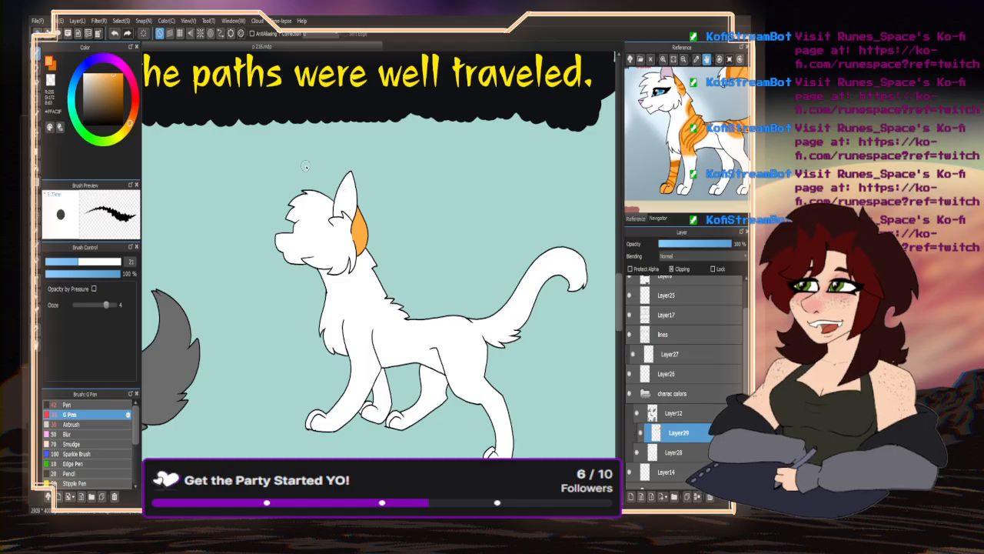
- Paint the walking cat's far foreleg and paw solid orange up to the belly line
{"action": "scroll", "coordinate": [305, 166], "scroll_direction": "down", "scroll_amount": 2}
{"action": "scroll", "coordinate": [375, 319], "scroll_direction": "up", "scroll_amount": 4}
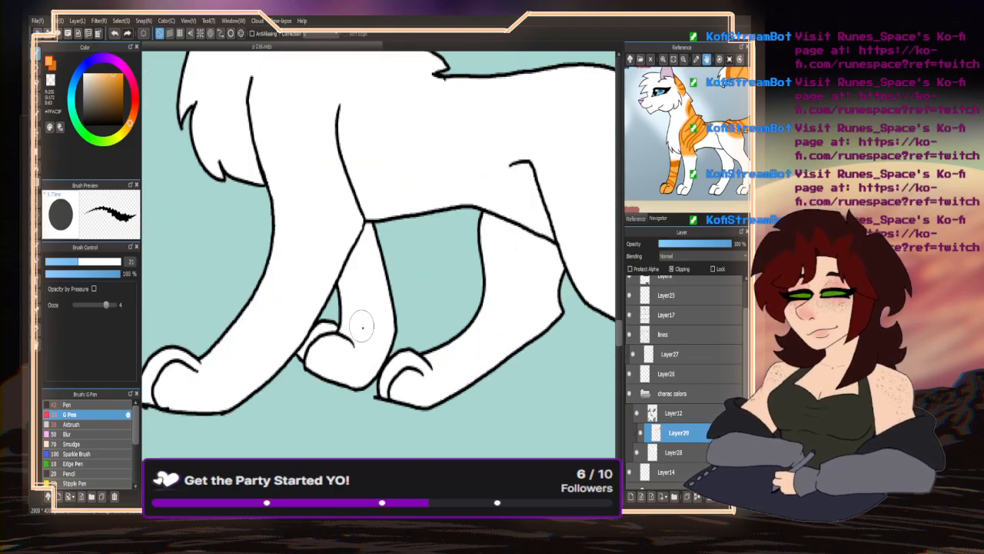
{"action": "mouse_move", "coordinate": [385, 301]}
{"action": "left_mouse_down"}
{"action": "mouse_move", "coordinate": [364, 366]}
{"action": "mouse_move", "coordinate": [336, 388]}
{"action": "mouse_move", "coordinate": [358, 334]}
{"action": "mouse_move", "coordinate": [322, 355]}
{"action": "mouse_move", "coordinate": [324, 339]}
{"action": "mouse_move", "coordinate": [317, 352]}
{"action": "mouse_move", "coordinate": [351, 320]}
{"action": "mouse_move", "coordinate": [385, 306]}
{"action": "mouse_move", "coordinate": [357, 313]}
{"action": "mouse_move", "coordinate": [363, 275]}
{"action": "mouse_move", "coordinate": [346, 293]}
{"action": "mouse_move", "coordinate": [378, 251]}
{"action": "mouse_move", "coordinate": [367, 250]}
{"action": "mouse_move", "coordinate": [372, 229]}
{"action": "mouse_move", "coordinate": [350, 275]}
{"action": "left_mouse_up"}
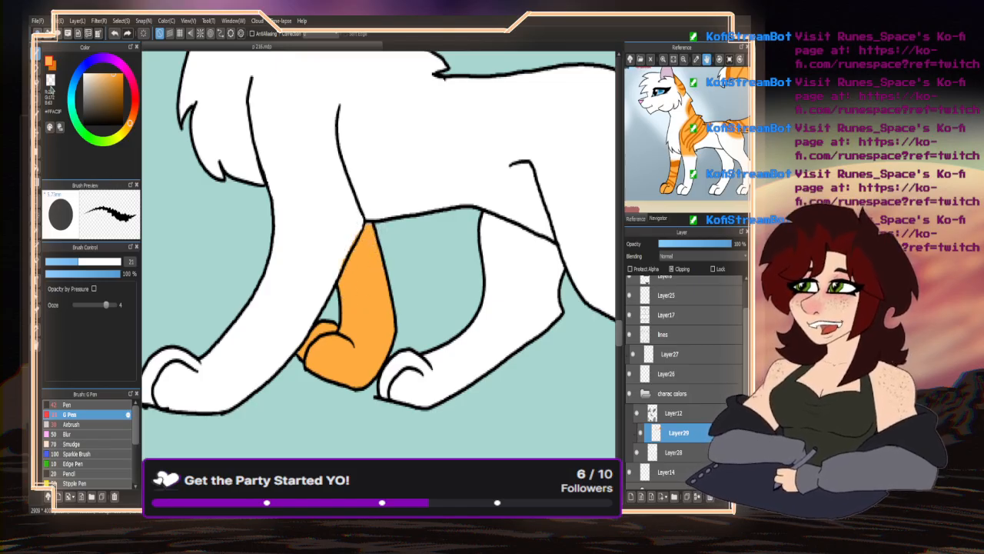
{"action": "scroll", "coordinate": [326, 255], "scroll_direction": "up", "scroll_amount": 1}
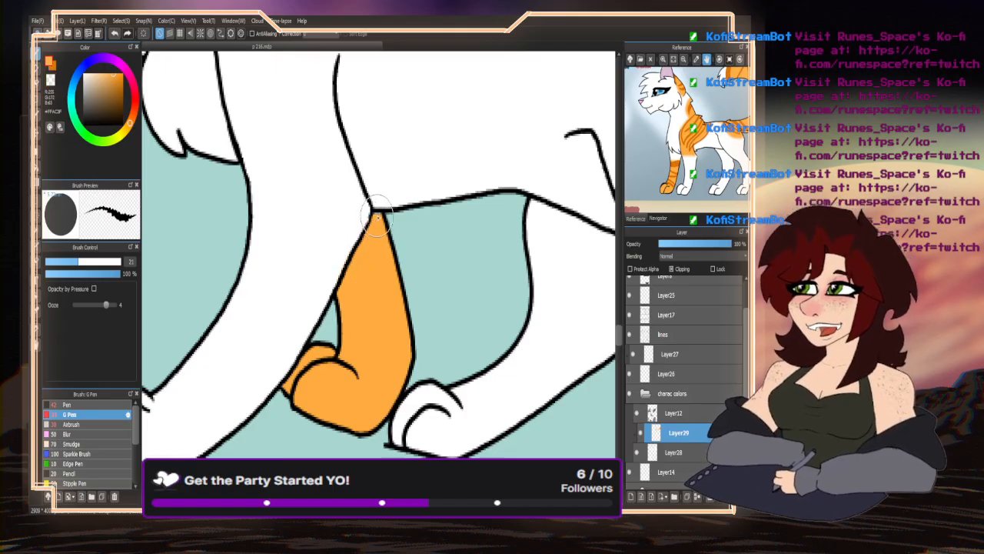
{"action": "scroll", "coordinate": [365, 335], "scroll_direction": "down", "scroll_amount": 4}
{"action": "scroll", "coordinate": [367, 338], "scroll_direction": "down", "scroll_amount": 4}
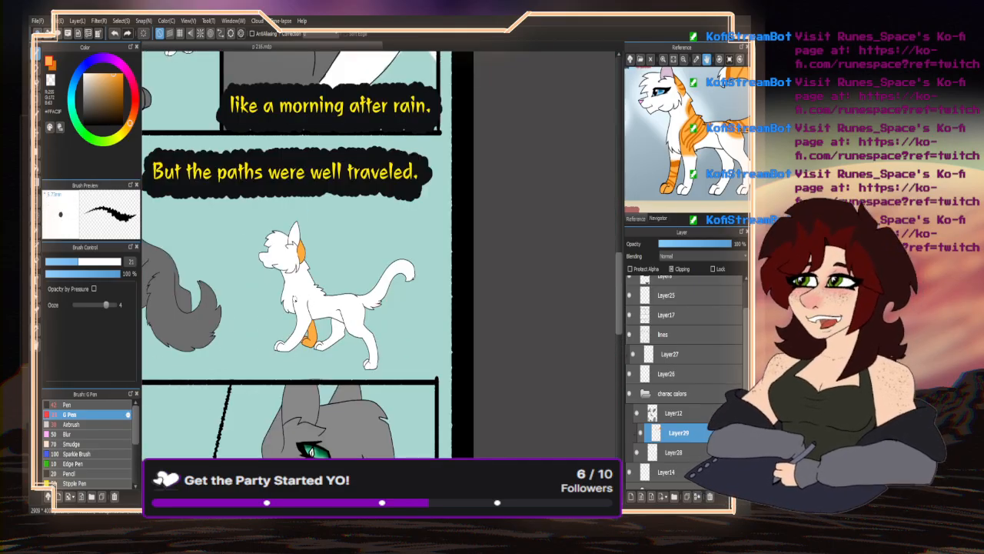
- Outline an orange patch from the walking cat's rump to near the tail tip, and fill it with the Bucket, leaving the tip white
{"action": "scroll", "coordinate": [345, 308], "scroll_direction": "up", "scroll_amount": 3}
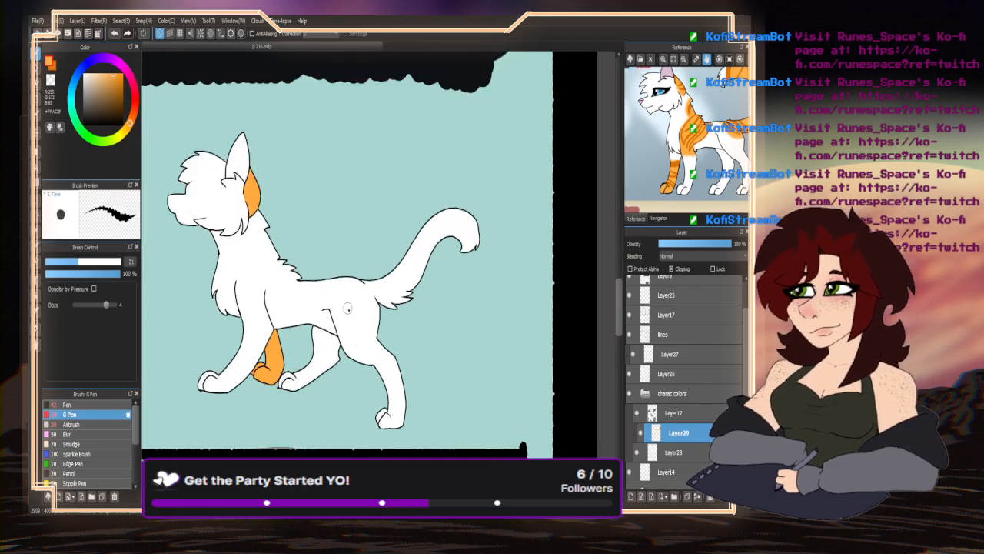
{"action": "scroll", "coordinate": [370, 313], "scroll_direction": "up", "scroll_amount": 3}
{"action": "mouse_move", "coordinate": [286, 241]}
{"action": "left_mouse_down"}
{"action": "mouse_move", "coordinate": [332, 263]}
{"action": "mouse_move", "coordinate": [329, 285]}
{"action": "mouse_move", "coordinate": [366, 303]}
{"action": "mouse_move", "coordinate": [401, 290]}
{"action": "left_mouse_up"}
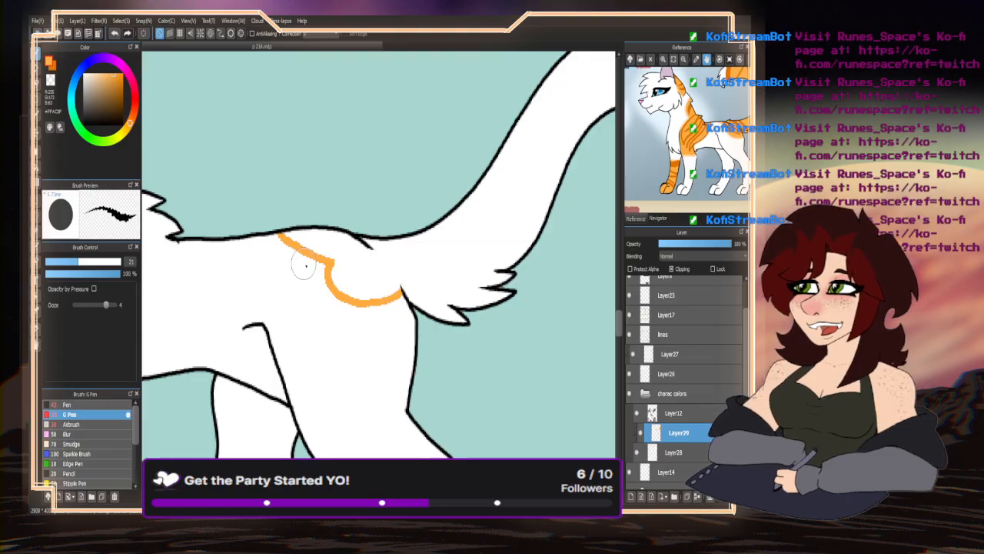
{"action": "scroll", "coordinate": [338, 243], "scroll_direction": "down", "scroll_amount": 3}
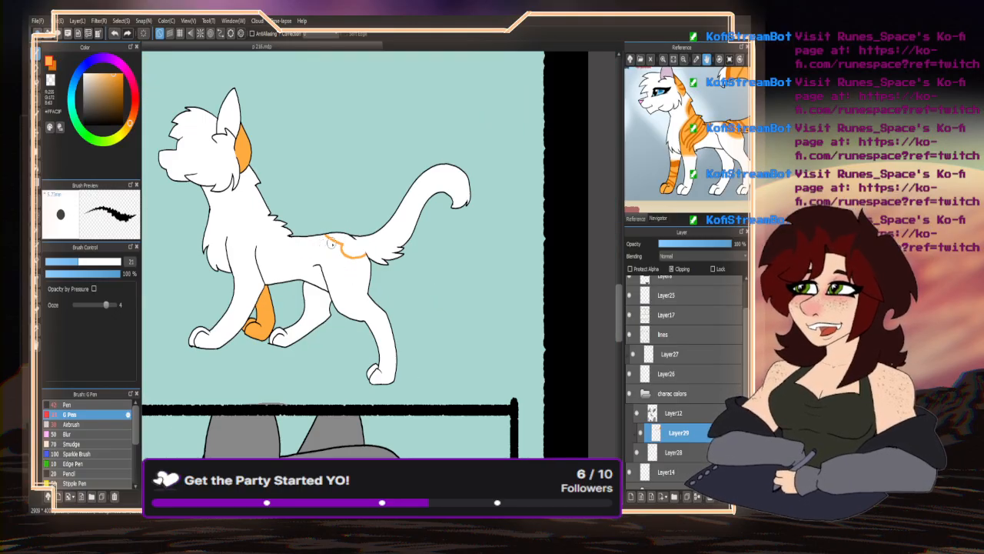
{"action": "scroll", "coordinate": [455, 190], "scroll_direction": "up", "scroll_amount": 3}
{"action": "left_click_drag", "start_coordinate": [443, 193], "coordinate": [465, 141]}
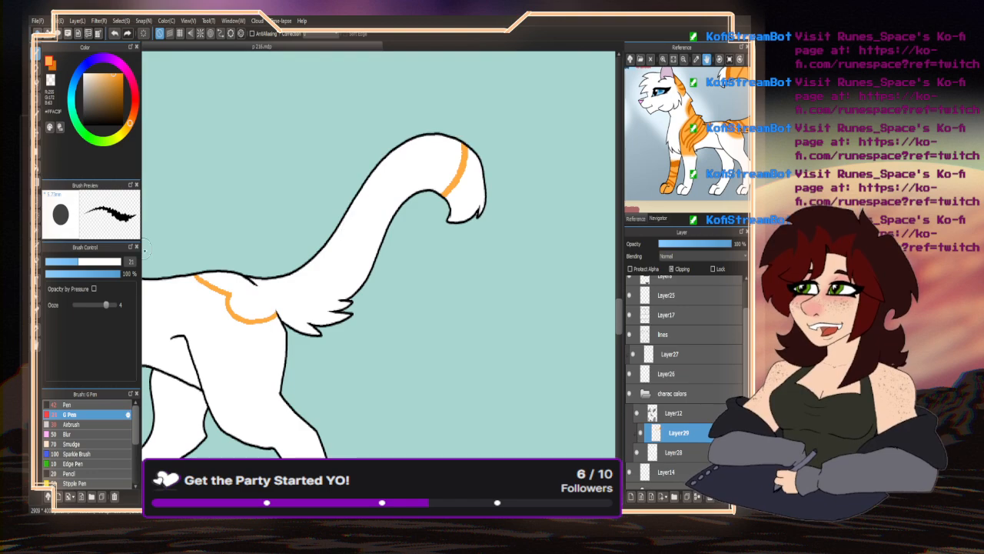
{"action": "key", "text": "g"}
{"action": "left_click", "coordinate": [280, 311]}
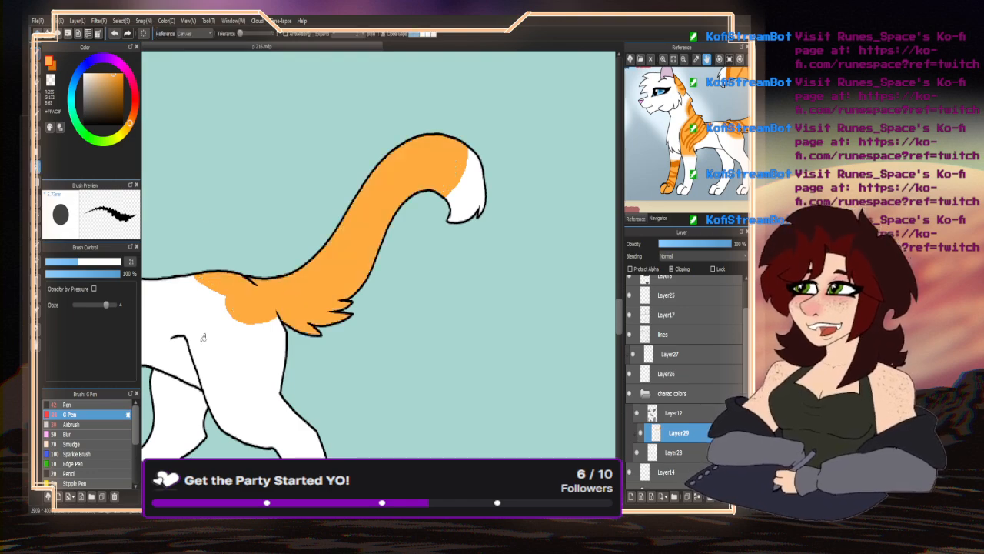
- Draw an orange line with the G Pen across the walking cat's near foreleg at belly height as the shoulder patch's lower edge
{"action": "key", "text": "b"}
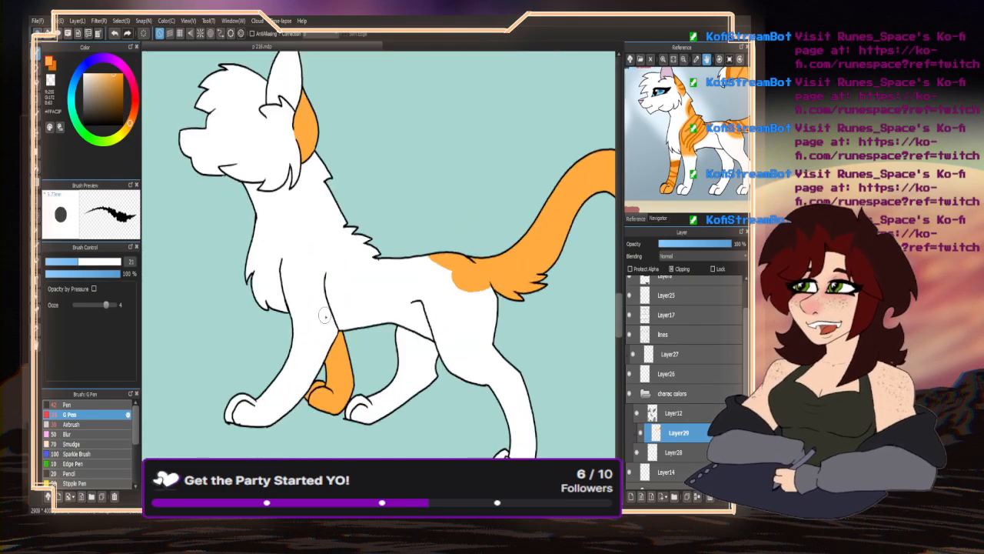
{"action": "scroll", "coordinate": [290, 359], "scroll_direction": "up", "scroll_amount": 3}
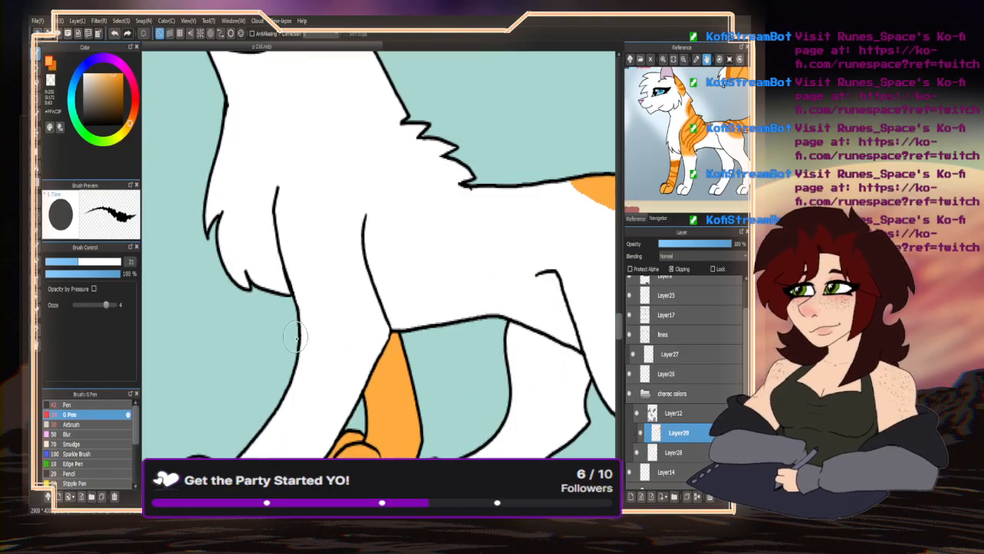
{"action": "mouse_move", "coordinate": [363, 341]}
{"action": "left_mouse_down"}
{"action": "mouse_move", "coordinate": [388, 329]}
{"action": "mouse_move", "coordinate": [360, 343]}
{"action": "mouse_move", "coordinate": [298, 338]}
{"action": "left_mouse_up"}
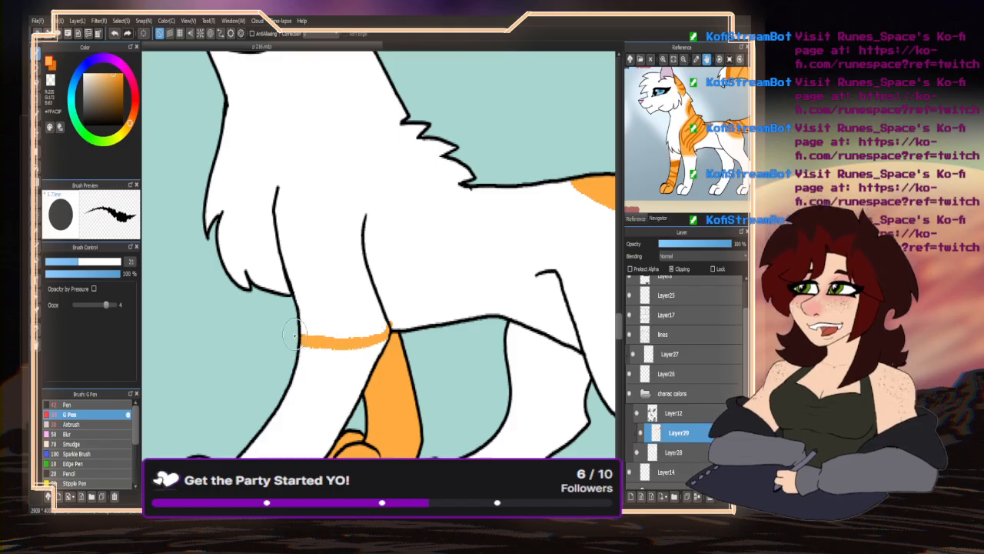
- Outline the front edge of the walking cat's orange shoulder patch from the foreleg line to the back of the neck, redrawing the upper stroke
{"action": "left_click_drag", "start_coordinate": [276, 194], "coordinate": [332, 126]}
{"action": "scroll", "coordinate": [314, 244], "scroll_direction": "down", "scroll_amount": 3}
{"action": "scroll", "coordinate": [304, 185], "scroll_direction": "up", "scroll_amount": 3}
{"action": "left_click_drag", "start_coordinate": [300, 210], "coordinate": [335, 115]}
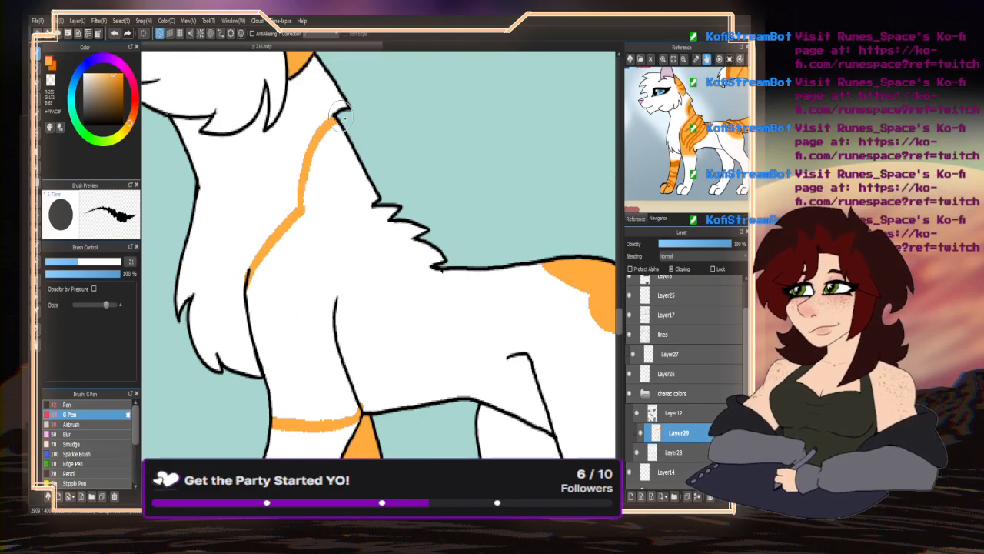
{"action": "key", "text": "ctrl+z"}
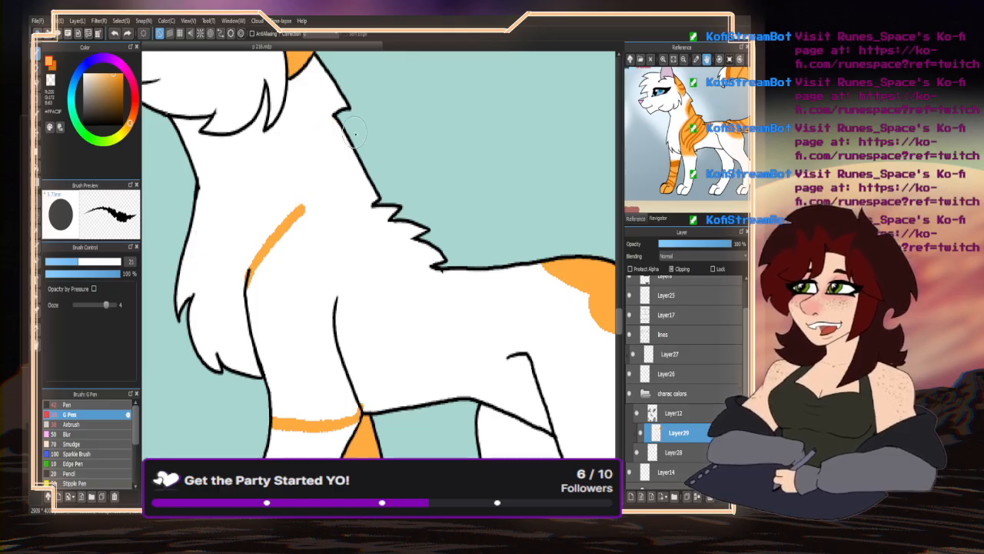
{"action": "mouse_move", "coordinate": [338, 123]}
{"action": "left_mouse_down"}
{"action": "mouse_move", "coordinate": [314, 147]}
{"action": "mouse_move", "coordinate": [314, 196]}
{"action": "mouse_move", "coordinate": [278, 229]}
{"action": "left_mouse_up"}
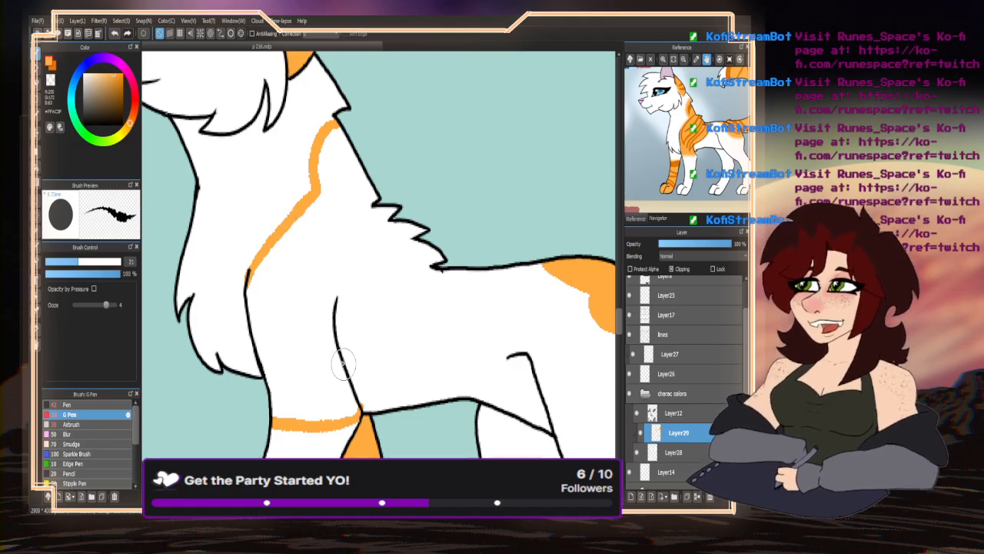
- Outline the rear edge of the walking cat's orange shoulder patch from the back fur to the foreleg, and fill it with the Bucket
{"action": "mouse_move", "coordinate": [339, 359]}
{"action": "left_mouse_down"}
{"action": "mouse_move", "coordinate": [346, 308]}
{"action": "mouse_move", "coordinate": [432, 260]}
{"action": "mouse_move", "coordinate": [349, 293]}
{"action": "mouse_move", "coordinate": [415, 238]}
{"action": "mouse_move", "coordinate": [356, 246]}
{"action": "mouse_move", "coordinate": [338, 134]}
{"action": "mouse_move", "coordinate": [309, 279]}
{"action": "left_mouse_up"}
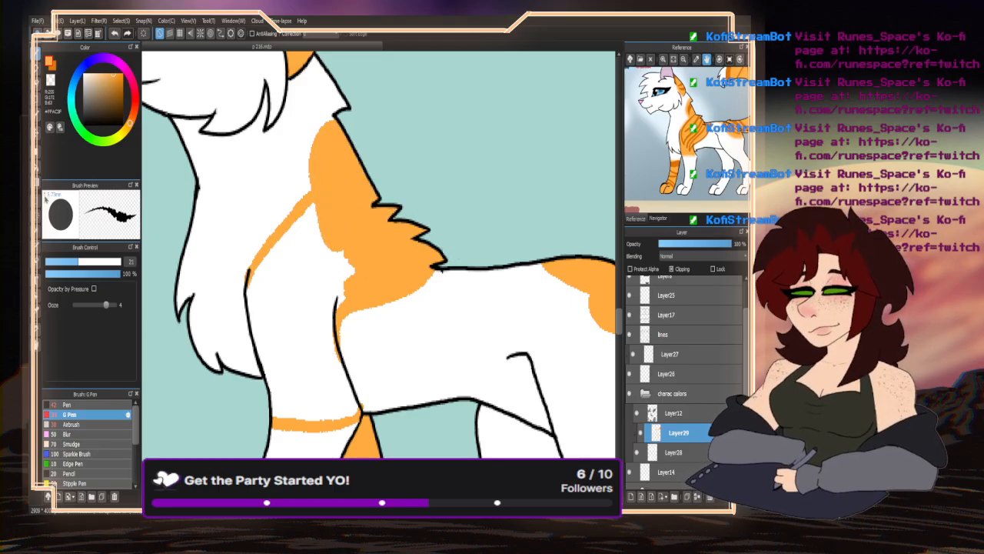
{"action": "key", "text": "g"}
{"action": "left_click", "coordinate": [285, 258]}
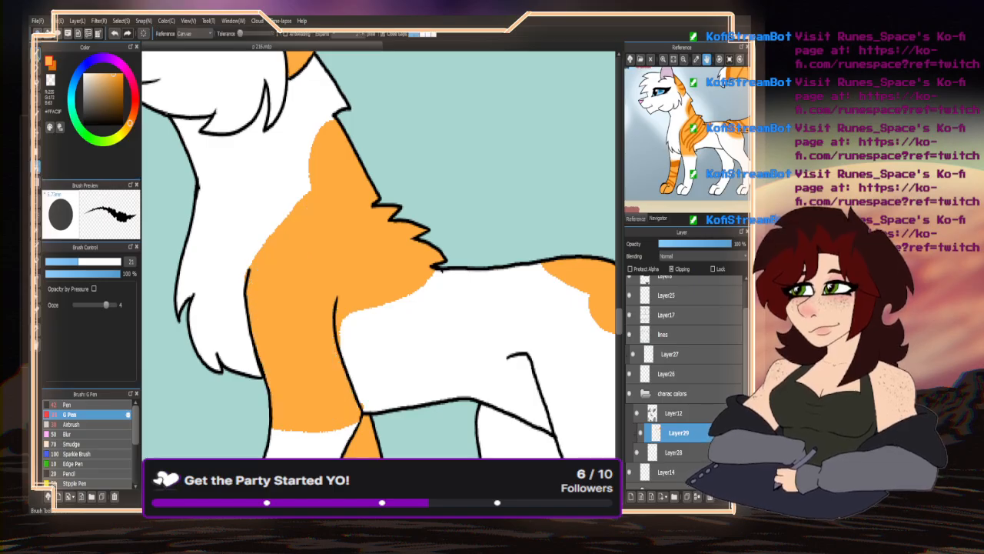
- Trim the lower rear edge of the walking cat's orange shoulder patch using the G Pen with transparent colour
{"action": "key", "text": "b"}
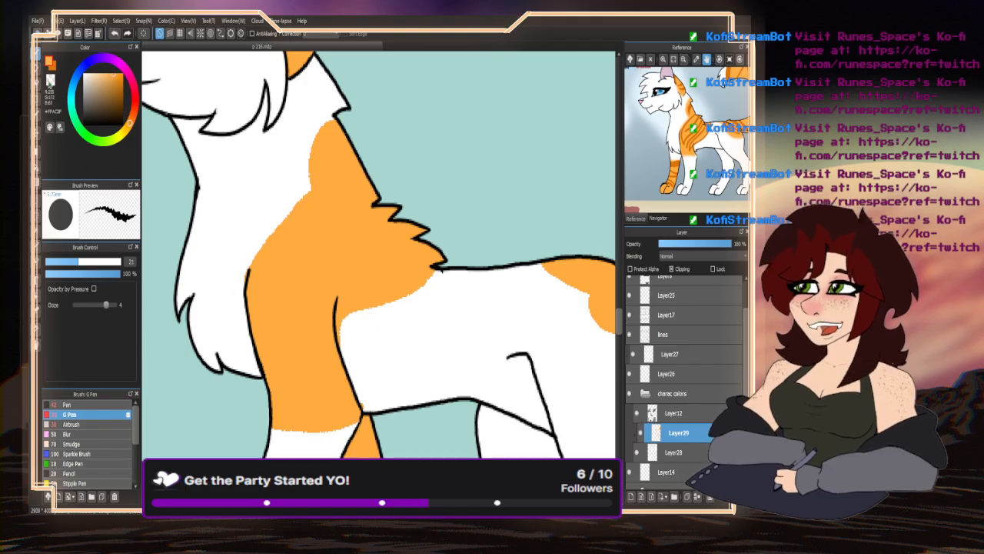
{"action": "left_click_drag", "start_coordinate": [350, 333], "coordinate": [460, 277]}
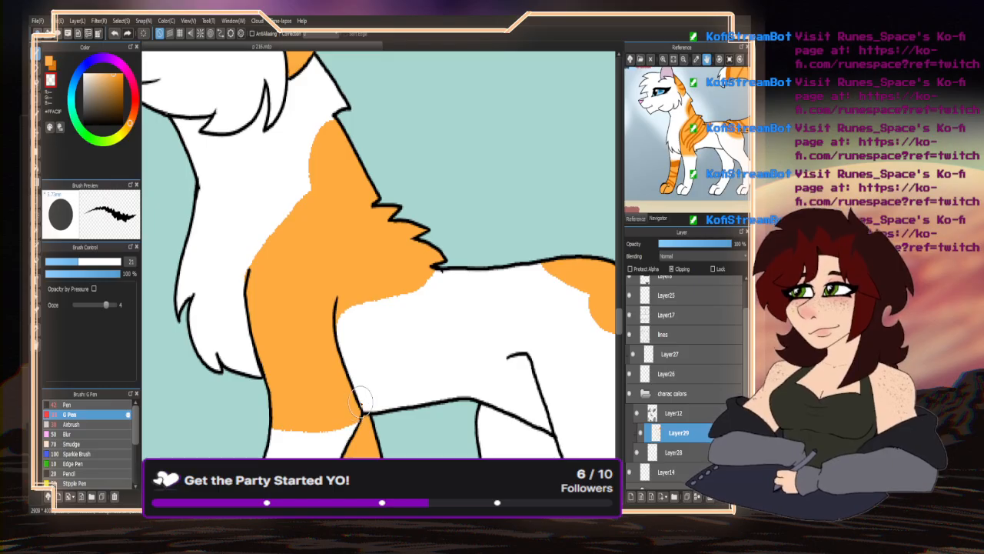
{"action": "scroll", "coordinate": [325, 332], "scroll_direction": "down", "scroll_amount": 3}
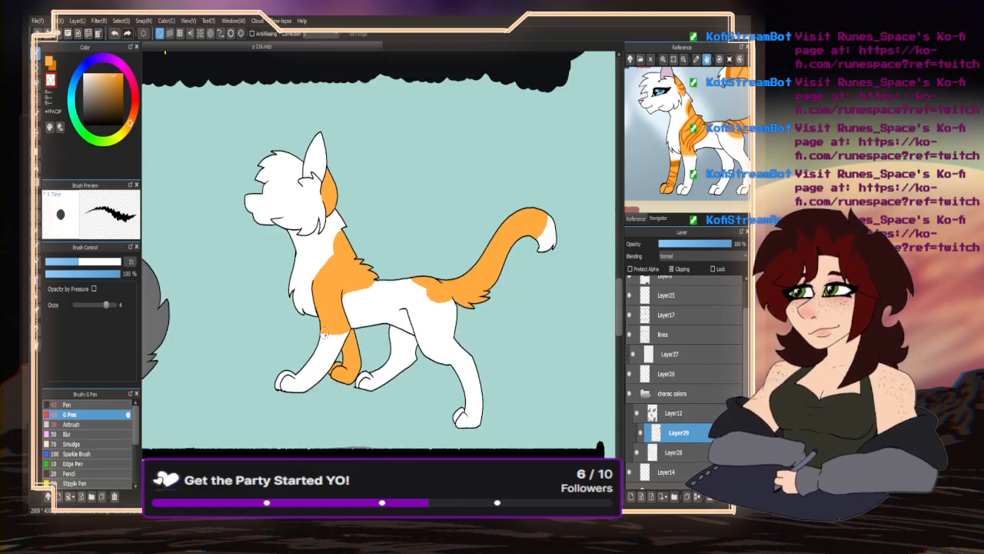
- Paint an orange patch behind the ear down the side of the small blue-eyed cat's head in the bottom panel
{"action": "scroll", "coordinate": [314, 247], "scroll_direction": "down", "scroll_amount": 4}
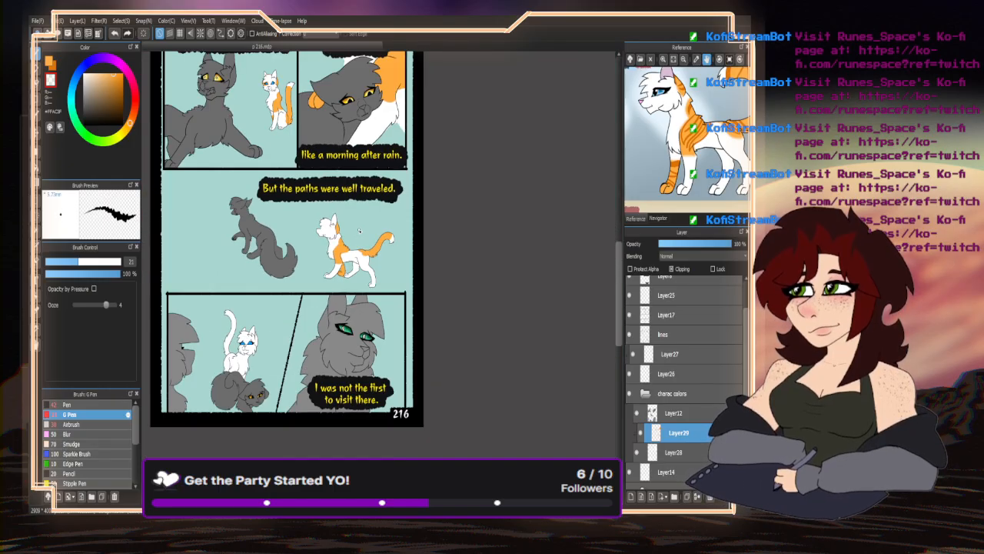
{"action": "scroll", "coordinate": [212, 343], "scroll_direction": "up", "scroll_amount": 4}
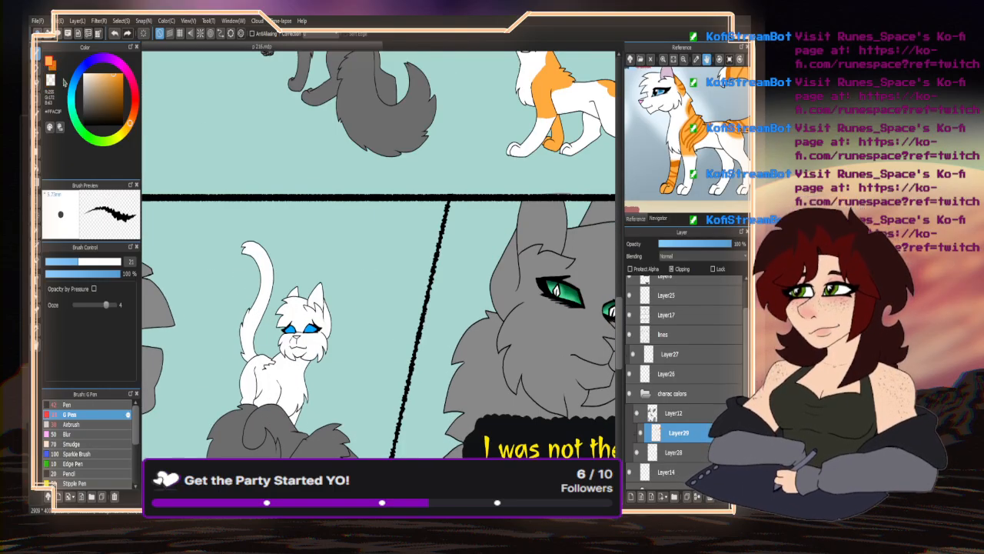
{"action": "scroll", "coordinate": [325, 305], "scroll_direction": "up", "scroll_amount": 3}
{"action": "mouse_move", "coordinate": [323, 296]}
{"action": "left_mouse_down"}
{"action": "mouse_move", "coordinate": [307, 417]}
{"action": "mouse_move", "coordinate": [332, 444]}
{"action": "mouse_move", "coordinate": [306, 415]}
{"action": "mouse_move", "coordinate": [327, 352]}
{"action": "mouse_move", "coordinate": [321, 378]}
{"action": "mouse_move", "coordinate": [334, 436]}
{"action": "mouse_move", "coordinate": [336, 349]}
{"action": "mouse_move", "coordinate": [347, 374]}
{"action": "left_mouse_up"}
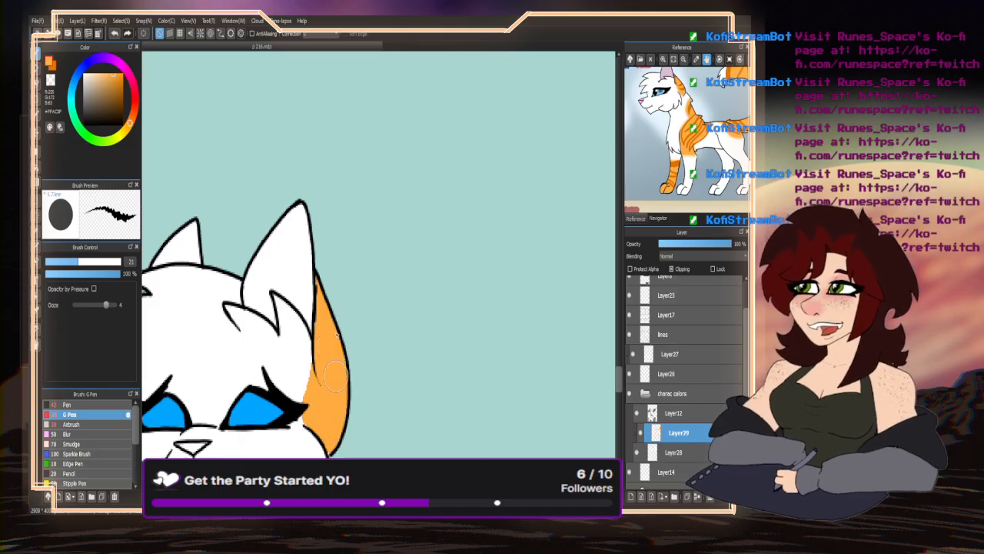
{"action": "scroll", "coordinate": [377, 218], "scroll_direction": "down", "scroll_amount": 2}
- Paint orange above and below the blue-eyed cat's eye nearest its raised tail
{"action": "scroll", "coordinate": [354, 201], "scroll_direction": "down", "scroll_amount": 2}
{"action": "scroll", "coordinate": [316, 260], "scroll_direction": "up", "scroll_amount": 4}
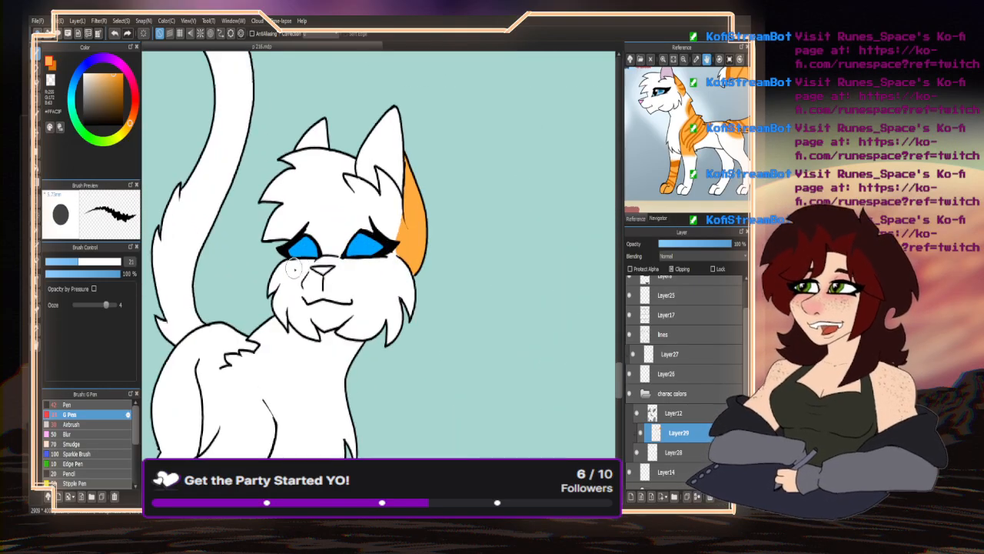
{"action": "mouse_move", "coordinate": [346, 243]}
{"action": "left_mouse_down"}
{"action": "mouse_move", "coordinate": [332, 203]}
{"action": "mouse_move", "coordinate": [305, 191]}
{"action": "mouse_move", "coordinate": [285, 233]}
{"action": "left_mouse_up"}
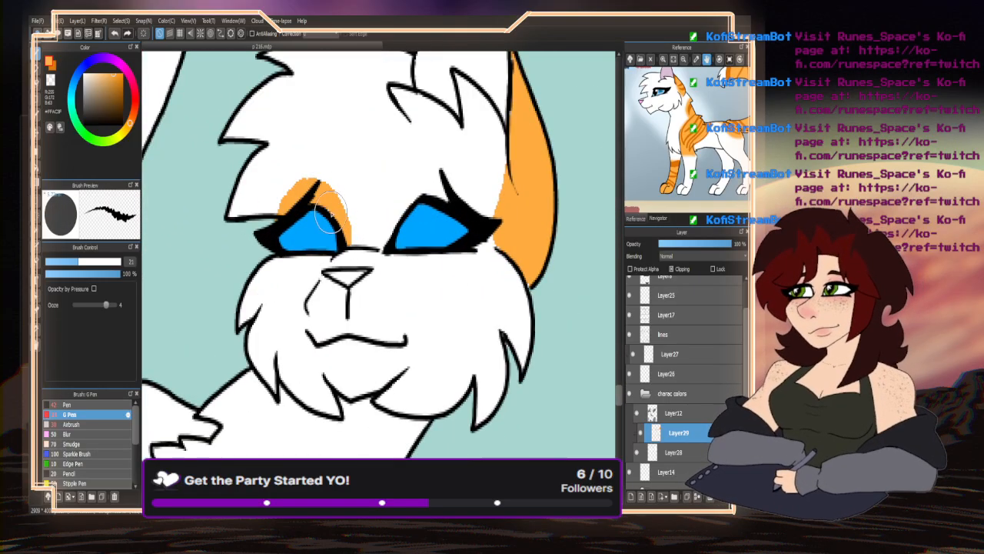
{"action": "mouse_move", "coordinate": [331, 257]}
{"action": "left_mouse_down"}
{"action": "mouse_move", "coordinate": [276, 282]}
{"action": "mouse_move", "coordinate": [280, 246]}
{"action": "mouse_move", "coordinate": [291, 257]}
{"action": "mouse_move", "coordinate": [275, 261]}
{"action": "mouse_move", "coordinate": [272, 284]}
{"action": "mouse_move", "coordinate": [304, 263]}
{"action": "mouse_move", "coordinate": [297, 243]}
{"action": "mouse_move", "coordinate": [315, 287]}
{"action": "mouse_move", "coordinate": [286, 273]}
{"action": "mouse_move", "coordinate": [312, 261]}
{"action": "left_mouse_up"}
{"action": "scroll", "coordinate": [304, 262], "scroll_direction": "down", "scroll_amount": 3}
- Paint a rounded orange patch over the blue-eyed cat's shoulder, from the neck down to the top of the foreleg
{"action": "scroll", "coordinate": [259, 300], "scroll_direction": "up", "scroll_amount": 2}
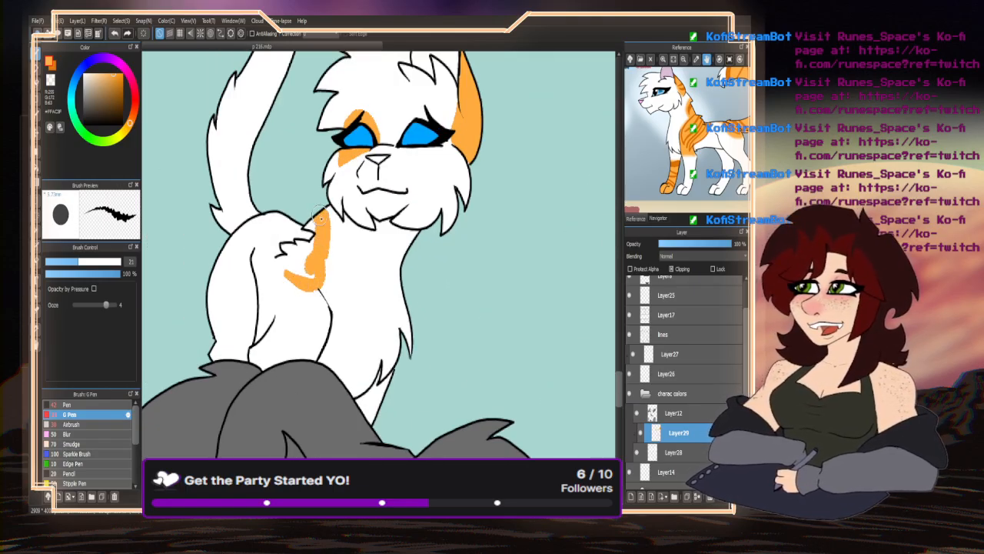
{"action": "mouse_move", "coordinate": [321, 219]}
{"action": "left_mouse_down"}
{"action": "mouse_move", "coordinate": [317, 267]}
{"action": "mouse_move", "coordinate": [303, 269]}
{"action": "mouse_move", "coordinate": [308, 230]}
{"action": "left_mouse_up"}
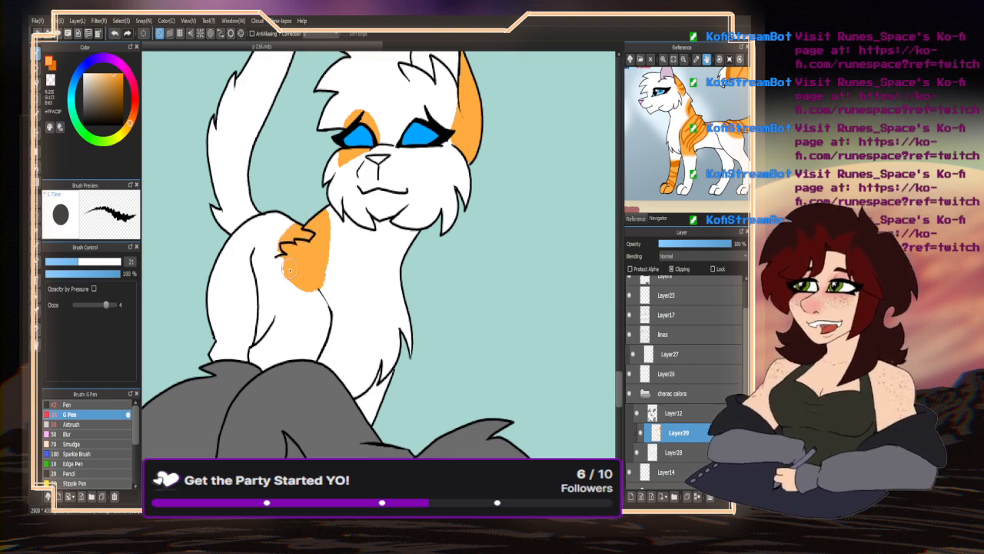
{"action": "left_click_drag", "start_coordinate": [290, 269], "coordinate": [299, 289]}
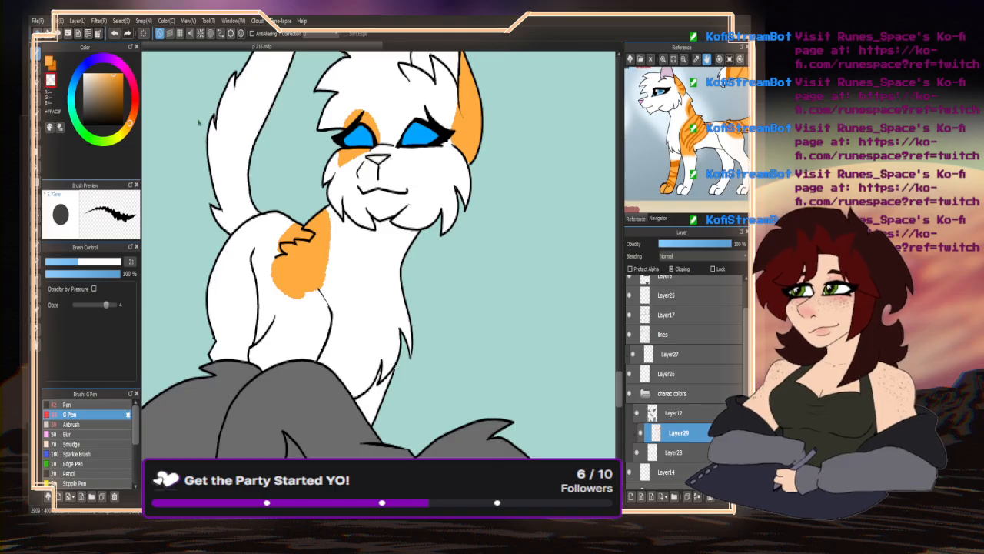
- Erase the orange that spills above the shoulder fur line of the blue-eyed cat
{"action": "scroll", "coordinate": [316, 228], "scroll_direction": "up", "scroll_amount": 3}
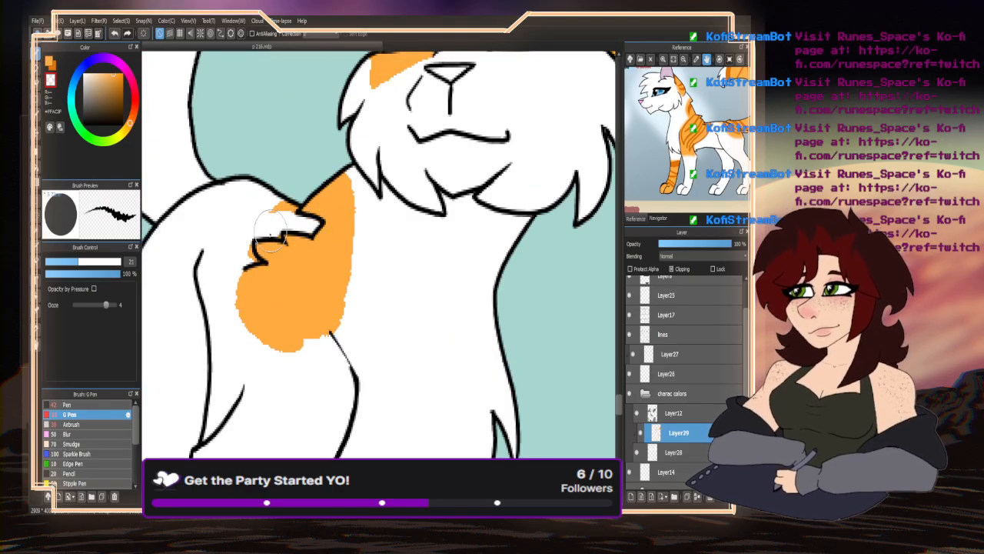
{"action": "mouse_move", "coordinate": [271, 231]}
{"action": "left_mouse_down"}
{"action": "mouse_move", "coordinate": [248, 248]}
{"action": "mouse_move", "coordinate": [248, 232]}
{"action": "mouse_move", "coordinate": [283, 206]}
{"action": "mouse_move", "coordinate": [270, 232]}
{"action": "left_mouse_up"}
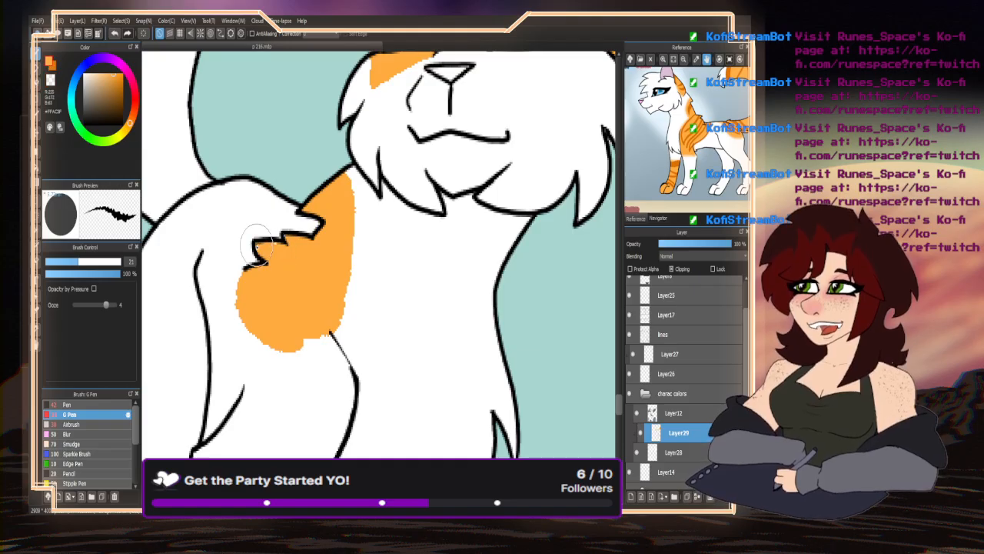
{"action": "scroll", "coordinate": [320, 230], "scroll_direction": "down", "scroll_amount": 3}
- Paint the blue-eyed cat's rump patch and tail boundaries orange, and fill the tail with the Bucket, leaving the tip white
{"action": "scroll", "coordinate": [338, 267], "scroll_direction": "up", "scroll_amount": 3}
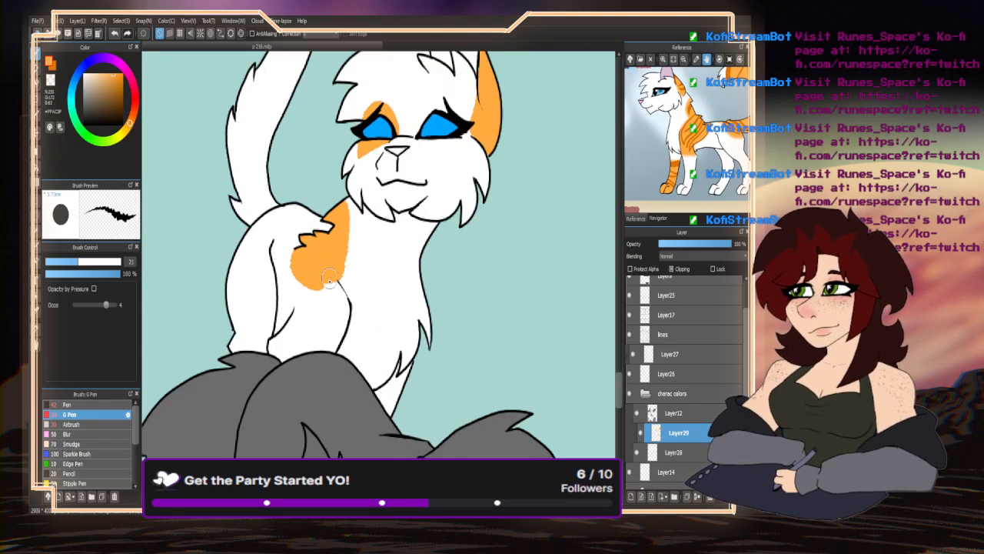
{"action": "mouse_move", "coordinate": [246, 233]}
{"action": "left_mouse_down"}
{"action": "mouse_move", "coordinate": [293, 197]}
{"action": "mouse_move", "coordinate": [291, 213]}
{"action": "mouse_move", "coordinate": [301, 209]}
{"action": "mouse_move", "coordinate": [285, 209]}
{"action": "mouse_move", "coordinate": [282, 220]}
{"action": "mouse_move", "coordinate": [263, 205]}
{"action": "mouse_move", "coordinate": [233, 223]}
{"action": "mouse_move", "coordinate": [255, 201]}
{"action": "left_mouse_up"}
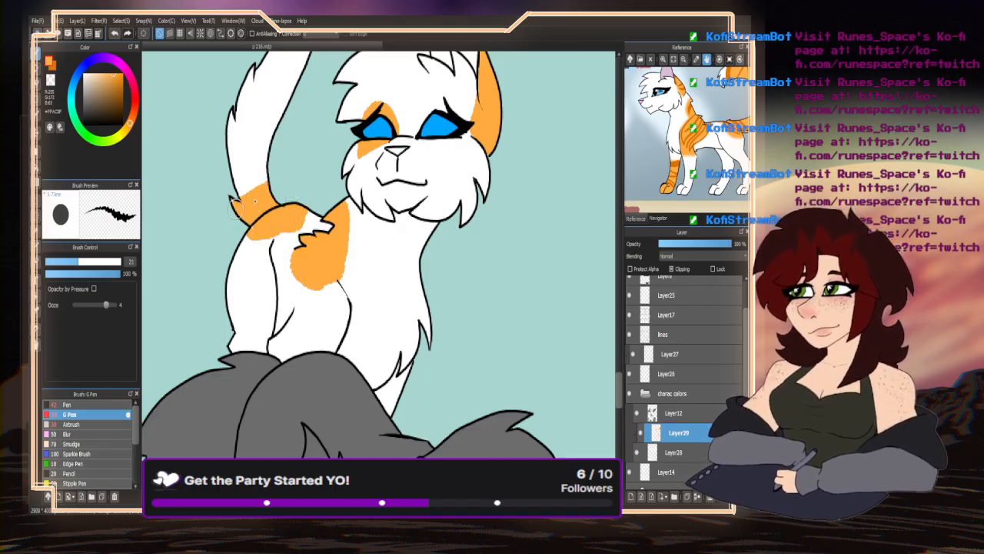
{"action": "scroll", "coordinate": [270, 222], "scroll_direction": "down", "scroll_amount": 3}
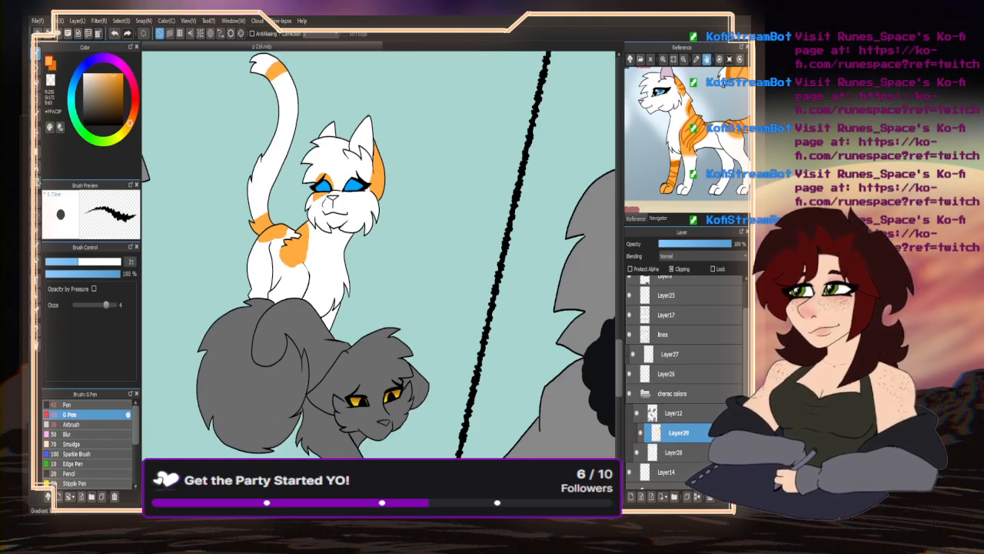
{"action": "left_click", "coordinate": [37, 168]}
{"action": "left_click", "coordinate": [263, 182]}
{"action": "left_click", "coordinate": [36, 53]}
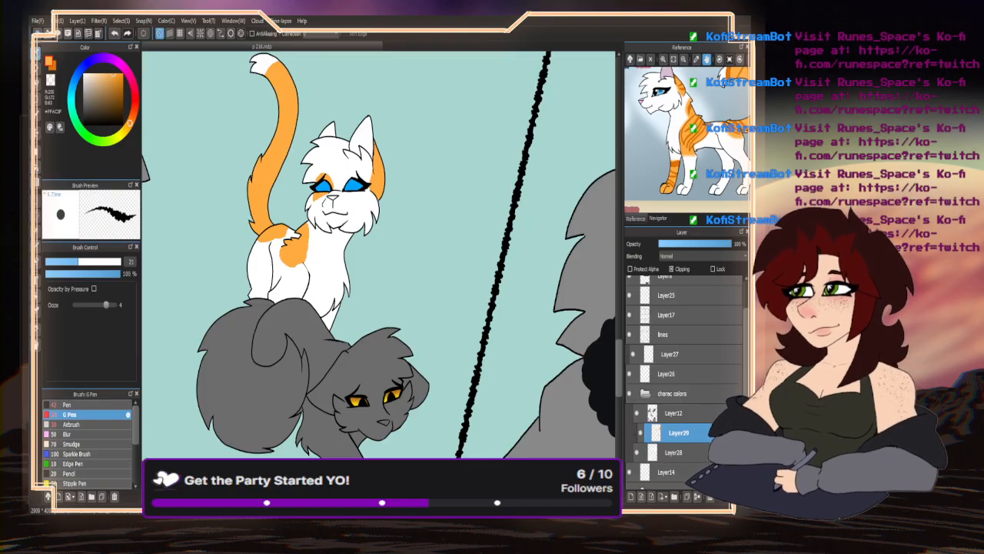
- Soften the lower edge of the large cat's orange patch in the "like a morning after rain." panel with the Blur brush at size 114
{"action": "scroll", "coordinate": [247, 193], "scroll_direction": "down", "scroll_amount": 6}
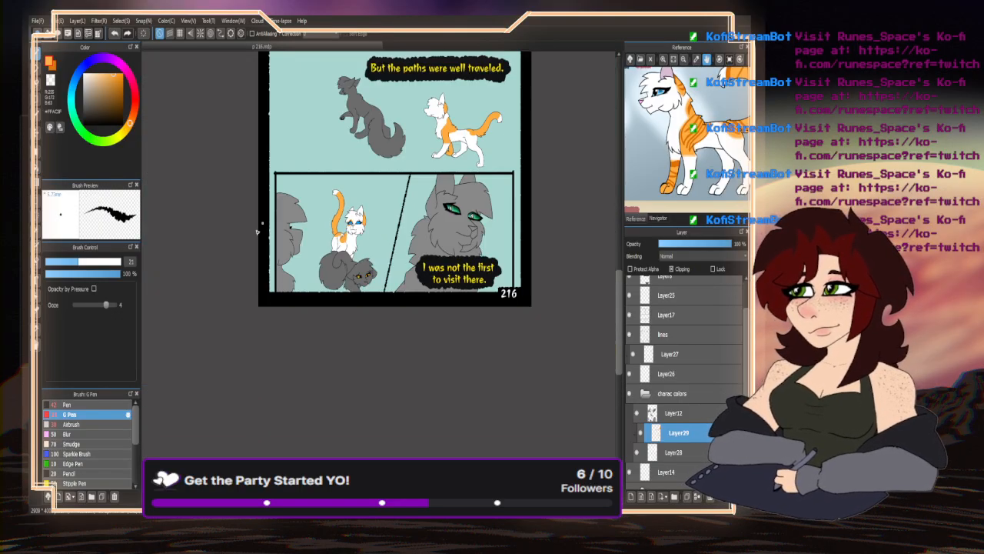
{"action": "scroll", "coordinate": [256, 267], "scroll_direction": "up", "scroll_amount": 3}
{"action": "scroll", "coordinate": [256, 267], "scroll_direction": "down", "scroll_amount": 2}
{"action": "scroll", "coordinate": [256, 234], "scroll_direction": "up", "scroll_amount": 1}
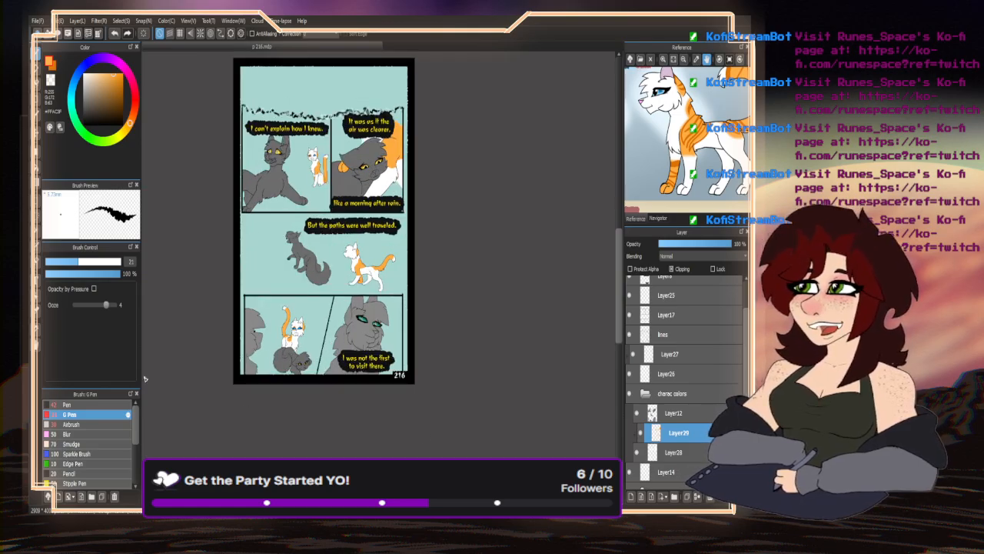
{"action": "left_click", "coordinate": [77, 434]}
{"action": "left_click_drag", "start_coordinate": [112, 263], "coordinate": [118, 263]}
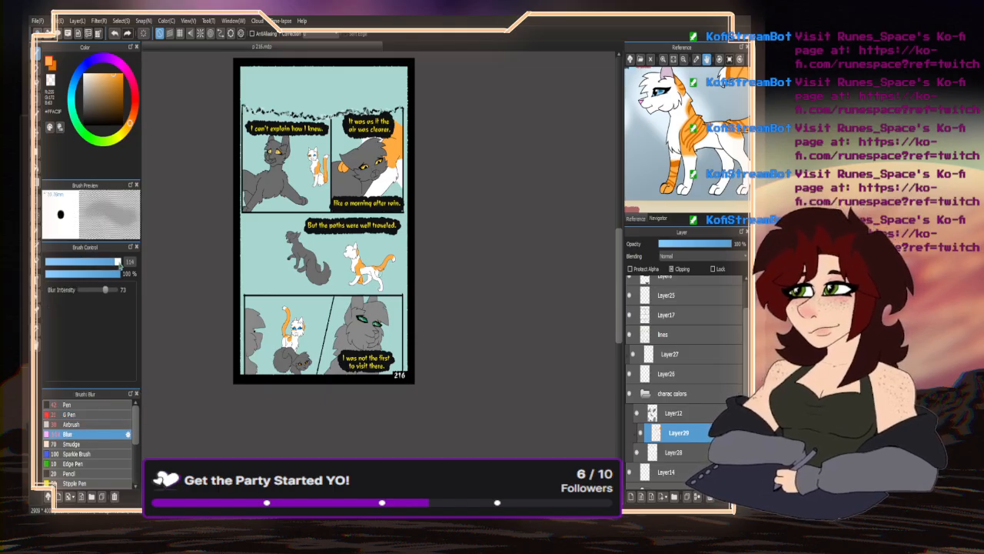
{"action": "scroll", "coordinate": [394, 138], "scroll_direction": "up", "scroll_amount": 4}
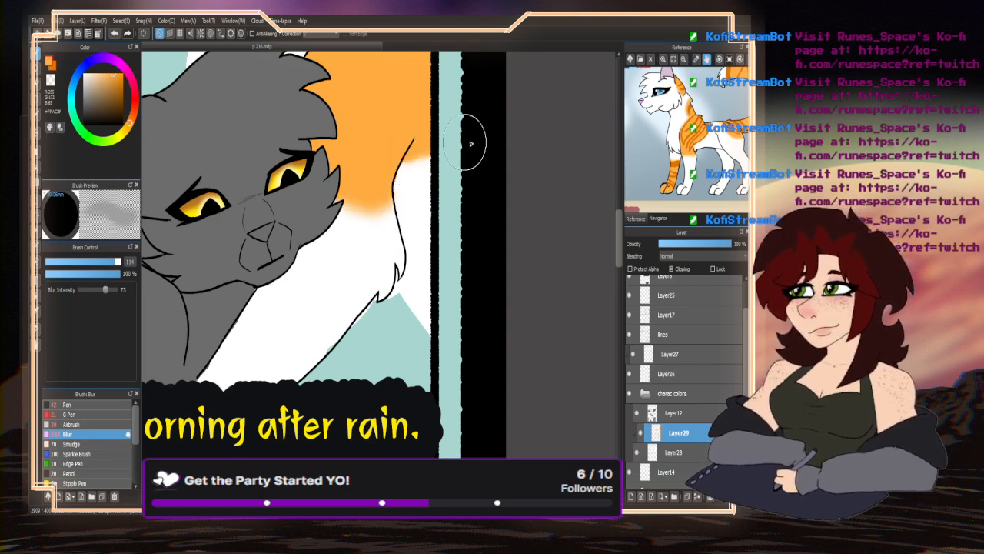
- On Layer28, blur the large white cat's base colour edge near the panel border below its chest fur
{"action": "left_click", "coordinate": [676, 452]}
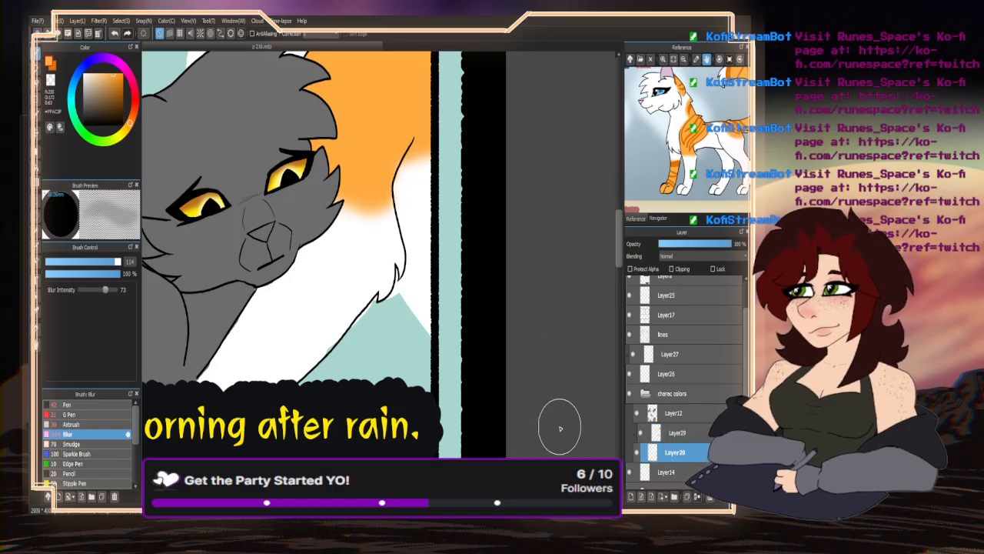
{"action": "mouse_move", "coordinate": [383, 326]}
{"action": "left_mouse_down"}
{"action": "mouse_move", "coordinate": [334, 356]}
{"action": "mouse_move", "coordinate": [395, 300]}
{"action": "mouse_move", "coordinate": [424, 320]}
{"action": "mouse_move", "coordinate": [407, 320]}
{"action": "mouse_move", "coordinate": [396, 304]}
{"action": "mouse_move", "coordinate": [429, 350]}
{"action": "left_mouse_up"}
{"action": "scroll", "coordinate": [428, 346], "scroll_direction": "down", "scroll_amount": 2}
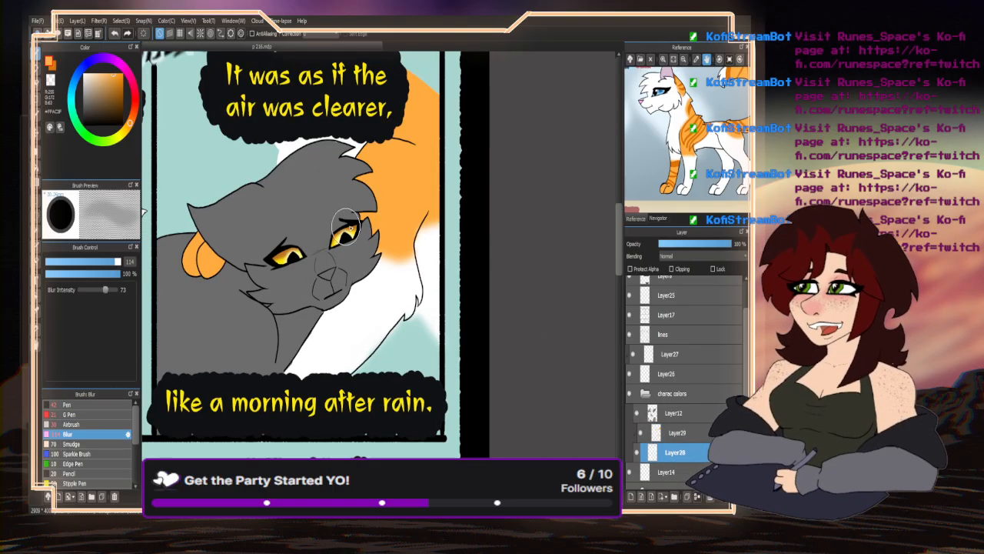
{"action": "scroll", "coordinate": [293, 197], "scroll_direction": "up", "scroll_amount": 2}
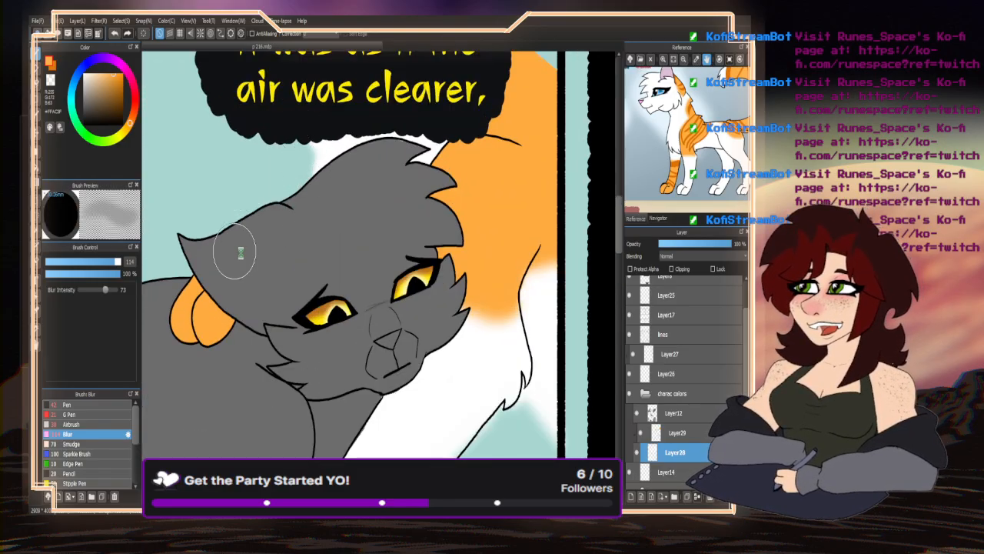
{"action": "scroll", "coordinate": [432, 129], "scroll_direction": "down", "scroll_amount": 1}
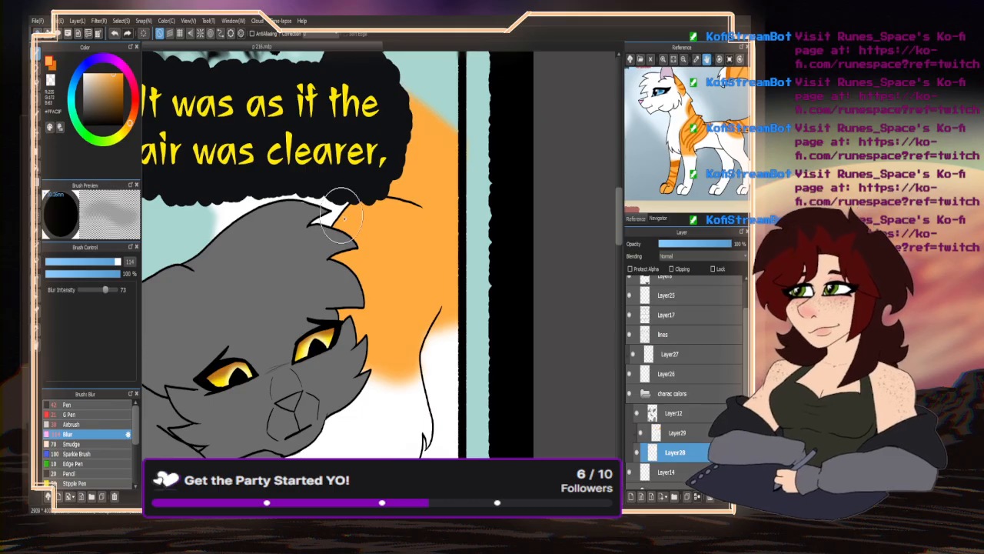
- On Layer29, reduce the Blur brush to size 45 and soften the front and rear edges of the walking cat's shoulder patch
{"action": "left_click", "coordinate": [677, 432]}
{"action": "scroll", "coordinate": [379, 252], "scroll_direction": "down", "scroll_amount": 3}
{"action": "scroll", "coordinate": [379, 252], "scroll_direction": "down", "scroll_amount": 1}
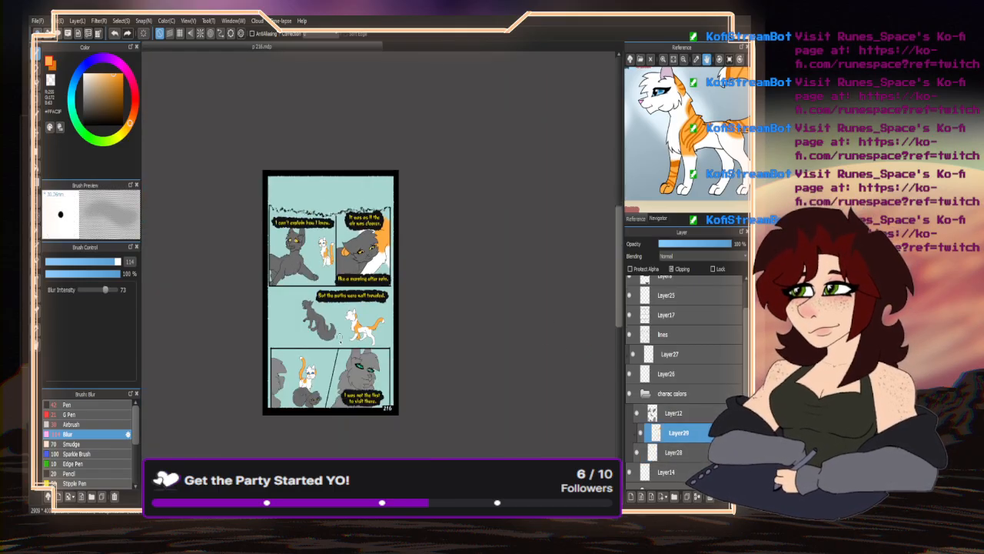
{"action": "scroll", "coordinate": [307, 391], "scroll_direction": "up", "scroll_amount": 1}
{"action": "left_click_drag", "start_coordinate": [113, 262], "coordinate": [100, 265]}
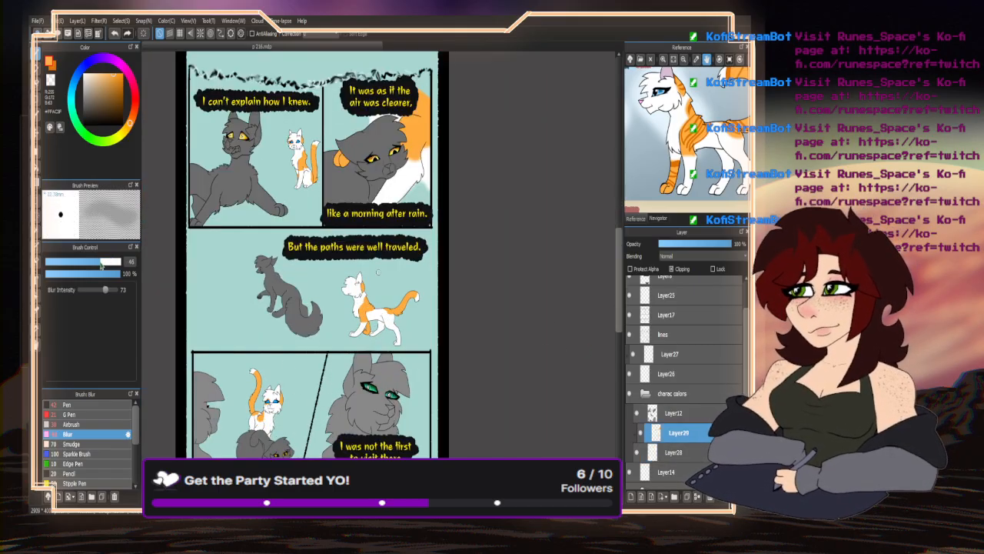
{"action": "scroll", "coordinate": [380, 289], "scroll_direction": "up", "scroll_amount": 4}
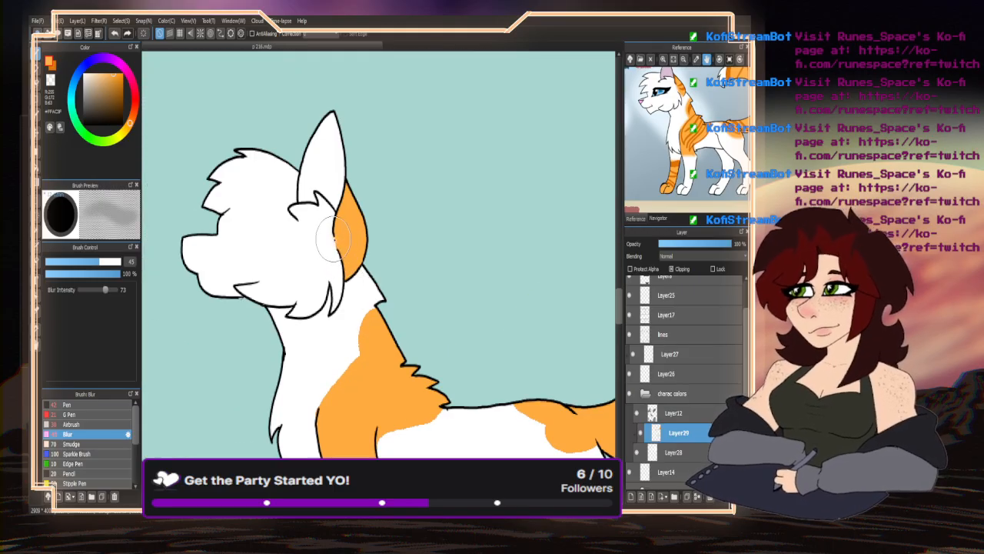
{"action": "mouse_move", "coordinate": [399, 316]}
{"action": "left_mouse_down"}
{"action": "mouse_move", "coordinate": [367, 312]}
{"action": "mouse_move", "coordinate": [350, 362]}
{"action": "mouse_move", "coordinate": [319, 400]}
{"action": "mouse_move", "coordinate": [356, 353]}
{"action": "left_mouse_up"}
{"action": "left_click_drag", "start_coordinate": [389, 437], "coordinate": [453, 411]}
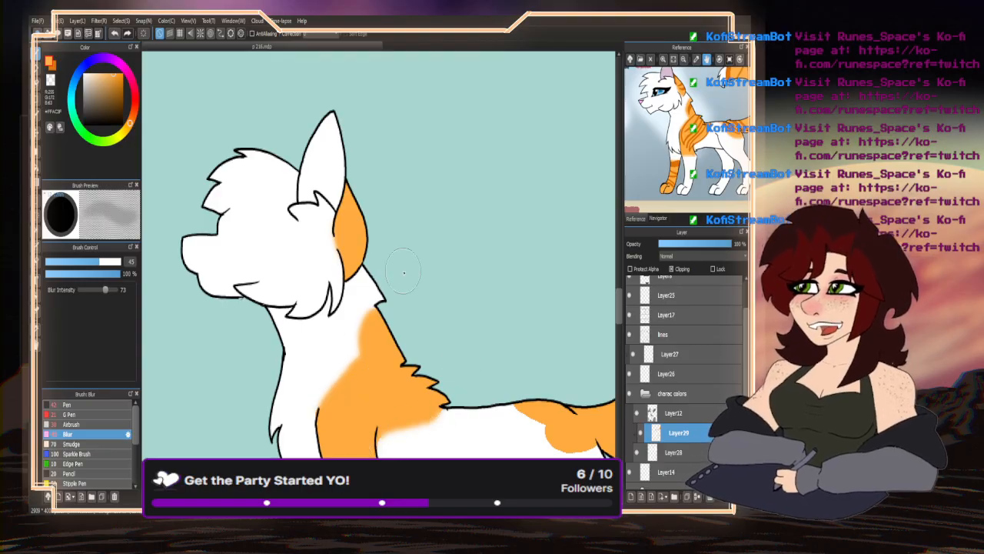
- Blur the edge of the orange rump patch on the walking cat
{"action": "scroll", "coordinate": [406, 340], "scroll_direction": "down", "scroll_amount": 4}
{"action": "scroll", "coordinate": [406, 340], "scroll_direction": "up", "scroll_amount": 4}
{"action": "mouse_move", "coordinate": [395, 334]}
{"action": "left_mouse_down"}
{"action": "mouse_move", "coordinate": [421, 327]}
{"action": "mouse_move", "coordinate": [360, 292]}
{"action": "mouse_move", "coordinate": [366, 314]}
{"action": "mouse_move", "coordinate": [304, 370]}
{"action": "mouse_move", "coordinate": [338, 371]}
{"action": "left_mouse_up"}
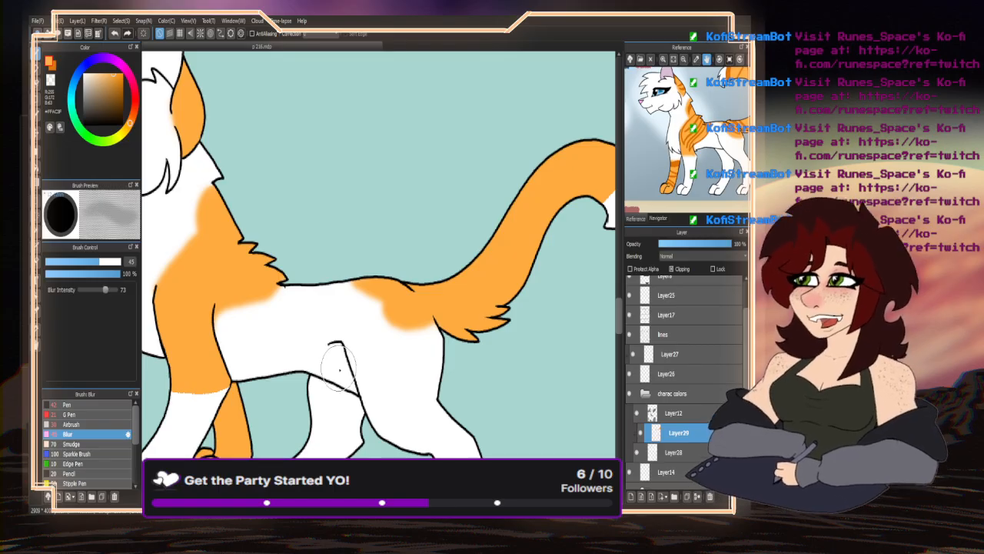
- Blur the lower edge of the orange on the walking cat's near foreleg
{"action": "scroll", "coordinate": [335, 242], "scroll_direction": "down", "scroll_amount": 4}
{"action": "scroll", "coordinate": [257, 353], "scroll_direction": "up", "scroll_amount": 3}
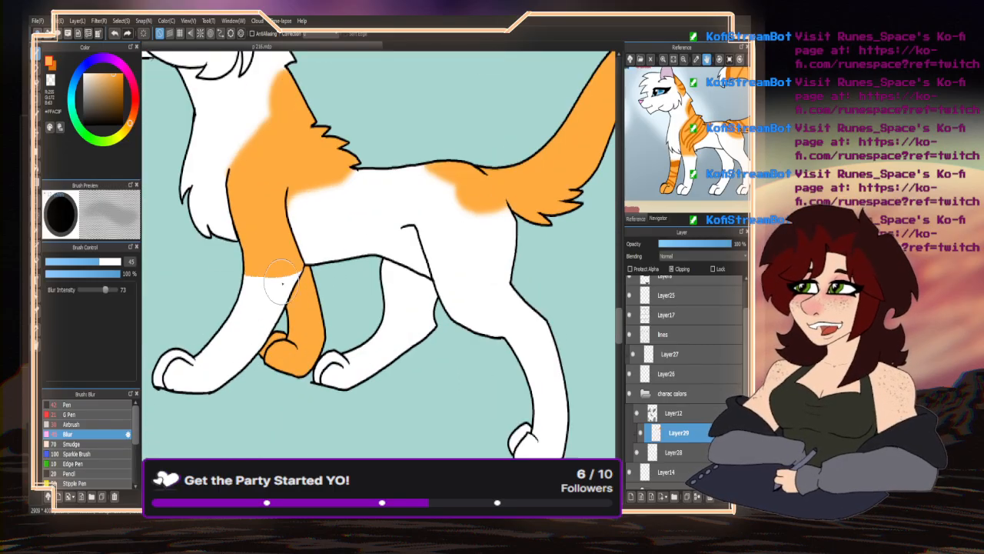
{"action": "mouse_move", "coordinate": [289, 278]}
{"action": "left_mouse_down"}
{"action": "mouse_move", "coordinate": [253, 284]}
{"action": "mouse_move", "coordinate": [223, 268]}
{"action": "left_mouse_up"}
{"action": "scroll", "coordinate": [333, 259], "scroll_direction": "down", "scroll_amount": 3}
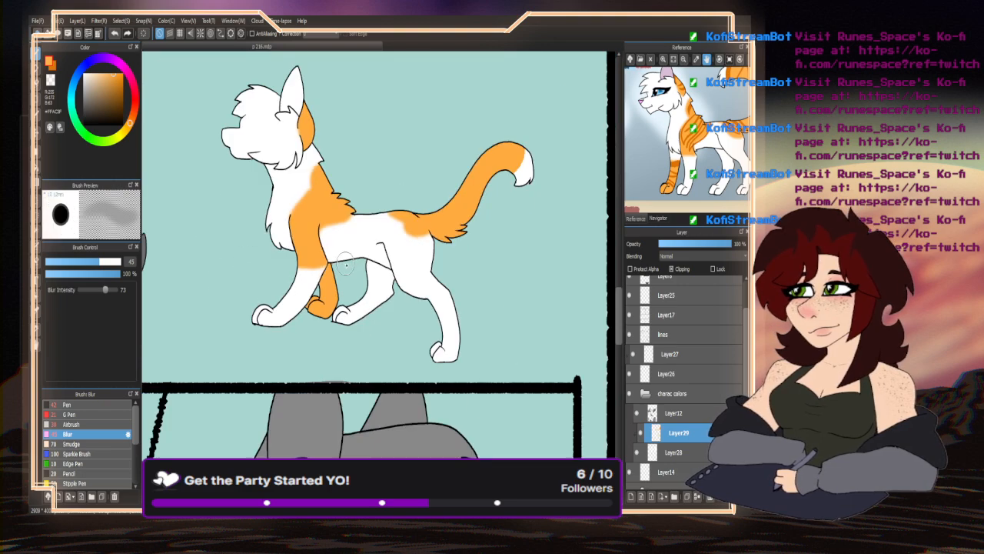
{"action": "scroll", "coordinate": [351, 275], "scroll_direction": "down", "scroll_amount": 3}
{"action": "scroll", "coordinate": [271, 356], "scroll_direction": "up", "scroll_amount": 4}
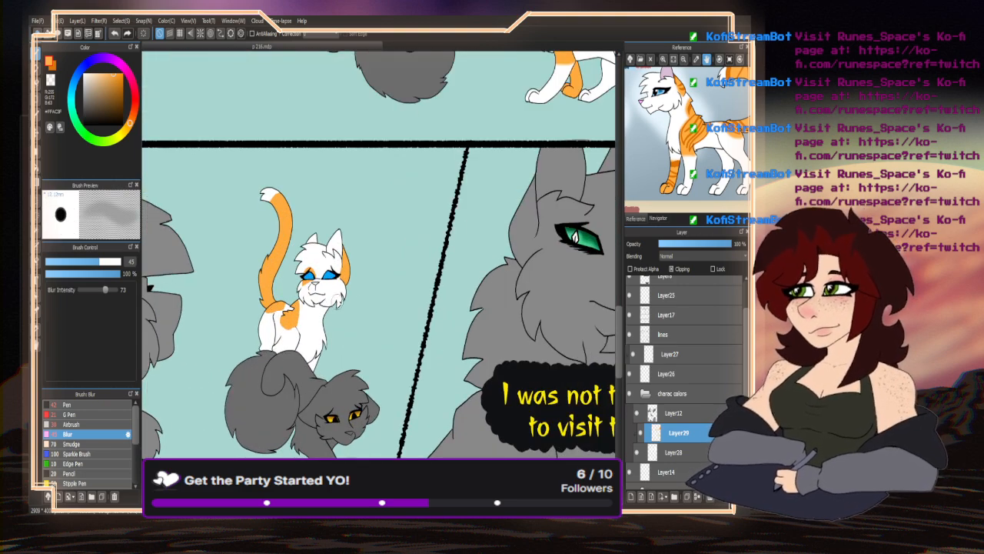
- Blur the edges of the orange face markings around the eye and cheek of the small cat standing on the grey cat
{"action": "scroll", "coordinate": [362, 288], "scroll_direction": "up", "scroll_amount": 3}
{"action": "left_click_drag", "start_coordinate": [331, 207], "coordinate": [323, 292]}
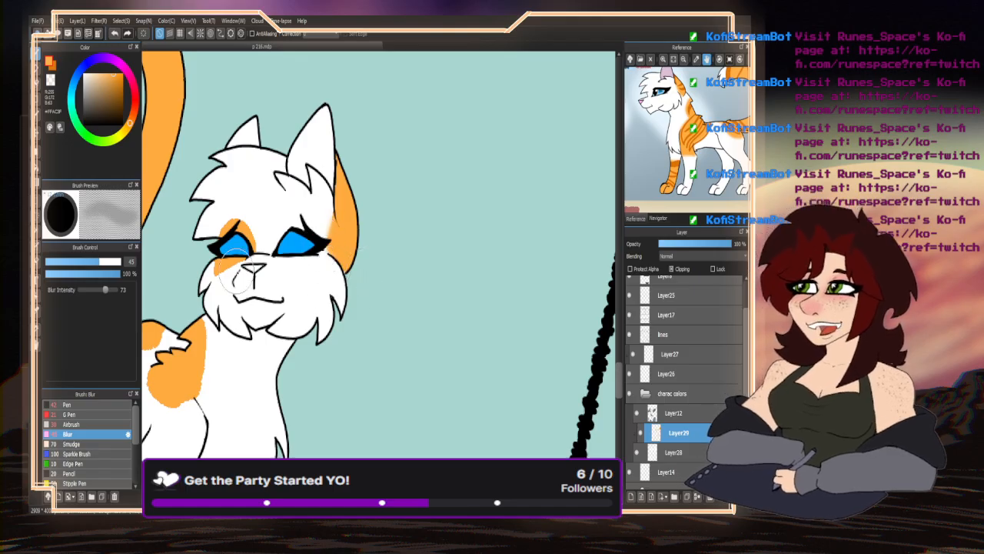
{"action": "scroll", "coordinate": [242, 274], "scroll_direction": "up", "scroll_amount": 2}
{"action": "mouse_move", "coordinate": [223, 285]}
{"action": "left_mouse_down"}
{"action": "mouse_move", "coordinate": [275, 249]}
{"action": "mouse_move", "coordinate": [261, 200]}
{"action": "left_mouse_up"}
{"action": "scroll", "coordinate": [388, 162], "scroll_direction": "down", "scroll_amount": 3}
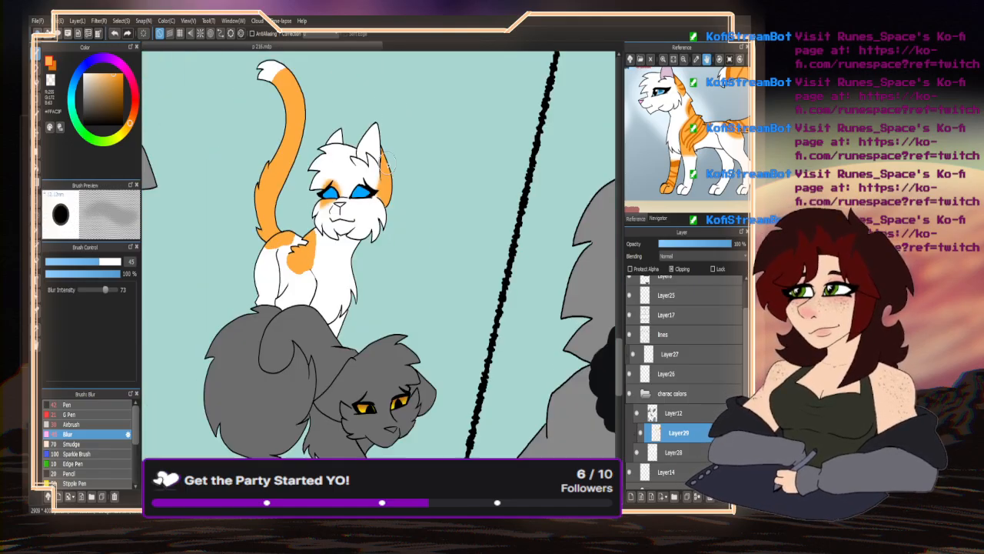
- Blur the edges of the orange shoulder and rump patches on the small cat in the lower-left comic panel
{"action": "scroll", "coordinate": [300, 258], "scroll_direction": "up", "scroll_amount": 3}
{"action": "mouse_move", "coordinate": [334, 187]}
{"action": "left_mouse_down"}
{"action": "mouse_move", "coordinate": [336, 216]}
{"action": "mouse_move", "coordinate": [303, 297]}
{"action": "mouse_move", "coordinate": [286, 278]}
{"action": "left_mouse_up"}
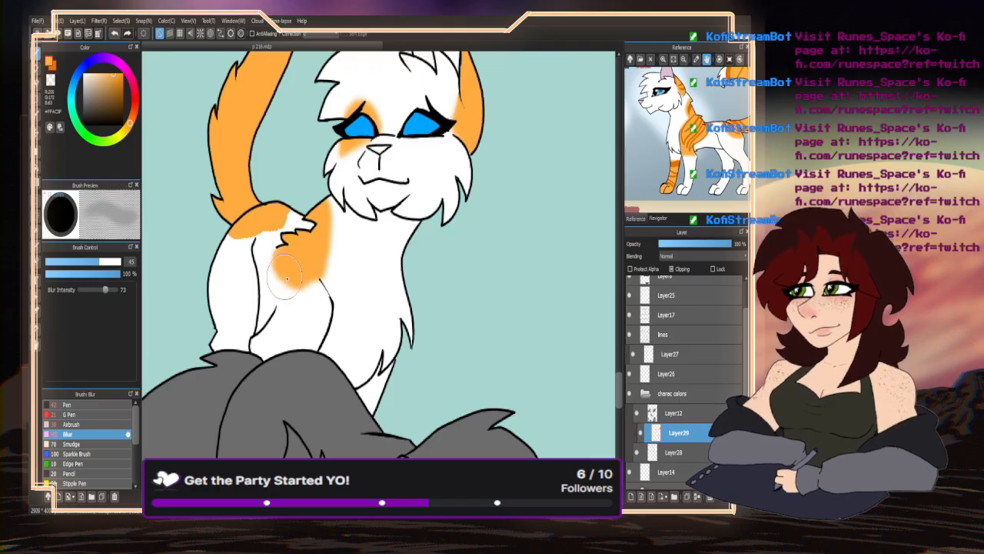
{"action": "left_click_drag", "start_coordinate": [284, 219], "coordinate": [219, 269]}
{"action": "scroll", "coordinate": [222, 338], "scroll_direction": "down", "scroll_amount": 4}
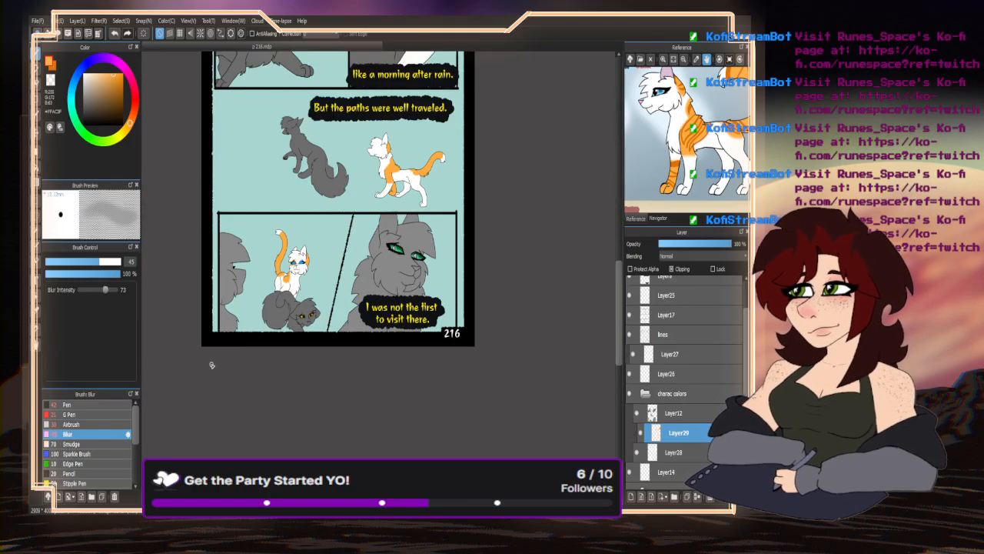
- Blur the edges of the orange shoulder and haunch patches on the sitting cat in the "I can't explain how I knew." panel
{"action": "scroll", "coordinate": [320, 397], "scroll_direction": "down", "scroll_amount": 1}
{"action": "scroll", "coordinate": [339, 286], "scroll_direction": "up", "scroll_amount": 3}
{"action": "scroll", "coordinate": [326, 149], "scroll_direction": "up", "scroll_amount": 5}
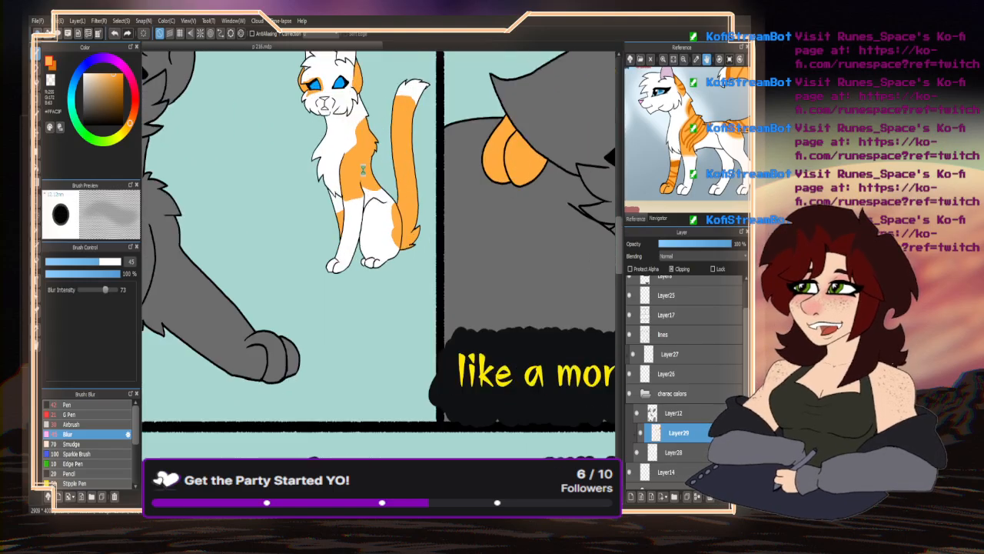
{"action": "mouse_move", "coordinate": [399, 238]}
{"action": "left_mouse_down"}
{"action": "mouse_move", "coordinate": [431, 280]}
{"action": "mouse_move", "coordinate": [427, 325]}
{"action": "mouse_move", "coordinate": [441, 360]}
{"action": "mouse_move", "coordinate": [409, 244]}
{"action": "mouse_move", "coordinate": [373, 233]}
{"action": "mouse_move", "coordinate": [363, 255]}
{"action": "mouse_move", "coordinate": [326, 257]}
{"action": "mouse_move", "coordinate": [312, 280]}
{"action": "left_mouse_up"}
{"action": "scroll", "coordinate": [338, 163], "scroll_direction": "down", "scroll_amount": 3}
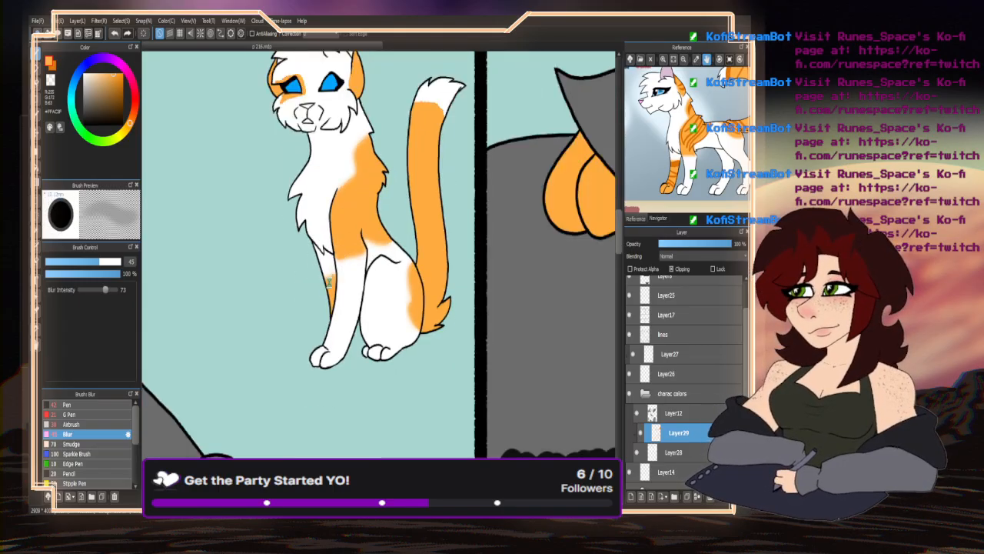
- Blur the orange edges on the sitting cat's far foreleg and face markings
{"action": "scroll", "coordinate": [361, 173], "scroll_direction": "up", "scroll_amount": 3}
{"action": "scroll", "coordinate": [360, 172], "scroll_direction": "up", "scroll_amount": 2}
{"action": "mouse_move", "coordinate": [280, 180]}
{"action": "left_mouse_down"}
{"action": "mouse_move", "coordinate": [261, 196]}
{"action": "mouse_move", "coordinate": [292, 162]}
{"action": "mouse_move", "coordinate": [286, 122]}
{"action": "left_mouse_up"}
{"action": "scroll", "coordinate": [367, 166], "scroll_direction": "down", "scroll_amount": 2}
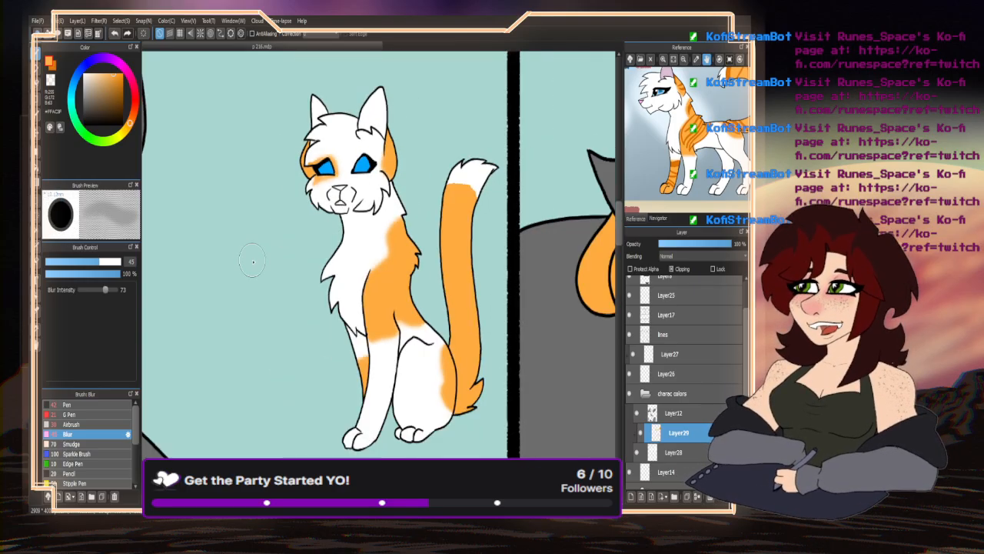
- Add a clipped layer above Layer29 and set up the G Pen at size 5.5 in darker orange (R 220, G 113, B 0)
{"action": "left_click", "coordinate": [93, 415]}
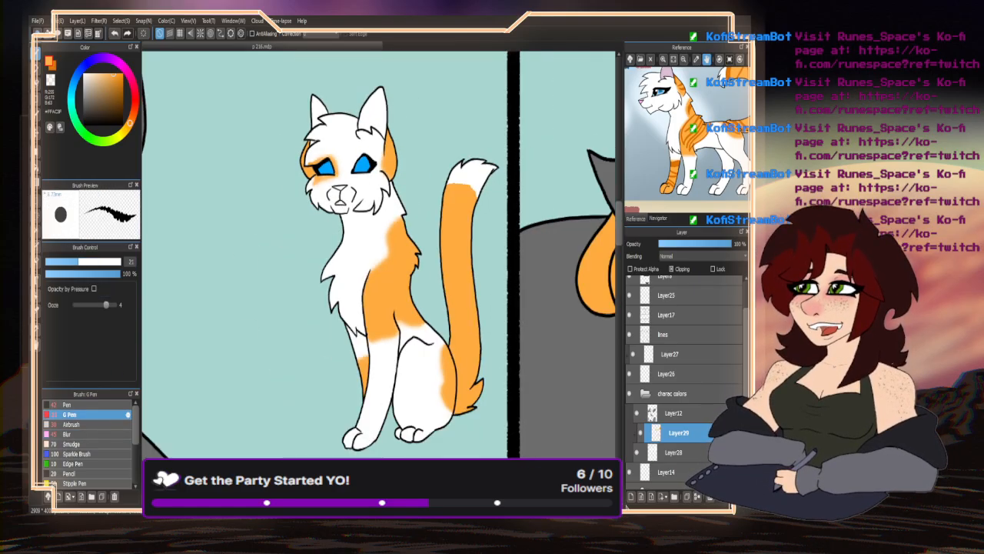
{"action": "left_click", "coordinate": [631, 495]}
{"action": "left_click", "coordinate": [671, 269]}
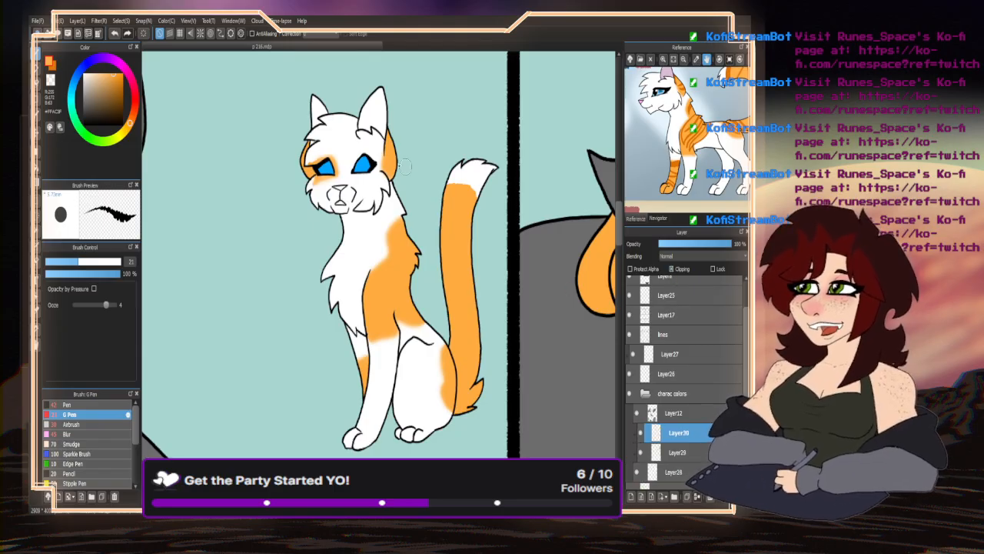
{"action": "left_click", "coordinate": [53, 66]}
{"action": "left_click_drag", "start_coordinate": [664, 119], "coordinate": [696, 148]}
{"action": "left_click_drag", "start_coordinate": [69, 262], "coordinate": [54, 262]}
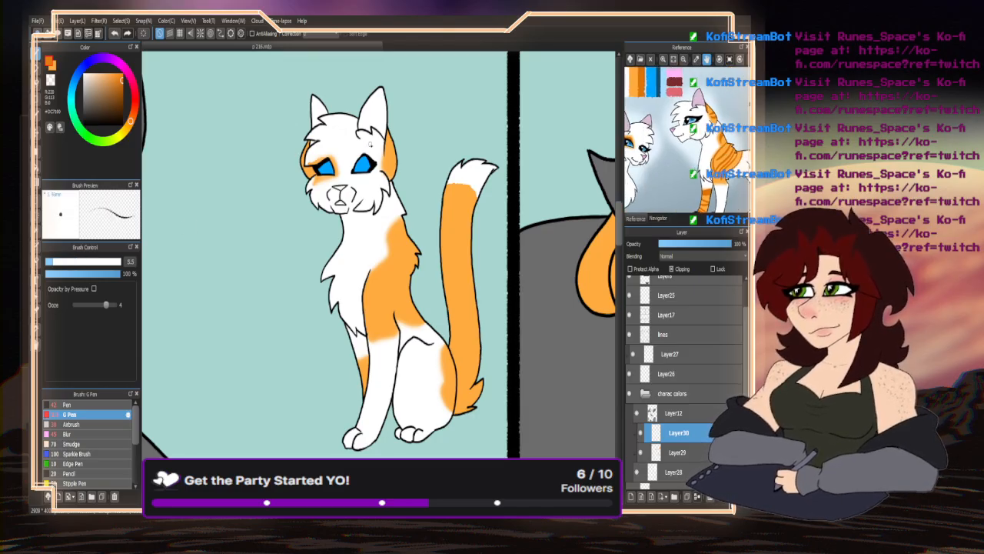
- Paint dark orange stripes on the sitting cat's orange cheek patch below its near ear
{"action": "scroll", "coordinate": [371, 145], "scroll_direction": "up", "scroll_amount": 3}
{"action": "left_click_drag", "start_coordinate": [411, 170], "coordinate": [415, 120]}
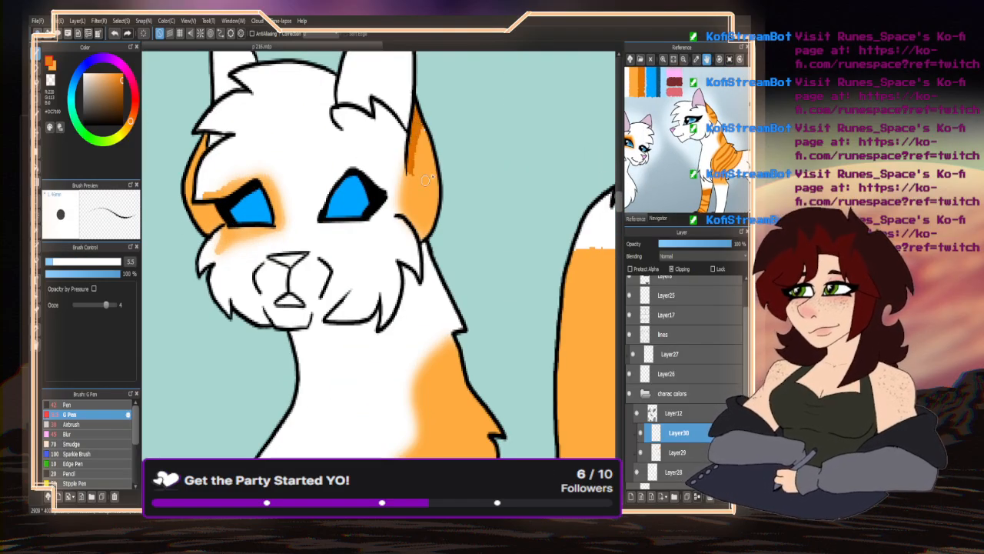
{"action": "left_click_drag", "start_coordinate": [421, 158], "coordinate": [436, 206]}
{"action": "scroll", "coordinate": [230, 239], "scroll_direction": "up", "scroll_amount": 2}
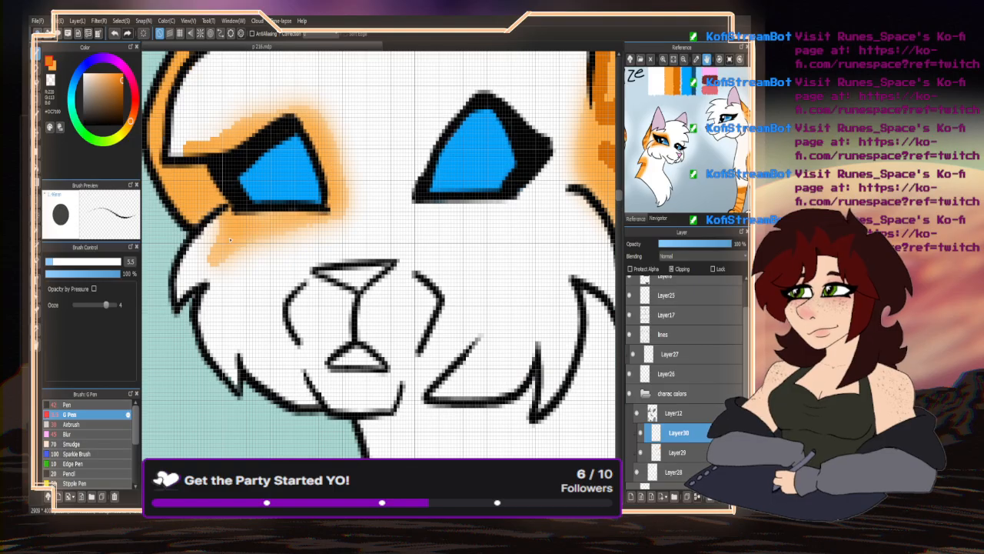
- Outline the sitting cat's orange eye marking in dark orange and add stripes to the far cheek patch
{"action": "mouse_move", "coordinate": [238, 209]}
{"action": "left_mouse_down"}
{"action": "mouse_move", "coordinate": [288, 212]}
{"action": "mouse_move", "coordinate": [325, 190]}
{"action": "mouse_move", "coordinate": [303, 115]}
{"action": "mouse_move", "coordinate": [248, 186]}
{"action": "left_mouse_up"}
{"action": "scroll", "coordinate": [249, 187], "scroll_direction": "down", "scroll_amount": 3}
{"action": "scroll", "coordinate": [242, 113], "scroll_direction": "up", "scroll_amount": 3}
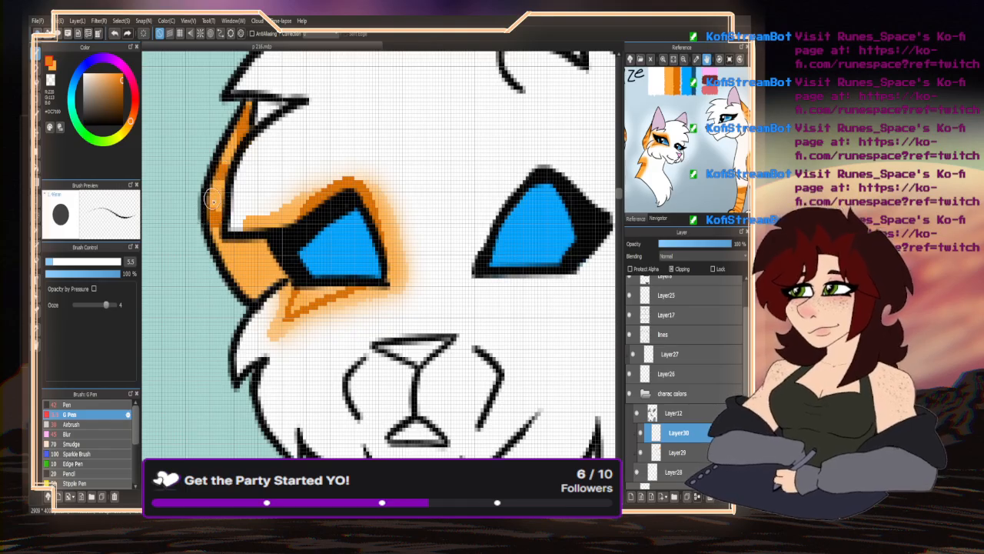
{"action": "scroll", "coordinate": [207, 196], "scroll_direction": "down", "scroll_amount": 5}
- Paint a hooked dark orange stripe atop the sitting cat's shoulder patch and two curved stripes across it, following the reference
{"action": "scroll", "coordinate": [333, 225], "scroll_direction": "up", "scroll_amount": 1}
{"action": "scroll", "coordinate": [333, 226], "scroll_direction": "up", "scroll_amount": 5}
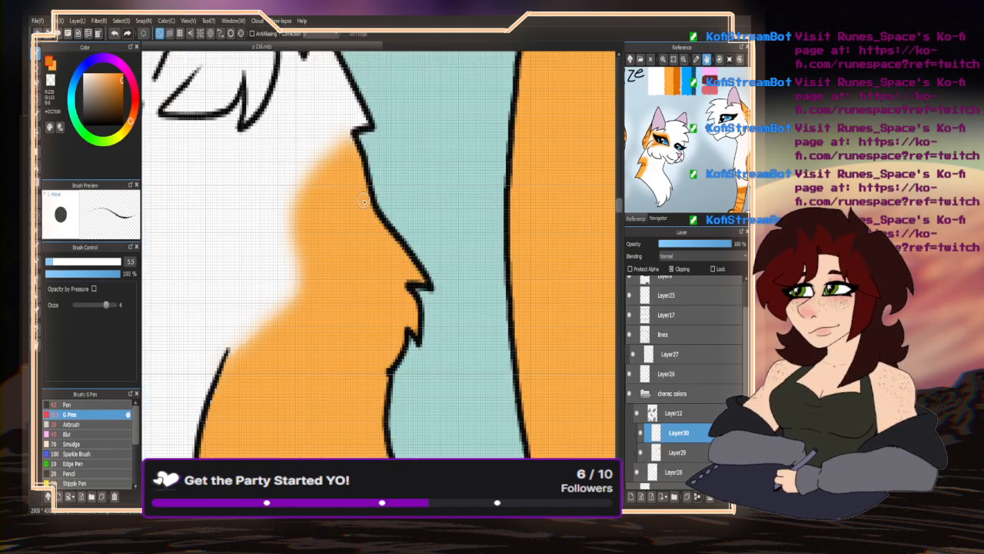
{"action": "left_click_drag", "start_coordinate": [695, 184], "coordinate": [607, 201]}
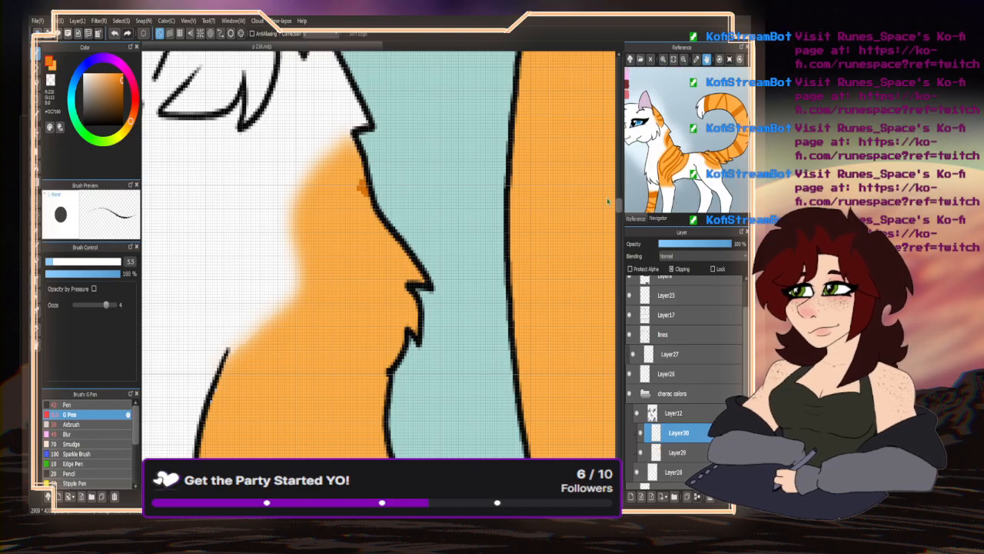
{"action": "scroll", "coordinate": [334, 209], "scroll_direction": "up", "scroll_amount": 3}
{"action": "mouse_move", "coordinate": [384, 111]}
{"action": "left_mouse_down"}
{"action": "mouse_move", "coordinate": [314, 154]}
{"action": "mouse_move", "coordinate": [304, 226]}
{"action": "left_mouse_up"}
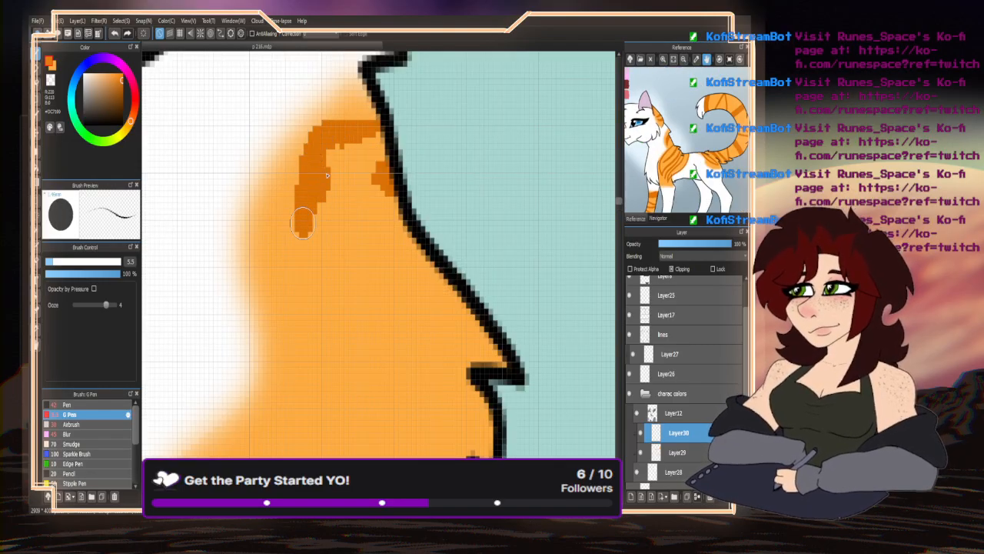
{"action": "mouse_move", "coordinate": [315, 154]}
{"action": "left_mouse_down"}
{"action": "mouse_move", "coordinate": [400, 150]}
{"action": "mouse_move", "coordinate": [387, 143]}
{"action": "left_mouse_up"}
{"action": "mouse_move", "coordinate": [359, 174]}
{"action": "left_mouse_down"}
{"action": "mouse_move", "coordinate": [382, 156]}
{"action": "mouse_move", "coordinate": [288, 239]}
{"action": "mouse_move", "coordinate": [272, 286]}
{"action": "mouse_move", "coordinate": [274, 336]}
{"action": "mouse_move", "coordinate": [359, 279]}
{"action": "left_mouse_up"}
{"action": "scroll", "coordinate": [371, 81], "scroll_direction": "down", "scroll_amount": 5}
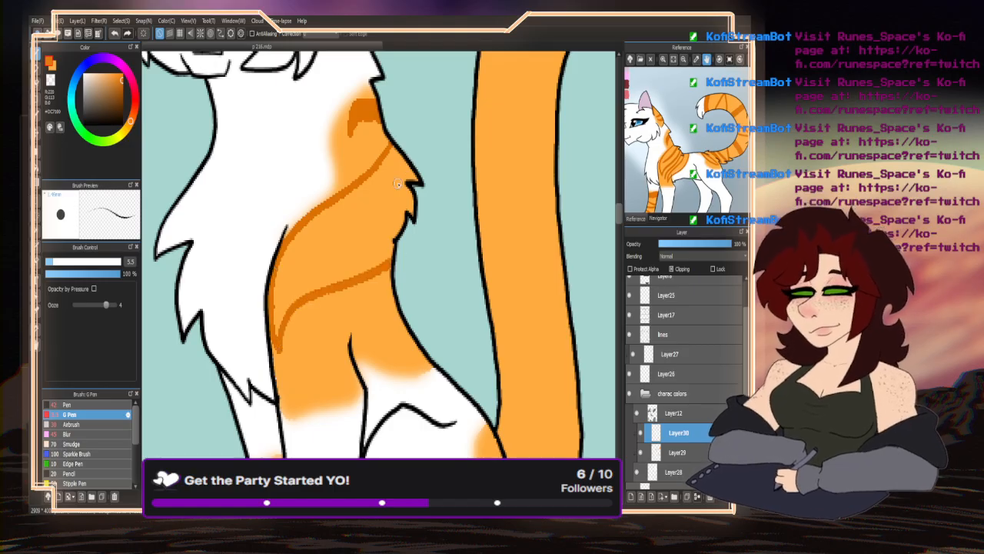
- Add a thick tapered stripe between the sitting cat's curved shoulder stripes and further stripes down to the lower shoulder and back
{"action": "mouse_move", "coordinate": [413, 148]}
{"action": "left_mouse_down"}
{"action": "mouse_move", "coordinate": [395, 185]}
{"action": "mouse_move", "coordinate": [291, 281]}
{"action": "left_mouse_up"}
{"action": "left_click_drag", "start_coordinate": [304, 267], "coordinate": [367, 226]}
{"action": "left_click_drag", "start_coordinate": [413, 169], "coordinate": [352, 229]}
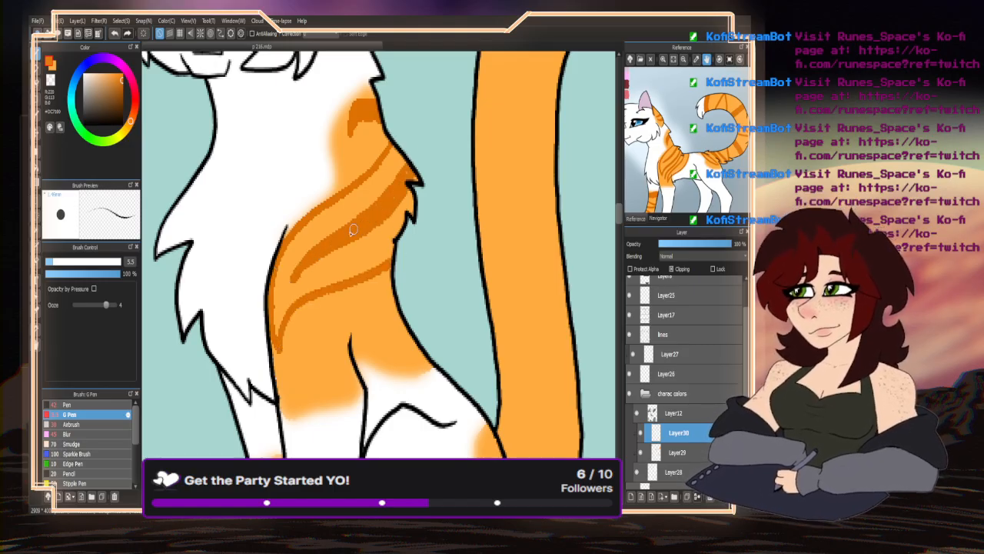
{"action": "mouse_move", "coordinate": [394, 283]}
{"action": "left_mouse_down"}
{"action": "mouse_move", "coordinate": [312, 332]}
{"action": "mouse_move", "coordinate": [298, 372]}
{"action": "left_mouse_up"}
{"action": "mouse_move", "coordinate": [398, 307]}
{"action": "left_mouse_down"}
{"action": "mouse_move", "coordinate": [323, 350]}
{"action": "mouse_move", "coordinate": [302, 399]}
{"action": "mouse_move", "coordinate": [415, 335]}
{"action": "left_mouse_up"}
{"action": "scroll", "coordinate": [357, 166], "scroll_direction": "down", "scroll_amount": 5}
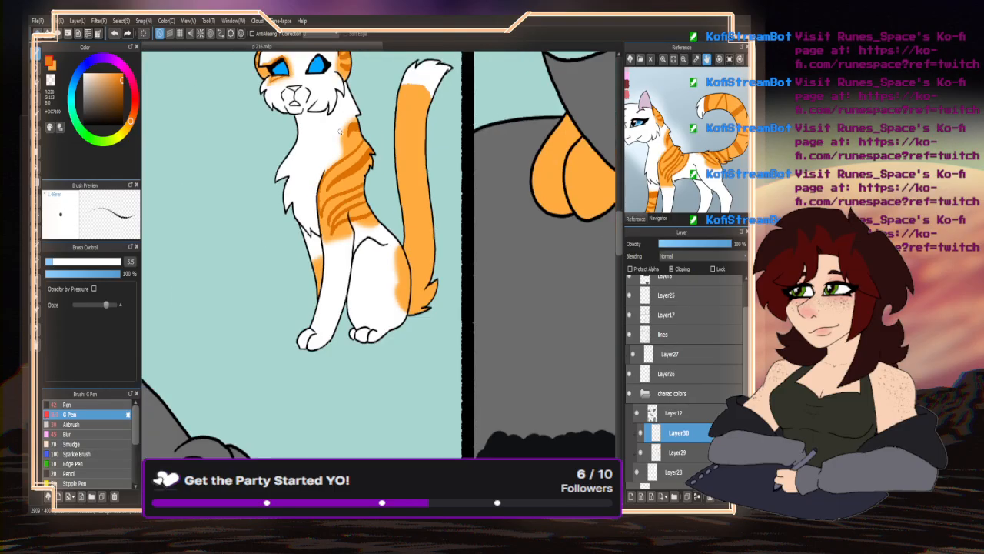
- Paint dark orange bands on the orange part of the sitting cat's far foreleg
{"action": "scroll", "coordinate": [340, 257], "scroll_direction": "up", "scroll_amount": 6}
{"action": "mouse_move", "coordinate": [355, 187]}
{"action": "left_mouse_down"}
{"action": "mouse_move", "coordinate": [340, 205]}
{"action": "mouse_move", "coordinate": [309, 202]}
{"action": "mouse_move", "coordinate": [352, 228]}
{"action": "left_mouse_up"}
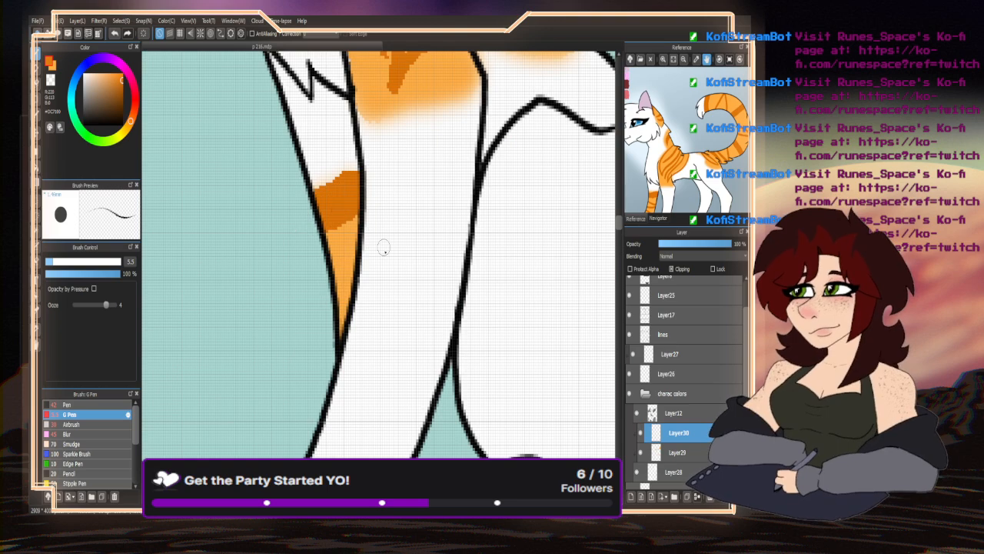
{"action": "scroll", "coordinate": [353, 278], "scroll_direction": "down", "scroll_amount": 5}
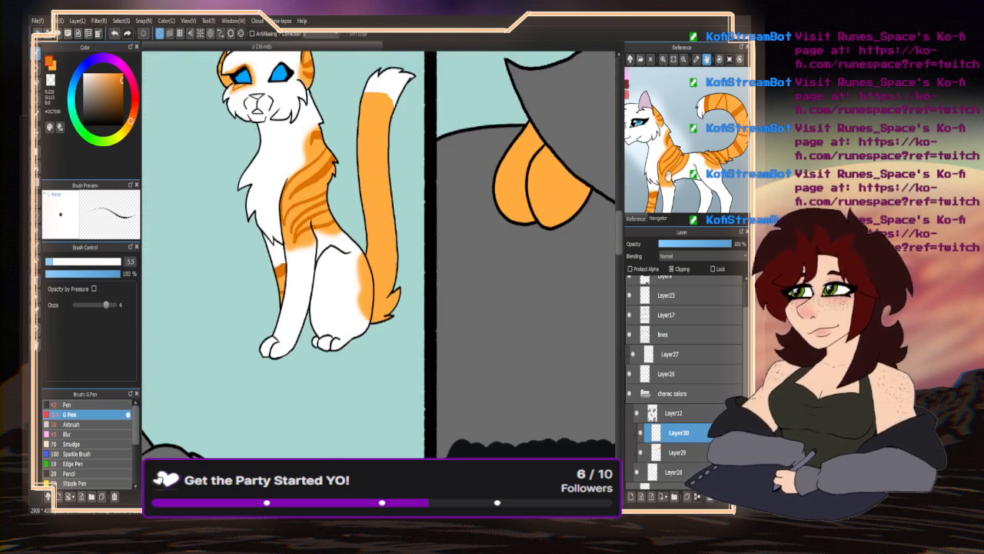
- Bring the reference cat's hindquarters into view and paint dark orange stripes on the sitting cat's haunch patch
{"action": "left_click_drag", "start_coordinate": [669, 176], "coordinate": [652, 153]}
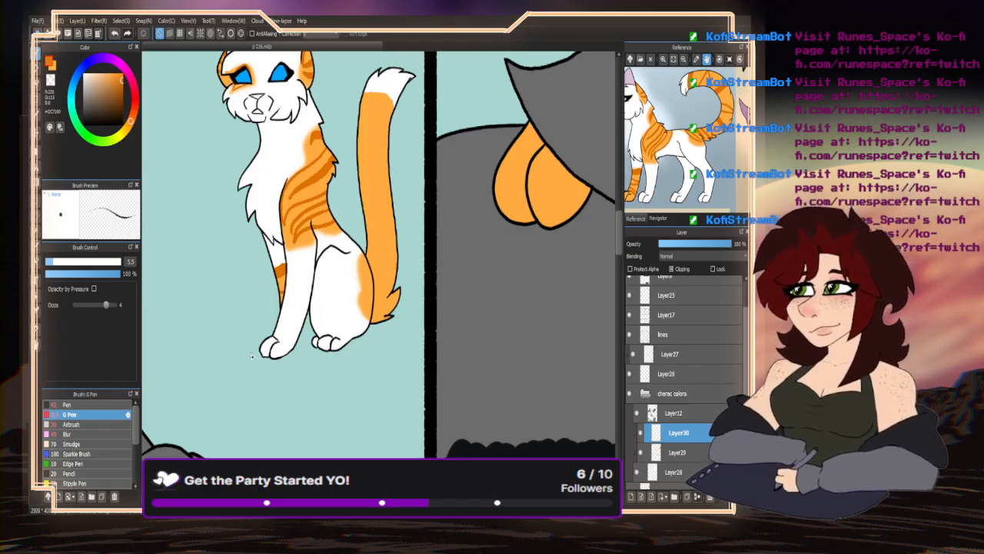
{"action": "scroll", "coordinate": [358, 290], "scroll_direction": "up", "scroll_amount": 4}
{"action": "mouse_move", "coordinate": [377, 236]}
{"action": "left_mouse_down"}
{"action": "mouse_move", "coordinate": [391, 361]}
{"action": "mouse_move", "coordinate": [338, 327]}
{"action": "left_mouse_up"}
{"action": "scroll", "coordinate": [389, 203], "scroll_direction": "down", "scroll_amount": 4}
- Set the G Pen size to 10.3 and paint dark orange bands across the sitting cat's tail below the white tip
{"action": "scroll", "coordinate": [365, 147], "scroll_direction": "up", "scroll_amount": 3}
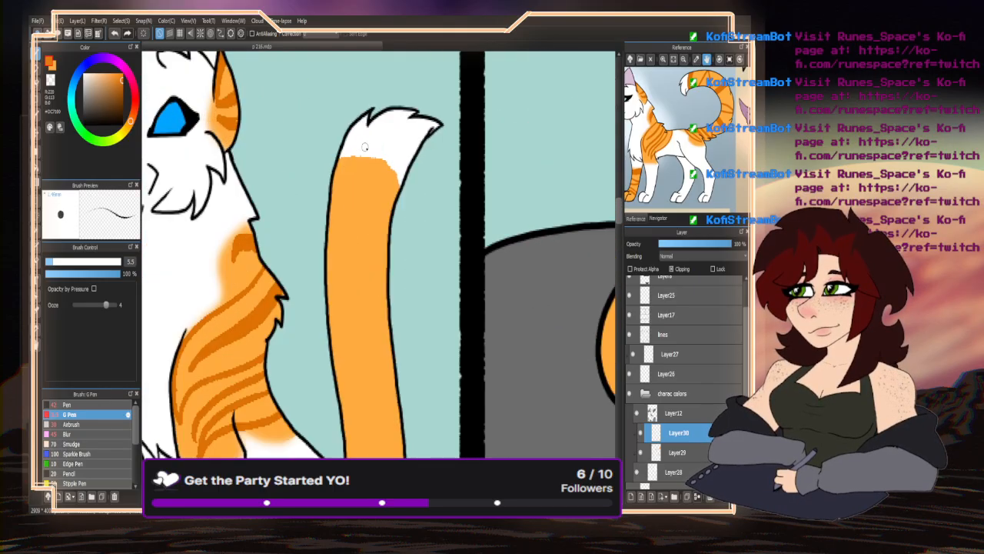
{"action": "left_click", "coordinate": [68, 263]}
{"action": "mouse_move", "coordinate": [400, 198]}
{"action": "left_mouse_down"}
{"action": "mouse_move", "coordinate": [390, 169]}
{"action": "mouse_move", "coordinate": [337, 157]}
{"action": "mouse_move", "coordinate": [388, 175]}
{"action": "mouse_move", "coordinate": [318, 187]}
{"action": "left_mouse_up"}
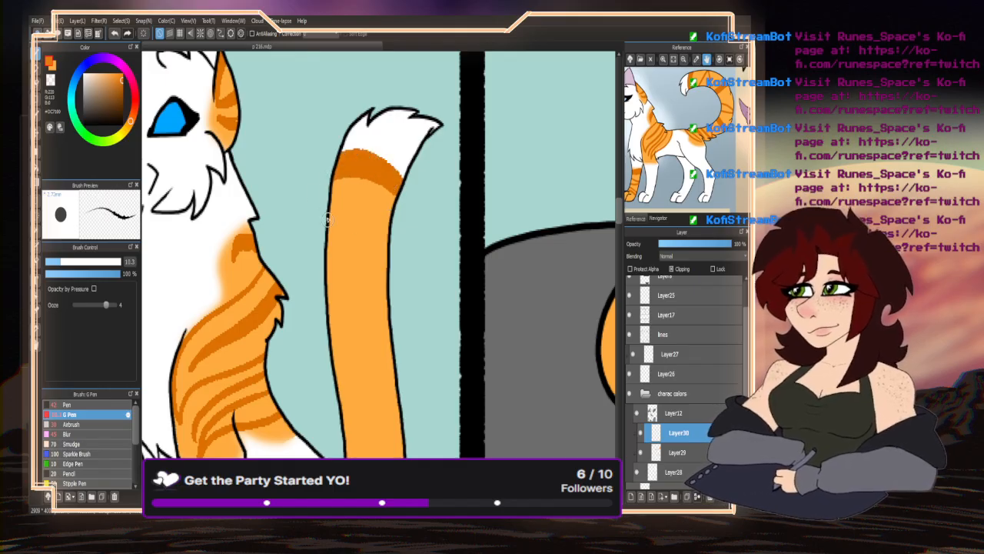
{"action": "left_click_drag", "start_coordinate": [388, 209], "coordinate": [329, 234]}
{"action": "left_click_drag", "start_coordinate": [389, 258], "coordinate": [327, 292]}
{"action": "left_click_drag", "start_coordinate": [389, 325], "coordinate": [332, 355]}
{"action": "left_click_drag", "start_coordinate": [399, 399], "coordinate": [342, 423]}
{"action": "left_click_drag", "start_coordinate": [401, 437], "coordinate": [374, 441]}
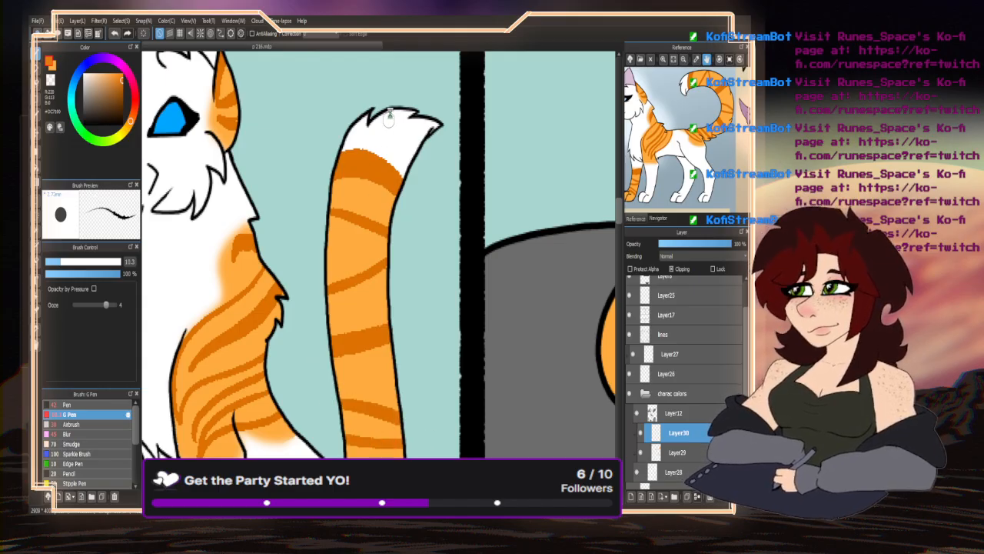
- Continue the dark orange bands down the lower part of the sitting cat's tail to its base
{"action": "scroll", "coordinate": [390, 117], "scroll_direction": "down", "scroll_amount": 3}
{"action": "scroll", "coordinate": [383, 242], "scroll_direction": "up", "scroll_amount": 3}
{"action": "left_click_drag", "start_coordinate": [363, 211], "coordinate": [420, 261]}
{"action": "mouse_move", "coordinate": [420, 270]}
{"action": "left_mouse_down"}
{"action": "mouse_move", "coordinate": [374, 229]}
{"action": "mouse_move", "coordinate": [419, 272]}
{"action": "left_mouse_up"}
{"action": "mouse_move", "coordinate": [343, 208]}
{"action": "left_mouse_down"}
{"action": "mouse_move", "coordinate": [392, 338]}
{"action": "mouse_move", "coordinate": [376, 323]}
{"action": "mouse_move", "coordinate": [371, 358]}
{"action": "left_mouse_up"}
{"action": "scroll", "coordinate": [307, 253], "scroll_direction": "down", "scroll_amount": 4}
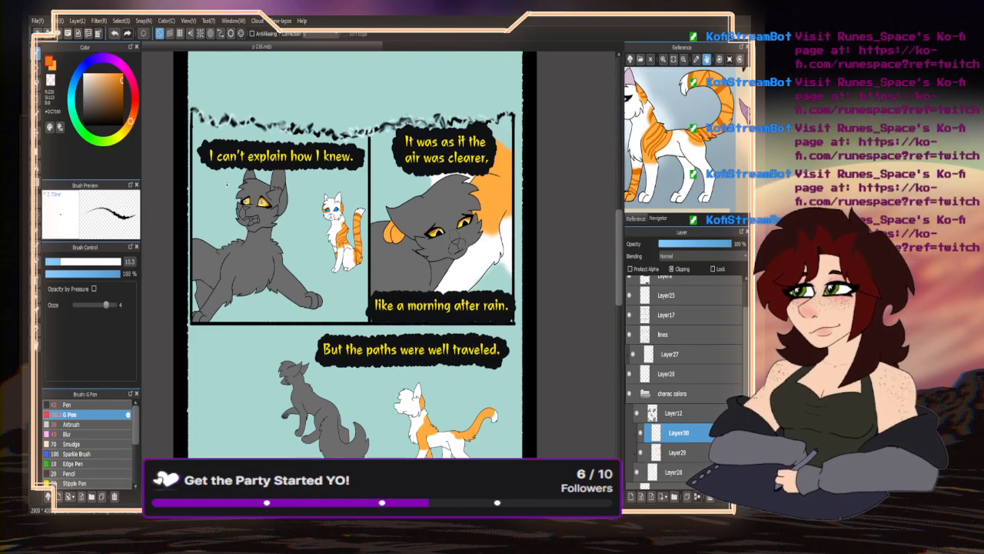
- Sketch thin curved dark orange stripes across the large cat's orange shoulder in the "It was as if the air was clearer," panel
{"action": "scroll", "coordinate": [535, 174], "scroll_direction": "up", "scroll_amount": 3}
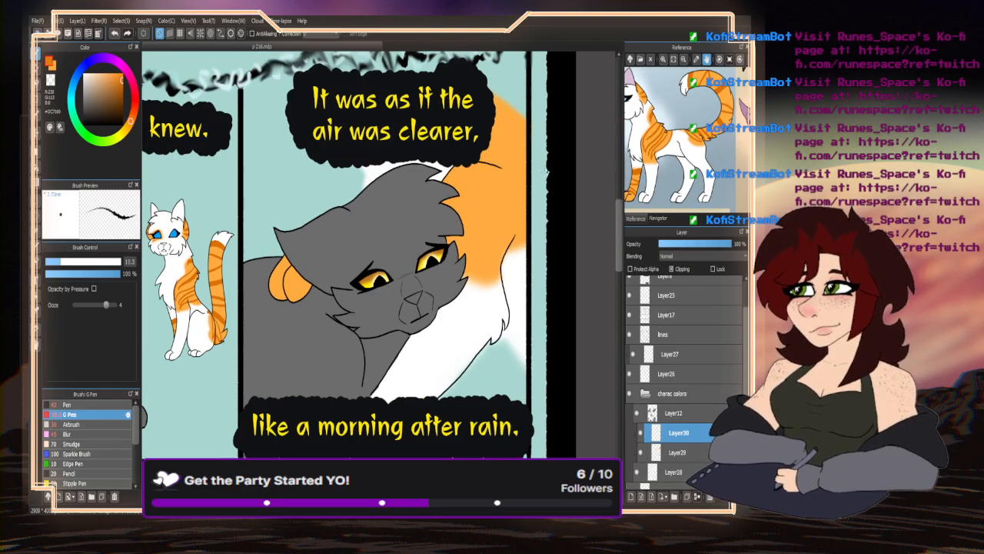
{"action": "left_click_drag", "start_coordinate": [459, 103], "coordinate": [399, 178]}
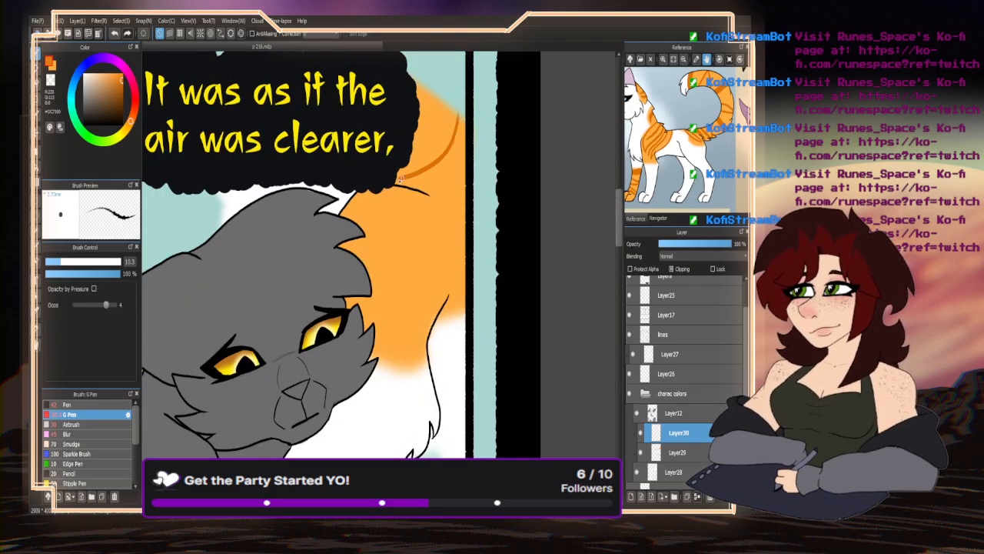
{"action": "left_click_drag", "start_coordinate": [385, 266], "coordinate": [459, 174]}
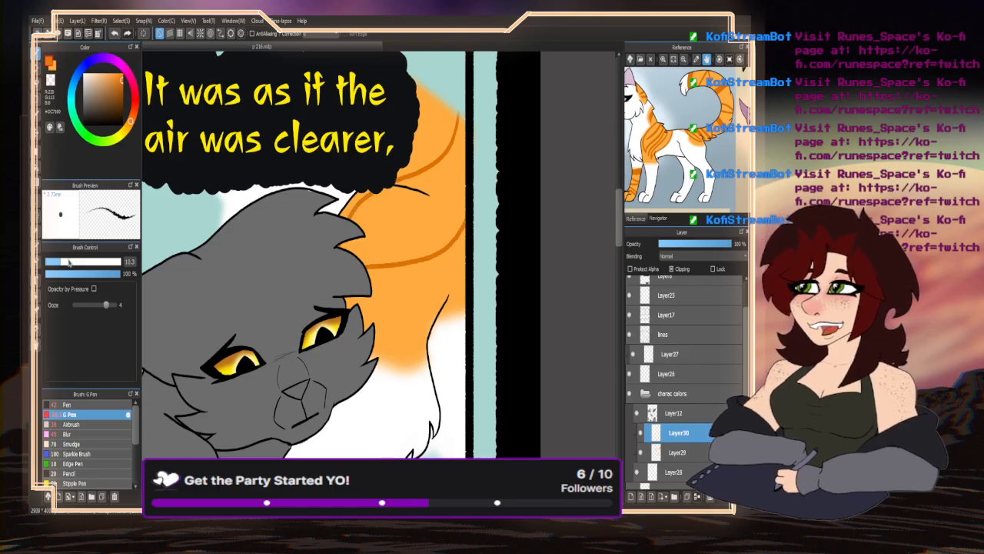
- Set the G Pen size to 41, thicken the large cat's stripes and fill the rest of its orange patch with tapered stripes
{"action": "left_click_drag", "start_coordinate": [69, 262], "coordinate": [97, 262]}
{"action": "mouse_move", "coordinate": [446, 92]}
{"action": "left_mouse_down"}
{"action": "mouse_move", "coordinate": [346, 254]}
{"action": "mouse_move", "coordinate": [462, 219]}
{"action": "left_mouse_up"}
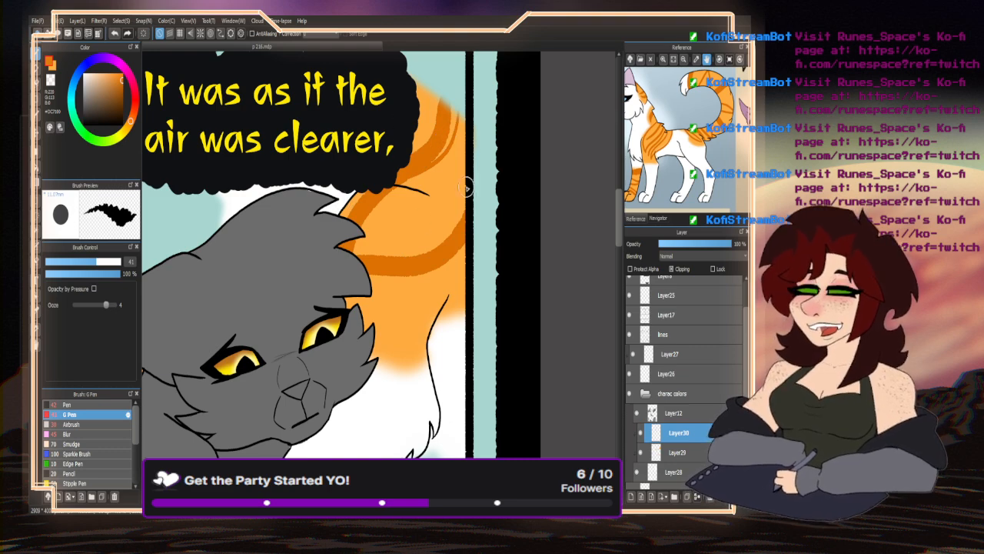
{"action": "mouse_move", "coordinate": [471, 142]}
{"action": "left_mouse_down"}
{"action": "mouse_move", "coordinate": [428, 207]}
{"action": "mouse_move", "coordinate": [380, 243]}
{"action": "left_mouse_up"}
{"action": "mouse_move", "coordinate": [470, 263]}
{"action": "left_mouse_down"}
{"action": "mouse_move", "coordinate": [355, 339]}
{"action": "mouse_move", "coordinate": [428, 323]}
{"action": "mouse_move", "coordinate": [464, 296]}
{"action": "left_mouse_up"}
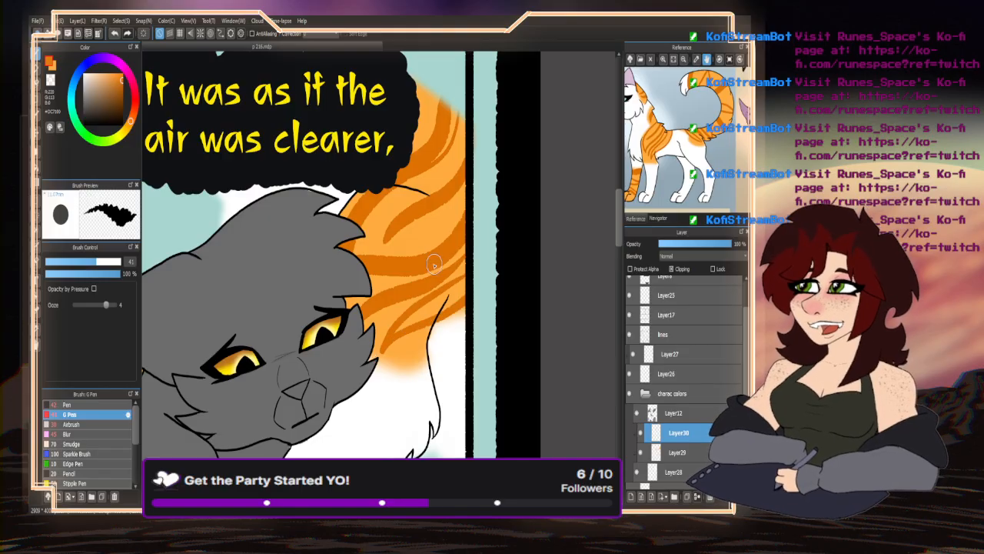
{"action": "left_click_drag", "start_coordinate": [431, 163], "coordinate": [456, 113]}
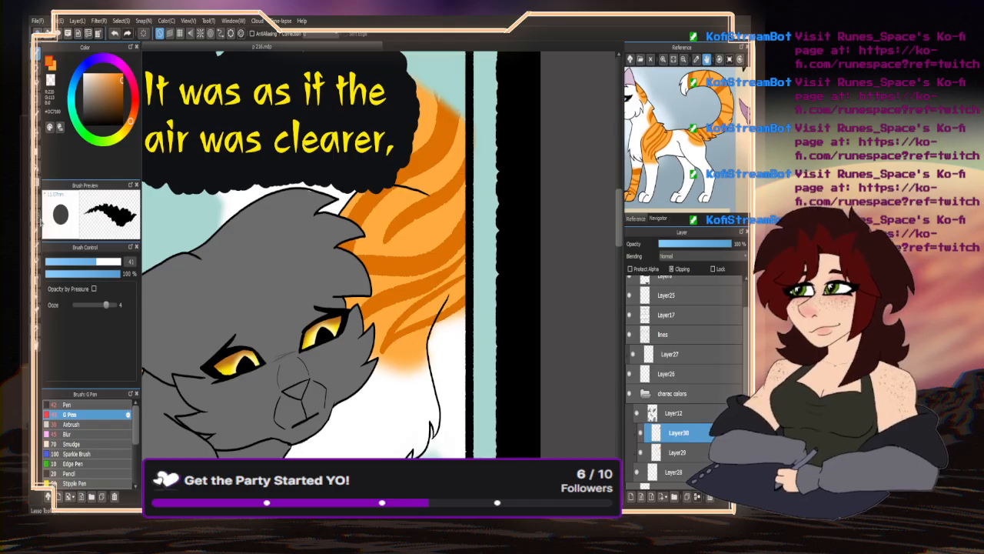
- Set the G Pen size to 5.3 and paint dark orange stripes on the walking cat's orange patch behind its ear
{"action": "left_click", "coordinate": [77, 434]}
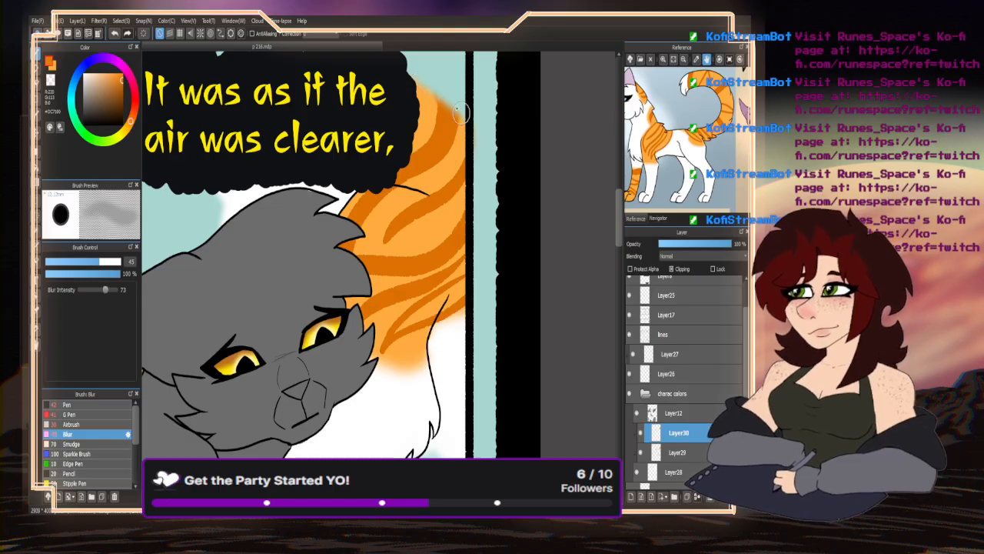
{"action": "scroll", "coordinate": [461, 215], "scroll_direction": "down", "scroll_amount": 2}
{"action": "left_click", "coordinate": [76, 415]}
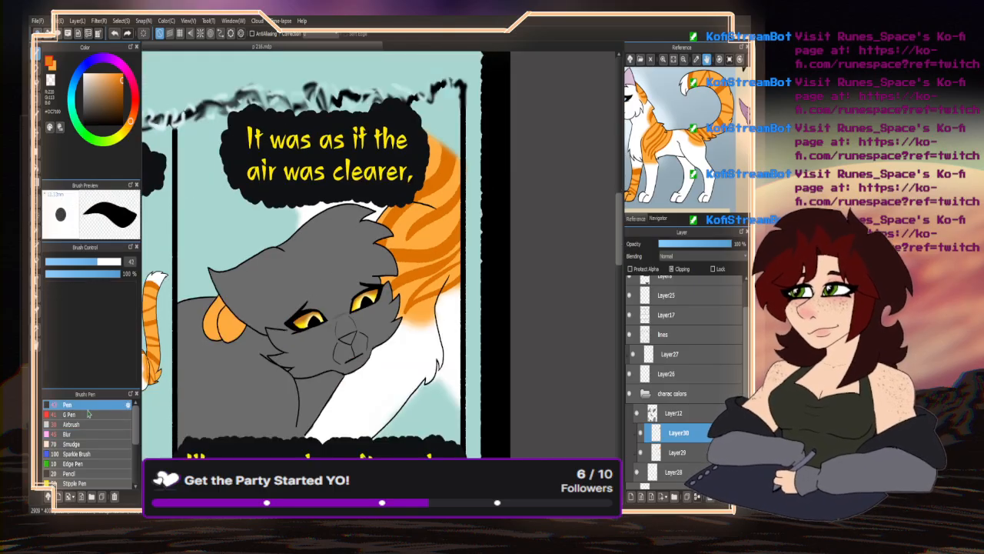
{"action": "scroll", "coordinate": [345, 265], "scroll_direction": "down", "scroll_amount": 3}
{"action": "scroll", "coordinate": [318, 297], "scroll_direction": "up", "scroll_amount": 5}
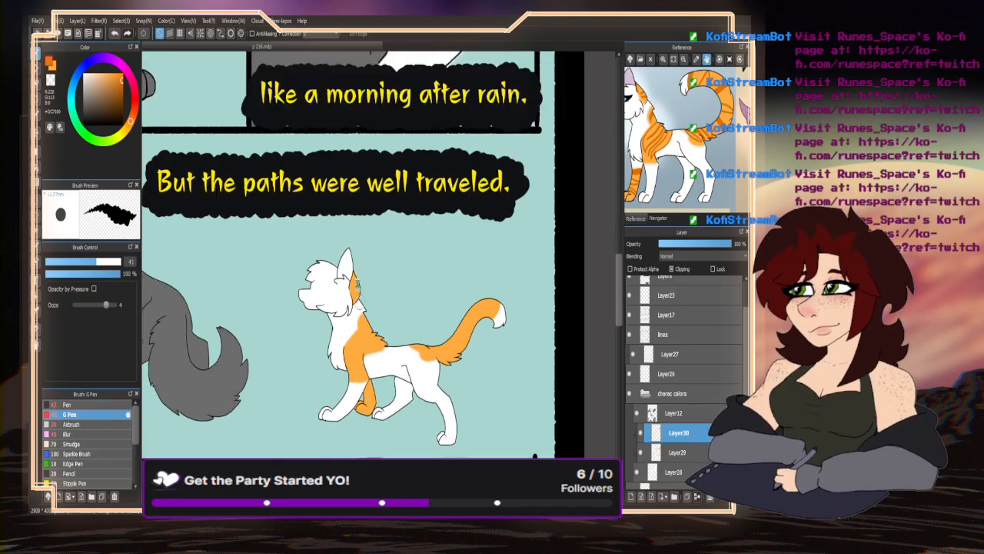
{"action": "left_click", "coordinate": [48, 262]}
{"action": "left_click_drag", "start_coordinate": [48, 262], "coordinate": [55, 262]}
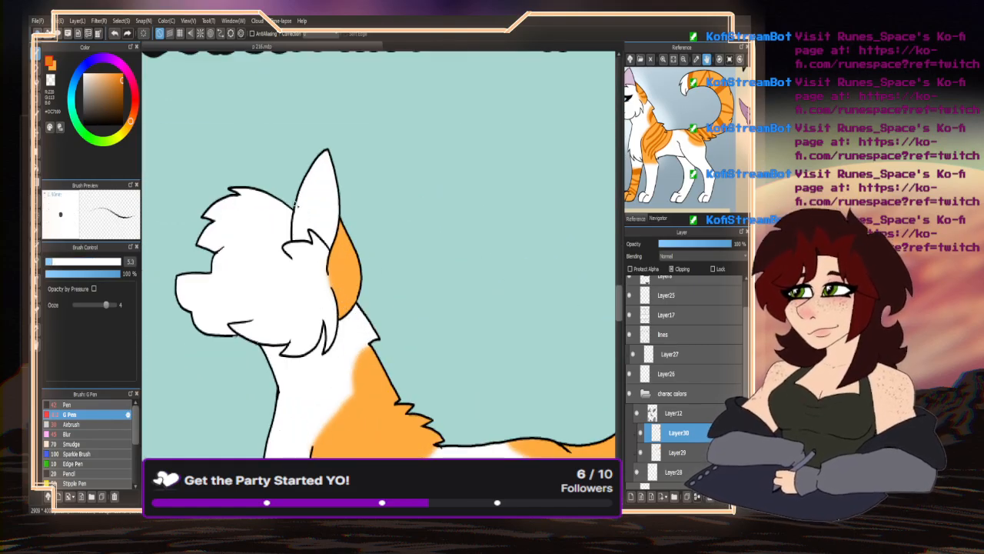
{"action": "scroll", "coordinate": [327, 248], "scroll_direction": "up", "scroll_amount": 3}
{"action": "mouse_move", "coordinate": [327, 315]}
{"action": "left_mouse_down"}
{"action": "mouse_move", "coordinate": [363, 218]}
{"action": "mouse_move", "coordinate": [328, 292]}
{"action": "mouse_move", "coordinate": [352, 209]}
{"action": "left_mouse_up"}
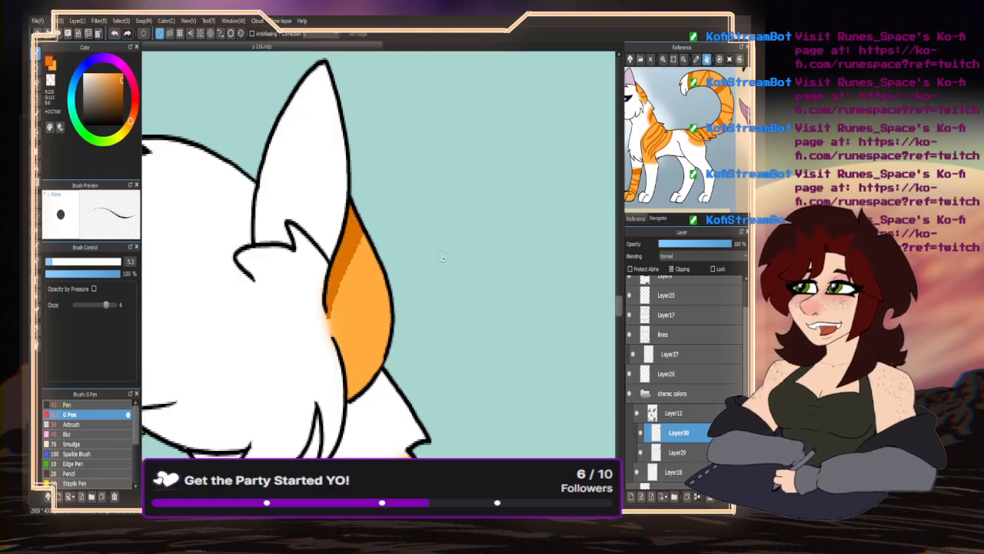
{"action": "scroll", "coordinate": [359, 293], "scroll_direction": "up", "scroll_amount": 3}
{"action": "mouse_move", "coordinate": [406, 287]}
{"action": "left_mouse_down"}
{"action": "mouse_move", "coordinate": [329, 320]}
{"action": "mouse_move", "coordinate": [412, 296]}
{"action": "mouse_move", "coordinate": [377, 321]}
{"action": "left_mouse_up"}
{"action": "mouse_move", "coordinate": [421, 368]}
{"action": "left_mouse_down"}
{"action": "mouse_move", "coordinate": [350, 382]}
{"action": "mouse_move", "coordinate": [407, 388]}
{"action": "left_mouse_up"}
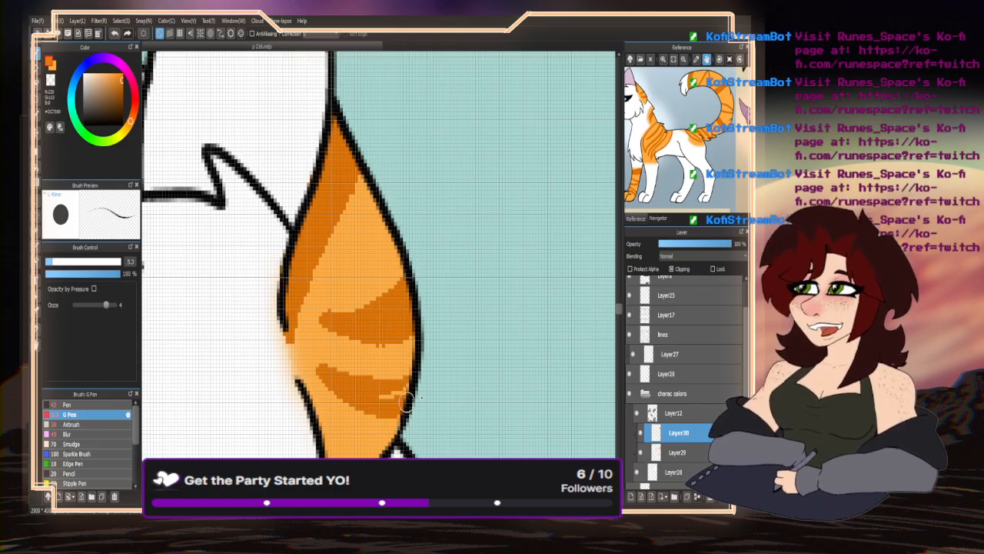
- Paint a curved dark orange stripe across the top of the walking cat's orange neck patch
{"action": "scroll", "coordinate": [389, 123], "scroll_direction": "down", "scroll_amount": 5}
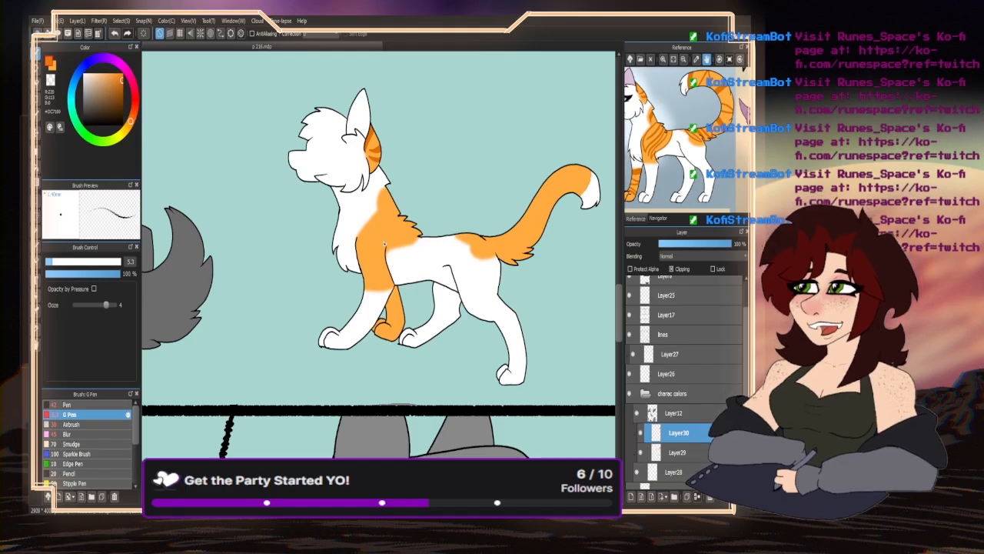
{"action": "scroll", "coordinate": [385, 244], "scroll_direction": "up", "scroll_amount": 5}
{"action": "mouse_move", "coordinate": [380, 145]}
{"action": "left_mouse_down"}
{"action": "mouse_move", "coordinate": [341, 165]}
{"action": "mouse_move", "coordinate": [334, 225]}
{"action": "mouse_move", "coordinate": [396, 173]}
{"action": "mouse_move", "coordinate": [387, 149]}
{"action": "mouse_move", "coordinate": [353, 165]}
{"action": "mouse_move", "coordinate": [344, 199]}
{"action": "left_mouse_up"}
{"action": "scroll", "coordinate": [393, 189], "scroll_direction": "down", "scroll_amount": 2}
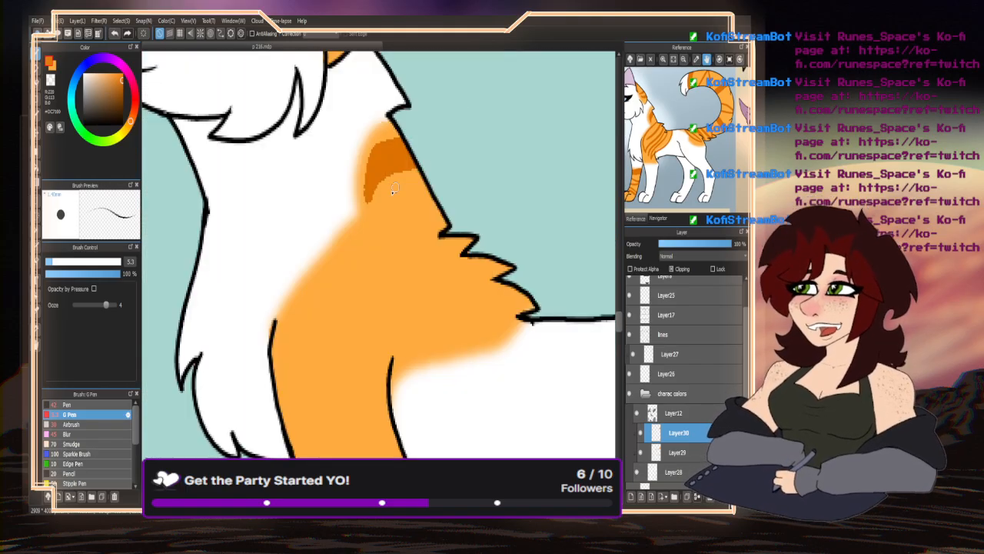
{"action": "scroll", "coordinate": [346, 238], "scroll_direction": "down", "scroll_amount": 2}
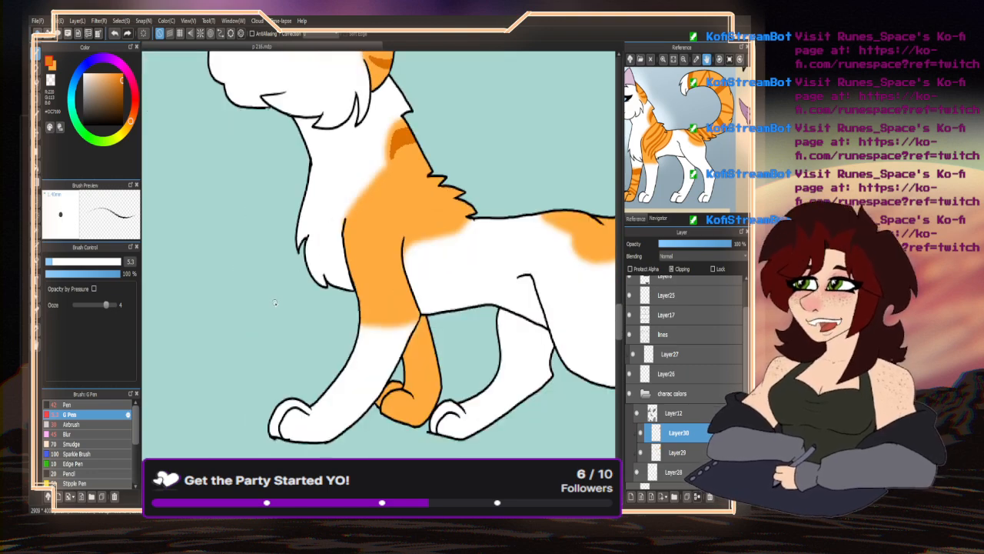
{"action": "scroll", "coordinate": [363, 228], "scroll_direction": "up", "scroll_amount": 1}
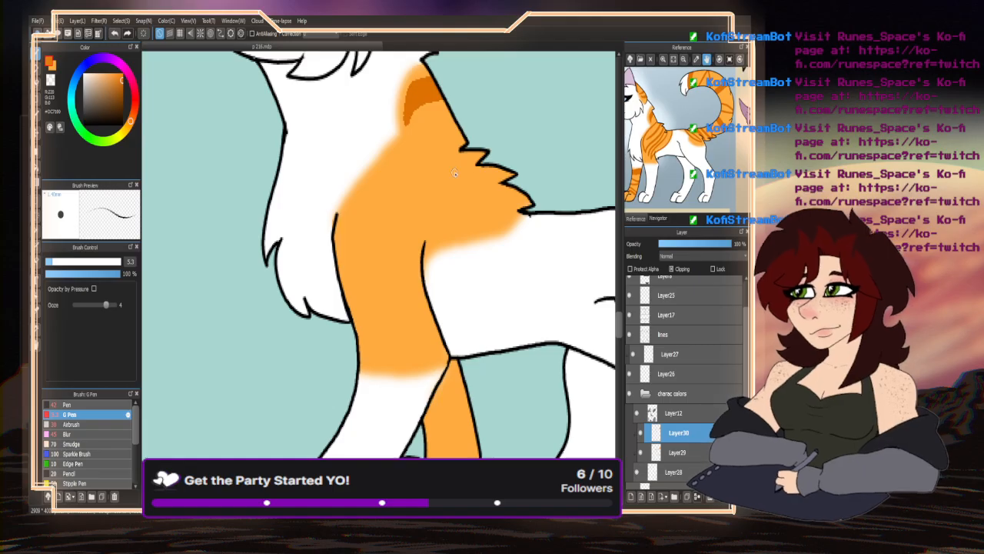
{"action": "mouse_move", "coordinate": [466, 132]}
{"action": "left_mouse_down"}
{"action": "mouse_move", "coordinate": [424, 142]}
{"action": "mouse_move", "coordinate": [354, 192]}
{"action": "mouse_move", "coordinate": [338, 216]}
{"action": "mouse_move", "coordinate": [341, 266]}
{"action": "left_mouse_up"}
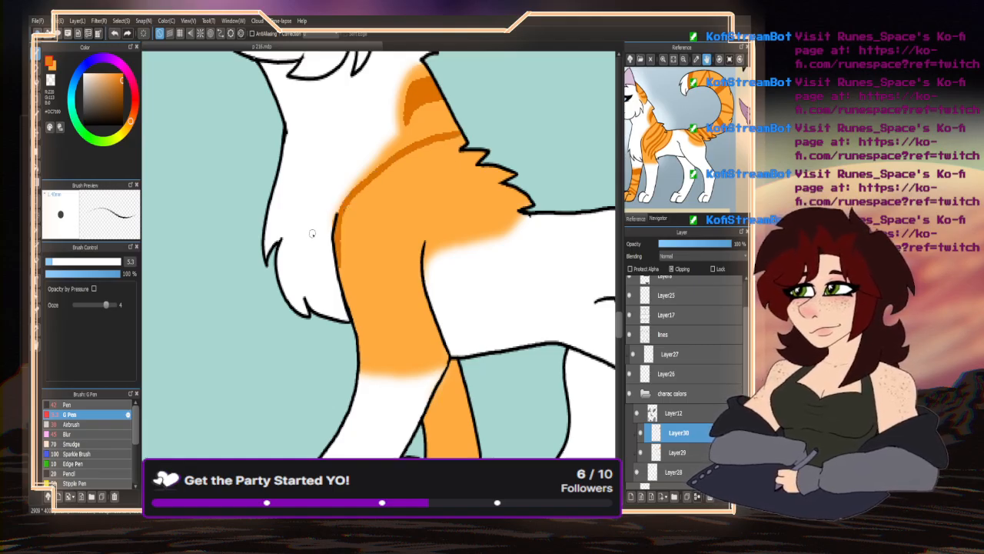
{"action": "key", "text": "ctrl+z"}
{"action": "mouse_move", "coordinate": [466, 132]}
{"action": "left_mouse_down"}
{"action": "mouse_move", "coordinate": [399, 167]}
{"action": "mouse_move", "coordinate": [349, 231]}
{"action": "left_mouse_up"}
{"action": "key", "text": "ctrl+z"}
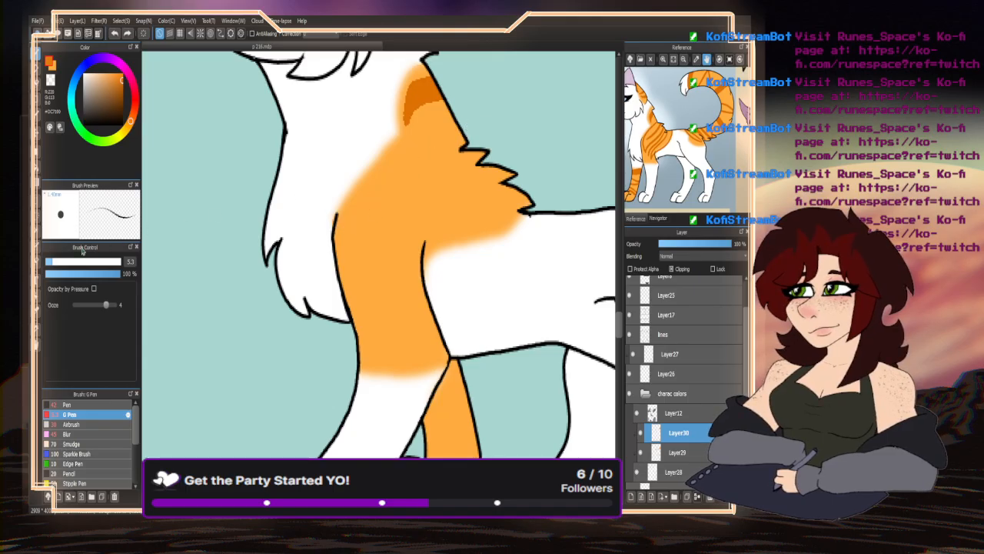
- Set the G Pen size to 8.4 and paint curved dark orange stripes over the walking cat's shoulder down to its upper front leg
{"action": "left_click", "coordinate": [56, 262]}
{"action": "mouse_move", "coordinate": [460, 123]}
{"action": "left_mouse_down"}
{"action": "mouse_move", "coordinate": [387, 175]}
{"action": "mouse_move", "coordinate": [344, 221]}
{"action": "mouse_move", "coordinate": [355, 285]}
{"action": "mouse_move", "coordinate": [377, 250]}
{"action": "mouse_move", "coordinate": [420, 219]}
{"action": "mouse_move", "coordinate": [421, 180]}
{"action": "mouse_move", "coordinate": [368, 229]}
{"action": "left_mouse_up"}
{"action": "mouse_move", "coordinate": [507, 170]}
{"action": "left_mouse_down"}
{"action": "mouse_move", "coordinate": [495, 192]}
{"action": "mouse_move", "coordinate": [407, 250]}
{"action": "mouse_move", "coordinate": [378, 309]}
{"action": "left_mouse_up"}
{"action": "mouse_move", "coordinate": [505, 203]}
{"action": "left_mouse_down"}
{"action": "mouse_move", "coordinate": [530, 203]}
{"action": "mouse_move", "coordinate": [427, 269]}
{"action": "mouse_move", "coordinate": [407, 345]}
{"action": "mouse_move", "coordinate": [403, 294]}
{"action": "mouse_move", "coordinate": [511, 197]}
{"action": "mouse_move", "coordinate": [520, 168]}
{"action": "mouse_move", "coordinate": [445, 230]}
{"action": "mouse_move", "coordinate": [335, 274]}
{"action": "mouse_move", "coordinate": [437, 267]}
{"action": "mouse_move", "coordinate": [450, 230]}
{"action": "mouse_move", "coordinate": [509, 187]}
{"action": "mouse_move", "coordinate": [405, 261]}
{"action": "mouse_move", "coordinate": [391, 338]}
{"action": "left_mouse_up"}
{"action": "key", "text": "ctrl+z"}
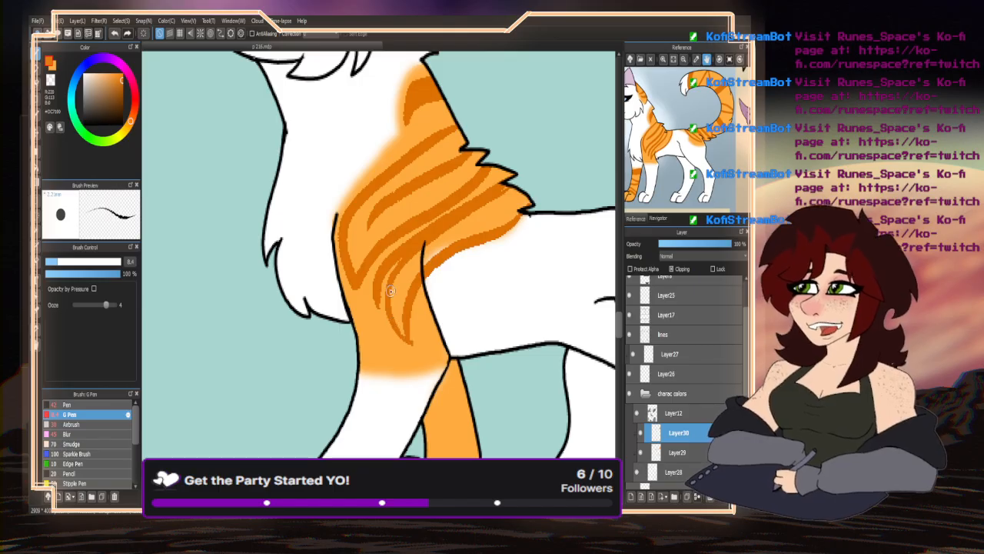
{"action": "left_click_drag", "start_coordinate": [379, 273], "coordinate": [380, 332]}
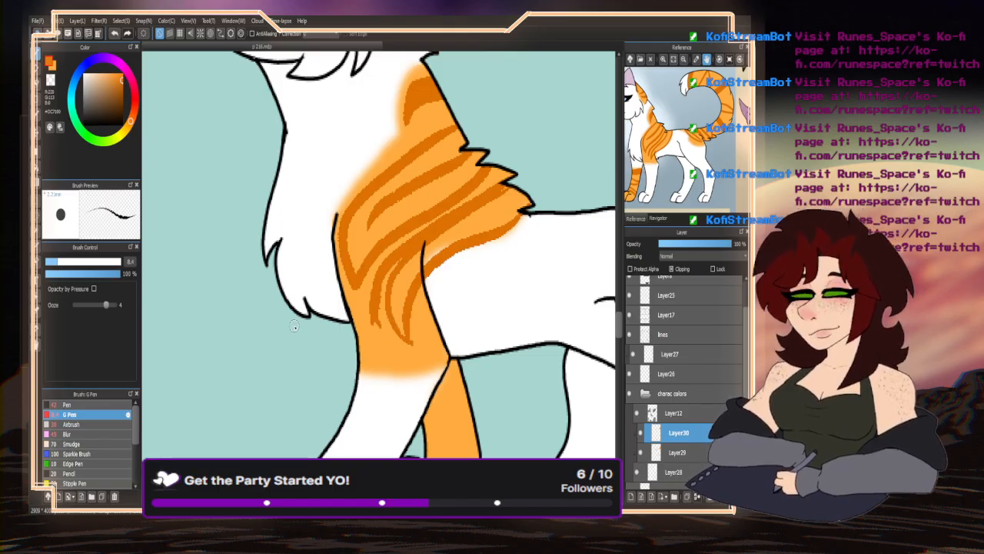
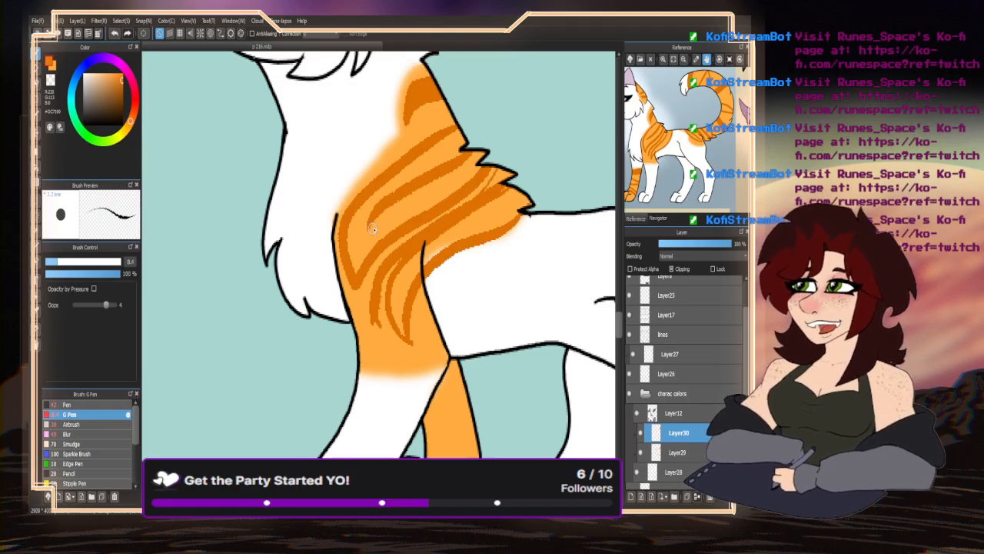
- Paint dark orange bands across the walking cat's orange far front leg, from above the paw up to the top
{"action": "scroll", "coordinate": [248, 139], "scroll_direction": "down", "scroll_amount": 4}
{"action": "scroll", "coordinate": [311, 209], "scroll_direction": "up", "scroll_amount": 4}
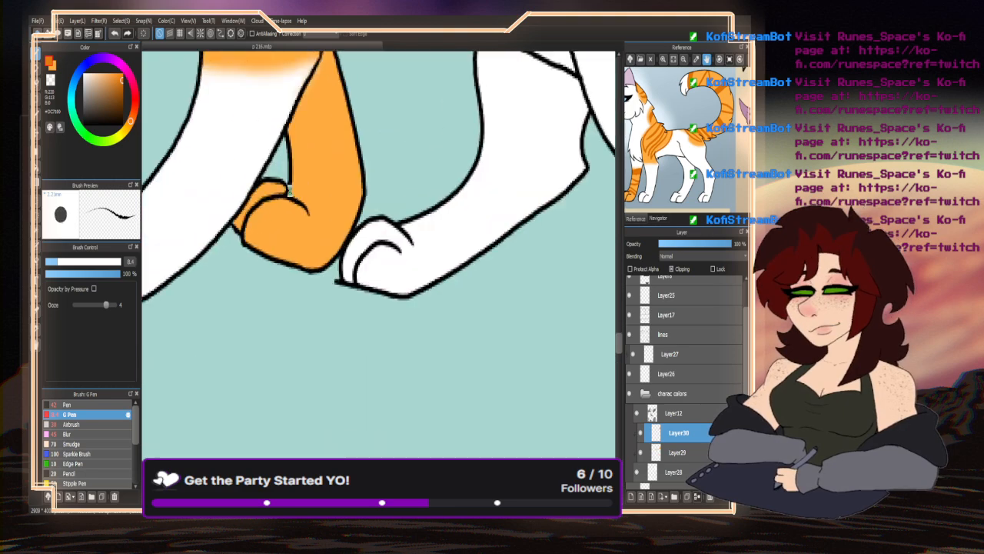
{"action": "left_click_drag", "start_coordinate": [283, 181], "coordinate": [365, 215]}
{"action": "left_click_drag", "start_coordinate": [282, 157], "coordinate": [366, 199]}
{"action": "left_click_drag", "start_coordinate": [281, 112], "coordinate": [328, 132]}
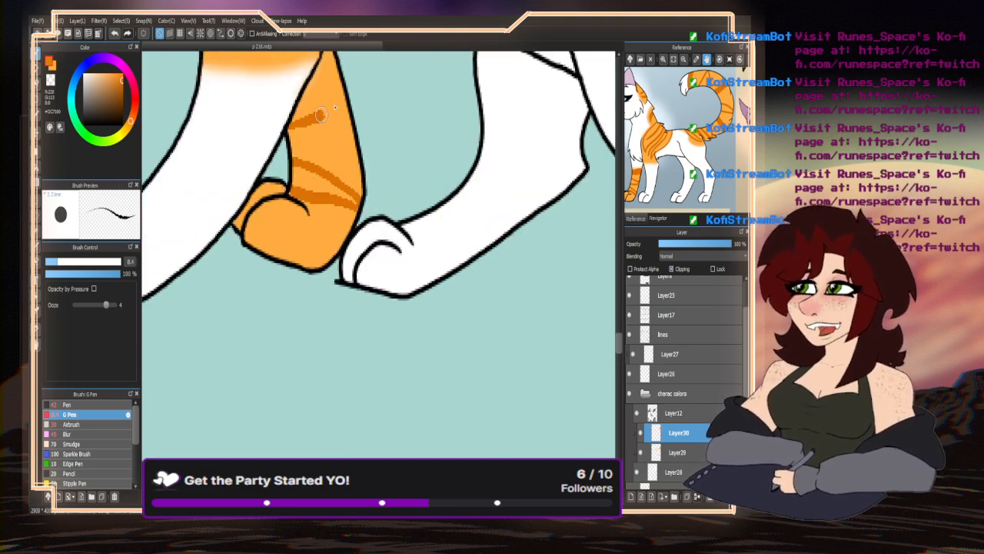
{"action": "left_click_drag", "start_coordinate": [318, 96], "coordinate": [346, 120]}
{"action": "left_click_drag", "start_coordinate": [315, 78], "coordinate": [343, 88]}
{"action": "scroll", "coordinate": [305, 137], "scroll_direction": "down", "scroll_amount": 4}
{"action": "scroll", "coordinate": [304, 137], "scroll_direction": "up", "scroll_amount": 4}
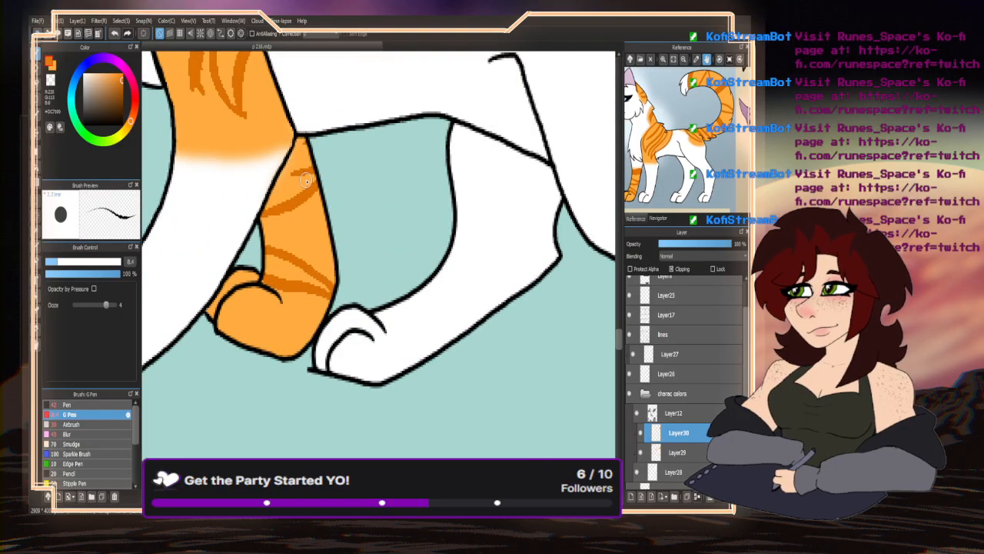
{"action": "mouse_move", "coordinate": [311, 183]}
{"action": "left_mouse_down"}
{"action": "mouse_move", "coordinate": [278, 179]}
{"action": "mouse_move", "coordinate": [295, 169]}
{"action": "left_mouse_up"}
- Set the G Pen size to 16 and paint dark orange bands across the upper part of the walking cat's tail below the white tip
{"action": "scroll", "coordinate": [283, 206], "scroll_direction": "down", "scroll_amount": 4}
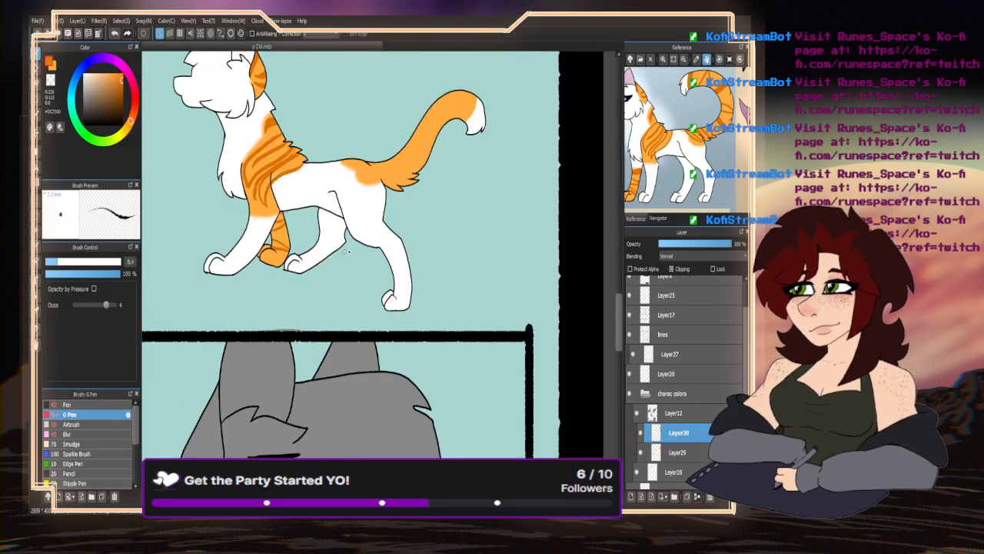
{"action": "scroll", "coordinate": [474, 115], "scroll_direction": "up", "scroll_amount": 4}
{"action": "left_click_drag", "start_coordinate": [460, 124], "coordinate": [481, 80]}
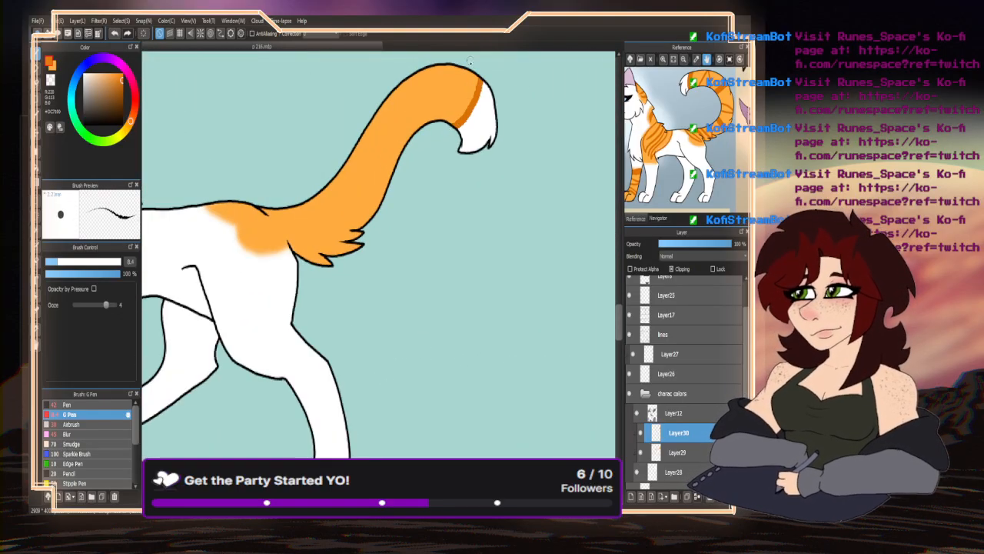
{"action": "key", "text": "bracketright"}
{"action": "key", "text": "bracketright"}
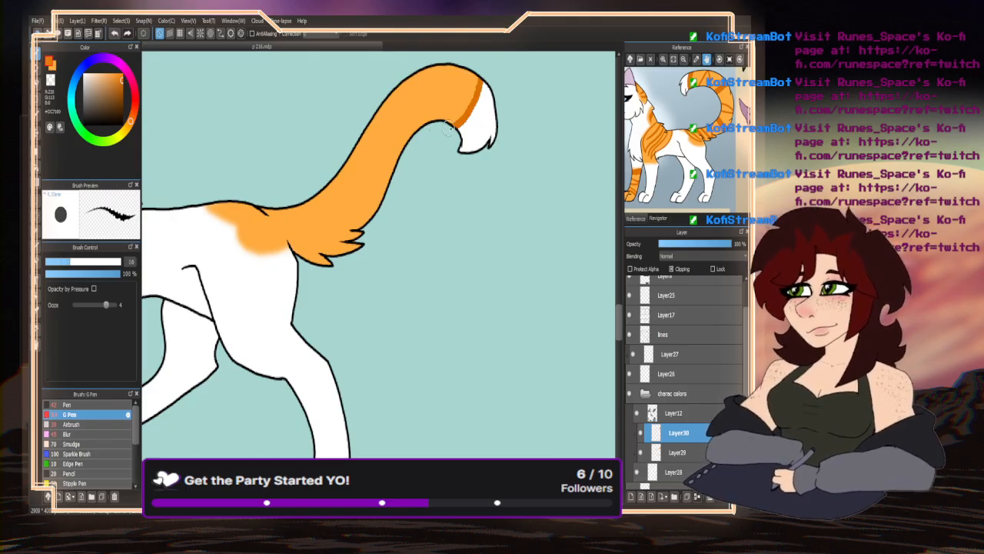
{"action": "left_click_drag", "start_coordinate": [454, 128], "coordinate": [476, 75]}
{"action": "left_click_drag", "start_coordinate": [419, 66], "coordinate": [428, 125]}
{"action": "mouse_move", "coordinate": [417, 128]}
{"action": "left_mouse_down"}
{"action": "mouse_move", "coordinate": [385, 92]}
{"action": "mouse_move", "coordinate": [398, 160]}
{"action": "left_mouse_up"}
- Continue the dark orange stripes down the walking cat's tail to its base and onto the orange rump patch
{"action": "left_click_drag", "start_coordinate": [372, 125], "coordinate": [360, 207]}
{"action": "mouse_move", "coordinate": [338, 172]}
{"action": "left_mouse_down"}
{"action": "mouse_move", "coordinate": [372, 208]}
{"action": "mouse_move", "coordinate": [339, 223]}
{"action": "mouse_move", "coordinate": [329, 263]}
{"action": "left_mouse_up"}
{"action": "left_click_drag", "start_coordinate": [312, 194], "coordinate": [313, 261]}
{"action": "mouse_move", "coordinate": [284, 212]}
{"action": "left_mouse_down"}
{"action": "mouse_move", "coordinate": [306, 261]}
{"action": "mouse_move", "coordinate": [263, 209]}
{"action": "mouse_move", "coordinate": [277, 267]}
{"action": "left_mouse_up"}
{"action": "scroll", "coordinate": [270, 226], "scroll_direction": "up", "scroll_amount": 3}
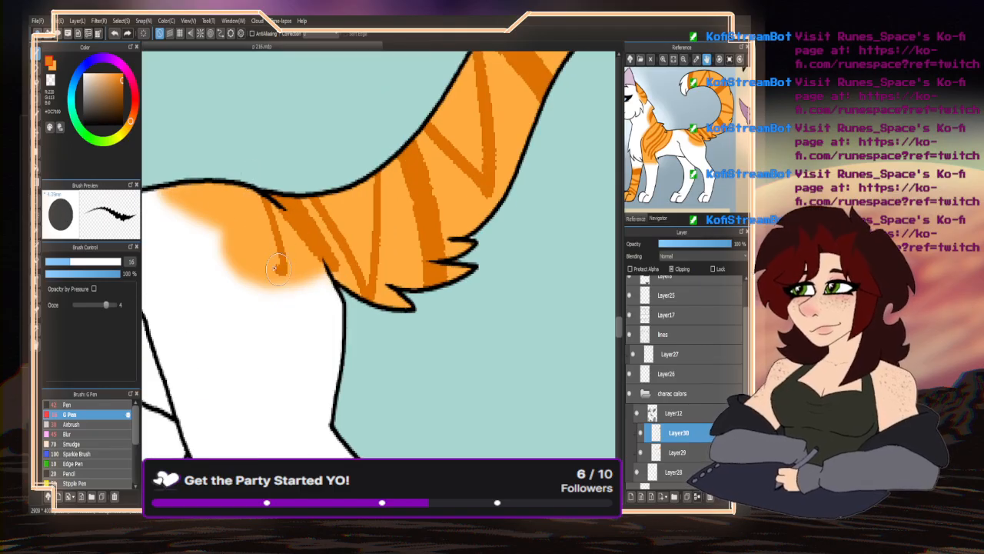
- Paint dark orange bands along the whole raised tail of the white and orange cat in the bottom panel
{"action": "scroll", "coordinate": [275, 266], "scroll_direction": "down", "scroll_amount": 6}
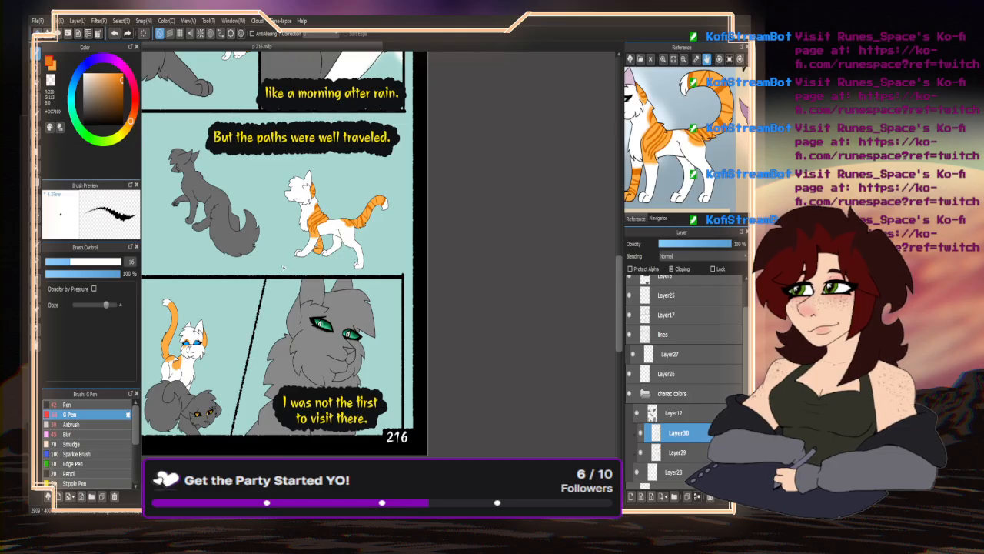
{"action": "scroll", "coordinate": [398, 190], "scroll_direction": "down", "scroll_amount": 2}
{"action": "scroll", "coordinate": [302, 148], "scroll_direction": "up", "scroll_amount": 8}
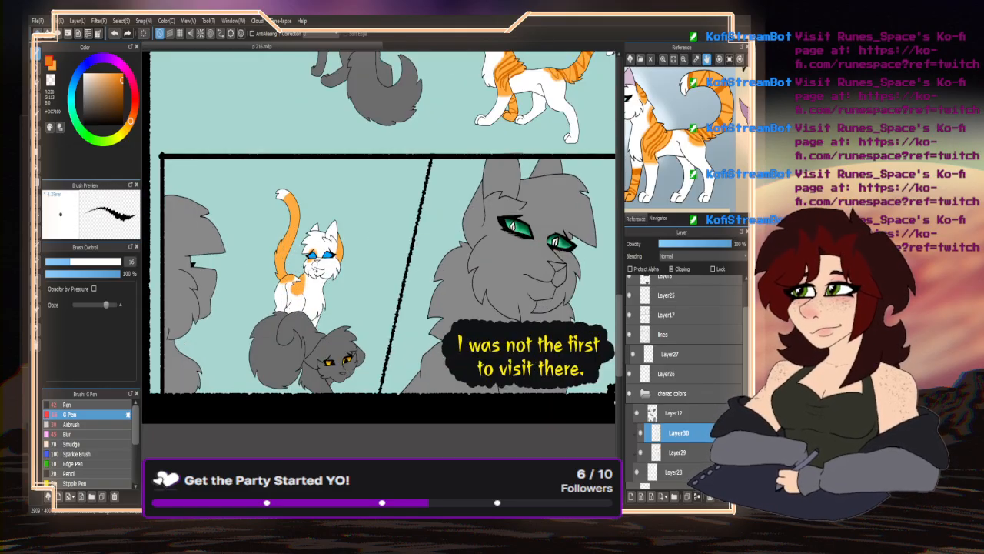
{"action": "left_click_drag", "start_coordinate": [300, 148], "coordinate": [261, 174]}
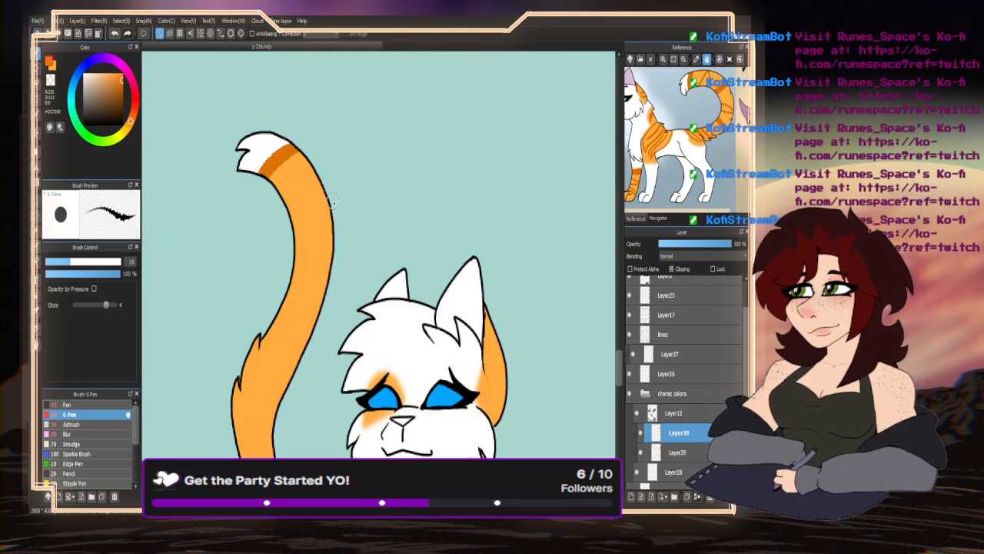
{"action": "left_click_drag", "start_coordinate": [334, 201], "coordinate": [290, 213]}
{"action": "left_click_drag", "start_coordinate": [334, 245], "coordinate": [295, 250]}
{"action": "left_click_drag", "start_coordinate": [332, 282], "coordinate": [290, 291]}
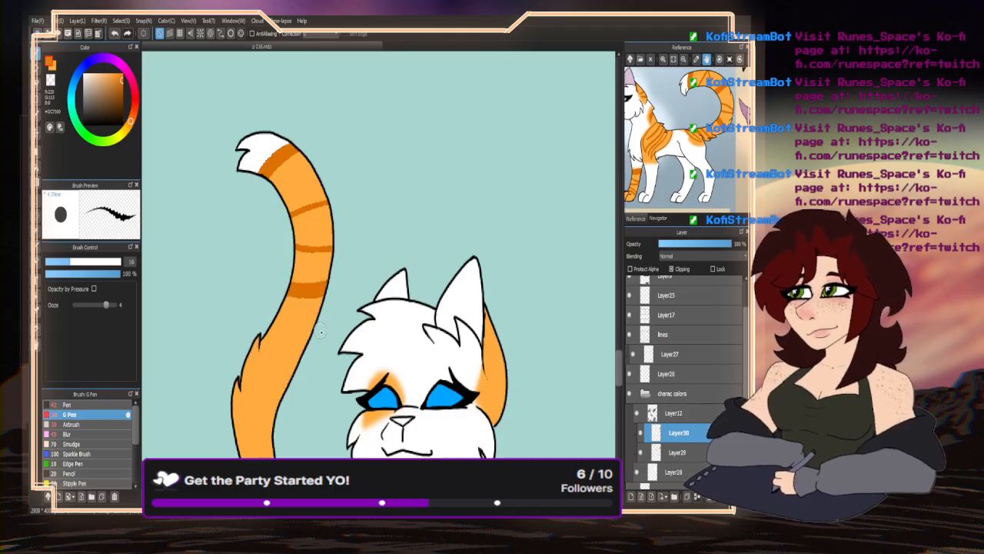
{"action": "left_click_drag", "start_coordinate": [318, 326], "coordinate": [275, 332]}
{"action": "left_click_drag", "start_coordinate": [302, 342], "coordinate": [261, 355]}
{"action": "mouse_move", "coordinate": [292, 387]}
{"action": "left_mouse_down"}
{"action": "mouse_move", "coordinate": [267, 395]}
{"action": "mouse_move", "coordinate": [294, 343]}
{"action": "mouse_move", "coordinate": [261, 382]}
{"action": "mouse_move", "coordinate": [277, 444]}
{"action": "mouse_move", "coordinate": [286, 448]}
{"action": "mouse_move", "coordinate": [278, 435]}
{"action": "mouse_move", "coordinate": [290, 440]}
{"action": "left_mouse_up"}
- Paint dark orange stripes on the orange body patches of the white and orange cat in the bottom panel
{"action": "scroll", "coordinate": [336, 408], "scroll_direction": "down", "scroll_amount": 4}
{"action": "scroll", "coordinate": [362, 192], "scroll_direction": "up", "scroll_amount": 8}
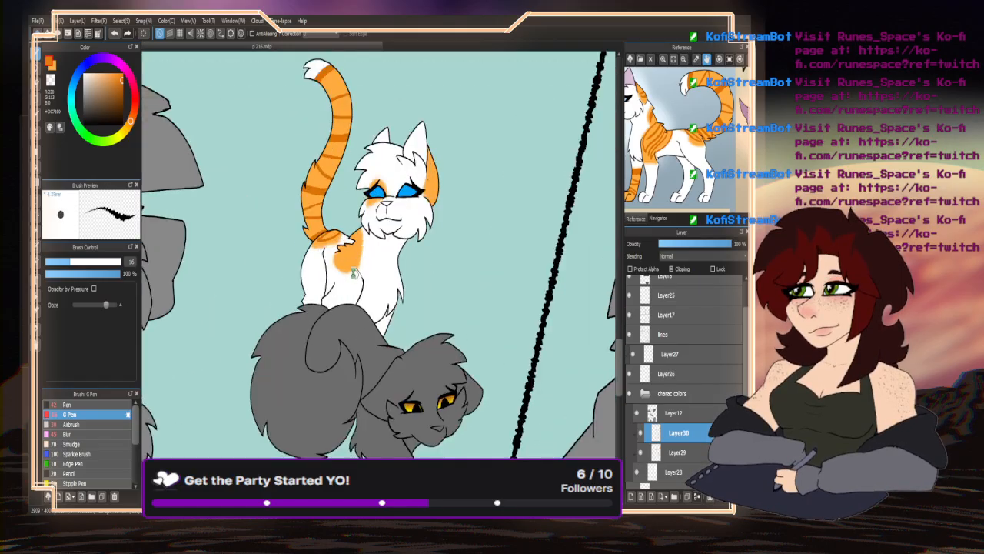
{"action": "mouse_move", "coordinate": [362, 190]}
{"action": "left_mouse_down"}
{"action": "mouse_move", "coordinate": [351, 178]}
{"action": "mouse_move", "coordinate": [361, 201]}
{"action": "mouse_move", "coordinate": [337, 261]}
{"action": "mouse_move", "coordinate": [338, 195]}
{"action": "mouse_move", "coordinate": [343, 232]}
{"action": "left_mouse_up"}
{"action": "mouse_move", "coordinate": [343, 179]}
{"action": "left_mouse_down"}
{"action": "mouse_move", "coordinate": [306, 247]}
{"action": "mouse_move", "coordinate": [318, 224]}
{"action": "left_mouse_up"}
- Add dark orange stripes to the bottom-panel cat's orange patch behind its ear and to the marking around its eye
{"action": "scroll", "coordinate": [270, 305], "scroll_direction": "down", "scroll_amount": 4}
{"action": "scroll", "coordinate": [307, 216], "scroll_direction": "up", "scroll_amount": 6}
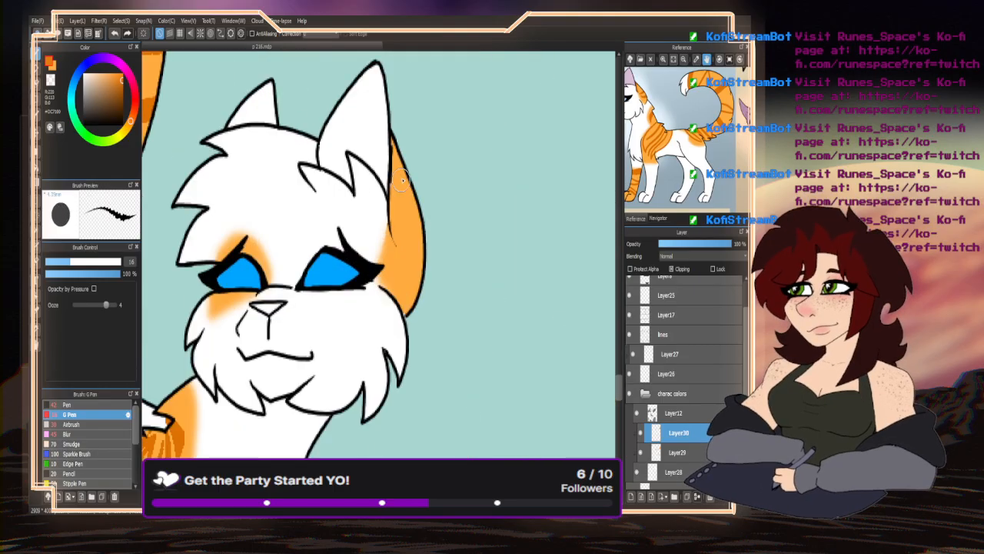
{"action": "mouse_move", "coordinate": [385, 141]}
{"action": "left_mouse_down"}
{"action": "mouse_move", "coordinate": [396, 241]}
{"action": "mouse_move", "coordinate": [398, 149]}
{"action": "mouse_move", "coordinate": [394, 196]}
{"action": "mouse_move", "coordinate": [415, 250]}
{"action": "mouse_move", "coordinate": [406, 256]}
{"action": "mouse_move", "coordinate": [421, 269]}
{"action": "mouse_move", "coordinate": [401, 283]}
{"action": "left_mouse_up"}
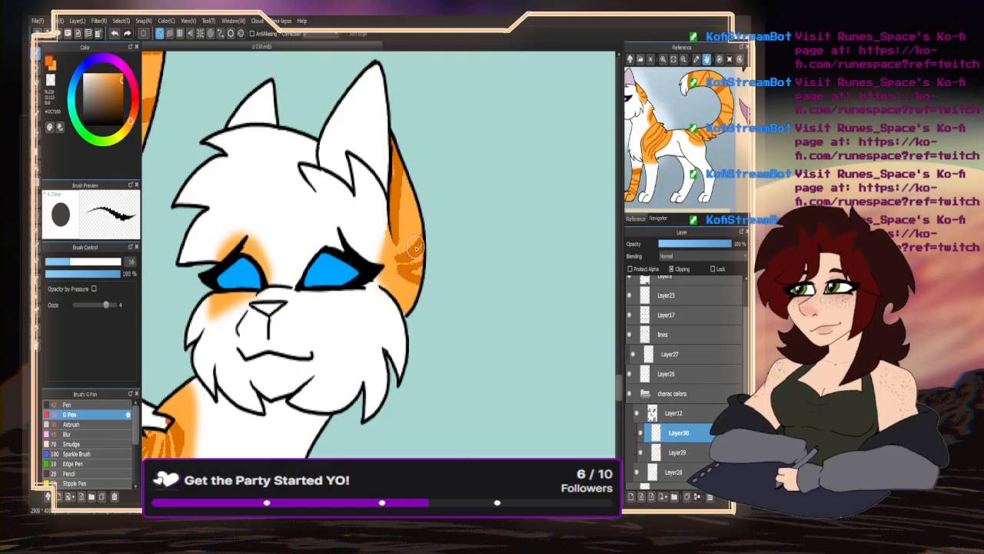
{"action": "mouse_move", "coordinate": [423, 236]}
{"action": "left_mouse_down"}
{"action": "mouse_move", "coordinate": [404, 267]}
{"action": "mouse_move", "coordinate": [428, 266]}
{"action": "left_mouse_up"}
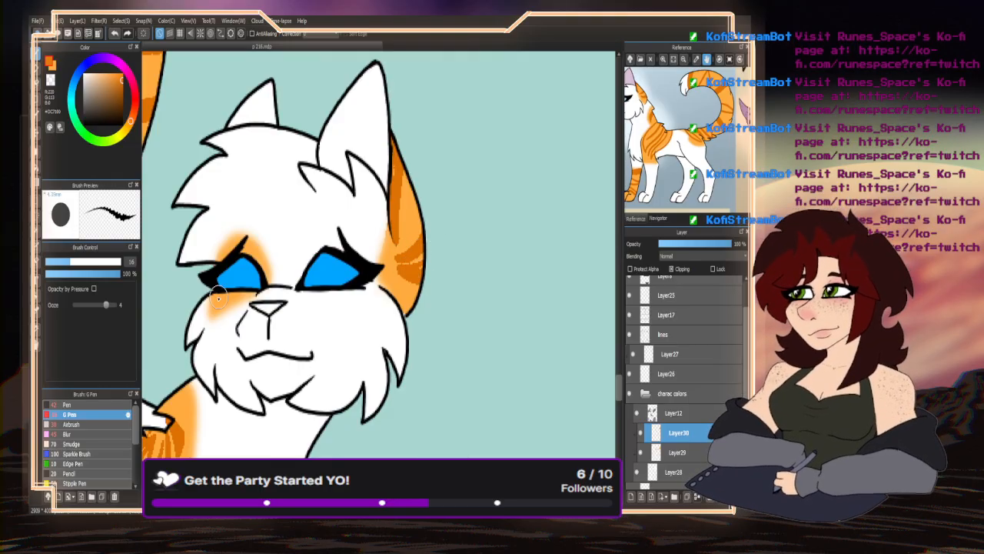
{"action": "scroll", "coordinate": [220, 254], "scroll_direction": "up", "scroll_amount": 2}
{"action": "mouse_move", "coordinate": [277, 286]}
{"action": "left_mouse_down"}
{"action": "mouse_move", "coordinate": [244, 246]}
{"action": "mouse_move", "coordinate": [255, 243]}
{"action": "mouse_move", "coordinate": [219, 260]}
{"action": "left_mouse_up"}
{"action": "left_click_drag", "start_coordinate": [212, 306], "coordinate": [216, 335]}
{"action": "scroll", "coordinate": [238, 326], "scroll_direction": "down", "scroll_amount": 5}
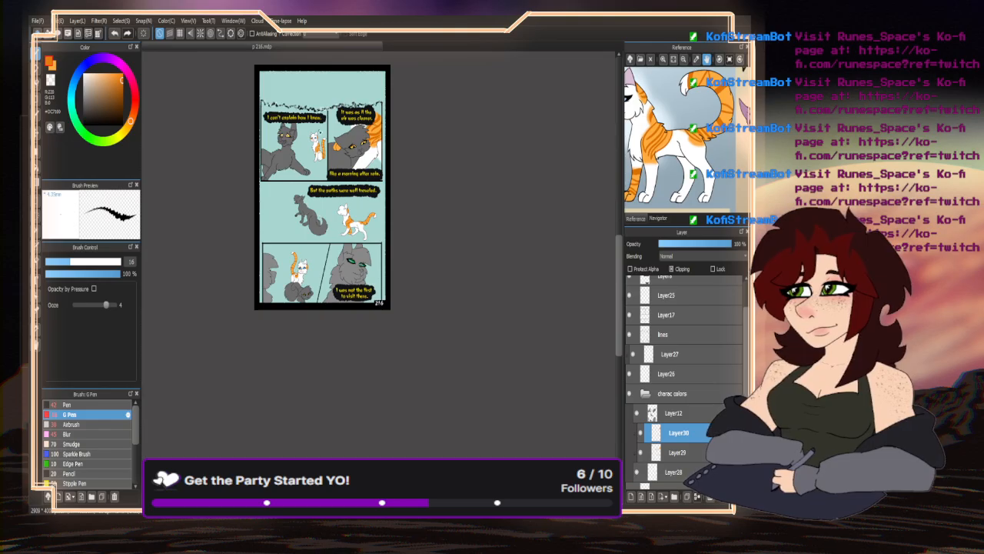
{"action": "scroll", "coordinate": [250, 253], "scroll_direction": "up", "scroll_amount": 2}
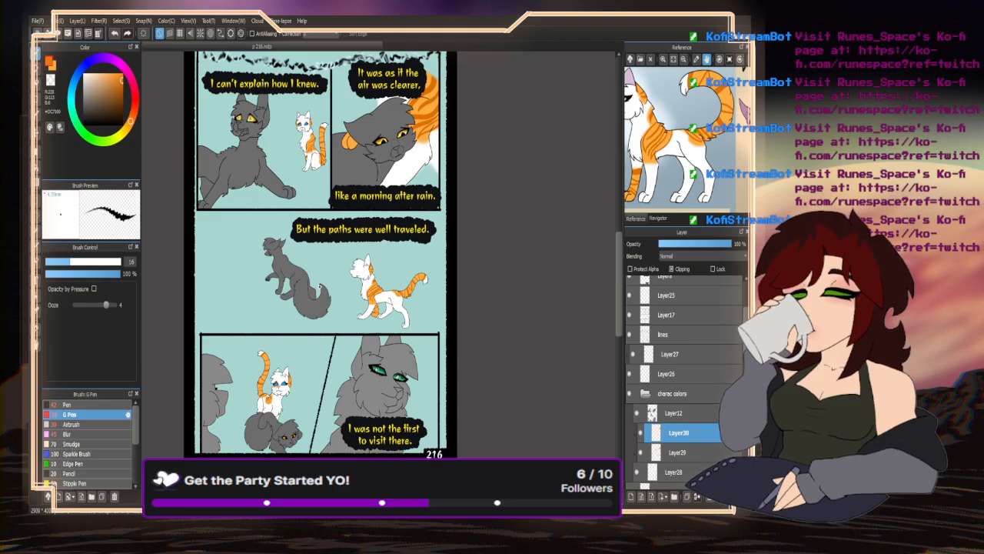
{"action": "scroll", "coordinate": [329, 240], "scroll_direction": "down", "scroll_amount": 4}
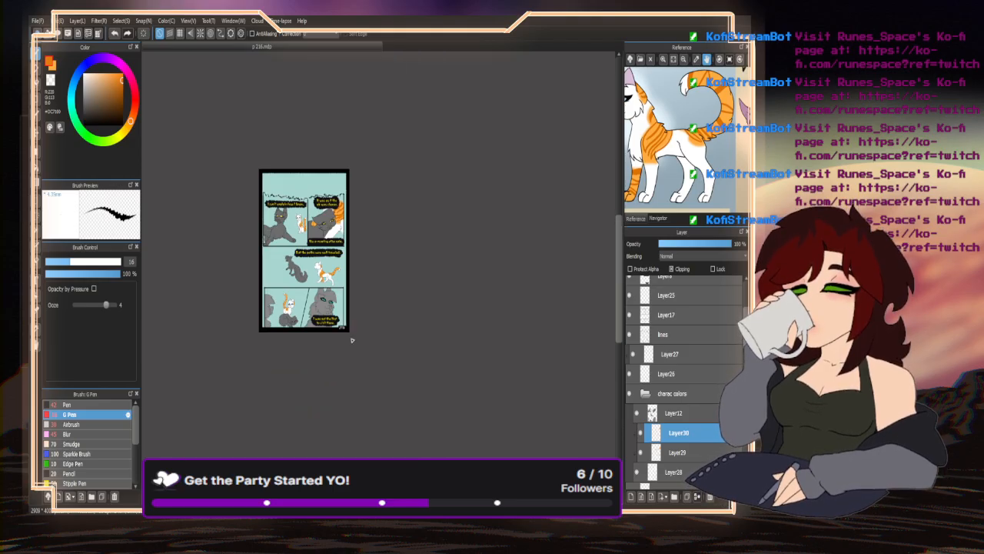
{"action": "scroll", "coordinate": [346, 277], "scroll_direction": "up", "scroll_amount": 3}
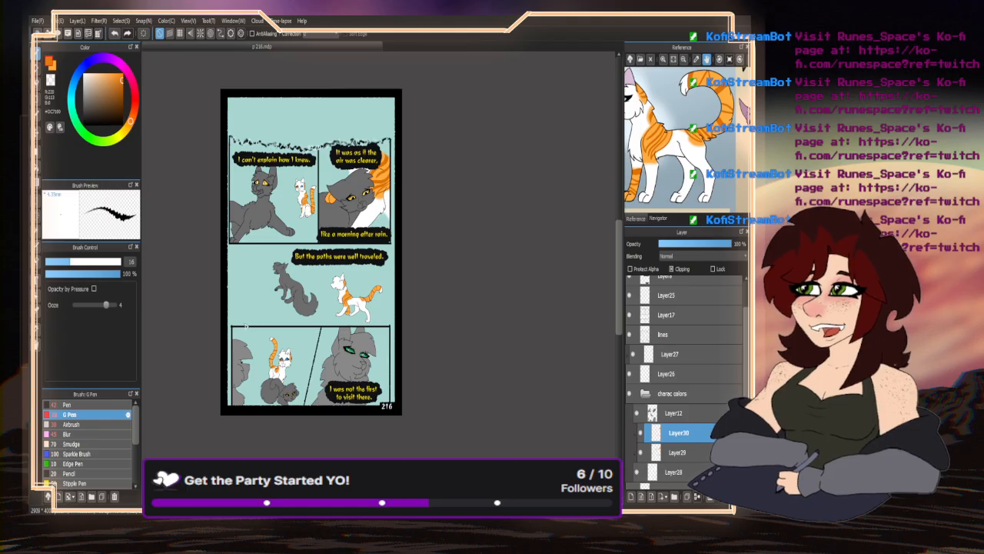
{"action": "scroll", "coordinate": [346, 274], "scroll_direction": "down", "scroll_amount": 2}
{"action": "scroll", "coordinate": [345, 274], "scroll_direction": "up", "scroll_amount": 2}
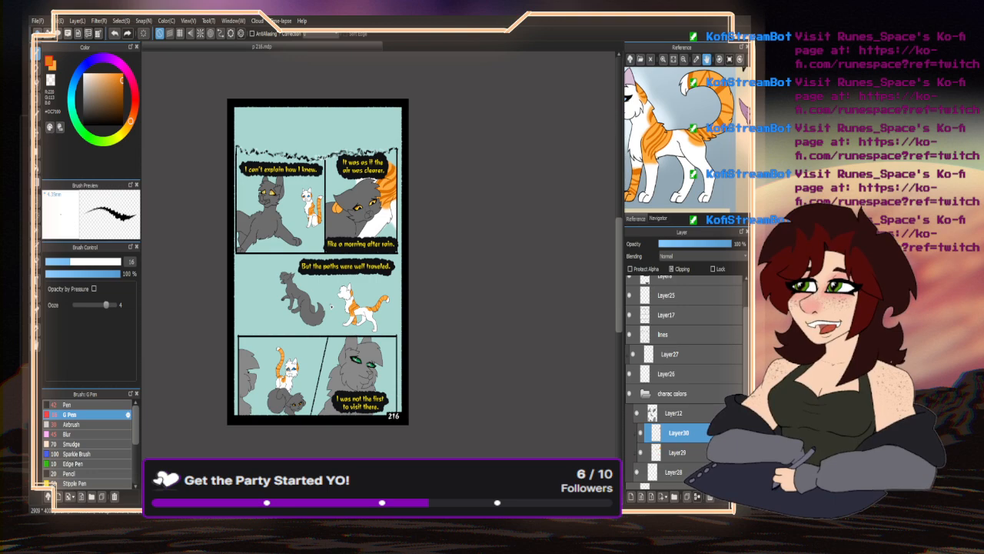
{"action": "scroll", "coordinate": [305, 333], "scroll_direction": "up", "scroll_amount": 4}
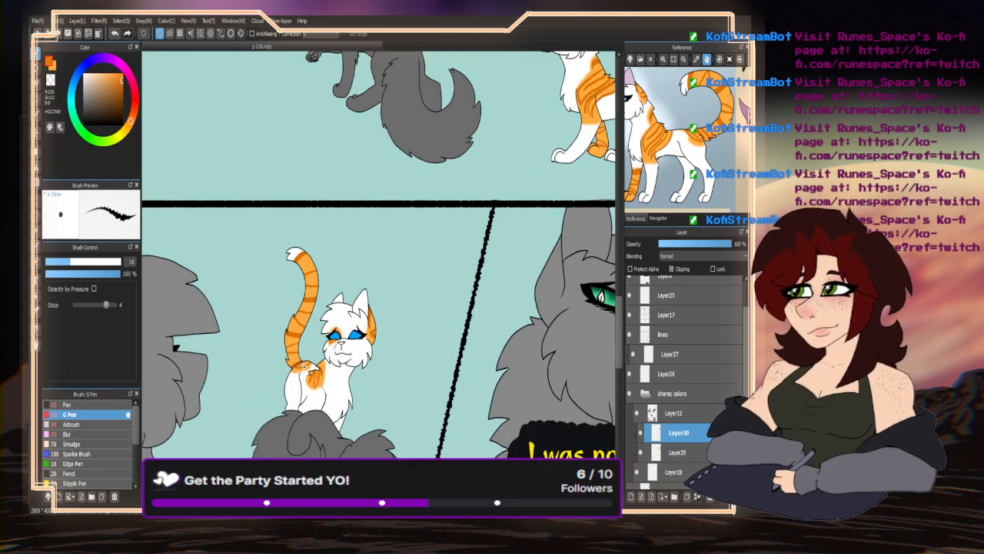
{"action": "scroll", "coordinate": [252, 360], "scroll_direction": "down", "scroll_amount": 2}
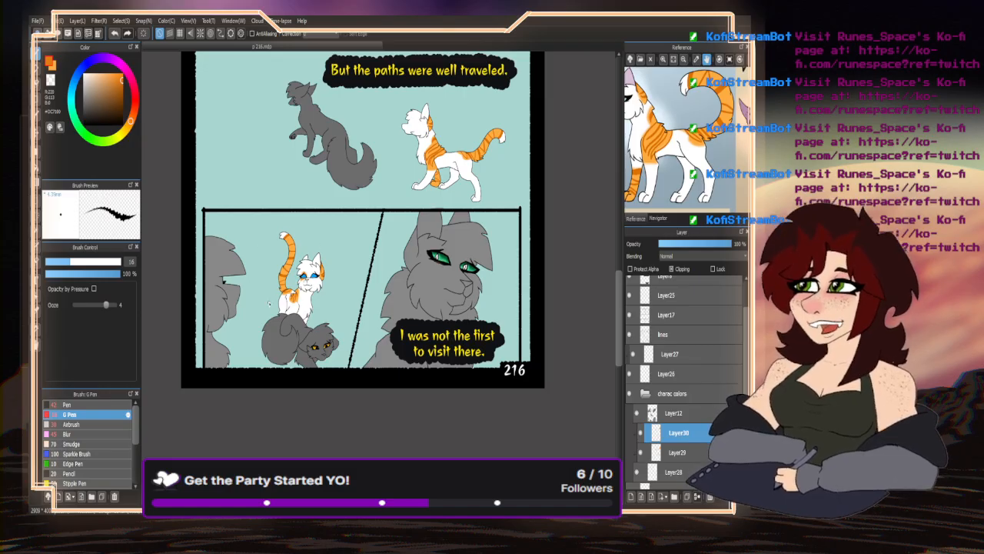
{"action": "scroll", "coordinate": [269, 304], "scroll_direction": "down", "scroll_amount": 4}
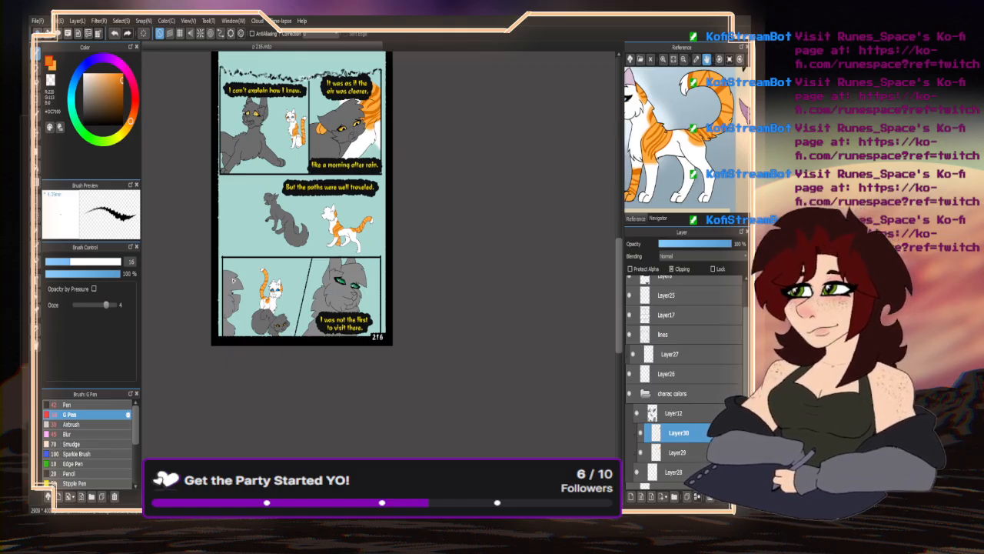
{"action": "scroll", "coordinate": [240, 342], "scroll_direction": "up", "scroll_amount": 4}
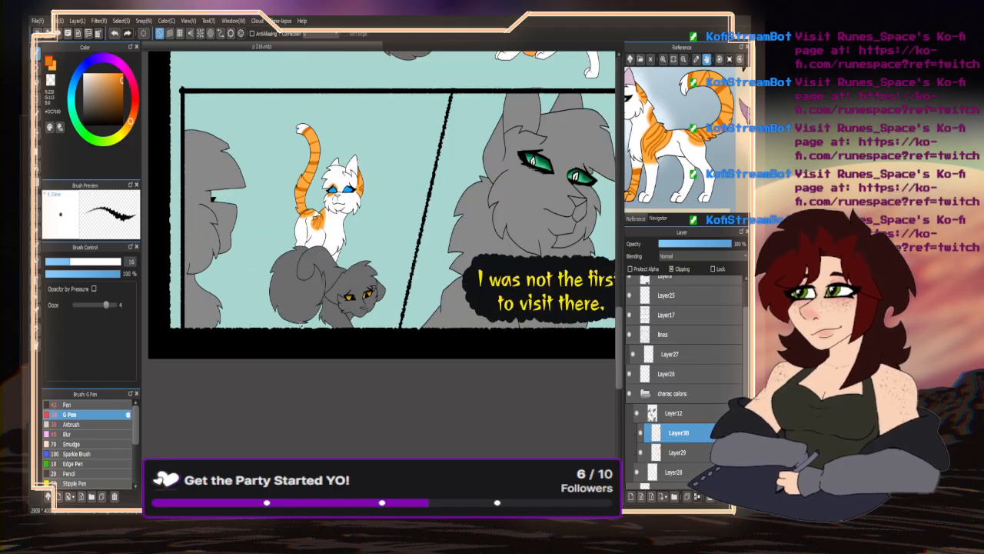
{"action": "scroll", "coordinate": [267, 362], "scroll_direction": "down", "scroll_amount": 4}
{"action": "scroll", "coordinate": [266, 399], "scroll_direction": "up", "scroll_amount": 3}
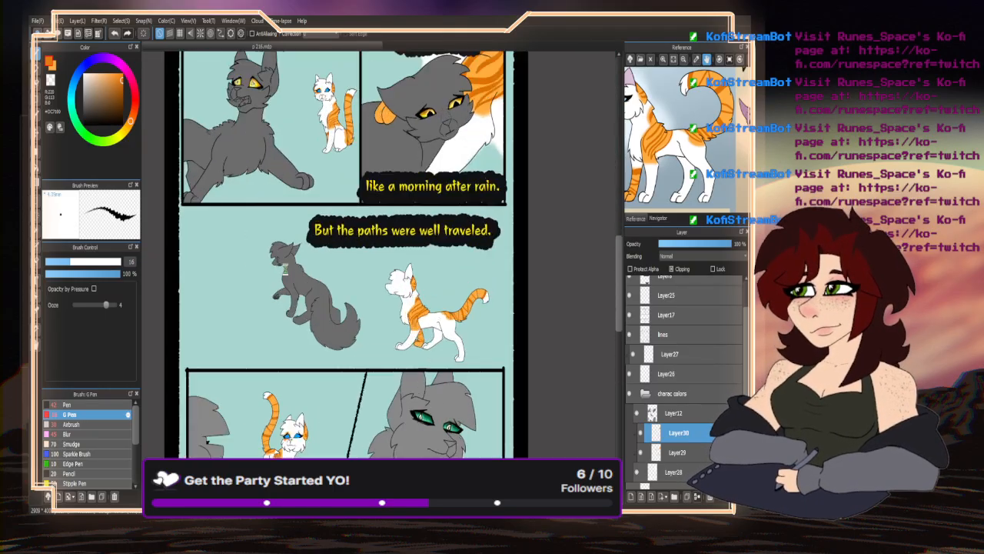
- Sample the muted ear pink and the lighter nose pink from the reference image as the two working colours
{"action": "left_click_drag", "start_coordinate": [650, 141], "coordinate": [701, 173]}
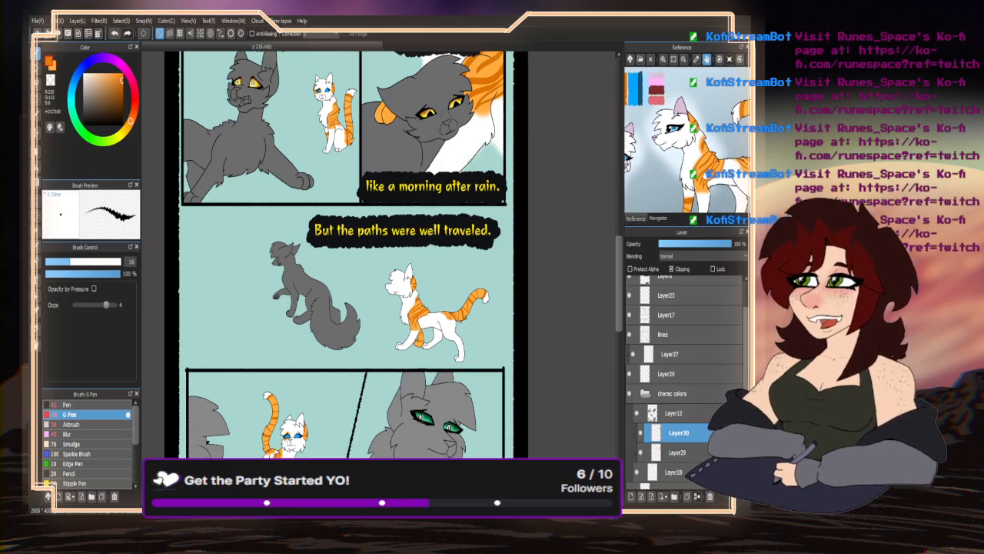
{"action": "right_click", "coordinate": [678, 109]}
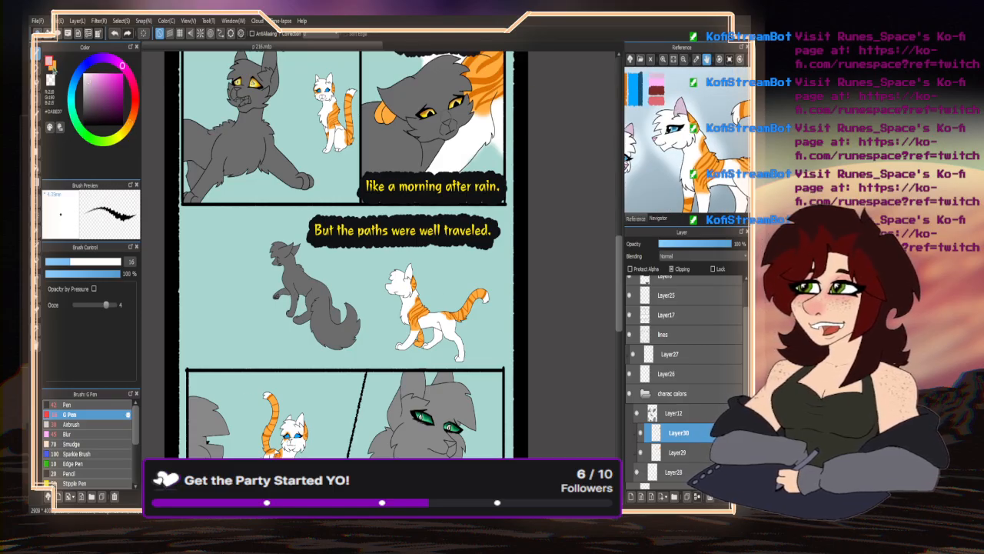
{"action": "left_click", "coordinate": [52, 65]}
{"action": "right_click", "coordinate": [659, 82]}
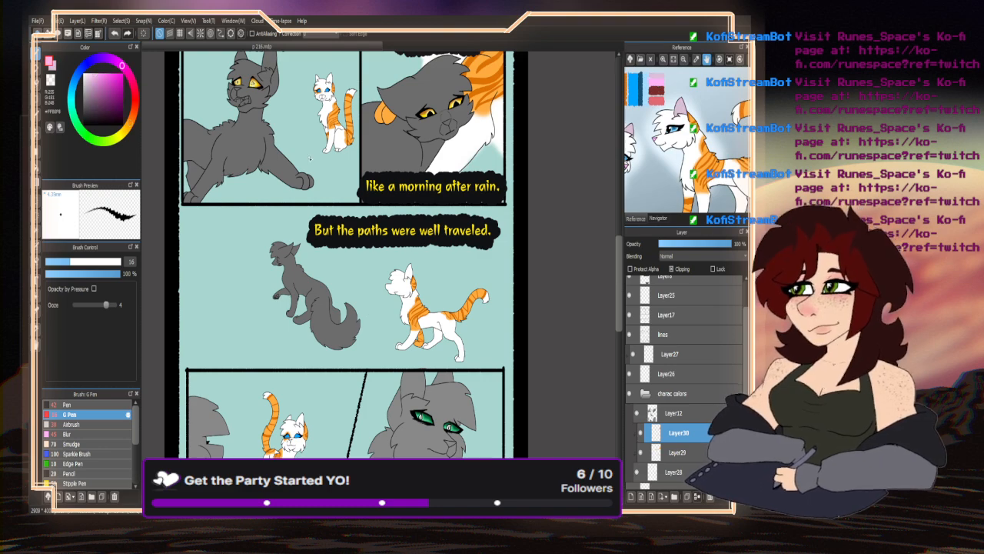
- Paint the sitting cat's nose light pink in the first panel with the Pen brush, and reduce the brush size
{"action": "left_click", "coordinate": [89, 405]}
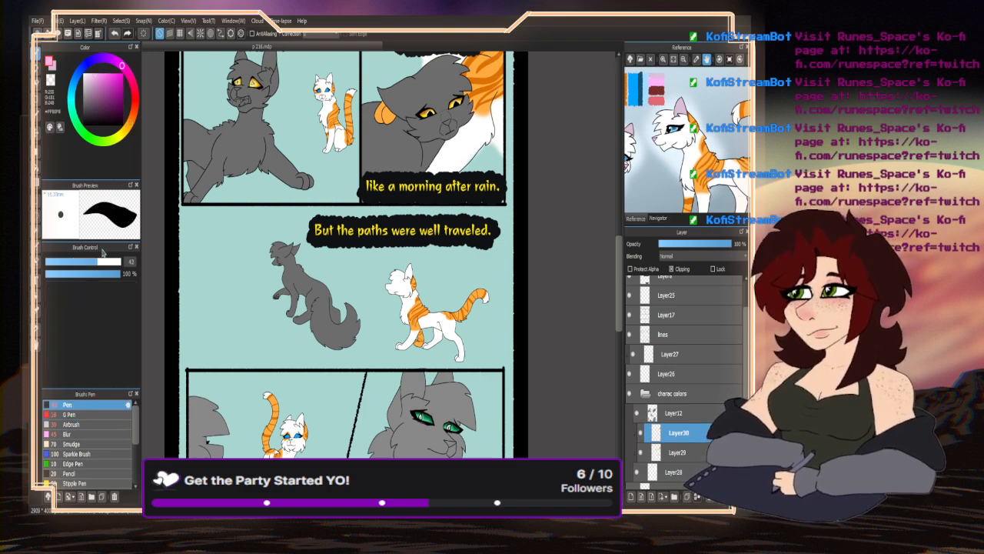
{"action": "left_click_drag", "start_coordinate": [99, 263], "coordinate": [70, 263]}
{"action": "scroll", "coordinate": [320, 86], "scroll_direction": "up", "scroll_amount": 2}
{"action": "scroll", "coordinate": [322, 90], "scroll_direction": "up", "scroll_amount": 3}
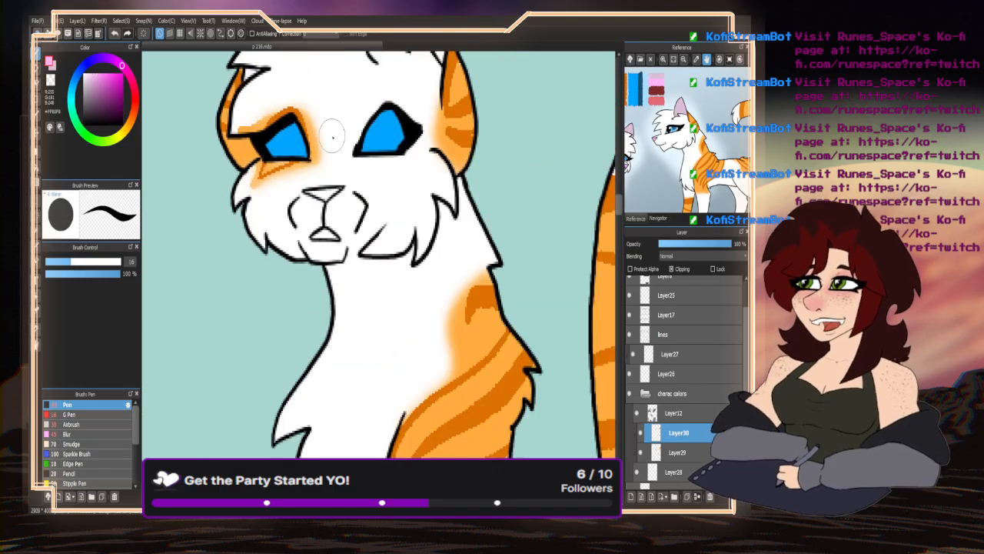
{"action": "mouse_move", "coordinate": [326, 183]}
{"action": "left_mouse_down"}
{"action": "mouse_move", "coordinate": [338, 185]}
{"action": "mouse_move", "coordinate": [315, 184]}
{"action": "left_mouse_up"}
{"action": "scroll", "coordinate": [315, 186], "scroll_direction": "down", "scroll_amount": 3}
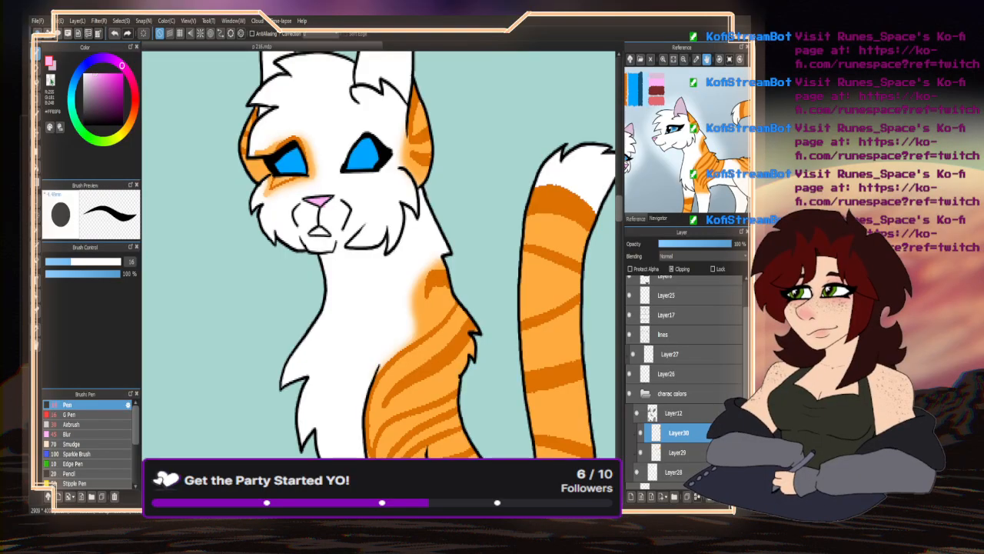
{"action": "scroll", "coordinate": [317, 201], "scroll_direction": "up", "scroll_amount": 2}
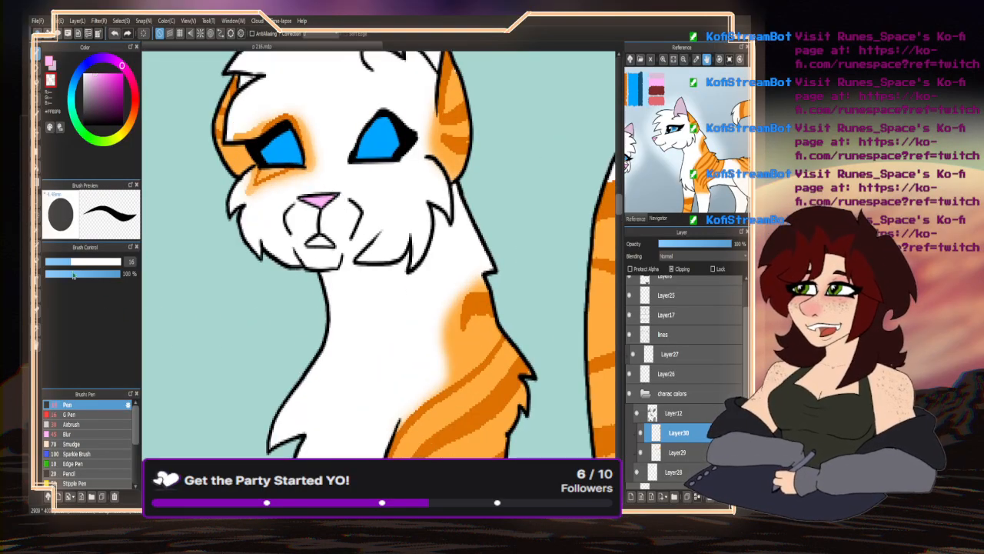
{"action": "left_click_drag", "start_coordinate": [72, 263], "coordinate": [59, 263]}
{"action": "scroll", "coordinate": [283, 321], "scroll_direction": "down", "scroll_amount": 2}
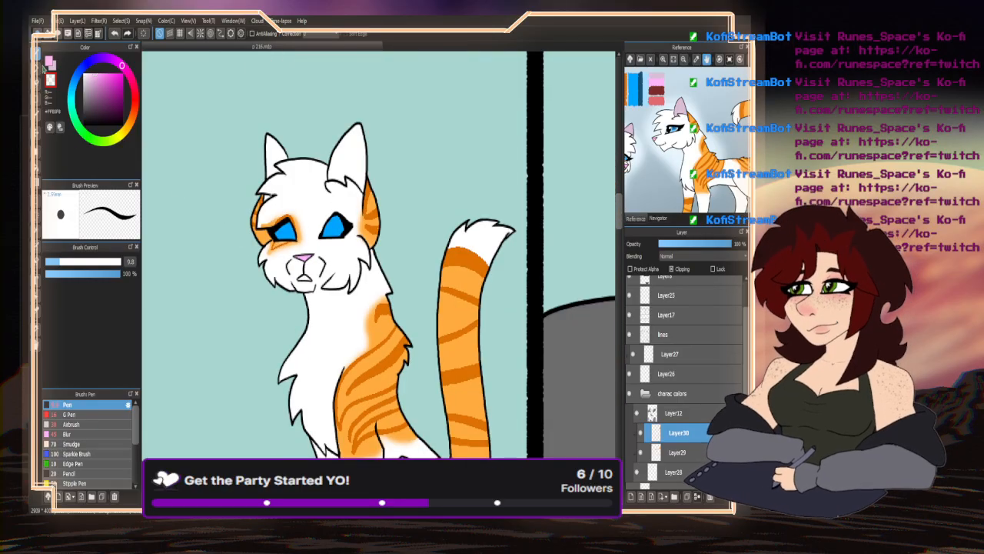
- Fill the insides of the sitting cat's ears, including the small gap under the hair tuft, with the muted pink
{"action": "left_click", "coordinate": [52, 68]}
{"action": "left_click", "coordinate": [37, 166]}
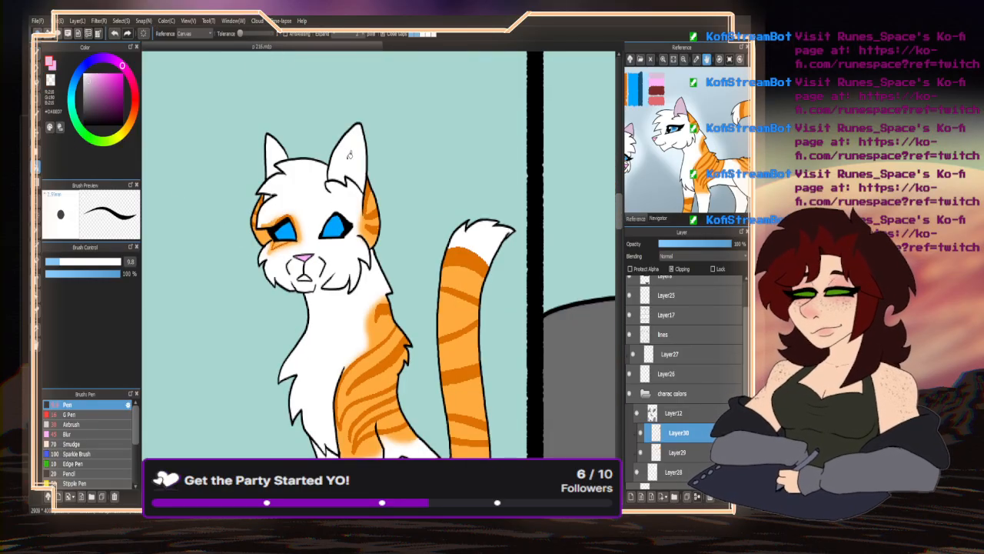
{"action": "left_click", "coordinate": [349, 156]}
{"action": "scroll", "coordinate": [276, 163], "scroll_direction": "up", "scroll_amount": 3}
{"action": "left_click", "coordinate": [227, 266]}
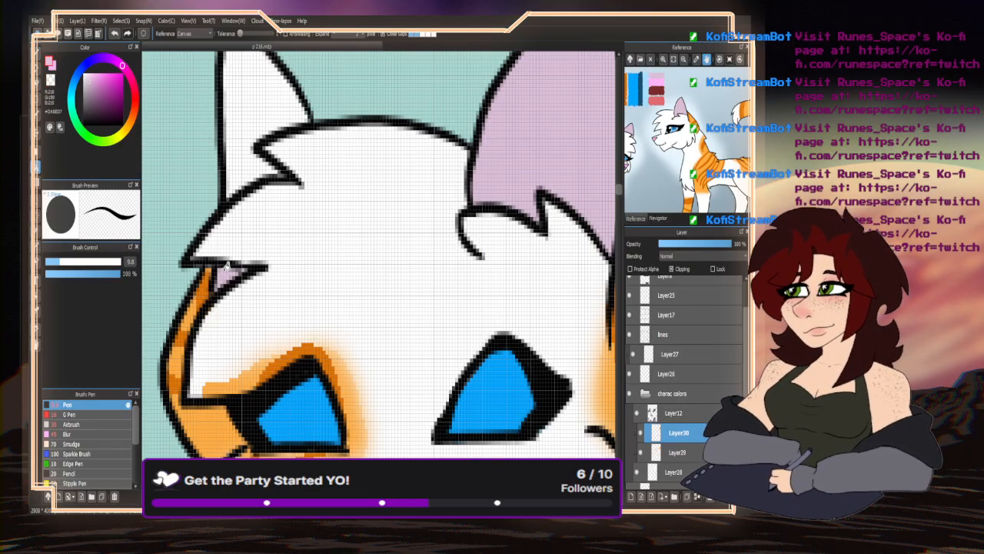
{"action": "left_click", "coordinate": [240, 174]}
{"action": "scroll", "coordinate": [271, 119], "scroll_direction": "down", "scroll_amount": 3}
{"action": "left_click", "coordinate": [266, 95]}
{"action": "scroll", "coordinate": [264, 100], "scroll_direction": "down", "scroll_amount": 6}
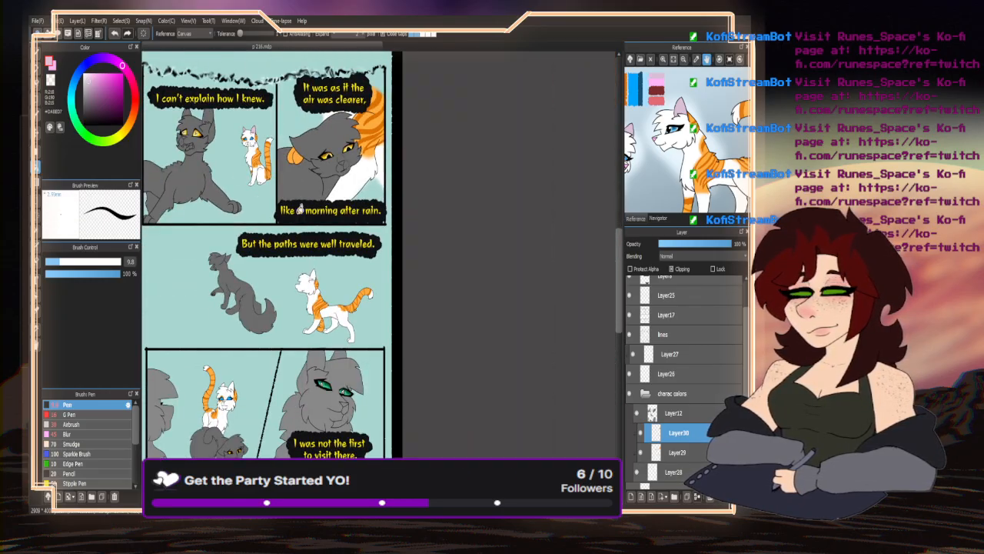
- Fill the inner ears of the walking cat and of the white and orange cat in the bottom panel with muted pink
{"action": "scroll", "coordinate": [300, 209], "scroll_direction": "up", "scroll_amount": 2}
{"action": "scroll", "coordinate": [315, 266], "scroll_direction": "down", "scroll_amount": 2}
{"action": "scroll", "coordinate": [261, 316], "scroll_direction": "up", "scroll_amount": 3}
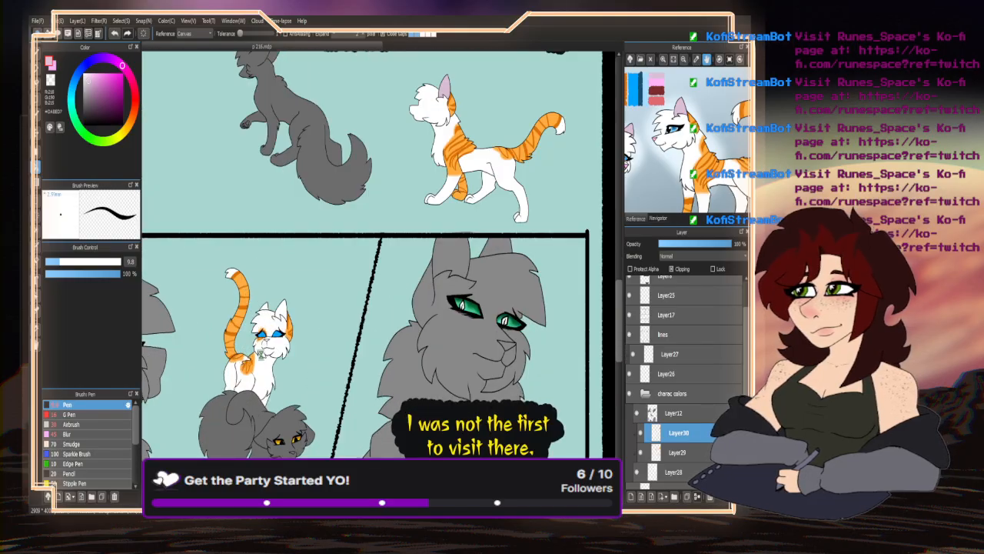
{"action": "scroll", "coordinate": [264, 354], "scroll_direction": "up", "scroll_amount": 3}
{"action": "scroll", "coordinate": [263, 355], "scroll_direction": "up", "scroll_amount": 2}
{"action": "left_click", "coordinate": [377, 82]}
{"action": "left_click", "coordinate": [277, 74]}
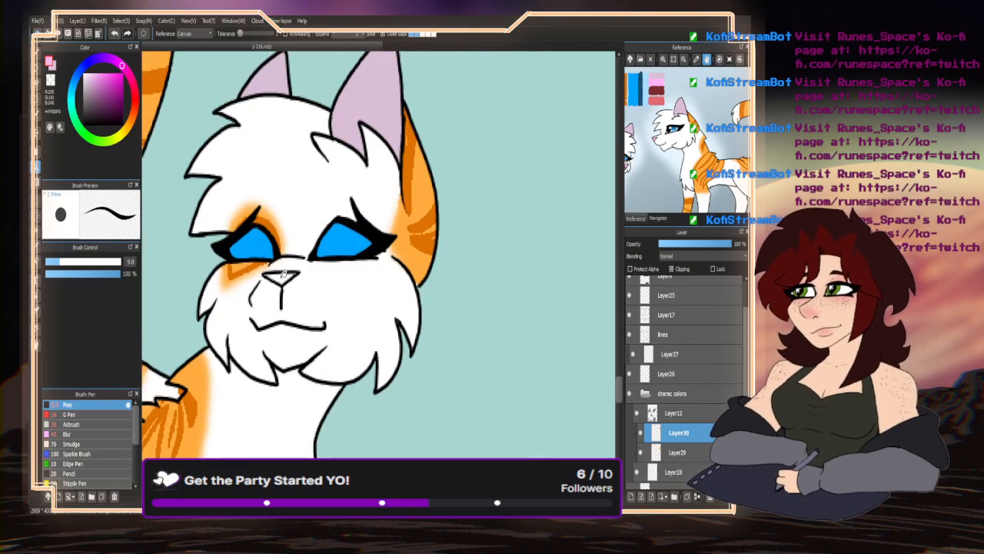
{"action": "scroll", "coordinate": [289, 343], "scroll_direction": "down", "scroll_amount": 5}
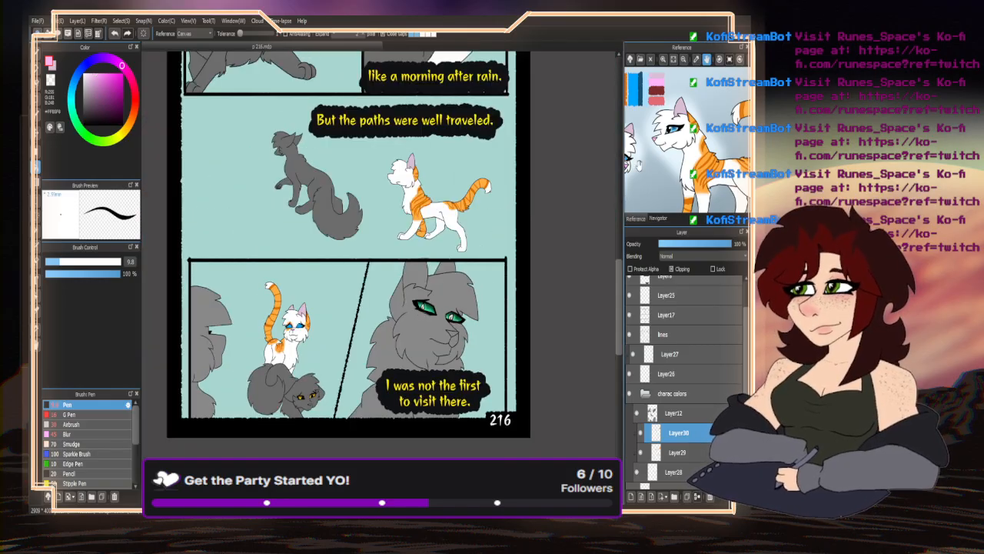
- Paint the inside of the sitting cat's open mouth with the pinkish red sampled from the reference palette
{"action": "left_click_drag", "start_coordinate": [639, 164], "coordinate": [664, 176]}
{"action": "left_click", "coordinate": [680, 110]}
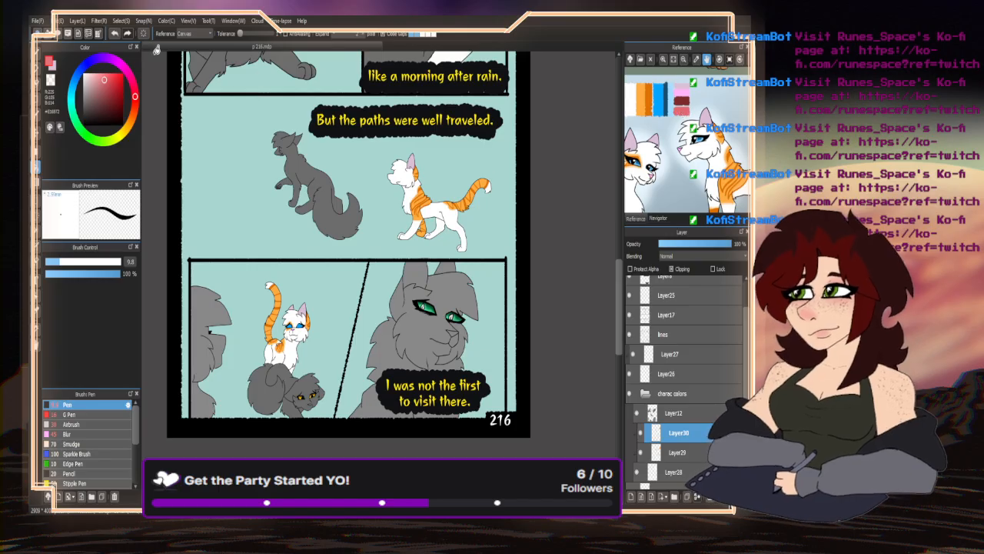
{"action": "left_click", "coordinate": [36, 54]}
{"action": "scroll", "coordinate": [325, 284], "scroll_direction": "down", "scroll_amount": 3}
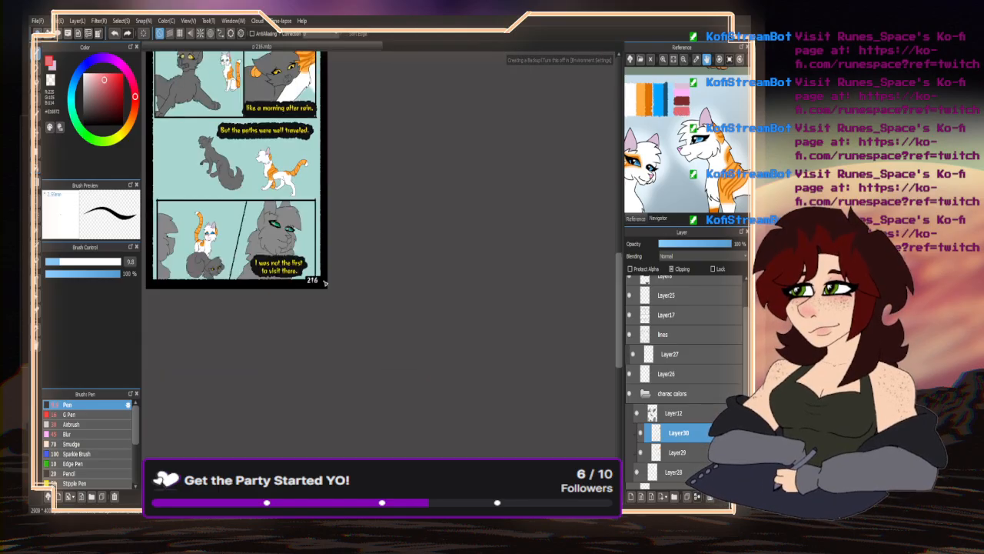
{"action": "scroll", "coordinate": [325, 284], "scroll_direction": "down", "scroll_amount": 1}
{"action": "scroll", "coordinate": [307, 216], "scroll_direction": "up", "scroll_amount": 6}
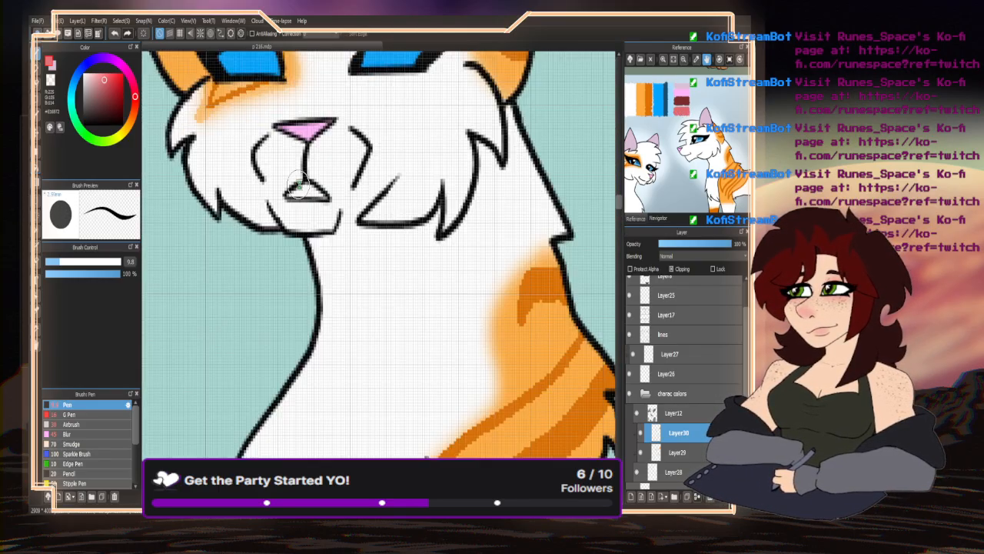
{"action": "scroll", "coordinate": [298, 185], "scroll_direction": "up", "scroll_amount": 1}
{"action": "mouse_move", "coordinate": [317, 192]}
{"action": "left_mouse_down"}
{"action": "mouse_move", "coordinate": [330, 200]}
{"action": "mouse_move", "coordinate": [293, 194]}
{"action": "mouse_move", "coordinate": [335, 196]}
{"action": "left_mouse_up"}
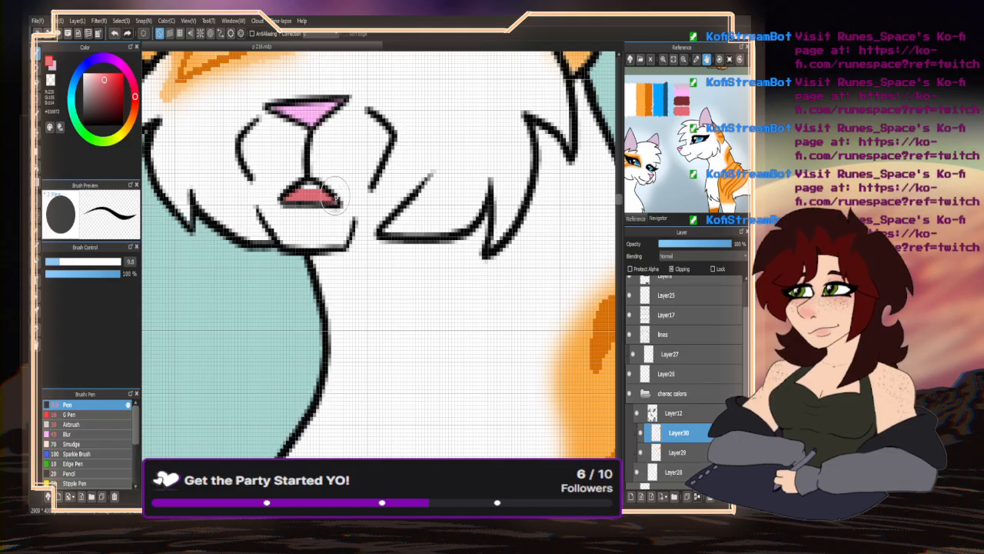
{"action": "scroll", "coordinate": [323, 200], "scroll_direction": "down", "scroll_amount": 8}
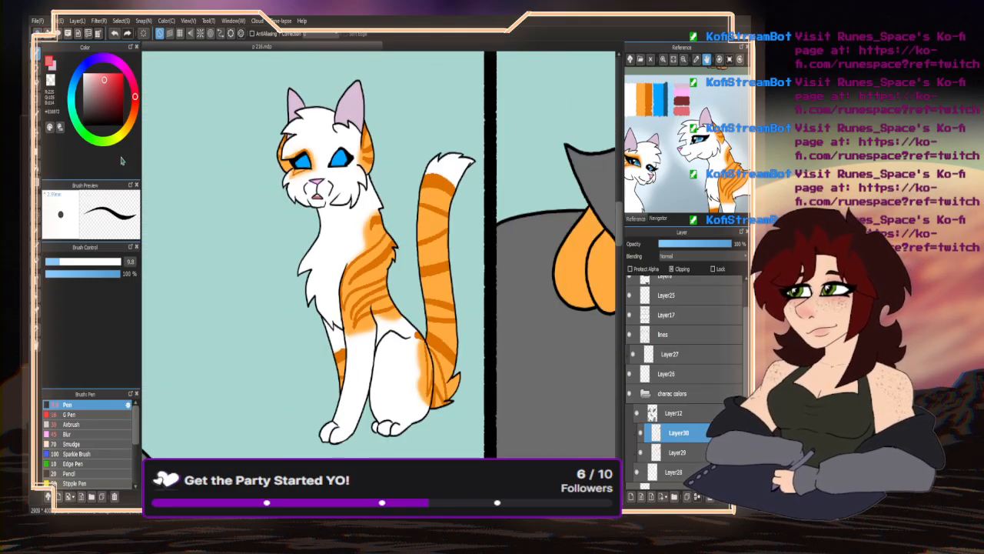
- Paint small white fangs inside the sitting cat's mouth with a very thin Pen brush
{"action": "left_click", "coordinate": [60, 74]}
{"action": "left_click", "coordinate": [47, 262]}
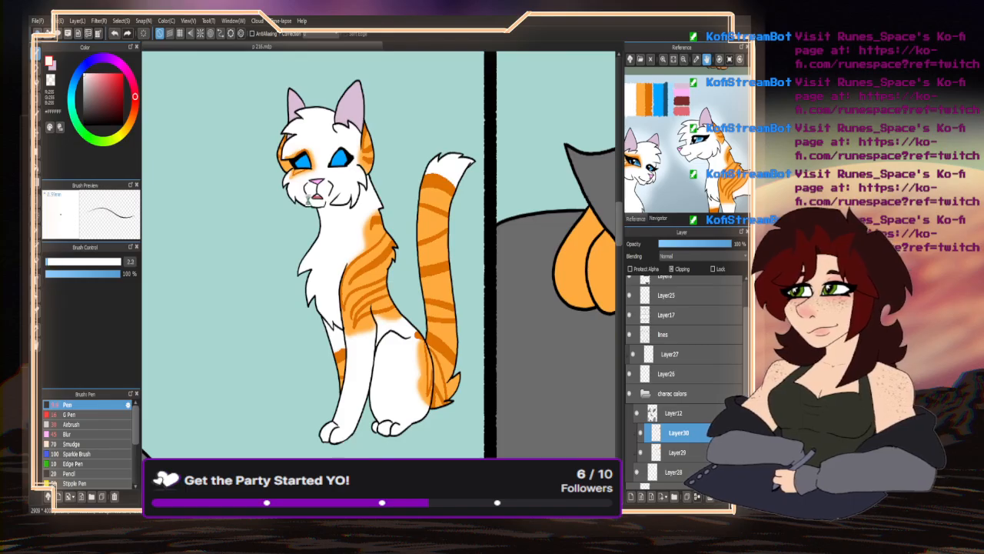
{"action": "scroll", "coordinate": [309, 196], "scroll_direction": "up", "scroll_amount": 8}
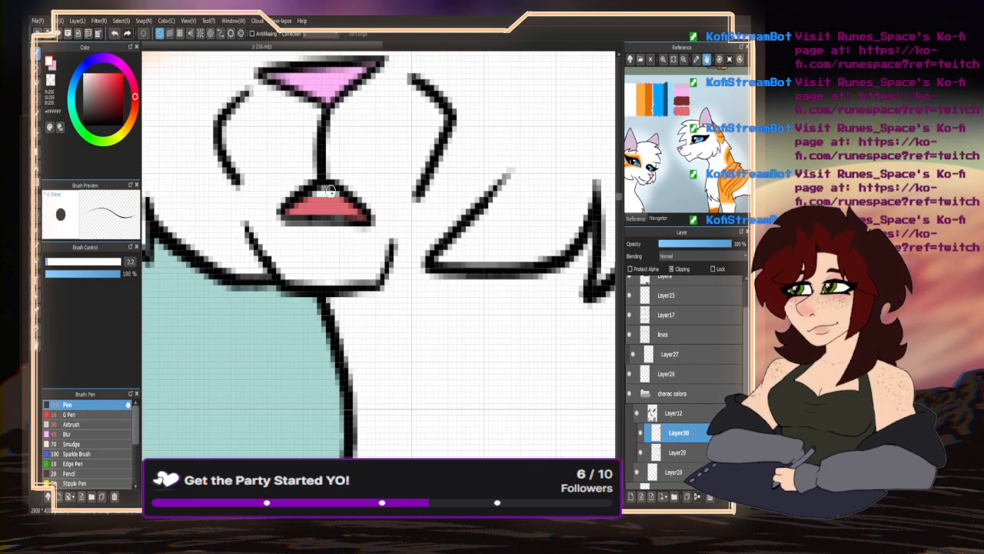
{"action": "left_click_drag", "start_coordinate": [337, 192], "coordinate": [342, 206]}
{"action": "scroll", "coordinate": [310, 197], "scroll_direction": "down", "scroll_amount": 10}
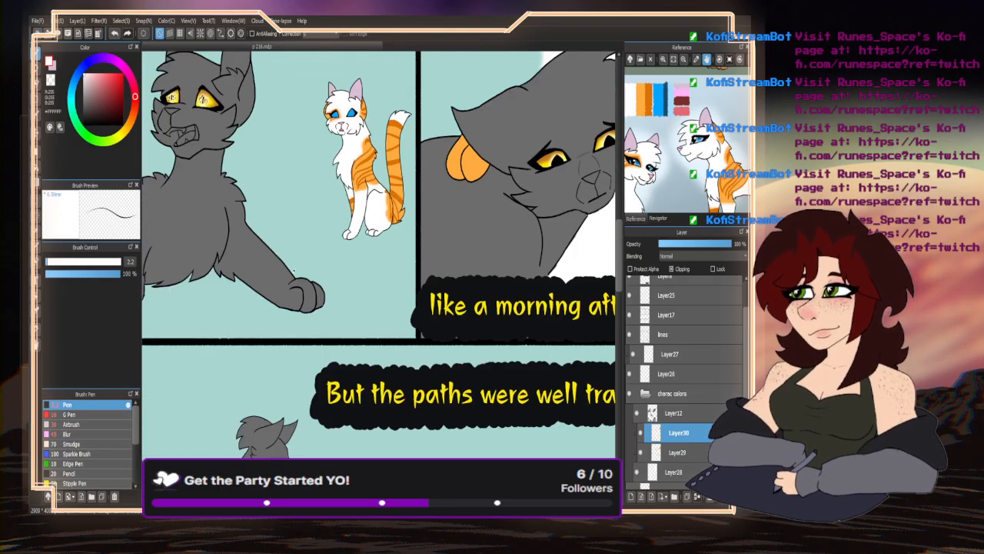
- Examine the sitting cat's hind leg and painted mouth up close, and check the colouring across the whole page
{"action": "scroll", "coordinate": [363, 219], "scroll_direction": "up", "scroll_amount": 5}
{"action": "scroll", "coordinate": [575, 361], "scroll_direction": "up", "scroll_amount": 2}
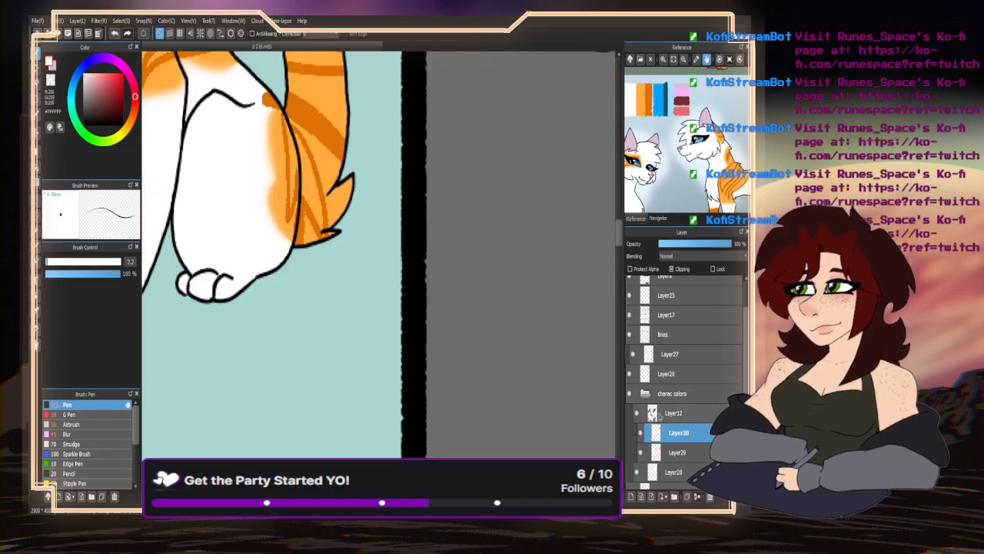
{"action": "left_click", "coordinate": [36, 84]}
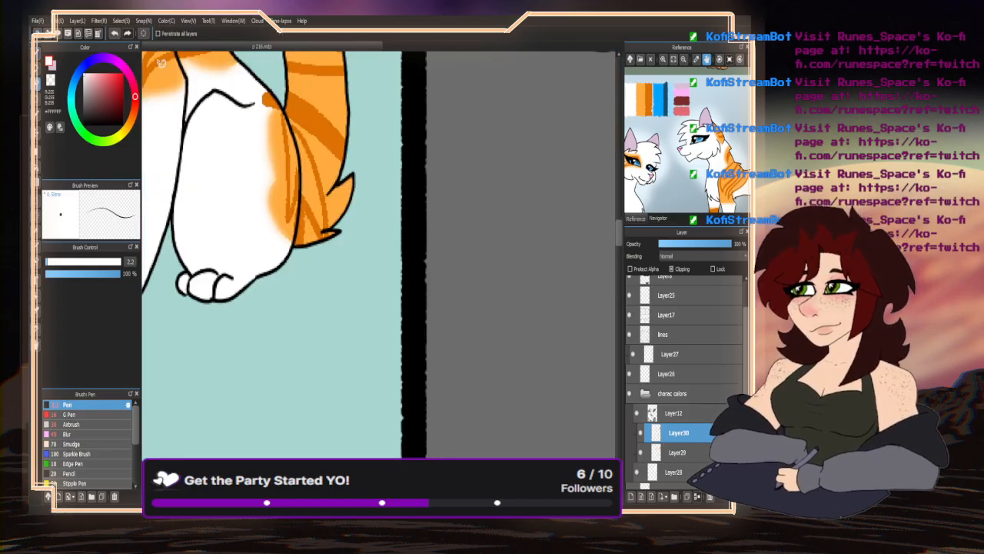
{"action": "scroll", "coordinate": [360, 336], "scroll_direction": "down", "scroll_amount": 4}
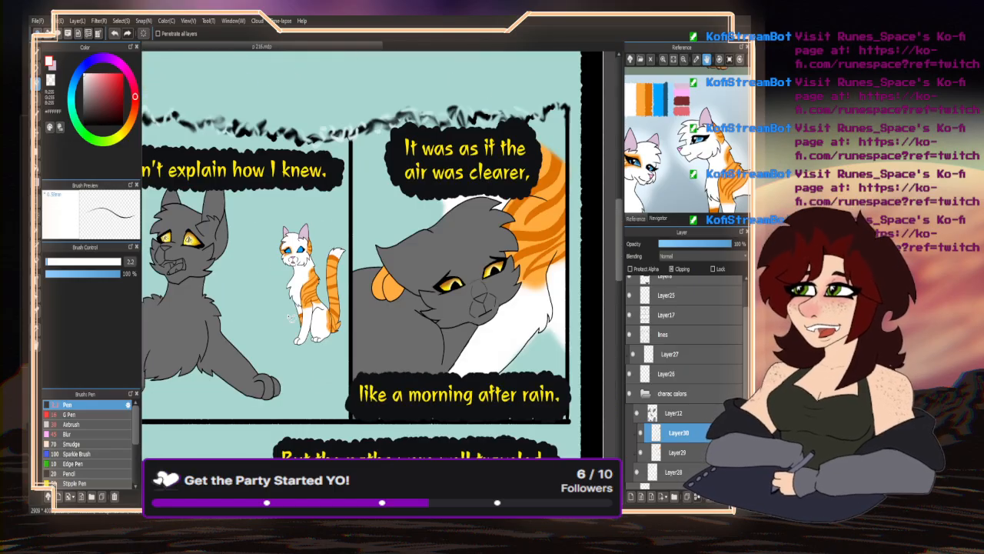
{"action": "scroll", "coordinate": [248, 315], "scroll_direction": "up", "scroll_amount": 1}
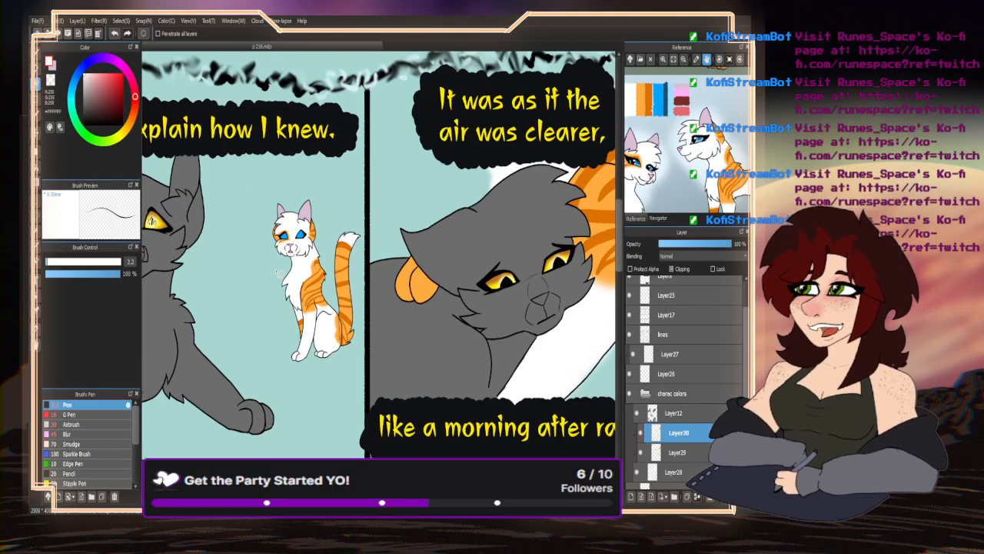
{"action": "scroll", "coordinate": [277, 270], "scroll_direction": "up", "scroll_amount": 2}
{"action": "scroll", "coordinate": [286, 240], "scroll_direction": "up", "scroll_amount": 5}
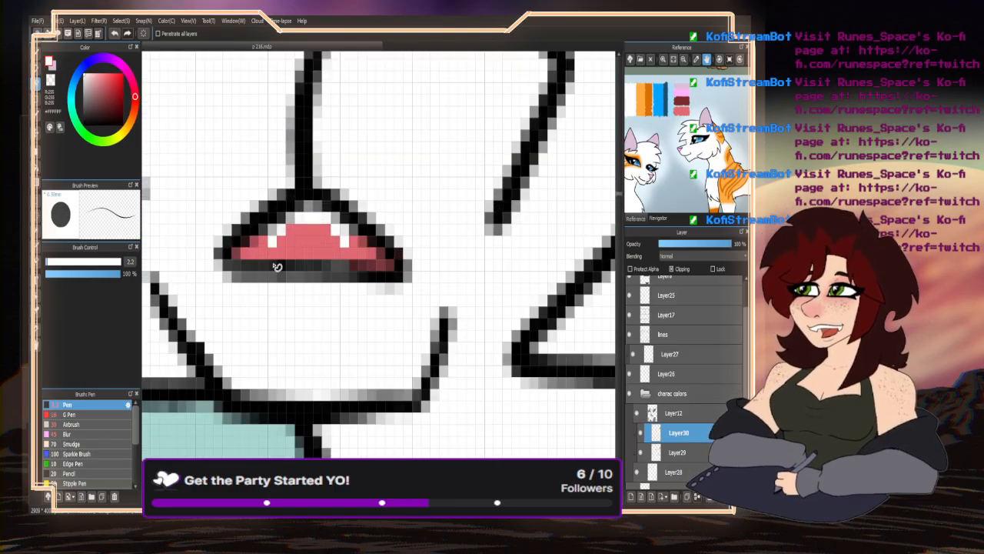
{"action": "scroll", "coordinate": [277, 267], "scroll_direction": "down", "scroll_amount": 8}
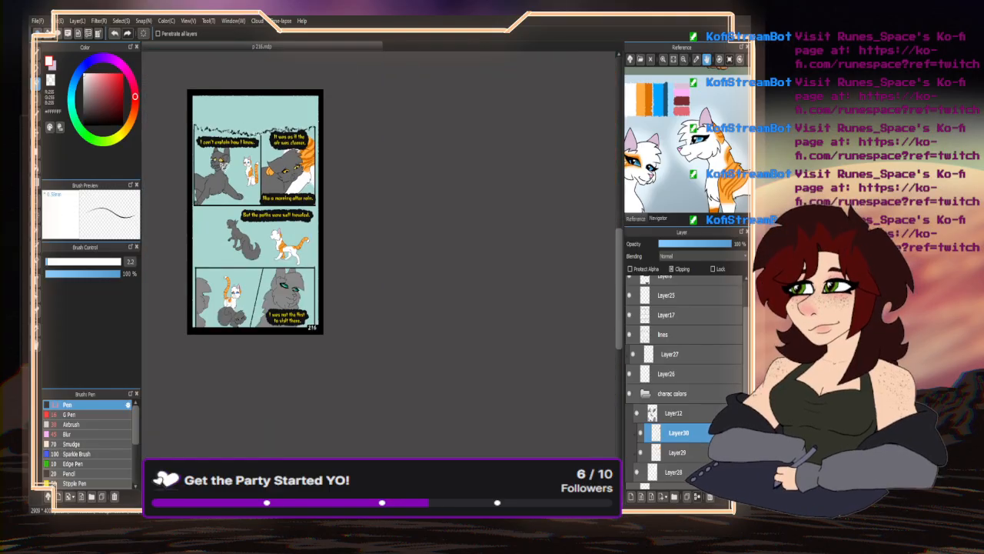
{"action": "scroll", "coordinate": [163, 348], "scroll_direction": "up", "scroll_amount": 2}
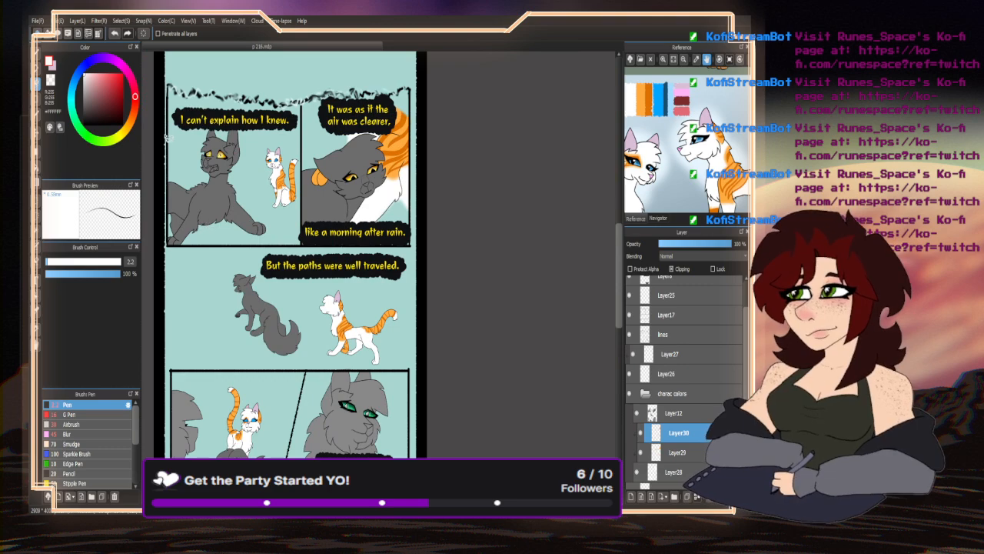
{"action": "left_click", "coordinate": [37, 54]}
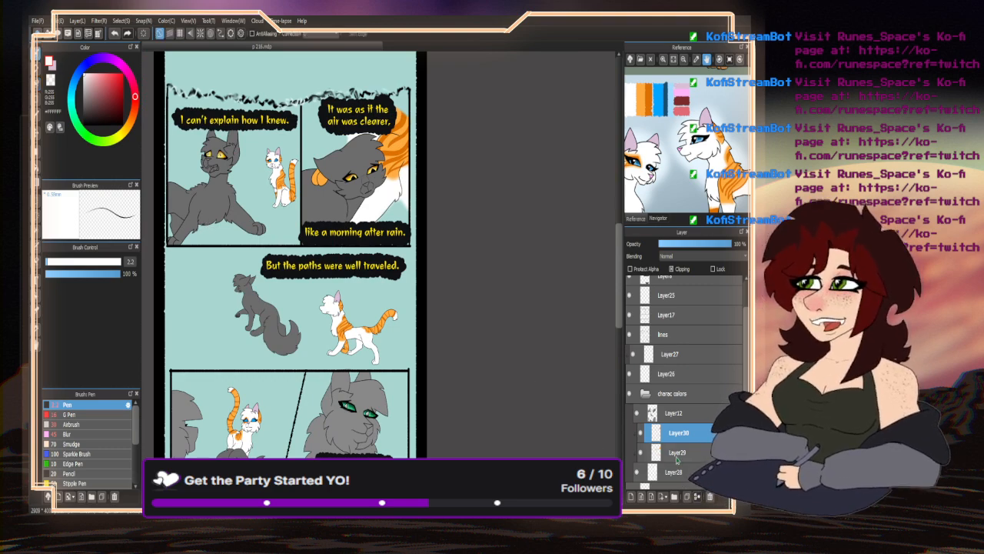
- Merge the clipped marking layers Layer29 and Layer30 down into Layer28
{"action": "left_click", "coordinate": [677, 459]}
{"action": "left_click", "coordinate": [698, 497]}
{"action": "left_click", "coordinate": [683, 433]}
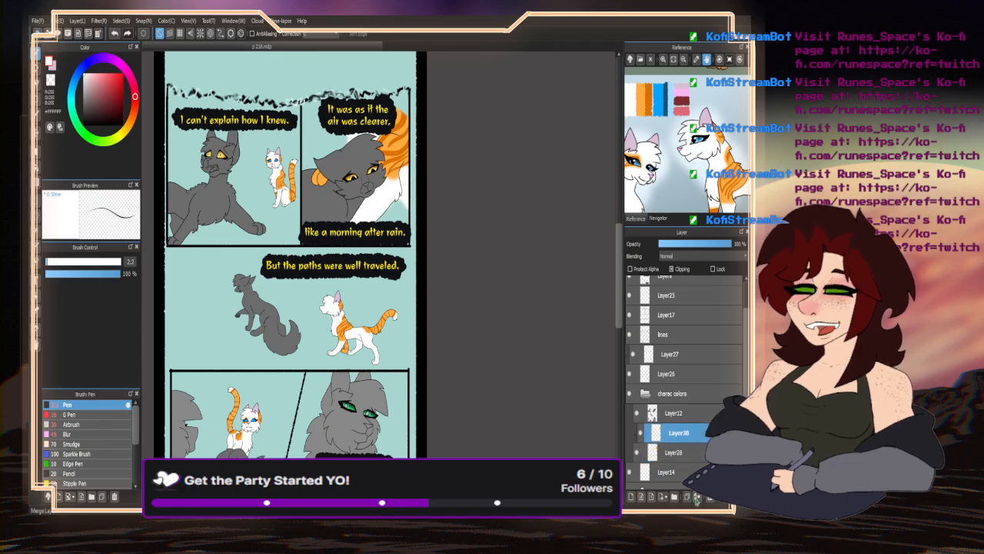
{"action": "left_click", "coordinate": [697, 497]}
- Add a new layer above Layer12 and clip it to that layer
{"action": "left_click", "coordinate": [675, 413]}
{"action": "left_click", "coordinate": [630, 496]}
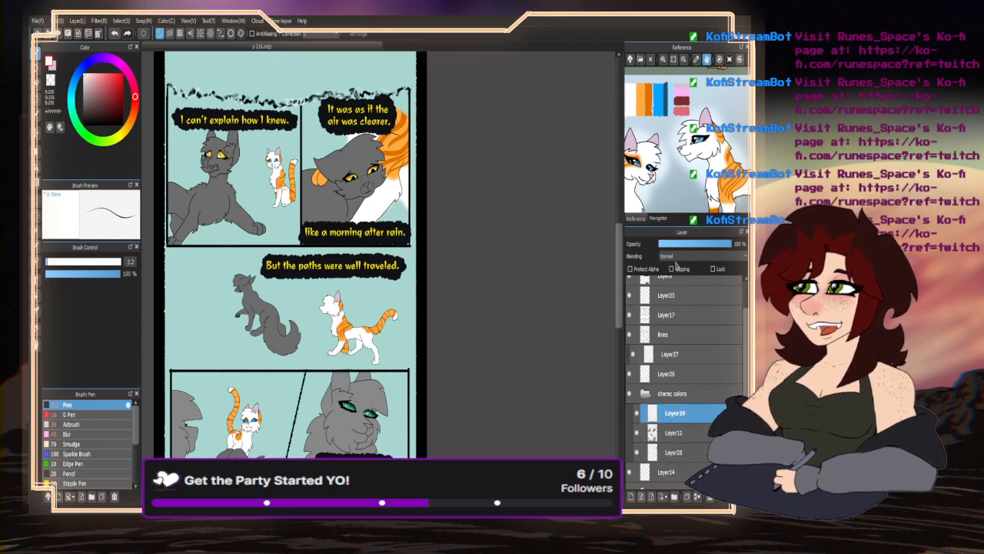
{"action": "left_click", "coordinate": [671, 268]}
- Paint a white blaze between the grey cat's eyes with the Pen at size 23, following the Splashpaw reference
{"action": "left_click_drag", "start_coordinate": [680, 177], "coordinate": [683, 107]}
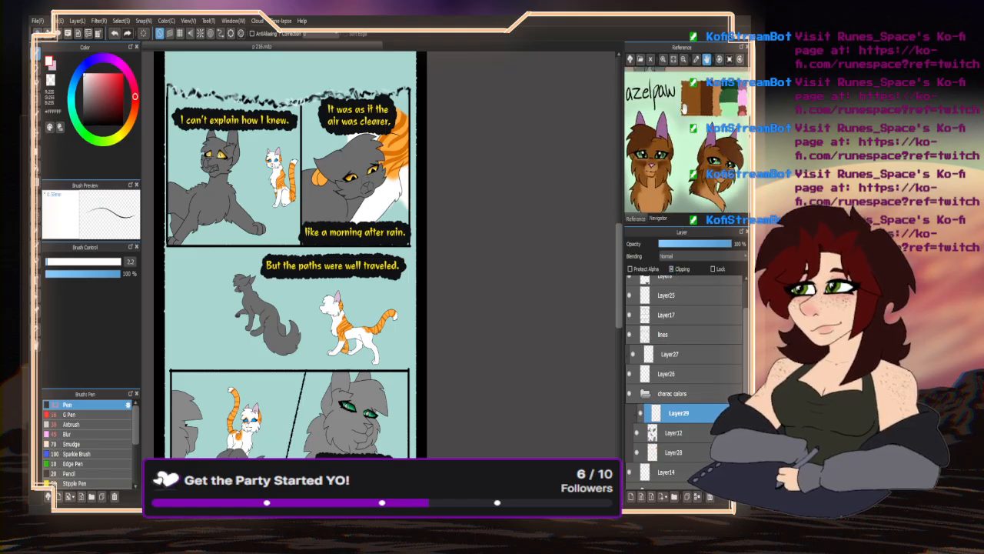
{"action": "scroll", "coordinate": [680, 109], "scroll_direction": "down", "scroll_amount": 5}
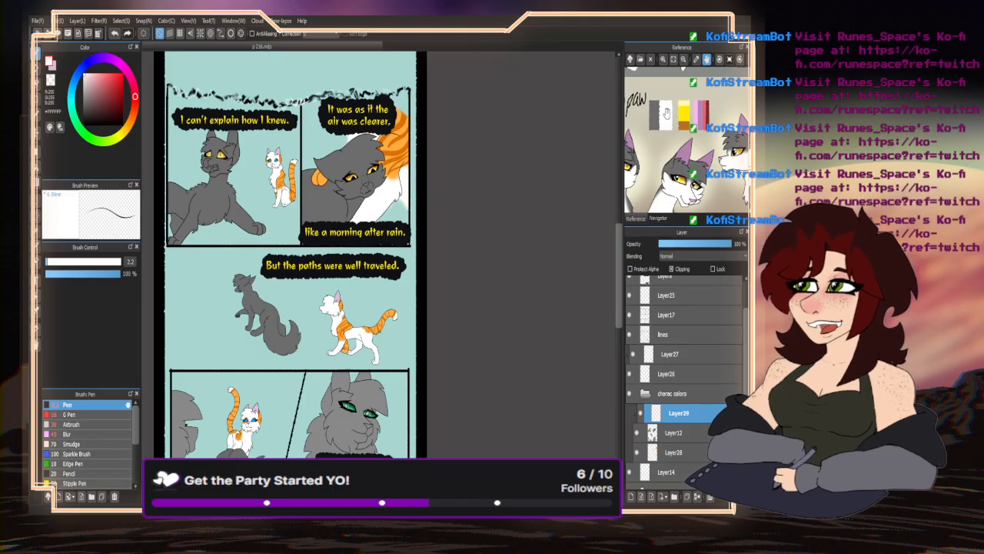
{"action": "left_click", "coordinate": [64, 263]}
{"action": "left_click", "coordinate": [101, 263]}
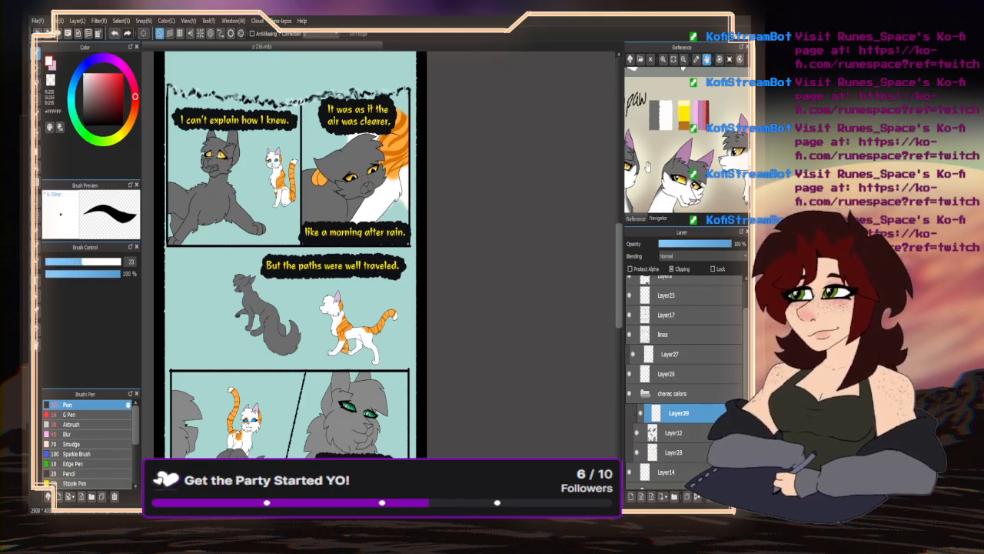
{"action": "scroll", "coordinate": [688, 157], "scroll_direction": "down", "scroll_amount": 2}
{"action": "scroll", "coordinate": [213, 158], "scroll_direction": "up", "scroll_amount": 5}
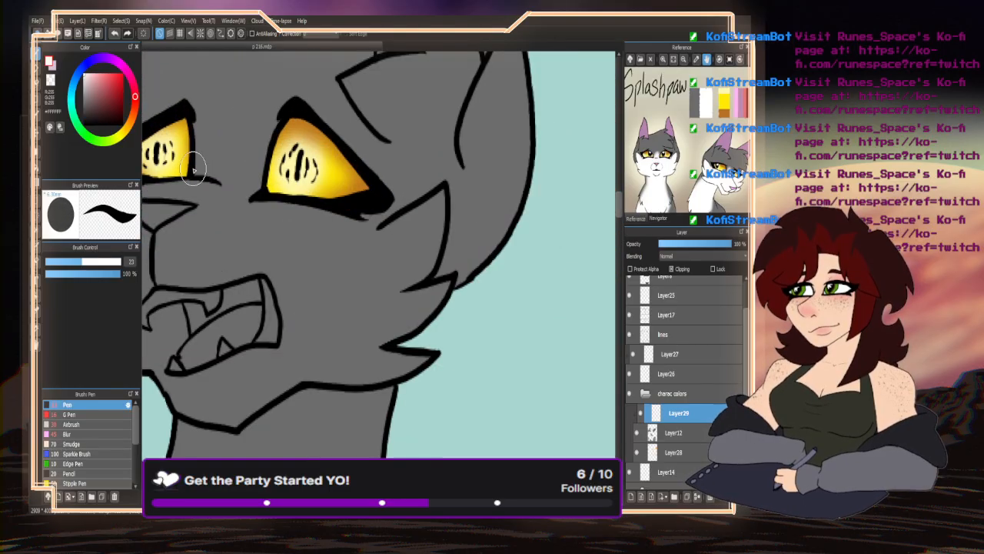
{"action": "mouse_move", "coordinate": [194, 165]}
{"action": "left_mouse_down"}
{"action": "mouse_move", "coordinate": [251, 167]}
{"action": "mouse_move", "coordinate": [250, 181]}
{"action": "mouse_move", "coordinate": [214, 163]}
{"action": "mouse_move", "coordinate": [245, 182]}
{"action": "mouse_move", "coordinate": [265, 170]}
{"action": "left_mouse_up"}
{"action": "scroll", "coordinate": [316, 308], "scroll_direction": "down", "scroll_amount": 3}
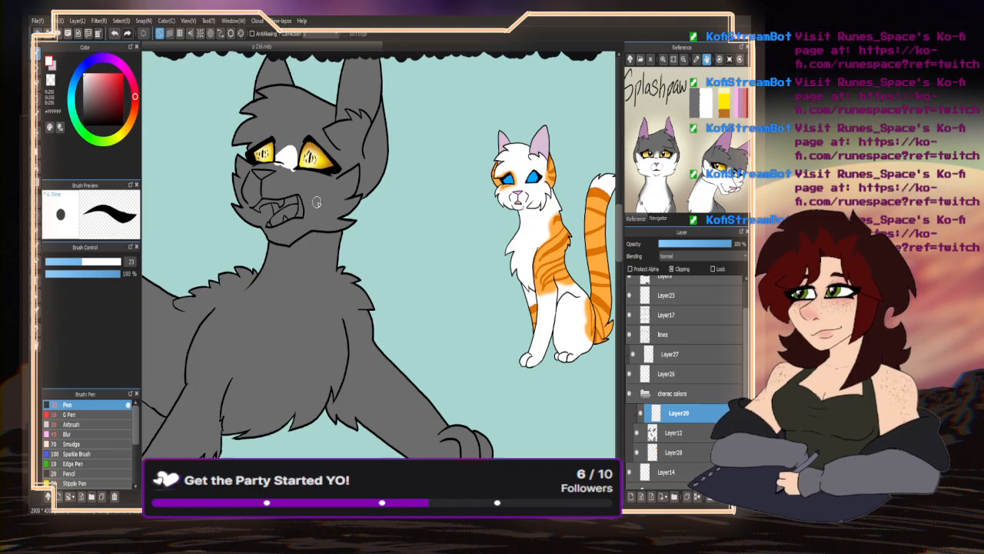
- Outline white marking edges along both sides of the grey cat's neck and chest and down the outstretched foreleg
{"action": "scroll", "coordinate": [319, 204], "scroll_direction": "up", "scroll_amount": 2}
{"action": "mouse_move", "coordinate": [350, 249]}
{"action": "left_mouse_down"}
{"action": "mouse_move", "coordinate": [339, 294]}
{"action": "mouse_move", "coordinate": [356, 339]}
{"action": "left_mouse_up"}
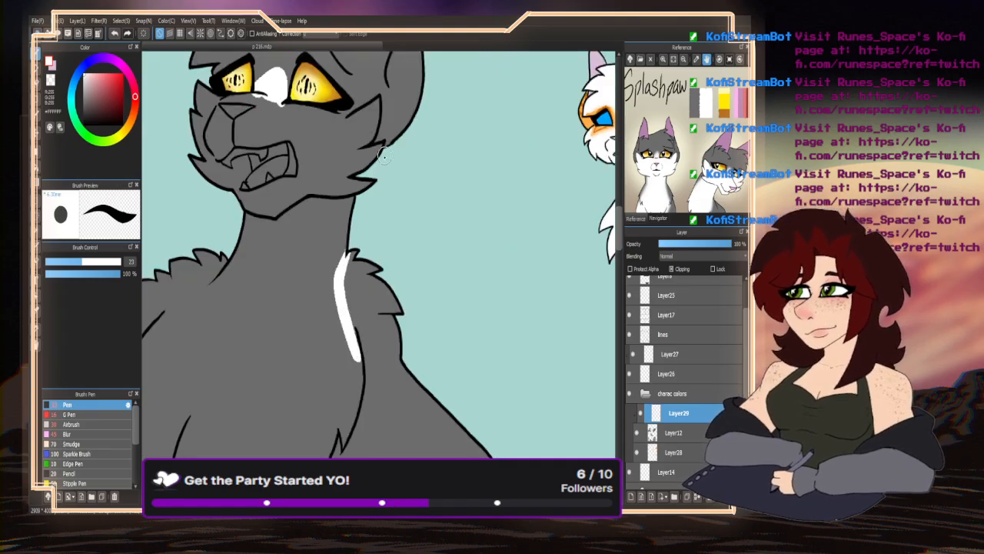
{"action": "scroll", "coordinate": [382, 153], "scroll_direction": "down", "scroll_amount": 2}
{"action": "scroll", "coordinate": [685, 105], "scroll_direction": "up", "scroll_amount": 2}
{"action": "scroll", "coordinate": [230, 282], "scroll_direction": "up", "scroll_amount": 2}
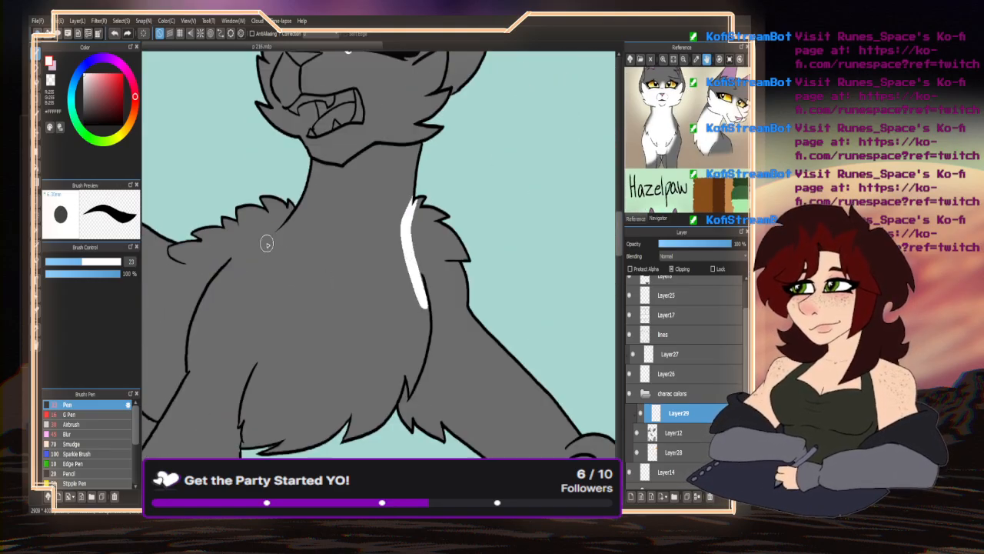
{"action": "left_click_drag", "start_coordinate": [290, 220], "coordinate": [231, 269]}
{"action": "left_click_drag", "start_coordinate": [740, 121], "coordinate": [709, 106]}
{"action": "scroll", "coordinate": [472, 67], "scroll_direction": "down", "scroll_amount": 2}
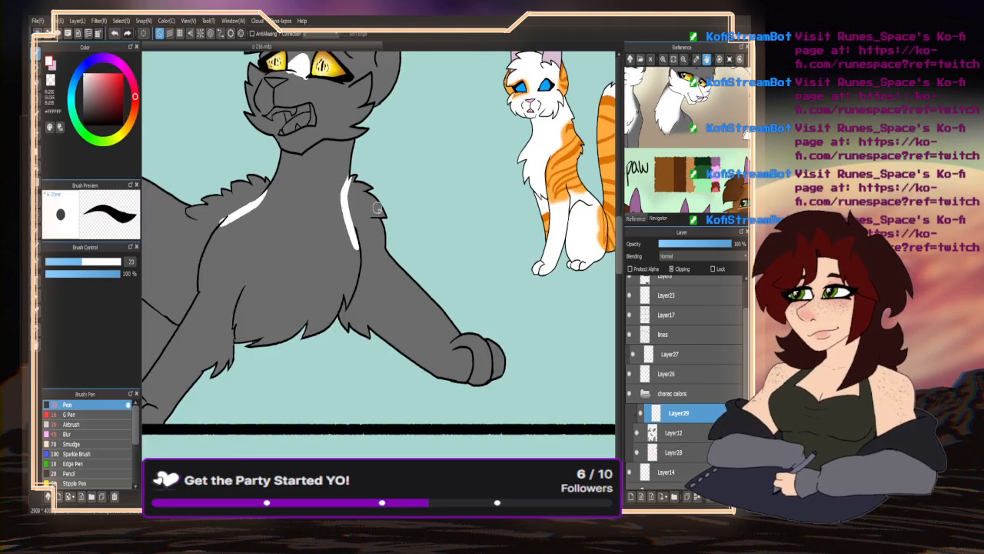
{"action": "scroll", "coordinate": [389, 246], "scroll_direction": "up", "scroll_amount": 2}
{"action": "left_click_drag", "start_coordinate": [396, 225], "coordinate": [344, 364]}
{"action": "scroll", "coordinate": [466, 207], "scroll_direction": "down", "scroll_amount": 2}
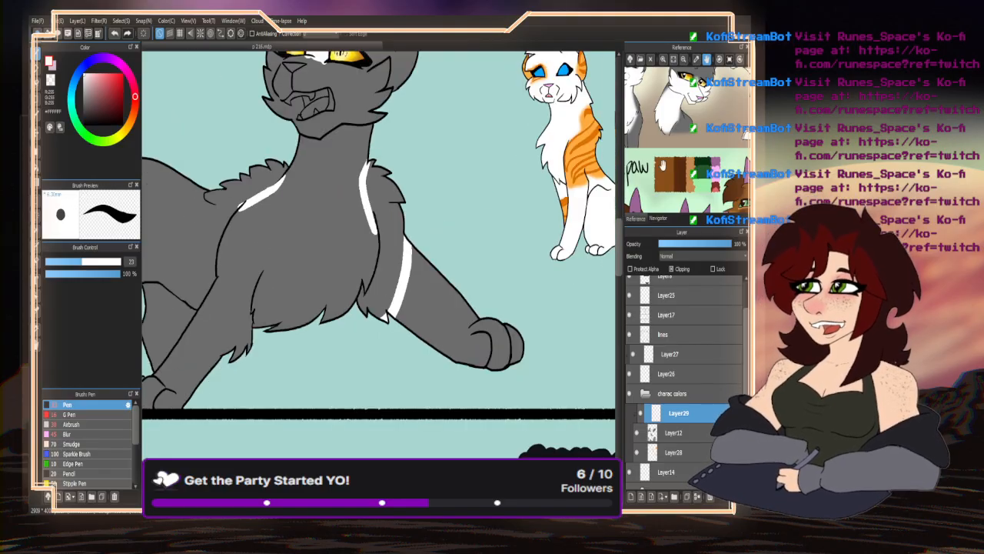
- Outline white marking edges across the grey cat's near foreleg and along its side up over the back, following the reference
{"action": "mouse_move", "coordinate": [661, 164]}
{"action": "left_mouse_down"}
{"action": "mouse_move", "coordinate": [716, 157]}
{"action": "mouse_move", "coordinate": [714, 136]}
{"action": "left_mouse_up"}
{"action": "scroll", "coordinate": [361, 185], "scroll_direction": "down", "scroll_amount": 2}
{"action": "scroll", "coordinate": [308, 192], "scroll_direction": "up", "scroll_amount": 2}
{"action": "mouse_move", "coordinate": [275, 214]}
{"action": "left_mouse_down"}
{"action": "mouse_move", "coordinate": [262, 251]}
{"action": "mouse_move", "coordinate": [330, 268]}
{"action": "left_mouse_up"}
{"action": "scroll", "coordinate": [346, 254], "scroll_direction": "down", "scroll_amount": 2}
{"action": "scroll", "coordinate": [290, 199], "scroll_direction": "up", "scroll_amount": 2}
{"action": "left_click_drag", "start_coordinate": [333, 136], "coordinate": [274, 178]}
{"action": "left_click_drag", "start_coordinate": [721, 111], "coordinate": [637, 143]}
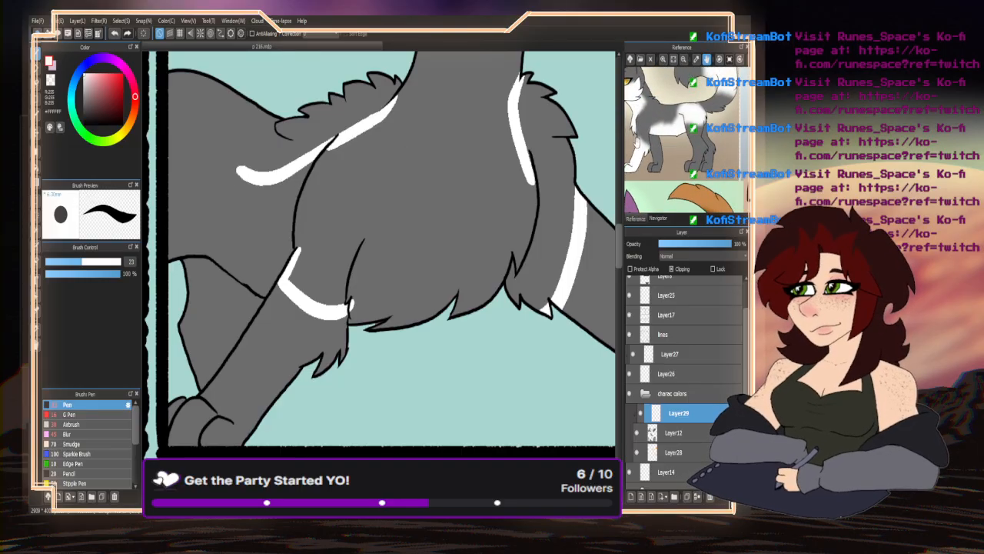
{"action": "scroll", "coordinate": [335, 222], "scroll_direction": "down", "scroll_amount": 1}
{"action": "mouse_move", "coordinate": [273, 192]}
{"action": "left_mouse_down"}
{"action": "mouse_move", "coordinate": [252, 178]}
{"action": "mouse_move", "coordinate": [247, 123]}
{"action": "left_mouse_up"}
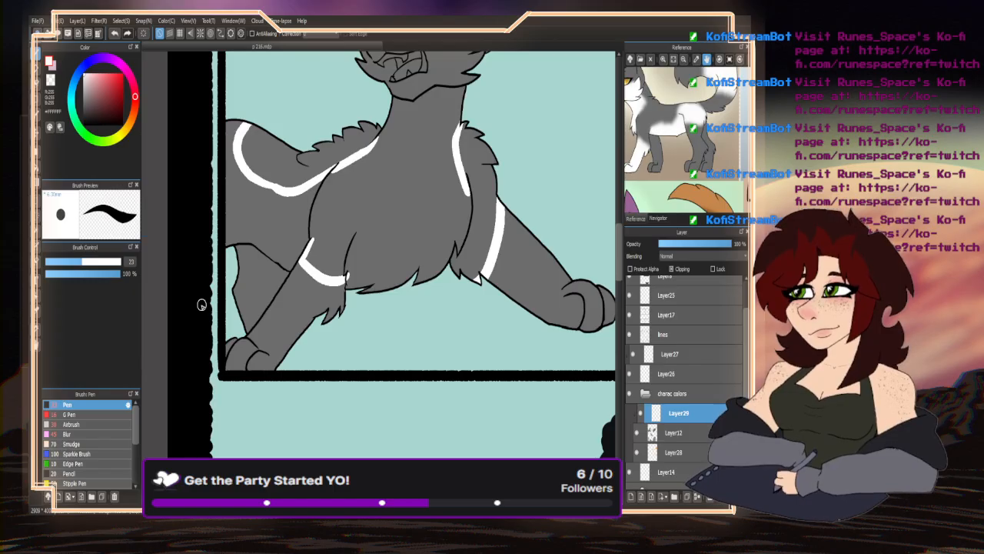
- Mark the white edge beside the eye and bucket-fill the neck, chest, flank and outstretched foreleg of the grey cat white
{"action": "scroll", "coordinate": [268, 339], "scroll_direction": "down", "scroll_amount": 2}
{"action": "scroll", "coordinate": [241, 255], "scroll_direction": "up", "scroll_amount": 2}
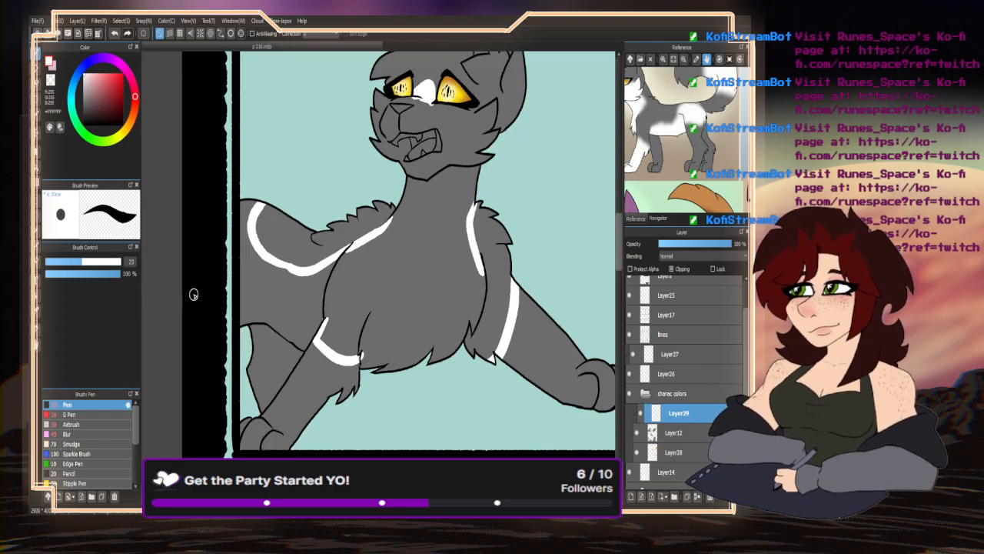
{"action": "scroll", "coordinate": [193, 294], "scroll_direction": "down", "scroll_amount": 1}
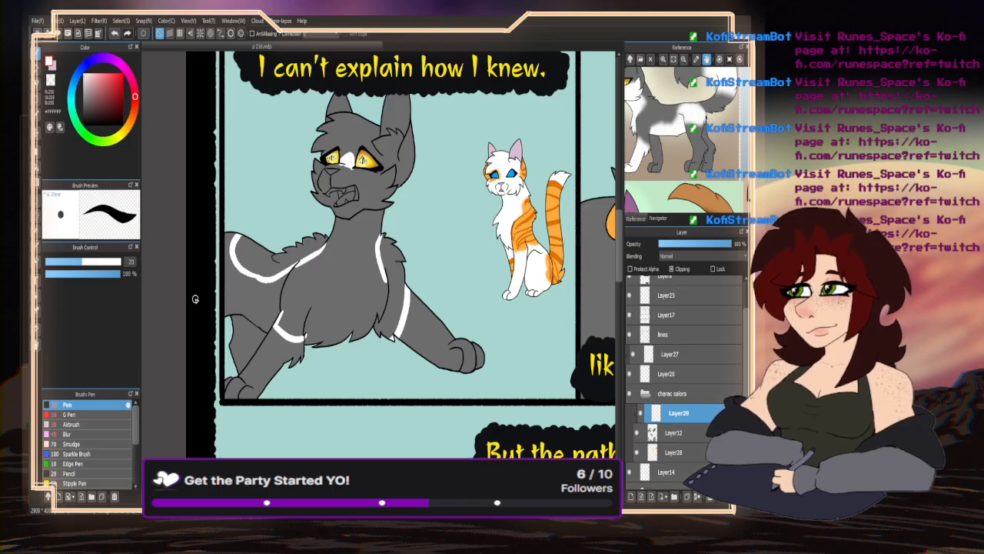
{"action": "scroll", "coordinate": [355, 203], "scroll_direction": "up", "scroll_amount": 2}
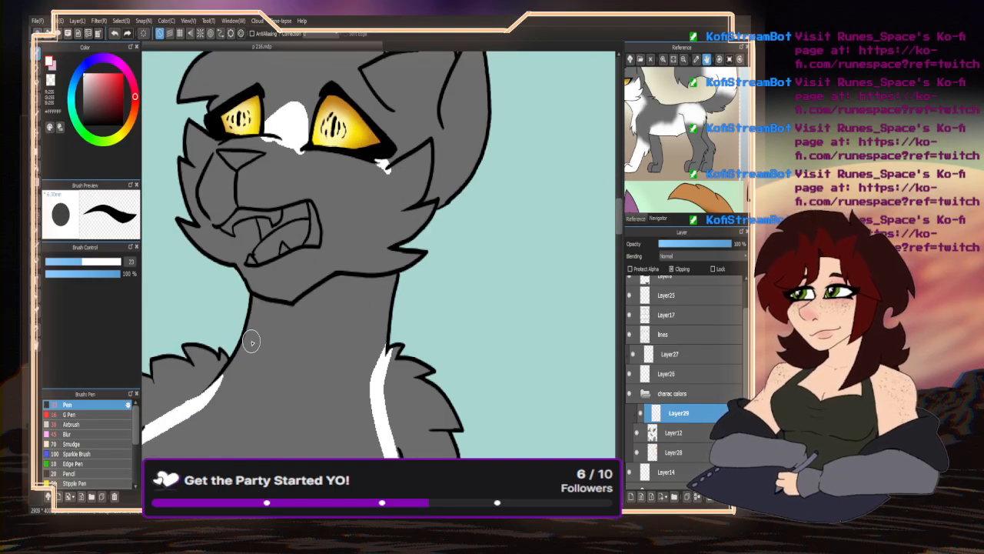
{"action": "scroll", "coordinate": [317, 239], "scroll_direction": "down", "scroll_amount": 2}
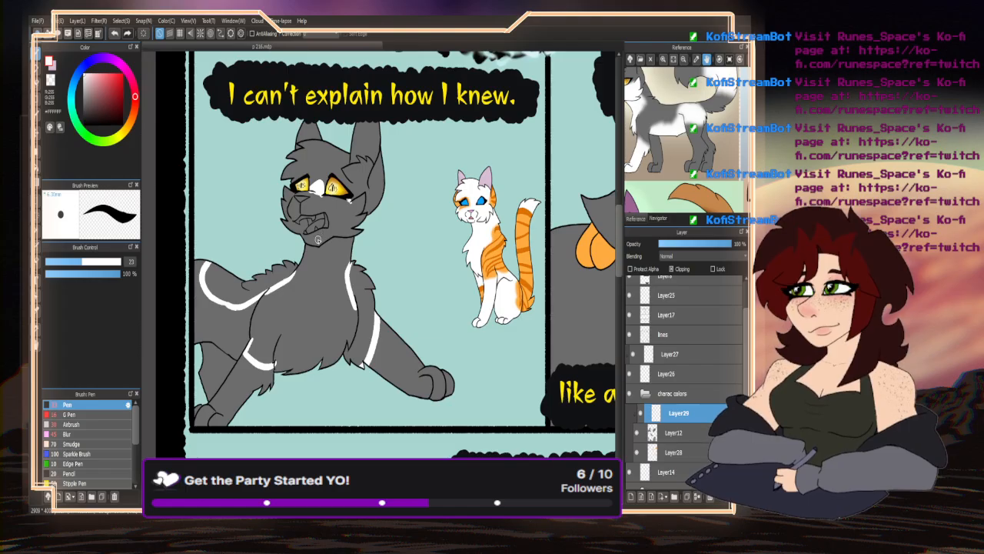
{"action": "left_click", "coordinate": [38, 166]}
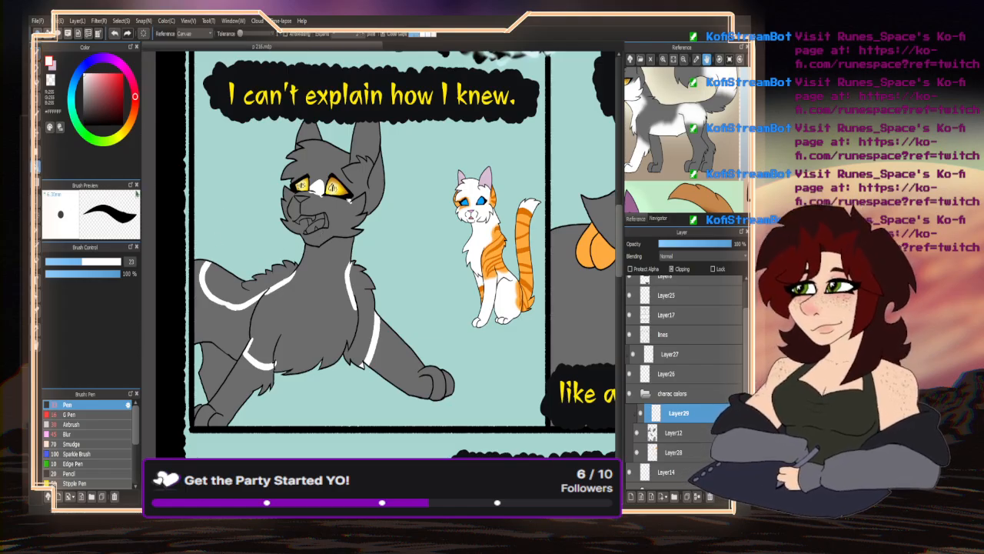
{"action": "left_click", "coordinate": [318, 319]}
{"action": "left_click", "coordinate": [395, 349]}
{"action": "left_click", "coordinate": [223, 321]}
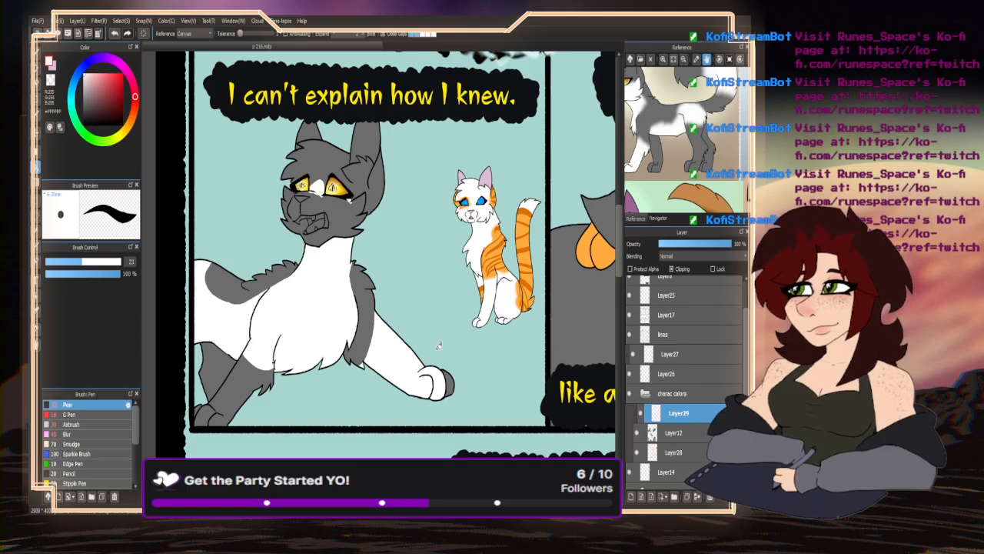
- Fill the grey cat's muzzle with white and paint over the remaining grey around its mouth and chin with the Pen
{"action": "scroll", "coordinate": [432, 377], "scroll_direction": "up", "scroll_amount": 2}
{"action": "left_click", "coordinate": [224, 121]}
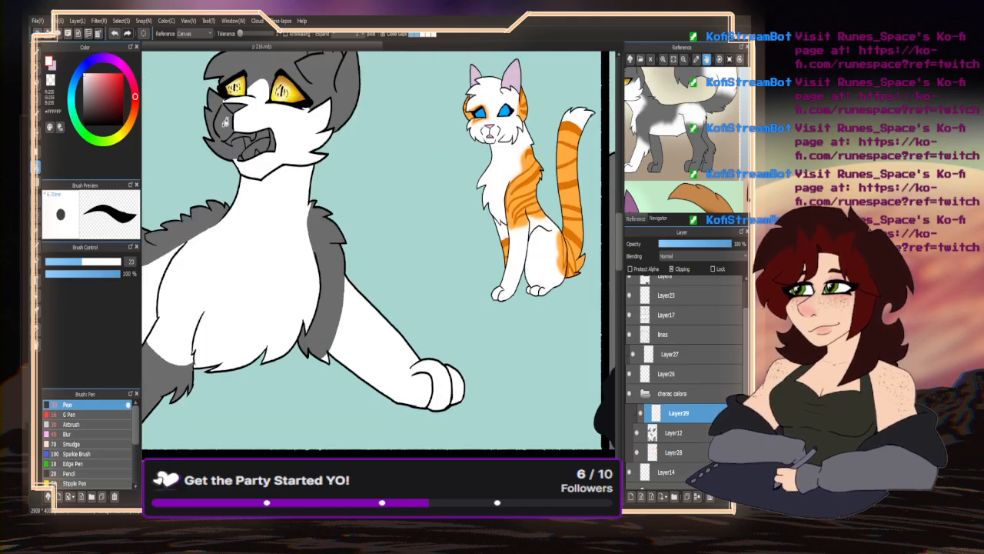
{"action": "left_click", "coordinate": [225, 123]}
{"action": "left_click", "coordinate": [37, 52]}
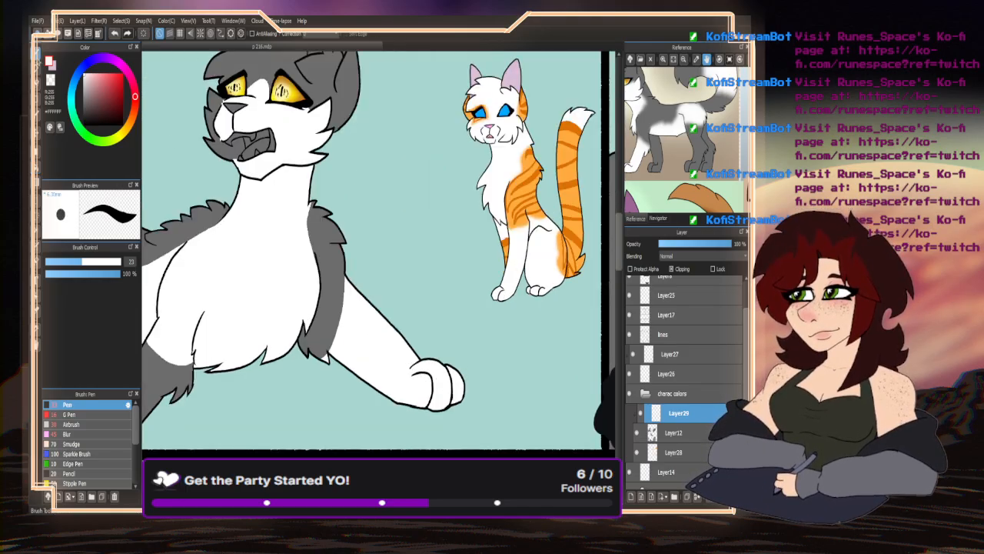
{"action": "mouse_move", "coordinate": [254, 157]}
{"action": "left_mouse_down"}
{"action": "mouse_move", "coordinate": [212, 151]}
{"action": "mouse_move", "coordinate": [232, 124]}
{"action": "mouse_move", "coordinate": [251, 123]}
{"action": "mouse_move", "coordinate": [220, 100]}
{"action": "mouse_move", "coordinate": [219, 133]}
{"action": "left_mouse_up"}
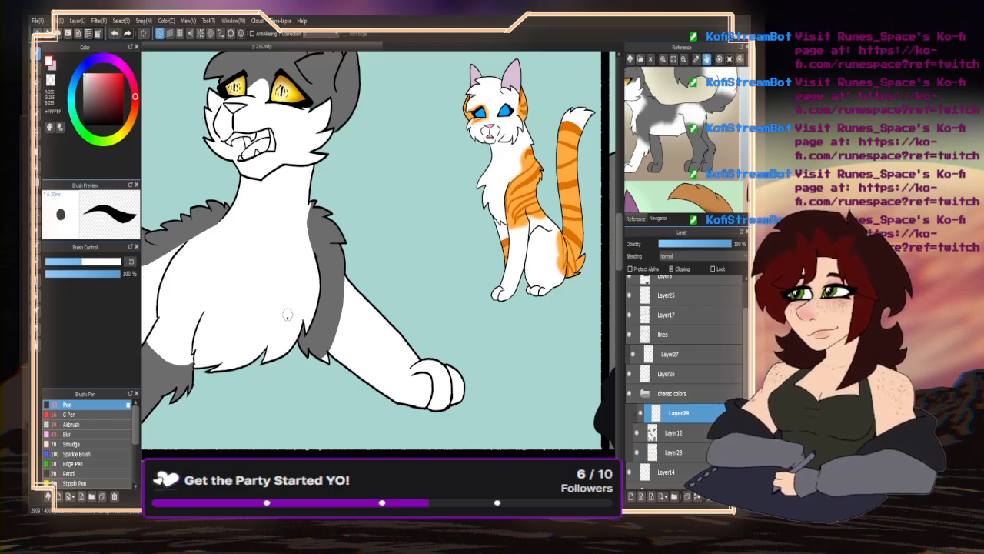
- Soften the white marking edges on the cat's near foreleg and along its back, enlarging the Blur brush for the back
{"action": "scroll", "coordinate": [469, 288], "scroll_direction": "down", "scroll_amount": 3}
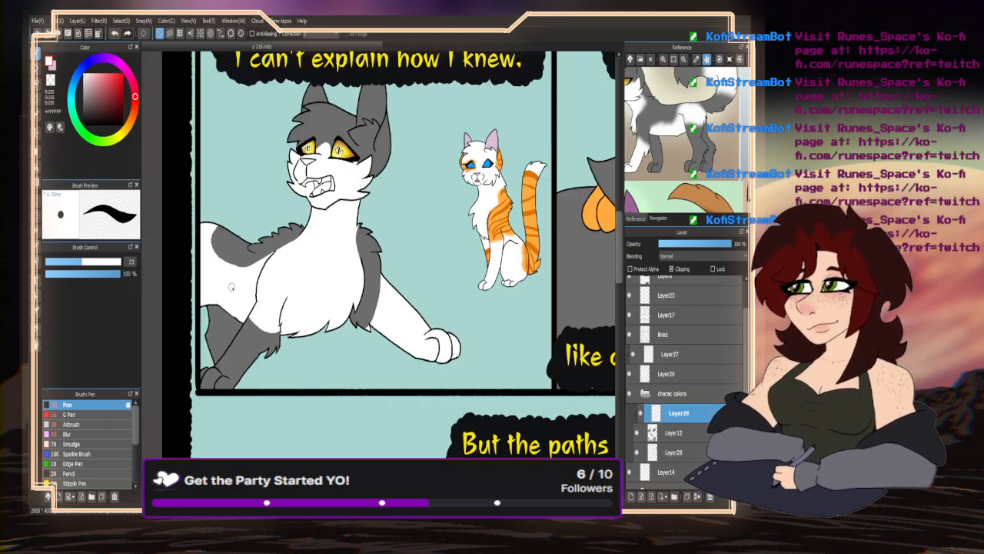
{"action": "scroll", "coordinate": [231, 289], "scroll_direction": "up", "scroll_amount": 5}
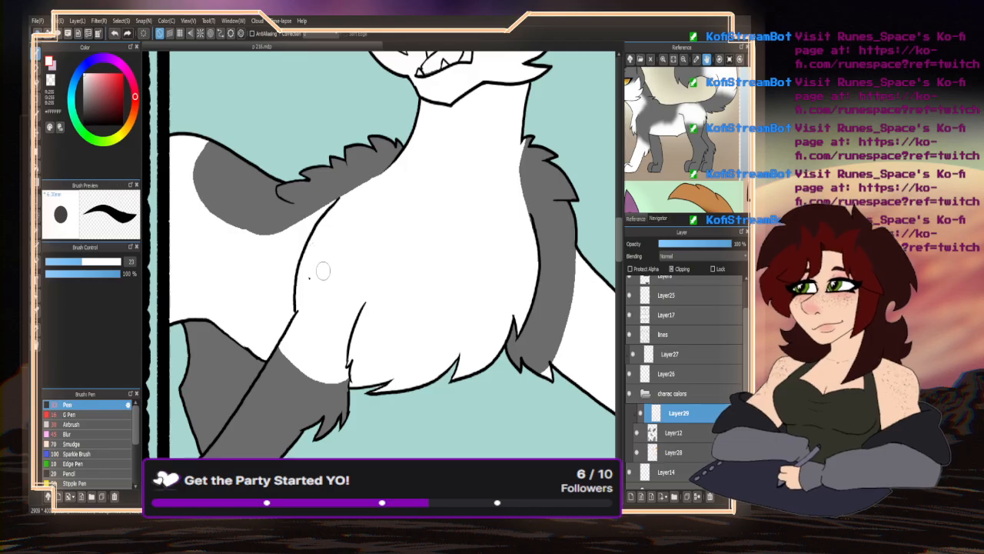
{"action": "left_click", "coordinate": [67, 433]}
{"action": "left_click_drag", "start_coordinate": [279, 362], "coordinate": [334, 388]}
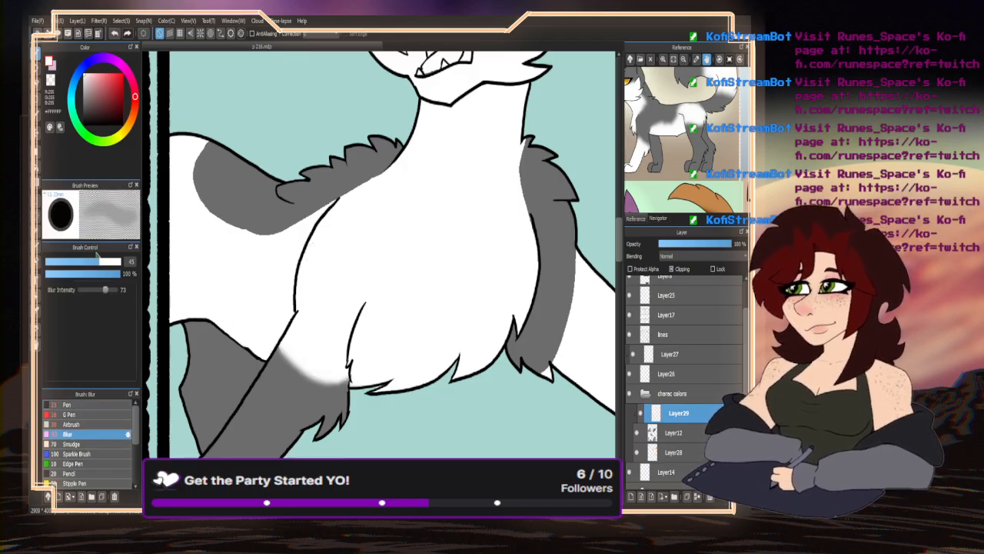
{"action": "left_click_drag", "start_coordinate": [107, 262], "coordinate": [116, 261]}
{"action": "mouse_move", "coordinate": [322, 204]}
{"action": "left_mouse_down"}
{"action": "mouse_move", "coordinate": [264, 222]}
{"action": "mouse_move", "coordinate": [199, 198]}
{"action": "mouse_move", "coordinate": [193, 171]}
{"action": "mouse_move", "coordinate": [228, 154]}
{"action": "mouse_move", "coordinate": [220, 229]}
{"action": "mouse_move", "coordinate": [222, 130]}
{"action": "mouse_move", "coordinate": [273, 196]}
{"action": "mouse_move", "coordinate": [238, 228]}
{"action": "mouse_move", "coordinate": [185, 230]}
{"action": "left_mouse_up"}
{"action": "scroll", "coordinate": [307, 231], "scroll_direction": "down", "scroll_amount": 3}
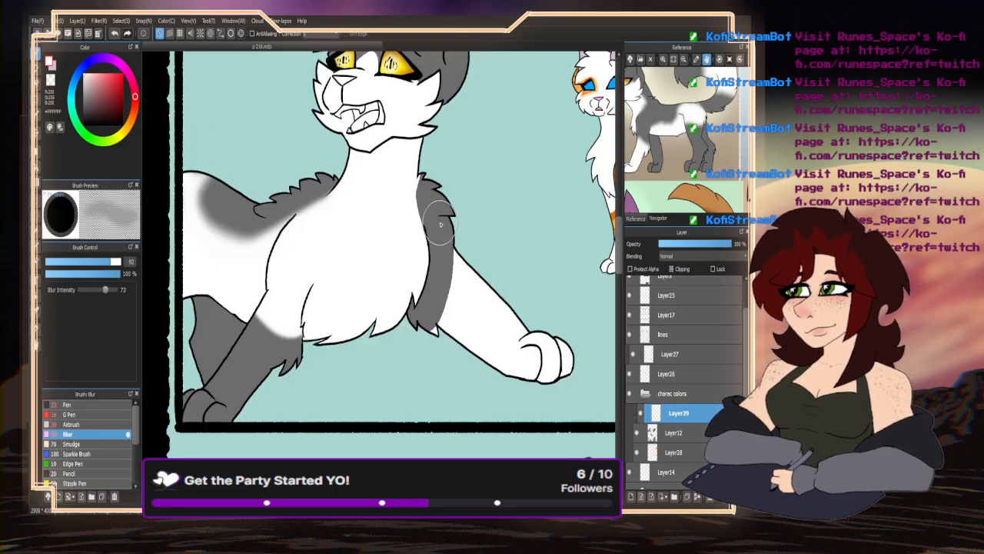
- Blur the boundary between grey and white along the cat's far shoulder and outstretched foreleg
{"action": "scroll", "coordinate": [405, 198], "scroll_direction": "up", "scroll_amount": 3}
{"action": "mouse_move", "coordinate": [405, 199]}
{"action": "left_mouse_down"}
{"action": "mouse_move", "coordinate": [391, 231]}
{"action": "mouse_move", "coordinate": [391, 202]}
{"action": "left_mouse_up"}
{"action": "scroll", "coordinate": [390, 215], "scroll_direction": "down", "scroll_amount": 2}
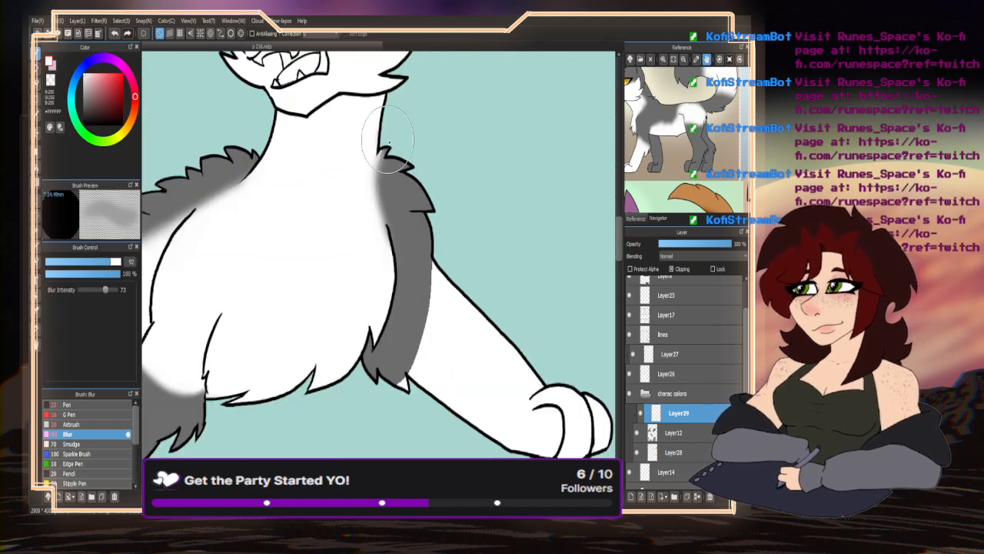
{"action": "mouse_move", "coordinate": [432, 288]}
{"action": "left_mouse_down"}
{"action": "mouse_move", "coordinate": [434, 319]}
{"action": "mouse_move", "coordinate": [438, 253]}
{"action": "left_mouse_up"}
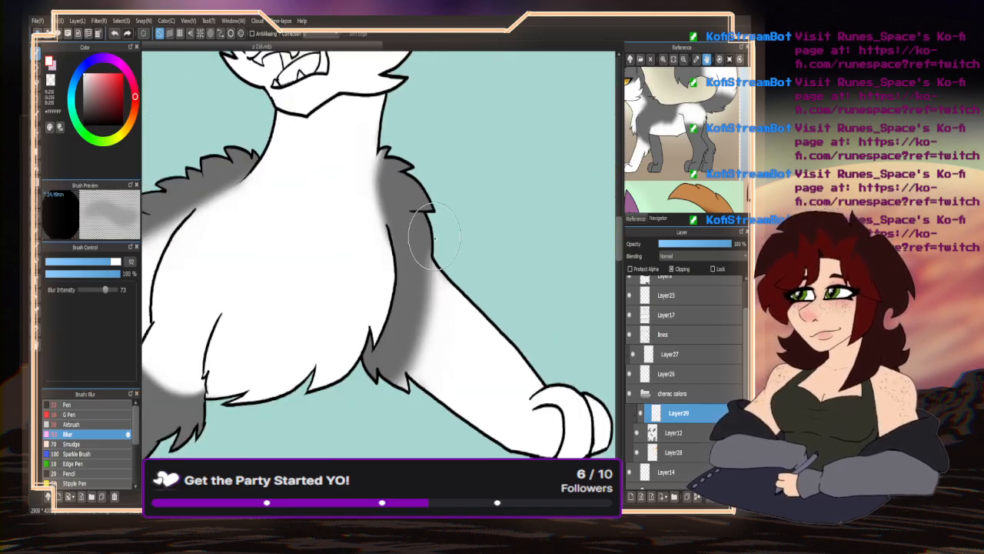
{"action": "scroll", "coordinate": [433, 231], "scroll_direction": "down", "scroll_amount": 5}
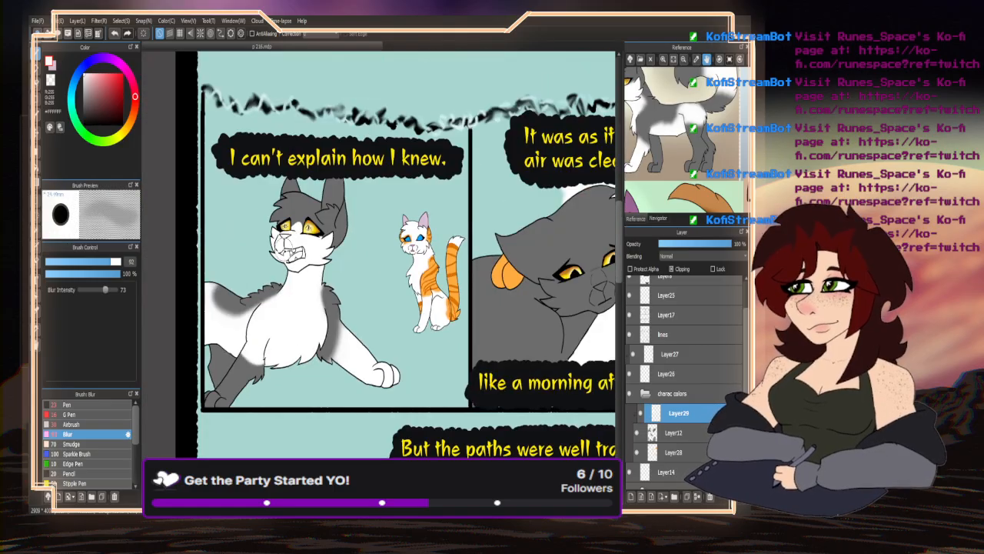
- Reduce the Blur brush to size 36 and soften the white blaze between the cat's eyes and the edge beside the eye
{"action": "scroll", "coordinate": [333, 254], "scroll_direction": "up", "scroll_amount": 4}
{"action": "key", "text": "bracketleft"}
{"action": "key", "text": "bracketleft"}
{"action": "key", "text": "bracketleft"}
{"action": "key", "text": "bracketleft"}
{"action": "key", "text": "bracketleft"}
{"action": "key", "text": "bracketleft"}
{"action": "scroll", "coordinate": [383, 242], "scroll_direction": "up", "scroll_amount": 2}
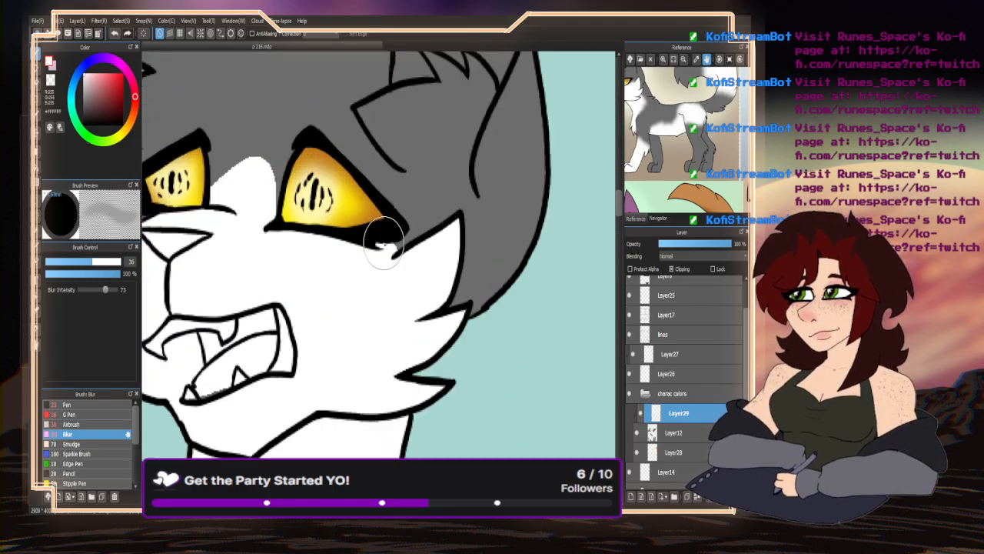
{"action": "mouse_move", "coordinate": [269, 203]}
{"action": "left_mouse_down"}
{"action": "mouse_move", "coordinate": [219, 168]}
{"action": "mouse_move", "coordinate": [209, 185]}
{"action": "mouse_move", "coordinate": [277, 220]}
{"action": "mouse_move", "coordinate": [197, 196]}
{"action": "mouse_move", "coordinate": [248, 202]}
{"action": "mouse_move", "coordinate": [235, 177]}
{"action": "mouse_move", "coordinate": [284, 208]}
{"action": "mouse_move", "coordinate": [231, 181]}
{"action": "left_mouse_up"}
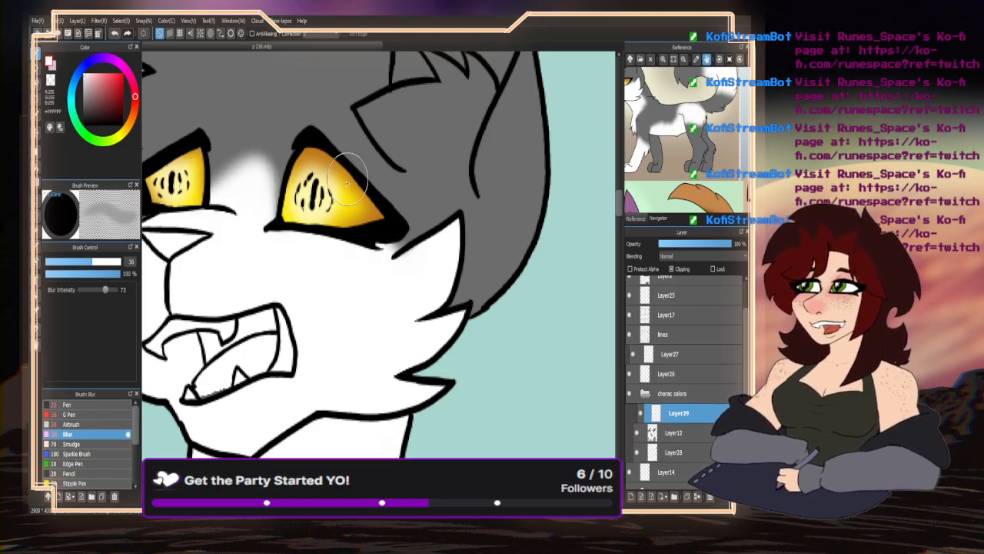
{"action": "mouse_move", "coordinate": [347, 178]}
{"action": "left_mouse_down"}
{"action": "mouse_move", "coordinate": [240, 164]}
{"action": "mouse_move", "coordinate": [206, 181]}
{"action": "mouse_move", "coordinate": [286, 202]}
{"action": "mouse_move", "coordinate": [224, 163]}
{"action": "mouse_move", "coordinate": [285, 209]}
{"action": "mouse_move", "coordinate": [202, 229]}
{"action": "mouse_move", "coordinate": [229, 254]}
{"action": "mouse_move", "coordinate": [212, 237]}
{"action": "mouse_move", "coordinate": [206, 258]}
{"action": "mouse_move", "coordinate": [168, 279]}
{"action": "mouse_move", "coordinate": [189, 272]}
{"action": "mouse_move", "coordinate": [270, 195]}
{"action": "mouse_move", "coordinate": [173, 254]}
{"action": "left_mouse_up"}
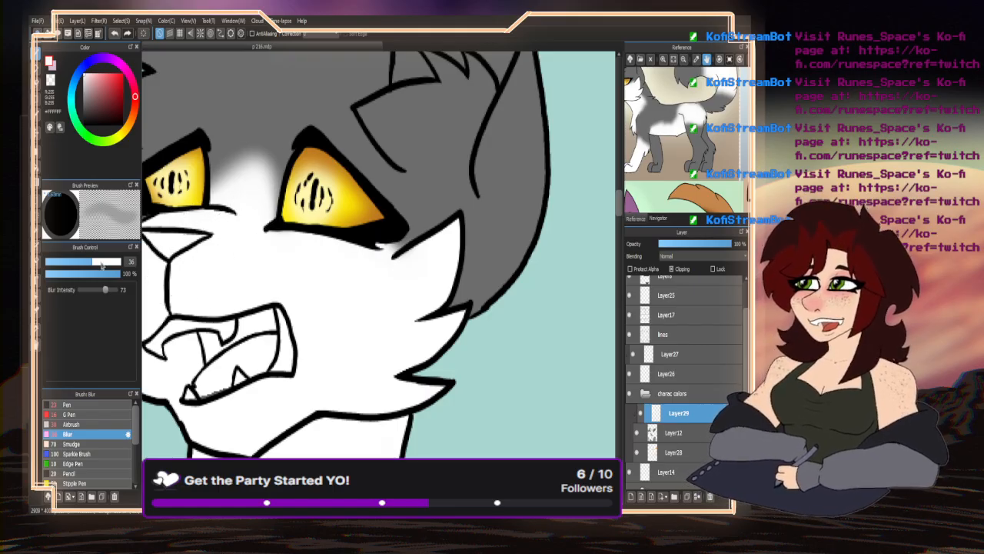
- Airbrush with transparency over the white on the grey cat's flank in the first panel to bring back some grey
{"action": "left_click", "coordinate": [102, 264]}
{"action": "scroll", "coordinate": [378, 282], "scroll_direction": "down", "scroll_amount": 4}
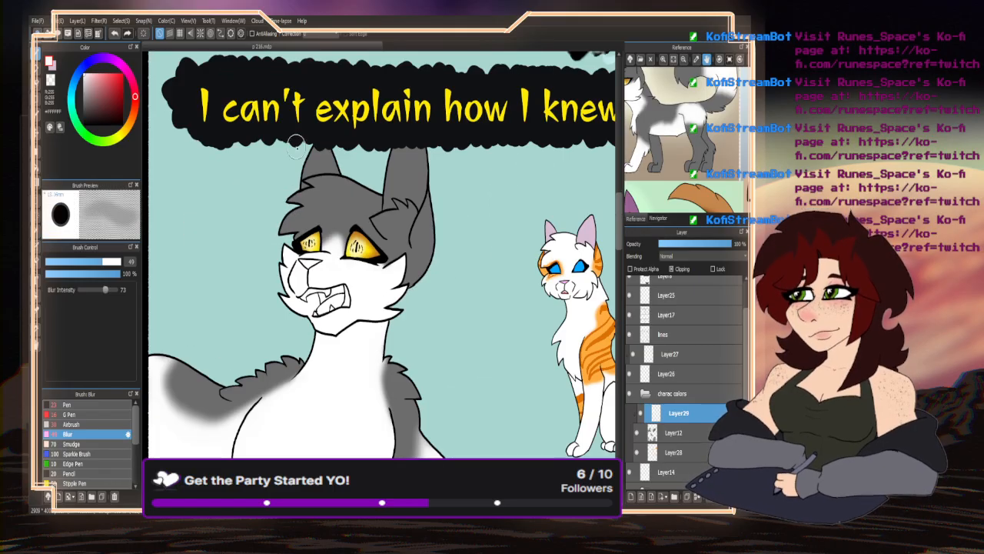
{"action": "scroll", "coordinate": [214, 335], "scroll_direction": "down", "scroll_amount": 4}
{"action": "scroll", "coordinate": [256, 167], "scroll_direction": "up", "scroll_amount": 5}
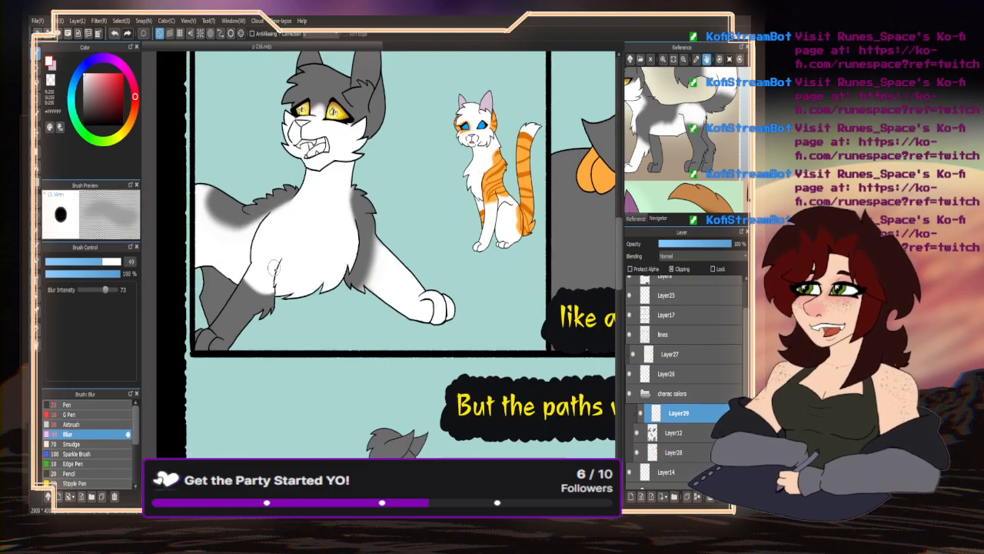
{"action": "left_click", "coordinate": [85, 425]}
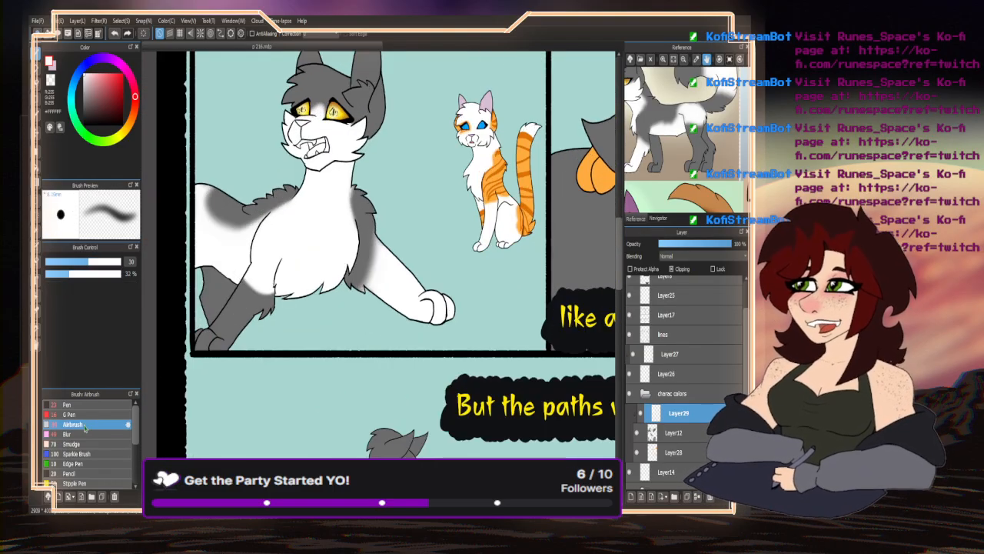
{"action": "left_click", "coordinate": [50, 80]}
{"action": "left_click_drag", "start_coordinate": [105, 263], "coordinate": [121, 262]}
{"action": "mouse_move", "coordinate": [235, 197]}
{"action": "left_mouse_down"}
{"action": "mouse_move", "coordinate": [108, 267]}
{"action": "mouse_move", "coordinate": [253, 233]}
{"action": "mouse_move", "coordinate": [237, 239]}
{"action": "mouse_move", "coordinate": [243, 215]}
{"action": "mouse_move", "coordinate": [225, 239]}
{"action": "mouse_move", "coordinate": [247, 227]}
{"action": "mouse_move", "coordinate": [246, 236]}
{"action": "mouse_move", "coordinate": [241, 223]}
{"action": "mouse_move", "coordinate": [224, 232]}
{"action": "mouse_move", "coordinate": [202, 195]}
{"action": "left_mouse_up"}
{"action": "left_click", "coordinate": [103, 262]}
{"action": "key", "text": "x"}
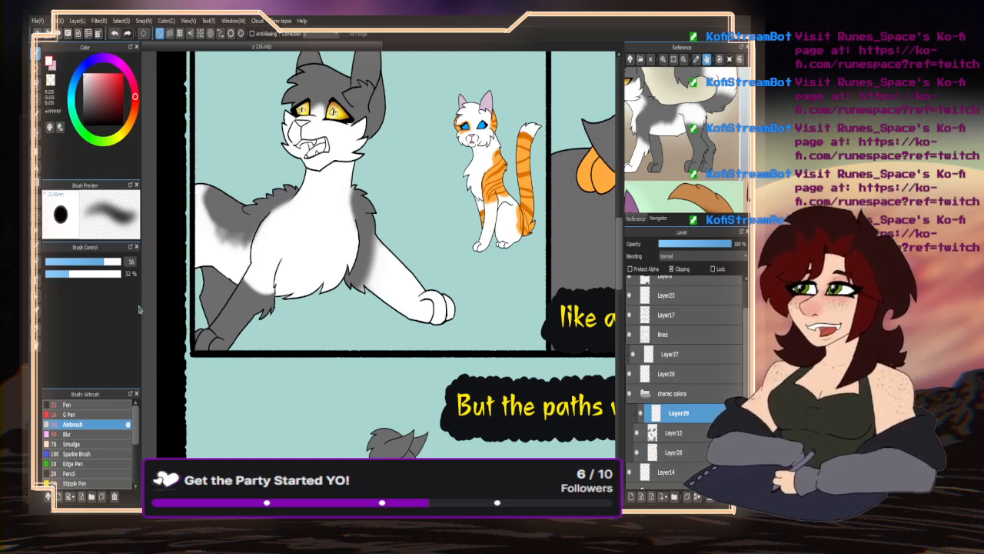
- Enlarge the Blur brush and soften the reworked grey and white boundary on the cat's flank
{"action": "left_click", "coordinate": [77, 434]}
{"action": "left_click_drag", "start_coordinate": [114, 264], "coordinate": [120, 262]}
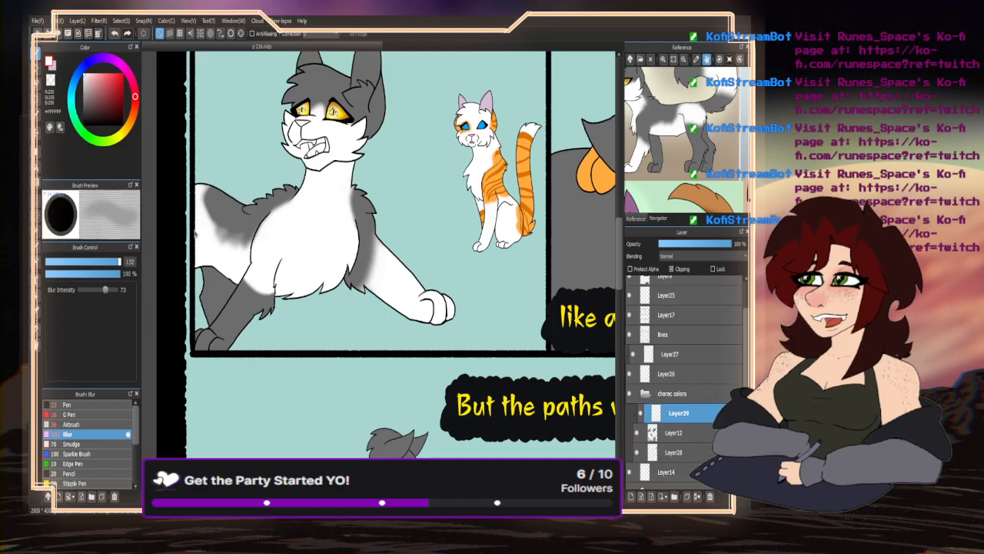
{"action": "scroll", "coordinate": [201, 220], "scroll_direction": "up", "scroll_amount": 2}
{"action": "mouse_move", "coordinate": [246, 254]}
{"action": "left_mouse_down"}
{"action": "mouse_move", "coordinate": [302, 233]}
{"action": "mouse_move", "coordinate": [200, 216]}
{"action": "mouse_move", "coordinate": [261, 256]}
{"action": "mouse_move", "coordinate": [275, 308]}
{"action": "mouse_move", "coordinate": [264, 310]}
{"action": "mouse_move", "coordinate": [286, 317]}
{"action": "left_mouse_up"}
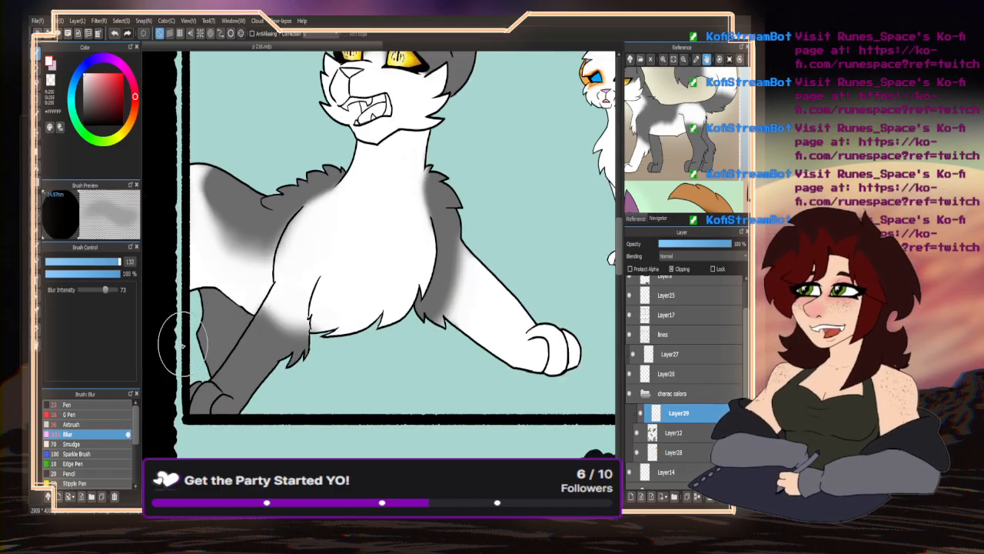
- Airbrush soft white over the top of the cat's near foreleg, its chest and shoulder edges, and its face
{"action": "left_click", "coordinate": [84, 424]}
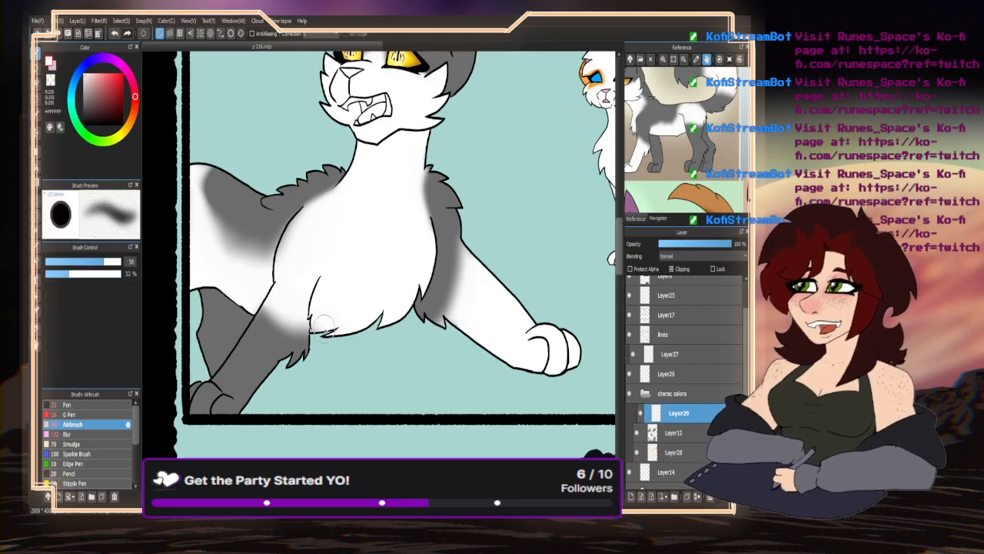
{"action": "scroll", "coordinate": [319, 327], "scroll_direction": "down", "scroll_amount": 3}
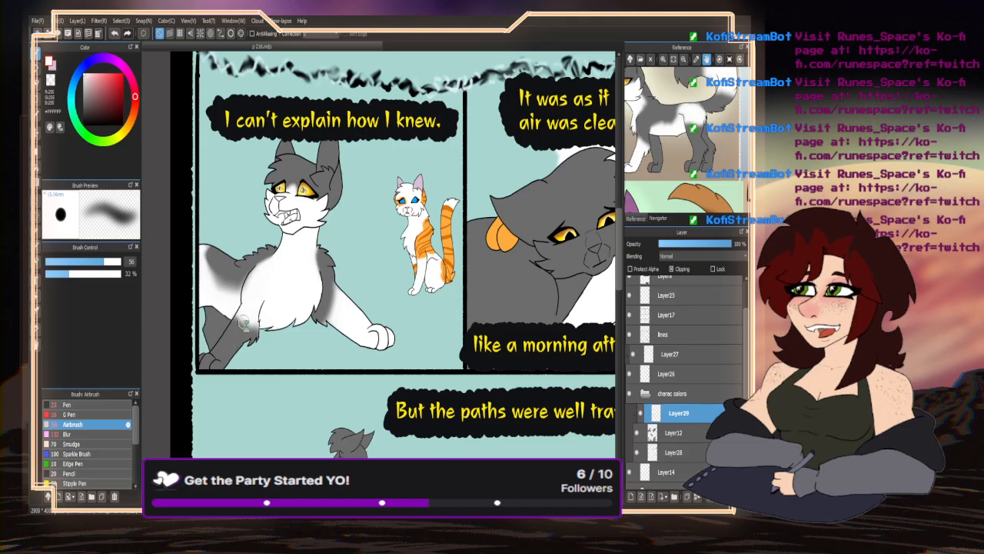
{"action": "scroll", "coordinate": [243, 324], "scroll_direction": "up", "scroll_amount": 3}
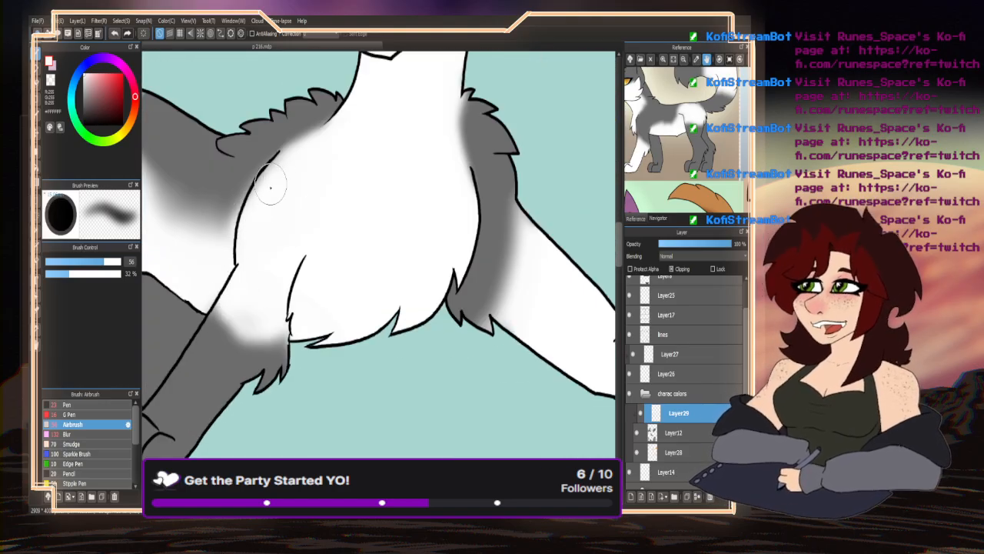
{"action": "scroll", "coordinate": [263, 292], "scroll_direction": "down", "scroll_amount": 3}
{"action": "scroll", "coordinate": [336, 263], "scroll_direction": "up", "scroll_amount": 3}
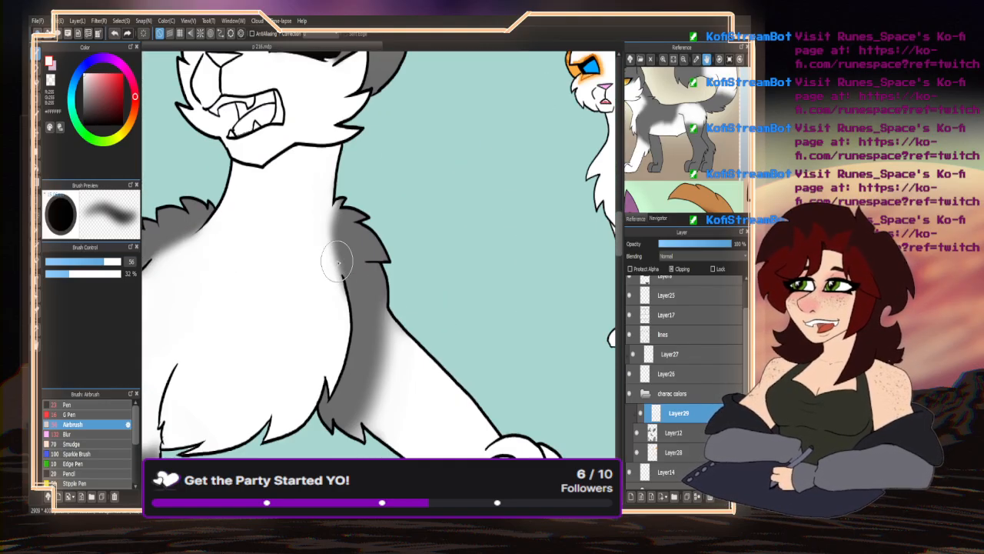
{"action": "scroll", "coordinate": [325, 299], "scroll_direction": "down", "scroll_amount": 3}
{"action": "scroll", "coordinate": [281, 291], "scroll_direction": "up", "scroll_amount": 3}
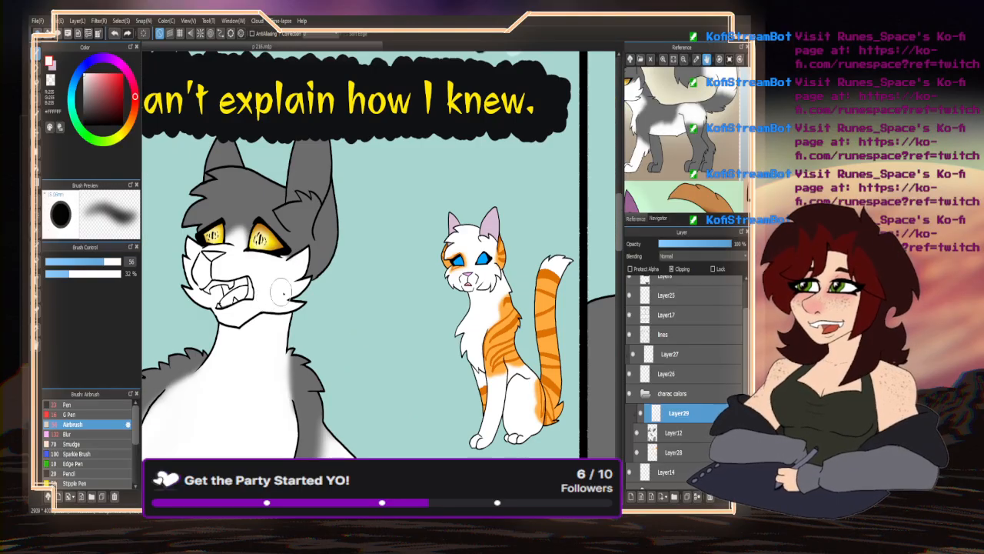
{"action": "scroll", "coordinate": [281, 291], "scroll_direction": "up", "scroll_amount": 3}
{"action": "mouse_move", "coordinate": [216, 196]}
{"action": "left_mouse_down"}
{"action": "mouse_move", "coordinate": [284, 204]}
{"action": "mouse_move", "coordinate": [277, 192]}
{"action": "left_mouse_up"}
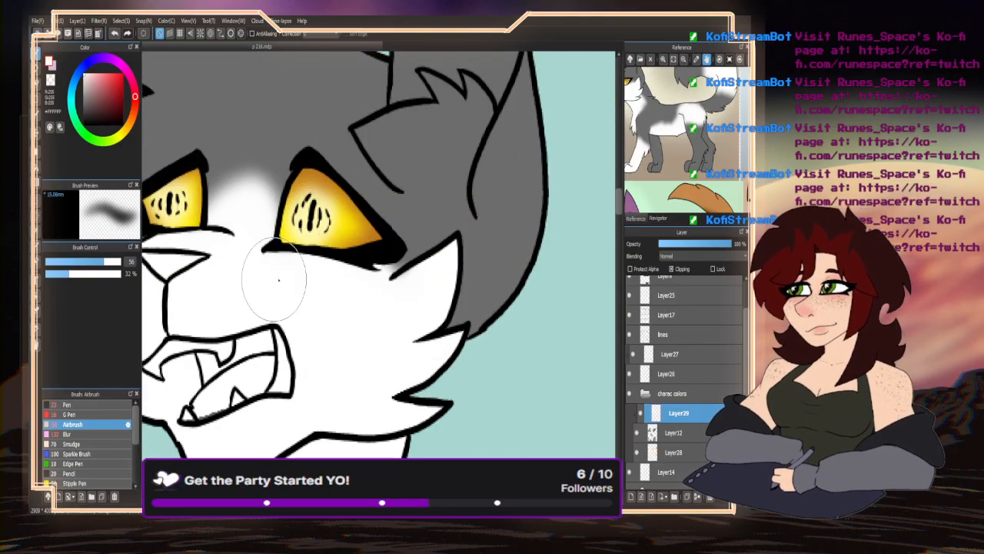
{"action": "scroll", "coordinate": [284, 235], "scroll_direction": "down", "scroll_amount": 3}
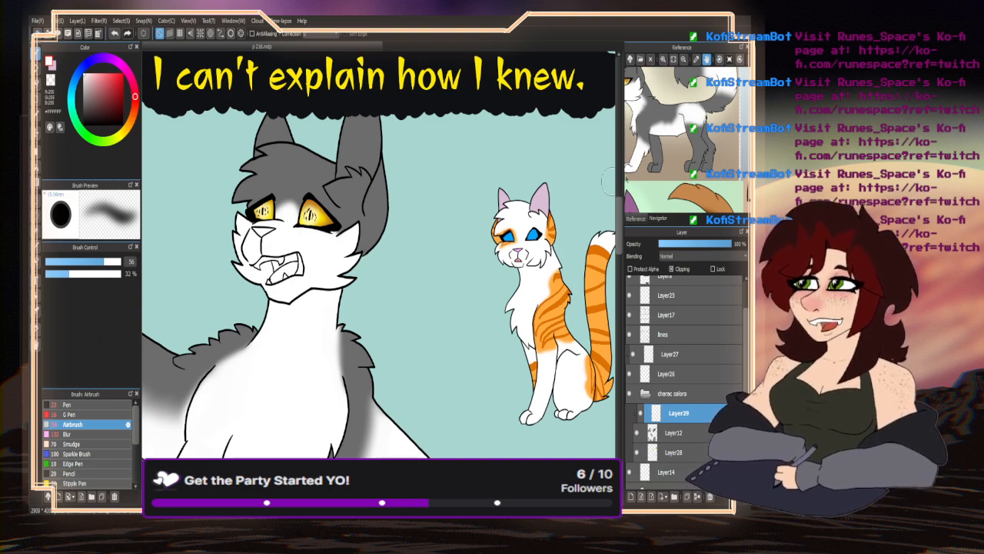
- Bring the full body into view in the reference and outline white markings on the second-panel grey cat's nose bridge and eye corner with the Pen
{"action": "left_click_drag", "start_coordinate": [666, 145], "coordinate": [675, 167]}
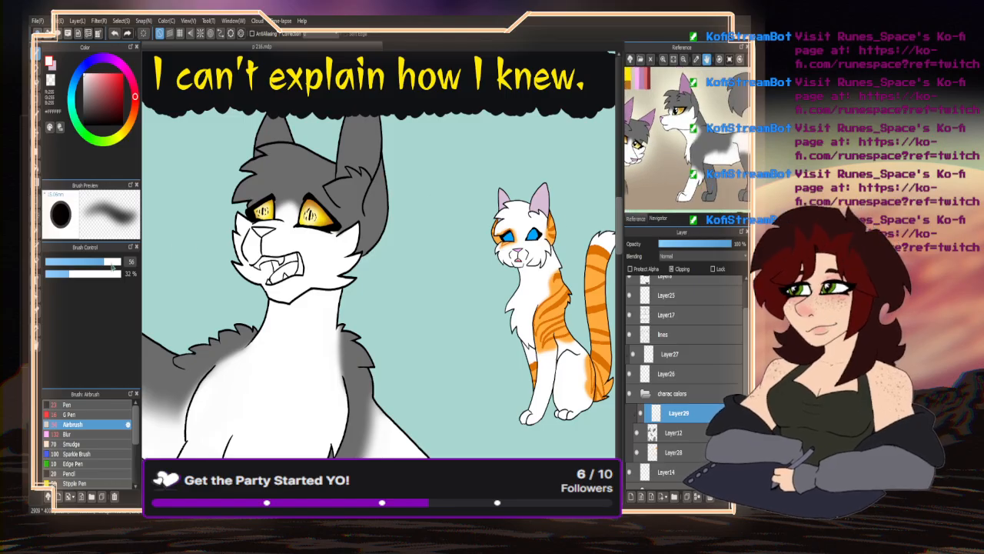
{"action": "left_click", "coordinate": [84, 404]}
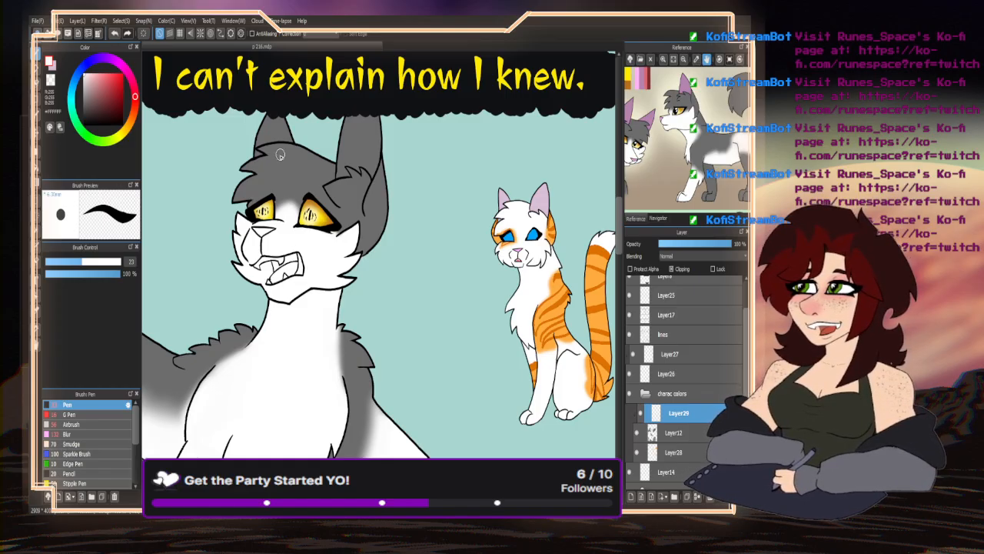
{"action": "scroll", "coordinate": [280, 155], "scroll_direction": "down", "scroll_amount": 6}
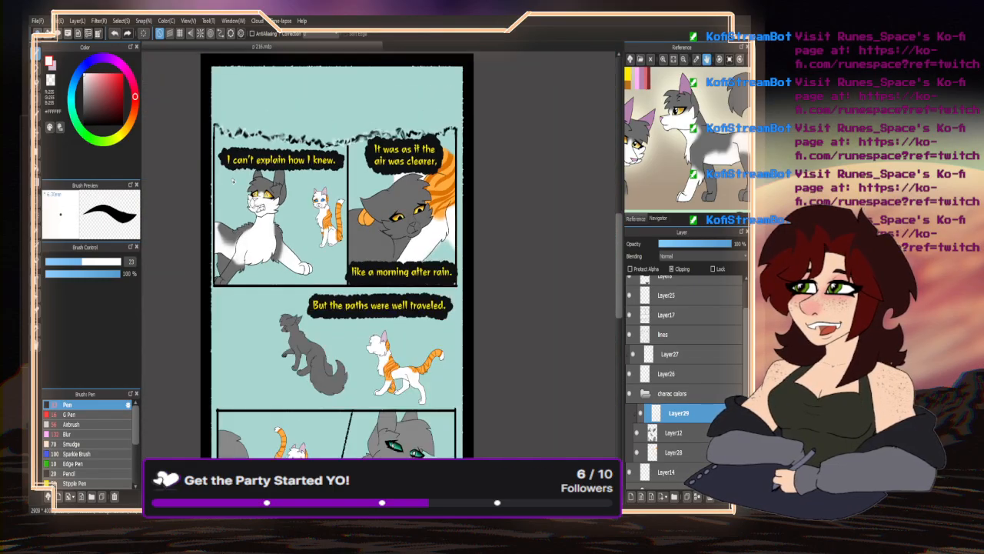
{"action": "scroll", "coordinate": [232, 180], "scroll_direction": "down", "scroll_amount": 1}
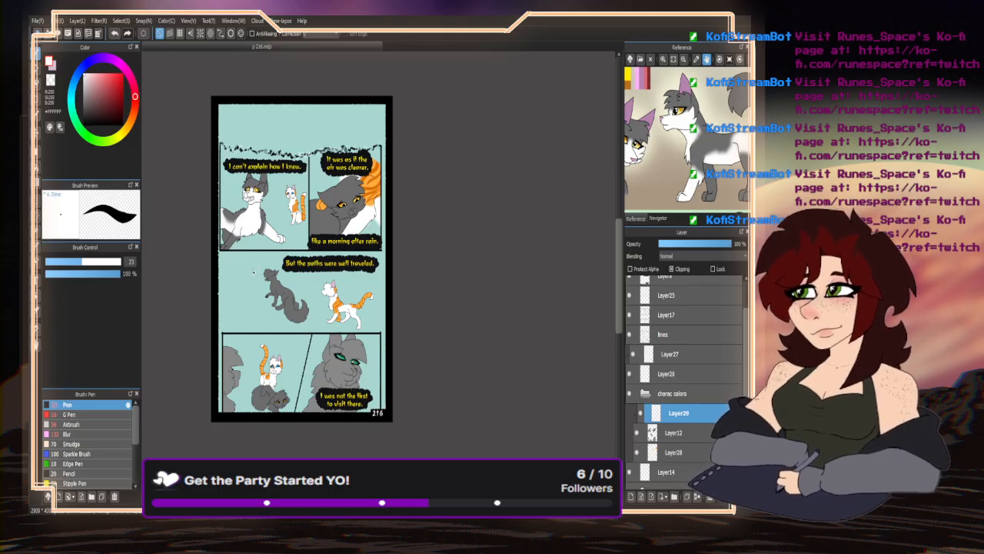
{"action": "scroll", "coordinate": [344, 205], "scroll_direction": "up", "scroll_amount": 6}
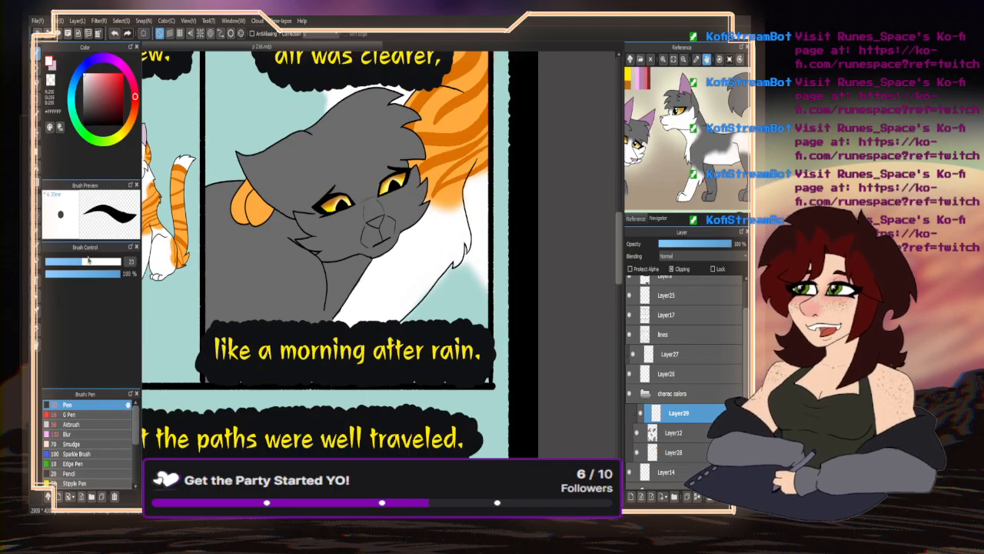
{"action": "scroll", "coordinate": [378, 197], "scroll_direction": "up", "scroll_amount": 3}
{"action": "mouse_move", "coordinate": [385, 240]}
{"action": "left_mouse_down"}
{"action": "mouse_move", "coordinate": [380, 210]}
{"action": "mouse_move", "coordinate": [350, 178]}
{"action": "mouse_move", "coordinate": [319, 183]}
{"action": "mouse_move", "coordinate": [317, 228]}
{"action": "mouse_move", "coordinate": [310, 215]}
{"action": "mouse_move", "coordinate": [347, 171]}
{"action": "mouse_move", "coordinate": [365, 198]}
{"action": "mouse_move", "coordinate": [342, 212]}
{"action": "mouse_move", "coordinate": [267, 216]}
{"action": "left_mouse_up"}
{"action": "scroll", "coordinate": [382, 201], "scroll_direction": "down", "scroll_amount": 4}
{"action": "scroll", "coordinate": [343, 208], "scroll_direction": "up", "scroll_amount": 5}
{"action": "scroll", "coordinate": [267, 216], "scroll_direction": "down", "scroll_amount": 4}
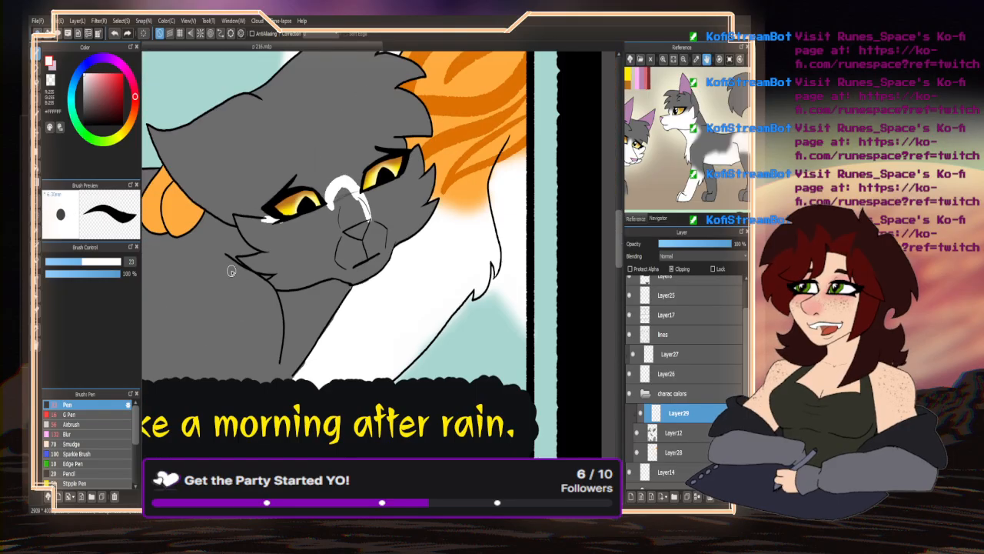
- Outline the white chest and shoulder marking of the second-panel grey cat with the Pen
{"action": "scroll", "coordinate": [371, 229], "scroll_direction": "down", "scroll_amount": 3}
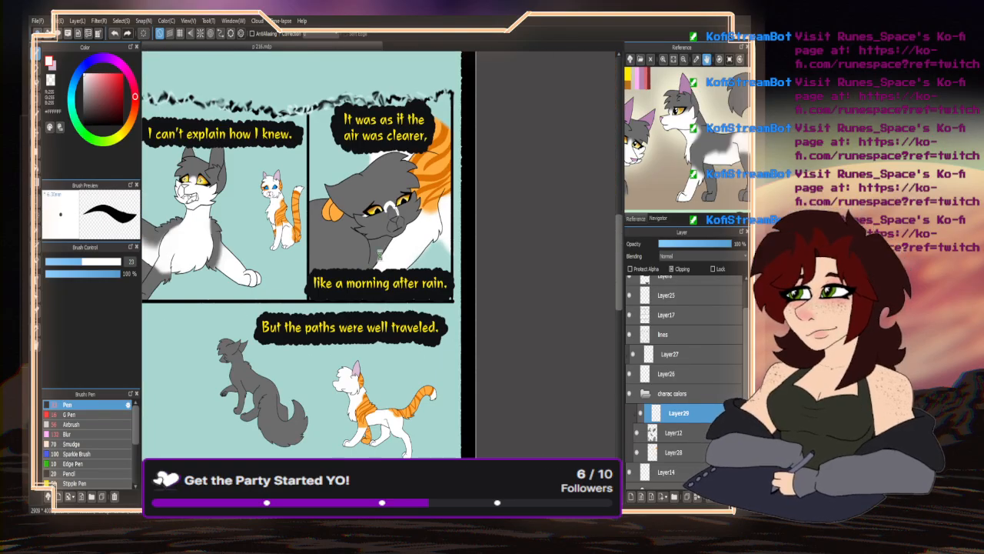
{"action": "scroll", "coordinate": [379, 255], "scroll_direction": "up", "scroll_amount": 4}
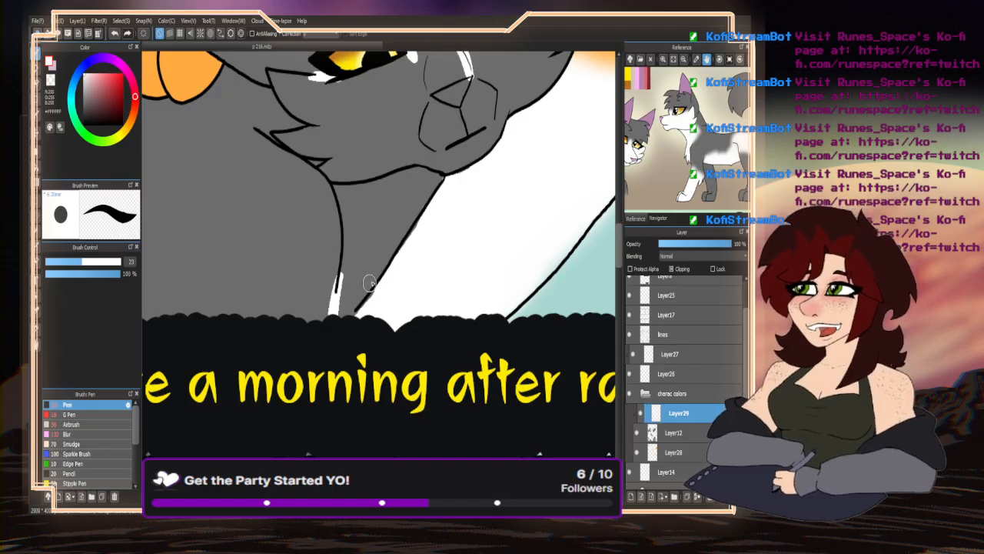
{"action": "scroll", "coordinate": [367, 286], "scroll_direction": "down", "scroll_amount": 3}
{"action": "scroll", "coordinate": [398, 239], "scroll_direction": "down", "scroll_amount": 2}
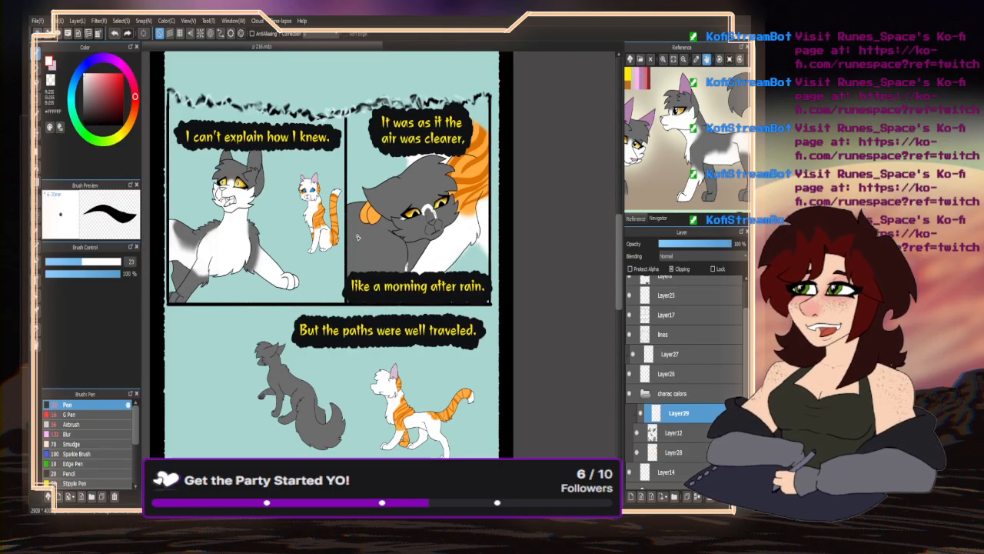
{"action": "scroll", "coordinate": [358, 238], "scroll_direction": "up", "scroll_amount": 3}
{"action": "left_click_drag", "start_coordinate": [425, 205], "coordinate": [351, 282]}
{"action": "scroll", "coordinate": [372, 250], "scroll_direction": "down", "scroll_amount": 3}
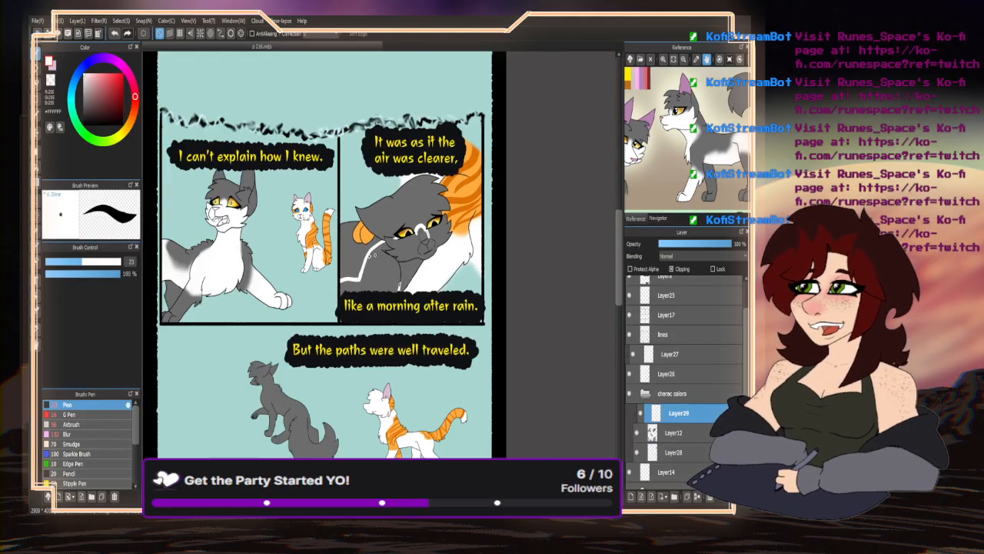
- Enlarge the Pen to 215, paint the cat's chest, neck and cheeks white, and fill the remaining grey muzzle areas
{"action": "scroll", "coordinate": [193, 356], "scroll_direction": "up", "scroll_amount": 3}
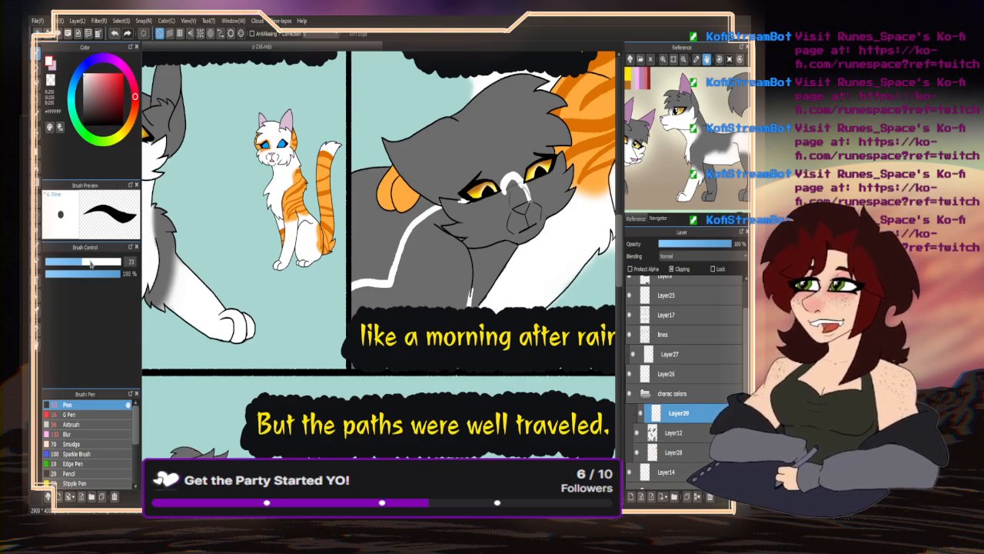
{"action": "left_click_drag", "start_coordinate": [91, 264], "coordinate": [123, 263]}
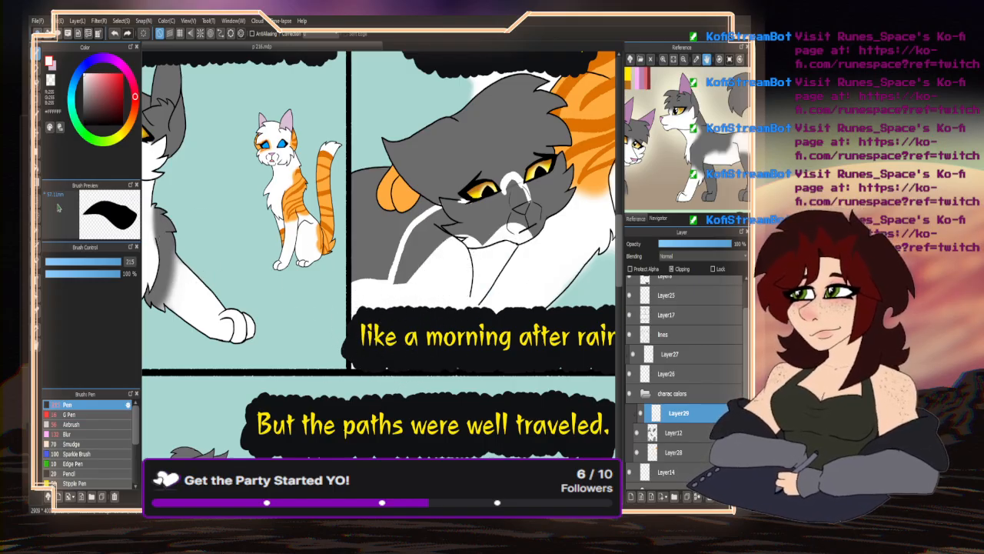
{"action": "key", "text": "f"}
{"action": "left_click", "coordinate": [536, 199]}
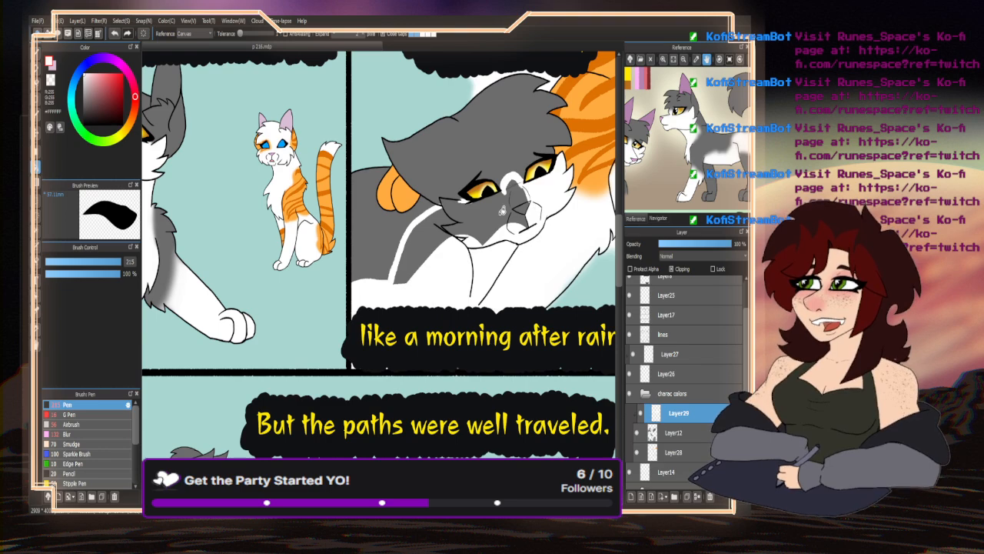
{"action": "left_click", "coordinate": [522, 198]}
{"action": "left_click", "coordinate": [520, 218]}
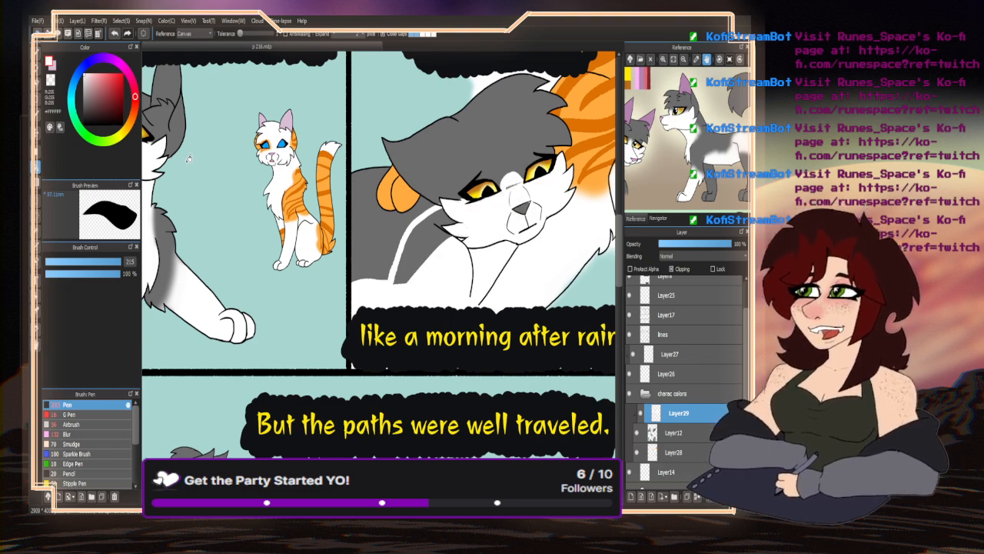
- Set the Pen size to 49 and paint over the grey gap inside the cat's shoulder outline with white
{"action": "key", "text": "n"}
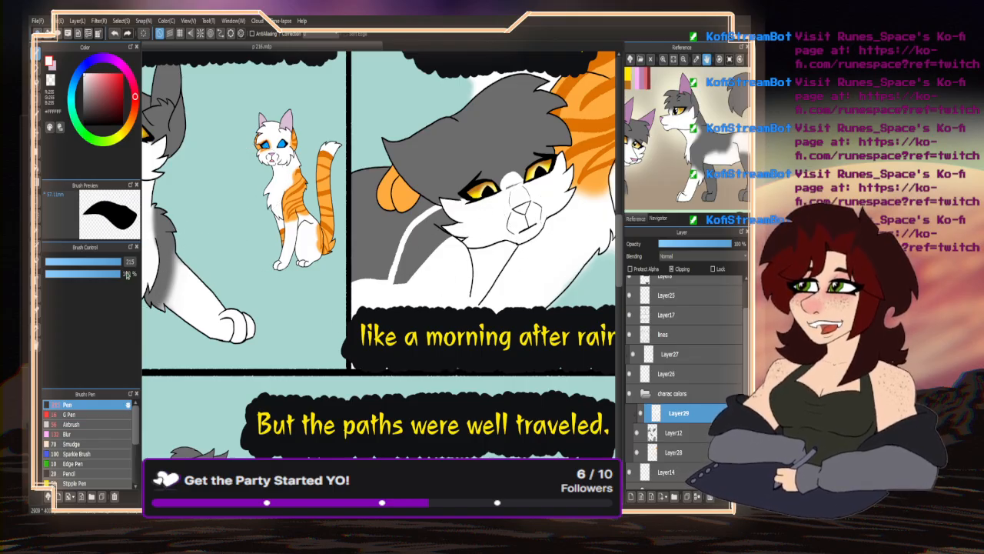
{"action": "left_click_drag", "start_coordinate": [119, 262], "coordinate": [100, 262]}
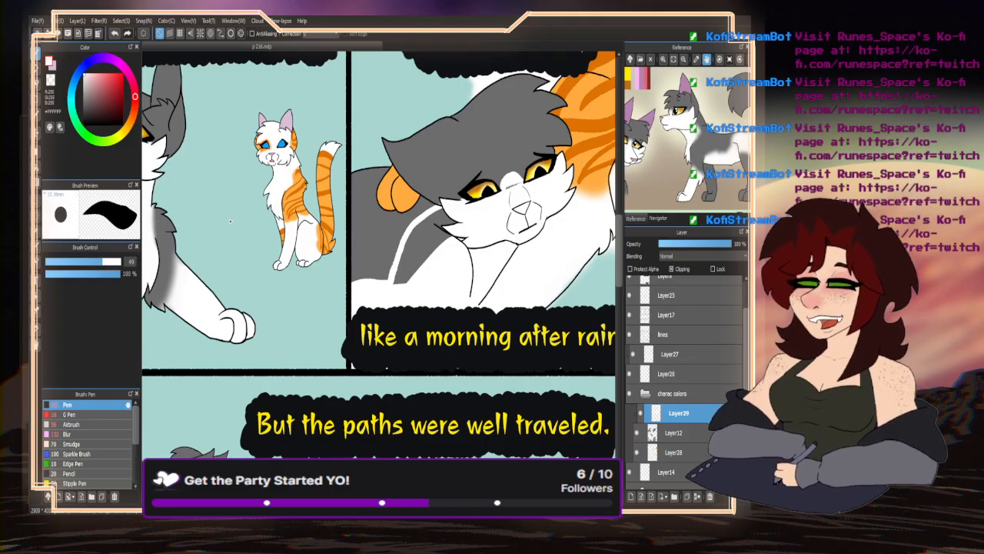
{"action": "mouse_move", "coordinate": [432, 230]}
{"action": "left_mouse_down"}
{"action": "mouse_move", "coordinate": [439, 217]}
{"action": "mouse_move", "coordinate": [419, 224]}
{"action": "mouse_move", "coordinate": [395, 269]}
{"action": "mouse_move", "coordinate": [438, 246]}
{"action": "mouse_move", "coordinate": [423, 234]}
{"action": "mouse_move", "coordinate": [414, 250]}
{"action": "left_mouse_up"}
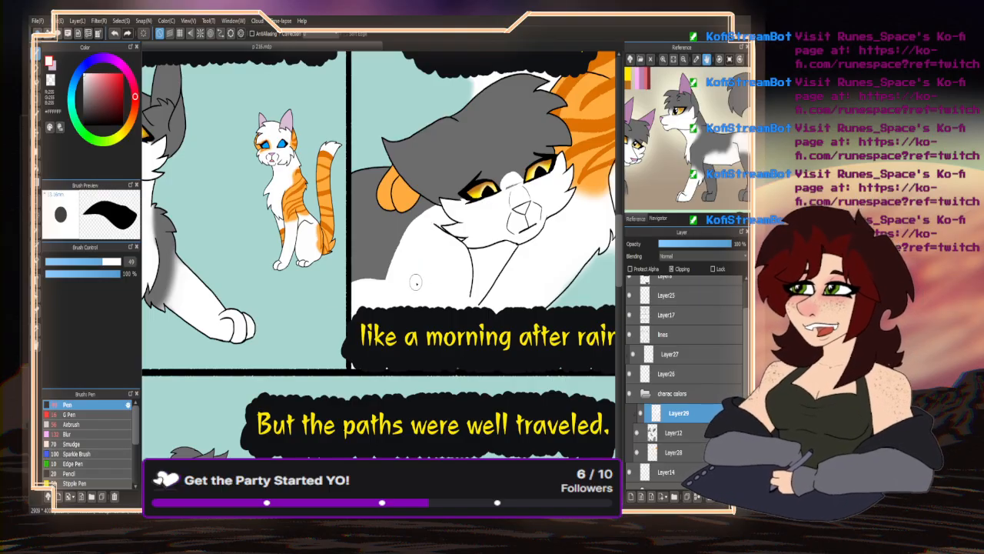
- Erase stray white along the edge of the second-panel cat's face marking using the Pen with transparency
{"action": "left_click", "coordinate": [50, 80]}
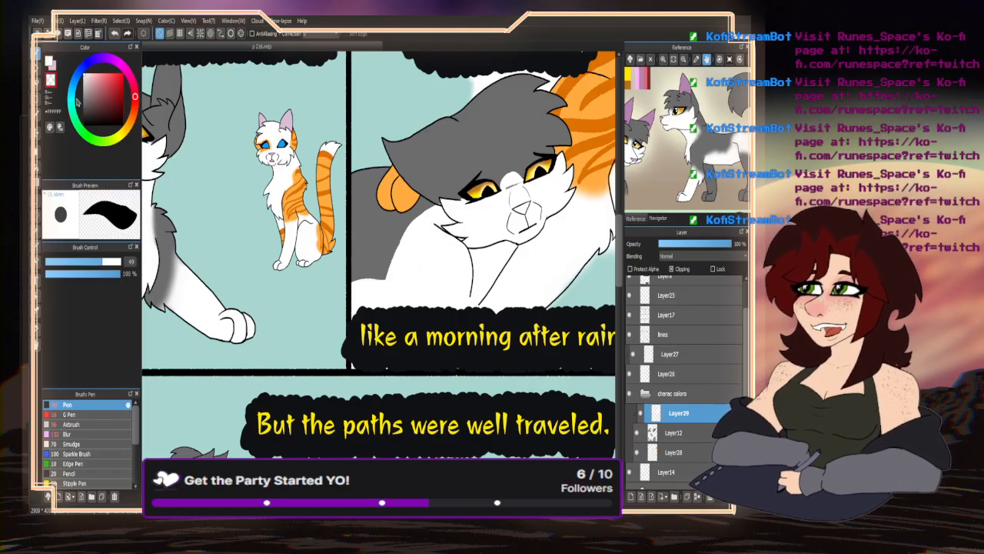
{"action": "scroll", "coordinate": [462, 216], "scroll_direction": "up", "scroll_amount": 3}
{"action": "mouse_move", "coordinate": [491, 202]}
{"action": "left_mouse_down"}
{"action": "mouse_move", "coordinate": [463, 210]}
{"action": "mouse_move", "coordinate": [511, 220]}
{"action": "mouse_move", "coordinate": [392, 231]}
{"action": "left_mouse_up"}
{"action": "scroll", "coordinate": [337, 250], "scroll_direction": "down", "scroll_amount": 3}
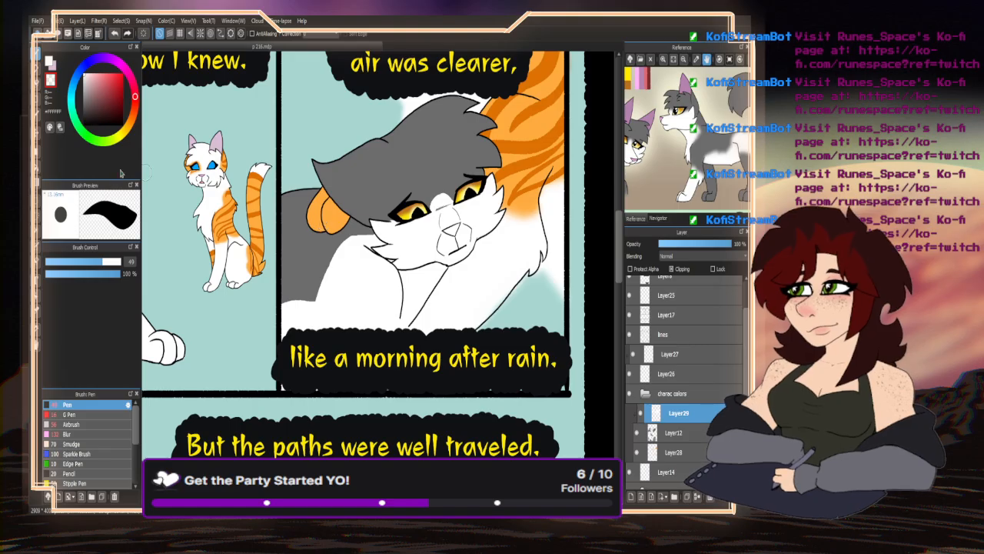
- Switch the Pen back to white and touch up the marking around the cat's cheek, neck and shoulder
{"action": "left_click", "coordinate": [50, 62]}
{"action": "scroll", "coordinate": [409, 208], "scroll_direction": "up", "scroll_amount": 3}
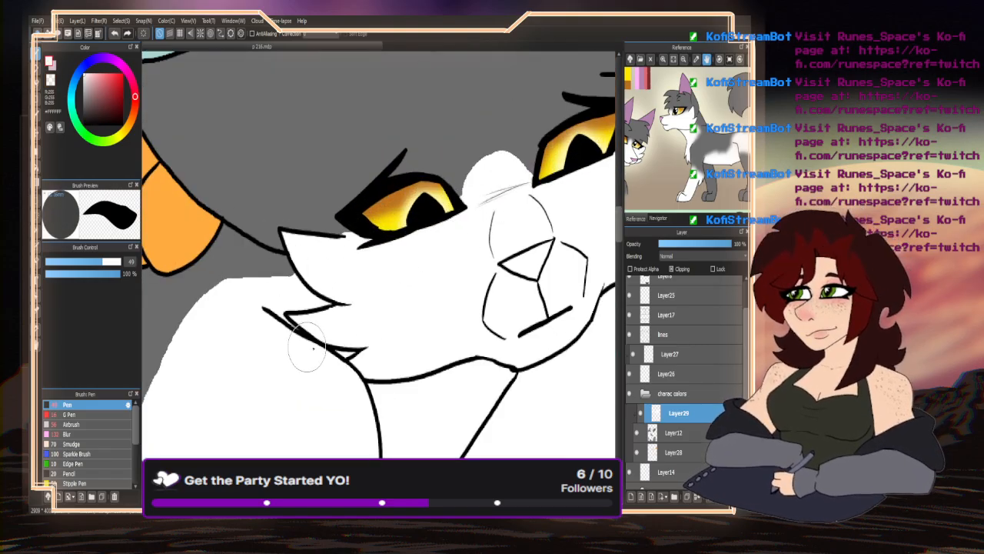
{"action": "scroll", "coordinate": [368, 449], "scroll_direction": "down", "scroll_amount": 3}
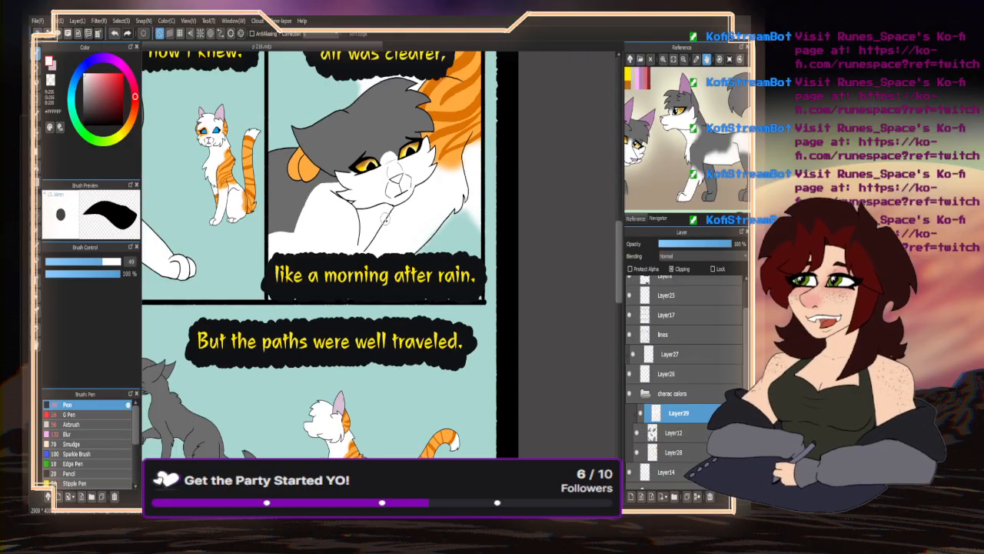
{"action": "scroll", "coordinate": [333, 231], "scroll_direction": "up", "scroll_amount": 3}
{"action": "scroll", "coordinate": [326, 190], "scroll_direction": "down", "scroll_amount": 6}
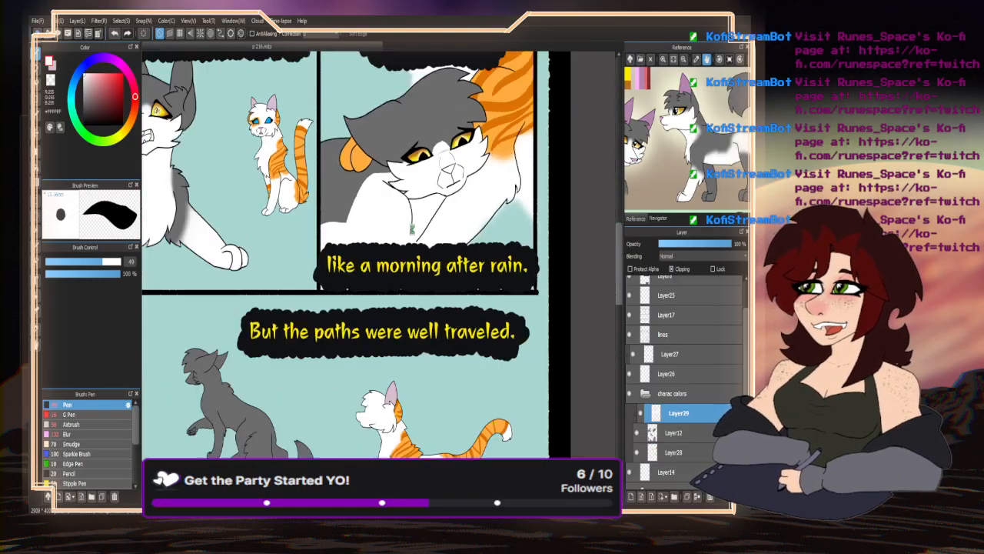
- Soften the edges of the second-panel cat's white face and shoulder markings with the Blur brush
{"action": "scroll", "coordinate": [330, 307], "scroll_direction": "up", "scroll_amount": 3}
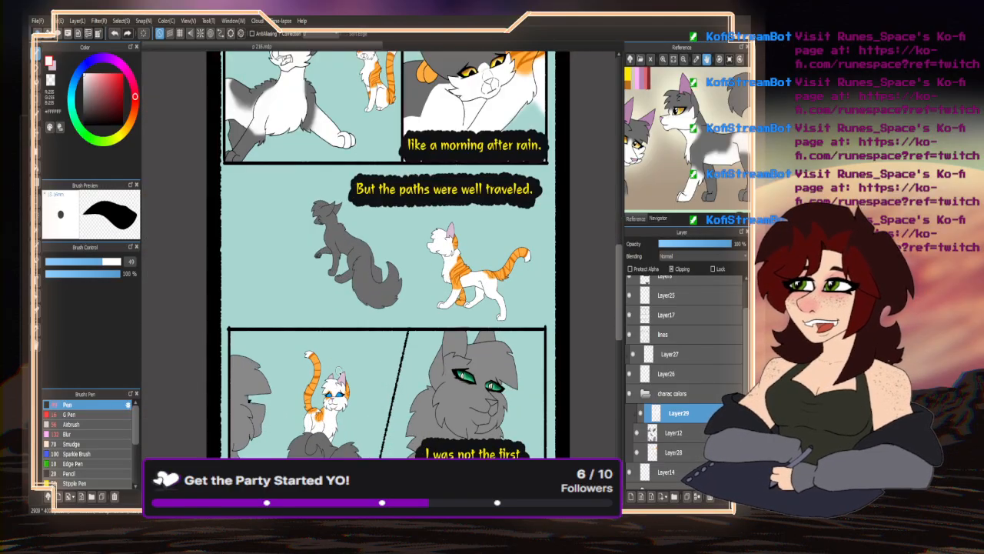
{"action": "scroll", "coordinate": [338, 371], "scroll_direction": "down", "scroll_amount": 3}
{"action": "scroll", "coordinate": [376, 318], "scroll_direction": "up", "scroll_amount": 3}
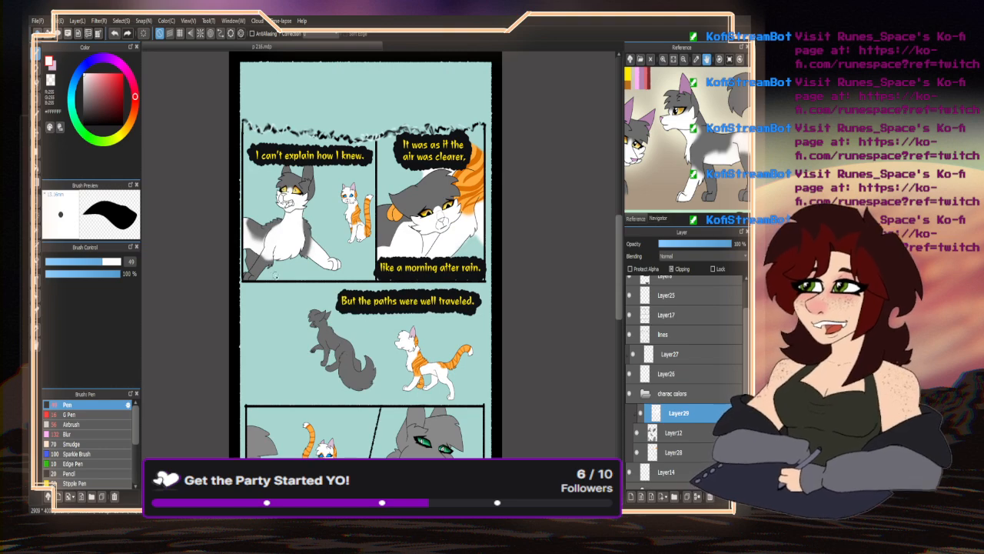
{"action": "scroll", "coordinate": [275, 276], "scroll_direction": "down", "scroll_amount": 3}
{"action": "scroll", "coordinate": [357, 271], "scroll_direction": "up", "scroll_amount": 3}
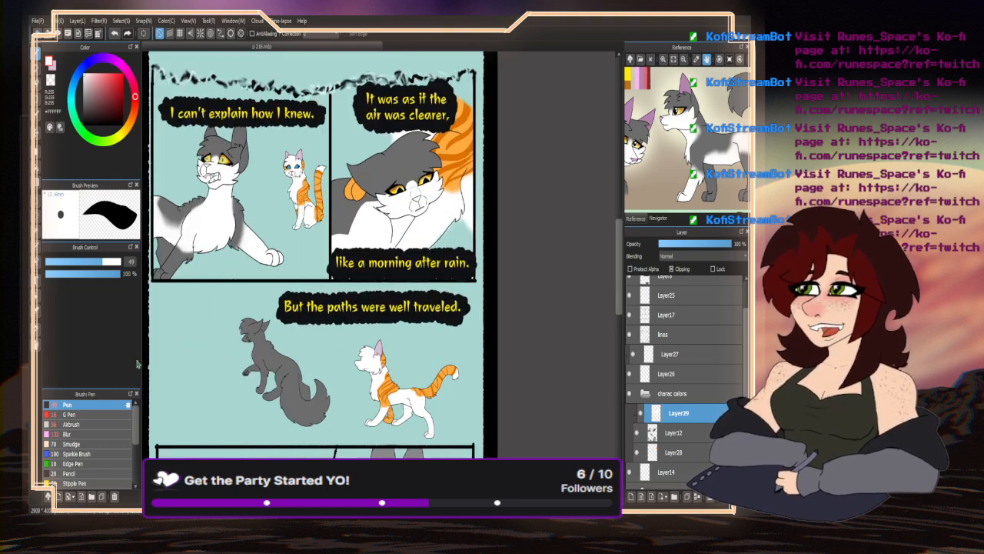
{"action": "left_click", "coordinate": [87, 435]}
{"action": "scroll", "coordinate": [411, 176], "scroll_direction": "up", "scroll_amount": 5}
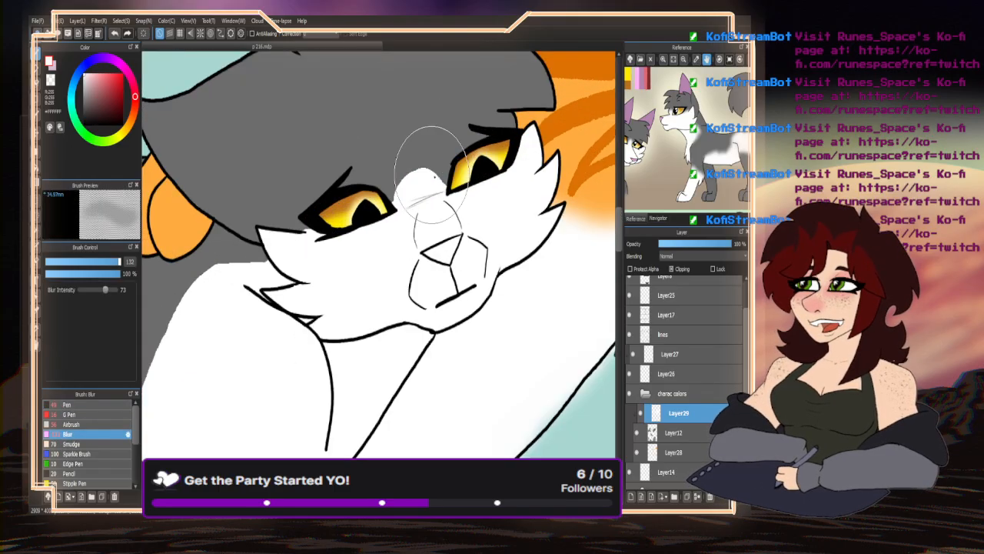
{"action": "scroll", "coordinate": [431, 180], "scroll_direction": "down", "scroll_amount": 3}
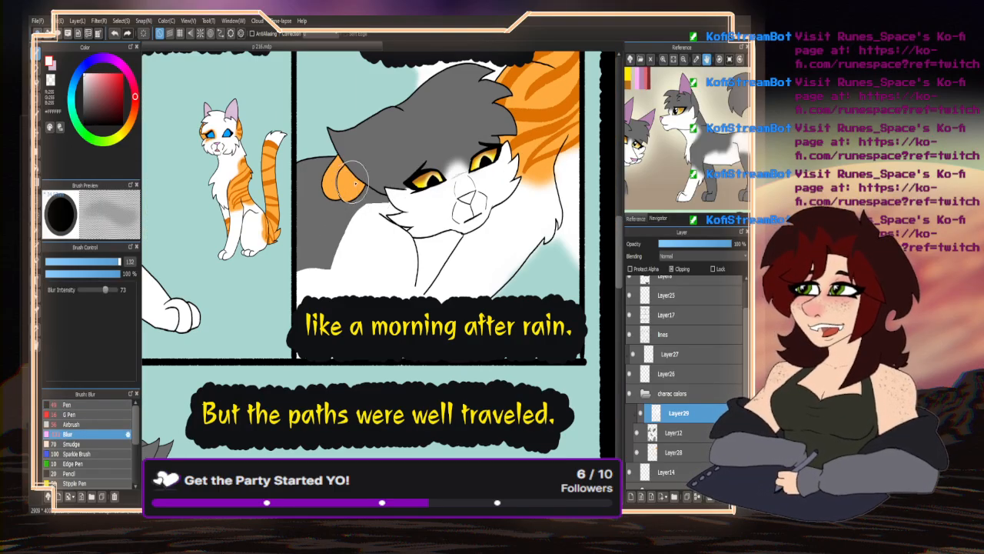
{"action": "scroll", "coordinate": [445, 196], "scroll_direction": "up", "scroll_amount": 4}
{"action": "mouse_move", "coordinate": [444, 196]}
{"action": "left_mouse_down"}
{"action": "mouse_move", "coordinate": [434, 116]}
{"action": "mouse_move", "coordinate": [396, 204]}
{"action": "mouse_move", "coordinate": [273, 338]}
{"action": "mouse_move", "coordinate": [287, 332]}
{"action": "mouse_move", "coordinate": [252, 419]}
{"action": "mouse_move", "coordinate": [325, 377]}
{"action": "mouse_move", "coordinate": [256, 363]}
{"action": "left_mouse_up"}
{"action": "scroll", "coordinate": [316, 341], "scroll_direction": "down", "scroll_amount": 3}
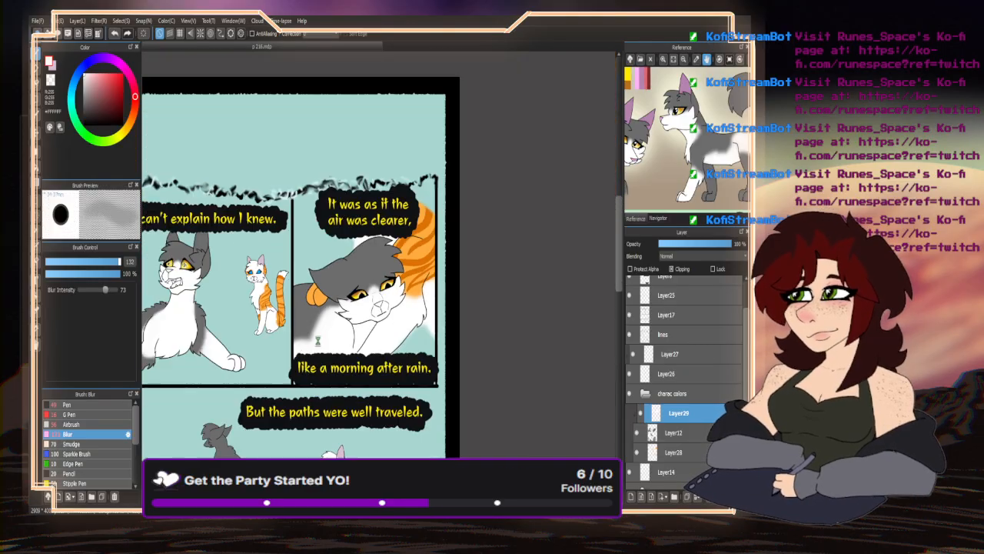
{"action": "scroll", "coordinate": [346, 324], "scroll_direction": "up", "scroll_amount": 2}
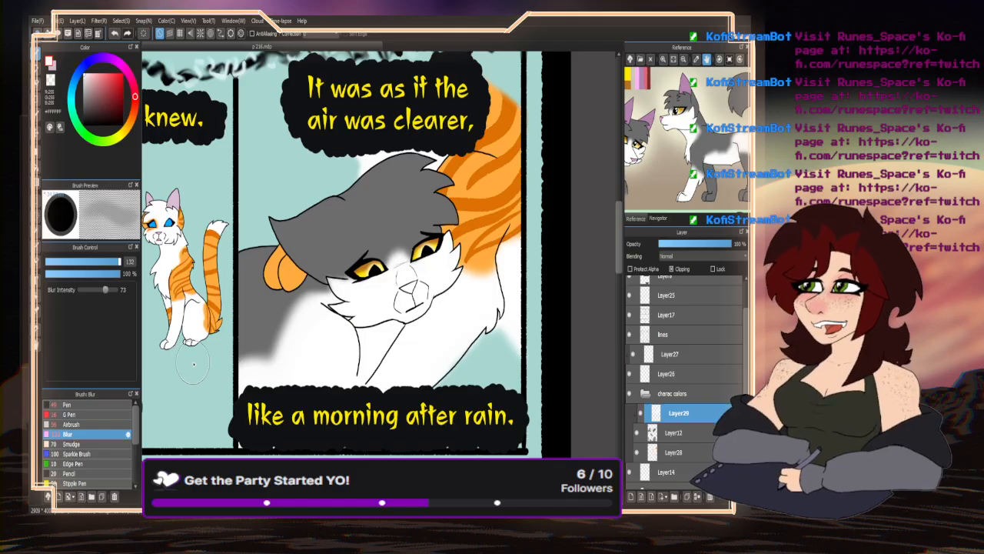
{"action": "left_click", "coordinate": [87, 405]}
{"action": "scroll", "coordinate": [330, 269], "scroll_direction": "up", "scroll_amount": 3}
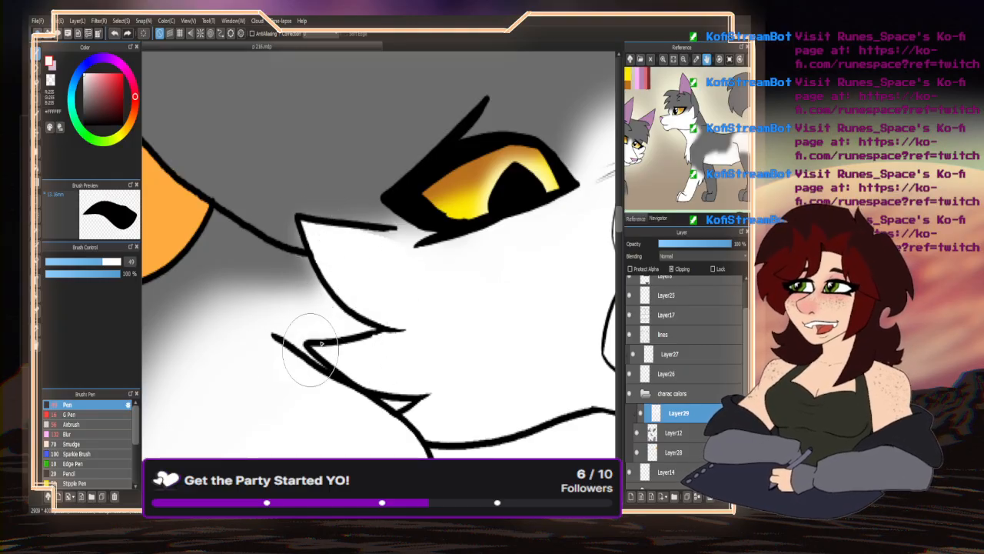
{"action": "scroll", "coordinate": [327, 246], "scroll_direction": "down", "scroll_amount": 2}
{"action": "scroll", "coordinate": [292, 300], "scroll_direction": "down", "scroll_amount": 3}
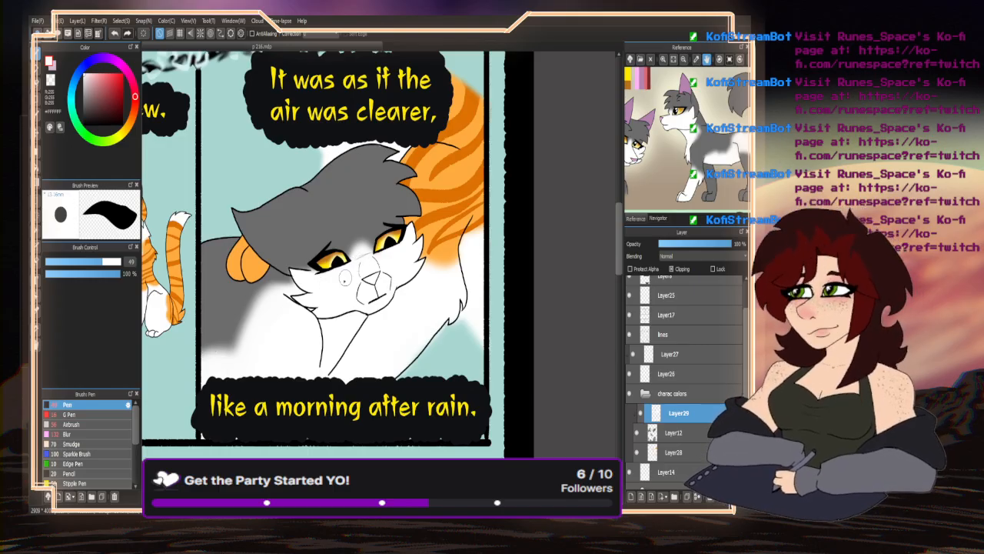
{"action": "scroll", "coordinate": [377, 295], "scroll_direction": "down", "scroll_amount": 3}
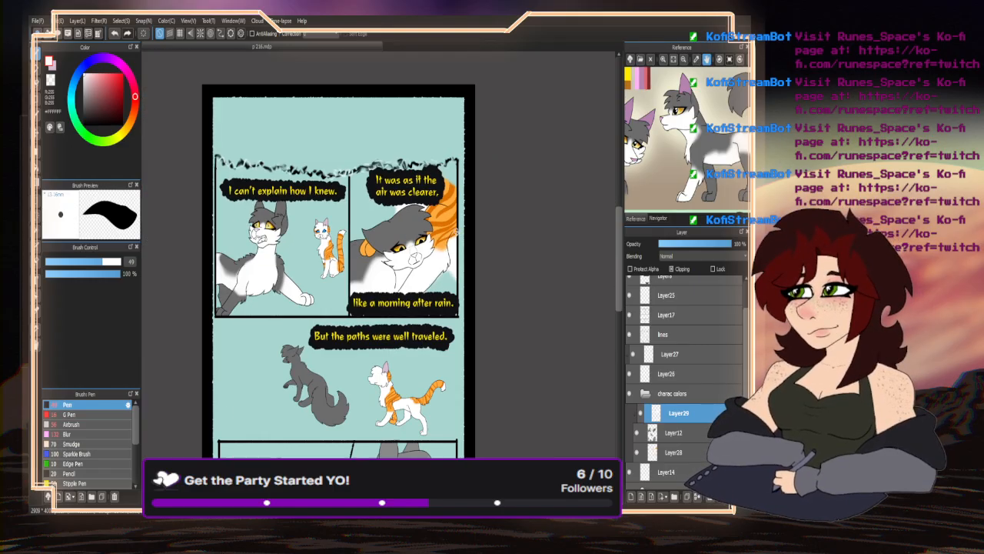
{"action": "left_click", "coordinate": [79, 423]}
{"action": "scroll", "coordinate": [285, 343], "scroll_direction": "down", "scroll_amount": 1}
{"action": "scroll", "coordinate": [241, 373], "scroll_direction": "up", "scroll_amount": 4}
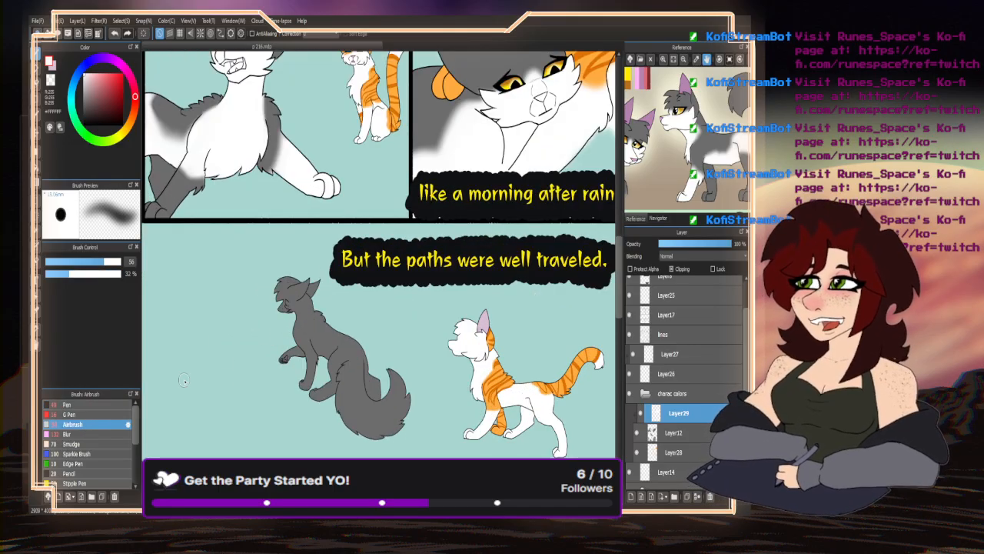
- Paint the grey third-panel cat's planted front leg and paw white with the Pen at size 49
{"action": "left_click", "coordinate": [70, 407]}
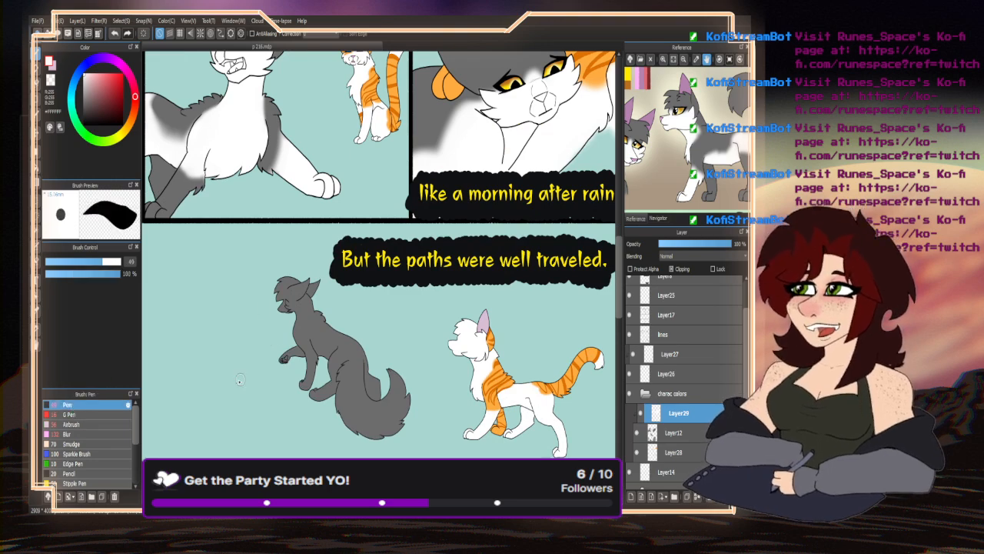
{"action": "scroll", "coordinate": [267, 394], "scroll_direction": "down", "scroll_amount": 3}
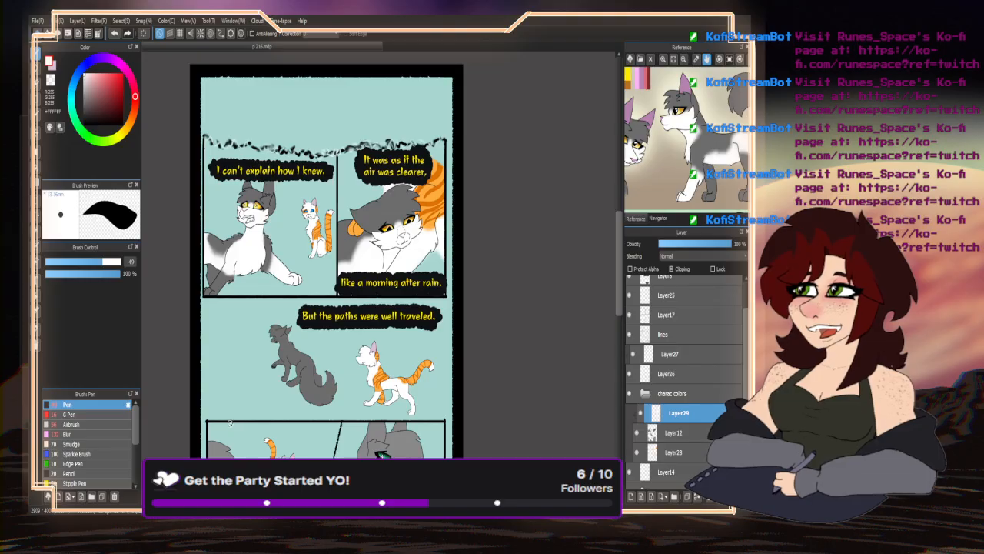
{"action": "scroll", "coordinate": [304, 361], "scroll_direction": "up", "scroll_amount": 5}
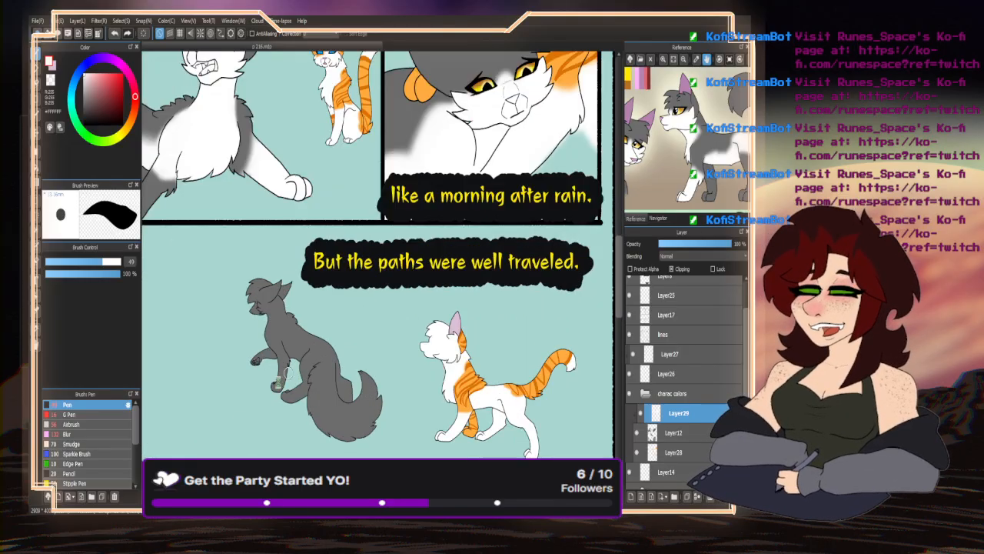
{"action": "mouse_move", "coordinate": [277, 335]}
{"action": "left_mouse_down"}
{"action": "mouse_move", "coordinate": [256, 349]}
{"action": "mouse_move", "coordinate": [266, 359]}
{"action": "mouse_move", "coordinate": [249, 405]}
{"action": "mouse_move", "coordinate": [231, 391]}
{"action": "mouse_move", "coordinate": [269, 356]}
{"action": "mouse_move", "coordinate": [262, 338]}
{"action": "mouse_move", "coordinate": [270, 362]}
{"action": "mouse_move", "coordinate": [275, 337]}
{"action": "left_mouse_up"}
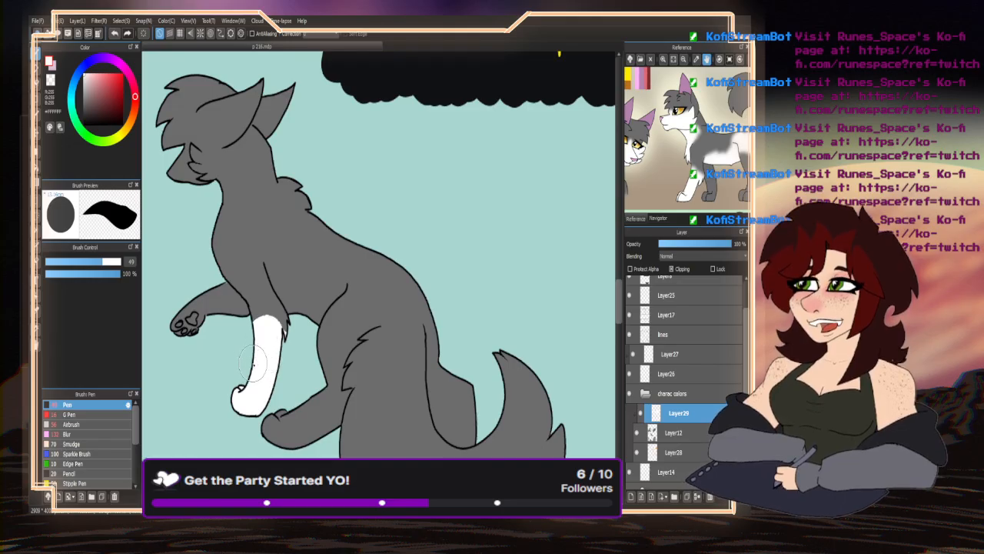
{"action": "scroll", "coordinate": [244, 361], "scroll_direction": "down", "scroll_amount": 2}
{"action": "scroll", "coordinate": [249, 348], "scroll_direction": "up", "scroll_amount": 2}
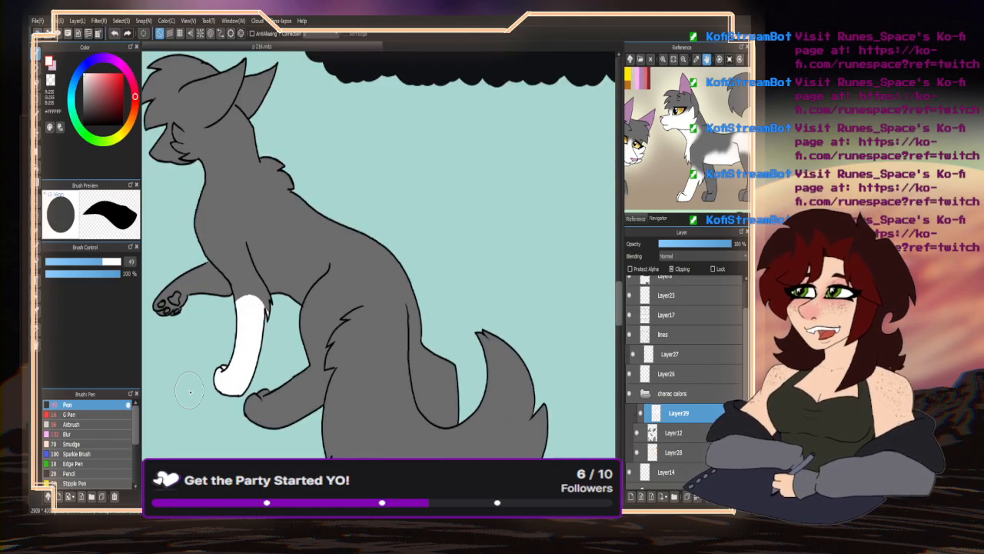
{"action": "scroll", "coordinate": [283, 336], "scroll_direction": "up", "scroll_amount": 2}
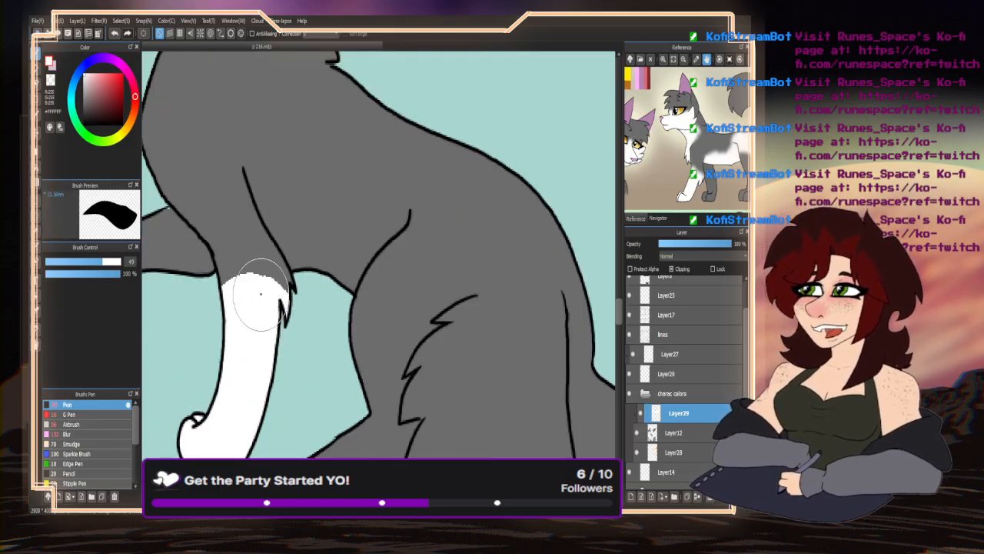
{"action": "scroll", "coordinate": [288, 232], "scroll_direction": "down", "scroll_amount": 3}
- Paint white over the third-panel cat's throat, muzzle and cheek
{"action": "scroll", "coordinate": [253, 235], "scroll_direction": "up", "scroll_amount": 4}
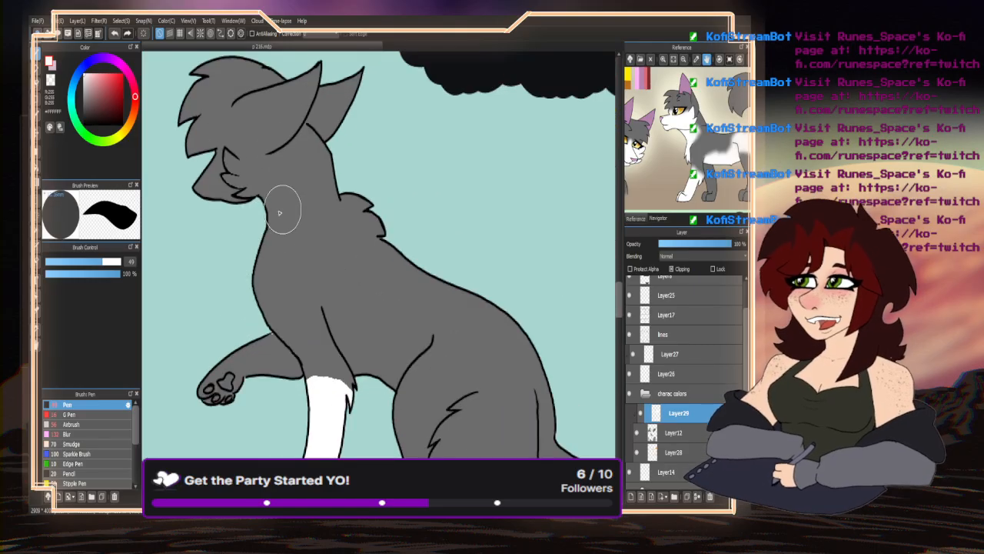
{"action": "left_click_drag", "start_coordinate": [261, 292], "coordinate": [267, 269]}
{"action": "scroll", "coordinate": [286, 189], "scroll_direction": "down", "scroll_amount": 2}
{"action": "scroll", "coordinate": [286, 189], "scroll_direction": "up", "scroll_amount": 2}
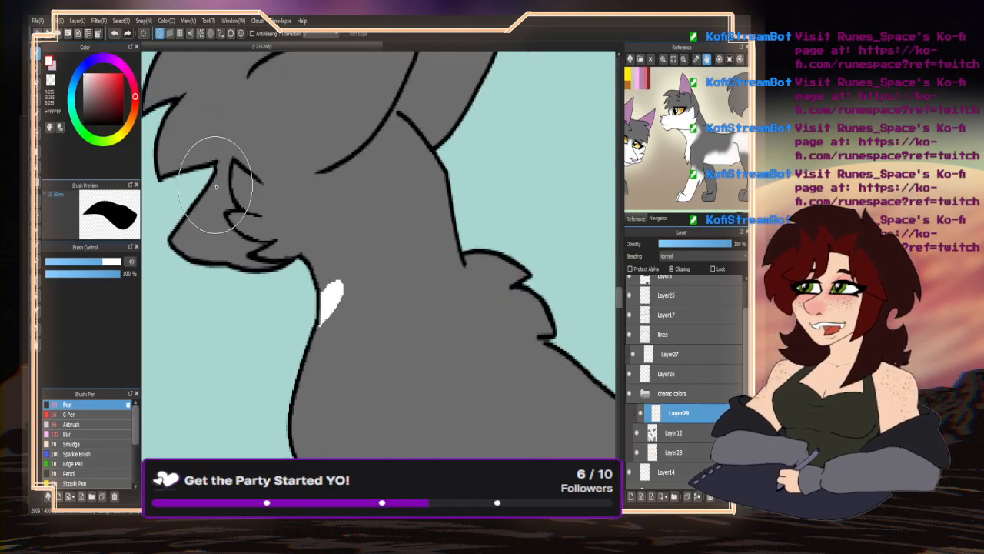
{"action": "mouse_move", "coordinate": [246, 168]}
{"action": "left_mouse_down"}
{"action": "mouse_move", "coordinate": [317, 260]}
{"action": "mouse_move", "coordinate": [290, 270]}
{"action": "mouse_move", "coordinate": [281, 243]}
{"action": "mouse_move", "coordinate": [263, 230]}
{"action": "mouse_move", "coordinate": [200, 223]}
{"action": "left_mouse_up"}
{"action": "scroll", "coordinate": [227, 267], "scroll_direction": "down", "scroll_amount": 4}
{"action": "scroll", "coordinate": [227, 266], "scroll_direction": "up", "scroll_amount": 4}
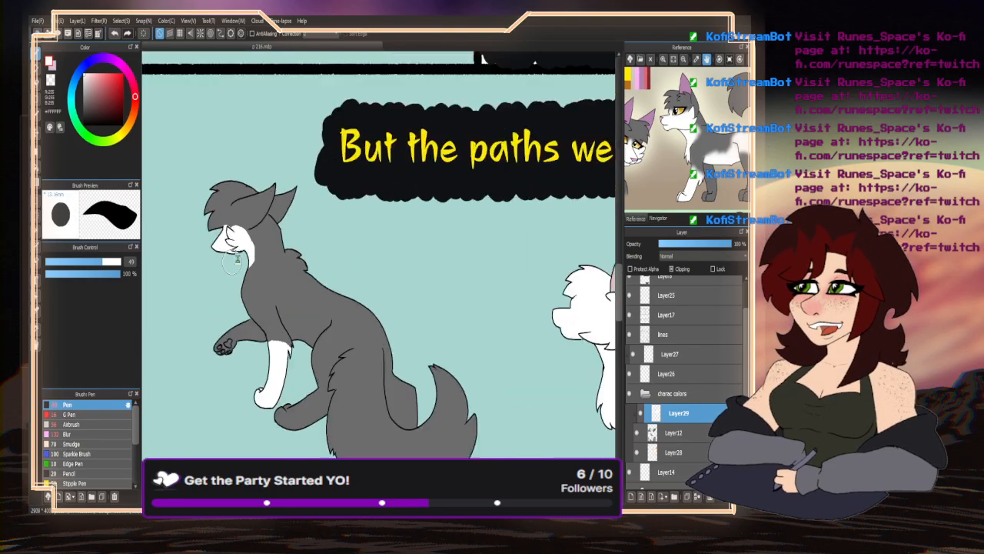
{"action": "mouse_move", "coordinate": [279, 197]}
{"action": "left_mouse_down"}
{"action": "mouse_move", "coordinate": [304, 254]}
{"action": "mouse_move", "coordinate": [233, 230]}
{"action": "left_mouse_up"}
{"action": "scroll", "coordinate": [233, 230], "scroll_direction": "down", "scroll_amount": 4}
- Outline the third-panel cat's flank, hip and rump marking in white, following the reference picture
{"action": "scroll", "coordinate": [319, 387], "scroll_direction": "up", "scroll_amount": 5}
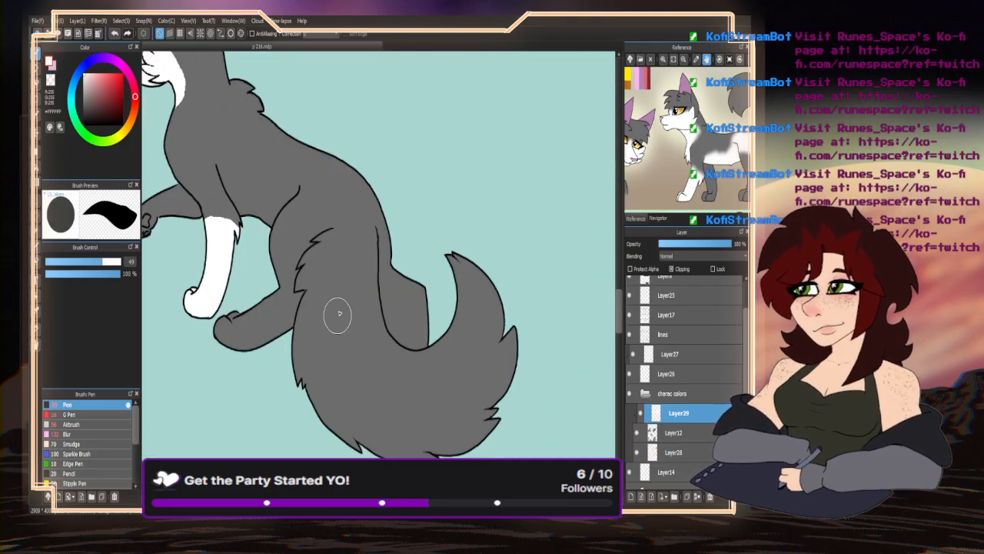
{"action": "mouse_move", "coordinate": [220, 147]}
{"action": "left_mouse_down"}
{"action": "mouse_move", "coordinate": [207, 142]}
{"action": "mouse_move", "coordinate": [220, 162]}
{"action": "mouse_move", "coordinate": [264, 169]}
{"action": "mouse_move", "coordinate": [307, 158]}
{"action": "mouse_move", "coordinate": [412, 238]}
{"action": "mouse_move", "coordinate": [415, 221]}
{"action": "left_mouse_up"}
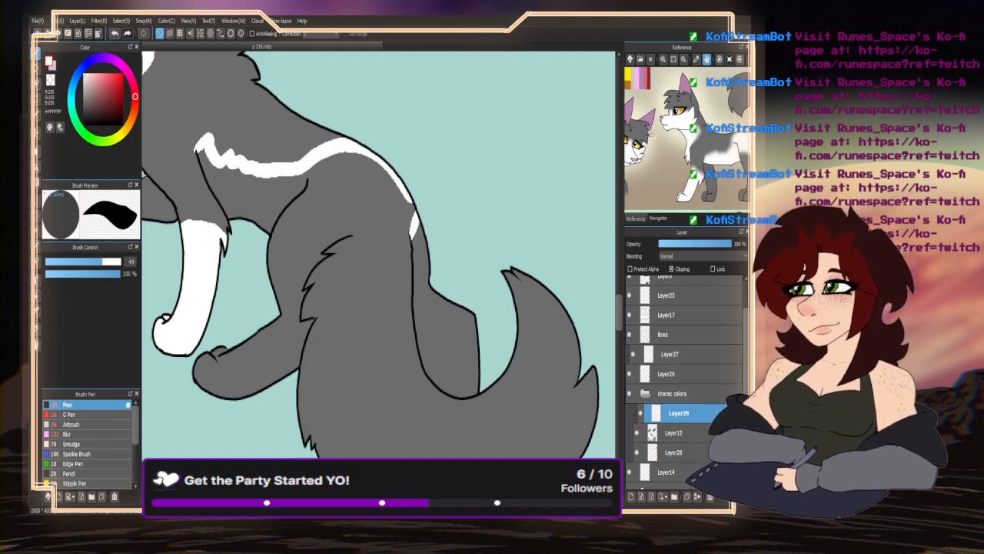
{"action": "left_click_drag", "start_coordinate": [670, 134], "coordinate": [606, 126]}
{"action": "left_click_drag", "start_coordinate": [411, 232], "coordinate": [350, 236]}
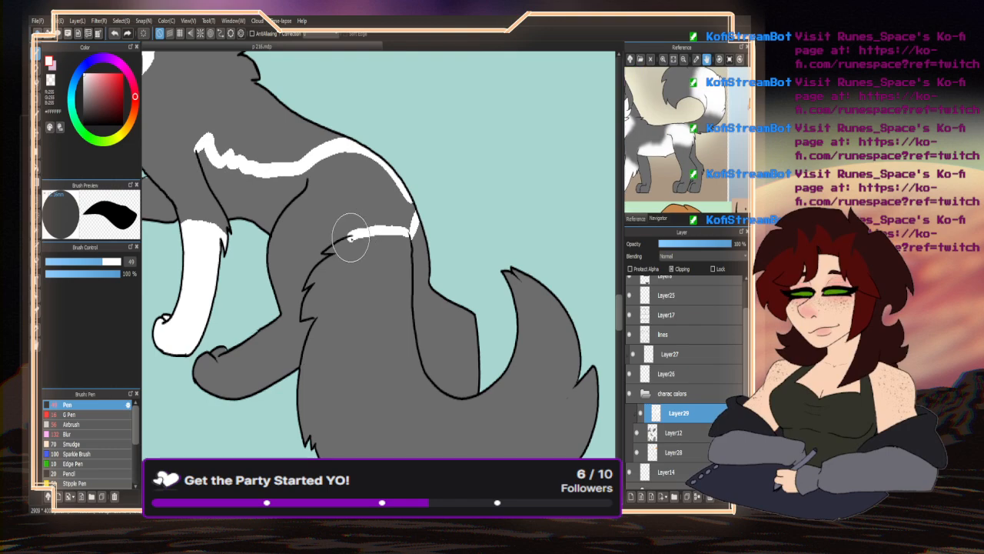
{"action": "mouse_move", "coordinate": [297, 197]}
{"action": "left_mouse_down"}
{"action": "mouse_move", "coordinate": [283, 219]}
{"action": "mouse_move", "coordinate": [300, 268]}
{"action": "mouse_move", "coordinate": [285, 224]}
{"action": "mouse_move", "coordinate": [292, 251]}
{"action": "mouse_move", "coordinate": [319, 257]}
{"action": "left_mouse_up"}
{"action": "mouse_move", "coordinate": [423, 265]}
{"action": "left_mouse_down"}
{"action": "mouse_move", "coordinate": [425, 285]}
{"action": "mouse_move", "coordinate": [414, 232]}
{"action": "mouse_move", "coordinate": [425, 283]}
{"action": "left_mouse_up"}
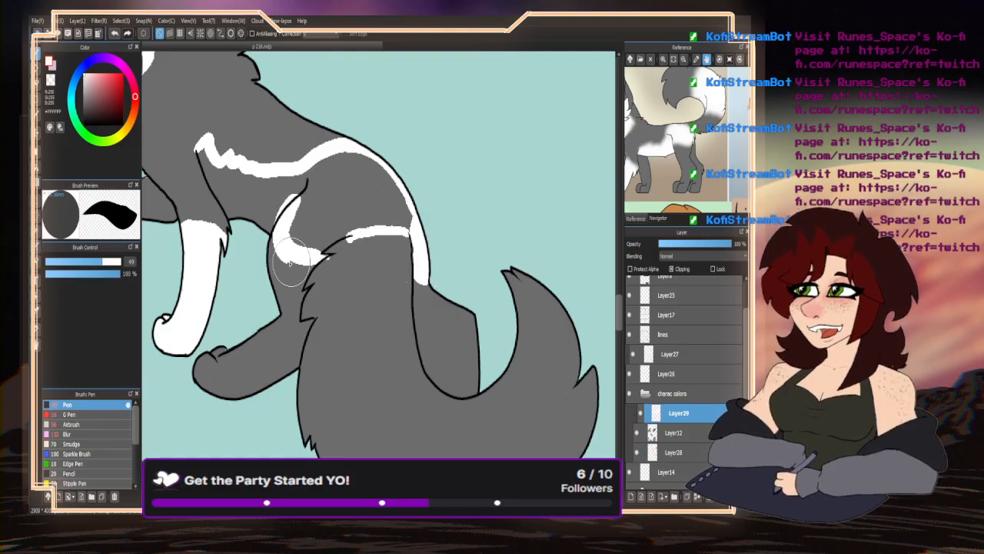
- Fill the outlined belly and hip areas of the third-panel cat with white
{"action": "key", "text": "g"}
{"action": "left_click", "coordinate": [257, 192]}
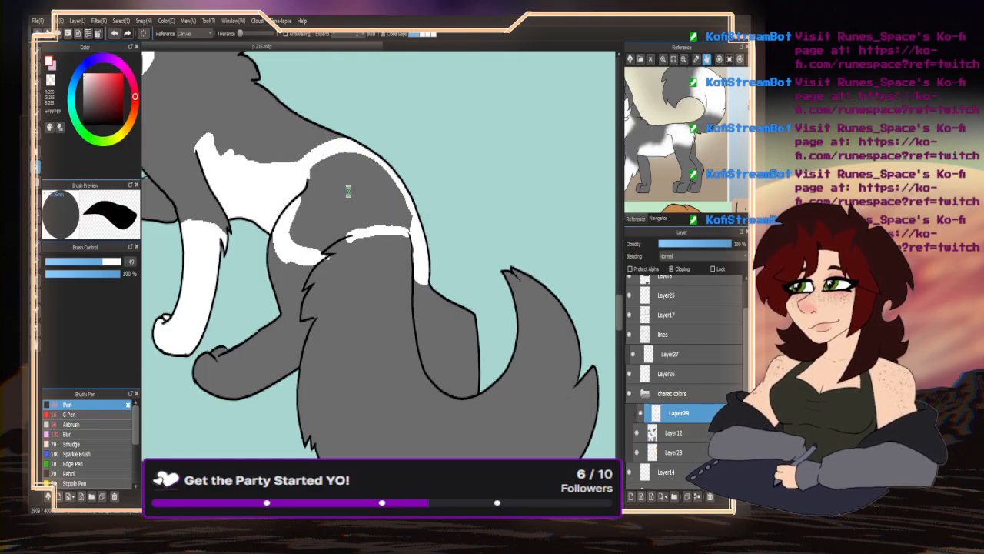
{"action": "left_click", "coordinate": [347, 192]}
- Erase the white overlapping the upper edge of the third-panel cat's tail using the Pen with transparency
{"action": "key", "text": "b"}
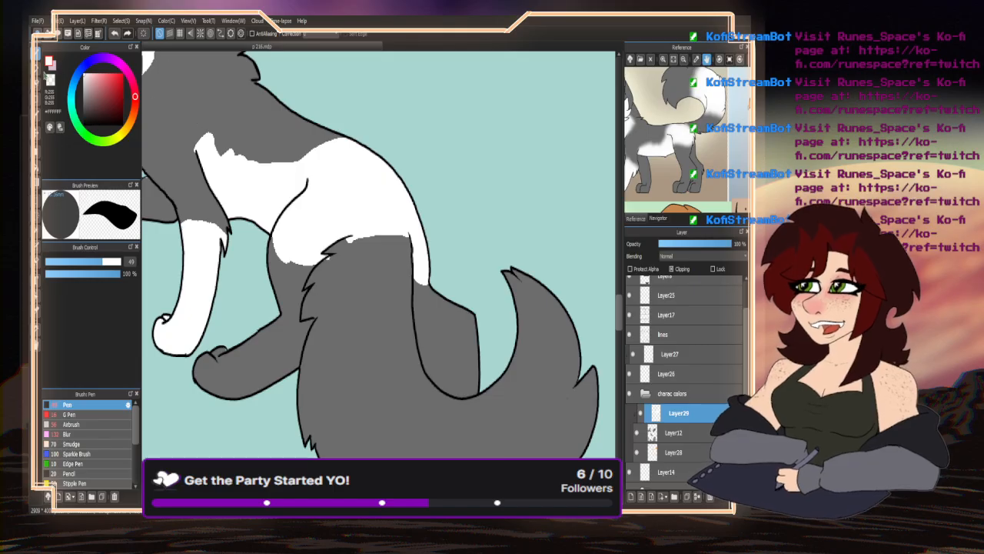
{"action": "left_click", "coordinate": [50, 79]}
{"action": "mouse_move", "coordinate": [323, 261]}
{"action": "left_mouse_down"}
{"action": "mouse_move", "coordinate": [355, 243]}
{"action": "mouse_move", "coordinate": [342, 244]}
{"action": "mouse_move", "coordinate": [399, 237]}
{"action": "mouse_move", "coordinate": [354, 285]}
{"action": "left_mouse_up"}
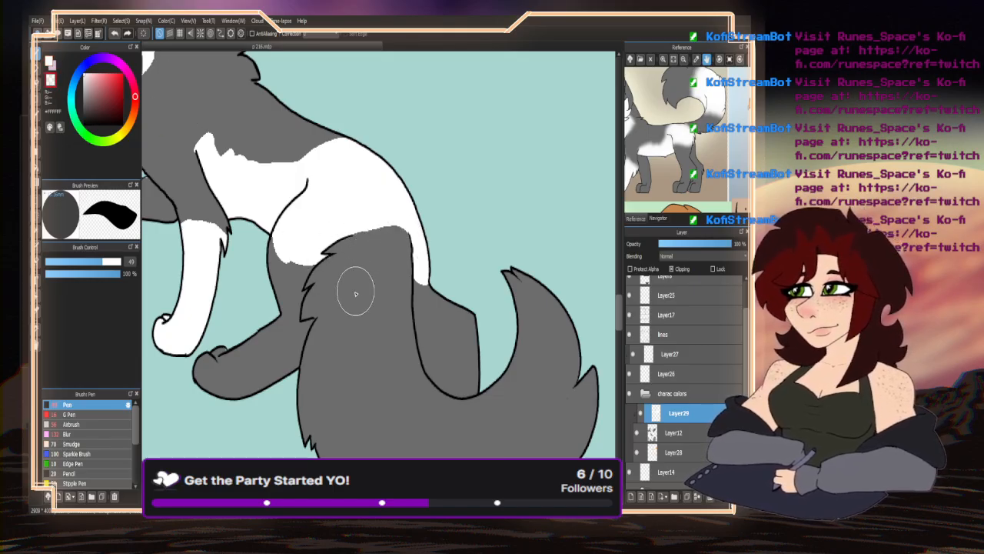
{"action": "scroll", "coordinate": [364, 259], "scroll_direction": "down", "scroll_amount": 3}
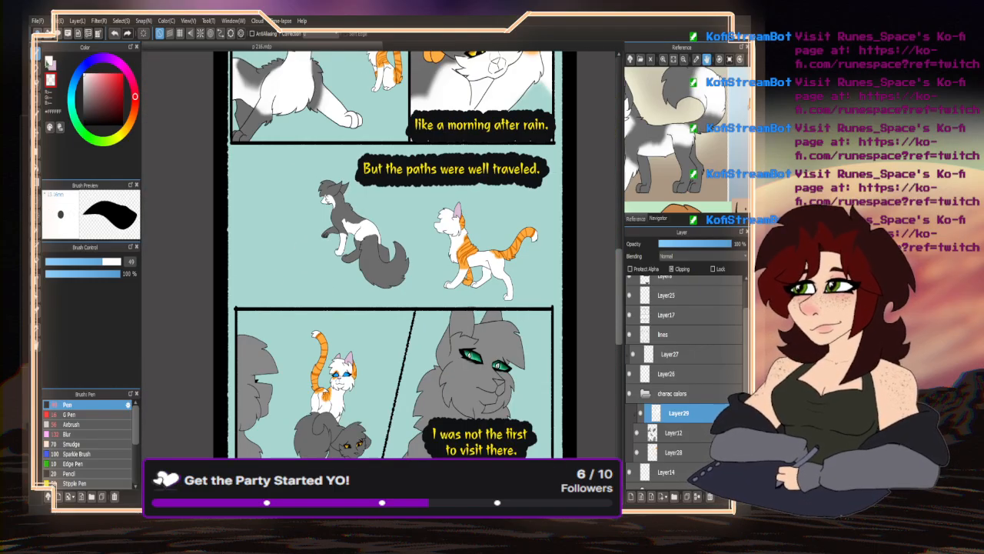
- Compare with the character reference and touch up the third-panel cat's cheek and throat marking in white
{"action": "scroll", "coordinate": [635, 181], "scroll_direction": "down", "scroll_amount": 3}
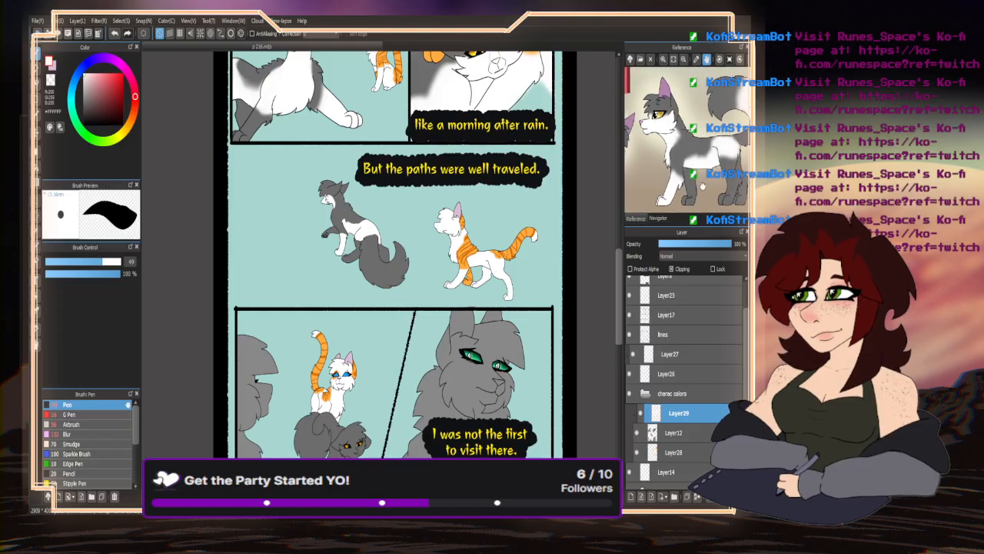
{"action": "scroll", "coordinate": [326, 226], "scroll_direction": "up", "scroll_amount": 4}
{"action": "mouse_move", "coordinate": [310, 206]}
{"action": "left_mouse_down"}
{"action": "mouse_move", "coordinate": [346, 163]}
{"action": "mouse_move", "coordinate": [336, 143]}
{"action": "mouse_move", "coordinate": [271, 154]}
{"action": "left_mouse_up"}
{"action": "scroll", "coordinate": [270, 154], "scroll_direction": "down", "scroll_amount": 3}
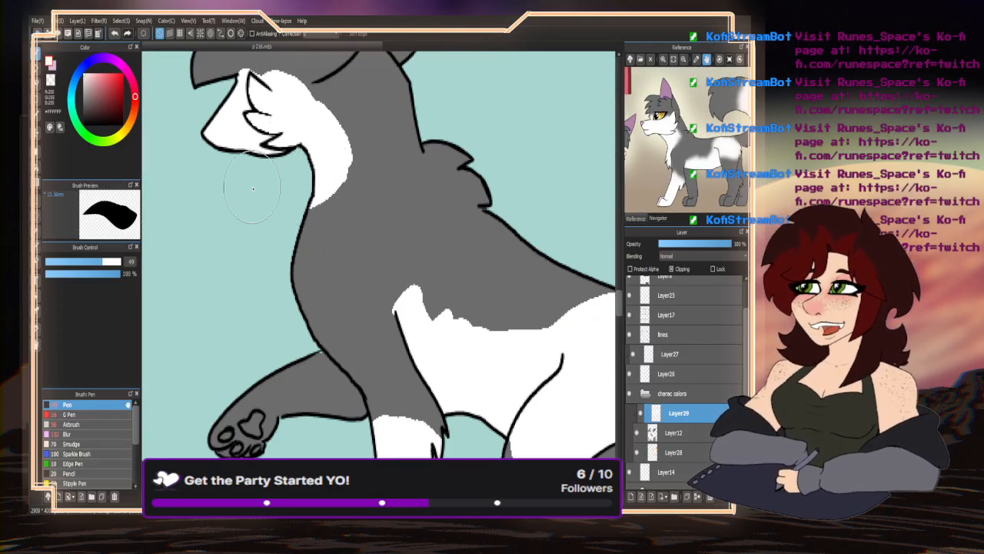
{"action": "scroll", "coordinate": [267, 219], "scroll_direction": "up", "scroll_amount": 3}
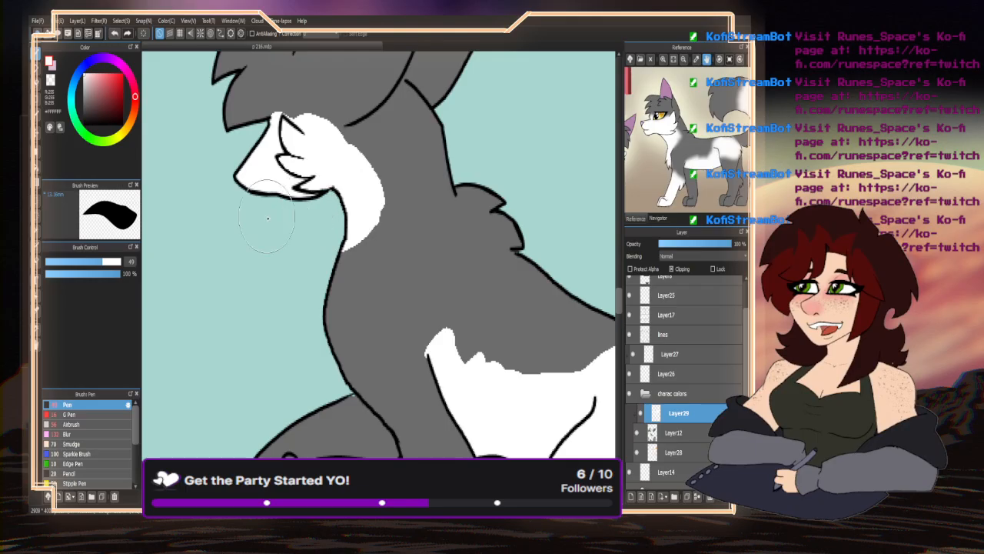
- Trim the edge of the third-panel cat's white cheek and throat marking with transparency, and switch the Pen back to white
{"action": "left_click", "coordinate": [50, 80]}
{"action": "mouse_move", "coordinate": [340, 274]}
{"action": "left_mouse_down"}
{"action": "mouse_move", "coordinate": [399, 198]}
{"action": "mouse_move", "coordinate": [395, 212]}
{"action": "mouse_move", "coordinate": [351, 138]}
{"action": "mouse_move", "coordinate": [322, 118]}
{"action": "mouse_move", "coordinate": [288, 105]}
{"action": "mouse_move", "coordinate": [253, 139]}
{"action": "left_mouse_up"}
{"action": "scroll", "coordinate": [328, 291], "scroll_direction": "down", "scroll_amount": 3}
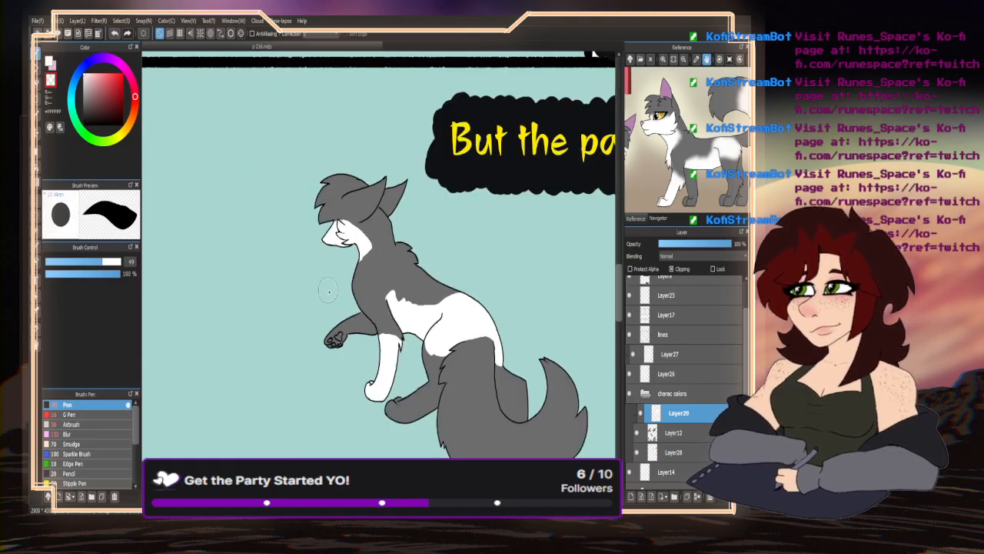
{"action": "scroll", "coordinate": [328, 290], "scroll_direction": "up", "scroll_amount": 3}
{"action": "mouse_move", "coordinate": [367, 256]}
{"action": "left_mouse_down"}
{"action": "mouse_move", "coordinate": [341, 285]}
{"action": "mouse_move", "coordinate": [372, 221]}
{"action": "left_mouse_up"}
{"action": "scroll", "coordinate": [372, 222], "scroll_direction": "down", "scroll_amount": 2}
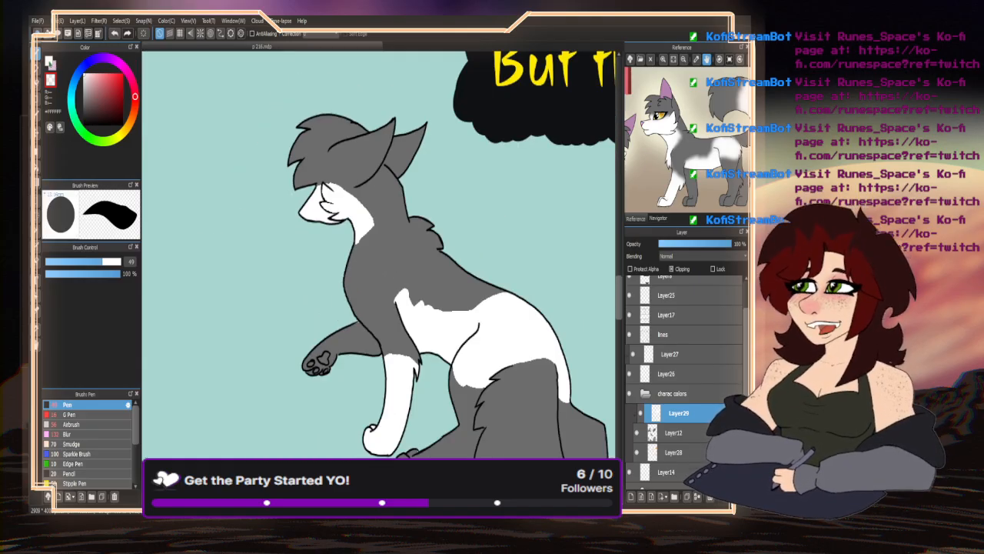
{"action": "left_click", "coordinate": [50, 62]}
{"action": "scroll", "coordinate": [331, 138], "scroll_direction": "up", "scroll_amount": 3}
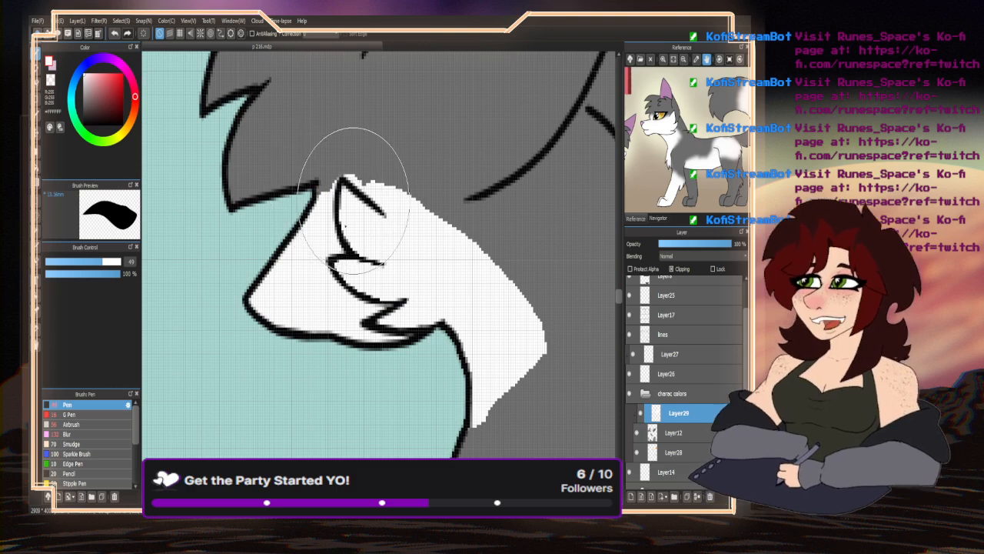
{"action": "scroll", "coordinate": [352, 200], "scroll_direction": "down", "scroll_amount": 5}
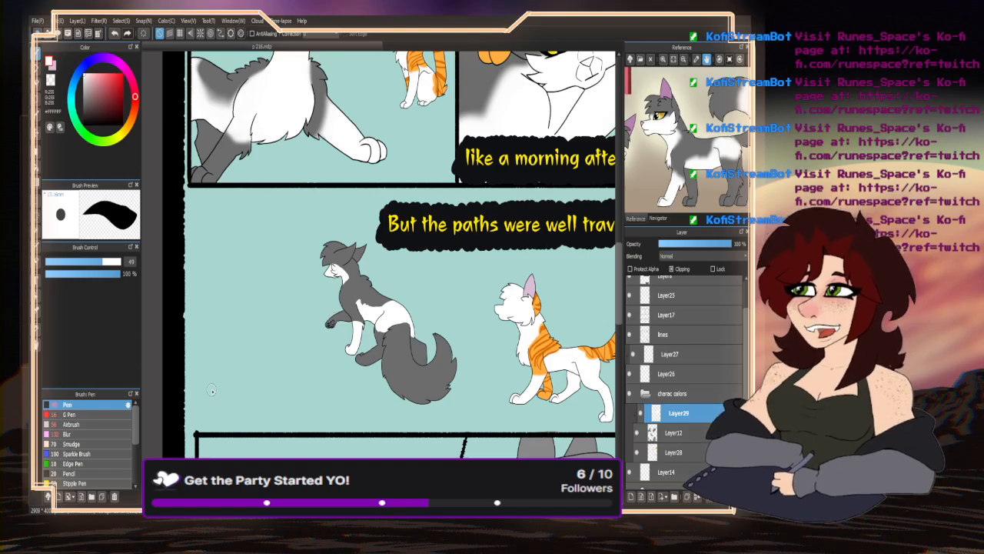
- Outline the wide middle section of the third-panel grey cat's tail in white and fill it, following the character reference
{"action": "scroll", "coordinate": [291, 347], "scroll_direction": "down", "scroll_amount": 2}
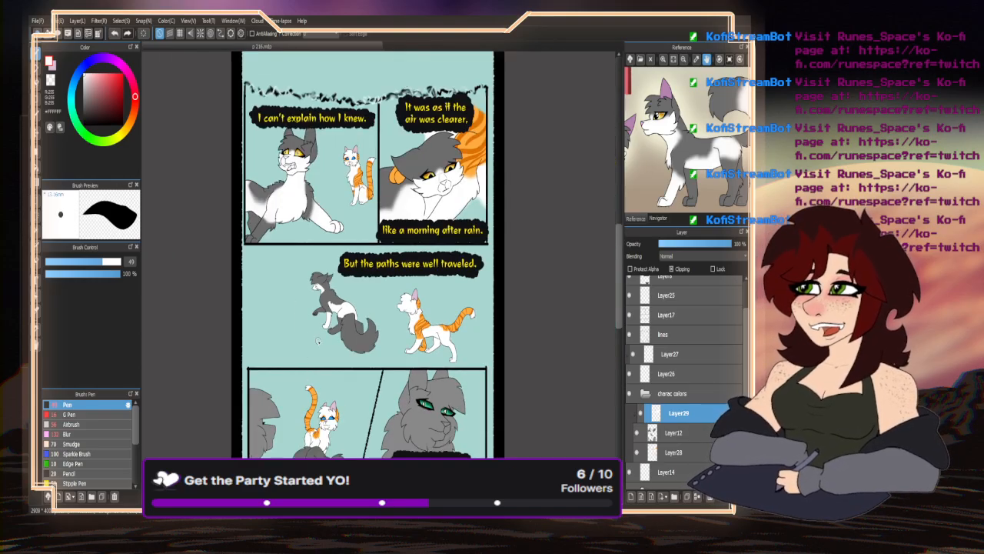
{"action": "scroll", "coordinate": [294, 256], "scroll_direction": "down", "scroll_amount": 2}
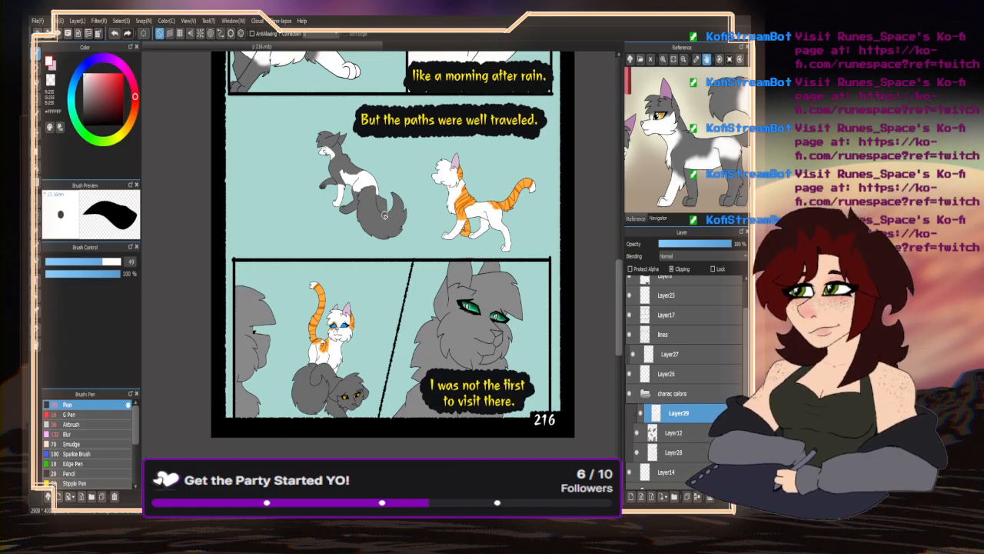
{"action": "scroll", "coordinate": [384, 215], "scroll_direction": "up", "scroll_amount": 5}
{"action": "left_click_drag", "start_coordinate": [701, 129], "coordinate": [670, 132]}
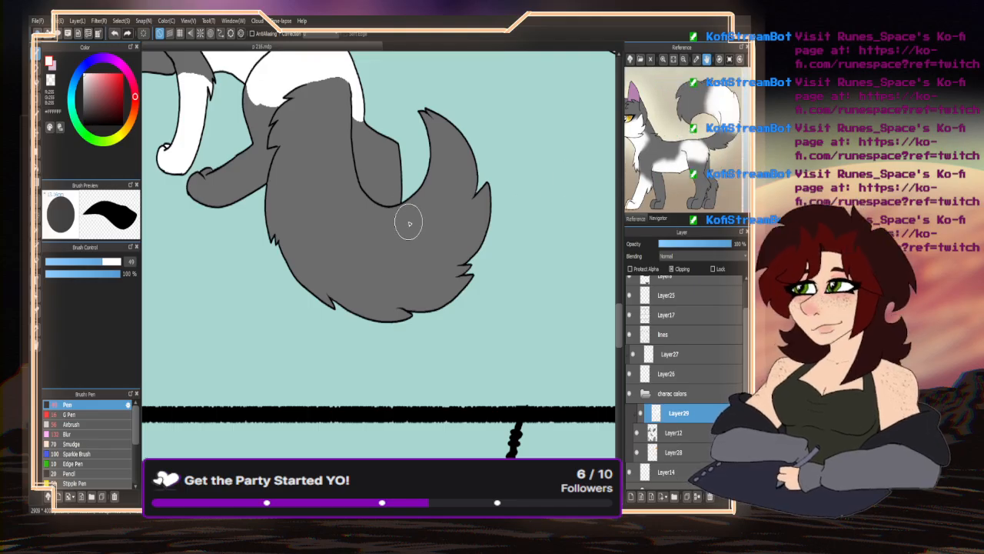
{"action": "mouse_move", "coordinate": [415, 197]}
{"action": "left_mouse_down"}
{"action": "mouse_move", "coordinate": [433, 304]}
{"action": "mouse_move", "coordinate": [413, 218]}
{"action": "mouse_move", "coordinate": [416, 271]}
{"action": "mouse_move", "coordinate": [449, 308]}
{"action": "left_mouse_up"}
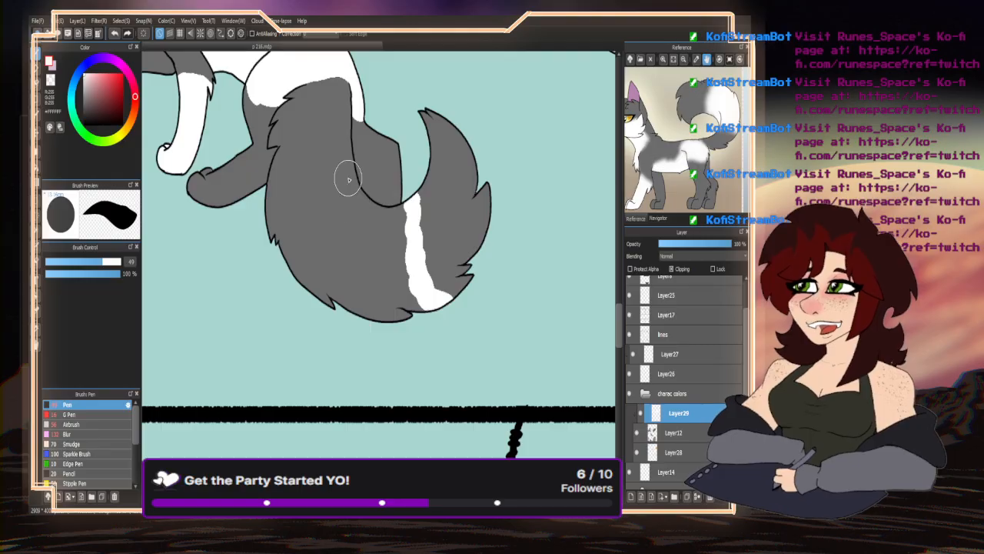
{"action": "mouse_move", "coordinate": [352, 154]}
{"action": "left_mouse_down"}
{"action": "mouse_move", "coordinate": [284, 178]}
{"action": "mouse_move", "coordinate": [269, 198]}
{"action": "left_mouse_up"}
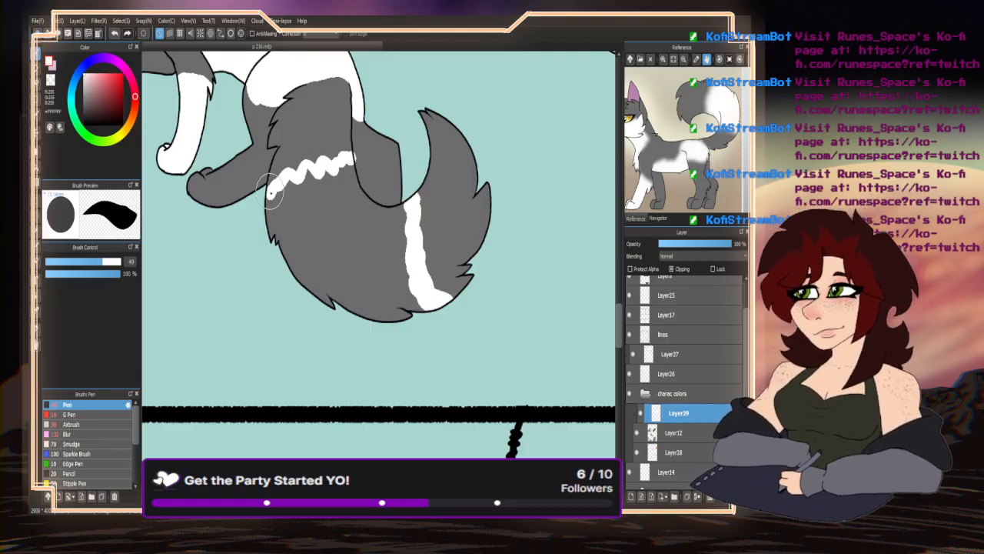
{"action": "left_click", "coordinate": [37, 167]}
{"action": "left_click", "coordinate": [288, 236]}
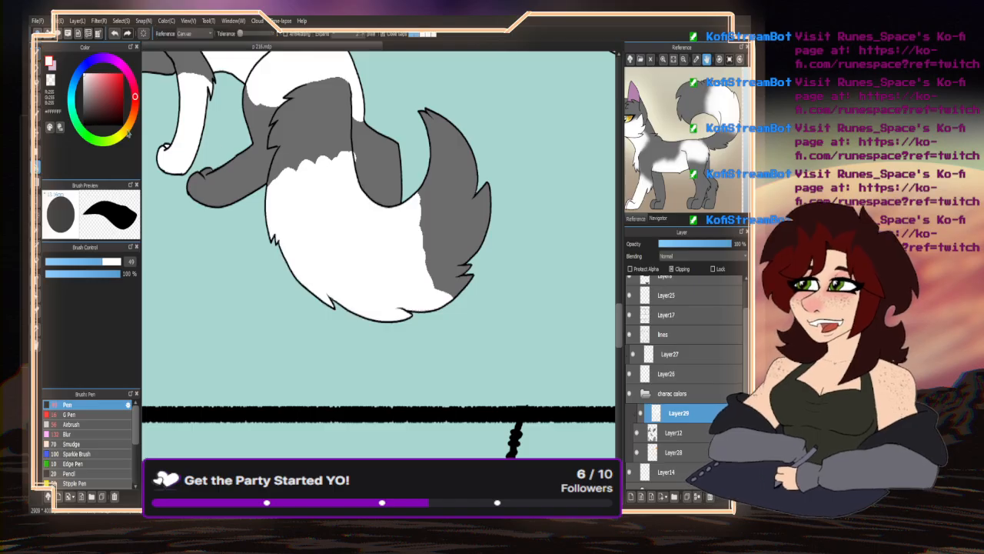
{"action": "scroll", "coordinate": [359, 158], "scroll_direction": "up", "scroll_amount": 2}
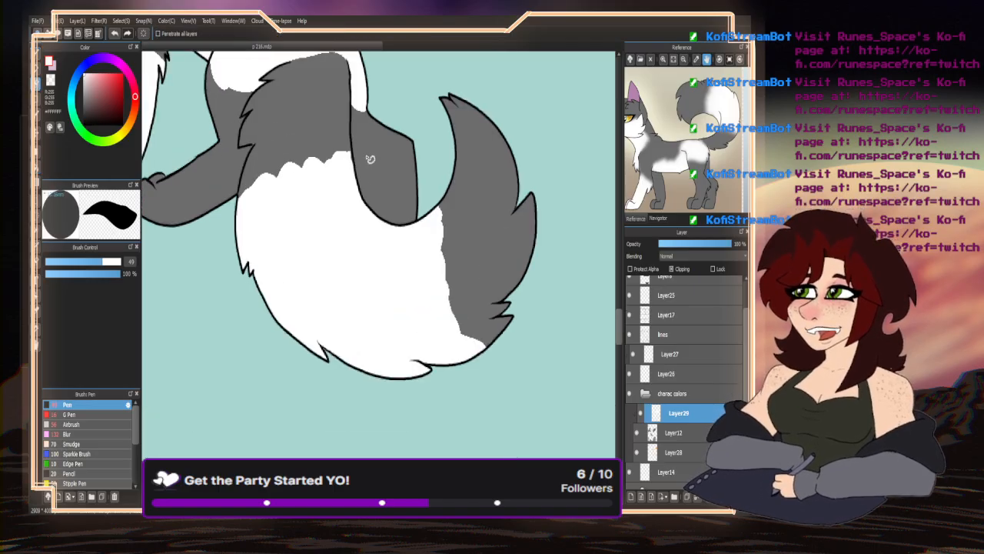
{"action": "scroll", "coordinate": [190, 167], "scroll_direction": "down", "scroll_amount": 3}
{"action": "left_click", "coordinate": [36, 54]}
{"action": "scroll", "coordinate": [349, 195], "scroll_direction": "up", "scroll_amount": 3}
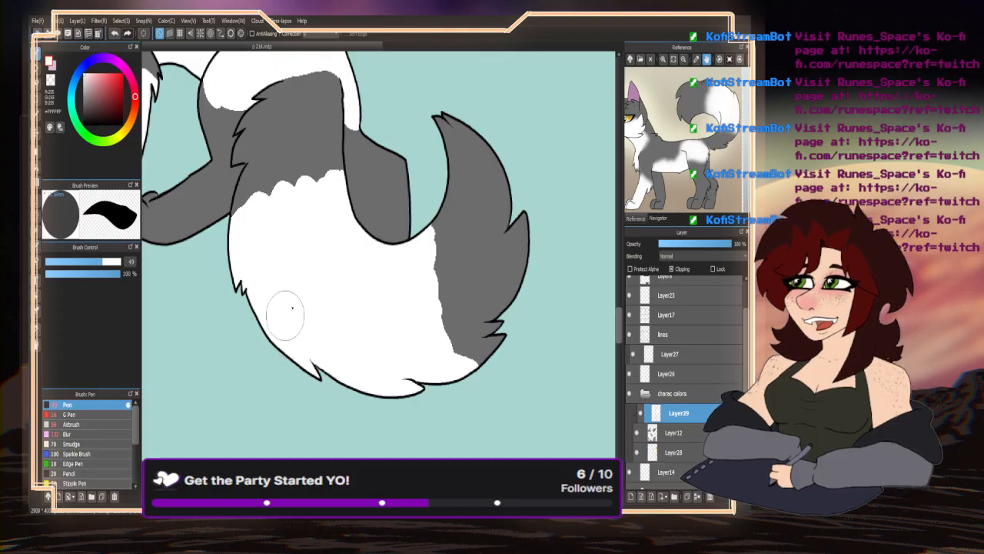
- Reduce the Pen size to 17 and outline the white marking between the eyes of the crouching grey cat in the fourth panel
{"action": "scroll", "coordinate": [322, 283], "scroll_direction": "down", "scroll_amount": 1}
{"action": "scroll", "coordinate": [322, 283], "scroll_direction": "down", "scroll_amount": 3}
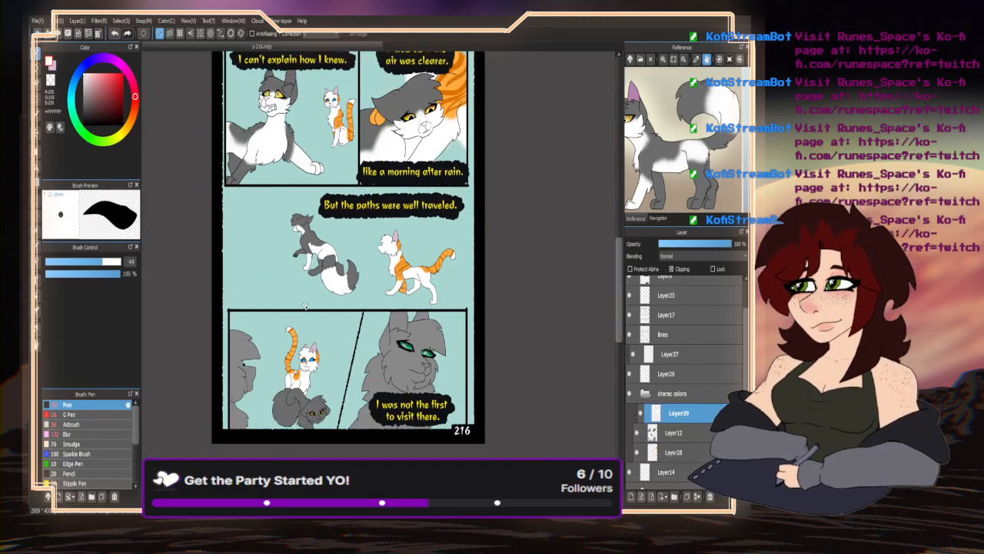
{"action": "scroll", "coordinate": [235, 434], "scroll_direction": "up", "scroll_amount": 4}
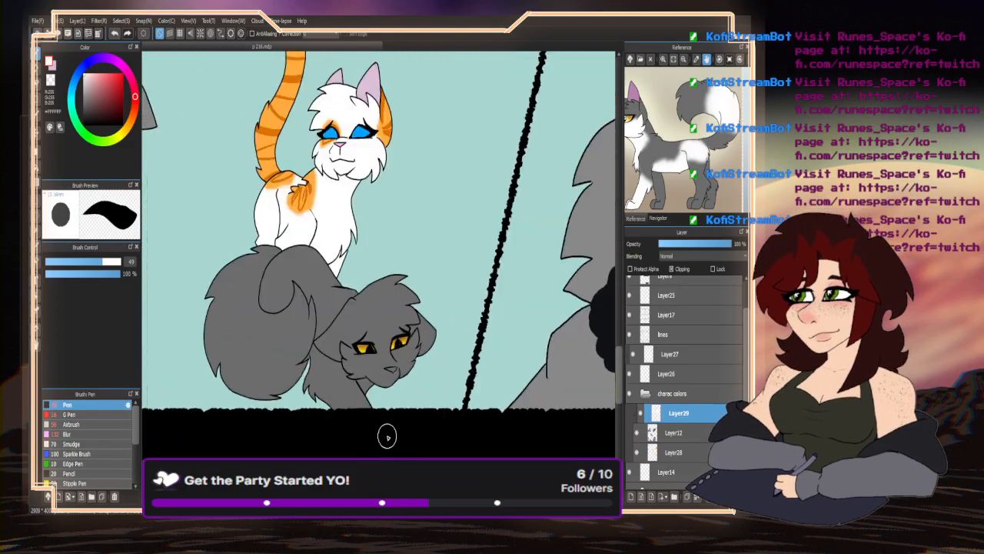
{"action": "left_click_drag", "start_coordinate": [99, 264], "coordinate": [72, 262]}
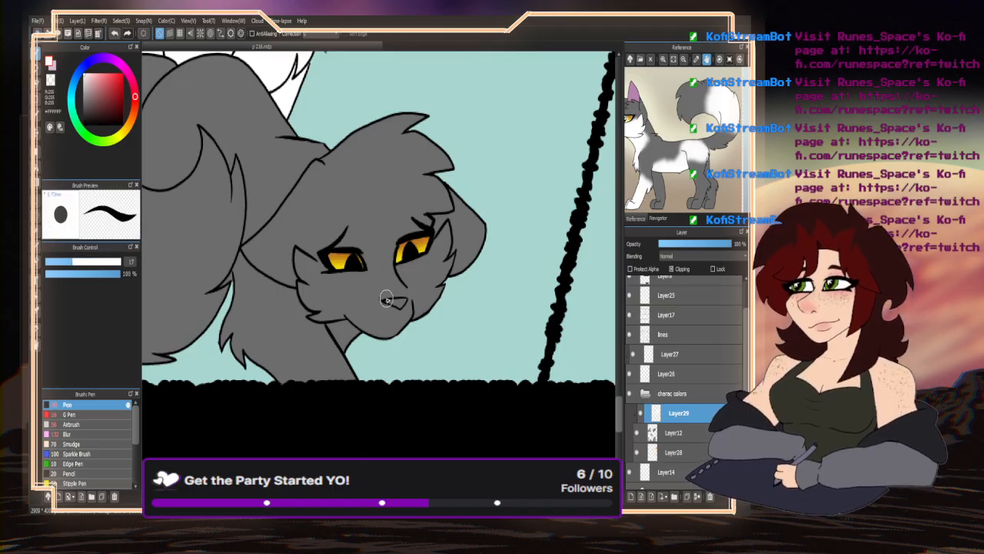
{"action": "scroll", "coordinate": [386, 296], "scroll_direction": "up", "scroll_amount": 2}
{"action": "left_click_drag", "start_coordinate": [399, 240], "coordinate": [354, 229]}
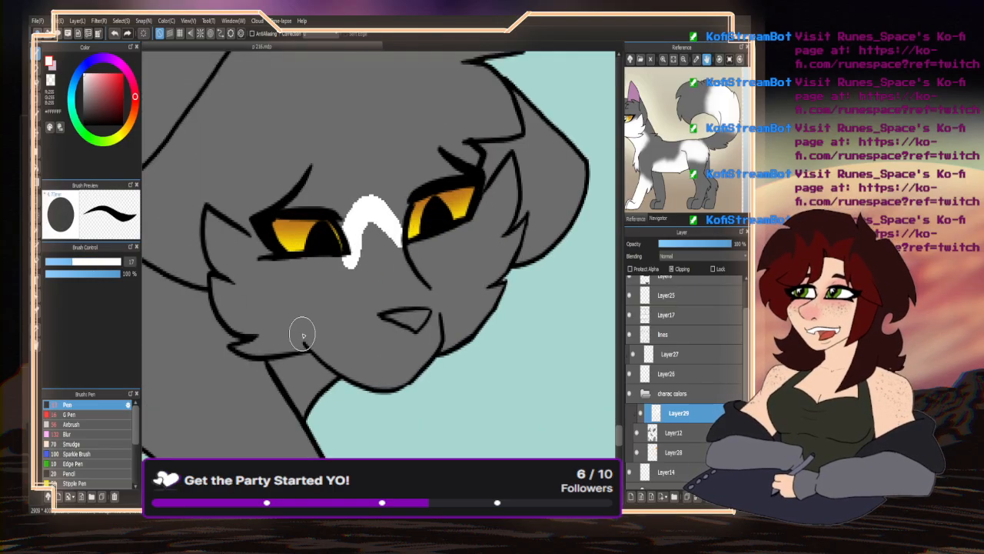
- Paint a thick white band across the crouching cat's chest below the cheek
{"action": "scroll", "coordinate": [400, 242], "scroll_direction": "down", "scroll_amount": 3}
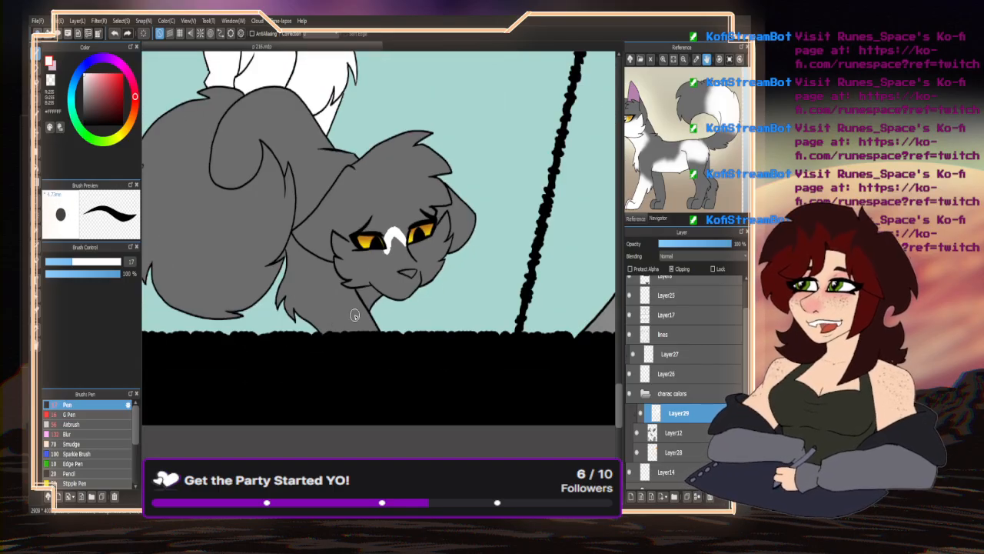
{"action": "scroll", "coordinate": [338, 302], "scroll_direction": "up", "scroll_amount": 2}
{"action": "left_click_drag", "start_coordinate": [385, 276], "coordinate": [233, 312]}
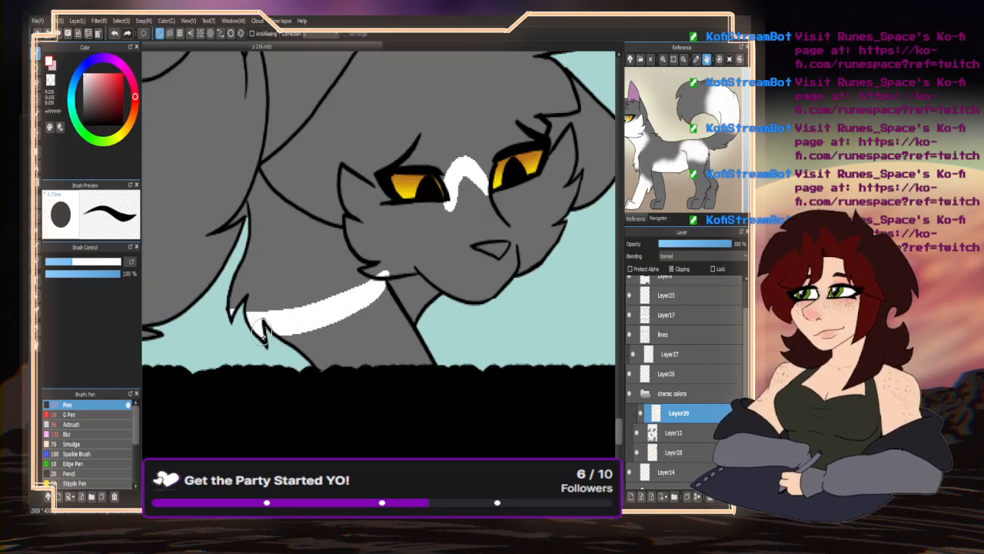
{"action": "mouse_move", "coordinate": [378, 293]}
{"action": "left_mouse_down"}
{"action": "mouse_move", "coordinate": [354, 322]}
{"action": "mouse_move", "coordinate": [260, 327]}
{"action": "left_mouse_up"}
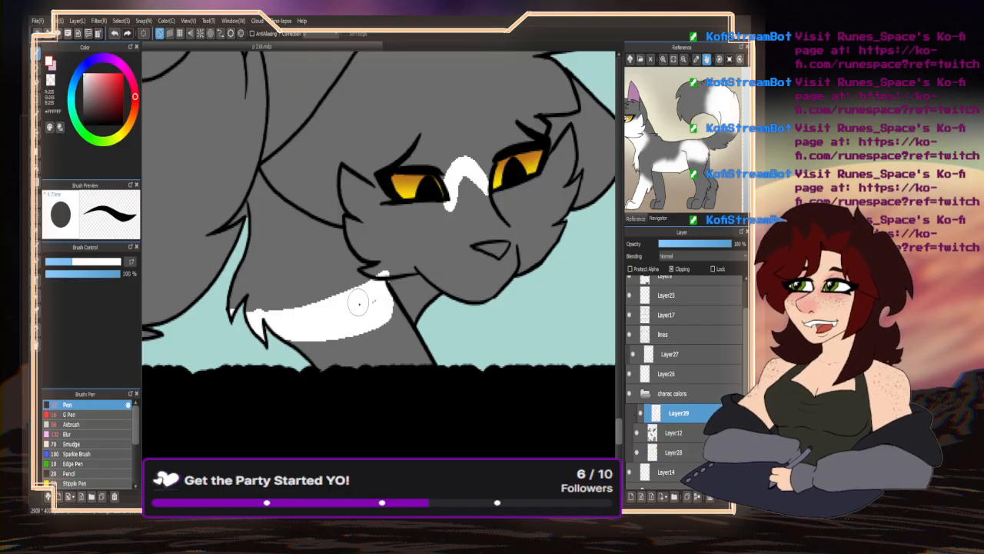
- Fill the crouching cat's cheeks, muzzle and nose with white, and return to the Pen
{"action": "scroll", "coordinate": [231, 333], "scroll_direction": "down", "scroll_amount": 2}
{"action": "left_click", "coordinate": [36, 92]}
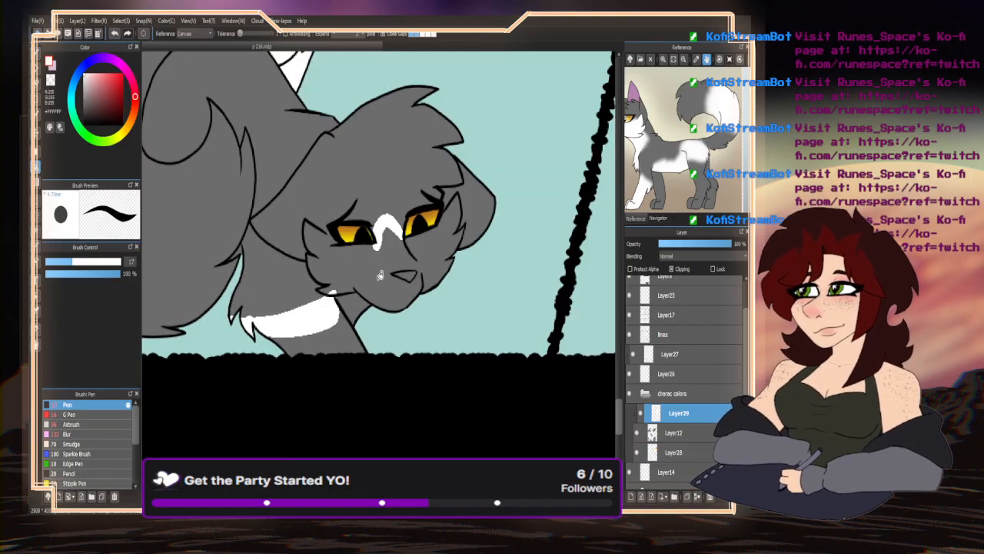
{"action": "left_click", "coordinate": [347, 242]}
{"action": "left_click", "coordinate": [419, 254]}
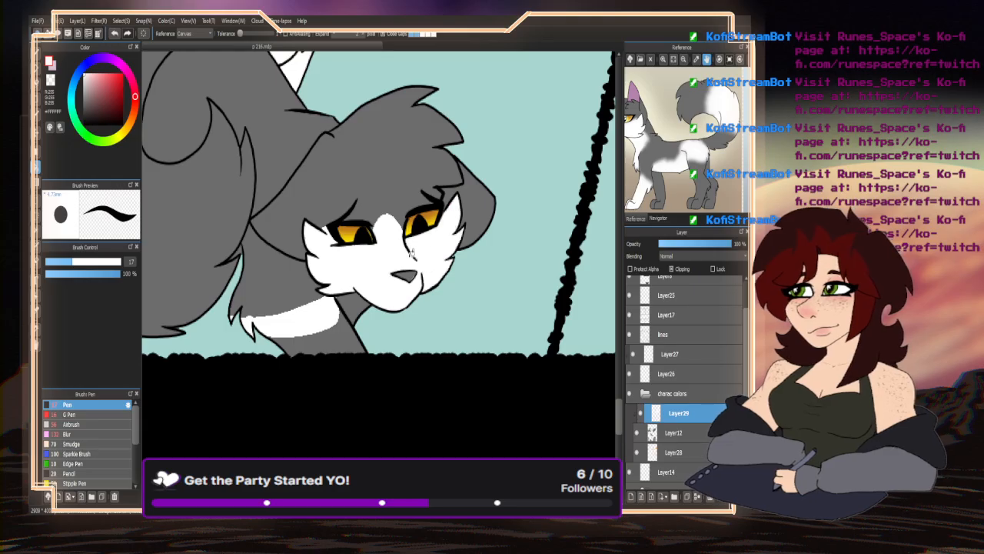
{"action": "left_click", "coordinate": [40, 54]}
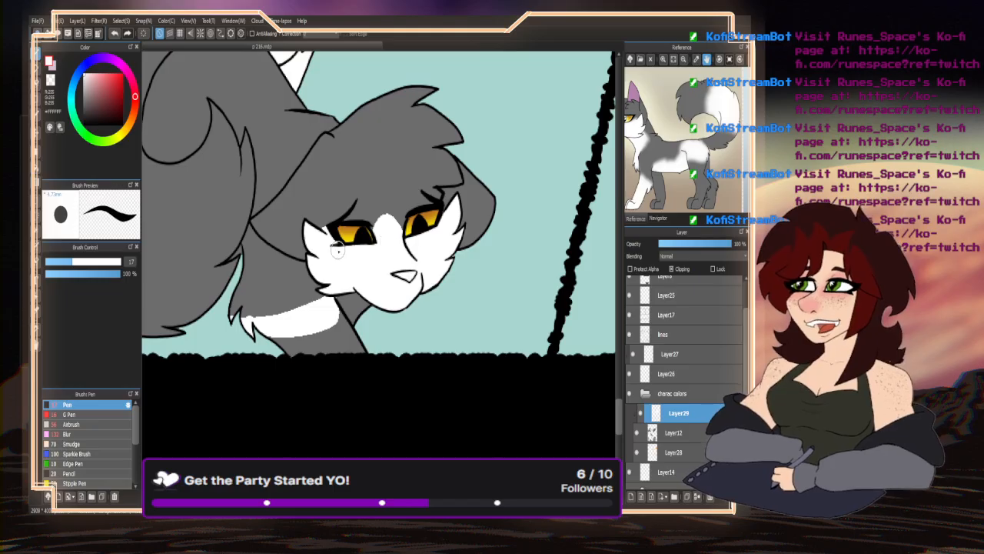
- Draw a white boundary across the crouching cat's hip and fill the rounded haunch with white
{"action": "scroll", "coordinate": [306, 263], "scroll_direction": "down", "scroll_amount": 3}
{"action": "scroll", "coordinate": [292, 253], "scroll_direction": "up", "scroll_amount": 3}
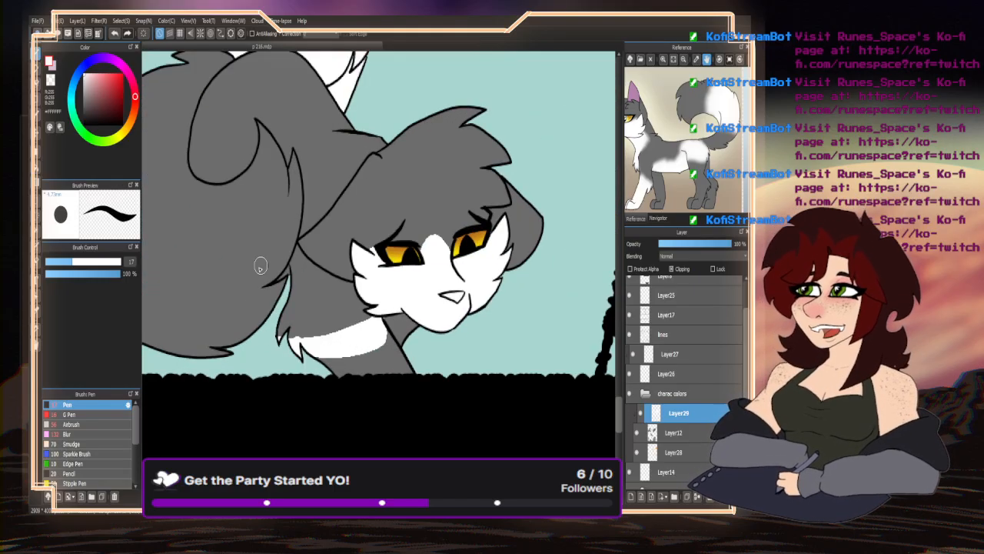
{"action": "scroll", "coordinate": [217, 315], "scroll_direction": "down", "scroll_amount": 1}
{"action": "scroll", "coordinate": [354, 237], "scroll_direction": "down", "scroll_amount": 1}
{"action": "scroll", "coordinate": [351, 190], "scroll_direction": "up", "scroll_amount": 2}
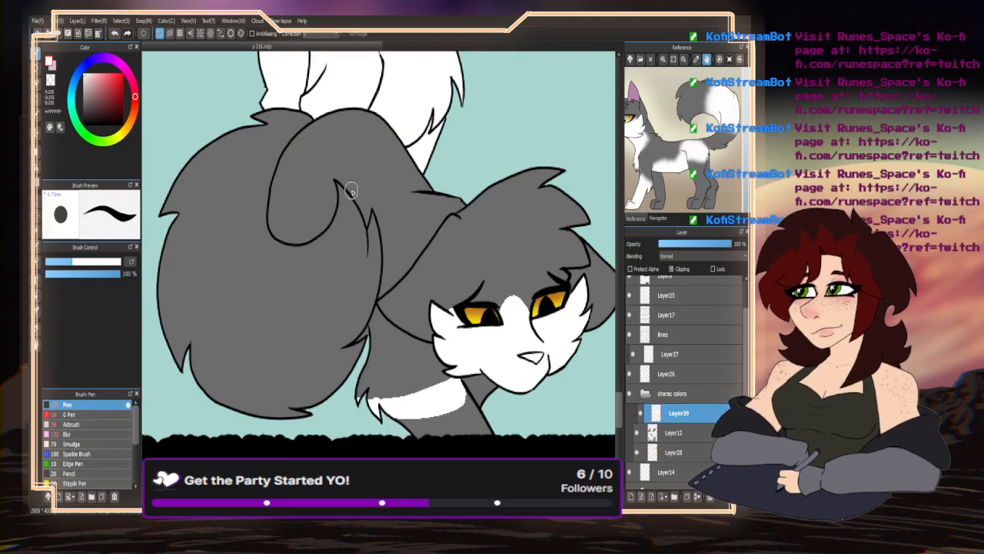
{"action": "mouse_move", "coordinate": [378, 132]}
{"action": "left_mouse_down"}
{"action": "mouse_move", "coordinate": [340, 162]}
{"action": "mouse_move", "coordinate": [339, 186]}
{"action": "left_mouse_up"}
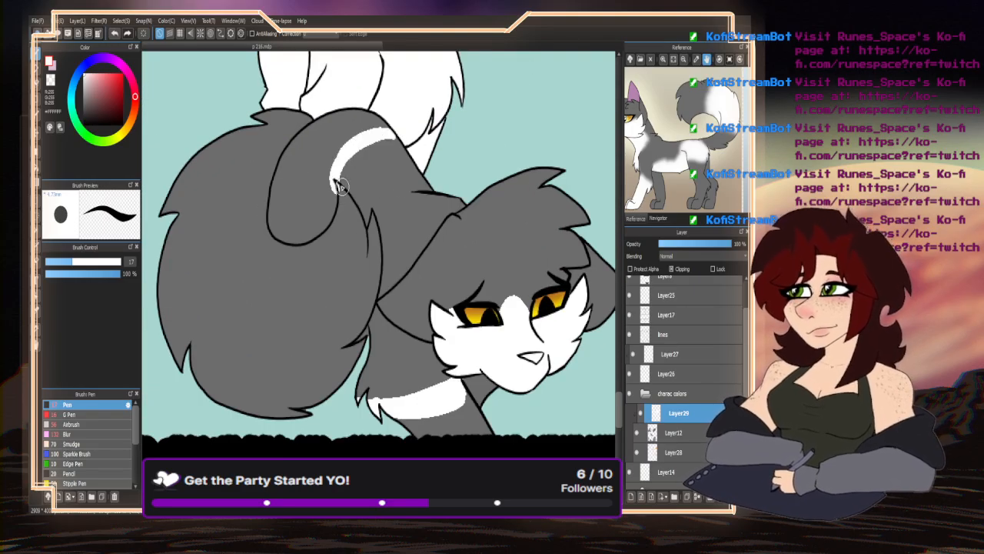
{"action": "left_click", "coordinate": [36, 166]}
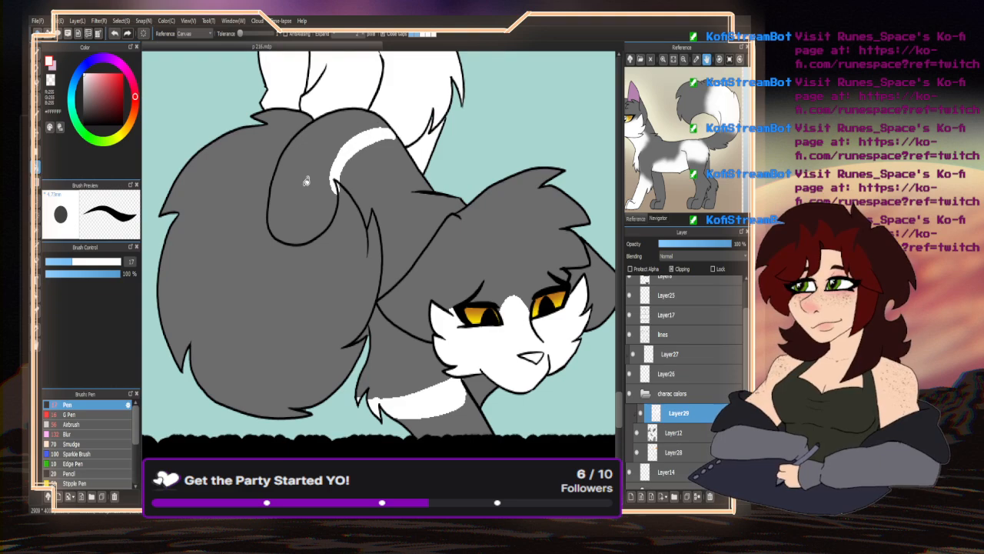
{"action": "left_click", "coordinate": [306, 179]}
- Outline the white section of the crouching cat's fluffy tail with two strokes and fill the enclosed area with white
{"action": "key", "text": "p"}
{"action": "left_click_drag", "start_coordinate": [275, 186], "coordinate": [164, 235]}
{"action": "mouse_move", "coordinate": [286, 236]}
{"action": "left_mouse_down"}
{"action": "mouse_move", "coordinate": [258, 291]}
{"action": "mouse_move", "coordinate": [238, 380]}
{"action": "mouse_move", "coordinate": [273, 273]}
{"action": "mouse_move", "coordinate": [236, 376]}
{"action": "left_mouse_up"}
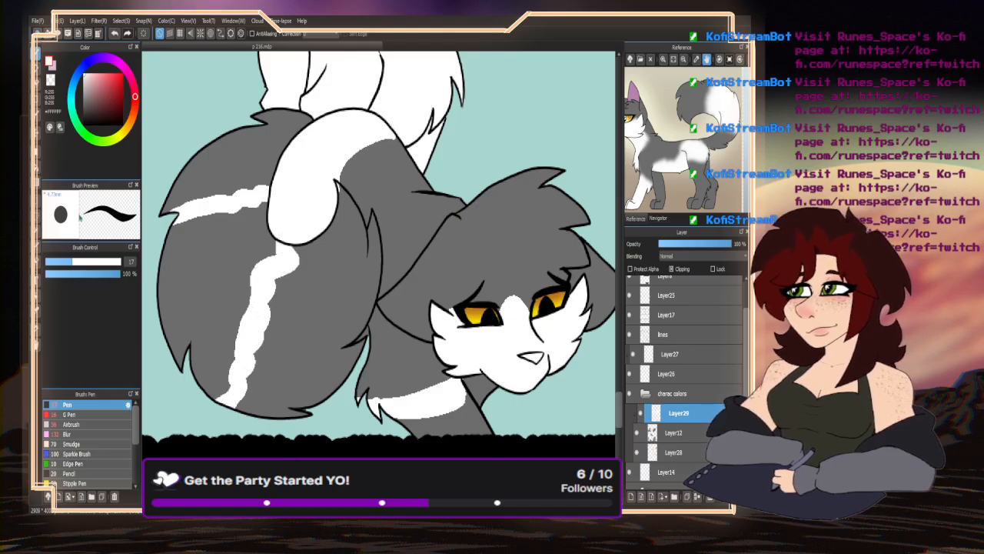
{"action": "key", "text": "g"}
{"action": "left_click", "coordinate": [209, 263]}
{"action": "key", "text": "e"}
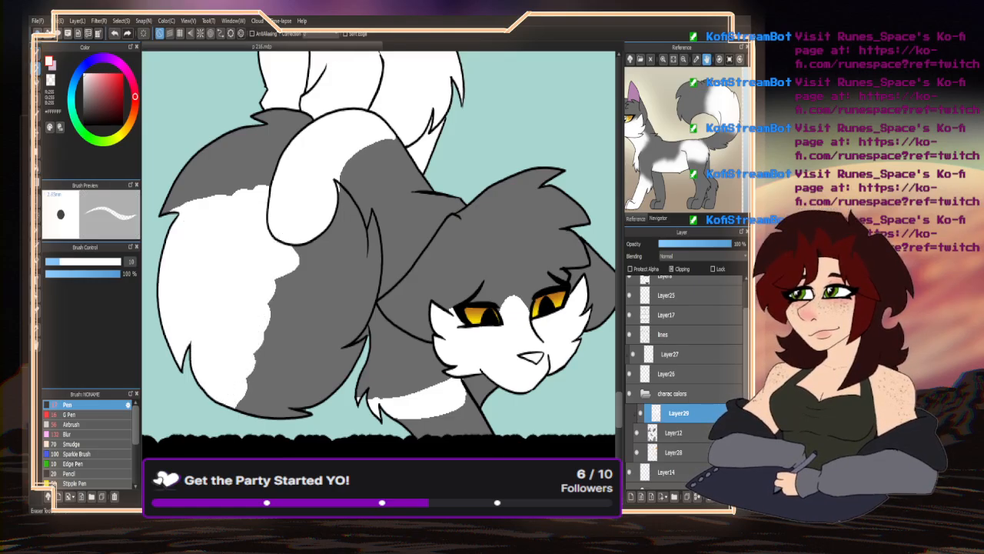
{"action": "key", "text": "e"}
{"action": "scroll", "coordinate": [300, 176], "scroll_direction": "up", "scroll_amount": 5}
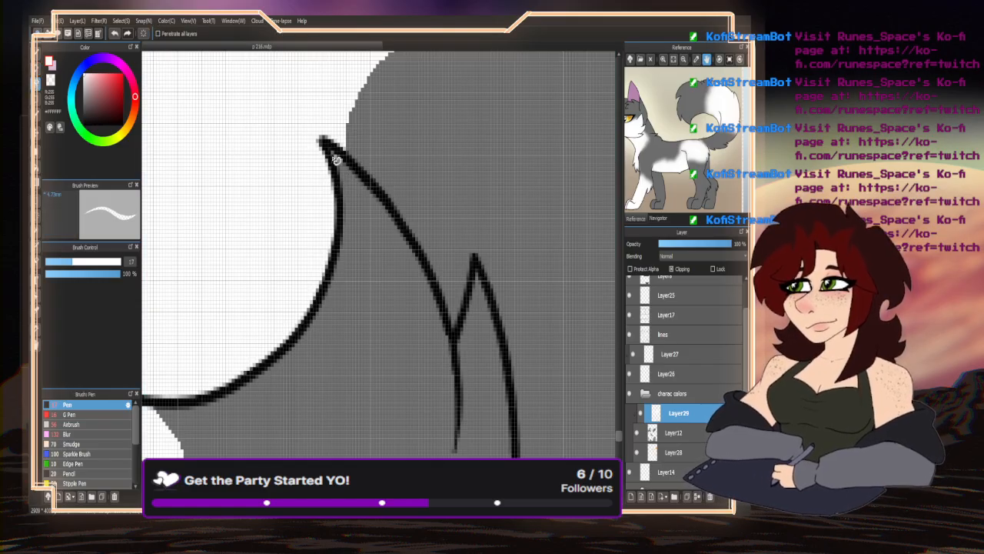
{"action": "scroll", "coordinate": [347, 189], "scroll_direction": "down", "scroll_amount": 5}
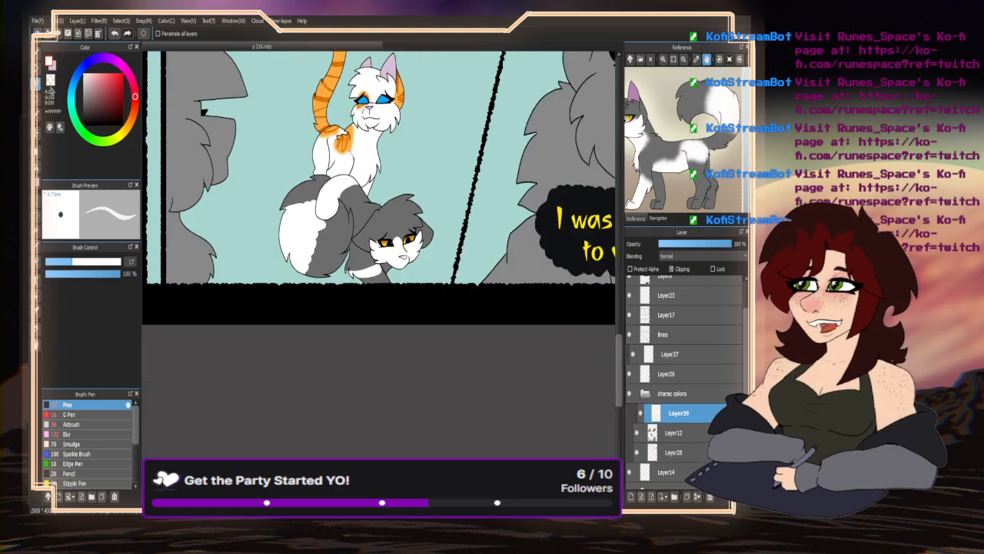
- Extend the white over the crouching cat's neck and chest, and erase the spill above the neck line with transparency
{"action": "key", "text": "b"}
{"action": "scroll", "coordinate": [291, 262], "scroll_direction": "up", "scroll_amount": 5}
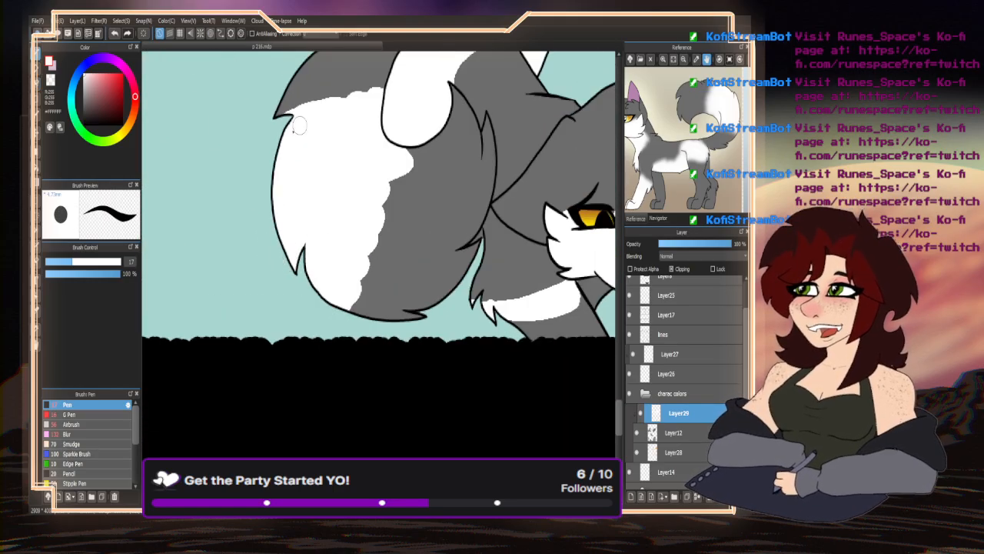
{"action": "scroll", "coordinate": [168, 295], "scroll_direction": "down", "scroll_amount": 5}
{"action": "scroll", "coordinate": [236, 296], "scroll_direction": "up", "scroll_amount": 5}
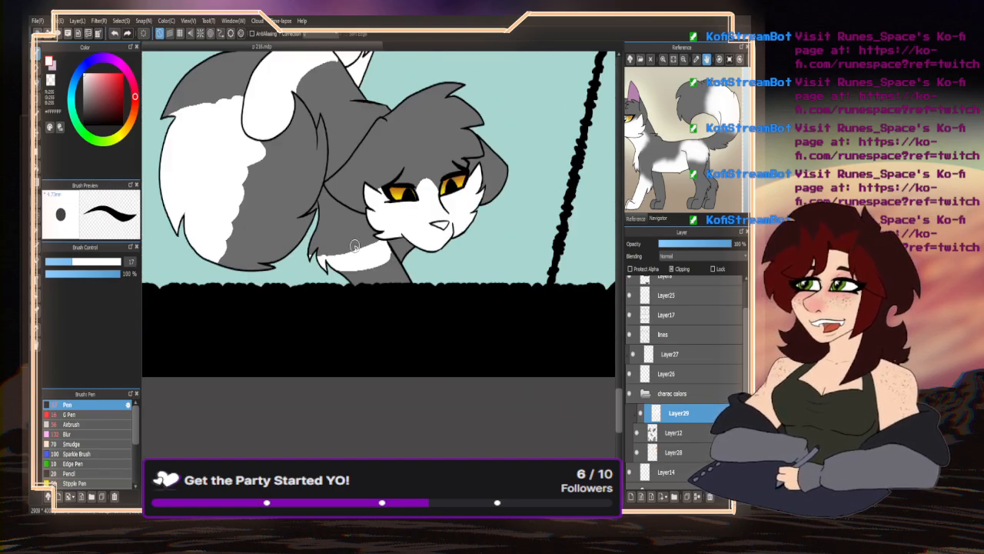
{"action": "scroll", "coordinate": [355, 246], "scroll_direction": "up", "scroll_amount": 3}
{"action": "mouse_move", "coordinate": [381, 246]}
{"action": "left_mouse_down"}
{"action": "mouse_move", "coordinate": [417, 206]}
{"action": "mouse_move", "coordinate": [242, 273]}
{"action": "mouse_move", "coordinate": [322, 278]}
{"action": "mouse_move", "coordinate": [397, 241]}
{"action": "mouse_move", "coordinate": [393, 200]}
{"action": "mouse_move", "coordinate": [350, 194]}
{"action": "mouse_move", "coordinate": [367, 208]}
{"action": "mouse_move", "coordinate": [291, 140]}
{"action": "mouse_move", "coordinate": [284, 201]}
{"action": "mouse_move", "coordinate": [258, 271]}
{"action": "mouse_move", "coordinate": [373, 251]}
{"action": "mouse_move", "coordinate": [382, 234]}
{"action": "mouse_move", "coordinate": [360, 240]}
{"action": "mouse_move", "coordinate": [393, 235]}
{"action": "mouse_move", "coordinate": [276, 247]}
{"action": "mouse_move", "coordinate": [329, 230]}
{"action": "mouse_move", "coordinate": [317, 236]}
{"action": "mouse_move", "coordinate": [309, 198]}
{"action": "mouse_move", "coordinate": [289, 220]}
{"action": "left_mouse_up"}
{"action": "scroll", "coordinate": [416, 206], "scroll_direction": "up", "scroll_amount": 2}
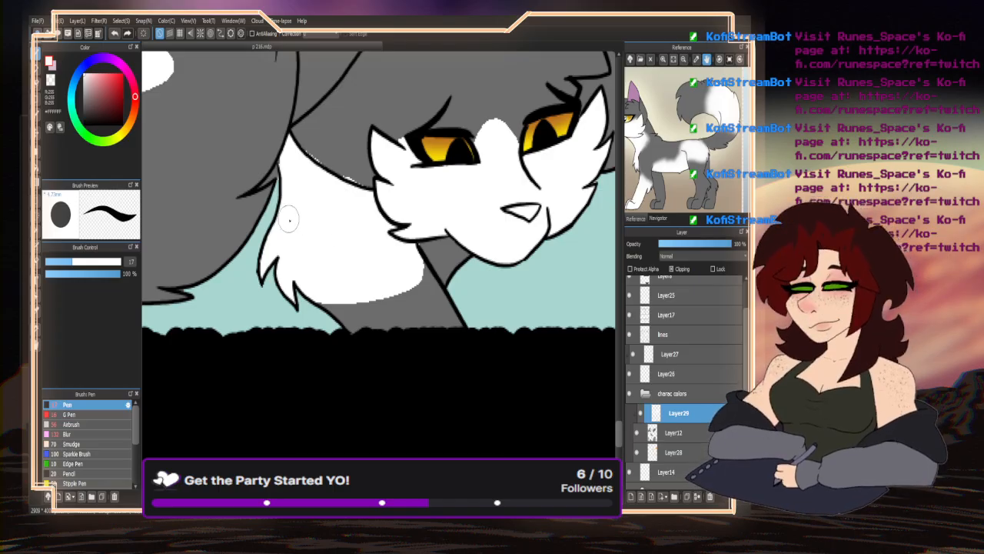
{"action": "scroll", "coordinate": [350, 188], "scroll_direction": "up", "scroll_amount": 3}
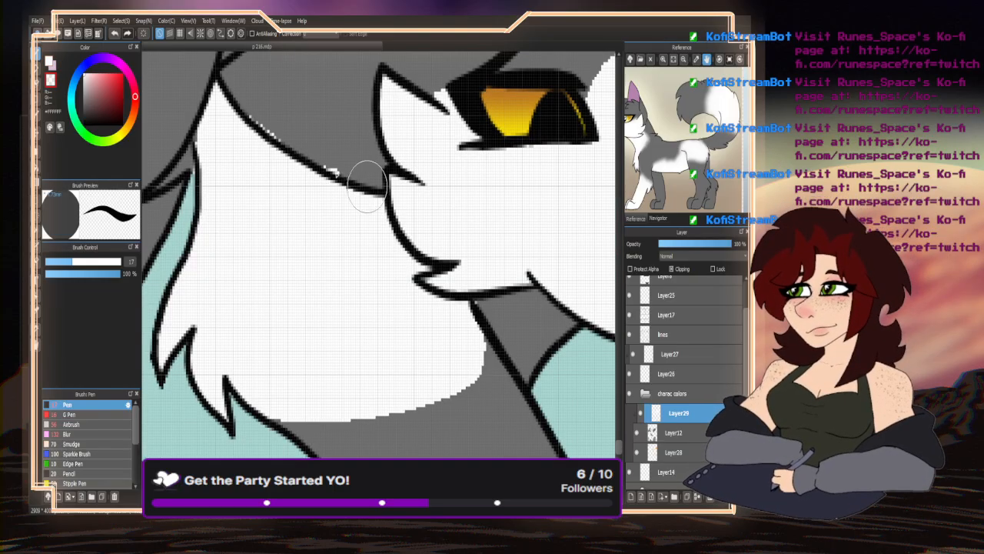
{"action": "scroll", "coordinate": [257, 119], "scroll_direction": "down", "scroll_amount": 5}
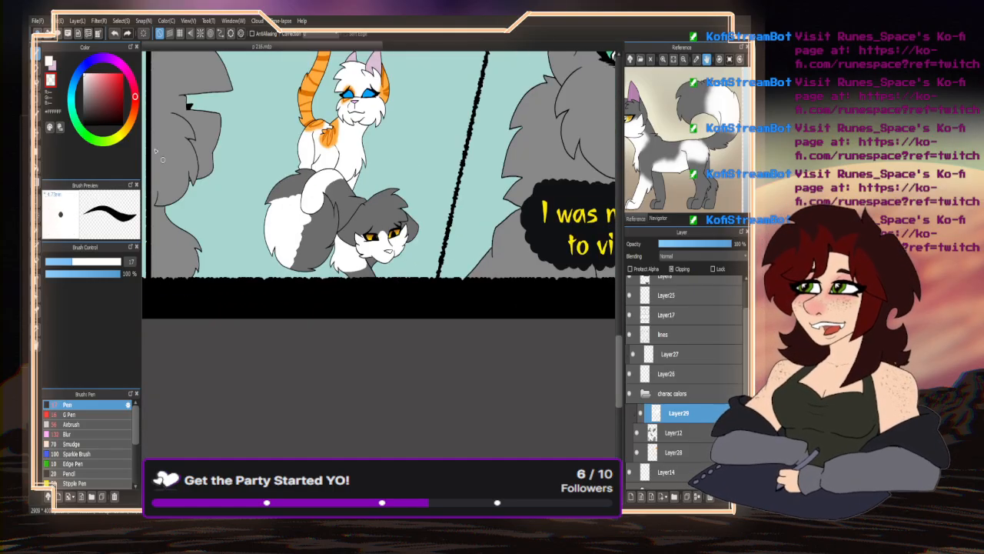
- Switch to a smaller Blur brush, try it on the third-panel grey cat's cheek marking, and undo the stroke
{"action": "scroll", "coordinate": [306, 288], "scroll_direction": "down", "scroll_amount": 6}
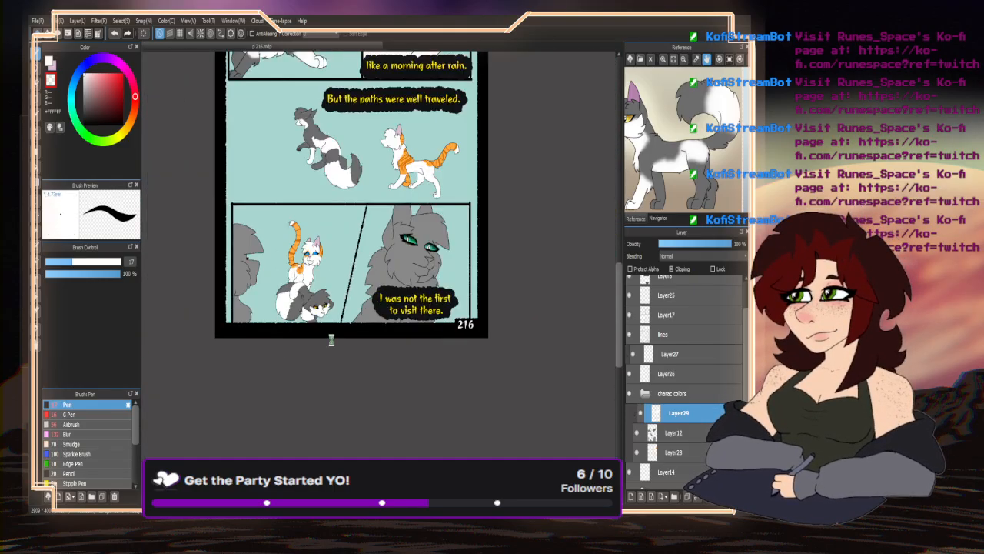
{"action": "scroll", "coordinate": [190, 395], "scroll_direction": "up", "scroll_amount": 2}
{"action": "left_click", "coordinate": [81, 434]}
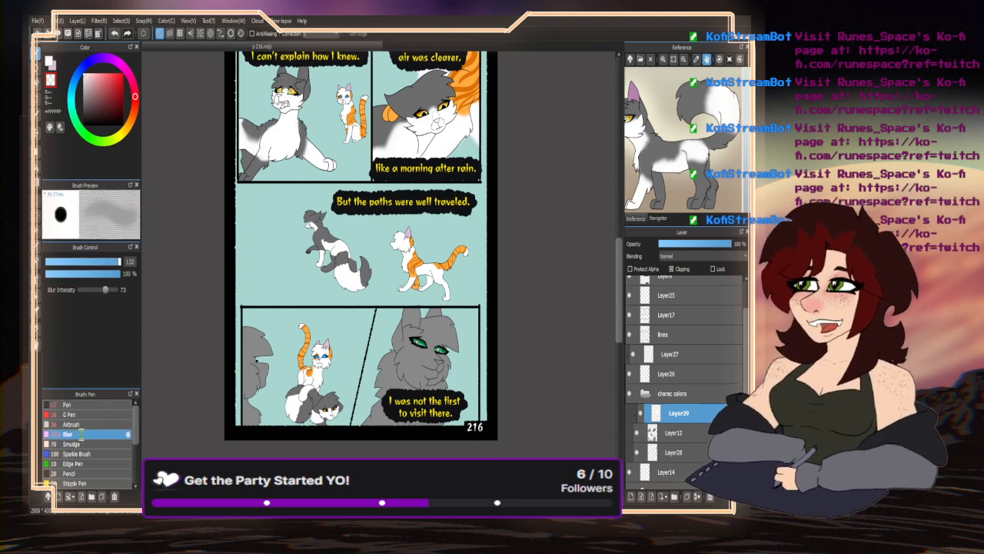
{"action": "scroll", "coordinate": [339, 250], "scroll_direction": "up", "scroll_amount": 3}
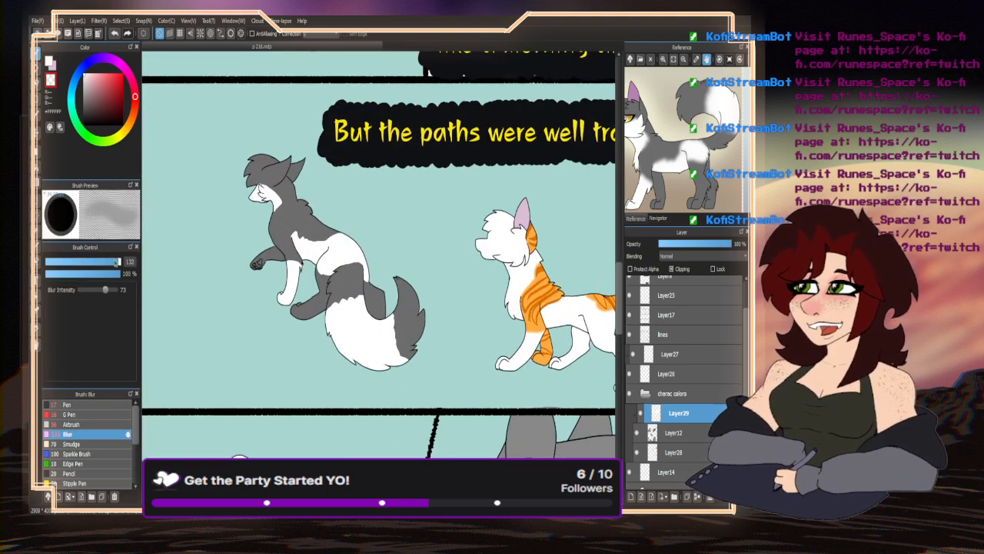
{"action": "key", "text": "bracketleft"}
{"action": "key", "text": "bracketleft"}
{"action": "scroll", "coordinate": [262, 196], "scroll_direction": "up", "scroll_amount": 3}
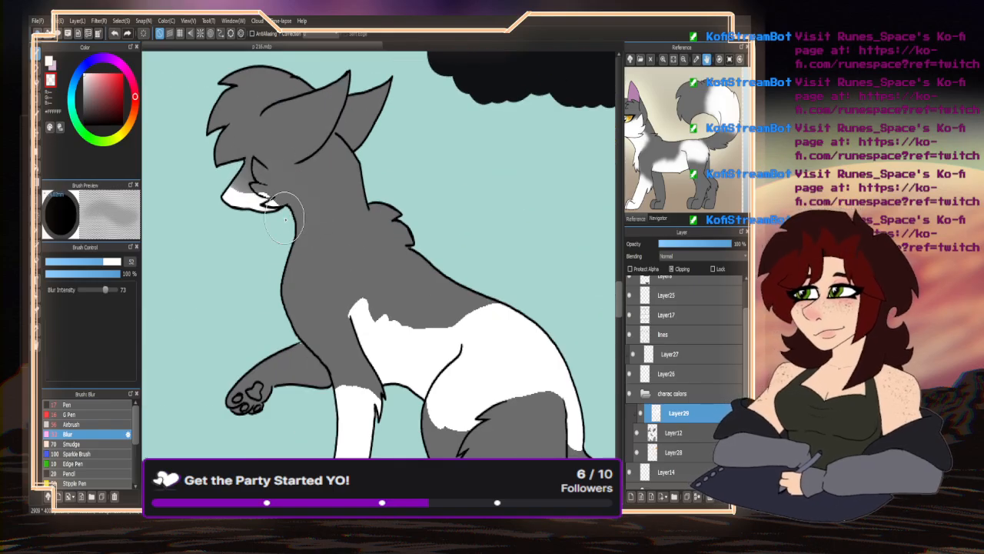
{"action": "key", "text": "ctrl+z"}
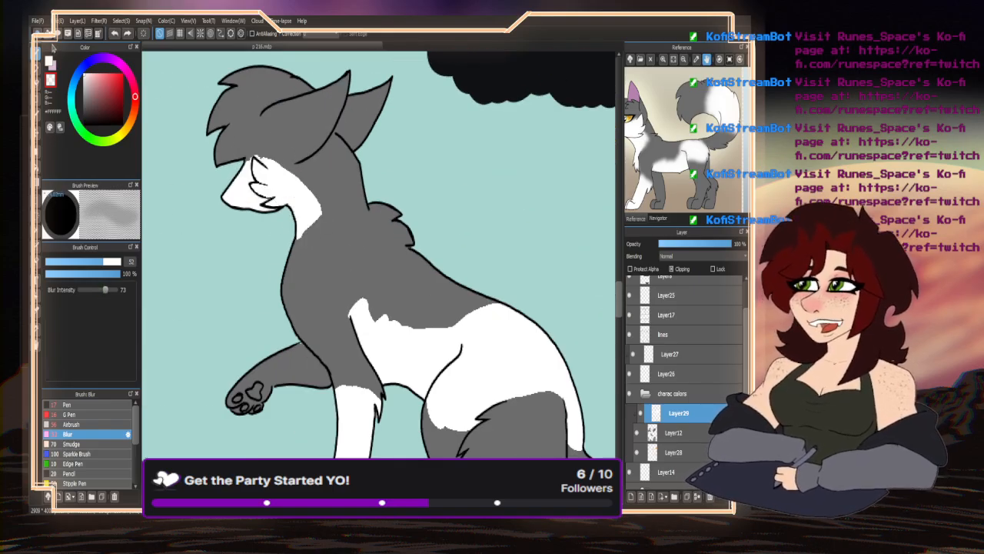
- Blur the grey-and-white marking edges on the sitting cat's neck and back
{"action": "mouse_move", "coordinate": [323, 196]}
{"action": "left_mouse_down"}
{"action": "mouse_move", "coordinate": [293, 245]}
{"action": "mouse_move", "coordinate": [322, 228]}
{"action": "mouse_move", "coordinate": [325, 208]}
{"action": "mouse_move", "coordinate": [261, 150]}
{"action": "mouse_move", "coordinate": [314, 185]}
{"action": "left_mouse_up"}
{"action": "mouse_move", "coordinate": [365, 310]}
{"action": "left_mouse_down"}
{"action": "mouse_move", "coordinate": [347, 325]}
{"action": "mouse_move", "coordinate": [368, 312]}
{"action": "mouse_move", "coordinate": [452, 331]}
{"action": "mouse_move", "coordinate": [498, 302]}
{"action": "mouse_move", "coordinate": [412, 326]}
{"action": "mouse_move", "coordinate": [504, 293]}
{"action": "mouse_move", "coordinate": [341, 300]}
{"action": "mouse_move", "coordinate": [392, 266]}
{"action": "left_mouse_up"}
{"action": "scroll", "coordinate": [479, 308], "scroll_direction": "down", "scroll_amount": 2}
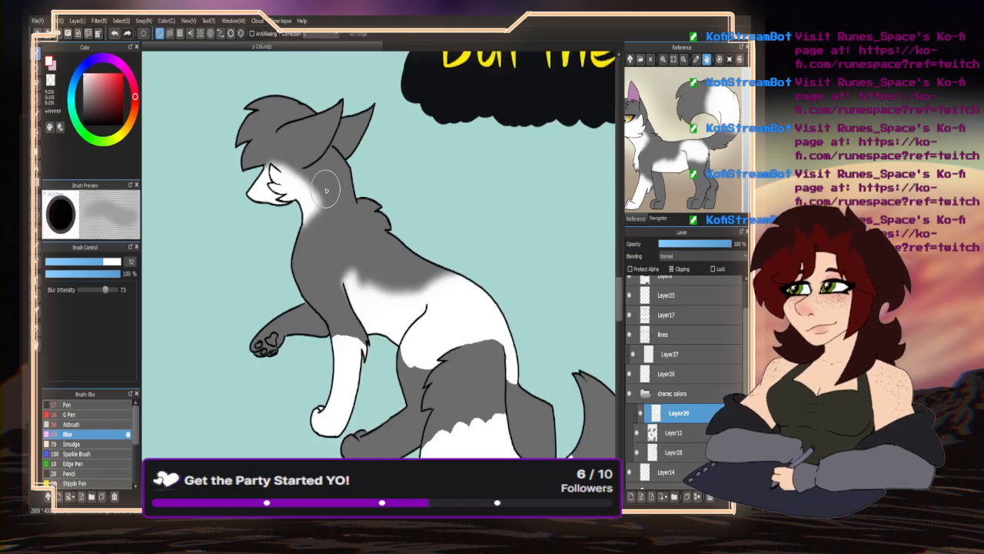
- Blur the marking edges on the sitting cat's haunch, rump, thigh and front leg
{"action": "scroll", "coordinate": [478, 308], "scroll_direction": "up", "scroll_amount": 2}
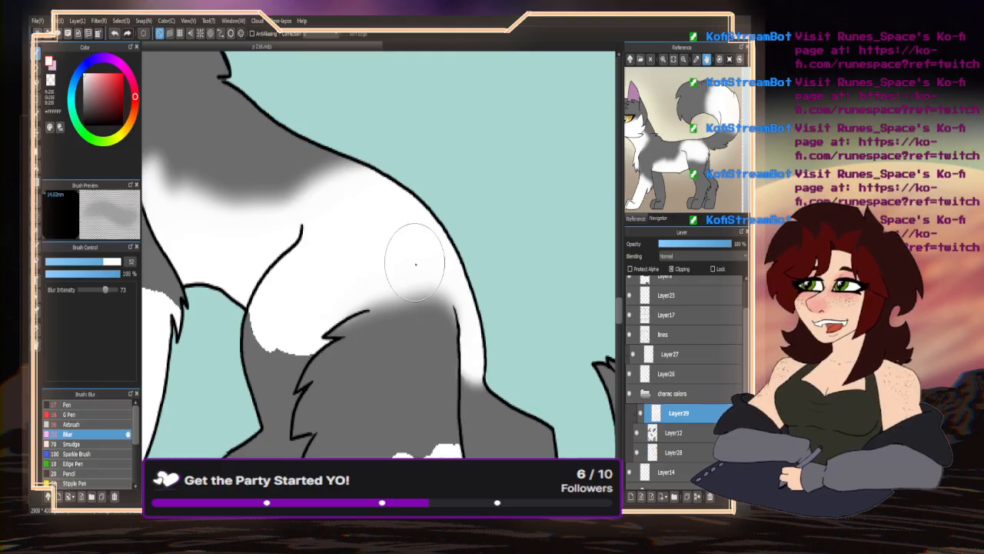
{"action": "scroll", "coordinate": [375, 244], "scroll_direction": "down", "scroll_amount": 1}
{"action": "scroll", "coordinate": [322, 311], "scroll_direction": "up", "scroll_amount": 2}
{"action": "mouse_move", "coordinate": [350, 318]}
{"action": "left_mouse_down"}
{"action": "mouse_move", "coordinate": [270, 314]}
{"action": "mouse_move", "coordinate": [263, 288]}
{"action": "mouse_move", "coordinate": [321, 339]}
{"action": "mouse_move", "coordinate": [266, 311]}
{"action": "mouse_move", "coordinate": [306, 310]}
{"action": "left_mouse_up"}
{"action": "scroll", "coordinate": [364, 334], "scroll_direction": "down", "scroll_amount": 2}
{"action": "scroll", "coordinate": [362, 275], "scroll_direction": "up", "scroll_amount": 1}
{"action": "scroll", "coordinate": [339, 254], "scroll_direction": "down", "scroll_amount": 2}
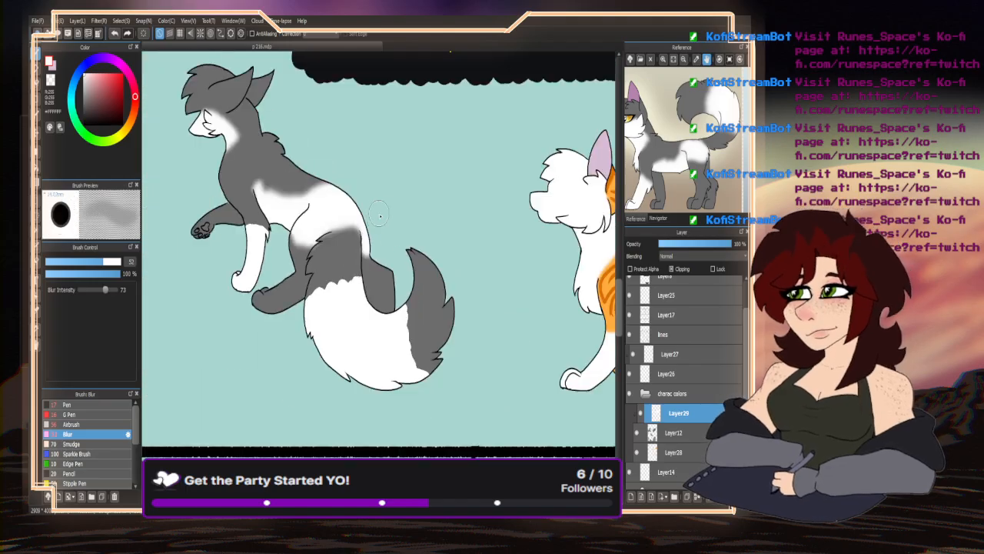
{"action": "scroll", "coordinate": [252, 219], "scroll_direction": "up", "scroll_amount": 2}
{"action": "scroll", "coordinate": [254, 221], "scroll_direction": "up", "scroll_amount": 1}
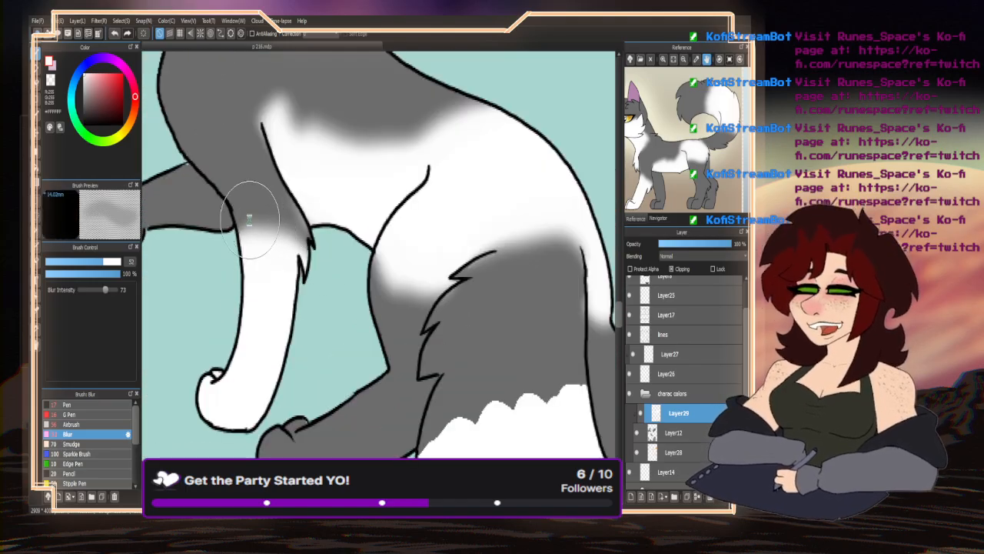
- Blur the edges of the white tail section near the sitting cat's dark tail tip and the tail base
{"action": "scroll", "coordinate": [253, 223], "scroll_direction": "down", "scroll_amount": 3}
{"action": "scroll", "coordinate": [377, 307], "scroll_direction": "up", "scroll_amount": 2}
{"action": "mouse_move", "coordinate": [433, 303]}
{"action": "left_mouse_down"}
{"action": "mouse_move", "coordinate": [446, 326]}
{"action": "mouse_move", "coordinate": [425, 312]}
{"action": "mouse_move", "coordinate": [432, 348]}
{"action": "mouse_move", "coordinate": [472, 409]}
{"action": "left_mouse_up"}
{"action": "mouse_move", "coordinate": [429, 265]}
{"action": "left_mouse_down"}
{"action": "mouse_move", "coordinate": [452, 336]}
{"action": "mouse_move", "coordinate": [448, 423]}
{"action": "left_mouse_up"}
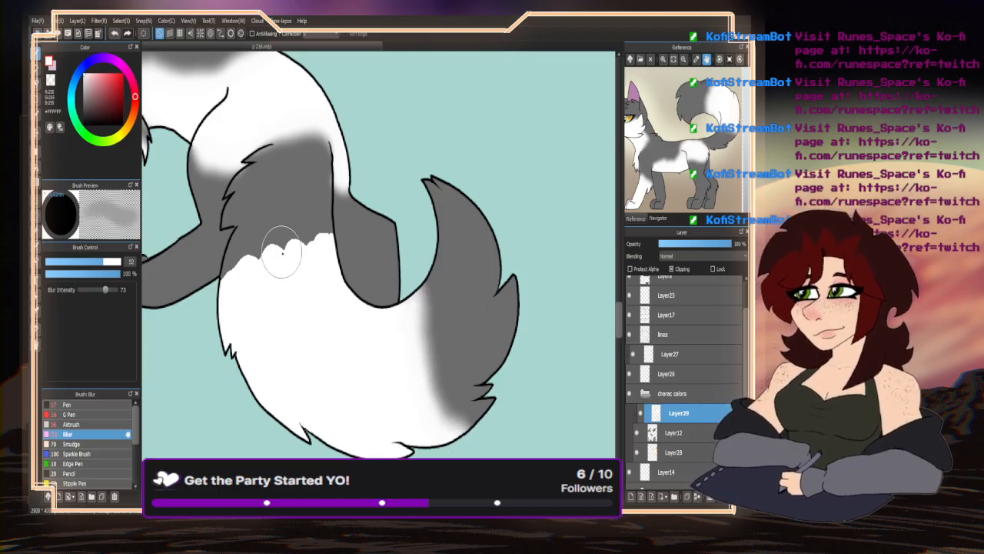
{"action": "mouse_move", "coordinate": [283, 251]}
{"action": "left_mouse_down"}
{"action": "mouse_move", "coordinate": [232, 263]}
{"action": "mouse_move", "coordinate": [274, 244]}
{"action": "mouse_move", "coordinate": [332, 241]}
{"action": "mouse_move", "coordinate": [307, 231]}
{"action": "mouse_move", "coordinate": [324, 268]}
{"action": "mouse_move", "coordinate": [189, 304]}
{"action": "left_mouse_up"}
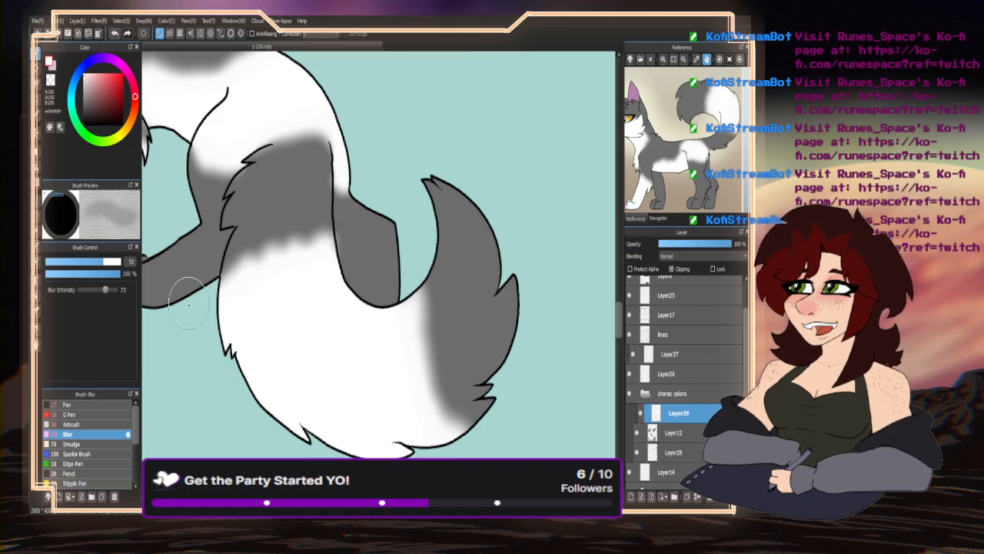
- Enlarge the Blur brush to 132 and soften the sitting cat's tail marking edges further
{"action": "left_click_drag", "start_coordinate": [107, 262], "coordinate": [119, 261]}
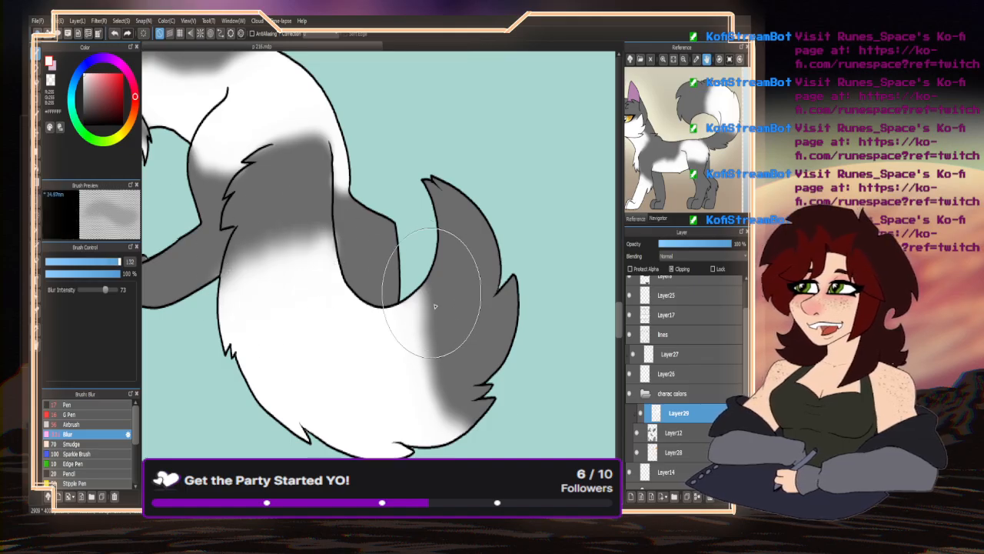
{"action": "scroll", "coordinate": [400, 307], "scroll_direction": "down", "scroll_amount": 1}
{"action": "scroll", "coordinate": [400, 308], "scroll_direction": "down", "scroll_amount": 1}
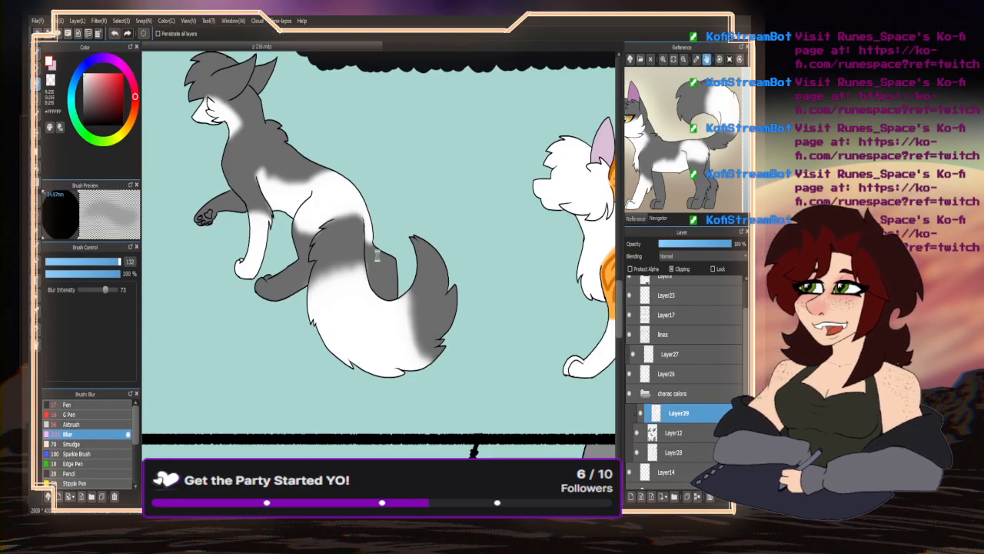
- Outline the upper end of the sitting cat's tail freehand to turn its blurred top solid grey
{"action": "scroll", "coordinate": [340, 208], "scroll_direction": "up", "scroll_amount": 5}
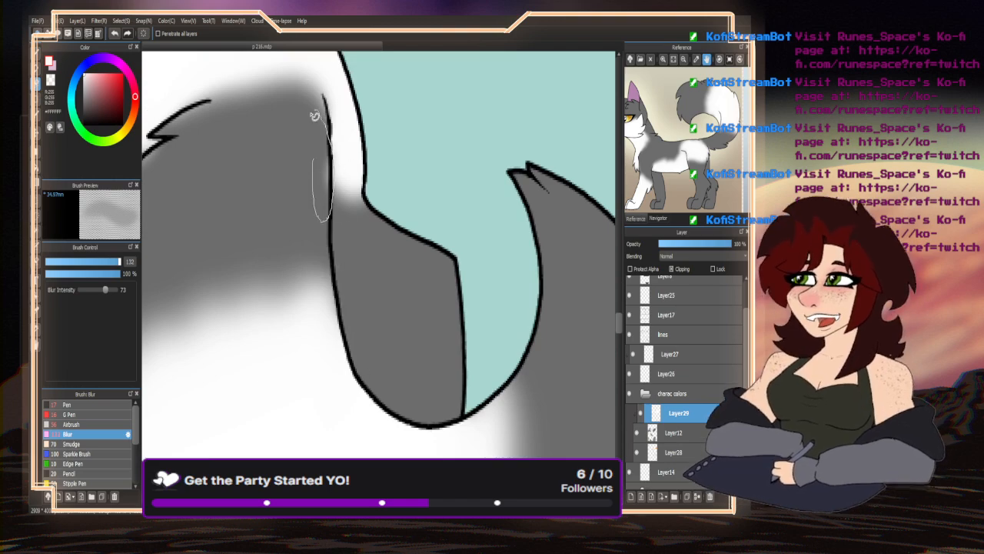
{"action": "scroll", "coordinate": [353, 202], "scroll_direction": "down", "scroll_amount": 5}
{"action": "scroll", "coordinate": [277, 212], "scroll_direction": "up", "scroll_amount": 4}
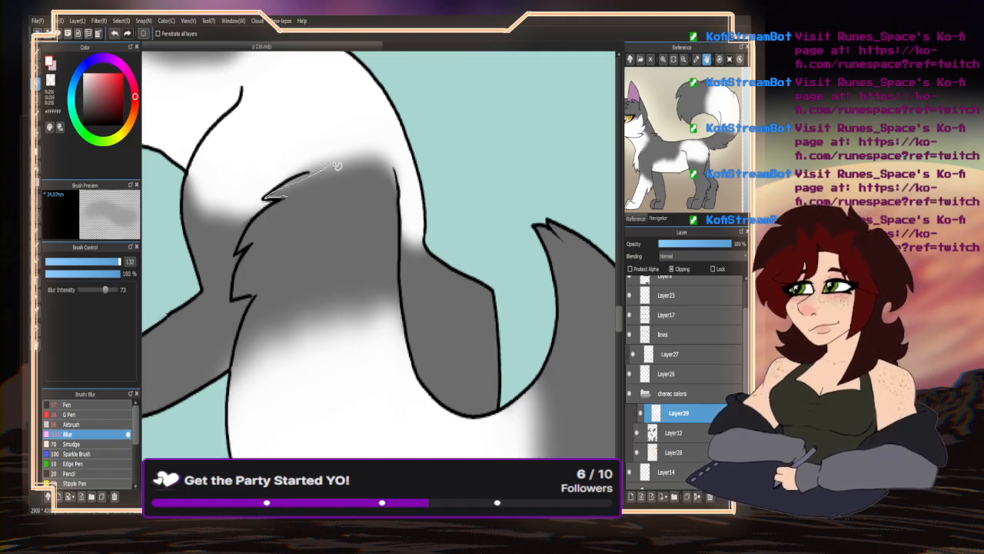
{"action": "left_click_drag", "start_coordinate": [336, 228], "coordinate": [312, 230]}
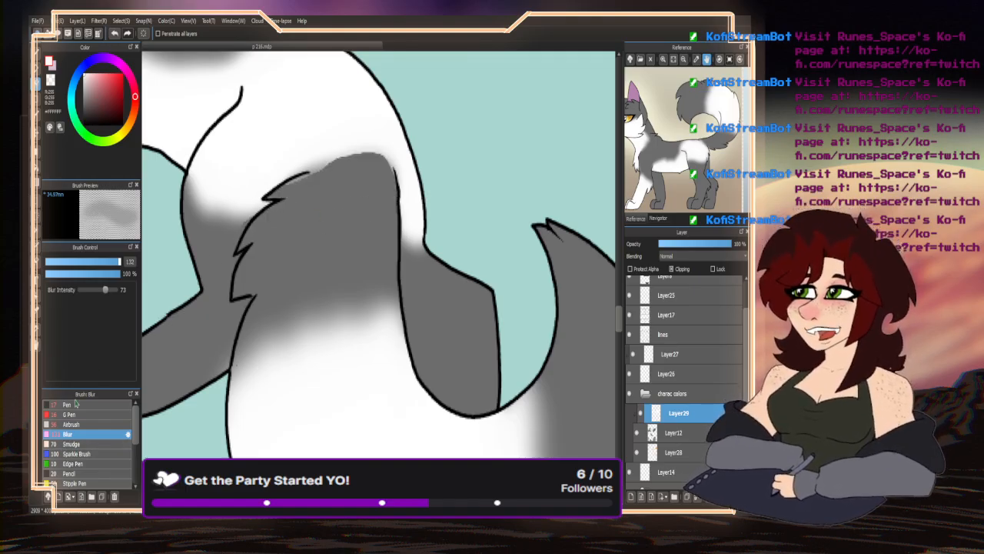
- Set the Blur brush size to 48 and soften the hard grey edge at the top of the sitting cat's tail
{"action": "scroll", "coordinate": [292, 218], "scroll_direction": "up", "scroll_amount": 1}
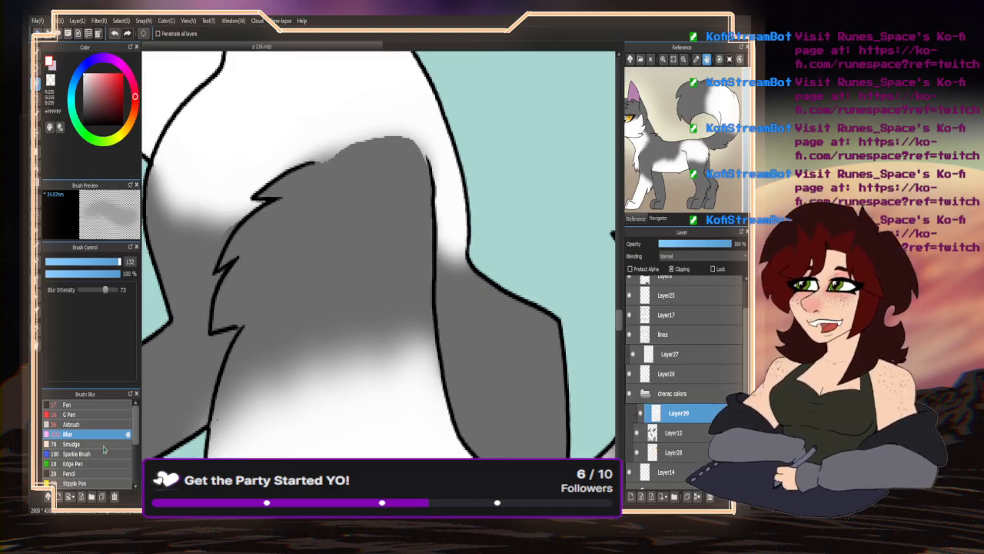
{"action": "key", "text": "m"}
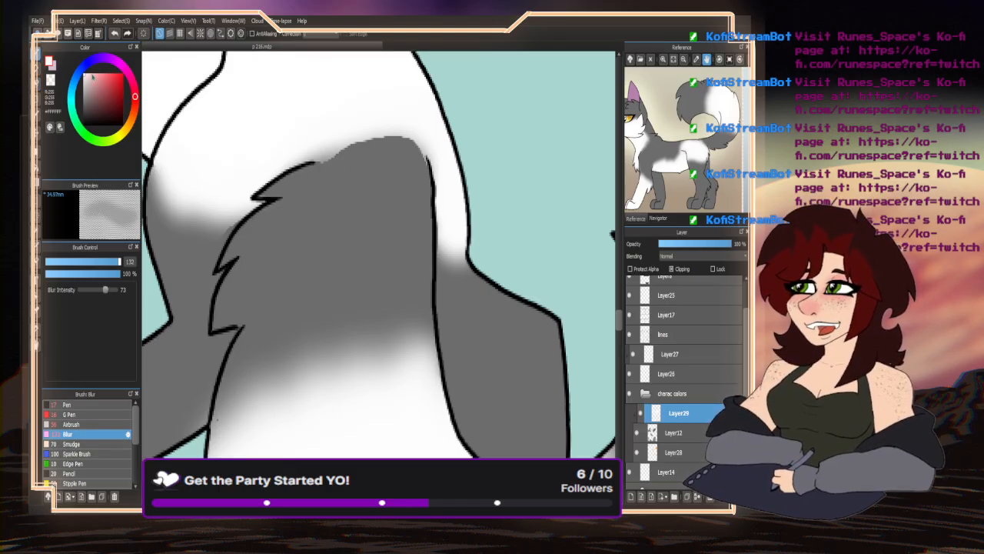
{"action": "left_click_drag", "start_coordinate": [120, 261], "coordinate": [100, 261]}
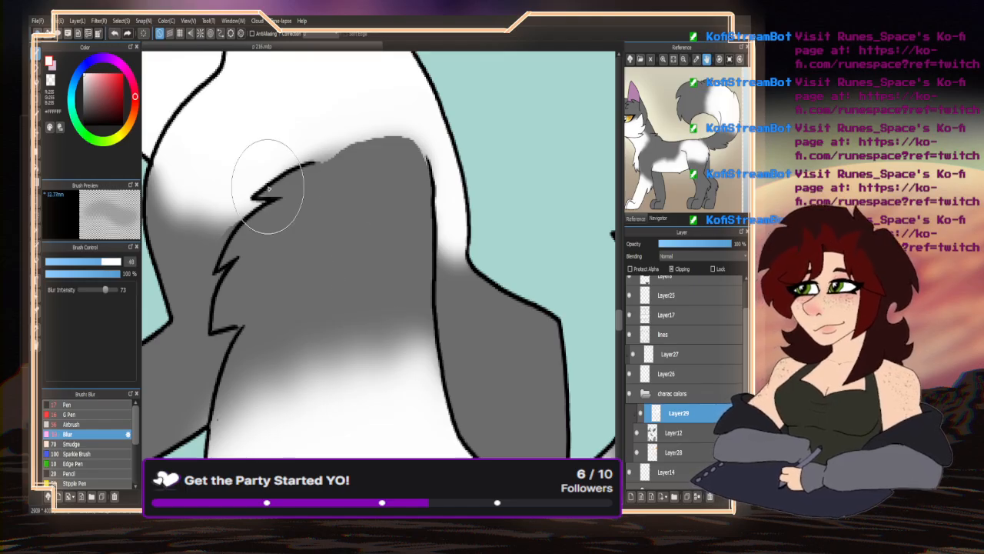
{"action": "mouse_move", "coordinate": [320, 112]}
{"action": "left_mouse_down"}
{"action": "mouse_move", "coordinate": [317, 182]}
{"action": "mouse_move", "coordinate": [392, 132]}
{"action": "left_mouse_up"}
{"action": "scroll", "coordinate": [332, 223], "scroll_direction": "down", "scroll_amount": 3}
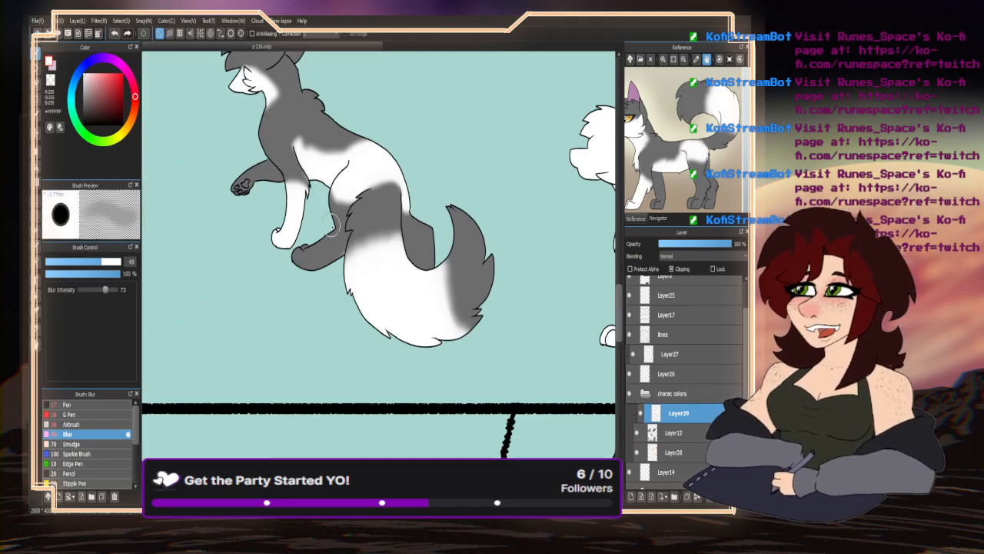
- Set the Blur brush size to 122 and soften the marking between the crouching cat's eyes in the bottom panel
{"action": "scroll", "coordinate": [308, 124], "scroll_direction": "down", "scroll_amount": 4}
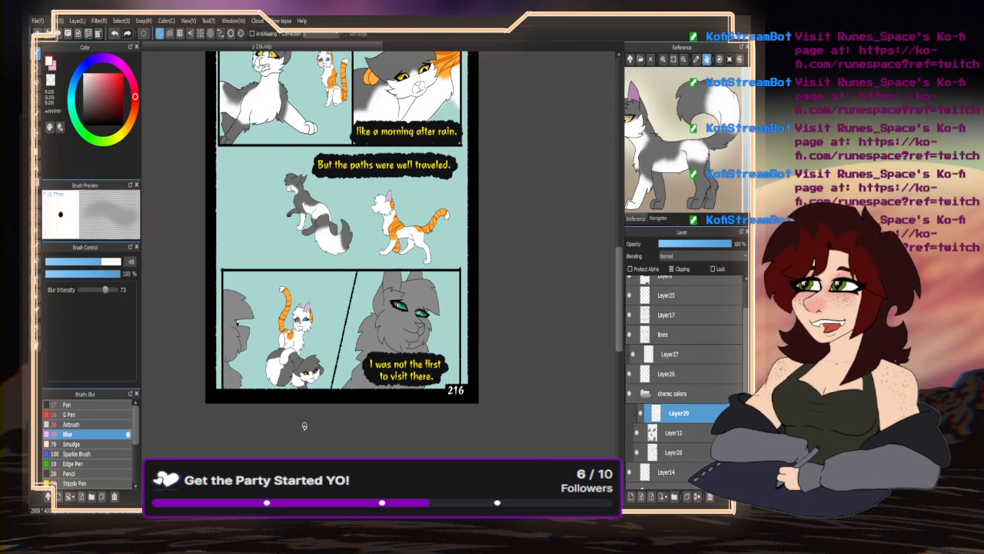
{"action": "scroll", "coordinate": [277, 398], "scroll_direction": "up", "scroll_amount": 4}
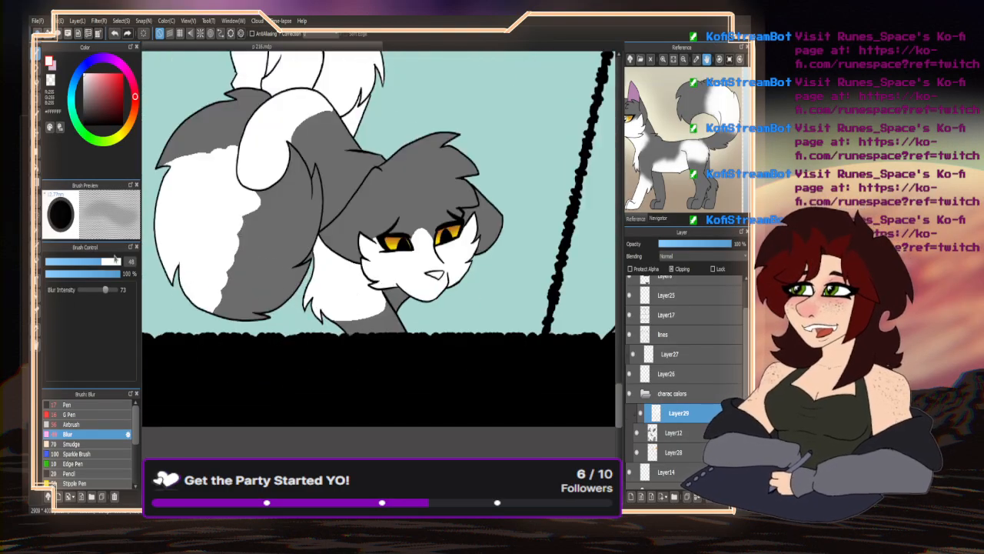
{"action": "left_click_drag", "start_coordinate": [106, 264], "coordinate": [117, 262]}
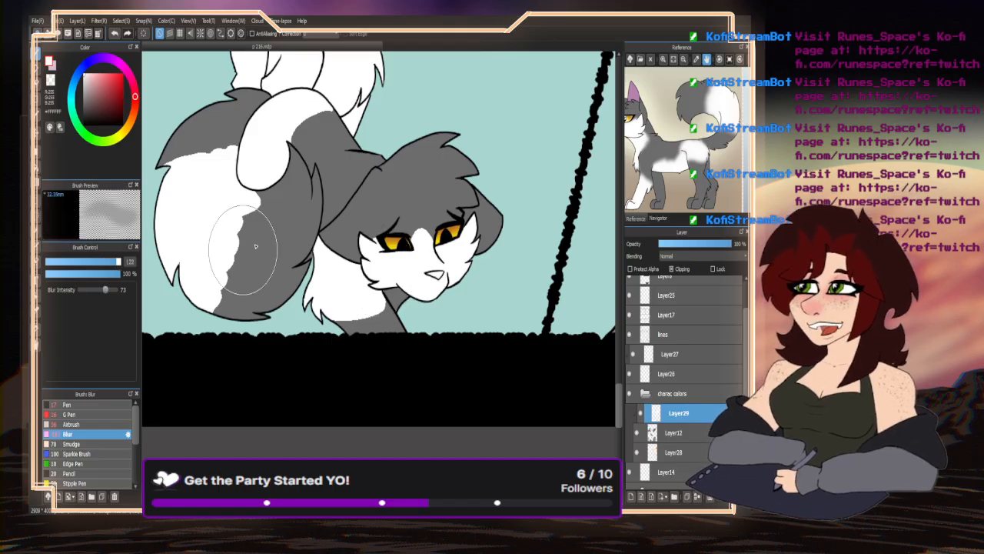
{"action": "scroll", "coordinate": [416, 246], "scroll_direction": "up", "scroll_amount": 1}
{"action": "left_click_drag", "start_coordinate": [426, 204], "coordinate": [425, 209]}
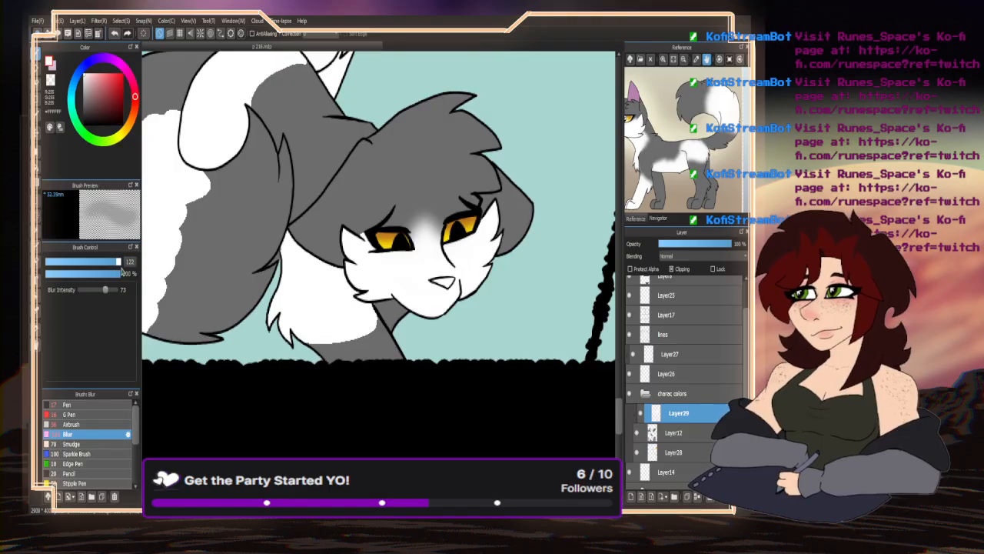
- Set the Blur brush size to 42 and soften the lower edge of the crouching cat's white chest
{"action": "left_click_drag", "start_coordinate": [122, 271], "coordinate": [98, 262]}
{"action": "scroll", "coordinate": [330, 200], "scroll_direction": "up", "scroll_amount": 1}
{"action": "scroll", "coordinate": [335, 382], "scroll_direction": "down", "scroll_amount": 1}
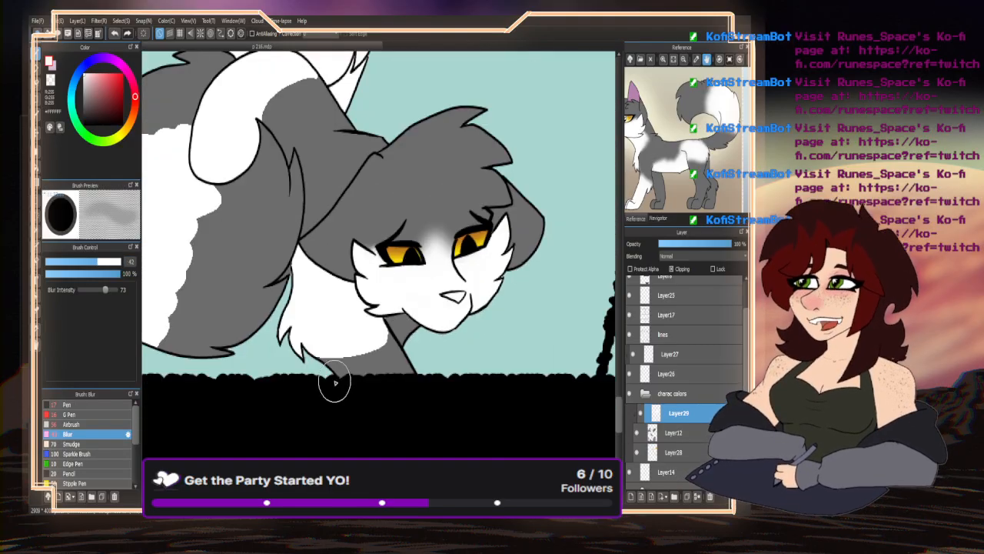
{"action": "scroll", "coordinate": [335, 382], "scroll_direction": "up", "scroll_amount": 1}
{"action": "mouse_move", "coordinate": [390, 268]}
{"action": "left_mouse_down"}
{"action": "mouse_move", "coordinate": [356, 352]}
{"action": "mouse_move", "coordinate": [385, 340]}
{"action": "mouse_move", "coordinate": [345, 354]}
{"action": "left_mouse_up"}
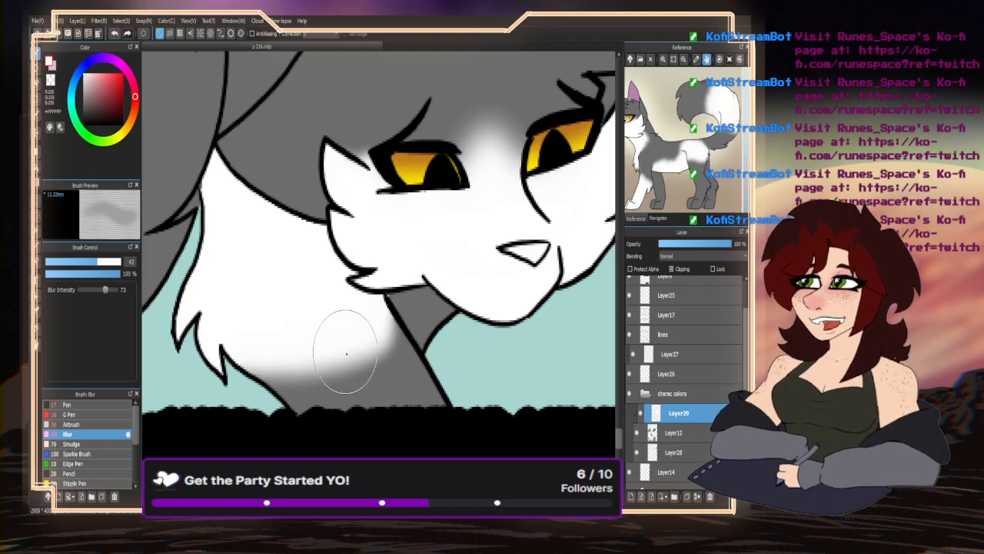
- Blur the marking edge where the crouching cat's white hind leg meets its grey body
{"action": "scroll", "coordinate": [346, 354], "scroll_direction": "down", "scroll_amount": 3}
{"action": "scroll", "coordinate": [284, 262], "scroll_direction": "up", "scroll_amount": 2}
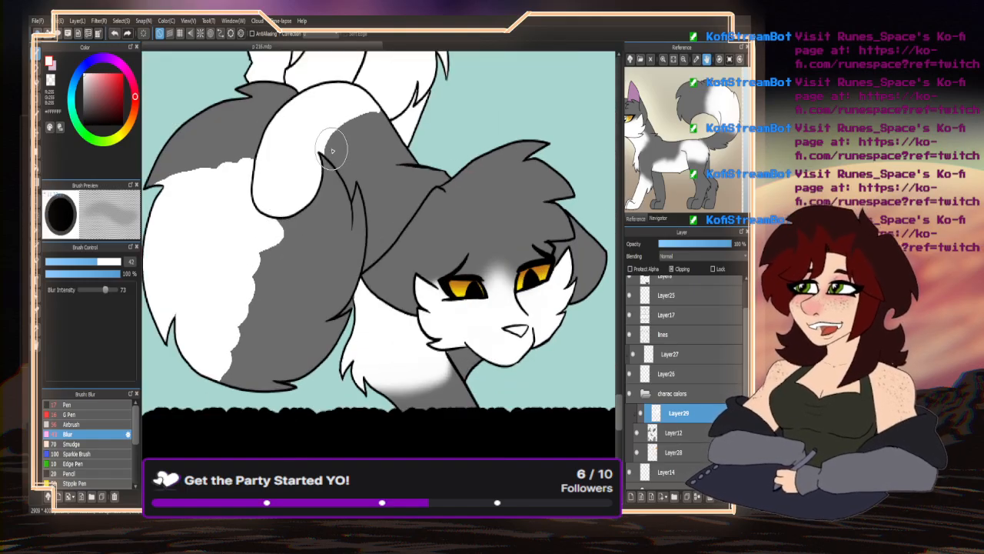
{"action": "mouse_move", "coordinate": [332, 151]}
{"action": "left_mouse_down"}
{"action": "mouse_move", "coordinate": [391, 113]}
{"action": "mouse_move", "coordinate": [349, 135]}
{"action": "mouse_move", "coordinate": [379, 119]}
{"action": "mouse_move", "coordinate": [373, 138]}
{"action": "mouse_move", "coordinate": [317, 164]}
{"action": "mouse_move", "coordinate": [343, 118]}
{"action": "left_mouse_up"}
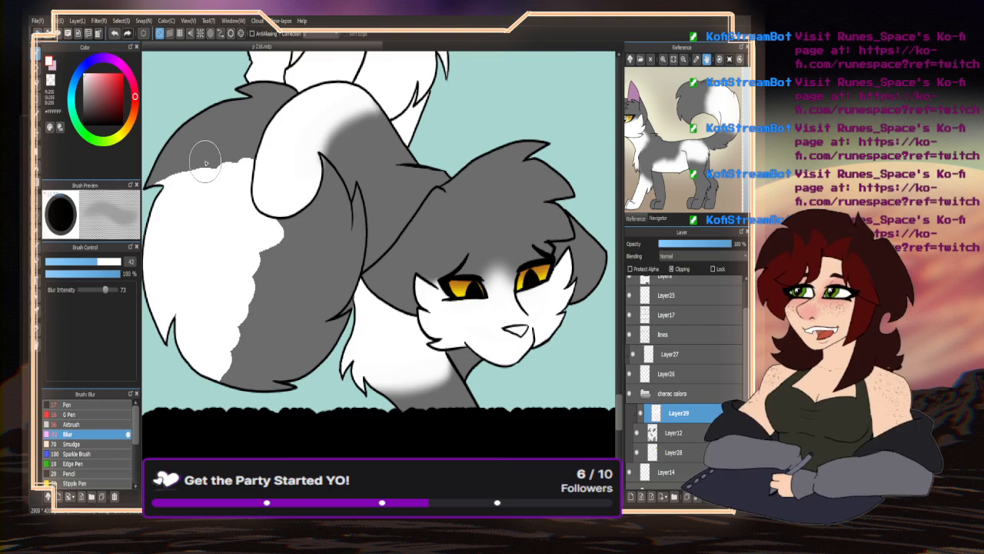
- Blur both marking edges on the crouching cat's fluffy tail, using brush size 108 for the long inner edge
{"action": "mouse_move", "coordinate": [206, 161]}
{"action": "left_mouse_down"}
{"action": "mouse_move", "coordinate": [163, 183]}
{"action": "mouse_move", "coordinate": [246, 156]}
{"action": "mouse_move", "coordinate": [248, 173]}
{"action": "mouse_move", "coordinate": [146, 183]}
{"action": "mouse_move", "coordinate": [255, 168]}
{"action": "mouse_move", "coordinate": [146, 198]}
{"action": "left_mouse_up"}
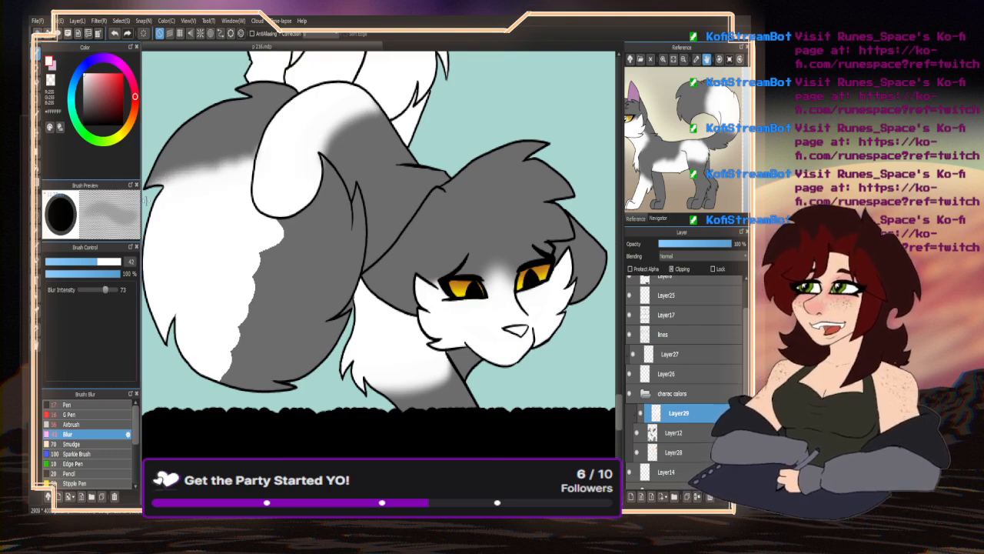
{"action": "left_click", "coordinate": [116, 262]}
{"action": "mouse_move", "coordinate": [265, 222]}
{"action": "left_mouse_down"}
{"action": "mouse_move", "coordinate": [274, 247]}
{"action": "mouse_move", "coordinate": [281, 235]}
{"action": "mouse_move", "coordinate": [223, 368]}
{"action": "mouse_move", "coordinate": [179, 202]}
{"action": "mouse_move", "coordinate": [233, 177]}
{"action": "mouse_move", "coordinate": [150, 207]}
{"action": "mouse_move", "coordinate": [173, 232]}
{"action": "mouse_move", "coordinate": [285, 223]}
{"action": "mouse_move", "coordinate": [147, 242]}
{"action": "left_mouse_up"}
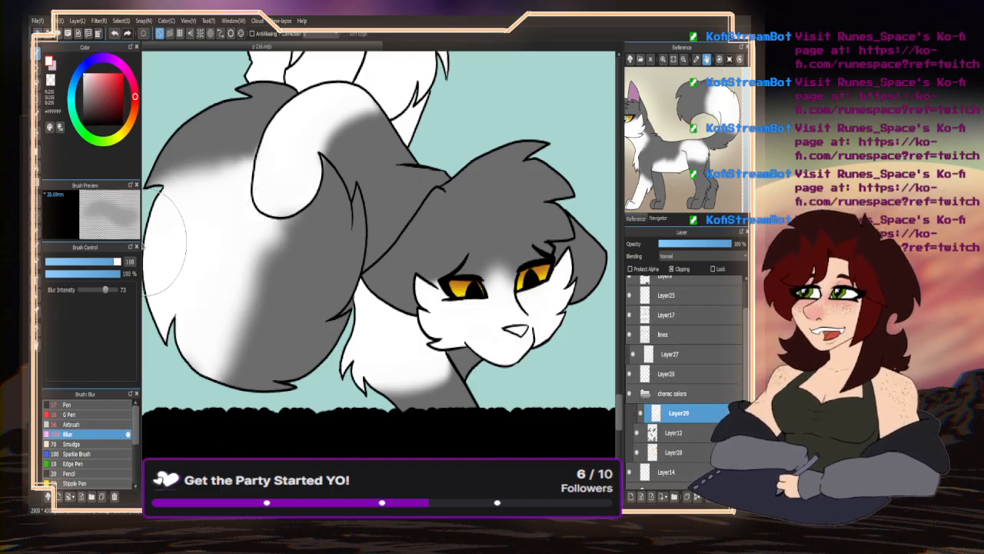
- Outline the blurred tail area just below the crouching cat's white leg freehand to make it solid grey
{"action": "scroll", "coordinate": [323, 173], "scroll_direction": "up", "scroll_amount": 2}
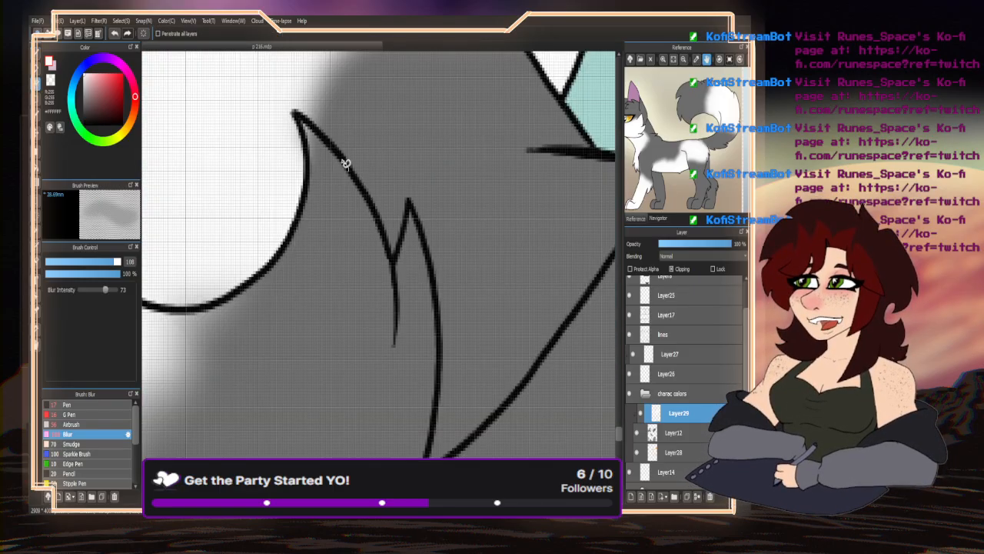
{"action": "scroll", "coordinate": [298, 115], "scroll_direction": "down", "scroll_amount": 4}
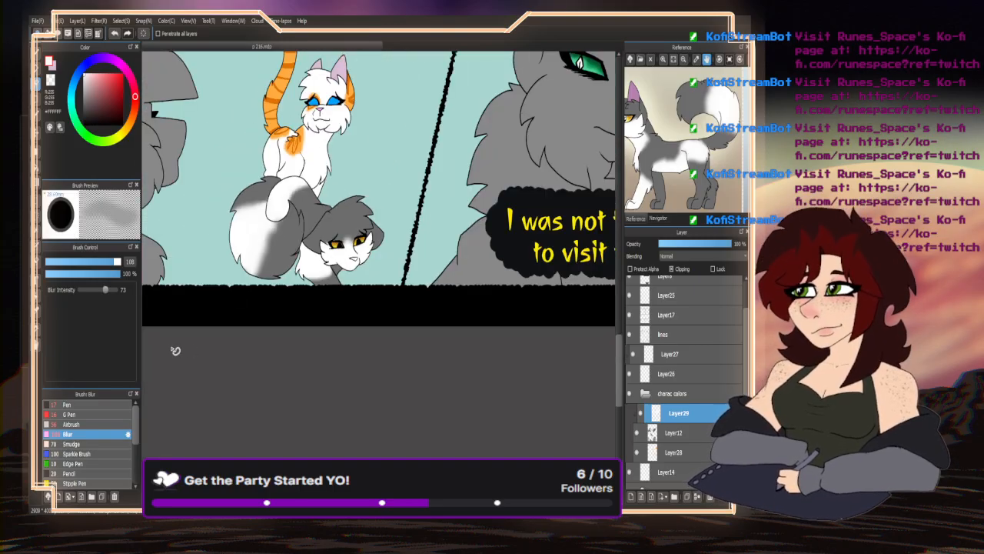
{"action": "scroll", "coordinate": [259, 245], "scroll_direction": "up", "scroll_amount": 1}
{"action": "scroll", "coordinate": [292, 240], "scroll_direction": "up", "scroll_amount": 2}
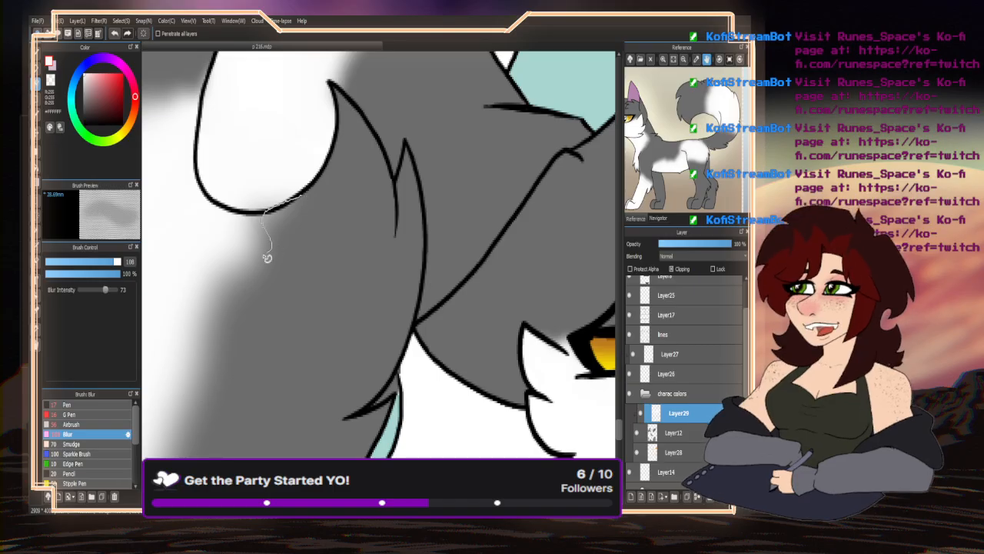
{"action": "left_click_drag", "start_coordinate": [266, 258], "coordinate": [346, 169]}
{"action": "scroll", "coordinate": [183, 351], "scroll_direction": "down", "scroll_amount": 2}
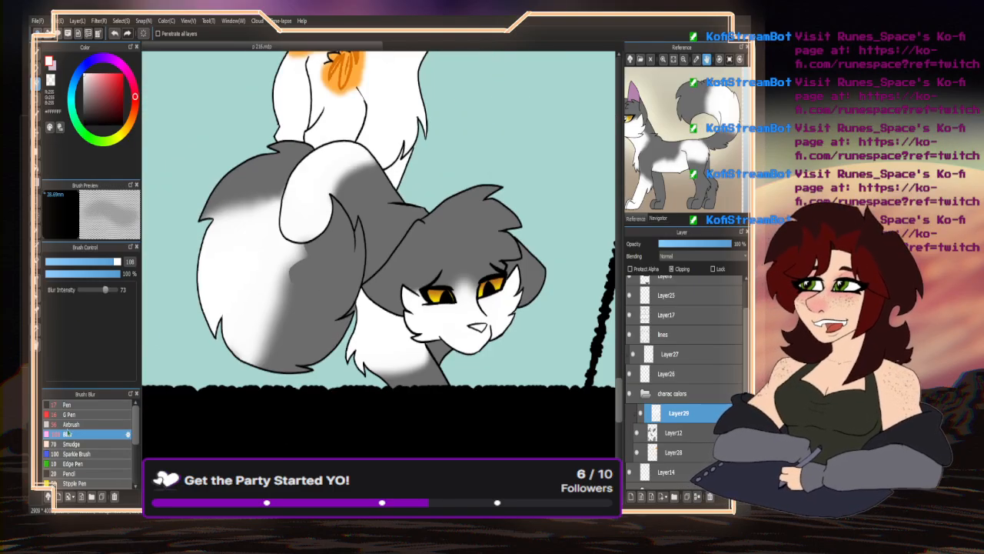
- Blur the tail's reworked grey edge below the crouching cat's leg, enlarging the brush to 118
{"action": "key", "text": "b"}
{"action": "scroll", "coordinate": [307, 193], "scroll_direction": "up", "scroll_amount": 2}
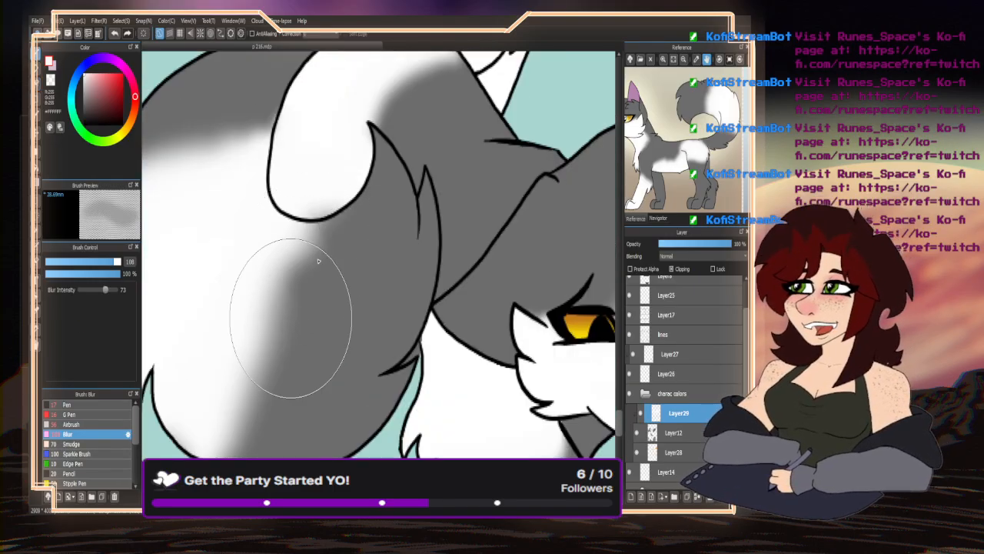
{"action": "scroll", "coordinate": [366, 237], "scroll_direction": "down", "scroll_amount": 2}
{"action": "scroll", "coordinate": [165, 340], "scroll_direction": "down", "scroll_amount": 1}
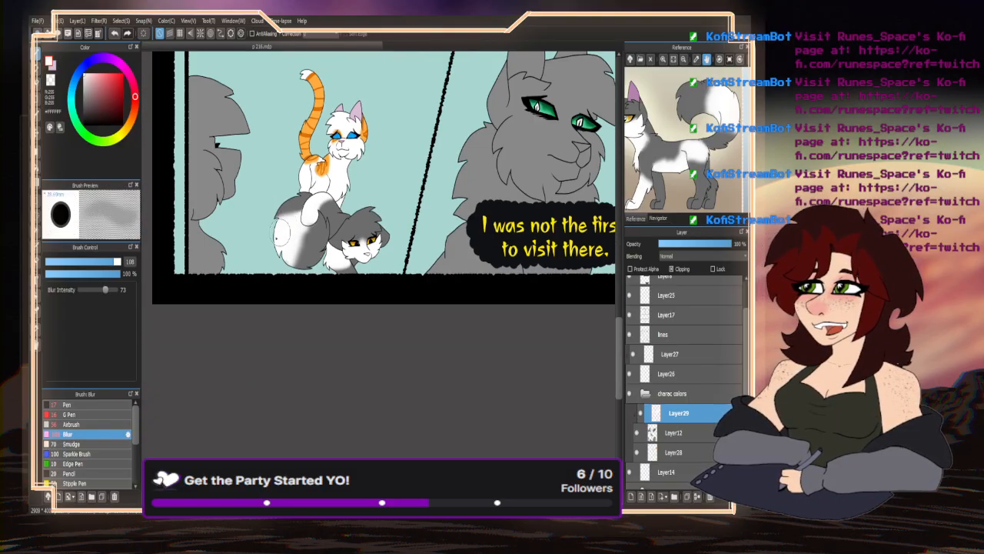
{"action": "scroll", "coordinate": [154, 319], "scroll_direction": "up", "scroll_amount": 1}
{"action": "scroll", "coordinate": [231, 307], "scroll_direction": "down", "scroll_amount": 3}
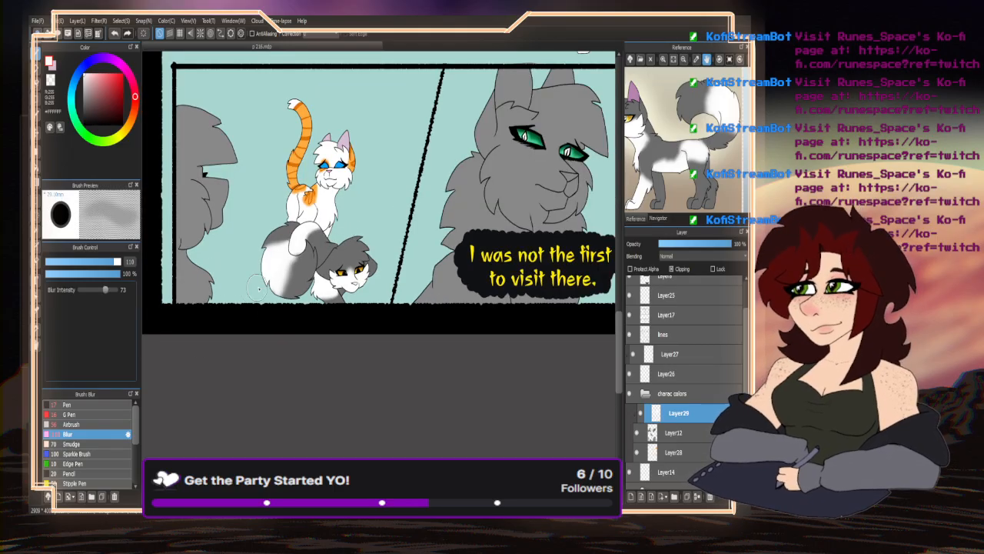
{"action": "scroll", "coordinate": [315, 251], "scroll_direction": "up", "scroll_amount": 2}
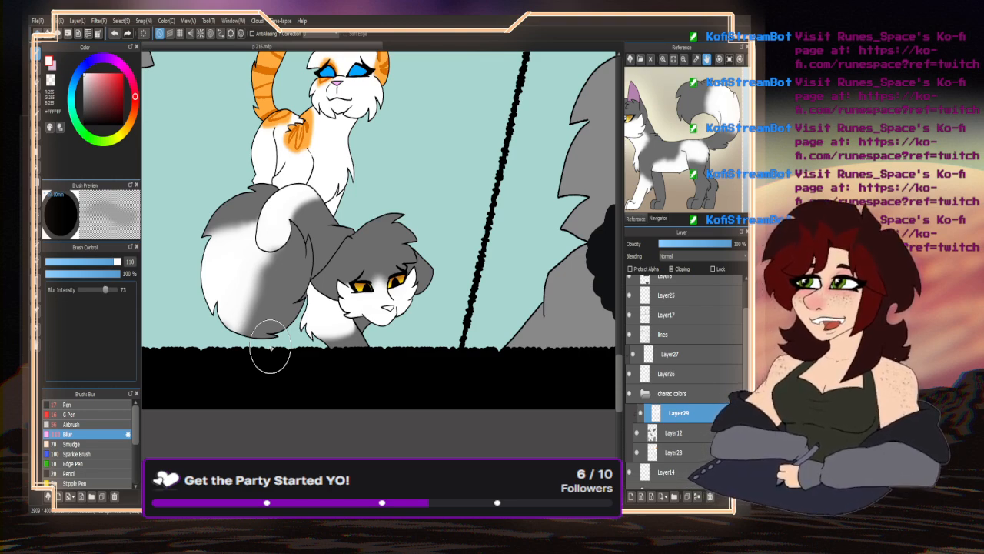
{"action": "scroll", "coordinate": [278, 335], "scroll_direction": "down", "scroll_amount": 5}
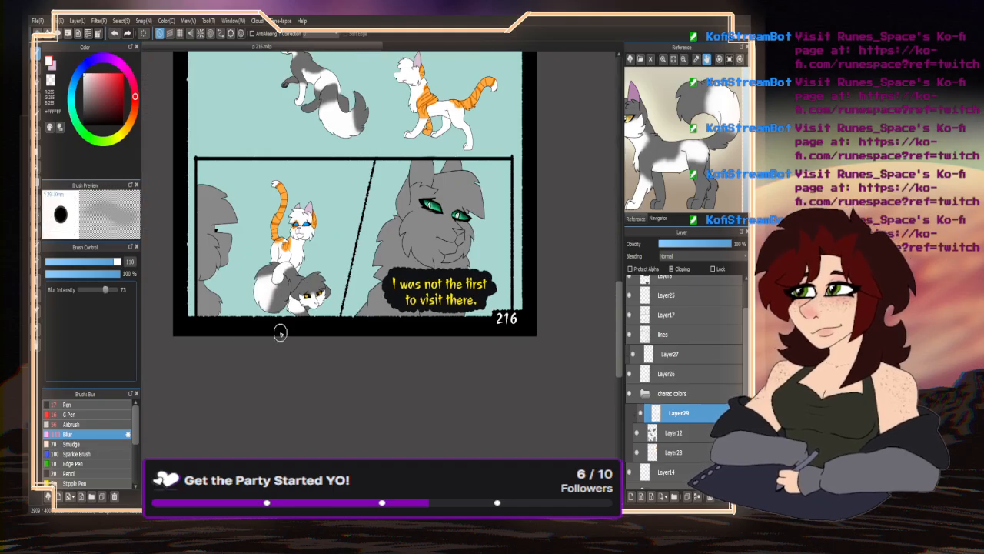
{"action": "scroll", "coordinate": [255, 357], "scroll_direction": "down", "scroll_amount": 3}
{"action": "scroll", "coordinate": [250, 117], "scroll_direction": "up", "scroll_amount": 4}
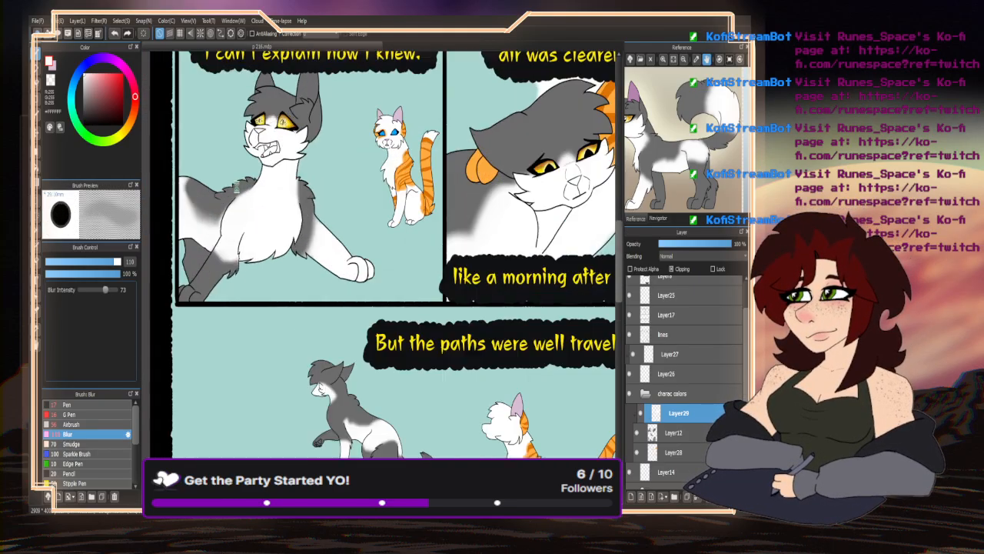
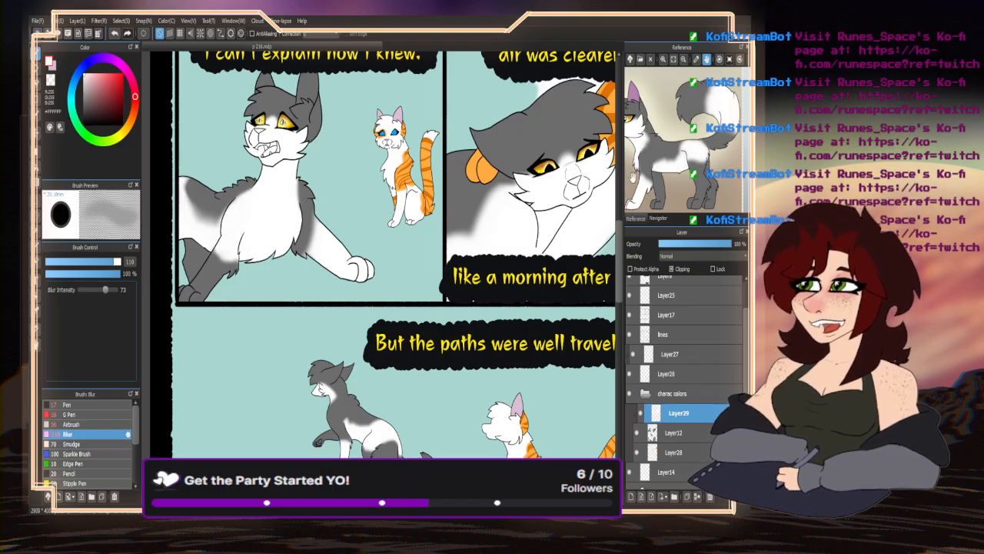
- Shift the reference view to its colour palette and add a new layer above the fur marking layer, with the Pen selected
{"action": "left_click_drag", "start_coordinate": [642, 176], "coordinate": [696, 161]}
{"action": "scroll", "coordinate": [283, 161], "scroll_direction": "down", "scroll_amount": 3}
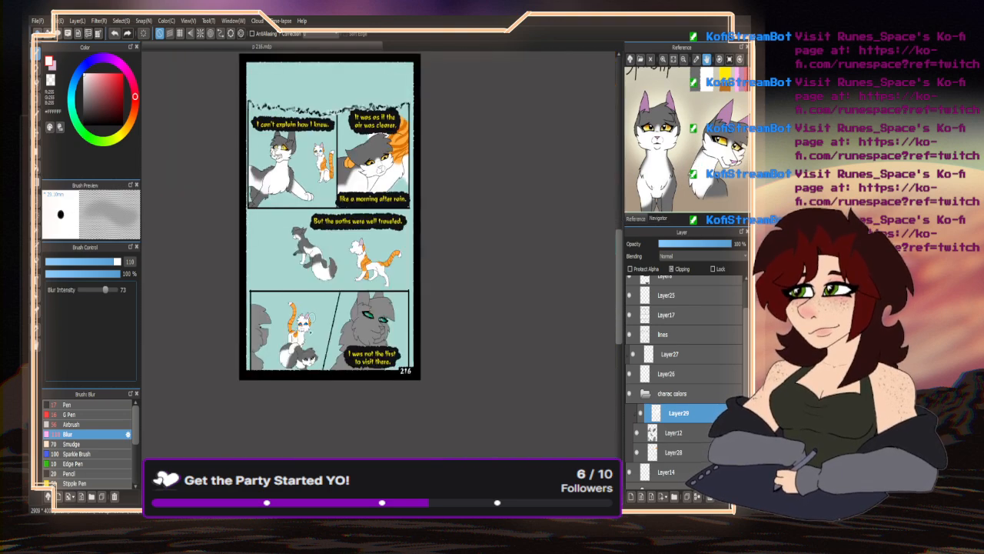
{"action": "scroll", "coordinate": [298, 296], "scroll_direction": "up", "scroll_amount": 3}
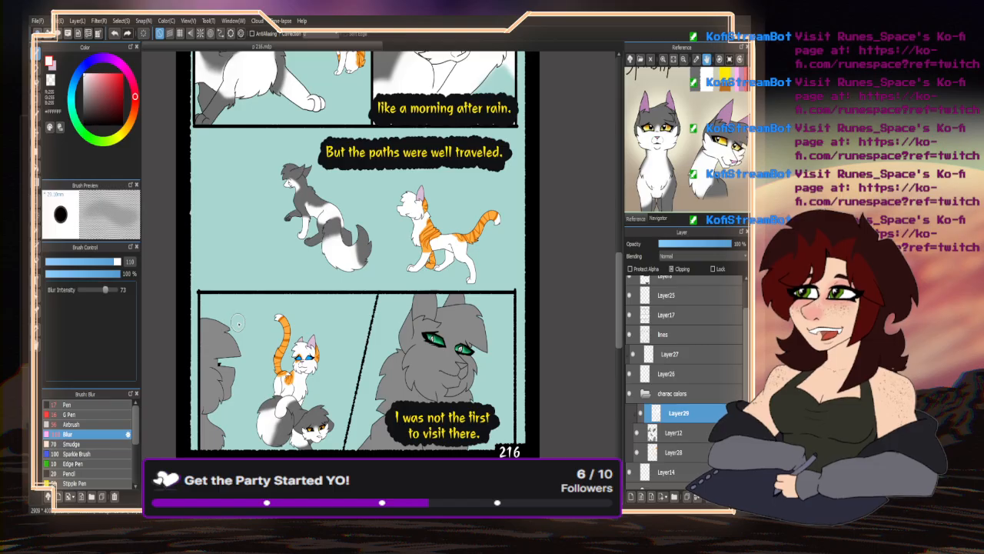
{"action": "left_click_drag", "start_coordinate": [649, 173], "coordinate": [646, 193]}
{"action": "left_click", "coordinate": [105, 406]}
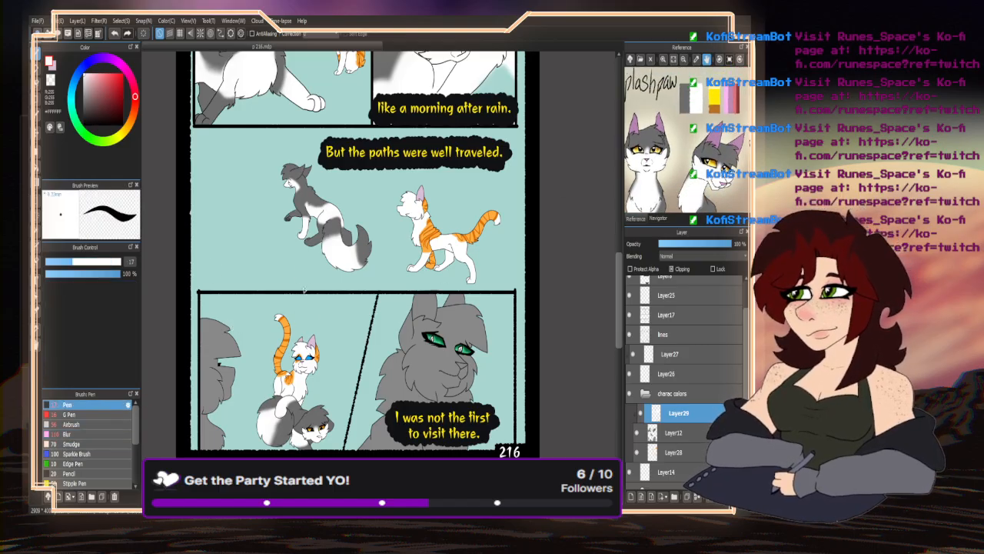
{"action": "scroll", "coordinate": [199, 315], "scroll_direction": "down", "scroll_amount": 3}
{"action": "scroll", "coordinate": [200, 315], "scroll_direction": "up", "scroll_amount": 3}
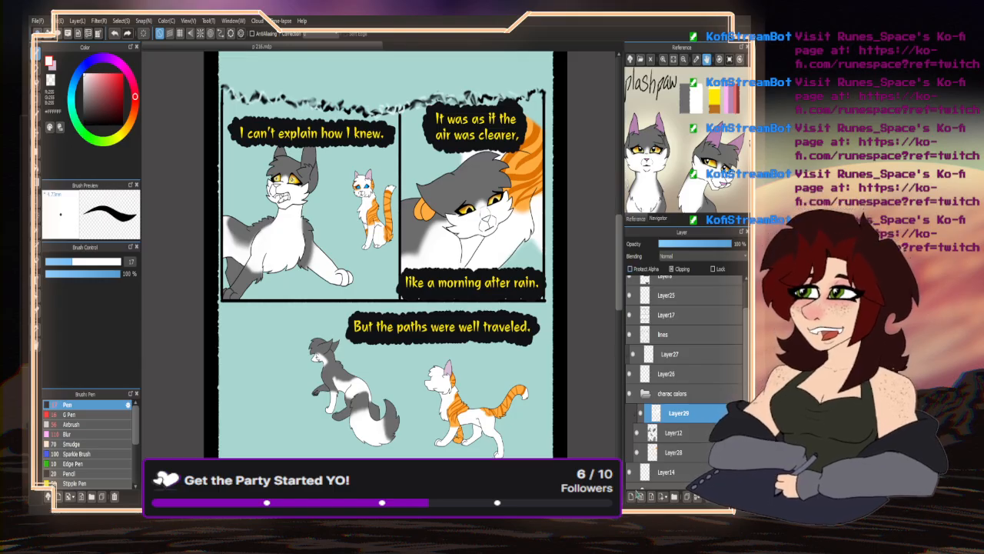
{"action": "left_click", "coordinate": [630, 496]}
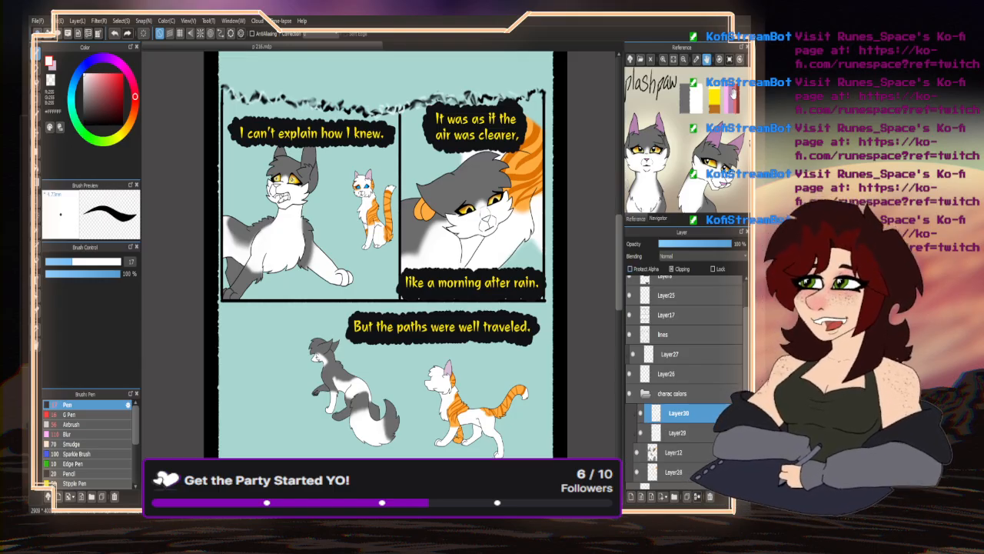
- Sample the mauve and light pink from the reference palette and paint the snarling cat's nose light pink in the first panel
{"action": "left_click", "coordinate": [730, 91], "text": "alt"}
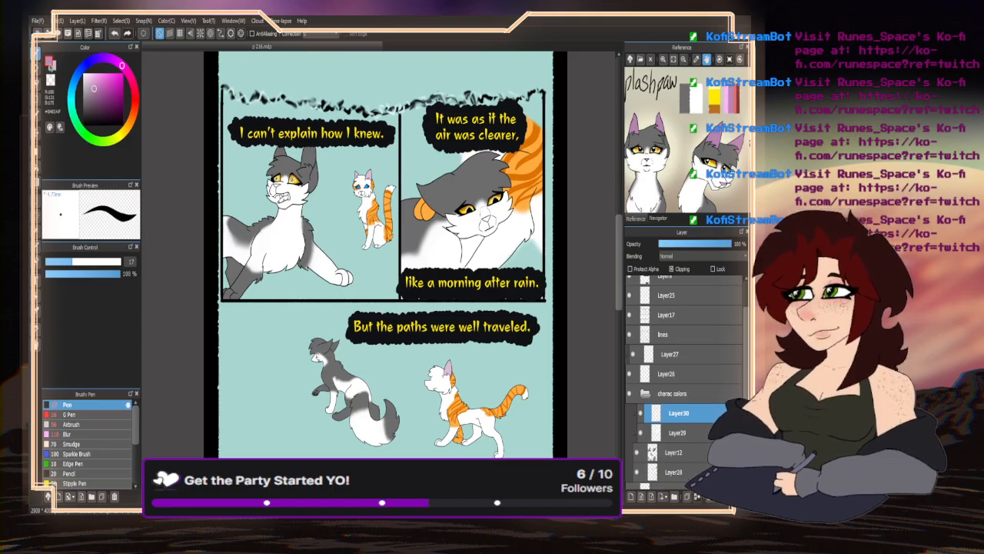
{"action": "left_click", "coordinate": [740, 90], "text": "alt"}
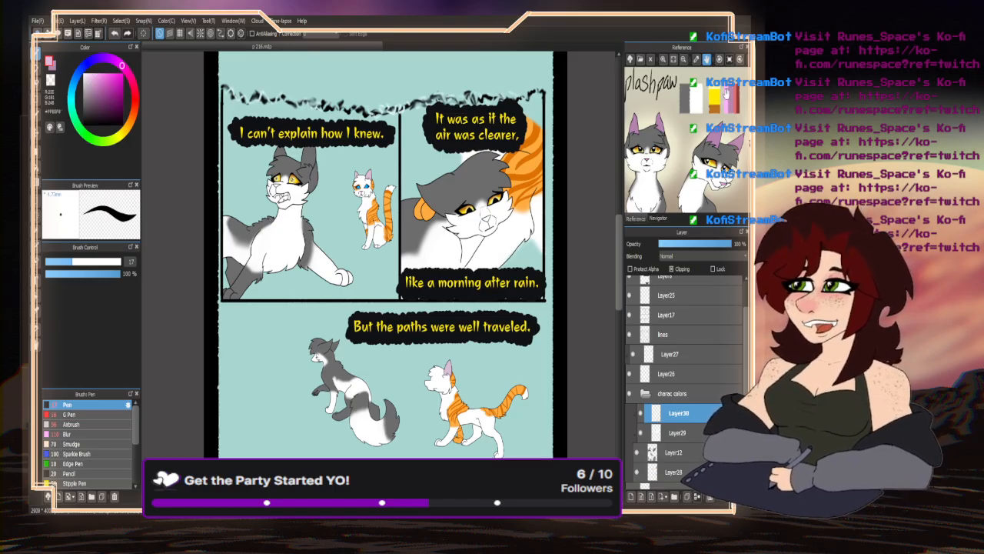
{"action": "scroll", "coordinate": [356, 160], "scroll_direction": "up", "scroll_amount": 5}
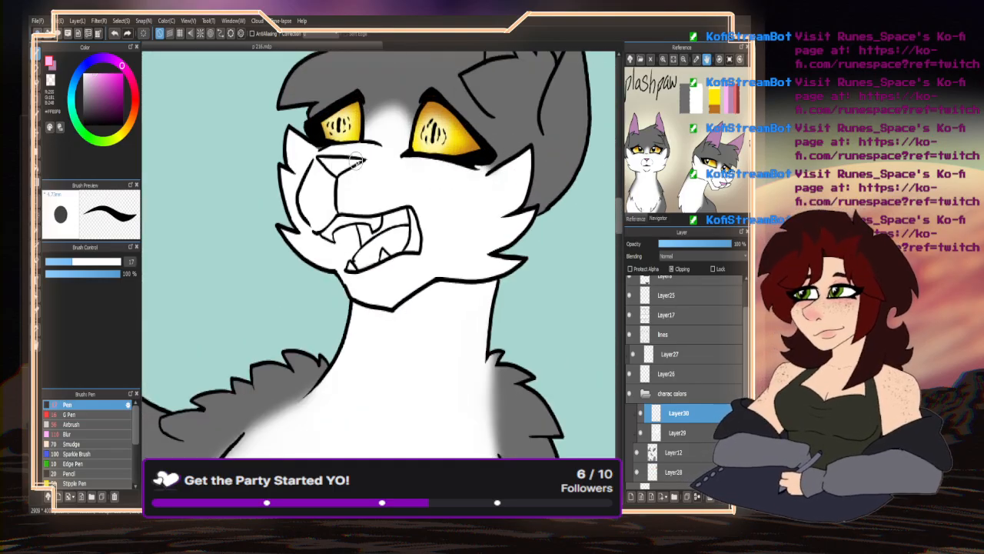
{"action": "scroll", "coordinate": [356, 162], "scroll_direction": "up", "scroll_amount": 2}
{"action": "mouse_move", "coordinate": [375, 159]}
{"action": "left_mouse_down"}
{"action": "mouse_move", "coordinate": [284, 159]}
{"action": "mouse_move", "coordinate": [318, 187]}
{"action": "mouse_move", "coordinate": [349, 164]}
{"action": "mouse_move", "coordinate": [305, 163]}
{"action": "left_mouse_up"}
{"action": "scroll", "coordinate": [305, 164], "scroll_direction": "down", "scroll_amount": 6}
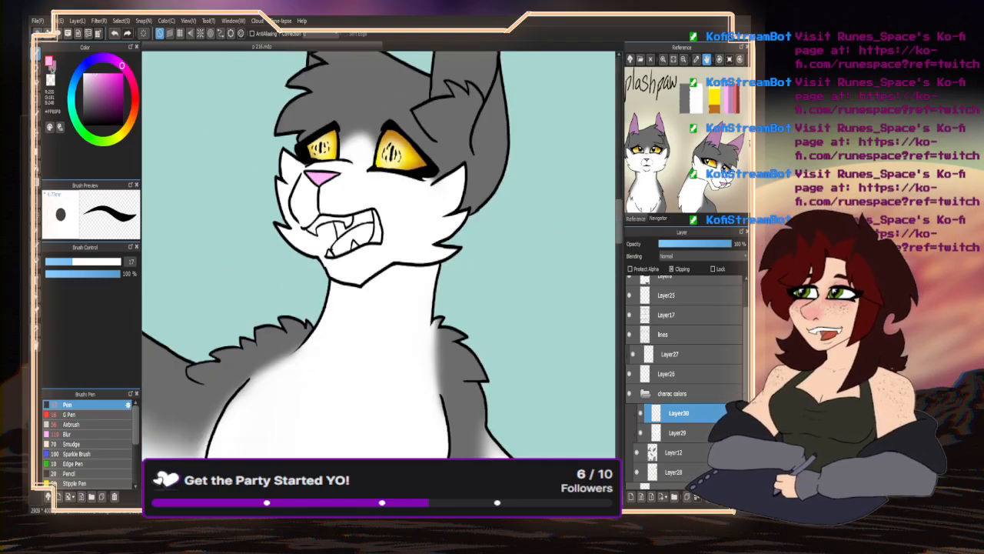
- Fill both inner ears of the snarling grey-and-white cat with the mauve ear colour
{"action": "key", "text": "g"}
{"action": "scroll", "coordinate": [328, 207], "scroll_direction": "down", "scroll_amount": 2}
{"action": "scroll", "coordinate": [328, 206], "scroll_direction": "up", "scroll_amount": 3}
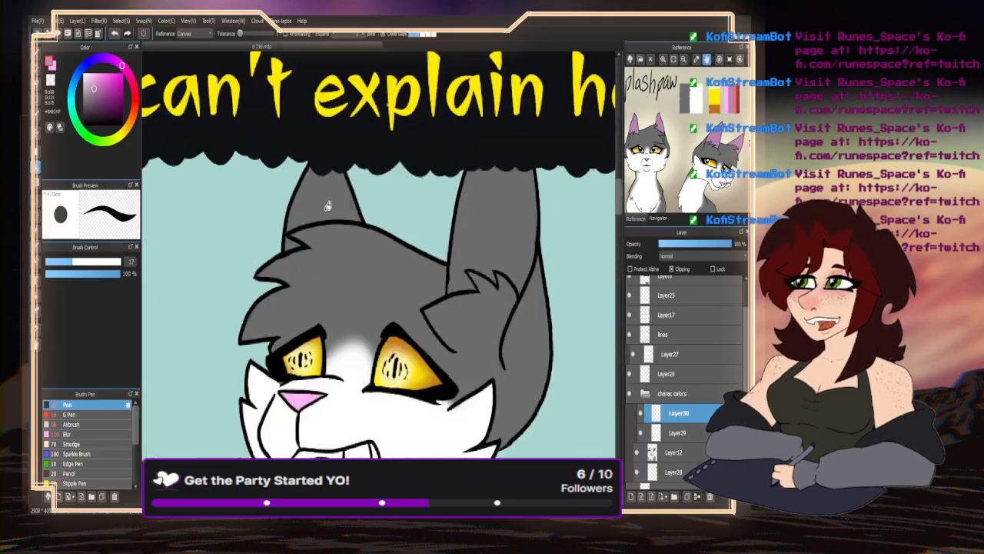
{"action": "left_click", "coordinate": [327, 206]}
{"action": "scroll", "coordinate": [328, 206], "scroll_direction": "up", "scroll_amount": 2}
{"action": "scroll", "coordinate": [285, 254], "scroll_direction": "down", "scroll_amount": 3}
{"action": "left_click", "coordinate": [378, 284]}
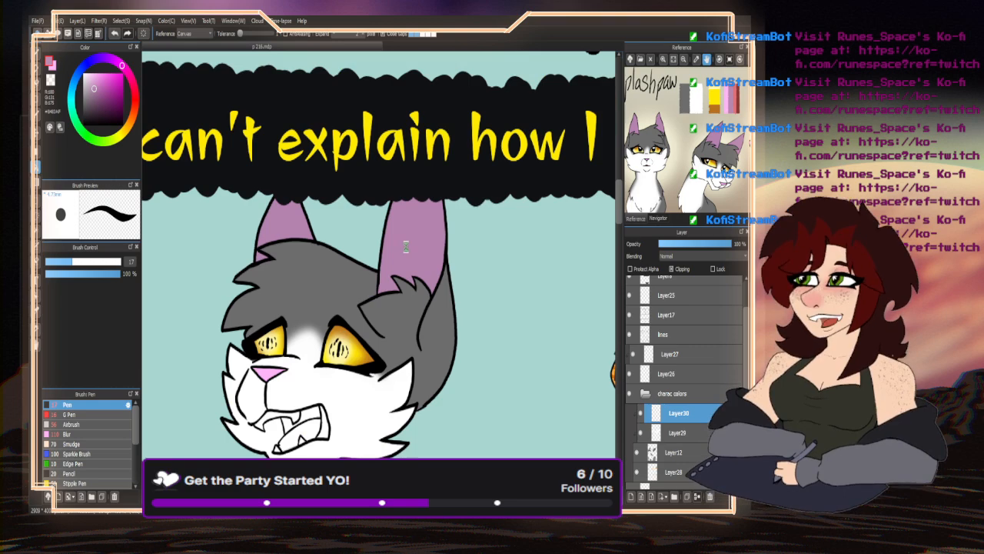
- Fill the grey-and-white cat's nose with light pink in the close-up panel above "like a morning after rain."
{"action": "scroll", "coordinate": [271, 171], "scroll_direction": "down", "scroll_amount": 4}
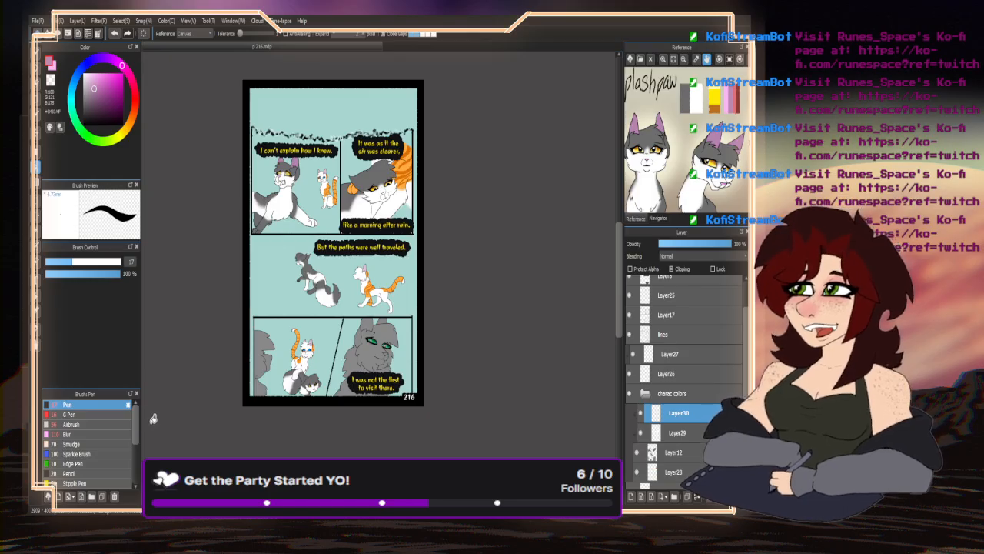
{"action": "left_click", "coordinate": [51, 63]}
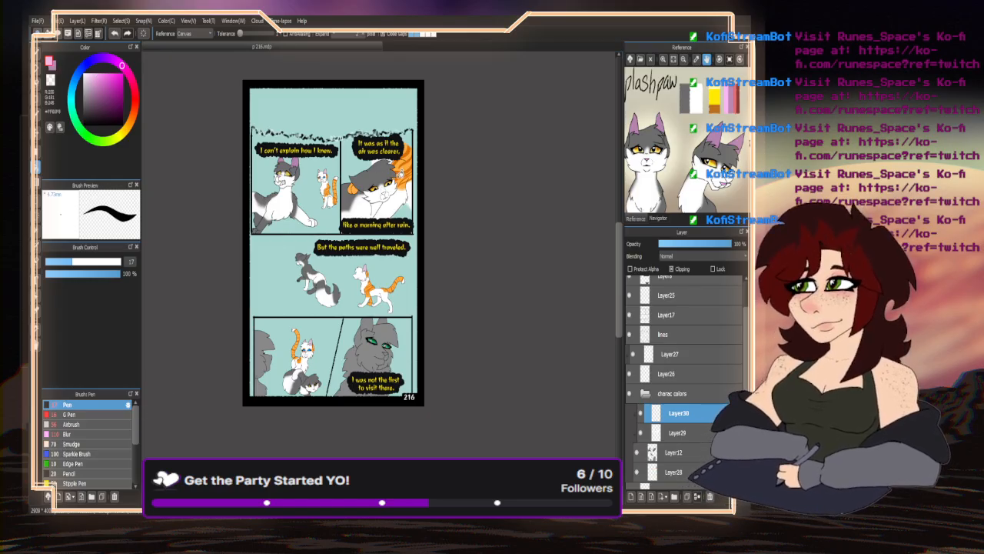
{"action": "scroll", "coordinate": [354, 165], "scroll_direction": "up", "scroll_amount": 5}
{"action": "left_click", "coordinate": [351, 165]}
{"action": "scroll", "coordinate": [458, 143], "scroll_direction": "down", "scroll_amount": 3}
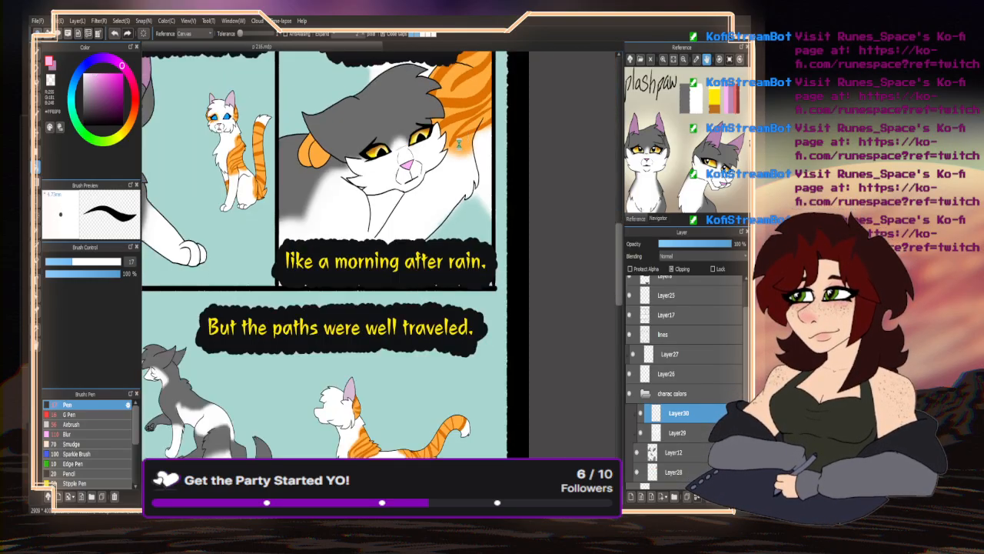
- Fill the nose of the cat lying beneath the kitten with light pink and touch up its corner with a small pen
{"action": "scroll", "coordinate": [458, 143], "scroll_direction": "down", "scroll_amount": 2}
{"action": "scroll", "coordinate": [399, 400], "scroll_direction": "up", "scroll_amount": 5}
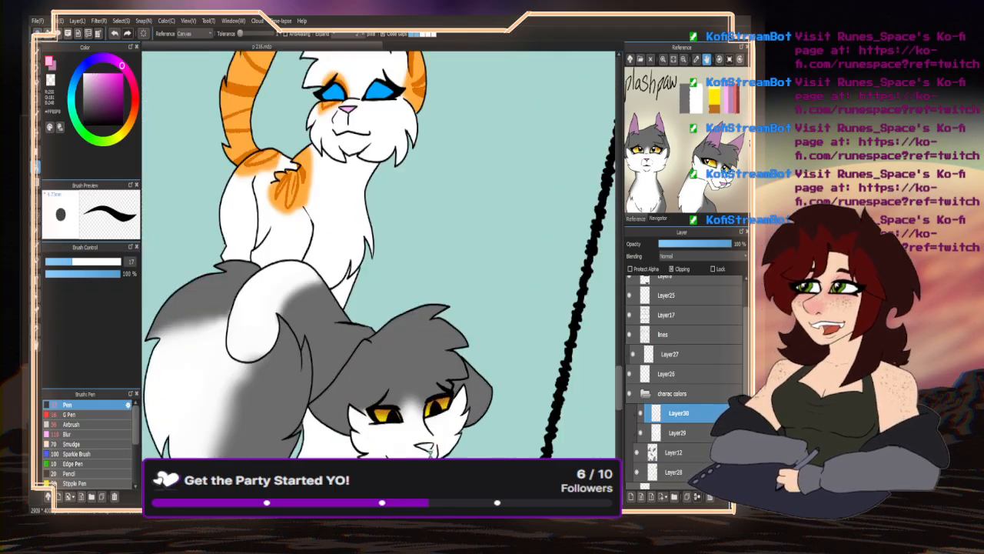
{"action": "scroll", "coordinate": [424, 446], "scroll_direction": "up", "scroll_amount": 5}
{"action": "left_click", "coordinate": [419, 433]}
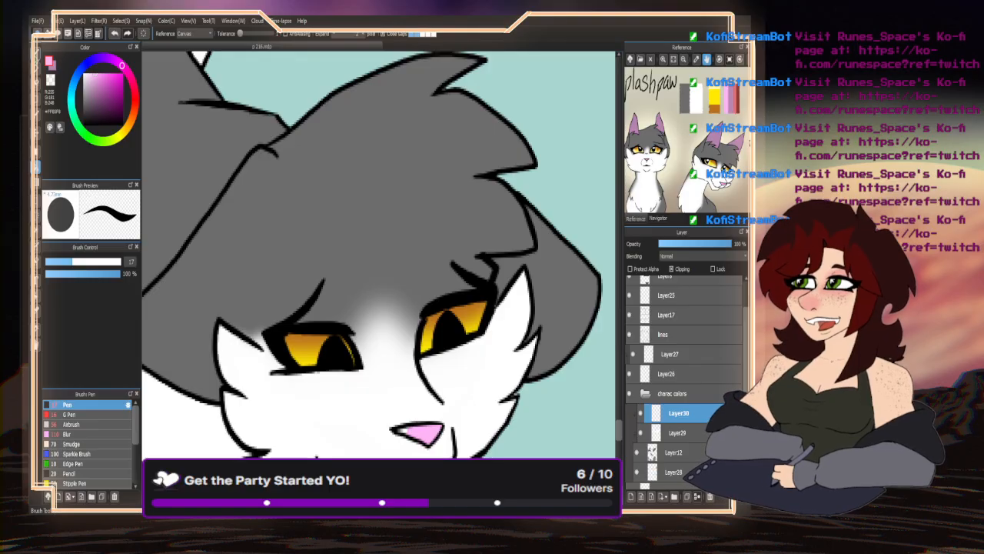
{"action": "key", "text": "b"}
{"action": "scroll", "coordinate": [389, 437], "scroll_direction": "up", "scroll_amount": 3}
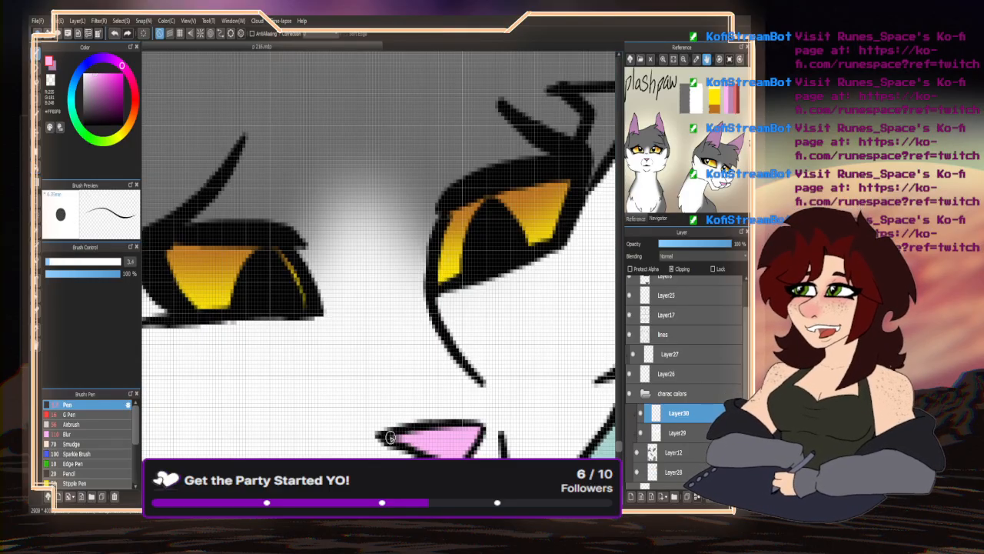
{"action": "left_click_drag", "start_coordinate": [390, 436], "coordinate": [406, 432]}
{"action": "scroll", "coordinate": [385, 359], "scroll_direction": "down", "scroll_amount": 6}
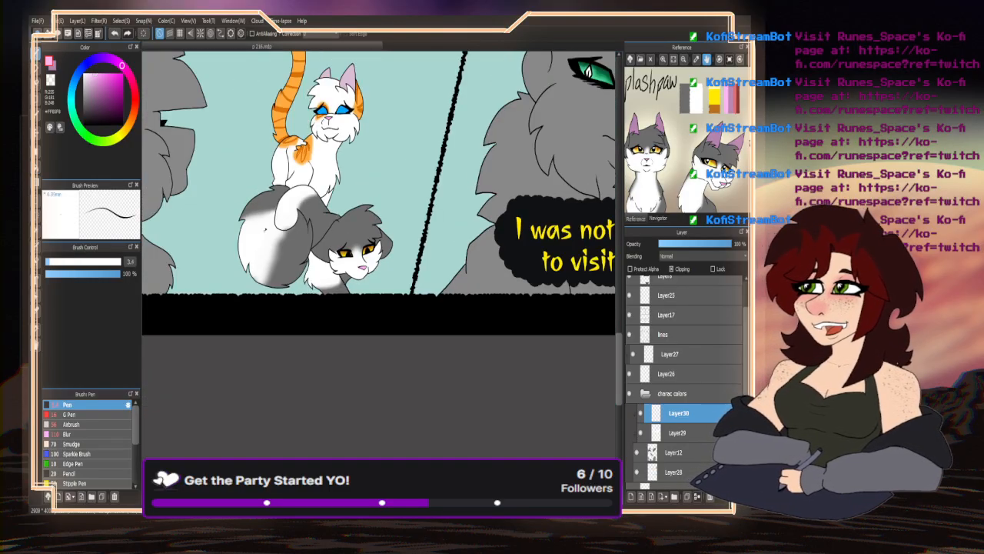
- Enlarge the pen and paint the paw pads on the crouching cat's raised front paw light pink
{"action": "left_click", "coordinate": [65, 263]}
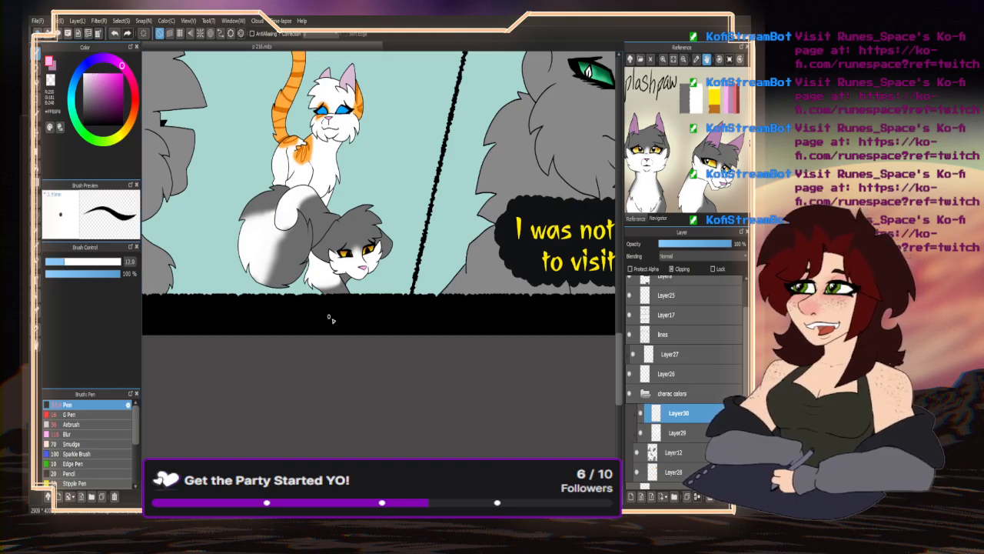
{"action": "scroll", "coordinate": [308, 352], "scroll_direction": "down", "scroll_amount": 5}
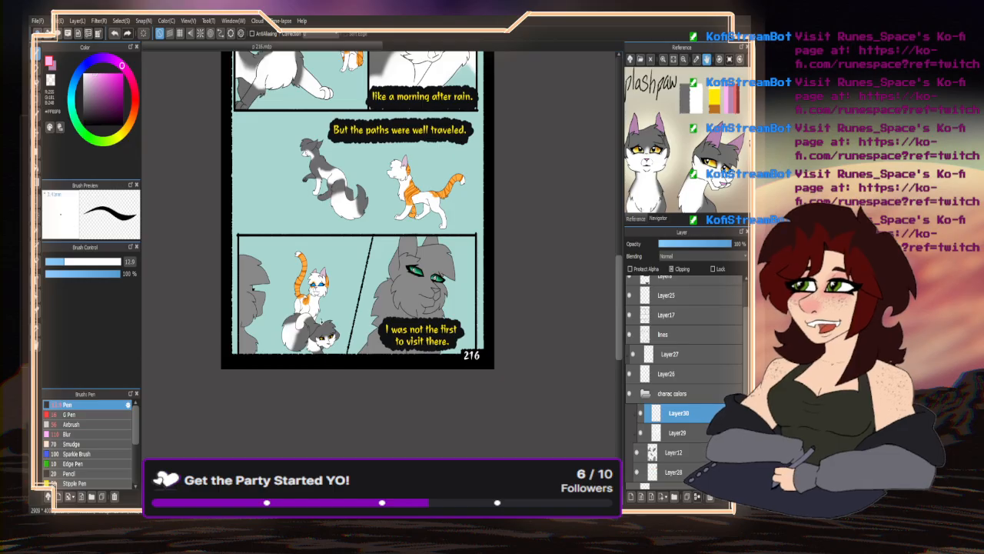
{"action": "scroll", "coordinate": [292, 279], "scroll_direction": "up", "scroll_amount": 5}
{"action": "scroll", "coordinate": [307, 222], "scroll_direction": "up", "scroll_amount": 5}
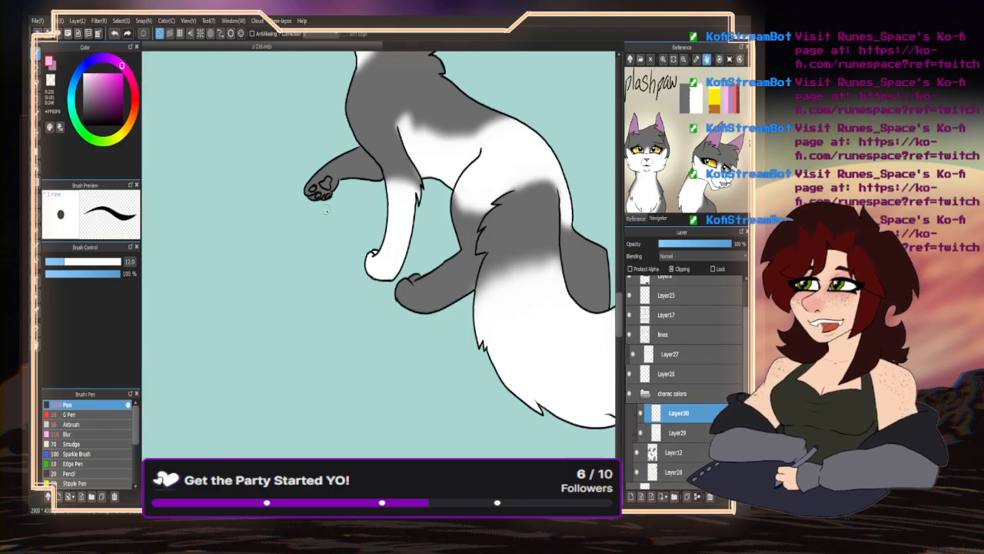
{"action": "mouse_move", "coordinate": [344, 218]}
{"action": "left_mouse_down"}
{"action": "mouse_move", "coordinate": [299, 214]}
{"action": "mouse_move", "coordinate": [284, 189]}
{"action": "left_mouse_up"}
{"action": "mouse_move", "coordinate": [342, 154]}
{"action": "left_mouse_down"}
{"action": "mouse_move", "coordinate": [346, 181]}
{"action": "mouse_move", "coordinate": [323, 184]}
{"action": "mouse_move", "coordinate": [338, 150]}
{"action": "mouse_move", "coordinate": [326, 187]}
{"action": "left_mouse_up"}
{"action": "scroll", "coordinate": [326, 186], "scroll_direction": "down", "scroll_amount": 8}
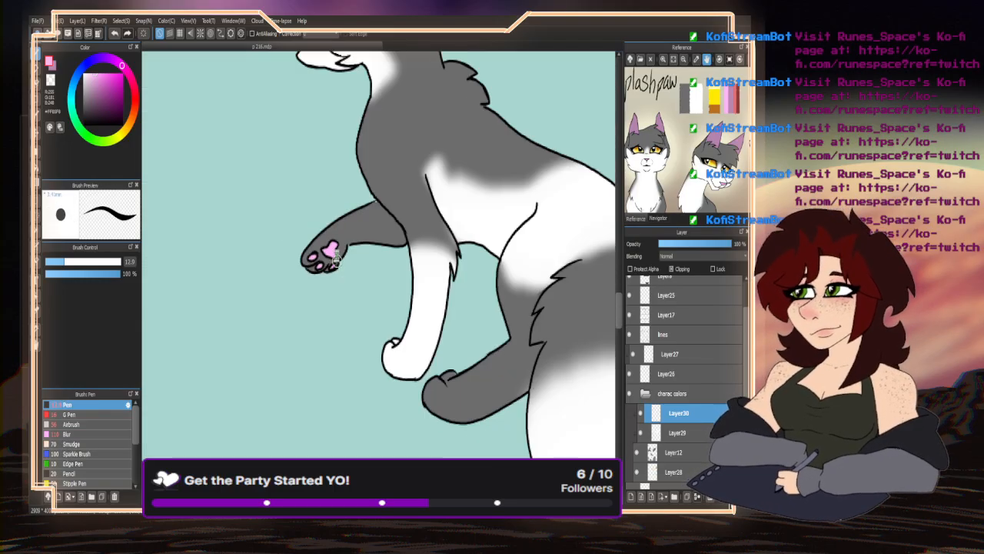
- Sample the dark red from the reference palette and paint the back of the snarling cat's open mouth around the upper fang
{"action": "scroll", "coordinate": [326, 187], "scroll_direction": "up", "scroll_amount": 2}
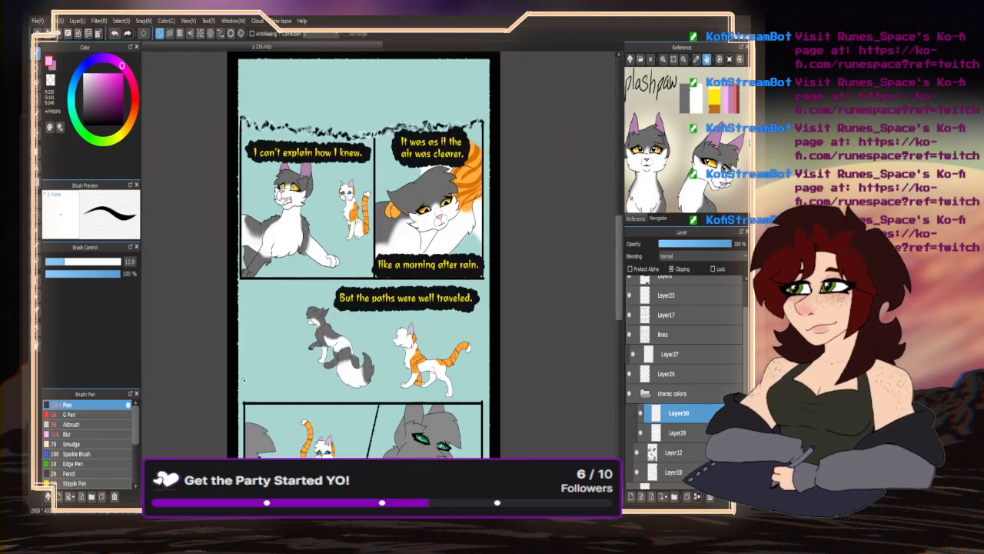
{"action": "left_click_drag", "start_coordinate": [746, 93], "coordinate": [686, 115]}
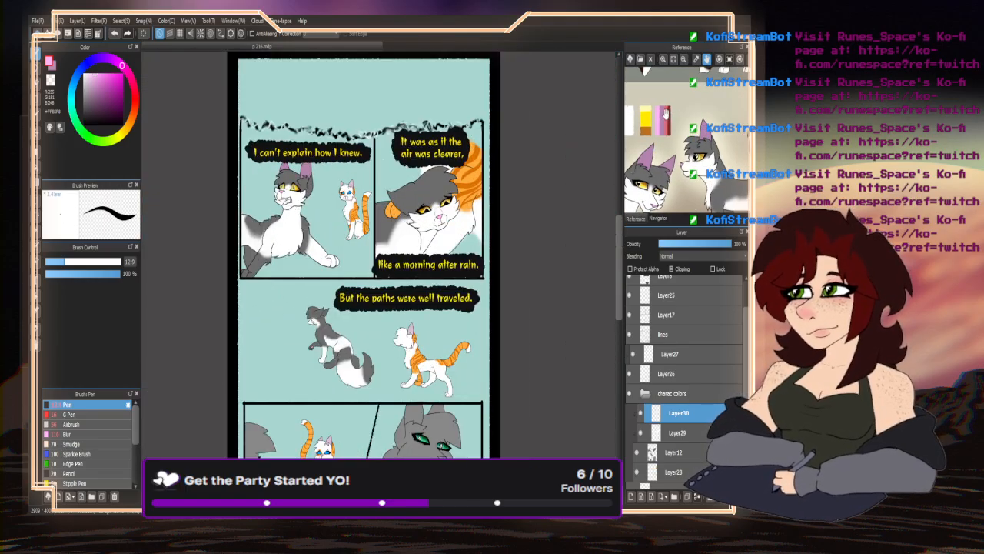
{"action": "left_click", "coordinate": [667, 112]}
{"action": "left_click", "coordinate": [347, 98], "text": "alt"}
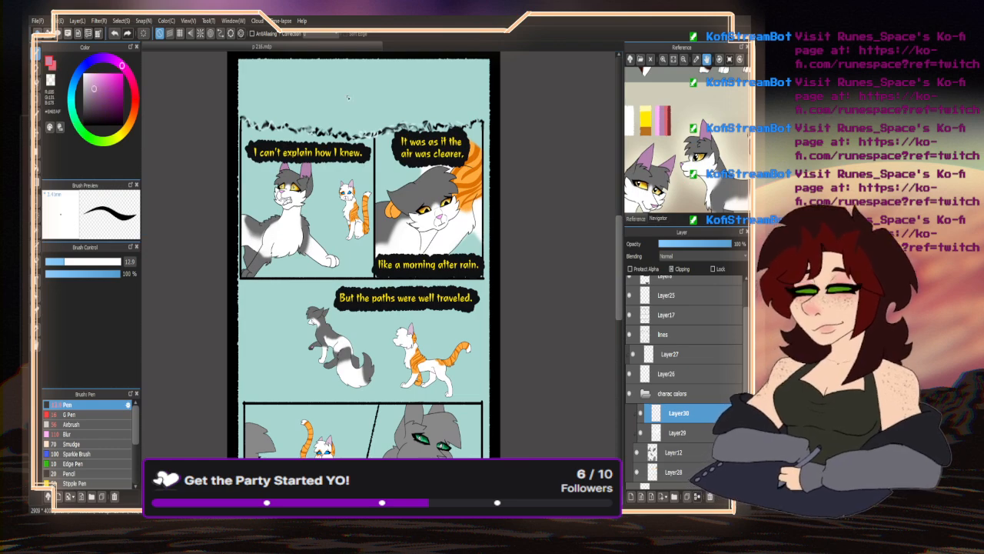
{"action": "left_click", "coordinate": [668, 114]}
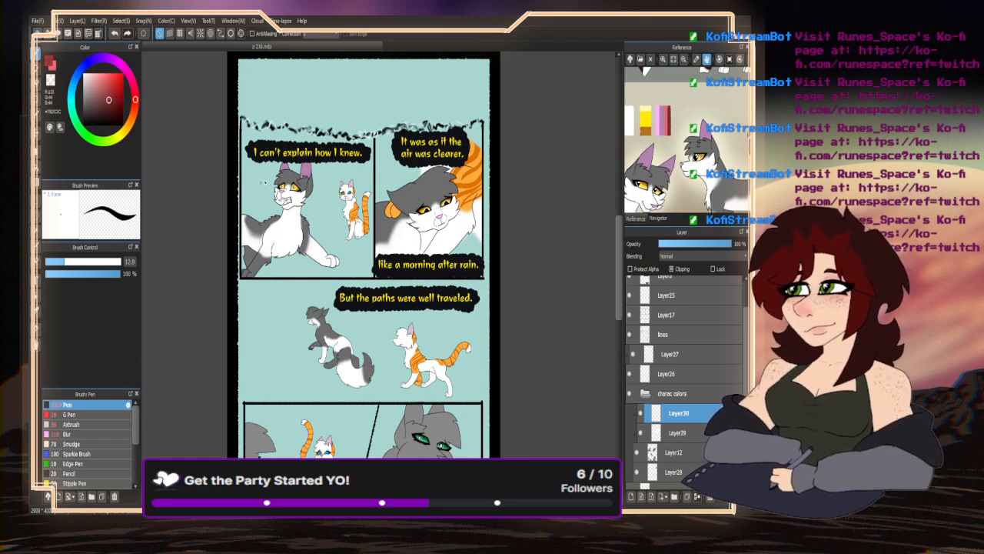
{"action": "scroll", "coordinate": [292, 194], "scroll_direction": "up", "scroll_amount": 8}
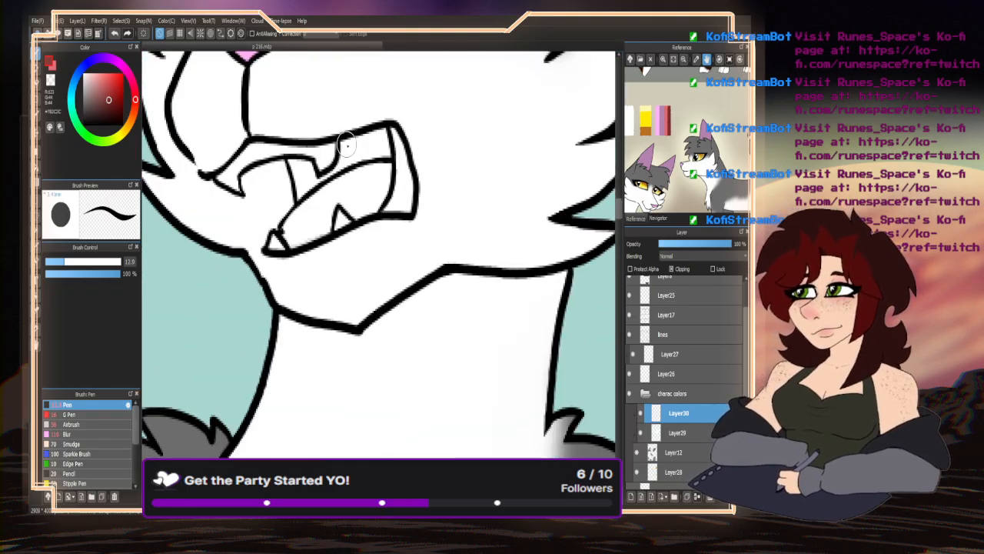
{"action": "mouse_move", "coordinate": [346, 144]}
{"action": "left_mouse_down"}
{"action": "mouse_move", "coordinate": [334, 166]}
{"action": "mouse_move", "coordinate": [388, 156]}
{"action": "mouse_move", "coordinate": [382, 132]}
{"action": "mouse_move", "coordinate": [380, 152]}
{"action": "mouse_move", "coordinate": [378, 136]}
{"action": "mouse_move", "coordinate": [348, 156]}
{"action": "mouse_move", "coordinate": [353, 141]}
{"action": "mouse_move", "coordinate": [299, 177]}
{"action": "mouse_move", "coordinate": [327, 179]}
{"action": "mouse_move", "coordinate": [299, 197]}
{"action": "mouse_move", "coordinate": [293, 168]}
{"action": "mouse_move", "coordinate": [301, 194]}
{"action": "mouse_move", "coordinate": [306, 164]}
{"action": "left_mouse_up"}
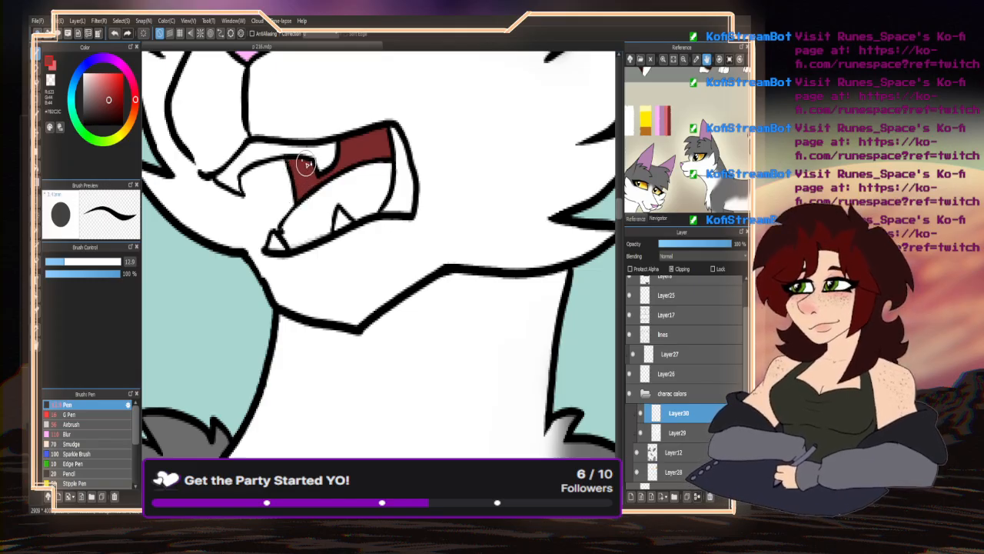
- Fill the snarling cat's tongue with the lighter salmon red, leaving the lower teeth white
{"action": "left_click", "coordinate": [51, 66]}
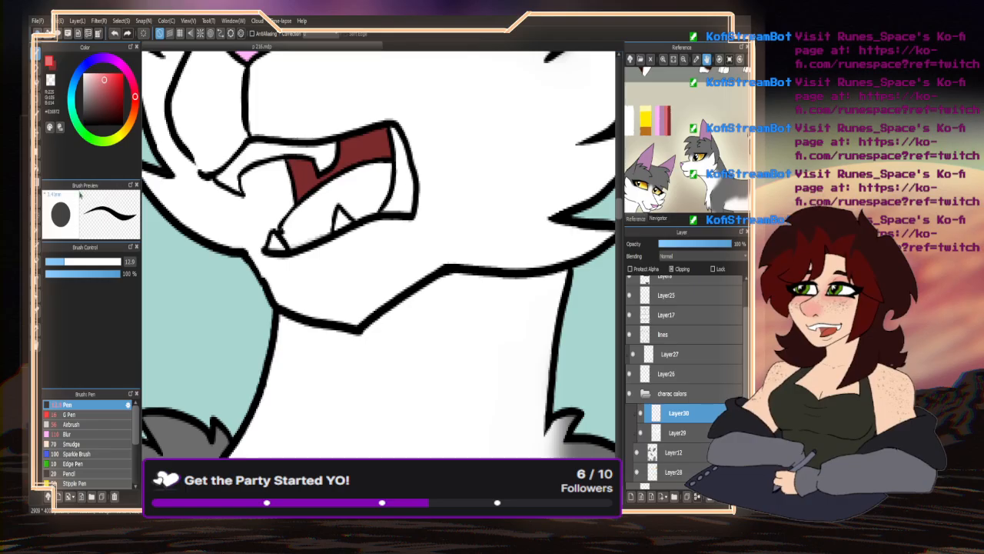
{"action": "key", "text": "g"}
{"action": "left_click", "coordinate": [271, 220]}
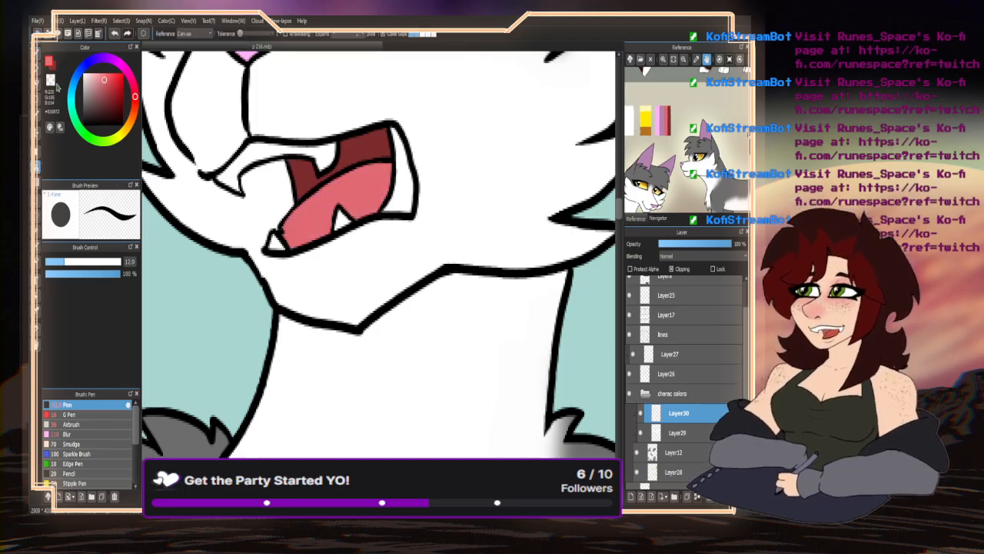
{"action": "left_click", "coordinate": [36, 53]}
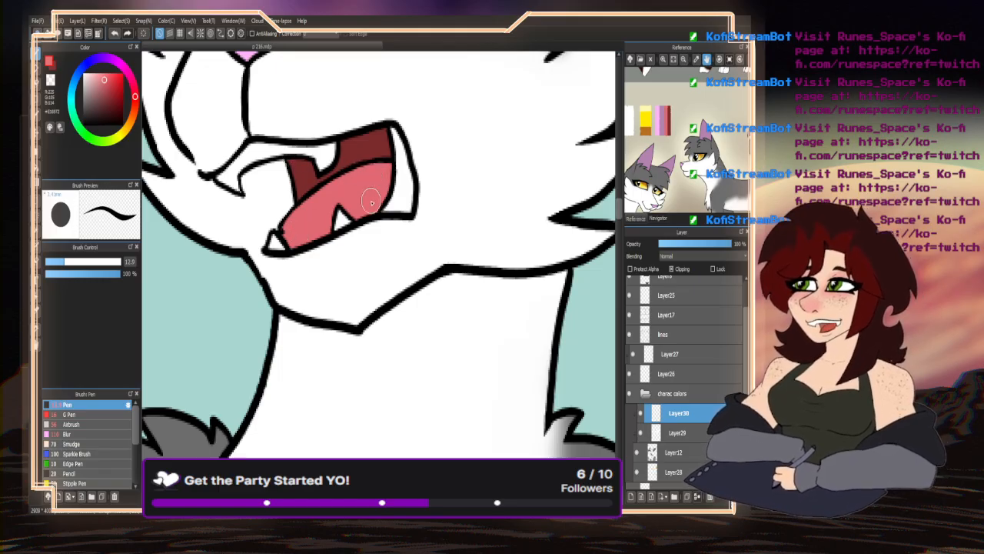
- Reduce the pen size, darken the salmon to a muted red and fill the strip at the corner of the snarling cat's mouth
{"action": "left_click_drag", "start_coordinate": [64, 264], "coordinate": [66, 263]}
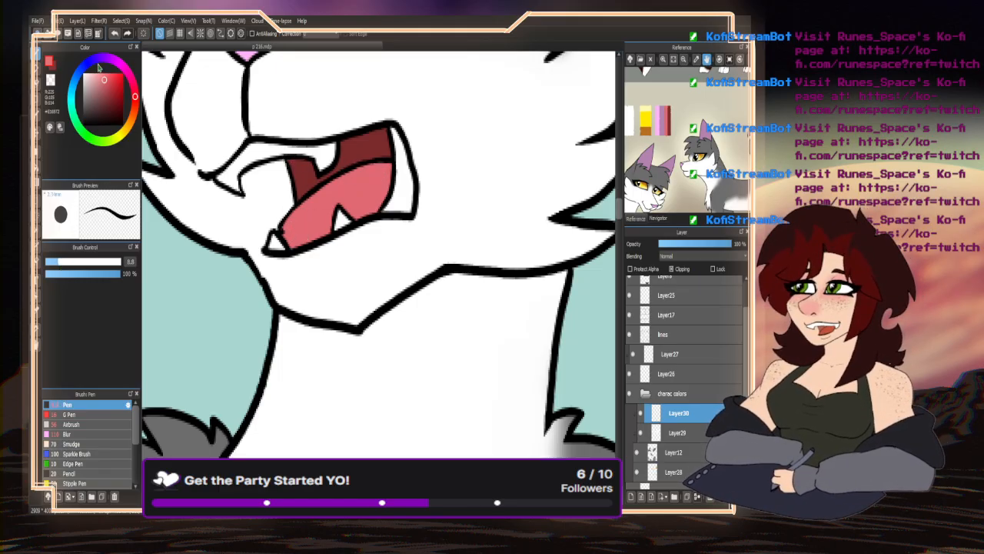
{"action": "left_click_drag", "start_coordinate": [104, 79], "coordinate": [103, 96]}
{"action": "left_click", "coordinate": [38, 166]}
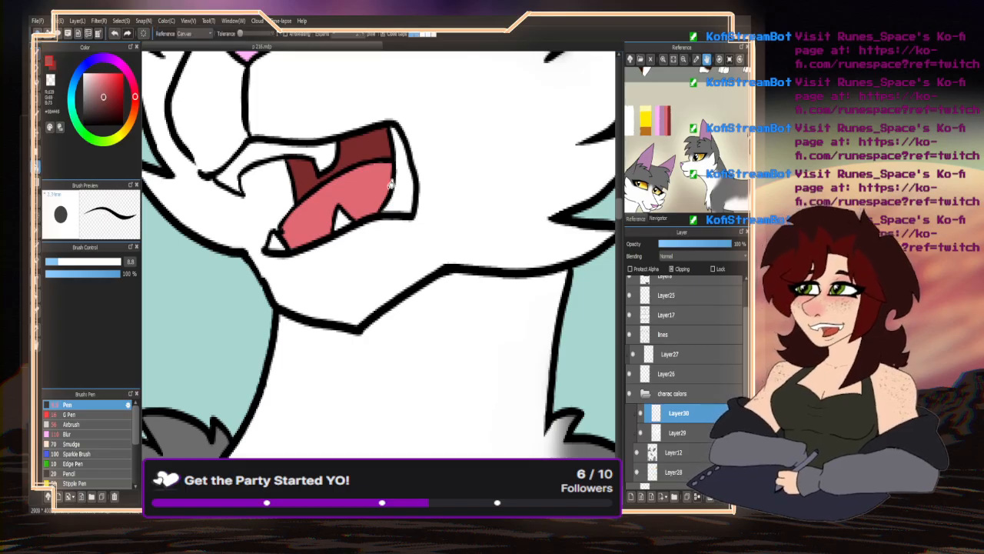
{"action": "left_click_drag", "start_coordinate": [389, 183], "coordinate": [398, 194]}
{"action": "left_click", "coordinate": [37, 54]}
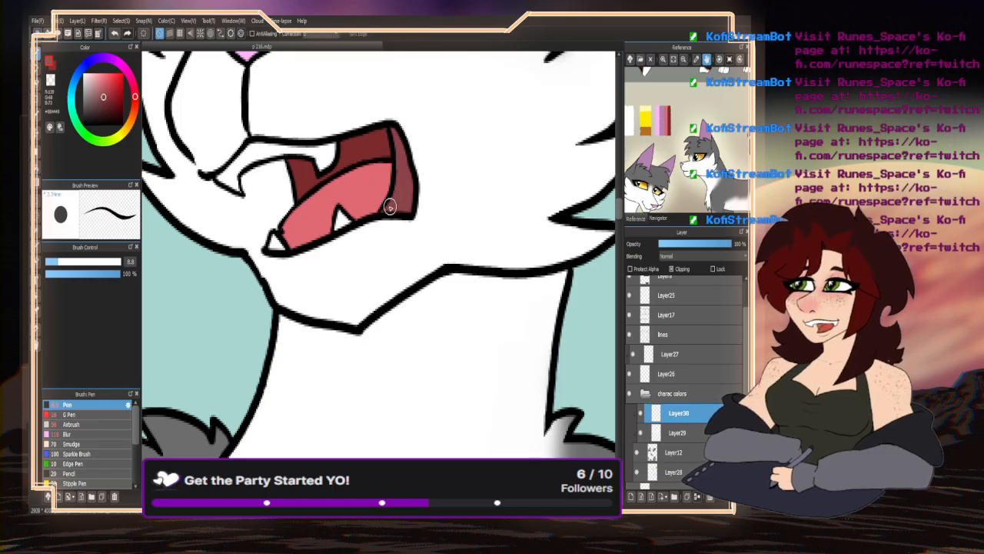
- Check the snarling cat's finished mouth up close and look over the remaining panels of the page
{"action": "scroll", "coordinate": [390, 208], "scroll_direction": "up", "scroll_amount": 1}
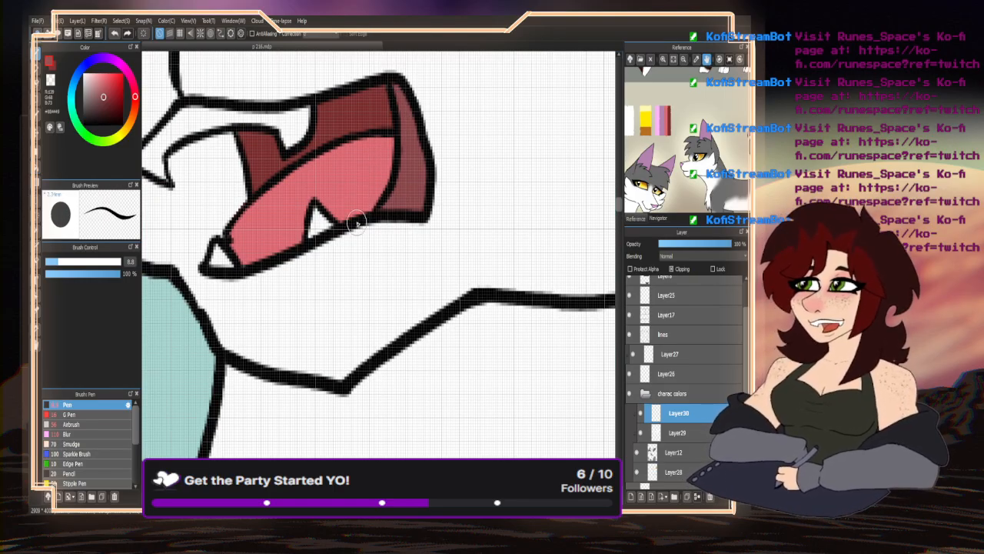
{"action": "scroll", "coordinate": [327, 227], "scroll_direction": "down", "scroll_amount": 2}
{"action": "scroll", "coordinate": [326, 228], "scroll_direction": "down", "scroll_amount": 3}
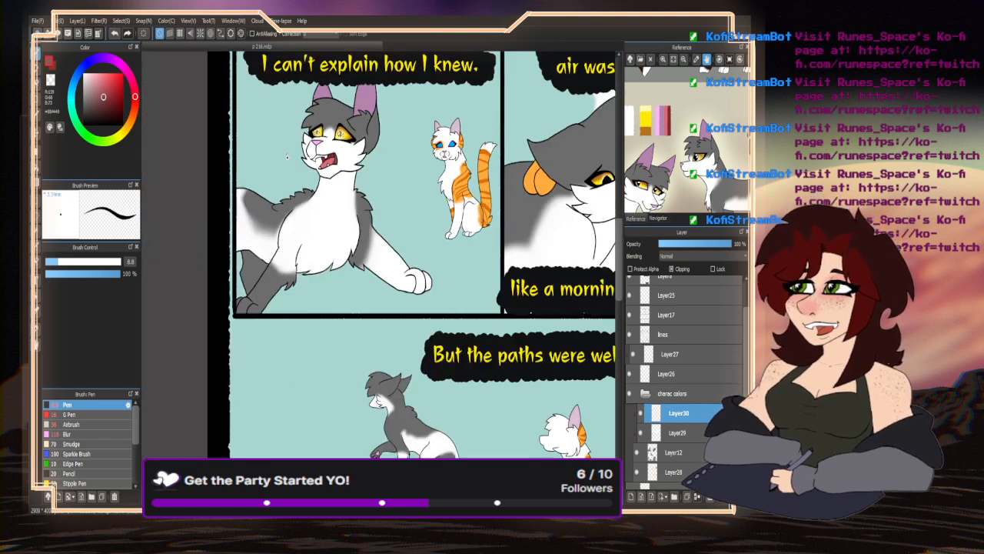
{"action": "scroll", "coordinate": [287, 157], "scroll_direction": "down", "scroll_amount": 2}
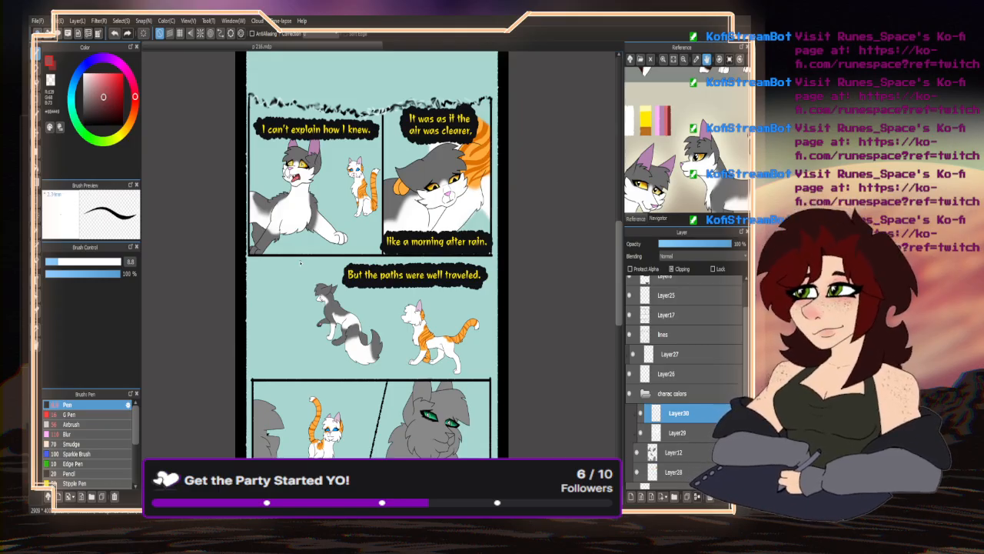
{"action": "scroll", "coordinate": [324, 261], "scroll_direction": "down", "scroll_amount": 3}
{"action": "scroll", "coordinate": [260, 408], "scroll_direction": "up", "scroll_amount": 3}
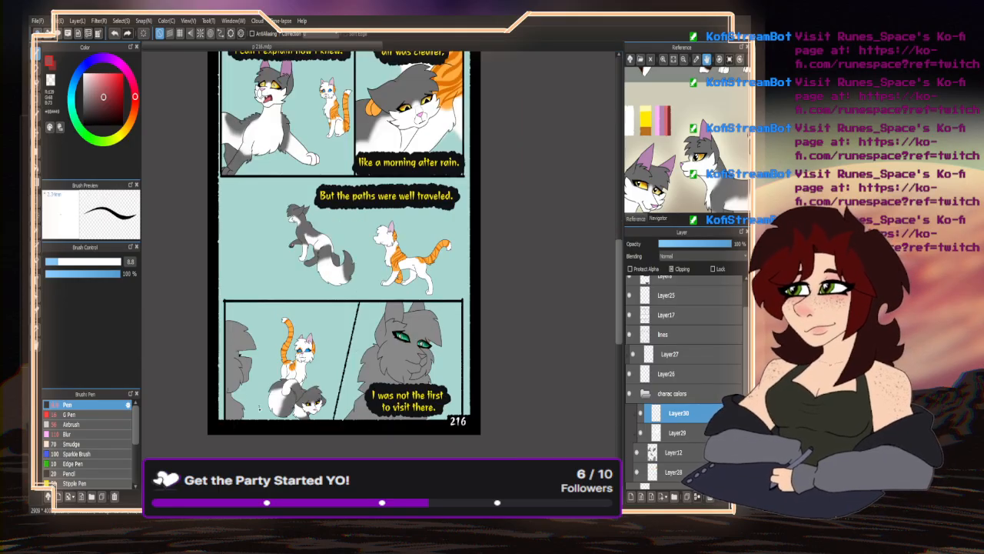
{"action": "scroll", "coordinate": [259, 413], "scroll_direction": "up", "scroll_amount": 3}
{"action": "scroll", "coordinate": [246, 411], "scroll_direction": "down", "scroll_amount": 4}
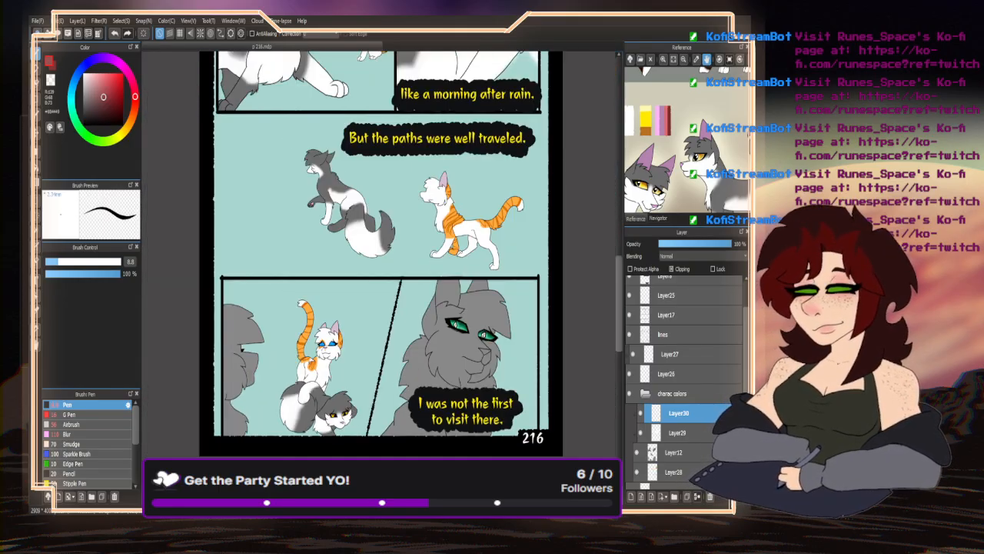
{"action": "scroll", "coordinate": [451, 403], "scroll_direction": "up", "scroll_amount": 2}
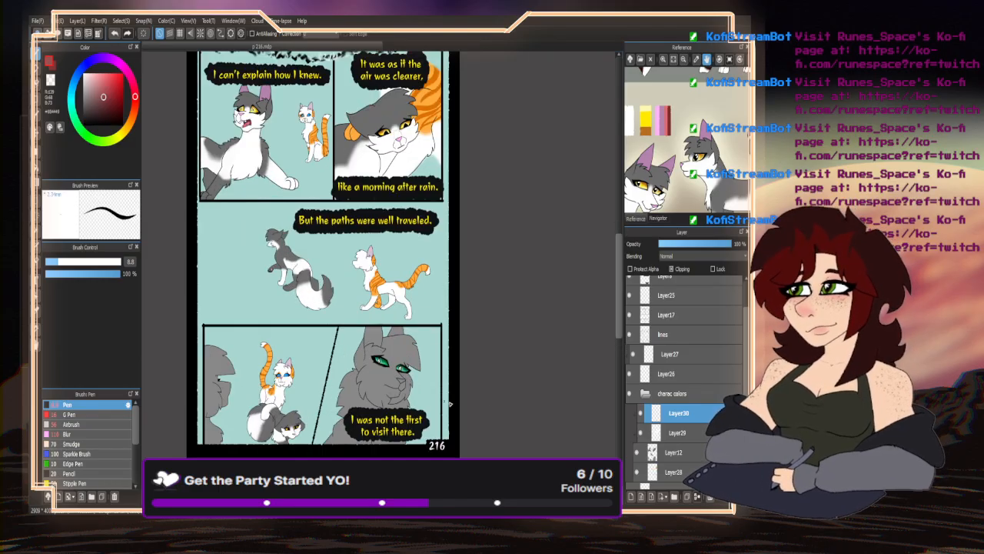
- On Layer29, sample white from the Ivywhisper reference, enlarge the pen and paint around the eye of the grey cat in profile
{"action": "left_click", "coordinate": [678, 434]}
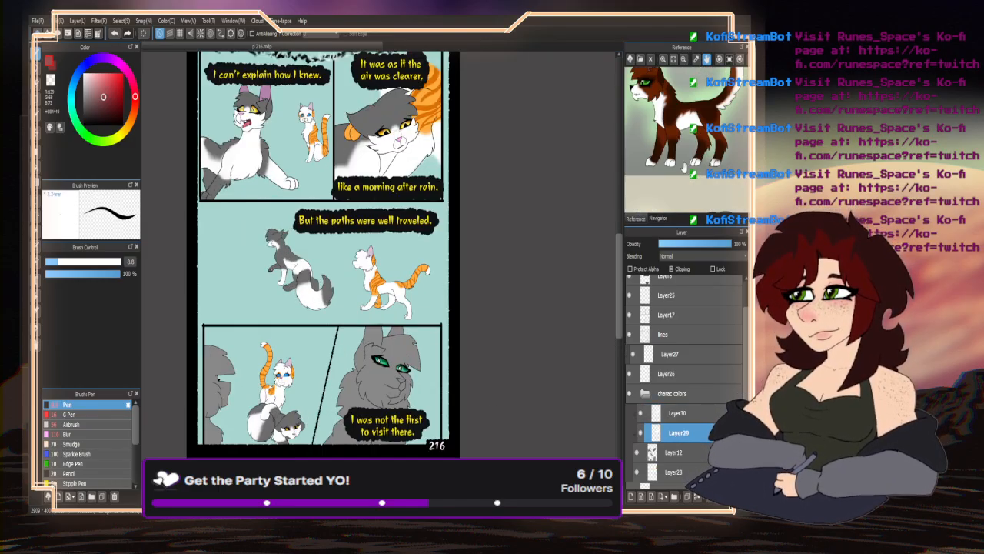
{"action": "left_click_drag", "start_coordinate": [657, 139], "coordinate": [686, 164]}
{"action": "right_click", "coordinate": [693, 93]}
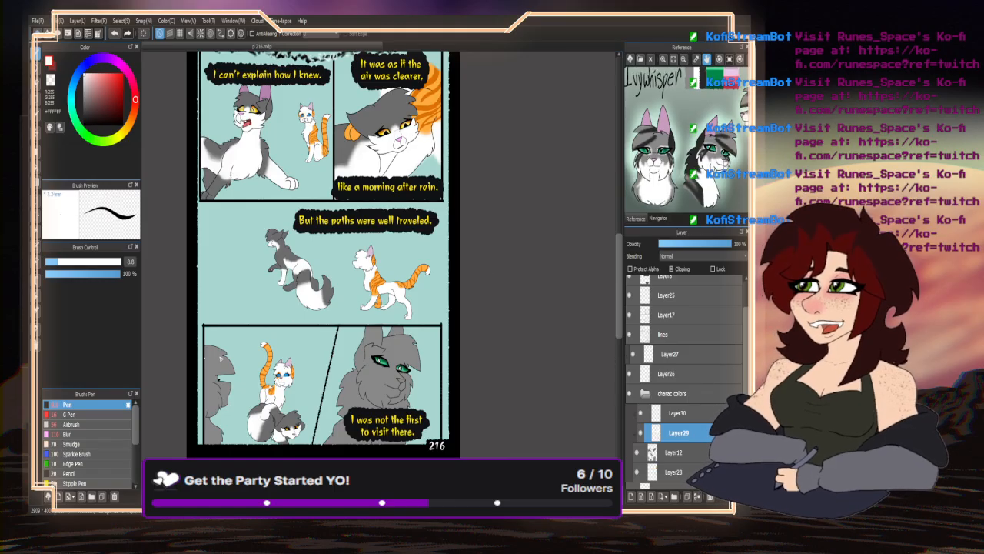
{"action": "scroll", "coordinate": [219, 377], "scroll_direction": "up", "scroll_amount": 6}
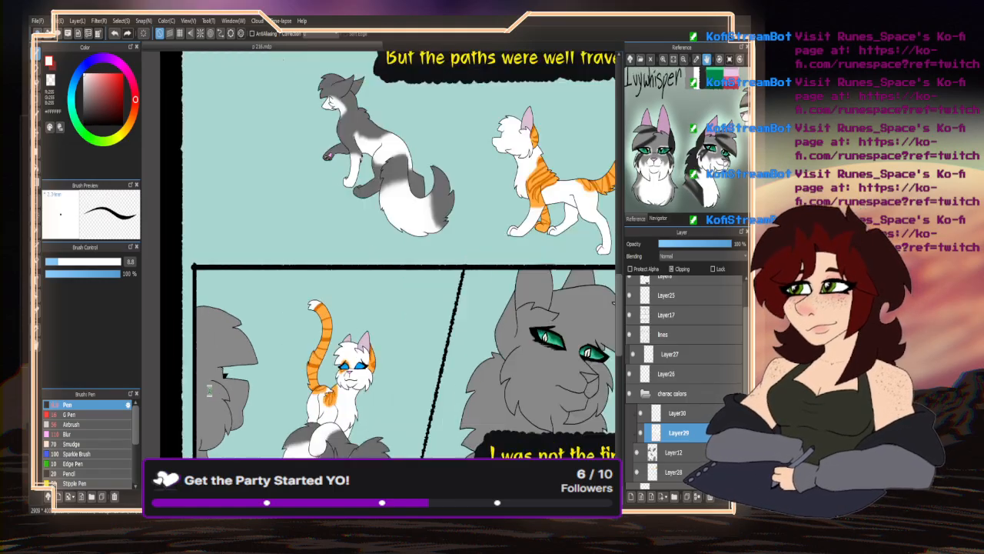
{"action": "left_click_drag", "start_coordinate": [74, 267], "coordinate": [97, 262]}
{"action": "mouse_move", "coordinate": [288, 337]}
{"action": "left_mouse_down"}
{"action": "mouse_move", "coordinate": [253, 338]}
{"action": "mouse_move", "coordinate": [284, 370]}
{"action": "left_mouse_up"}
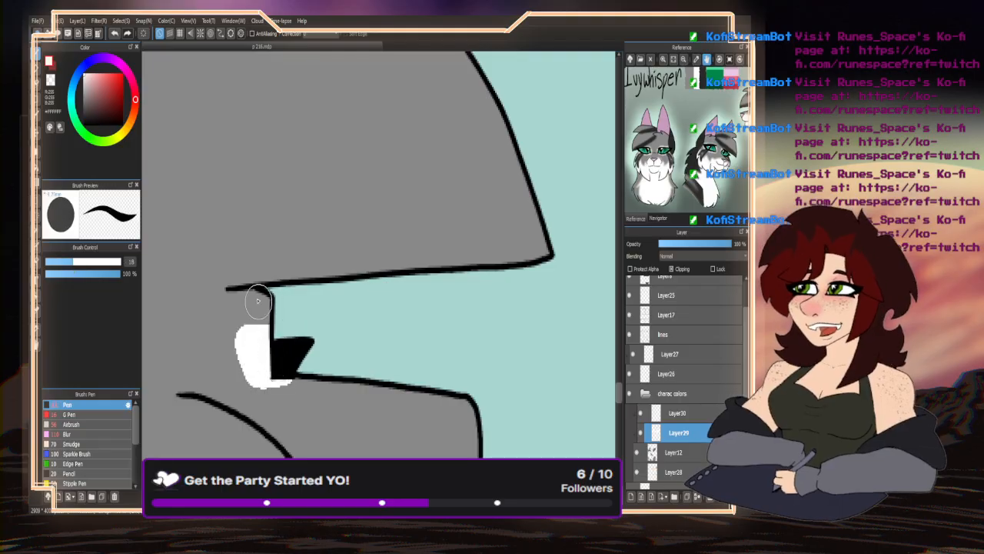
- Enlarge the pen to 32 and paint white rims around both green eyes of the close-up grey cat in the last panel
{"action": "scroll", "coordinate": [205, 260], "scroll_direction": "down", "scroll_amount": 6}
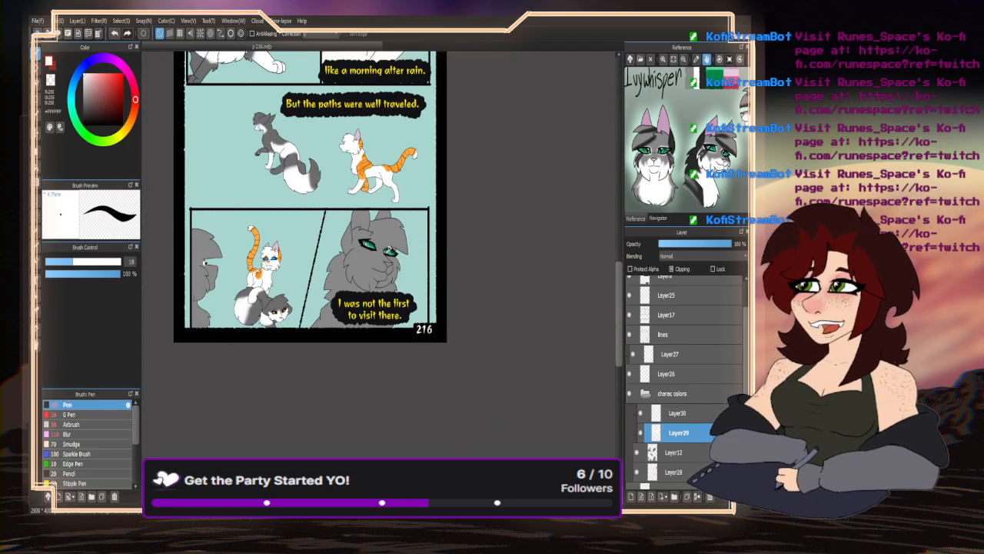
{"action": "scroll", "coordinate": [376, 246], "scroll_direction": "up", "scroll_amount": 6}
{"action": "left_click", "coordinate": [87, 263]}
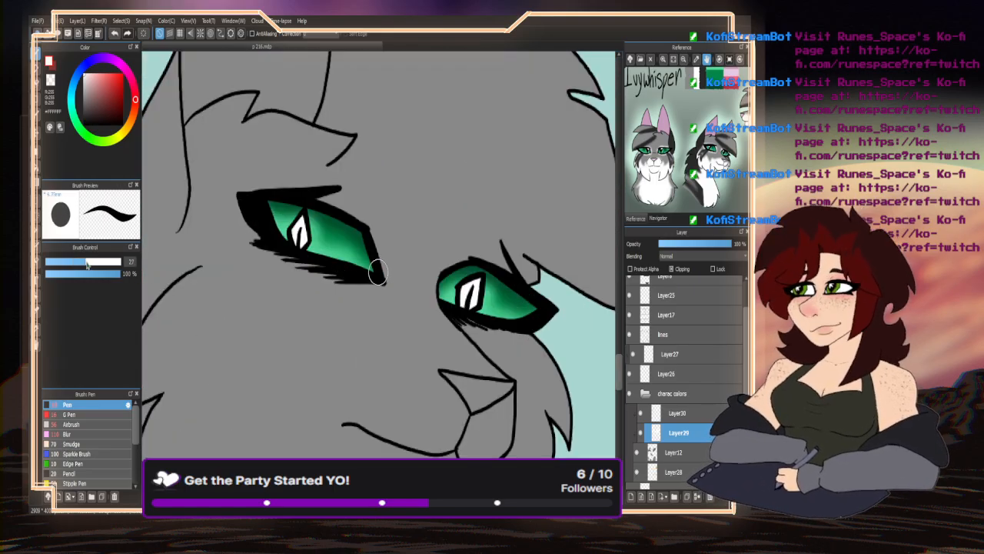
{"action": "mouse_move", "coordinate": [378, 271]}
{"action": "left_mouse_down"}
{"action": "mouse_move", "coordinate": [386, 286]}
{"action": "mouse_move", "coordinate": [361, 228]}
{"action": "mouse_move", "coordinate": [311, 192]}
{"action": "mouse_move", "coordinate": [224, 184]}
{"action": "mouse_move", "coordinate": [258, 250]}
{"action": "mouse_move", "coordinate": [354, 270]}
{"action": "left_mouse_up"}
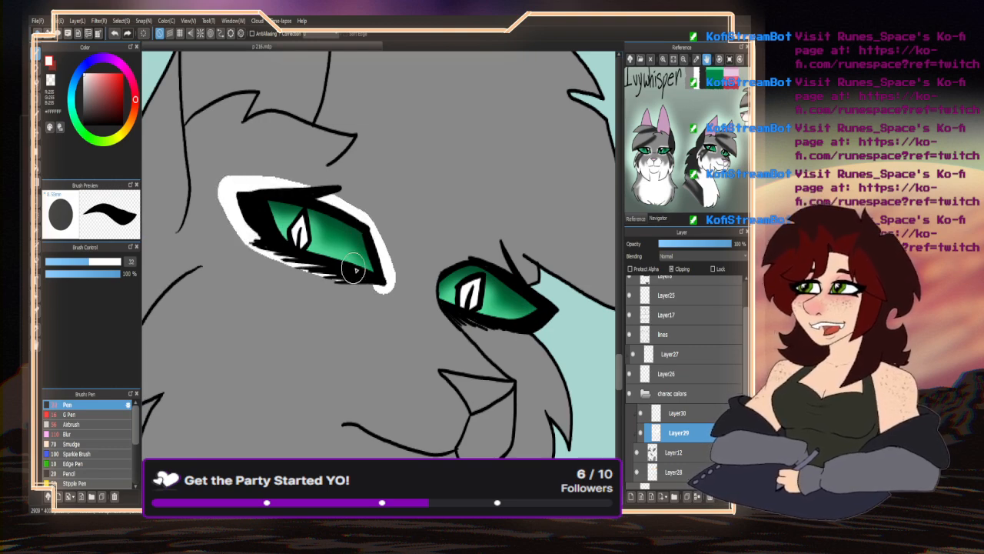
{"action": "scroll", "coordinate": [277, 217], "scroll_direction": "down", "scroll_amount": 4}
{"action": "scroll", "coordinate": [342, 223], "scroll_direction": "up", "scroll_amount": 4}
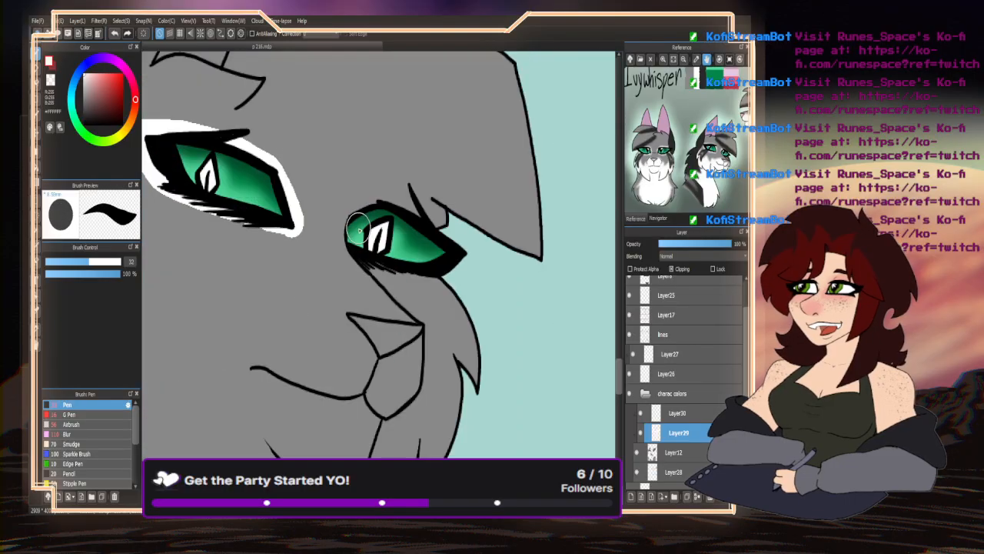
{"action": "mouse_move", "coordinate": [350, 225]}
{"action": "left_mouse_down"}
{"action": "mouse_move", "coordinate": [373, 210]}
{"action": "mouse_move", "coordinate": [396, 217]}
{"action": "mouse_move", "coordinate": [431, 231]}
{"action": "mouse_move", "coordinate": [442, 262]}
{"action": "mouse_move", "coordinate": [376, 265]}
{"action": "left_mouse_up"}
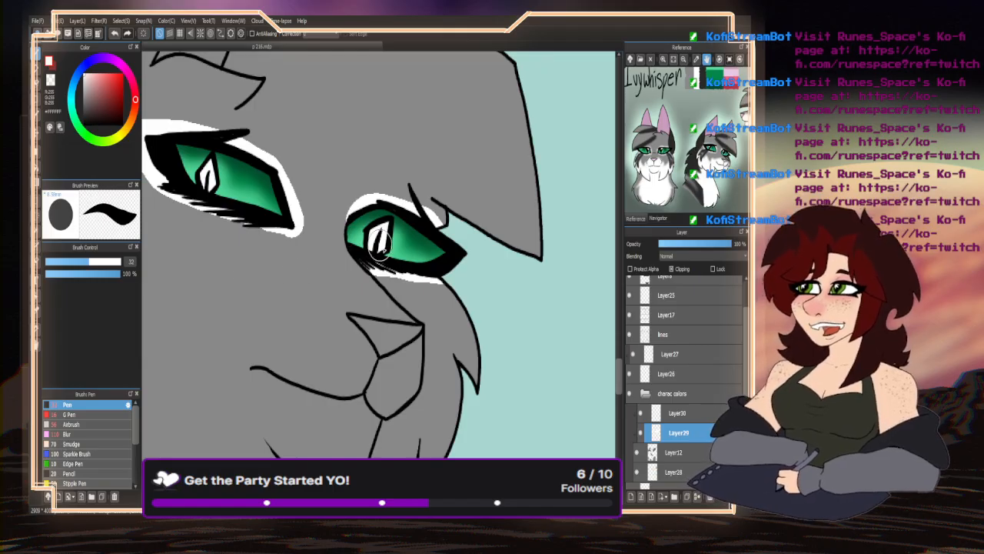
{"action": "scroll", "coordinate": [413, 243], "scroll_direction": "down", "scroll_amount": 3}
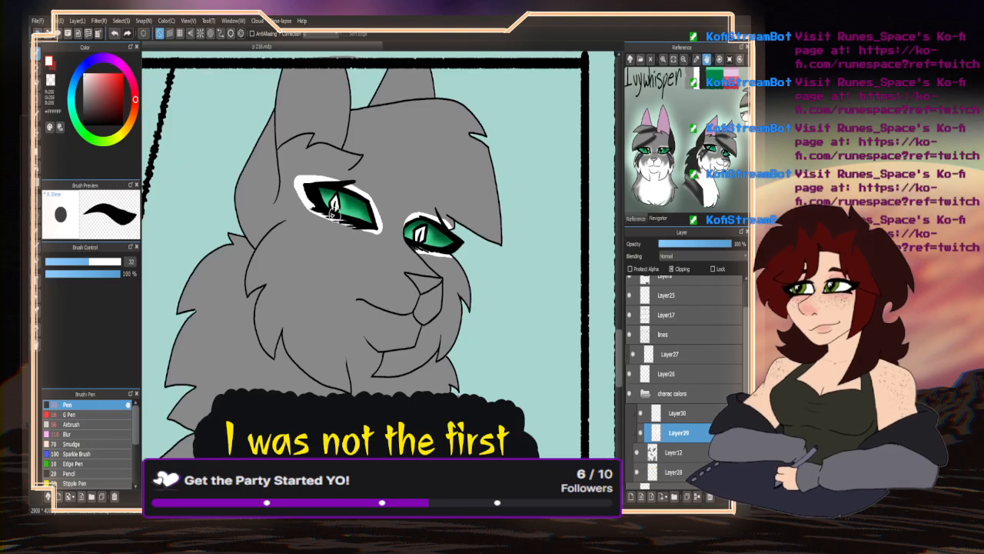
{"action": "scroll", "coordinate": [354, 197], "scroll_direction": "up", "scroll_amount": 3}
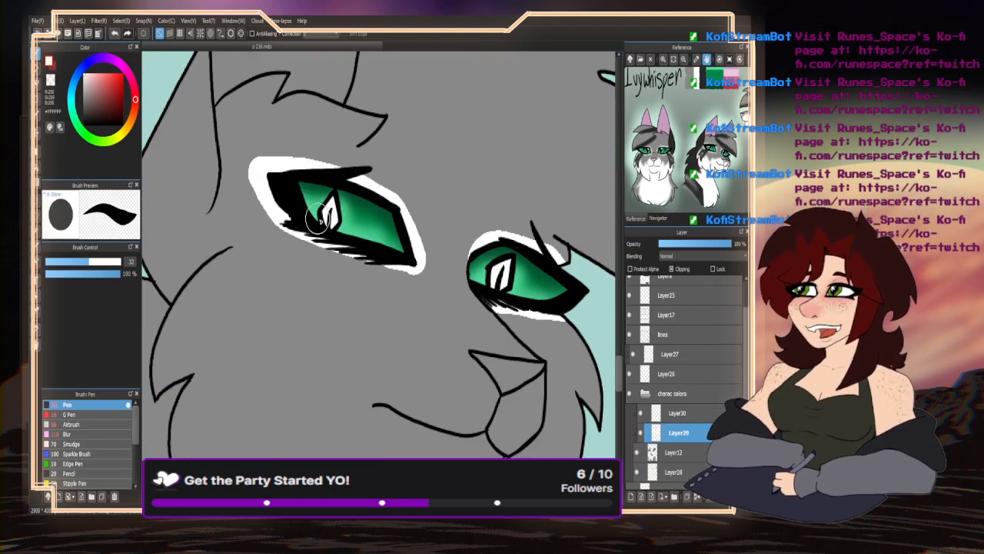
{"action": "scroll", "coordinate": [308, 198], "scroll_direction": "down", "scroll_amount": 3}
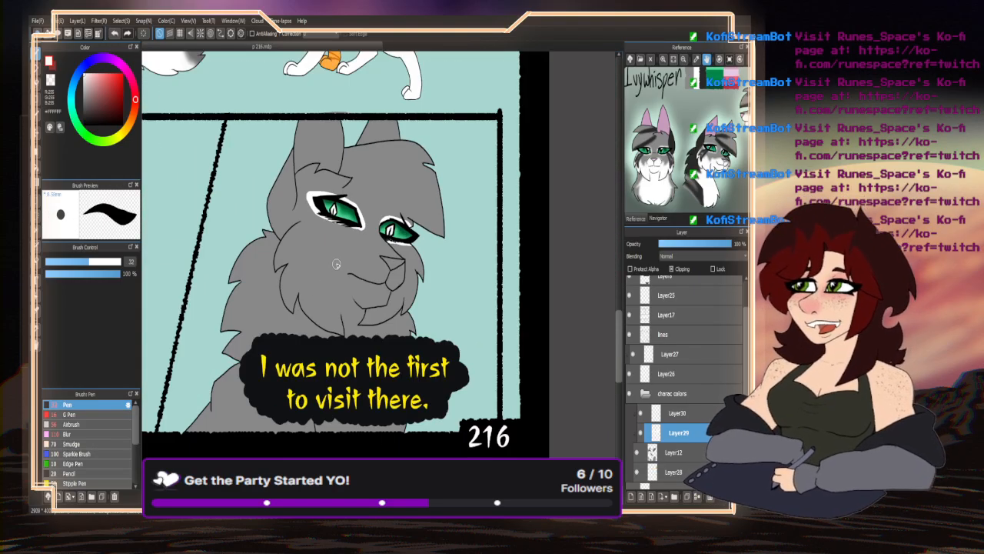
- Set the pen size to 18 and outline the white muzzle marking with jagged edges across both cheeks of the close-up grey cat
{"action": "scroll", "coordinate": [336, 264], "scroll_direction": "up", "scroll_amount": 2}
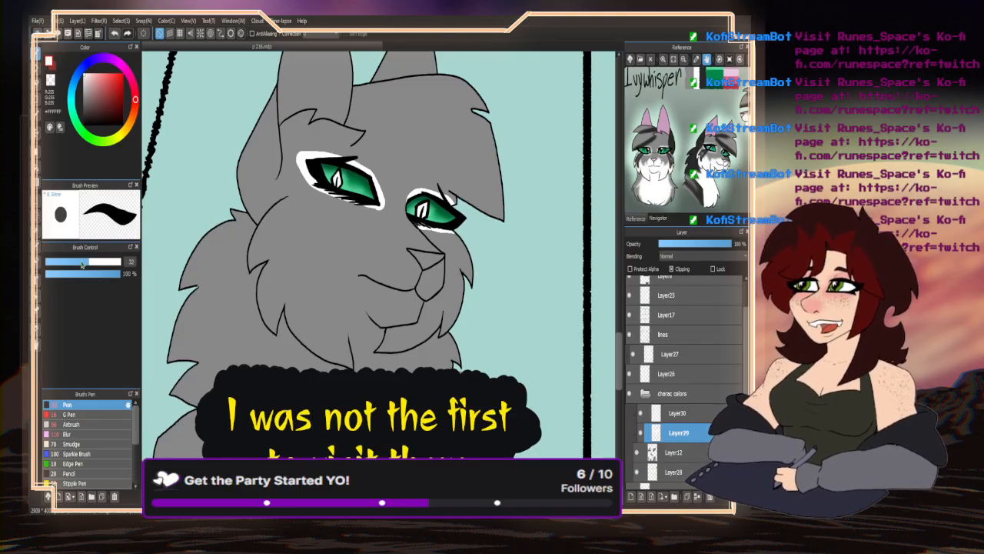
{"action": "left_click_drag", "start_coordinate": [82, 264], "coordinate": [74, 262]}
{"action": "scroll", "coordinate": [392, 223], "scroll_direction": "up", "scroll_amount": 2}
{"action": "mouse_move", "coordinate": [430, 246]}
{"action": "left_mouse_down"}
{"action": "mouse_move", "coordinate": [415, 231]}
{"action": "mouse_move", "coordinate": [319, 262]}
{"action": "left_mouse_up"}
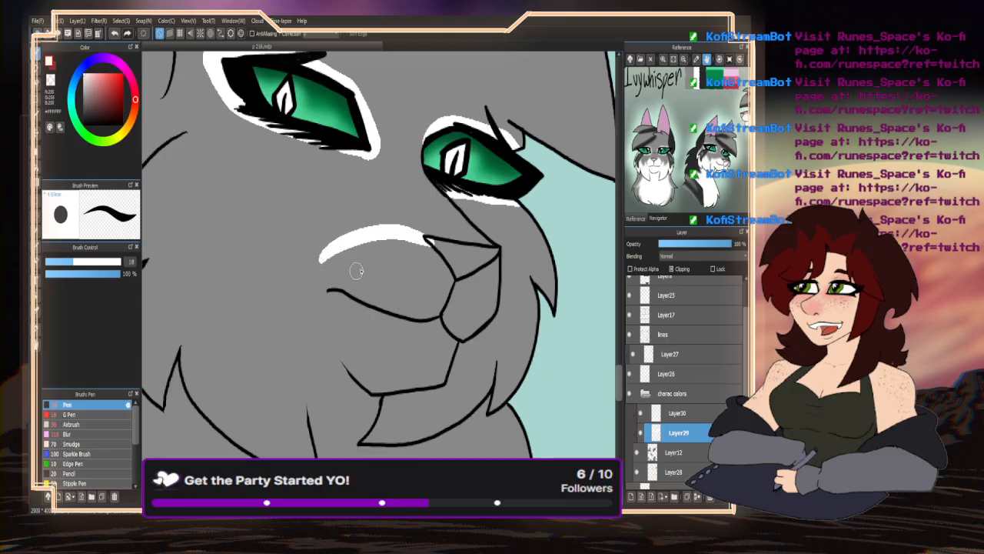
{"action": "scroll", "coordinate": [356, 271], "scroll_direction": "down", "scroll_amount": 1}
{"action": "scroll", "coordinate": [253, 207], "scroll_direction": "up", "scroll_amount": 1}
{"action": "mouse_move", "coordinate": [236, 159]}
{"action": "left_mouse_down"}
{"action": "mouse_move", "coordinate": [225, 243]}
{"action": "mouse_move", "coordinate": [246, 201]}
{"action": "mouse_move", "coordinate": [270, 261]}
{"action": "mouse_move", "coordinate": [284, 246]}
{"action": "mouse_move", "coordinate": [311, 283]}
{"action": "mouse_move", "coordinate": [358, 259]}
{"action": "mouse_move", "coordinate": [373, 263]}
{"action": "mouse_move", "coordinate": [381, 286]}
{"action": "left_mouse_up"}
{"action": "scroll", "coordinate": [406, 256], "scroll_direction": "down", "scroll_amount": 2}
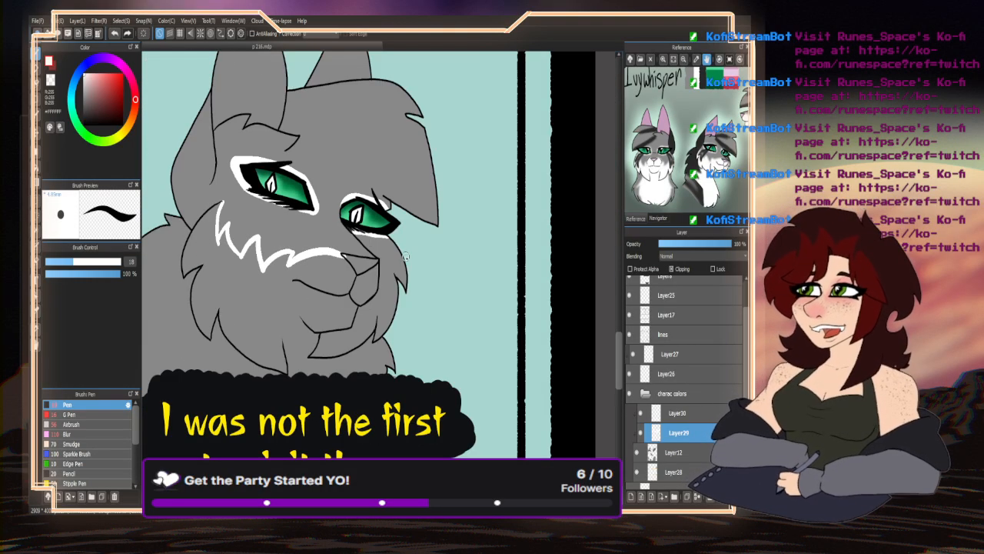
{"action": "scroll", "coordinate": [405, 256], "scroll_direction": "up", "scroll_amount": 2}
{"action": "mouse_move", "coordinate": [368, 219]}
{"action": "left_mouse_down"}
{"action": "mouse_move", "coordinate": [396, 307]}
{"action": "mouse_move", "coordinate": [450, 222]}
{"action": "mouse_move", "coordinate": [443, 198]}
{"action": "left_mouse_up"}
{"action": "scroll", "coordinate": [415, 260], "scroll_direction": "down", "scroll_amount": 2}
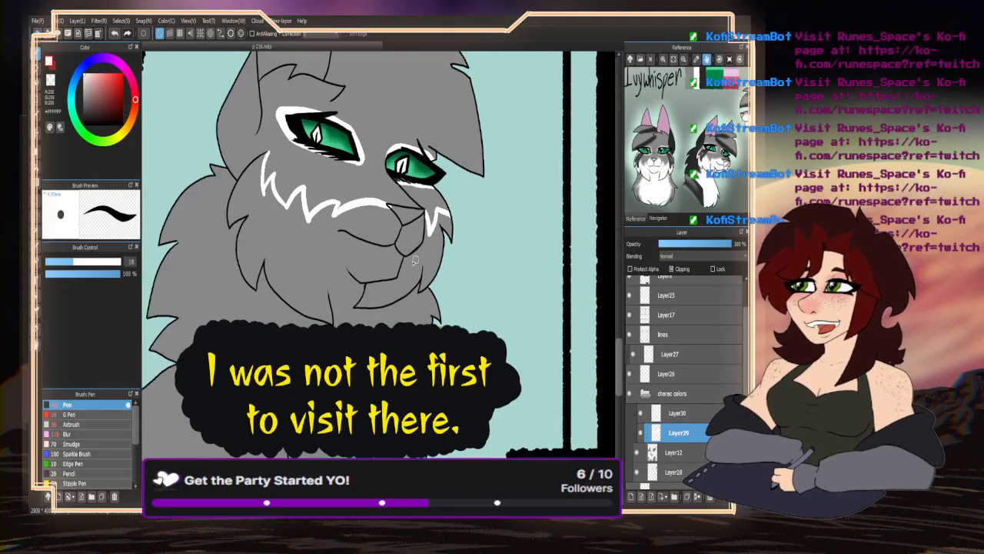
- Paint a short white stroke along the close-up cat's chest line between the caption and the panel's lower border
{"action": "scroll", "coordinate": [316, 350], "scroll_direction": "down", "scroll_amount": 2}
{"action": "scroll", "coordinate": [317, 351], "scroll_direction": "up", "scroll_amount": 2}
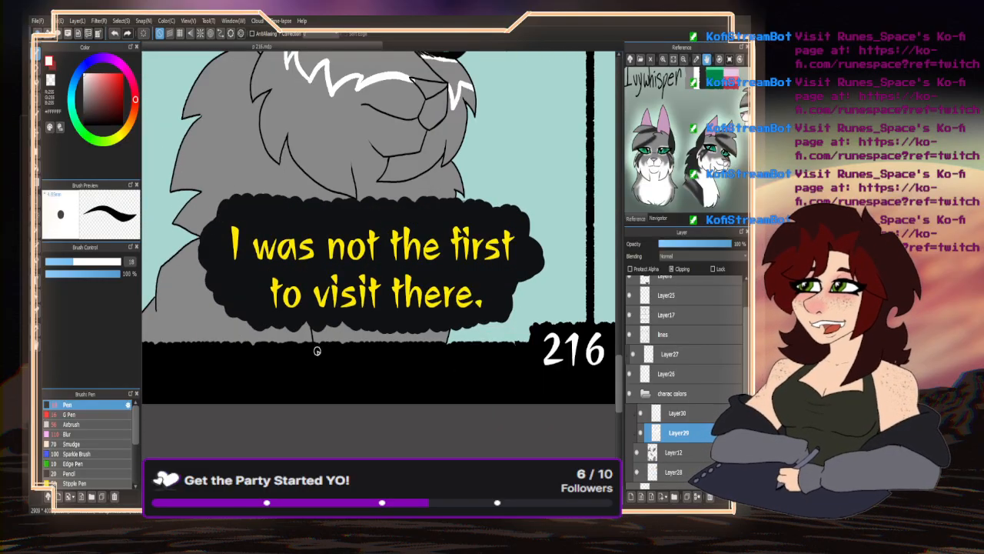
{"action": "left_click_drag", "start_coordinate": [315, 325], "coordinate": [316, 341]}
{"action": "scroll", "coordinate": [325, 377], "scroll_direction": "up", "scroll_amount": 2}
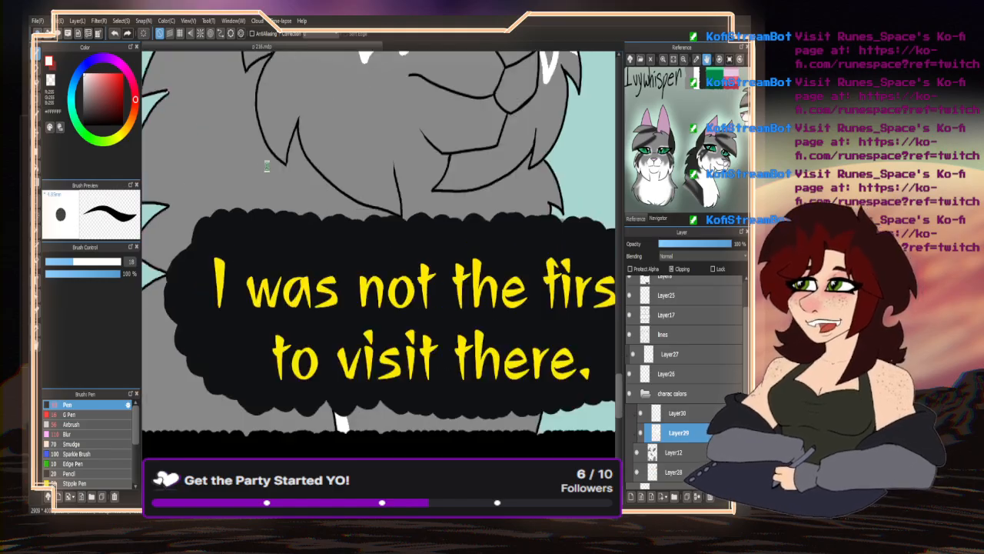
- Try a jagged white marking edge on the close-up cat's neck fur beside the caption, and undo that stroke
{"action": "mouse_move", "coordinate": [252, 86]}
{"action": "left_mouse_down"}
{"action": "mouse_move", "coordinate": [253, 134]}
{"action": "mouse_move", "coordinate": [186, 119]}
{"action": "mouse_move", "coordinate": [193, 192]}
{"action": "mouse_move", "coordinate": [179, 230]}
{"action": "left_mouse_up"}
{"action": "scroll", "coordinate": [220, 247], "scroll_direction": "down", "scroll_amount": 2}
{"action": "scroll", "coordinate": [220, 248], "scroll_direction": "up", "scroll_amount": 2}
{"action": "scroll", "coordinate": [220, 248], "scroll_direction": "down", "scroll_amount": 2}
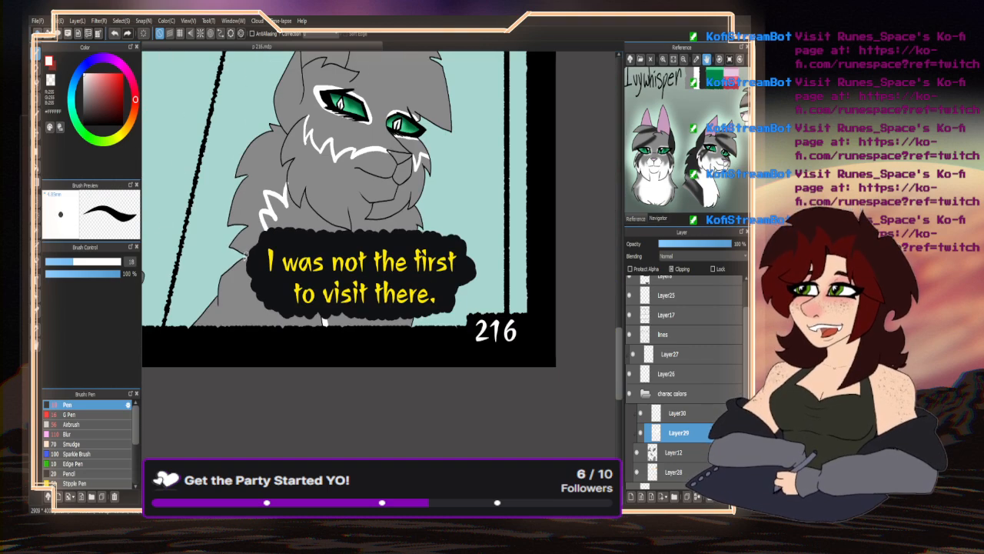
{"action": "key", "text": "ctrl+z"}
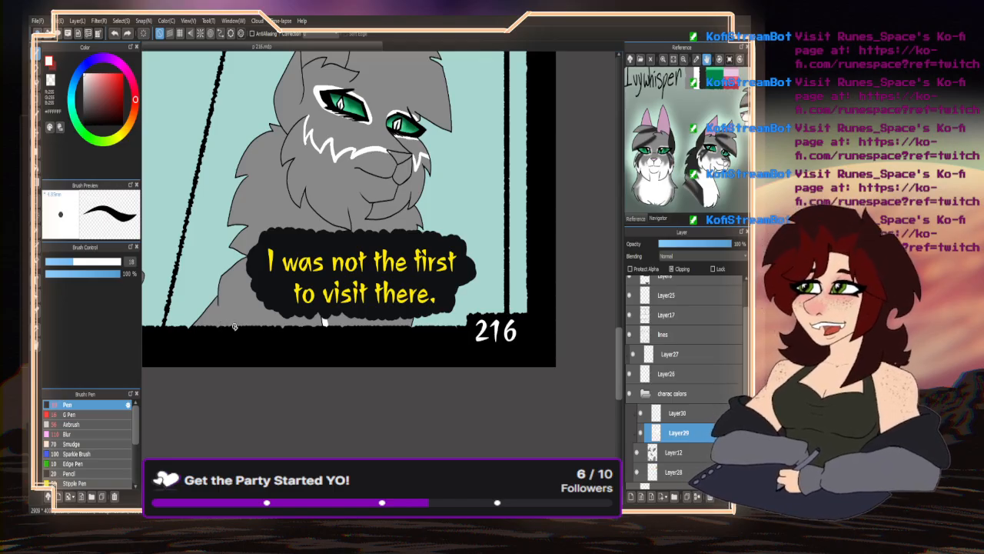
- Paint a zigzag white marking edge down the close-up cat's neck fur to the caption
{"action": "mouse_move", "coordinate": [292, 156]}
{"action": "left_mouse_down"}
{"action": "mouse_move", "coordinate": [300, 231]}
{"action": "mouse_move", "coordinate": [233, 223]}
{"action": "mouse_move", "coordinate": [252, 278]}
{"action": "left_mouse_up"}
{"action": "scroll", "coordinate": [308, 249], "scroll_direction": "down", "scroll_amount": 3}
{"action": "scroll", "coordinate": [308, 249], "scroll_direction": "down", "scroll_amount": 3}
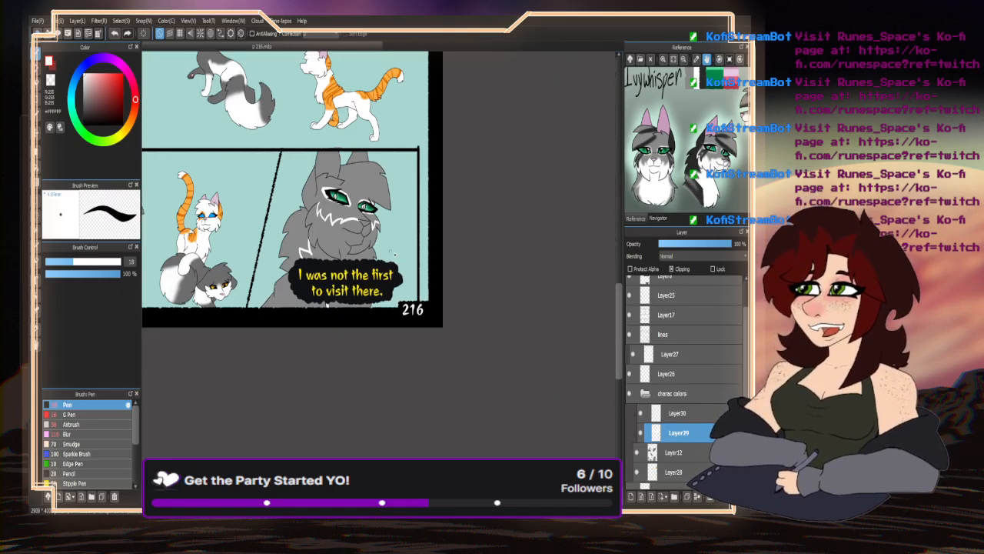
- Outline the white markings on the profile cat with a curved muzzle edge and a zigzag edge across the cheek
{"action": "scroll", "coordinate": [346, 269], "scroll_direction": "down", "scroll_amount": 2}
{"action": "scroll", "coordinate": [246, 340], "scroll_direction": "up", "scroll_amount": 5}
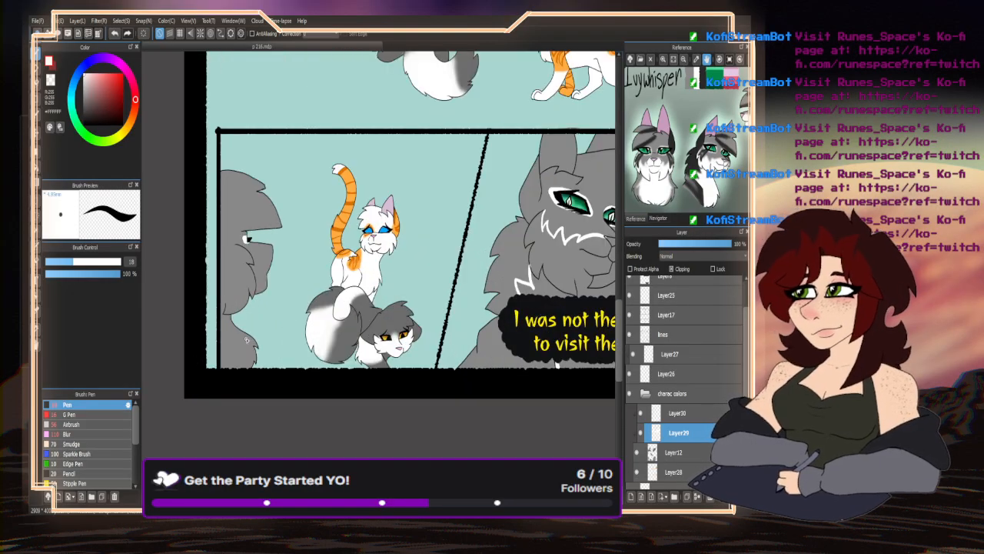
{"action": "scroll", "coordinate": [289, 266], "scroll_direction": "up", "scroll_amount": 5}
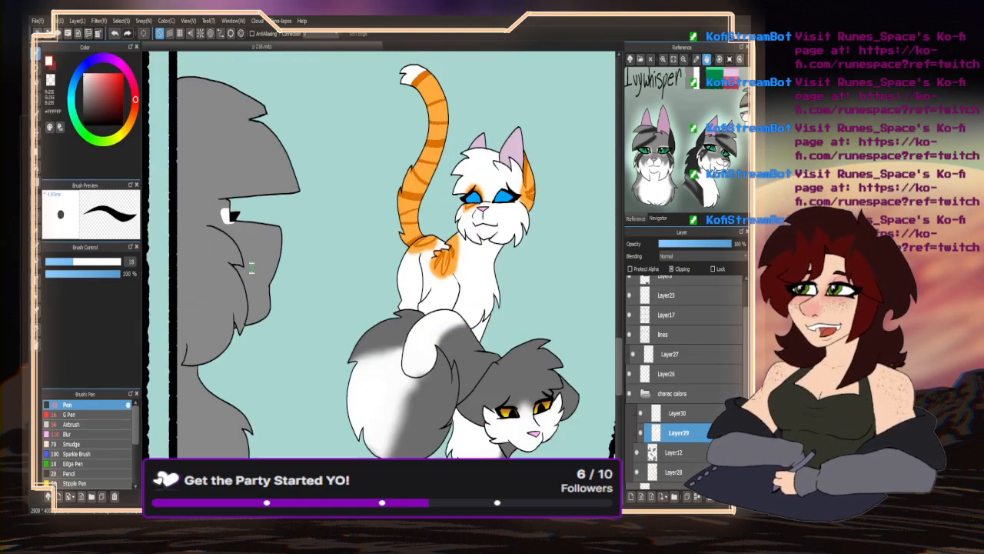
{"action": "left_click_drag", "start_coordinate": [311, 172], "coordinate": [201, 339]}
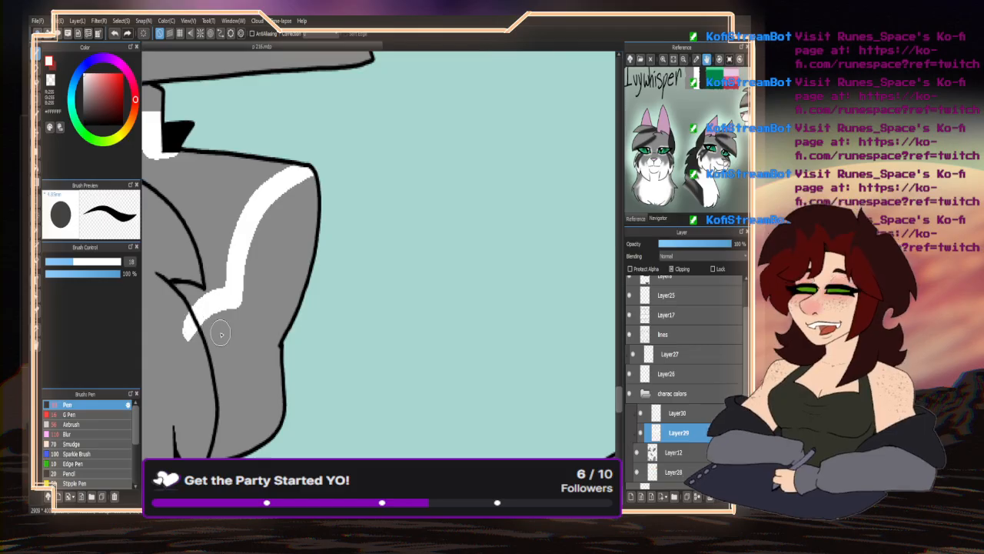
{"action": "scroll", "coordinate": [368, 309], "scroll_direction": "down", "scroll_amount": 3}
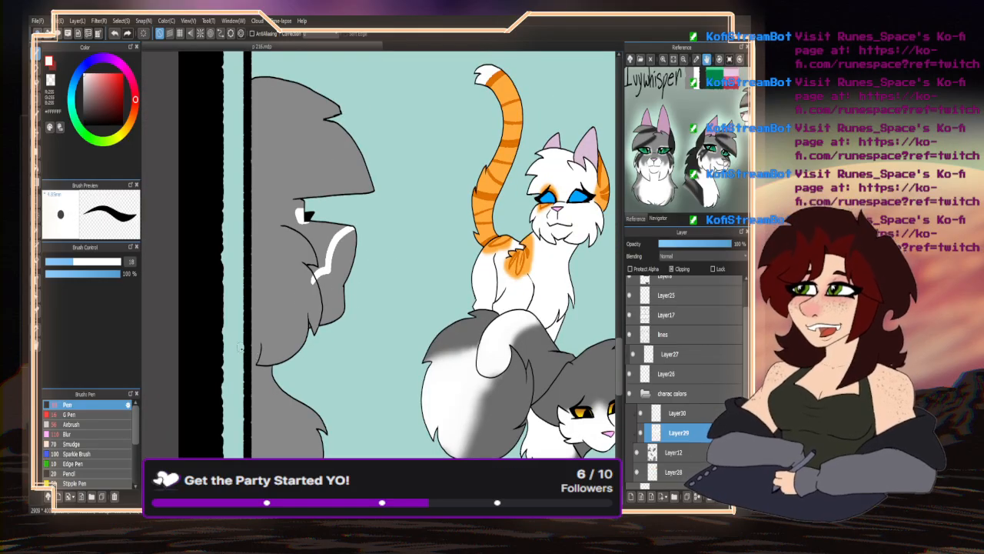
{"action": "scroll", "coordinate": [277, 311], "scroll_direction": "up", "scroll_amount": 3}
{"action": "mouse_move", "coordinate": [308, 126]}
{"action": "left_mouse_down"}
{"action": "mouse_move", "coordinate": [312, 265]}
{"action": "mouse_move", "coordinate": [251, 292]}
{"action": "mouse_move", "coordinate": [228, 232]}
{"action": "left_mouse_up"}
{"action": "scroll", "coordinate": [227, 232], "scroll_direction": "down", "scroll_amount": 3}
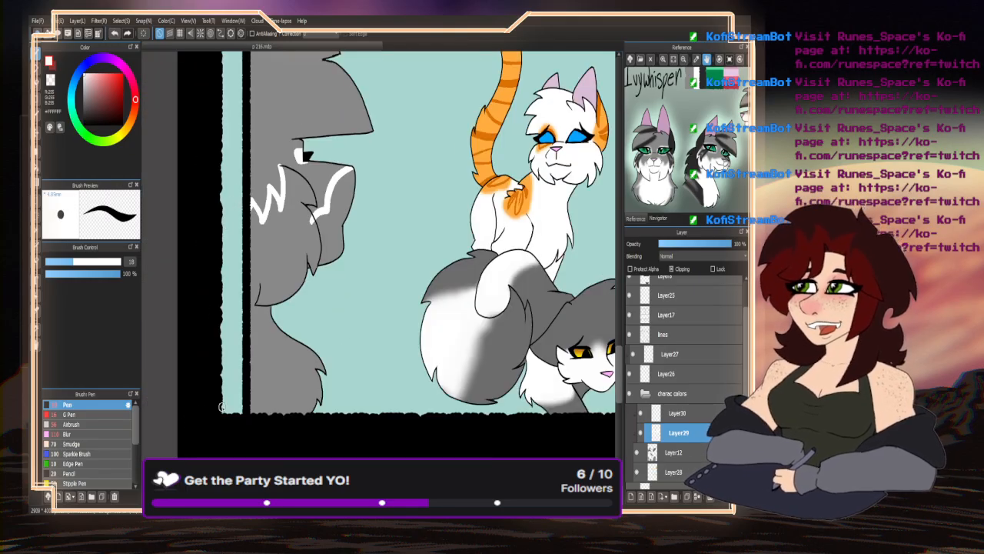
- Fill the profile cat's outlined muzzle, cheek and chest areas with white, and switch back to the pen for touch-ups
{"action": "key", "text": "g"}
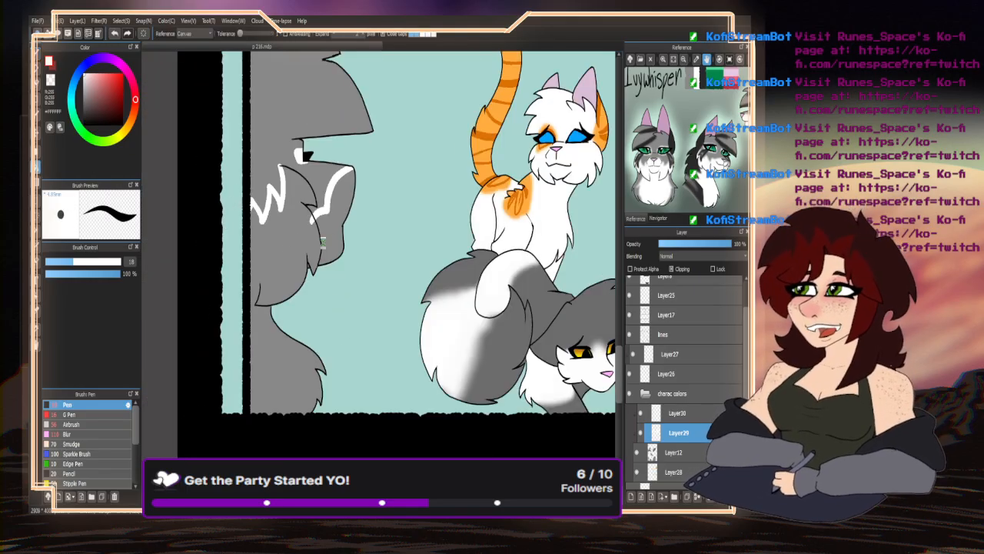
{"action": "left_click", "coordinate": [322, 242]}
{"action": "left_click", "coordinate": [254, 385]}
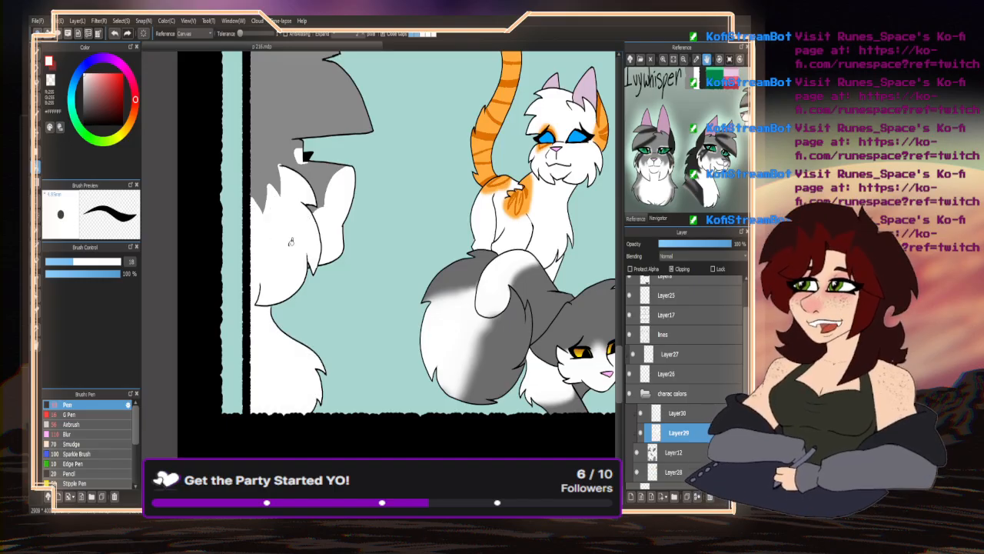
{"action": "scroll", "coordinate": [292, 242], "scroll_direction": "up", "scroll_amount": 3}
{"action": "left_click", "coordinate": [39, 56]}
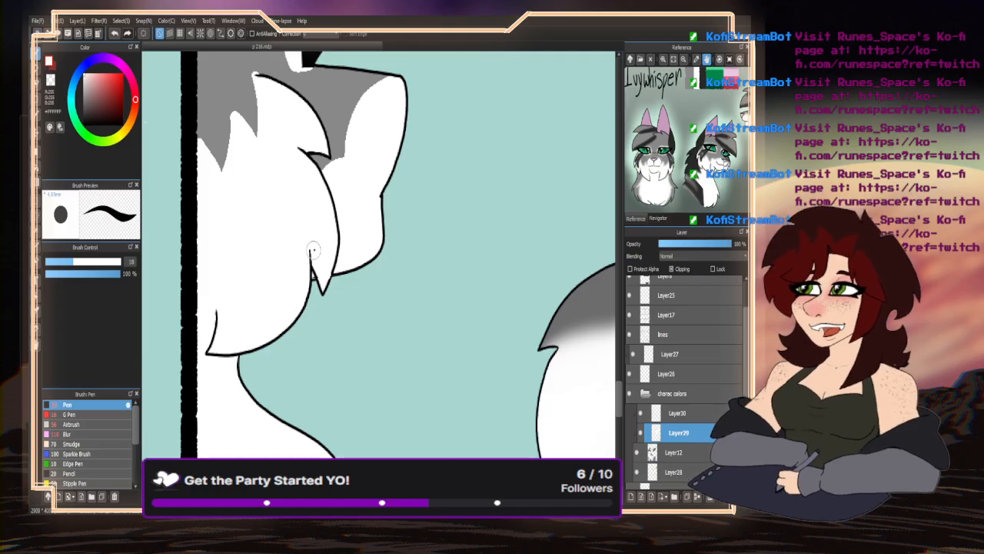
- Clean up the edge of the profile cat's white cheek marking with the transparent colour, and switch back to white
{"action": "scroll", "coordinate": [292, 332], "scroll_direction": "down", "scroll_amount": 3}
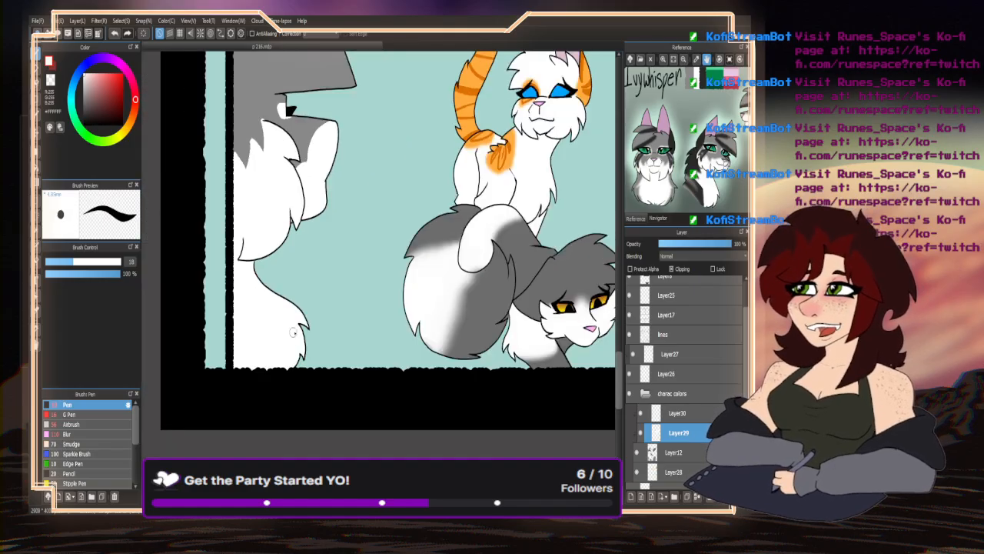
{"action": "left_click", "coordinate": [50, 79]}
{"action": "scroll", "coordinate": [215, 123], "scroll_direction": "up", "scroll_amount": 3}
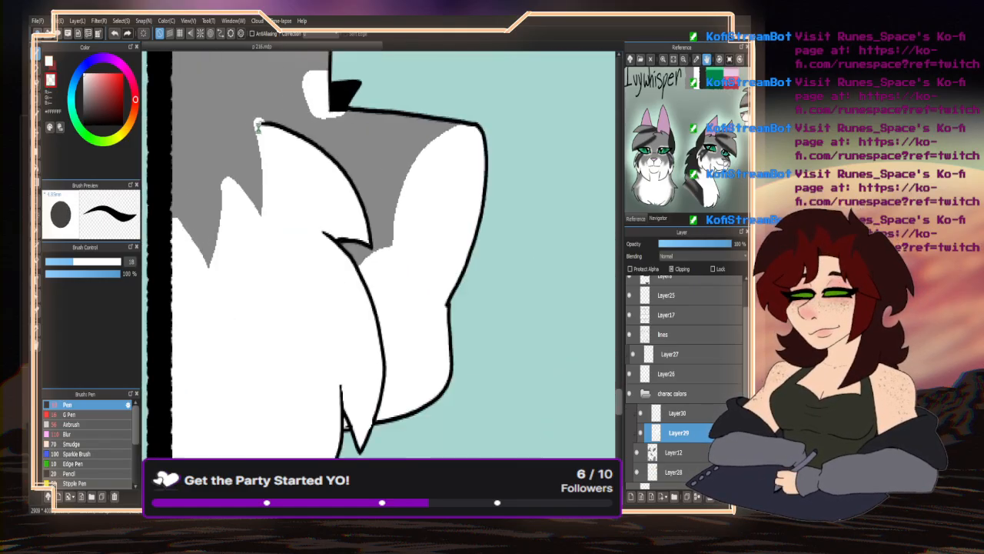
{"action": "scroll", "coordinate": [257, 154], "scroll_direction": "down", "scroll_amount": 3}
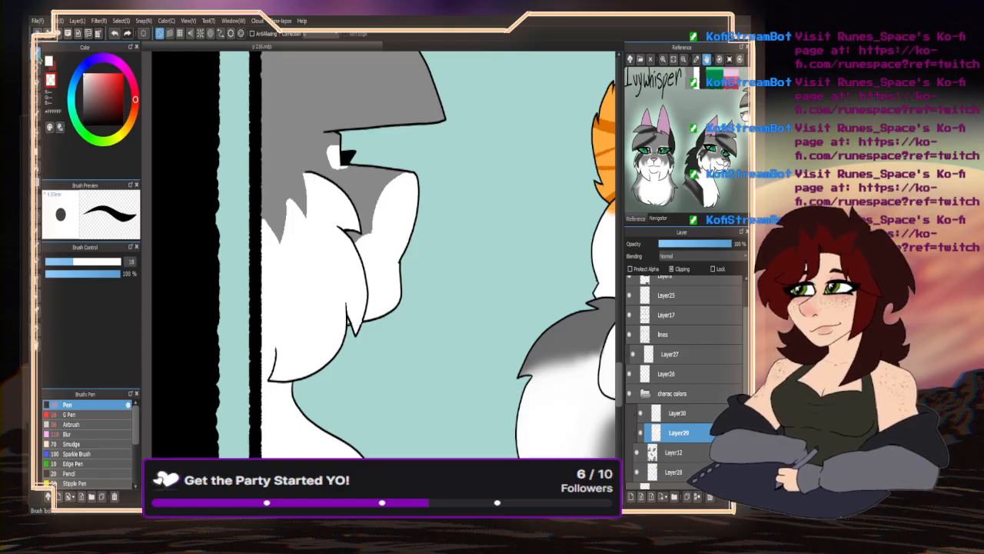
{"action": "left_click", "coordinate": [49, 61]}
- Hide the Text folder and the caption's black background layer to expose the close-up cat's chest
{"action": "scroll", "coordinate": [245, 259], "scroll_direction": "down", "scroll_amount": 5}
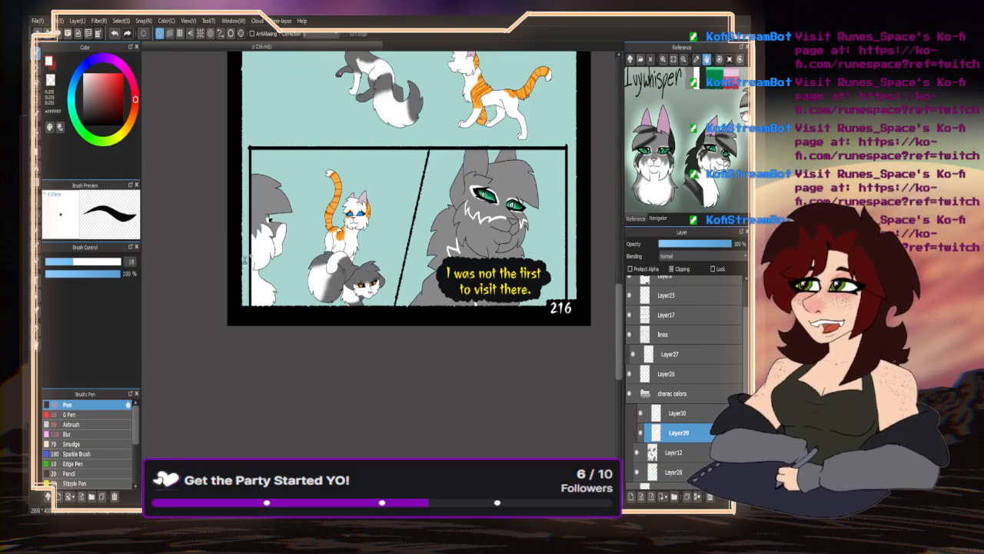
{"action": "scroll", "coordinate": [244, 260], "scroll_direction": "up", "scroll_amount": 3}
{"action": "scroll", "coordinate": [245, 261], "scroll_direction": "down", "scroll_amount": 3}
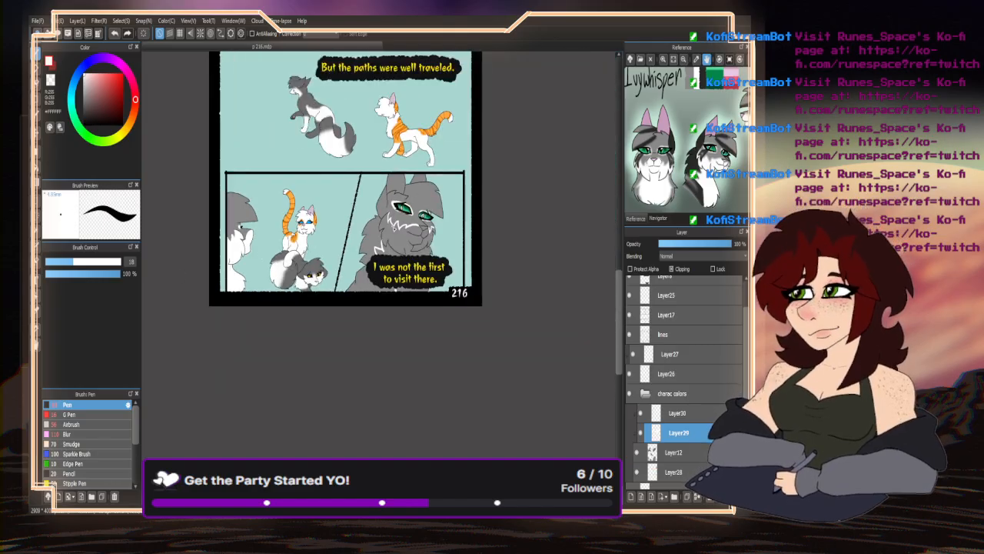
{"action": "scroll", "coordinate": [369, 333], "scroll_direction": "up", "scroll_amount": 3}
{"action": "scroll", "coordinate": [659, 336], "scroll_direction": "up", "scroll_amount": 1}
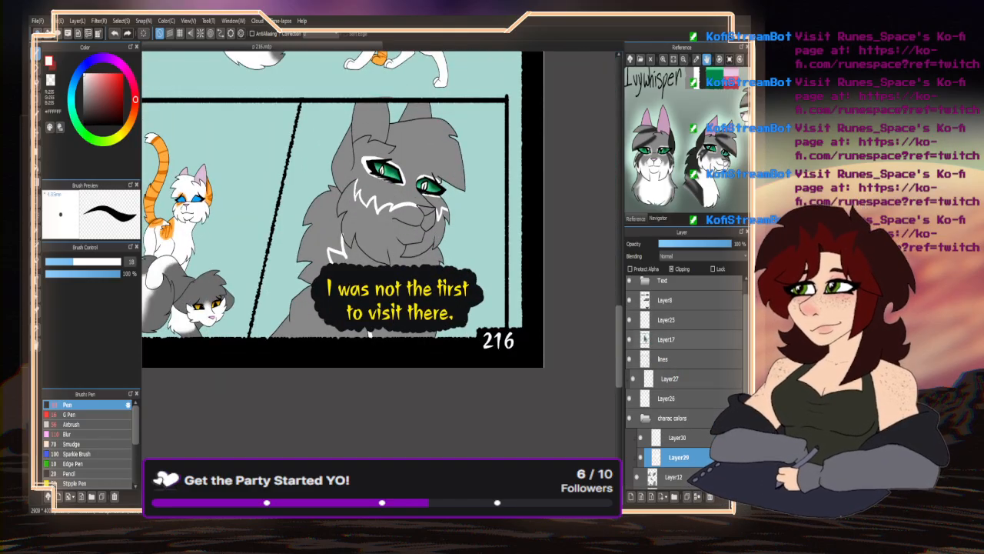
{"action": "left_click", "coordinate": [629, 319]}
{"action": "left_click", "coordinate": [629, 282]}
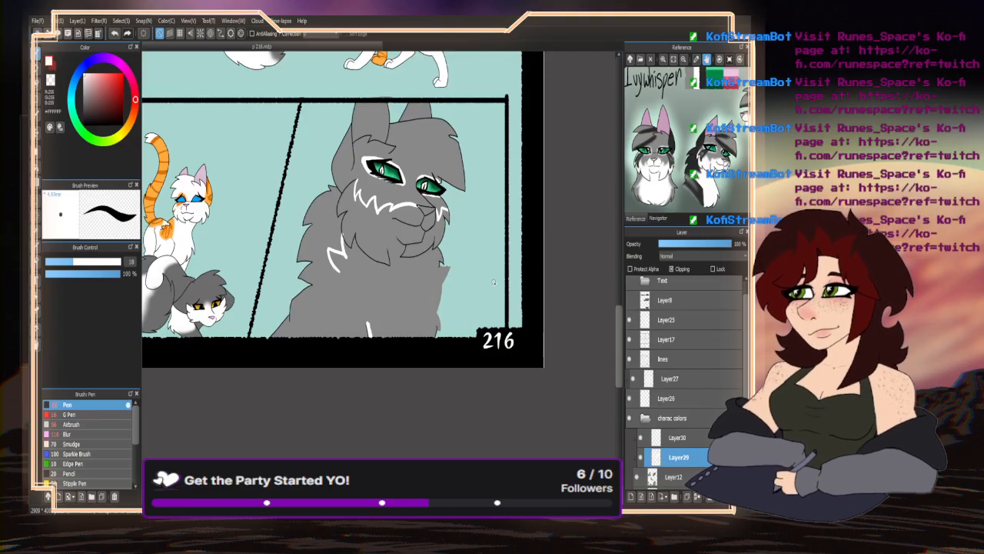
- Paint the close-up cat's white marking edge down the chest, and fill the cheeks, muzzle, chin and chest with white
{"action": "scroll", "coordinate": [344, 285], "scroll_direction": "up", "scroll_amount": 2}
{"action": "left_click_drag", "start_coordinate": [333, 257], "coordinate": [395, 384]}
{"action": "scroll", "coordinate": [304, 386], "scroll_direction": "down", "scroll_amount": 2}
{"action": "left_click", "coordinate": [36, 165]}
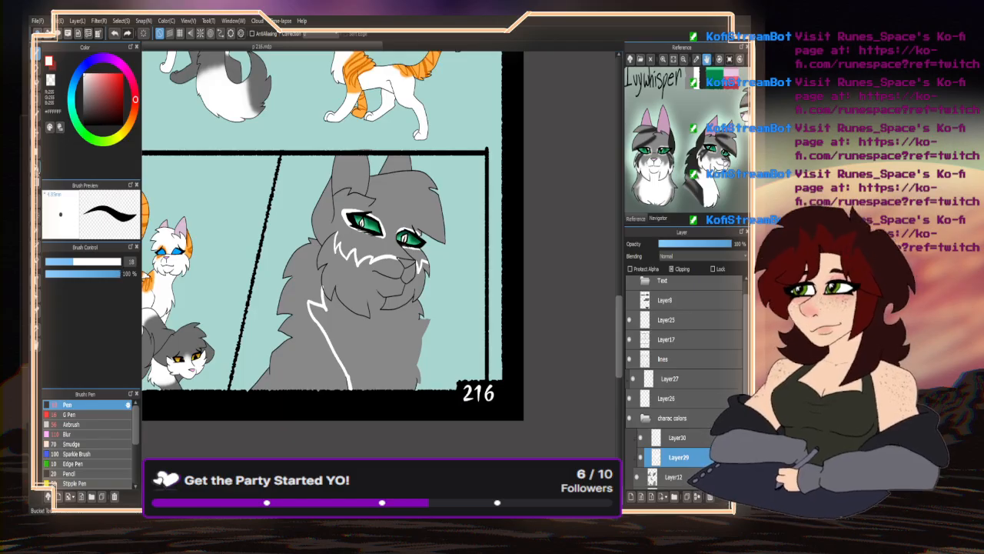
{"action": "left_click", "coordinate": [396, 286]}
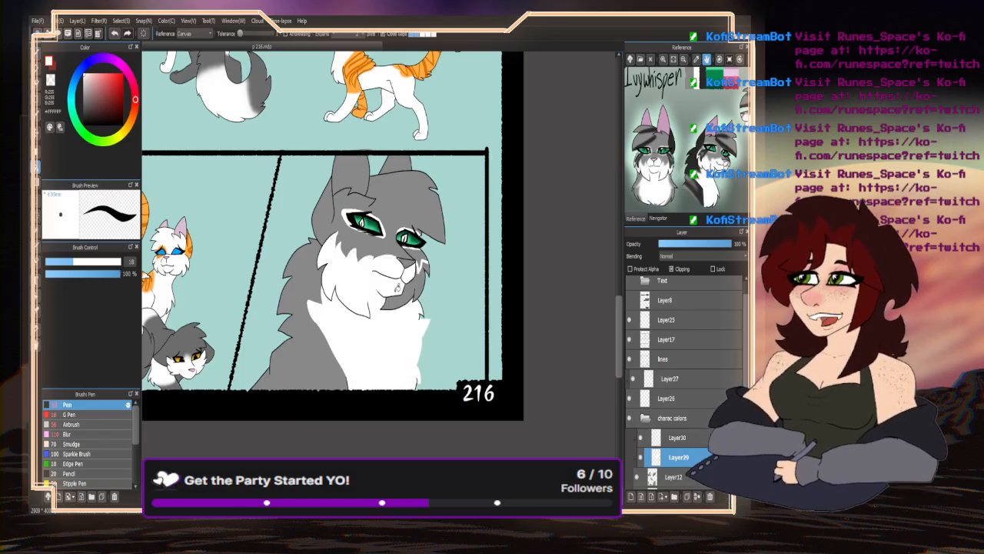
{"action": "left_click", "coordinate": [397, 300]}
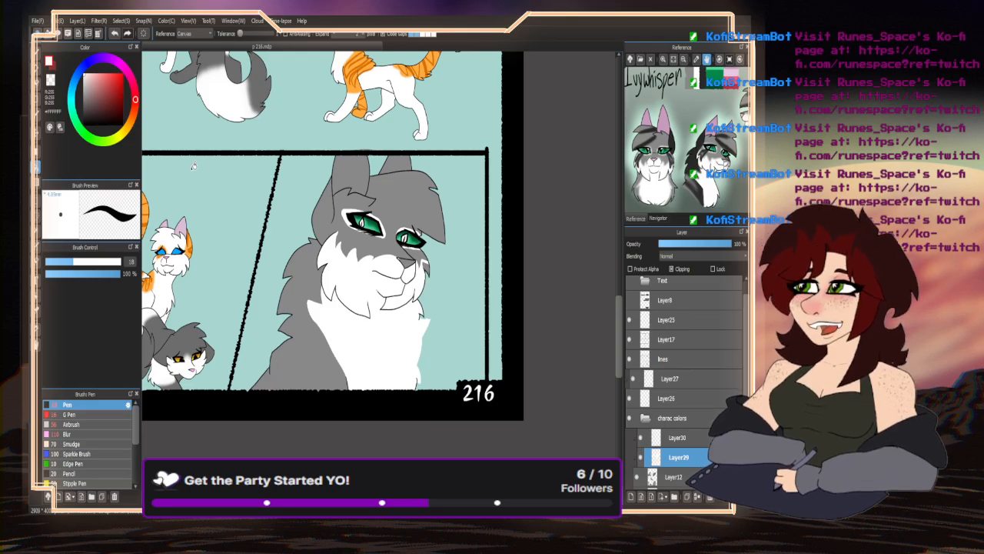
- Switch to the Pen at size 50 and cover the remaining grey gaps in the close-up cat's face and chest with white
{"action": "left_click", "coordinate": [37, 54]}
{"action": "left_click_drag", "start_coordinate": [95, 261], "coordinate": [120, 261]}
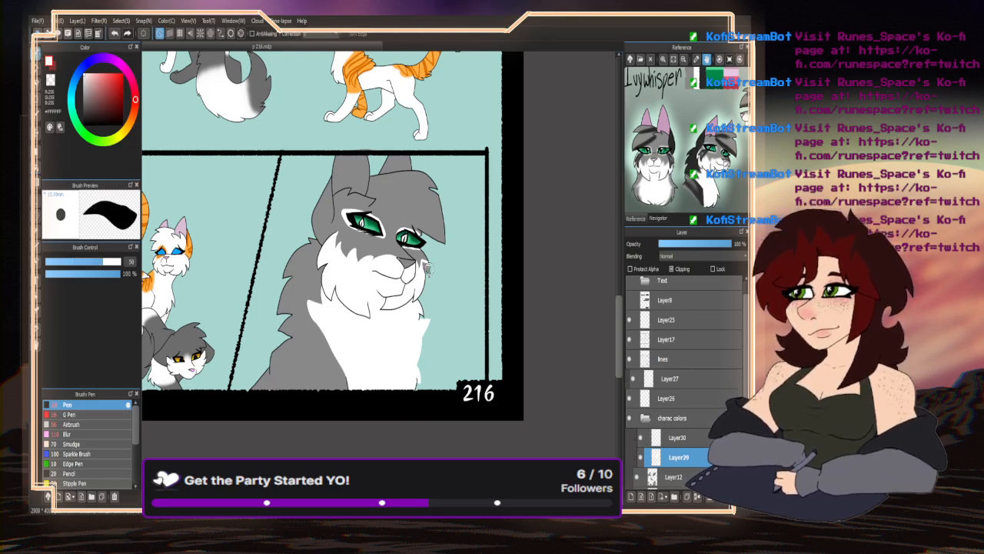
{"action": "scroll", "coordinate": [421, 269], "scroll_direction": "up", "scroll_amount": 3}
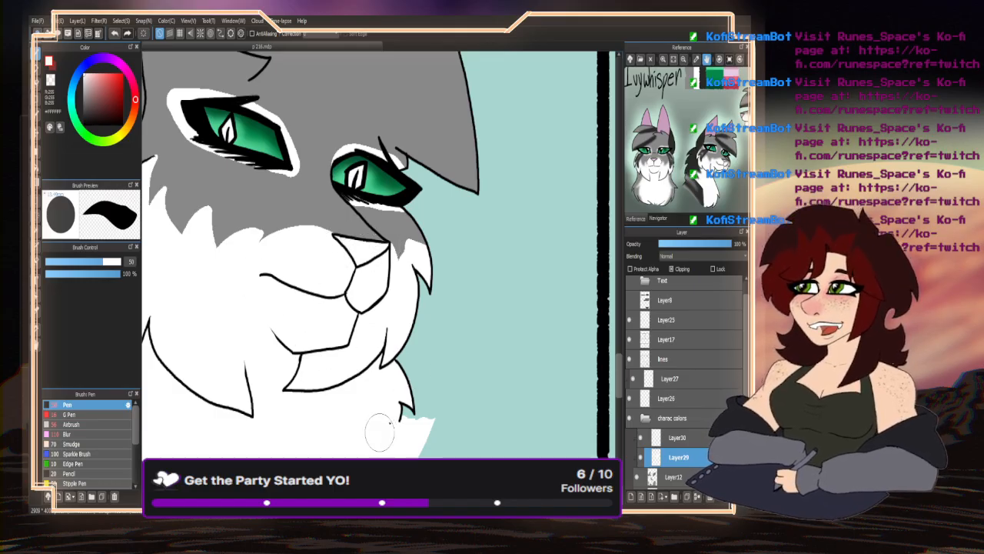
{"action": "scroll", "coordinate": [379, 433], "scroll_direction": "down", "scroll_amount": 4}
{"action": "scroll", "coordinate": [320, 361], "scroll_direction": "down", "scroll_amount": 3}
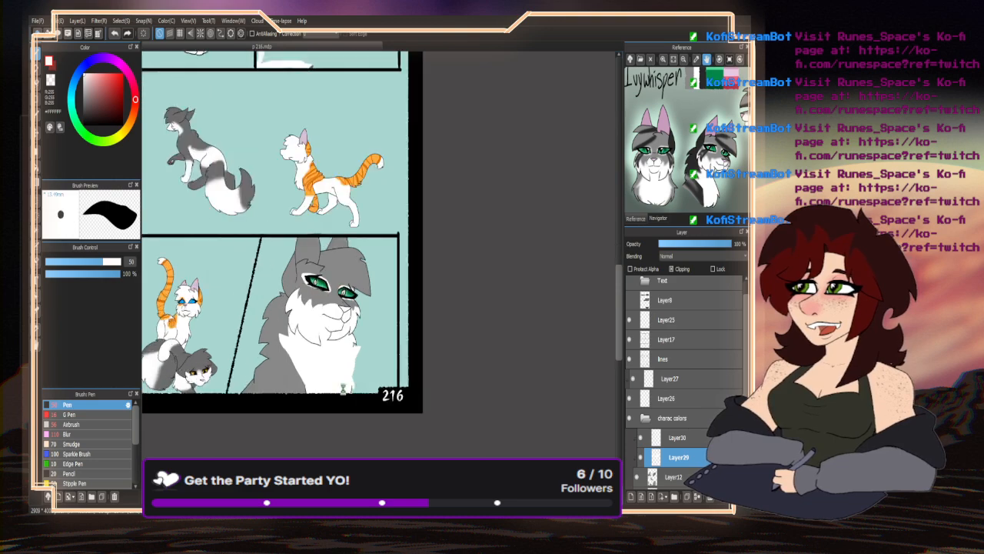
{"action": "scroll", "coordinate": [373, 357], "scroll_direction": "up", "scroll_amount": 3}
{"action": "scroll", "coordinate": [330, 288], "scroll_direction": "down", "scroll_amount": 4}
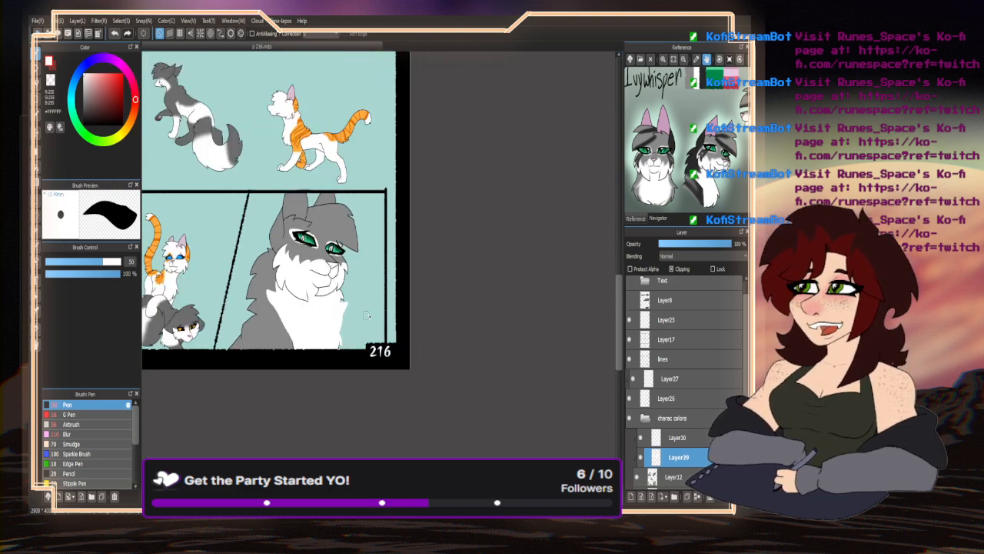
{"action": "scroll", "coordinate": [337, 366], "scroll_direction": "up", "scroll_amount": 2}
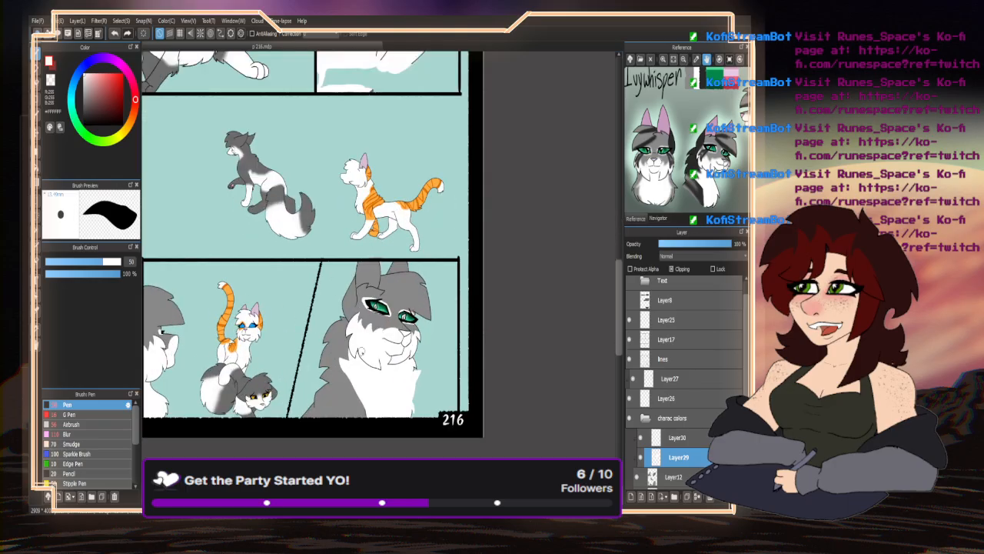
{"action": "scroll", "coordinate": [364, 373], "scroll_direction": "down", "scroll_amount": 1}
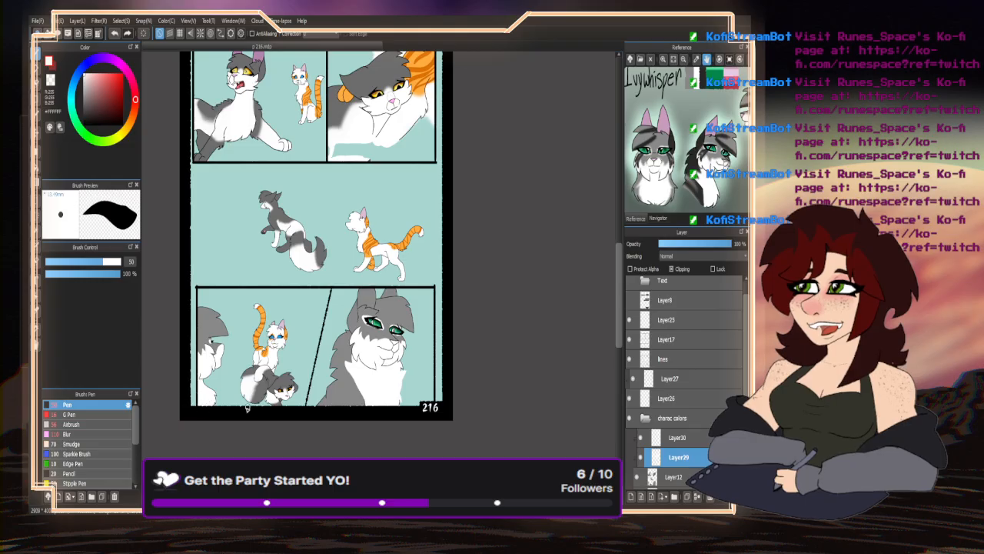
- Soften the white around the close-up cat's eyes and along the cheek and muzzle edge with the Blur brush at size 110
{"action": "left_click", "coordinate": [69, 435]}
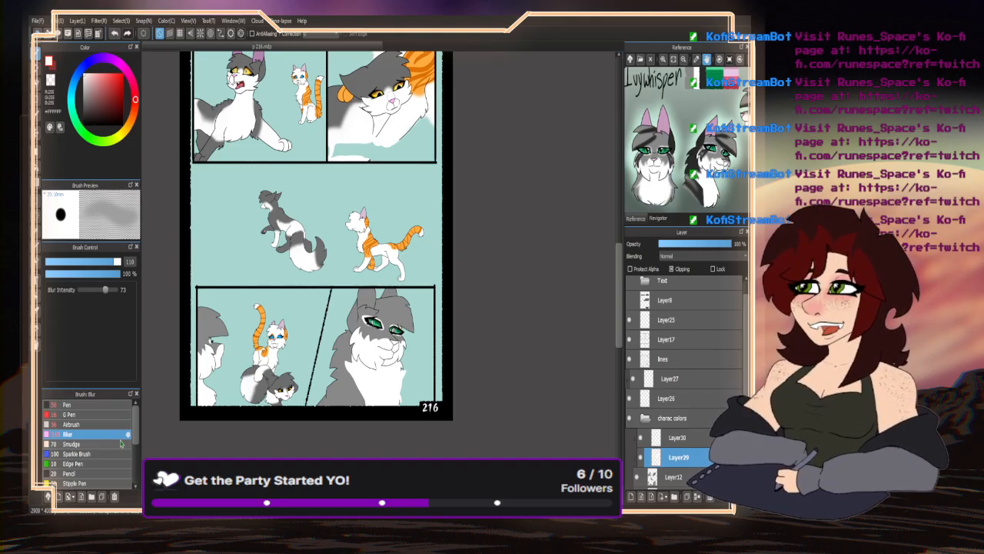
{"action": "scroll", "coordinate": [187, 384], "scroll_direction": "up", "scroll_amount": 1}
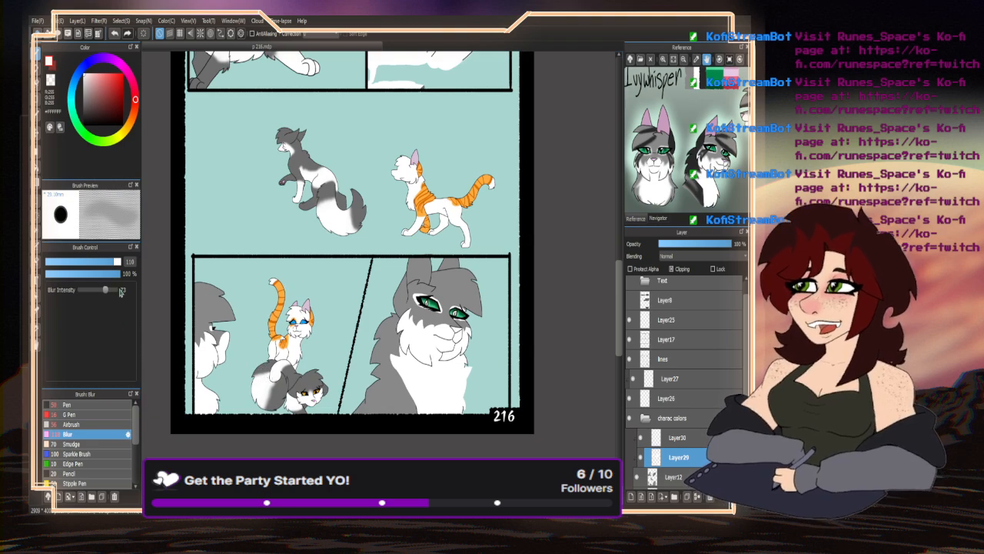
{"action": "scroll", "coordinate": [450, 316], "scroll_direction": "up", "scroll_amount": 6}
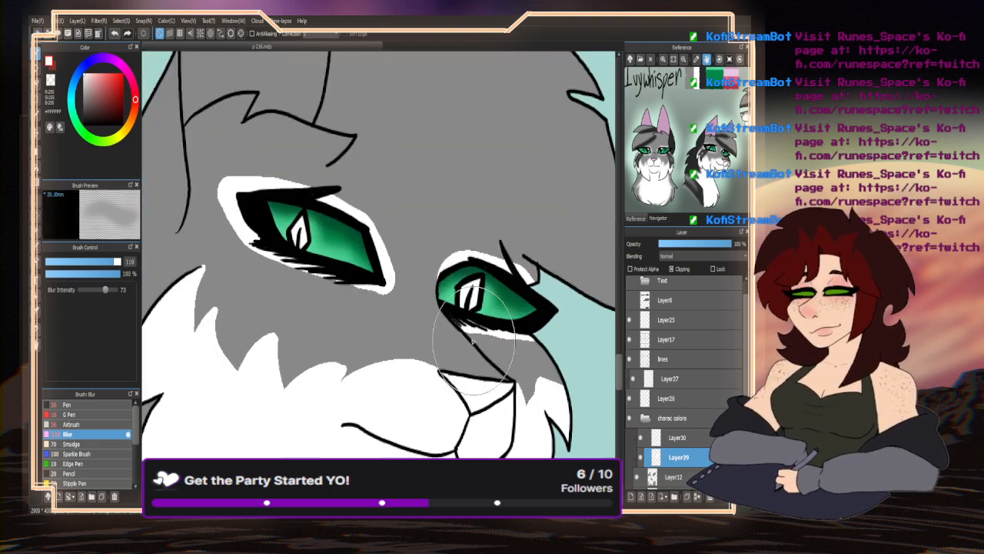
{"action": "mouse_move", "coordinate": [338, 277]}
{"action": "left_mouse_down"}
{"action": "mouse_move", "coordinate": [318, 307]}
{"action": "mouse_move", "coordinate": [339, 295]}
{"action": "mouse_move", "coordinate": [381, 231]}
{"action": "mouse_move", "coordinate": [228, 181]}
{"action": "mouse_move", "coordinate": [300, 254]}
{"action": "mouse_move", "coordinate": [434, 277]}
{"action": "mouse_move", "coordinate": [476, 238]}
{"action": "mouse_move", "coordinate": [538, 254]}
{"action": "mouse_move", "coordinate": [492, 354]}
{"action": "mouse_move", "coordinate": [569, 332]}
{"action": "left_mouse_up"}
{"action": "scroll", "coordinate": [569, 333], "scroll_direction": "down", "scroll_amount": 3}
{"action": "scroll", "coordinate": [568, 332], "scroll_direction": "up", "scroll_amount": 1}
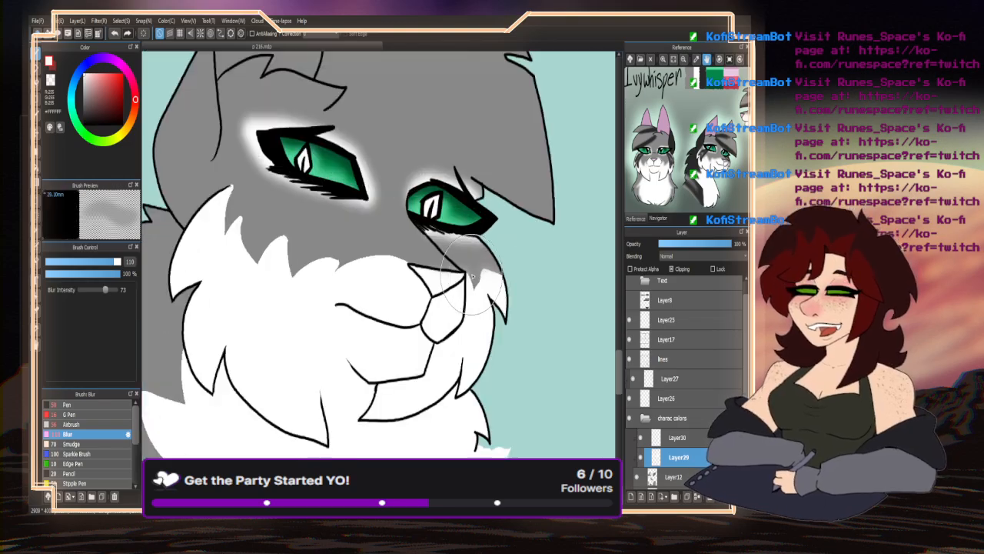
{"action": "mouse_move", "coordinate": [394, 269]}
{"action": "left_mouse_down"}
{"action": "mouse_move", "coordinate": [267, 278]}
{"action": "mouse_move", "coordinate": [280, 240]}
{"action": "mouse_move", "coordinate": [236, 215]}
{"action": "mouse_move", "coordinate": [242, 193]}
{"action": "mouse_move", "coordinate": [266, 269]}
{"action": "mouse_move", "coordinate": [238, 229]}
{"action": "left_mouse_up"}
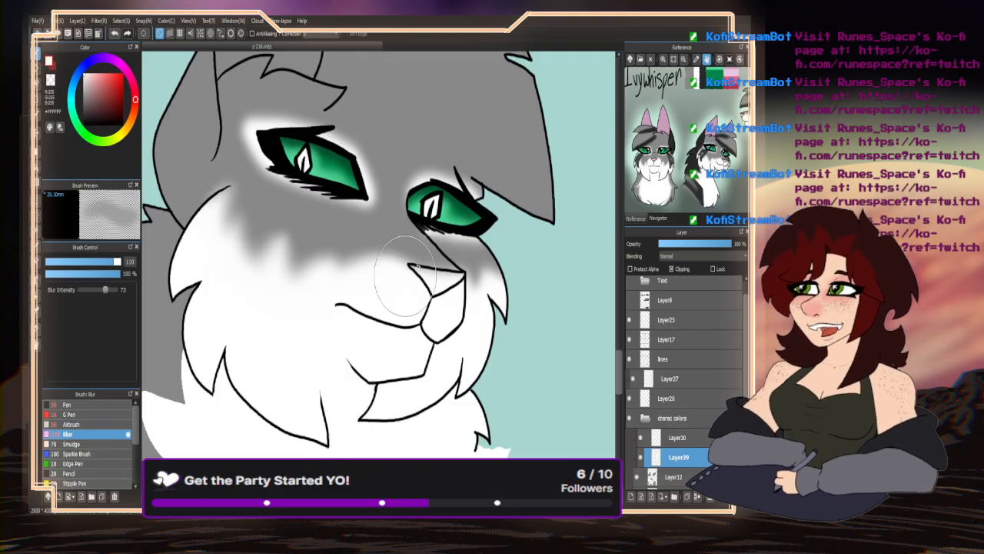
- Blur the white marking edge along the close-up cat's neck and down the chest
{"action": "scroll", "coordinate": [399, 285], "scroll_direction": "down", "scroll_amount": 2}
{"action": "scroll", "coordinate": [364, 180], "scroll_direction": "down", "scroll_amount": 3}
{"action": "scroll", "coordinate": [331, 168], "scroll_direction": "up", "scroll_amount": 5}
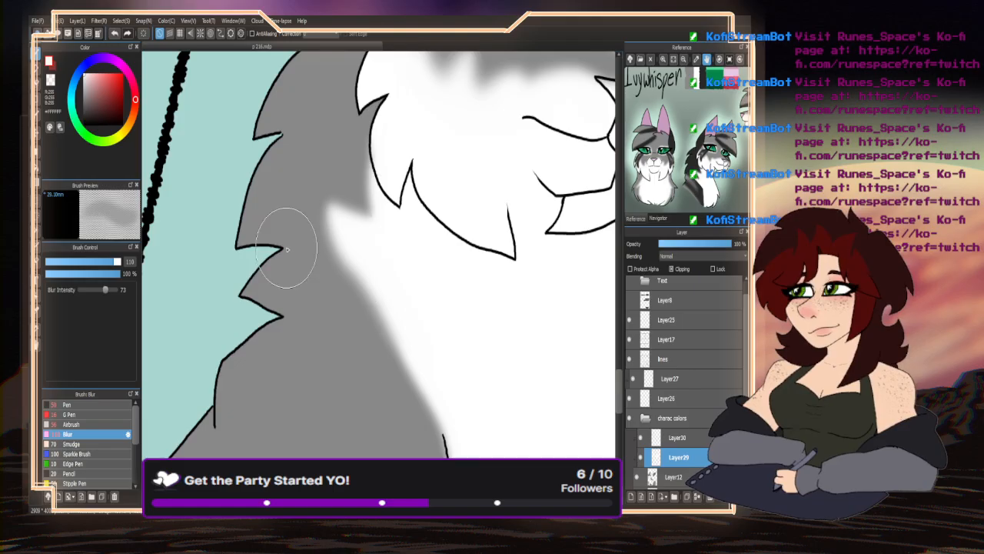
{"action": "scroll", "coordinate": [296, 241], "scroll_direction": "down", "scroll_amount": 3}
- Airbrush white softly along the close-up cat's neck and chest marking edge at size 50 and 32% opacity
{"action": "left_click", "coordinate": [71, 423]}
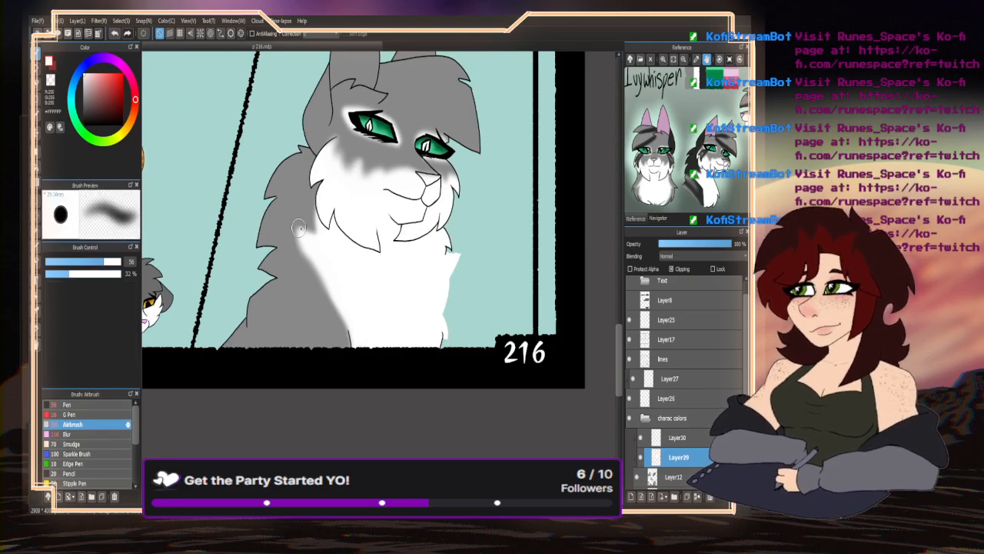
{"action": "scroll", "coordinate": [300, 228], "scroll_direction": "up", "scroll_amount": 3}
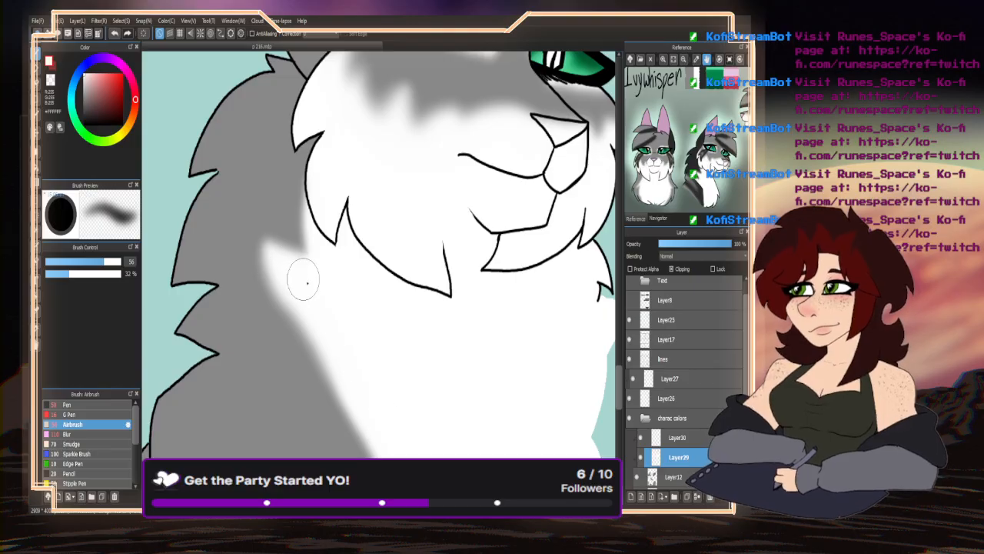
{"action": "scroll", "coordinate": [334, 201], "scroll_direction": "down", "scroll_amount": 3}
{"action": "scroll", "coordinate": [335, 201], "scroll_direction": "up", "scroll_amount": 3}
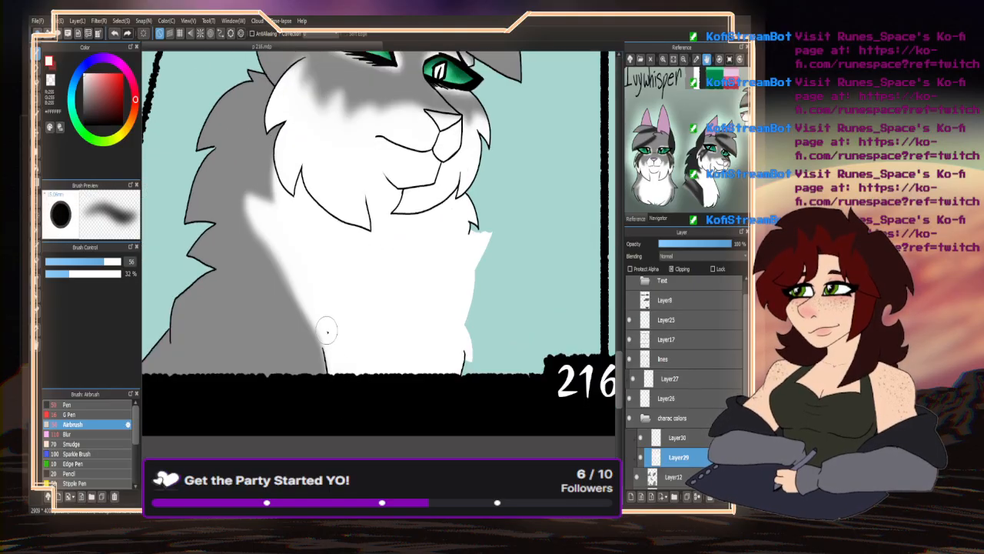
{"action": "scroll", "coordinate": [413, 287], "scroll_direction": "down", "scroll_amount": 3}
{"action": "scroll", "coordinate": [370, 344], "scroll_direction": "down", "scroll_amount": 1}
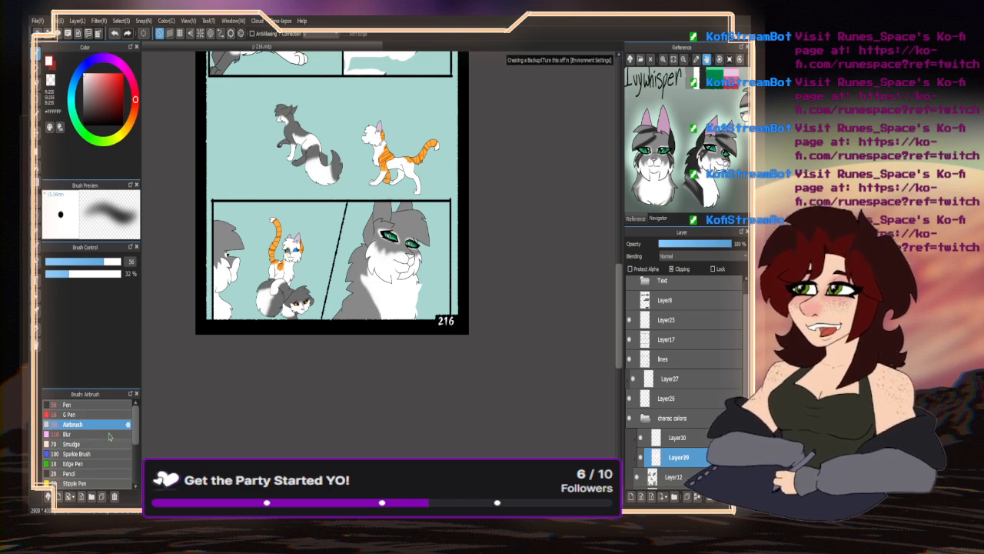
- Set the Blur brush to size 40 and soften the white marking around the profile cat's eye
{"action": "left_click", "coordinate": [69, 434]}
{"action": "scroll", "coordinate": [191, 269], "scroll_direction": "up", "scroll_amount": 2}
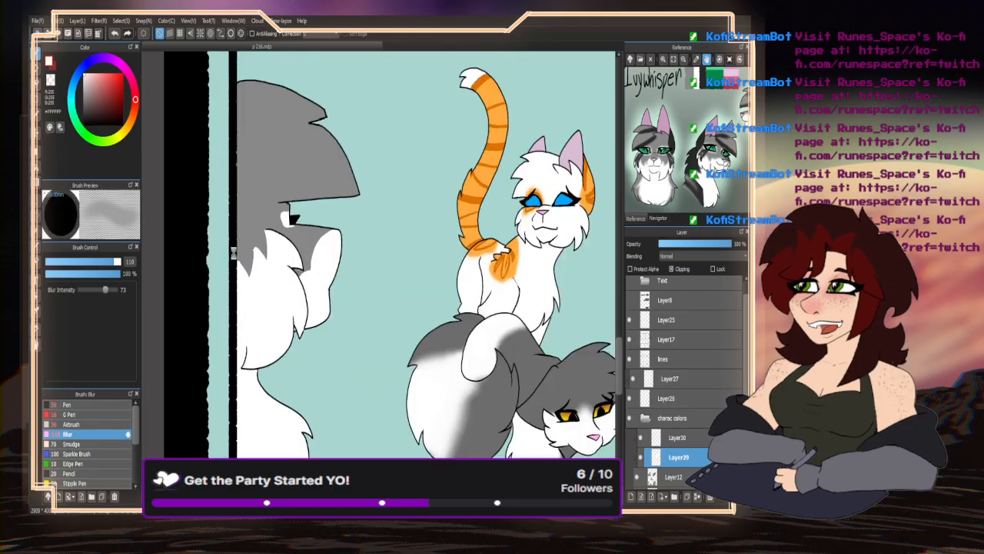
{"action": "left_click_drag", "start_coordinate": [109, 261], "coordinate": [96, 261]}
{"action": "scroll", "coordinate": [316, 200], "scroll_direction": "up", "scroll_amount": 2}
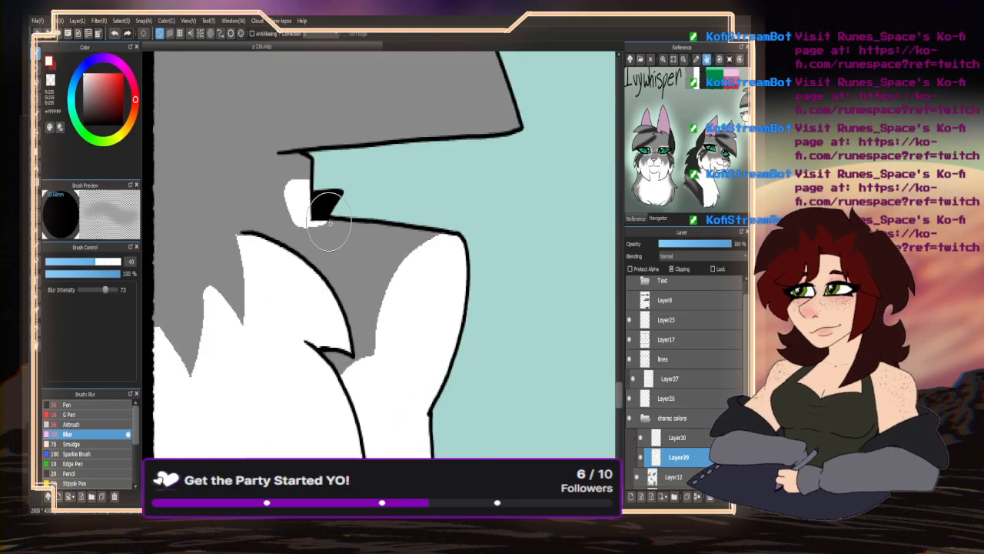
{"action": "mouse_move", "coordinate": [304, 212]}
{"action": "left_mouse_down"}
{"action": "mouse_move", "coordinate": [276, 194]}
{"action": "mouse_move", "coordinate": [308, 185]}
{"action": "mouse_move", "coordinate": [277, 190]}
{"action": "mouse_move", "coordinate": [295, 231]}
{"action": "mouse_move", "coordinate": [270, 211]}
{"action": "left_mouse_up"}
{"action": "scroll", "coordinate": [369, 187], "scroll_direction": "down", "scroll_amount": 2}
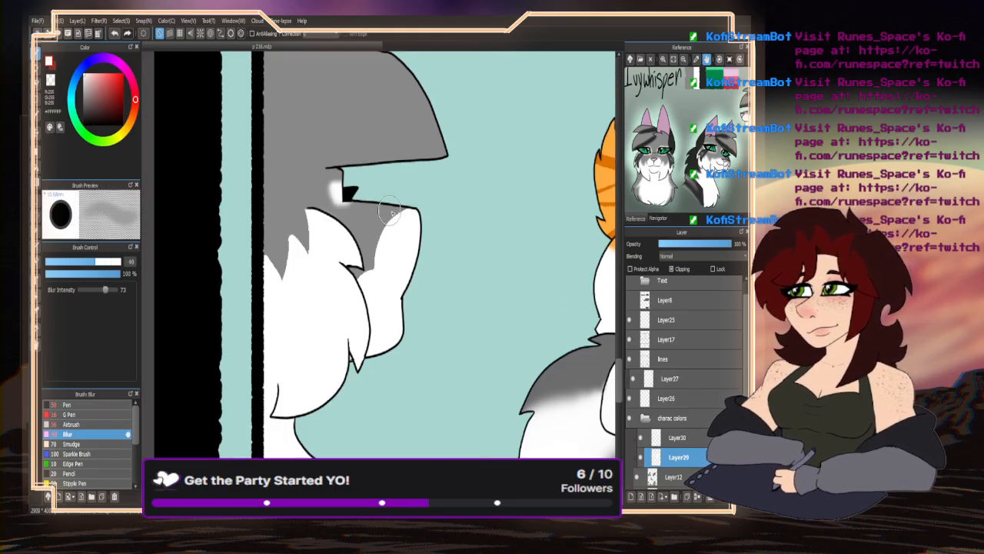
- Blur the white marking edges on the profile cat's muzzle and beside its cheek
{"action": "scroll", "coordinate": [398, 216], "scroll_direction": "up", "scroll_amount": 2}
{"action": "mouse_move", "coordinate": [399, 216]}
{"action": "left_mouse_down"}
{"action": "mouse_move", "coordinate": [405, 212]}
{"action": "mouse_move", "coordinate": [351, 264]}
{"action": "mouse_move", "coordinate": [308, 341]}
{"action": "mouse_move", "coordinate": [443, 208]}
{"action": "left_mouse_up"}
{"action": "scroll", "coordinate": [443, 207], "scroll_direction": "down", "scroll_amount": 2}
{"action": "scroll", "coordinate": [263, 220], "scroll_direction": "up", "scroll_amount": 2}
{"action": "mouse_move", "coordinate": [342, 196]}
{"action": "left_mouse_down"}
{"action": "mouse_move", "coordinate": [366, 254]}
{"action": "mouse_move", "coordinate": [315, 310]}
{"action": "mouse_move", "coordinate": [323, 335]}
{"action": "mouse_move", "coordinate": [351, 274]}
{"action": "mouse_move", "coordinate": [326, 288]}
{"action": "mouse_move", "coordinate": [290, 275]}
{"action": "mouse_move", "coordinate": [318, 285]}
{"action": "left_mouse_up"}
{"action": "scroll", "coordinate": [345, 149], "scroll_direction": "down", "scroll_amount": 3}
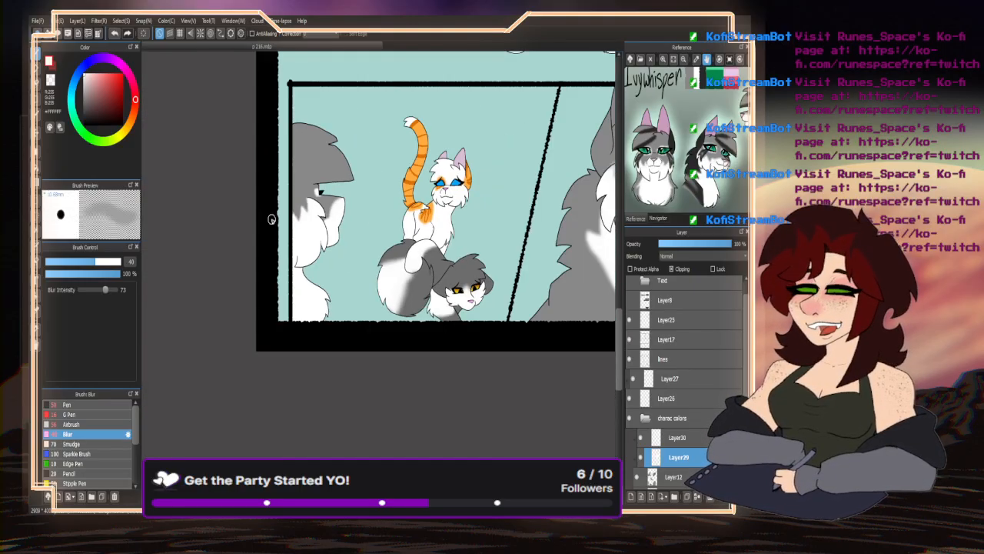
- Enlarge the Blur brush to size 104 and soften the profile cat's zigzag cheek marking along the panel border
{"action": "scroll", "coordinate": [333, 250], "scroll_direction": "up", "scroll_amount": 2}
{"action": "scroll", "coordinate": [239, 316], "scroll_direction": "down", "scroll_amount": 3}
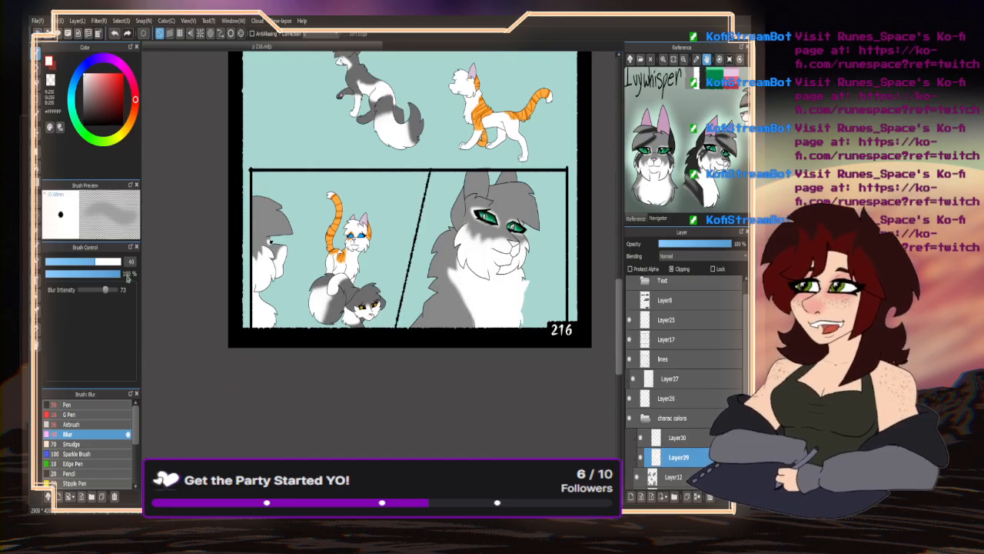
{"action": "left_click_drag", "start_coordinate": [103, 262], "coordinate": [115, 263]}
{"action": "scroll", "coordinate": [308, 254], "scroll_direction": "up", "scroll_amount": 3}
{"action": "mouse_move", "coordinate": [277, 238]}
{"action": "left_mouse_down"}
{"action": "mouse_move", "coordinate": [292, 323]}
{"action": "mouse_move", "coordinate": [285, 308]}
{"action": "left_mouse_up"}
{"action": "scroll", "coordinate": [339, 236], "scroll_direction": "down", "scroll_amount": 1}
{"action": "scroll", "coordinate": [339, 236], "scroll_direction": "down", "scroll_amount": 4}
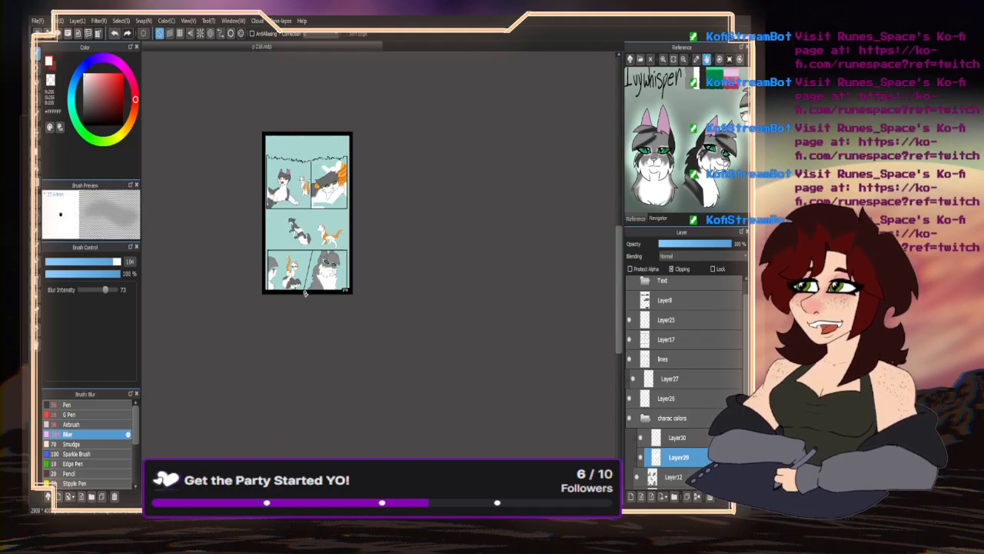
- Add a new clipped layer above the white markings layer, and sample the dark grey from Ivywhisper's reference palette
{"action": "scroll", "coordinate": [223, 323], "scroll_direction": "up", "scroll_amount": 3}
{"action": "scroll", "coordinate": [222, 319], "scroll_direction": "down", "scroll_amount": 3}
{"action": "scroll", "coordinate": [177, 350], "scroll_direction": "up", "scroll_amount": 2}
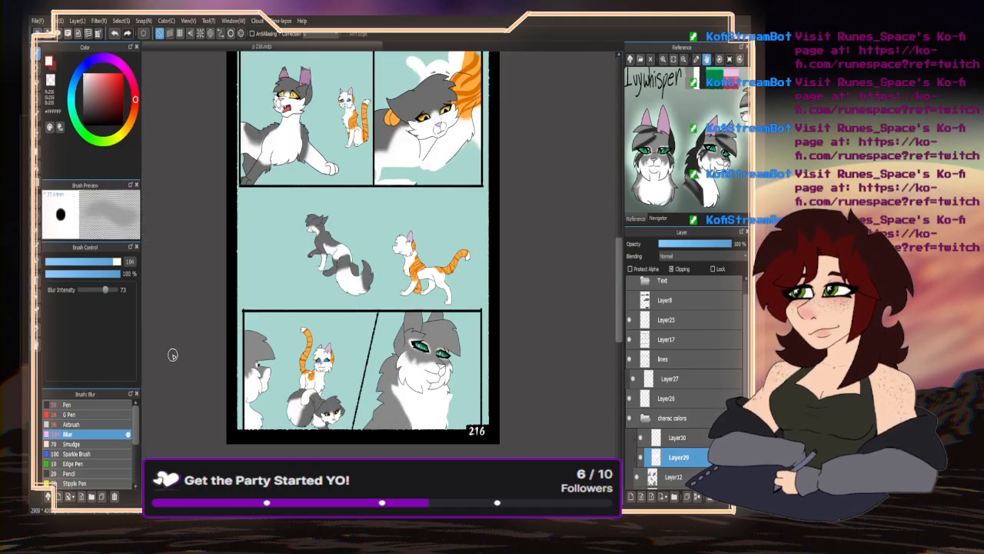
{"action": "left_click", "coordinate": [632, 496]}
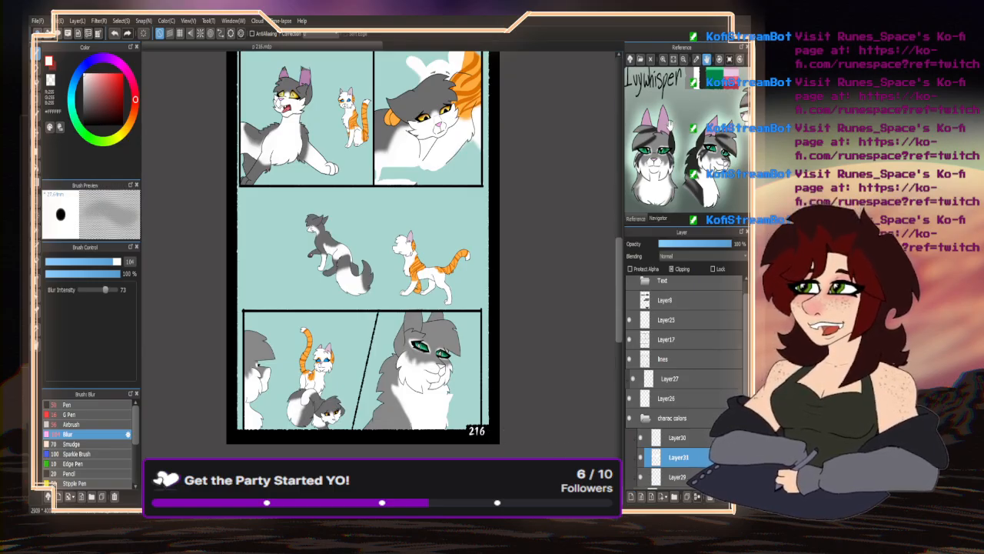
{"action": "scroll", "coordinate": [677, 124], "scroll_direction": "up", "scroll_amount": 2}
{"action": "left_click", "coordinate": [688, 98]}
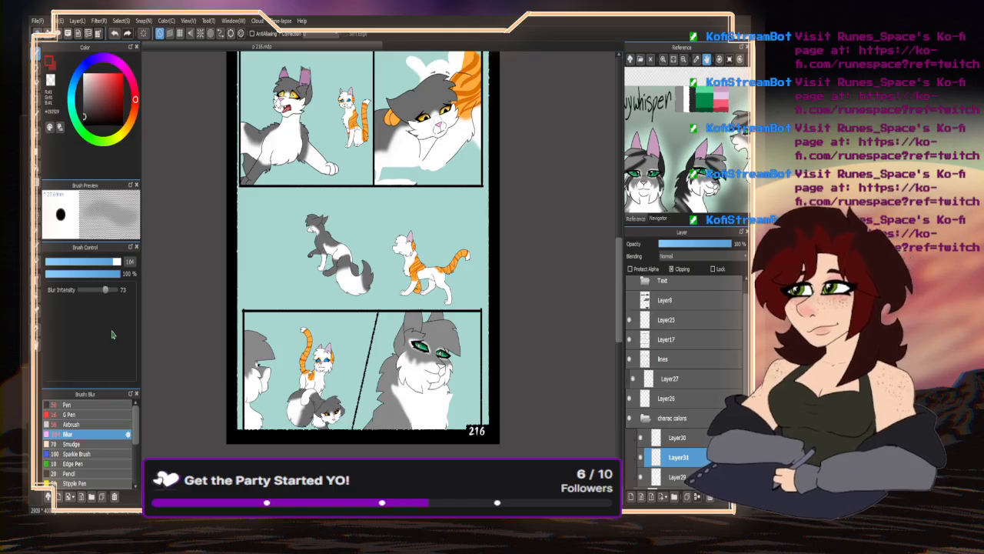
- Switch to the Pen at size 24 and hide the white markings layer, keeping the dark grey markings layer active
{"action": "left_click", "coordinate": [82, 415]}
{"action": "left_click", "coordinate": [88, 406]}
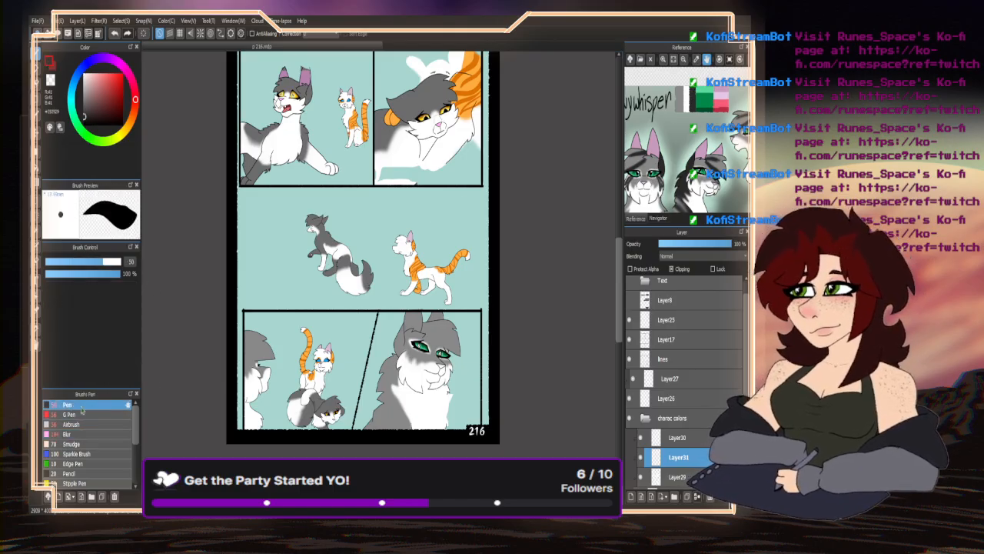
{"action": "scroll", "coordinate": [660, 165], "scroll_direction": "up", "scroll_amount": 2}
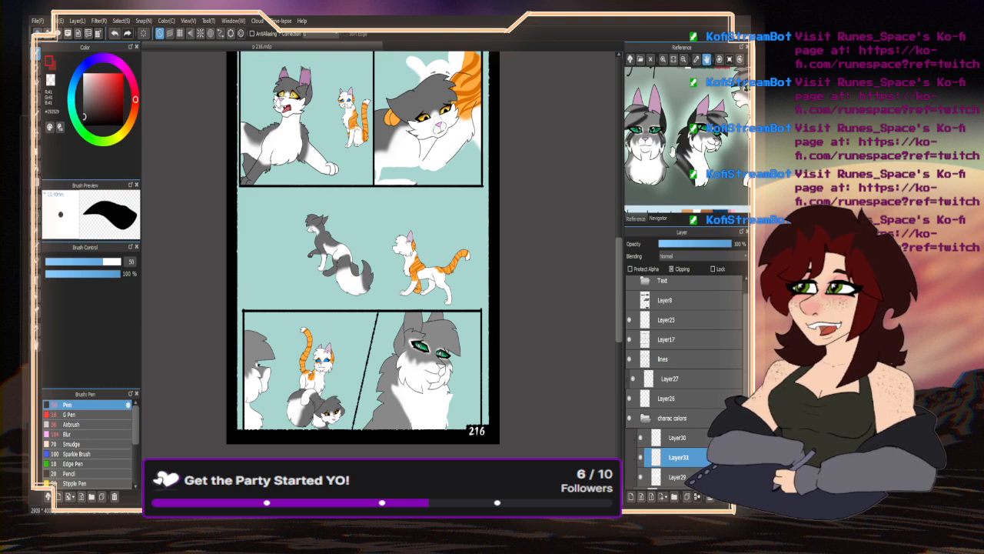
{"action": "scroll", "coordinate": [676, 138], "scroll_direction": "down", "scroll_amount": 2}
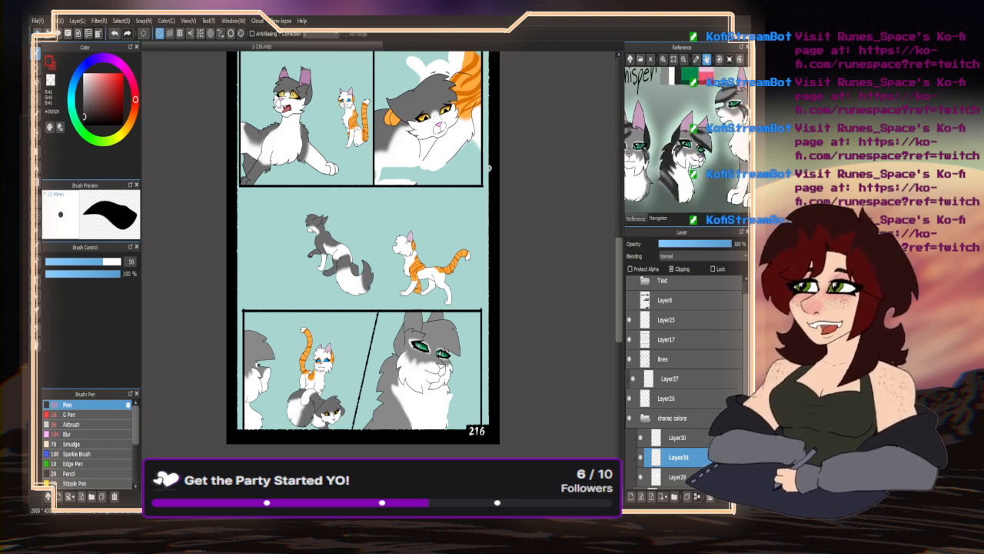
{"action": "scroll", "coordinate": [235, 373], "scroll_direction": "up", "scroll_amount": 5}
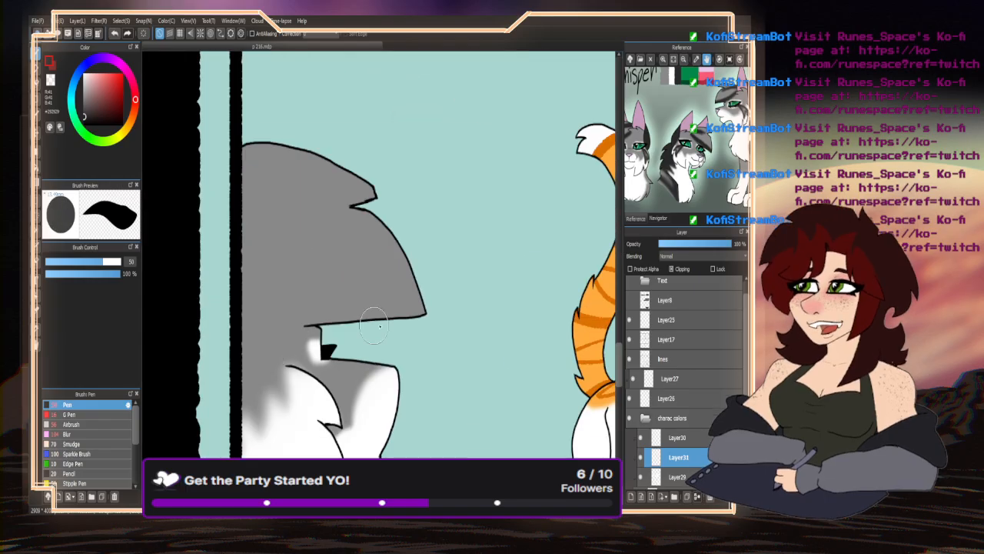
{"action": "scroll", "coordinate": [254, 258], "scroll_direction": "down", "scroll_amount": 5}
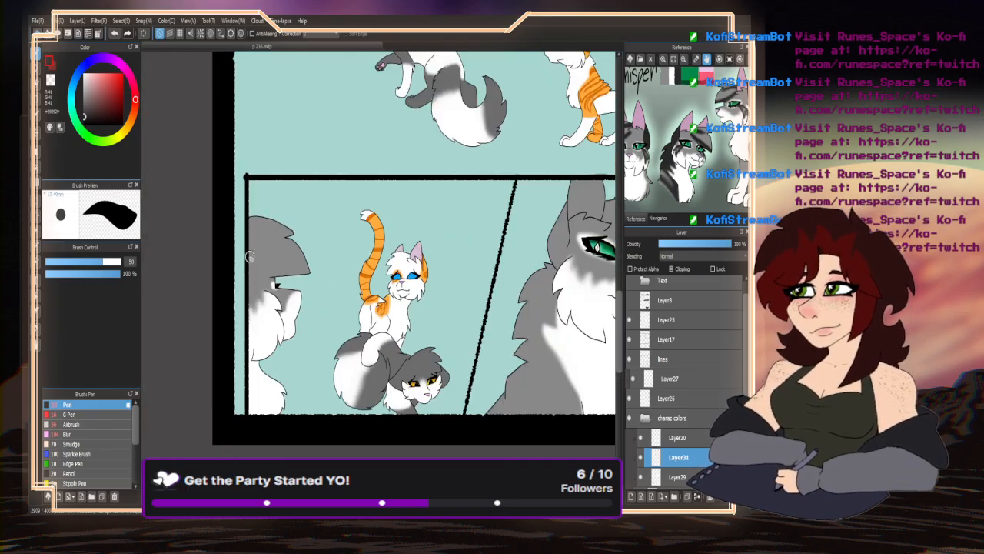
{"action": "scroll", "coordinate": [407, 254], "scroll_direction": "up", "scroll_amount": 4}
{"action": "scroll", "coordinate": [406, 254], "scroll_direction": "up", "scroll_amount": 3}
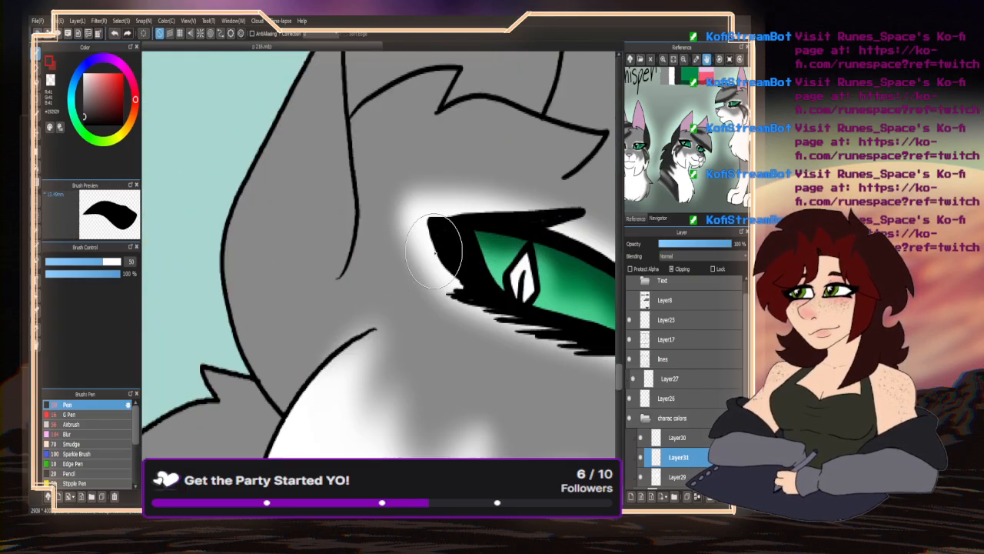
{"action": "left_click", "coordinate": [102, 262]}
{"action": "key", "text": "ctrl+z"}
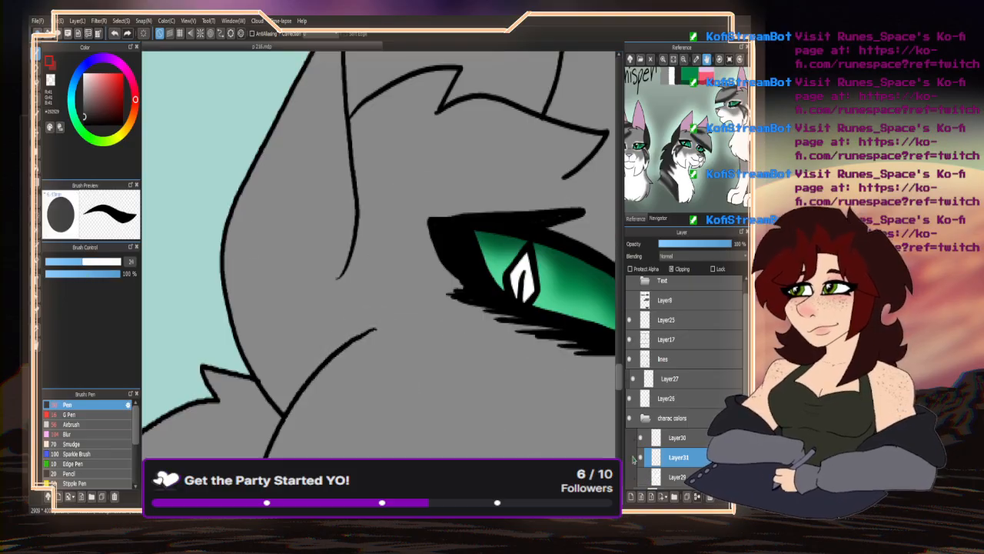
- Paint the outer side of Ivywhisper's near ear dark grey in the close-up panel, up to the ear's narrow top
{"action": "mouse_move", "coordinate": [347, 193]}
{"action": "left_mouse_down"}
{"action": "mouse_move", "coordinate": [338, 281]}
{"action": "mouse_move", "coordinate": [308, 368]}
{"action": "left_mouse_up"}
{"action": "mouse_move", "coordinate": [350, 256]}
{"action": "left_mouse_down"}
{"action": "mouse_move", "coordinate": [286, 396]}
{"action": "mouse_move", "coordinate": [252, 350]}
{"action": "mouse_move", "coordinate": [235, 182]}
{"action": "mouse_move", "coordinate": [235, 249]}
{"action": "mouse_move", "coordinate": [253, 213]}
{"action": "mouse_move", "coordinate": [298, 330]}
{"action": "mouse_move", "coordinate": [306, 282]}
{"action": "mouse_move", "coordinate": [275, 204]}
{"action": "mouse_move", "coordinate": [340, 198]}
{"action": "mouse_move", "coordinate": [323, 149]}
{"action": "mouse_move", "coordinate": [279, 98]}
{"action": "left_mouse_up"}
{"action": "scroll", "coordinate": [308, 253], "scroll_direction": "down", "scroll_amount": 3}
{"action": "scroll", "coordinate": [307, 253], "scroll_direction": "up", "scroll_amount": 3}
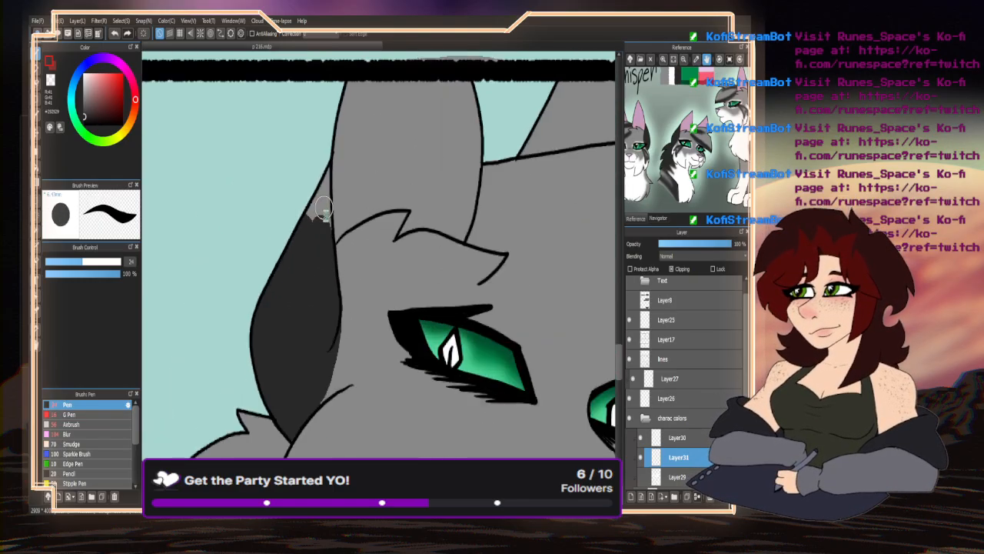
{"action": "mouse_move", "coordinate": [327, 239]}
{"action": "left_mouse_down"}
{"action": "mouse_move", "coordinate": [323, 143]}
{"action": "mouse_move", "coordinate": [292, 231]}
{"action": "left_mouse_up"}
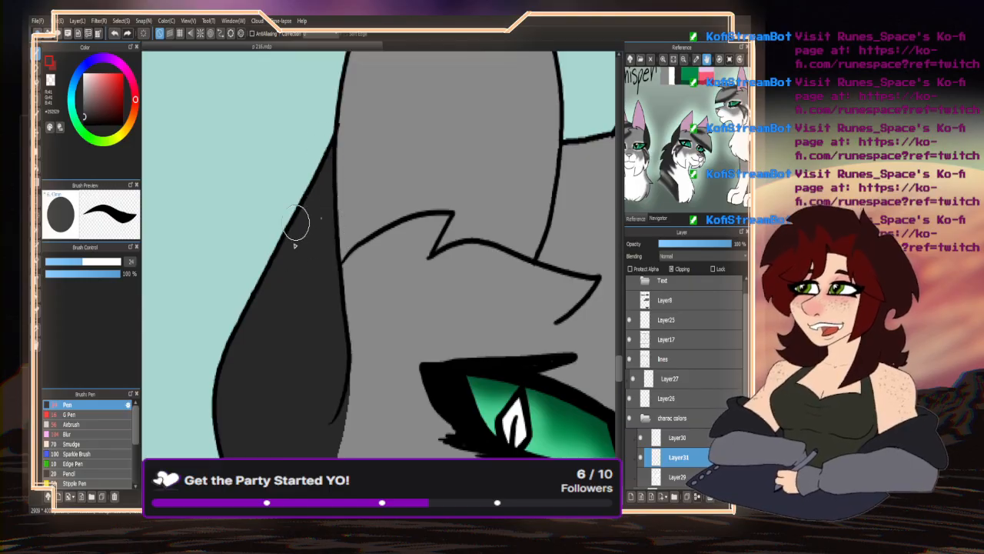
{"action": "scroll", "coordinate": [323, 100], "scroll_direction": "down", "scroll_amount": 2}
{"action": "scroll", "coordinate": [323, 99], "scroll_direction": "down", "scroll_amount": 2}
{"action": "scroll", "coordinate": [325, 176], "scroll_direction": "up", "scroll_amount": 3}
{"action": "mouse_move", "coordinate": [325, 176]}
{"action": "left_mouse_down"}
{"action": "mouse_move", "coordinate": [325, 223]}
{"action": "mouse_move", "coordinate": [306, 262]}
{"action": "mouse_move", "coordinate": [316, 238]}
{"action": "left_mouse_up"}
- Trim the dark grey along the ear's inner edge using the transparent colour, and switch back to dark grey
{"action": "left_click", "coordinate": [49, 88]}
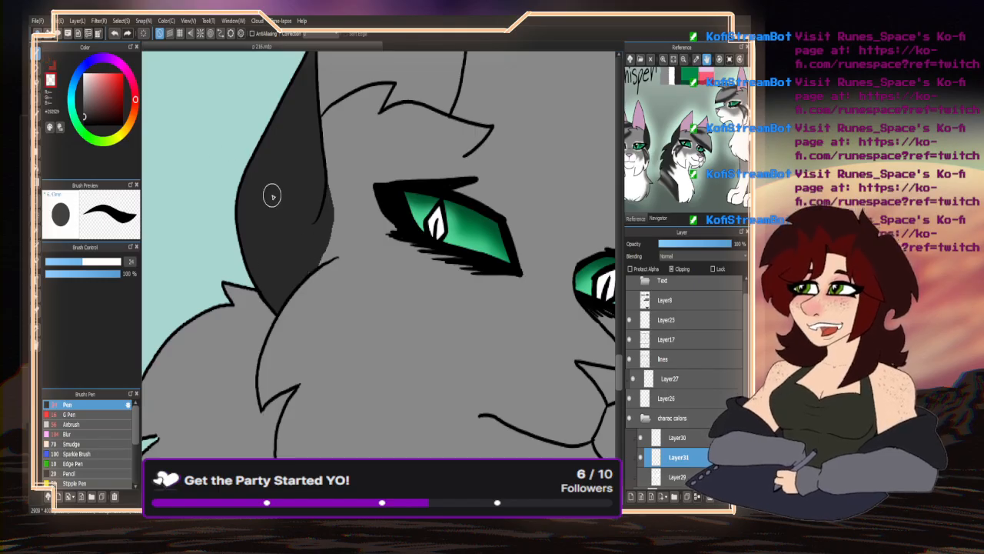
{"action": "scroll", "coordinate": [271, 193], "scroll_direction": "up", "scroll_amount": 3}
{"action": "mouse_move", "coordinate": [373, 154]}
{"action": "left_mouse_down"}
{"action": "mouse_move", "coordinate": [379, 218]}
{"action": "mouse_move", "coordinate": [342, 354]}
{"action": "left_mouse_up"}
{"action": "scroll", "coordinate": [212, 219], "scroll_direction": "down", "scroll_amount": 3}
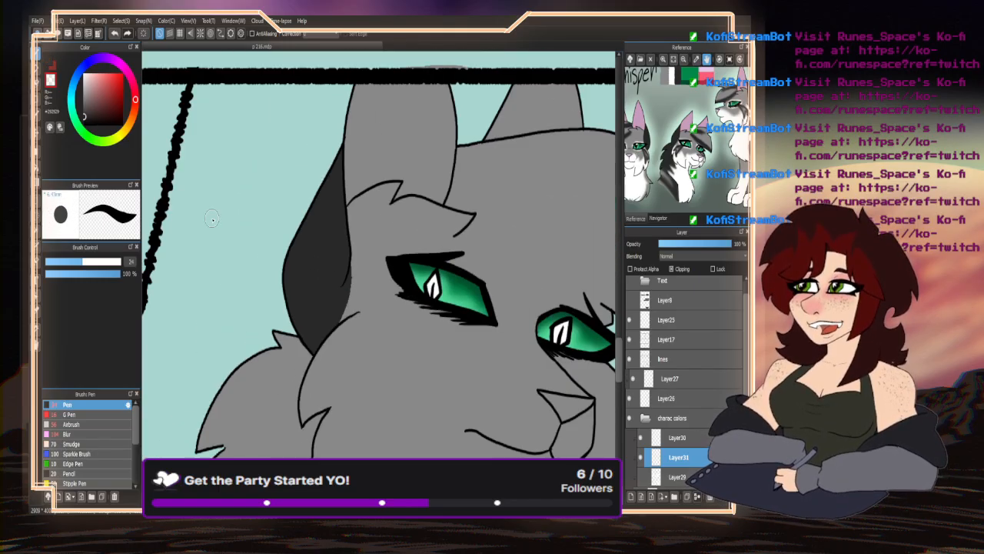
{"action": "left_click", "coordinate": [49, 61]}
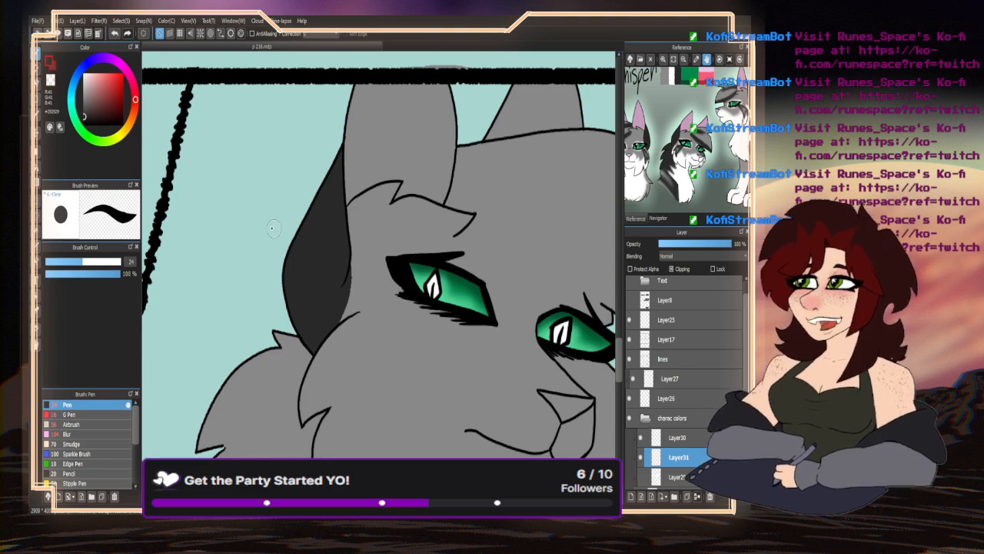
- Draw a jagged dark grey marking from beneath the near eye across the cheek, and hatch inside it with streaks
{"action": "scroll", "coordinate": [272, 227], "scroll_direction": "down", "scroll_amount": 3}
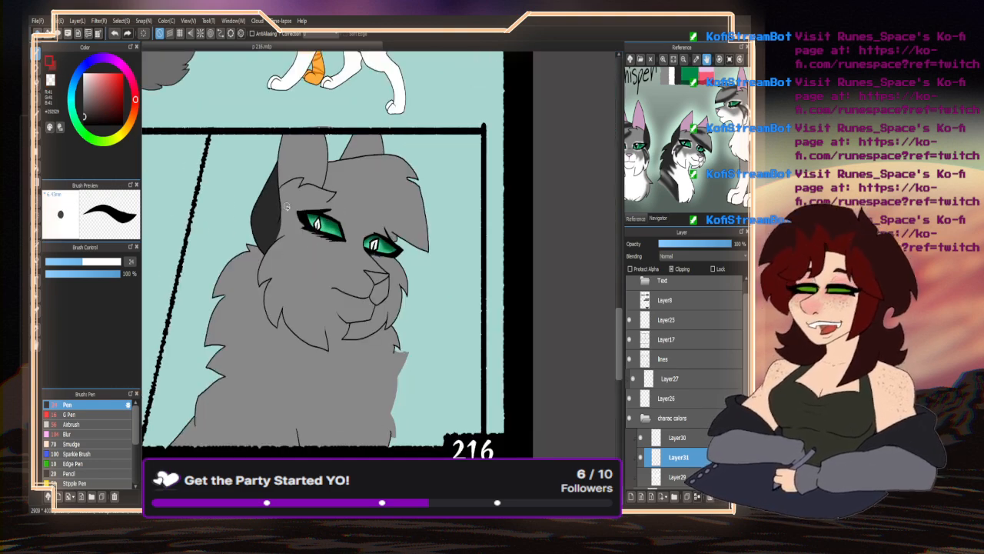
{"action": "scroll", "coordinate": [286, 206], "scroll_direction": "up", "scroll_amount": 4}
{"action": "mouse_move", "coordinate": [377, 218]}
{"action": "left_mouse_down"}
{"action": "mouse_move", "coordinate": [308, 226]}
{"action": "mouse_move", "coordinate": [247, 287]}
{"action": "mouse_move", "coordinate": [251, 276]}
{"action": "mouse_move", "coordinate": [306, 269]}
{"action": "left_mouse_up"}
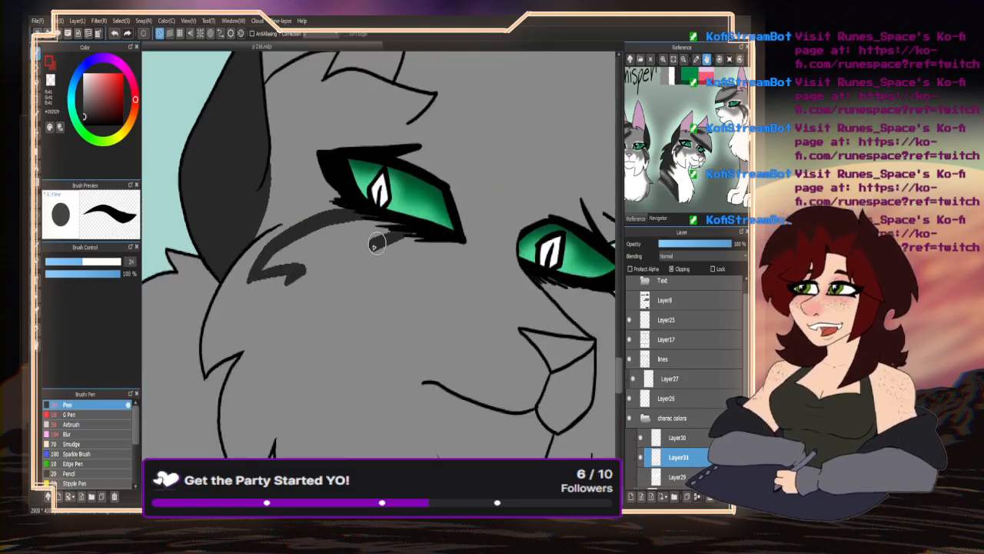
{"action": "mouse_move", "coordinate": [375, 245]}
{"action": "left_mouse_down"}
{"action": "mouse_move", "coordinate": [321, 279]}
{"action": "mouse_move", "coordinate": [264, 358]}
{"action": "left_mouse_up"}
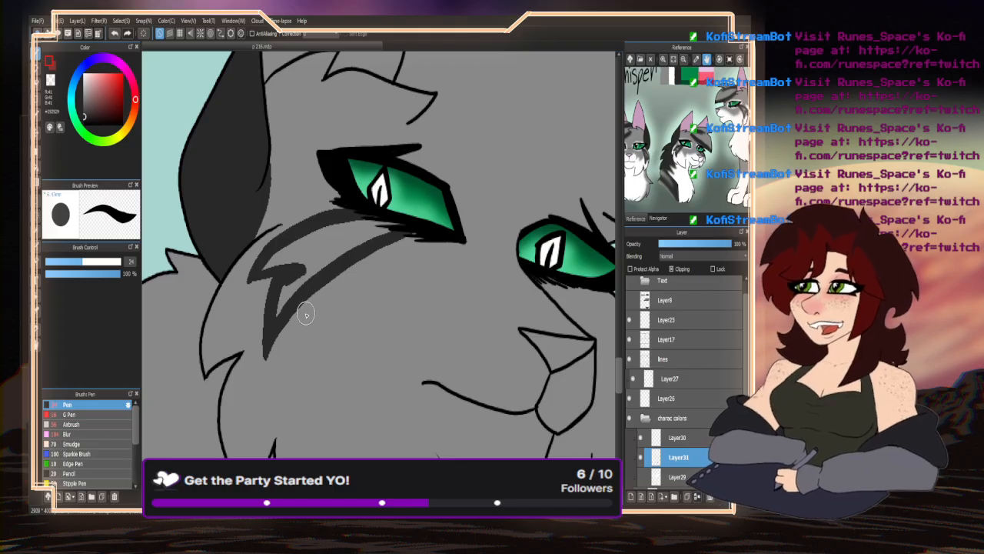
{"action": "left_click_drag", "start_coordinate": [288, 282], "coordinate": [302, 269]}
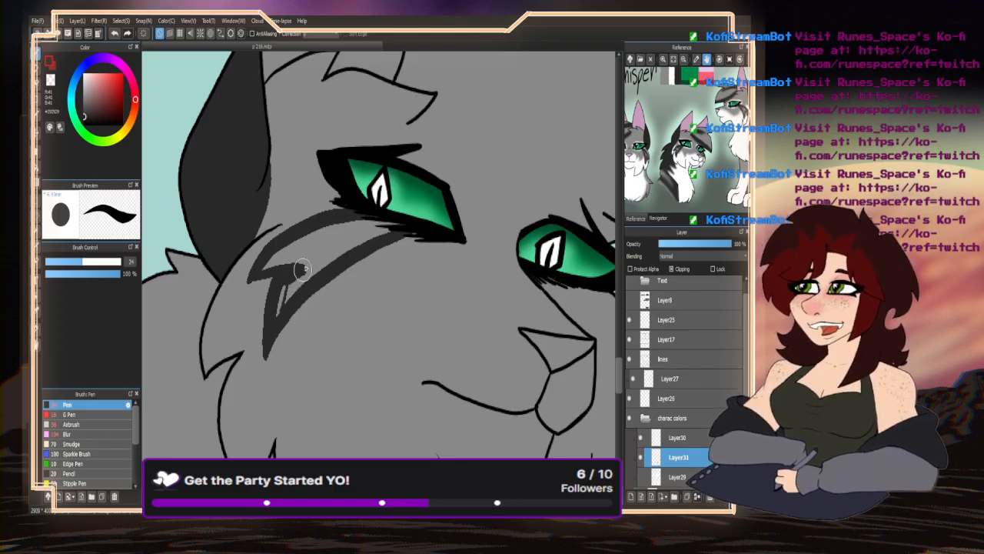
{"action": "mouse_move", "coordinate": [376, 224]}
{"action": "left_mouse_down"}
{"action": "mouse_move", "coordinate": [278, 260]}
{"action": "mouse_move", "coordinate": [325, 259]}
{"action": "mouse_move", "coordinate": [388, 229]}
{"action": "mouse_move", "coordinate": [285, 267]}
{"action": "left_mouse_up"}
{"action": "mouse_move", "coordinate": [329, 226]}
{"action": "left_mouse_down"}
{"action": "mouse_move", "coordinate": [268, 267]}
{"action": "mouse_move", "coordinate": [286, 298]}
{"action": "mouse_move", "coordinate": [339, 260]}
{"action": "left_mouse_up"}
- Outline the neck ruff's dark marking with a zigzag from cheek to shoulder, and continue a band down the foreleg
{"action": "scroll", "coordinate": [351, 208], "scroll_direction": "down", "scroll_amount": 5}
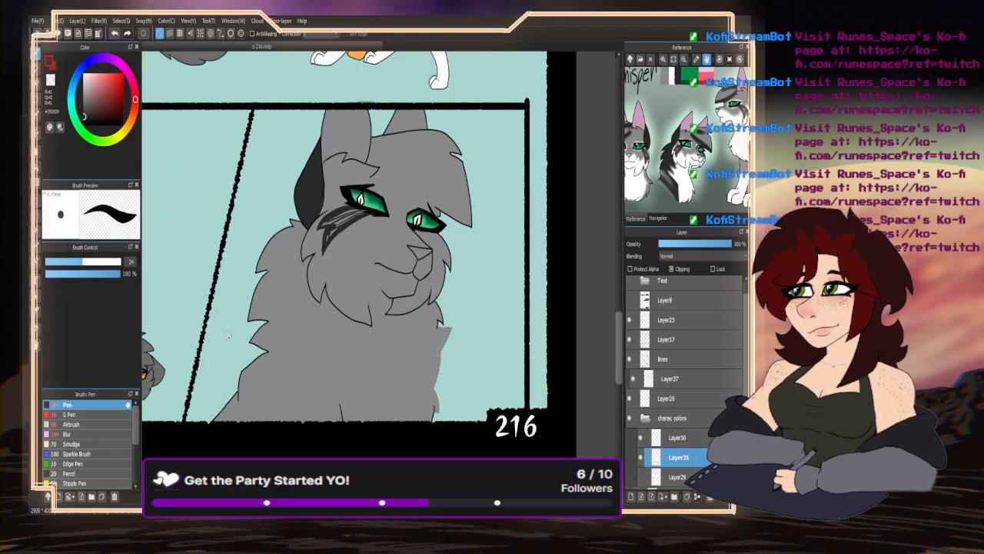
{"action": "scroll", "coordinate": [286, 352], "scroll_direction": "up", "scroll_amount": 4}
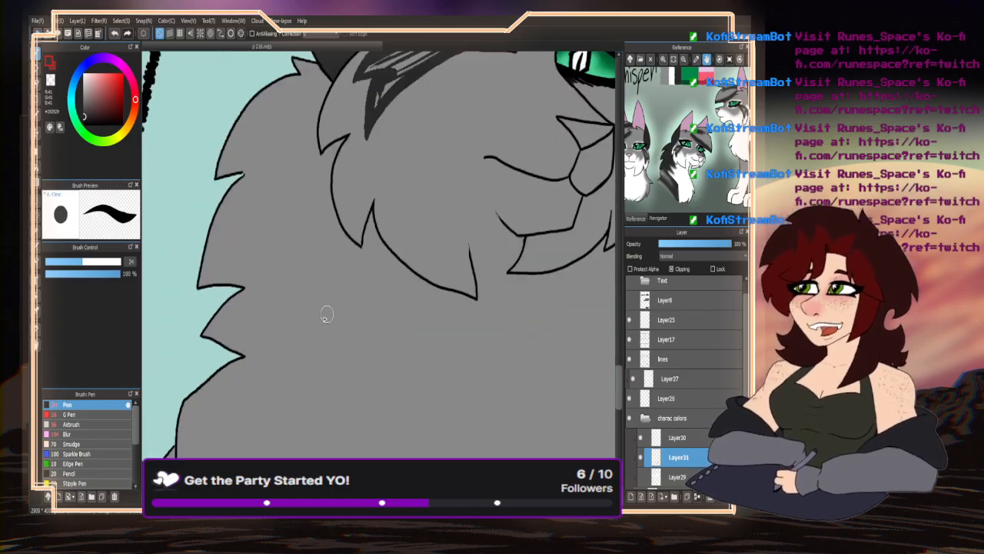
{"action": "mouse_move", "coordinate": [348, 235]}
{"action": "left_mouse_down"}
{"action": "mouse_move", "coordinate": [395, 330]}
{"action": "mouse_move", "coordinate": [327, 318]}
{"action": "mouse_move", "coordinate": [361, 385]}
{"action": "mouse_move", "coordinate": [232, 354]}
{"action": "left_mouse_up"}
{"action": "scroll", "coordinate": [332, 218], "scroll_direction": "down", "scroll_amount": 4}
{"action": "scroll", "coordinate": [275, 220], "scroll_direction": "up", "scroll_amount": 3}
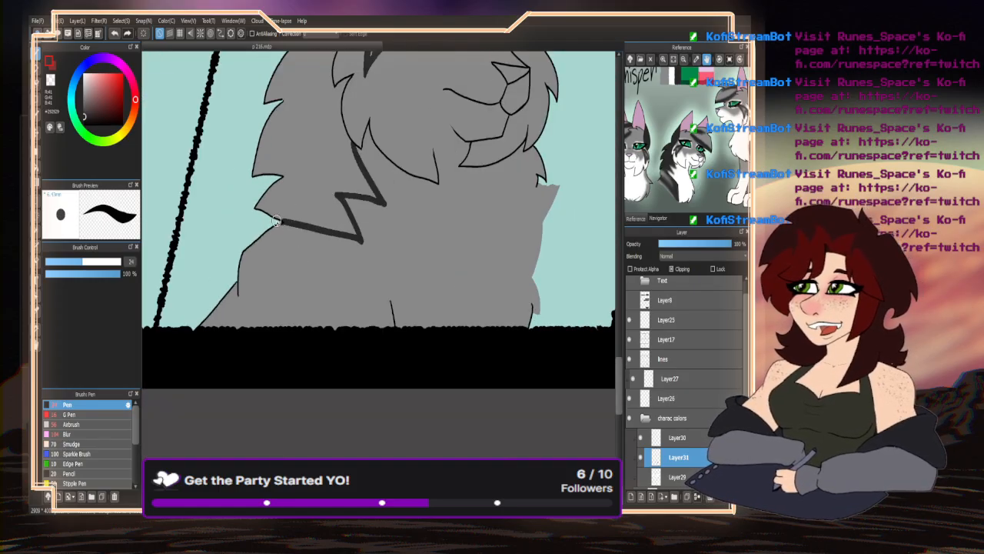
{"action": "mouse_move", "coordinate": [285, 226]}
{"action": "left_mouse_down"}
{"action": "mouse_move", "coordinate": [337, 241]}
{"action": "mouse_move", "coordinate": [371, 270]}
{"action": "mouse_move", "coordinate": [392, 335]}
{"action": "left_mouse_up"}
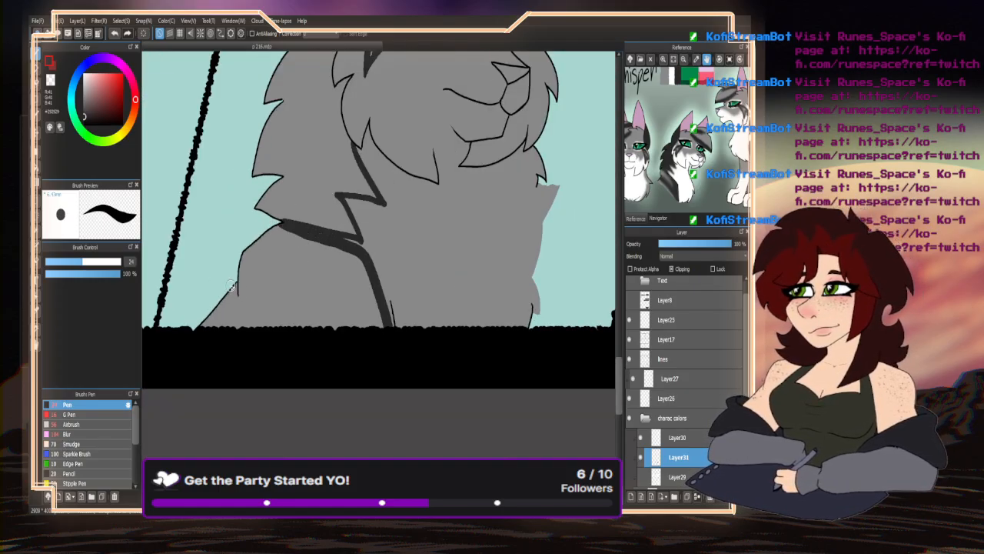
- Paint thick dark grey stripes across the shoulder and thicken the band down the foreleg
{"action": "mouse_move", "coordinate": [230, 286]}
{"action": "left_mouse_down"}
{"action": "mouse_move", "coordinate": [275, 298]}
{"action": "mouse_move", "coordinate": [358, 367]}
{"action": "left_mouse_up"}
{"action": "mouse_move", "coordinate": [262, 223]}
{"action": "left_mouse_down"}
{"action": "mouse_move", "coordinate": [358, 279]}
{"action": "mouse_move", "coordinate": [381, 323]}
{"action": "left_mouse_up"}
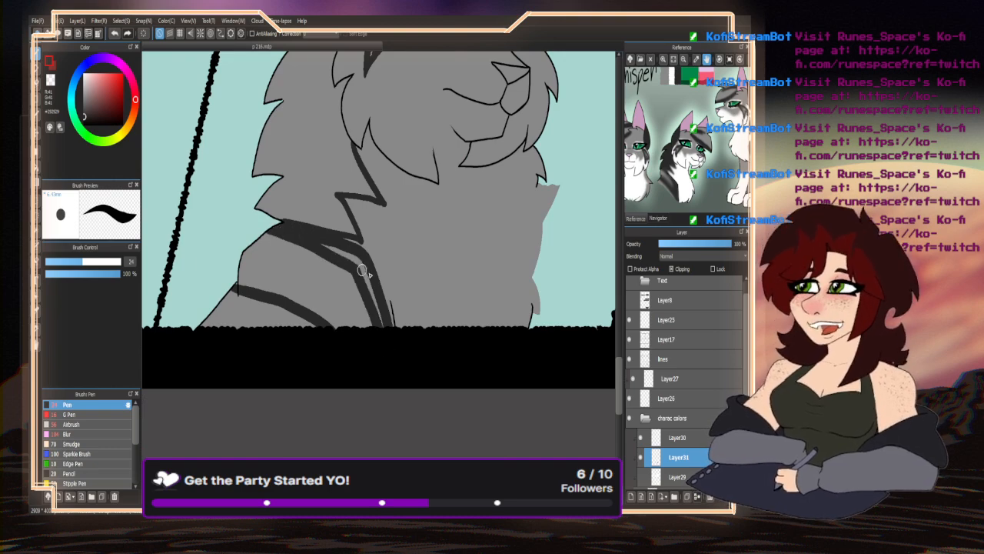
{"action": "mouse_move", "coordinate": [317, 235]}
{"action": "left_mouse_down"}
{"action": "mouse_move", "coordinate": [378, 292]}
{"action": "mouse_move", "coordinate": [384, 326]}
{"action": "left_mouse_up"}
{"action": "mouse_move", "coordinate": [237, 277]}
{"action": "left_mouse_down"}
{"action": "mouse_move", "coordinate": [349, 345]}
{"action": "mouse_move", "coordinate": [236, 290]}
{"action": "mouse_move", "coordinate": [306, 327]}
{"action": "left_mouse_up"}
- Bucket-fill the outlined neck ruff with dark grey, and return to the Pen
{"action": "scroll", "coordinate": [235, 342], "scroll_direction": "down", "scroll_amount": 3}
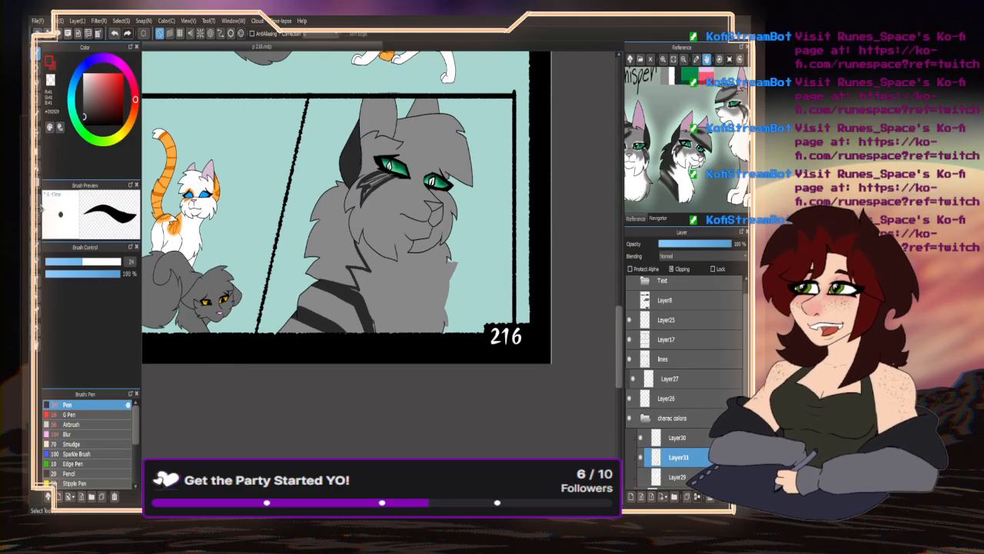
{"action": "key", "text": "g"}
{"action": "left_click", "coordinate": [346, 244]}
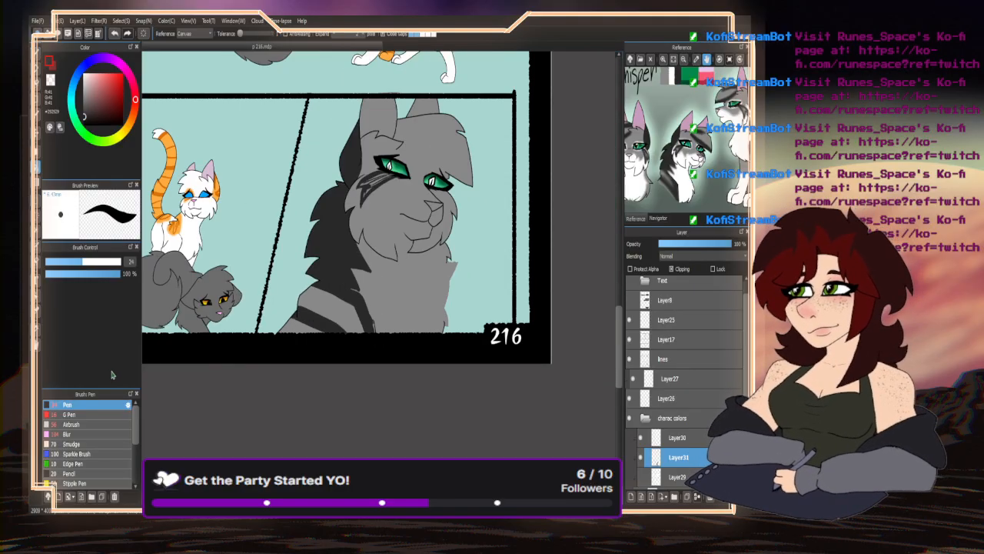
{"action": "key", "text": "b"}
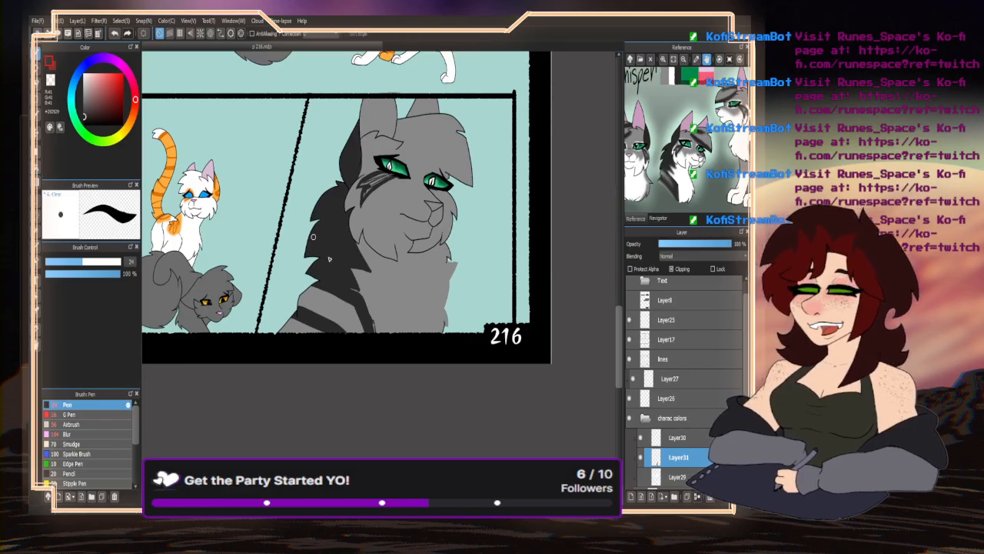
- Add thin dark grey fur streaks between the shoulder stripes and below them along the panel's lower border
{"action": "scroll", "coordinate": [328, 307], "scroll_direction": "up", "scroll_amount": 2}
{"action": "mouse_move", "coordinate": [281, 265]}
{"action": "left_mouse_down"}
{"action": "mouse_move", "coordinate": [354, 317]}
{"action": "mouse_move", "coordinate": [387, 358]}
{"action": "left_mouse_up"}
{"action": "left_click_drag", "start_coordinate": [259, 297], "coordinate": [358, 335]}
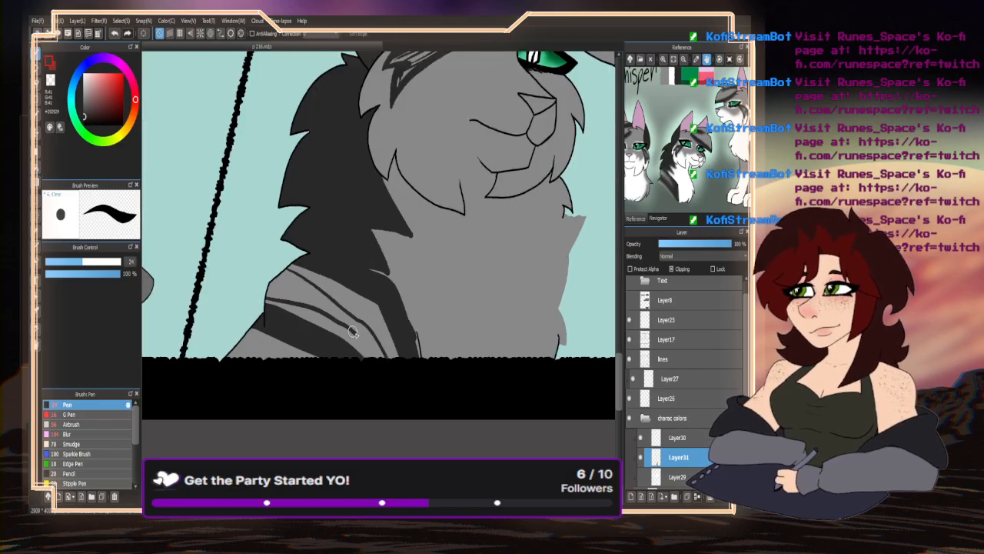
{"action": "left_click_drag", "start_coordinate": [356, 301], "coordinate": [391, 364]}
{"action": "left_click_drag", "start_coordinate": [394, 299], "coordinate": [305, 269]}
{"action": "mouse_move", "coordinate": [354, 308]}
{"action": "left_mouse_down"}
{"action": "mouse_move", "coordinate": [292, 265]}
{"action": "mouse_move", "coordinate": [351, 300]}
{"action": "left_mouse_up"}
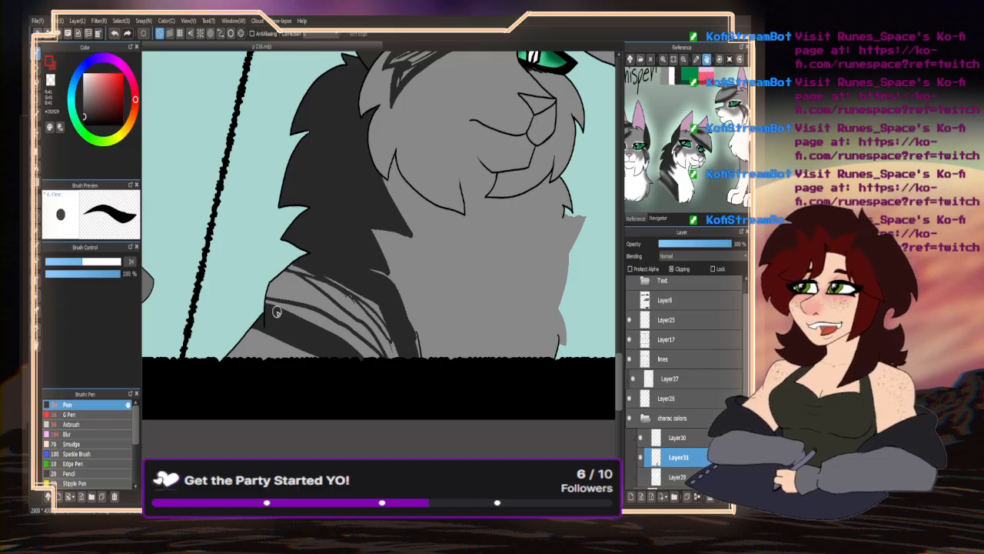
{"action": "left_click_drag", "start_coordinate": [273, 309], "coordinate": [380, 358]}
{"action": "left_click_drag", "start_coordinate": [386, 302], "coordinate": [369, 323]}
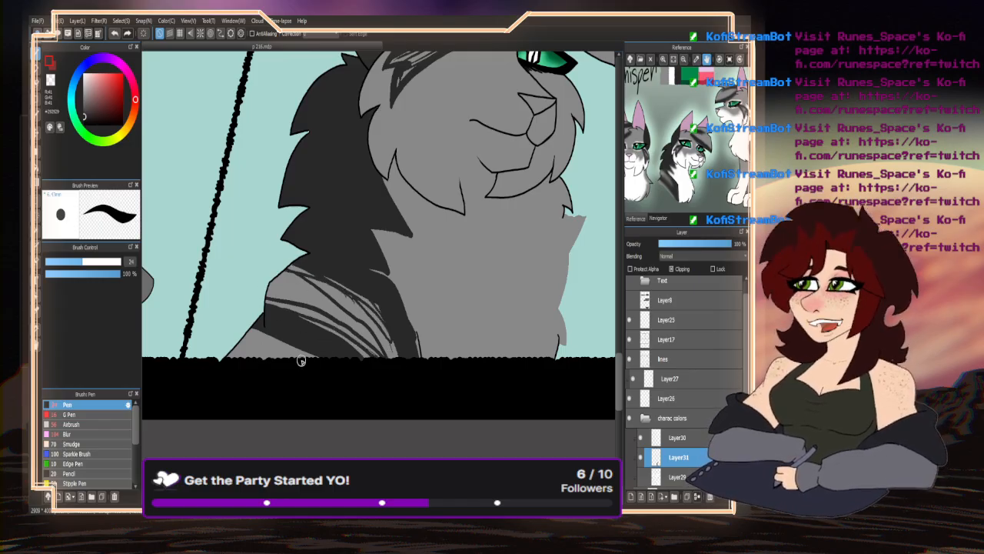
{"action": "mouse_move", "coordinate": [282, 351]}
{"action": "left_mouse_down"}
{"action": "mouse_move", "coordinate": [228, 333]}
{"action": "mouse_move", "coordinate": [254, 333]}
{"action": "mouse_move", "coordinate": [310, 366]}
{"action": "mouse_move", "coordinate": [283, 363]}
{"action": "left_mouse_up"}
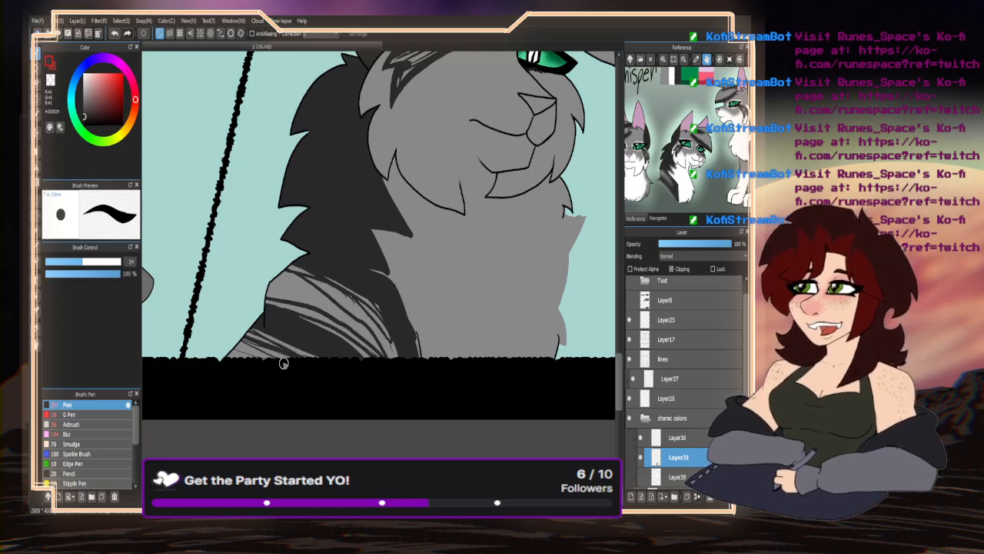
- Blend the shoulder stripes and fur streaks with the Blur brush at size 104
{"action": "left_click", "coordinate": [67, 434]}
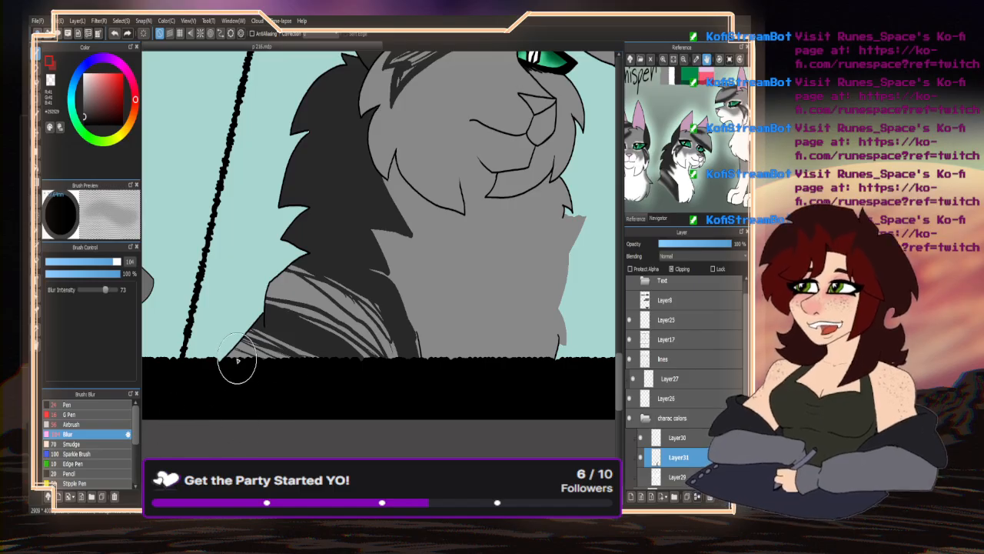
{"action": "scroll", "coordinate": [235, 362], "scroll_direction": "up", "scroll_amount": 2}
{"action": "mouse_move", "coordinate": [197, 351]}
{"action": "left_mouse_down"}
{"action": "mouse_move", "coordinate": [317, 336]}
{"action": "mouse_move", "coordinate": [271, 263]}
{"action": "mouse_move", "coordinate": [464, 374]}
{"action": "mouse_move", "coordinate": [362, 262]}
{"action": "mouse_move", "coordinate": [457, 347]}
{"action": "mouse_move", "coordinate": [302, 249]}
{"action": "mouse_move", "coordinate": [399, 278]}
{"action": "mouse_move", "coordinate": [303, 241]}
{"action": "mouse_move", "coordinate": [450, 349]}
{"action": "mouse_move", "coordinate": [296, 279]}
{"action": "mouse_move", "coordinate": [439, 339]}
{"action": "mouse_move", "coordinate": [290, 230]}
{"action": "mouse_move", "coordinate": [348, 259]}
{"action": "mouse_move", "coordinate": [349, 275]}
{"action": "mouse_move", "coordinate": [436, 289]}
{"action": "left_mouse_up"}
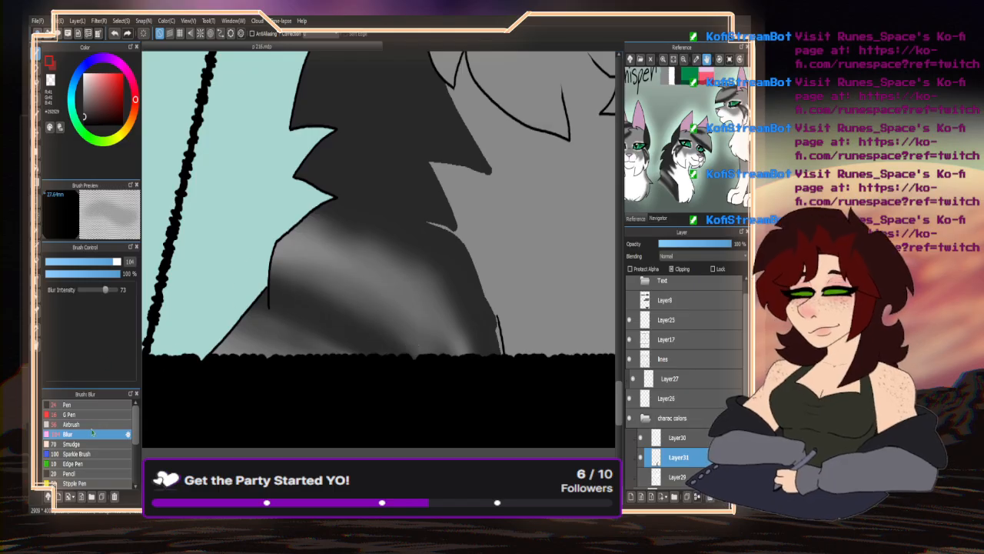
- Soften the dark ruff's zigzag inner edge with the Blur brush at sizes 42 and 86, and switch back to the Pen
{"action": "left_click_drag", "start_coordinate": [114, 263], "coordinate": [97, 263]}
{"action": "scroll", "coordinate": [236, 271], "scroll_direction": "down", "scroll_amount": 3}
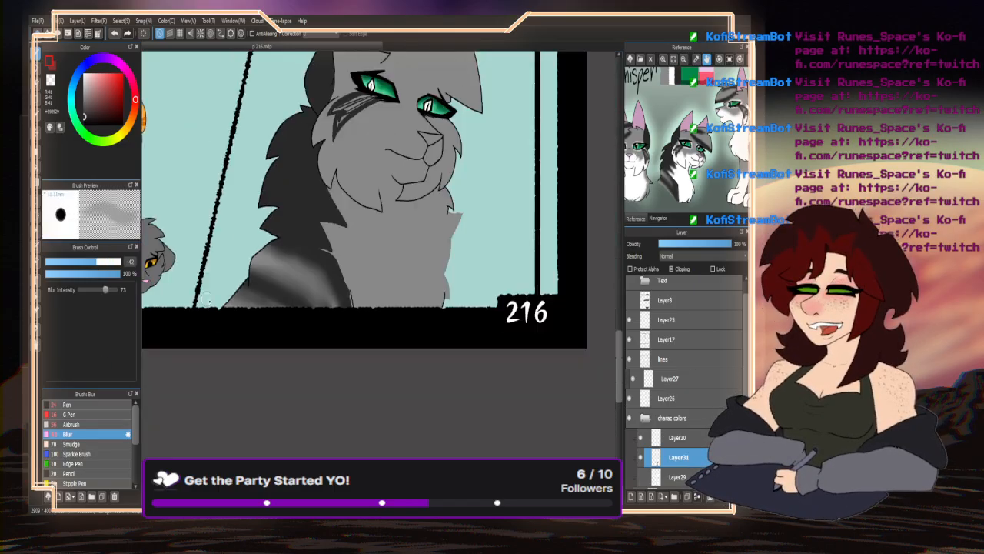
{"action": "scroll", "coordinate": [324, 210], "scroll_direction": "up", "scroll_amount": 4}
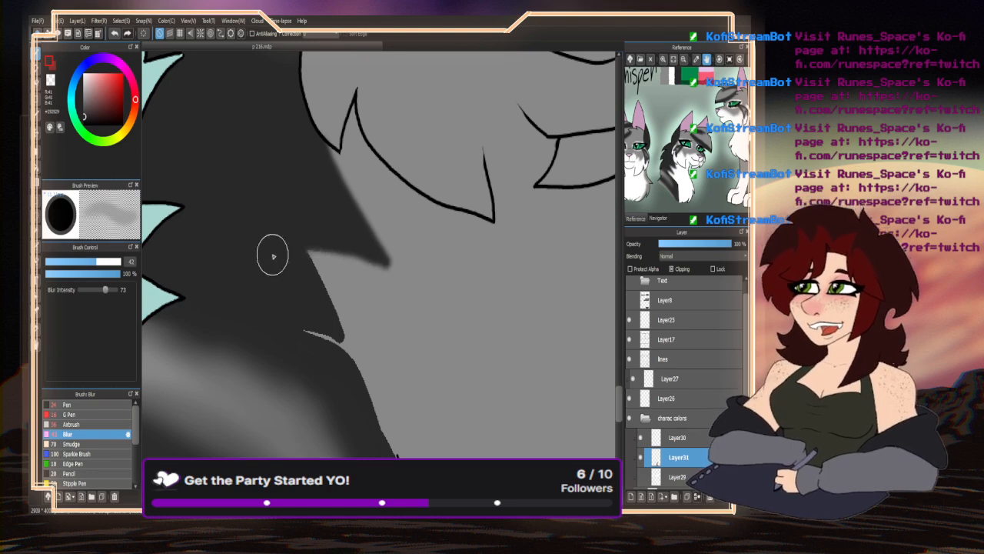
{"action": "left_click_drag", "start_coordinate": [97, 262], "coordinate": [115, 261]}
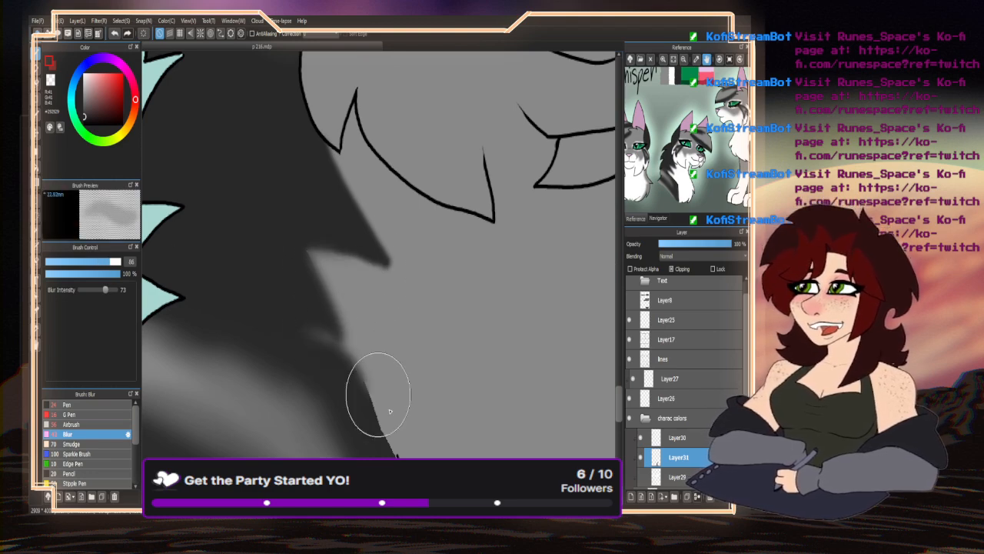
{"action": "mouse_move", "coordinate": [324, 259]}
{"action": "left_mouse_down"}
{"action": "mouse_move", "coordinate": [338, 176]}
{"action": "mouse_move", "coordinate": [354, 318]}
{"action": "left_mouse_up"}
{"action": "scroll", "coordinate": [315, 146], "scroll_direction": "down", "scroll_amount": 3}
{"action": "scroll", "coordinate": [331, 229], "scroll_direction": "up", "scroll_amount": 3}
{"action": "scroll", "coordinate": [318, 396], "scroll_direction": "down", "scroll_amount": 5}
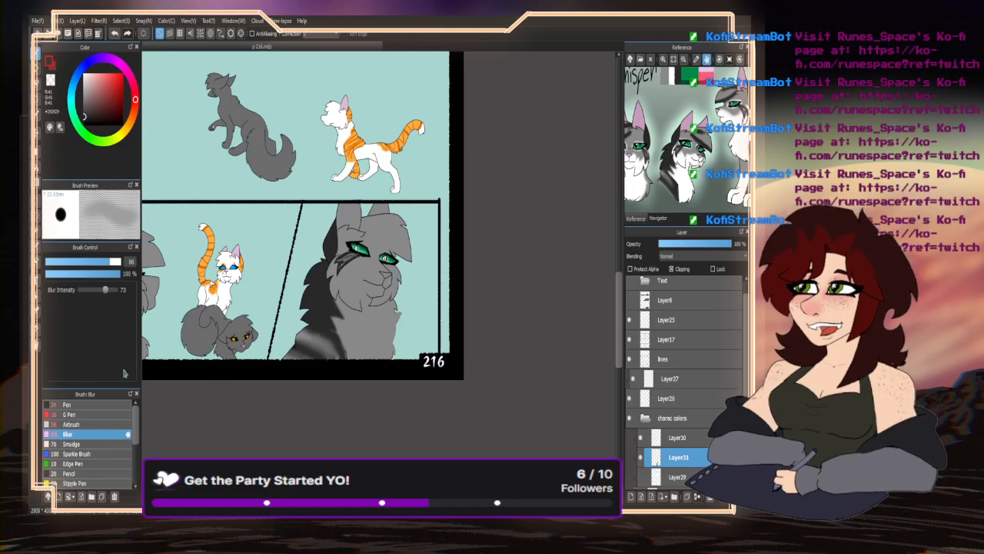
{"action": "left_click", "coordinate": [87, 405]}
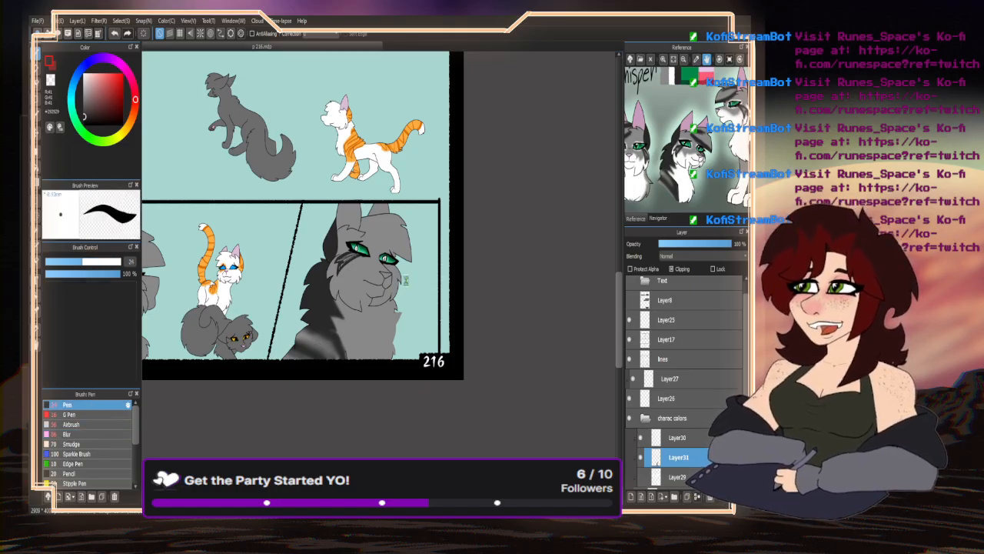
- Soften the dark cheek streaks below the close-up cat's near eye with the Blur brush at size 45
{"action": "scroll", "coordinate": [405, 281], "scroll_direction": "up", "scroll_amount": 5}
{"action": "mouse_move", "coordinate": [281, 143]}
{"action": "left_mouse_down"}
{"action": "mouse_move", "coordinate": [369, 238]}
{"action": "mouse_move", "coordinate": [432, 376]}
{"action": "mouse_move", "coordinate": [384, 241]}
{"action": "mouse_move", "coordinate": [396, 373]}
{"action": "left_mouse_up"}
{"action": "scroll", "coordinate": [369, 266], "scroll_direction": "down", "scroll_amount": 5}
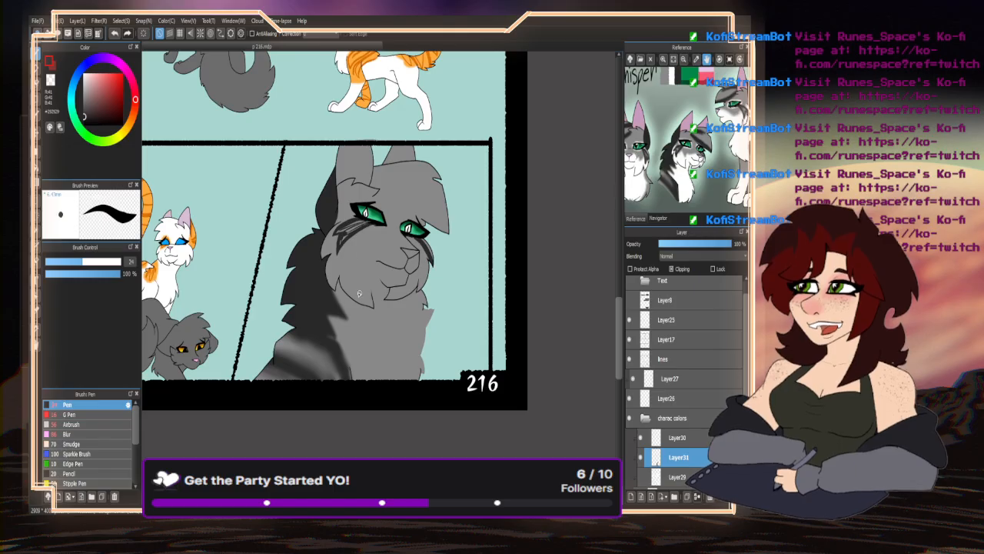
{"action": "scroll", "coordinate": [358, 292], "scroll_direction": "up", "scroll_amount": 5}
{"action": "left_click", "coordinate": [99, 434]}
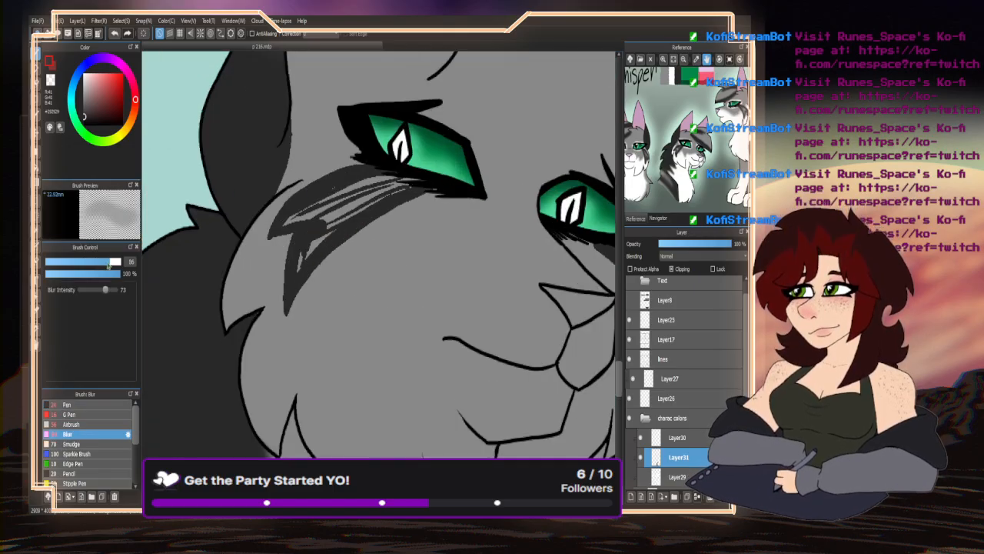
{"action": "left_click", "coordinate": [91, 261]}
{"action": "mouse_move", "coordinate": [323, 192]}
{"action": "left_mouse_down"}
{"action": "mouse_move", "coordinate": [388, 183]}
{"action": "mouse_move", "coordinate": [284, 221]}
{"action": "mouse_move", "coordinate": [318, 229]}
{"action": "mouse_move", "coordinate": [303, 252]}
{"action": "mouse_move", "coordinate": [427, 171]}
{"action": "mouse_move", "coordinate": [299, 250]}
{"action": "mouse_move", "coordinate": [430, 161]}
{"action": "mouse_move", "coordinate": [354, 173]}
{"action": "mouse_move", "coordinate": [292, 202]}
{"action": "mouse_move", "coordinate": [258, 234]}
{"action": "mouse_move", "coordinate": [289, 298]}
{"action": "mouse_move", "coordinate": [432, 202]}
{"action": "mouse_move", "coordinate": [280, 304]}
{"action": "left_mouse_up"}
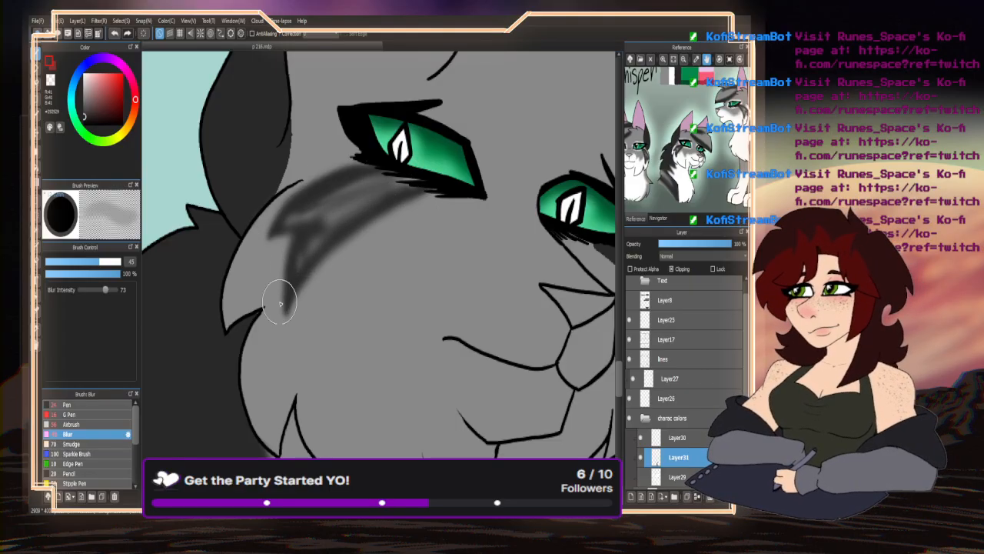
- Blur the dark streak running down the far cheek and the area just below the far eye
{"action": "scroll", "coordinate": [222, 213], "scroll_direction": "down", "scroll_amount": 3}
{"action": "scroll", "coordinate": [357, 237], "scroll_direction": "up", "scroll_amount": 4}
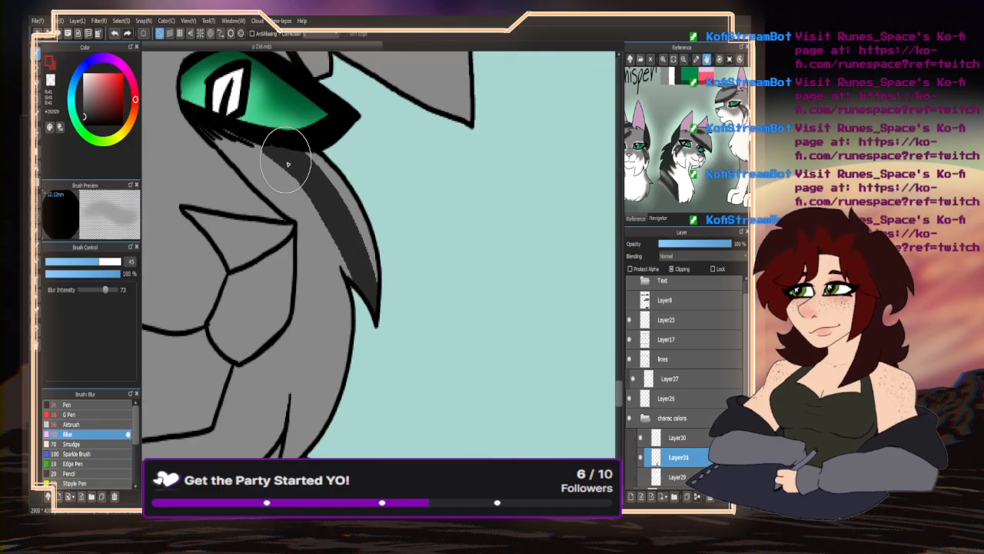
{"action": "mouse_move", "coordinate": [287, 164]}
{"action": "left_mouse_down"}
{"action": "mouse_move", "coordinate": [381, 328]}
{"action": "mouse_move", "coordinate": [289, 149]}
{"action": "mouse_move", "coordinate": [361, 261]}
{"action": "left_mouse_up"}
{"action": "scroll", "coordinate": [361, 261], "scroll_direction": "down", "scroll_amount": 3}
{"action": "scroll", "coordinate": [404, 300], "scroll_direction": "up", "scroll_amount": 3}
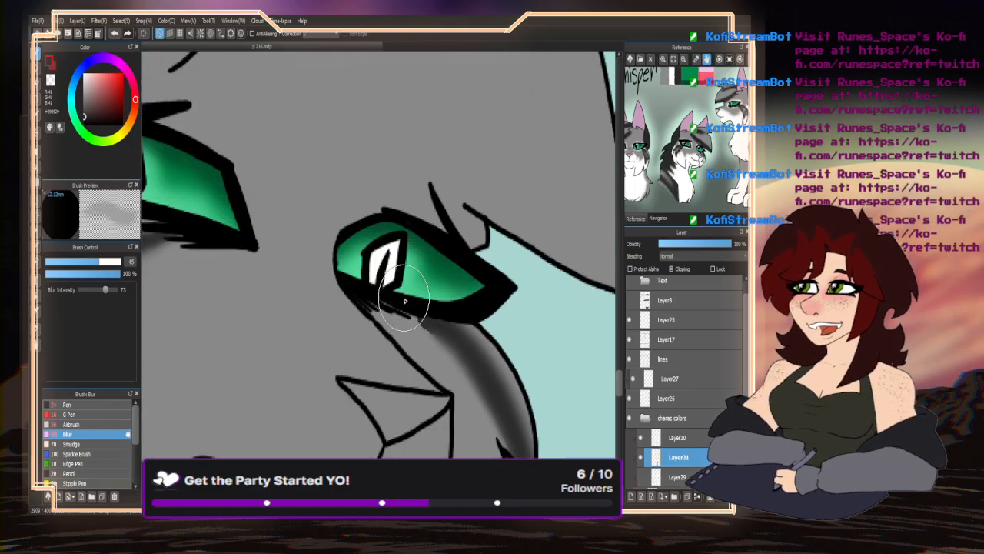
{"action": "left_click_drag", "start_coordinate": [403, 300], "coordinate": [428, 330]}
{"action": "scroll", "coordinate": [427, 329], "scroll_direction": "down", "scroll_amount": 3}
- Paint two dark grey Pen stripes on the close-up cat's forelock, one across its top and a thick one along its lower edge
{"action": "left_click", "coordinate": [77, 405]}
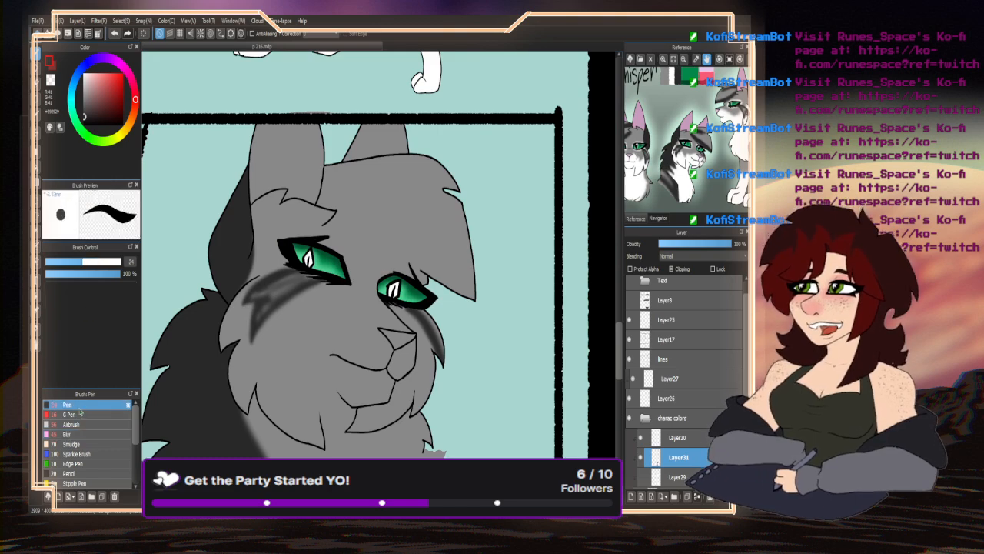
{"action": "scroll", "coordinate": [384, 217], "scroll_direction": "up", "scroll_amount": 3}
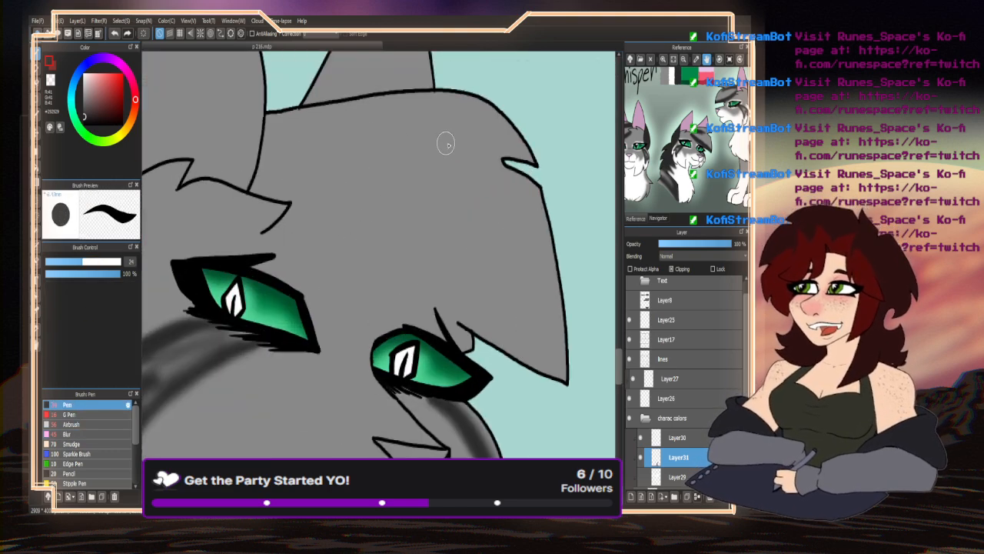
{"action": "mouse_move", "coordinate": [446, 143]}
{"action": "left_mouse_down"}
{"action": "mouse_move", "coordinate": [343, 129]}
{"action": "mouse_move", "coordinate": [195, 156]}
{"action": "mouse_move", "coordinate": [449, 152]}
{"action": "mouse_move", "coordinate": [354, 138]}
{"action": "mouse_move", "coordinate": [217, 165]}
{"action": "left_mouse_up"}
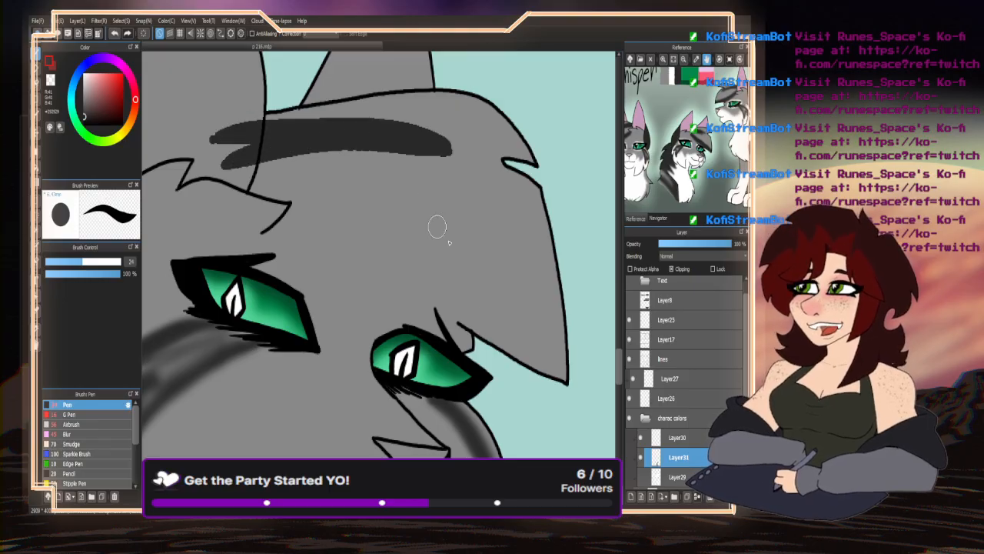
{"action": "mouse_move", "coordinate": [563, 378]}
{"action": "left_mouse_down"}
{"action": "mouse_move", "coordinate": [309, 237]}
{"action": "mouse_move", "coordinate": [264, 158]}
{"action": "left_mouse_up"}
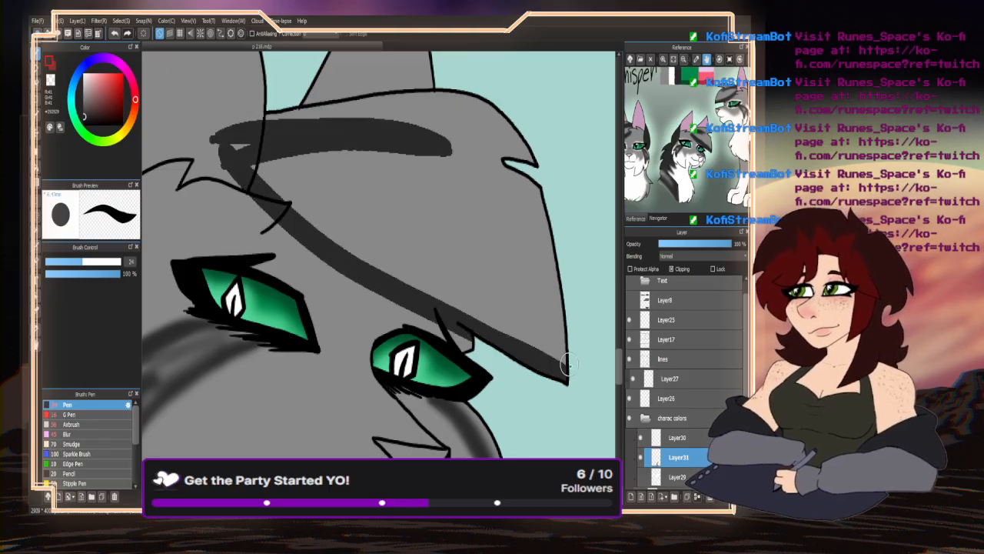
{"action": "left_click_drag", "start_coordinate": [568, 365], "coordinate": [217, 152]}
{"action": "left_click_drag", "start_coordinate": [480, 321], "coordinate": [215, 175]}
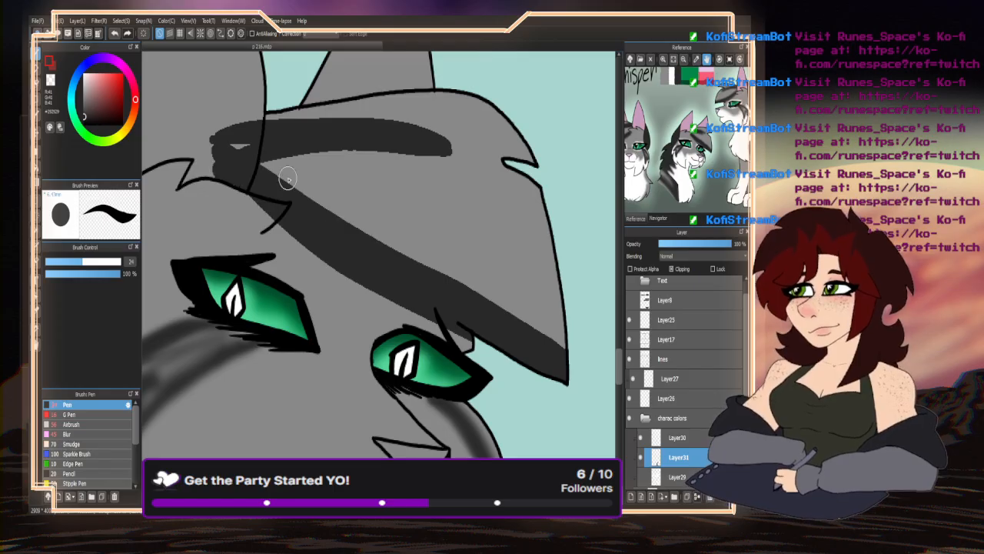
- Erase the parts of the forelock stripes that spill over the near ear and clean up the edge along the ear line
{"action": "left_click", "coordinate": [37, 84]}
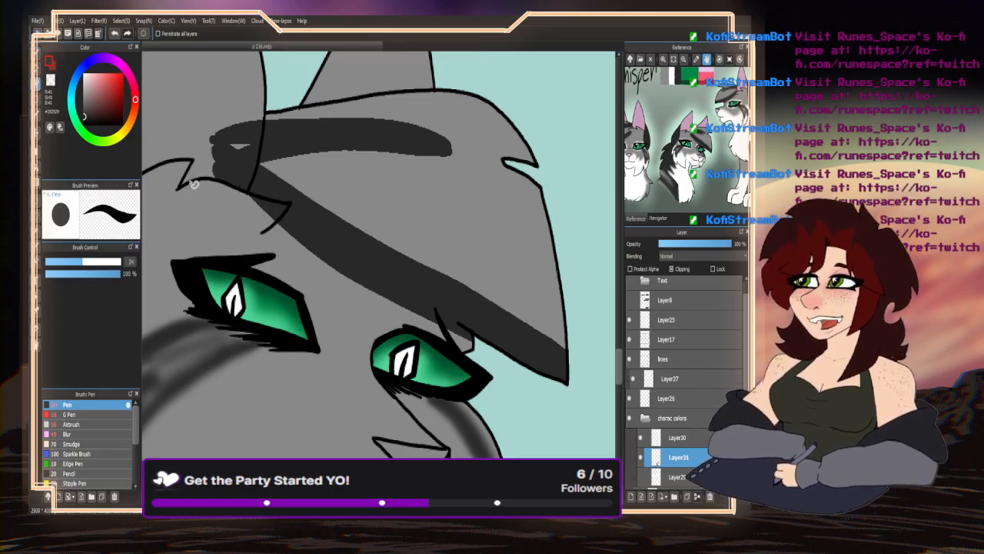
{"action": "left_click_drag", "start_coordinate": [263, 102], "coordinate": [175, 219]}
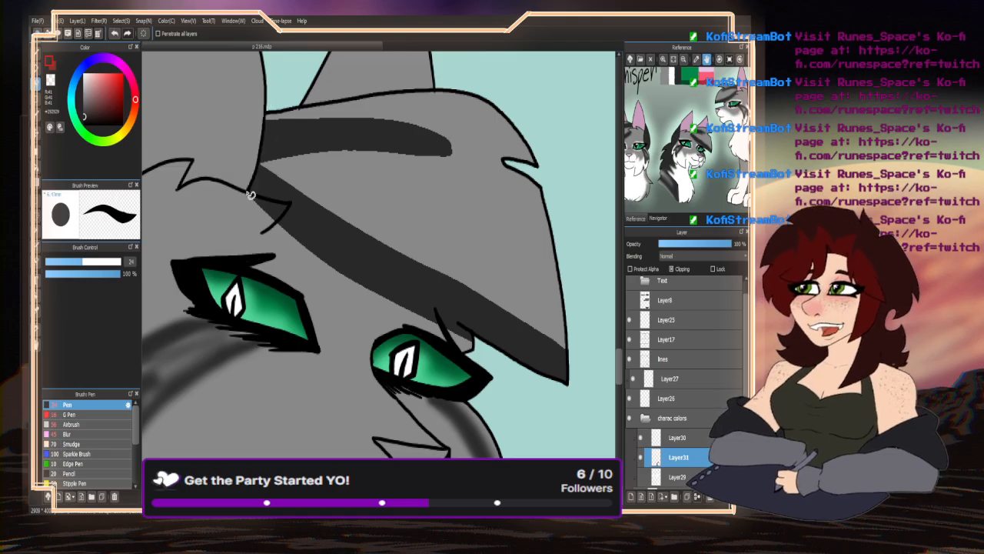
{"action": "scroll", "coordinate": [246, 185], "scroll_direction": "up", "scroll_amount": 4}
{"action": "left_click_drag", "start_coordinate": [237, 220], "coordinate": [253, 139]}
{"action": "mouse_move", "coordinate": [236, 221]}
{"action": "left_mouse_down"}
{"action": "mouse_move", "coordinate": [352, 244]}
{"action": "mouse_move", "coordinate": [220, 275]}
{"action": "left_mouse_up"}
{"action": "scroll", "coordinate": [220, 274], "scroll_direction": "down", "scroll_amount": 6}
{"action": "scroll", "coordinate": [315, 254], "scroll_direction": "down", "scroll_amount": 4}
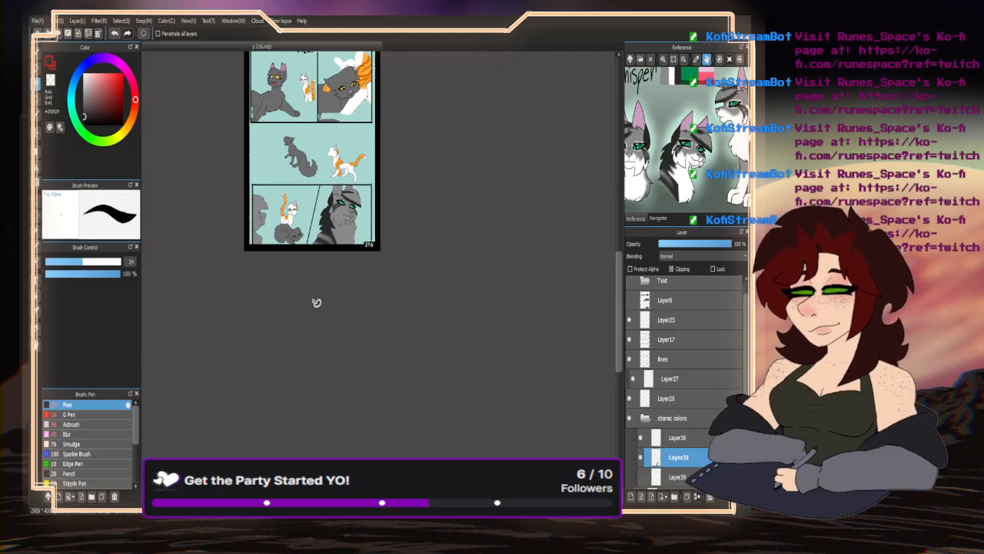
- Paint a thick dark grey stripe along the lower edge of the cropped profile cat's forelock in the neighbouring panel with the Pen
{"action": "scroll", "coordinate": [322, 218], "scroll_direction": "up", "scroll_amount": 3}
{"action": "key", "text": "l"}
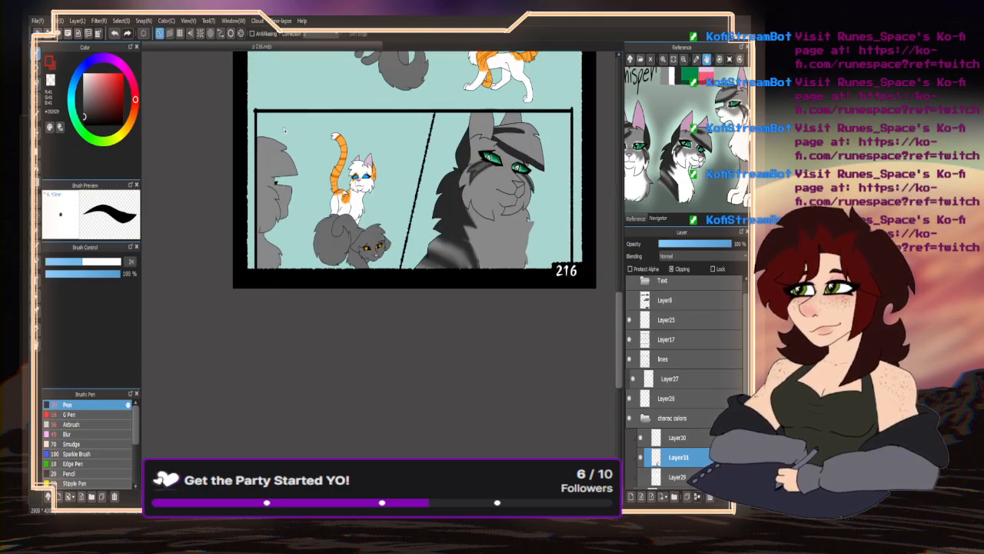
{"action": "scroll", "coordinate": [259, 209], "scroll_direction": "up", "scroll_amount": 5}
{"action": "scroll", "coordinate": [308, 184], "scroll_direction": "down", "scroll_amount": 5}
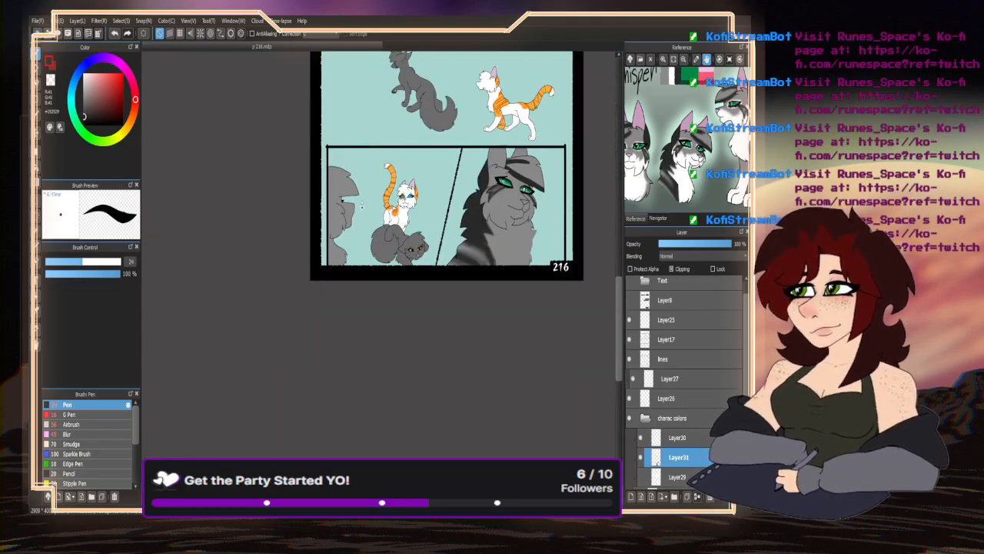
{"action": "scroll", "coordinate": [329, 182], "scroll_direction": "up", "scroll_amount": 5}
{"action": "left_click_drag", "start_coordinate": [447, 233], "coordinate": [321, 230]}
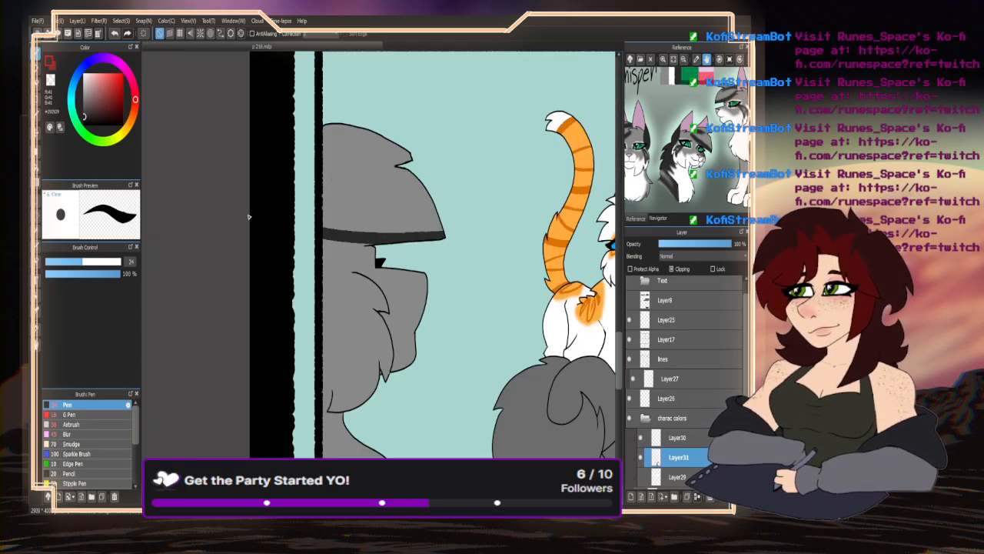
{"action": "mouse_move", "coordinate": [433, 228]}
{"action": "left_mouse_down"}
{"action": "mouse_move", "coordinate": [242, 190]}
{"action": "mouse_move", "coordinate": [406, 236]}
{"action": "mouse_move", "coordinate": [284, 215]}
{"action": "left_mouse_up"}
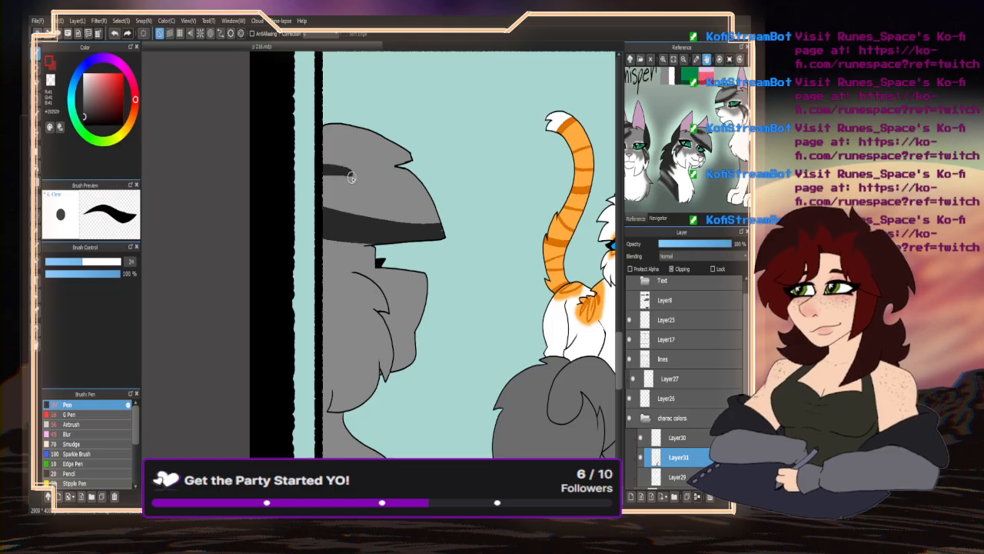
- Add a short, tapered dark grey stripe higher up on the profile cat's forelock, beside the panel border
{"action": "left_click_drag", "start_coordinate": [358, 174], "coordinate": [266, 208]}
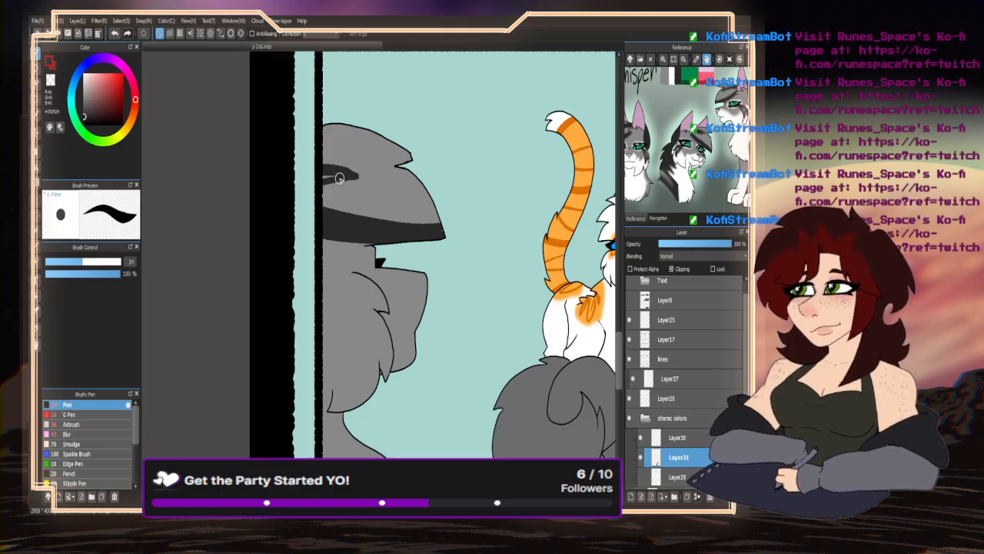
{"action": "scroll", "coordinate": [388, 275], "scroll_direction": "up", "scroll_amount": 3}
{"action": "mouse_move", "coordinate": [364, 231]}
{"action": "left_mouse_down"}
{"action": "mouse_move", "coordinate": [357, 261]}
{"action": "mouse_move", "coordinate": [348, 213]}
{"action": "mouse_move", "coordinate": [355, 284]}
{"action": "left_mouse_up"}
{"action": "mouse_move", "coordinate": [385, 206]}
{"action": "left_mouse_down"}
{"action": "mouse_move", "coordinate": [397, 278]}
{"action": "mouse_move", "coordinate": [362, 285]}
{"action": "left_mouse_up"}
{"action": "scroll", "coordinate": [323, 262], "scroll_direction": "down", "scroll_amount": 5}
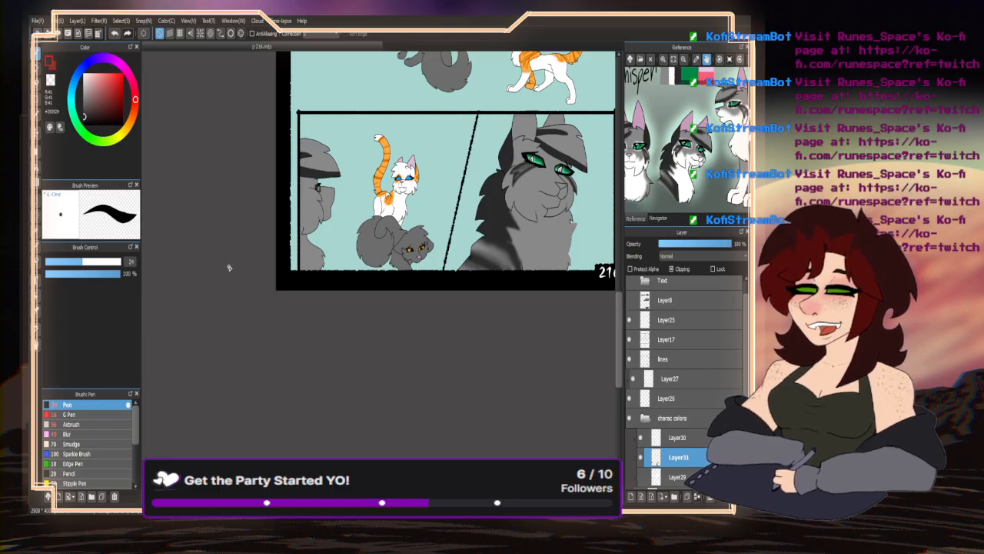
- Make Layer29 with the white fur markings visible again in the charac colors folder
{"action": "left_click", "coordinate": [36, 83]}
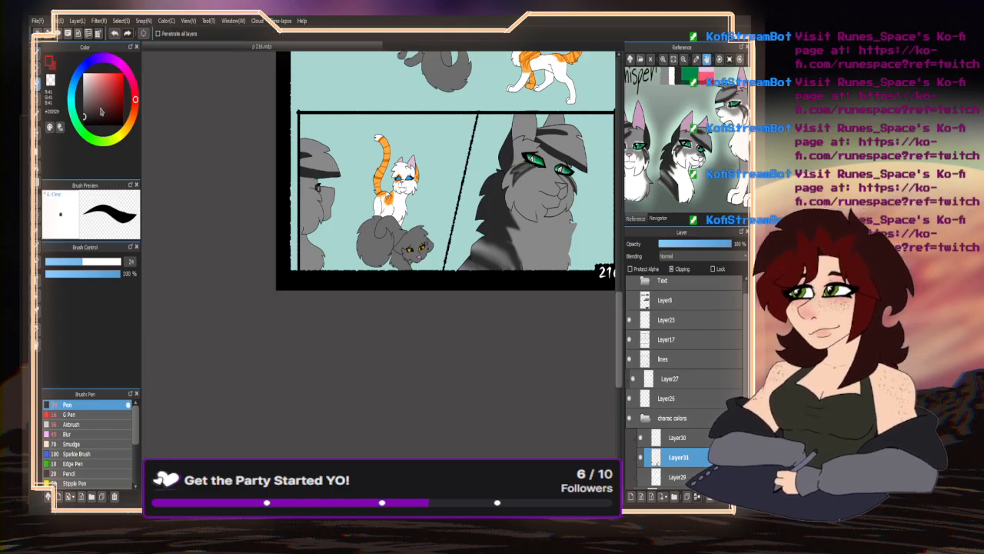
{"action": "scroll", "coordinate": [324, 189], "scroll_direction": "up", "scroll_amount": 3}
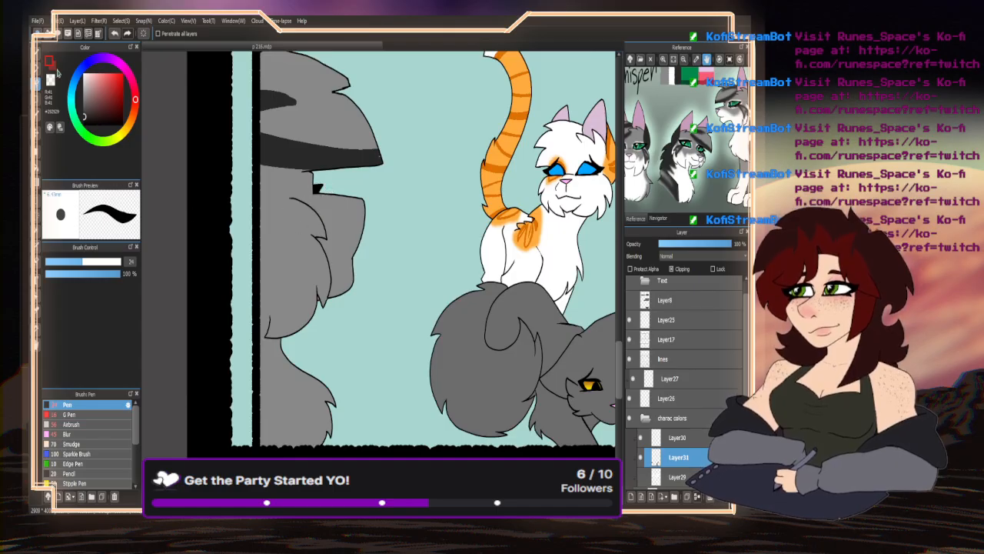
{"action": "left_click", "coordinate": [42, 56]}
{"action": "scroll", "coordinate": [232, 234], "scroll_direction": "down", "scroll_amount": 3}
{"action": "scroll", "coordinate": [646, 456], "scroll_direction": "down", "scroll_amount": 2}
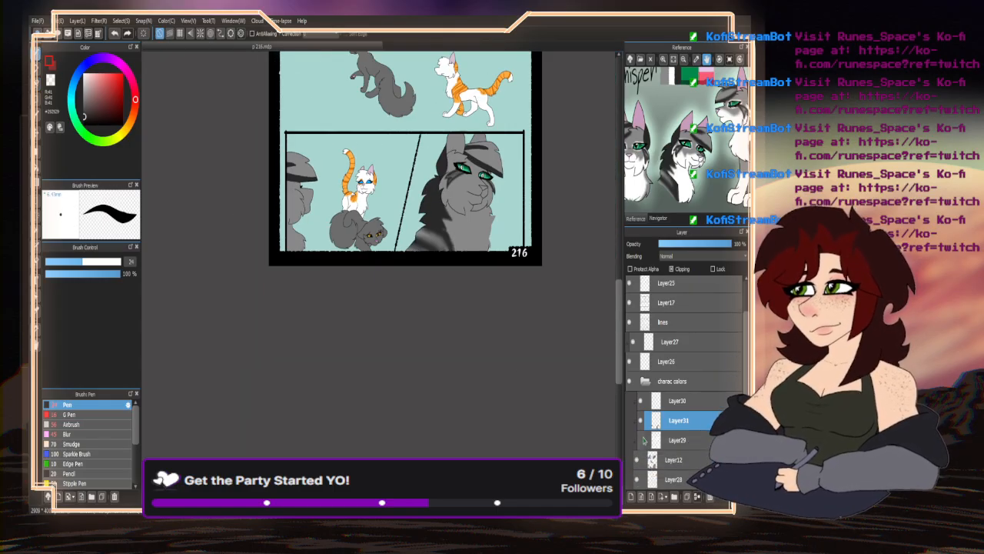
{"action": "left_click", "coordinate": [640, 440]}
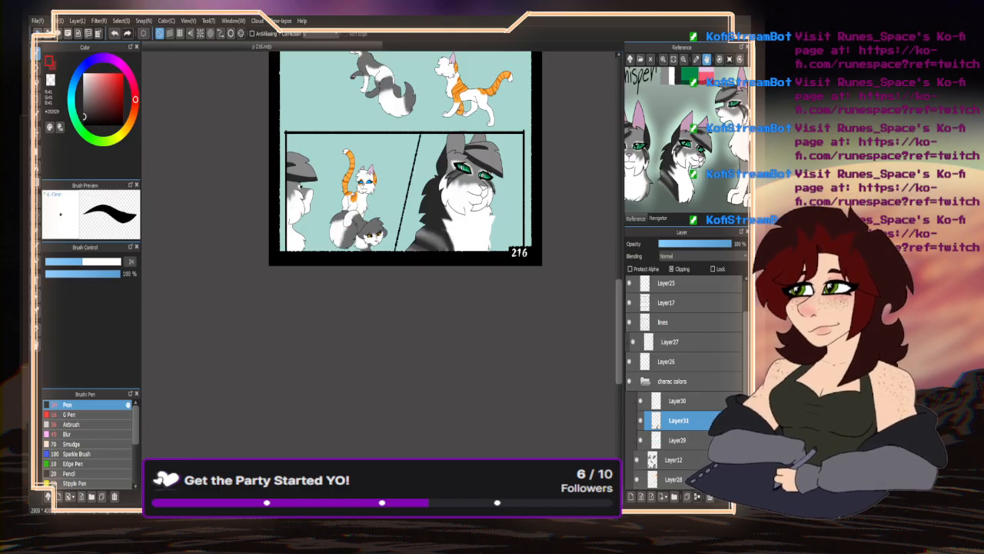
- Blend both forelock stripes of the close-up cat into the grey fur with the Blur brush at size 96
{"action": "left_click", "coordinate": [67, 433]}
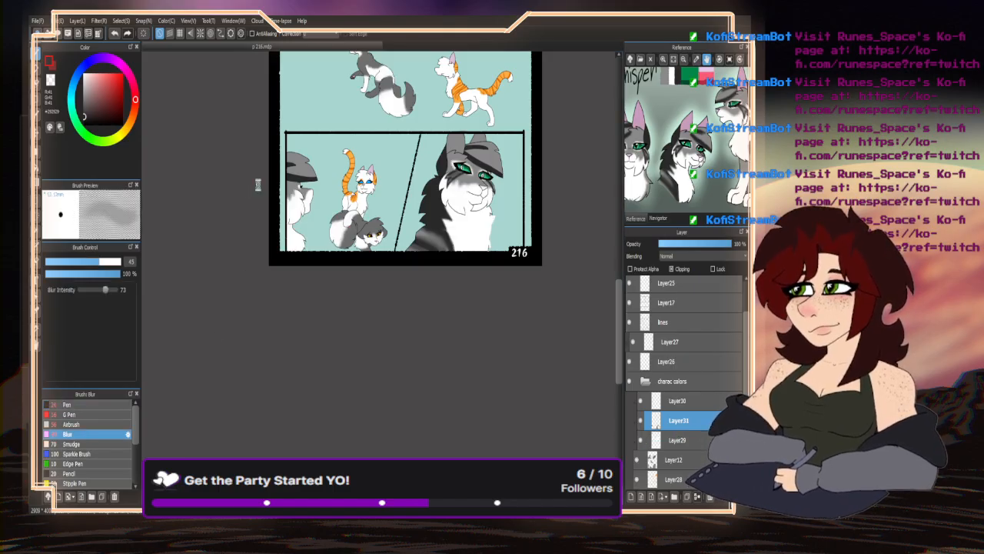
{"action": "scroll", "coordinate": [219, 237], "scroll_direction": "up", "scroll_amount": 4}
{"action": "scroll", "coordinate": [196, 212], "scroll_direction": "down", "scroll_amount": 4}
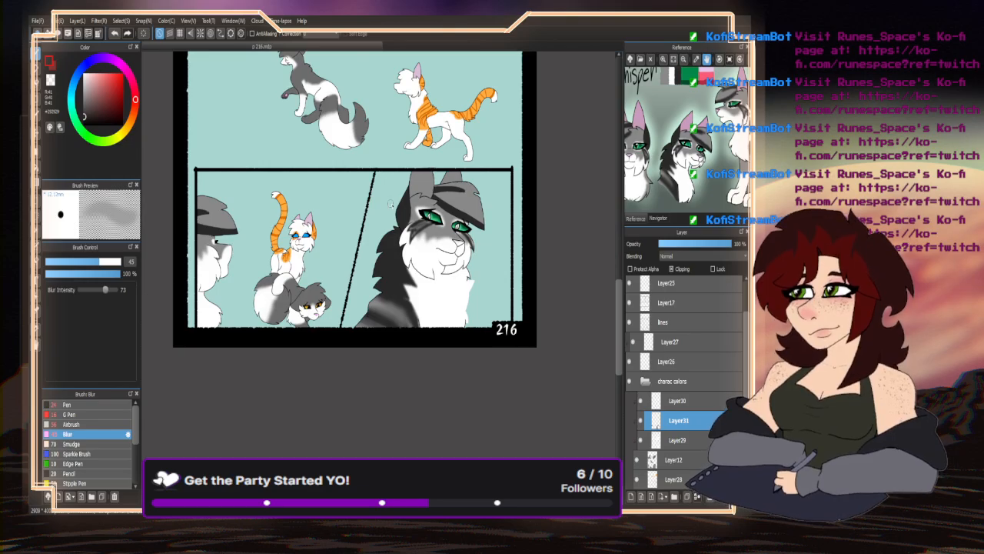
{"action": "scroll", "coordinate": [391, 202], "scroll_direction": "up", "scroll_amount": 5}
{"action": "left_click_drag", "start_coordinate": [109, 265], "coordinate": [120, 262]}
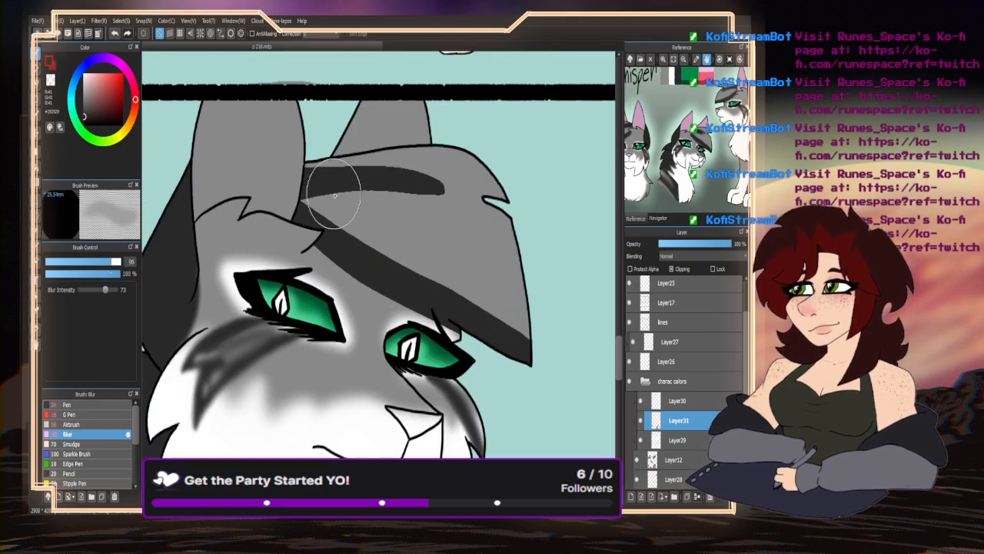
{"action": "mouse_move", "coordinate": [439, 204]}
{"action": "left_mouse_down"}
{"action": "mouse_move", "coordinate": [402, 176]}
{"action": "mouse_move", "coordinate": [341, 176]}
{"action": "mouse_move", "coordinate": [325, 197]}
{"action": "mouse_move", "coordinate": [454, 284]}
{"action": "mouse_move", "coordinate": [501, 297]}
{"action": "left_mouse_up"}
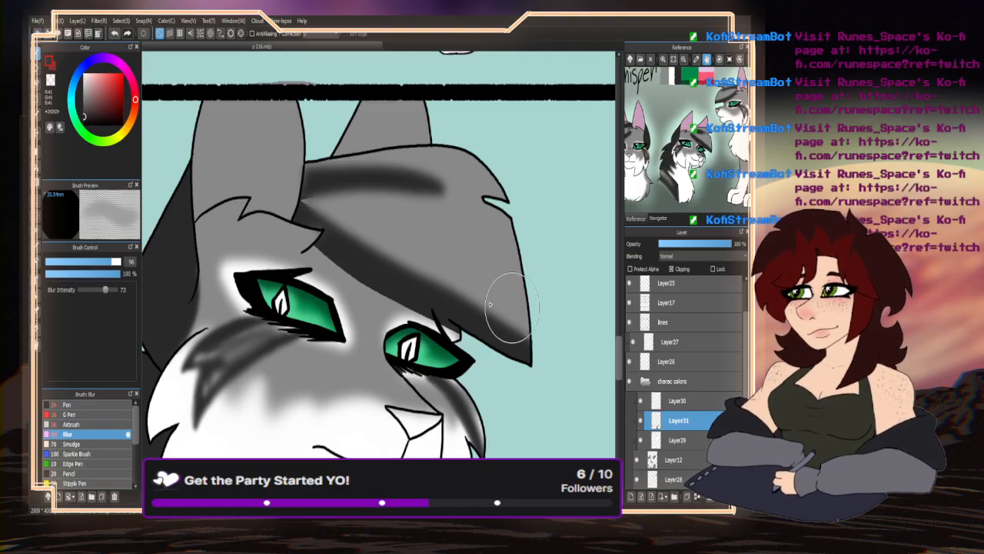
- Reduce the Blur brush to size 40 and refine the lower edge of the close-up cat's thick forelock stripe
{"action": "left_click_drag", "start_coordinate": [112, 264], "coordinate": [96, 262]}
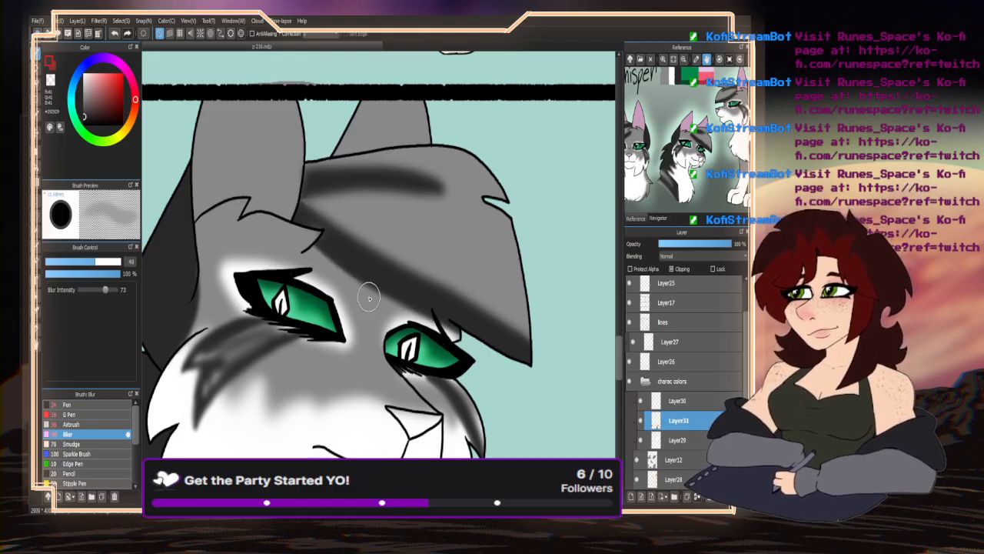
{"action": "scroll", "coordinate": [466, 231], "scroll_direction": "up", "scroll_amount": 2}
{"action": "scroll", "coordinate": [472, 261], "scroll_direction": "up", "scroll_amount": 1}
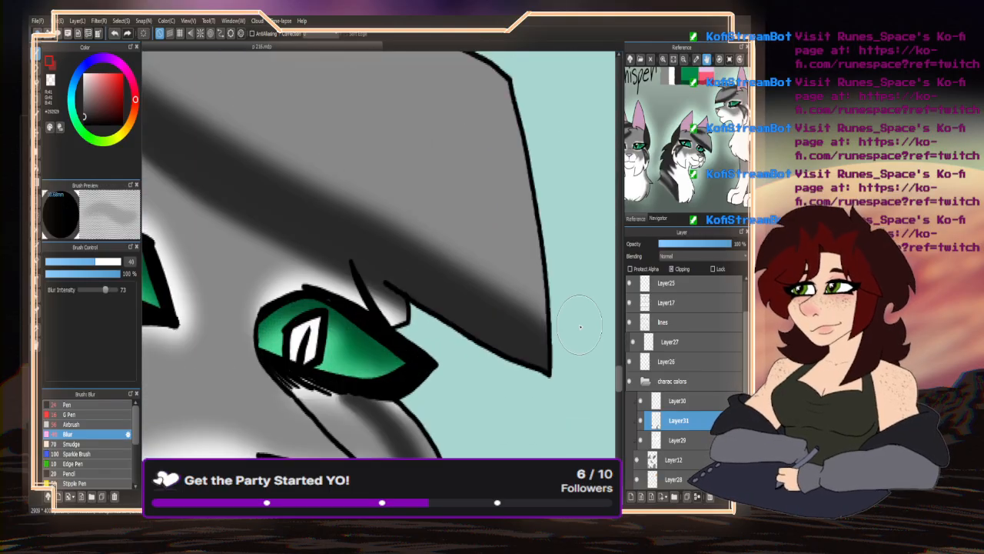
{"action": "scroll", "coordinate": [461, 256], "scroll_direction": "down", "scroll_amount": 4}
{"action": "scroll", "coordinate": [372, 198], "scroll_direction": "down", "scroll_amount": 3}
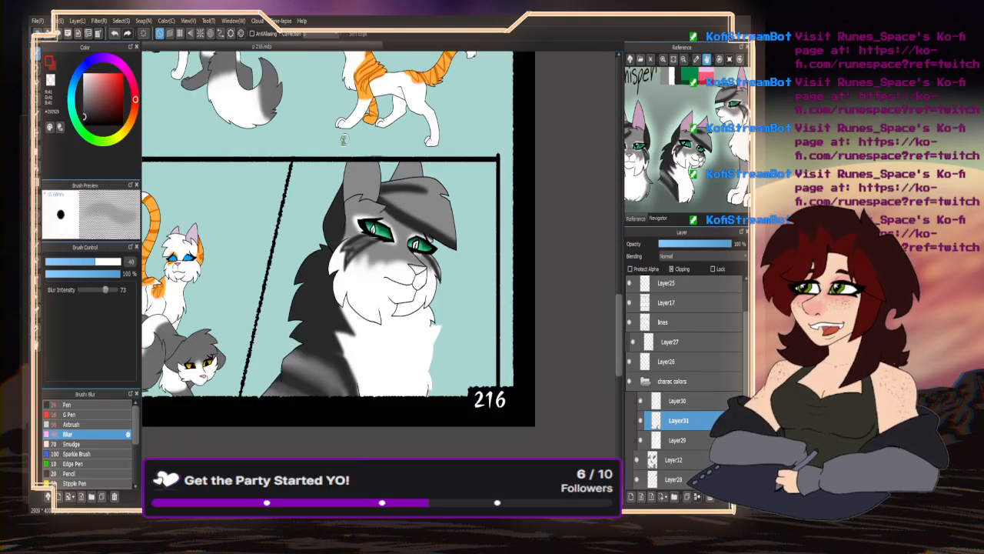
- Soften the edges of both dark forelock stripes on the cropped profile cat with the Blur brush
{"action": "scroll", "coordinate": [348, 185], "scroll_direction": "up", "scroll_amount": 4}
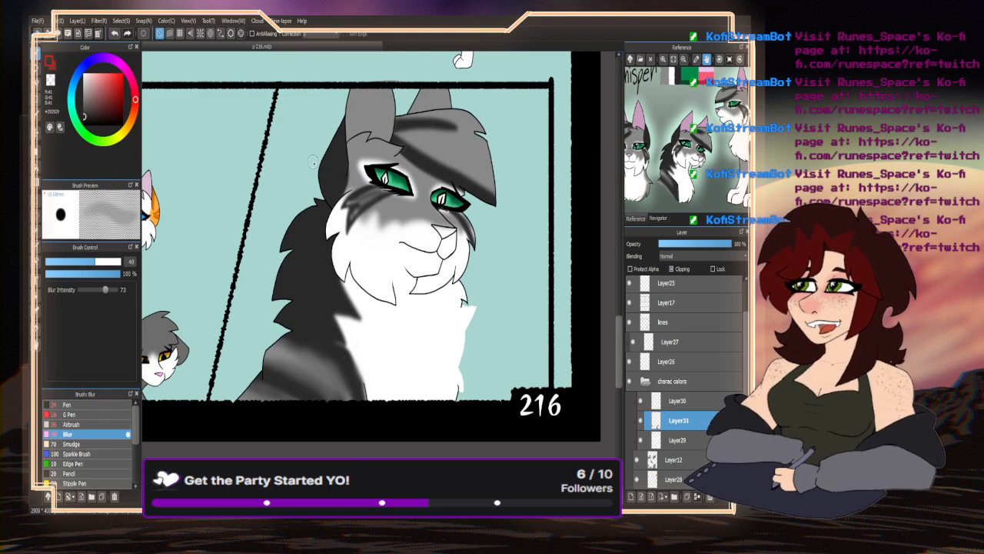
{"action": "scroll", "coordinate": [313, 161], "scroll_direction": "down", "scroll_amount": 3}
{"action": "scroll", "coordinate": [277, 171], "scroll_direction": "up", "scroll_amount": 4}
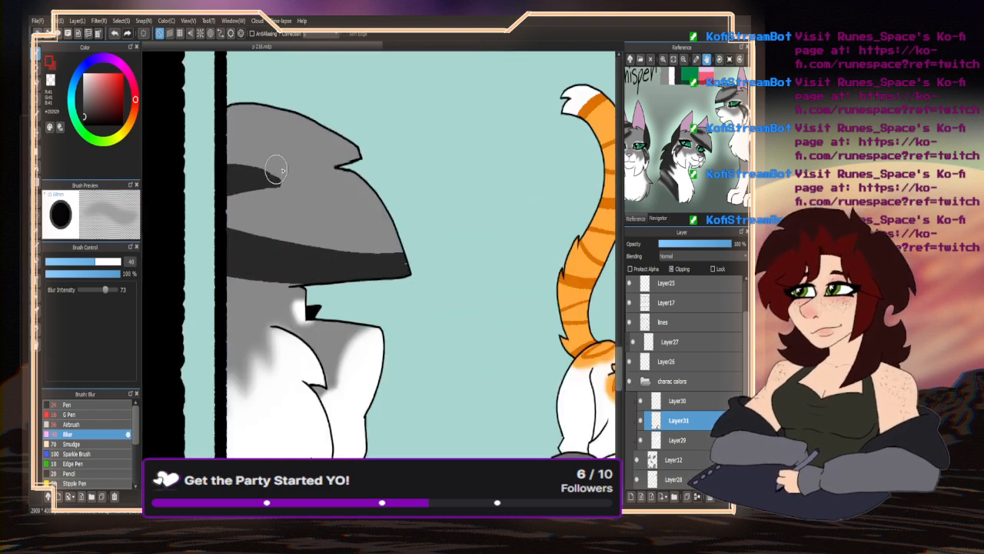
{"action": "mouse_move", "coordinate": [277, 170]}
{"action": "left_mouse_down"}
{"action": "mouse_move", "coordinate": [220, 196]}
{"action": "mouse_move", "coordinate": [303, 191]}
{"action": "mouse_move", "coordinate": [216, 164]}
{"action": "mouse_move", "coordinate": [276, 170]}
{"action": "mouse_move", "coordinate": [255, 174]}
{"action": "mouse_move", "coordinate": [296, 181]}
{"action": "left_mouse_up"}
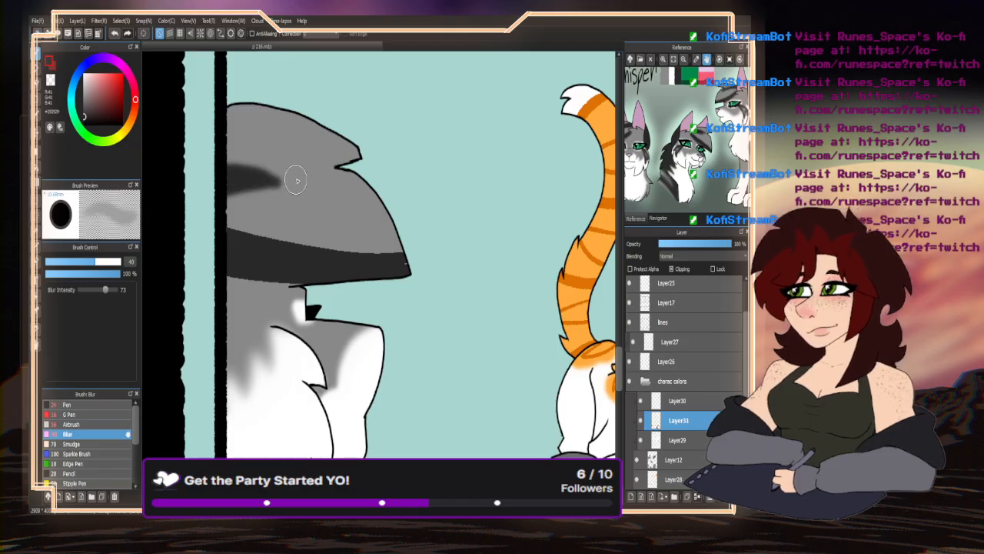
{"action": "mouse_move", "coordinate": [231, 231]}
{"action": "left_mouse_down"}
{"action": "mouse_move", "coordinate": [389, 257]}
{"action": "mouse_move", "coordinate": [278, 242]}
{"action": "left_mouse_up"}
{"action": "mouse_move", "coordinate": [362, 263]}
{"action": "left_mouse_down"}
{"action": "mouse_move", "coordinate": [389, 251]}
{"action": "mouse_move", "coordinate": [236, 235]}
{"action": "mouse_move", "coordinate": [278, 269]}
{"action": "mouse_move", "coordinate": [314, 279]}
{"action": "mouse_move", "coordinate": [244, 284]}
{"action": "mouse_move", "coordinate": [312, 283]}
{"action": "left_mouse_up"}
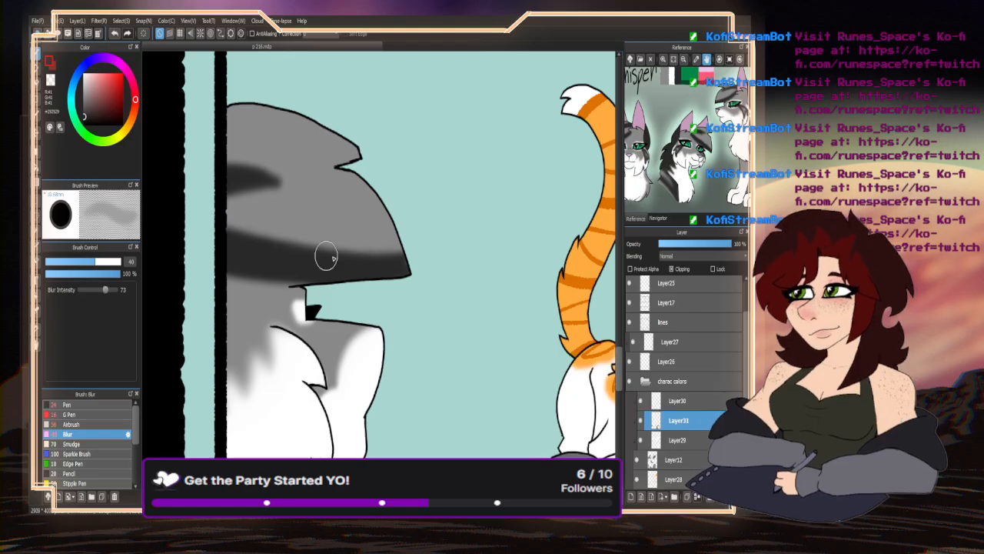
{"action": "scroll", "coordinate": [261, 265], "scroll_direction": "down", "scroll_amount": 5}
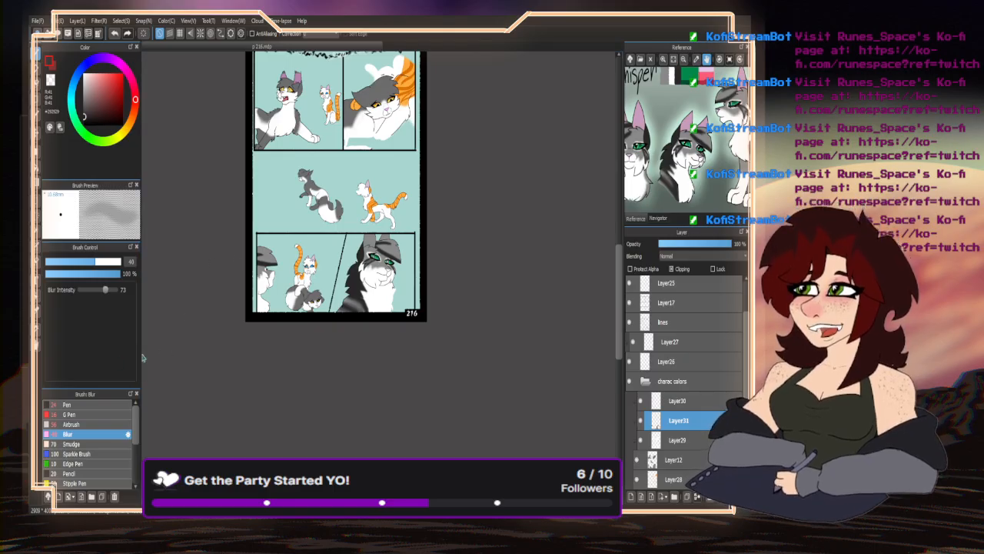
- Touch up the branching dark stripe on the close-up cat's near cheek with the Airbrush at size 15
{"action": "left_click", "coordinate": [73, 424]}
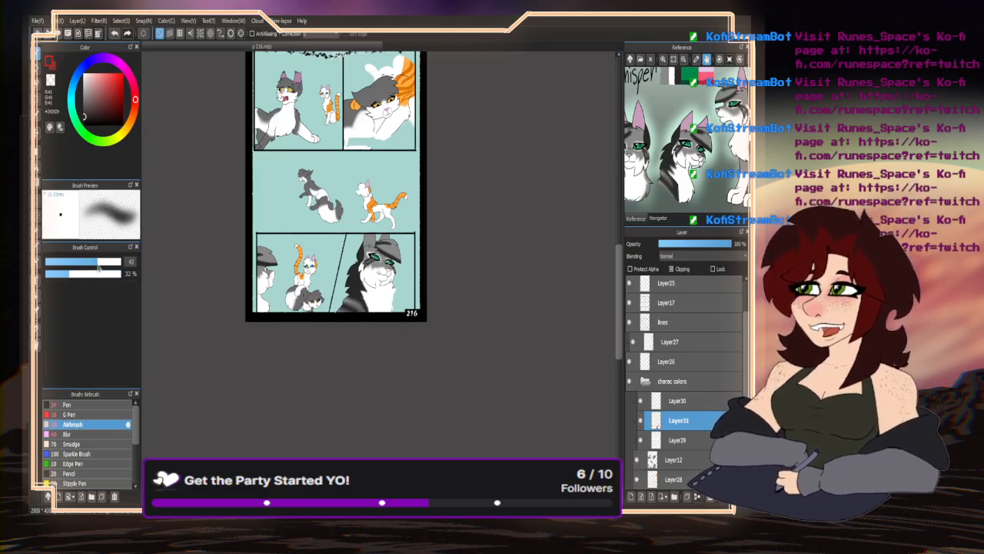
{"action": "left_click_drag", "start_coordinate": [98, 266], "coordinate": [92, 265]}
{"action": "scroll", "coordinate": [265, 254], "scroll_direction": "up", "scroll_amount": 4}
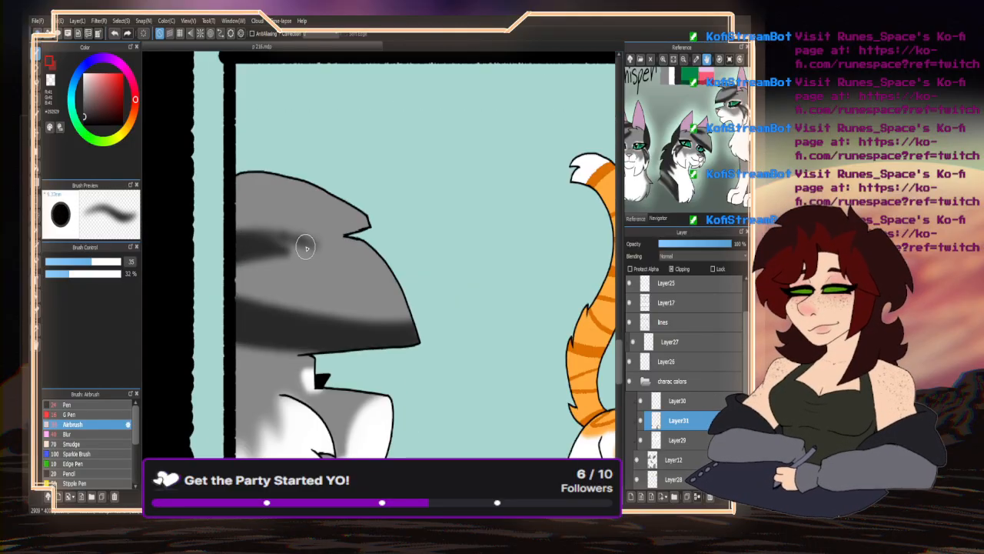
{"action": "scroll", "coordinate": [184, 231], "scroll_direction": "down", "scroll_amount": 4}
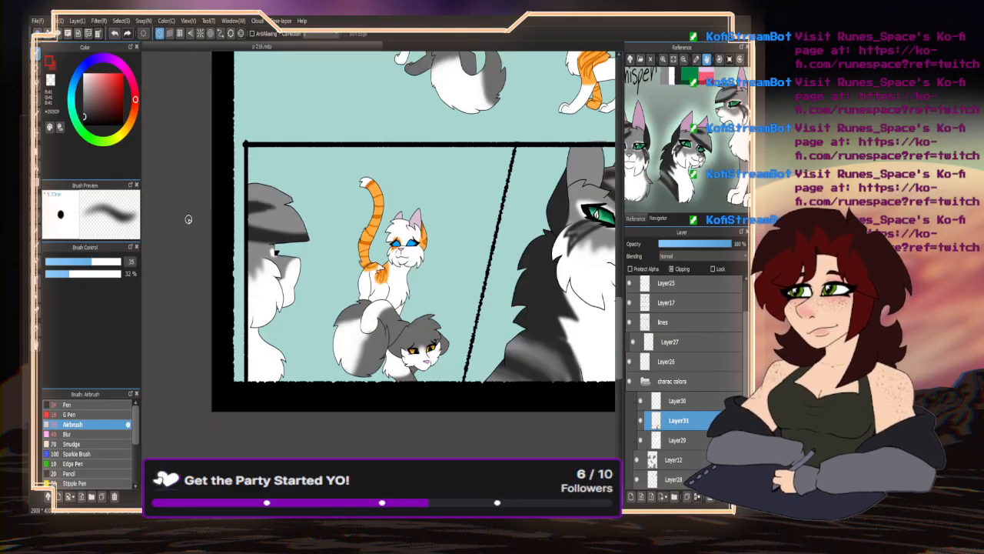
{"action": "scroll", "coordinate": [189, 223], "scroll_direction": "down", "scroll_amount": 3}
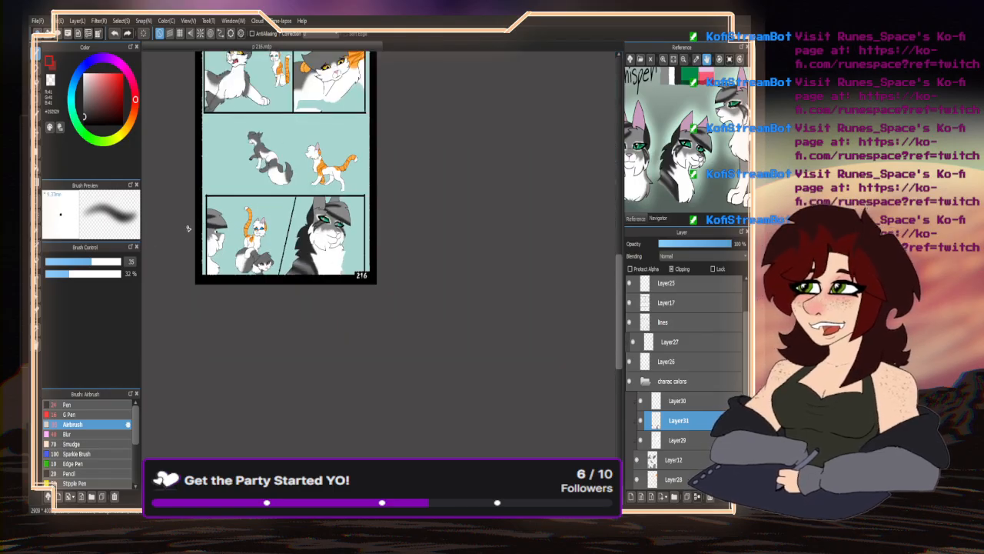
{"action": "scroll", "coordinate": [319, 217], "scroll_direction": "up", "scroll_amount": 3}
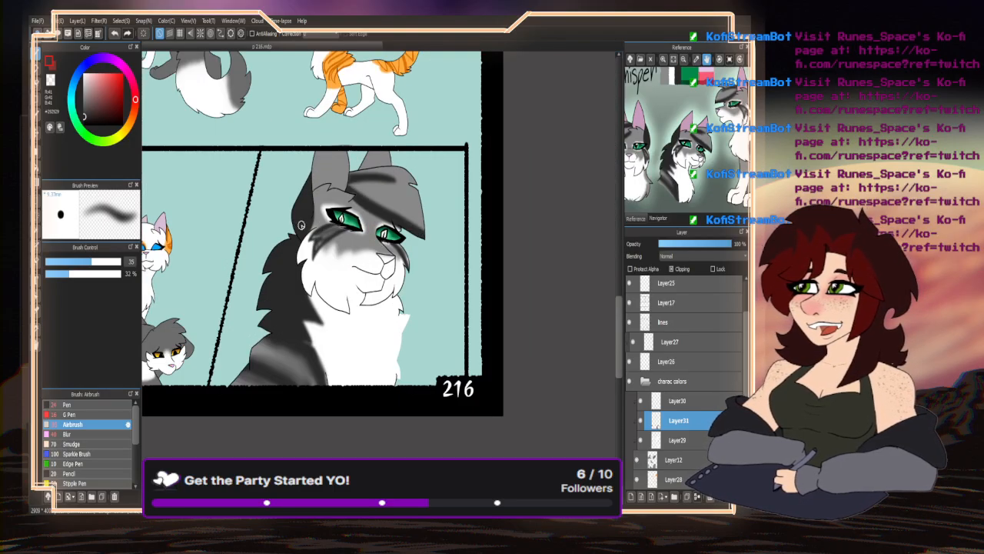
{"action": "scroll", "coordinate": [300, 225], "scroll_direction": "up", "scroll_amount": 2}
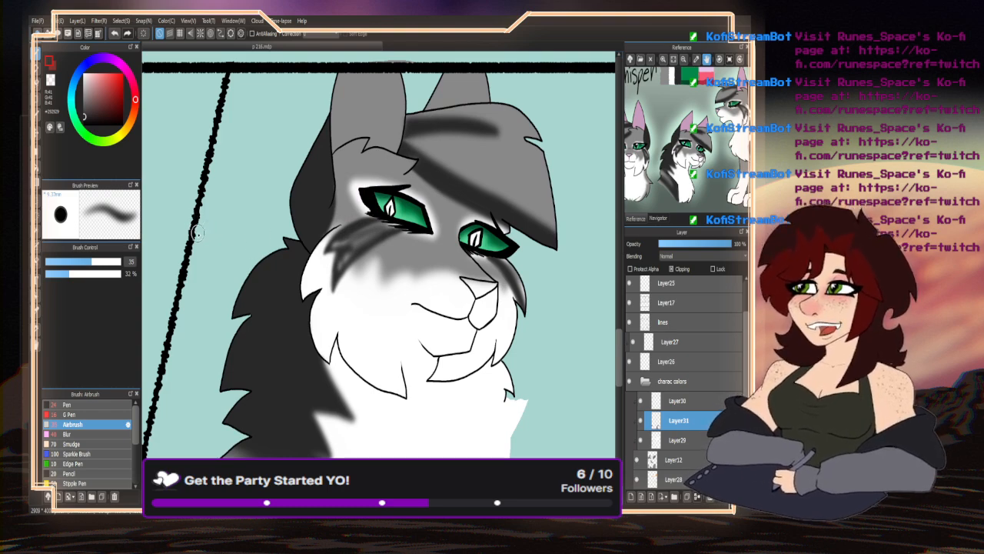
{"action": "scroll", "coordinate": [232, 228], "scroll_direction": "down", "scroll_amount": 2}
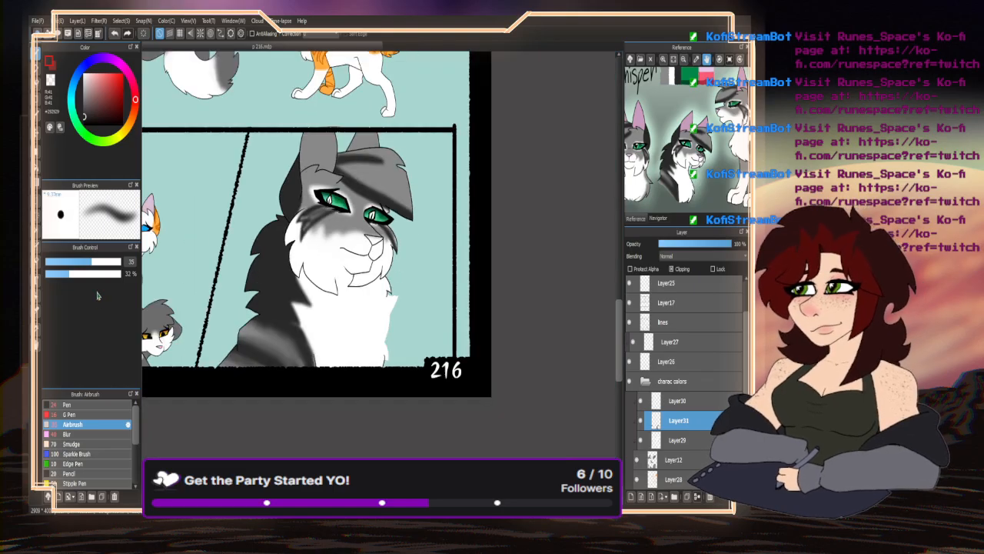
{"action": "mouse_move", "coordinate": [97, 262]}
{"action": "left_mouse_down"}
{"action": "mouse_move", "coordinate": [73, 262]}
{"action": "mouse_move", "coordinate": [83, 262]}
{"action": "left_mouse_up"}
{"action": "scroll", "coordinate": [310, 214], "scroll_direction": "up", "scroll_amount": 3}
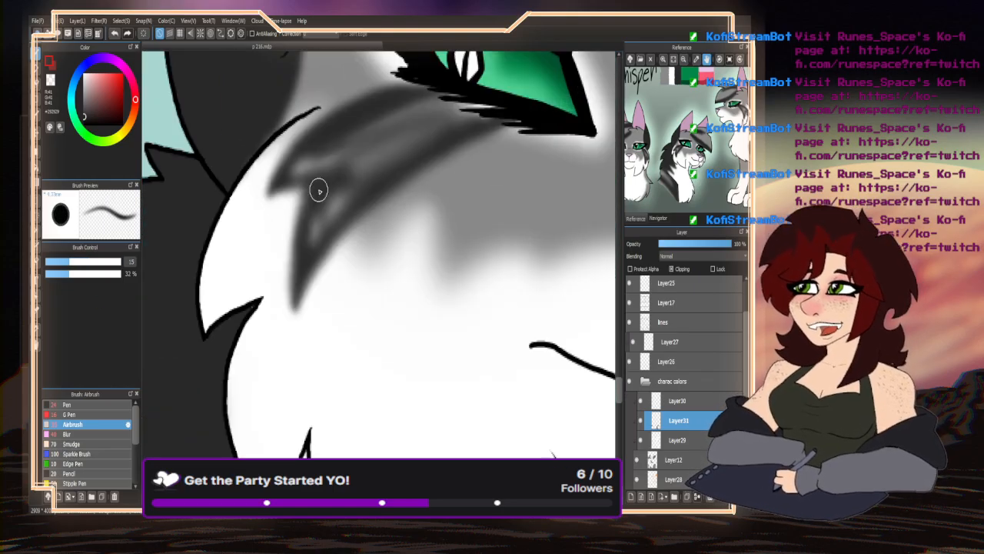
{"action": "mouse_move", "coordinate": [318, 189]}
{"action": "left_mouse_down"}
{"action": "mouse_move", "coordinate": [287, 188]}
{"action": "mouse_move", "coordinate": [293, 152]}
{"action": "mouse_move", "coordinate": [256, 188]}
{"action": "mouse_move", "coordinate": [312, 143]}
{"action": "left_mouse_up"}
{"action": "left_click_drag", "start_coordinate": [312, 182], "coordinate": [296, 307]}
{"action": "left_click_drag", "start_coordinate": [306, 279], "coordinate": [388, 189]}
{"action": "scroll", "coordinate": [311, 216], "scroll_direction": "down", "scroll_amount": 8}
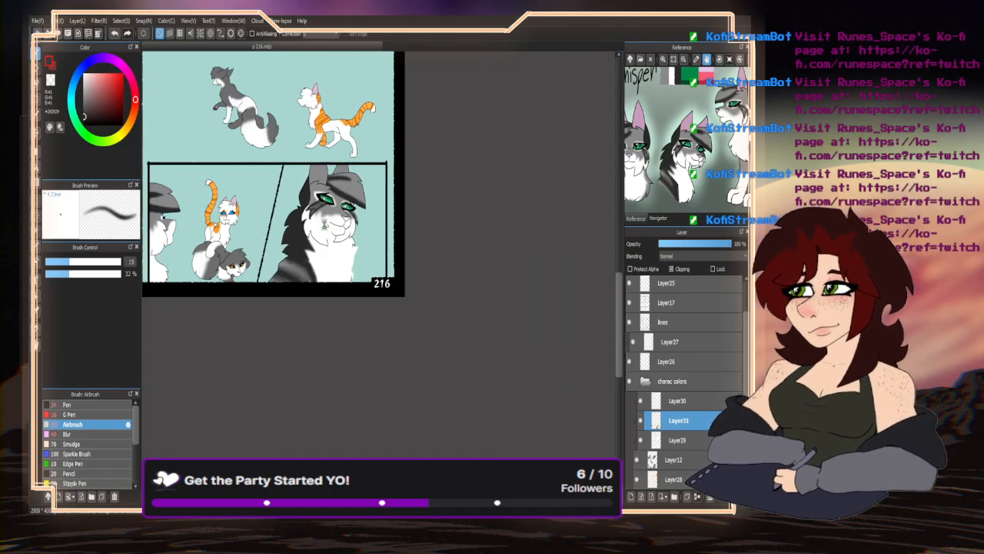
{"action": "scroll", "coordinate": [324, 224], "scroll_direction": "up", "scroll_amount": 5}
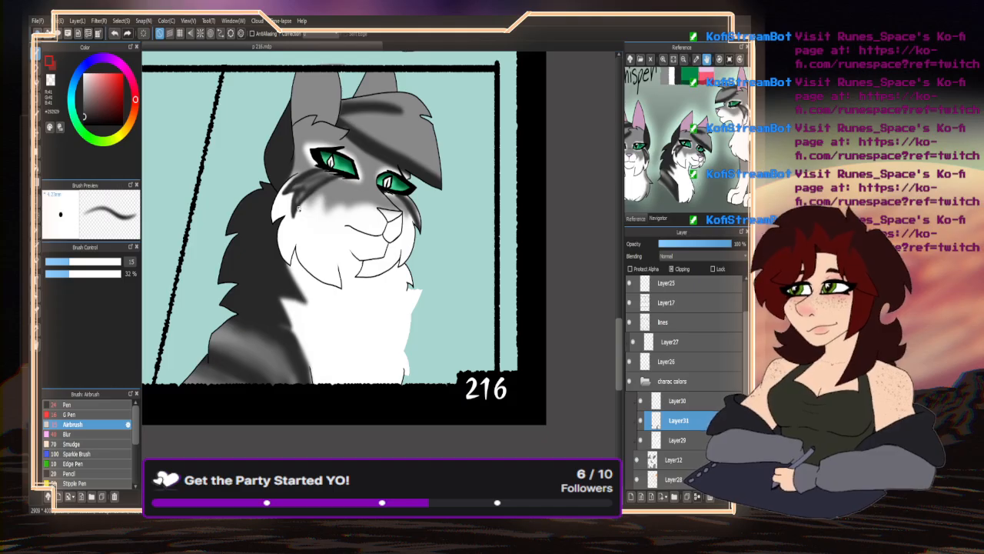
- Airbrush more dark grey along the lower end of the close-up cat's far cheek stripe
{"action": "scroll", "coordinate": [332, 204], "scroll_direction": "down", "scroll_amount": 5}
{"action": "scroll", "coordinate": [344, 184], "scroll_direction": "up", "scroll_amount": 6}
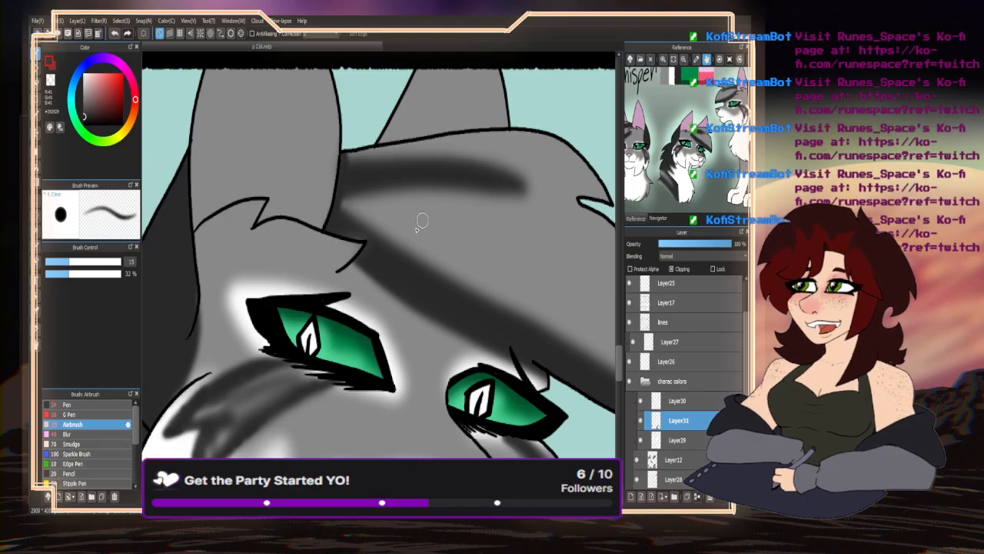
{"action": "scroll", "coordinate": [336, 223], "scroll_direction": "up", "scroll_amount": 3}
{"action": "scroll", "coordinate": [321, 213], "scroll_direction": "down", "scroll_amount": 3}
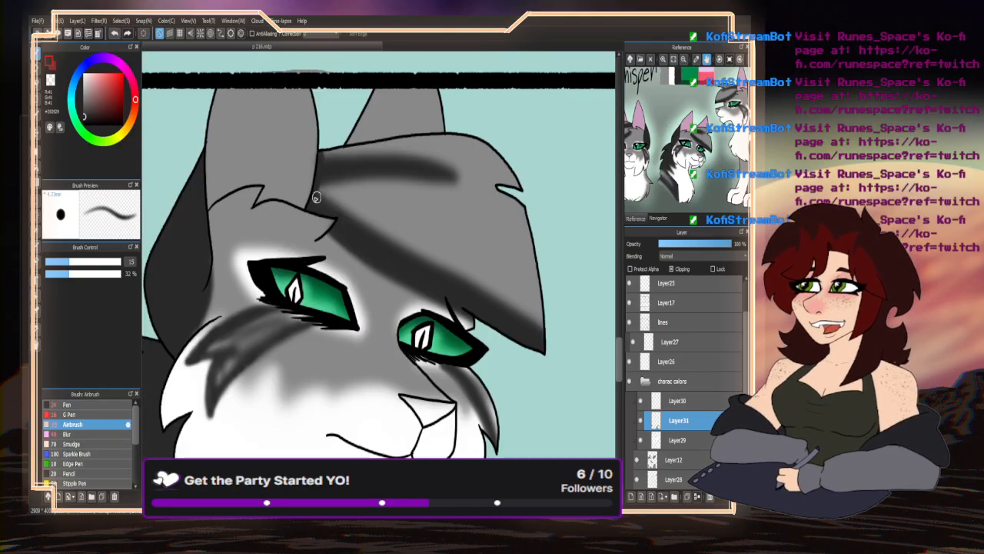
{"action": "scroll", "coordinate": [362, 158], "scroll_direction": "up", "scroll_amount": 3}
{"action": "scroll", "coordinate": [327, 139], "scroll_direction": "down", "scroll_amount": 3}
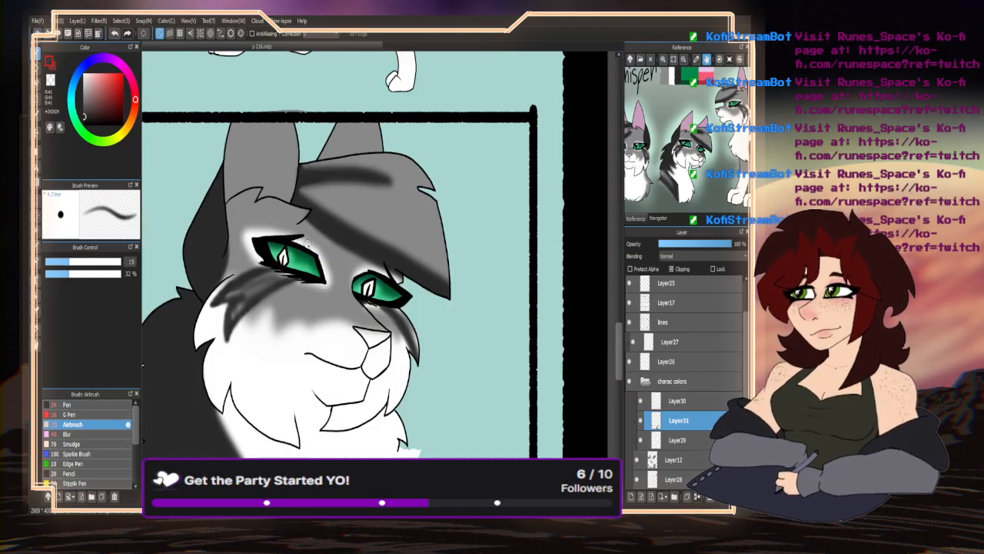
{"action": "scroll", "coordinate": [397, 261], "scroll_direction": "up", "scroll_amount": 3}
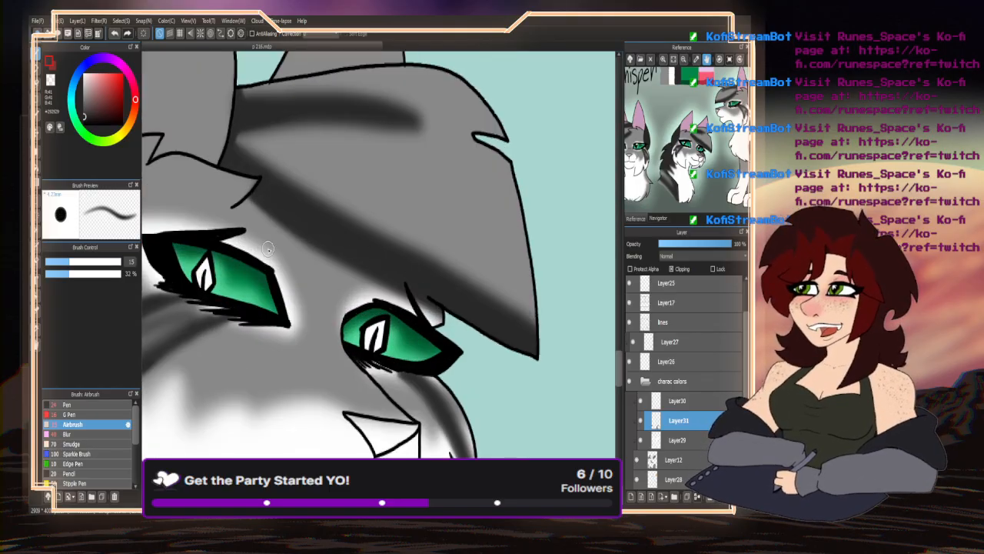
{"action": "scroll", "coordinate": [269, 247], "scroll_direction": "down", "scroll_amount": 3}
{"action": "scroll", "coordinate": [276, 231], "scroll_direction": "up", "scroll_amount": 2}
{"action": "scroll", "coordinate": [320, 286], "scroll_direction": "up", "scroll_amount": 3}
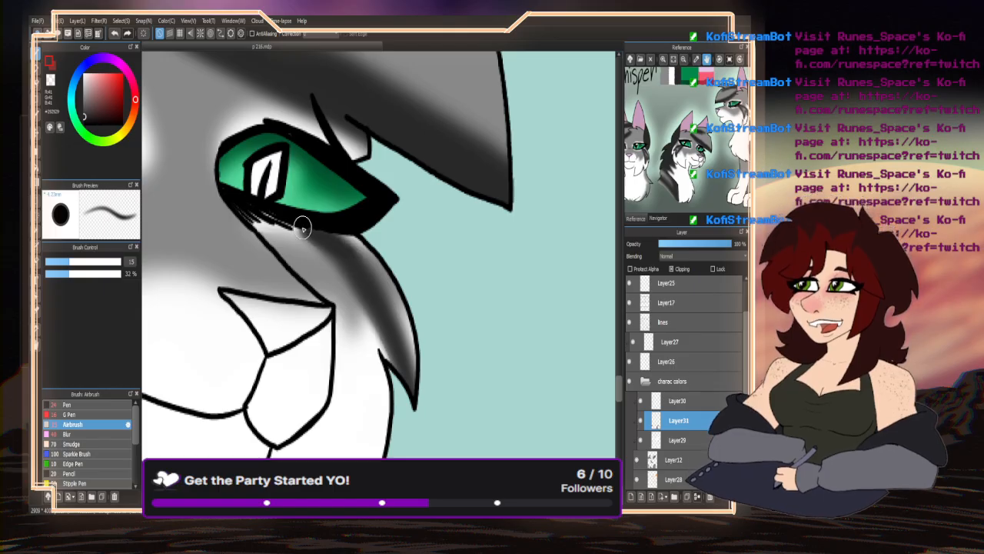
{"action": "left_click_drag", "start_coordinate": [377, 293], "coordinate": [414, 388]}
{"action": "scroll", "coordinate": [415, 394], "scroll_direction": "down", "scroll_amount": 5}
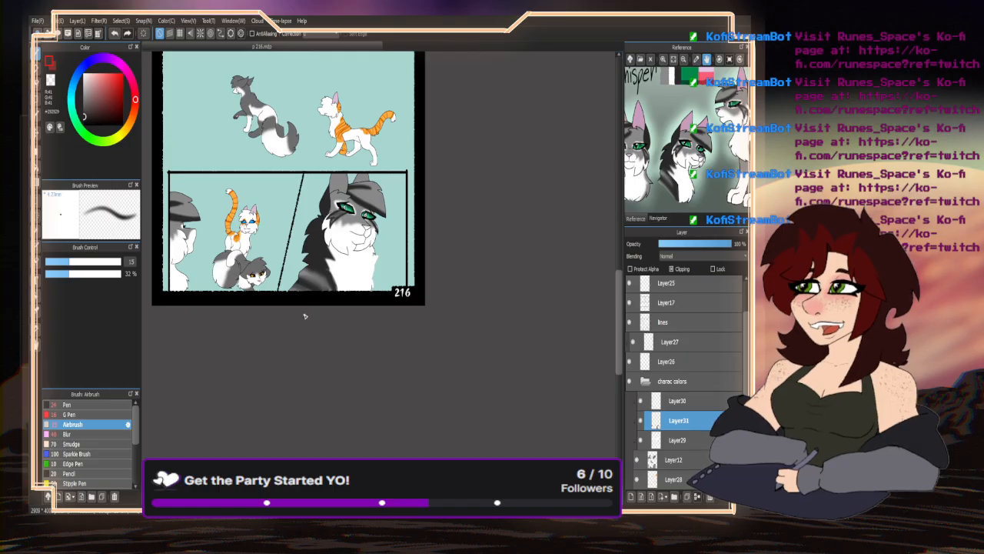
{"action": "scroll", "coordinate": [281, 278], "scroll_direction": "down", "scroll_amount": 3}
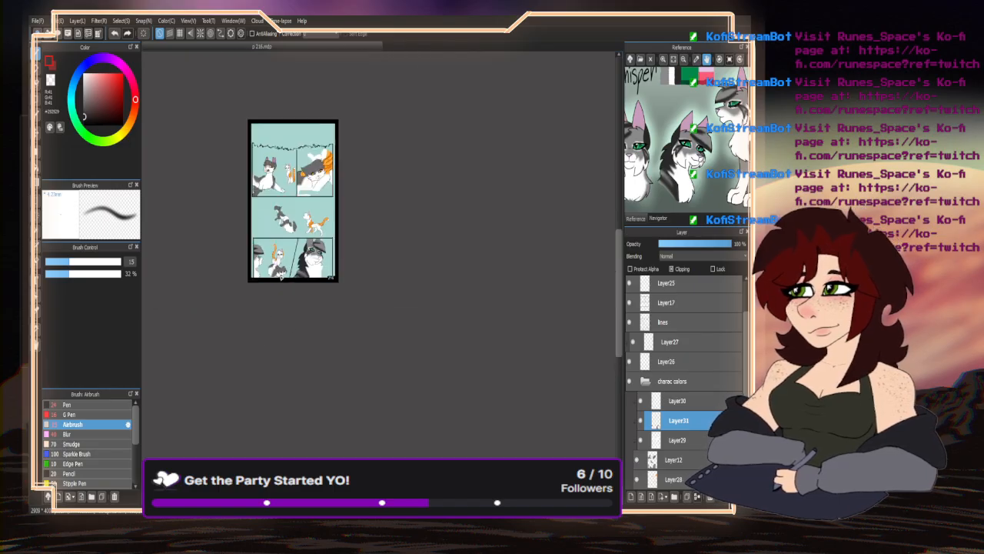
{"action": "scroll", "coordinate": [306, 275], "scroll_direction": "up", "scroll_amount": 2}
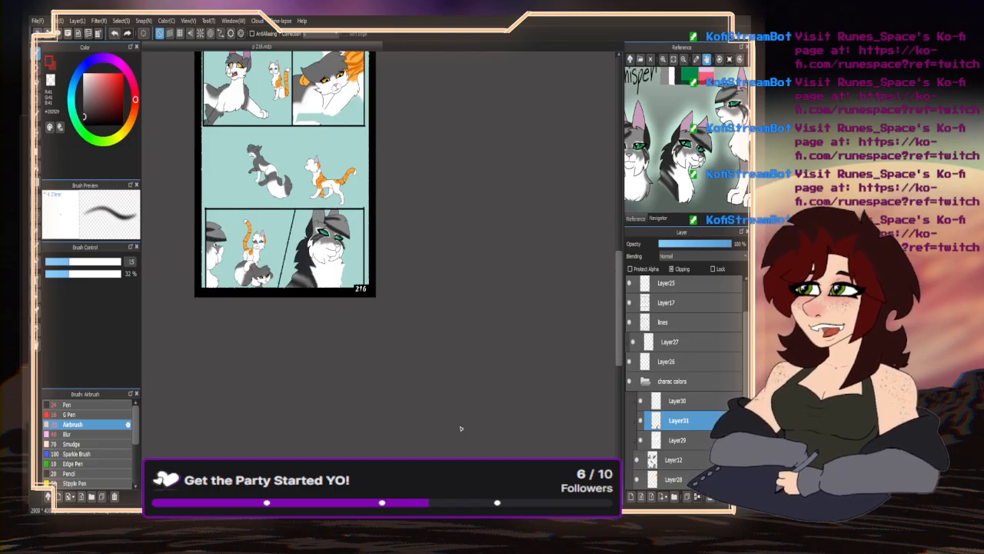
- Merge the Layer29 and Layer31 markings down into Layer12 and make Layer30 the active layer
{"action": "left_click", "coordinate": [680, 442]}
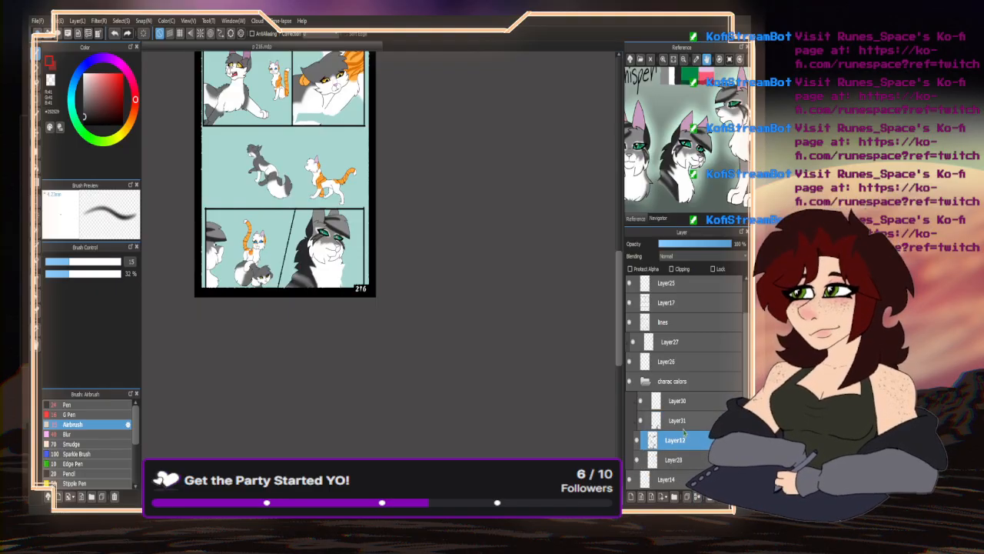
{"action": "left_click", "coordinate": [696, 497]}
{"action": "left_click", "coordinate": [696, 497]}
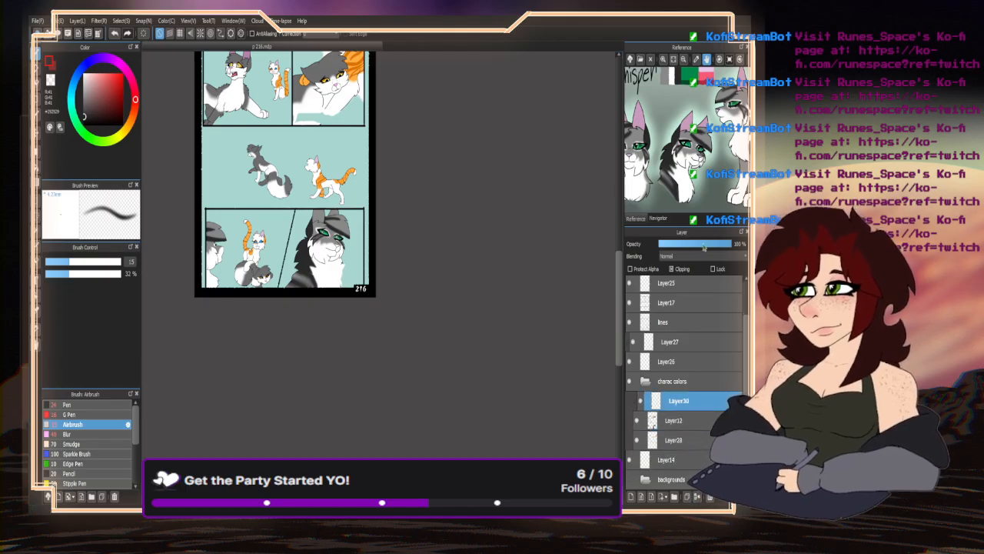
- Pick pale pink #E4C7E7 from Ivywhisper's reference and paint the close-up cat's nose with the Pen on Layer30
{"action": "left_click_drag", "start_coordinate": [638, 120], "coordinate": [669, 135]}
{"action": "left_click", "coordinate": [667, 139], "text": "alt"}
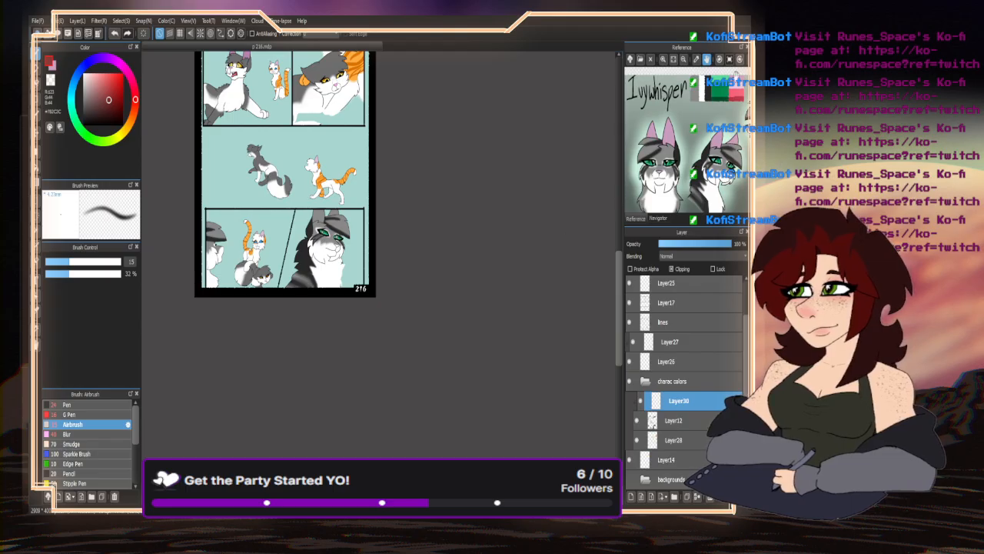
{"action": "left_click", "coordinate": [736, 86], "text": "alt"}
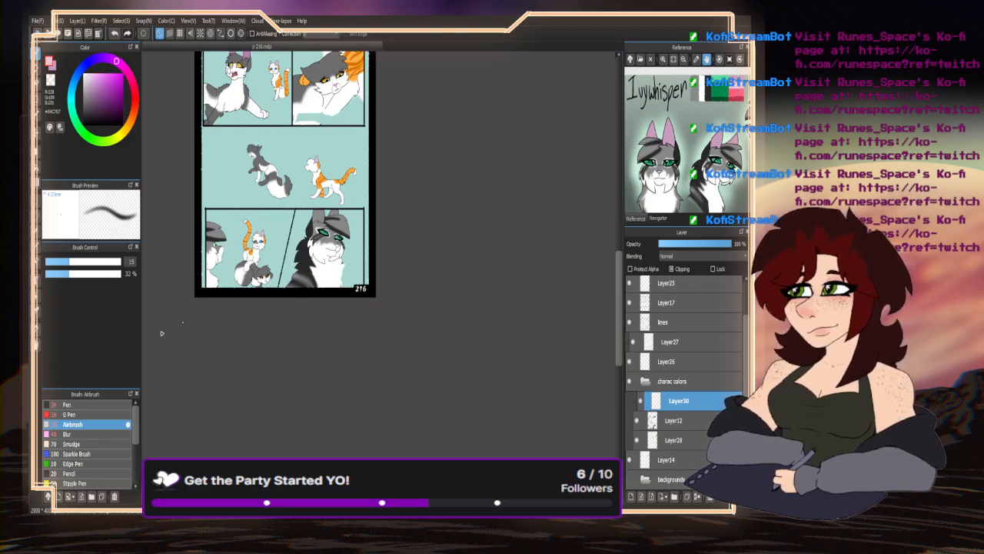
{"action": "left_click", "coordinate": [93, 405]}
{"action": "scroll", "coordinate": [279, 302], "scroll_direction": "down", "scroll_amount": 2}
{"action": "scroll", "coordinate": [228, 305], "scroll_direction": "up", "scroll_amount": 3}
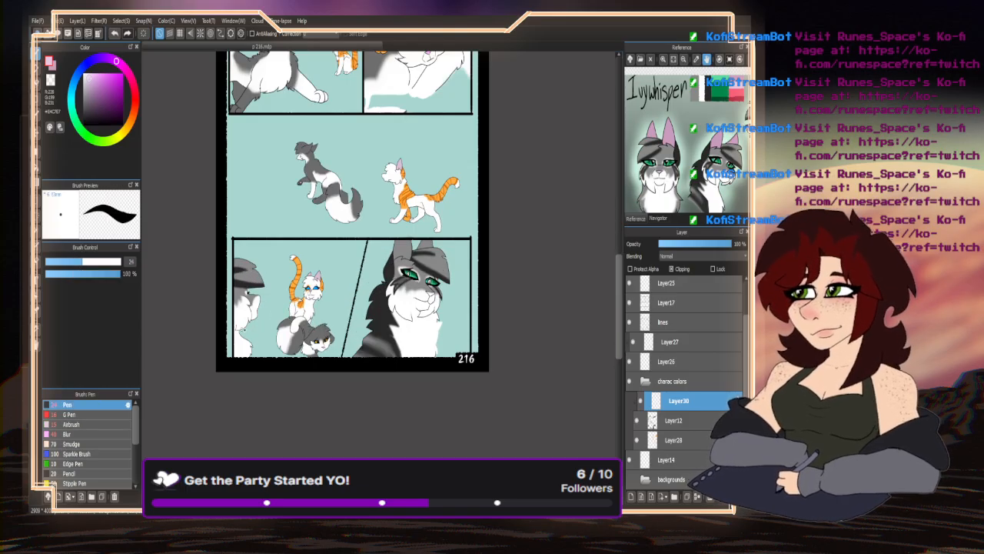
{"action": "scroll", "coordinate": [415, 296], "scroll_direction": "up", "scroll_amount": 4}
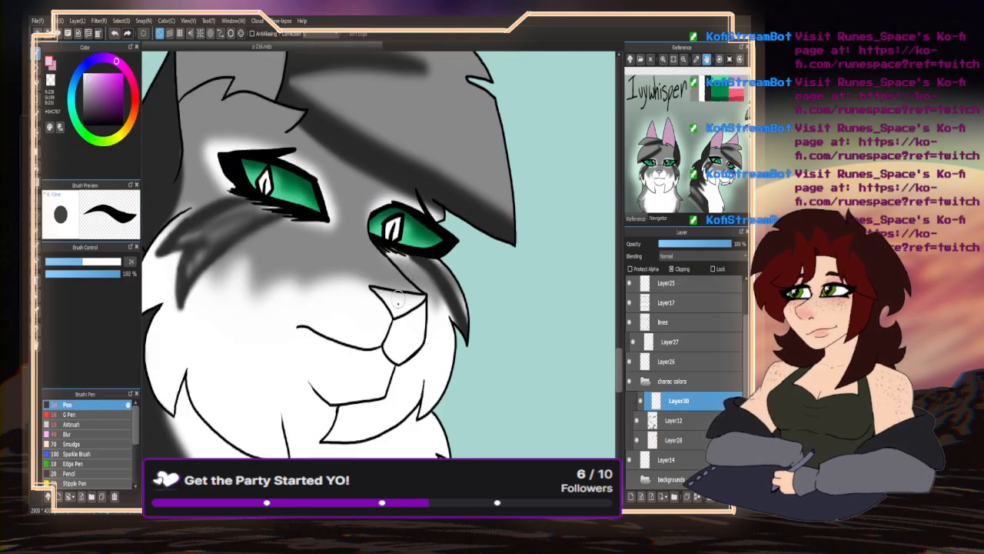
{"action": "left_click", "coordinate": [637, 419]}
{"action": "left_click", "coordinate": [637, 420]}
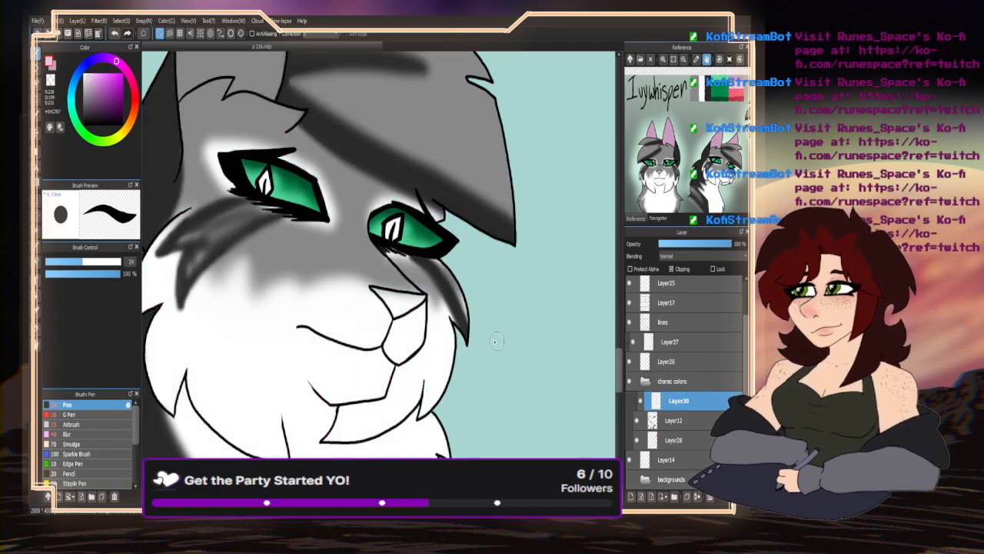
{"action": "scroll", "coordinate": [412, 291], "scroll_direction": "up", "scroll_amount": 2}
{"action": "mouse_move", "coordinate": [413, 291]}
{"action": "left_mouse_down"}
{"action": "mouse_move", "coordinate": [435, 277]}
{"action": "mouse_move", "coordinate": [342, 254]}
{"action": "mouse_move", "coordinate": [377, 308]}
{"action": "mouse_move", "coordinate": [384, 285]}
{"action": "mouse_move", "coordinate": [416, 276]}
{"action": "mouse_move", "coordinate": [407, 325]}
{"action": "left_mouse_up"}
{"action": "scroll", "coordinate": [422, 317], "scroll_direction": "down", "scroll_amount": 1}
- Bucket-fill both of the close-up cat's inner ears with the darker mauve pink from the reference
{"action": "scroll", "coordinate": [425, 317], "scroll_direction": "down", "scroll_amount": 4}
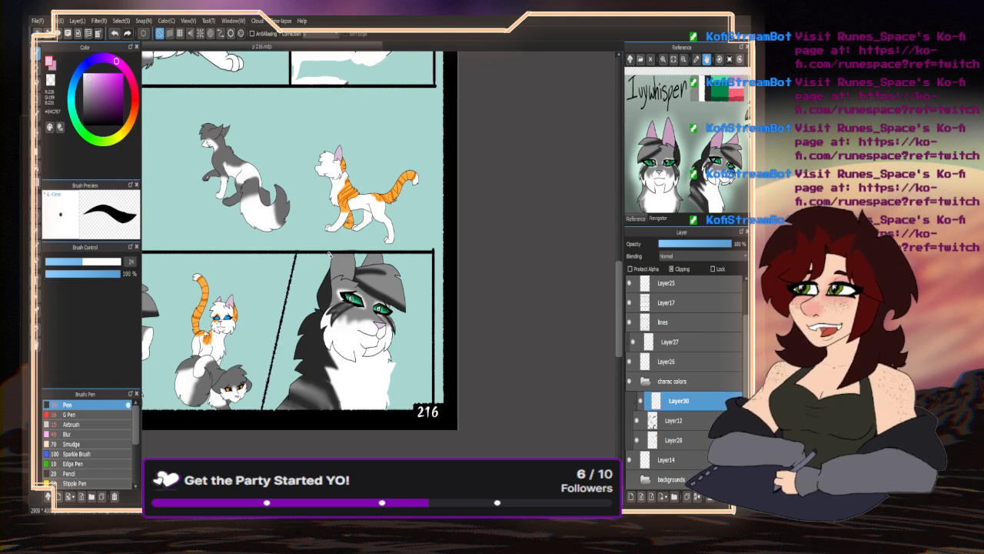
{"action": "scroll", "coordinate": [353, 331], "scroll_direction": "up", "scroll_amount": 3}
{"action": "left_click", "coordinate": [37, 165]}
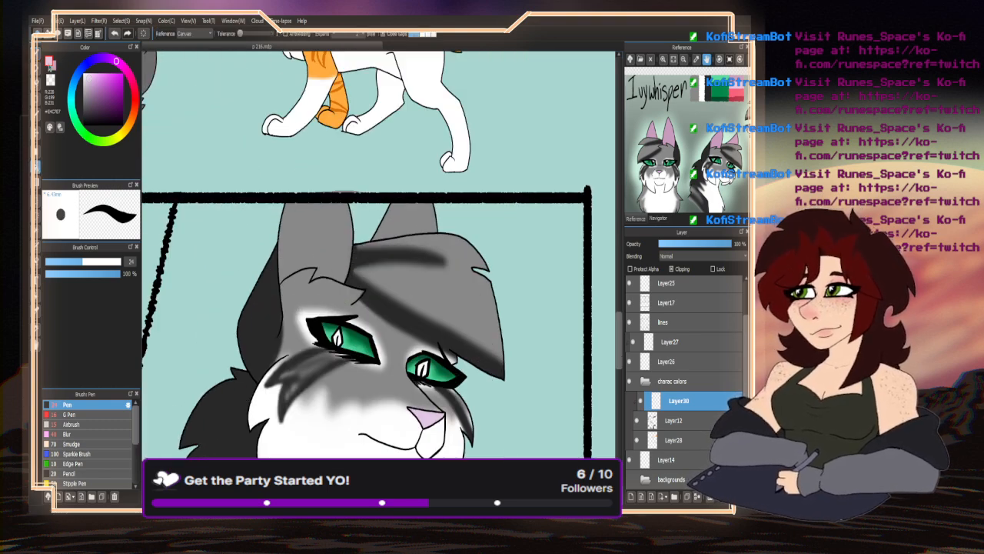
{"action": "left_click", "coordinate": [404, 221]}
{"action": "left_click", "coordinate": [320, 240]}
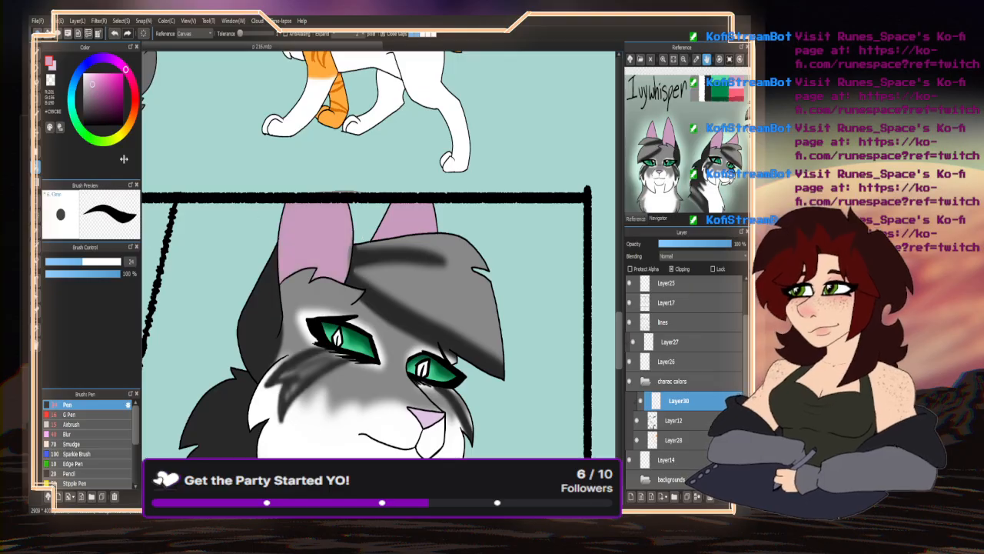
- Paint over the unfilled grey sliver along the inner edge of the near ear with the Pen
{"action": "left_click", "coordinate": [38, 56]}
{"action": "scroll", "coordinate": [343, 264], "scroll_direction": "up", "scroll_amount": 4}
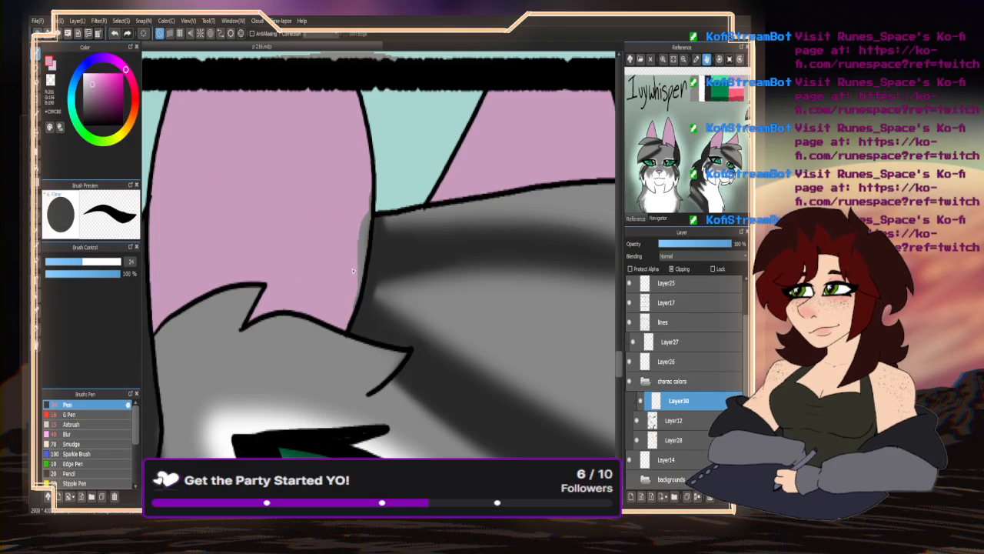
{"action": "mouse_move", "coordinate": [348, 317]}
{"action": "left_mouse_down"}
{"action": "mouse_move", "coordinate": [368, 220]}
{"action": "mouse_move", "coordinate": [350, 262]}
{"action": "left_mouse_up"}
{"action": "scroll", "coordinate": [357, 98], "scroll_direction": "down", "scroll_amount": 4}
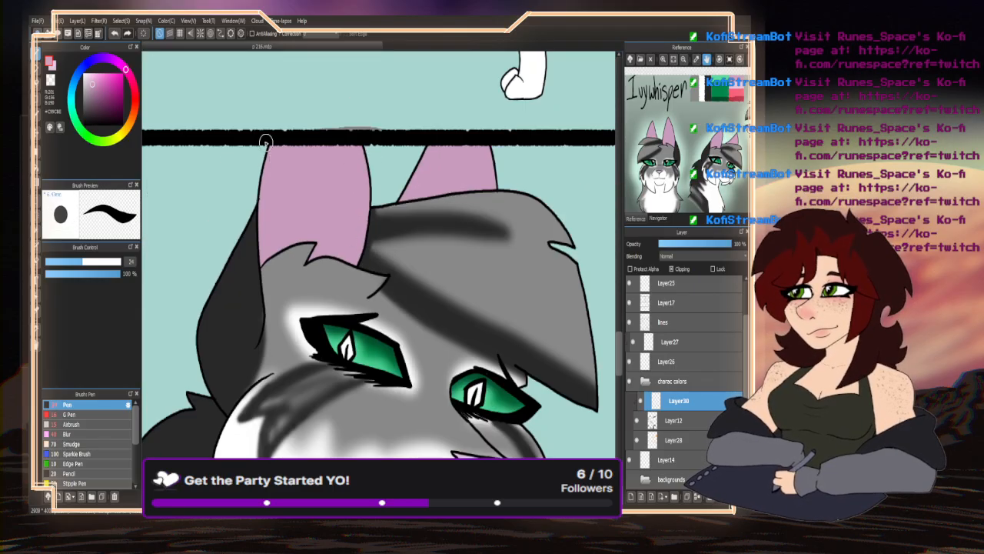
{"action": "scroll", "coordinate": [182, 193], "scroll_direction": "down", "scroll_amount": 2}
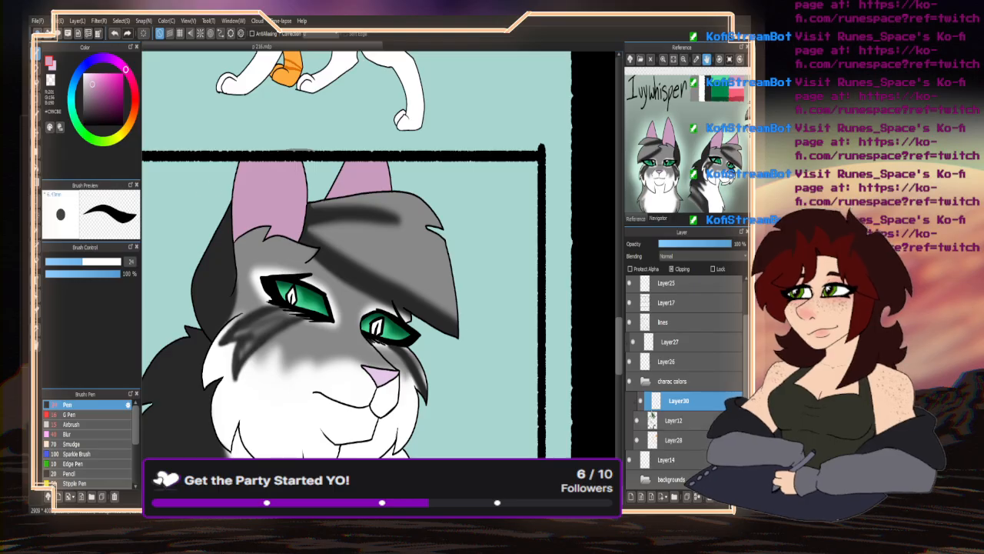
- Erase the stray grey patch spilling over the panel border above the close-up cat's ears on Layer12 with the lasso eraser
{"action": "left_click", "coordinate": [671, 420]}
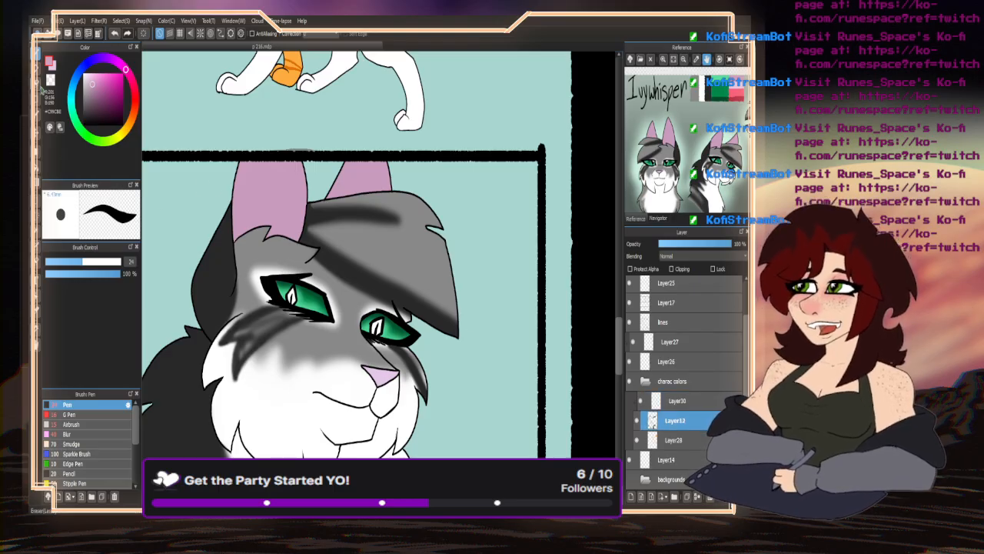
{"action": "scroll", "coordinate": [259, 158], "scroll_direction": "up", "scroll_amount": 2}
{"action": "mouse_move", "coordinate": [259, 157]}
{"action": "left_mouse_down"}
{"action": "mouse_move", "coordinate": [316, 186]}
{"action": "mouse_move", "coordinate": [390, 186]}
{"action": "left_mouse_up"}
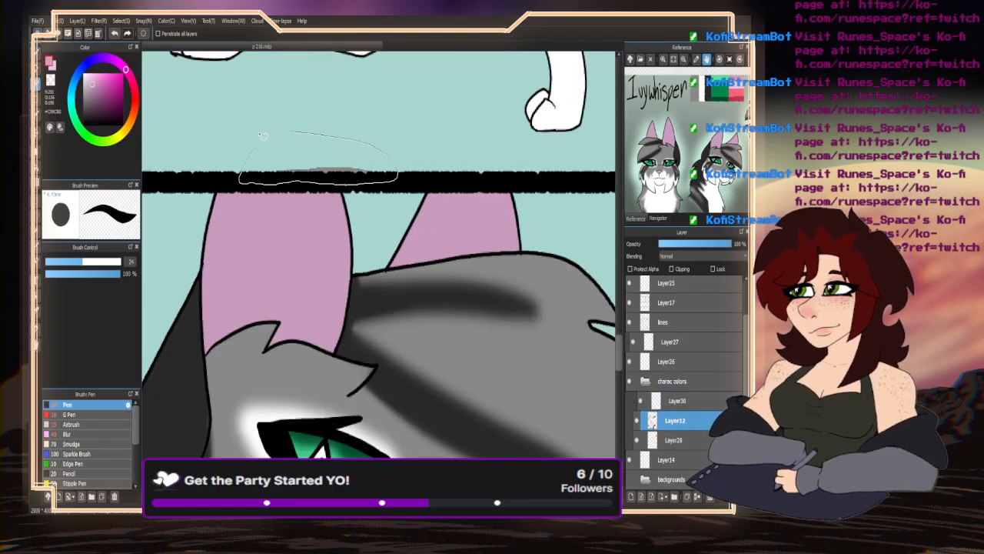
{"action": "scroll", "coordinate": [327, 196], "scroll_direction": "down", "scroll_amount": 3}
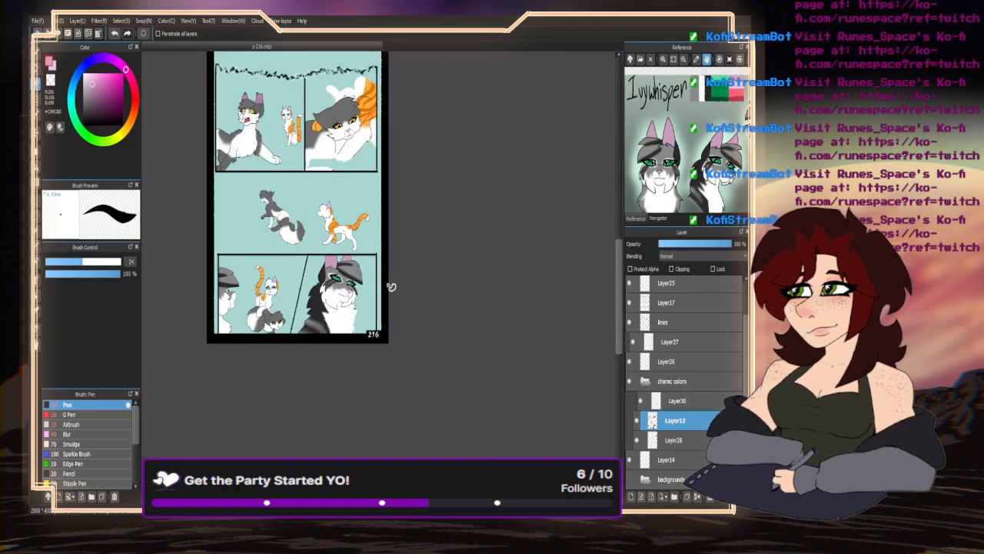
{"action": "scroll", "coordinate": [309, 208], "scroll_direction": "up", "scroll_amount": 3}
{"action": "scroll", "coordinate": [262, 367], "scroll_direction": "up", "scroll_amount": 1}
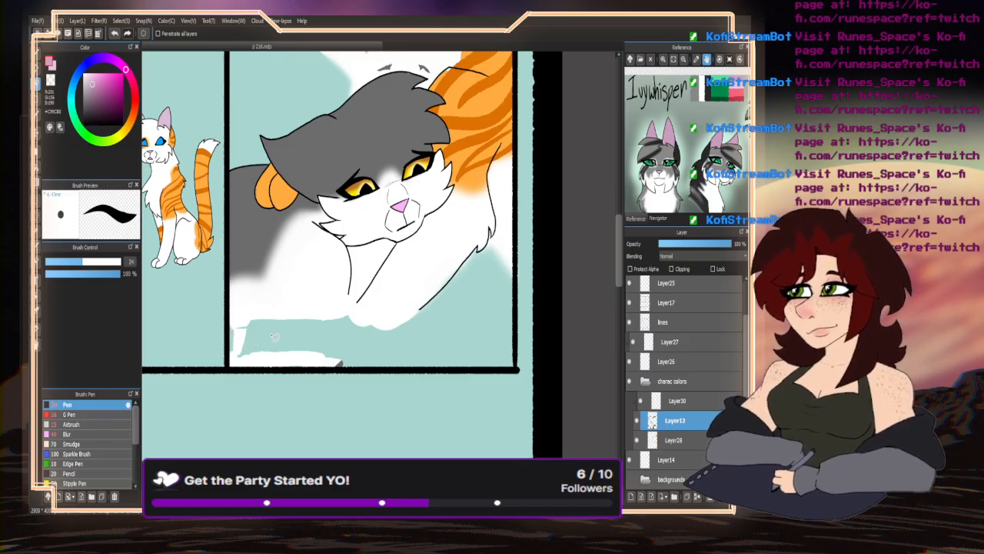
- Merge Layer30 down into Layer12 in the charac colors folder after checking the coloured cats across the page
{"action": "scroll", "coordinate": [369, 288], "scroll_direction": "down", "scroll_amount": 2}
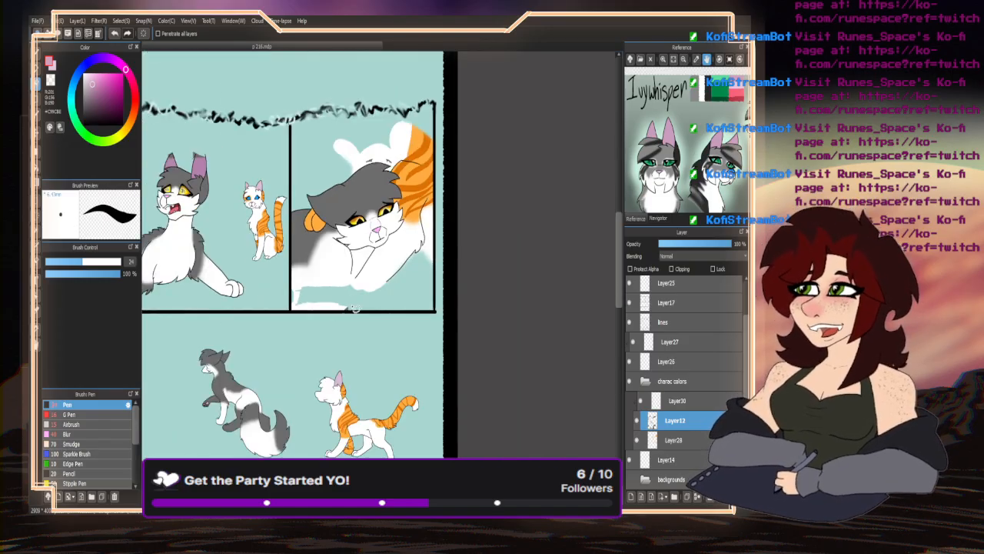
{"action": "scroll", "coordinate": [356, 309], "scroll_direction": "down", "scroll_amount": 2}
{"action": "scroll", "coordinate": [334, 356], "scroll_direction": "up", "scroll_amount": 1}
{"action": "scroll", "coordinate": [355, 394], "scroll_direction": "up", "scroll_amount": 3}
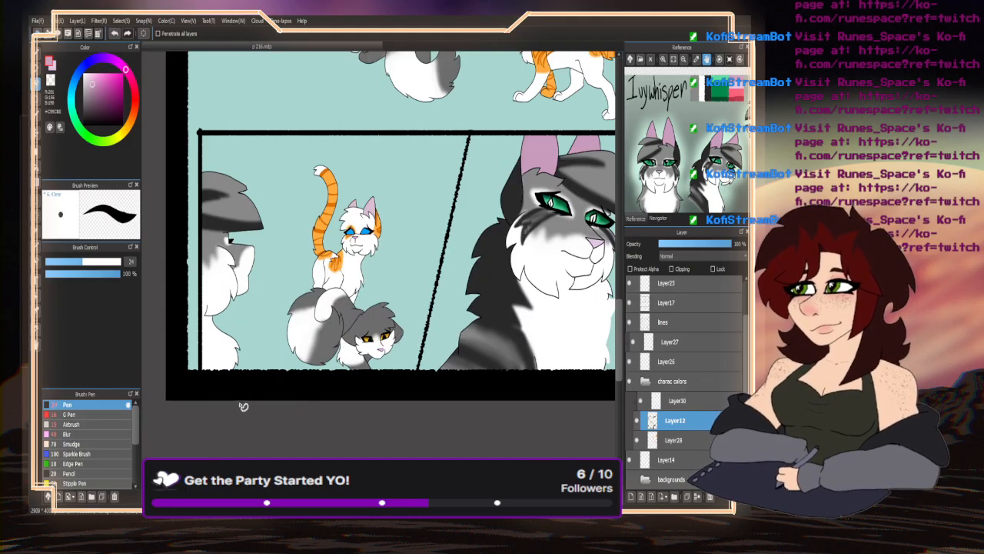
{"action": "scroll", "coordinate": [242, 406], "scroll_direction": "down", "scroll_amount": 3}
{"action": "left_click", "coordinate": [676, 403]}
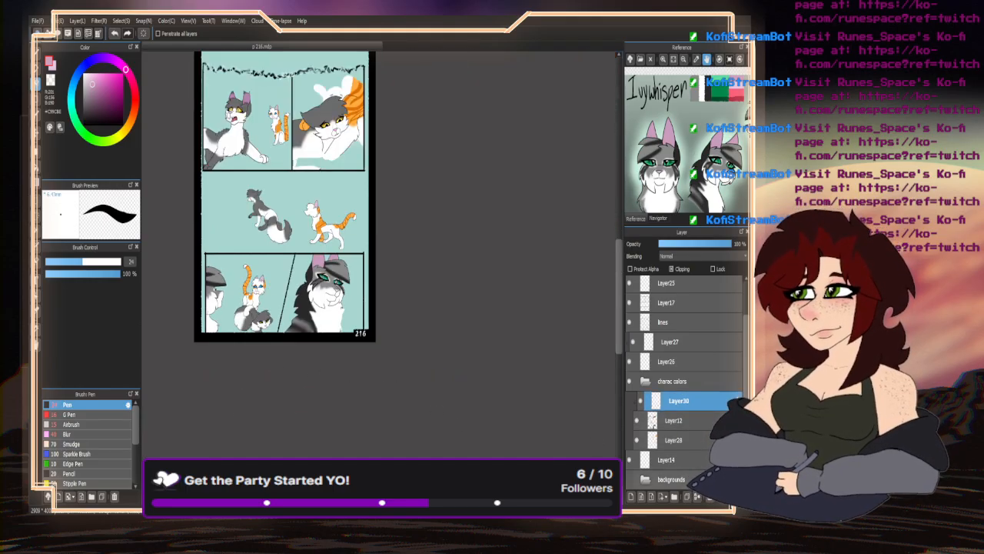
{"action": "key", "text": "ctrl+e"}
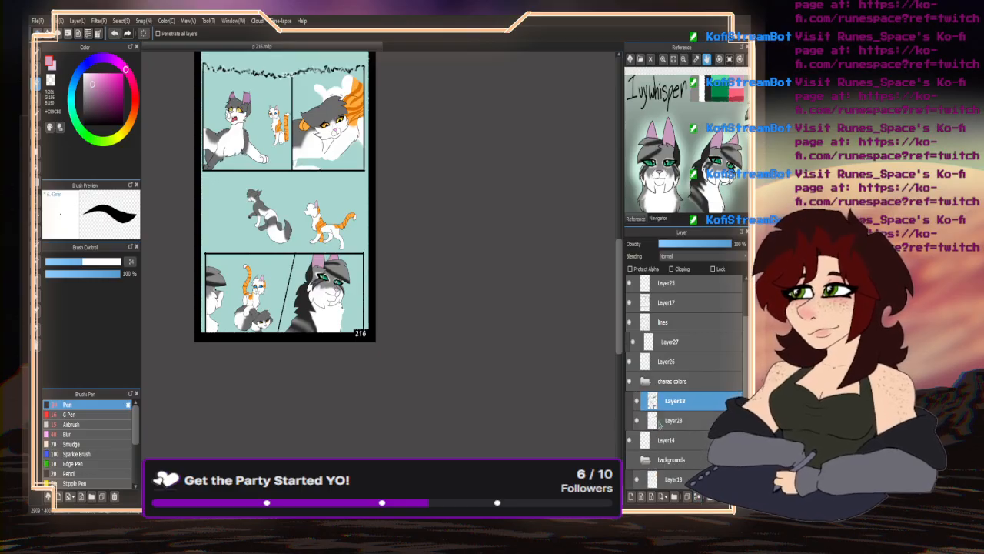
- Show the Text folder and the dark Layer15 in the backgrounds folder, and review the whole page
{"action": "scroll", "coordinate": [635, 300], "scroll_direction": "up", "scroll_amount": 3}
{"action": "left_click", "coordinate": [630, 293]}
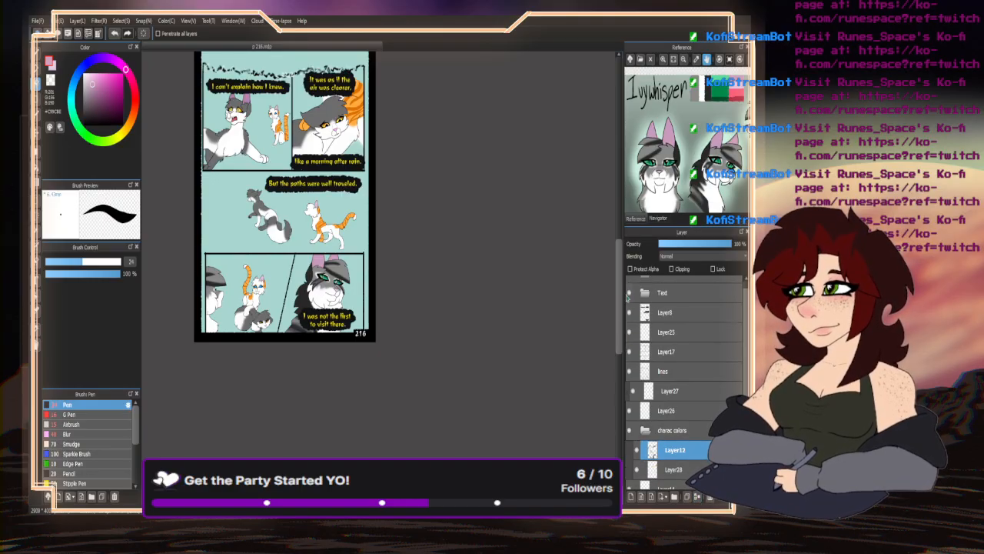
{"action": "scroll", "coordinate": [632, 424], "scroll_direction": "down", "scroll_amount": 5}
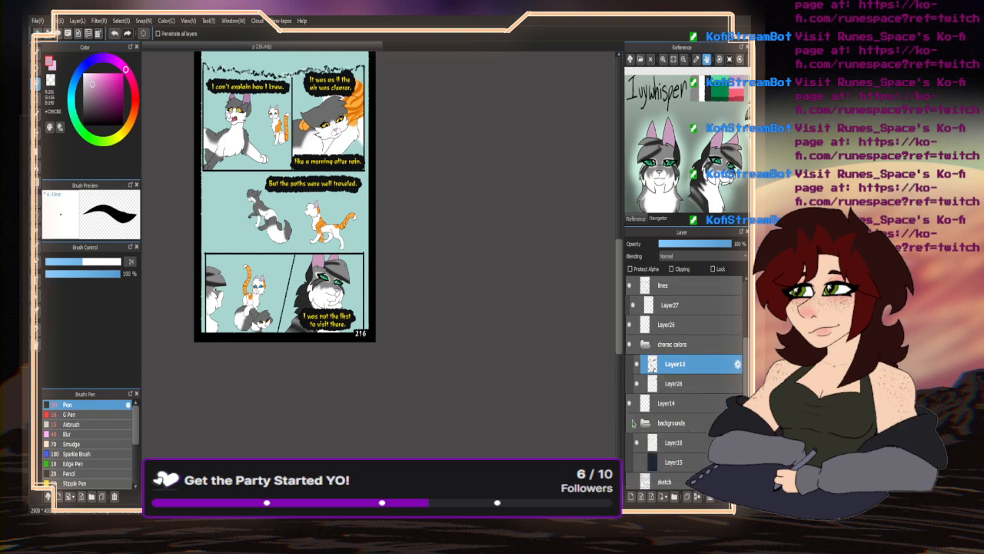
{"action": "left_click", "coordinate": [632, 423]}
{"action": "left_click", "coordinate": [650, 421]}
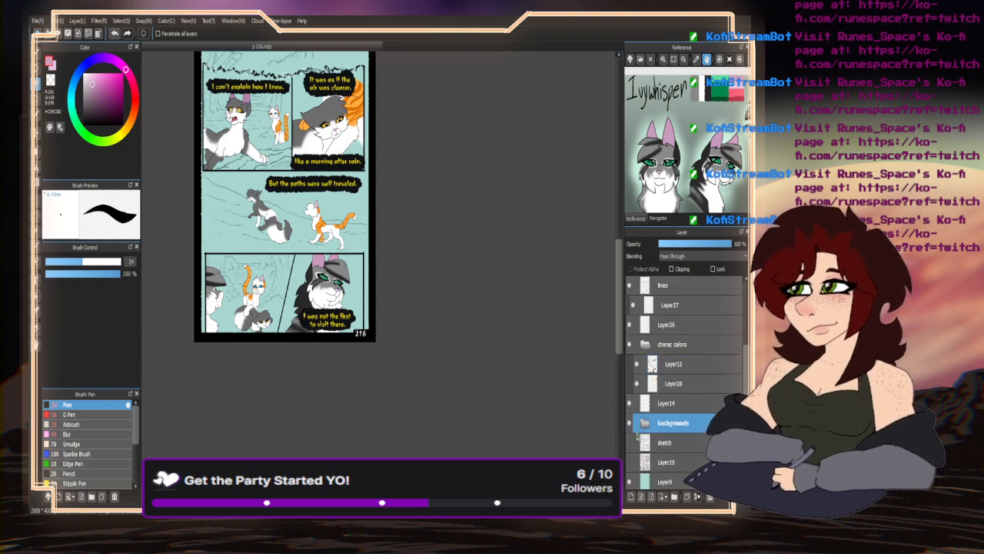
{"action": "left_click", "coordinate": [637, 461]}
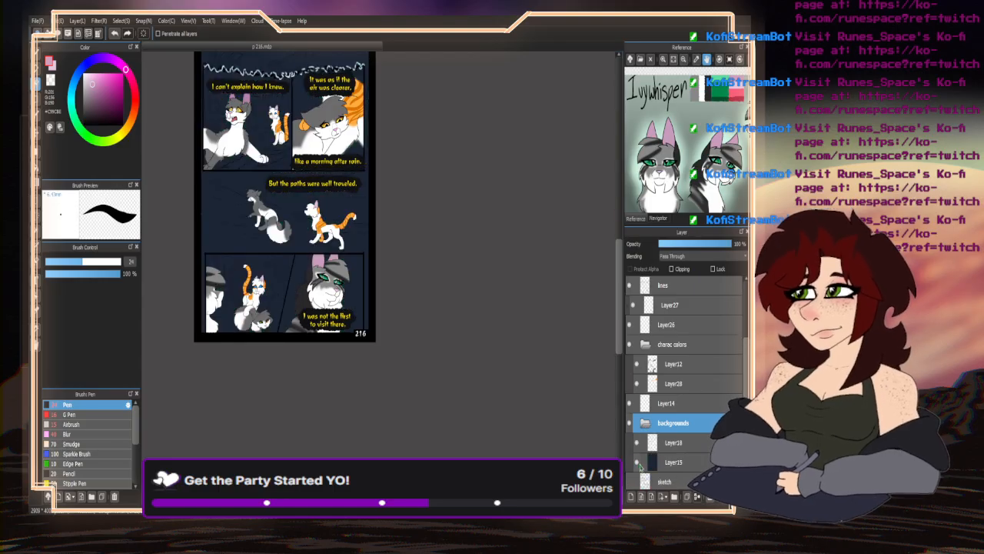
{"action": "scroll", "coordinate": [355, 419], "scroll_direction": "down", "scroll_amount": 1}
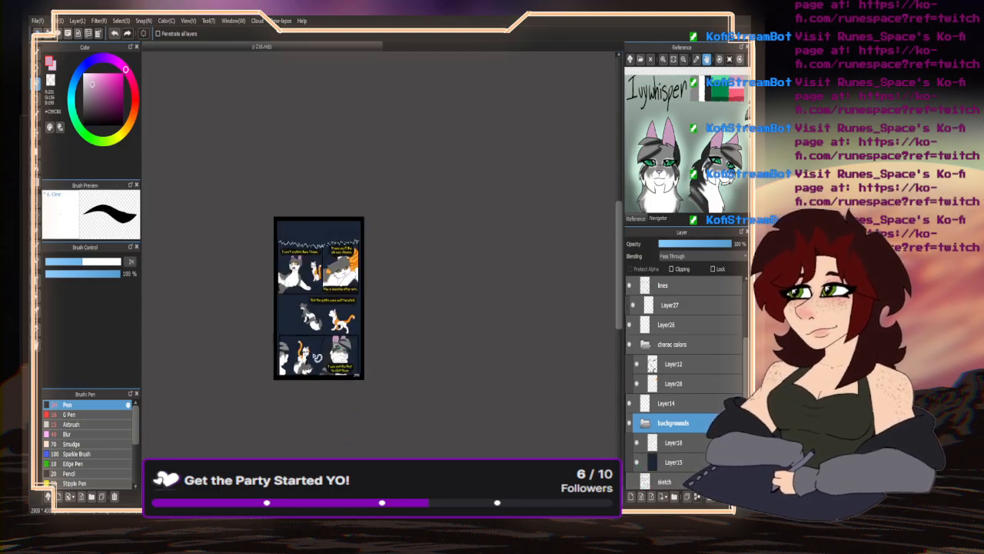
{"action": "scroll", "coordinate": [310, 348], "scroll_direction": "up", "scroll_amount": 2}
{"action": "scroll", "coordinate": [284, 267], "scroll_direction": "down", "scroll_amount": 1}
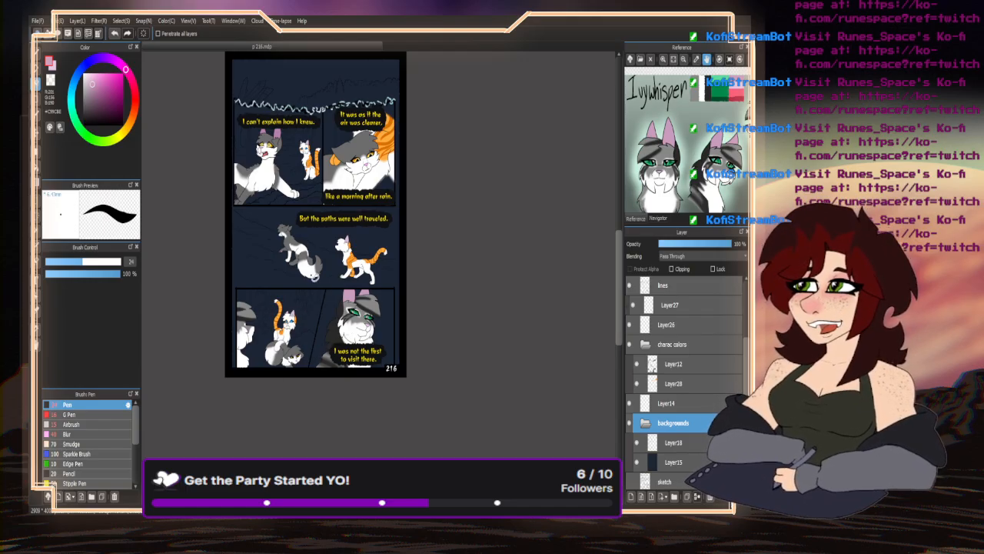
{"action": "scroll", "coordinate": [317, 286], "scroll_direction": "down", "scroll_amount": 1}
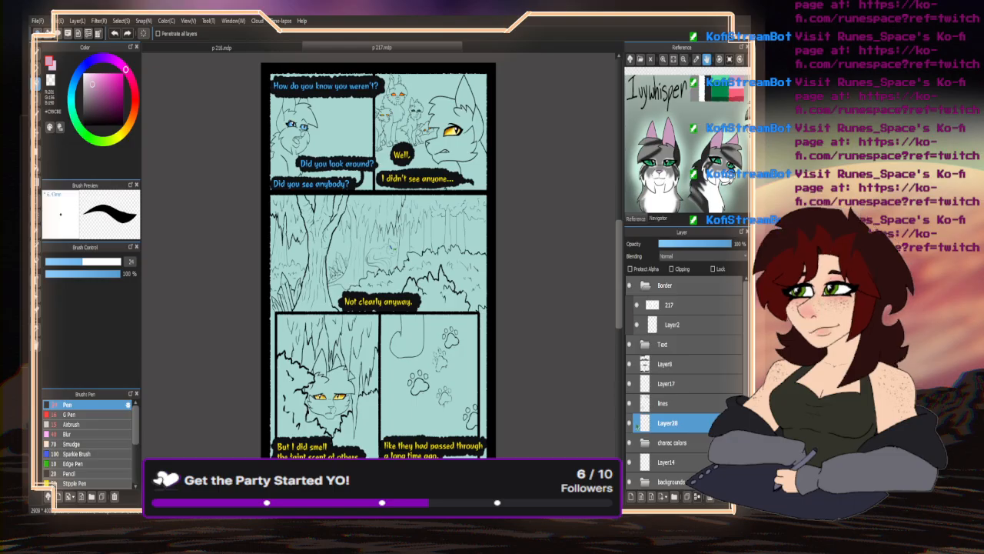
- On page 217, select Layer12 in the charac colors folder and pick the orange from Short-tail's reference
{"action": "scroll", "coordinate": [648, 435], "scroll_direction": "down", "scroll_amount": 2}
{"action": "left_click", "coordinate": [646, 395]}
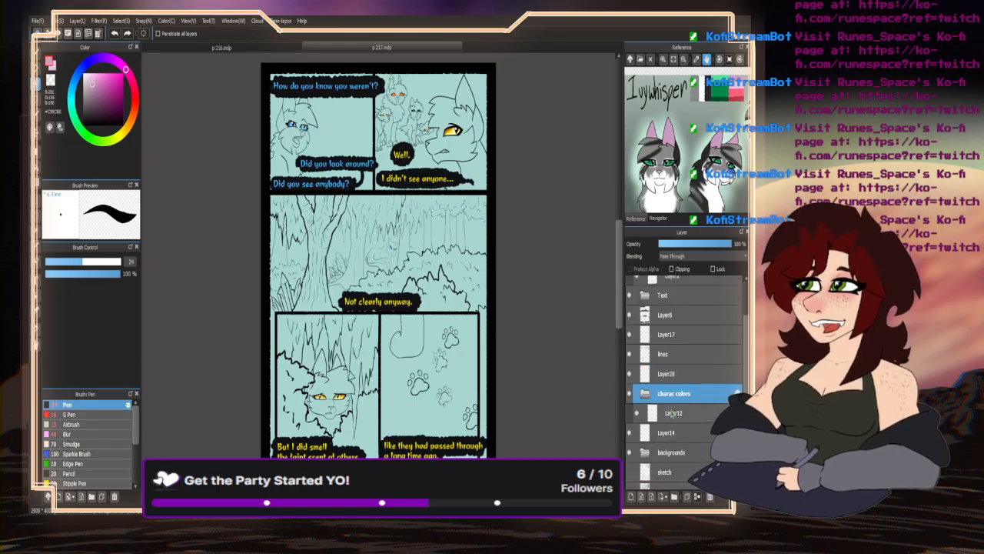
{"action": "left_click", "coordinate": [673, 414]}
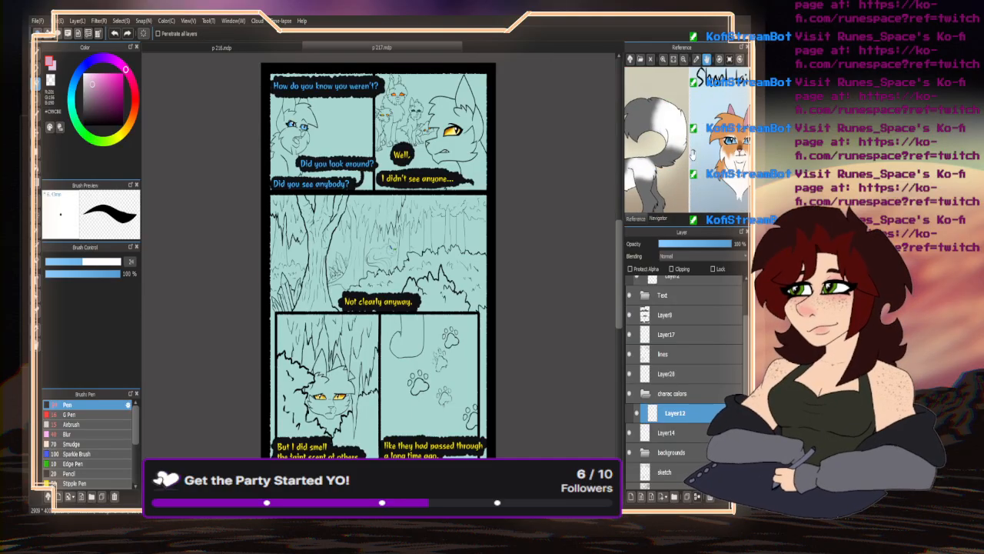
{"action": "left_click", "coordinate": [661, 128]}
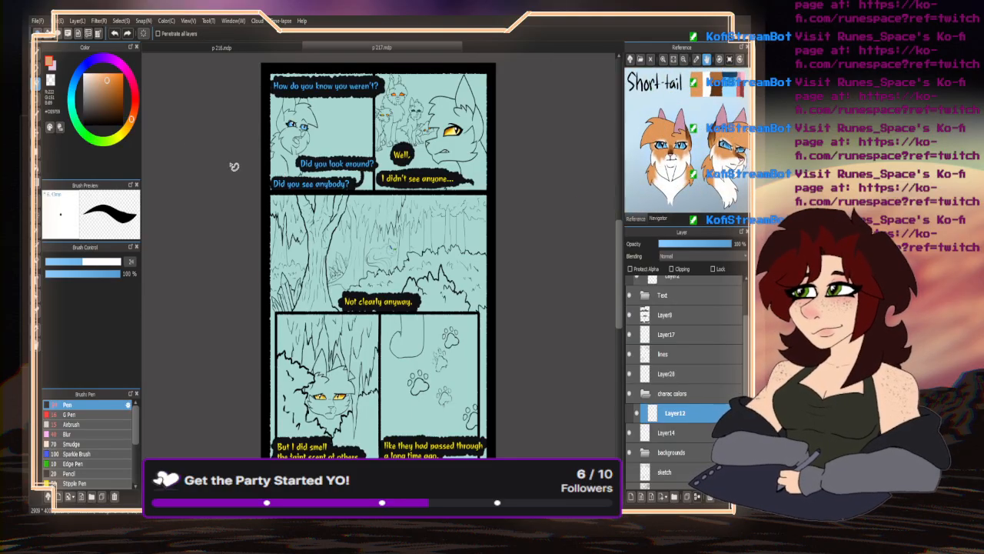
{"action": "key", "text": "b"}
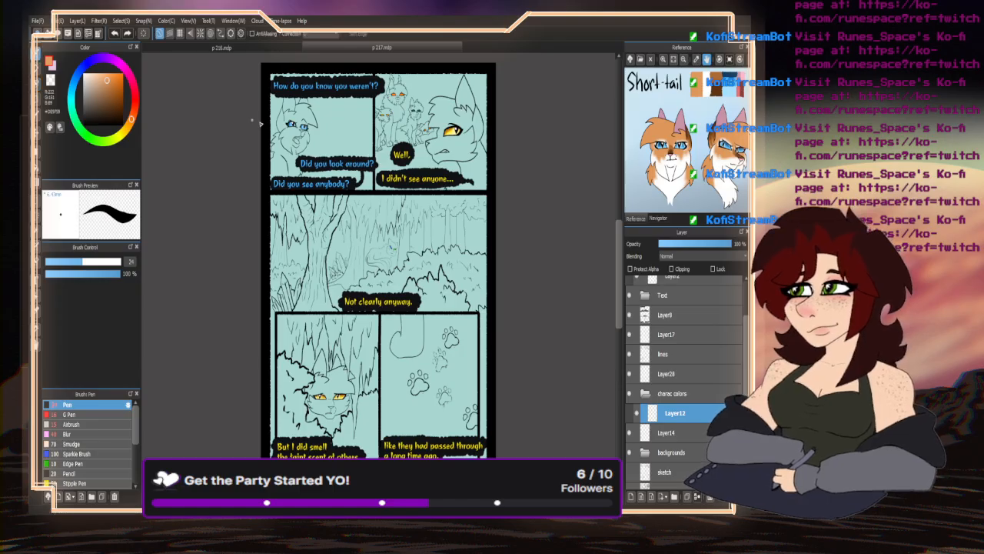
- Set the Pen size to 177 and paint orange over the whole blue-eyed cat in the first panel
{"action": "left_click", "coordinate": [629, 314]}
{"action": "left_click", "coordinate": [629, 314]}
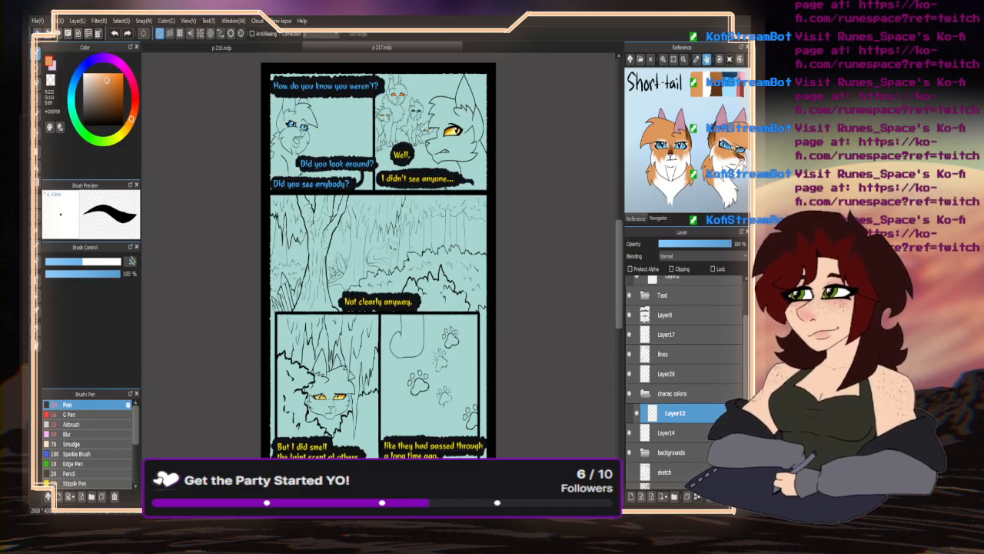
{"action": "left_click_drag", "start_coordinate": [113, 262], "coordinate": [123, 262]}
{"action": "scroll", "coordinate": [285, 130], "scroll_direction": "up", "scroll_amount": 3}
{"action": "mouse_move", "coordinate": [284, 140]}
{"action": "left_mouse_down"}
{"action": "mouse_move", "coordinate": [260, 214]}
{"action": "mouse_move", "coordinate": [304, 196]}
{"action": "mouse_move", "coordinate": [292, 175]}
{"action": "mouse_move", "coordinate": [307, 146]}
{"action": "mouse_move", "coordinate": [284, 122]}
{"action": "mouse_move", "coordinate": [278, 83]}
{"action": "mouse_move", "coordinate": [271, 142]}
{"action": "left_mouse_up"}
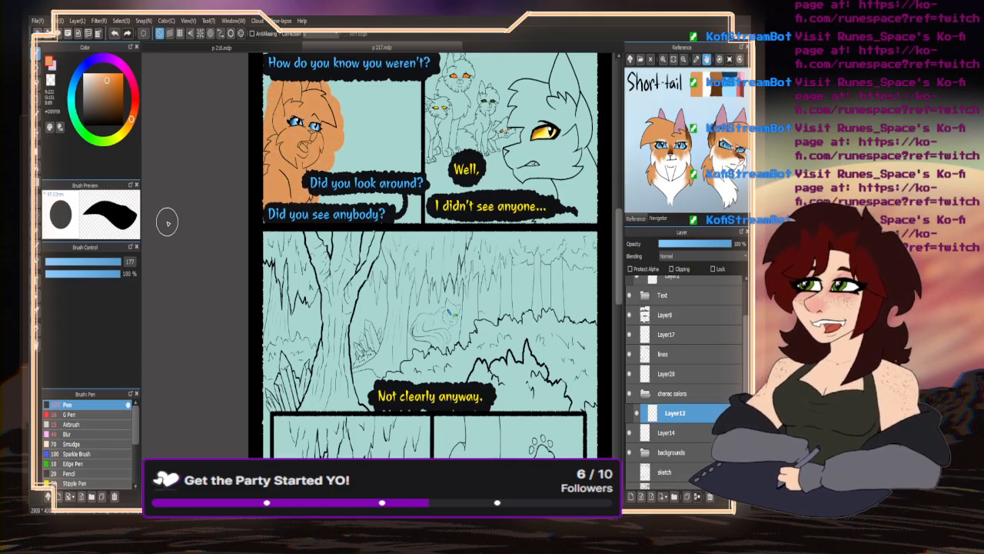
- Clear the orange spill outside the fur outline behind the cat's neck and back using the Bucket with transparent colour
{"action": "left_click", "coordinate": [40, 167]}
{"action": "left_click", "coordinate": [49, 80]}
{"action": "scroll", "coordinate": [262, 177], "scroll_direction": "up", "scroll_amount": 5}
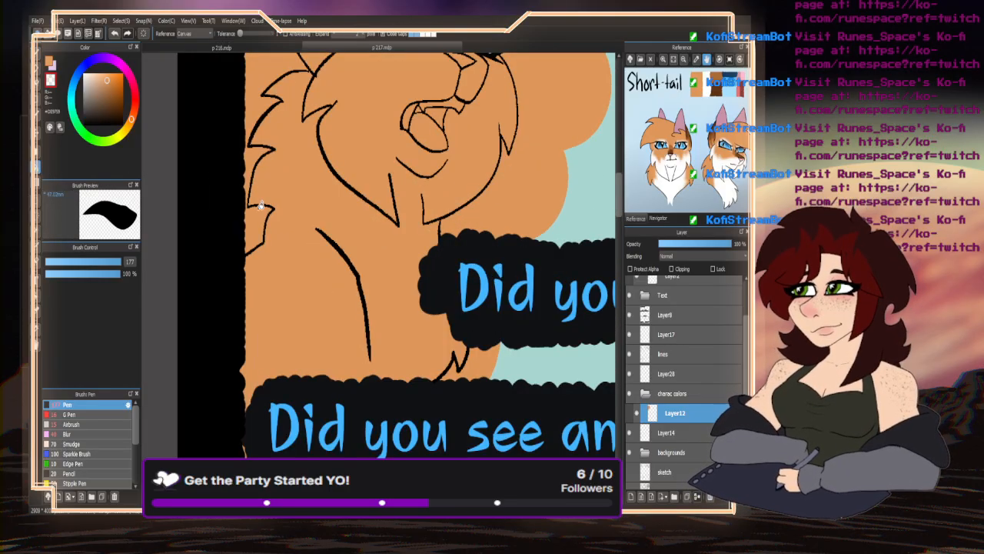
{"action": "left_click", "coordinate": [260, 212]}
{"action": "left_click", "coordinate": [252, 154]}
{"action": "left_click", "coordinate": [260, 86]}
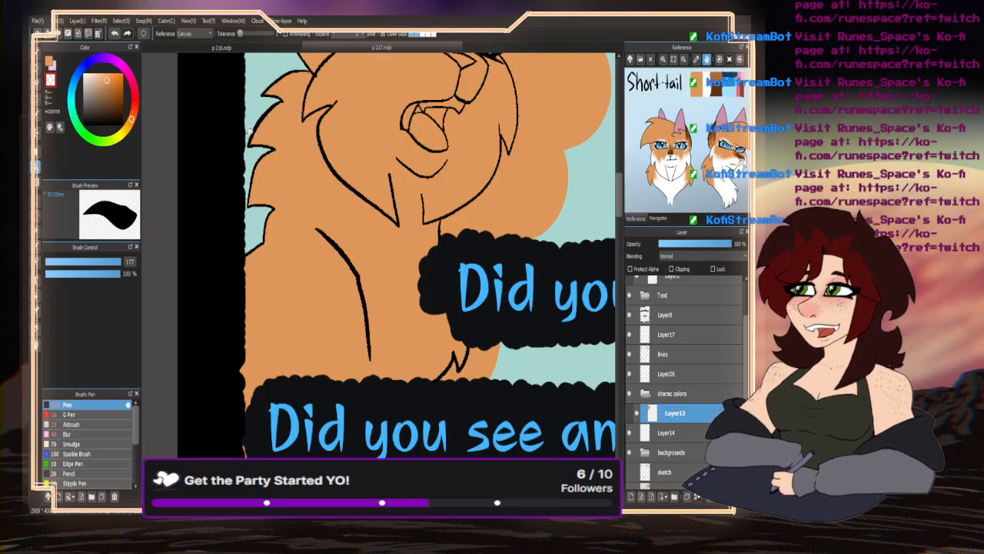
- Clear the orange around the cat's front with the transparent Bucket, hiding Layer8 to reach the patch beneath the speech captions
{"action": "scroll", "coordinate": [349, 324], "scroll_direction": "down", "scroll_amount": 2}
{"action": "scroll", "coordinate": [350, 324], "scroll_direction": "up", "scroll_amount": 2}
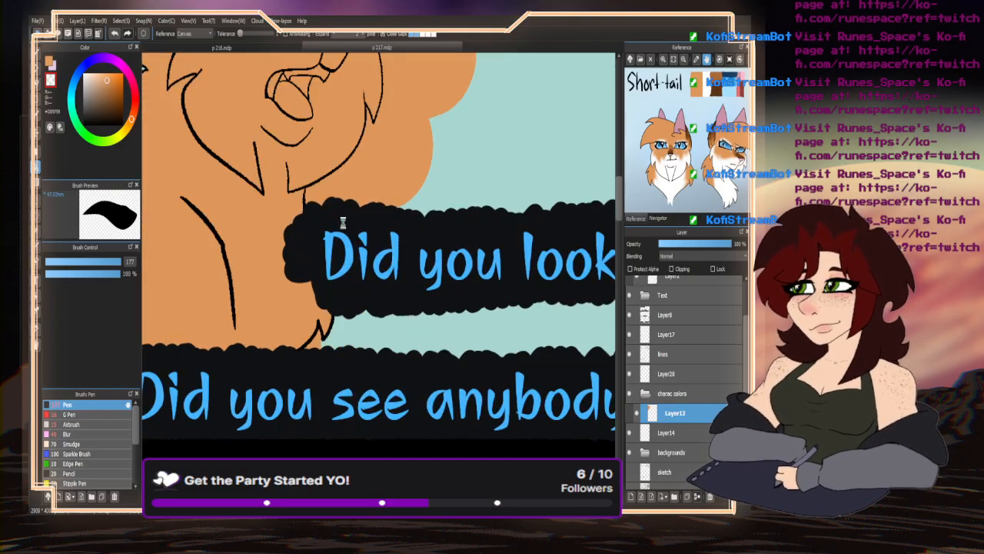
{"action": "scroll", "coordinate": [343, 223], "scroll_direction": "down", "scroll_amount": 3}
{"action": "scroll", "coordinate": [293, 238], "scroll_direction": "up", "scroll_amount": 3}
{"action": "scroll", "coordinate": [333, 128], "scroll_direction": "down", "scroll_amount": 3}
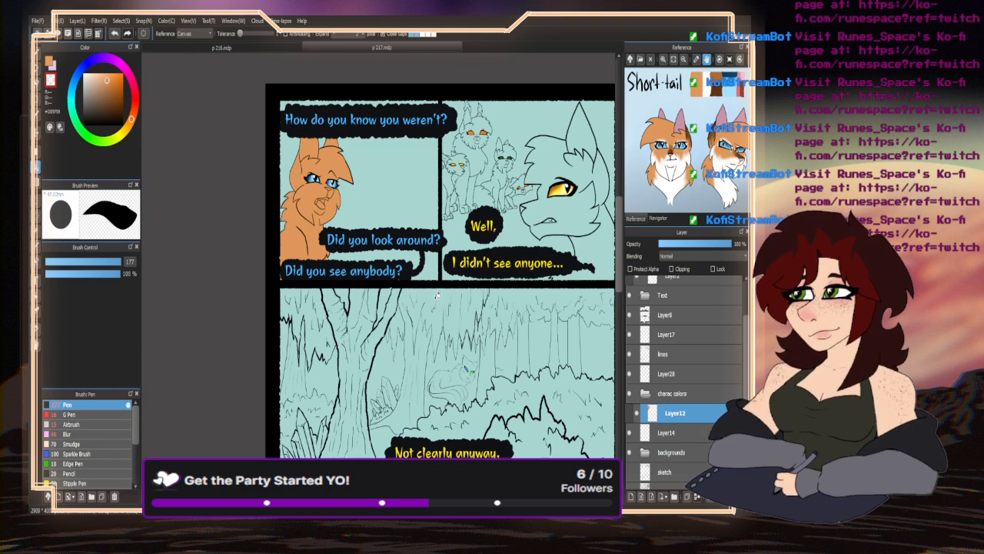
{"action": "scroll", "coordinate": [342, 235], "scroll_direction": "up", "scroll_amount": 3}
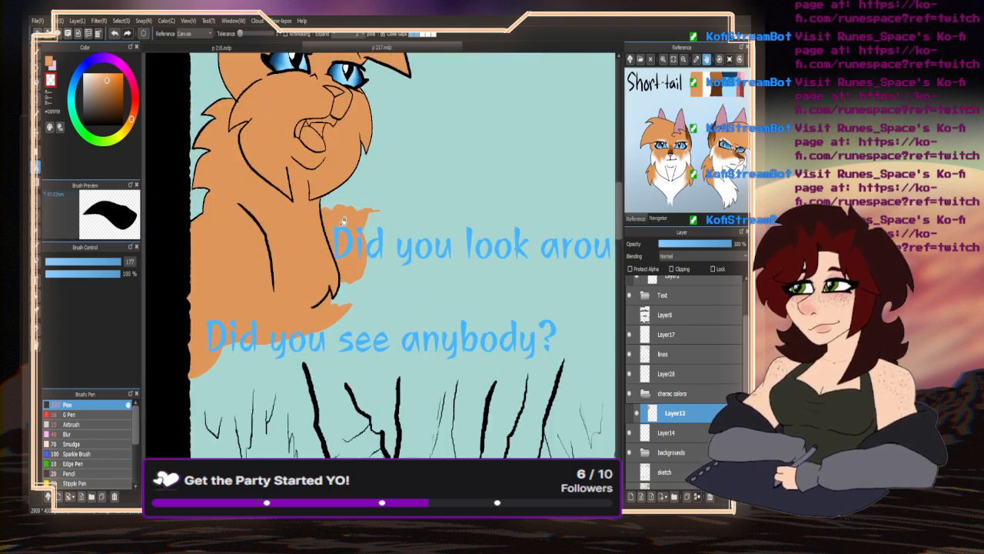
{"action": "scroll", "coordinate": [323, 316], "scroll_direction": "down", "scroll_amount": 3}
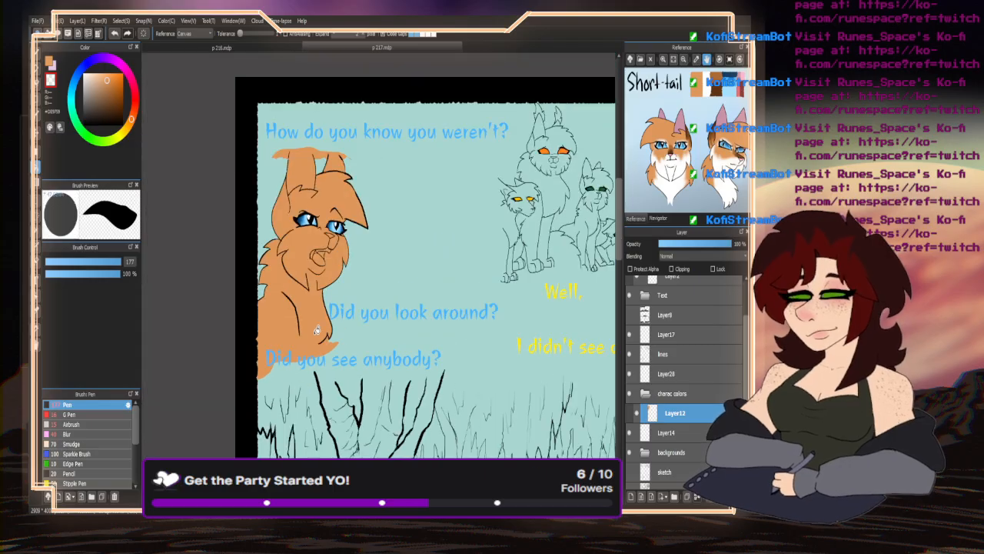
- Erase the orange spilling out beside and between the orange cat's ear tips with the lasso eraser
{"action": "scroll", "coordinate": [279, 192], "scroll_direction": "up", "scroll_amount": 3}
{"action": "key", "text": "b"}
{"action": "scroll", "coordinate": [261, 159], "scroll_direction": "up", "scroll_amount": 3}
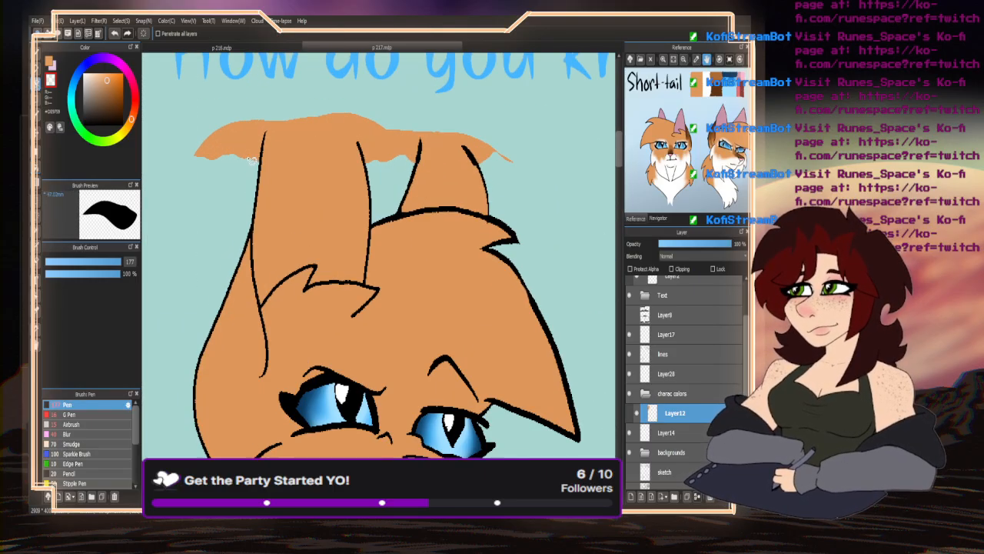
{"action": "left_click_drag", "start_coordinate": [176, 208], "coordinate": [202, 191]}
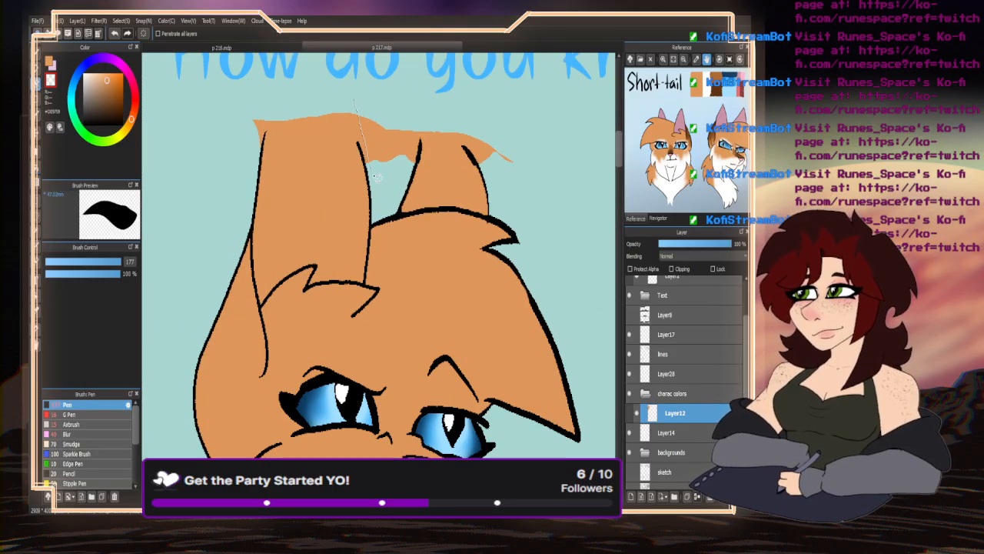
{"action": "left_click_drag", "start_coordinate": [377, 177], "coordinate": [405, 65]}
{"action": "scroll", "coordinate": [329, 95], "scroll_direction": "down", "scroll_amount": 4}
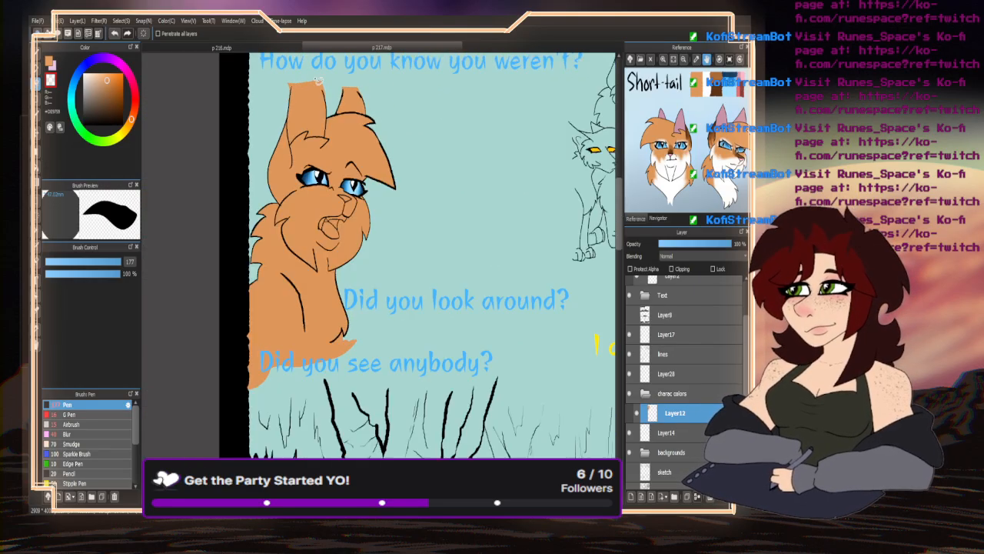
- Erase the leftover orange beside and below the cat's chest with the lasso eraser, and show Layer8 again
{"action": "scroll", "coordinate": [354, 259], "scroll_direction": "up", "scroll_amount": 4}
{"action": "mouse_move", "coordinate": [353, 228]}
{"action": "left_mouse_down"}
{"action": "mouse_move", "coordinate": [321, 241]}
{"action": "mouse_move", "coordinate": [328, 291]}
{"action": "left_mouse_up"}
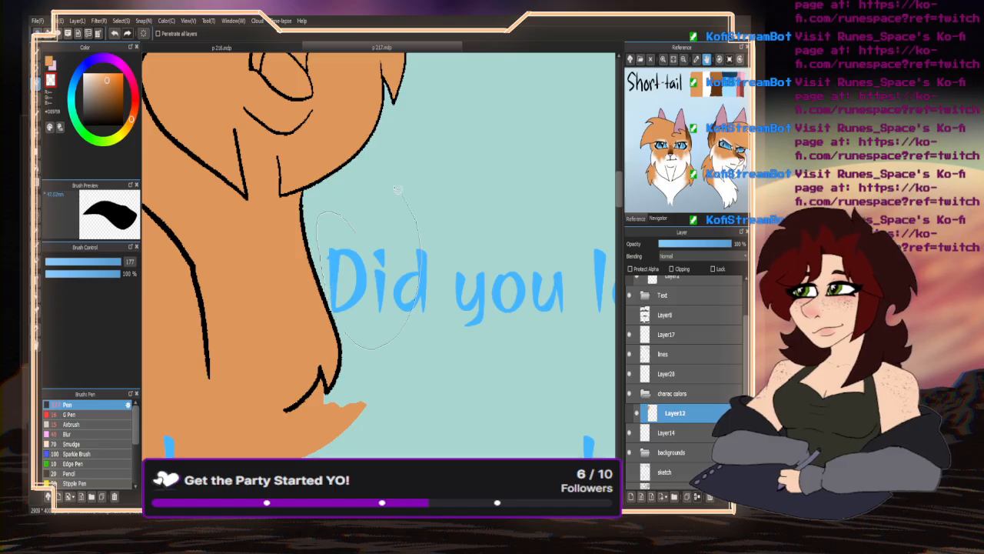
{"action": "scroll", "coordinate": [397, 189], "scroll_direction": "down", "scroll_amount": 4}
{"action": "scroll", "coordinate": [382, 274], "scroll_direction": "up", "scroll_amount": 4}
{"action": "mouse_move", "coordinate": [378, 260]}
{"action": "left_mouse_down"}
{"action": "mouse_move", "coordinate": [356, 285]}
{"action": "mouse_move", "coordinate": [339, 335]}
{"action": "mouse_move", "coordinate": [393, 279]}
{"action": "left_mouse_up"}
{"action": "scroll", "coordinate": [384, 289], "scroll_direction": "down", "scroll_amount": 4}
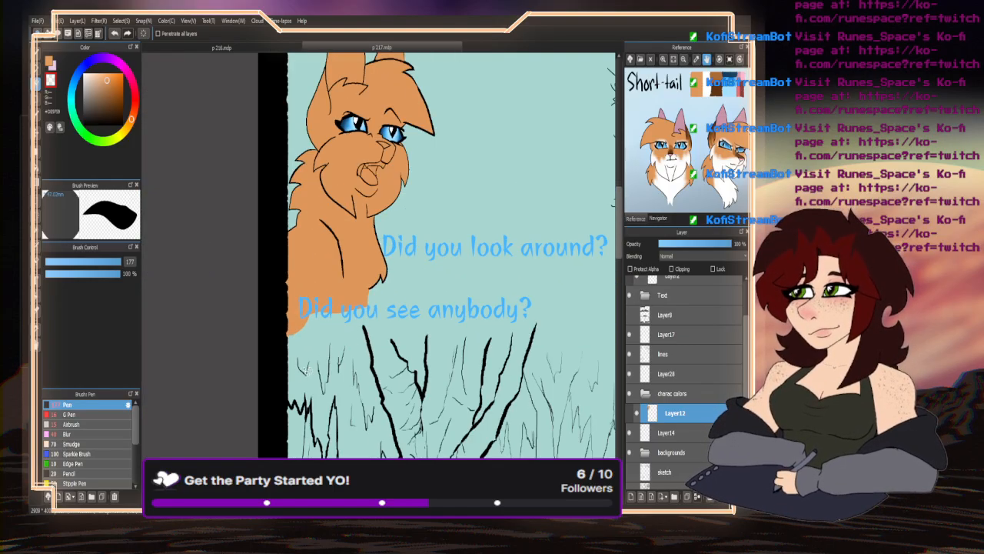
{"action": "left_click", "coordinate": [629, 315]}
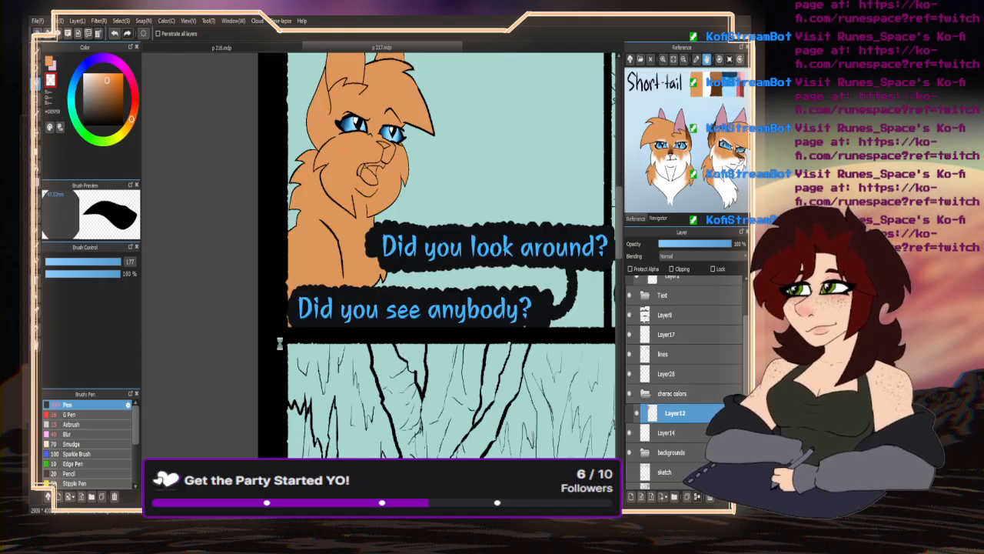
- Return to the Pen with opaque colour and pick the dark grey from the yellow-eyed grey-and-white cat's reference palette
{"action": "scroll", "coordinate": [283, 338], "scroll_direction": "down", "scroll_amount": 3}
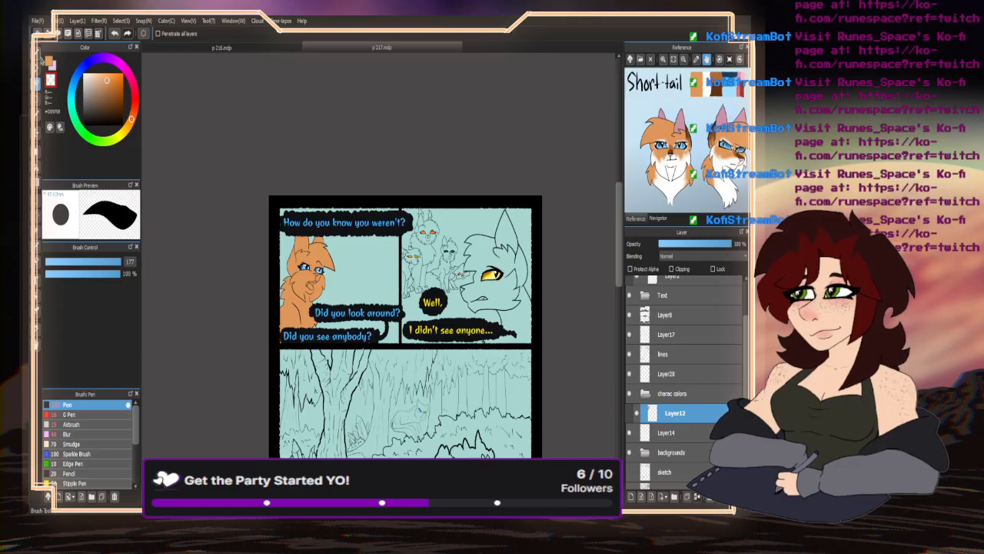
{"action": "scroll", "coordinate": [292, 171], "scroll_direction": "down", "scroll_amount": 3}
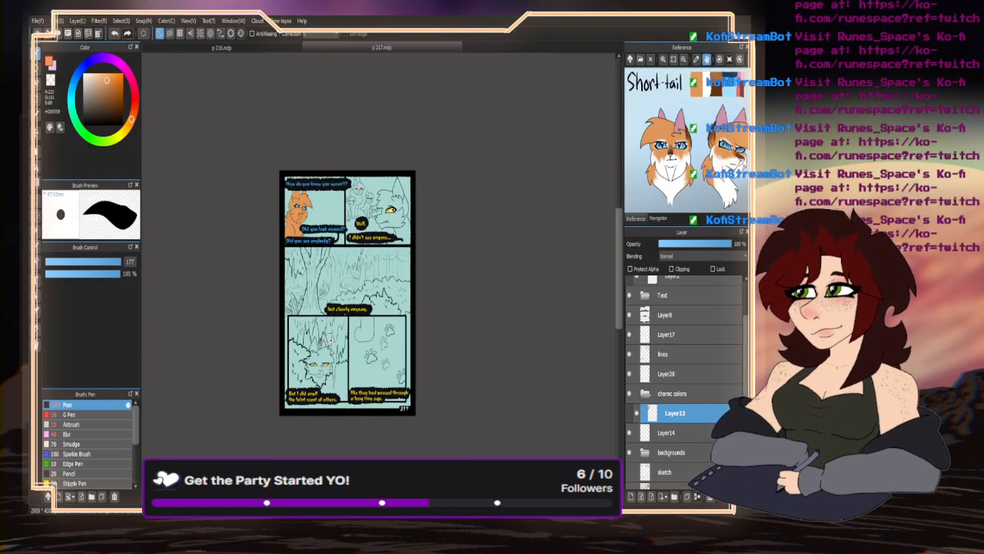
{"action": "scroll", "coordinate": [329, 339], "scroll_direction": "up", "scroll_amount": 2}
{"action": "scroll", "coordinate": [674, 163], "scroll_direction": "up", "scroll_amount": 2}
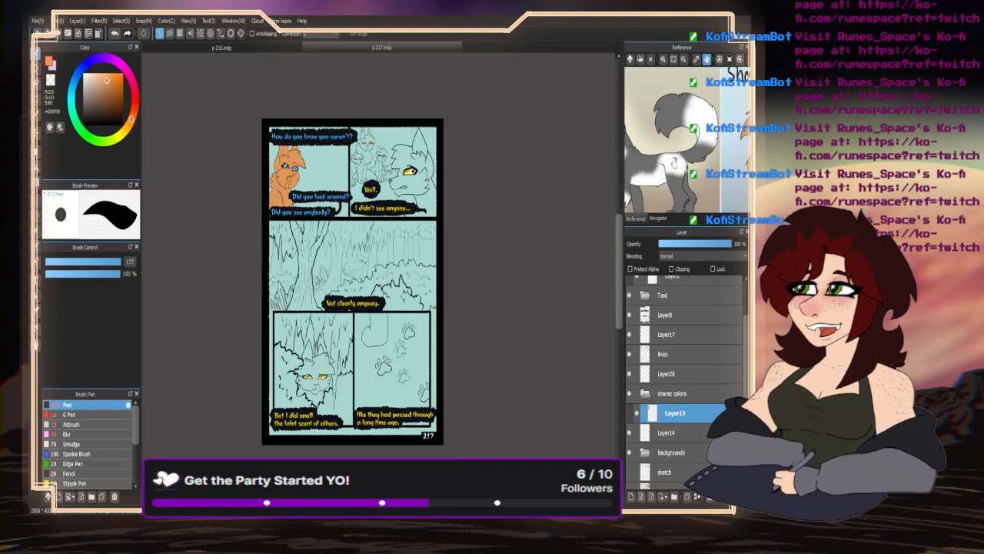
{"action": "left_click_drag", "start_coordinate": [674, 163], "coordinate": [714, 185]}
{"action": "left_click_drag", "start_coordinate": [638, 128], "coordinate": [675, 125]}
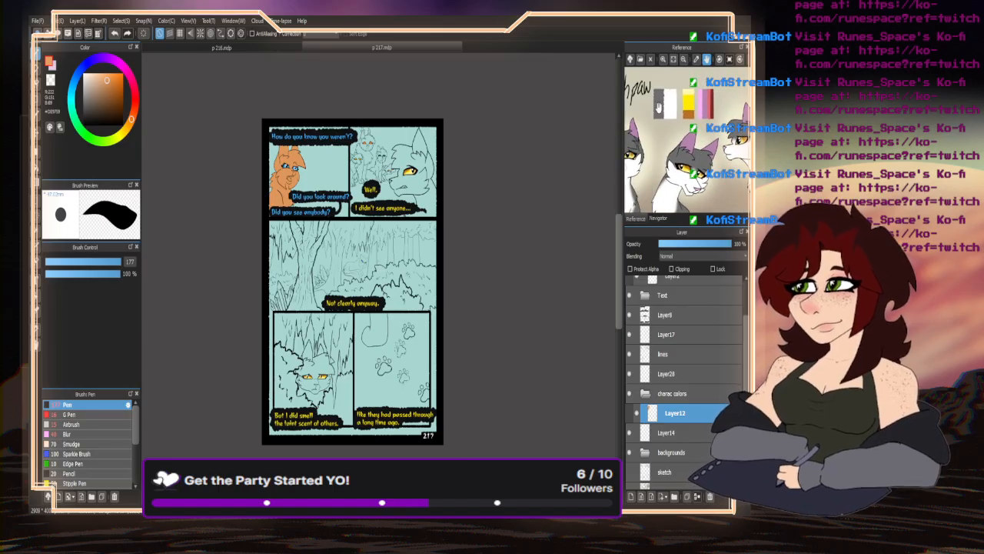
{"action": "left_click", "coordinate": [658, 109]}
- Paint the large cat in the second panel dark grey with the Pen, Bucket-filling its forehead tuft and touching up around the muzzle
{"action": "scroll", "coordinate": [422, 186], "scroll_direction": "up", "scroll_amount": 2}
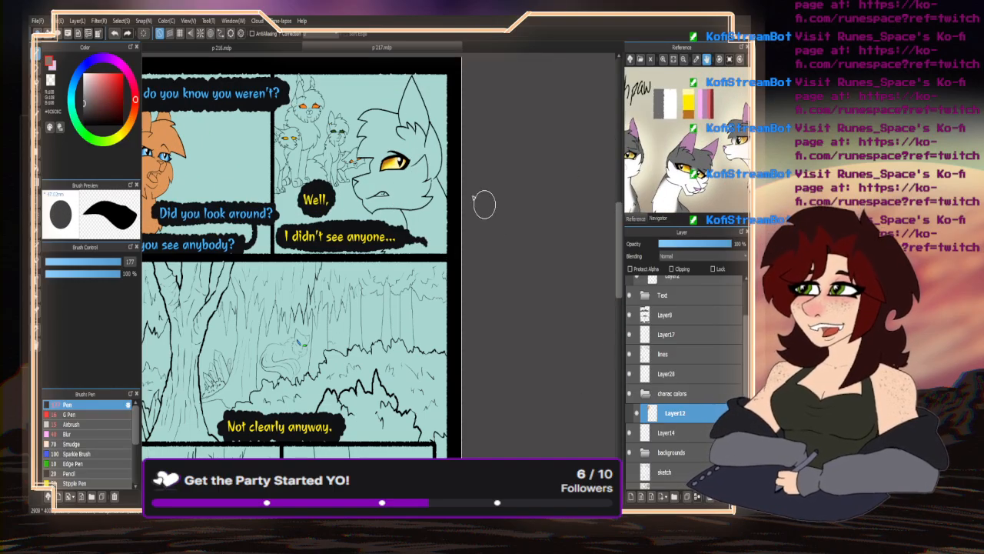
{"action": "scroll", "coordinate": [378, 181], "scroll_direction": "up", "scroll_amount": 2}
{"action": "mouse_move", "coordinate": [428, 253]}
{"action": "left_mouse_down"}
{"action": "mouse_move", "coordinate": [414, 231]}
{"action": "mouse_move", "coordinate": [420, 261]}
{"action": "mouse_move", "coordinate": [390, 295]}
{"action": "mouse_move", "coordinate": [485, 283]}
{"action": "mouse_move", "coordinate": [468, 283]}
{"action": "mouse_move", "coordinate": [485, 260]}
{"action": "mouse_move", "coordinate": [467, 220]}
{"action": "mouse_move", "coordinate": [385, 236]}
{"action": "mouse_move", "coordinate": [353, 198]}
{"action": "mouse_move", "coordinate": [379, 177]}
{"action": "mouse_move", "coordinate": [399, 206]}
{"action": "mouse_move", "coordinate": [410, 178]}
{"action": "mouse_move", "coordinate": [418, 198]}
{"action": "mouse_move", "coordinate": [453, 194]}
{"action": "mouse_move", "coordinate": [473, 206]}
{"action": "mouse_move", "coordinate": [447, 87]}
{"action": "mouse_move", "coordinate": [427, 76]}
{"action": "mouse_move", "coordinate": [408, 115]}
{"action": "left_mouse_up"}
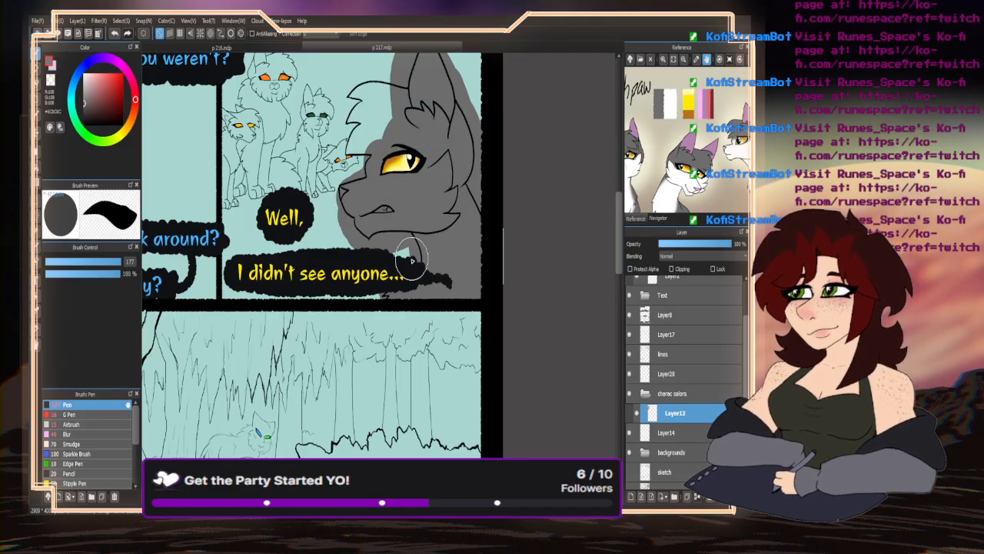
{"action": "scroll", "coordinate": [412, 258], "scroll_direction": "down", "scroll_amount": 1}
{"action": "scroll", "coordinate": [425, 122], "scroll_direction": "up", "scroll_amount": 1}
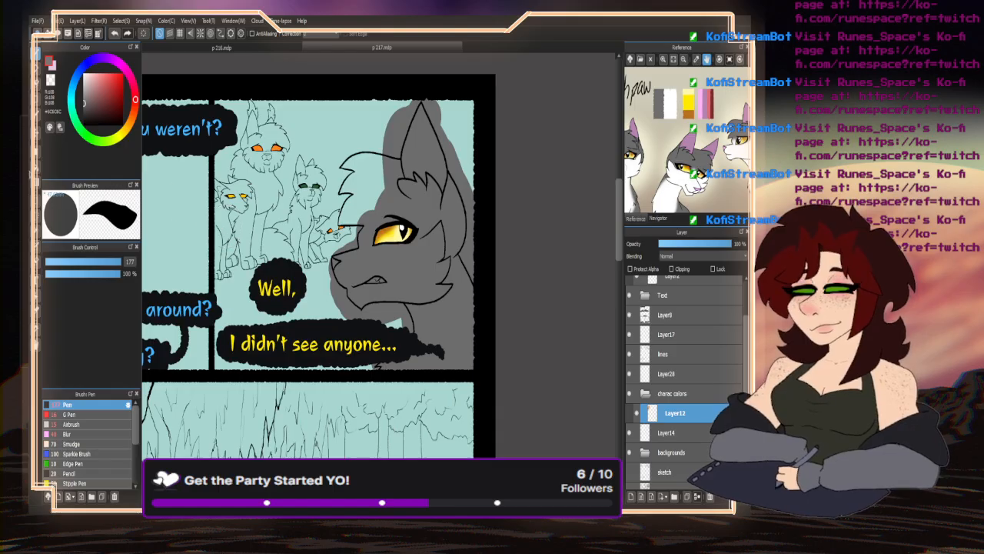
{"action": "left_click", "coordinate": [37, 168]}
{"action": "left_click", "coordinate": [366, 191]}
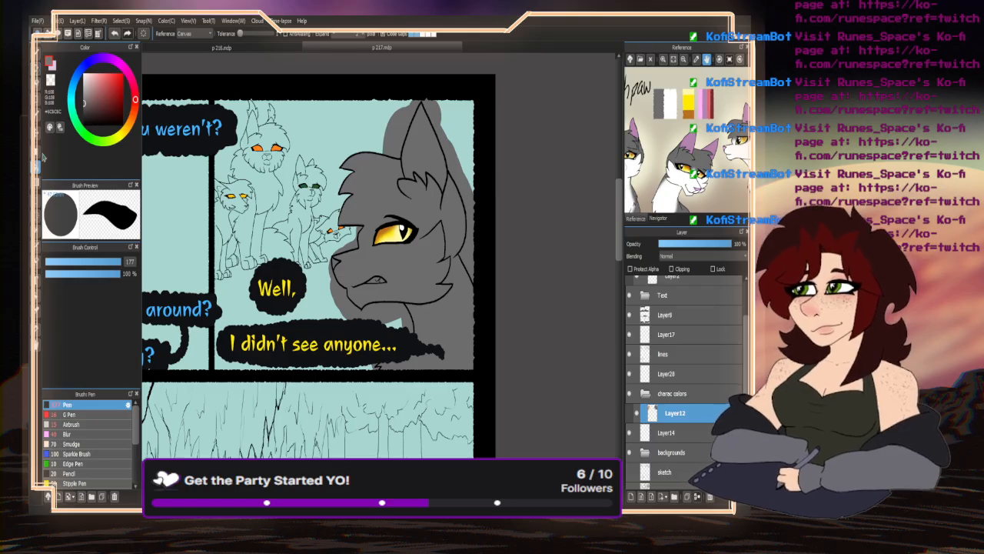
{"action": "left_click", "coordinate": [37, 53]}
{"action": "scroll", "coordinate": [366, 220], "scroll_direction": "up", "scroll_amount": 2}
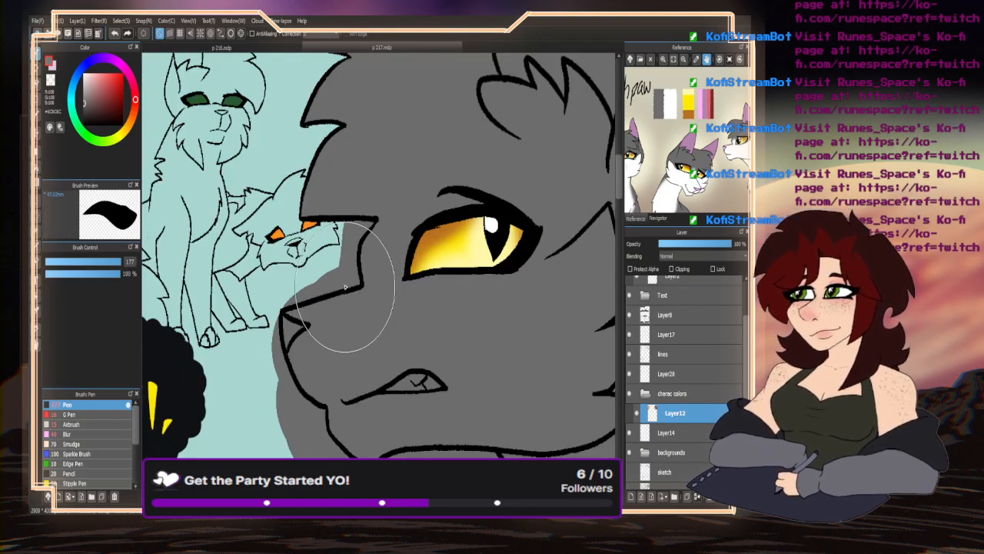
{"action": "scroll", "coordinate": [293, 264], "scroll_direction": "down", "scroll_amount": 2}
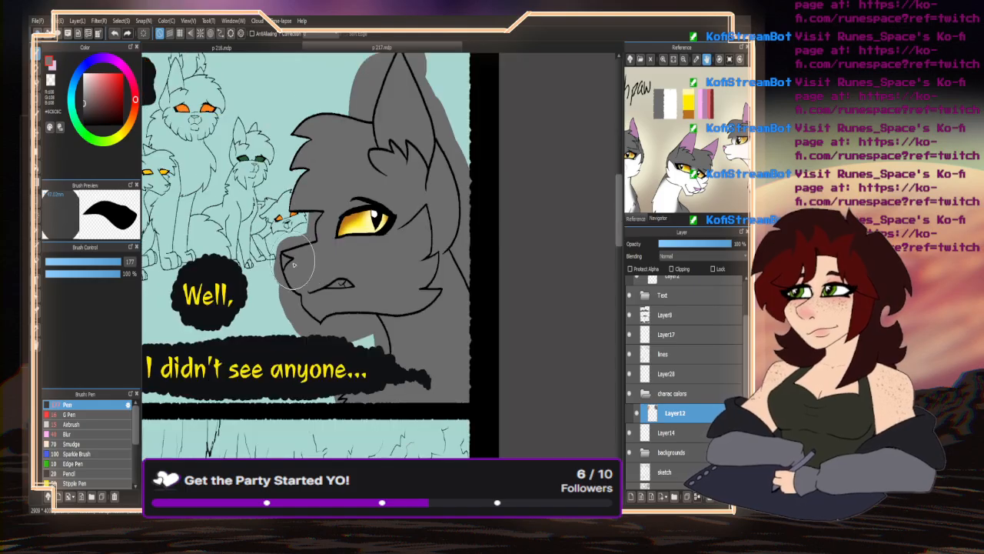
- Clear the grey spill around the large cat's ear, face and chin and below its speech caption with the transparent Bucket
{"action": "left_click", "coordinate": [37, 165]}
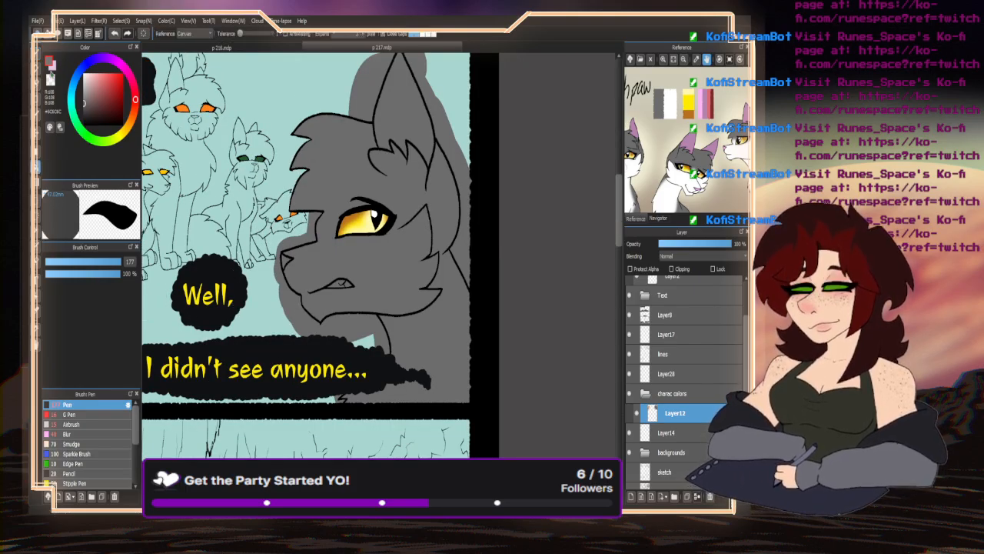
{"action": "left_click", "coordinate": [51, 80]}
{"action": "left_click", "coordinate": [449, 137]}
{"action": "left_click", "coordinate": [358, 96]}
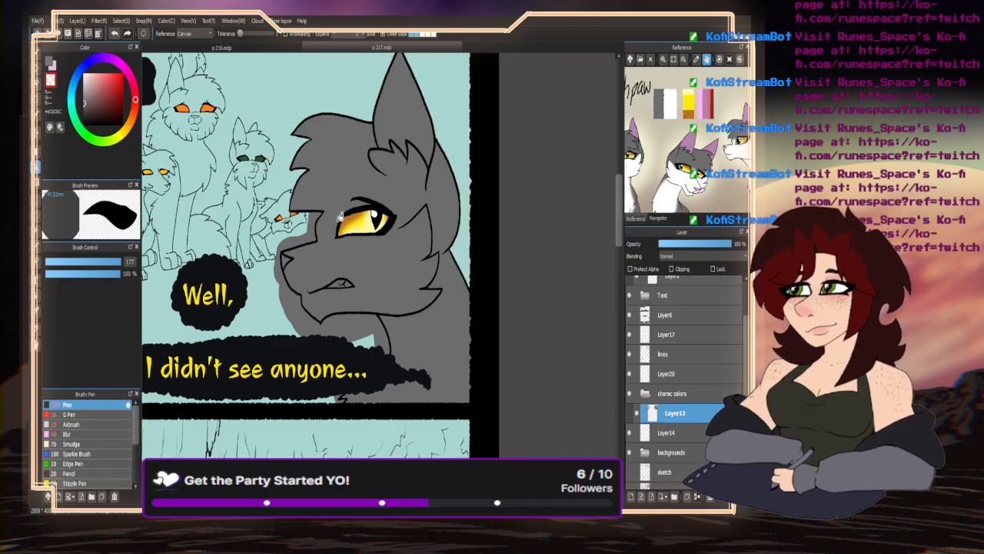
{"action": "left_click", "coordinate": [297, 315]}
{"action": "scroll", "coordinate": [422, 225], "scroll_direction": "down", "scroll_amount": 1}
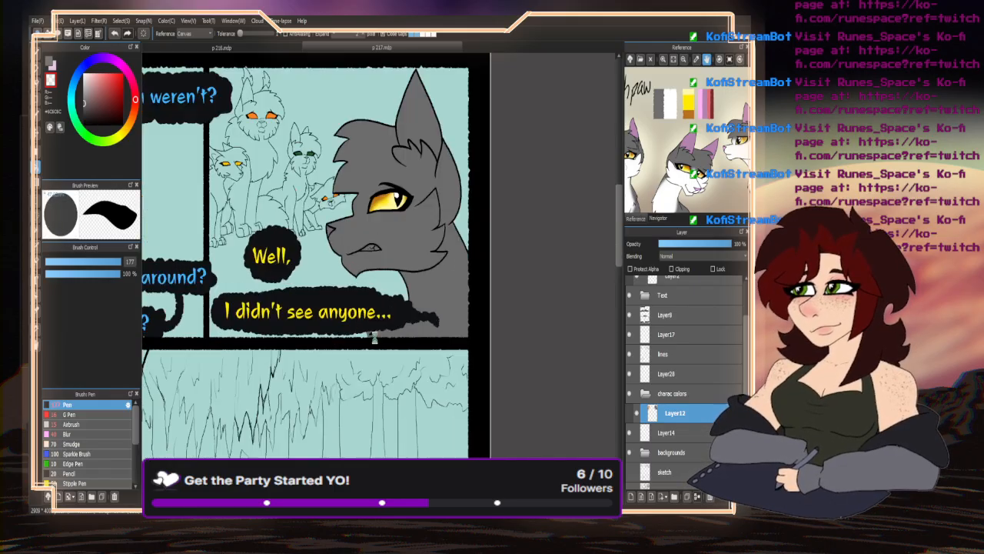
{"action": "scroll", "coordinate": [339, 384], "scroll_direction": "up", "scroll_amount": 6}
{"action": "left_click", "coordinate": [323, 348]}
{"action": "left_click", "coordinate": [304, 319]}
{"action": "scroll", "coordinate": [304, 318], "scroll_direction": "down", "scroll_amount": 6}
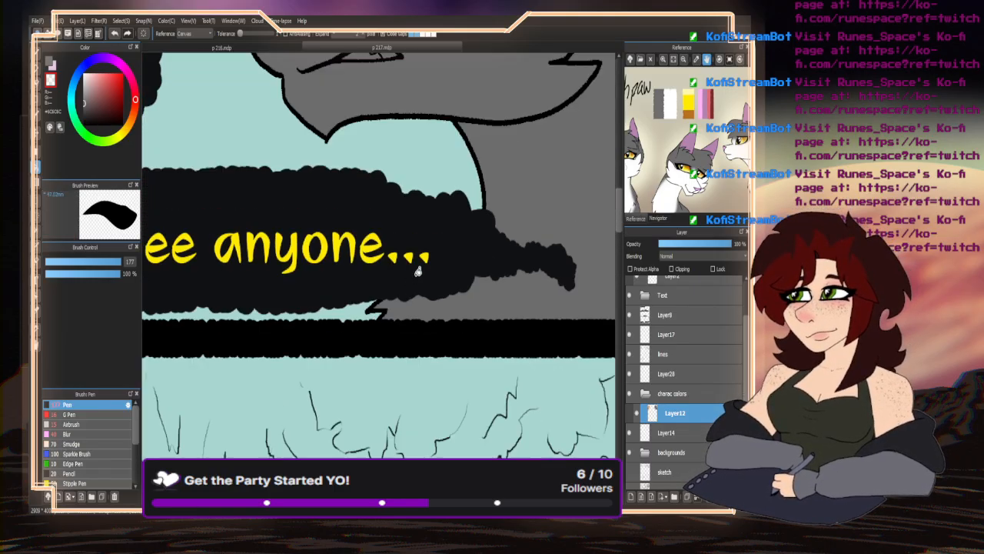
{"action": "scroll", "coordinate": [287, 281], "scroll_direction": "down", "scroll_amount": 2}
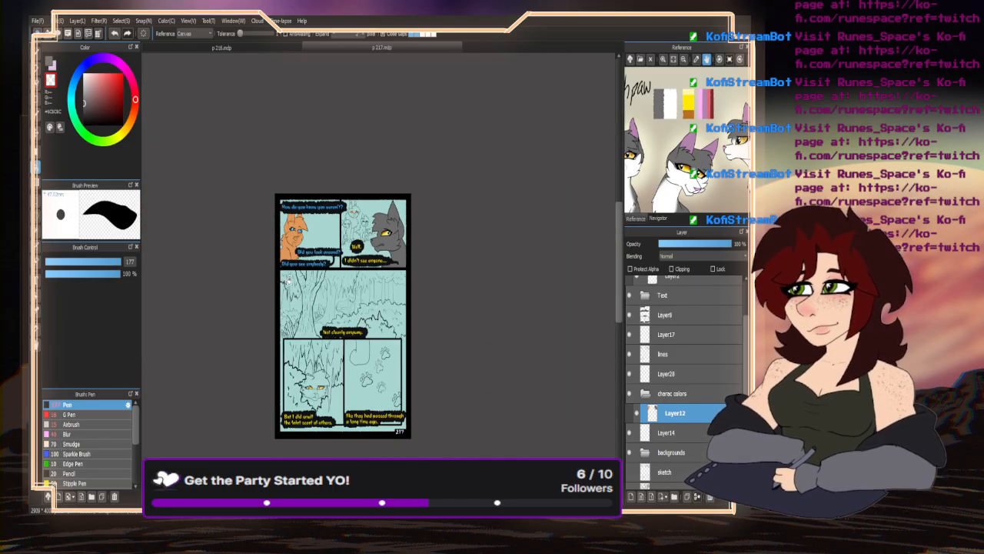
- Paint the paw at the top of the pawprint panel dark grey and clear the overspill around it with the transparent Bucket
{"action": "scroll", "coordinate": [331, 420], "scroll_direction": "up", "scroll_amount": 2}
{"action": "key", "text": "m"}
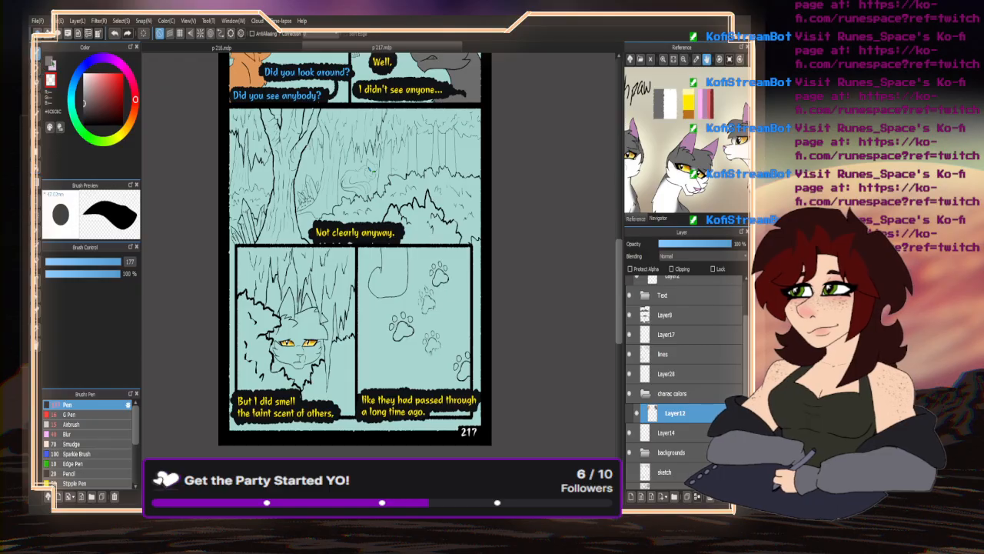
{"action": "scroll", "coordinate": [383, 301], "scroll_direction": "up", "scroll_amount": 3}
{"action": "mouse_move", "coordinate": [409, 265]}
{"action": "left_mouse_down"}
{"action": "mouse_move", "coordinate": [380, 299]}
{"action": "mouse_move", "coordinate": [329, 296]}
{"action": "mouse_move", "coordinate": [330, 275]}
{"action": "mouse_move", "coordinate": [405, 236]}
{"action": "mouse_move", "coordinate": [418, 205]}
{"action": "mouse_move", "coordinate": [361, 216]}
{"action": "left_mouse_up"}
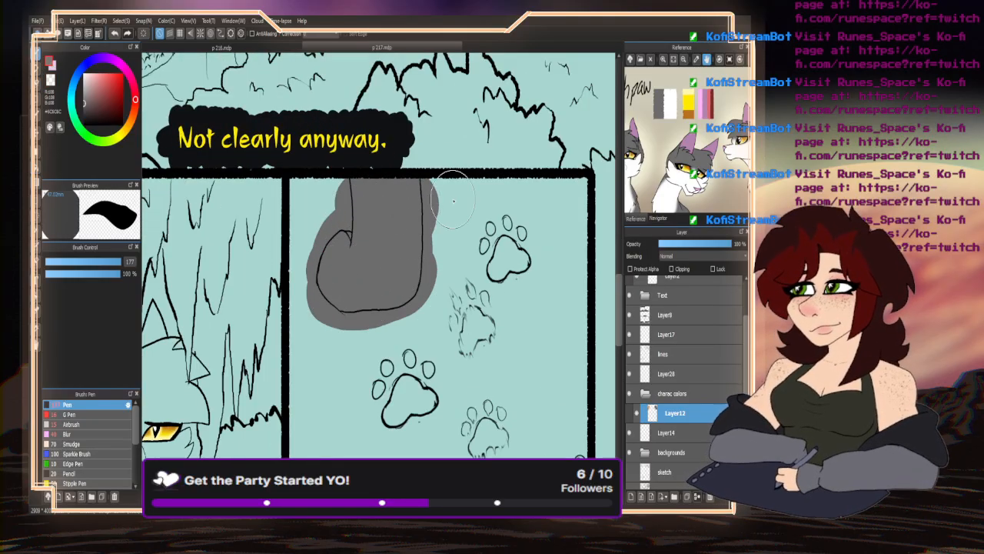
{"action": "scroll", "coordinate": [362, 215], "scroll_direction": "down", "scroll_amount": 3}
{"action": "key", "text": "g"}
{"action": "key", "text": "x"}
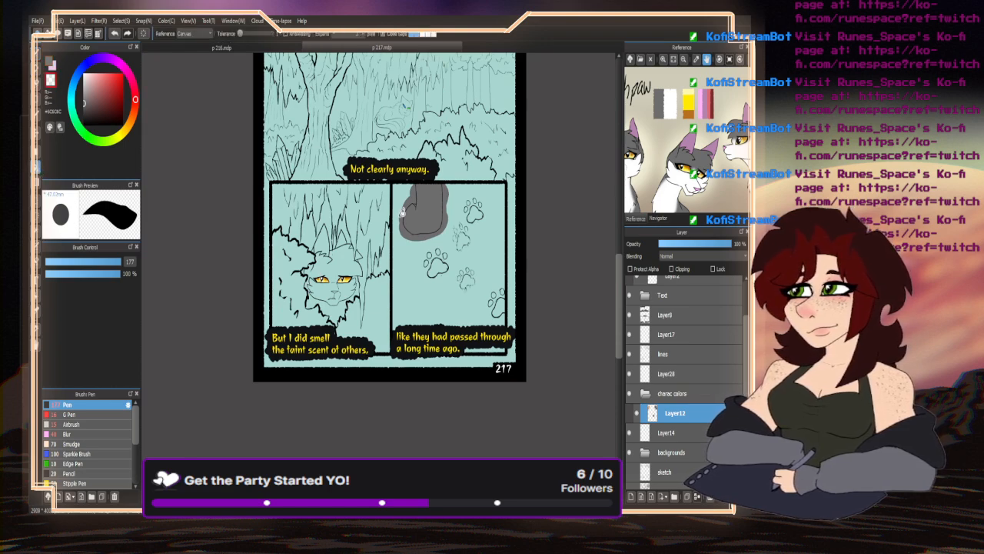
{"action": "key", "text": "ctrl+z"}
{"action": "key", "text": "b"}
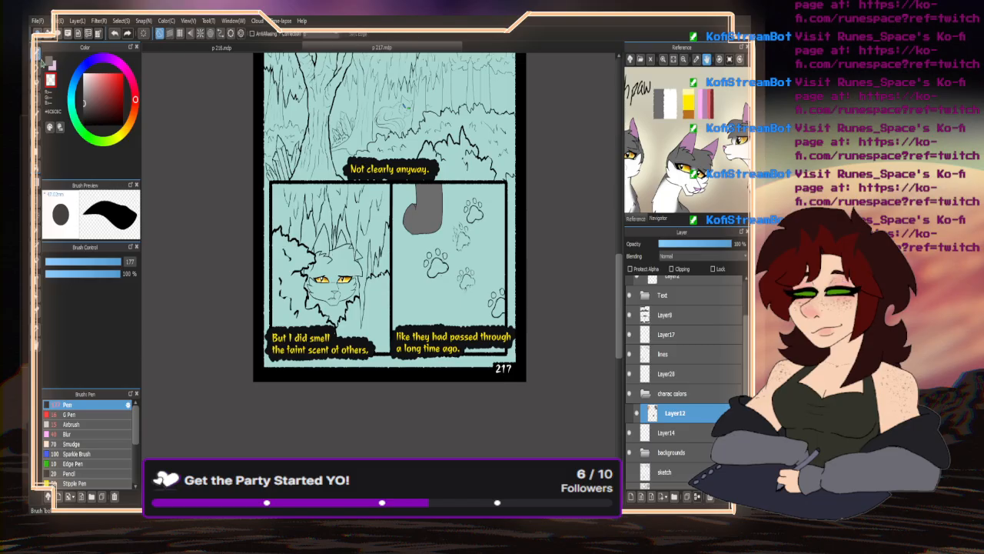
- Return to the opaque dark grey and lower the opacity of the backgrounds folder to roughly half
{"action": "key", "text": "x"}
{"action": "scroll", "coordinate": [315, 275], "scroll_direction": "up", "scroll_amount": 4}
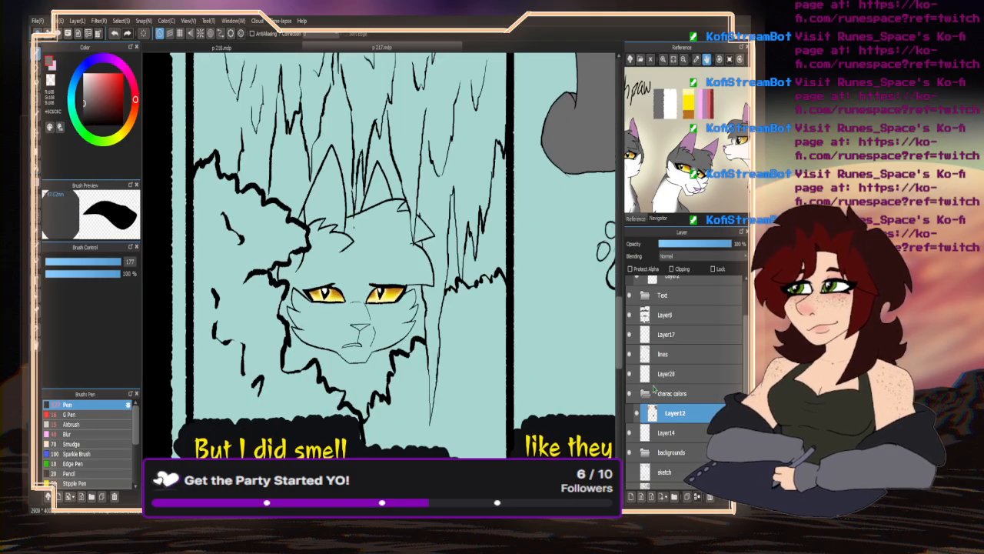
{"action": "left_click", "coordinate": [669, 452]}
{"action": "left_click", "coordinate": [700, 244]}
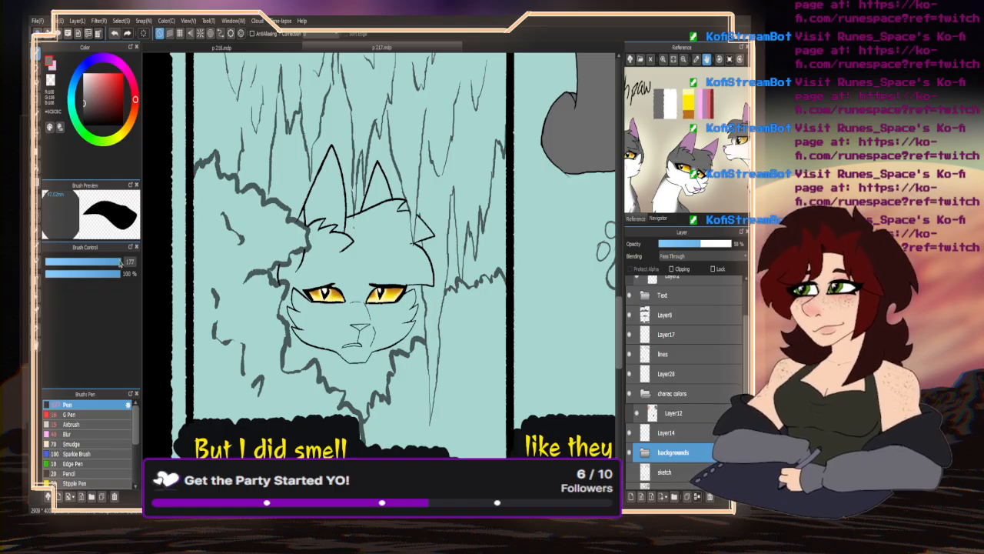
- Set the Pen size to 15 and draw a grey line on Layer12 closing the gap between the cat's lower cheek and the bush outline
{"action": "left_click_drag", "start_coordinate": [120, 262], "coordinate": [70, 264]}
{"action": "scroll", "coordinate": [286, 322], "scroll_direction": "up", "scroll_amount": 5}
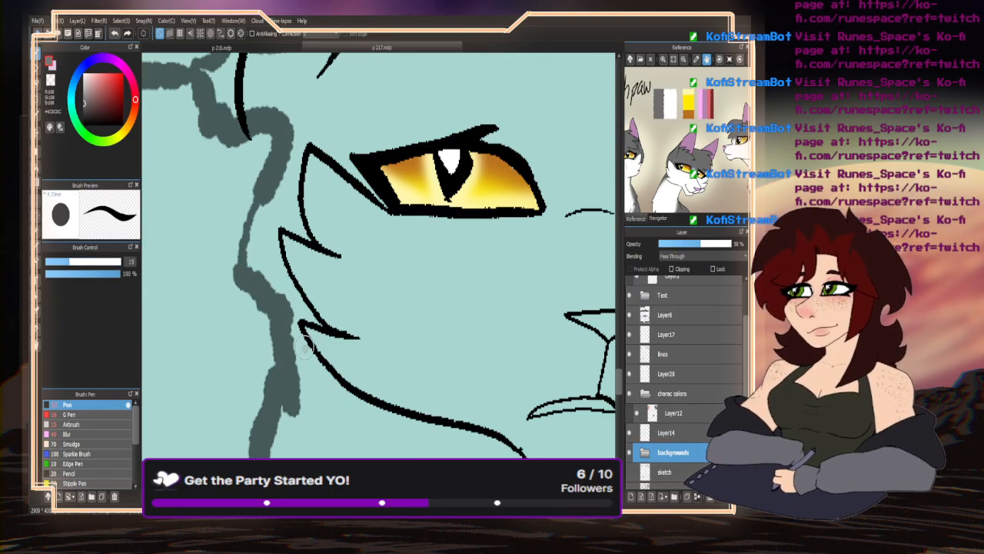
{"action": "left_click", "coordinate": [674, 412]}
{"action": "scroll", "coordinate": [330, 373], "scroll_direction": "up", "scroll_amount": 2}
{"action": "left_click_drag", "start_coordinate": [332, 376], "coordinate": [261, 356]}
- Bucket-fill the face, both ears and the side hair tuft of the cat in the bush with dark grey
{"action": "key", "text": "g"}
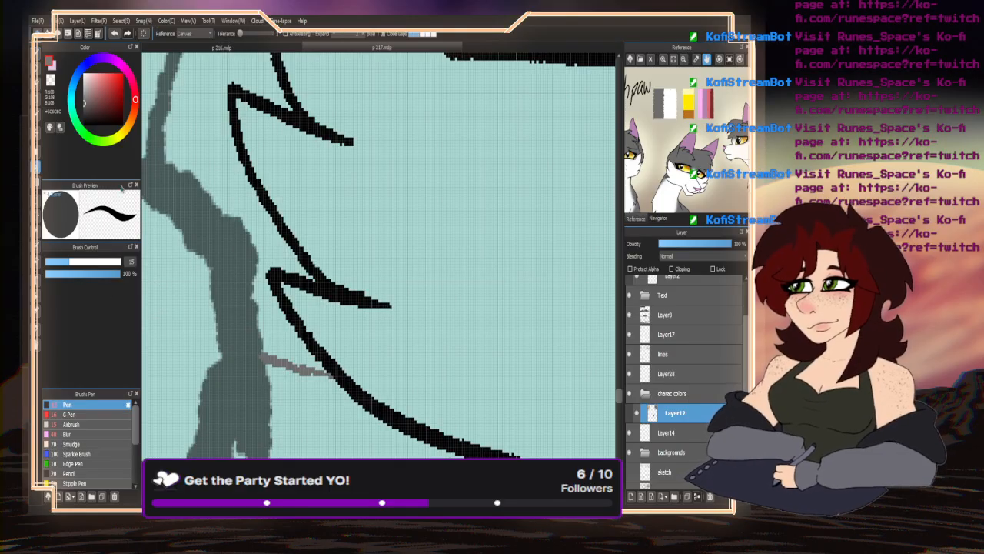
{"action": "scroll", "coordinate": [226, 311], "scroll_direction": "down", "scroll_amount": 5}
{"action": "left_click", "coordinate": [224, 279]}
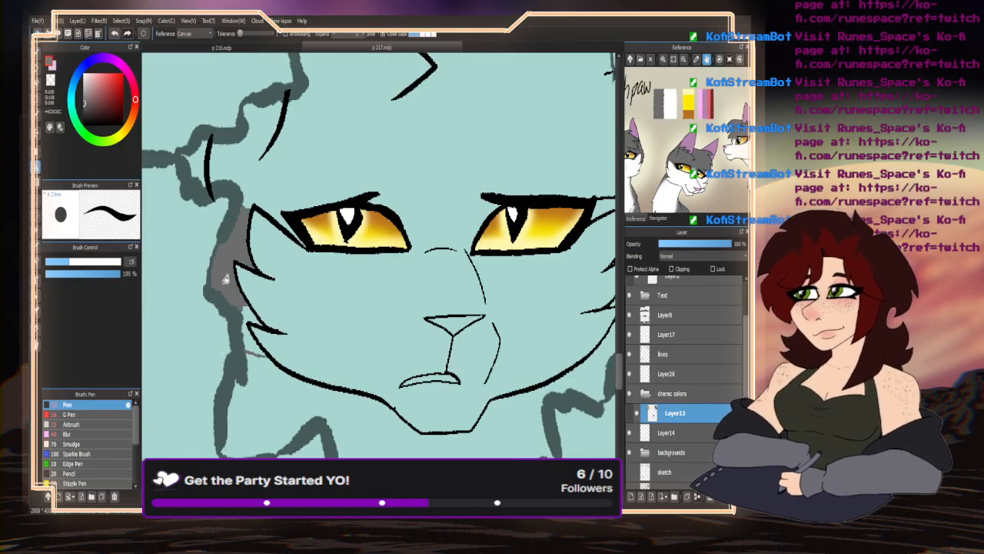
{"action": "left_click", "coordinate": [249, 159]}
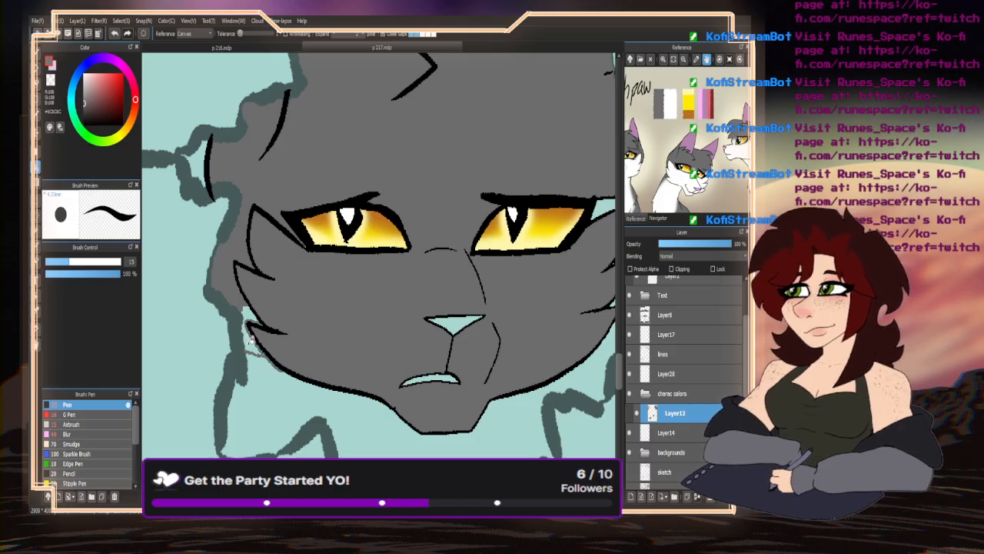
{"action": "scroll", "coordinate": [250, 315], "scroll_direction": "down", "scroll_amount": 3}
{"action": "scroll", "coordinate": [268, 262], "scroll_direction": "up", "scroll_amount": 3}
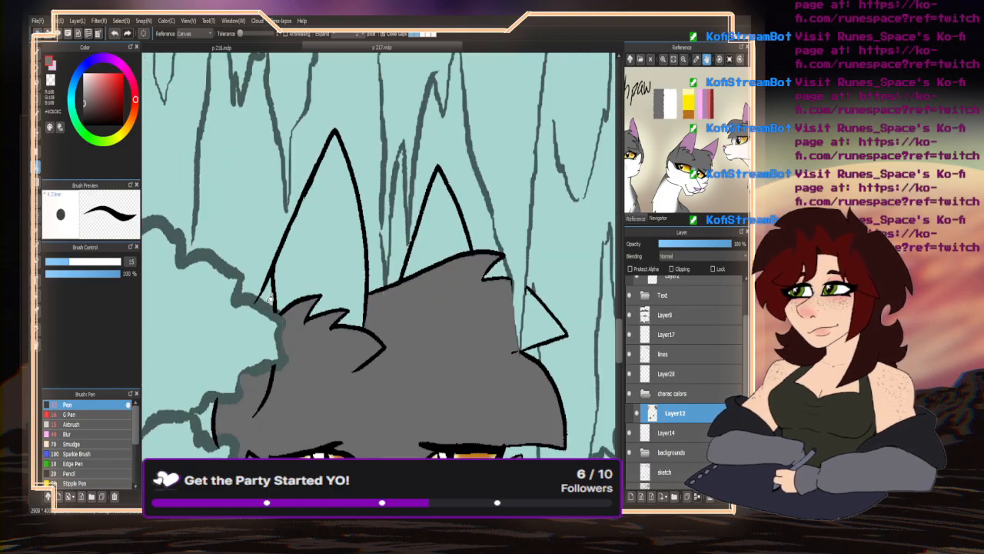
{"action": "left_click", "coordinate": [289, 274]}
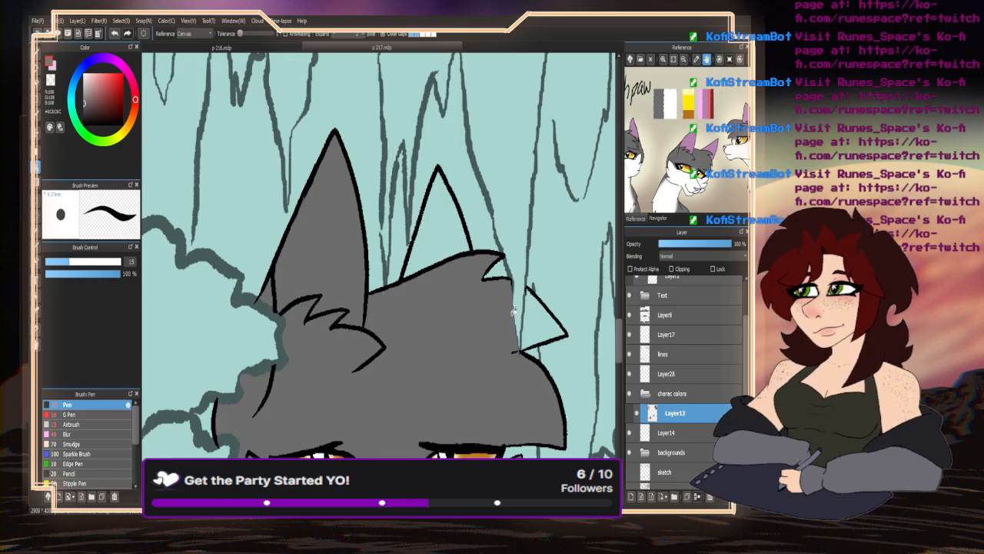
{"action": "left_click", "coordinate": [542, 322]}
{"action": "left_click", "coordinate": [415, 246]}
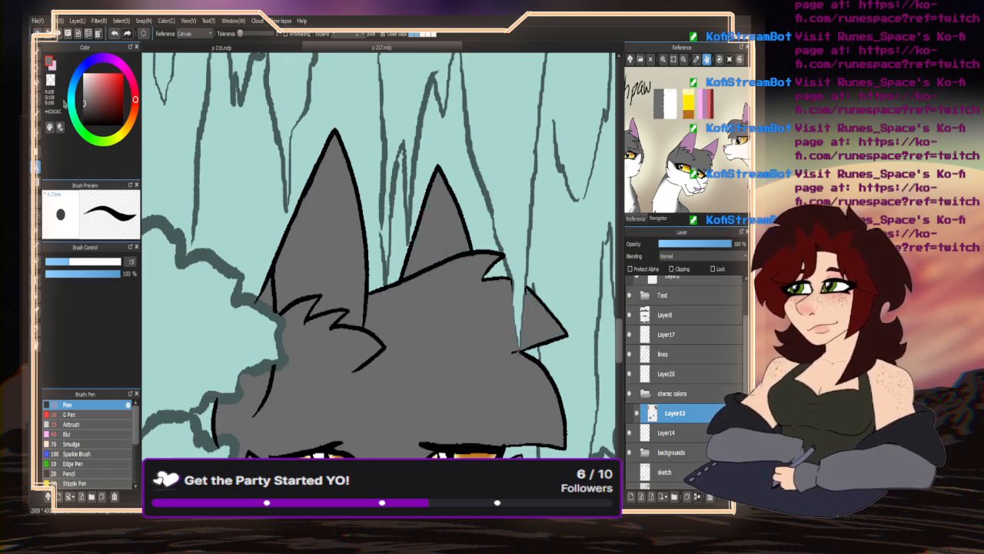
- Clean up the grey edge below the cat's cheek, then paint its nose and mouth grey with the Pen at size 104
{"action": "scroll", "coordinate": [302, 261], "scroll_direction": "down", "scroll_amount": 3}
{"action": "scroll", "coordinate": [302, 260], "scroll_direction": "up", "scroll_amount": 3}
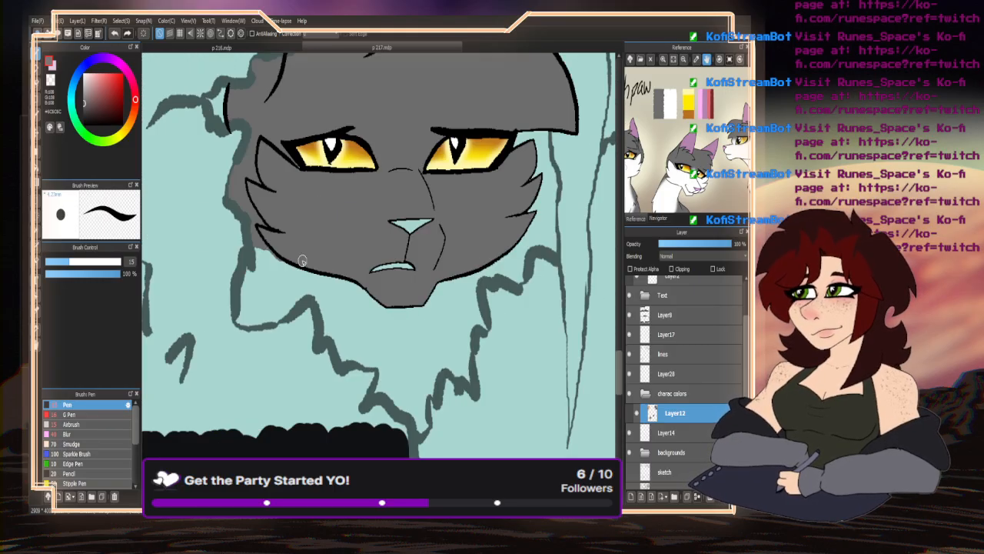
{"action": "scroll", "coordinate": [302, 261], "scroll_direction": "up", "scroll_amount": 4}
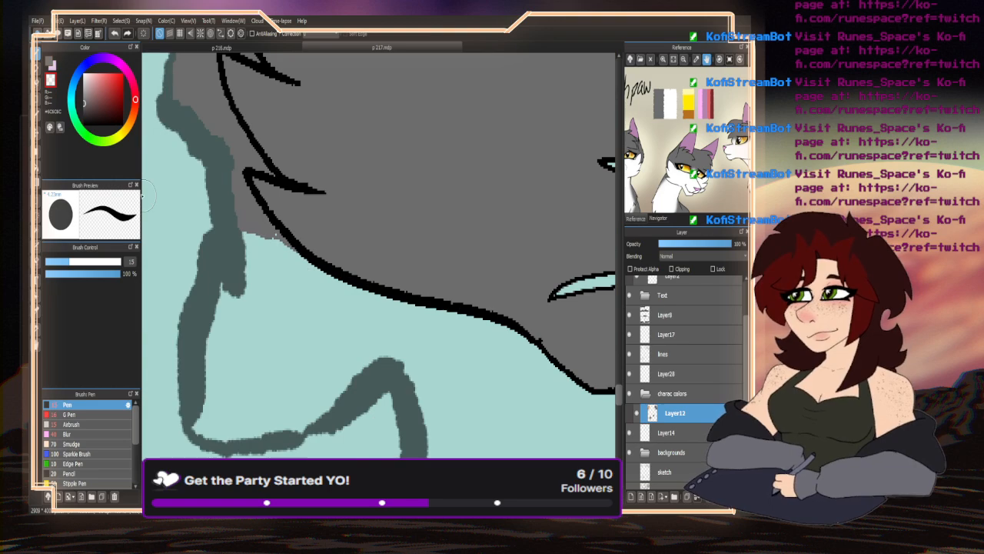
{"action": "scroll", "coordinate": [198, 307], "scroll_direction": "down", "scroll_amount": 3}
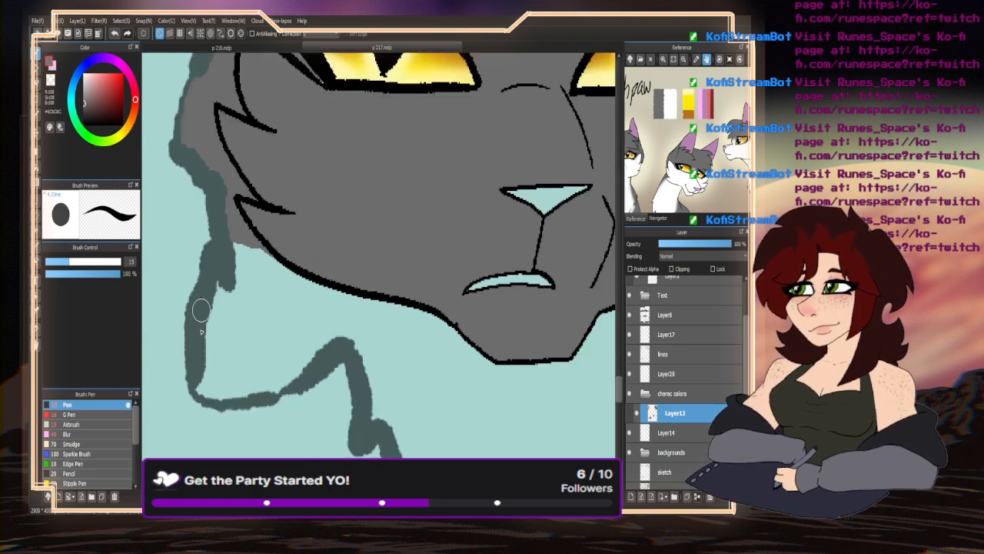
{"action": "left_click", "coordinate": [115, 262]}
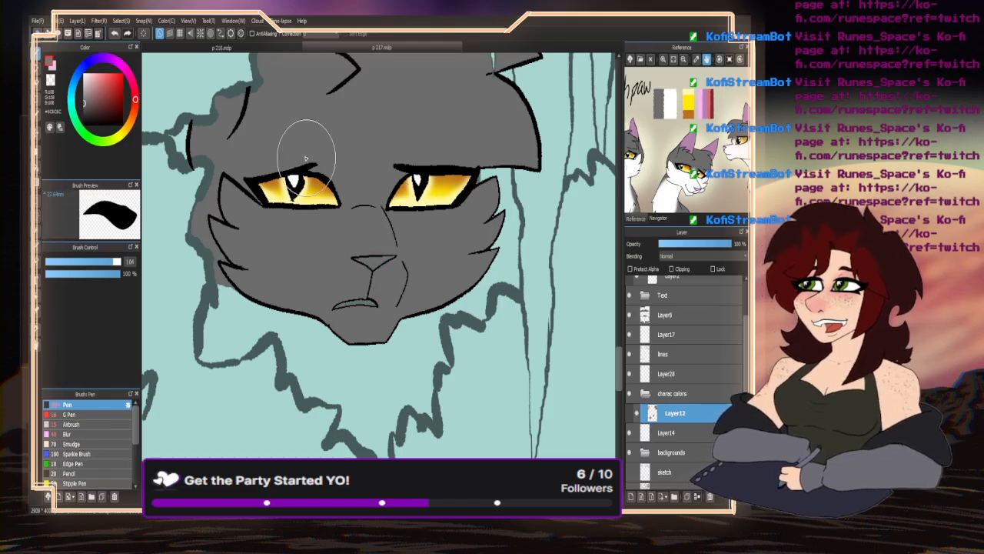
- Erase the stray grey between the cat's eye corner and its hair with the lasso eraser, then return to the Pen
{"action": "scroll", "coordinate": [256, 297], "scroll_direction": "down", "scroll_amount": 4}
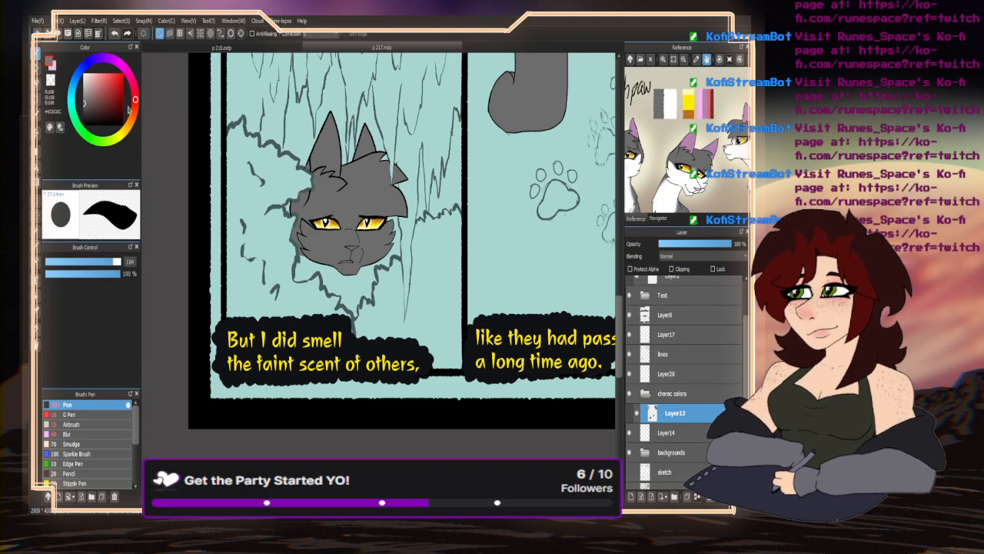
{"action": "scroll", "coordinate": [386, 172], "scroll_direction": "up", "scroll_amount": 4}
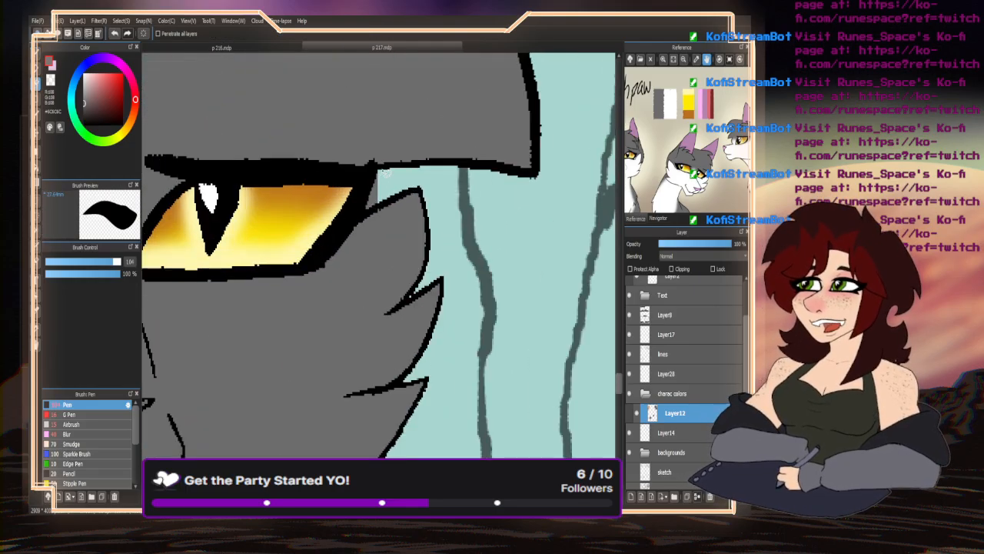
{"action": "scroll", "coordinate": [341, 237], "scroll_direction": "down", "scroll_amount": 3}
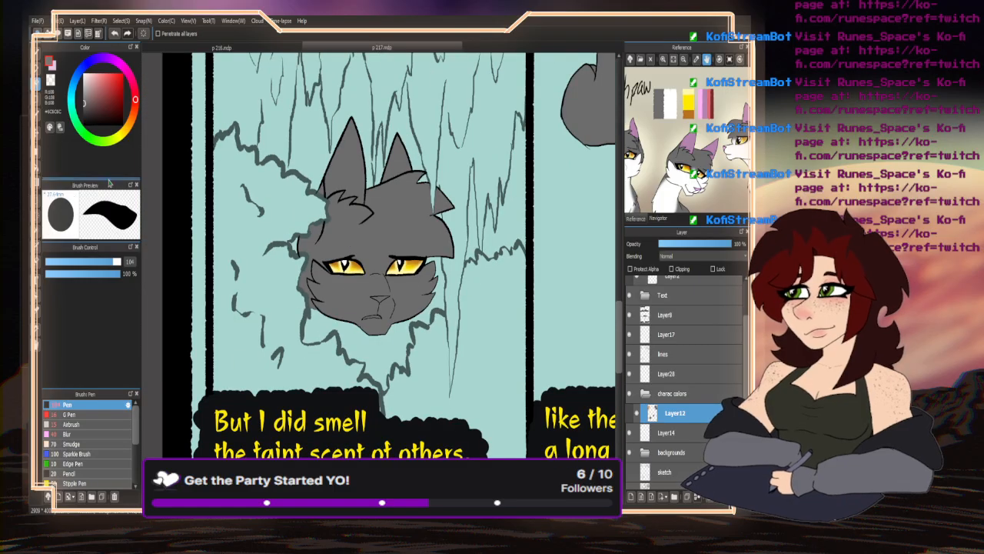
{"action": "left_click", "coordinate": [37, 54]}
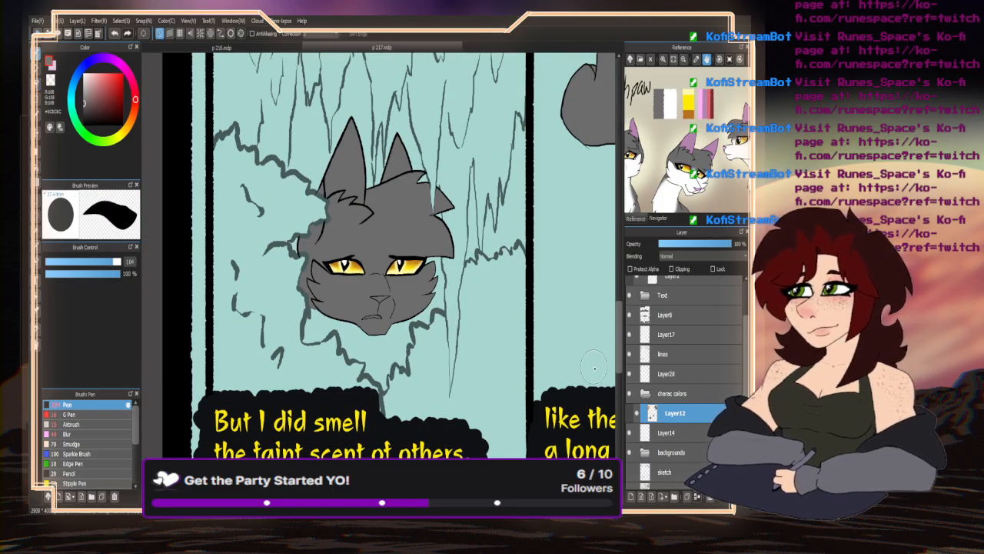
- Restore the backgrounds folder to full opacity
{"action": "left_click", "coordinate": [667, 451]}
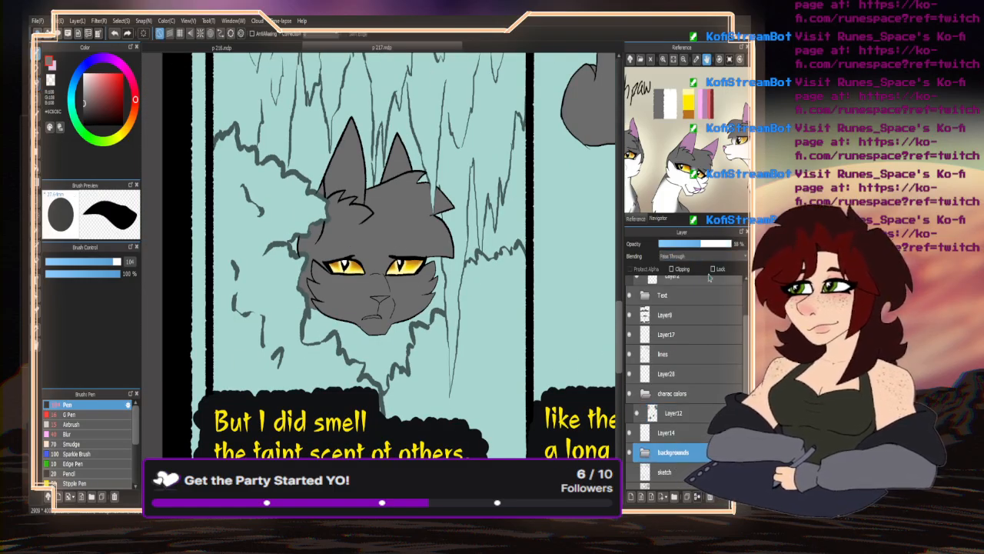
{"action": "left_click_drag", "start_coordinate": [715, 245], "coordinate": [732, 245]}
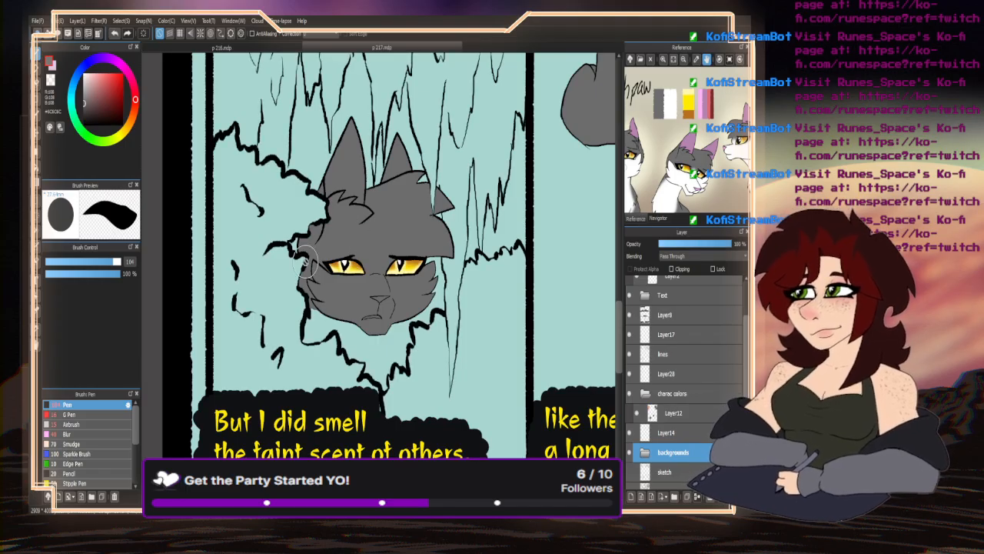
{"action": "scroll", "coordinate": [306, 262], "scroll_direction": "down", "scroll_amount": 3}
{"action": "scroll", "coordinate": [244, 336], "scroll_direction": "down", "scroll_amount": 3}
{"action": "scroll", "coordinate": [352, 238], "scroll_direction": "up", "scroll_amount": 1}
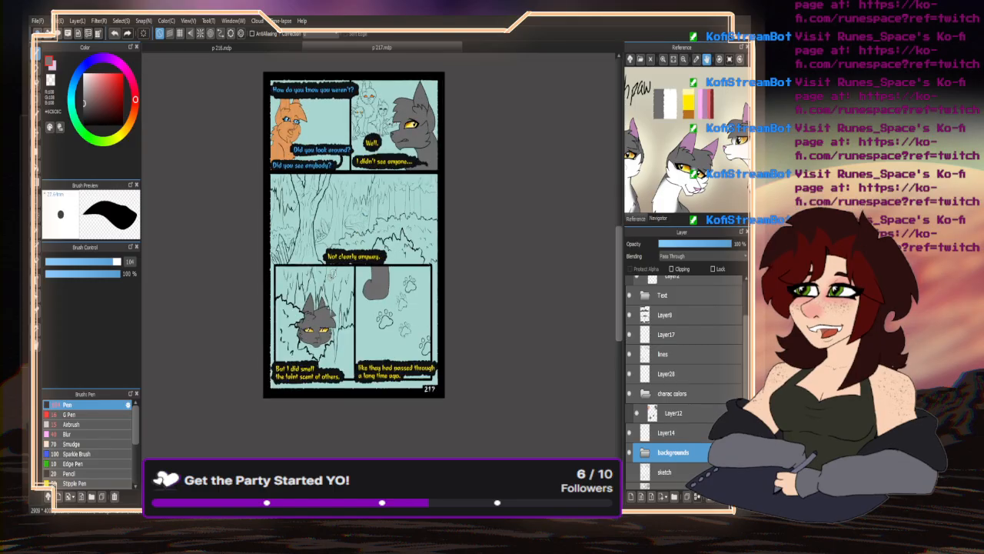
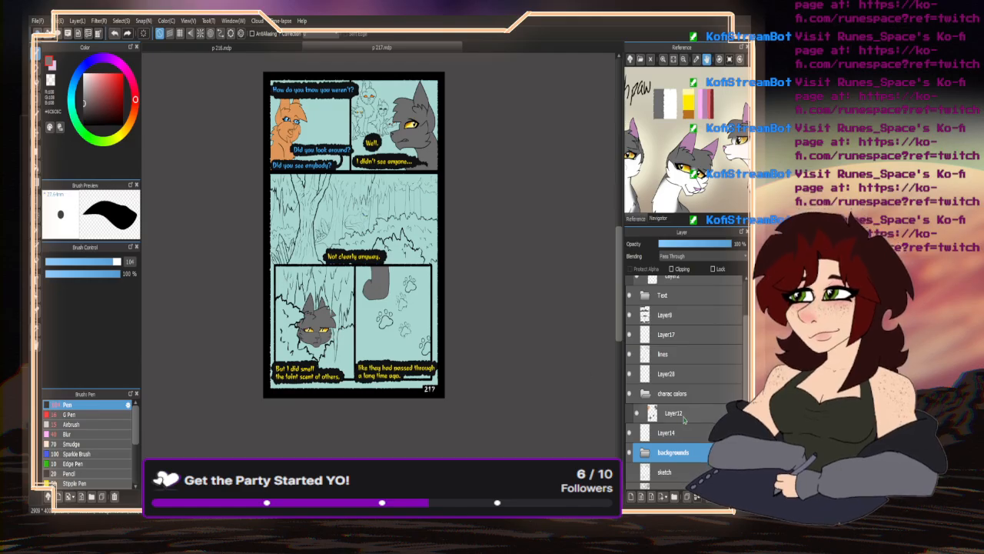
- Add a new layer and place it inside the charac colors folder, directly below Layer12
{"action": "left_click", "coordinate": [655, 413]}
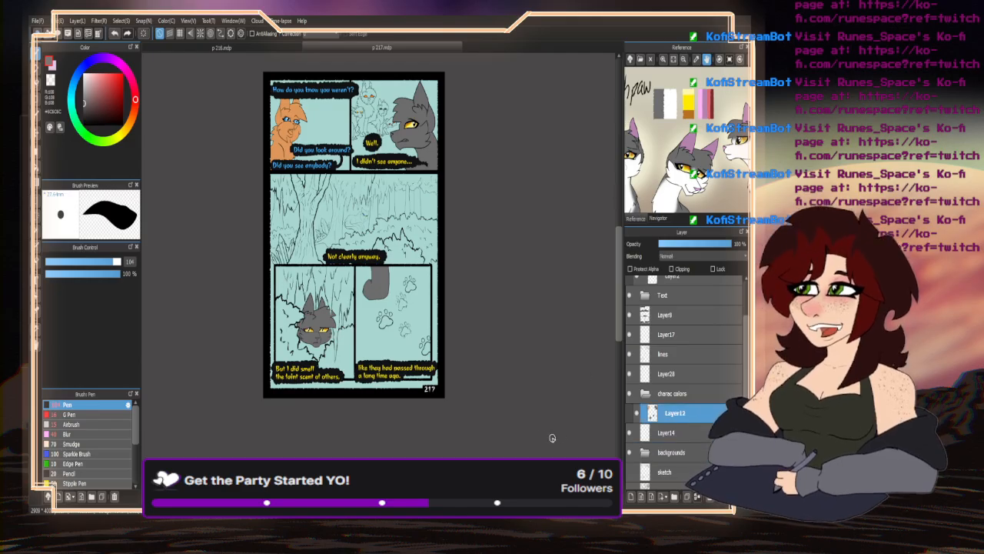
{"action": "left_click", "coordinate": [666, 432]}
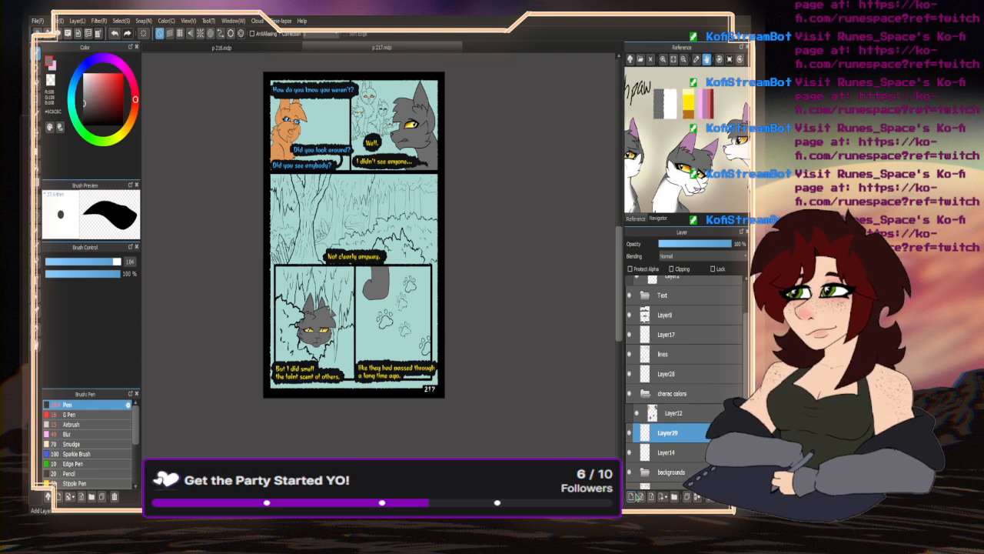
{"action": "left_click_drag", "start_coordinate": [667, 434], "coordinate": [669, 423]}
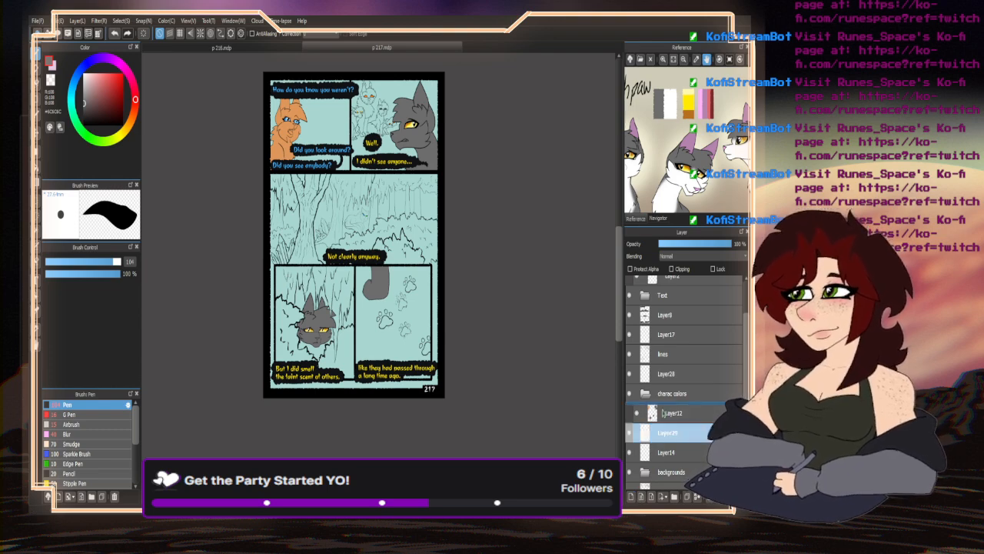
{"action": "left_click", "coordinate": [666, 413]}
{"action": "left_click", "coordinate": [666, 432]}
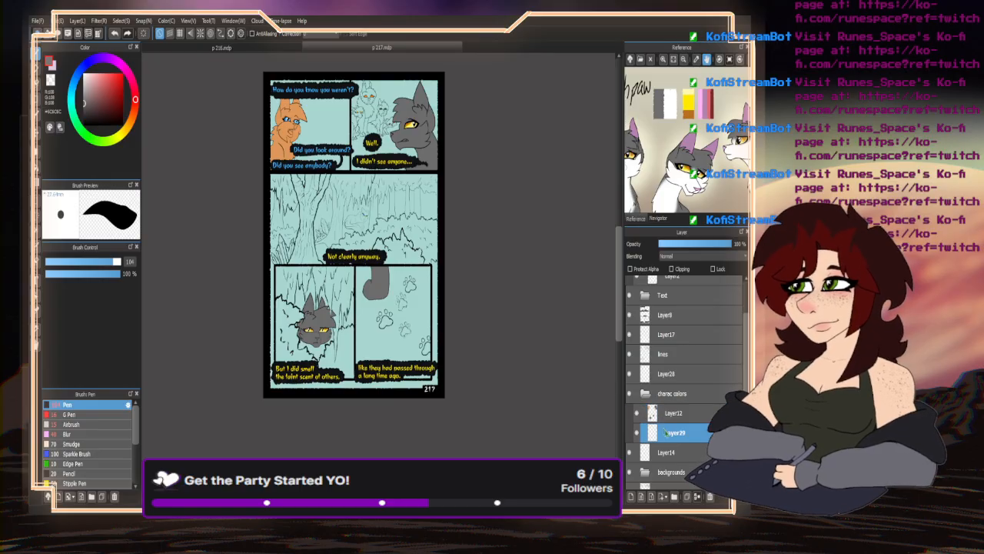
- Sample dark brown from the reference palette and bucket-fill the face, body and front legs of the yellow-eyed cat in the background group
{"action": "left_click_drag", "start_coordinate": [688, 130], "coordinate": [657, 152]}
{"action": "right_click", "coordinate": [683, 94]}
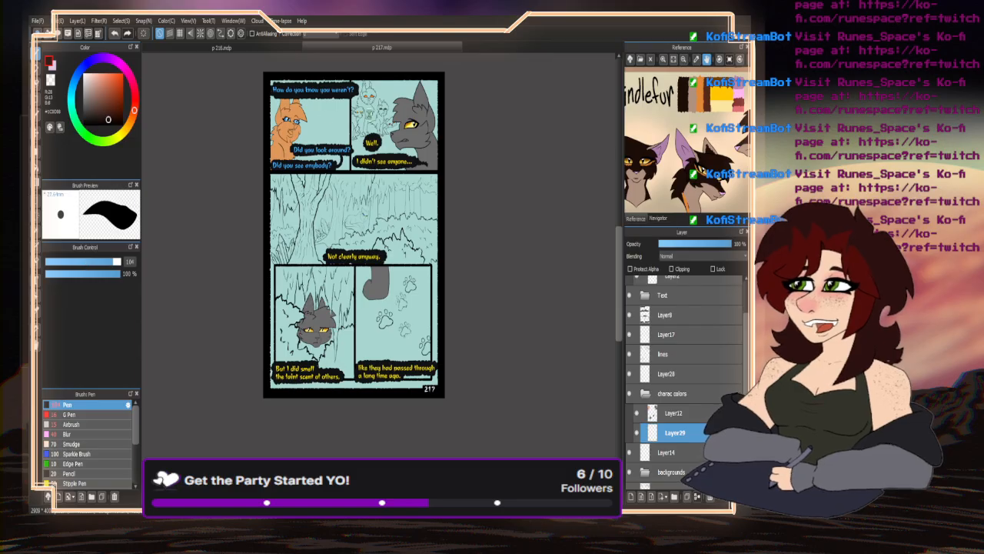
{"action": "scroll", "coordinate": [377, 107], "scroll_direction": "up", "scroll_amount": 3}
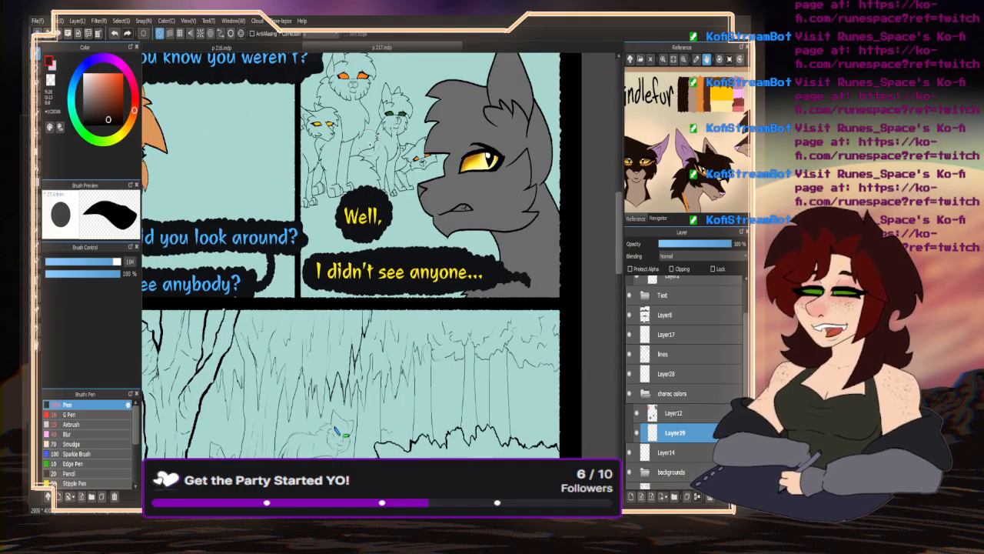
{"action": "scroll", "coordinate": [321, 243], "scroll_direction": "down", "scroll_amount": 3}
{"action": "scroll", "coordinate": [321, 243], "scroll_direction": "up", "scroll_amount": 4}
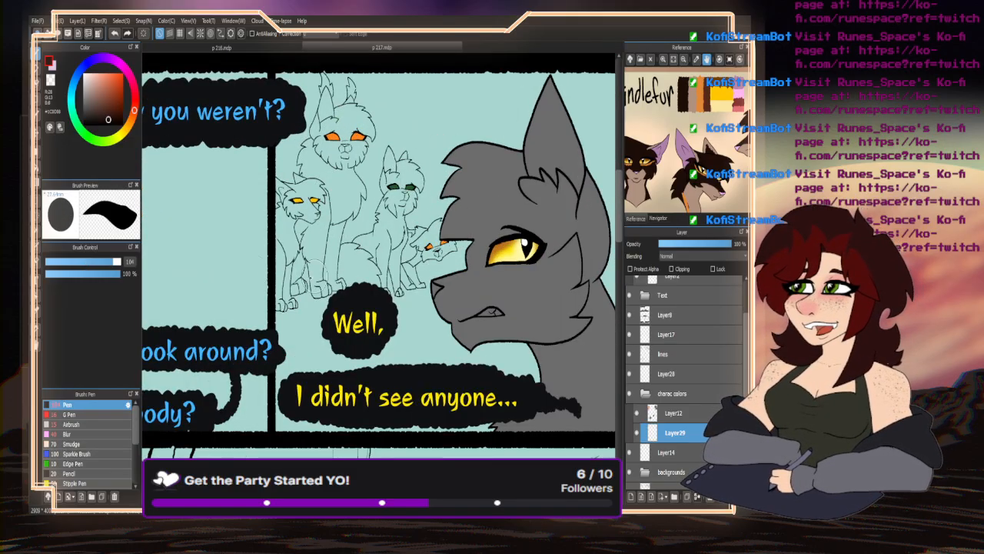
{"action": "key", "text": "bracketleft"}
{"action": "key", "text": "bracketleft"}
{"action": "key", "text": "bracketleft"}
{"action": "scroll", "coordinate": [290, 314], "scroll_direction": "up", "scroll_amount": 2}
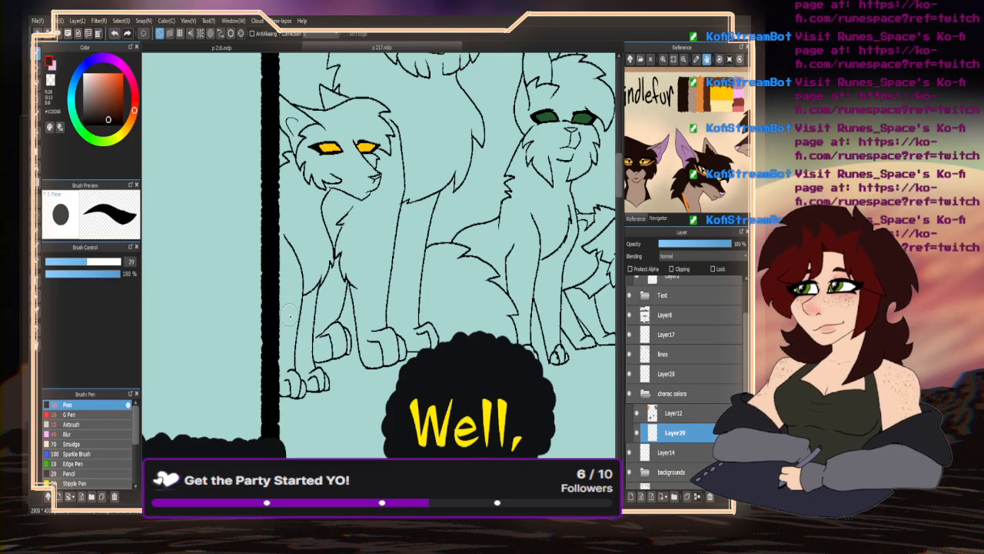
{"action": "scroll", "coordinate": [290, 314], "scroll_direction": "up", "scroll_amount": 1}
{"action": "key", "text": "g"}
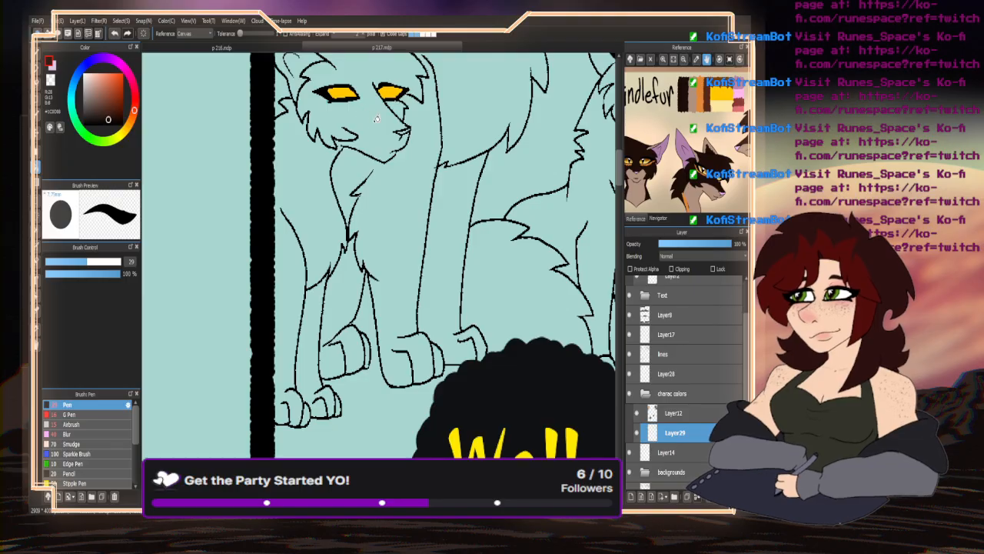
{"action": "left_click", "coordinate": [354, 108]}
{"action": "left_click", "coordinate": [311, 257]}
{"action": "left_click", "coordinate": [310, 316]}
{"action": "left_click", "coordinate": [290, 313]}
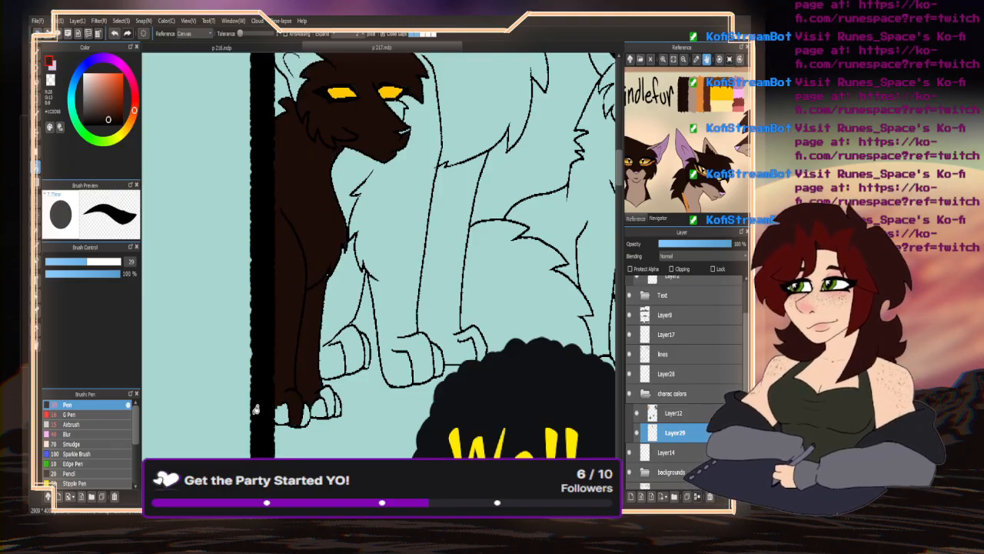
- Bucket-fill both ears of the yellow-eyed cat, then paint the gap between its near ear and cheek with the Pen
{"action": "scroll", "coordinate": [261, 427], "scroll_direction": "down", "scroll_amount": 3}
{"action": "scroll", "coordinate": [276, 317], "scroll_direction": "up", "scroll_amount": 4}
{"action": "left_click", "coordinate": [324, 282]}
{"action": "left_click", "coordinate": [255, 325]}
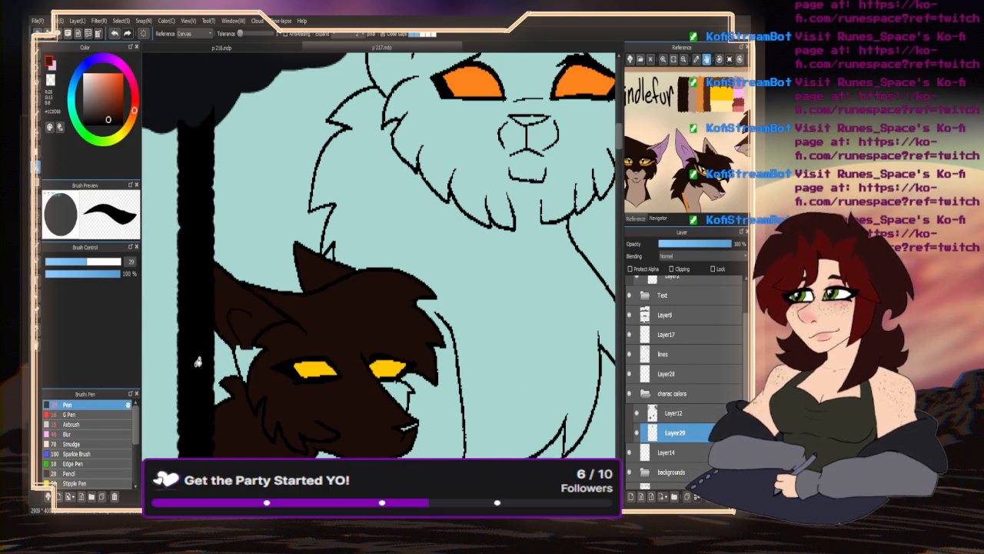
{"action": "key", "text": "b"}
{"action": "scroll", "coordinate": [253, 356], "scroll_direction": "up", "scroll_amount": 5}
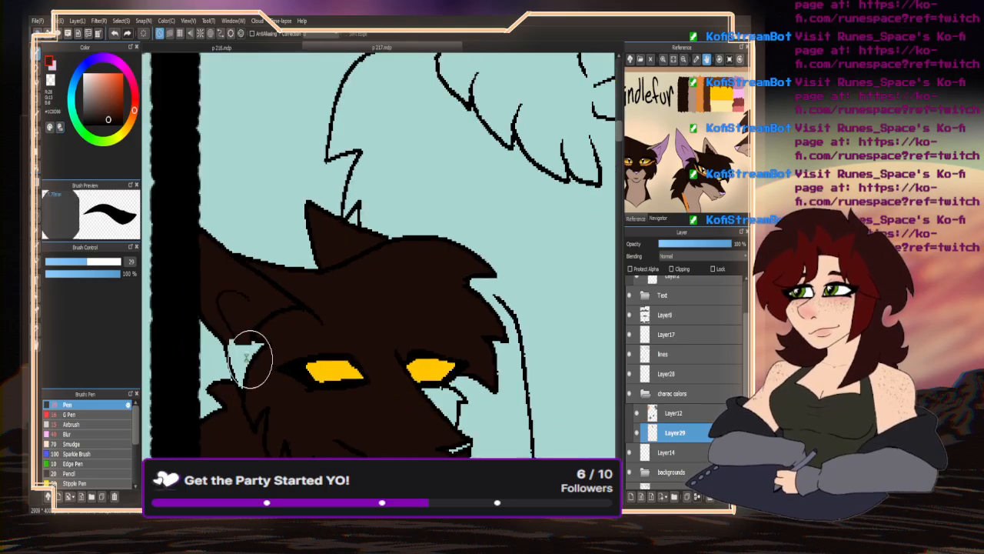
{"action": "mouse_move", "coordinate": [327, 345]}
{"action": "left_mouse_down"}
{"action": "mouse_move", "coordinate": [266, 333]}
{"action": "mouse_move", "coordinate": [266, 366]}
{"action": "mouse_move", "coordinate": [241, 359]}
{"action": "mouse_move", "coordinate": [248, 416]}
{"action": "mouse_move", "coordinate": [230, 337]}
{"action": "mouse_move", "coordinate": [255, 292]}
{"action": "left_mouse_up"}
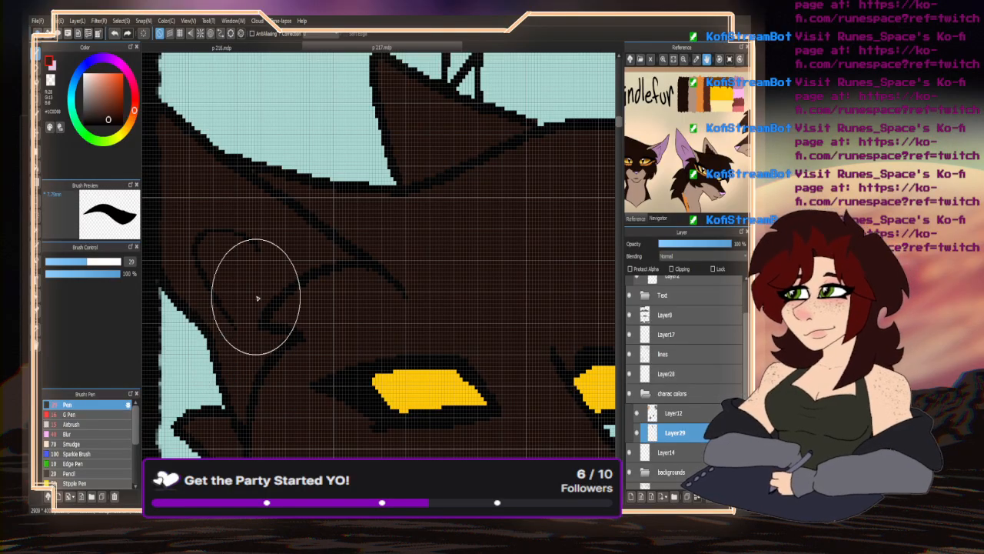
{"action": "scroll", "coordinate": [250, 231], "scroll_direction": "down", "scroll_amount": 5}
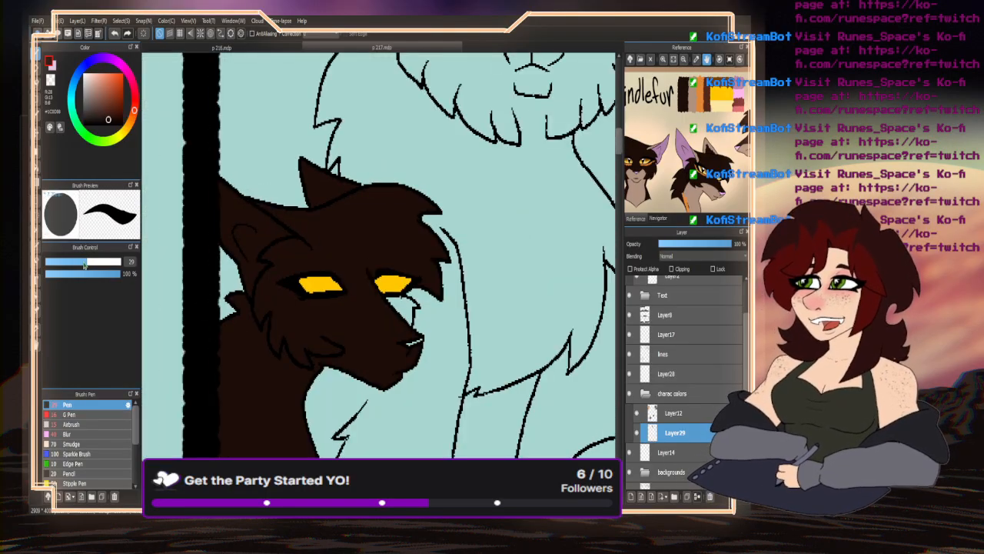
- Reduce the Pen size to 9.3 and paint the remaining gaps on the cat's muzzle and far cheek dark brown
{"action": "left_click_drag", "start_coordinate": [84, 263], "coordinate": [59, 262]}
{"action": "scroll", "coordinate": [402, 345], "scroll_direction": "up", "scroll_amount": 5}
{"action": "mouse_move", "coordinate": [402, 345]}
{"action": "left_mouse_down"}
{"action": "mouse_move", "coordinate": [428, 352]}
{"action": "mouse_move", "coordinate": [385, 373]}
{"action": "left_mouse_up"}
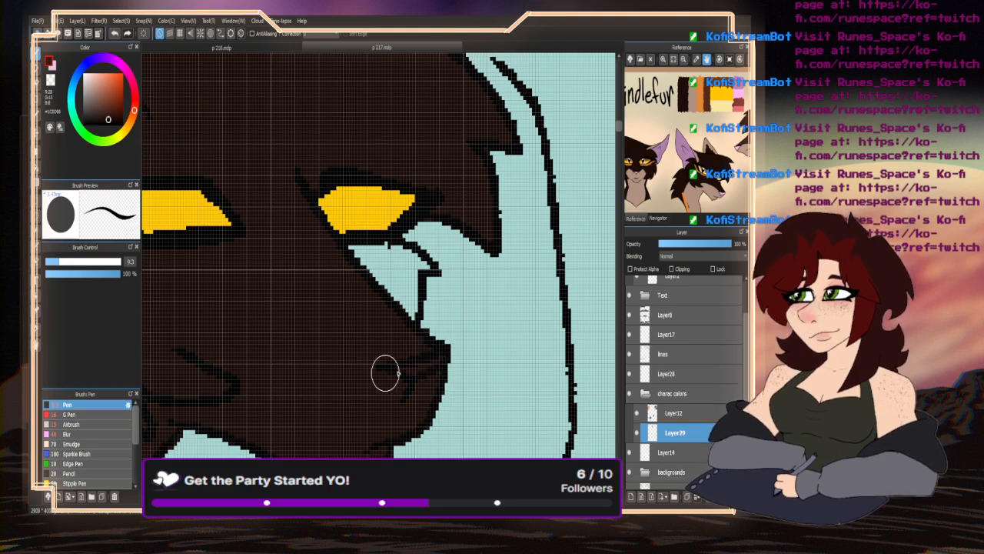
{"action": "mouse_move", "coordinate": [397, 303]}
{"action": "left_mouse_down"}
{"action": "mouse_move", "coordinate": [414, 275]}
{"action": "mouse_move", "coordinate": [425, 269]}
{"action": "mouse_move", "coordinate": [406, 251]}
{"action": "mouse_move", "coordinate": [387, 285]}
{"action": "left_mouse_up"}
{"action": "scroll", "coordinate": [345, 167], "scroll_direction": "down", "scroll_amount": 4}
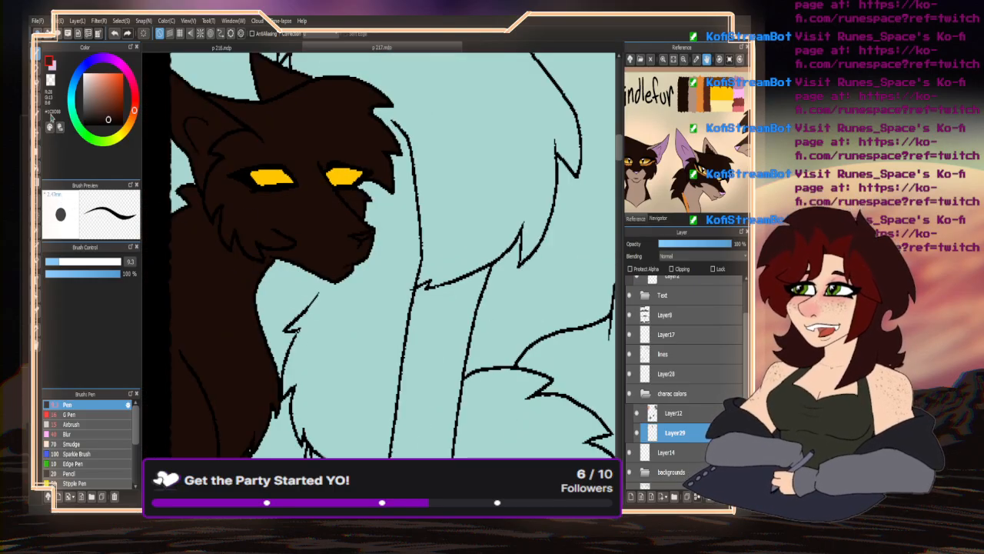
- Clean up the dark brown edges around the cat's muzzle, chin and chest using the transparent colour
{"action": "left_click", "coordinate": [50, 80]}
{"action": "scroll", "coordinate": [352, 273], "scroll_direction": "up", "scroll_amount": 4}
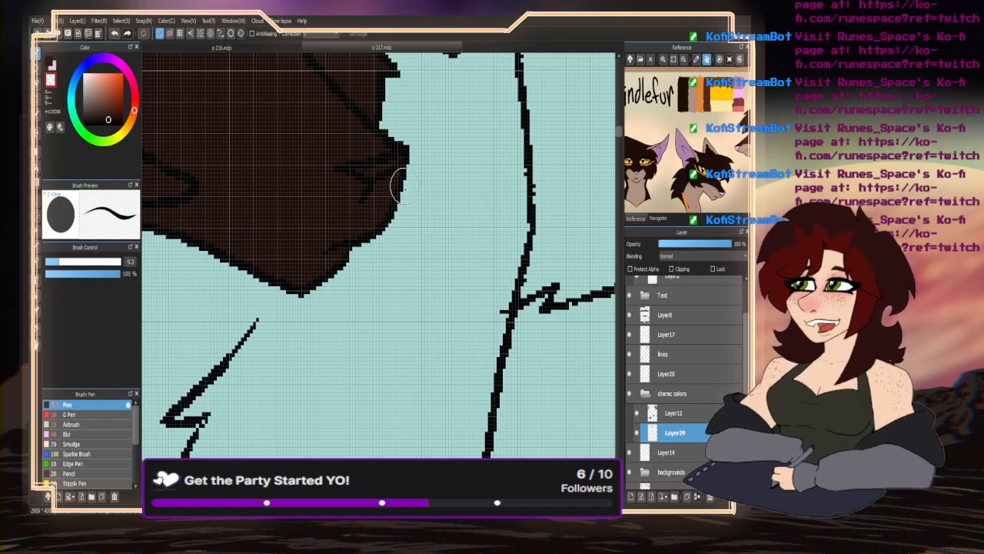
{"action": "scroll", "coordinate": [282, 350], "scroll_direction": "down", "scroll_amount": 1}
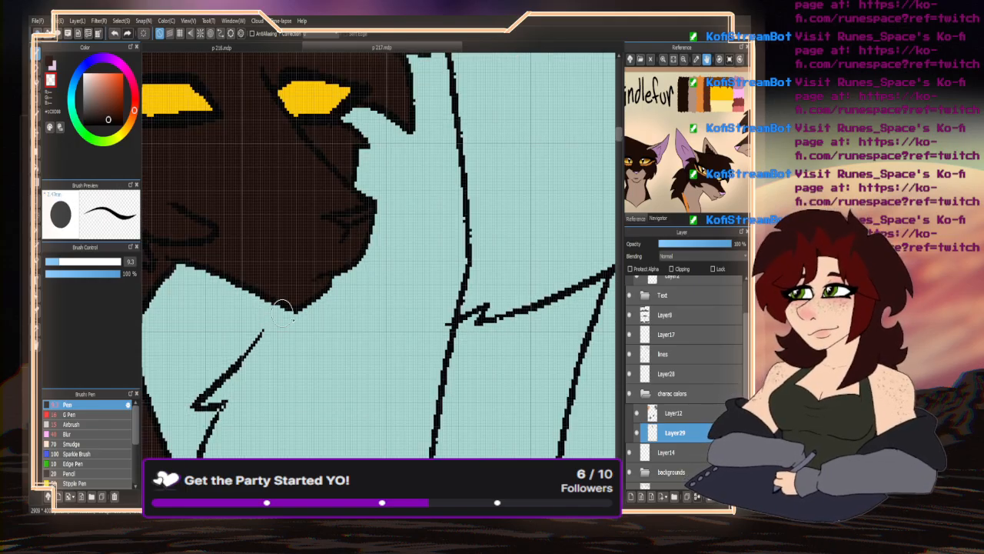
{"action": "scroll", "coordinate": [281, 282], "scroll_direction": "down", "scroll_amount": 2}
{"action": "scroll", "coordinate": [308, 267], "scroll_direction": "up", "scroll_amount": 3}
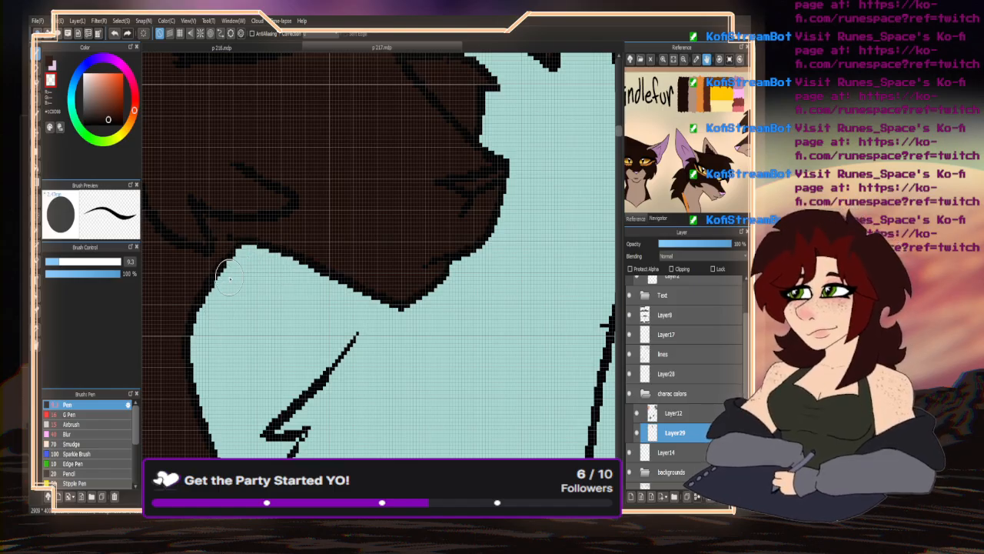
{"action": "scroll", "coordinate": [305, 242], "scroll_direction": "down", "scroll_amount": 2}
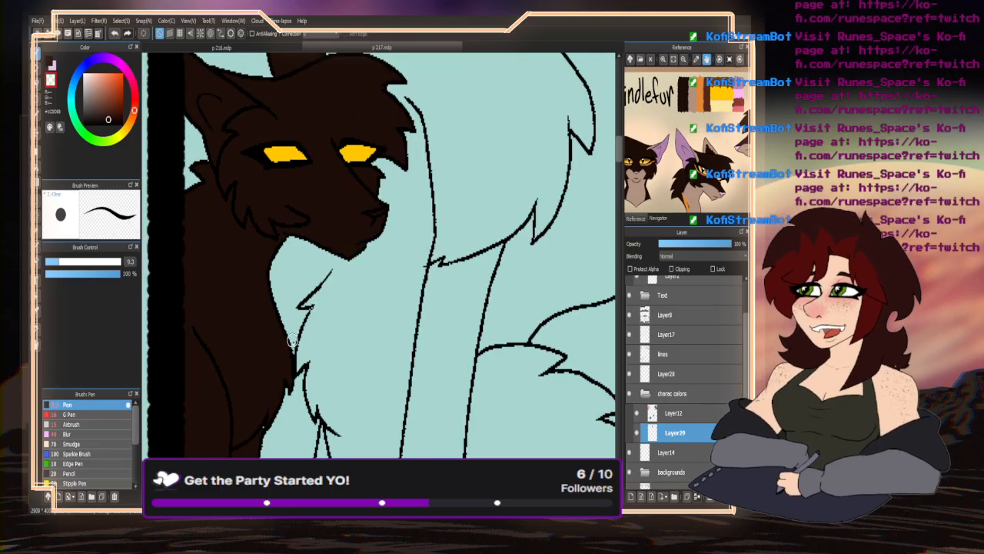
{"action": "scroll", "coordinate": [292, 340], "scroll_direction": "up", "scroll_amount": 3}
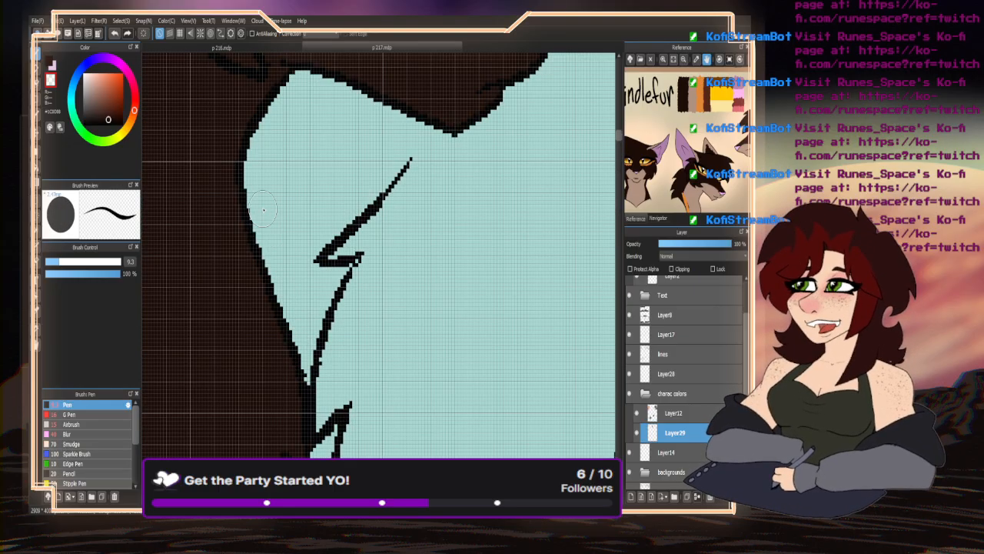
{"action": "scroll", "coordinate": [263, 209], "scroll_direction": "down", "scroll_amount": 2}
{"action": "scroll", "coordinate": [331, 346], "scroll_direction": "down", "scroll_amount": 2}
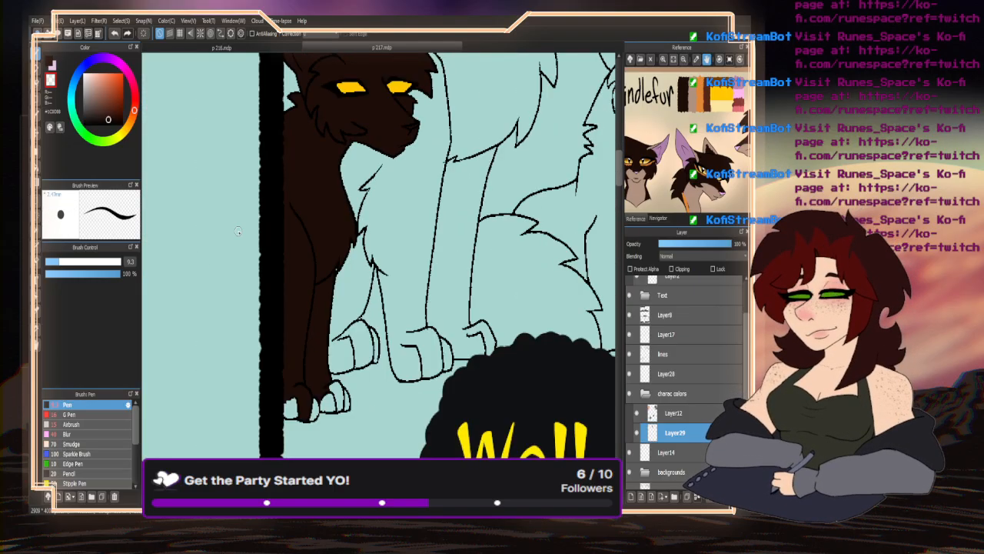
- Touch up the edge of the cat's front leg and paint the unfilled toes of both front paws dark brown
{"action": "scroll", "coordinate": [333, 269], "scroll_direction": "up", "scroll_amount": 3}
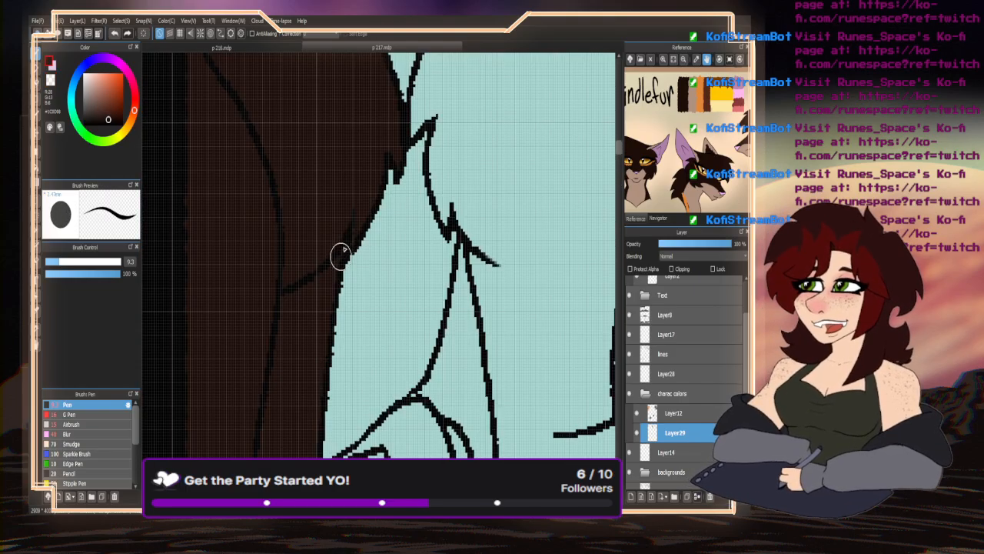
{"action": "scroll", "coordinate": [343, 254], "scroll_direction": "down", "scroll_amount": 3}
{"action": "scroll", "coordinate": [323, 281], "scroll_direction": "up", "scroll_amount": 3}
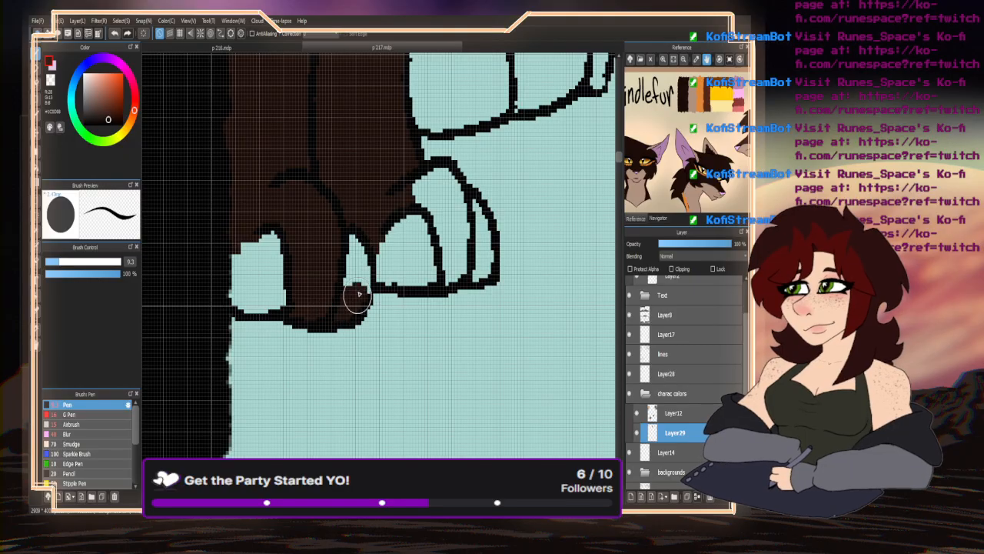
{"action": "mouse_move", "coordinate": [357, 296]}
{"action": "left_mouse_down"}
{"action": "mouse_move", "coordinate": [341, 266]}
{"action": "mouse_move", "coordinate": [308, 223]}
{"action": "mouse_move", "coordinate": [243, 297]}
{"action": "mouse_move", "coordinate": [217, 293]}
{"action": "mouse_move", "coordinate": [230, 246]}
{"action": "left_mouse_up"}
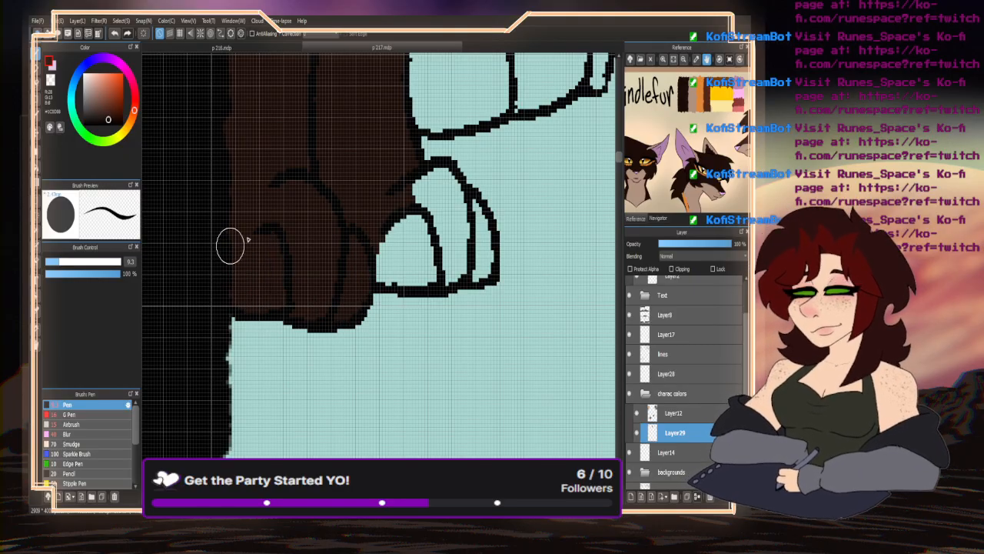
{"action": "scroll", "coordinate": [230, 246], "scroll_direction": "down", "scroll_amount": 3}
{"action": "scroll", "coordinate": [230, 246], "scroll_direction": "up", "scroll_amount": 3}
{"action": "mouse_move", "coordinate": [254, 286]}
{"action": "left_mouse_down"}
{"action": "mouse_move", "coordinate": [221, 294]}
{"action": "mouse_move", "coordinate": [338, 280]}
{"action": "mouse_move", "coordinate": [326, 290]}
{"action": "mouse_move", "coordinate": [328, 236]}
{"action": "mouse_move", "coordinate": [299, 209]}
{"action": "mouse_move", "coordinate": [249, 233]}
{"action": "mouse_move", "coordinate": [268, 271]}
{"action": "mouse_move", "coordinate": [238, 264]}
{"action": "left_mouse_up"}
{"action": "scroll", "coordinate": [237, 264], "scroll_direction": "down", "scroll_amount": 2}
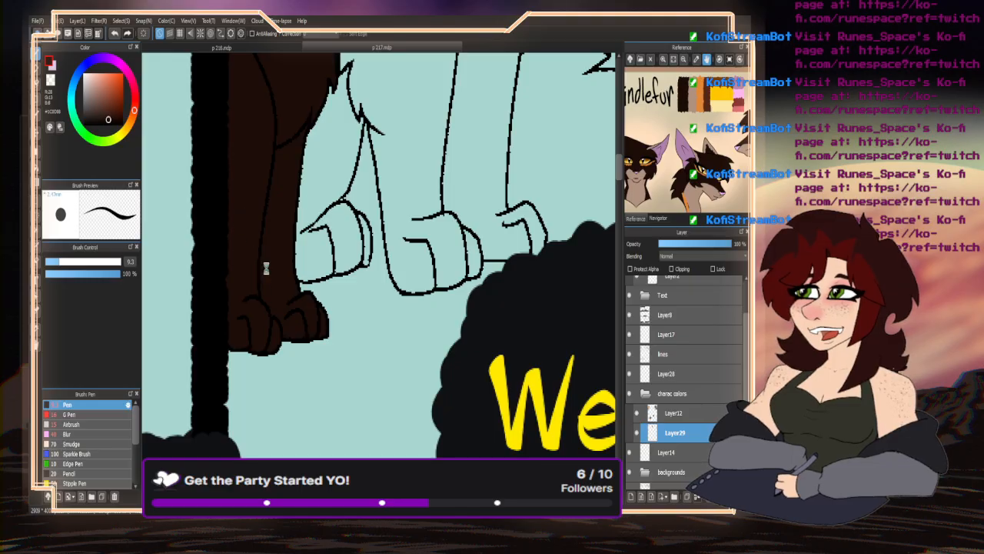
- Hide and show the lines layer to check the dark brown colouring, and inspect the cat's face
{"action": "scroll", "coordinate": [266, 268], "scroll_direction": "down", "scroll_amount": 3}
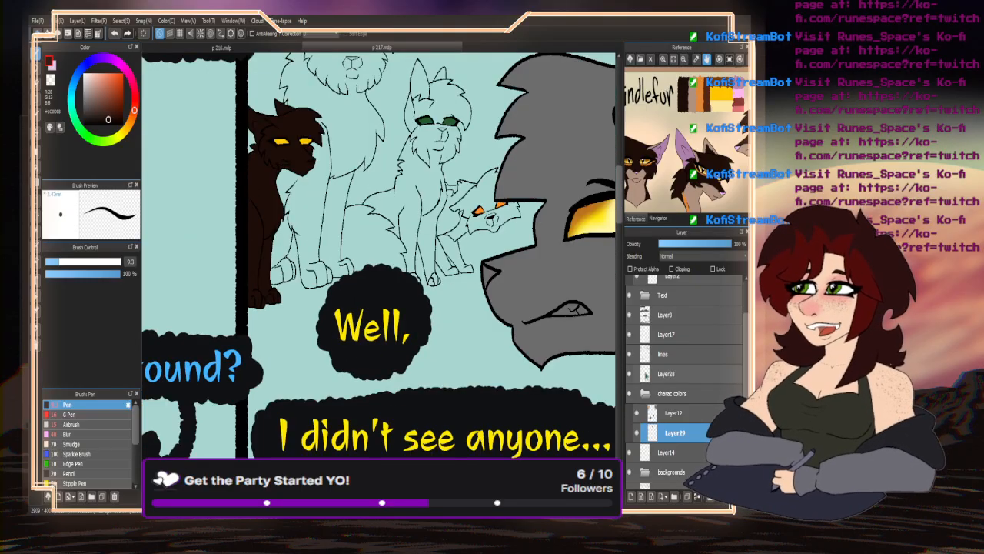
{"action": "left_click", "coordinate": [628, 354]}
{"action": "left_click", "coordinate": [629, 354]}
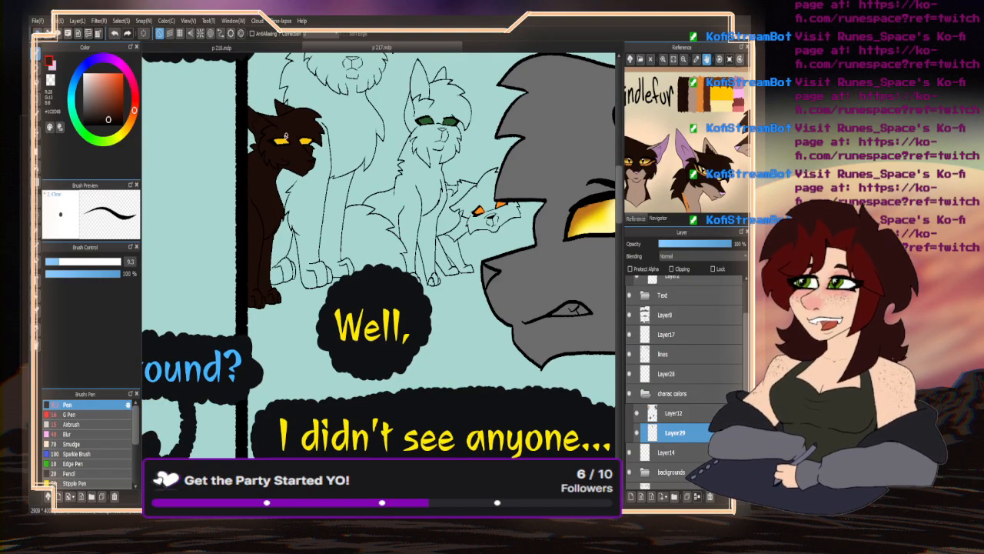
{"action": "scroll", "coordinate": [286, 136], "scroll_direction": "up", "scroll_amount": 3}
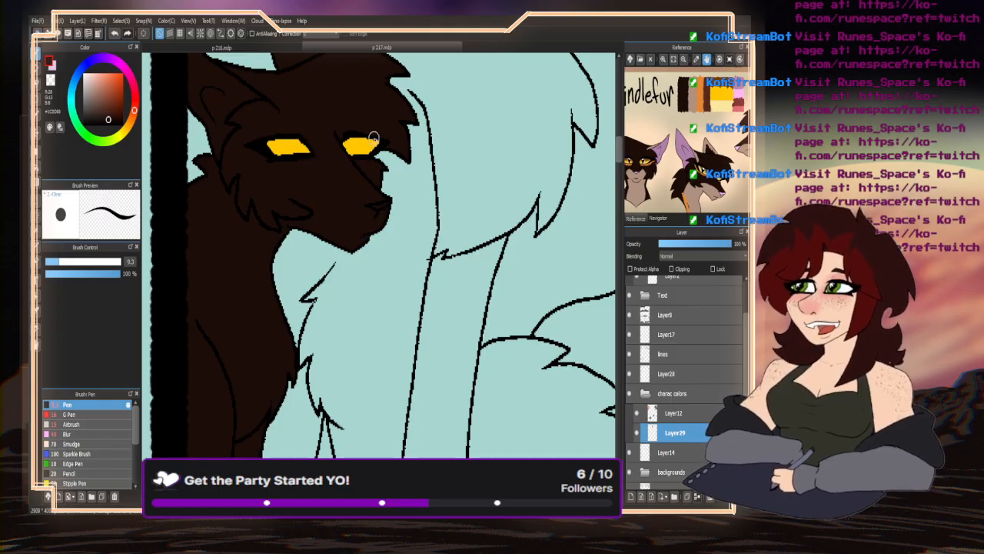
{"action": "scroll", "coordinate": [248, 213], "scroll_direction": "down", "scroll_amount": 4}
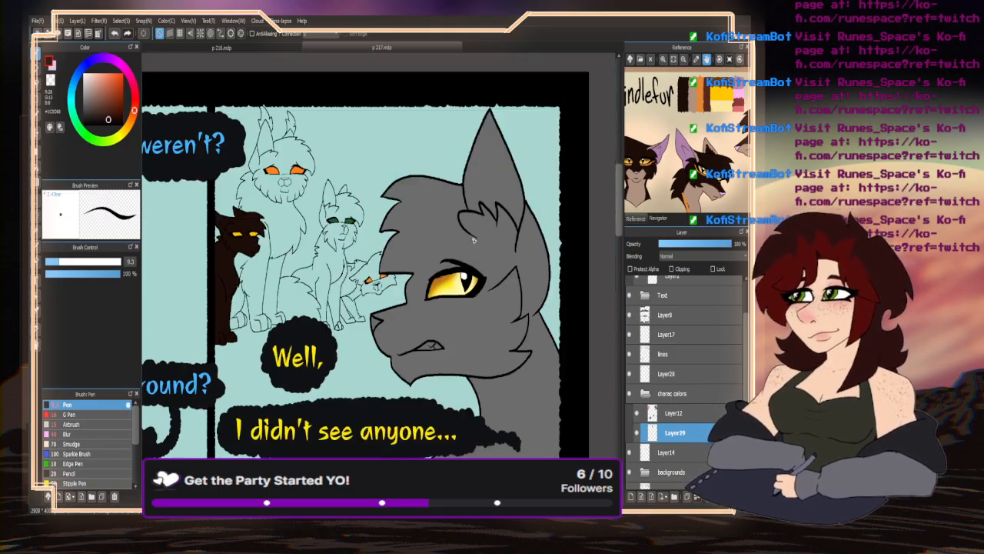
- Sample the mid brown from the green-eyed cat's reference and fill that cat's ears, head and body on the page
{"action": "left_click", "coordinate": [38, 165]}
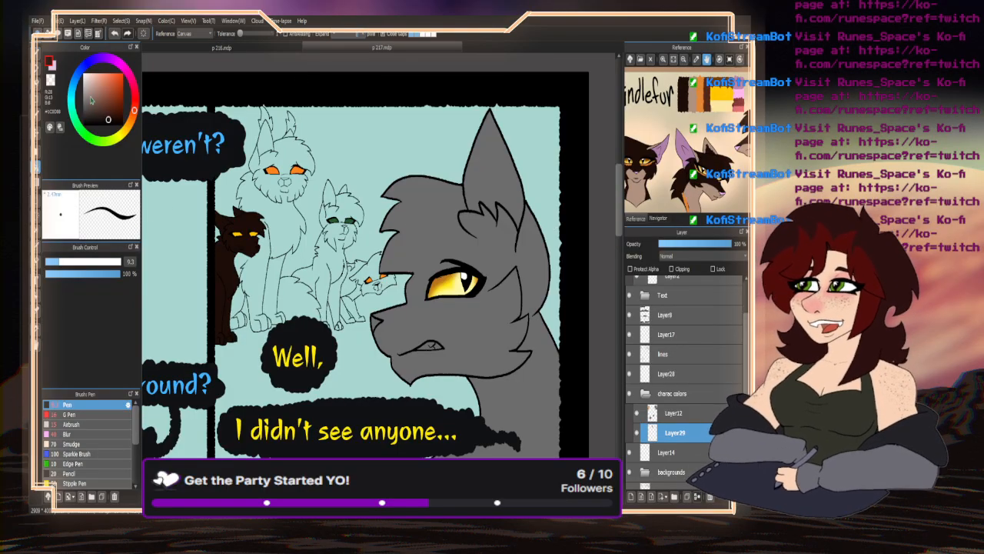
{"action": "key", "text": "m"}
{"action": "scroll", "coordinate": [661, 132], "scroll_direction": "up", "scroll_amount": 10}
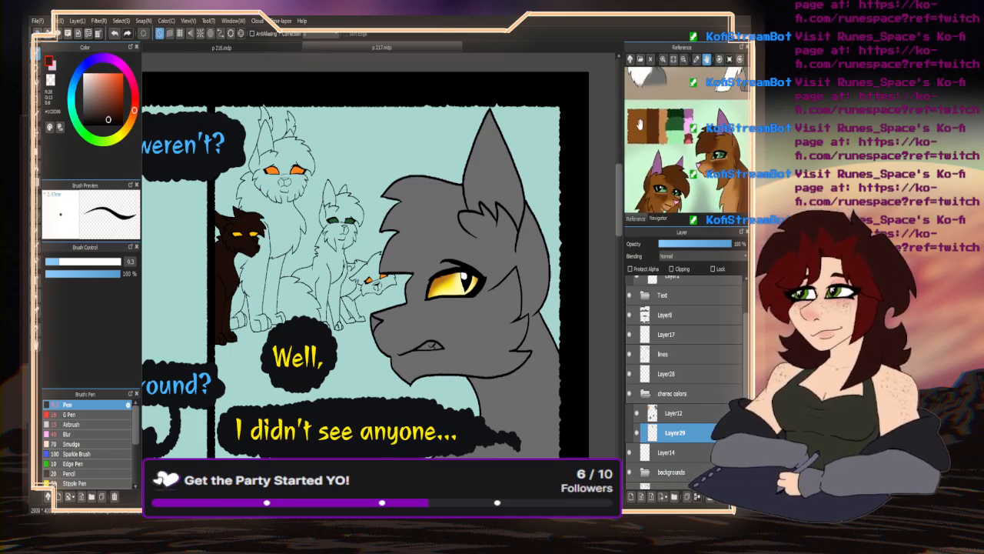
{"action": "scroll", "coordinate": [325, 203], "scroll_direction": "up", "scroll_amount": 4}
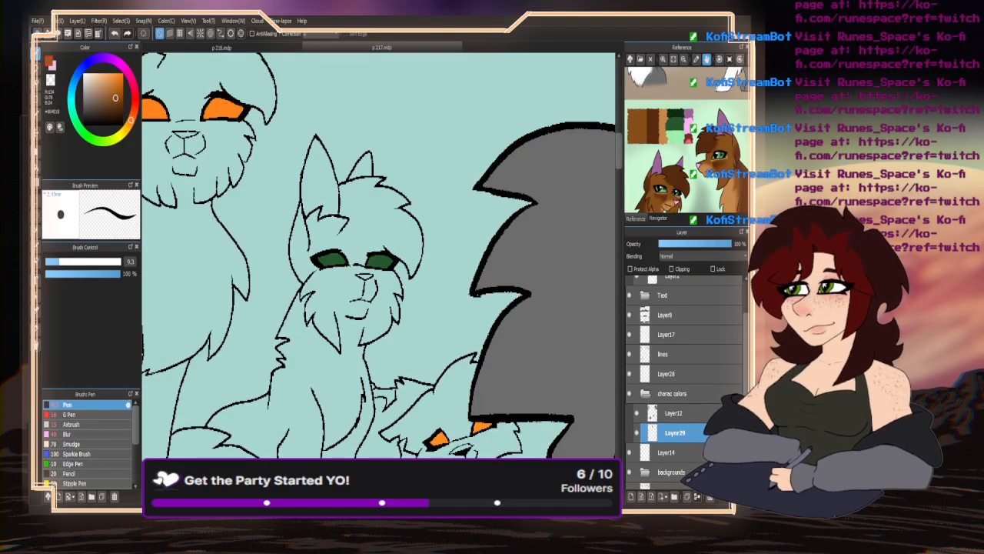
{"action": "key", "text": "g"}
{"action": "left_click", "coordinate": [361, 165]}
{"action": "left_click", "coordinate": [319, 184]}
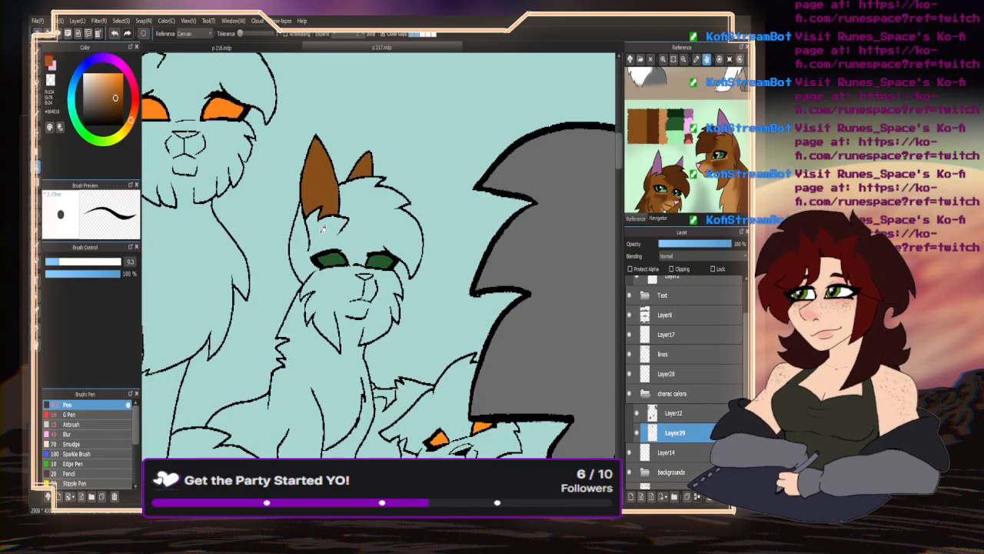
{"action": "left_click", "coordinate": [323, 228]}
{"action": "left_click", "coordinate": [299, 272]}
{"action": "left_click", "coordinate": [330, 323]}
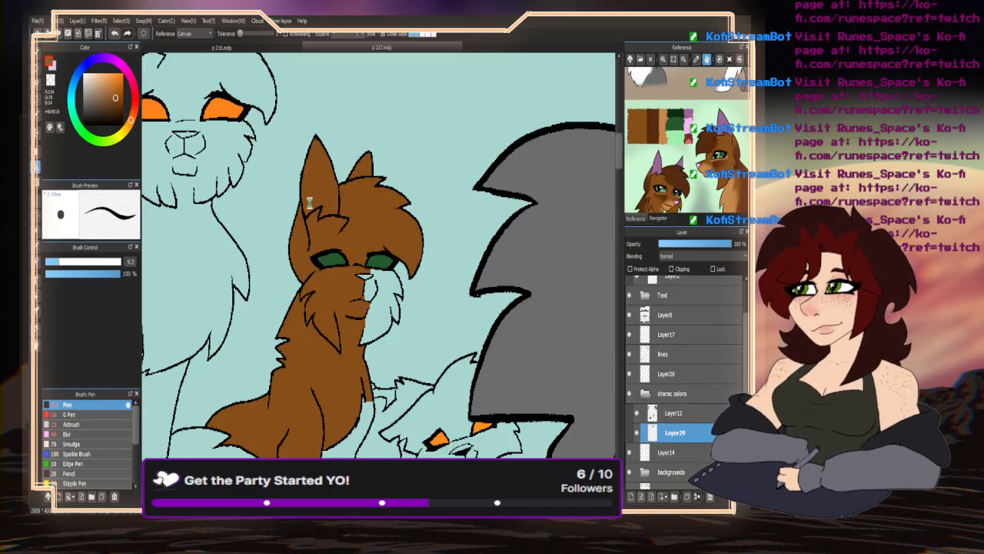
- Fill the remaining cheek area and front paw toes of the green-eyed cat with the same brown
{"action": "scroll", "coordinate": [311, 293], "scroll_direction": "down", "scroll_amount": 4}
{"action": "scroll", "coordinate": [275, 315], "scroll_direction": "up", "scroll_amount": 4}
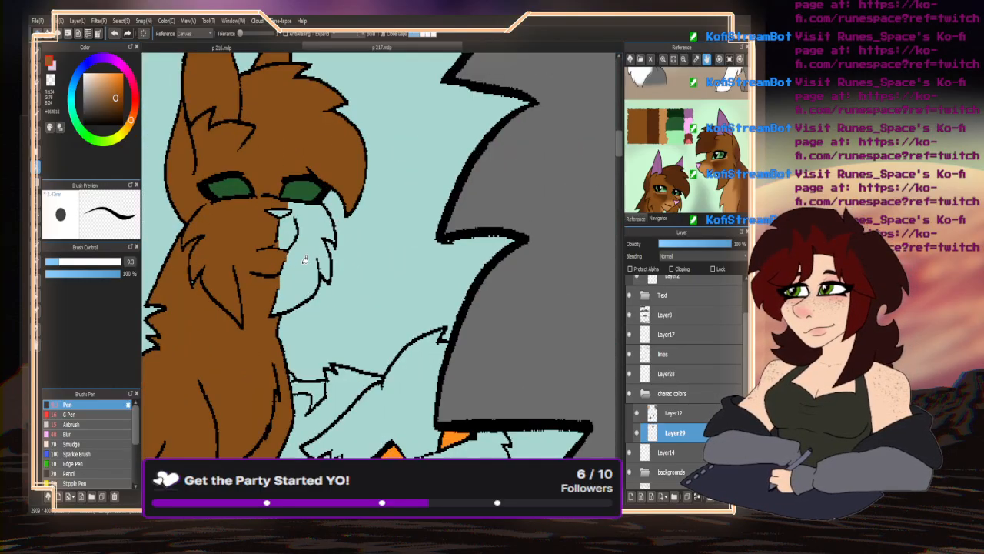
{"action": "left_click", "coordinate": [288, 228]}
{"action": "scroll", "coordinate": [377, 154], "scroll_direction": "down", "scroll_amount": 1}
{"action": "scroll", "coordinate": [263, 273], "scroll_direction": "up", "scroll_amount": 3}
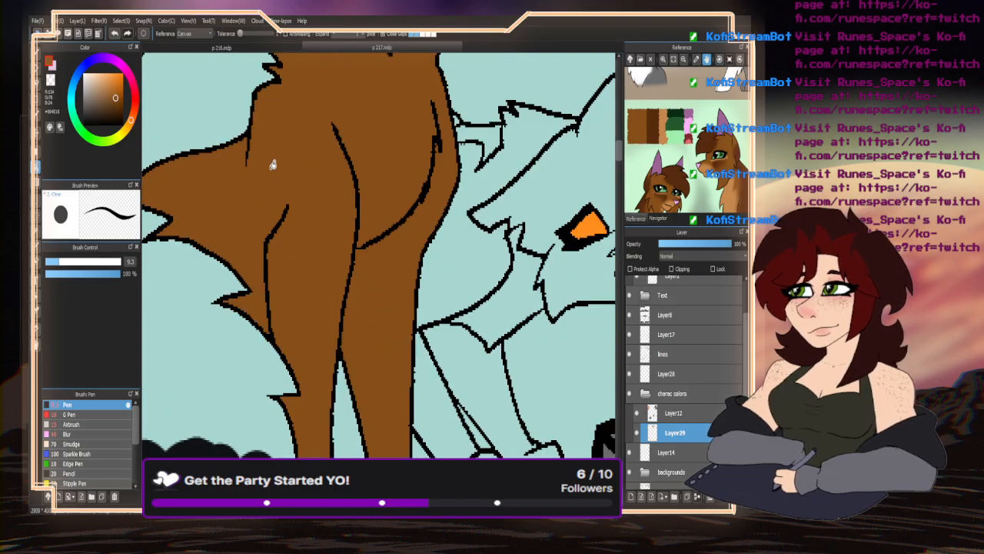
{"action": "scroll", "coordinate": [273, 165], "scroll_direction": "down", "scroll_amount": 2}
{"action": "scroll", "coordinate": [323, 415], "scroll_direction": "up", "scroll_amount": 2}
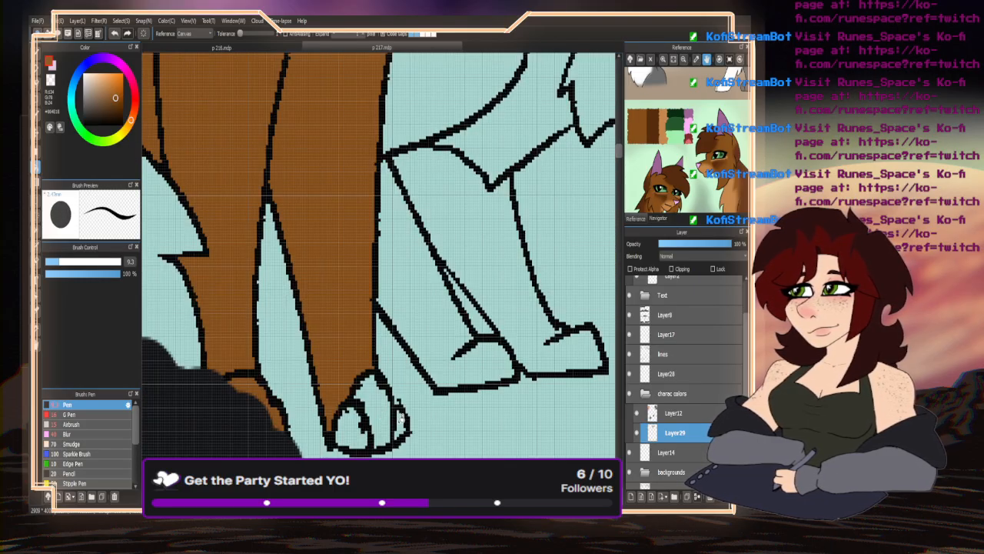
{"action": "left_click", "coordinate": [356, 420]}
{"action": "left_click", "coordinate": [346, 435]}
- Touch up unfilled gaps on the green-eyed cat, including its nose, with the Pen in brown and set the Pen size to 24
{"action": "key", "text": "b"}
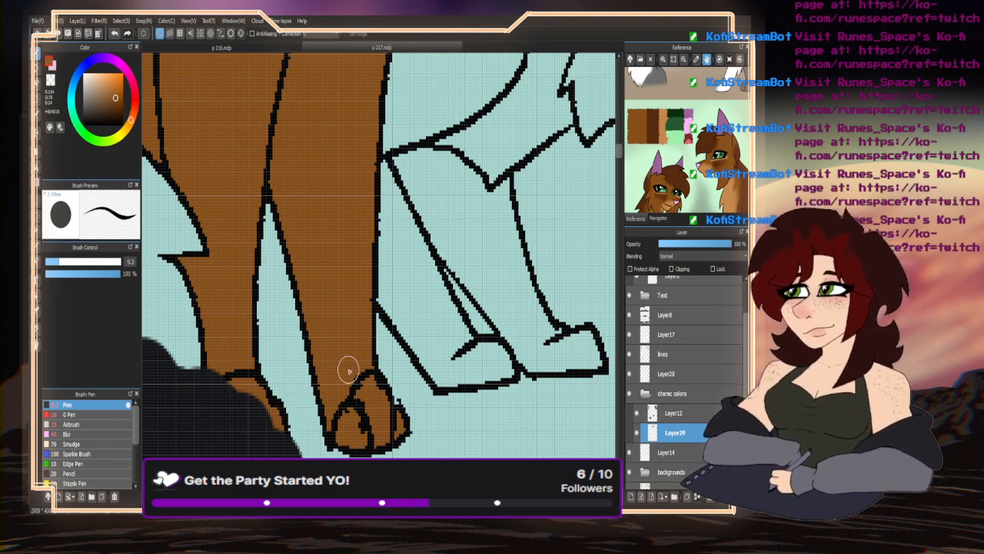
{"action": "scroll", "coordinate": [348, 411], "scroll_direction": "down", "scroll_amount": 2}
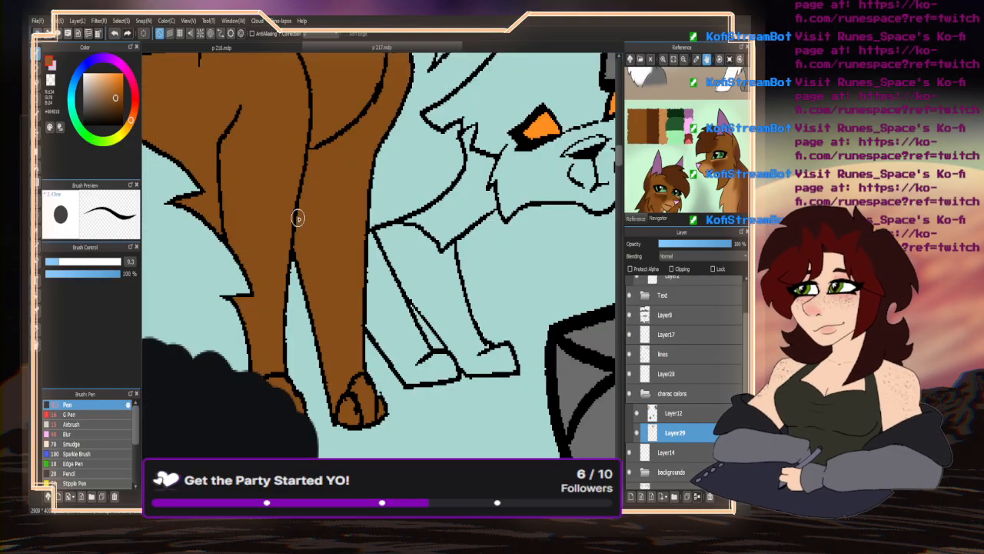
{"action": "scroll", "coordinate": [241, 331], "scroll_direction": "down", "scroll_amount": 3}
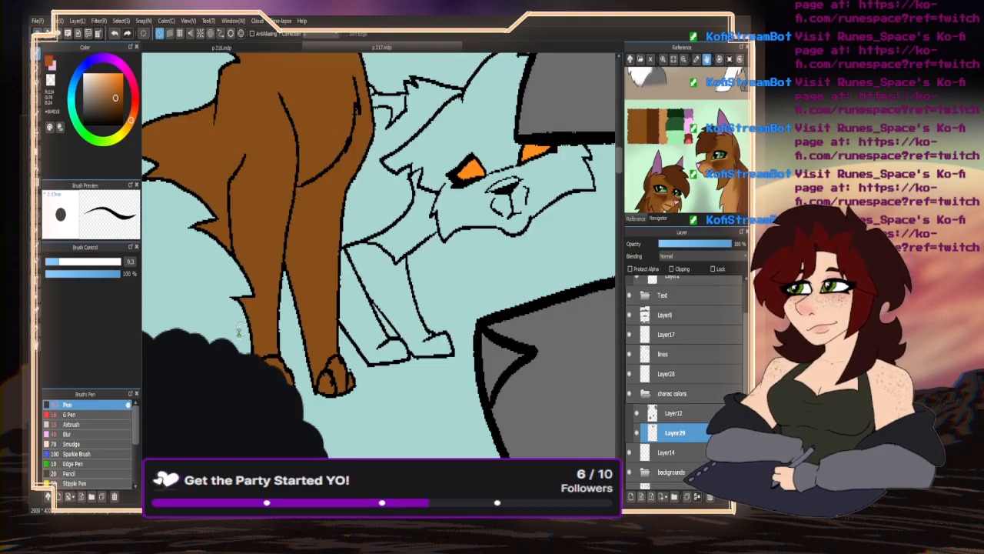
{"action": "scroll", "coordinate": [288, 199], "scroll_direction": "up", "scroll_amount": 3}
{"action": "scroll", "coordinate": [222, 333], "scroll_direction": "down", "scroll_amount": 3}
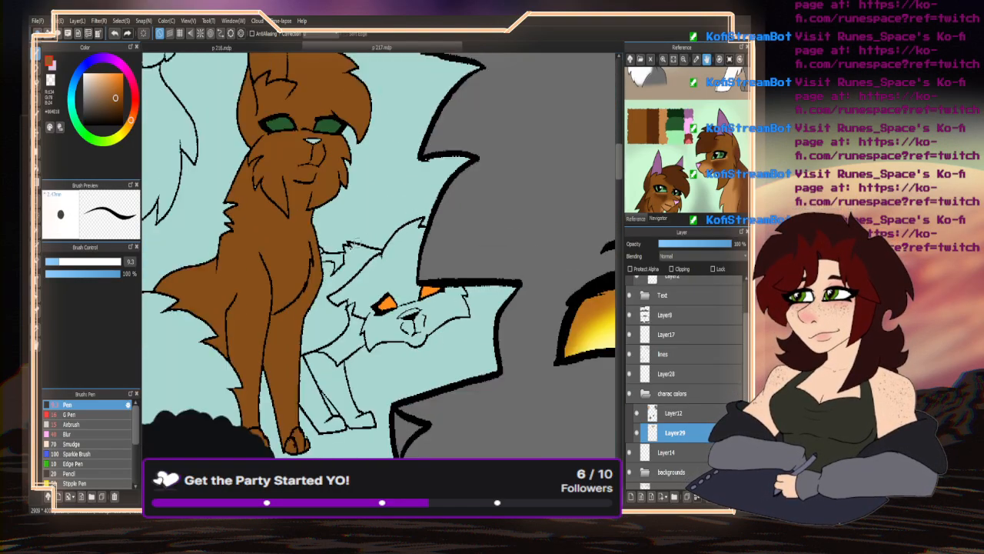
{"action": "left_click_drag", "start_coordinate": [99, 263], "coordinate": [82, 263]}
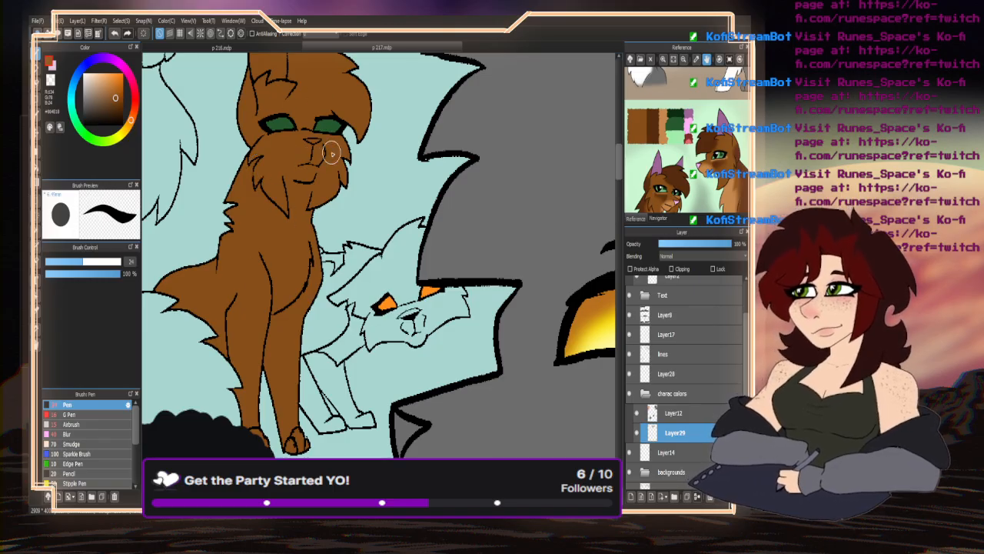
{"action": "scroll", "coordinate": [328, 160], "scroll_direction": "down", "scroll_amount": 1}
{"action": "scroll", "coordinate": [267, 127], "scroll_direction": "up", "scroll_amount": 2}
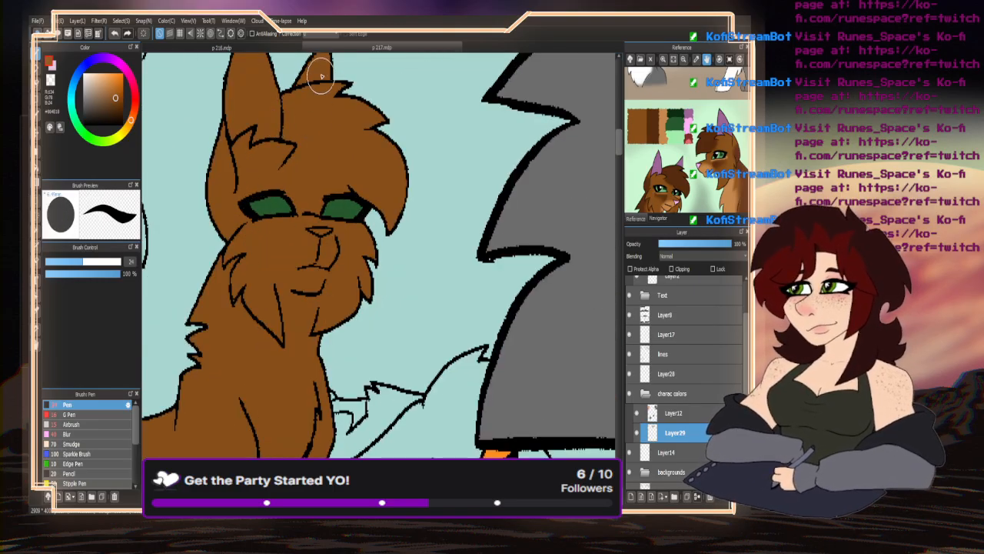
{"action": "scroll", "coordinate": [259, 192], "scroll_direction": "down", "scroll_amount": 3}
{"action": "scroll", "coordinate": [163, 309], "scroll_direction": "up", "scroll_amount": 3}
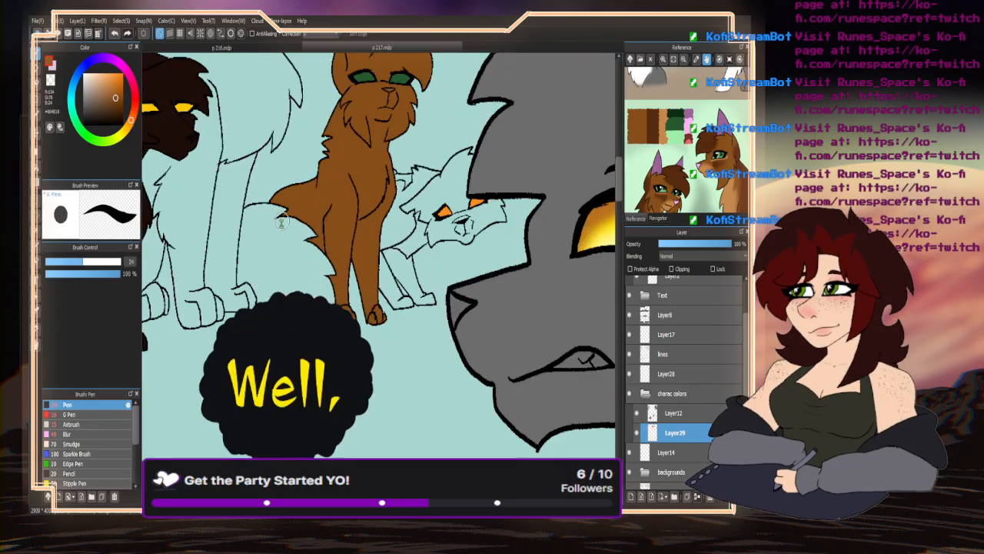
{"action": "scroll", "coordinate": [155, 315], "scroll_direction": "down", "scroll_amount": 2}
{"action": "scroll", "coordinate": [380, 274], "scroll_direction": "down", "scroll_amount": 2}
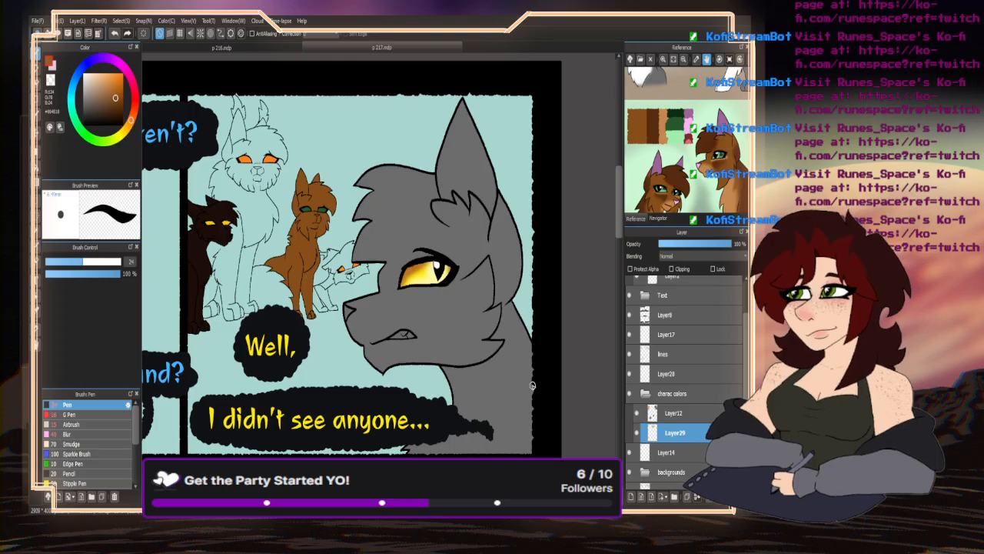
- Add a layer, sample the light brown from the orange-eyed "stripe" reference, and fill the tall cat's legs and tail
{"action": "left_click_drag", "start_coordinate": [696, 190], "coordinate": [679, 98]}
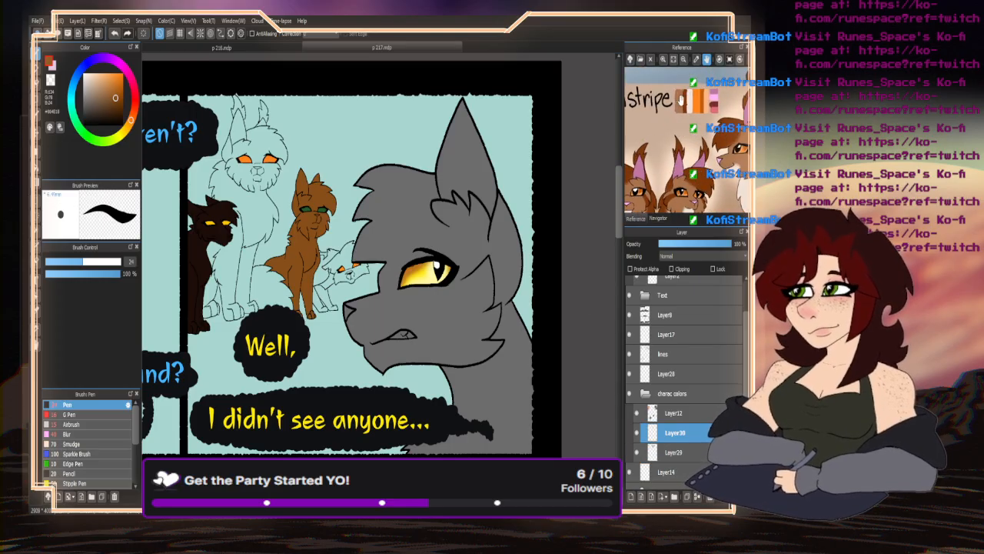
{"action": "left_click", "coordinate": [680, 98]}
{"action": "left_click", "coordinate": [39, 168]}
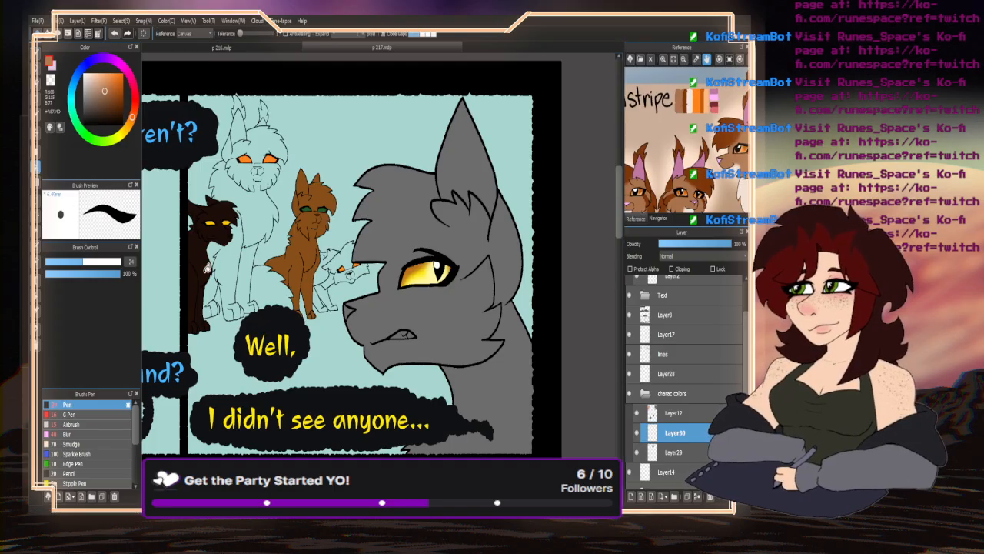
{"action": "left_click", "coordinate": [251, 295]}
{"action": "left_click", "coordinate": [210, 292]}
{"action": "left_click", "coordinate": [233, 293]}
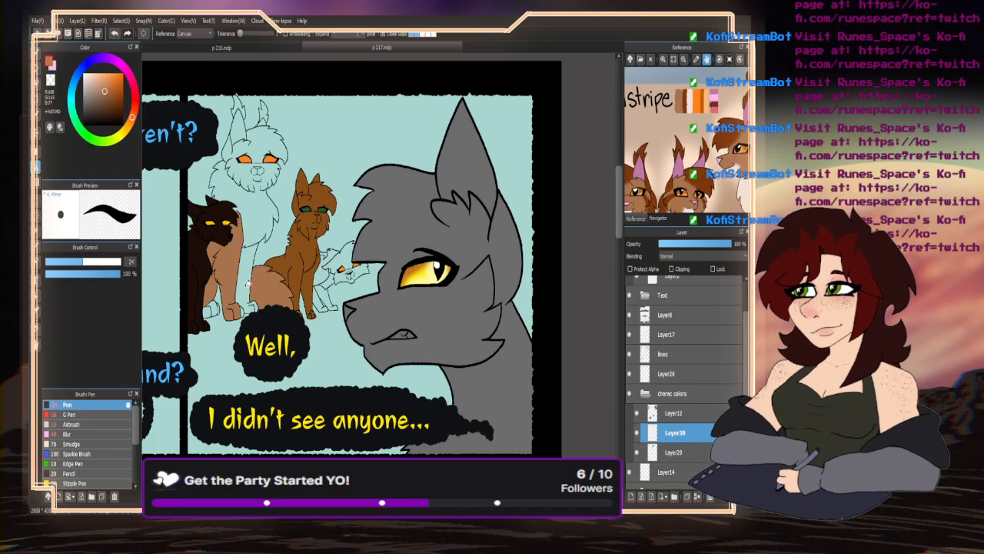
{"action": "left_click", "coordinate": [248, 283]}
- Fill the remaining toes on the tall cat's paws with light brown
{"action": "scroll", "coordinate": [219, 306], "scroll_direction": "up", "scroll_amount": 5}
{"action": "left_click", "coordinate": [240, 296]}
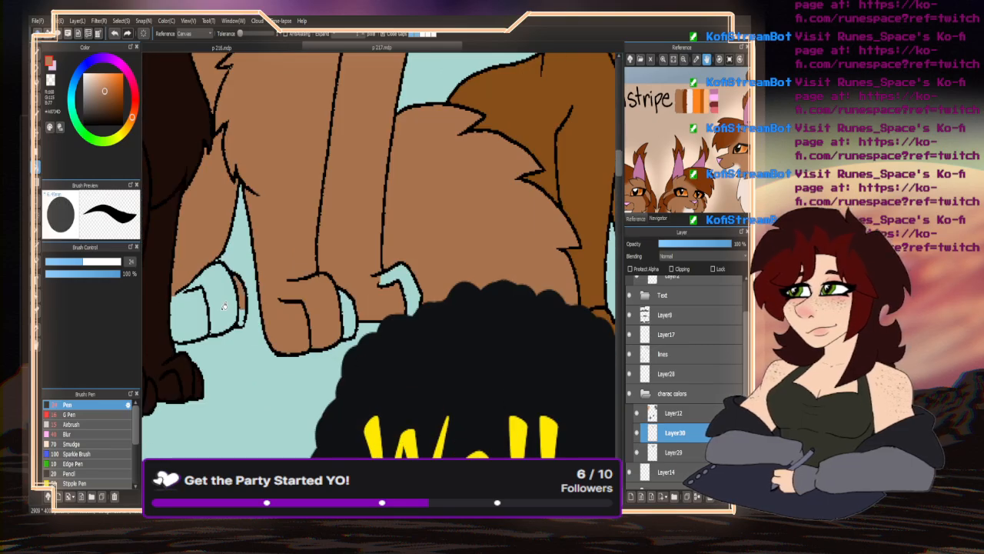
{"action": "left_click", "coordinate": [209, 304]}
{"action": "left_click", "coordinate": [188, 315]}
{"action": "scroll", "coordinate": [192, 312], "scroll_direction": "up", "scroll_amount": 3}
{"action": "left_click", "coordinate": [342, 308]}
{"action": "left_click", "coordinate": [452, 223]}
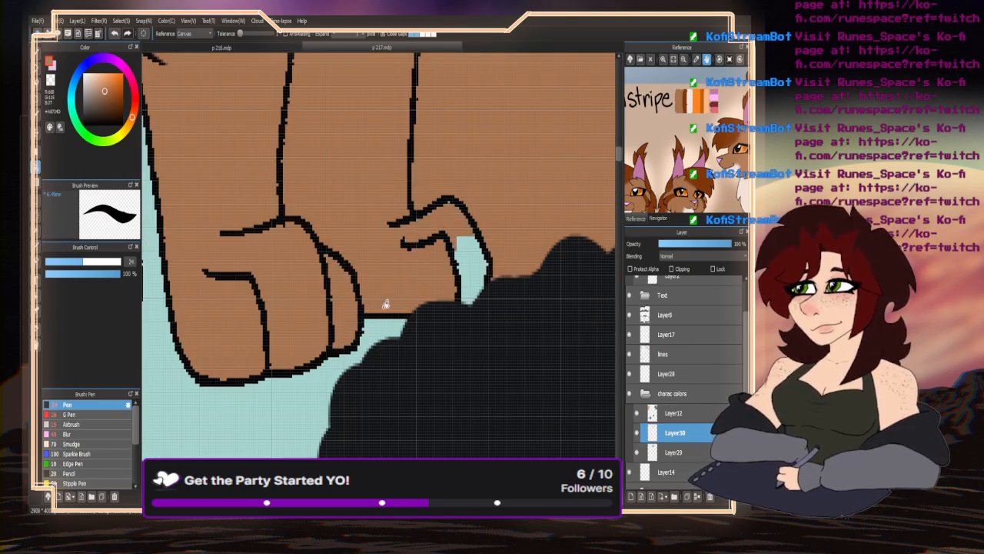
- Fill the tall cat's head and chest with light brown
{"action": "scroll", "coordinate": [404, 308], "scroll_direction": "down", "scroll_amount": 3}
{"action": "scroll", "coordinate": [330, 334], "scroll_direction": "down", "scroll_amount": 3}
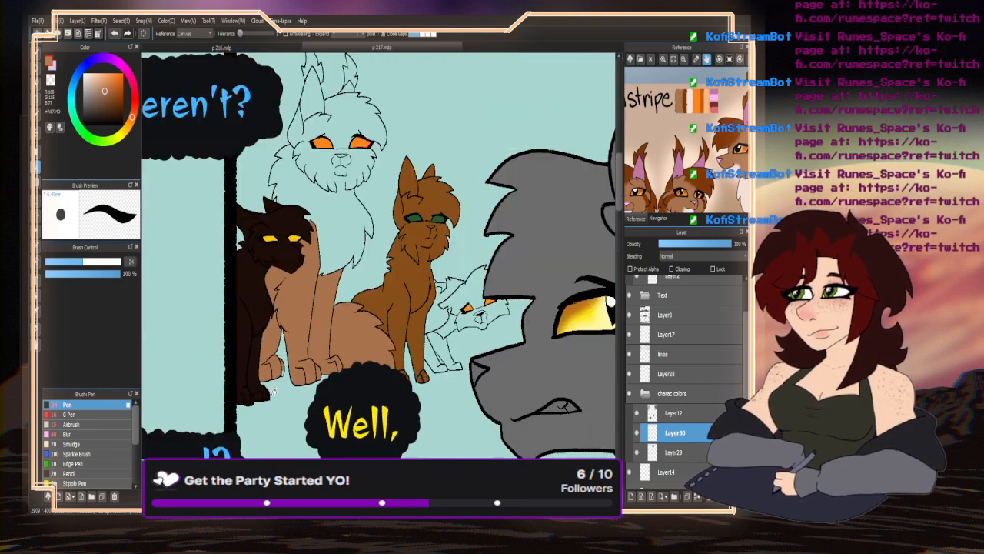
{"action": "left_click", "coordinate": [340, 225]}
{"action": "key", "text": "n"}
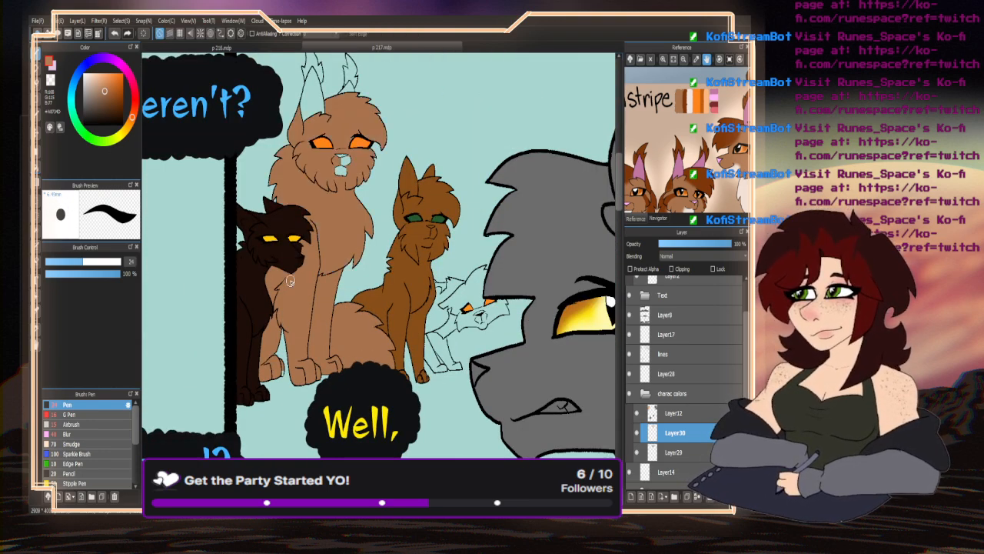
- Move the tall cat's colour layer below Layer29 and clean up the overspill beside its front paws with the transparent colour
{"action": "scroll", "coordinate": [283, 290], "scroll_direction": "up", "scroll_amount": 2}
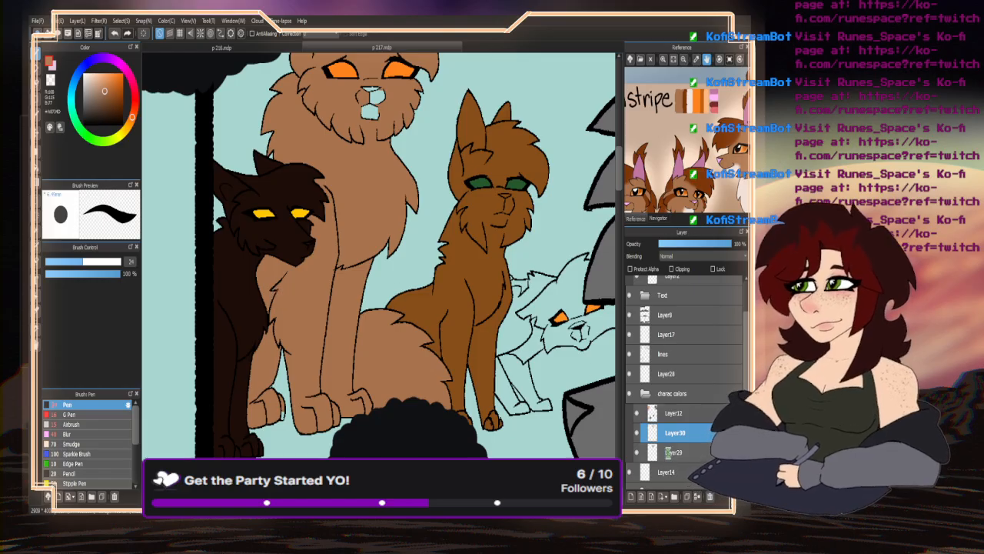
{"action": "left_click_drag", "start_coordinate": [654, 432], "coordinate": [654, 455]}
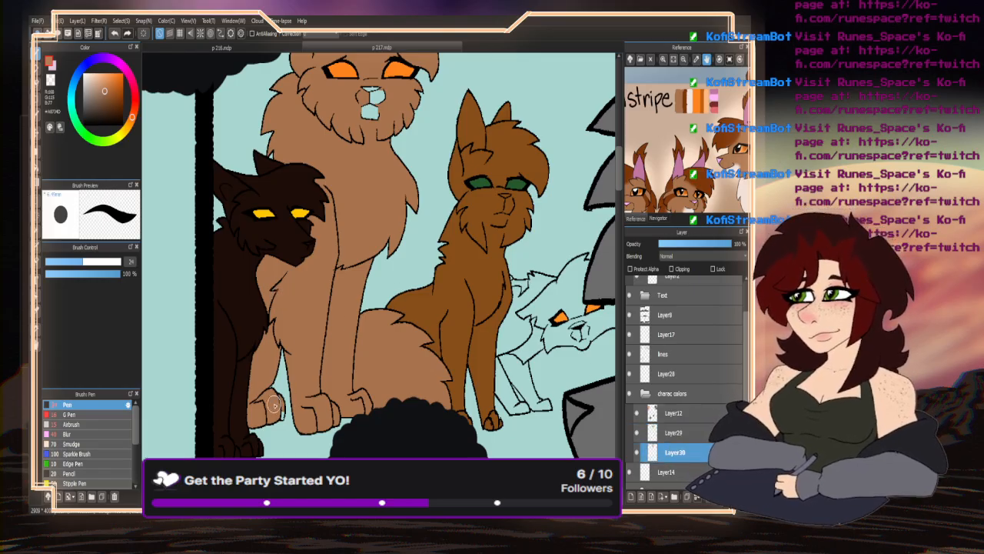
{"action": "scroll", "coordinate": [273, 405], "scroll_direction": "up", "scroll_amount": 3}
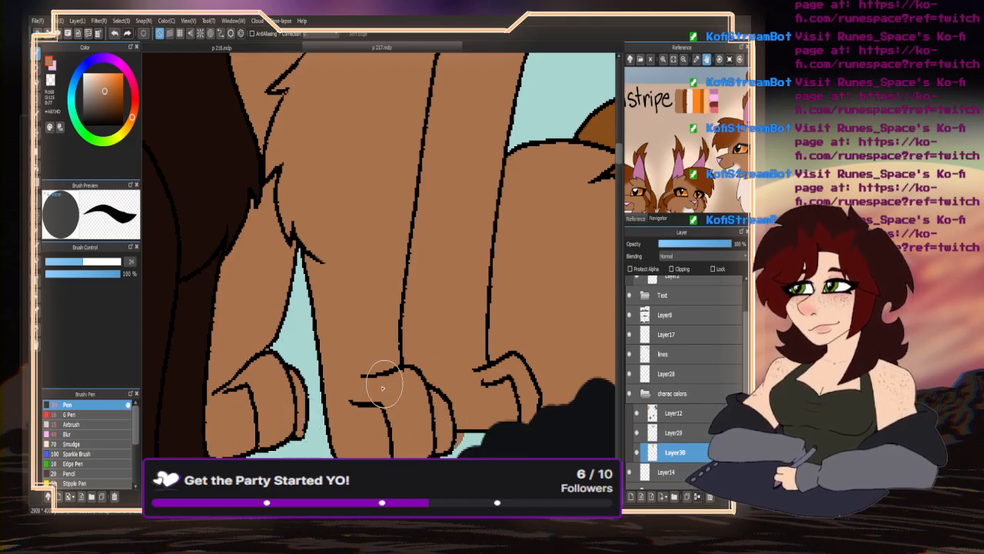
{"action": "left_click", "coordinate": [51, 80]}
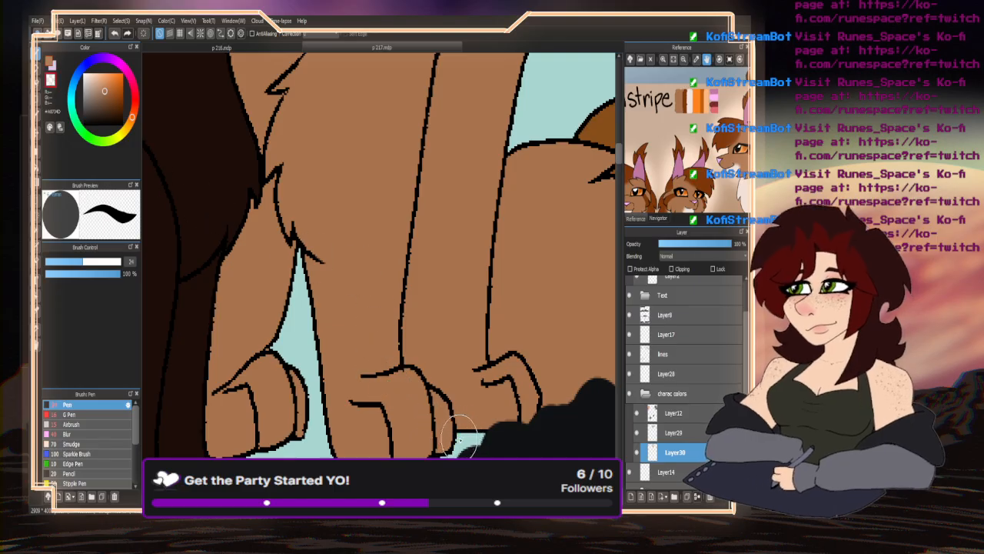
{"action": "scroll", "coordinate": [342, 332], "scroll_direction": "down", "scroll_amount": 3}
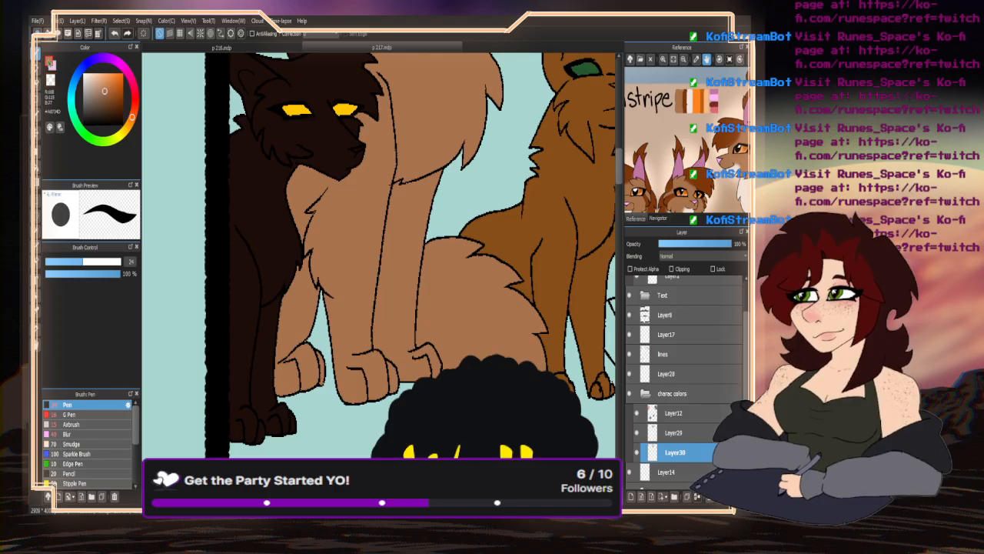
{"action": "scroll", "coordinate": [308, 246], "scroll_direction": "down", "scroll_amount": 1}
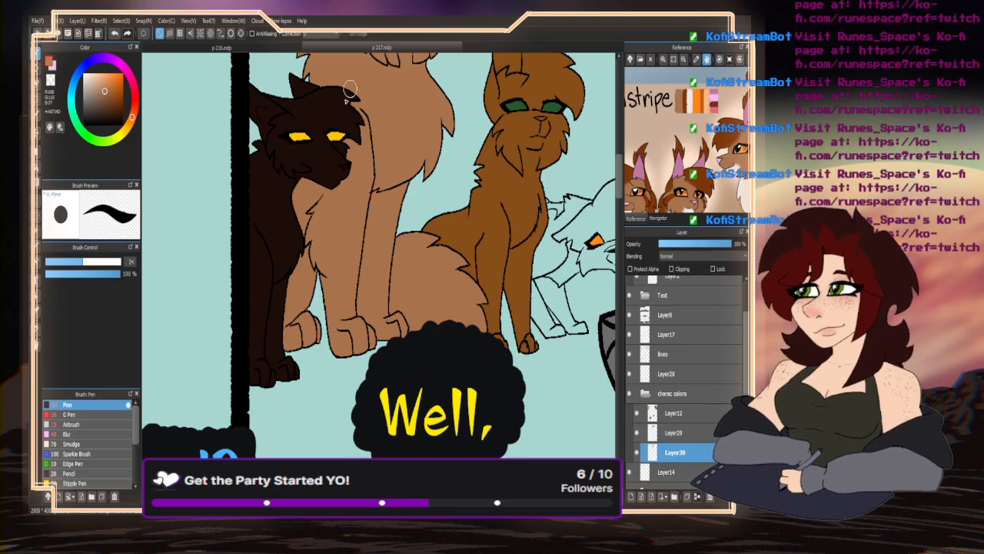
- Paint the unfilled muzzle and chin of the tall cat light brown with the Pen
{"action": "scroll", "coordinate": [274, 315], "scroll_direction": "down", "scroll_amount": 2}
{"action": "scroll", "coordinate": [309, 189], "scroll_direction": "up", "scroll_amount": 4}
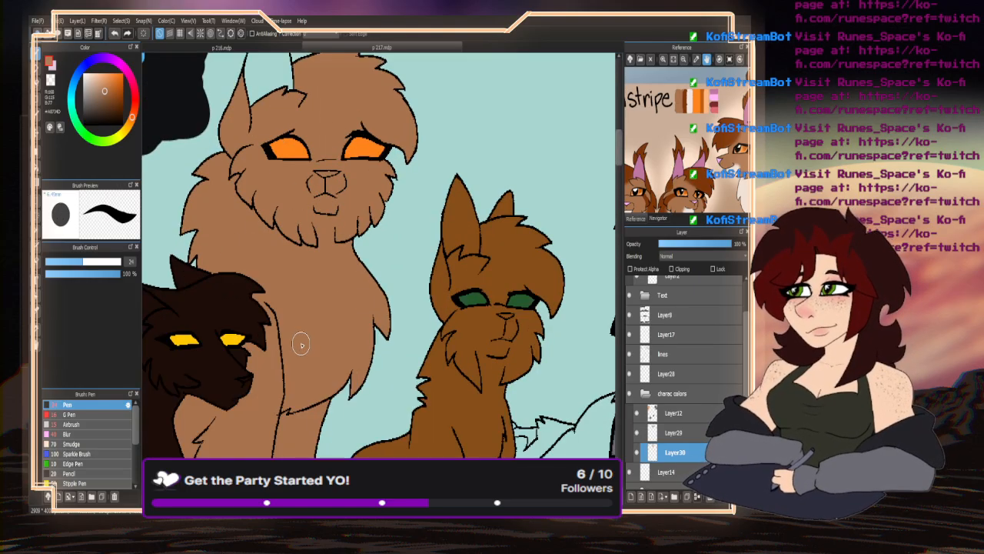
{"action": "scroll", "coordinate": [300, 343], "scroll_direction": "down", "scroll_amount": 2}
{"action": "scroll", "coordinate": [238, 219], "scroll_direction": "up", "scroll_amount": 3}
- Fill the tall cat's ears and ear tufts with light brown
{"action": "left_click", "coordinate": [37, 133]}
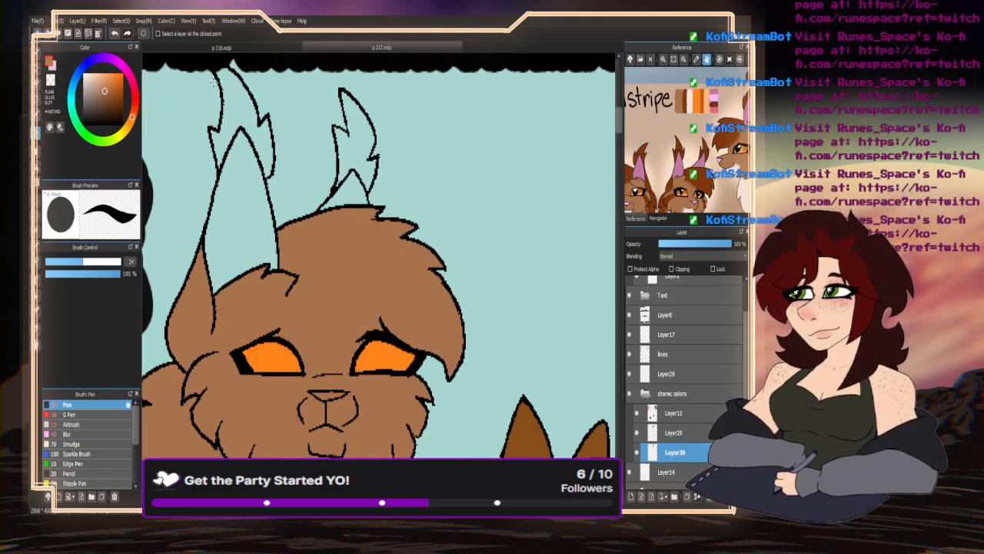
{"action": "key", "text": "g"}
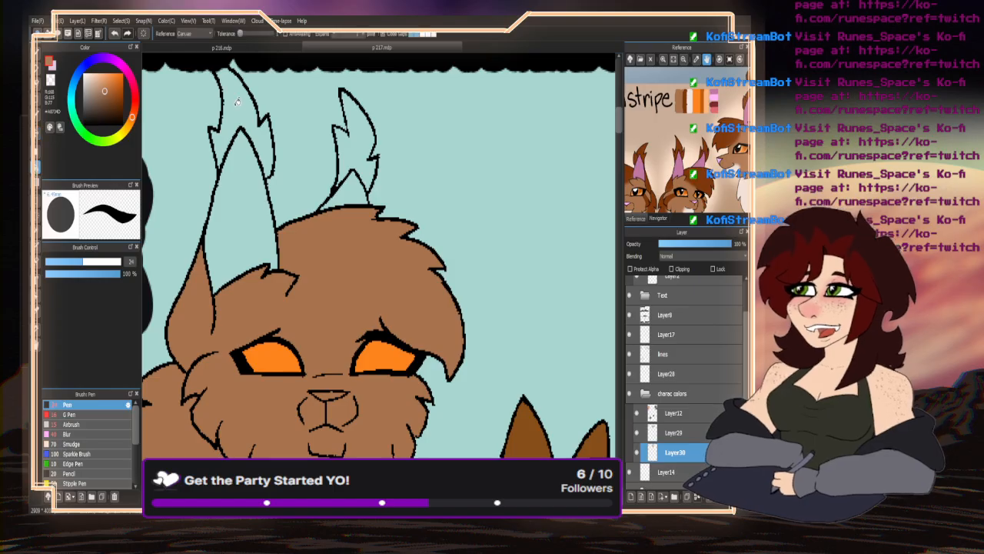
{"action": "left_click", "coordinate": [237, 101]}
{"action": "left_click", "coordinate": [351, 149]}
{"action": "left_click", "coordinate": [345, 192]}
{"action": "left_click", "coordinate": [233, 218]}
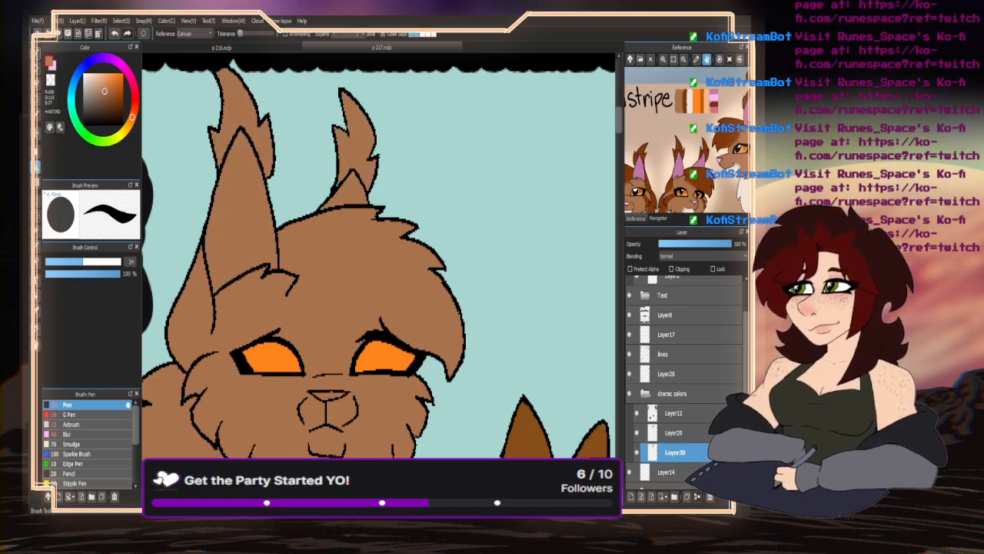
- Touch up the light brown edges around the tall cat's ears and head using the Pen and the transparent colour
{"action": "key", "text": "b"}
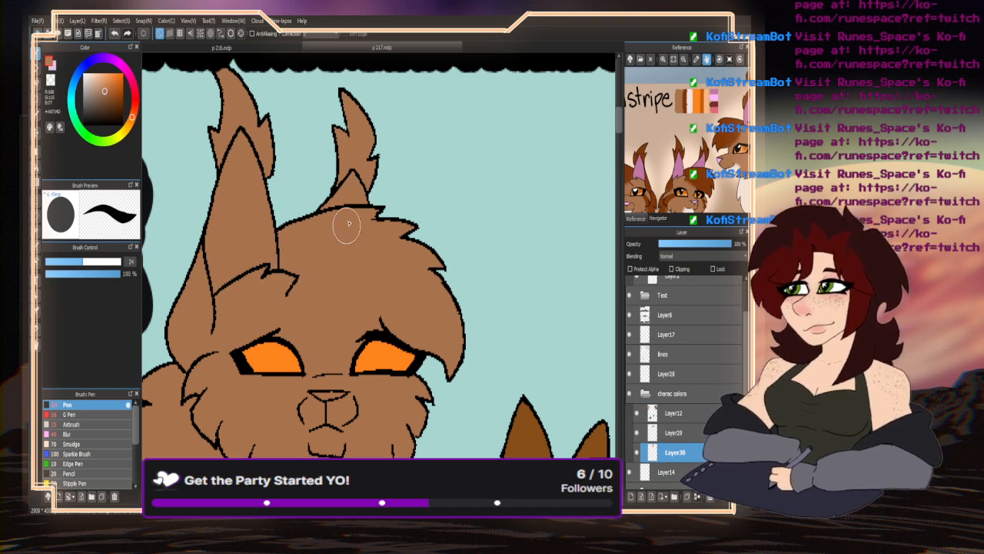
{"action": "scroll", "coordinate": [308, 195], "scroll_direction": "down", "scroll_amount": 5}
{"action": "left_click", "coordinate": [50, 79]}
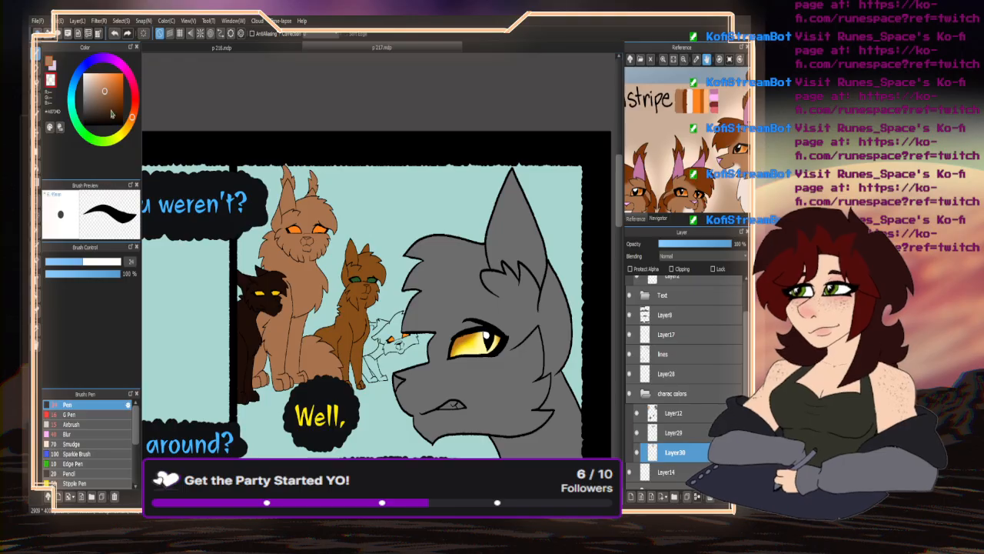
{"action": "scroll", "coordinate": [316, 192], "scroll_direction": "up", "scroll_amount": 5}
{"action": "scroll", "coordinate": [317, 153], "scroll_direction": "down", "scroll_amount": 5}
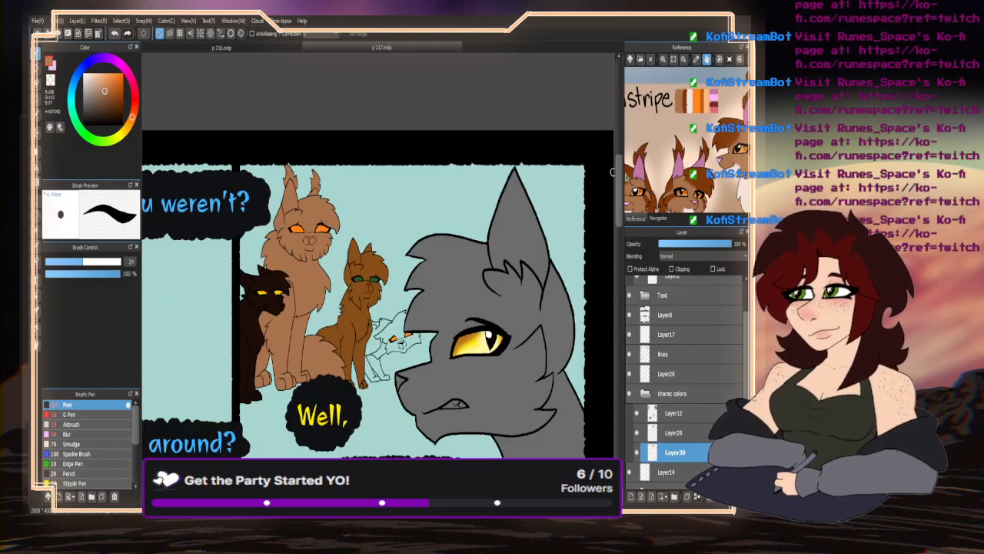
- Sample the dark grey from the Twig reference palette and bucket-fill the crouching cat's body, legs, head and face with it
{"action": "scroll", "coordinate": [688, 157], "scroll_direction": "down", "scroll_amount": 6}
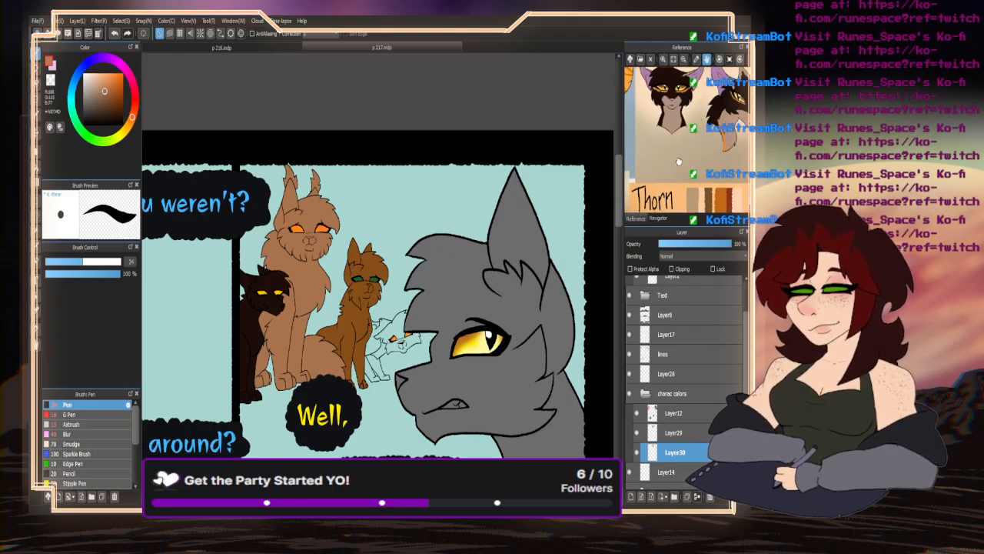
{"action": "scroll", "coordinate": [679, 154], "scroll_direction": "down", "scroll_amount": 5}
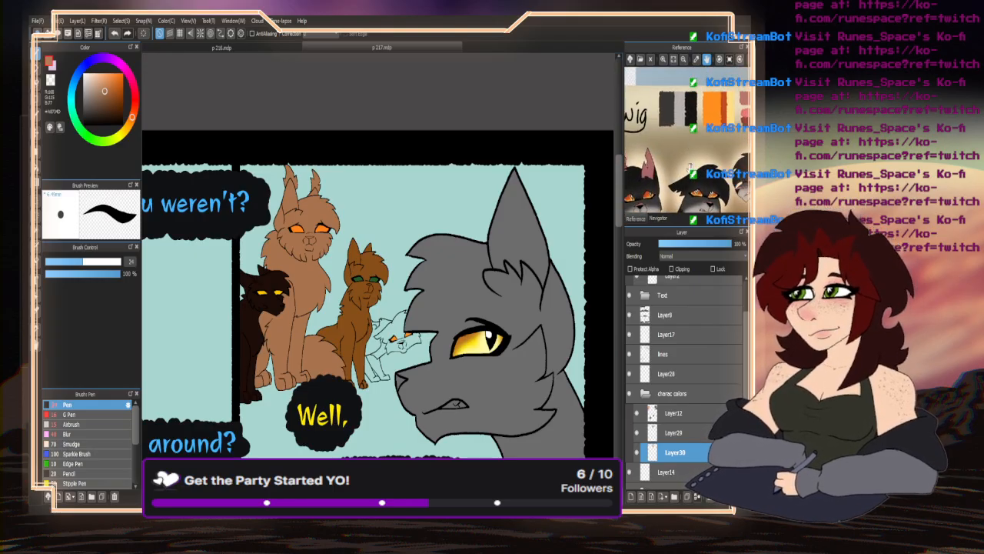
{"action": "left_click", "coordinate": [667, 106]}
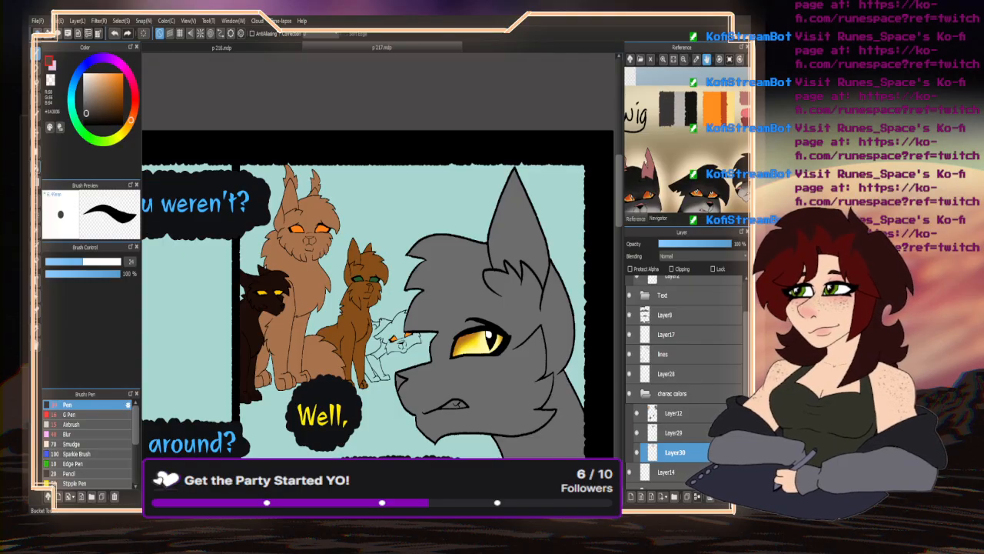
{"action": "left_click", "coordinate": [37, 170]}
{"action": "scroll", "coordinate": [383, 374], "scroll_direction": "up", "scroll_amount": 4}
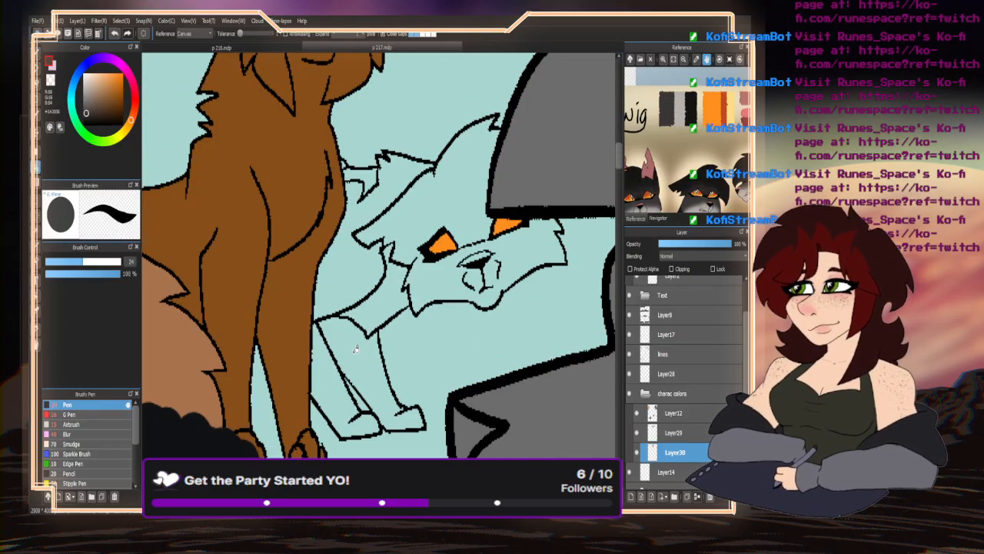
{"action": "left_click", "coordinate": [357, 349]}
{"action": "left_click", "coordinate": [351, 353]}
{"action": "left_click", "coordinate": [351, 283]}
{"action": "left_click", "coordinate": [450, 278]}
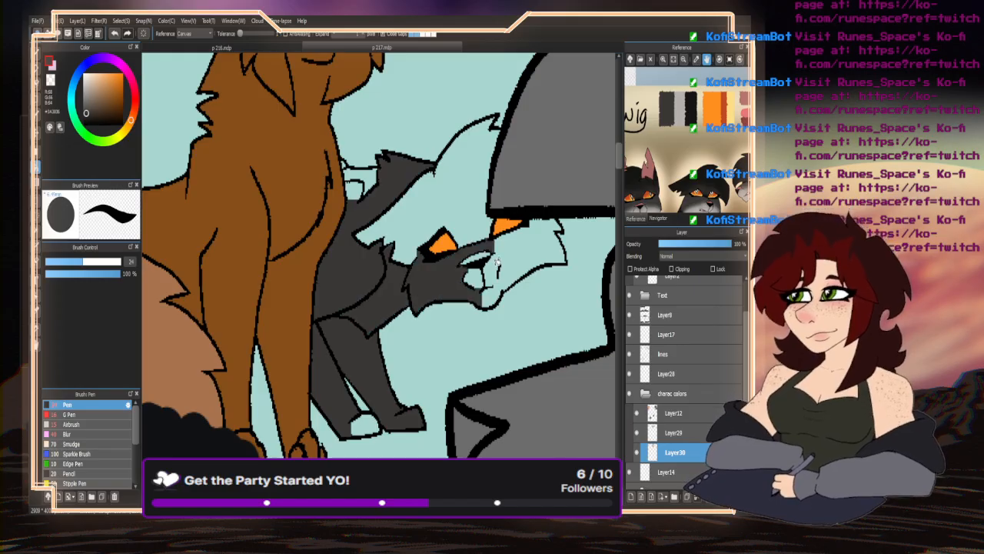
{"action": "left_click", "coordinate": [514, 257]}
{"action": "left_click", "coordinate": [421, 206]}
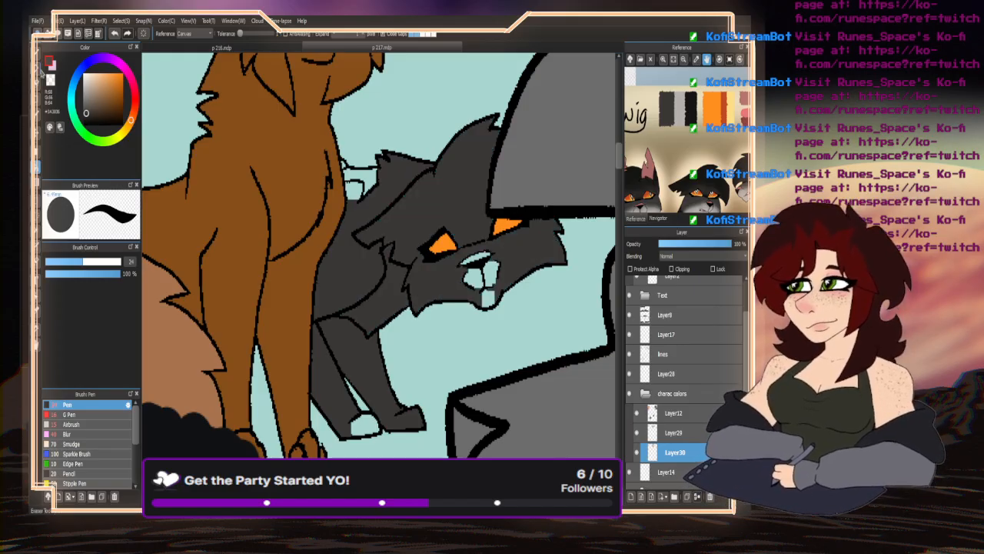
- Paint the remaining gaps on the crouching cat's muzzle, back and front paw in dark grey with the Pen
{"action": "left_click", "coordinate": [37, 53]}
{"action": "mouse_move", "coordinate": [493, 292]}
{"action": "left_mouse_down"}
{"action": "mouse_move", "coordinate": [488, 303]}
{"action": "mouse_move", "coordinate": [476, 254]}
{"action": "left_mouse_up"}
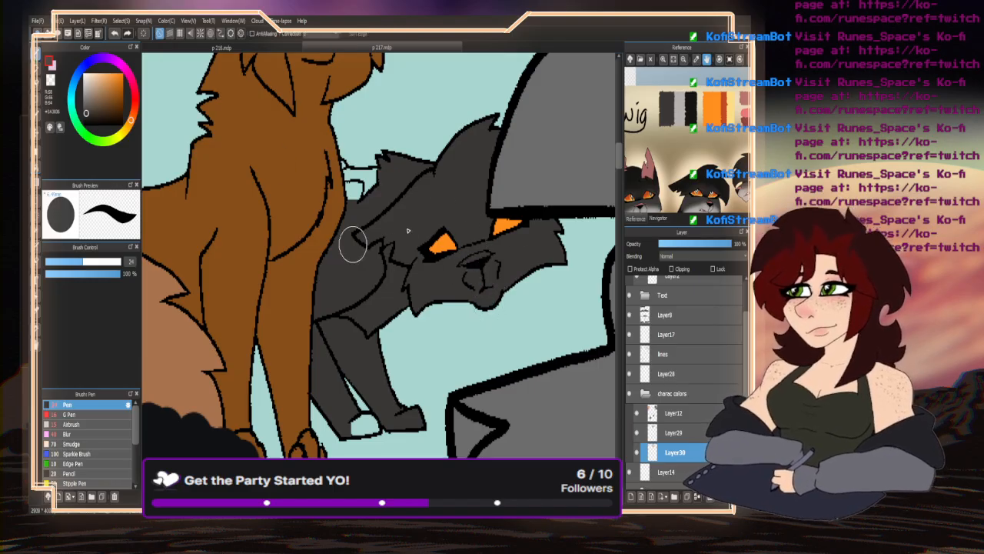
{"action": "mouse_move", "coordinate": [371, 174]}
{"action": "left_mouse_down"}
{"action": "mouse_move", "coordinate": [352, 191]}
{"action": "mouse_move", "coordinate": [350, 173]}
{"action": "left_mouse_up"}
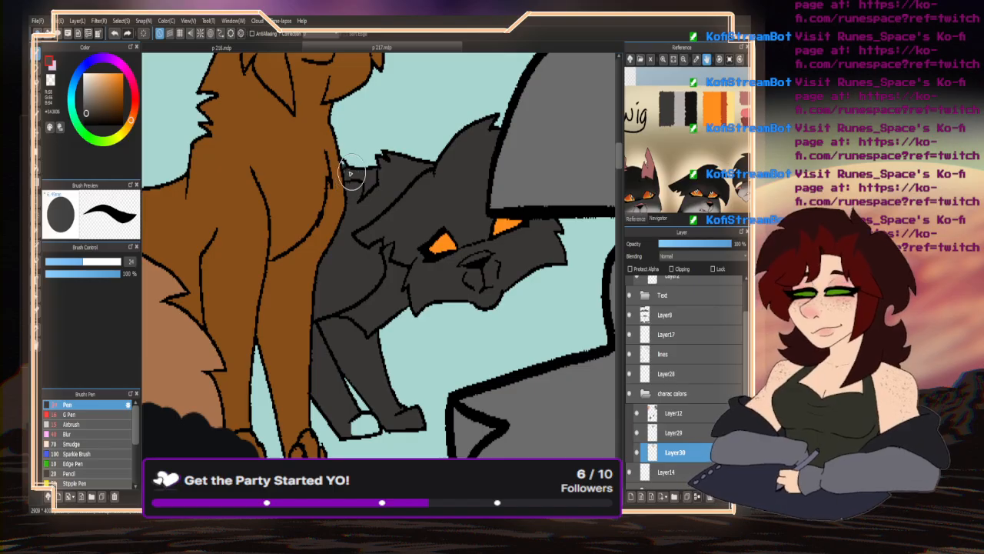
{"action": "scroll", "coordinate": [382, 408], "scroll_direction": "up", "scroll_amount": 2}
{"action": "mouse_move", "coordinate": [382, 408]}
{"action": "left_mouse_down"}
{"action": "mouse_move", "coordinate": [351, 406]}
{"action": "mouse_move", "coordinate": [339, 426]}
{"action": "mouse_move", "coordinate": [351, 410]}
{"action": "mouse_move", "coordinate": [384, 406]}
{"action": "mouse_move", "coordinate": [373, 426]}
{"action": "left_mouse_up"}
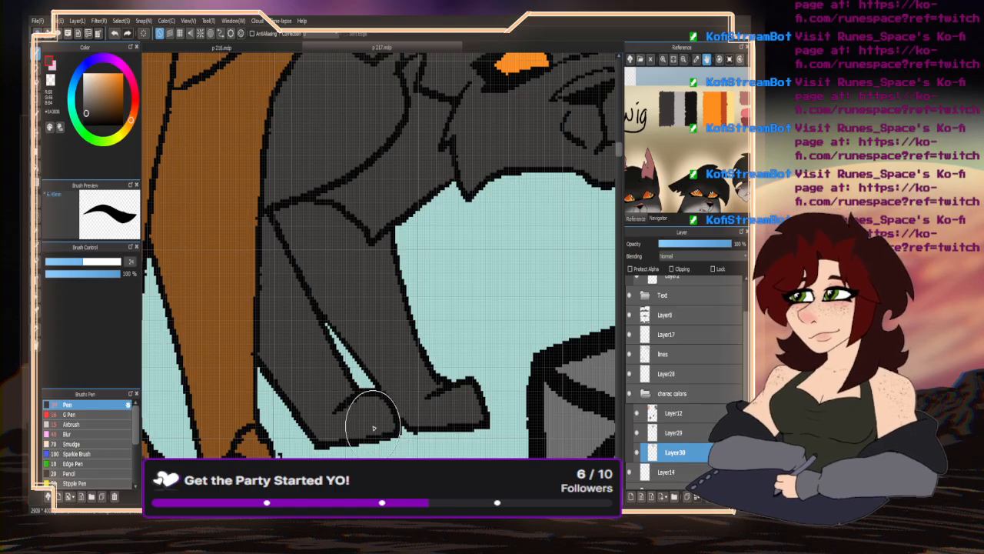
{"action": "scroll", "coordinate": [332, 237], "scroll_direction": "down", "scroll_amount": 2}
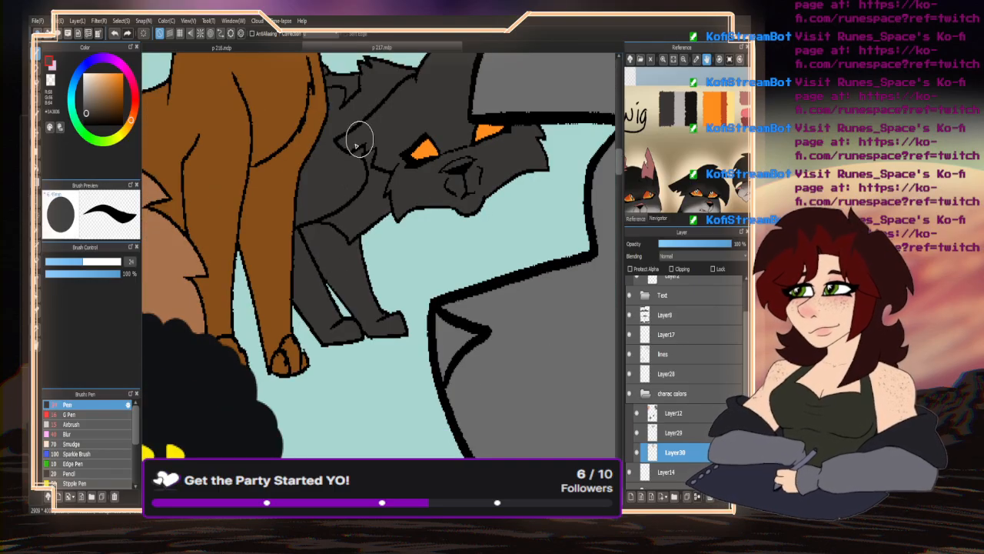
- Examine the panels of the whole comic page, including the cat hidden in the forest panel
{"action": "scroll", "coordinate": [374, 96], "scroll_direction": "down", "scroll_amount": 4}
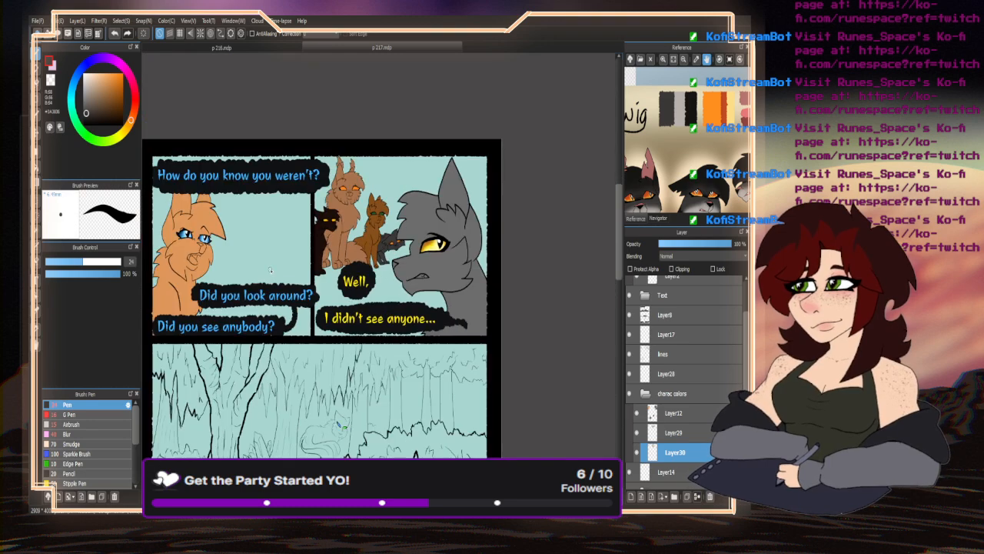
{"action": "scroll", "coordinate": [253, 265], "scroll_direction": "down", "scroll_amount": 4}
{"action": "scroll", "coordinate": [379, 293], "scroll_direction": "up", "scroll_amount": 5}
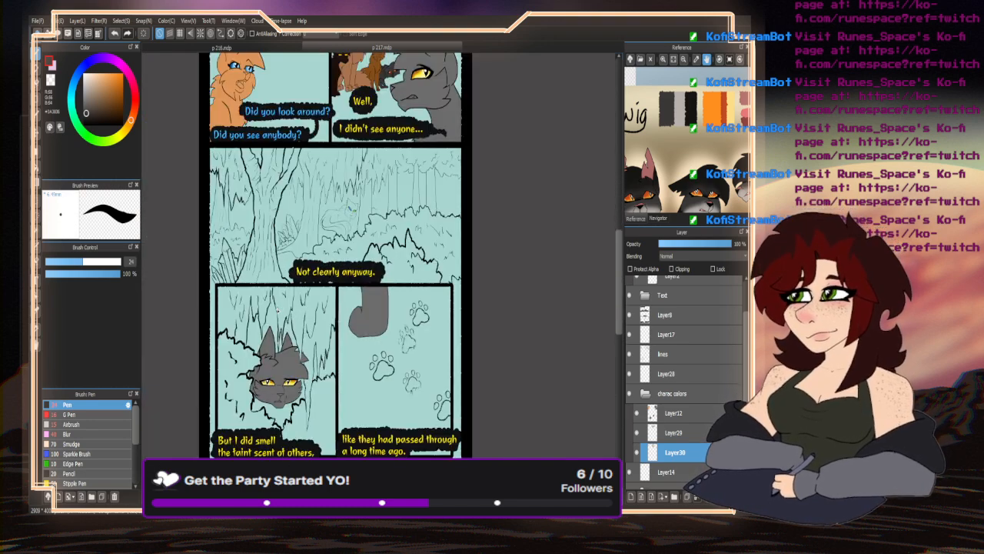
{"action": "scroll", "coordinate": [438, 305], "scroll_direction": "down", "scroll_amount": 2}
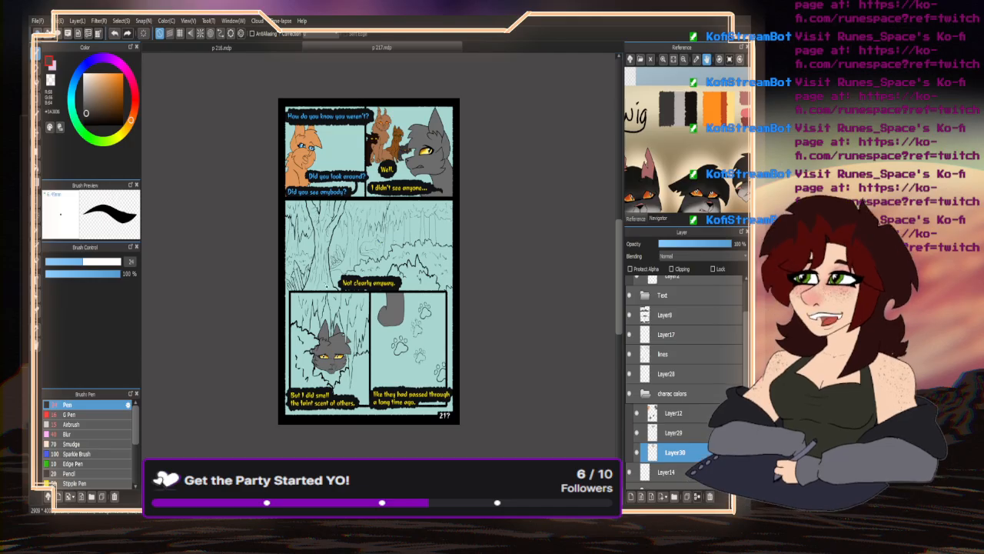
{"action": "scroll", "coordinate": [383, 257], "scroll_direction": "up", "scroll_amount": 5}
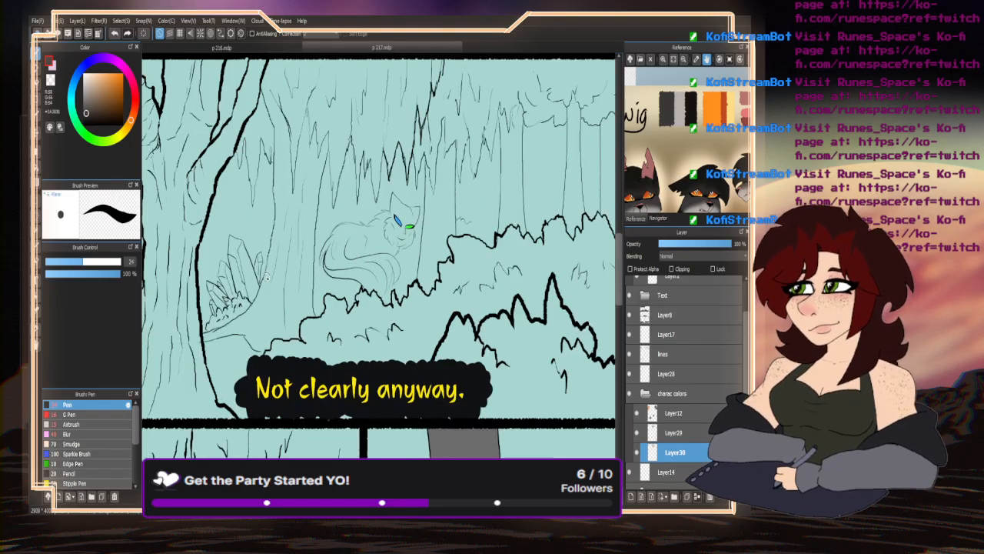
{"action": "scroll", "coordinate": [268, 278], "scroll_direction": "up", "scroll_amount": 3}
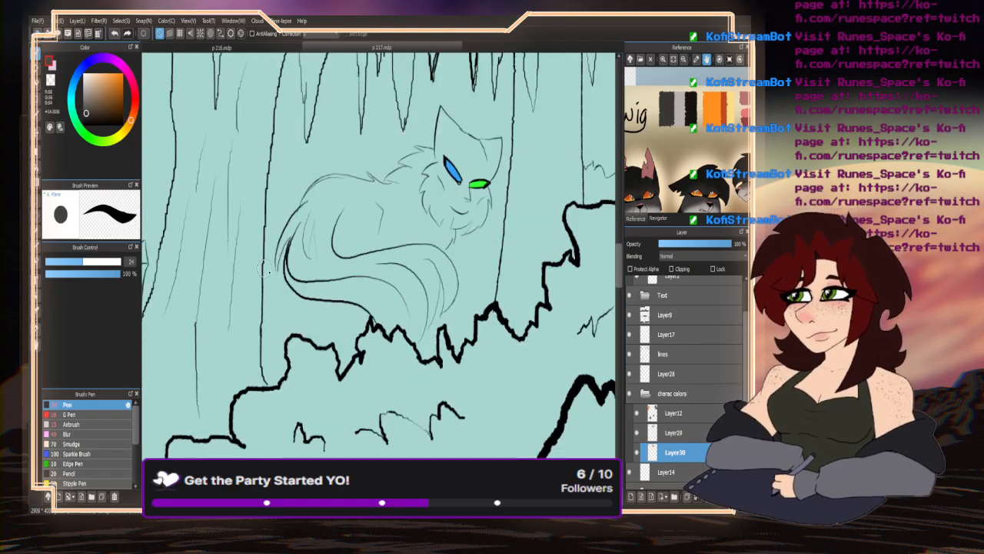
{"action": "scroll", "coordinate": [264, 267], "scroll_direction": "down", "scroll_amount": 6}
{"action": "scroll", "coordinate": [273, 263], "scroll_direction": "down", "scroll_amount": 2}
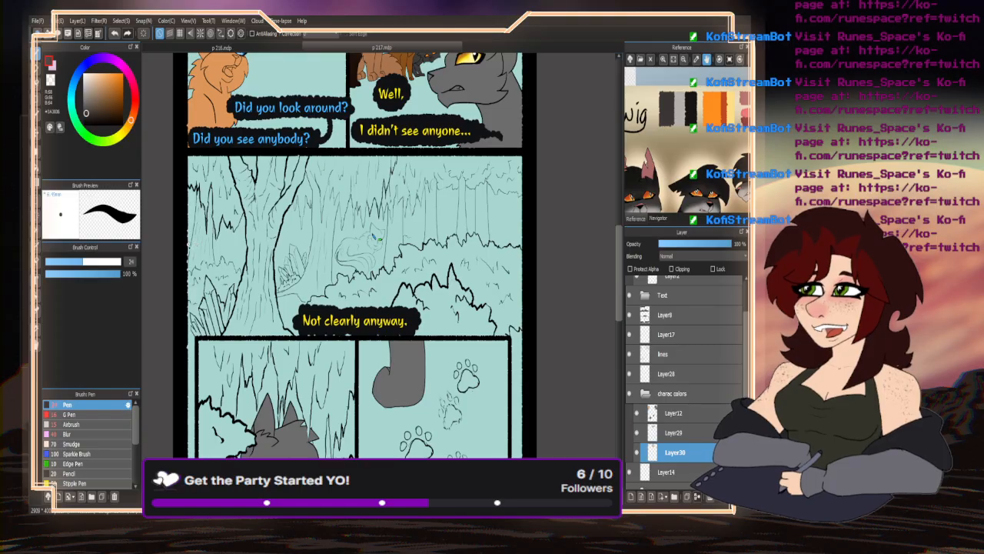
{"action": "scroll", "coordinate": [185, 243], "scroll_direction": "down", "scroll_amount": 1}
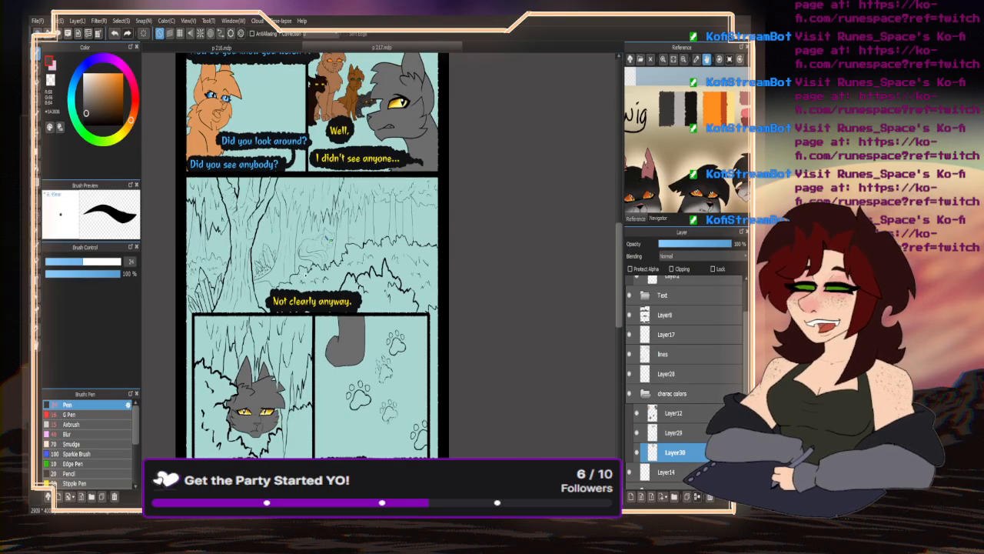
{"action": "scroll", "coordinate": [369, 266], "scroll_direction": "down", "scroll_amount": 2}
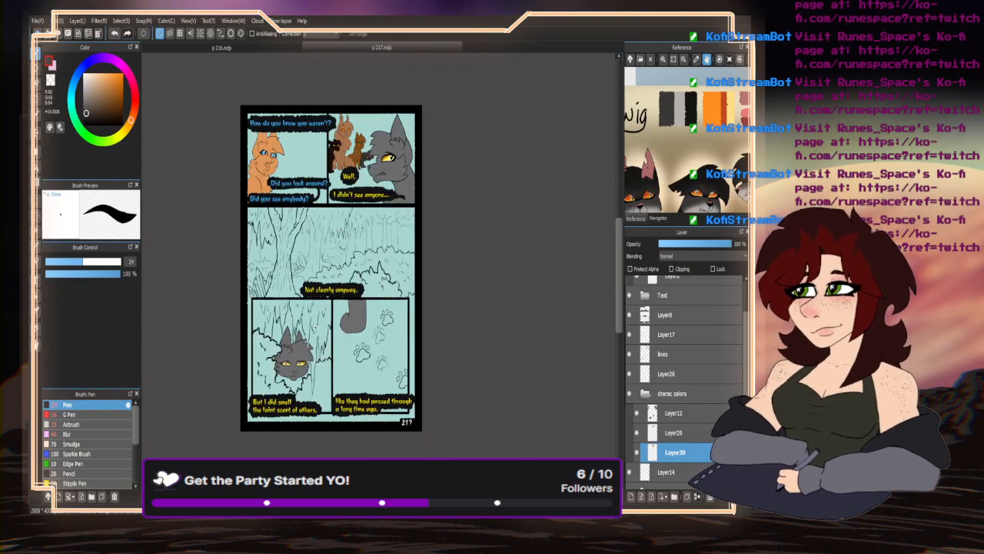
{"action": "scroll", "coordinate": [289, 245], "scroll_direction": "up", "scroll_amount": 1}
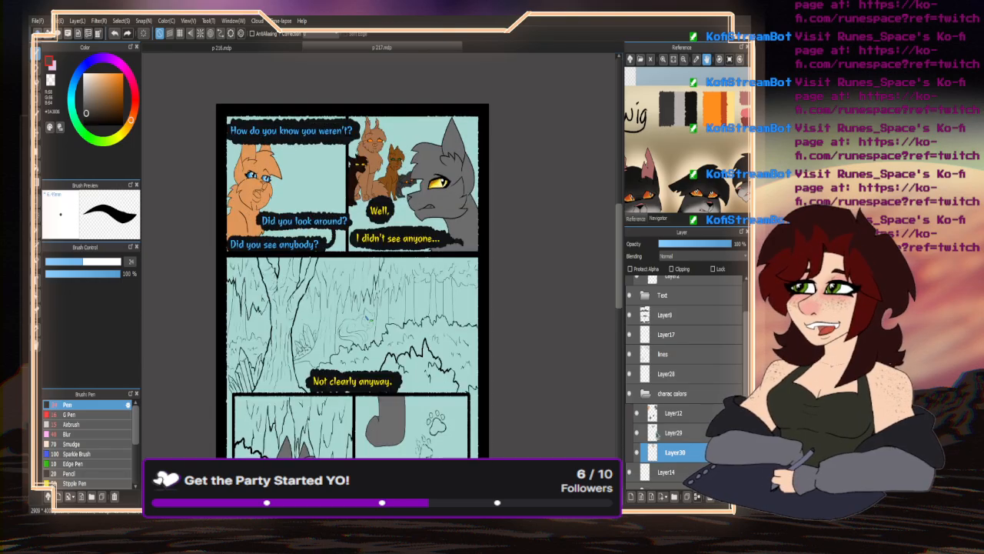
- Add a new layer above Layer12 in the charac colors folder and turn on clipping for it
{"action": "left_click", "coordinate": [675, 413]}
{"action": "left_click", "coordinate": [632, 496]}
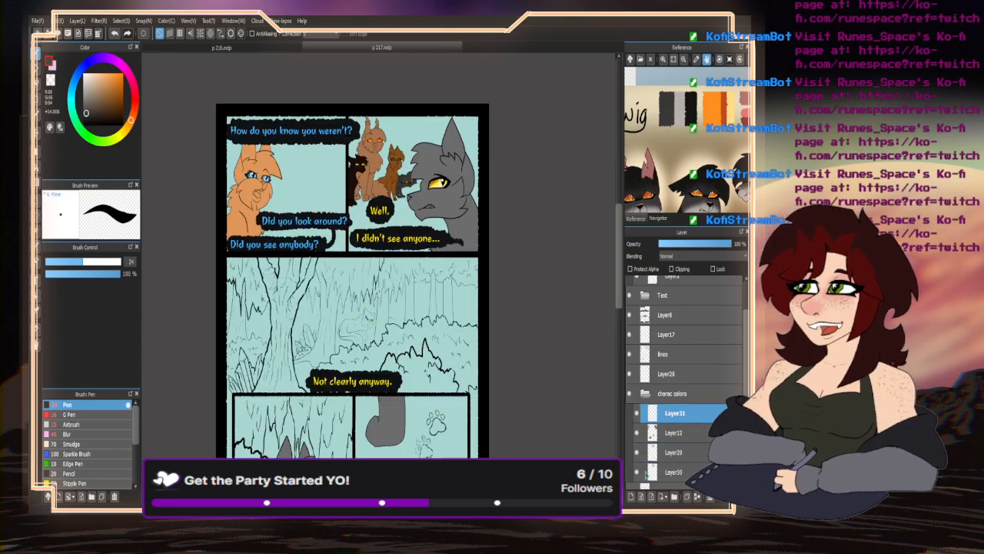
{"action": "left_click", "coordinate": [671, 269]}
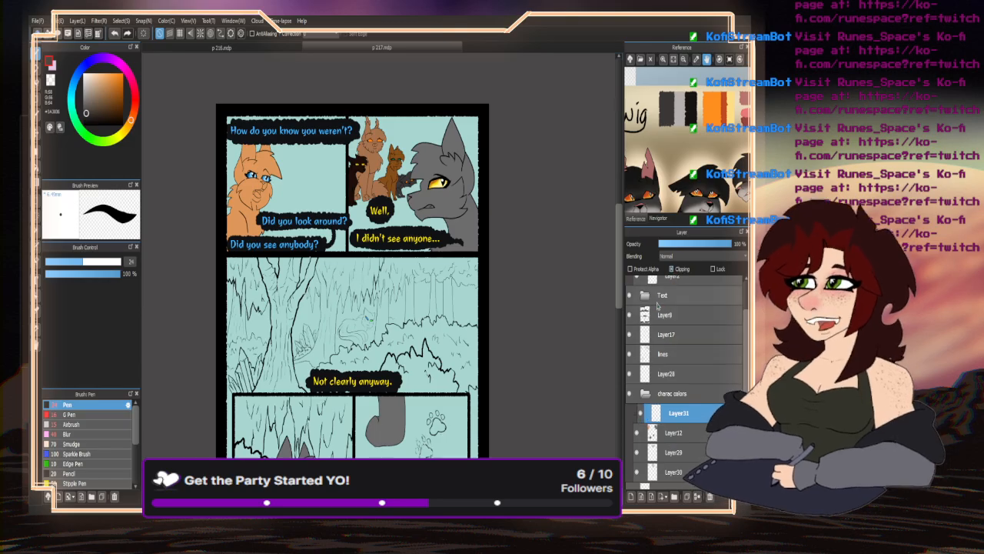
- Hide Layer29 and Layer30 so the background cats' flat colors are not shown
{"action": "left_click_drag", "start_coordinate": [654, 183], "coordinate": [735, 195]}
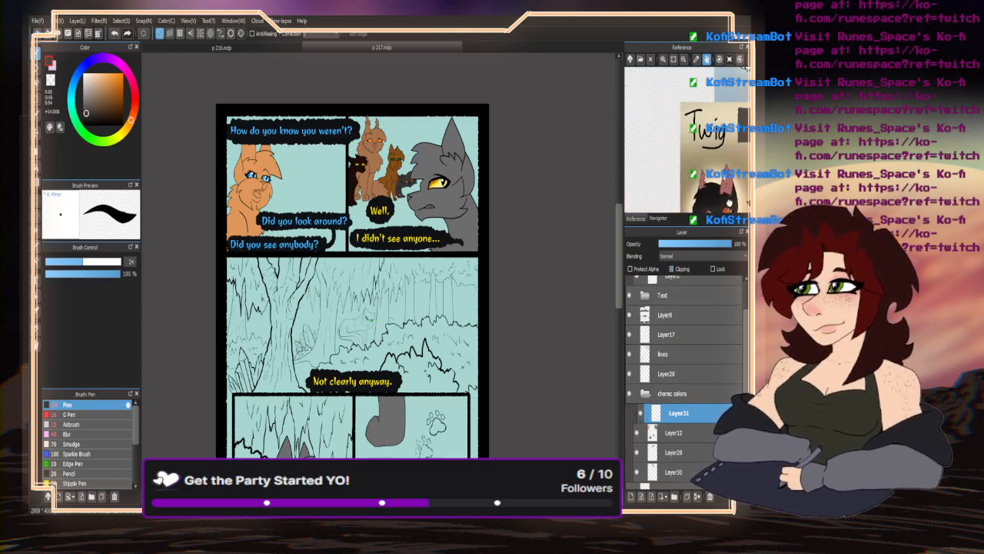
{"action": "left_click_drag", "start_coordinate": [717, 155], "coordinate": [659, 170]}
{"action": "left_click", "coordinate": [639, 454]}
{"action": "left_click", "coordinate": [638, 472]}
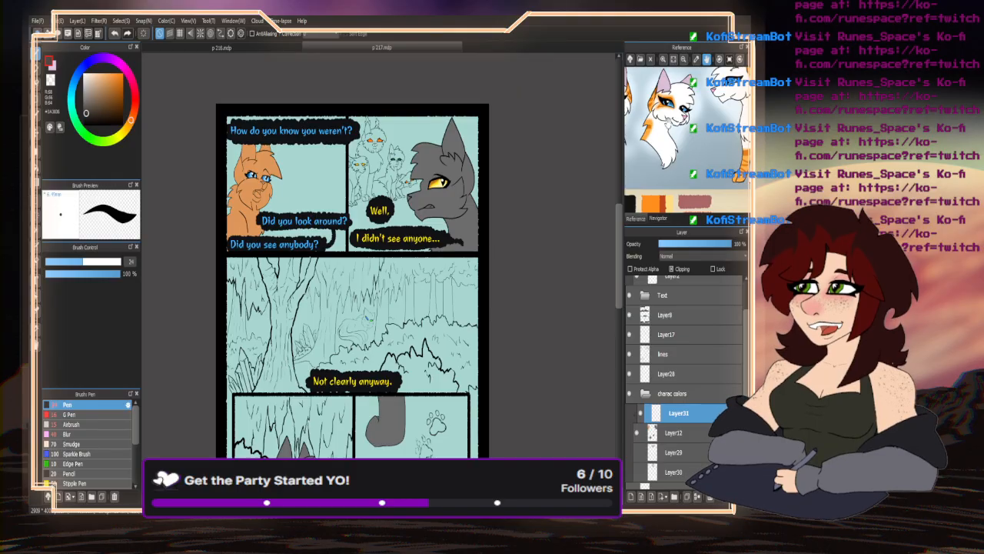
- Sample white from the orange-and-white cat's reference palette and reduce the Pen size
{"action": "left_click_drag", "start_coordinate": [718, 123], "coordinate": [653, 125]}
{"action": "left_click_drag", "start_coordinate": [718, 142], "coordinate": [661, 146]}
{"action": "left_click_drag", "start_coordinate": [717, 81], "coordinate": [677, 154]}
{"action": "left_click_drag", "start_coordinate": [719, 116], "coordinate": [666, 108]}
{"action": "left_click", "coordinate": [666, 108], "text": "alt"}
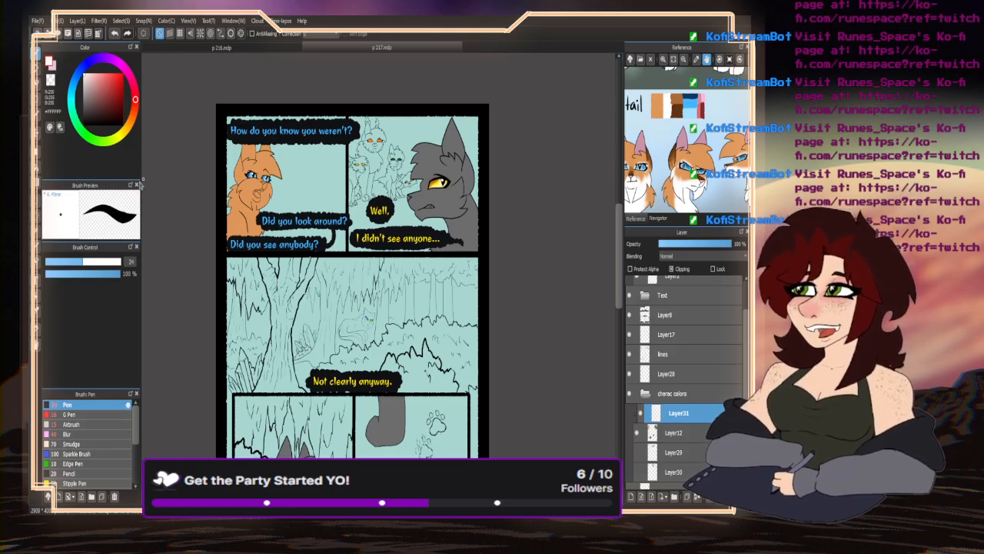
{"action": "left_click_drag", "start_coordinate": [66, 261], "coordinate": [62, 262]}
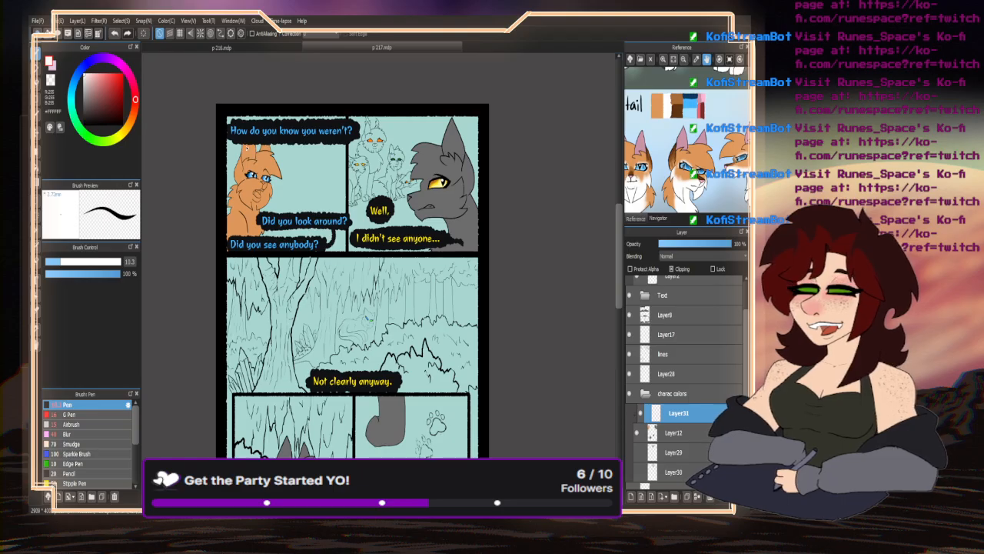
- Paint white markings around both of the orange cat's eyes in the first panel
{"action": "scroll", "coordinate": [253, 177], "scroll_direction": "up", "scroll_amount": 6}
{"action": "mouse_move", "coordinate": [477, 313]}
{"action": "left_mouse_down"}
{"action": "mouse_move", "coordinate": [482, 301]}
{"action": "mouse_move", "coordinate": [430, 285]}
{"action": "mouse_move", "coordinate": [473, 306]}
{"action": "mouse_move", "coordinate": [454, 297]}
{"action": "mouse_move", "coordinate": [404, 315]}
{"action": "mouse_move", "coordinate": [388, 338]}
{"action": "mouse_move", "coordinate": [436, 291]}
{"action": "left_mouse_up"}
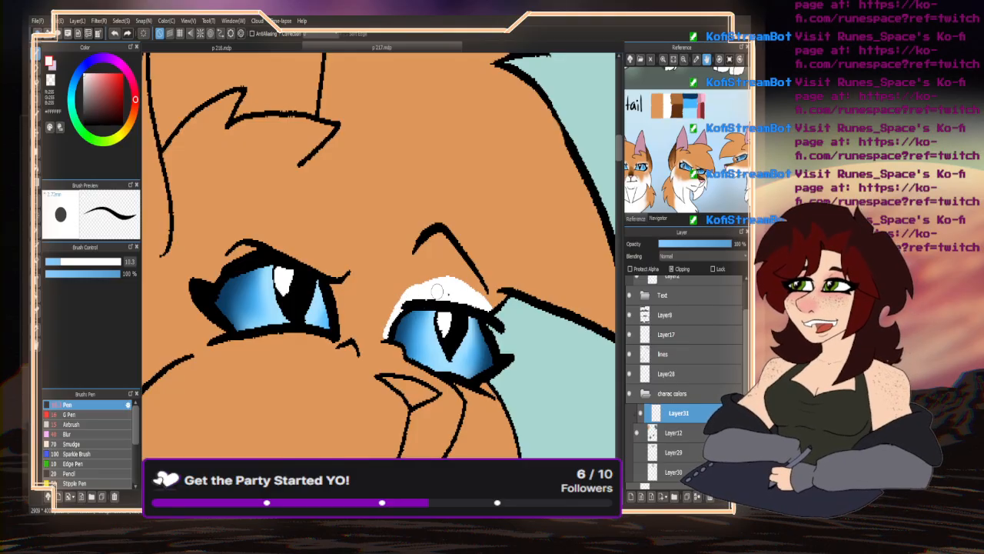
{"action": "left_click_drag", "start_coordinate": [454, 388], "coordinate": [473, 385]}
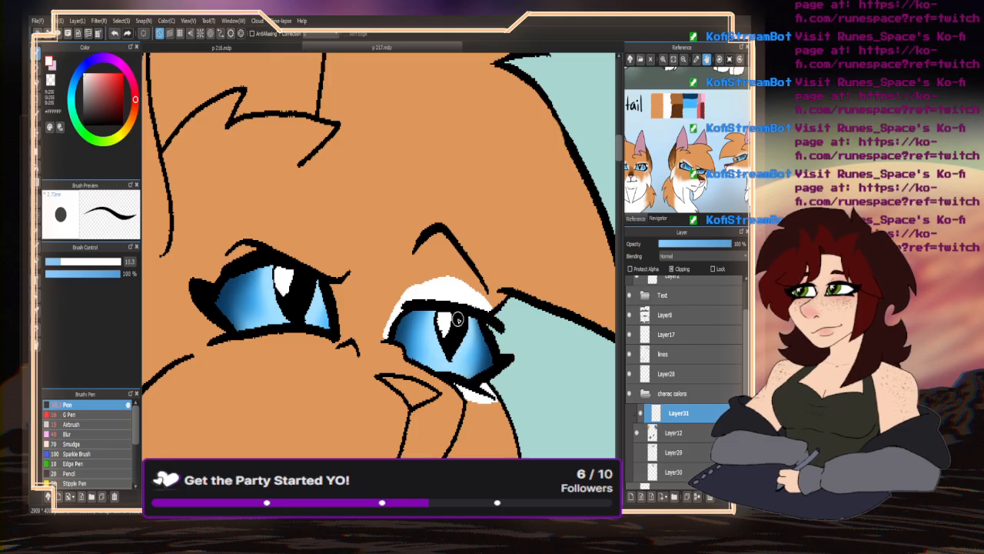
{"action": "mouse_move", "coordinate": [336, 321]}
{"action": "left_mouse_down"}
{"action": "mouse_move", "coordinate": [330, 274]}
{"action": "mouse_move", "coordinate": [336, 302]}
{"action": "mouse_move", "coordinate": [340, 273]}
{"action": "mouse_move", "coordinate": [255, 240]}
{"action": "mouse_move", "coordinate": [266, 241]}
{"action": "mouse_move", "coordinate": [236, 261]}
{"action": "mouse_move", "coordinate": [285, 251]}
{"action": "mouse_move", "coordinate": [242, 260]}
{"action": "mouse_move", "coordinate": [251, 242]}
{"action": "mouse_move", "coordinate": [195, 285]}
{"action": "mouse_move", "coordinate": [223, 330]}
{"action": "mouse_move", "coordinate": [196, 300]}
{"action": "left_mouse_up"}
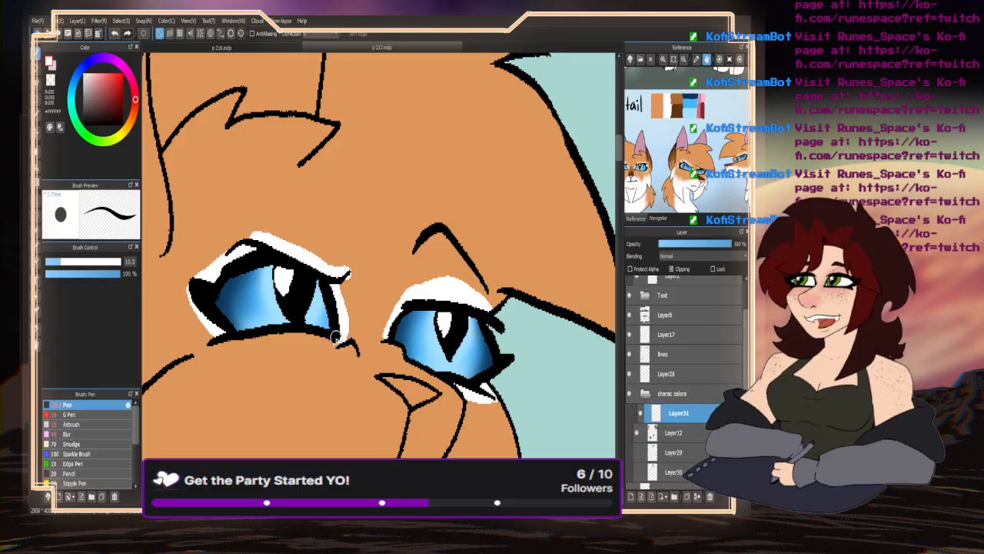
{"action": "left_click_drag", "start_coordinate": [336, 339], "coordinate": [207, 341]}
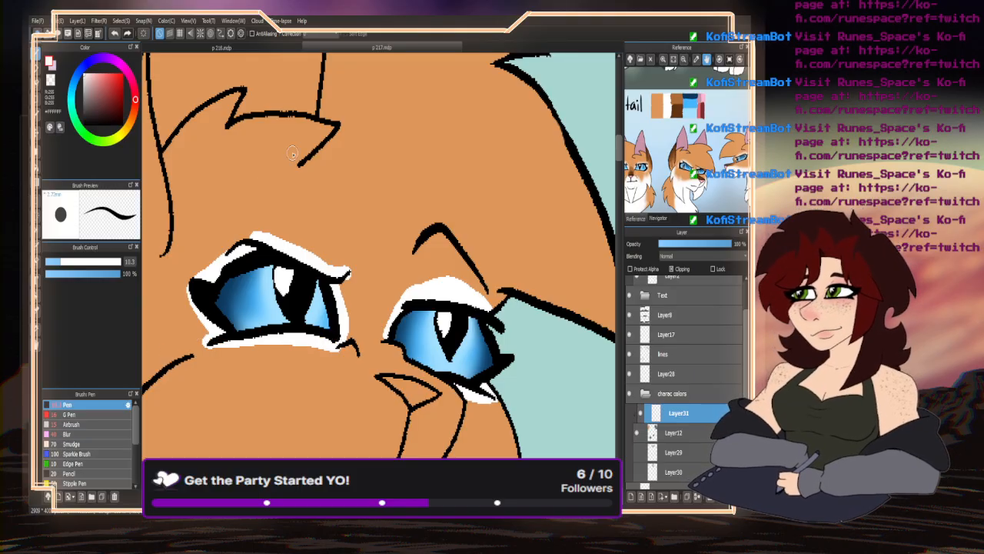
- Draw jagged white outlines for the muzzle and cheek markings on both sides of the orange cat's face
{"action": "scroll", "coordinate": [257, 242], "scroll_direction": "down", "scroll_amount": 5}
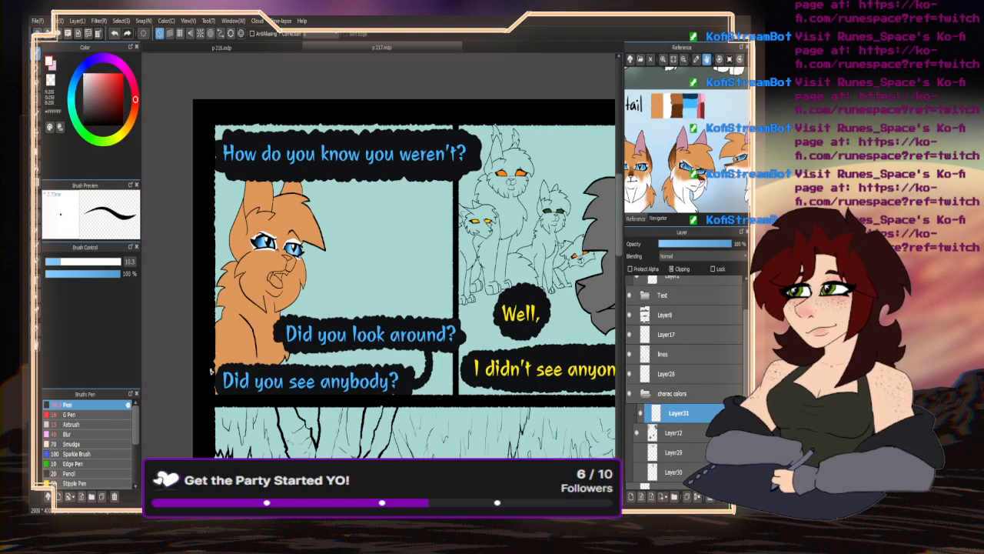
{"action": "scroll", "coordinate": [298, 311], "scroll_direction": "up", "scroll_amount": 5}
{"action": "mouse_move", "coordinate": [257, 192]}
{"action": "left_mouse_down"}
{"action": "mouse_move", "coordinate": [251, 231]}
{"action": "mouse_move", "coordinate": [261, 289]}
{"action": "left_mouse_up"}
{"action": "mouse_move", "coordinate": [450, 217]}
{"action": "left_mouse_down"}
{"action": "mouse_move", "coordinate": [400, 226]}
{"action": "mouse_move", "coordinate": [306, 293]}
{"action": "mouse_move", "coordinate": [239, 312]}
{"action": "left_mouse_up"}
{"action": "mouse_move", "coordinate": [498, 239]}
{"action": "left_mouse_down"}
{"action": "mouse_move", "coordinate": [530, 280]}
{"action": "mouse_move", "coordinate": [571, 277]}
{"action": "mouse_move", "coordinate": [517, 384]}
{"action": "left_mouse_up"}
{"action": "left_click_drag", "start_coordinate": [534, 325], "coordinate": [499, 384]}
{"action": "left_click_drag", "start_coordinate": [521, 269], "coordinate": [498, 375]}
{"action": "scroll", "coordinate": [377, 282], "scroll_direction": "down", "scroll_amount": 2}
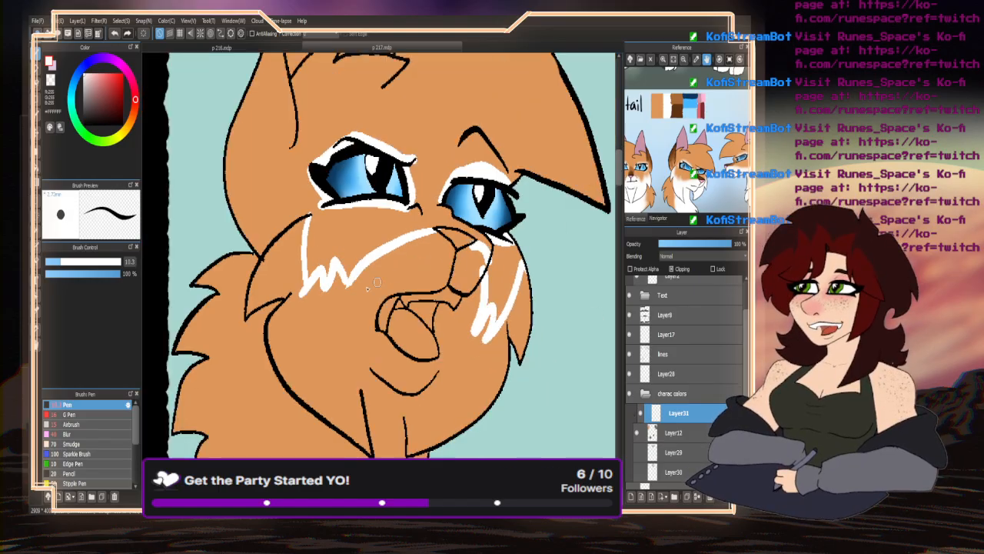
- Outline the orange cat's neck and chest marking in white, and bucket-fill the muzzle, neck and chest white
{"action": "scroll", "coordinate": [309, 181], "scroll_direction": "down", "scroll_amount": 3}
{"action": "scroll", "coordinate": [303, 249], "scroll_direction": "up", "scroll_amount": 3}
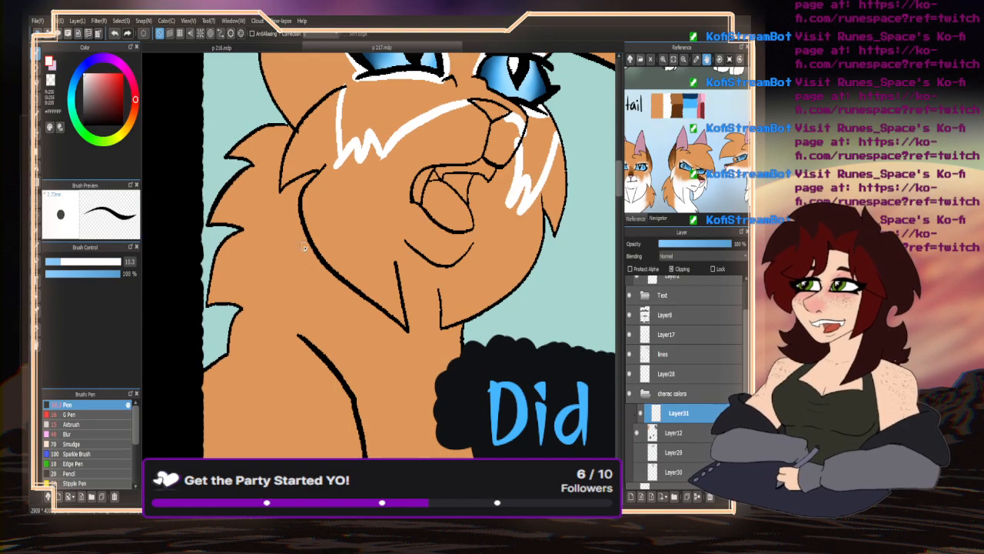
{"action": "left_click_drag", "start_coordinate": [308, 260], "coordinate": [303, 324]}
{"action": "scroll", "coordinate": [313, 198], "scroll_direction": "down", "scroll_amount": 3}
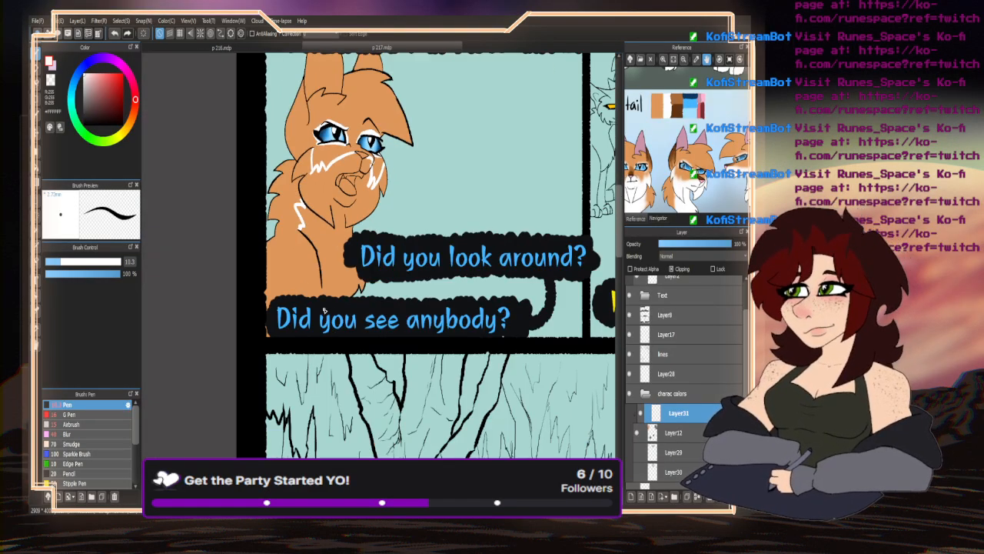
{"action": "scroll", "coordinate": [305, 225], "scroll_direction": "up", "scroll_amount": 3}
{"action": "left_click_drag", "start_coordinate": [326, 237], "coordinate": [331, 304]}
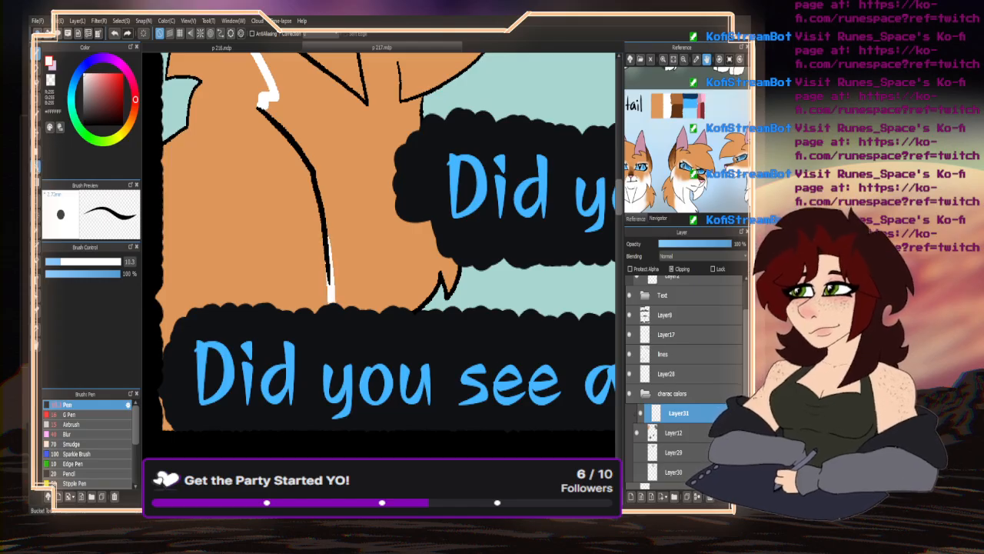
{"action": "key", "text": "g"}
{"action": "scroll", "coordinate": [322, 355], "scroll_direction": "down", "scroll_amount": 3}
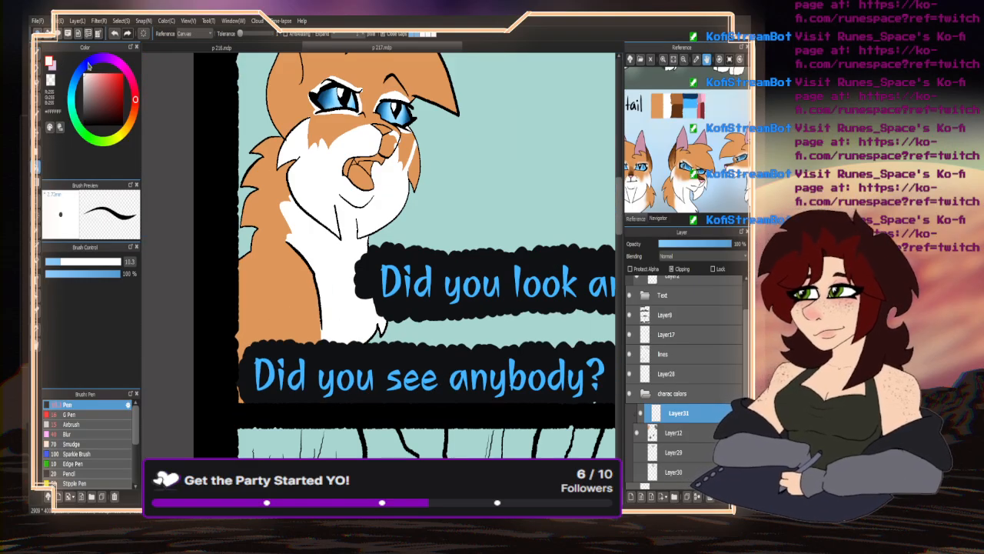
- Fill the orange cat's far cheek edge white, and paint the inside of its open mouth white with the Pen at size 49
{"action": "left_click", "coordinate": [414, 164]}
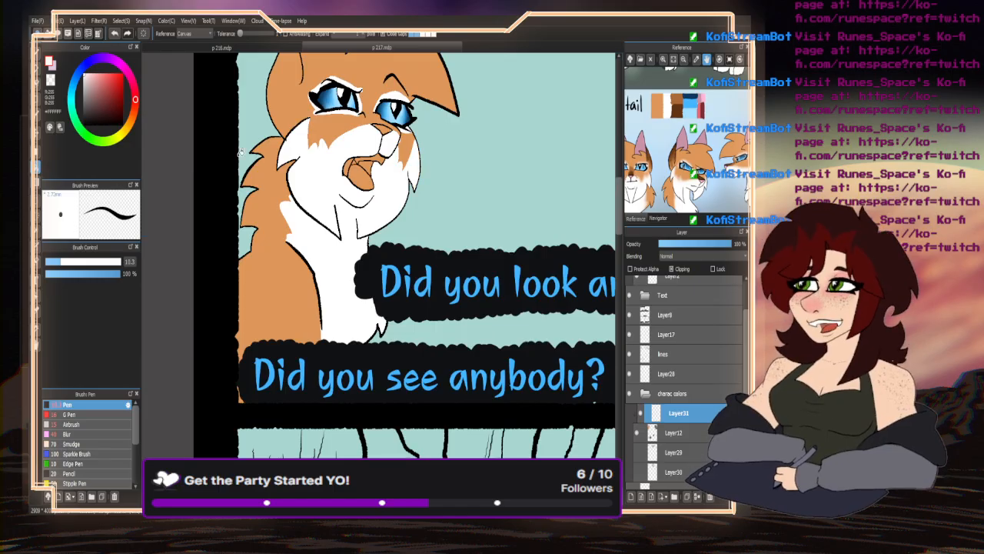
{"action": "key", "text": "b"}
{"action": "scroll", "coordinate": [391, 196], "scroll_direction": "up", "scroll_amount": 3}
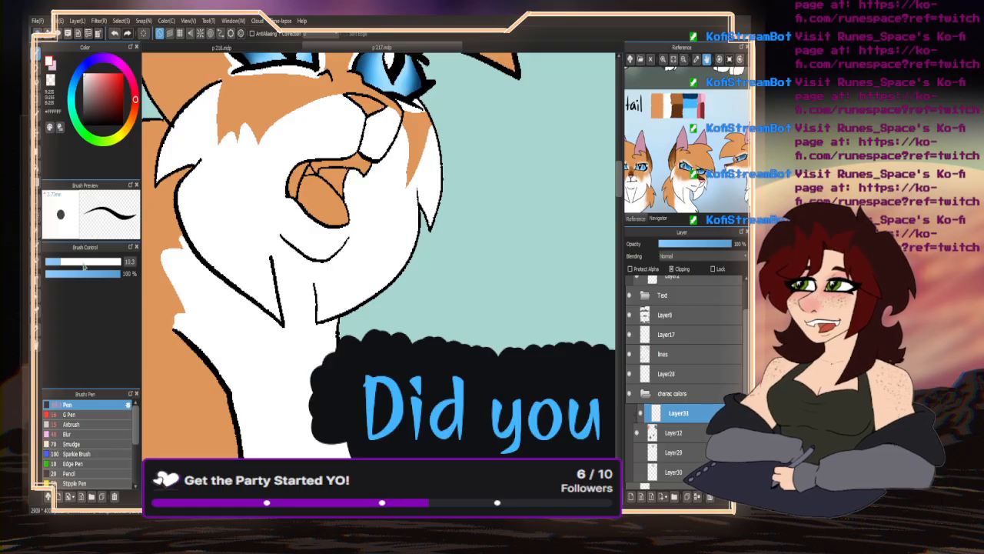
{"action": "left_click_drag", "start_coordinate": [83, 265], "coordinate": [100, 263]}
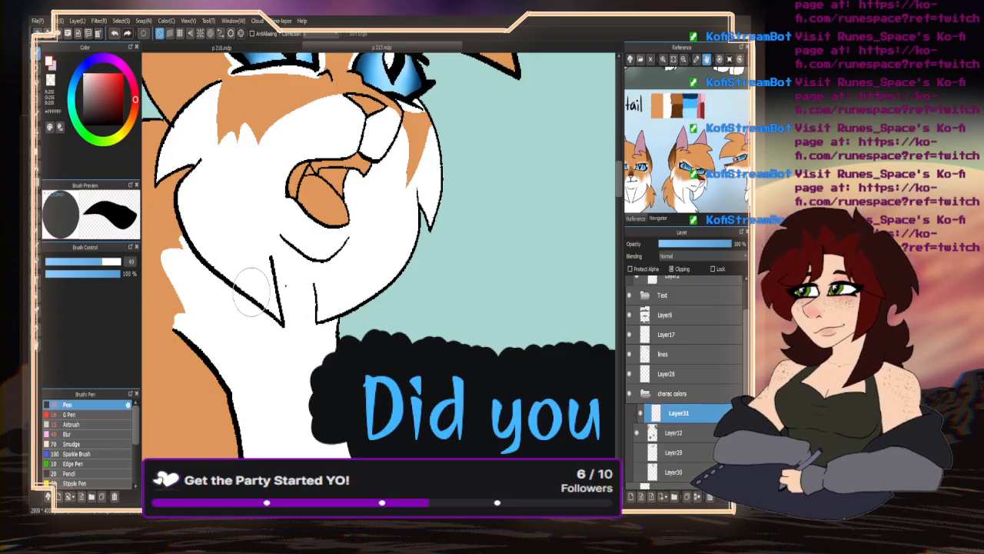
{"action": "mouse_move", "coordinate": [251, 291]}
{"action": "left_mouse_down"}
{"action": "mouse_move", "coordinate": [334, 254]}
{"action": "mouse_move", "coordinate": [361, 190]}
{"action": "mouse_move", "coordinate": [336, 206]}
{"action": "mouse_move", "coordinate": [300, 154]}
{"action": "left_mouse_up"}
{"action": "scroll", "coordinate": [343, 275], "scroll_direction": "down", "scroll_amount": 2}
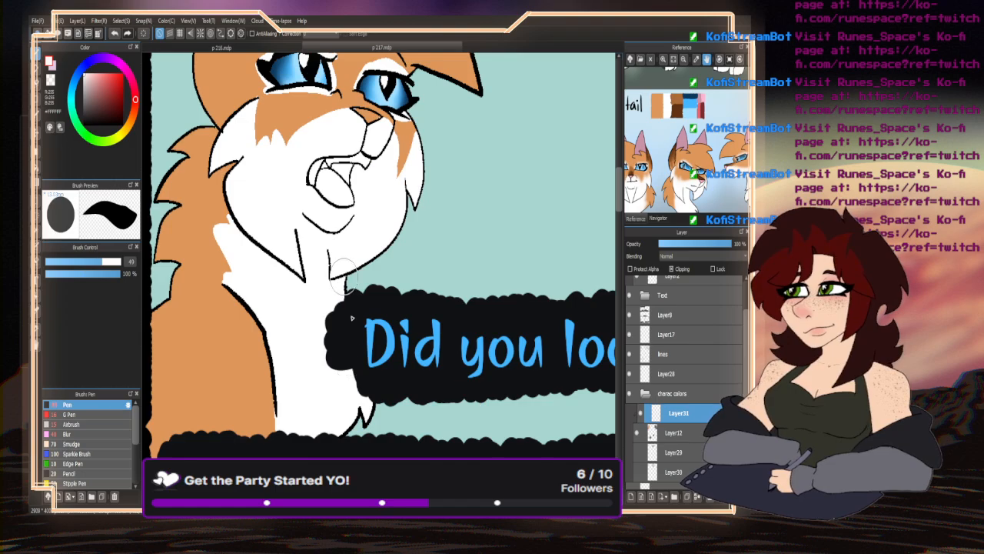
{"action": "scroll", "coordinate": [283, 273], "scroll_direction": "down", "scroll_amount": 4}
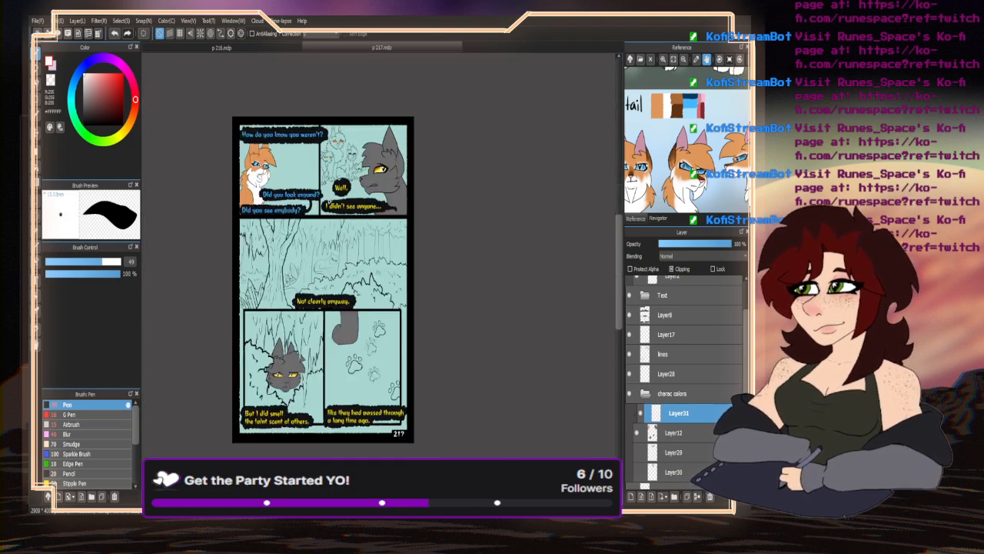
- Paint white patches in front of and behind the grey cat's eye in the second panel
{"action": "scroll", "coordinate": [357, 157], "scroll_direction": "up", "scroll_amount": 6}
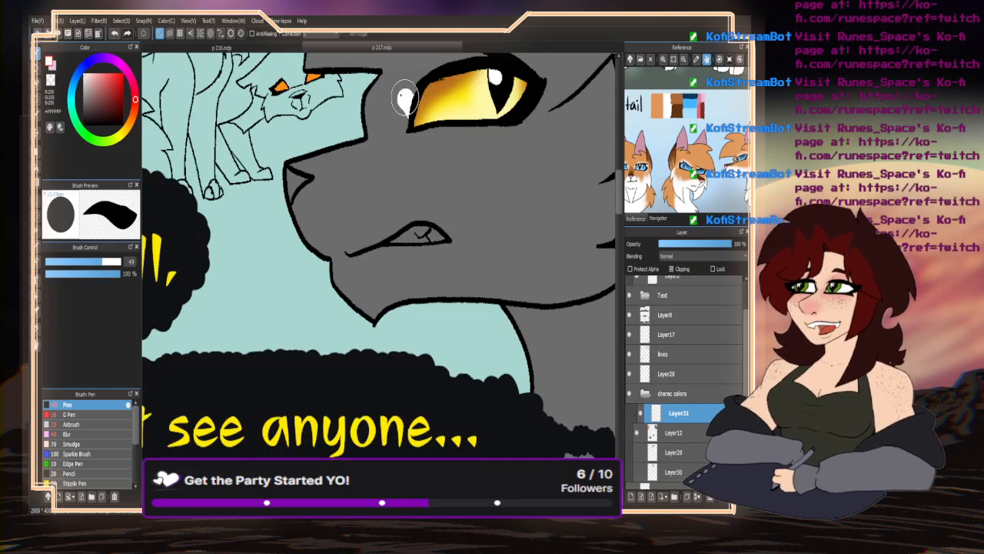
{"action": "mouse_move", "coordinate": [405, 97]}
{"action": "left_mouse_down"}
{"action": "mouse_move", "coordinate": [370, 100]}
{"action": "mouse_move", "coordinate": [406, 123]}
{"action": "mouse_move", "coordinate": [398, 110]}
{"action": "mouse_move", "coordinate": [400, 162]}
{"action": "left_mouse_up"}
{"action": "scroll", "coordinate": [307, 189], "scroll_direction": "down", "scroll_amount": 3}
{"action": "scroll", "coordinate": [457, 175], "scroll_direction": "up", "scroll_amount": 4}
{"action": "scroll", "coordinate": [399, 162], "scroll_direction": "down", "scroll_amount": 4}
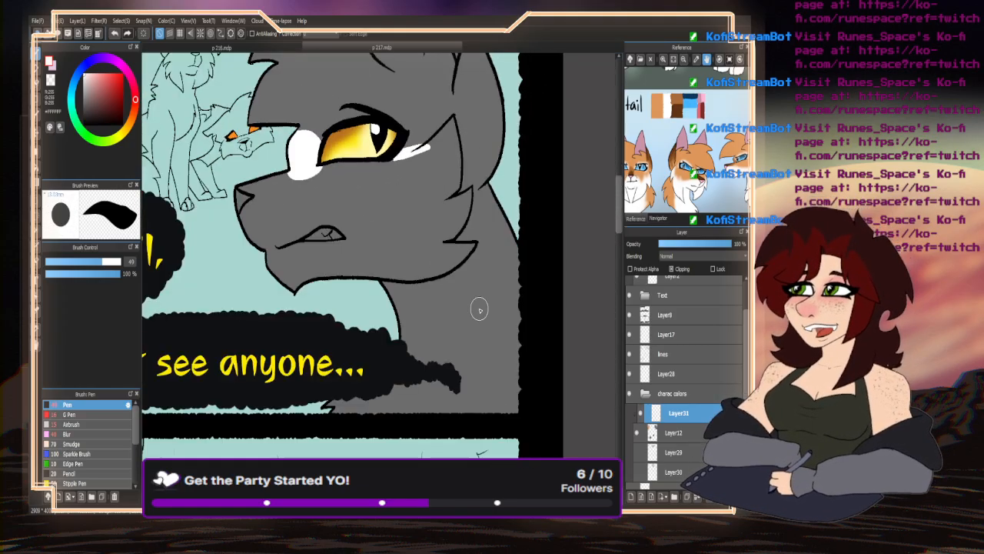
- Outline the grey cat's jaw and throat marking in white, and bucket-fill its muzzle and cheek white
{"action": "mouse_move", "coordinate": [466, 255]}
{"action": "left_mouse_down"}
{"action": "mouse_move", "coordinate": [474, 346]}
{"action": "mouse_move", "coordinate": [439, 373]}
{"action": "mouse_move", "coordinate": [431, 350]}
{"action": "mouse_move", "coordinate": [473, 344]}
{"action": "mouse_move", "coordinate": [394, 361]}
{"action": "mouse_move", "coordinate": [410, 356]}
{"action": "mouse_move", "coordinate": [371, 349]}
{"action": "mouse_move", "coordinate": [459, 346]}
{"action": "mouse_move", "coordinate": [468, 319]}
{"action": "mouse_move", "coordinate": [456, 271]}
{"action": "mouse_move", "coordinate": [427, 295]}
{"action": "mouse_move", "coordinate": [423, 336]}
{"action": "mouse_move", "coordinate": [393, 340]}
{"action": "mouse_move", "coordinate": [422, 331]}
{"action": "mouse_move", "coordinate": [418, 285]}
{"action": "mouse_move", "coordinate": [440, 276]}
{"action": "mouse_move", "coordinate": [320, 289]}
{"action": "left_mouse_up"}
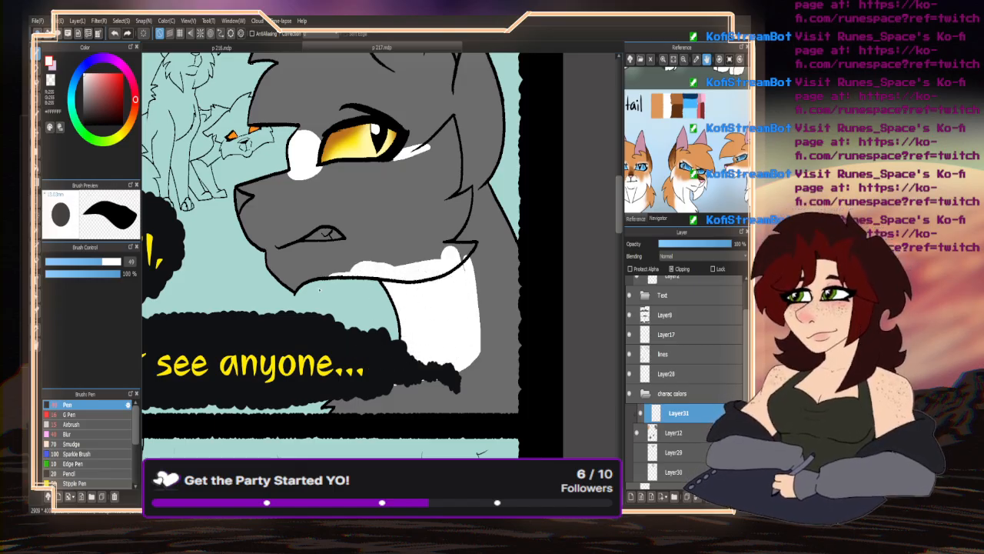
{"action": "left_click", "coordinate": [38, 166]}
{"action": "left_click", "coordinate": [291, 264]}
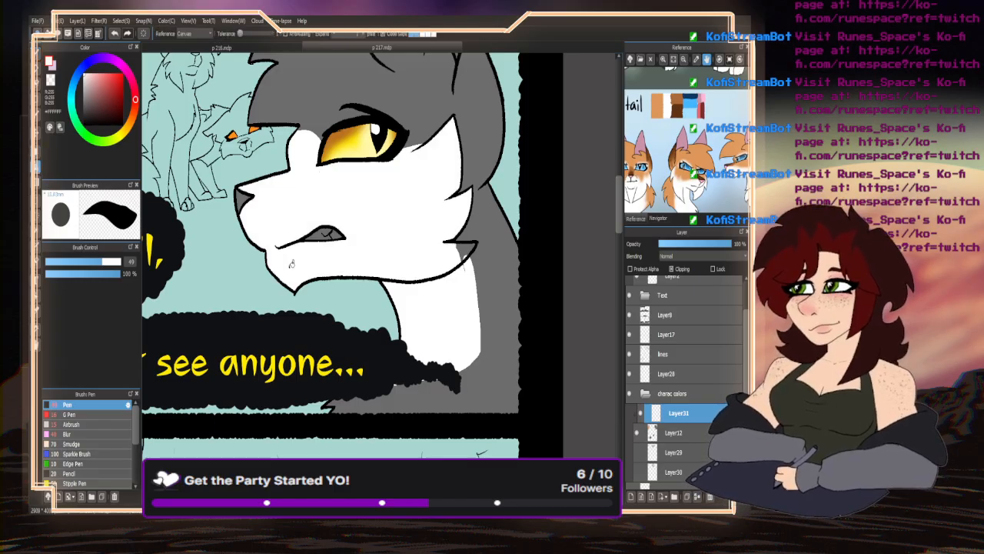
- Cover the remaining grey inside the second-panel cat's mouth with white using the Pen
{"action": "scroll", "coordinate": [456, 252], "scroll_direction": "up", "scroll_amount": 2}
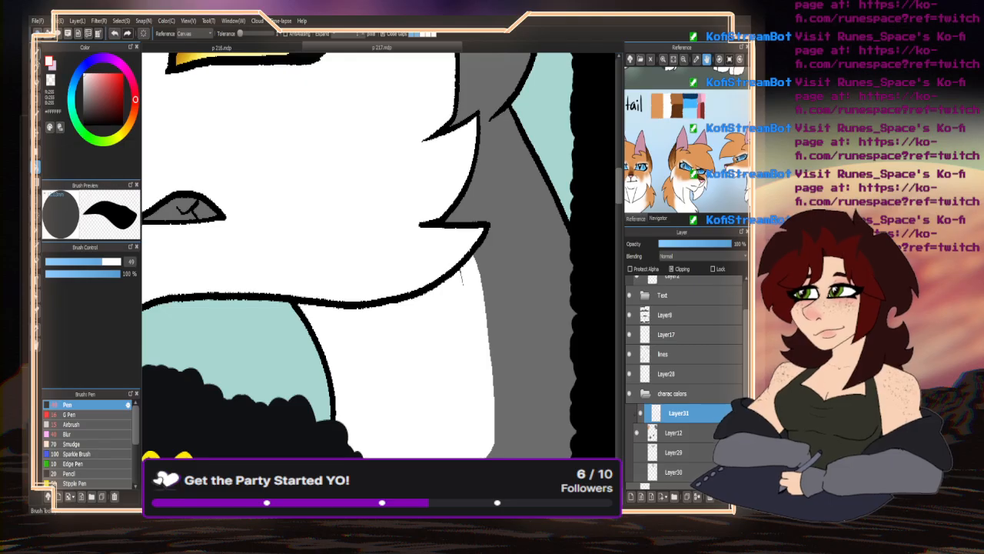
{"action": "key", "text": "b"}
{"action": "scroll", "coordinate": [387, 353], "scroll_direction": "down", "scroll_amount": 2}
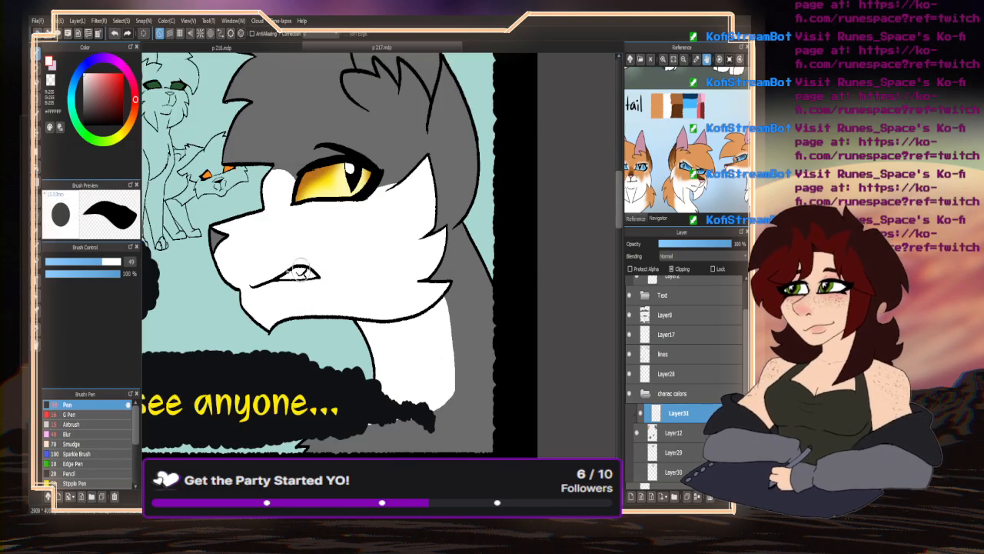
{"action": "scroll", "coordinate": [223, 239], "scroll_direction": "down", "scroll_amount": 2}
{"action": "scroll", "coordinate": [382, 224], "scroll_direction": "up", "scroll_amount": 1}
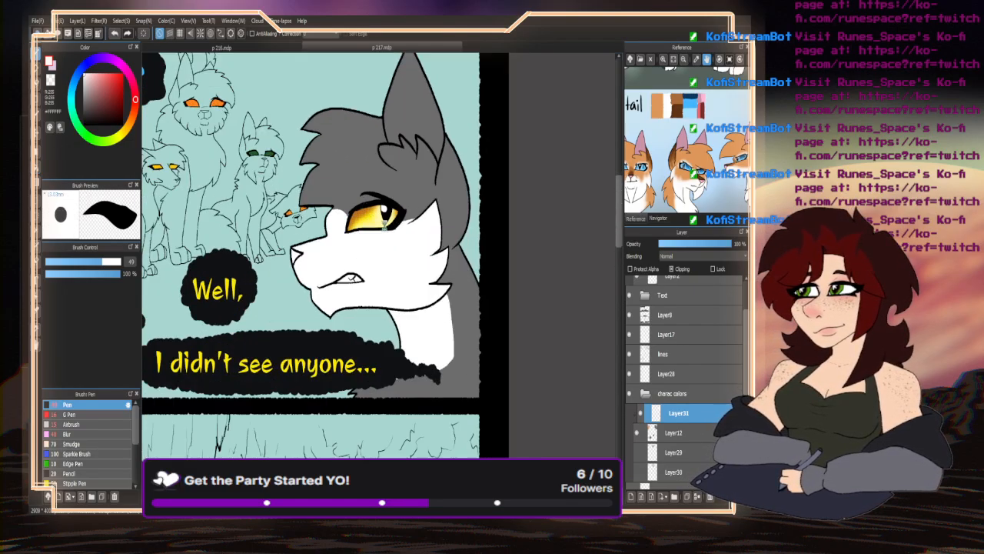
{"action": "scroll", "coordinate": [382, 225], "scroll_direction": "up", "scroll_amount": 1}
{"action": "scroll", "coordinate": [323, 221], "scroll_direction": "down", "scroll_amount": 3}
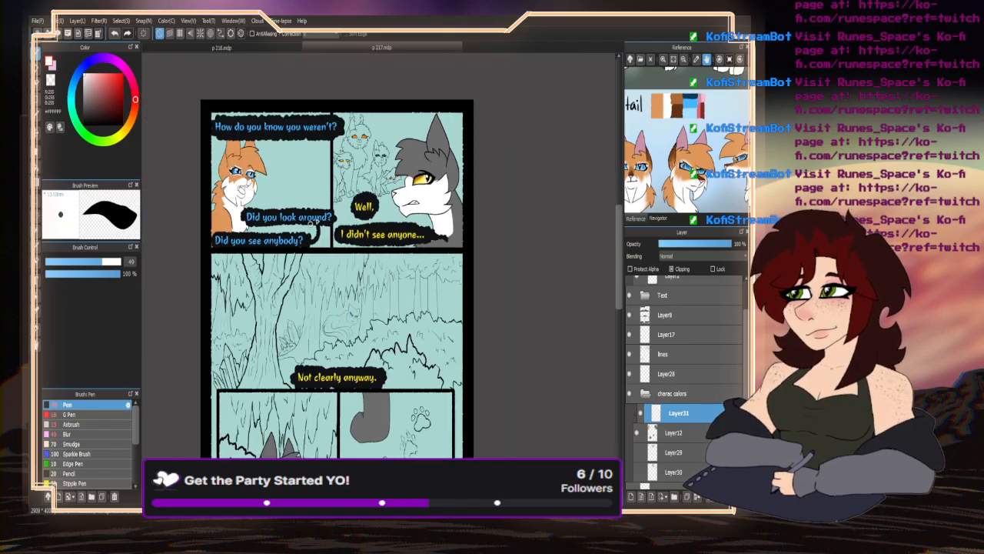
{"action": "scroll", "coordinate": [334, 126], "scroll_direction": "down", "scroll_amount": 1}
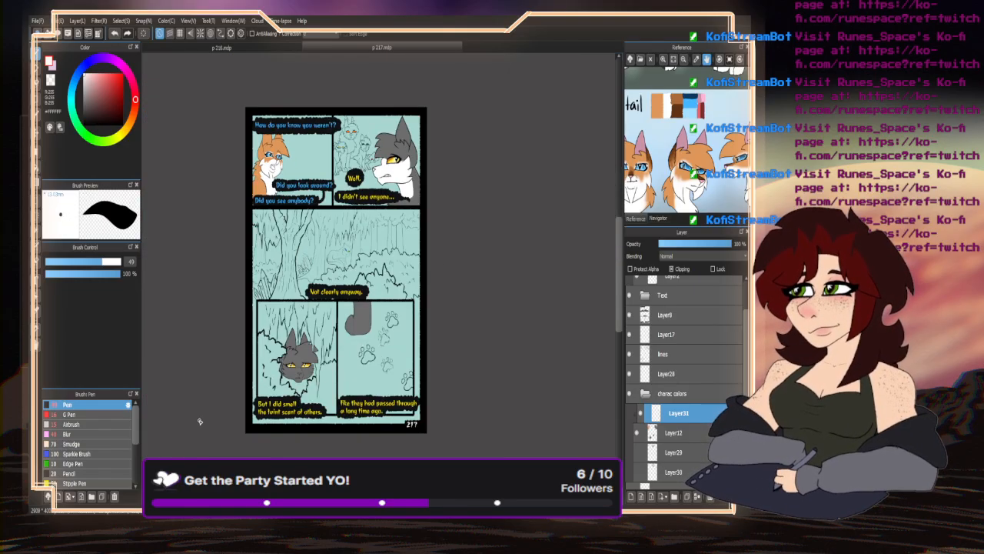
- Outline the white marking over the nose bridge and cheek fur of the grey cat in the bush panel, using Pen size 13.8
{"action": "scroll", "coordinate": [288, 373], "scroll_direction": "up", "scroll_amount": 4}
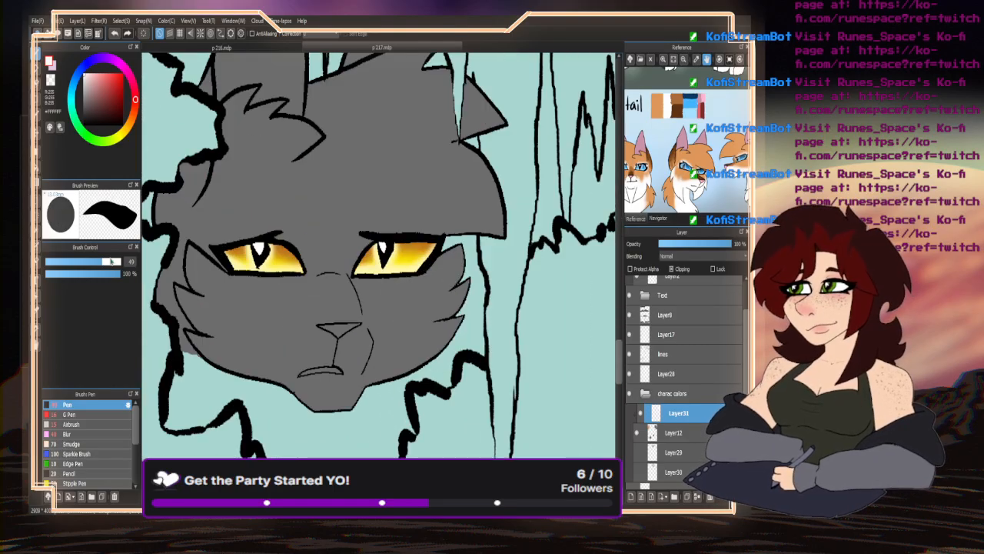
{"action": "scroll", "coordinate": [377, 277], "scroll_direction": "up", "scroll_amount": 3}
{"action": "mouse_move", "coordinate": [367, 286]}
{"action": "left_mouse_down"}
{"action": "mouse_move", "coordinate": [323, 212]}
{"action": "mouse_move", "coordinate": [271, 289]}
{"action": "left_mouse_up"}
{"action": "scroll", "coordinate": [378, 201], "scroll_direction": "down", "scroll_amount": 2}
{"action": "scroll", "coordinate": [377, 202], "scroll_direction": "down", "scroll_amount": 1}
{"action": "scroll", "coordinate": [241, 242], "scroll_direction": "up", "scroll_amount": 3}
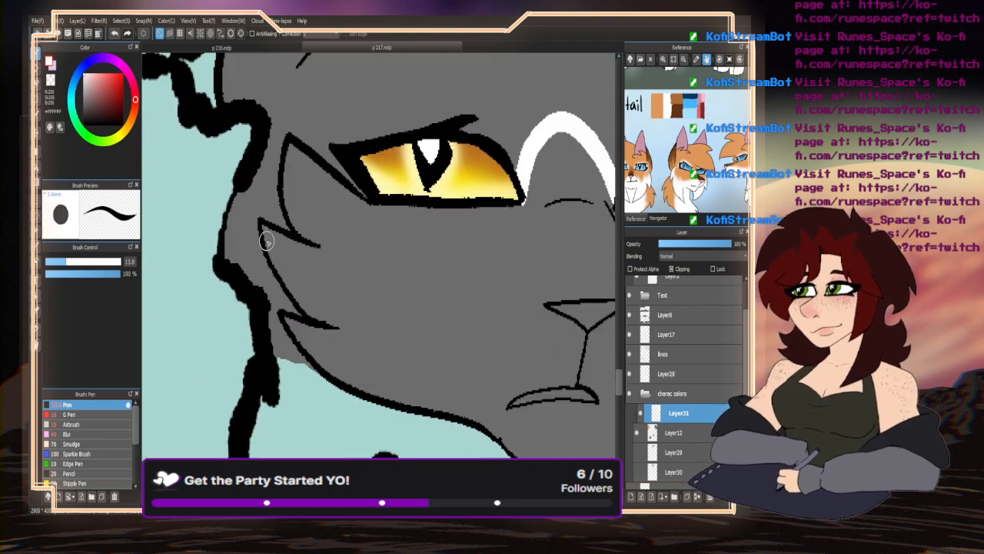
{"action": "left_click_drag", "start_coordinate": [276, 249], "coordinate": [231, 267]}
- Bucket-fill the bush-panel cat's lower face and outer cheek fur with white
{"action": "left_click", "coordinate": [36, 165]}
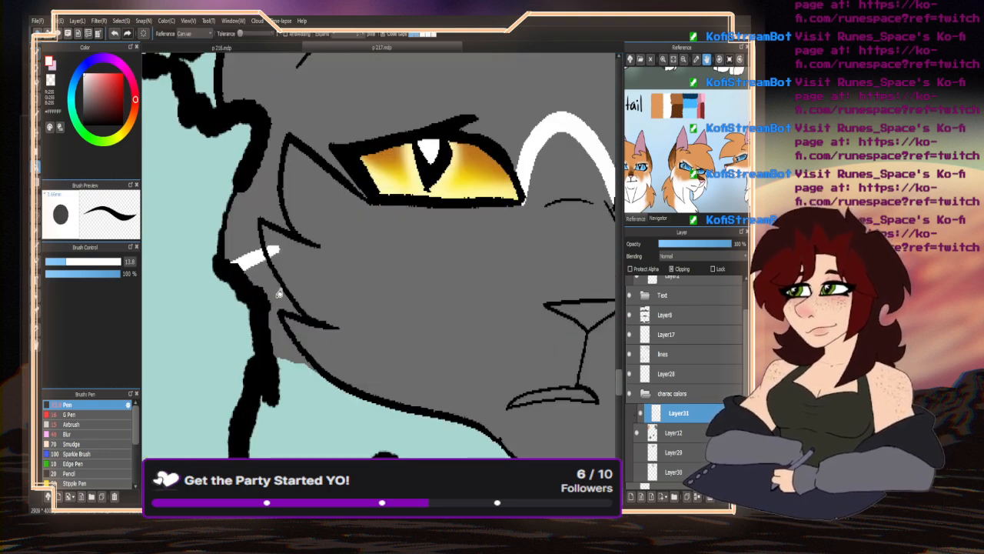
{"action": "left_click", "coordinate": [278, 290]}
{"action": "left_click", "coordinate": [287, 343]}
{"action": "scroll", "coordinate": [371, 321], "scroll_direction": "down", "scroll_amount": 4}
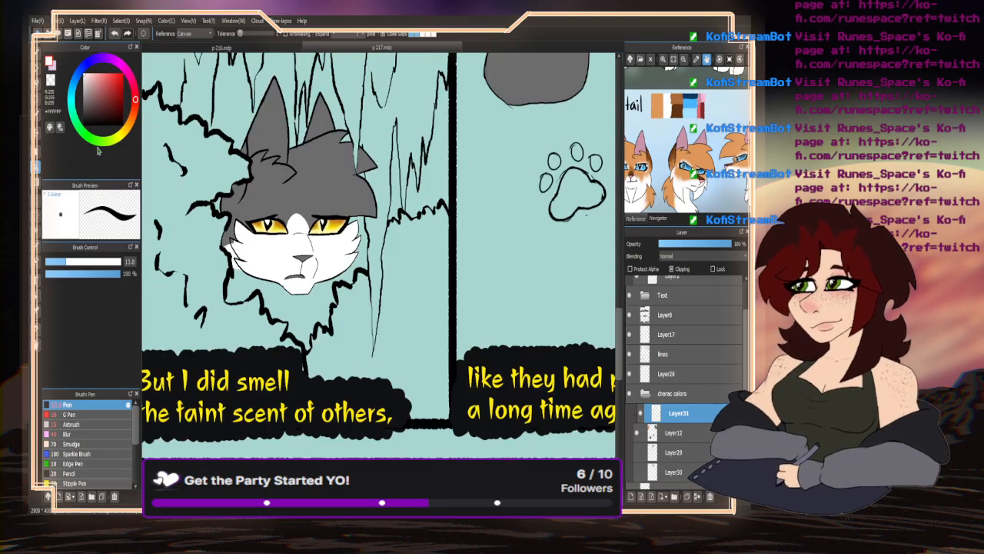
- Paint the leftover grey on the bush-panel cat's cheek, nose and mouth white with the Pen at size 46
{"action": "key", "text": "b"}
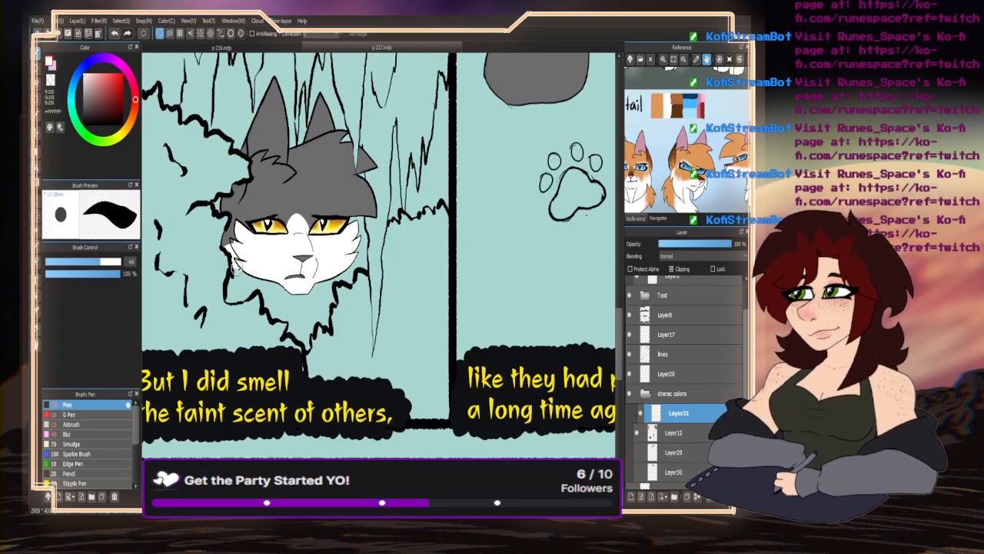
{"action": "scroll", "coordinate": [222, 241], "scroll_direction": "up", "scroll_amount": 4}
{"action": "left_click_drag", "start_coordinate": [238, 229], "coordinate": [256, 259]}
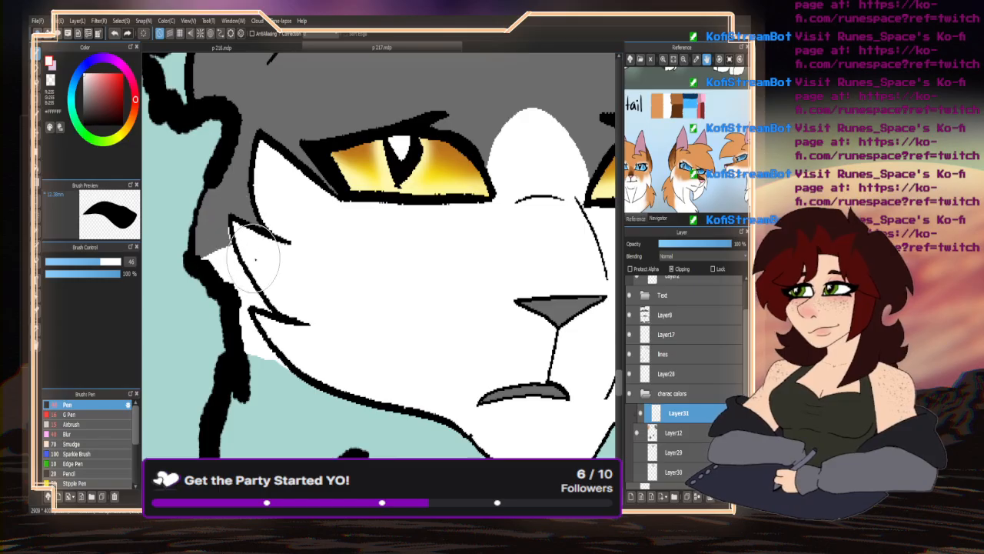
{"action": "scroll", "coordinate": [197, 310], "scroll_direction": "down", "scroll_amount": 2}
{"action": "mouse_move", "coordinate": [310, 345]}
{"action": "left_mouse_down"}
{"action": "mouse_move", "coordinate": [400, 334]}
{"action": "mouse_move", "coordinate": [362, 306]}
{"action": "left_mouse_up"}
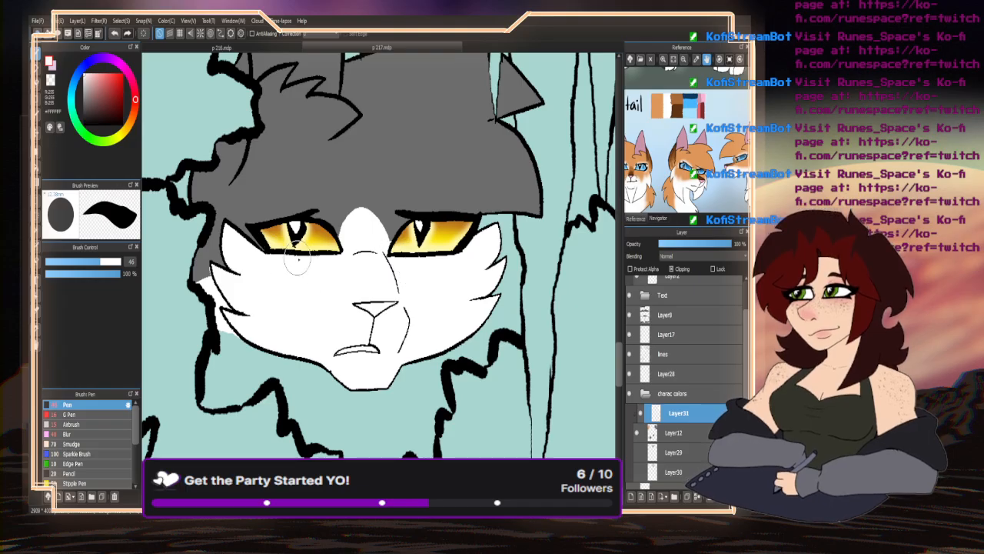
{"action": "scroll", "coordinate": [318, 338], "scroll_direction": "down", "scroll_amount": 5}
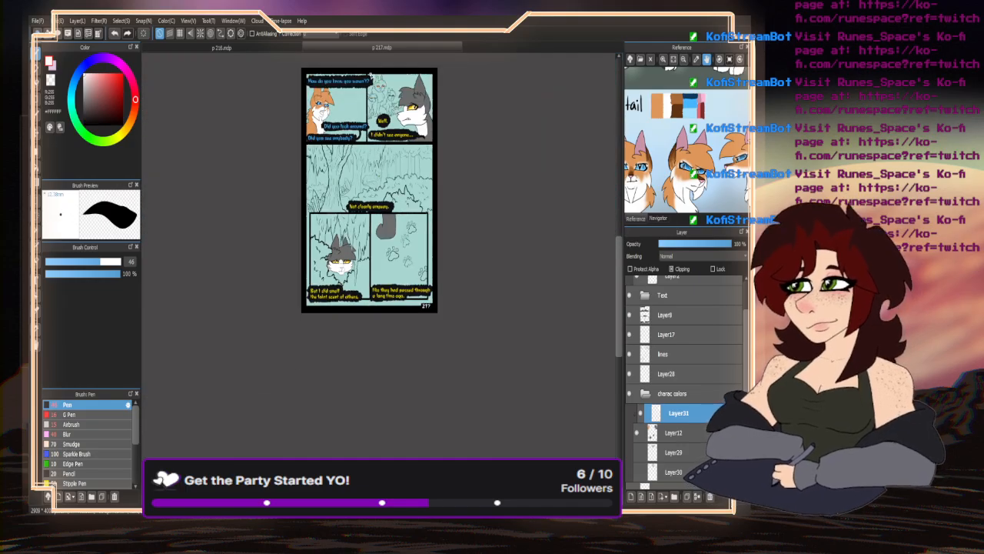
- Add a new layer above the white markings and sample two brown shades from the orange cat's reference palette
{"action": "scroll", "coordinate": [373, 77], "scroll_direction": "up", "scroll_amount": 1}
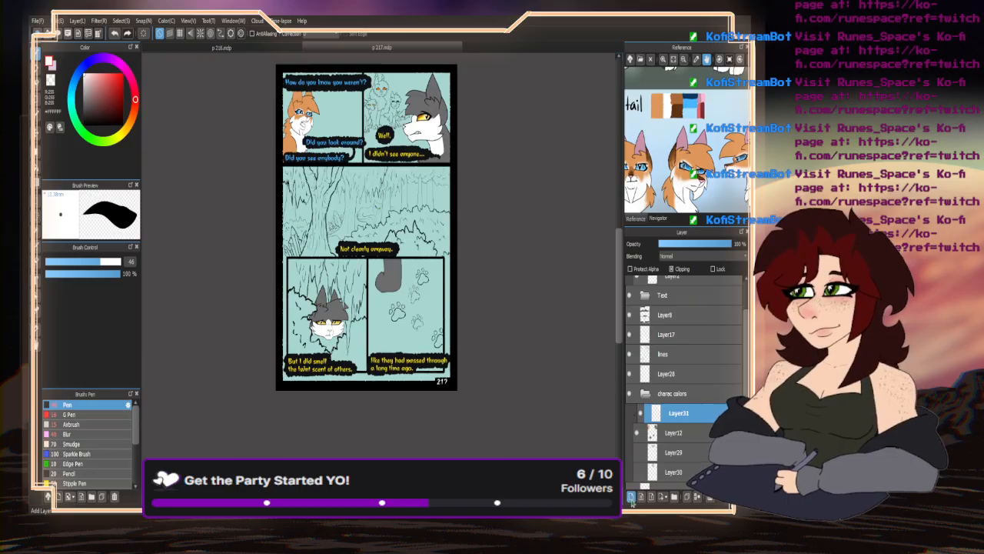
{"action": "left_click", "coordinate": [631, 498]}
{"action": "left_click", "coordinate": [678, 100]}
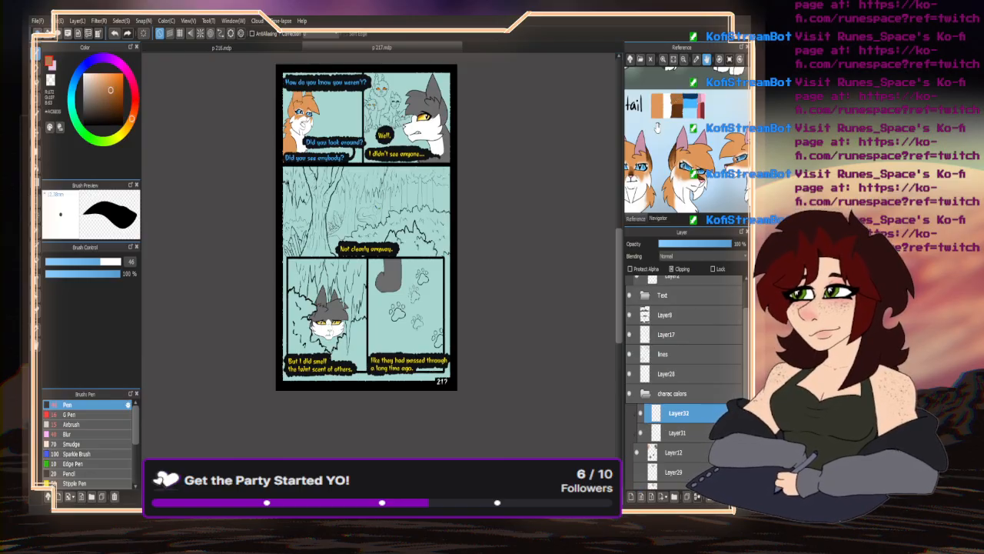
{"action": "left_click", "coordinate": [54, 70]}
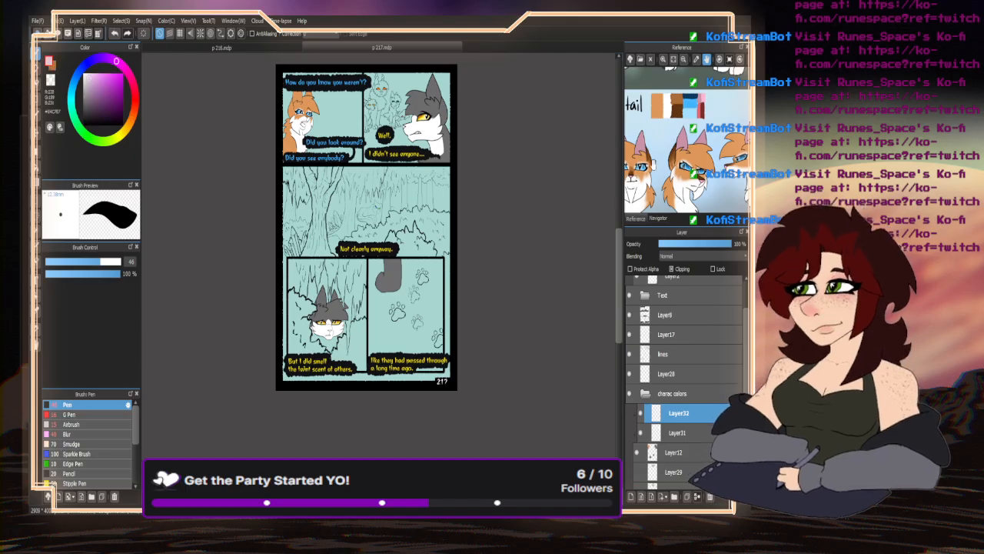
{"action": "left_click", "coordinate": [677, 108]}
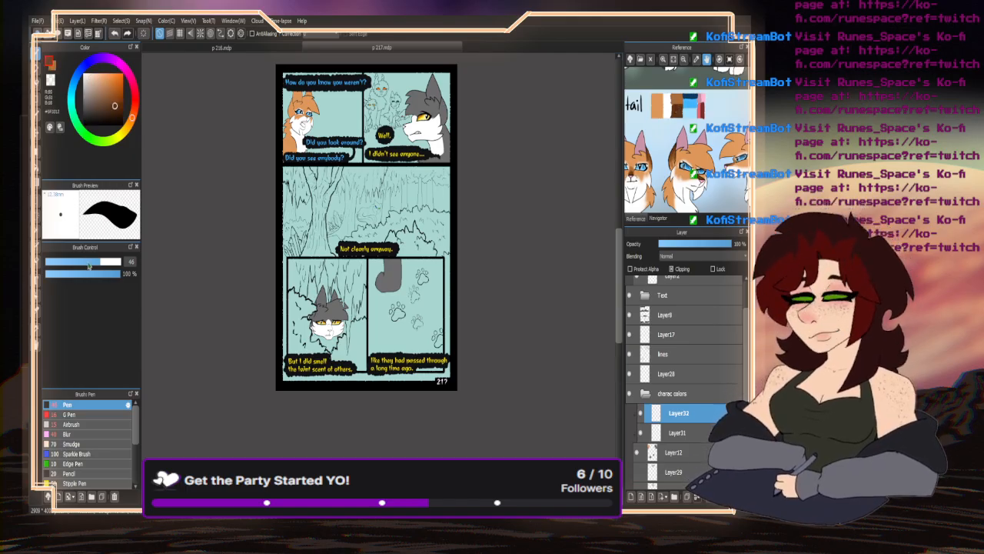
- Switch to the lighter orange-brown and reduce the Pen size for the orange cat's markings
{"action": "left_click_drag", "start_coordinate": [88, 265], "coordinate": [72, 263]}
{"action": "scroll", "coordinate": [296, 115], "scroll_direction": "up", "scroll_amount": 10}
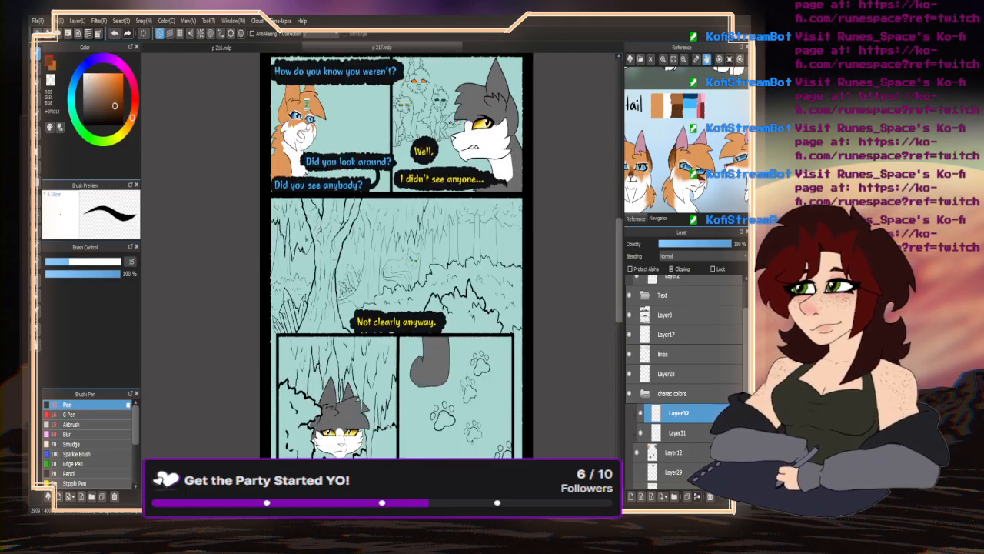
{"action": "left_click", "coordinate": [52, 67]}
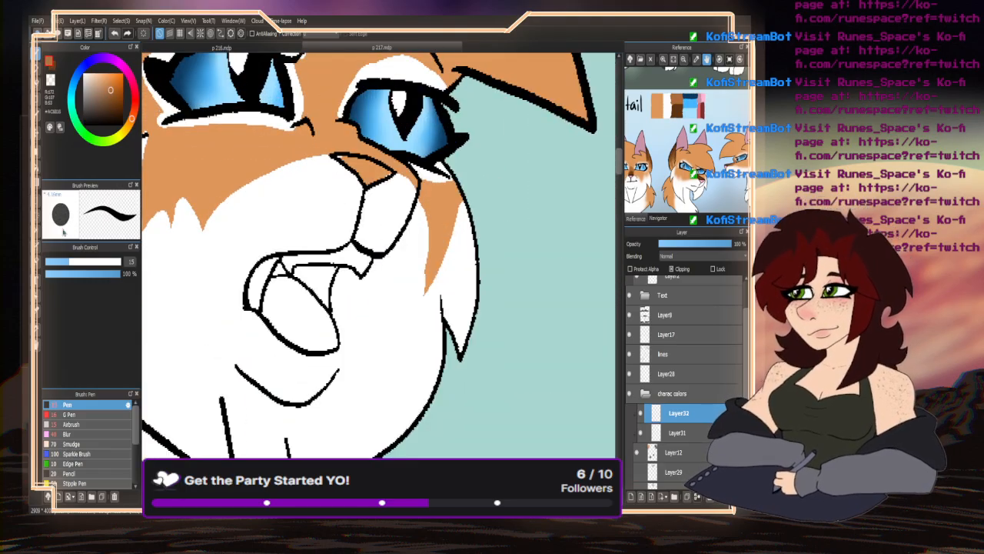
{"action": "left_click", "coordinate": [59, 261]}
{"action": "scroll", "coordinate": [362, 152], "scroll_direction": "up", "scroll_amount": 2}
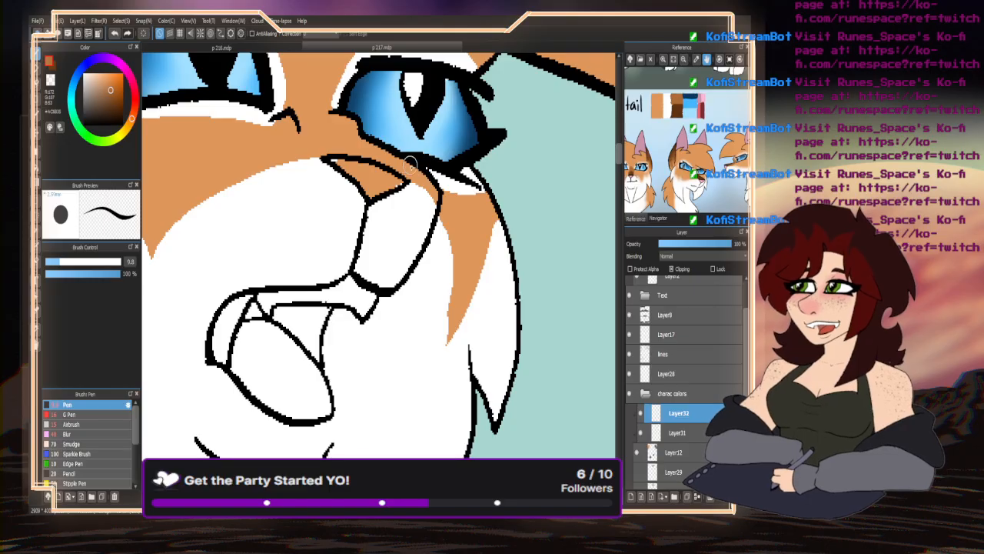
- Paint an orange-brown marking along the bridge of the orange cat's nose, following the enlarged face reference
{"action": "scroll", "coordinate": [645, 156], "scroll_direction": "up", "scroll_amount": 5}
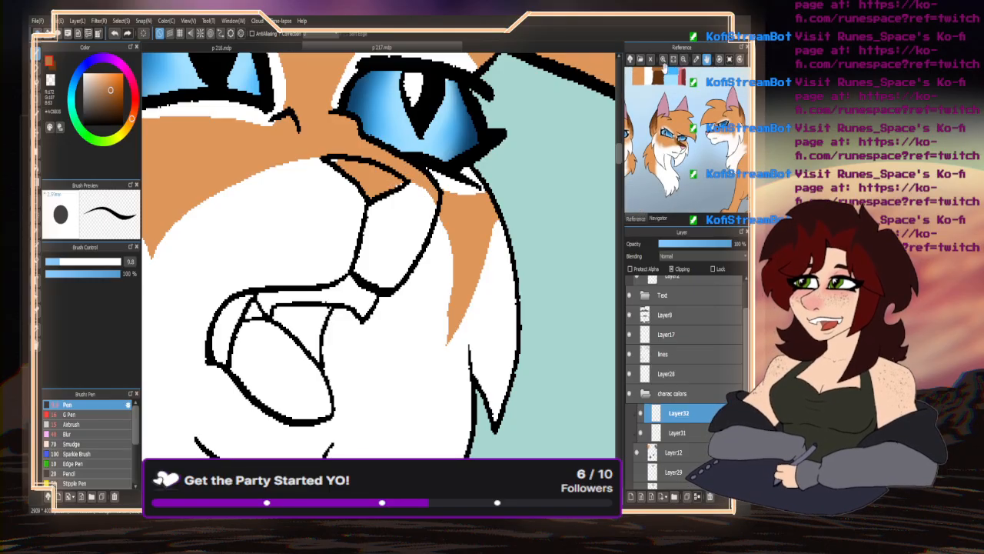
{"action": "scroll", "coordinate": [646, 157], "scroll_direction": "down", "scroll_amount": 3}
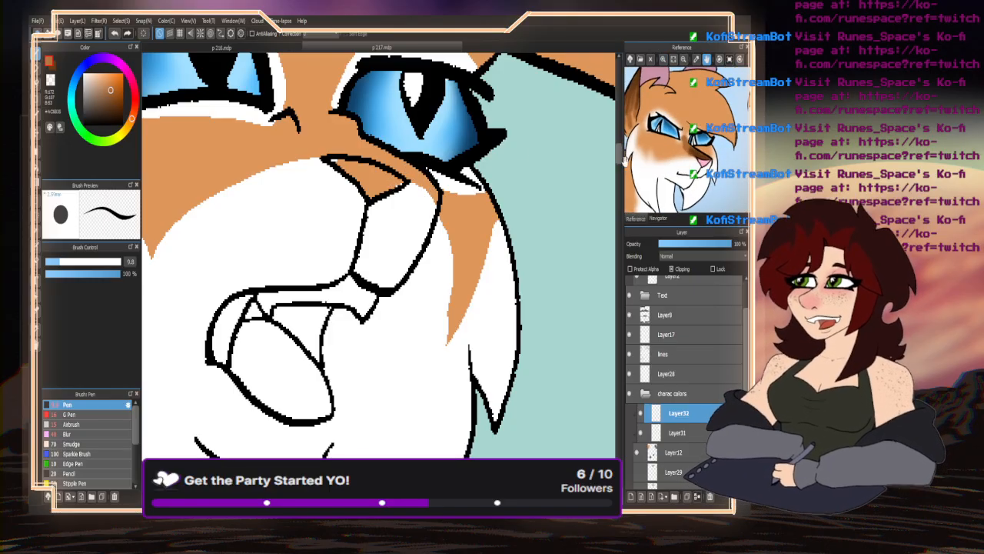
{"action": "mouse_move", "coordinate": [316, 64]}
{"action": "left_mouse_down"}
{"action": "mouse_move", "coordinate": [335, 110]}
{"action": "mouse_move", "coordinate": [323, 123]}
{"action": "mouse_move", "coordinate": [291, 96]}
{"action": "mouse_move", "coordinate": [290, 125]}
{"action": "mouse_move", "coordinate": [323, 153]}
{"action": "mouse_move", "coordinate": [419, 183]}
{"action": "mouse_move", "coordinate": [348, 142]}
{"action": "mouse_move", "coordinate": [346, 122]}
{"action": "mouse_move", "coordinate": [304, 129]}
{"action": "mouse_move", "coordinate": [337, 123]}
{"action": "left_mouse_up"}
{"action": "key", "text": "ctrl+minus"}
{"action": "key", "text": "ctrl+minus"}
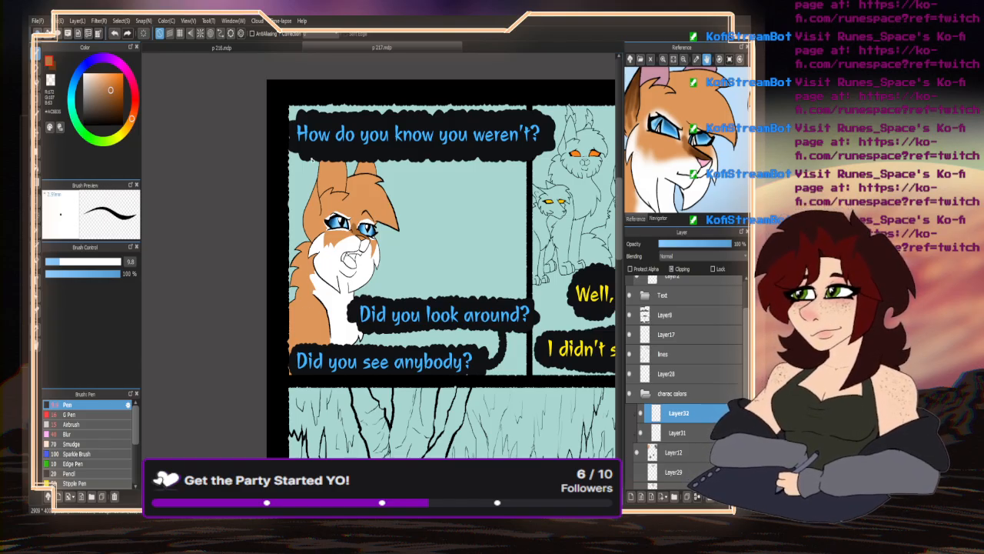
{"action": "scroll", "coordinate": [442, 269], "scroll_direction": "down", "scroll_amount": 3}
{"action": "scroll", "coordinate": [339, 231], "scroll_direction": "up", "scroll_amount": 6}
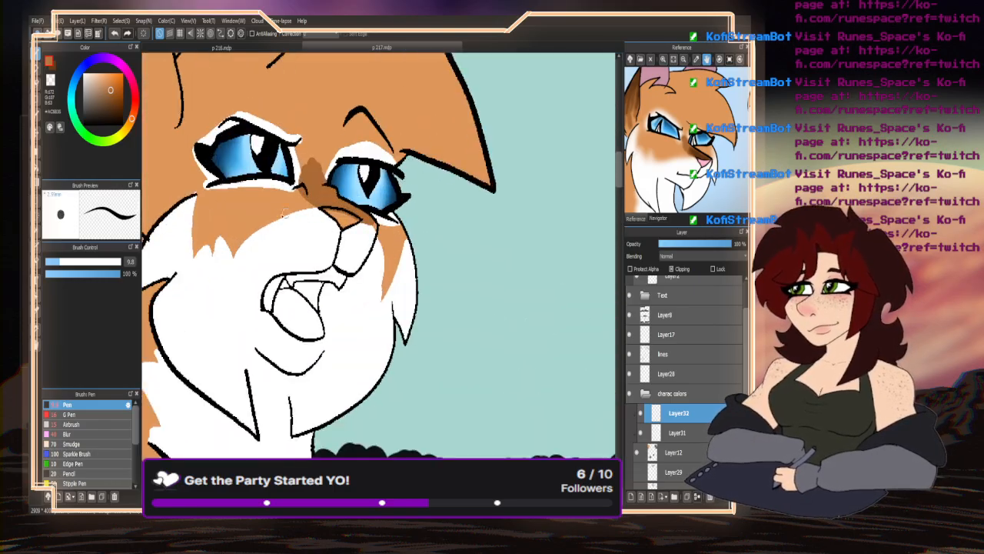
- Outline a jagged orange-brown marking on the orange cat's outer side ear with the Pen and fill the enclosed area
{"action": "scroll", "coordinate": [283, 214], "scroll_direction": "down", "scroll_amount": 3}
{"action": "scroll", "coordinate": [308, 146], "scroll_direction": "up", "scroll_amount": 5}
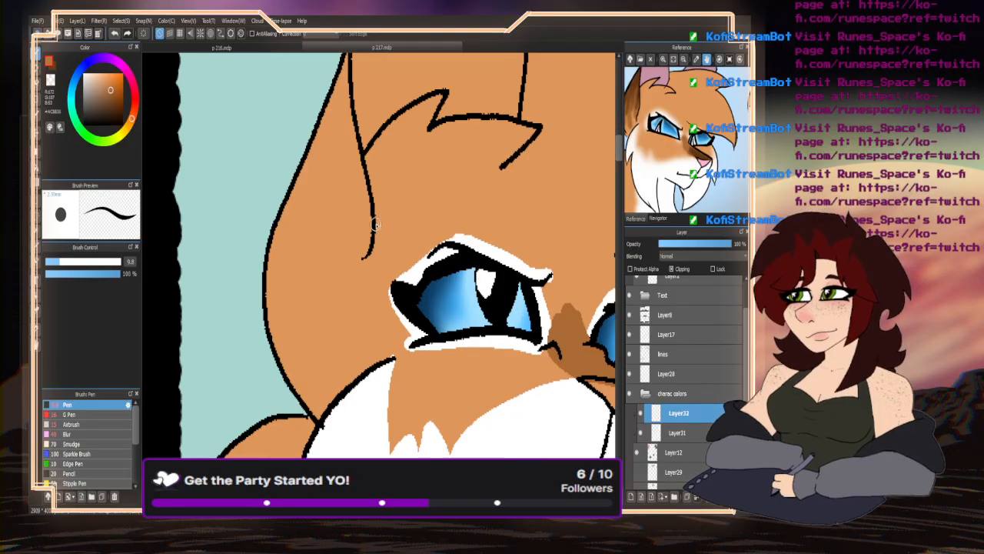
{"action": "left_click_drag", "start_coordinate": [365, 258], "coordinate": [344, 334]}
{"action": "mouse_move", "coordinate": [342, 276]}
{"action": "left_mouse_down"}
{"action": "mouse_move", "coordinate": [324, 349]}
{"action": "mouse_move", "coordinate": [307, 333]}
{"action": "mouse_move", "coordinate": [309, 379]}
{"action": "mouse_move", "coordinate": [274, 345]}
{"action": "left_mouse_up"}
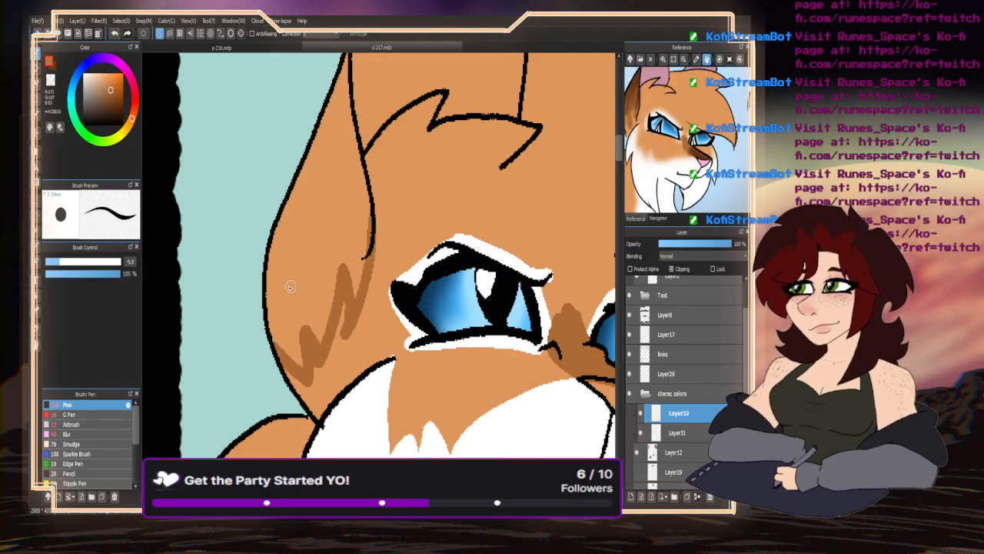
{"action": "left_click", "coordinate": [37, 167]}
{"action": "scroll", "coordinate": [175, 275], "scroll_direction": "down", "scroll_amount": 5}
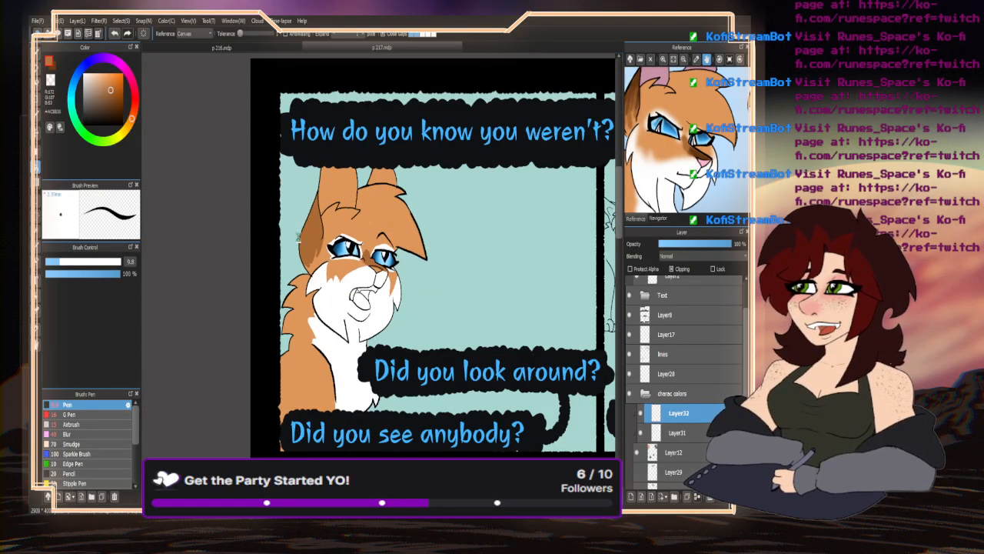
{"action": "scroll", "coordinate": [276, 228], "scroll_direction": "down", "scroll_amount": 2}
{"action": "scroll", "coordinate": [243, 237], "scroll_direction": "up", "scroll_amount": 5}
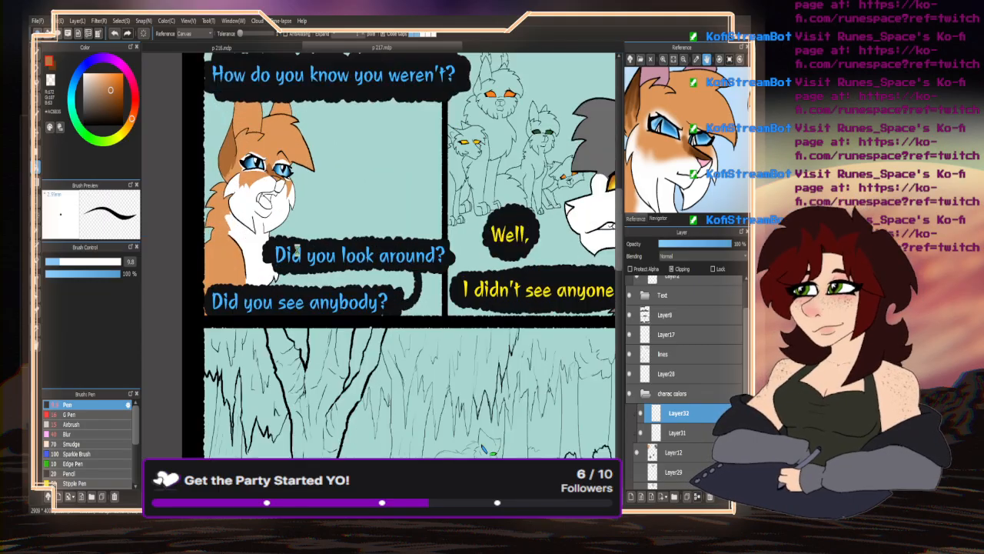
- Switch to the darker brown and soften the ear and nose-bridge markings with the Smudge brush, reducing its size to 29
{"action": "left_click", "coordinate": [38, 57]}
{"action": "scroll", "coordinate": [352, 262], "scroll_direction": "down", "scroll_amount": 1}
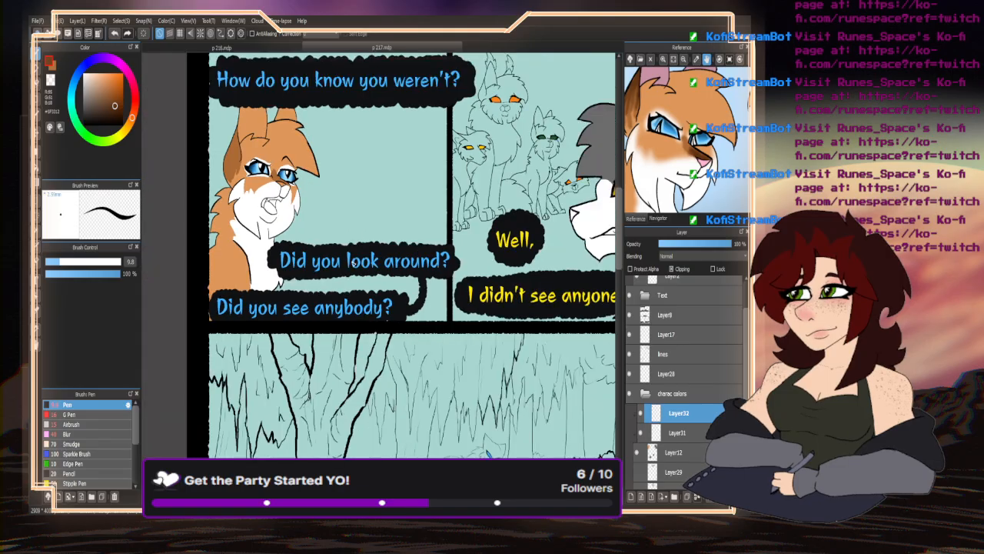
{"action": "left_click", "coordinate": [78, 424]}
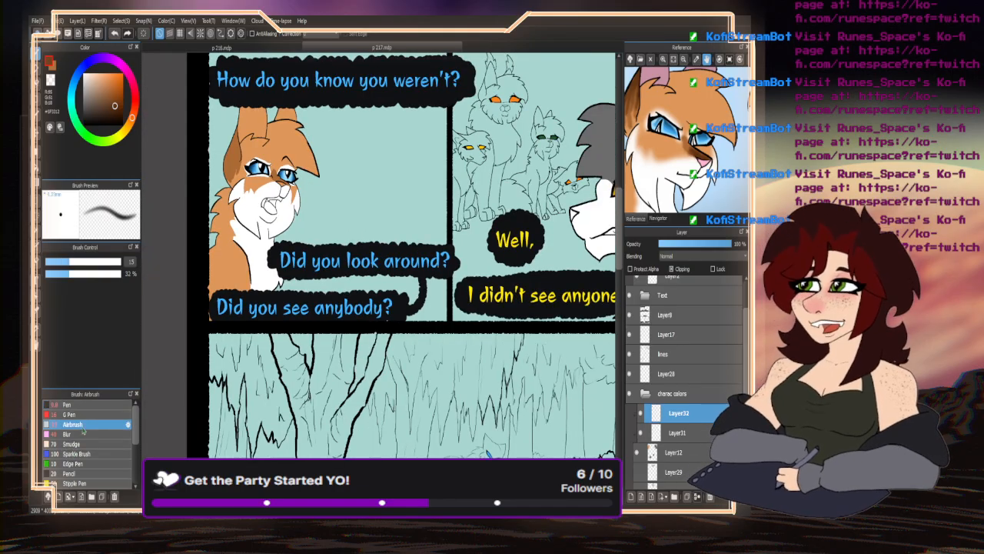
{"action": "left_click", "coordinate": [74, 443]}
{"action": "scroll", "coordinate": [220, 196], "scroll_direction": "up", "scroll_amount": 2}
{"action": "mouse_move", "coordinate": [231, 150]}
{"action": "left_mouse_down"}
{"action": "mouse_move", "coordinate": [241, 191]}
{"action": "mouse_move", "coordinate": [222, 172]}
{"action": "mouse_move", "coordinate": [223, 201]}
{"action": "mouse_move", "coordinate": [241, 156]}
{"action": "mouse_move", "coordinate": [255, 170]}
{"action": "mouse_move", "coordinate": [243, 142]}
{"action": "mouse_move", "coordinate": [217, 185]}
{"action": "left_mouse_up"}
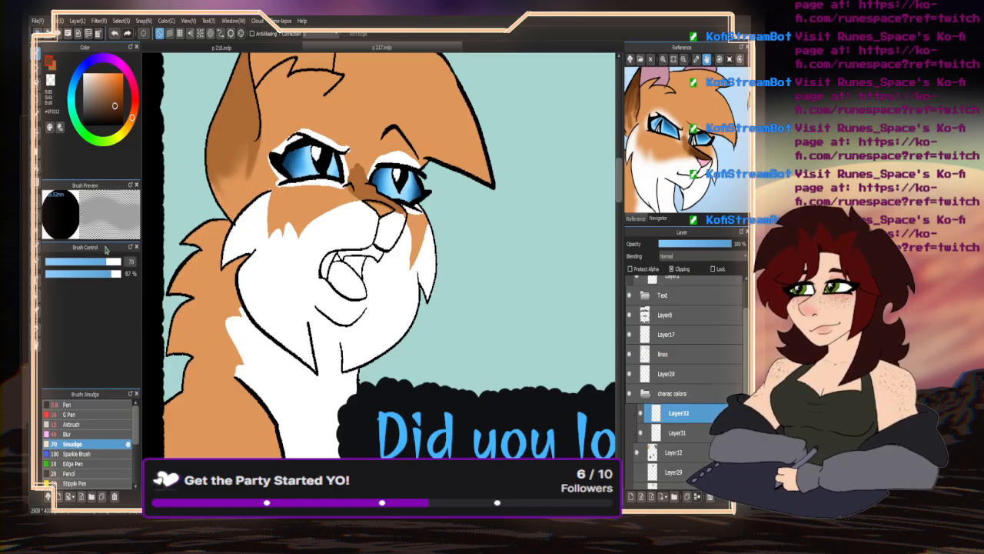
{"action": "left_click_drag", "start_coordinate": [103, 262], "coordinate": [88, 263]}
{"action": "left_click_drag", "start_coordinate": [228, 158], "coordinate": [215, 196]}
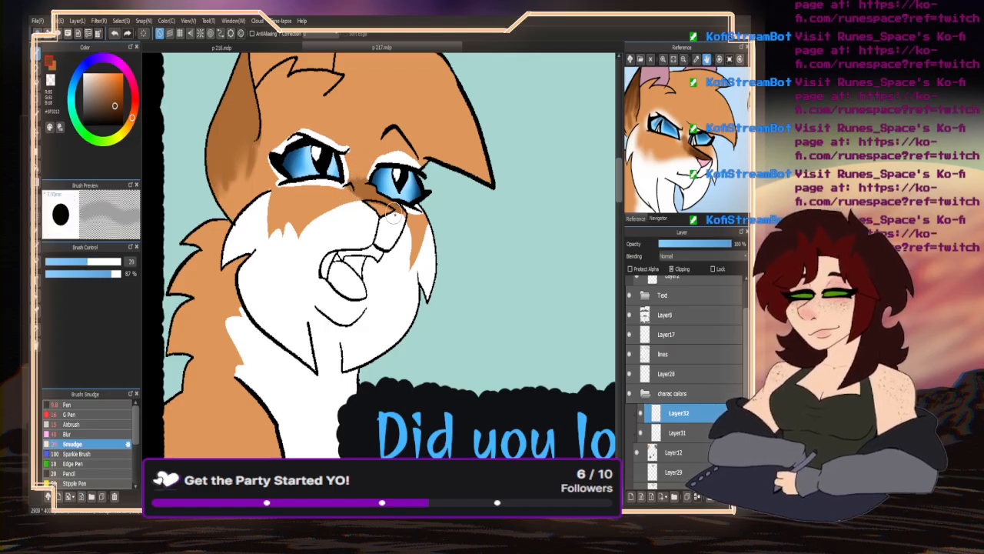
- Airbrush darker brown at size 15 along the orange cat's nose bridge between the eye and the nose
{"action": "left_click", "coordinate": [71, 423]}
{"action": "scroll", "coordinate": [380, 316], "scroll_direction": "down", "scroll_amount": 3}
{"action": "scroll", "coordinate": [381, 315], "scroll_direction": "up", "scroll_amount": 8}
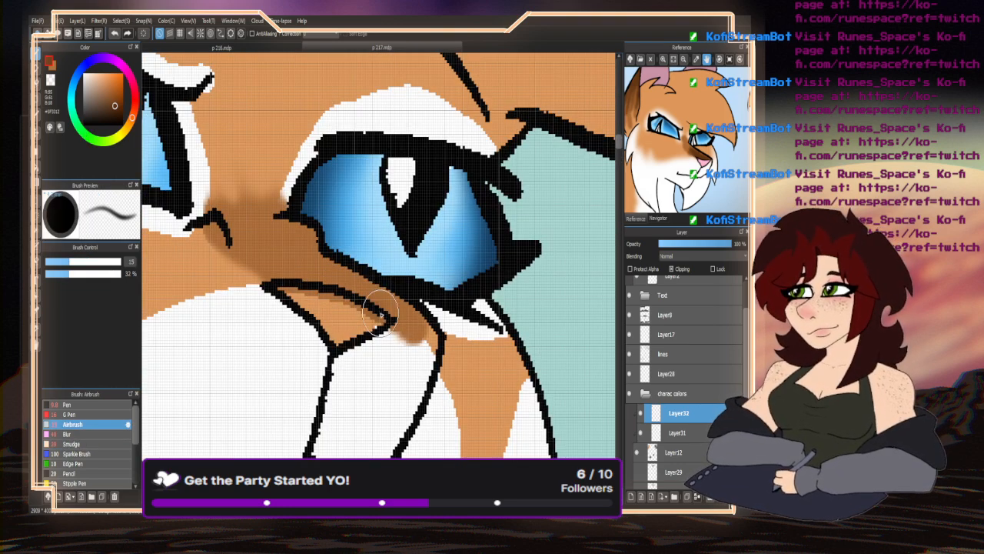
{"action": "mouse_move", "coordinate": [380, 315]}
{"action": "left_mouse_down"}
{"action": "mouse_move", "coordinate": [310, 278]}
{"action": "mouse_move", "coordinate": [400, 317]}
{"action": "mouse_move", "coordinate": [321, 268]}
{"action": "mouse_move", "coordinate": [269, 278]}
{"action": "mouse_move", "coordinate": [307, 259]}
{"action": "mouse_move", "coordinate": [274, 231]}
{"action": "left_mouse_up"}
- Airbrush darker brown shading down the upper part of the orange cat's ear marking at size 25
{"action": "scroll", "coordinate": [275, 230], "scroll_direction": "down", "scroll_amount": 5}
{"action": "scroll", "coordinate": [270, 140], "scroll_direction": "left", "scroll_amount": 2}
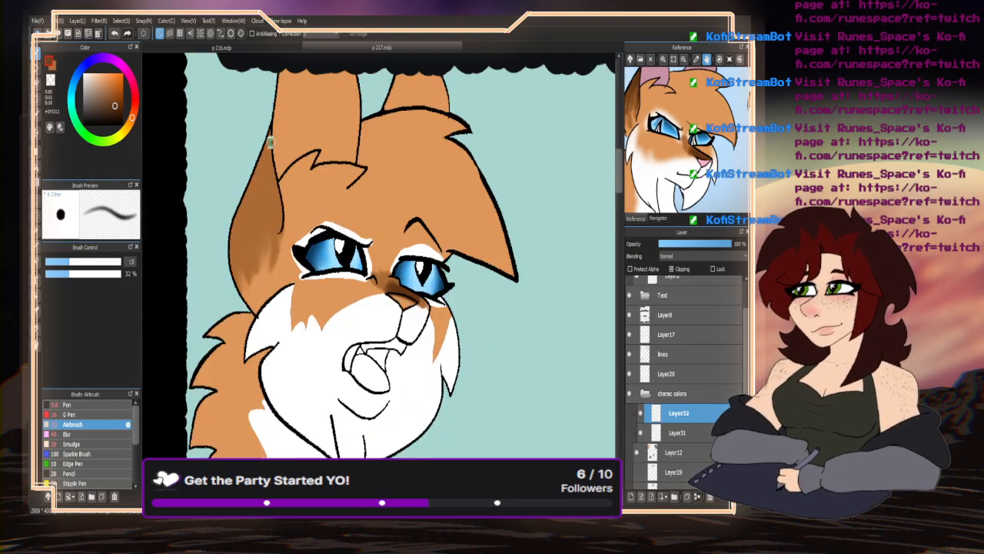
{"action": "scroll", "coordinate": [270, 141], "scroll_direction": "up", "scroll_amount": 3}
{"action": "key", "text": "bracketright"}
{"action": "key", "text": "bracketright"}
{"action": "key", "text": "bracketright"}
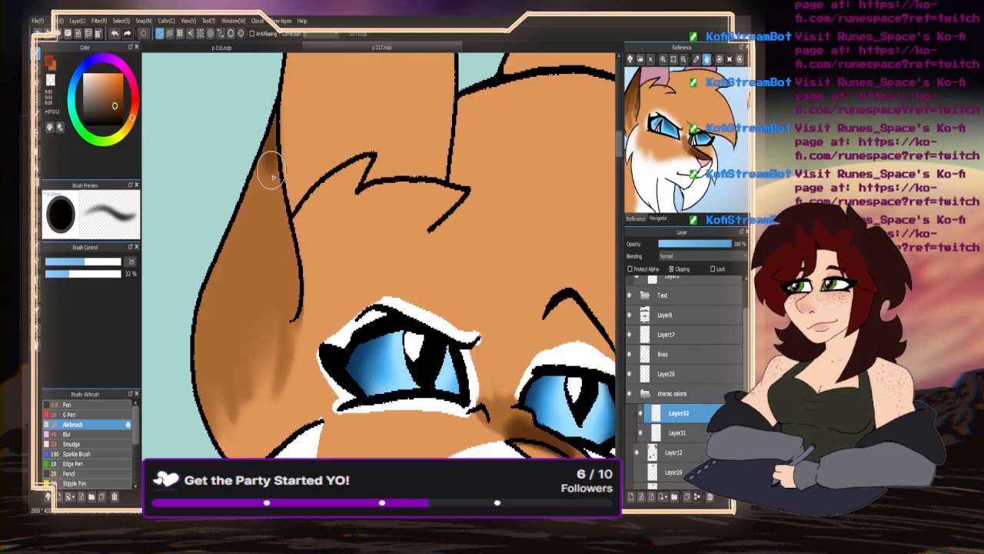
{"action": "mouse_move", "coordinate": [272, 177]}
{"action": "left_mouse_down"}
{"action": "mouse_move", "coordinate": [272, 303]}
{"action": "mouse_move", "coordinate": [267, 141]}
{"action": "mouse_move", "coordinate": [259, 217]}
{"action": "mouse_move", "coordinate": [259, 171]}
{"action": "mouse_move", "coordinate": [207, 291]}
{"action": "mouse_move", "coordinate": [228, 223]}
{"action": "mouse_move", "coordinate": [218, 299]}
{"action": "mouse_move", "coordinate": [226, 335]}
{"action": "mouse_move", "coordinate": [275, 168]}
{"action": "mouse_move", "coordinate": [266, 294]}
{"action": "mouse_move", "coordinate": [285, 243]}
{"action": "mouse_move", "coordinate": [253, 135]}
{"action": "mouse_move", "coordinate": [262, 209]}
{"action": "left_mouse_up"}
{"action": "scroll", "coordinate": [254, 197], "scroll_direction": "down", "scroll_amount": 6}
{"action": "scroll", "coordinate": [253, 197], "scroll_direction": "up", "scroll_amount": 6}
{"action": "scroll", "coordinate": [263, 210], "scroll_direction": "down", "scroll_amount": 8}
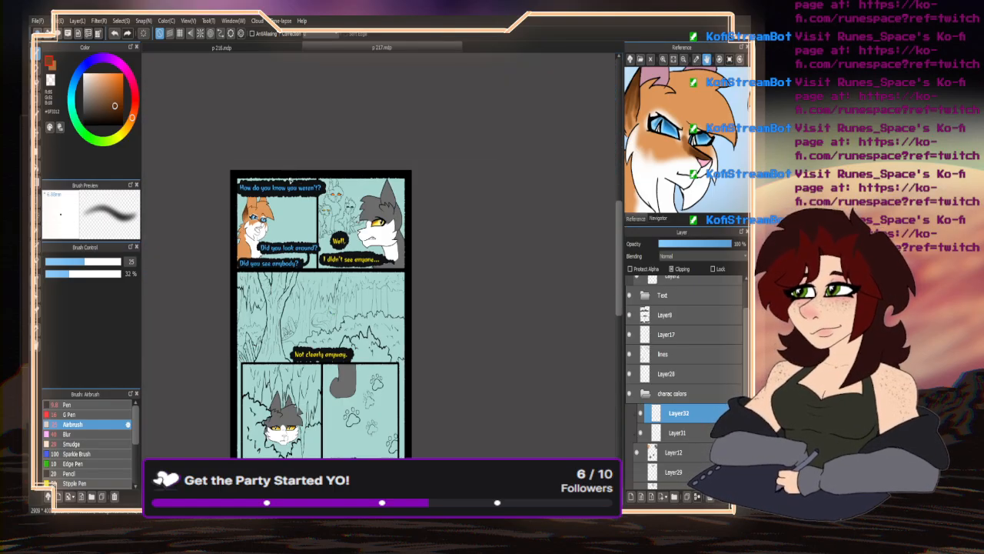
{"action": "left_click", "coordinate": [67, 434]}
{"action": "scroll", "coordinate": [287, 269], "scroll_direction": "up", "scroll_amount": 5}
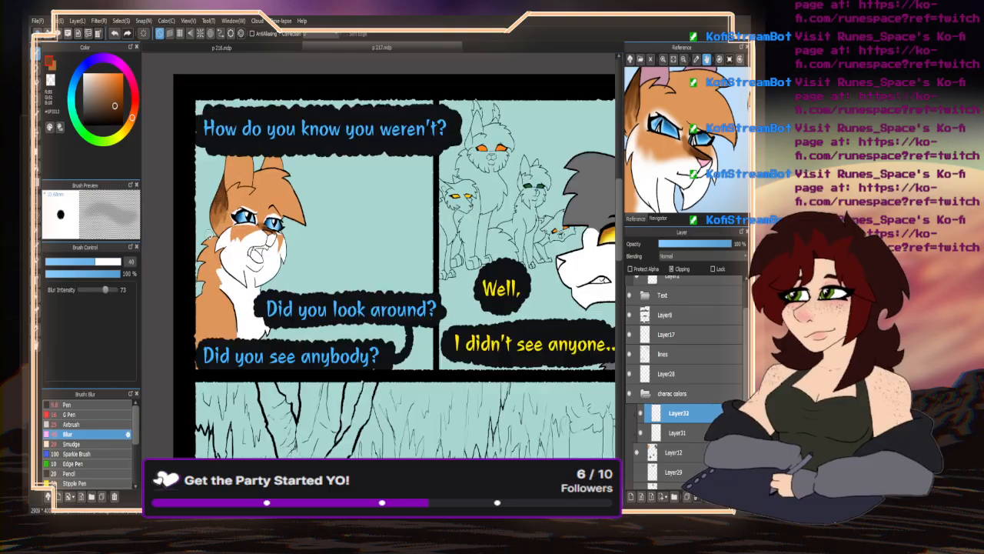
{"action": "left_click", "coordinate": [68, 405]}
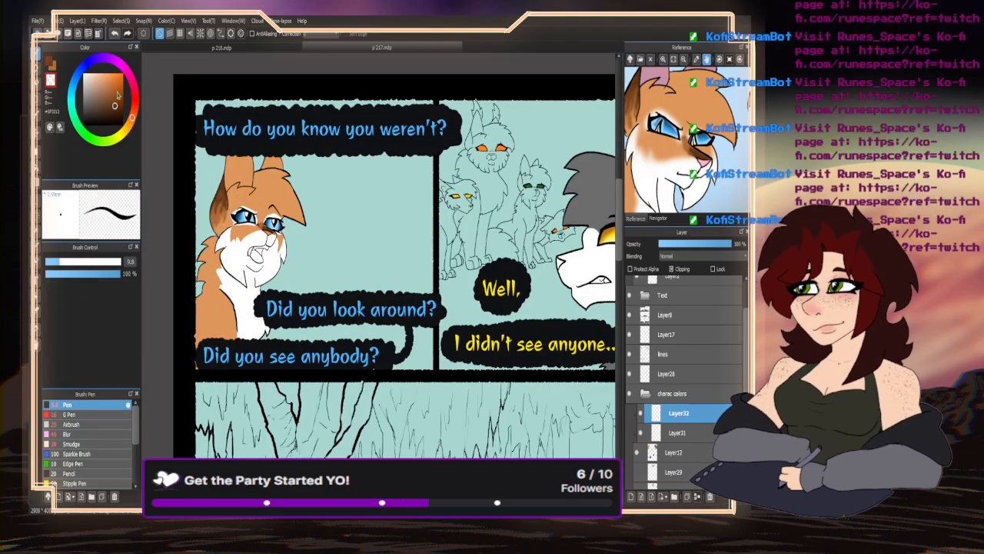
{"action": "scroll", "coordinate": [215, 169], "scroll_direction": "up", "scroll_amount": 6}
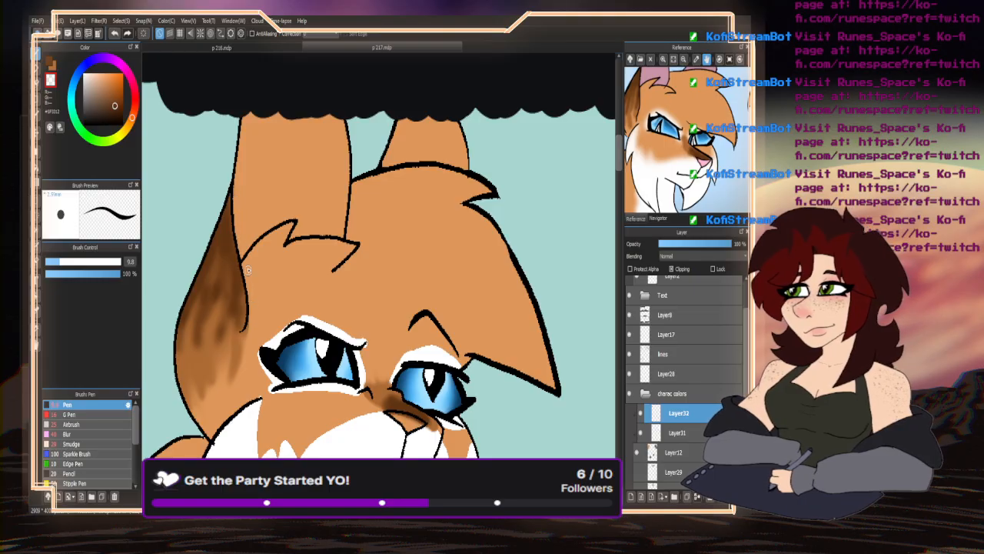
{"action": "scroll", "coordinate": [238, 178], "scroll_direction": "down", "scroll_amount": 5}
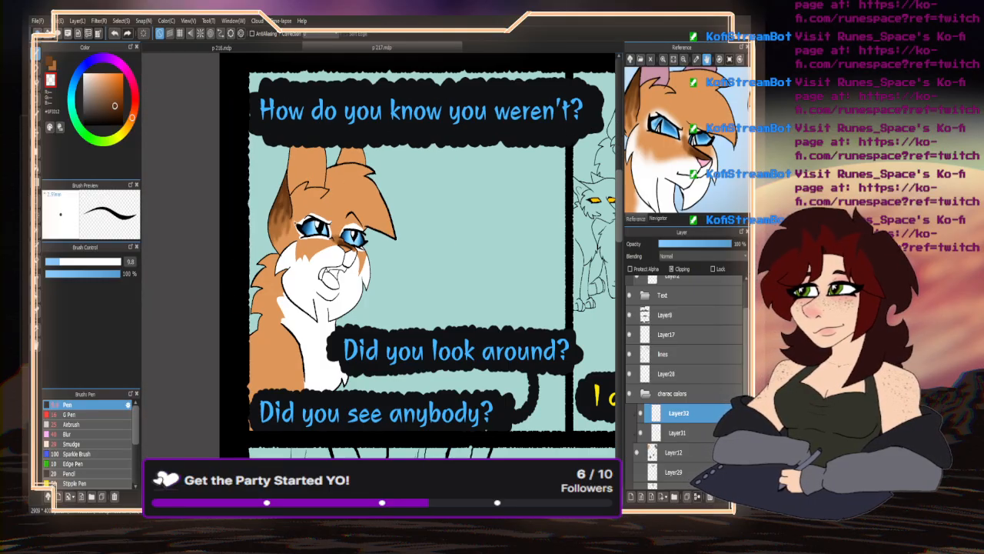
- Blur the edges of the white markings around the orange cat's eyes, cheeks and muzzle on Layer31 at size 40
{"action": "left_click", "coordinate": [669, 432]}
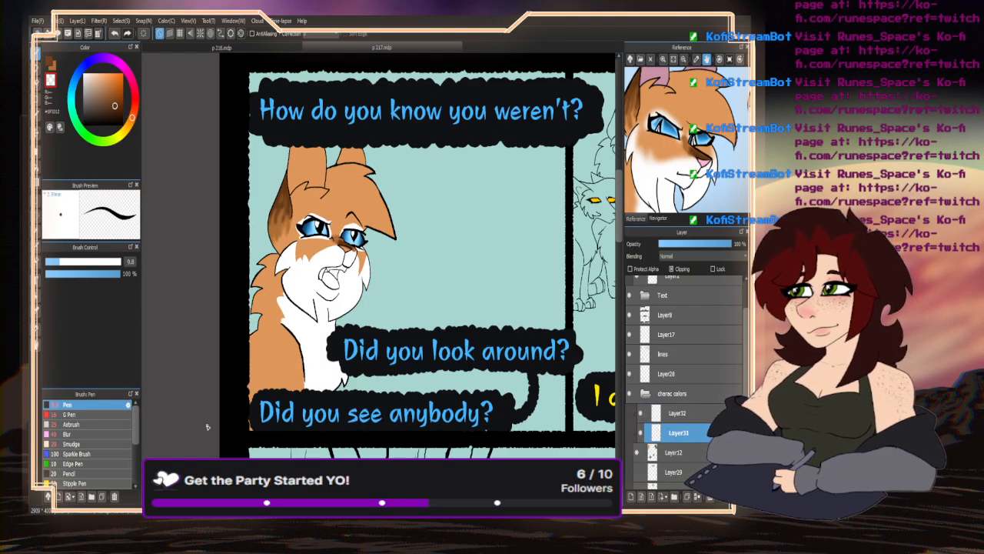
{"action": "left_click", "coordinate": [77, 435]}
{"action": "scroll", "coordinate": [327, 227], "scroll_direction": "up", "scroll_amount": 5}
{"action": "left_click_drag", "start_coordinate": [338, 262], "coordinate": [235, 273]}
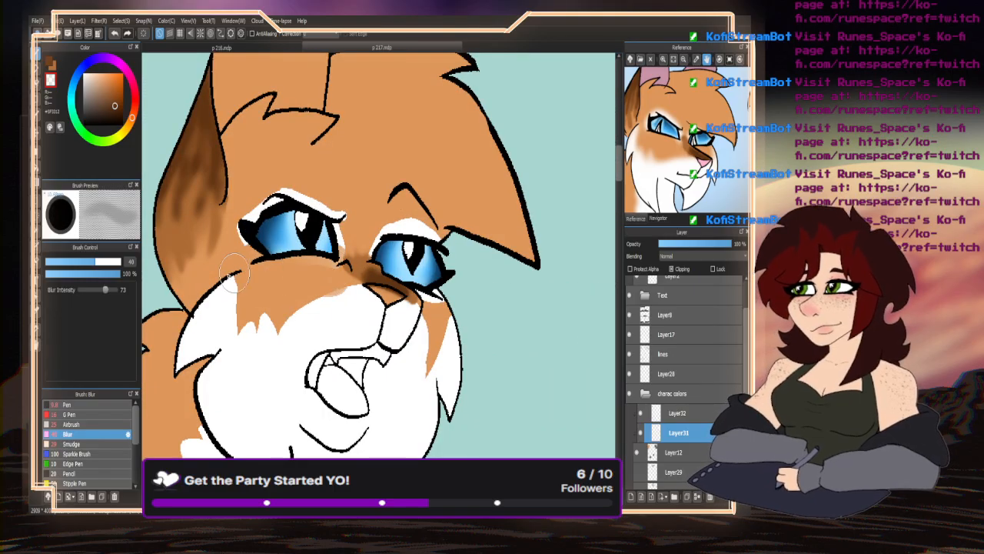
{"action": "key", "text": "ctrl+z"}
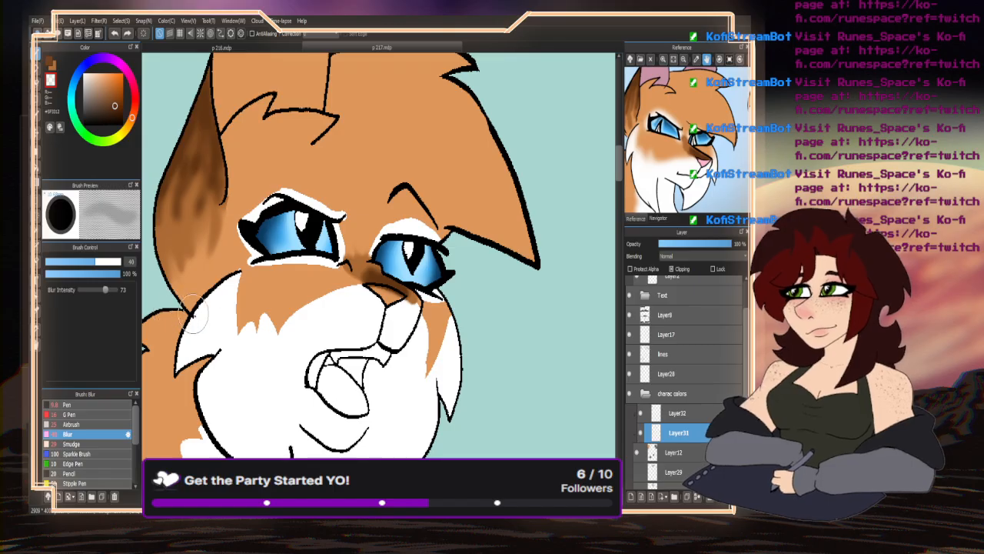
{"action": "left_click", "coordinate": [52, 64]}
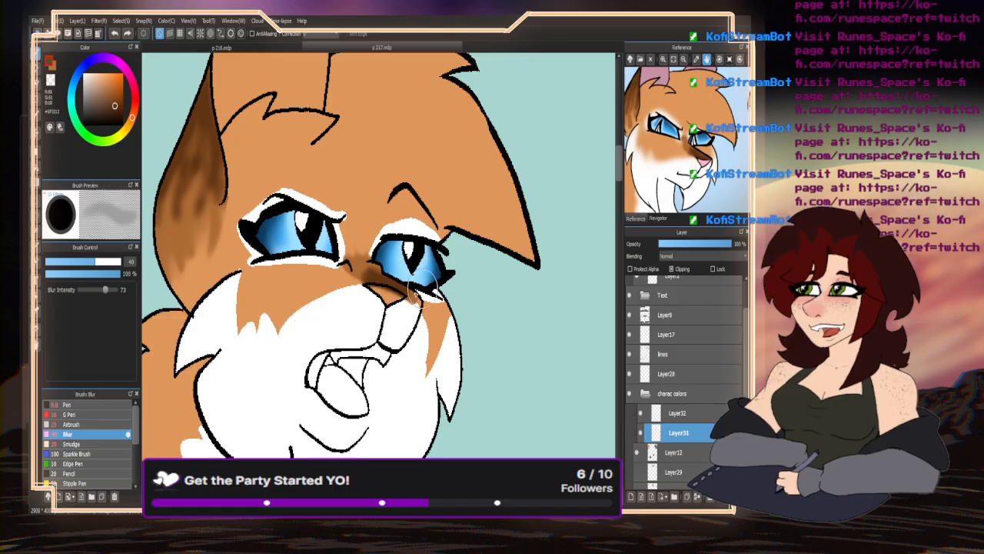
{"action": "mouse_move", "coordinate": [348, 240]}
{"action": "left_mouse_down"}
{"action": "mouse_move", "coordinate": [275, 194]}
{"action": "mouse_move", "coordinate": [239, 208]}
{"action": "mouse_move", "coordinate": [234, 227]}
{"action": "mouse_move", "coordinate": [242, 259]}
{"action": "mouse_move", "coordinate": [323, 276]}
{"action": "mouse_move", "coordinate": [244, 273]}
{"action": "mouse_move", "coordinate": [333, 264]}
{"action": "mouse_move", "coordinate": [241, 262]}
{"action": "mouse_move", "coordinate": [242, 219]}
{"action": "mouse_move", "coordinate": [309, 198]}
{"action": "mouse_move", "coordinate": [283, 192]}
{"action": "mouse_move", "coordinate": [354, 252]}
{"action": "mouse_move", "coordinate": [424, 250]}
{"action": "mouse_move", "coordinate": [372, 246]}
{"action": "mouse_move", "coordinate": [438, 219]}
{"action": "mouse_move", "coordinate": [418, 219]}
{"action": "mouse_move", "coordinate": [449, 241]}
{"action": "mouse_move", "coordinate": [359, 259]}
{"action": "mouse_move", "coordinate": [444, 304]}
{"action": "mouse_move", "coordinate": [407, 305]}
{"action": "mouse_move", "coordinate": [460, 306]}
{"action": "mouse_move", "coordinate": [428, 373]}
{"action": "mouse_move", "coordinate": [425, 314]}
{"action": "mouse_move", "coordinate": [400, 313]}
{"action": "mouse_move", "coordinate": [443, 325]}
{"action": "mouse_move", "coordinate": [441, 333]}
{"action": "mouse_move", "coordinate": [449, 313]}
{"action": "mouse_move", "coordinate": [428, 358]}
{"action": "mouse_move", "coordinate": [330, 306]}
{"action": "mouse_move", "coordinate": [398, 311]}
{"action": "mouse_move", "coordinate": [274, 312]}
{"action": "mouse_move", "coordinate": [371, 289]}
{"action": "mouse_move", "coordinate": [254, 343]}
{"action": "mouse_move", "coordinate": [293, 338]}
{"action": "mouse_move", "coordinate": [238, 351]}
{"action": "mouse_move", "coordinate": [246, 281]}
{"action": "mouse_move", "coordinate": [288, 382]}
{"action": "mouse_move", "coordinate": [238, 282]}
{"action": "mouse_move", "coordinate": [326, 348]}
{"action": "mouse_move", "coordinate": [346, 297]}
{"action": "mouse_move", "coordinate": [363, 304]}
{"action": "mouse_move", "coordinate": [279, 329]}
{"action": "mouse_move", "coordinate": [231, 325]}
{"action": "mouse_move", "coordinate": [355, 294]}
{"action": "mouse_move", "coordinate": [345, 348]}
{"action": "left_mouse_up"}
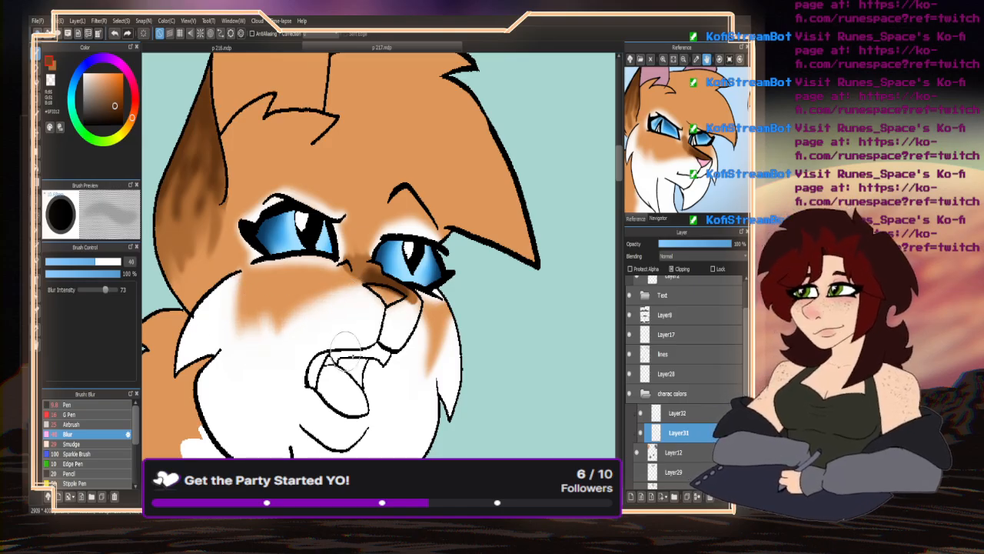
- Raise the Blur size to 102 and soften the edge of the orange cat's white chest marking on Layer31
{"action": "left_click", "coordinate": [678, 413]}
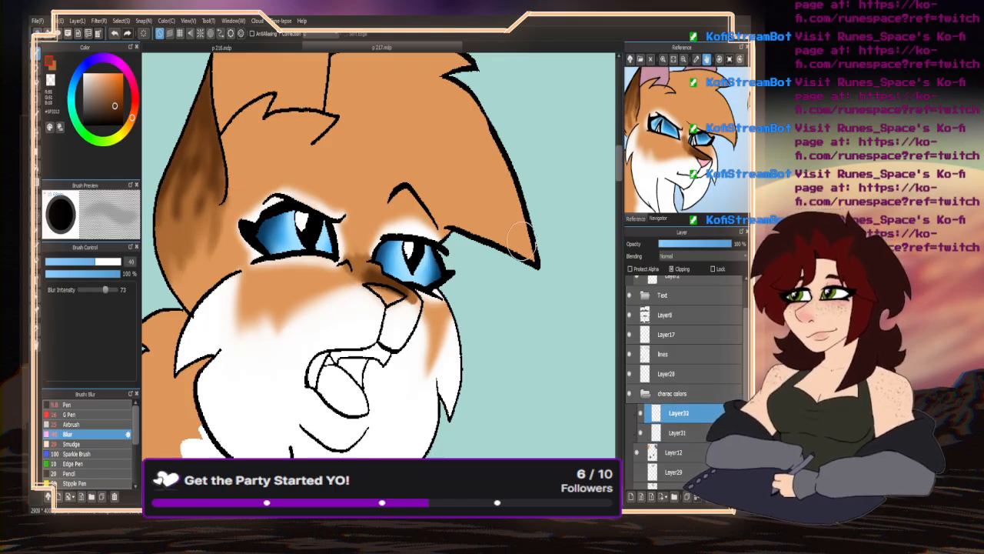
{"action": "left_click_drag", "start_coordinate": [621, 166], "coordinate": [621, 192]}
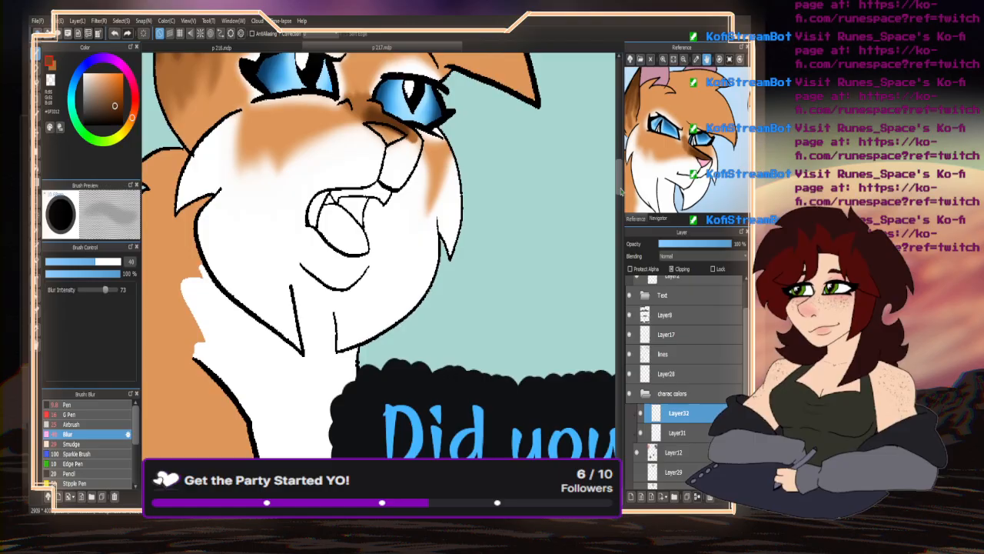
{"action": "left_click", "coordinate": [676, 433]}
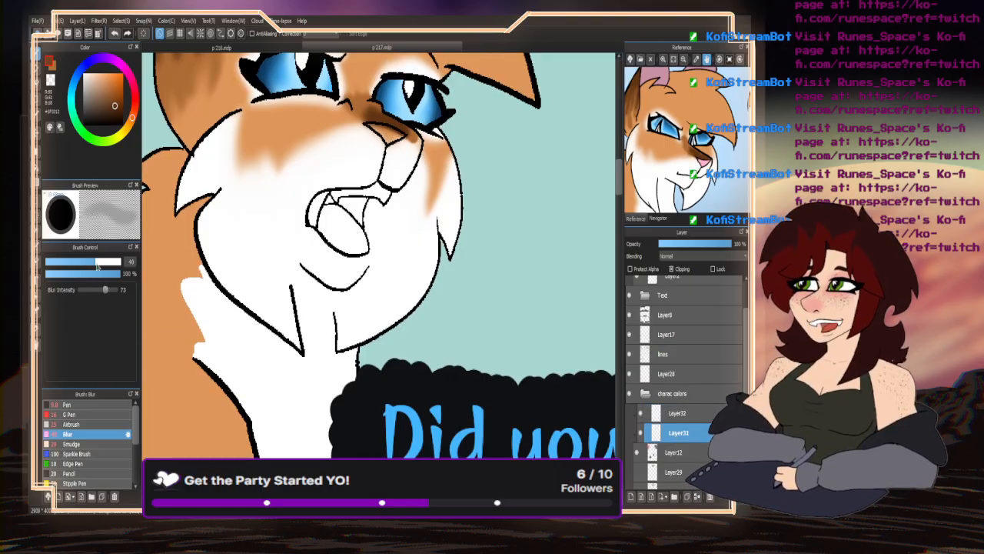
{"action": "left_click_drag", "start_coordinate": [97, 264], "coordinate": [116, 263]}
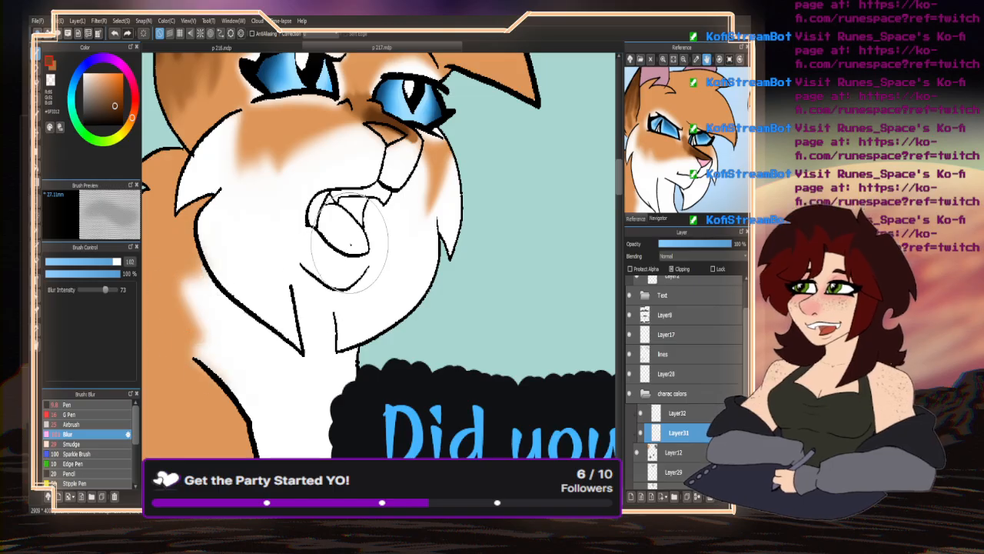
- Blur the edges of the white face and neck markings on the grey cat in profile in the second panel
{"action": "scroll", "coordinate": [187, 206], "scroll_direction": "down", "scroll_amount": 3}
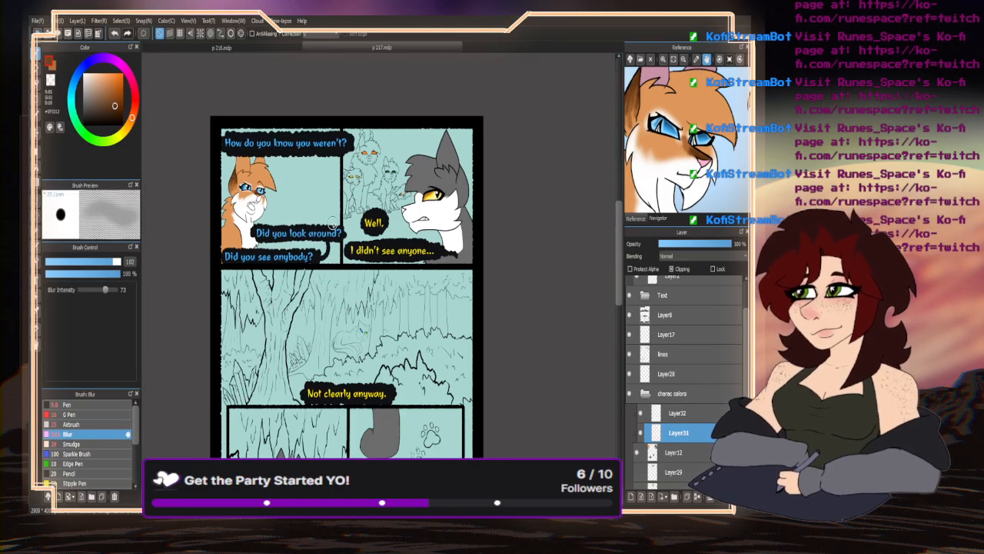
{"action": "scroll", "coordinate": [331, 223], "scroll_direction": "up", "scroll_amount": 3}
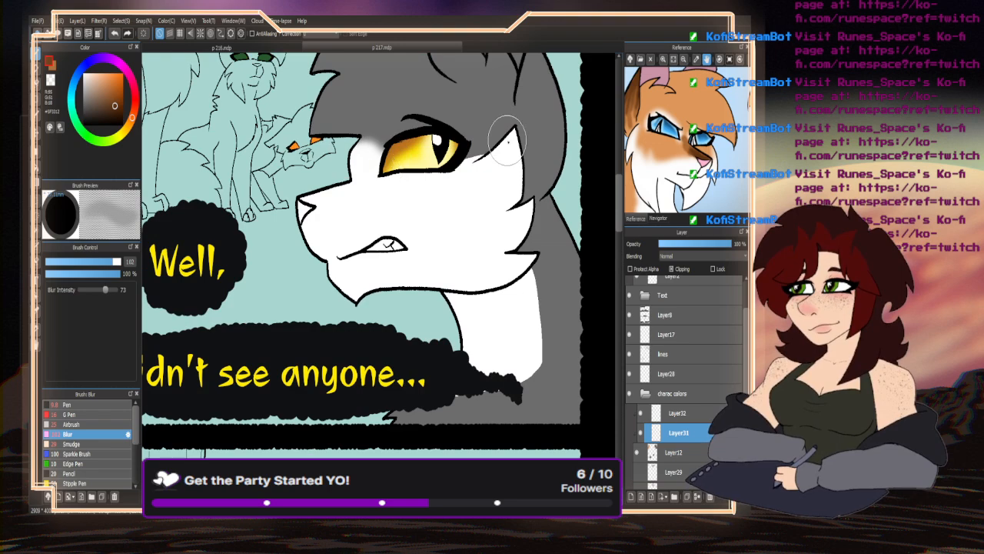
{"action": "mouse_move", "coordinate": [538, 269]}
{"action": "left_mouse_down"}
{"action": "mouse_move", "coordinate": [538, 295]}
{"action": "mouse_move", "coordinate": [524, 326]}
{"action": "mouse_move", "coordinate": [539, 297]}
{"action": "mouse_move", "coordinate": [510, 319]}
{"action": "mouse_move", "coordinate": [538, 329]}
{"action": "mouse_move", "coordinate": [523, 285]}
{"action": "mouse_move", "coordinate": [521, 373]}
{"action": "mouse_move", "coordinate": [527, 281]}
{"action": "mouse_move", "coordinate": [497, 399]}
{"action": "mouse_move", "coordinate": [538, 284]}
{"action": "mouse_move", "coordinate": [425, 406]}
{"action": "mouse_move", "coordinate": [369, 316]}
{"action": "left_mouse_up"}
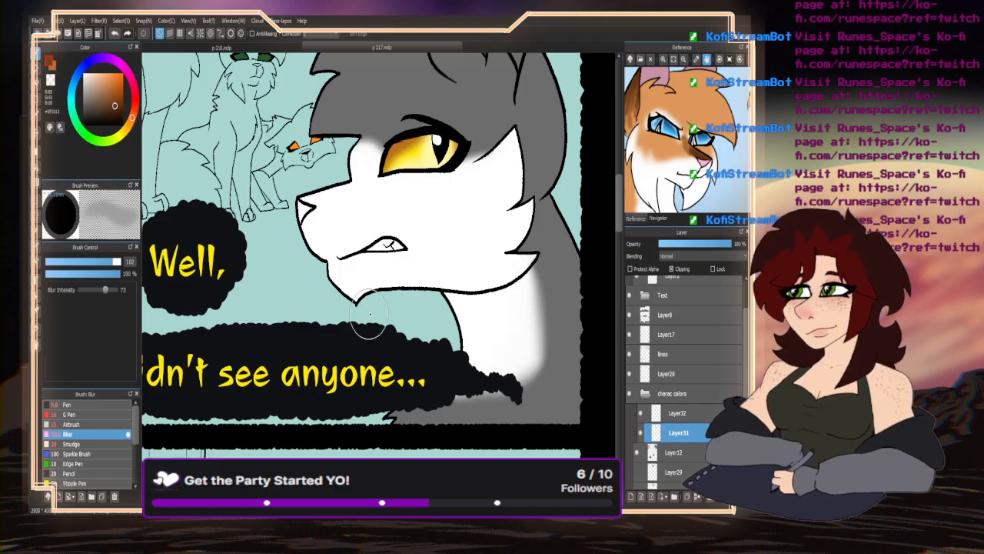
- Blur the white forehead peak and the cheek marking edges on the grey cat's face in the bush panel
{"action": "scroll", "coordinate": [369, 315], "scroll_direction": "down", "scroll_amount": 5}
{"action": "scroll", "coordinate": [330, 431], "scroll_direction": "up", "scroll_amount": 3}
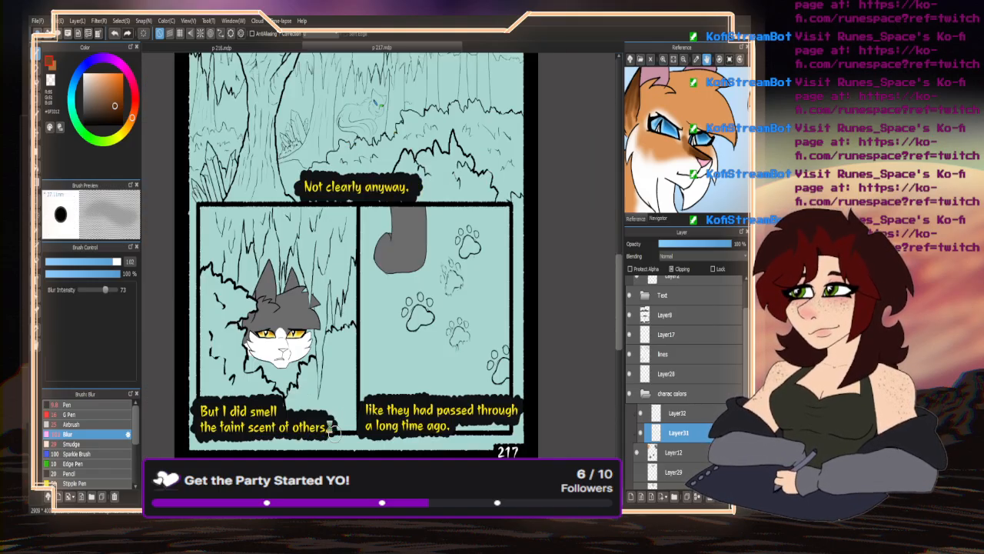
{"action": "scroll", "coordinate": [276, 330], "scroll_direction": "up", "scroll_amount": 5}
{"action": "mouse_move", "coordinate": [254, 238]}
{"action": "left_mouse_down"}
{"action": "mouse_move", "coordinate": [214, 202]}
{"action": "mouse_move", "coordinate": [239, 200]}
{"action": "left_mouse_up"}
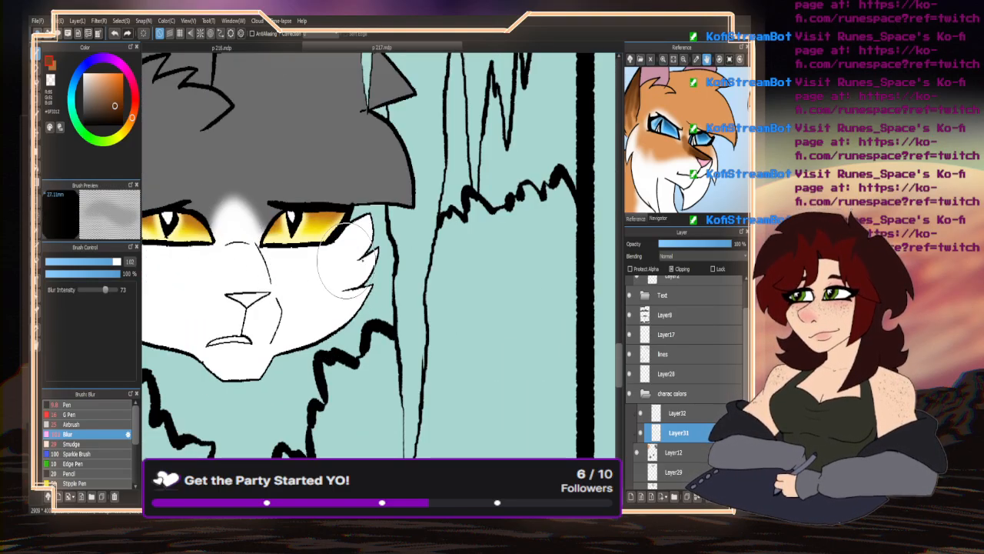
{"action": "scroll", "coordinate": [346, 258], "scroll_direction": "down", "scroll_amount": 3}
{"action": "scroll", "coordinate": [308, 254], "scroll_direction": "up", "scroll_amount": 3}
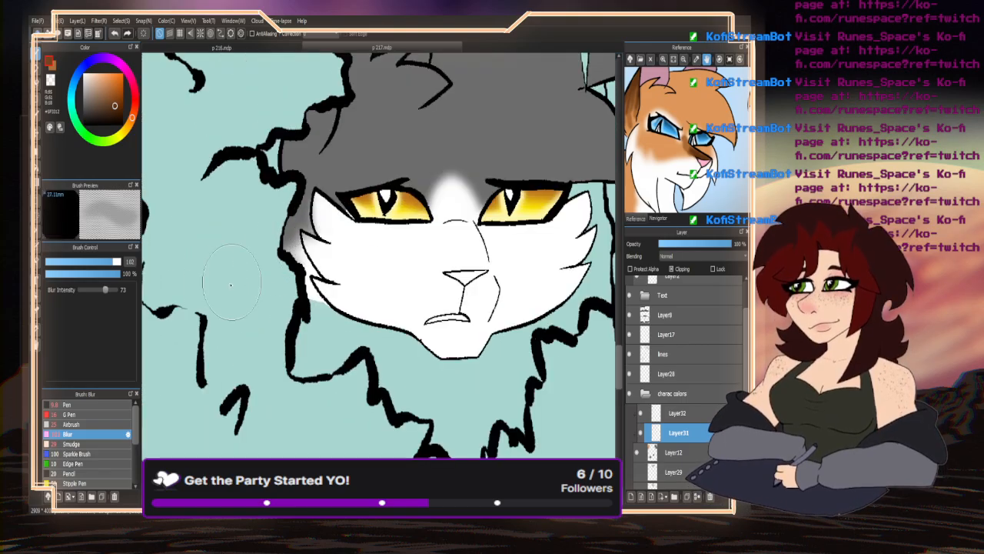
{"action": "scroll", "coordinate": [246, 306], "scroll_direction": "down", "scroll_amount": 5}
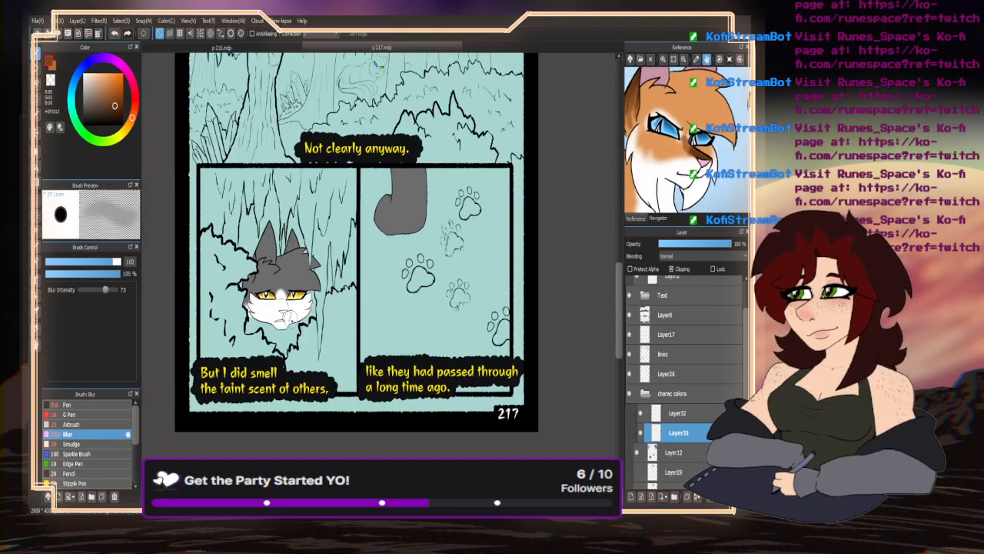
- Add a new clipped layer above Layer32 in the character colors folder and hide the Layer31 and Layer32 markings
{"action": "scroll", "coordinate": [217, 360], "scroll_direction": "down", "scroll_amount": 4}
{"action": "scroll", "coordinate": [233, 386], "scroll_direction": "up", "scroll_amount": 2}
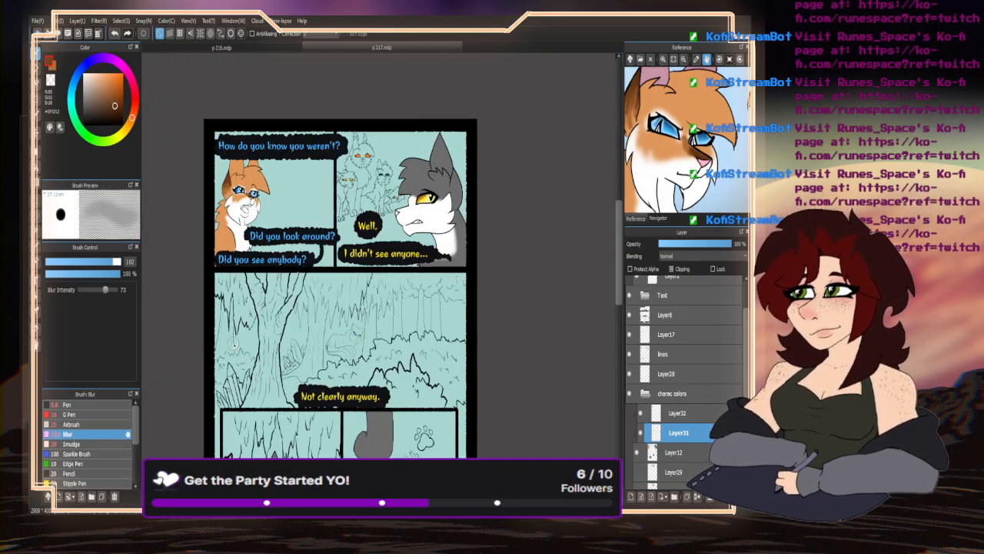
{"action": "left_click", "coordinate": [678, 417]}
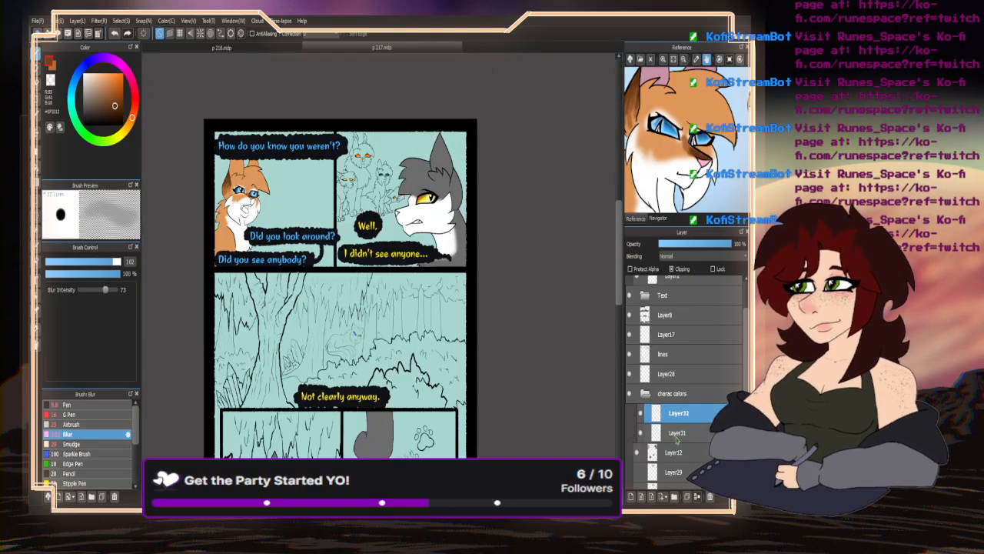
{"action": "left_click_drag", "start_coordinate": [657, 149], "coordinate": [661, 196]}
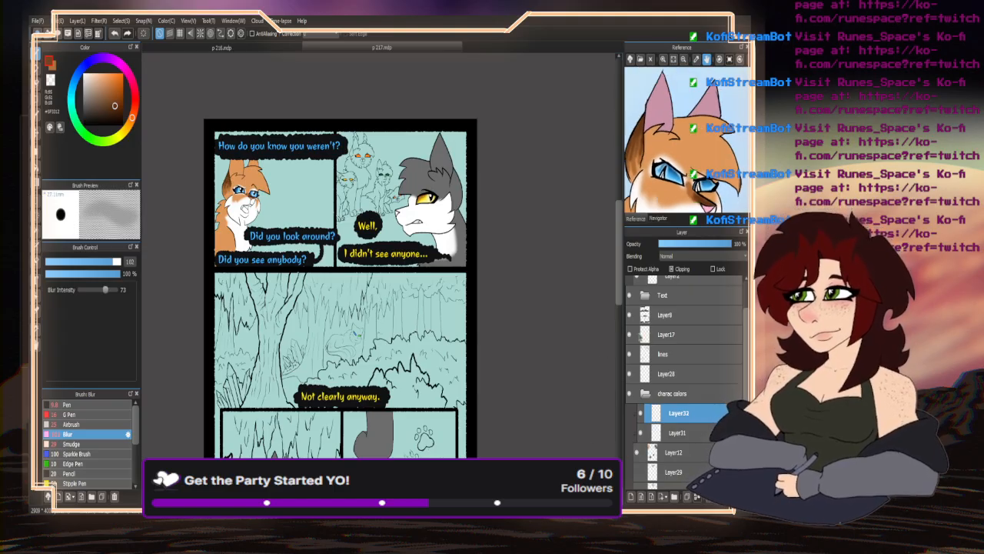
{"action": "left_click", "coordinate": [630, 496]}
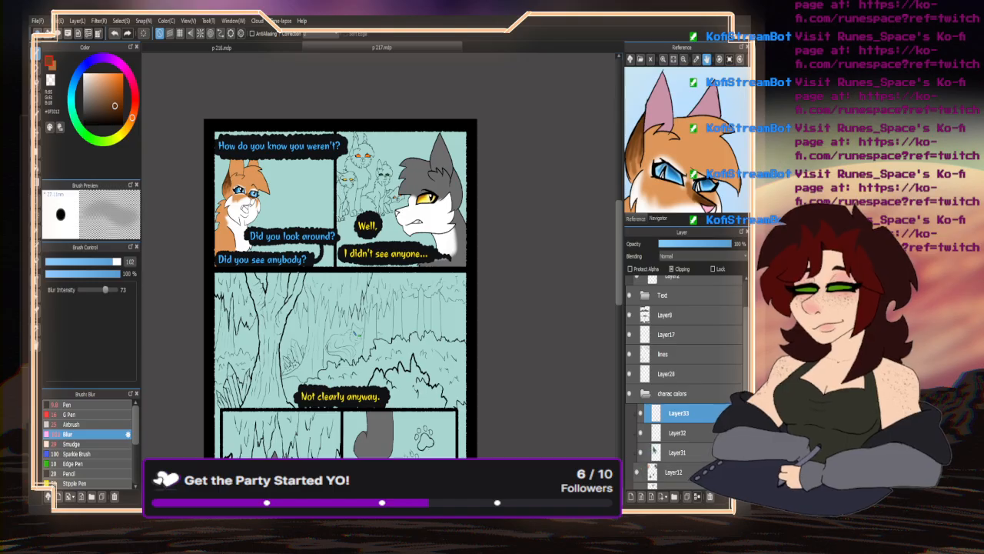
{"action": "left_click", "coordinate": [640, 452]}
{"action": "left_click", "coordinate": [640, 433]}
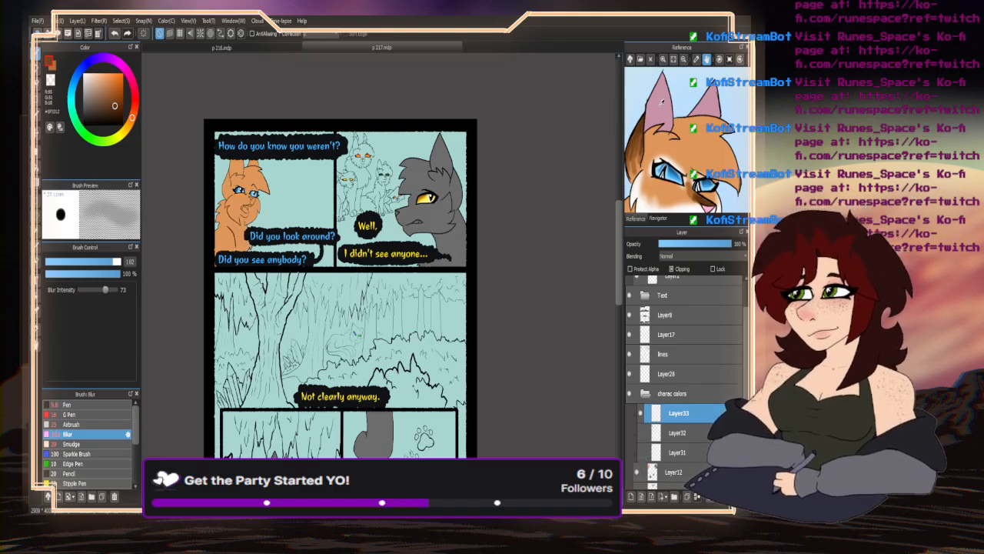
- Sample the nose pink from the orange cat's reference and bucket-fill the orange cat's nose in the first panel
{"action": "left_click_drag", "start_coordinate": [662, 100], "coordinate": [659, 54]}
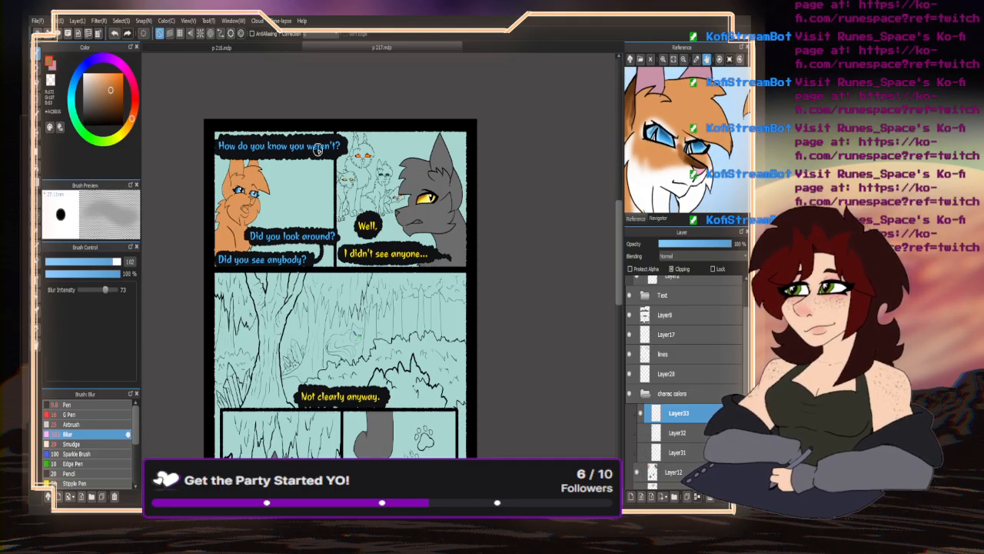
{"action": "left_click", "coordinate": [700, 166]}
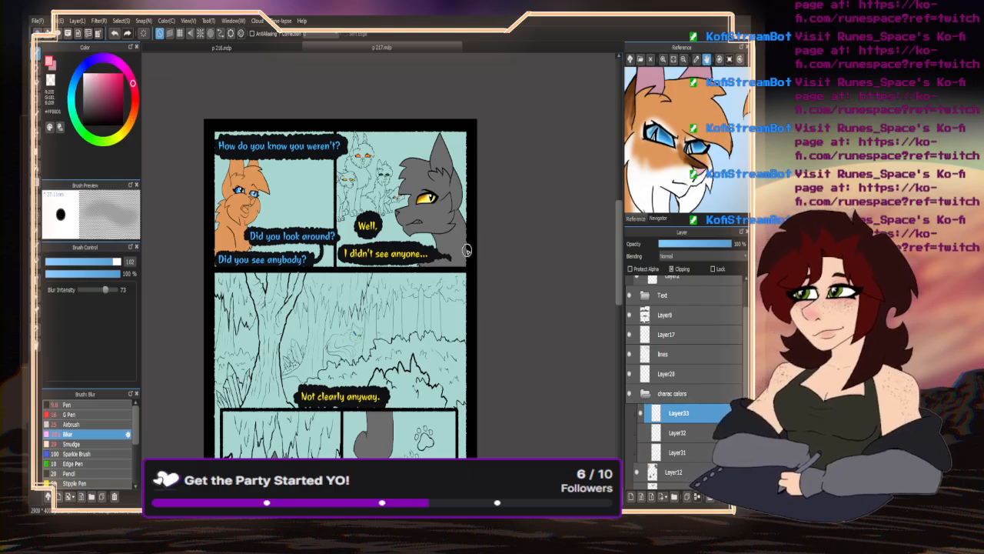
{"action": "left_click", "coordinate": [83, 404]}
{"action": "scroll", "coordinate": [230, 201], "scroll_direction": "up", "scroll_amount": 5}
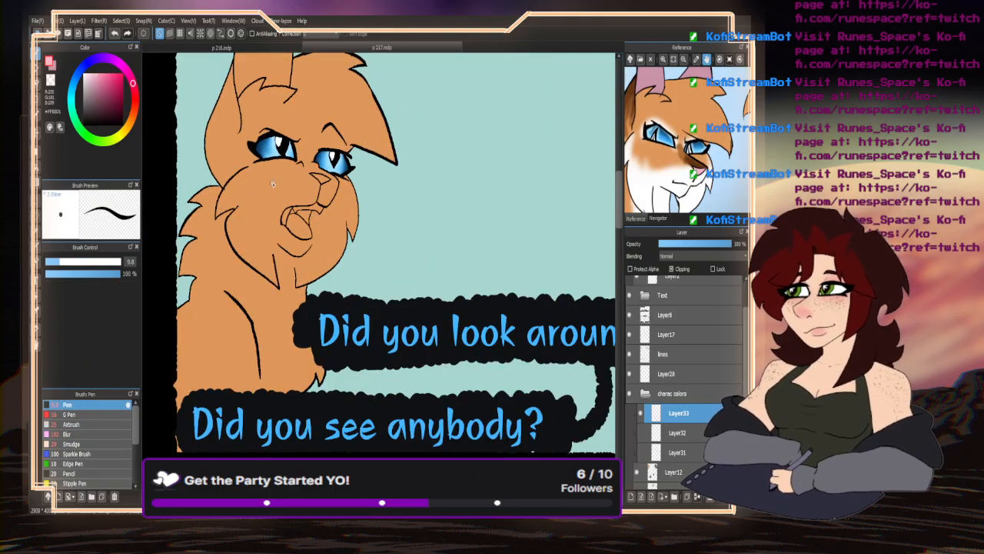
{"action": "left_click", "coordinate": [38, 169]}
{"action": "scroll", "coordinate": [242, 153], "scroll_direction": "up", "scroll_amount": 2}
{"action": "left_click", "coordinate": [329, 181]}
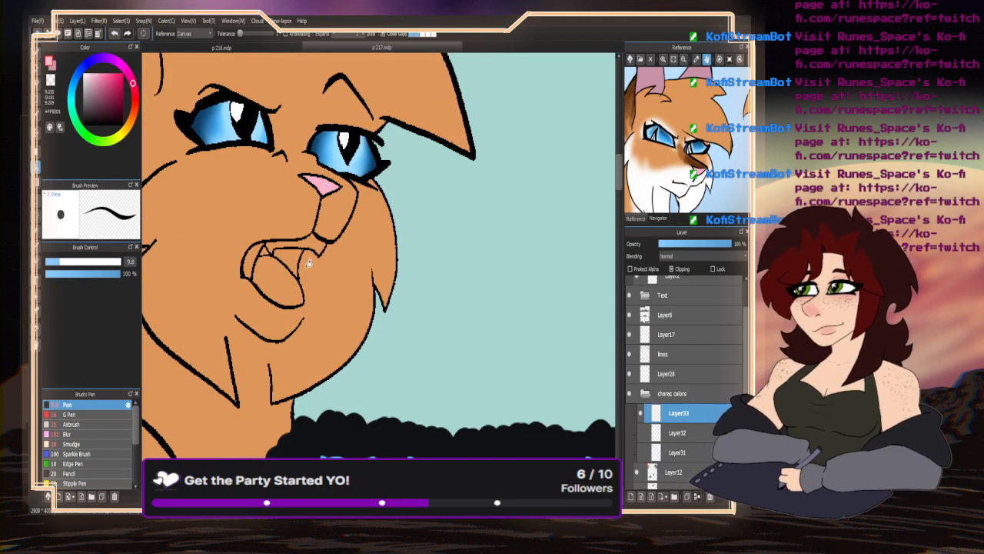
- Fill the orange cat's inner ears in the first panel with a darker dusty pink
{"action": "scroll", "coordinate": [272, 284], "scroll_direction": "down", "scroll_amount": 4}
{"action": "scroll", "coordinate": [257, 216], "scroll_direction": "up", "scroll_amount": 4}
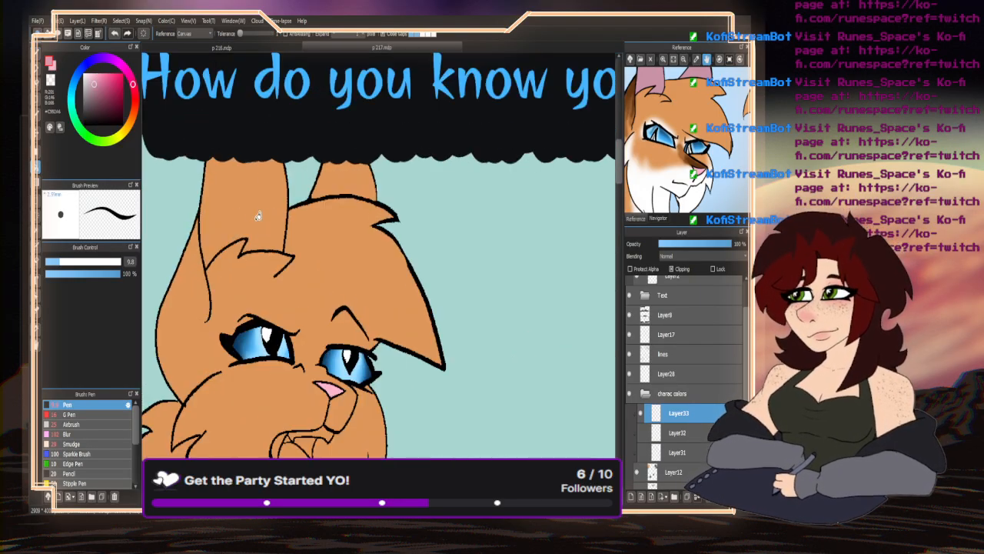
{"action": "scroll", "coordinate": [346, 168], "scroll_direction": "down", "scroll_amount": 5}
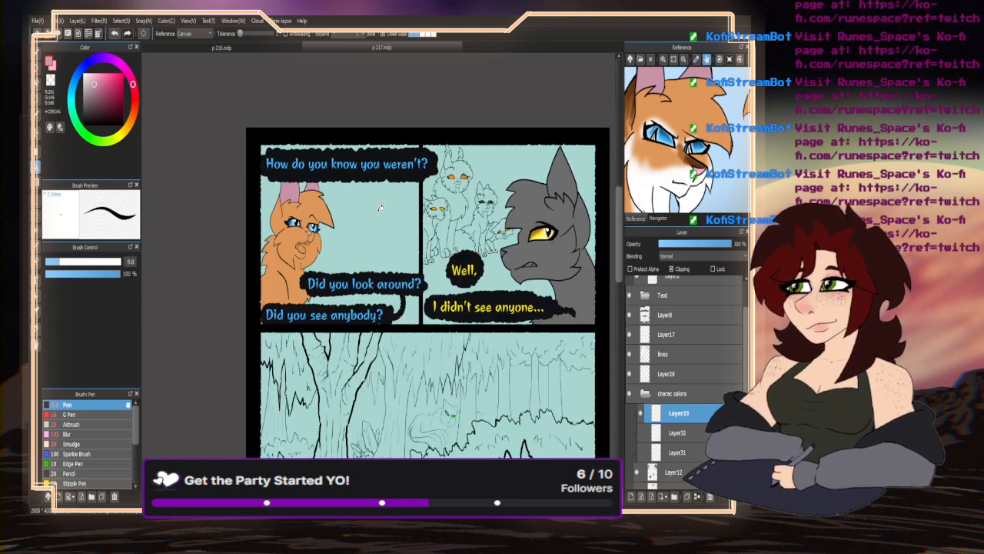
- Sample the dark red from the orange cat's reference palette and fill the back of its open mouth
{"action": "scroll", "coordinate": [692, 123], "scroll_direction": "down", "scroll_amount": 5}
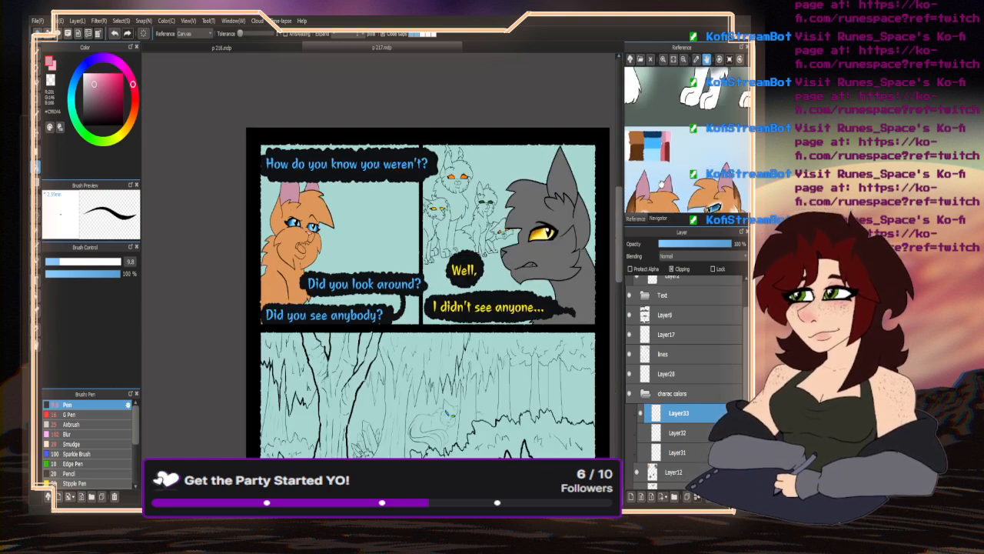
{"action": "left_click", "coordinate": [667, 135]}
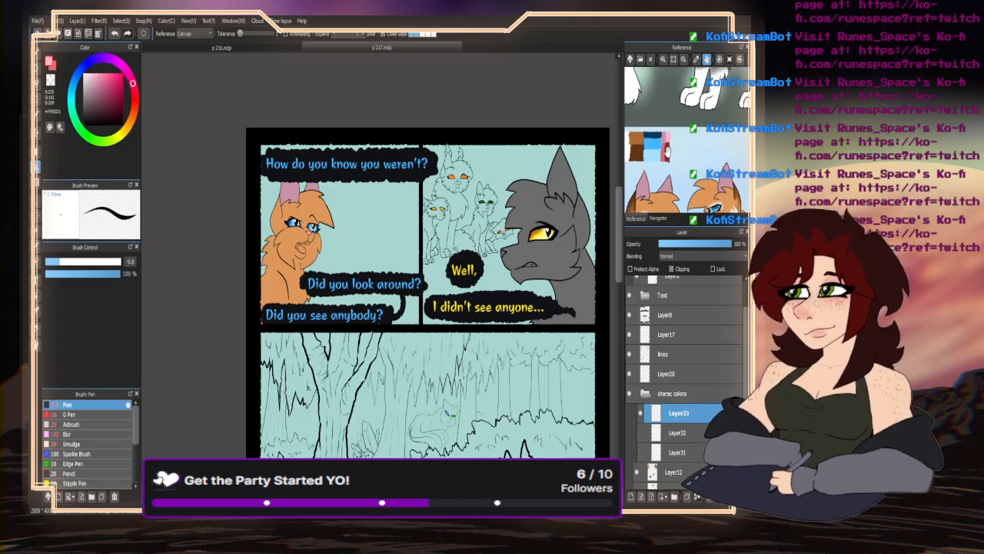
{"action": "left_click", "coordinate": [668, 156]}
{"action": "scroll", "coordinate": [307, 239], "scroll_direction": "up", "scroll_amount": 2}
{"action": "scroll", "coordinate": [295, 251], "scroll_direction": "up", "scroll_amount": 5}
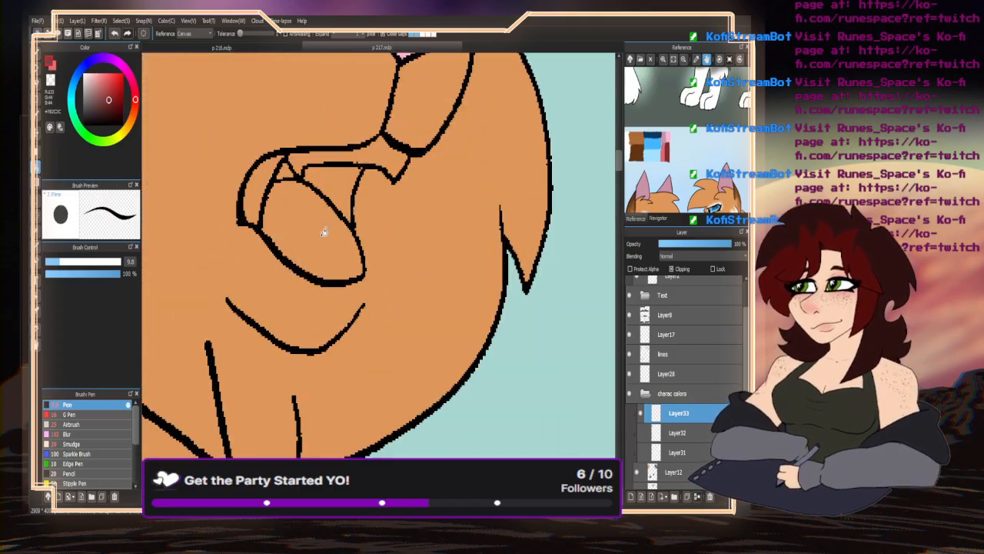
{"action": "left_click", "coordinate": [335, 185]}
{"action": "left_click", "coordinate": [284, 171]}
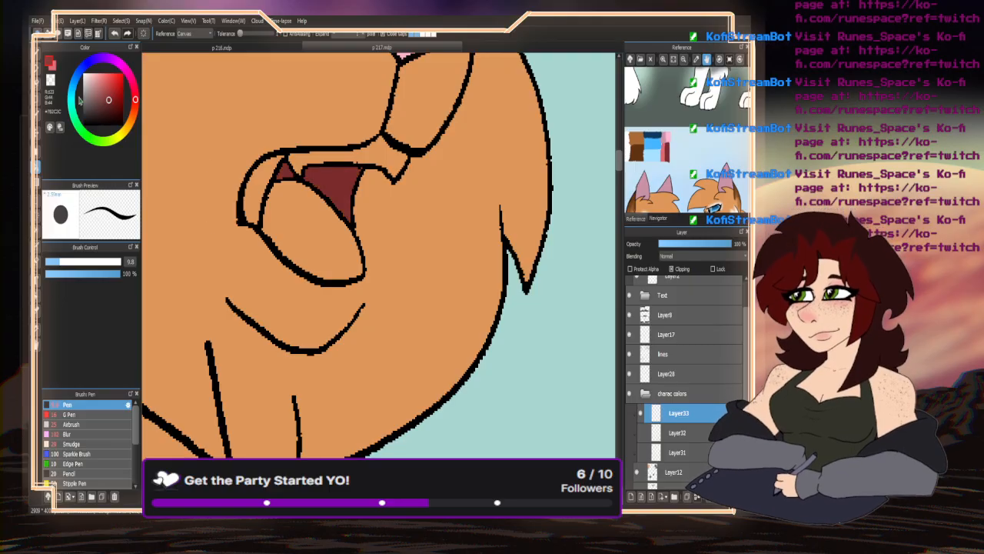
- Fill the orange cat's tongue with a lighter pinkish red and its upper teeth with white
{"action": "left_click", "coordinate": [104, 79]}
{"action": "left_click", "coordinate": [298, 202]}
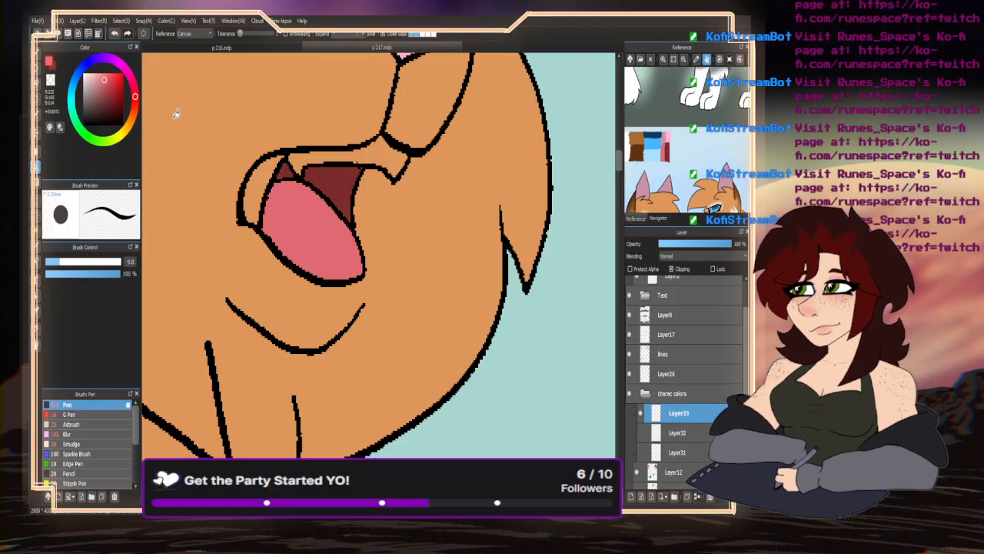
{"action": "left_click", "coordinate": [121, 82]}
{"action": "left_click", "coordinate": [382, 156]}
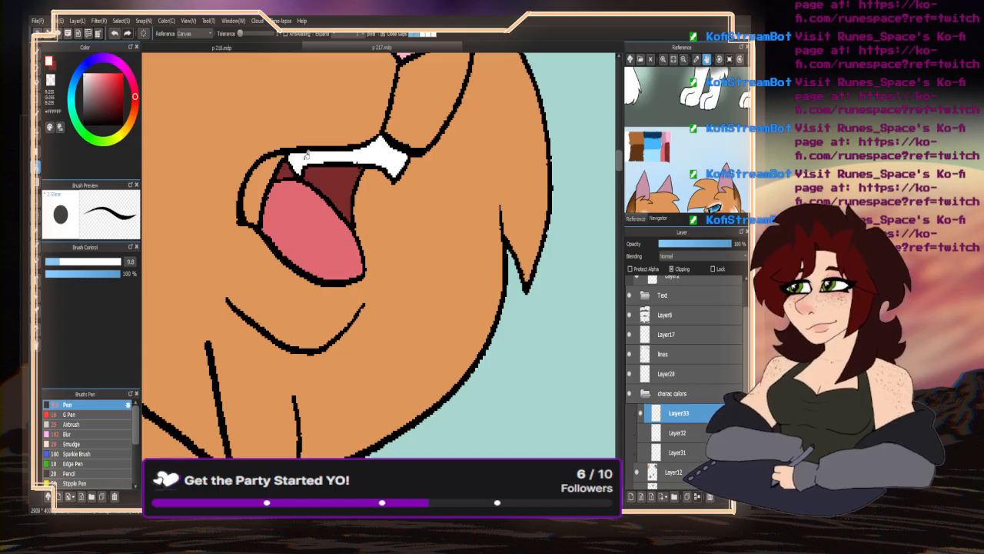
- Fill the inner cheek strip at the corner of the orange cat's mouth with a muted medium red
{"action": "left_click", "coordinate": [106, 100]}
{"action": "left_click", "coordinate": [96, 93]}
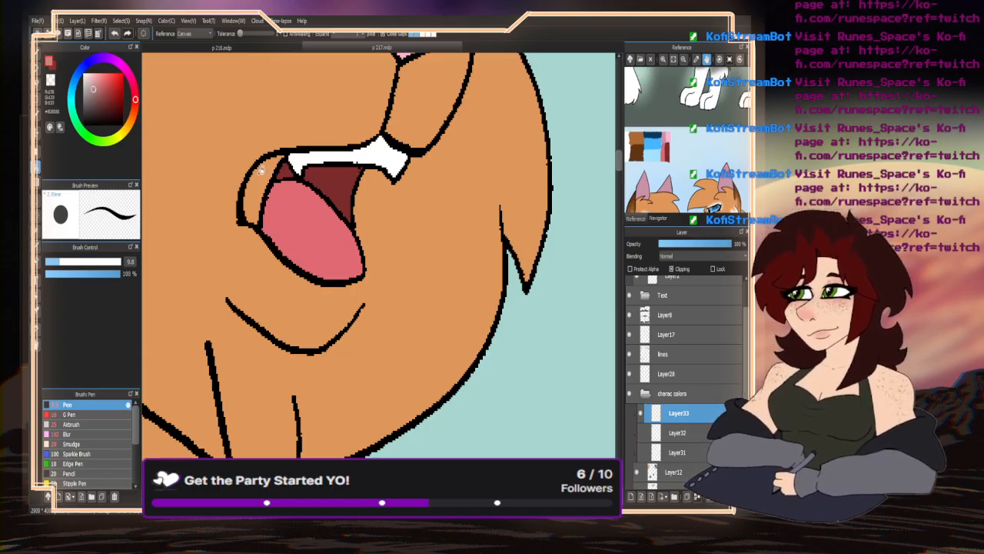
{"action": "left_click", "coordinate": [261, 170]}
{"action": "left_click", "coordinate": [99, 94]}
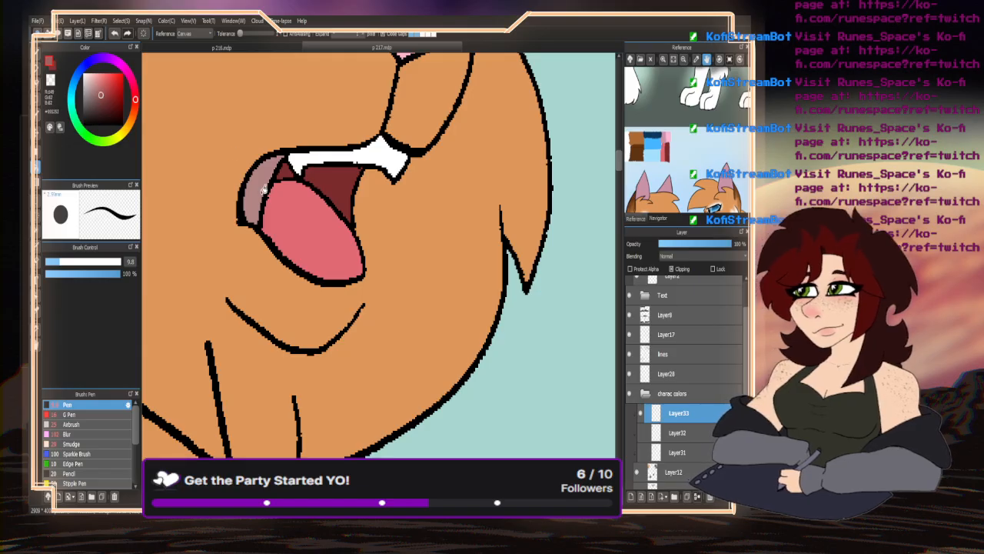
{"action": "left_click", "coordinate": [261, 189]}
{"action": "scroll", "coordinate": [262, 193], "scroll_direction": "down", "scroll_amount": 5}
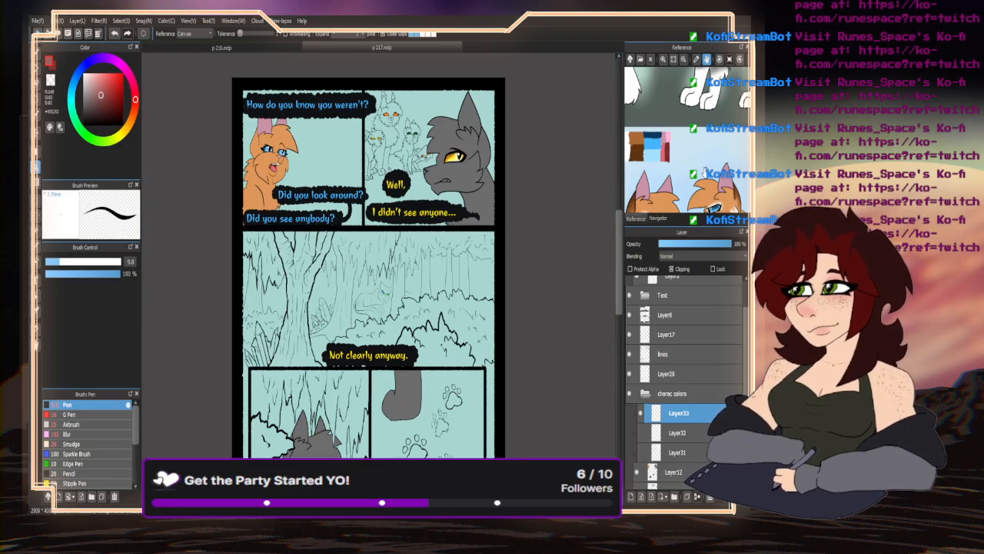
- Fill the profile grey cat's mouth interior with the muted red from the orange cat's mouth and its teeth with white
{"action": "left_click_drag", "start_coordinate": [703, 173], "coordinate": [687, 117]}
{"action": "right_click", "coordinate": [683, 102]}
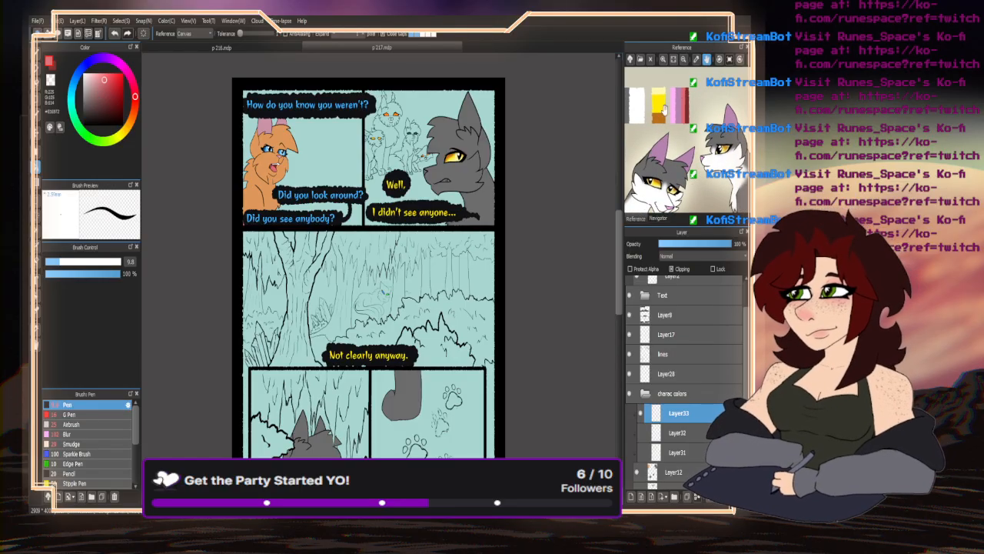
{"action": "scroll", "coordinate": [282, 179], "scroll_direction": "up", "scroll_amount": 5}
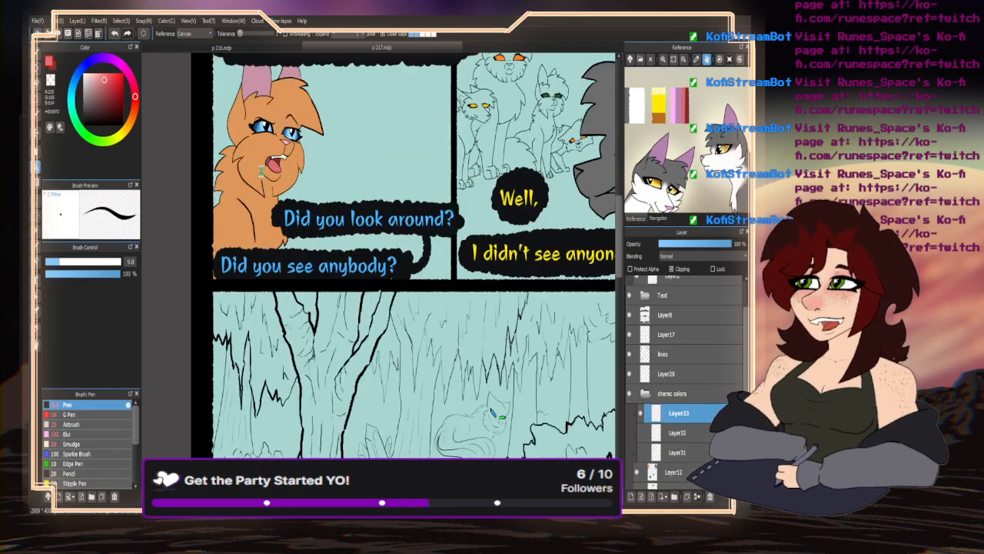
{"action": "right_click", "coordinate": [226, 150]}
{"action": "scroll", "coordinate": [222, 159], "scroll_direction": "down", "scroll_amount": 3}
{"action": "scroll", "coordinate": [222, 160], "scroll_direction": "down", "scroll_amount": 3}
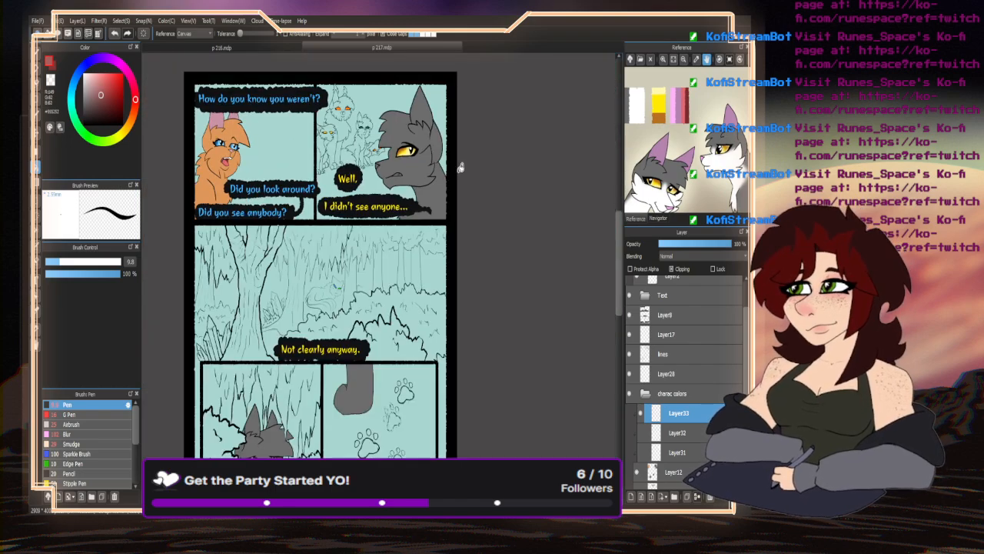
{"action": "scroll", "coordinate": [408, 181], "scroll_direction": "up", "scroll_amount": 6}
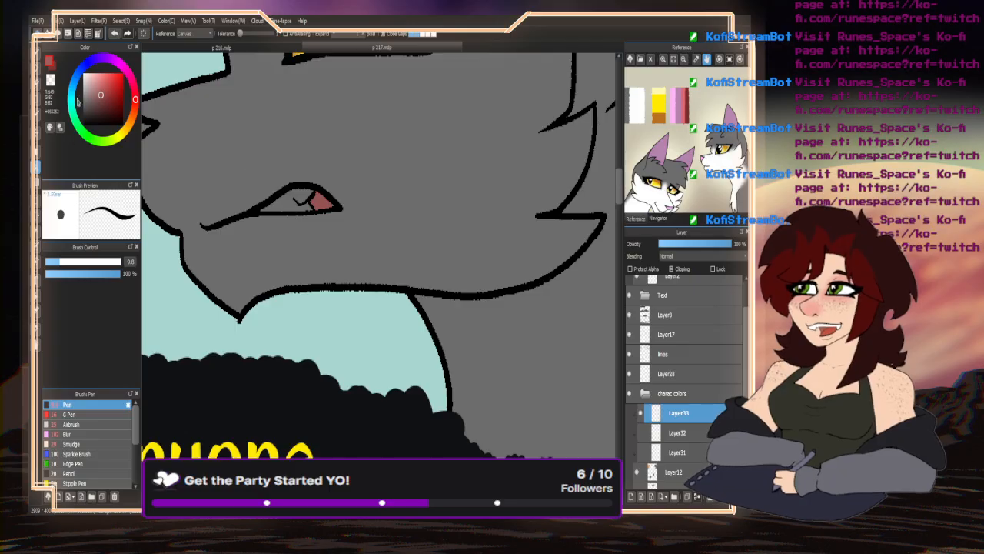
{"action": "key", "text": "x"}
{"action": "mouse_move", "coordinate": [288, 201]}
{"action": "left_mouse_down"}
{"action": "mouse_move", "coordinate": [309, 223]}
{"action": "mouse_move", "coordinate": [297, 198]}
{"action": "left_mouse_up"}
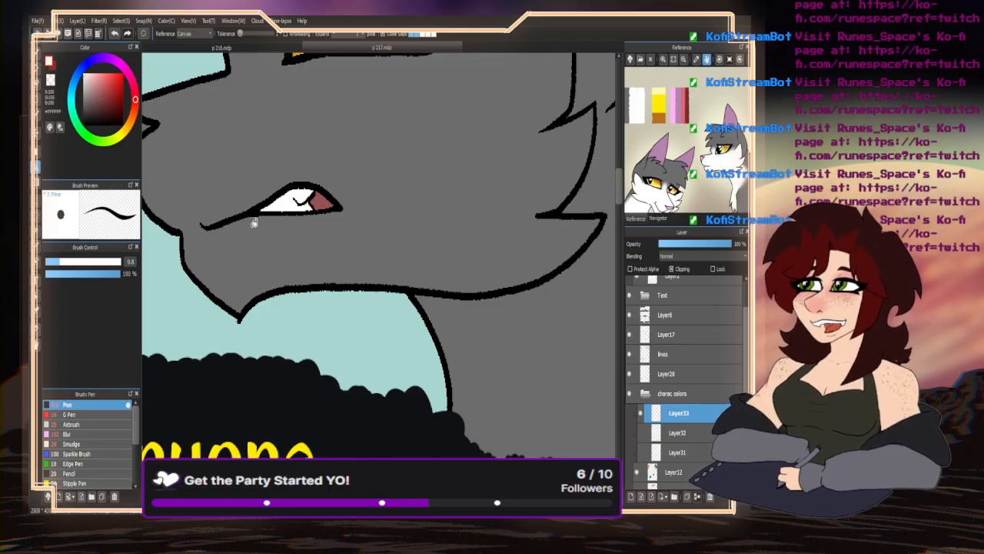
- Sample the mauve from the grey cat's reference palette and fill the inner ear of the grey cat in profile
{"action": "scroll", "coordinate": [334, 257], "scroll_direction": "down", "scroll_amount": 3}
{"action": "left_click", "coordinate": [672, 110], "text": "alt"}
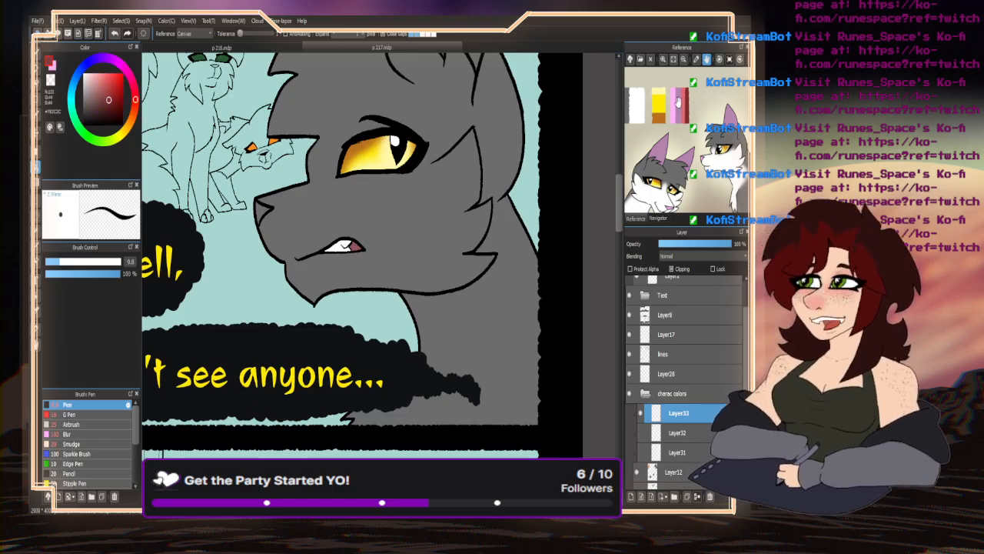
{"action": "left_click", "coordinate": [679, 101], "text": "alt"}
{"action": "scroll", "coordinate": [277, 231], "scroll_direction": "down", "scroll_amount": 2}
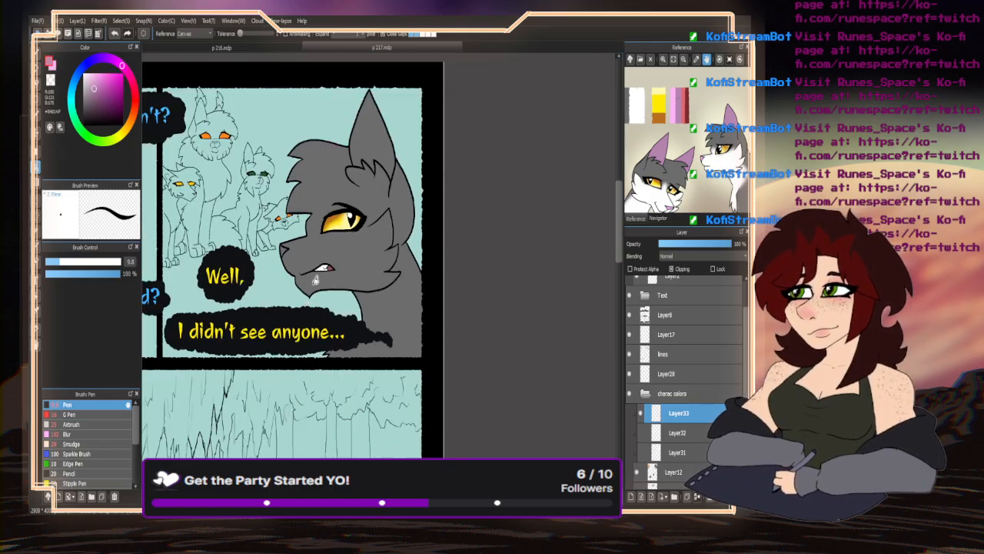
{"action": "left_click", "coordinate": [358, 136]}
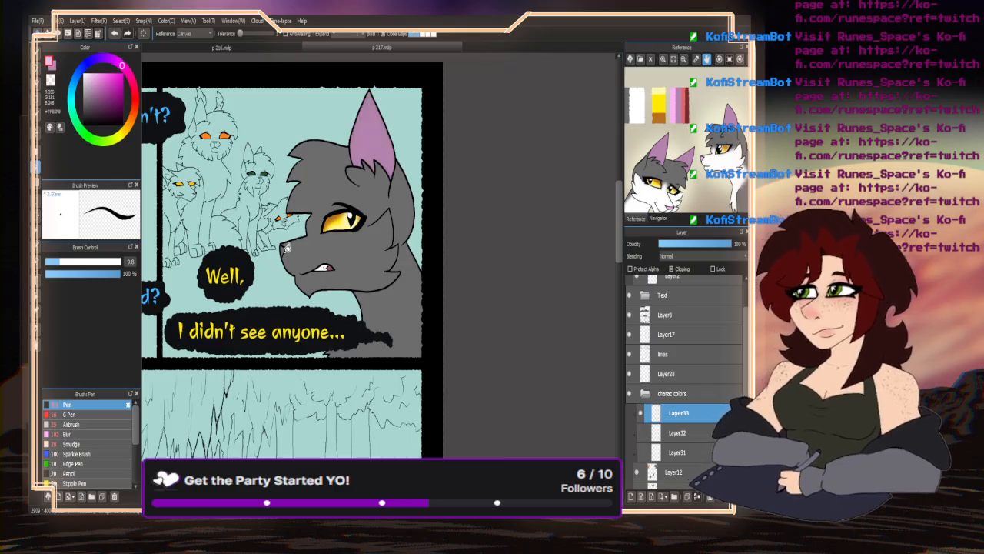
- Fill the nose of the grey cat in the bush panel with light pink and both inner ears with mauve
{"action": "scroll", "coordinate": [286, 249], "scroll_direction": "down", "scroll_amount": 3}
{"action": "scroll", "coordinate": [329, 332], "scroll_direction": "up", "scroll_amount": 3}
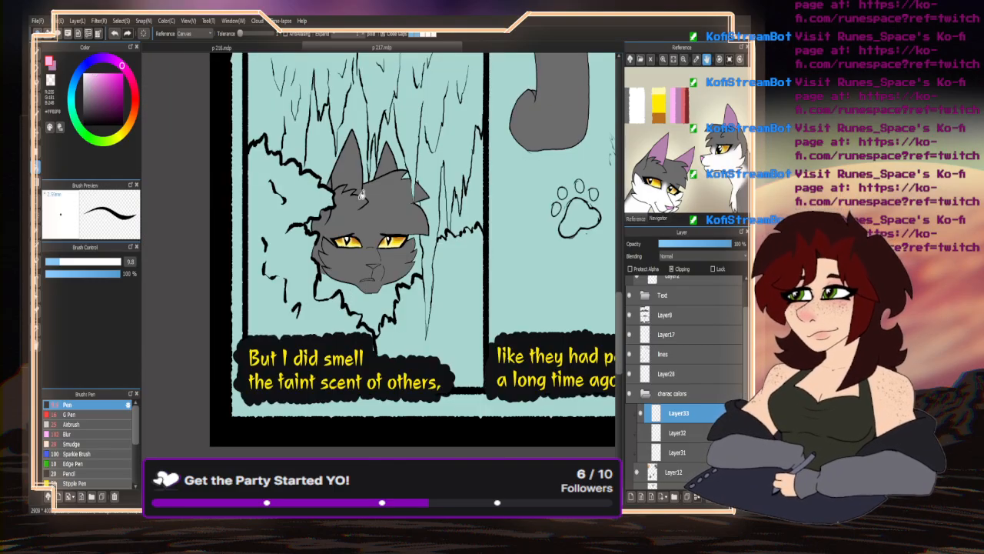
{"action": "scroll", "coordinate": [361, 194], "scroll_direction": "up", "scroll_amount": 4}
{"action": "left_click", "coordinate": [372, 263]}
{"action": "scroll", "coordinate": [306, 373], "scroll_direction": "down", "scroll_amount": 3}
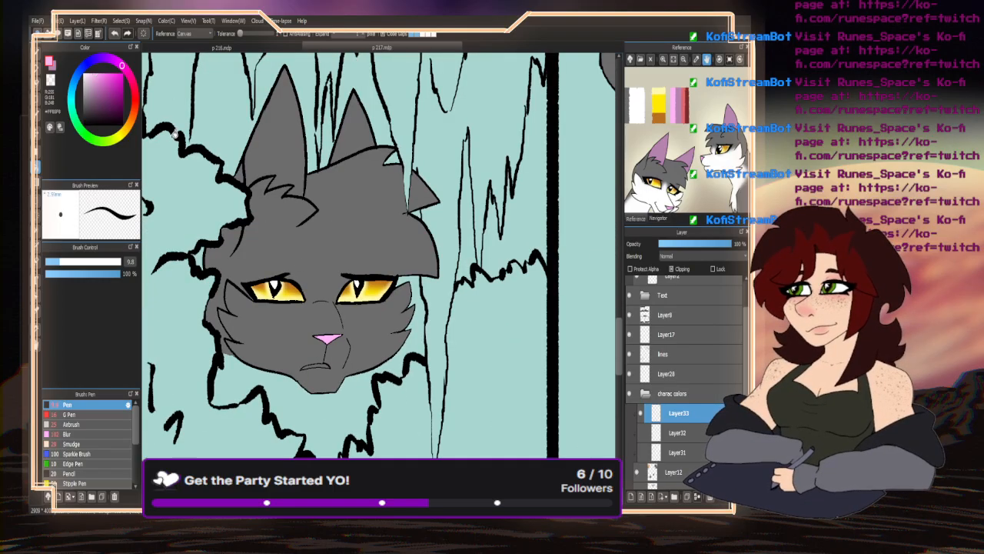
{"action": "left_click", "coordinate": [280, 153]}
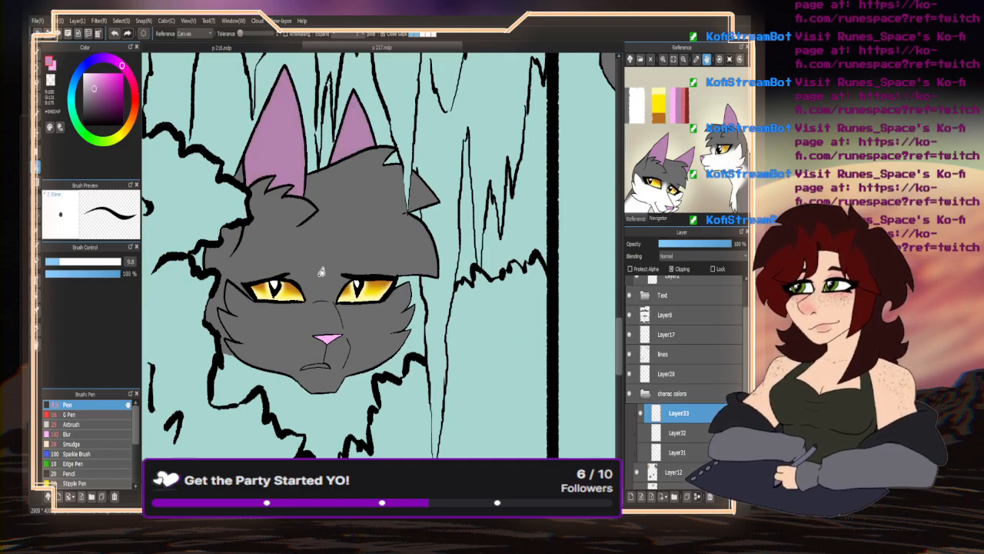
{"action": "left_click", "coordinate": [367, 128]}
- Sample the pinkish red from the grey cat's reference palette and fill the mouth of the cat in the bush panel
{"action": "scroll", "coordinate": [323, 376], "scroll_direction": "up", "scroll_amount": 4}
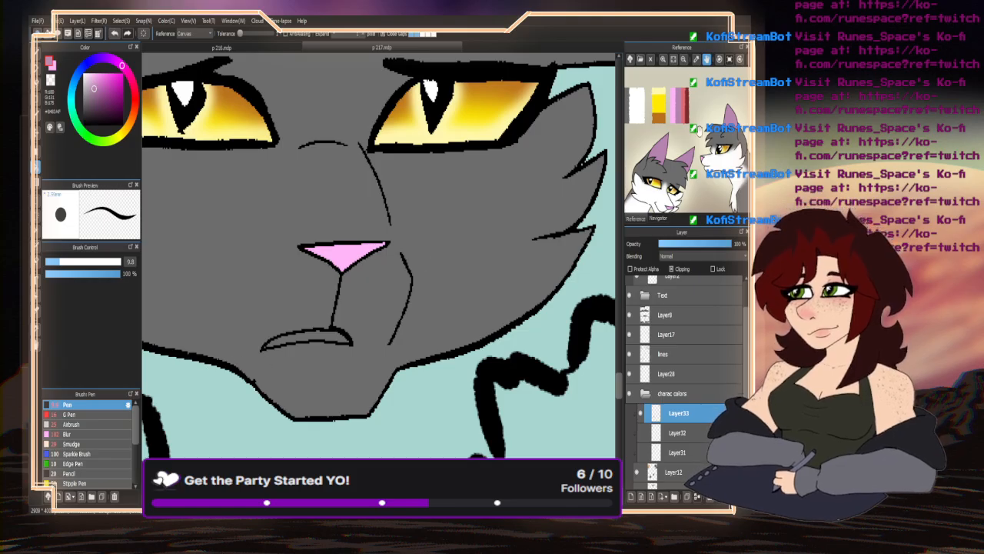
{"action": "right_click", "coordinate": [685, 100]}
{"action": "scroll", "coordinate": [378, 280], "scroll_direction": "up", "scroll_amount": 2}
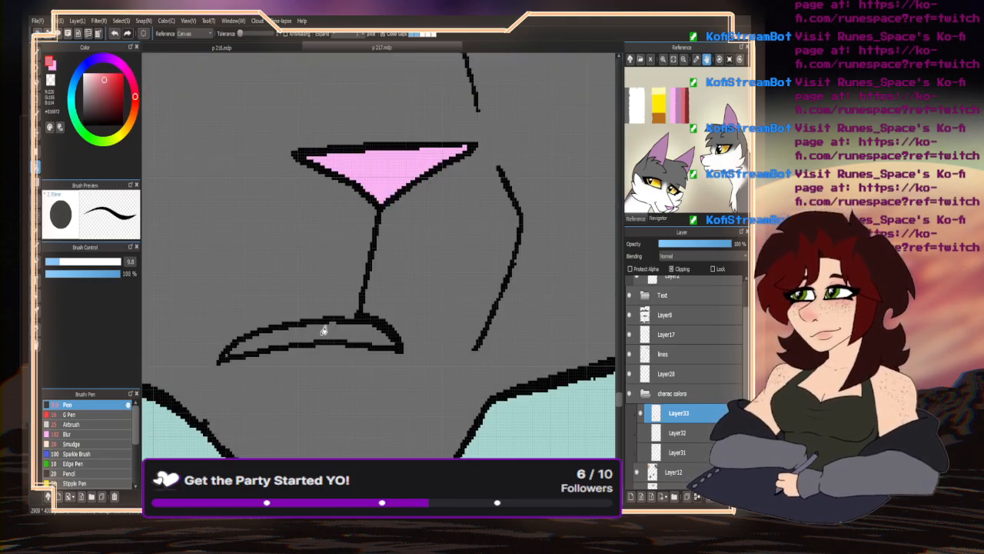
{"action": "left_click", "coordinate": [323, 334]}
{"action": "scroll", "coordinate": [323, 334], "scroll_direction": "down", "scroll_amount": 6}
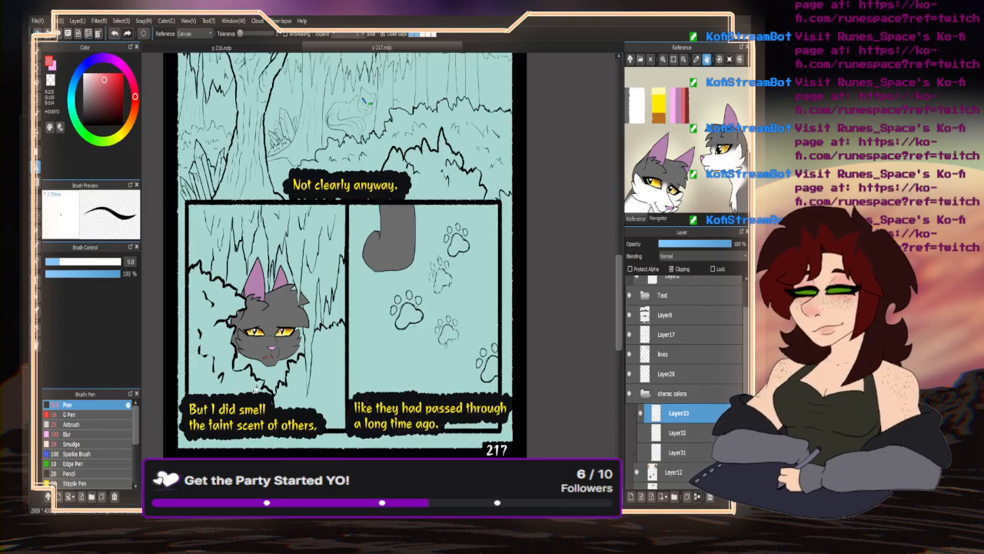
{"action": "scroll", "coordinate": [364, 415], "scroll_direction": "down", "scroll_amount": 5}
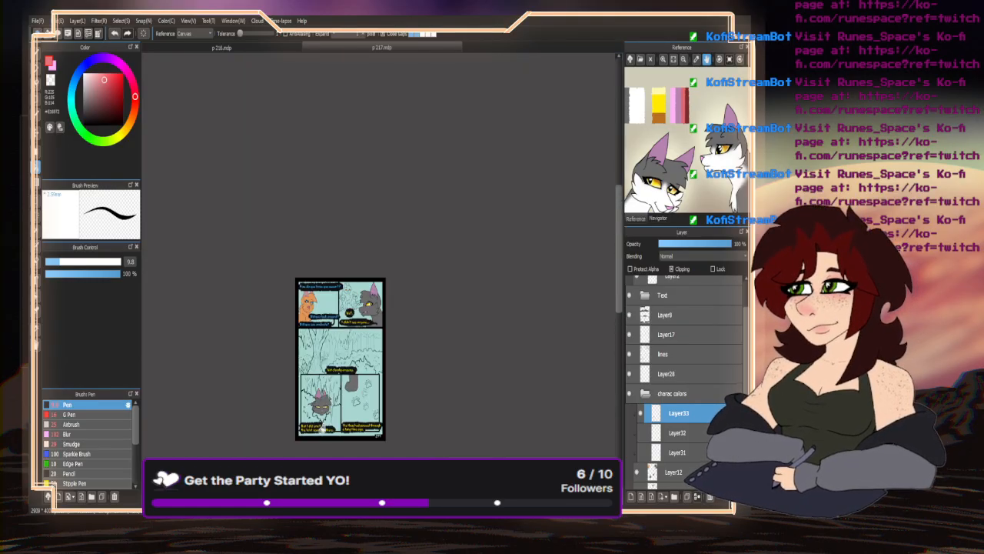
- Turn the hidden marking layers Layer32 and Layer31 back on
{"action": "scroll", "coordinate": [343, 363], "scroll_direction": "up", "scroll_amount": 5}
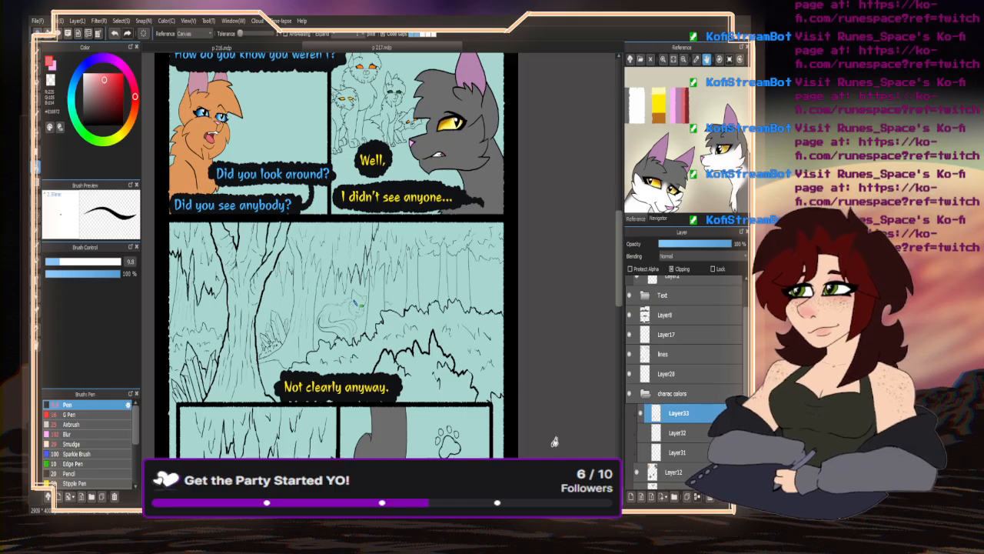
{"action": "left_click", "coordinate": [642, 431]}
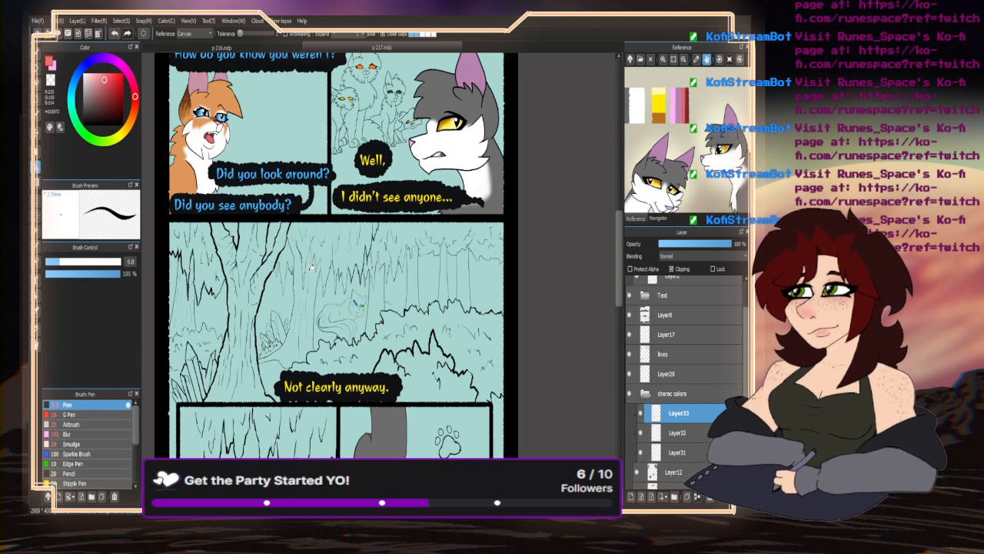
- Check the finished coloring of the orange and grey cats across all panels of the page
{"action": "scroll", "coordinate": [310, 266], "scroll_direction": "down", "scroll_amount": 3}
{"action": "scroll", "coordinate": [281, 268], "scroll_direction": "up", "scroll_amount": 2}
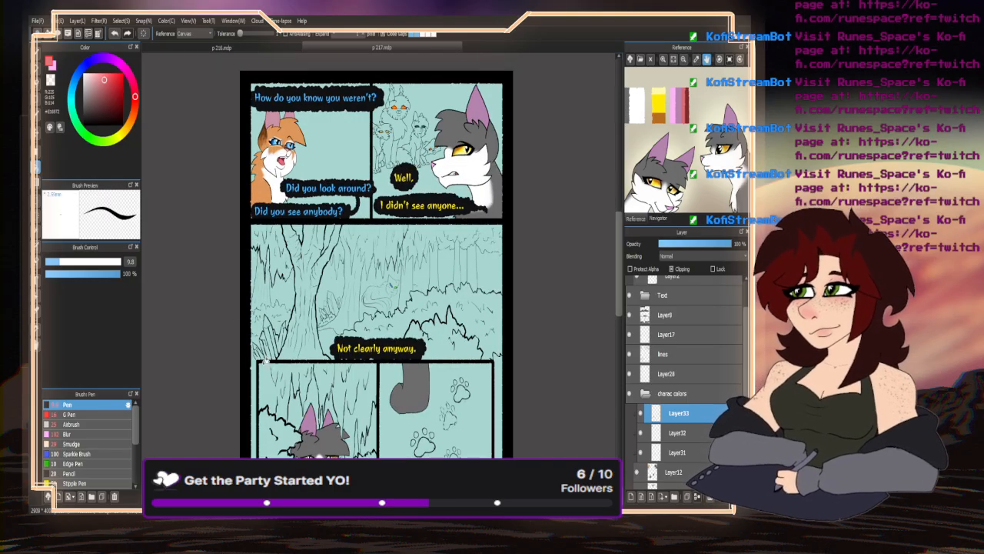
{"action": "scroll", "coordinate": [237, 258], "scroll_direction": "down", "scroll_amount": 2}
{"action": "scroll", "coordinate": [249, 268], "scroll_direction": "up", "scroll_amount": 1}
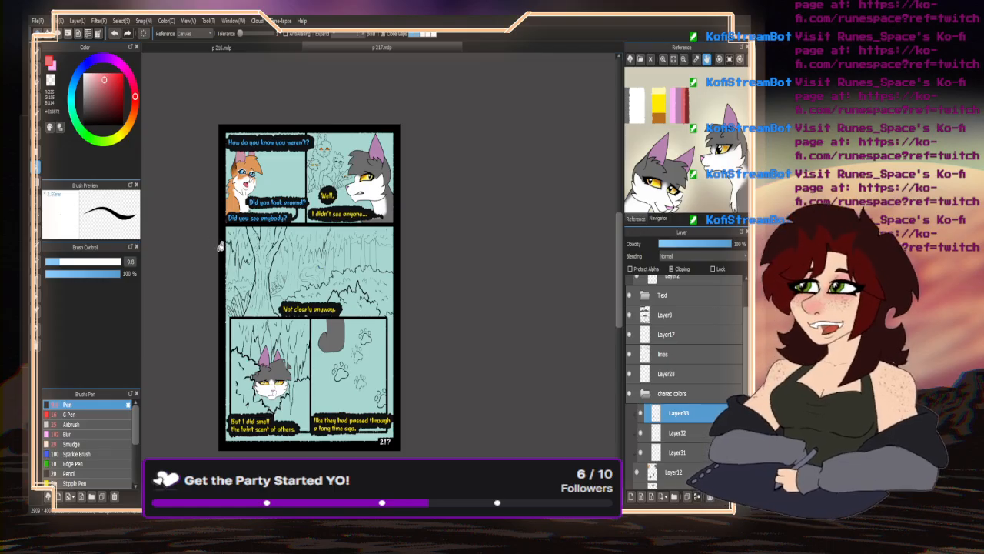
{"action": "scroll", "coordinate": [255, 177], "scroll_direction": "up", "scroll_amount": 3}
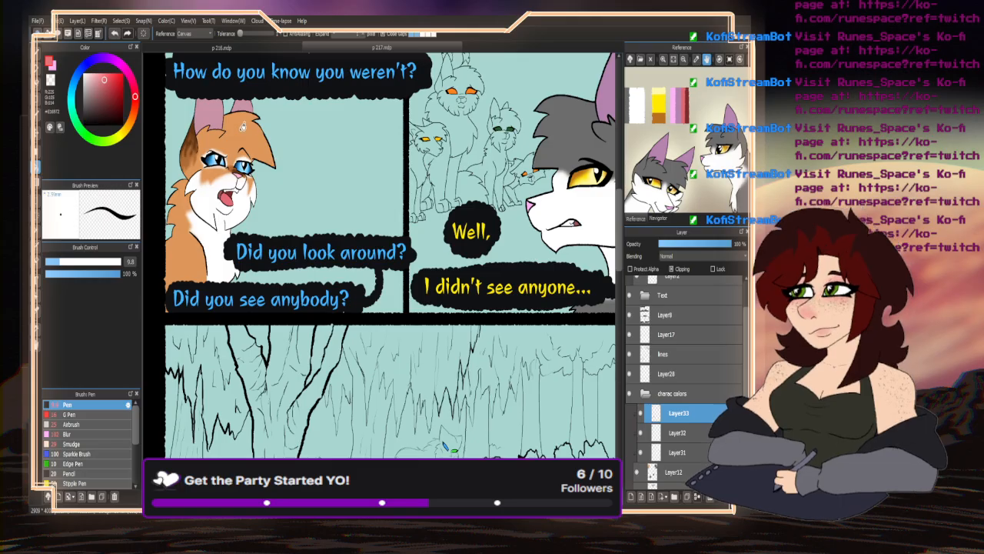
{"action": "scroll", "coordinate": [241, 130], "scroll_direction": "down", "scroll_amount": 4}
{"action": "scroll", "coordinate": [262, 311], "scroll_direction": "up", "scroll_amount": 2}
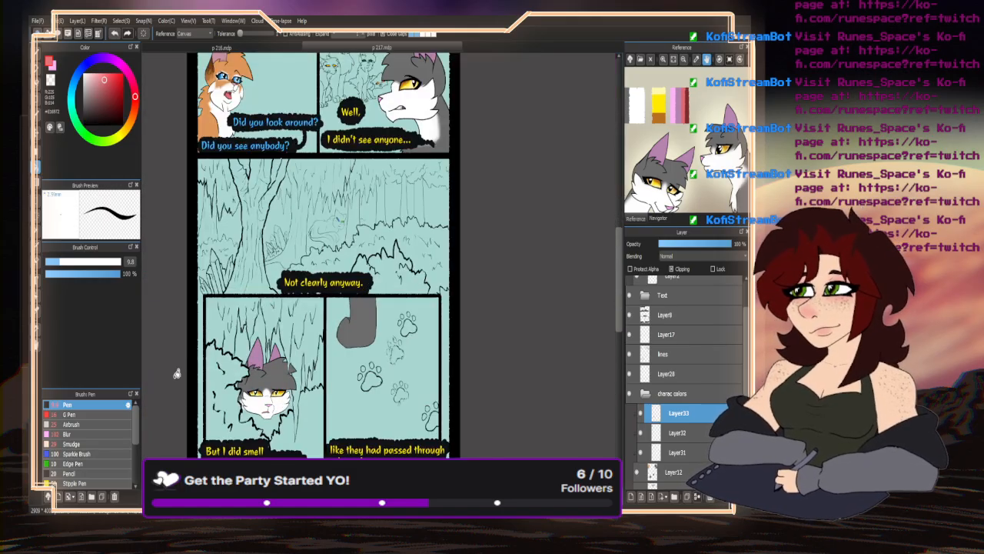
{"action": "left_click", "coordinate": [38, 53]}
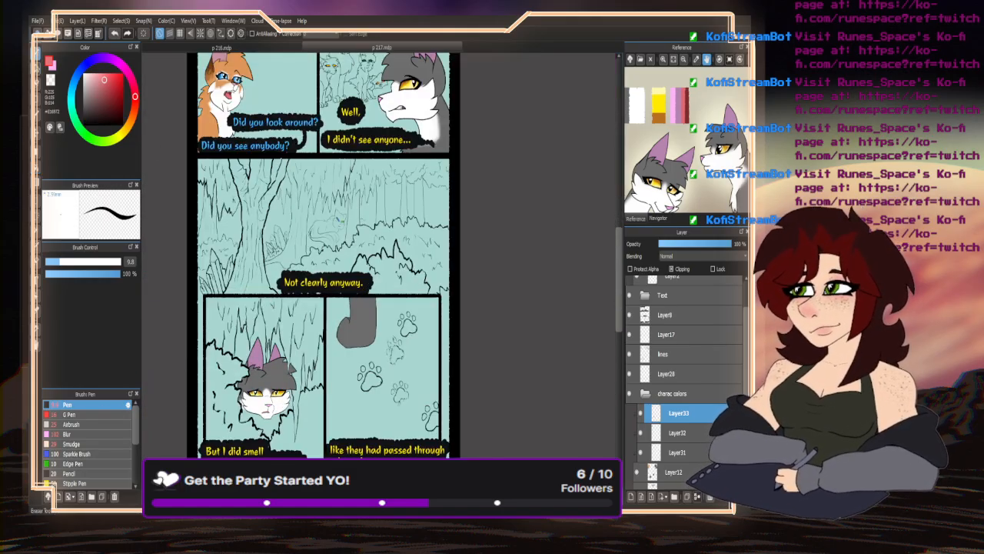
{"action": "scroll", "coordinate": [325, 323], "scroll_direction": "down", "scroll_amount": 2}
{"action": "scroll", "coordinate": [324, 344], "scroll_direction": "up", "scroll_amount": 2}
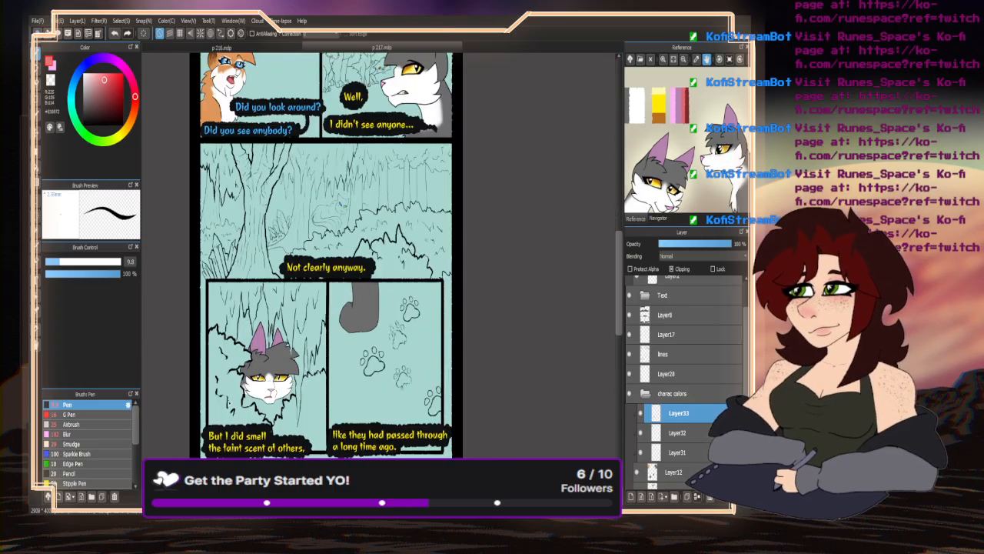
{"action": "scroll", "coordinate": [451, 372], "scroll_direction": "down", "scroll_amount": 2}
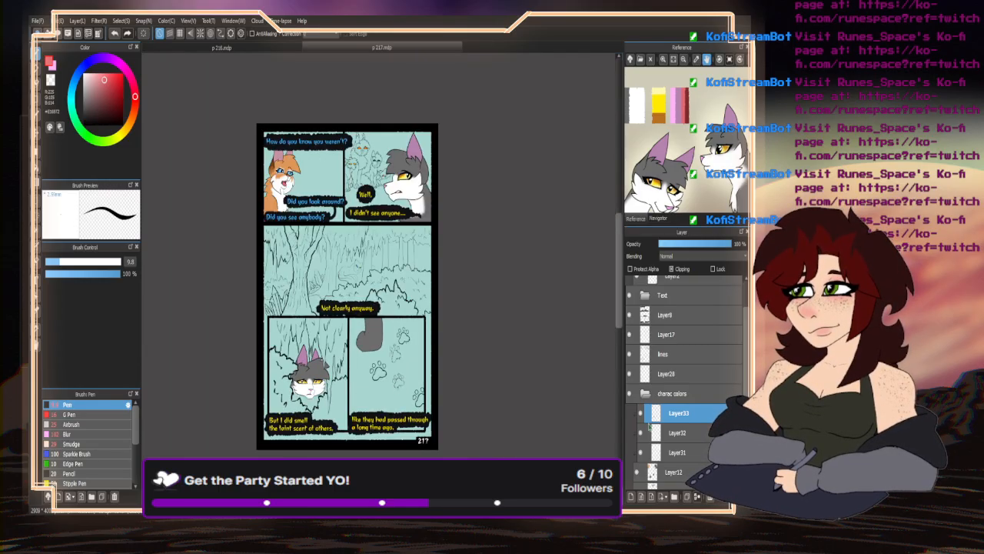
- Merge the clipped marking layers Layer31, Layer32 and Layer33 down into Layer12
{"action": "left_click", "coordinate": [684, 455]}
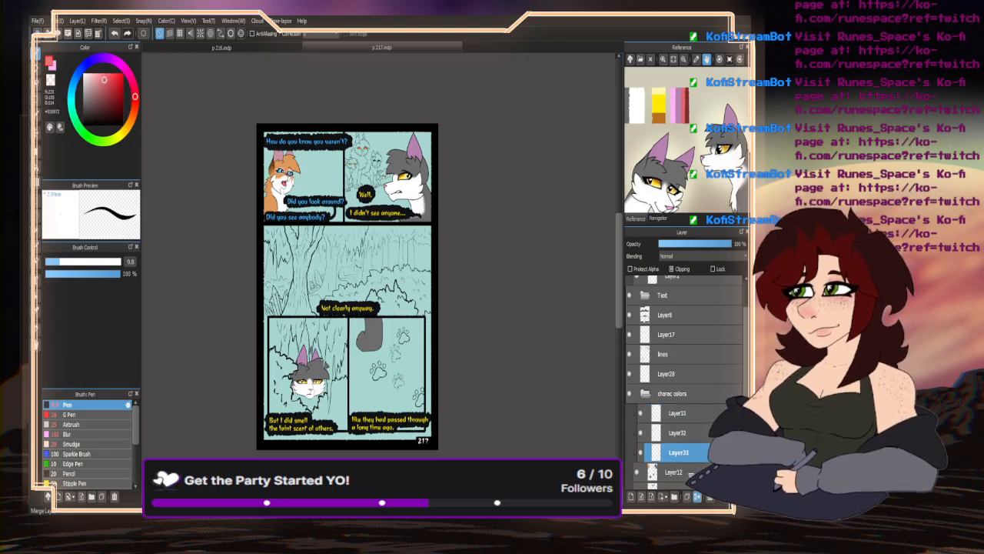
{"action": "left_click", "coordinate": [697, 496]}
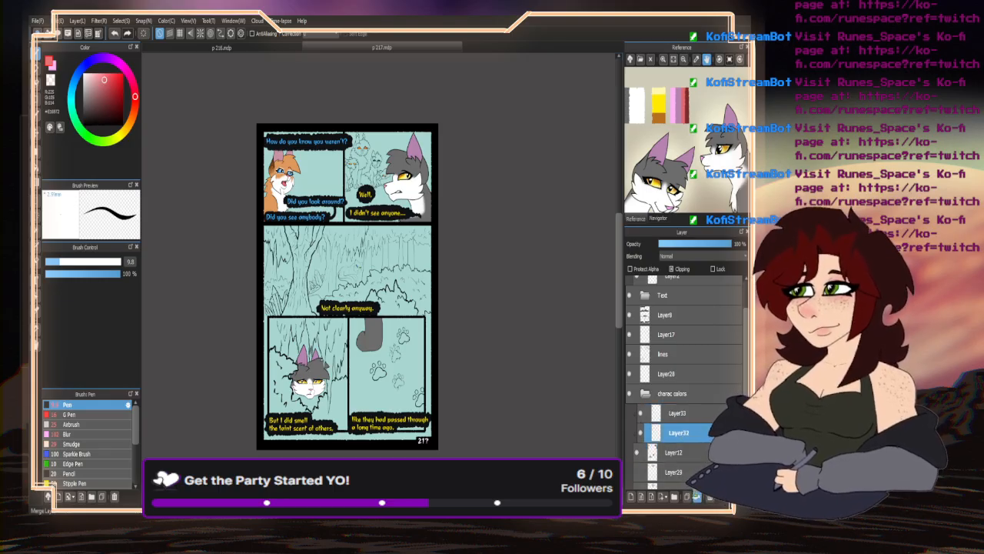
{"action": "left_click", "coordinate": [697, 495]}
{"action": "left_click", "coordinate": [683, 415]}
{"action": "left_click", "coordinate": [698, 496]}
- Show the background cats' base color layer, Layer29, and add a new layer clipped to it
{"action": "left_click", "coordinate": [637, 433]}
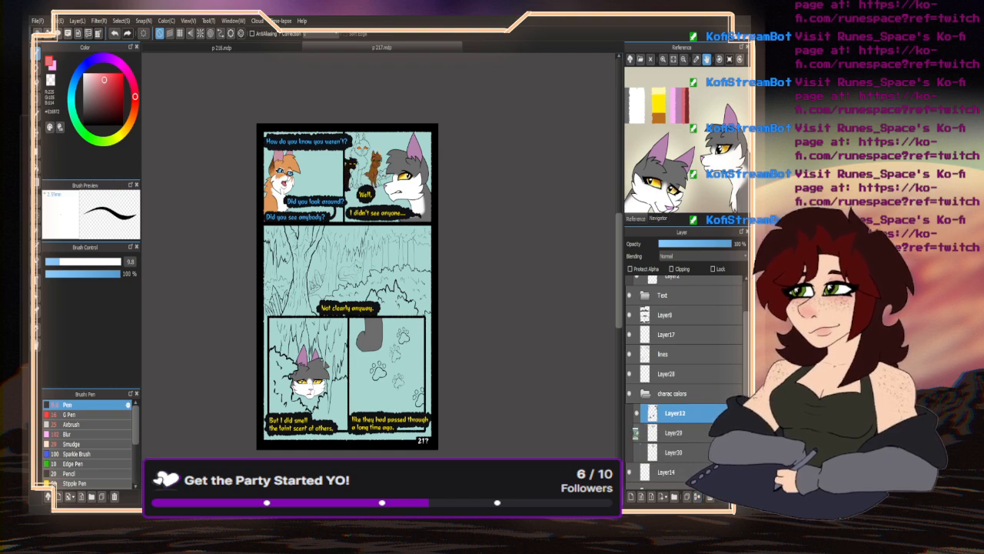
{"action": "left_click", "coordinate": [653, 432]}
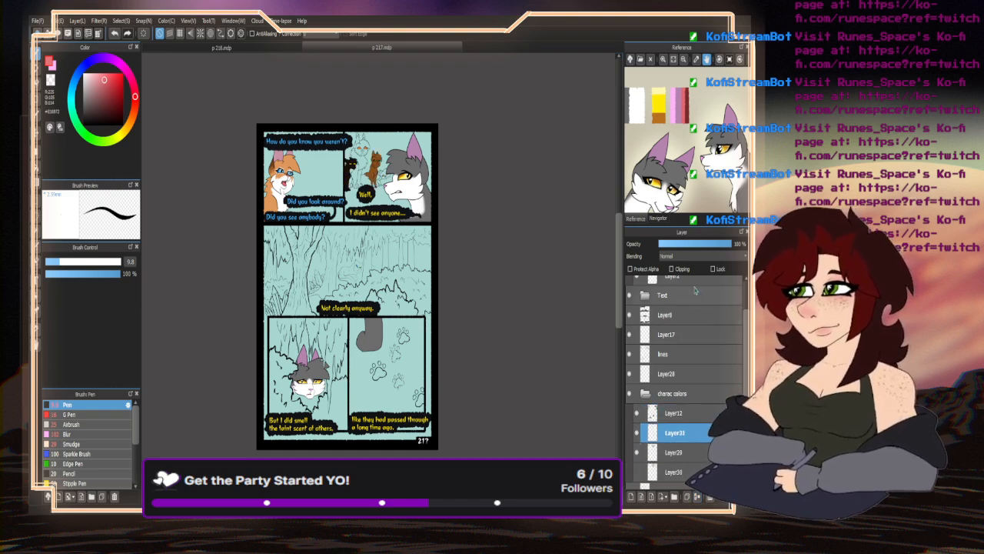
{"action": "left_click", "coordinate": [630, 496]}
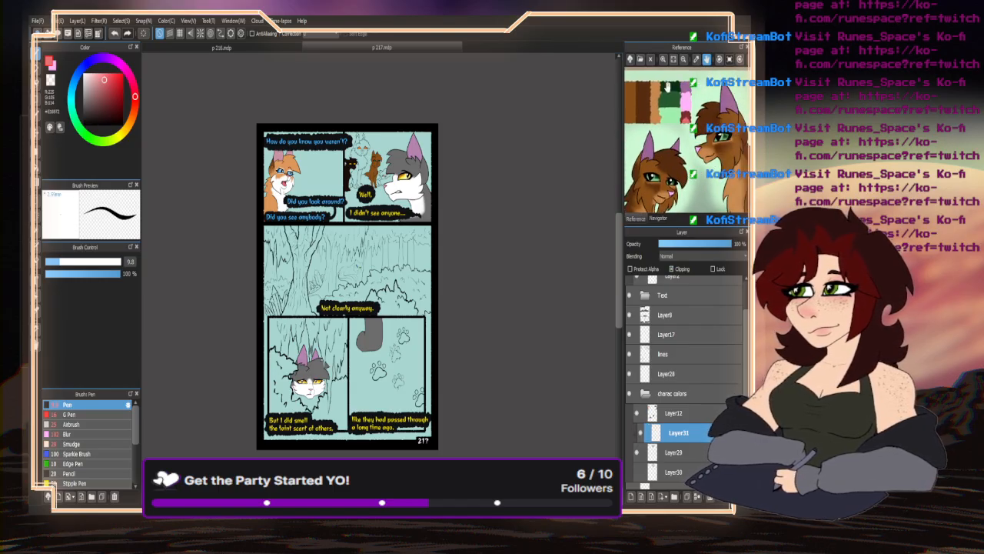
- Sample the dark brown from the brown cat's reference palette and paint the outer ear edge of the seated brown cat
{"action": "left_click", "coordinate": [655, 91]}
{"action": "left_click", "coordinate": [53, 68]}
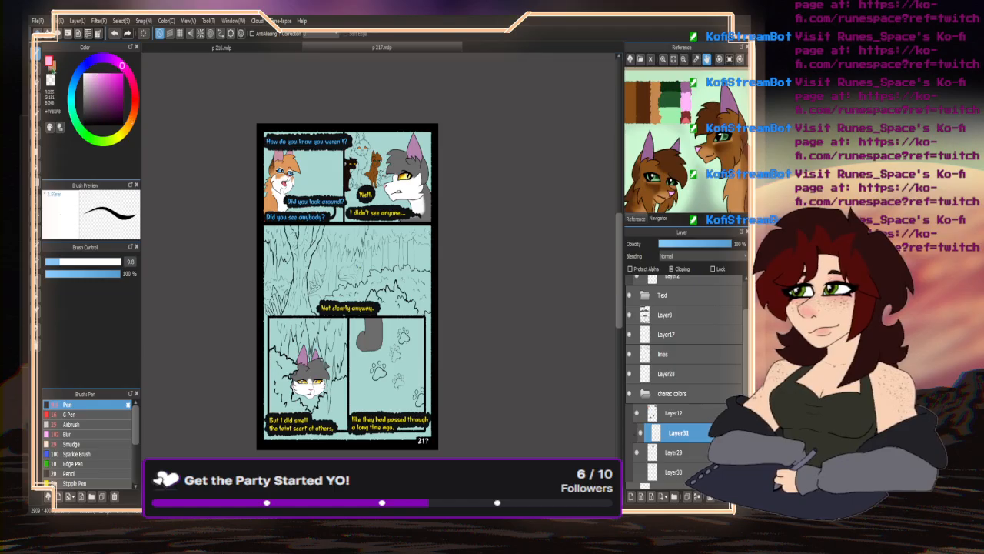
{"action": "left_click", "coordinate": [641, 96]}
{"action": "scroll", "coordinate": [382, 110], "scroll_direction": "up", "scroll_amount": 10}
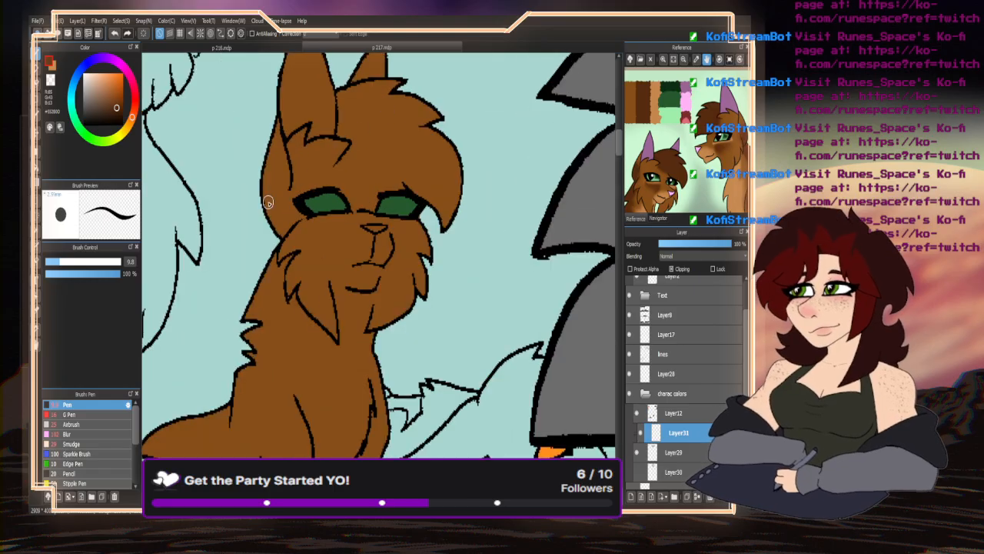
{"action": "left_click_drag", "start_coordinate": [288, 182], "coordinate": [277, 240]}
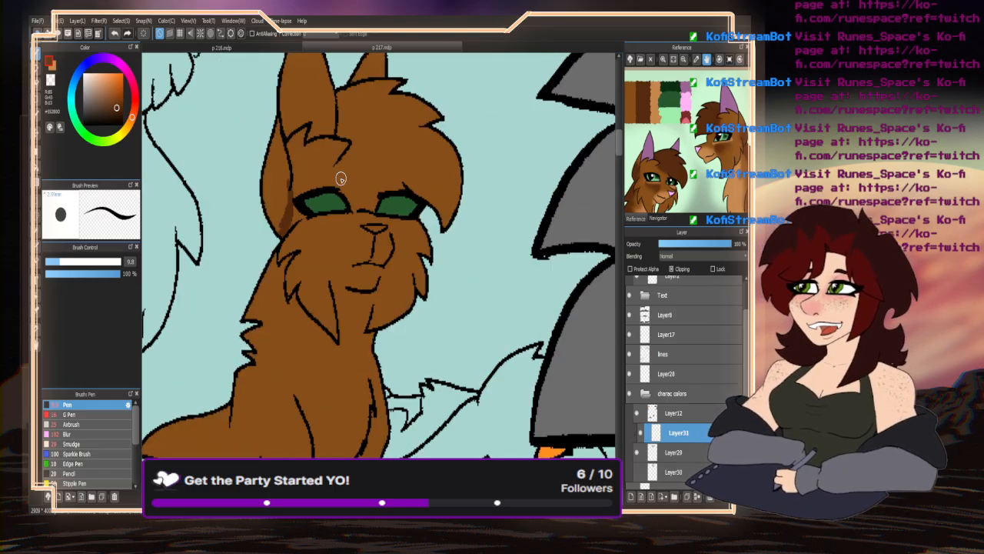
{"action": "left_click", "coordinate": [664, 218]}
{"action": "left_click", "coordinate": [663, 59]}
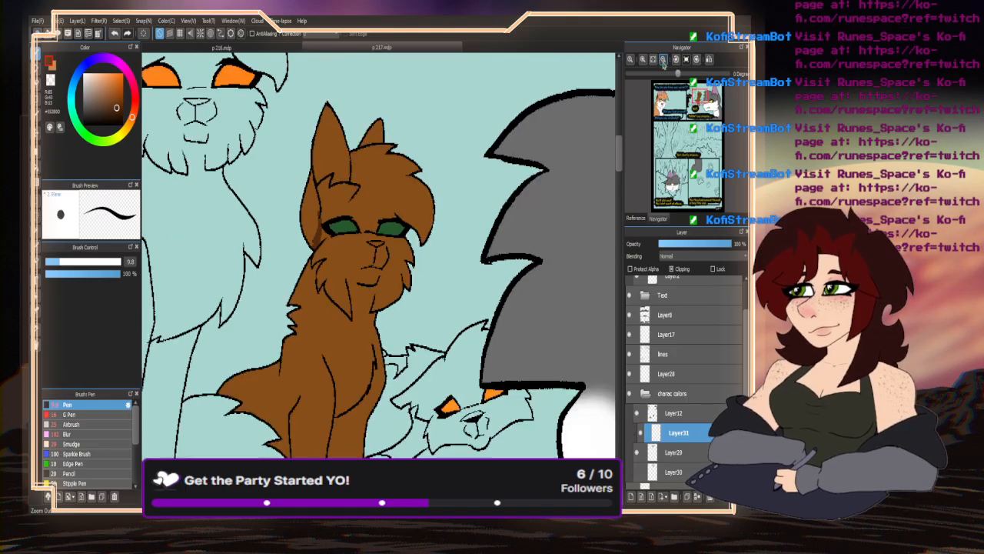
{"action": "left_click_drag", "start_coordinate": [619, 159], "coordinate": [619, 164]}
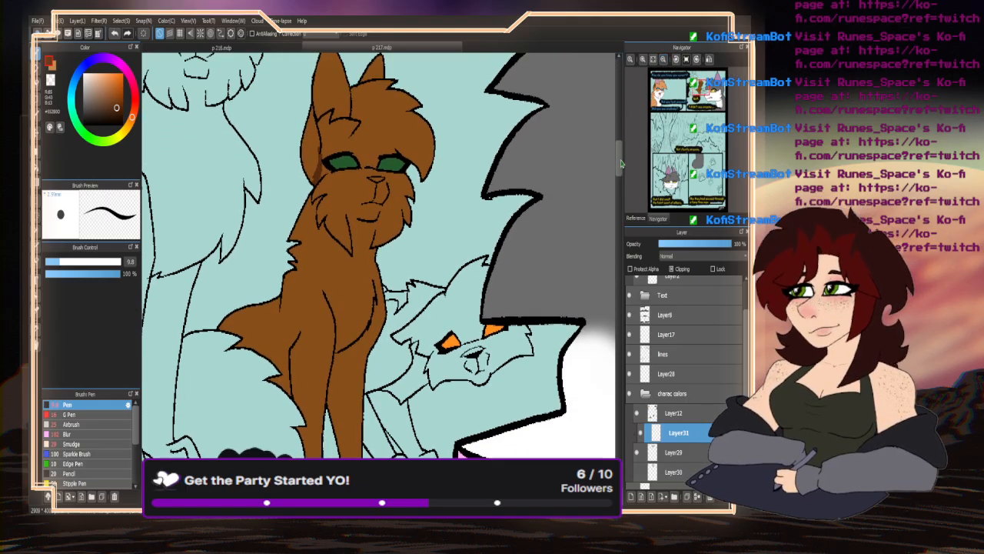
{"action": "left_click", "coordinate": [636, 218]}
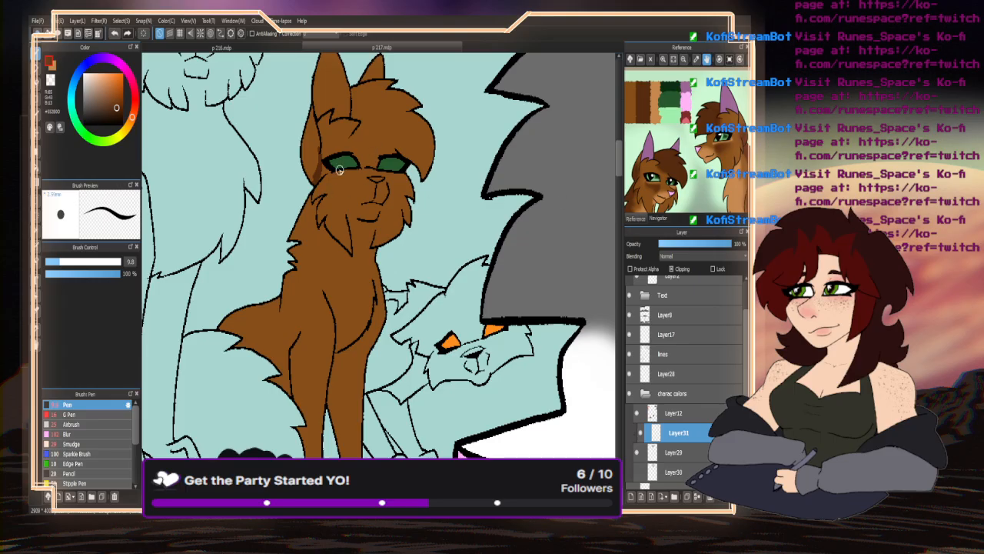
{"action": "mouse_move", "coordinate": [306, 181]}
{"action": "left_mouse_down"}
{"action": "mouse_move", "coordinate": [316, 136]}
{"action": "mouse_move", "coordinate": [309, 109]}
{"action": "mouse_move", "coordinate": [303, 162]}
{"action": "left_mouse_up"}
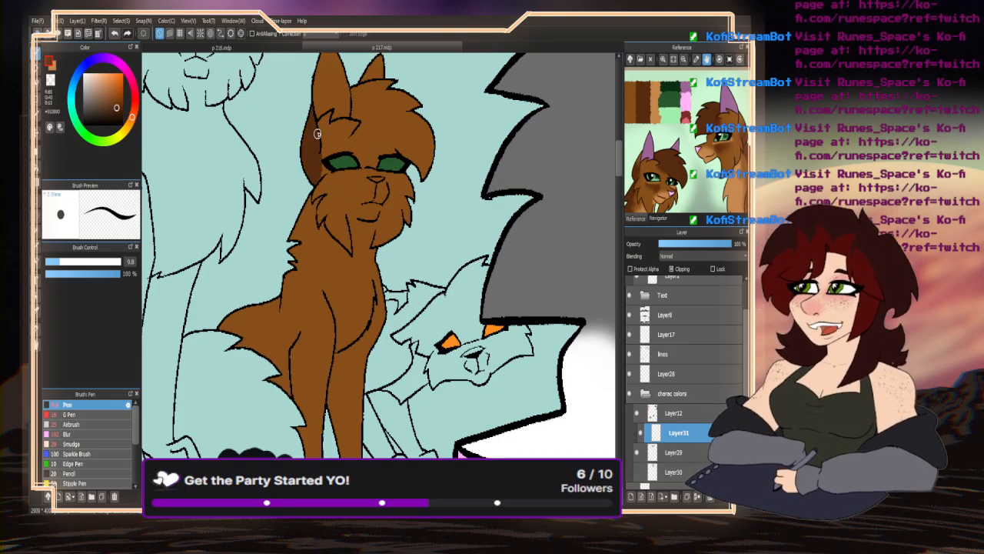
- Outline and fill the brown cat's hair tuft with dark brown and paint dark brown stripes across its cheeks
{"action": "left_click_drag", "start_coordinate": [359, 130], "coordinate": [432, 127]}
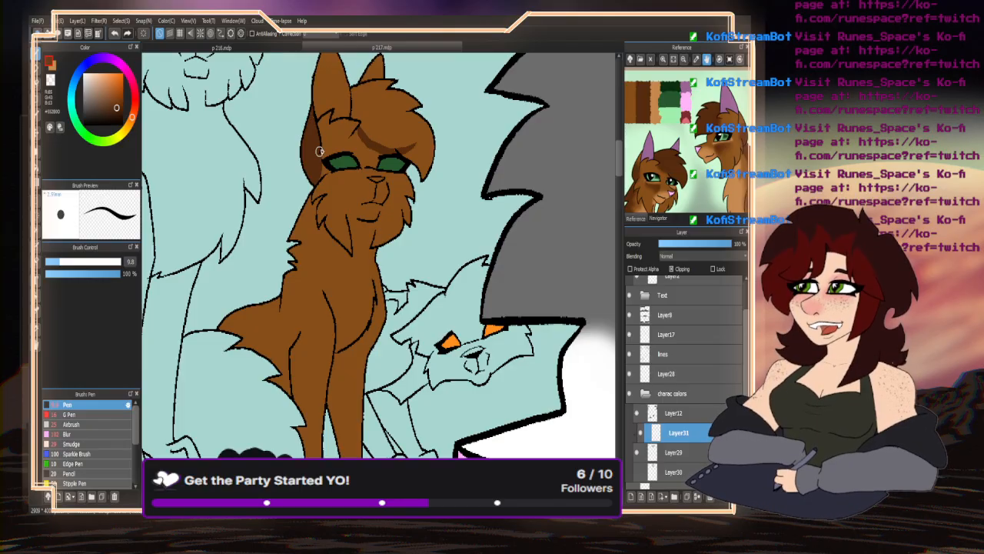
{"action": "left_click", "coordinate": [39, 166]}
{"action": "left_click", "coordinate": [364, 120]}
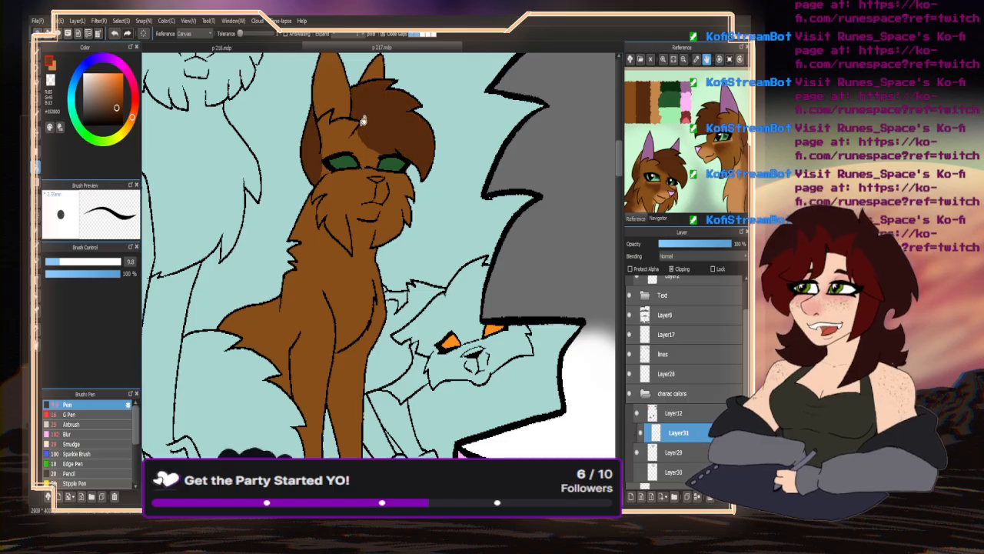
{"action": "left_click", "coordinate": [39, 65]}
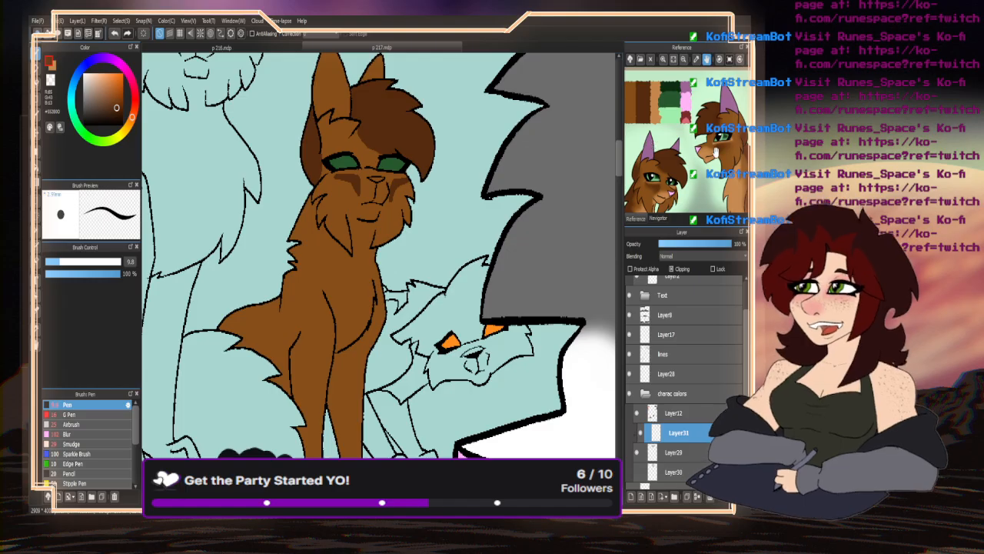
- Following the full-body reference, outline and fill dark brown markings on the brown cat's back, shoulder and far chest edge
{"action": "left_click_drag", "start_coordinate": [715, 151], "coordinate": [678, 135]}
{"action": "left_click", "coordinate": [684, 60]}
{"action": "left_click", "coordinate": [684, 60]}
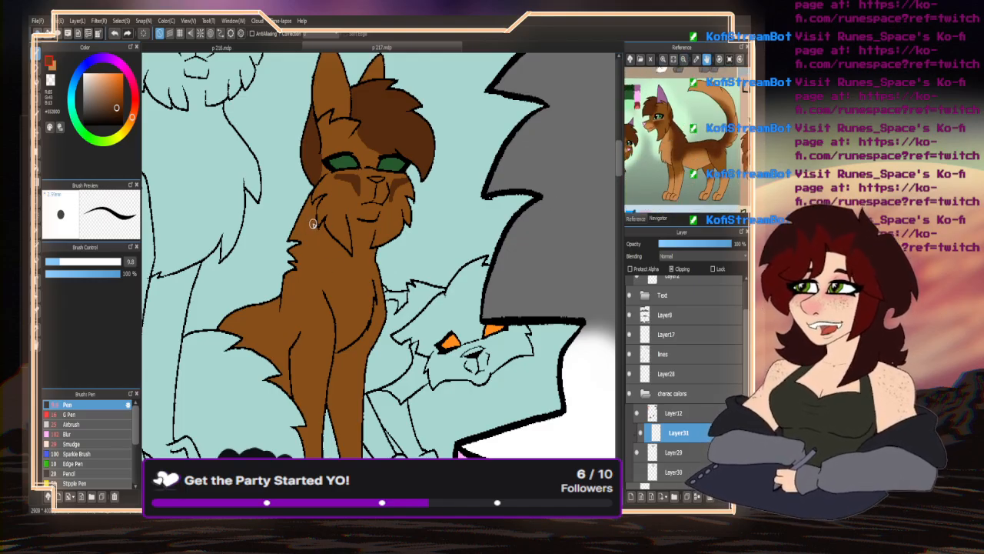
{"action": "mouse_move", "coordinate": [312, 223]}
{"action": "left_mouse_down"}
{"action": "mouse_move", "coordinate": [309, 283]}
{"action": "mouse_move", "coordinate": [331, 317]}
{"action": "mouse_move", "coordinate": [306, 332]}
{"action": "mouse_move", "coordinate": [266, 311]}
{"action": "mouse_move", "coordinate": [236, 346]}
{"action": "left_mouse_up"}
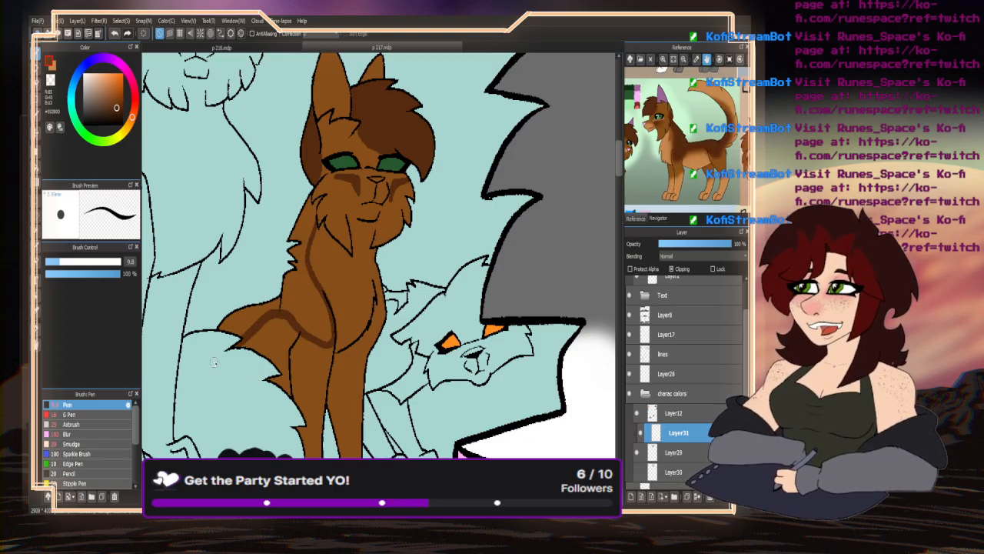
{"action": "left_click", "coordinate": [39, 166]}
{"action": "left_click", "coordinate": [247, 323]}
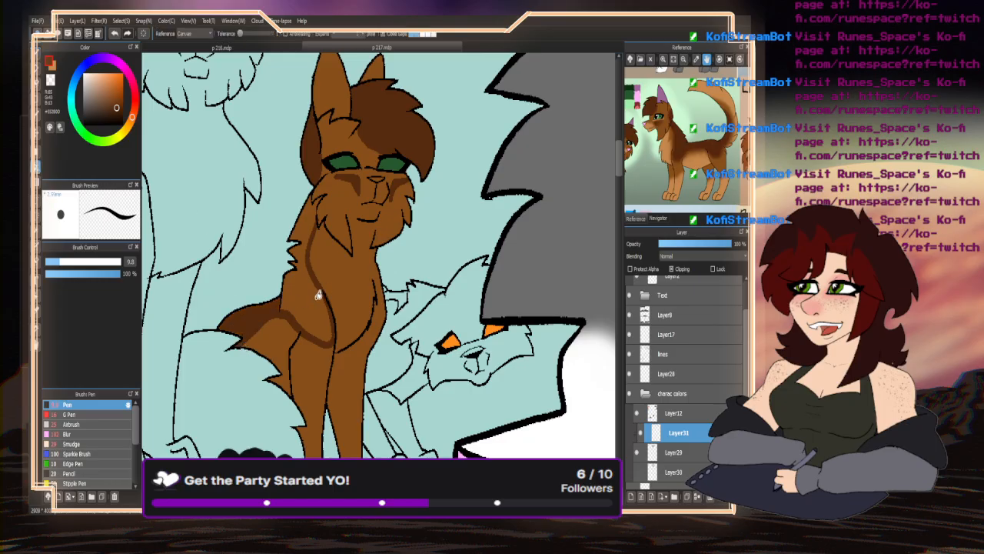
{"action": "left_click", "coordinate": [317, 295]}
{"action": "left_click", "coordinate": [314, 218]}
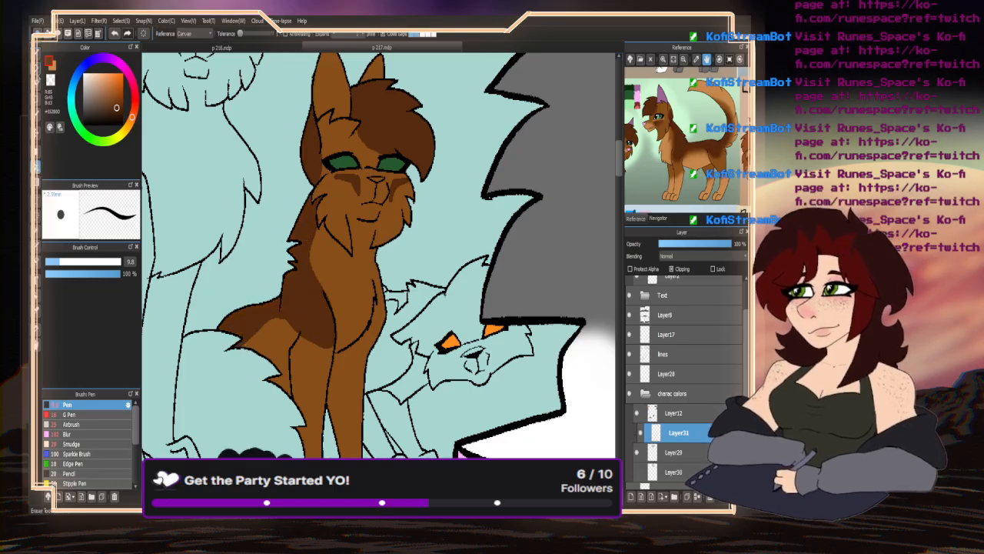
{"action": "left_click", "coordinate": [38, 72]}
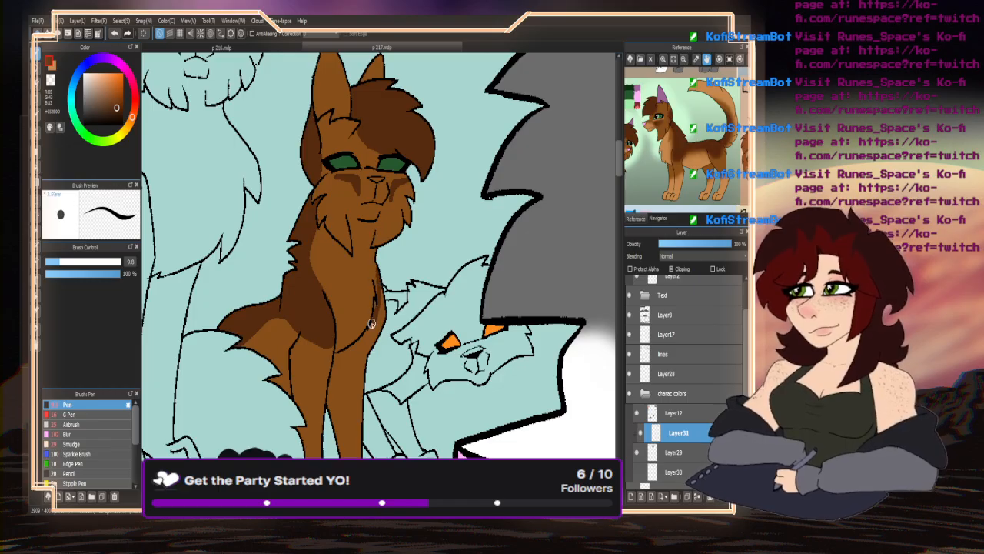
{"action": "left_click_drag", "start_coordinate": [359, 349], "coordinate": [387, 298]}
- Add a clipped layer beneath the dark markings and paint the brown cat's muzzle, chin and under-eye areas light tan
{"action": "left_click", "coordinate": [329, 228], "text": "alt"}
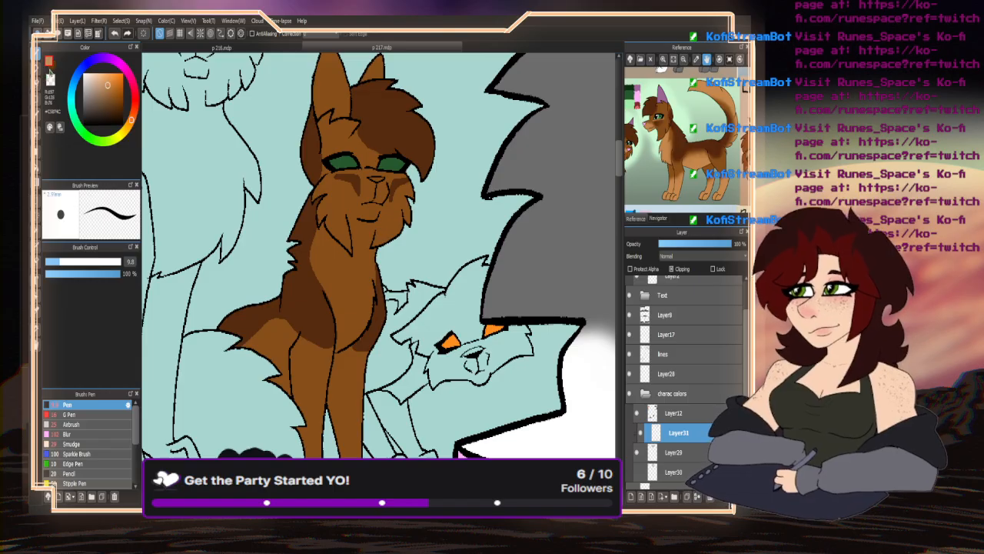
{"action": "left_click", "coordinate": [666, 452]}
{"action": "left_click", "coordinate": [631, 495]}
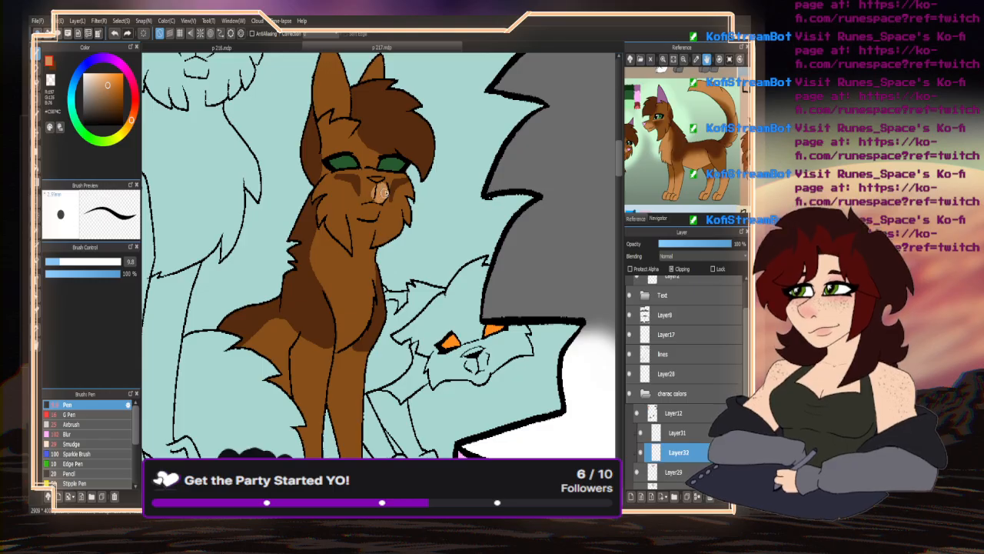
{"action": "left_click_drag", "start_coordinate": [376, 184], "coordinate": [364, 210]}
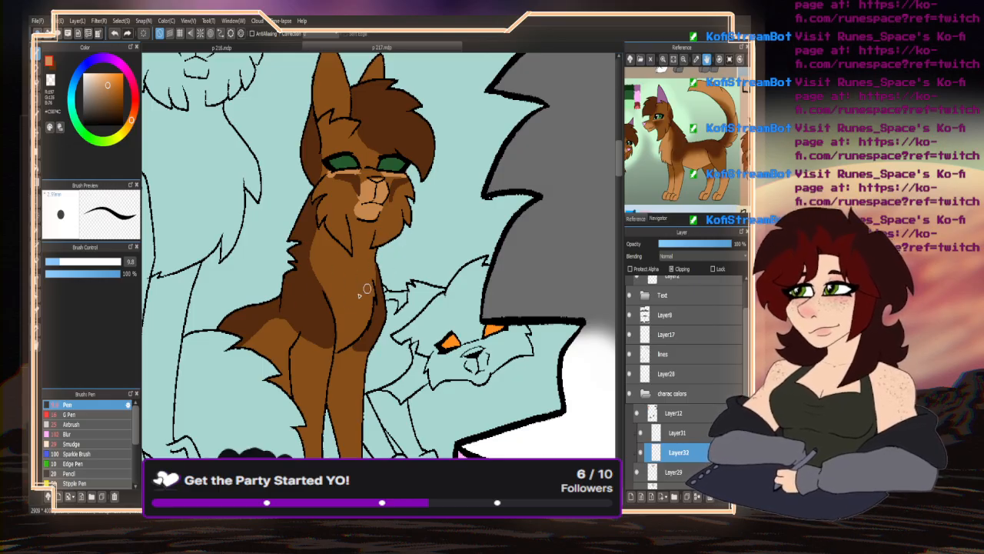
- Following the full-body reference, outline and fill the brown cat's chest and throat with light tan
{"action": "left_click_drag", "start_coordinate": [680, 157], "coordinate": [709, 151]}
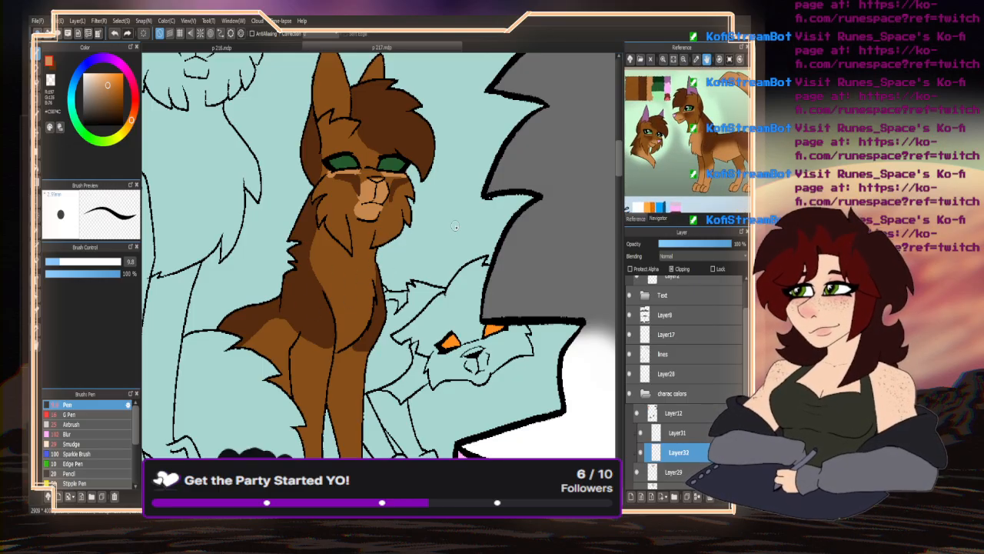
{"action": "left_click_drag", "start_coordinate": [368, 217], "coordinate": [373, 304]}
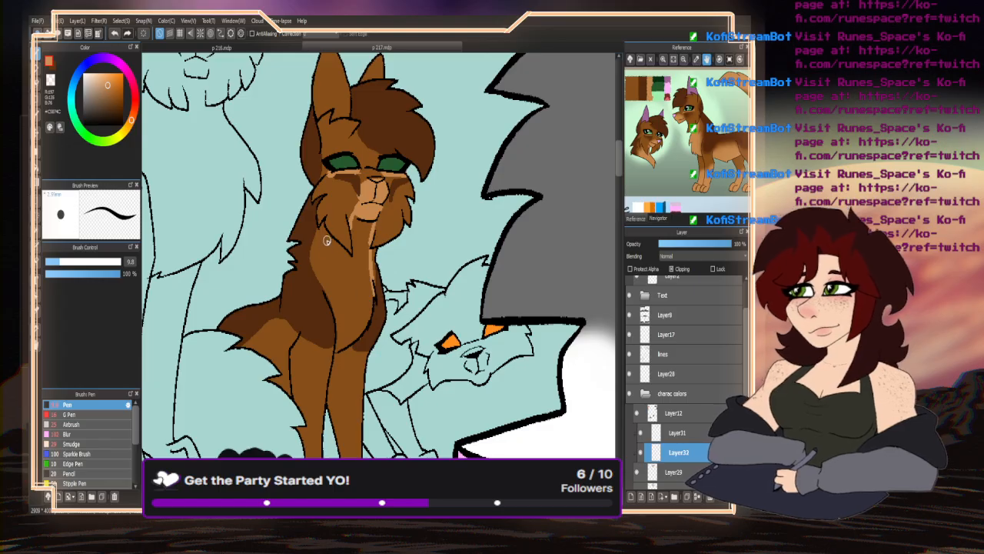
{"action": "mouse_move", "coordinate": [324, 234]}
{"action": "left_mouse_down"}
{"action": "mouse_move", "coordinate": [320, 291]}
{"action": "mouse_move", "coordinate": [351, 333]}
{"action": "mouse_move", "coordinate": [367, 308]}
{"action": "mouse_move", "coordinate": [368, 262]}
{"action": "left_mouse_up"}
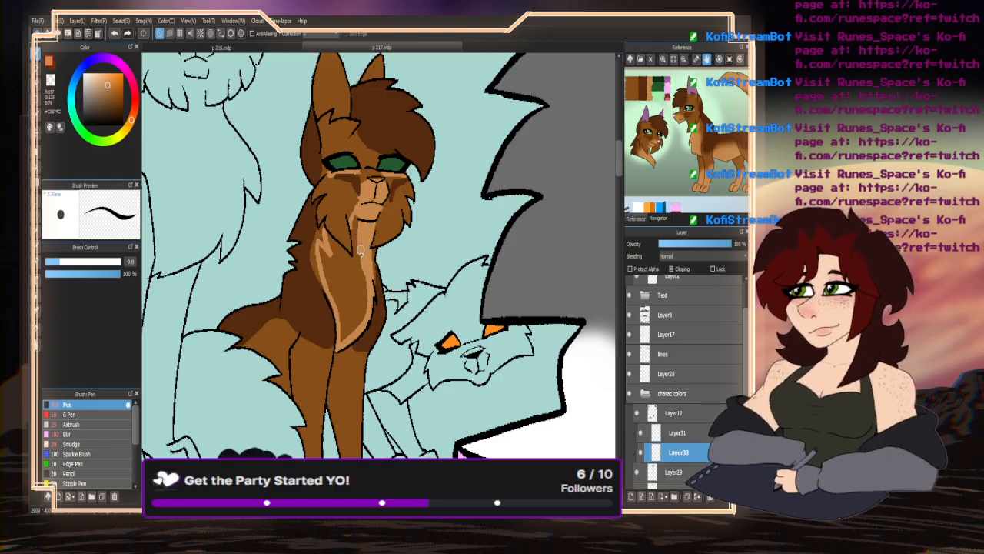
{"action": "mouse_move", "coordinate": [355, 236]}
{"action": "left_mouse_down"}
{"action": "mouse_move", "coordinate": [355, 264]}
{"action": "mouse_move", "coordinate": [350, 233]}
{"action": "mouse_move", "coordinate": [326, 243]}
{"action": "mouse_move", "coordinate": [326, 233]}
{"action": "mouse_move", "coordinate": [365, 276]}
{"action": "mouse_move", "coordinate": [338, 255]}
{"action": "mouse_move", "coordinate": [362, 275]}
{"action": "mouse_move", "coordinate": [357, 323]}
{"action": "left_mouse_up"}
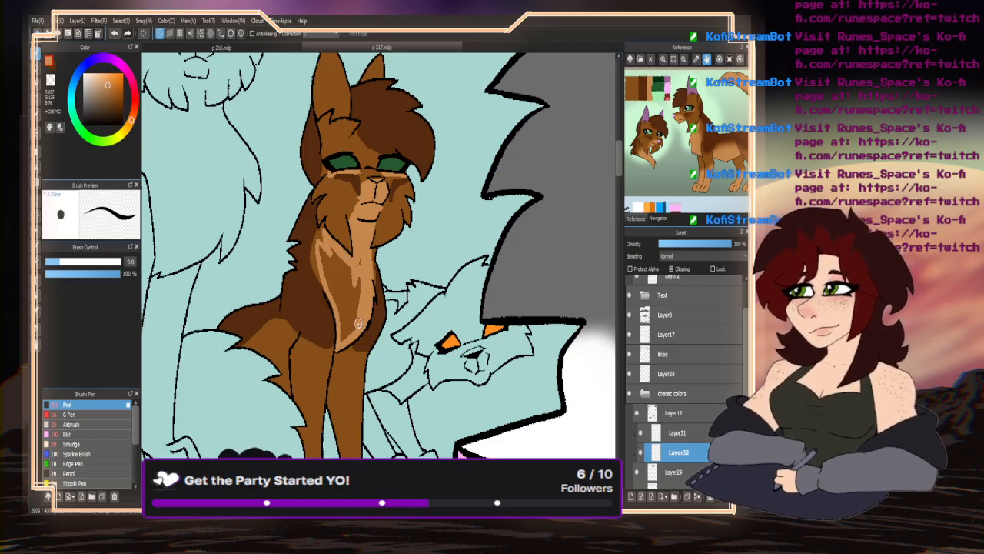
{"action": "mouse_move", "coordinate": [356, 279]}
{"action": "left_mouse_down"}
{"action": "mouse_move", "coordinate": [347, 326]}
{"action": "mouse_move", "coordinate": [322, 251]}
{"action": "mouse_move", "coordinate": [342, 287]}
{"action": "mouse_move", "coordinate": [336, 255]}
{"action": "mouse_move", "coordinate": [355, 306]}
{"action": "left_mouse_up"}
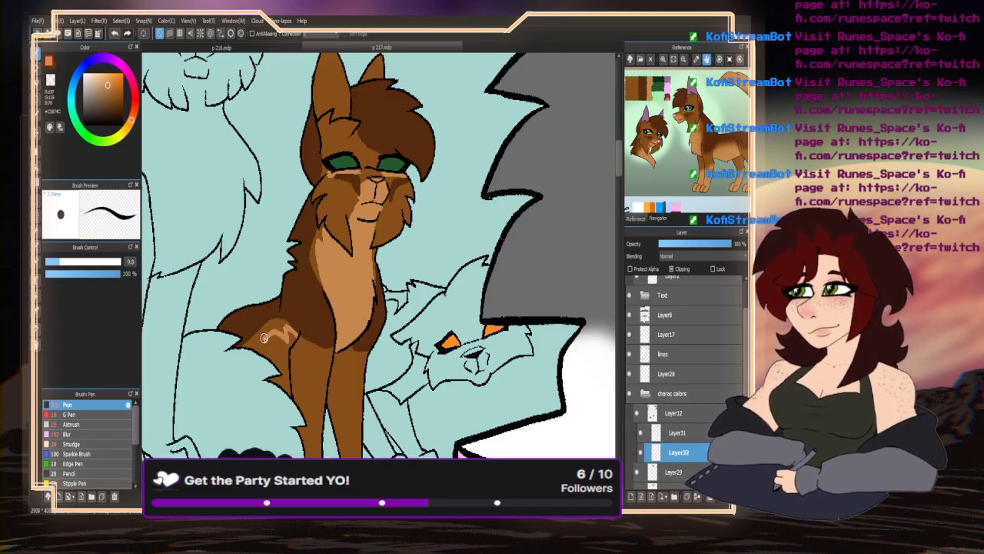
- Outline the top edge of the light patch on the brown cat's haunch and fill the area below with light tan
{"action": "left_click_drag", "start_coordinate": [264, 338], "coordinate": [247, 345]}
{"action": "left_click", "coordinate": [37, 165]}
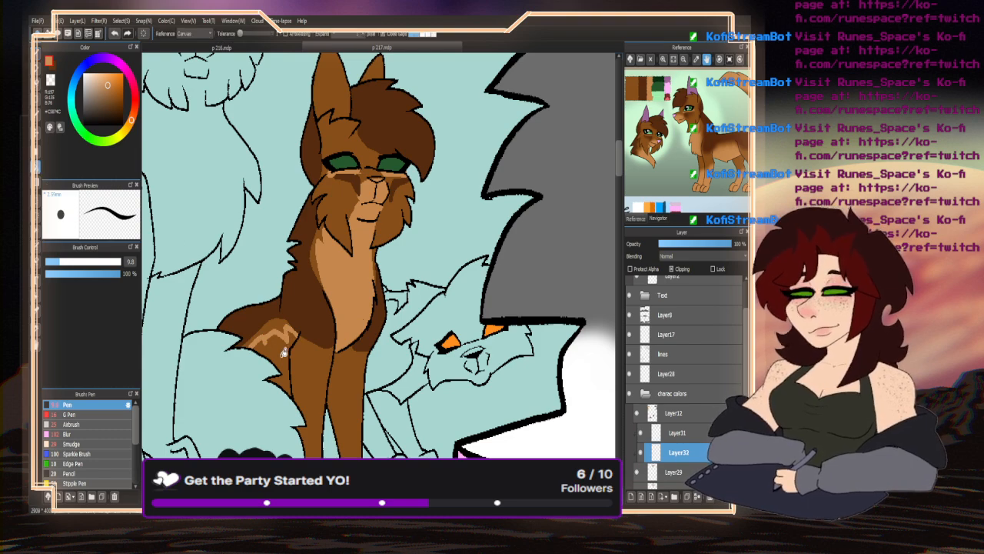
{"action": "left_click", "coordinate": [284, 355]}
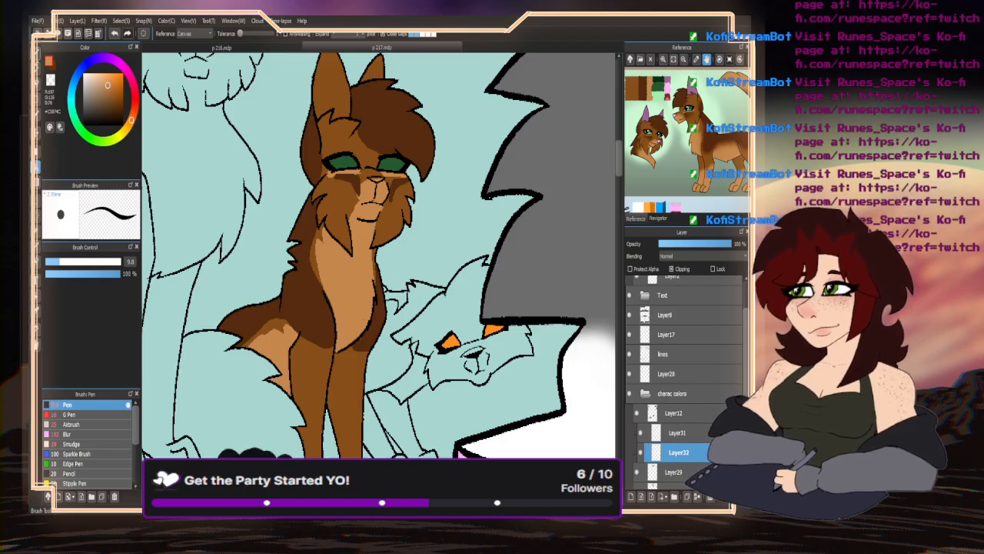
- Draw light tan boundaries across both front legs, fill below them, and paint the remaining lower-leg areas with a size 24 pen
{"action": "key", "text": "b"}
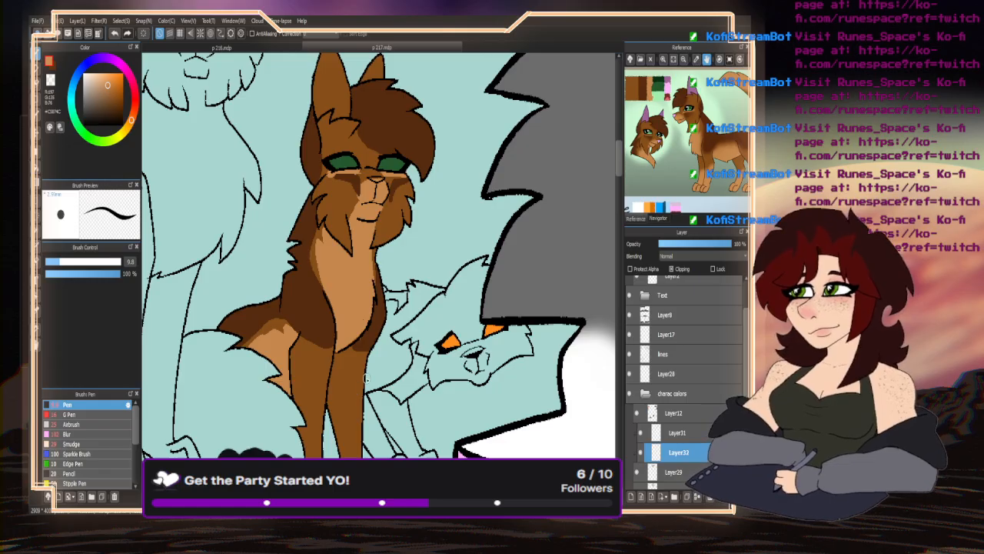
{"action": "mouse_move", "coordinate": [366, 377]}
{"action": "left_mouse_down"}
{"action": "mouse_move", "coordinate": [329, 405]}
{"action": "mouse_move", "coordinate": [323, 380]}
{"action": "mouse_move", "coordinate": [284, 387]}
{"action": "left_mouse_up"}
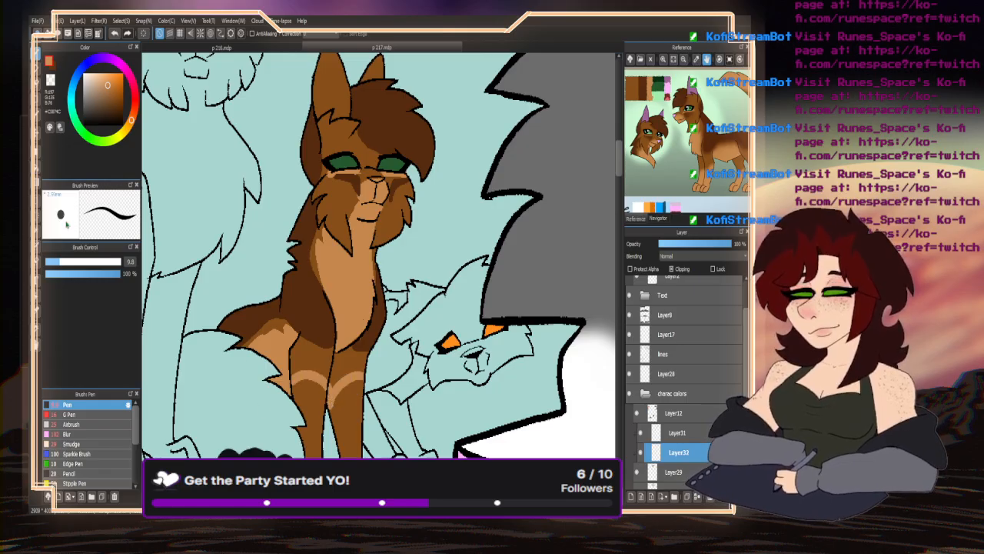
{"action": "left_click", "coordinate": [37, 166]}
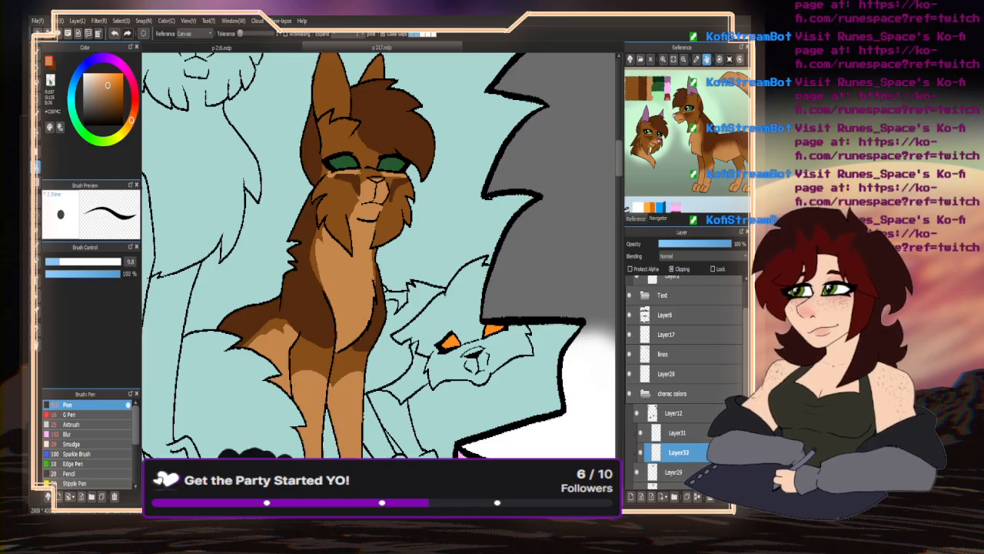
{"action": "key", "text": "m"}
{"action": "left_click_drag", "start_coordinate": [622, 158], "coordinate": [621, 166]}
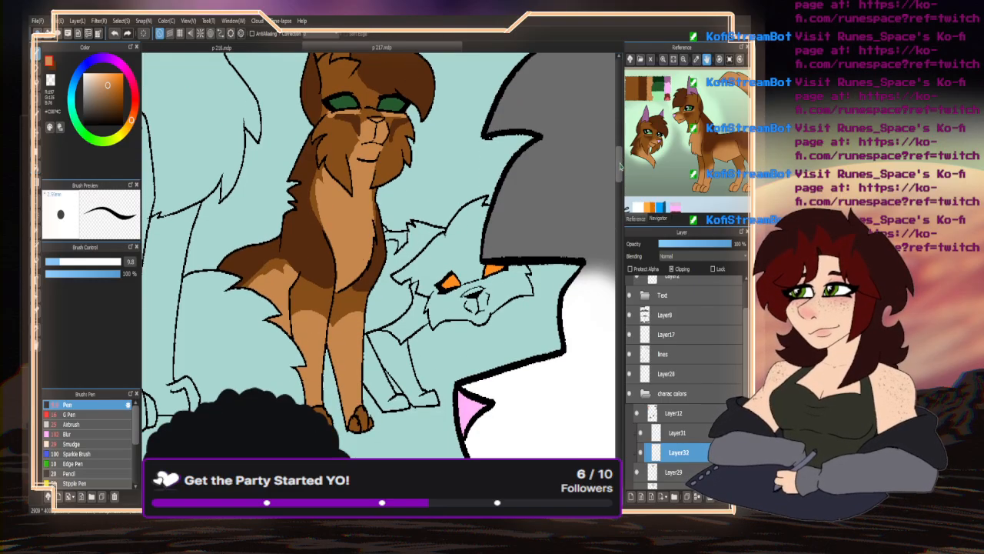
{"action": "left_click_drag", "start_coordinate": [67, 263], "coordinate": [100, 263]}
{"action": "mouse_move", "coordinate": [313, 375]}
{"action": "left_mouse_down"}
{"action": "mouse_move", "coordinate": [317, 421]}
{"action": "mouse_move", "coordinate": [296, 428]}
{"action": "mouse_move", "coordinate": [310, 342]}
{"action": "left_mouse_up"}
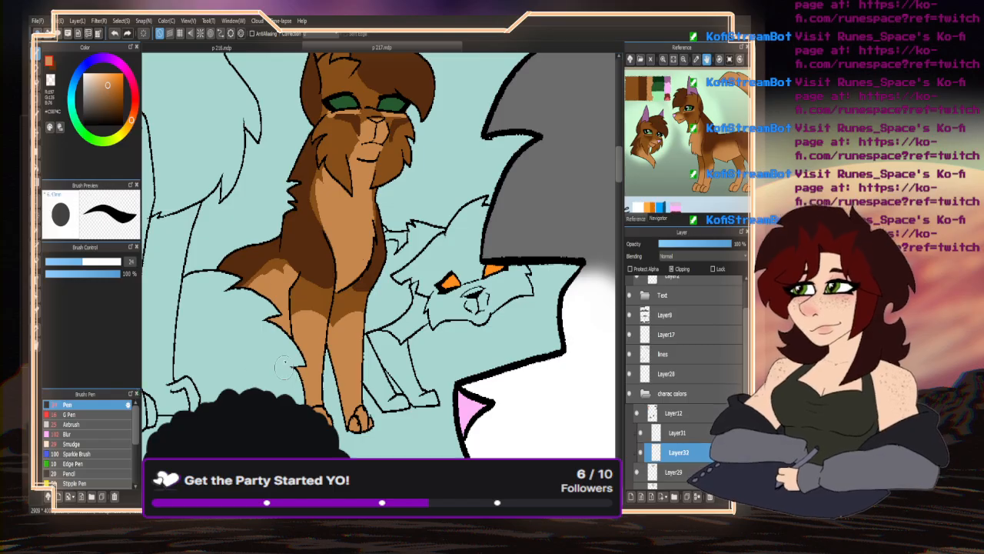
- Soften the edges of the light tan areas on the brown cat's haunch, front legs and chest with a size 37 Blur brush
{"action": "scroll", "coordinate": [281, 305], "scroll_direction": "down", "scroll_amount": 3}
{"action": "scroll", "coordinate": [303, 255], "scroll_direction": "up", "scroll_amount": 3}
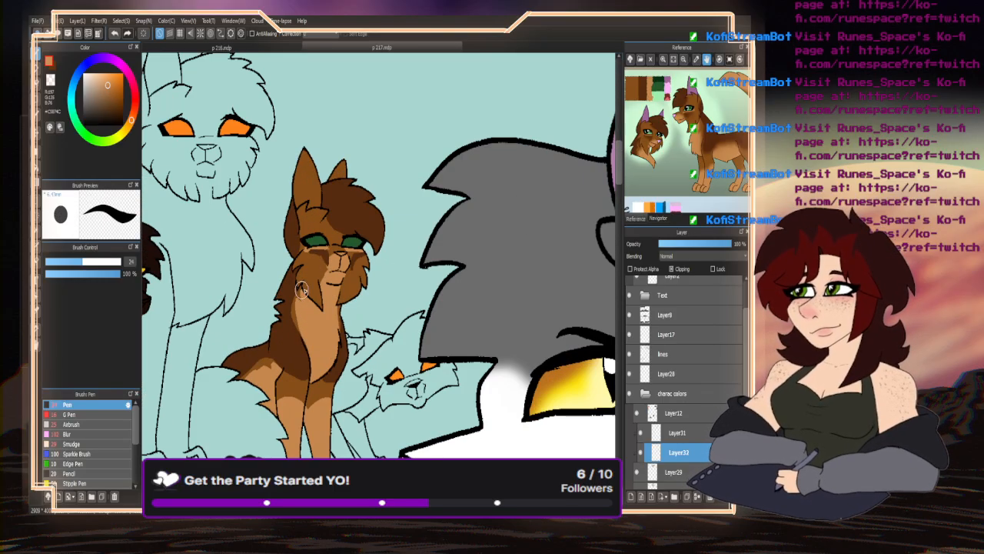
{"action": "left_click", "coordinate": [77, 434]}
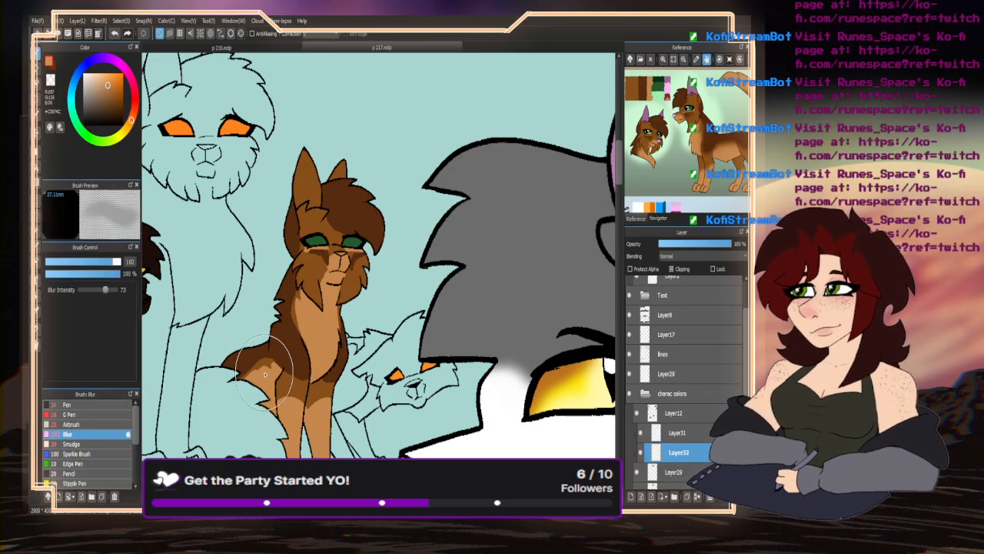
{"action": "scroll", "coordinate": [180, 269], "scroll_direction": "up", "scroll_amount": 2}
{"action": "left_click_drag", "start_coordinate": [113, 264], "coordinate": [94, 262]}
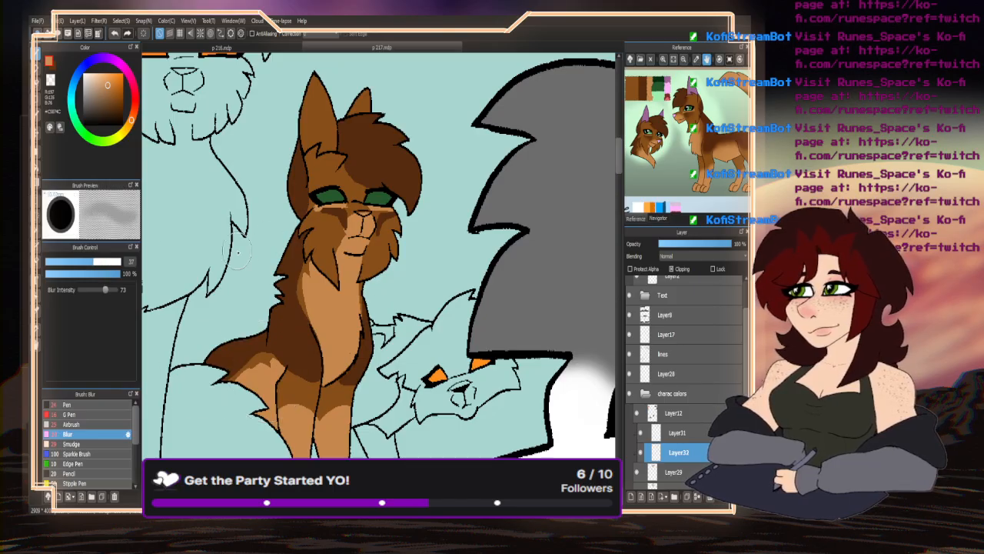
{"action": "scroll", "coordinate": [292, 354], "scroll_direction": "up", "scroll_amount": 2}
{"action": "scroll", "coordinate": [254, 395], "scroll_direction": "down", "scroll_amount": 2}
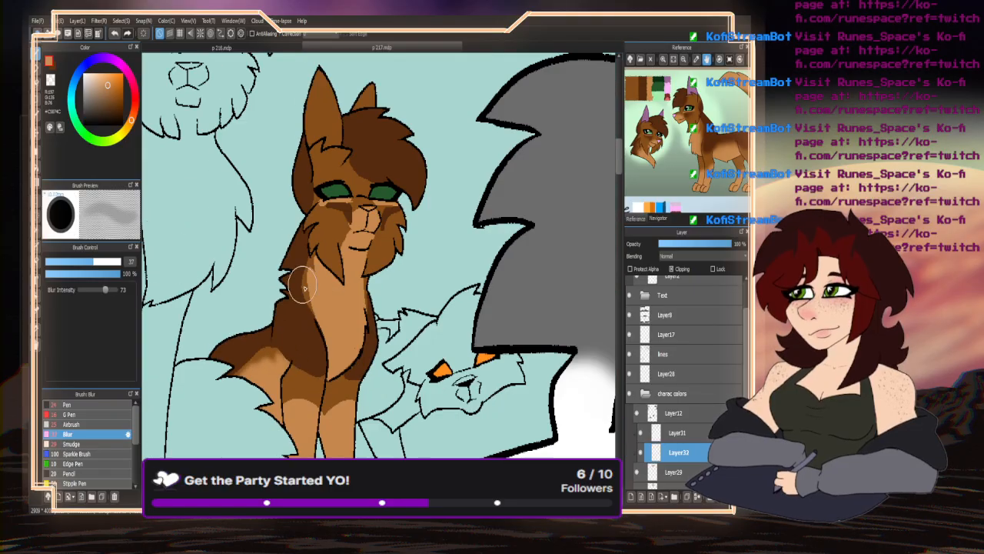
{"action": "scroll", "coordinate": [285, 396], "scroll_direction": "up", "scroll_amount": 2}
{"action": "scroll", "coordinate": [319, 394], "scroll_direction": "down", "scroll_amount": 2}
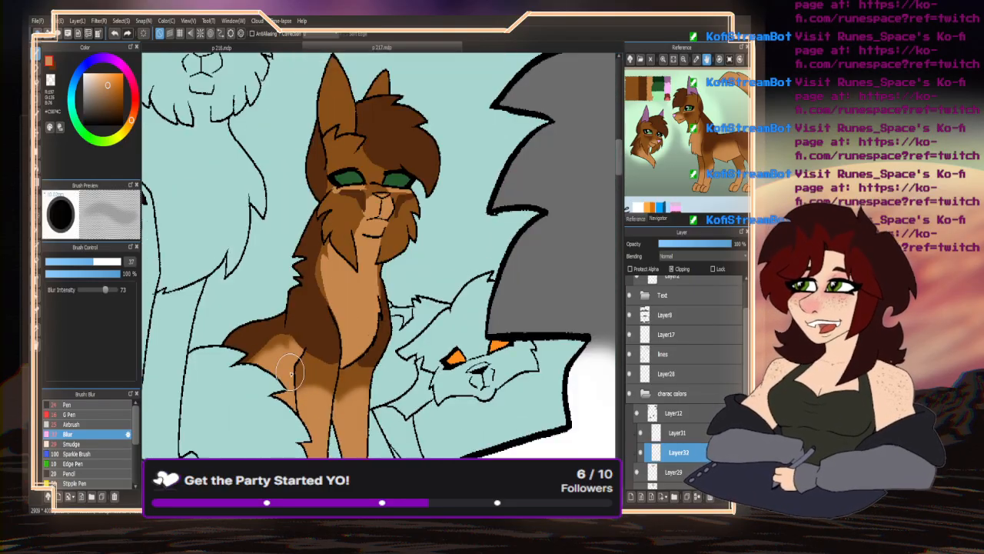
{"action": "scroll", "coordinate": [330, 202], "scroll_direction": "up", "scroll_amount": 2}
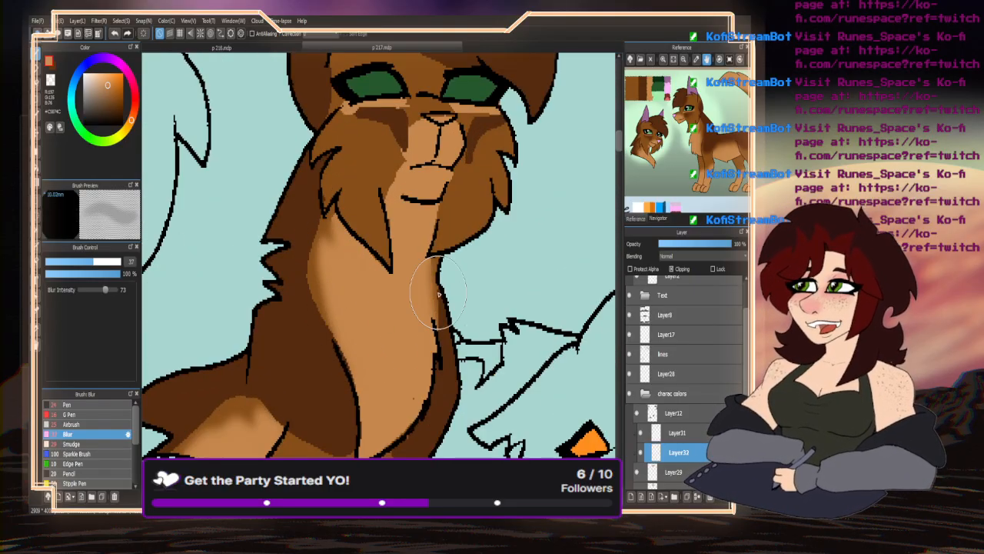
- Blur the light tan edges on the brown cat's muzzle, under-eyes and body, temporarily hiding the dark markings layer
{"action": "scroll", "coordinate": [332, 316], "scroll_direction": "down", "scroll_amount": 2}
{"action": "scroll", "coordinate": [375, 273], "scroll_direction": "up", "scroll_amount": 2}
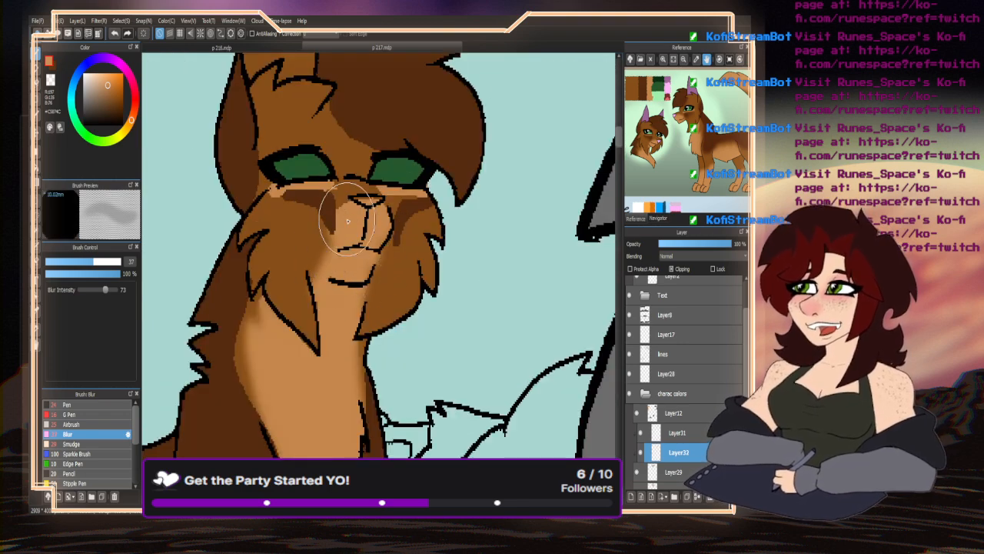
{"action": "left_click", "coordinate": [639, 433]}
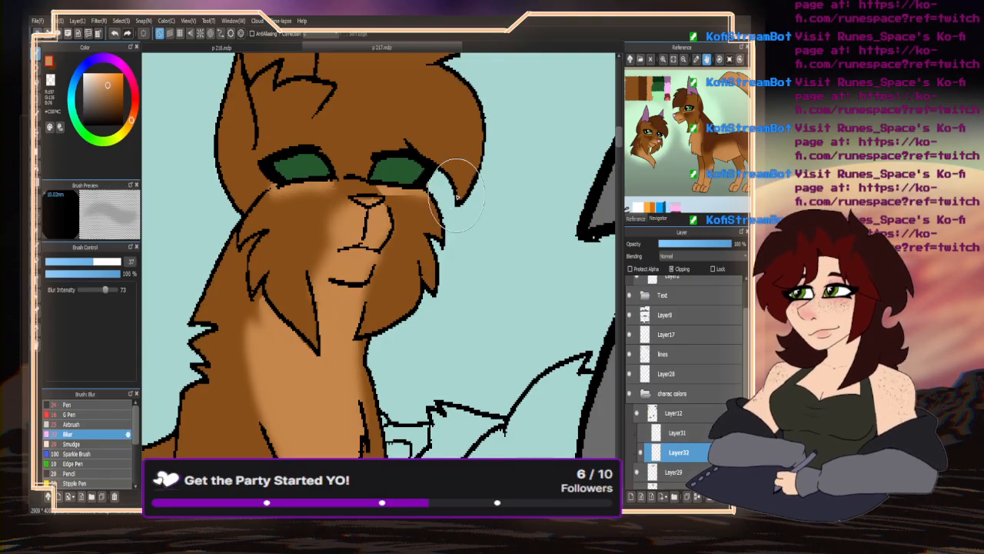
{"action": "scroll", "coordinate": [457, 198], "scroll_direction": "down", "scroll_amount": 3}
{"action": "scroll", "coordinate": [259, 292], "scroll_direction": "up", "scroll_amount": 3}
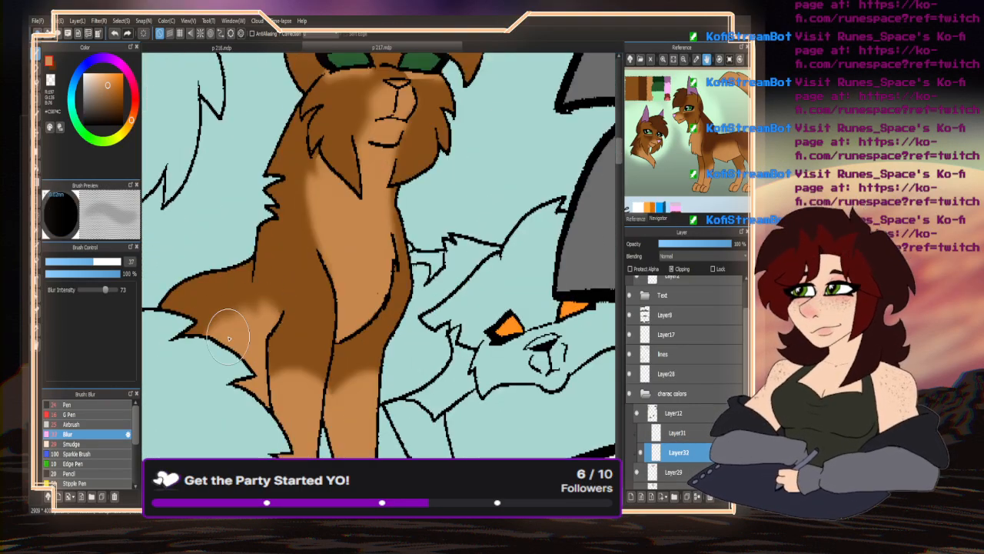
{"action": "left_click", "coordinate": [639, 433]}
- On Layer31, blur the edges of the dark brown markings on the brown cat's back, shoulder, hair tuft and cheeks
{"action": "left_click", "coordinate": [658, 433]}
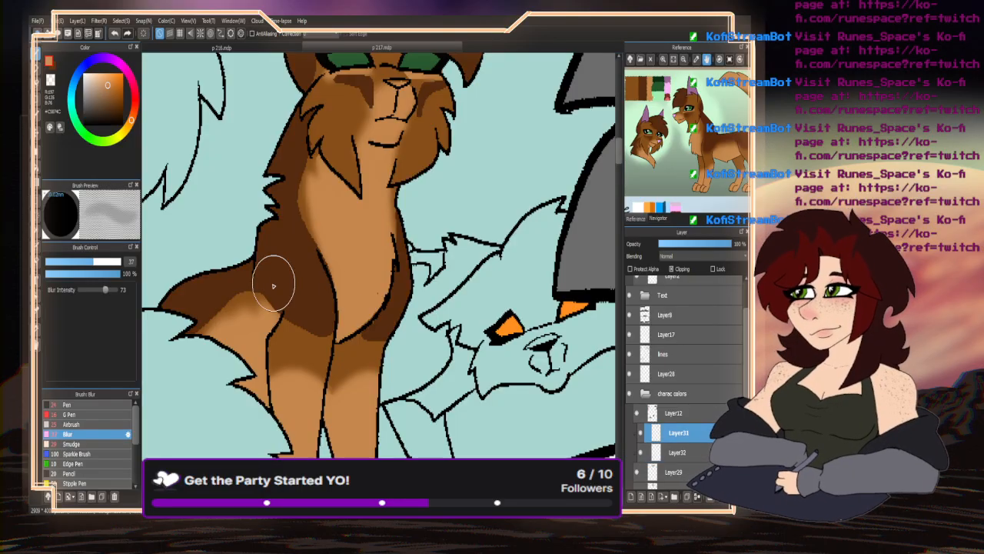
{"action": "mouse_move", "coordinate": [273, 285]}
{"action": "left_mouse_down"}
{"action": "mouse_move", "coordinate": [342, 183]}
{"action": "mouse_move", "coordinate": [304, 168]}
{"action": "mouse_move", "coordinate": [330, 226]}
{"action": "mouse_move", "coordinate": [313, 236]}
{"action": "mouse_move", "coordinate": [315, 219]}
{"action": "mouse_move", "coordinate": [388, 263]}
{"action": "mouse_move", "coordinate": [372, 309]}
{"action": "mouse_move", "coordinate": [391, 222]}
{"action": "mouse_move", "coordinate": [362, 334]}
{"action": "mouse_move", "coordinate": [341, 334]}
{"action": "mouse_move", "coordinate": [344, 296]}
{"action": "mouse_move", "coordinate": [252, 292]}
{"action": "mouse_move", "coordinate": [315, 332]}
{"action": "mouse_move", "coordinate": [220, 307]}
{"action": "mouse_move", "coordinate": [323, 339]}
{"action": "mouse_move", "coordinate": [306, 314]}
{"action": "mouse_move", "coordinate": [264, 334]}
{"action": "mouse_move", "coordinate": [321, 206]}
{"action": "mouse_move", "coordinate": [296, 194]}
{"action": "left_mouse_up"}
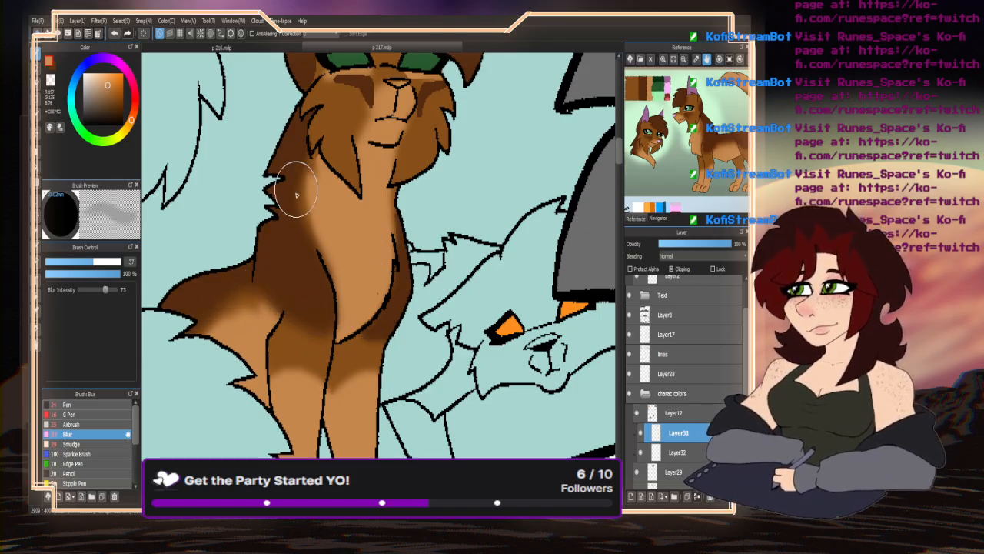
{"action": "scroll", "coordinate": [316, 252], "scroll_direction": "down", "scroll_amount": 3}
{"action": "scroll", "coordinate": [317, 181], "scroll_direction": "up", "scroll_amount": 4}
{"action": "mouse_move", "coordinate": [317, 228]}
{"action": "left_mouse_down"}
{"action": "mouse_move", "coordinate": [330, 265]}
{"action": "mouse_move", "coordinate": [339, 250]}
{"action": "left_mouse_up"}
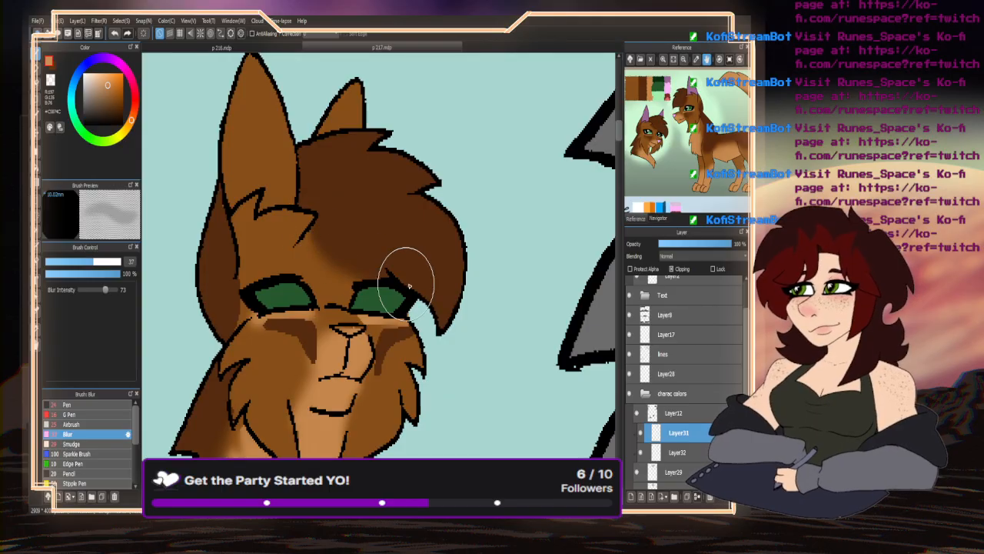
{"action": "mouse_move", "coordinate": [409, 286]}
{"action": "left_mouse_down"}
{"action": "mouse_move", "coordinate": [323, 338]}
{"action": "mouse_move", "coordinate": [239, 273]}
{"action": "mouse_move", "coordinate": [233, 329]}
{"action": "mouse_move", "coordinate": [297, 348]}
{"action": "mouse_move", "coordinate": [271, 338]}
{"action": "mouse_move", "coordinate": [310, 380]}
{"action": "mouse_move", "coordinate": [261, 363]}
{"action": "mouse_move", "coordinate": [288, 348]}
{"action": "mouse_move", "coordinate": [313, 360]}
{"action": "mouse_move", "coordinate": [251, 380]}
{"action": "mouse_move", "coordinate": [412, 347]}
{"action": "mouse_move", "coordinate": [382, 400]}
{"action": "mouse_move", "coordinate": [376, 349]}
{"action": "mouse_move", "coordinate": [301, 330]}
{"action": "left_mouse_up"}
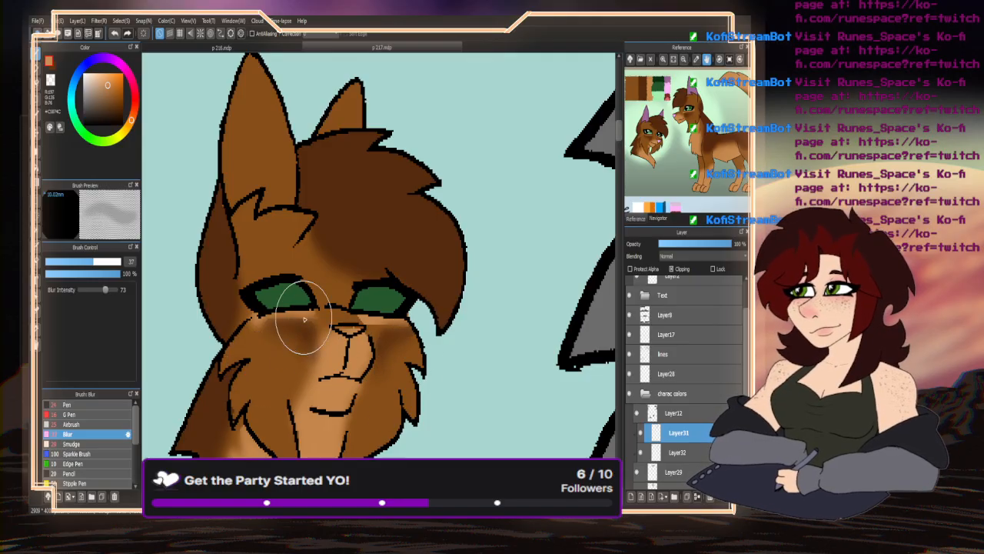
- Sample the dark brown and strengthen the brown cat's blurred cheek stripes with the Airbrush
{"action": "left_click", "coordinate": [77, 424]}
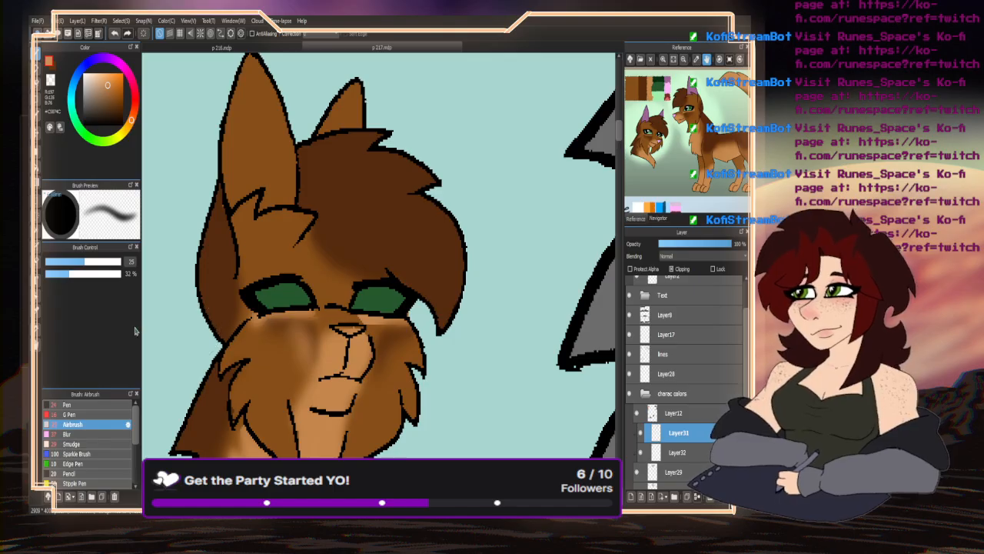
{"action": "left_click", "coordinate": [306, 346], "text": "alt"}
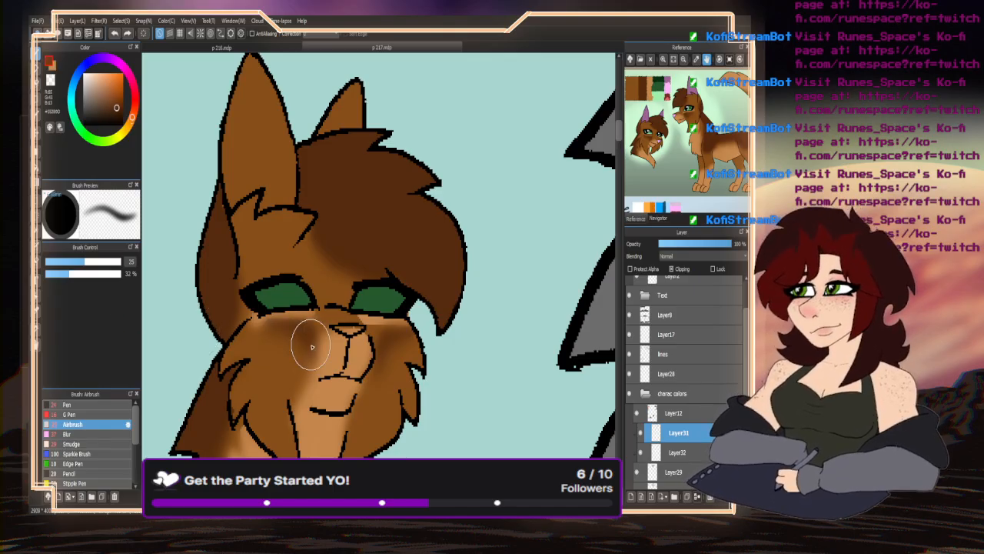
{"action": "mouse_move", "coordinate": [310, 348]}
{"action": "left_mouse_down"}
{"action": "mouse_move", "coordinate": [274, 338]}
{"action": "mouse_move", "coordinate": [306, 343]}
{"action": "mouse_move", "coordinate": [301, 373]}
{"action": "mouse_move", "coordinate": [402, 347]}
{"action": "mouse_move", "coordinate": [392, 338]}
{"action": "mouse_move", "coordinate": [372, 376]}
{"action": "mouse_move", "coordinate": [423, 342]}
{"action": "mouse_move", "coordinate": [377, 360]}
{"action": "left_mouse_up"}
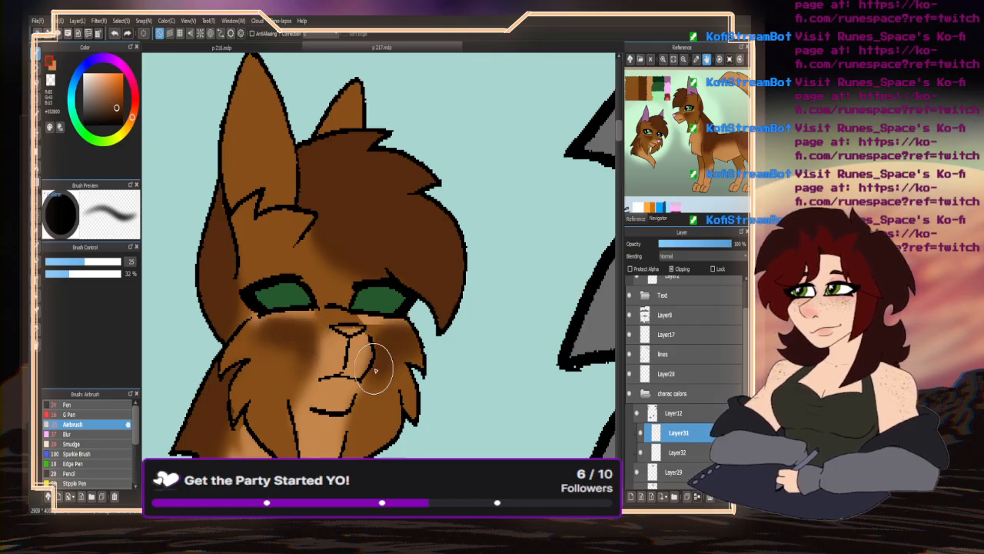
{"action": "scroll", "coordinate": [370, 167], "scroll_direction": "down", "scroll_amount": 5}
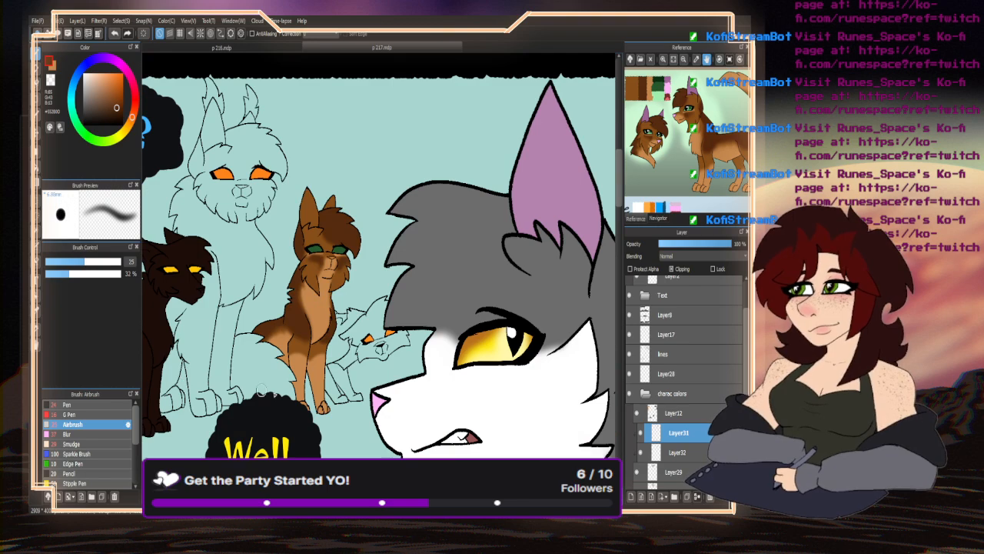
- Add a clipped layer above the dark markings and fill both of the brown cat's inner ears with purple sampled from the reference
{"action": "scroll", "coordinate": [345, 294], "scroll_direction": "down", "scroll_amount": 2}
{"action": "scroll", "coordinate": [345, 293], "scroll_direction": "up", "scroll_amount": 3}
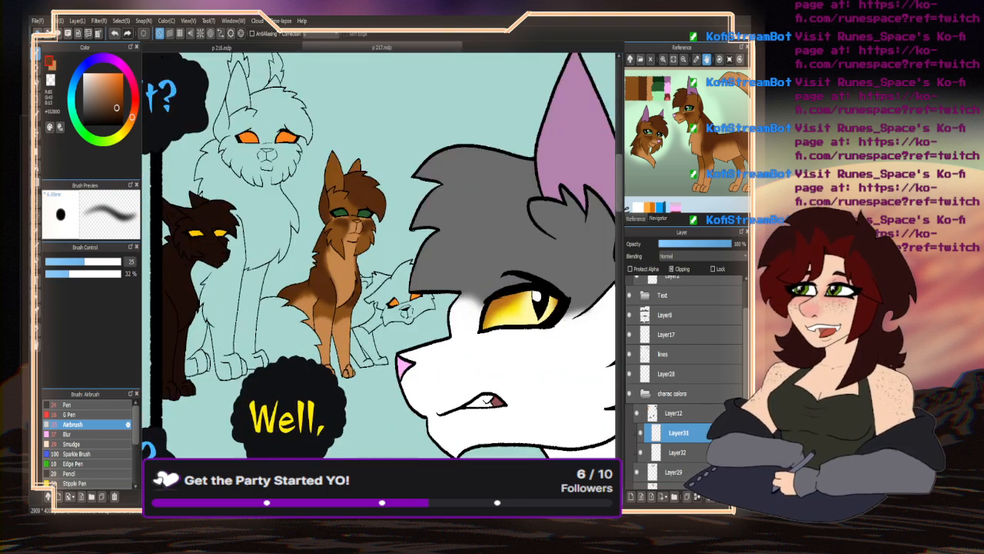
{"action": "left_click", "coordinate": [631, 496]}
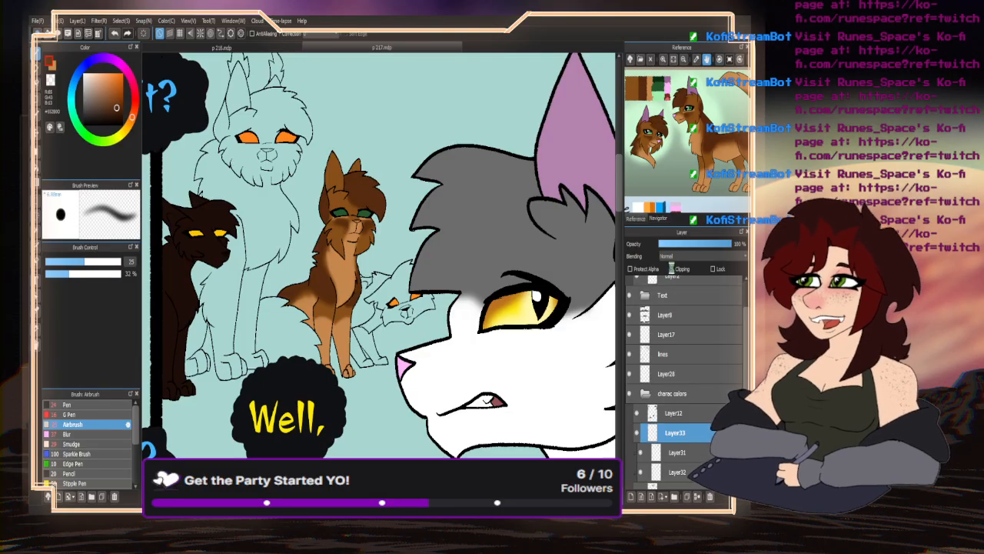
{"action": "left_click", "coordinate": [678, 268]}
{"action": "scroll", "coordinate": [650, 119], "scroll_direction": "up", "scroll_amount": 1}
{"action": "scroll", "coordinate": [360, 173], "scroll_direction": "up", "scroll_amount": 3}
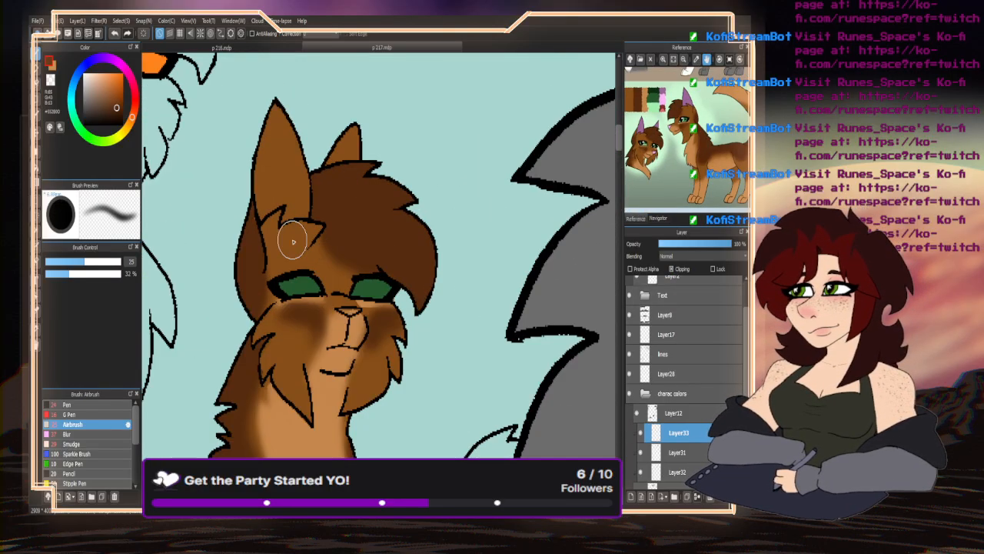
{"action": "key", "text": "p"}
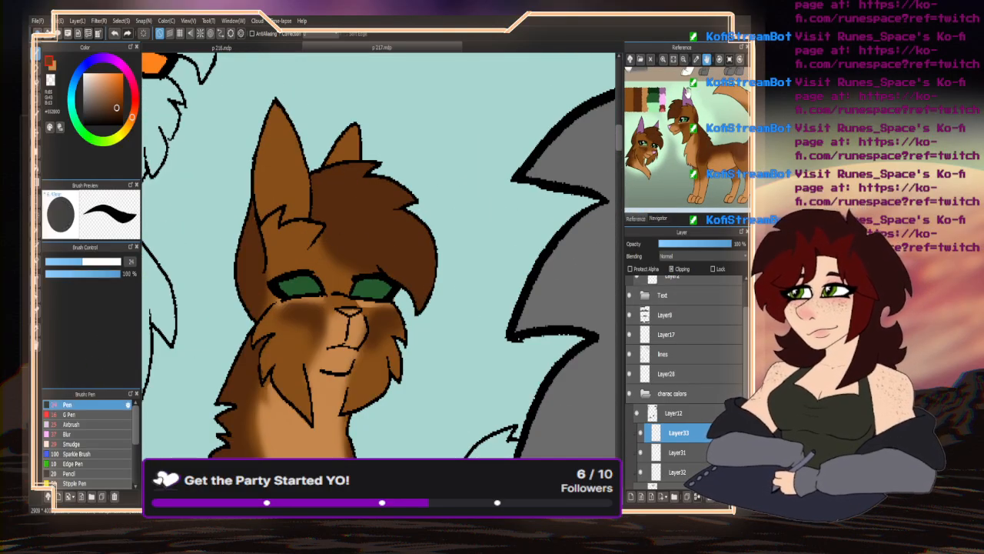
{"action": "left_click", "coordinate": [688, 99]}
{"action": "key", "text": "g"}
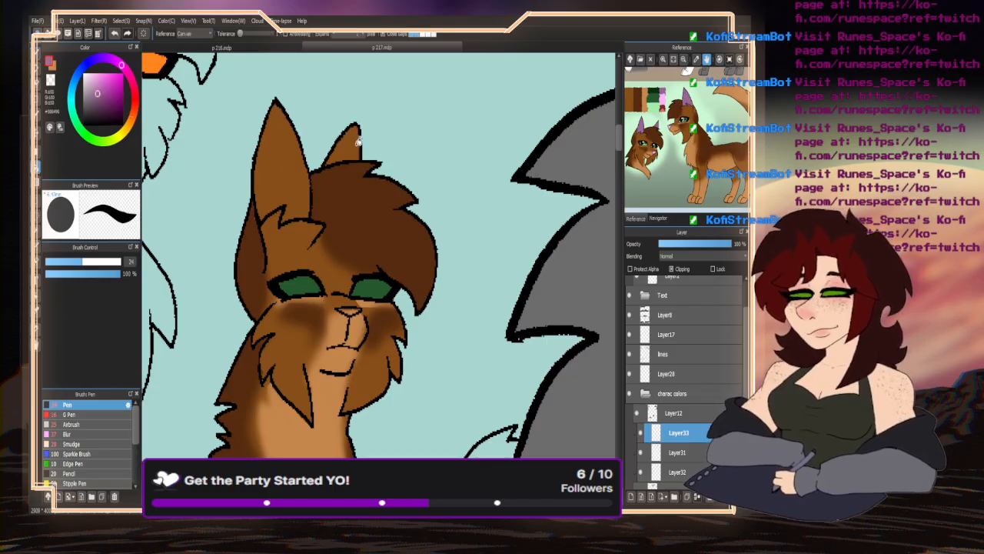
{"action": "left_click", "coordinate": [351, 139]}
{"action": "left_click", "coordinate": [265, 173]}
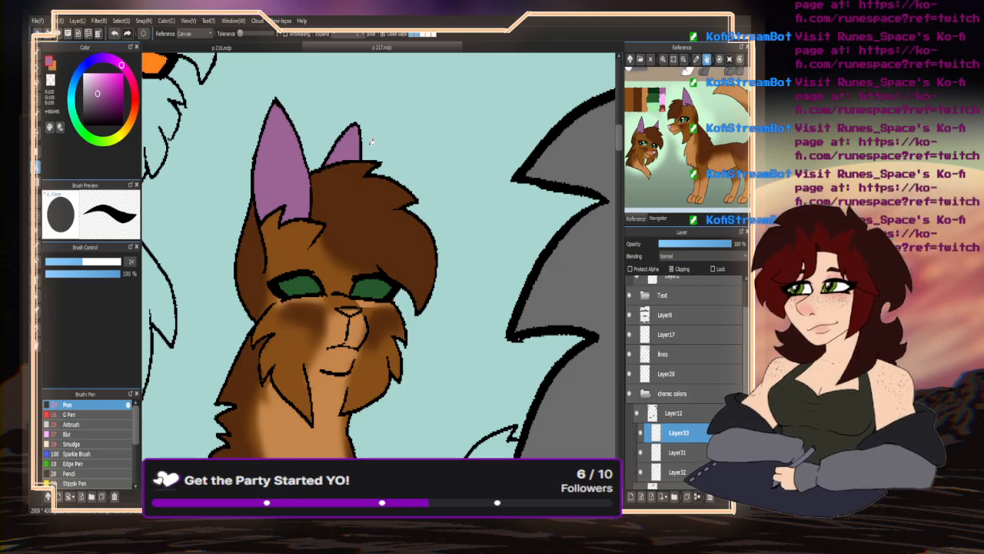
- Sample the pink from the reference palette and color the brown cat's nose with it
{"action": "left_click", "coordinate": [664, 100]}
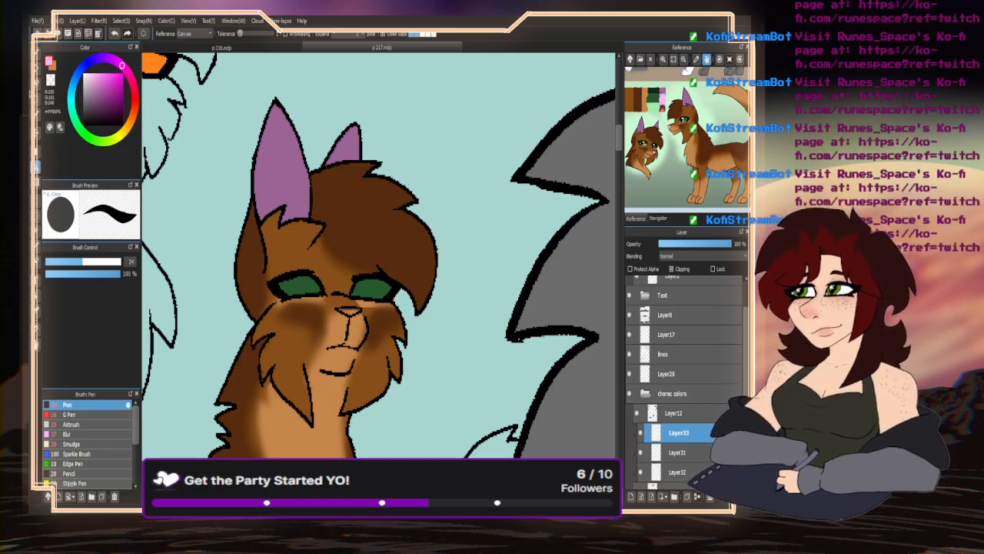
{"action": "key", "text": "b"}
{"action": "scroll", "coordinate": [353, 331], "scroll_direction": "up", "scroll_amount": 3}
{"action": "mouse_move", "coordinate": [346, 308]}
{"action": "left_mouse_down"}
{"action": "mouse_move", "coordinate": [359, 306]}
{"action": "mouse_move", "coordinate": [314, 306]}
{"action": "mouse_move", "coordinate": [332, 309]}
{"action": "left_mouse_up"}
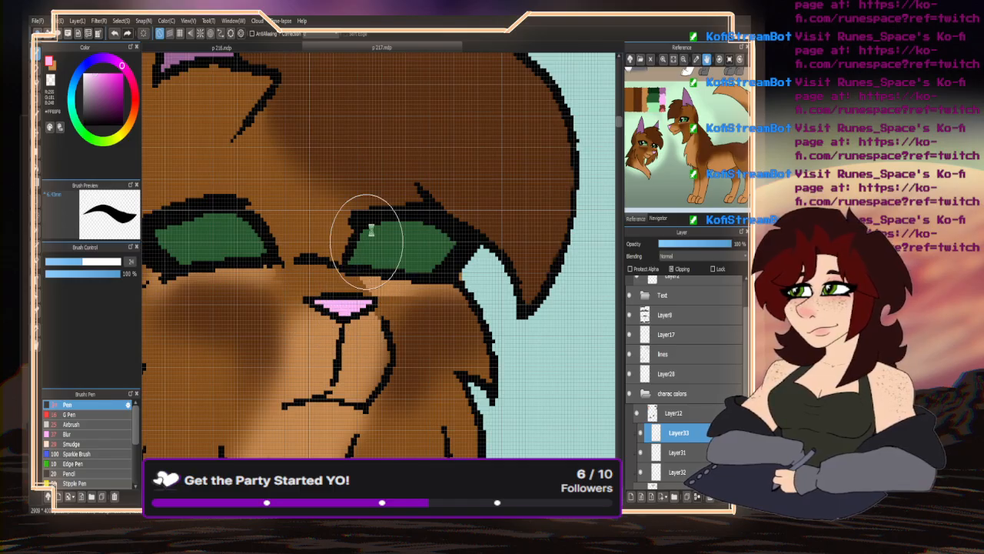
{"action": "scroll", "coordinate": [371, 230], "scroll_direction": "down", "scroll_amount": 6}
{"action": "scroll", "coordinate": [319, 309], "scroll_direction": "up", "scroll_amount": 2}
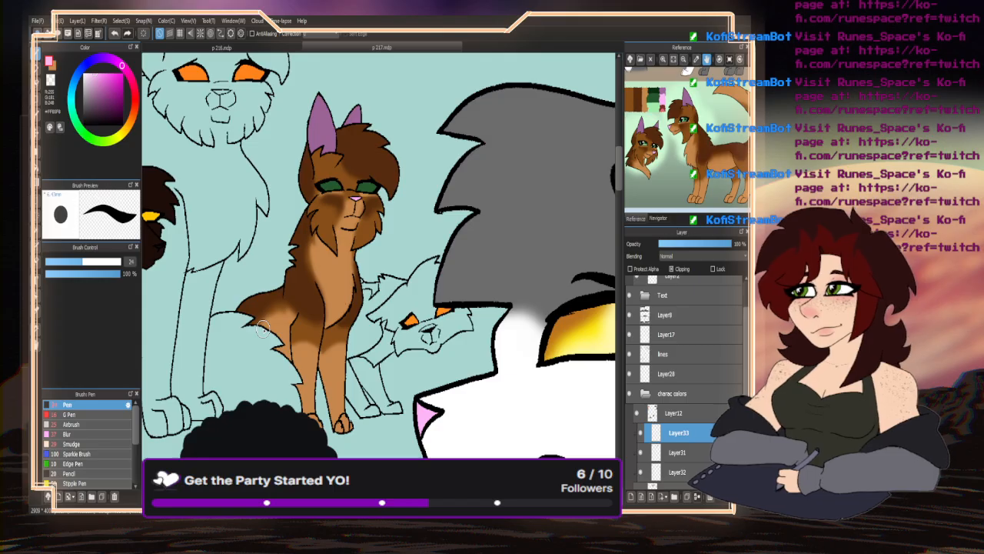
{"action": "scroll", "coordinate": [411, 267], "scroll_direction": "down", "scroll_amount": 2}
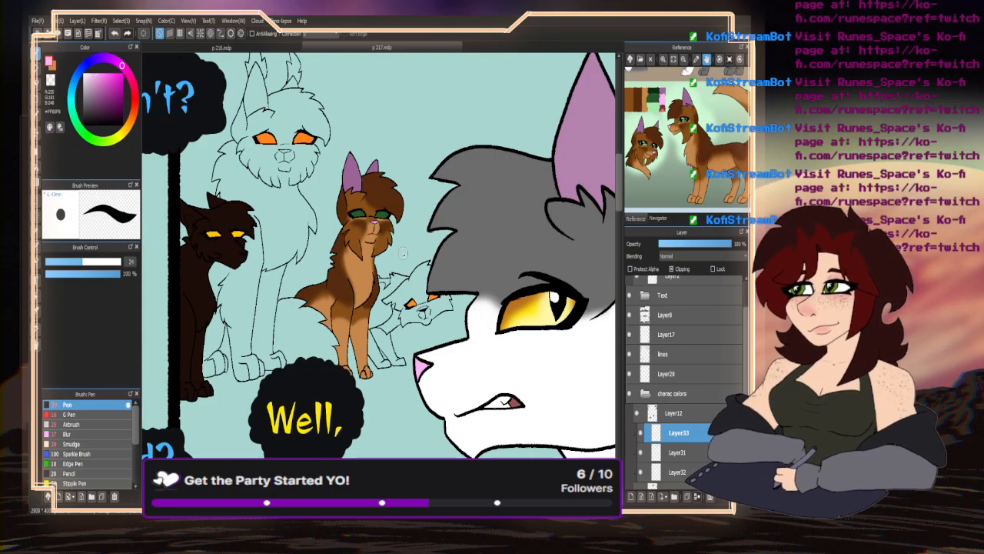
- On Layer32, sample the tan from the dark cat's reference palette and paint the edges of its far ear with the G Pen
{"action": "left_click", "coordinate": [678, 471]}
{"action": "scroll", "coordinate": [661, 173], "scroll_direction": "down", "scroll_amount": 3}
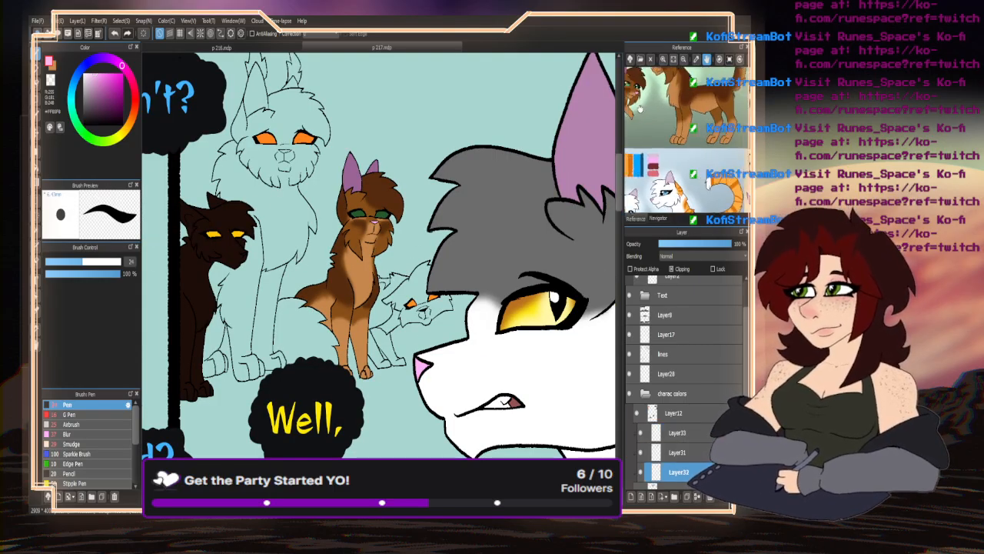
{"action": "left_click_drag", "start_coordinate": [648, 78], "coordinate": [648, 95]}
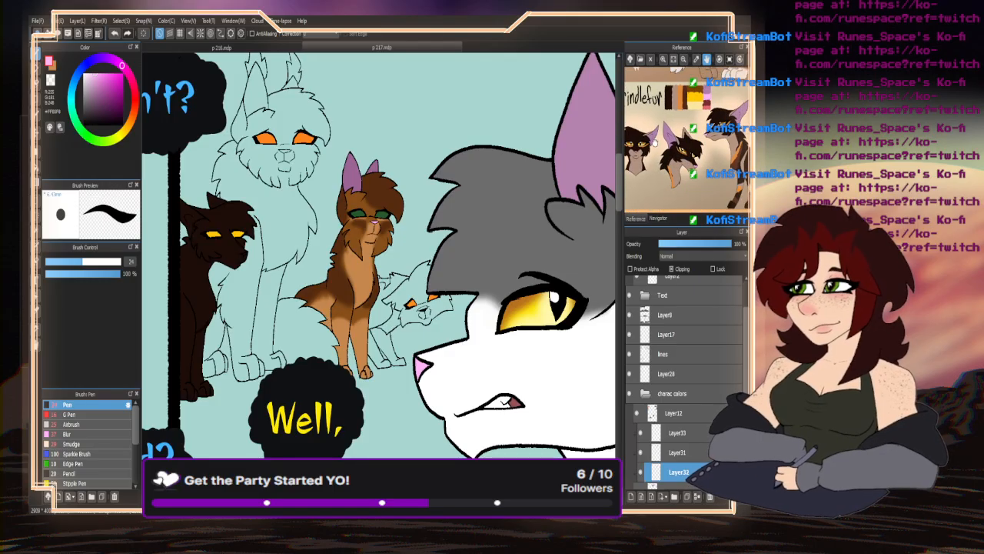
{"action": "left_click", "coordinate": [675, 99]}
{"action": "scroll", "coordinate": [185, 194], "scroll_direction": "up", "scroll_amount": 5}
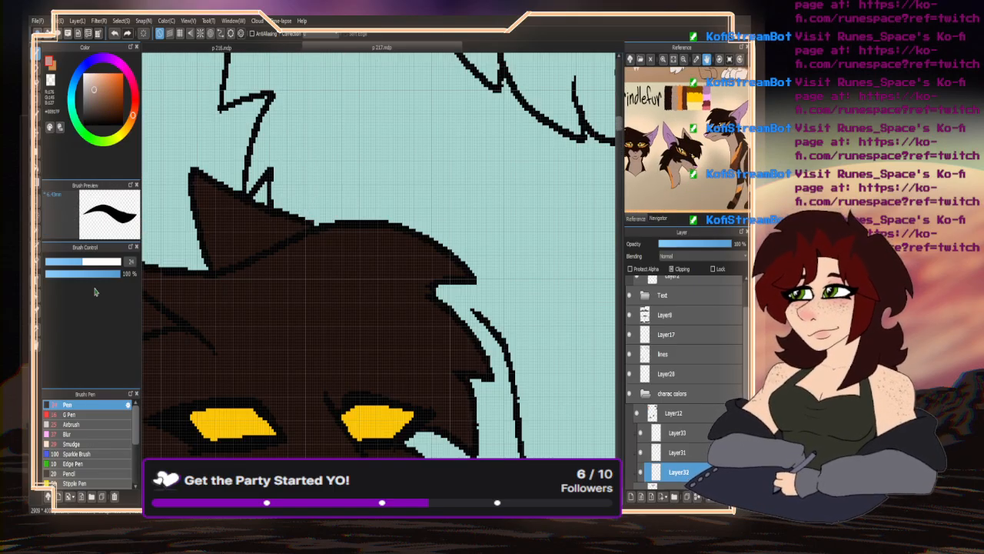
{"action": "left_click", "coordinate": [77, 415]}
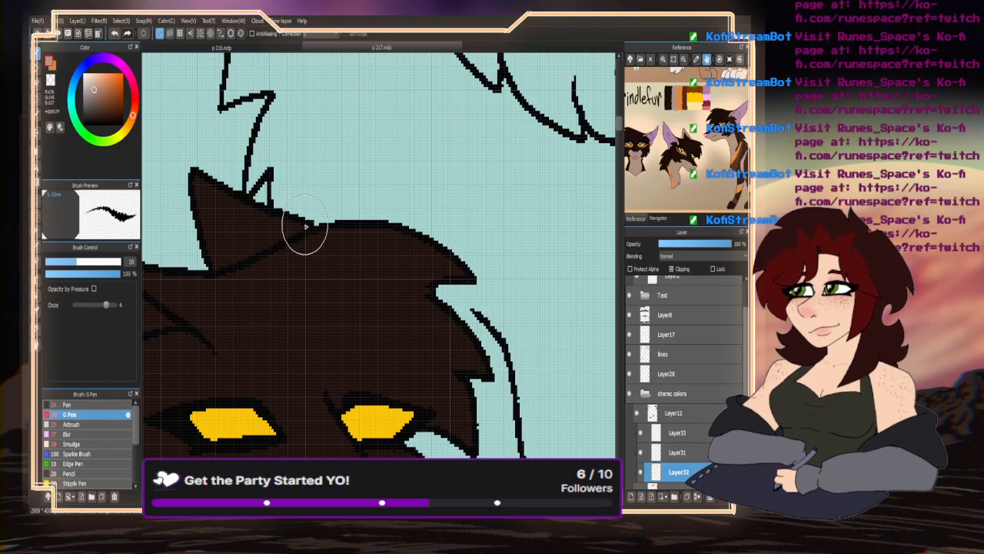
{"action": "mouse_move", "coordinate": [283, 217]}
{"action": "left_mouse_down"}
{"action": "mouse_move", "coordinate": [228, 205]}
{"action": "mouse_move", "coordinate": [212, 264]}
{"action": "mouse_move", "coordinate": [206, 241]}
{"action": "mouse_move", "coordinate": [223, 183]}
{"action": "mouse_move", "coordinate": [204, 198]}
{"action": "left_mouse_up"}
{"action": "left_click_drag", "start_coordinate": [75, 265], "coordinate": [58, 262]}
{"action": "mouse_move", "coordinate": [242, 231]}
{"action": "left_mouse_down"}
{"action": "mouse_move", "coordinate": [245, 203]}
{"action": "mouse_move", "coordinate": [296, 223]}
{"action": "left_mouse_up"}
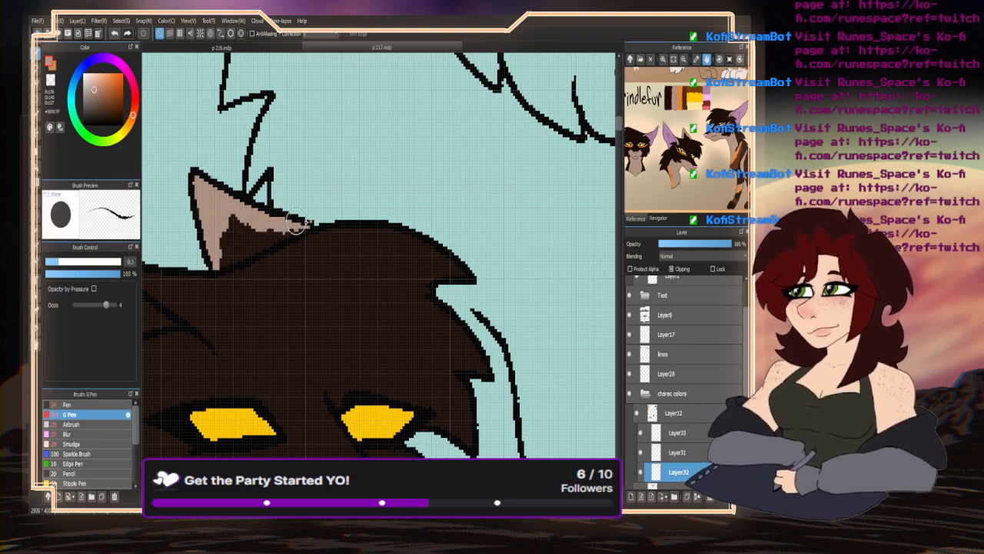
- Paint the dark cat's muzzle and chin tan, from the cheek fur to the nose
{"action": "scroll", "coordinate": [368, 128], "scroll_direction": "down", "scroll_amount": 3}
{"action": "scroll", "coordinate": [364, 268], "scroll_direction": "up", "scroll_amount": 3}
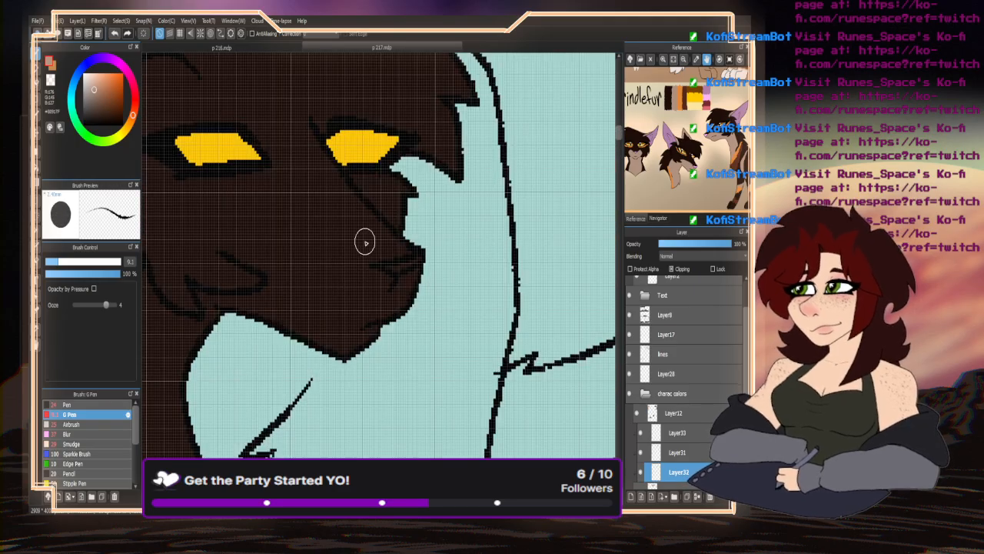
{"action": "left_click_drag", "start_coordinate": [381, 266], "coordinate": [240, 246]}
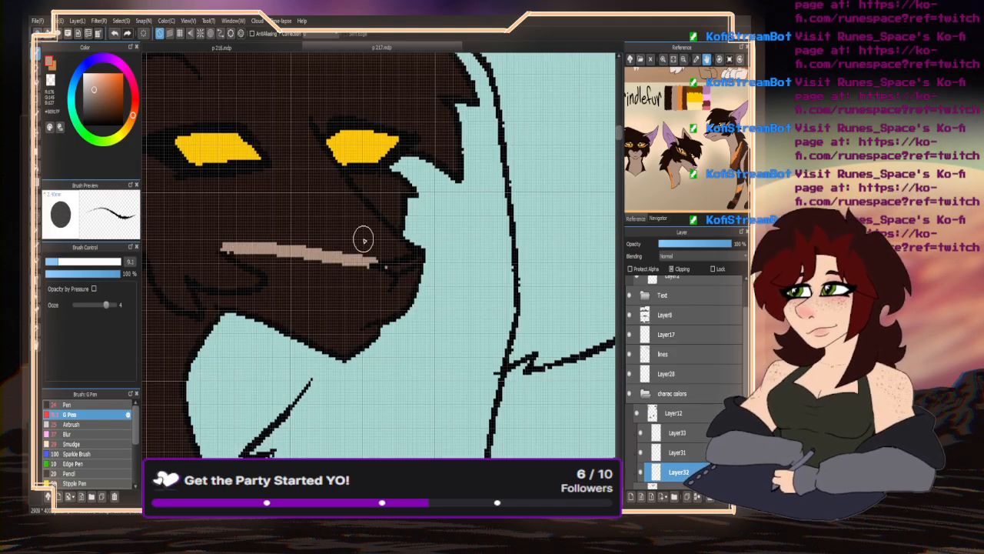
{"action": "left_click_drag", "start_coordinate": [376, 272], "coordinate": [419, 273]}
{"action": "mouse_move", "coordinate": [412, 291]}
{"action": "left_mouse_down"}
{"action": "mouse_move", "coordinate": [323, 342]}
{"action": "mouse_move", "coordinate": [346, 265]}
{"action": "mouse_move", "coordinate": [232, 249]}
{"action": "mouse_move", "coordinate": [269, 280]}
{"action": "mouse_move", "coordinate": [231, 303]}
{"action": "mouse_move", "coordinate": [202, 287]}
{"action": "mouse_move", "coordinate": [304, 331]}
{"action": "mouse_move", "coordinate": [371, 296]}
{"action": "mouse_move", "coordinate": [307, 304]}
{"action": "mouse_move", "coordinate": [285, 277]}
{"action": "mouse_move", "coordinate": [358, 286]}
{"action": "left_mouse_up"}
{"action": "left_click", "coordinate": [279, 306]}
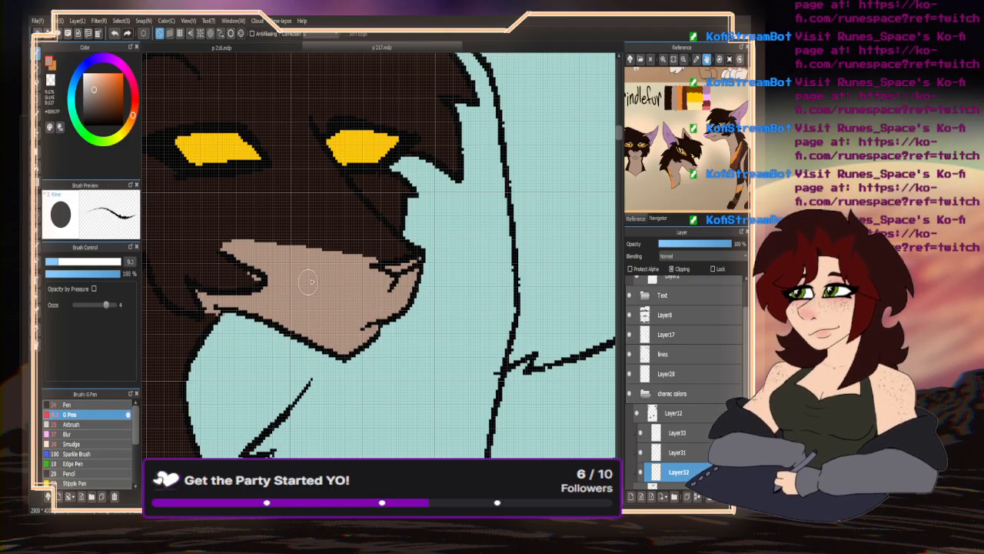
- Outline a tan patch on the dark cat's throat and chest and fill it in with the Bucket tool
{"action": "scroll", "coordinate": [359, 152], "scroll_direction": "down", "scroll_amount": 4}
{"action": "scroll", "coordinate": [272, 166], "scroll_direction": "up", "scroll_amount": 4}
{"action": "mouse_move", "coordinate": [275, 138]}
{"action": "left_mouse_down"}
{"action": "mouse_move", "coordinate": [235, 231]}
{"action": "mouse_move", "coordinate": [323, 396]}
{"action": "mouse_move", "coordinate": [381, 404]}
{"action": "left_mouse_up"}
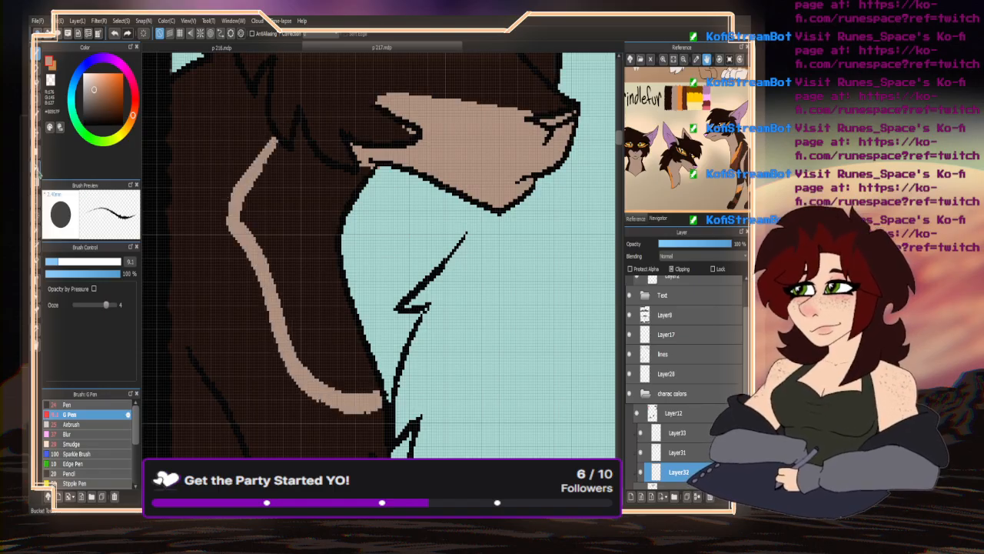
{"action": "key", "text": "g"}
{"action": "left_click", "coordinate": [306, 236]}
{"action": "scroll", "coordinate": [293, 244], "scroll_direction": "down", "scroll_amount": 4}
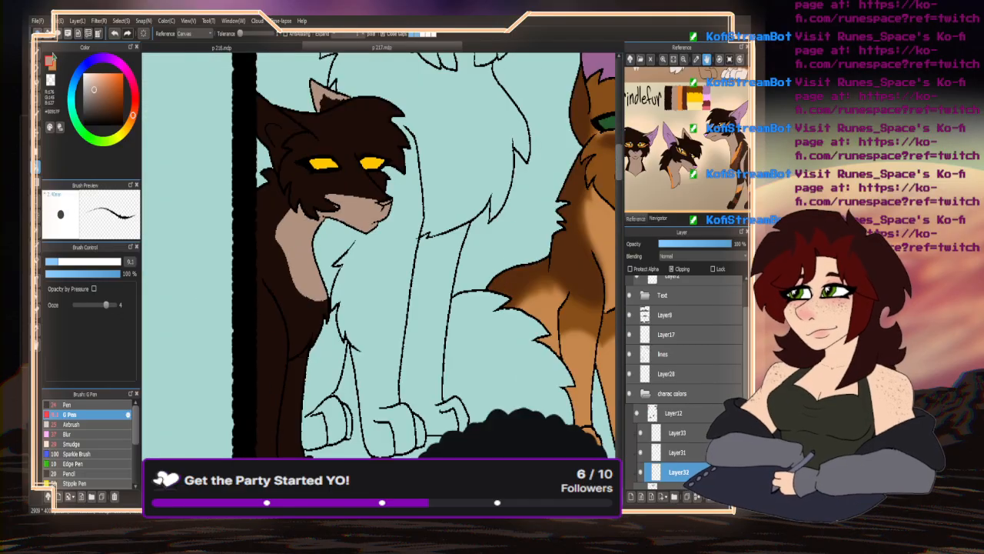
- Paint a tan marking along the inner edge of the dark cat's near ear with the G Pen
{"action": "key", "text": "m"}
{"action": "scroll", "coordinate": [307, 122], "scroll_direction": "up", "scroll_amount": 3}
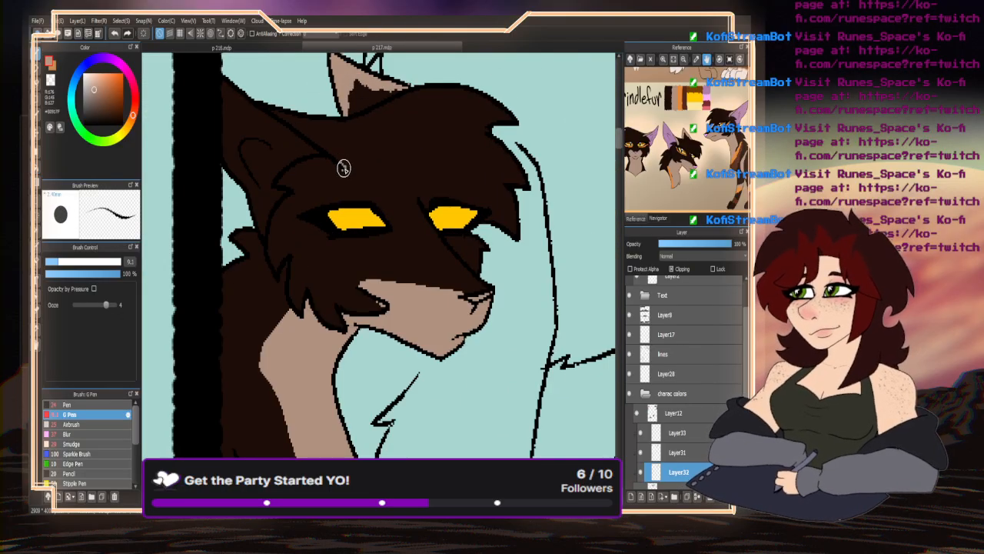
{"action": "left_click_drag", "start_coordinate": [306, 127], "coordinate": [299, 119]}
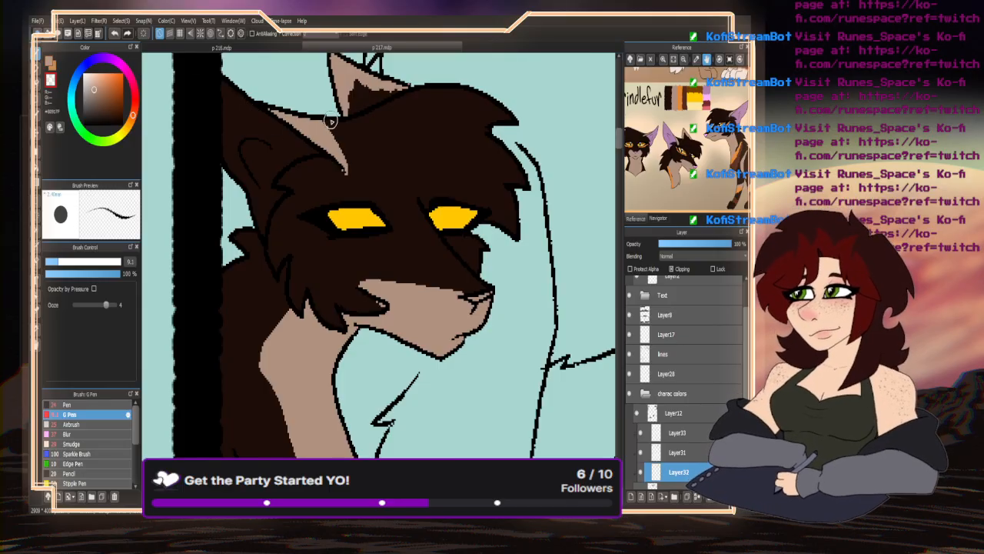
{"action": "scroll", "coordinate": [259, 236], "scroll_direction": "down", "scroll_amount": 3}
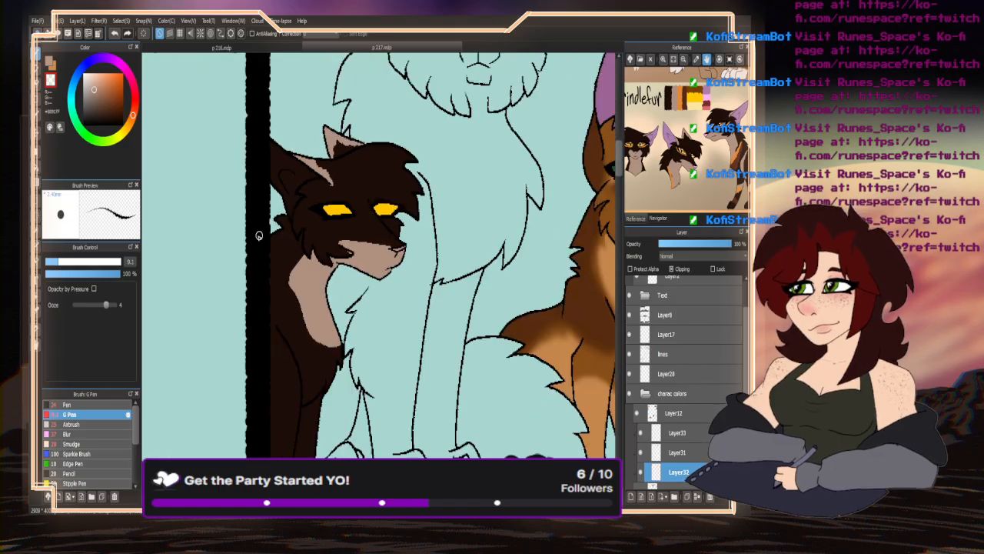
{"action": "scroll", "coordinate": [351, 205], "scroll_direction": "up", "scroll_amount": 4}
{"action": "scroll", "coordinate": [347, 241], "scroll_direction": "down", "scroll_amount": 4}
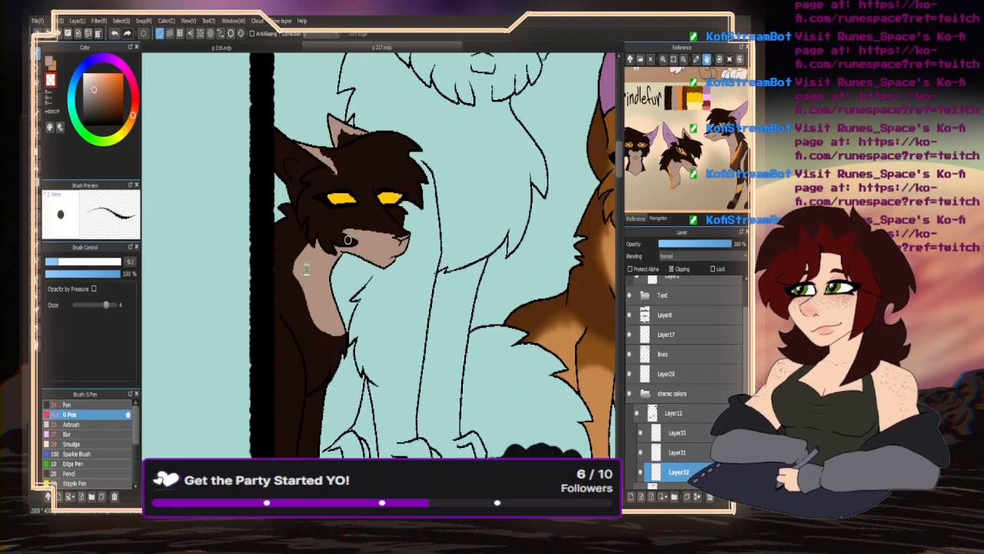
{"action": "scroll", "coordinate": [348, 240], "scroll_direction": "down", "scroll_amount": 2}
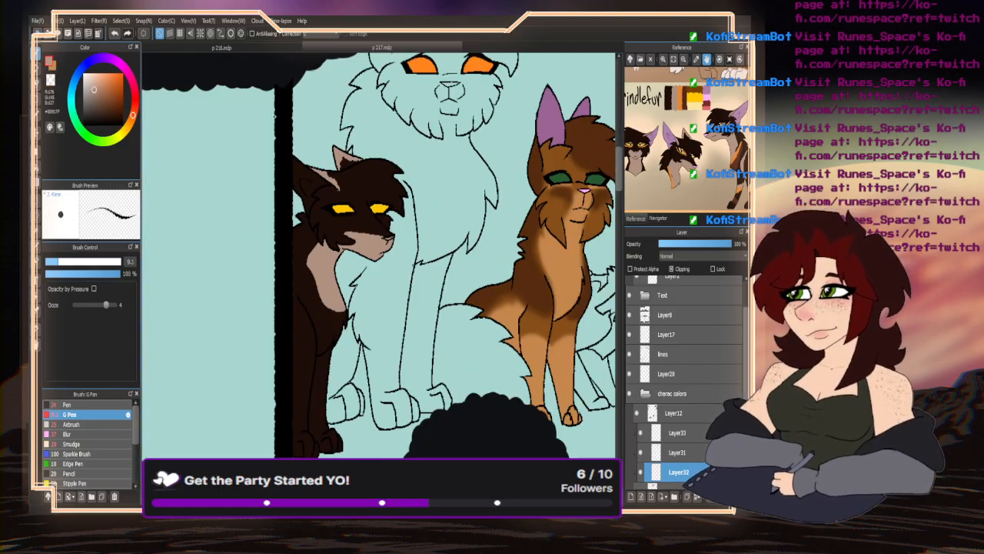
- Following the full-body reference, paint tan stripes behind the dark cat's shoulder and on its near front leg
{"action": "left_click_drag", "start_coordinate": [713, 185], "coordinate": [628, 176]}
{"action": "scroll", "coordinate": [269, 353], "scroll_direction": "up", "scroll_amount": 3}
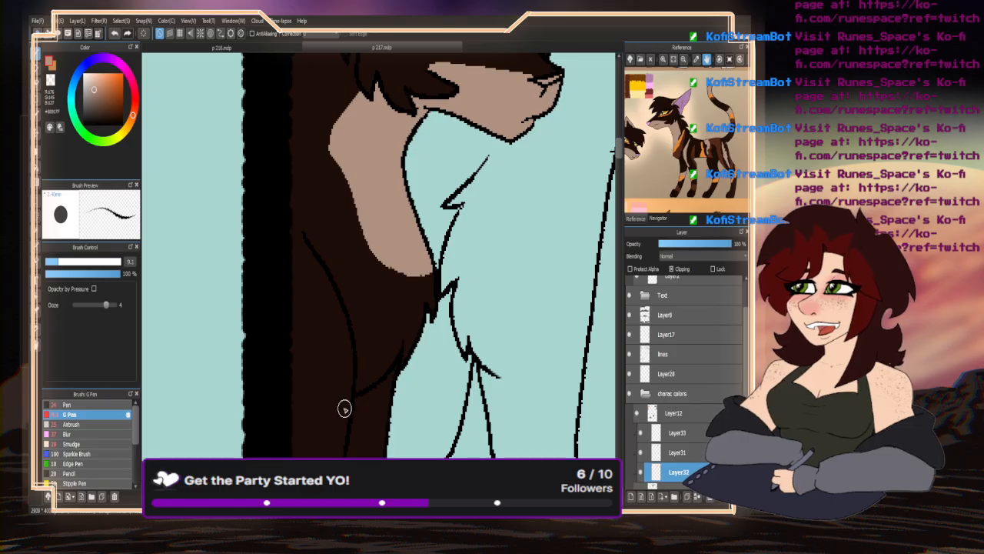
{"action": "mouse_move", "coordinate": [345, 408]}
{"action": "left_mouse_down"}
{"action": "mouse_move", "coordinate": [343, 346]}
{"action": "mouse_move", "coordinate": [308, 230]}
{"action": "mouse_move", "coordinate": [346, 331]}
{"action": "mouse_move", "coordinate": [276, 220]}
{"action": "mouse_move", "coordinate": [326, 325]}
{"action": "mouse_move", "coordinate": [340, 424]}
{"action": "mouse_move", "coordinate": [346, 409]}
{"action": "left_mouse_up"}
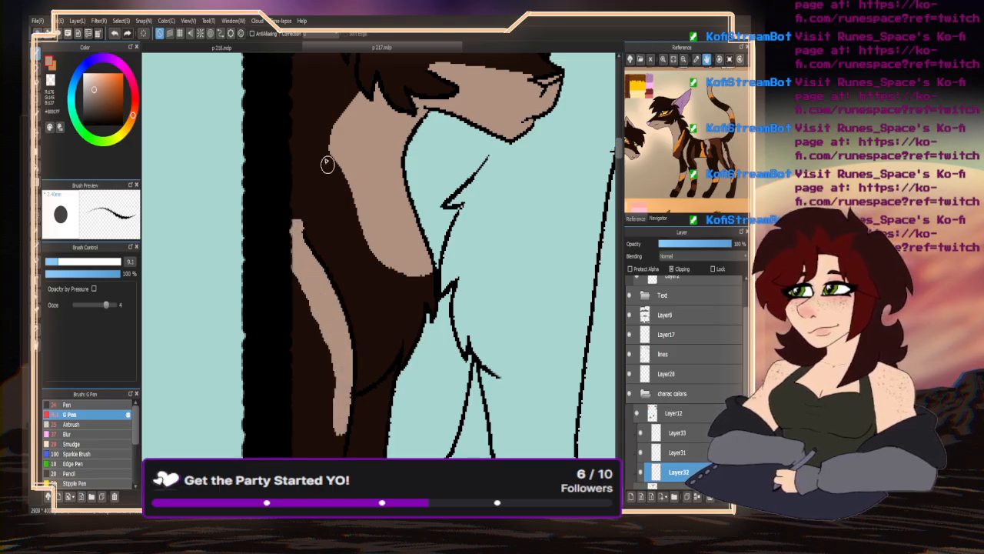
{"action": "scroll", "coordinate": [323, 177], "scroll_direction": "down", "scroll_amount": 3}
{"action": "scroll", "coordinate": [298, 330], "scroll_direction": "up", "scroll_amount": 4}
{"action": "mouse_move", "coordinate": [291, 293]}
{"action": "left_mouse_down"}
{"action": "mouse_move", "coordinate": [345, 322]}
{"action": "mouse_move", "coordinate": [293, 319]}
{"action": "left_mouse_up"}
{"action": "scroll", "coordinate": [293, 319], "scroll_direction": "down", "scroll_amount": 3}
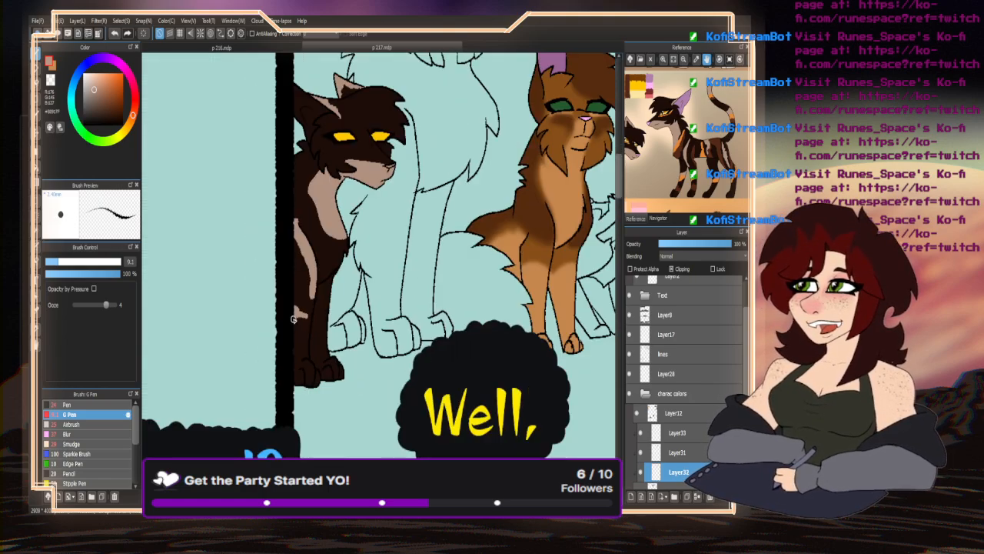
{"action": "scroll", "coordinate": [304, 333], "scroll_direction": "up", "scroll_amount": 2}
{"action": "scroll", "coordinate": [263, 404], "scroll_direction": "down", "scroll_amount": 3}
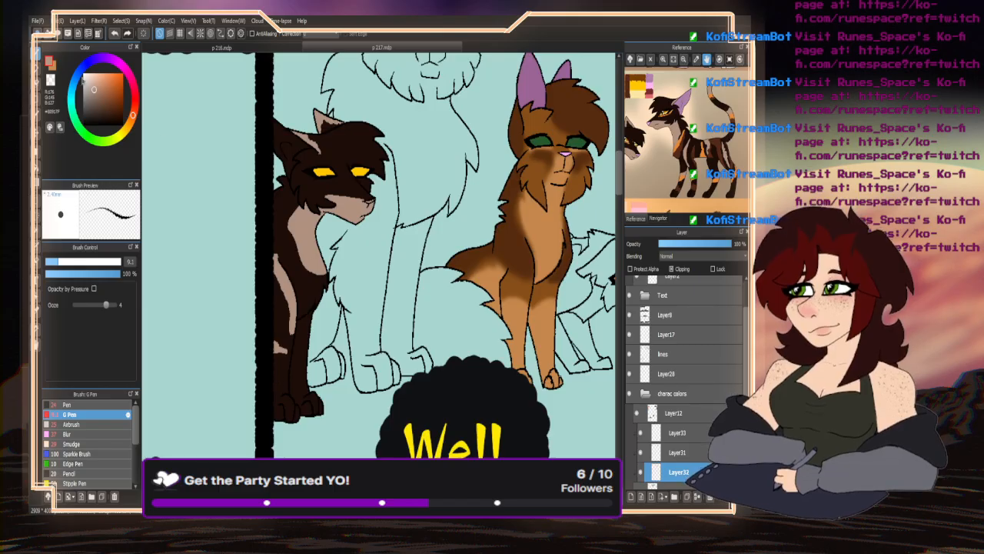
- Load orange and reddish brown from the reference palette, set the brush size to 15 and paint an orange stripe under the dark cat's chest patch
{"action": "left_click", "coordinate": [54, 70]}
{"action": "left_click_drag", "start_coordinate": [630, 85], "coordinate": [666, 95]}
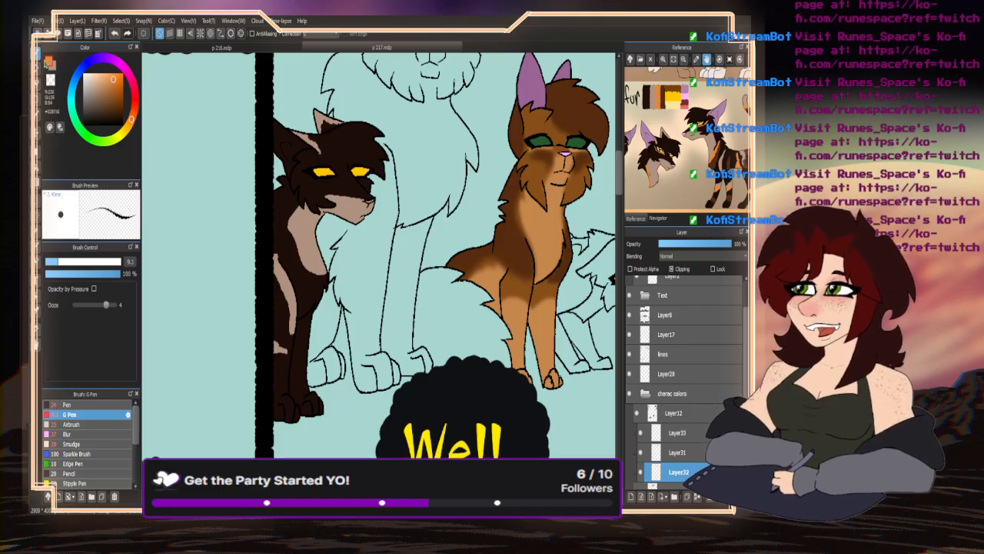
{"action": "left_click", "coordinate": [53, 68]}
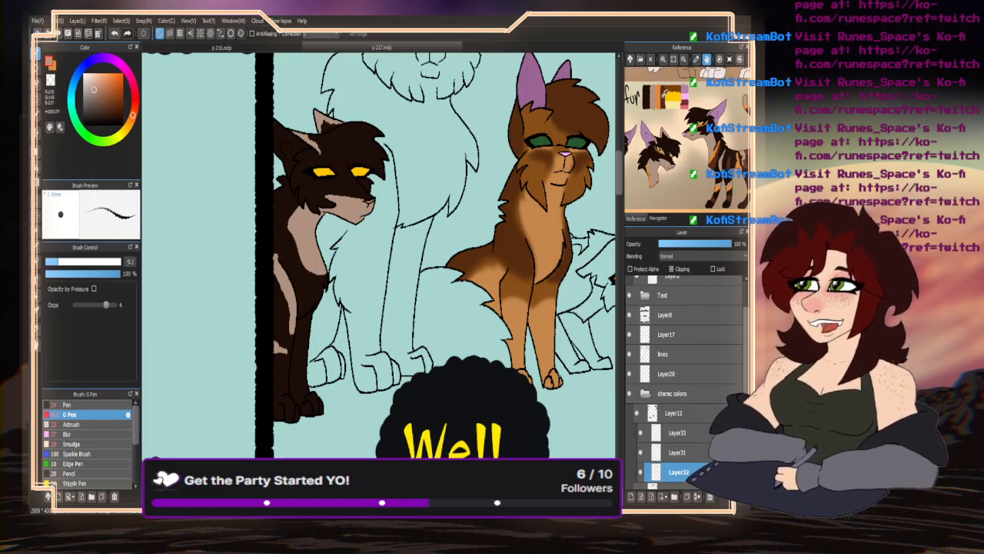
{"action": "left_click", "coordinate": [662, 96]}
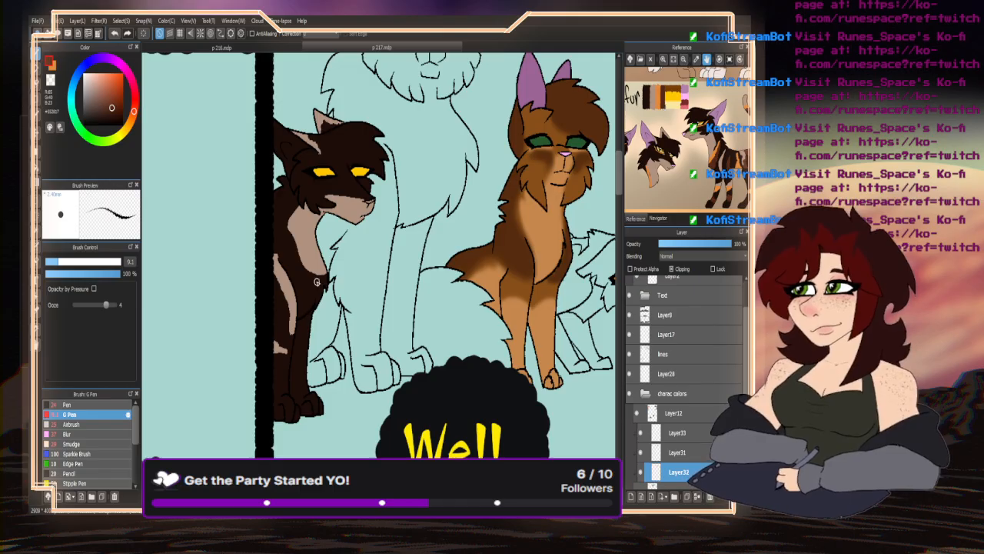
{"action": "scroll", "coordinate": [316, 281], "scroll_direction": "up", "scroll_amount": 2}
{"action": "left_click", "coordinate": [53, 69]}
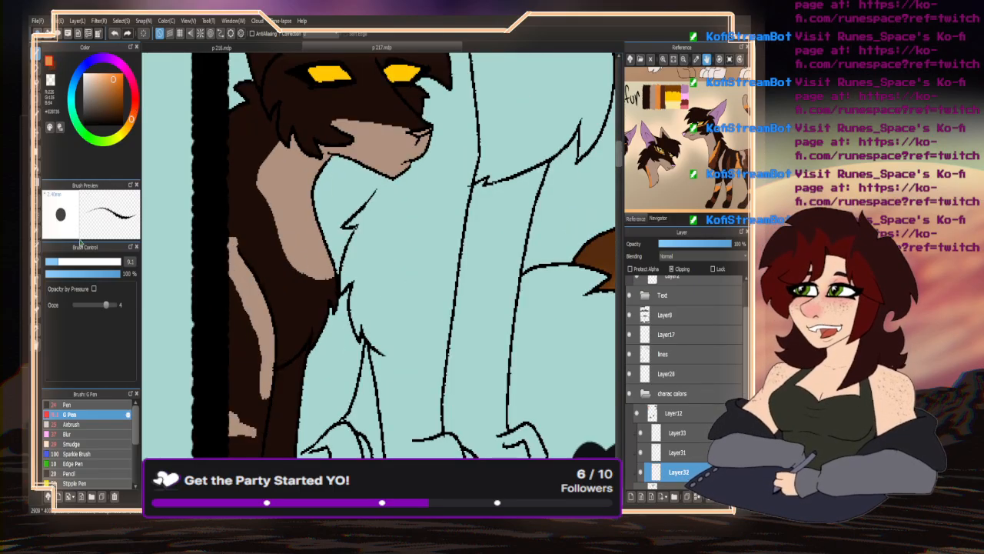
{"action": "left_click", "coordinate": [69, 261]}
{"action": "mouse_move", "coordinate": [336, 290]}
{"action": "left_mouse_down"}
{"action": "mouse_move", "coordinate": [293, 262]}
{"action": "mouse_move", "coordinate": [246, 202]}
{"action": "mouse_move", "coordinate": [335, 298]}
{"action": "left_mouse_up"}
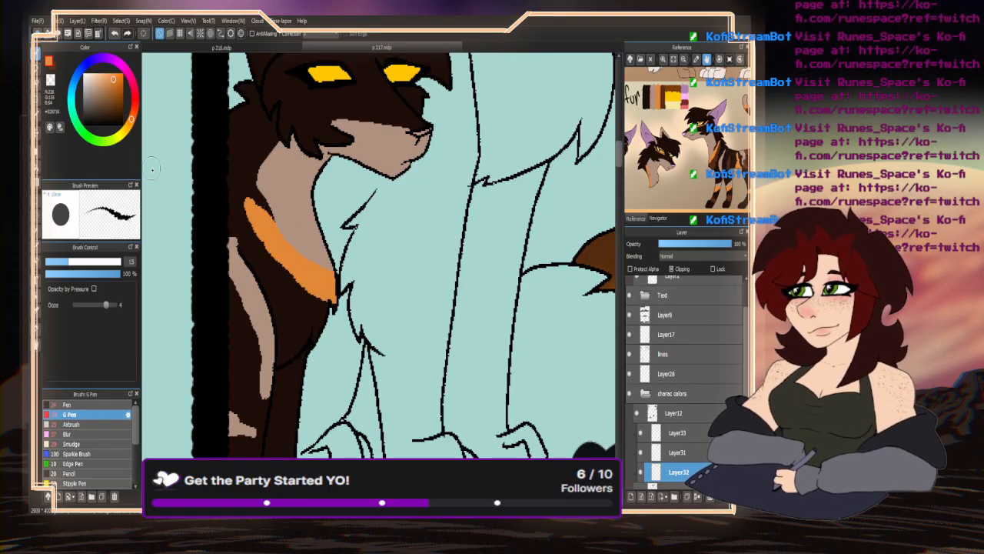
- Paint a reddish-brown band directly below the orange stripe on the dark cat's chest
{"action": "left_click", "coordinate": [50, 67]}
{"action": "mouse_move", "coordinate": [241, 213]}
{"action": "left_mouse_down"}
{"action": "mouse_move", "coordinate": [267, 259]}
{"action": "mouse_move", "coordinate": [337, 315]}
{"action": "left_mouse_up"}
{"action": "left_click_drag", "start_coordinate": [257, 253], "coordinate": [315, 330]}
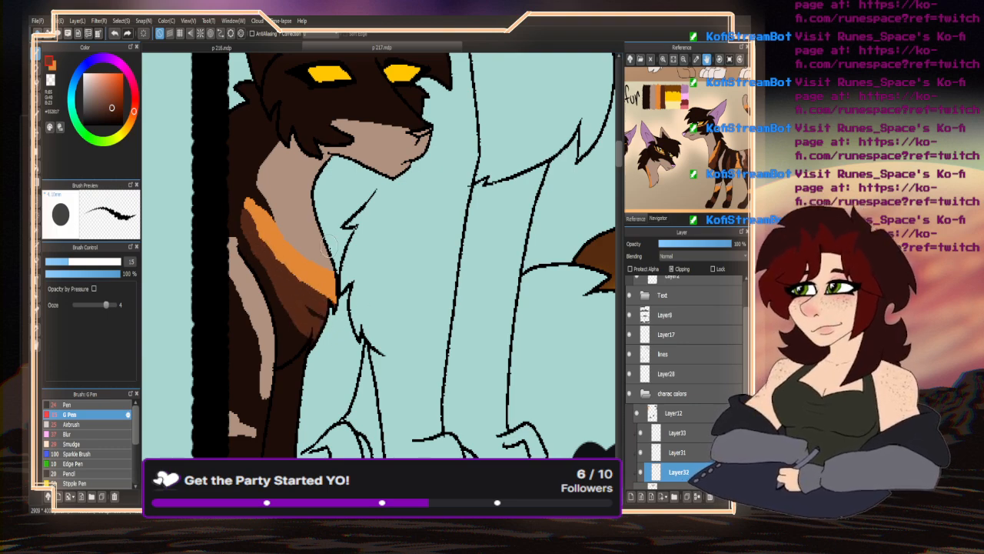
{"action": "scroll", "coordinate": [331, 307], "scroll_direction": "down", "scroll_amount": 2}
{"action": "scroll", "coordinate": [275, 297], "scroll_direction": "up", "scroll_amount": 2}
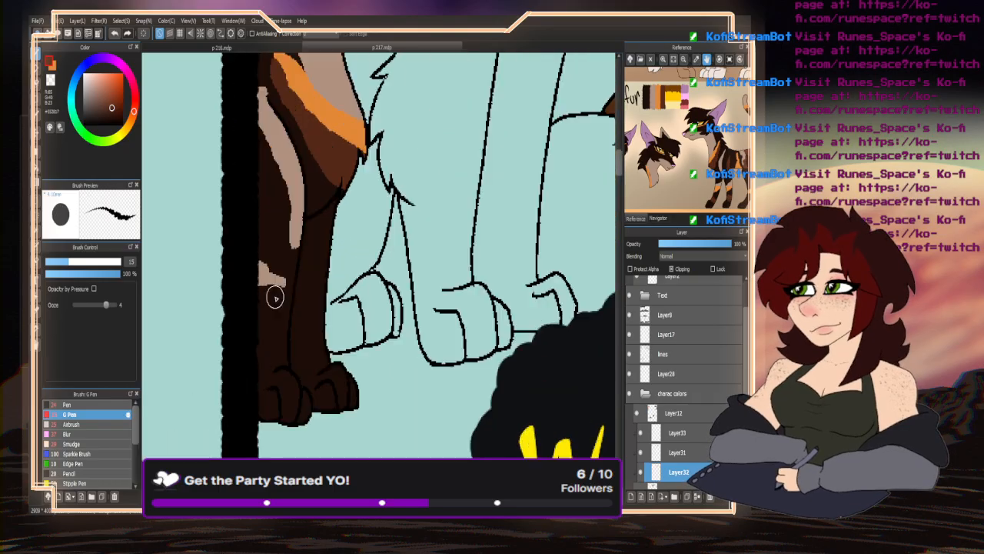
- Paint an orange band below the tan marking on the dark cat's near front leg
{"action": "key", "text": "x"}
{"action": "scroll", "coordinate": [281, 292], "scroll_direction": "up", "scroll_amount": 1}
{"action": "mouse_move", "coordinate": [281, 292]}
{"action": "left_mouse_down"}
{"action": "mouse_move", "coordinate": [300, 283]}
{"action": "mouse_move", "coordinate": [262, 284]}
{"action": "mouse_move", "coordinate": [262, 300]}
{"action": "mouse_move", "coordinate": [301, 299]}
{"action": "mouse_move", "coordinate": [295, 307]}
{"action": "mouse_move", "coordinate": [266, 298]}
{"action": "mouse_move", "coordinate": [290, 311]}
{"action": "left_mouse_up"}
{"action": "left_click", "coordinate": [50, 80]}
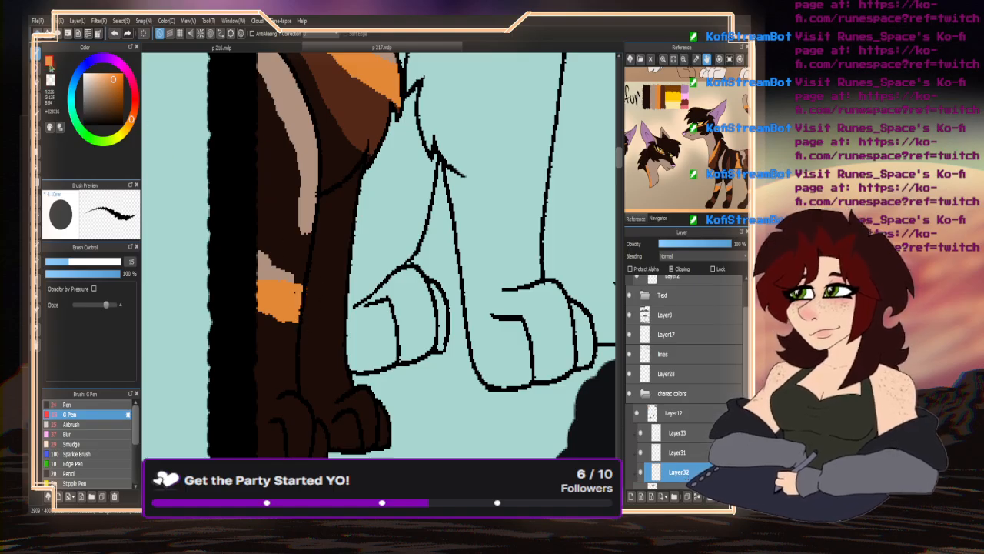
- Paint reddish-brown patches on both of the dark cat's lower front legs, just above the paws
{"action": "left_click", "coordinate": [52, 67]}
{"action": "mouse_move", "coordinate": [298, 398]}
{"action": "left_mouse_down"}
{"action": "mouse_move", "coordinate": [258, 419]}
{"action": "mouse_move", "coordinate": [284, 396]}
{"action": "mouse_move", "coordinate": [284, 367]}
{"action": "mouse_move", "coordinate": [273, 367]}
{"action": "mouse_move", "coordinate": [253, 406]}
{"action": "left_mouse_up"}
{"action": "mouse_move", "coordinate": [350, 407]}
{"action": "left_mouse_down"}
{"action": "mouse_move", "coordinate": [369, 393]}
{"action": "mouse_move", "coordinate": [323, 392]}
{"action": "mouse_move", "coordinate": [314, 379]}
{"action": "mouse_move", "coordinate": [331, 363]}
{"action": "mouse_move", "coordinate": [303, 369]}
{"action": "left_mouse_up"}
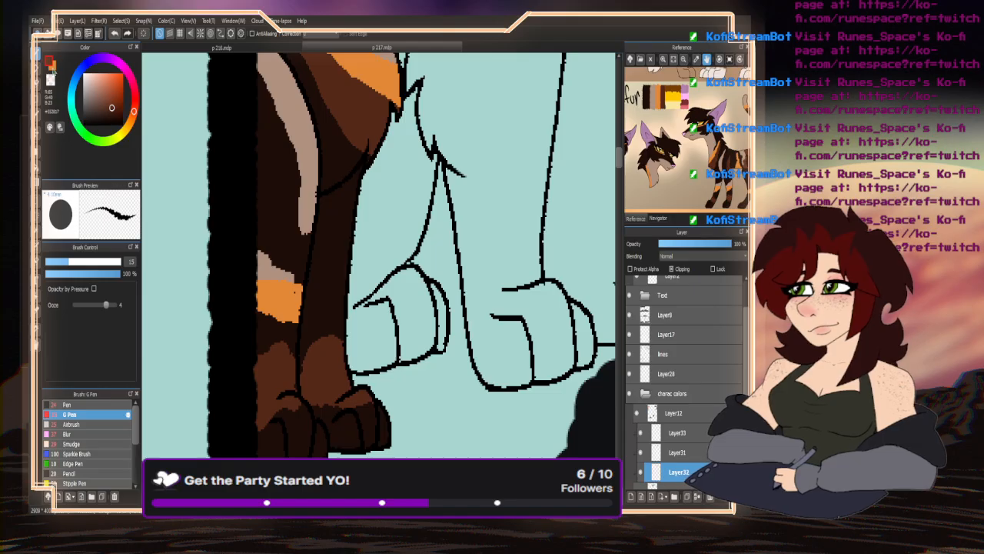
- Continue the orange band onto the dark cat's other front leg and add the tan marking above it
{"action": "left_click", "coordinate": [50, 67]}
{"action": "mouse_move", "coordinate": [326, 297]}
{"action": "left_mouse_down"}
{"action": "mouse_move", "coordinate": [303, 304]}
{"action": "mouse_move", "coordinate": [347, 307]}
{"action": "mouse_move", "coordinate": [282, 299]}
{"action": "mouse_move", "coordinate": [338, 286]}
{"action": "left_mouse_up"}
{"action": "left_click", "coordinate": [288, 115], "text": "alt"}
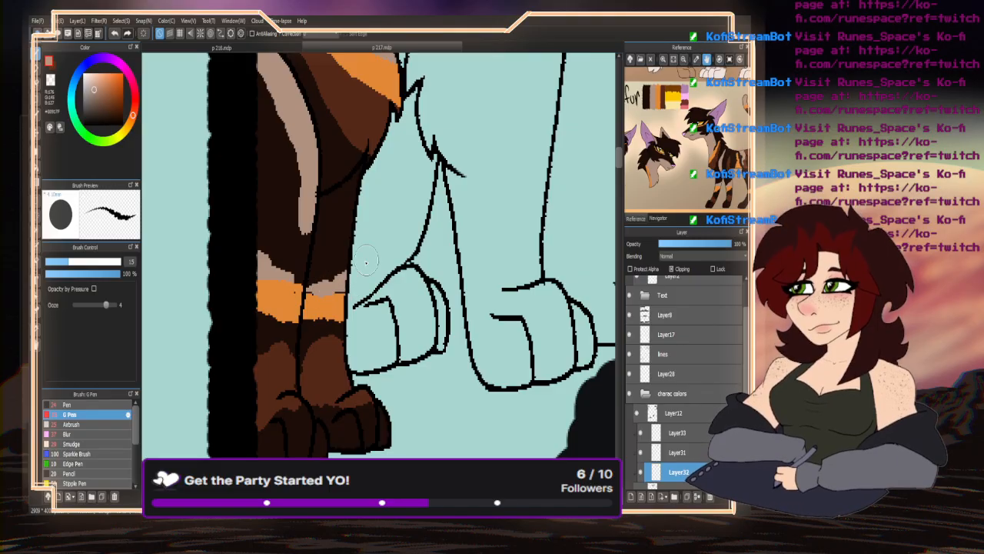
- Fill the dark cat's inner ear with the purple sampled from its reference sheet, on Layer31
{"action": "scroll", "coordinate": [260, 324], "scroll_direction": "down", "scroll_amount": 3}
{"action": "scroll", "coordinate": [297, 277], "scroll_direction": "up", "scroll_amount": 2}
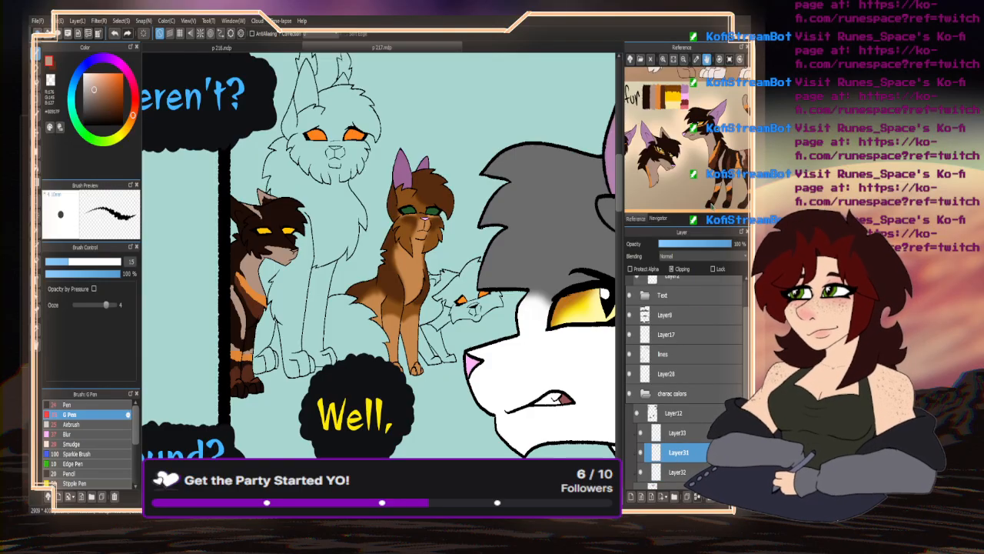
{"action": "left_click", "coordinate": [722, 111]}
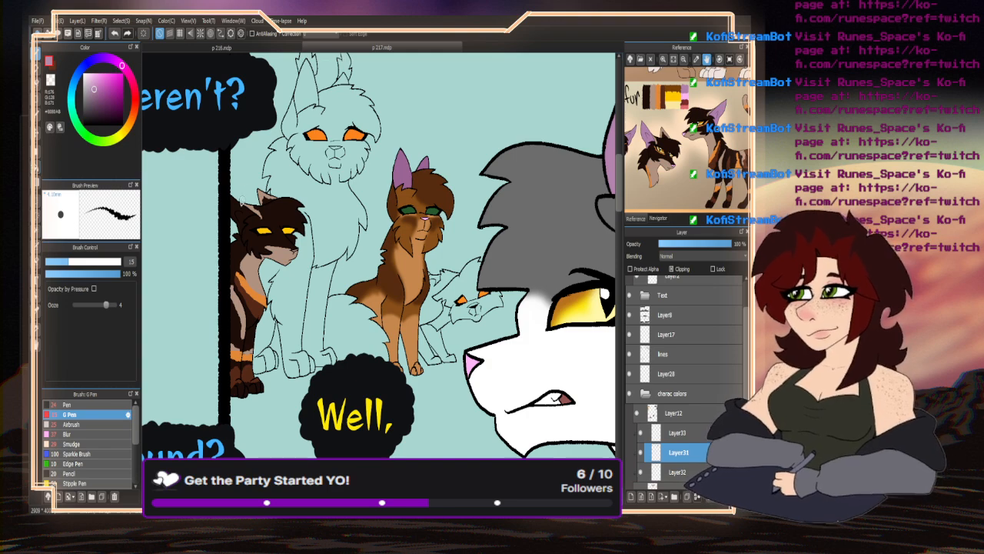
{"action": "key", "text": "g"}
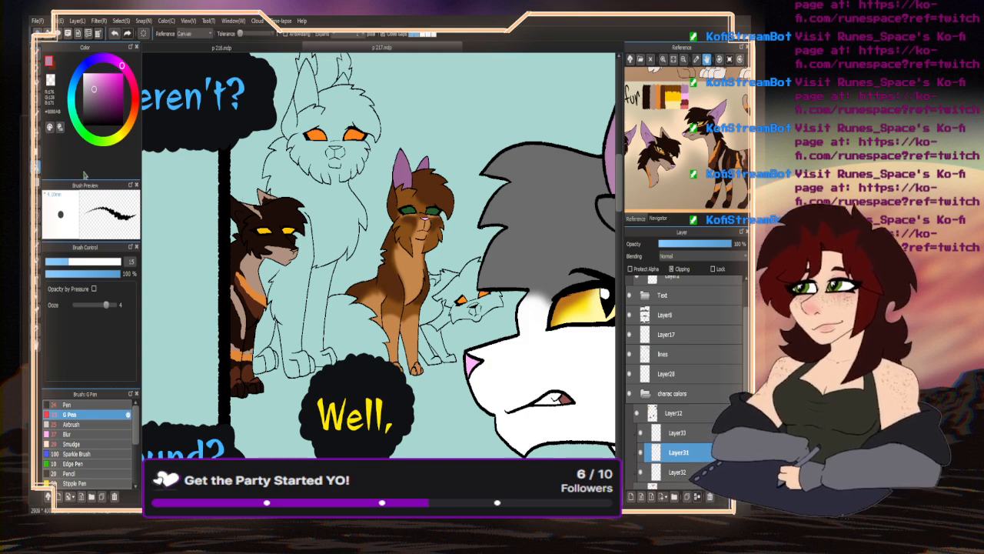
{"action": "scroll", "coordinate": [238, 201], "scroll_direction": "up", "scroll_amount": 3}
{"action": "left_click", "coordinate": [236, 209]}
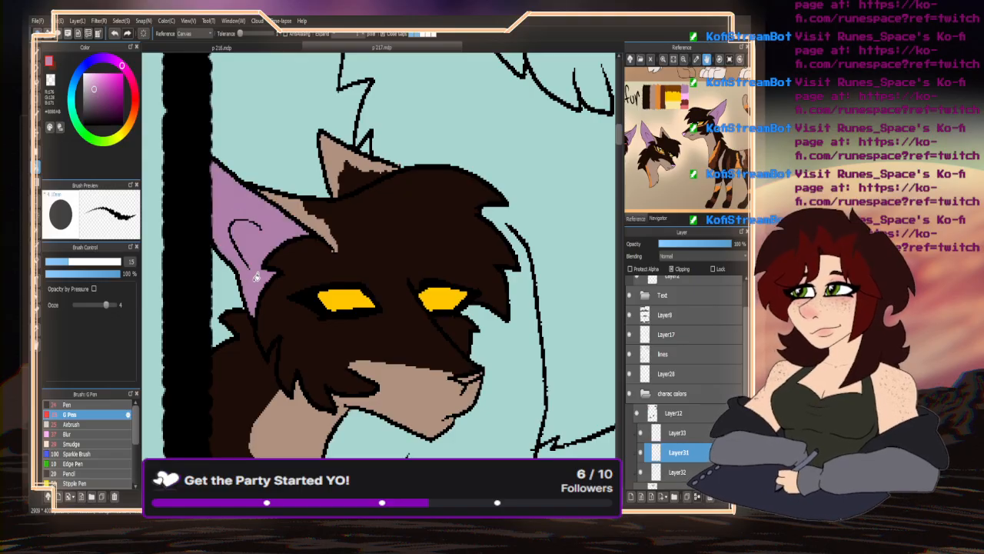
- Paint the dark cat's nose light pink
{"action": "scroll", "coordinate": [240, 183], "scroll_direction": "down", "scroll_amount": 3}
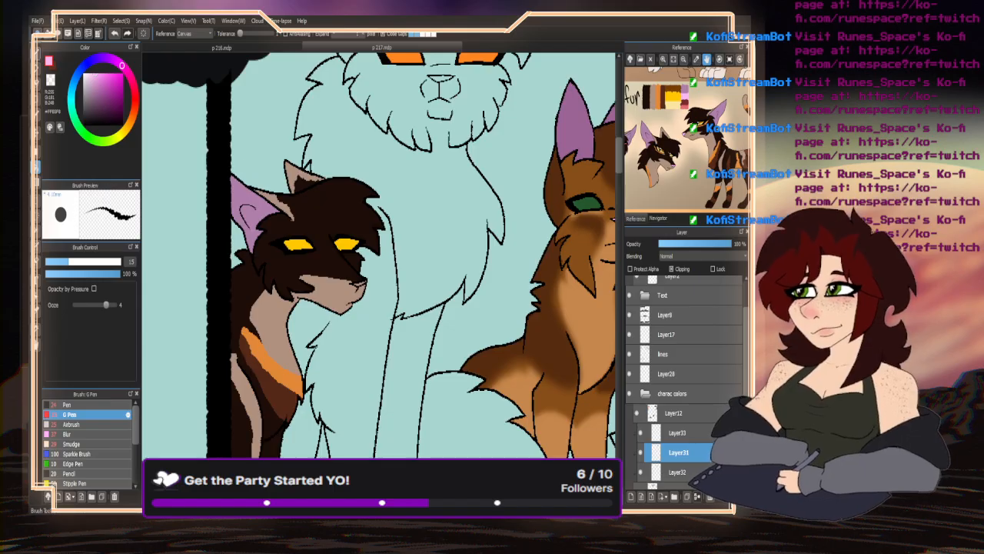
{"action": "key", "text": "b"}
{"action": "scroll", "coordinate": [359, 290], "scroll_direction": "up", "scroll_amount": 3}
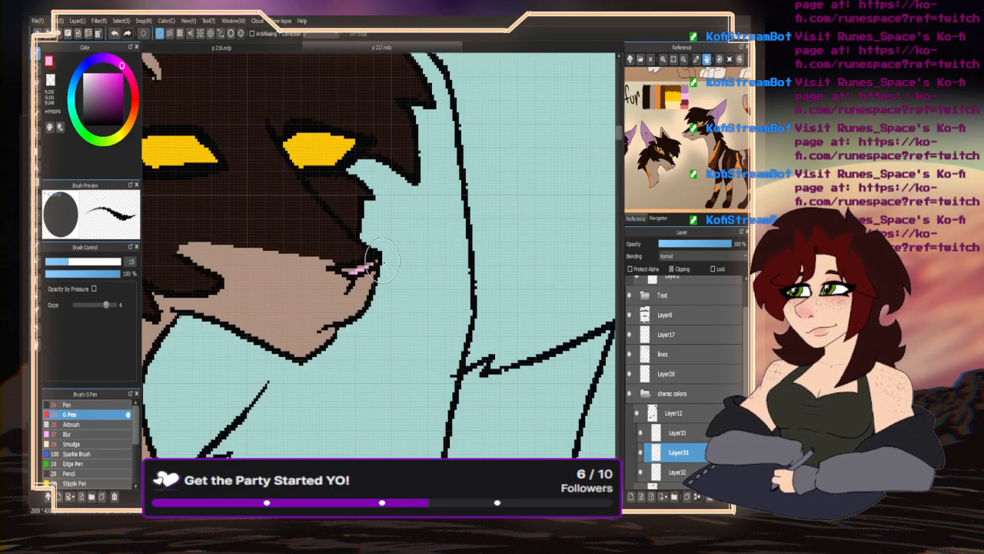
{"action": "left_click_drag", "start_coordinate": [379, 259], "coordinate": [327, 264]}
{"action": "scroll", "coordinate": [326, 264], "scroll_direction": "down", "scroll_amount": 3}
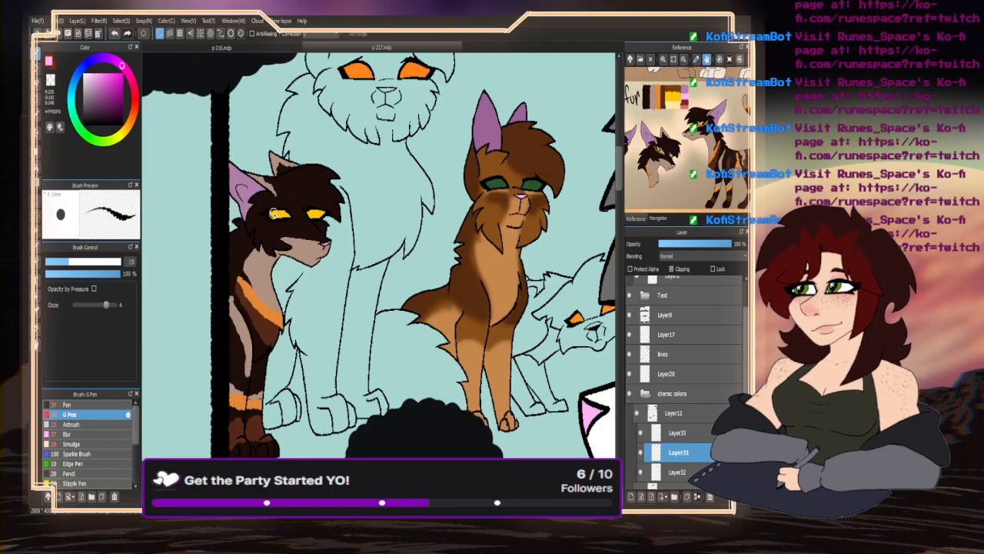
- Paint orange markings beneath both of the dark cat's eyes, using its chest stripe's color and a 4.8 brush size
{"action": "scroll", "coordinate": [264, 246], "scroll_direction": "up", "scroll_amount": 3}
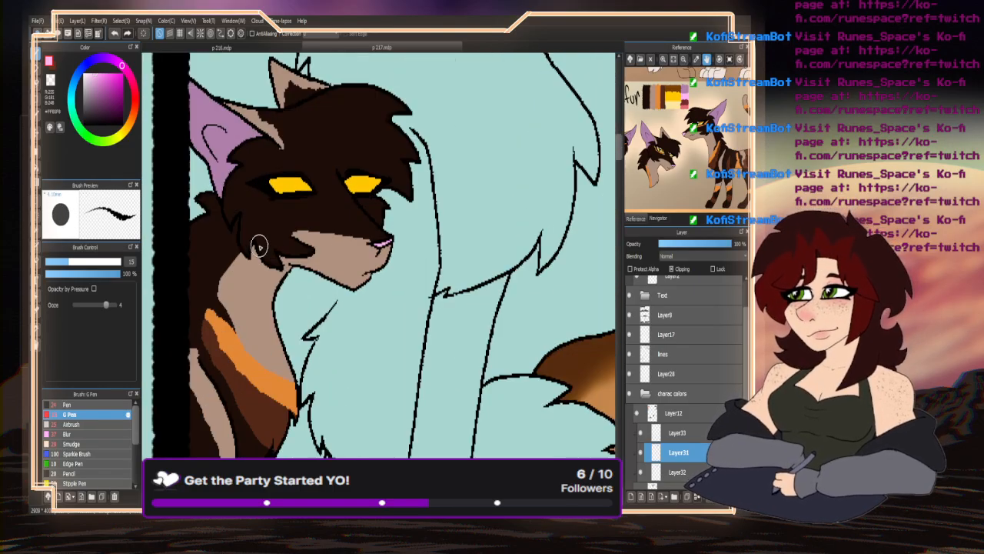
{"action": "left_click", "coordinate": [254, 365], "text": "alt"}
{"action": "left_click_drag", "start_coordinate": [88, 266], "coordinate": [54, 265]}
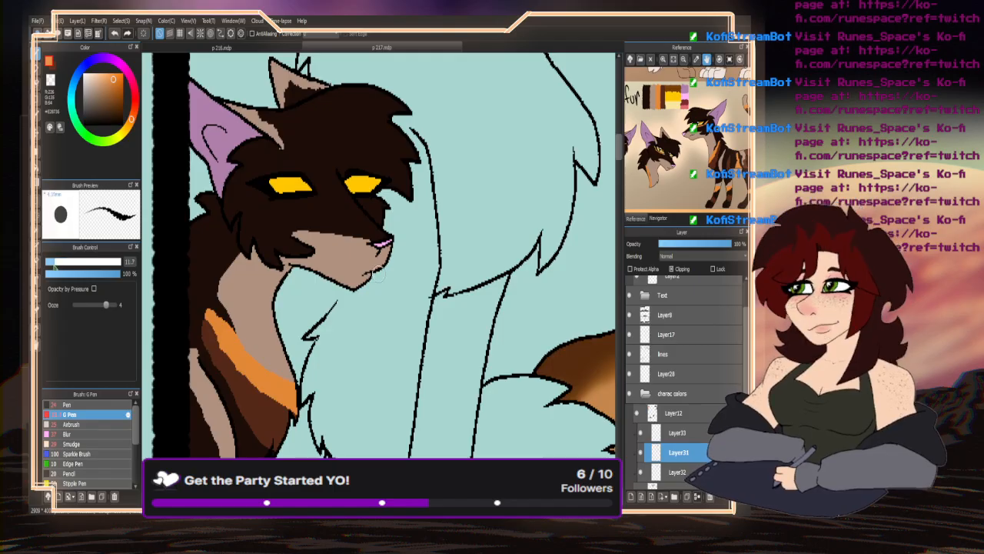
{"action": "scroll", "coordinate": [290, 172], "scroll_direction": "up", "scroll_amount": 2}
{"action": "mouse_move", "coordinate": [325, 215]}
{"action": "left_mouse_down"}
{"action": "mouse_move", "coordinate": [246, 227]}
{"action": "mouse_move", "coordinate": [200, 195]}
{"action": "mouse_move", "coordinate": [216, 201]}
{"action": "mouse_move", "coordinate": [191, 199]}
{"action": "mouse_move", "coordinate": [252, 232]}
{"action": "mouse_move", "coordinate": [329, 221]}
{"action": "left_mouse_up"}
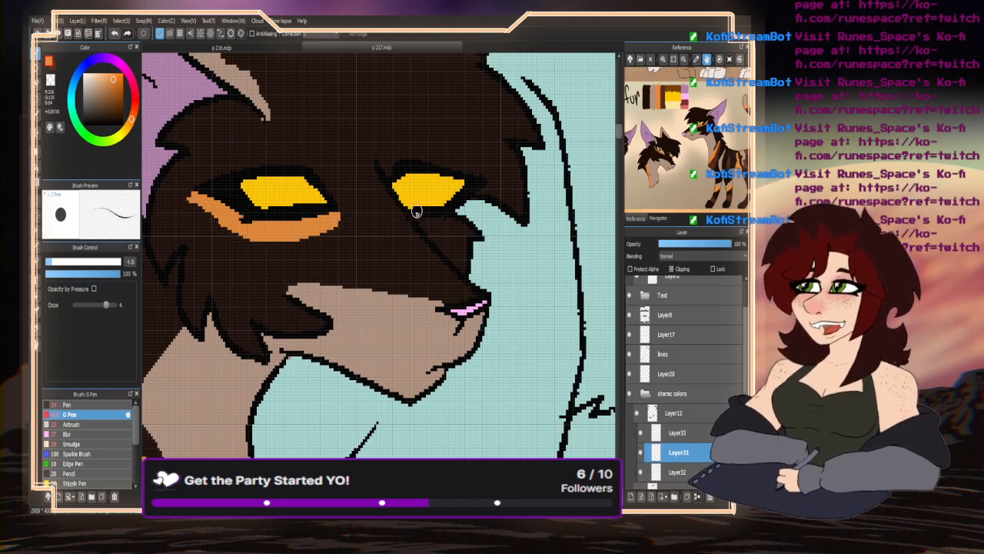
{"action": "left_click_drag", "start_coordinate": [415, 212], "coordinate": [462, 219]}
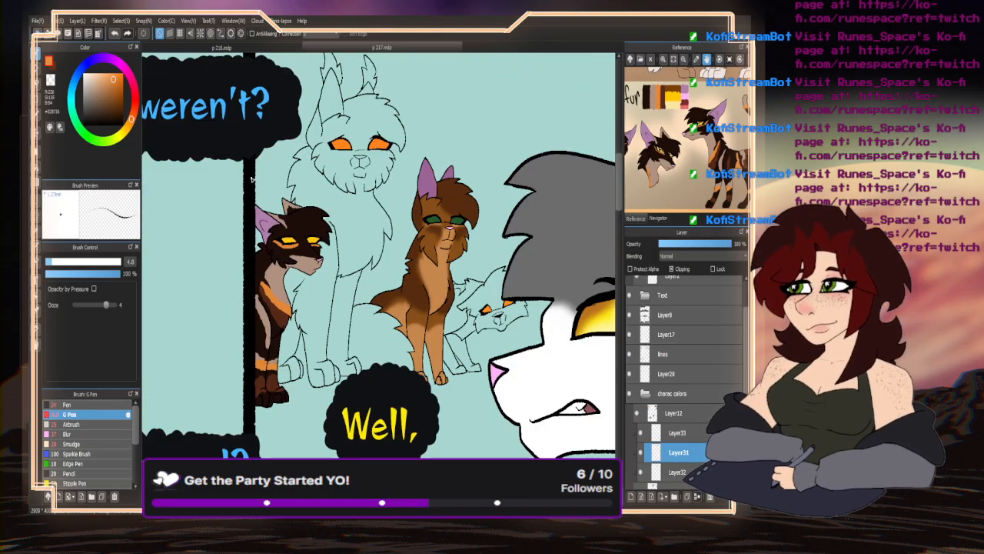
{"action": "scroll", "coordinate": [251, 179], "scroll_direction": "down", "scroll_amount": 2}
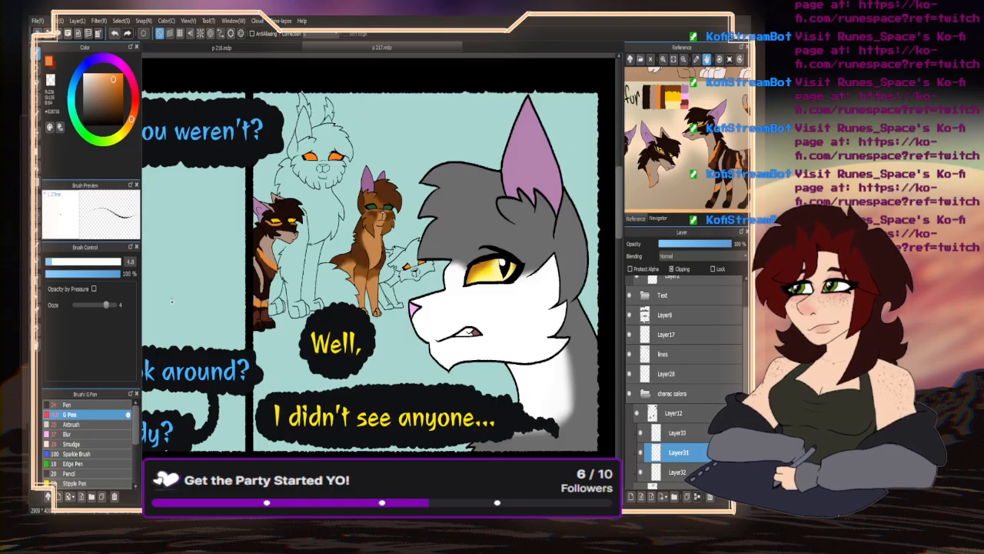
- Merge the dark cat's clipped marking layers, Layer32, Layer31 and Layer33, down into Layer29
{"action": "scroll", "coordinate": [688, 400], "scroll_direction": "down", "scroll_amount": 2}
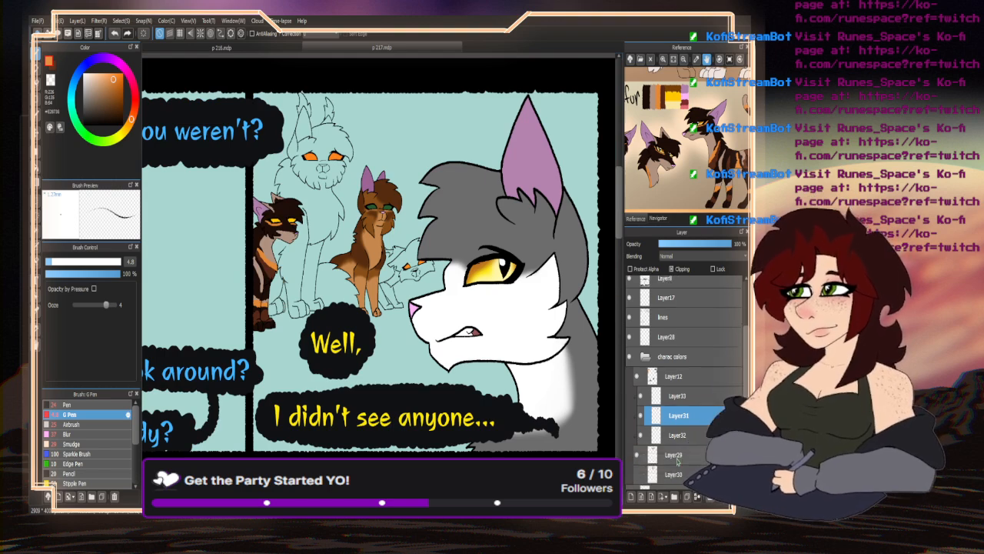
{"action": "left_click", "coordinate": [689, 436]}
{"action": "left_click", "coordinate": [697, 497]}
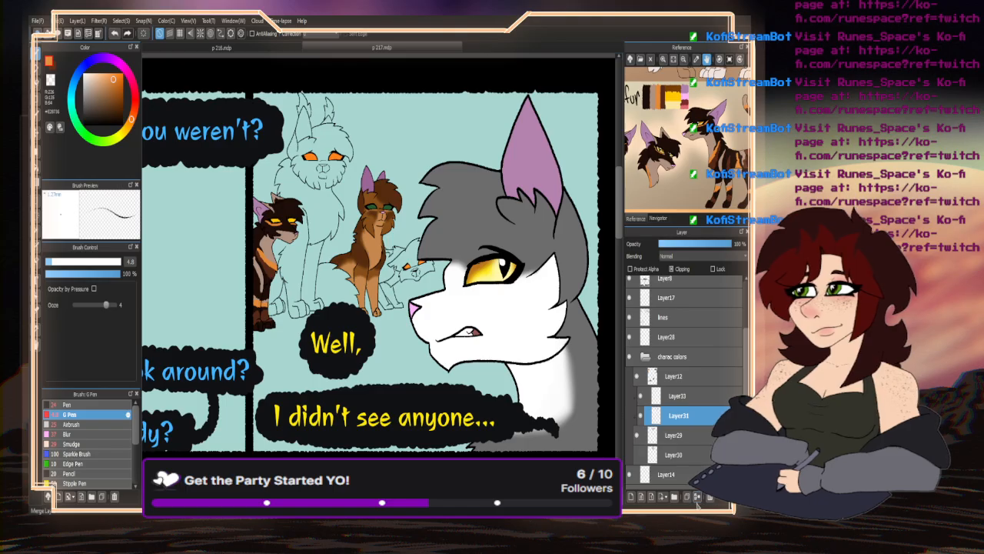
{"action": "left_click", "coordinate": [697, 497]}
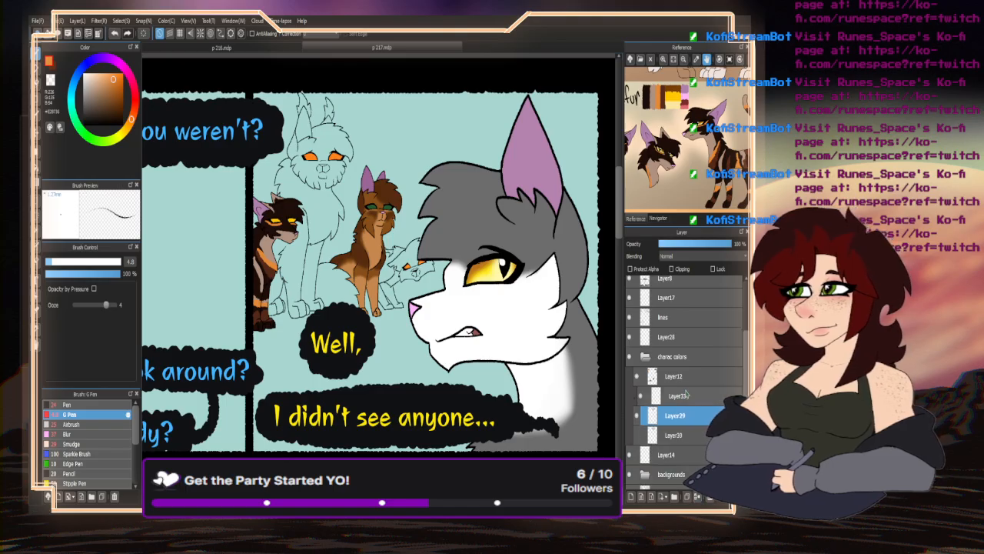
{"action": "left_click", "coordinate": [698, 497]}
- Show Layer30, hide Layer12 and Layer29, and add a new clipping layer directly above Layer30
{"action": "left_click", "coordinate": [636, 395]}
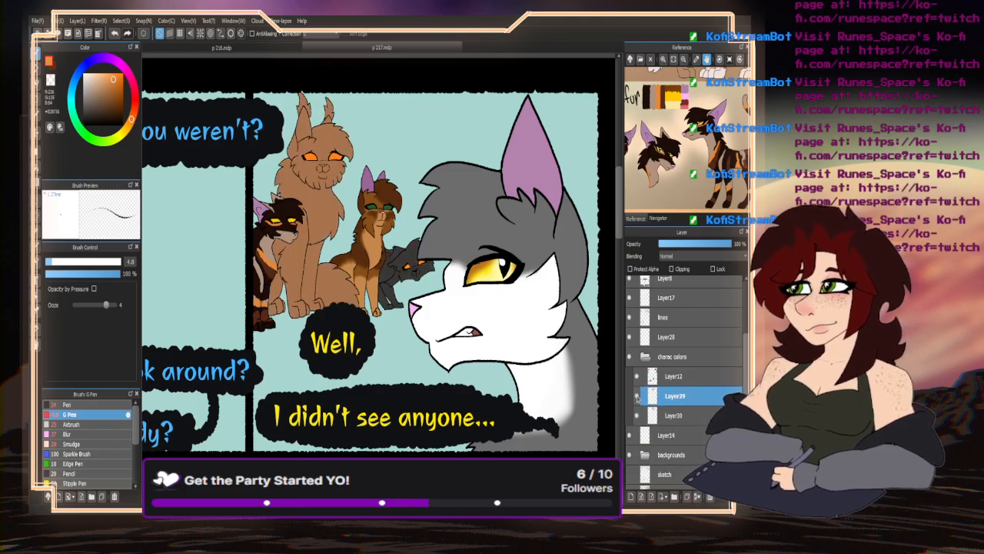
{"action": "left_click", "coordinate": [673, 416]}
{"action": "left_click_drag", "start_coordinate": [637, 394], "coordinate": [638, 416]}
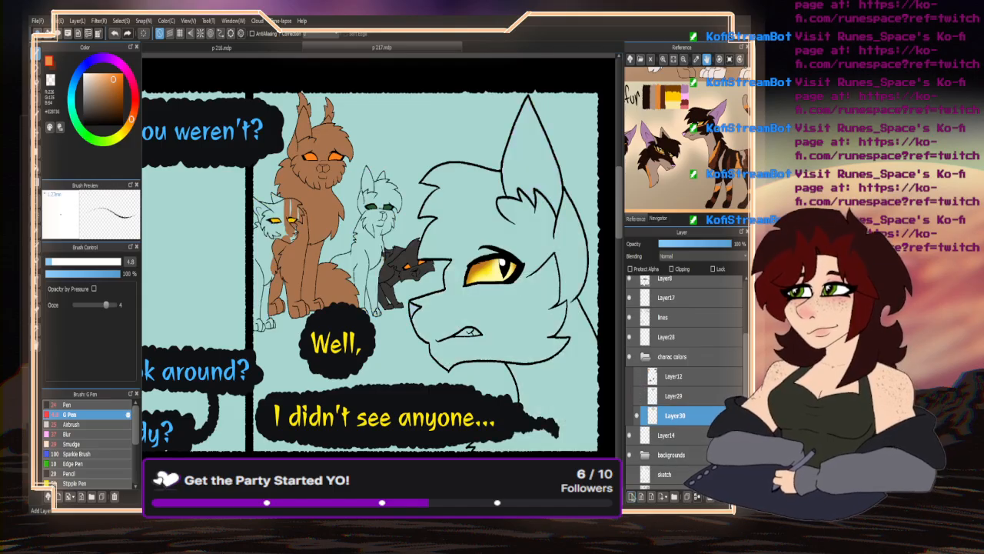
{"action": "left_click", "coordinate": [632, 496]}
{"action": "left_click", "coordinate": [674, 269]}
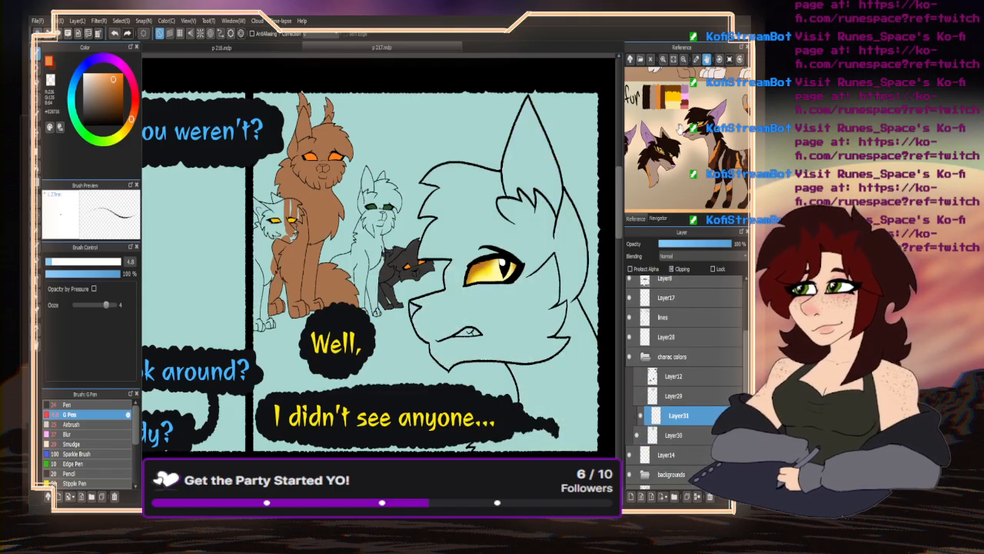
- Paint the tall brown cat's chin off-white, sampling the color from the Lionstripe reference palette
{"action": "scroll", "coordinate": [677, 67], "scroll_direction": "up", "scroll_amount": 3}
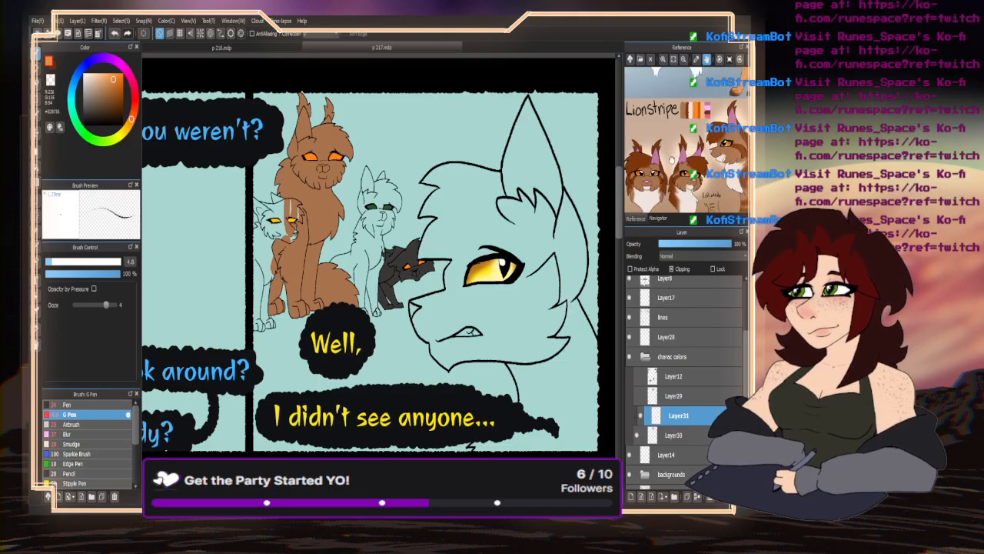
{"action": "left_click", "coordinate": [672, 101]}
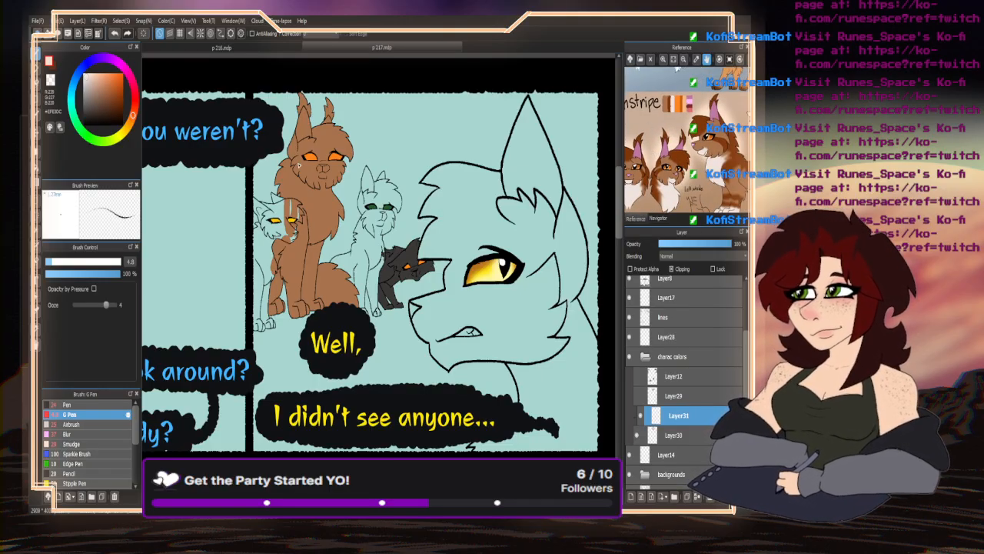
{"action": "scroll", "coordinate": [300, 165], "scroll_direction": "up", "scroll_amount": 8}
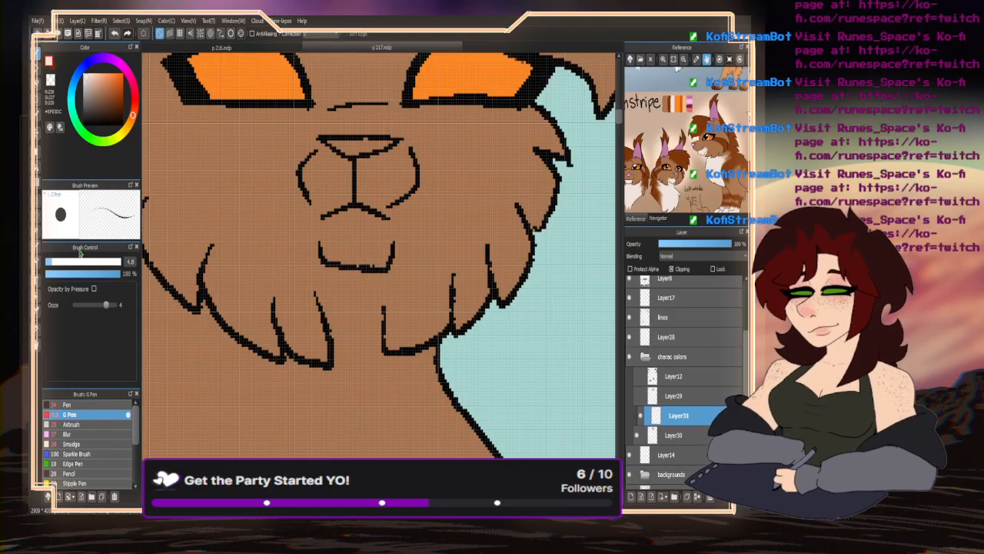
{"action": "mouse_move", "coordinate": [387, 217]}
{"action": "left_mouse_down"}
{"action": "mouse_move", "coordinate": [385, 262]}
{"action": "mouse_move", "coordinate": [359, 265]}
{"action": "left_mouse_up"}
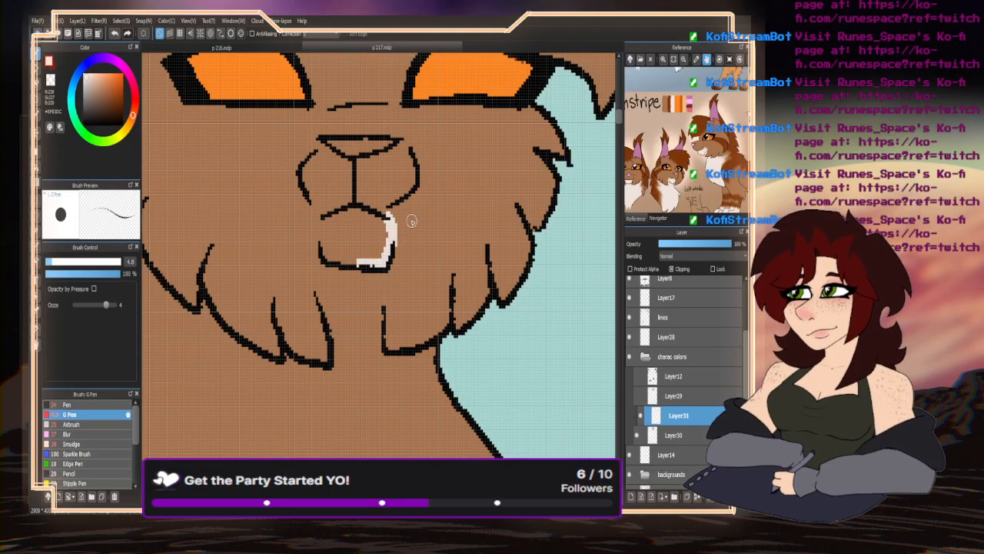
{"action": "mouse_move", "coordinate": [372, 214]}
{"action": "left_mouse_down"}
{"action": "mouse_move", "coordinate": [325, 222]}
{"action": "mouse_move", "coordinate": [321, 239]}
{"action": "mouse_move", "coordinate": [335, 260]}
{"action": "mouse_move", "coordinate": [394, 252]}
{"action": "mouse_move", "coordinate": [359, 247]}
{"action": "mouse_move", "coordinate": [370, 236]}
{"action": "mouse_move", "coordinate": [344, 220]}
{"action": "left_mouse_up"}
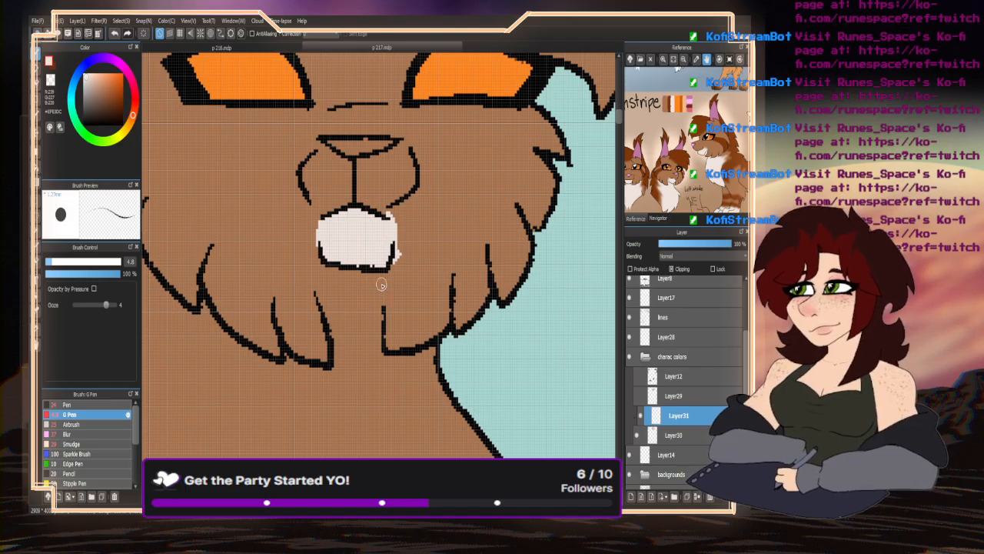
- Outline the tall brown cat's throat and jagged chest patch in off-white and fill the enclosed area with the same color
{"action": "left_click_drag", "start_coordinate": [379, 274], "coordinate": [376, 354]}
{"action": "left_click_drag", "start_coordinate": [324, 259], "coordinate": [340, 360]}
{"action": "left_click_drag", "start_coordinate": [644, 164], "coordinate": [667, 130]}
{"action": "scroll", "coordinate": [290, 189], "scroll_direction": "down", "scroll_amount": 2}
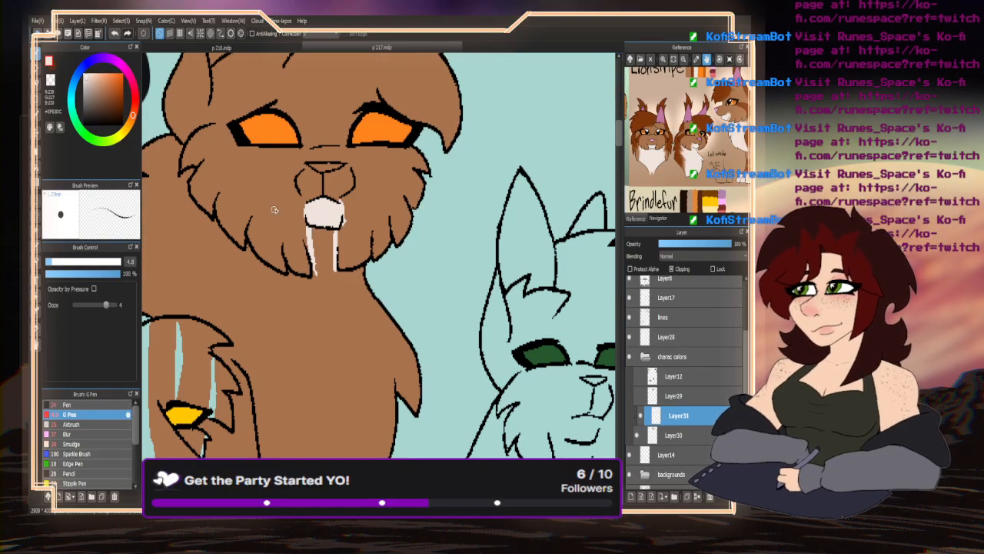
{"action": "mouse_move", "coordinate": [225, 236]}
{"action": "left_mouse_down"}
{"action": "mouse_move", "coordinate": [257, 298]}
{"action": "mouse_move", "coordinate": [217, 291]}
{"action": "mouse_move", "coordinate": [242, 317]}
{"action": "mouse_move", "coordinate": [227, 330]}
{"action": "mouse_move", "coordinate": [243, 363]}
{"action": "left_mouse_up"}
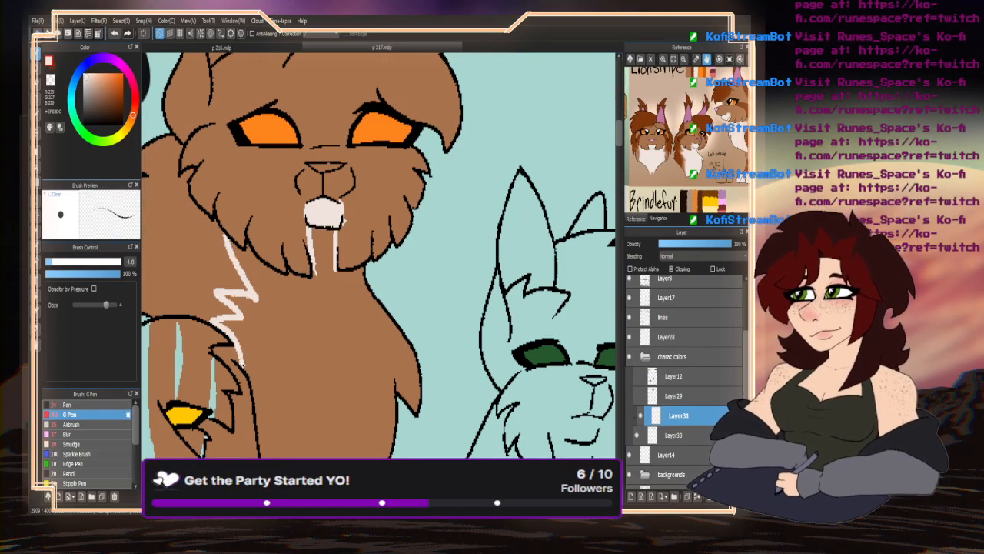
{"action": "left_click", "coordinate": [36, 165]}
{"action": "left_click", "coordinate": [302, 338]}
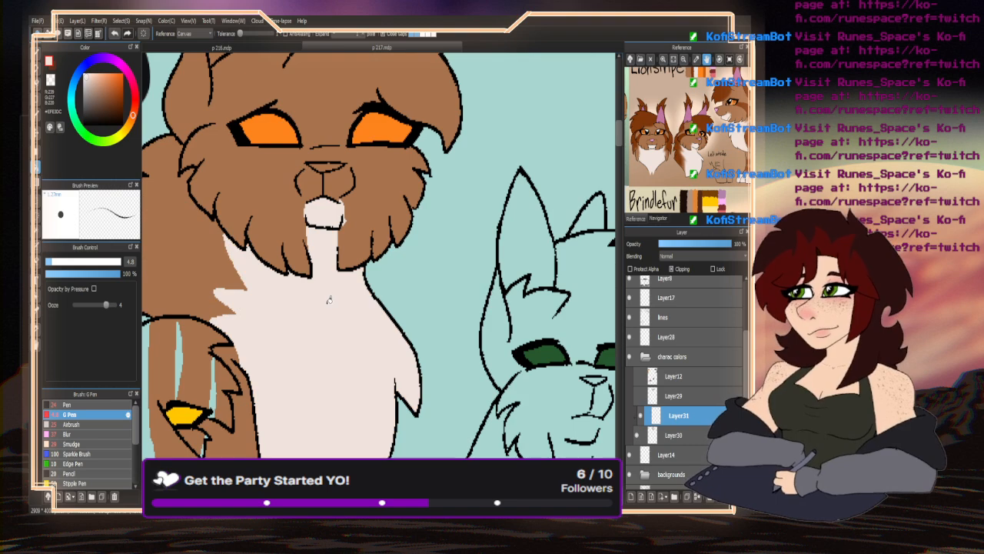
- Paint the tall brown cat's visible paws off-white with the brush size set to 15
{"action": "scroll", "coordinate": [241, 219], "scroll_direction": "down", "scroll_amount": 4}
{"action": "left_click", "coordinate": [36, 54]}
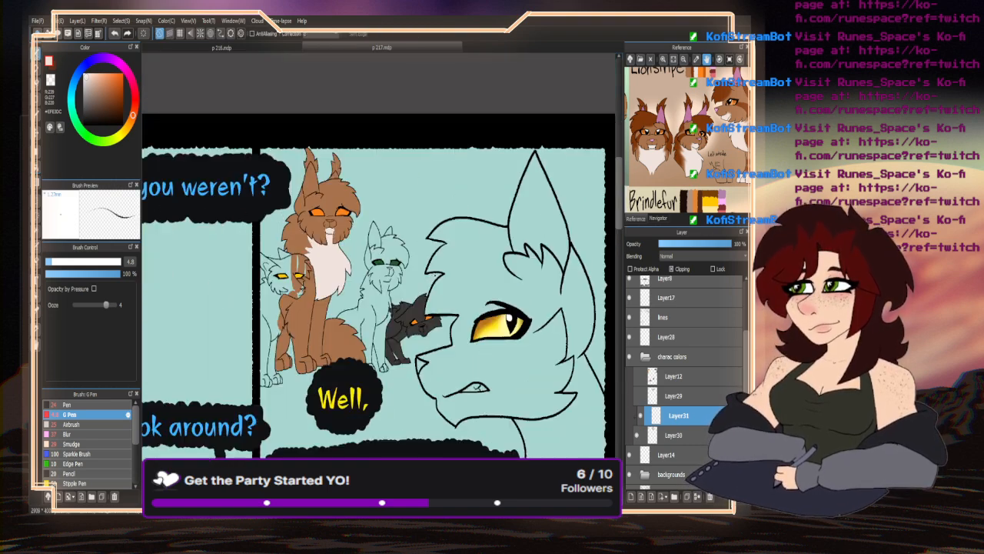
{"action": "scroll", "coordinate": [697, 154], "scroll_direction": "up", "scroll_amount": 2}
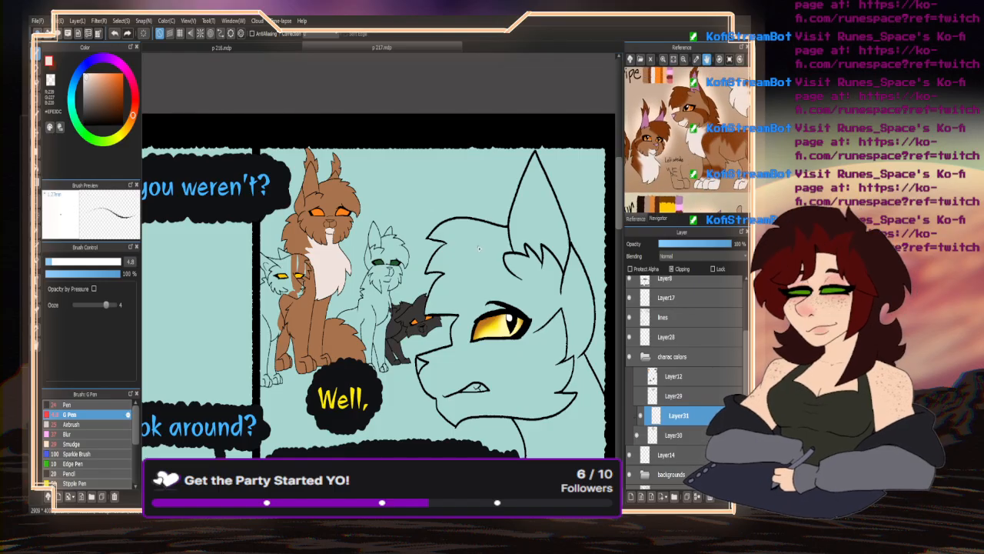
{"action": "scroll", "coordinate": [343, 401], "scroll_direction": "up", "scroll_amount": 5}
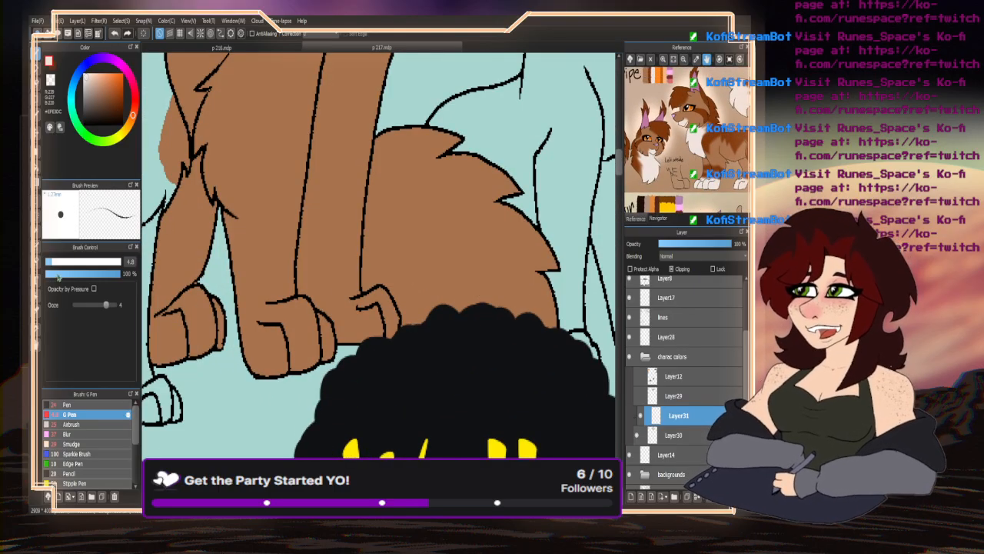
{"action": "left_click_drag", "start_coordinate": [60, 262], "coordinate": [86, 262]}
{"action": "mouse_move", "coordinate": [198, 319]}
{"action": "left_mouse_down"}
{"action": "mouse_move", "coordinate": [223, 344]}
{"action": "mouse_move", "coordinate": [199, 350]}
{"action": "mouse_move", "coordinate": [186, 327]}
{"action": "mouse_move", "coordinate": [201, 296]}
{"action": "mouse_move", "coordinate": [152, 348]}
{"action": "mouse_move", "coordinate": [189, 354]}
{"action": "left_mouse_up"}
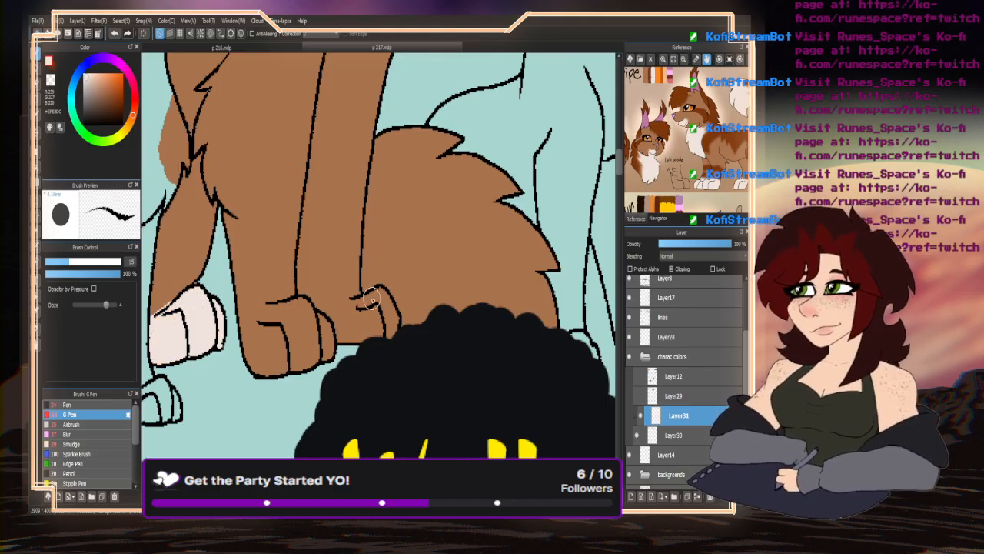
{"action": "mouse_move", "coordinate": [284, 363]}
{"action": "left_mouse_down"}
{"action": "mouse_move", "coordinate": [323, 355]}
{"action": "mouse_move", "coordinate": [318, 319]}
{"action": "mouse_move", "coordinate": [285, 309]}
{"action": "mouse_move", "coordinate": [248, 339]}
{"action": "mouse_move", "coordinate": [243, 308]}
{"action": "mouse_move", "coordinate": [288, 326]}
{"action": "mouse_move", "coordinate": [271, 378]}
{"action": "left_mouse_up"}
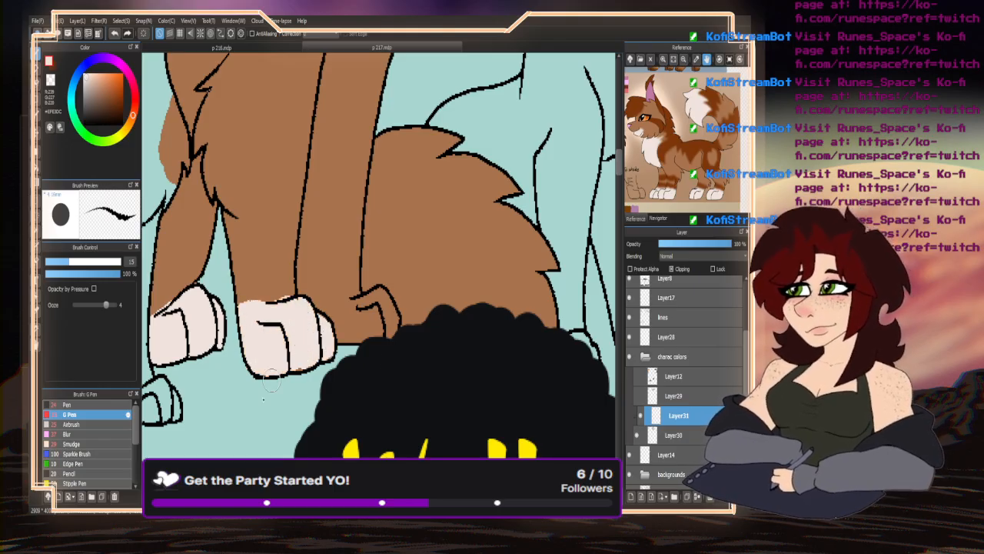
{"action": "mouse_move", "coordinate": [366, 350]}
{"action": "left_mouse_down"}
{"action": "mouse_move", "coordinate": [381, 326]}
{"action": "mouse_move", "coordinate": [373, 344]}
{"action": "mouse_move", "coordinate": [389, 340]}
{"action": "mouse_move", "coordinate": [373, 300]}
{"action": "mouse_move", "coordinate": [325, 322]}
{"action": "mouse_move", "coordinate": [366, 321]}
{"action": "left_mouse_up"}
- Draw a zigzag off-white boundary across the tall brown cat's tail and fill the tail tip with off-white
{"action": "scroll", "coordinate": [217, 338], "scroll_direction": "down", "scroll_amount": 3}
{"action": "scroll", "coordinate": [384, 213], "scroll_direction": "up", "scroll_amount": 4}
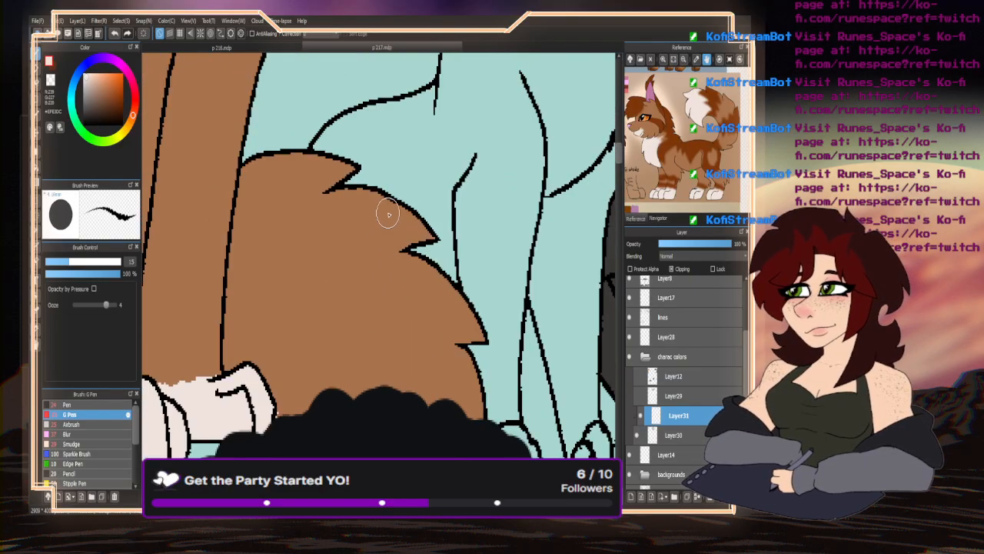
{"action": "mouse_move", "coordinate": [346, 188]}
{"action": "left_mouse_down"}
{"action": "mouse_move", "coordinate": [285, 233]}
{"action": "mouse_move", "coordinate": [354, 285]}
{"action": "mouse_move", "coordinate": [286, 292]}
{"action": "mouse_move", "coordinate": [323, 359]}
{"action": "left_mouse_up"}
{"action": "left_click", "coordinate": [36, 168]}
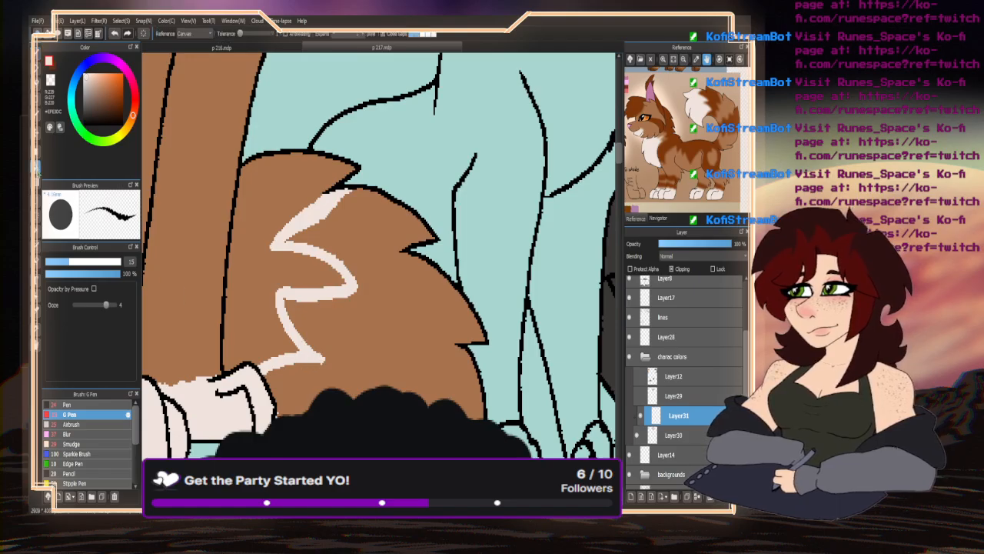
{"action": "left_click", "coordinate": [336, 327]}
{"action": "left_click", "coordinate": [37, 53]}
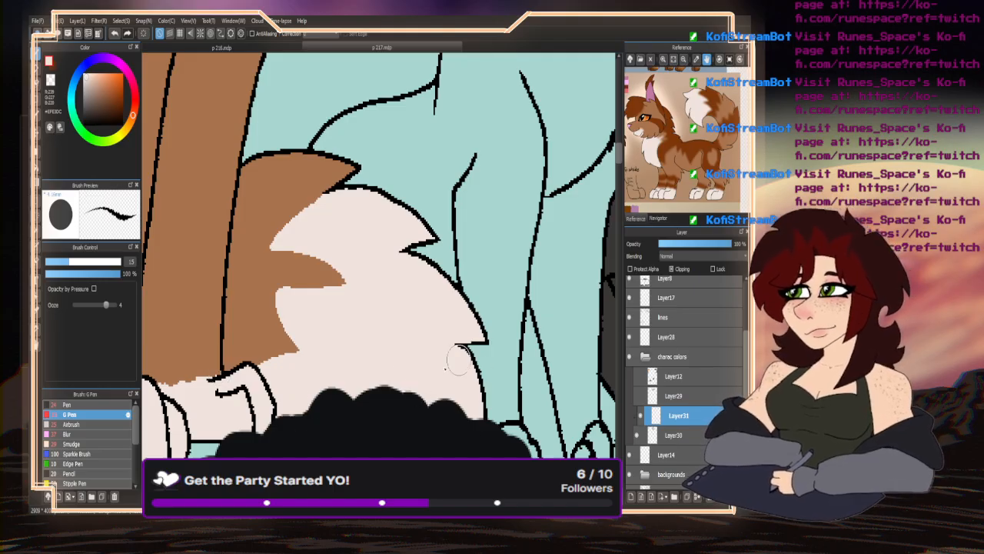
{"action": "scroll", "coordinate": [418, 297], "scroll_direction": "down", "scroll_amount": 6}
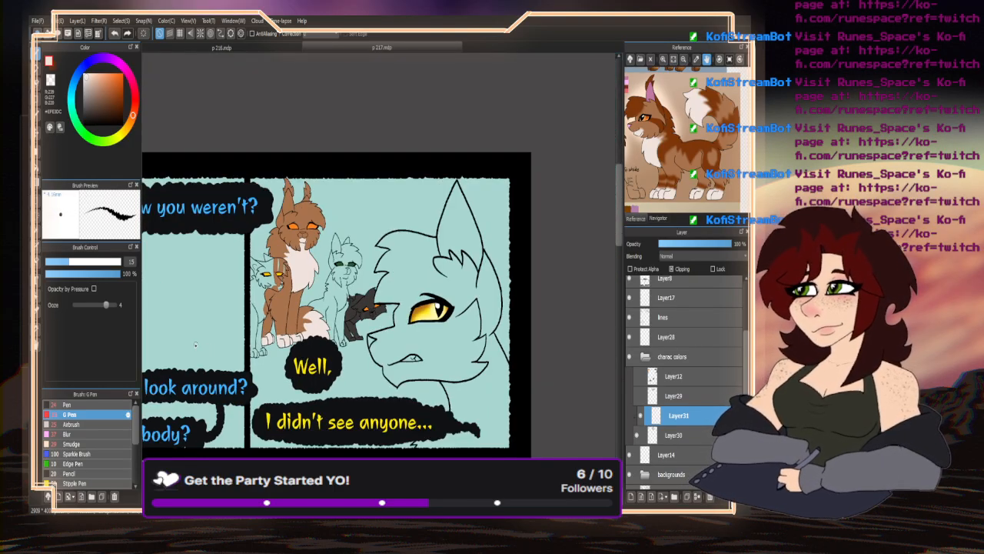
- Add a clipped layer above the off-white markings, sample dark brown from the Lionstripe reference palette, and set the pen size to 6.9
{"action": "scroll", "coordinate": [220, 382], "scroll_direction": "up", "scroll_amount": 3}
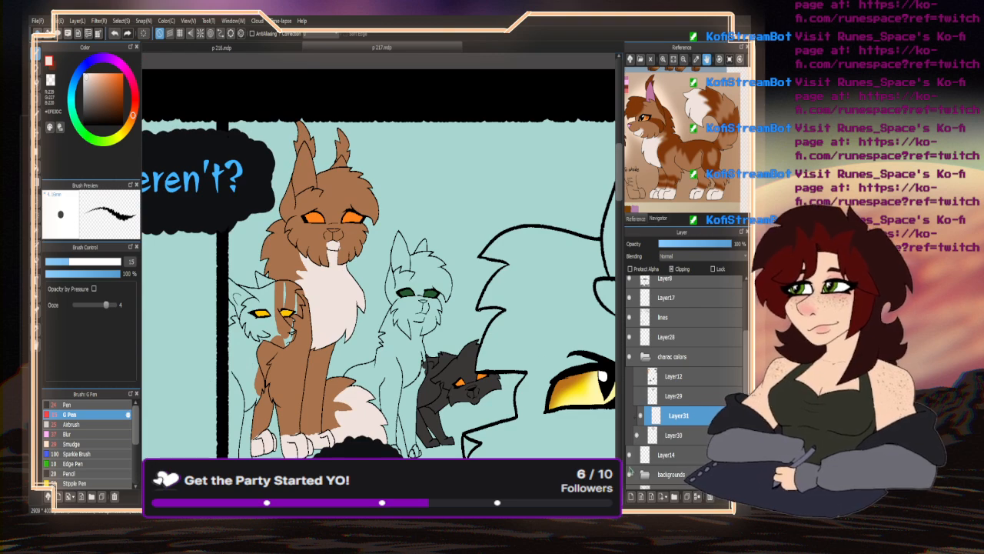
{"action": "left_click", "coordinate": [631, 498]}
{"action": "left_click", "coordinate": [671, 269]}
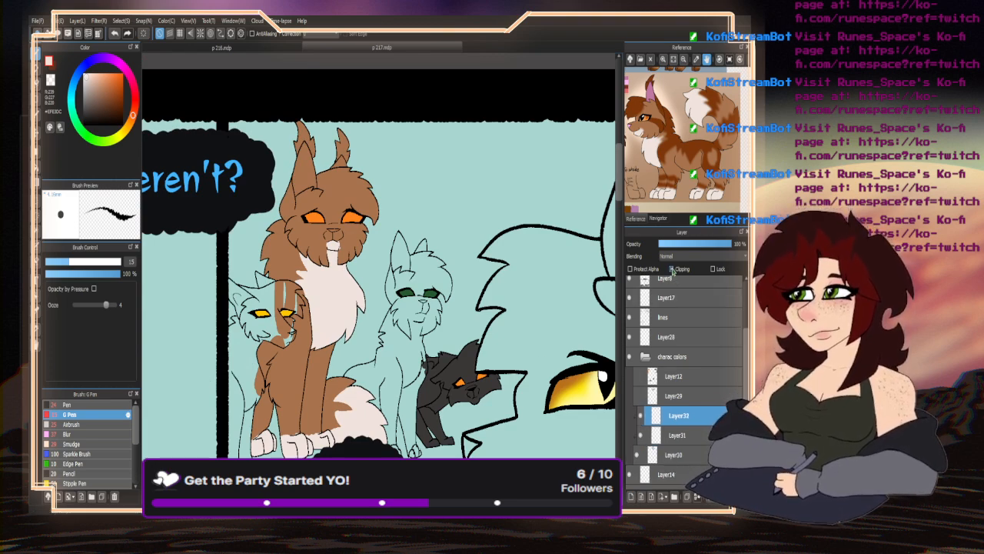
{"action": "left_click", "coordinate": [89, 404]}
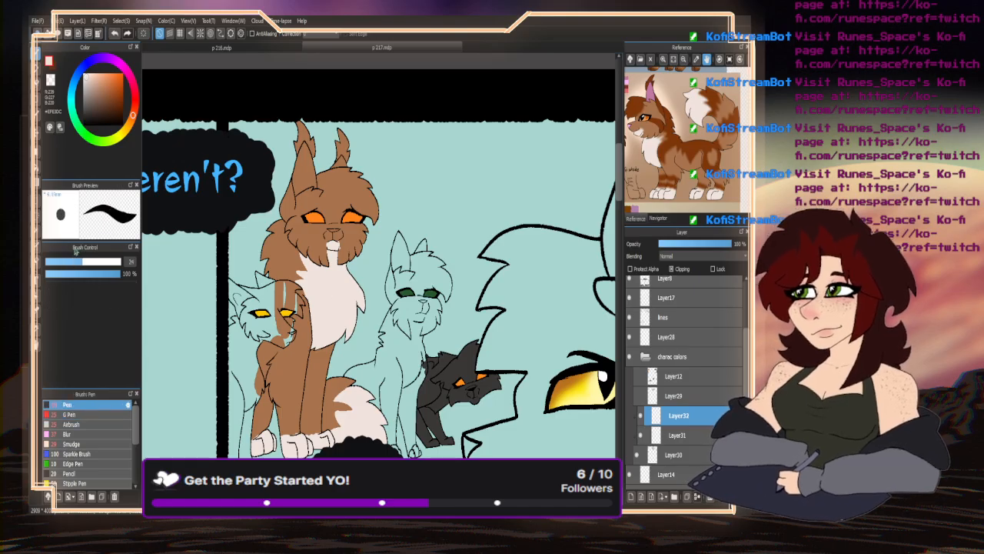
{"action": "scroll", "coordinate": [254, 221], "scroll_direction": "up", "scroll_amount": 2}
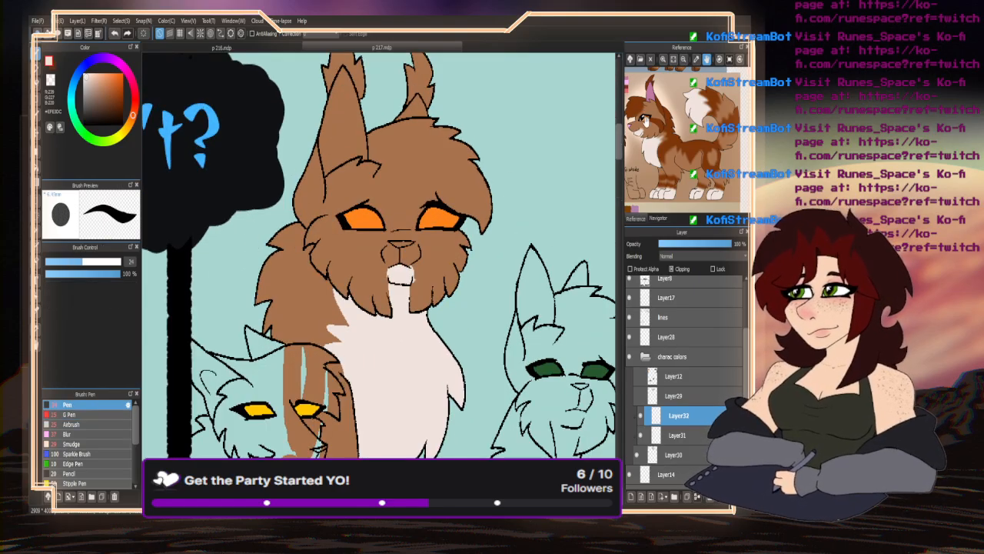
{"action": "left_click_drag", "start_coordinate": [646, 123], "coordinate": [705, 151]}
{"action": "left_click", "coordinate": [663, 106]}
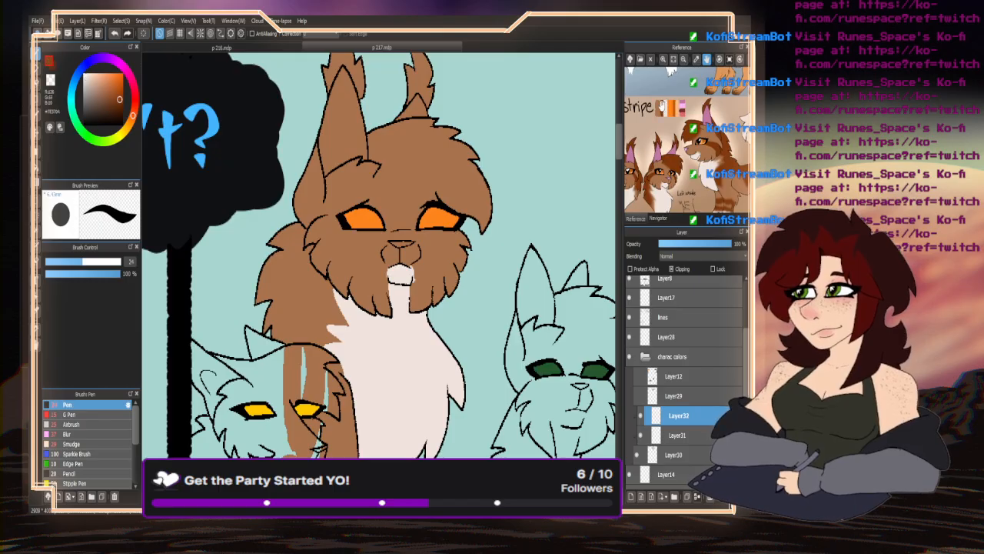
{"action": "left_click_drag", "start_coordinate": [89, 263], "coordinate": [56, 262]}
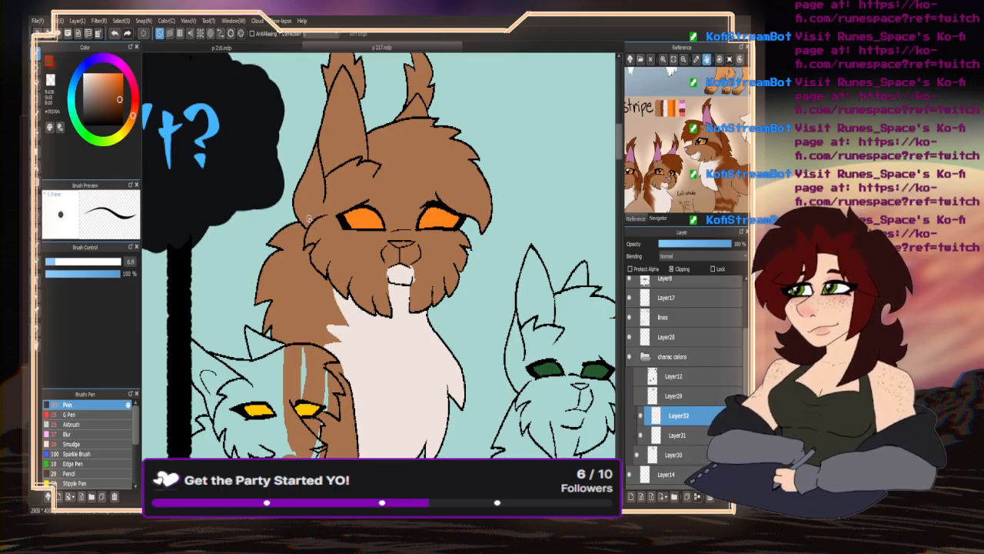
- Paint dark brown stripes running from the outer corners of the tall brown cat's eyes across both cheeks
{"action": "scroll", "coordinate": [308, 218], "scroll_direction": "up", "scroll_amount": 3}
{"action": "left_click_drag", "start_coordinate": [431, 242], "coordinate": [332, 303]}
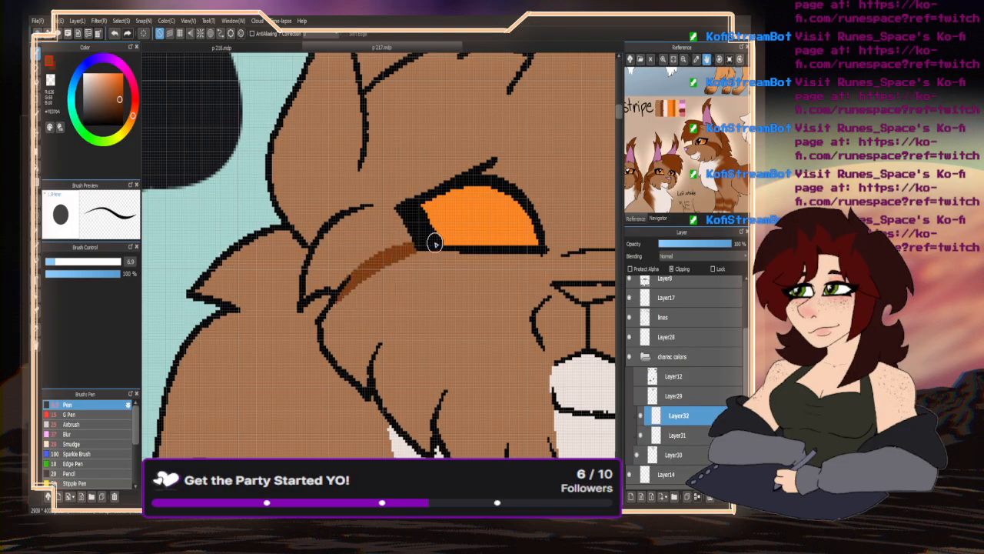
{"action": "mouse_move", "coordinate": [434, 243]}
{"action": "left_mouse_down"}
{"action": "mouse_move", "coordinate": [398, 283]}
{"action": "mouse_move", "coordinate": [361, 385]}
{"action": "mouse_move", "coordinate": [324, 336]}
{"action": "mouse_move", "coordinate": [355, 291]}
{"action": "mouse_move", "coordinate": [333, 313]}
{"action": "mouse_move", "coordinate": [416, 255]}
{"action": "mouse_move", "coordinate": [370, 313]}
{"action": "mouse_move", "coordinate": [360, 346]}
{"action": "mouse_move", "coordinate": [346, 327]}
{"action": "mouse_move", "coordinate": [331, 337]}
{"action": "mouse_move", "coordinate": [363, 318]}
{"action": "left_mouse_up"}
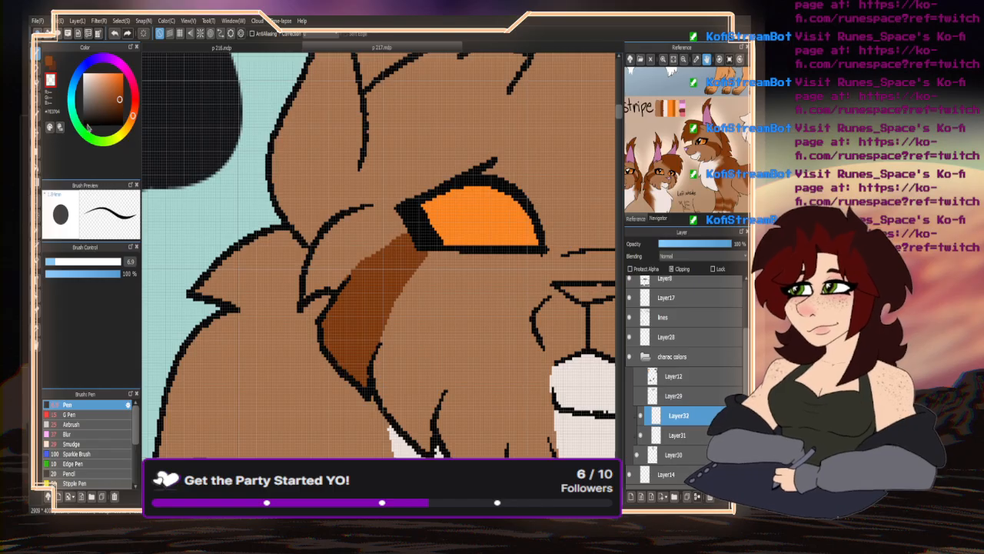
{"action": "scroll", "coordinate": [238, 286], "scroll_direction": "down", "scroll_amount": 4}
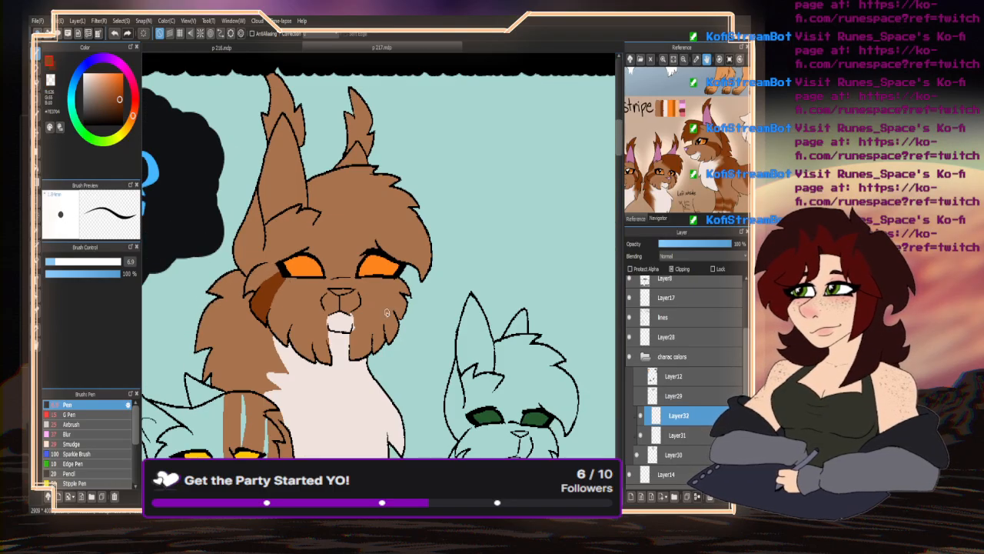
{"action": "scroll", "coordinate": [387, 312], "scroll_direction": "up", "scroll_amount": 4}
{"action": "mouse_move", "coordinate": [374, 222]}
{"action": "left_mouse_down"}
{"action": "mouse_move", "coordinate": [406, 280]}
{"action": "mouse_move", "coordinate": [409, 318]}
{"action": "mouse_move", "coordinate": [393, 335]}
{"action": "mouse_move", "coordinate": [352, 219]}
{"action": "mouse_move", "coordinate": [406, 307]}
{"action": "left_mouse_up"}
{"action": "scroll", "coordinate": [345, 231], "scroll_direction": "down", "scroll_amount": 4}
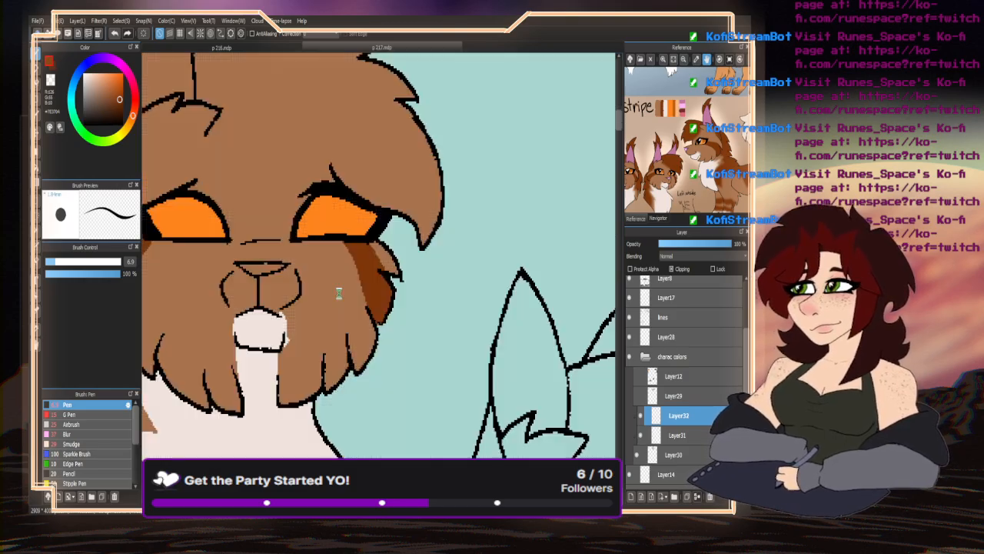
- Outline the tall brown cat's fringe boundary in dark brown, and fill the fringe and outer ear fold with the same color
{"action": "scroll", "coordinate": [289, 214], "scroll_direction": "up", "scroll_amount": 4}
{"action": "mouse_move", "coordinate": [261, 202]}
{"action": "left_mouse_down"}
{"action": "mouse_move", "coordinate": [306, 242]}
{"action": "mouse_move", "coordinate": [371, 263]}
{"action": "mouse_move", "coordinate": [407, 259]}
{"action": "left_mouse_up"}
{"action": "scroll", "coordinate": [411, 254], "scroll_direction": "down", "scroll_amount": 3}
{"action": "scroll", "coordinate": [281, 254], "scroll_direction": "up", "scroll_amount": 3}
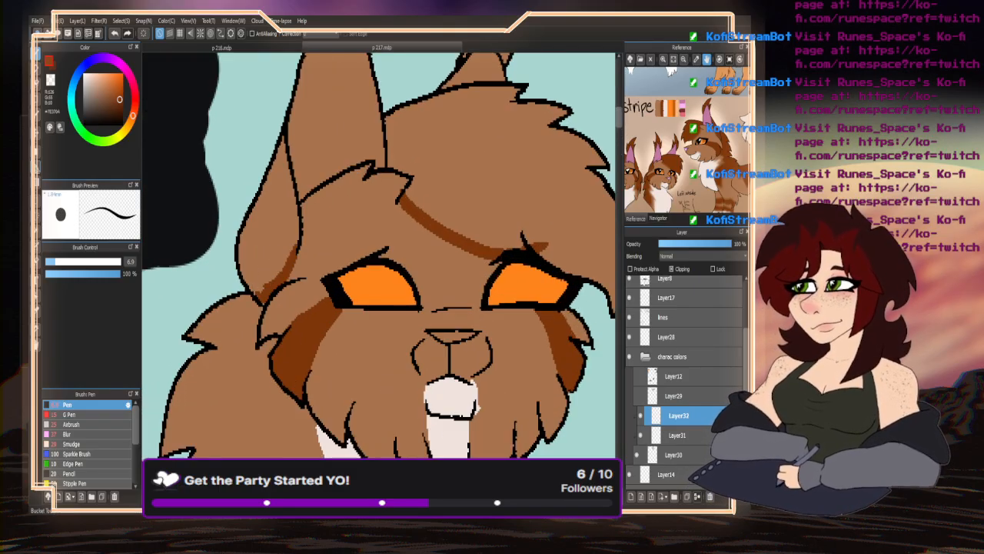
{"action": "key", "text": "g"}
{"action": "left_click", "coordinate": [424, 198]}
{"action": "left_click", "coordinate": [271, 254]}
{"action": "scroll", "coordinate": [246, 338], "scroll_direction": "down", "scroll_amount": 3}
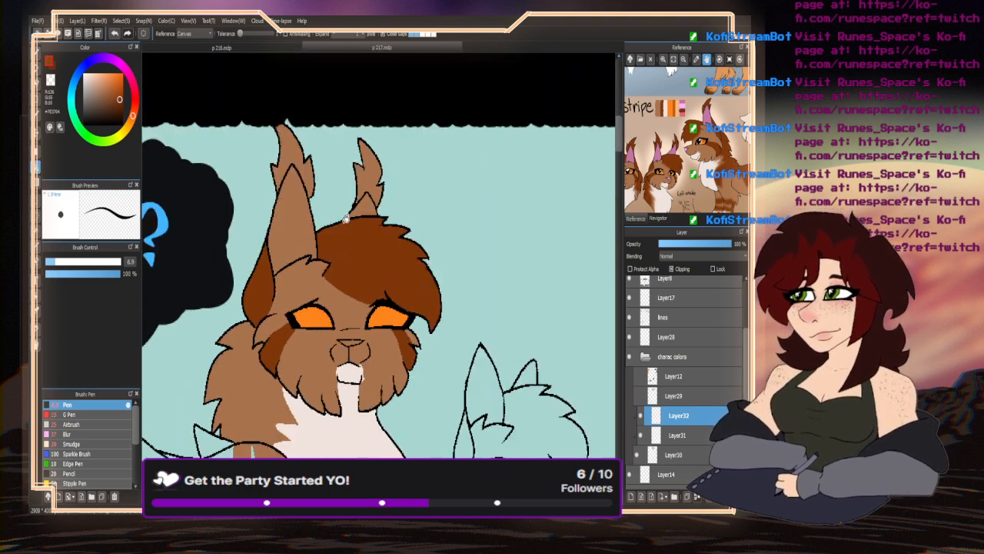
- Fill both of the tall brown cat's ear tufts with dark brown
{"action": "scroll", "coordinate": [346, 219], "scroll_direction": "up", "scroll_amount": 2}
{"action": "left_click", "coordinate": [294, 157]}
{"action": "left_click", "coordinate": [410, 174]}
{"action": "scroll", "coordinate": [395, 200], "scroll_direction": "down", "scroll_amount": 2}
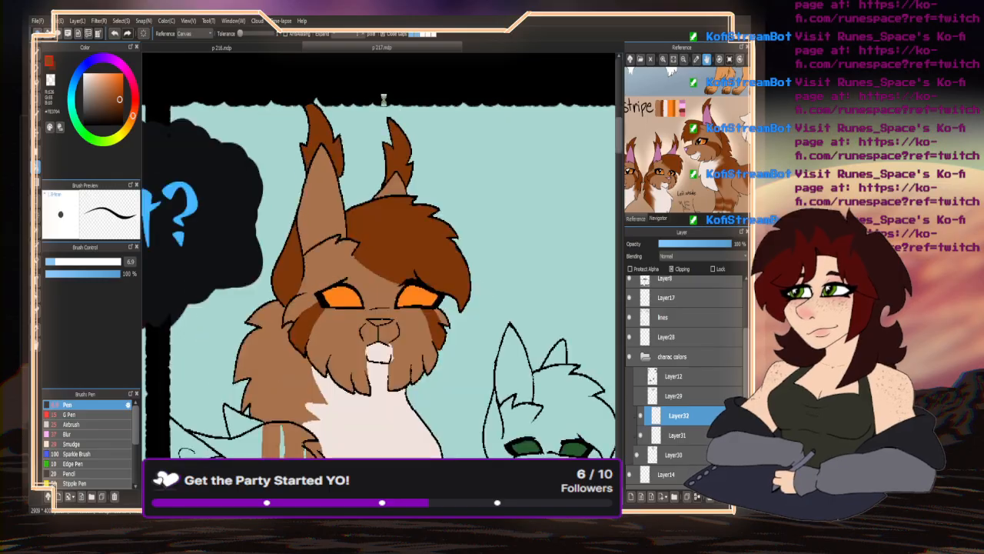
{"action": "scroll", "coordinate": [383, 100], "scroll_direction": "down", "scroll_amount": 2}
- Draw a zigzag dark brown boundary down the tall cat's neck fur, from the cheek to the small cat's head
{"action": "left_click", "coordinate": [43, 64]}
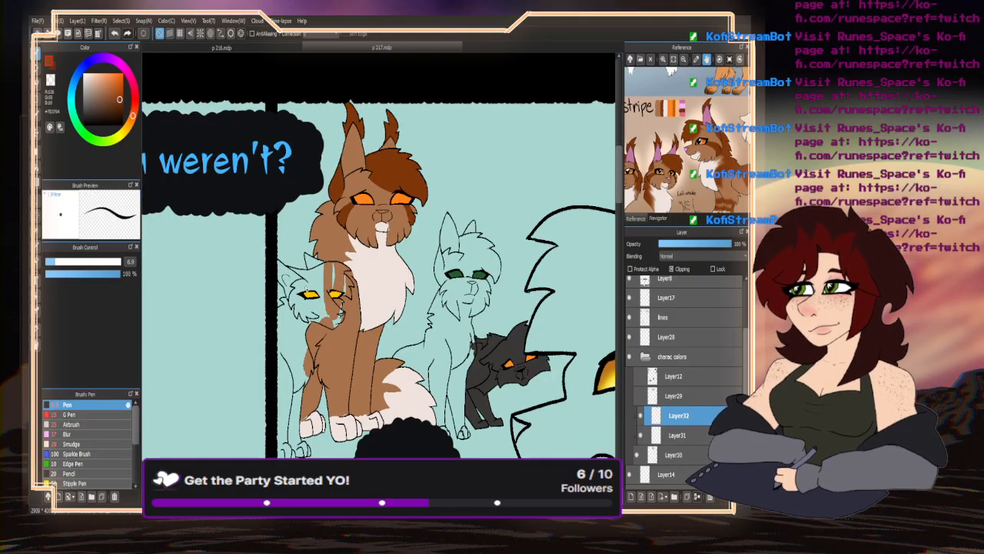
{"action": "scroll", "coordinate": [285, 230], "scroll_direction": "up", "scroll_amount": 3}
{"action": "left_click_drag", "start_coordinate": [423, 114], "coordinate": [398, 256]}
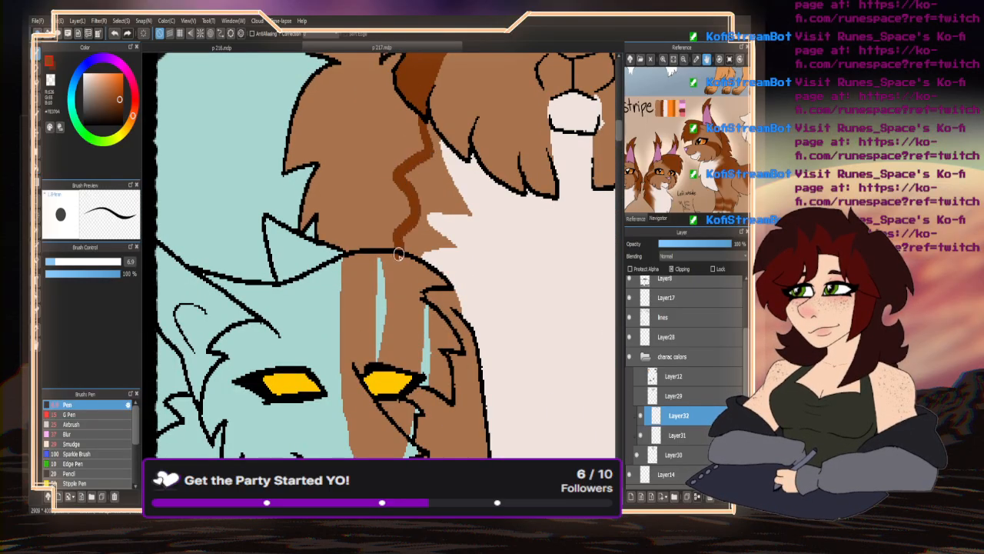
{"action": "scroll", "coordinate": [398, 256], "scroll_direction": "down", "scroll_amount": 3}
{"action": "scroll", "coordinate": [370, 269], "scroll_direction": "up", "scroll_amount": 3}
- Outline a pointed dark brown mane section beside the chest patch, undoing the stray stroke along the chest edge
{"action": "mouse_move", "coordinate": [339, 202]}
{"action": "left_mouse_down"}
{"action": "mouse_move", "coordinate": [378, 234]}
{"action": "mouse_move", "coordinate": [398, 292]}
{"action": "mouse_move", "coordinate": [394, 415]}
{"action": "left_mouse_up"}
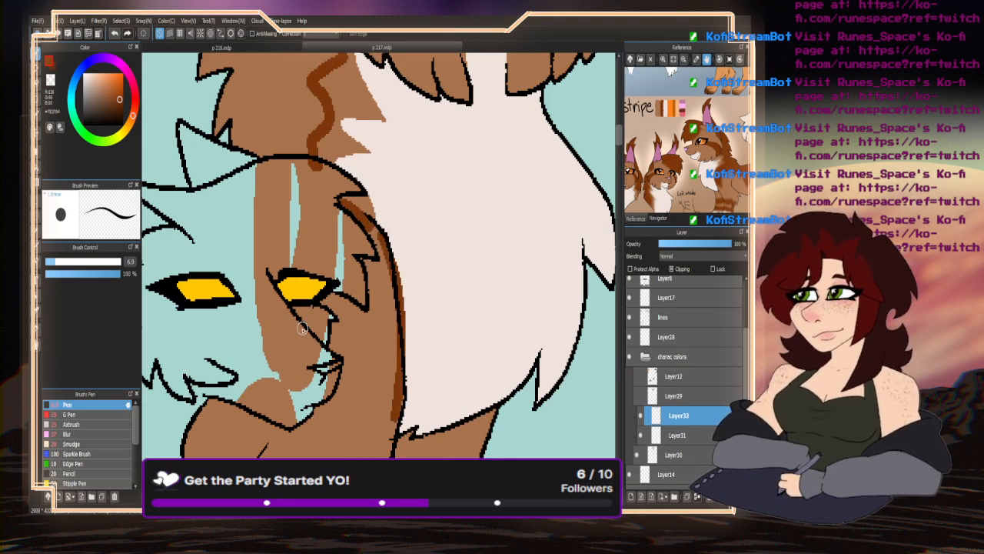
{"action": "key", "text": "ctrl+z"}
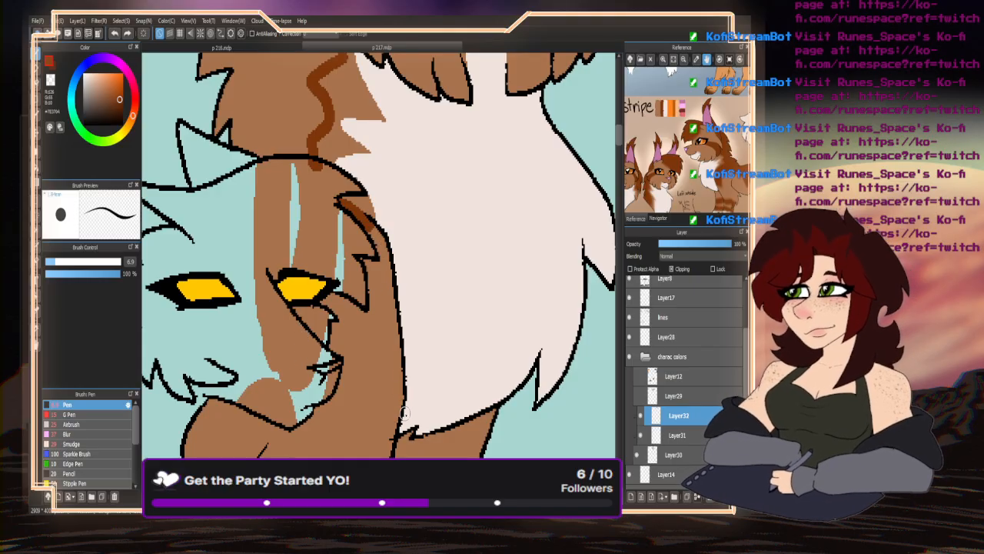
{"action": "left_click_drag", "start_coordinate": [404, 389], "coordinate": [378, 456]}
{"action": "scroll", "coordinate": [378, 431], "scroll_direction": "down", "scroll_amount": 3}
{"action": "mouse_move", "coordinate": [363, 315]}
{"action": "left_mouse_down"}
{"action": "mouse_move", "coordinate": [330, 354]}
{"action": "mouse_move", "coordinate": [331, 315]}
{"action": "mouse_move", "coordinate": [302, 234]}
{"action": "left_mouse_up"}
{"action": "scroll", "coordinate": [301, 233], "scroll_direction": "down", "scroll_amount": 4}
{"action": "scroll", "coordinate": [331, 243], "scroll_direction": "up", "scroll_amount": 2}
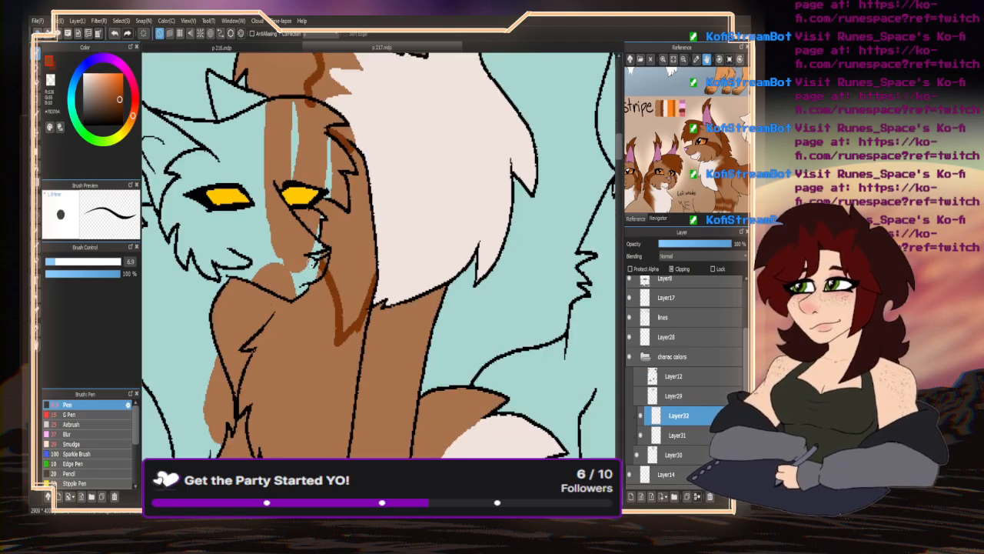
- Fill the outlined mane section beside the chest and the outer neck fur with dark brown
{"action": "key", "text": "g"}
{"action": "left_click", "coordinate": [338, 222]}
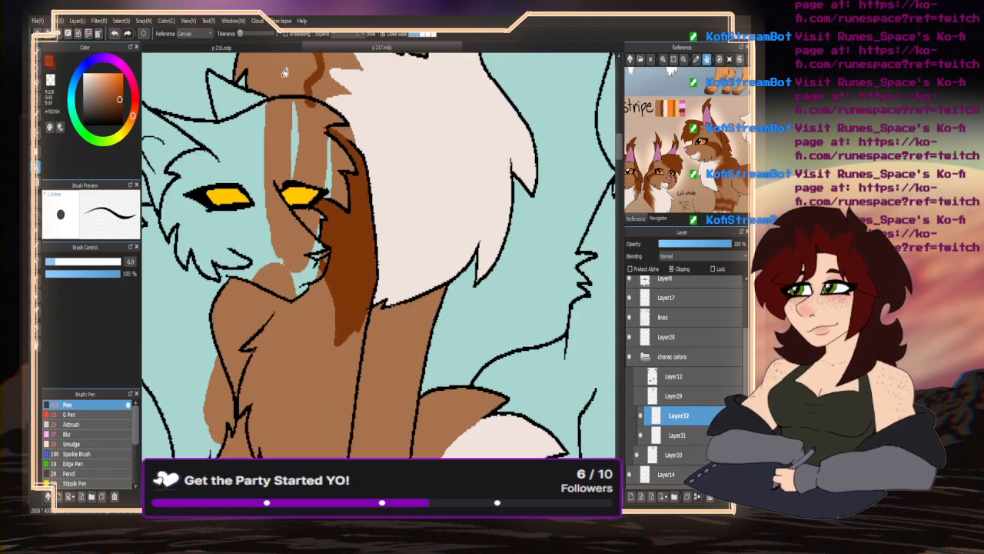
{"action": "left_click", "coordinate": [283, 73]}
{"action": "scroll", "coordinate": [298, 303], "scroll_direction": "down", "scroll_amount": 4}
- Paint dark brown bands across the tall cat's legs with the pen size set to 20, following the reference markings
{"action": "key", "text": "m"}
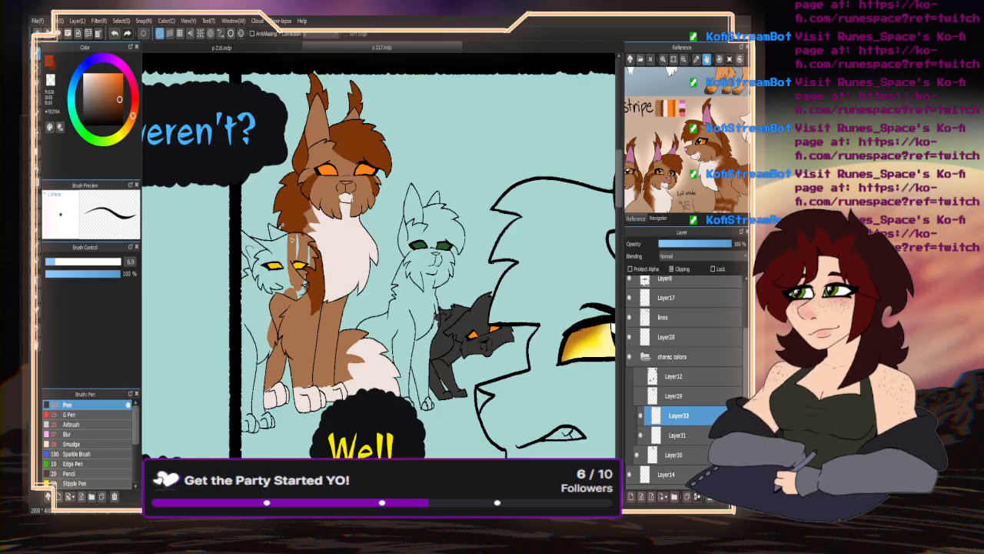
{"action": "scroll", "coordinate": [302, 307], "scroll_direction": "up", "scroll_amount": 3}
{"action": "scroll", "coordinate": [298, 156], "scroll_direction": "down", "scroll_amount": 3}
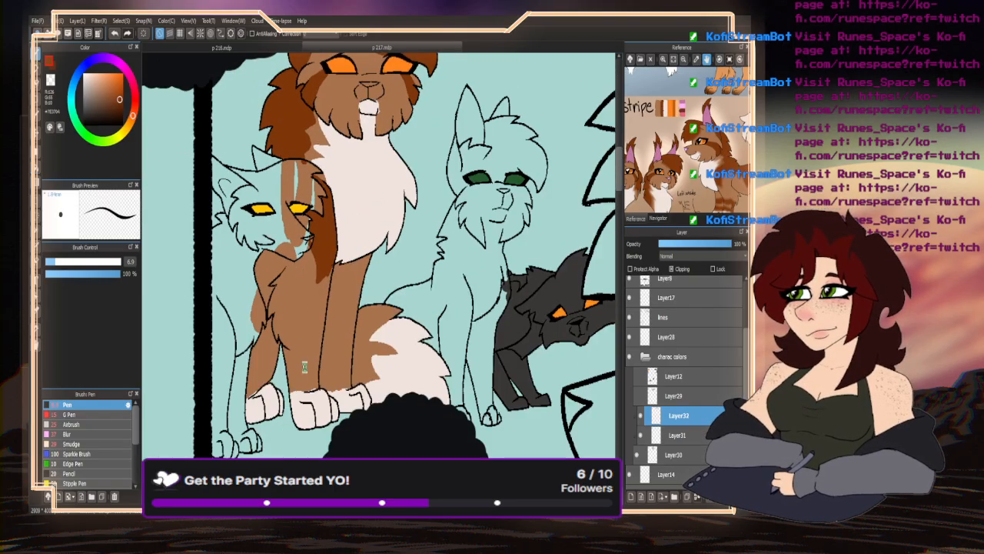
{"action": "scroll", "coordinate": [165, 254], "scroll_direction": "up", "scroll_amount": 4}
{"action": "left_click_drag", "start_coordinate": [75, 260], "coordinate": [99, 261]}
{"action": "left_click_drag", "start_coordinate": [330, 384], "coordinate": [279, 412]}
{"action": "mouse_move", "coordinate": [346, 337]}
{"action": "left_mouse_down"}
{"action": "mouse_move", "coordinate": [272, 347]}
{"action": "mouse_move", "coordinate": [268, 357]}
{"action": "left_mouse_up"}
{"action": "left_click_drag", "start_coordinate": [347, 404], "coordinate": [415, 388]}
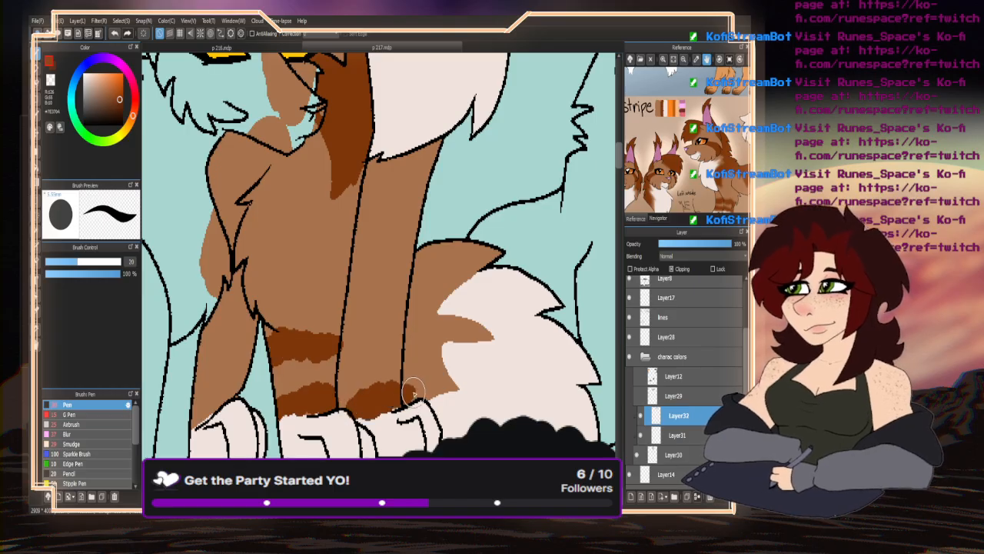
{"action": "left_click_drag", "start_coordinate": [415, 342], "coordinate": [343, 357]}
{"action": "left_click_drag", "start_coordinate": [687, 185], "coordinate": [680, 128]}
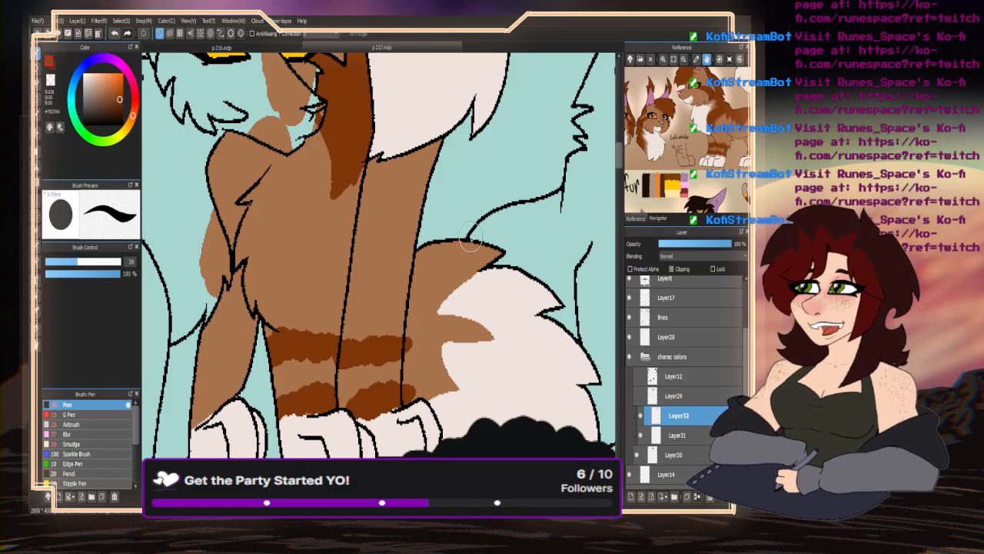
{"action": "left_click_drag", "start_coordinate": [692, 135], "coordinate": [645, 123]}
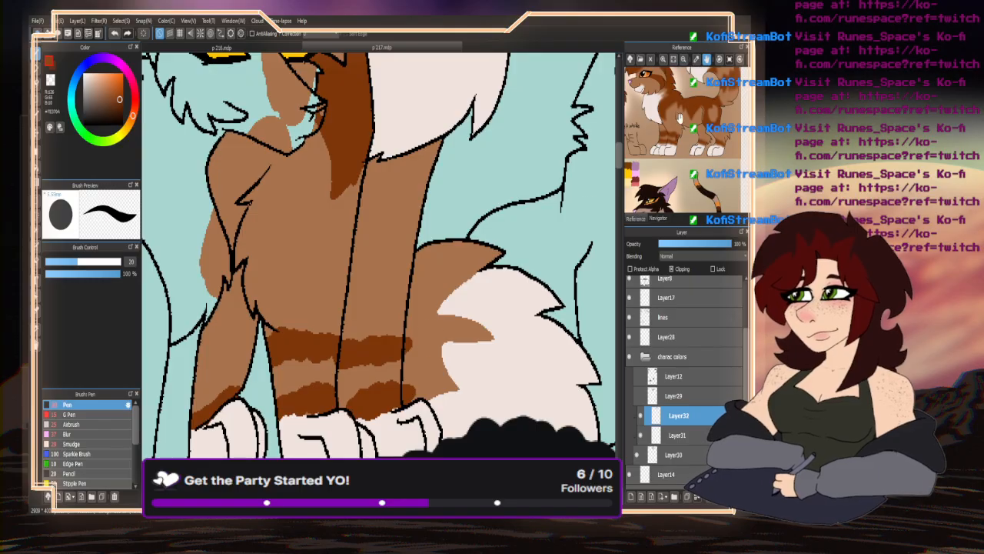
- Fill the tall cat's tail base with dark brown and paint a dark brown patch on its shoulder
{"action": "left_click", "coordinate": [40, 183]}
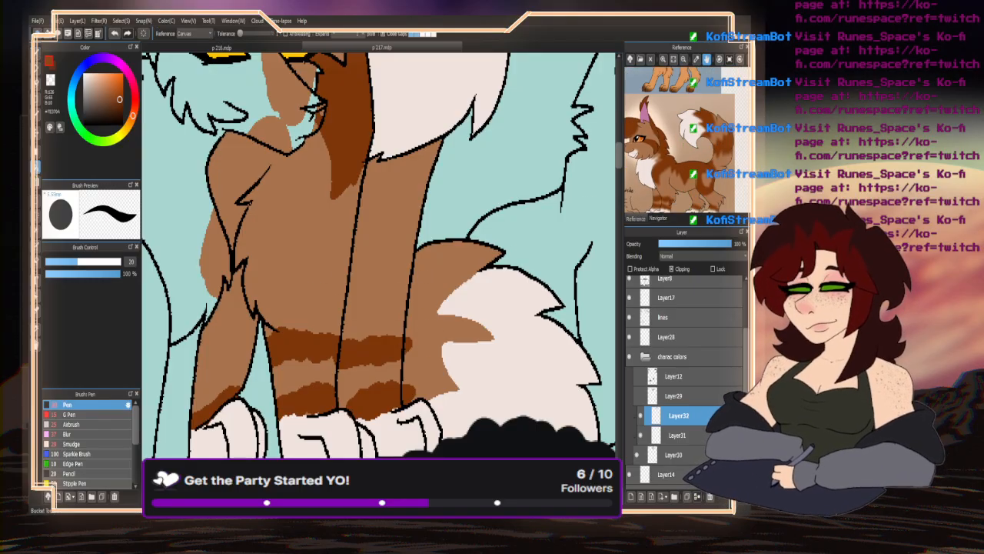
{"action": "left_click", "coordinate": [429, 329]}
{"action": "scroll", "coordinate": [319, 331], "scroll_direction": "down", "scroll_amount": 2}
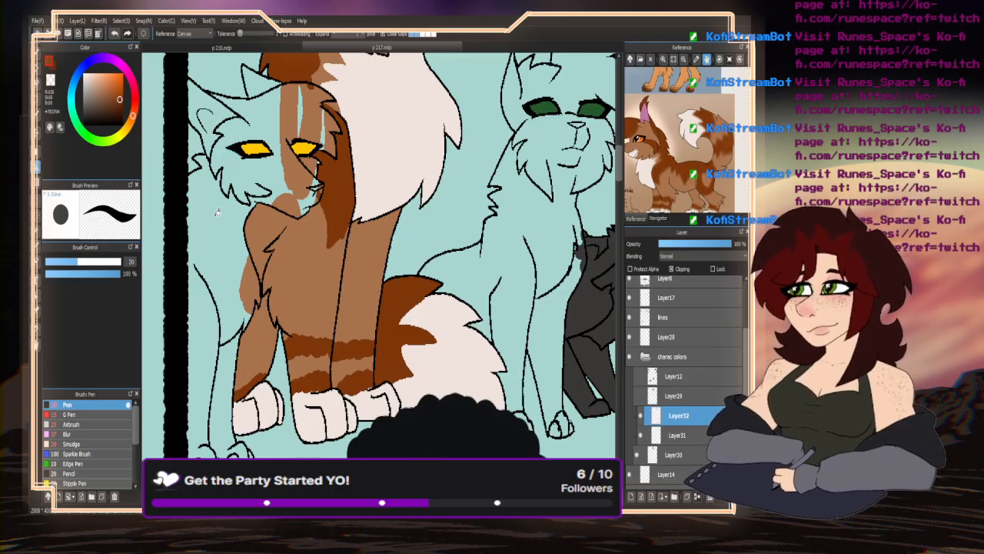
{"action": "left_click", "coordinate": [37, 53]}
{"action": "mouse_move", "coordinate": [262, 210]}
{"action": "left_mouse_down"}
{"action": "mouse_move", "coordinate": [262, 228]}
{"action": "mouse_move", "coordinate": [252, 218]}
{"action": "left_mouse_up"}
{"action": "scroll", "coordinate": [310, 317], "scroll_direction": "down", "scroll_amount": 5}
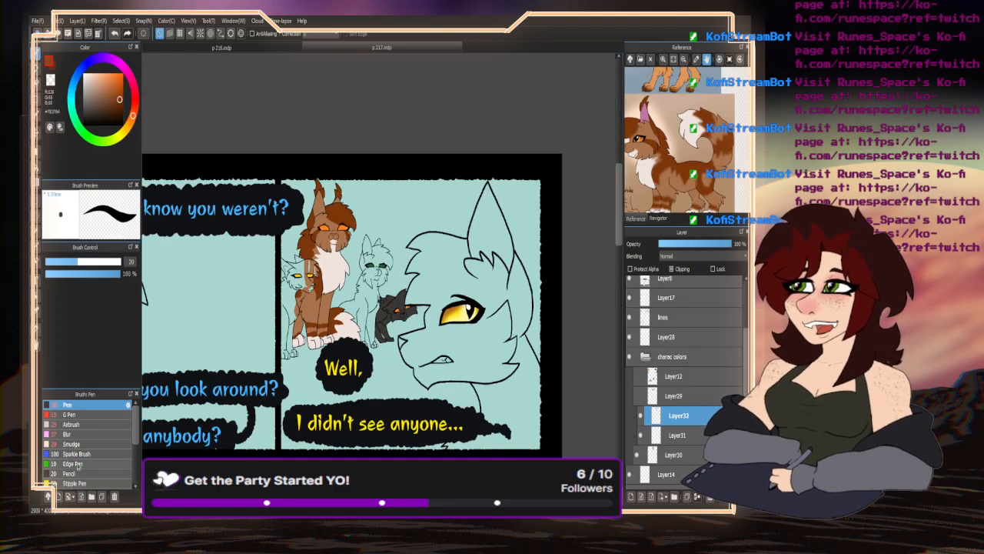
- Soften the edges of the tall cat's leg bands and tail markings with the Blur brush, including the off-white layer's tail tip
{"action": "left_click", "coordinate": [68, 435]}
{"action": "scroll", "coordinate": [323, 323], "scroll_direction": "up", "scroll_amount": 5}
{"action": "left_click_drag", "start_coordinate": [327, 285], "coordinate": [283, 335]}
{"action": "mouse_move", "coordinate": [394, 305]}
{"action": "left_mouse_down"}
{"action": "mouse_move", "coordinate": [450, 322]}
{"action": "mouse_move", "coordinate": [377, 329]}
{"action": "mouse_move", "coordinate": [499, 322]}
{"action": "mouse_move", "coordinate": [392, 301]}
{"action": "mouse_move", "coordinate": [414, 298]}
{"action": "mouse_move", "coordinate": [432, 257]}
{"action": "mouse_move", "coordinate": [493, 228]}
{"action": "mouse_move", "coordinate": [568, 209]}
{"action": "mouse_move", "coordinate": [563, 193]}
{"action": "mouse_move", "coordinate": [542, 240]}
{"action": "mouse_move", "coordinate": [578, 264]}
{"action": "mouse_move", "coordinate": [550, 315]}
{"action": "mouse_move", "coordinate": [594, 349]}
{"action": "left_mouse_up"}
{"action": "left_click", "coordinate": [677, 435]}
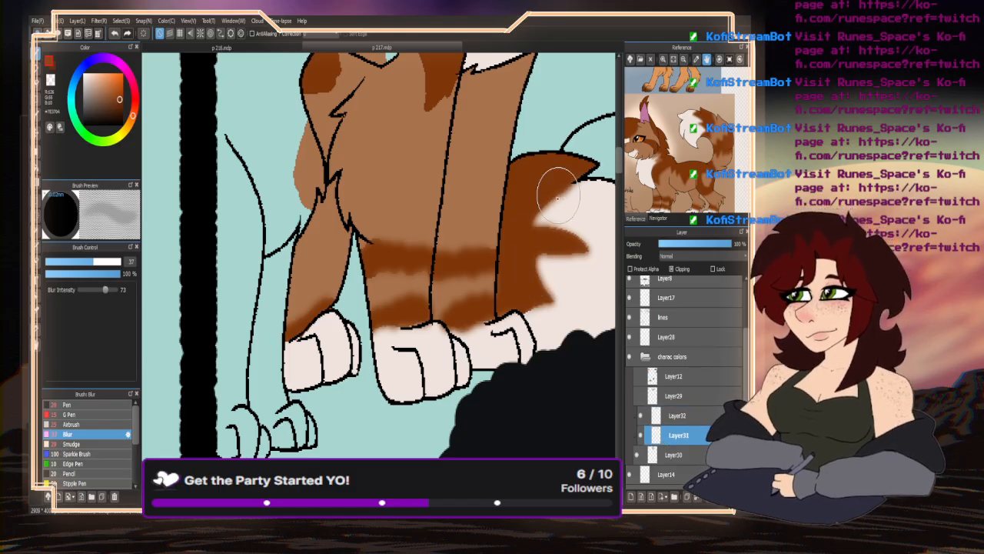
- Blur the edges of the tall cat's dark brown shoulder and mane markings on the dark markings layer
{"action": "left_click", "coordinate": [676, 416]}
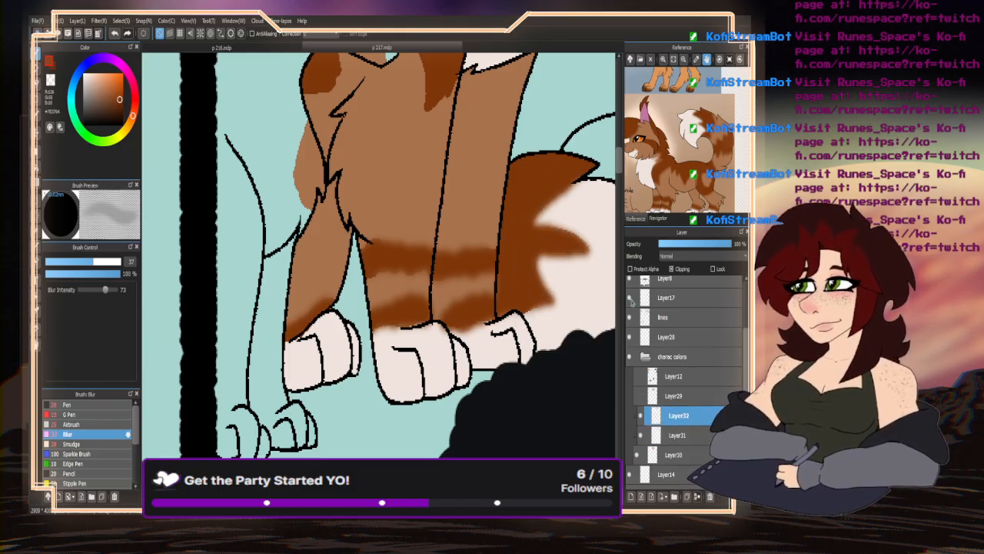
{"action": "scroll", "coordinate": [313, 374], "scroll_direction": "down", "scroll_amount": 5}
{"action": "scroll", "coordinate": [317, 241], "scroll_direction": "up", "scroll_amount": 5}
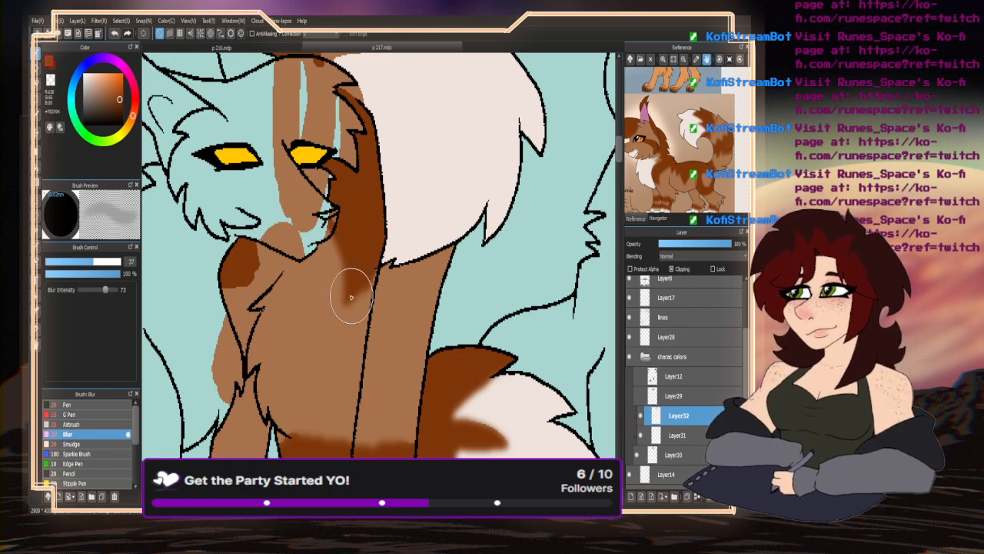
{"action": "scroll", "coordinate": [262, 277], "scroll_direction": "down", "scroll_amount": 5}
{"action": "scroll", "coordinate": [323, 215], "scroll_direction": "up", "scroll_amount": 5}
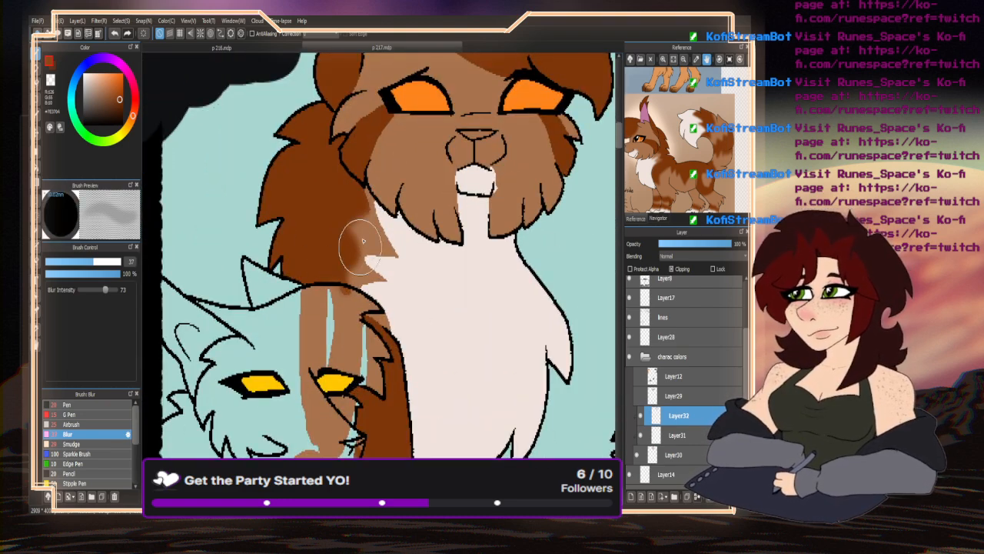
- Blur the edges of the tall cat's off-white chest patch and chin on the off-white markings layer
{"action": "left_click", "coordinate": [677, 434]}
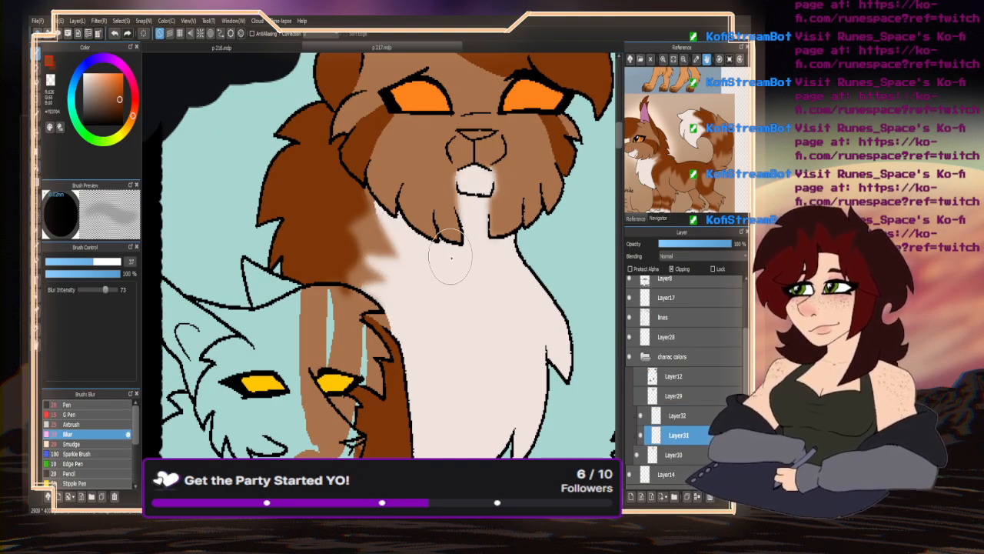
{"action": "scroll", "coordinate": [348, 326], "scroll_direction": "down", "scroll_amount": 4}
{"action": "scroll", "coordinate": [319, 219], "scroll_direction": "up", "scroll_amount": 4}
- Blur the edge of the tall cat's dark brown fringe on the dark markings layer
{"action": "left_click", "coordinate": [676, 415]}
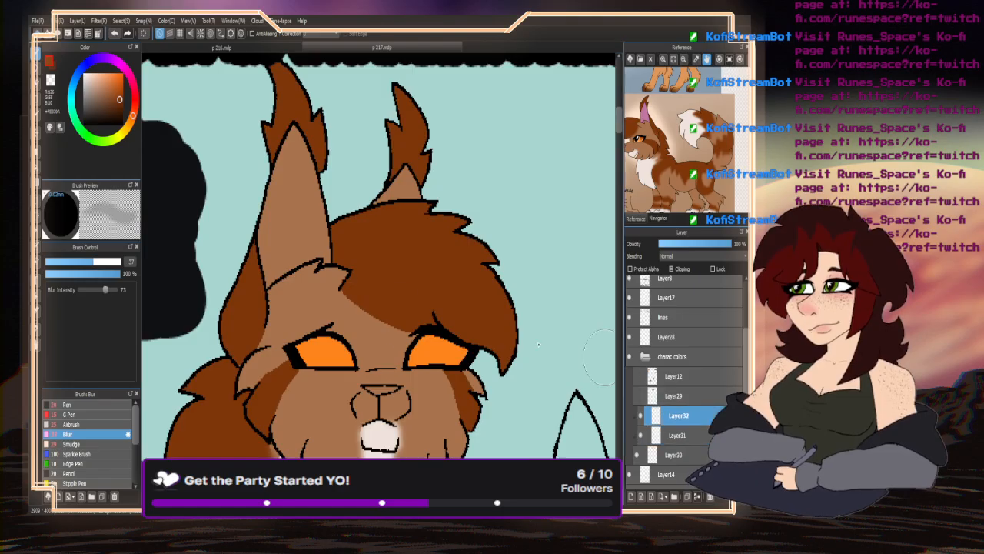
{"action": "mouse_move", "coordinate": [275, 306]}
{"action": "left_mouse_down"}
{"action": "mouse_move", "coordinate": [343, 299]}
{"action": "mouse_move", "coordinate": [341, 285]}
{"action": "mouse_move", "coordinate": [431, 339]}
{"action": "mouse_move", "coordinate": [335, 288]}
{"action": "left_mouse_up"}
{"action": "scroll", "coordinate": [379, 127], "scroll_direction": "down", "scroll_amount": 4}
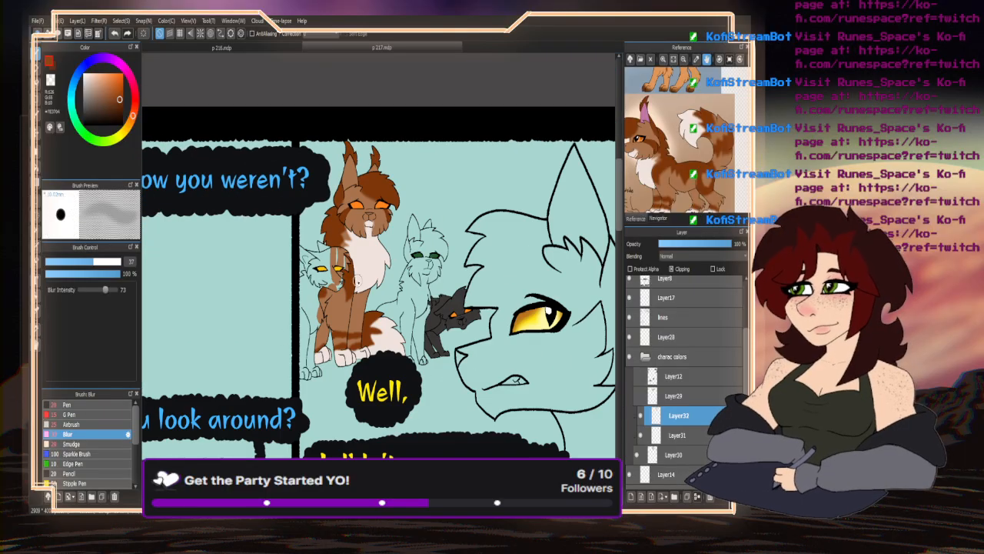
{"action": "scroll", "coordinate": [358, 281], "scroll_direction": "up", "scroll_amount": 4}
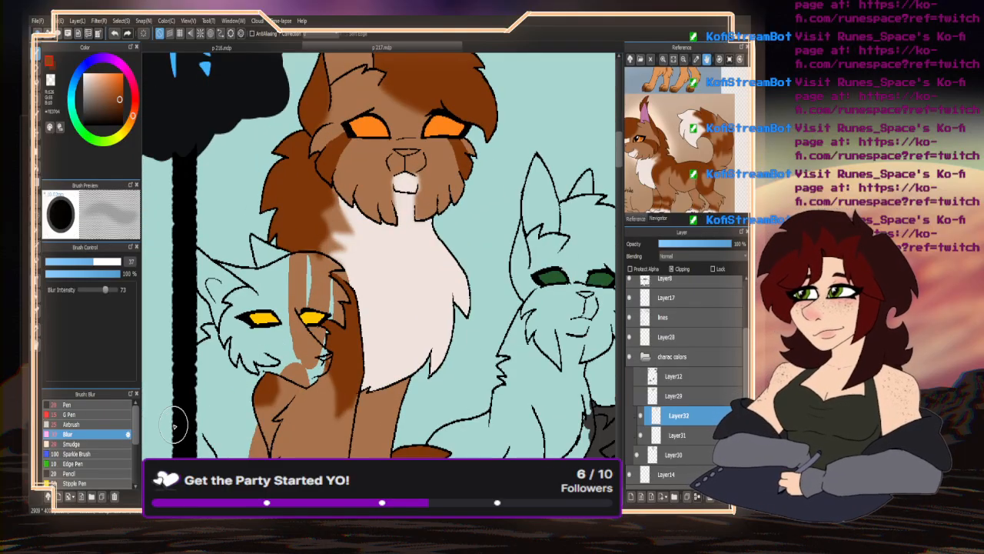
- Paint the tall brown cat's nose light pink with the Pen, sampling the color from its reference sheet
{"action": "scroll", "coordinate": [653, 190], "scroll_direction": "up", "scroll_amount": 2}
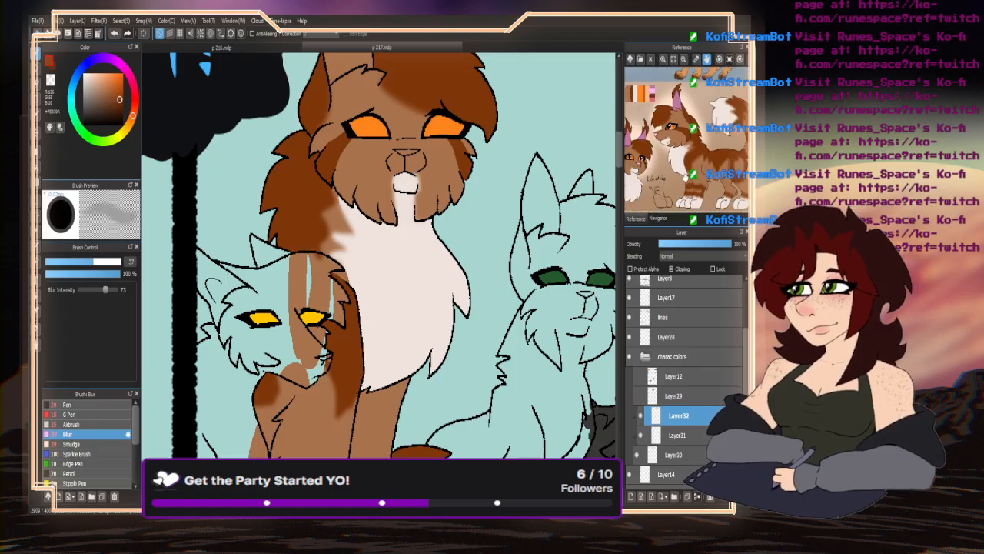
{"action": "left_click", "coordinate": [69, 406]}
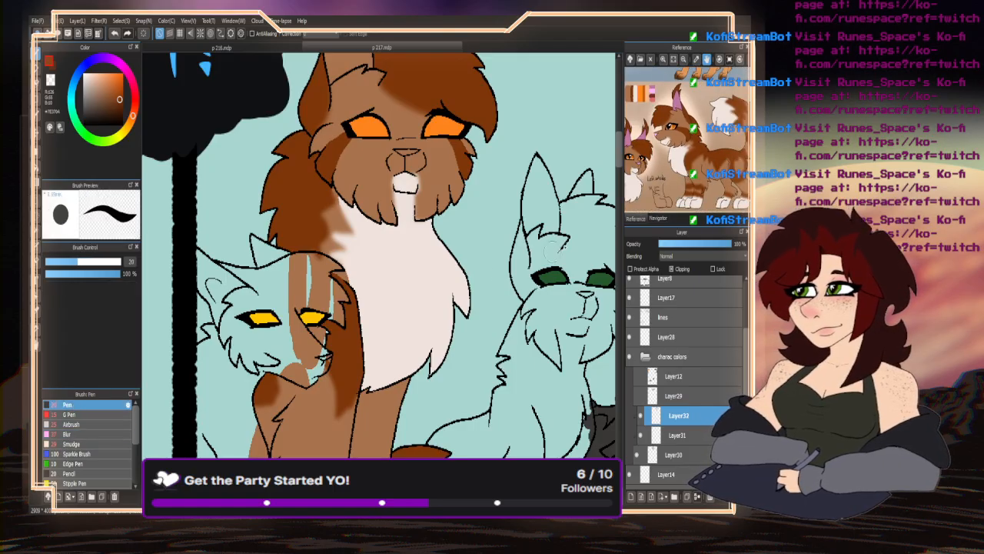
{"action": "scroll", "coordinate": [653, 184], "scroll_direction": "up", "scroll_amount": 2}
{"action": "right_click", "coordinate": [663, 95]}
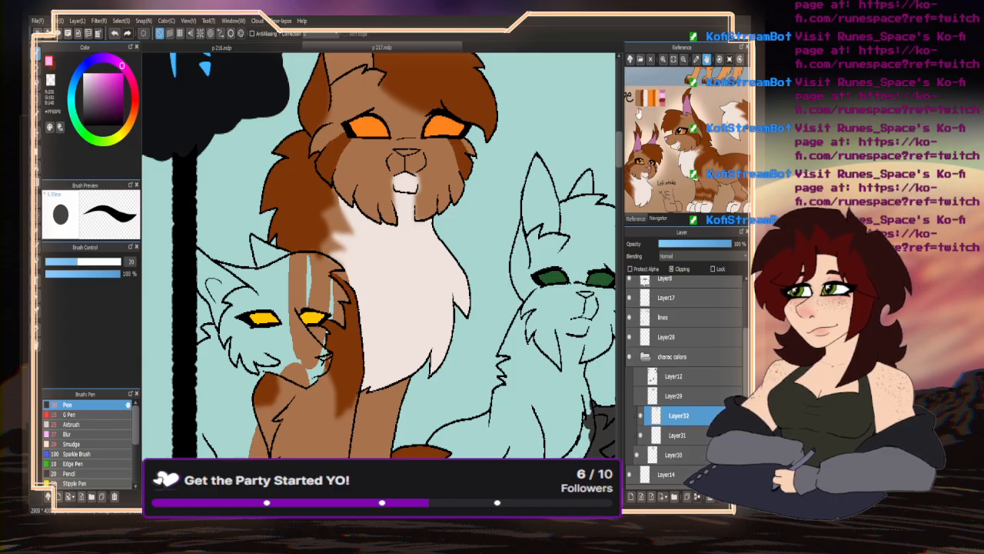
{"action": "scroll", "coordinate": [405, 136], "scroll_direction": "up", "scroll_amount": 4}
{"action": "mouse_move", "coordinate": [430, 177]}
{"action": "left_mouse_down"}
{"action": "mouse_move", "coordinate": [440, 175]}
{"action": "mouse_move", "coordinate": [377, 175]}
{"action": "mouse_move", "coordinate": [413, 176]}
{"action": "left_mouse_up"}
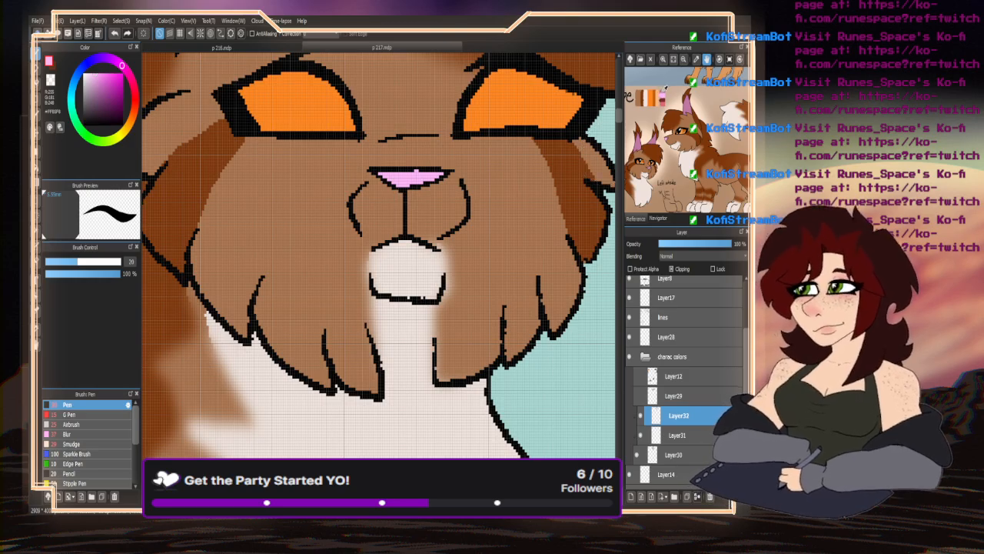
- Fill the tall brown cat's inner ears with the darker pink from its reference palette
{"action": "left_click", "coordinate": [37, 166]}
{"action": "scroll", "coordinate": [303, 177], "scroll_direction": "down", "scroll_amount": 5}
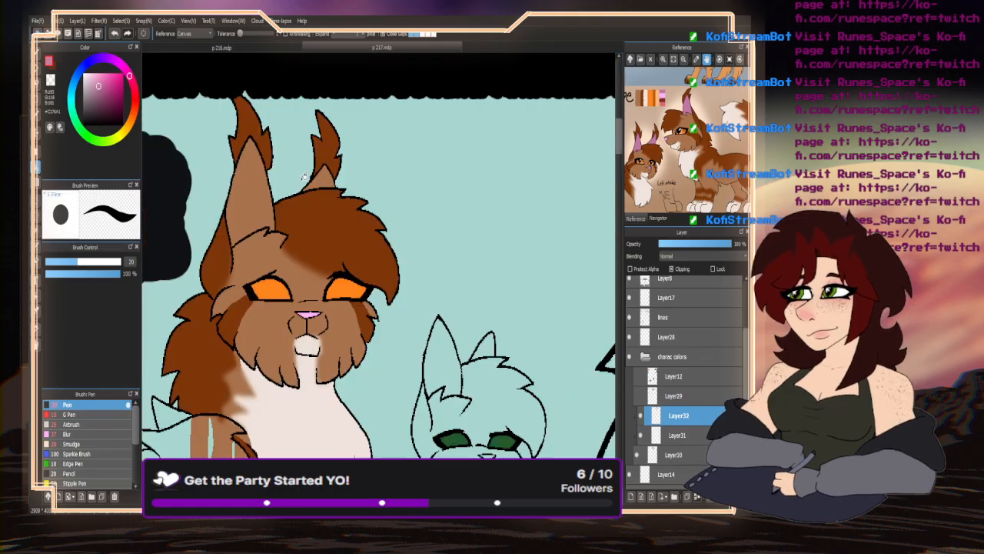
{"action": "scroll", "coordinate": [308, 292], "scroll_direction": "down", "scroll_amount": 3}
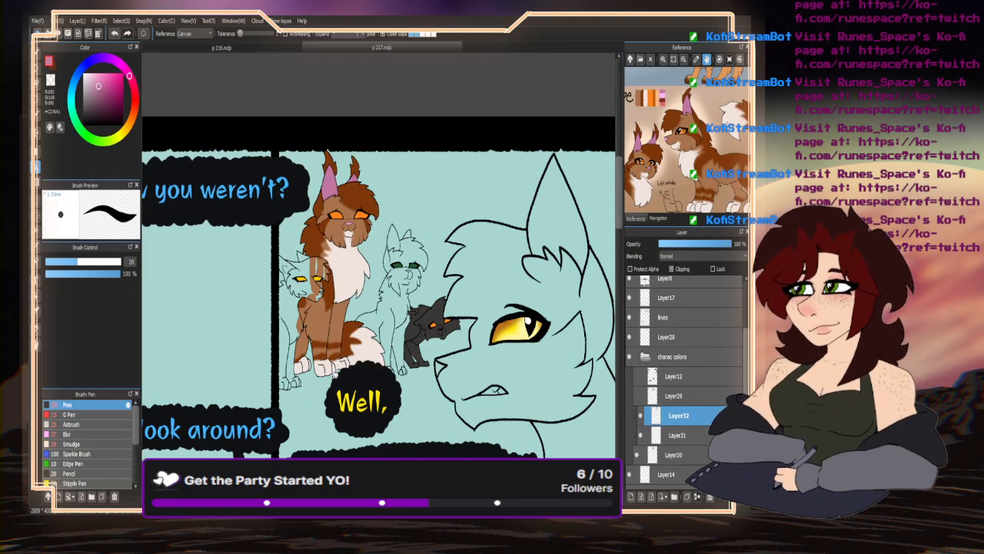
{"action": "scroll", "coordinate": [300, 395], "scroll_direction": "up", "scroll_amount": 3}
{"action": "scroll", "coordinate": [330, 385], "scroll_direction": "down", "scroll_amount": 2}
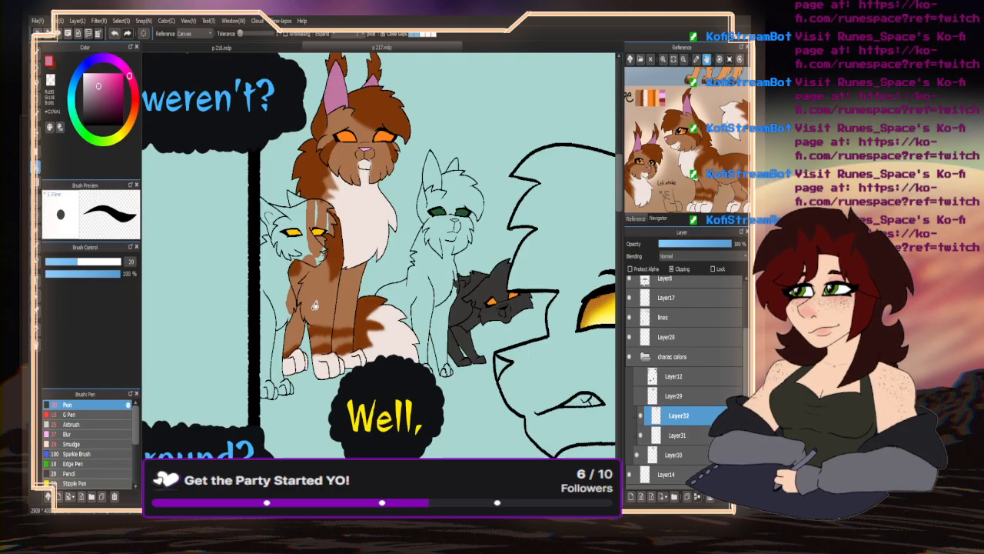
{"action": "scroll", "coordinate": [315, 306], "scroll_direction": "down", "scroll_amount": 2}
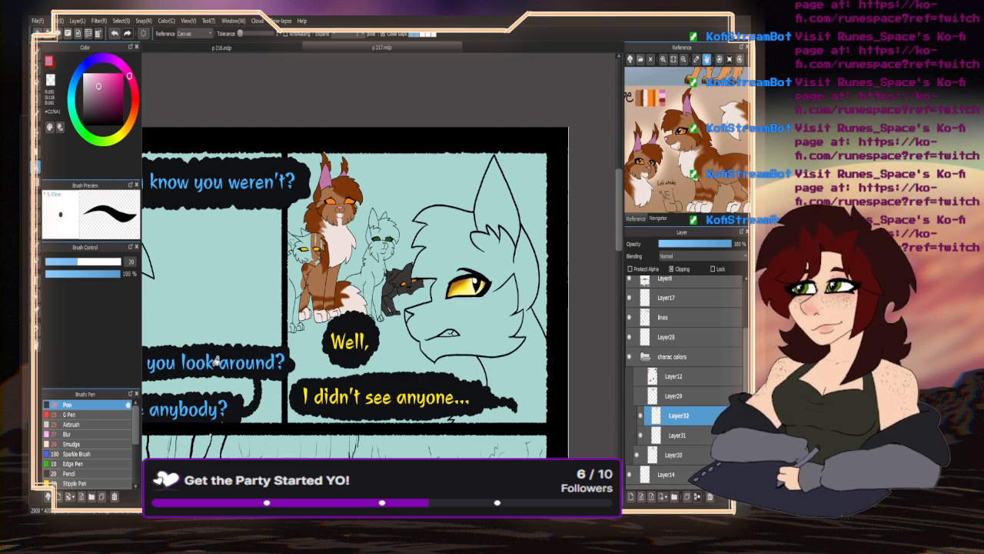
- Paint three short curved pink stripes across the tall cat's lower front leg with the Pen at size 5.5
{"action": "left_click_drag", "start_coordinate": [645, 169], "coordinate": [686, 158]}
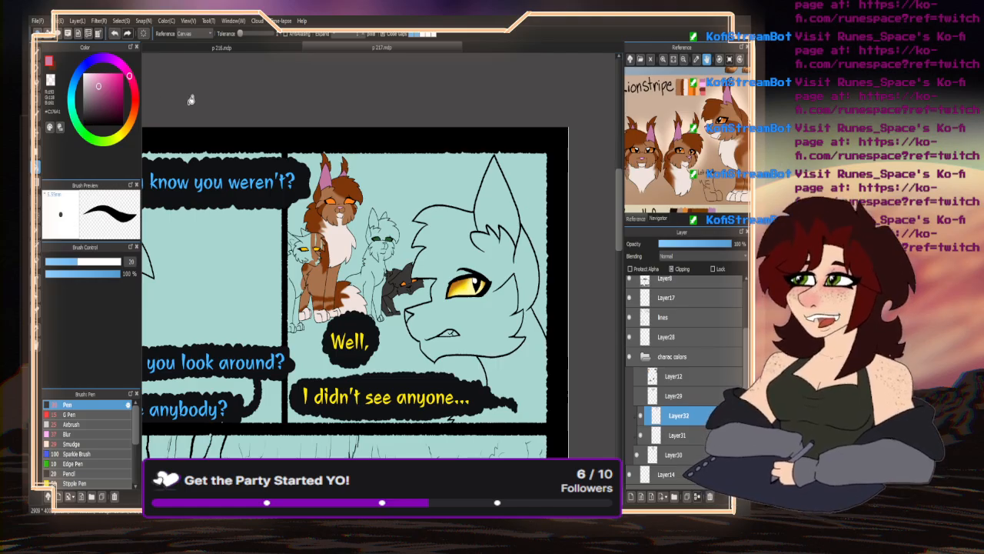
{"action": "key", "text": "b"}
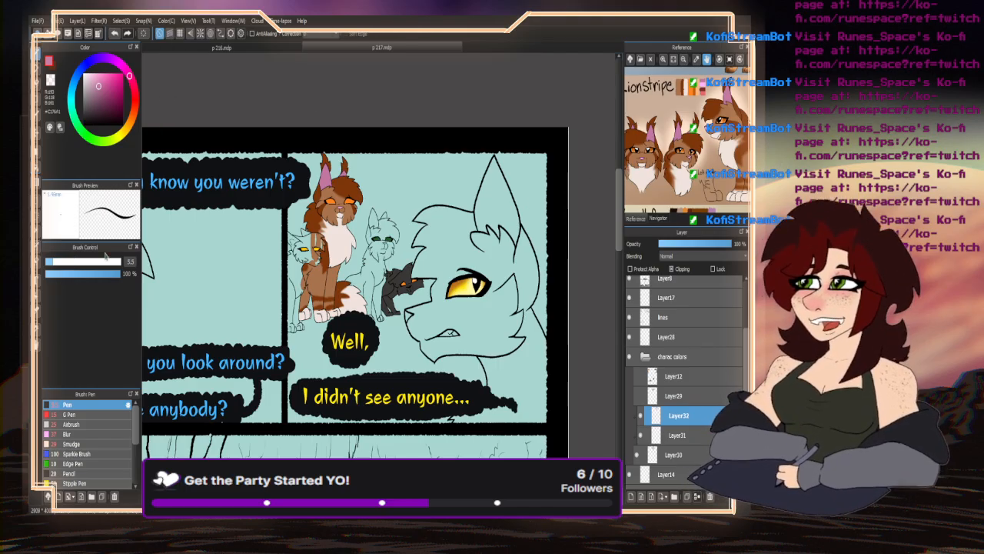
{"action": "left_click", "coordinate": [54, 262]}
{"action": "scroll", "coordinate": [313, 311], "scroll_direction": "up", "scroll_amount": 8}
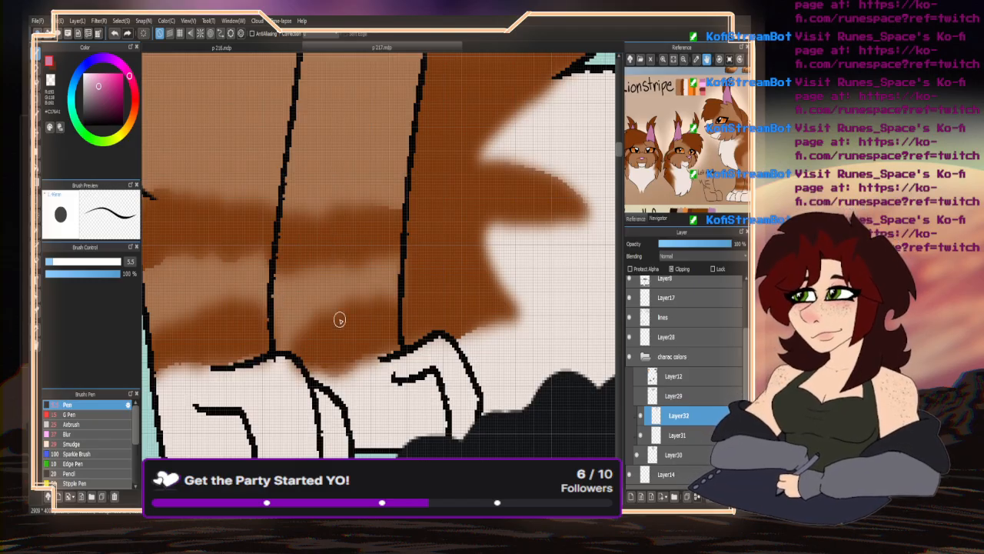
{"action": "mouse_move", "coordinate": [344, 326]}
{"action": "left_mouse_down"}
{"action": "mouse_move", "coordinate": [277, 327]}
{"action": "mouse_move", "coordinate": [357, 324]}
{"action": "left_mouse_up"}
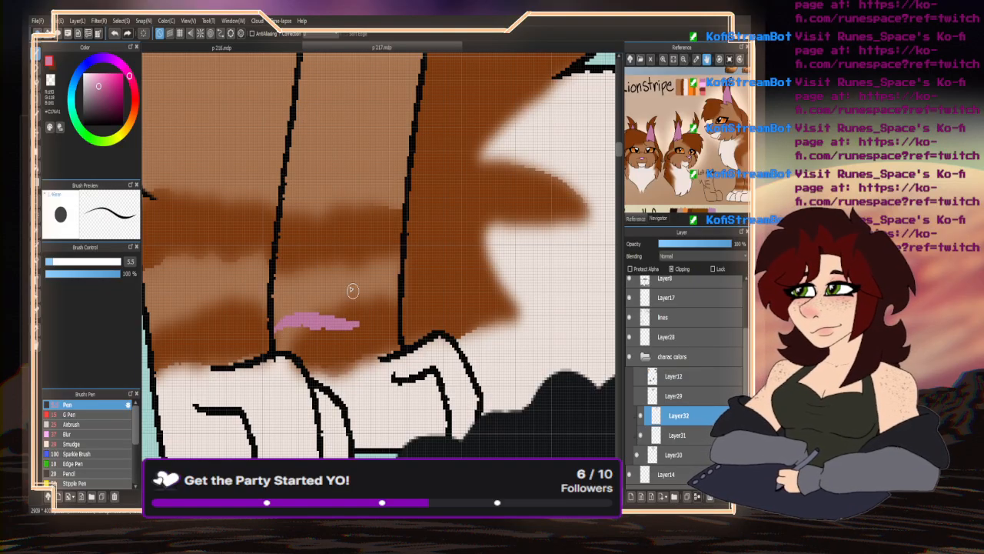
{"action": "left_click_drag", "start_coordinate": [349, 287], "coordinate": [281, 287]}
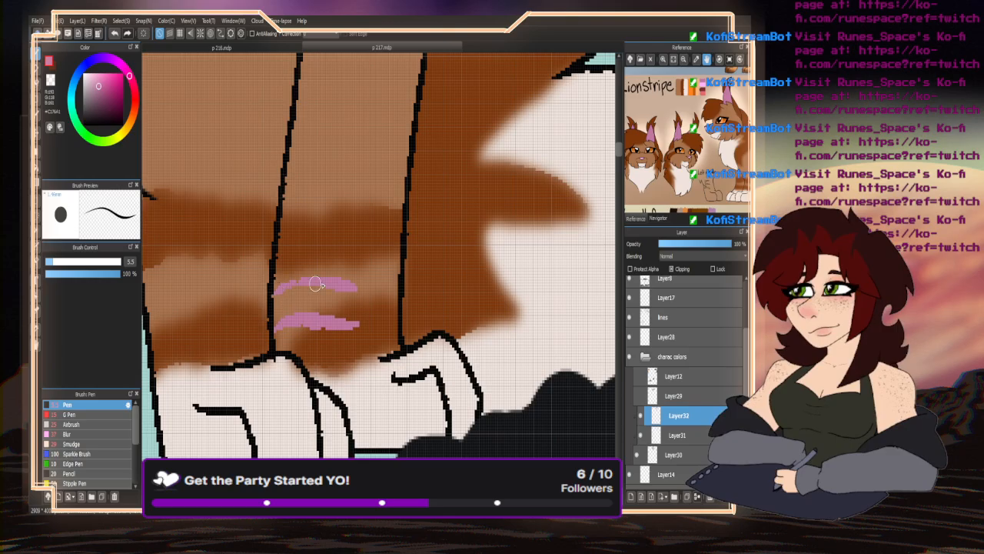
{"action": "left_click_drag", "start_coordinate": [346, 260], "coordinate": [302, 257]}
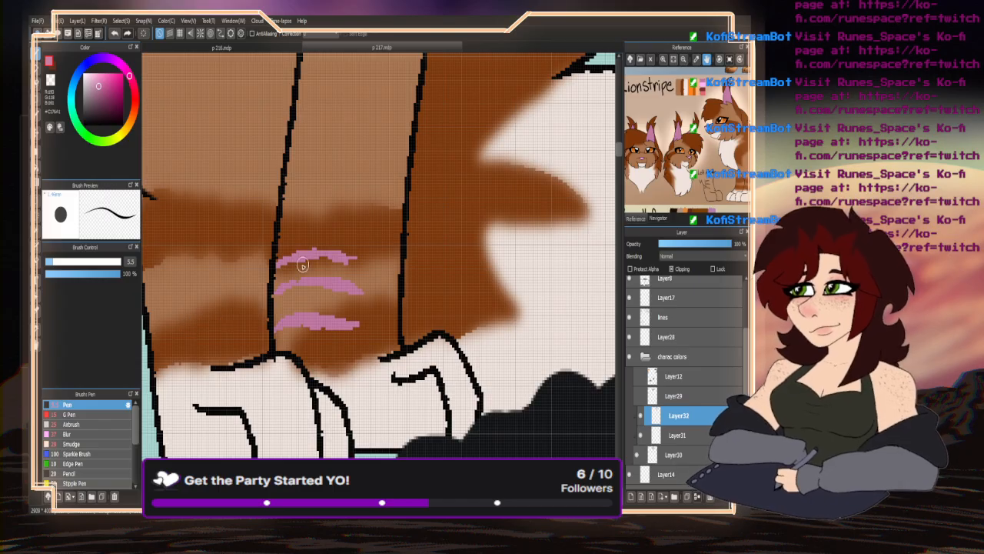
{"action": "scroll", "coordinate": [308, 263], "scroll_direction": "down", "scroll_amount": 5}
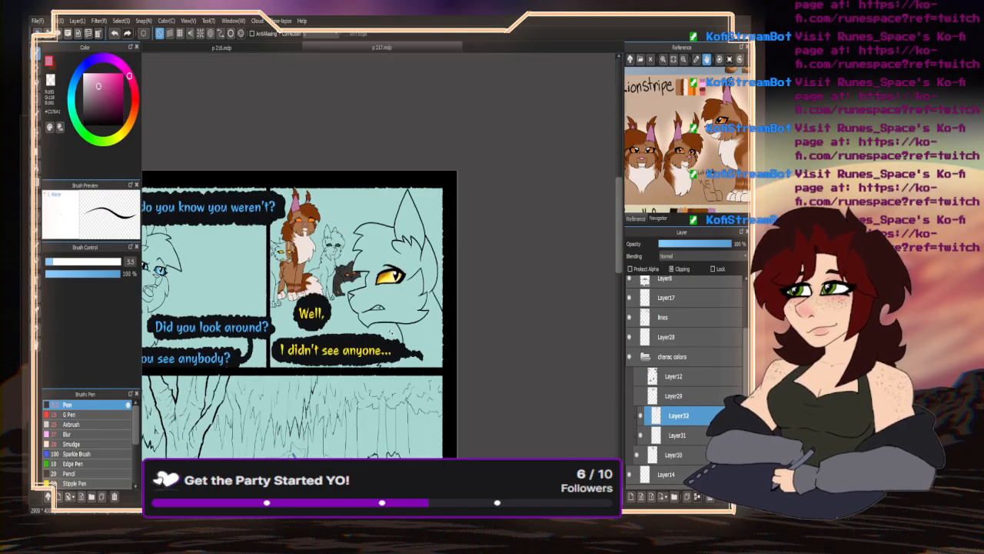
{"action": "scroll", "coordinate": [391, 331], "scroll_direction": "up", "scroll_amount": 2}
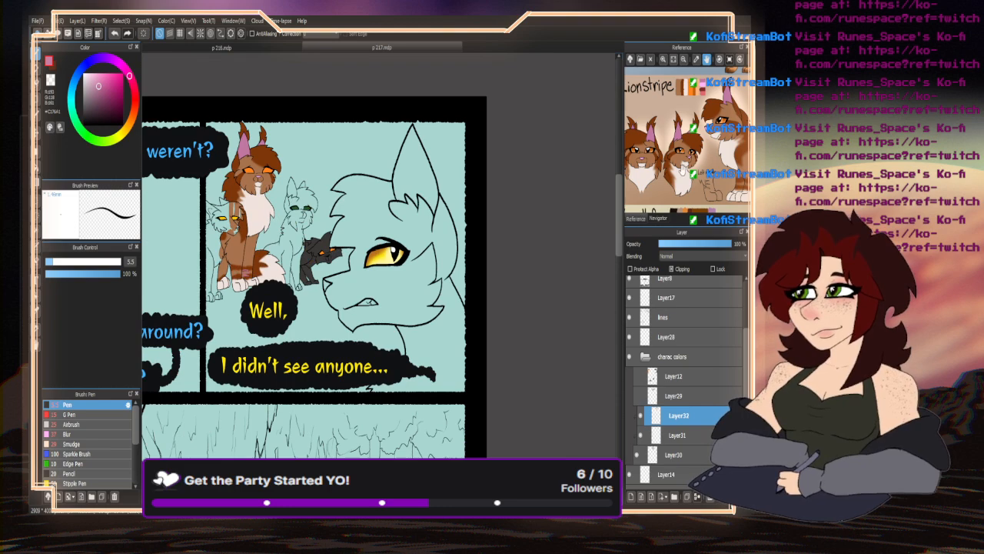
- Paint the dark cat's muzzle and lower cheeks light grey on Layer31, using the color sampled from the Twig reference
{"action": "scroll", "coordinate": [684, 168], "scroll_direction": "down", "scroll_amount": 10}
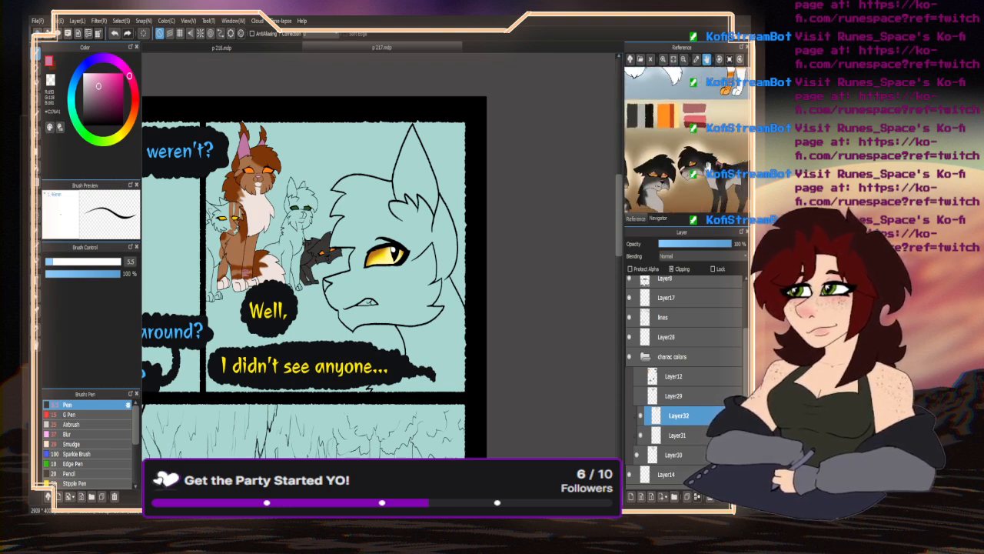
{"action": "scroll", "coordinate": [711, 165], "scroll_direction": "down", "scroll_amount": 3}
{"action": "left_click", "coordinate": [671, 111]}
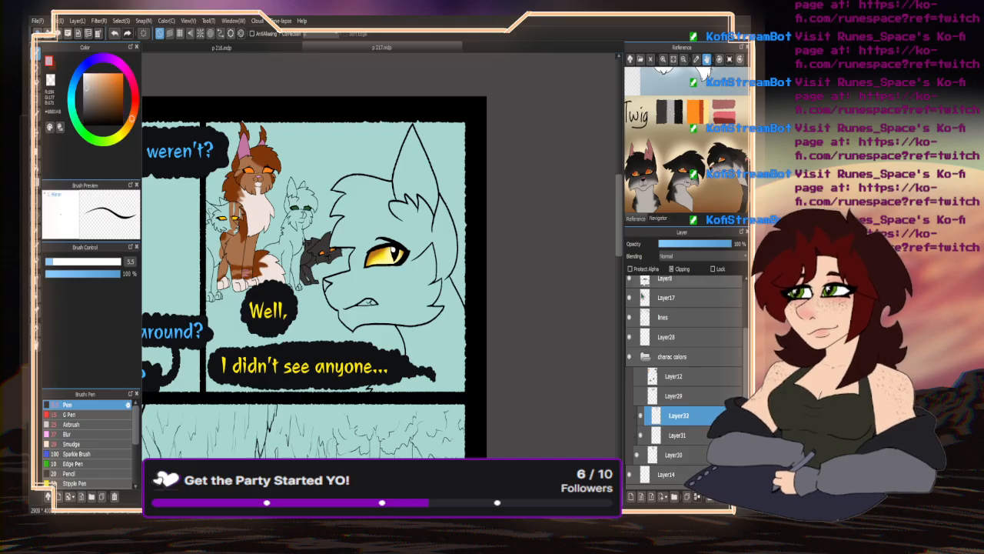
{"action": "left_click", "coordinate": [676, 435]}
{"action": "scroll", "coordinate": [346, 300], "scroll_direction": "up", "scroll_amount": 2}
{"action": "scroll", "coordinate": [331, 251], "scroll_direction": "up", "scroll_amount": 5}
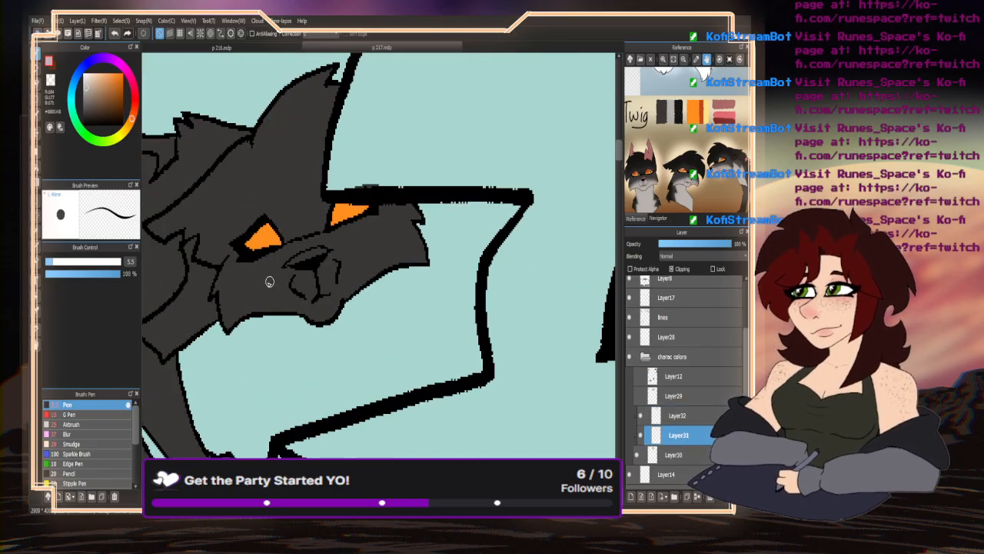
{"action": "mouse_move", "coordinate": [304, 277]}
{"action": "left_mouse_down"}
{"action": "mouse_move", "coordinate": [281, 273]}
{"action": "mouse_move", "coordinate": [229, 327]}
{"action": "left_mouse_up"}
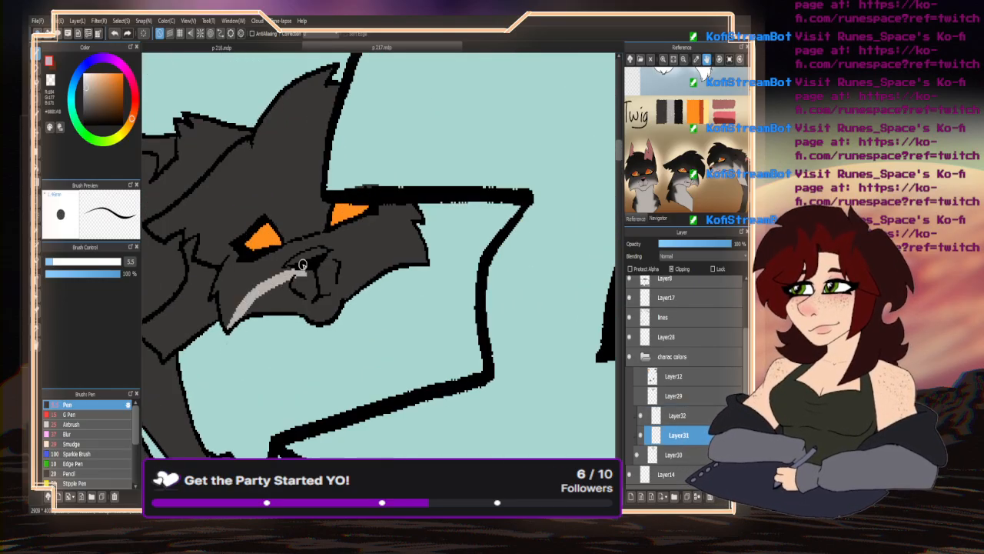
{"action": "left_click_drag", "start_coordinate": [327, 260], "coordinate": [428, 257]}
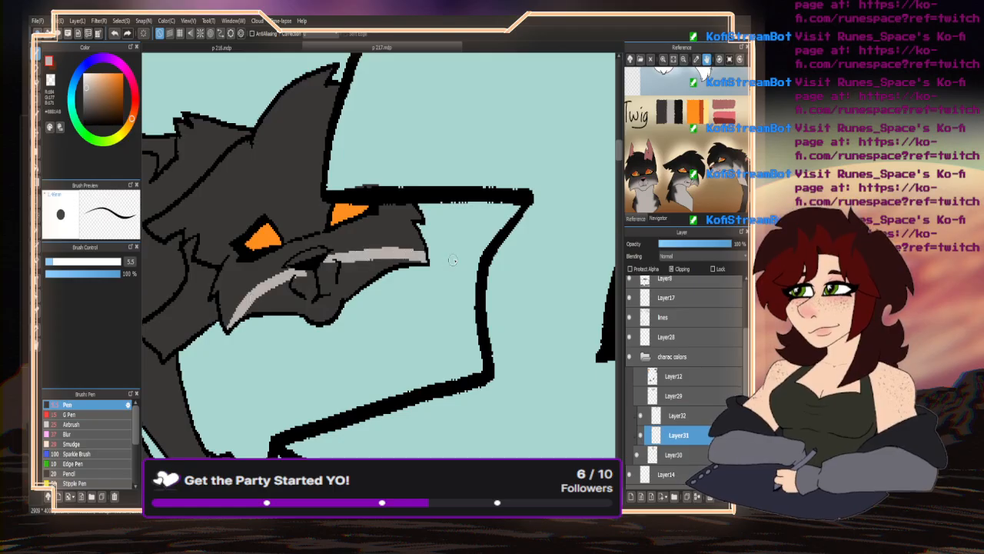
{"action": "left_click_drag", "start_coordinate": [88, 265], "coordinate": [98, 262]}
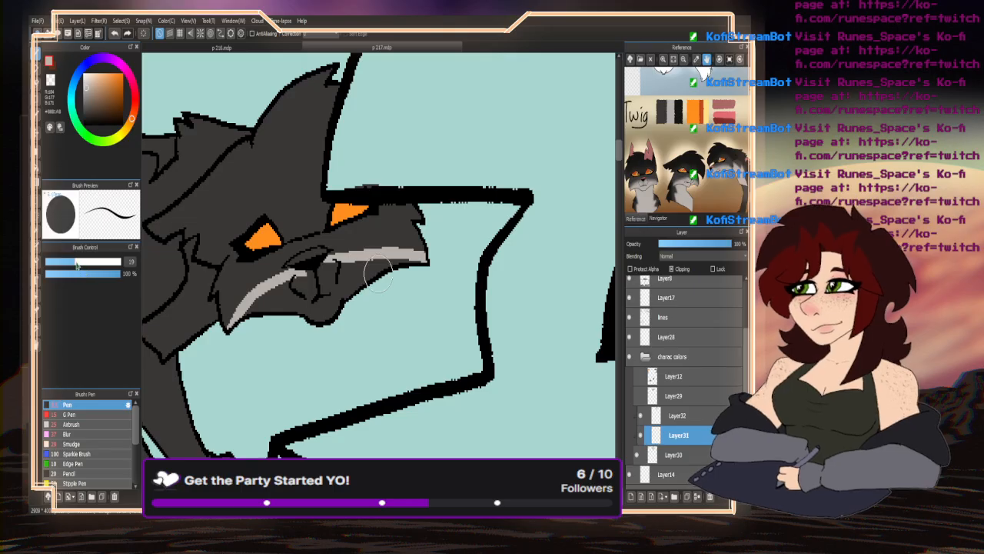
{"action": "left_click_drag", "start_coordinate": [333, 273], "coordinate": [266, 315]}
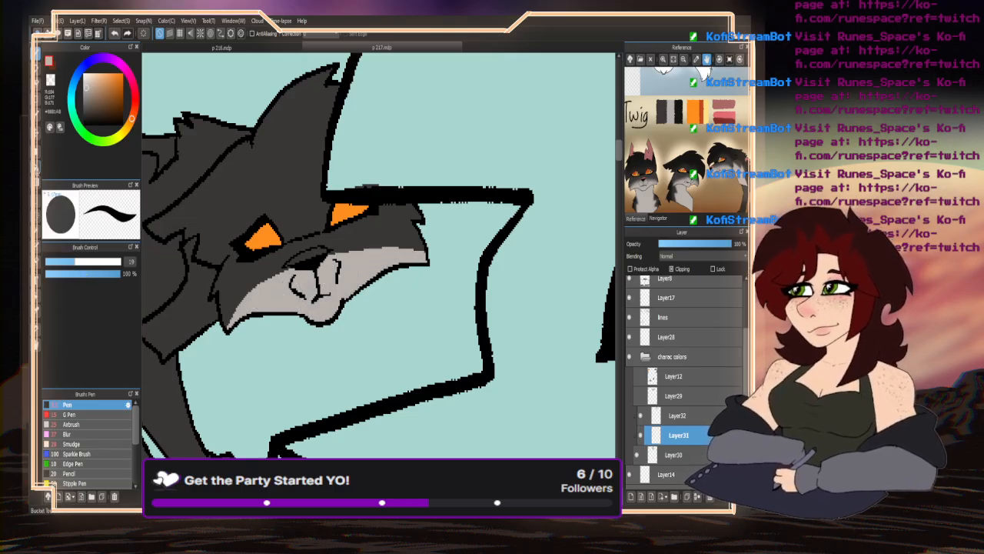
- Fill the dark cat's neck and chest fur with the same light grey on Layer31
{"action": "left_click", "coordinate": [37, 168]}
{"action": "left_click", "coordinate": [188, 316]}
{"action": "left_click", "coordinate": [37, 54]}
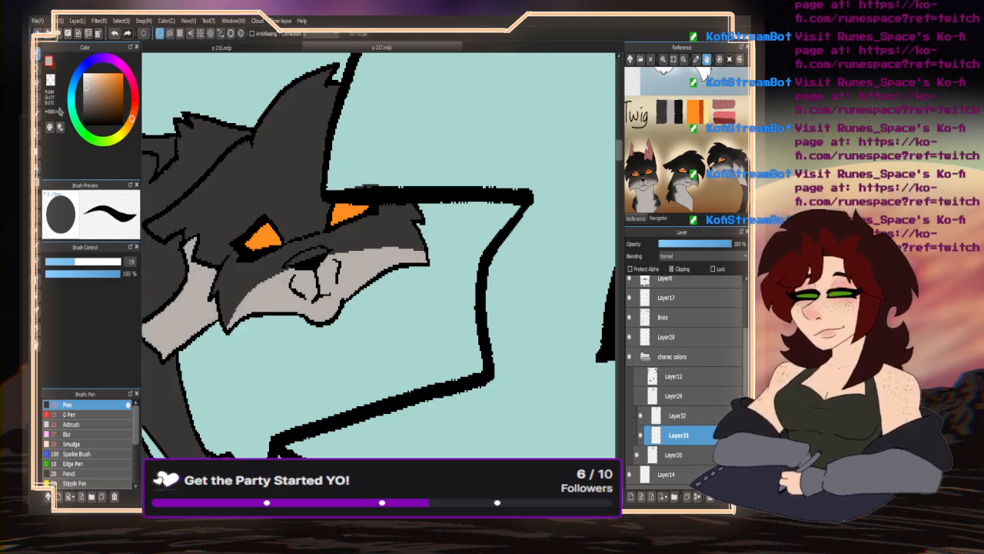
{"action": "scroll", "coordinate": [323, 258], "scroll_direction": "down", "scroll_amount": 2}
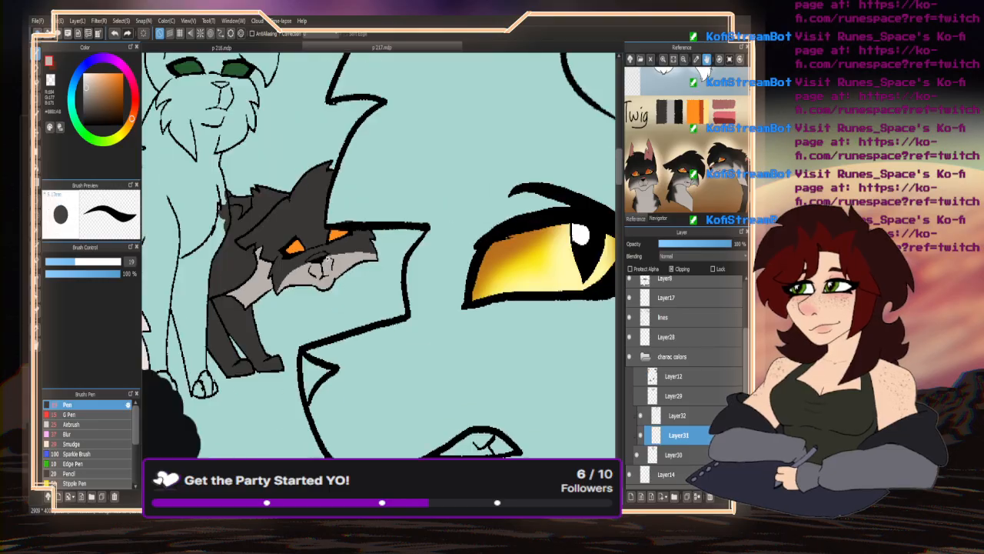
{"action": "scroll", "coordinate": [199, 354], "scroll_direction": "down", "scroll_amount": 2}
{"action": "scroll", "coordinate": [200, 353], "scroll_direction": "up", "scroll_amount": 4}
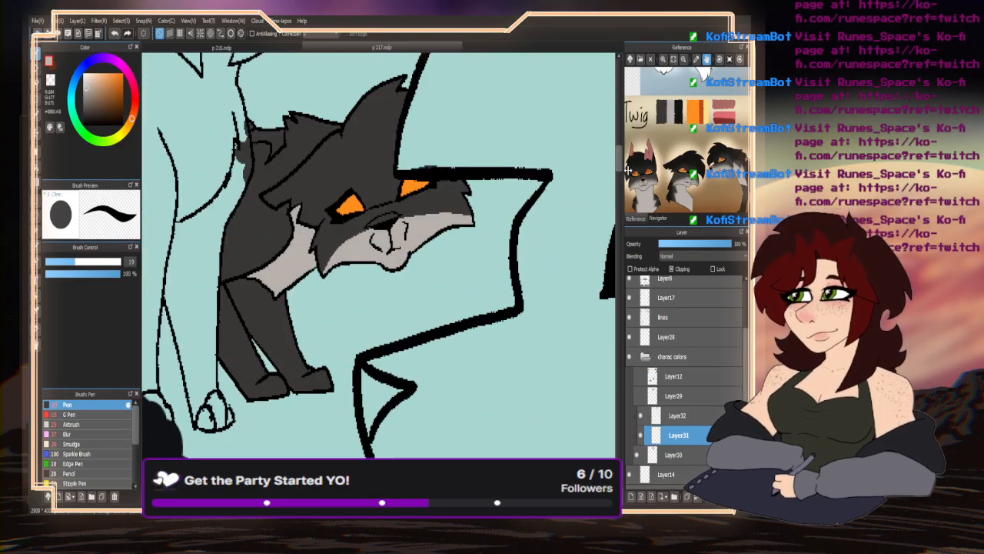
- Outline and fill near-black markings on the dark cat's head and shoulders on Layer32, using Twig's palette color
{"action": "left_click", "coordinate": [679, 110]}
{"action": "left_click", "coordinate": [679, 418]}
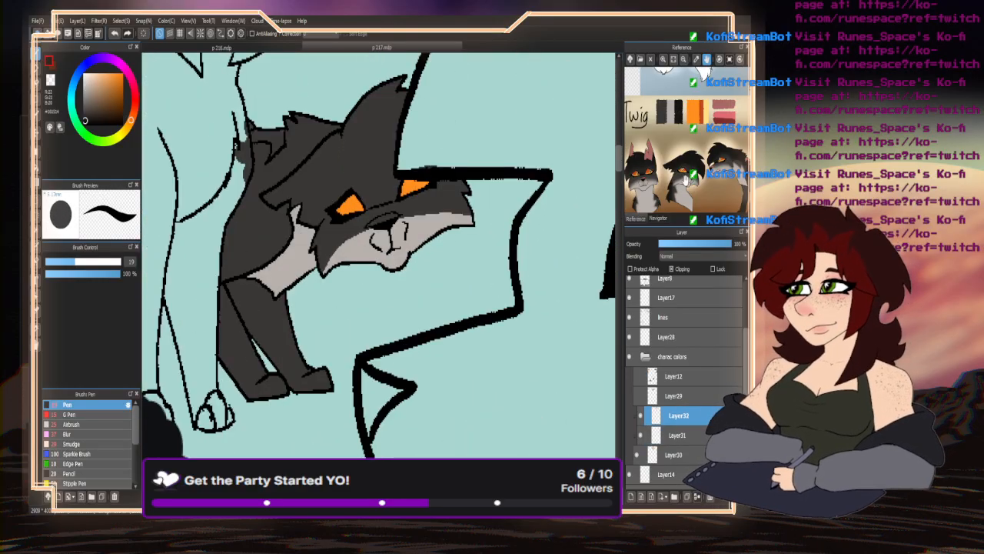
{"action": "scroll", "coordinate": [661, 177], "scroll_direction": "up", "scroll_amount": 2}
{"action": "mouse_move", "coordinate": [380, 192]}
{"action": "left_mouse_down"}
{"action": "mouse_move", "coordinate": [361, 177]}
{"action": "mouse_move", "coordinate": [311, 206]}
{"action": "left_mouse_up"}
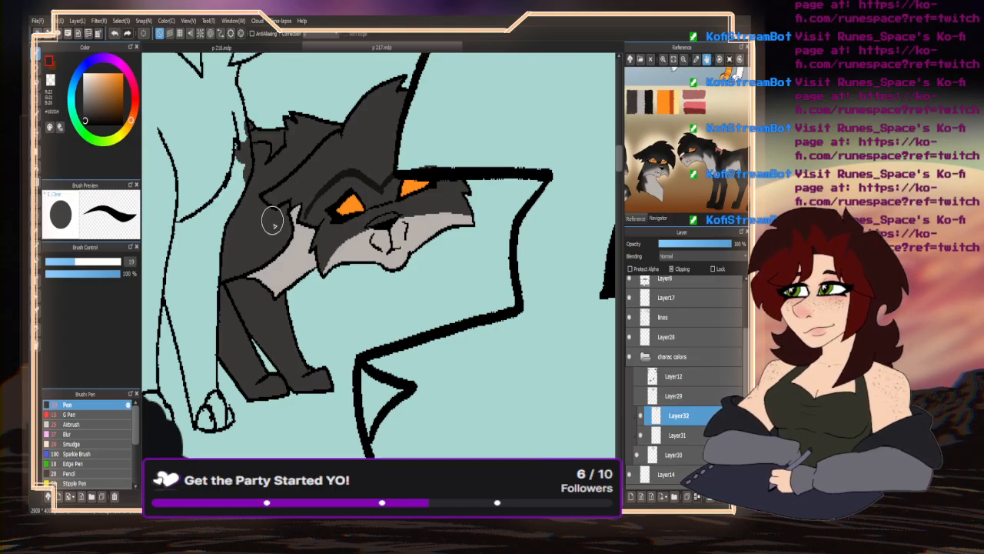
{"action": "mouse_move", "coordinate": [292, 210]}
{"action": "left_mouse_down"}
{"action": "mouse_move", "coordinate": [269, 239]}
{"action": "mouse_move", "coordinate": [259, 220]}
{"action": "mouse_move", "coordinate": [227, 235]}
{"action": "left_mouse_up"}
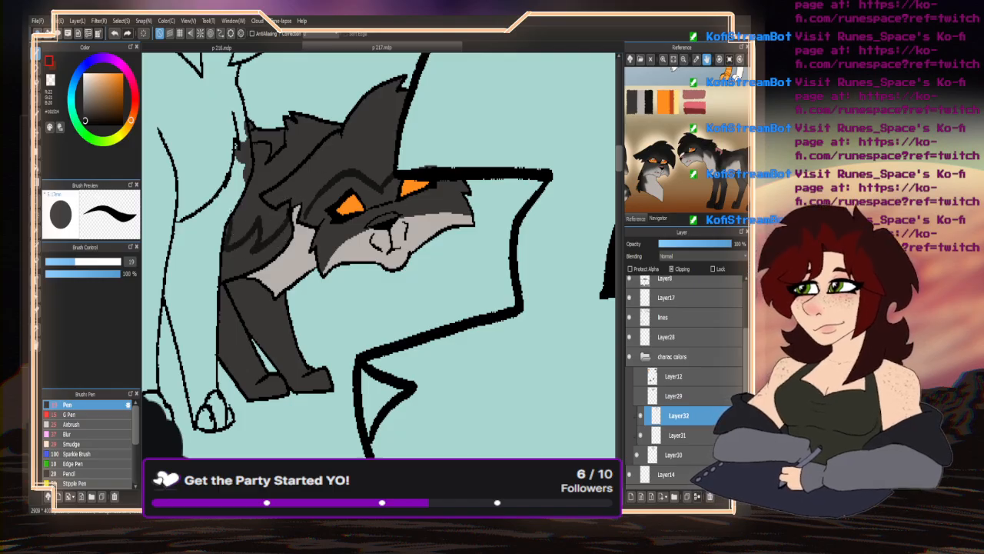
{"action": "key", "text": "g"}
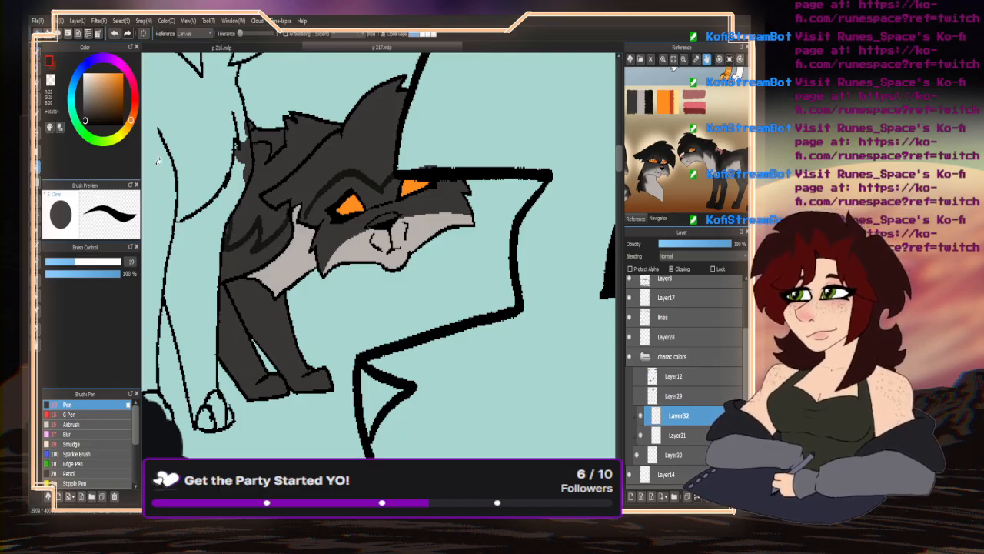
{"action": "left_click", "coordinate": [320, 171]}
{"action": "left_click", "coordinate": [289, 198]}
{"action": "left_click", "coordinate": [272, 217]}
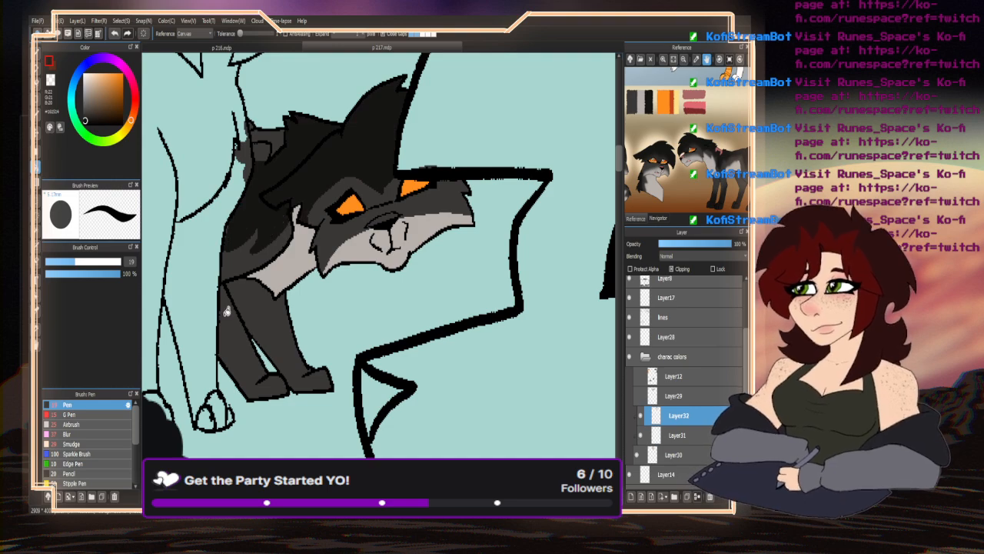
- Draw a near-black marking edge across the dark cat's upper front leg and fill both legs and paws below it
{"action": "key", "text": "b"}
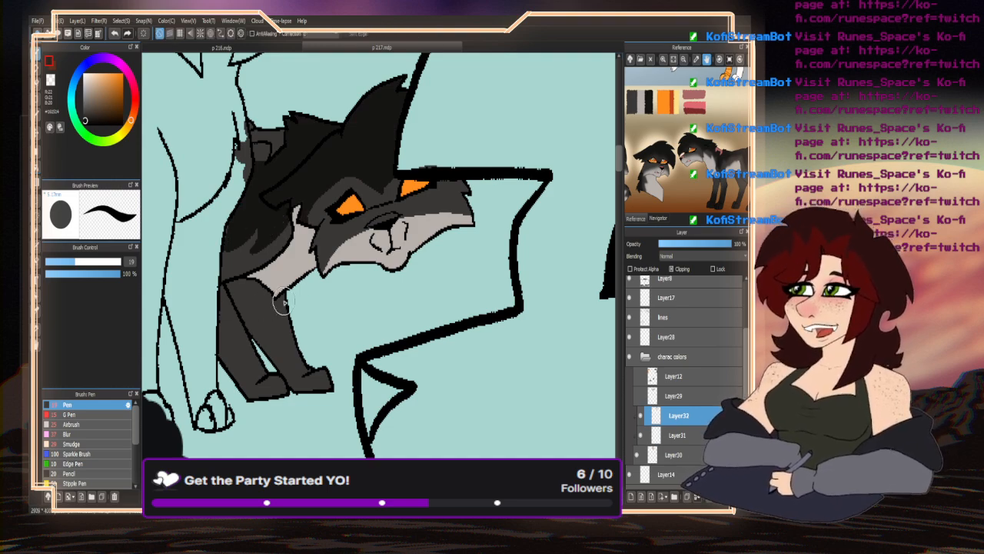
{"action": "mouse_move", "coordinate": [268, 297]}
{"action": "left_mouse_down"}
{"action": "mouse_move", "coordinate": [199, 316]}
{"action": "mouse_move", "coordinate": [192, 291]}
{"action": "left_mouse_up"}
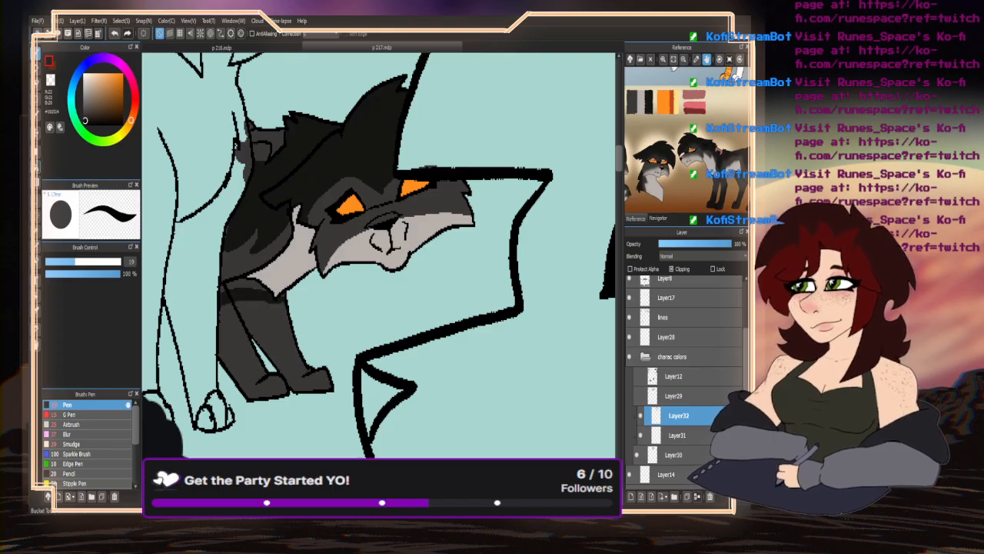
{"action": "key", "text": "g"}
{"action": "left_click", "coordinate": [254, 378]}
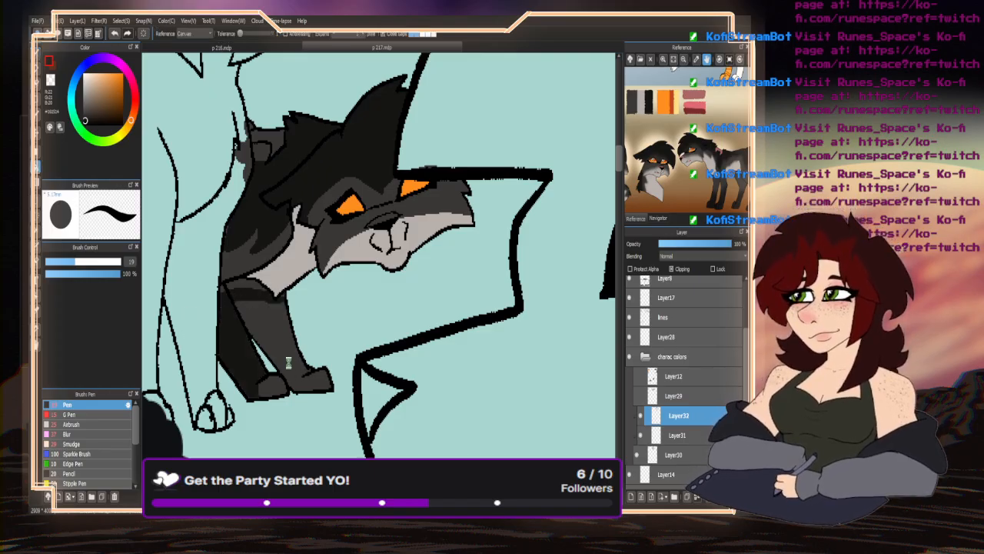
{"action": "left_click", "coordinate": [289, 362]}
{"action": "left_click", "coordinate": [273, 385]}
- Blur the near-black marking edges on the dark cat's head, shoulder and leg on Layer32, and darken its far ear
{"action": "left_click", "coordinate": [77, 434]}
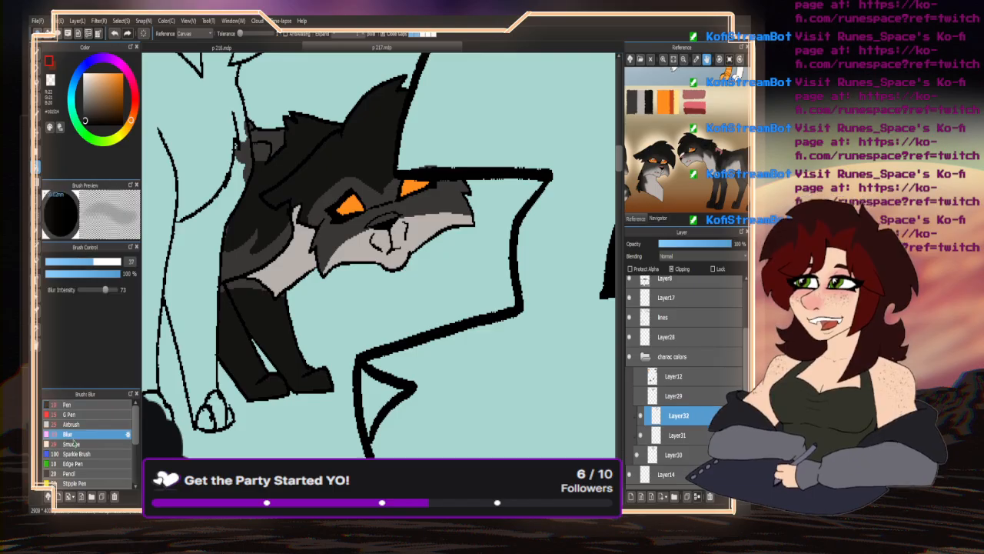
{"action": "scroll", "coordinate": [225, 309], "scroll_direction": "up", "scroll_amount": 3}
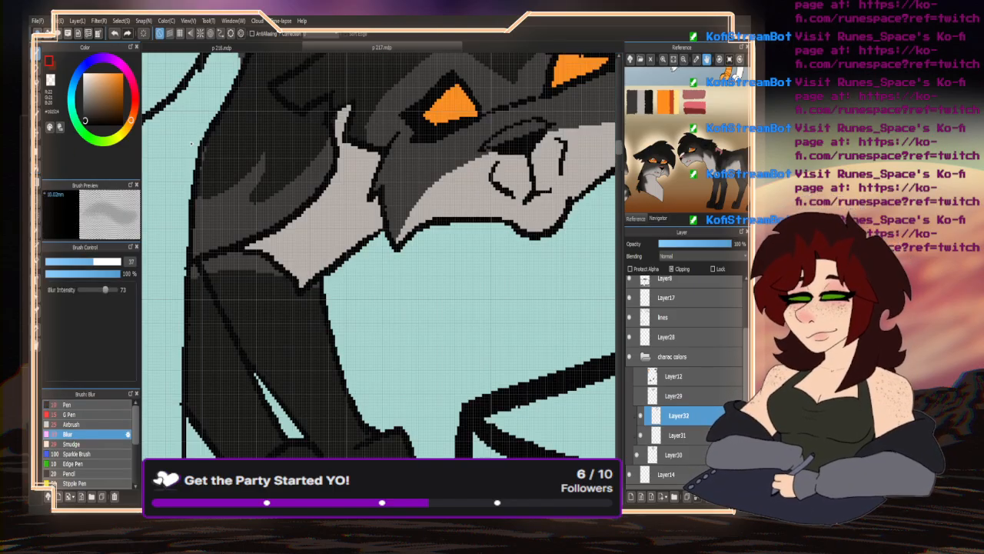
{"action": "scroll", "coordinate": [280, 269], "scroll_direction": "down", "scroll_amount": 3}
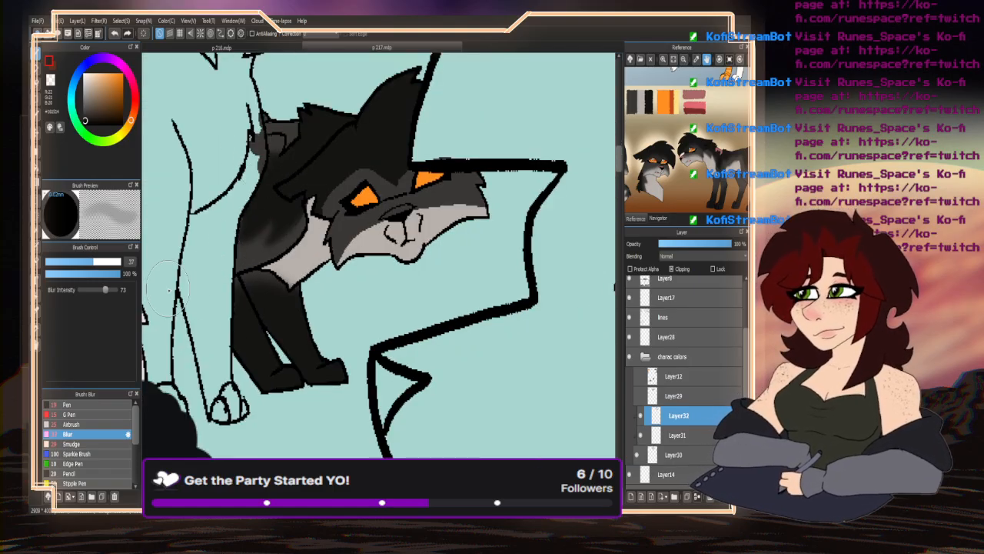
{"action": "left_click", "coordinate": [83, 414]}
{"action": "mouse_move", "coordinate": [270, 150]}
{"action": "left_mouse_down"}
{"action": "mouse_move", "coordinate": [291, 129]}
{"action": "mouse_move", "coordinate": [289, 141]}
{"action": "mouse_move", "coordinate": [265, 123]}
{"action": "left_mouse_up"}
{"action": "left_click", "coordinate": [73, 435]}
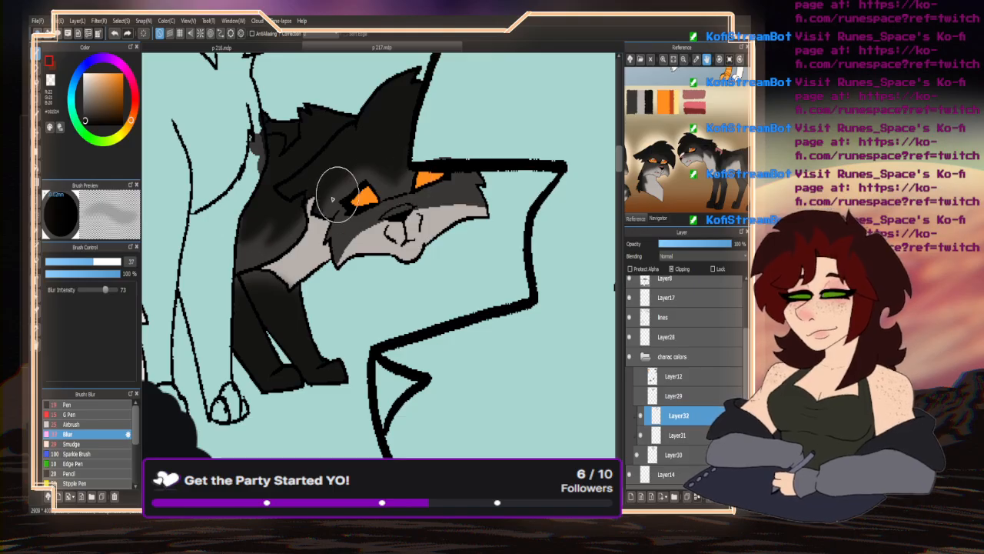
- Blur the edges of the light grey fur on the dark cat's muzzle and cheeks on Layer31
{"action": "left_click", "coordinate": [678, 434]}
{"action": "mouse_move", "coordinate": [356, 245]}
{"action": "left_mouse_down"}
{"action": "mouse_move", "coordinate": [481, 200]}
{"action": "mouse_move", "coordinate": [501, 209]}
{"action": "mouse_move", "coordinate": [358, 232]}
{"action": "mouse_move", "coordinate": [478, 212]}
{"action": "mouse_move", "coordinate": [356, 247]}
{"action": "mouse_move", "coordinate": [408, 208]}
{"action": "mouse_move", "coordinate": [320, 285]}
{"action": "mouse_move", "coordinate": [351, 256]}
{"action": "mouse_move", "coordinate": [287, 279]}
{"action": "mouse_move", "coordinate": [220, 328]}
{"action": "mouse_move", "coordinate": [285, 306]}
{"action": "left_mouse_up"}
{"action": "scroll", "coordinate": [285, 306], "scroll_direction": "down", "scroll_amount": 4}
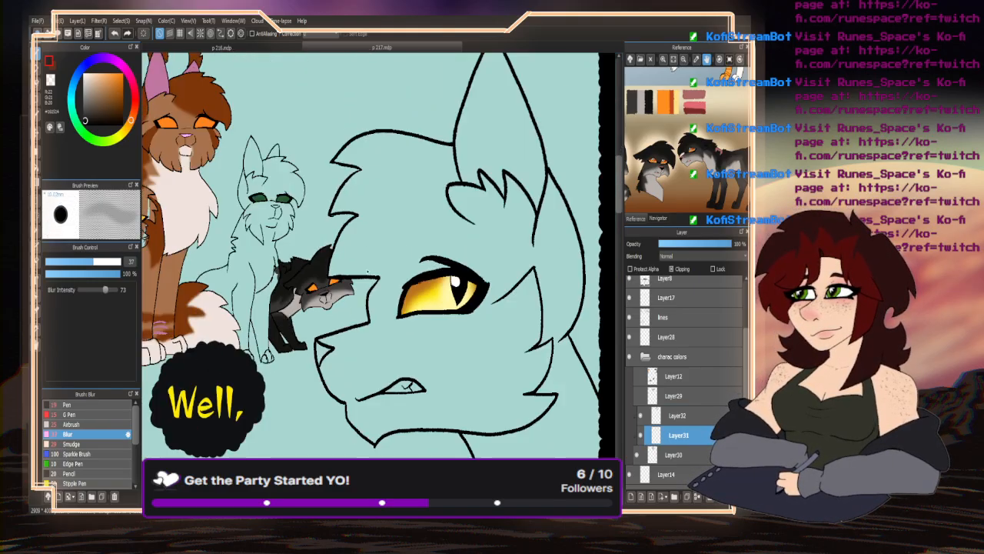
- Paint the dark cat's nose on Layer32 with the Pen in the muted pink sampled from the reference palette
{"action": "scroll", "coordinate": [285, 306], "scroll_direction": "up", "scroll_amount": 3}
{"action": "left_click", "coordinate": [66, 406]}
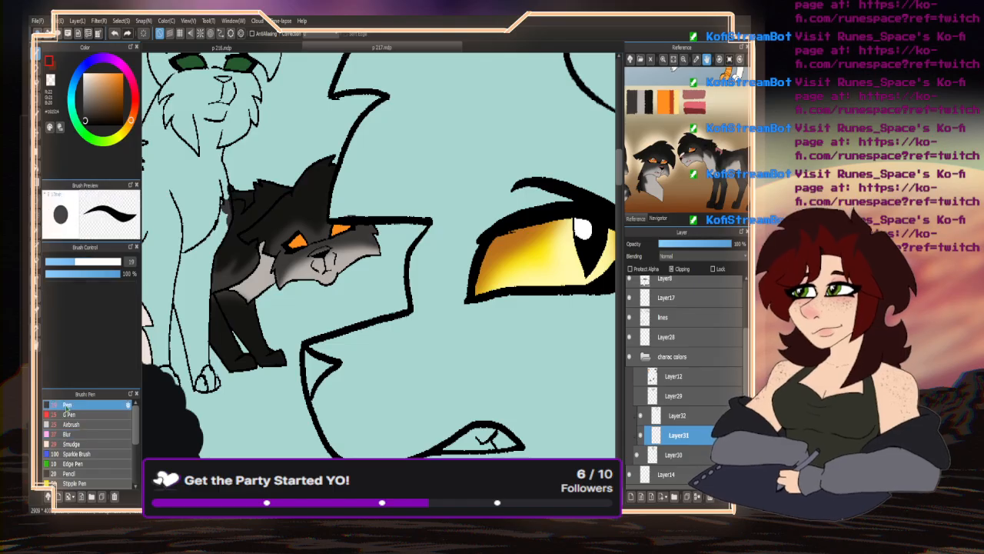
{"action": "left_click", "coordinate": [653, 415]}
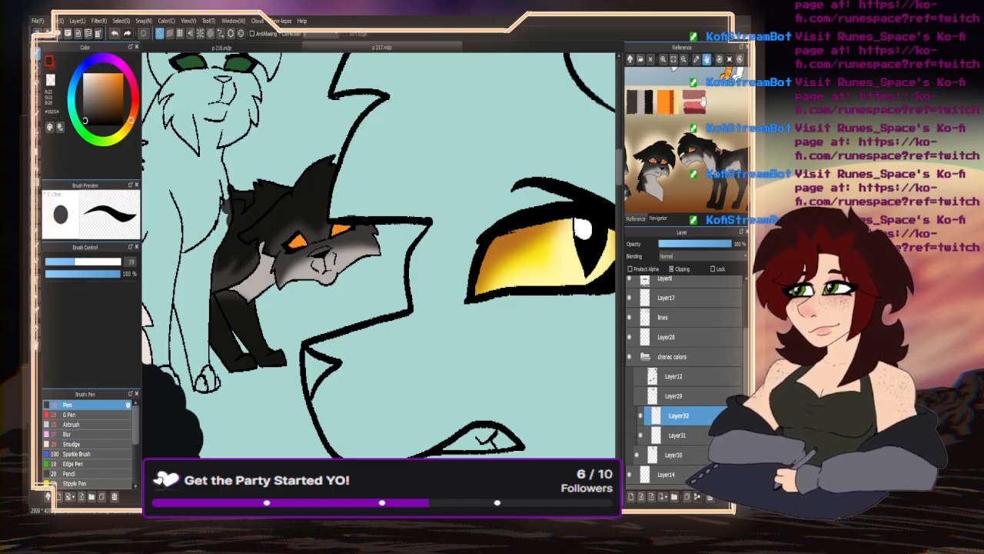
{"action": "left_click", "coordinate": [696, 99]}
{"action": "scroll", "coordinate": [319, 250], "scroll_direction": "up", "scroll_amount": 2}
{"action": "scroll", "coordinate": [320, 250], "scroll_direction": "up", "scroll_amount": 1}
{"action": "mouse_move", "coordinate": [339, 258]}
{"action": "left_mouse_down"}
{"action": "mouse_move", "coordinate": [351, 252]}
{"action": "mouse_move", "coordinate": [308, 255]}
{"action": "mouse_move", "coordinate": [291, 274]}
{"action": "left_mouse_up"}
{"action": "scroll", "coordinate": [284, 216], "scroll_direction": "down", "scroll_amount": 3}
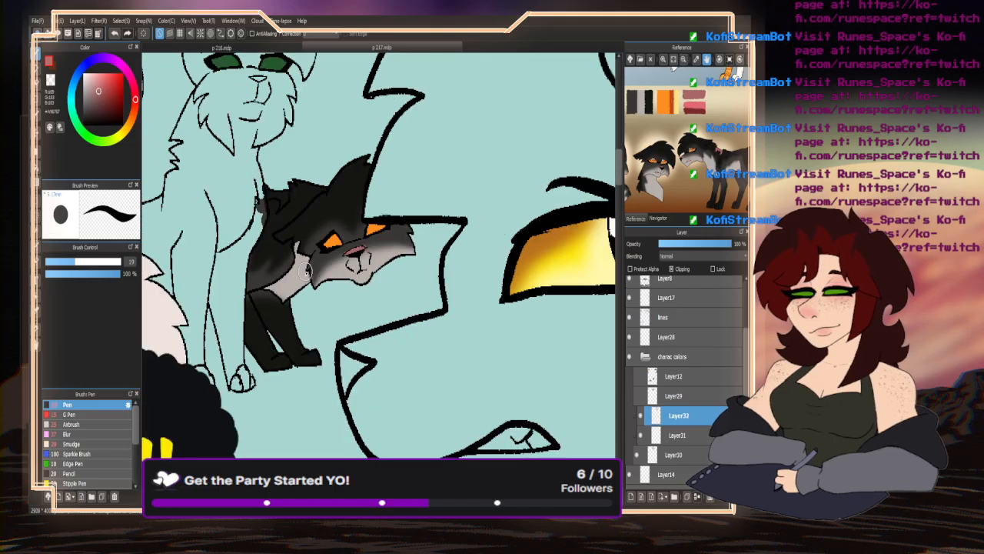
- Paint the inside of the dark cat's far ear in the same muted pink with the Pen at size 5
{"action": "scroll", "coordinate": [282, 193], "scroll_direction": "up", "scroll_amount": 3}
{"action": "left_click", "coordinate": [280, 201]}
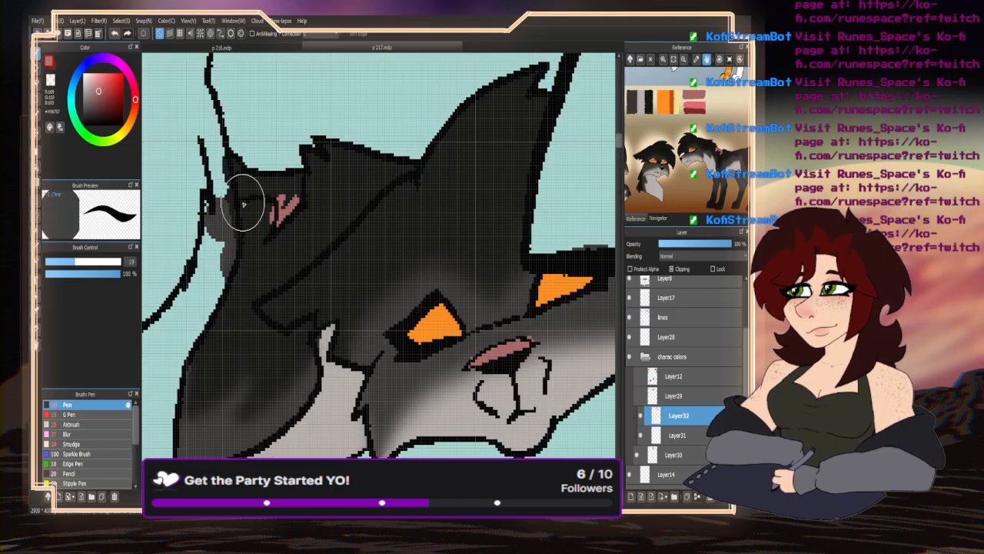
{"action": "key", "text": "ctrl+z"}
{"action": "left_click", "coordinate": [62, 262]}
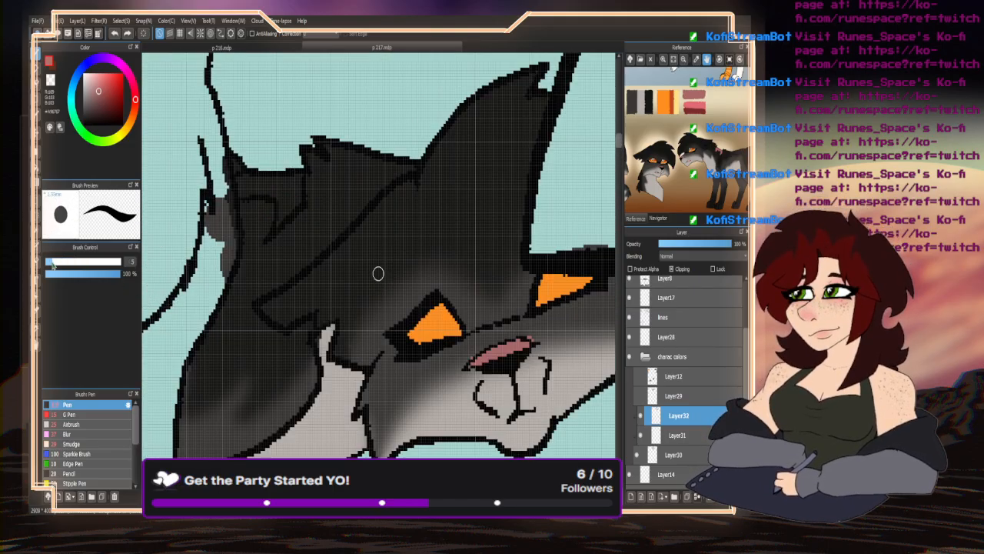
{"action": "mouse_move", "coordinate": [296, 186]}
{"action": "left_mouse_down"}
{"action": "mouse_move", "coordinate": [282, 222]}
{"action": "mouse_move", "coordinate": [297, 172]}
{"action": "mouse_move", "coordinate": [272, 195]}
{"action": "mouse_move", "coordinate": [241, 192]}
{"action": "mouse_move", "coordinate": [240, 180]}
{"action": "mouse_move", "coordinate": [259, 179]}
{"action": "mouse_move", "coordinate": [275, 230]}
{"action": "mouse_move", "coordinate": [282, 207]}
{"action": "left_mouse_up"}
{"action": "scroll", "coordinate": [315, 194], "scroll_direction": "down", "scroll_amount": 5}
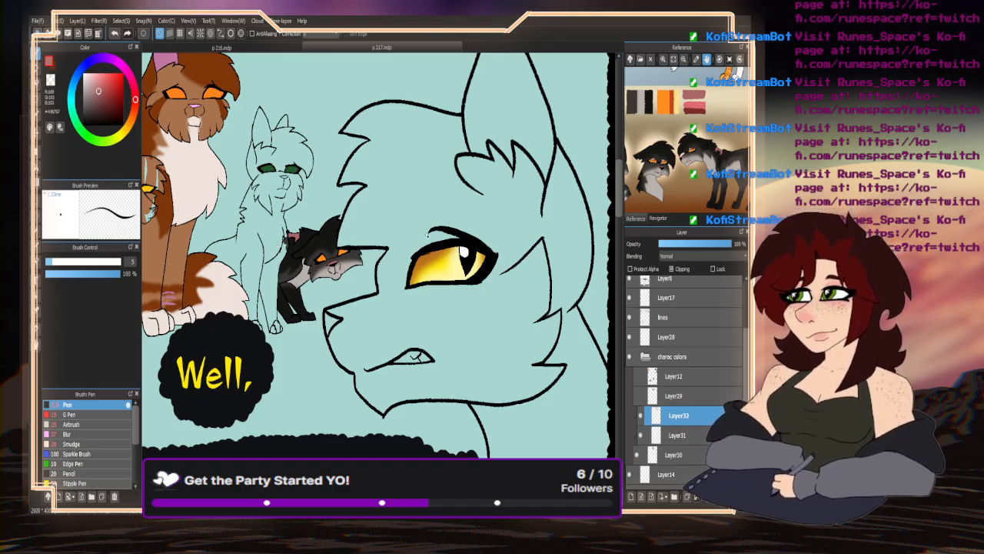
- Merge the clipped marking layers Layer31 and Layer32 down into the dark cat's base color layer, Layer30
{"action": "left_click", "coordinate": [688, 435]}
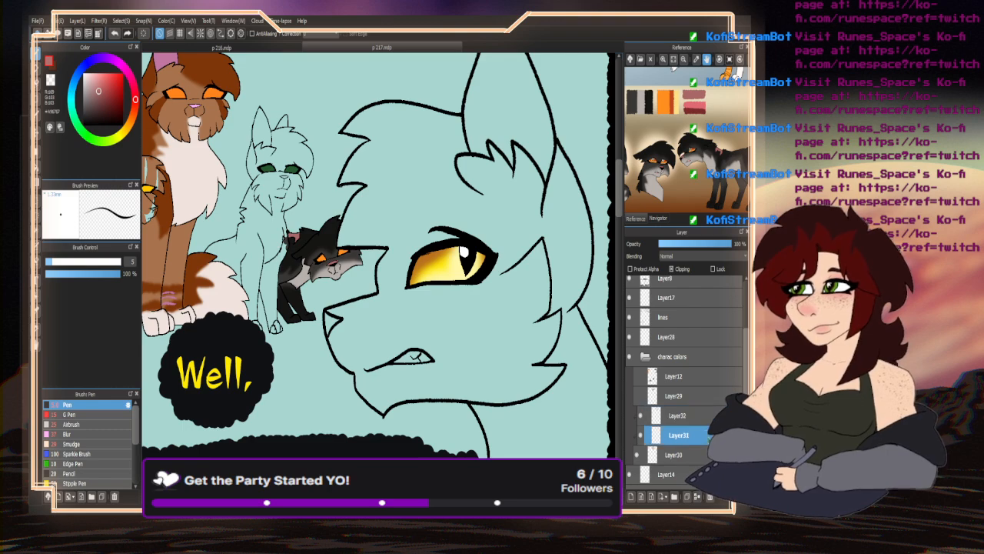
{"action": "key", "text": "ctrl+e"}
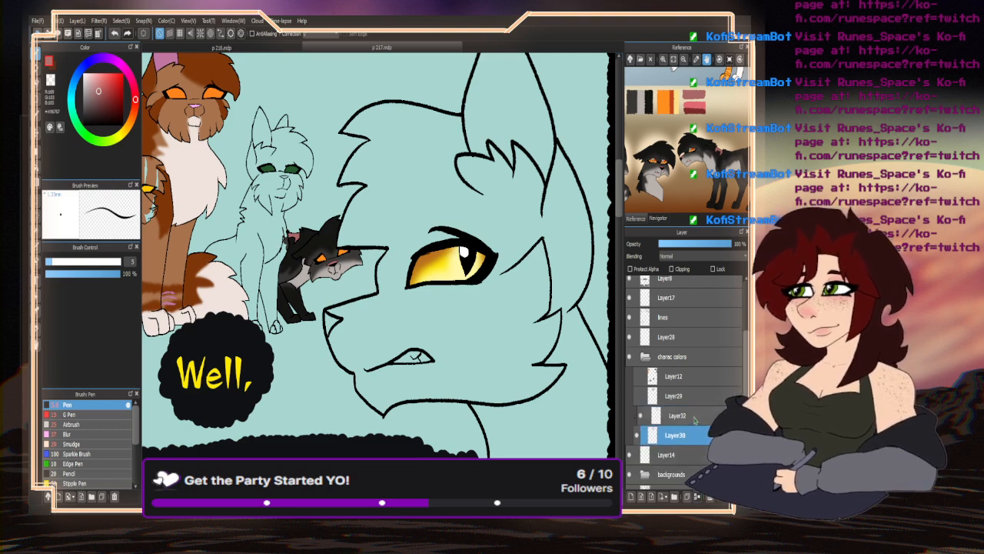
{"action": "left_click", "coordinate": [694, 419]}
{"action": "key", "text": "ctrl+e"}
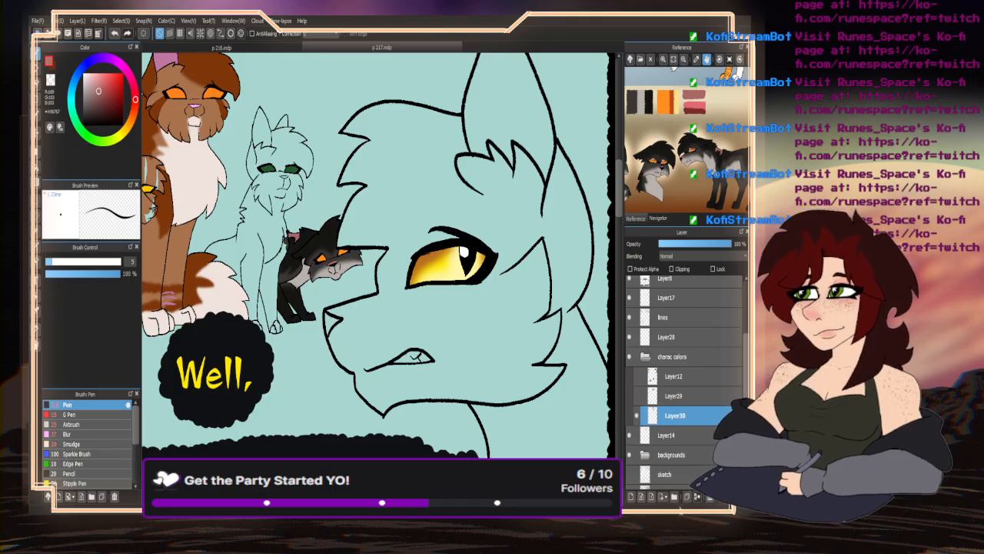
- Show the character color layers Layer29 and Layer12 again and fit the whole comic page in view
{"action": "left_click", "coordinate": [636, 395]}
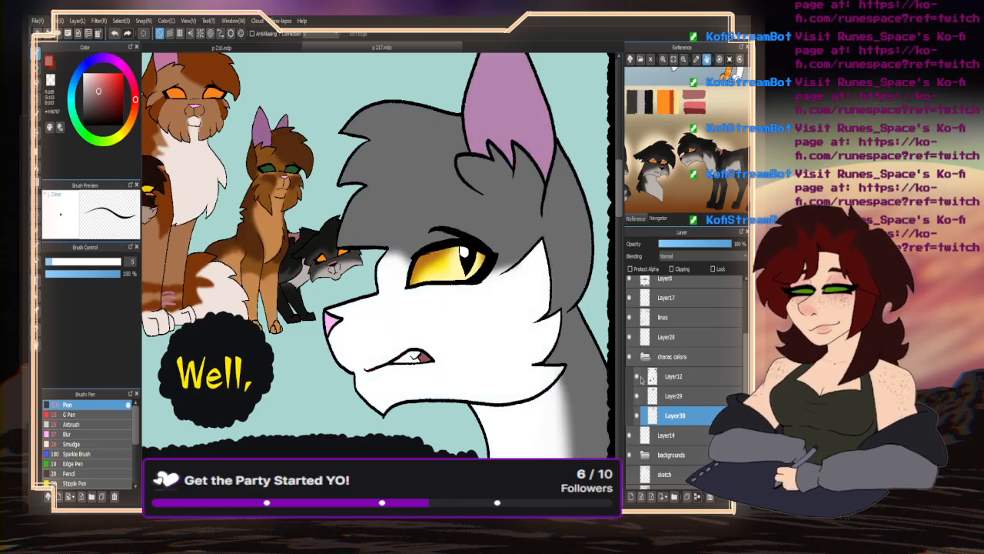
{"action": "left_click", "coordinate": [637, 376]}
{"action": "left_click", "coordinate": [659, 218]}
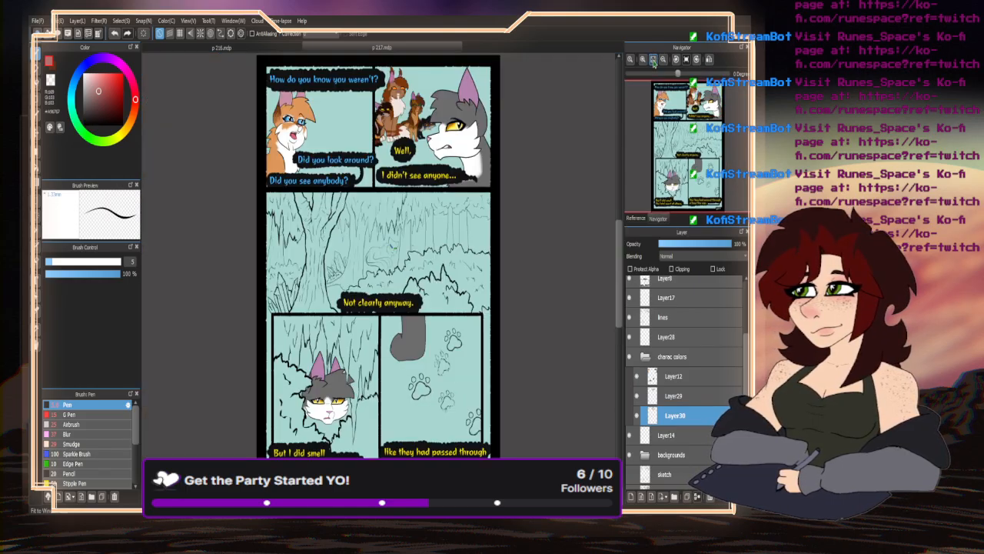
{"action": "left_click", "coordinate": [653, 59]}
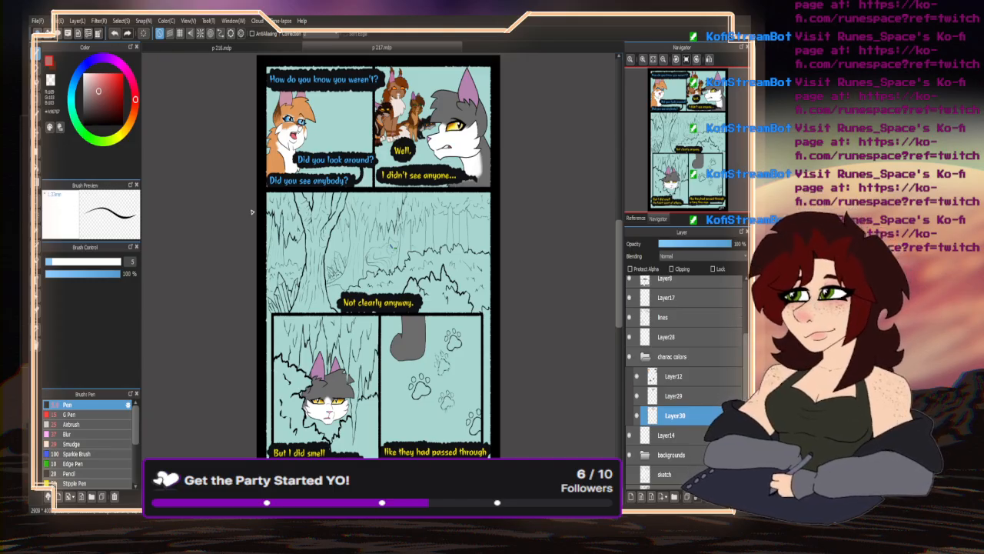
- Look over comic pages 216 and 218, and return to page 217
{"action": "left_click", "coordinate": [223, 49]}
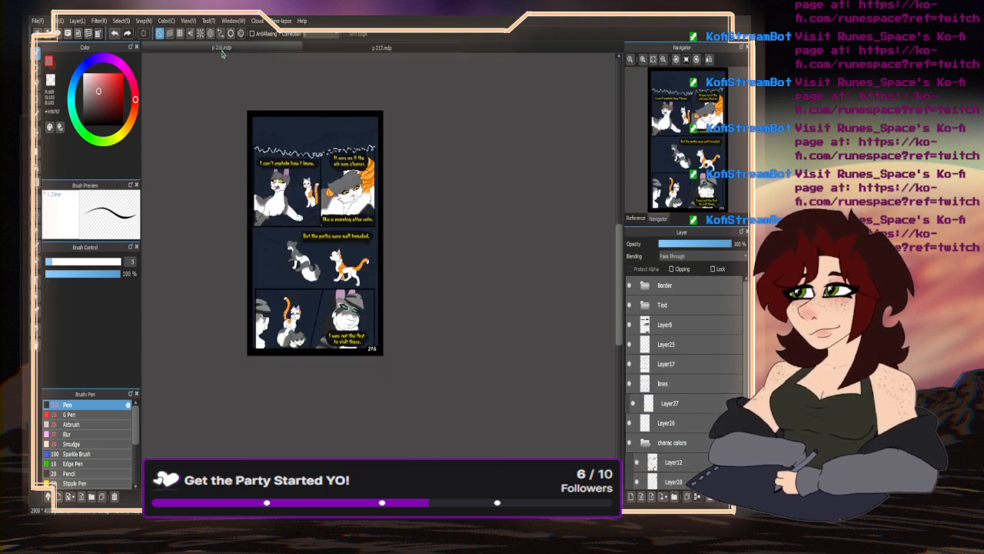
{"action": "left_click", "coordinate": [365, 50]}
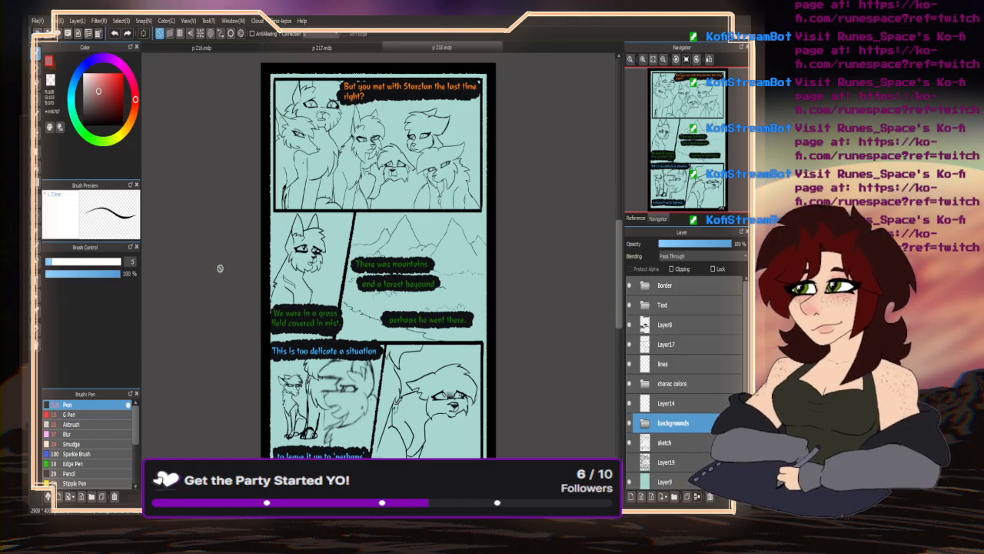
{"action": "scroll", "coordinate": [214, 275], "scroll_direction": "down", "scroll_amount": 1}
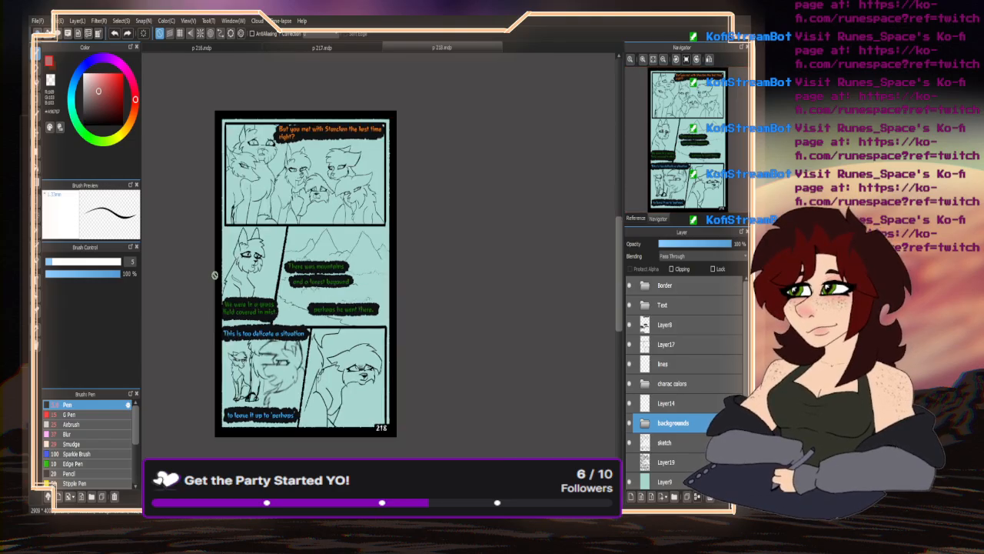
{"action": "left_click", "coordinate": [236, 48]}
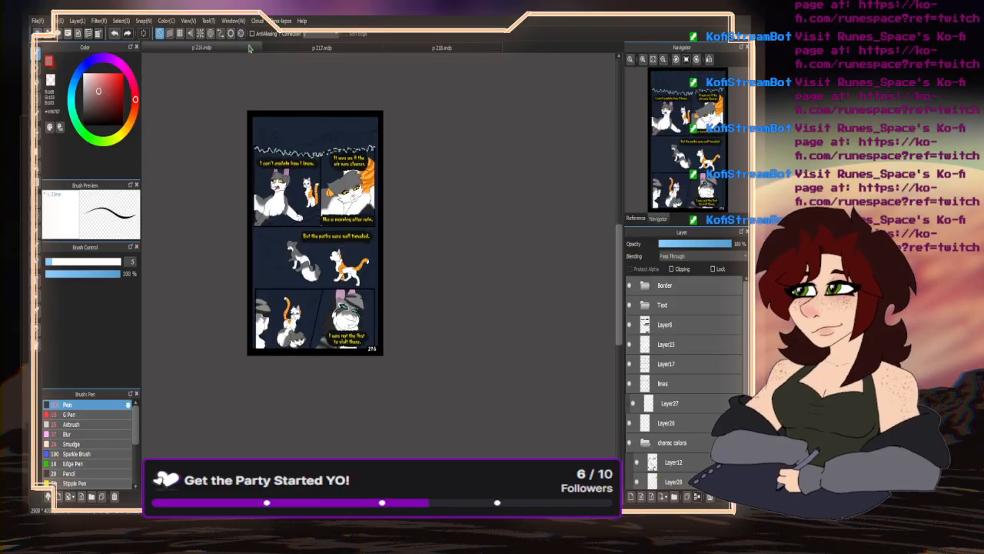
{"action": "left_click", "coordinate": [272, 49]}
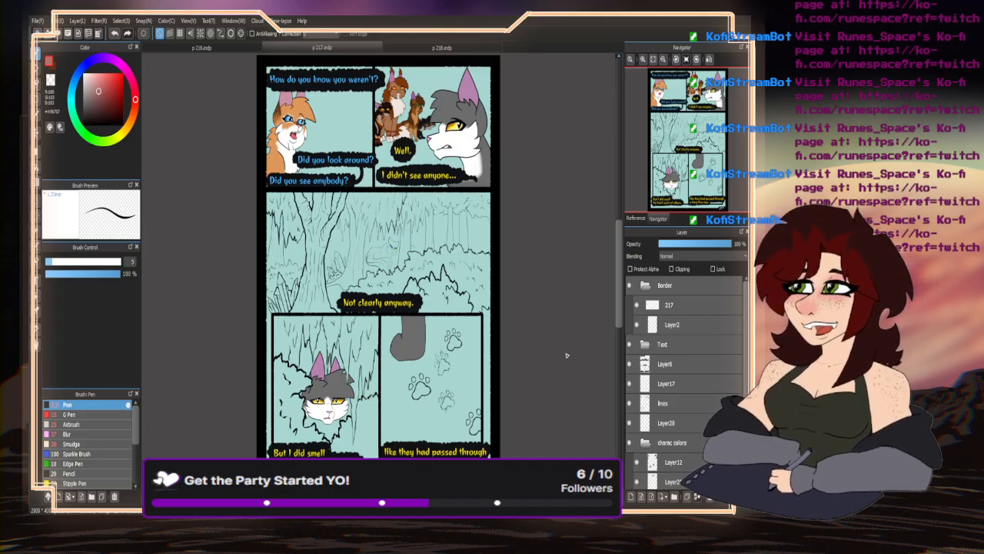
- Examine page 216 panel by panel, checking the colored cats and backgrounds from the opening scene to the last row
{"action": "left_click", "coordinate": [163, 49]}
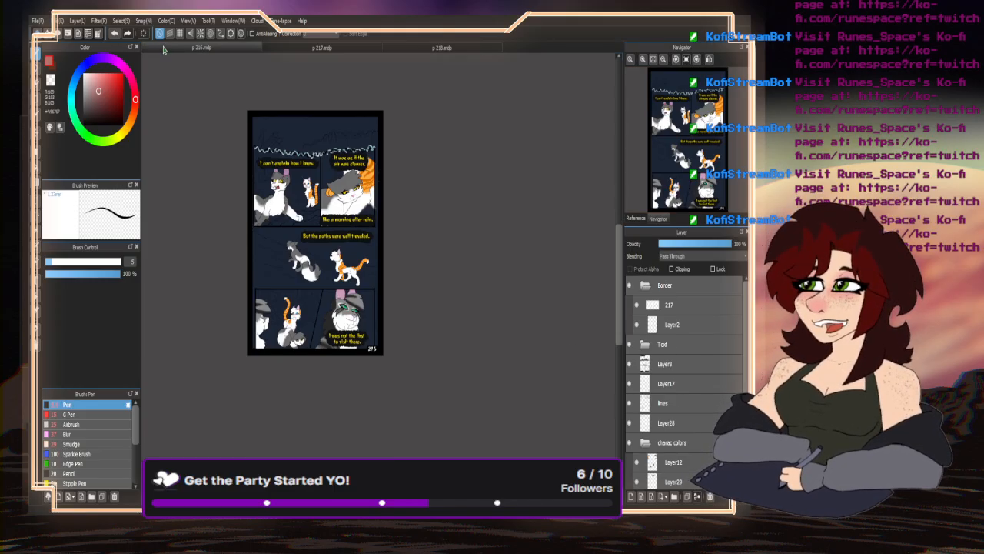
{"action": "left_click", "coordinate": [654, 60]}
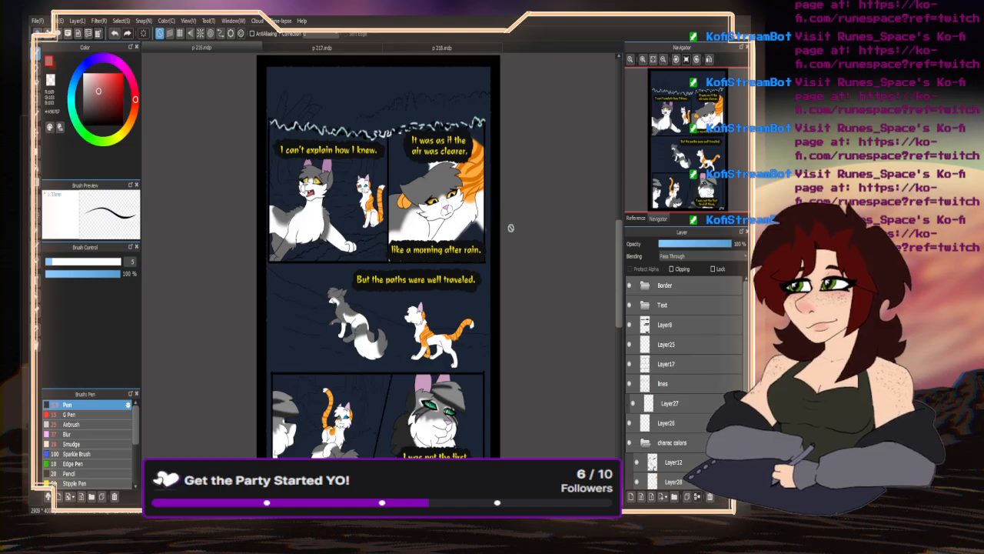
{"action": "scroll", "coordinate": [415, 314], "scroll_direction": "down", "scroll_amount": 2}
{"action": "scroll", "coordinate": [399, 122], "scroll_direction": "up", "scroll_amount": 5}
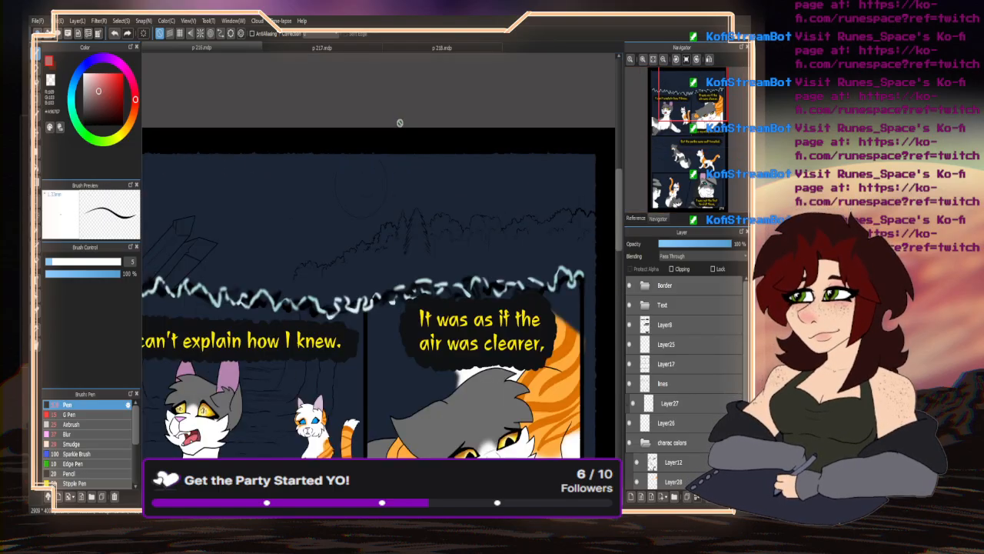
{"action": "scroll", "coordinate": [350, 219], "scroll_direction": "up", "scroll_amount": 1}
{"action": "scroll", "coordinate": [390, 241], "scroll_direction": "down", "scroll_amount": 5}
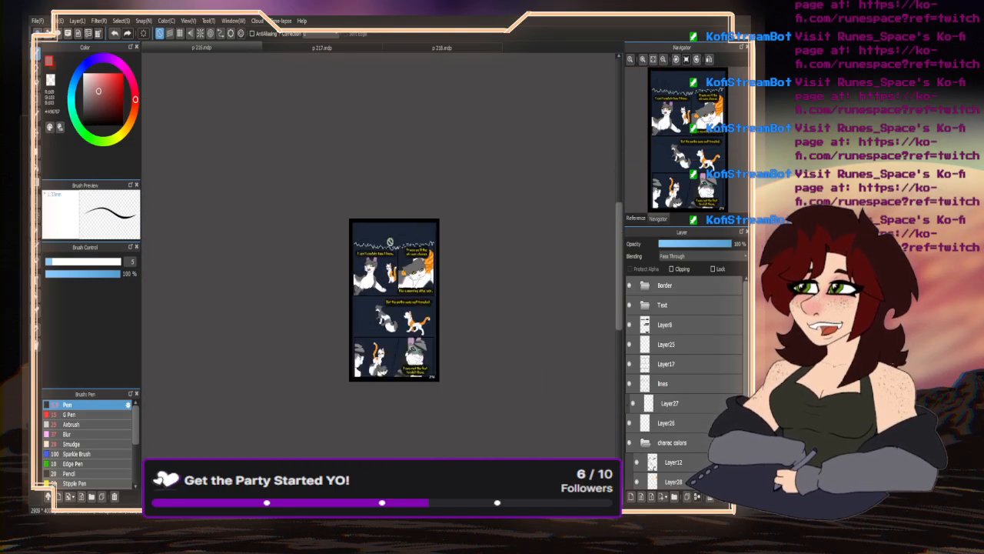
{"action": "scroll", "coordinate": [389, 243], "scroll_direction": "up", "scroll_amount": 3}
{"action": "scroll", "coordinate": [364, 200], "scroll_direction": "up", "scroll_amount": 3}
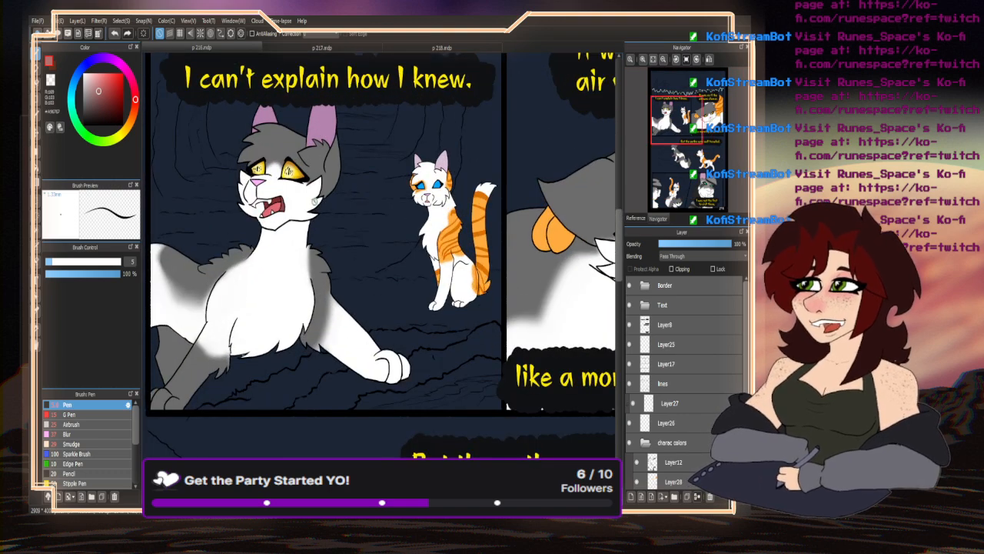
{"action": "scroll", "coordinate": [268, 156], "scroll_direction": "down", "scroll_amount": 3}
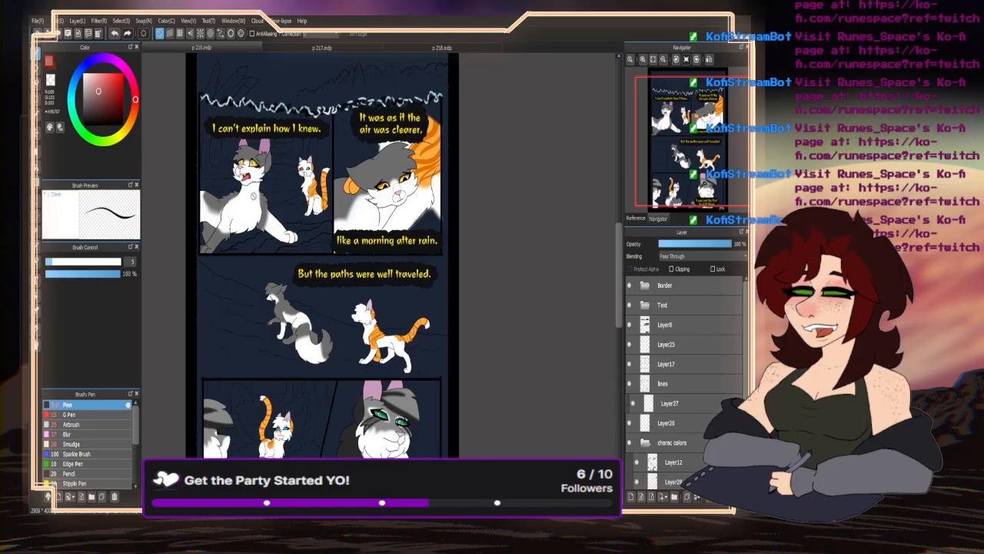
{"action": "scroll", "coordinate": [213, 425], "scroll_direction": "up", "scroll_amount": 3}
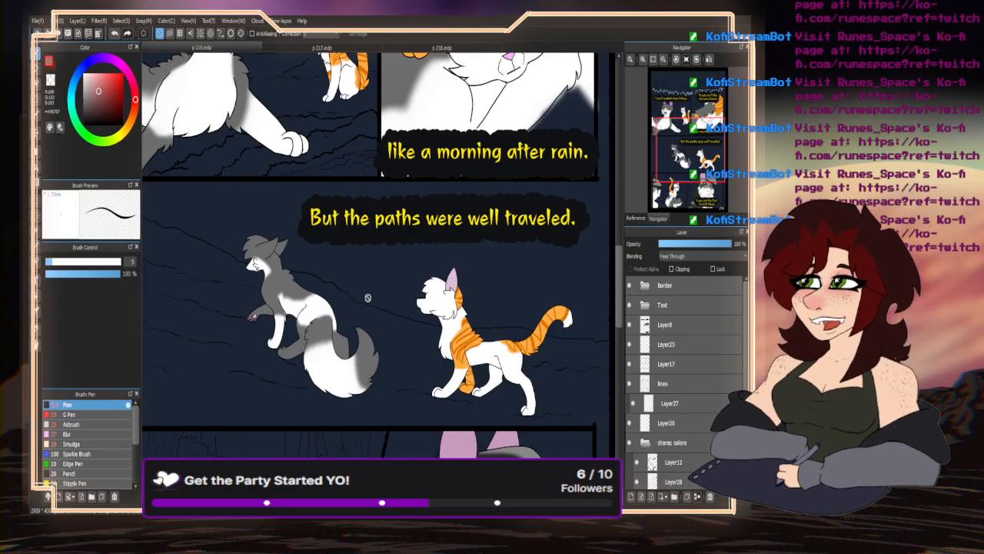
{"action": "scroll", "coordinate": [353, 190], "scroll_direction": "down", "scroll_amount": 3}
{"action": "scroll", "coordinate": [326, 325], "scroll_direction": "up", "scroll_amount": 3}
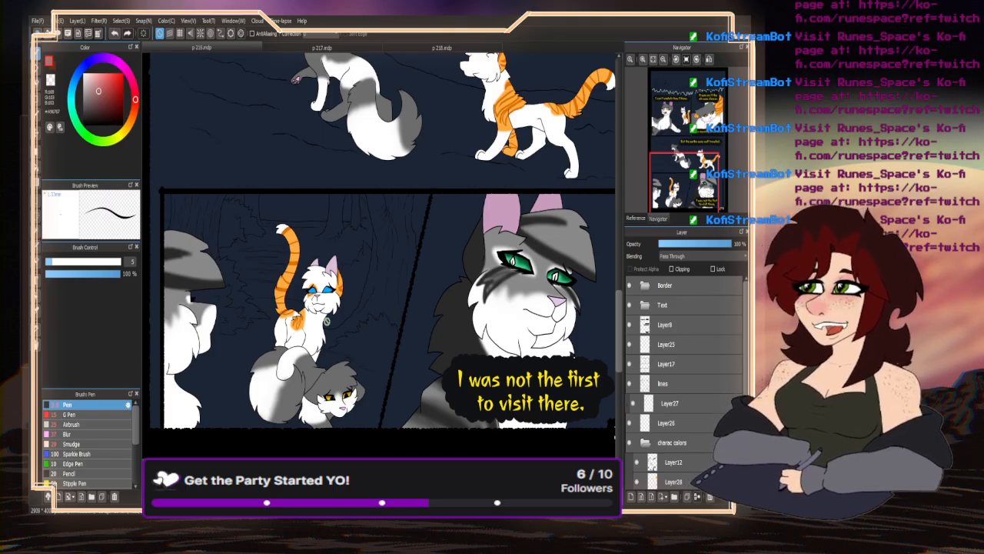
{"action": "scroll", "coordinate": [327, 321], "scroll_direction": "down", "scroll_amount": 3}
- Compare page 217 with the uncolored panels of page 218 and return to page 216
{"action": "left_click", "coordinate": [341, 48]}
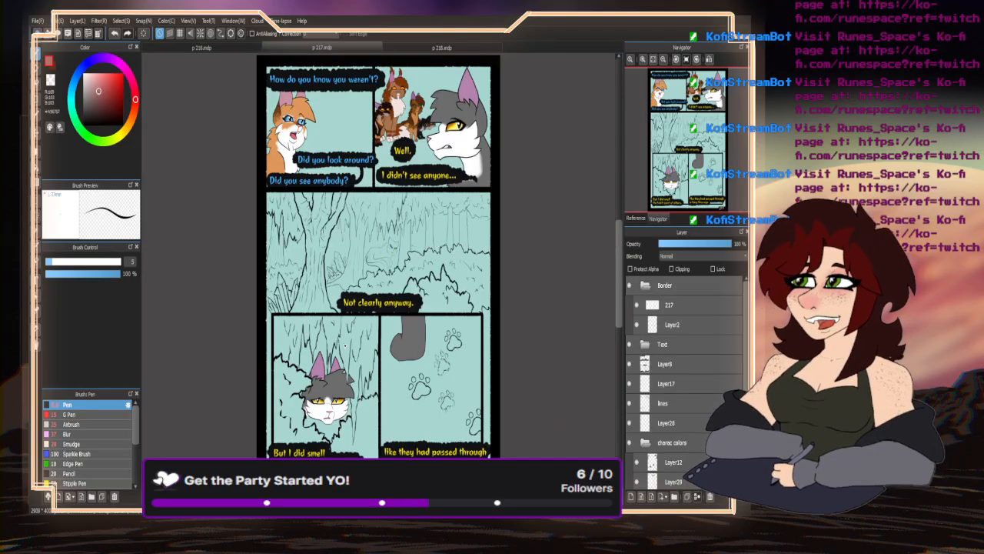
{"action": "scroll", "coordinate": [344, 346], "scroll_direction": "down", "scroll_amount": 3}
{"action": "left_click", "coordinate": [431, 48]}
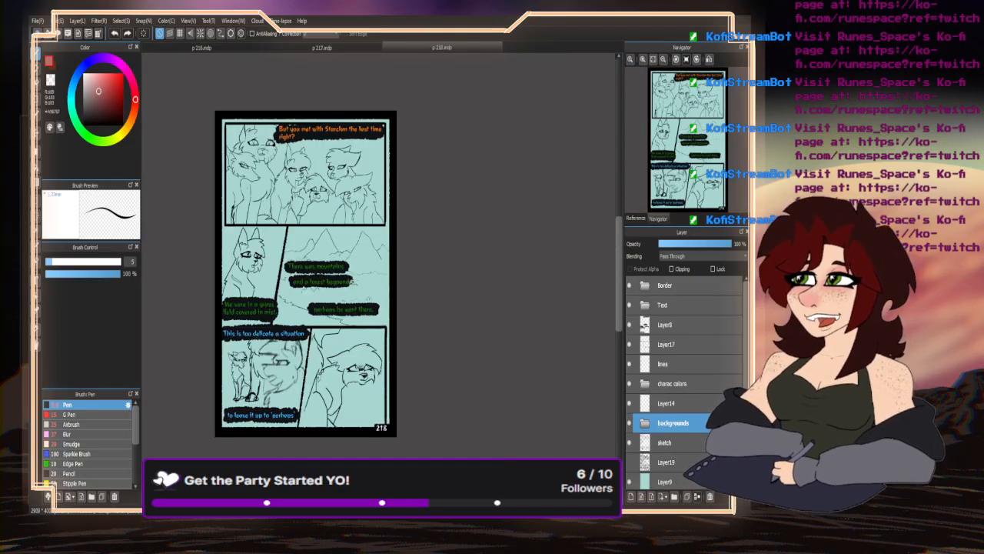
{"action": "scroll", "coordinate": [263, 212], "scroll_direction": "up", "scroll_amount": 2}
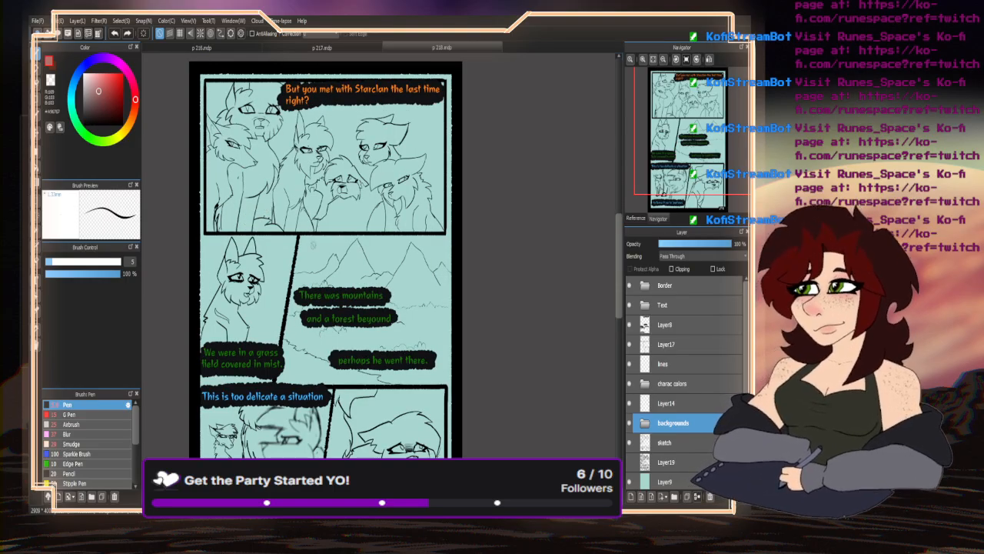
{"action": "scroll", "coordinate": [270, 204], "scroll_direction": "down", "scroll_amount": 2}
{"action": "scroll", "coordinate": [269, 205], "scroll_direction": "up", "scroll_amount": 2}
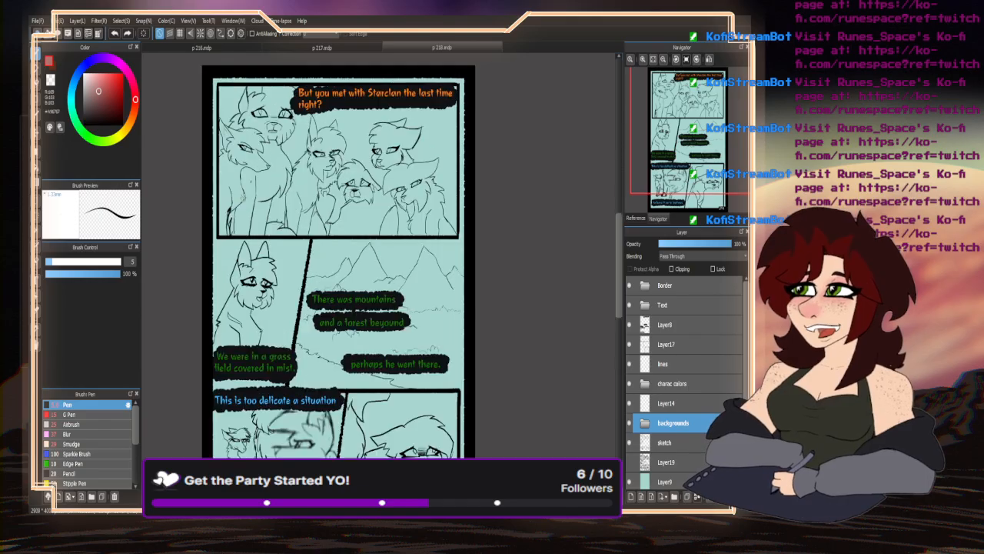
{"action": "left_click", "coordinate": [223, 49]}
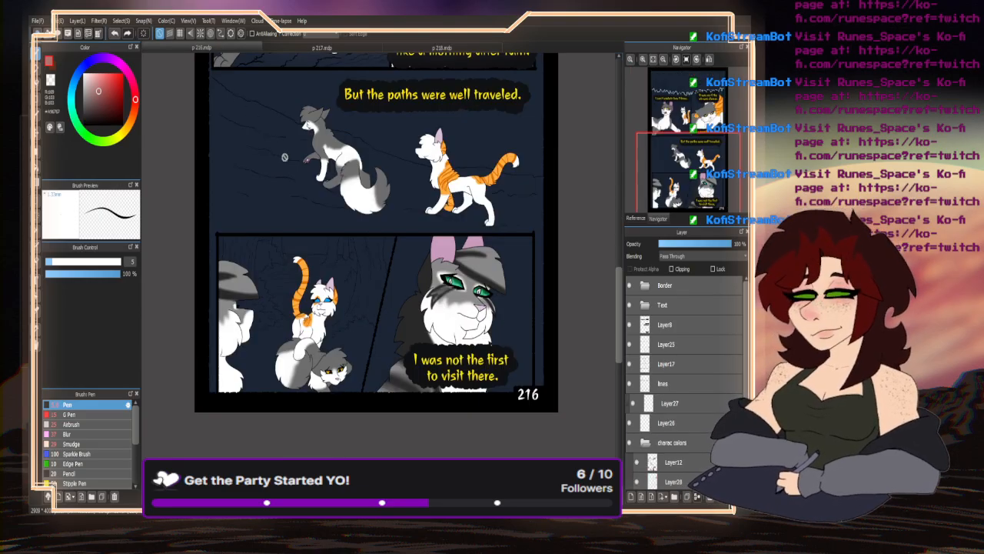
- Look over the whole of page 216, check it against page 217, and return to the colored panels of page 216
{"action": "scroll", "coordinate": [375, 317], "scroll_direction": "down", "scroll_amount": 2}
{"action": "scroll", "coordinate": [358, 133], "scroll_direction": "up", "scroll_amount": 2}
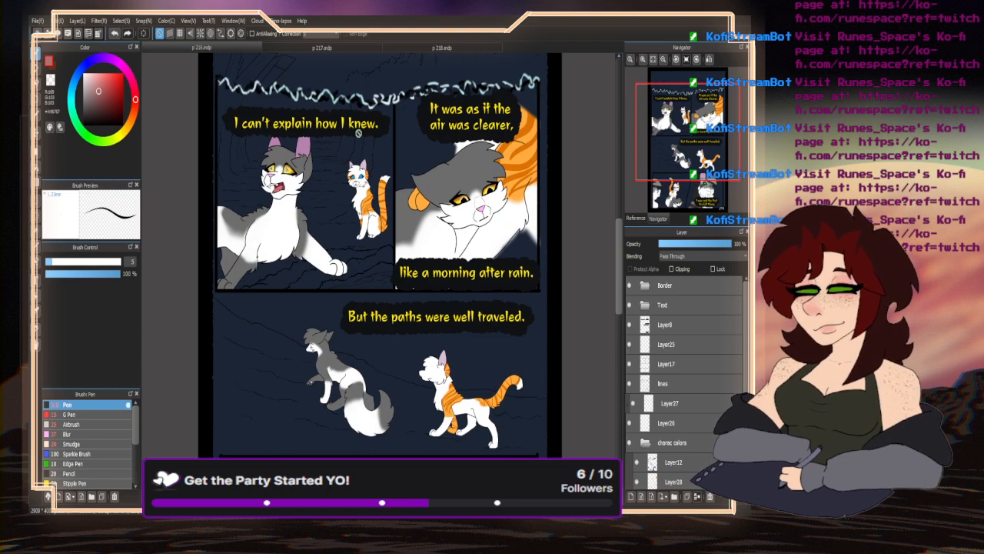
{"action": "scroll", "coordinate": [359, 133], "scroll_direction": "down", "scroll_amount": 3}
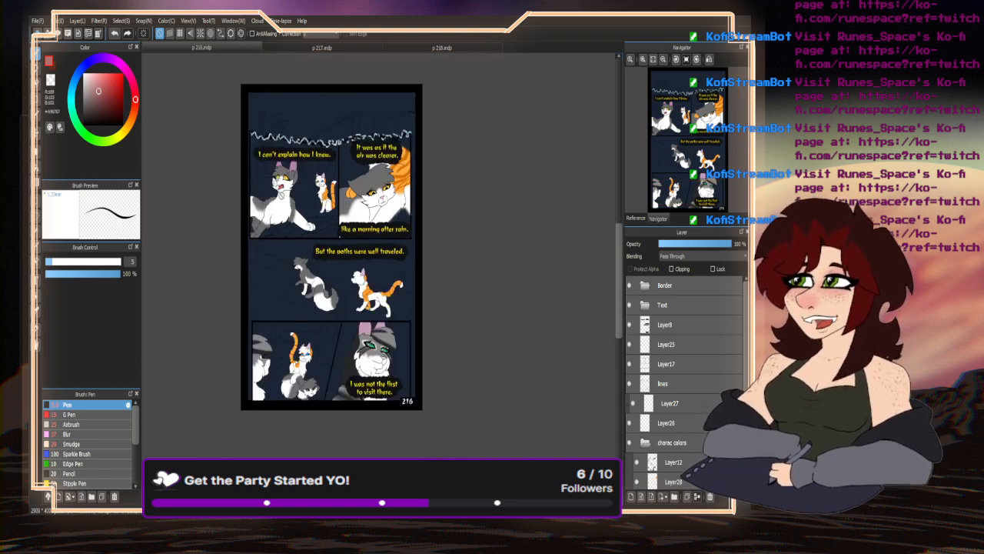
{"action": "left_click", "coordinate": [316, 46]}
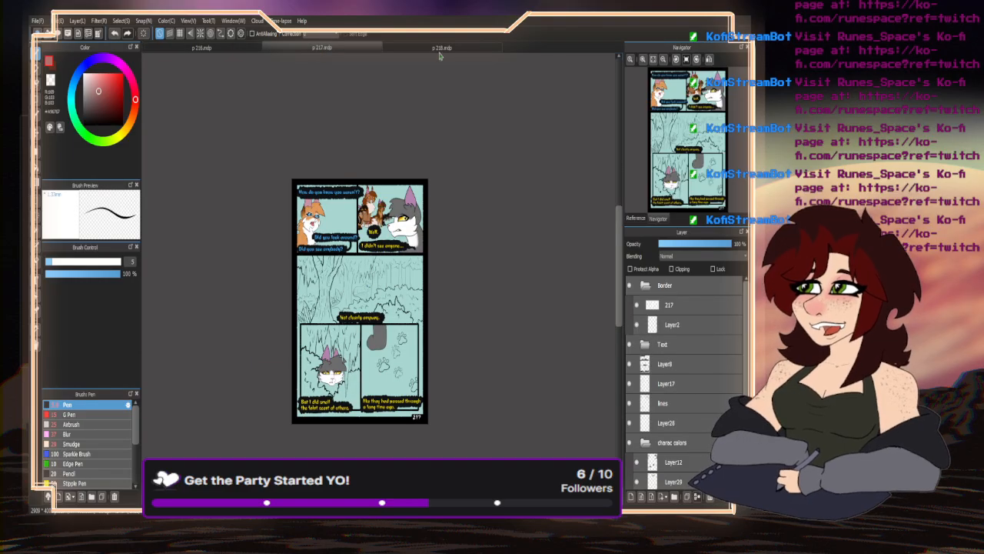
{"action": "left_click", "coordinate": [257, 48]}
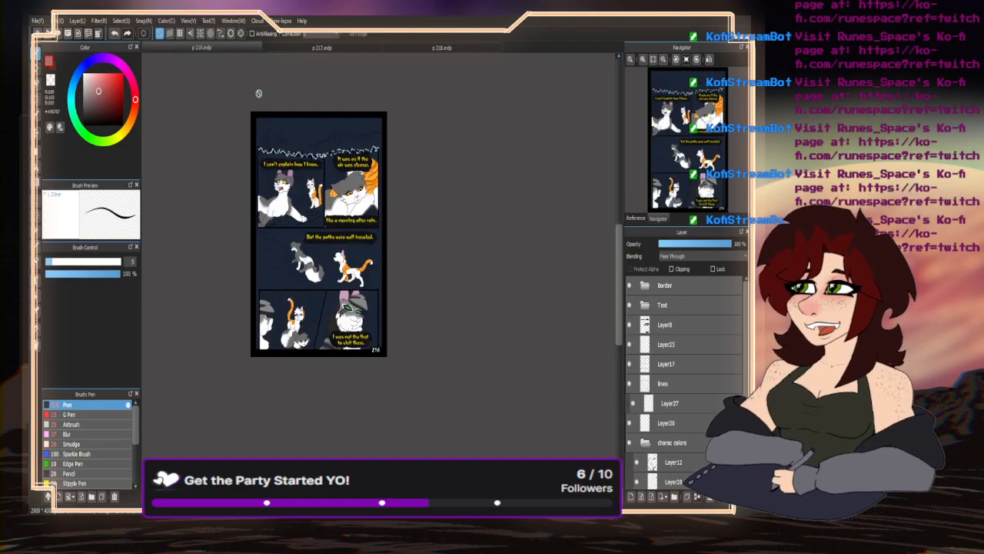
{"action": "scroll", "coordinate": [259, 94], "scroll_direction": "up", "scroll_amount": 3}
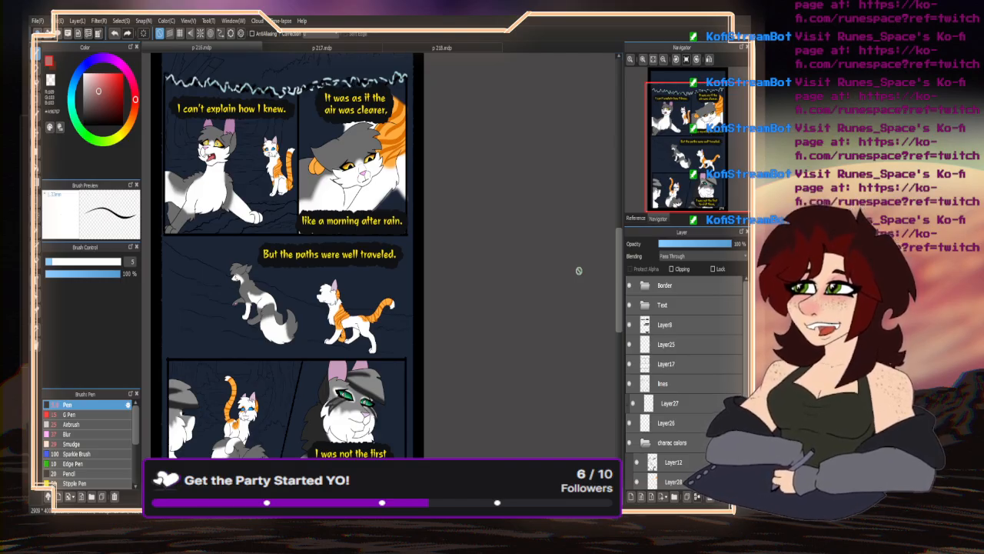
{"action": "key", "text": "alt+8"}
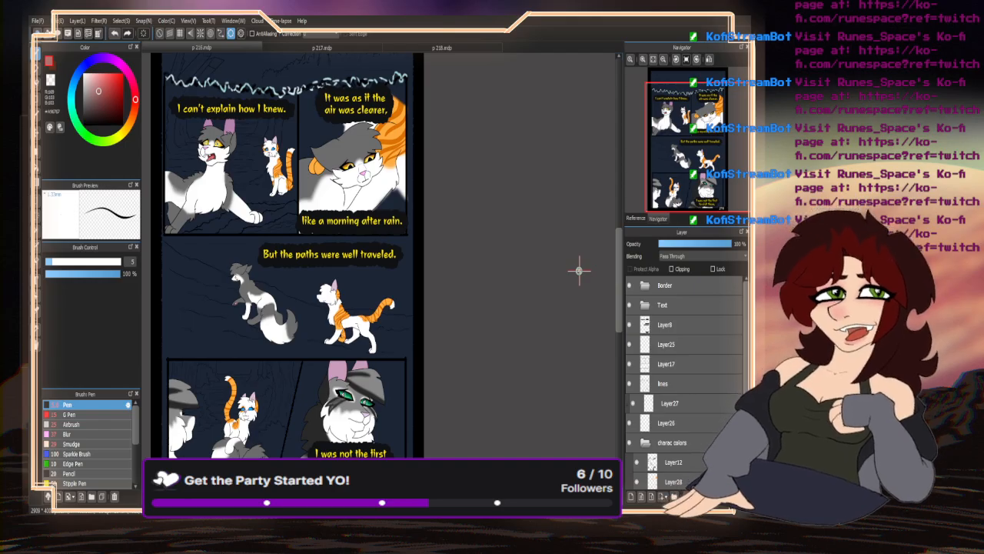